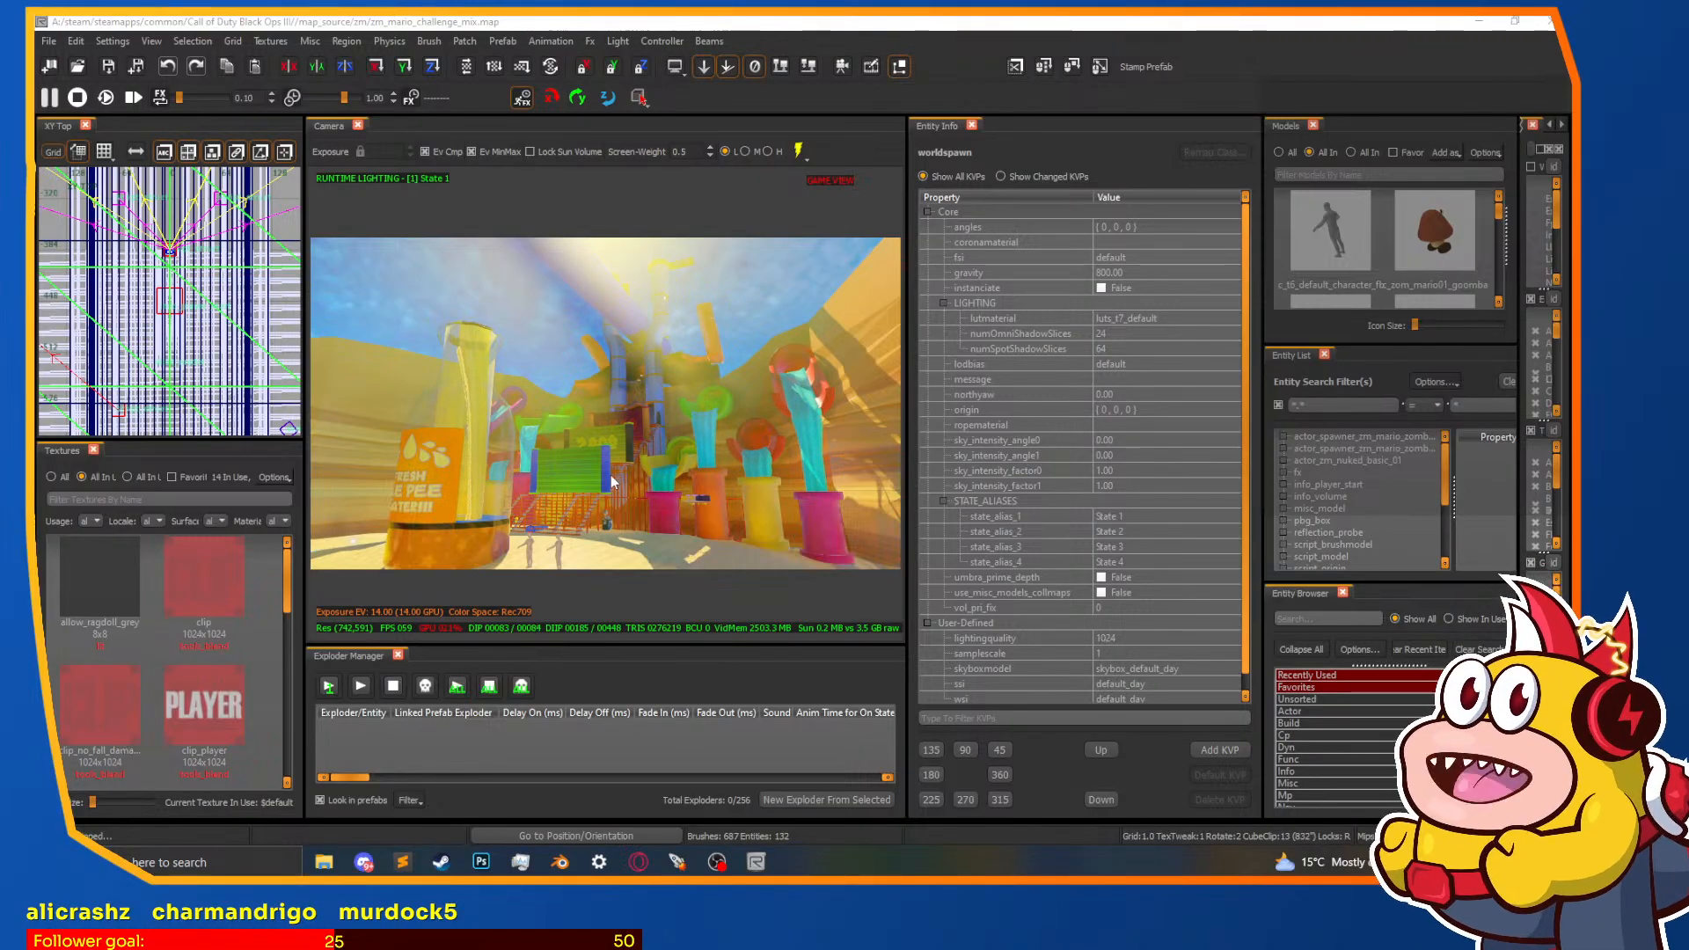
Step: Inspect the pipe area and surrounding cliffs of the Mario challenge map in the camera view
scroll(677, 455, "up", 2)
mouse_move(682, 453)
right_mouse_down()
mouse_move(677, 414)
mouse_move(690, 418)
mouse_move(581, 414)
mouse_move(678, 457)
right_mouse_up()
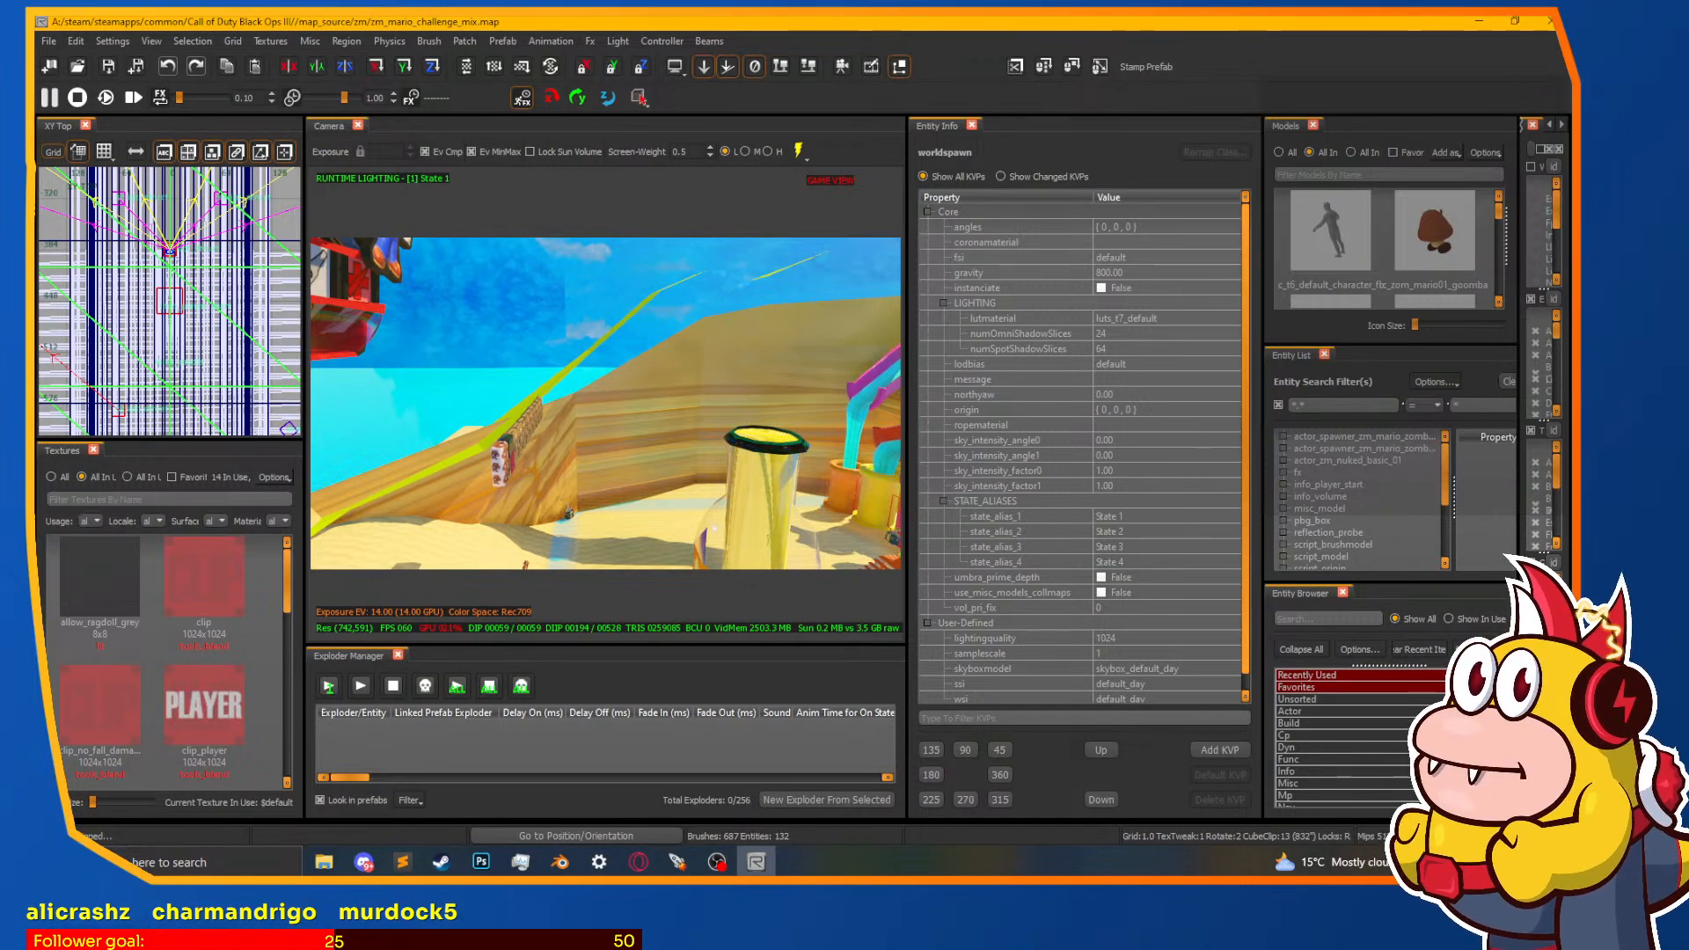
mouse_move(603, 359)
right_mouse_down()
mouse_move(668, 378)
mouse_move(633, 387)
mouse_move(603, 359)
right_mouse_up()
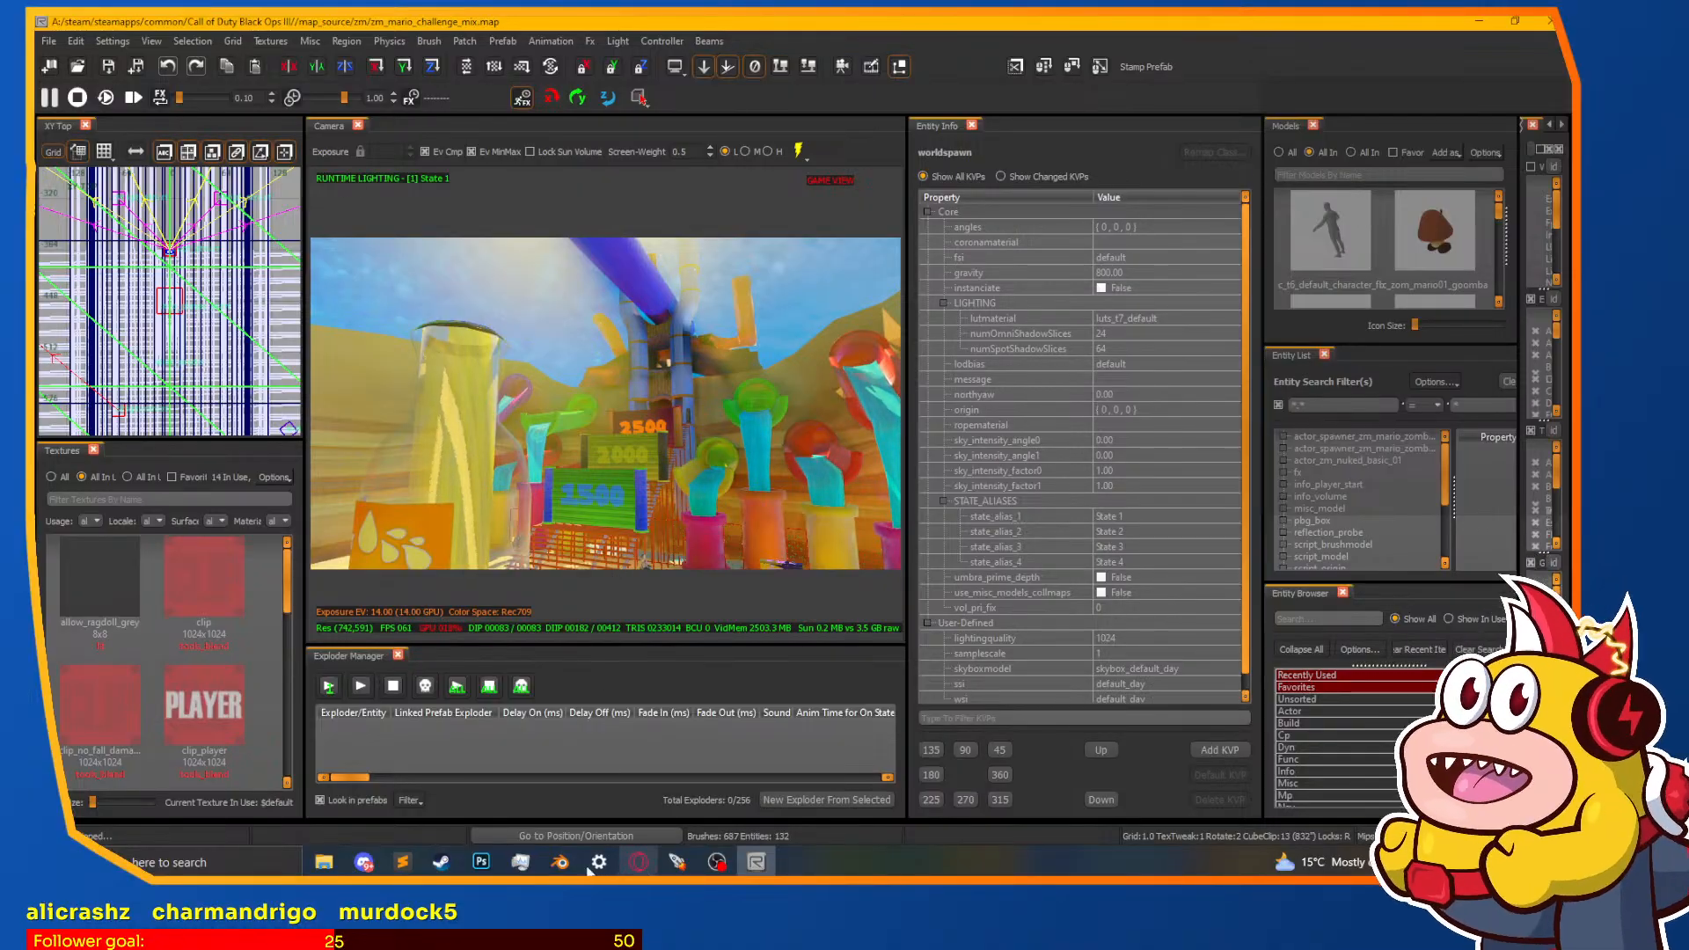
Step: Switch to Blender and examine the cliffs, grass ridge and rock terrain around the coloured pipes from several angles
left_click(560, 863)
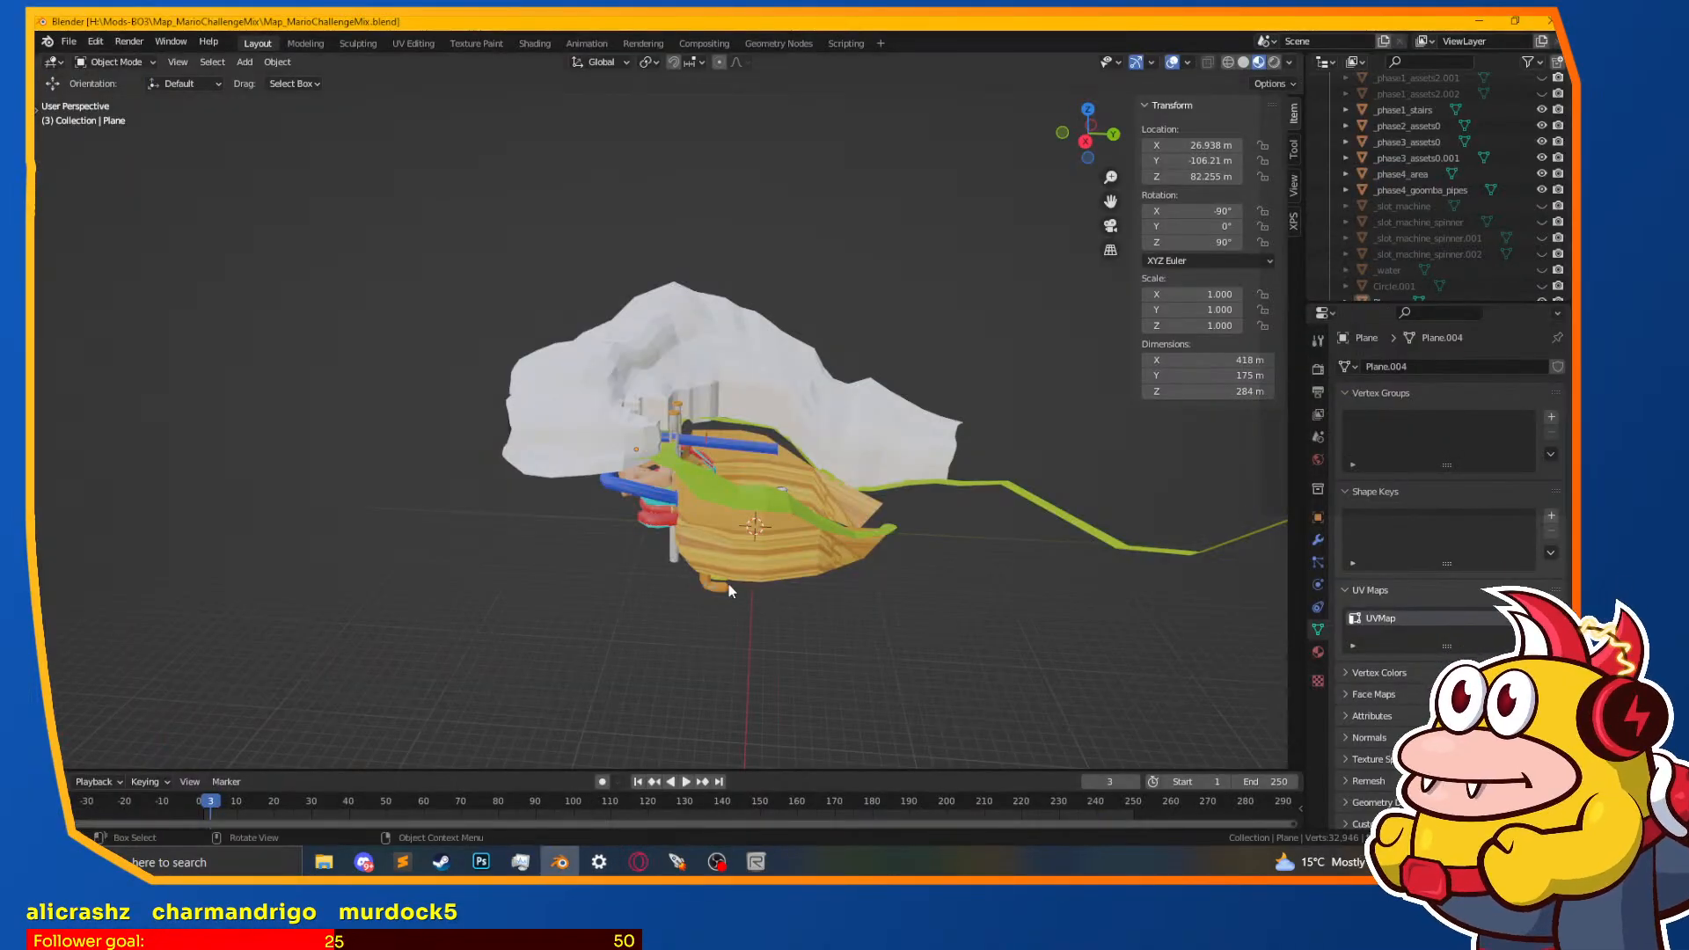
scroll(760, 554, "up", 5)
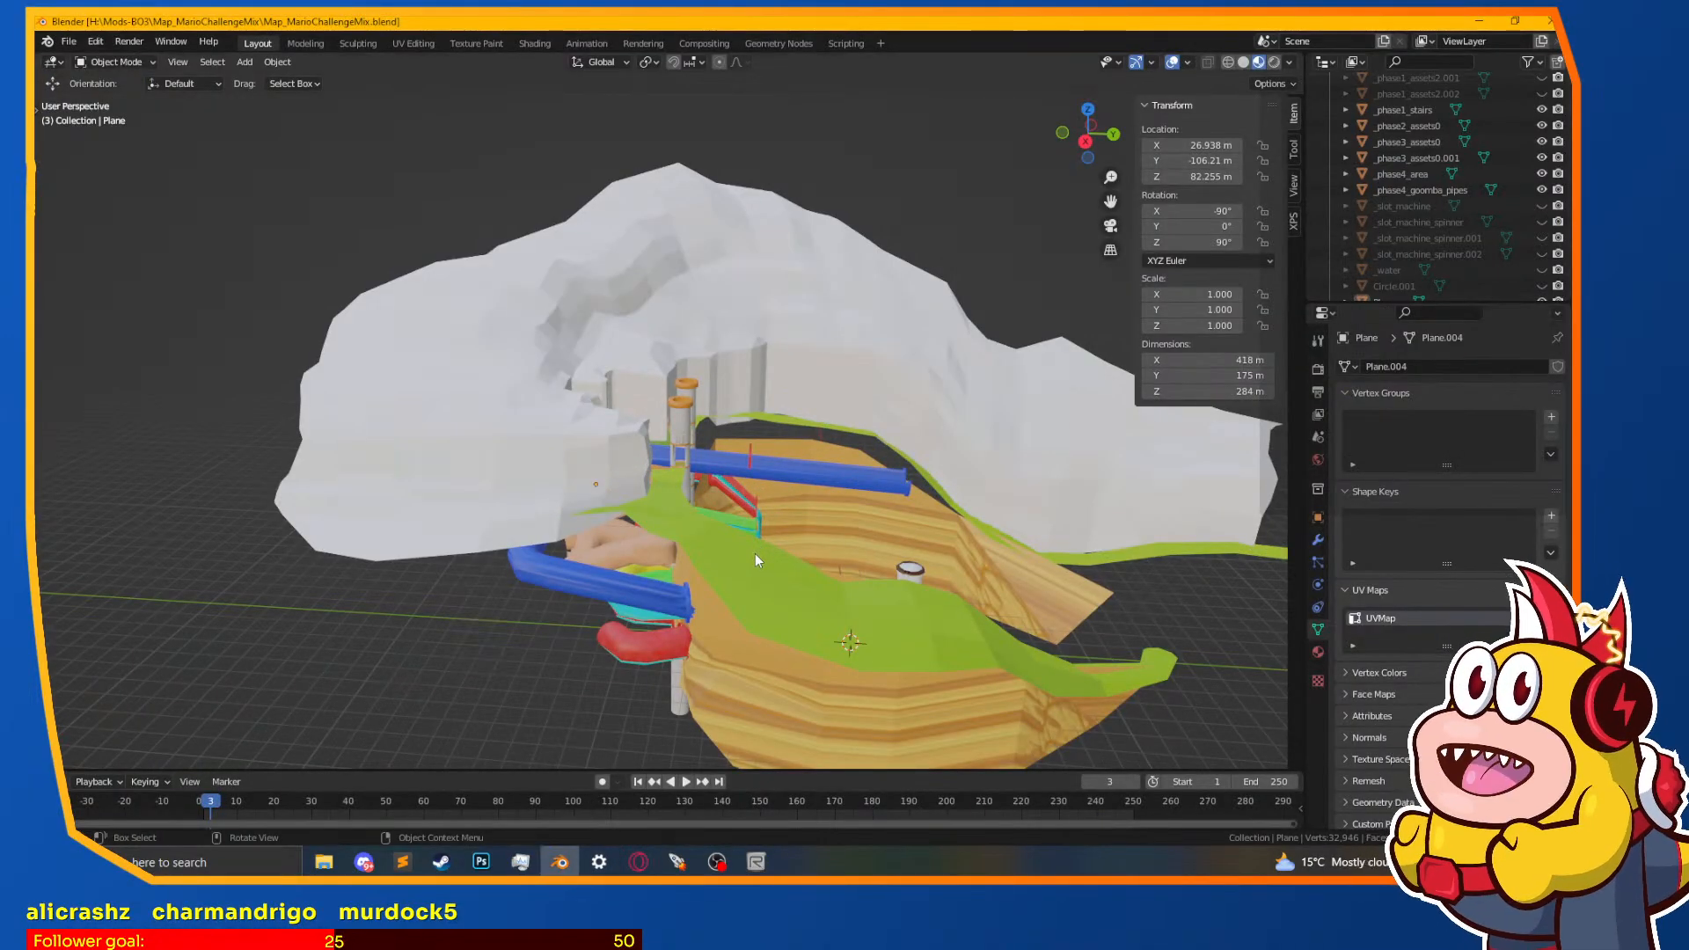
middle_click_drag(773, 556, 909, 514)
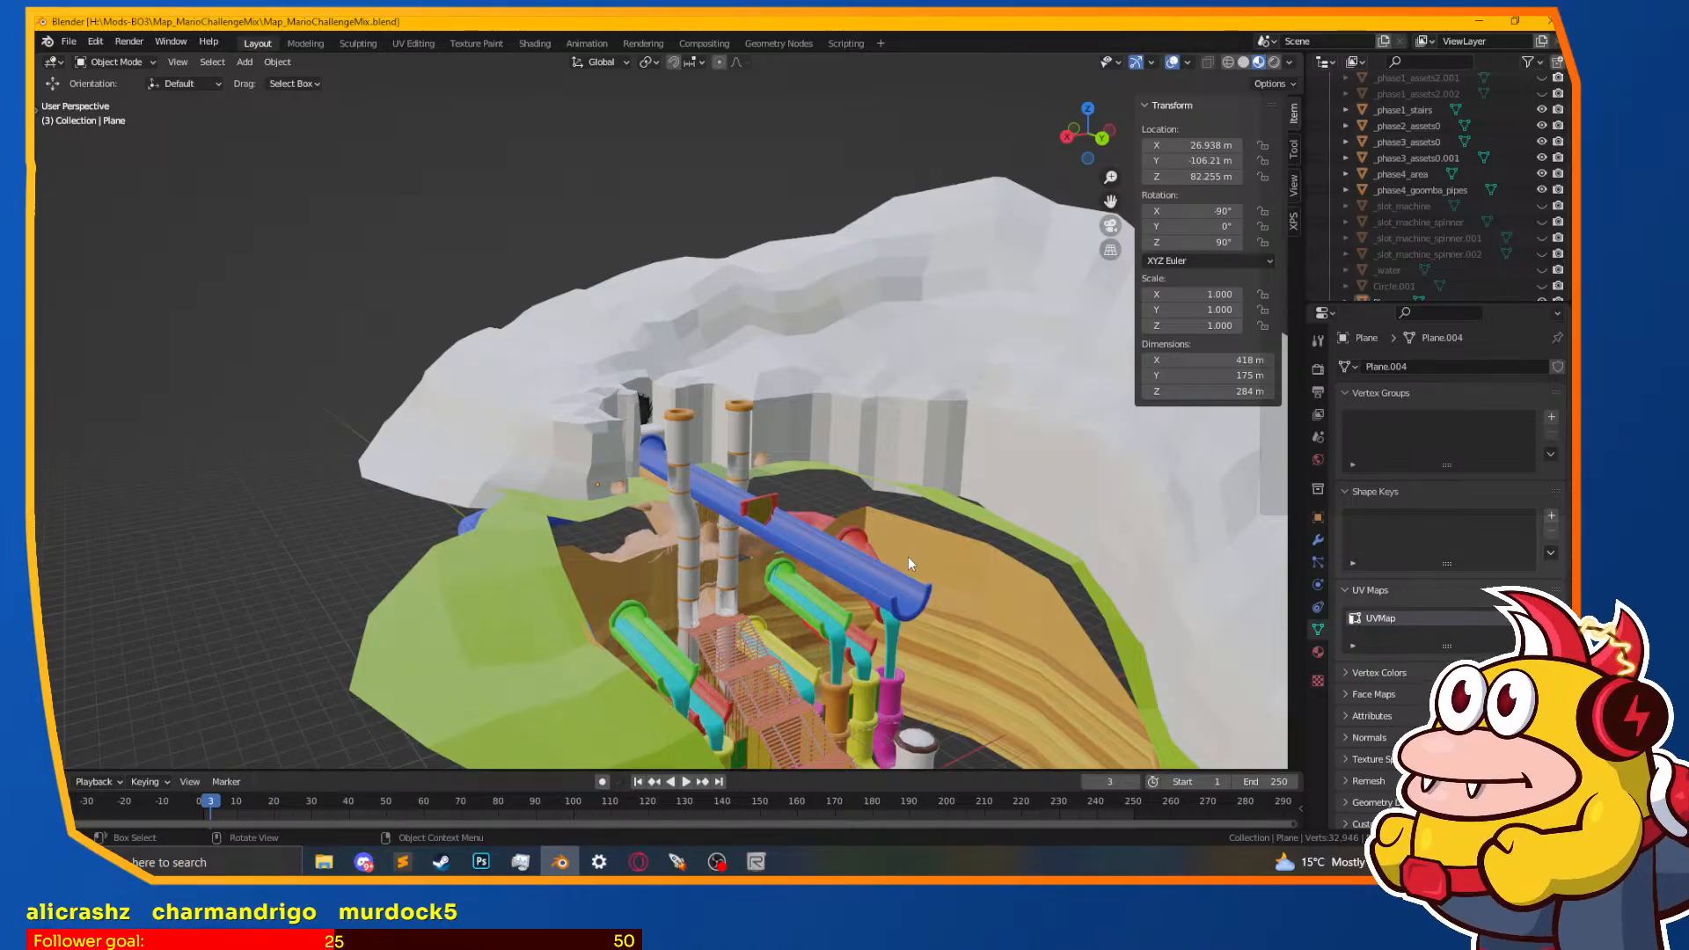
scroll(908, 557, "up", 2)
middle_click_drag(804, 436, 854, 331)
scroll(716, 410, "up", 2)
scroll(616, 384, "down", 4)
scroll(827, 347, "down", 2)
middle_click_drag(920, 431, 884, 306)
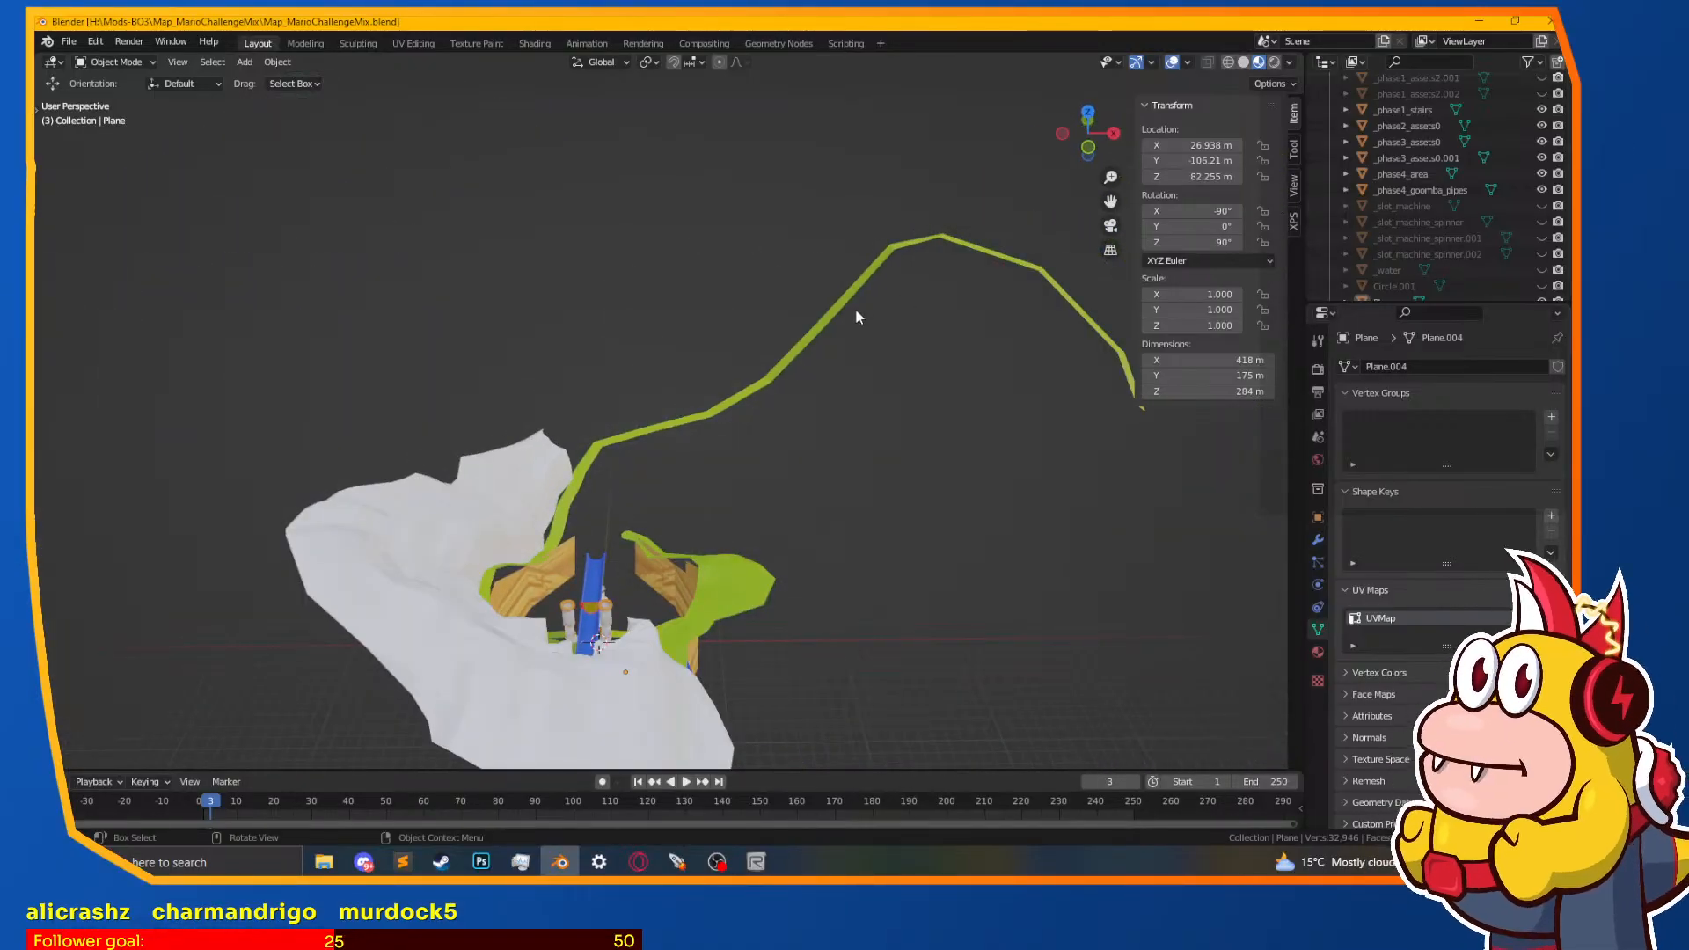
scroll(669, 416, "up", 3)
middle_click_drag(612, 574, 693, 423)
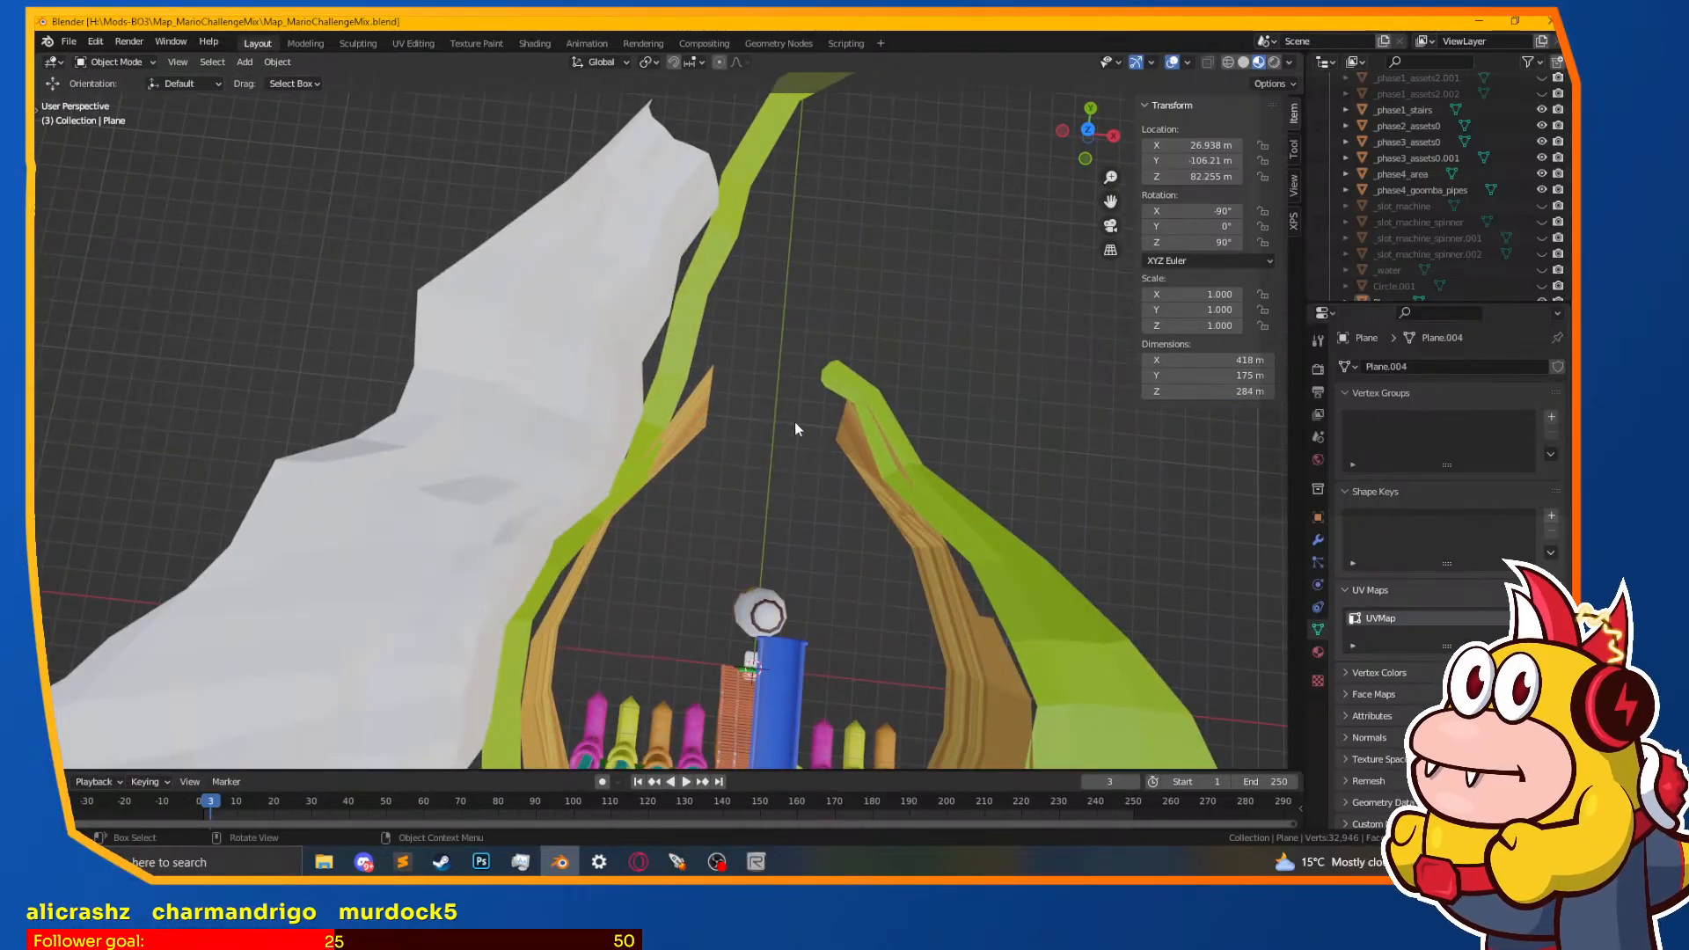
scroll(811, 433, "down", 4)
middle_click_drag(683, 463, 597, 470)
scroll(762, 535, "up", 3)
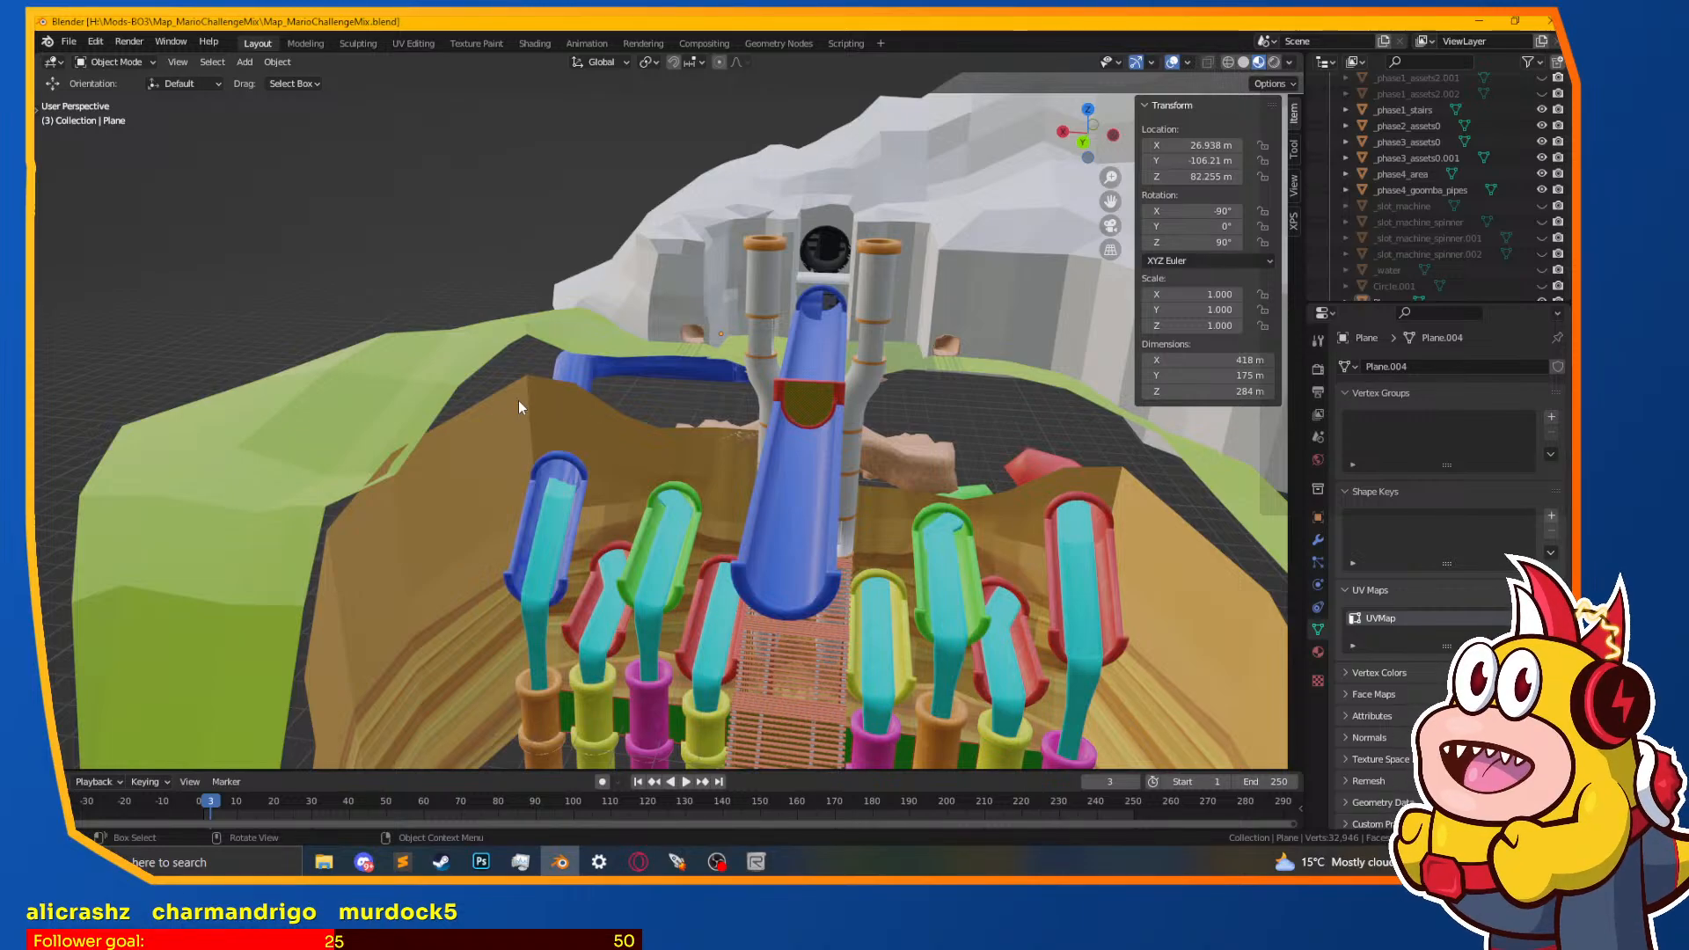
Step: Select the cliff wall object and enter Edit Mode on its mesh around the back wall near the white pipes
left_click(581, 526)
key("Tab")
middle_click_drag(581, 526, 526, 423)
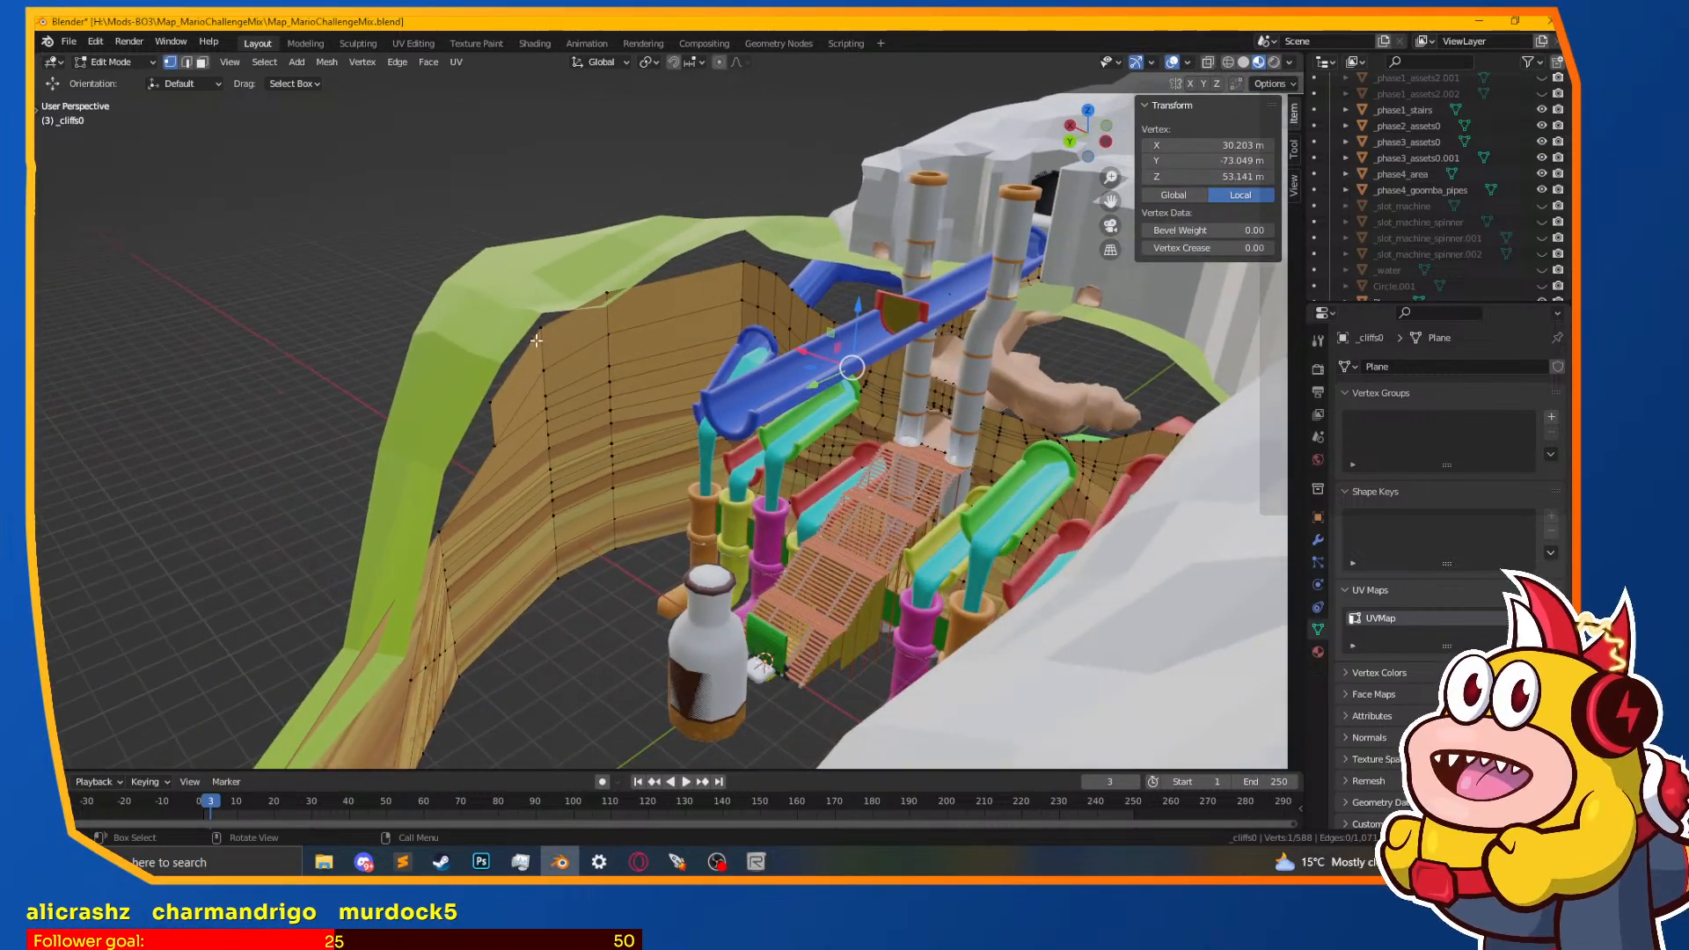
middle_click_drag(774, 351, 560, 391)
middle_click_drag(316, 649, 308, 401)
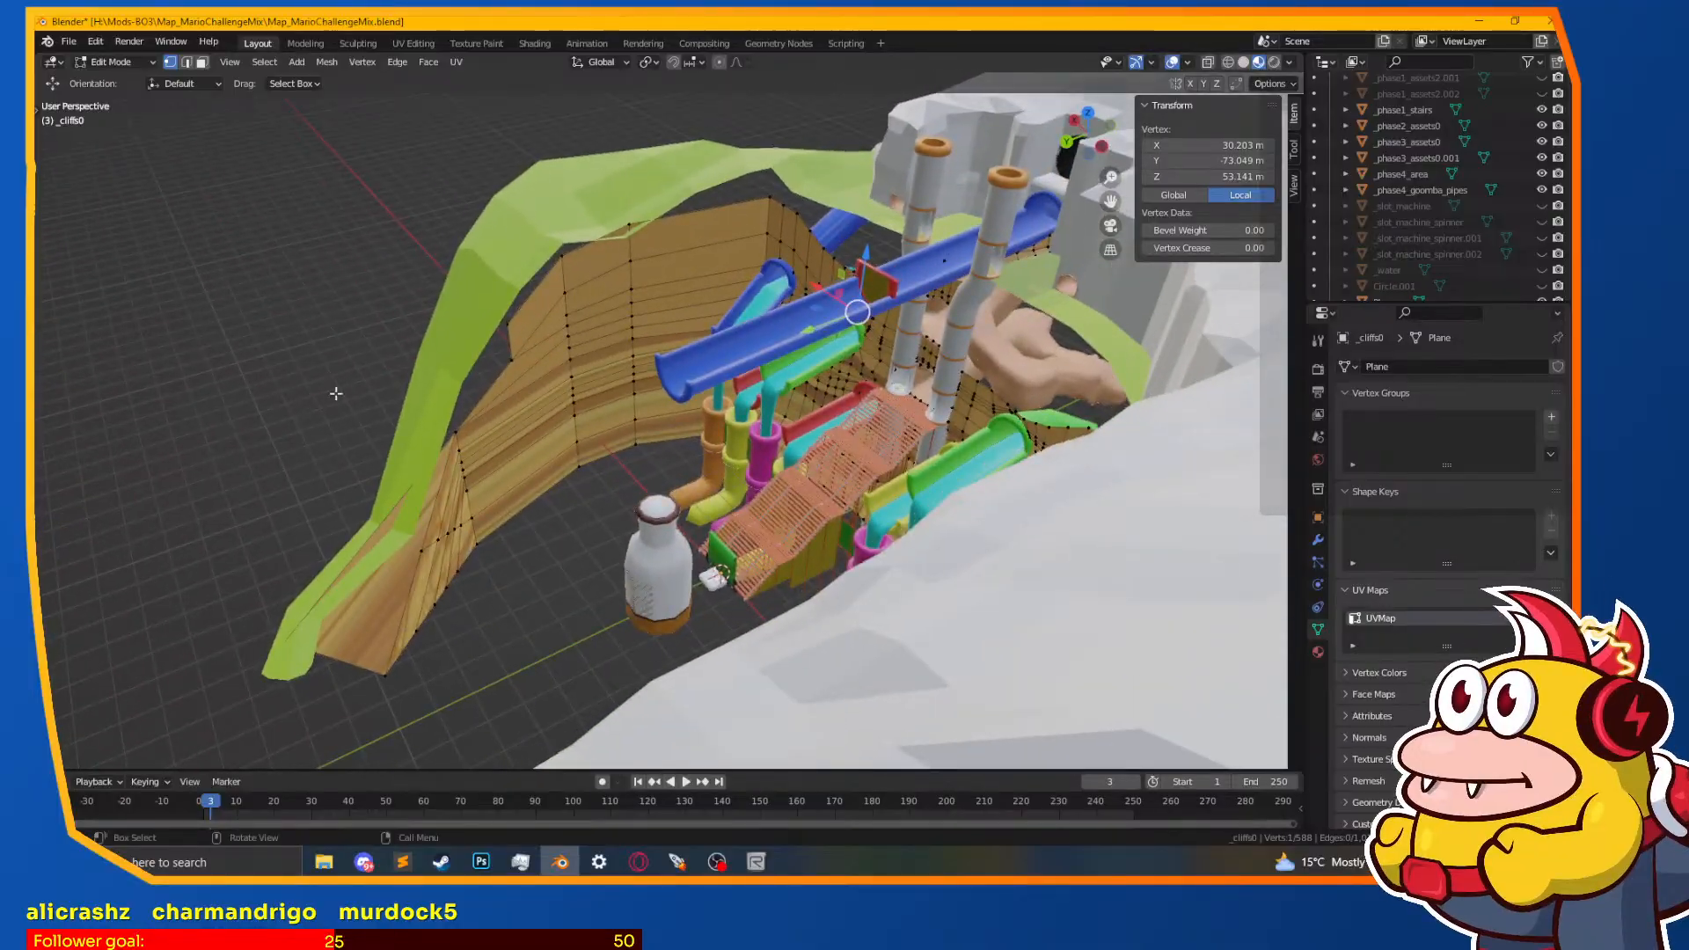
middle_click_drag(676, 474, 607, 616)
middle_click_drag(927, 261, 934, 457, "shift")
scroll(935, 457, "up", 4)
middle_click_drag(334, 519, 273, 482)
middle_click_drag(461, 183, 682, 513)
scroll(758, 435, "up", 4)
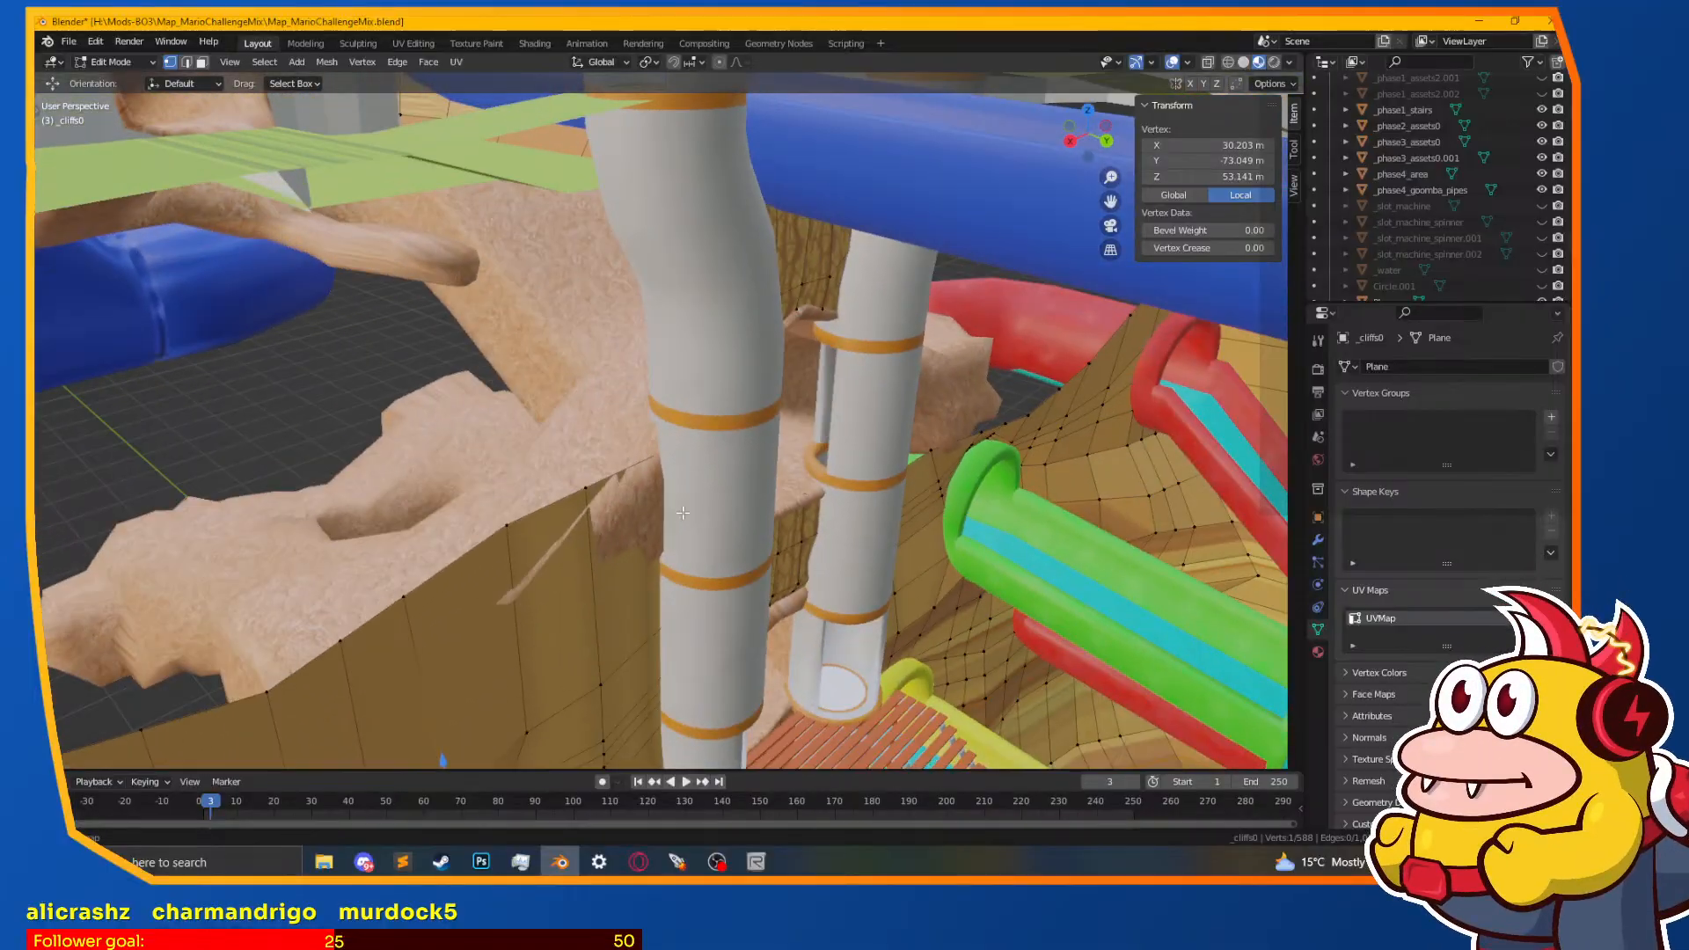
Step: Select the back wall's neighbouring top rim vertices beside the white pipes and shift them toward the pipes
left_click(586, 491, "shift")
left_click(507, 529, "shift")
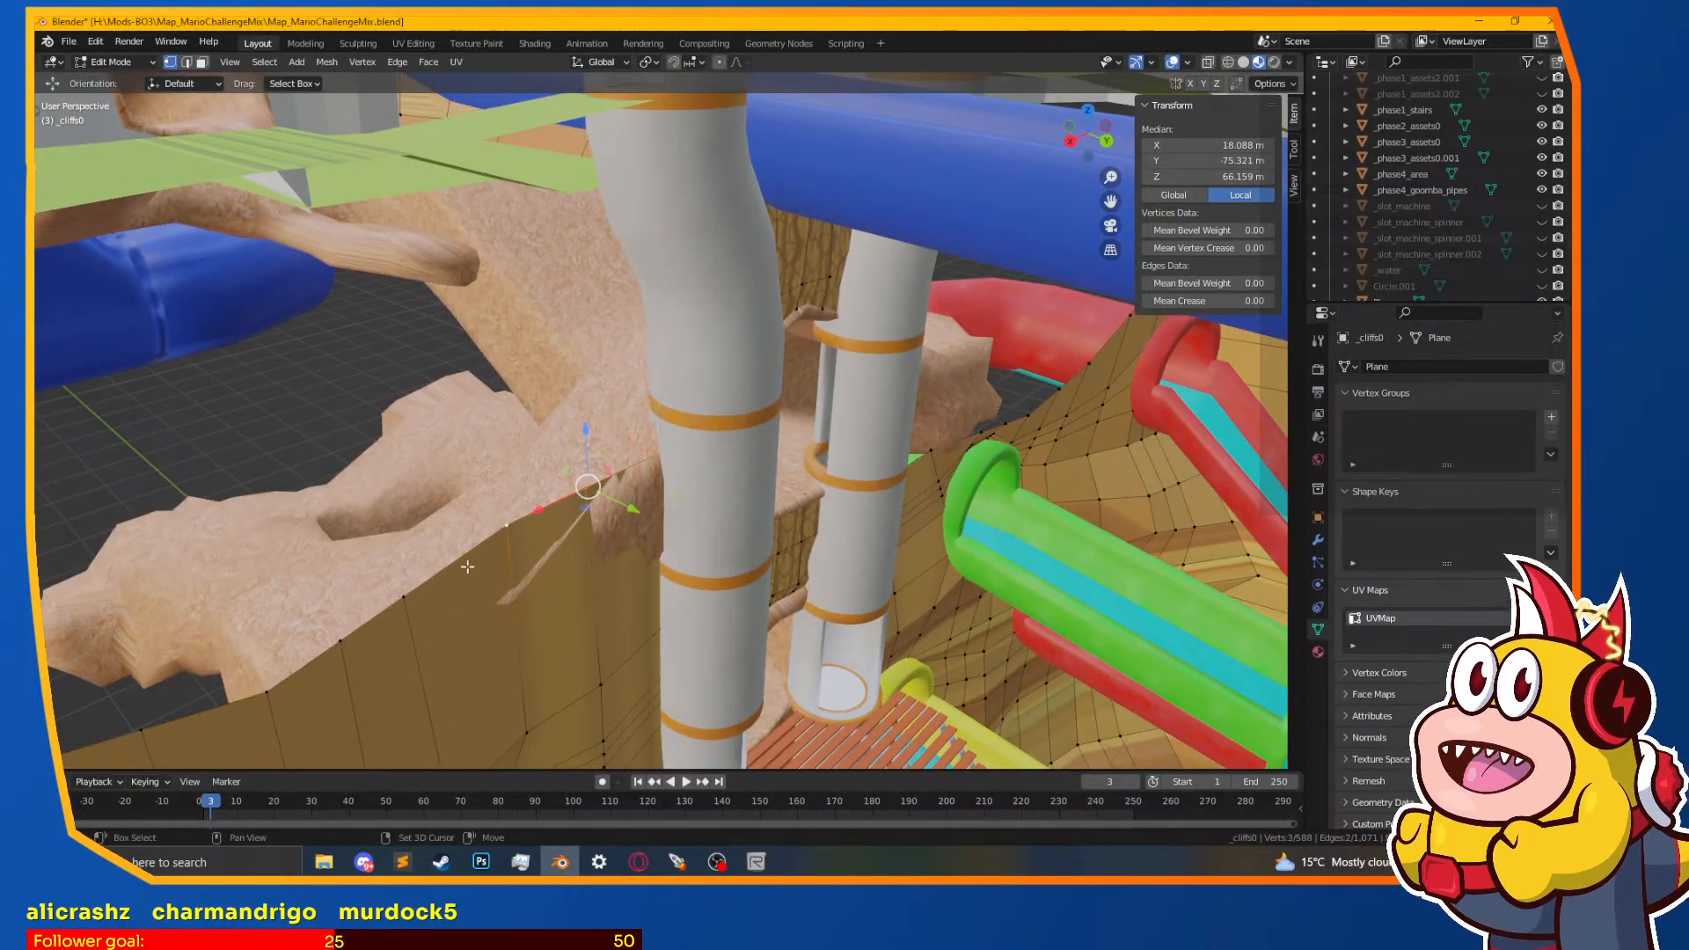
left_click(404, 597, "shift")
scroll(429, 528, "up", 1)
middle_click_drag(413, 592, 529, 503, "shift")
left_click_drag(578, 475, 613, 496)
middle_click_drag(613, 495, 679, 260, "shift")
Step: Nudge a single back-wall vertex behind the green slide to smooth the wall's shape
left_click(498, 512)
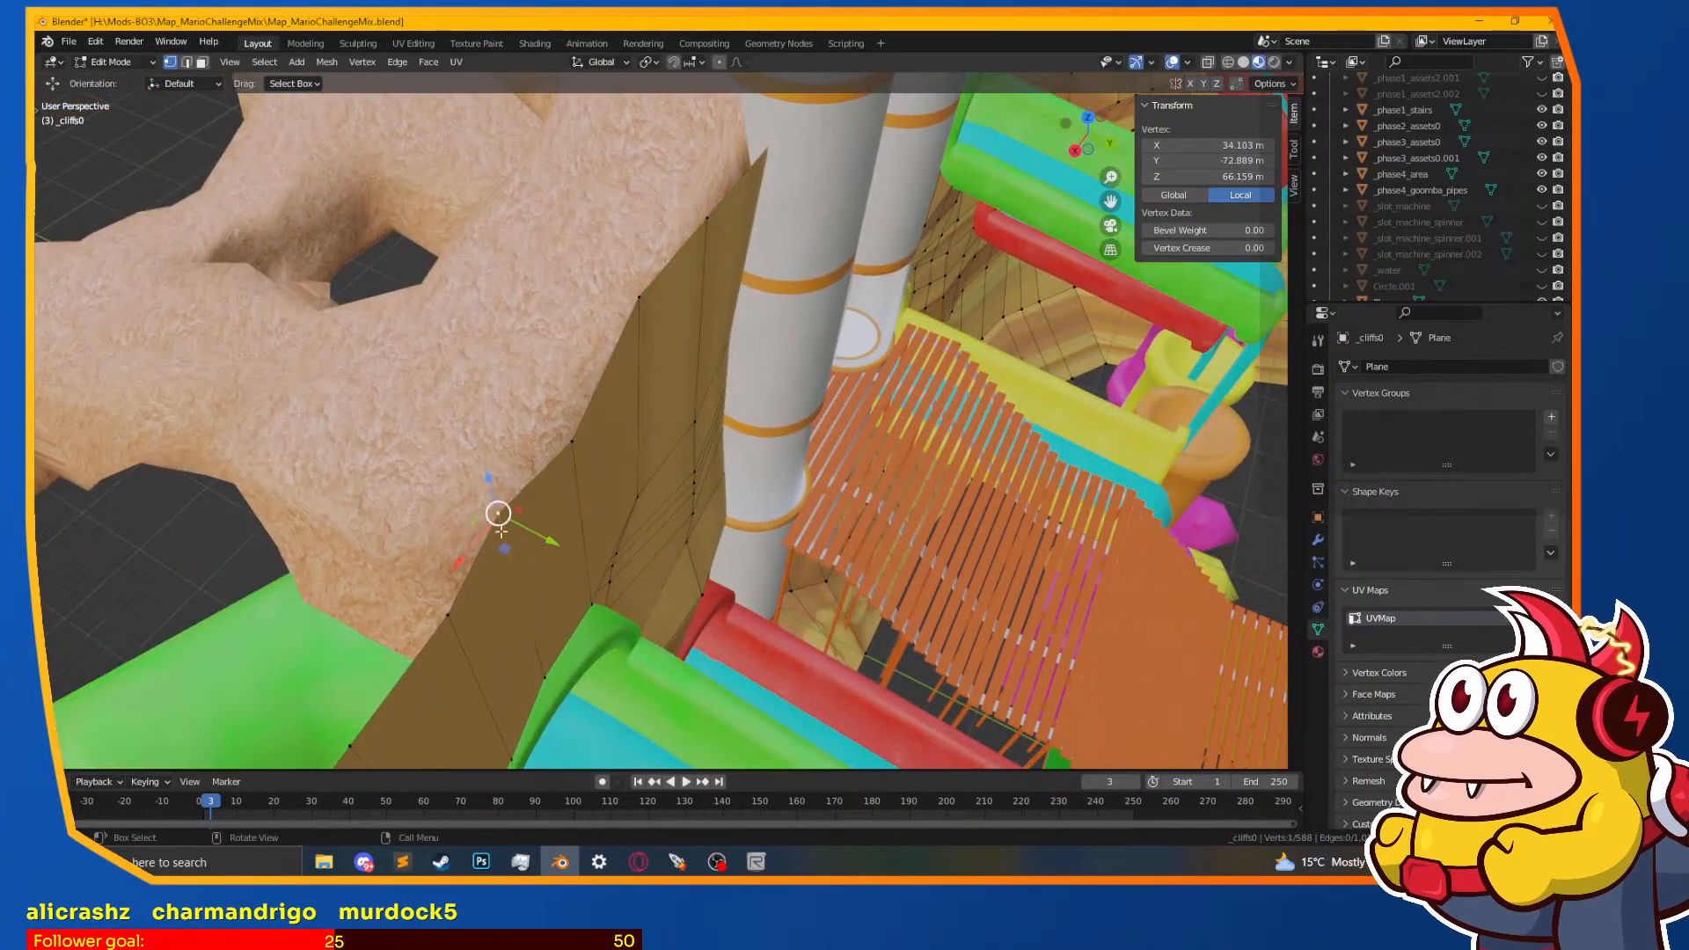
middle_click_drag(507, 616, 679, 554)
key("g")
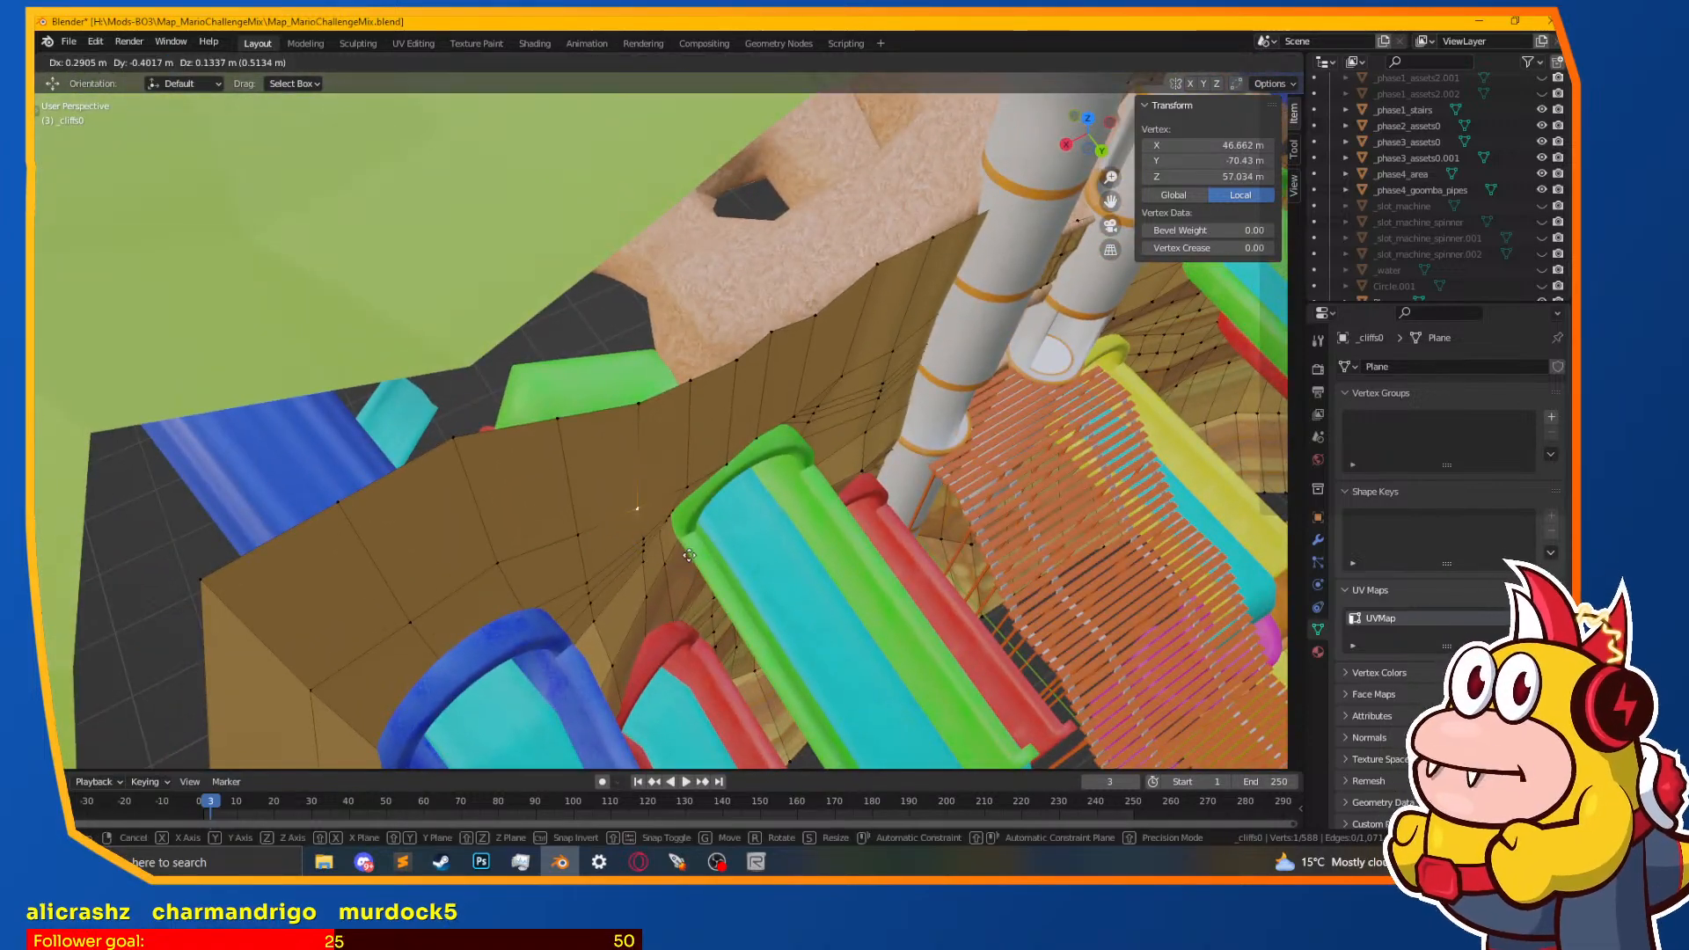
left_click(687, 536)
middle_click_drag(558, 415, 576, 353)
Step: Move the back wall's outer rim vertex about -0.38 m in X, 2.36 m in Y and -0.15 m in Z
left_click(295, 494)
middle_click_drag(556, 563, 603, 632)
key("g")
left_click(672, 676)
middle_click_drag(671, 677, 672, 515)
middle_click_drag(641, 607, 596, 575)
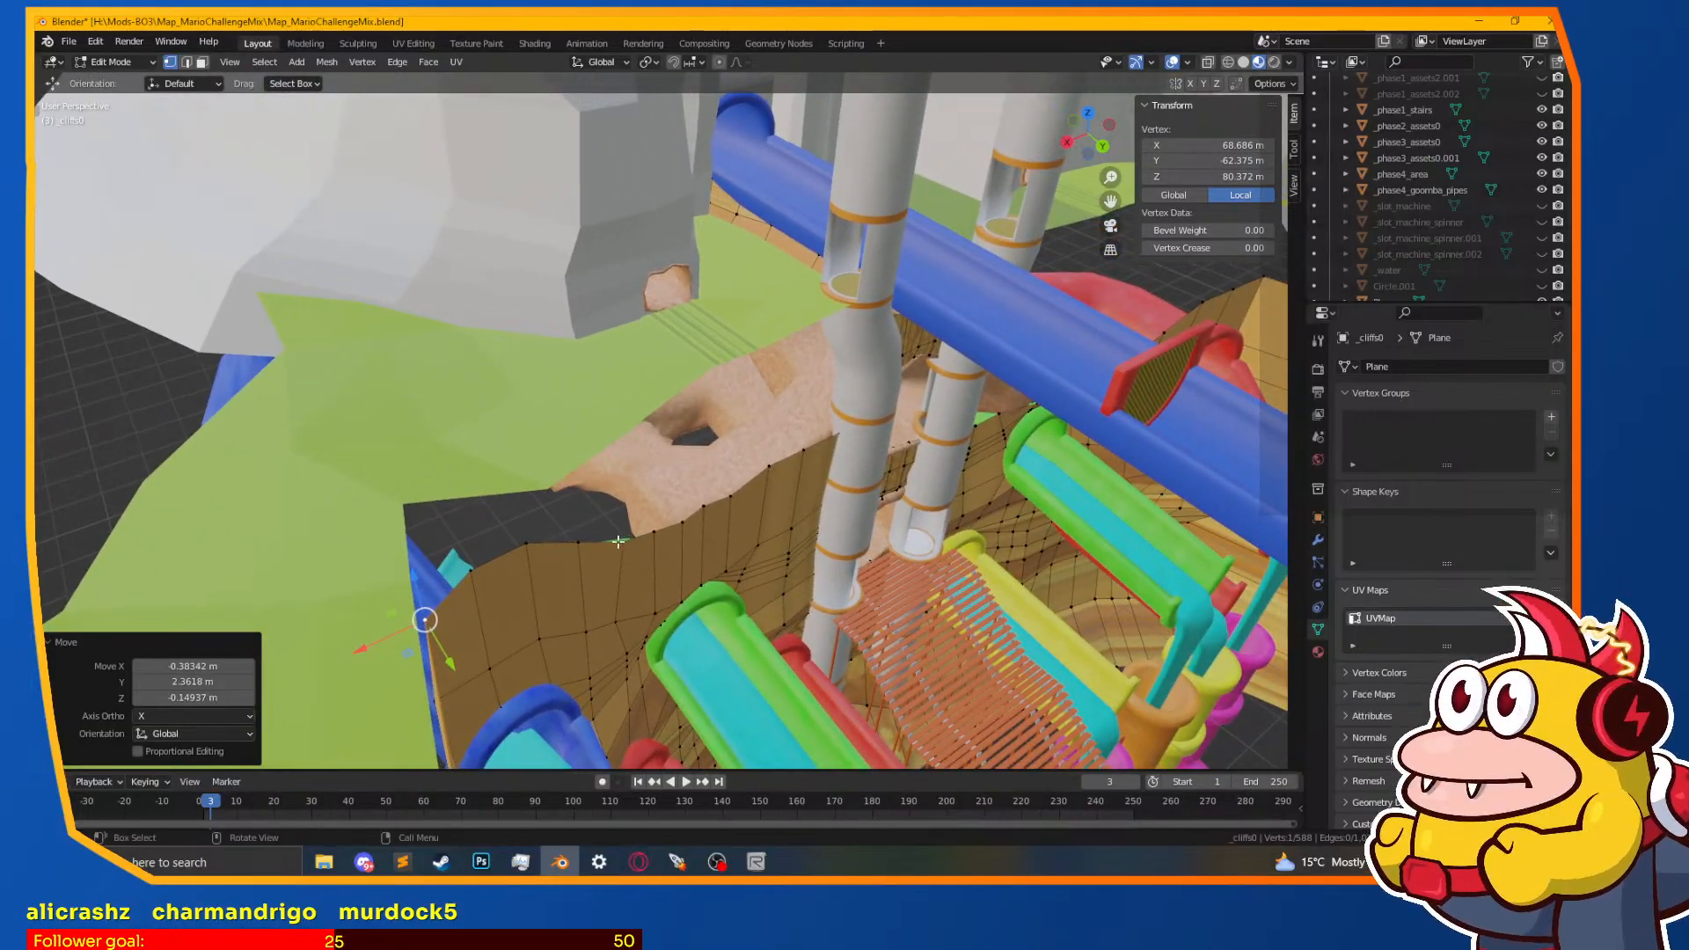
Step: Select the back wall's top rim edge loop and check it in Wireframe shading before returning to Material Preview
left_click(620, 540, "alt")
key("z")
left_click(695, 588)
scroll(707, 615, "down", 3)
middle_click_drag(707, 616, 752, 479)
key("z")
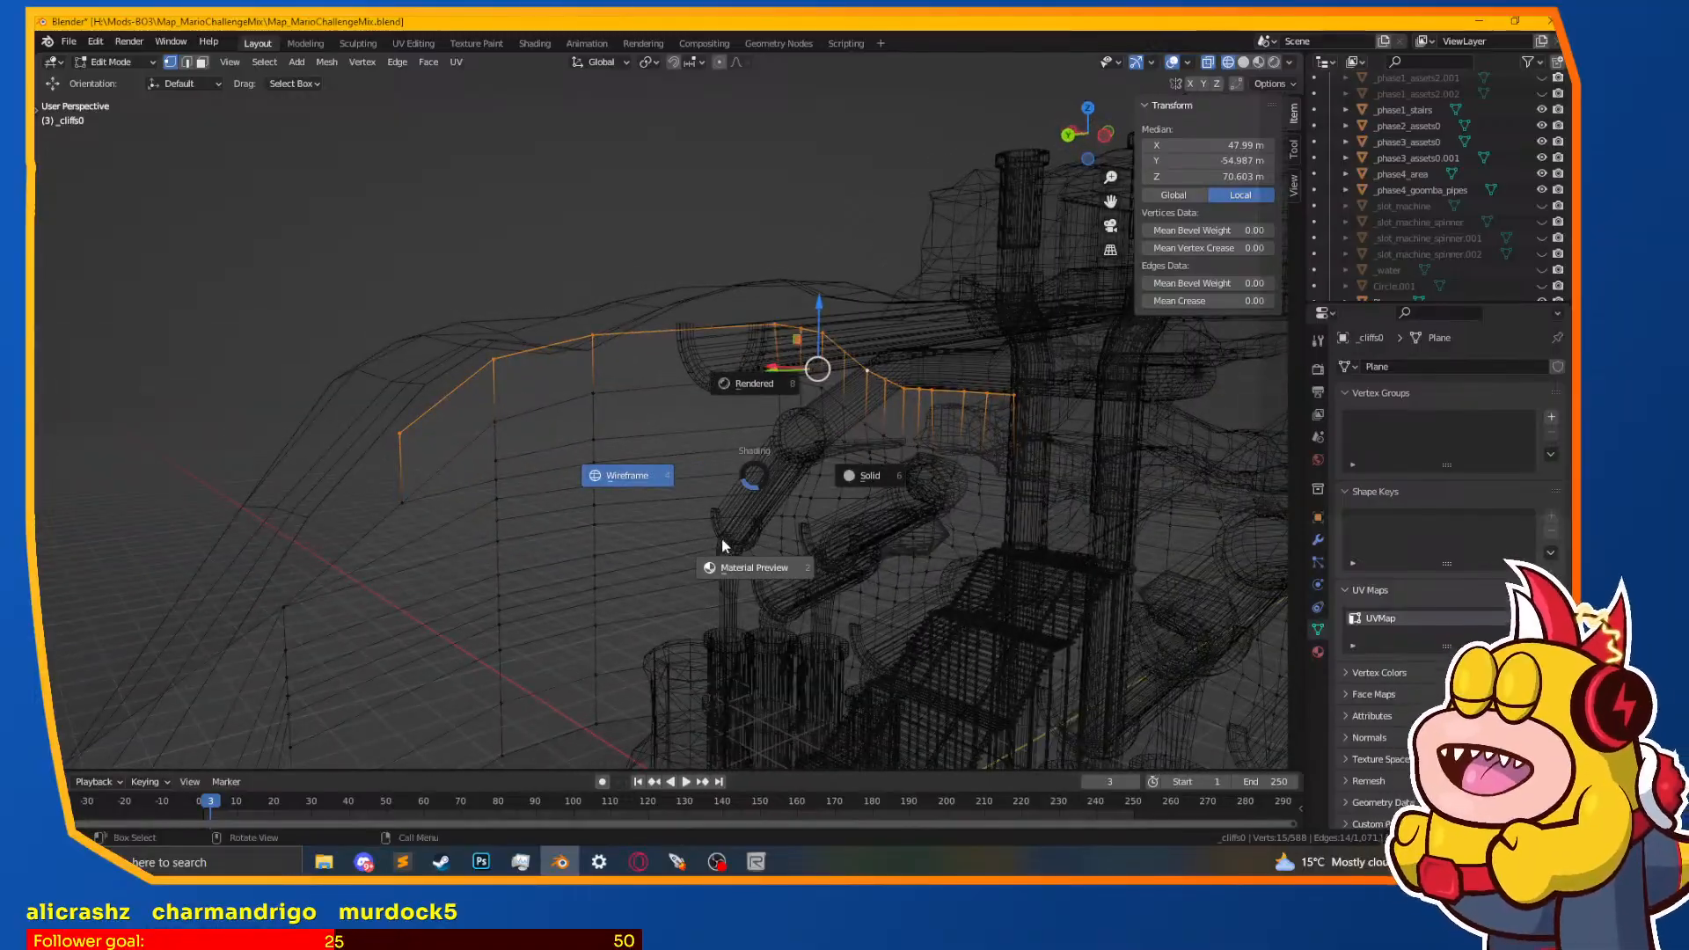
left_click(727, 539)
Step: Raise the side wall's front corner vertex about 6.4 m so it meets the edge of the grass strip
middle_click_drag(413, 529, 714, 413)
left_click(653, 417)
left_click(653, 488, "shift")
middle_click_drag(653, 488, 729, 459)
middle_click_drag(602, 503, 648, 487)
left_click(547, 528, "shift")
left_click(563, 478)
scroll(554, 467, "up", 1)
left_click(530, 437)
key("g")
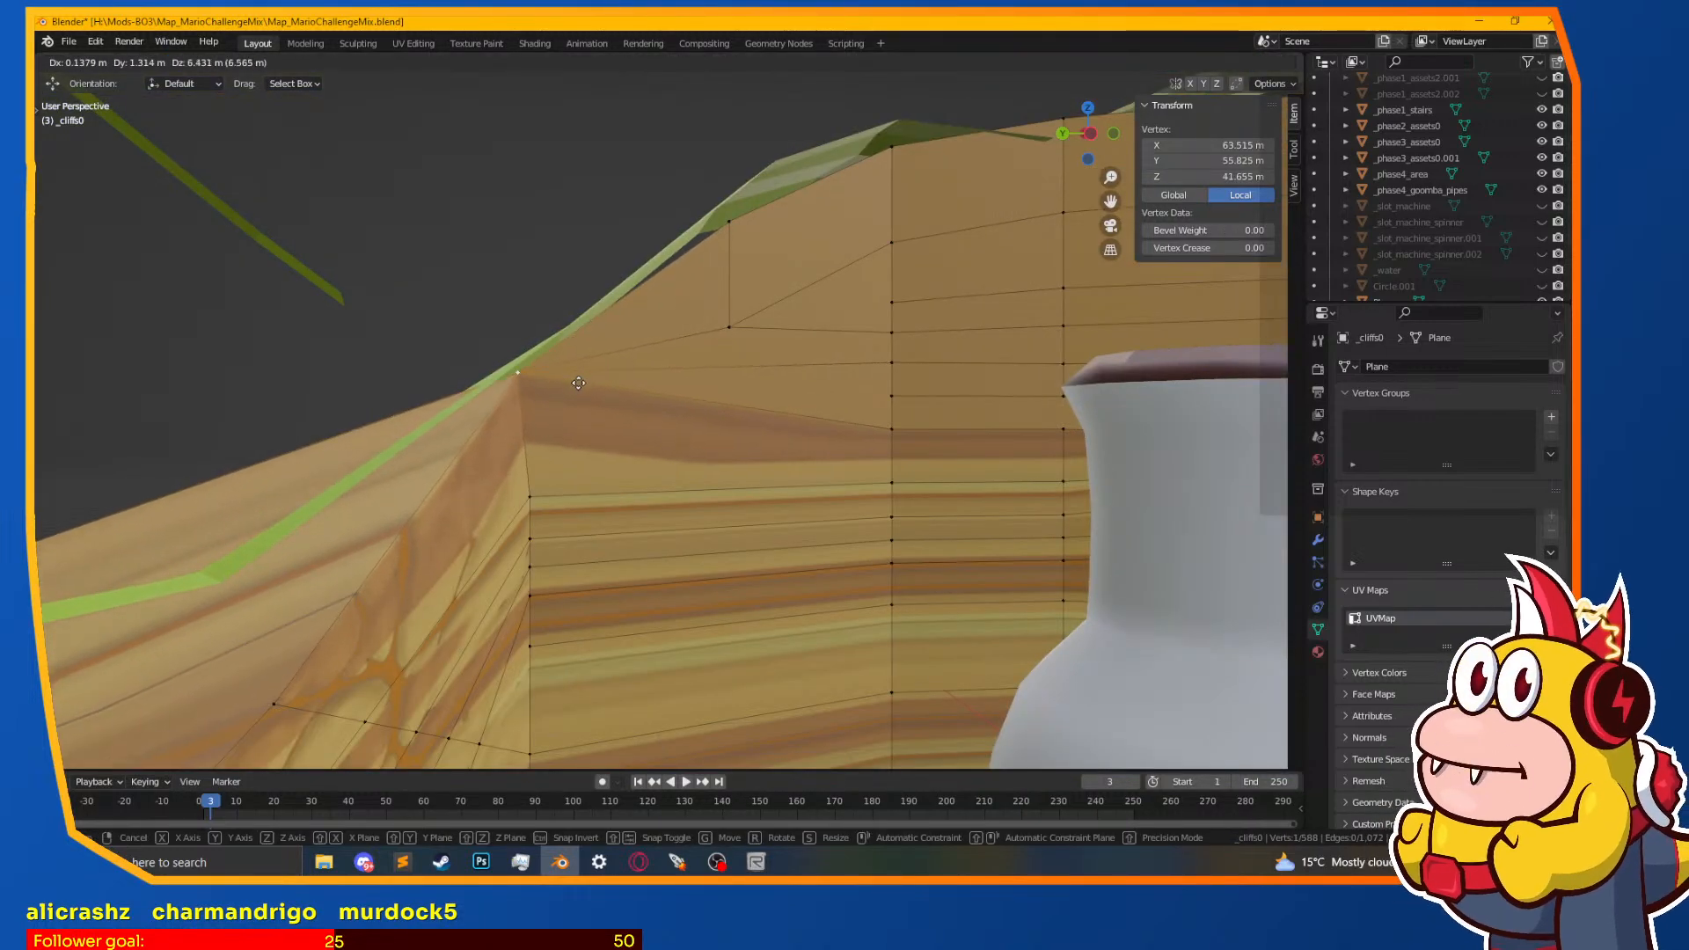
left_click(574, 379)
Step: Fine-tune the front corner vertex by moving it about 0.06 m in X, -0.14 m in Y and -0.50 m in Z
middle_click_drag(574, 379, 943, 558)
middle_click_drag(550, 460, 723, 519, "shift")
scroll(614, 512, "up", 2)
key("g")
left_click(648, 524)
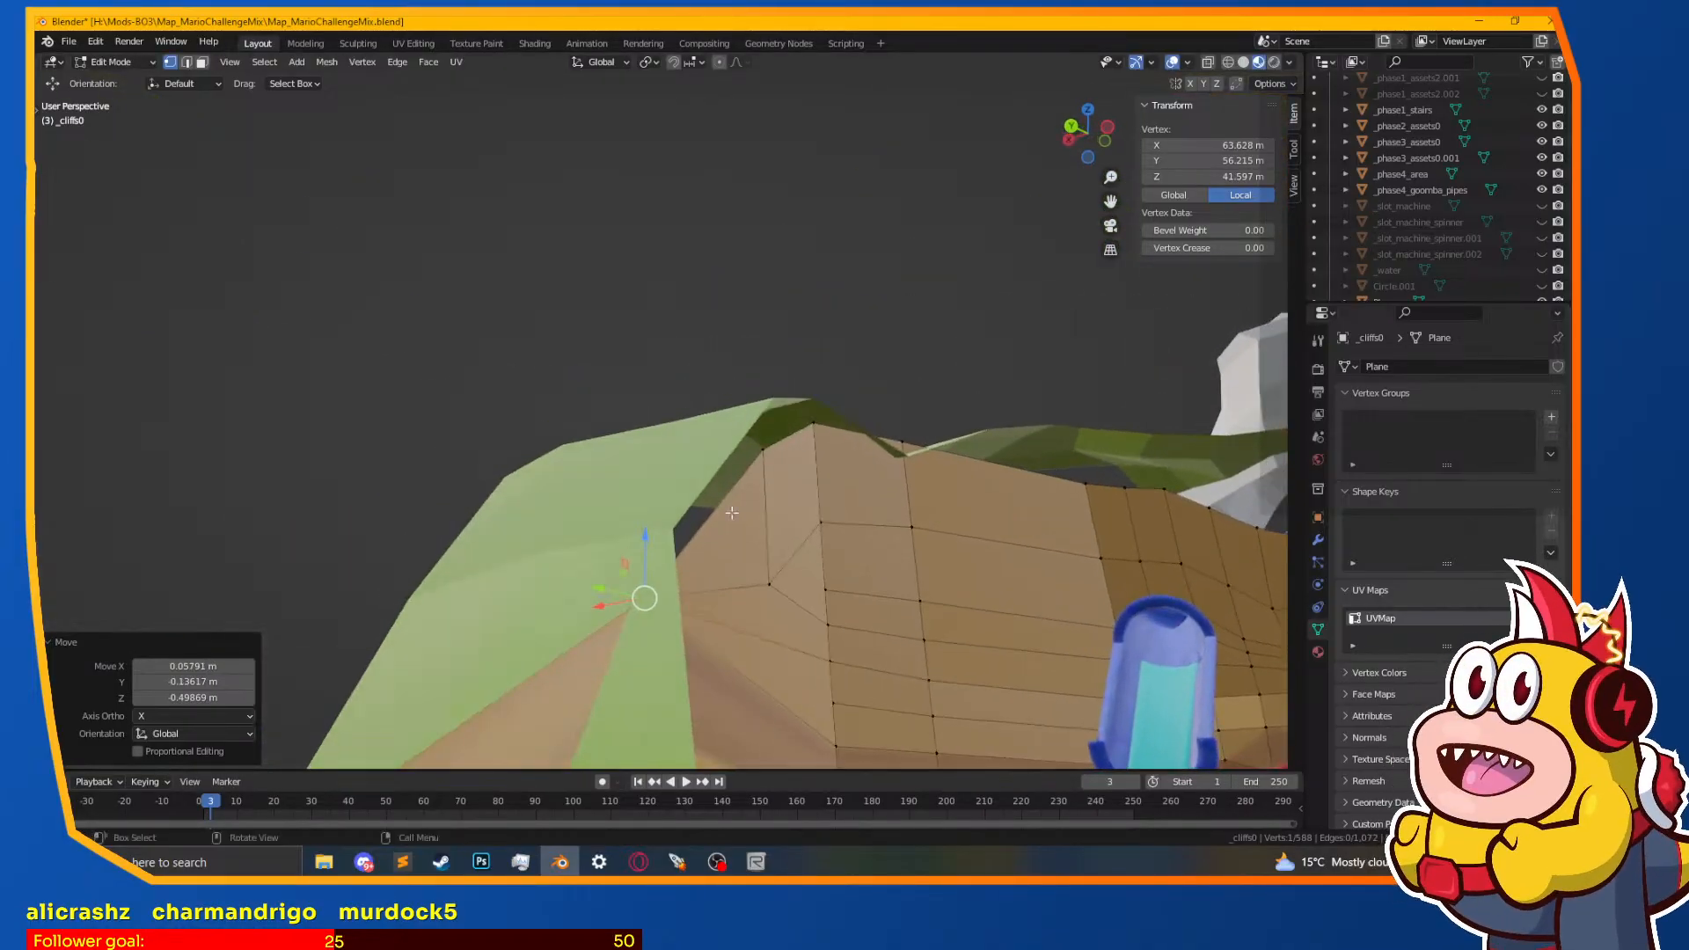
middle_click_drag(919, 612, 1105, 520)
Step: Browse the mtd2 texture folder in File Explorer and look at the grass textures texture_4_v1.png and texture_4_v2.png
left_click(324, 863)
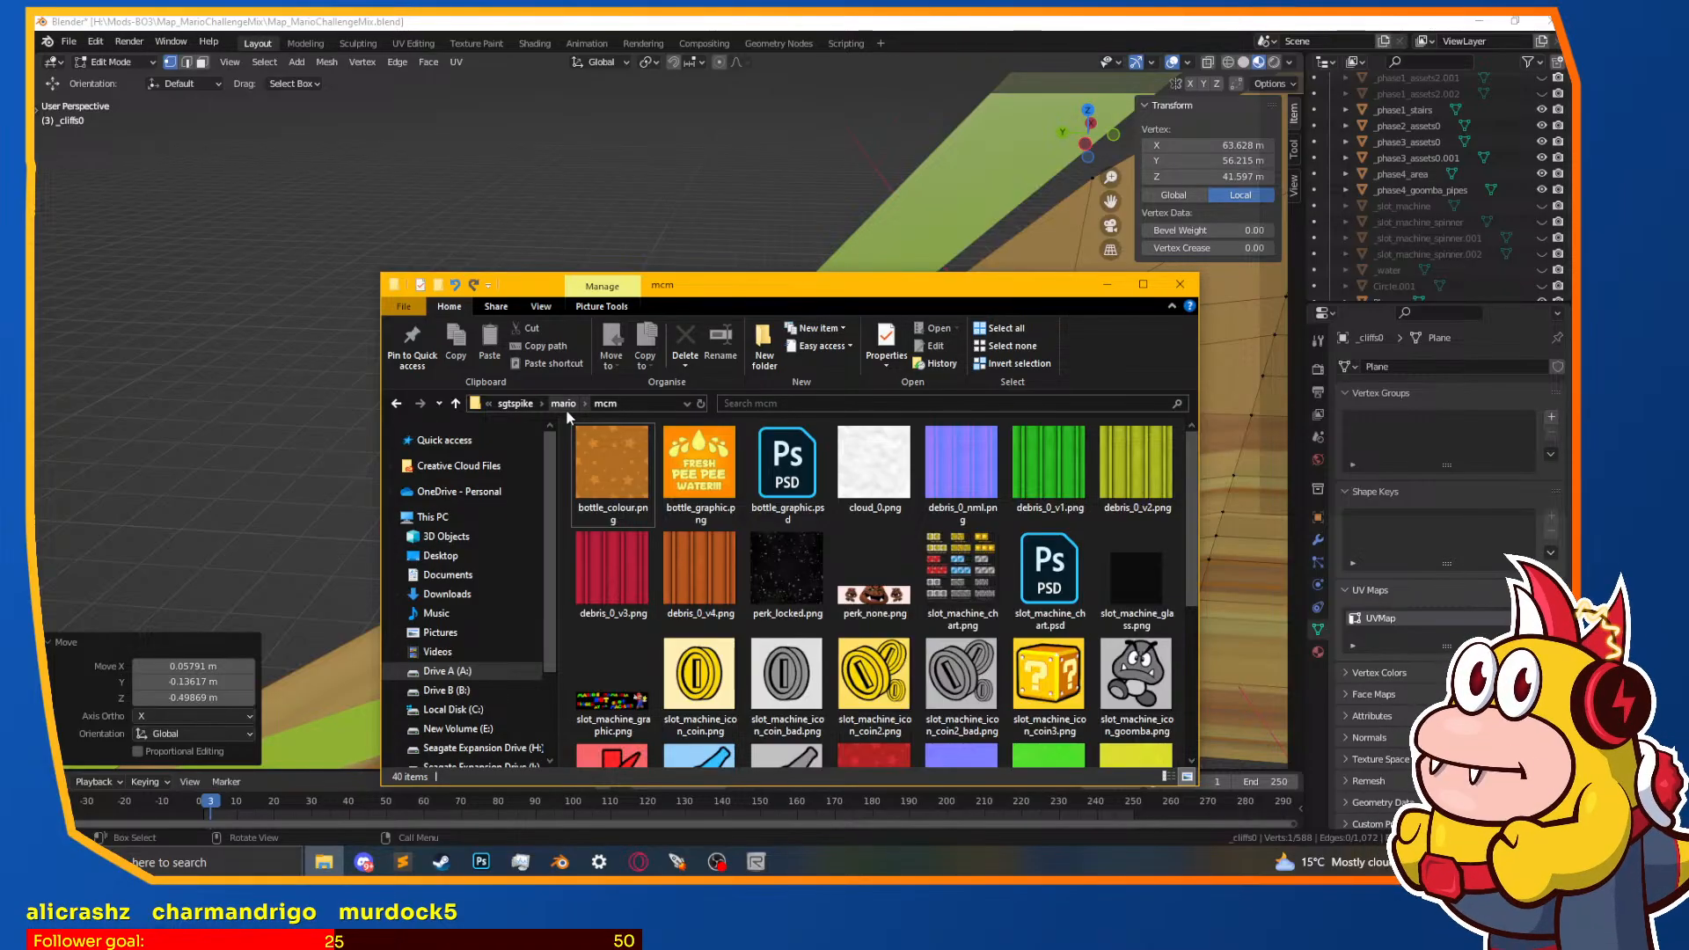
left_click(564, 405)
double_click(862, 472)
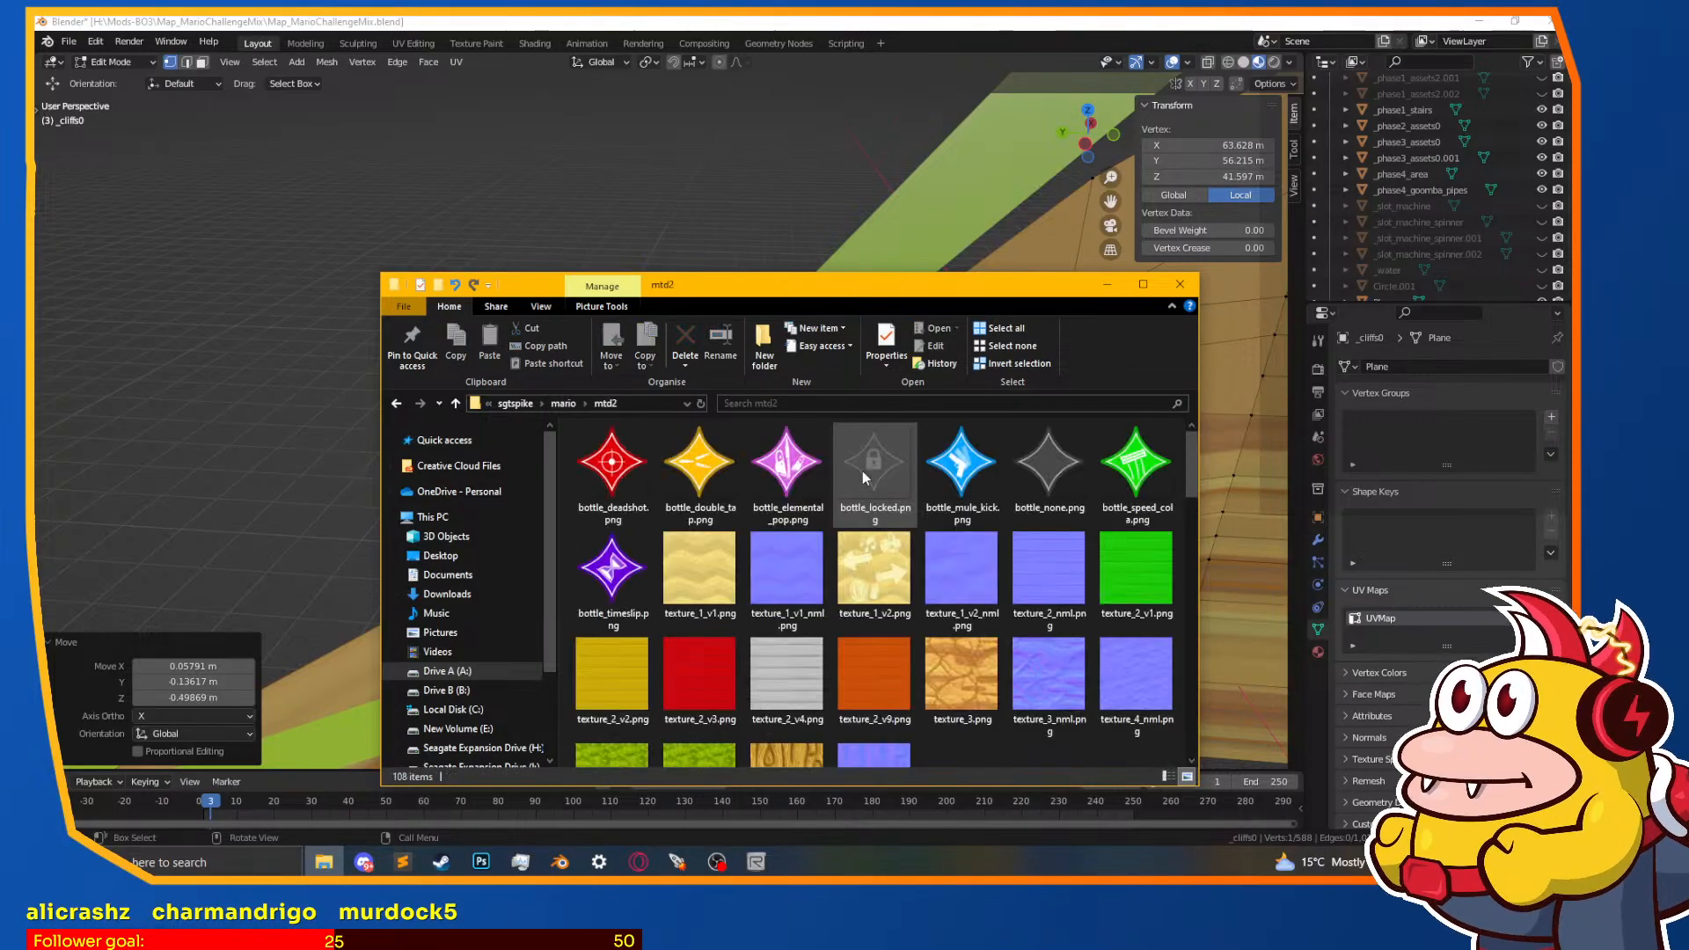
scroll(852, 468, "down", 2)
double_click(600, 655)
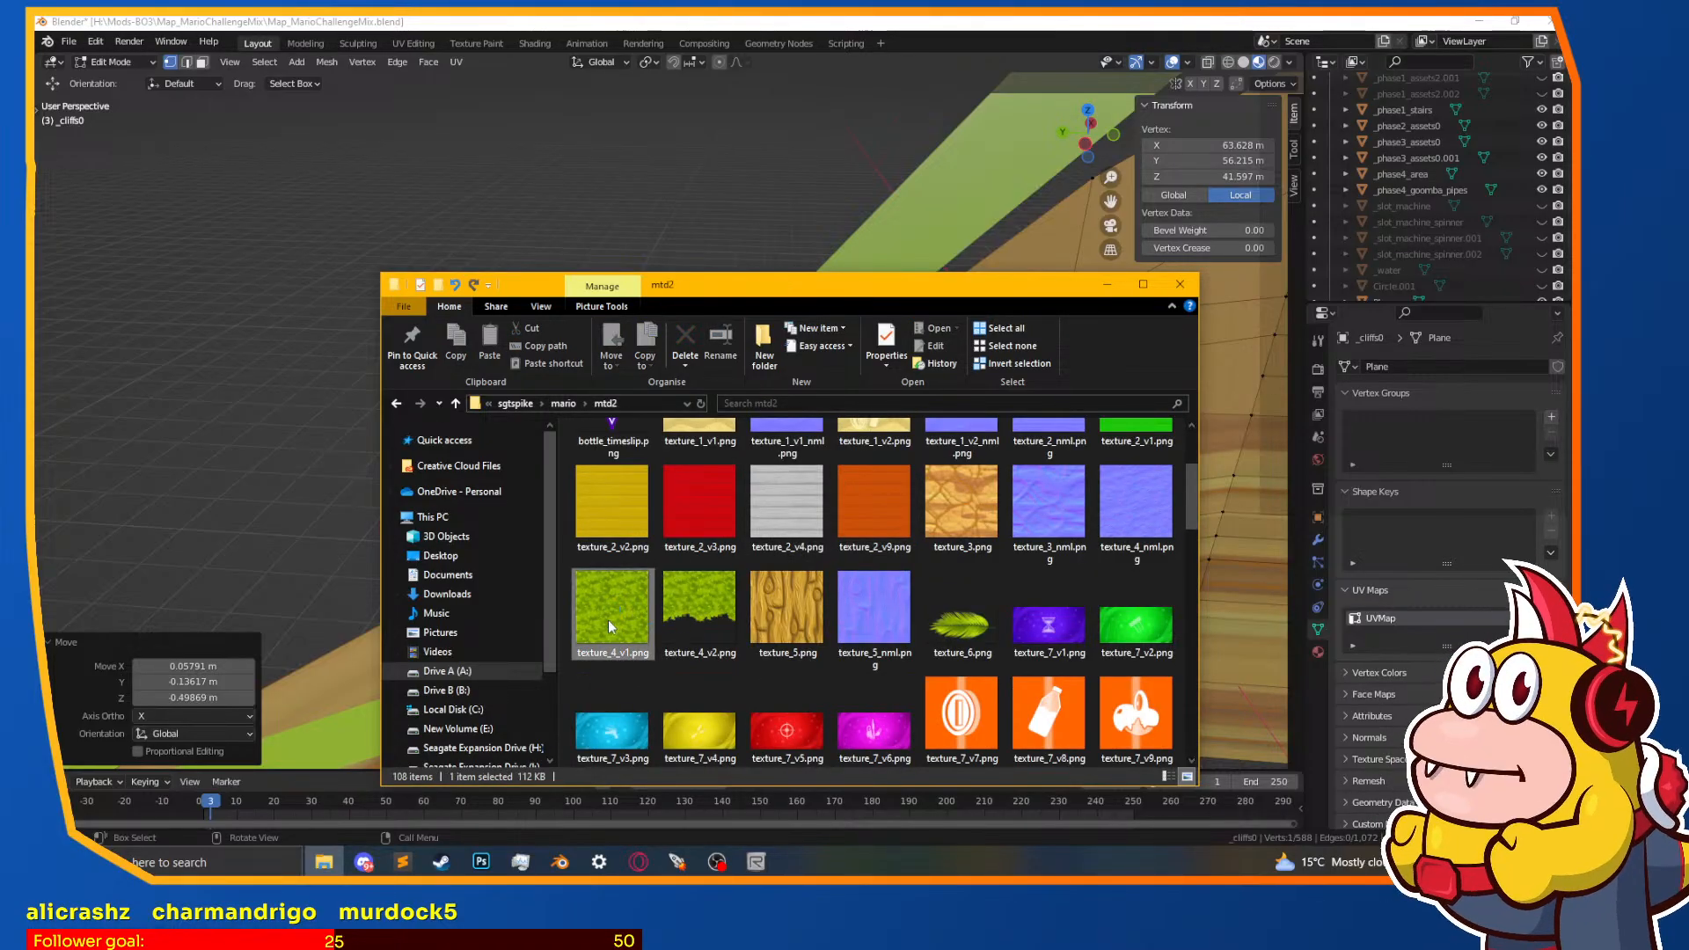
left_click(676, 624)
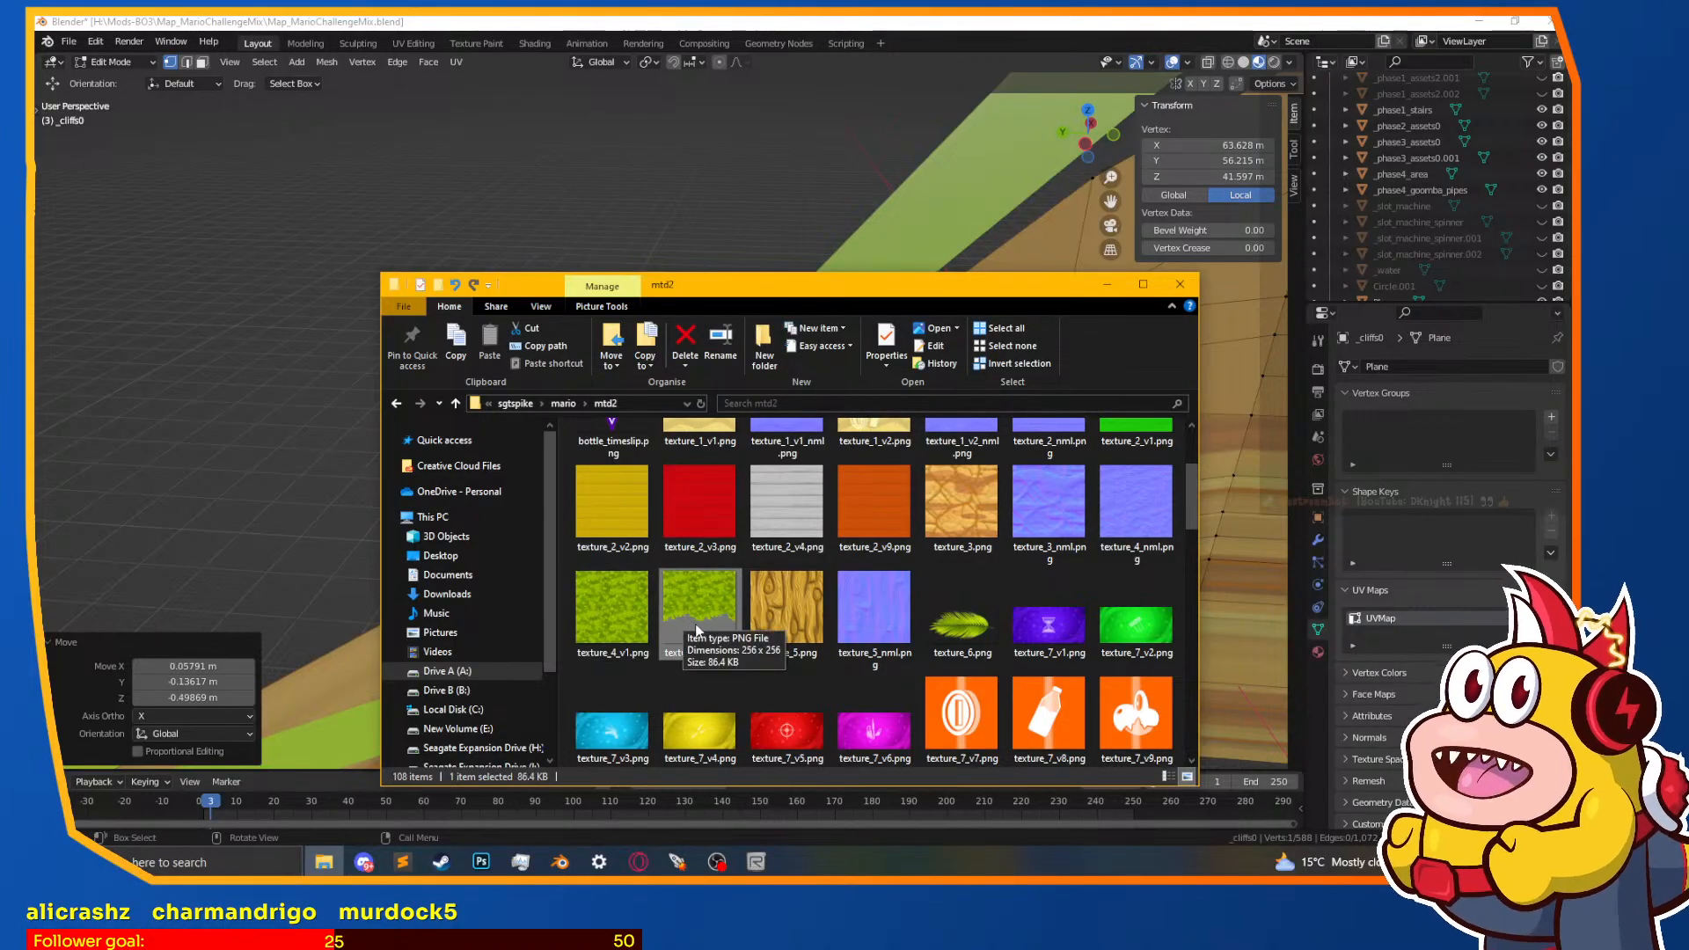
left_click(1107, 285)
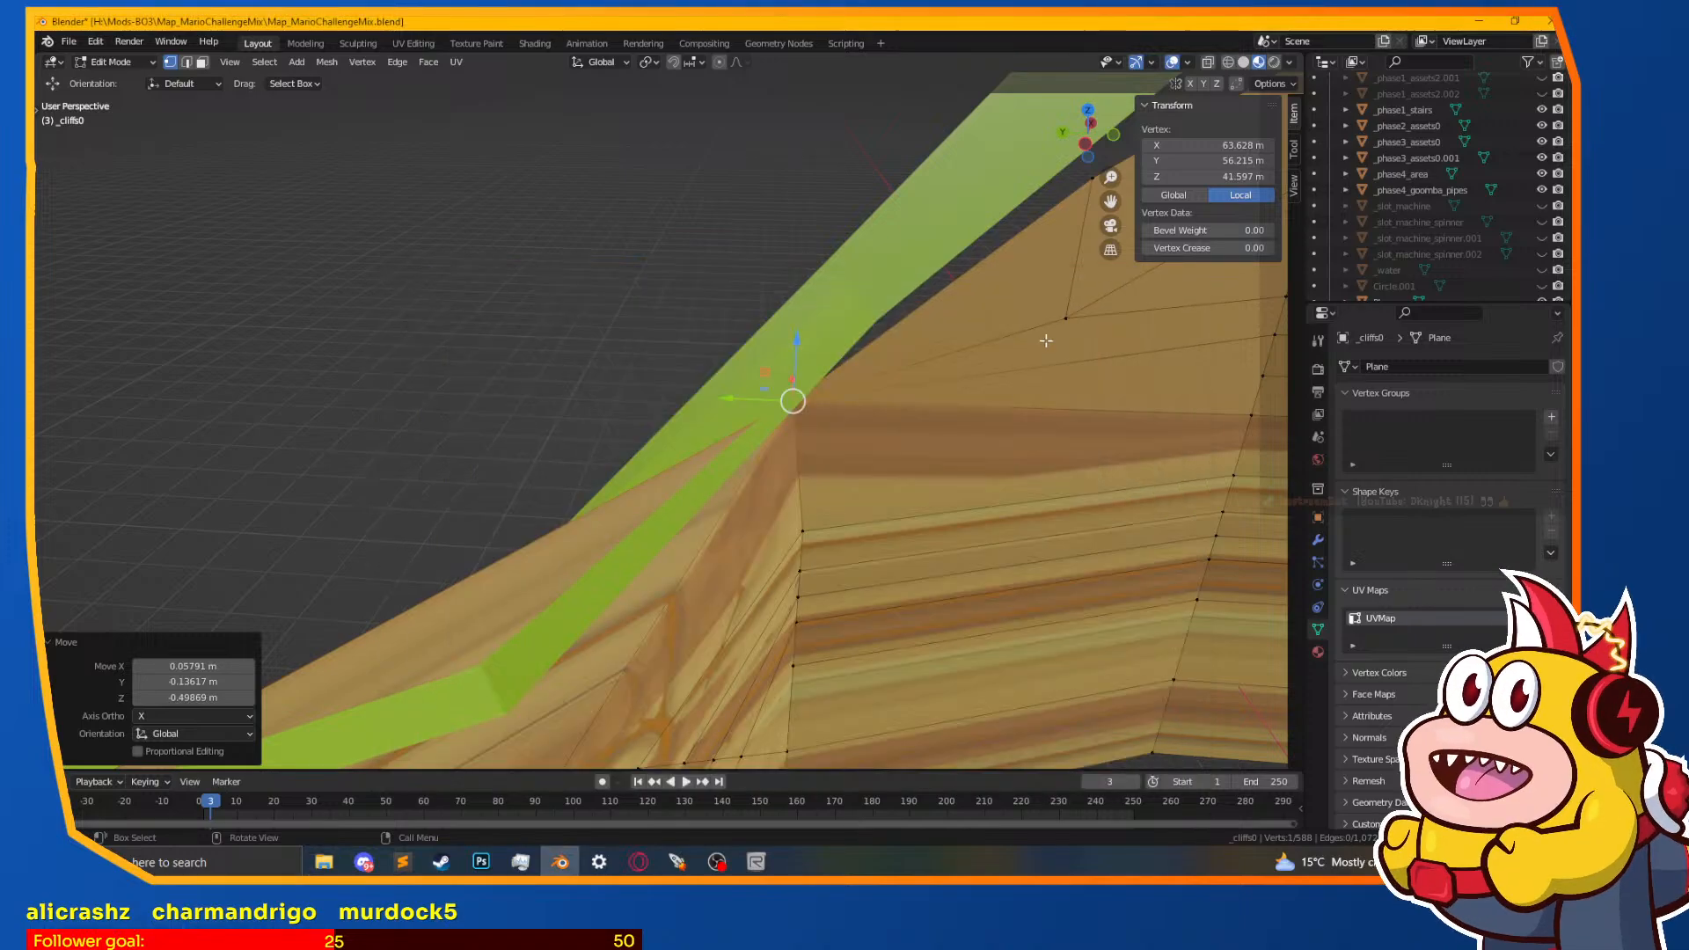
Step: Examine the gaps between the cliff wall's top rim and the grass terrain from several angles
middle_click_drag(809, 528, 250, 701)
middle_click_drag(318, 389, 586, 521)
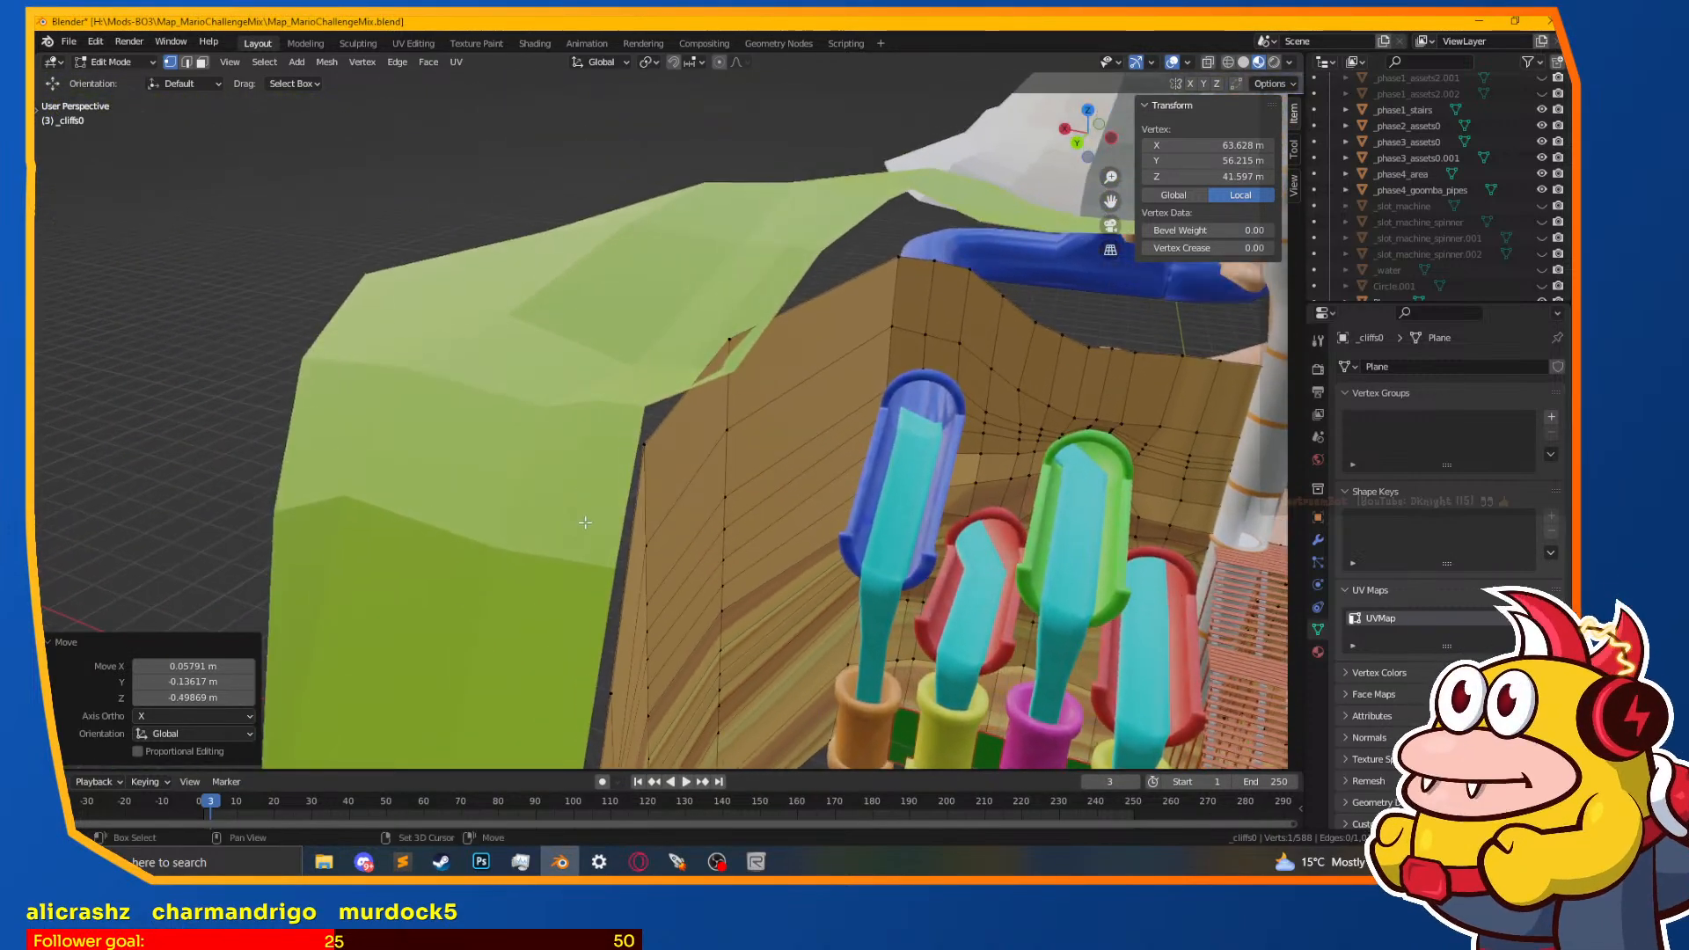
middle_click_drag(658, 433, 565, 503)
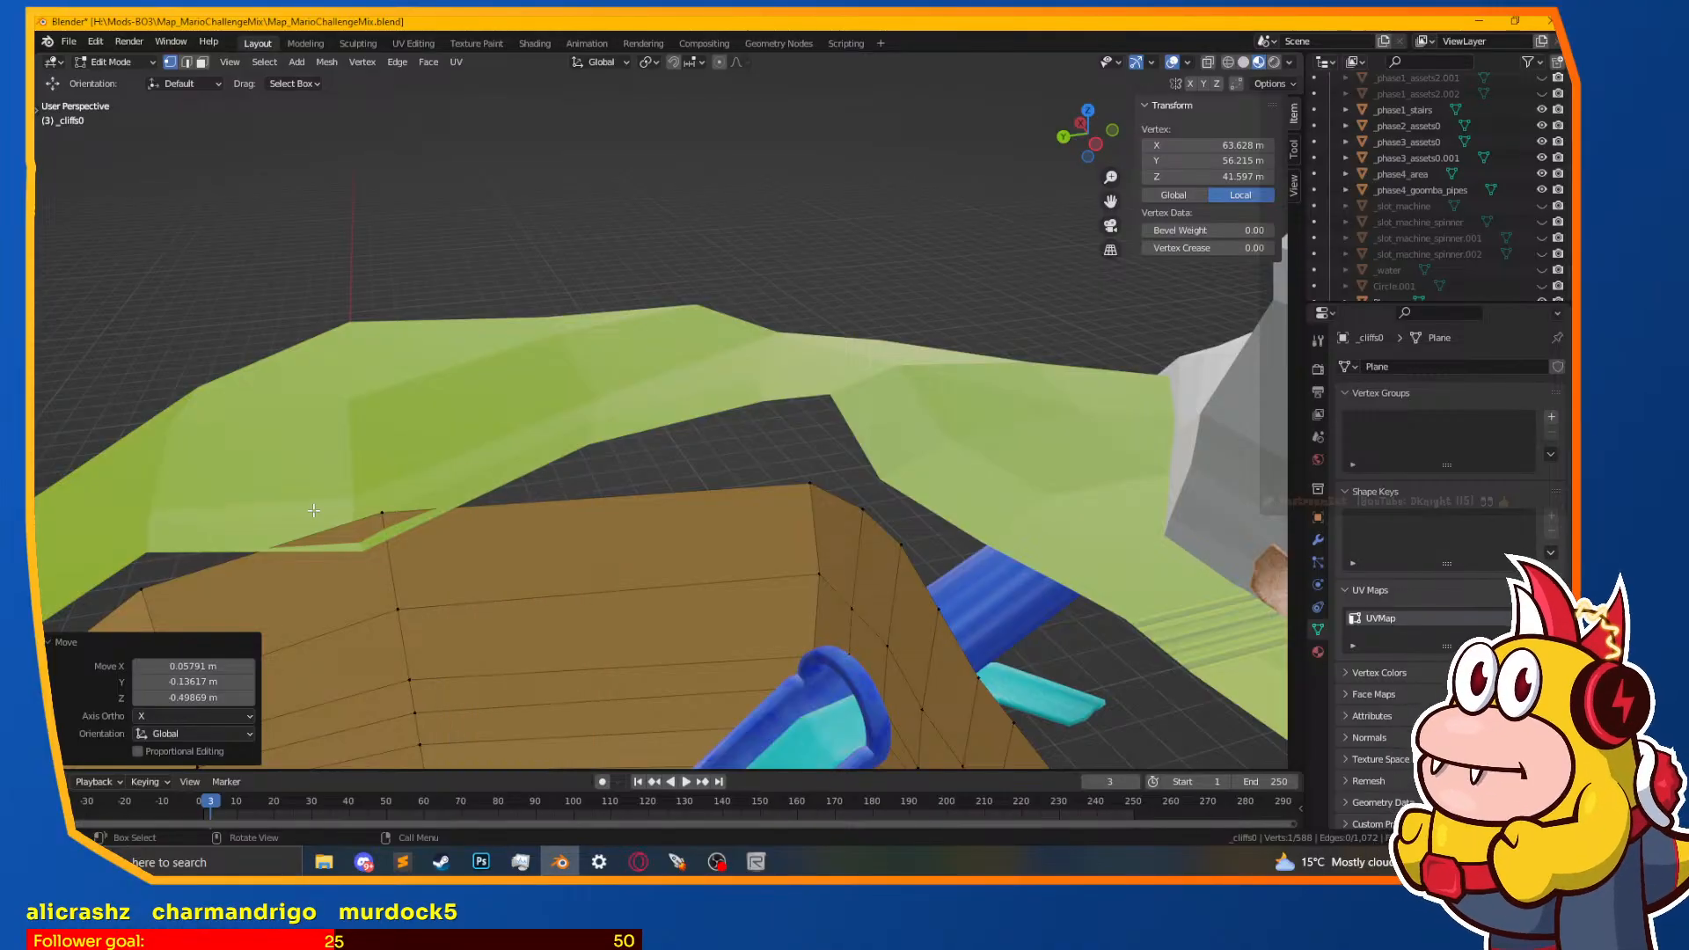
scroll(418, 561, "down", 2)
middle_click_drag(575, 552, 738, 582)
scroll(729, 601, "down", 3)
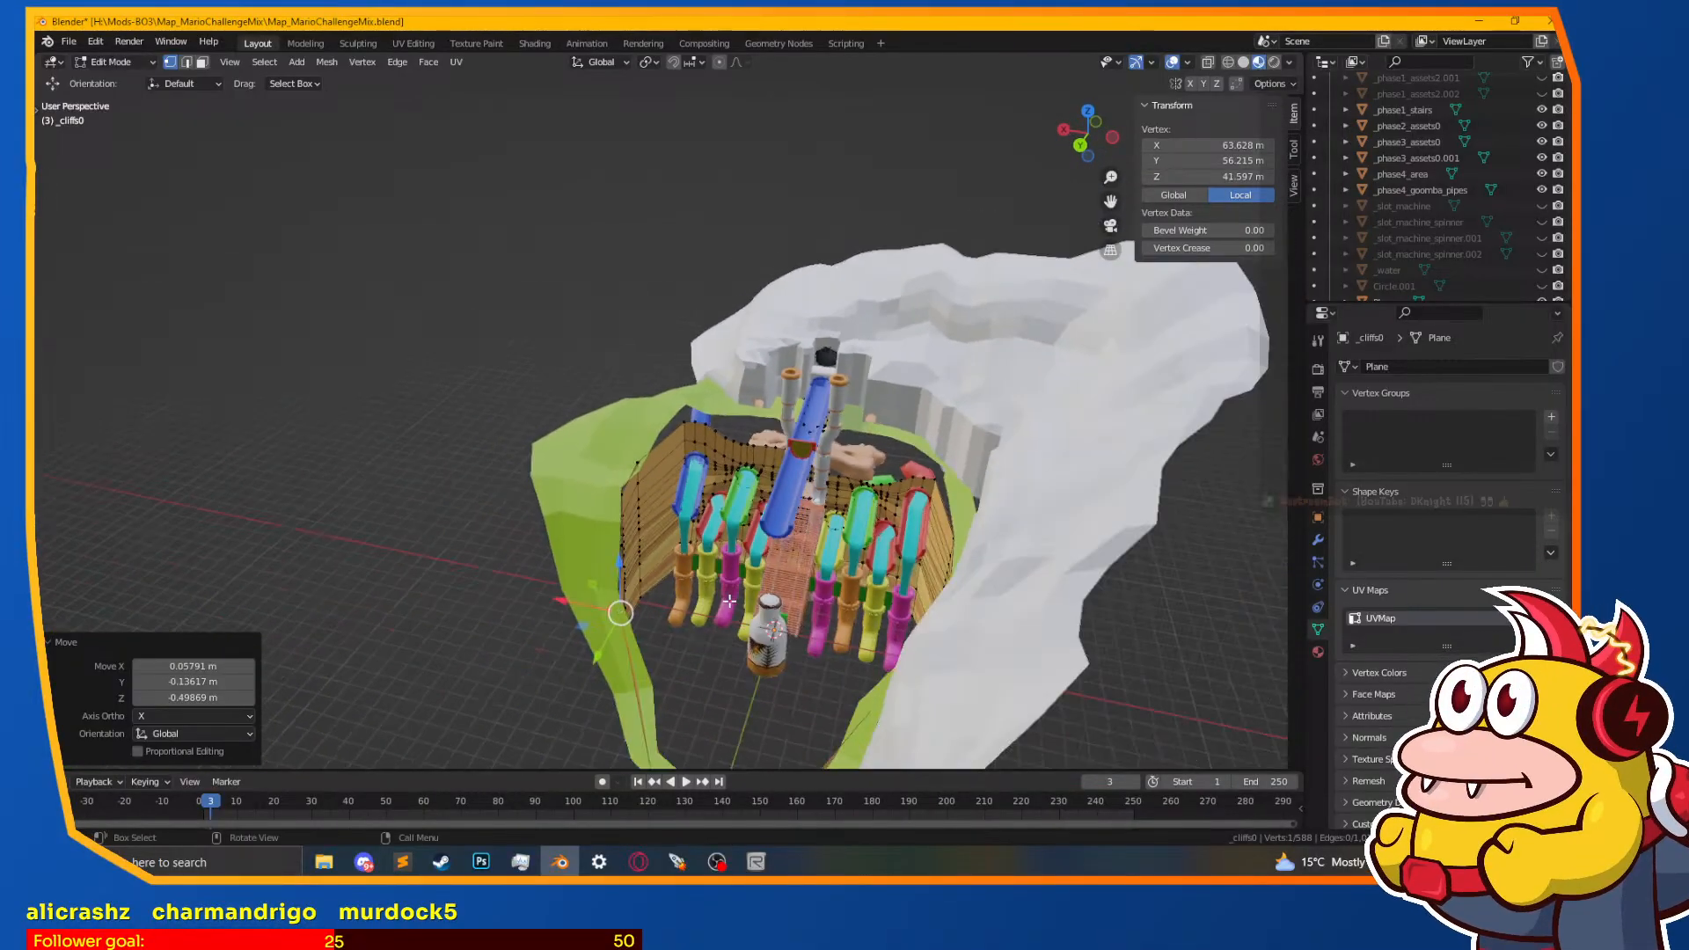
scroll(729, 601, "down", 5)
scroll(727, 610, "up", 5)
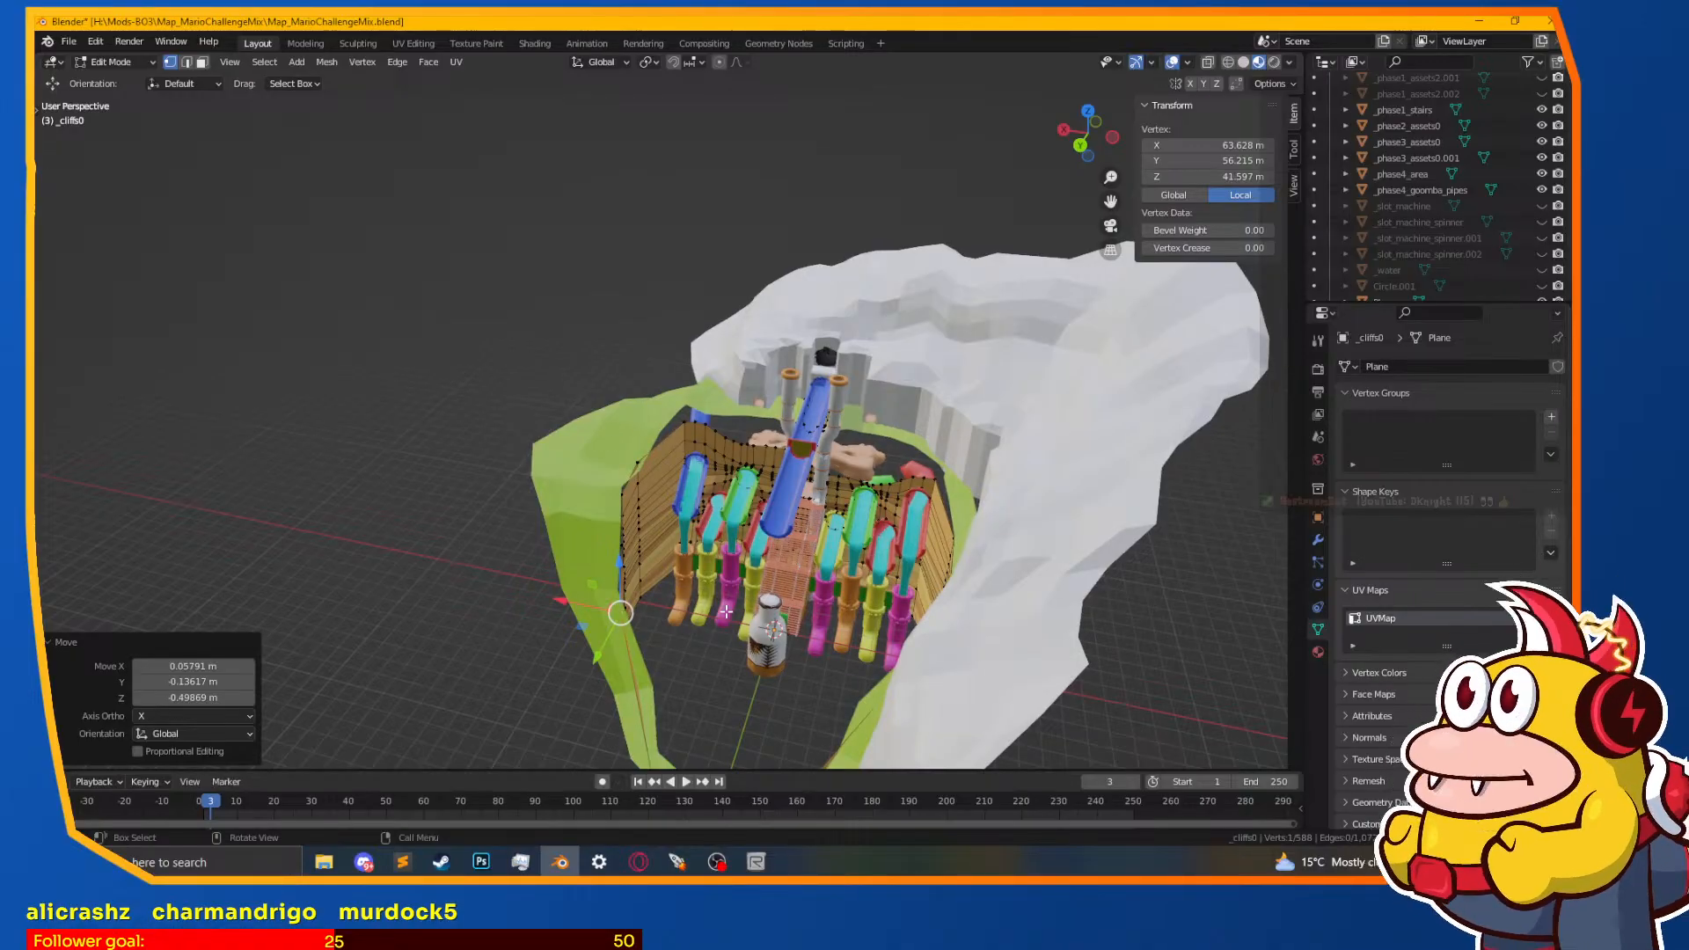
middle_click_drag(718, 647, 750, 608)
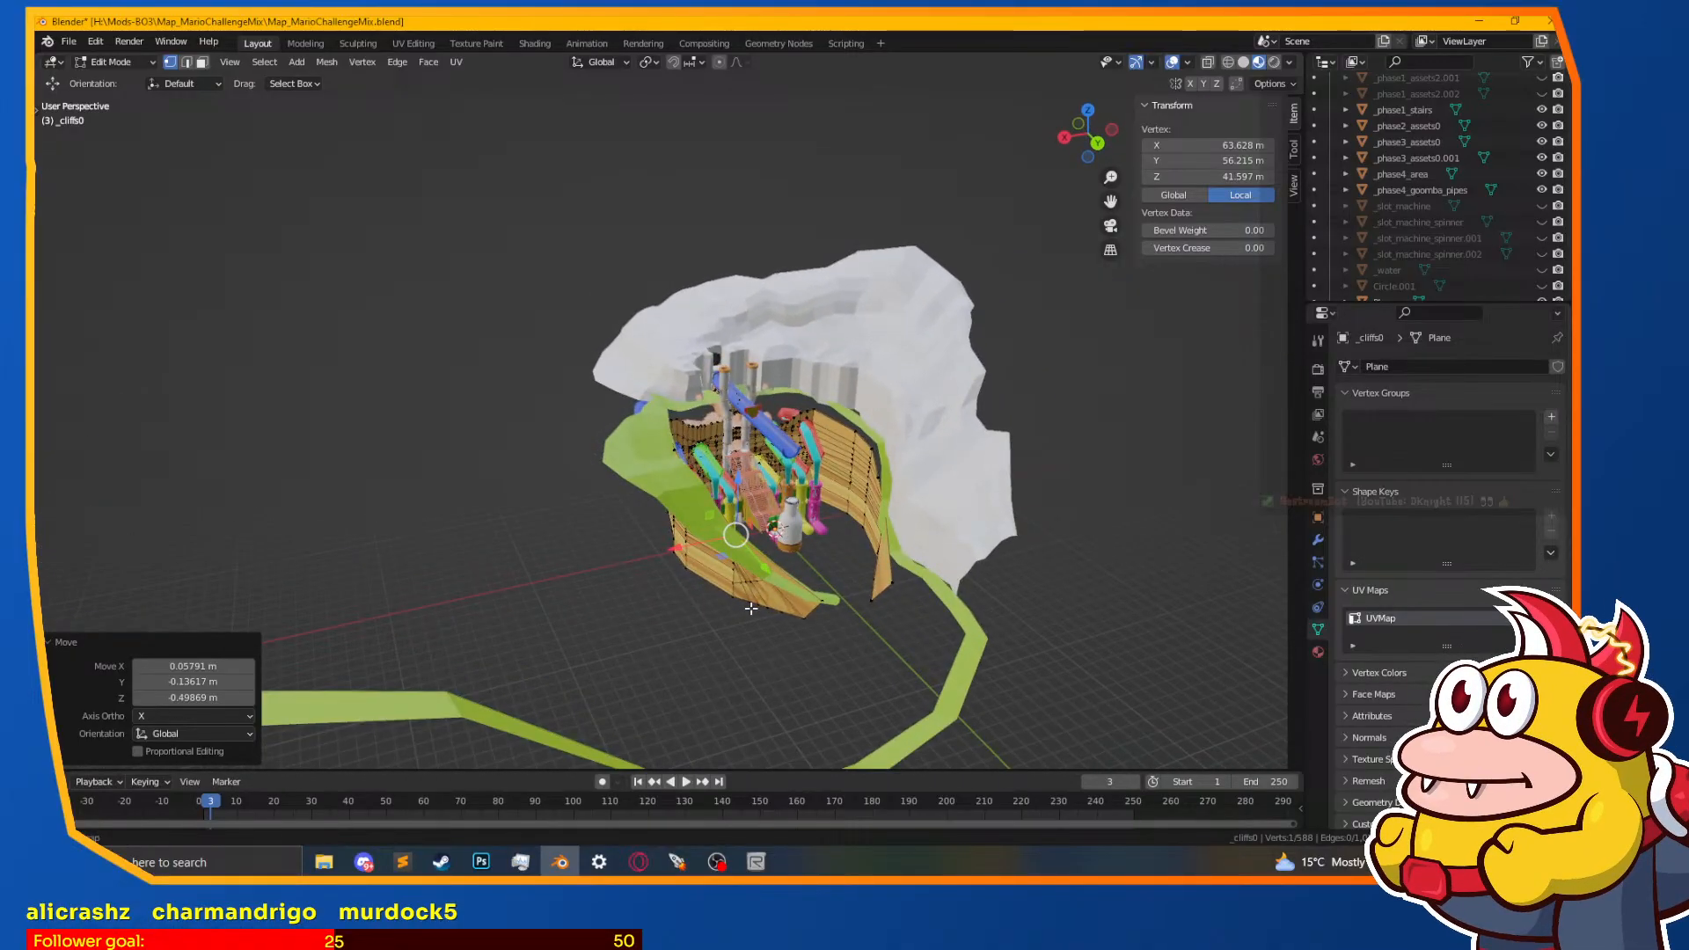
scroll(741, 645, "up", 6)
middle_click_drag(755, 624, 653, 320, "shift")
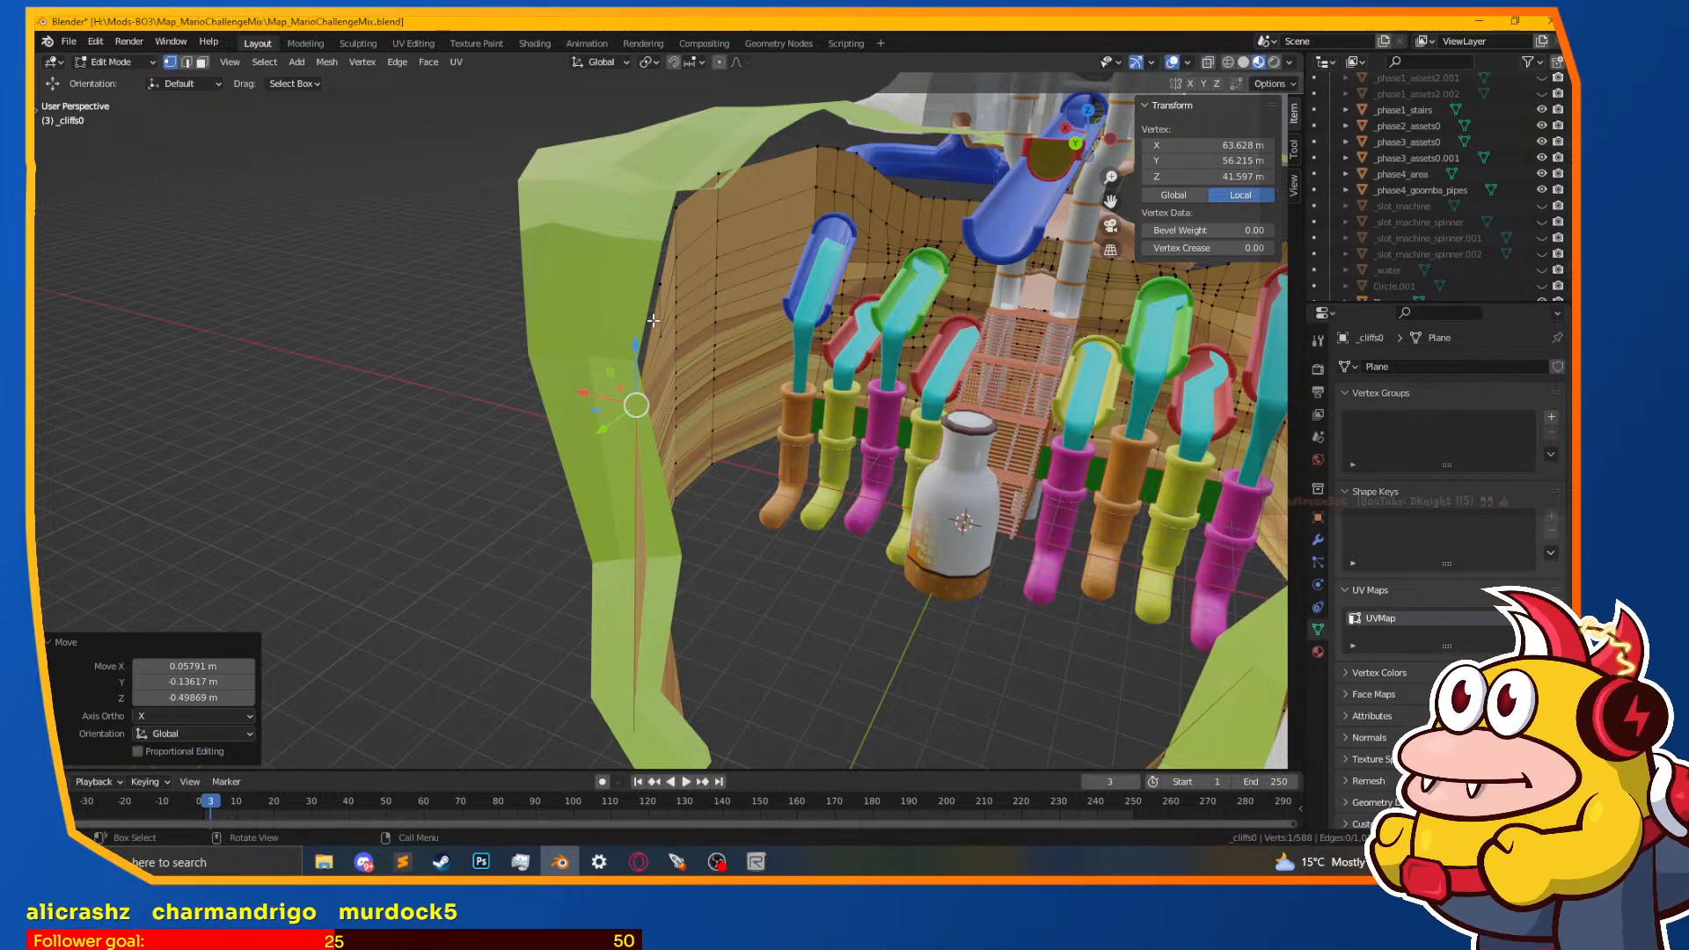
middle_click_drag(652, 321, 863, 528)
scroll(739, 398, "up", 5)
scroll(637, 381, "up", 3)
key("Tab")
left_click(556, 378)
key("Tab")
key("Tab")
left_click(743, 438)
key("Tab")
Step: Move the side wall's highest rim vertices to line up with the underside of the grass edge
left_click(714, 359)
key("g")
left_click(666, 536)
left_click(605, 460)
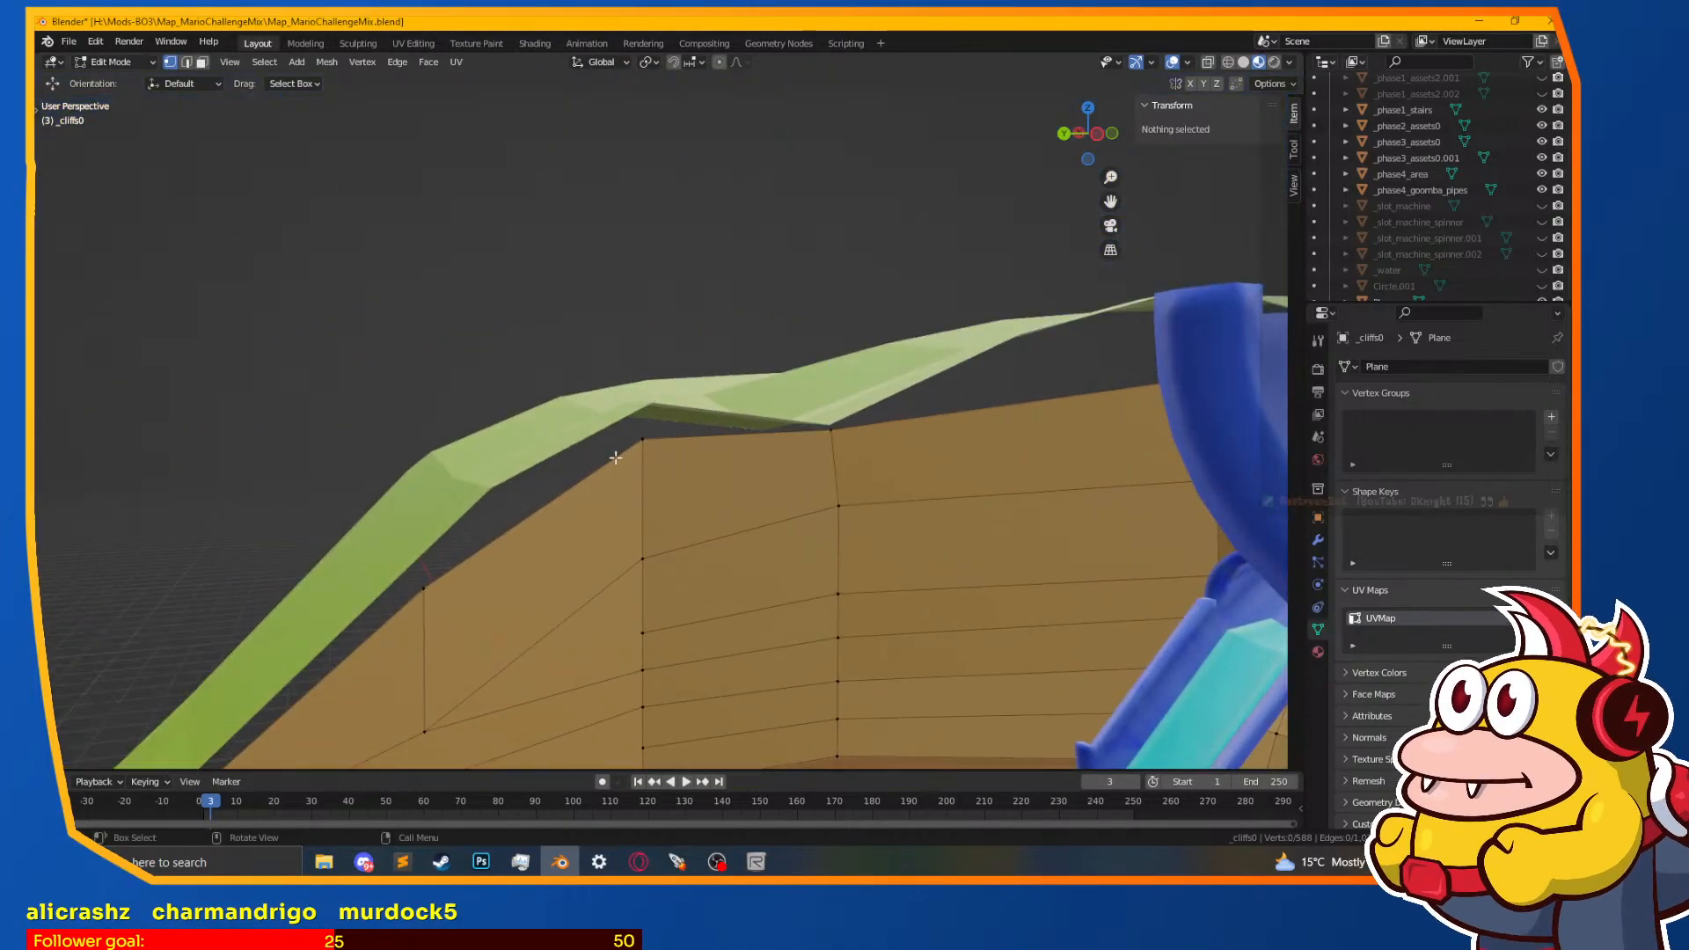
key("g")
left_click(665, 422)
mouse_move(666, 423)
middle_mouse_down()
mouse_move(1057, 565)
mouse_move(660, 434)
middle_mouse_up()
Step: Adjust the remaining rim vertices on the side wall's downward slope so they meet the grass strip
left_click(1050, 565)
left_click(562, 468)
middle_click_drag(601, 546, 757, 526, "shift")
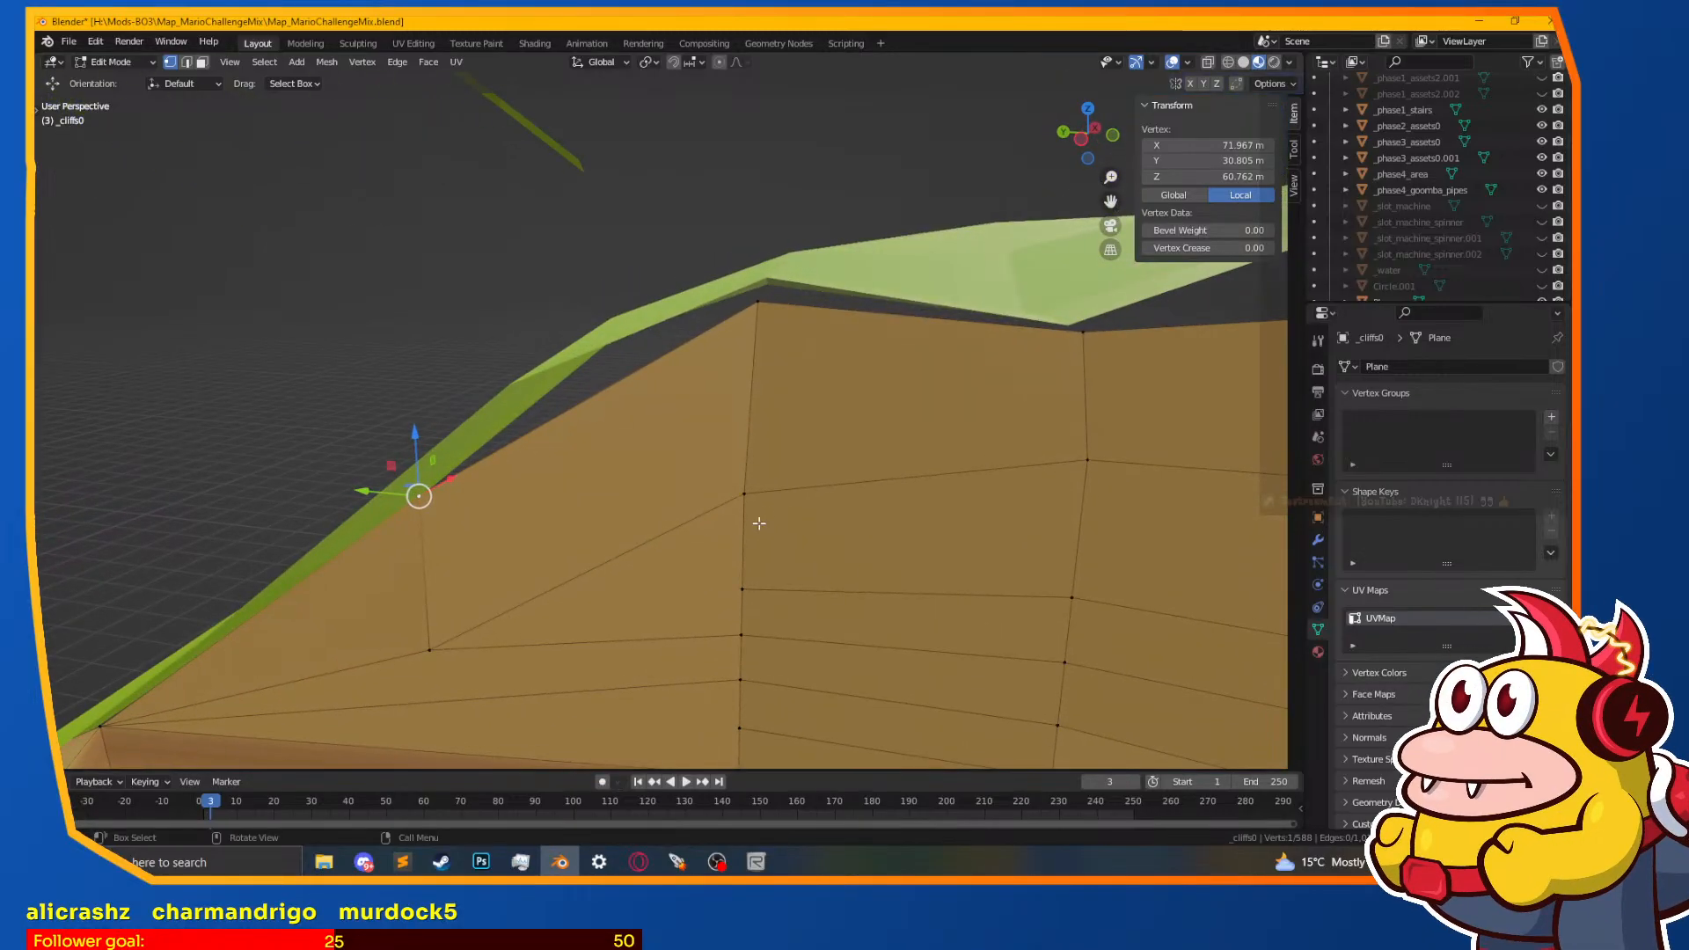
left_click(878, 403)
middle_click_drag(763, 449, 676, 516)
left_click(989, 494)
scroll(779, 562, "up", 3)
left_click(530, 567)
scroll(792, 483, "down", 3)
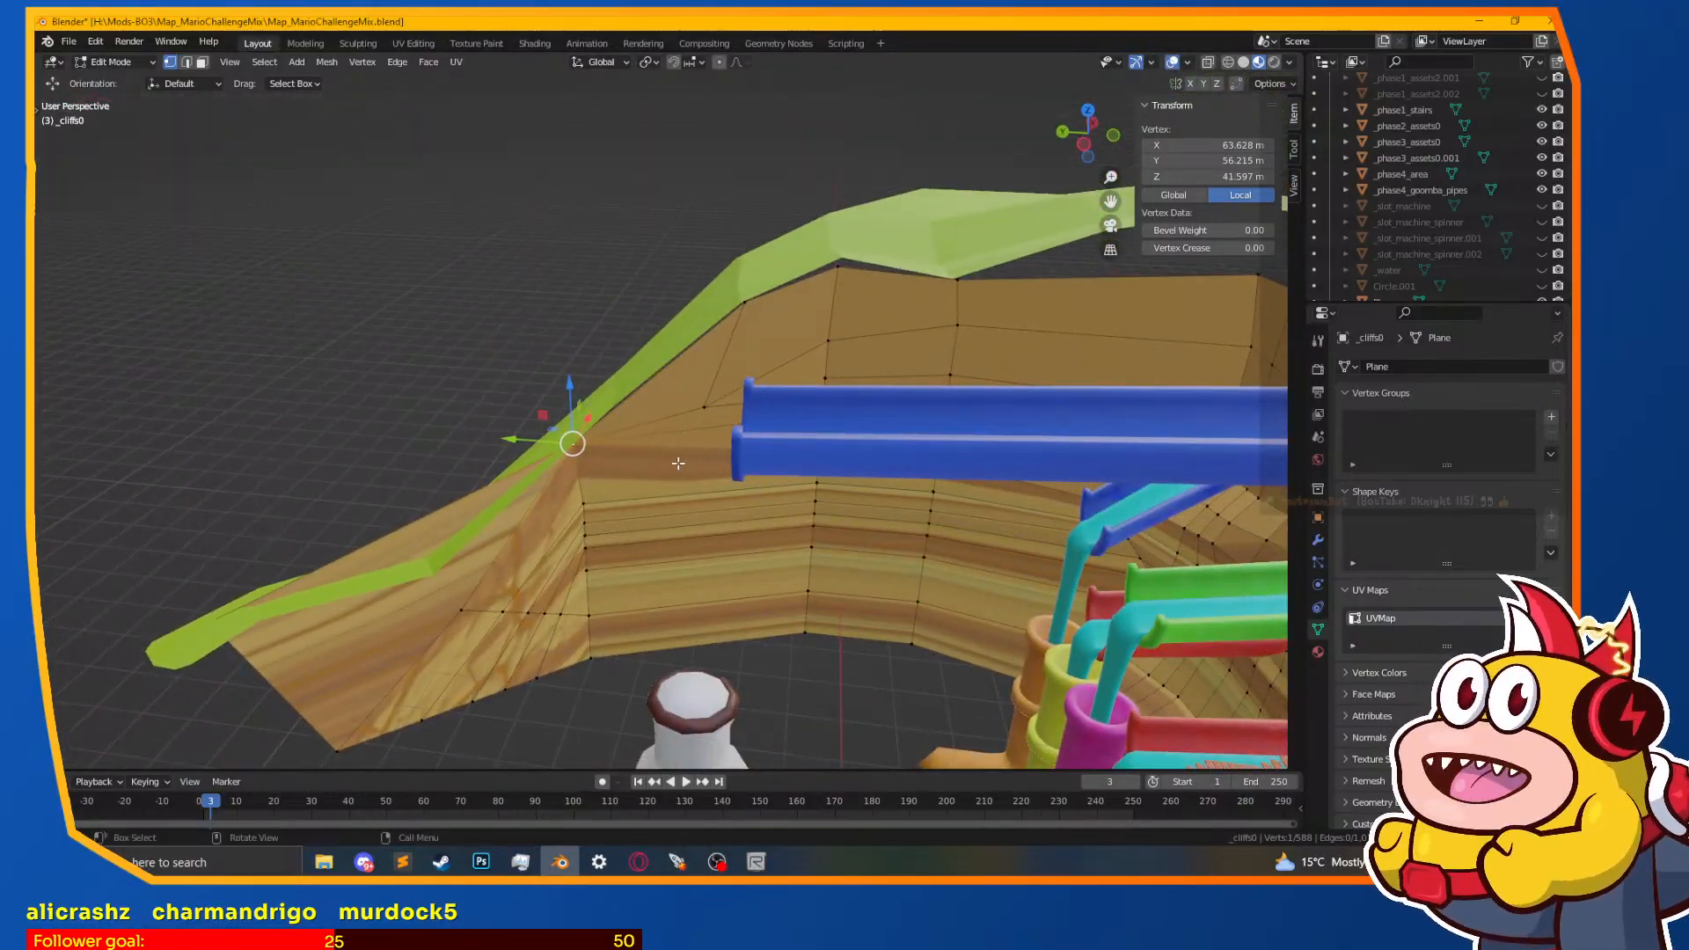
Step: Raise the back wall's corner rim vertex about 9.5 m and reposition it against the grass ridge
middle_click_drag(733, 319, 668, 412)
key("g")
left_click(676, 347)
middle_click_drag(676, 348, 799, 528)
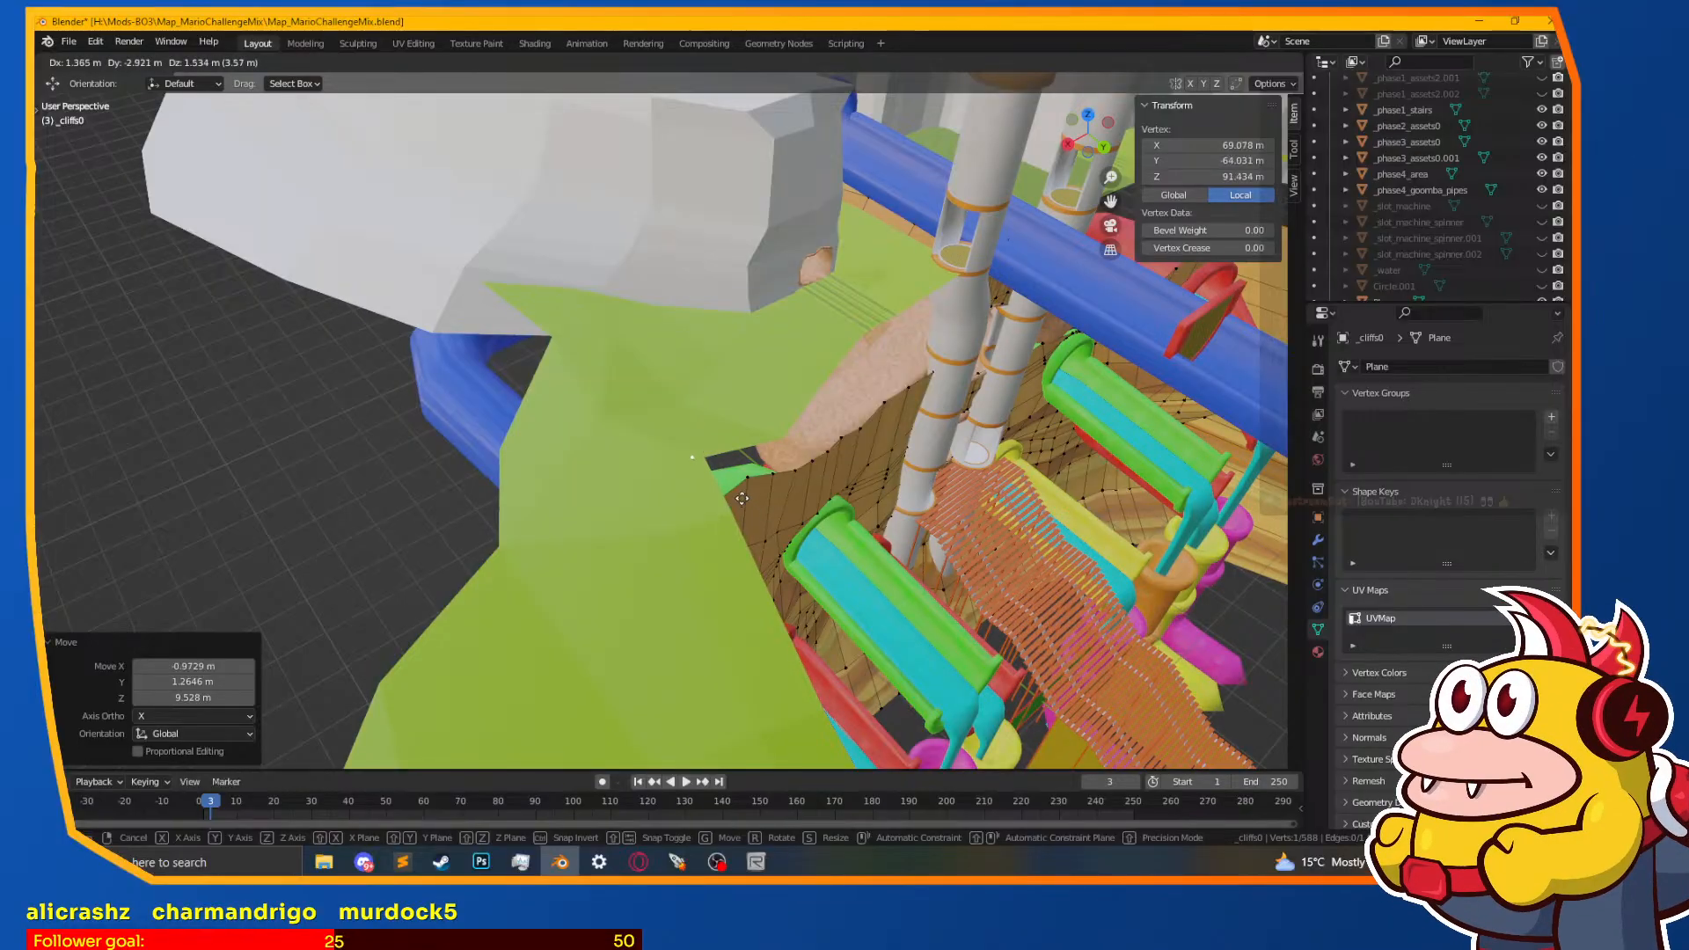
left_click(682, 459)
middle_click_drag(682, 459, 665, 402)
Step: Select the two rim vertices next to the back corner and raise them about 8 m to the grass edge
left_click(654, 590)
left_click(651, 541)
middle_click_drag(651, 541, 729, 577)
key("g")
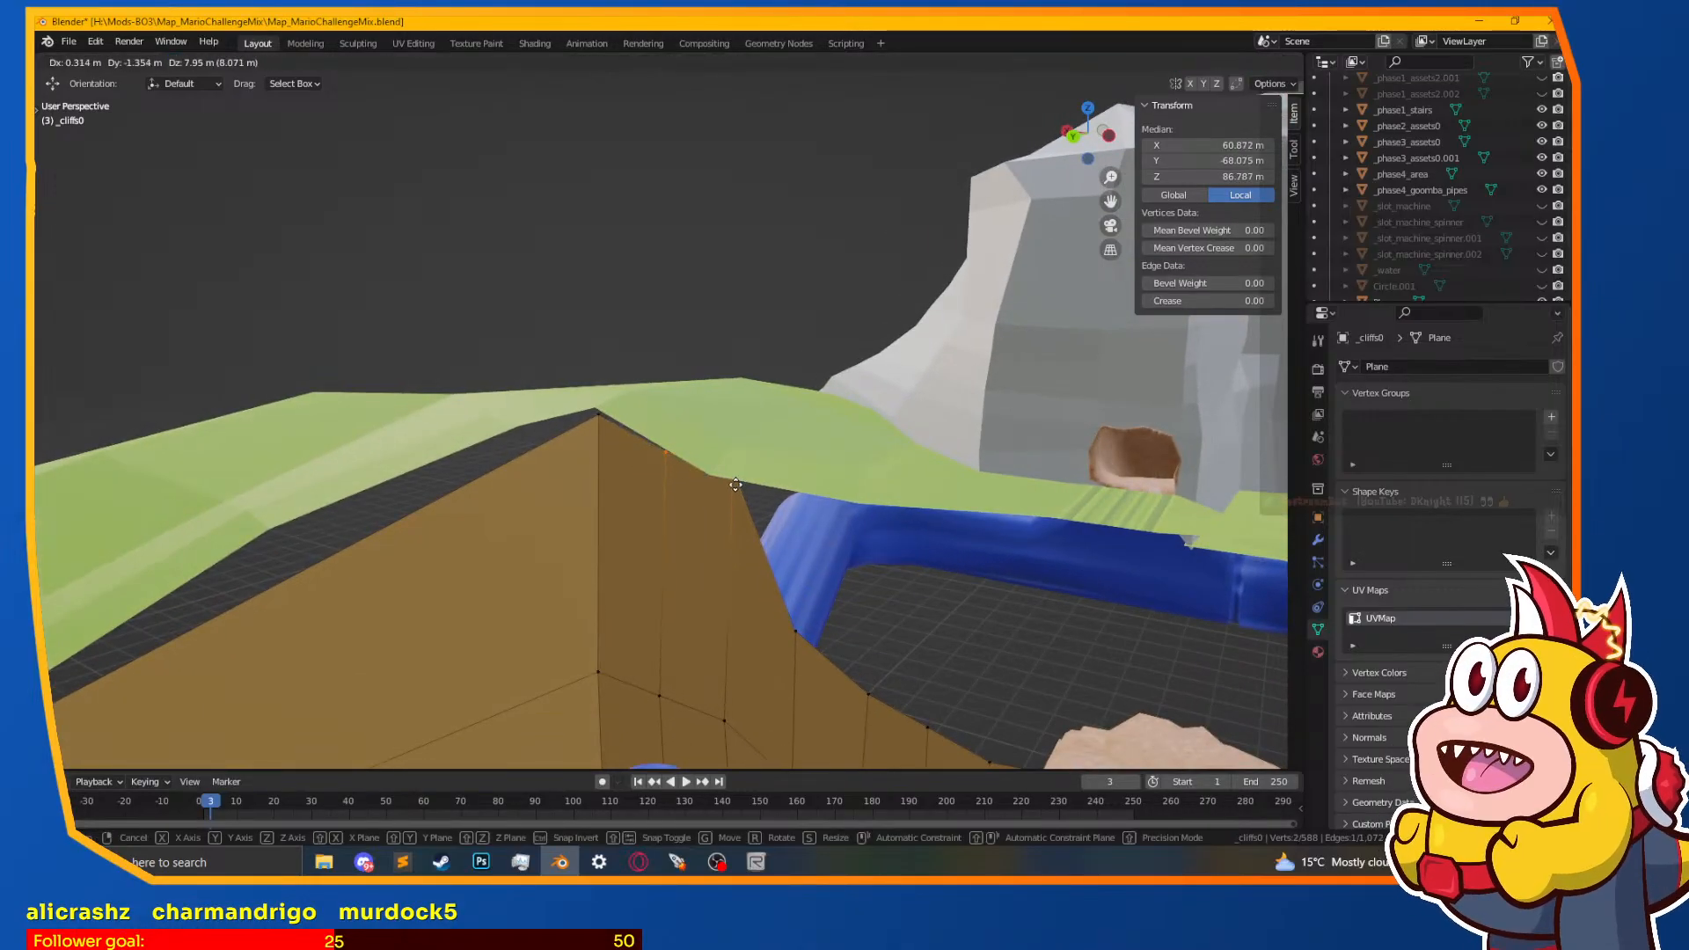
left_click(736, 485)
middle_click_drag(695, 466, 805, 448)
Step: Reposition the rim vertices near the back corner individually so they follow the grass edge
key("g")
left_click(781, 298)
left_click(695, 408)
key("g")
left_click(720, 483)
left_click(660, 440)
right_click(676, 428)
Step: Align the rim vertices on the downward slope past the back corner with the lower edge of the grass ridge
scroll(668, 422, "up", 1)
left_click(660, 401)
left_click(731, 443)
key("g")
key("g")
middle_click_drag(944, 516, 574, 547)
left_click(429, 376)
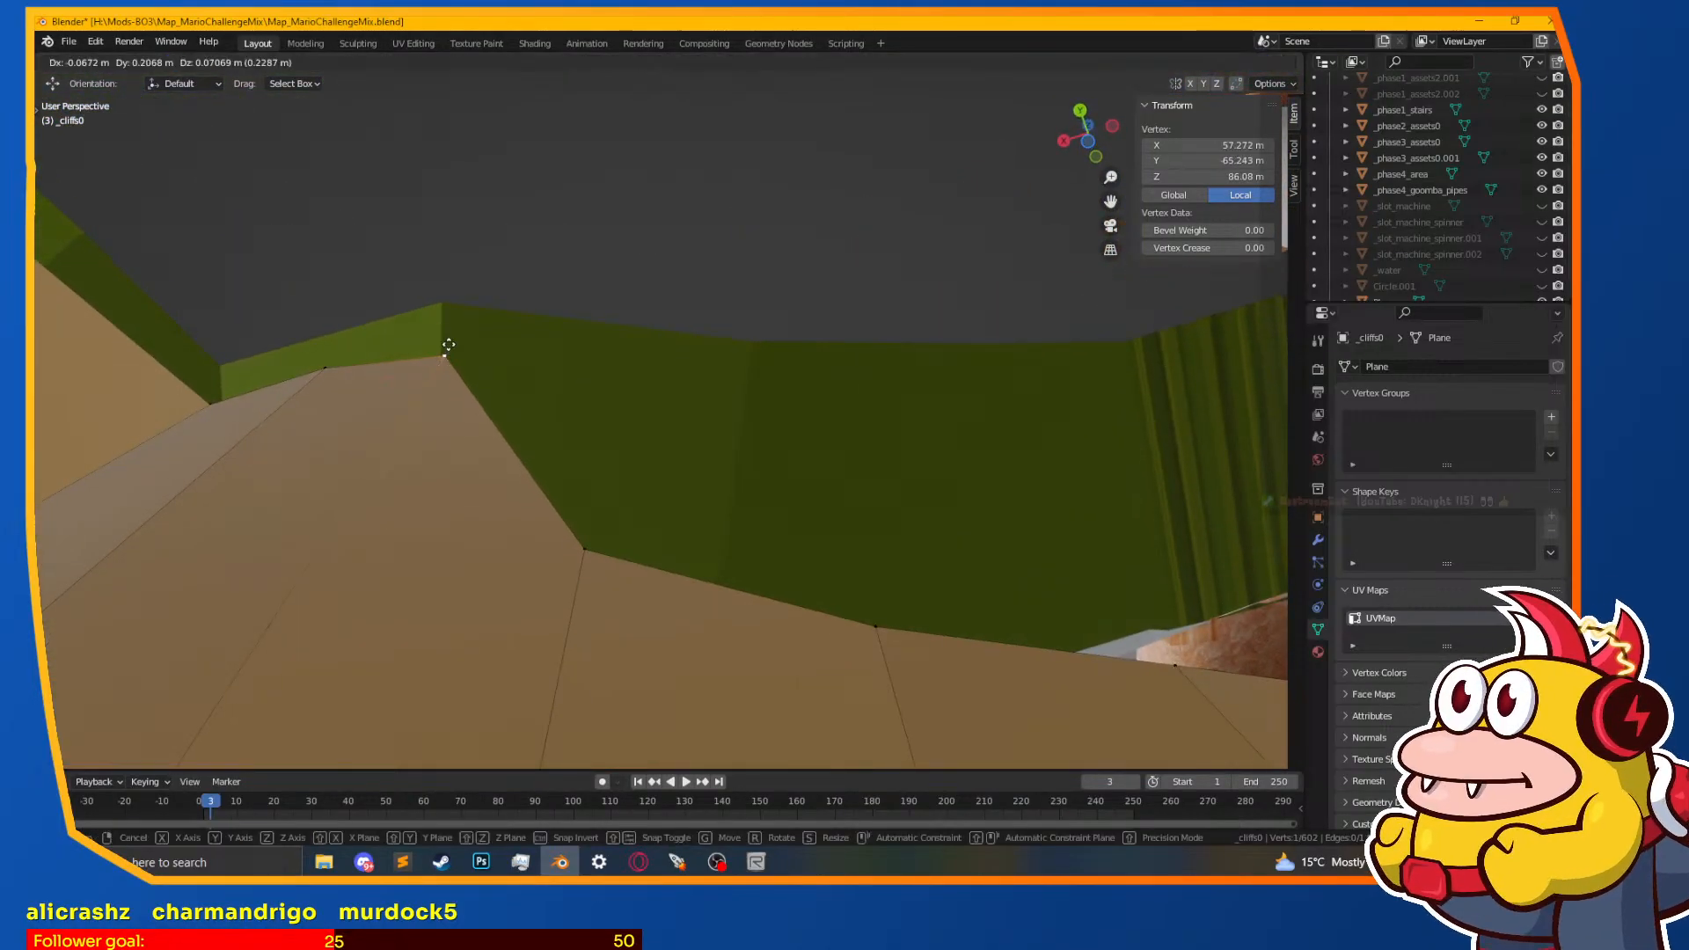
left_click(448, 344)
left_click(603, 501)
mouse_move(603, 502)
middle_mouse_down()
mouse_move(630, 471)
mouse_move(722, 736)
mouse_move(652, 536)
mouse_move(601, 523)
middle_mouse_up()
scroll(593, 478, "up", 2)
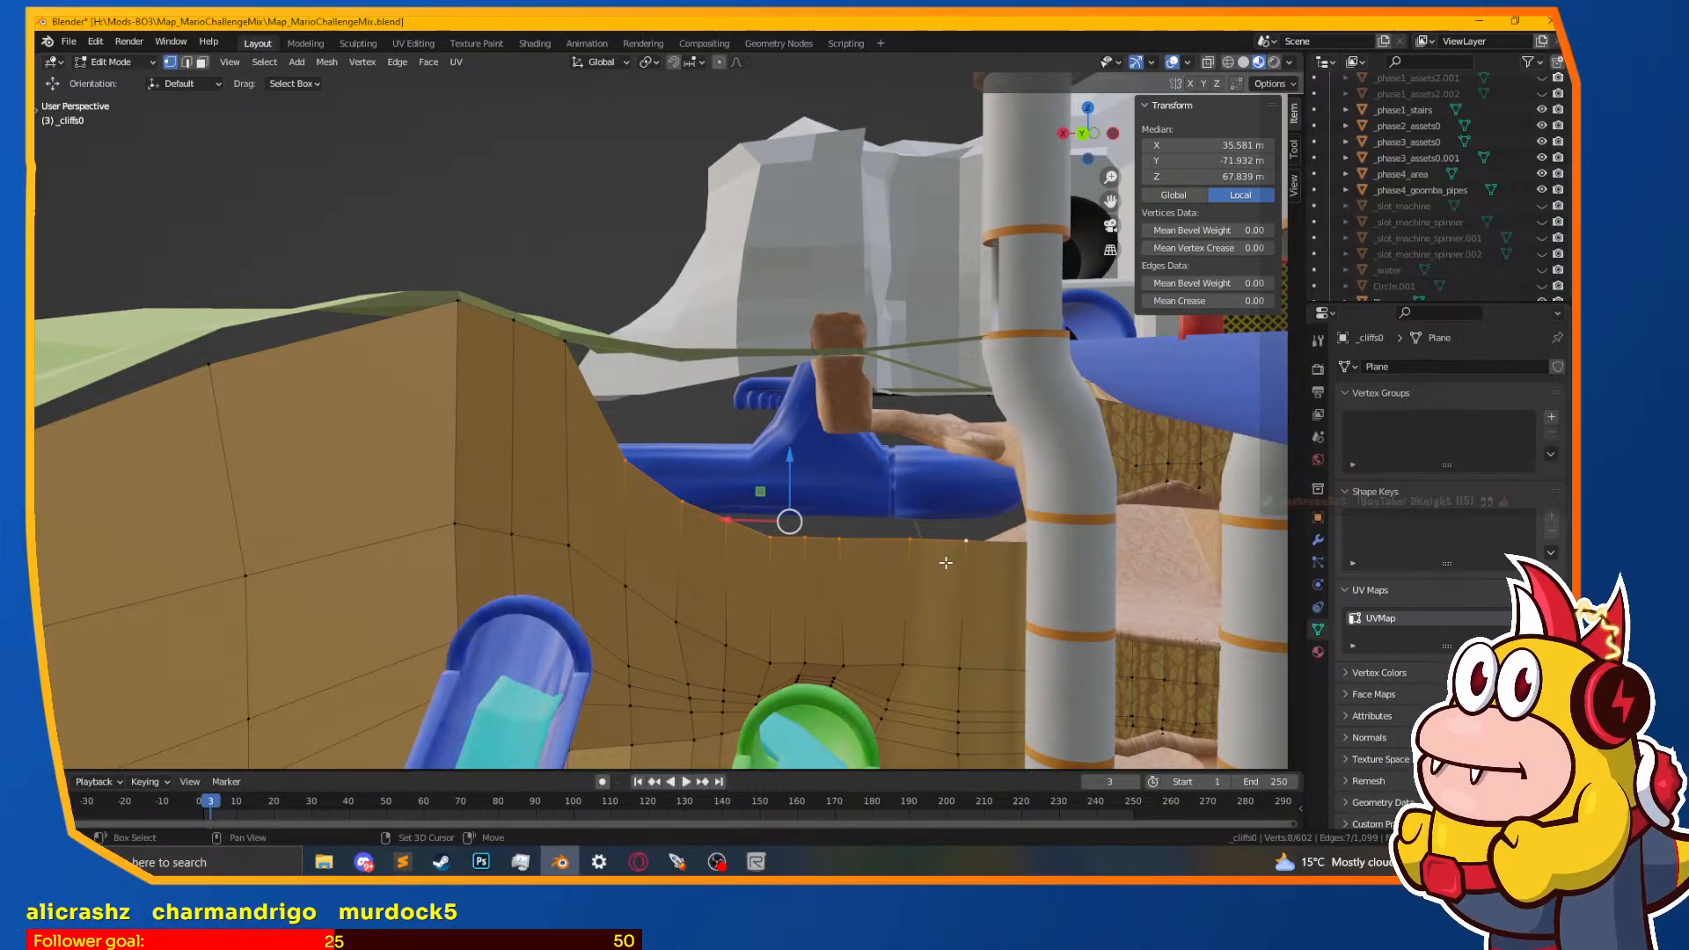
Step: Select the nine vertices of the low rim section on the back wall and extrude them upward about 9.4 m
left_click(832, 568)
key("z")
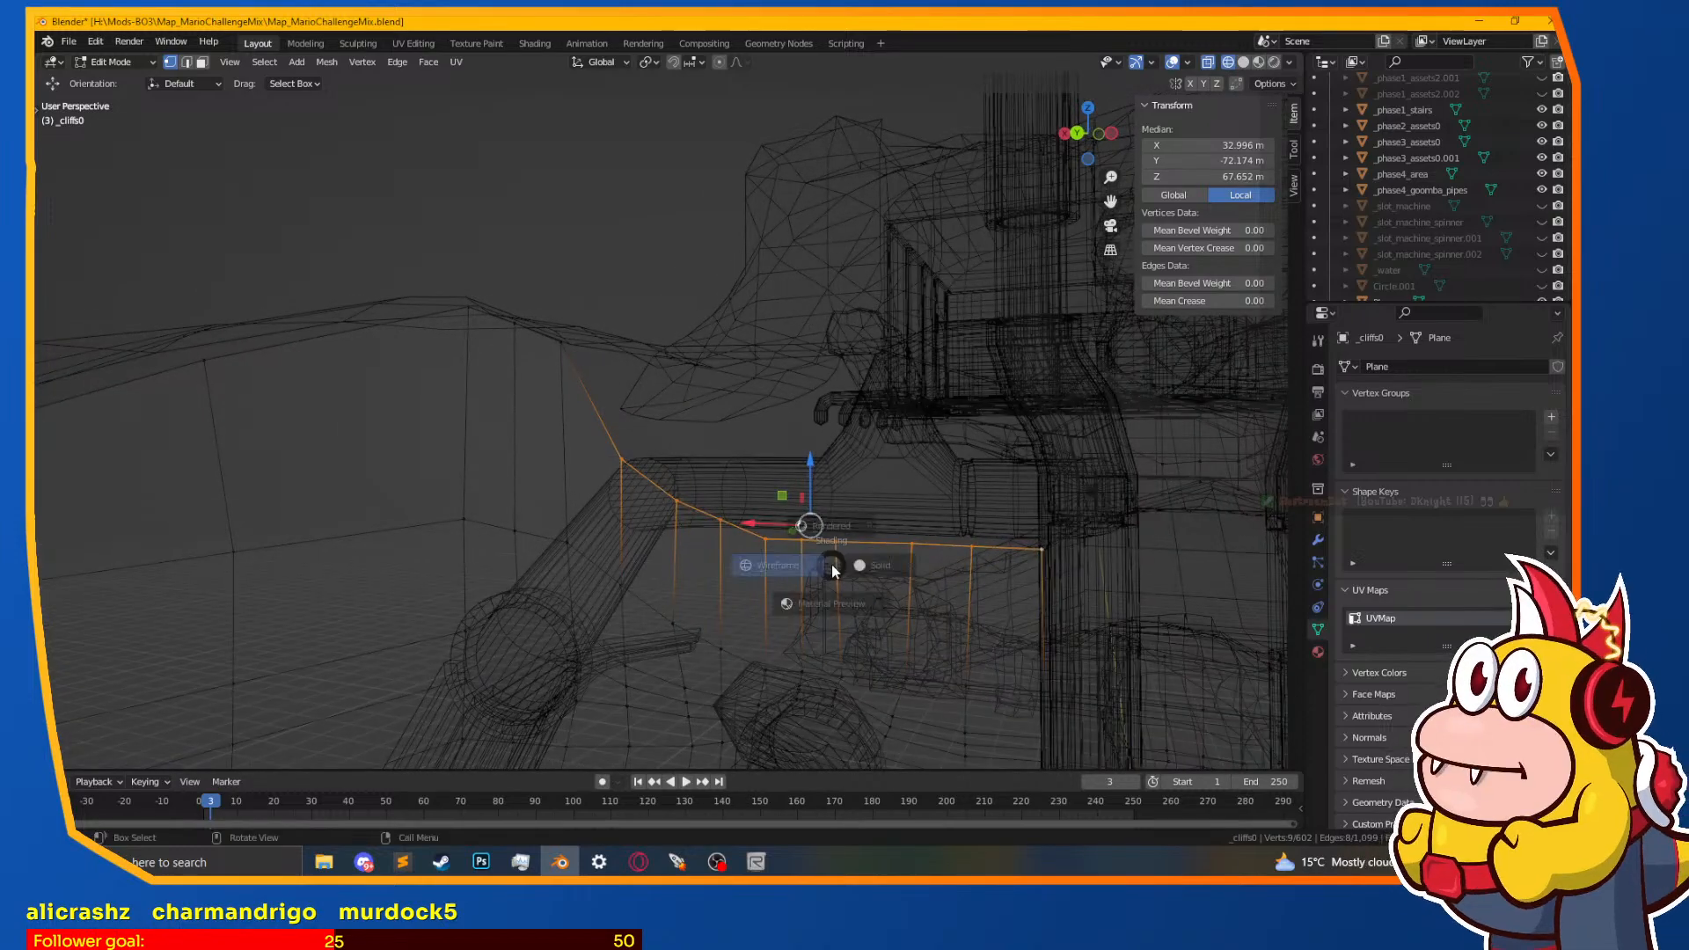
left_click(832, 607)
scroll(833, 607, "up", 1)
middle_click_drag(834, 607, 850, 593)
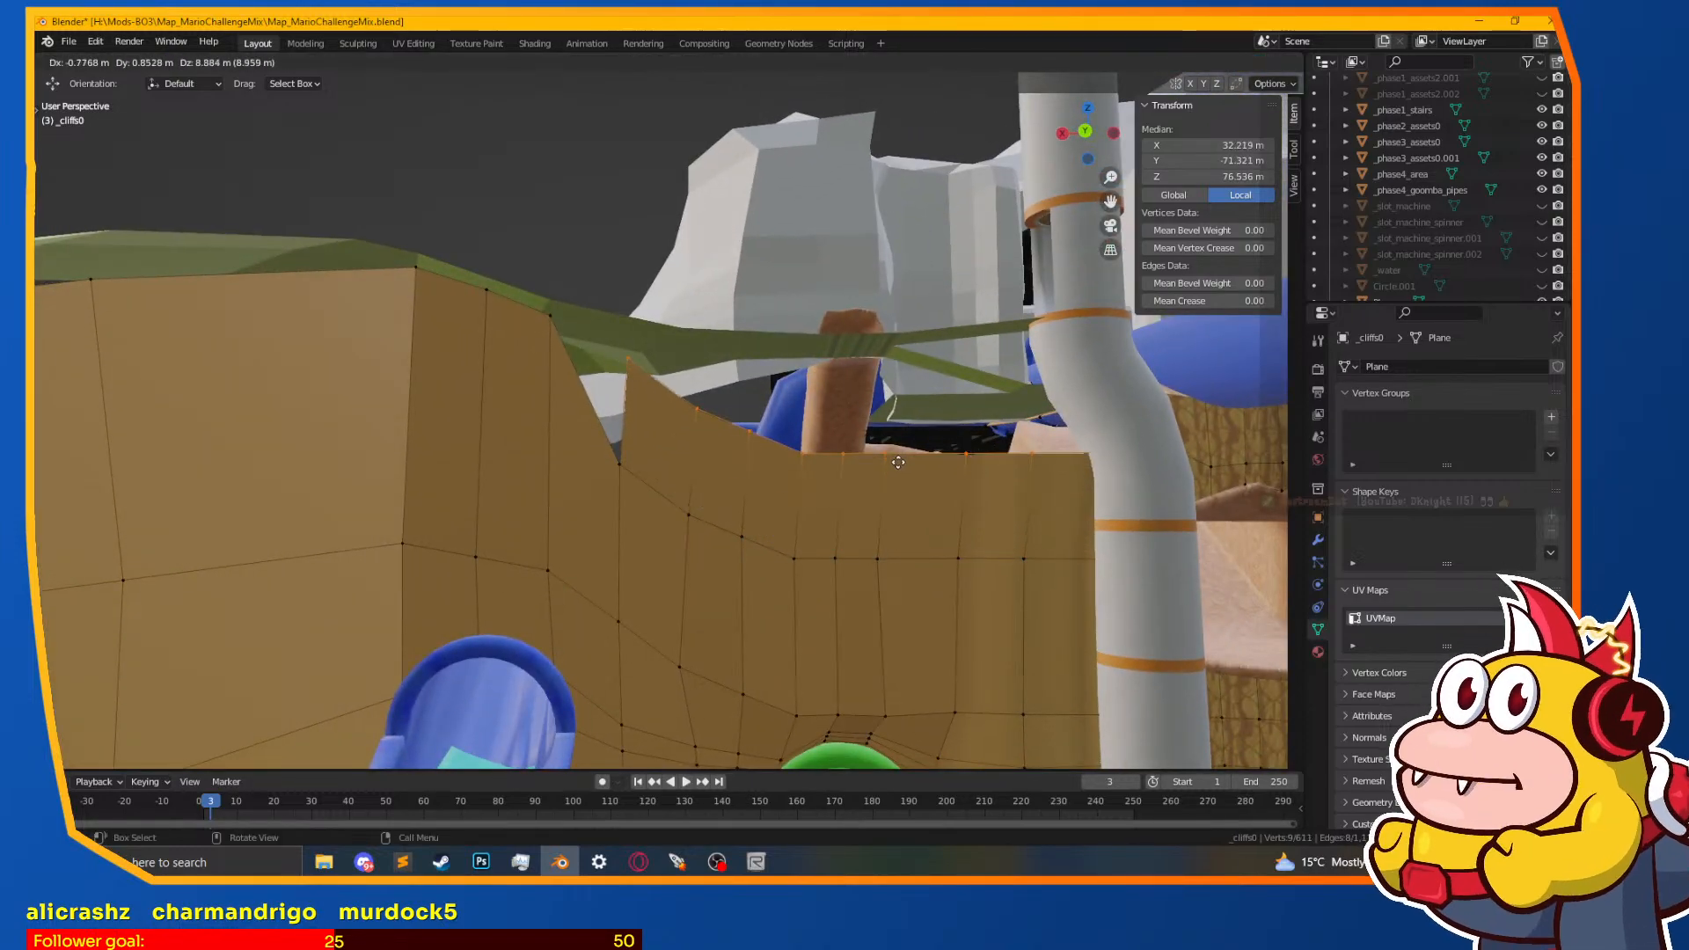
left_click(898, 457)
Step: Flatten the extruded rim along Z to about 0.338 and raise it about 3.7 m toward the grass
middle_click_drag(899, 456, 888, 518)
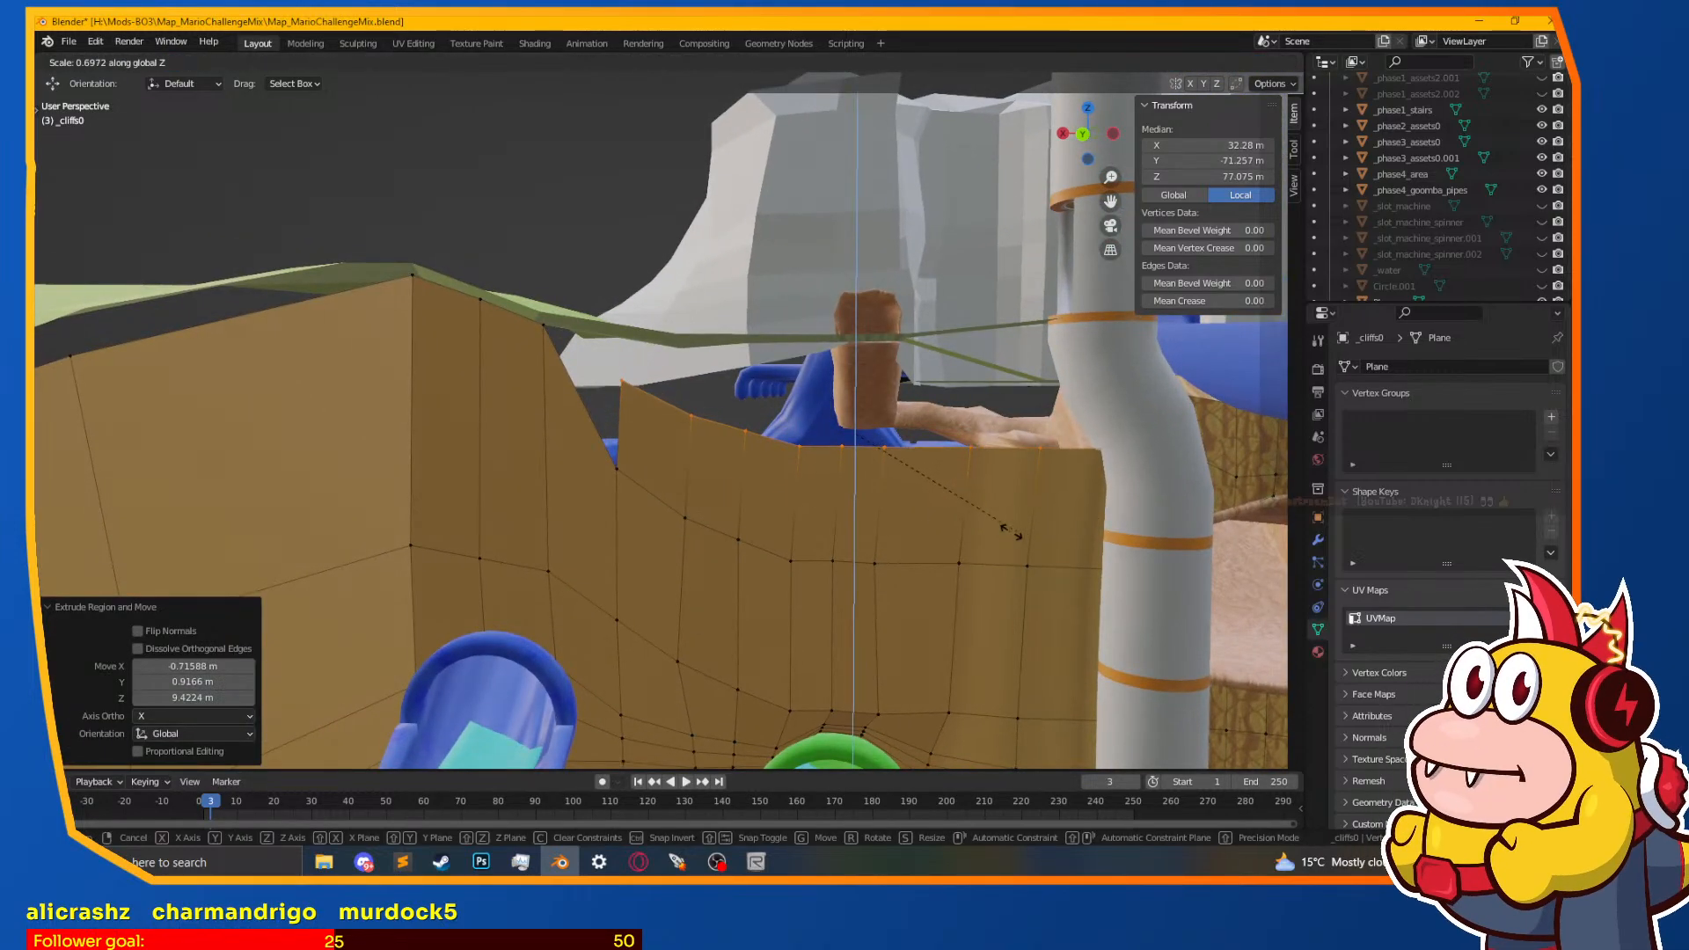
left_click(911, 499)
key("g")
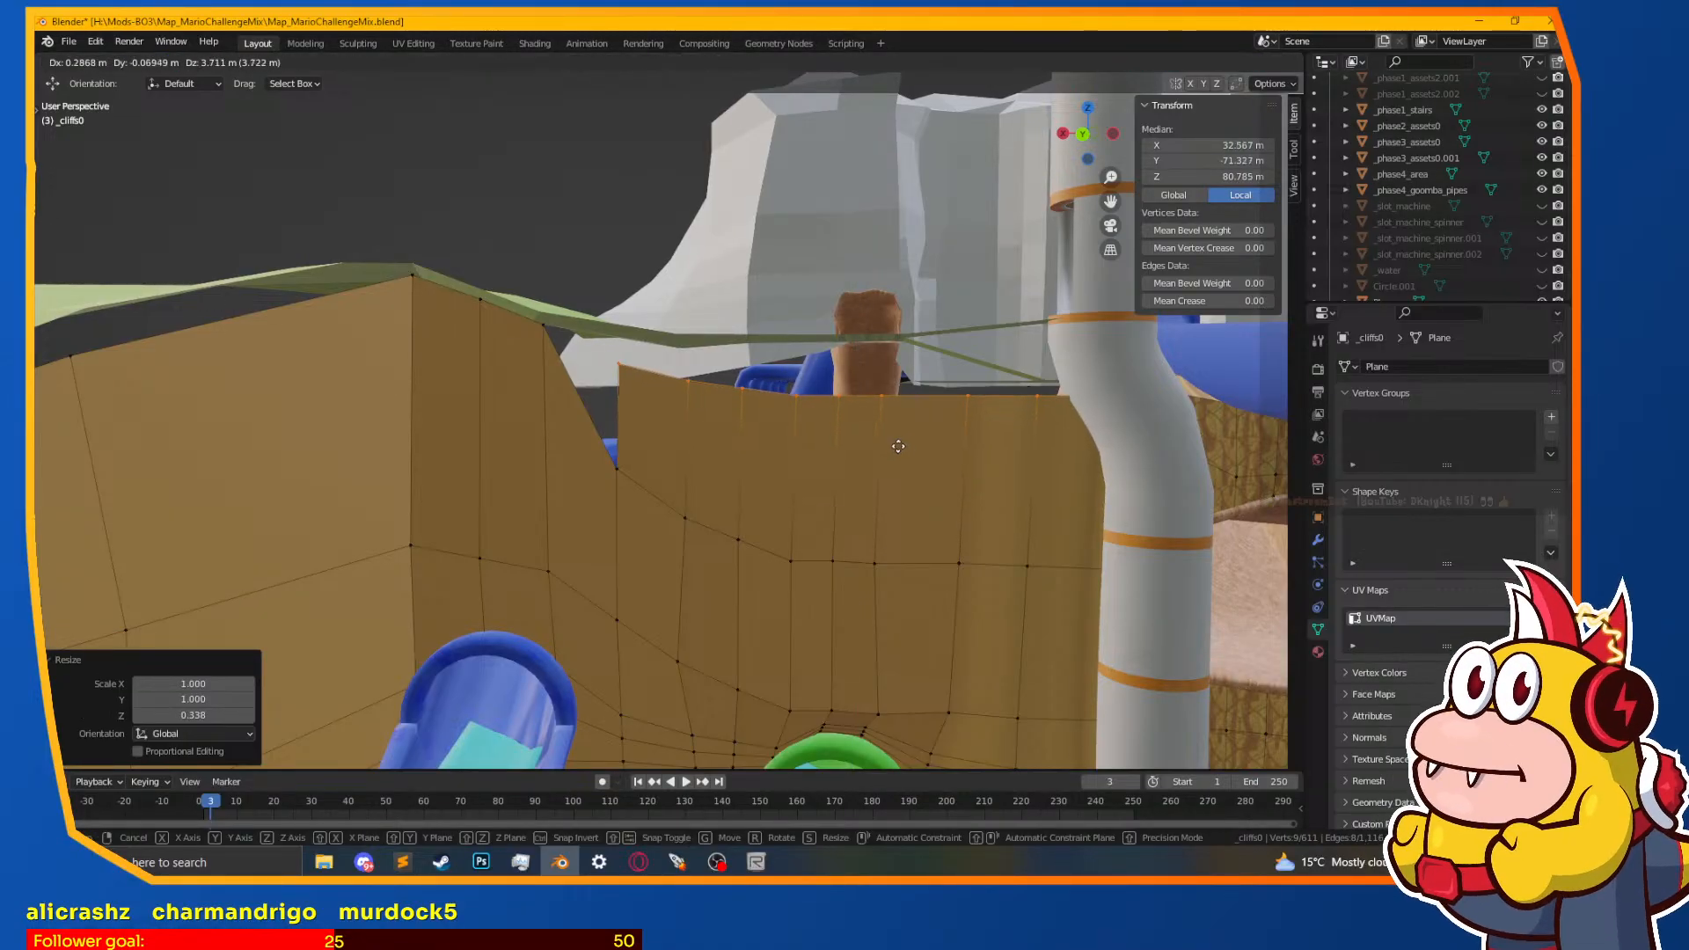
left_click(932, 456)
Step: Fill the triangular gap between the existing sloped rim and the start of the extruded strip with a face
middle_click_drag(1039, 384, 1067, 262)
scroll(944, 313, "up", 1)
middle_click_drag(704, 453, 814, 387, "shift")
left_click(844, 419)
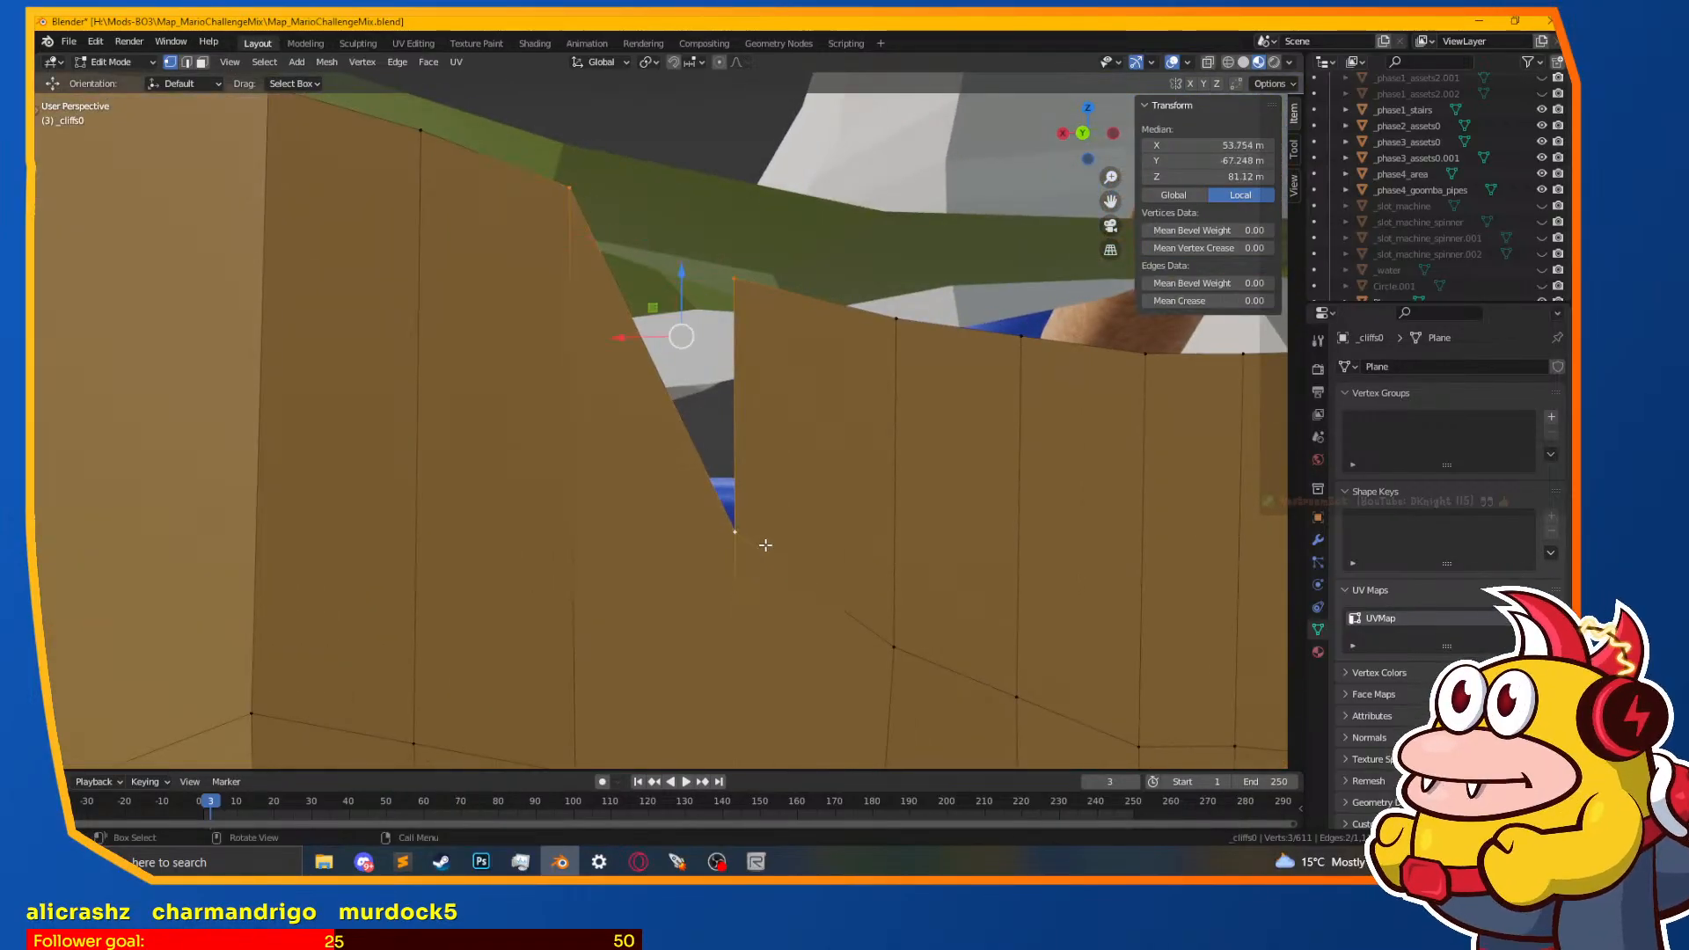
key("f")
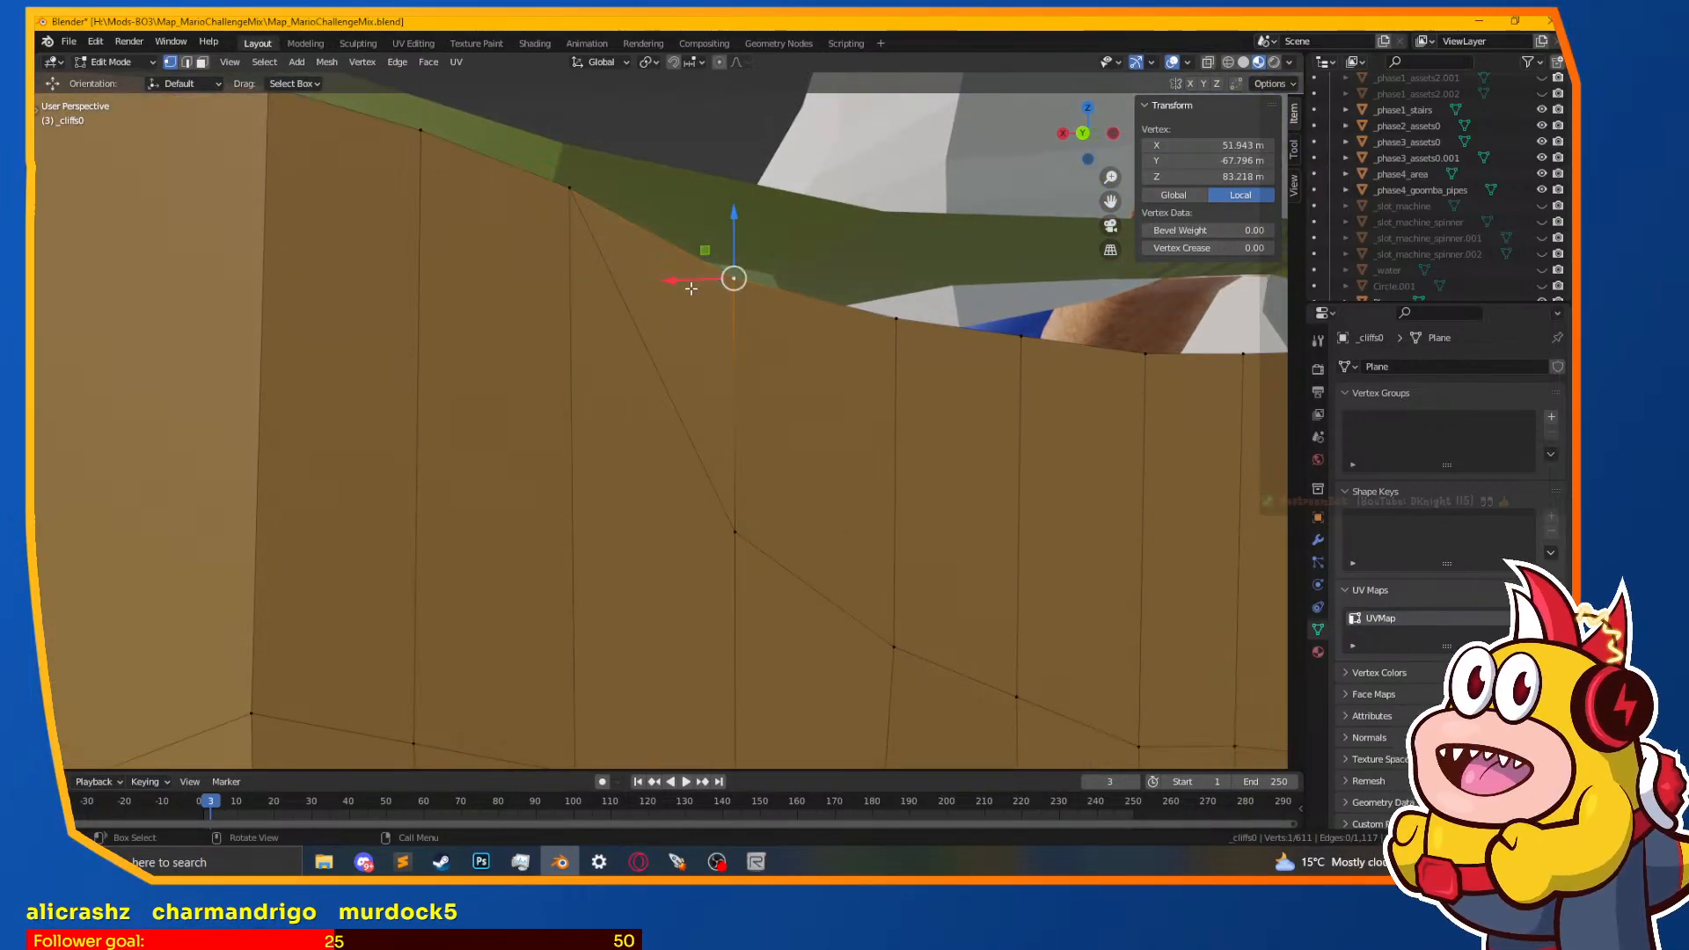
Step: Reposition the first extruded rim vertices beside the new triangular face against the grass edge
middle_click_drag(692, 289, 884, 475)
left_click(764, 430)
scroll(640, 532, "up", 4)
left_click(698, 490)
scroll(697, 490, "down", 4)
middle_click_drag(906, 578, 728, 587, "shift")
left_click(792, 515)
left_click(777, 502)
left_click(728, 511)
middle_click_drag(728, 511, 660, 637)
key("g")
left_click(807, 657)
Step: Move the following rim vertices of the extruded strip individually up to the underside of the grass
middle_click_drag(809, 658, 818, 572)
key("g")
left_click(903, 519)
middle_click_drag(902, 519, 722, 616)
left_click(698, 461)
key("g")
Step: Select the next two low rim vertices and raise them about 4.2 m together to the grass edge
left_click(722, 615)
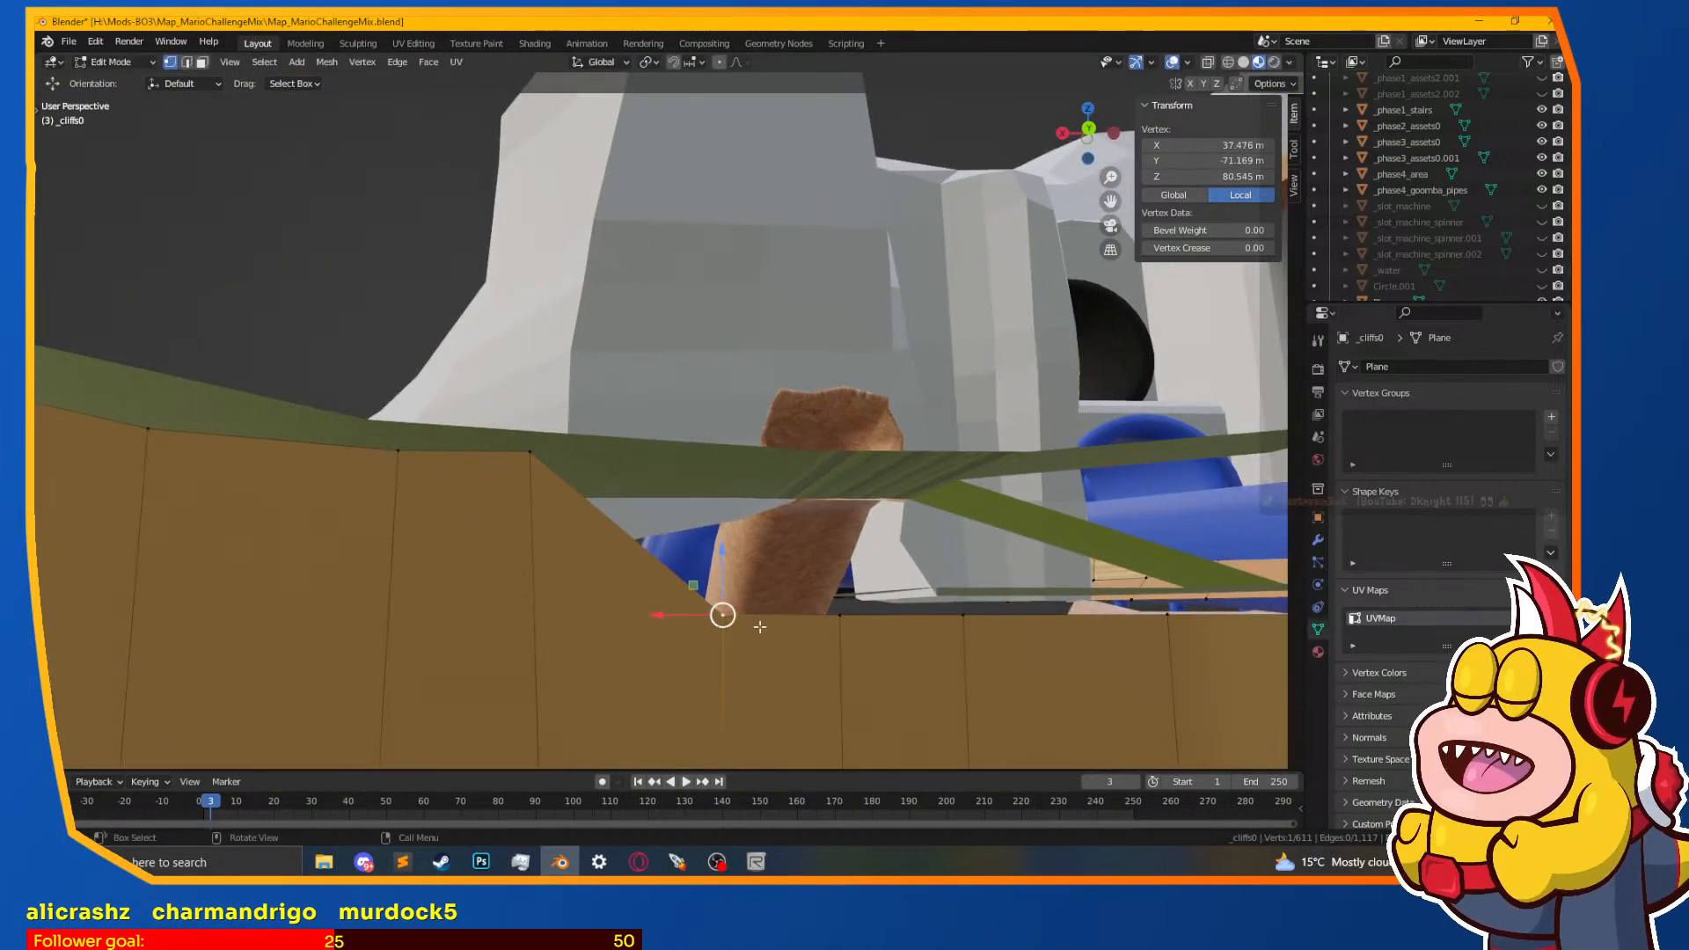
middle_click_drag(830, 608, 755, 493)
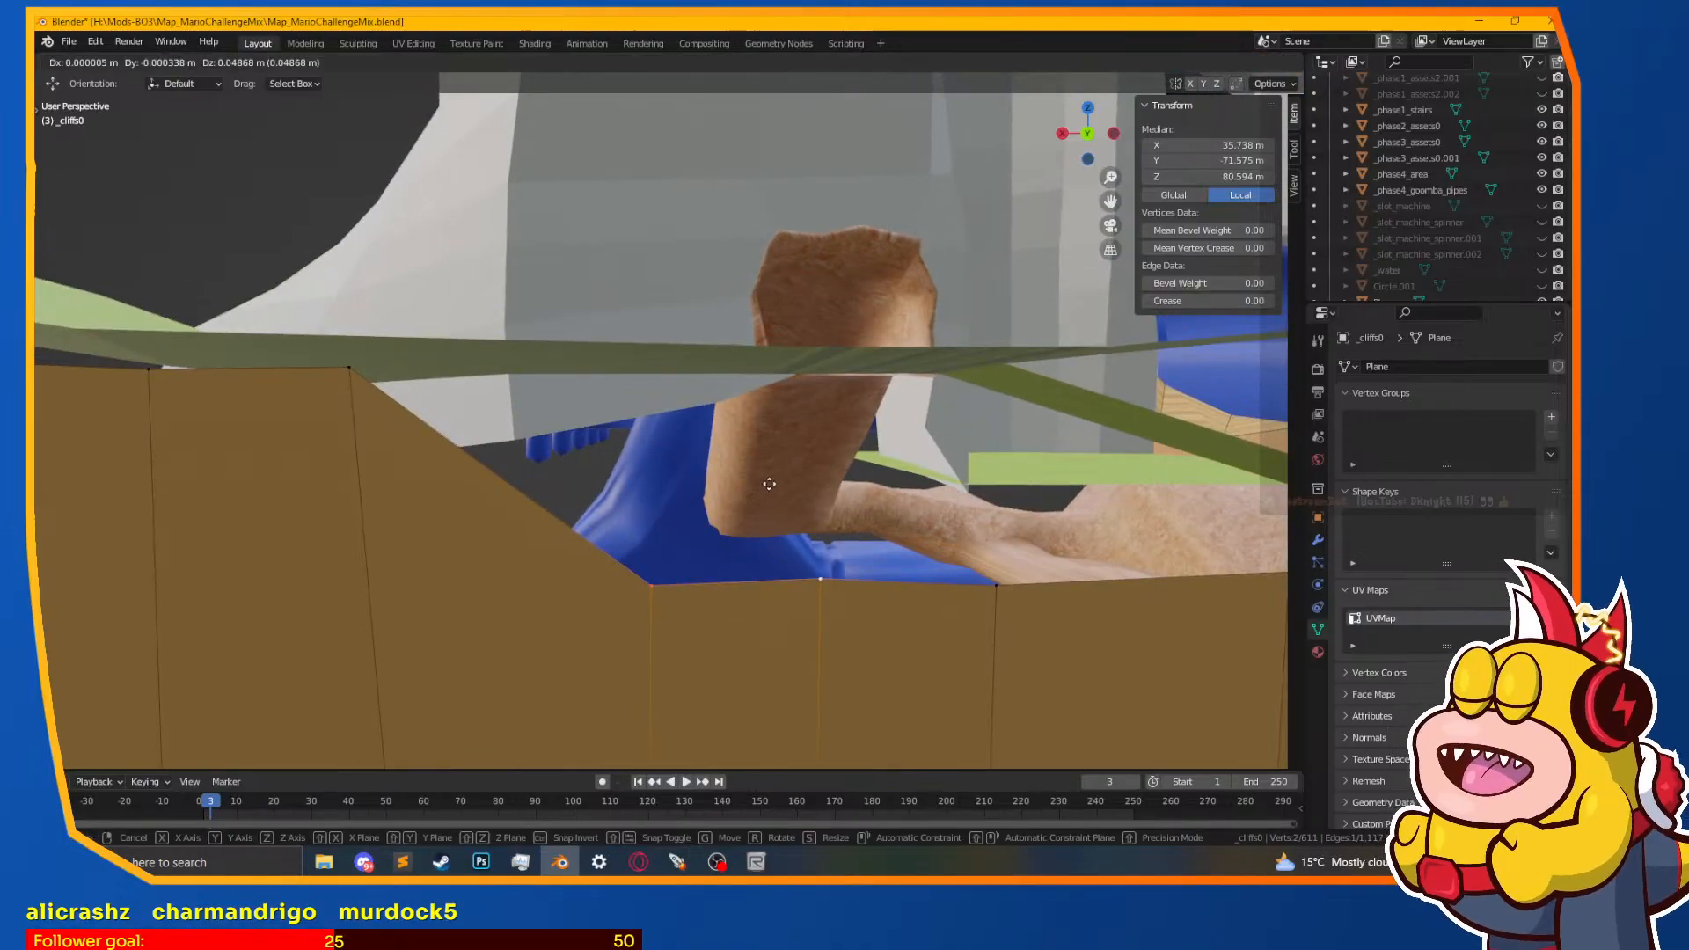
key("g")
left_click(758, 307)
middle_click_drag(757, 307, 829, 460)
key("g")
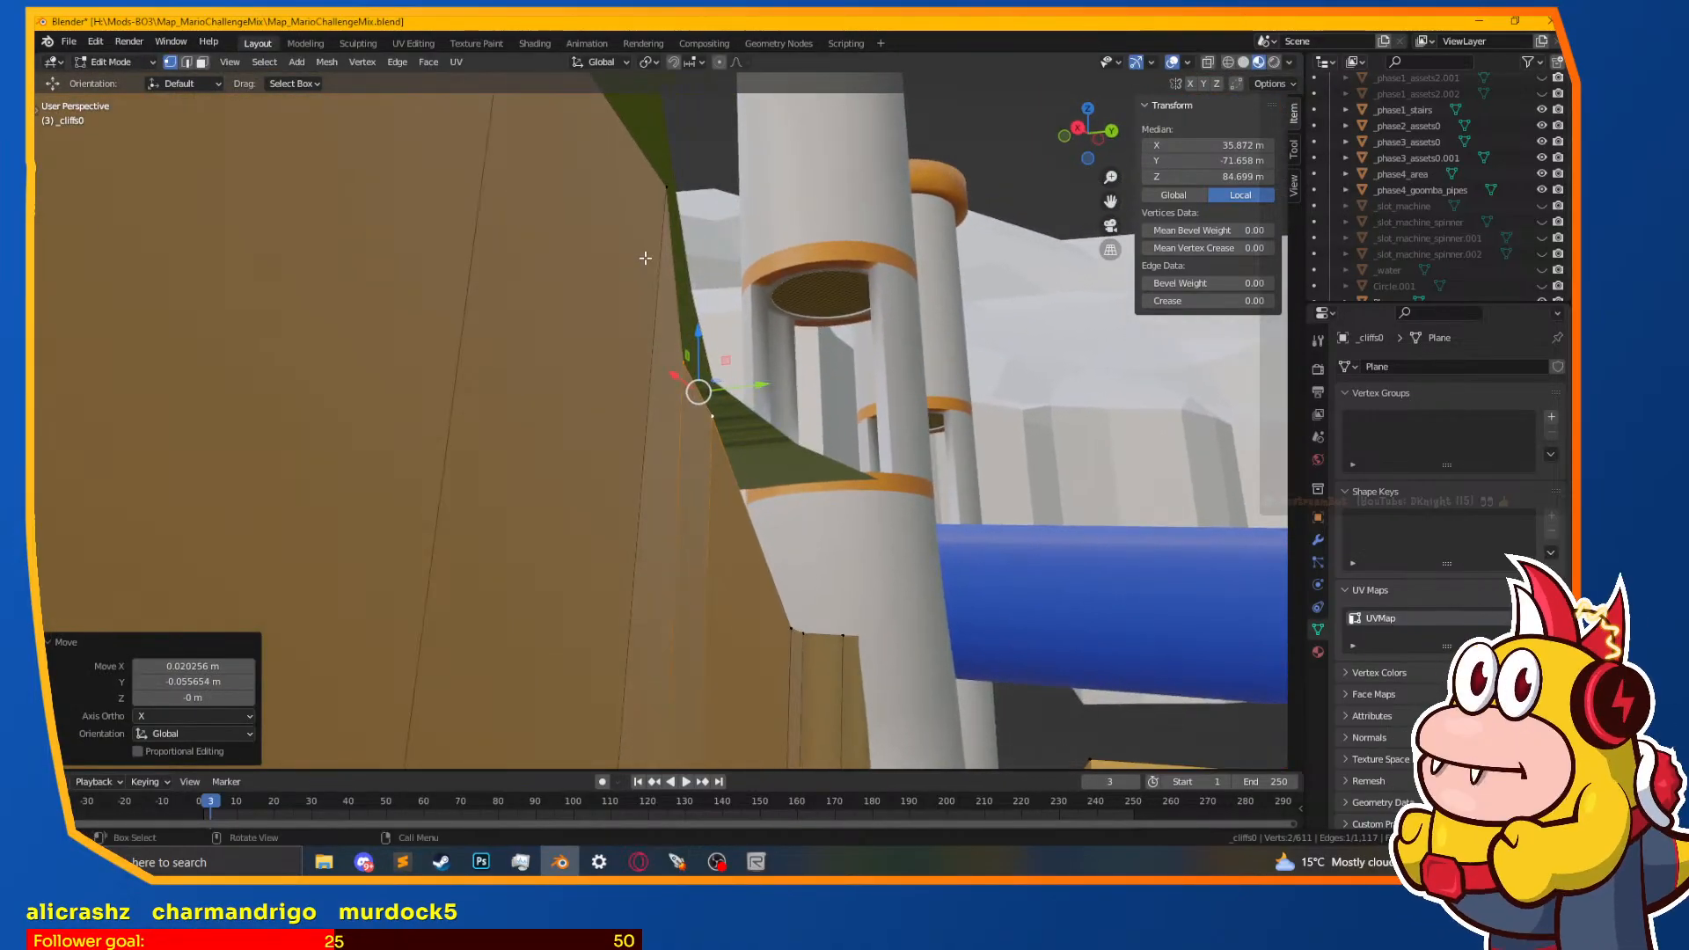
Step: Nudge the rim vertex before the raised pair about 0.4 m so it lines up with the grass edge
left_click(643, 246)
left_click(638, 213)
middle_click_drag(638, 213, 534, 400)
key("g")
left_click(626, 225)
scroll(534, 400, "down", 6)
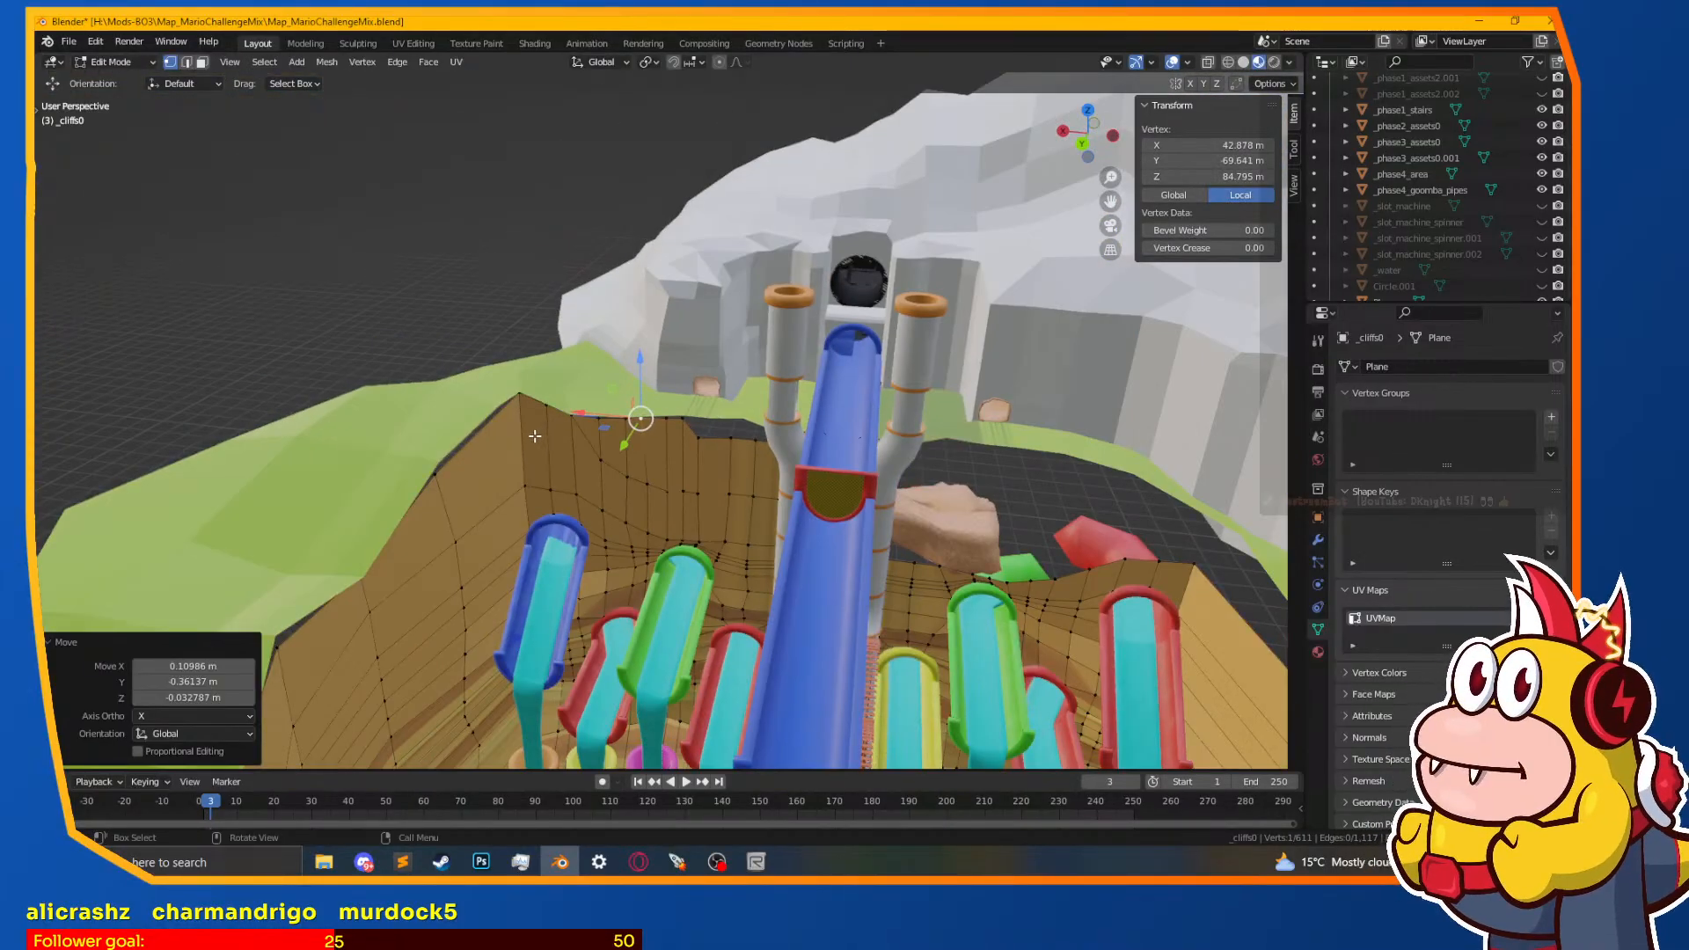
Step: Raise the low rim vertex just after the raised pair to the height of the grass edge
scroll(766, 558, "up", 6)
scroll(724, 548, "up", 3)
middle_click_drag(724, 547, 614, 314)
left_click(614, 314)
left_click(609, 274)
left_click(871, 610)
middle_click_drag(850, 598, 687, 592)
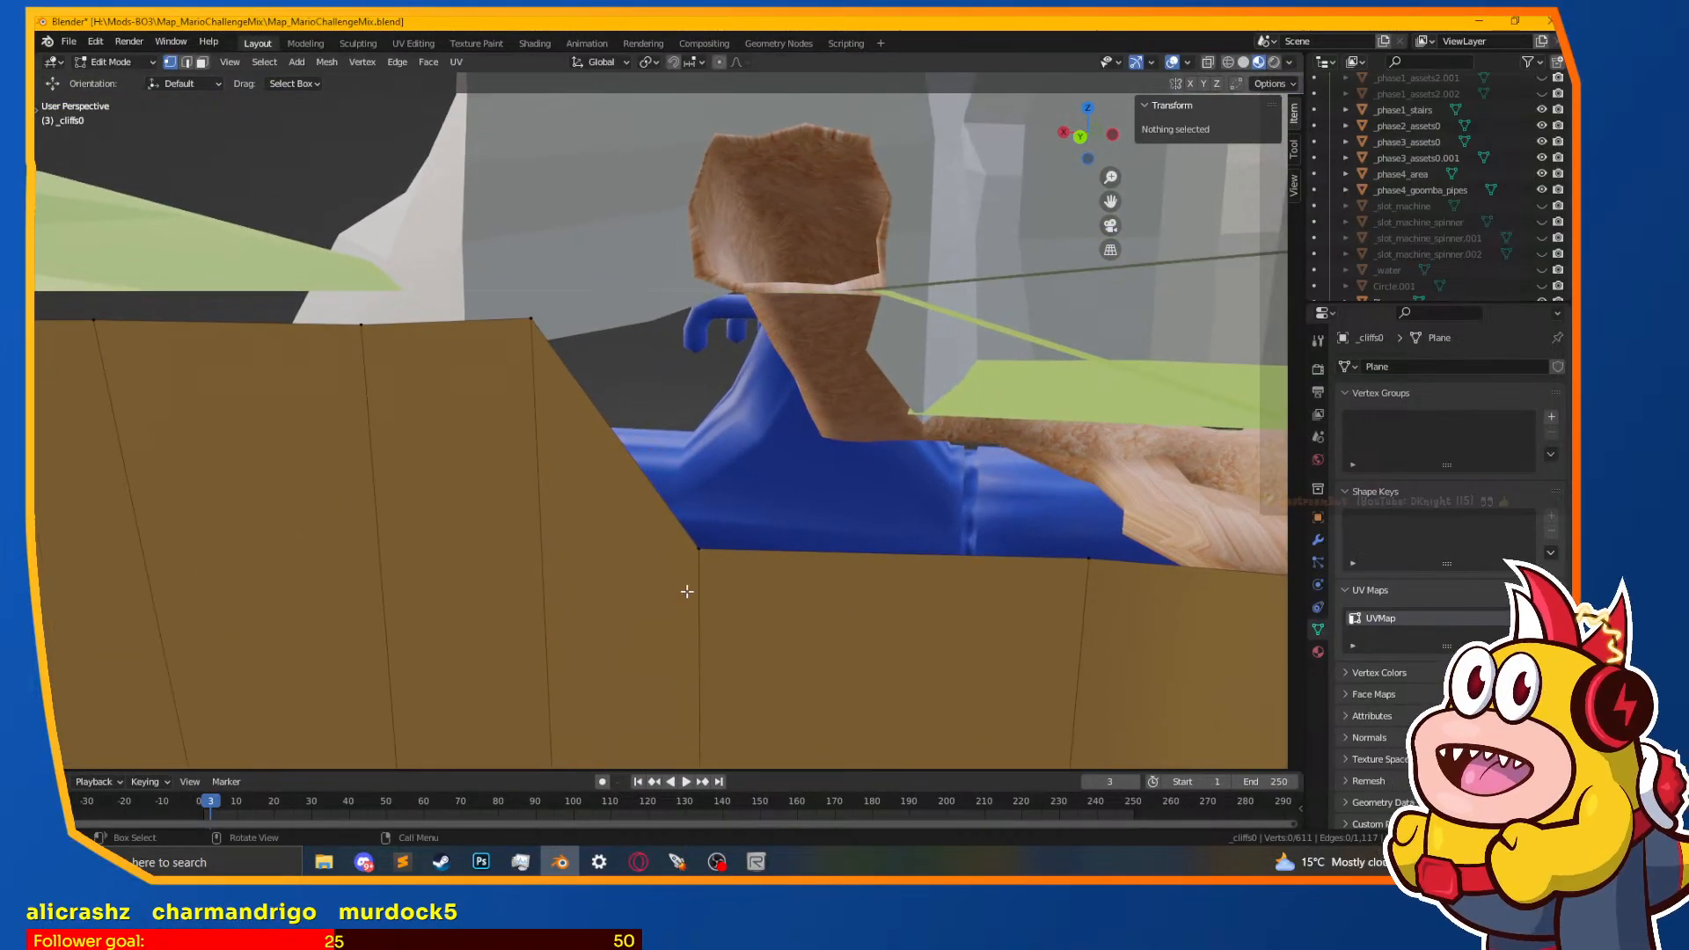
left_click(755, 563)
key("g")
left_click(712, 354)
middle_click_drag(712, 354, 719, 521)
Step: Raise the third-to-last rim vertex before the white pipe about 4.5 m and check the rim's alignment from behind
left_click(701, 566)
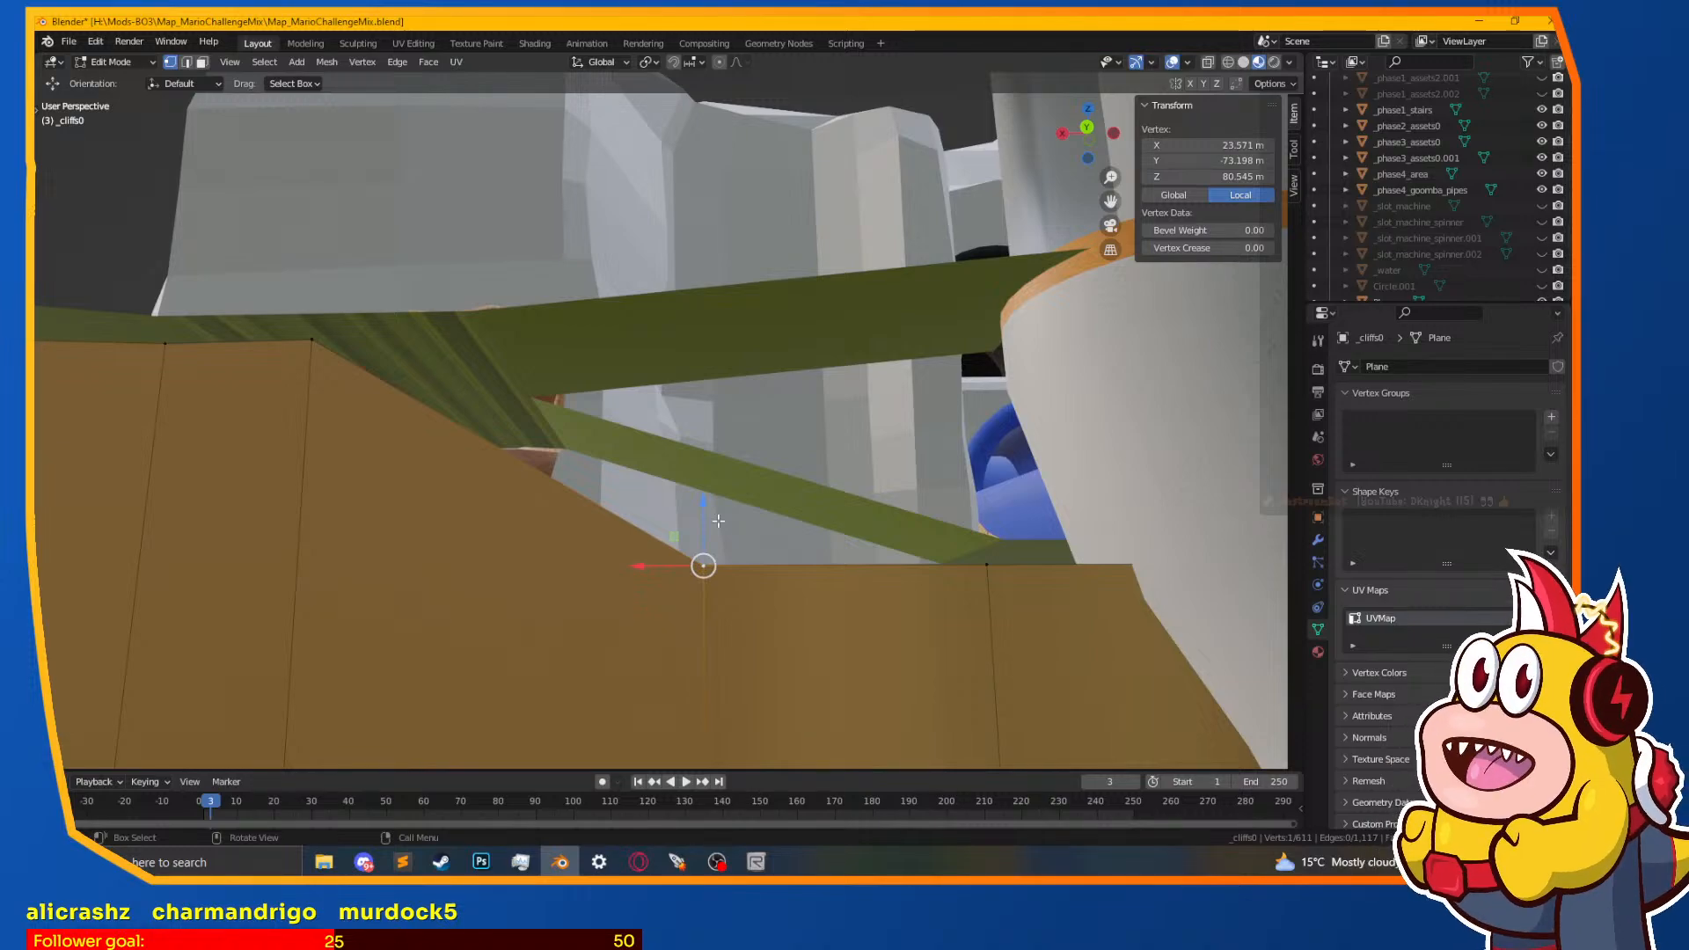
key("g")
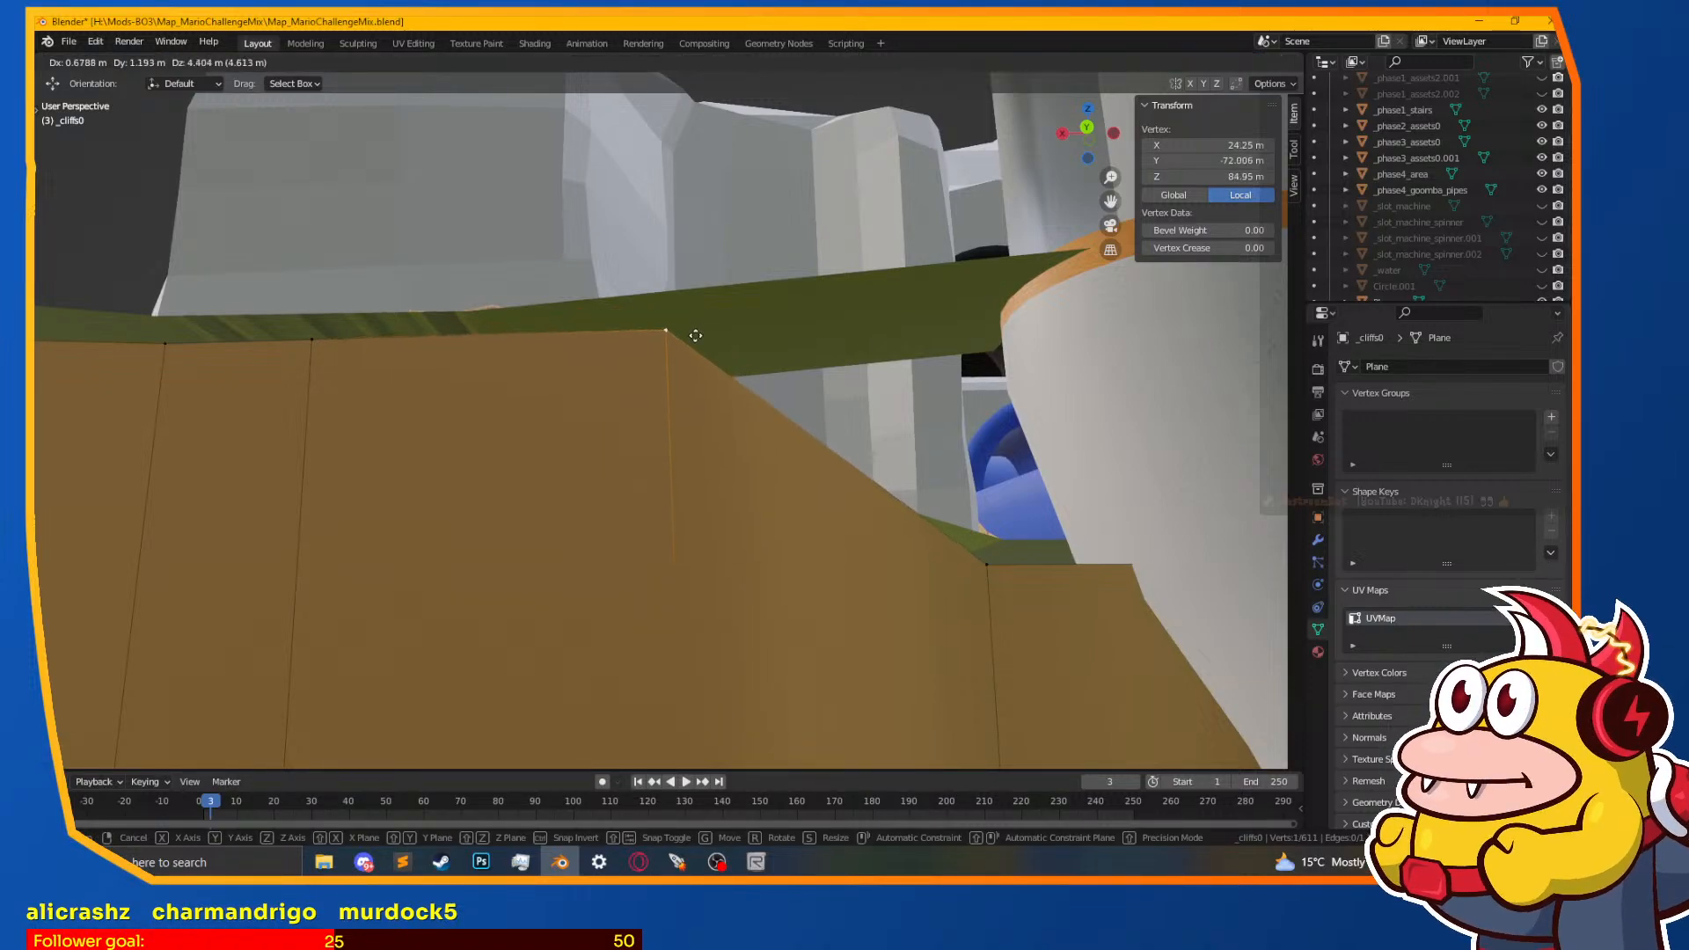
left_click(666, 346)
middle_click_drag(666, 346, 476, 348)
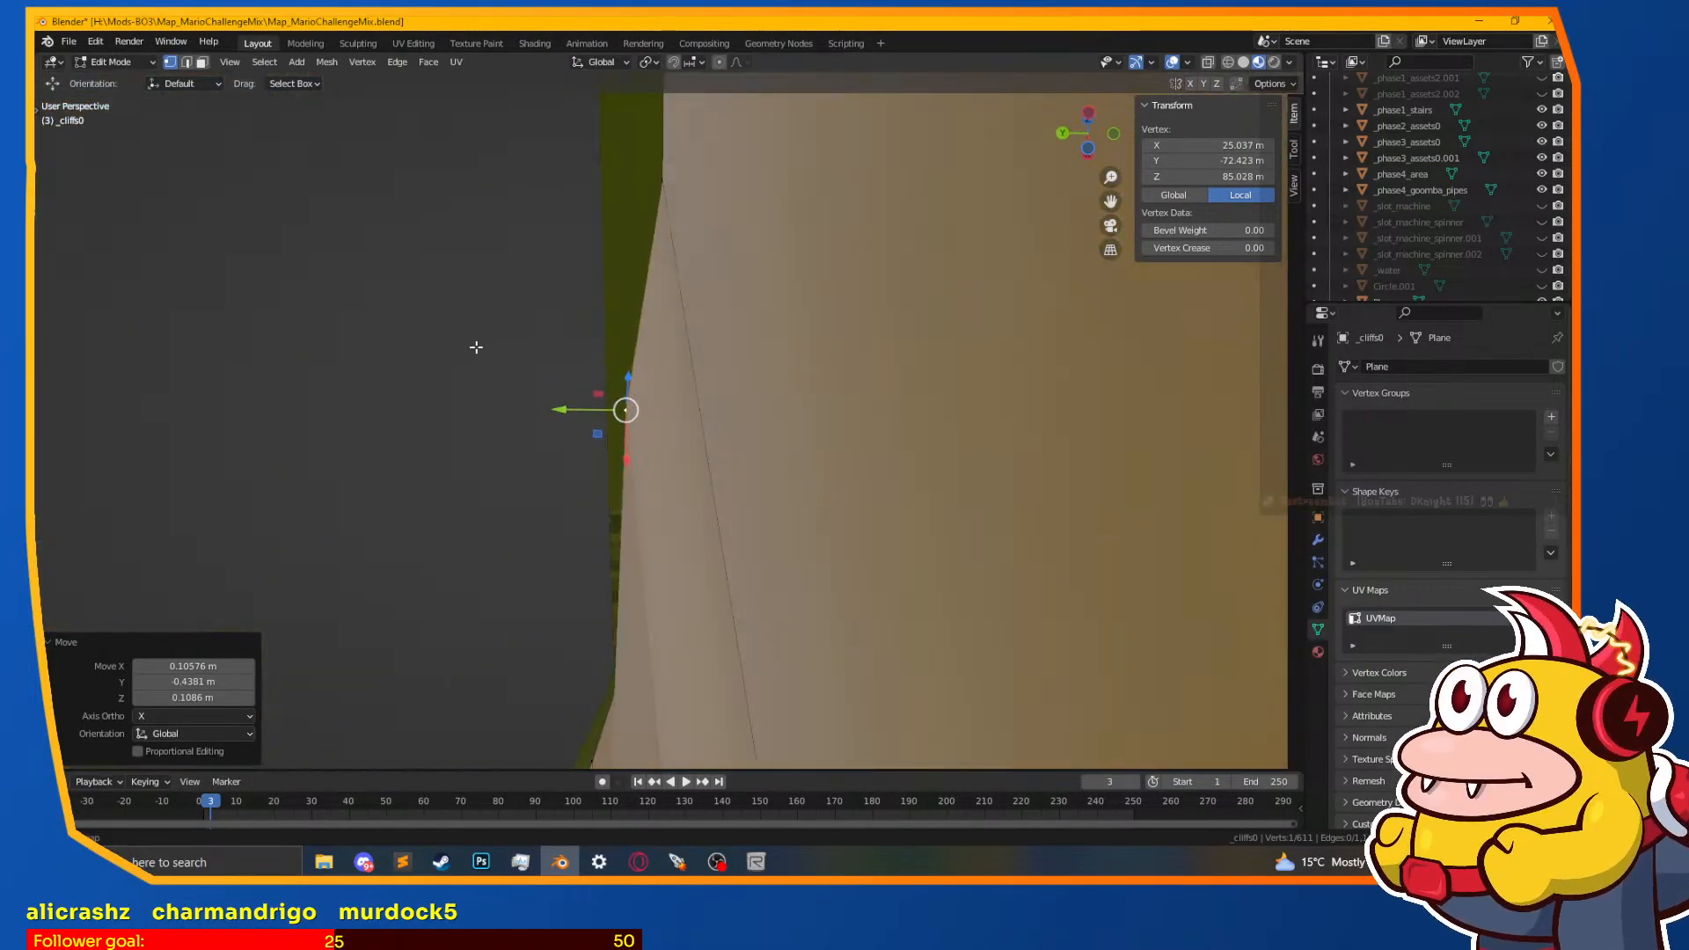
left_click(676, 711)
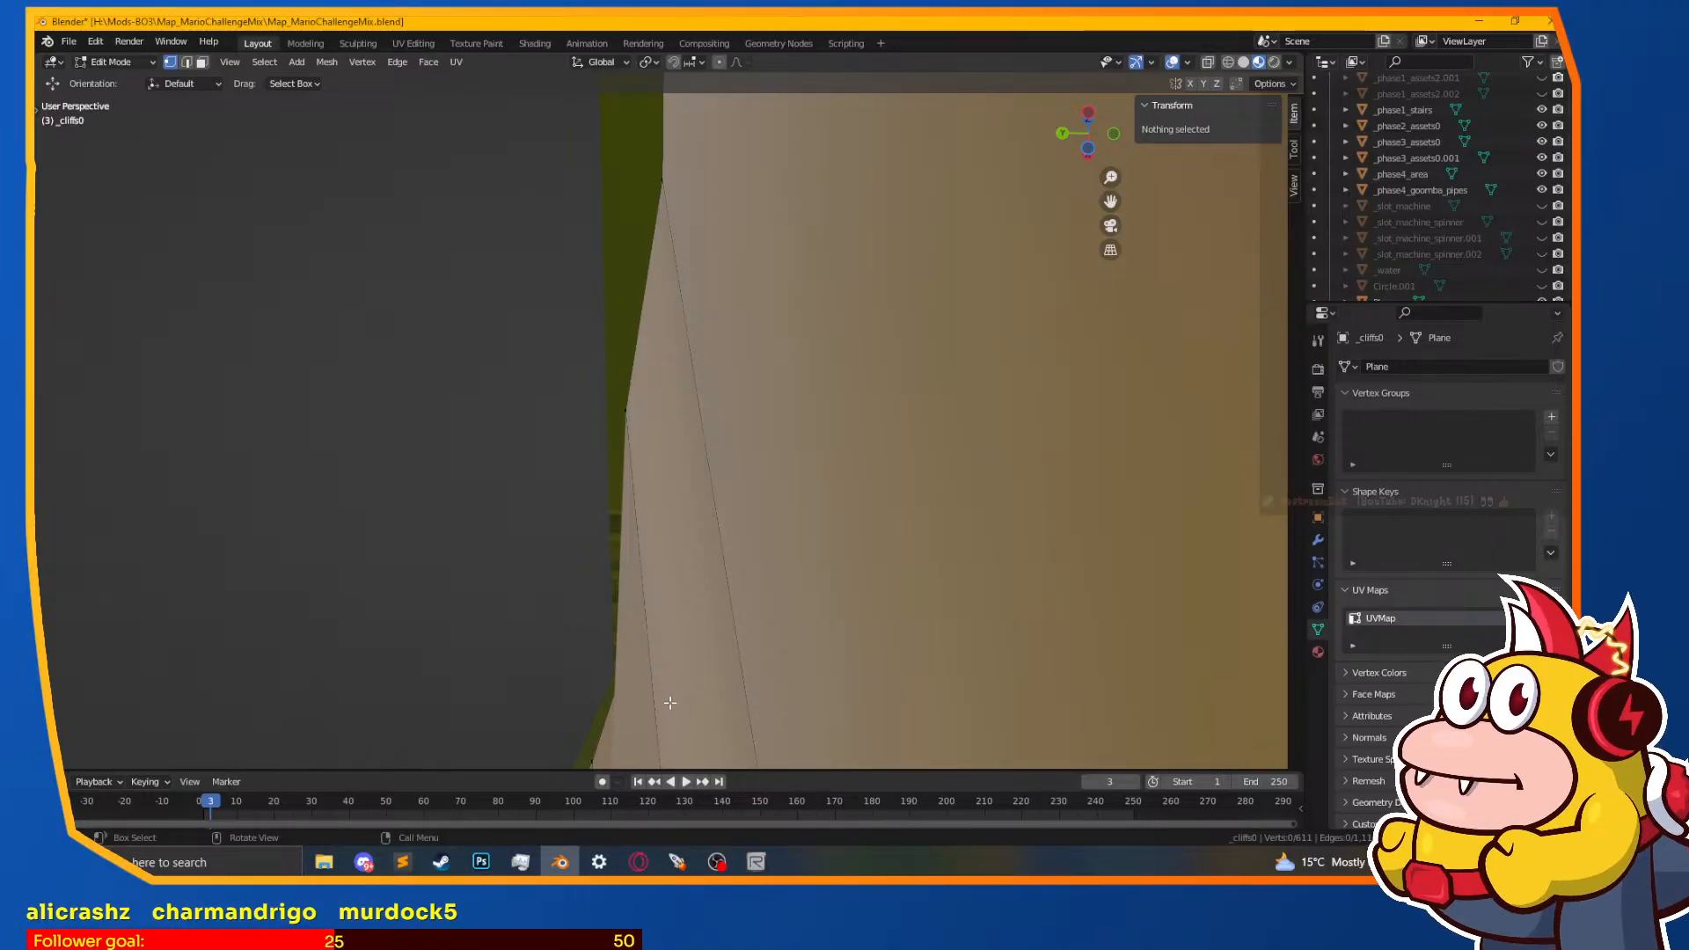
middle_click_drag(619, 701, 578, 513)
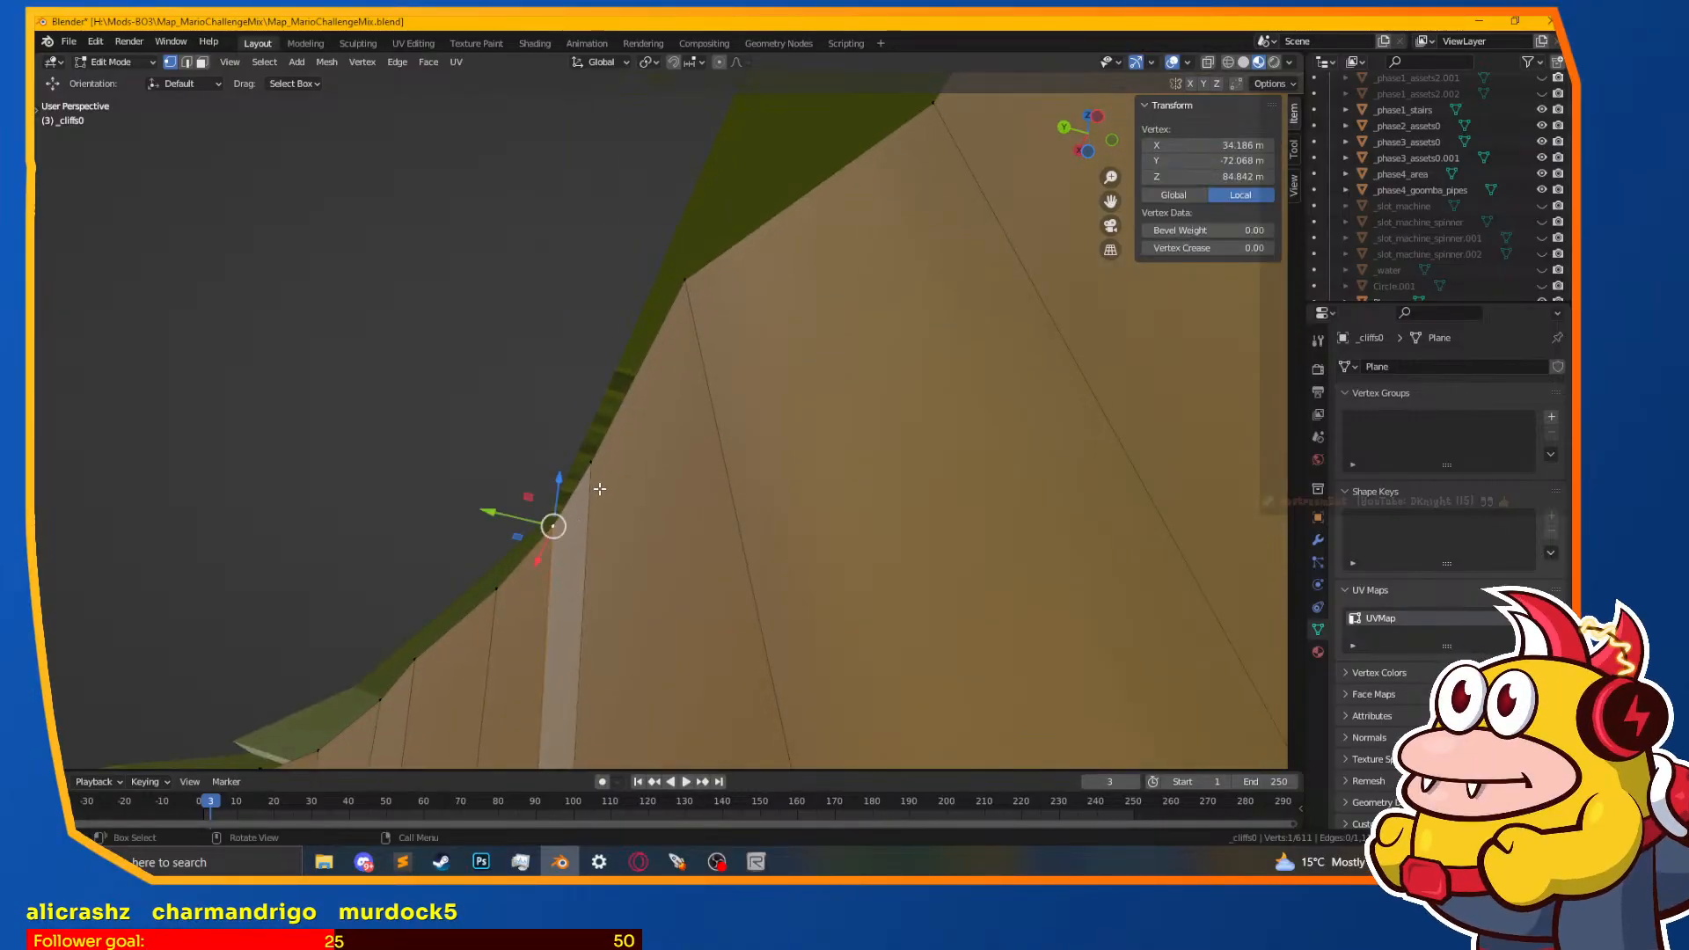
left_click(823, 577)
middle_click_drag(742, 577, 799, 511)
Step: Raise the second-to-last rim vertex before the white pipe about 4.8 m and fit it against the grass edge
left_click(603, 546)
left_click(722, 586)
left_click(799, 510)
key("g")
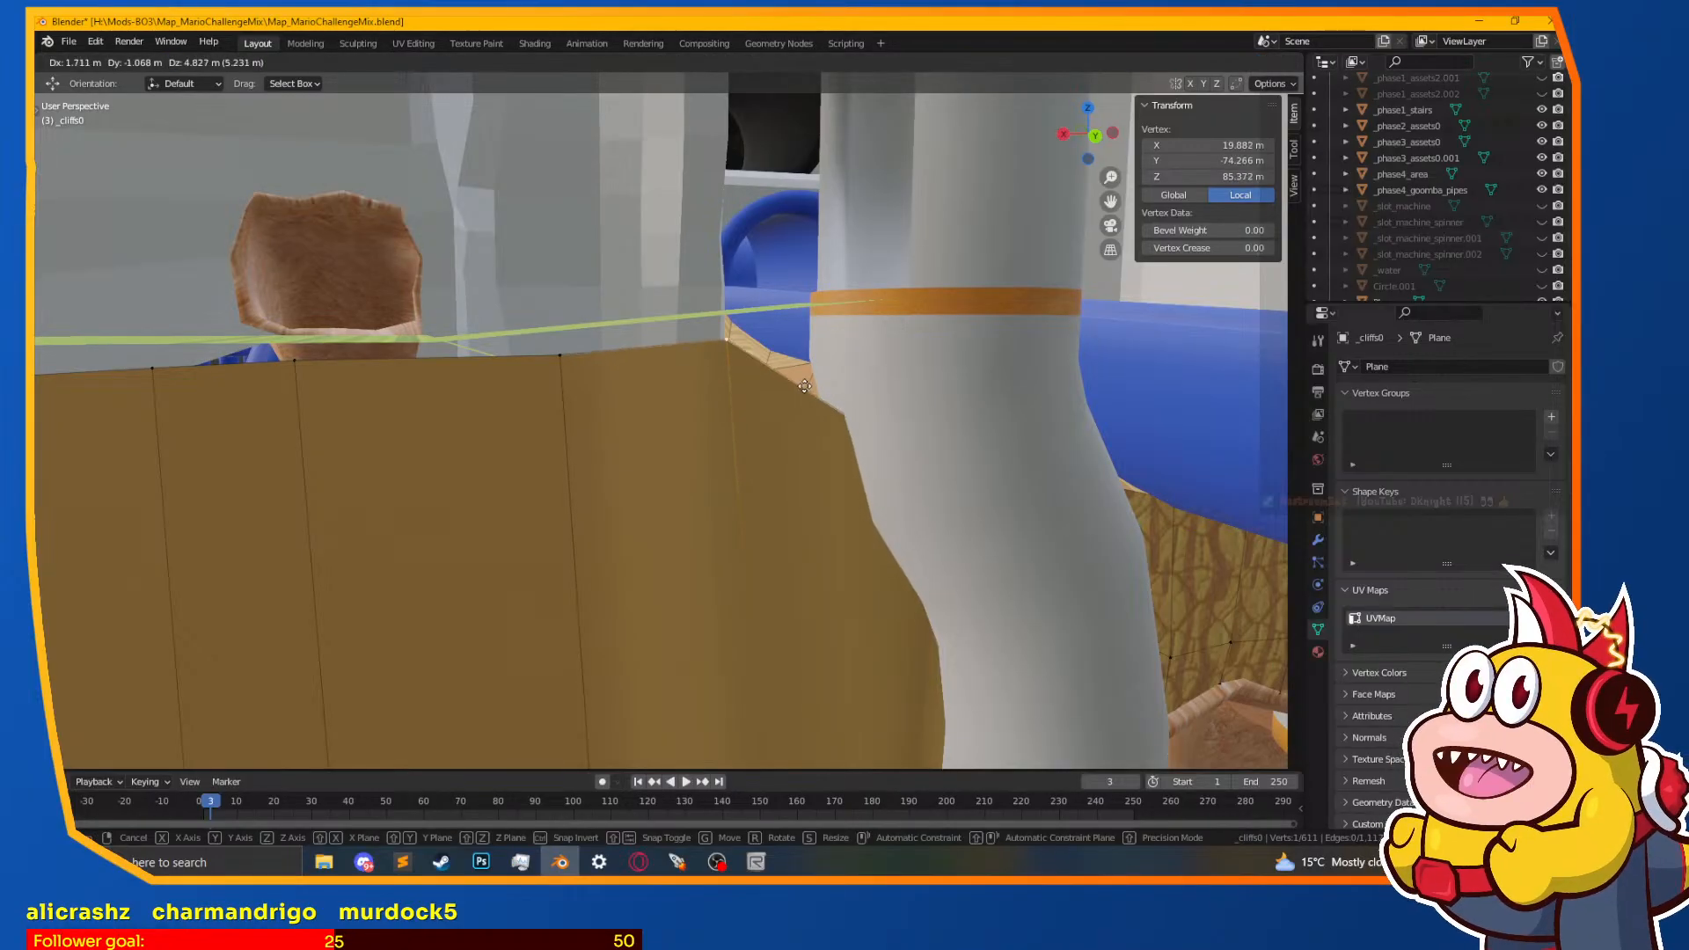
left_click(754, 422)
middle_click_drag(754, 422, 932, 490)
key("g")
left_click(834, 359)
Step: Select the last rim vertex hidden behind the pipe and raise it about 5.5 m to the grass beside the orange ring
left_click(931, 389)
key("z")
left_click(857, 490)
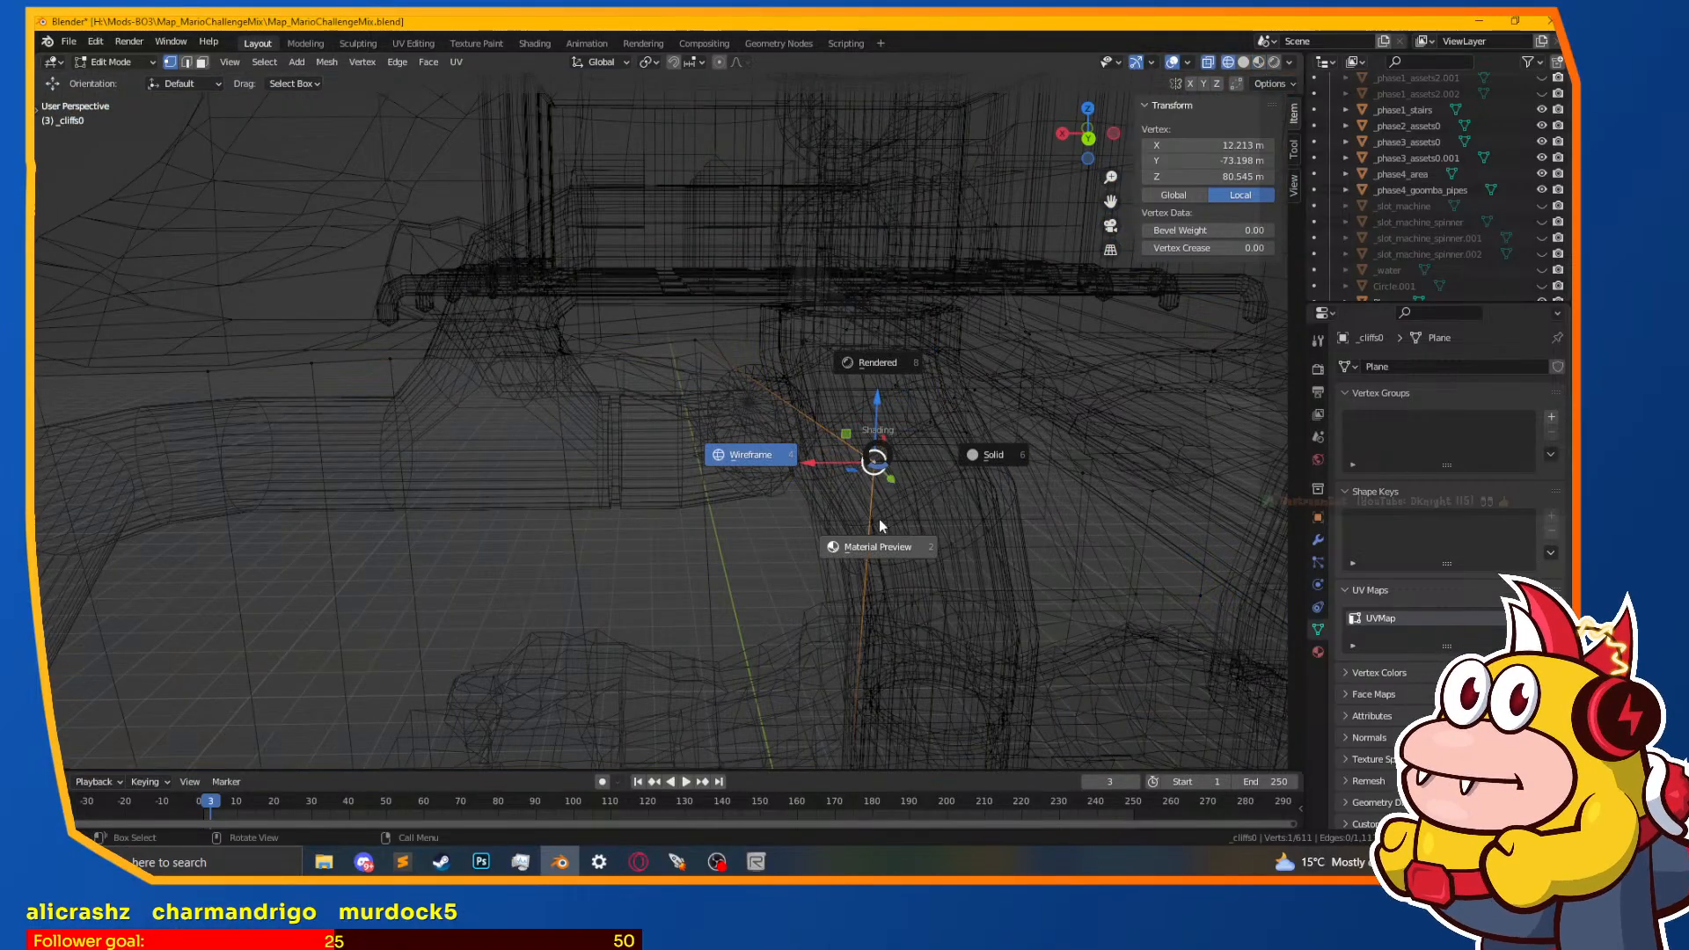
left_click(880, 518)
key("g")
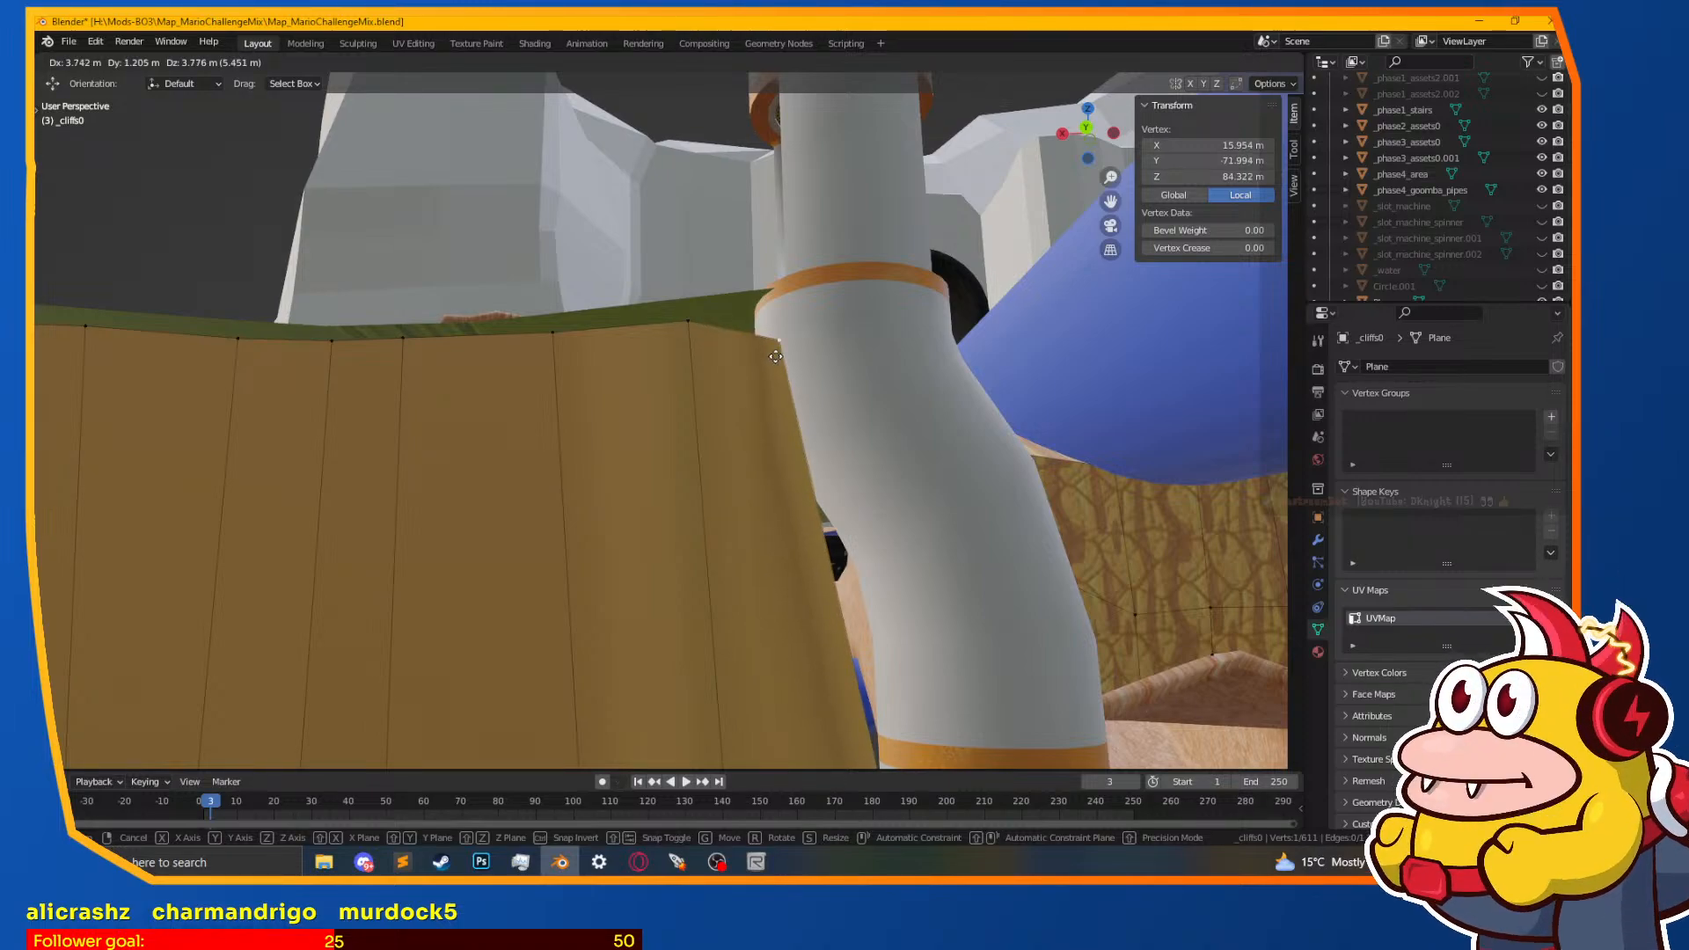
left_click(783, 328)
scroll(773, 302, "up", 3)
key("g")
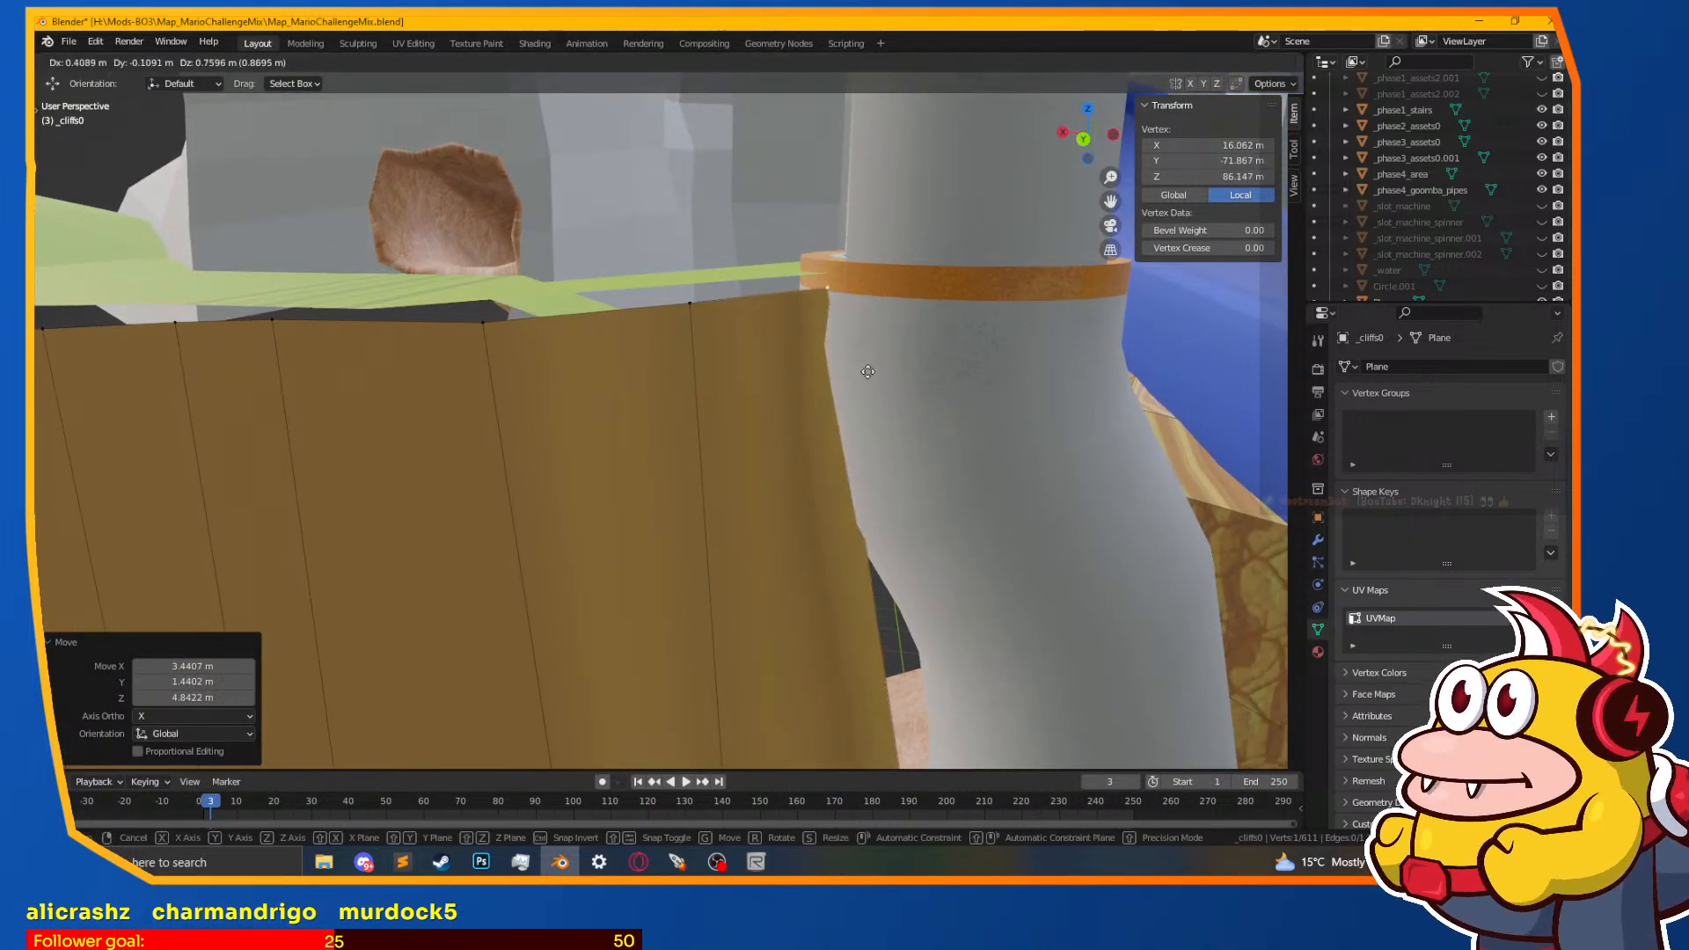
left_click(864, 378)
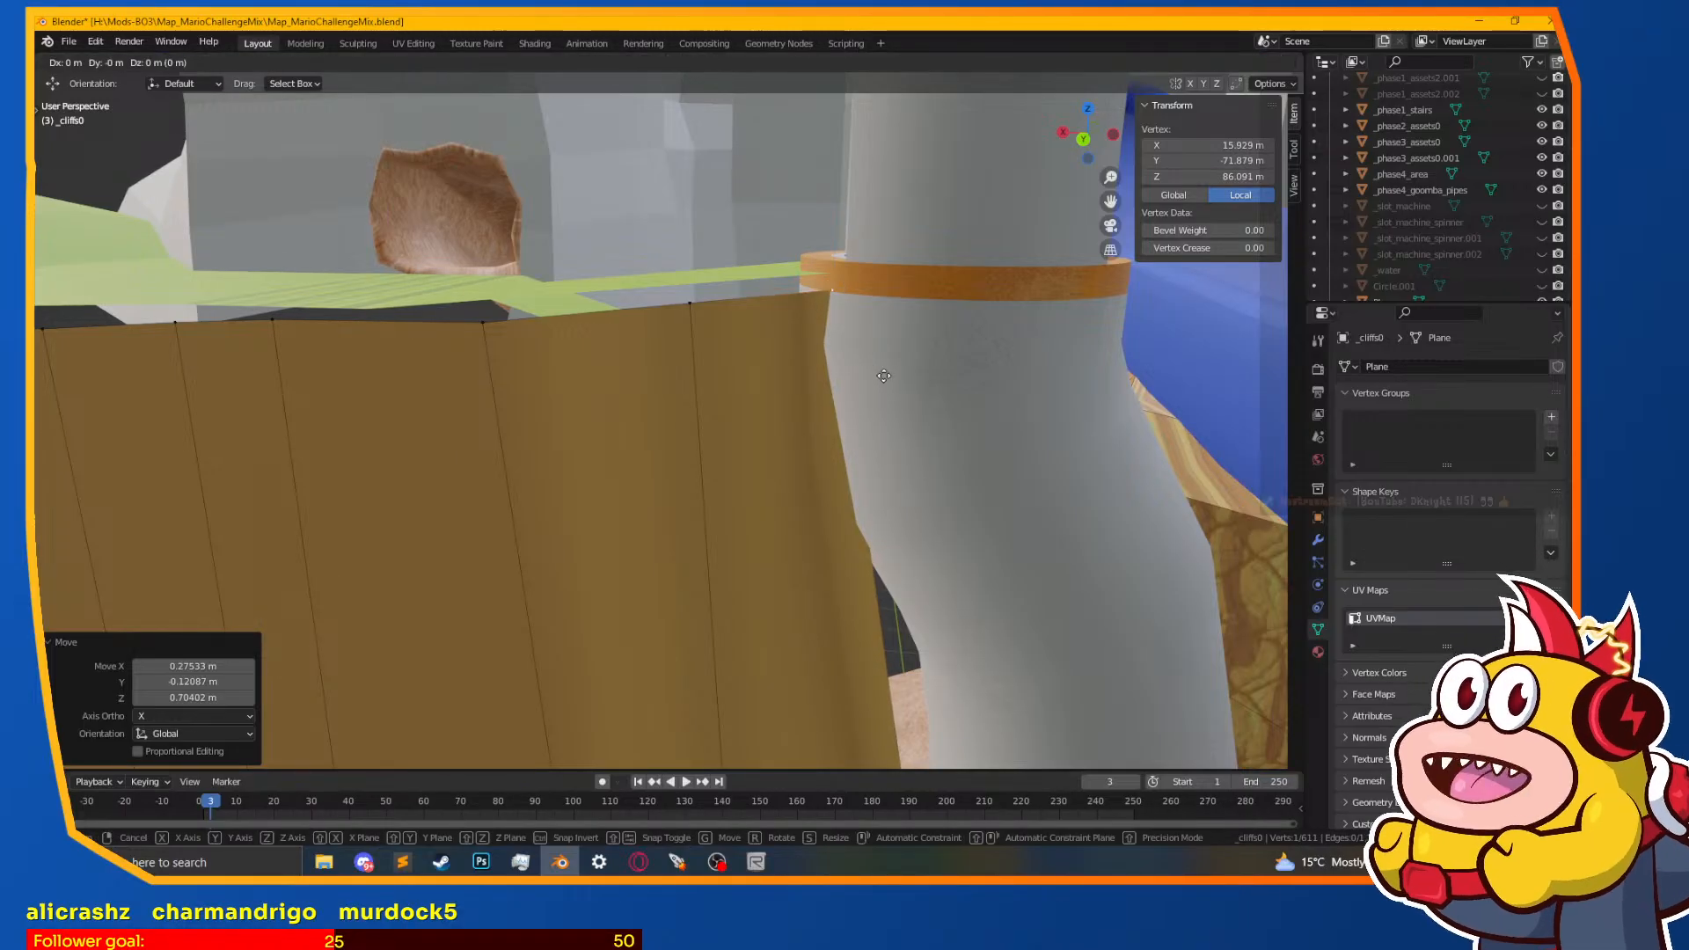
left_click(890, 375)
Step: Examine how the raised rim meets the grass and the white pipe from above and from the front
middle_click_drag(886, 378, 703, 483)
scroll(703, 482, "up", 10)
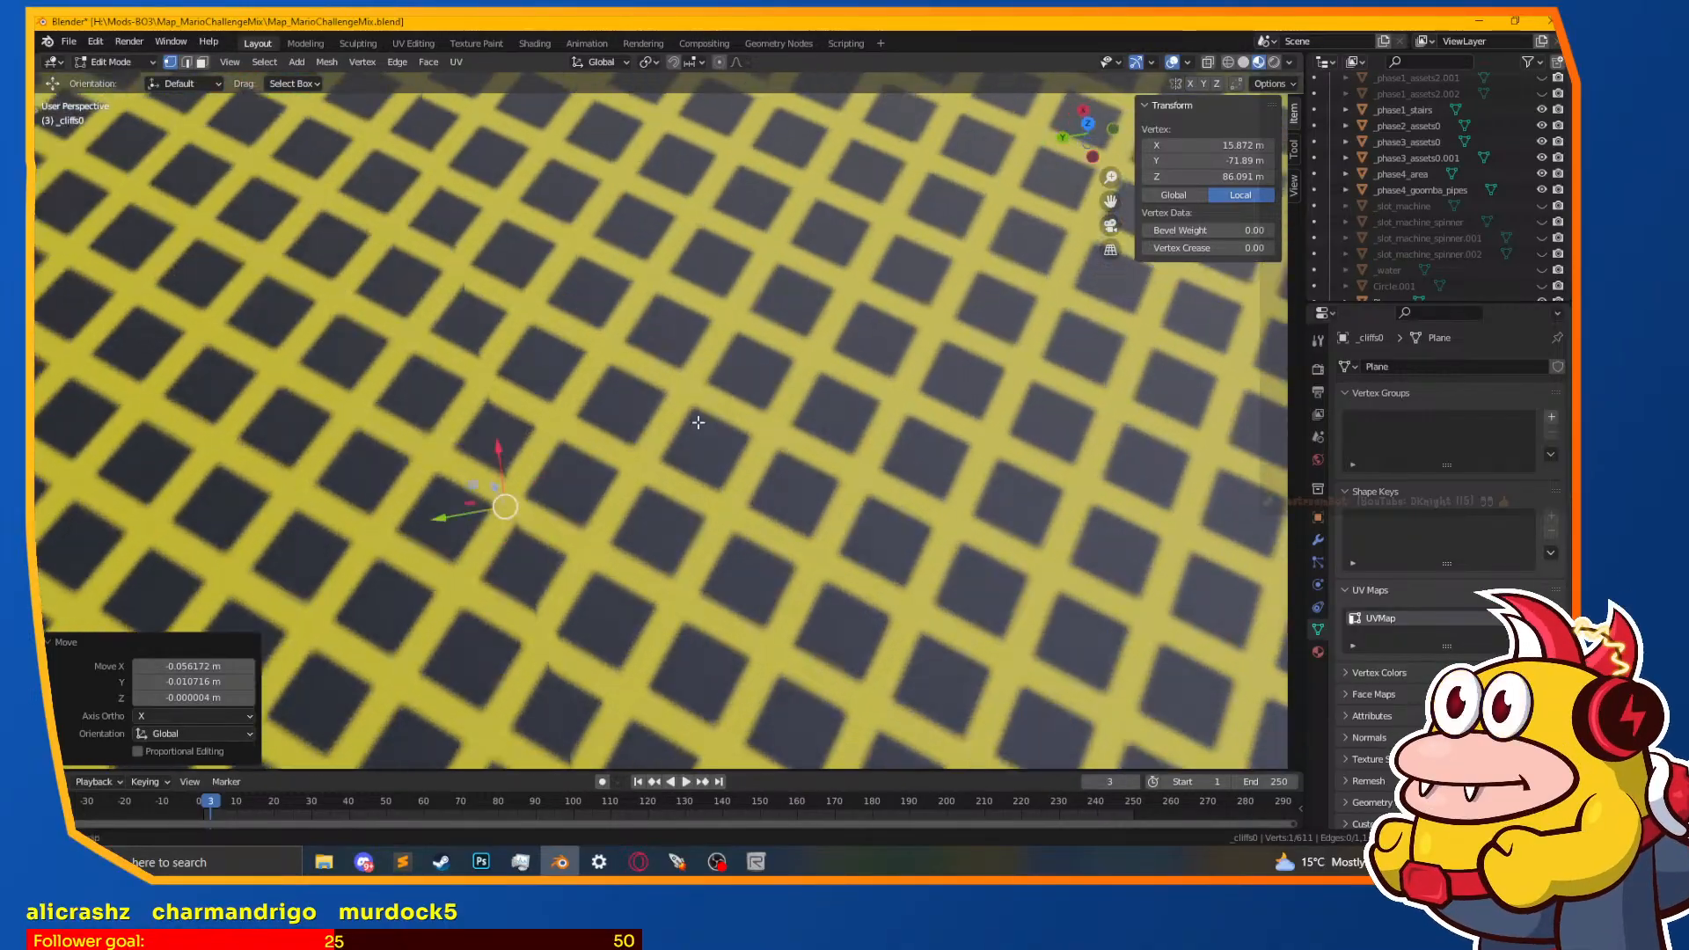
scroll(693, 409, "down", 6)
scroll(691, 440, "up", 6)
scroll(695, 475, "down", 5)
middle_click_drag(695, 475, 663, 554, "shift")
scroll(664, 554, "down", 5)
middle_click_drag(582, 607, 655, 469)
scroll(617, 478, "down", 3)
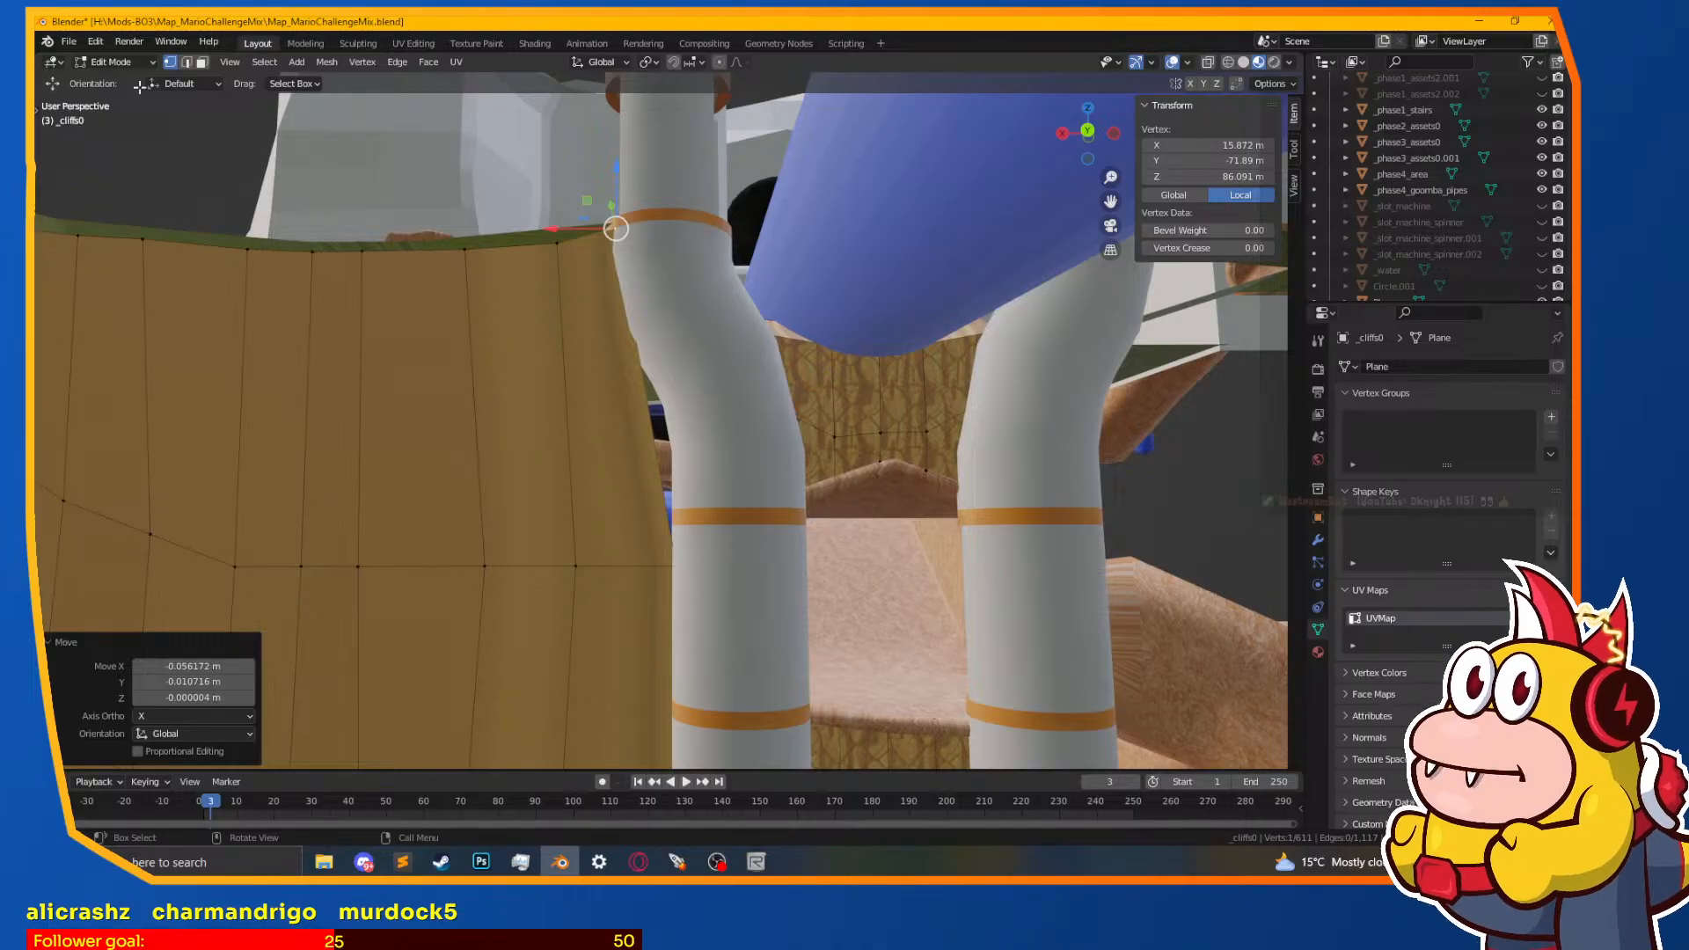
Step: Subdivide the open side edge of the extruded strip next to the white pipe and return to vertex selection
left_click(186, 62)
left_click(624, 264)
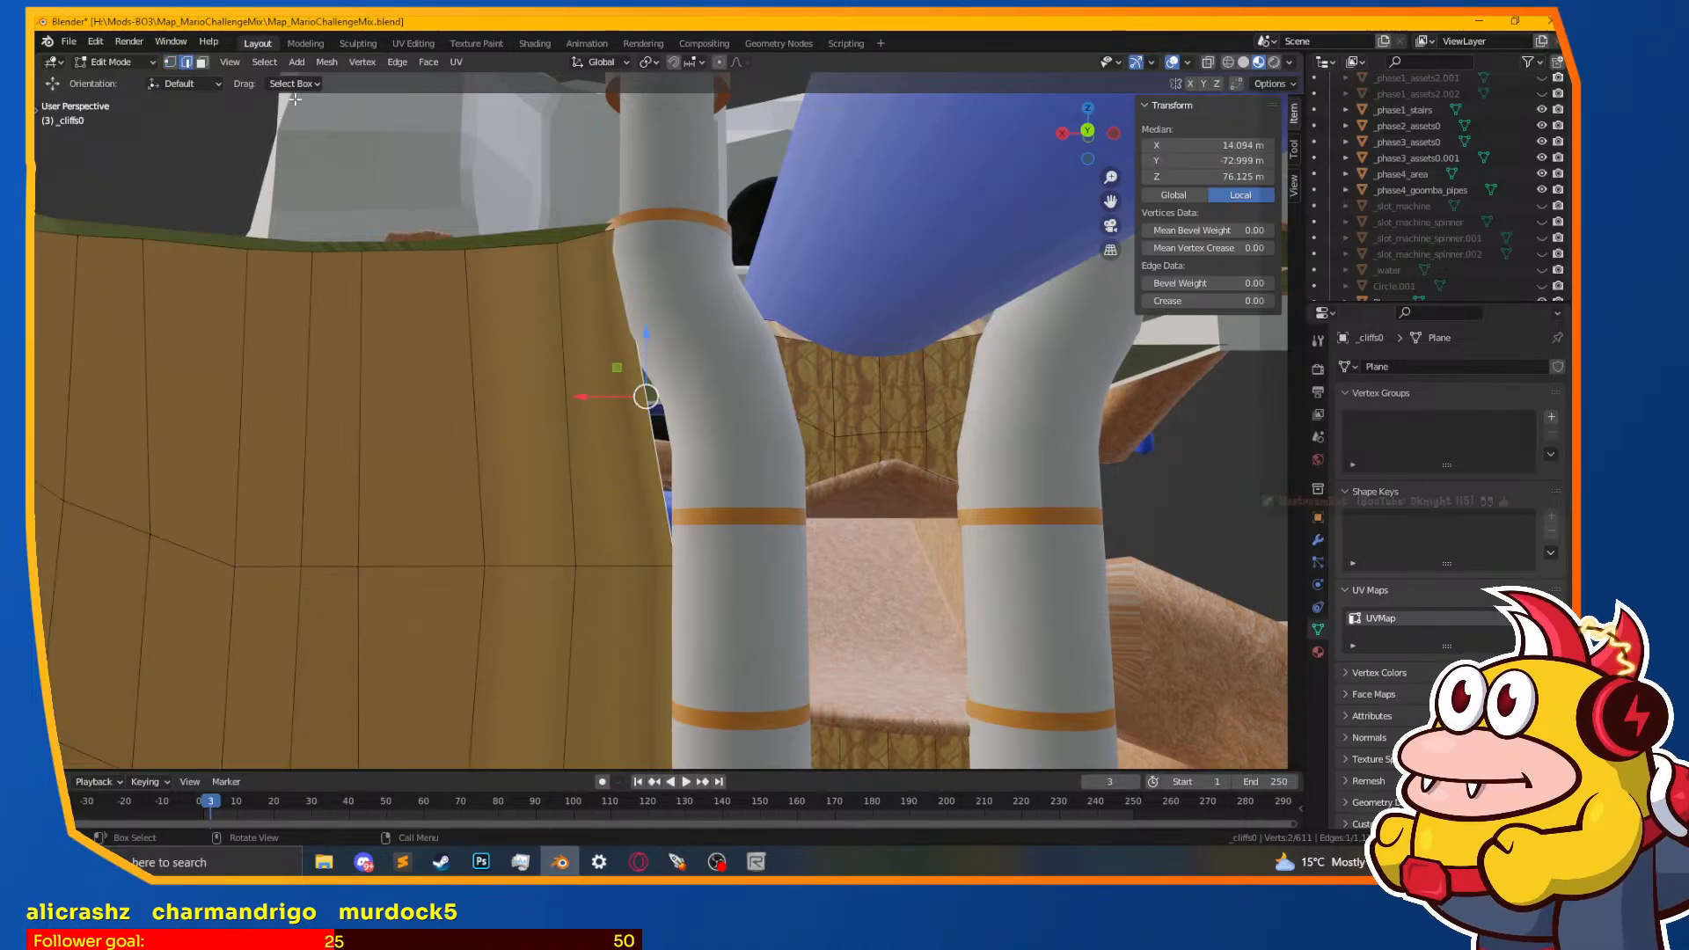
left_click(398, 63)
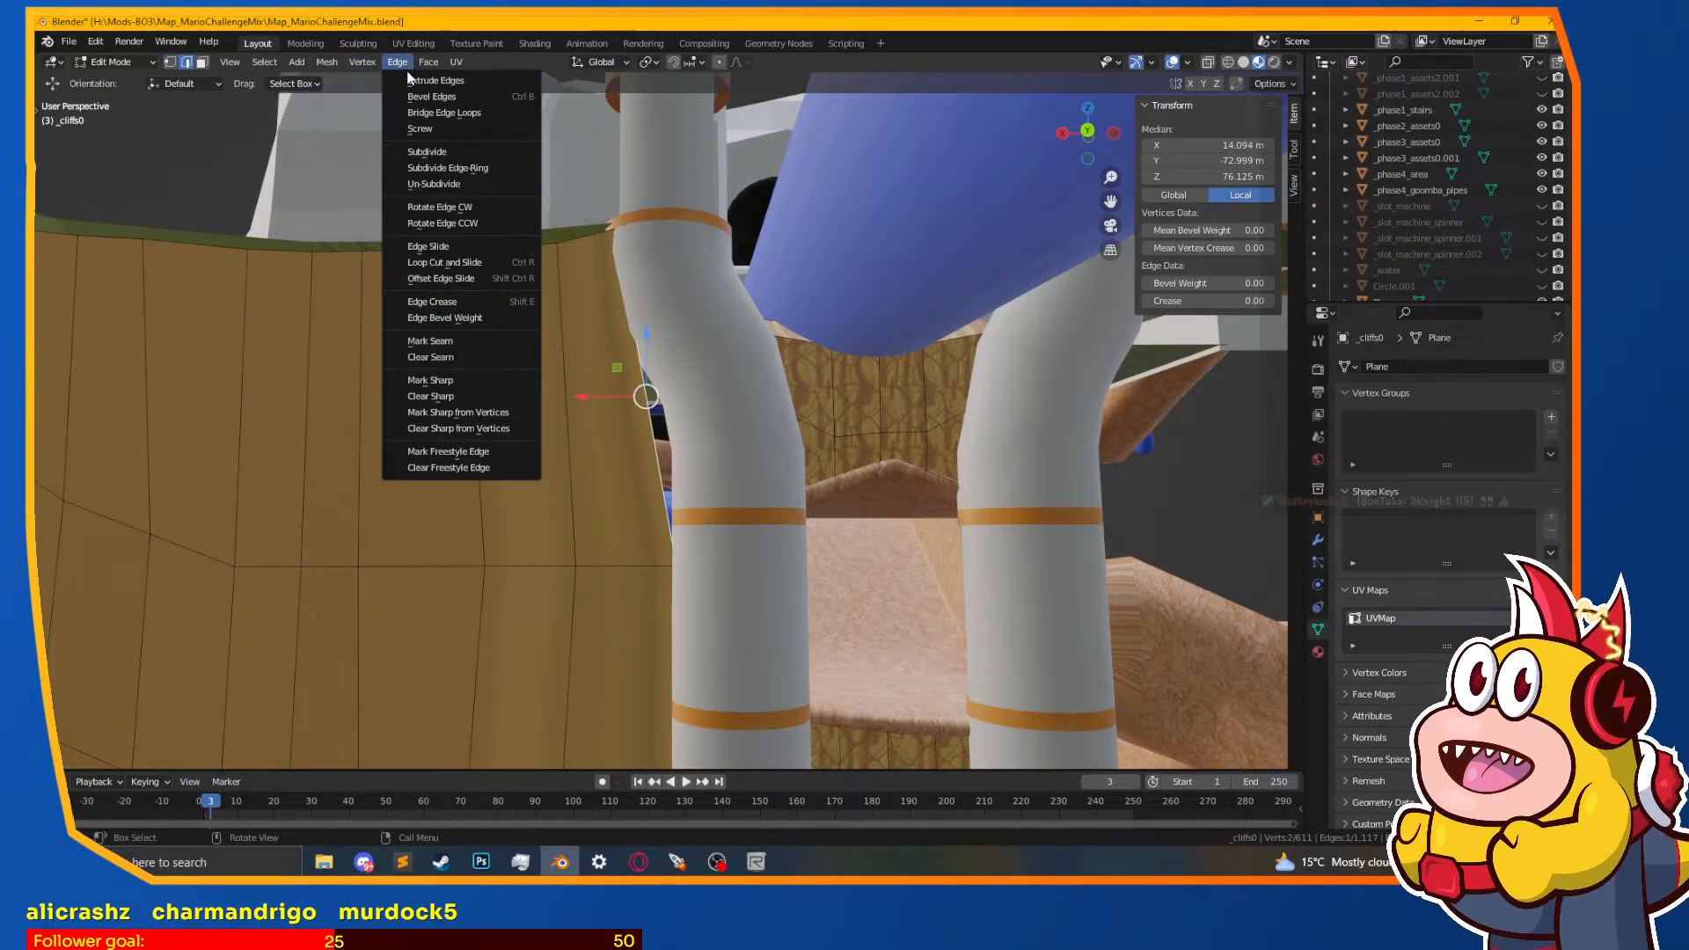
left_click(450, 152)
left_click(169, 61)
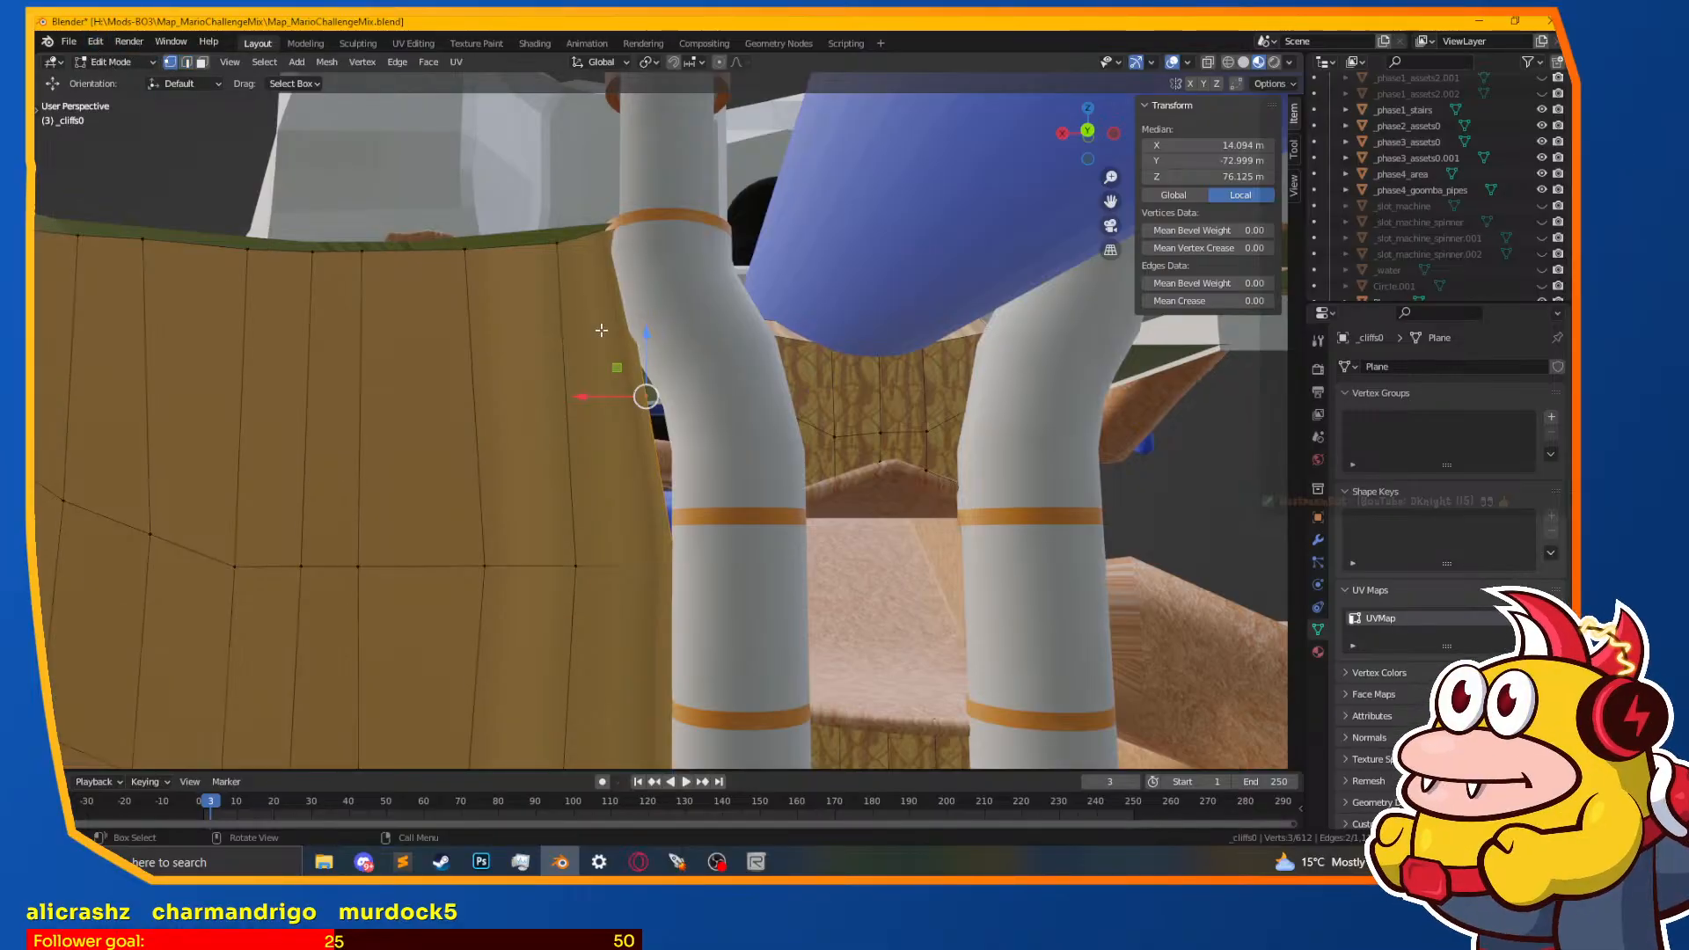
Step: Move the side edge's new midpoint vertex about 1.8 m sideways and 0.8 m down so it hides behind the pipe
left_click(635, 371)
scroll(638, 373, "up", 3)
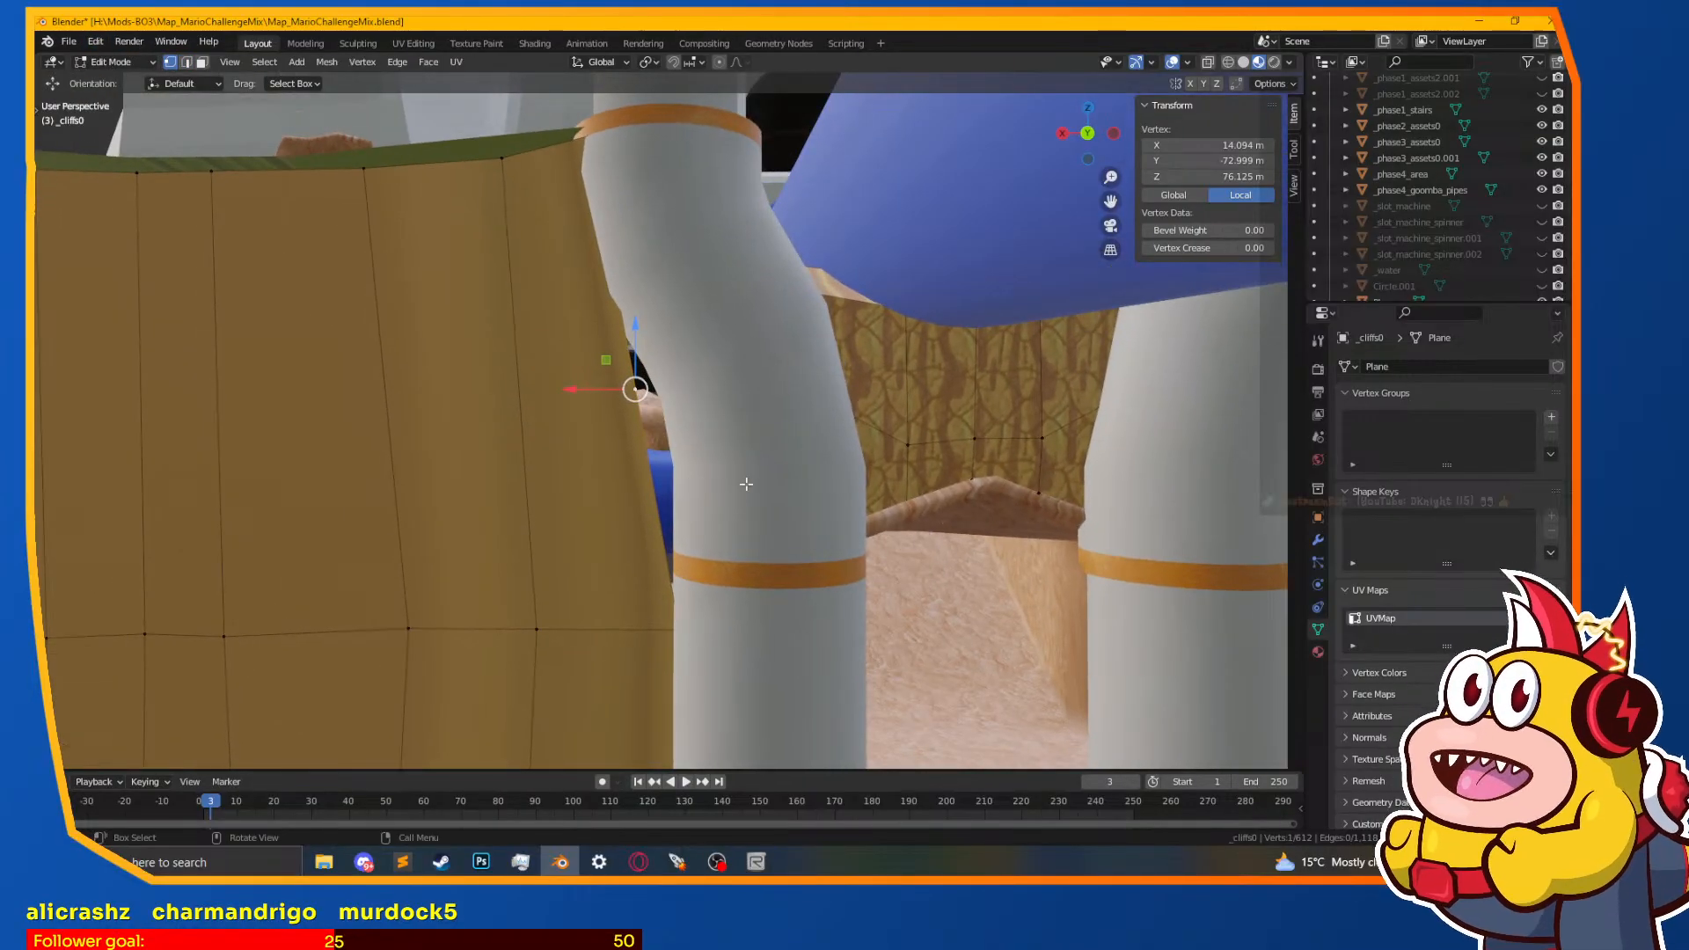
key("g")
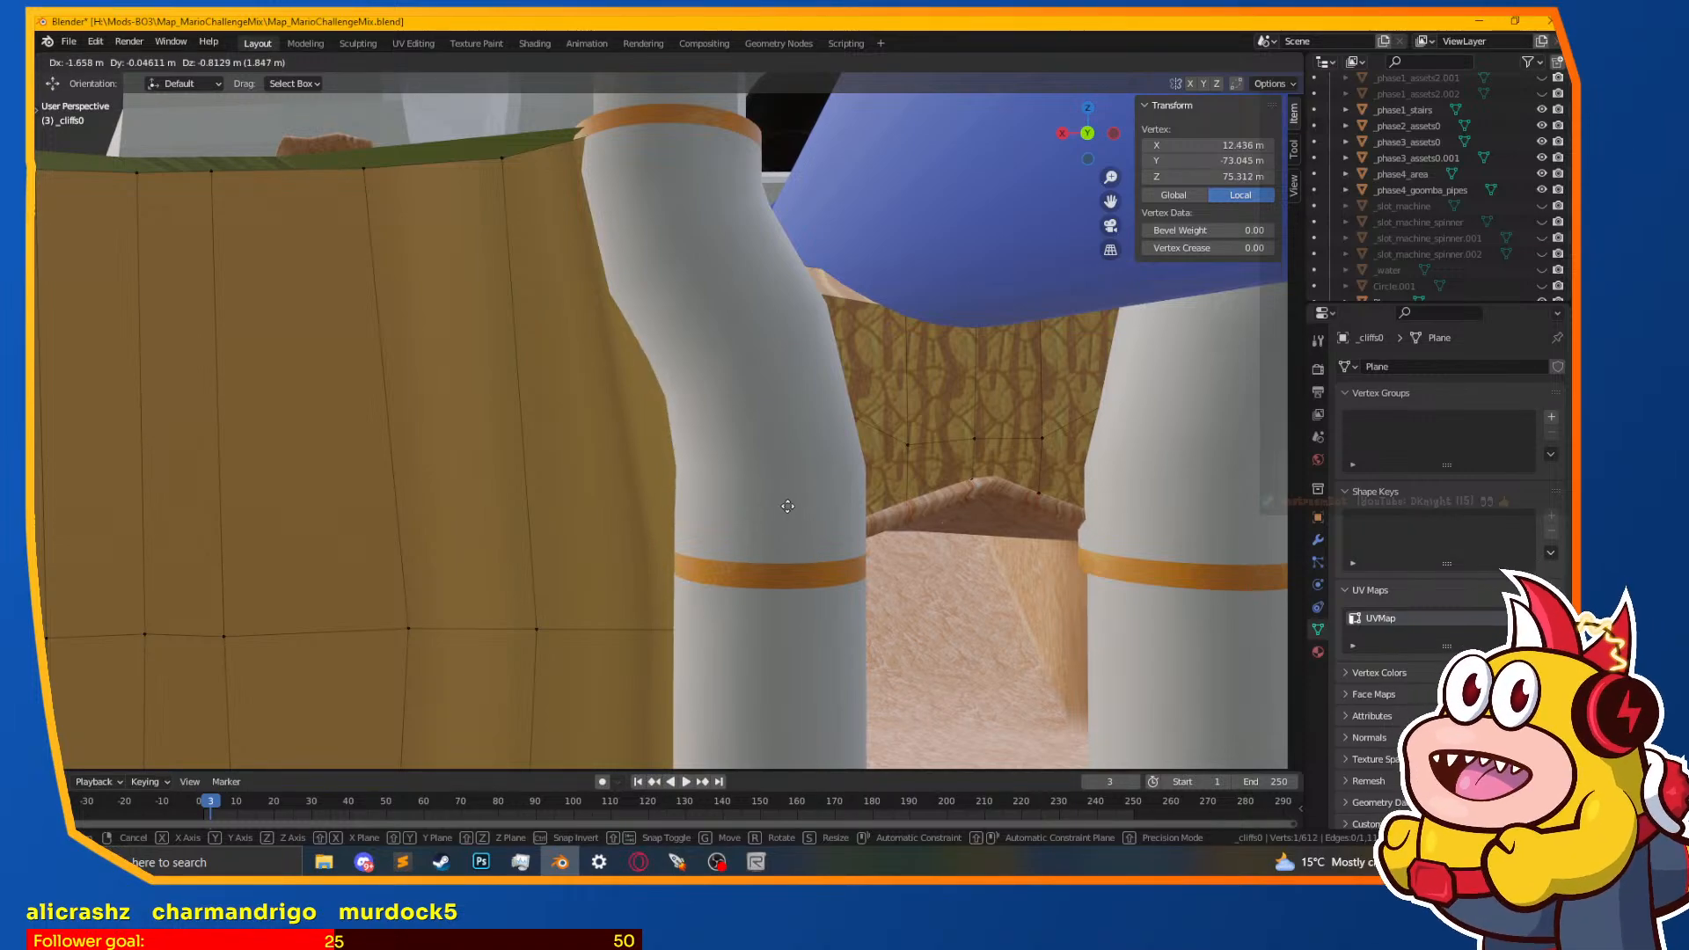
left_click(779, 504)
Step: Subdivide the upper half of the strip's side edge beside the pipe and switch to vertex selection in wireframe
scroll(693, 481, "up", 6)
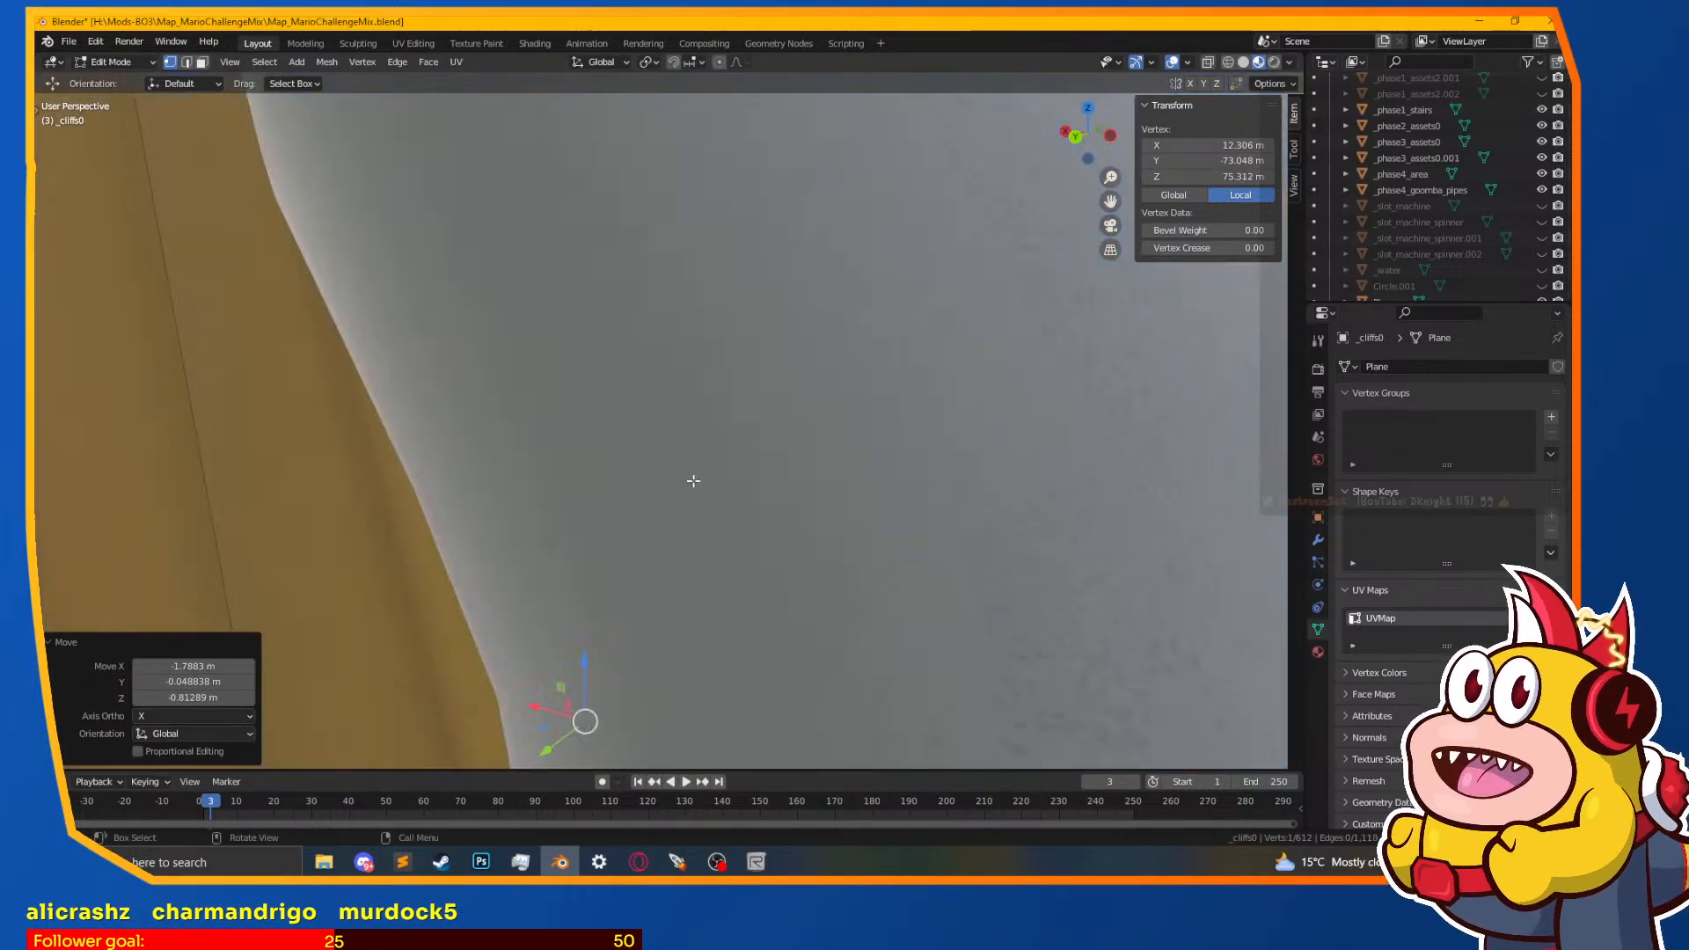
middle_click_drag(693, 482, 616, 352)
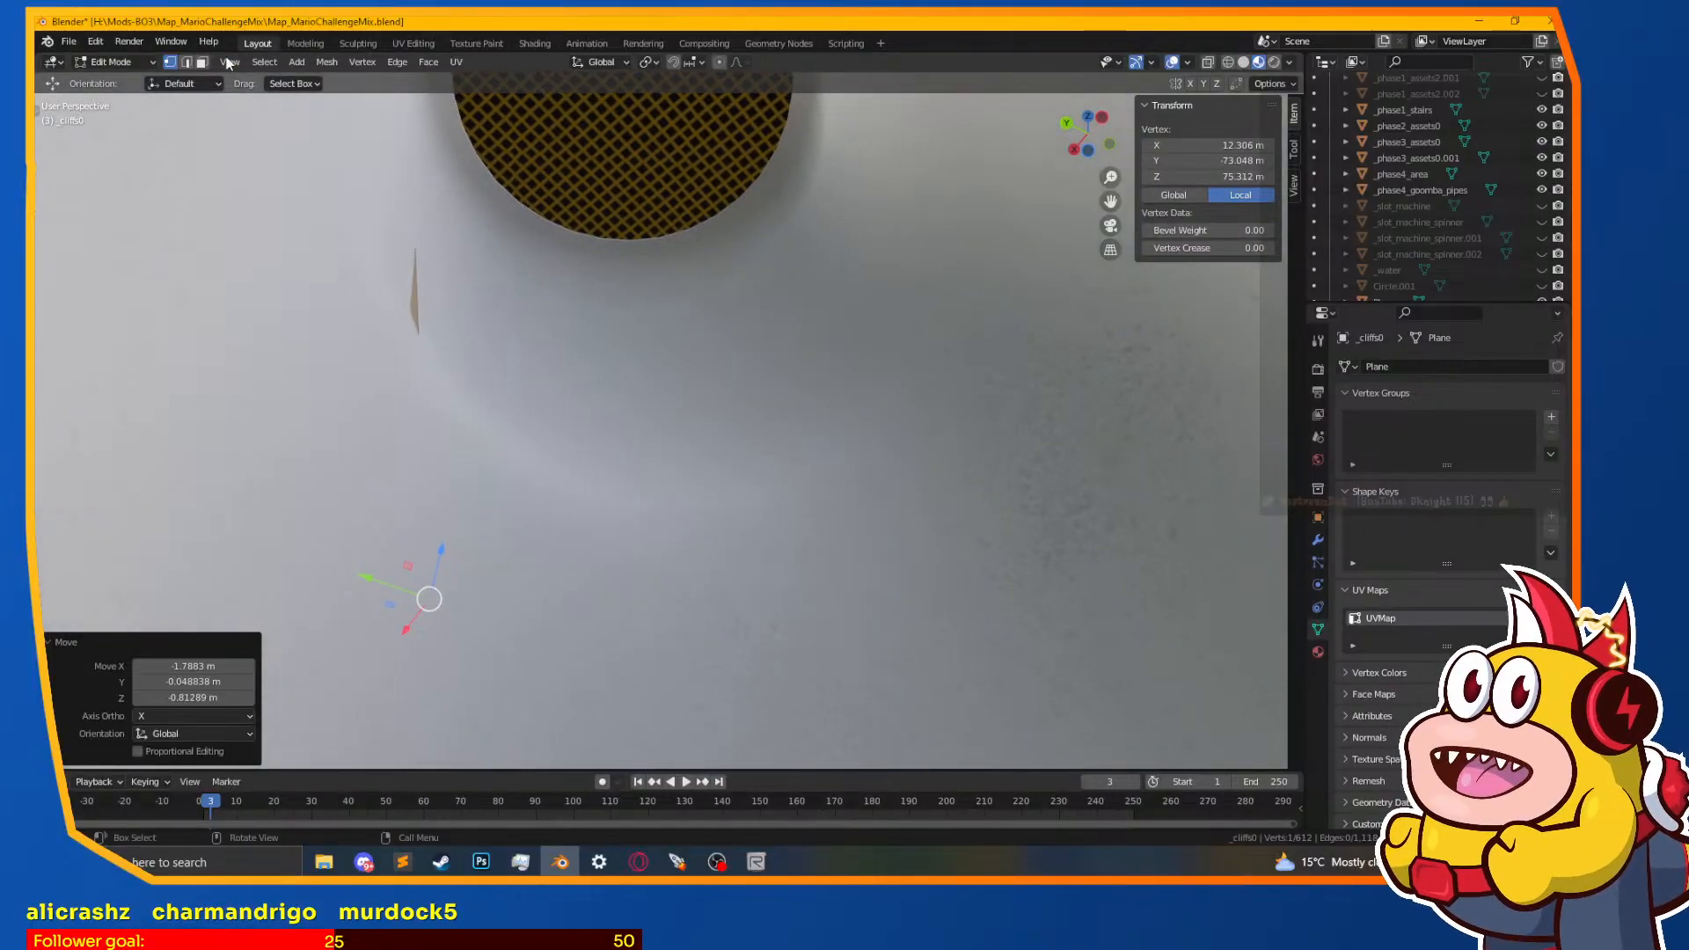
left_click(188, 64)
left_click(416, 290)
middle_click_drag(415, 290, 240, 118)
left_click(324, 63)
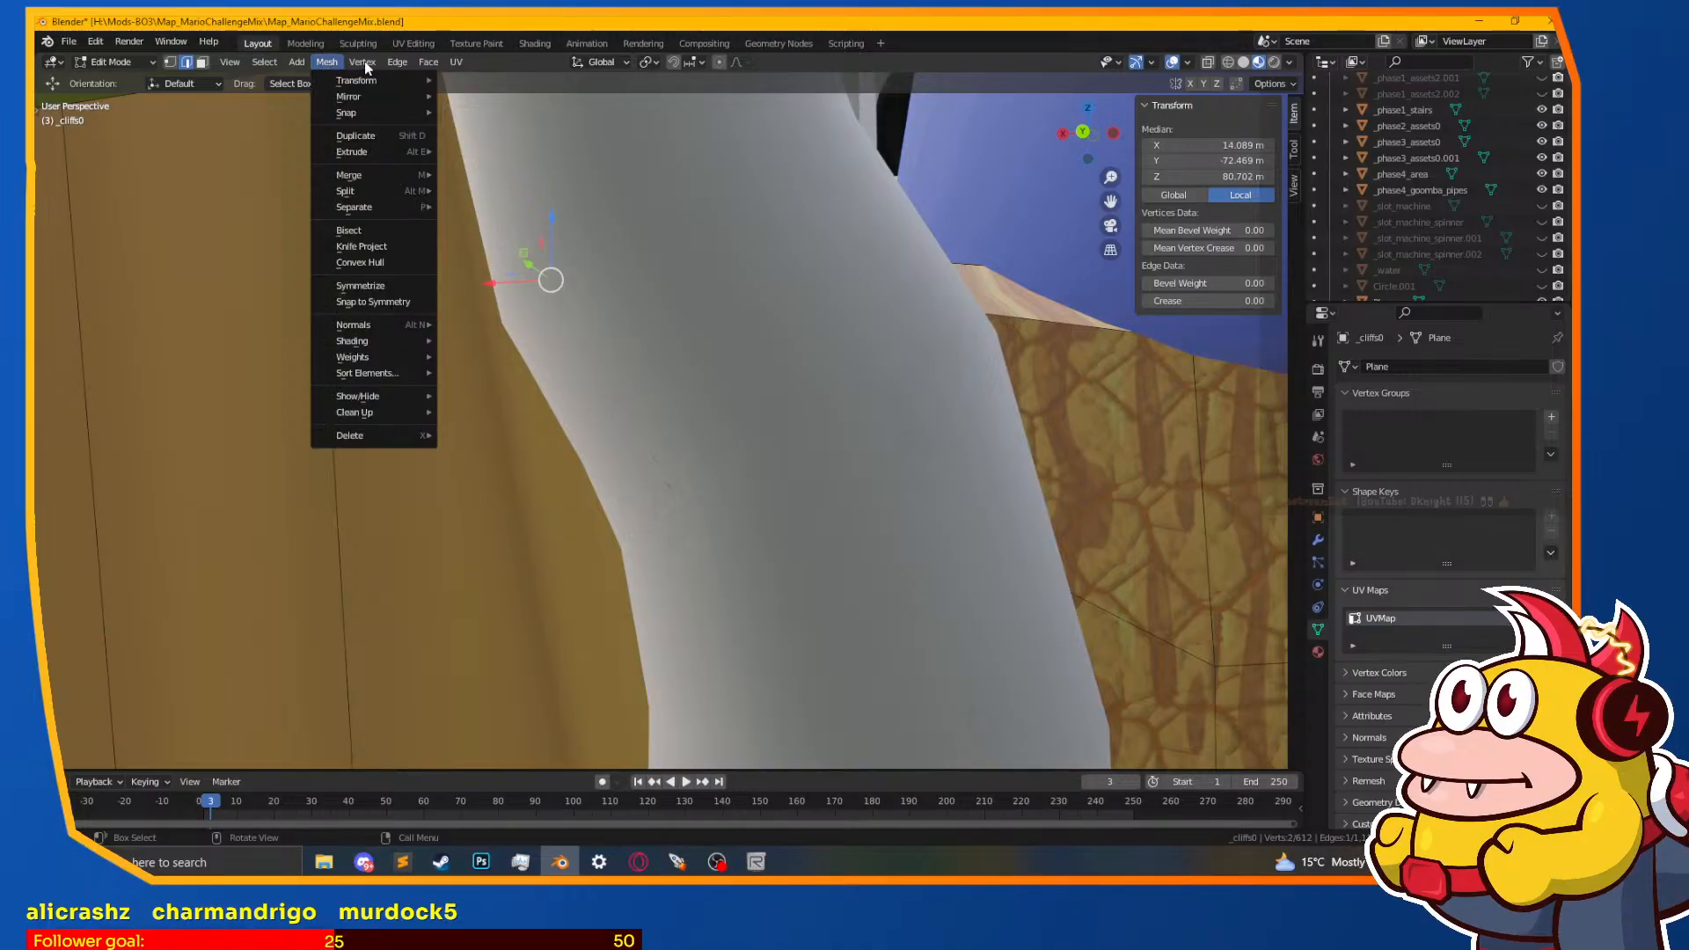
mouse_move(397, 61)
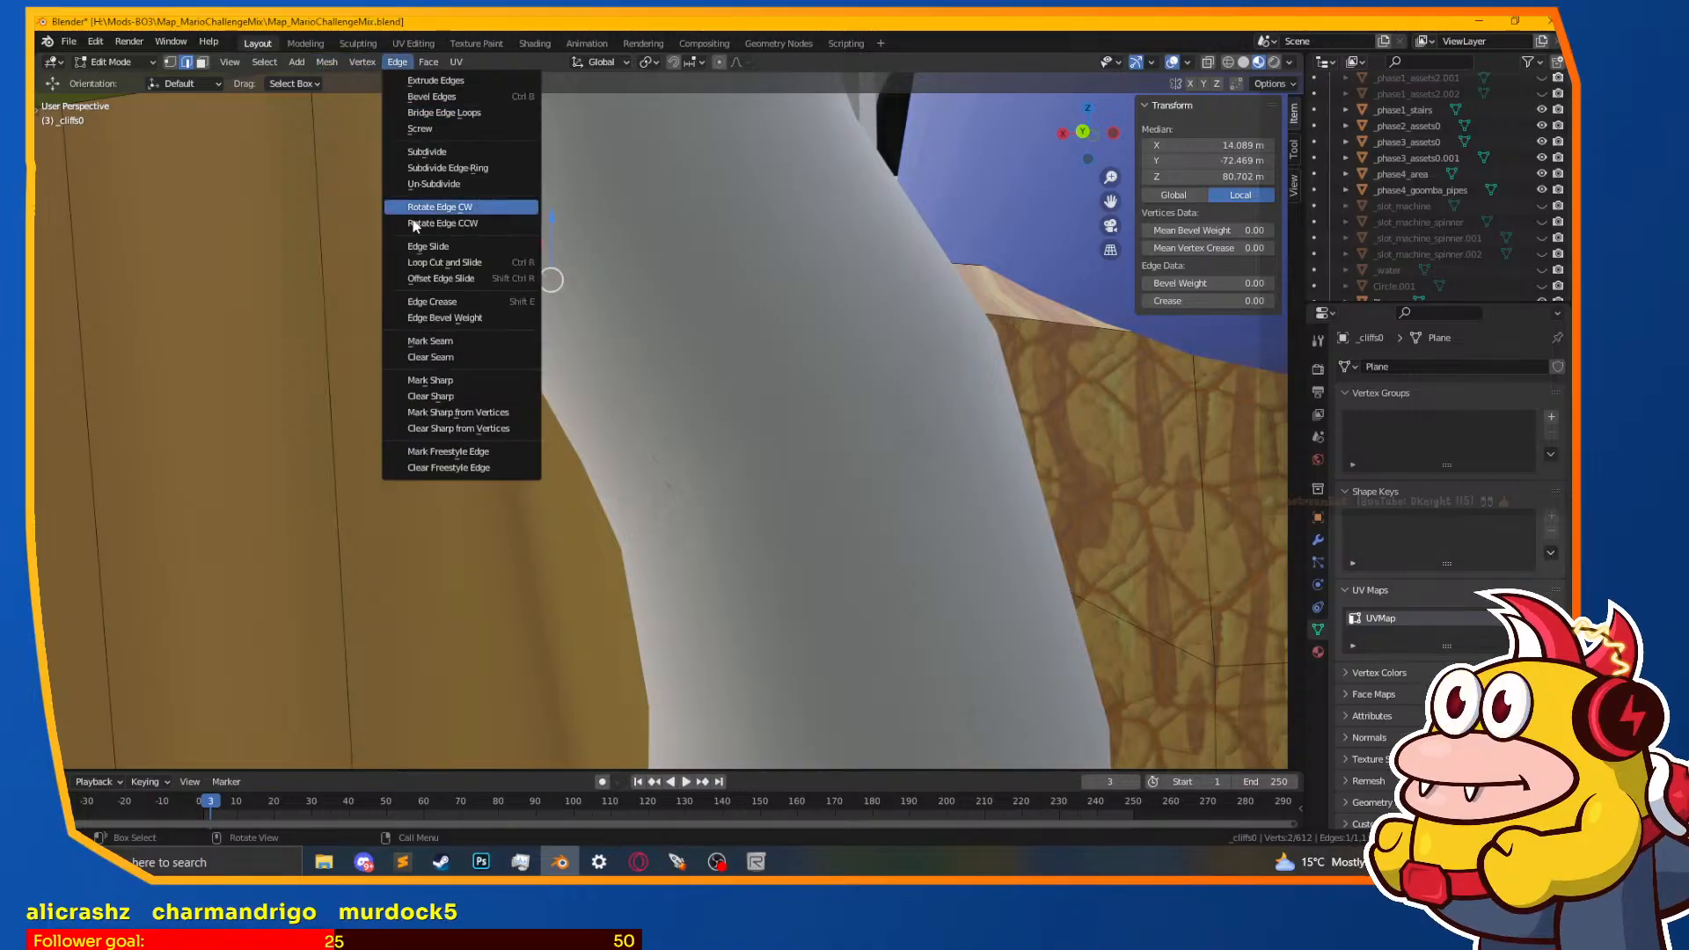
left_click(431, 152)
left_click(170, 63)
key("4")
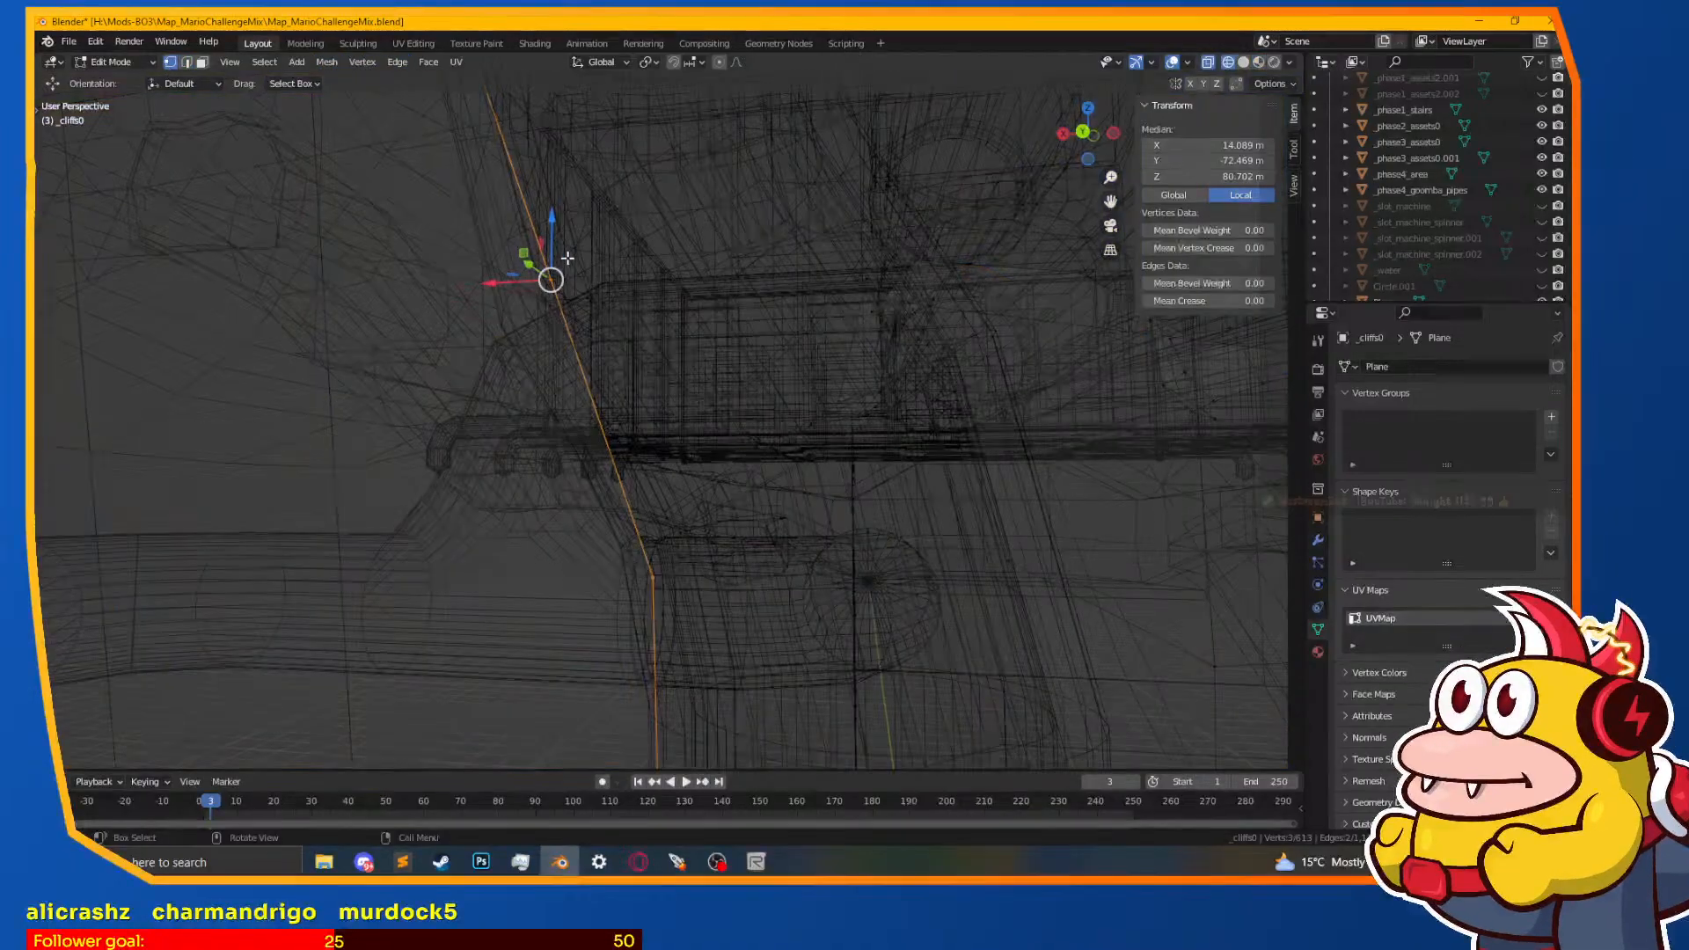
Step: Move the side edge's new upper vertex about 0.5 m so it sits behind the white pipe, and check the result outside mesh editing
left_click(553, 349)
key("g")
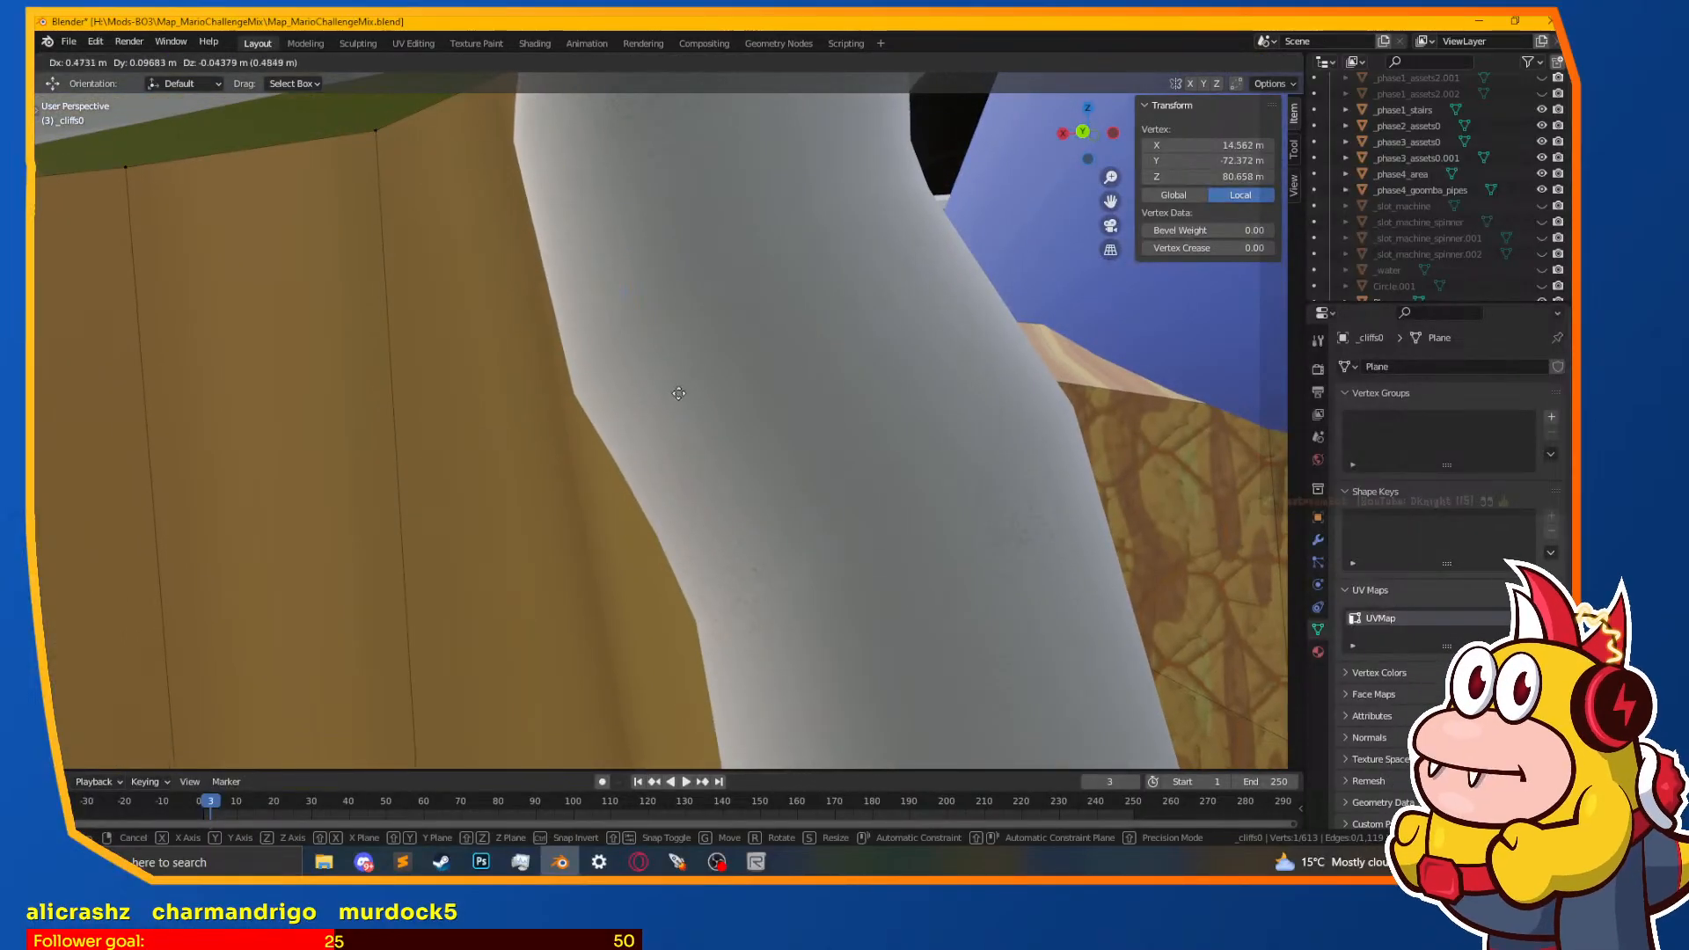
left_click(676, 396)
scroll(676, 396, "up", 4)
middle_click_drag(669, 395, 935, 249)
scroll(594, 505, "down", 6)
key("Tab")
scroll(650, 454, "up", 2)
scroll(650, 454, "down", 4)
scroll(799, 478, "up", 3)
Step: Resume editing the cliff mesh and nudge the rim vertex at the cliff's corner to meet the grass edge
key("Tab")
key("g")
left_click(681, 489)
key("g")
left_click(637, 478)
scroll(568, 342, "down", 1)
left_click(563, 339)
middle_click_drag(563, 340, 607, 421)
left_click(565, 533)
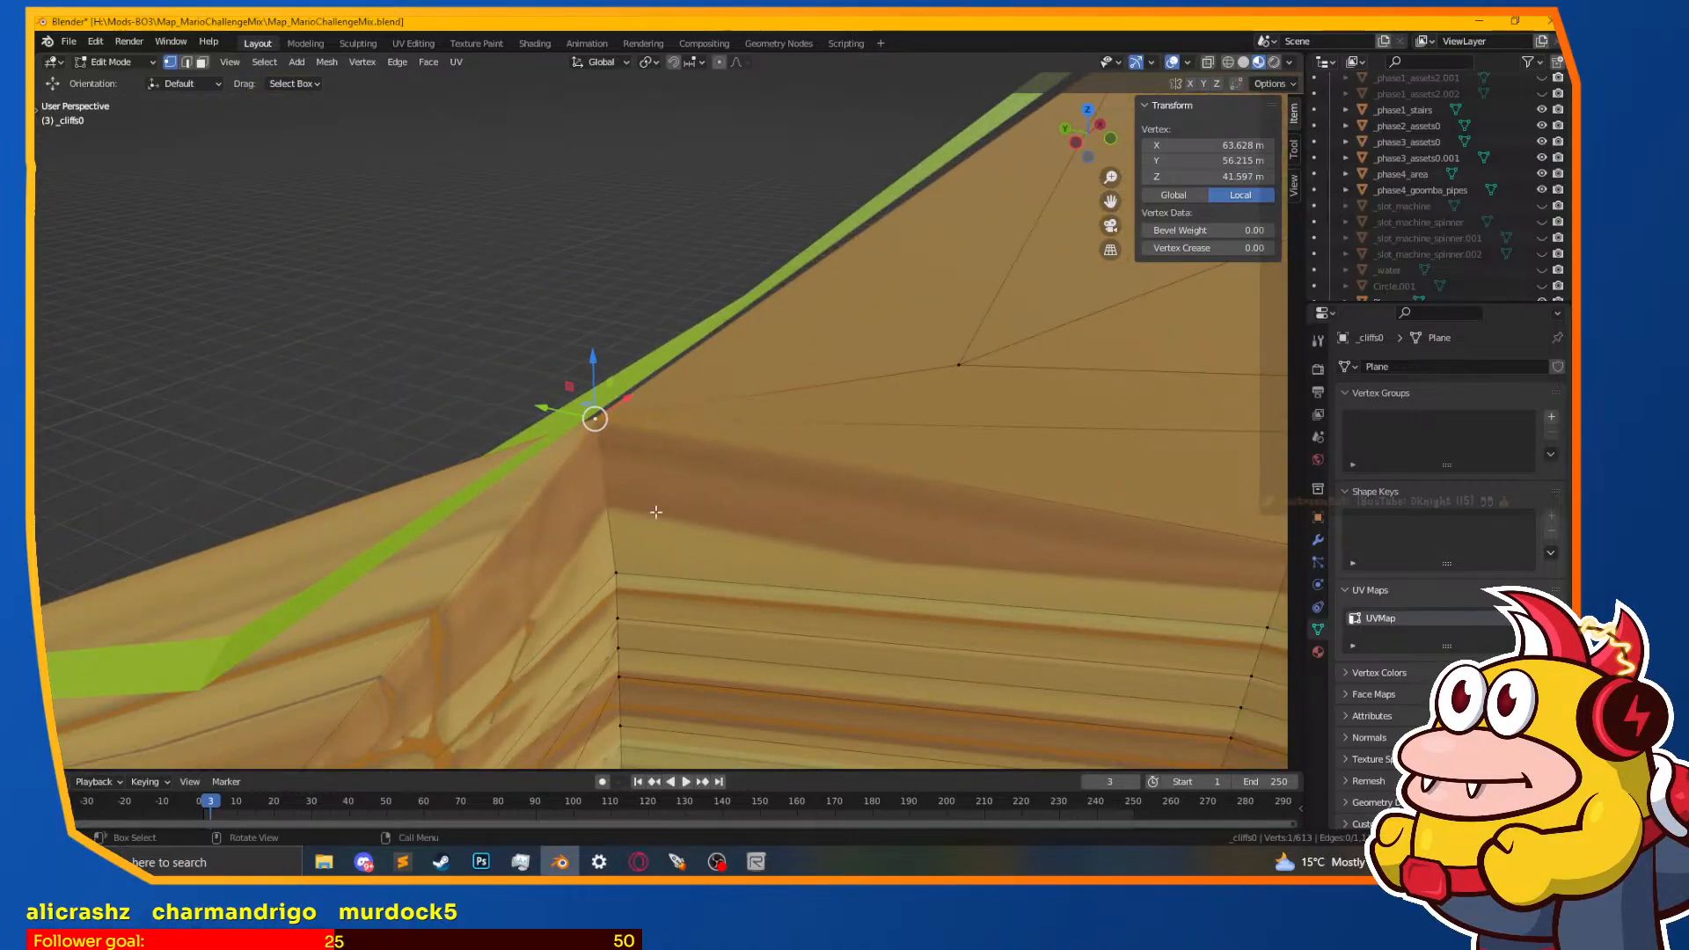
scroll(697, 515, "down", 4)
middle_click_drag(691, 514, 742, 437)
key("ctrl+r")
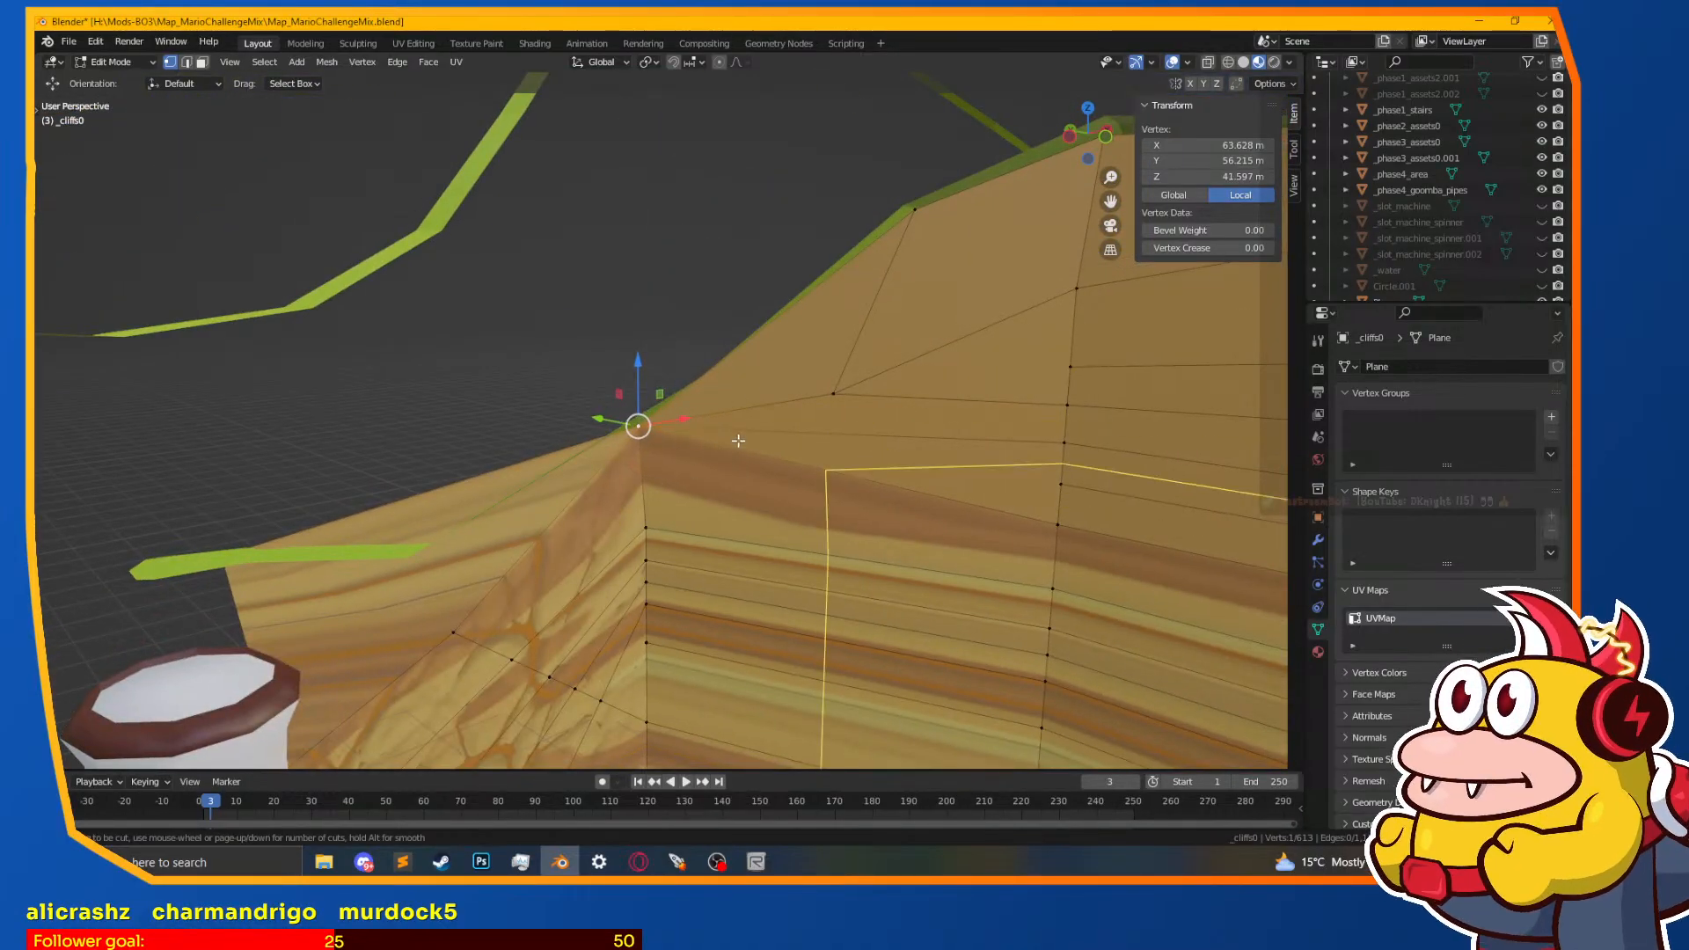
right_click(690, 393)
Step: Dissolve the inner vertex and the rim vertex above it on the cliff face between the corner and the blue pipe
middle_click_drag(779, 410, 820, 420)
middle_click_drag(819, 487, 837, 568)
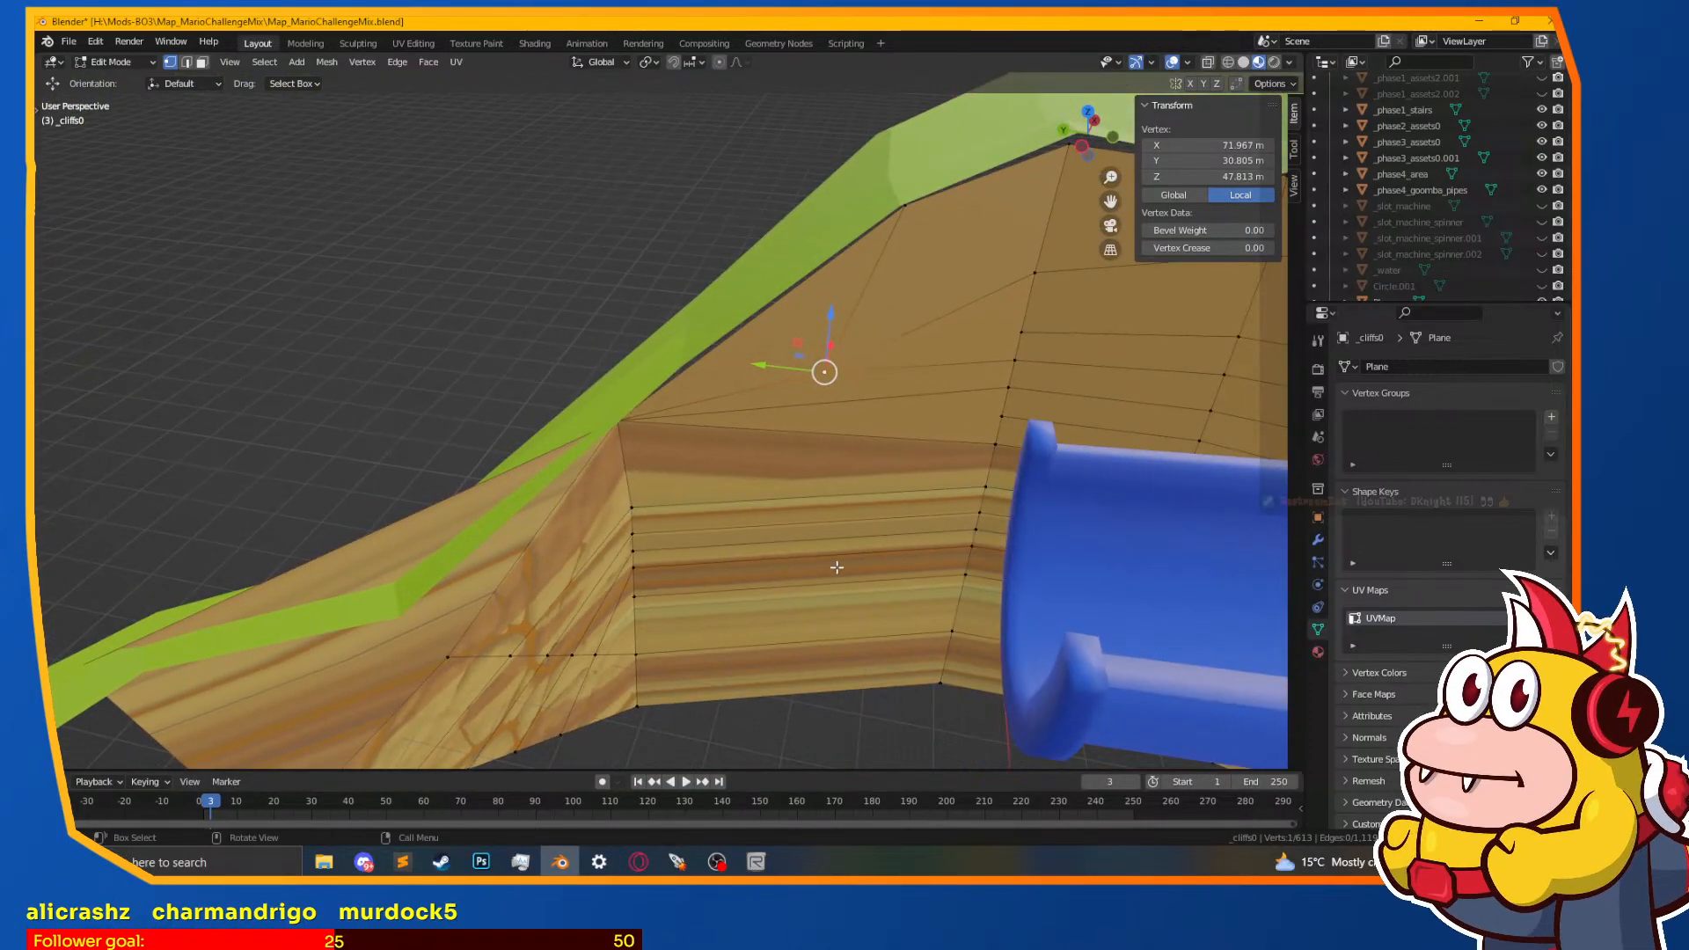
left_click(901, 223, "shift")
key("x")
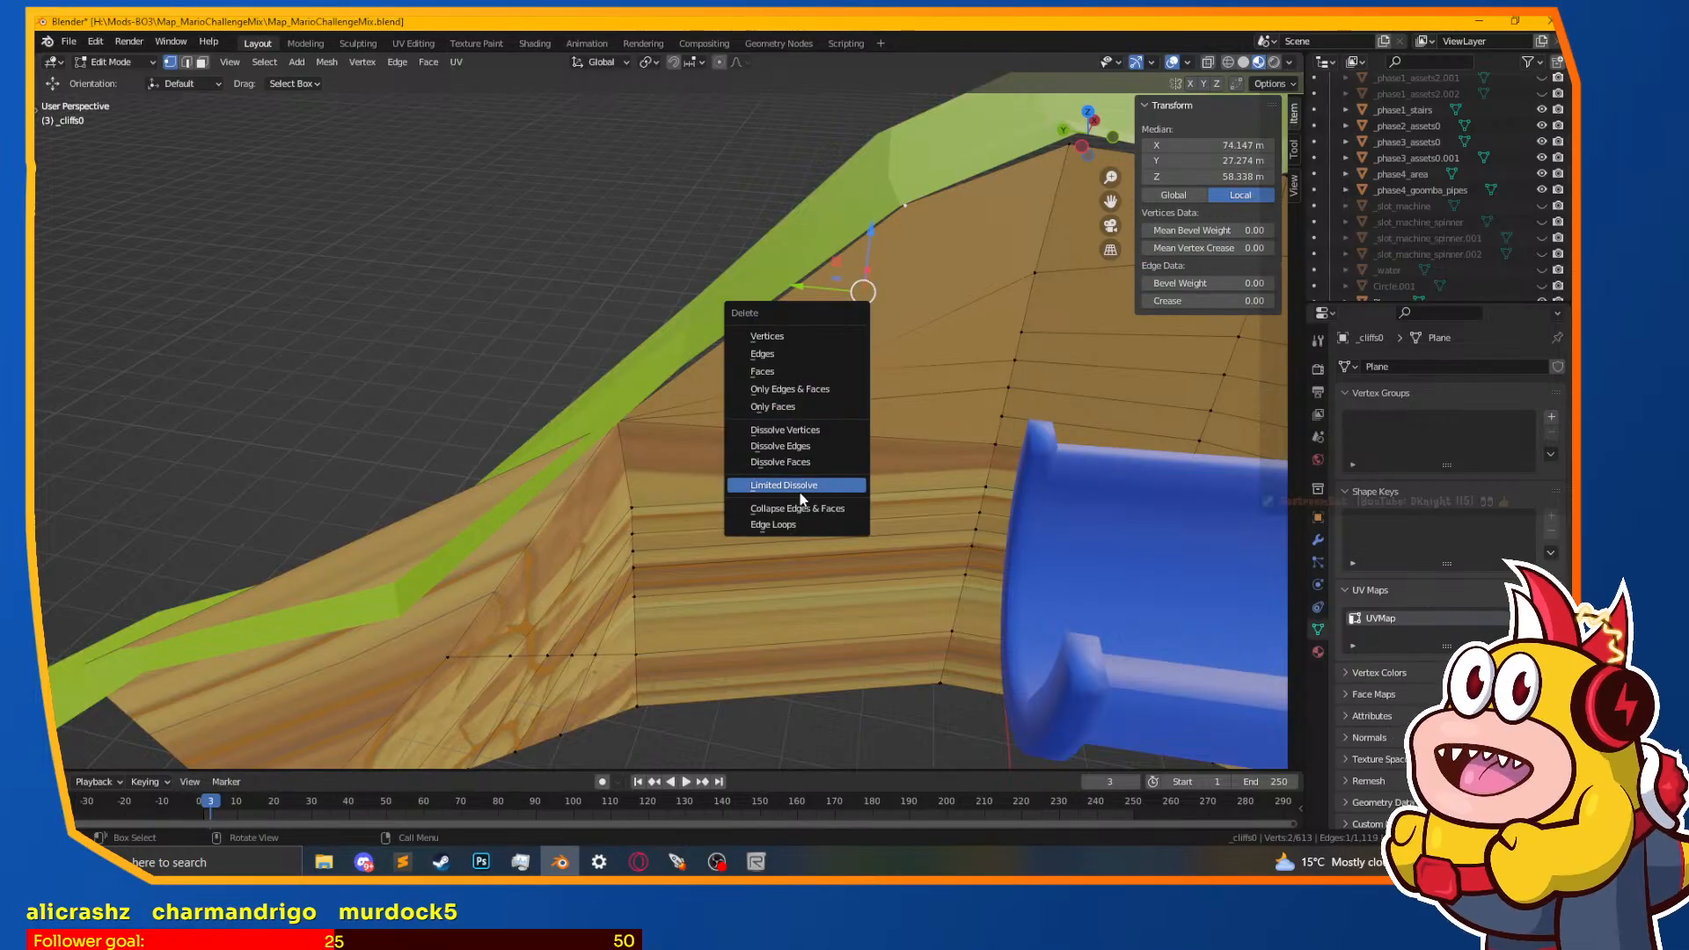
left_click(818, 431)
Step: Subdivide all the horizontal edges of the cliff column beside the corner with one cut, selecting them through the mesh in wireframe
middle_click_drag(827, 433, 812, 315)
key("ctrl+r")
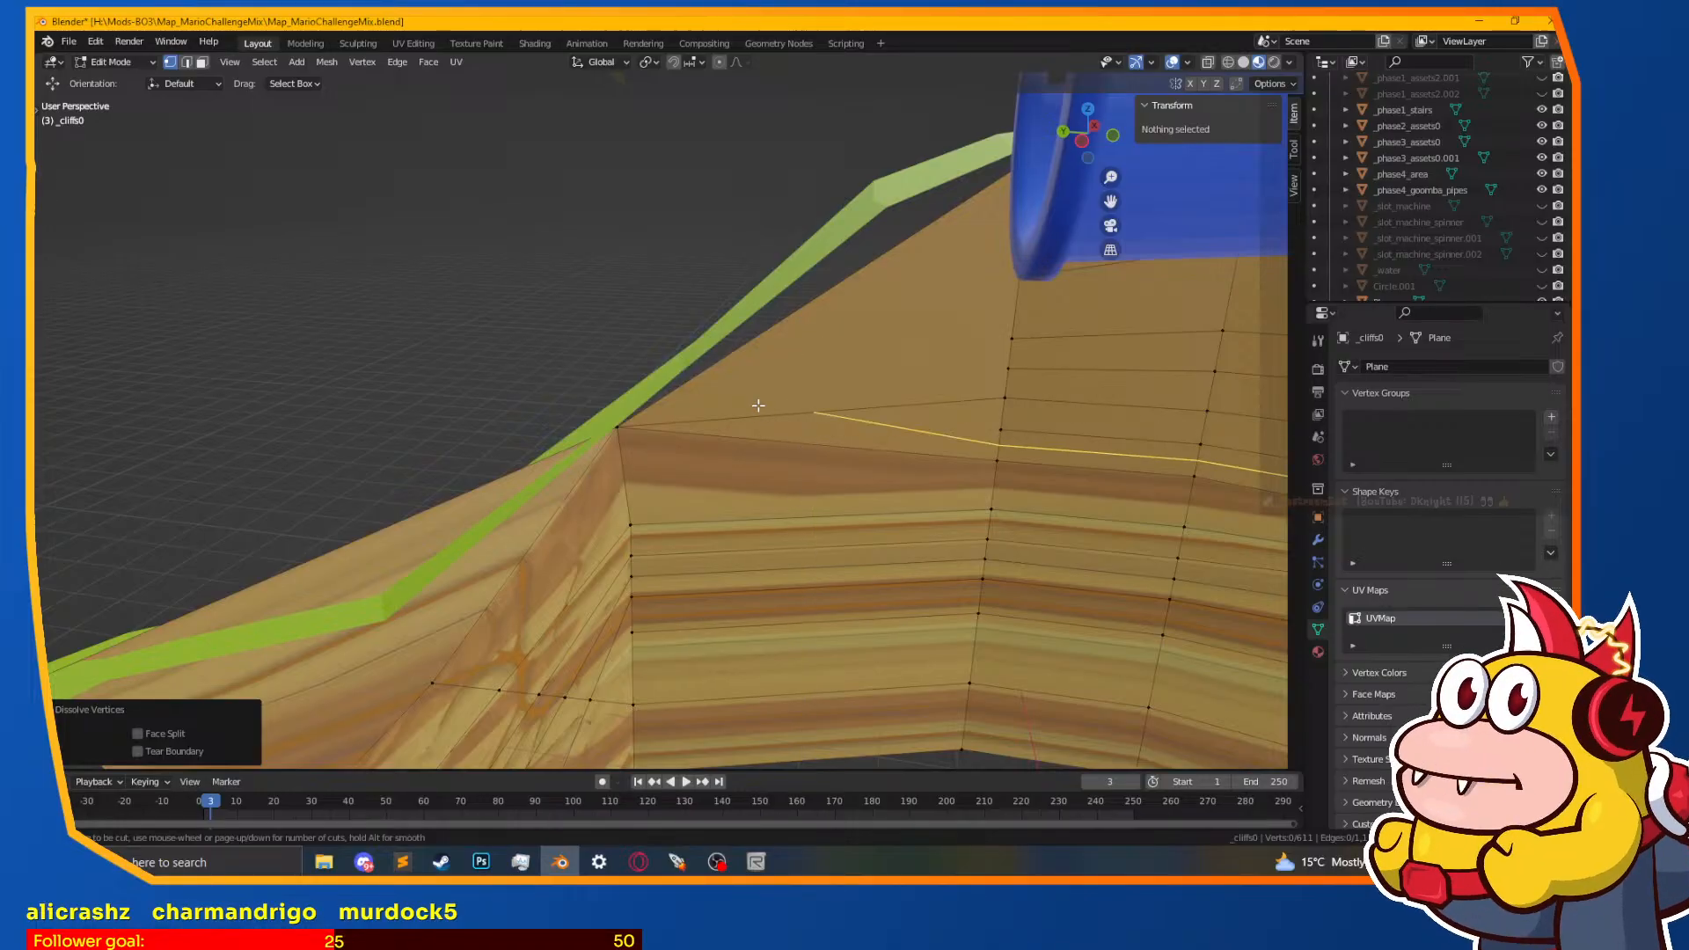
left_click(188, 63)
key("z")
left_click(721, 463)
key("a")
scroll(742, 416, "down", 3)
key("alt+a")
key("b")
left_click_drag(754, 291, 693, 698)
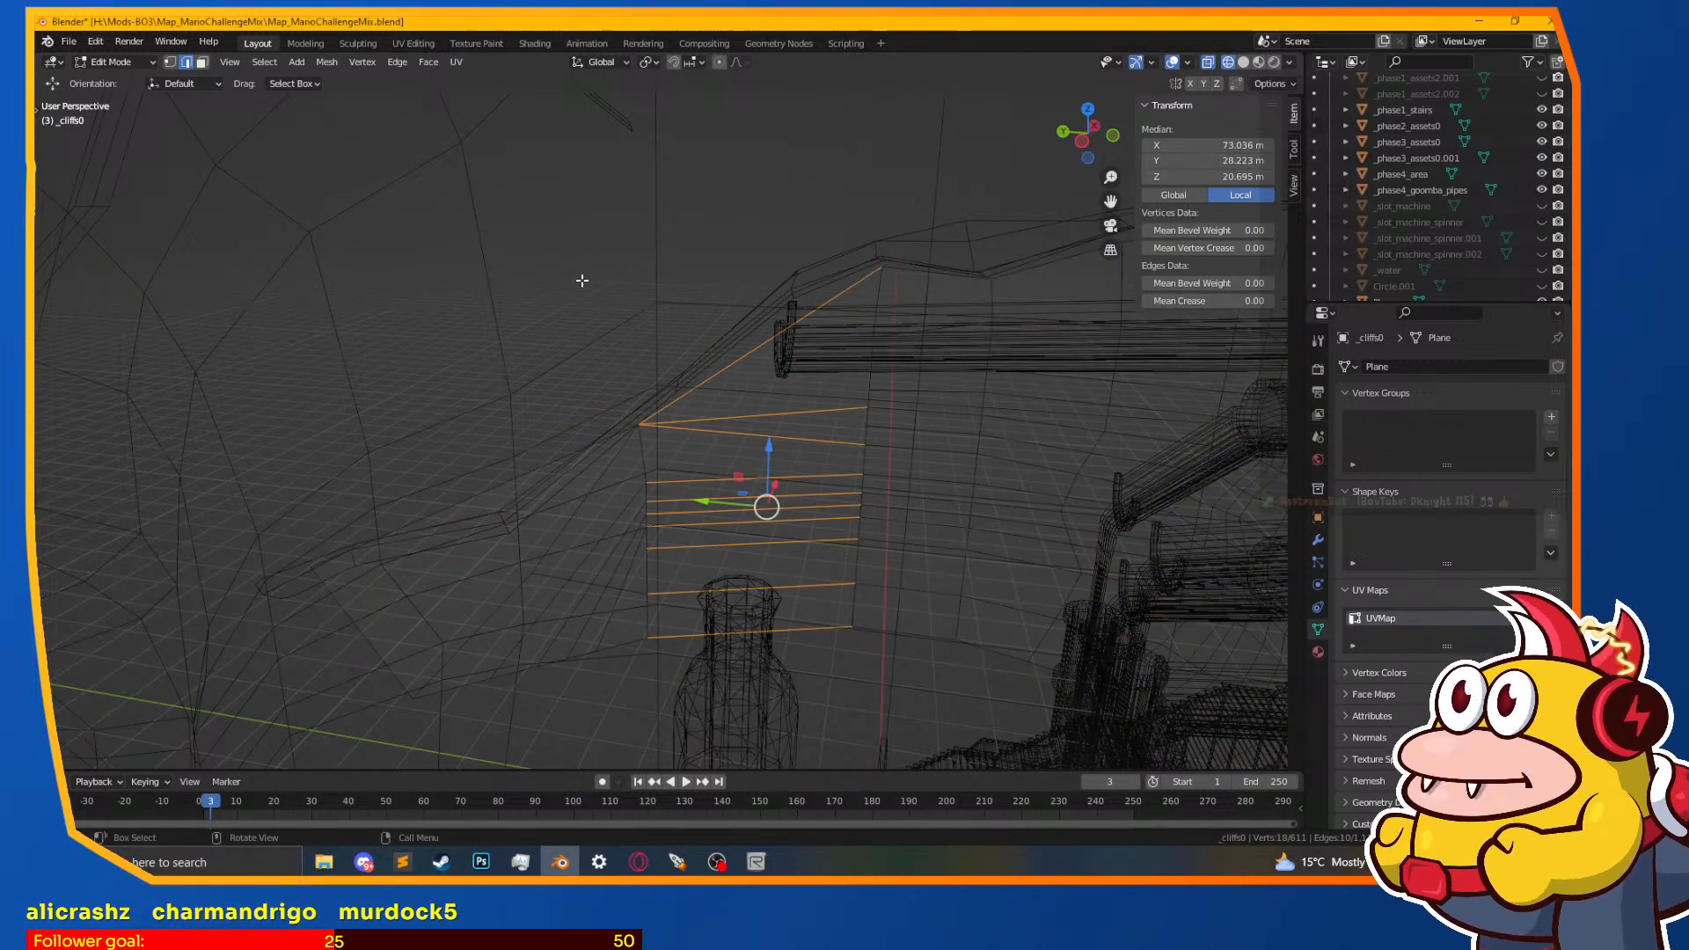
left_click(395, 61)
left_click(457, 342)
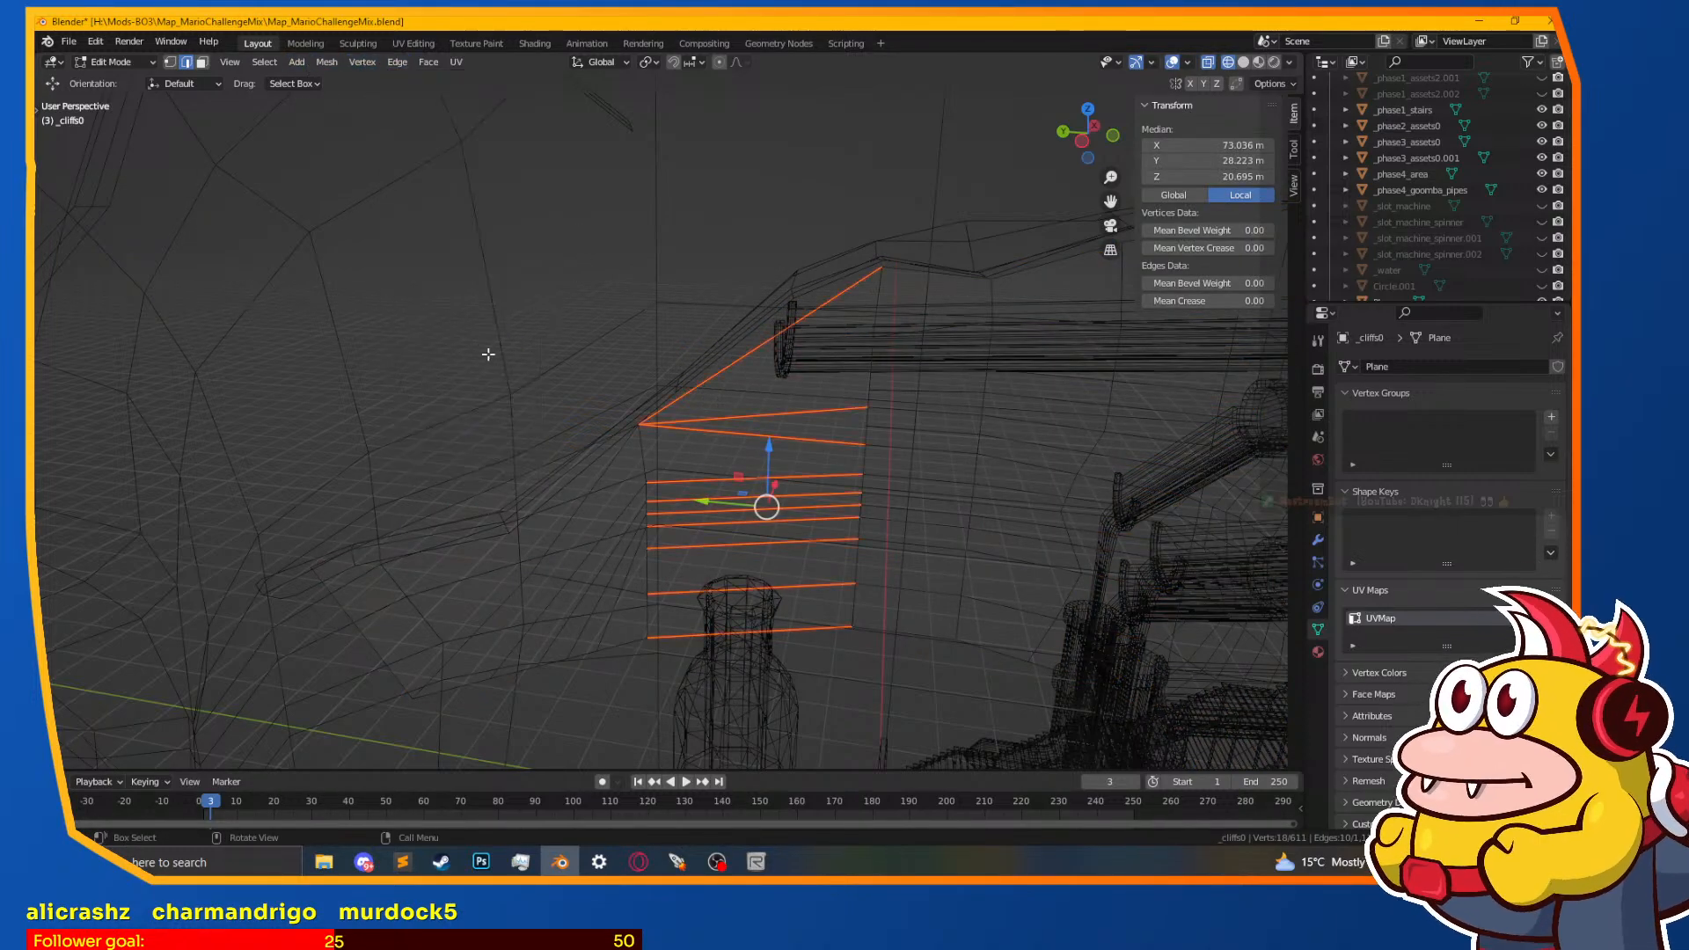
left_click(384, 66)
left_click(460, 167)
middle_click_drag(475, 234, 630, 523)
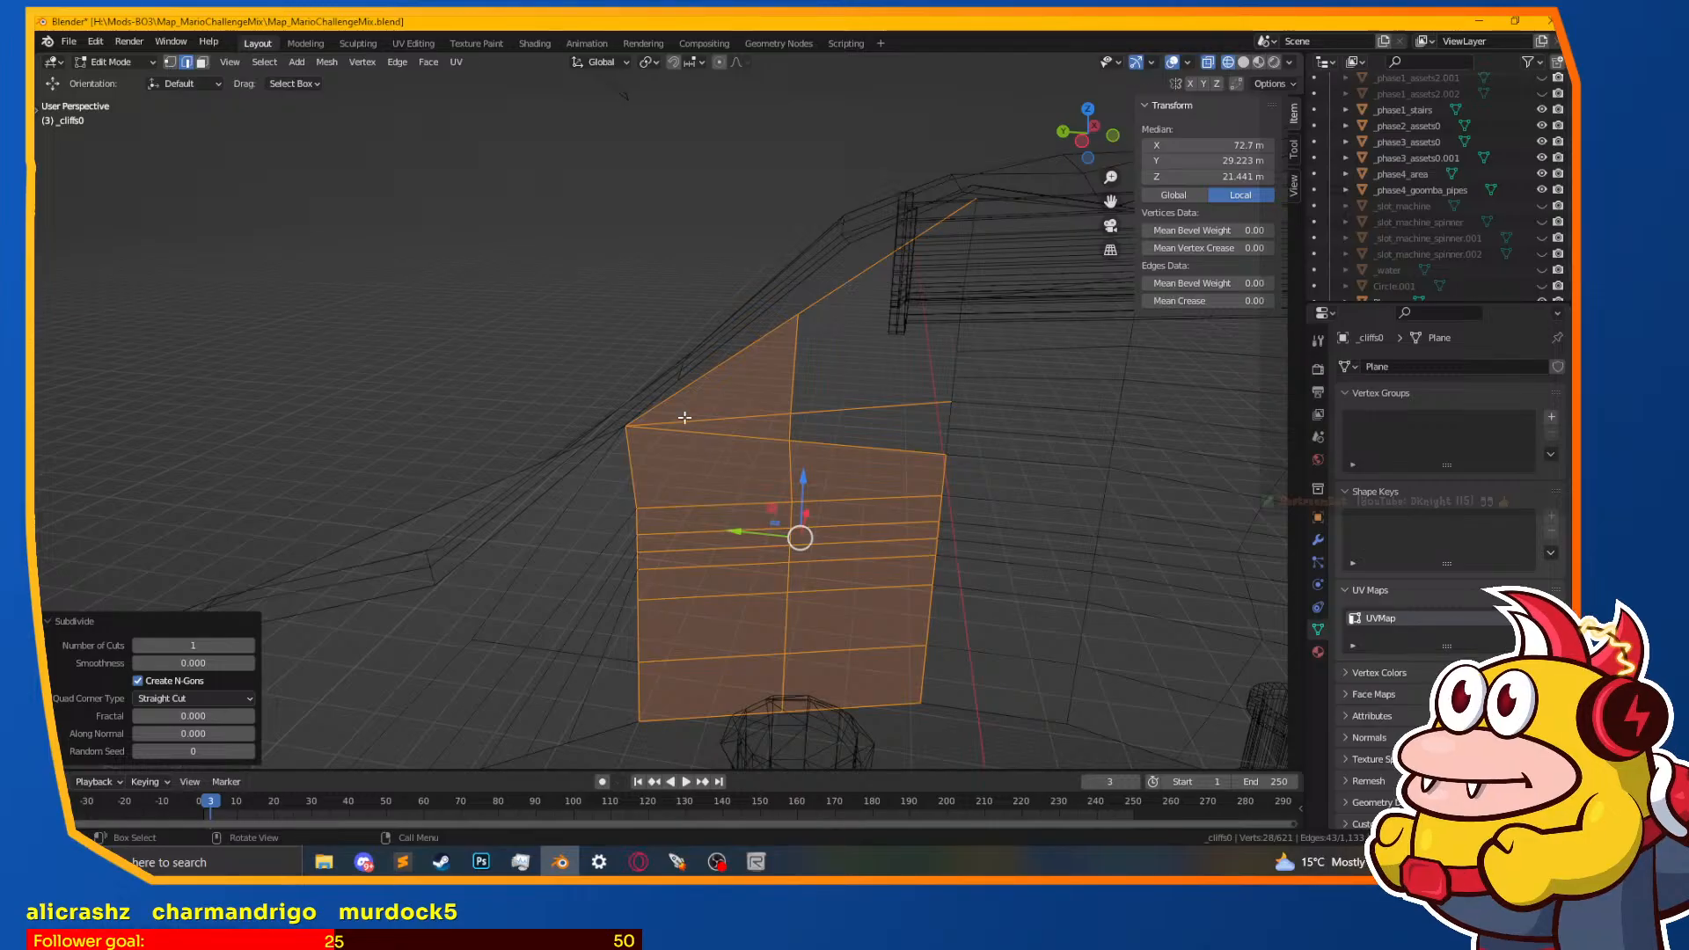
Step: Subdivide the horizontal edges of the half column nearest the cliff corner and return to vertex selection
left_click_drag(725, 324, 729, 351)
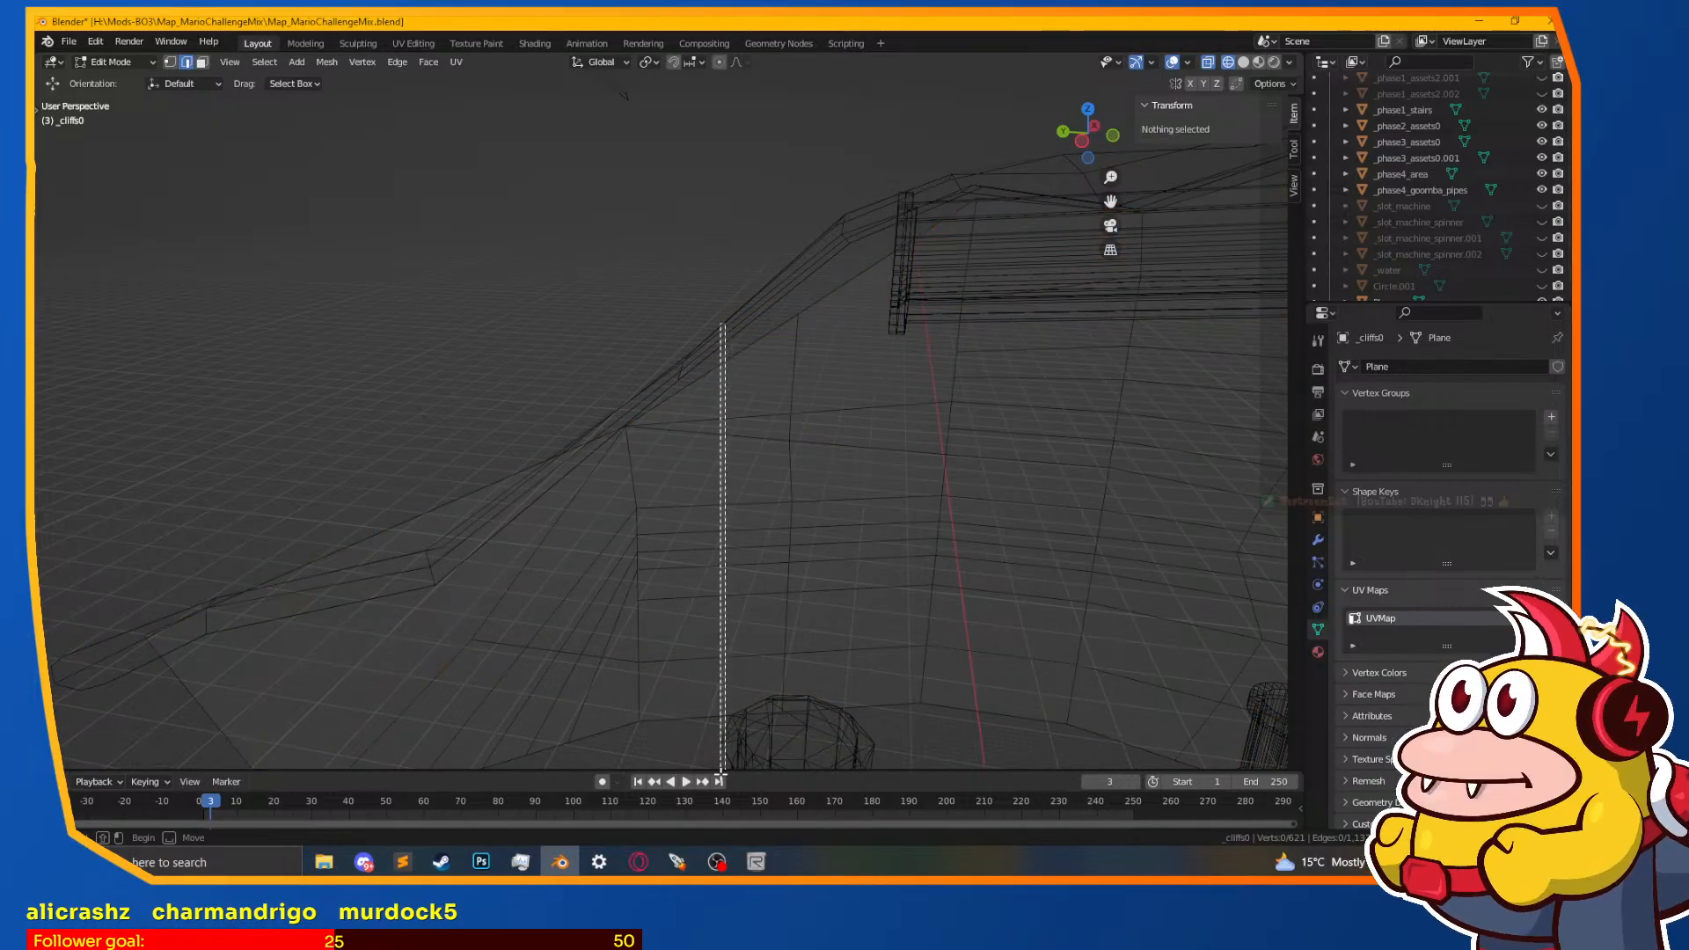
left_click_drag(722, 776, 723, 771)
left_click(397, 61)
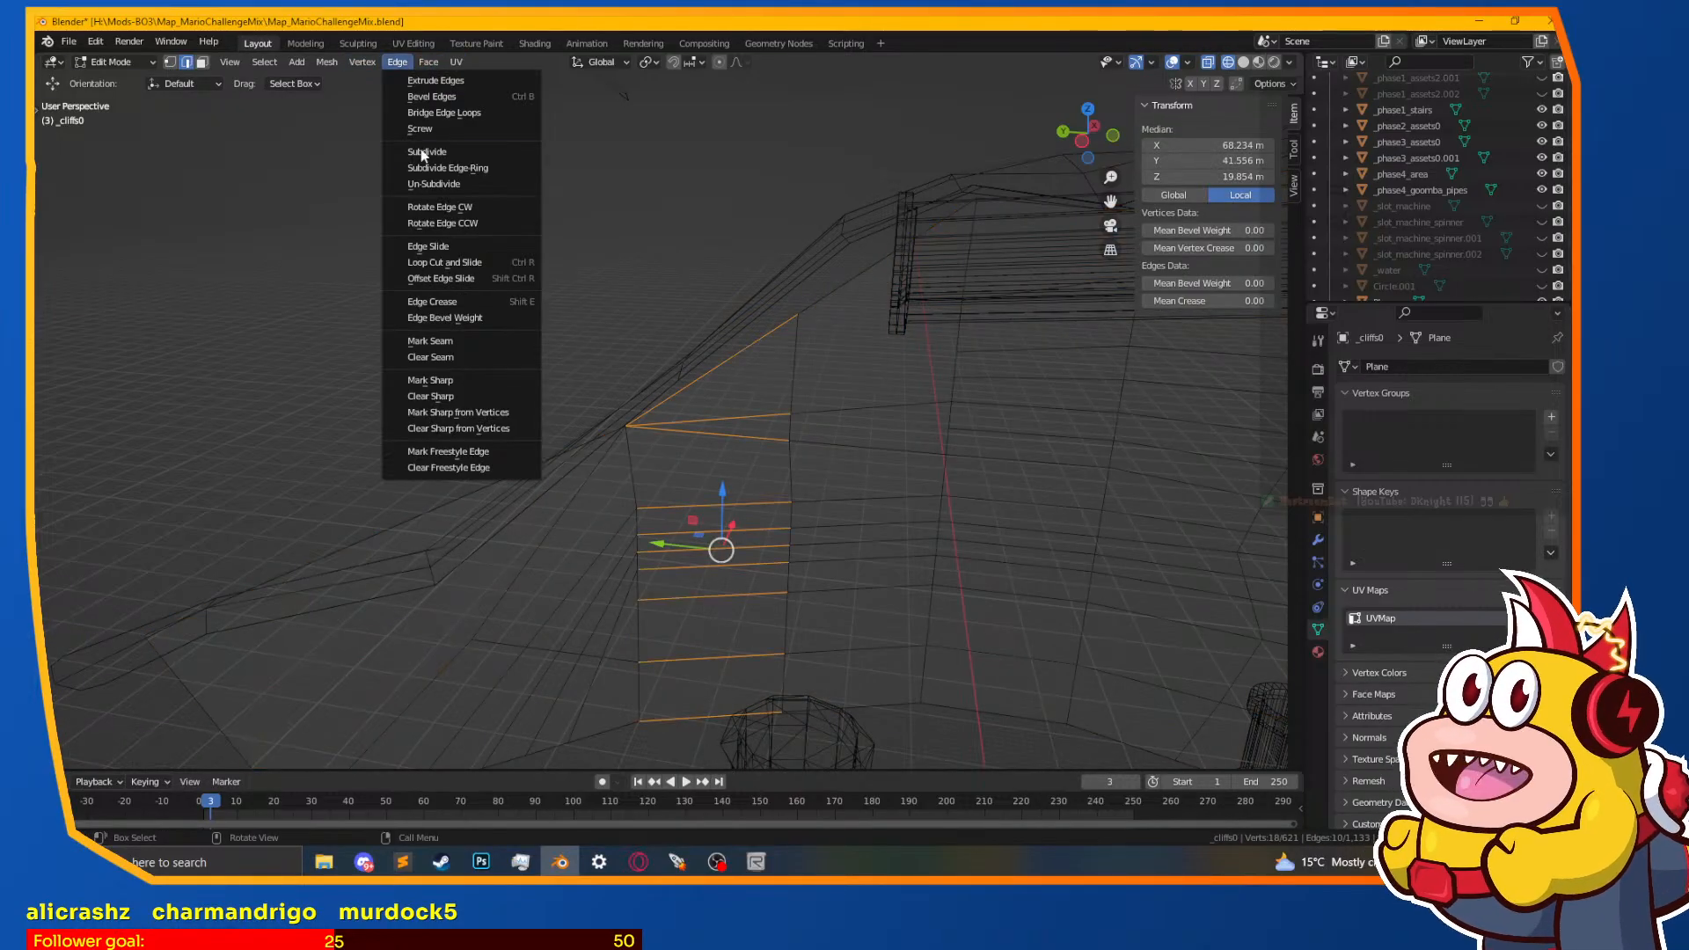
left_click(427, 154)
left_click(169, 62)
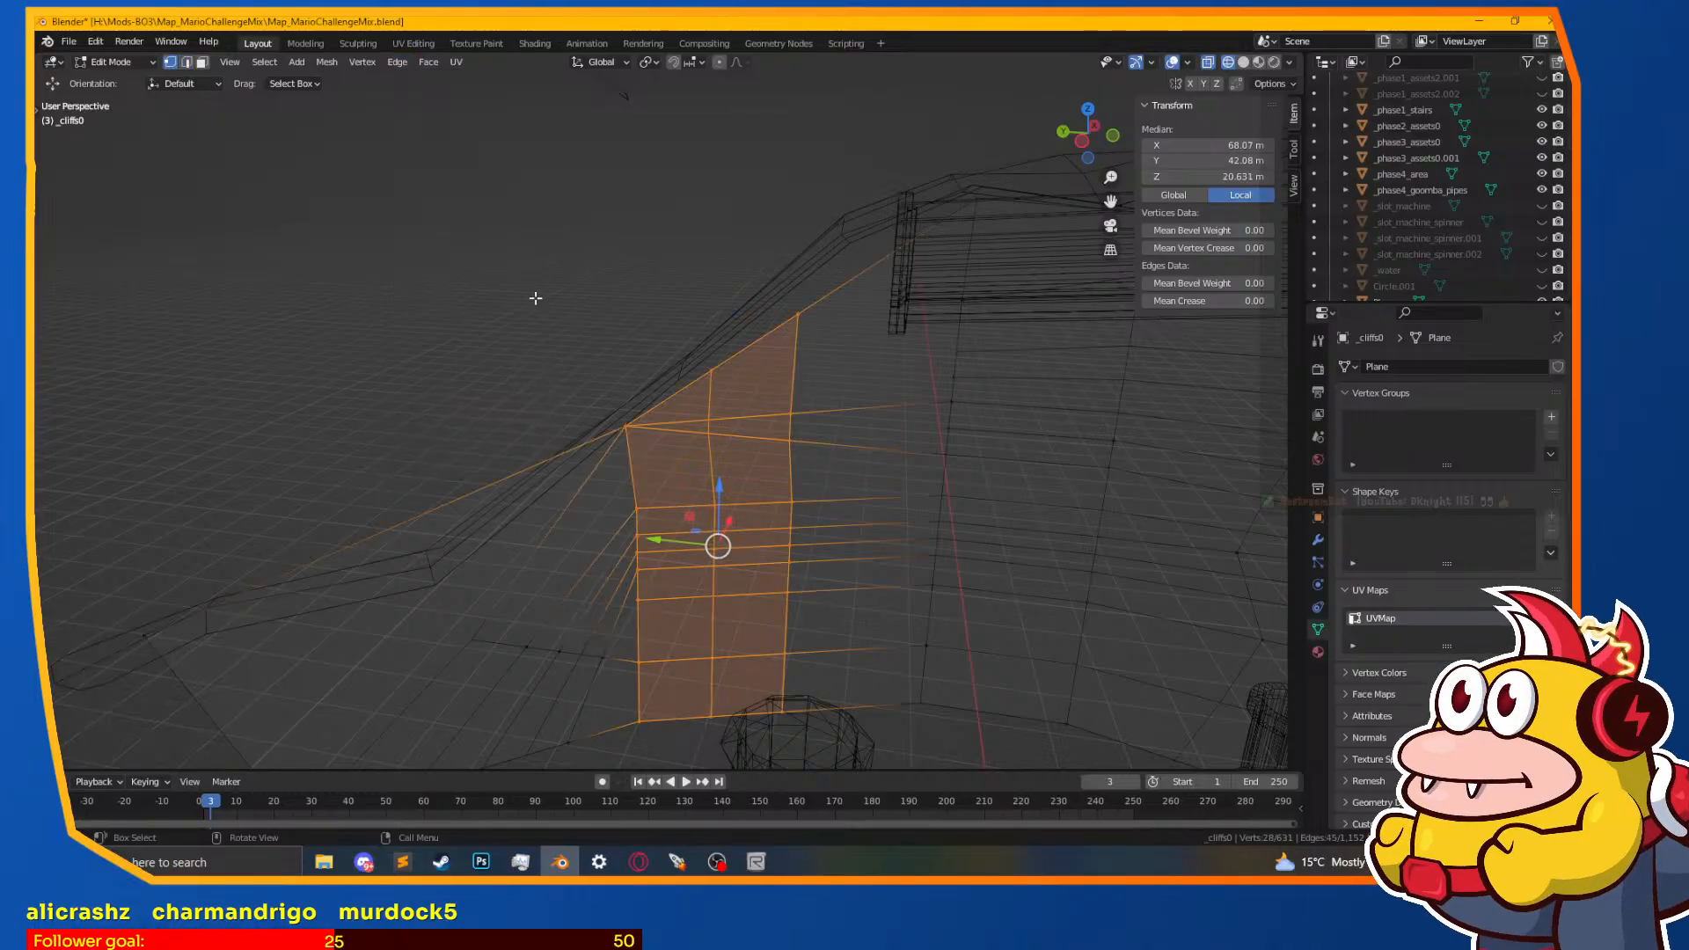
Step: Move the new rim vertex nearest the corner onto the grass edge, refining its position from several angles
left_click(687, 398)
scroll(722, 492, "up", 2)
left_click(754, 313)
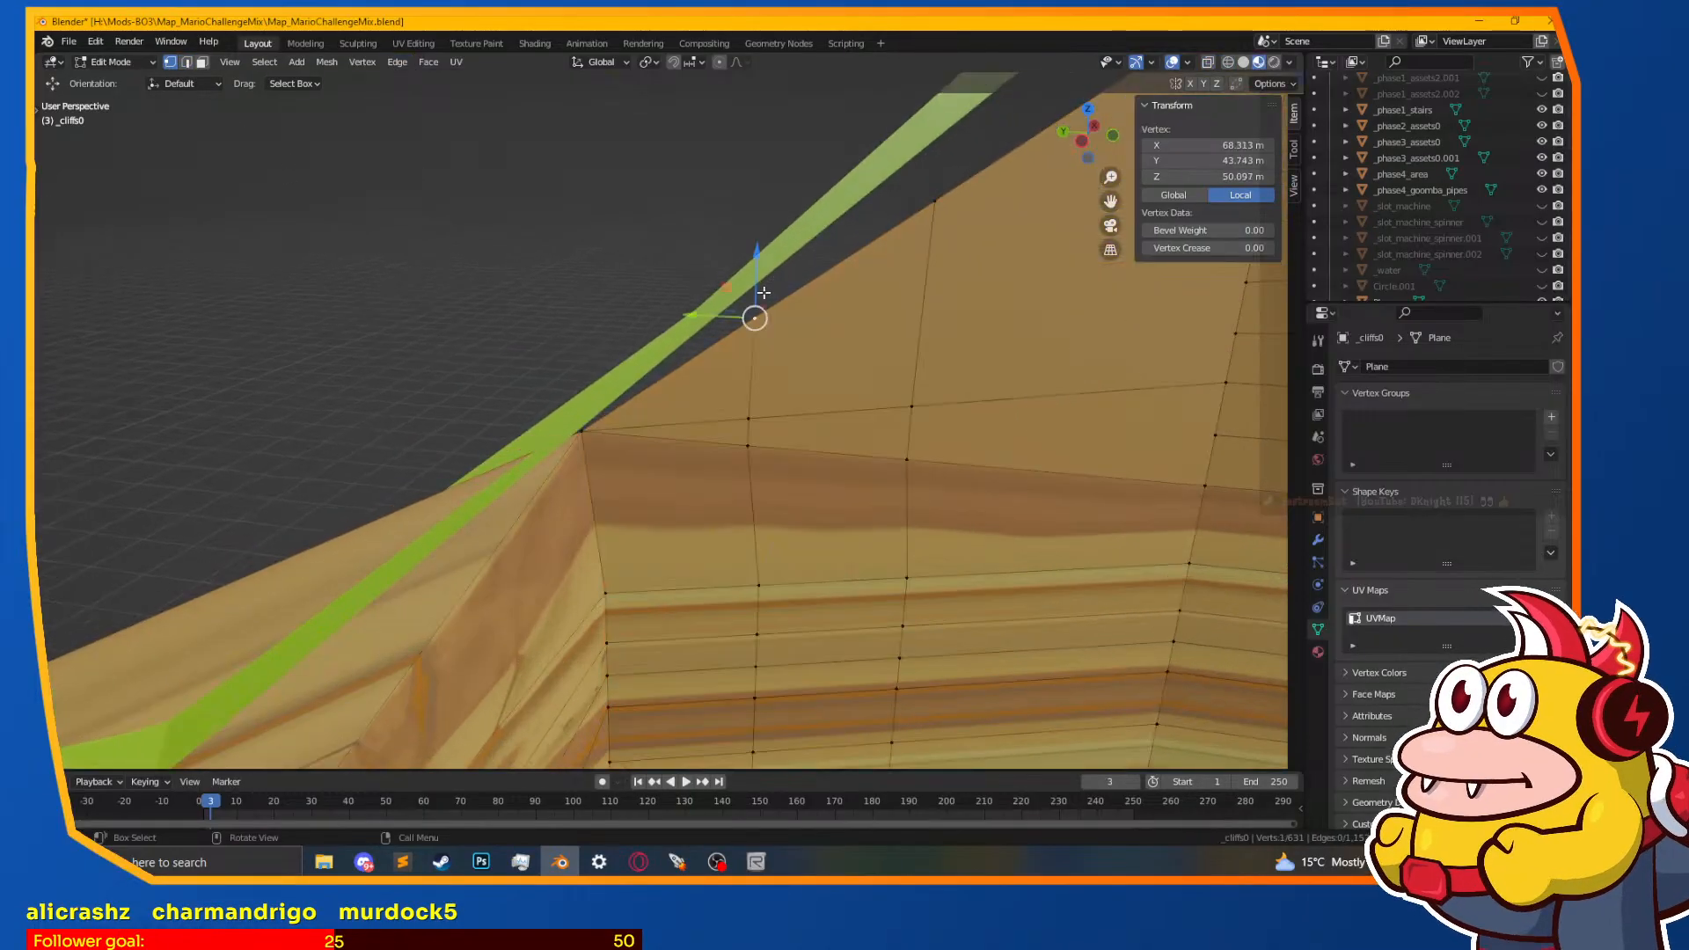
scroll(704, 396, "up", 2)
key("g")
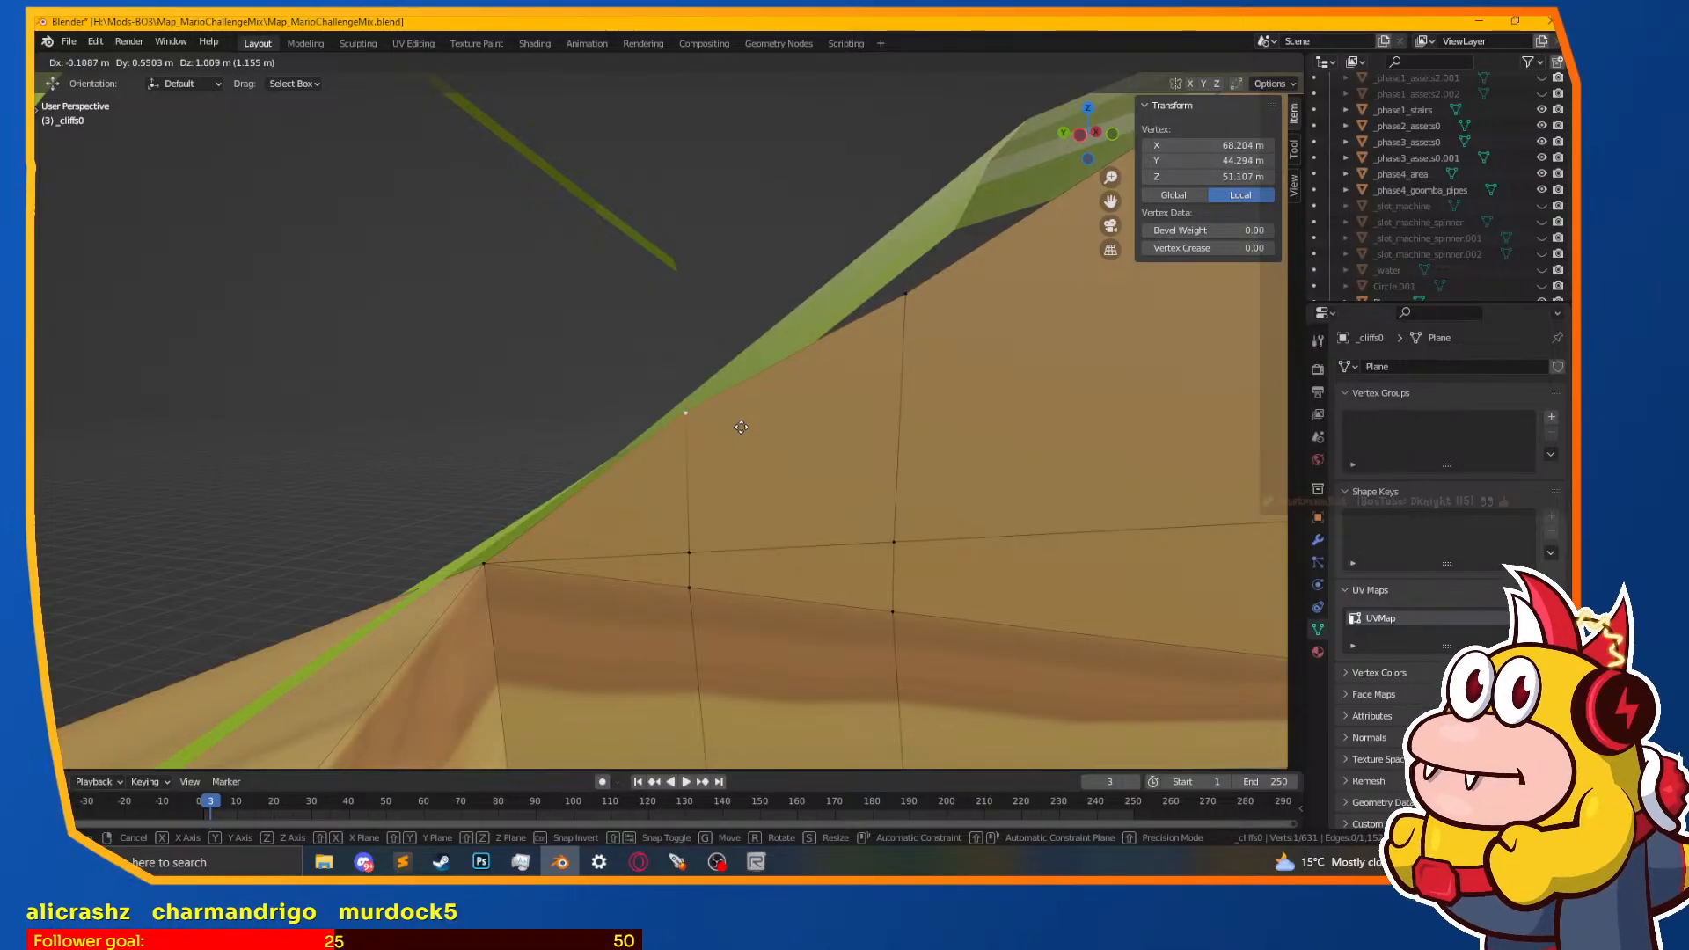
left_click(741, 434)
middle_click_drag(740, 434, 809, 613)
key("g")
left_click(749, 720)
middle_click_drag(728, 701, 653, 554)
key("g")
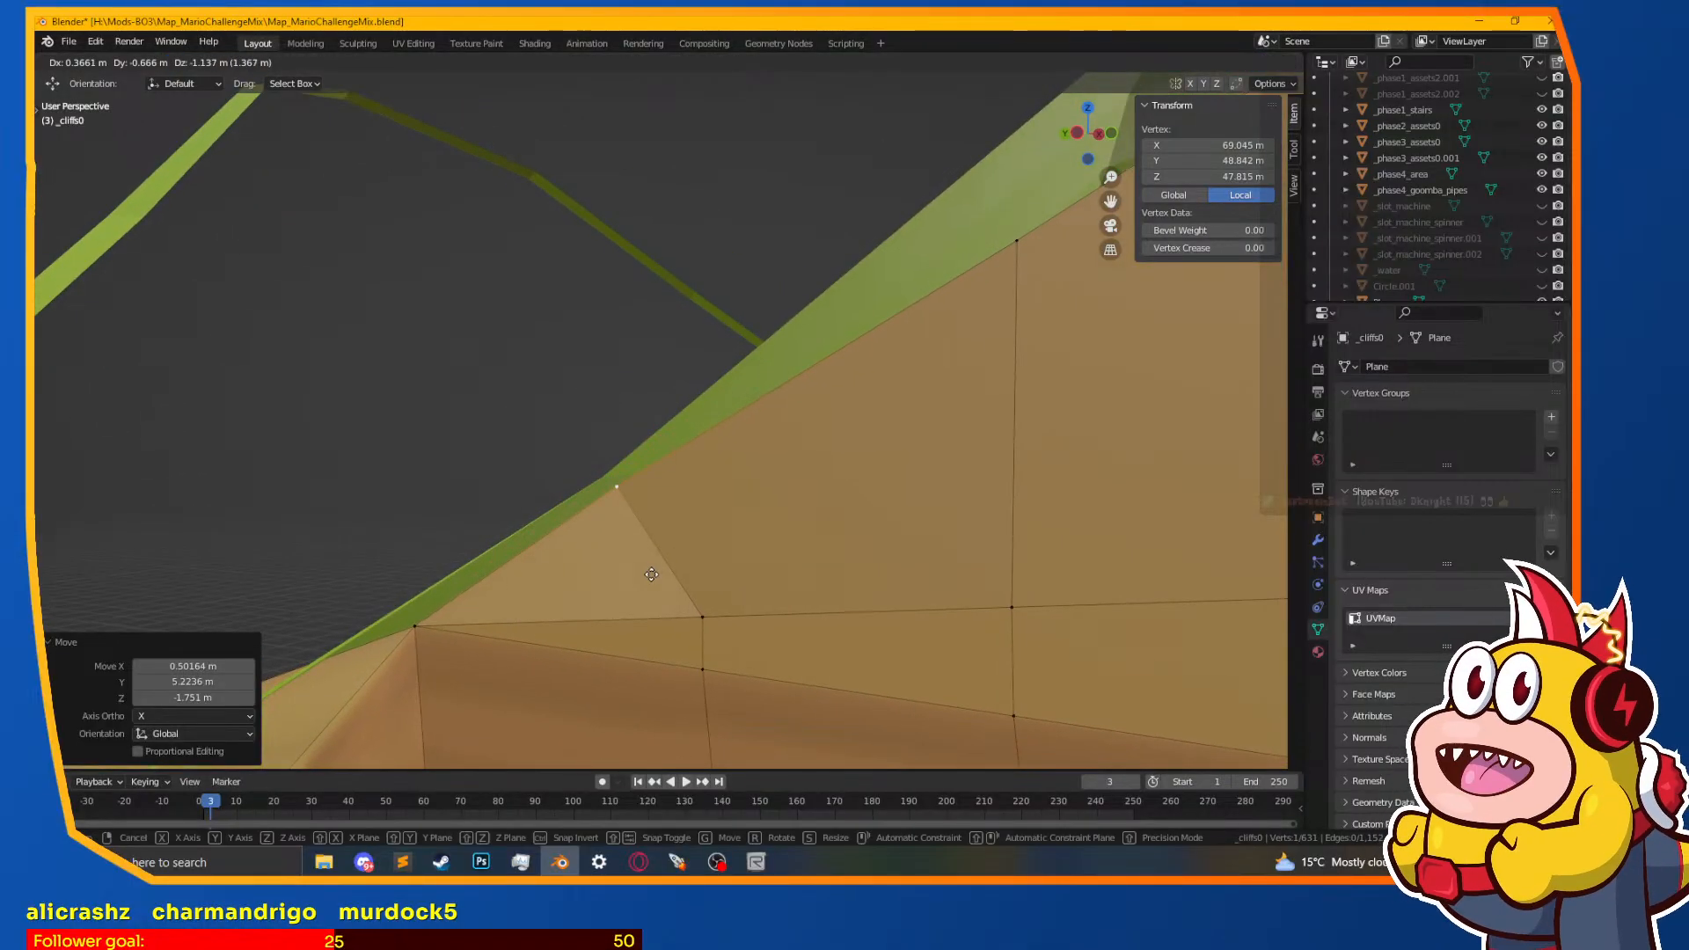
left_click(653, 577)
Step: Reposition the neighbouring rim vertex against the grass edge in two adjustments
middle_click_drag(615, 487, 546, 498)
left_click(694, 498)
left_click(675, 531)
key("g")
left_click(718, 453)
middle_click_drag(692, 452, 765, 384)
key("g")
left_click(801, 623)
left_click(734, 314)
middle_click_drag(735, 314, 644, 488)
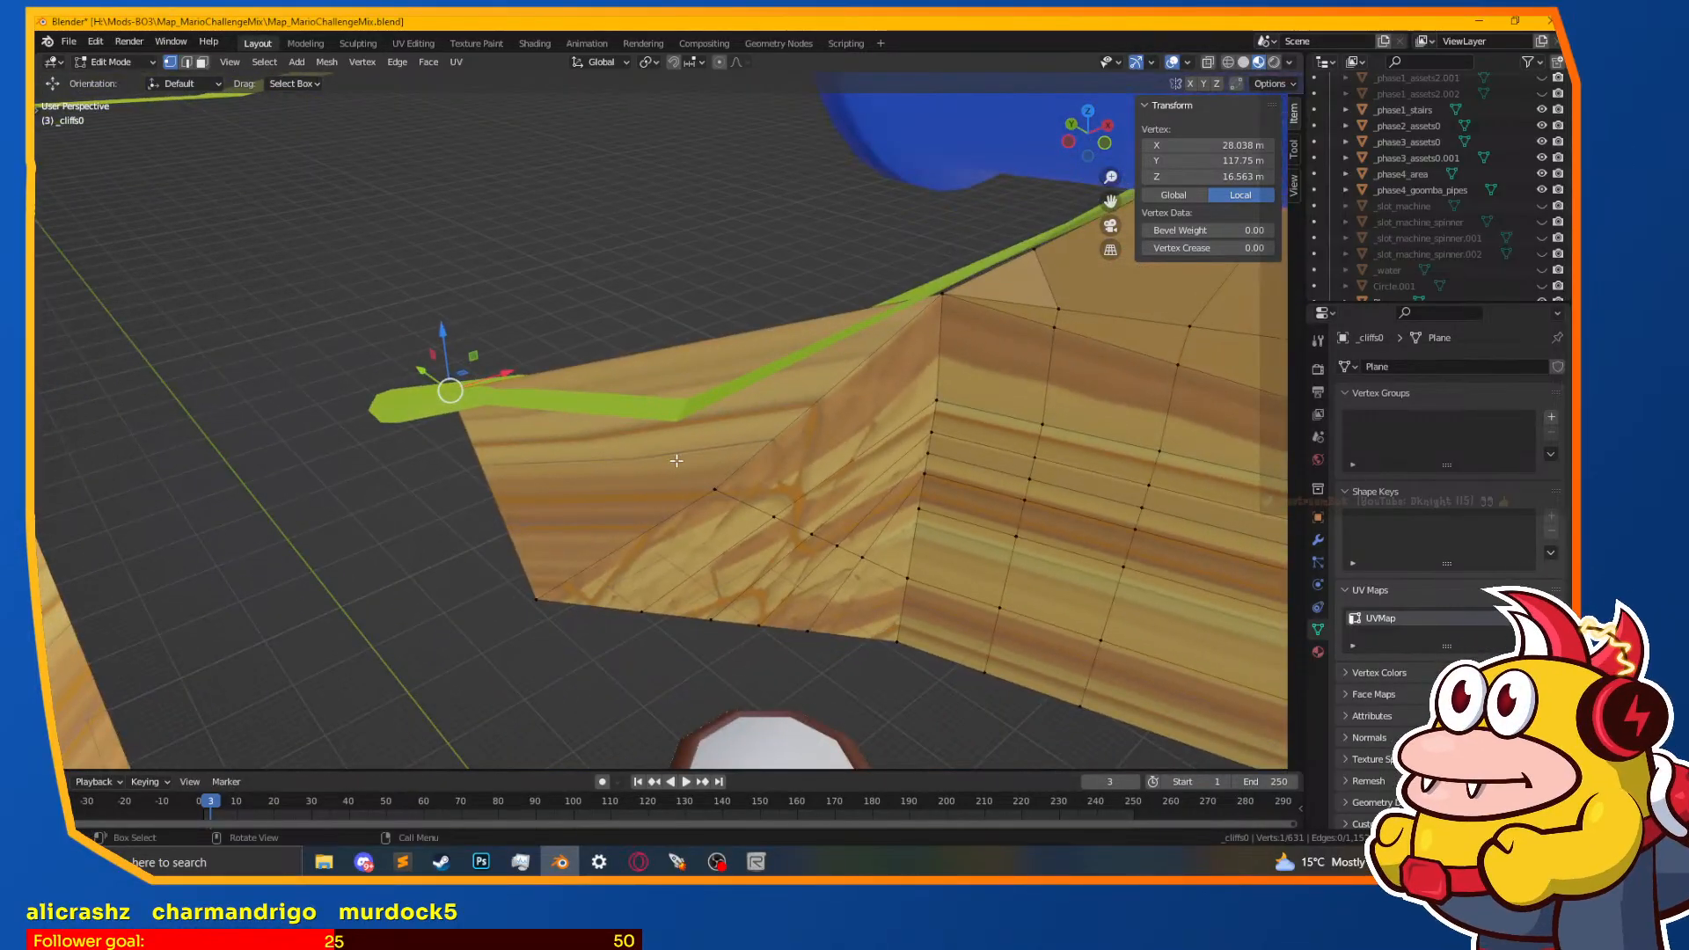
Step: Delete the vertices of the distorted end section of the cliff beyond the corner, selecting them through the mesh in wireframe
left_click(757, 430)
middle_click_drag(821, 496, 758, 465, "shift")
key("a")
key("a")
key("b")
left_click_drag(284, 258, 801, 702)
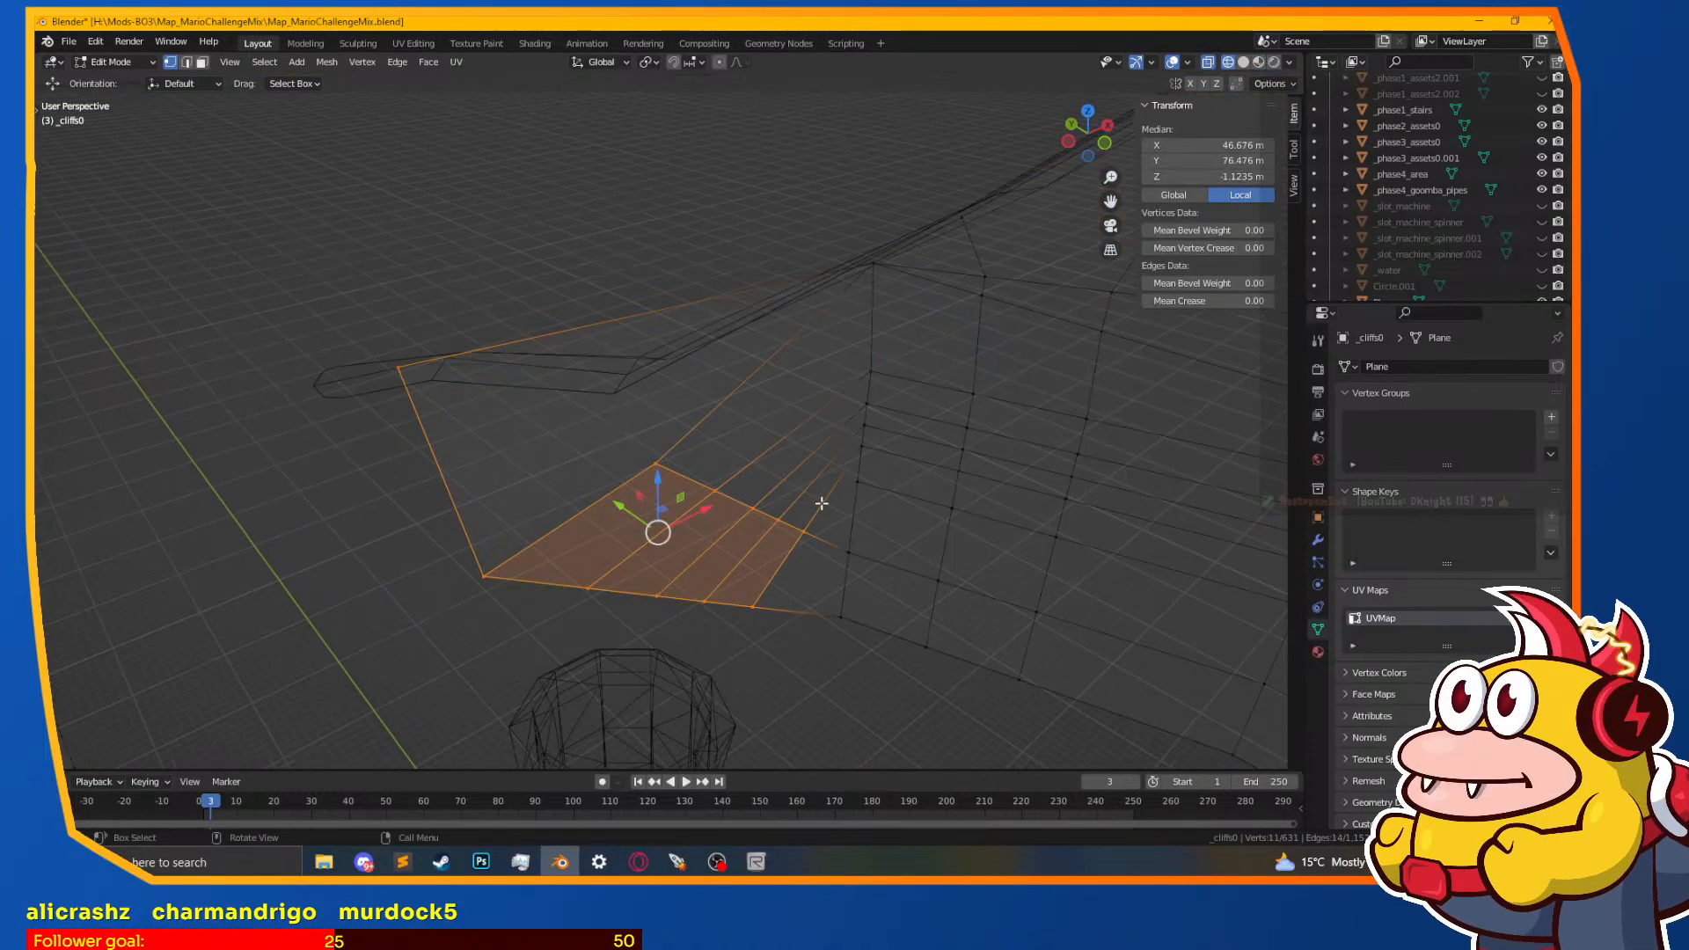
left_click(837, 584)
key("x")
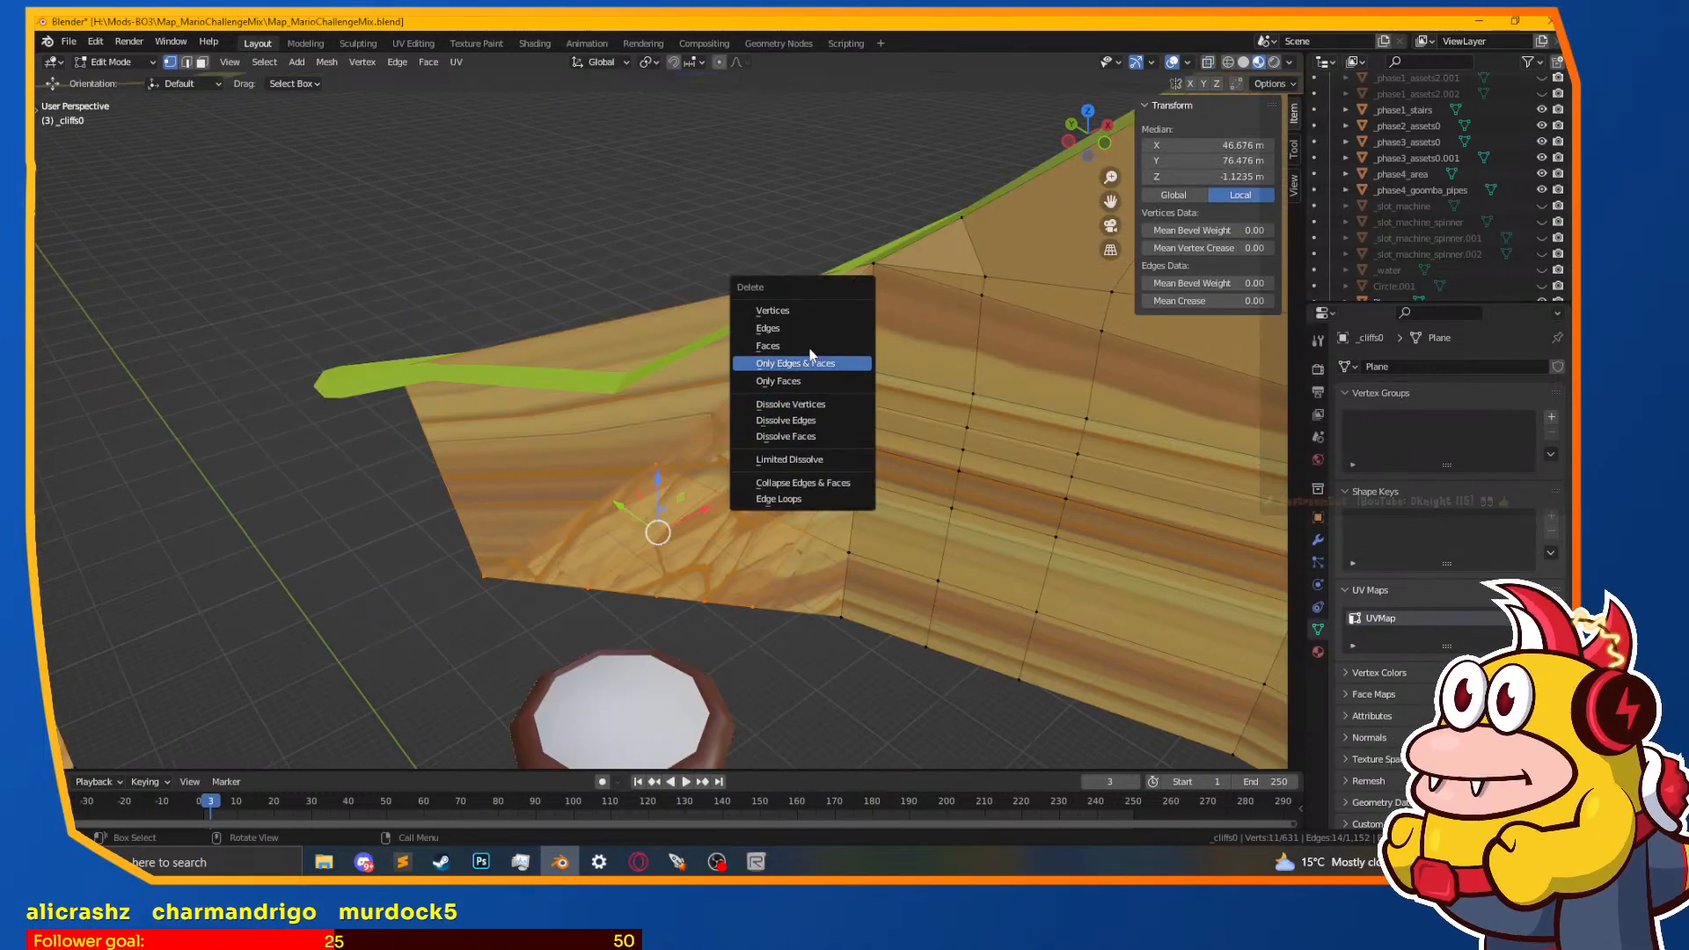
left_click(772, 311)
Step: Extrude the cliff's open side edge along the grass about -19.4 m in X and 24.1 m in Y
left_click(872, 323, "alt")
key("alt+a")
left_click_drag(663, 186, 890, 709)
middle_click_drag(845, 417, 890, 572)
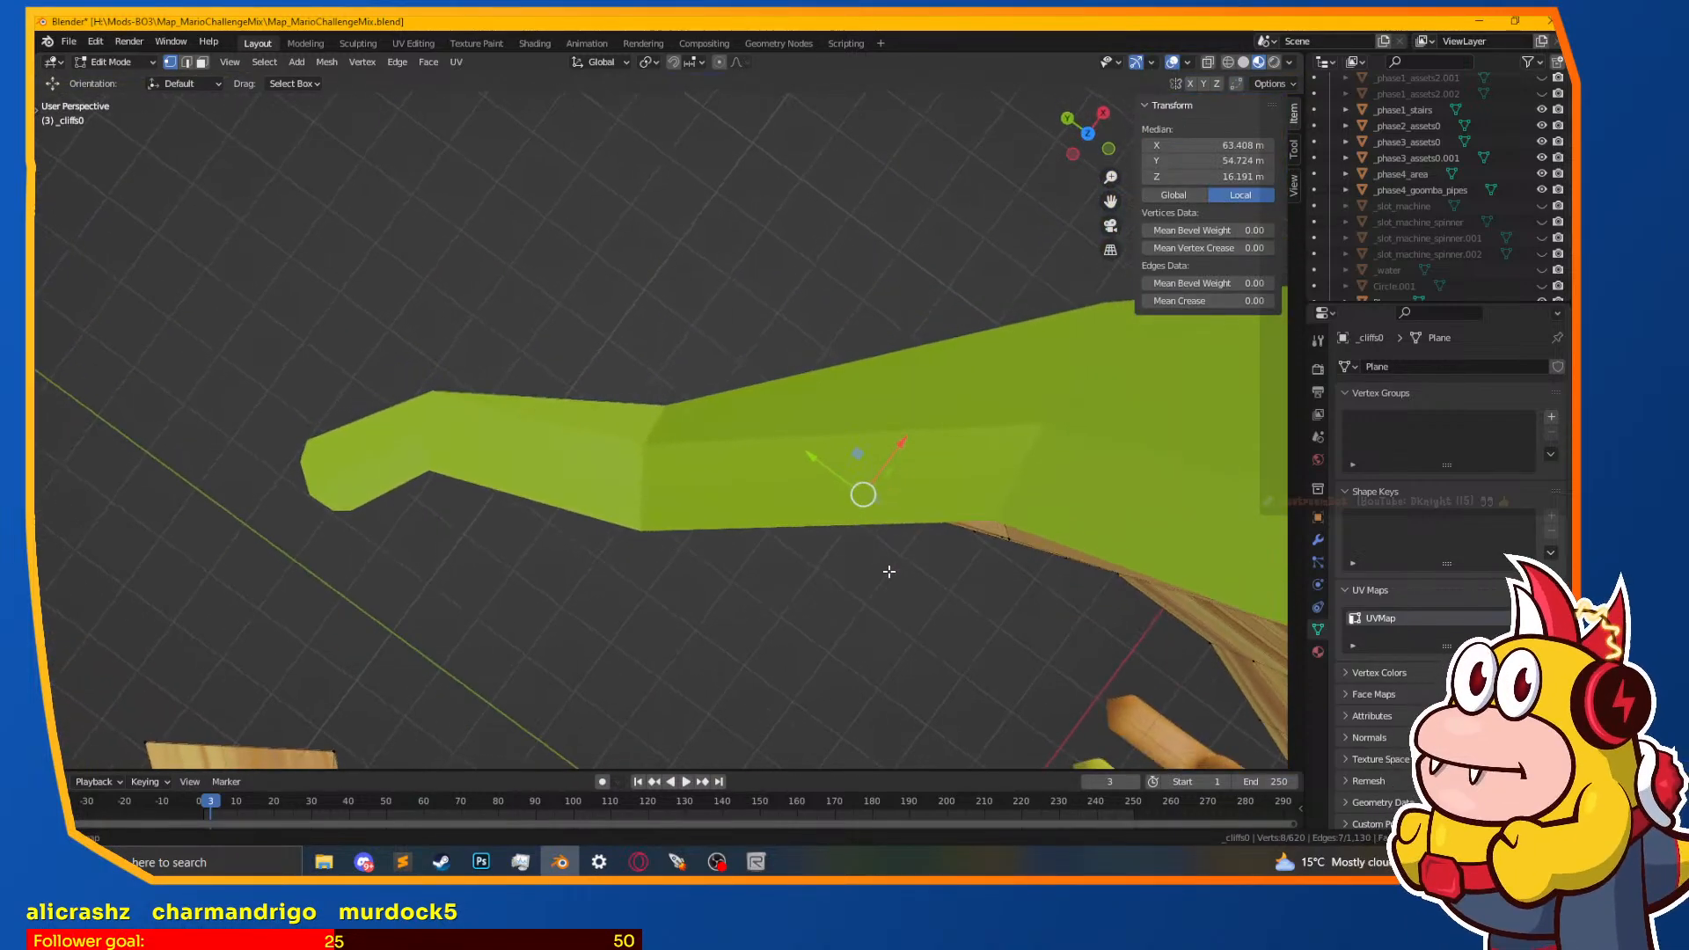
left_click(719, 570)
mouse_move(718, 570)
middle_mouse_down()
mouse_move(794, 378)
mouse_move(780, 377)
middle_mouse_up()
Step: Merge the top three vertices of the extruded end edge at the last selected one, level with the grass
key("z")
left_click(704, 379)
key("z")
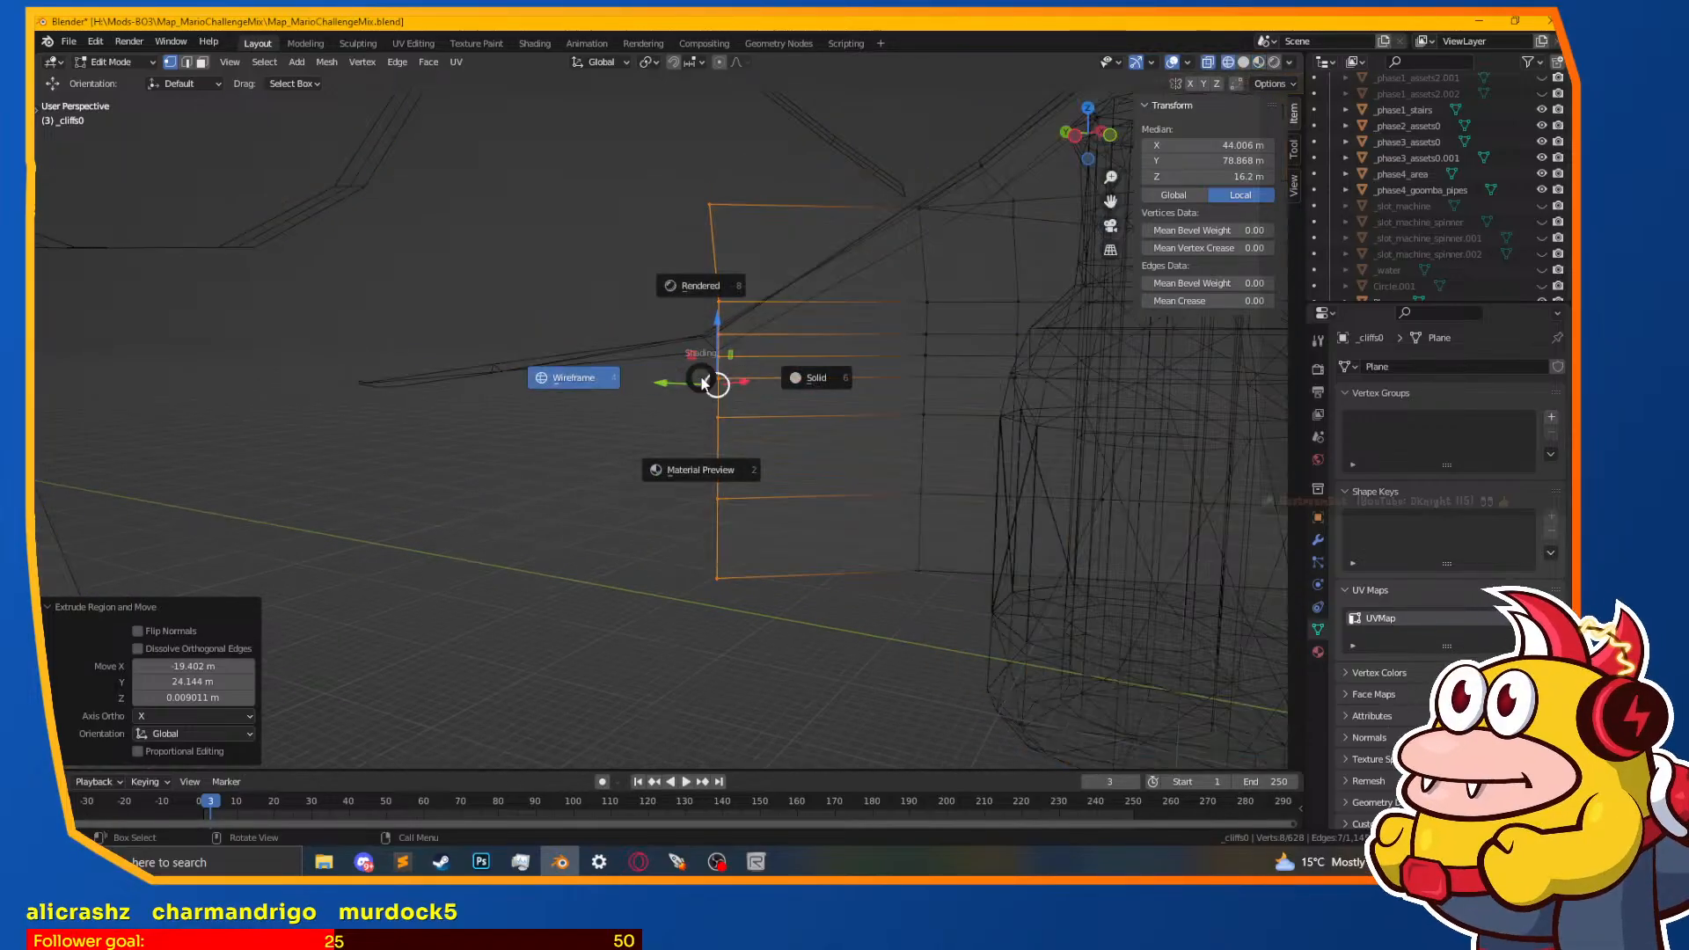
left_click(704, 414)
left_click(711, 205)
left_click(719, 301, "shift")
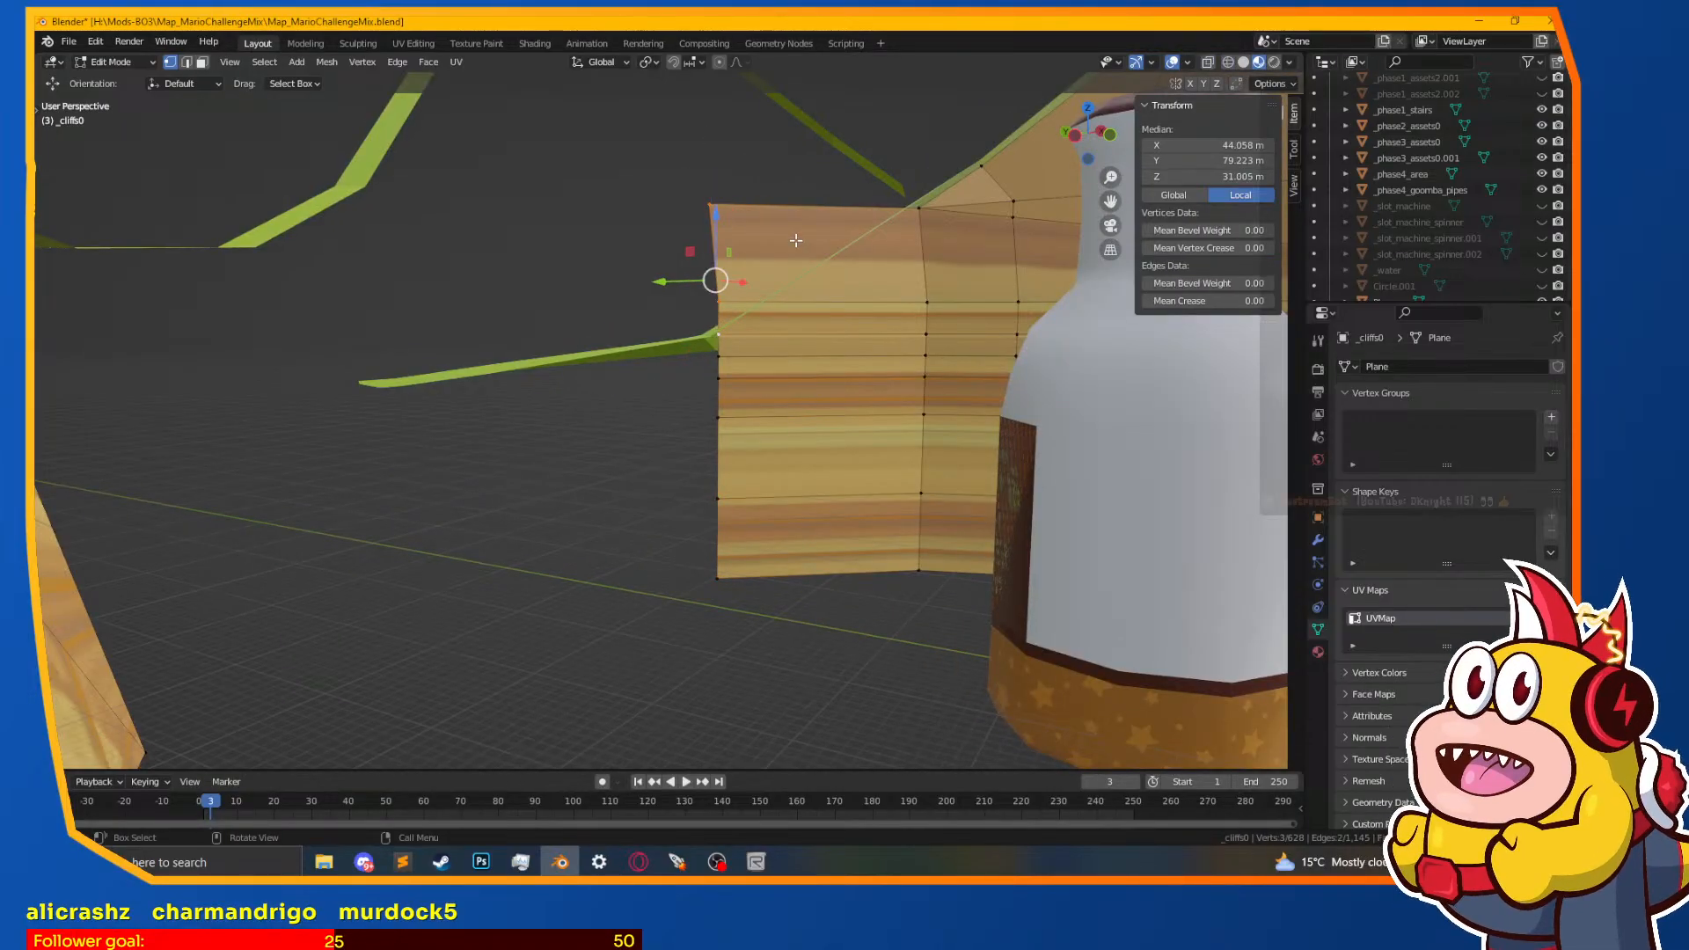
key("m")
left_click(748, 316)
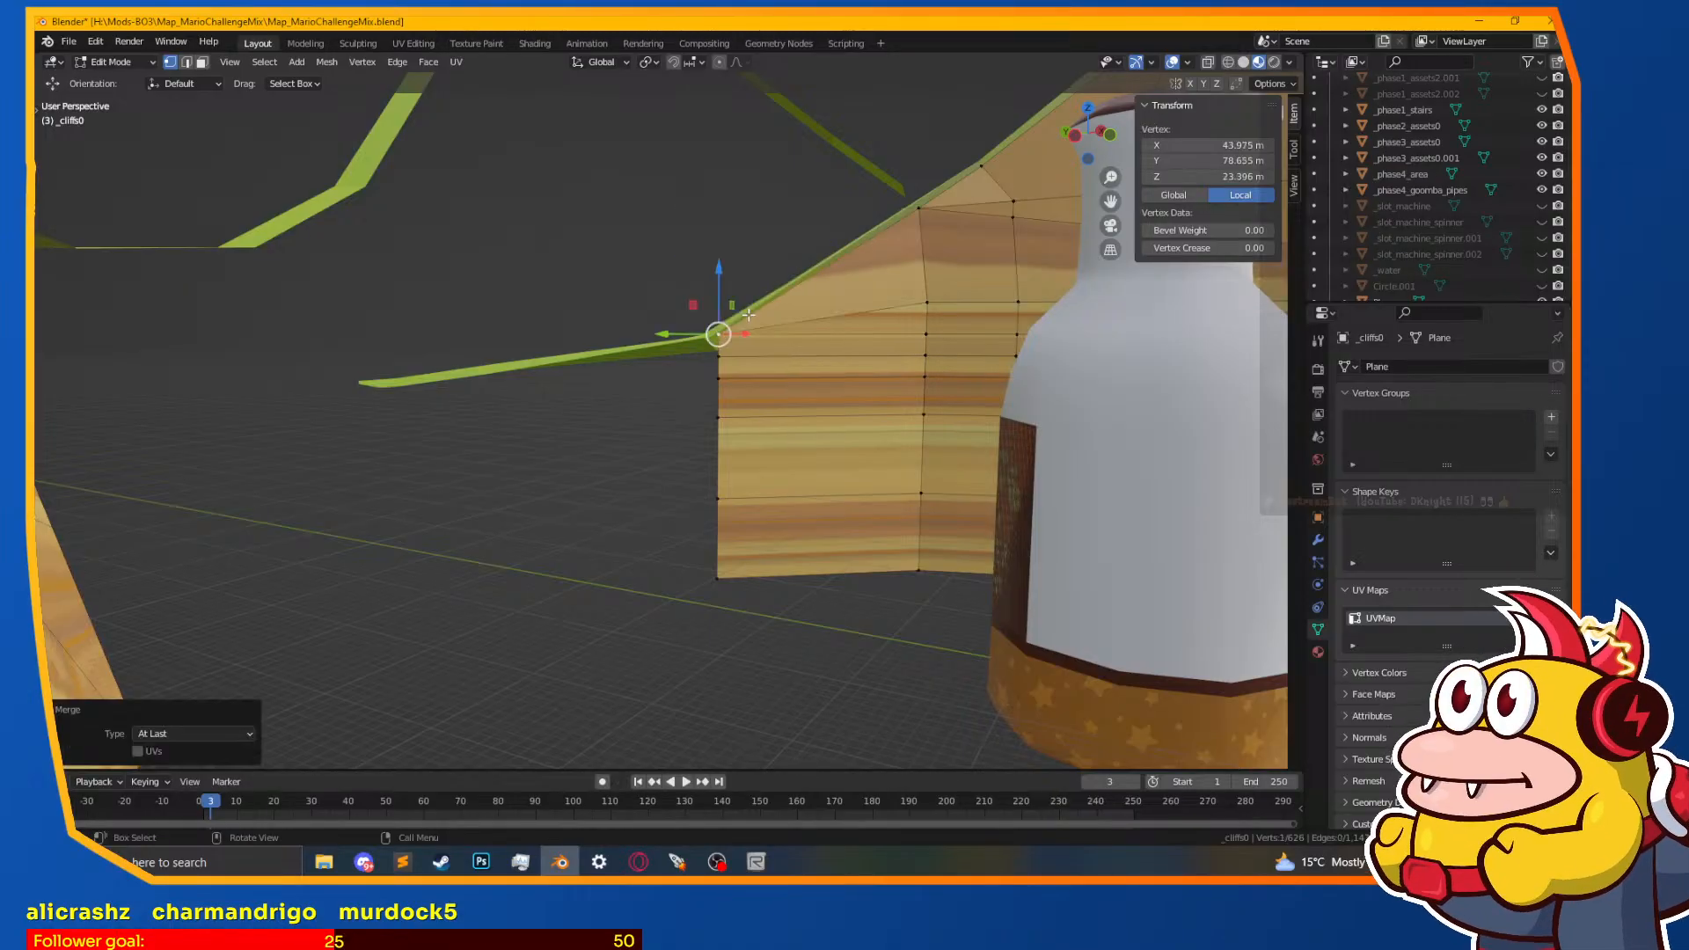
Step: Move the merged top vertex in small adjustments so it tucks under the bend in the grass edge
scroll(791, 350, "up", 5)
key("g")
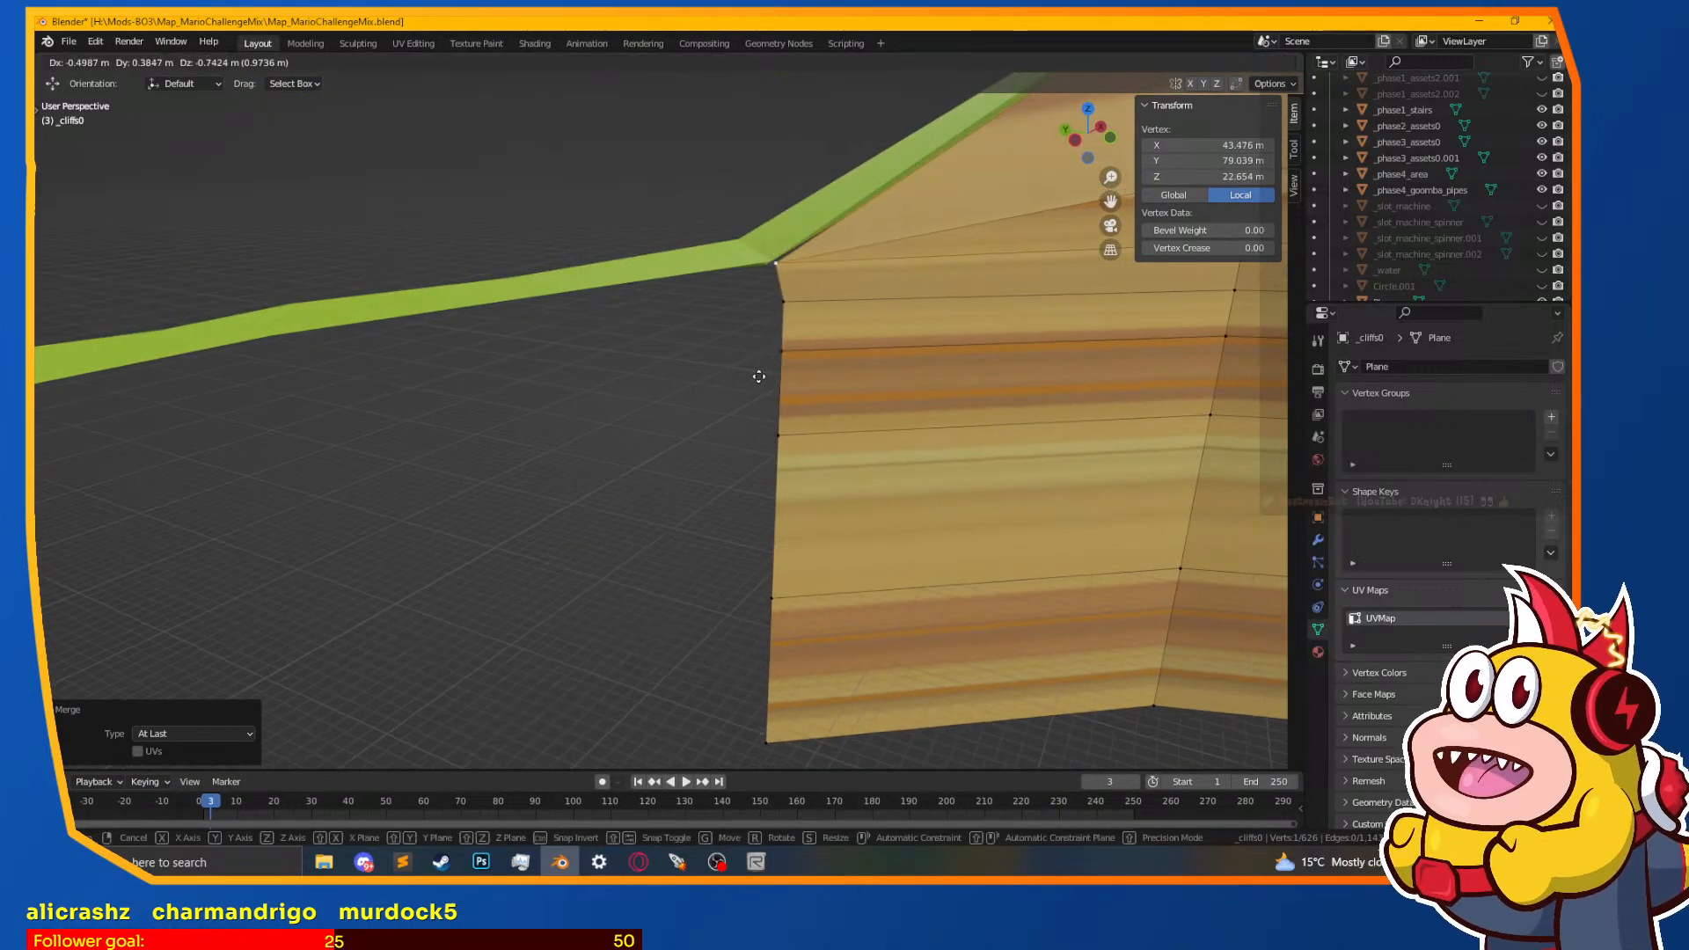
left_click(751, 382)
middle_click_drag(752, 383, 920, 532)
key("g")
left_click(938, 458)
middle_click_drag(919, 452, 743, 336)
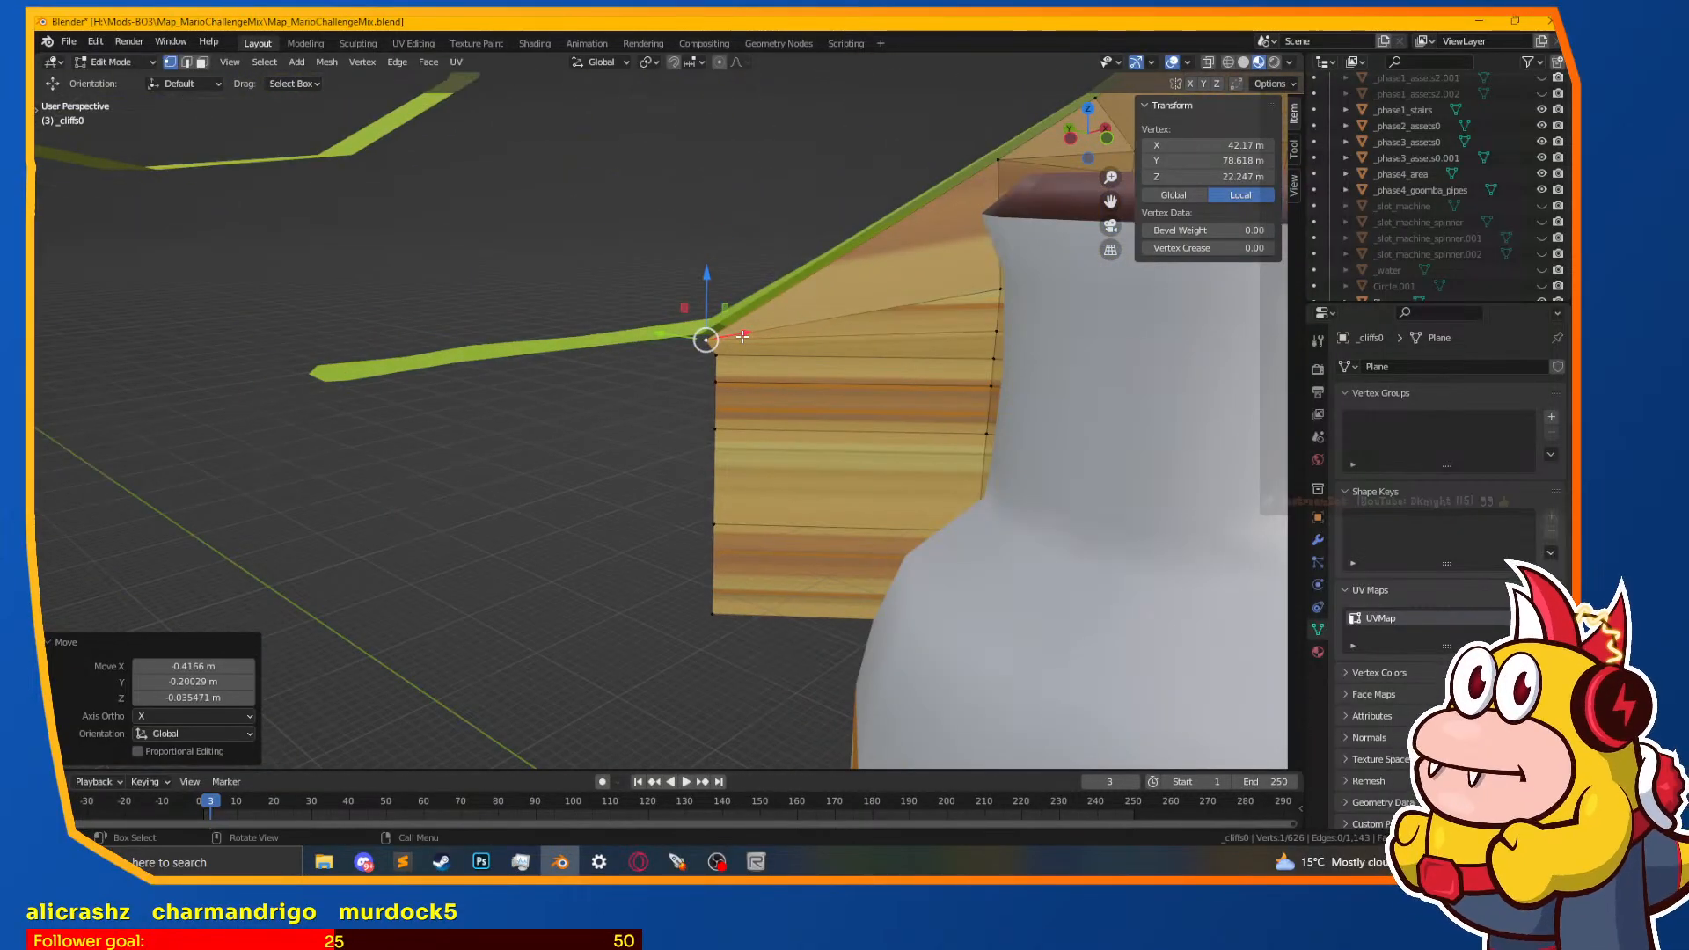
Step: Select the full column of vertices on the cliff strip's open end edge
left_click(713, 382, "shift")
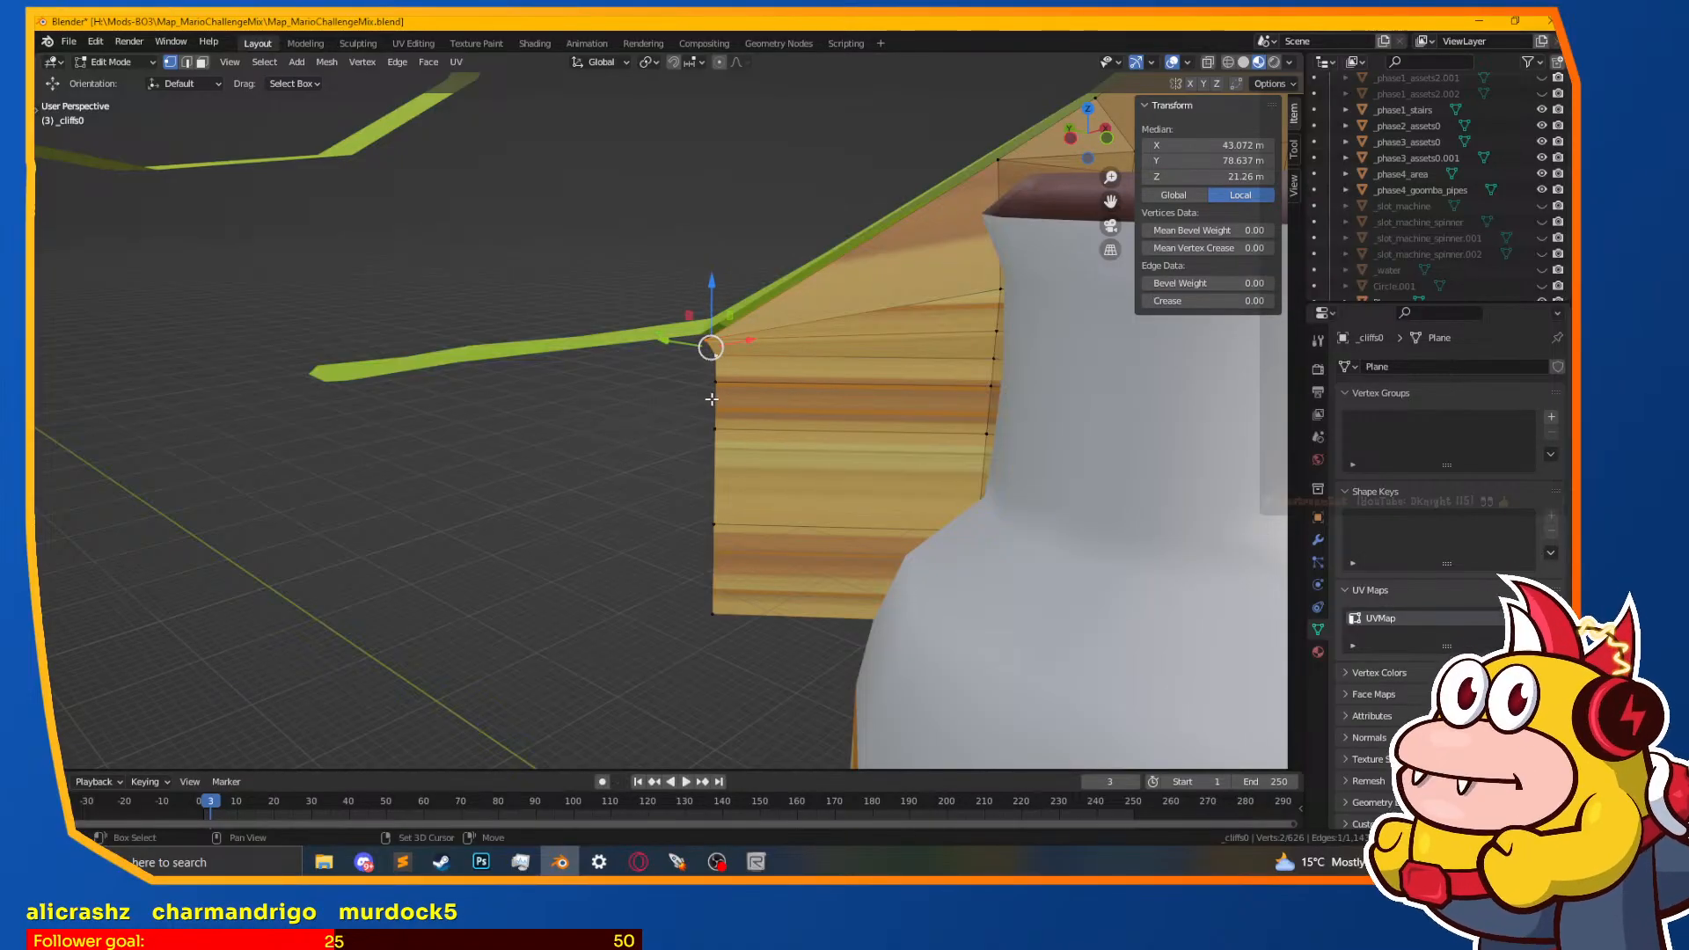
left_click(723, 597, "shift")
middle_click_drag(723, 598, 993, 629)
Step: Try extruding the selected end edge freely along the grass by about -12.6 m in X and 29.6 m in Y, and undo it
key("e")
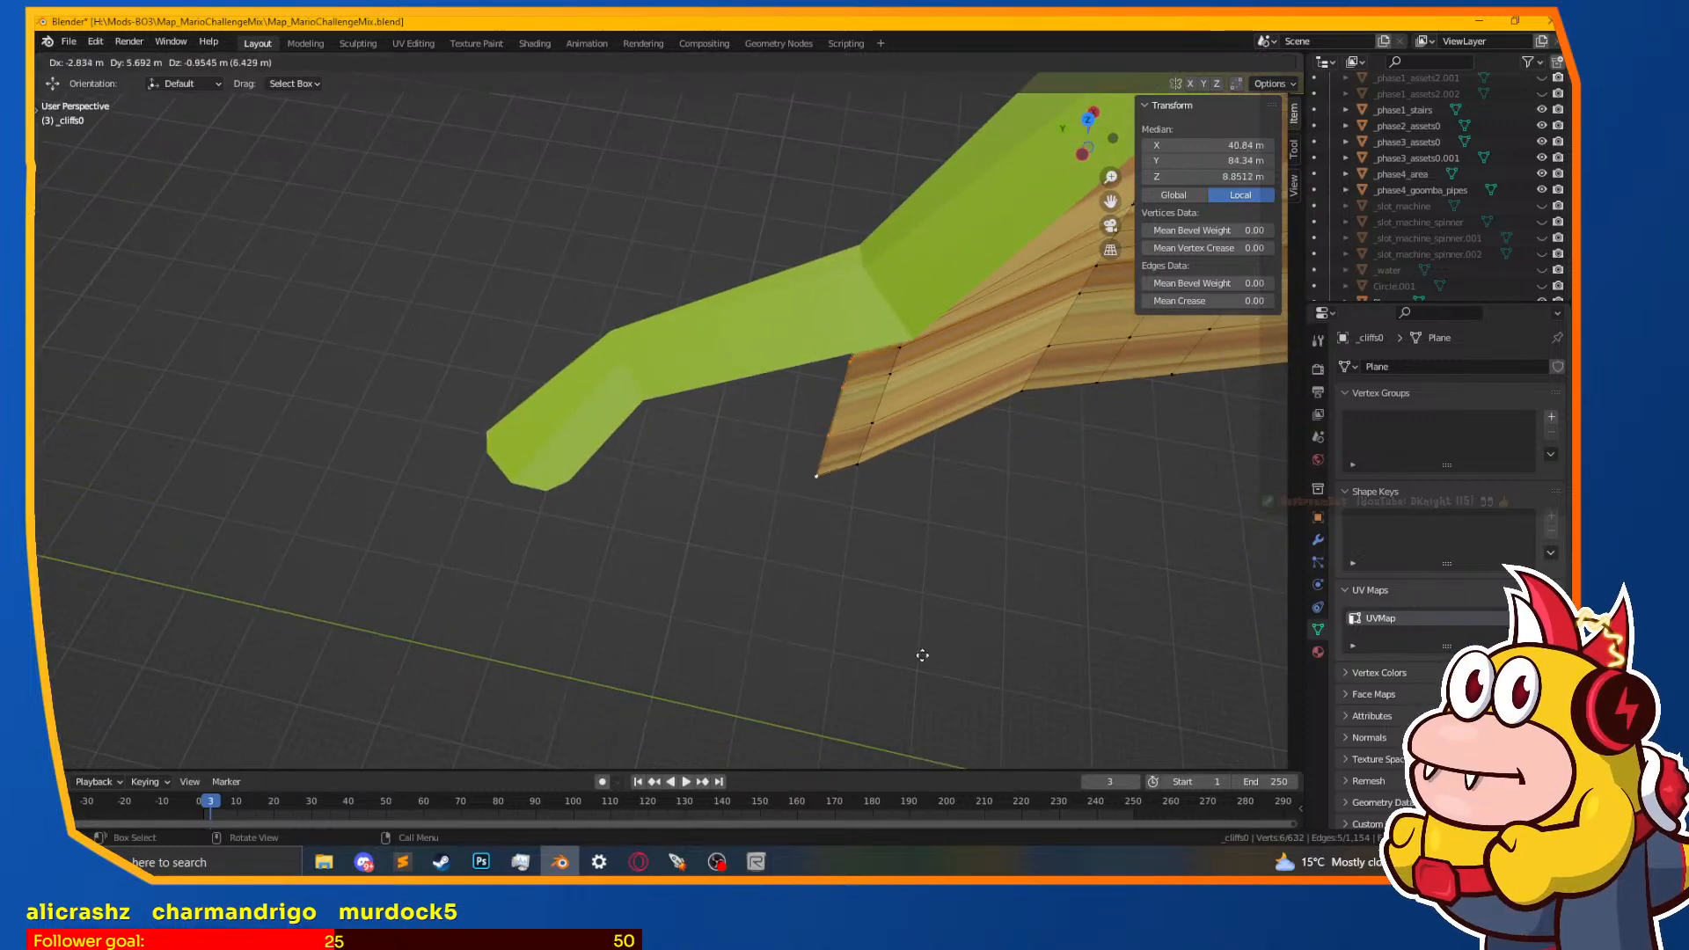
left_click(744, 688)
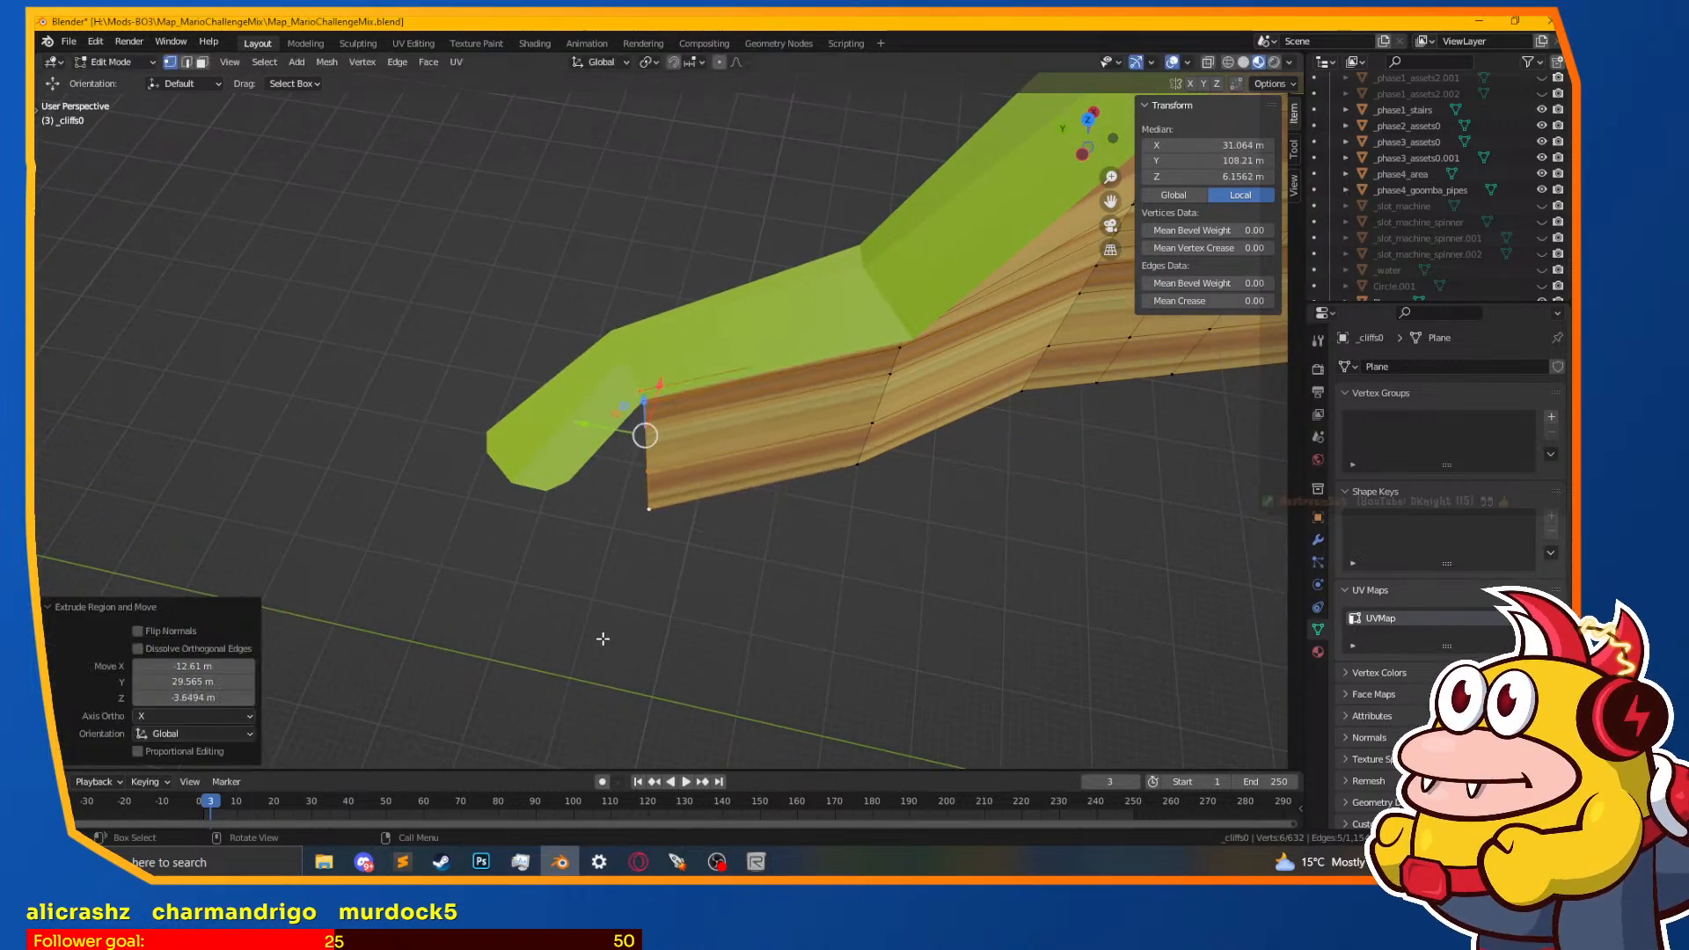
middle_click_drag(490, 486, 698, 487)
key("g")
left_click(712, 543)
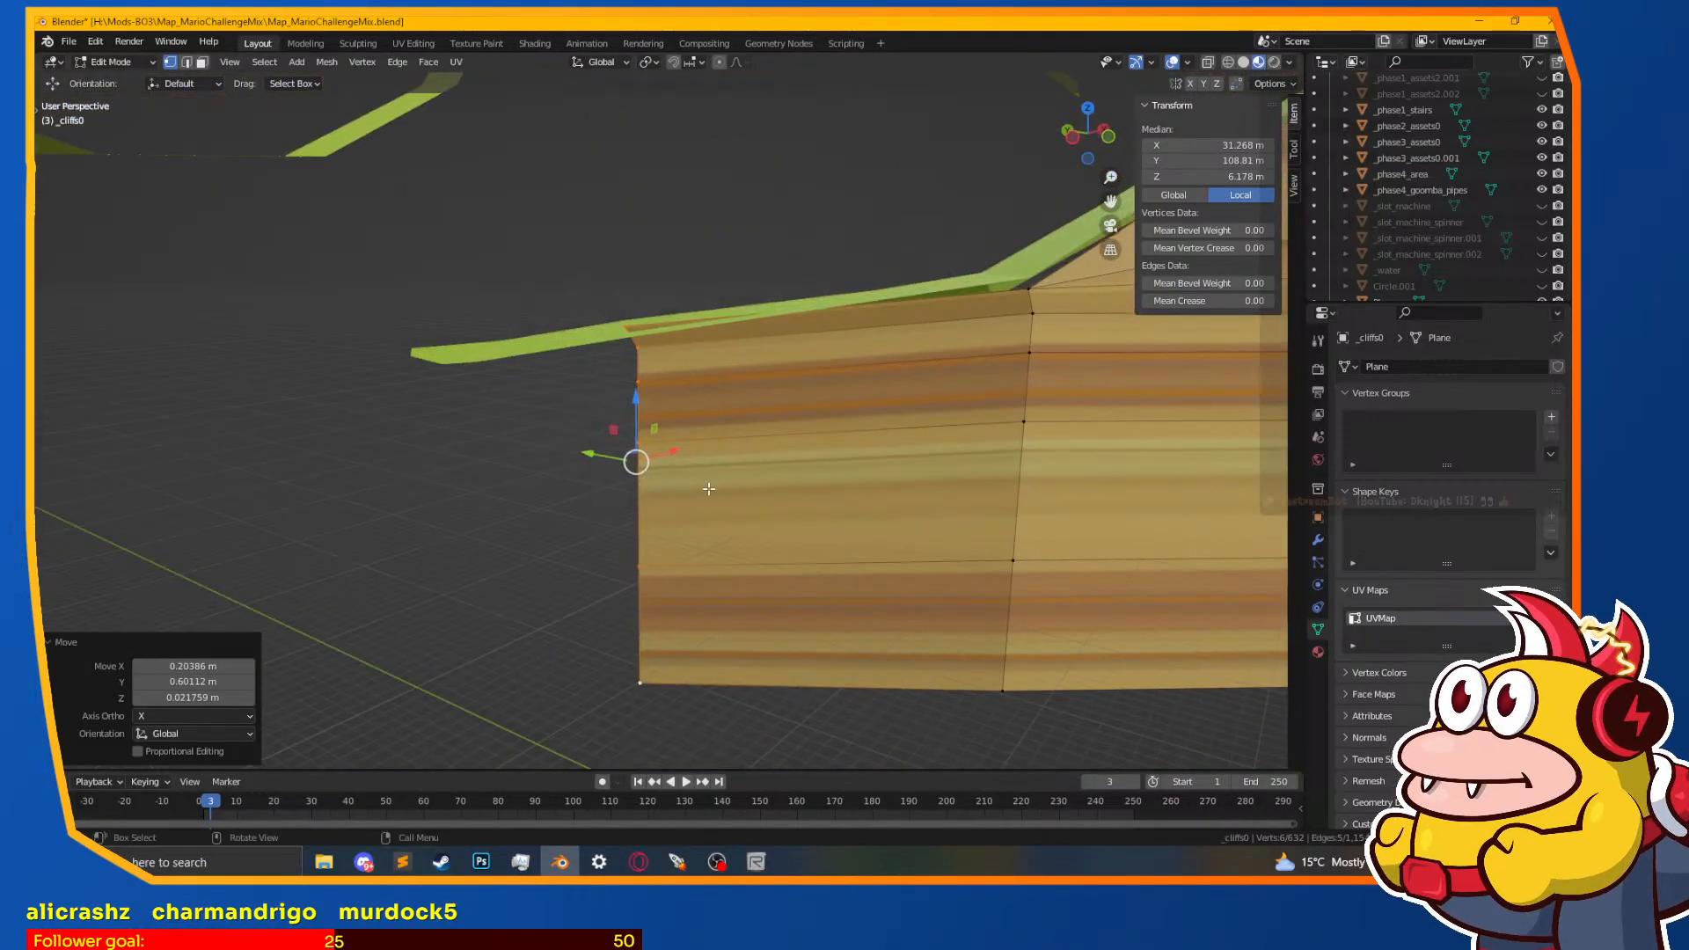
key("ctrl+z")
key("ctrl+z")
left_click_drag(961, 433, 748, 469)
key("ctrl+z")
Step: Extrude the selected end edge in place and shift it along Y by about 30 m and along X to the next grass bend
key("e")
right_click(939, 455)
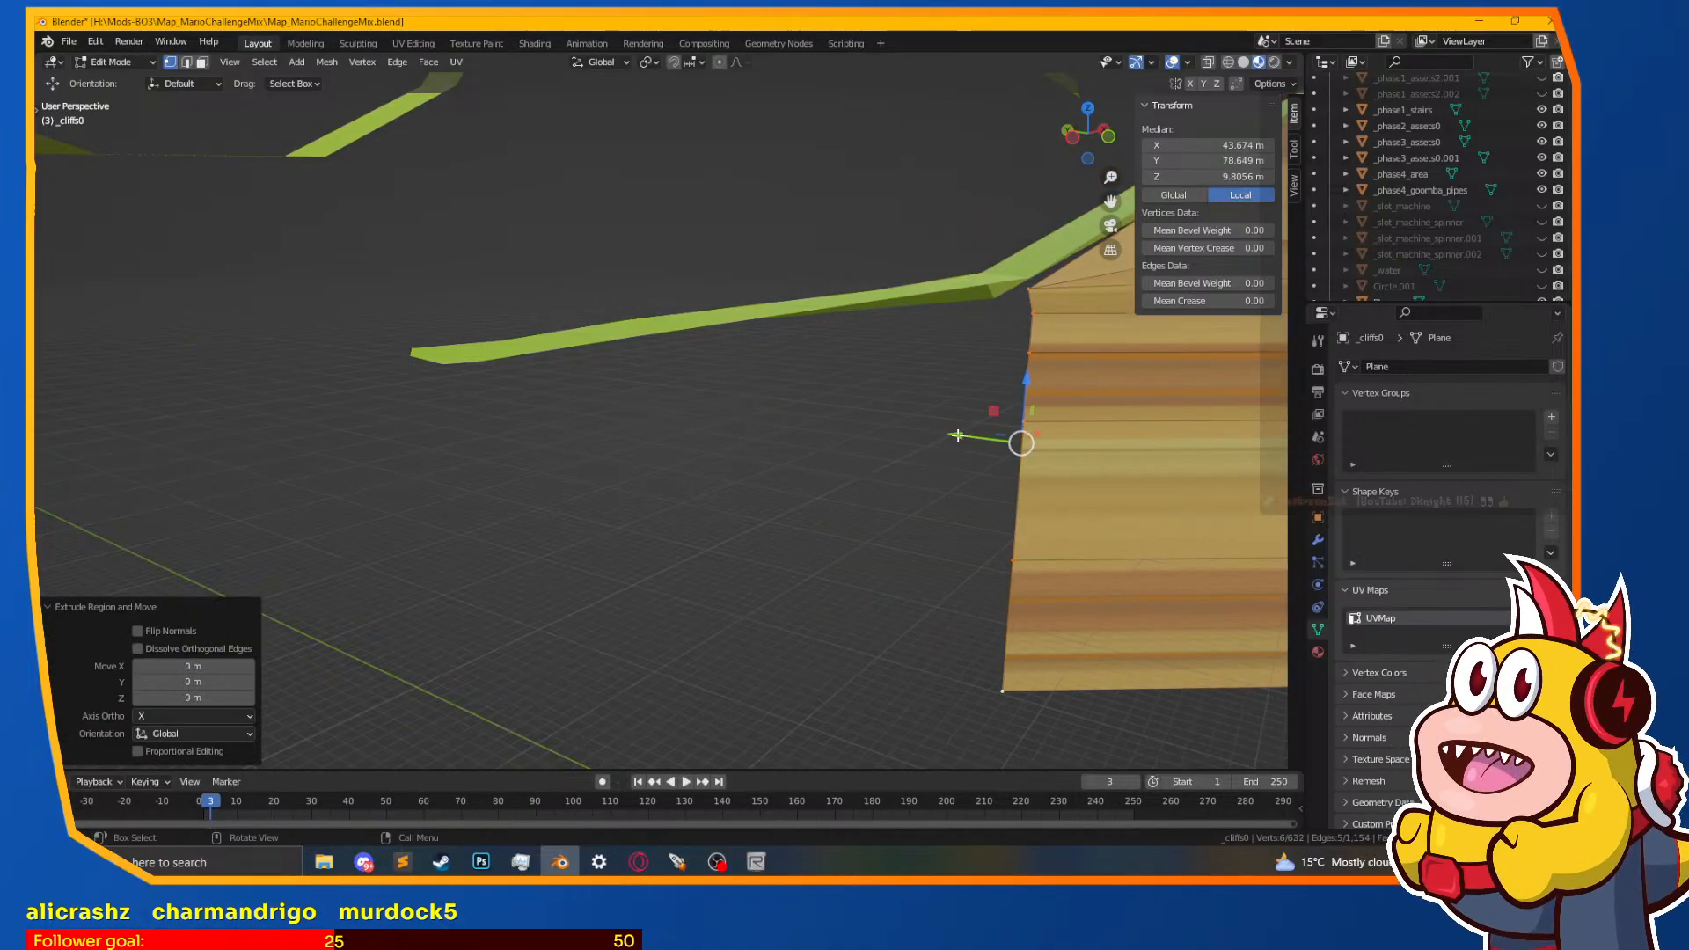
left_click_drag(959, 436, 648, 427)
middle_click_drag(649, 427, 721, 457)
left_click_drag(733, 274, 664, 458)
middle_click_drag(664, 459, 663, 370)
Step: Merge the top vertices of the new end edge at the last selected one, level with the grass
left_click(605, 265)
left_click(630, 339, "shift")
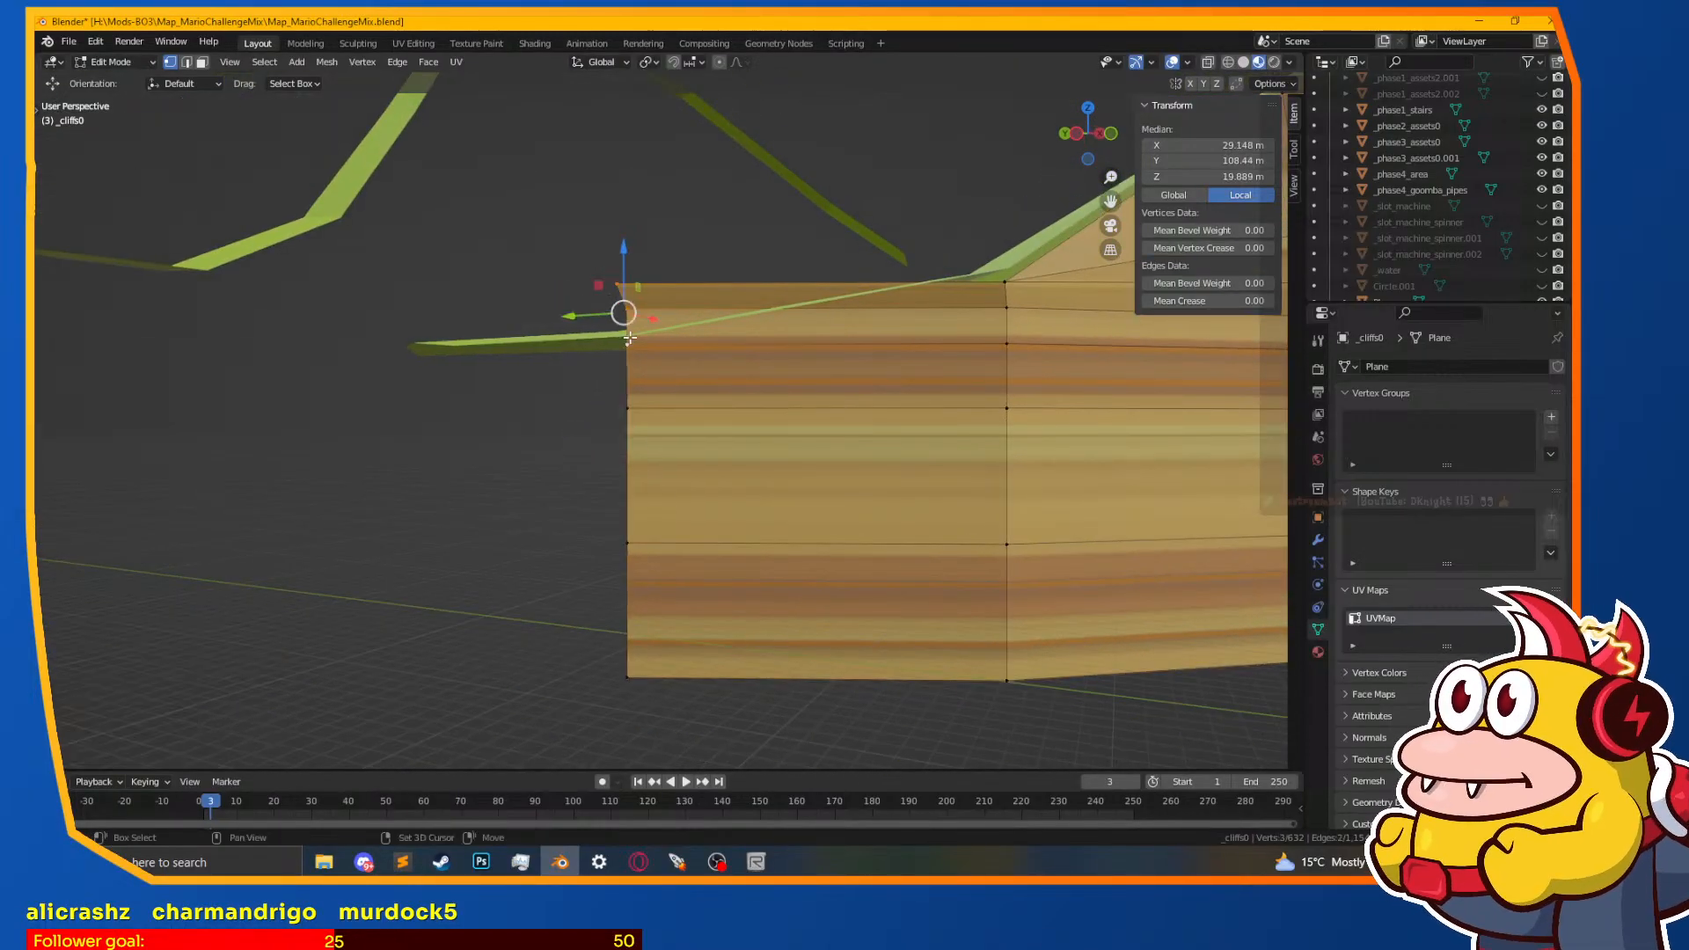
key("m")
left_click(630, 338)
middle_click_drag(630, 338, 526, 363)
Step: Select the rest of the new end edge's vertices and examine the cliff's overall course along the grass from above
left_click(614, 401, "shift")
left_click(615, 531, "shift")
middle_click_drag(749, 309, 938, 146)
scroll(468, 359, "down", 4)
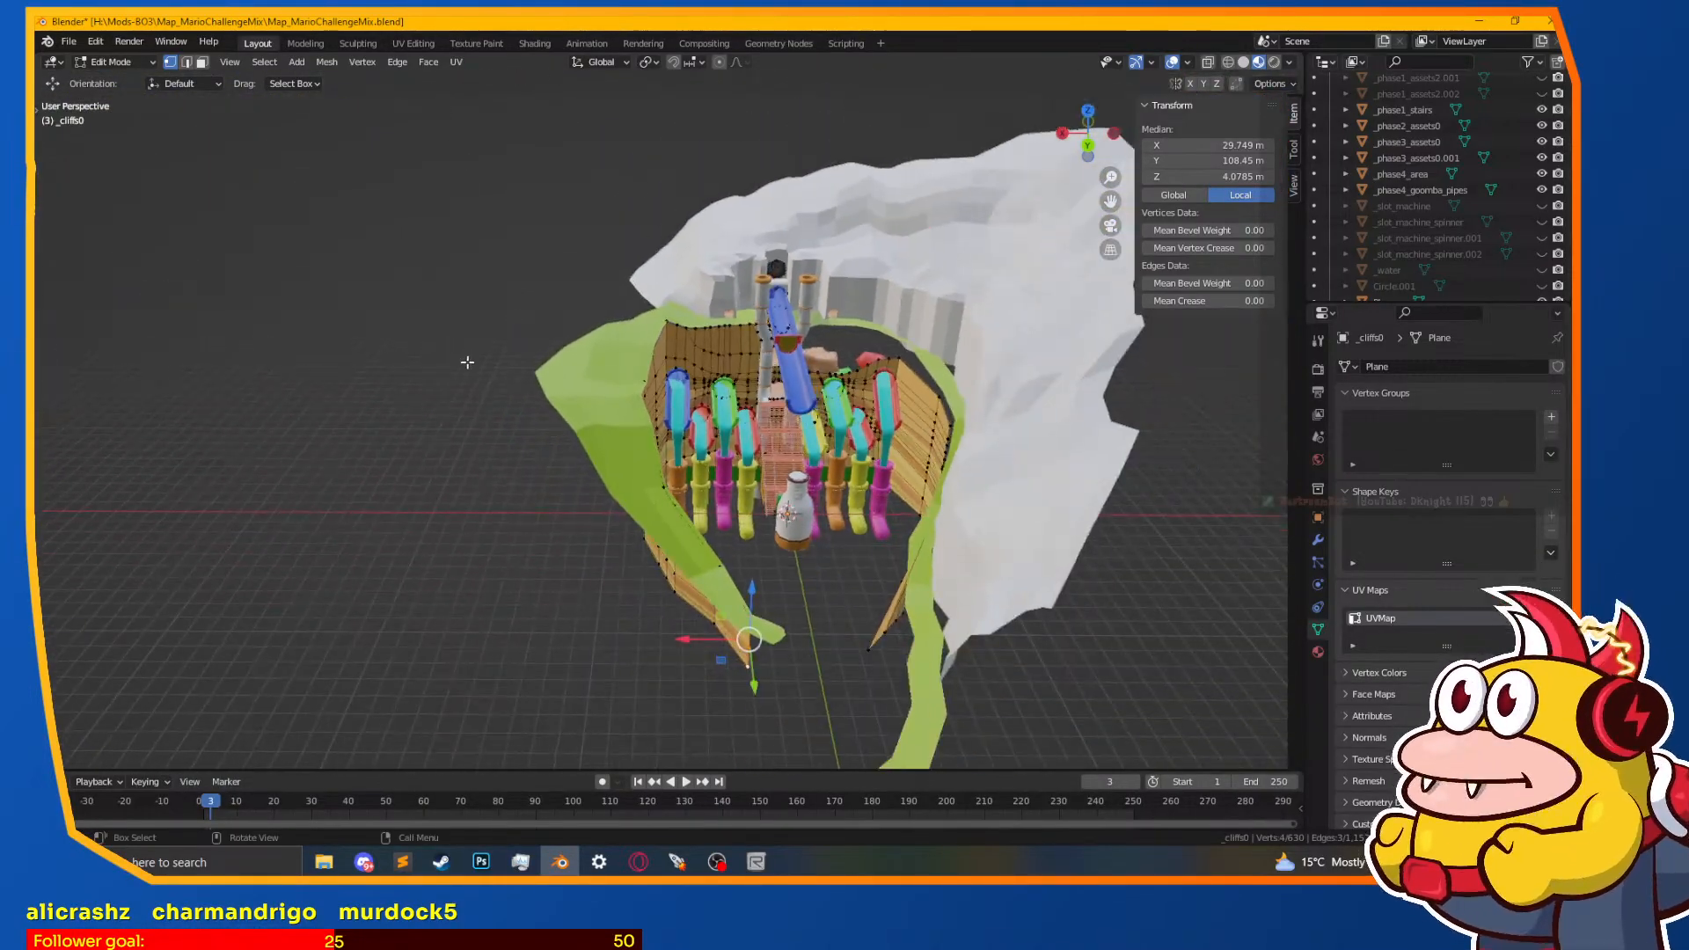
middle_click_drag(570, 449, 370, 415)
middle_click_drag(491, 499, 497, 325)
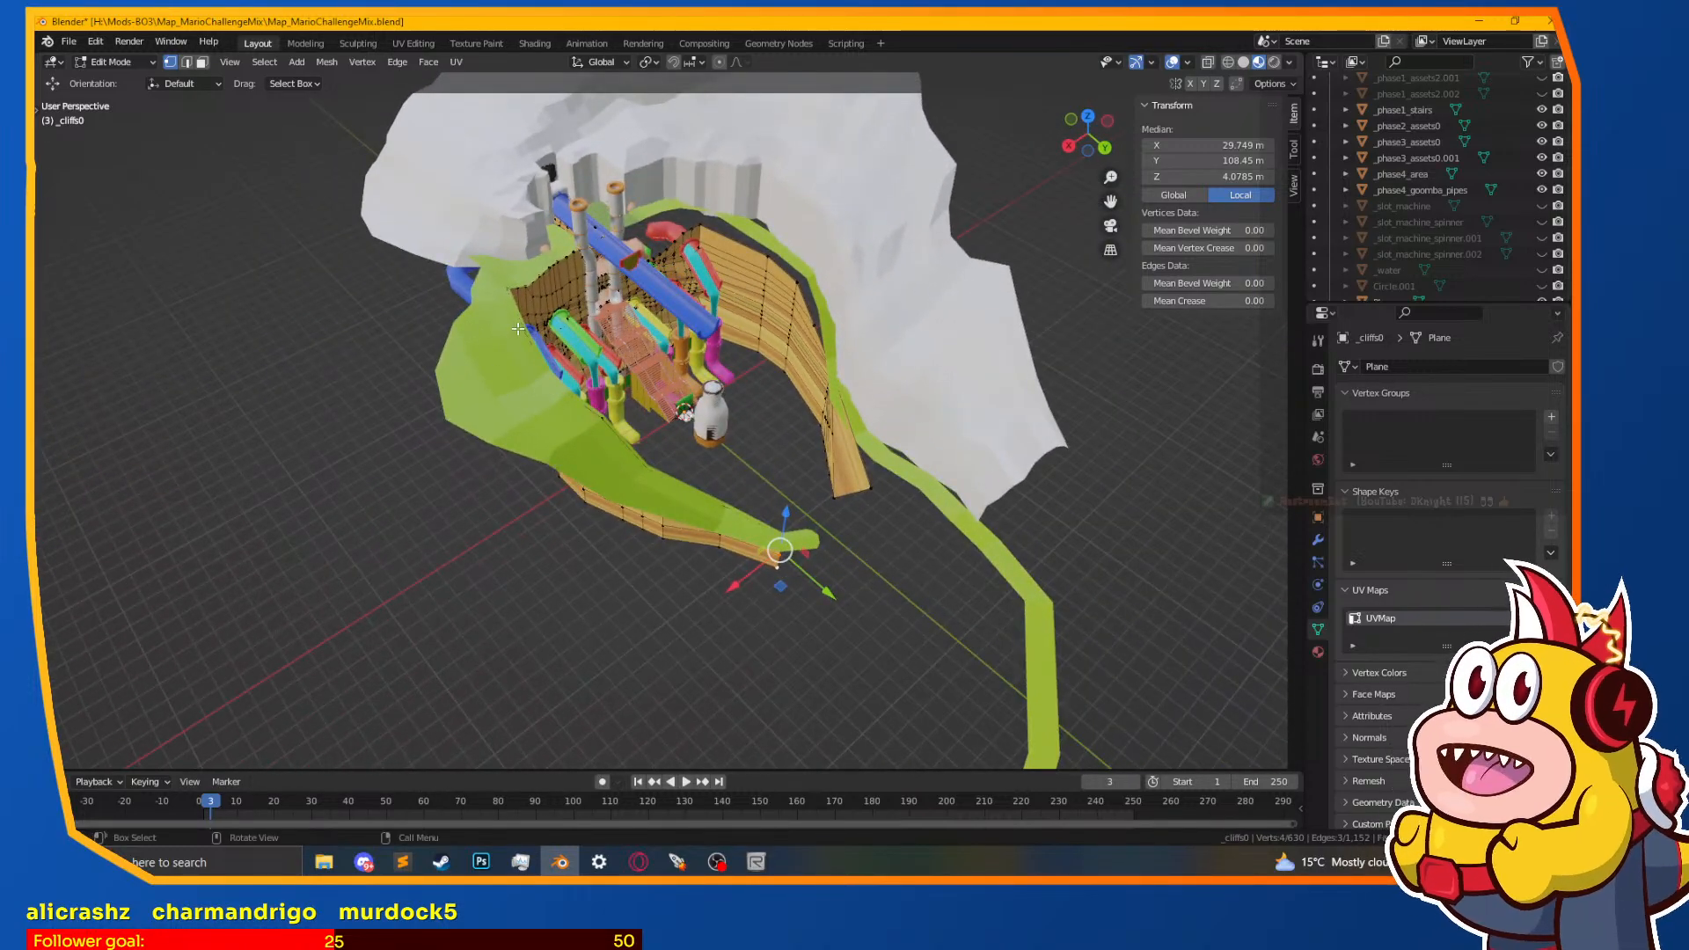
middle_click_drag(748, 549, 563, 581)
scroll(701, 697, "up", 2)
scroll(702, 697, "up", 3)
middle_click_drag(701, 697, 873, 464)
Step: Extrude the selected end edge toward the grass strip's tip, positioning it about -12 m in X and 6 m in Y
key("e")
left_click_drag(887, 514, 723, 516)
middle_click_drag(566, 366, 736, 514)
left_click_drag(658, 462, 582, 425)
middle_click_drag(632, 403, 665, 393)
left_click_drag(686, 372, 709, 356)
left_click_drag(585, 376, 612, 378)
middle_click_drag(616, 380, 722, 438)
left_click_drag(738, 455, 743, 456)
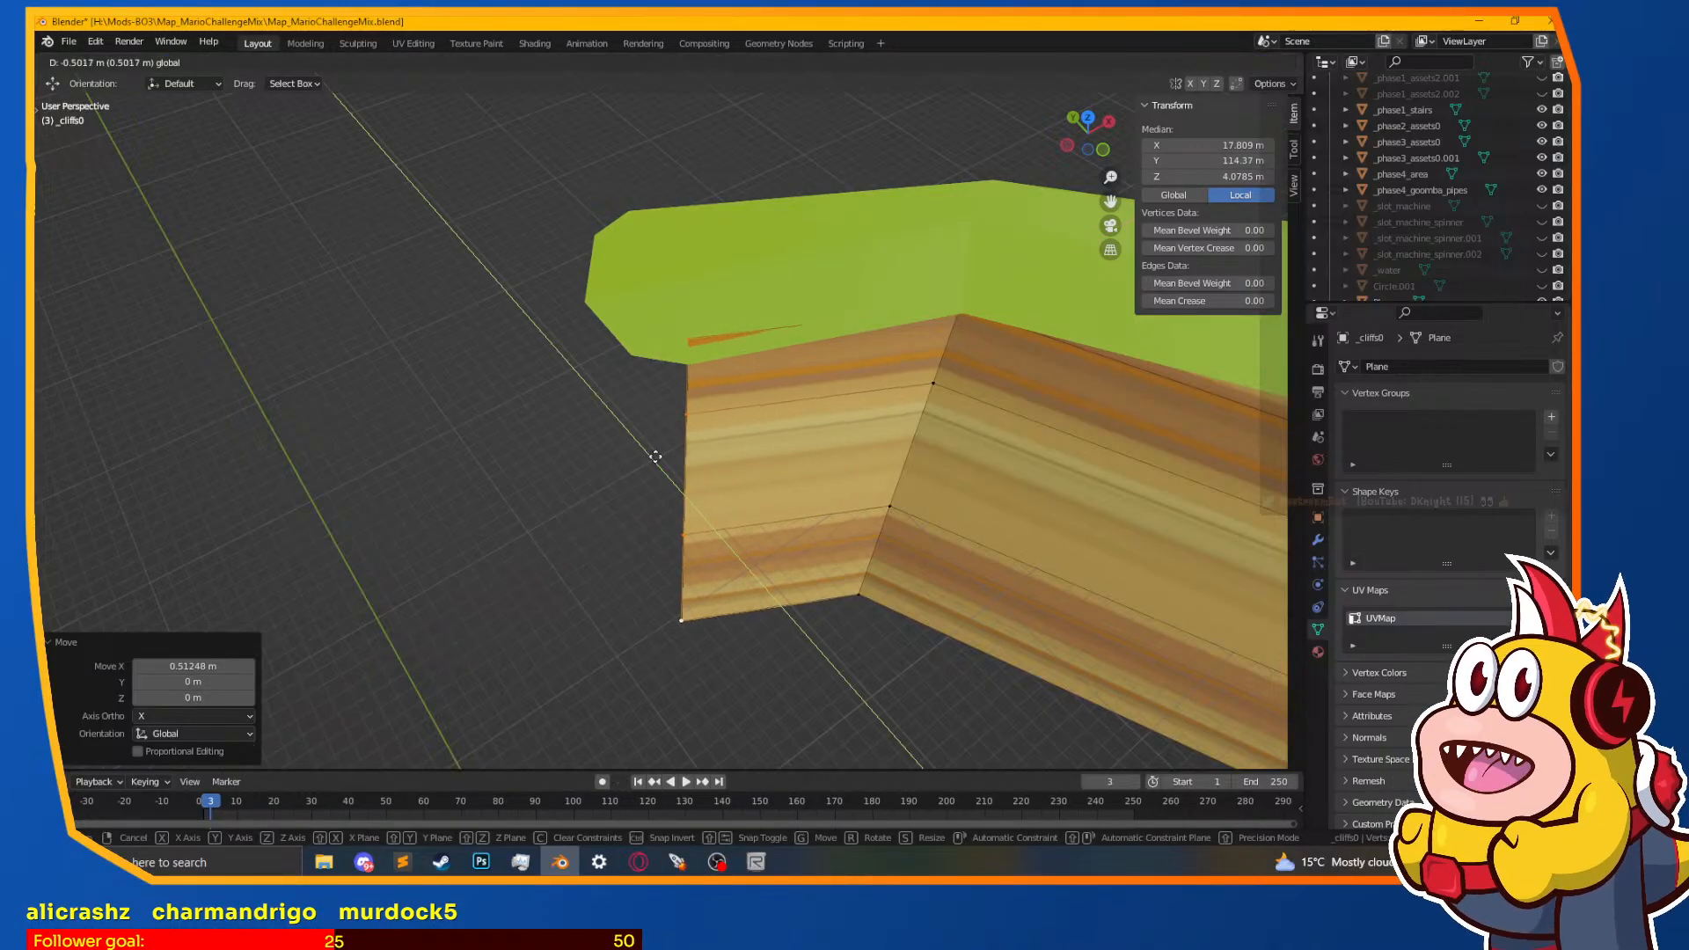
Step: Lower the end edge's top vertex by about 1.25 m along Z to meet the grass underside
left_click(686, 334)
middle_click_drag(686, 334, 688, 320)
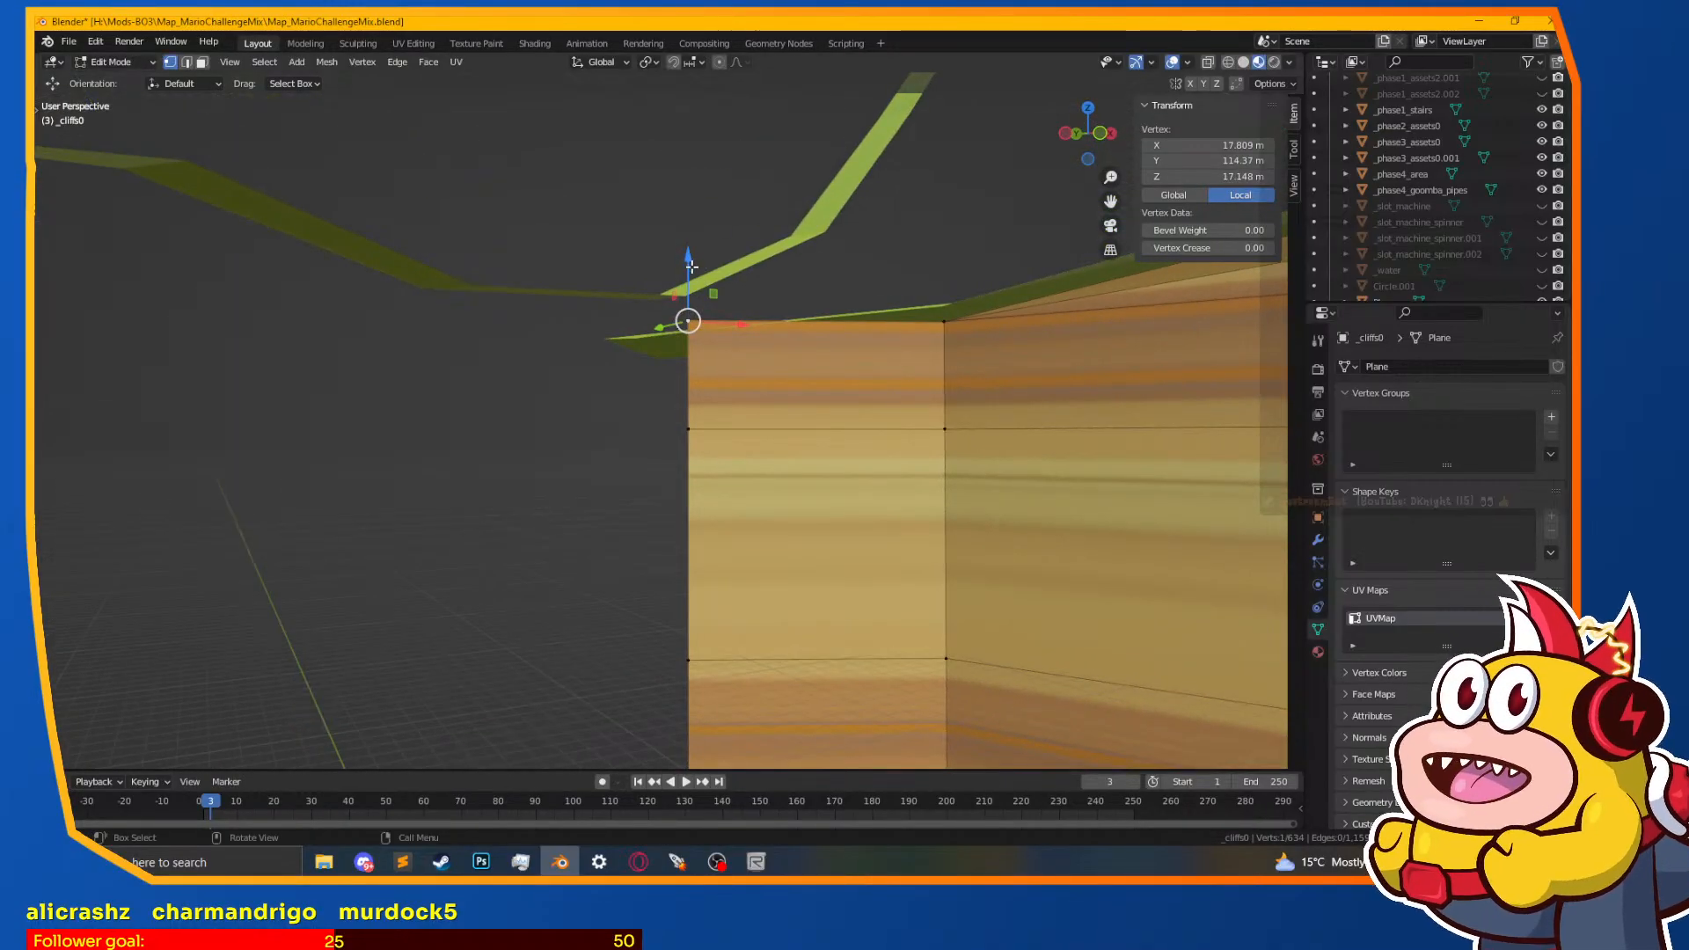
left_click_drag(689, 264, 737, 288)
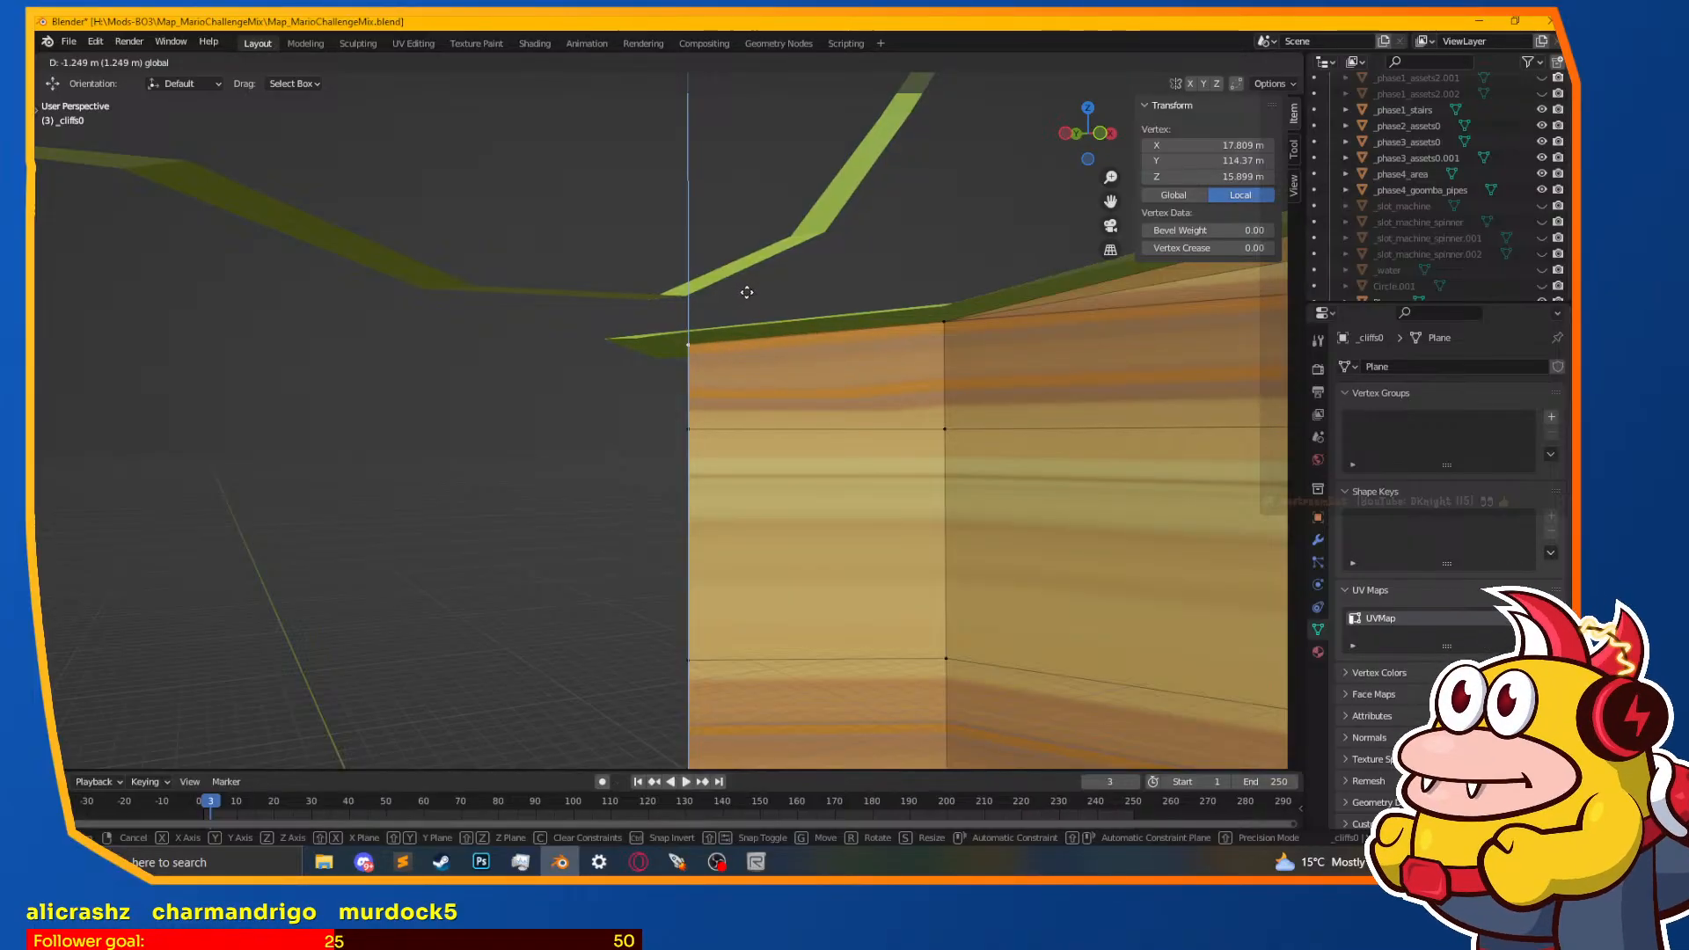
left_click(747, 292)
Step: Select the whole end edge, extrude it and shift it about -1.6 m in X and 2.3 m in Y along the grass tip
left_click(688, 429, "shift")
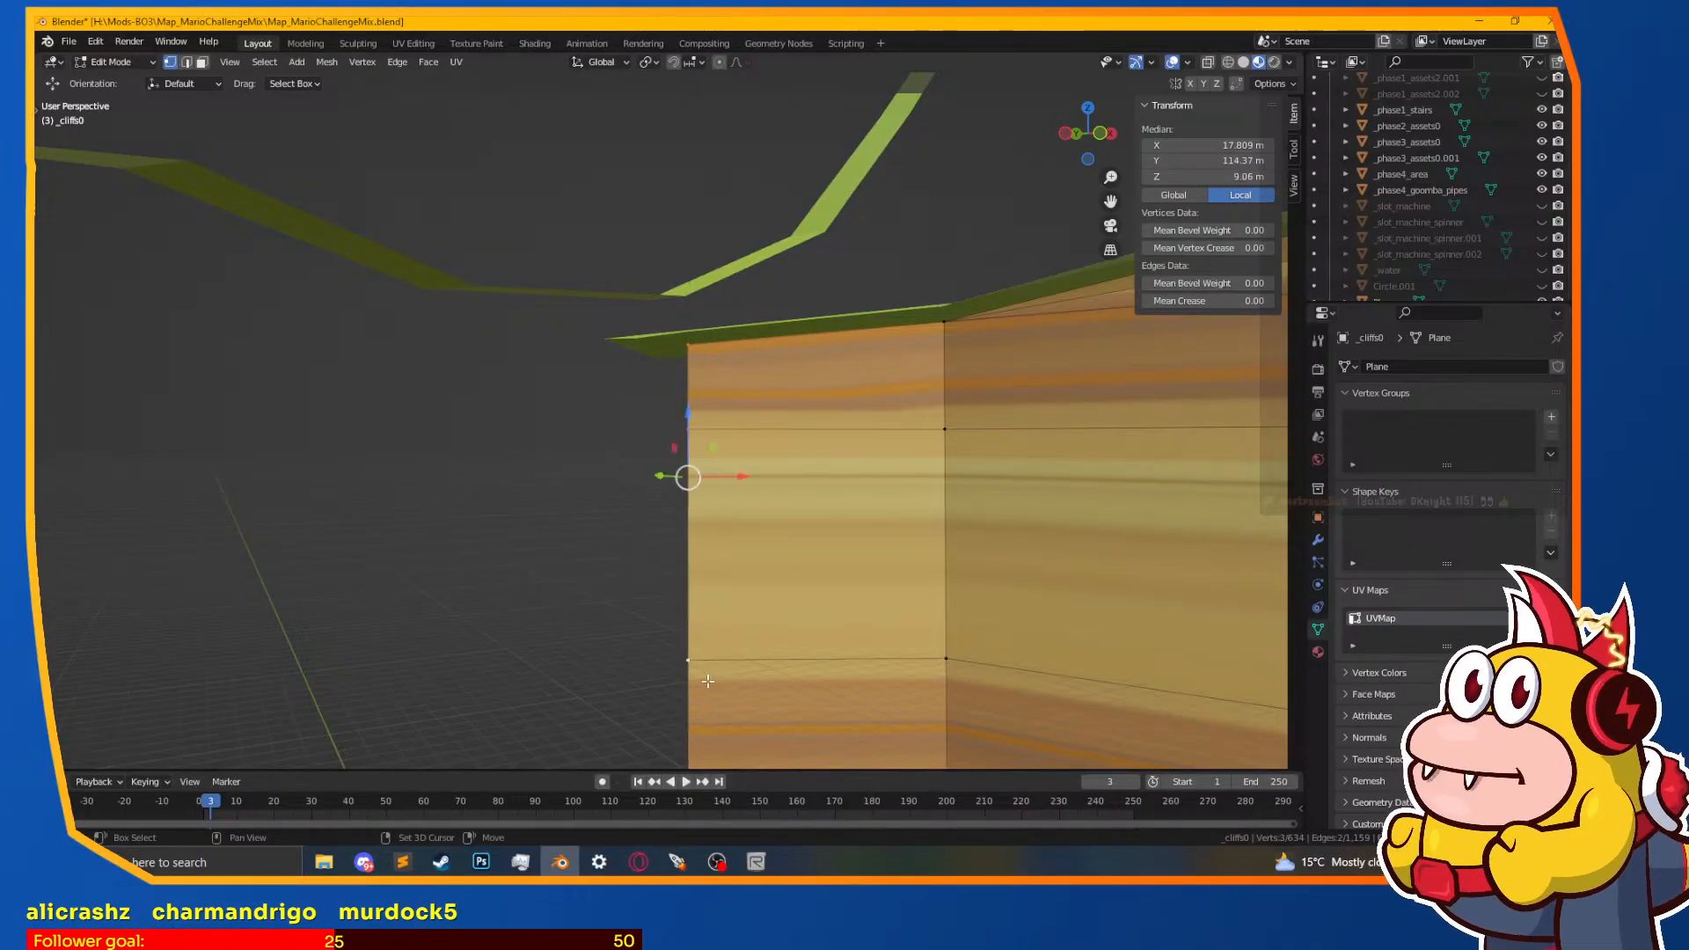
middle_click_drag(711, 674, 714, 552, "shift")
middle_click_drag(771, 373, 713, 475)
key("e")
key("Escape")
mouse_move(710, 400)
left_mouse_down()
mouse_move(663, 393)
mouse_move(743, 401)
left_mouse_up()
middle_click_drag(743, 401, 573, 188)
Step: Extrude the end edge in place and shift it along Y and X toward the next corner of the rounded grass tip
key("e")
right_click(623, 405)
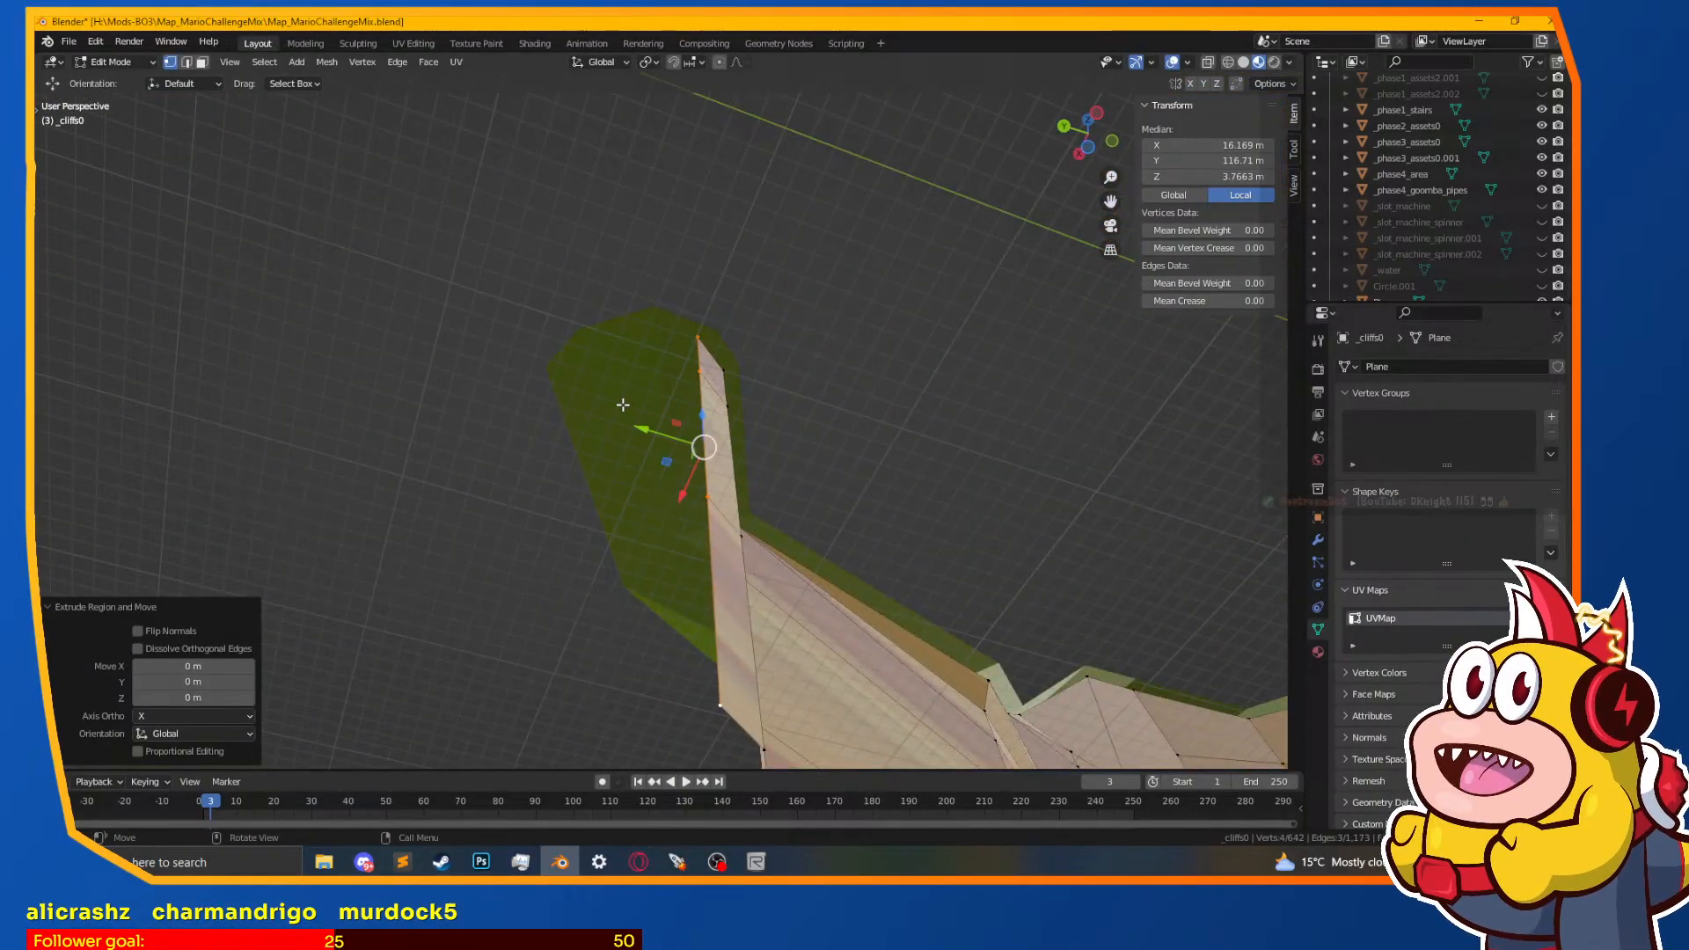
left_click_drag(642, 429, 570, 418)
left_click(584, 430)
middle_click_drag(585, 429, 611, 447)
left_click_drag(602, 487, 520, 524)
Step: Carry the end edge further round the grass tip to about X 19.1 m and Y 123 m
middle_click_drag(536, 414, 657, 475, "shift")
left_click_drag(672, 477, 619, 446)
middle_click_drag(616, 484, 586, 219)
left_click_drag(628, 359, 638, 368)
middle_click_drag(640, 387, 695, 359)
Step: Extrude the end edge around the tip's last corner, positioning it about 2.6 m in X and 0.7 m in Y
key("e")
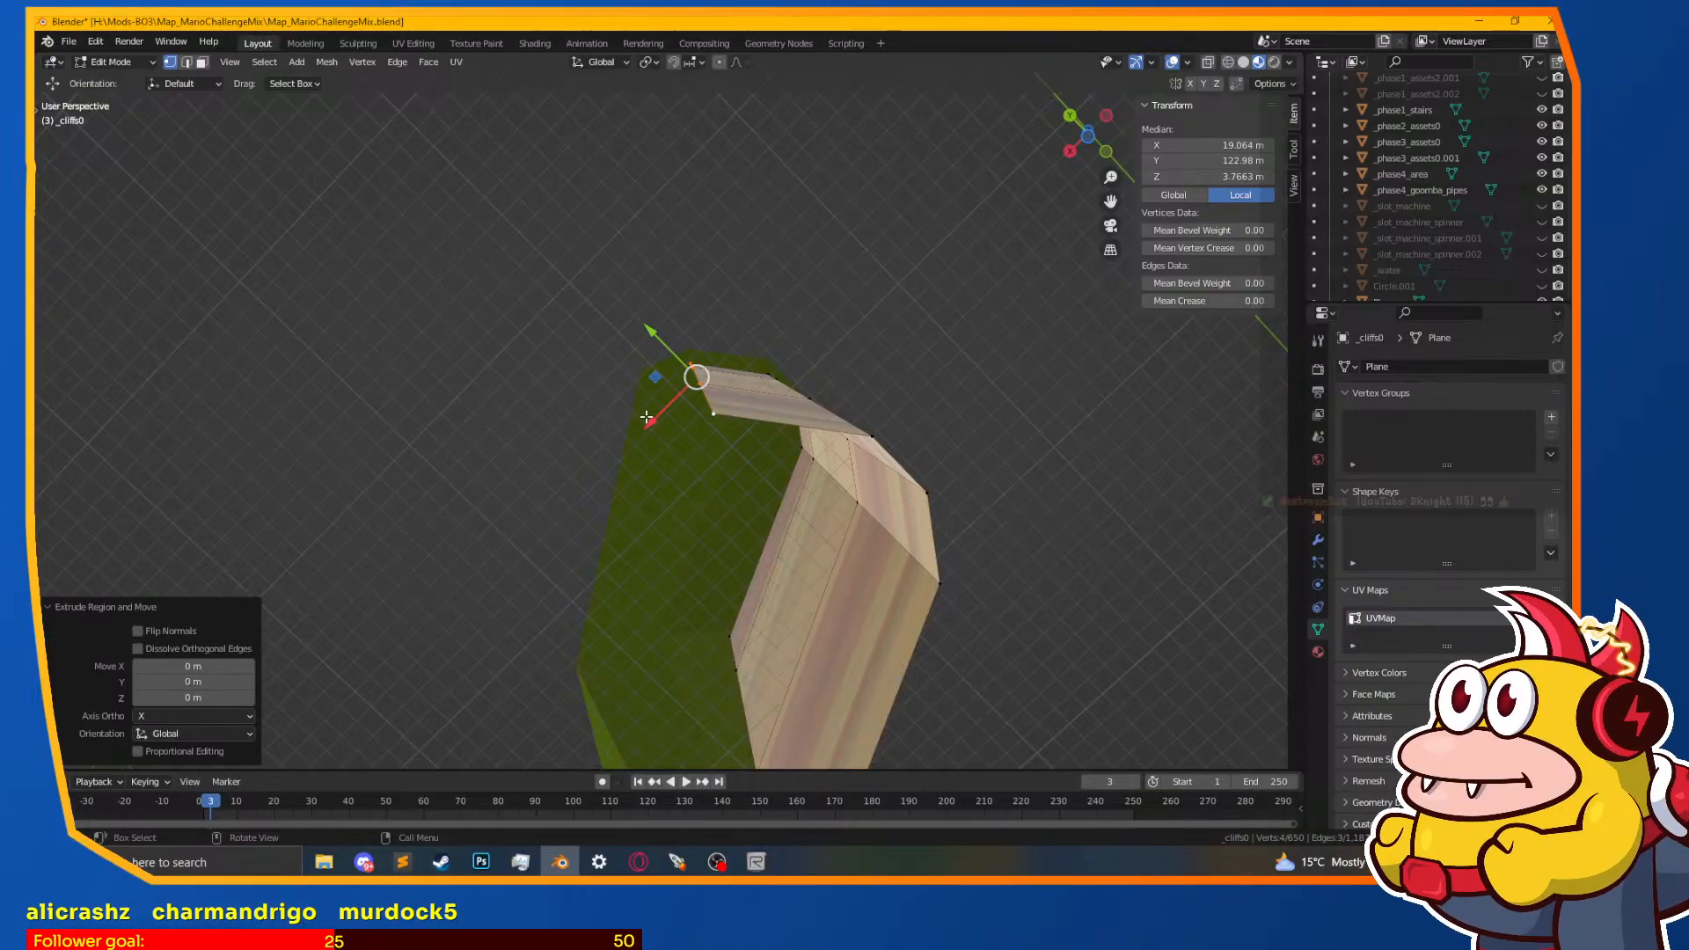
key("g")
key("x")
left_click(615, 460)
key("g")
key("y")
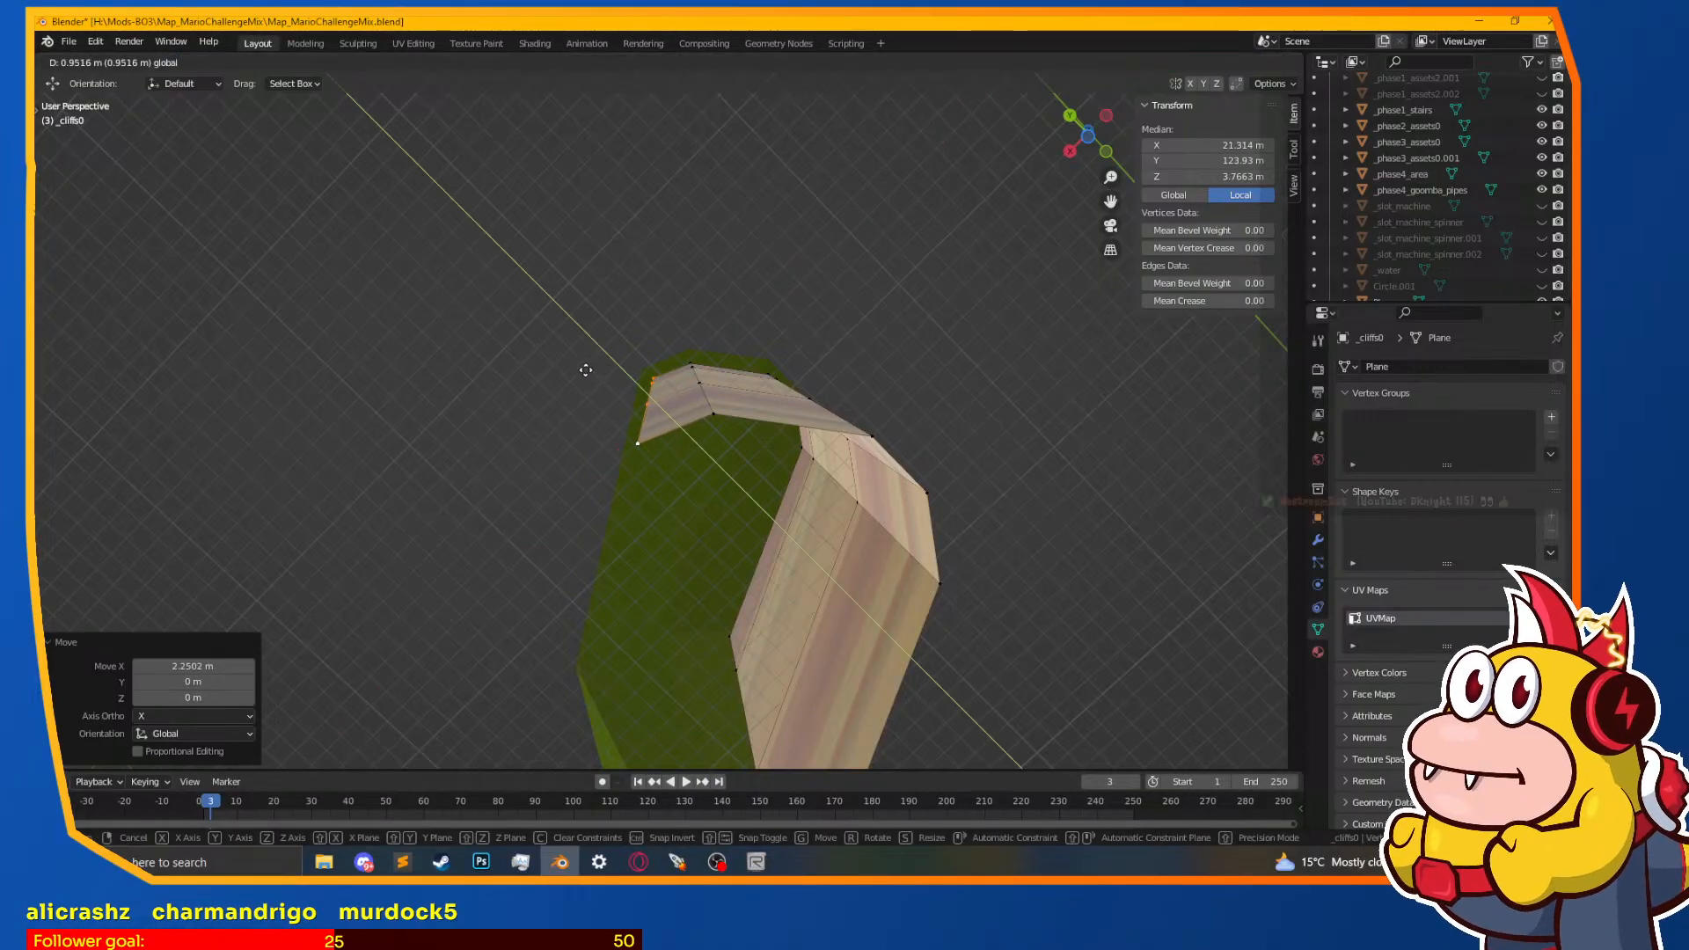
left_click(586, 371)
key("g")
key("x")
left_click_drag(606, 447, 604, 447)
left_click_drag(601, 353, 609, 362)
middle_click_drag(610, 363, 805, 555)
Step: Extrude the end edge back along the strip's outer side, moving it about 13 m in X and -8.8 m in Y
key("e")
right_click(820, 453)
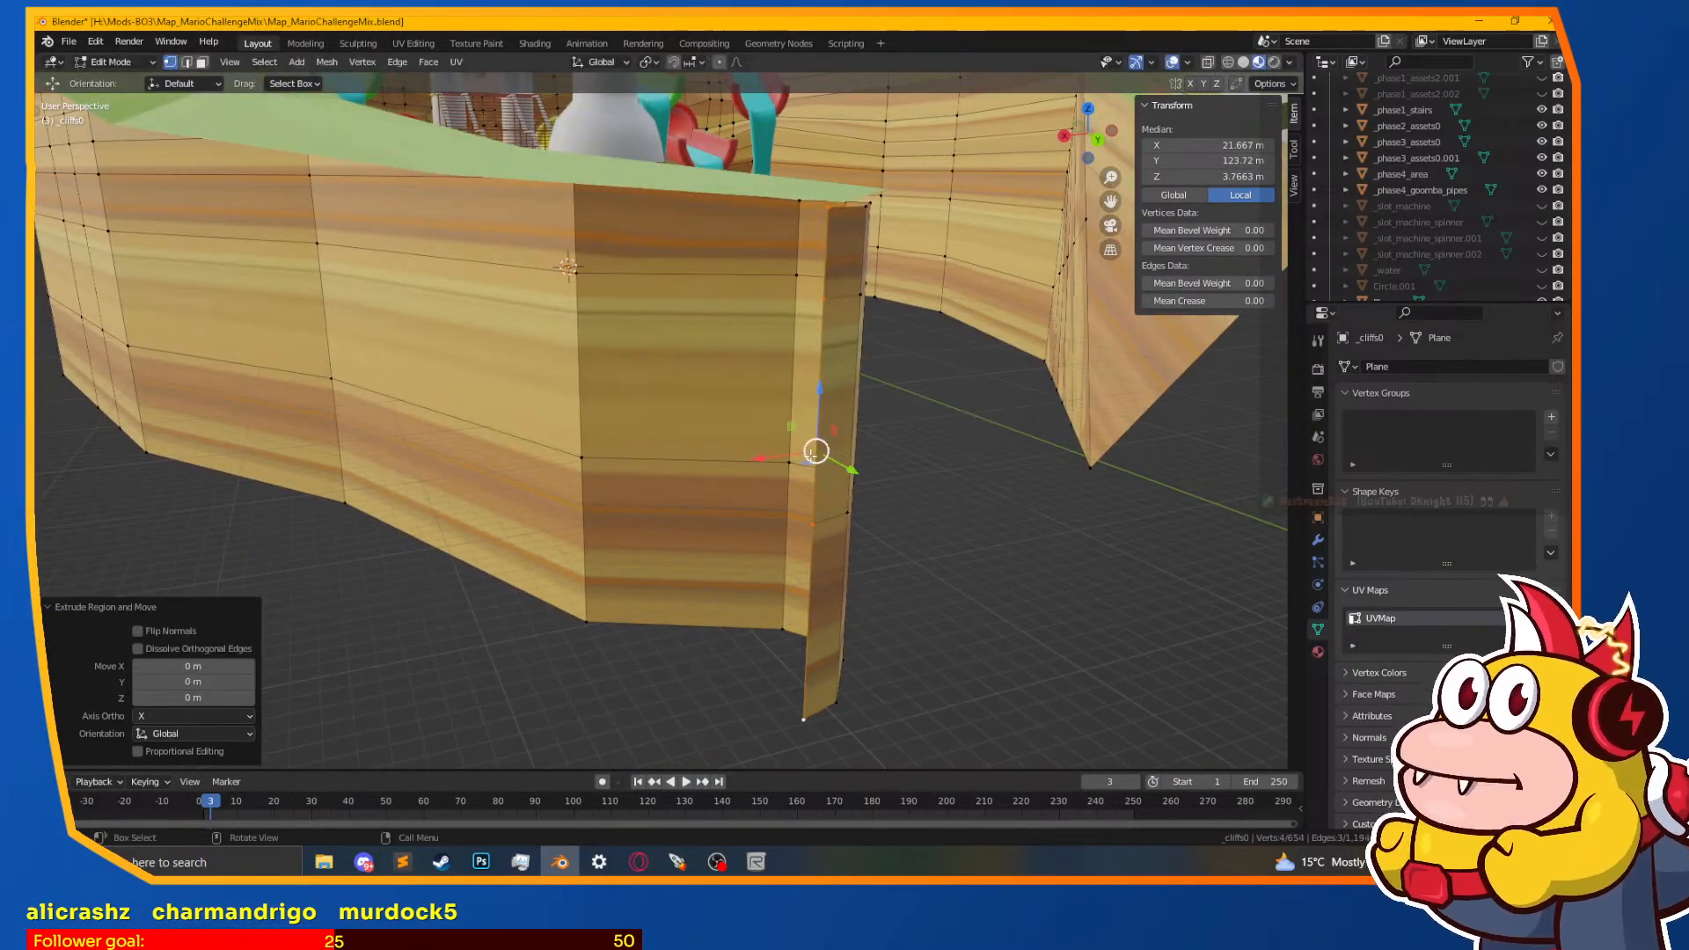
key("g")
key("x")
left_click(572, 475)
middle_click_drag(572, 475, 678, 539)
key("g")
key("y")
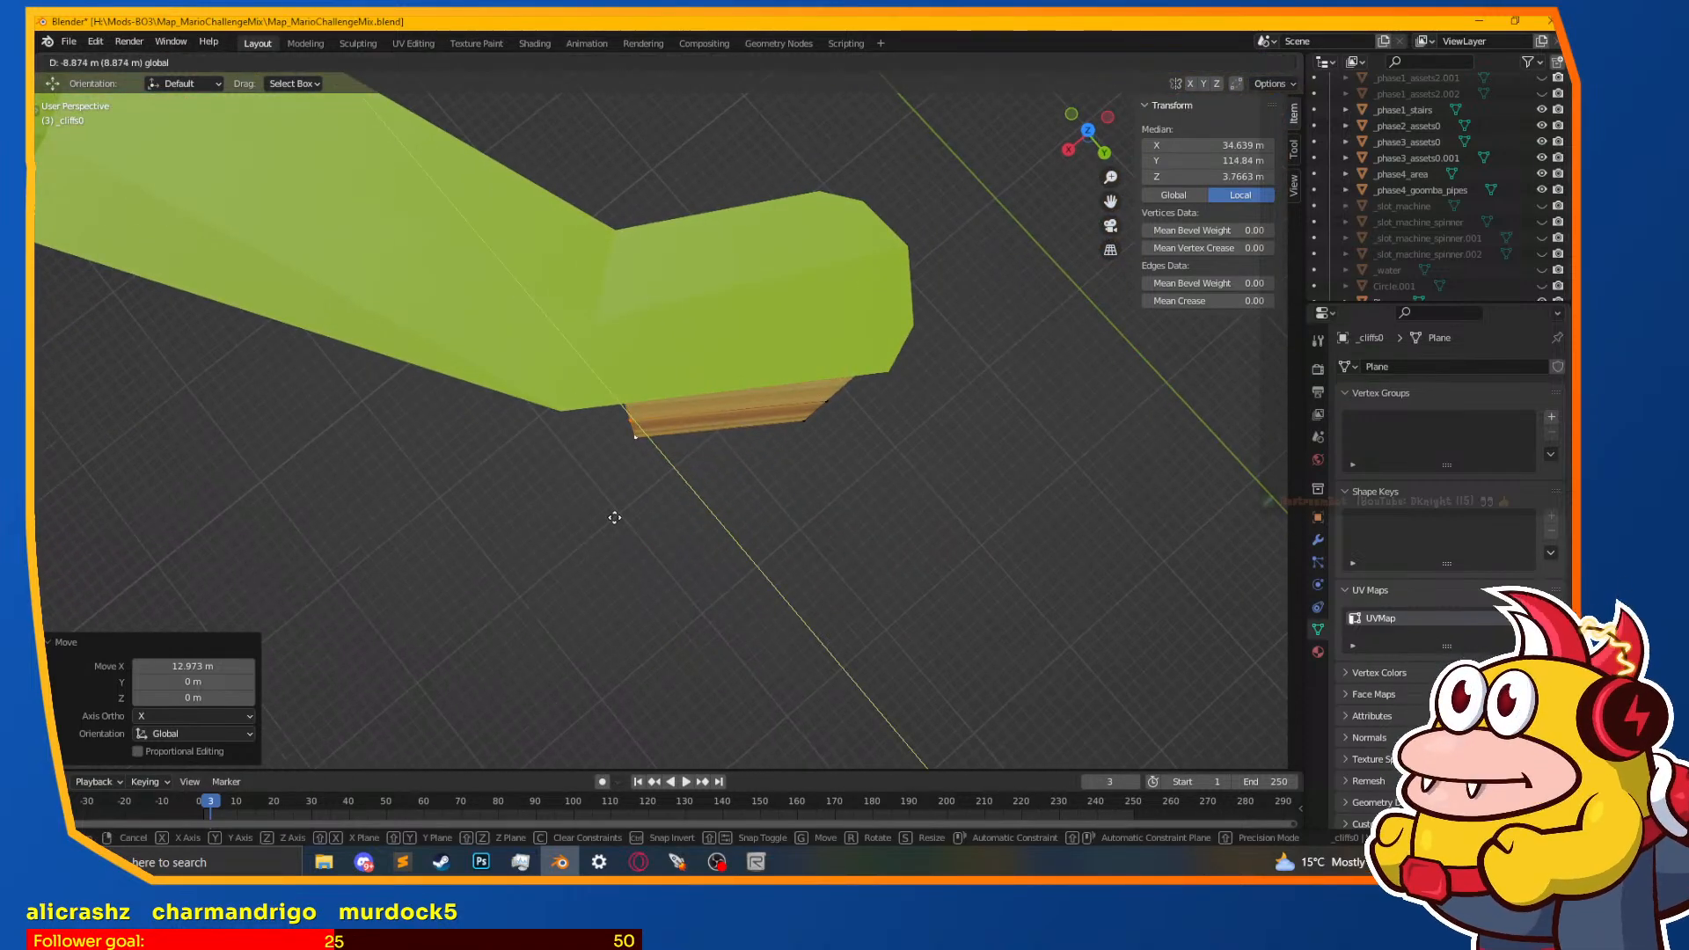
left_click(606, 509)
Step: Adjust the end edge along X and Y to about X 38.3 m and Y 113.5 m at the grass bend
key("g")
key("x")
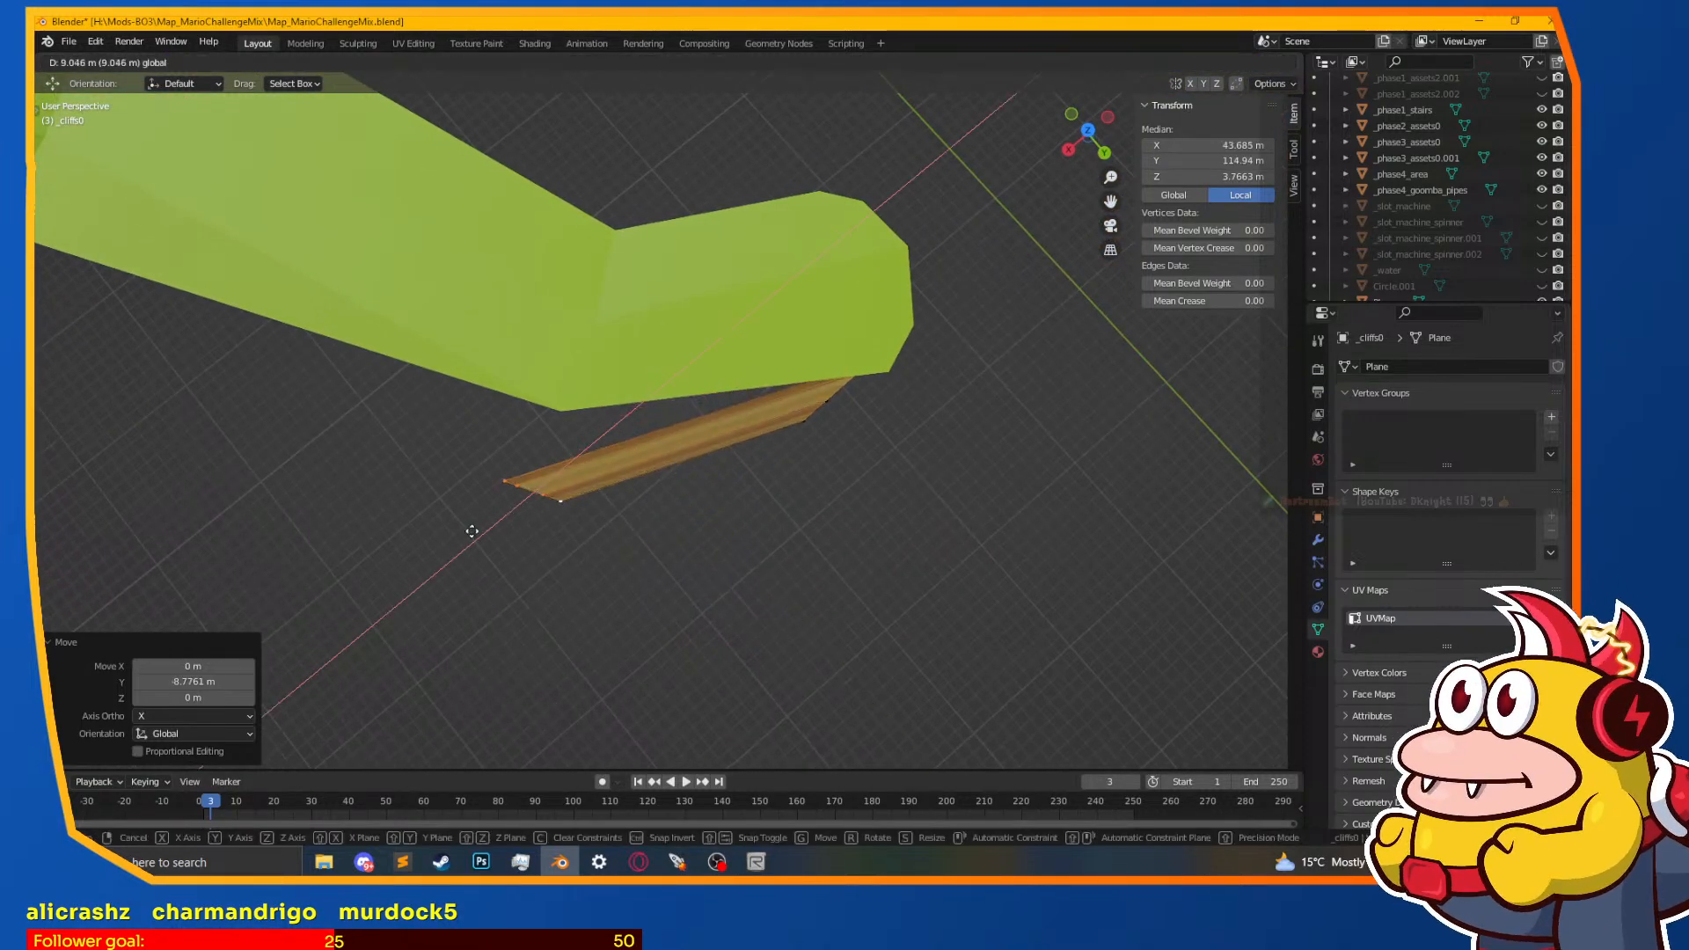
left_click(566, 528)
middle_click_drag(566, 528, 777, 537, "shift")
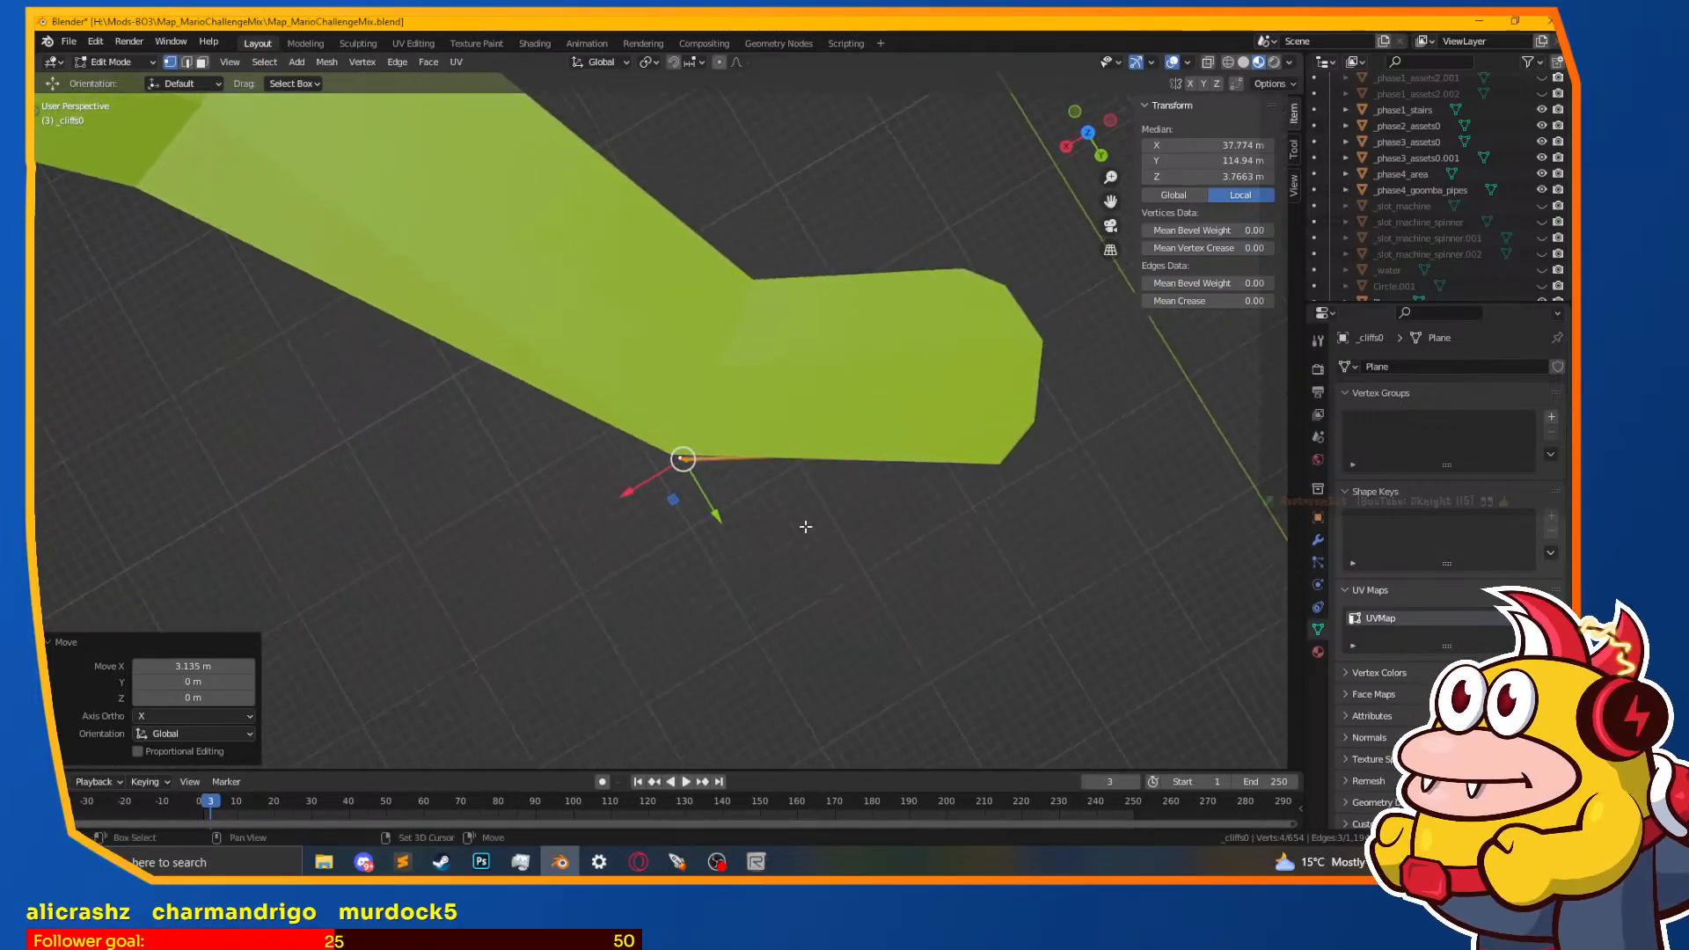
key("g")
key("y")
mouse_move(688, 511)
left_mouse_down()
mouse_move(615, 482)
mouse_move(684, 506)
left_mouse_up()
middle_click_drag(684, 506, 767, 215)
Step: Raise the top vertex of the end edge by about 0.9 m to close the gap below the grass
left_click(744, 319)
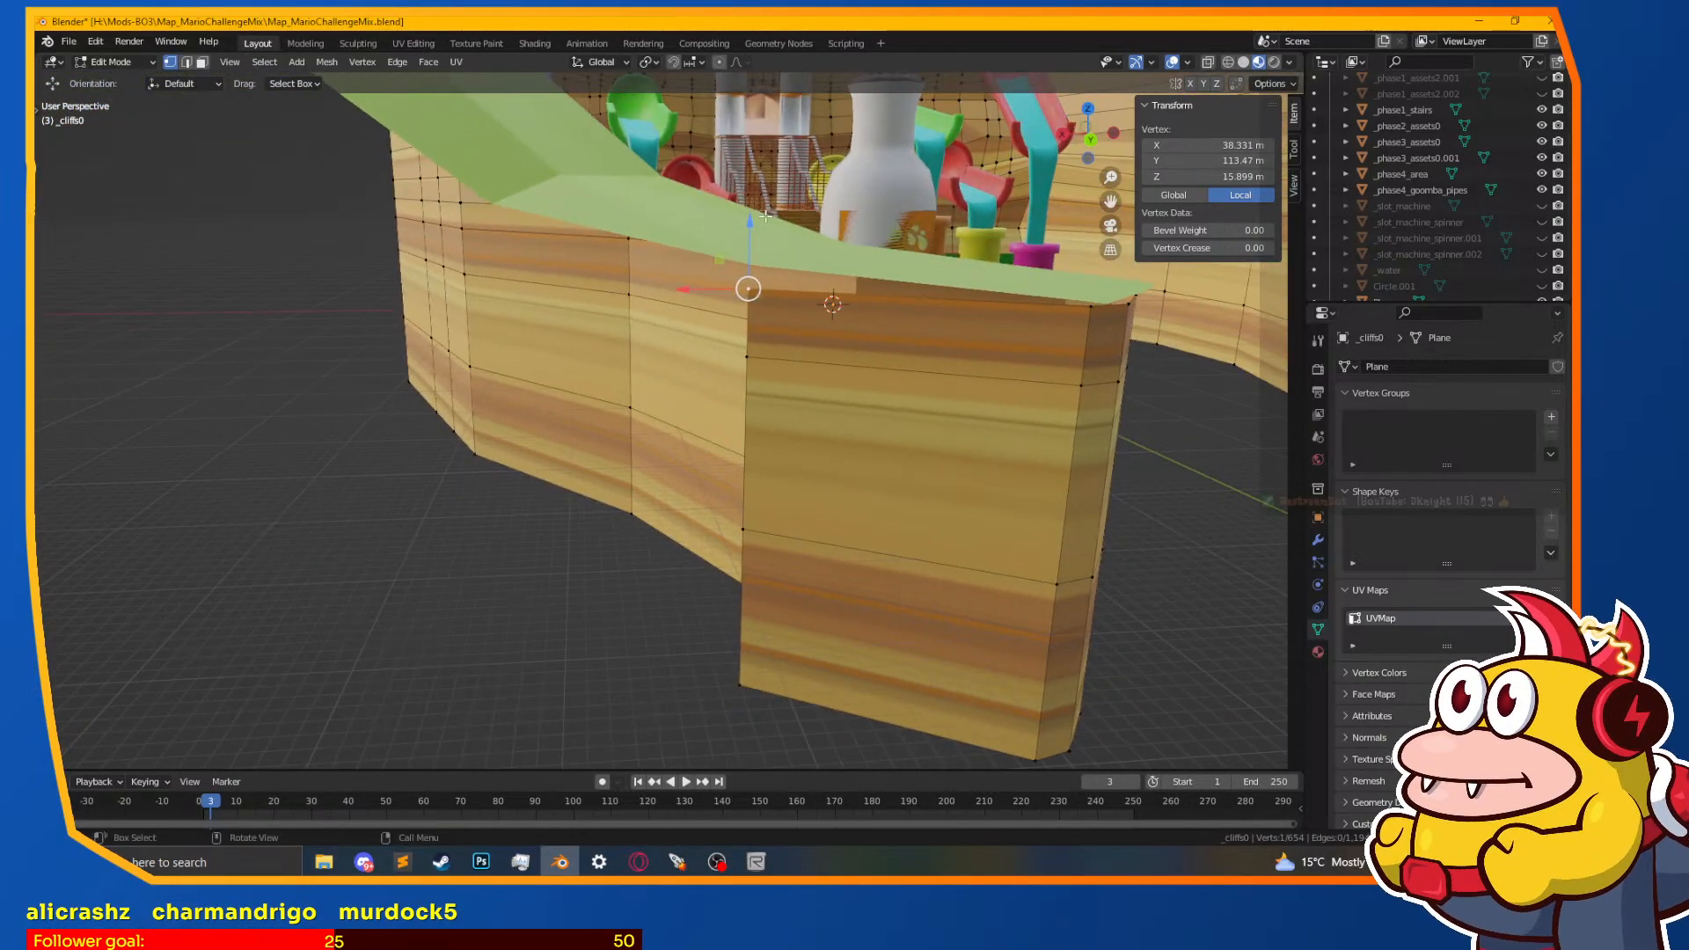
left_click_drag(750, 227, 750, 211)
middle_click_drag(750, 211, 755, 267)
Step: Select the whole end edge, extrude it and position it about 17 m in X and -27 m in Y at the next grass bend
left_click(732, 370, "shift")
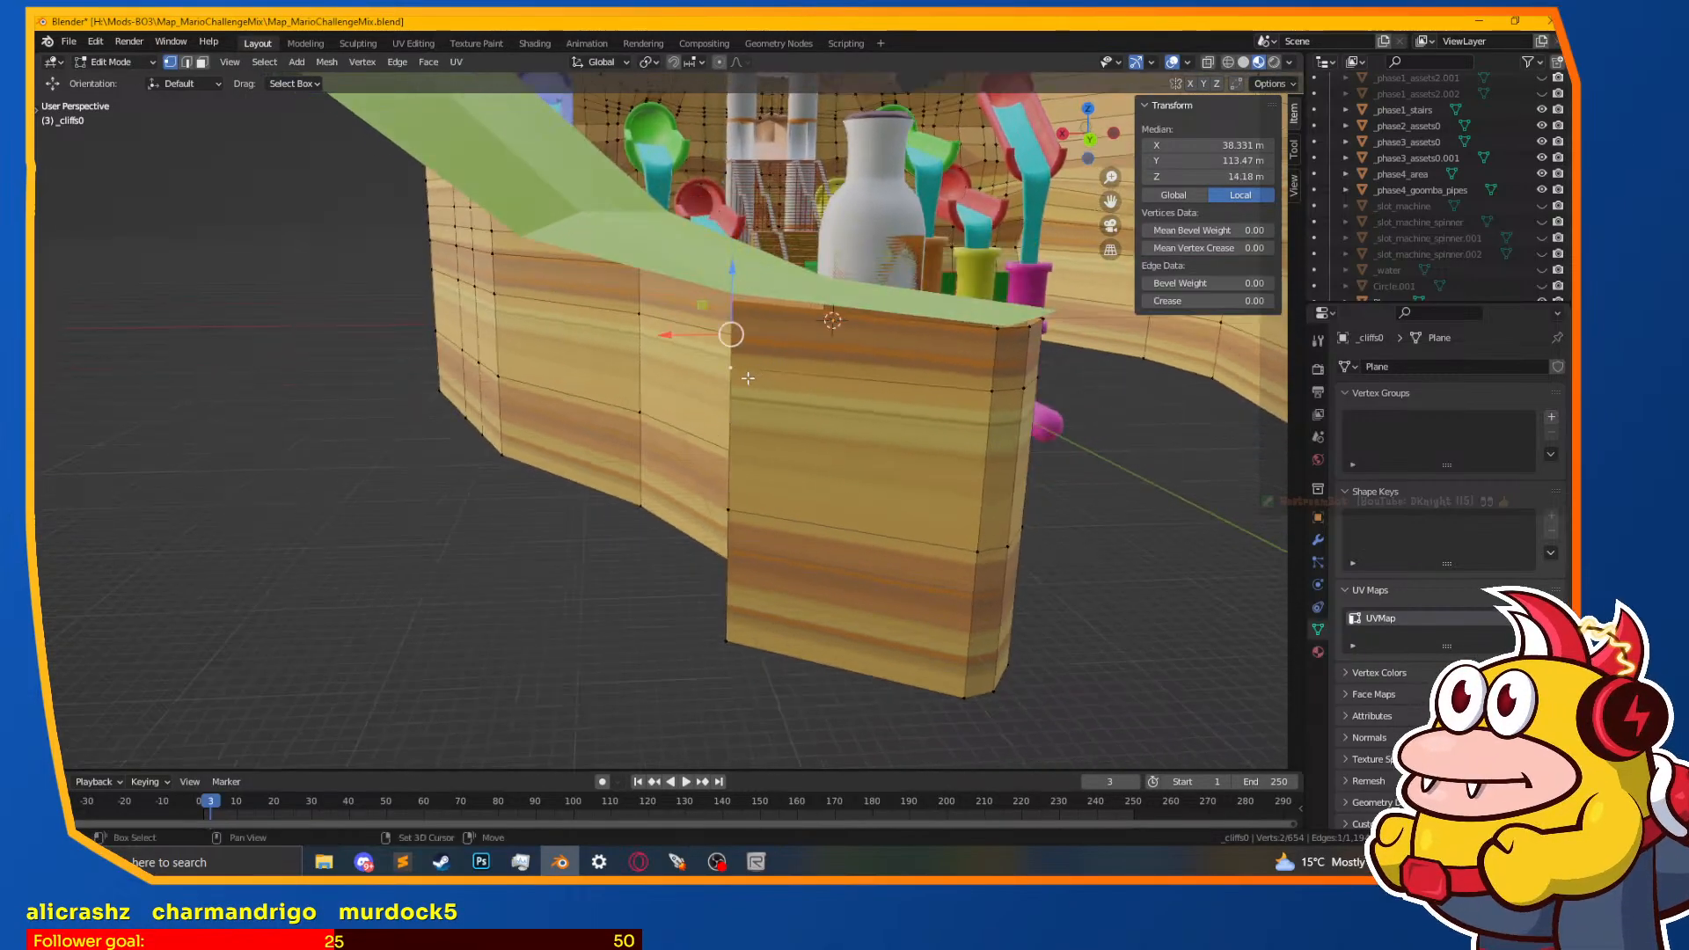
middle_click_drag(693, 595, 765, 634)
key("e")
right_click(916, 505)
left_click_drag(916, 505, 670, 470)
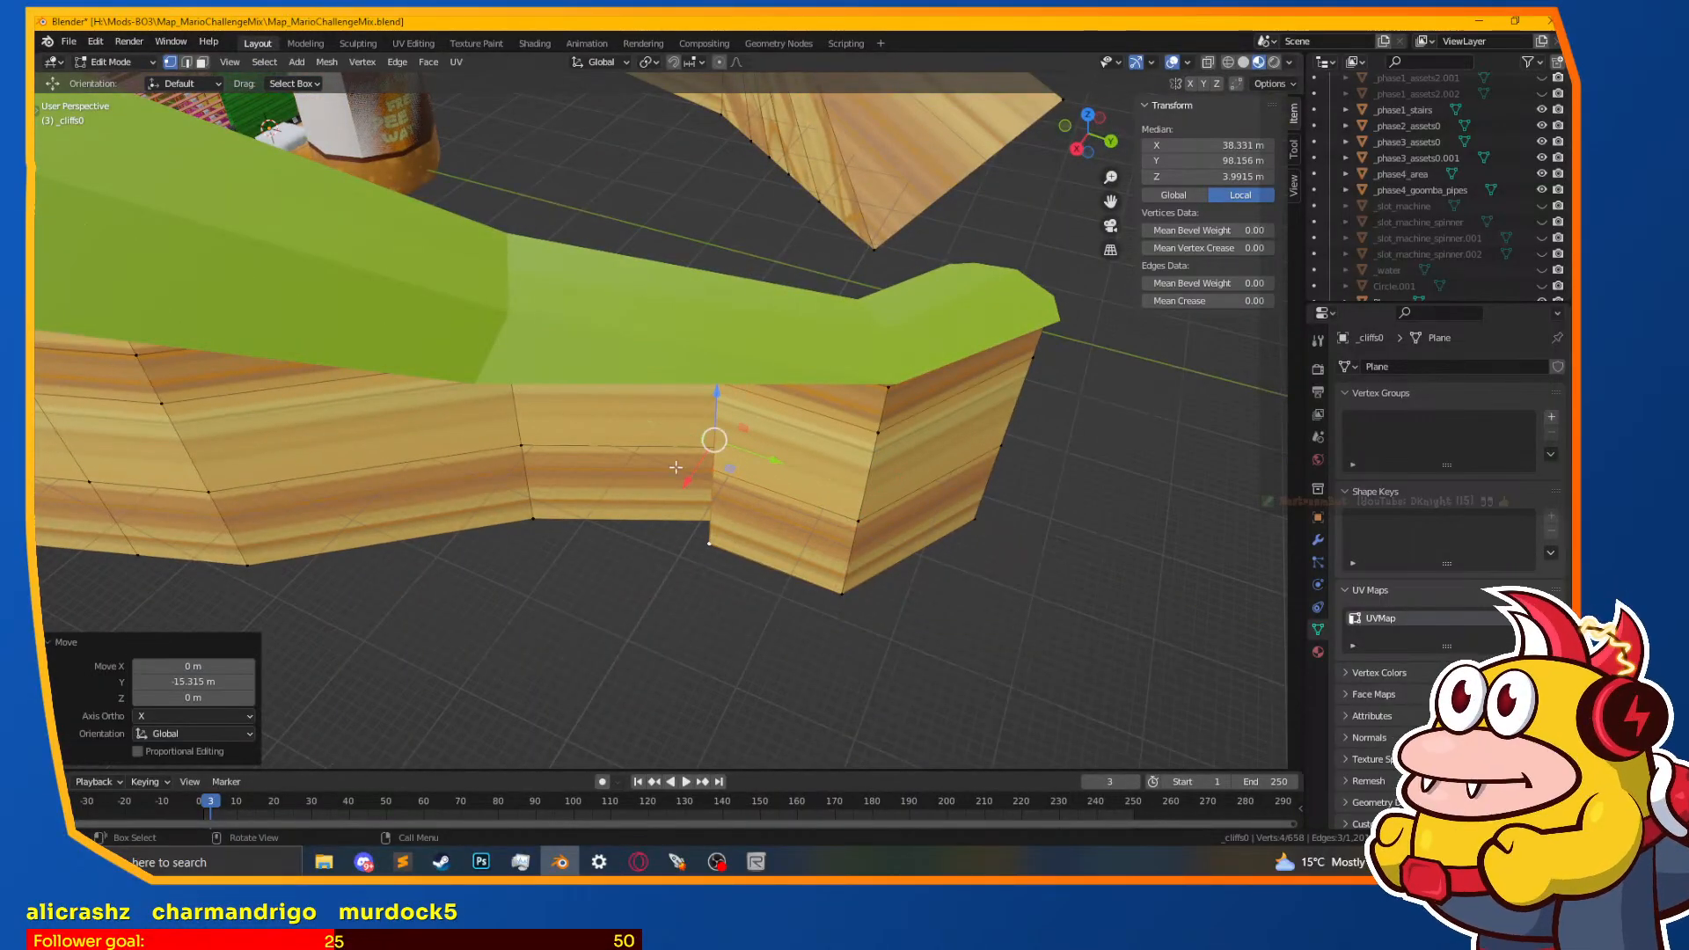
mouse_move(645, 535)
left_mouse_down()
mouse_move(618, 589)
mouse_move(635, 563)
left_mouse_up()
key("ctrl+z")
left_click_drag(688, 482, 607, 607)
middle_click_drag(649, 465, 742, 513)
left_click_drag(765, 506, 623, 483)
middle_click_drag(623, 483, 855, 327)
Step: Raise the new end edge's top vertex by about 3 m to reach the grass
left_click(598, 421)
left_click(584, 251)
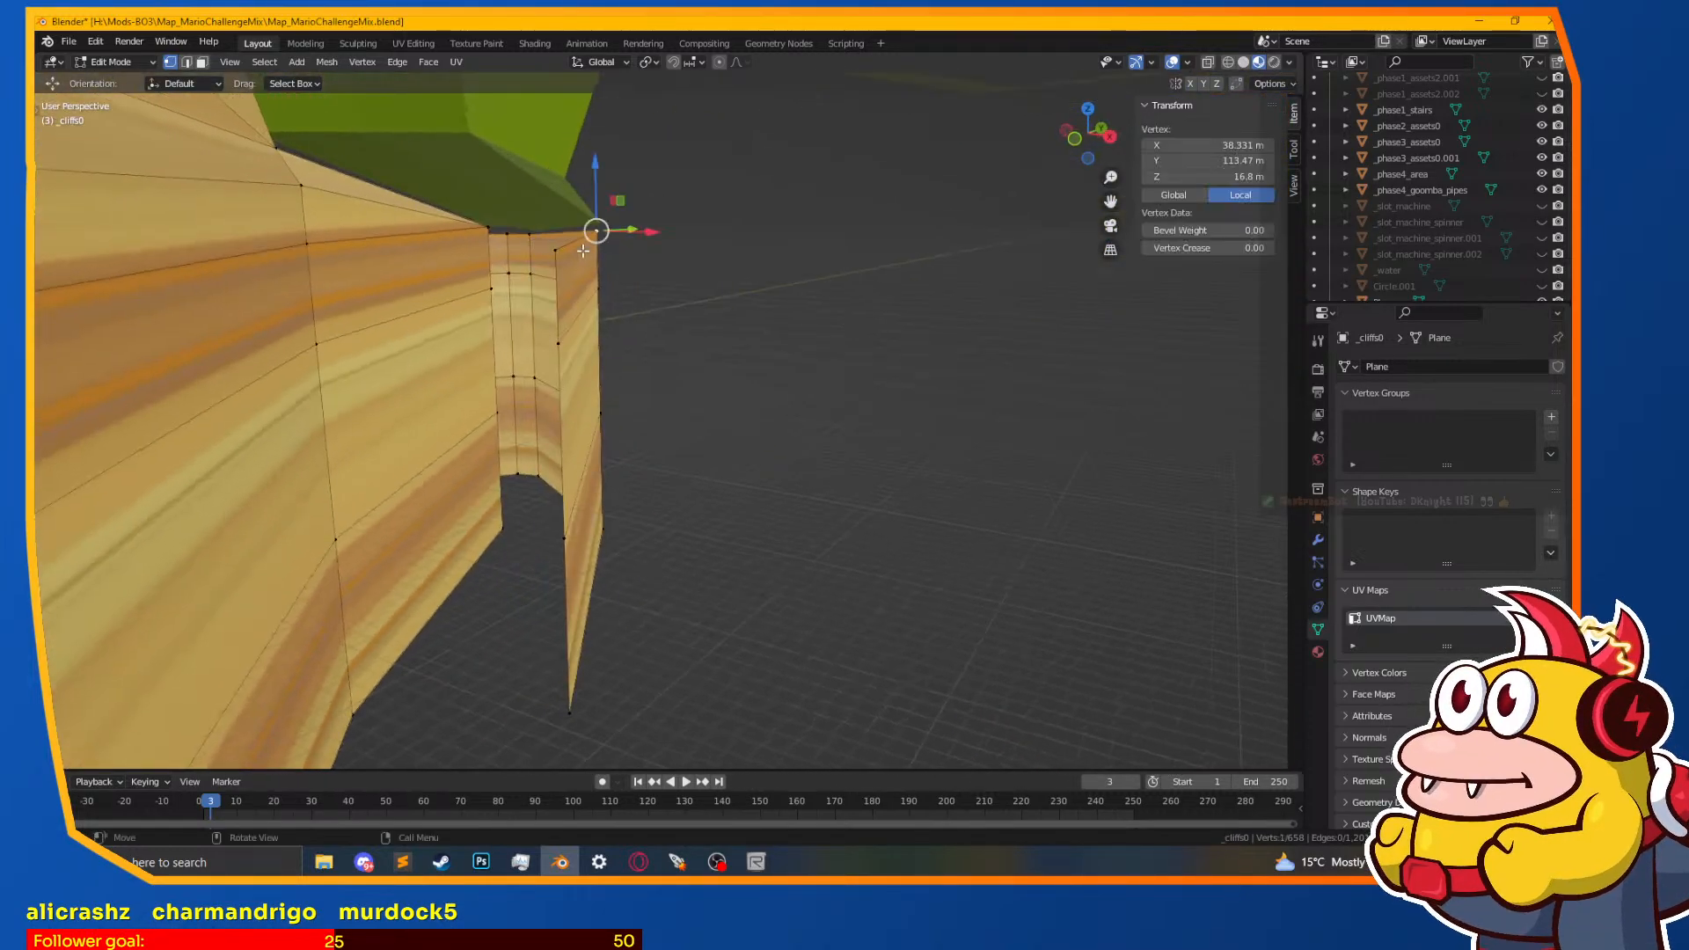
key("g")
key("z")
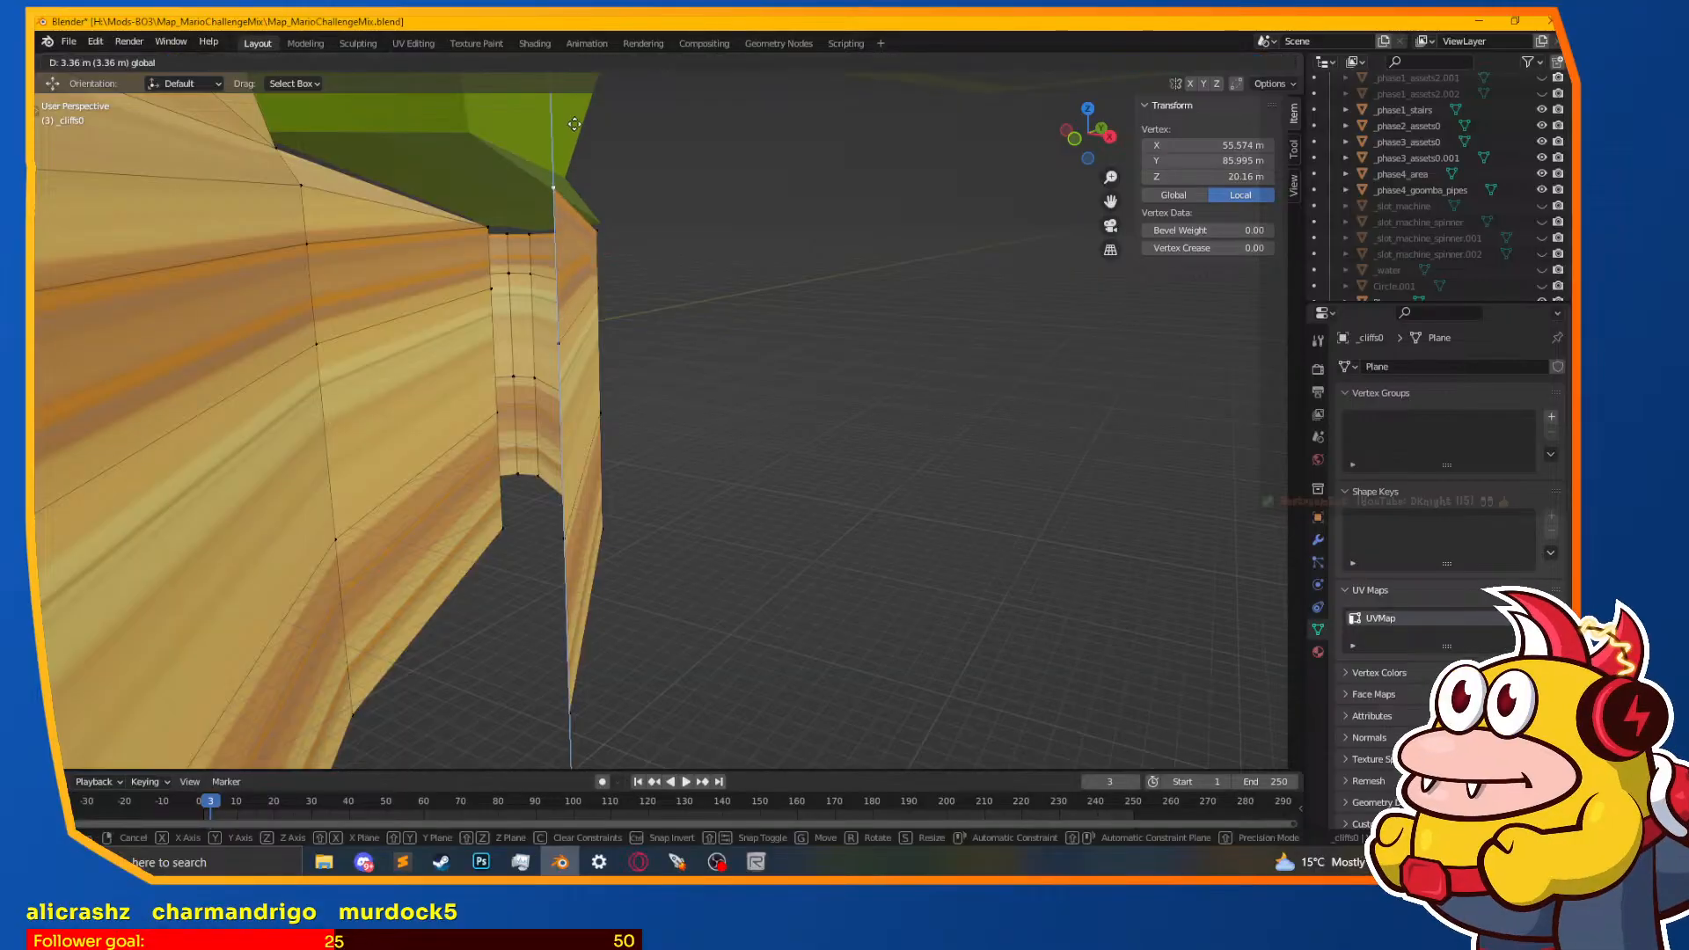
left_click(558, 189)
middle_click_drag(557, 188, 431, 211)
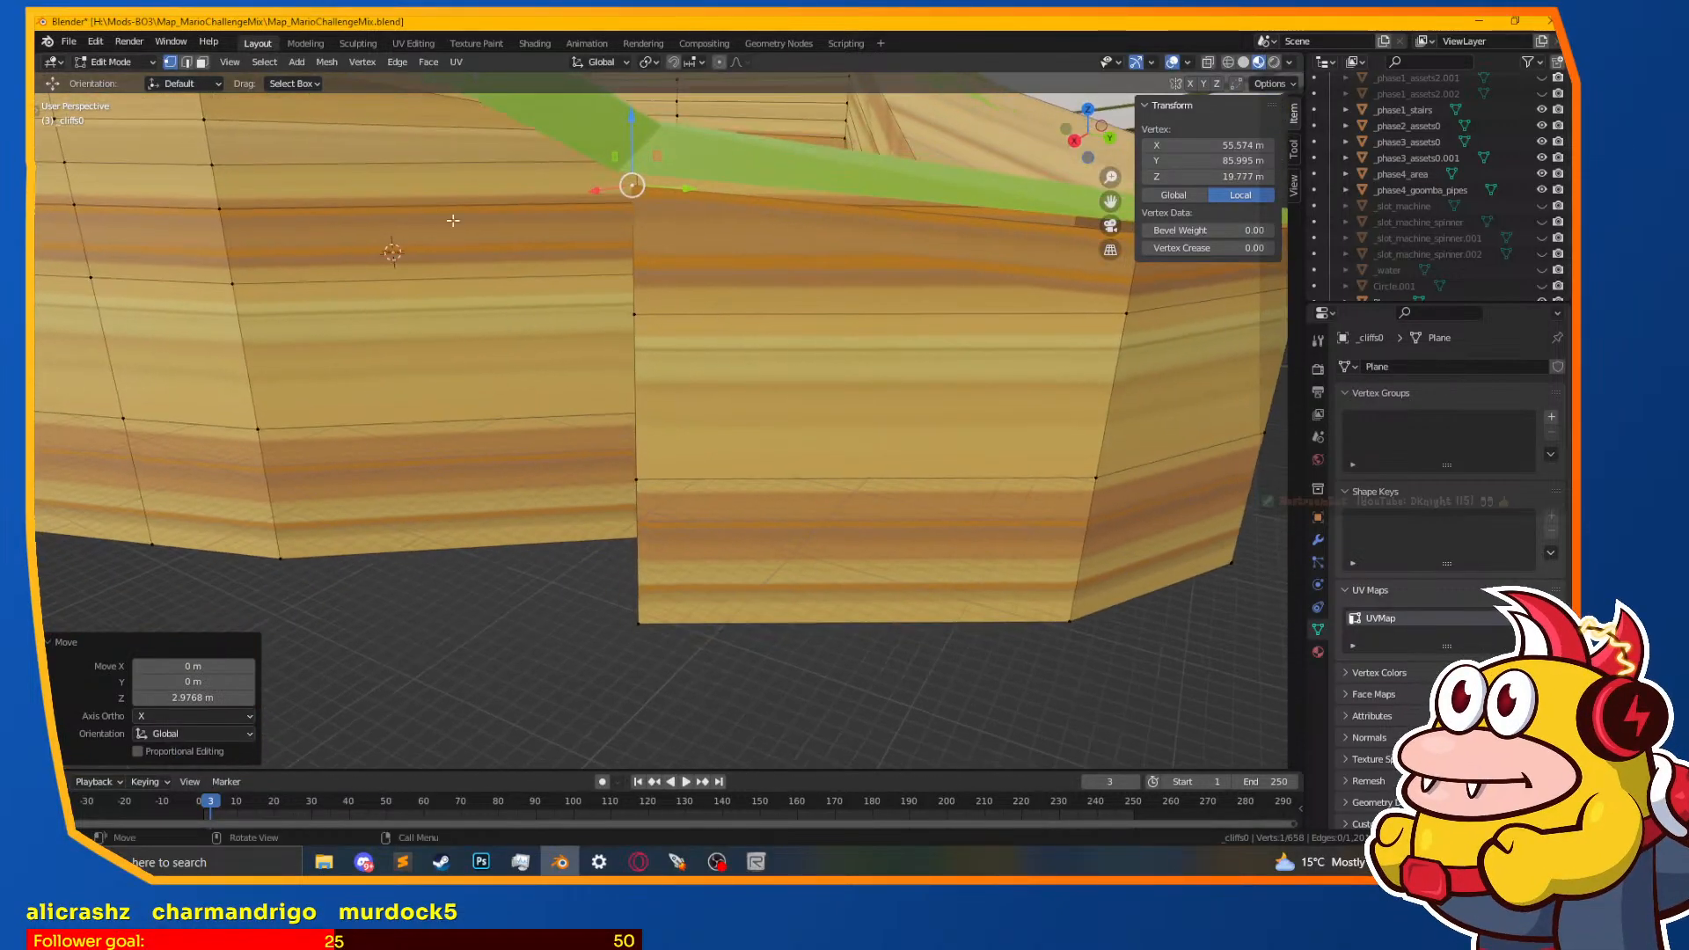
Step: Select the whole end edge, extrude it in place and shift it along Y toward the next bend in the outer grass rim
left_click(632, 313, "shift")
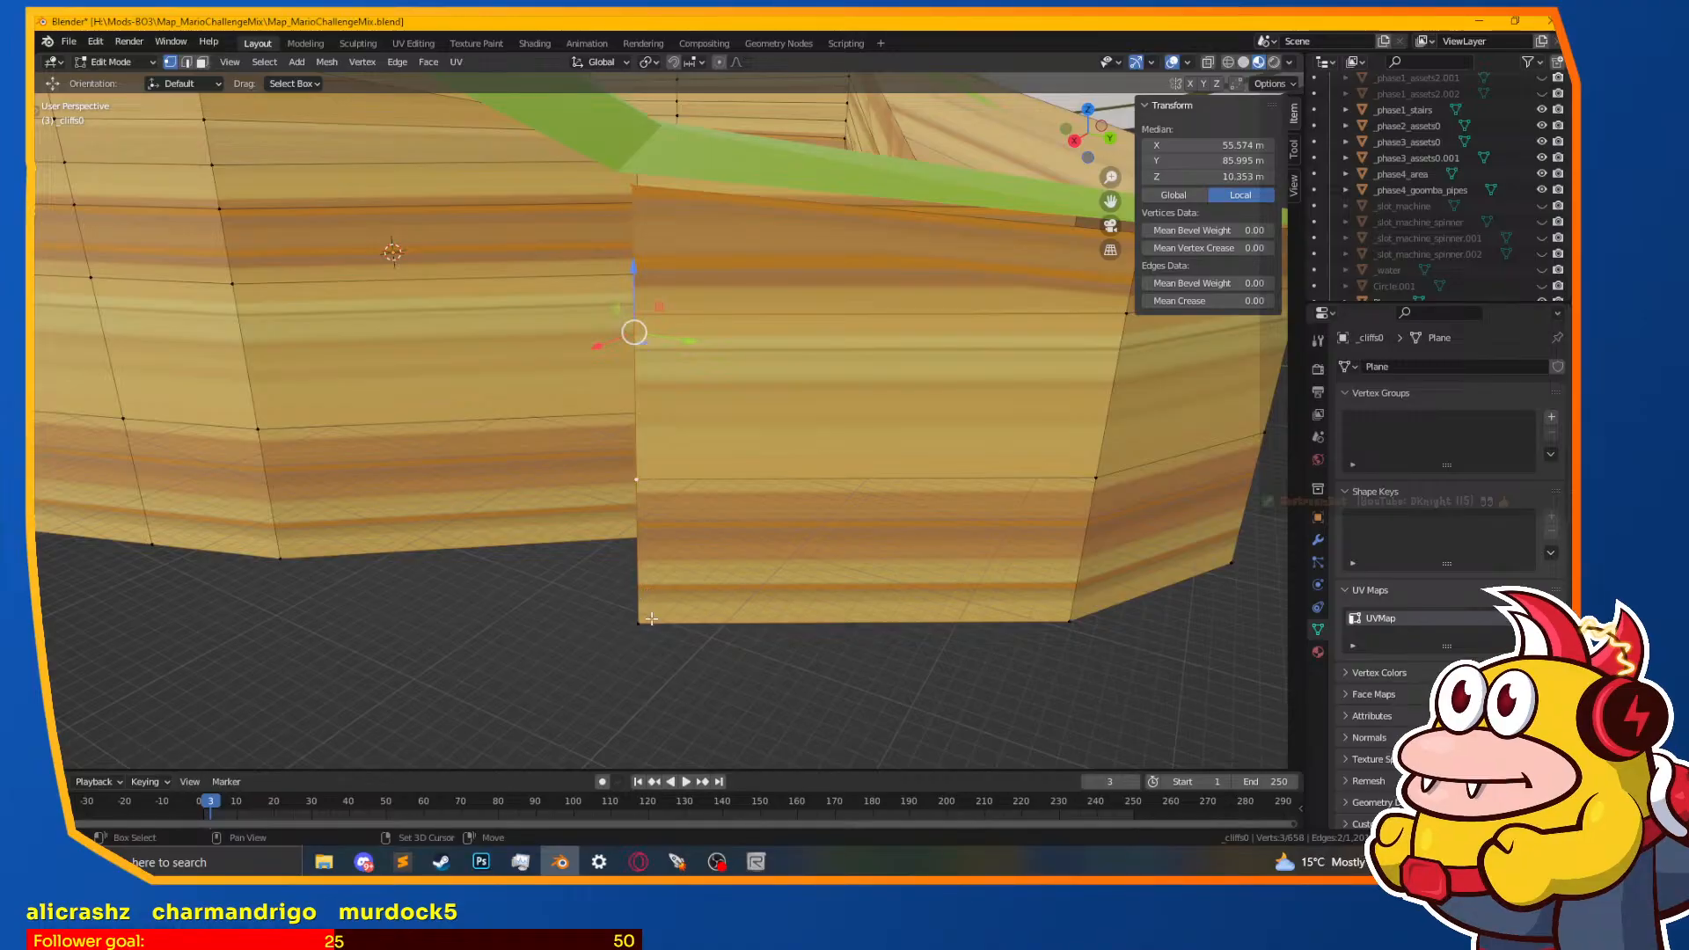
left_click(644, 621, "shift")
scroll(644, 620, "down", 2)
middle_click_drag(644, 620, 481, 761)
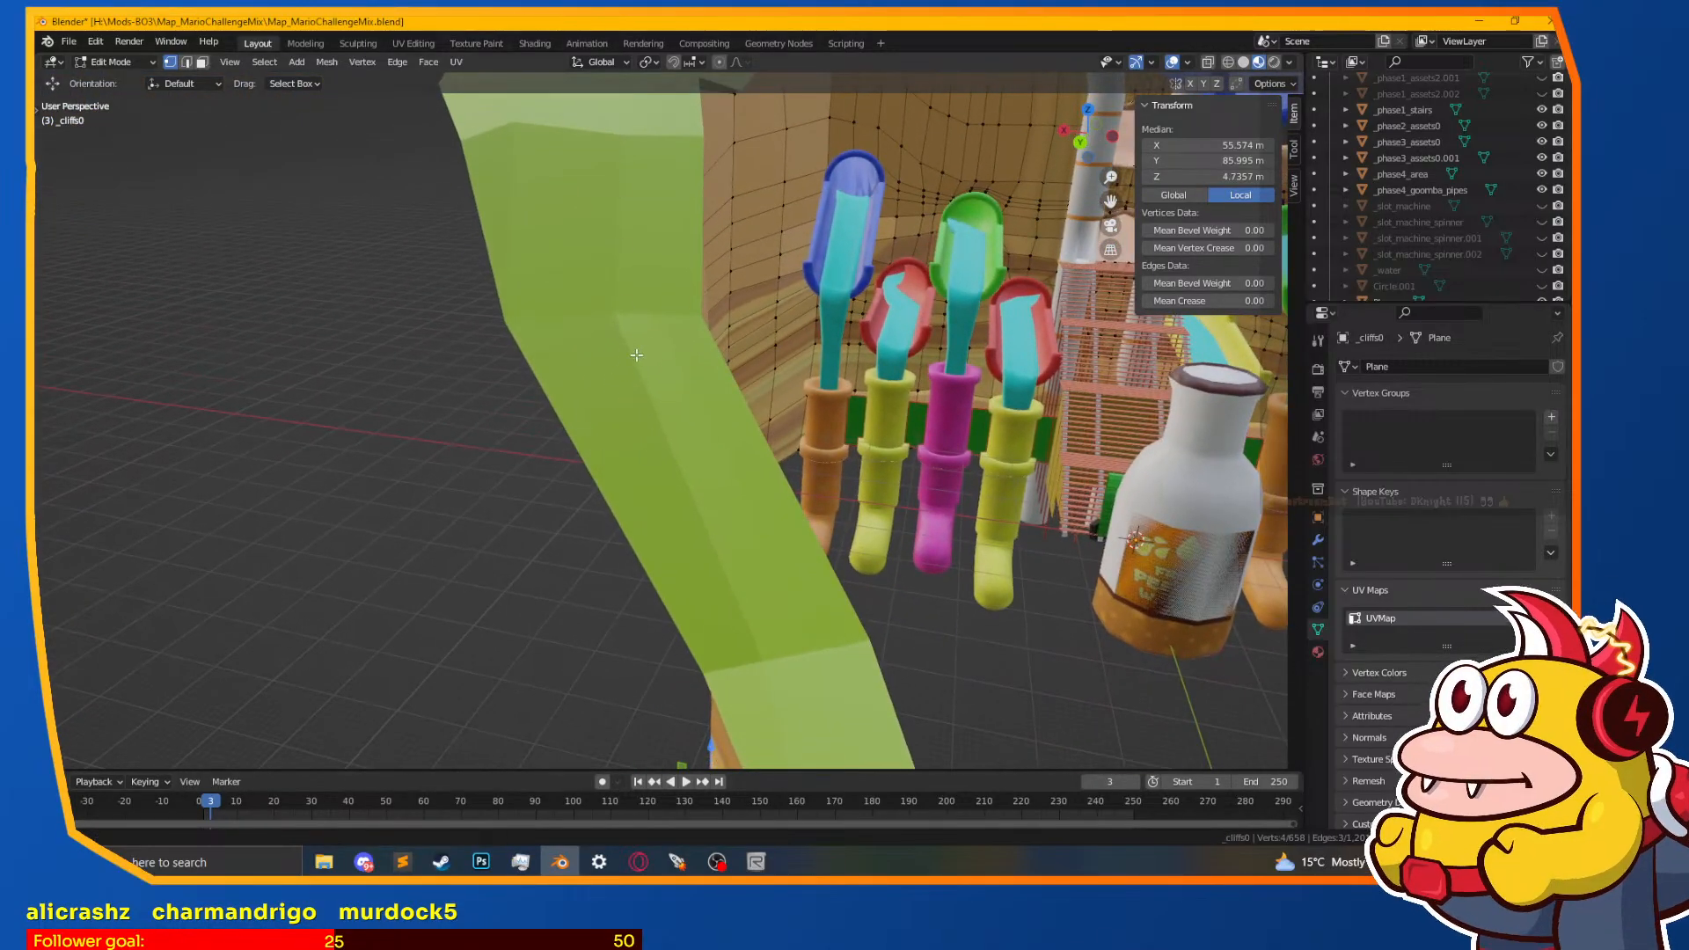
middle_click_drag(630, 362, 683, 329, "shift")
middle_click_drag(727, 433, 833, 414)
middle_click_drag(833, 615, 899, 601, "shift")
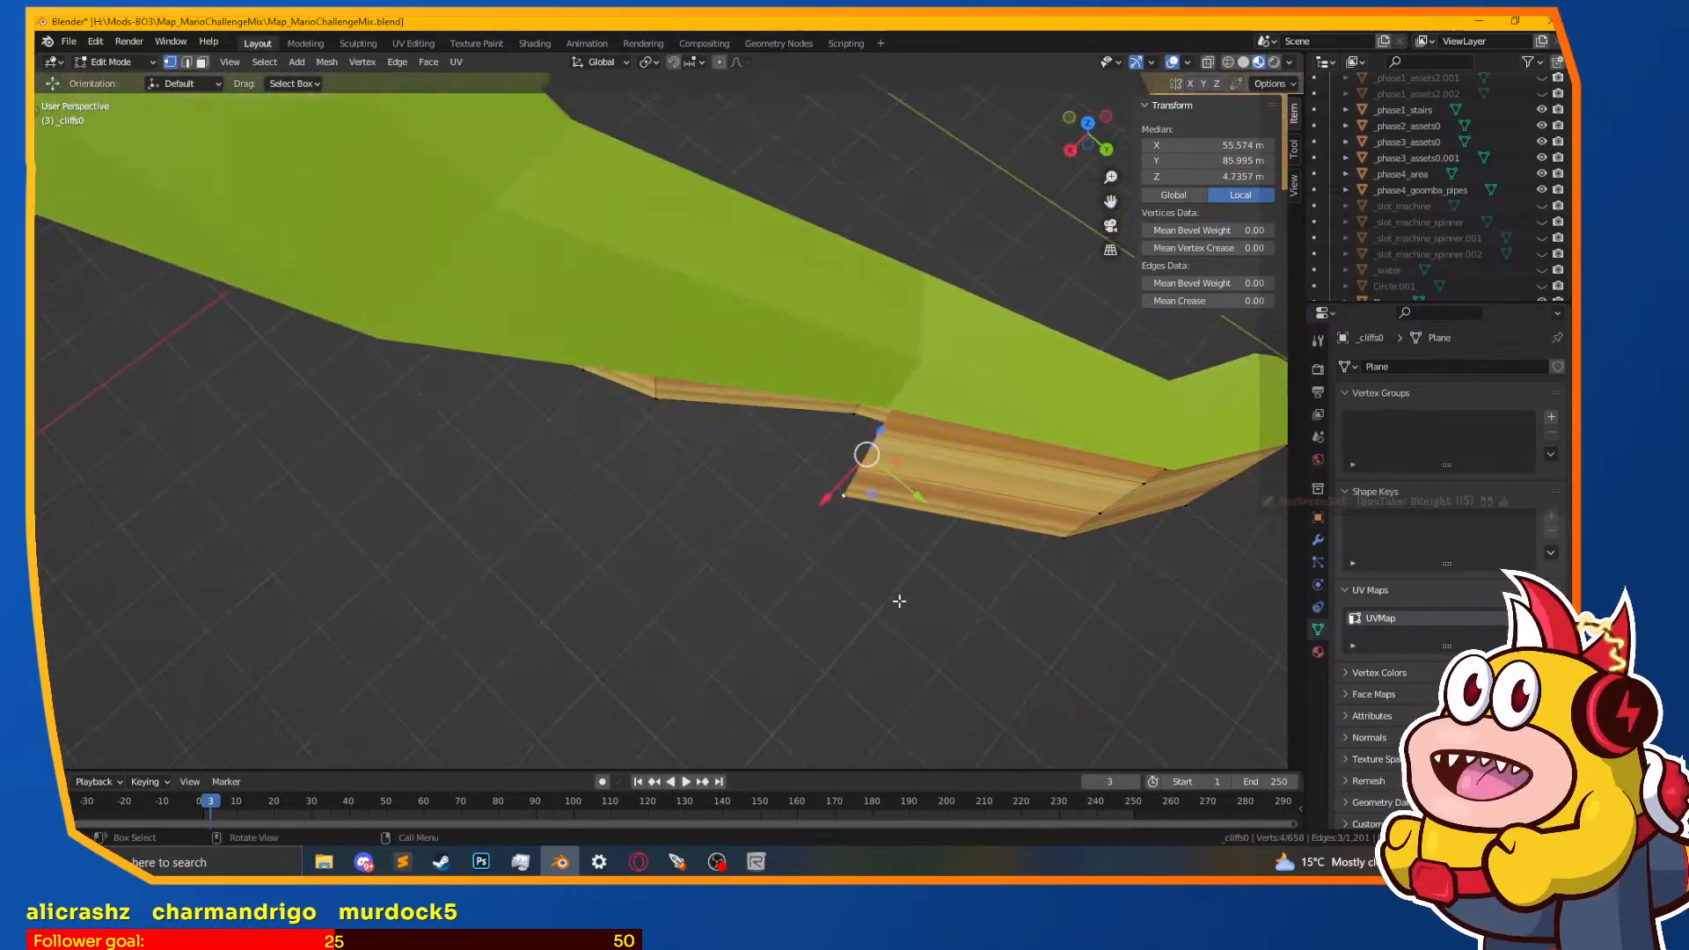
key("e")
right_click(906, 535)
key("g")
key("y")
left_click(645, 447)
Step: Shift the extruded edge along X and about -4.9 m along Y, bringing it to about X 91.5 m and Y 48 m
middle_click_drag(754, 447, 810, 435, "shift")
key("g")
key("x")
left_click(603, 483)
middle_click_drag(604, 483, 648, 538)
key("g")
key("y")
left_click(695, 515)
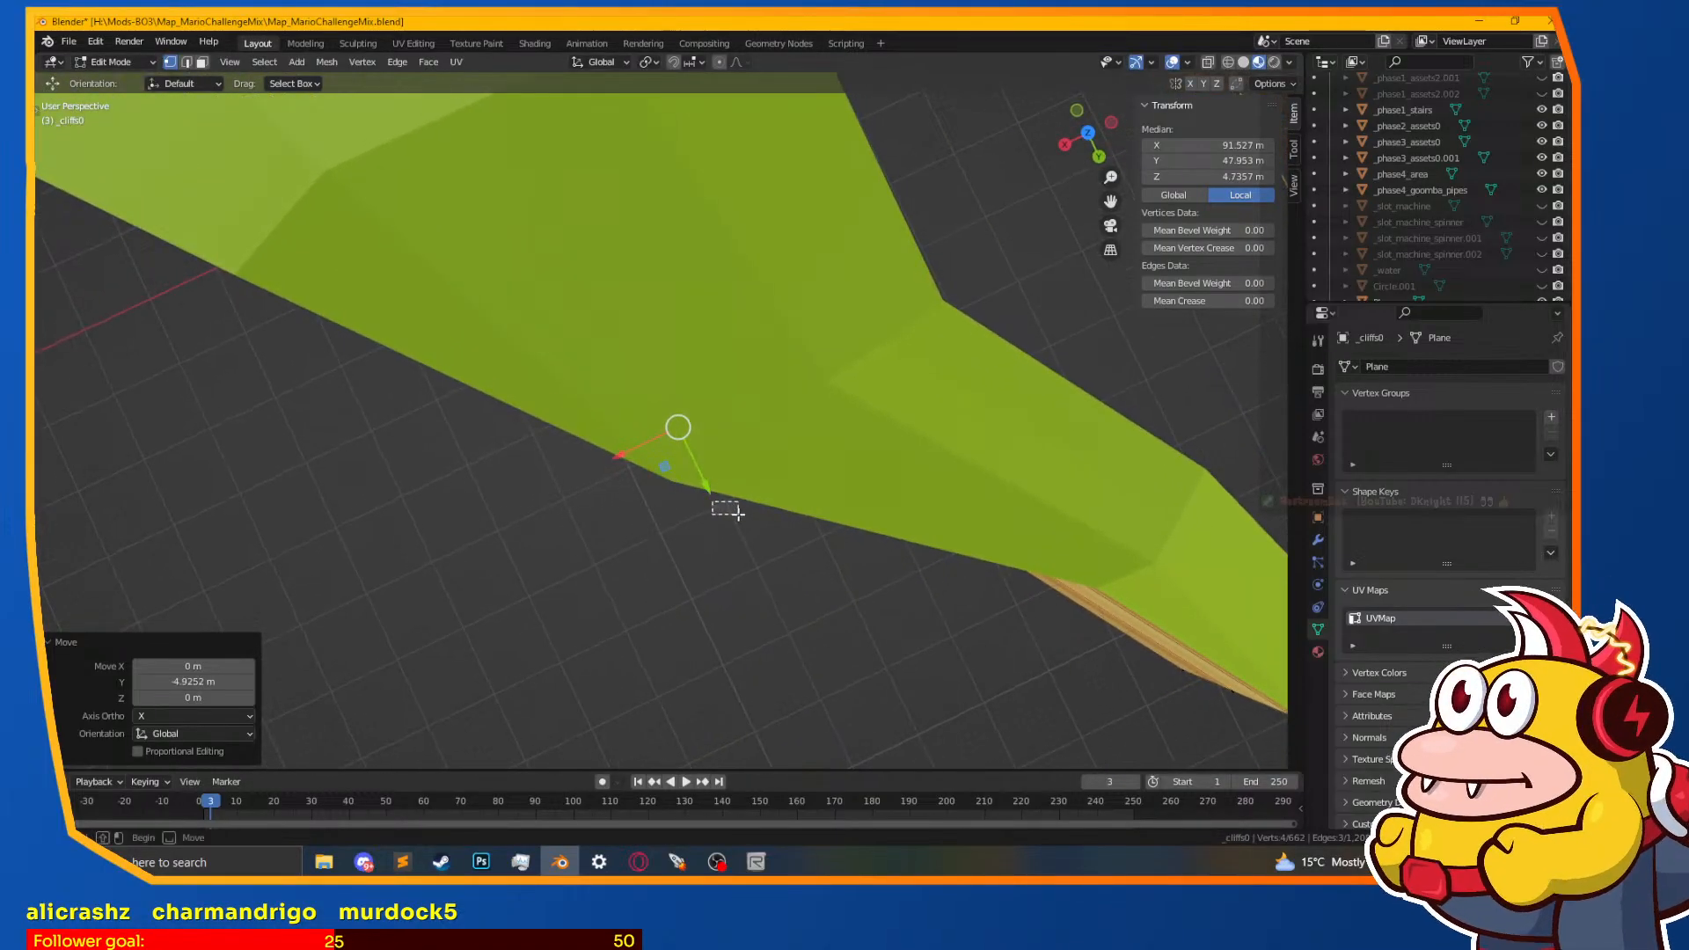
Step: Nudge the end edge about 2.9 m in Y and 1.8 m in X onto the grass bend
key("g")
key("y")
left_click(704, 496)
key("g")
key("x")
left_click(673, 453)
middle_click_drag(673, 453, 683, 489)
Step: Raise the end edge's top vertex by about 25.5 m to meet the sloping grass
left_click(708, 490)
key("g")
key("z")
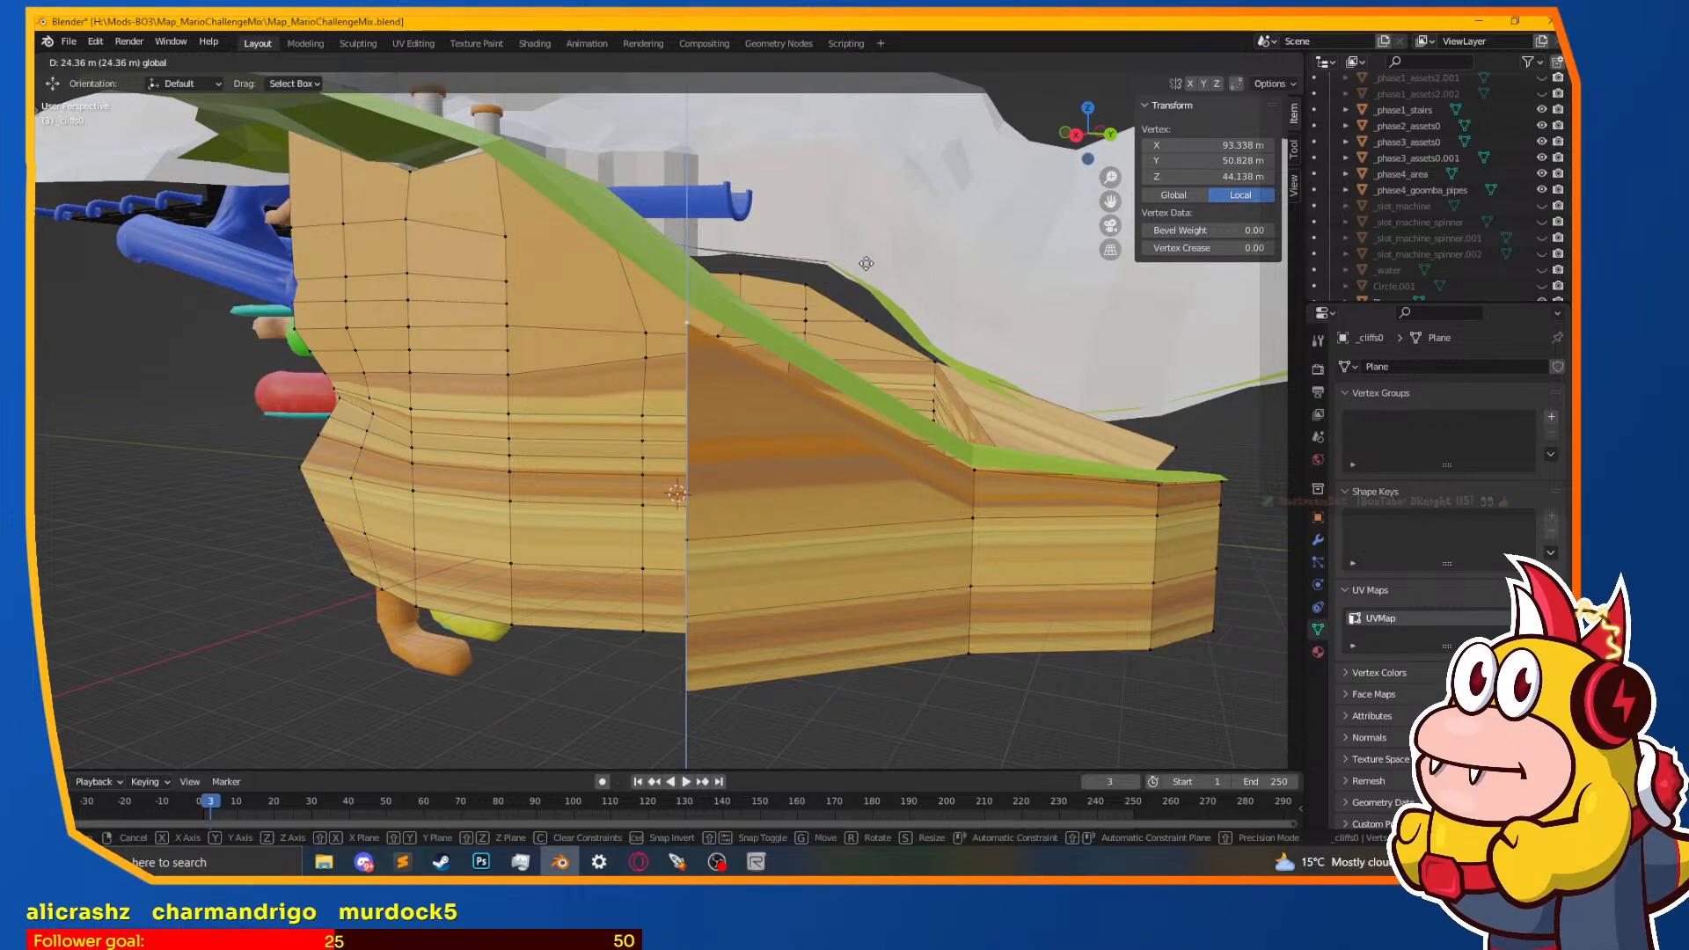
left_click(916, 255)
Step: Raise the end edge's two middle vertices by about 11 m and 8 m to spread the rock layers evenly
left_click(688, 541)
key("g")
key("z")
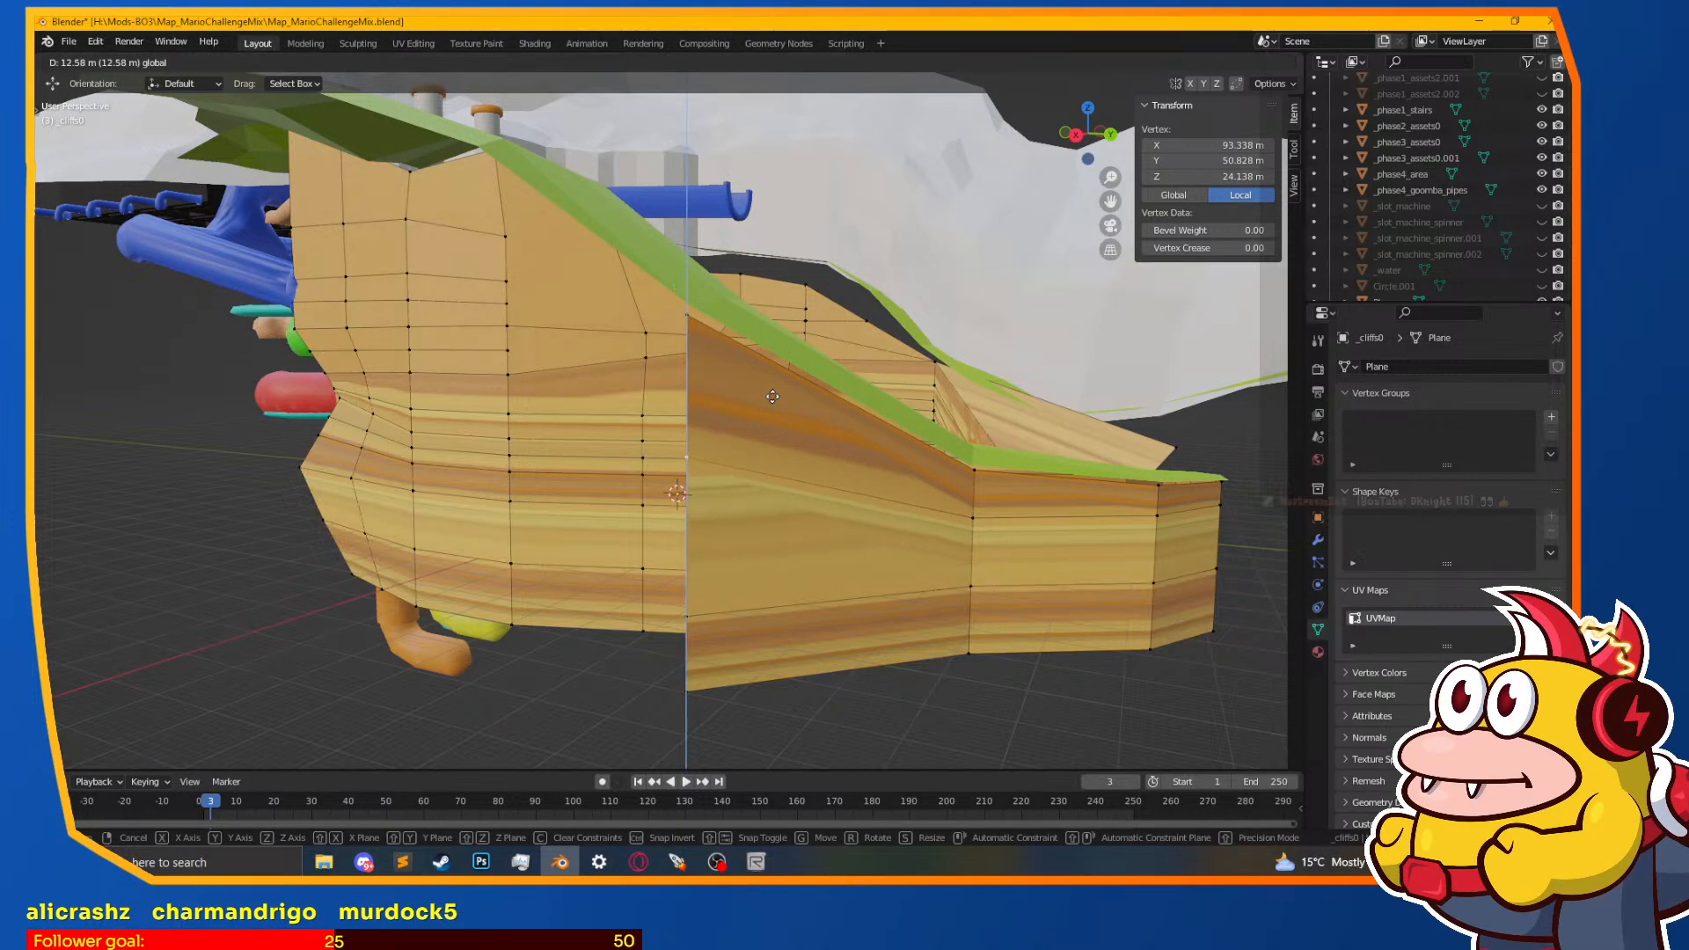
left_click(687, 465)
left_click(719, 475)
left_click(688, 612)
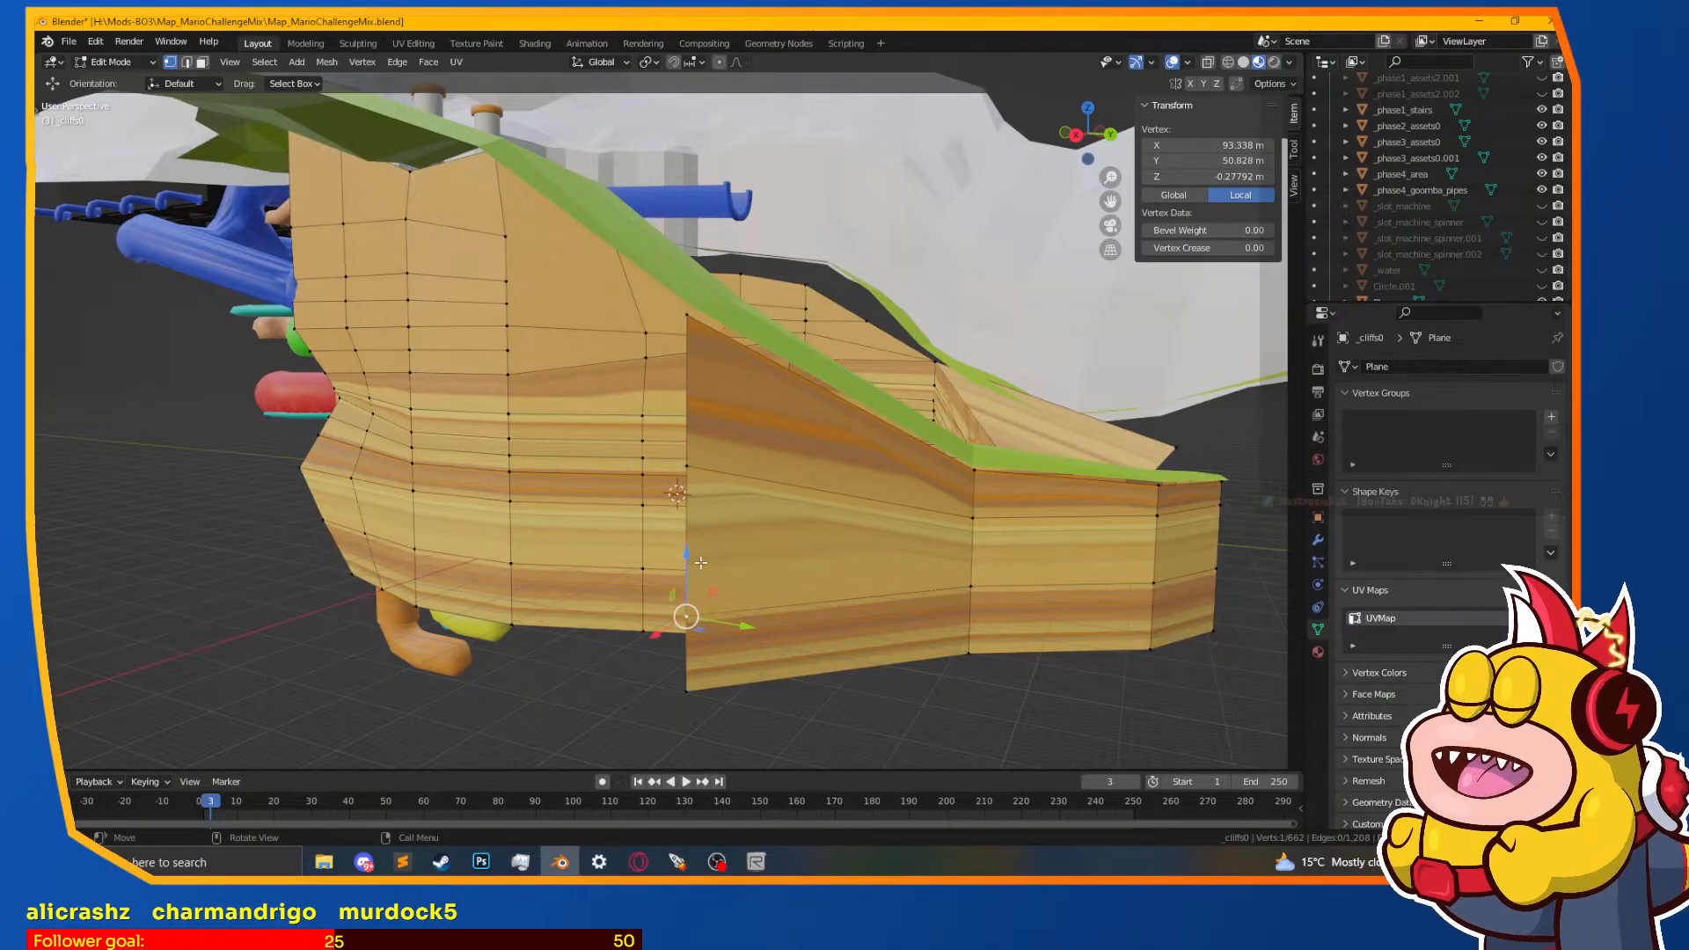
left_click_drag(688, 555, 737, 508)
Step: Select all four vertices of the end edge, extrude it in place and shift it along negative Y beside the grass
left_click(690, 711)
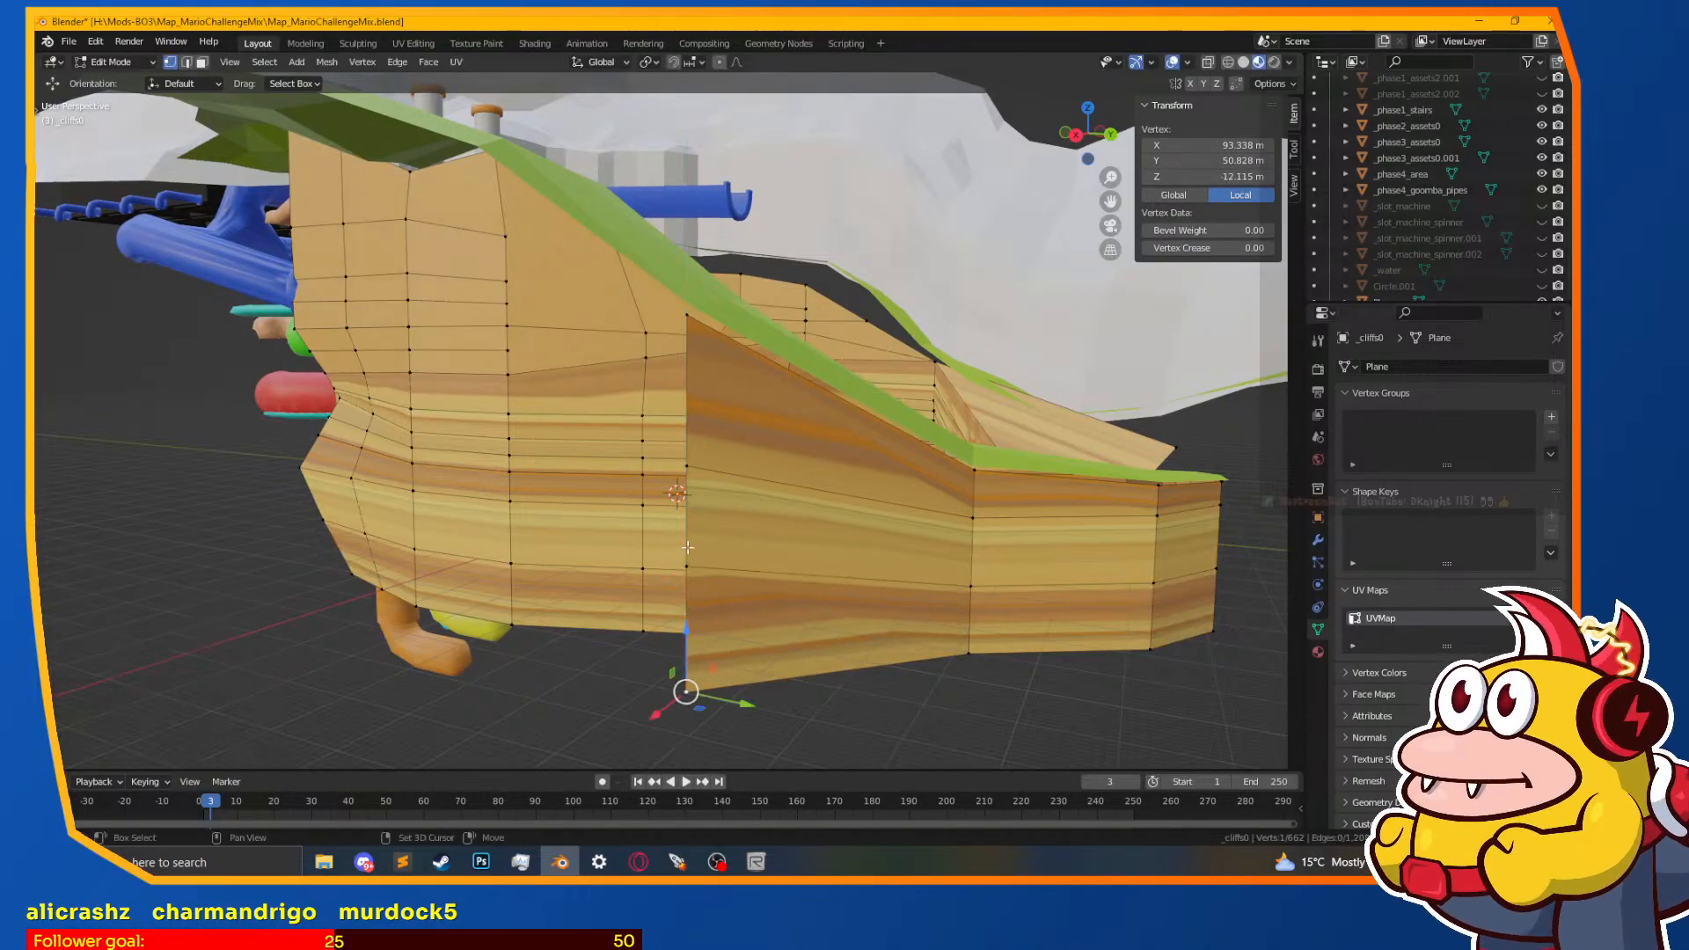
left_click(687, 556, "shift")
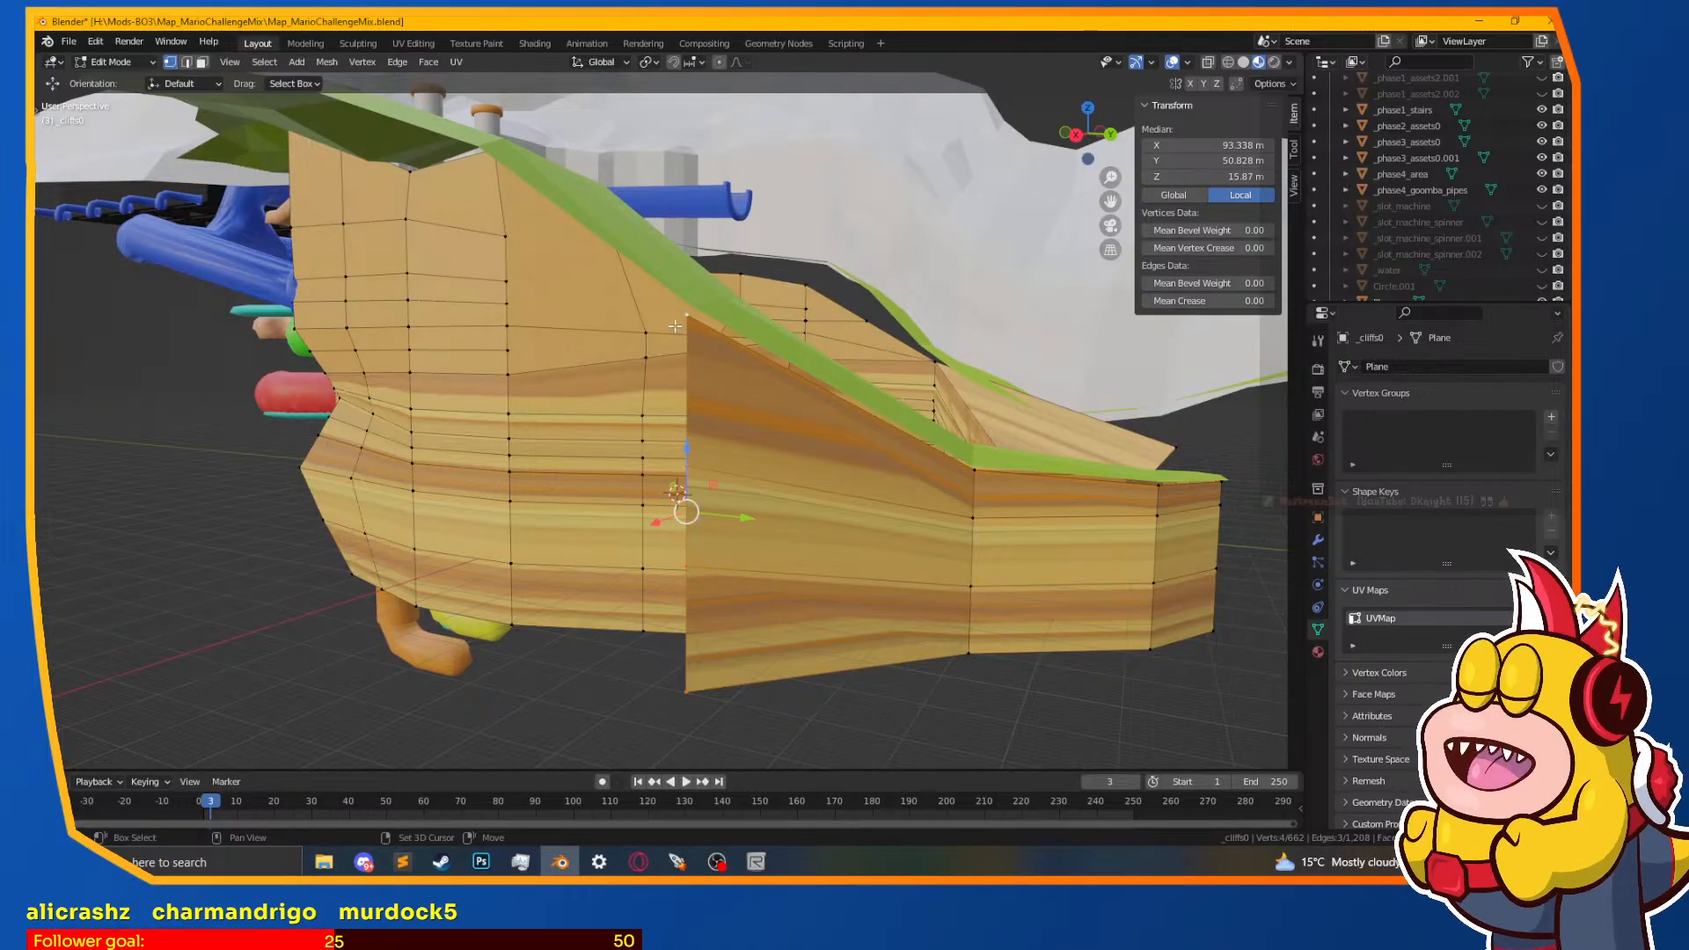
middle_click_drag(675, 489, 604, 465)
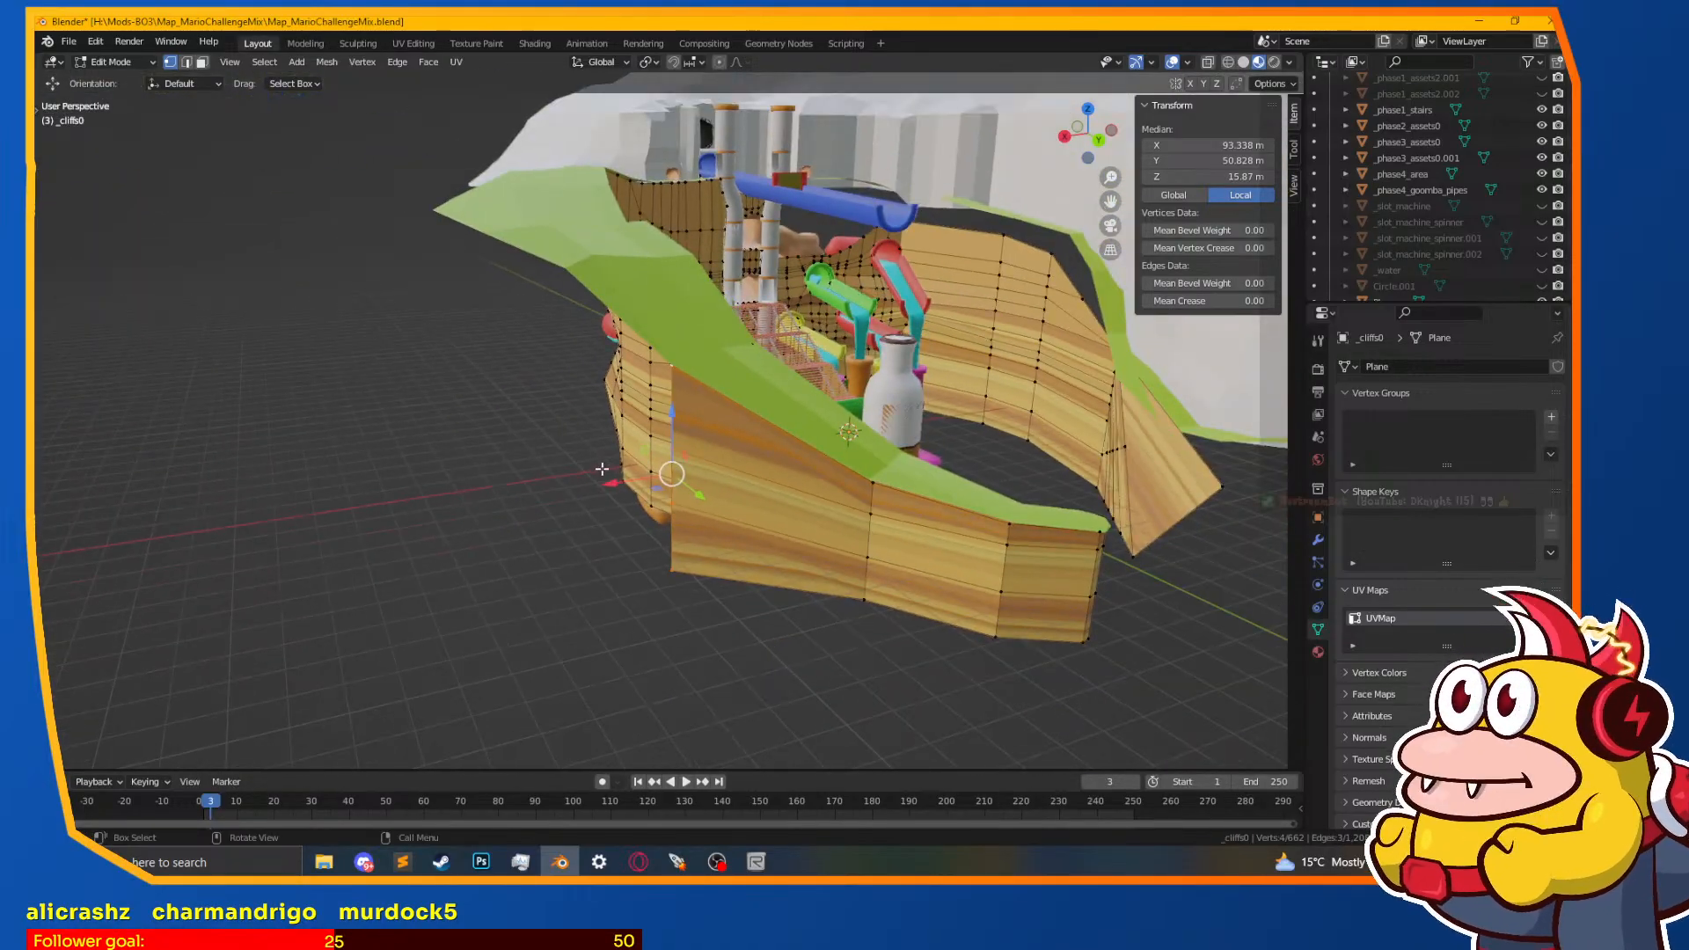
middle_click_drag(778, 414, 889, 439)
middle_click_drag(656, 512, 754, 592, "shift")
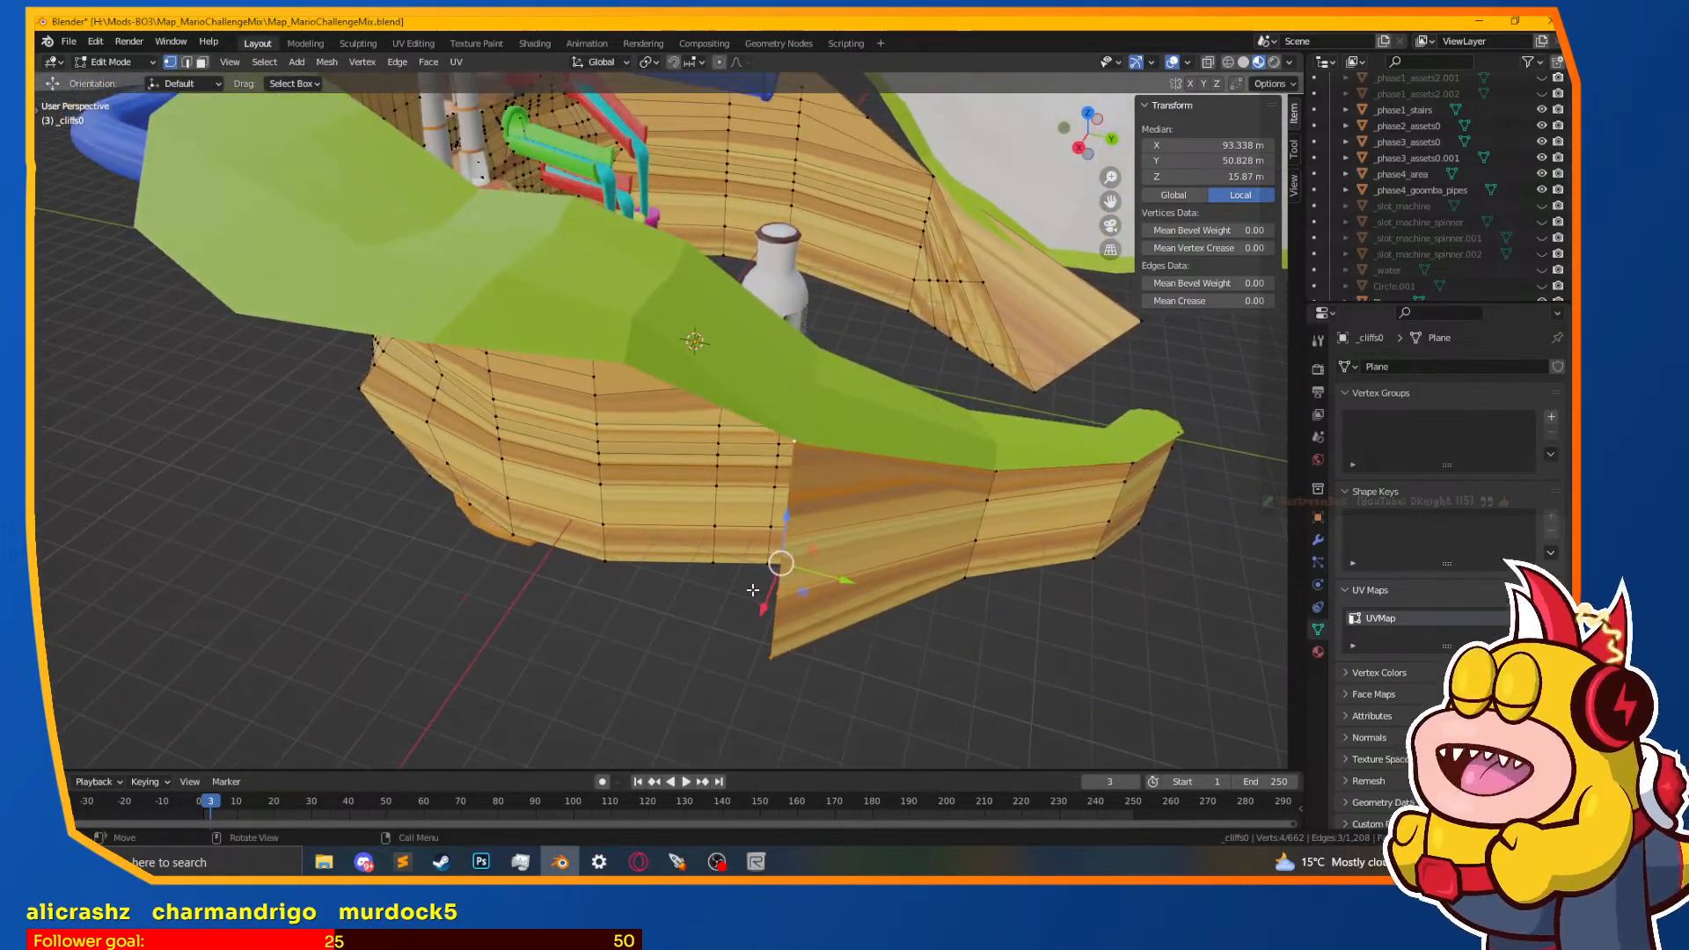
scroll(757, 572, "up", 1)
key("e")
right_click(760, 552)
key("g")
key("y")
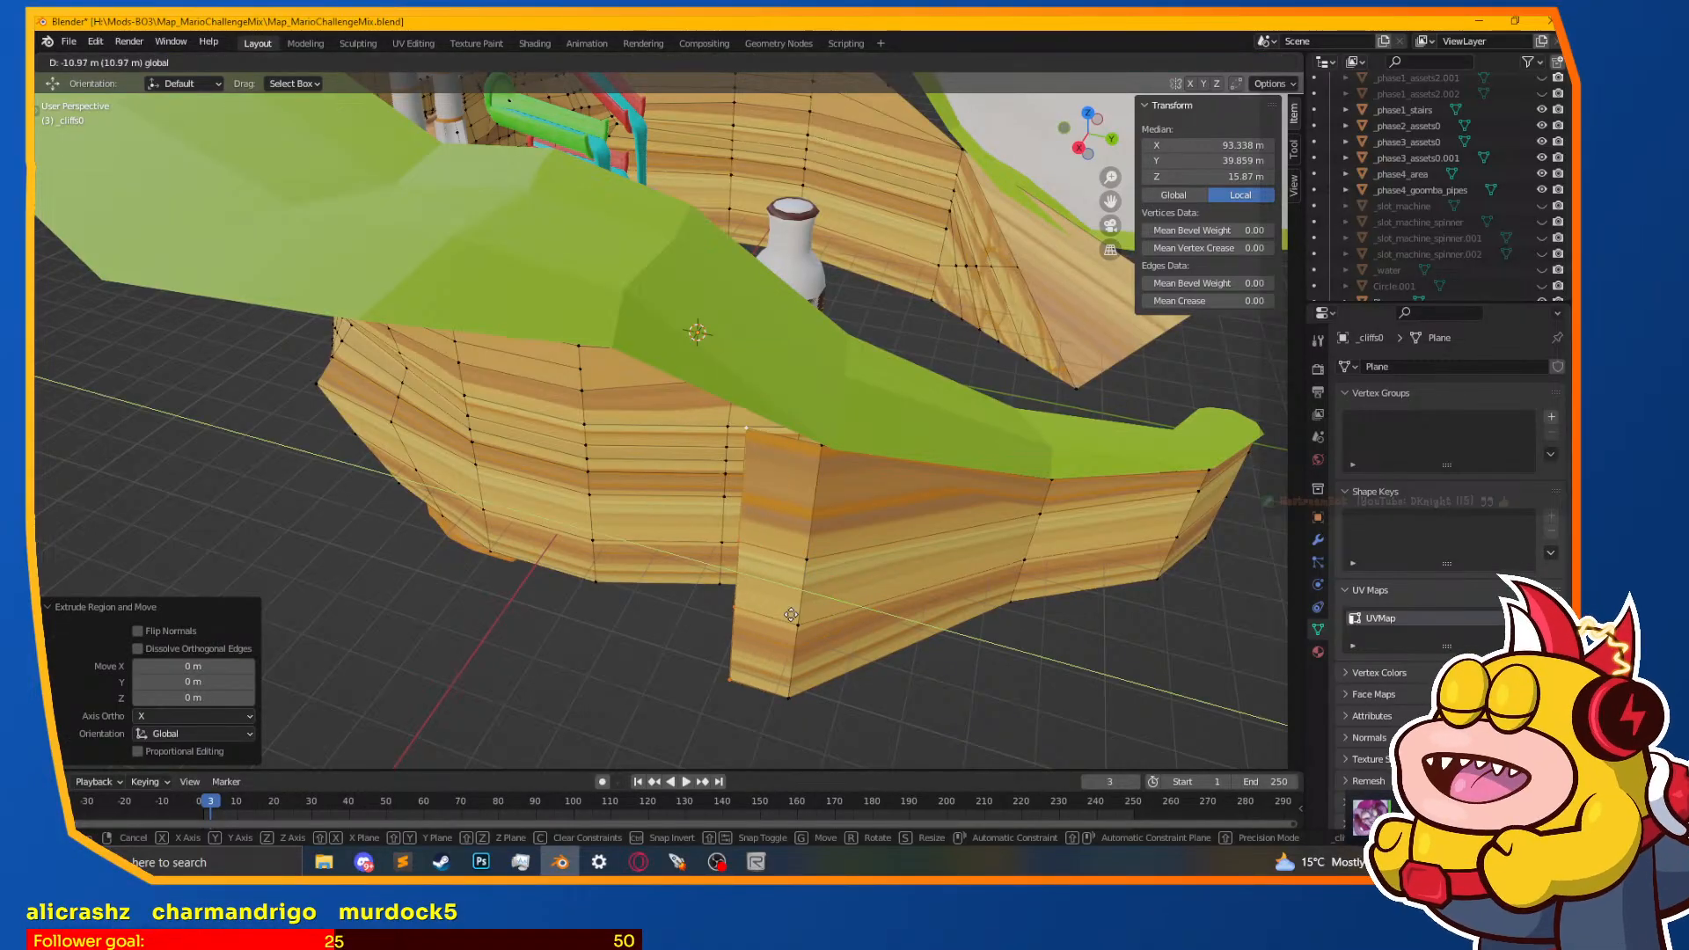
left_click(665, 653)
Step: Move the extruded edge along X and about 7.4 m along Y, to about X 117.1 m and Y 28.4 m
middle_click_drag(653, 515, 660, 664)
key("g")
key("x")
left_click(582, 528)
key("g")
key("y")
left_click(680, 585)
Step: Align the end edge with the grass bend by moving it about -4.8 m in X and -1.3 m in Y
key("g")
key("x")
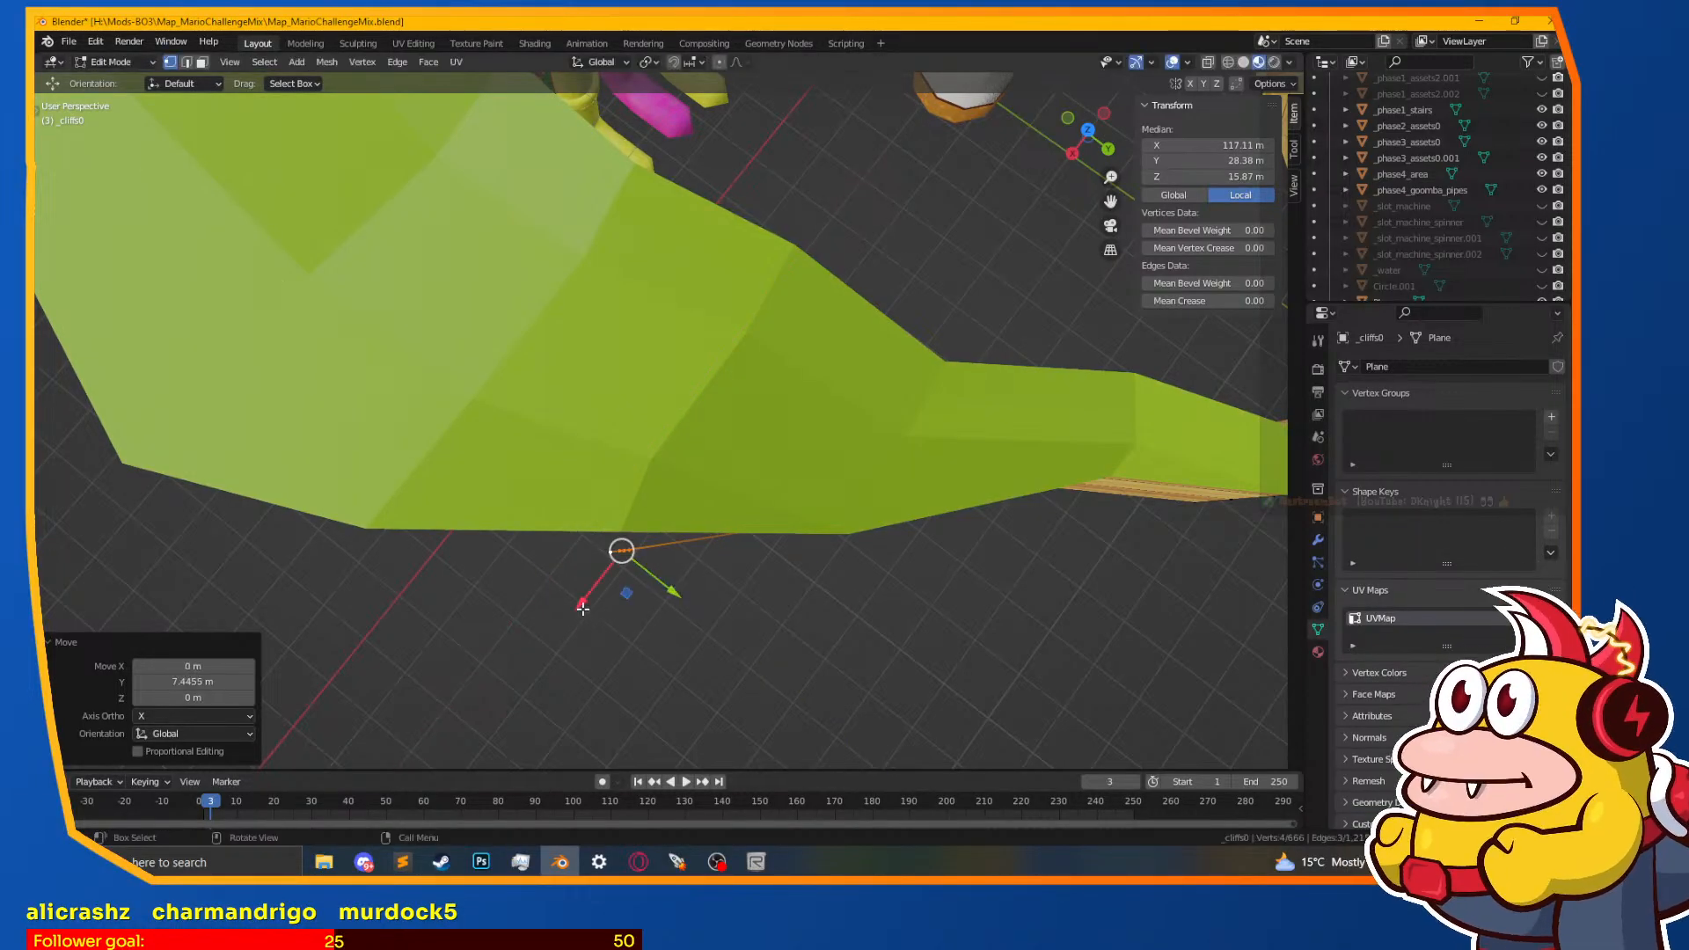
left_click(618, 598)
key("g")
key("y")
left_click(634, 581)
scroll(635, 581, "down", 2)
middle_click_drag(635, 582, 649, 387)
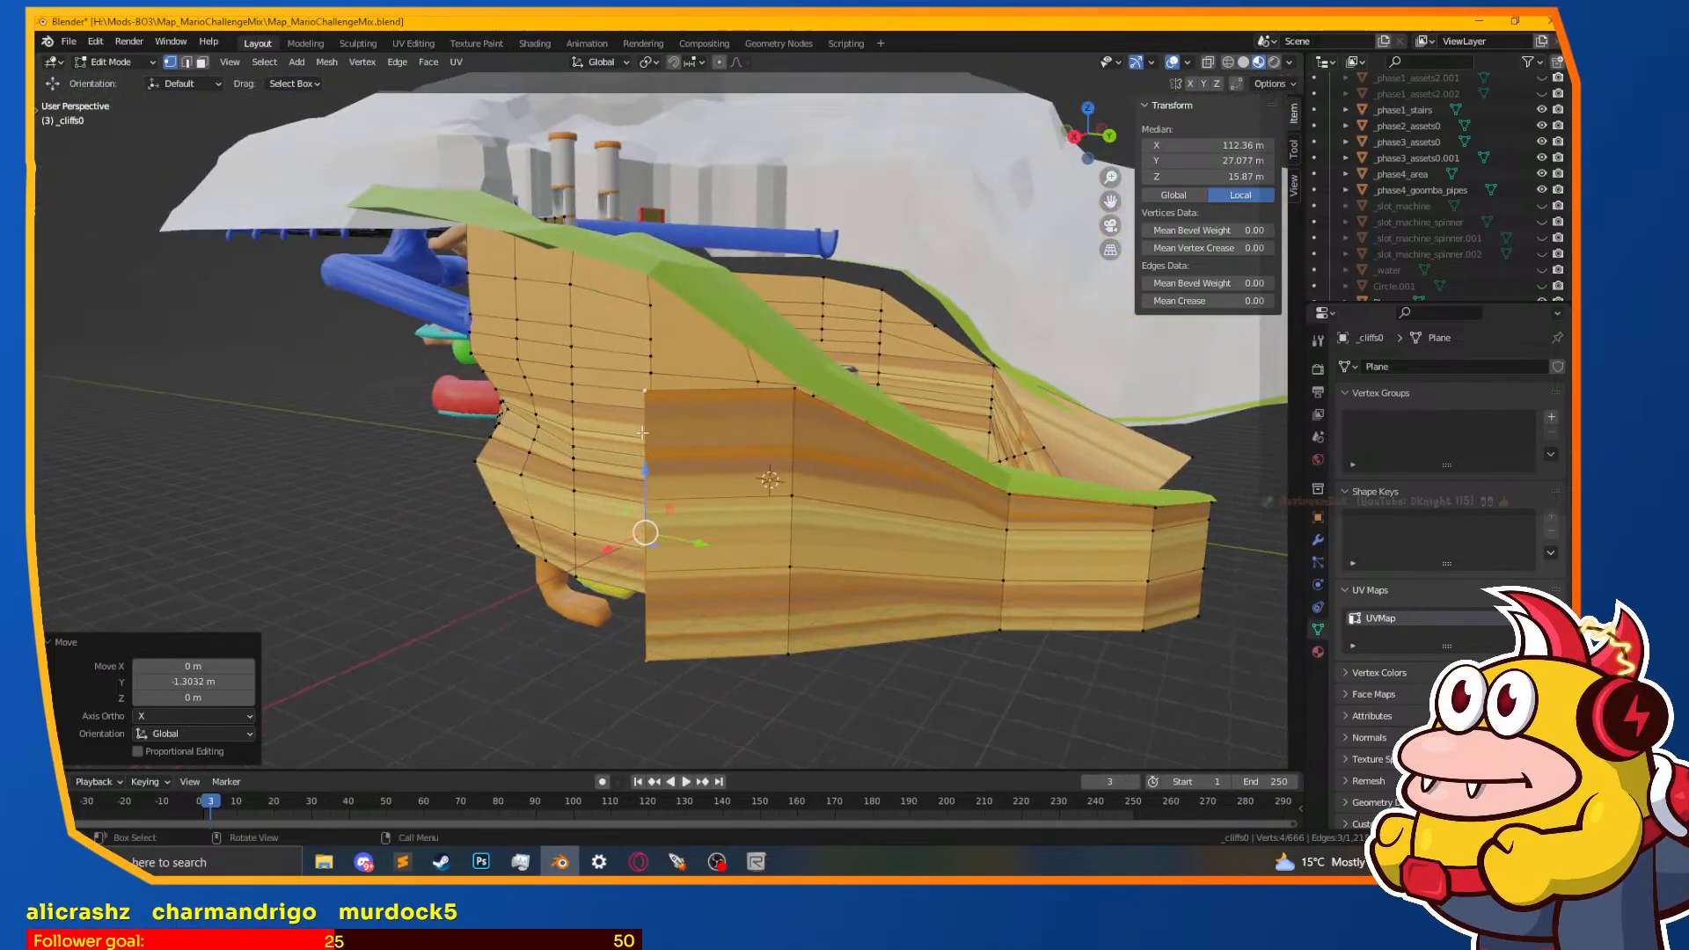
Step: Raise the new end edge's top vertex by about 19.7 m to meet the grass
left_click(649, 381)
left_click_drag(684, 231, 686, 264)
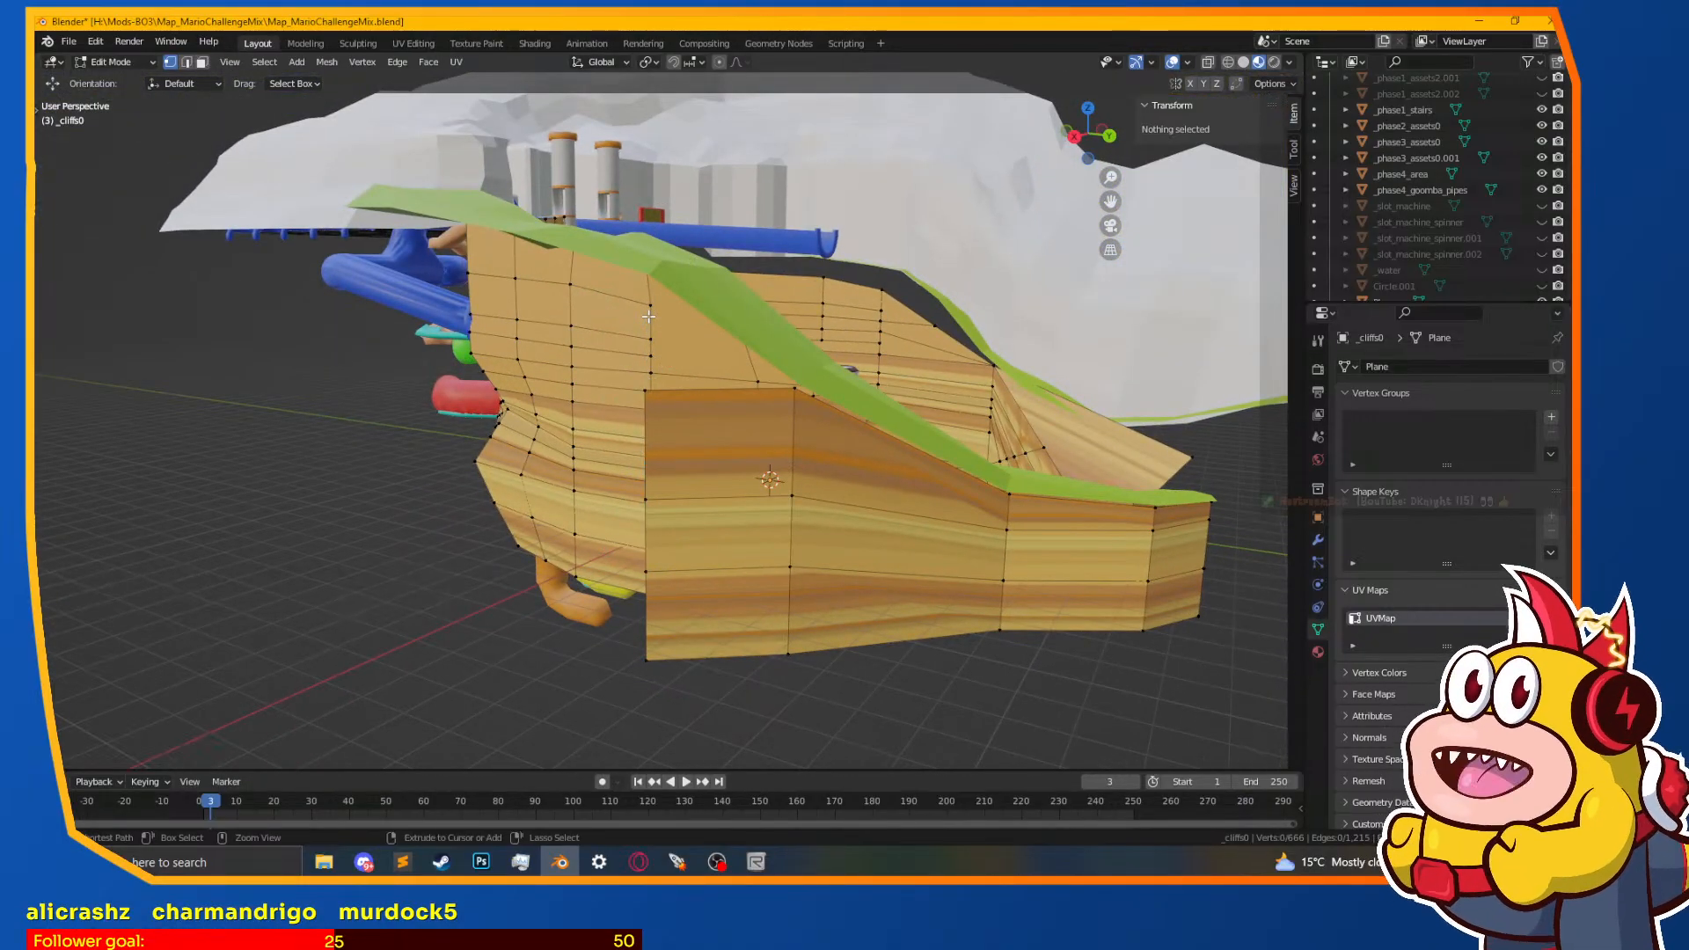
key("ctrl+z")
key("g")
key("z")
left_click(686, 223)
middle_click_drag(686, 223, 635, 460)
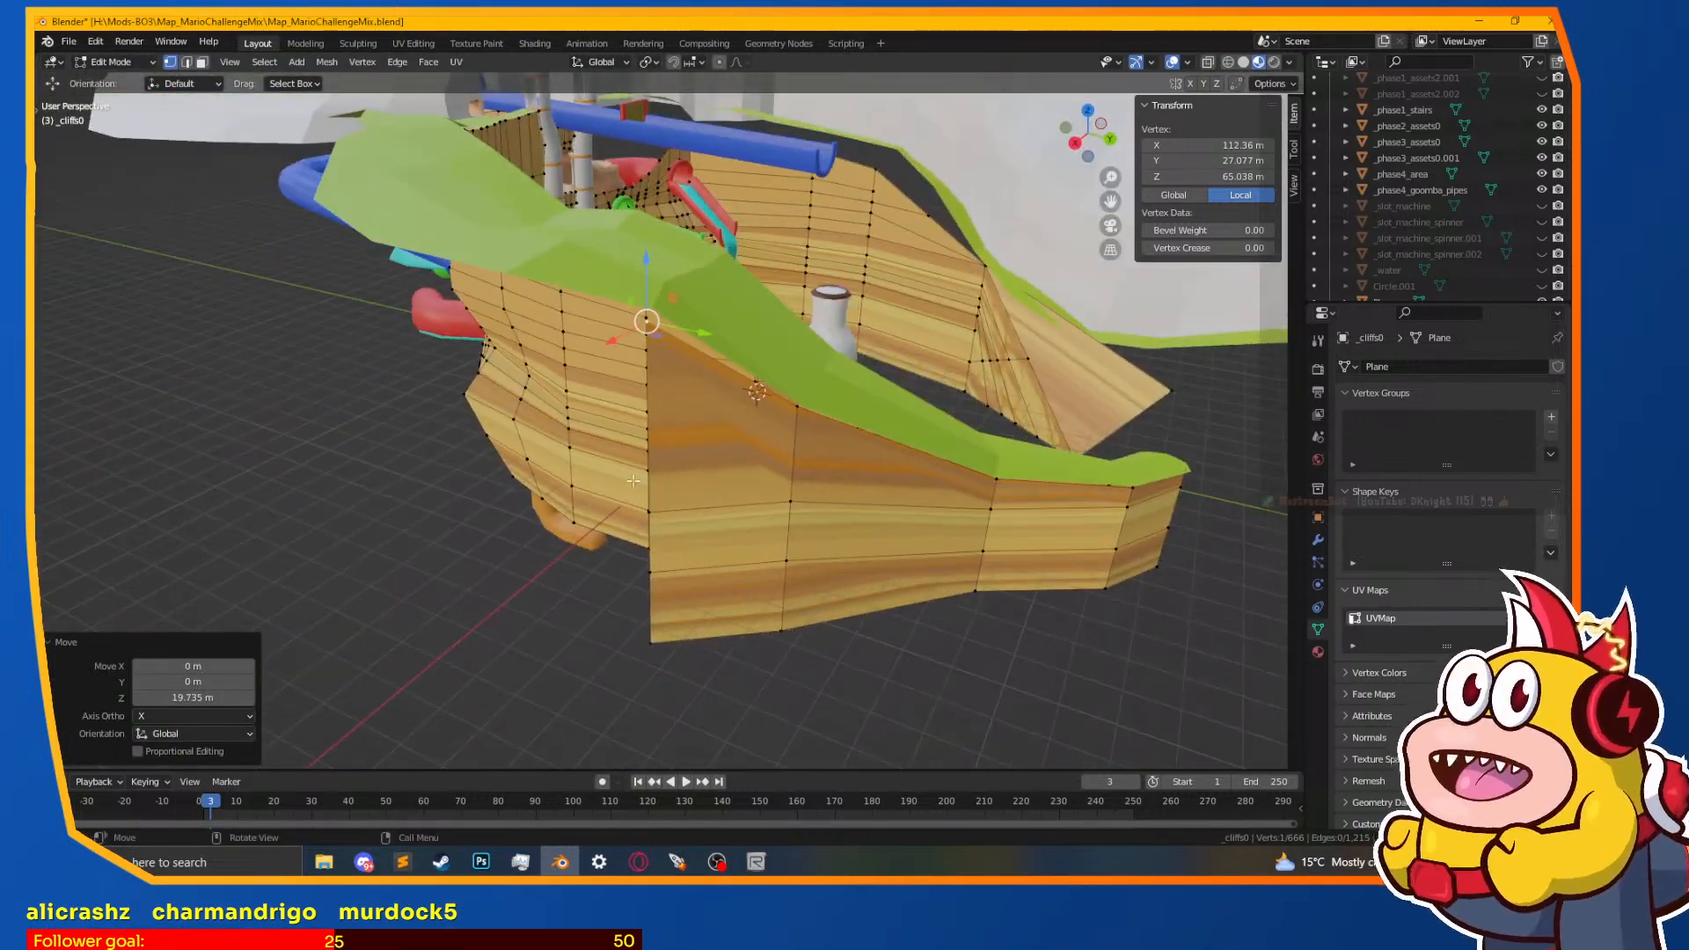
Step: Raise the new end edge's two middle vertices along Z to space them out under the raised top vertex
middle_click_drag(643, 524, 641, 472)
key("g")
key("z")
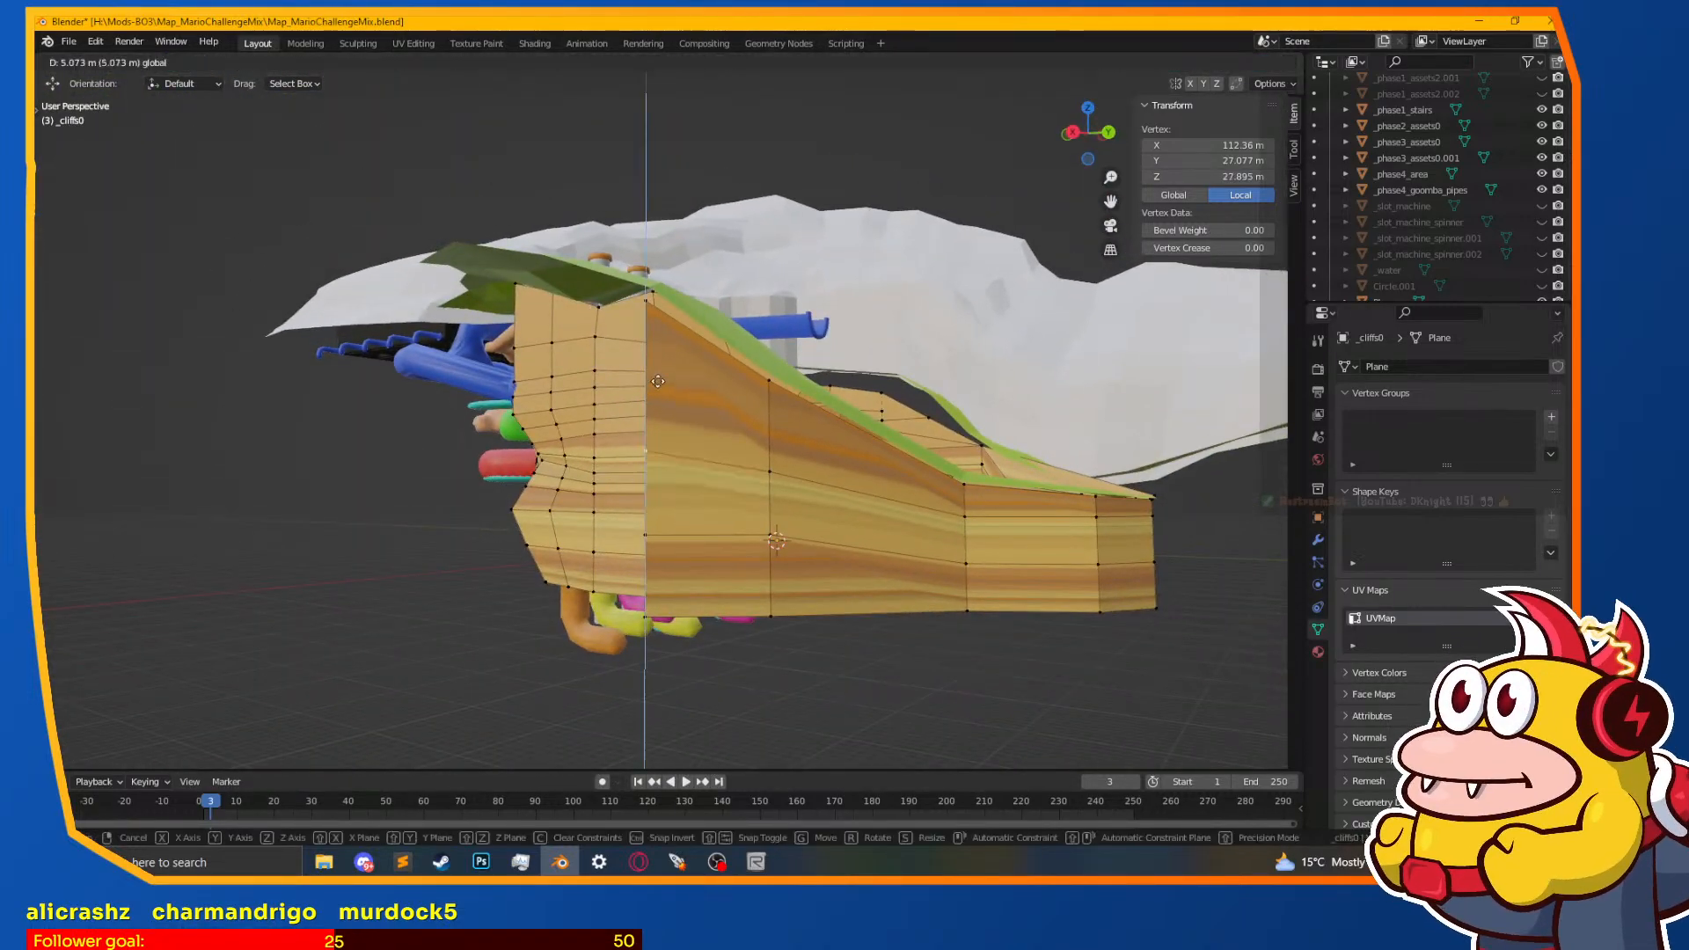
left_click(651, 406)
key("g")
key("z")
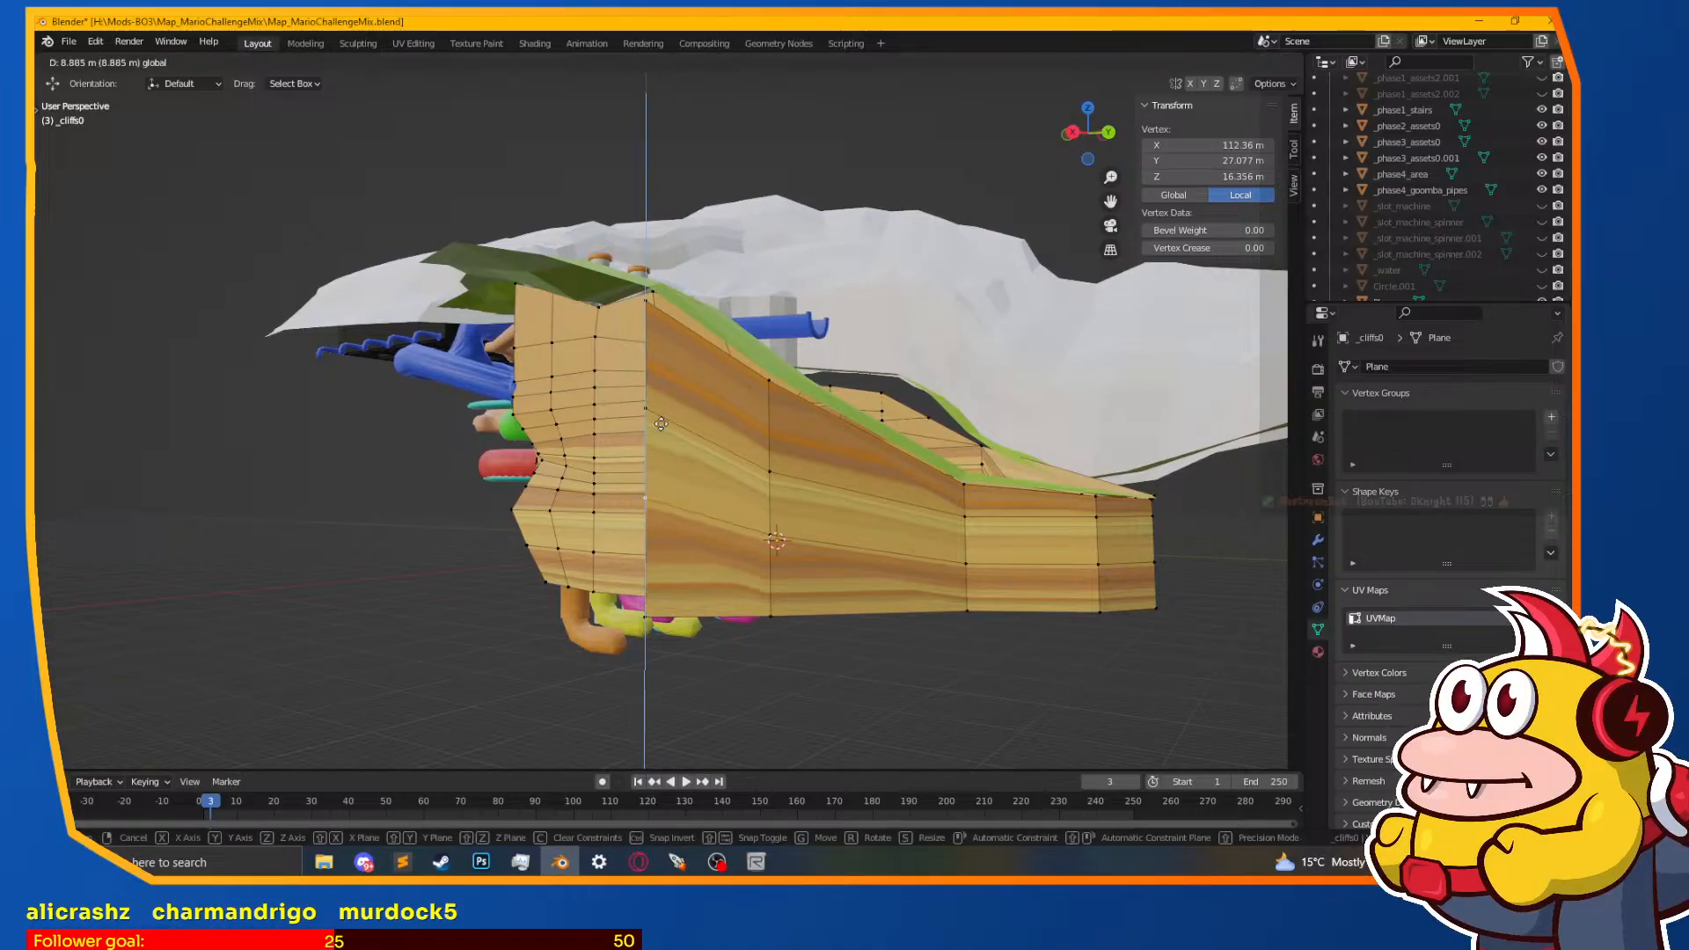
left_click(665, 433)
Step: Select the end edge, extrude it and position it about 15 m in X and -19 m in Y at the next grass bend
left_click(648, 445, "alt")
middle_click_drag(656, 444, 771, 580)
key("e")
right_click(772, 581)
left_click_drag(813, 480, 732, 468)
left_click_drag(653, 517, 674, 578)
mouse_move(674, 577)
middle_mouse_down()
mouse_move(653, 615)
mouse_move(648, 593)
middle_mouse_up()
left_click_drag(696, 526, 711, 533)
left_click_drag(618, 568, 701, 537)
middle_click_drag(701, 537, 697, 560)
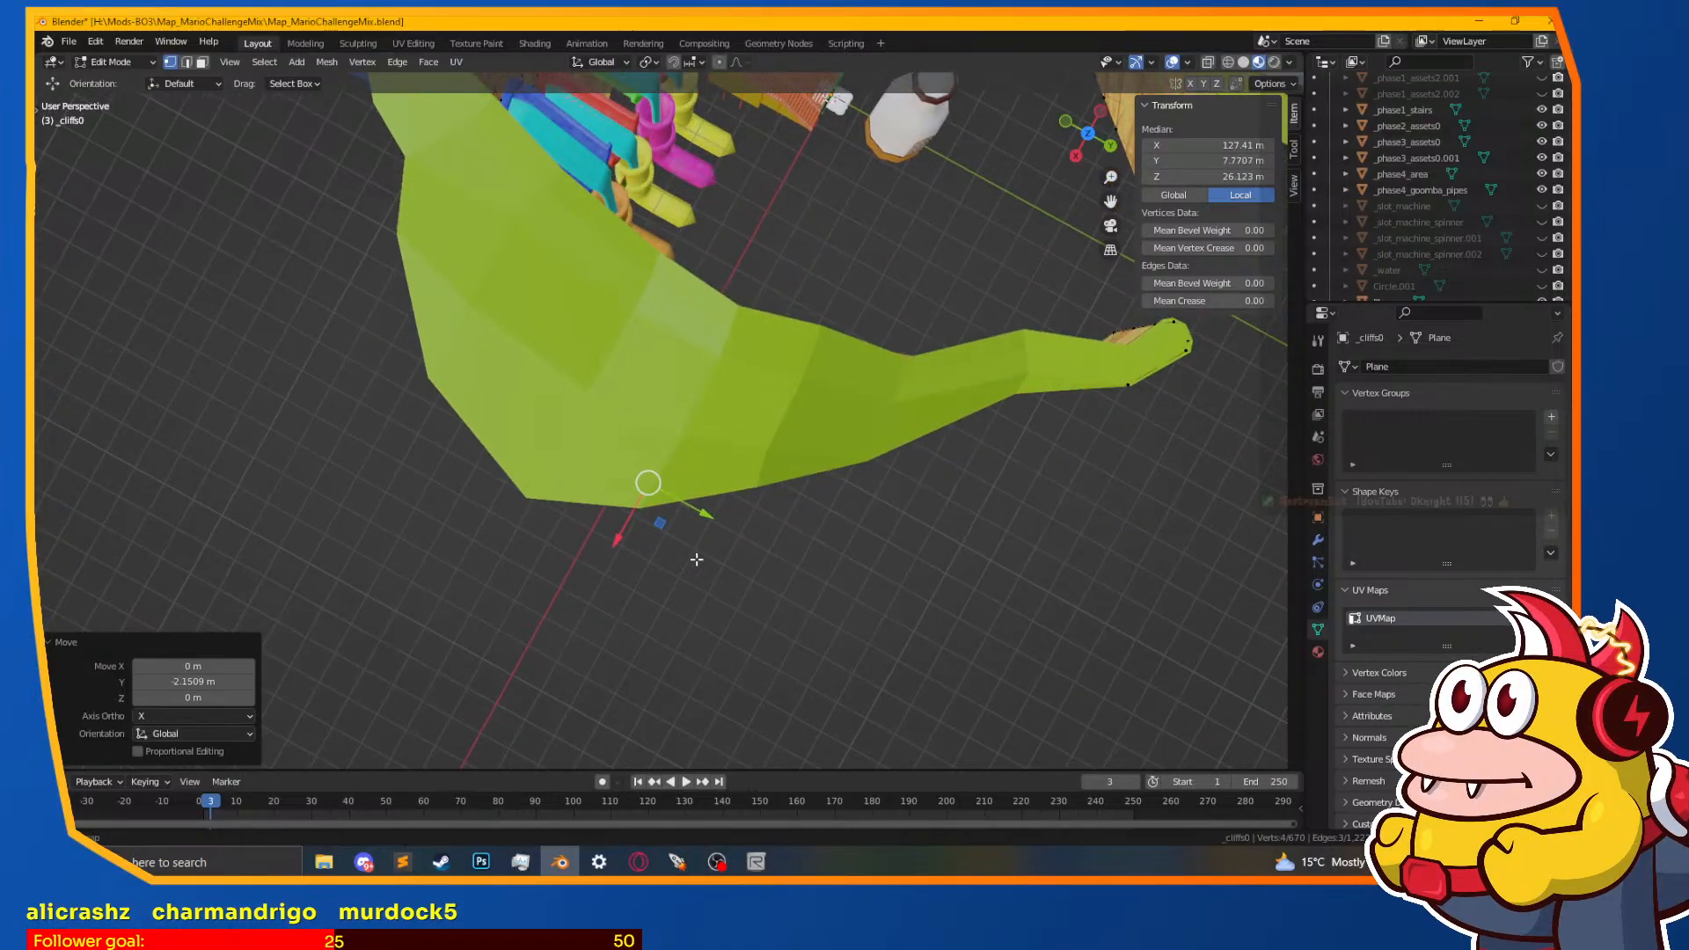
Step: Nudge the new end edge about 2.5 m in Y and 0.7 m in X to line up with the grass bend
left_click_drag(718, 525, 729, 531)
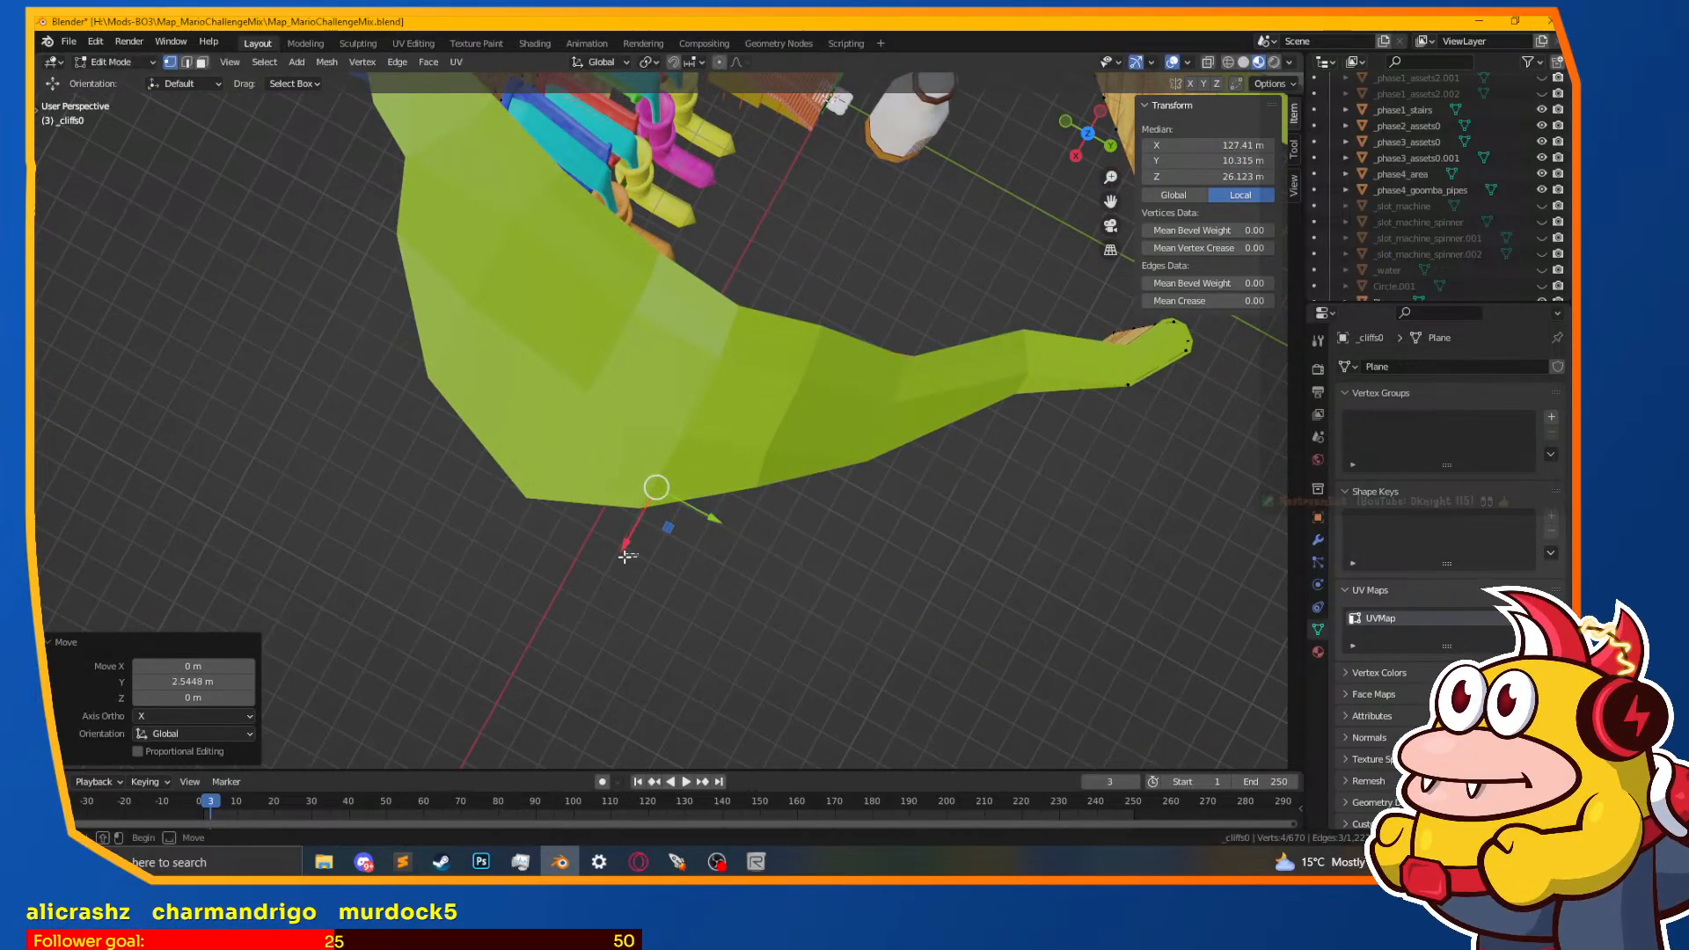
left_click_drag(624, 558, 616, 551)
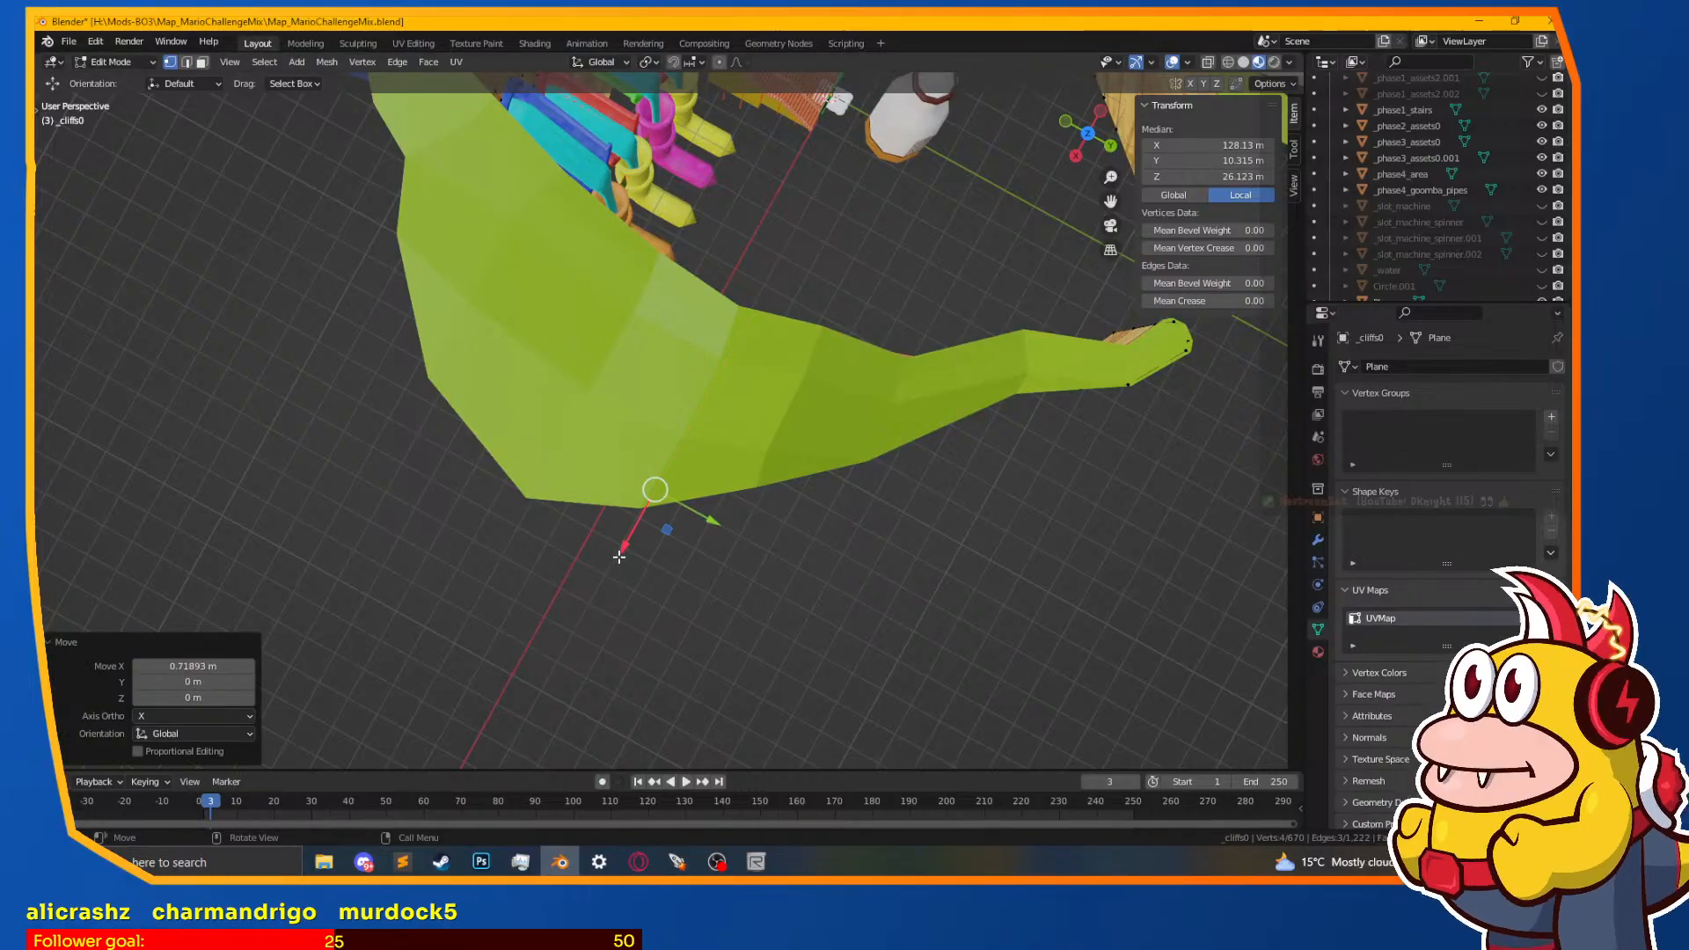
middle_click_drag(616, 551, 617, 406)
Step: Raise the end edge's top vertex by about 8 m to meet the underside of the grass
left_click(675, 308)
left_click(651, 320)
middle_click_drag(651, 320, 637, 316)
left_click_drag(644, 259, 661, 227)
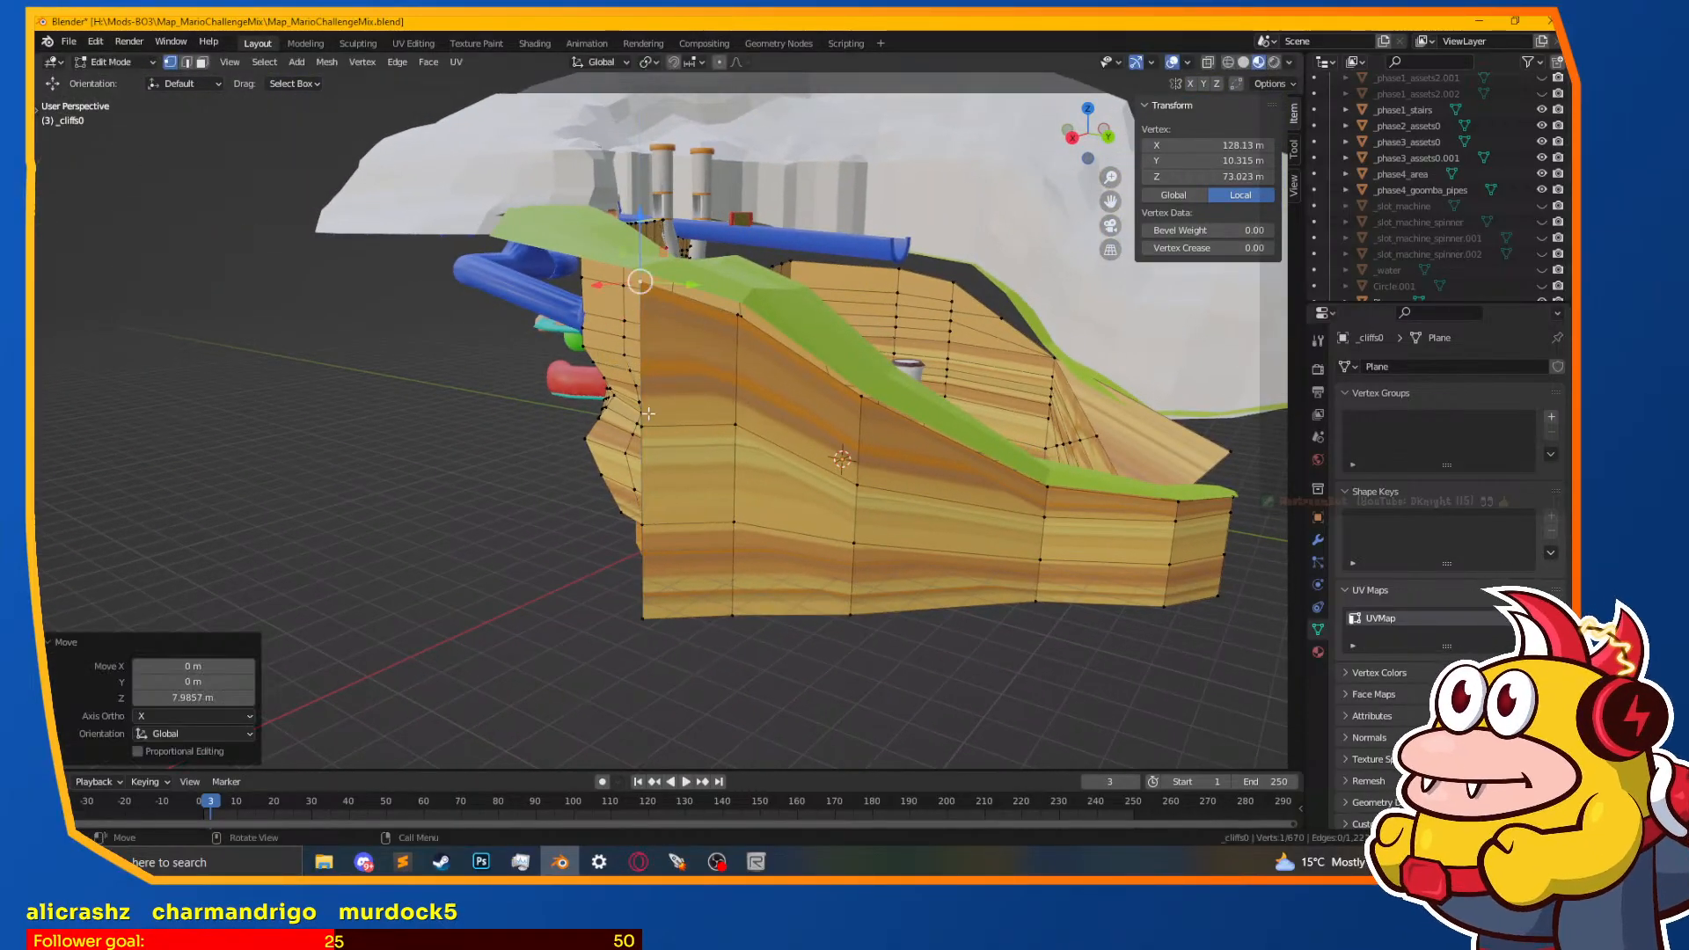
Step: Raise the end edge's middle vertices along Z to space them out under the top vertex
left_click(645, 411)
left_click_drag(646, 346, 646, 308)
left_click(642, 402)
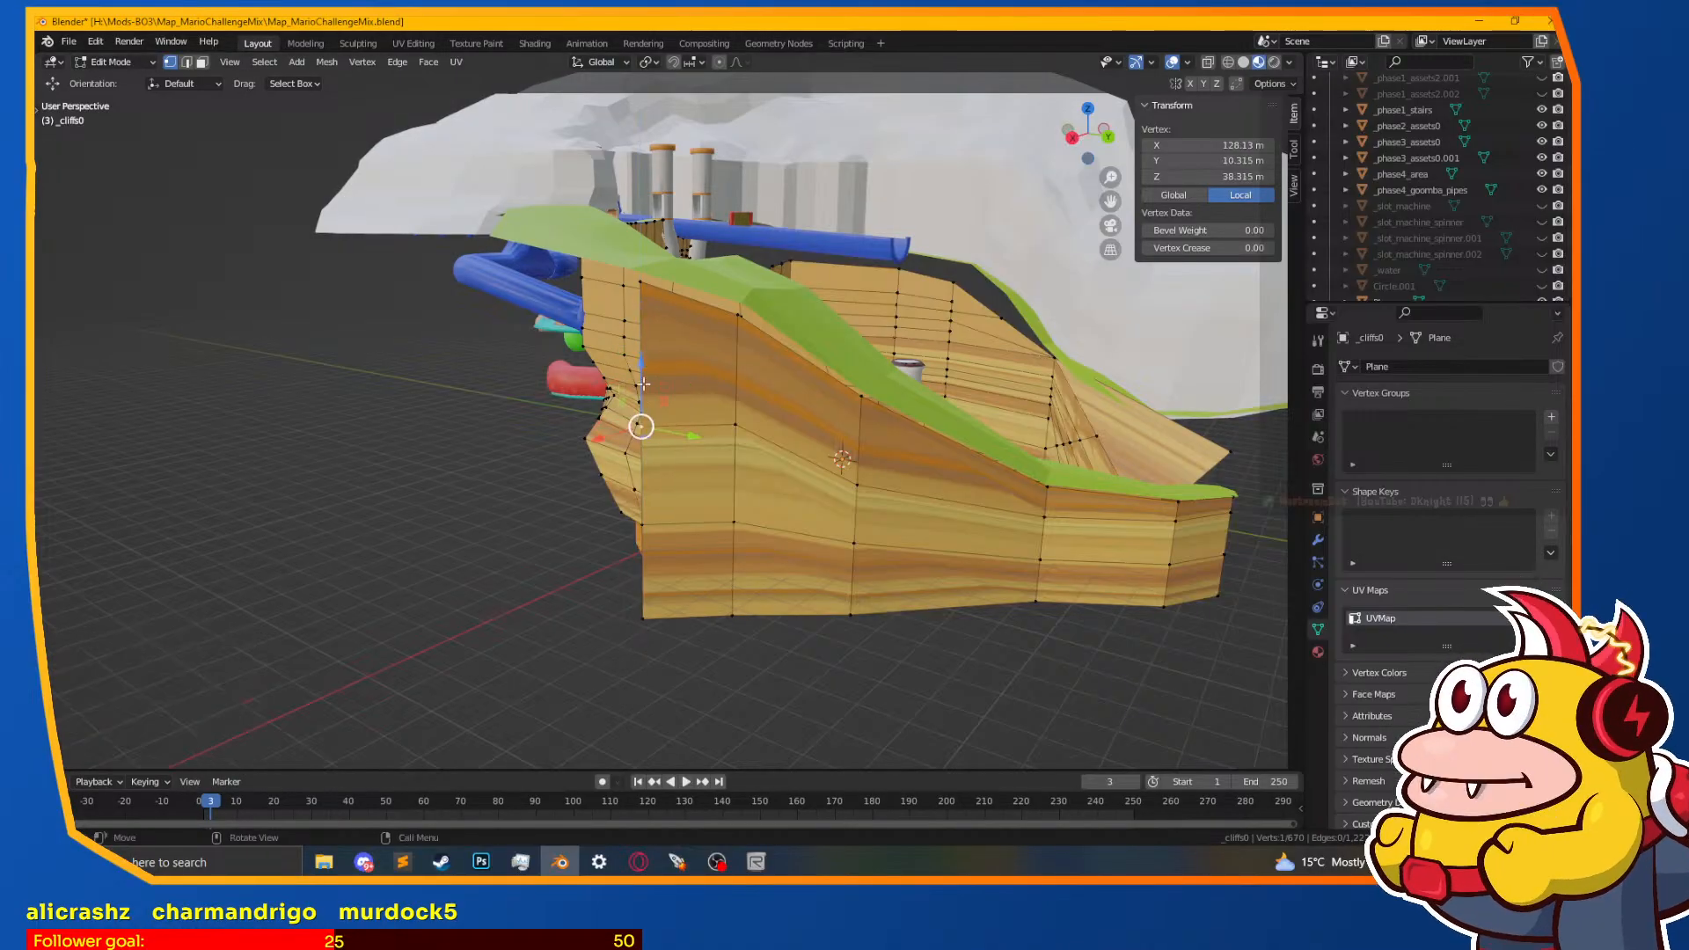
left_click_drag(639, 371, 641, 330)
left_click(647, 497)
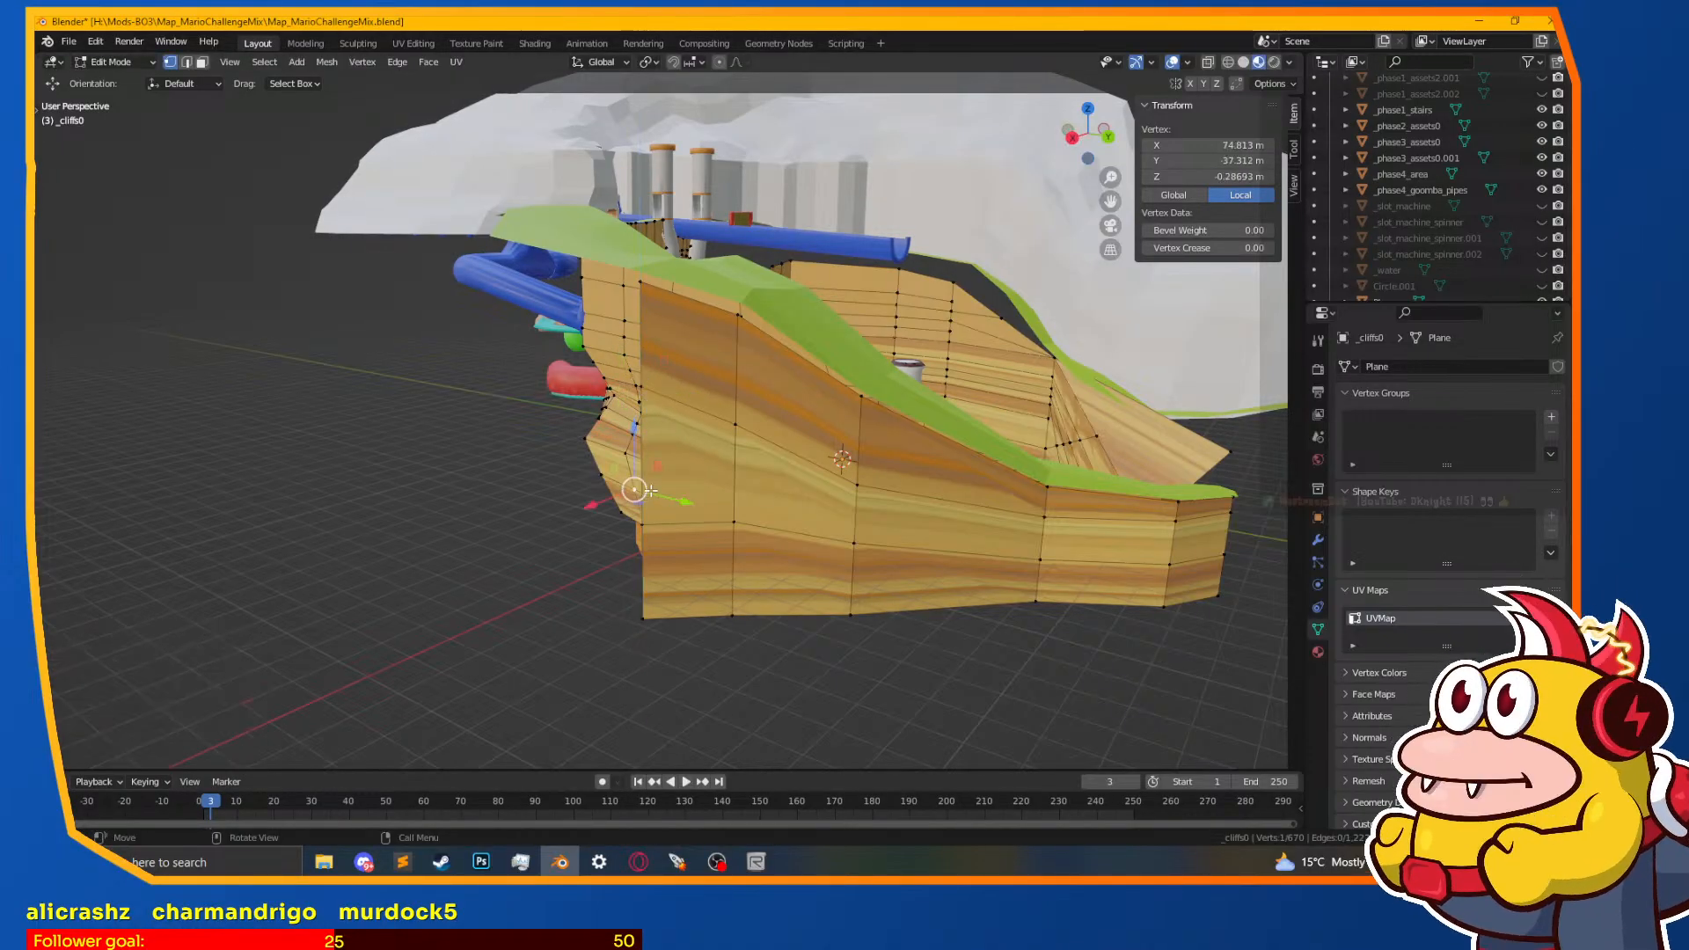
left_click_drag(658, 460, 650, 446)
Step: Extrude the whole end edge and position it about 8 m in X and -23 m in Y at the grass's outermost bend
left_click(654, 436, "alt")
middle_click_drag(654, 437, 679, 615)
key("e")
right_click(679, 615)
left_click_drag(730, 512, 674, 497)
middle_click_drag(684, 561, 783, 571, "shift")
middle_click_drag(770, 570, 746, 588)
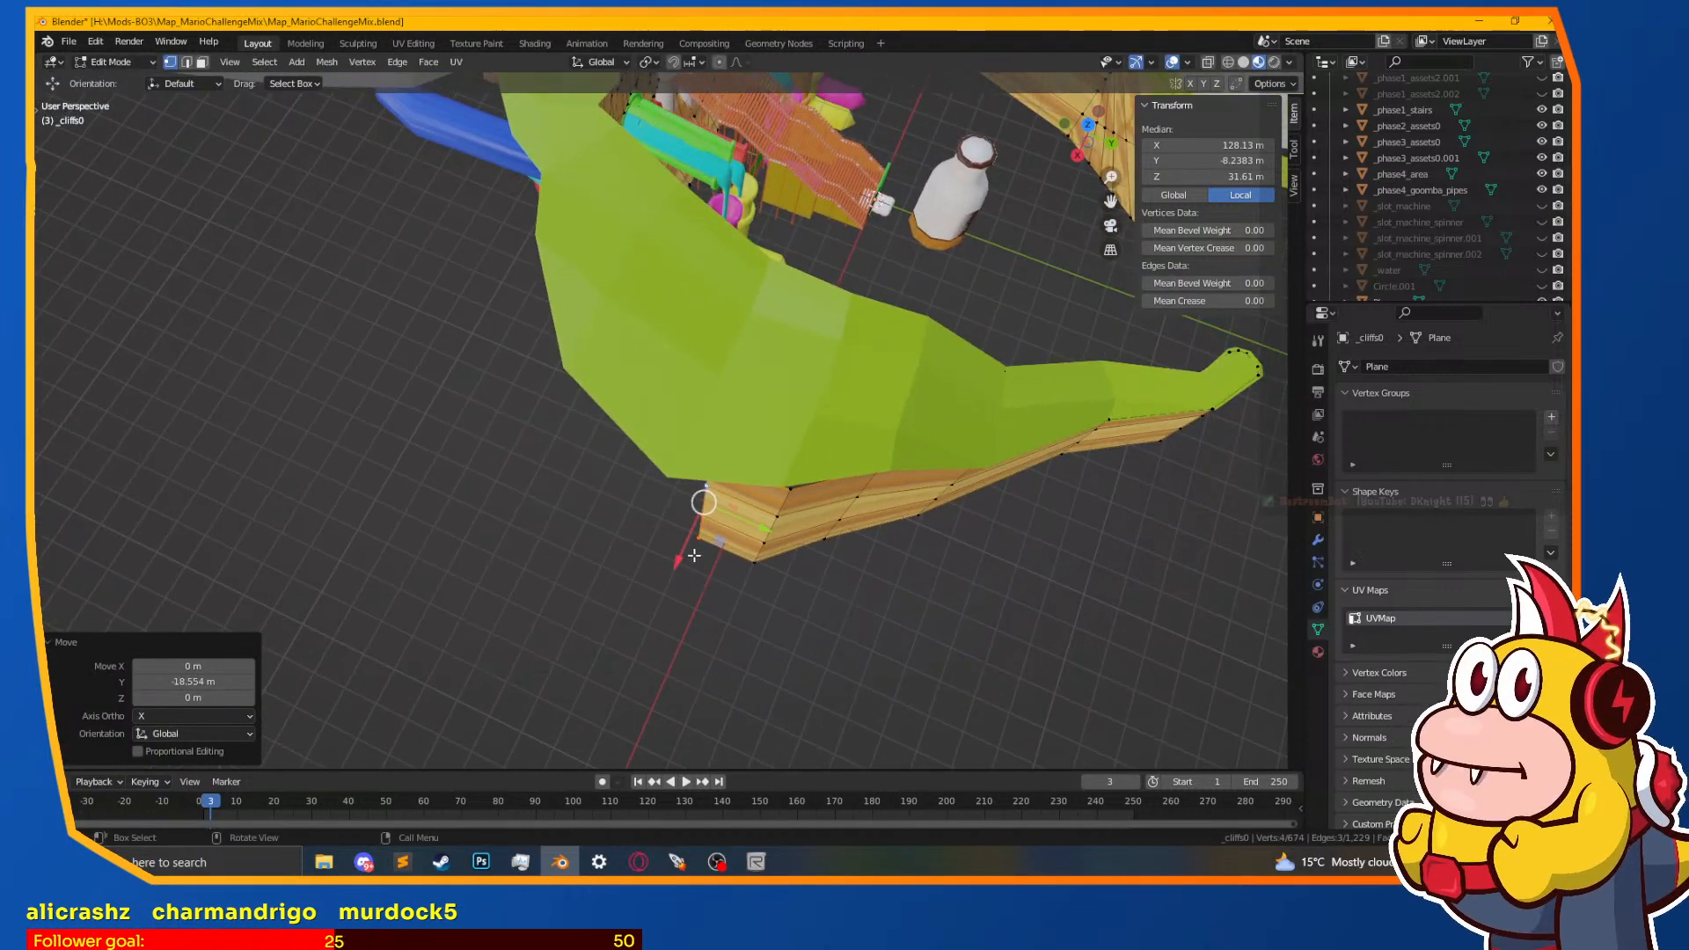
left_click_drag(676, 571, 644, 606)
middle_click_drag(644, 605, 728, 642)
mouse_move(741, 578)
left_mouse_down()
mouse_move(762, 563)
mouse_move(766, 589)
left_mouse_up()
middle_click_drag(766, 589, 651, 615)
left_click_drag(671, 606, 695, 599)
Step: Raise the top vertex of the edge at the outermost bend by about 4.7 m to reach the grass
middle_click_drag(695, 599, 709, 429)
left_click(729, 283)
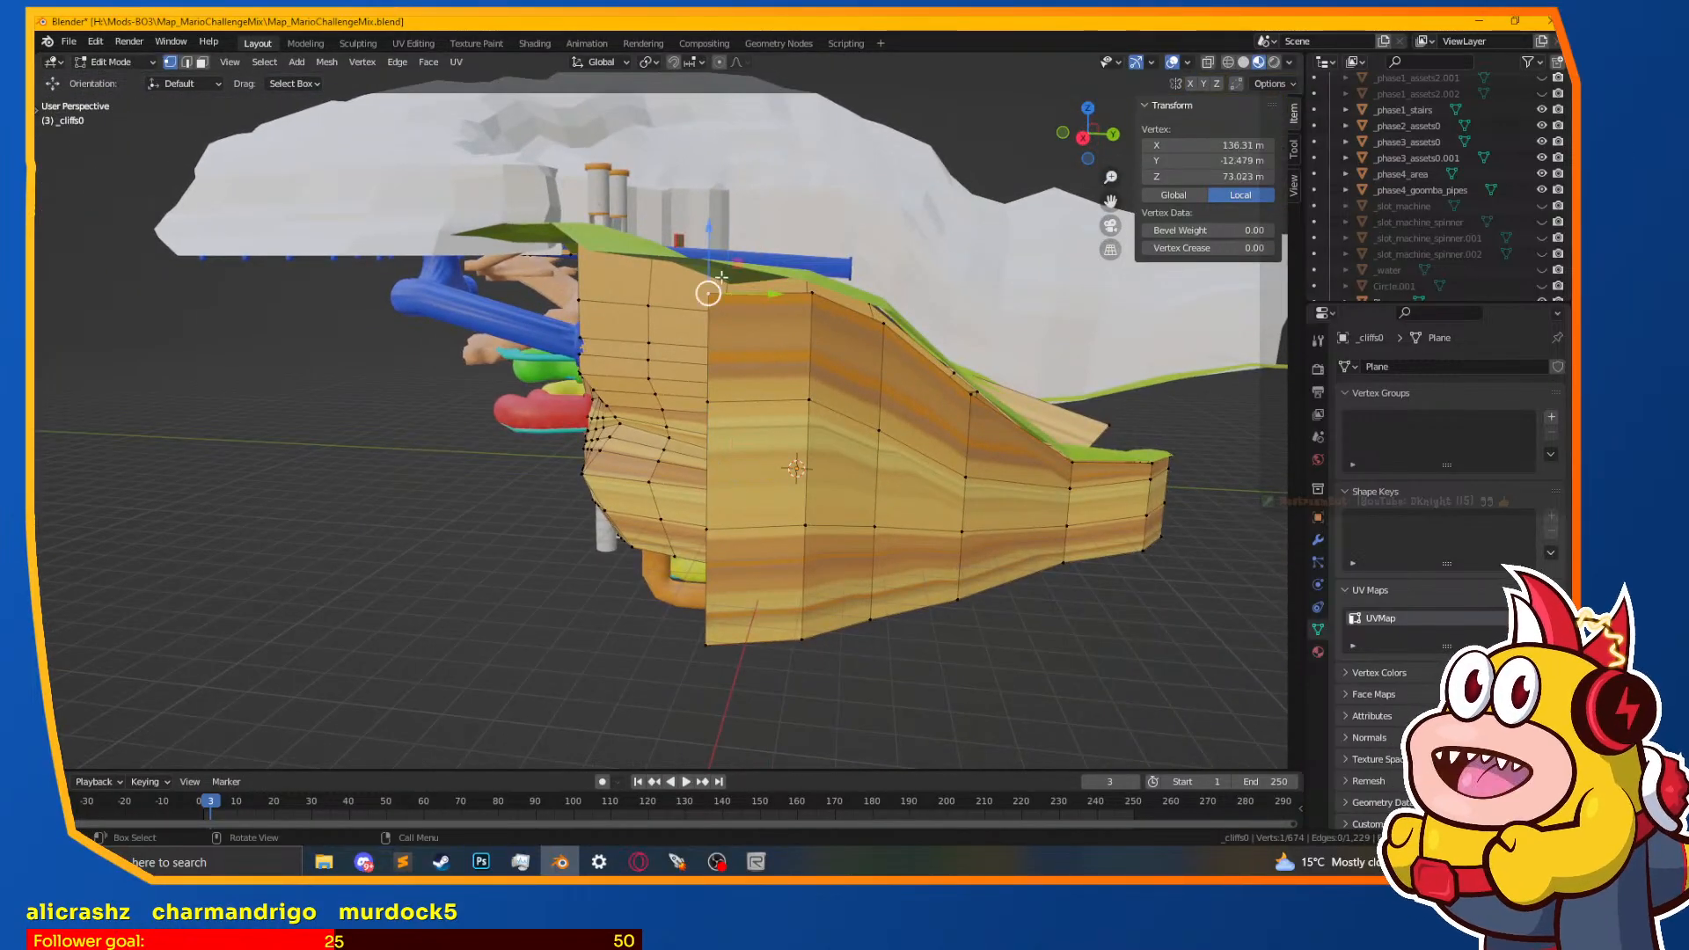
left_click_drag(710, 236, 737, 211)
middle_click_drag(738, 211, 725, 289)
Step: Raise the two middle vertices of the edge at the outermost bend along Z to even out their spacing
left_click(719, 426)
middle_click_drag(705, 567, 681, 542)
key("g")
key("z")
left_click(682, 523)
left_click(682, 524)
key("g")
key("z")
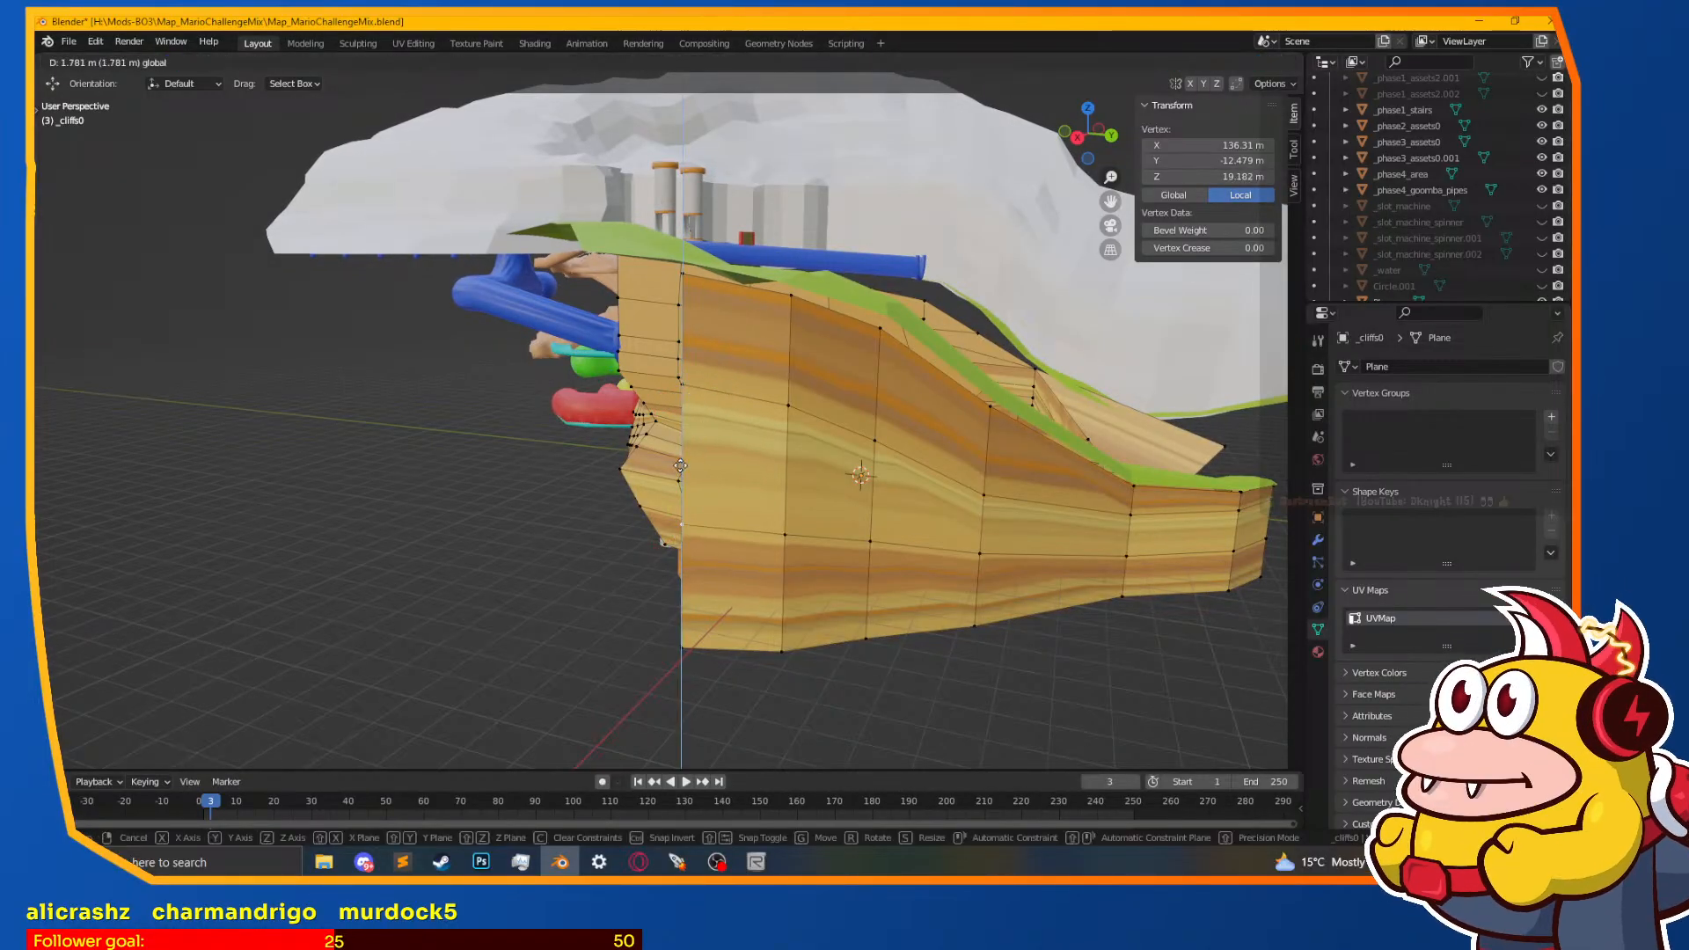
left_click(681, 464)
Step: Extrude the end edge and position it about -13 m in X and -31 m in Y at the following grass corner
left_click(683, 467, "alt")
middle_click_drag(683, 463, 786, 547)
key("e")
right_click(787, 546)
left_click_drag(816, 478, 708, 563)
mouse_move(709, 563)
middle_mouse_down()
mouse_move(746, 566)
mouse_move(696, 535)
middle_mouse_up()
key("g")
key("x")
left_click(700, 543)
left_click_drag(719, 485, 704, 506)
middle_click_drag(704, 506, 678, 599)
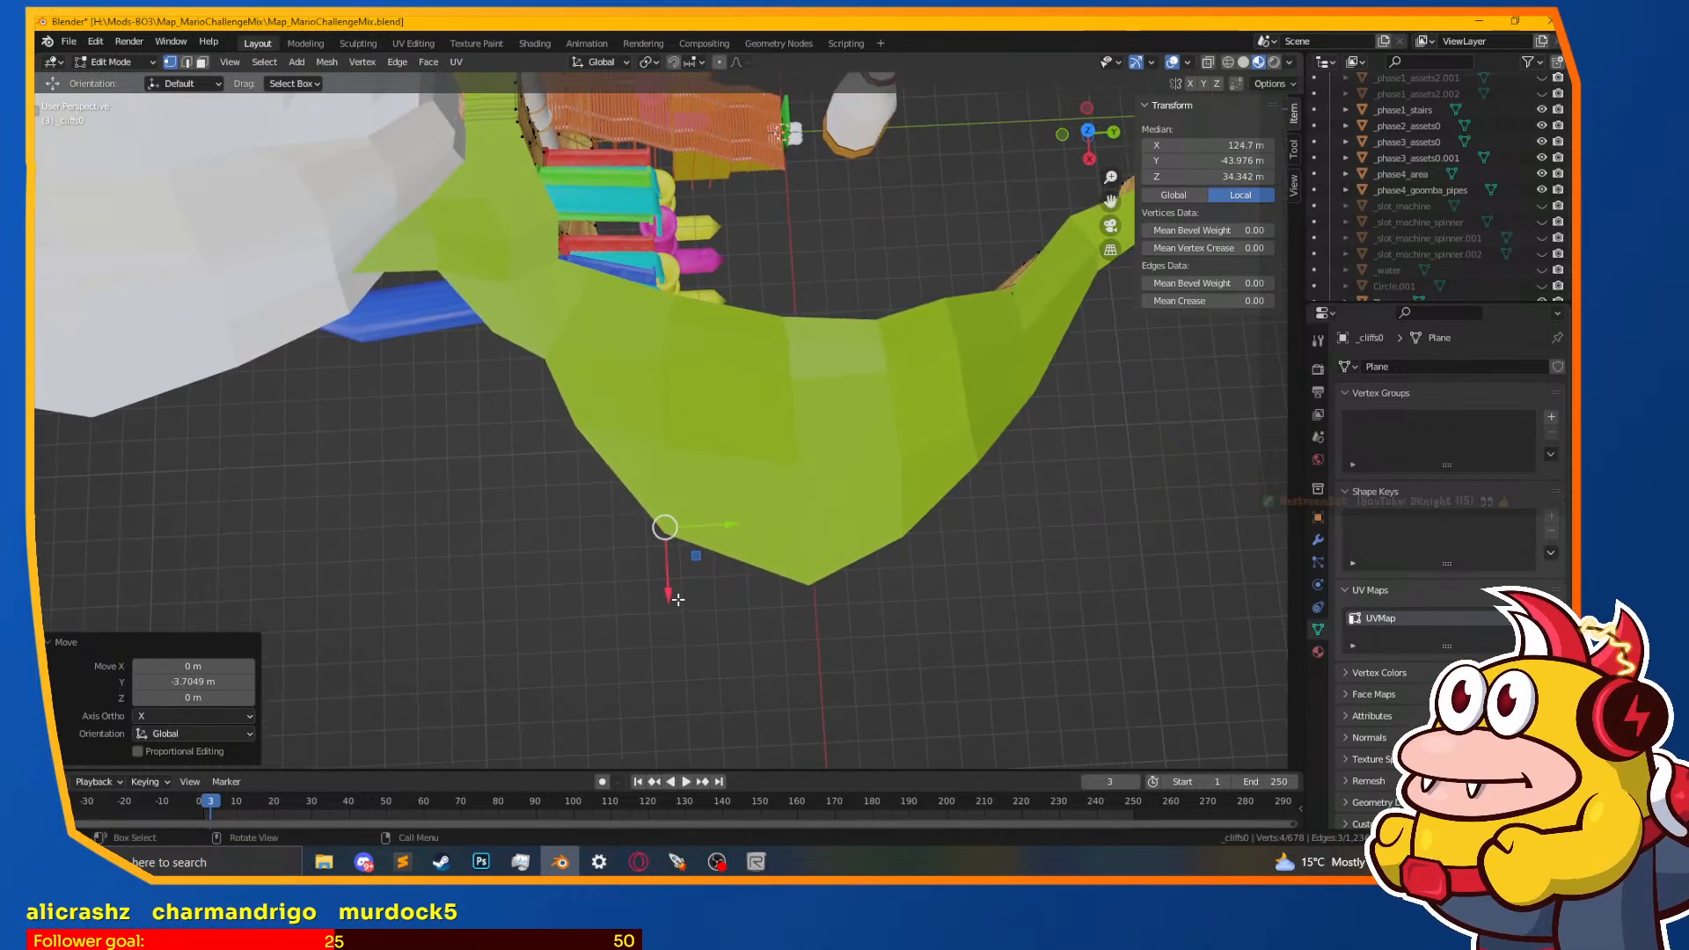
left_click_drag(665, 596, 667, 607)
Step: Select the new end edge's vertices from top to bottom and extrude them in place
middle_click_drag(667, 607, 647, 442)
left_click(707, 312)
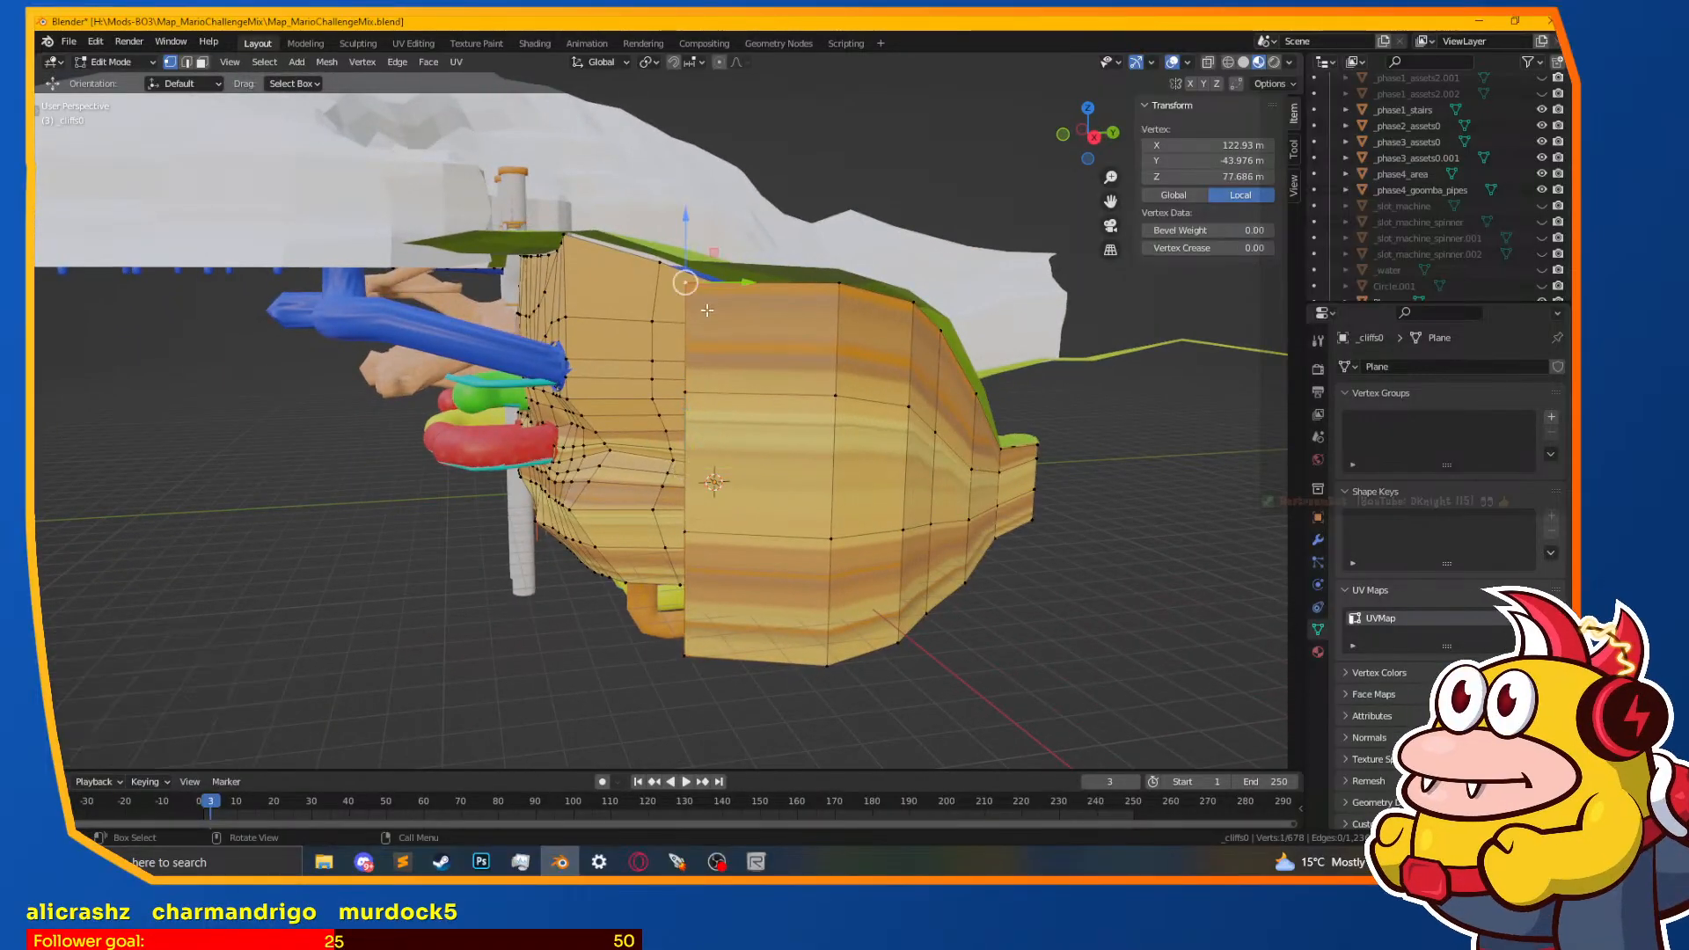
key("alt+a")
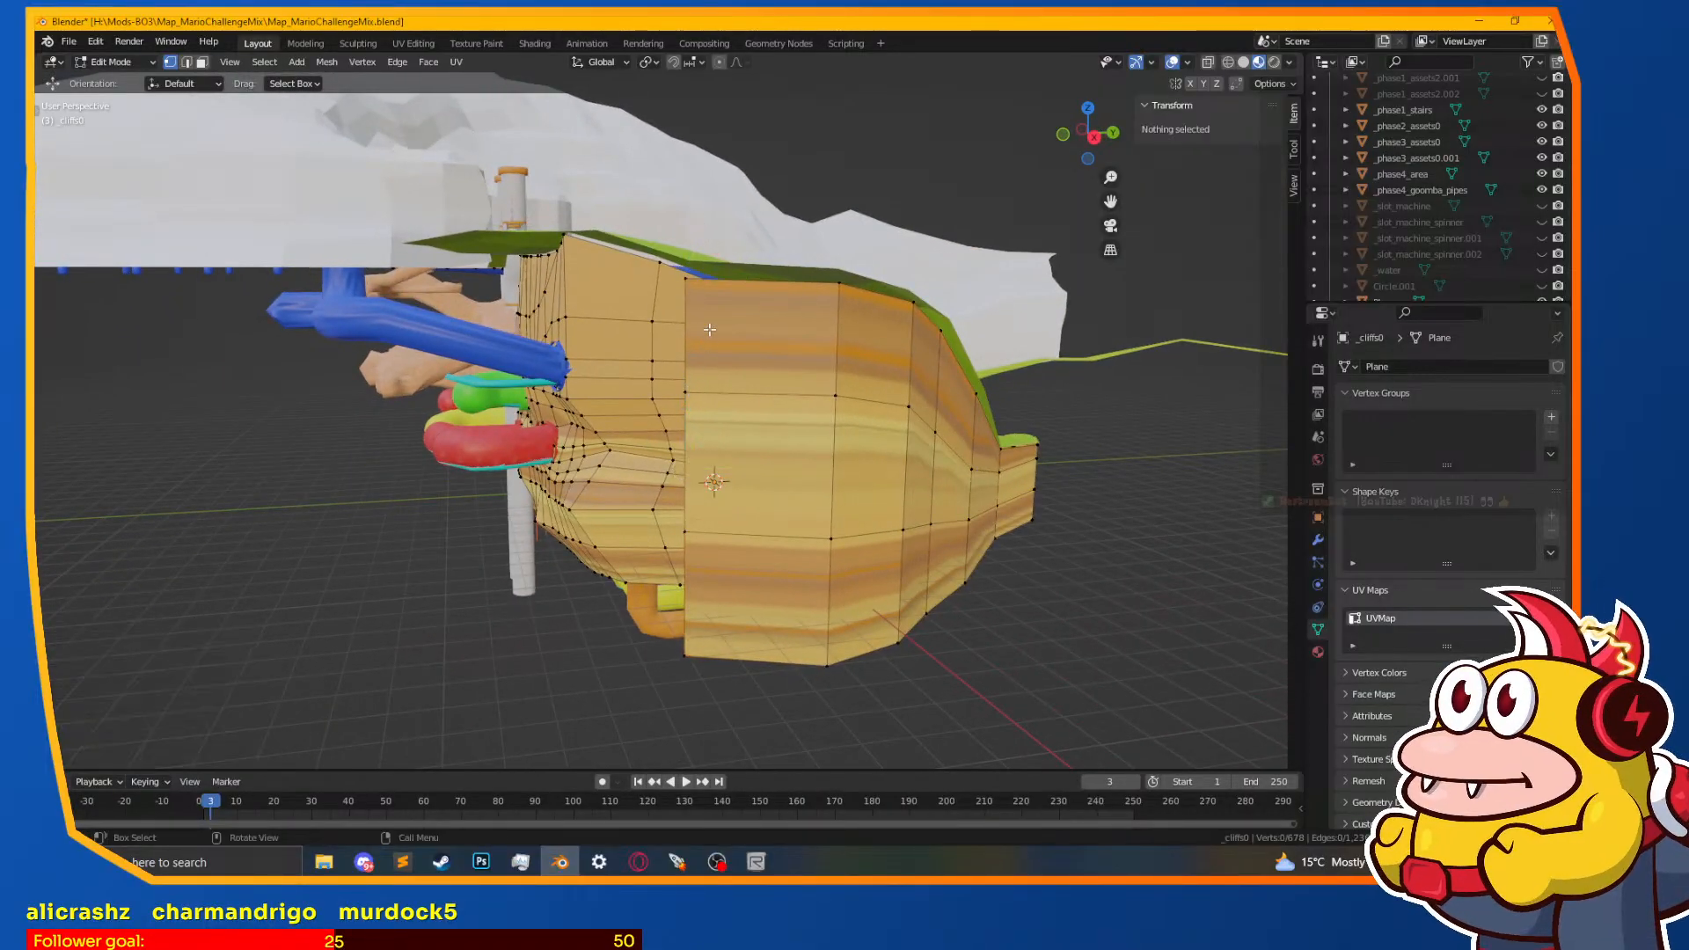
left_click(686, 280)
left_click(668, 429, "shift")
key("ctrl+z")
left_click(688, 387, "shift")
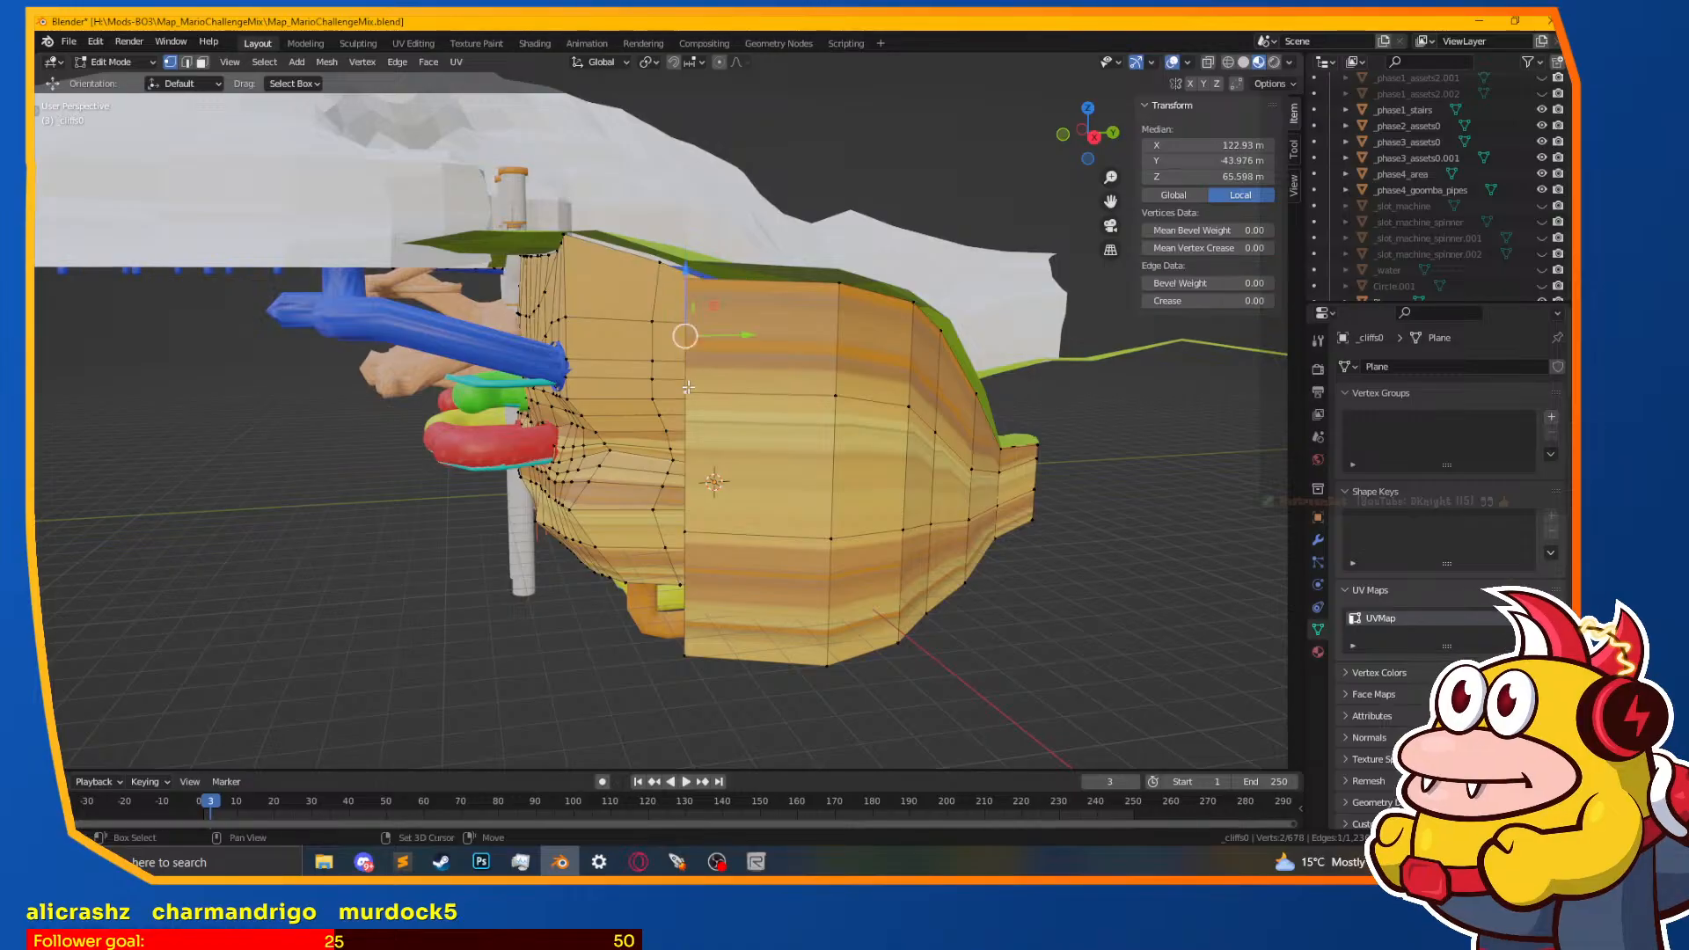
middle_click_drag(672, 474, 787, 590)
key("e")
right_click(786, 589)
Step: Position the extruded edge about -20 m in X and -15 m in Y at the next corner of the grass outline
left_click_drag(834, 580, 693, 528)
middle_click_drag(729, 519, 751, 528)
key("g")
key("y")
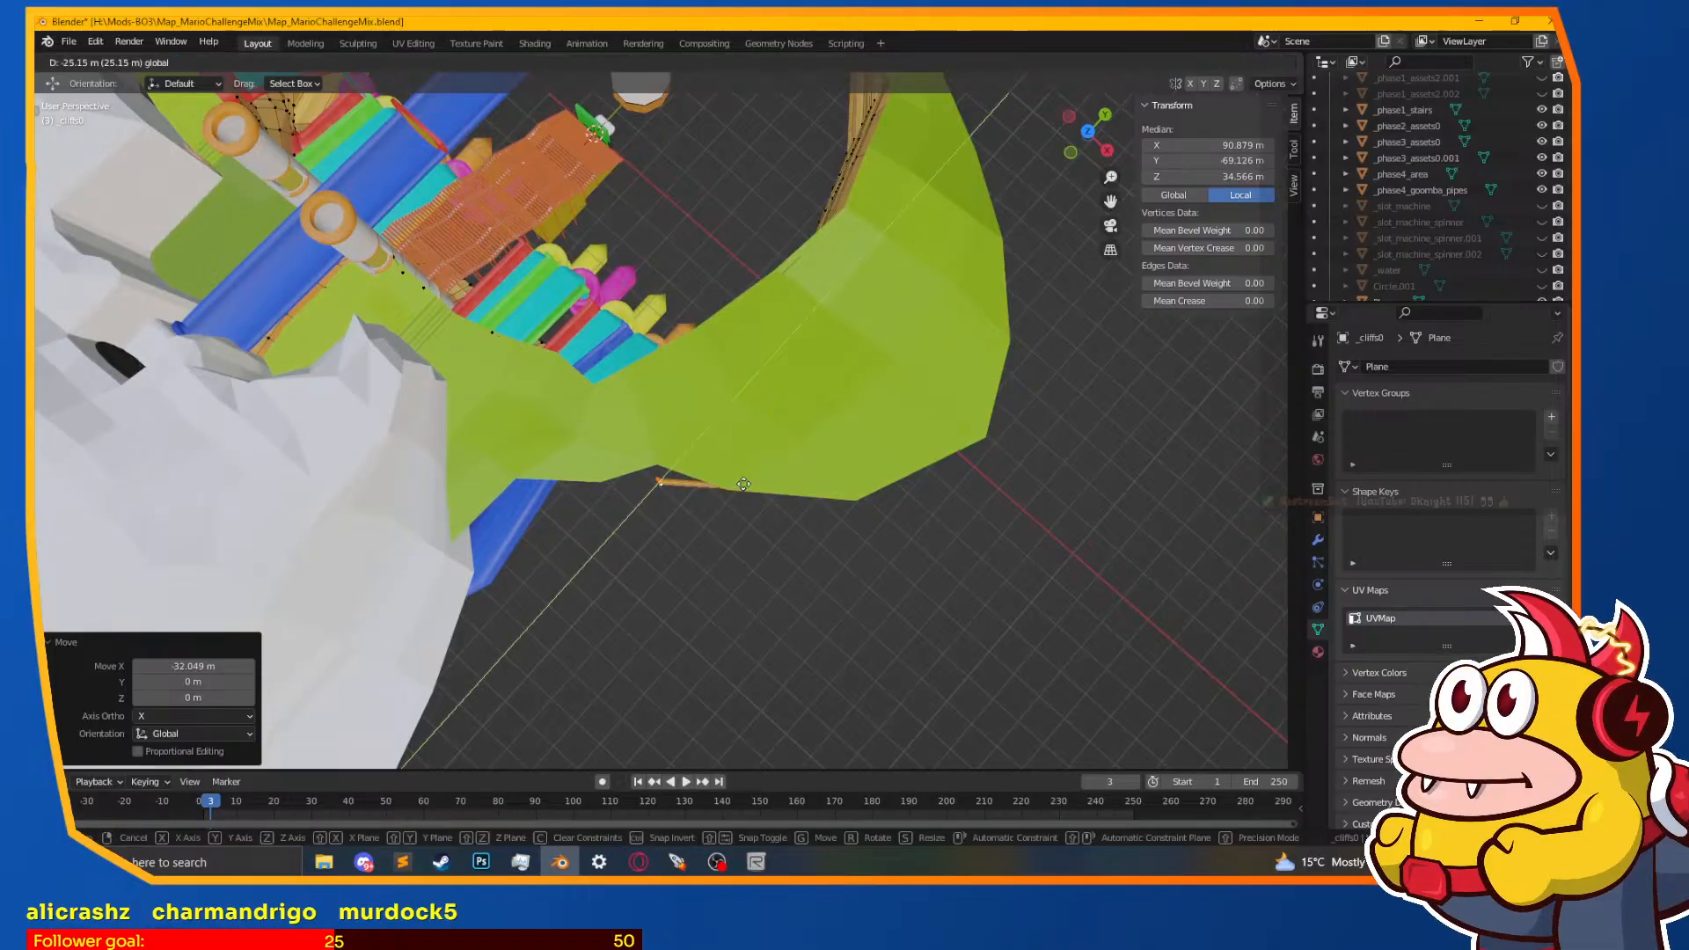
left_click(746, 507)
left_click_drag(704, 529, 753, 561)
middle_click_drag(718, 551, 663, 563, "shift")
left_click_drag(701, 476, 727, 451)
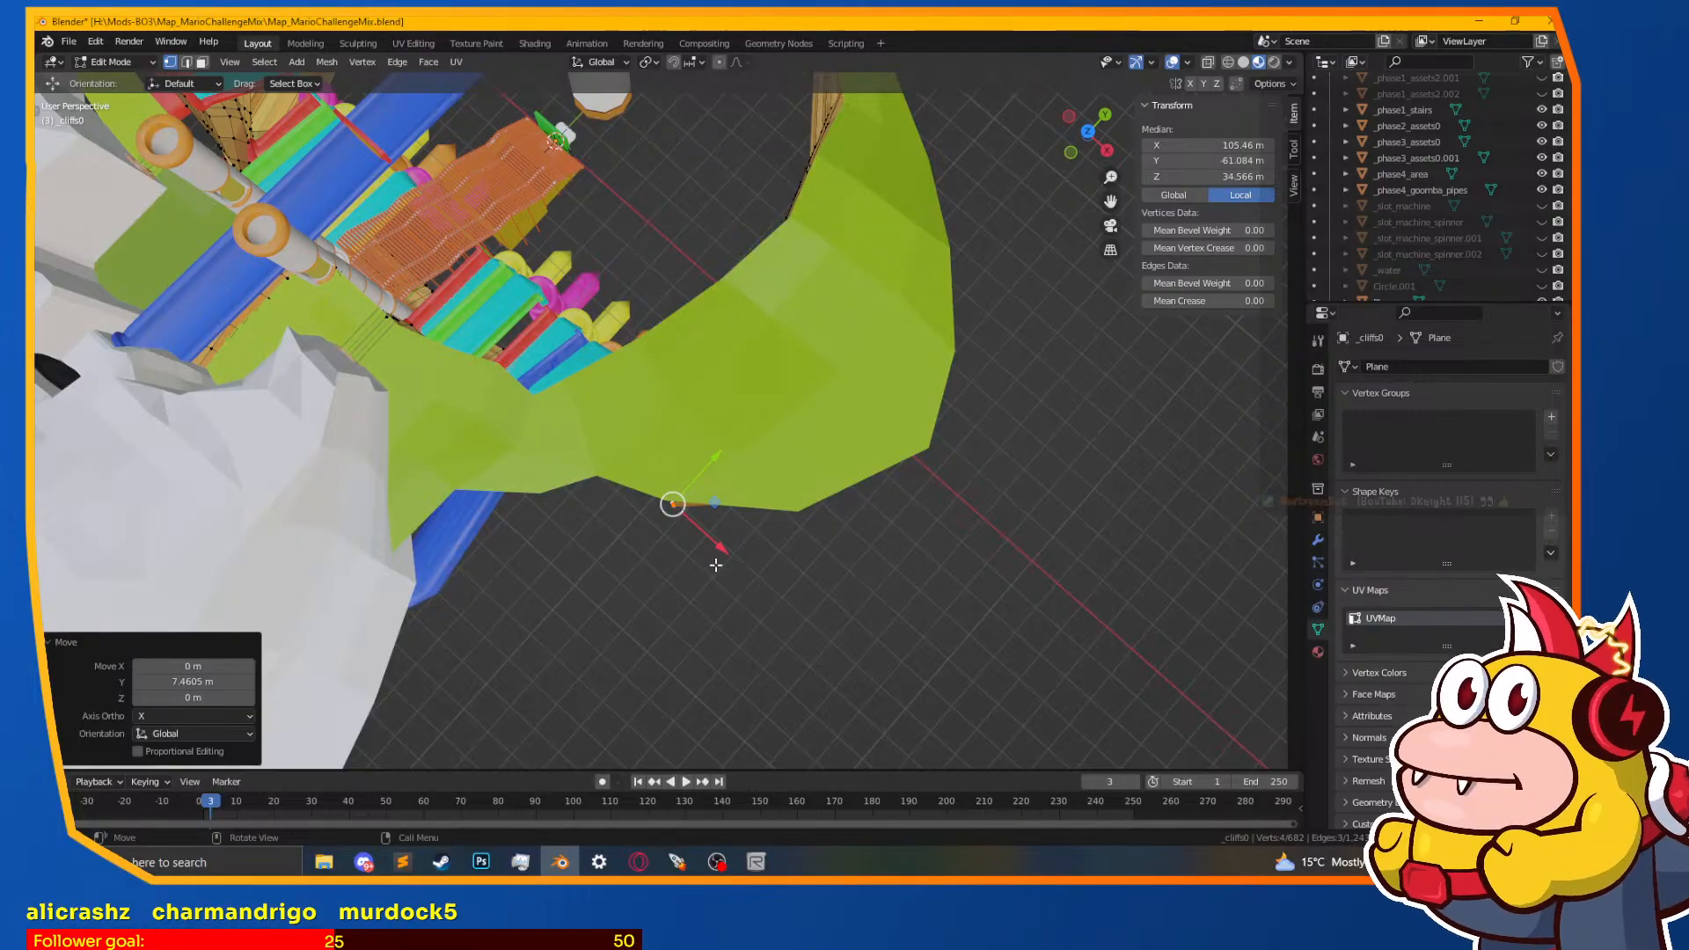
left_click_drag(711, 550, 698, 546)
left_click_drag(711, 462, 721, 462)
Step: Raise the top vertex of the newly placed edge by about 6 m up to the grass
middle_click_drag(685, 609, 672, 457)
left_click(666, 289)
middle_click_drag(666, 290, 645, 387, "shift")
left_click_drag(641, 318, 634, 298)
left_click(628, 429)
key("ctrl+z")
Step: Extrude the end edge and place it about -15 m in X and -7 m in Y where the grass curves inward
left_click(651, 411, "alt")
middle_click_drag(652, 411, 687, 611)
key("e")
right_click(704, 539)
key("g")
key("x")
left_click(659, 576)
key("g")
key("y")
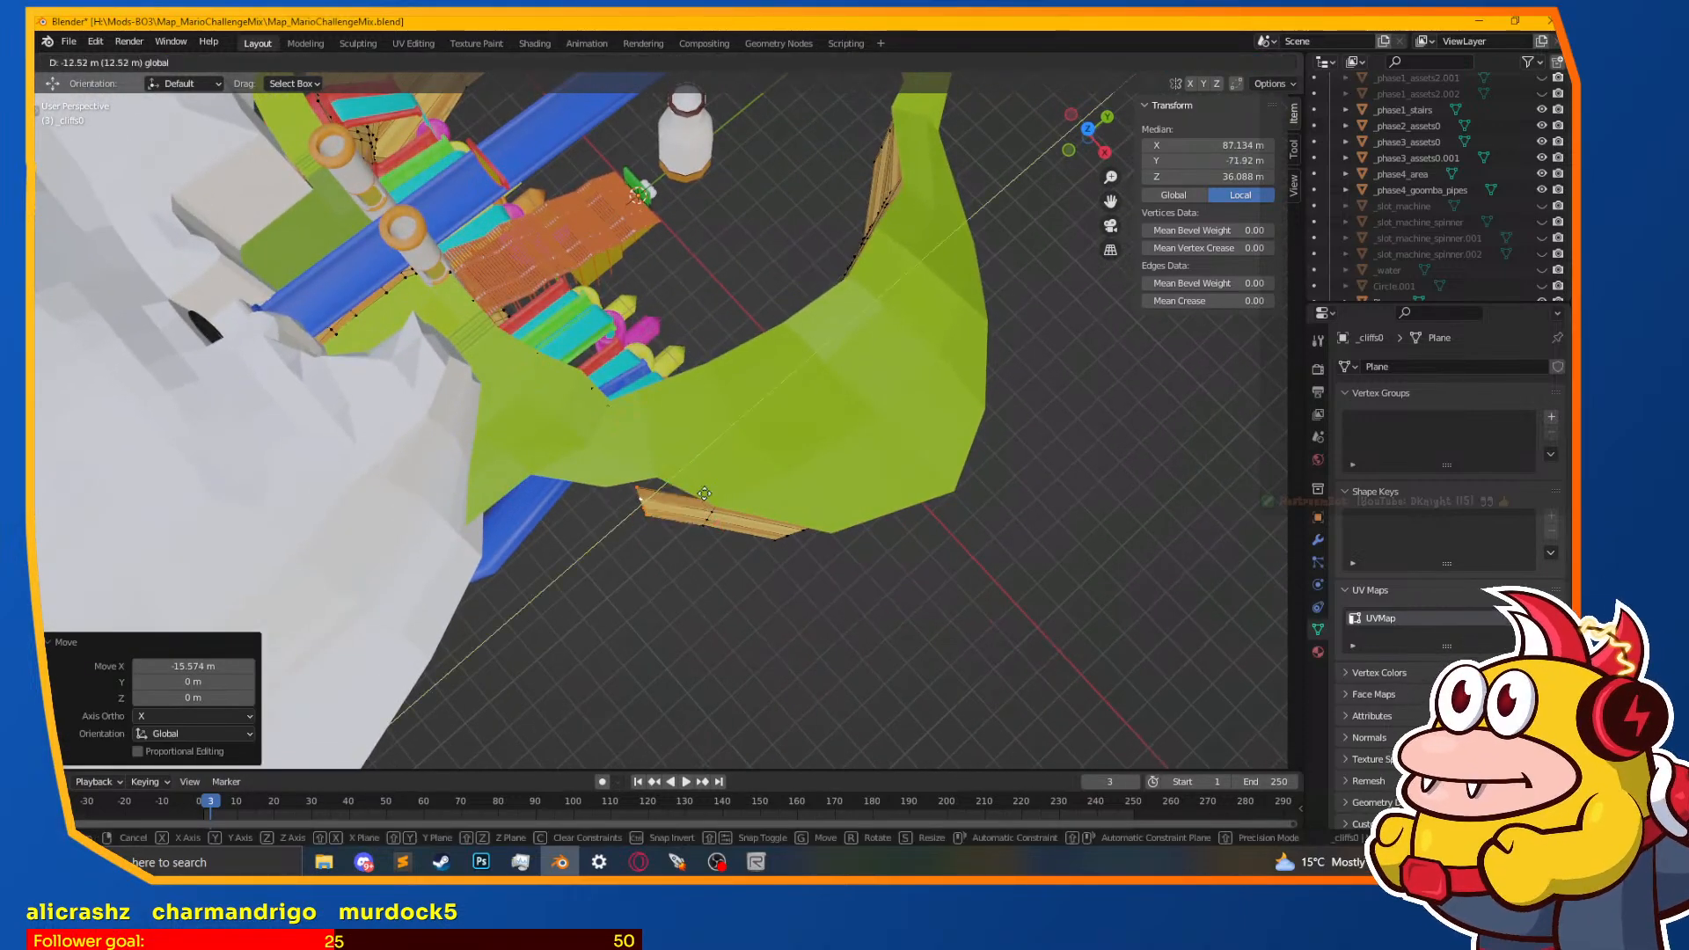
left_click(755, 510)
middle_click_drag(755, 511, 709, 525)
left_click_drag(709, 524, 713, 528)
middle_click_drag(713, 549, 699, 431)
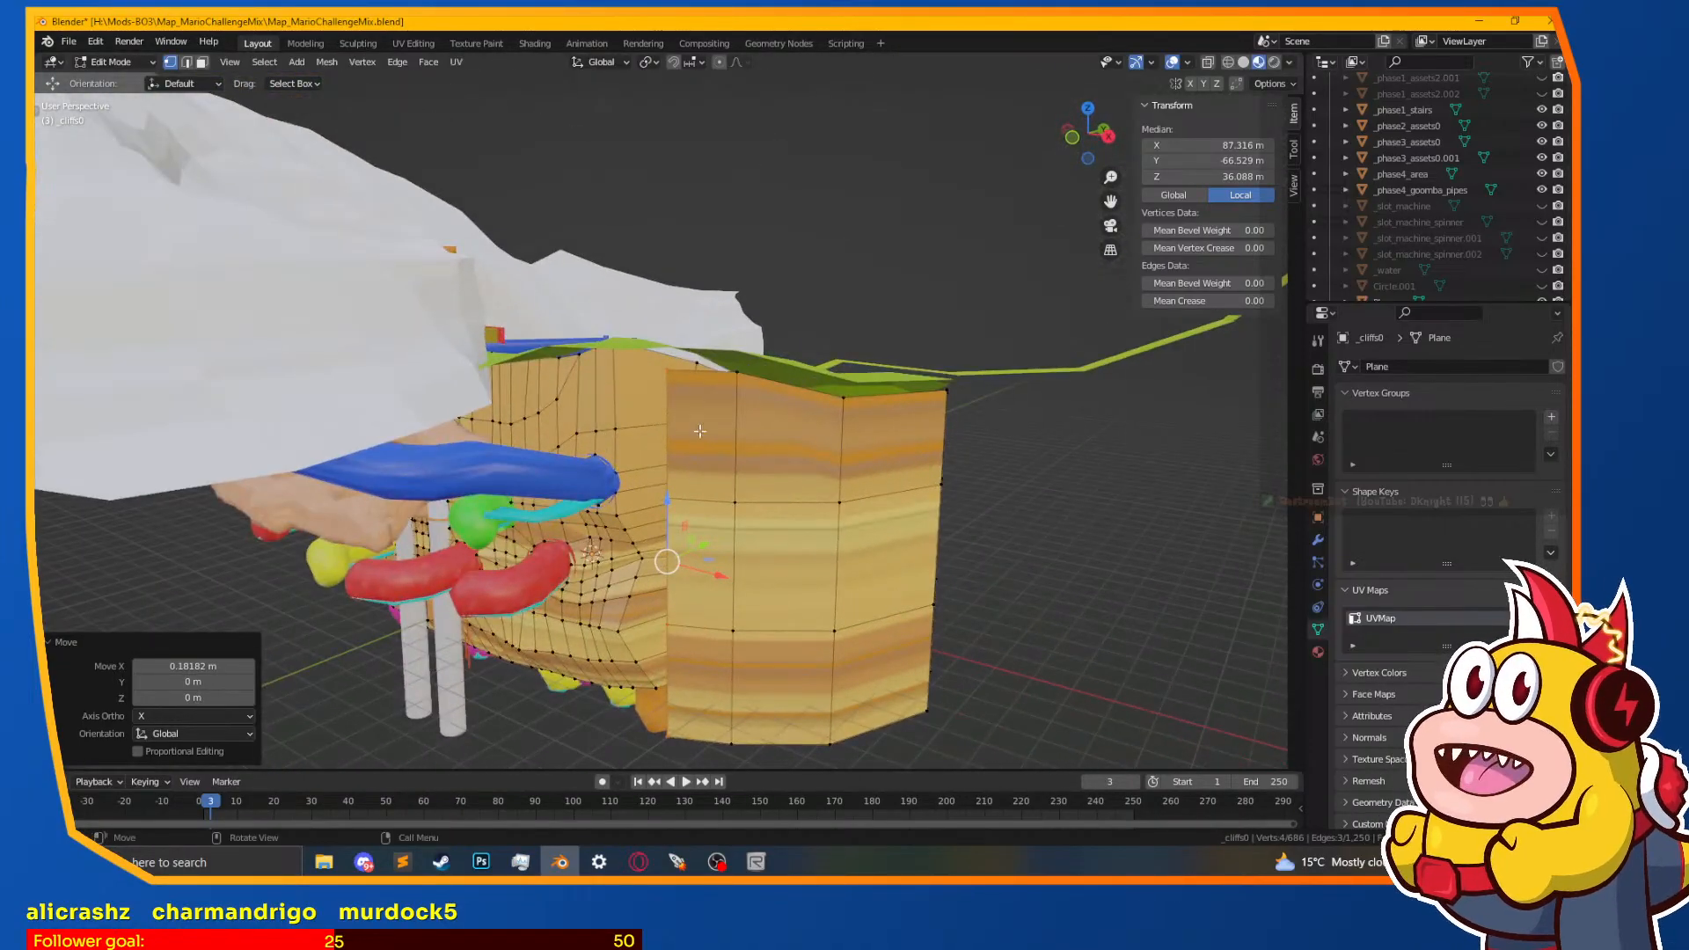
left_click(669, 373)
key("e")
left_click(663, 368)
right_click(711, 345)
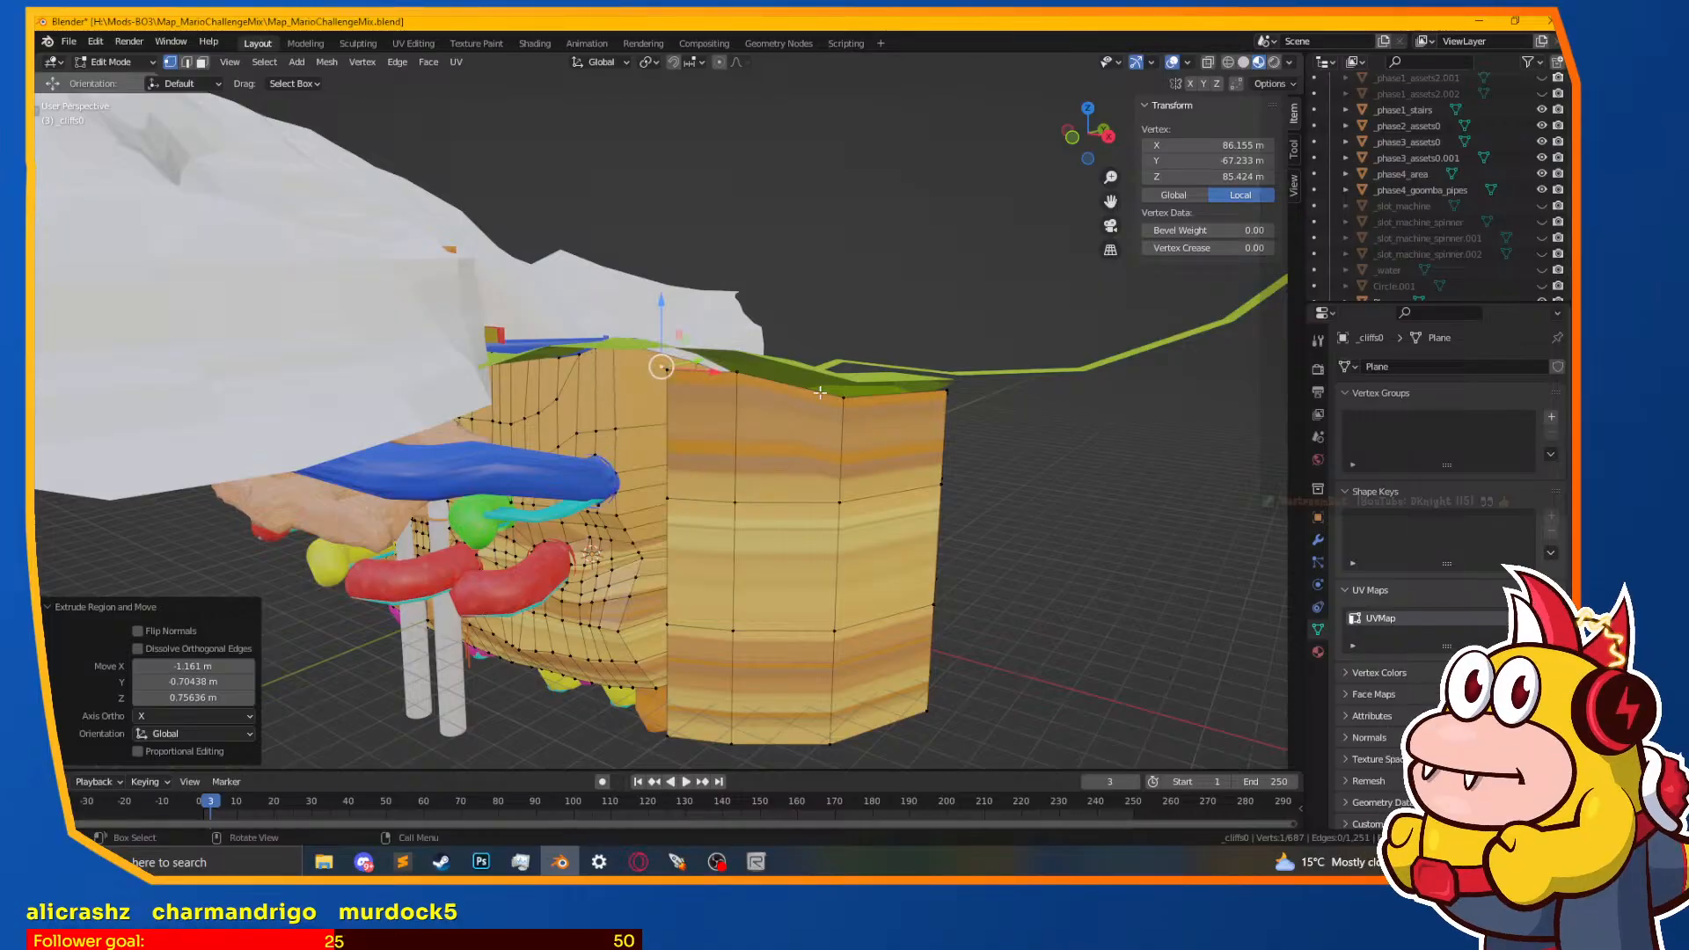
key("ctrl+z")
key("ctrl+z")
Step: Raise the end edge's top vertex by about 2.3 m and extrude the whole edge in place
left_click(666, 369)
left_click_drag(668, 297, 667, 295)
left_click(667, 498, "shift")
left_click(668, 736, "ctrl")
middle_click_drag(774, 387, 744, 540)
key("e")
right_click(745, 541)
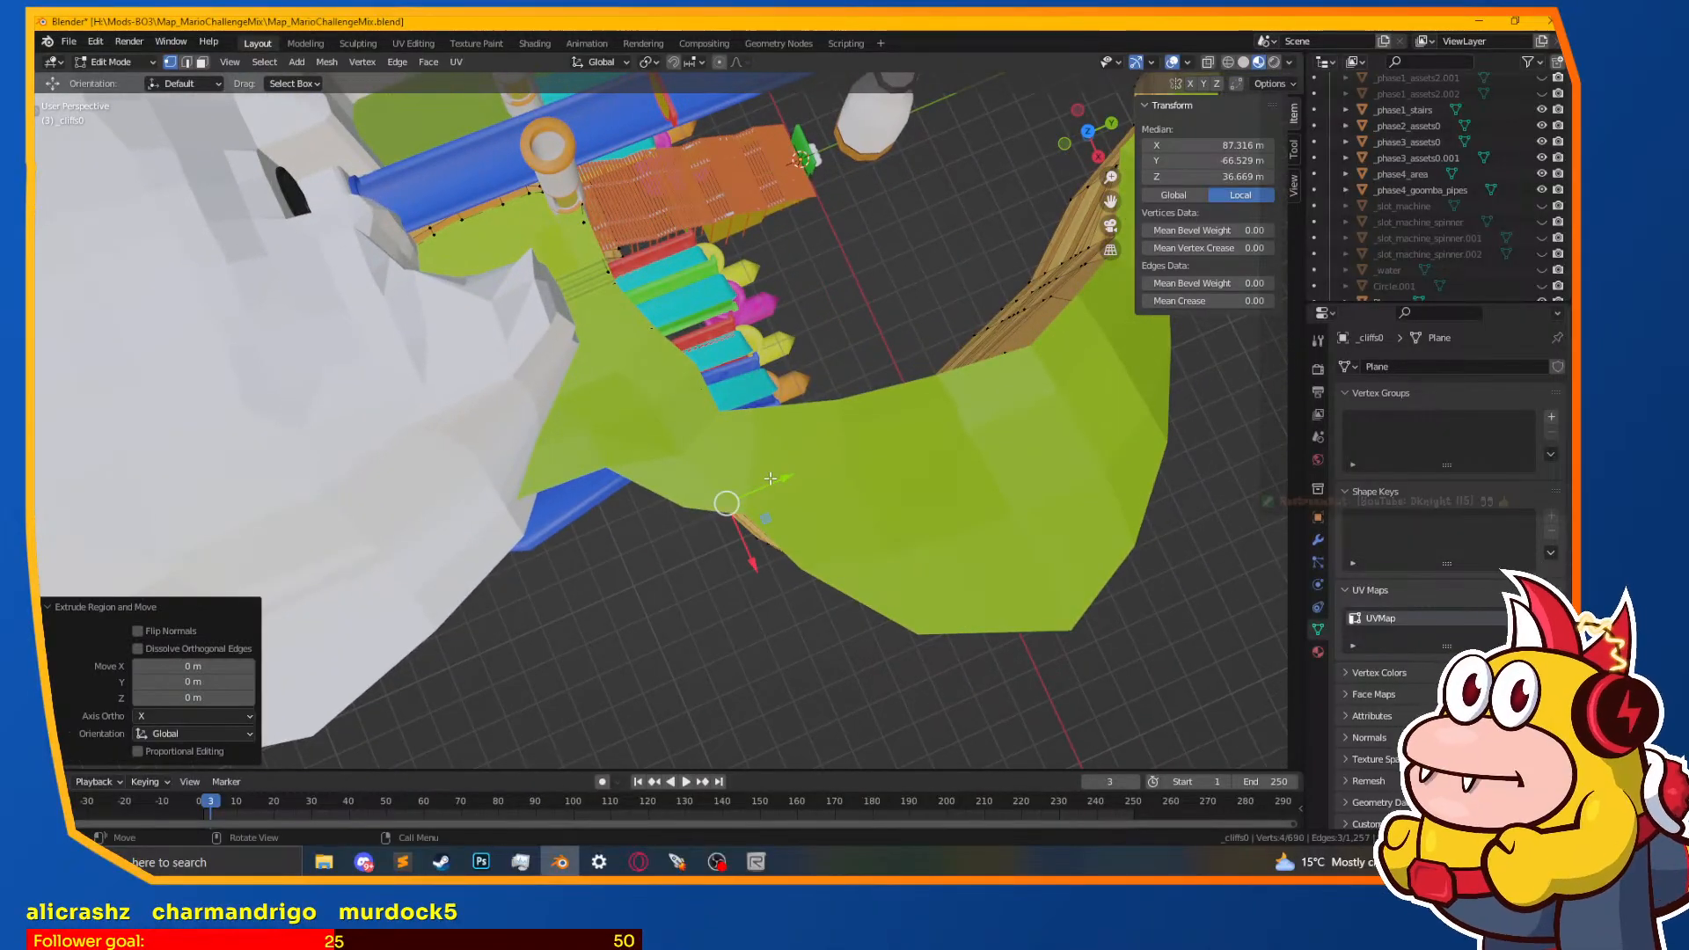
Step: Move the extruded edge about -10.9 m in Y and -8.9 m in X along the grass outline
left_click_drag(788, 481, 763, 507)
left_click(686, 516)
middle_click_drag(687, 516, 657, 490)
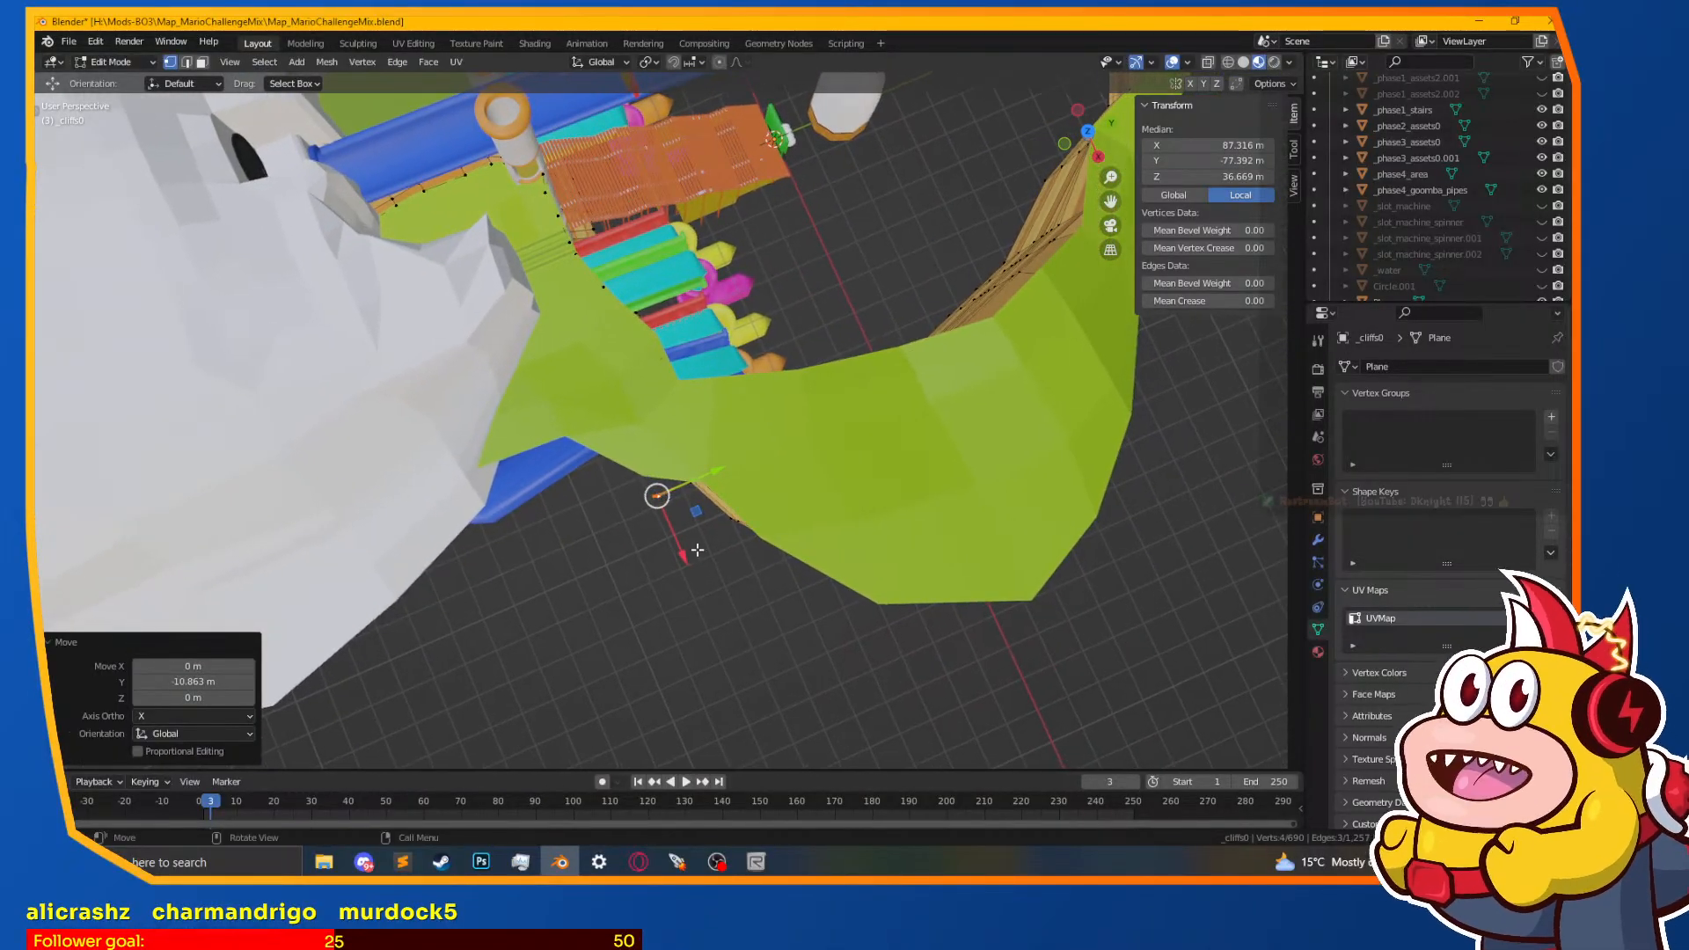
key("g")
key("x")
left_click(633, 529)
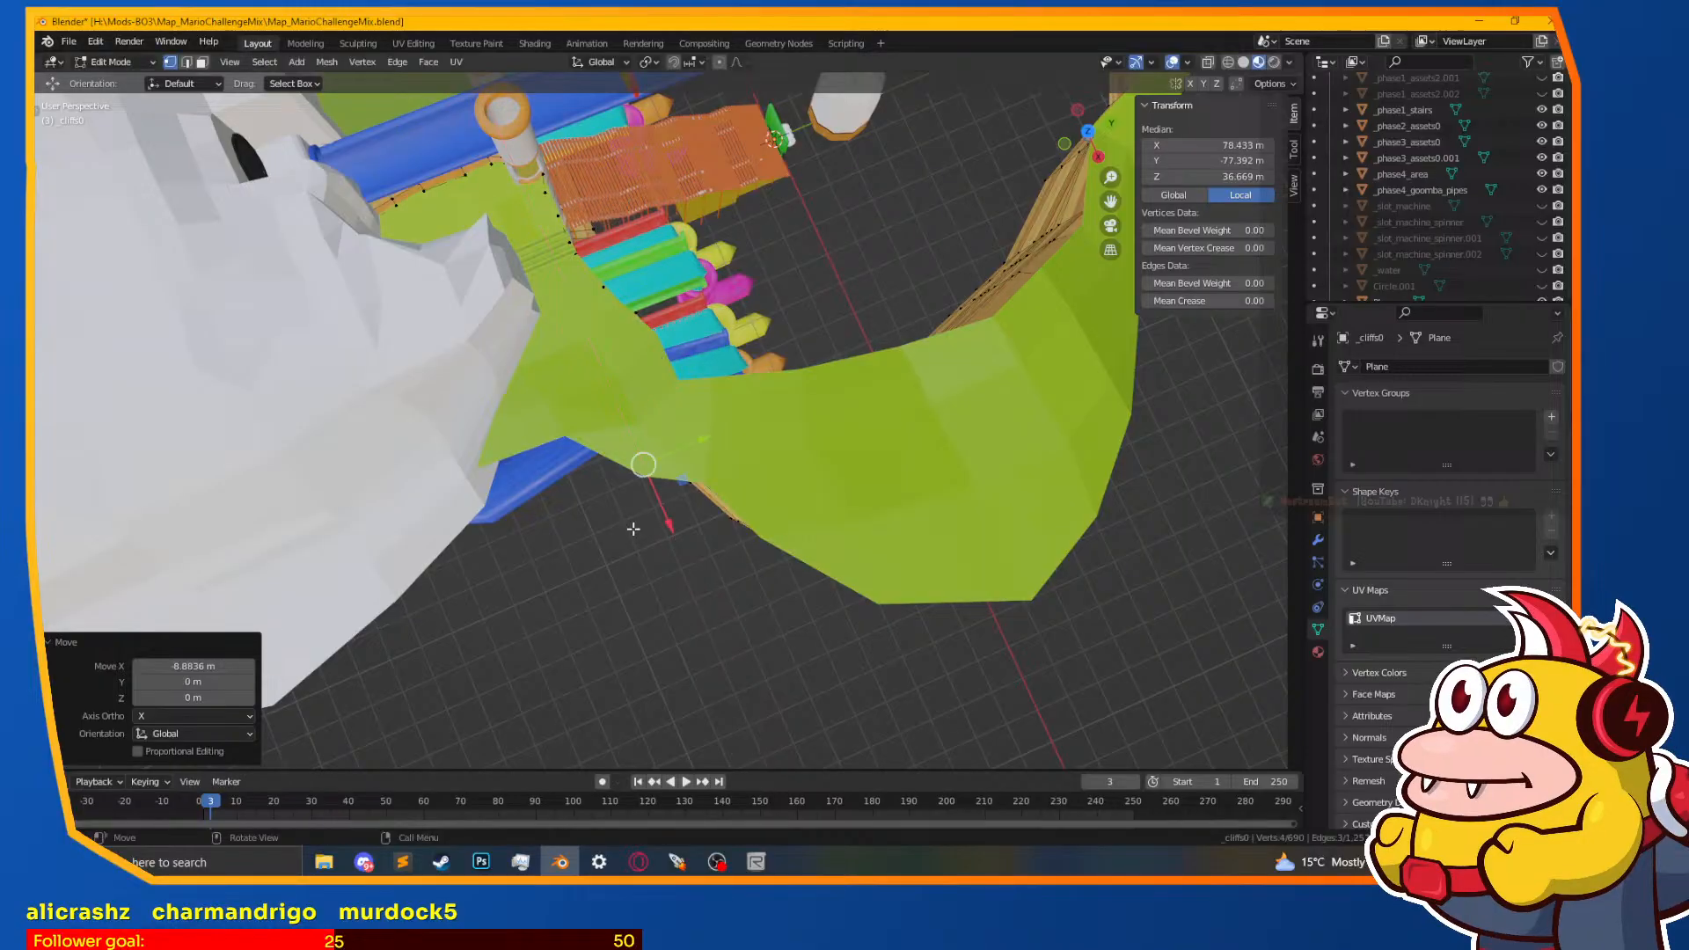
Step: Extrude the end edge again and move it about -9.4 m in X and further along negative Y toward the blue pipe
middle_click_drag(654, 604, 695, 528)
key("e")
key("x")
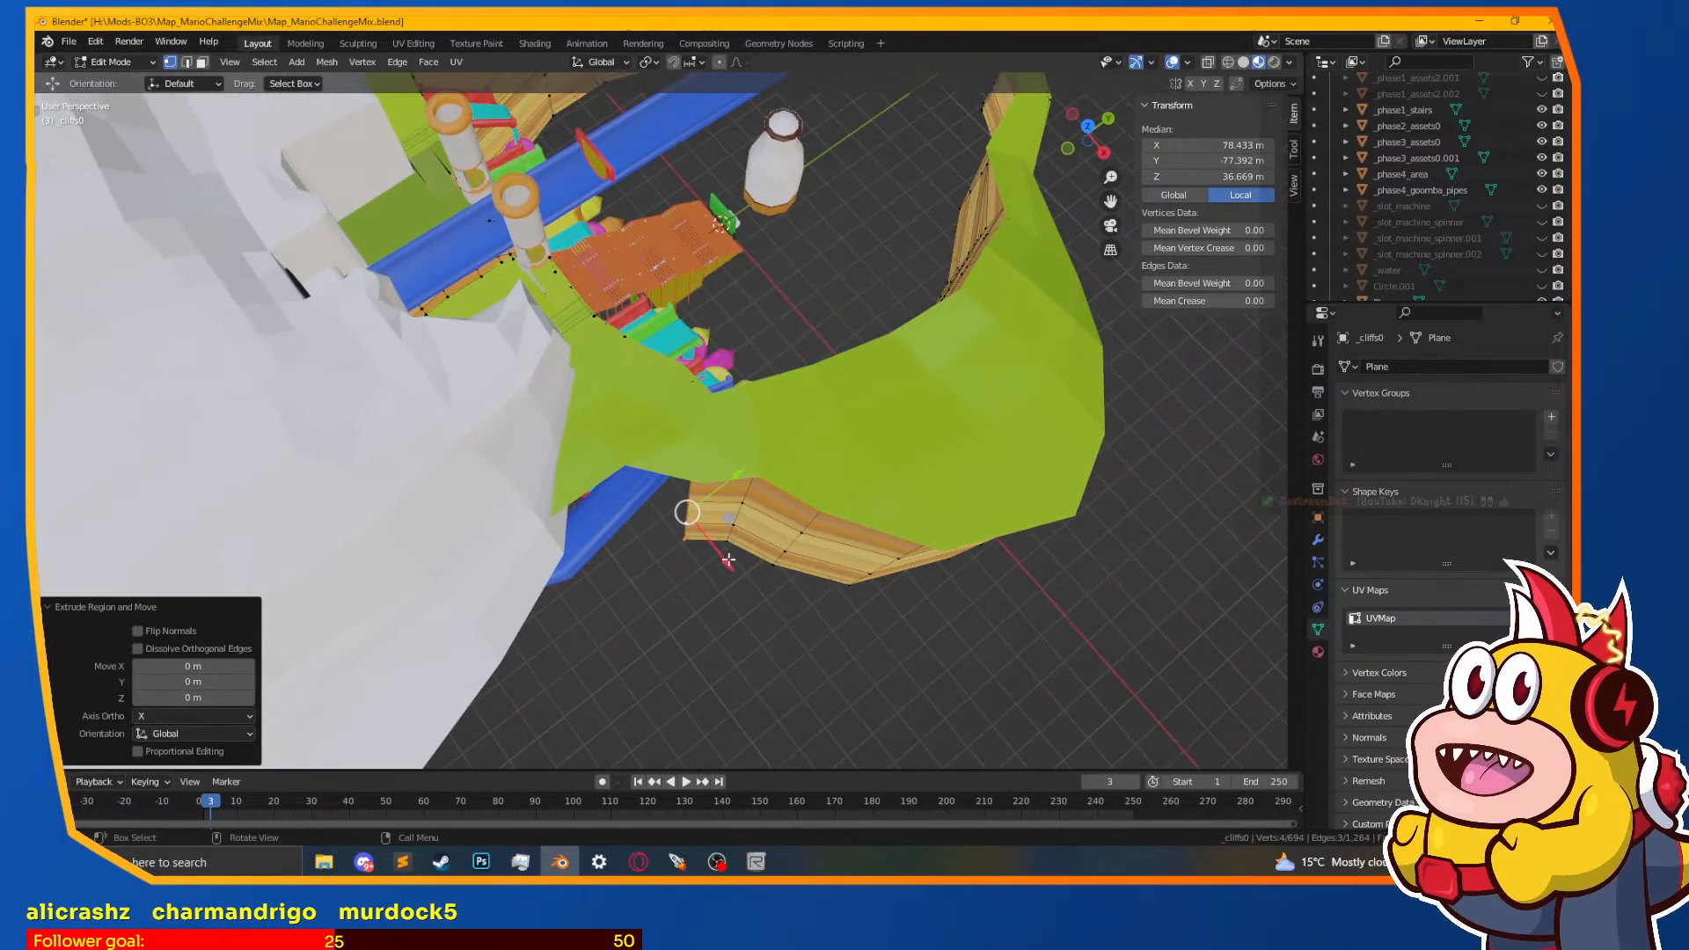
left_click(715, 508)
key("g")
key("y")
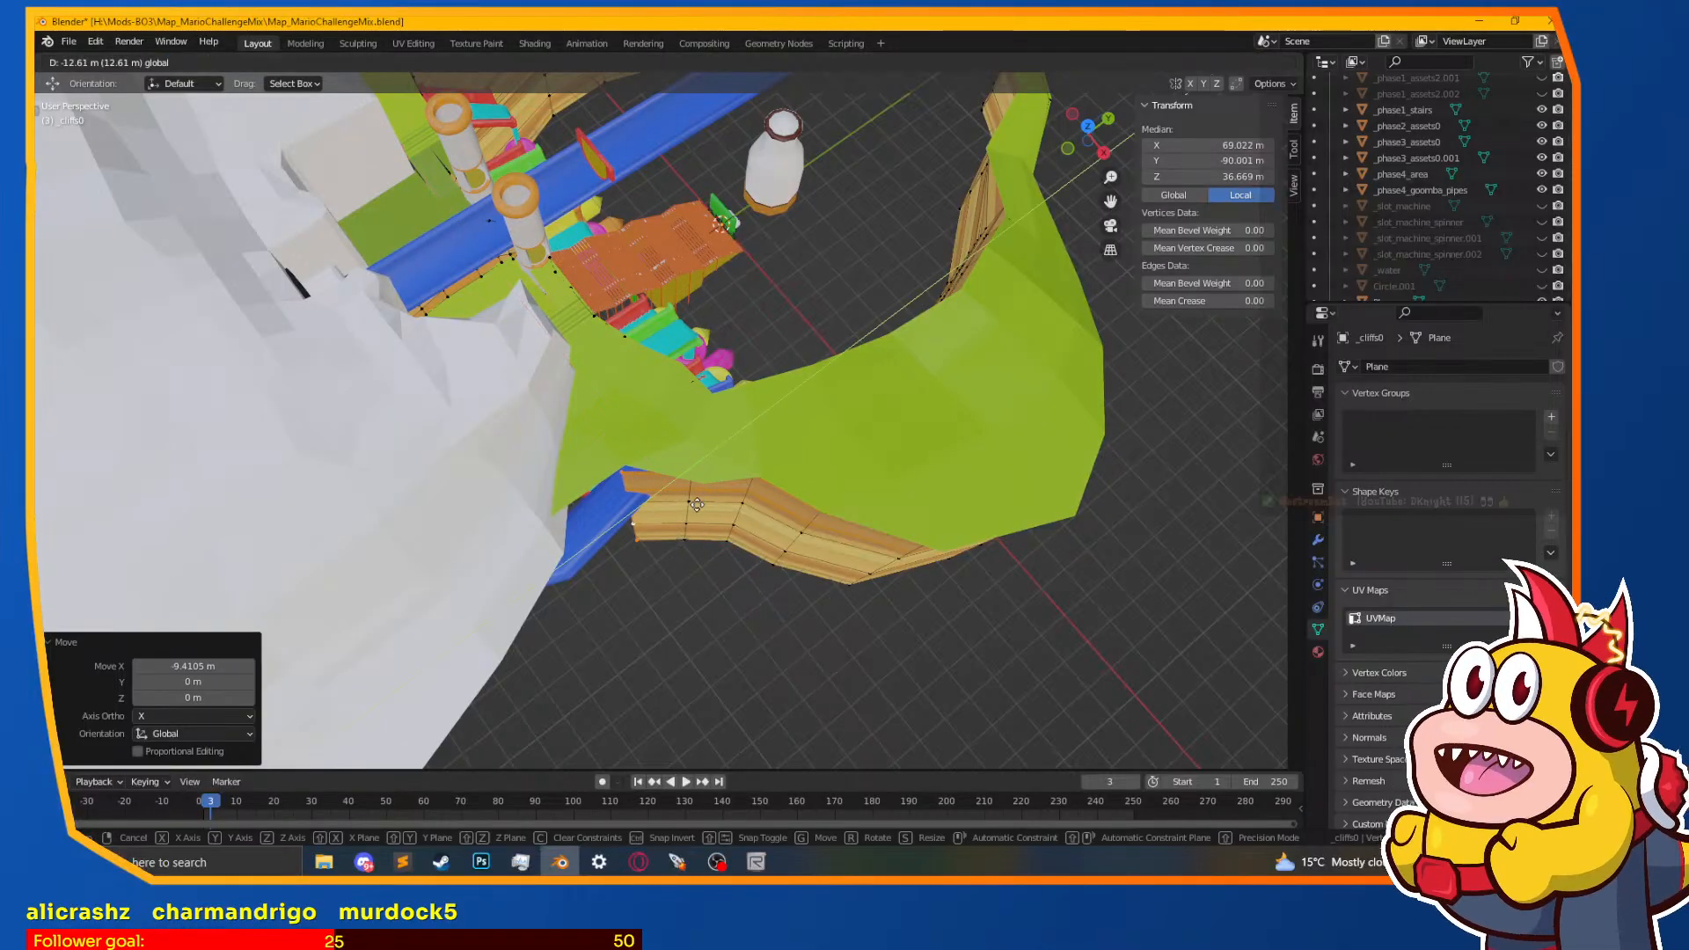
left_click(708, 505)
Step: Fine-tune the end edge's X and Y placement at the grass corner beside the blue pipe, finishing with a 2 m move in Y
mouse_move(708, 505)
middle_mouse_down()
mouse_move(728, 558)
mouse_move(686, 492)
mouse_move(695, 466)
mouse_move(704, 566)
mouse_move(723, 565)
mouse_move(685, 493)
middle_mouse_up()
key("g")
key("x")
left_click(678, 520)
key("g")
key("x")
left_click(673, 519)
key("g")
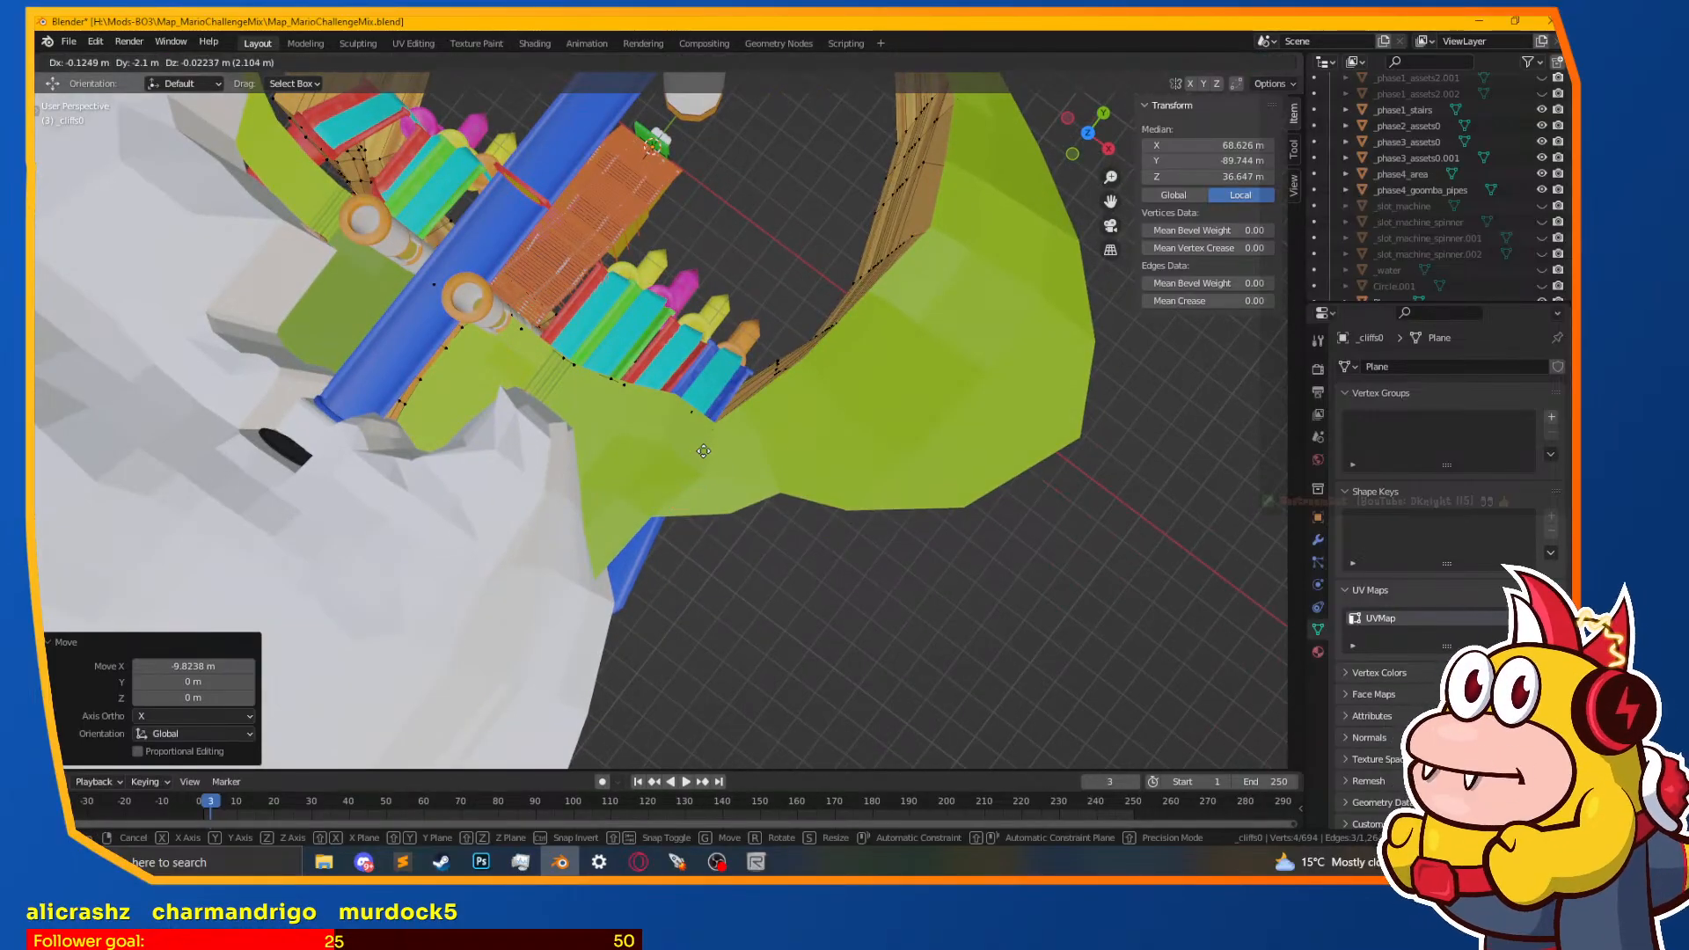
left_click(704, 453)
key("g")
key("y")
left_click(652, 494)
Step: Extrude the end edge and place it about -3.7 m in X and -21 m in Y inside the white mountain
middle_click_drag(651, 493, 694, 473)
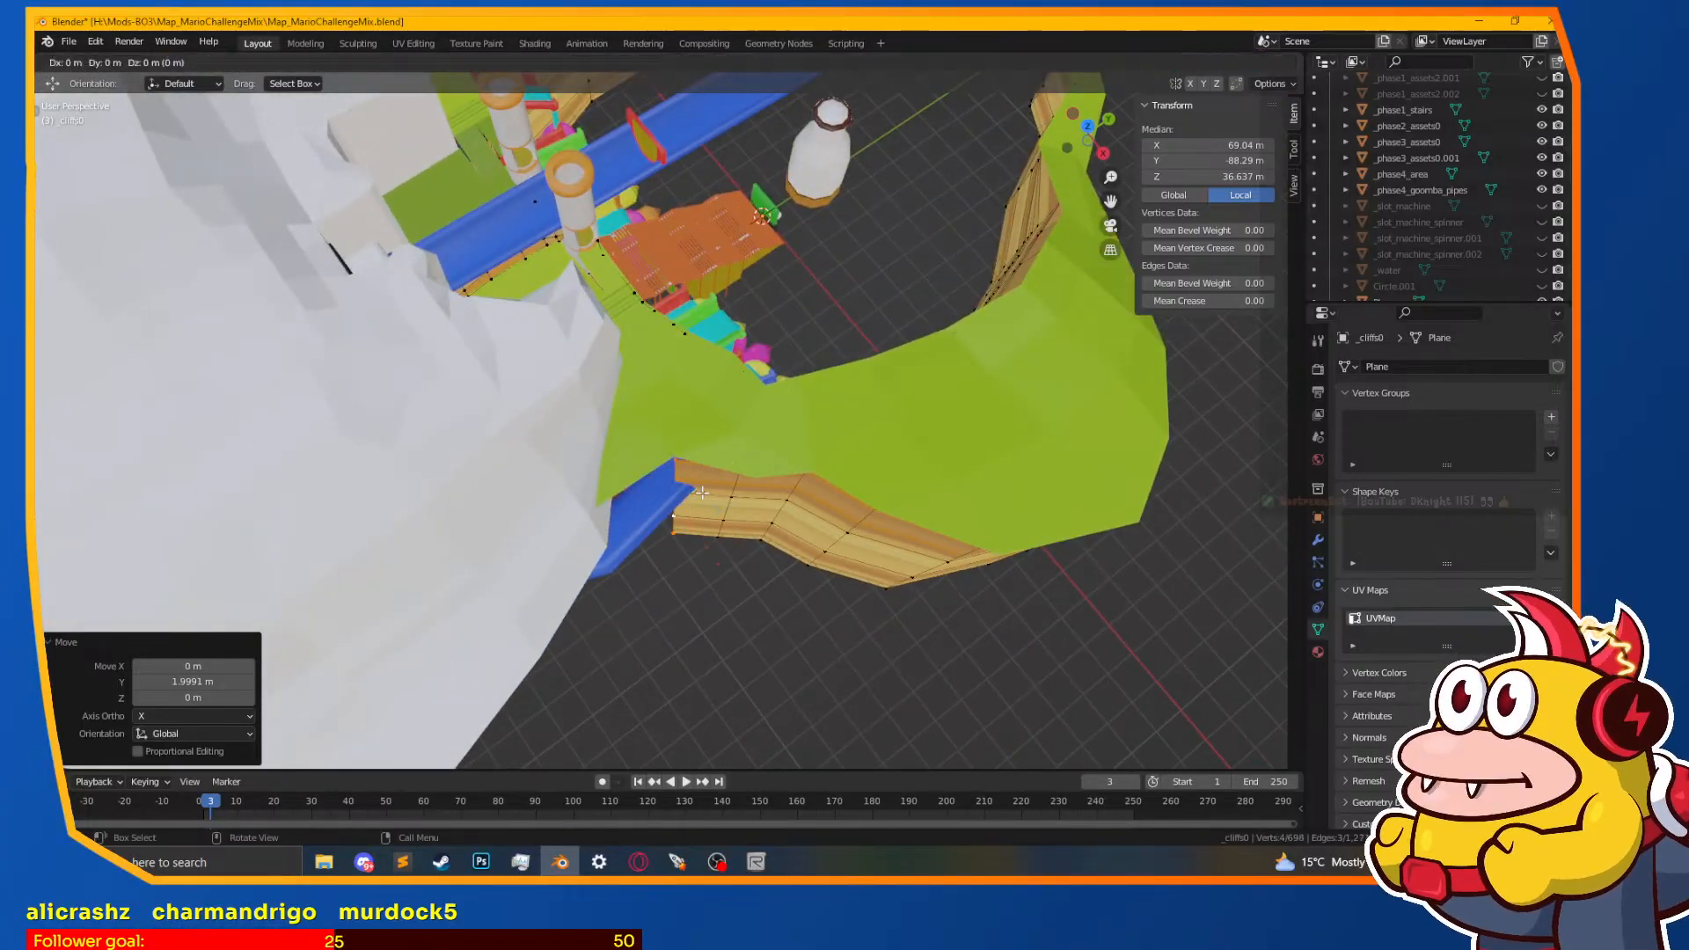
key("e")
left_click(687, 573)
mouse_move(687, 572)
middle_mouse_down()
mouse_move(645, 524)
mouse_move(566, 337)
mouse_move(762, 375)
mouse_move(676, 459)
mouse_move(647, 570)
mouse_move(676, 595)
middle_mouse_up()
key("g")
left_click(671, 586)
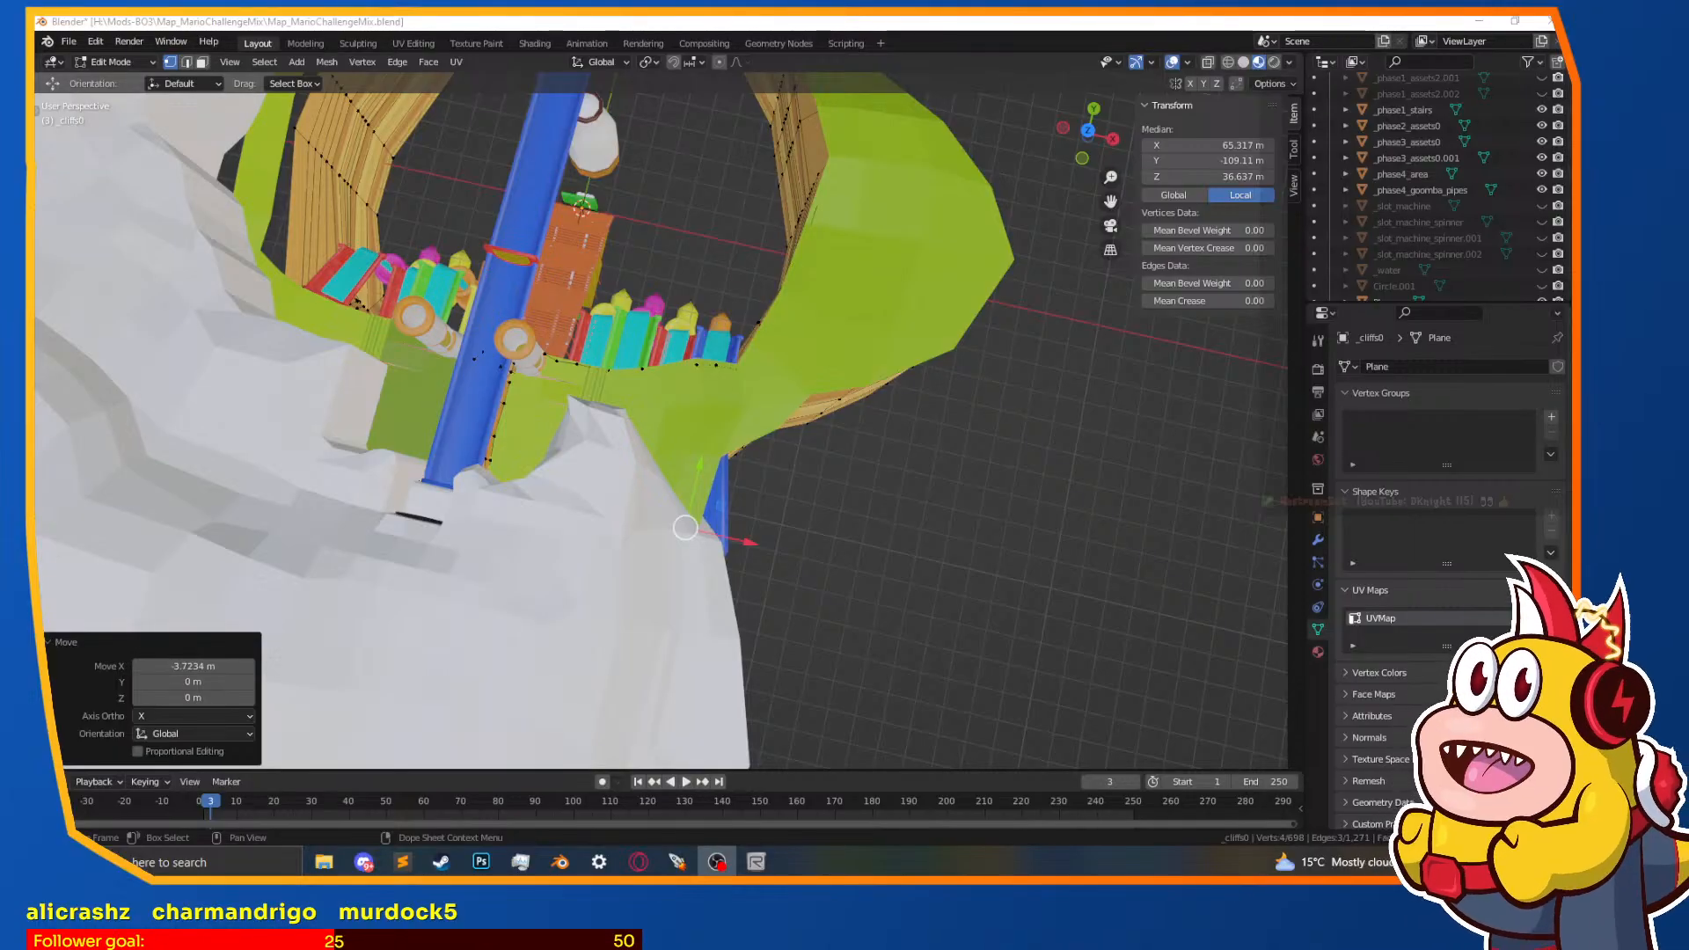
Step: Return to Blender and examine where the last cliff section meets the blue pipe and the mountain
key("alt+Tab")
middle_click_drag(897, 469, 668, 390)
left_click(722, 414)
left_click(699, 410, "shift")
scroll(668, 458, "up", 3)
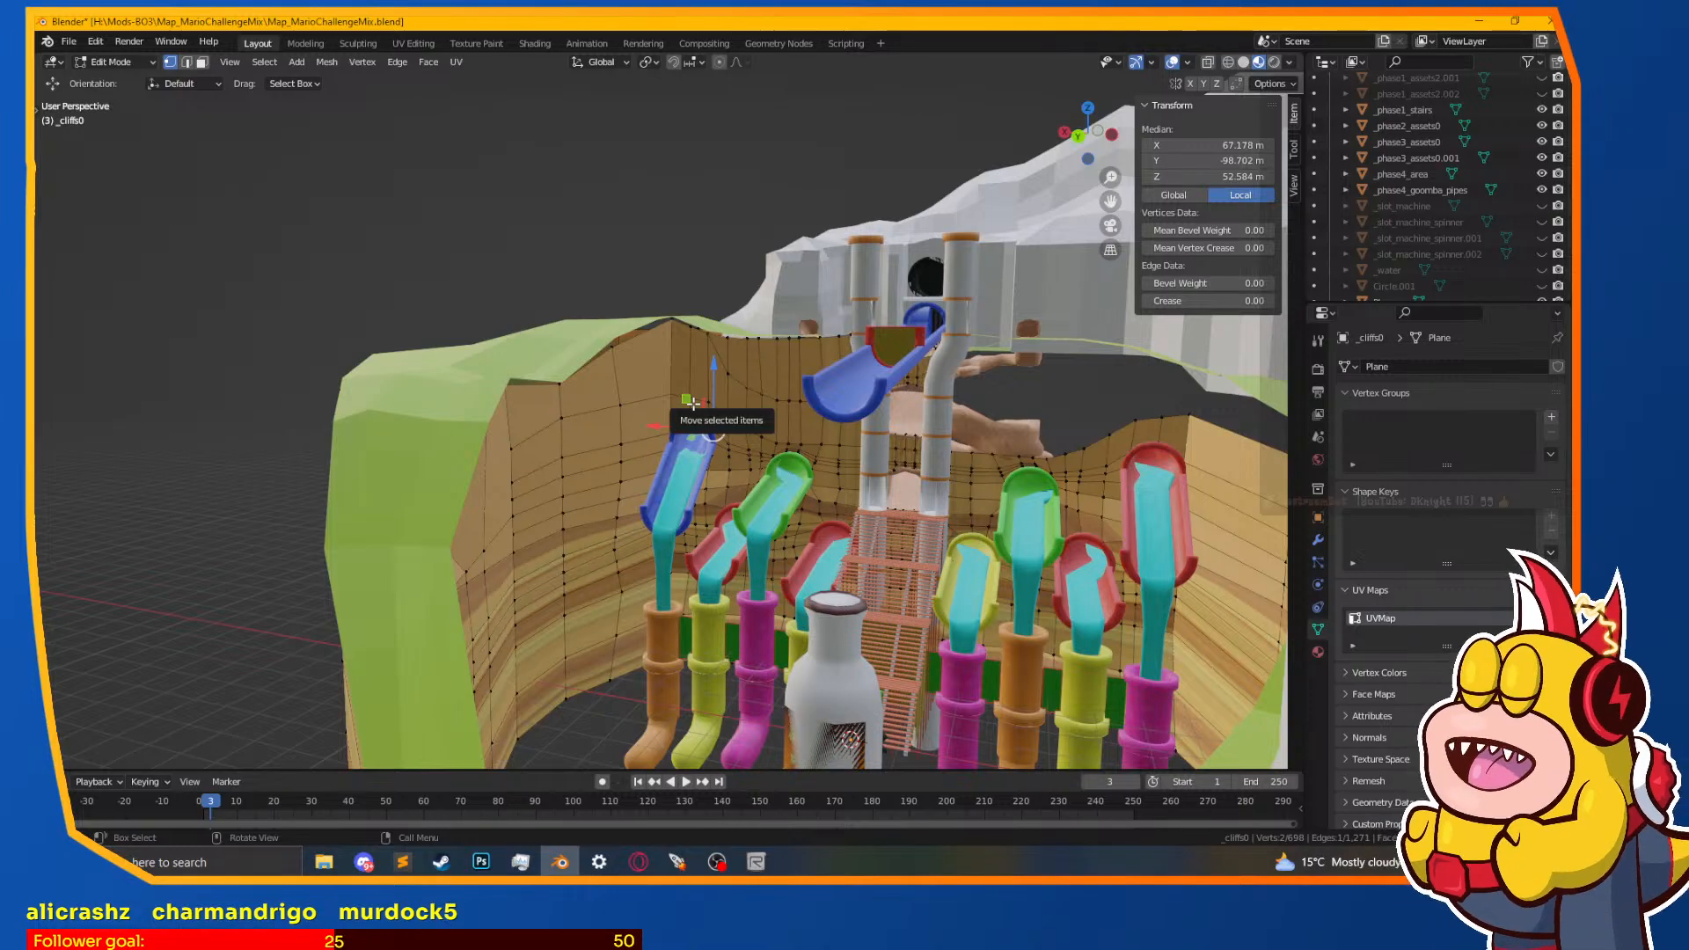
middle_click_drag(693, 403, 494, 362)
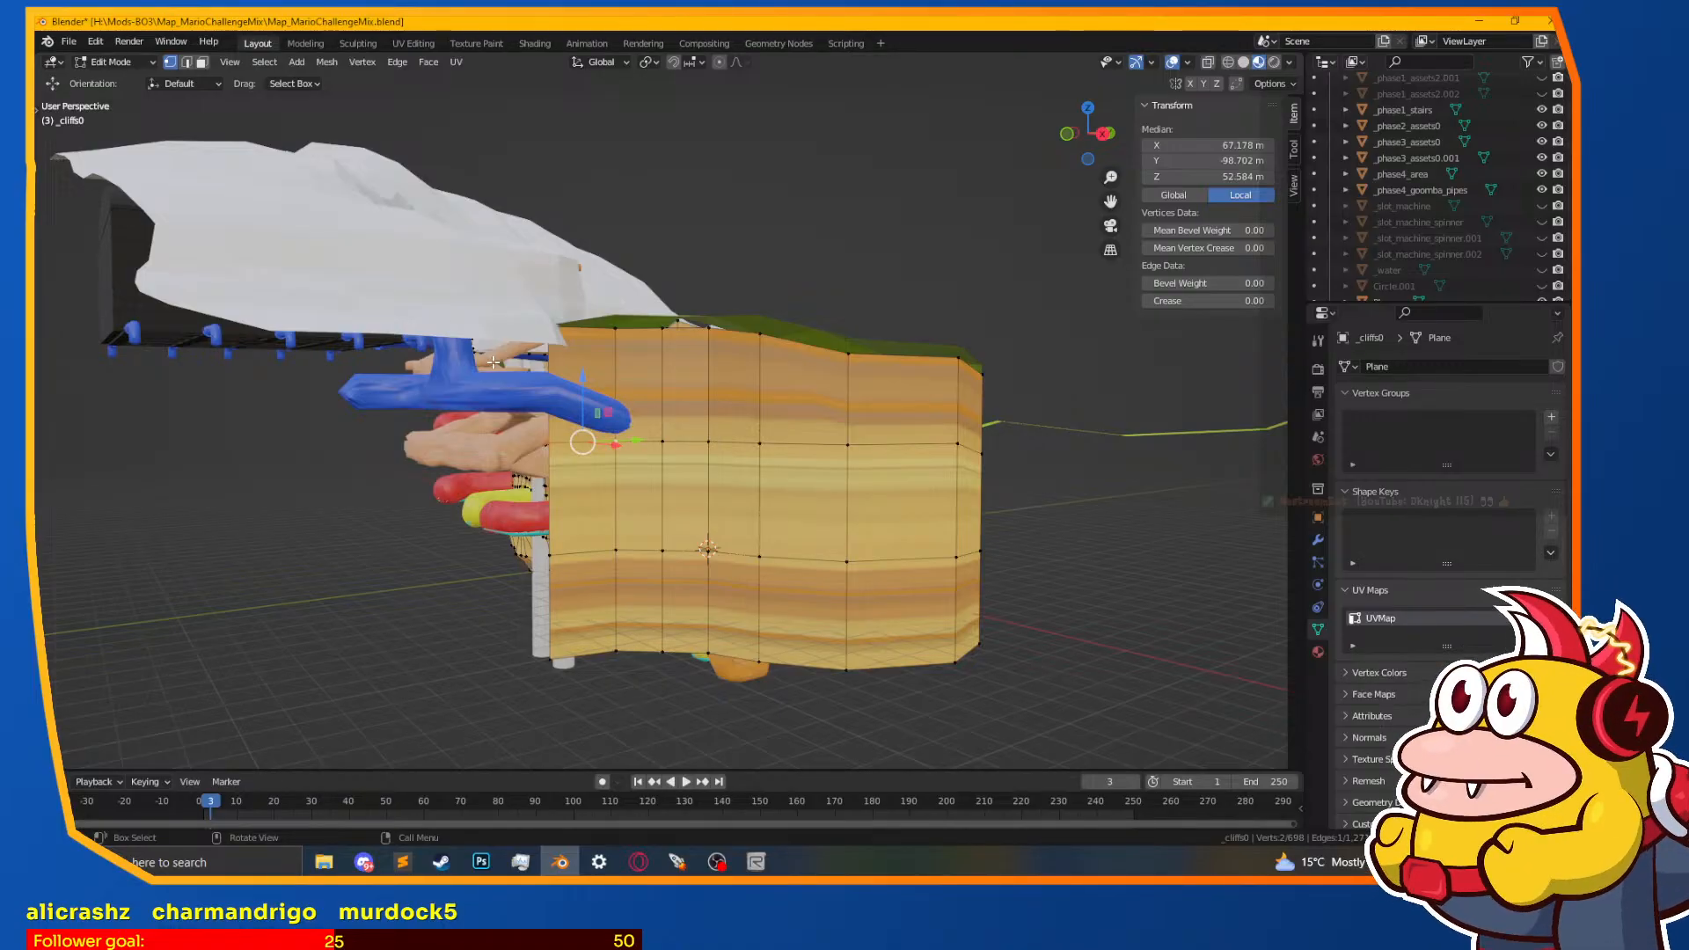
middle_click_drag(655, 344, 585, 586)
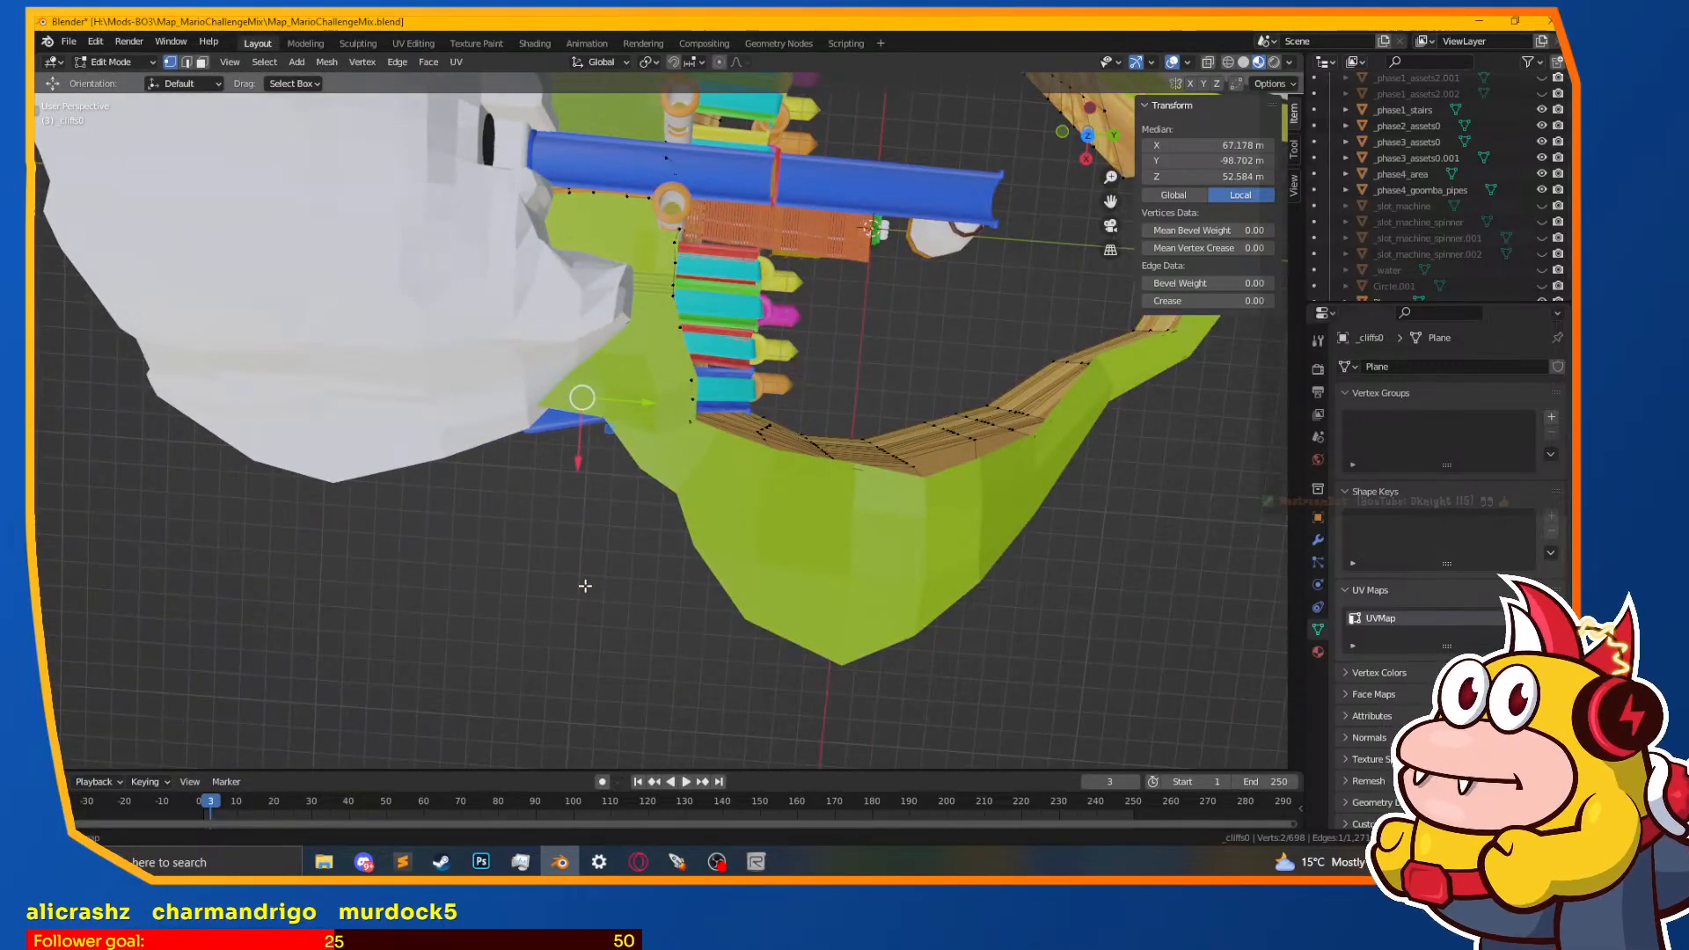
scroll(564, 401, "up", 3)
middle_click_drag(437, 426, 726, 552)
Step: Reposition the cliff vertices around the blue pipe, moving the end one about 7.7 m in X and 9.6 m in Z
key("g")
left_click(790, 421)
left_click(691, 415)
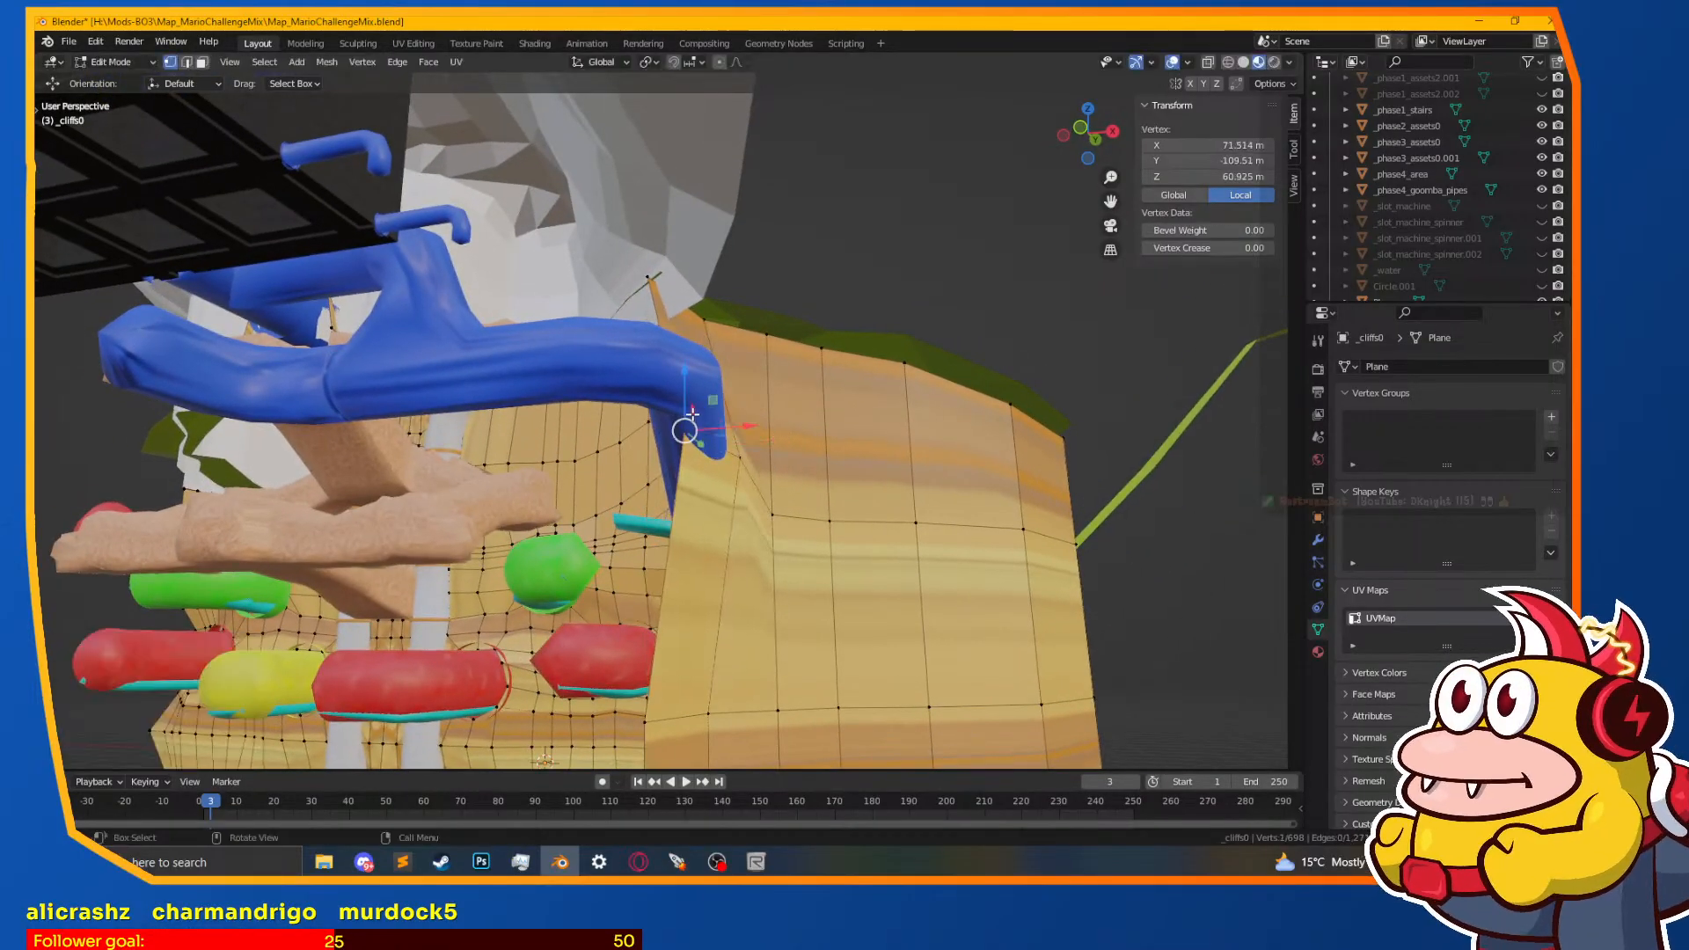
key("g")
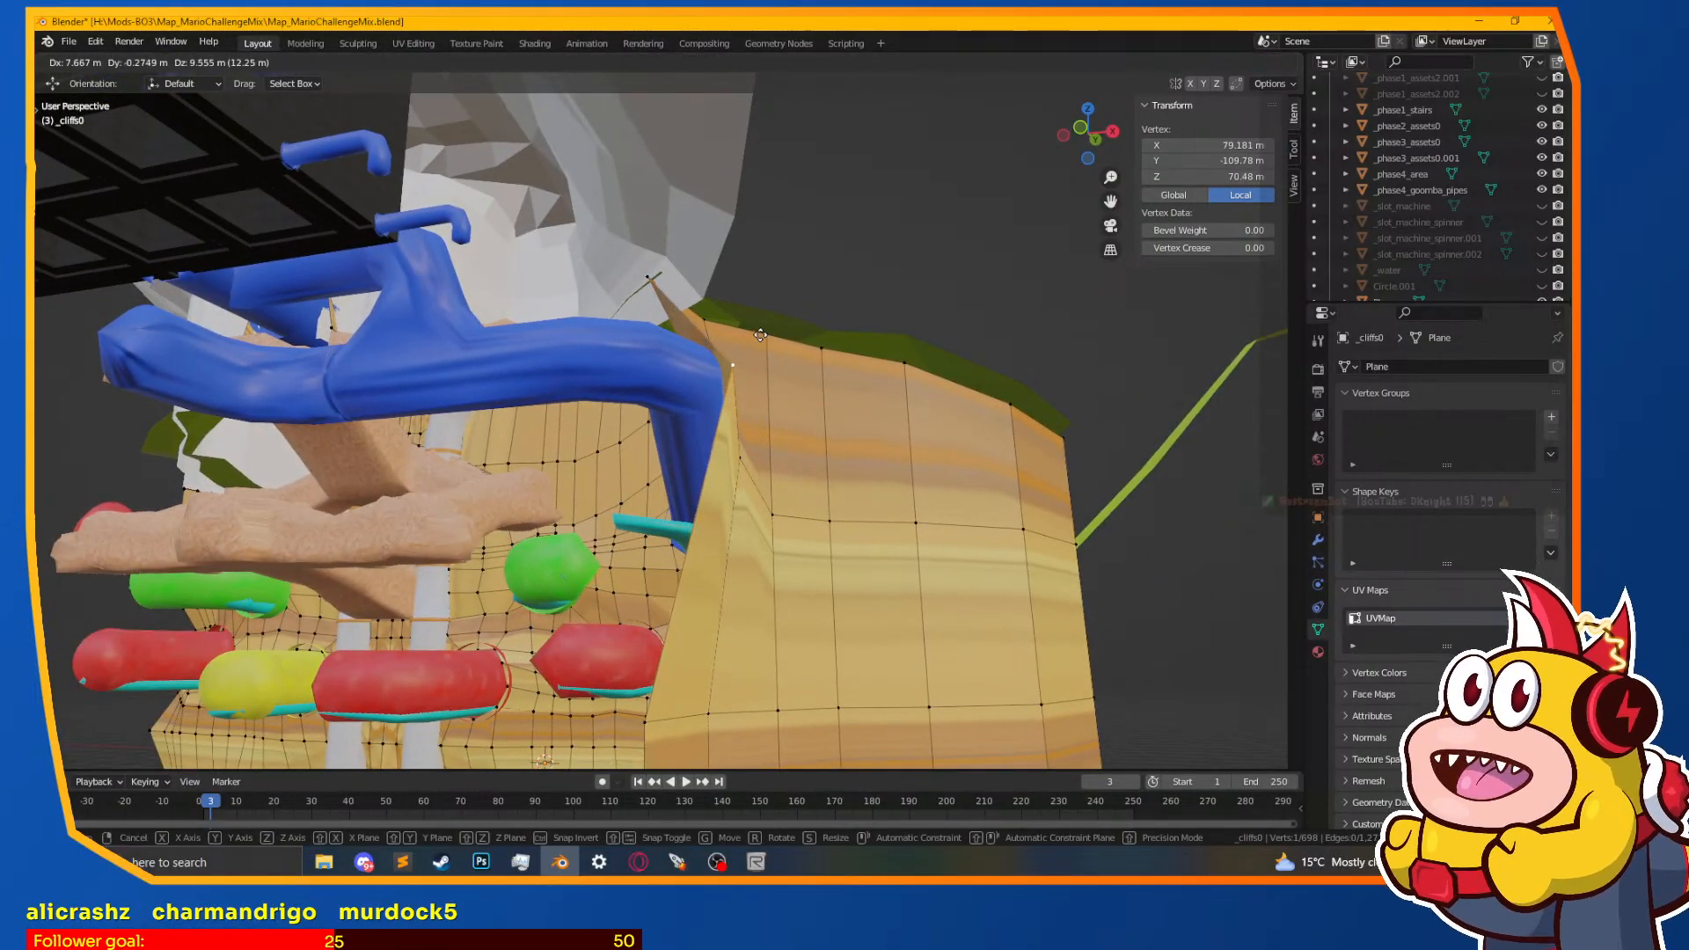
left_click(761, 334)
Step: Pull the neighbouring vertices below the pipe outward, moving the last one about 5.4 m in X, 1.2 m in Y and 1.7 m in Z
middle_click_drag(760, 335, 803, 478)
left_click(694, 498)
key("g")
left_click(820, 472)
left_click(773, 513)
key("g")
left_click(802, 495)
key("g")
left_click(850, 501)
middle_click_drag(850, 500, 896, 449)
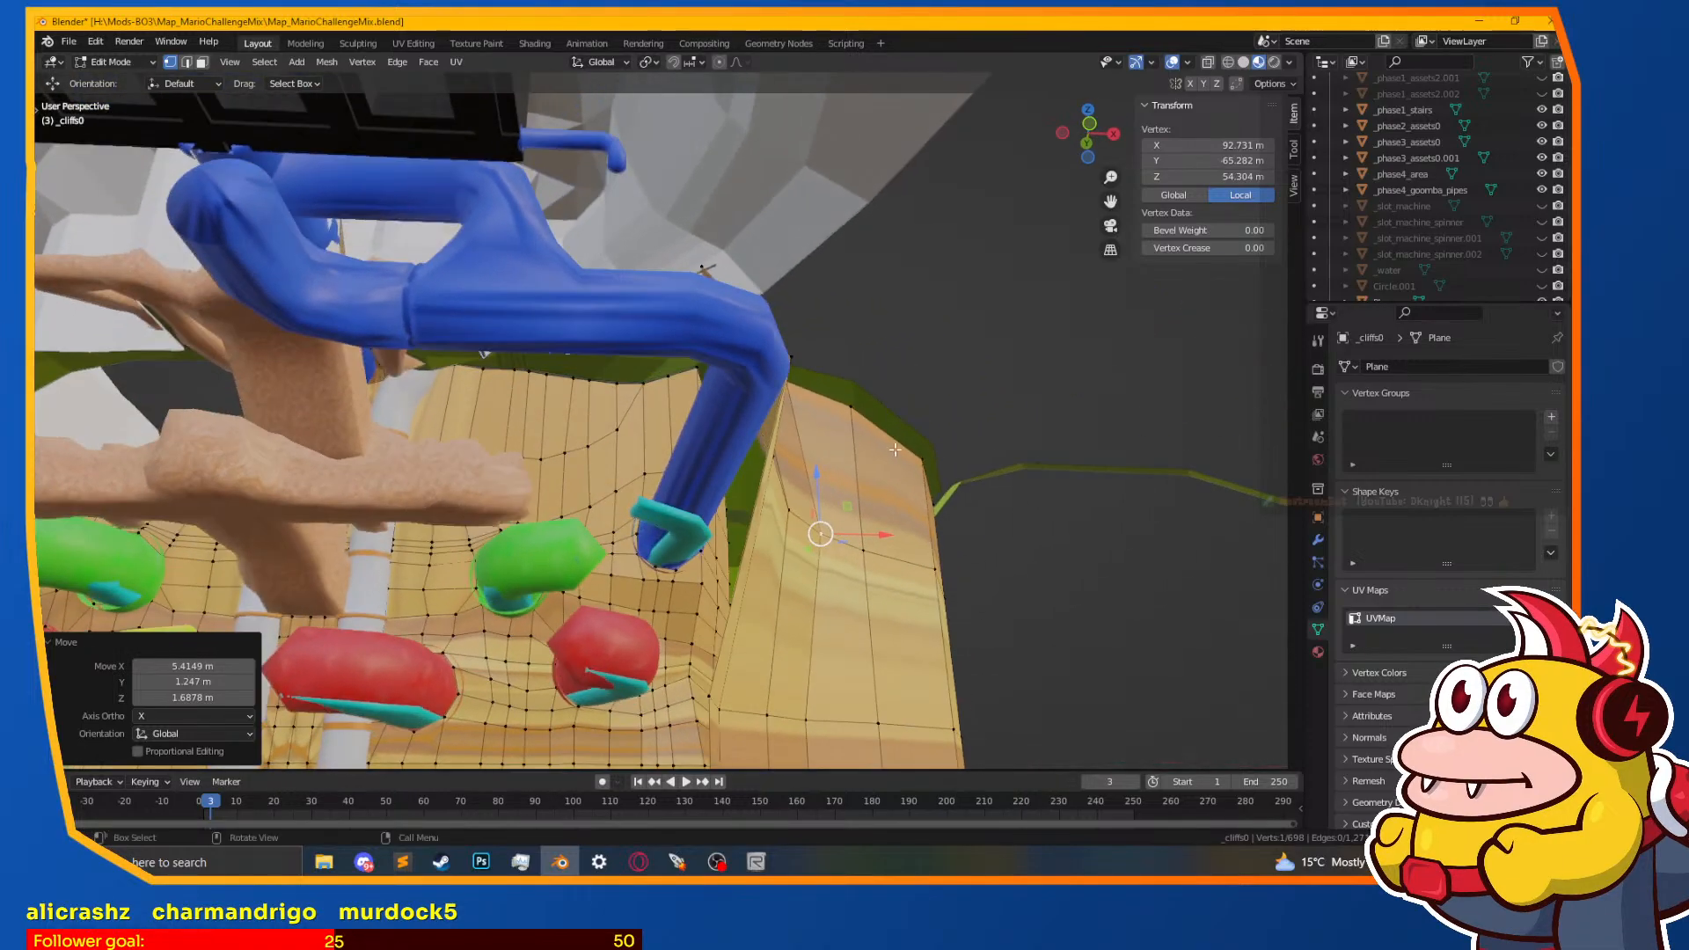
Step: Adjust the selected cliff vertex below the blue pipe's bend with two small free moves
key("g")
left_click(803, 500)
key("g")
left_click(826, 498)
Step: Shift the mid-height vertices of the cliff's folded end section, moving the last about -4.2 m in X, 0.8 m in Y and 0.5 m in Z
middle_click_drag(792, 501, 673, 491)
left_click(671, 491)
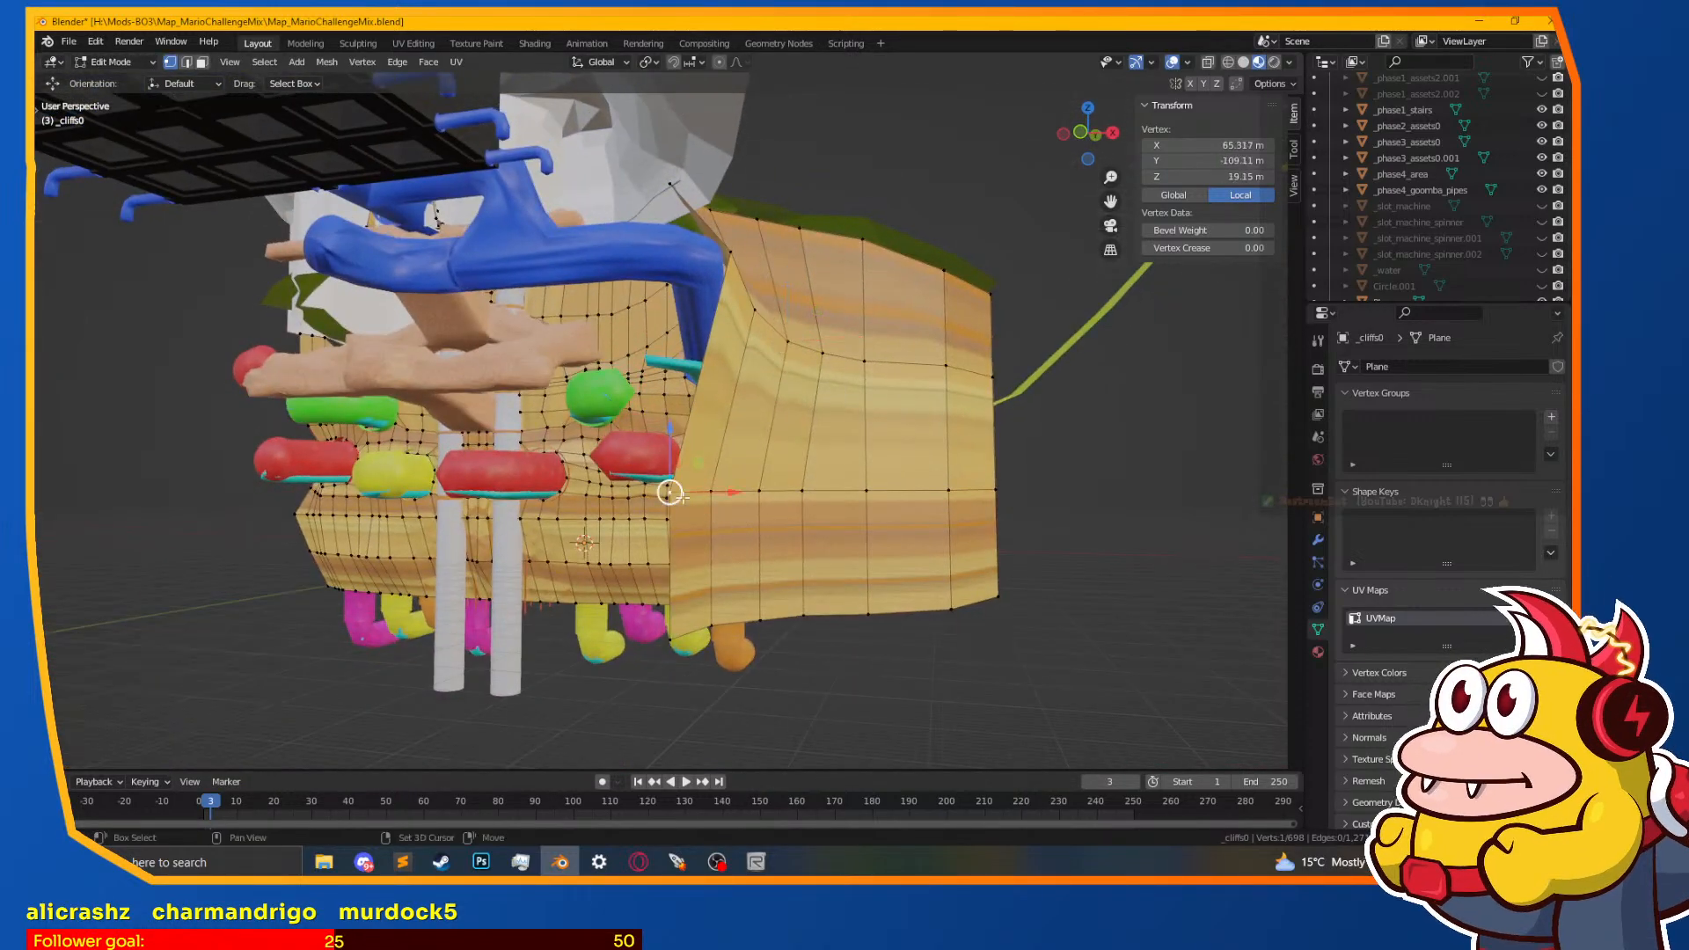
left_click(711, 491, "shift")
left_click(759, 491, "shift")
left_click(790, 491, "shift")
middle_click_drag(792, 491, 874, 491)
left_click(801, 491, "shift")
key("g")
left_click(895, 494)
left_click(793, 493)
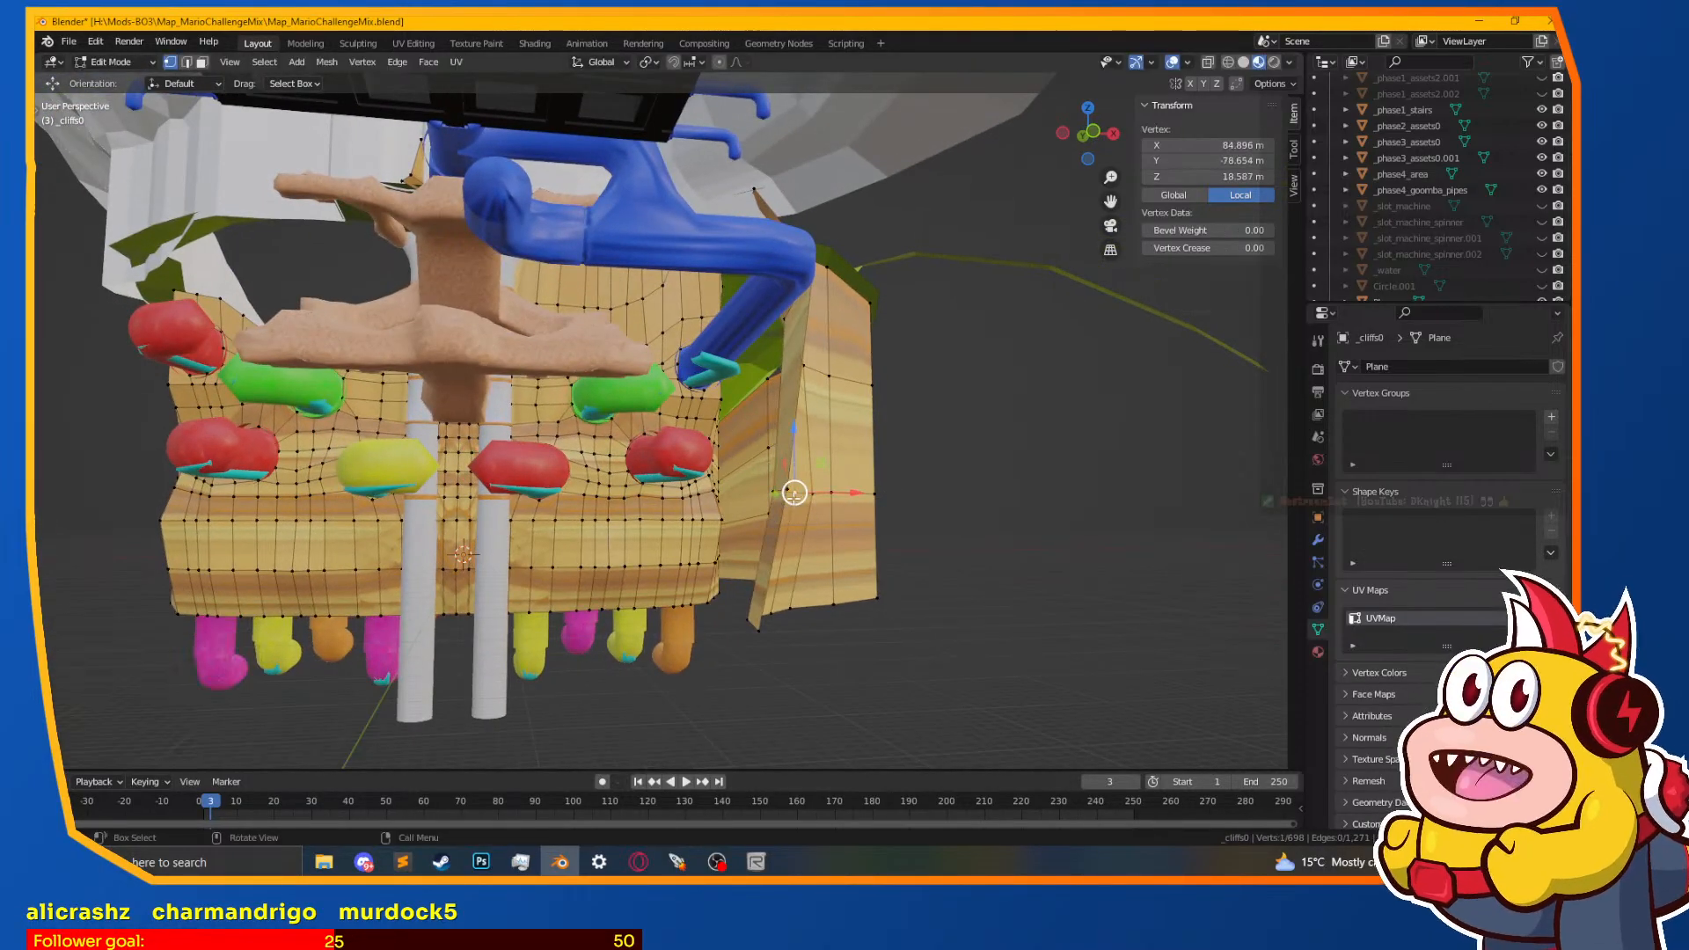
key("g")
left_click(767, 486)
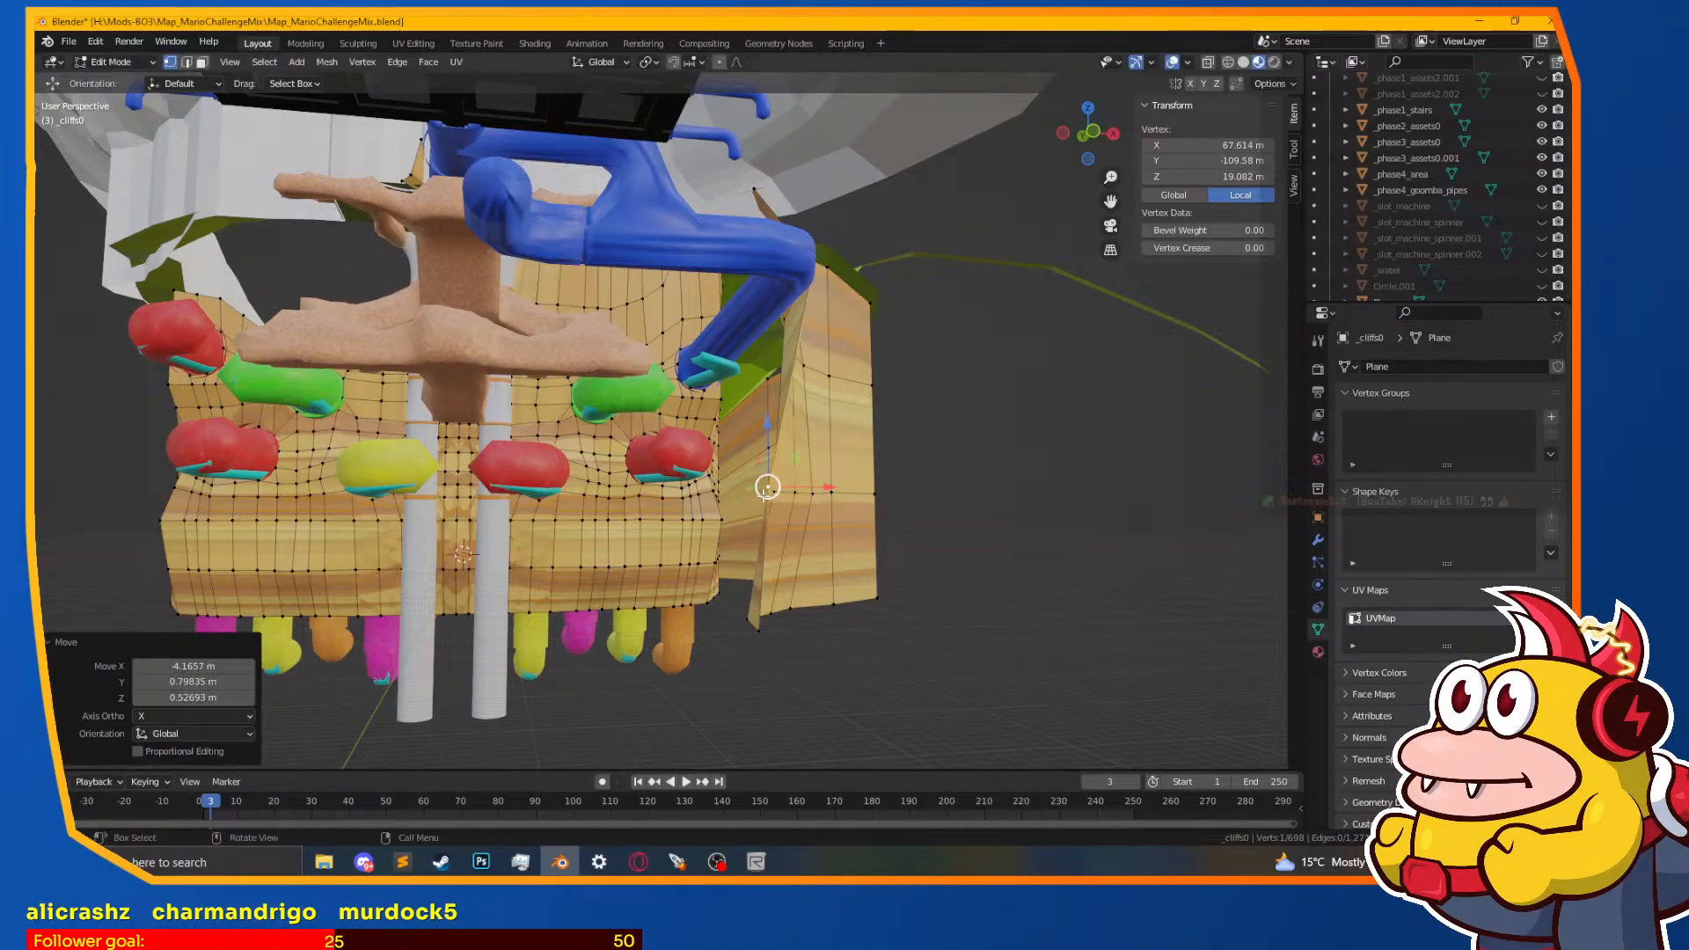
Step: Reposition the neighbouring vertices of that end section, moving the last about -0.6 m in X, 1.4 m in Y and -0.5 m in Z
left_click(778, 495)
middle_click_drag(779, 495, 714, 497)
middle_click_drag(815, 494, 712, 379)
key("g")
left_click(848, 527)
key("g")
left_click(709, 355)
left_click(762, 333)
key("g")
left_click(776, 359)
left_click(780, 377)
key("g")
left_click(782, 390)
middle_click_drag(783, 394, 788, 433, "ctrl")
Step: Move the mid-height vertex at the outermost bend of the cliff to reshape the face below the grass
middle_click_drag(759, 529, 805, 457)
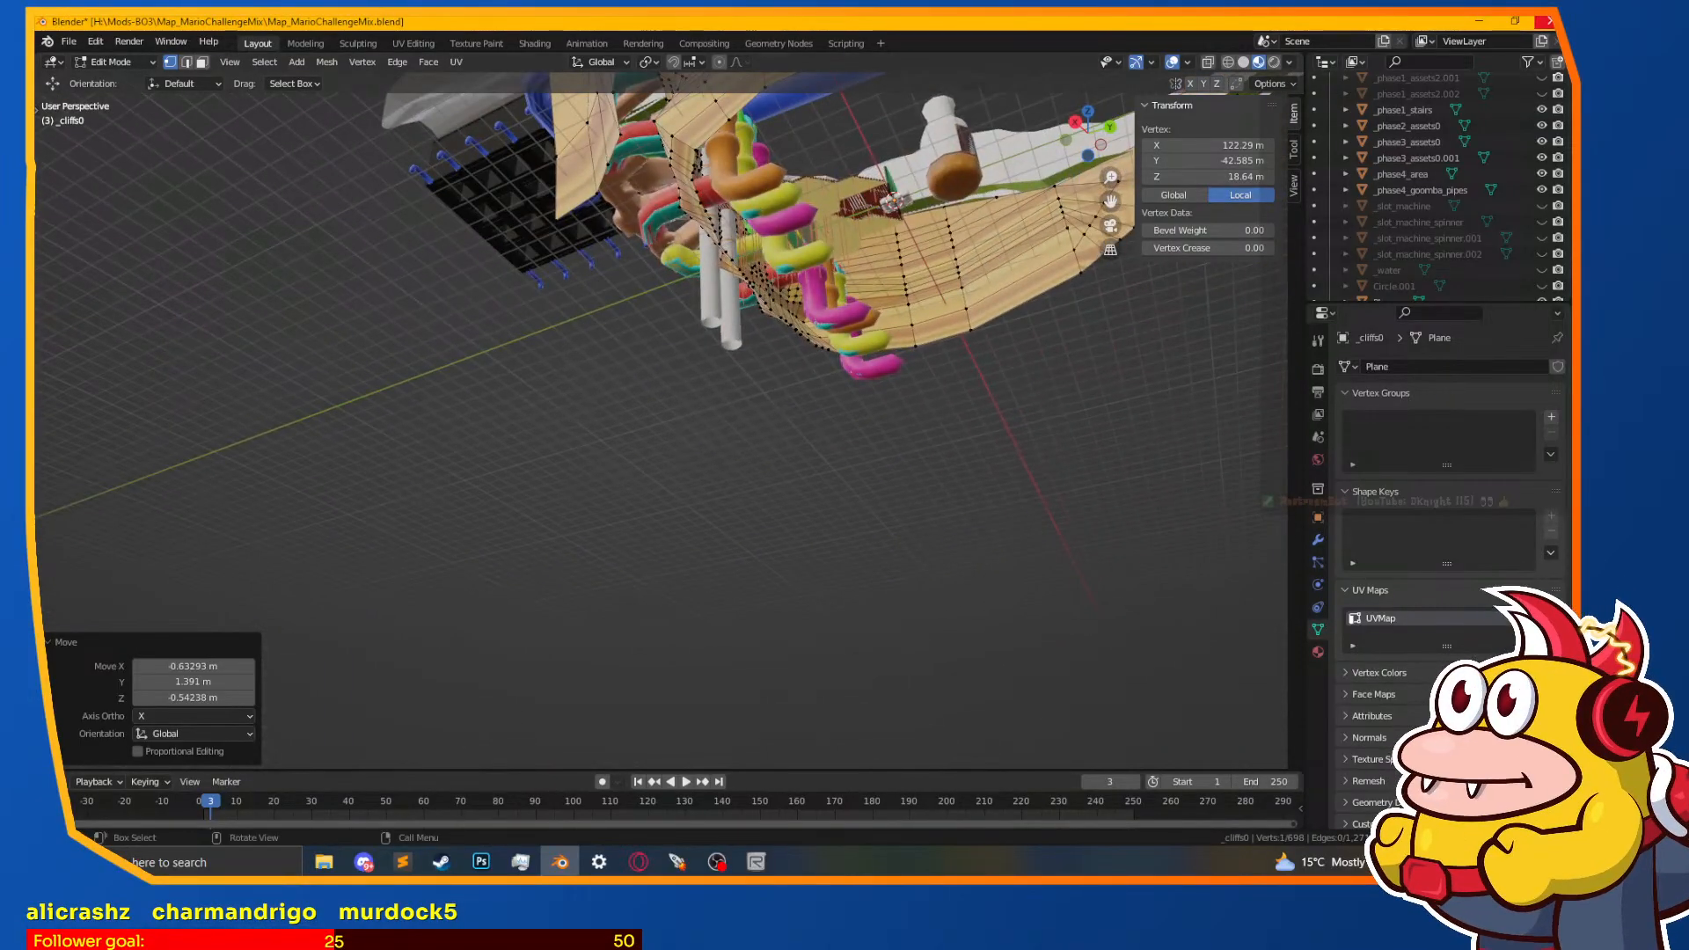
key("KP_Decimal")
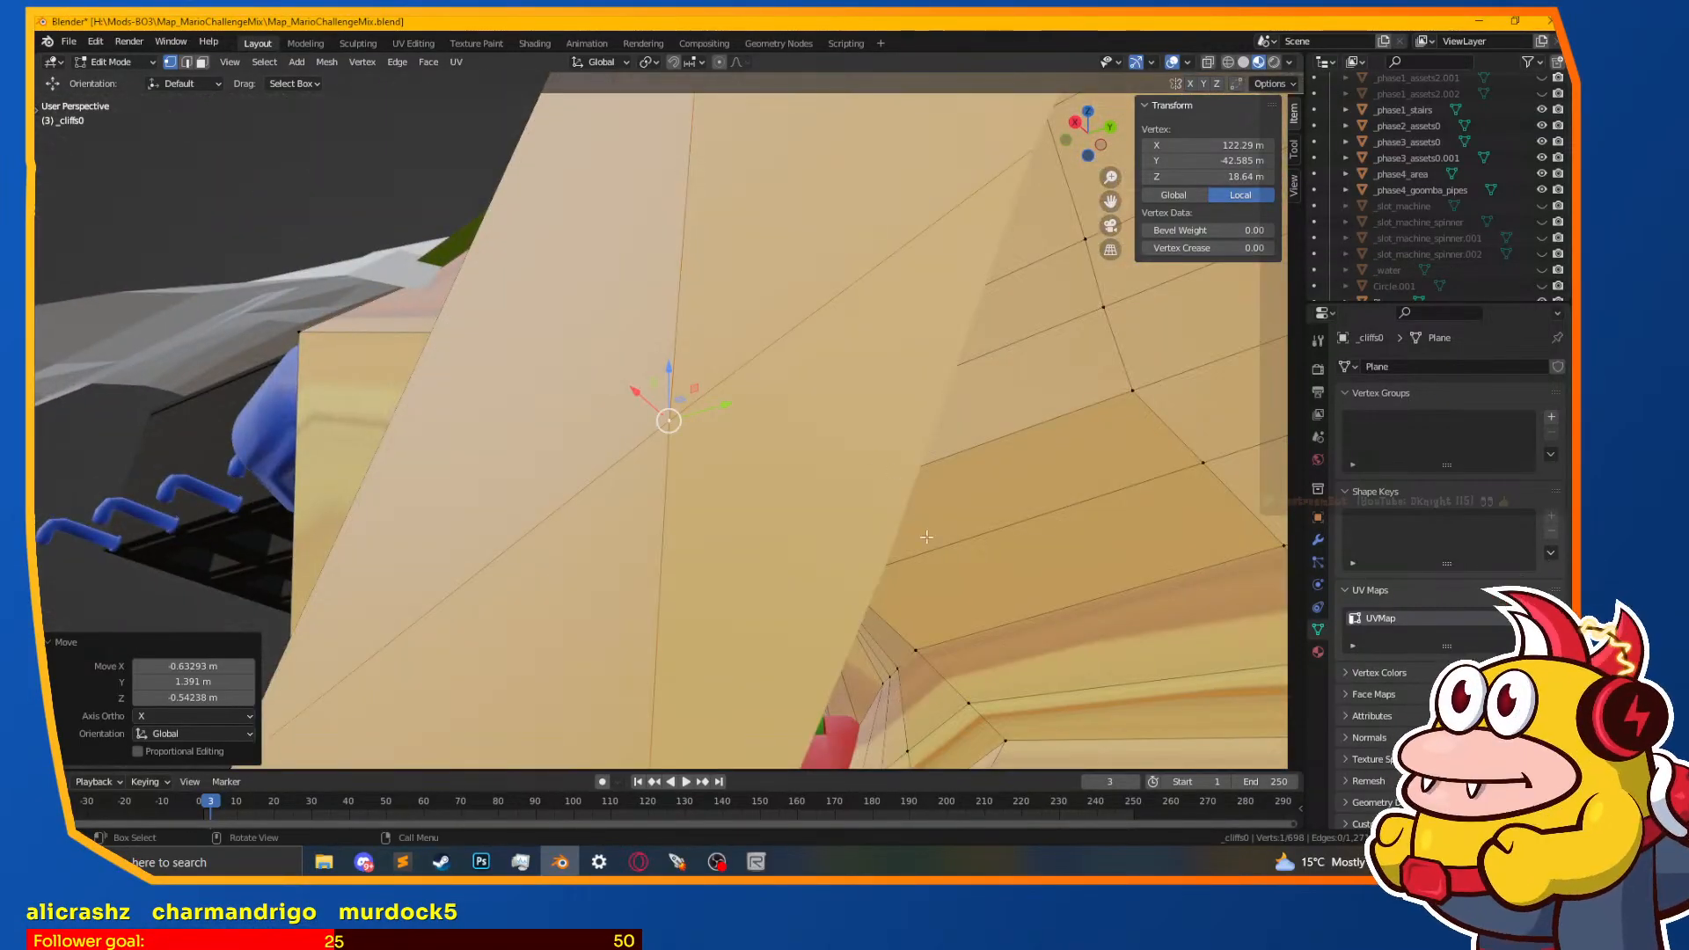
scroll(676, 388, "down", 5)
middle_click_drag(676, 388, 746, 251)
scroll(750, 281, "down", 3)
middle_click_drag(638, 356, 338, 550, "shift")
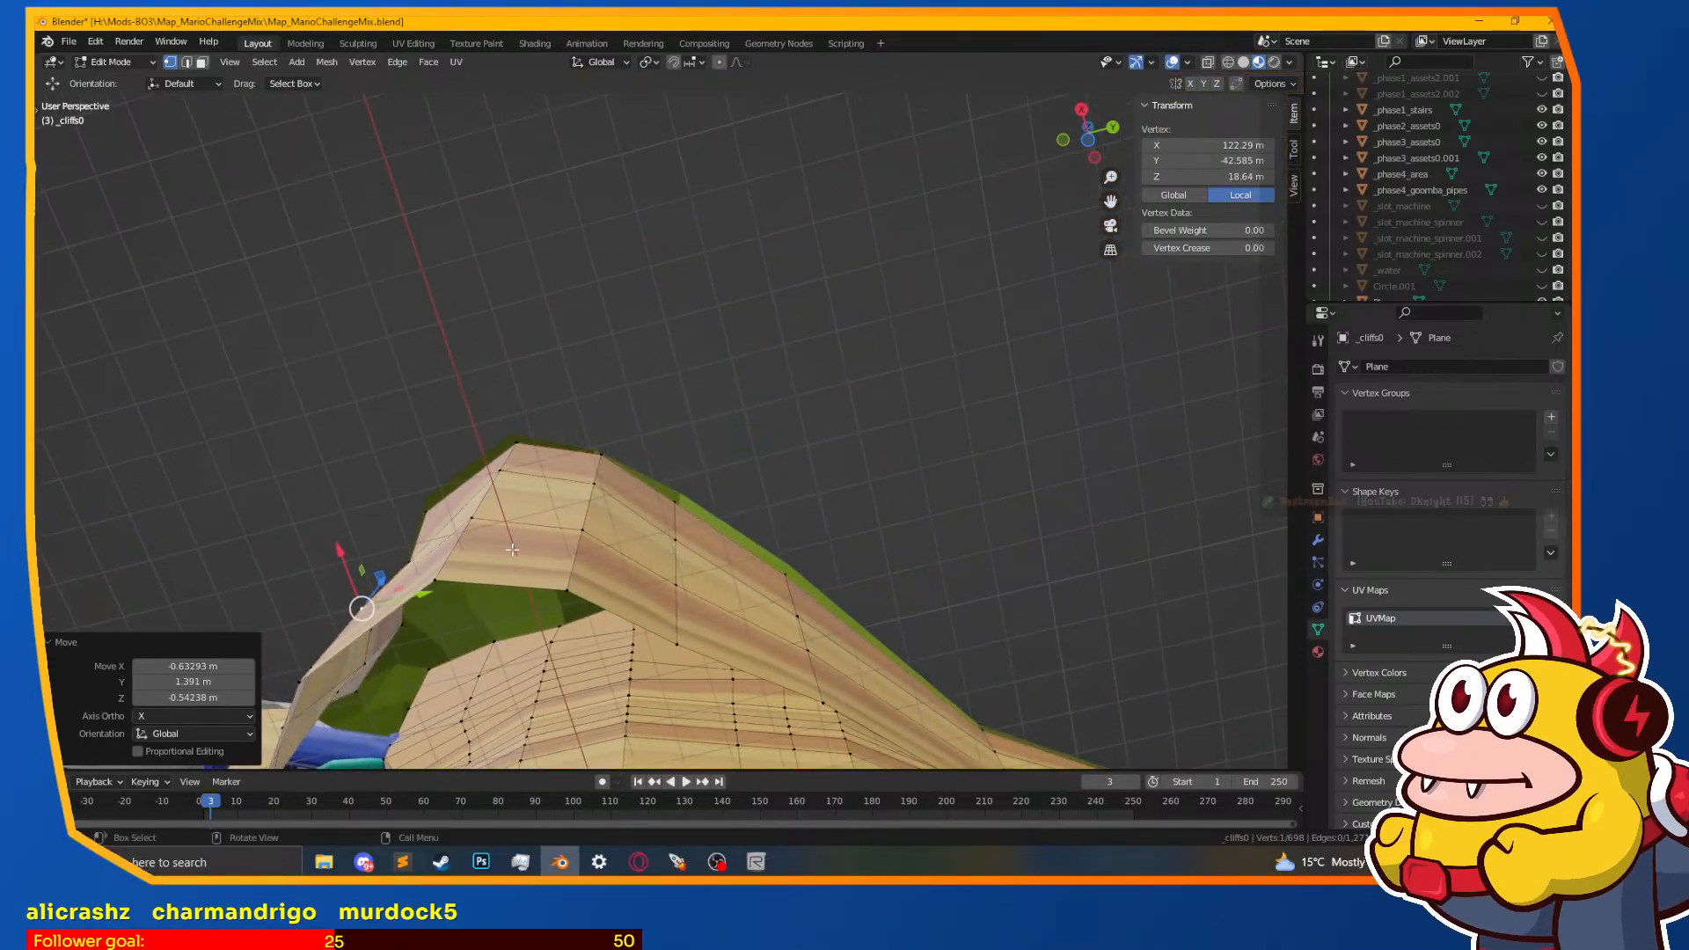
left_click(471, 517)
mouse_move(550, 546)
middle_mouse_down("shift")
mouse_move(669, 456)
mouse_move(551, 554)
middle_mouse_up("shift")
key("g")
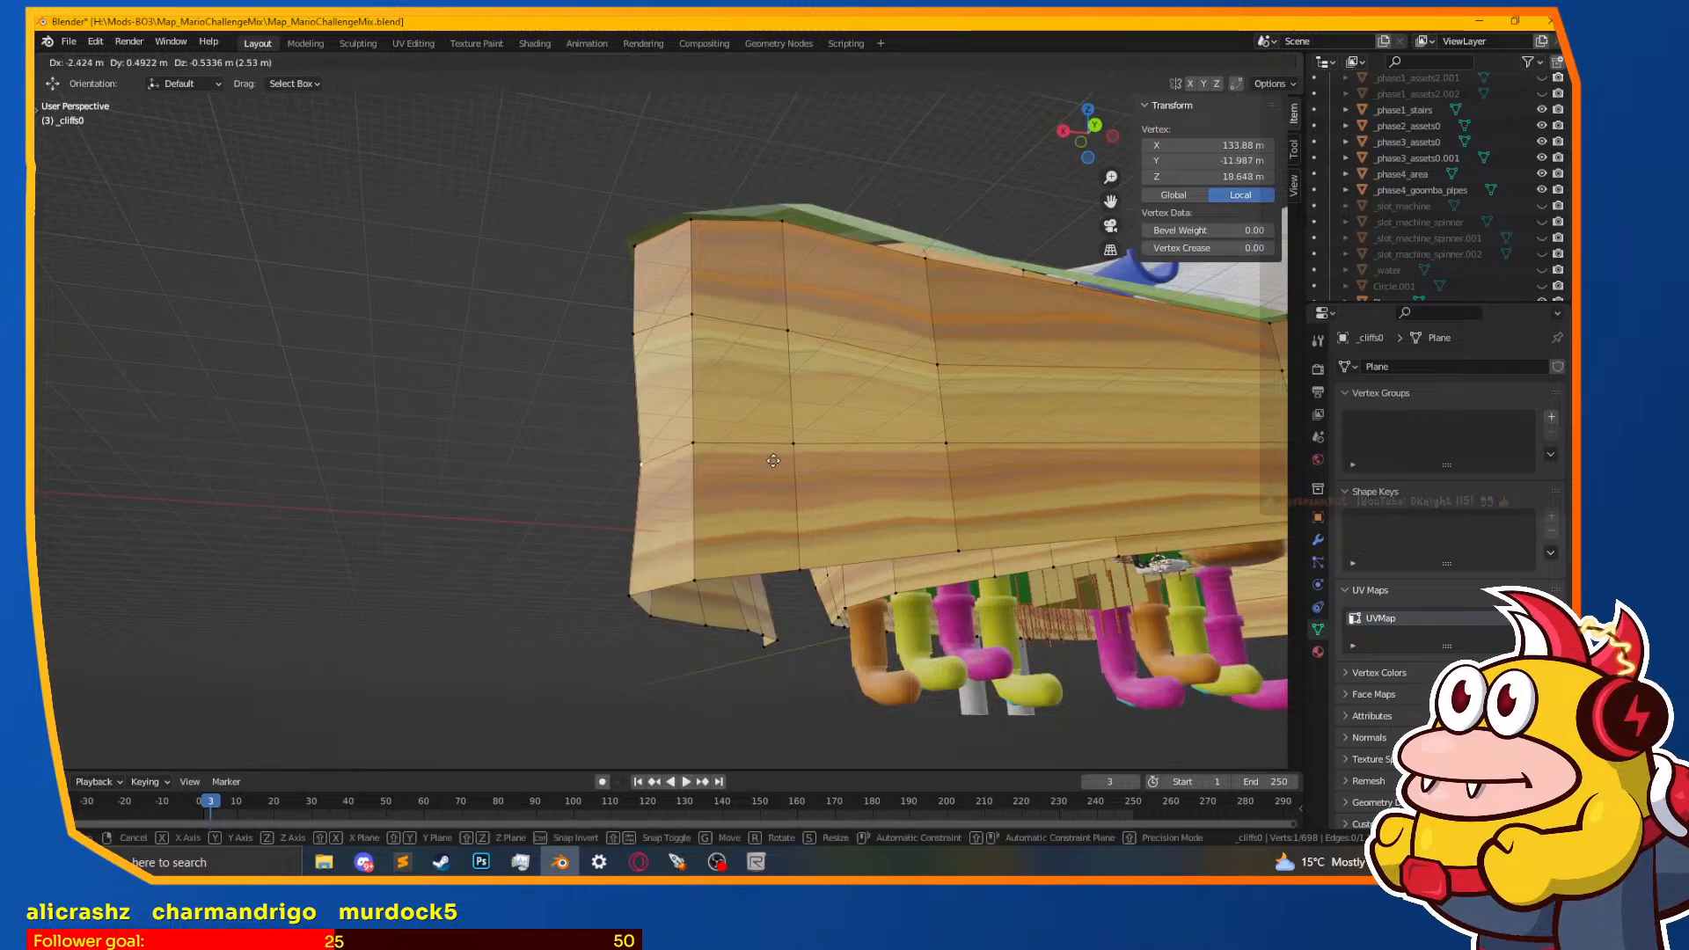
left_click(750, 422)
Step: Reposition the upper and mid-height vertices along the cliff's outer face to make its columns less straight
middle_click_drag(792, 176, 749, 230)
left_click(666, 281)
middle_click_drag(666, 280, 694, 266)
key("g")
left_click(680, 271)
left_click(685, 457)
middle_click_drag(685, 457, 656, 419)
key("g")
left_click(671, 413)
left_click(678, 310)
key("g")
left_click(668, 325)
Step: Move the bottom-edge vertices and an upper vertex farther along the outer face to vary the cliff's outline
left_click(678, 586)
key("g")
left_click(697, 585)
middle_click_drag(697, 584, 785, 572)
left_click(765, 553)
key("g")
left_click(811, 567)
left_click(717, 359)
key("g")
left_click(704, 365)
middle_click_drag(705, 365, 676, 308)
left_click(700, 330)
left_click(655, 370)
Step: Move the cliff vertices below the narrowing grass strip, shifting the last about 1 m in X, 3 m in Y and -1.5 m in Z
middle_click_drag(655, 370, 832, 423)
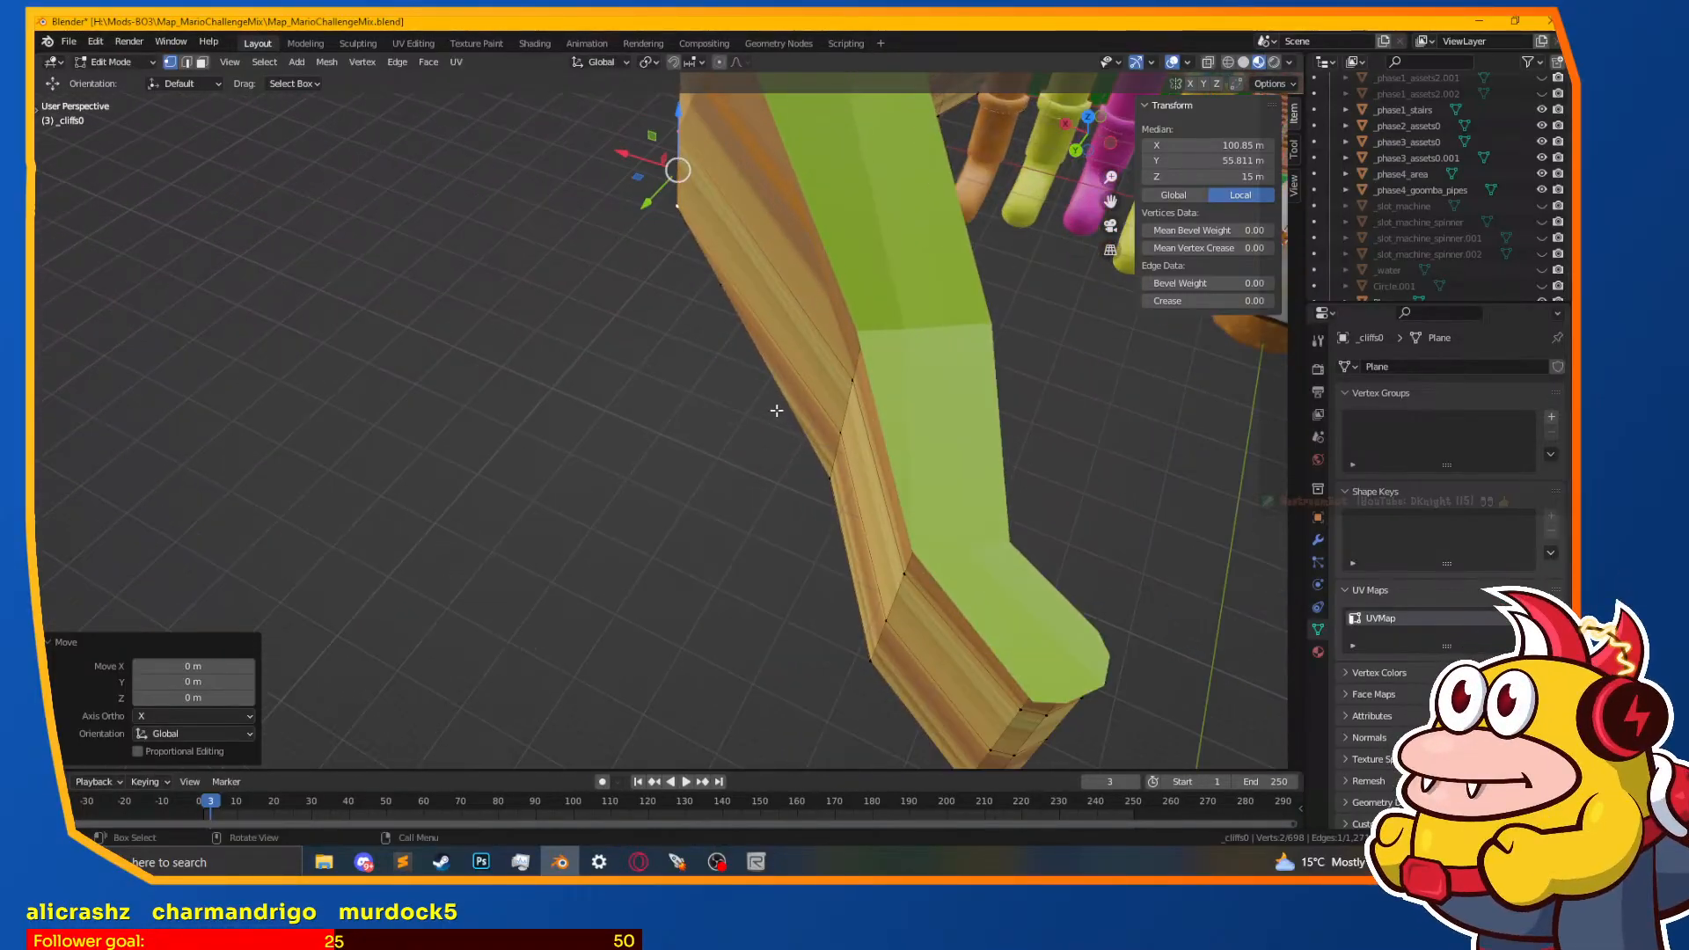
left_click(840, 432)
key("g")
left_click(776, 435)
left_click(846, 380)
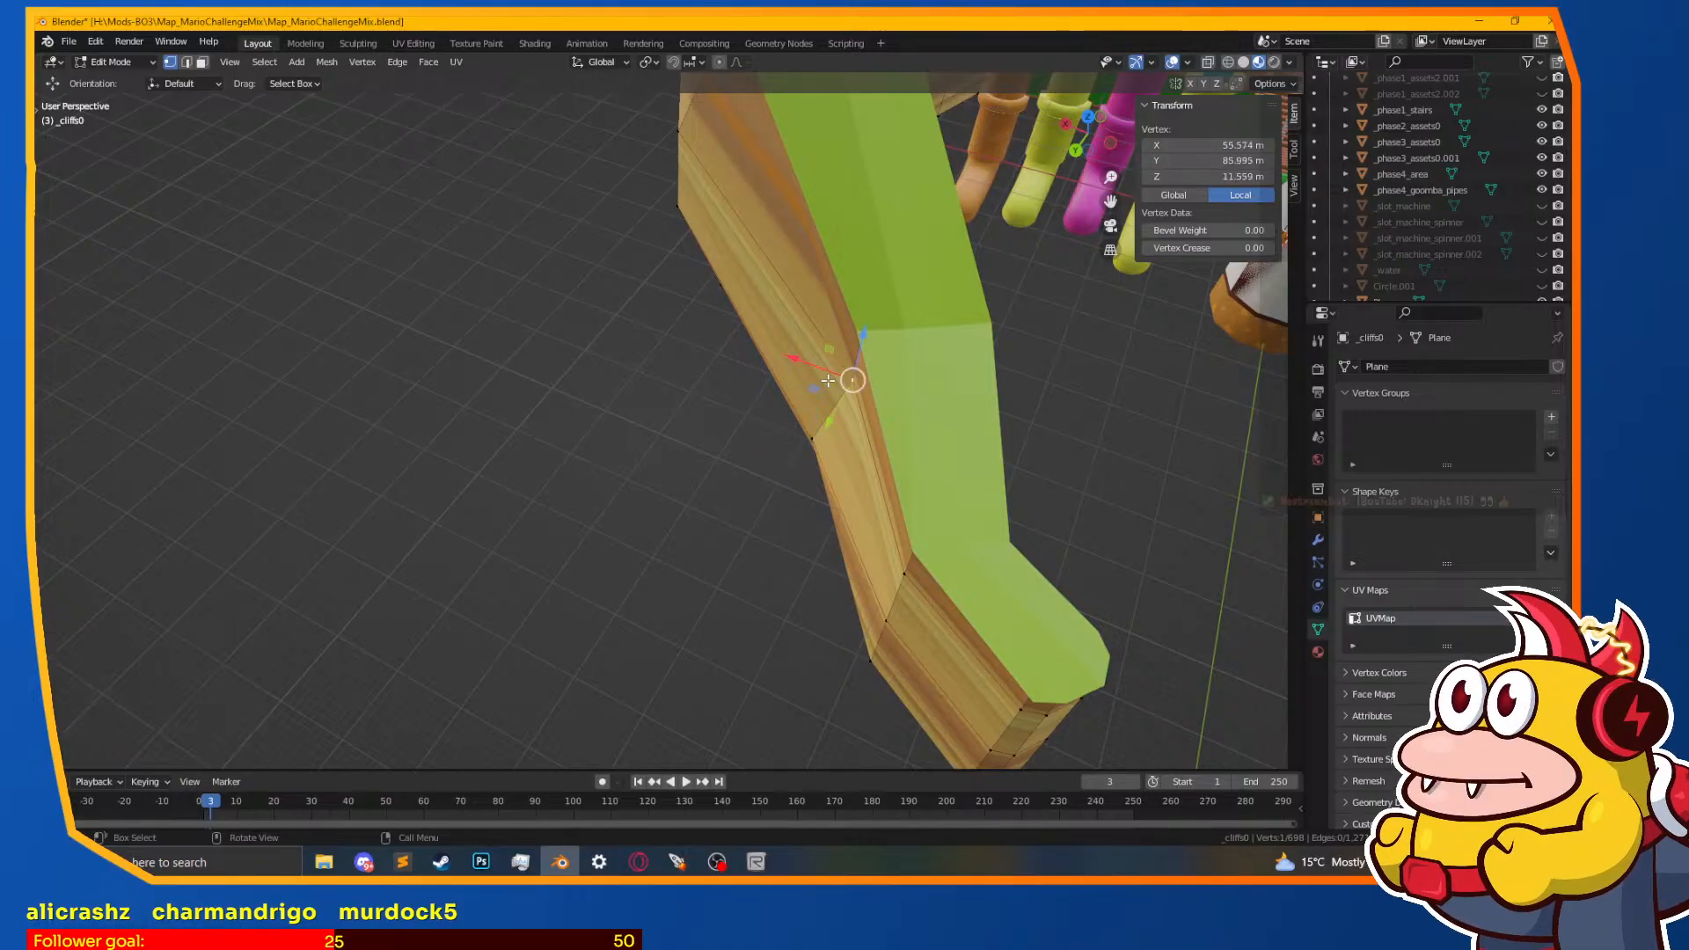
left_click(807, 370)
middle_click_drag(808, 370, 973, 343)
left_click(830, 361)
key("g")
left_click(860, 256)
key("g")
left_click(857, 213)
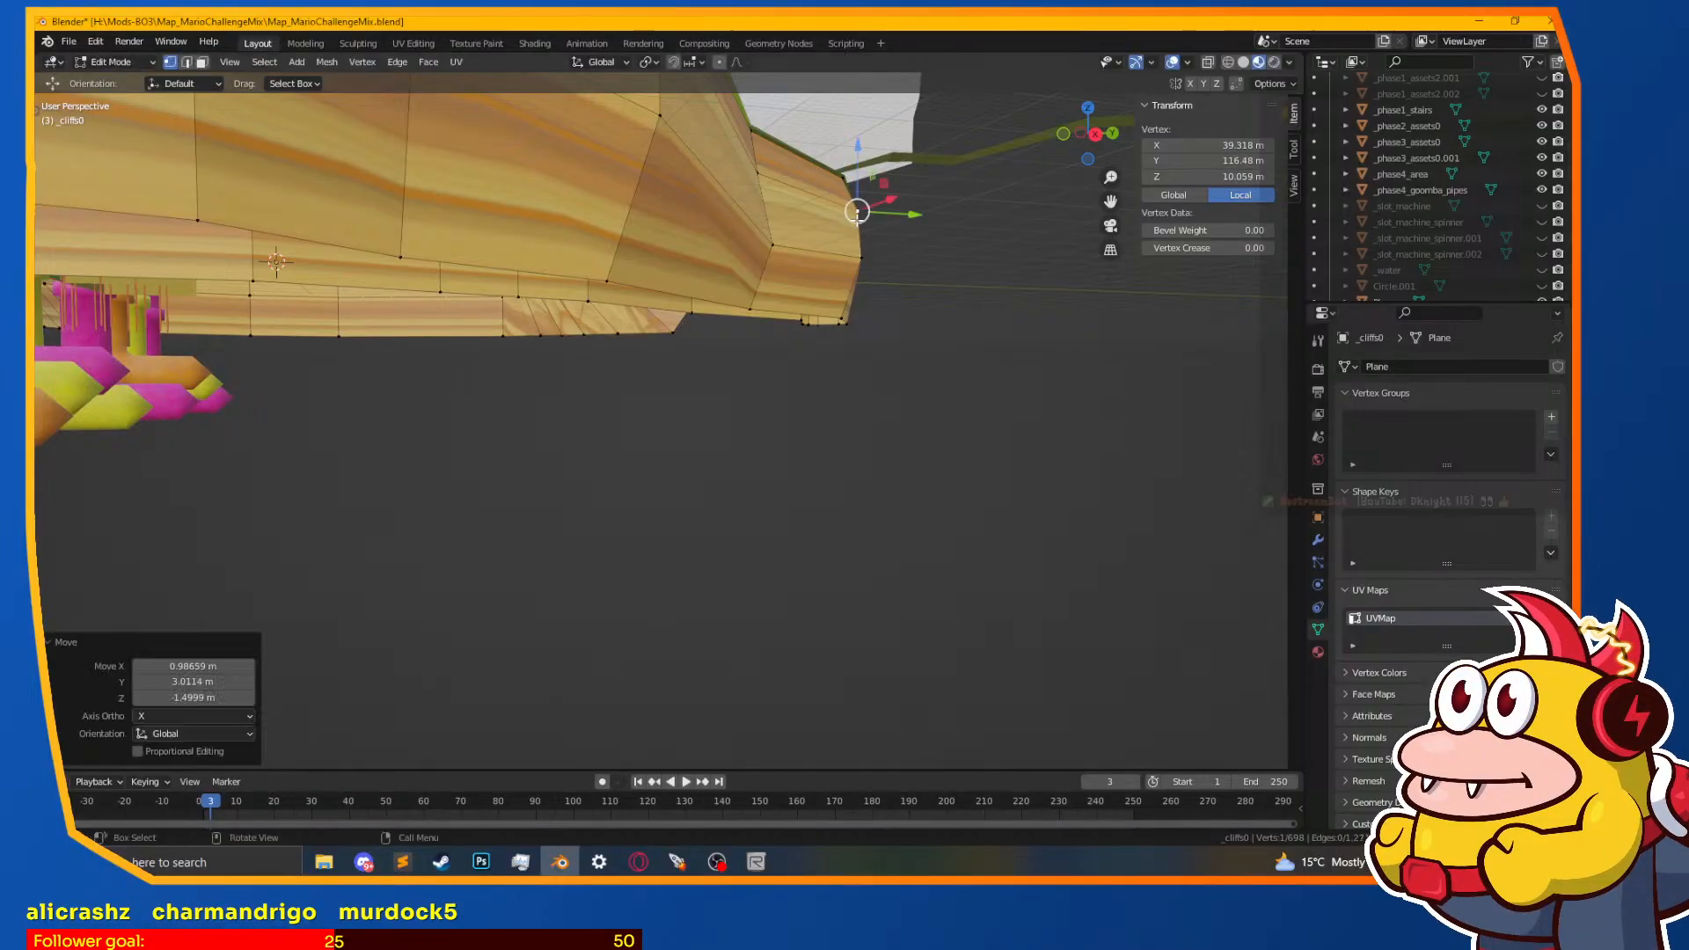
Step: Select the bottom vertices at the cliff's tip under the rounded grass end and move them together
left_click(750, 308)
middle_click_drag(750, 309, 824, 471)
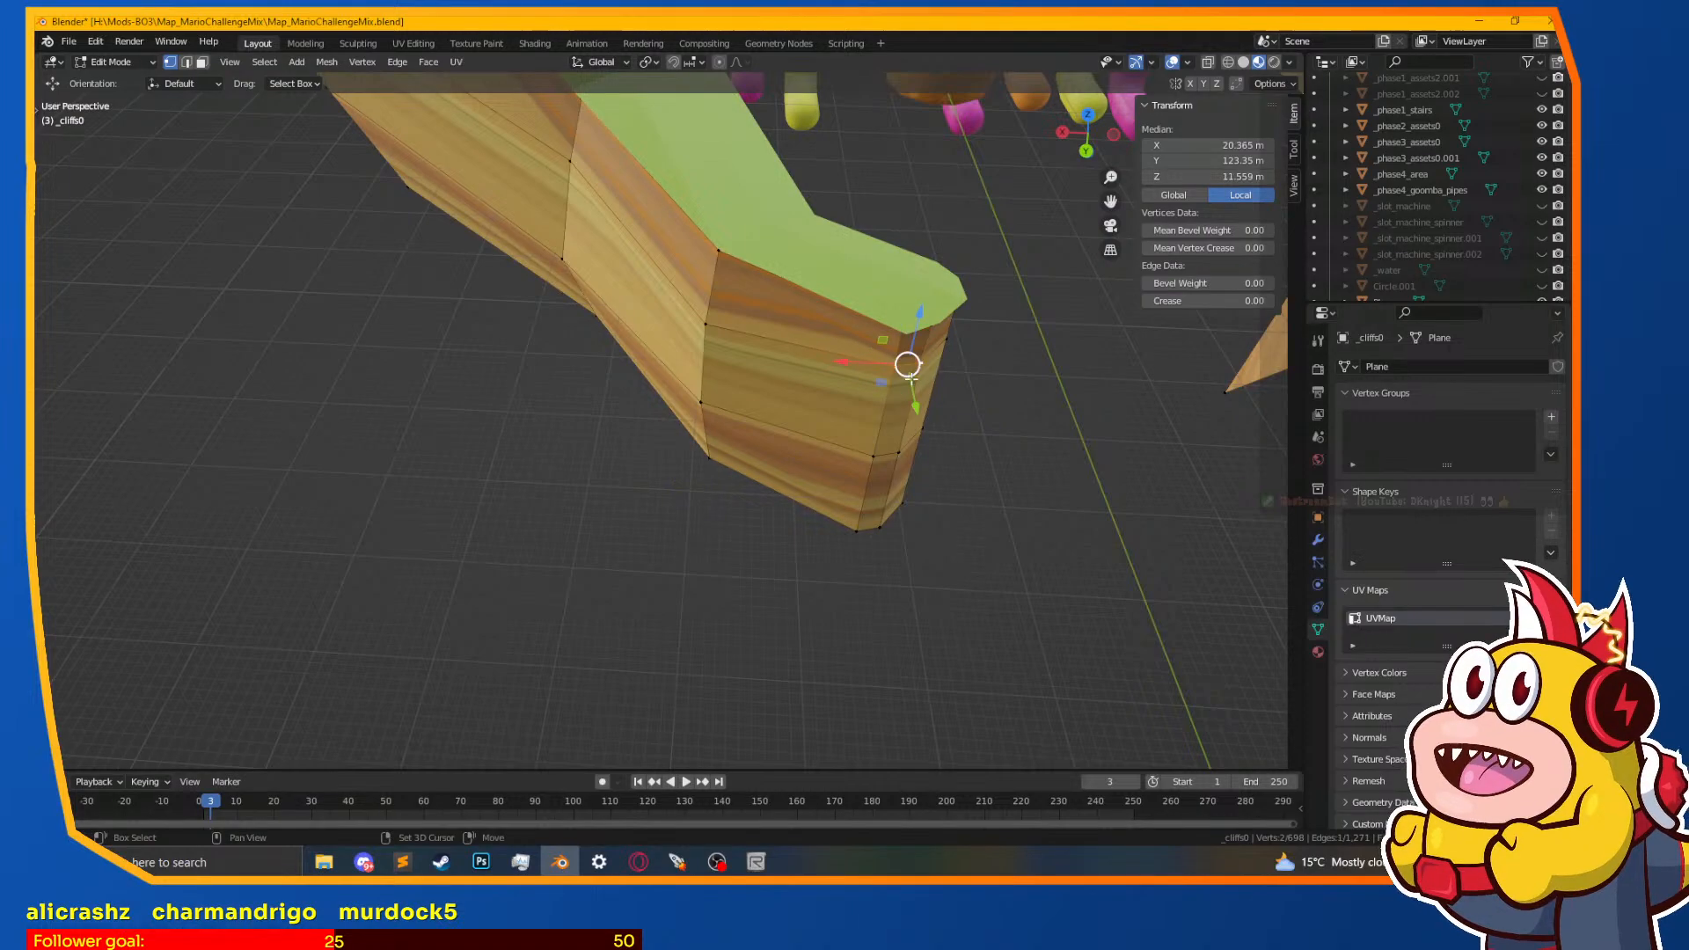
left_click(861, 533, "shift")
middle_click_drag(831, 527, 823, 442, "shift")
key("g")
left_click(866, 442)
Step: Bulge the tip's lower mid-row outward, moving its vertices about -1 m in X, 2.3 m in Y and -0.3 m in Z, and refine one again
left_click(837, 304)
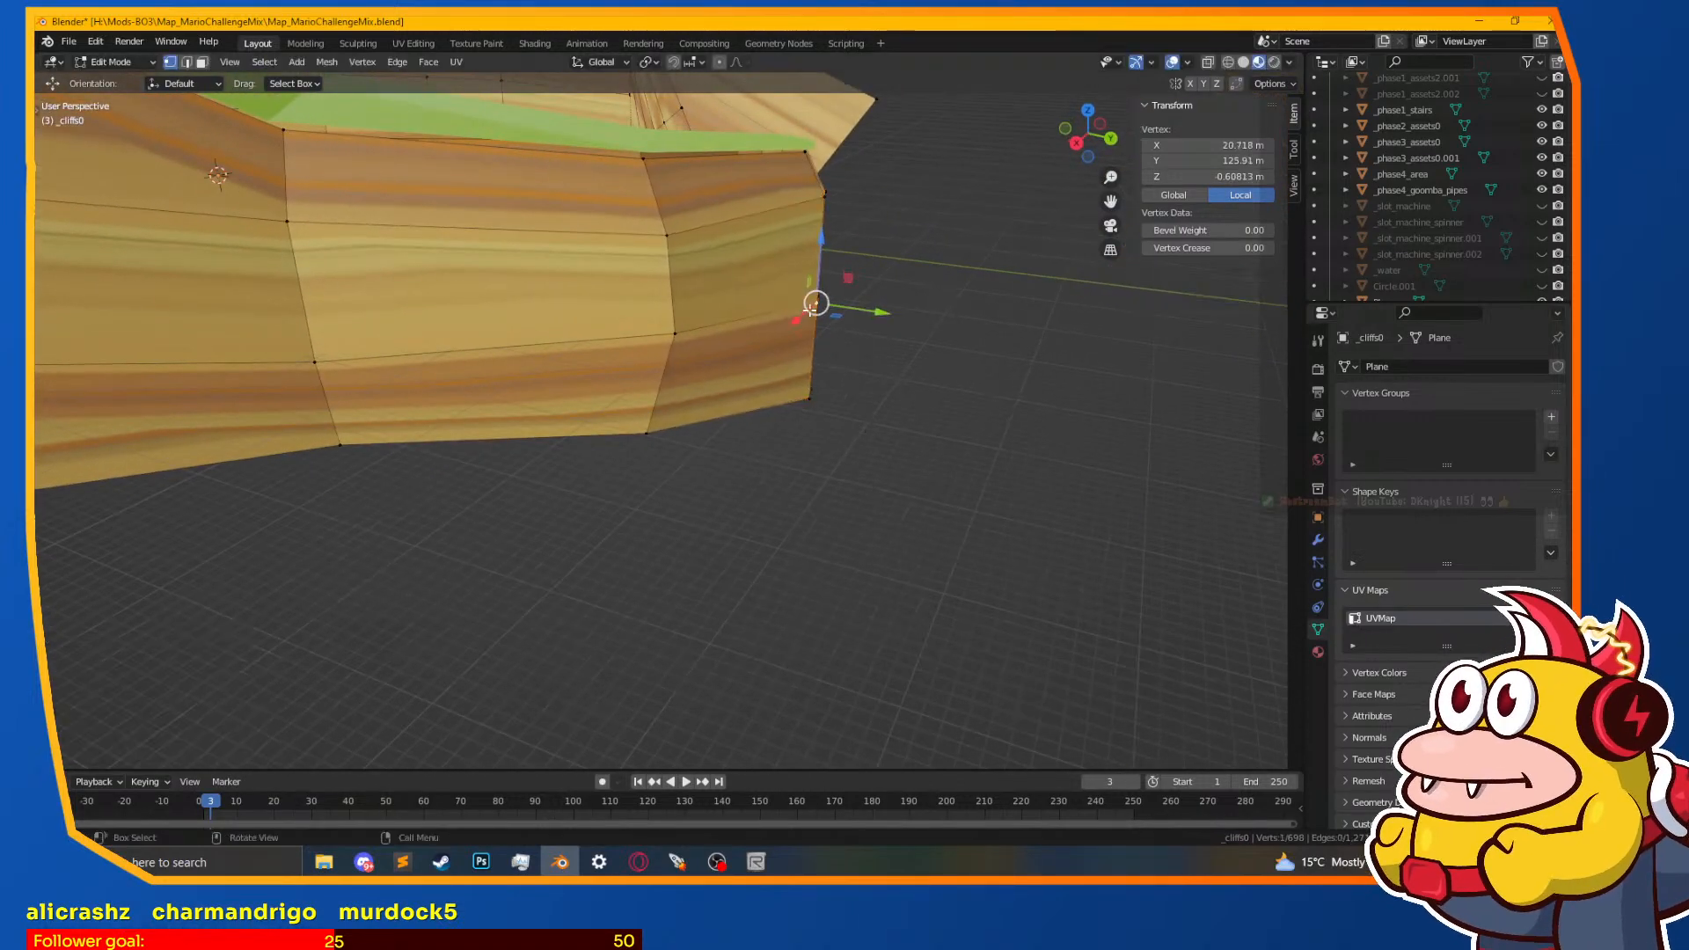
key("g")
left_click(881, 320)
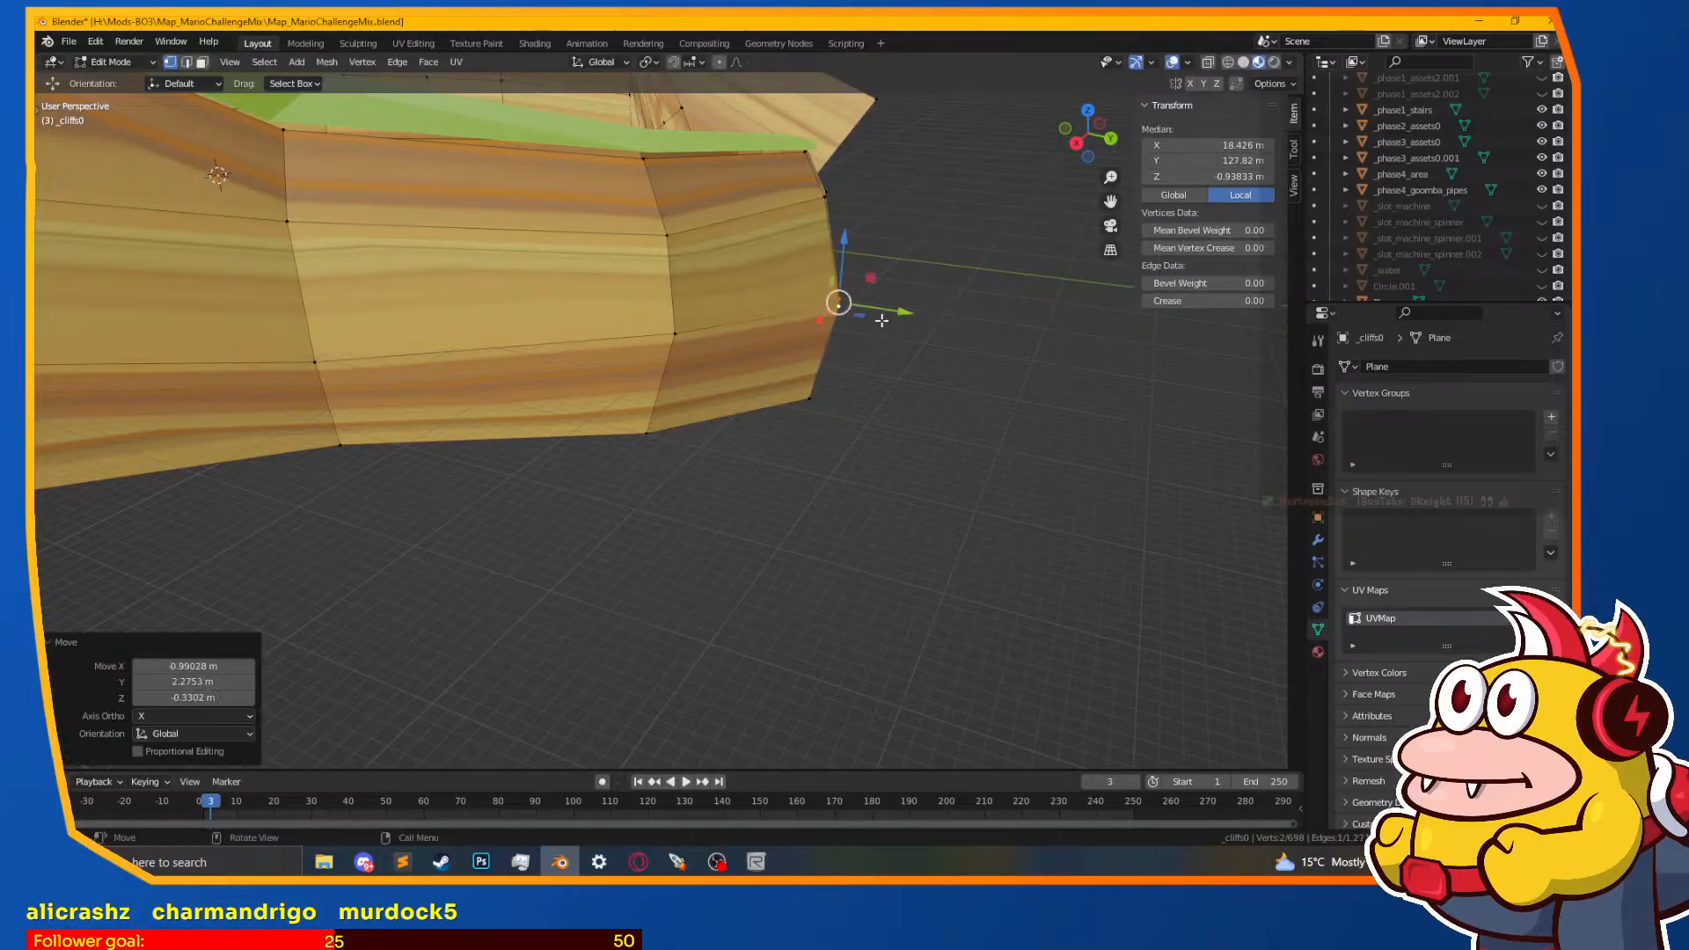
left_click(829, 310)
key("g")
left_click(864, 328)
Step: Reposition the lower mid-row vertices on the inner side of the cliff's tip
middle_click_drag(864, 328, 508, 377)
middle_click_drag(439, 311, 950, 447)
left_click(714, 407)
key("g")
left_click(709, 423)
left_click(706, 417)
key("g")
left_click(973, 447)
Step: Adjust the upper-row vertices around the cliff's tip to follow the rounded grass end
left_click(639, 277)
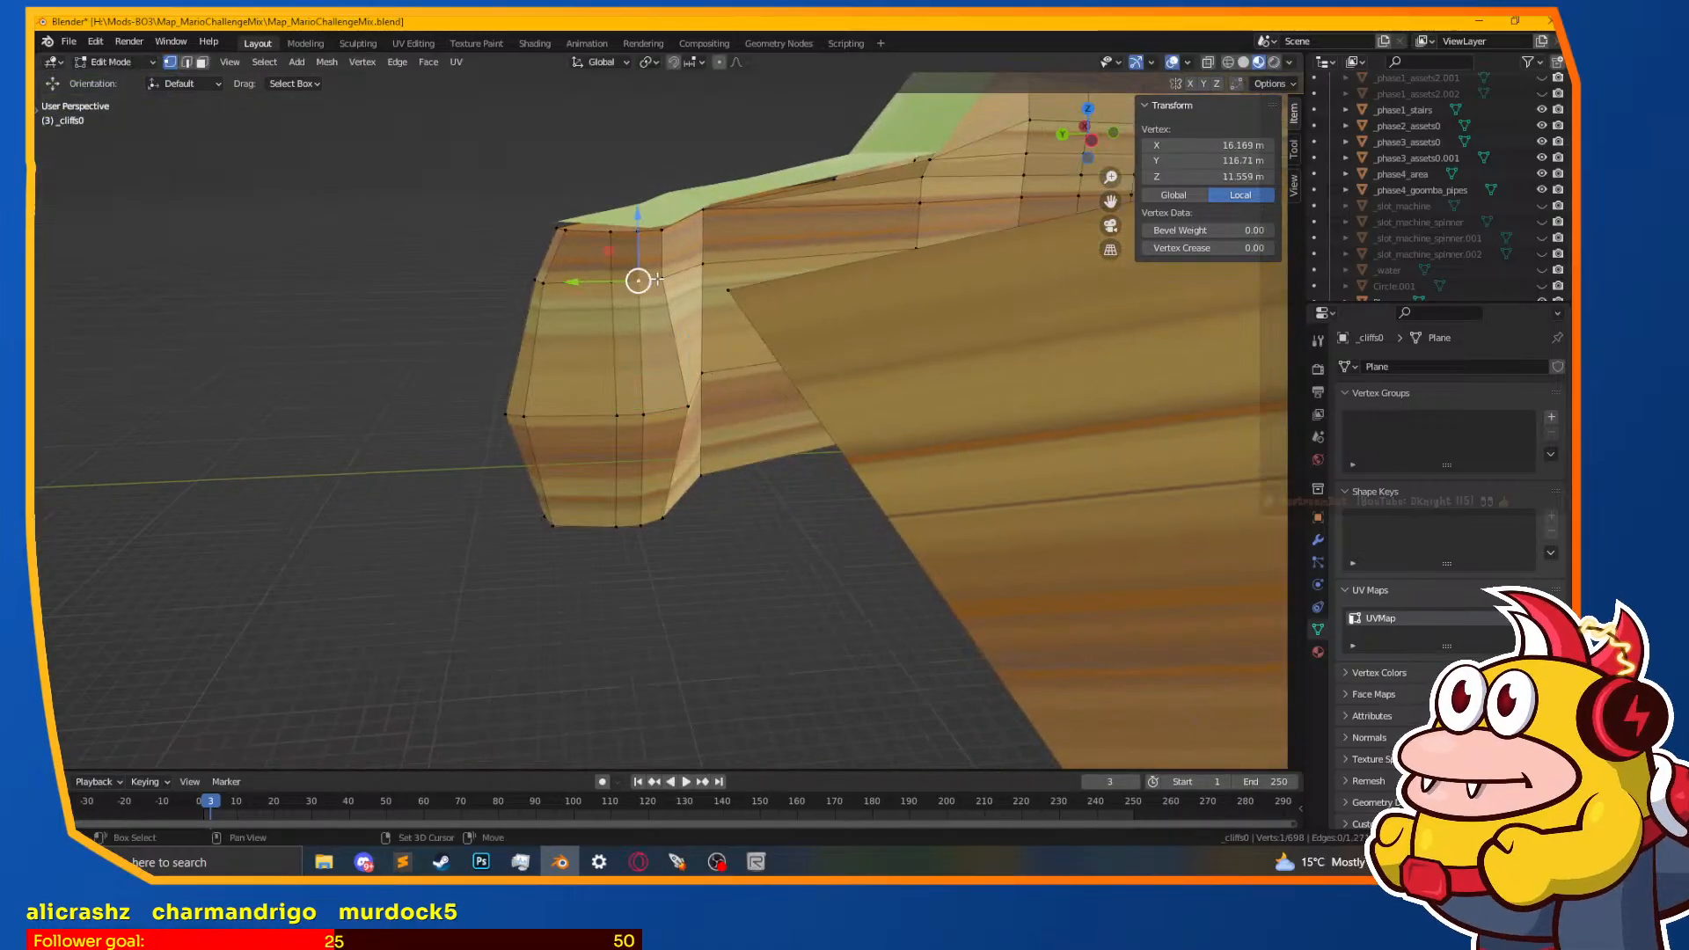
left_click(659, 278, "shift")
middle_click_drag(659, 279, 699, 274)
key("g")
left_click(714, 269)
left_click(650, 276)
key("g")
left_click(617, 303)
left_click(597, 287)
middle_click_drag(597, 287, 378, 280)
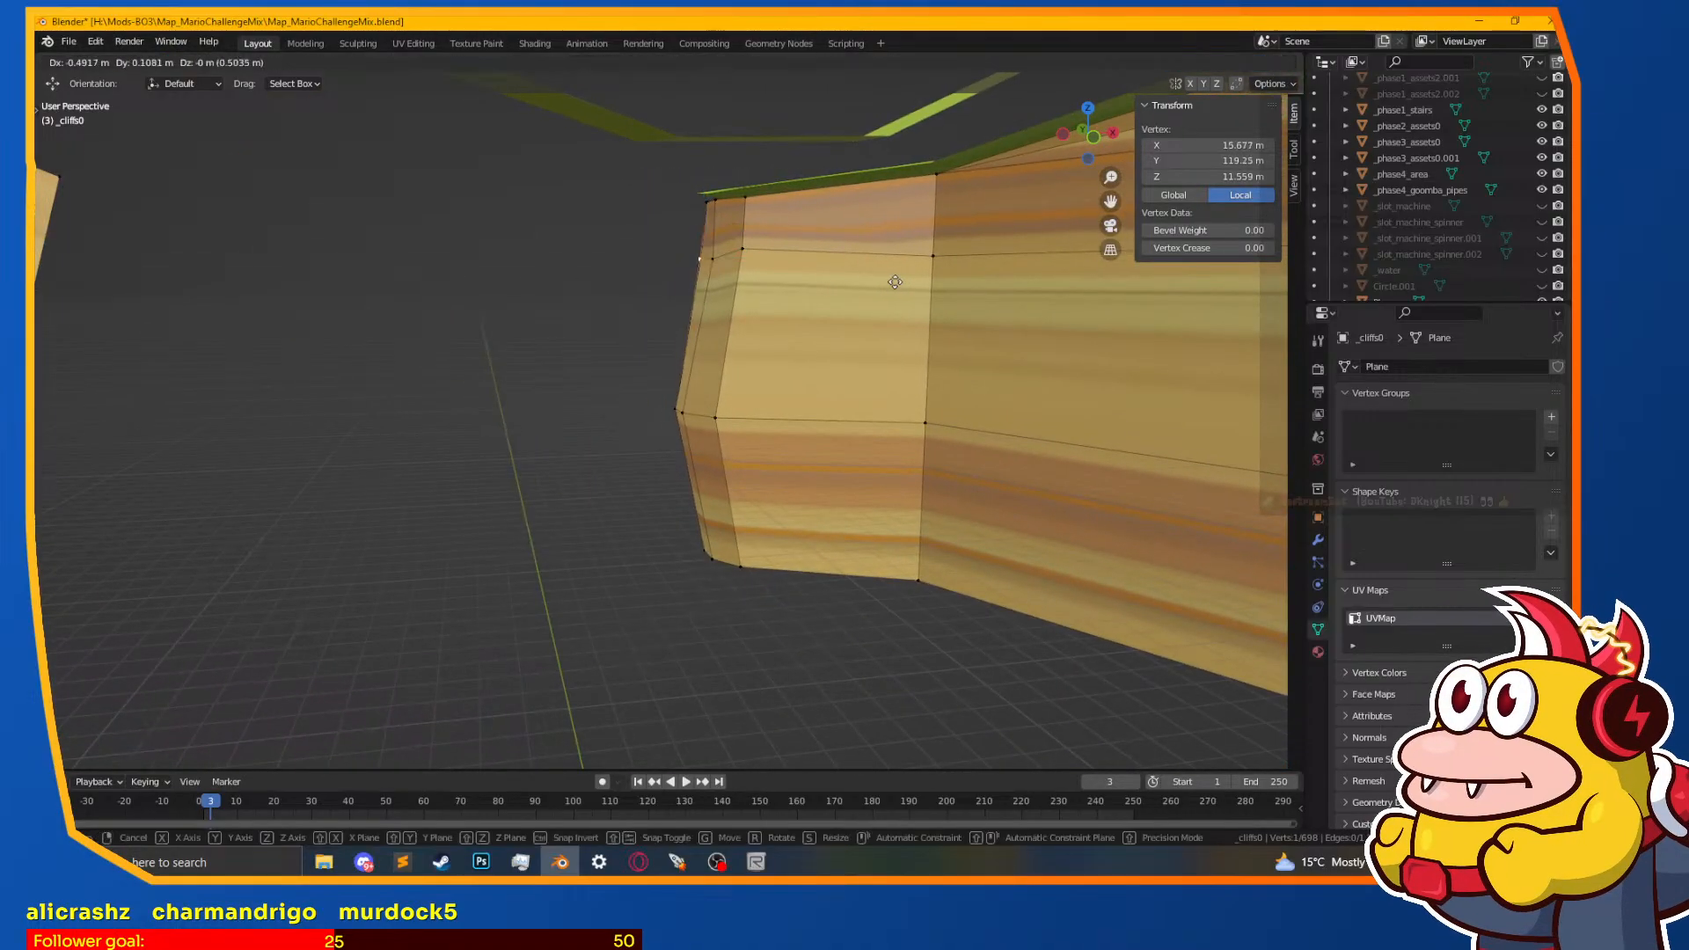
key("g")
left_click(855, 310)
Step: Move the bottom-edge vertices at the cliff's tip, shifting the last about -1.9 m in X and -0.6 m in Y
middle_click_drag(803, 480, 786, 373)
left_click(720, 452)
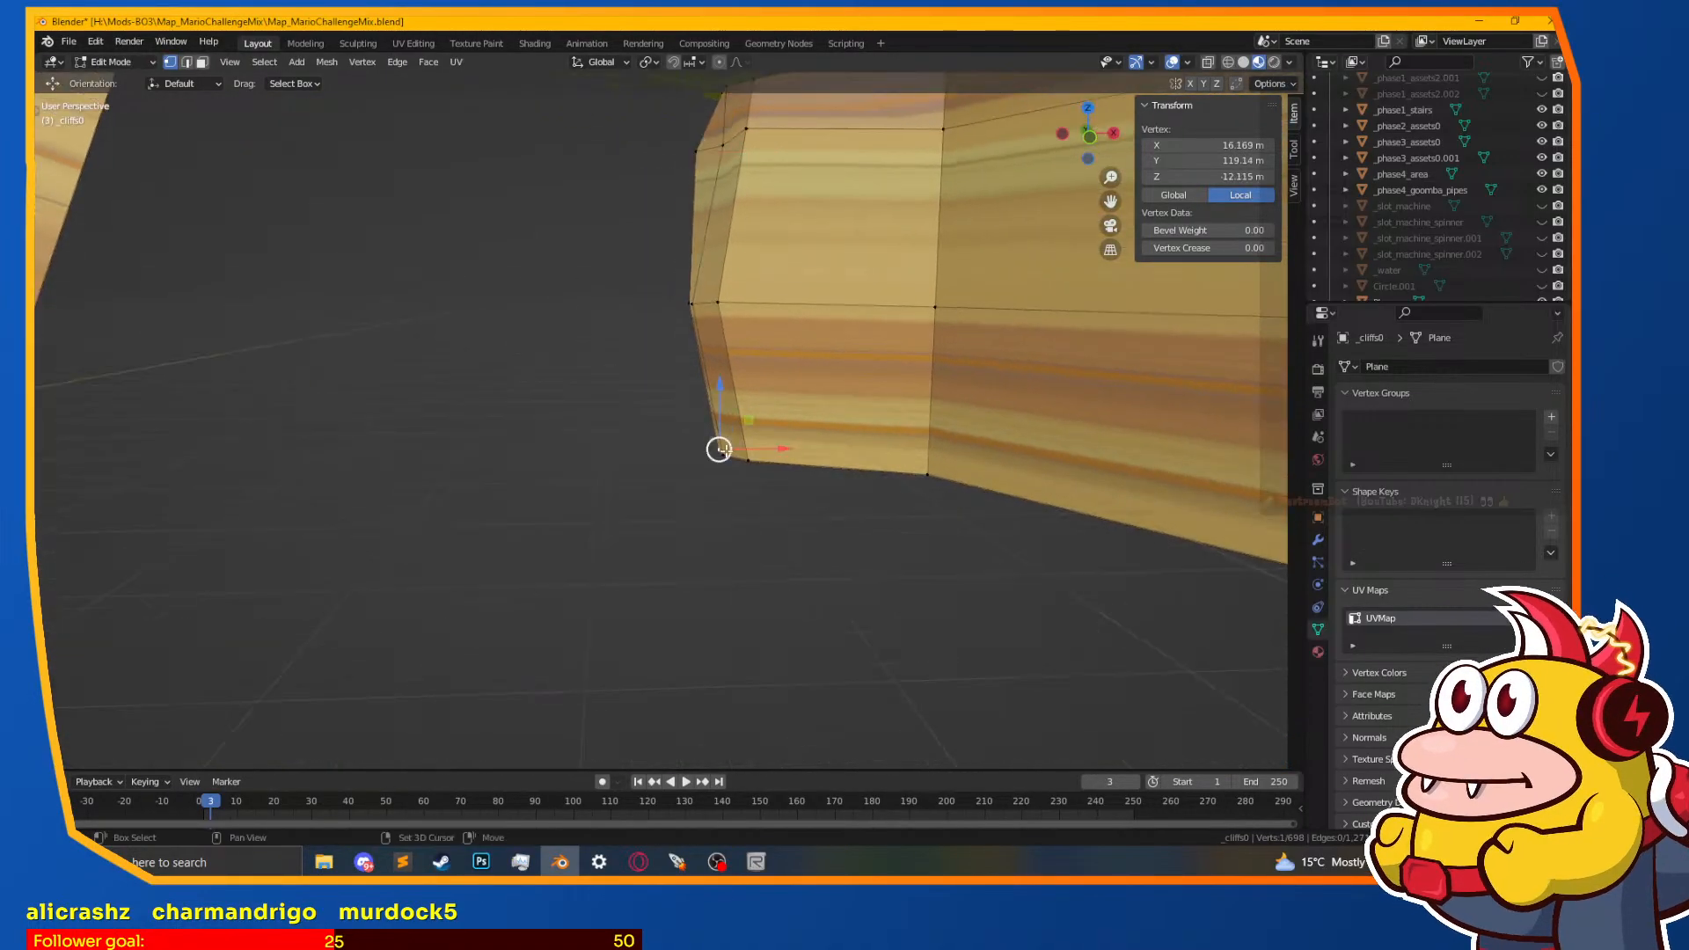
left_click(722, 454, "shift")
left_click(722, 451)
key("g")
left_click(679, 456)
mouse_move(679, 456)
middle_mouse_down()
mouse_move(704, 472)
mouse_move(688, 484)
middle_mouse_up()
left_click(746, 466)
key("g")
left_click(723, 467)
Step: Move the lower mid-row vertex at the bend behind the tip about -4.9 m in X and 0.4 m in Y
scroll(688, 485, "down", 6)
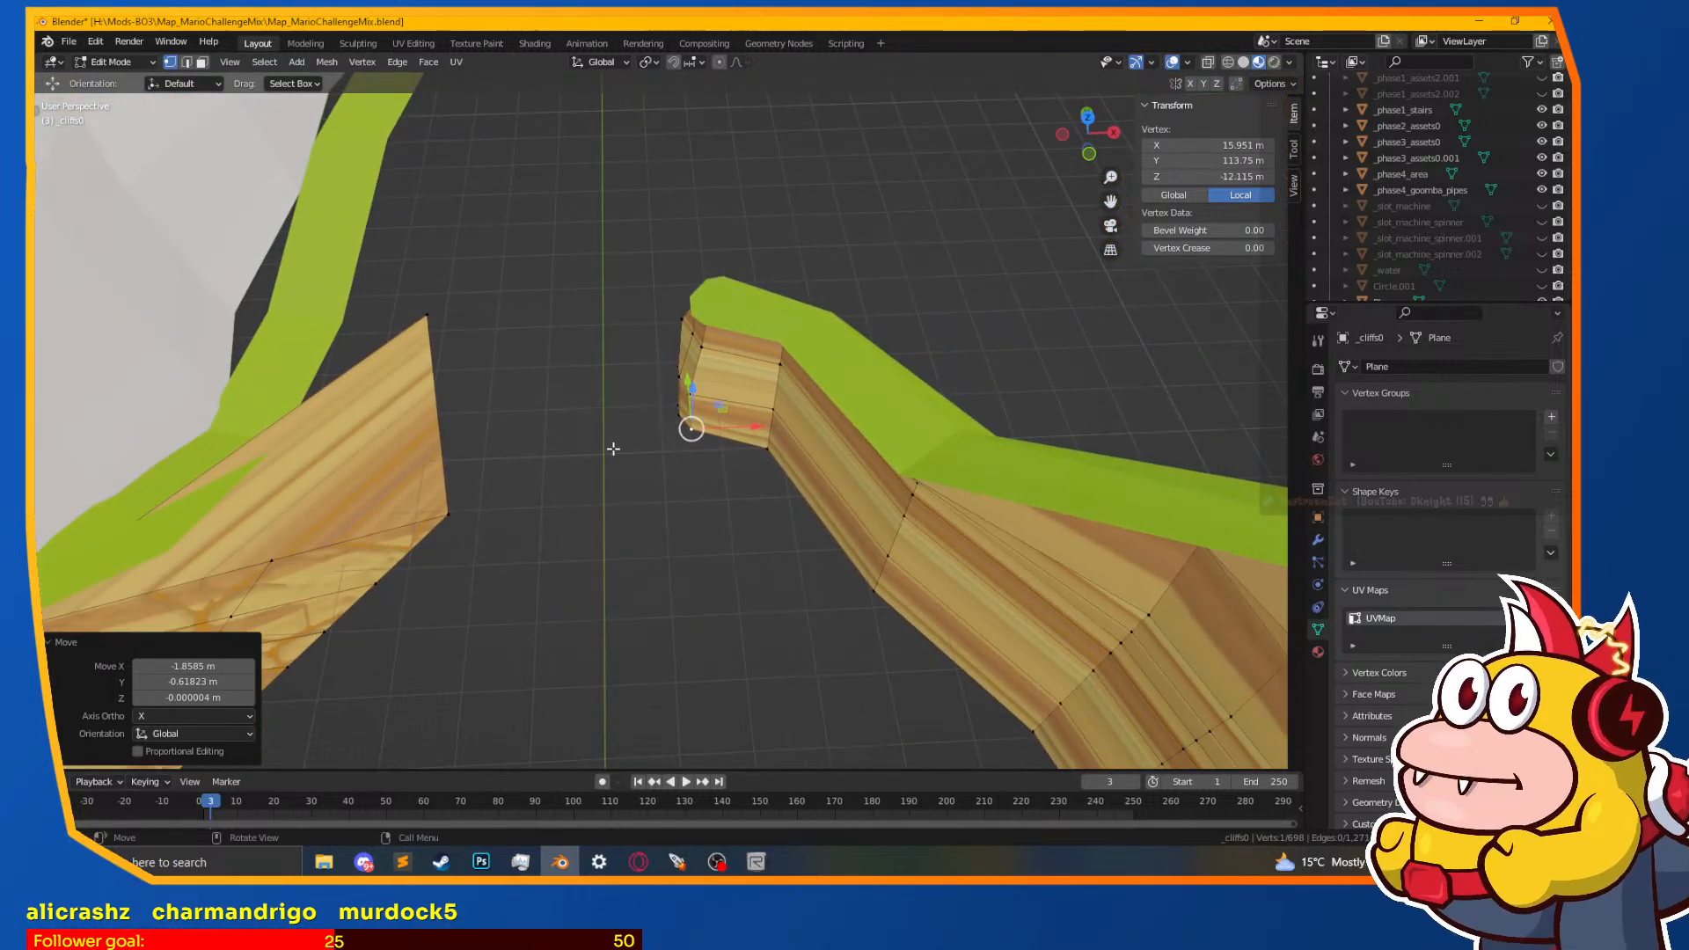
middle_click_drag(614, 448, 678, 436)
scroll(651, 275, "down", 4)
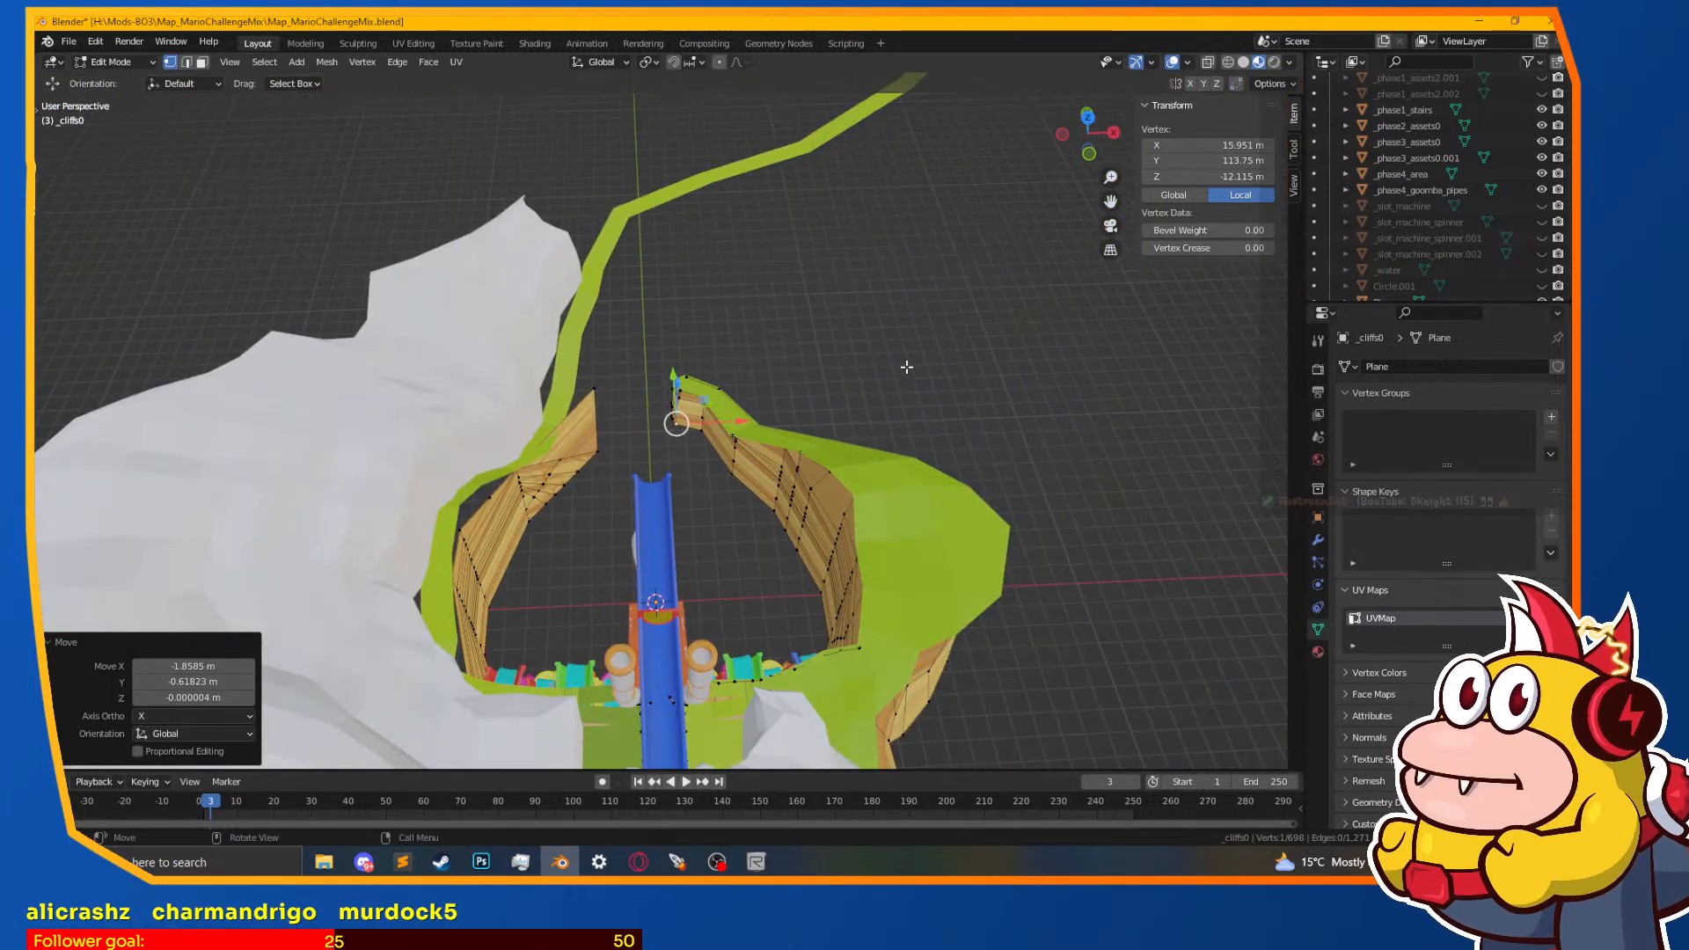
scroll(845, 404, "up", 6)
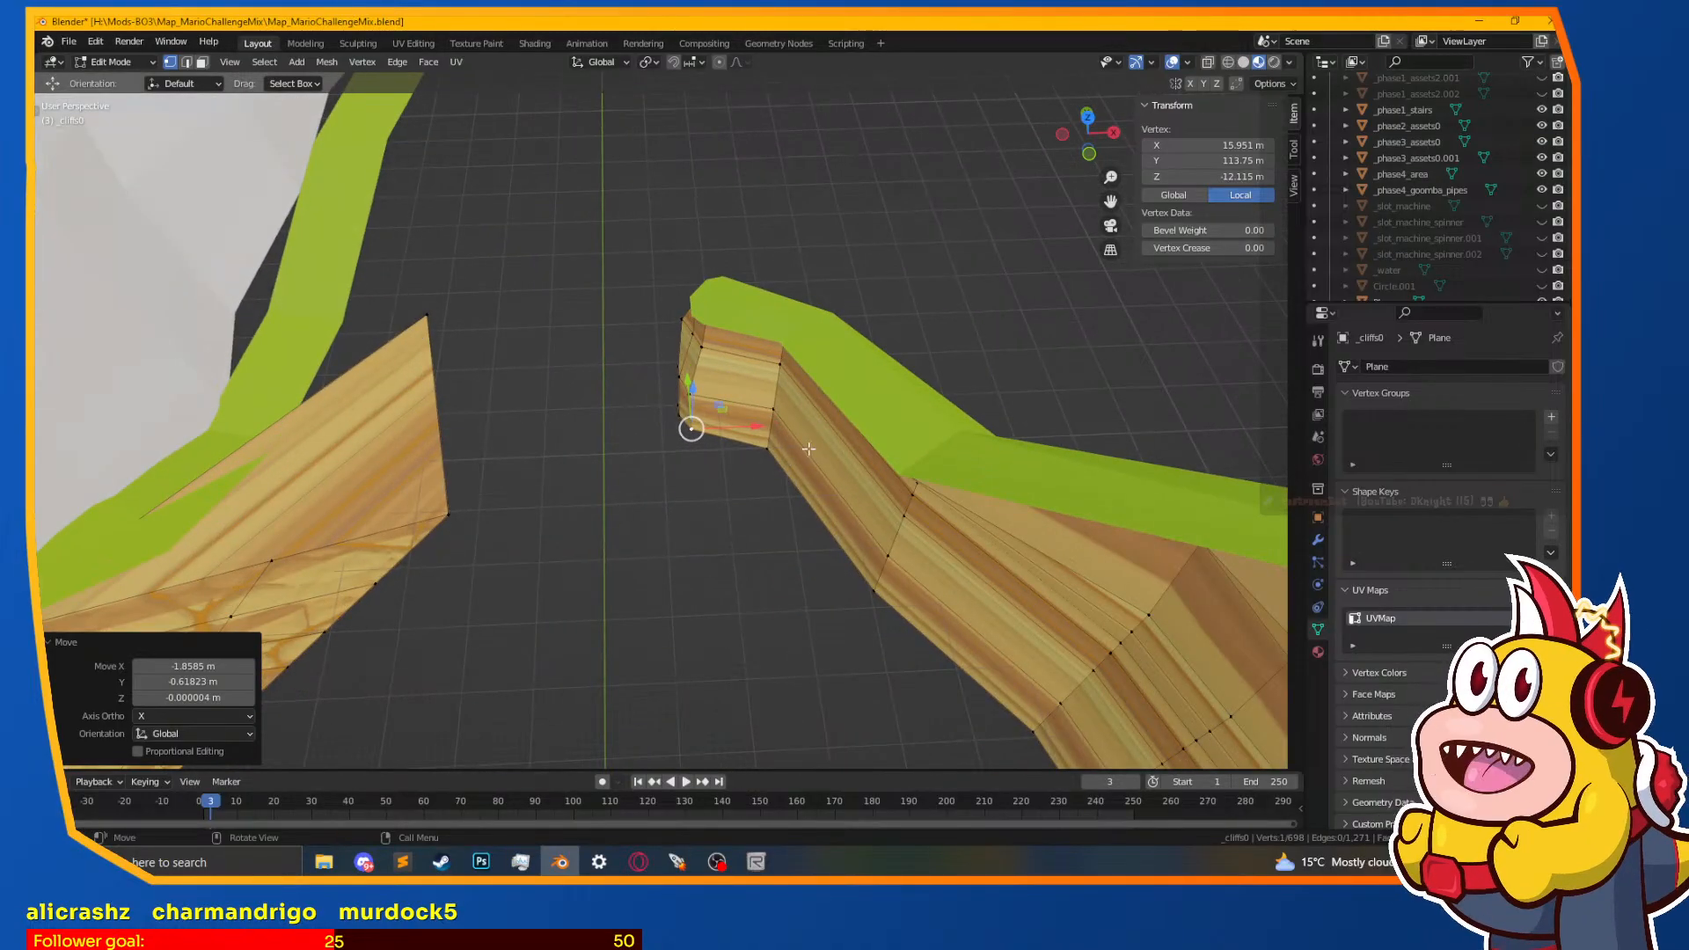
middle_click_drag(728, 506, 796, 440)
scroll(745, 515, "up", 4)
key("alt+a")
middle_click_drag(652, 466, 661, 409)
left_click(642, 327)
middle_click_drag(651, 326, 724, 313)
key("g")
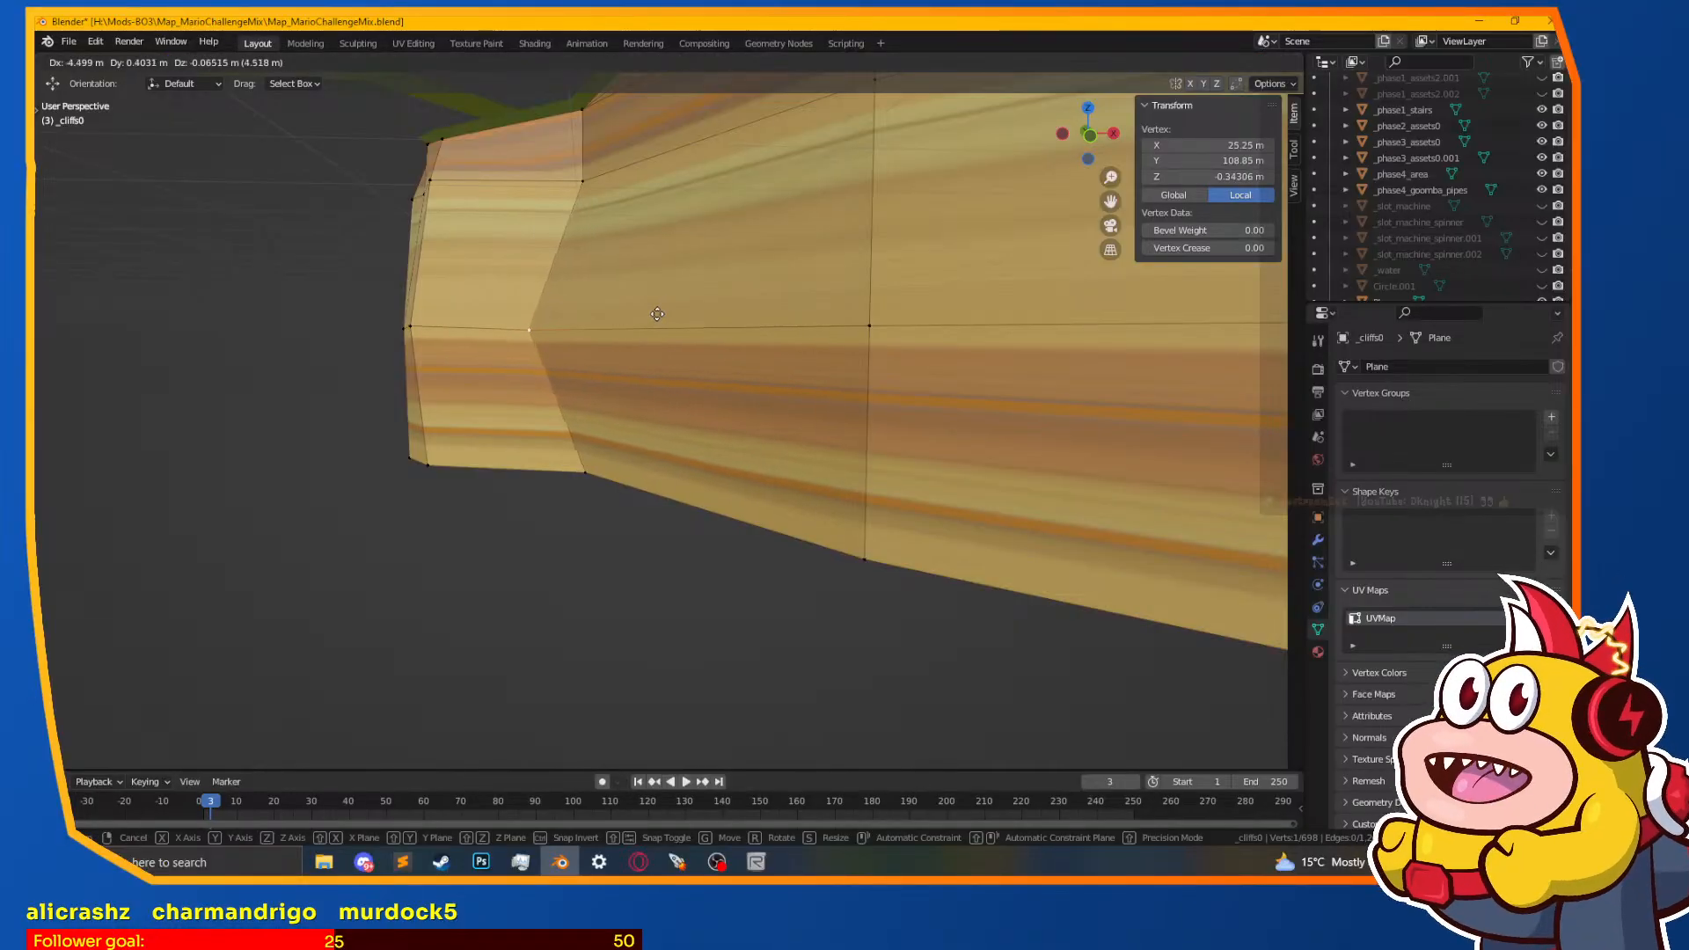
left_click(642, 317)
Step: Switch to the Black Ops III map editor, look over the existing sand cliffs in the camera view, and return to Blender
middle_click_drag(605, 339, 758, 387)
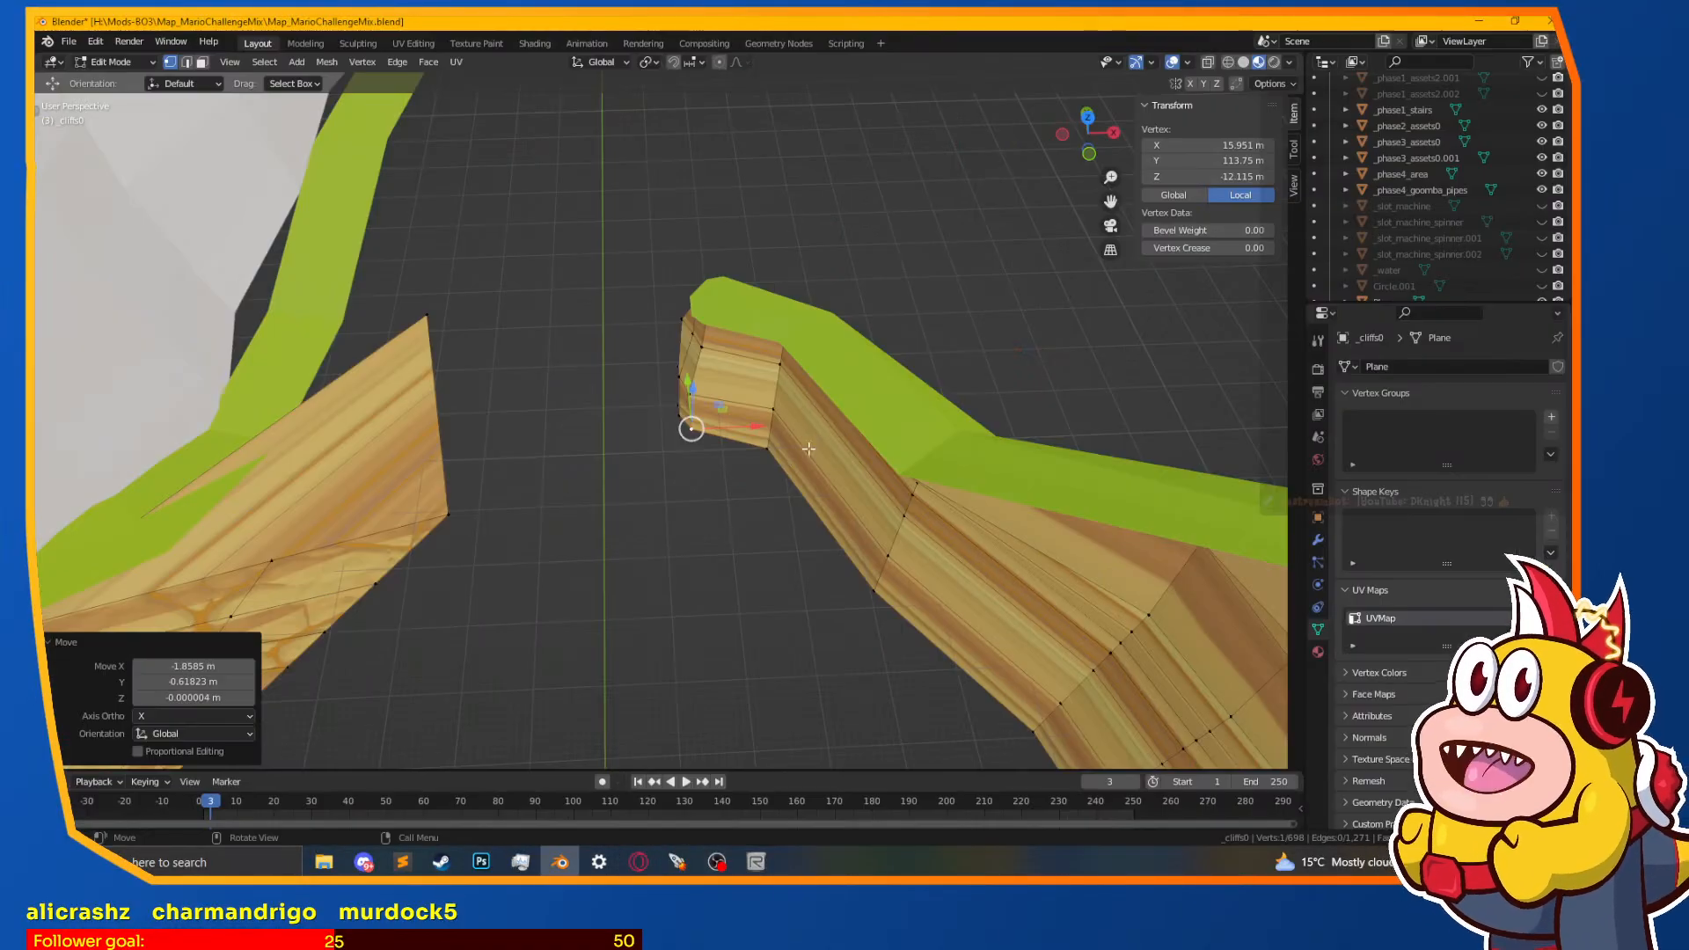
mouse_move(728, 506)
middle_mouse_down()
mouse_move(769, 501)
mouse_move(713, 536)
middle_mouse_up()
scroll(714, 536, "up", 3)
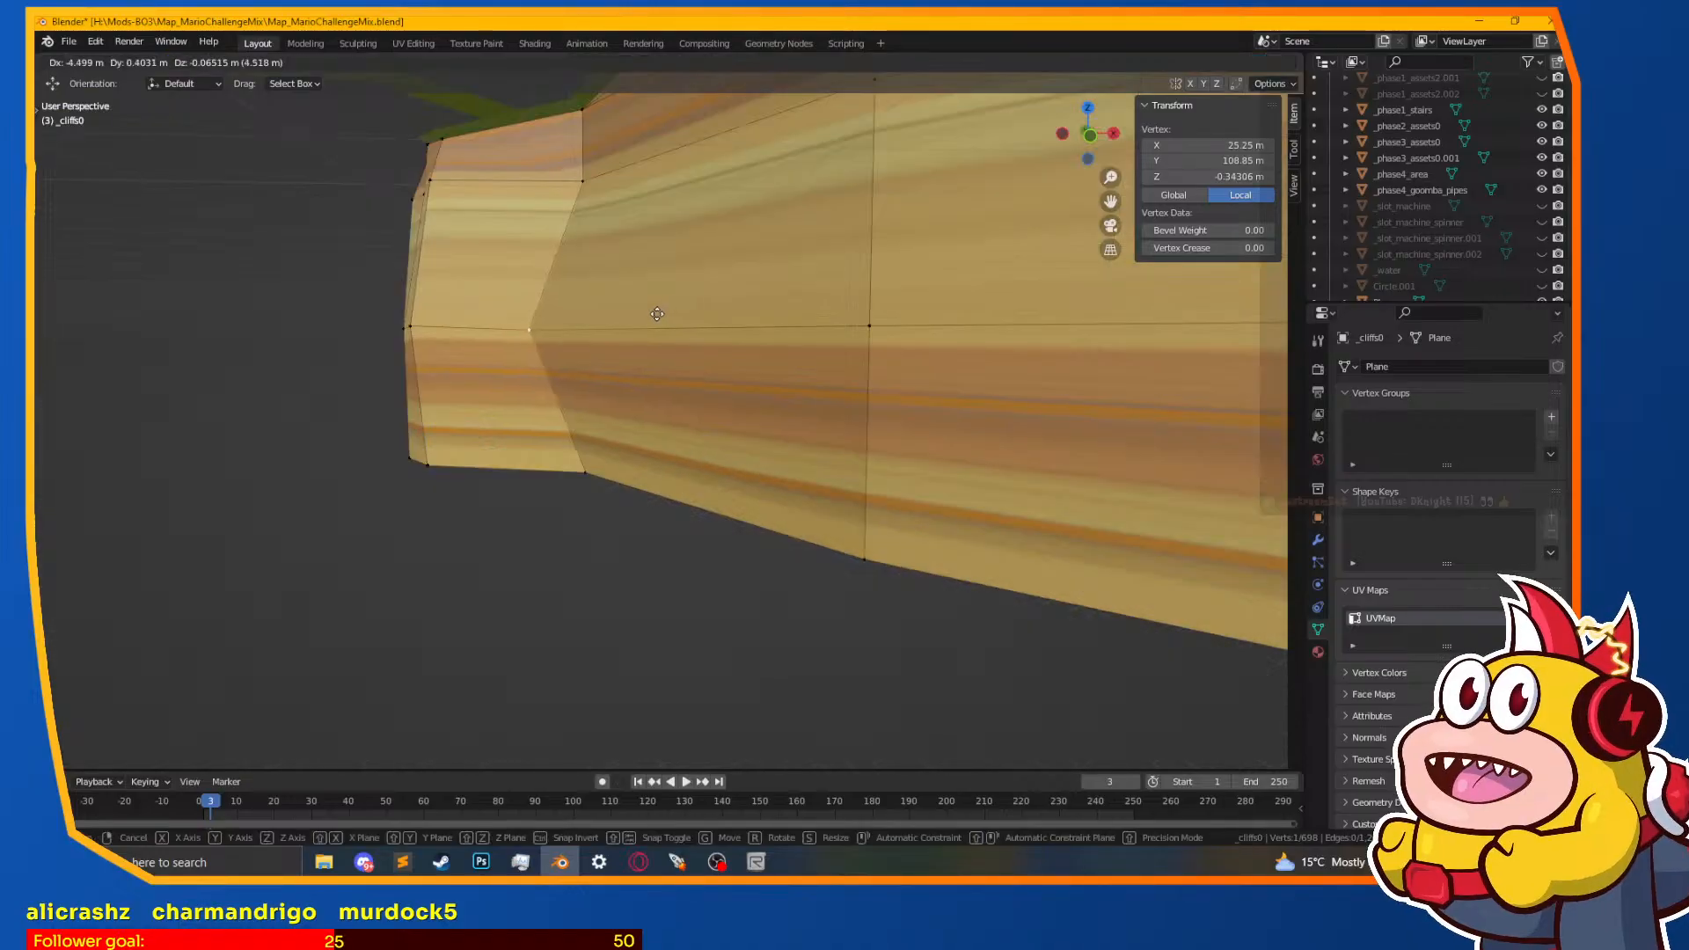
left_click(765, 858)
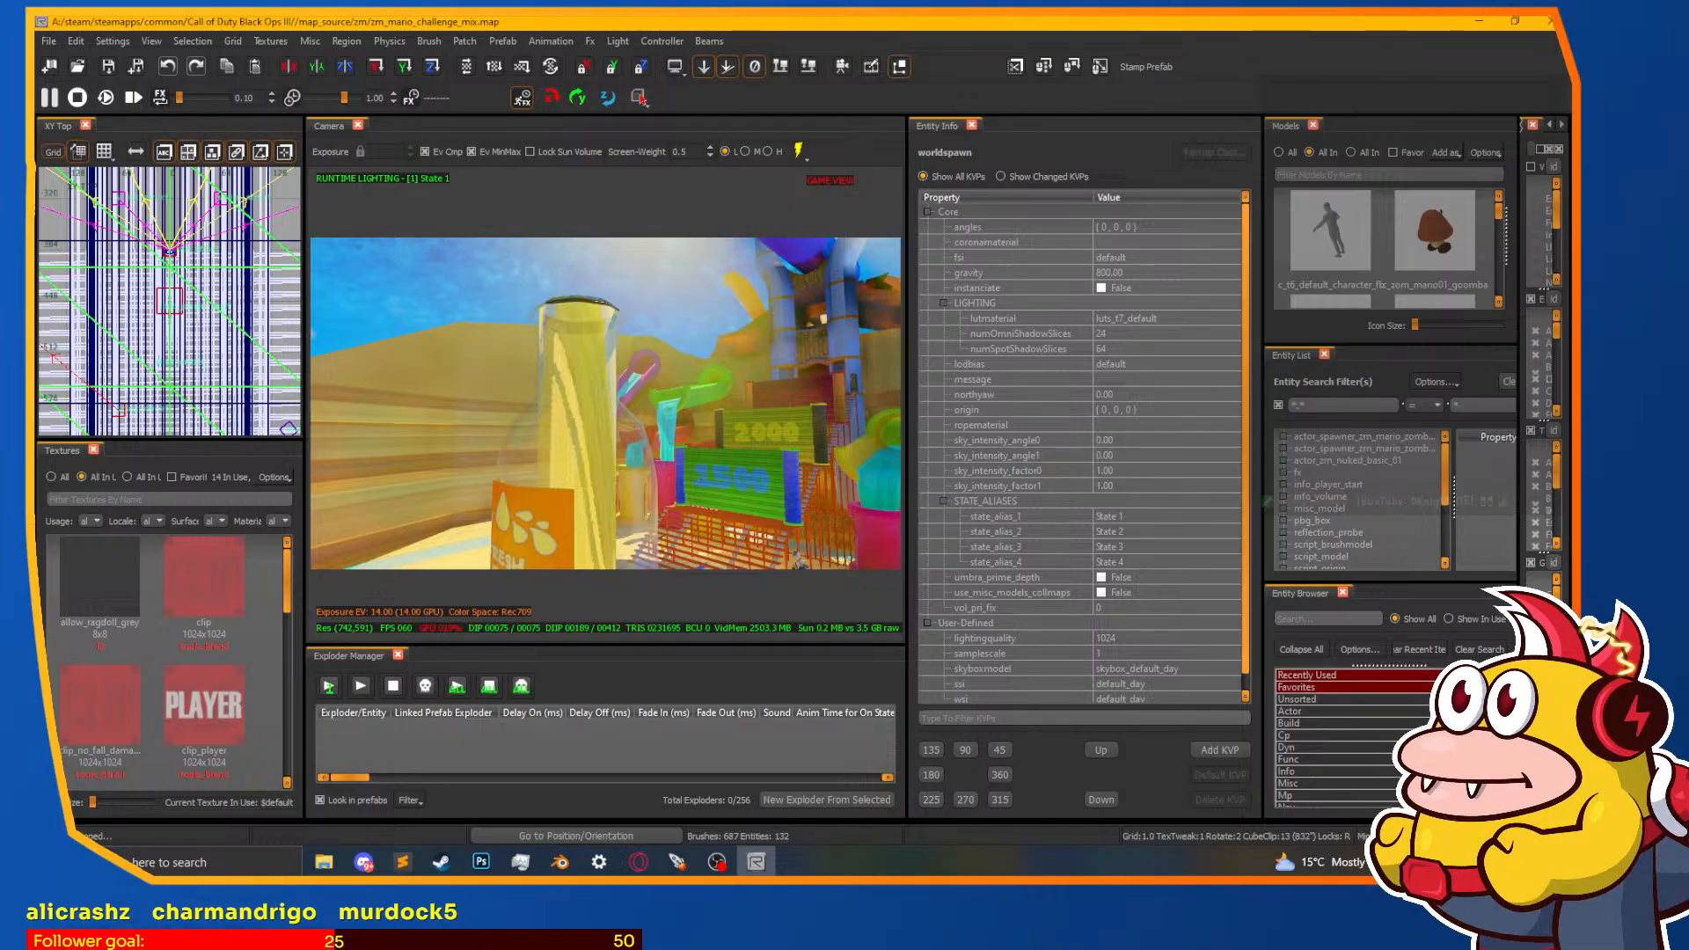
right_click_drag(527, 403, 574, 384)
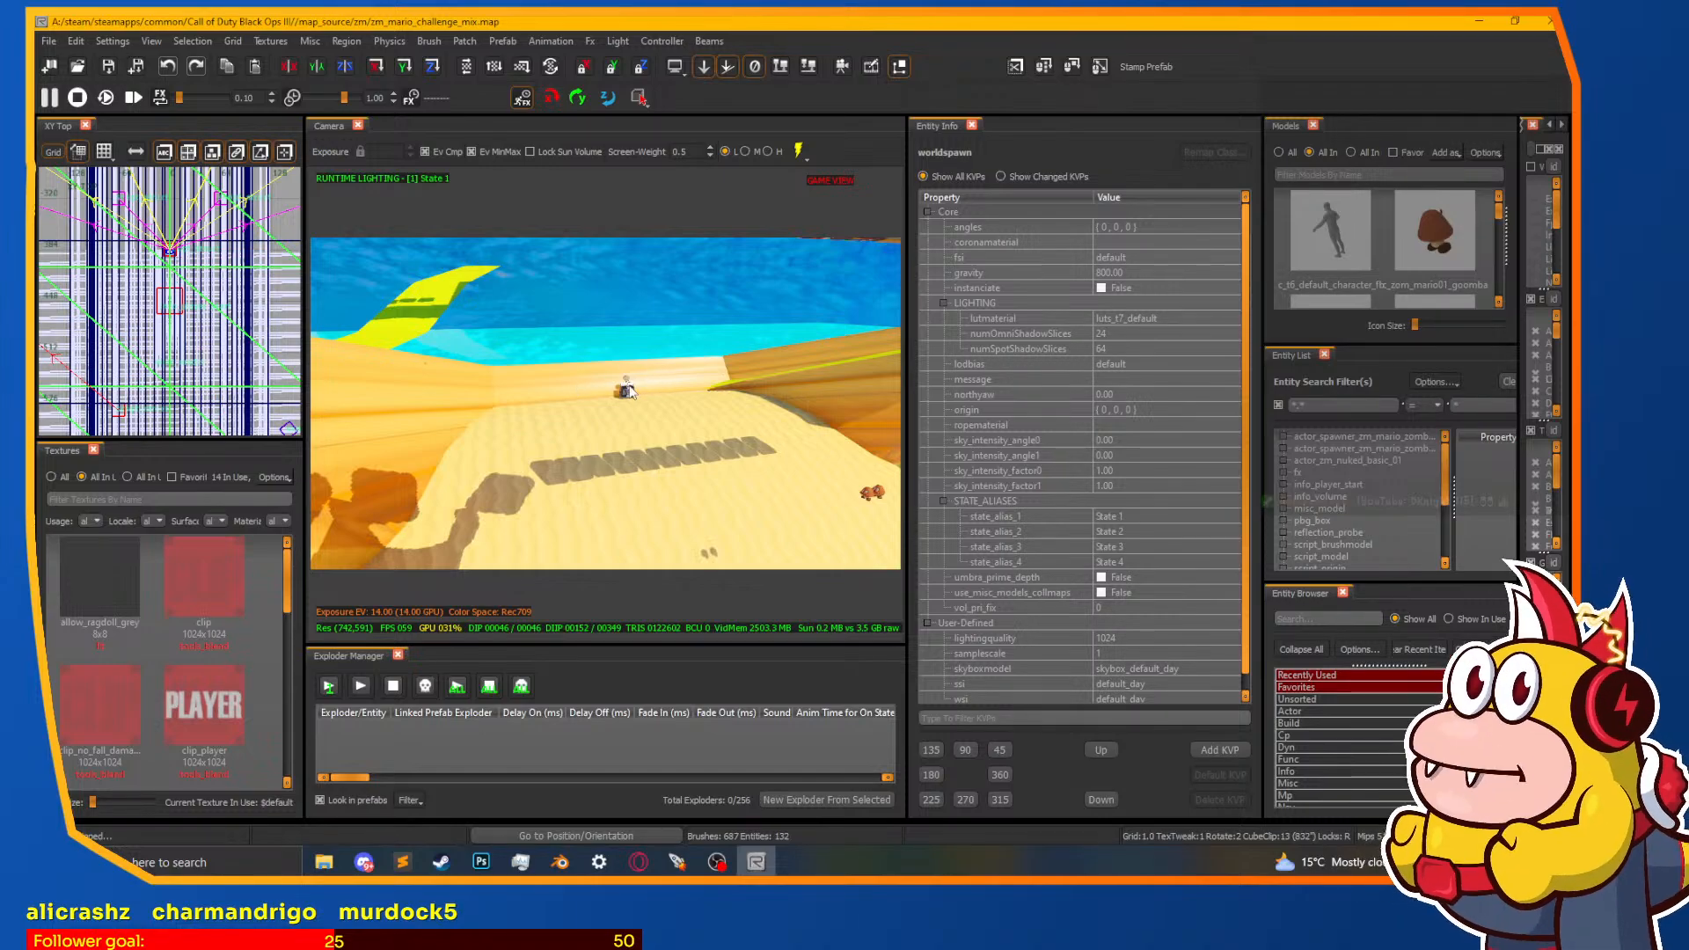
left_click(750, 864)
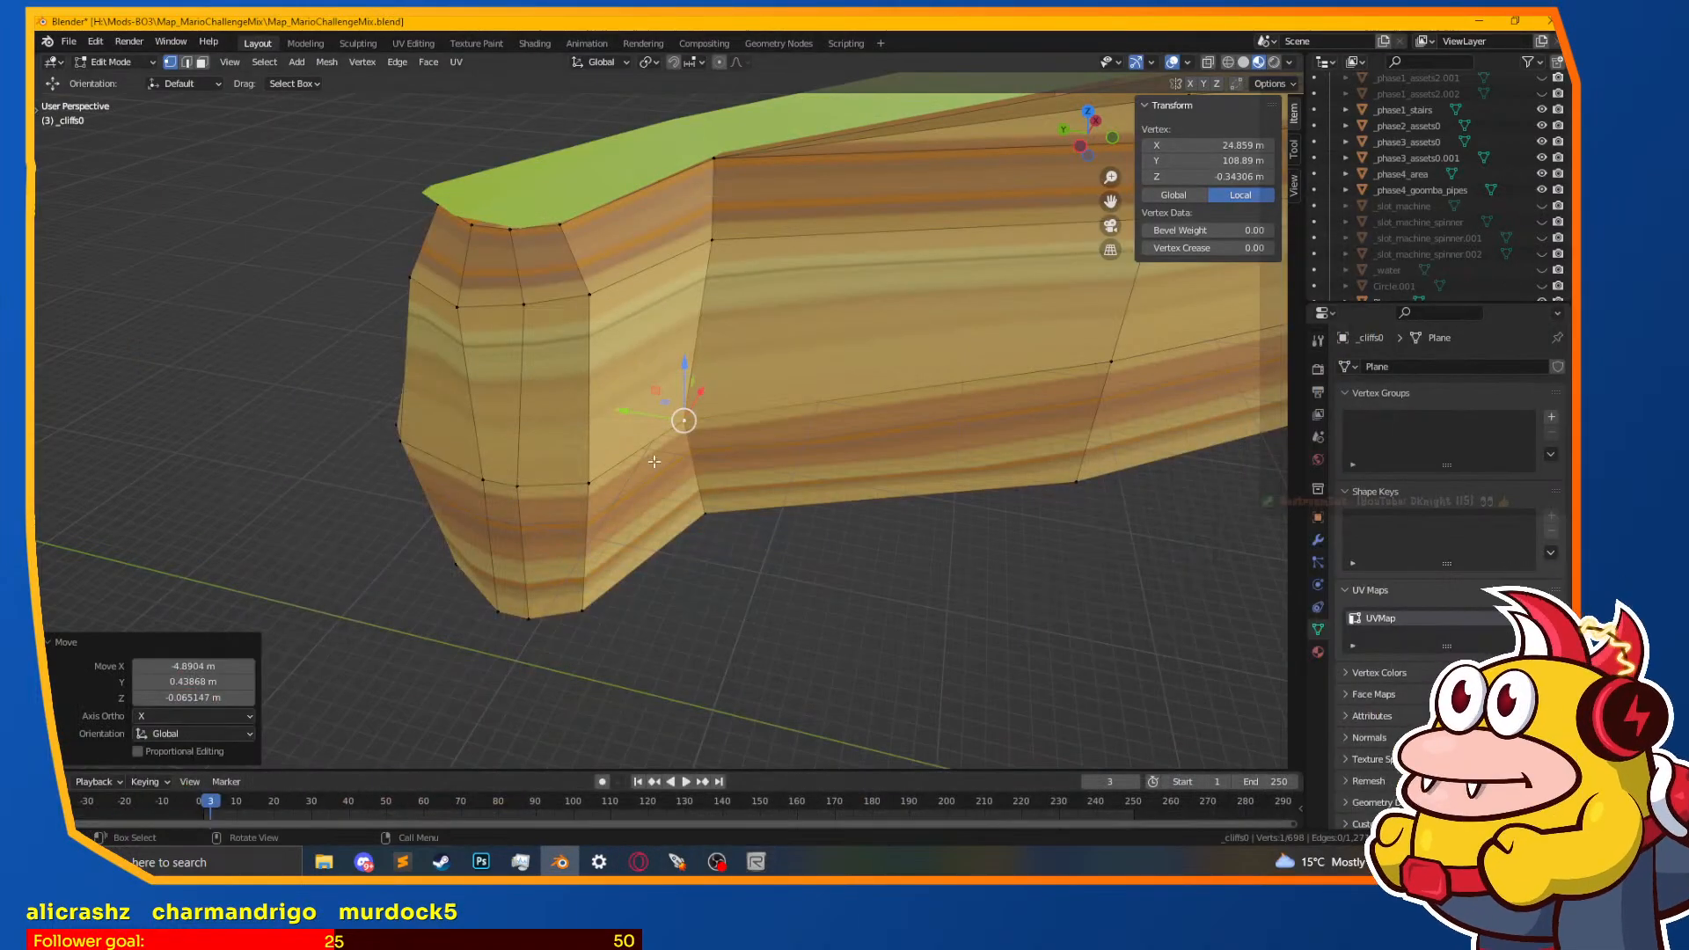
Step: Move the upper vertex at the bend behind the tip about -1.2 m in X, -2.6 m in Y and 0.3 m in Z
scroll(546, 458, "down", 2)
middle_click_drag(640, 459, 500, 480)
mouse_move(571, 417)
middle_mouse_down()
mouse_move(699, 412)
mouse_move(764, 458)
mouse_move(774, 447)
mouse_move(606, 388)
mouse_move(549, 411)
middle_mouse_up()
left_click(547, 393)
key("g")
left_click(655, 378)
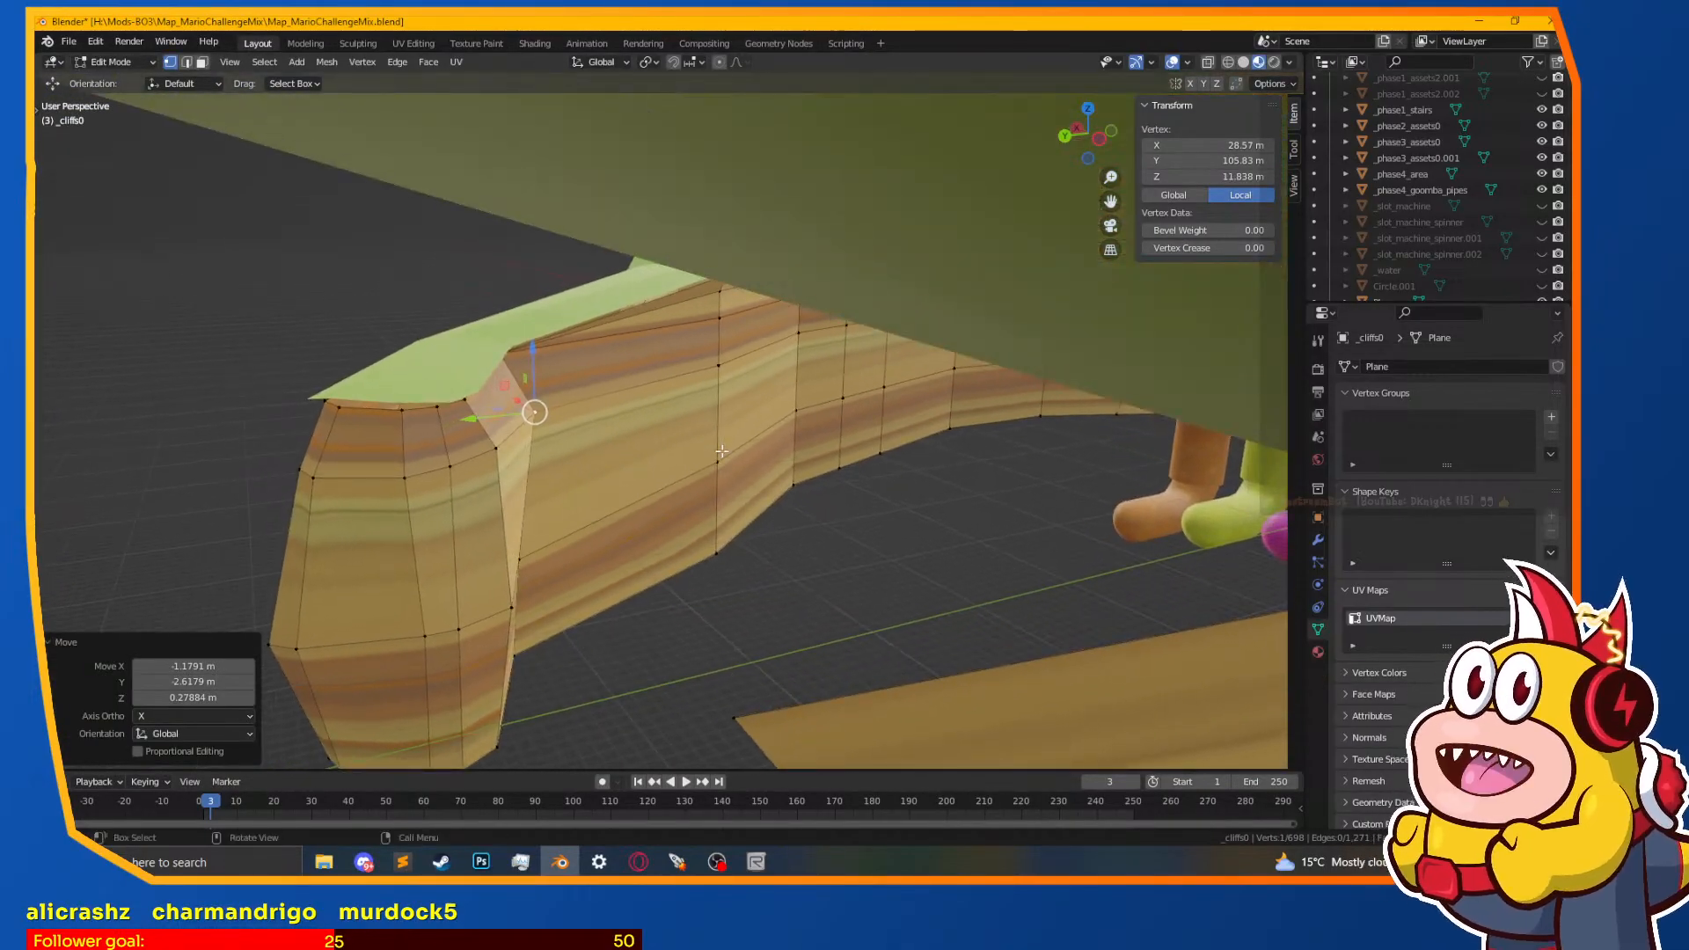
Step: Reposition the lower and upper vertices of the next column along the cliff's inner face to make it uneven
scroll(549, 412, "up", 1)
left_click(725, 469)
middle_click_drag(746, 420, 776, 422)
key("g")
left_click(797, 433)
left_click(725, 363)
key("g")
left_click(699, 386)
key("g")
left_click(731, 293)
left_click(701, 256)
key("g")
left_click(729, 281)
Step: Move the two lower vertices of the next column on the cliff's inner face about -2.0 m in X, -2.6 m in Y and -0.2 m in Z
scroll(732, 274, "up", 2)
middle_click_drag(735, 272, 663, 471)
left_click(705, 577)
middle_click_drag(705, 577, 700, 468)
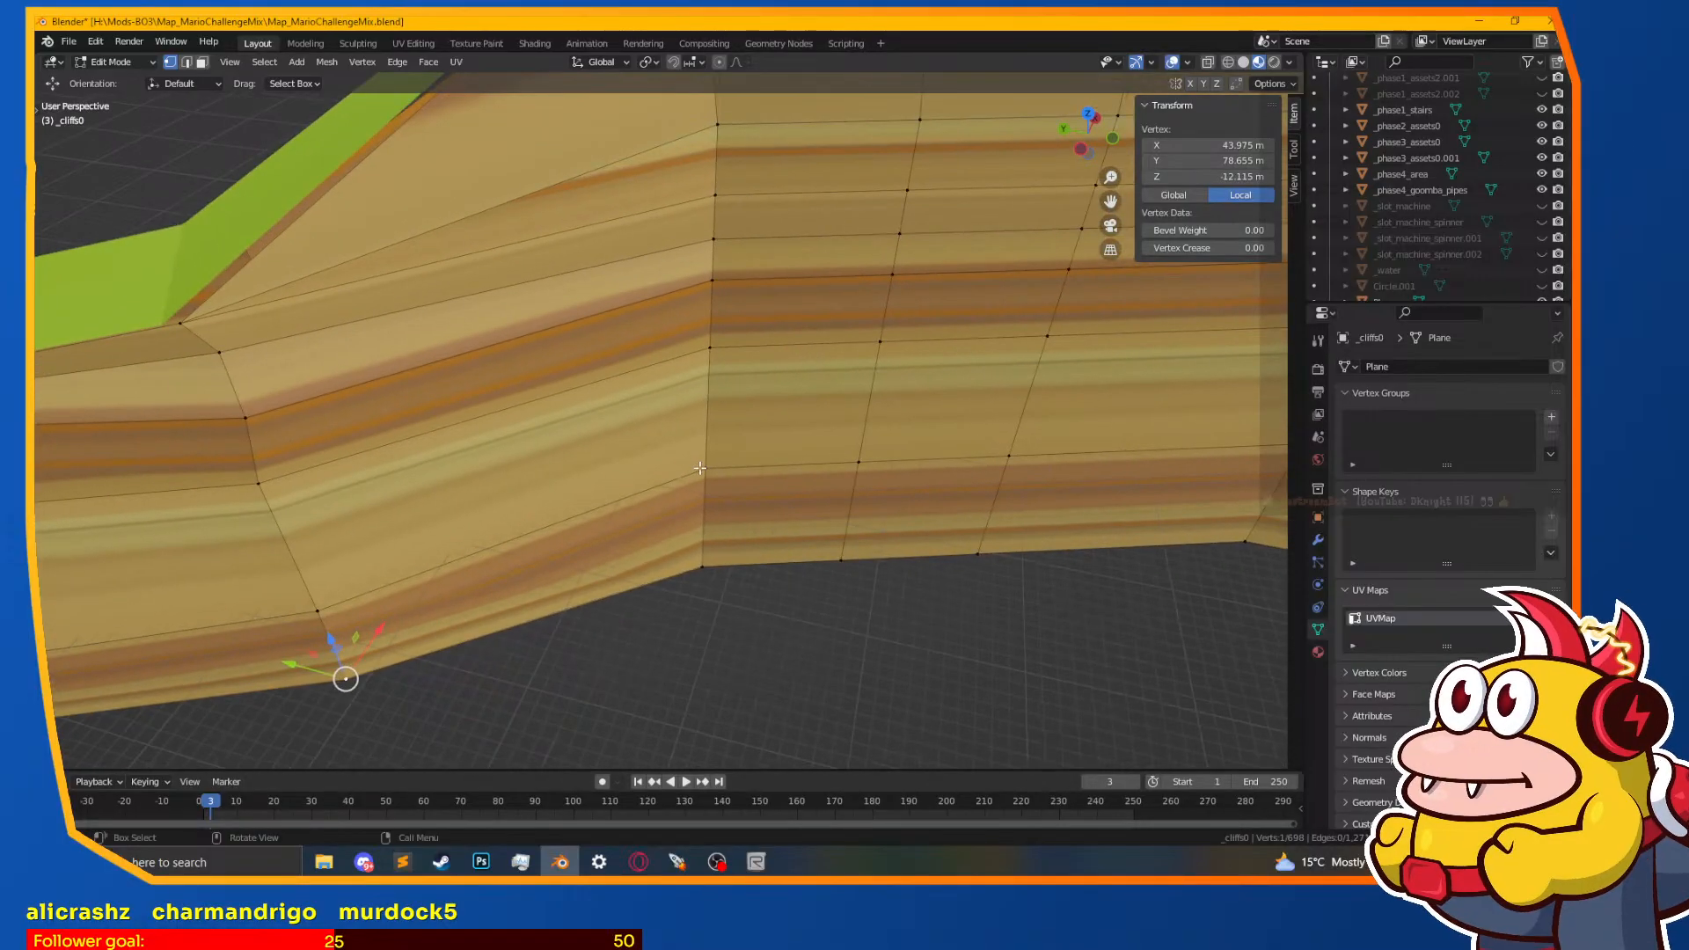
middle_click_drag(736, 536, 840, 519)
key("g")
left_click(890, 526)
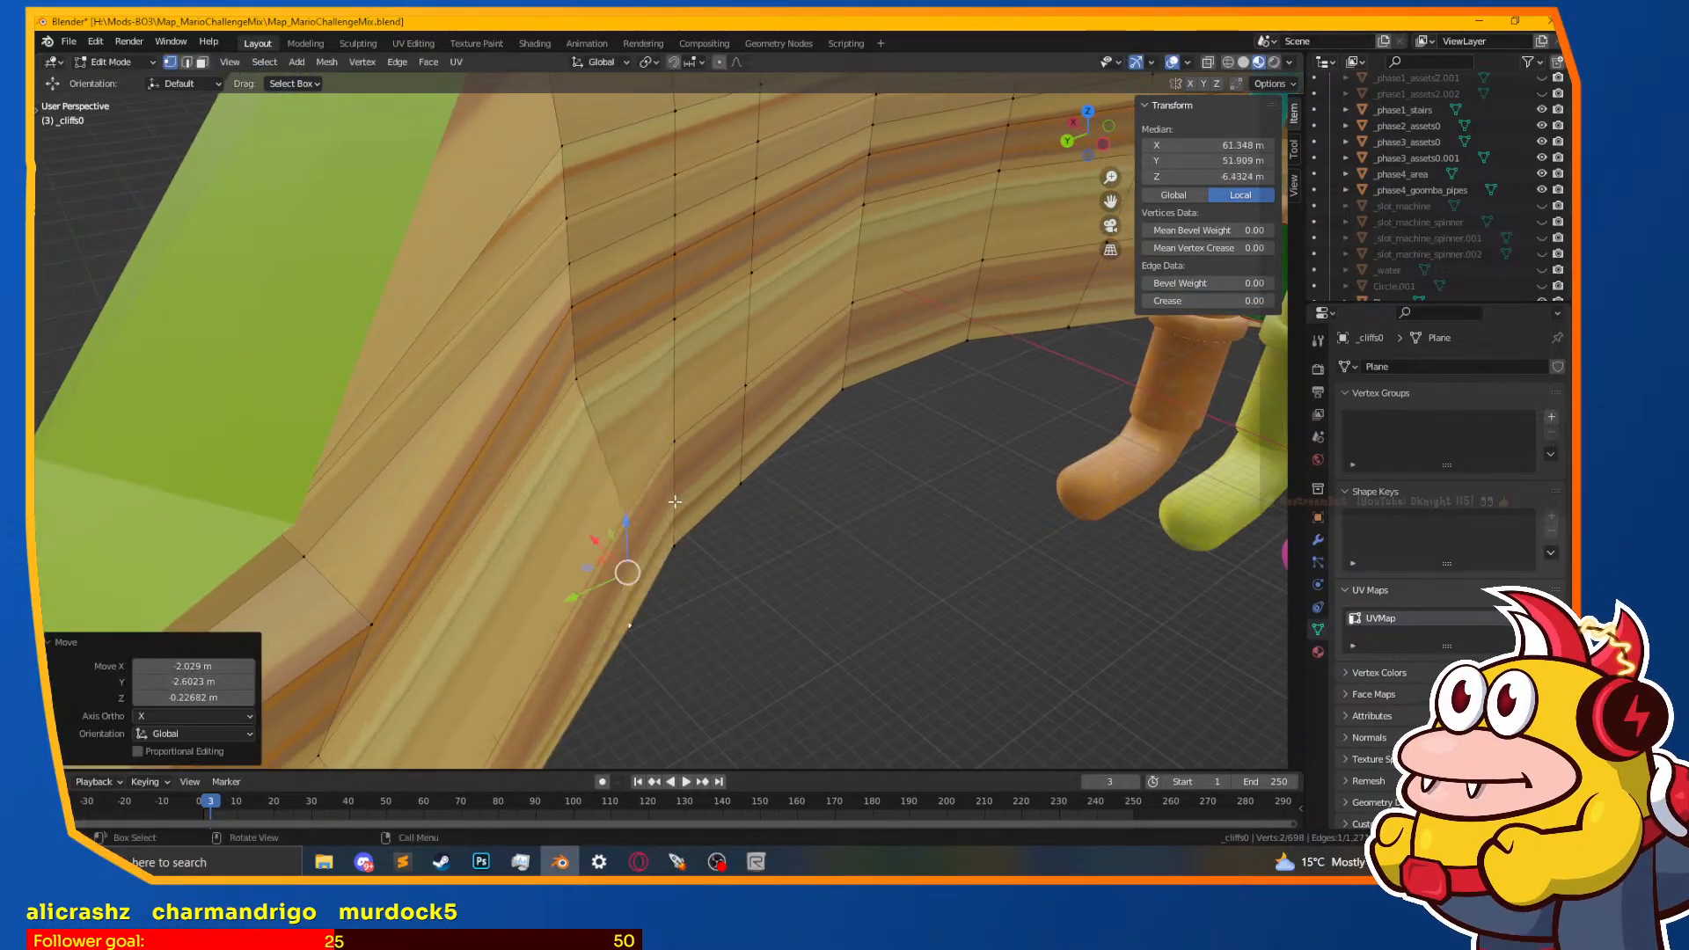
Step: Reposition the base vertex of the adjacent column and a mid-row vertex above it to break up the inner face
middle_click_drag(618, 531, 627, 520)
left_click(627, 519)
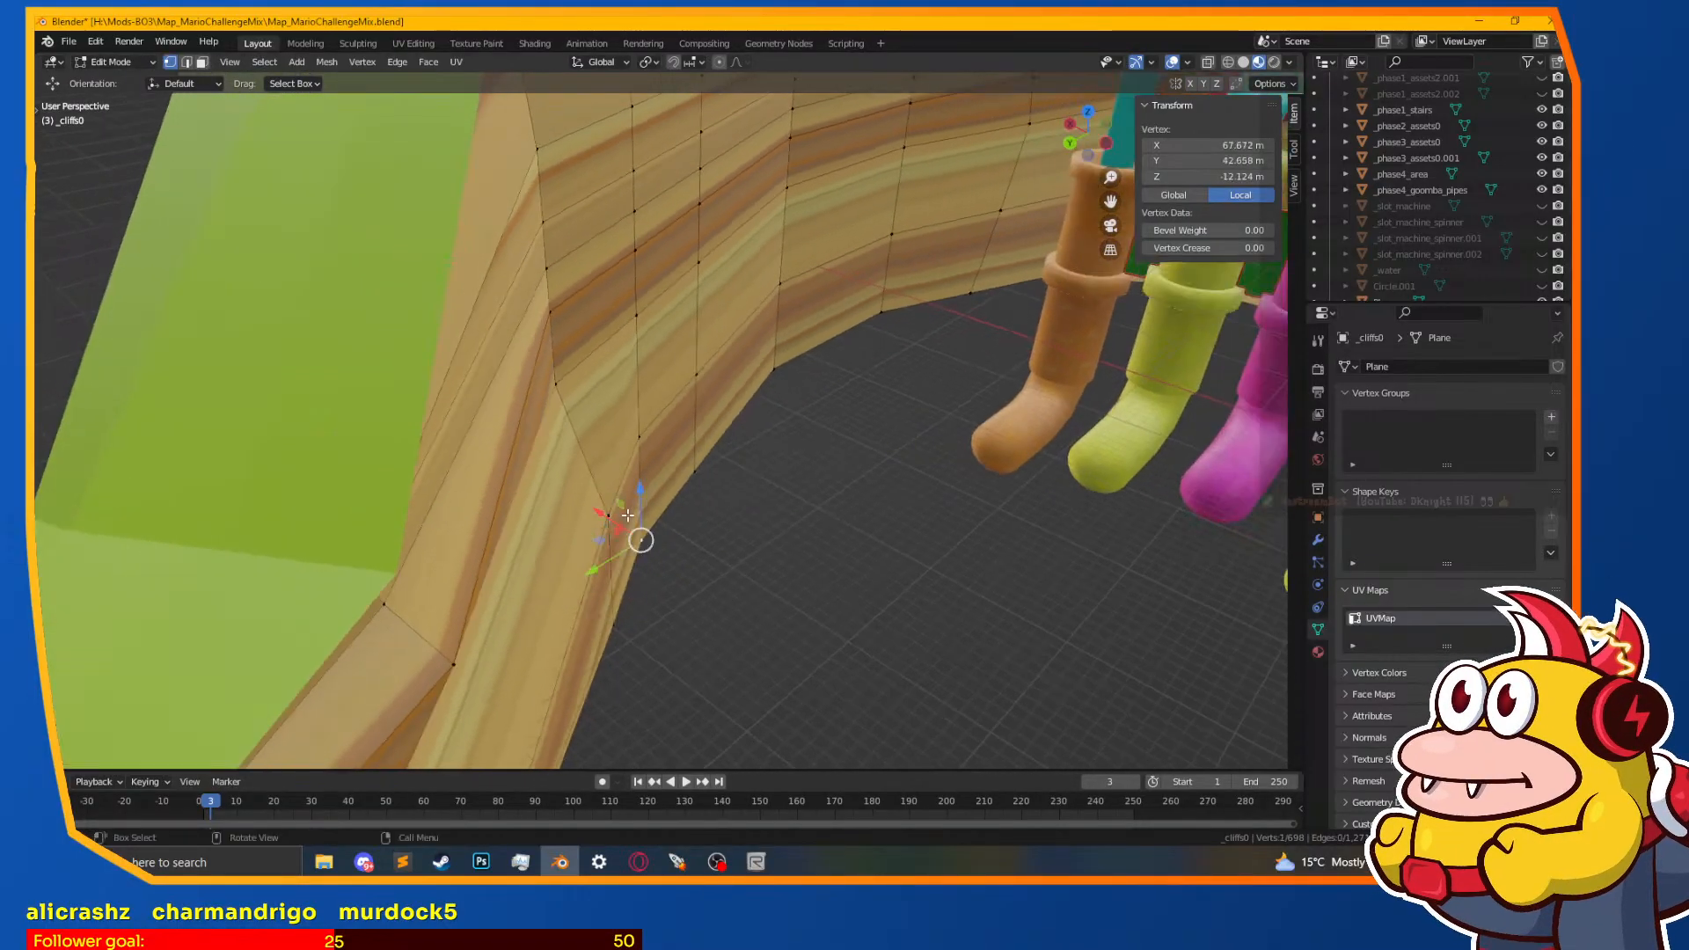
key("g")
left_click(603, 367)
left_click(550, 311)
key("g")
left_click(566, 308)
Step: Move the upper mid-row vertex at the bend about -0.75 m in X, -0.5 m in Y and -0.04 m in Z
left_click(546, 270)
middle_click_drag(564, 197, 701, 493, "shift")
left_click(525, 258, "shift")
left_click(625, 271)
left_click(561, 263)
left_click(657, 293)
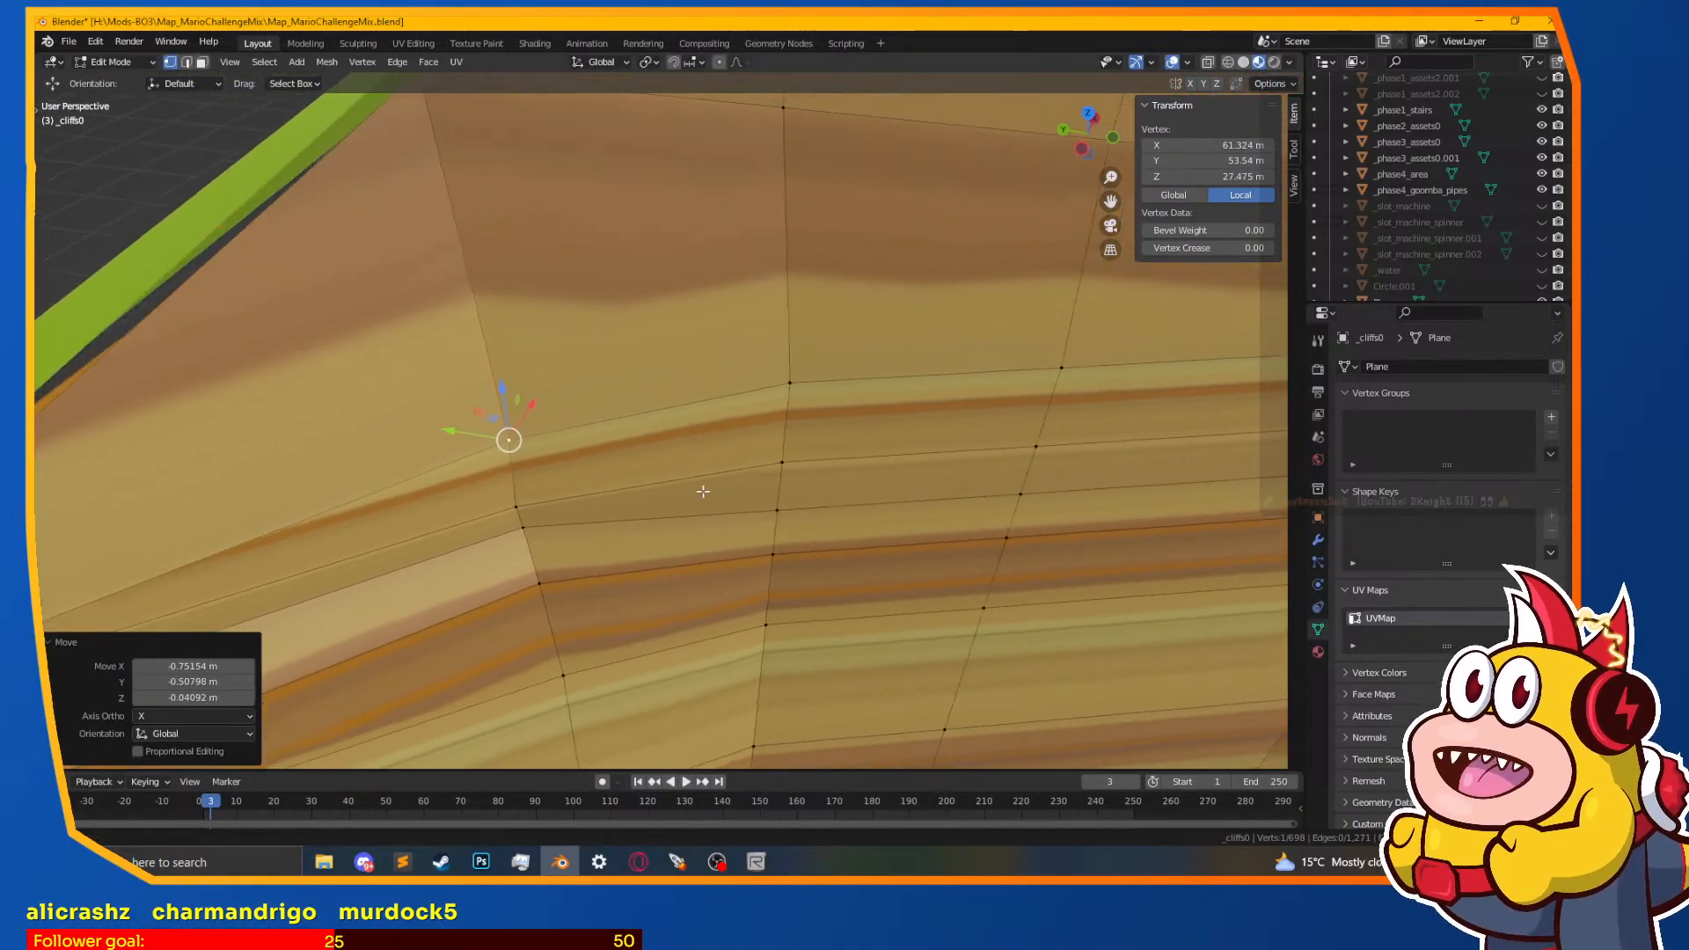
Step: Move the two neighbouring upper mid-row vertices together about -0.6 m in X, -1.7 m in Y and 1.7 m in Z
left_click(792, 384)
left_click(791, 456, "shift")
middle_click_drag(797, 456, 889, 470)
key("g")
left_click(929, 424)
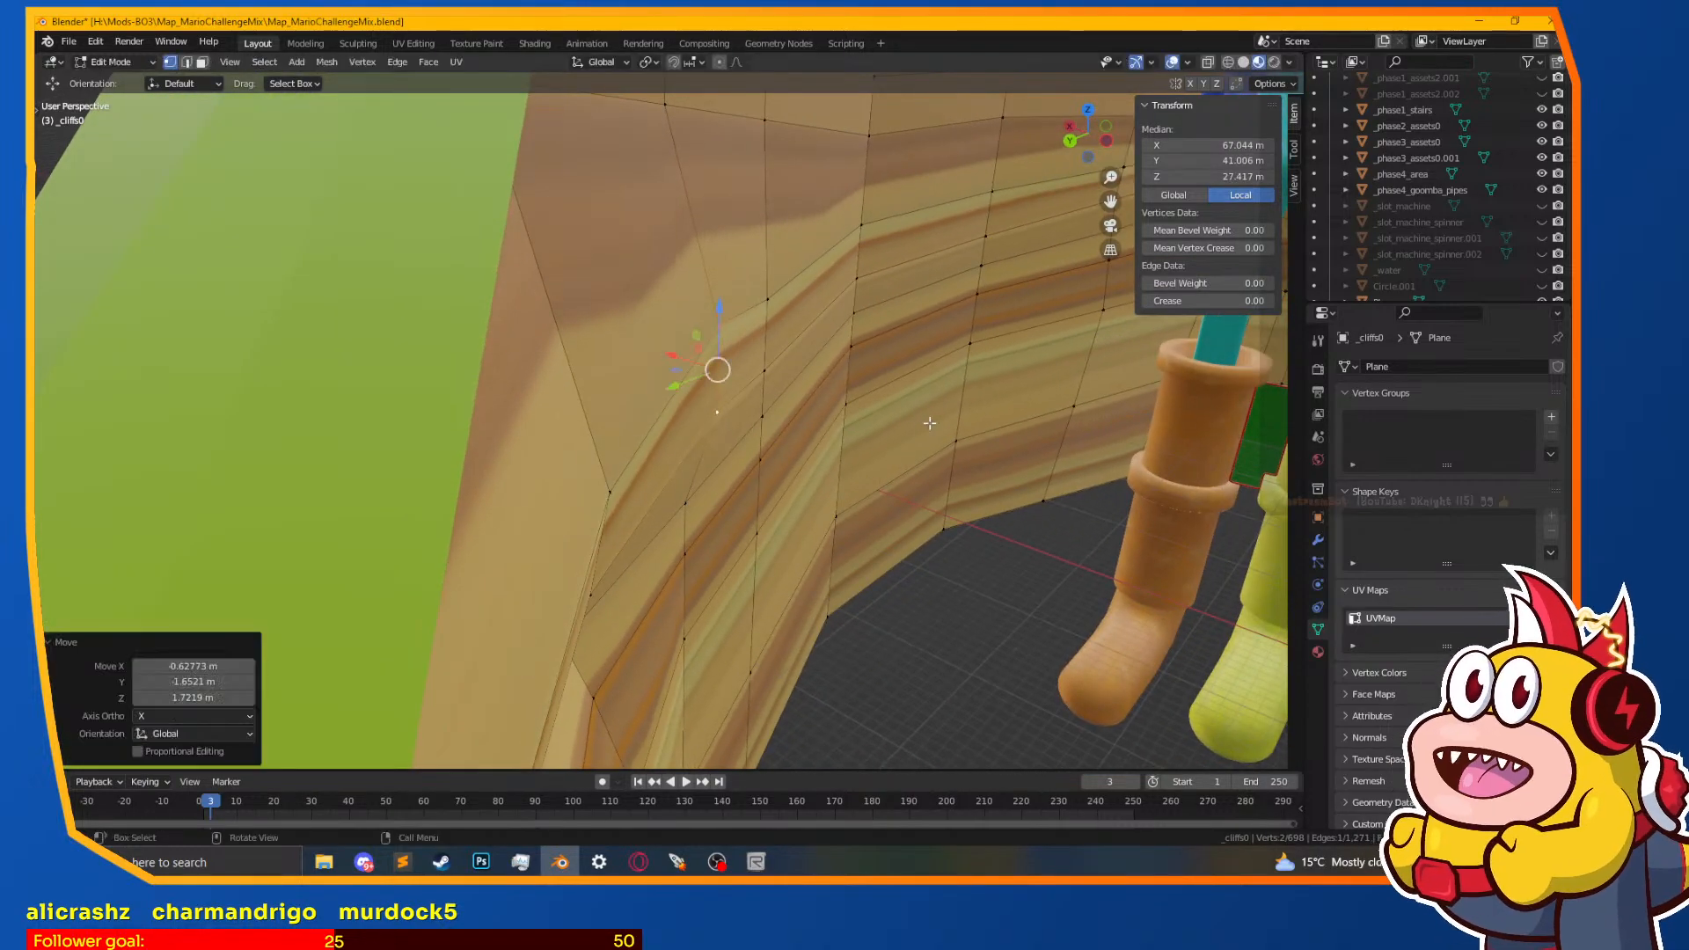
Step: Reposition the vertex above that pair in the dark upper band and try moving the next vertex towards the grass edge
middle_click_drag(737, 259, 563, 180)
left_click(656, 347)
key("g")
left_click(723, 289)
left_click(696, 263)
key("g")
right_click(824, 519)
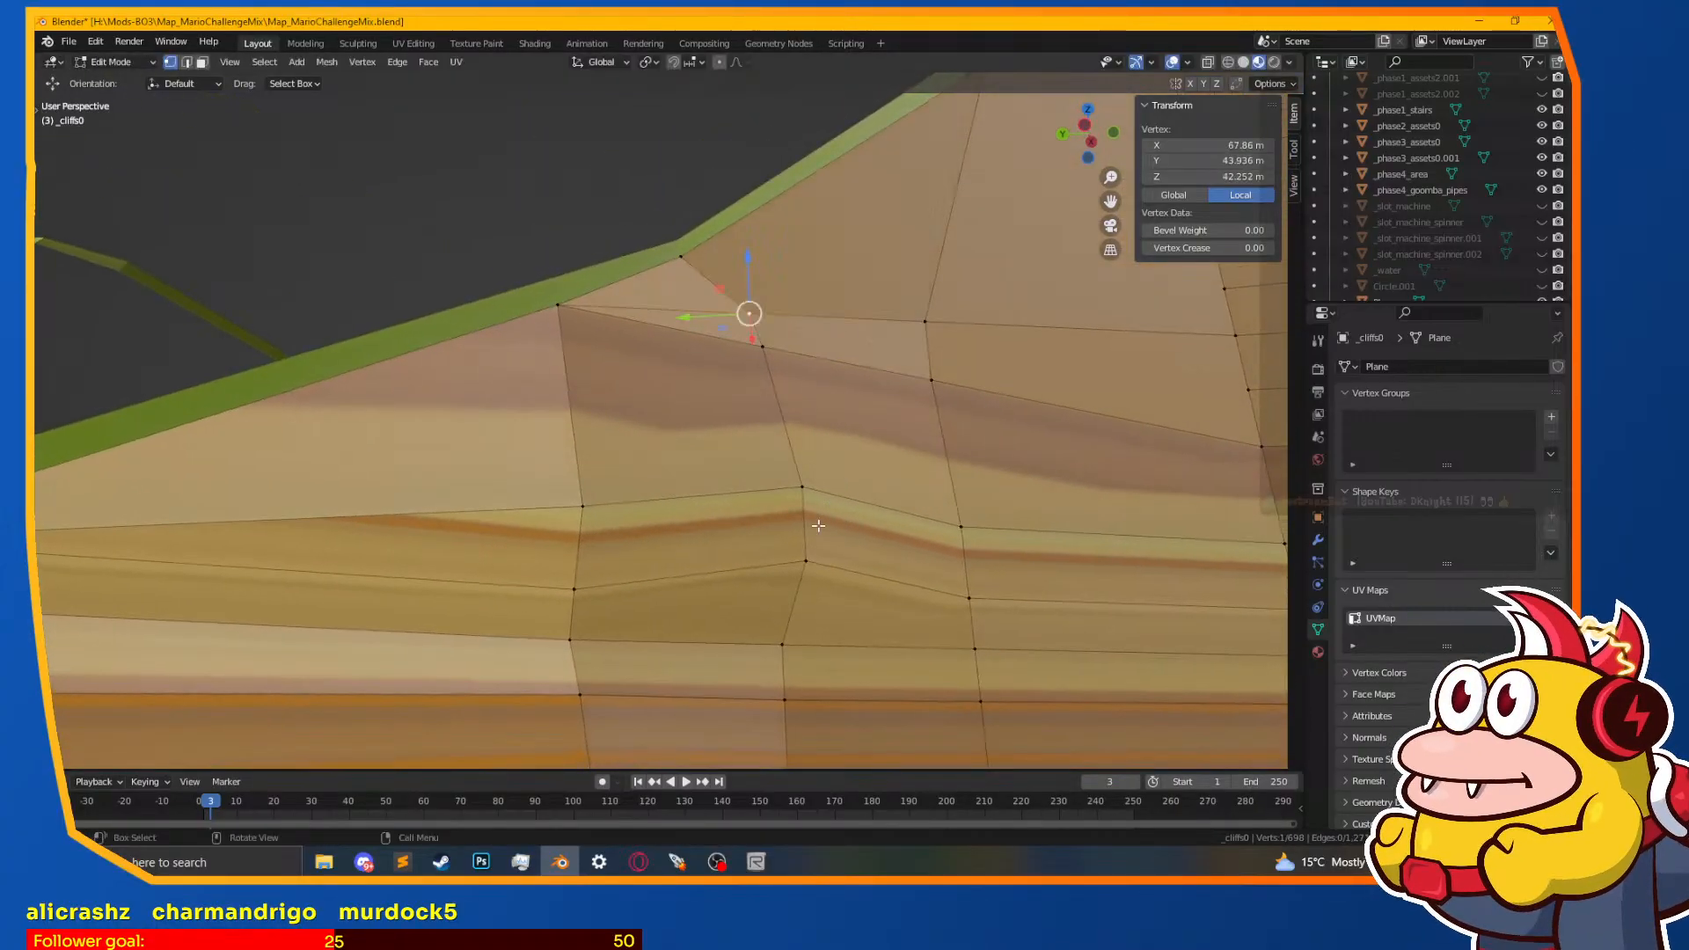
Step: Reposition two vertices in the middle and lower rows of the same column to make its profile uneven
middle_click_drag(739, 681, 833, 571, "shift")
left_click(810, 573)
left_click(735, 486)
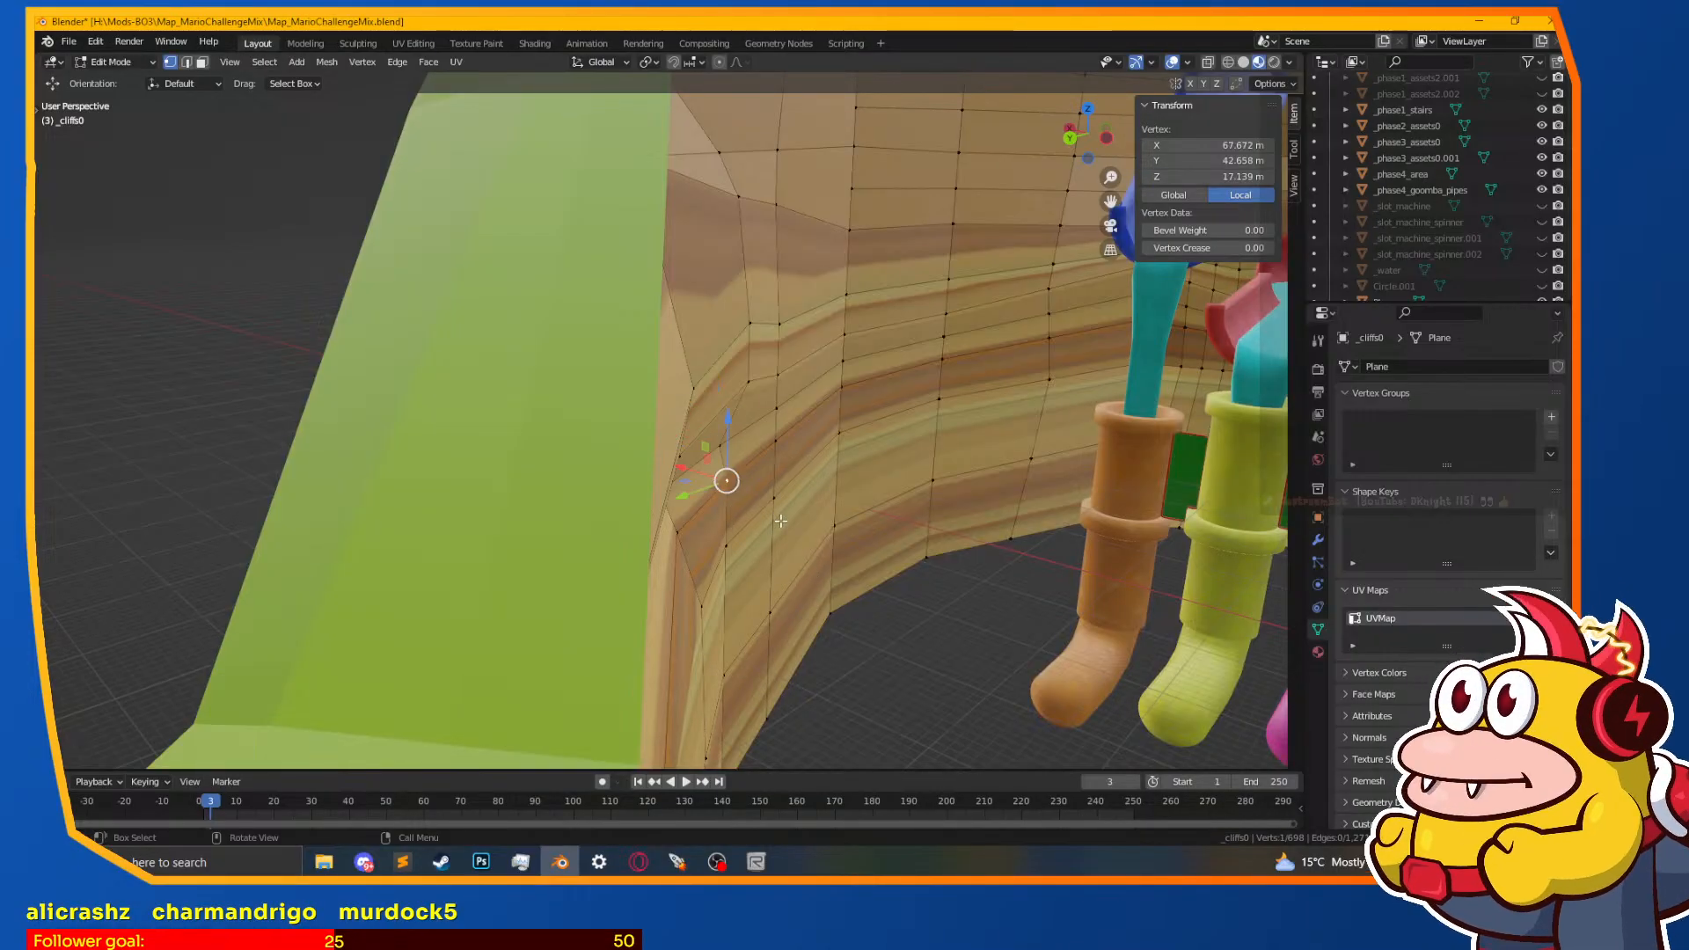
left_click(762, 542)
left_click(730, 550)
key("g")
left_click(754, 591)
left_click(744, 687)
key("g")
left_click(767, 688)
Step: Move four vertices in the lower half of the next column together about -2.2 m in X, -2.1 m in Y and -0.8 m in Z
middle_click_drag(767, 688, 638, 739)
left_click(808, 671)
middle_click_drag(859, 660, 863, 621)
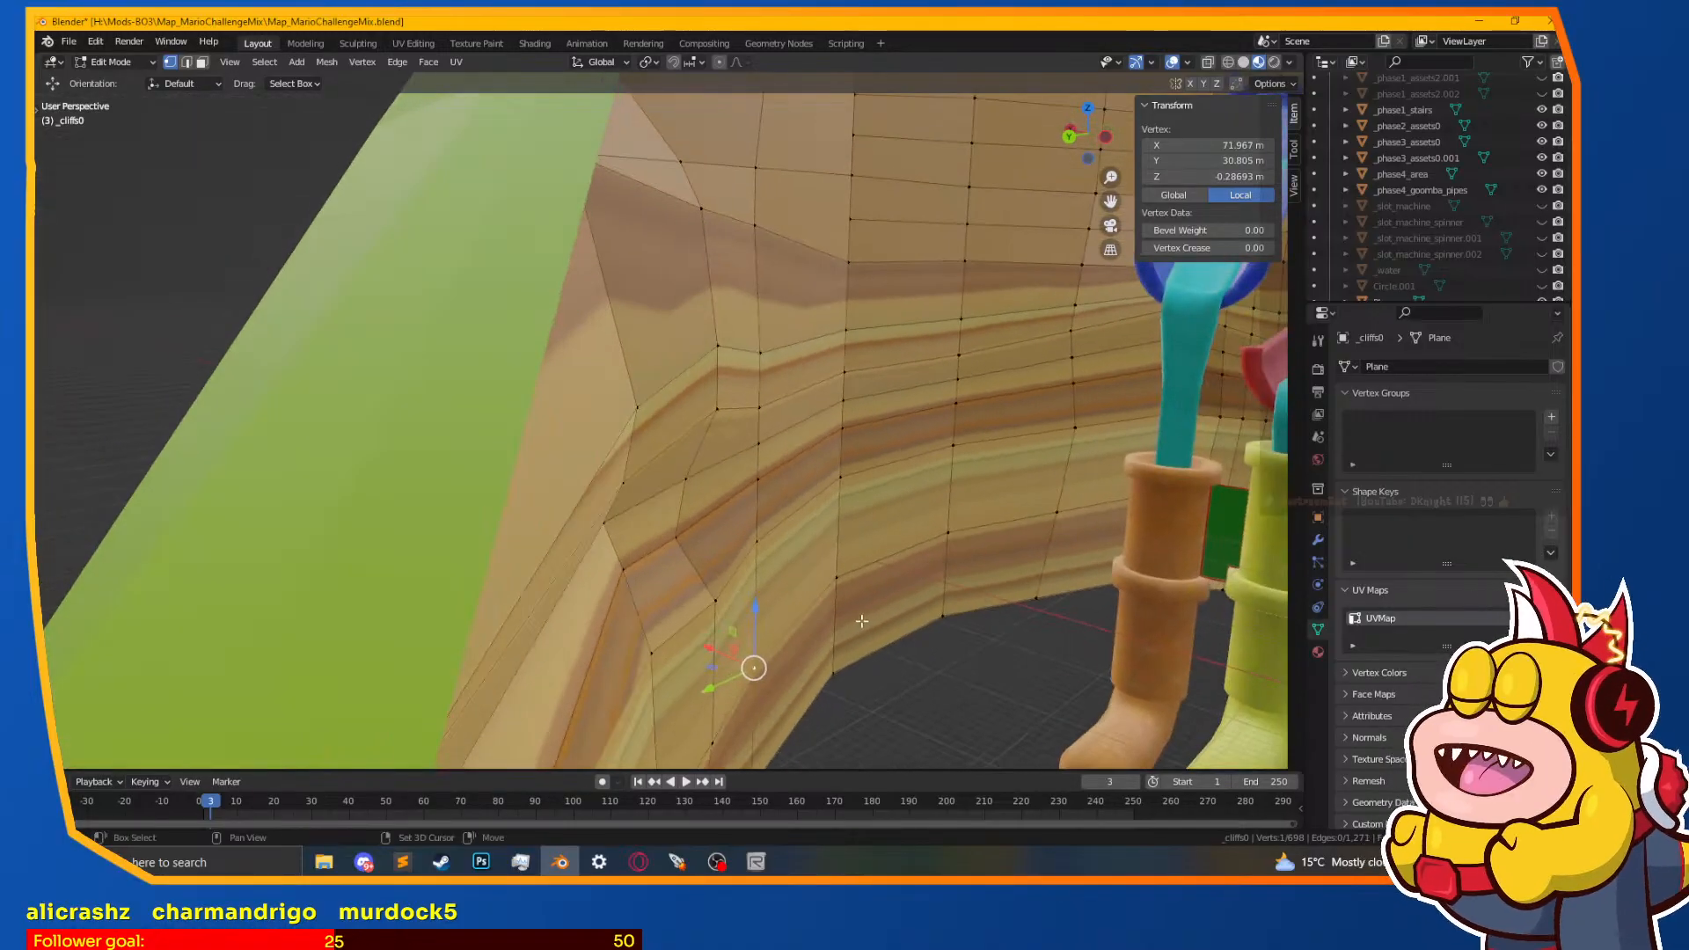
left_click(764, 450, "shift")
key("g")
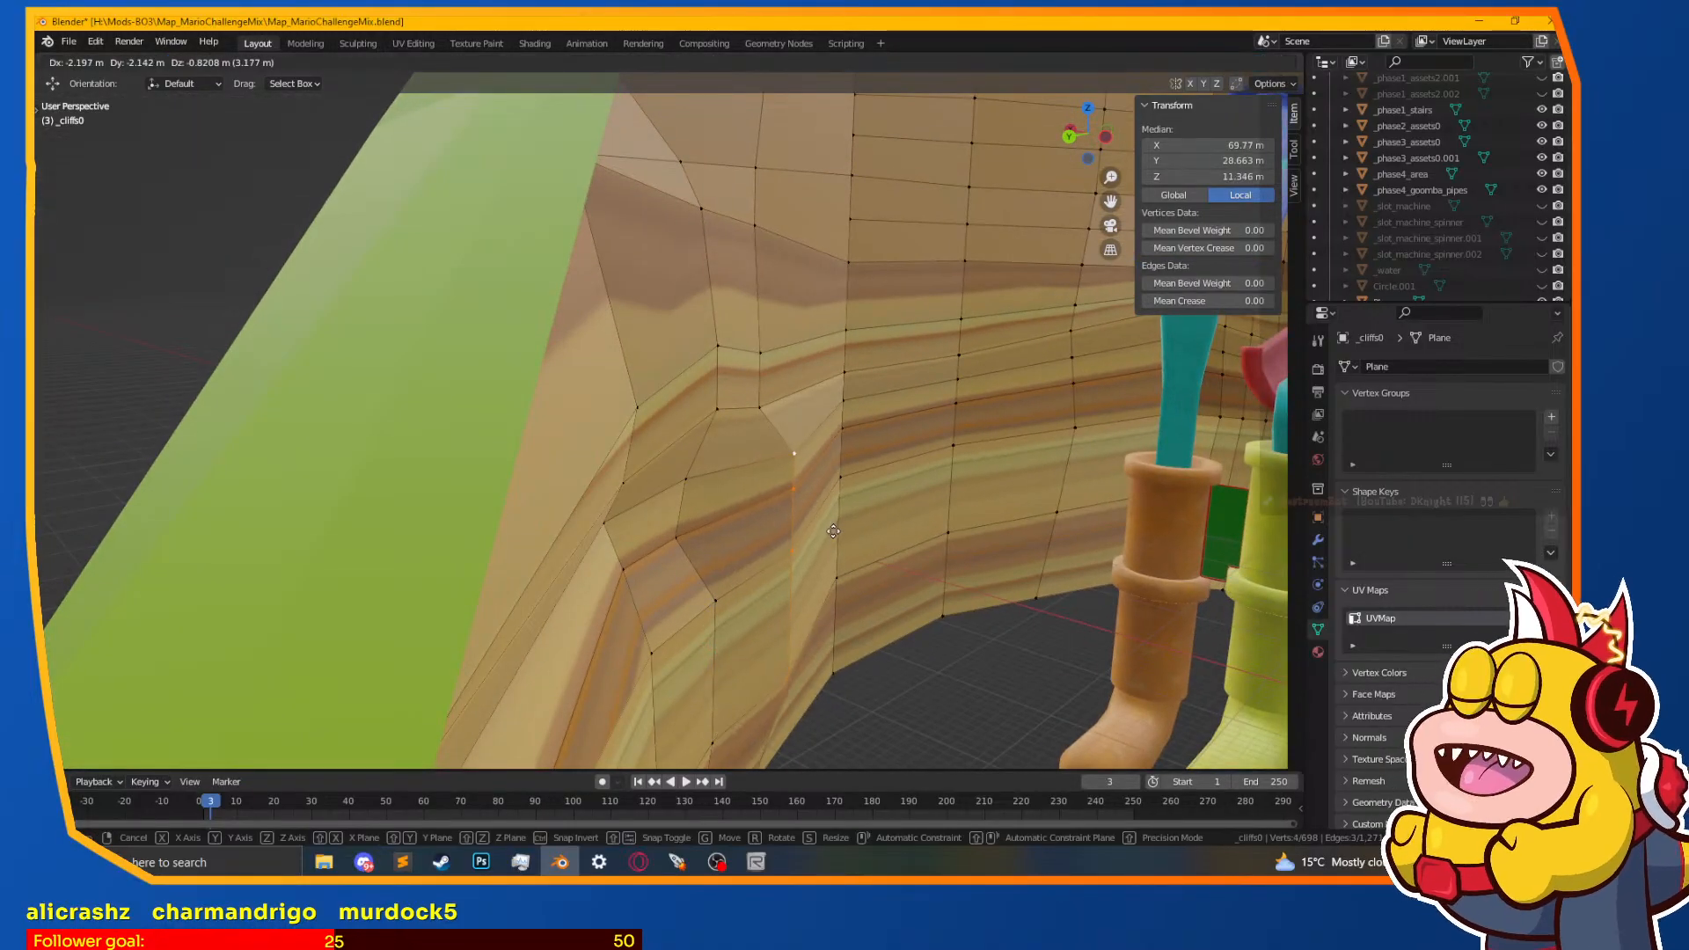
left_click(834, 524)
Step: Reposition the two mid-row vertices directly above the moved group to soften the transition
left_click(766, 411)
key("g")
left_click(819, 413)
left_click(761, 361)
key("g")
left_click(759, 358)
Step: Reposition the upper vertex just below the grass edge in the following column of the cliff wall
middle_click_drag(762, 359, 703, 477, "shift")
middle_click_drag(700, 357, 634, 381)
left_click(713, 369)
left_click(709, 367)
scroll(634, 381, "up", 1)
left_click(615, 364)
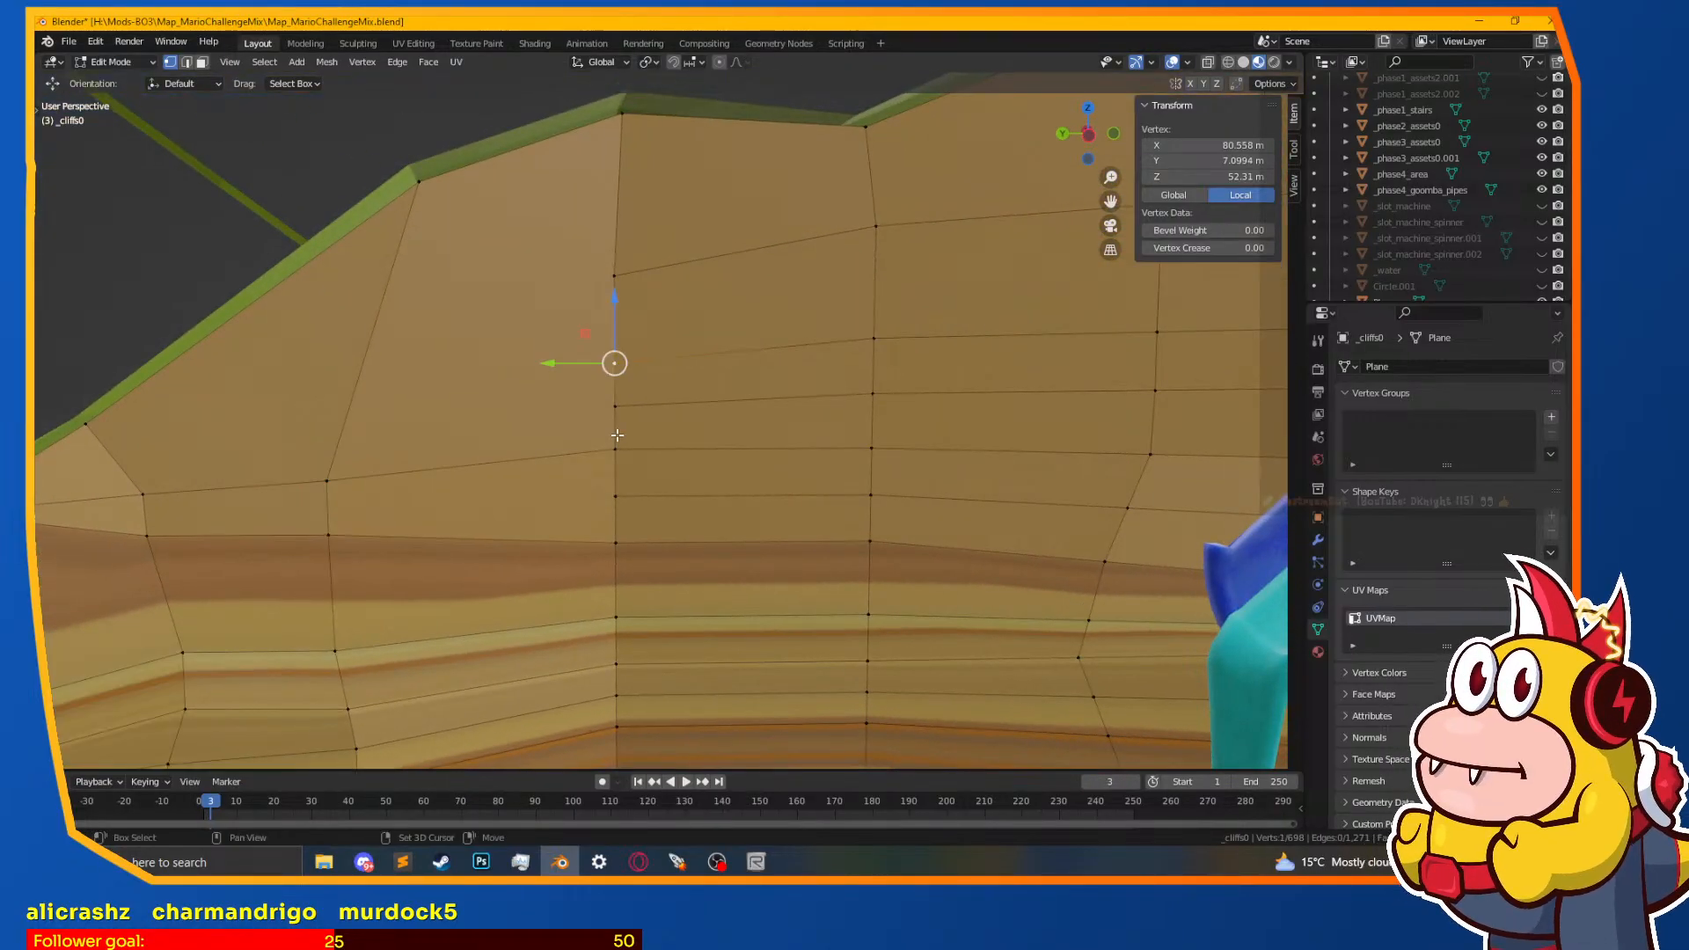
left_click(615, 274, "shift")
key("g")
right_click(641, 277)
middle_click_drag(649, 361, 780, 386)
key("g")
left_click(823, 384)
Step: Move the vertex just below it about 2.3 m in X, 1.0 m in Y and -0.2 m in Z
left_click(641, 366)
key("g")
left_click(645, 417)
left_click(641, 453)
key("g")
left_click(626, 404)
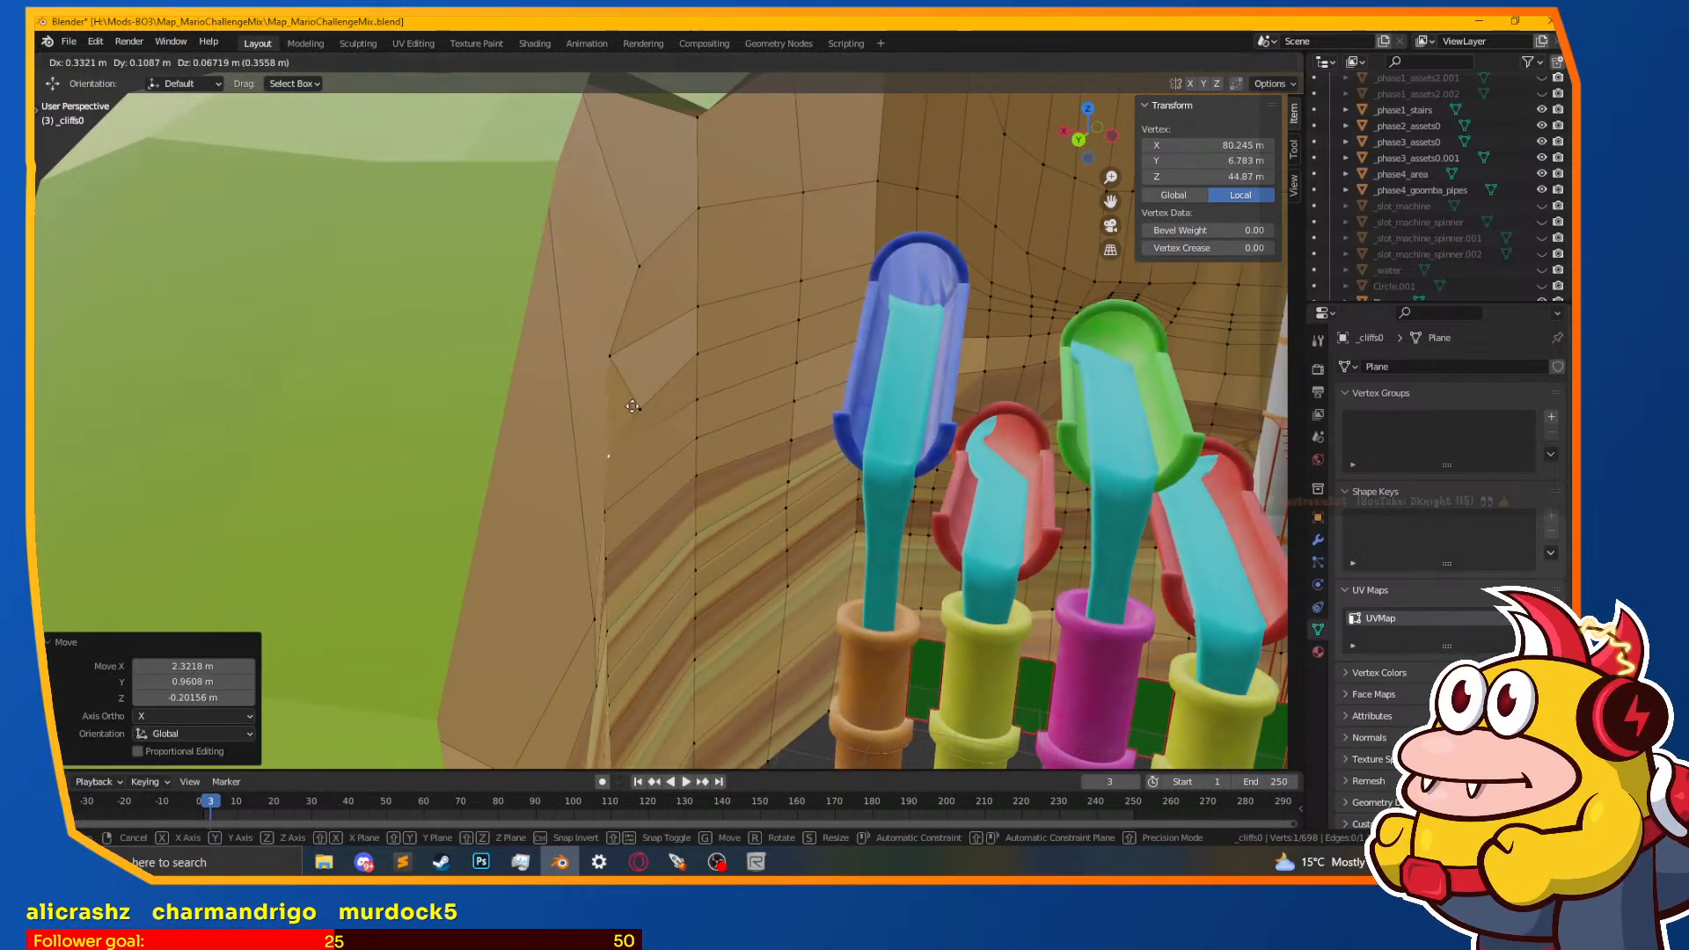
right_click(624, 404)
Step: Move the next vertex down that column about 2.7 m in X, 0.9 m in Y and 0.3 m in Z
left_click(641, 408)
key("g")
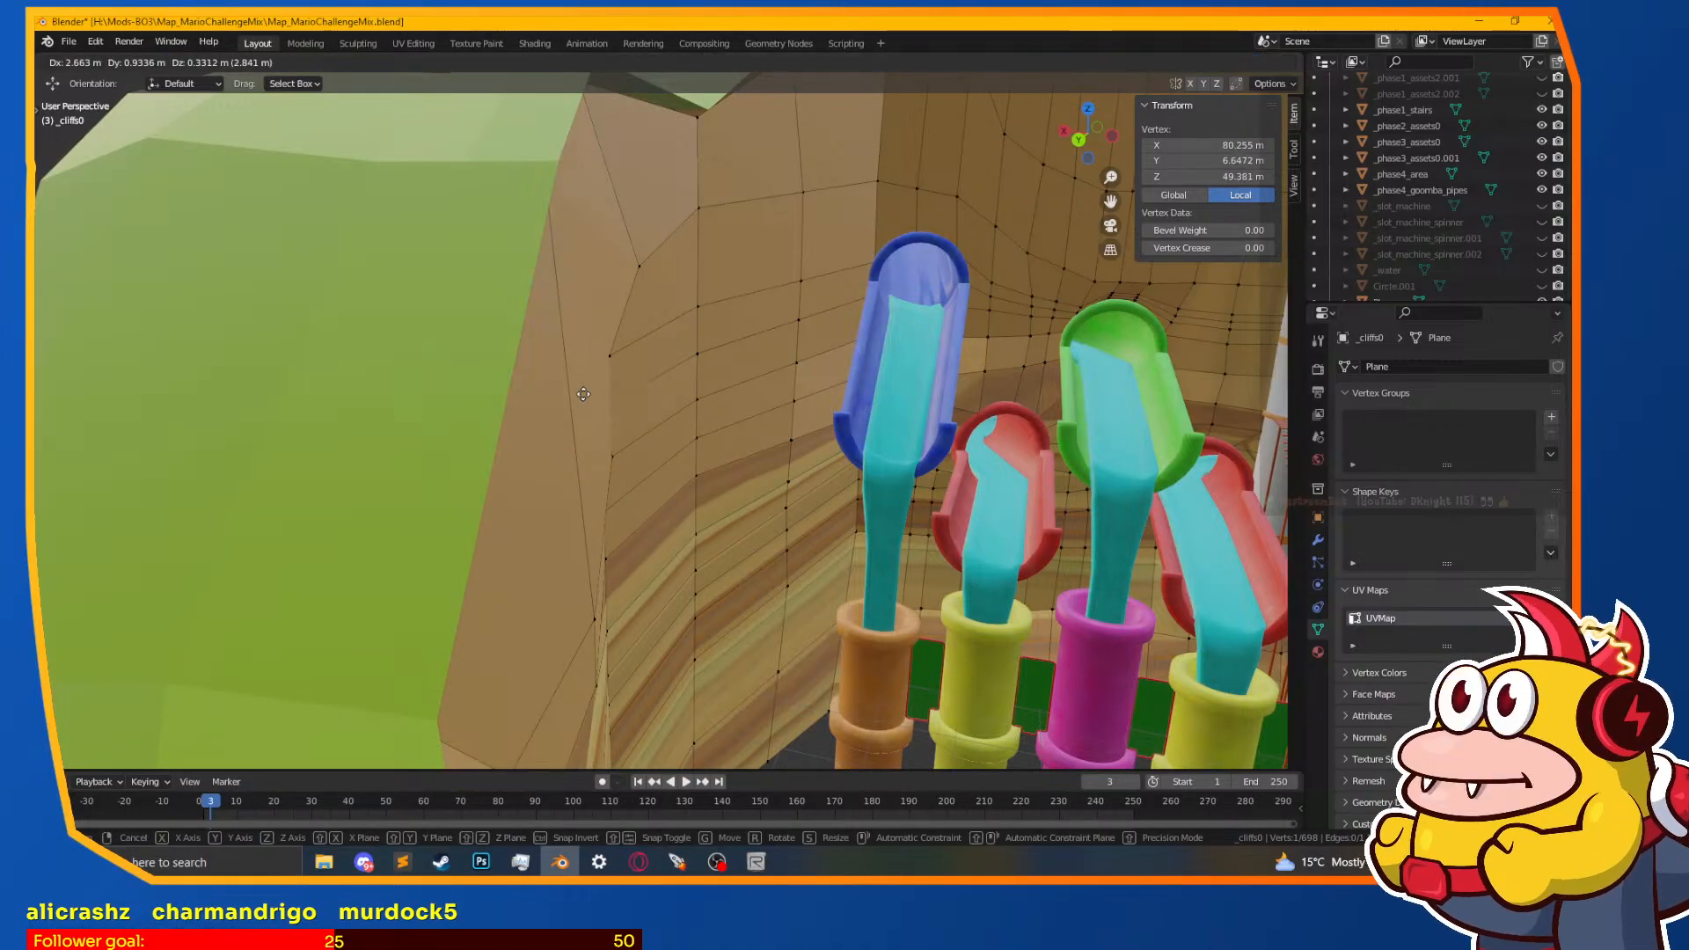
left_click(584, 393)
scroll(598, 389, "up", 5)
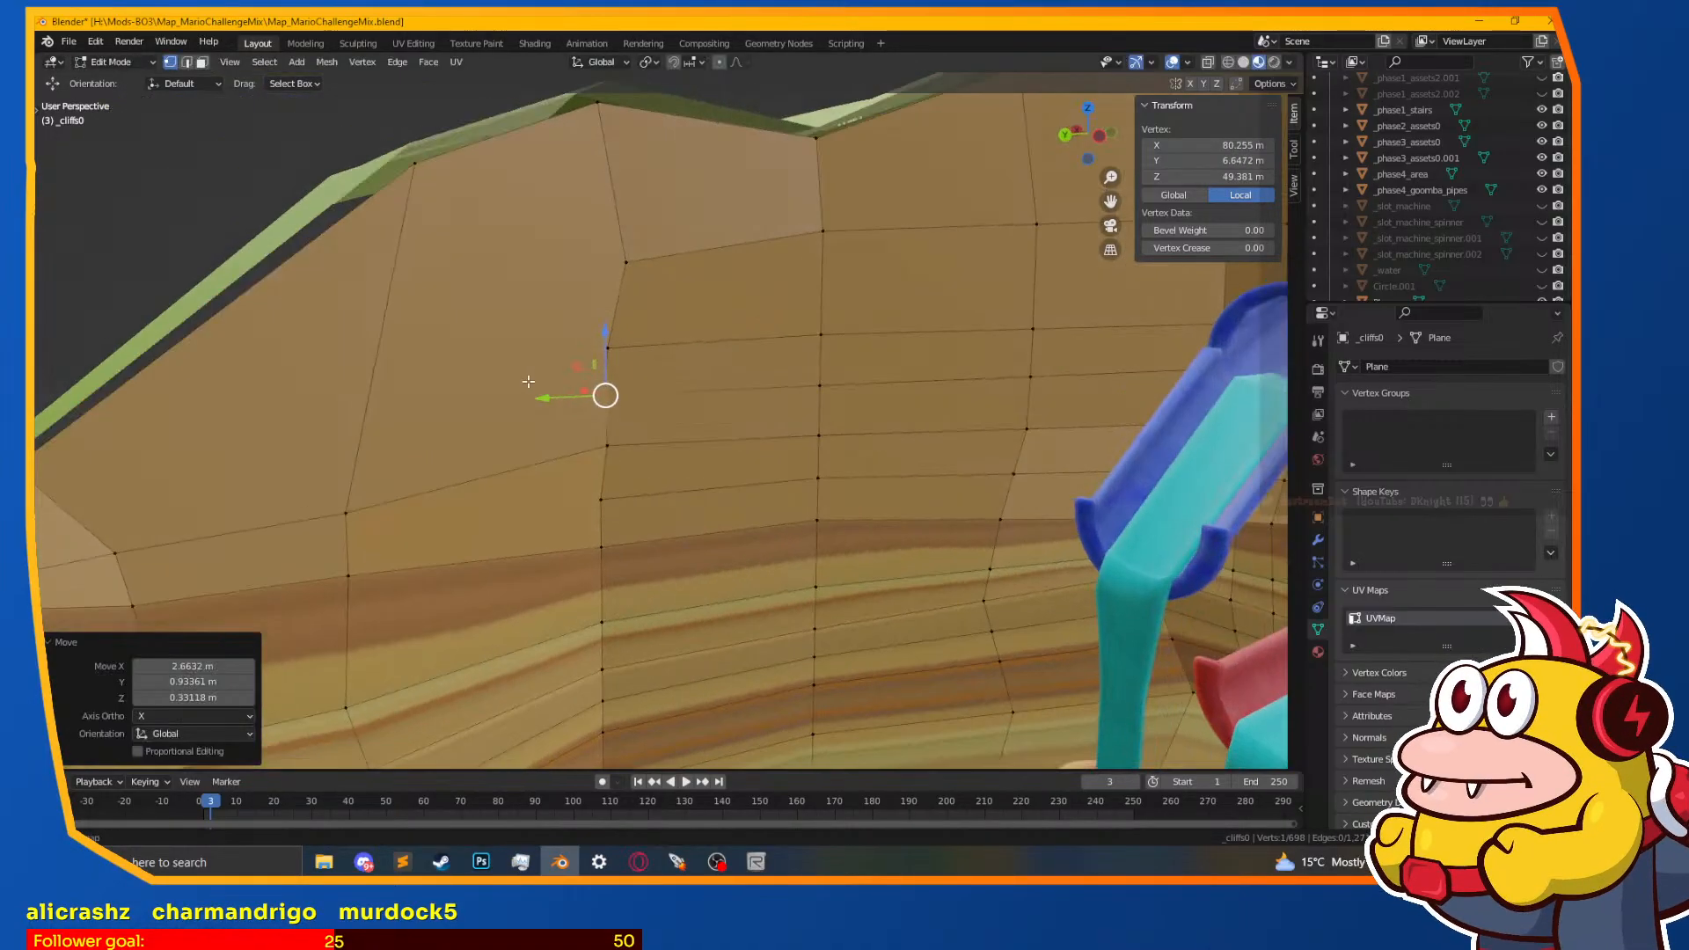
Step: Merge the four closely spaced upper vertices of this column at their center and reposition the merged vertex
left_click(630, 346)
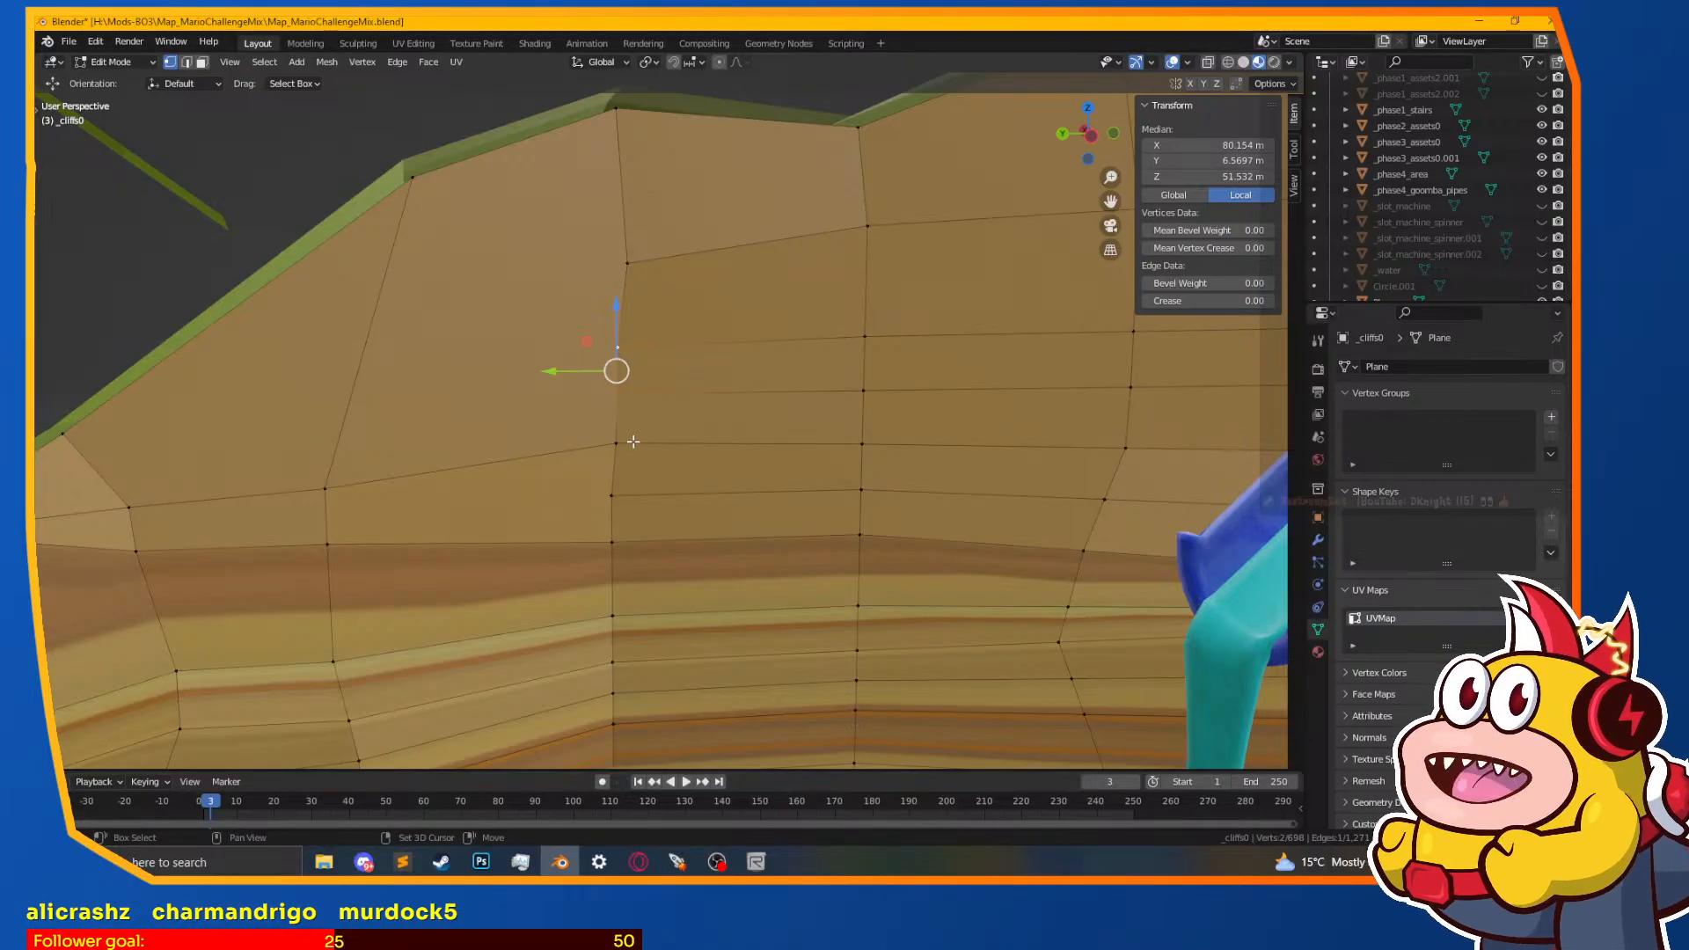
key("m")
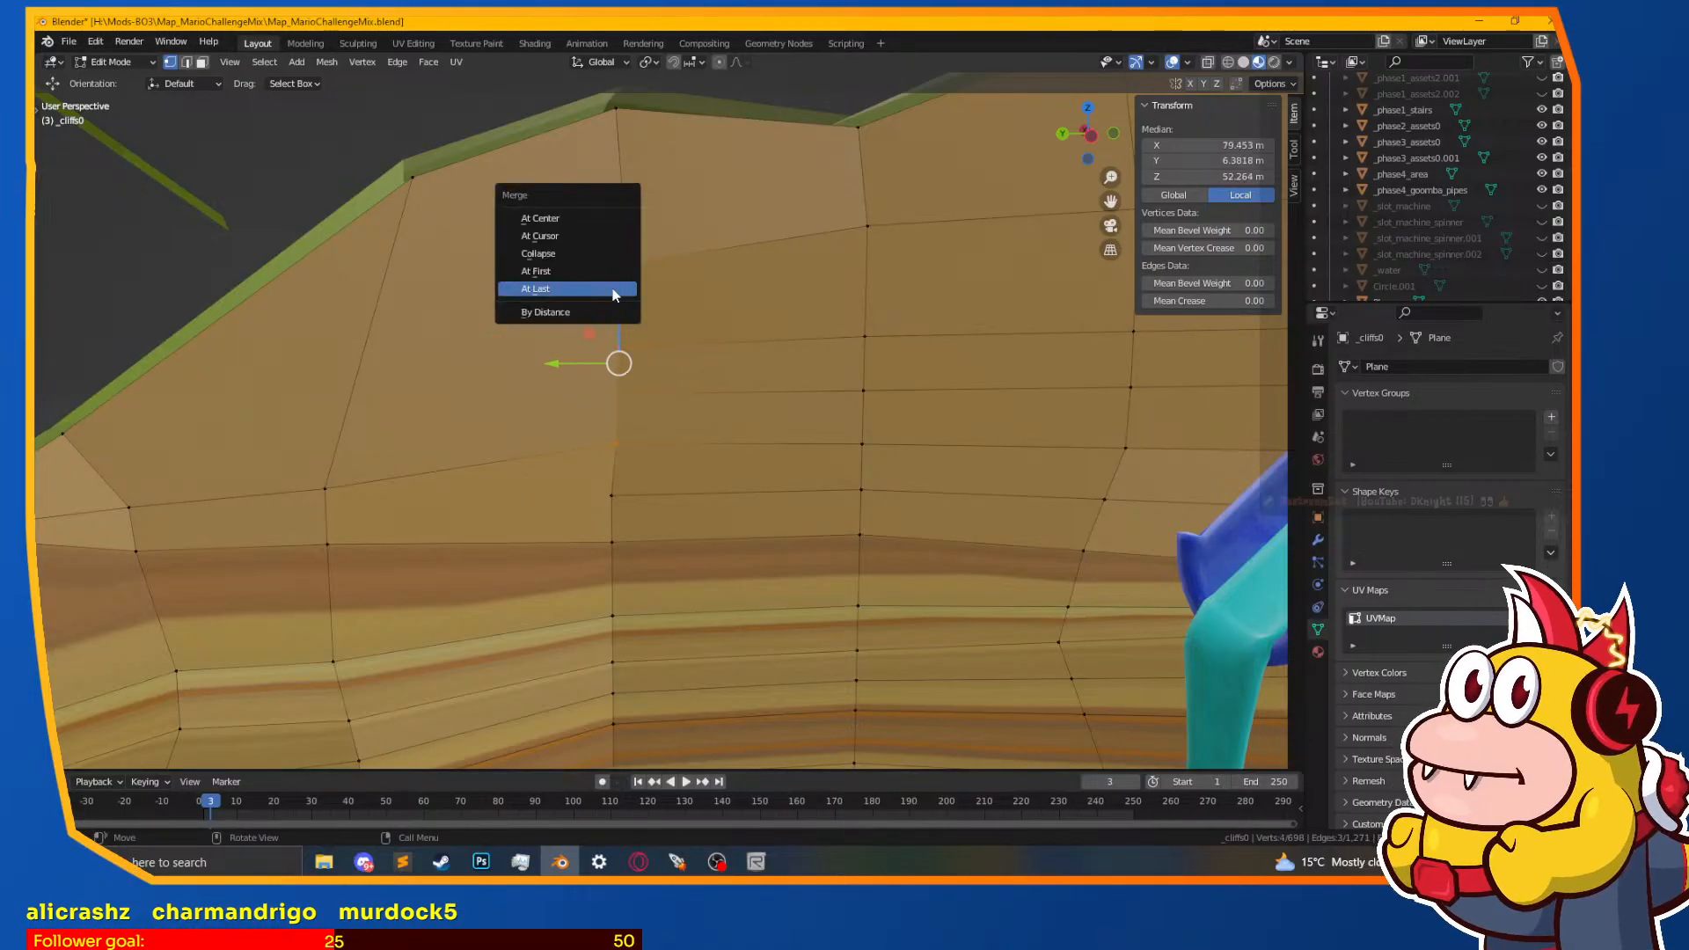
left_click(528, 222)
middle_click_drag(565, 400, 584, 234)
key("g")
left_click(760, 452)
Step: Reposition the vertices below the merged one, shifting the lowest about 1.0 m in X, 0.2 m in Y and 0.2 m in Z
scroll(575, 416, "up", 4)
middle_click_drag(585, 384, 574, 350)
key("g")
left_click(704, 421)
left_click(624, 447)
left_click(592, 408)
key("g")
left_click(585, 436)
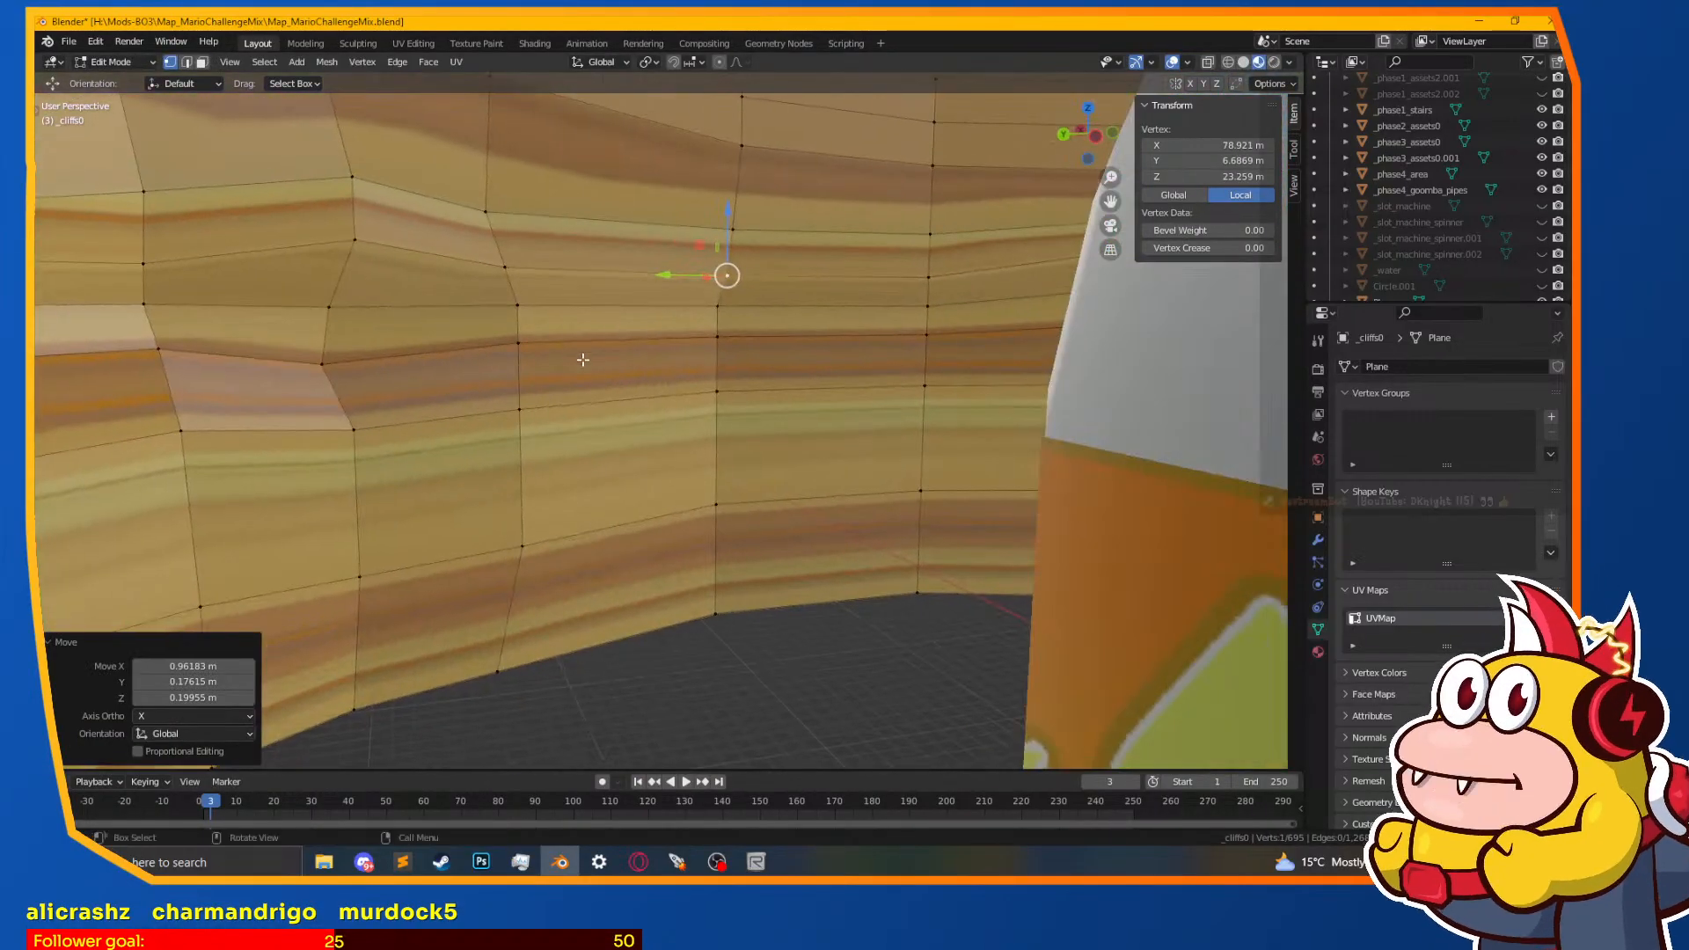
Step: Move the two vertices along the dark middle band of this column about -1.7 m in X, -0.9 m in Y and 0.6 m in Z
left_click(719, 393)
left_click(719, 338, "shift")
middle_click_drag(719, 338, 825, 290)
key("g")
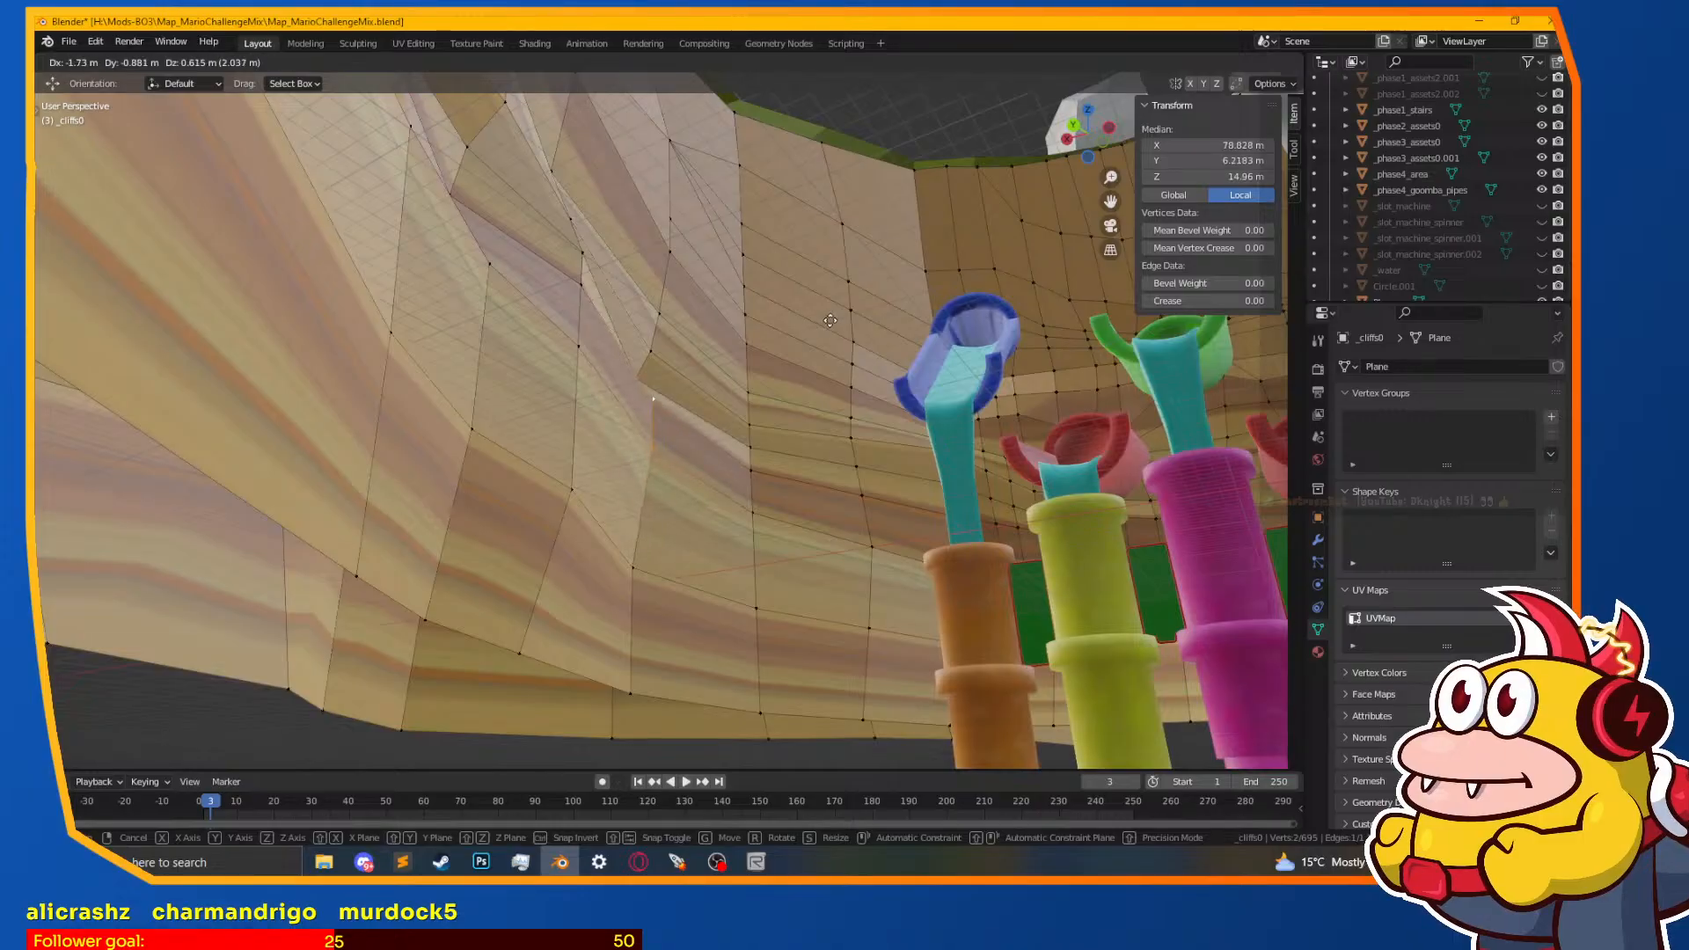
left_click(823, 333)
Step: Move the vertex above that pair about -2.1 m in X and -1.5 m in Y, and the one below about -3.4, -1.4 and 1.9 m in XYZ
left_click(652, 375)
key("g")
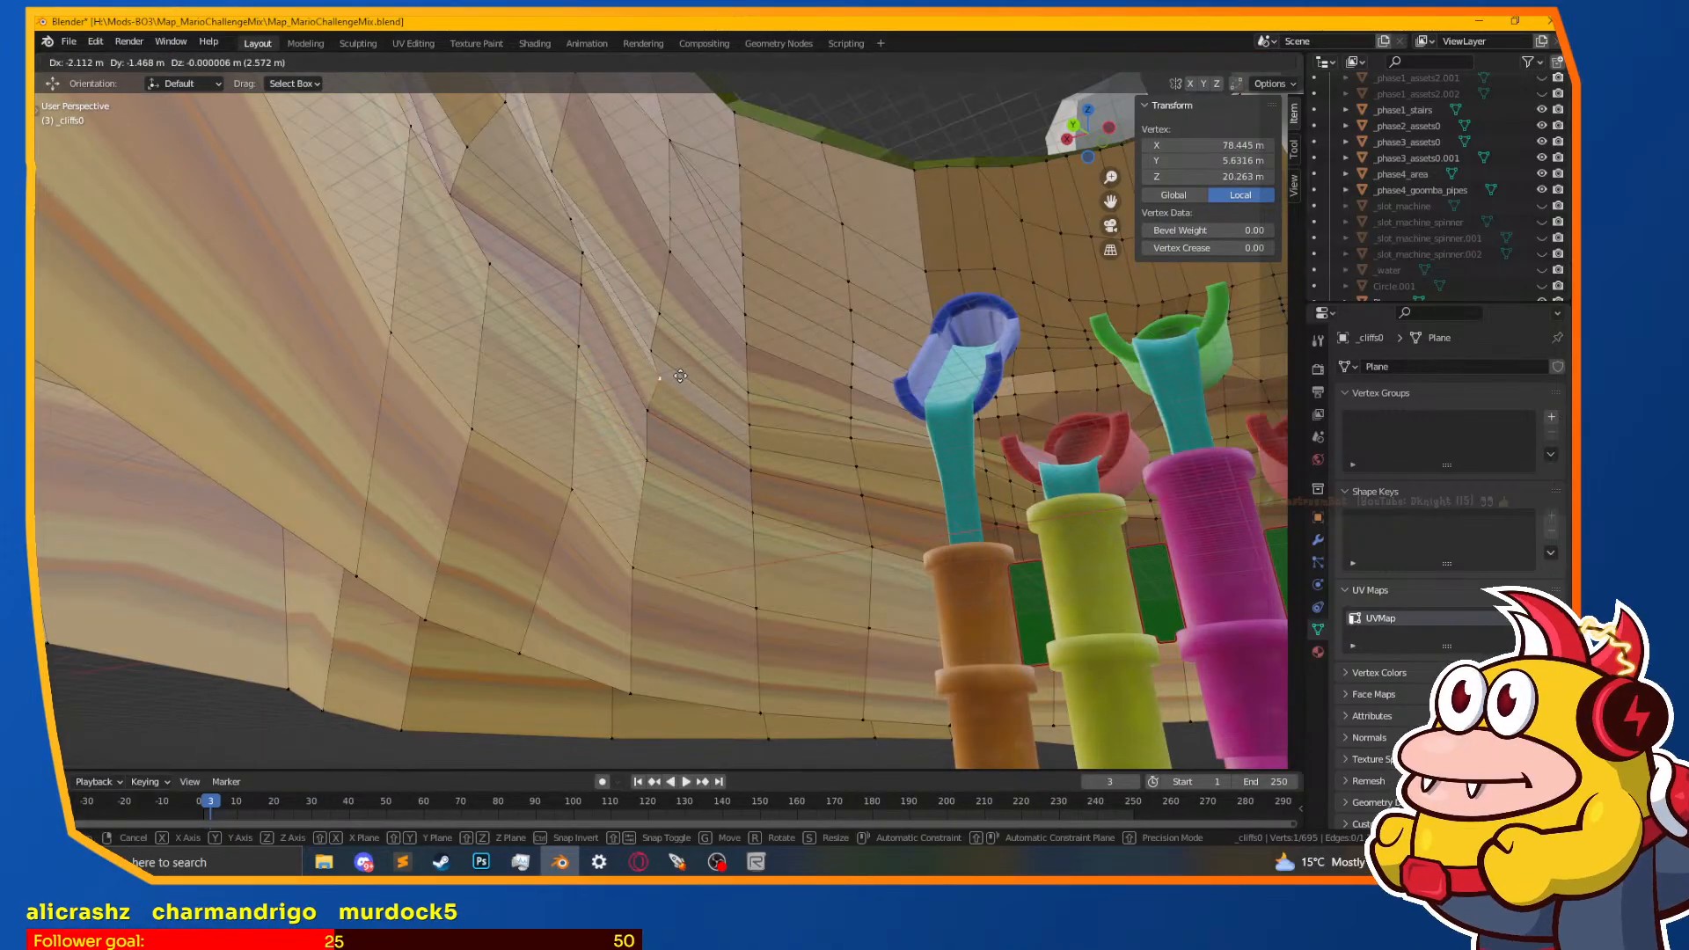
left_click(680, 375)
left_click(674, 538)
key("g")
left_click(702, 542)
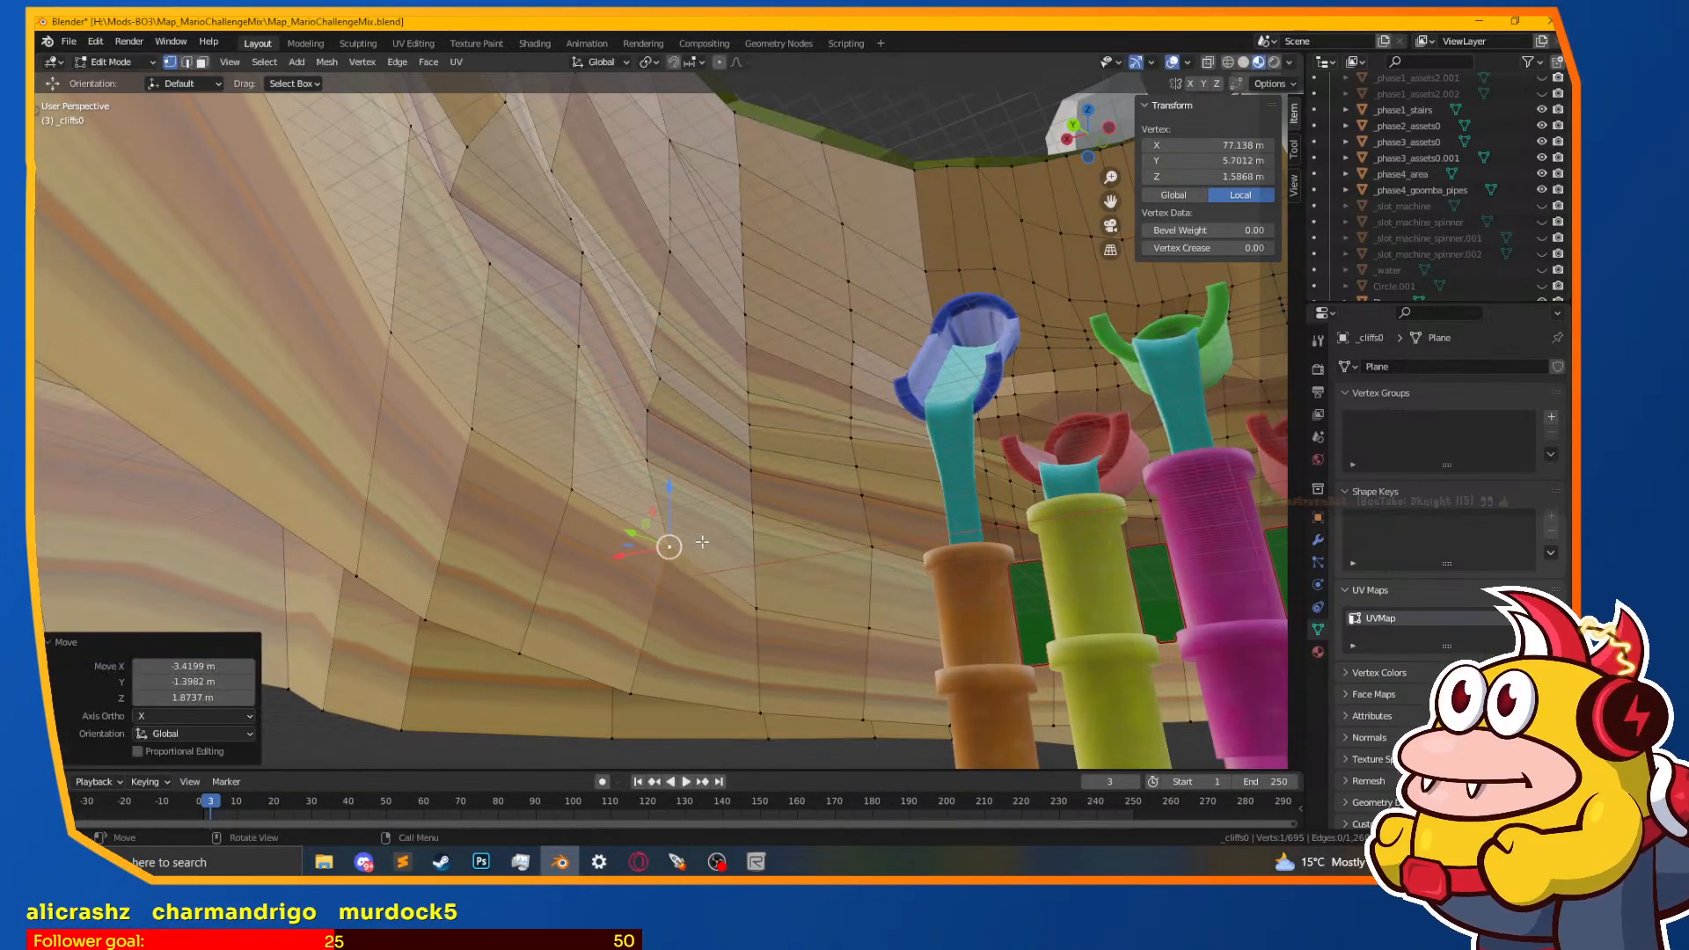
Step: Reposition the next column's lower vertex, and move its two mid-row vertices about -1.4 m in X, -3.6 m in Y and 1.6 m in Z
left_click(767, 599)
key("g")
left_click(784, 576)
middle_click_drag(783, 576, 747, 563)
left_click(796, 533)
key("g")
left_click(846, 469)
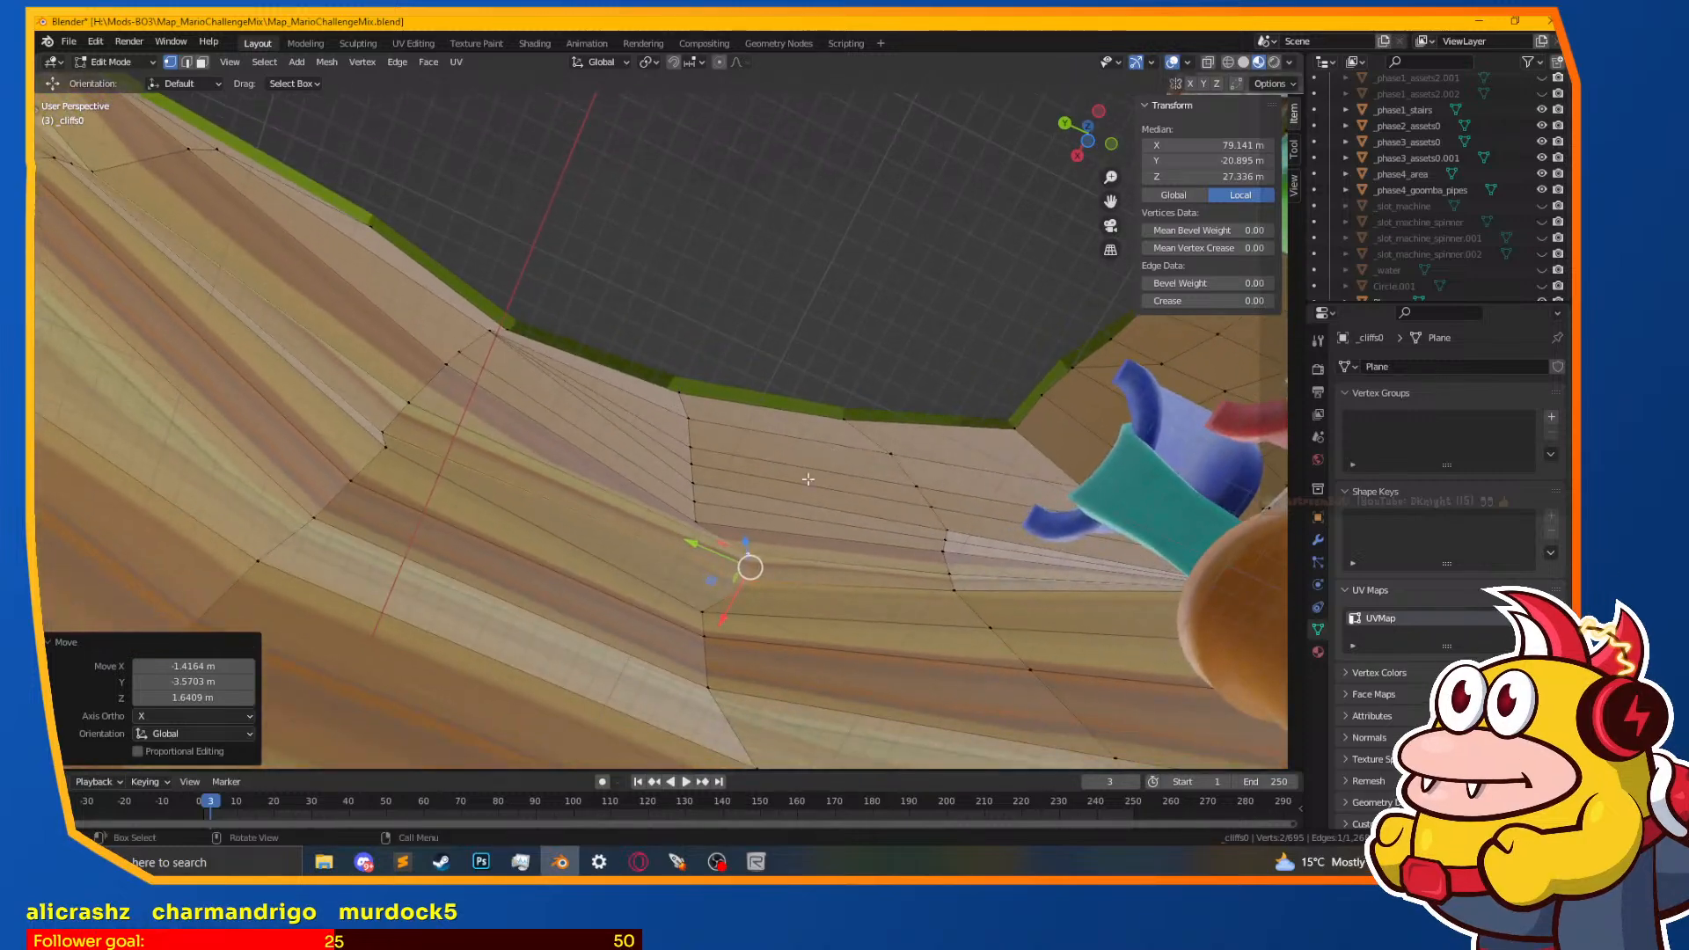
Step: Reposition the vertex below that pair and the upper vertices of the same column up to the grass edge
left_click(717, 609)
key("g")
left_click(737, 595)
key("g")
left_click(722, 501)
left_click(708, 503)
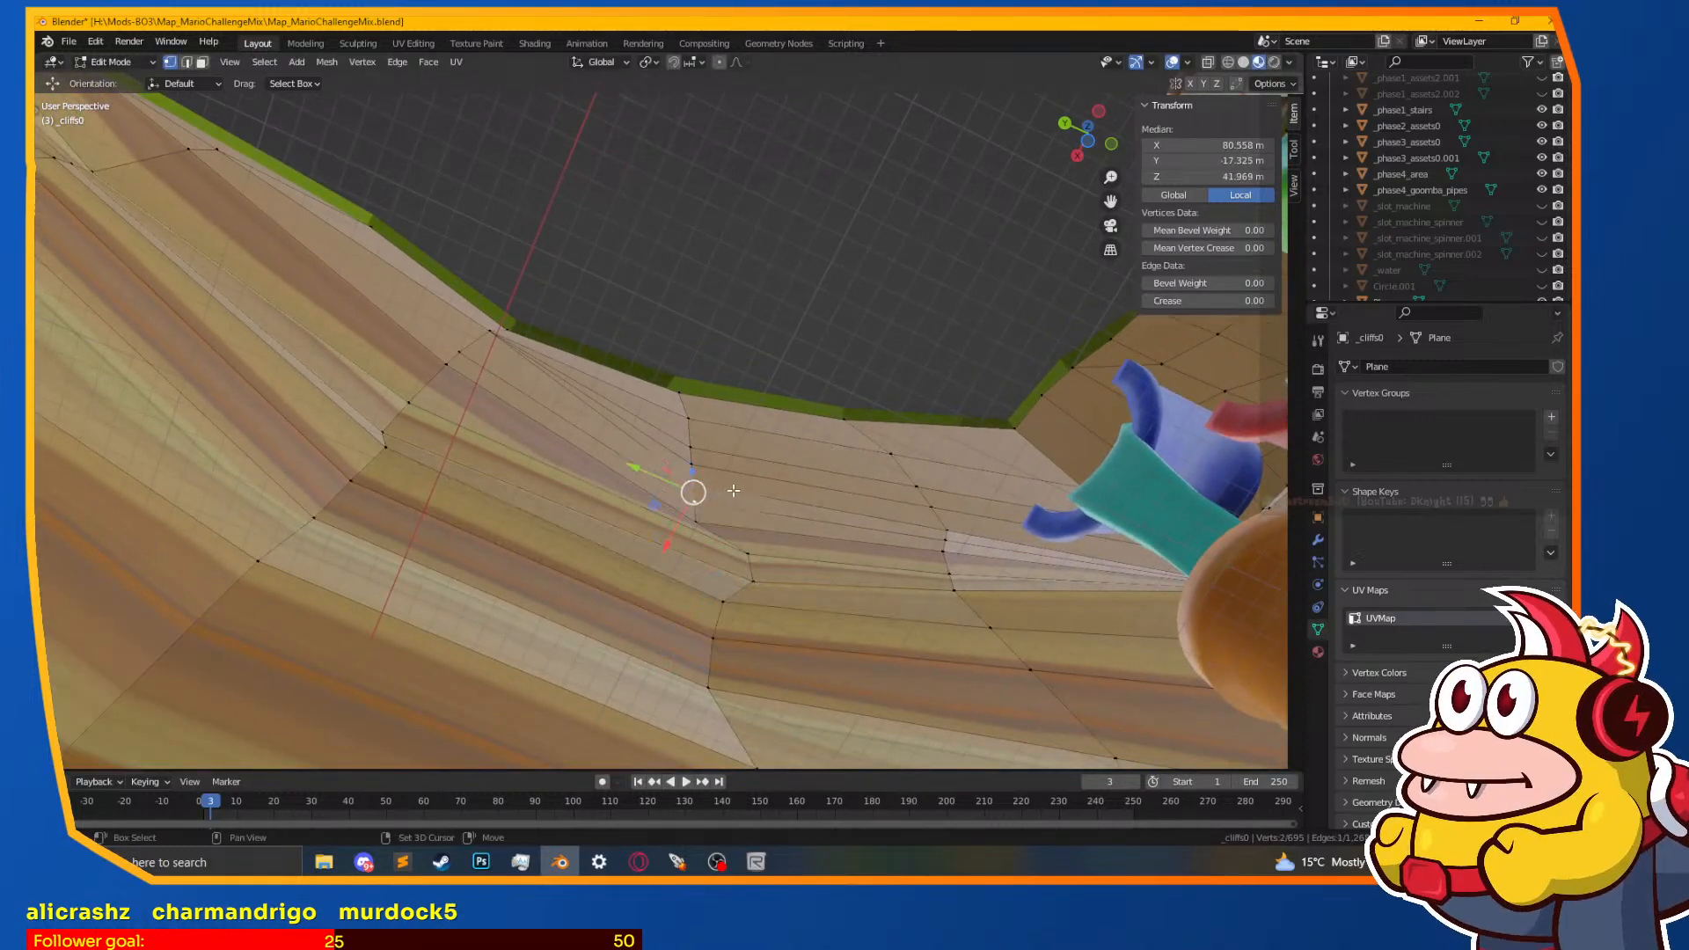
left_click(689, 419)
left_click_drag(689, 418, 707, 419)
Step: Reposition the top vertex pair and a mid-row vertex of the next column, near the blue chute
left_click(905, 464, "shift")
key("g")
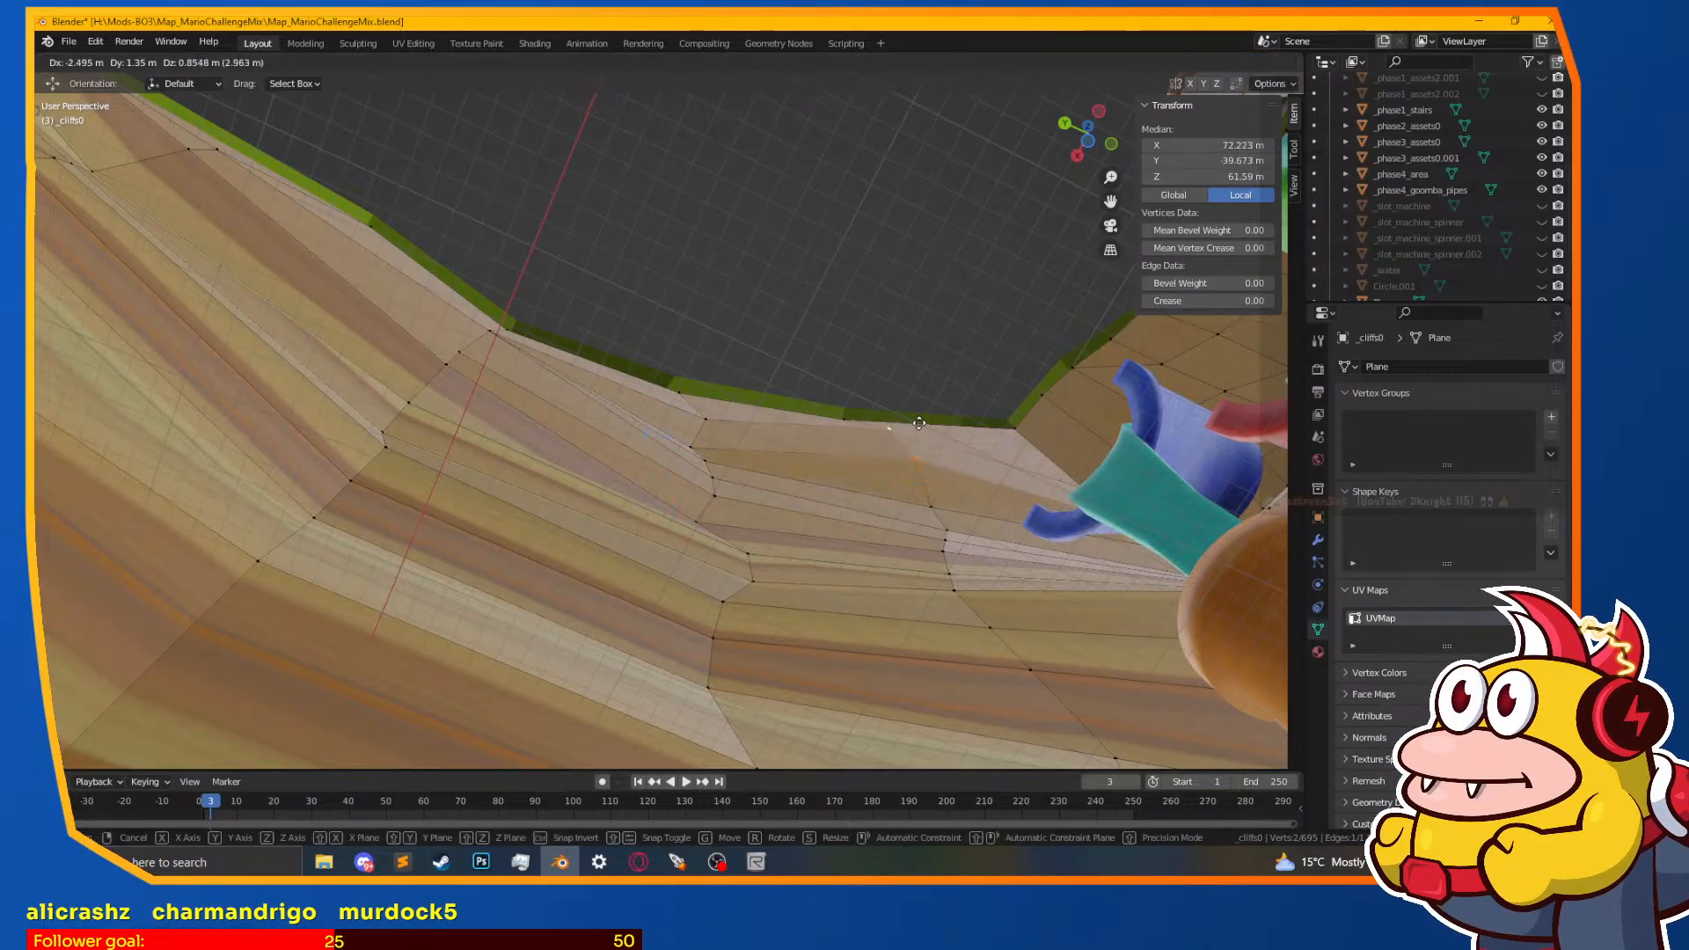
left_click(904, 456)
left_click(944, 531)
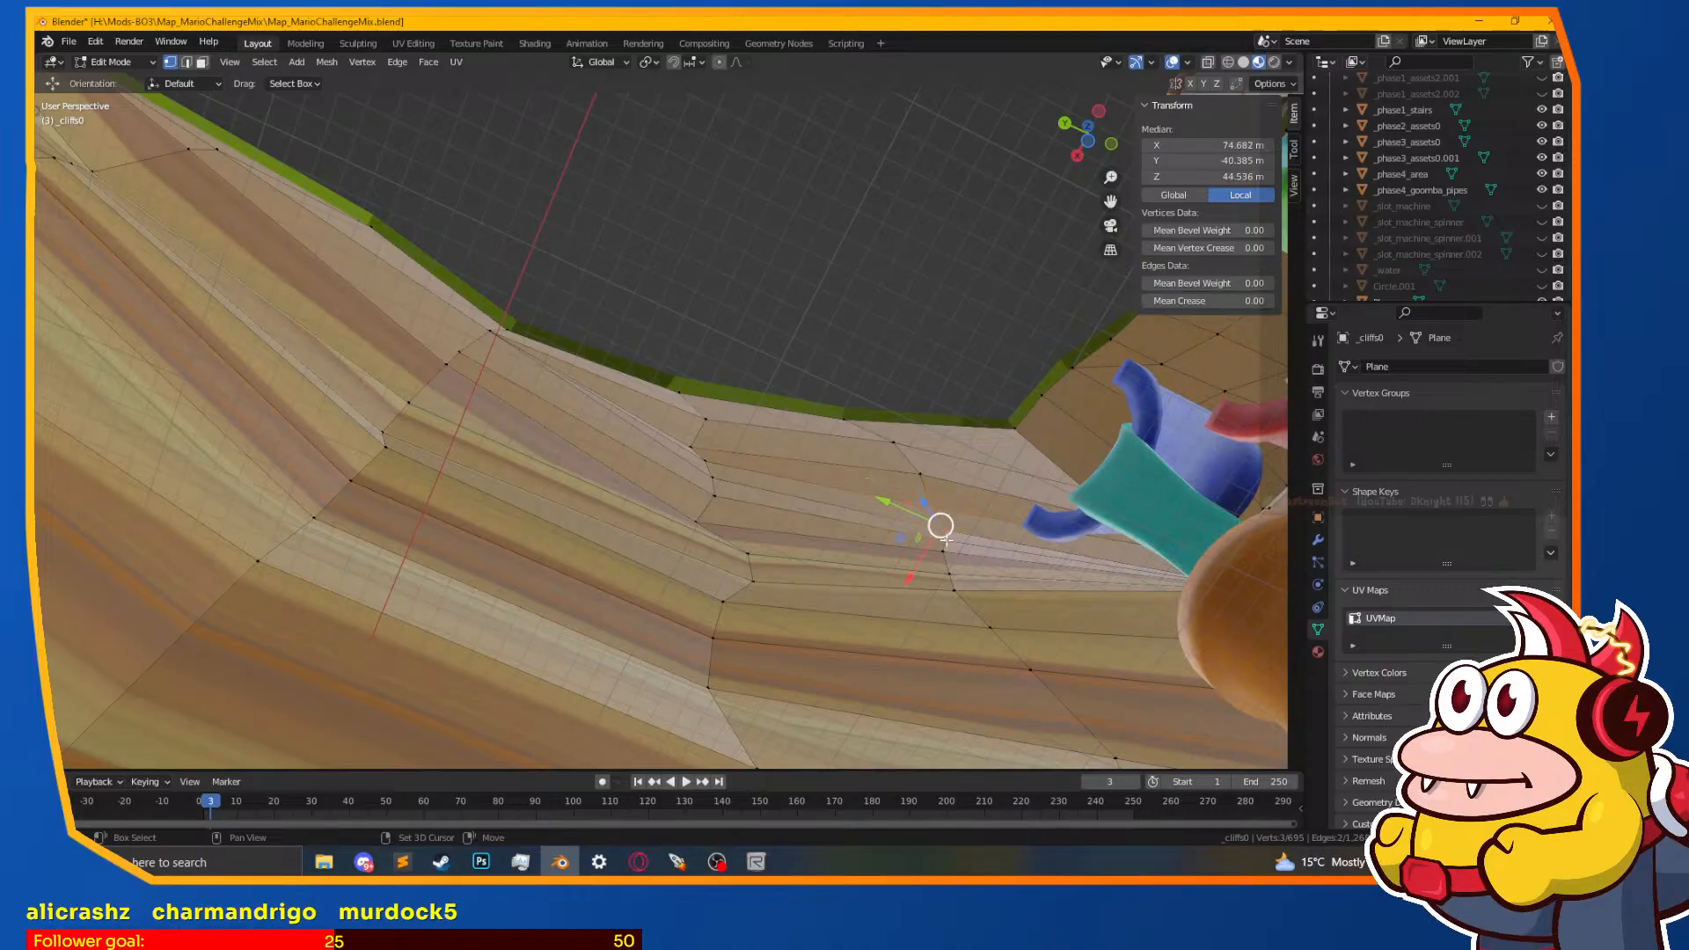
left_click(934, 556)
left_click(942, 551)
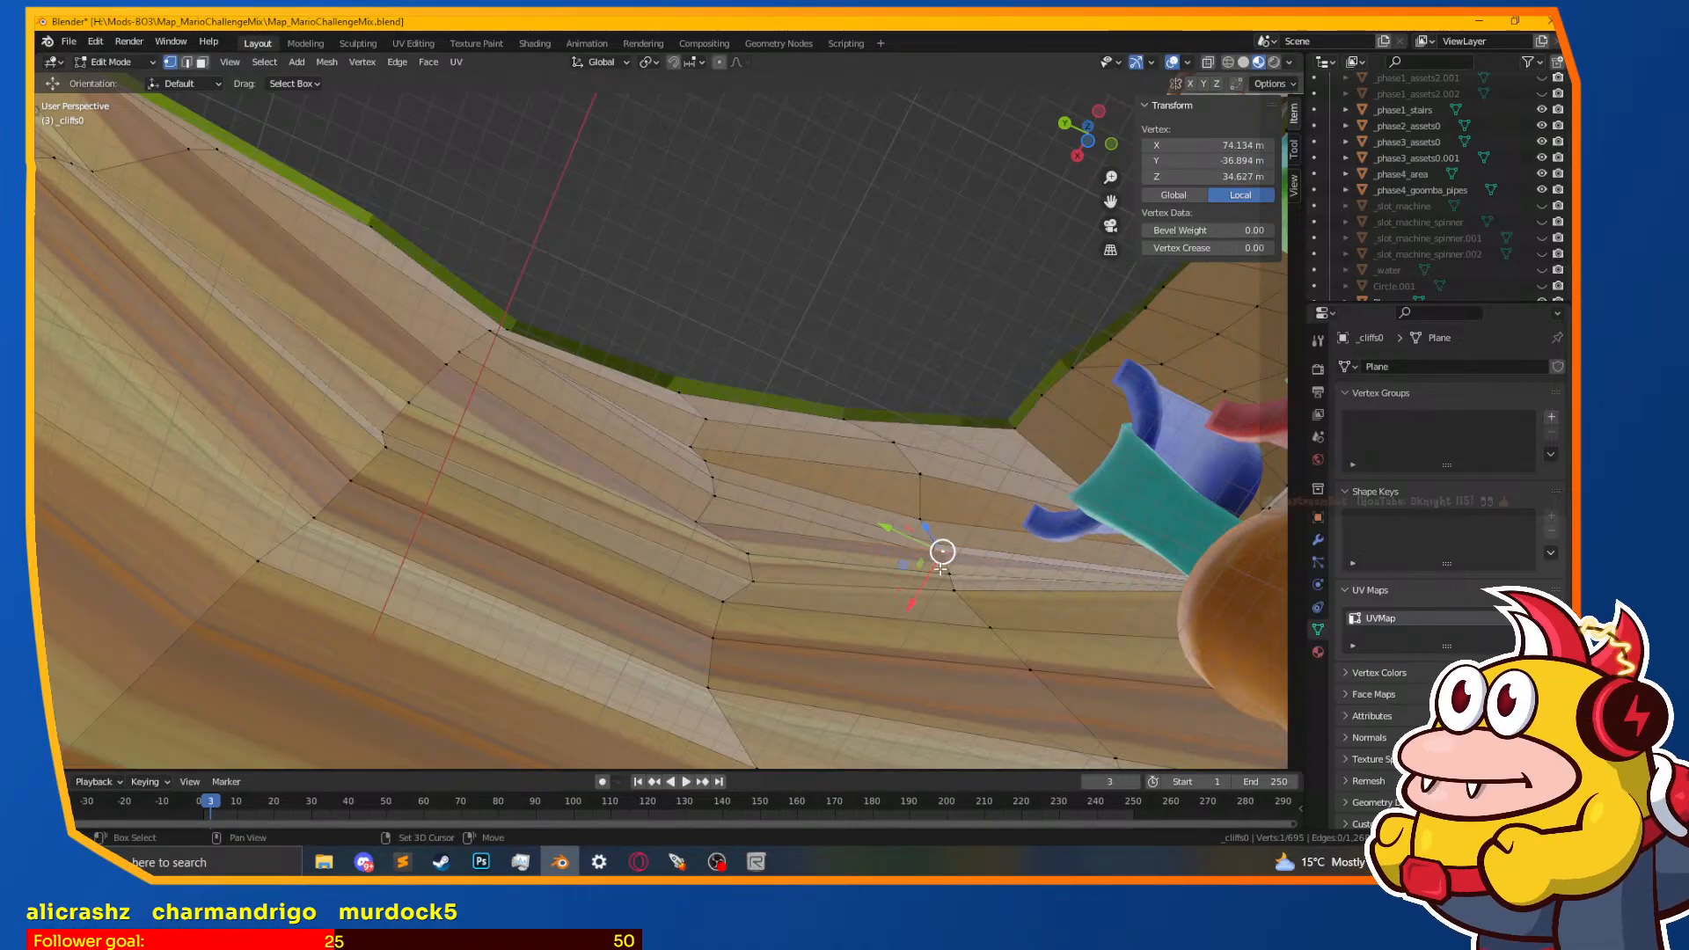
key("g")
left_click(954, 588)
Step: Reposition an upper mid-row vertex on the cliff wall behind the blue chute
middle_click_drag(955, 588, 883, 188)
middle_click_drag(705, 159, 574, 470)
left_click(539, 315)
key("g")
left_click(541, 343)
Step: Reposition the mid-row vertex pair below it, beside the orange pipe, and edge-slide the adjoining vertices slightly
left_click(577, 411, "ctrl")
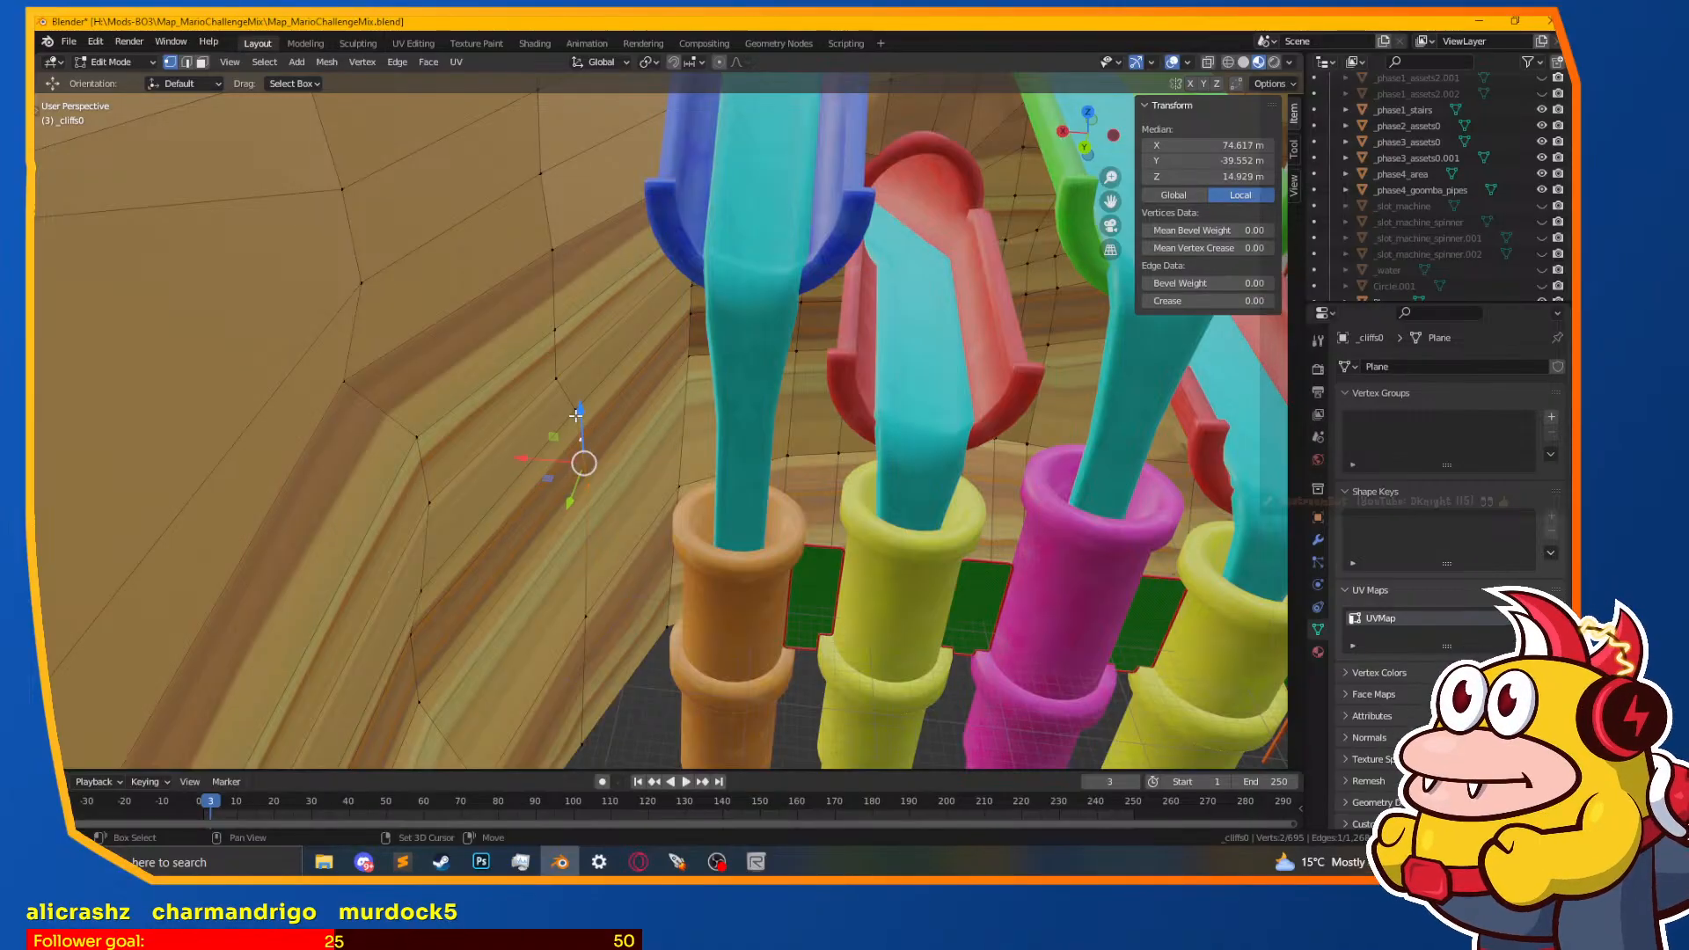
key("g")
left_click(623, 440)
key("g")
key("g")
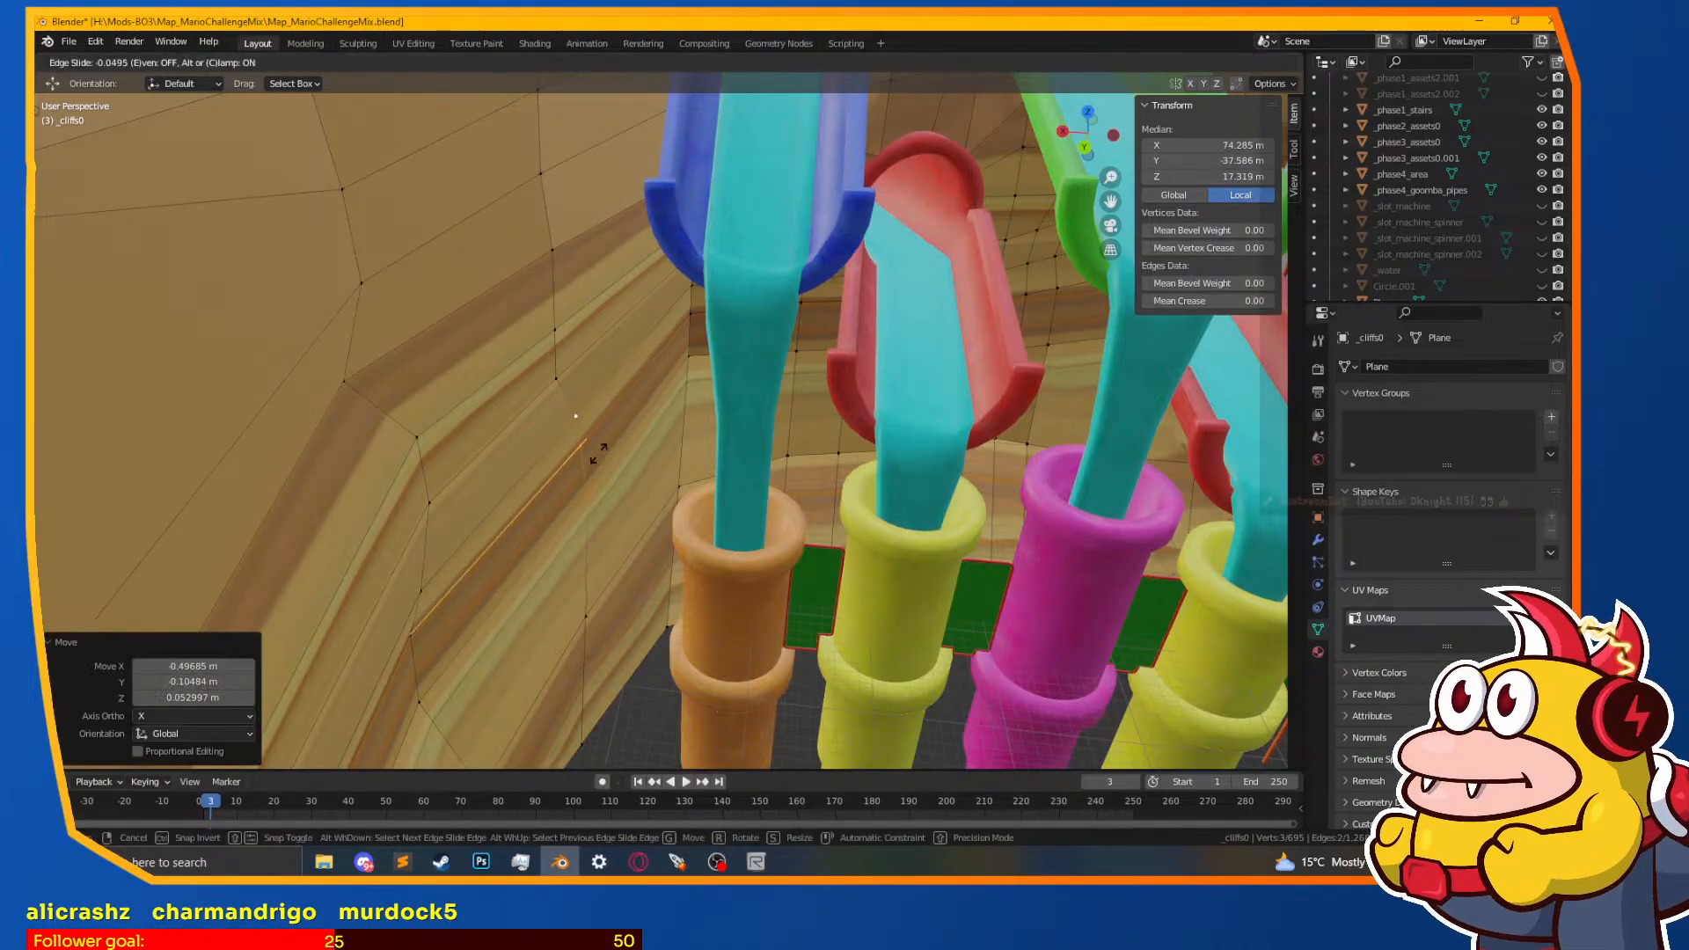
left_click(588, 455)
Step: Reposition another vertex on the cliff column beside the pipes to keep the wall irregular
middle_click_drag(570, 499, 440, 290)
left_click(811, 440)
middle_click_drag(835, 361, 478, 514)
left_click(396, 426)
key("g")
left_click(519, 509)
left_click(563, 496)
middle_click_drag(643, 277, 692, 621)
scroll(664, 324, "down", 2)
middle_click_drag(772, 492, 597, 525)
middle_click_drag(810, 319, 713, 430)
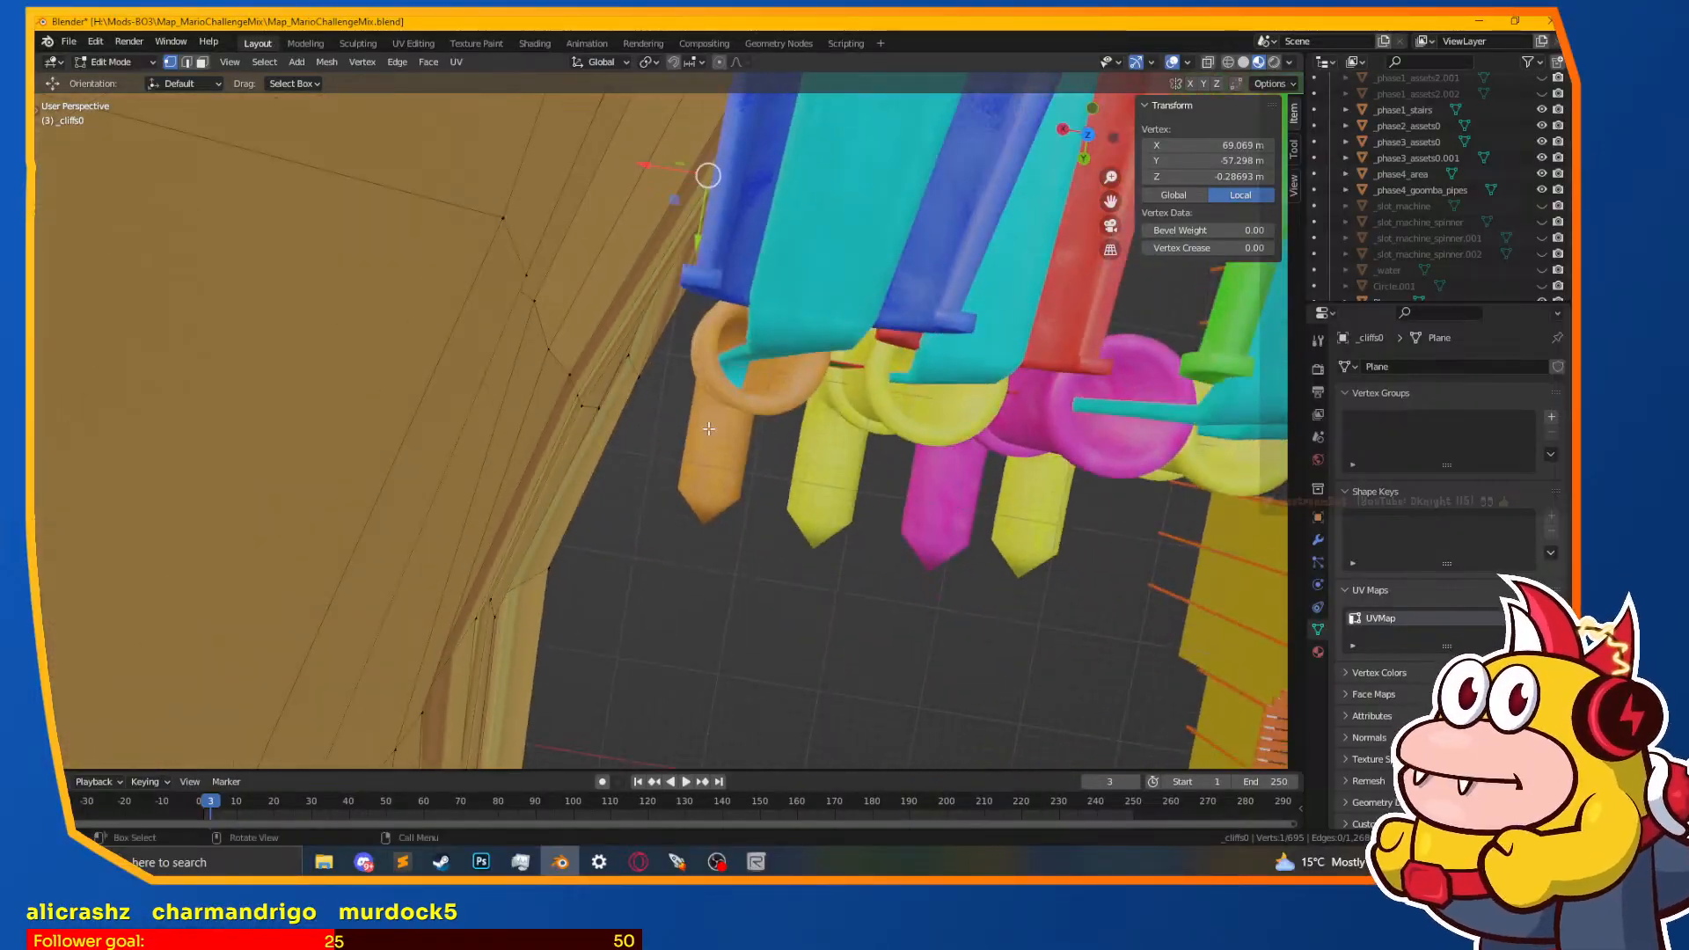
Step: Reposition the cliff vertex beside the orange pipe's rim and the vertex directly above it on the same wall crease
middle_click_drag(1039, 255, 786, 490)
key("g")
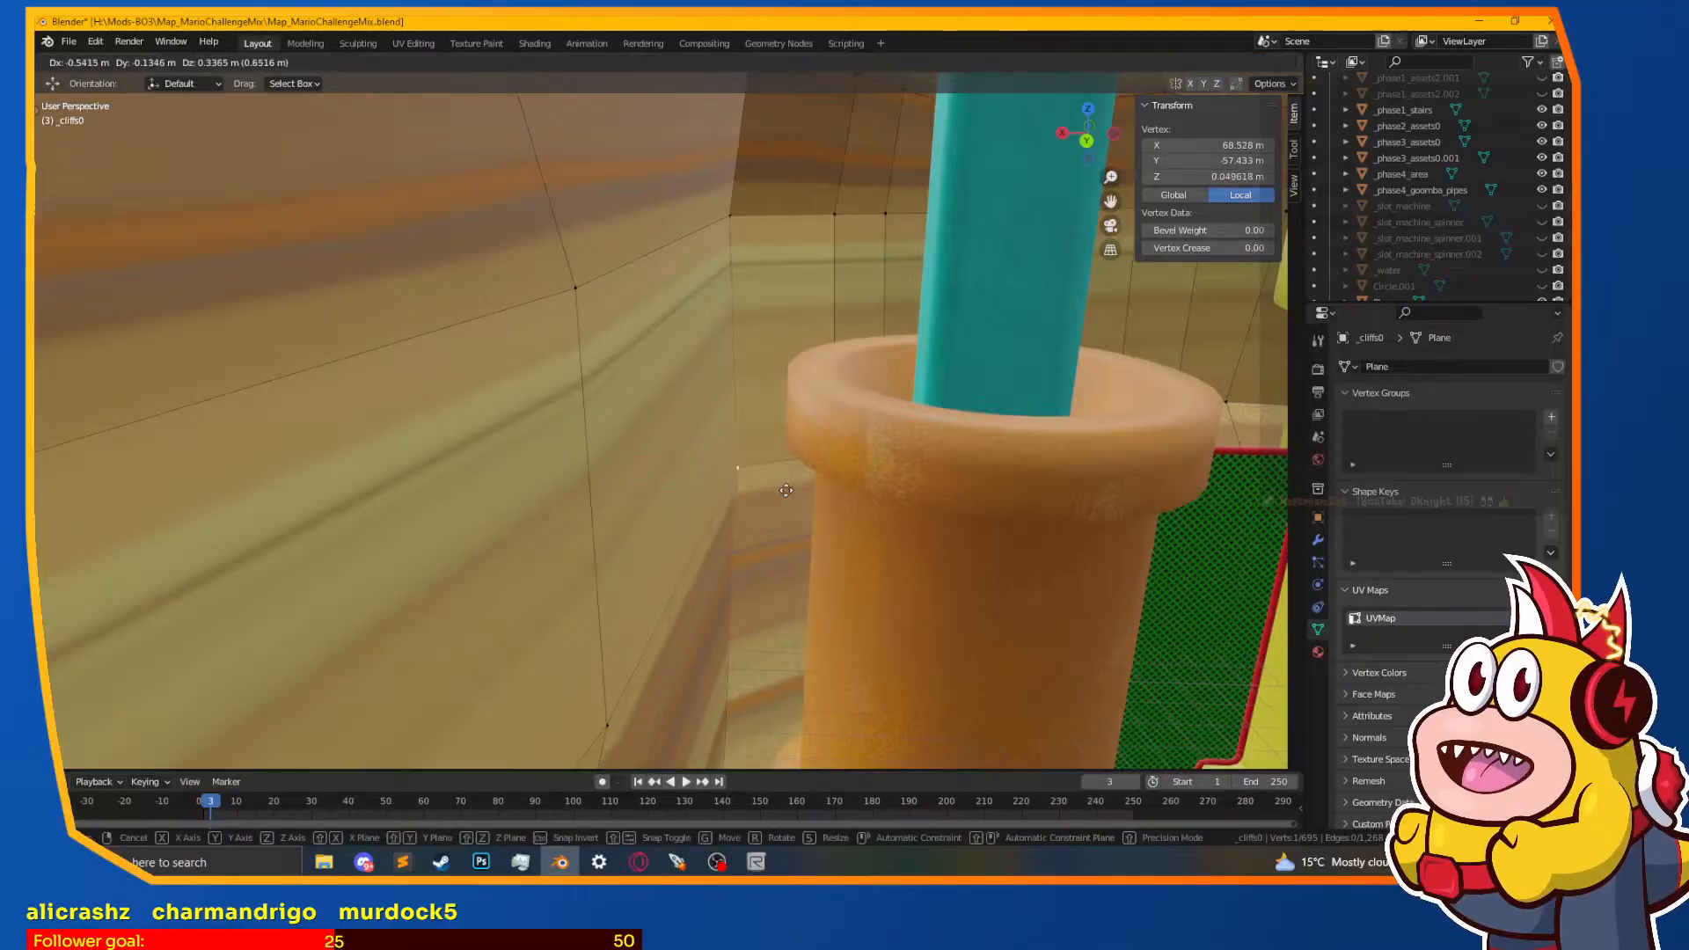
left_click(865, 502)
left_click(734, 219)
key("g")
left_click(811, 230)
Step: Reposition the vertex pair on the vertical cliff crease behind the orange pipe
scroll(811, 231, "down", 2)
middle_click_drag(811, 230, 713, 226, "shift")
left_click(679, 314)
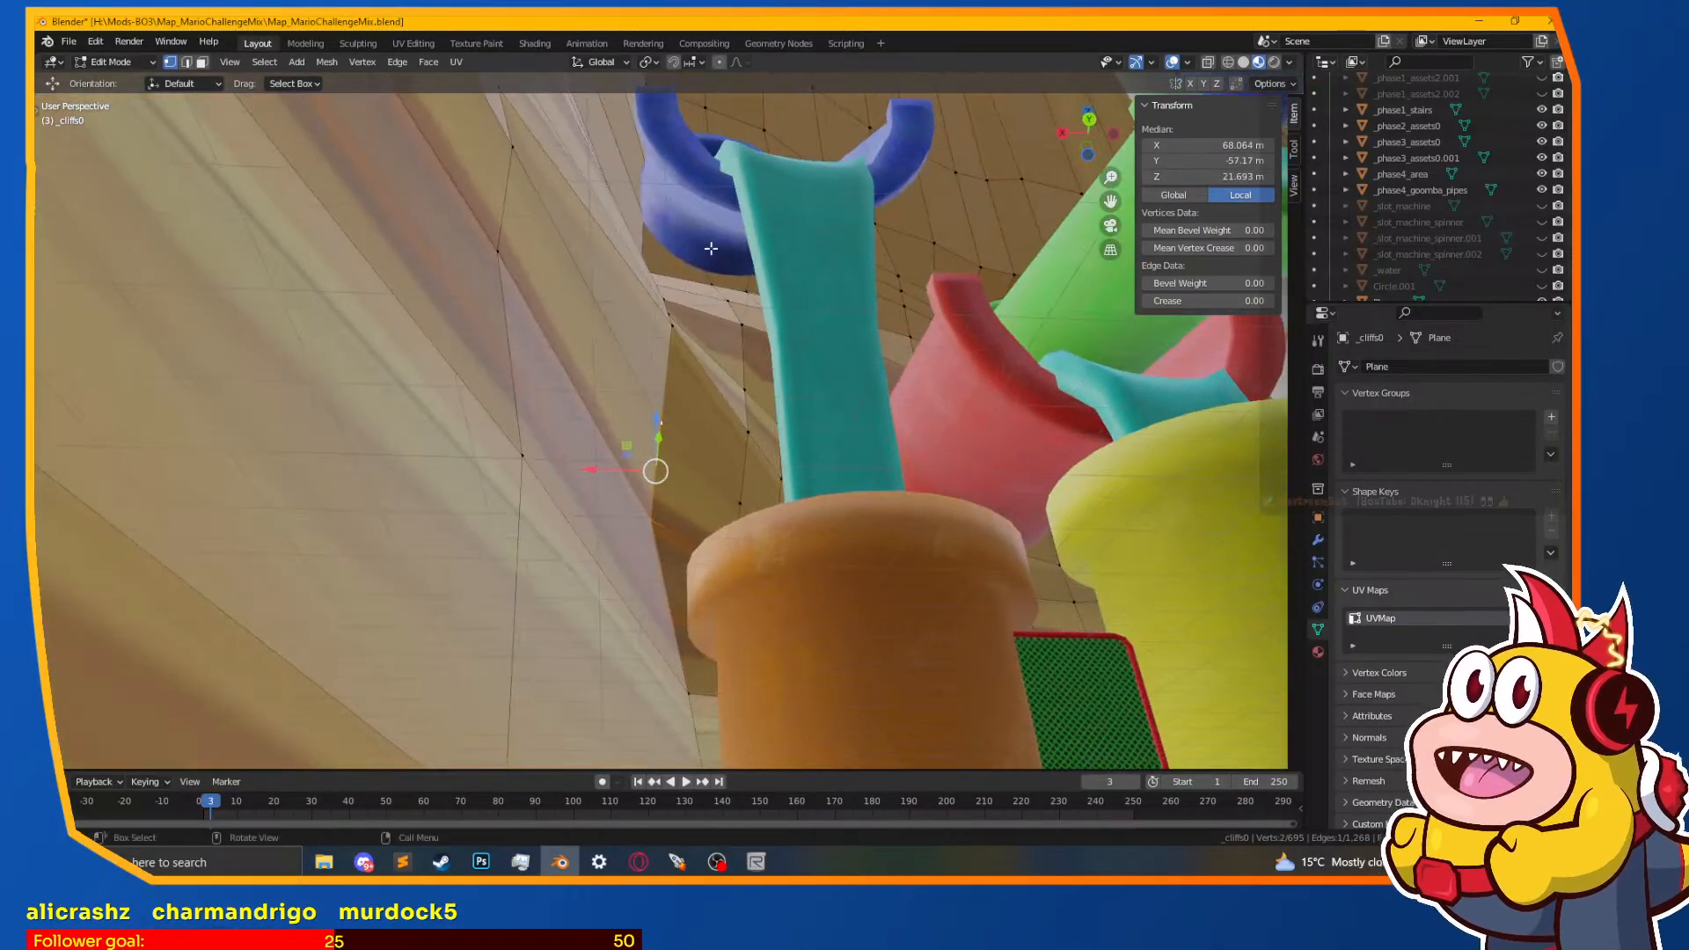
left_click(792, 301)
middle_click_drag(793, 301, 730, 486)
Step: Reposition two upper cliff vertices on the wall section beside the blue chute
left_click(663, 324)
left_click(692, 322)
middle_click_drag(692, 322, 711, 322)
key("g")
left_click(725, 321)
left_click(684, 272)
key("g")
left_click(691, 268)
Step: Select the vertices on the next cliff column past the orange pipe and move them to roughen the wall
scroll(690, 264, "up", 10)
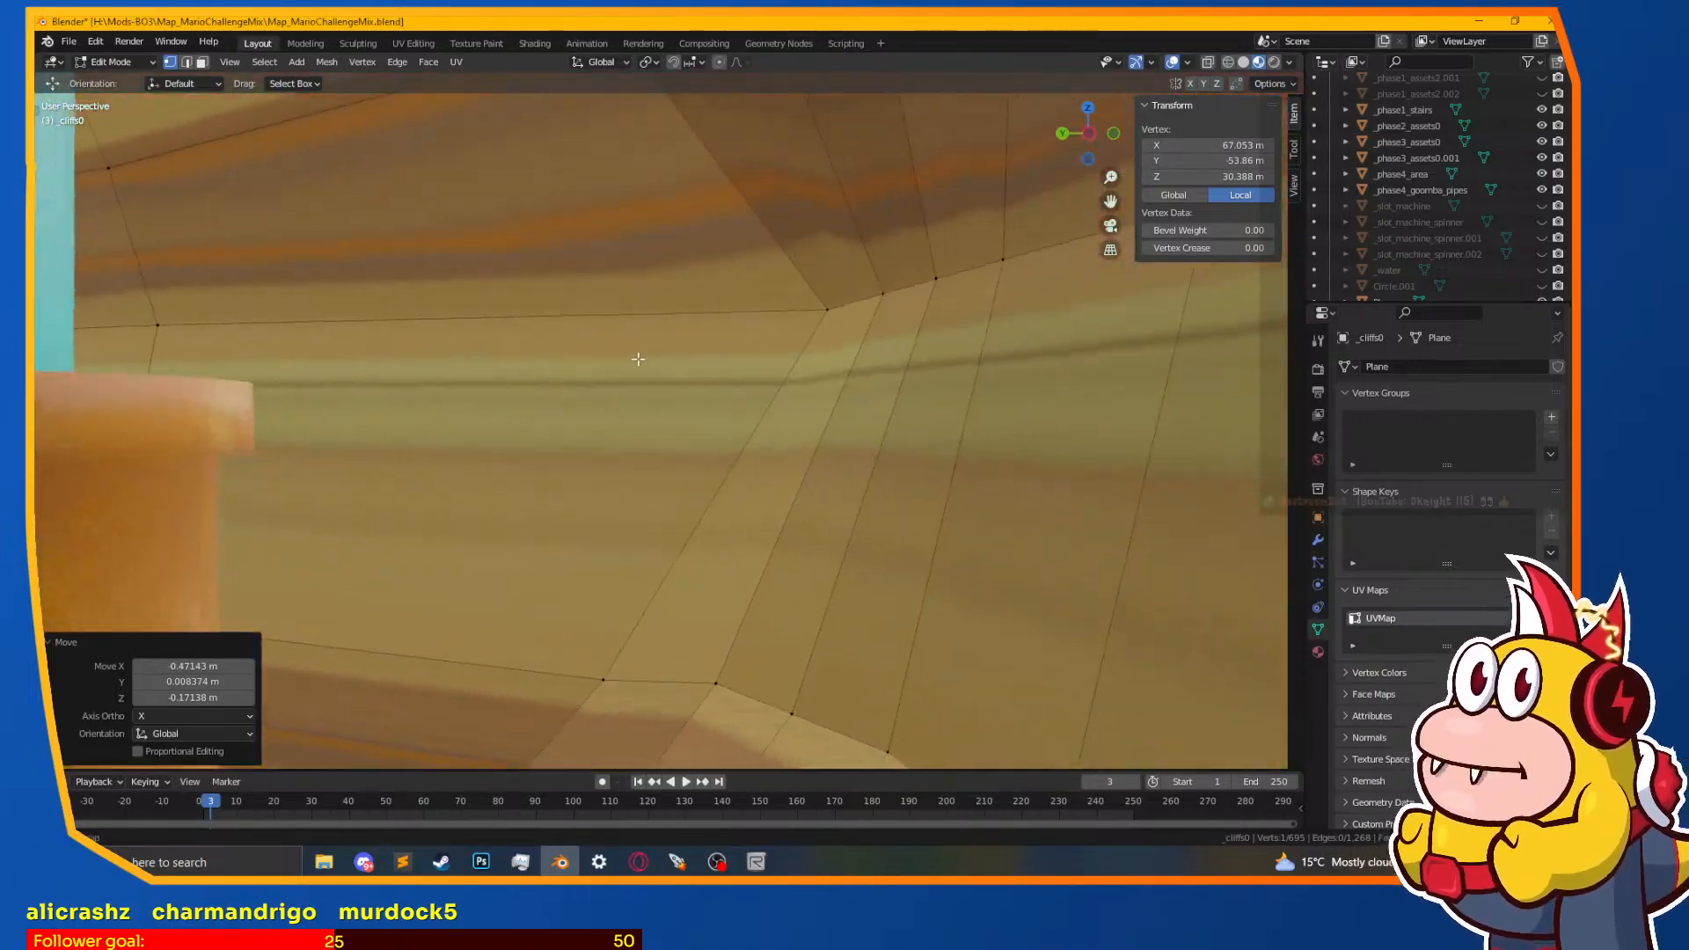
scroll(704, 383, "down", 4)
middle_click_drag(788, 414, 757, 490)
middle_click_drag(577, 501, 528, 467)
scroll(592, 415, "down", 3)
middle_click_drag(792, 413, 692, 292, "shift")
left_click(575, 337, "shift")
left_click(587, 343)
left_click(560, 339)
middle_click_drag(560, 339, 680, 442)
key("g")
left_click(577, 516)
Step: Move a vertex pair on the wall behind the green chute, and nudge two single vertices next to it
middle_click_drag(577, 516, 609, 489)
left_click(666, 454, "shift")
left_click(656, 457, "shift")
key("g")
left_click(791, 452)
left_click(690, 464)
key("g")
left_click(679, 459)
left_click(714, 443)
key("g")
left_click(716, 441)
Step: Reposition two mid-row vertices on the cliff wall between the green chute and the white pipe
middle_click_drag(716, 441, 792, 449)
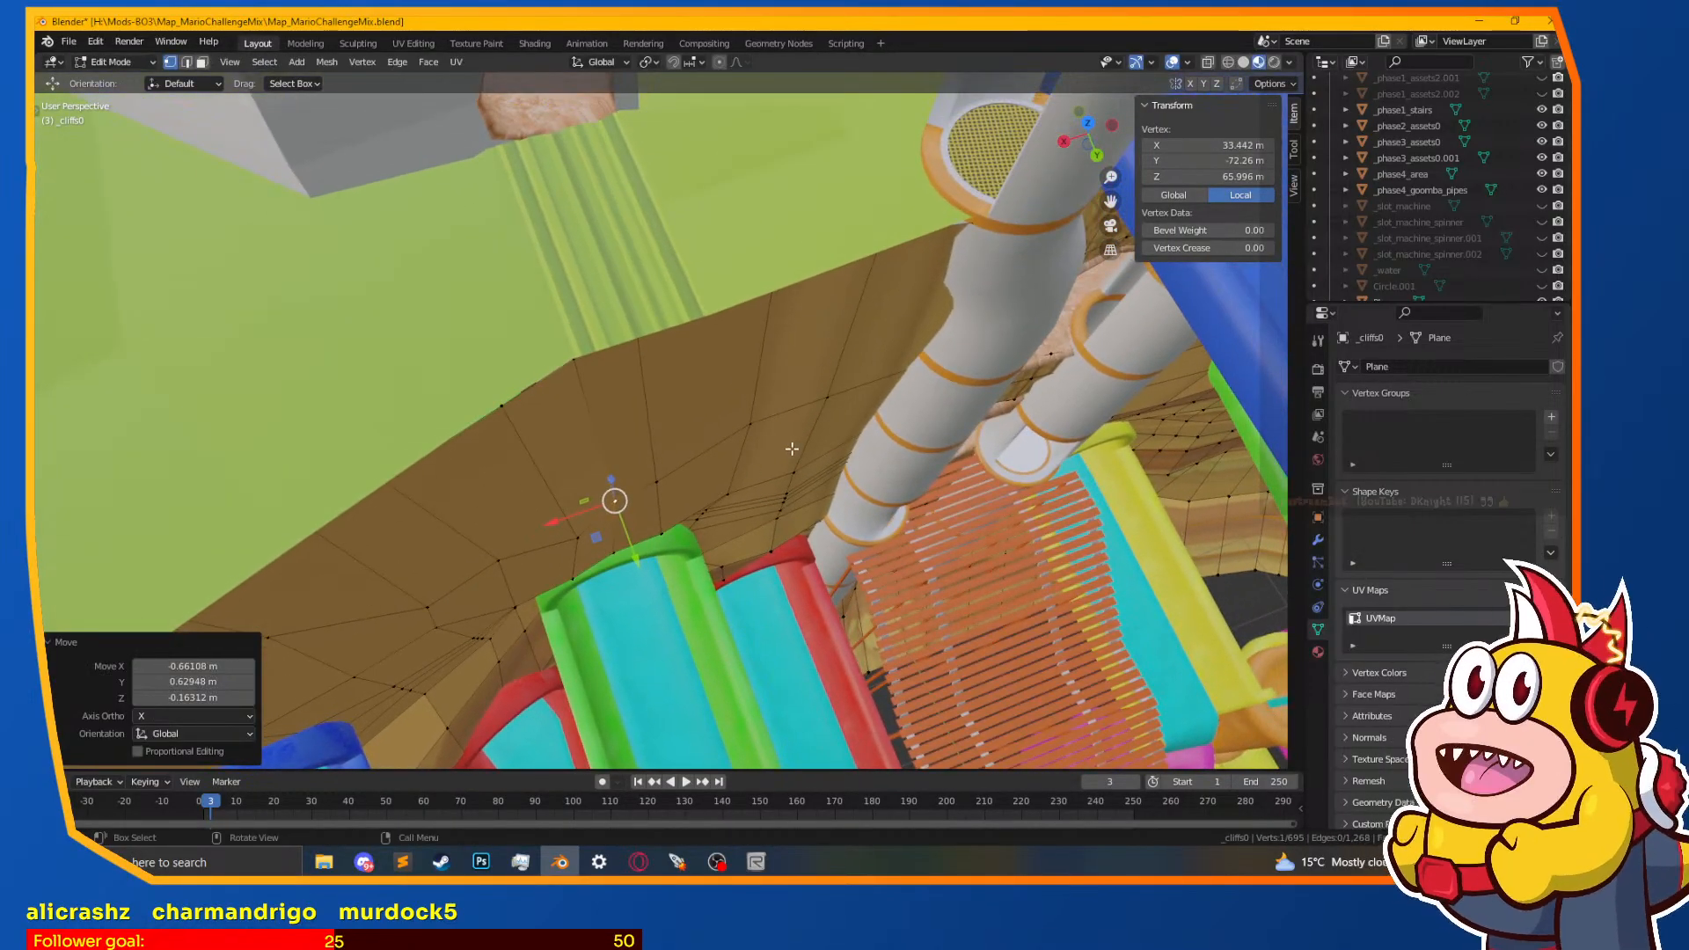
left_click(820, 408)
key("g")
left_click(846, 443)
left_click(761, 426)
key("g")
left_click(762, 428)
Step: Reposition the stacked vertex pair above the red chute and another vertex just below it
middle_click_drag(811, 563, 780, 536)
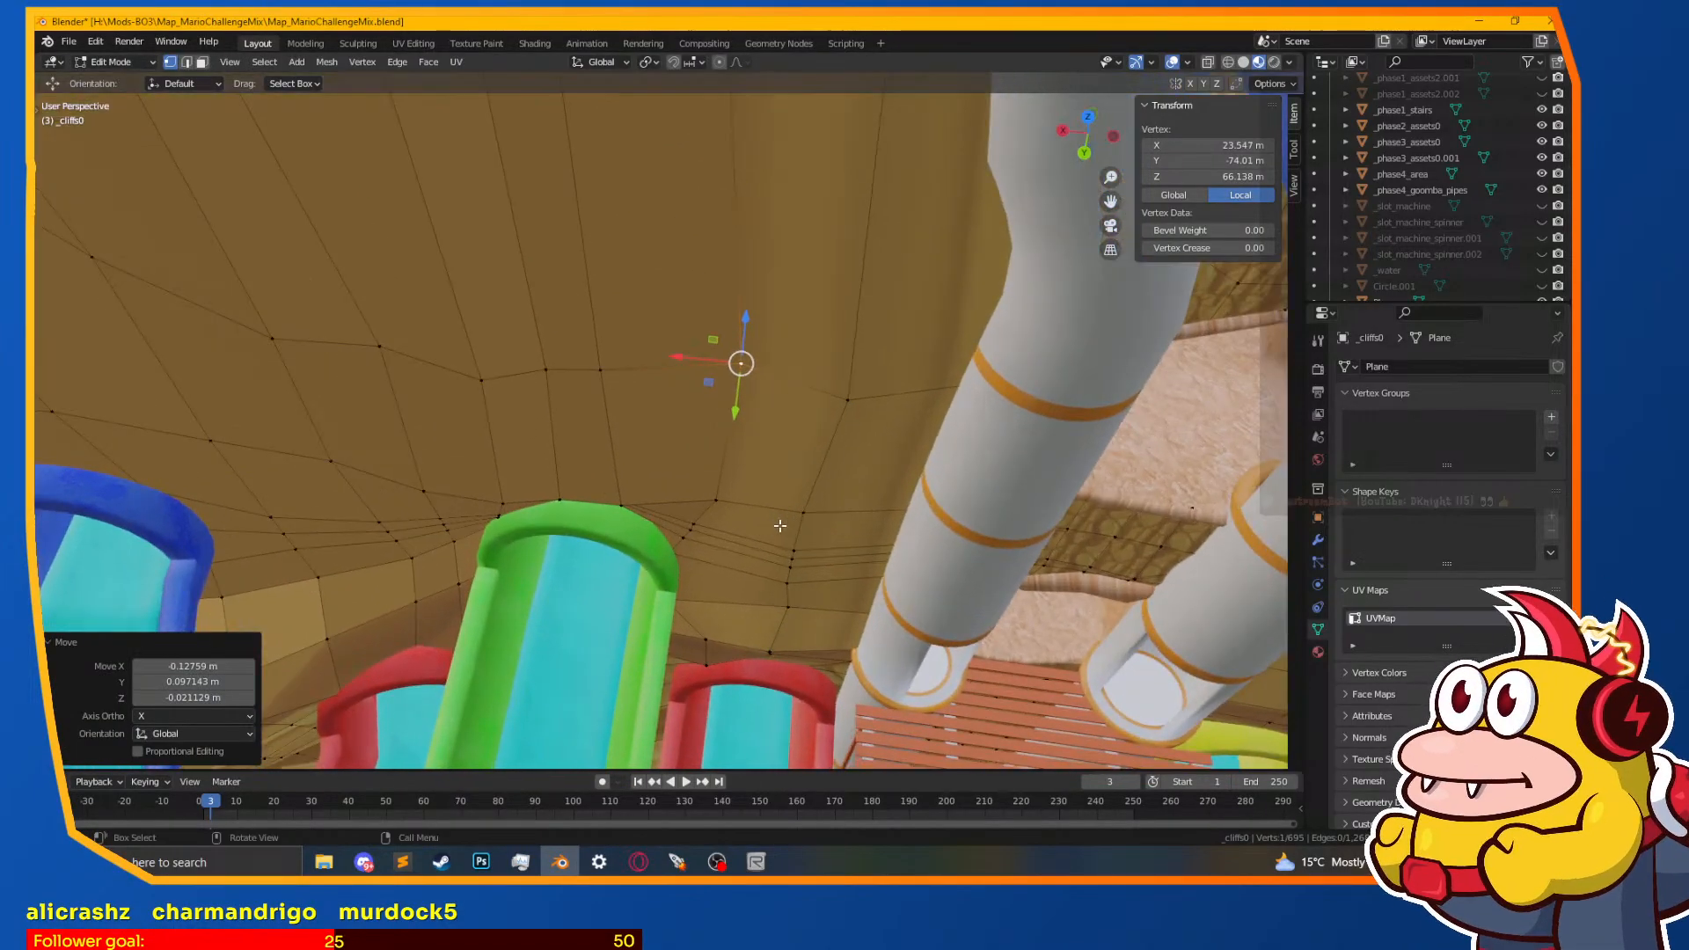
left_click(782, 538)
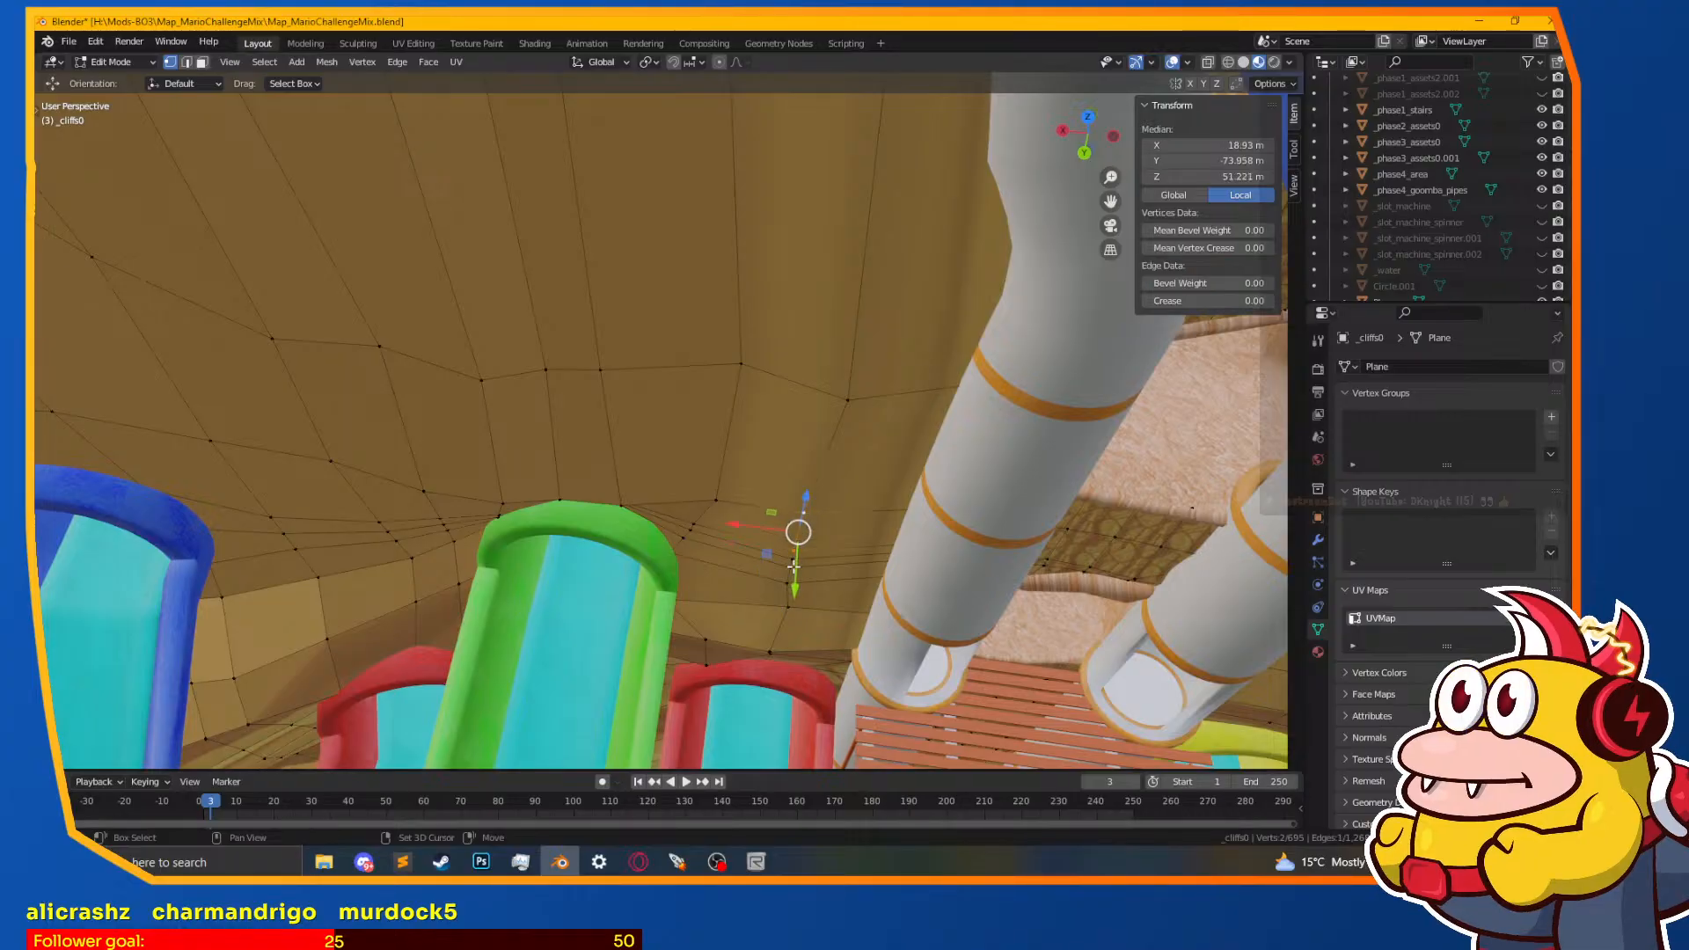
middle_click_drag(795, 549, 897, 522)
key("g")
left_click(886, 517)
left_click(773, 493)
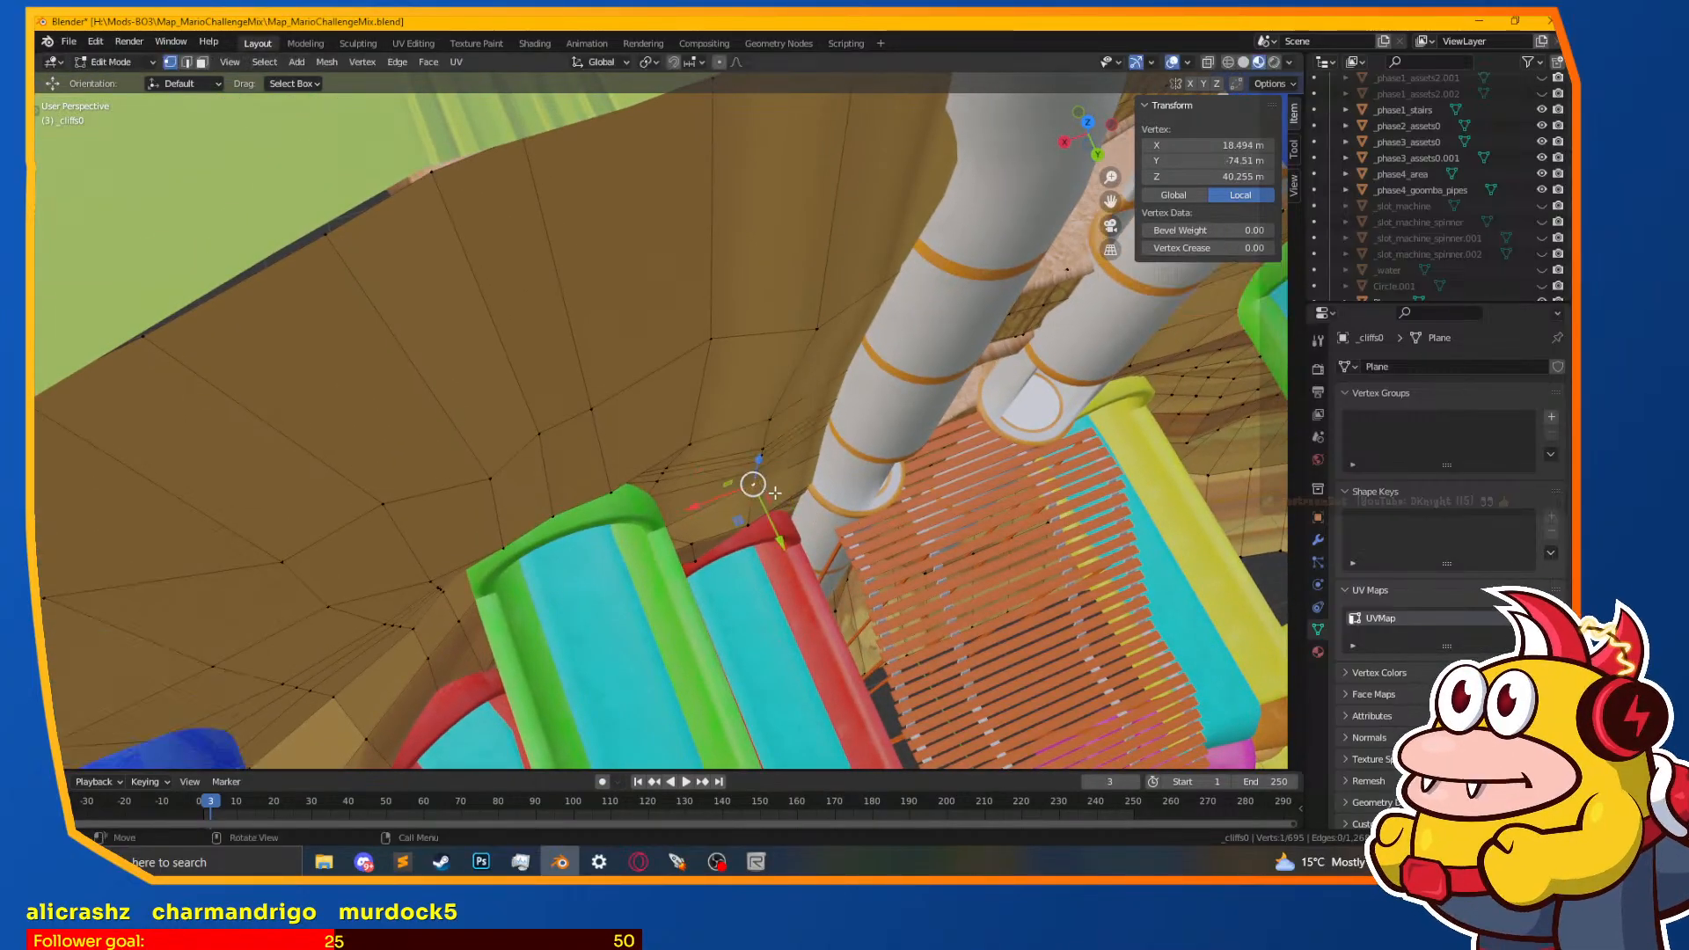
key("g")
left_click(779, 497)
Step: Leave the cliff wall mesh and open the grass strip mesh for vertex editing
middle_click_drag(779, 498, 679, 454)
scroll(687, 445, "down", 8)
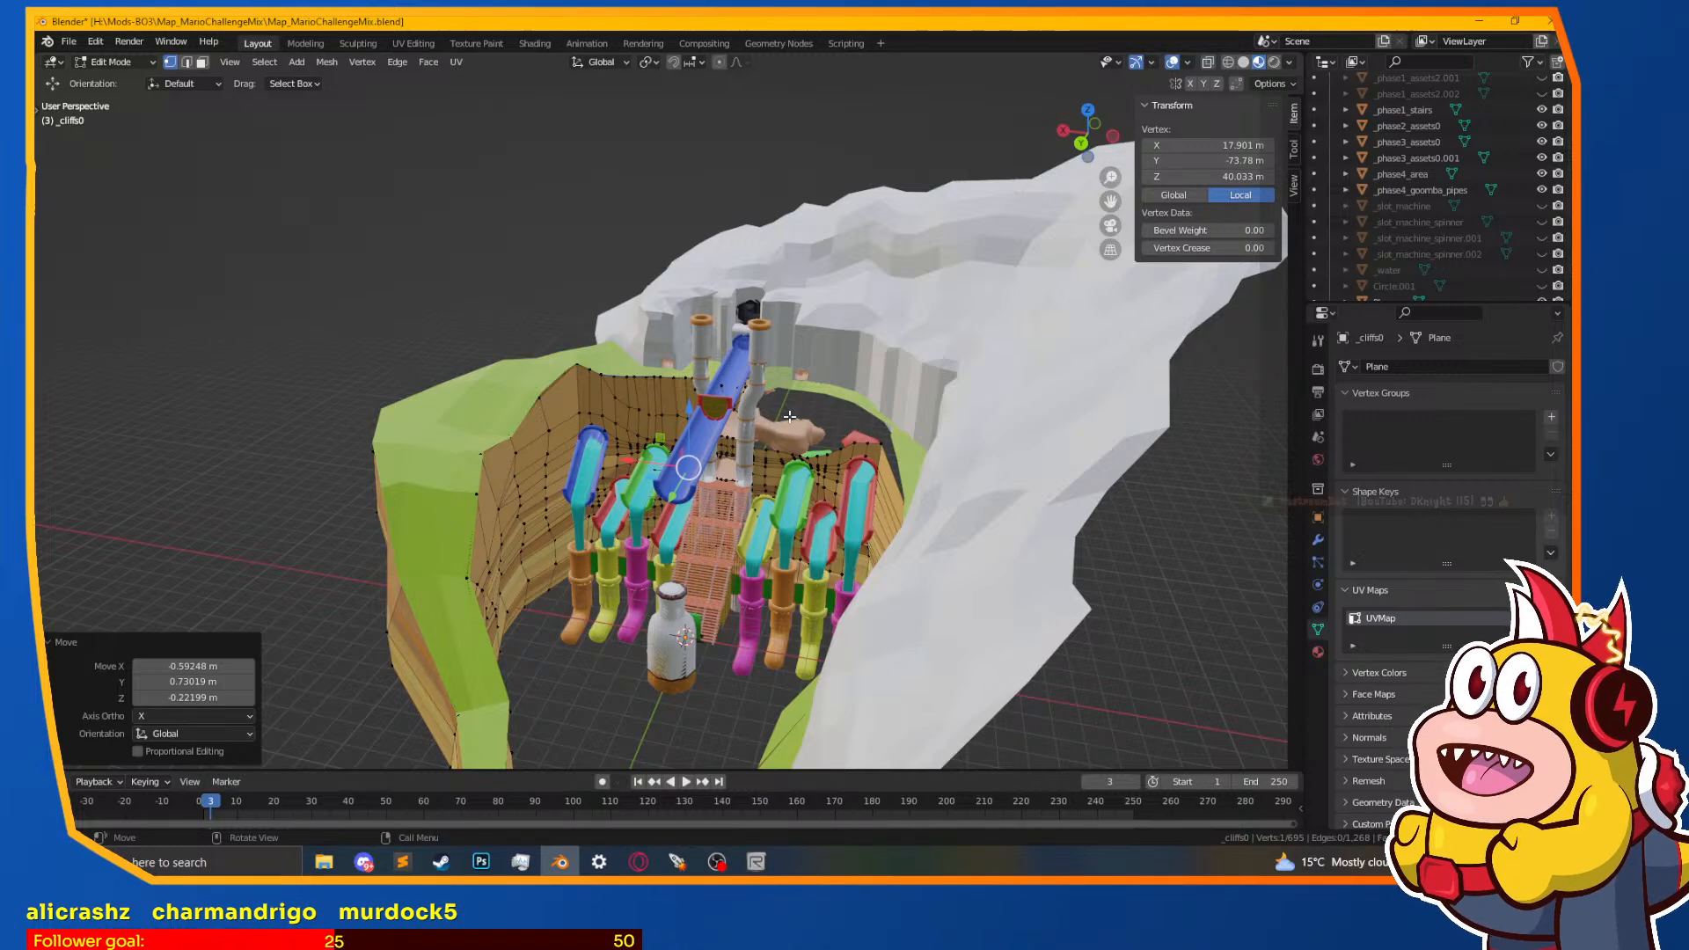
scroll(725, 173, "up", 1)
middle_click_drag(572, 502, 633, 363, "shift")
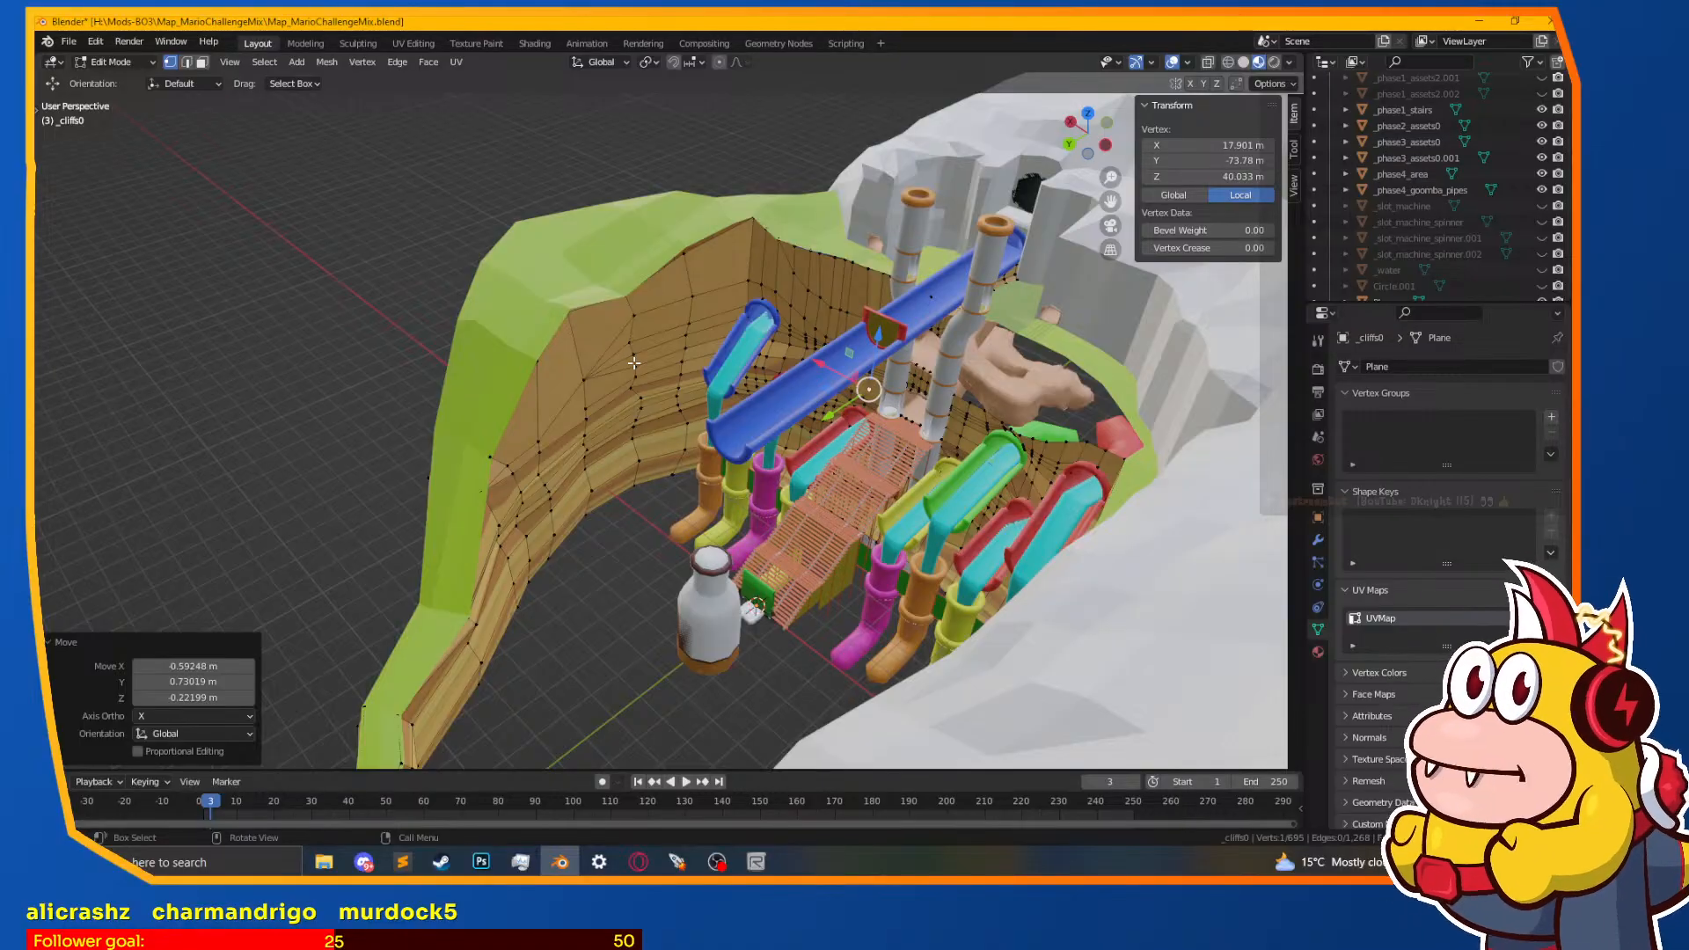
scroll(648, 368, "down", 4)
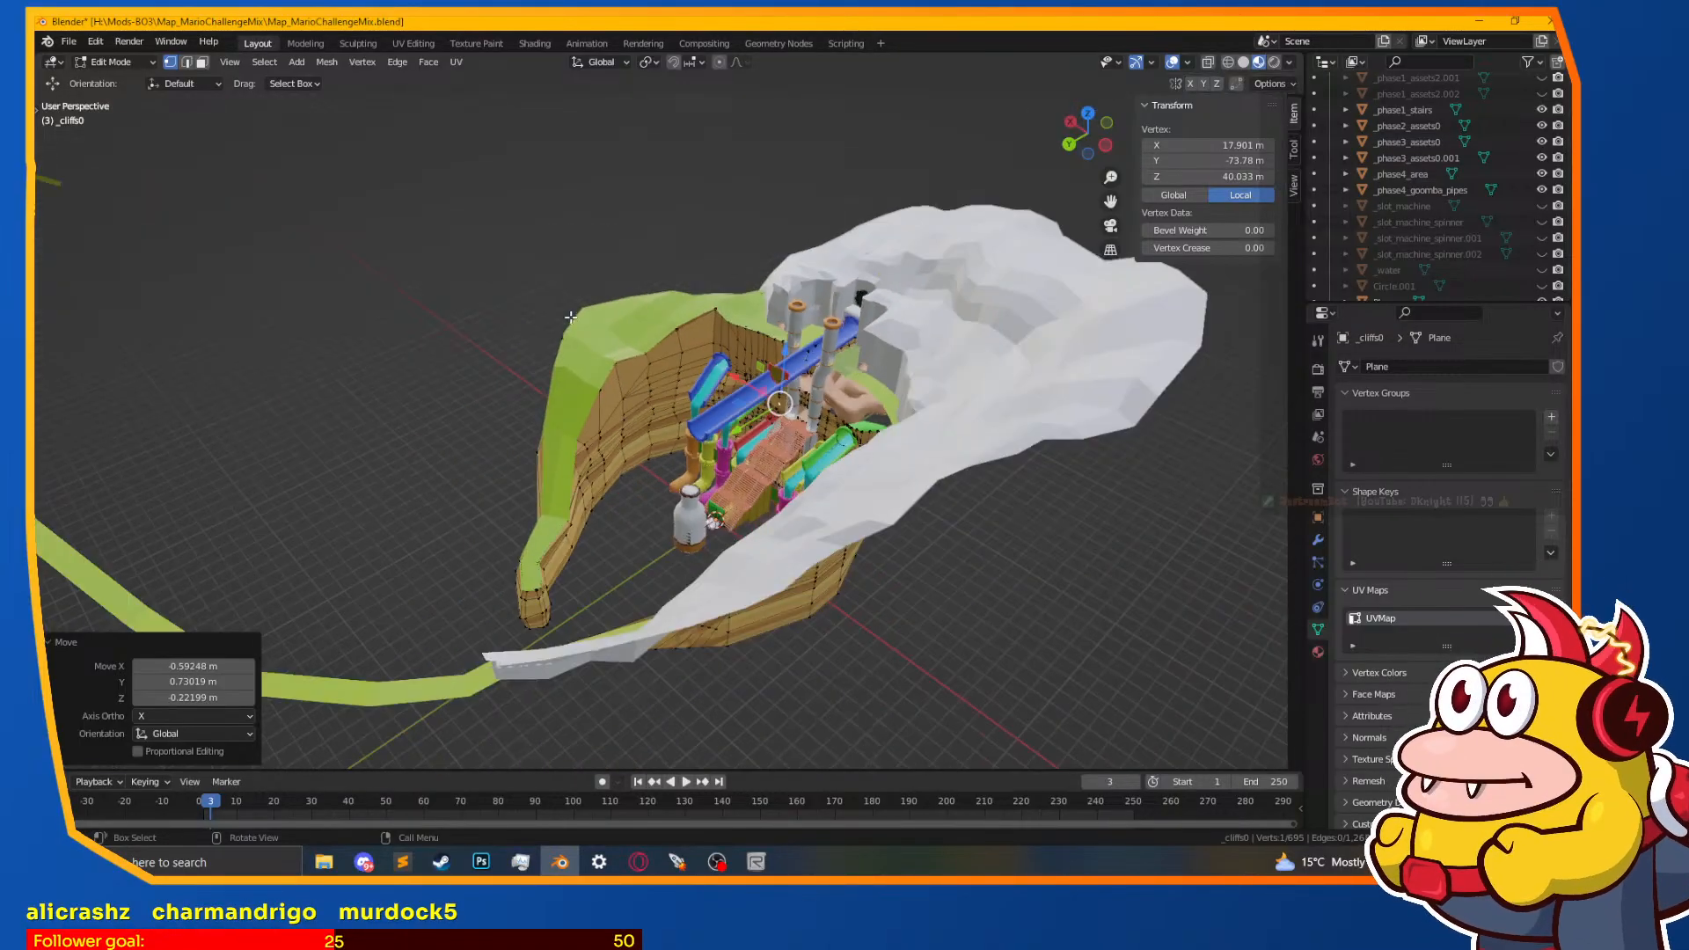
middle_click_drag(565, 316, 626, 342)
key("Tab")
left_click(600, 417)
key("Tab")
Step: Select the grass strip's inner boundary edges along the top of the cliff wall
scroll(606, 407, "up", 3)
middle_click_drag(606, 406, 521, 344)
left_click(537, 294, "alt")
middle_click_drag(521, 344, 708, 646, "shift")
mouse_move(599, 589)
middle_mouse_down("shift")
mouse_move(583, 525)
mouse_move(630, 530)
mouse_move(578, 547)
middle_mouse_up("shift")
left_click(527, 527)
left_click(592, 581)
key("ctrl+z")
key("z")
left_click(595, 668)
middle_click_drag(607, 651, 555, 620)
mouse_move(554, 620)
middle_mouse_down("shift")
mouse_move(536, 528)
mouse_move(563, 453)
mouse_move(626, 370)
mouse_move(599, 418)
middle_mouse_up("shift")
middle_click_drag(615, 516, 626, 414, "shift")
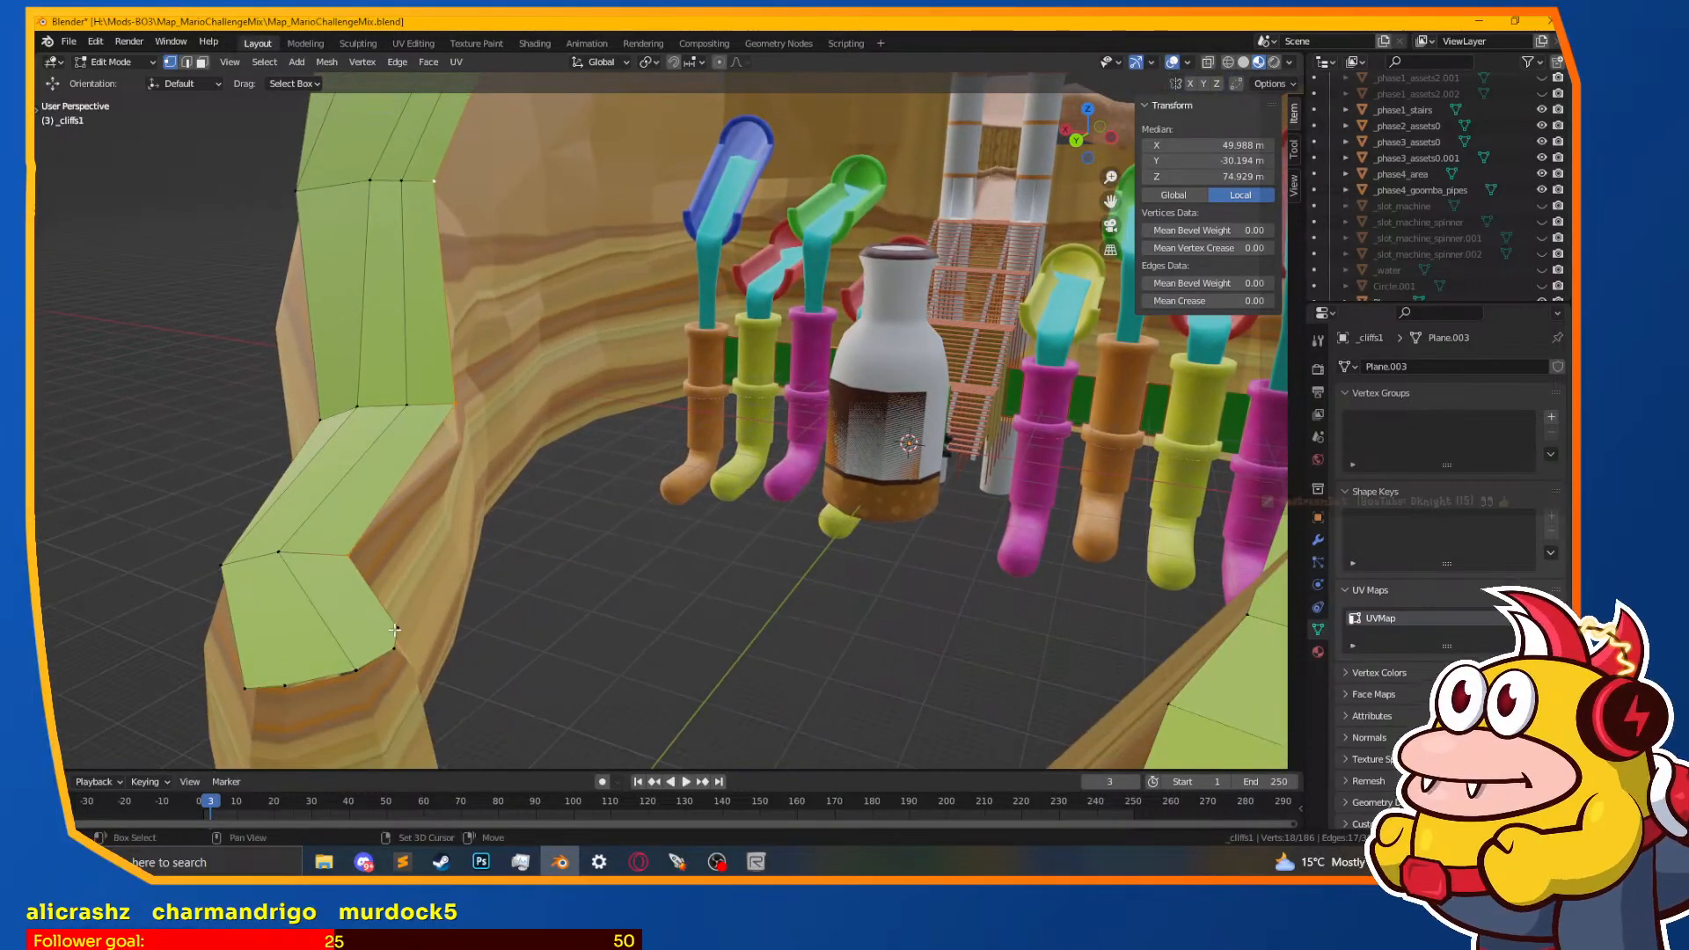
Step: Extrude the grass strip's inner edge, lower it about 2.1 m along Z and scale it to 0.942
middle_click_drag(520, 487, 553, 518)
key("e")
key("Escape")
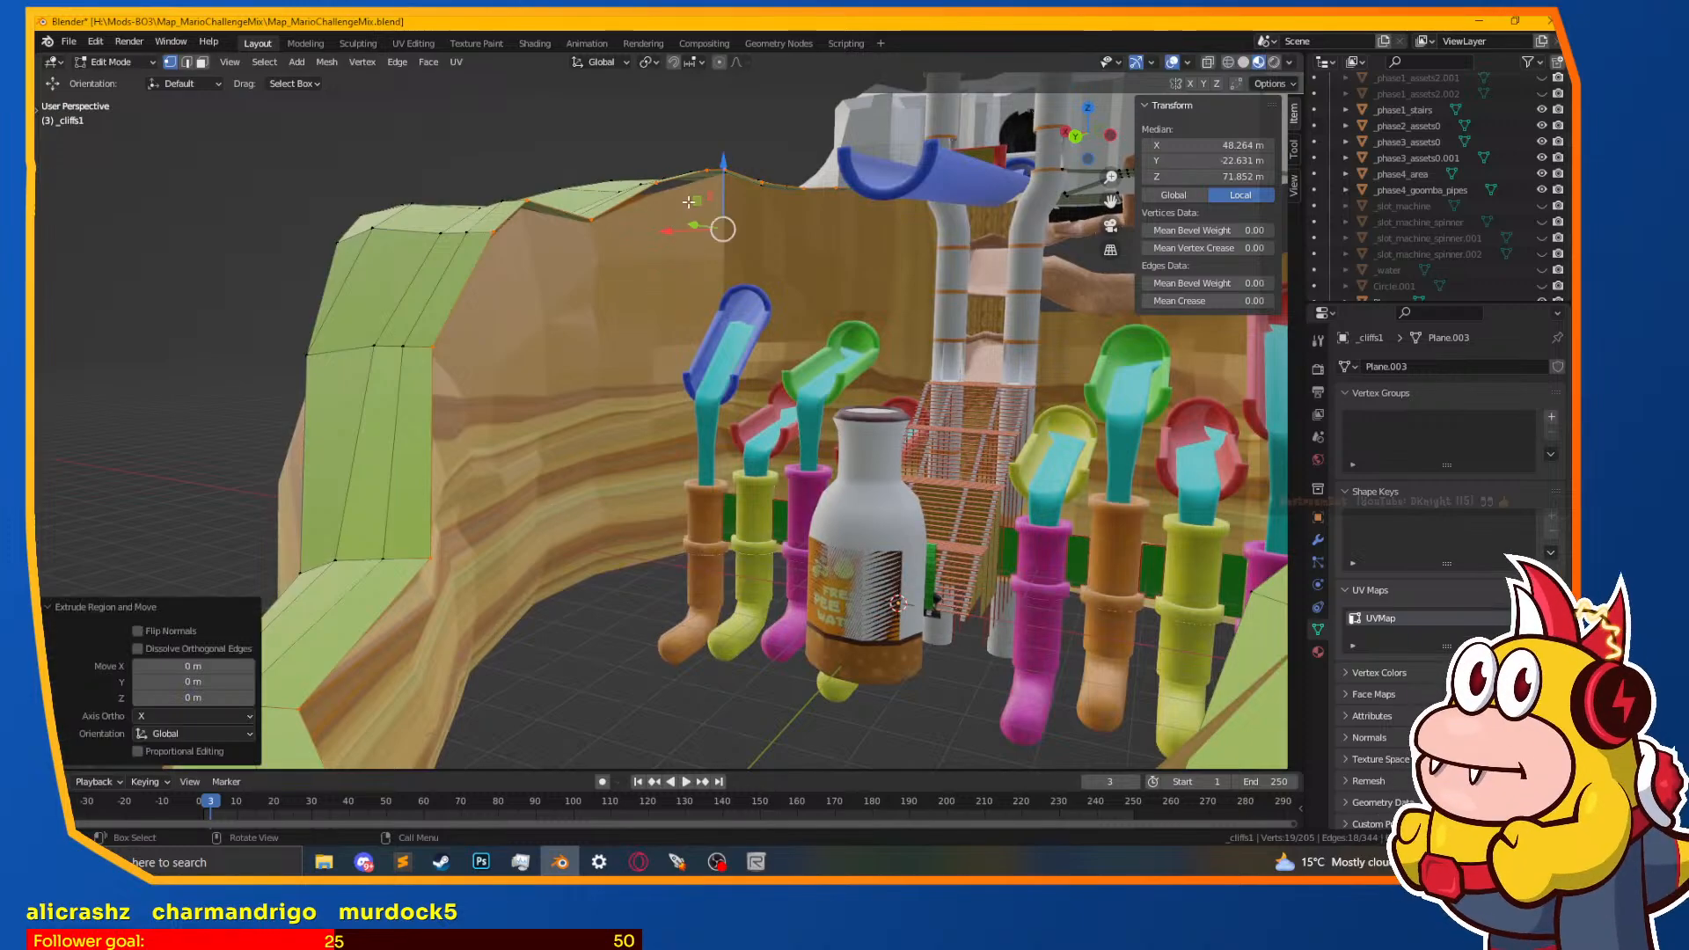
key("z")
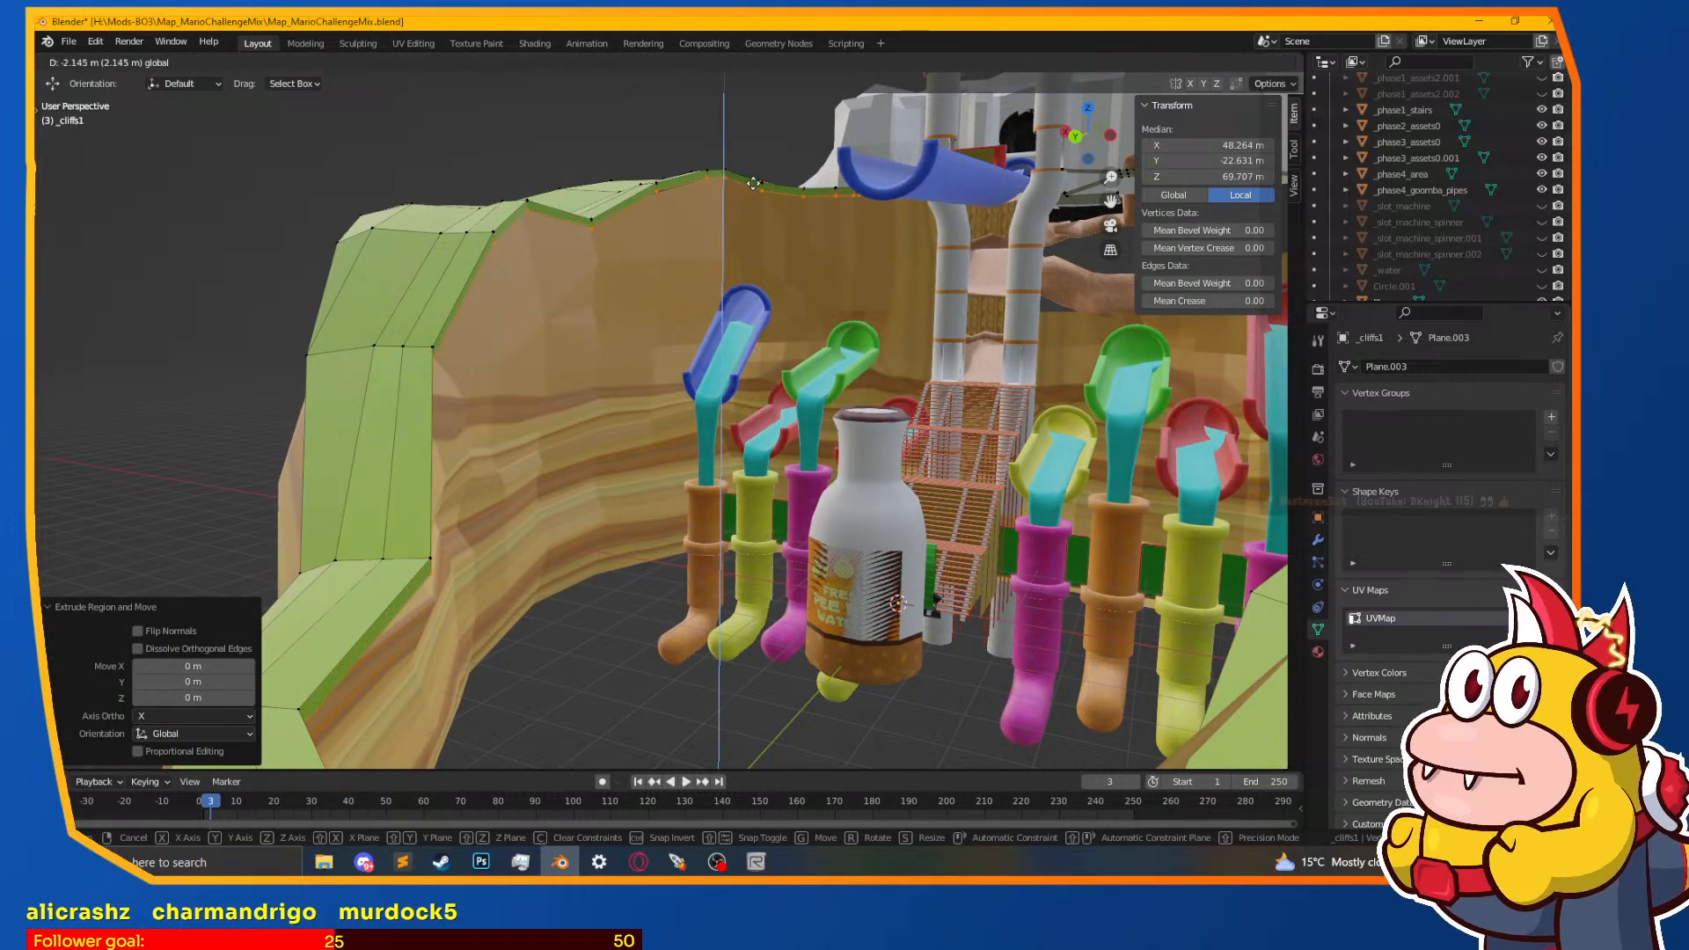
left_click(753, 183)
middle_click_drag(753, 207, 783, 264)
key("s")
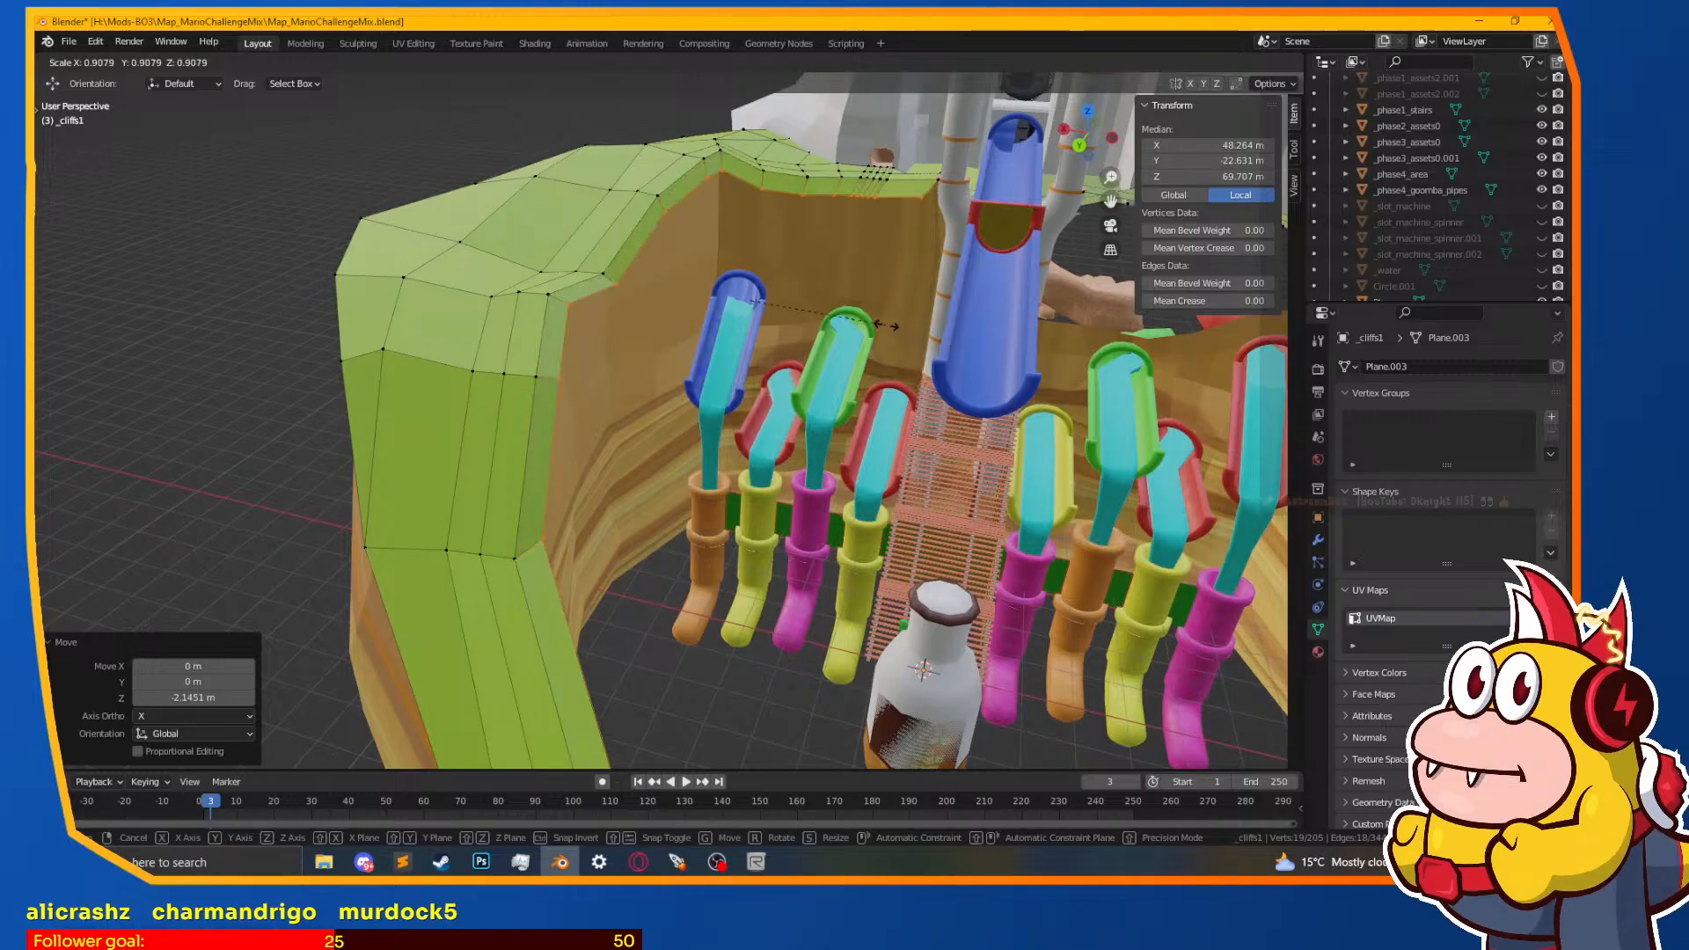
left_click(891, 328)
Step: Extrude the grass rim's inner edge again and lower it about 3 m along Z
middle_click_drag(892, 328, 870, 546)
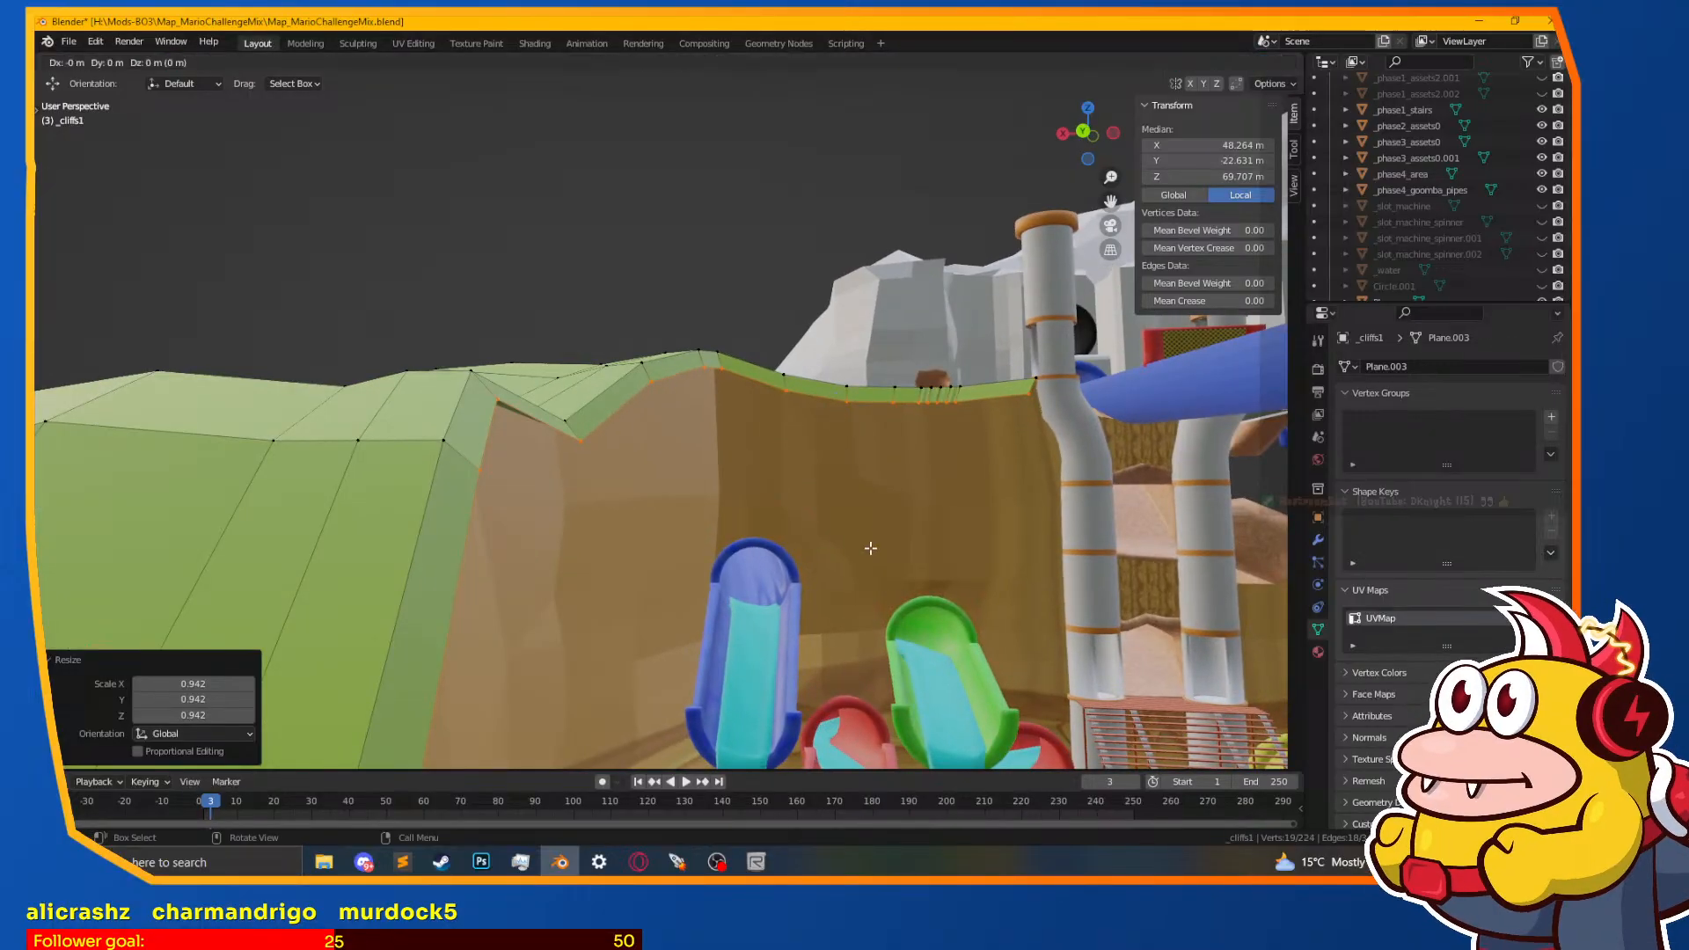
key("e")
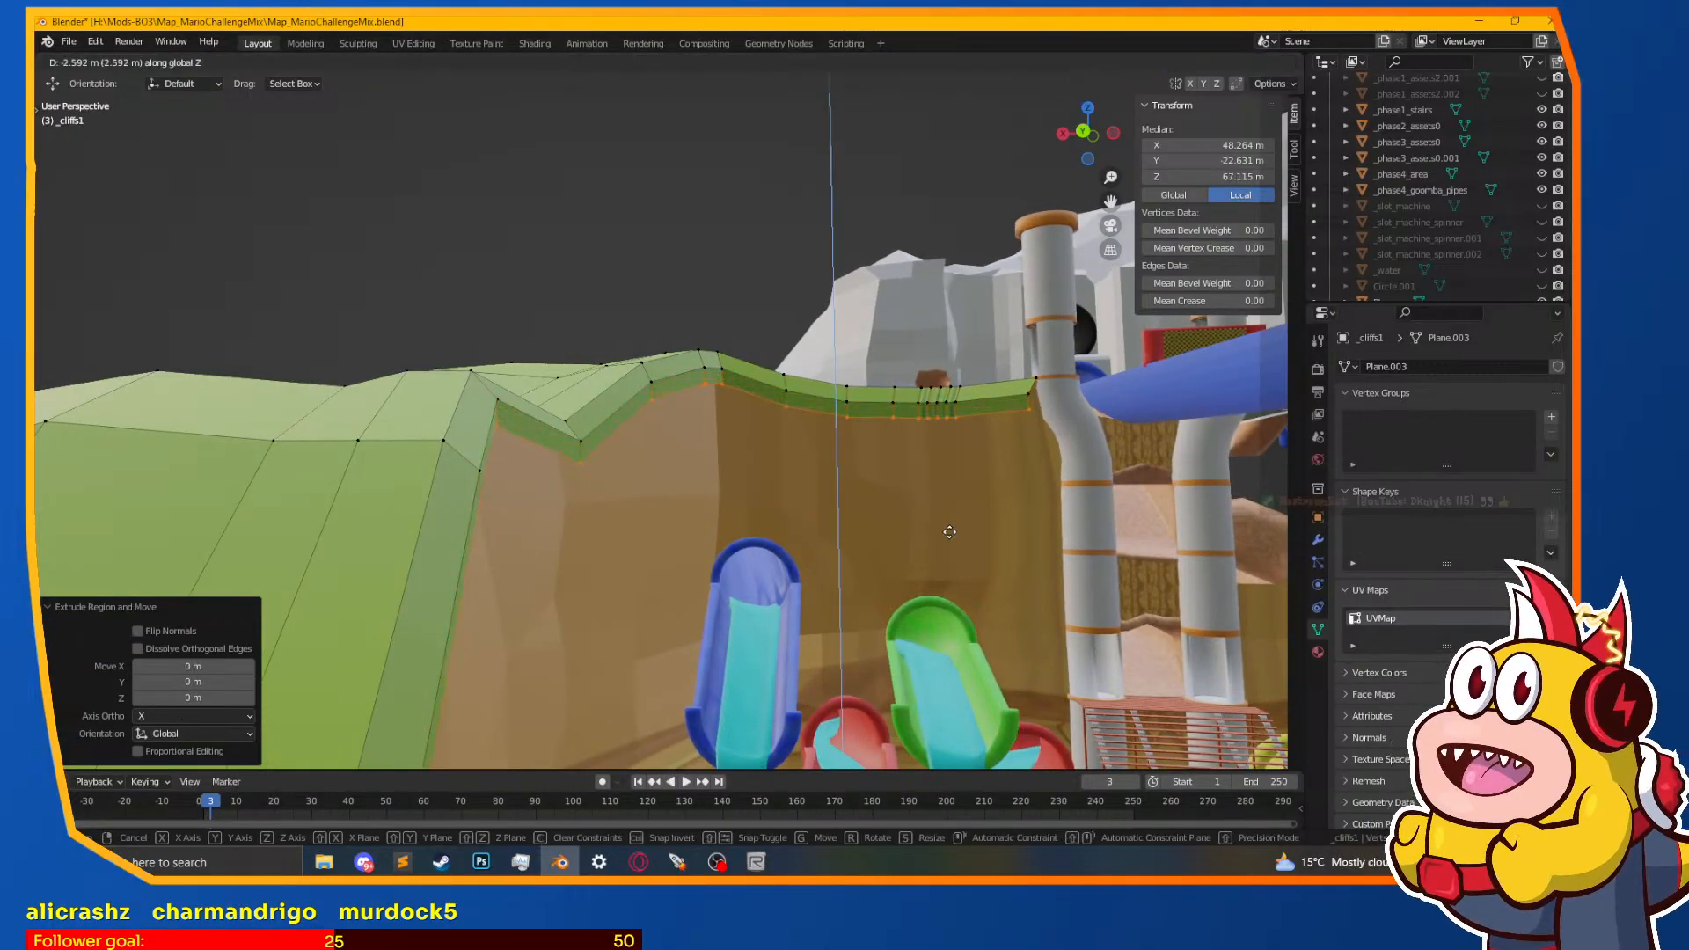
left_click(949, 535)
Step: Shift the grass rim's vertex pair at the low inner bend outward and downward to follow the cliff
middle_click_drag(949, 535, 717, 485)
middle_click_drag(493, 332, 603, 482)
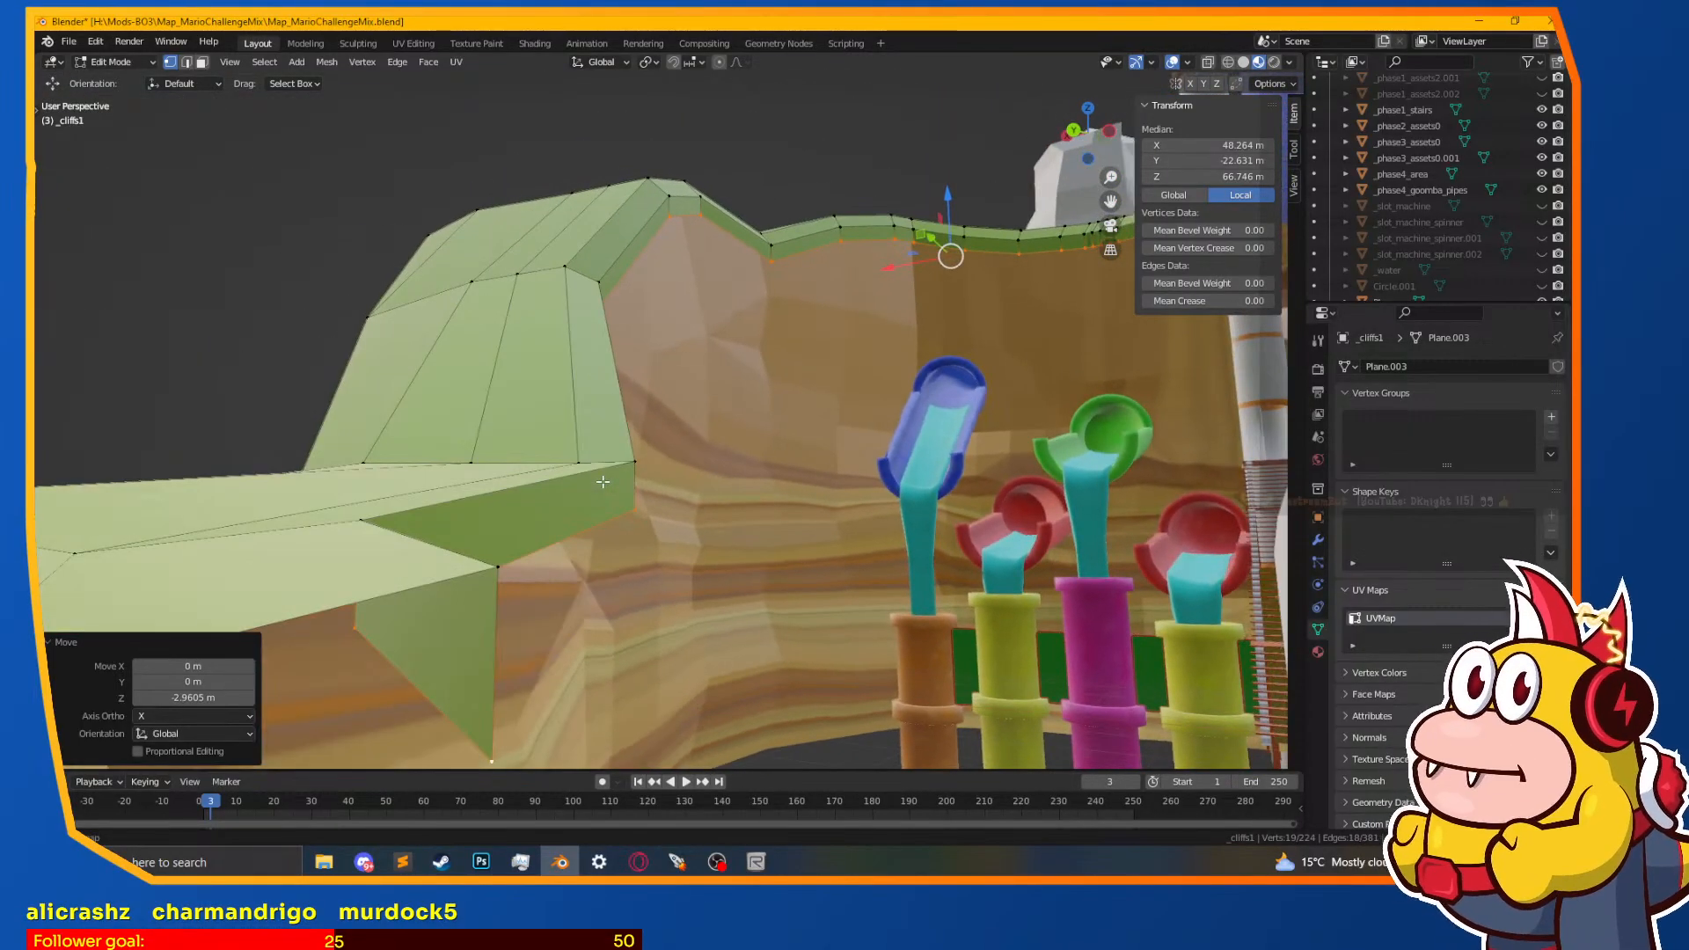
left_click(635, 454)
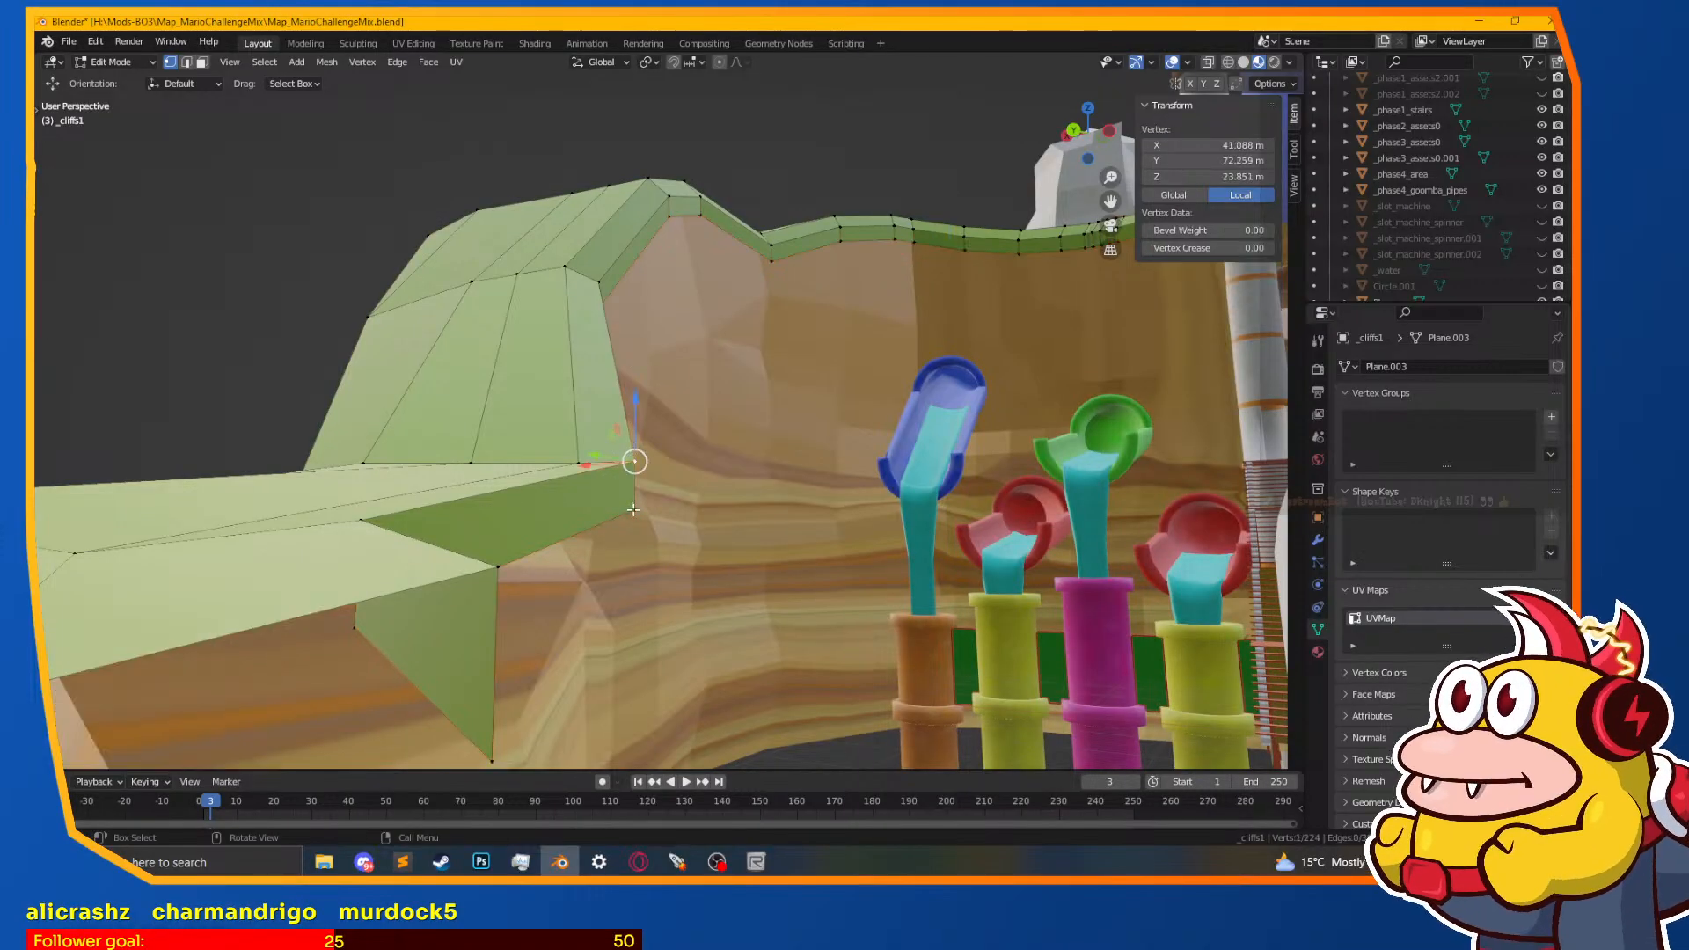
key("g")
left_click(627, 545)
middle_click_drag(626, 545, 563, 538)
scroll(541, 553, "up", 4)
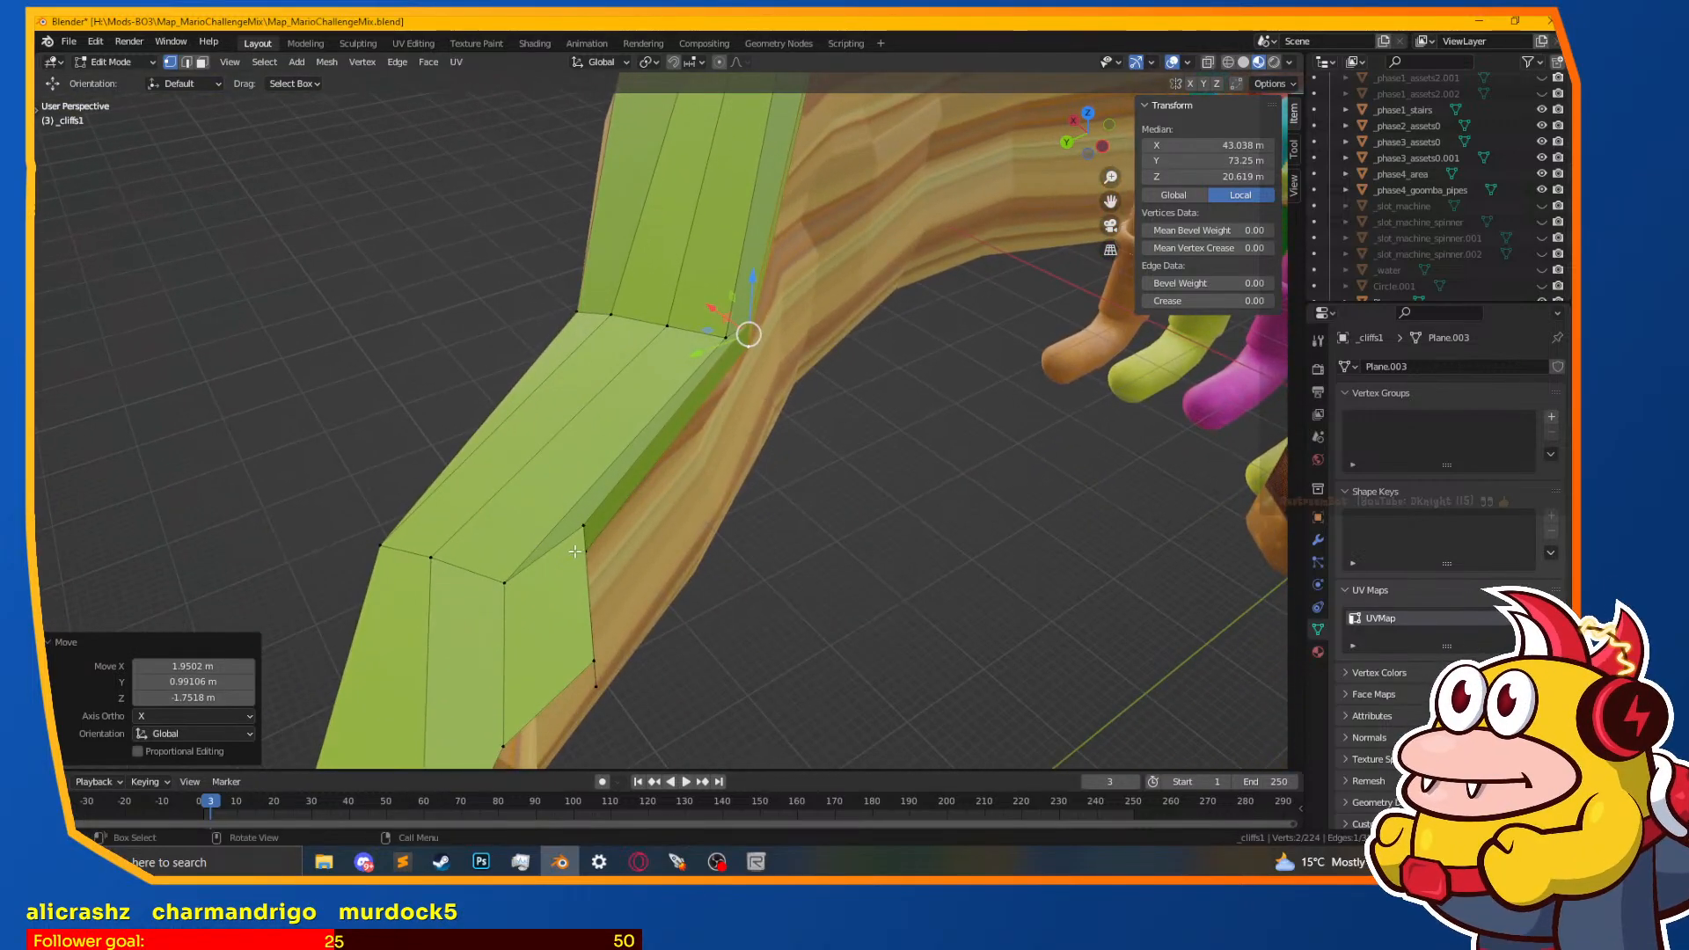
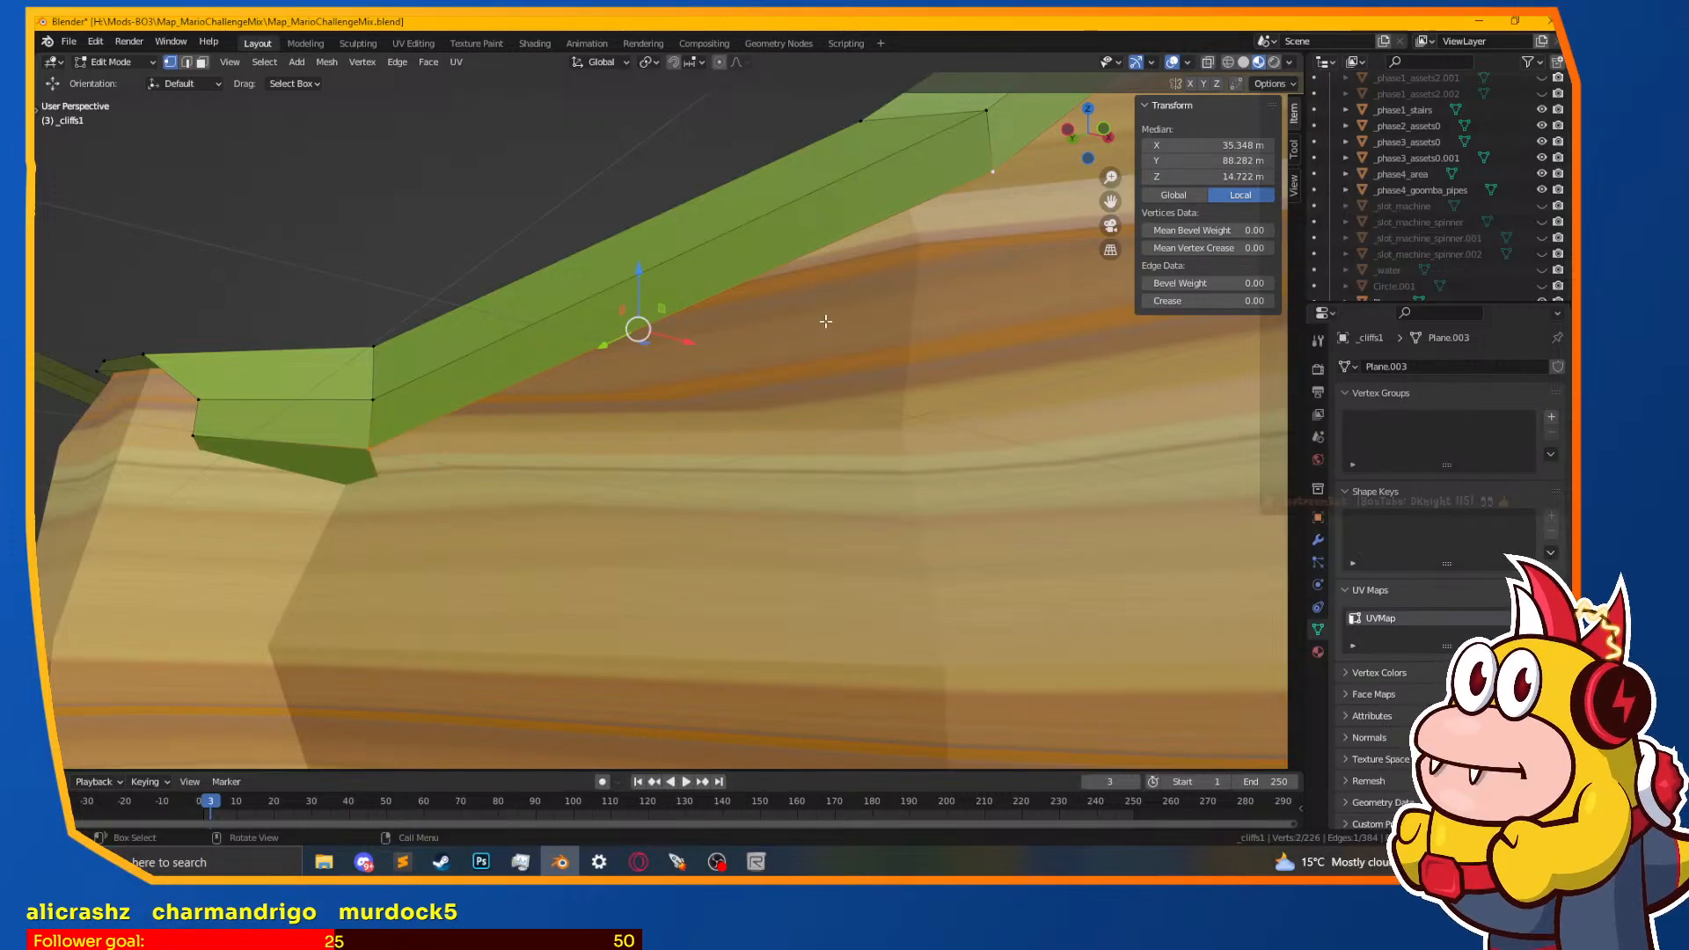
Step: Extrude the rim's lower edge beside the bend about 3.5 m down over the cliff and adjust its position
key("e")
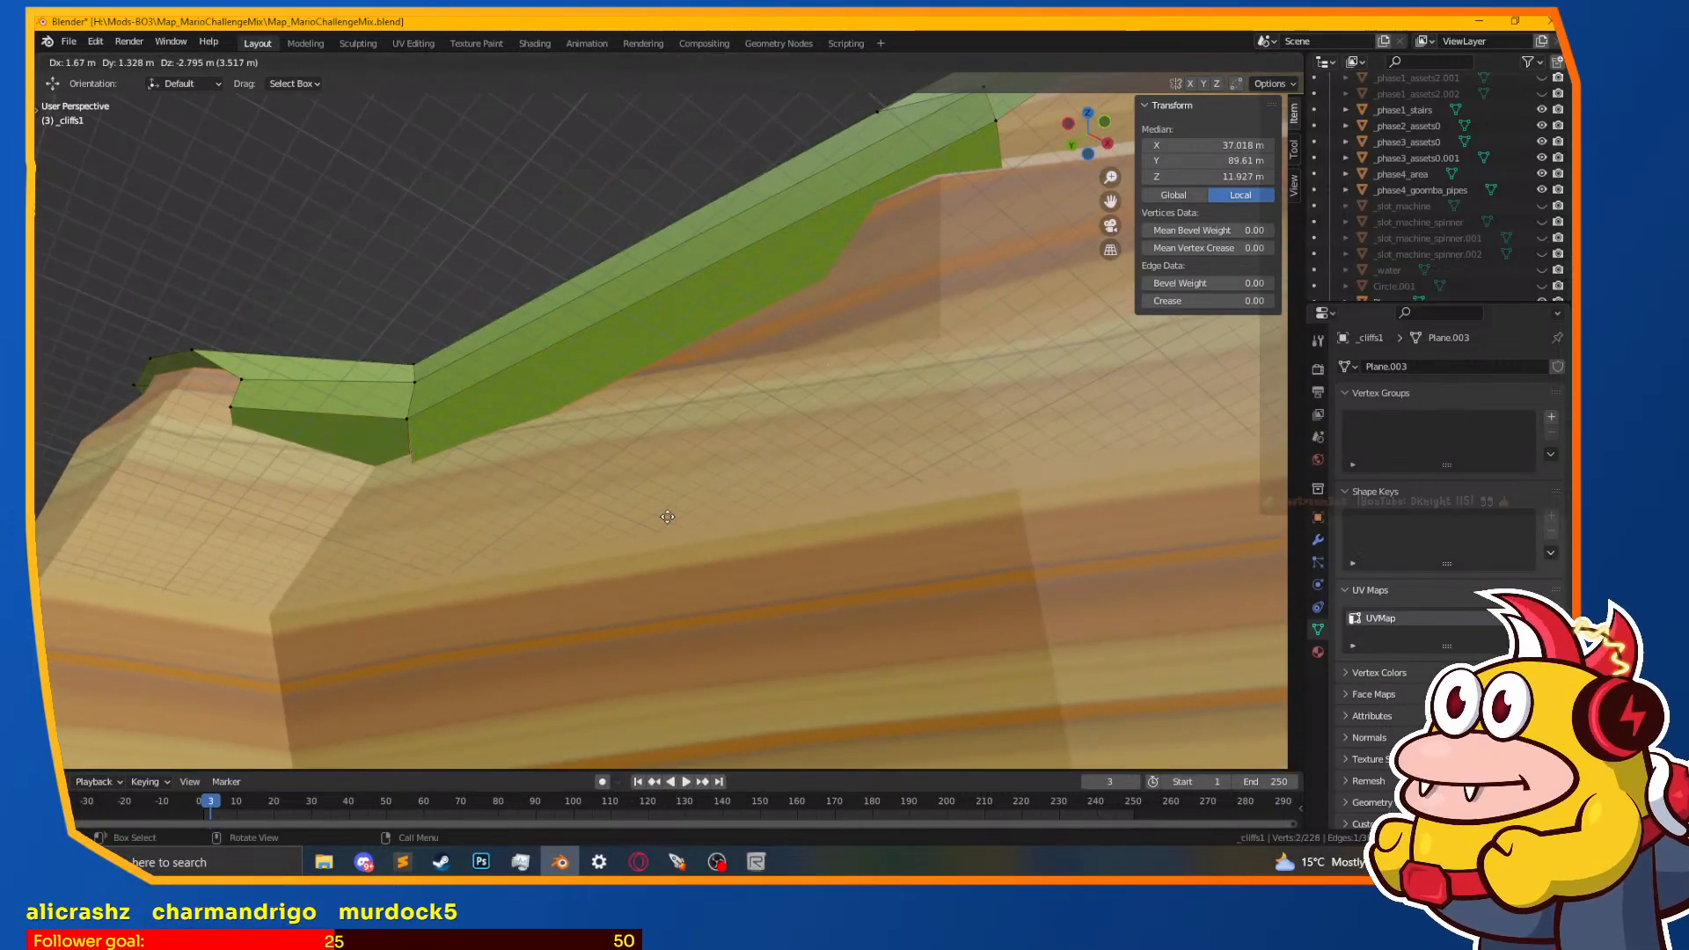
left_click(673, 515)
middle_click_drag(673, 515, 973, 524)
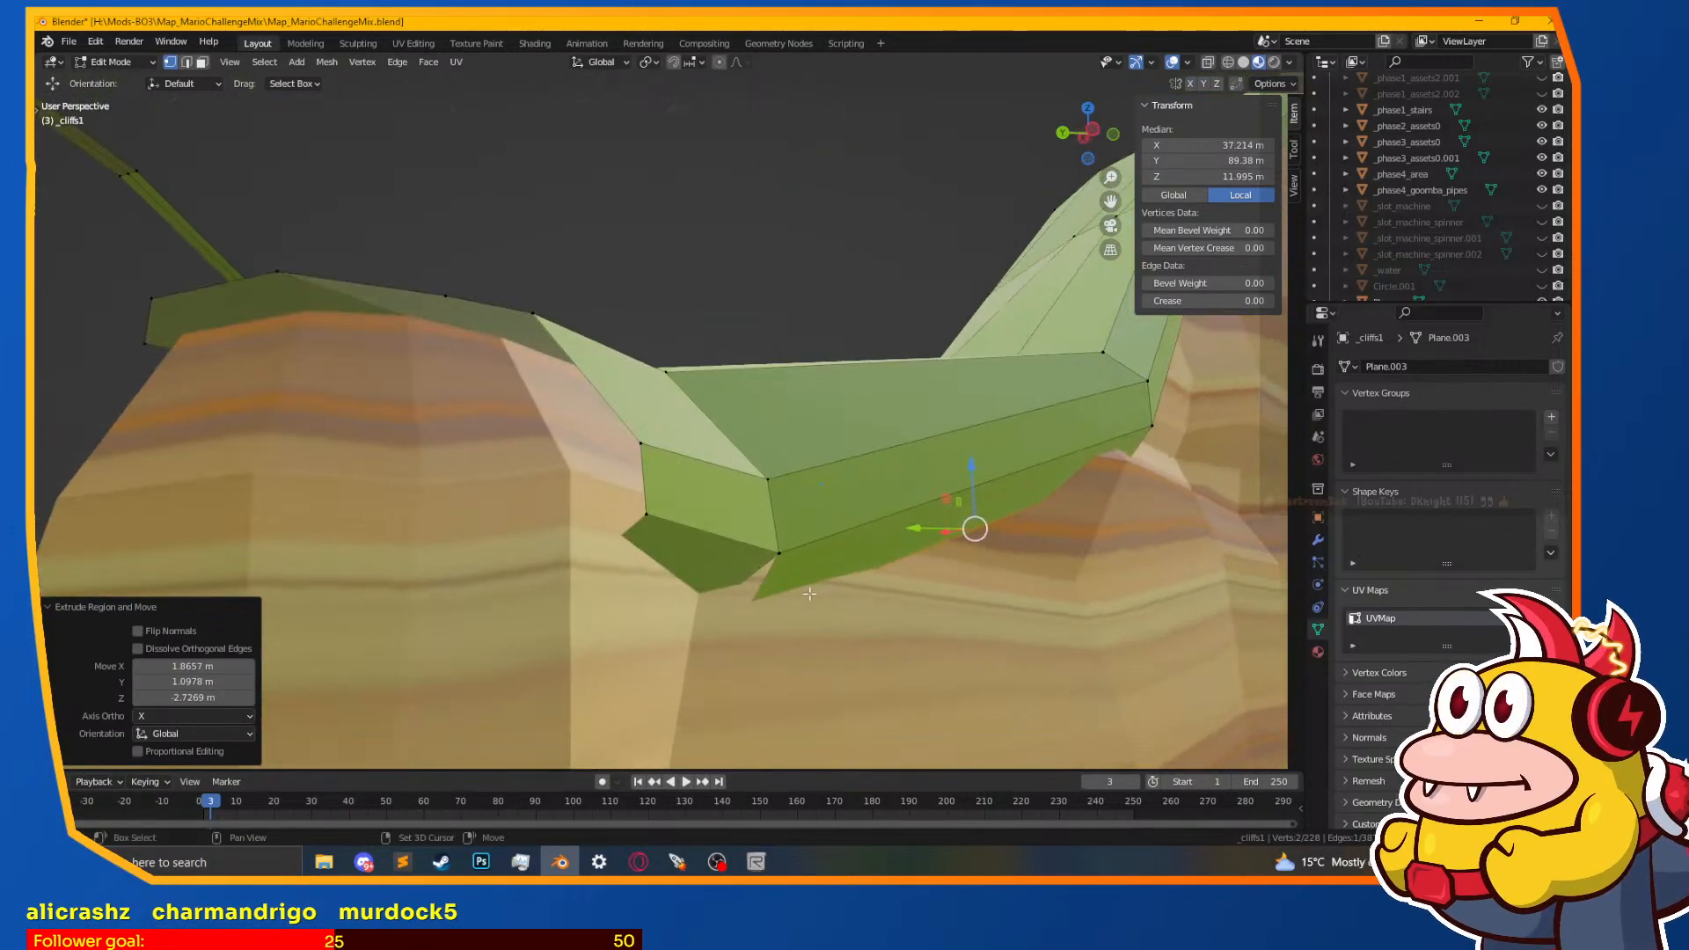
key("g")
left_click(765, 570)
Step: Merge the two neighbouring corner vertices of the rim's underside at their center, checking them in wireframe shading
key("shift+z")
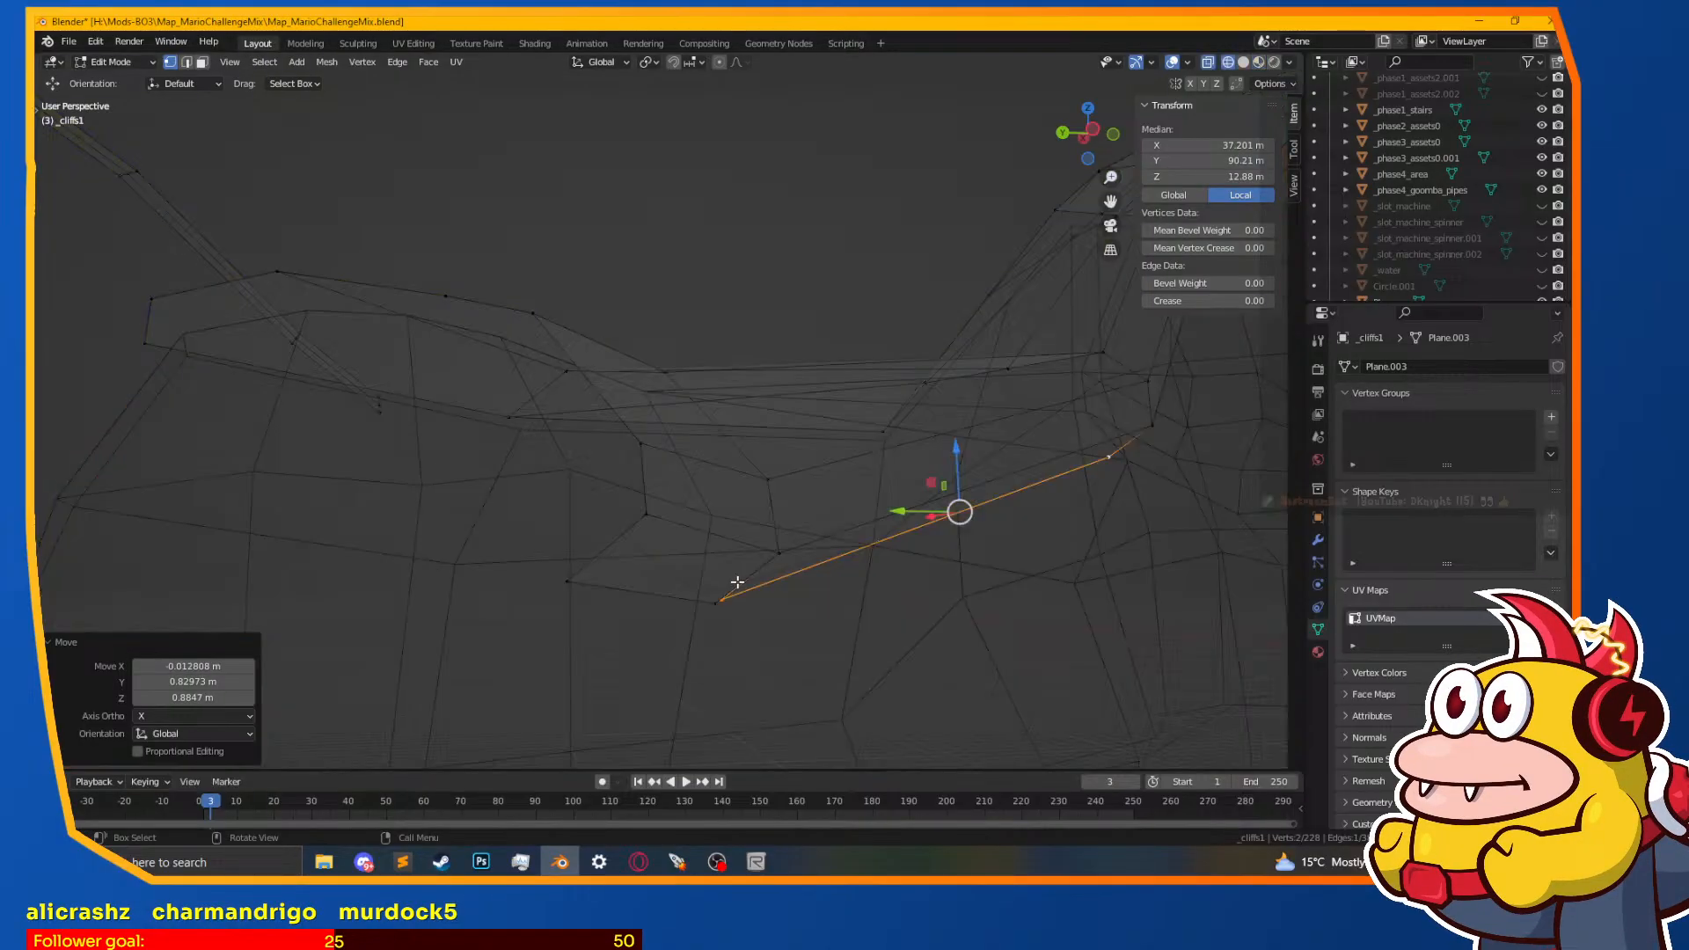
left_click(723, 604)
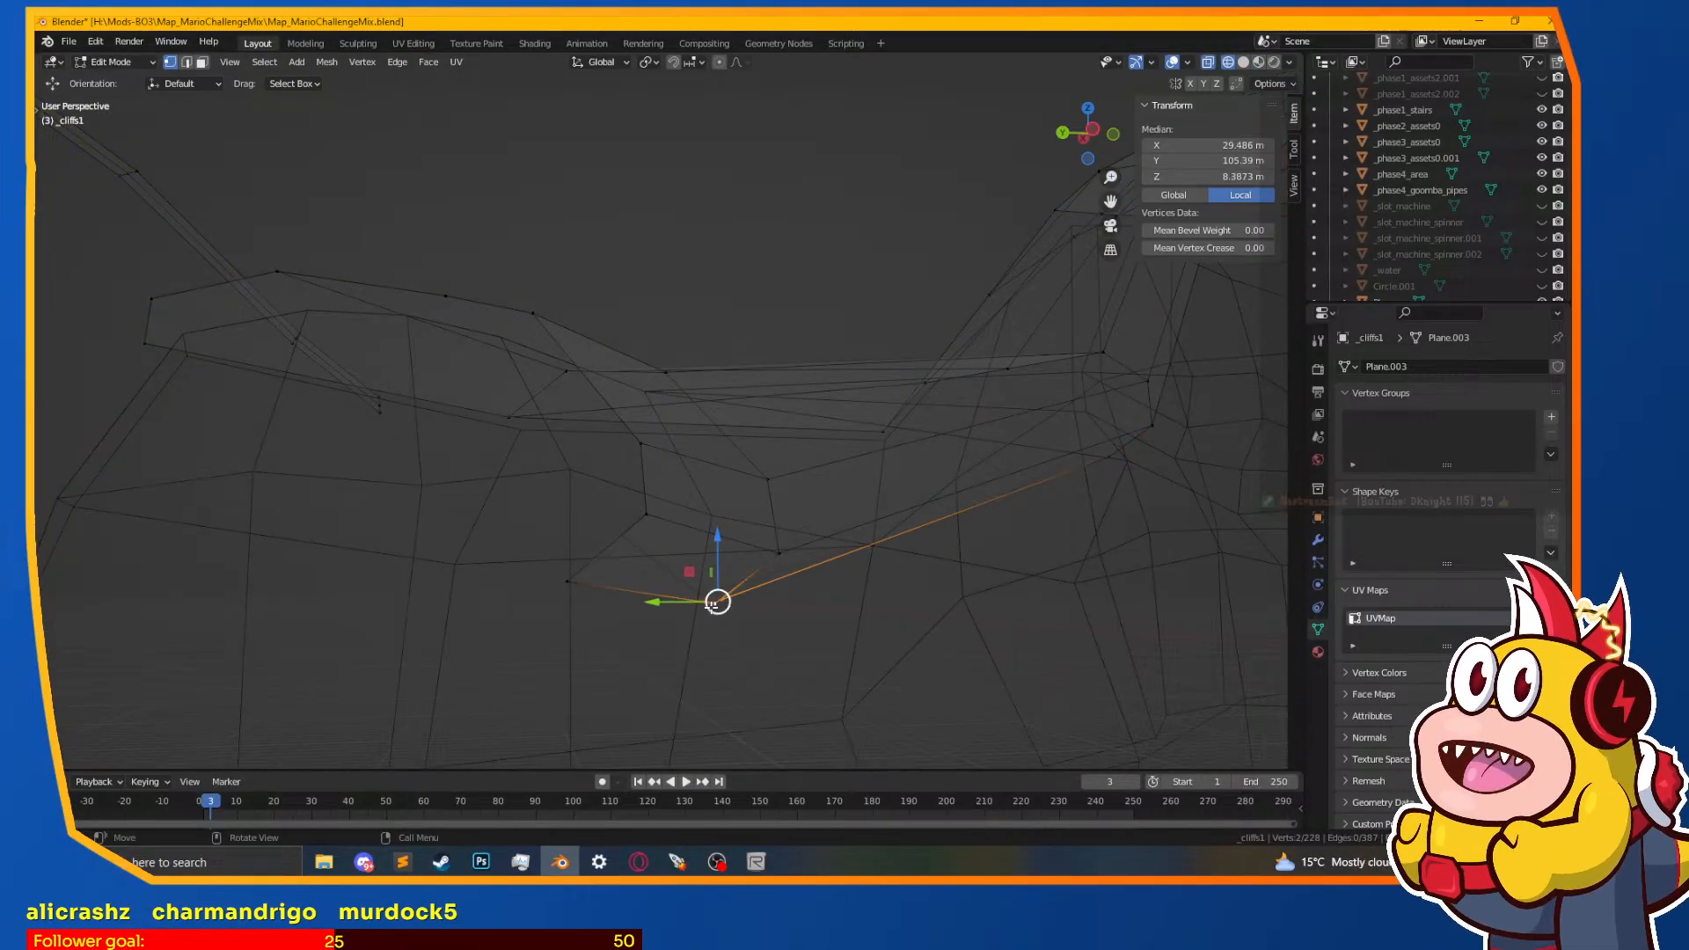
key("m")
left_click(719, 606)
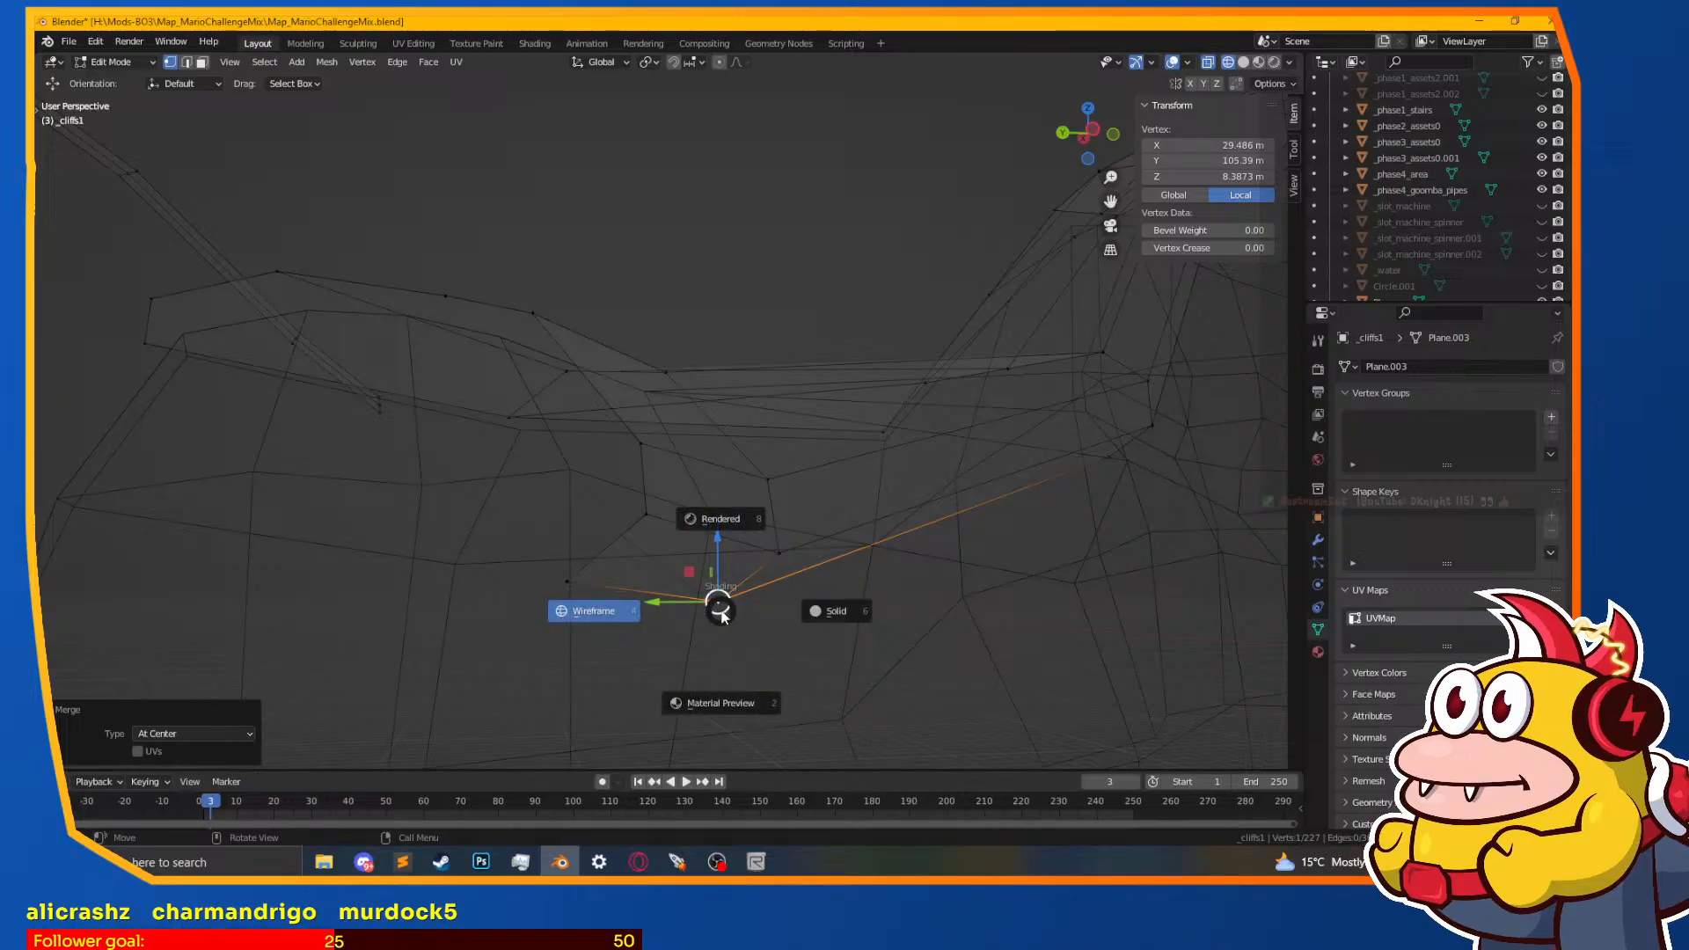
left_click(720, 703)
mouse_move(723, 626)
middle_mouse_down()
mouse_move(622, 610)
mouse_move(609, 575)
middle_mouse_up()
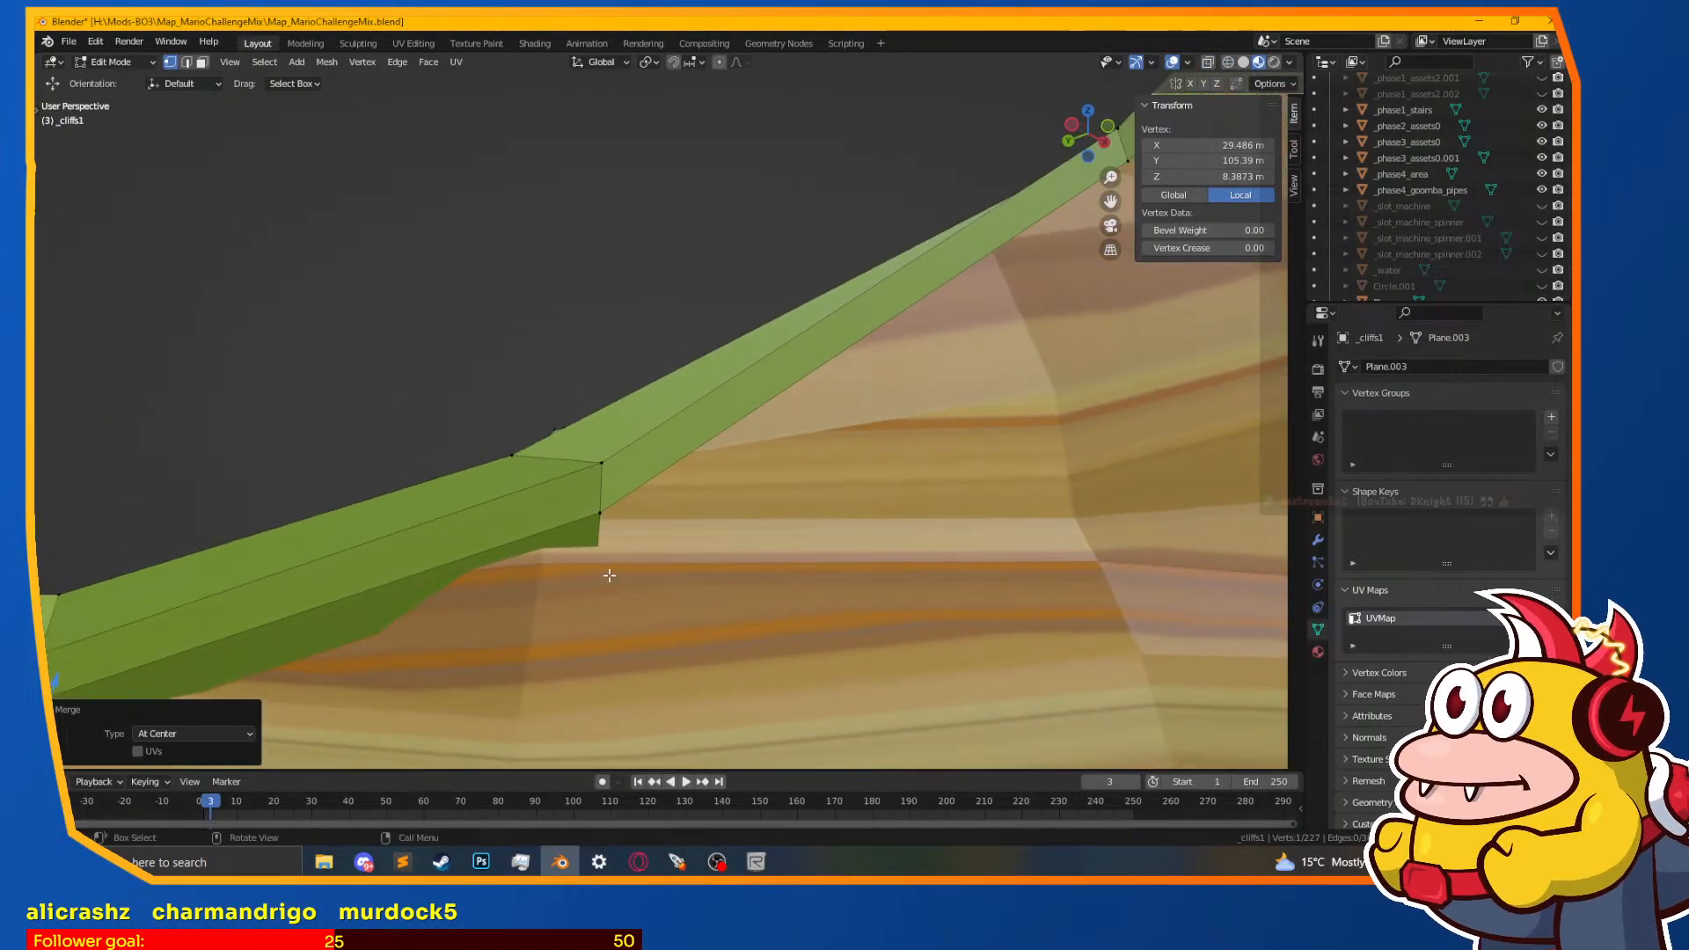
Step: Select the next four lower vertices along the grass rim and extrude them outward and down over the cliff
left_click(607, 579)
left_click_drag(595, 571, 619, 542)
middle_click_drag(769, 528, 364, 559, "shift")
left_click(362, 555)
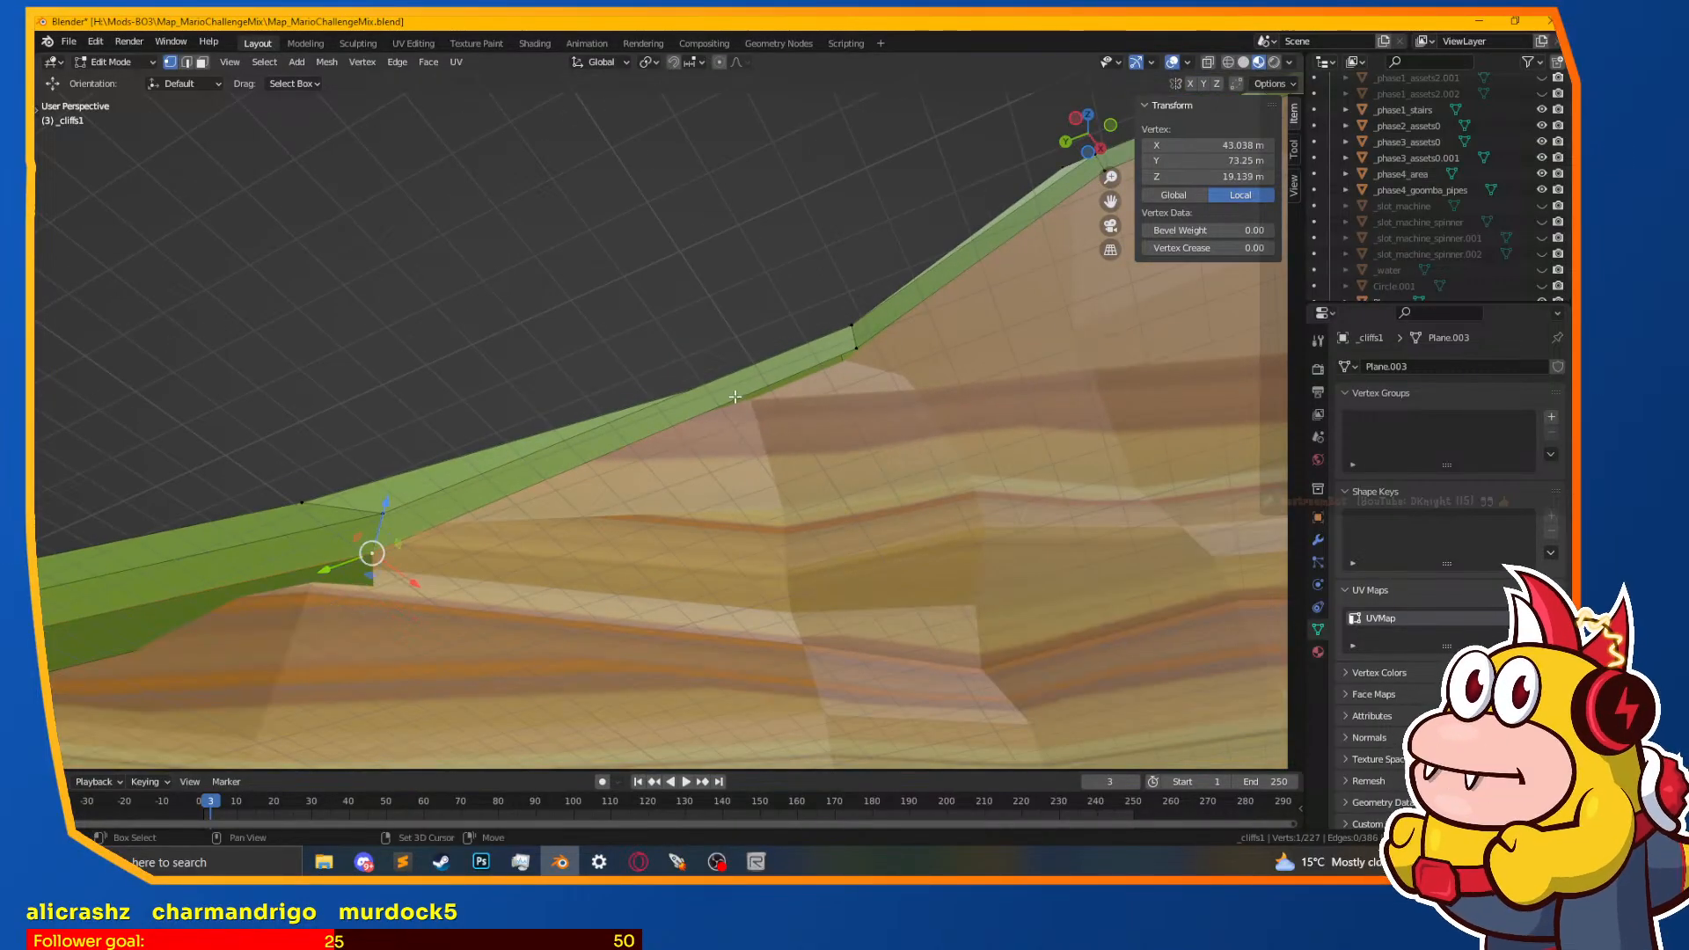
middle_click_drag(846, 350, 857, 402)
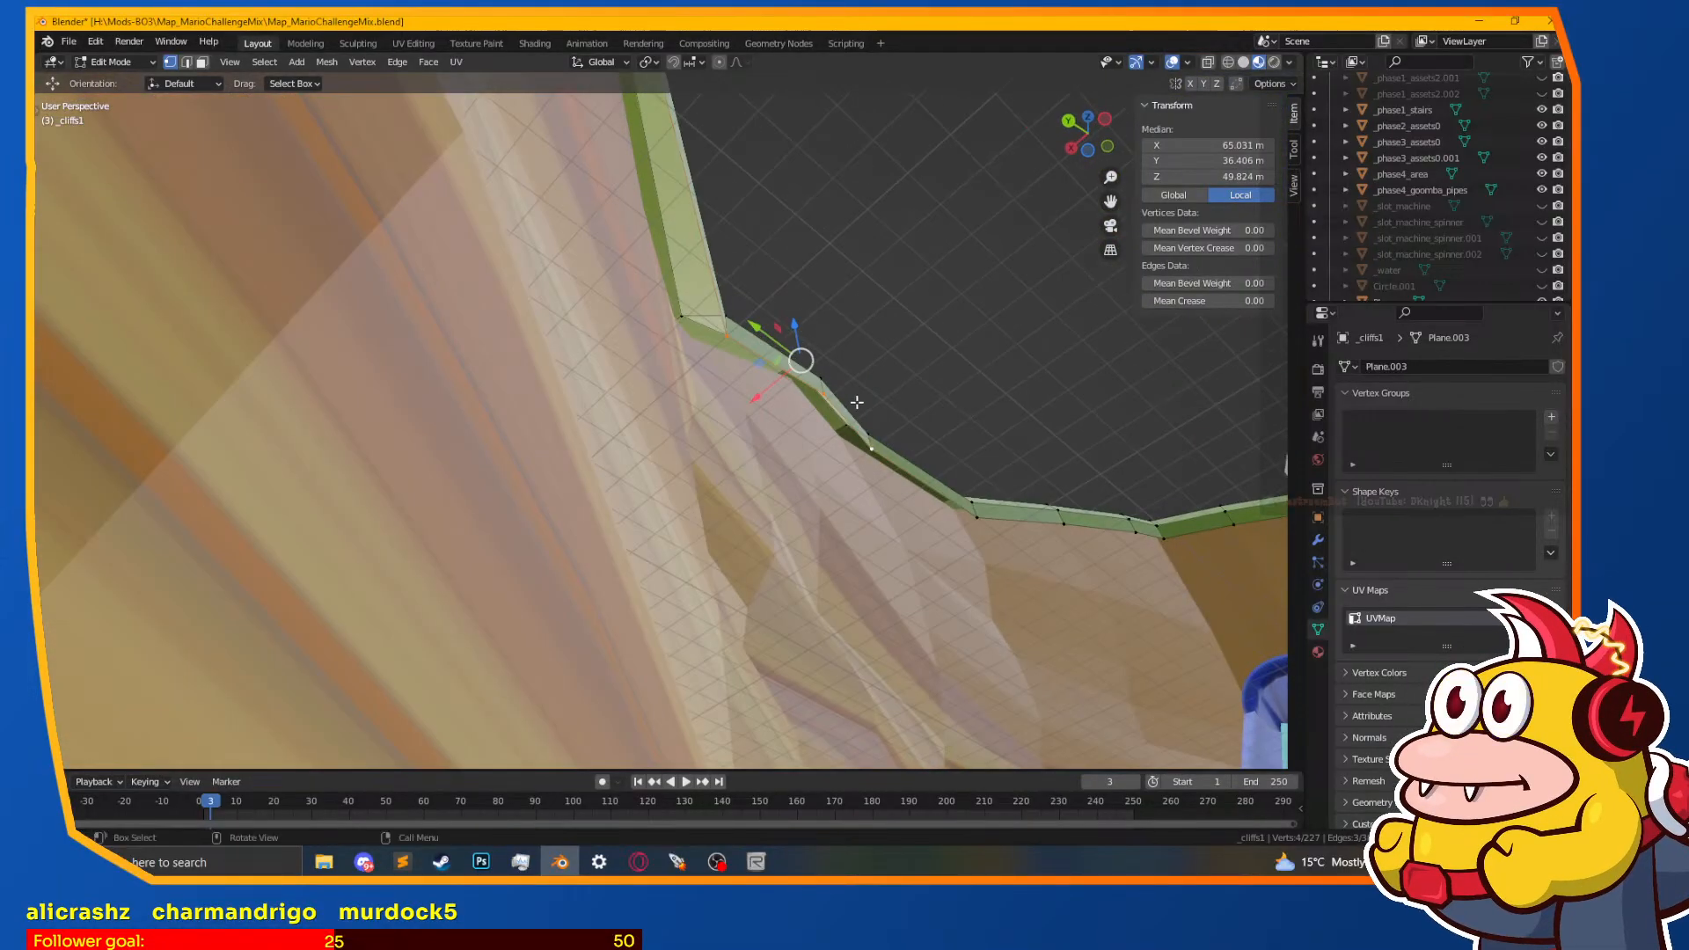
key("e")
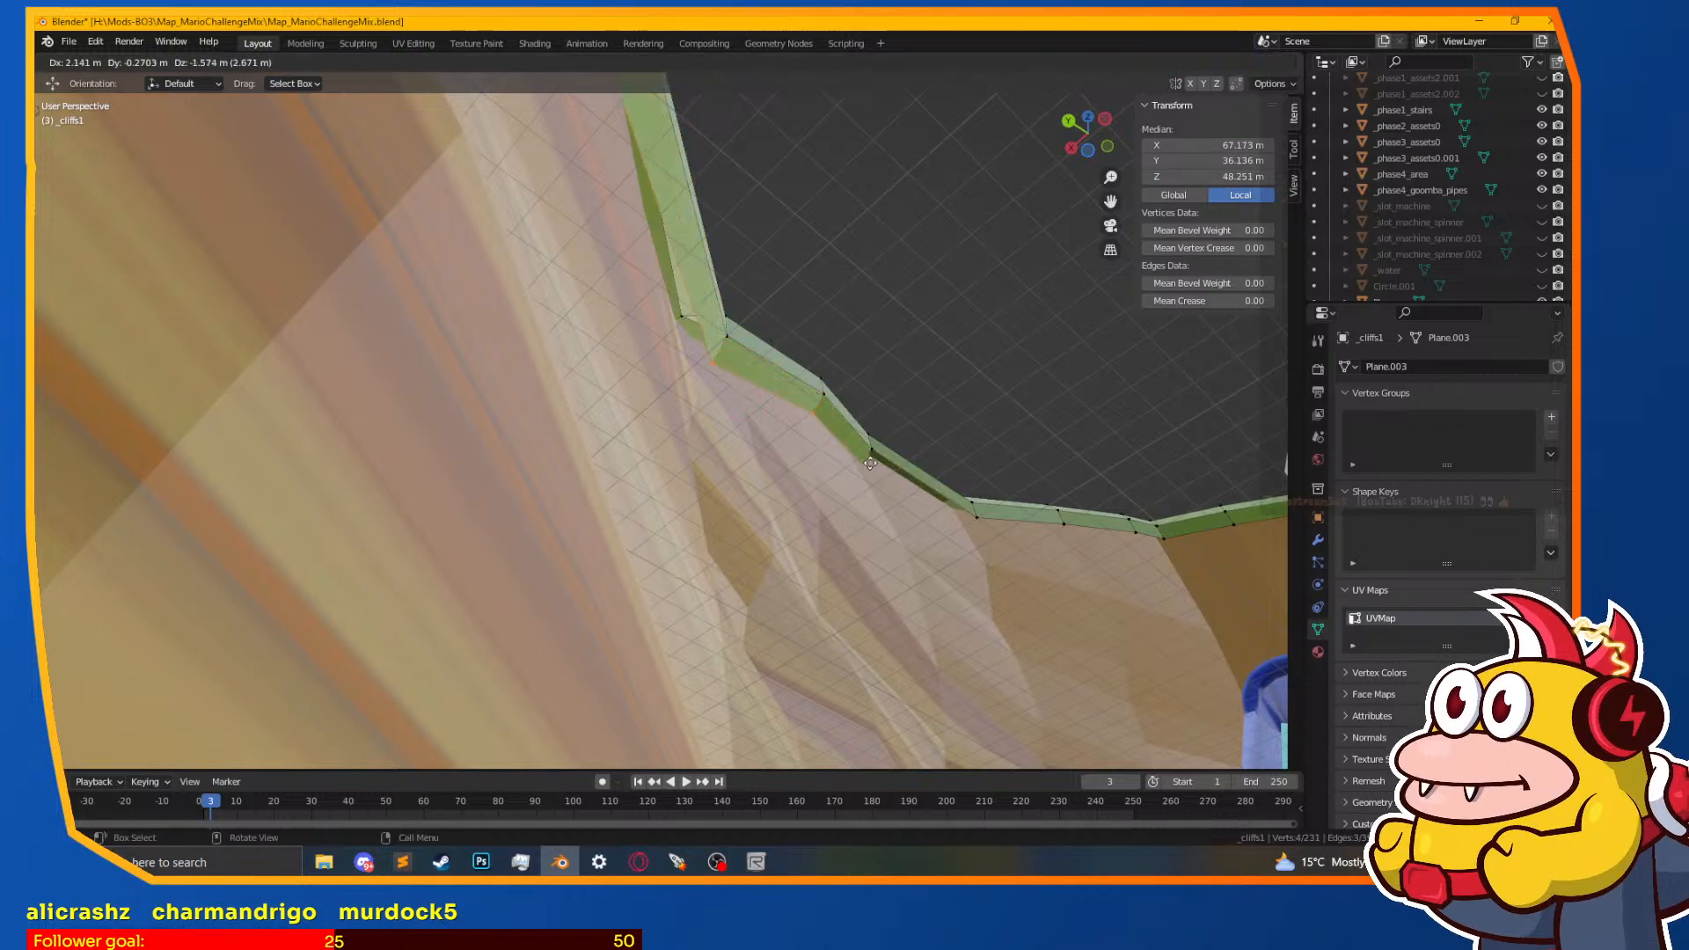
left_click(861, 473)
Step: Merge the two loose corner vertices at the bend with the At Last option, using wireframe shading to select them
middle_click_drag(862, 474, 909, 358)
left_click(487, 345)
middle_click_drag(487, 346, 443, 449)
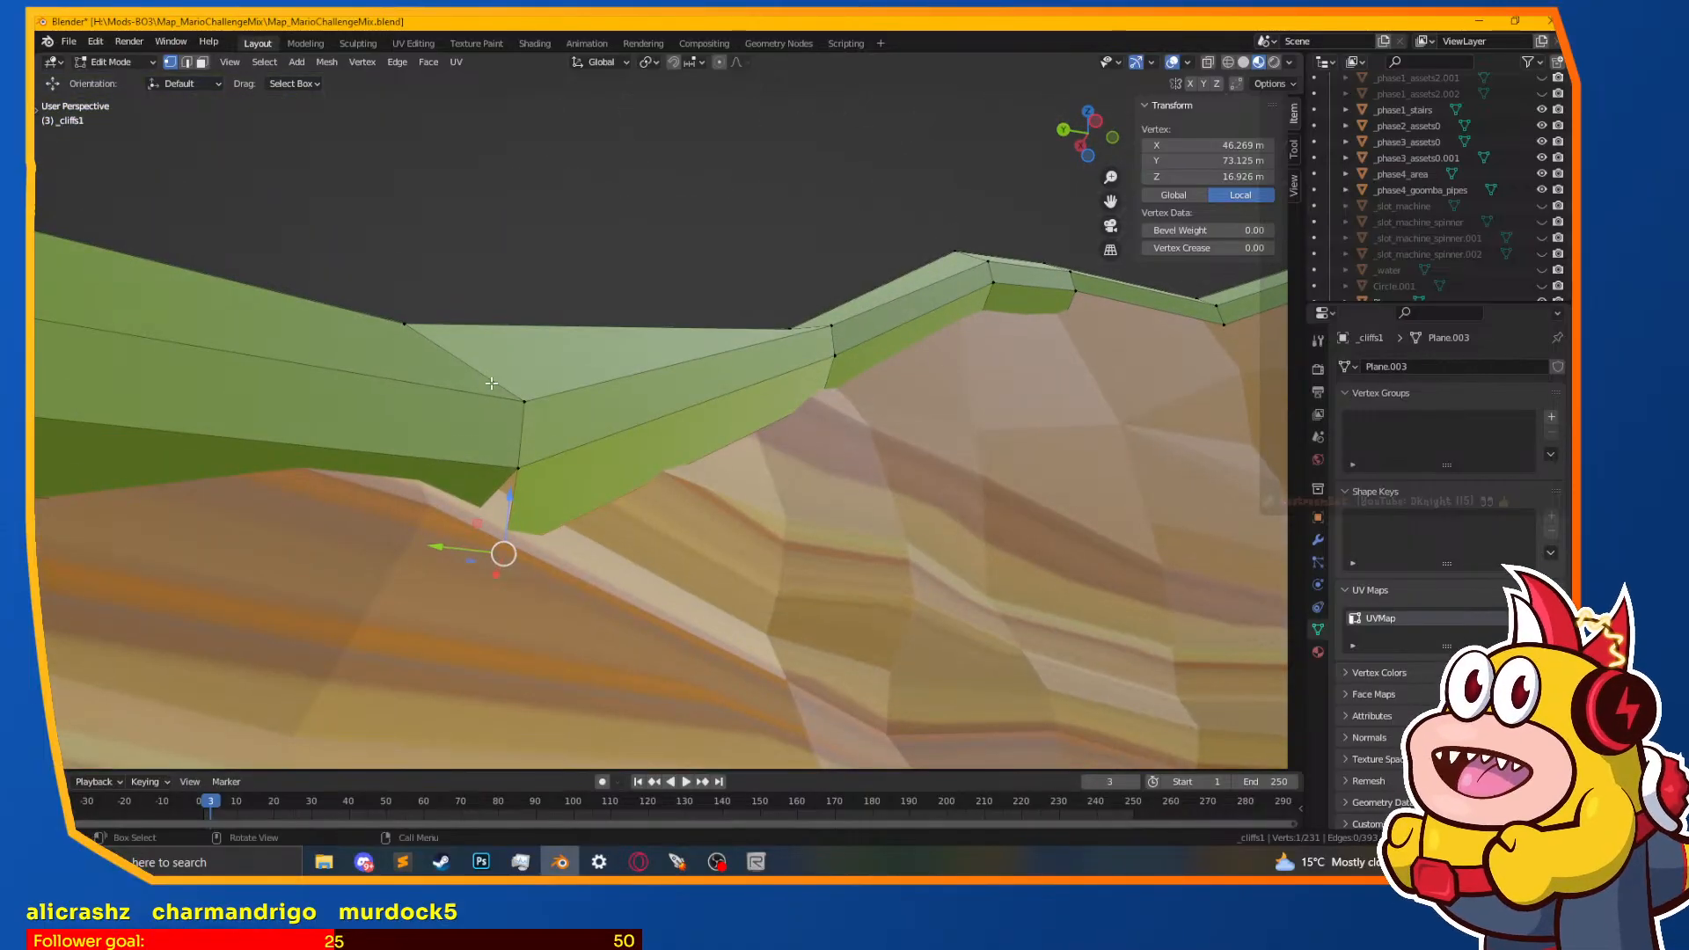
key("shift+z")
key("z")
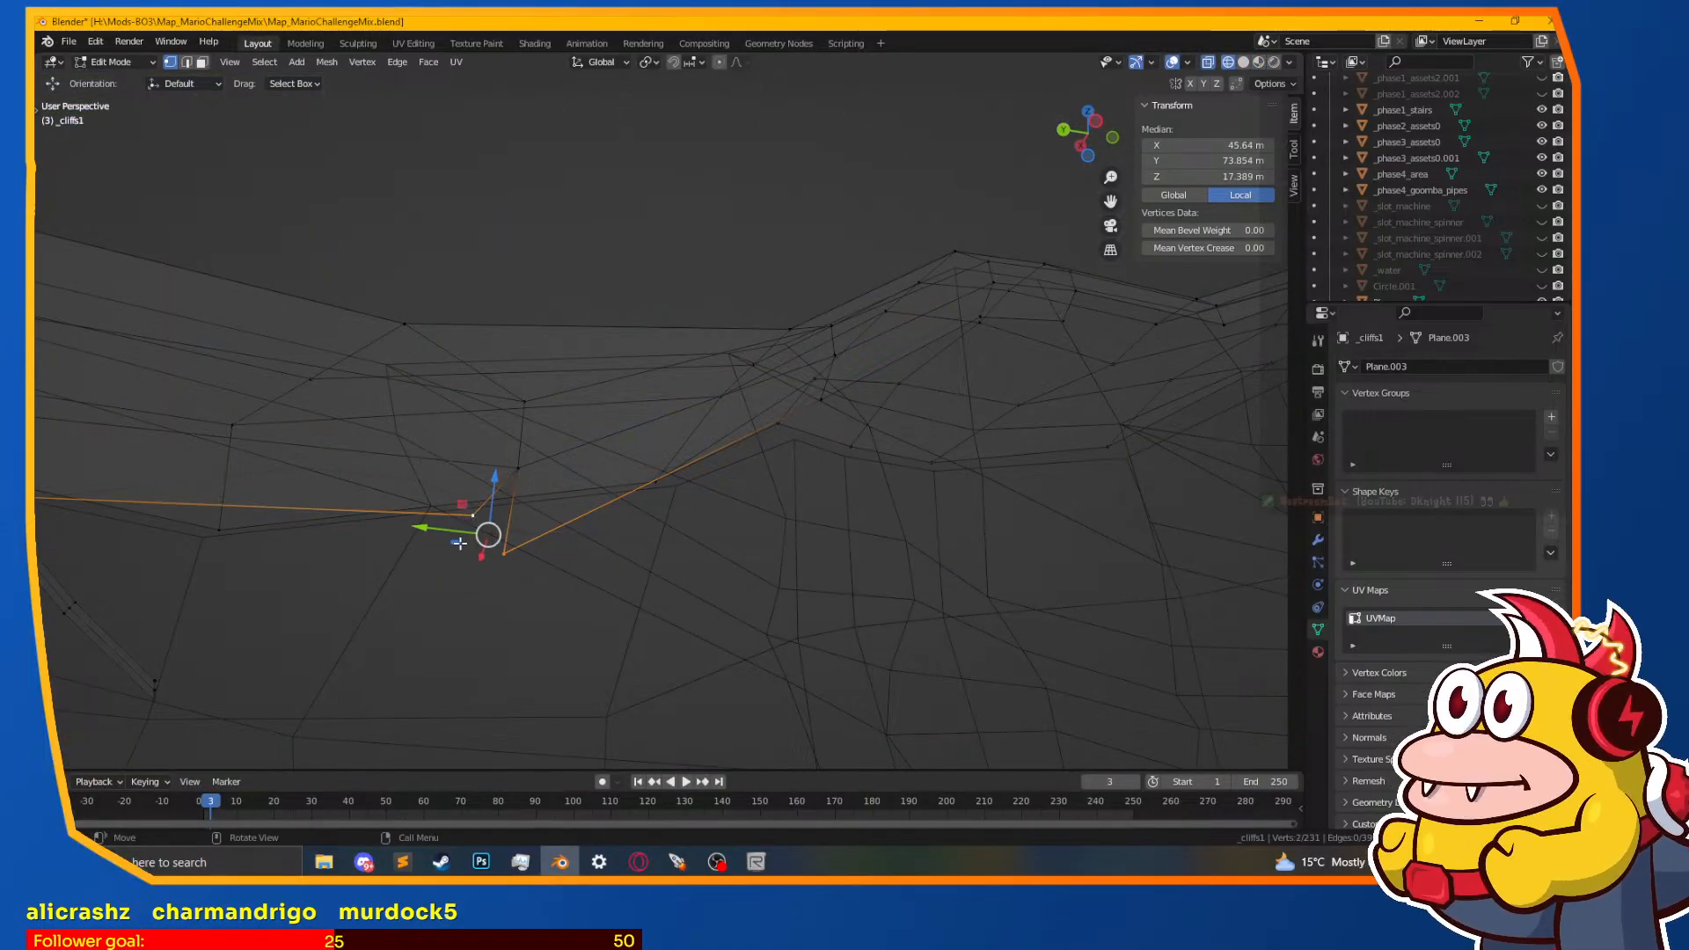
key("m")
left_click(455, 612)
key("z")
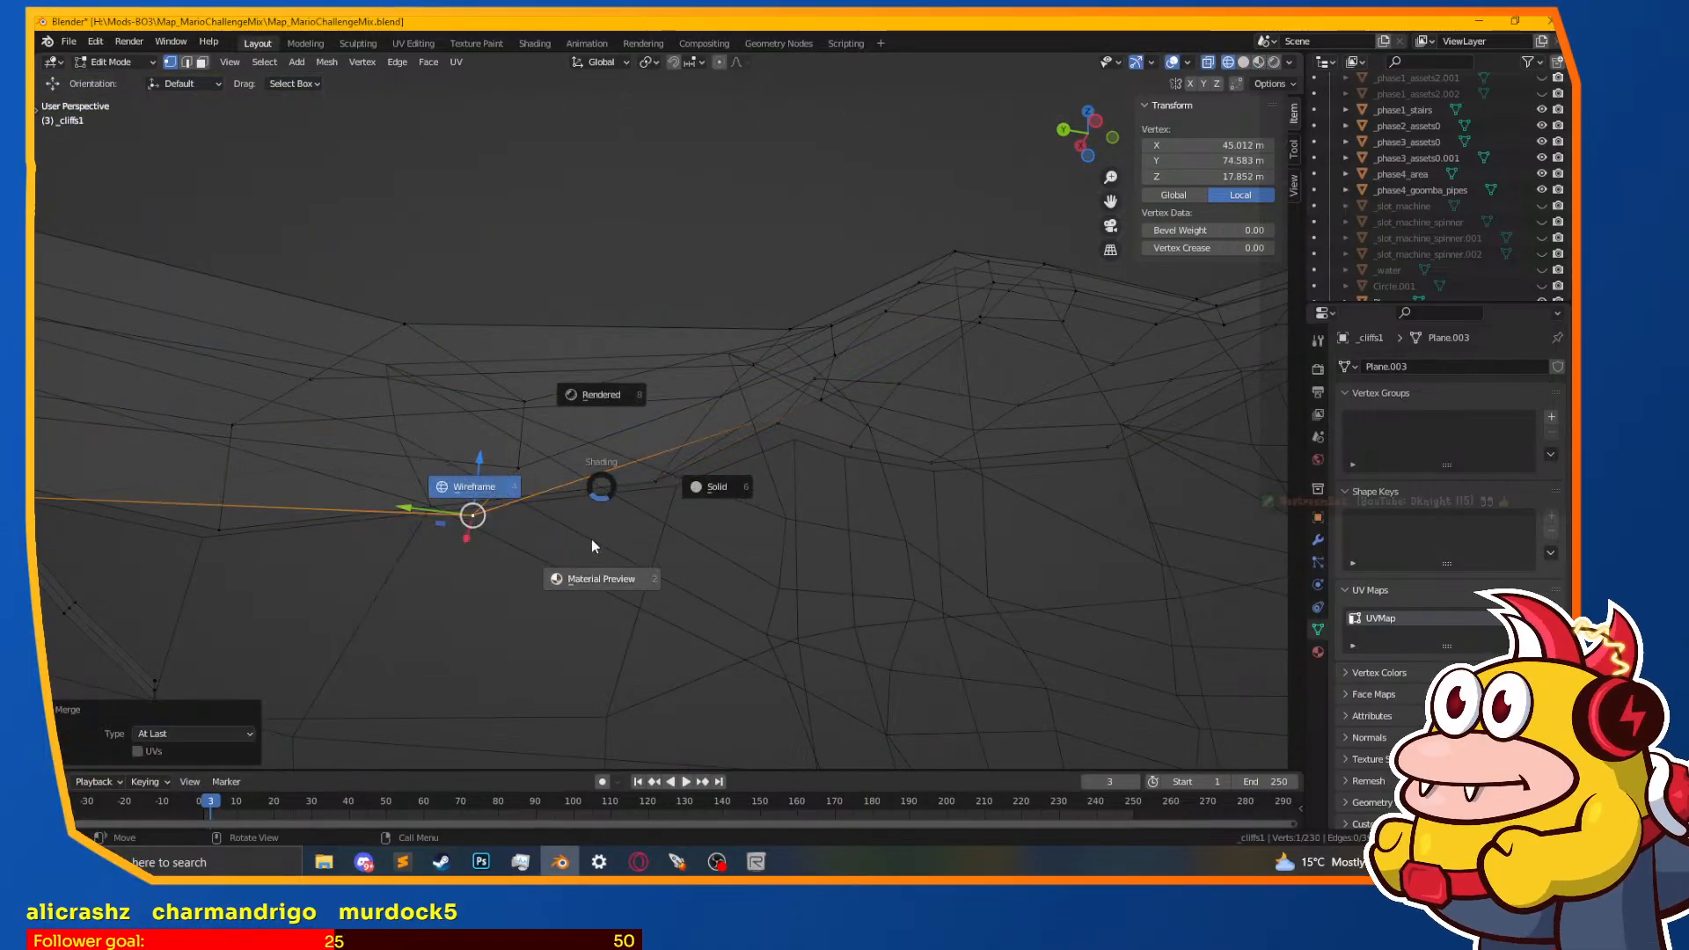
left_click(592, 528)
Step: Reposition a lower vertex of the grass rim so the overhang follows the cliff face
scroll(610, 532, "up", 5)
middle_click_drag(611, 531, 846, 550)
middle_click_drag(829, 395, 700, 568)
left_click(858, 423)
key("g")
left_click(802, 456)
Step: Insert a loop cut across the grass rim, slide it into place and move a lower vertex beside it
left_click(708, 561)
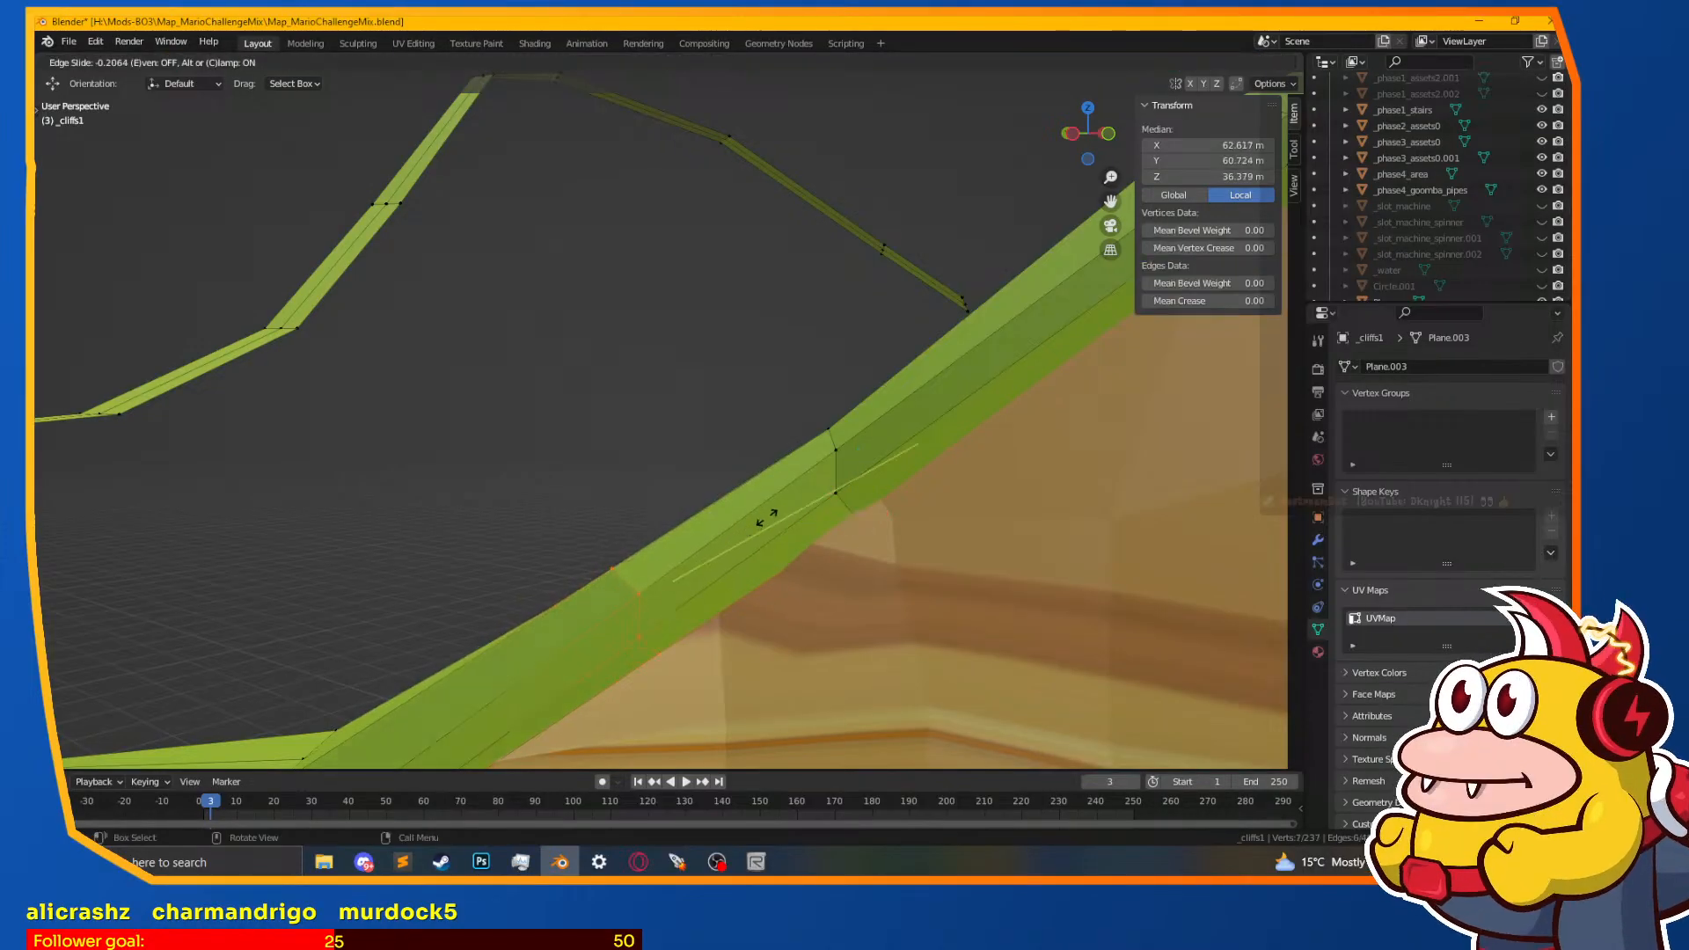
left_click(823, 483)
left_click(717, 614)
middle_click_drag(717, 614, 725, 423)
key("g")
left_click(721, 480)
Step: Extrude the next lower vertices of the grass rim over the cliff by about 3.5 m in X, -0.6 m in Y and -1.3 m in Z
left_click(682, 394)
left_click(998, 392, "shift")
middle_click_drag(1003, 385, 807, 497)
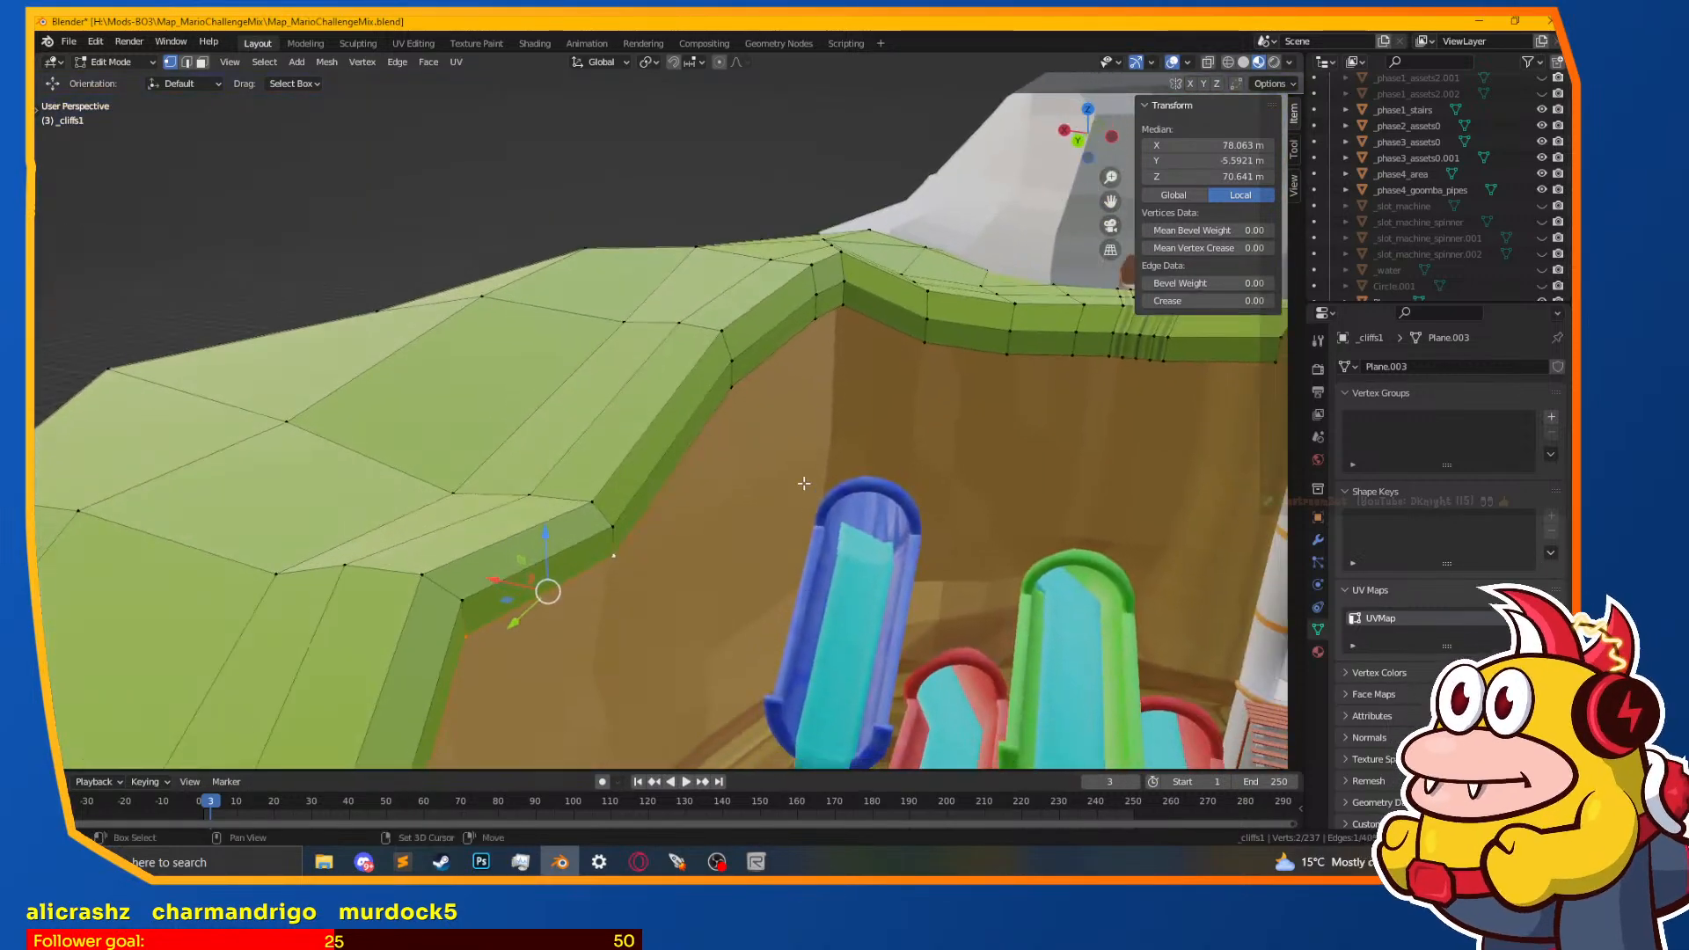
middle_click_drag(813, 348, 645, 309)
key("e")
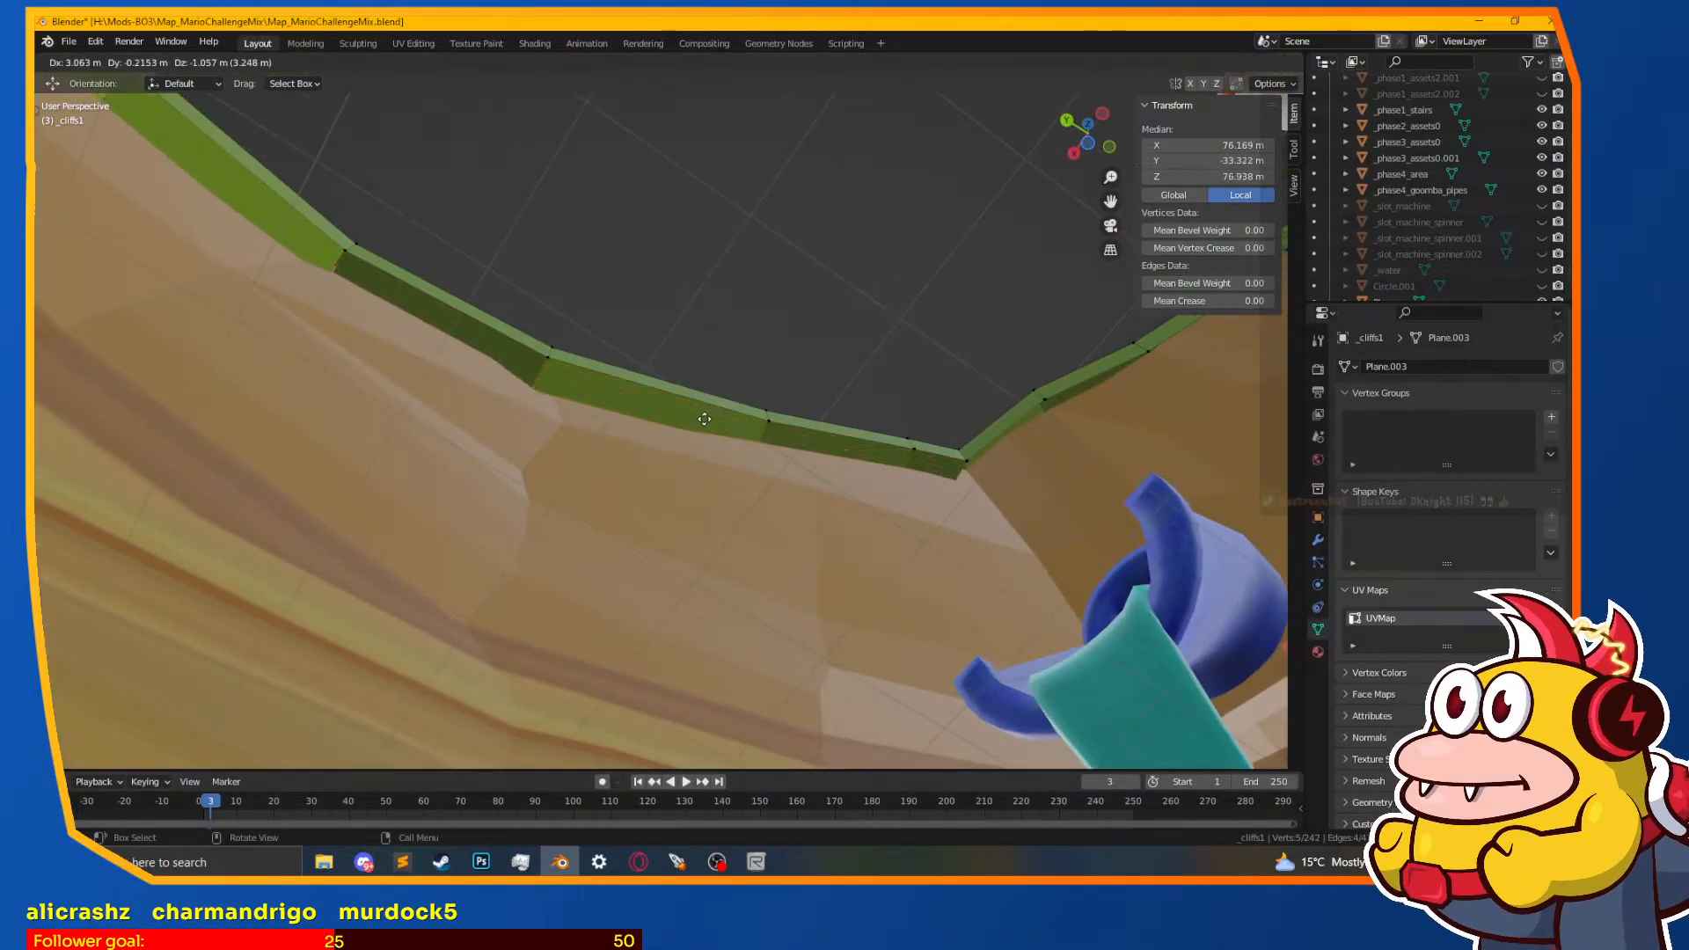
left_click(705, 424)
Step: Move the newly extruded row of rim vertices down toward the cliff face by about 1.6 m
middle_click_drag(716, 426, 697, 358)
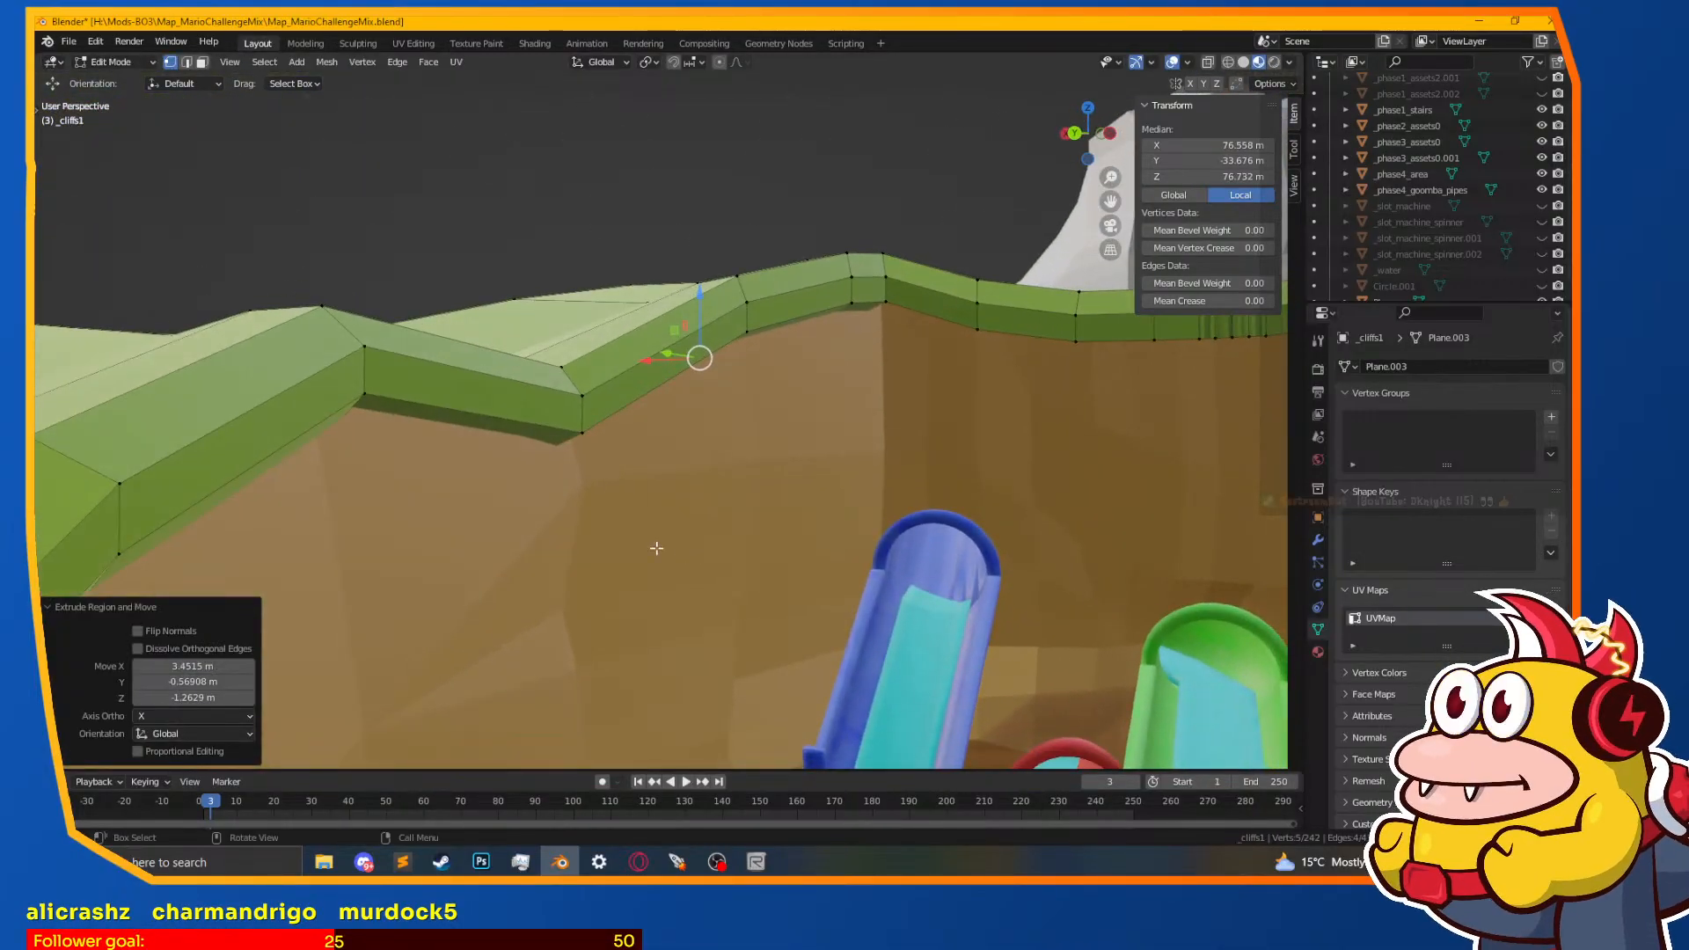
scroll(630, 493, "up", 2)
middle_click_drag(630, 493, 749, 576)
key("g")
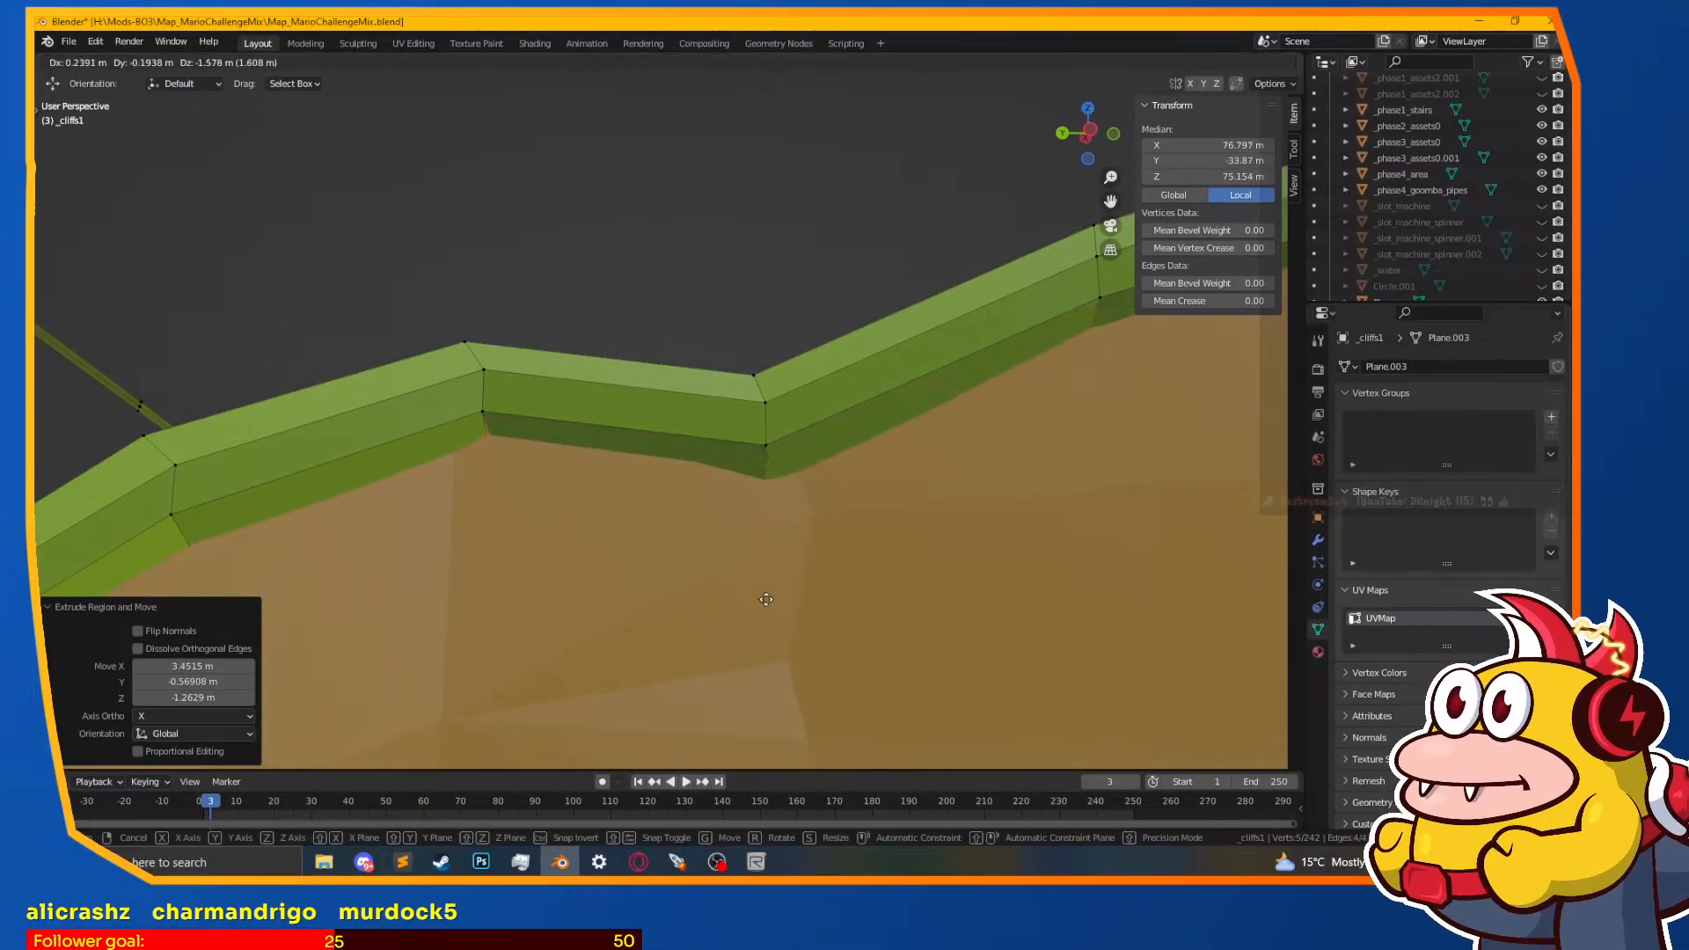
left_click(763, 599)
Step: Try to merge the loose lower vertices at the rim's bend with the At Last option, using wireframe shading to select them
key("z")
left_click(635, 601)
left_click(501, 455)
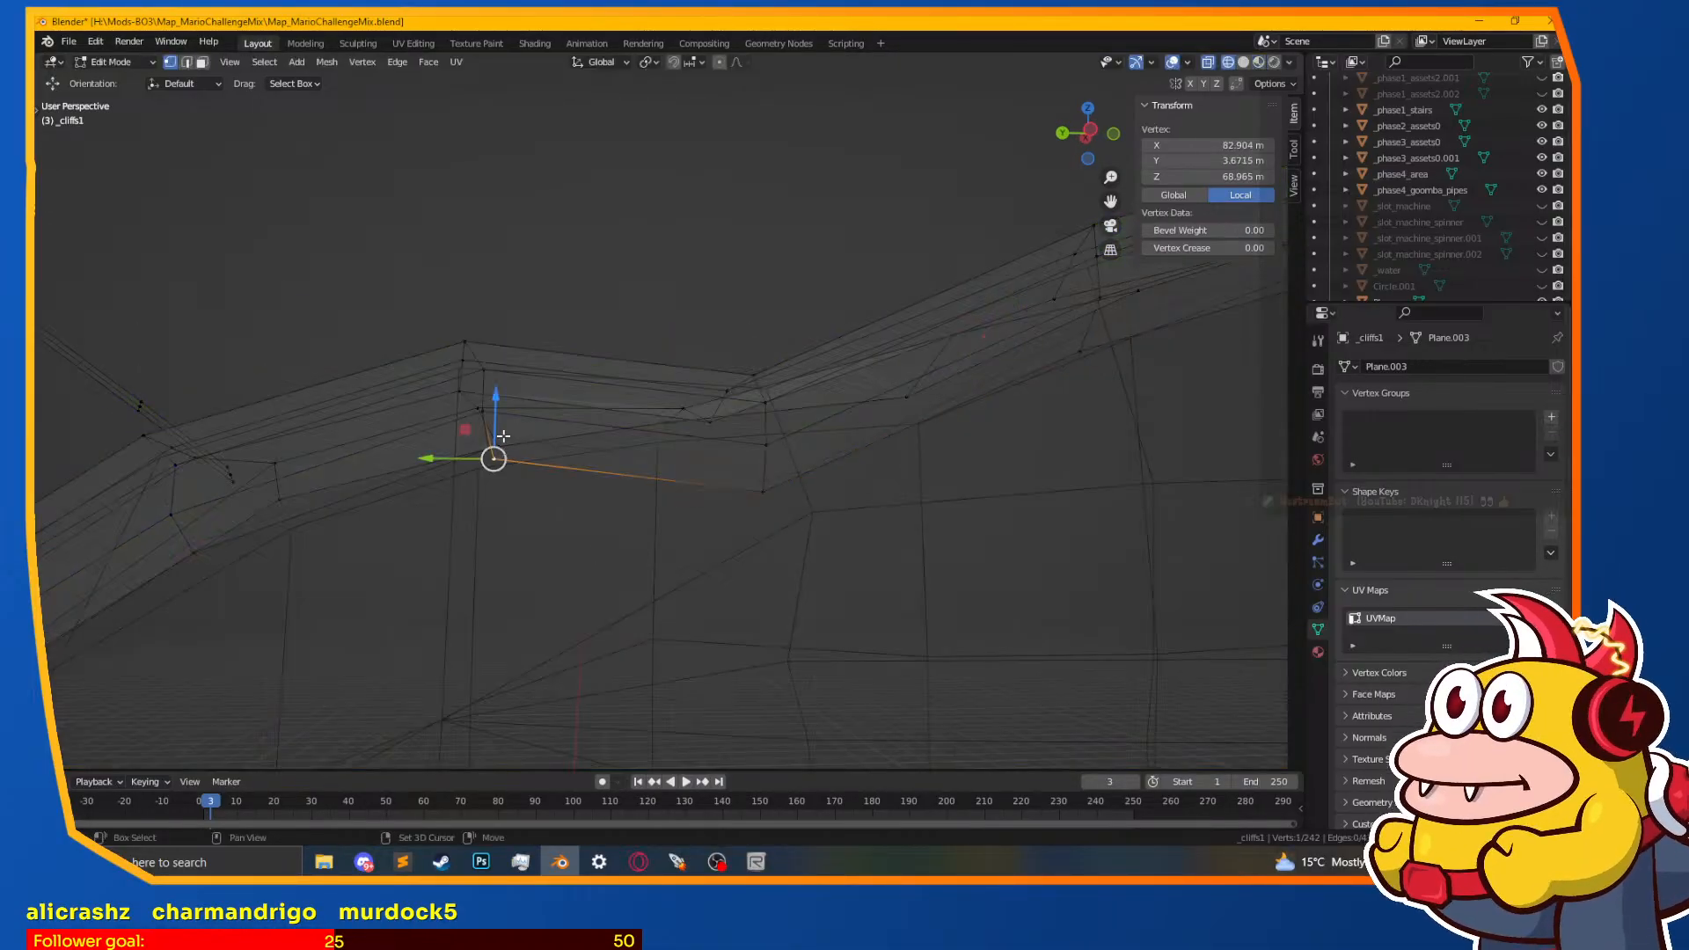
key("m")
left_click(504, 435)
middle_click_drag(803, 449, 800, 478)
key("z")
left_click(934, 508)
middle_click_drag(935, 507, 501, 554)
scroll(758, 533, "up", 5)
scroll(758, 533, "down", 5)
mouse_move(351, 549)
middle_mouse_down()
mouse_move(408, 475)
mouse_move(502, 648)
mouse_move(402, 536)
middle_mouse_up()
key("shift+z")
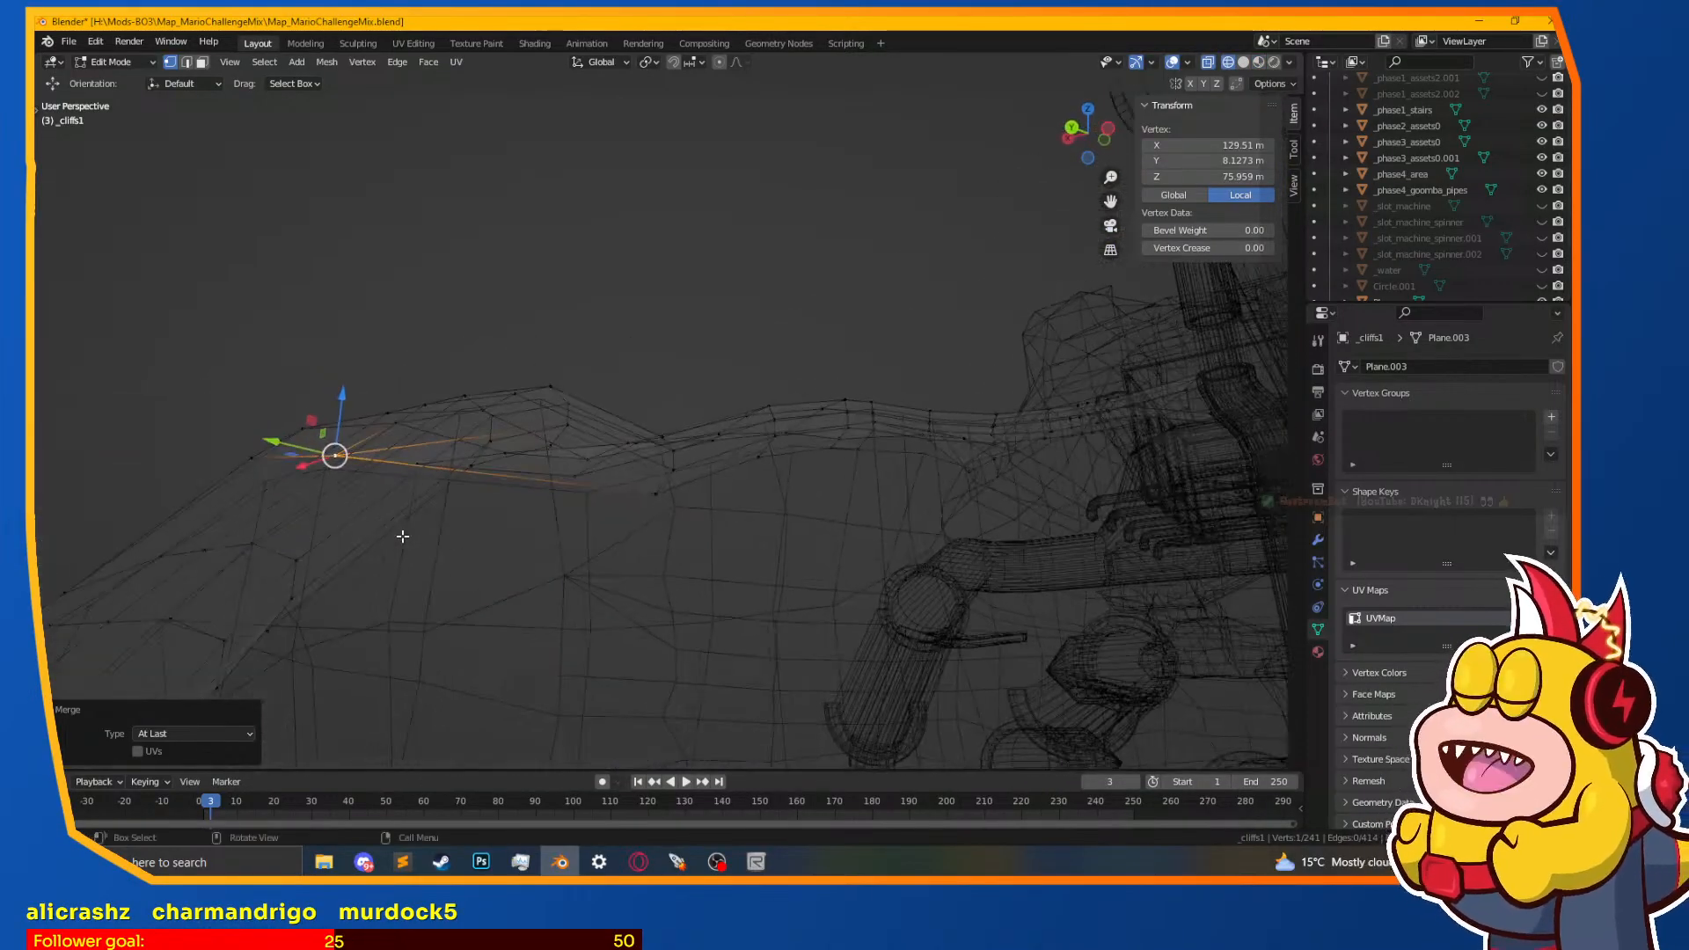
key("ctrl+z")
Step: Select the two loose lower vertices at the rim's bend in wireframe shading and merge them with the At Center option
mouse_move(542, 528)
middle_mouse_down()
mouse_move(471, 520)
mouse_move(611, 483)
middle_mouse_up()
key("z")
left_click(514, 497)
key("z")
left_click(487, 483)
scroll(586, 456, "up", 2)
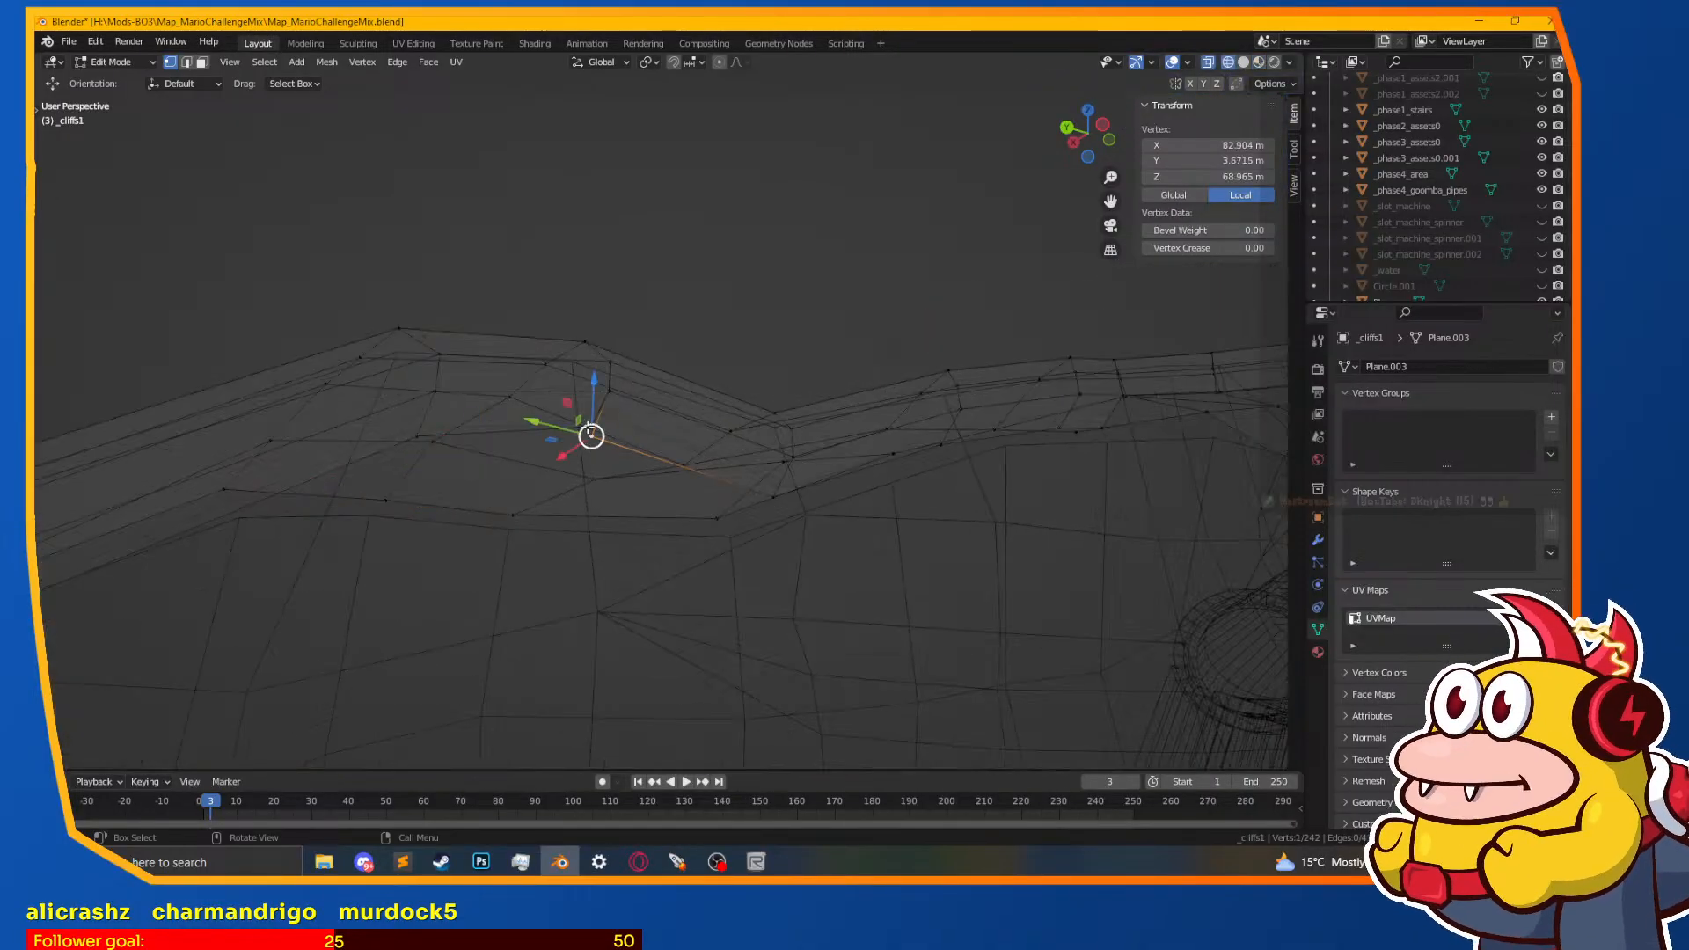
key("shift+z")
key("m")
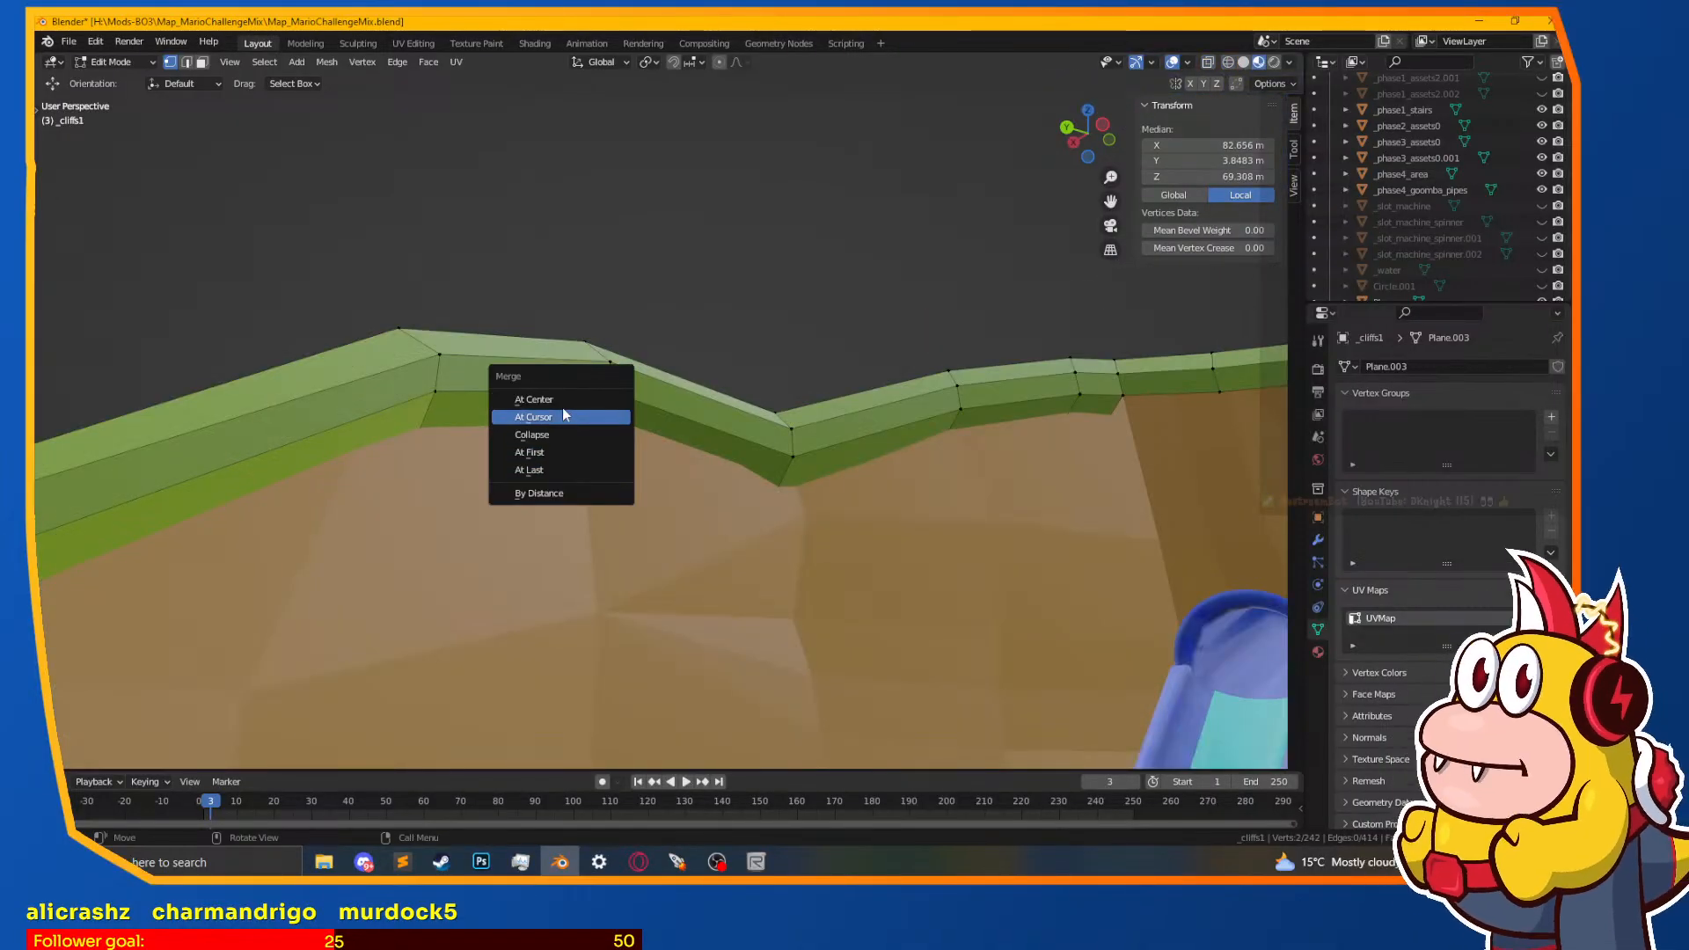
left_click(533, 399)
Step: Select the lower rim vertices from the corner to the white pipe and extrude them toward the cliff
middle_click_drag(747, 510, 685, 435)
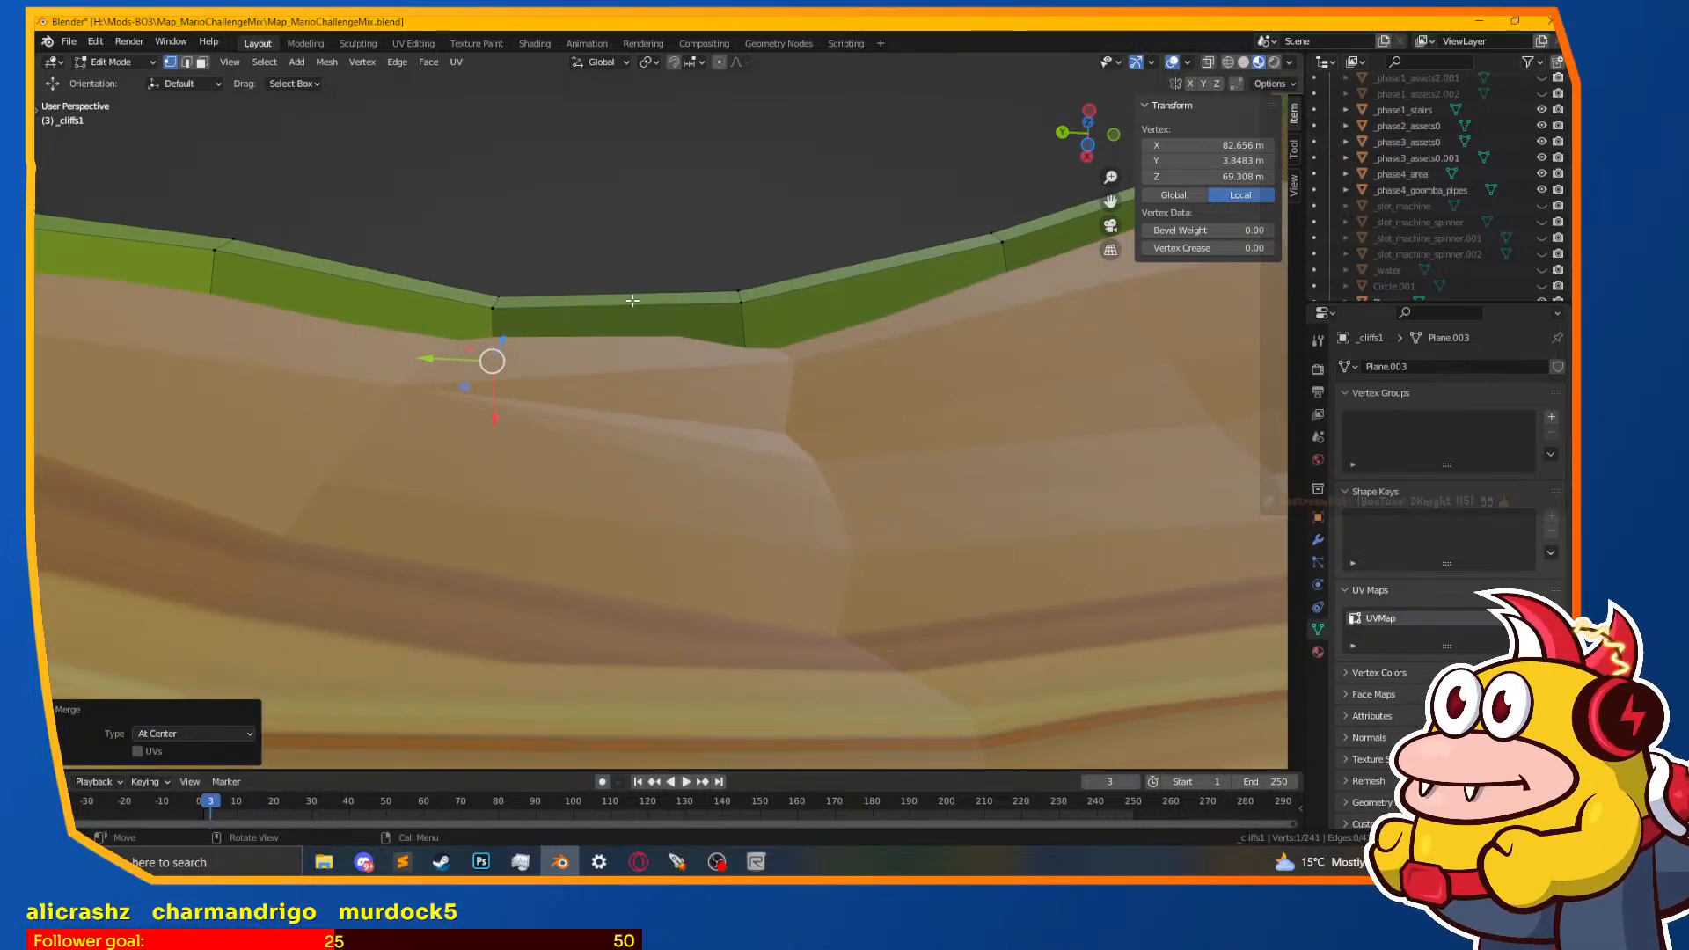
scroll(598, 292, "down", 3)
middle_click_drag(599, 292, 351, 494)
scroll(566, 387, "up", 3)
left_click(635, 371)
middle_click_drag(635, 372, 694, 504)
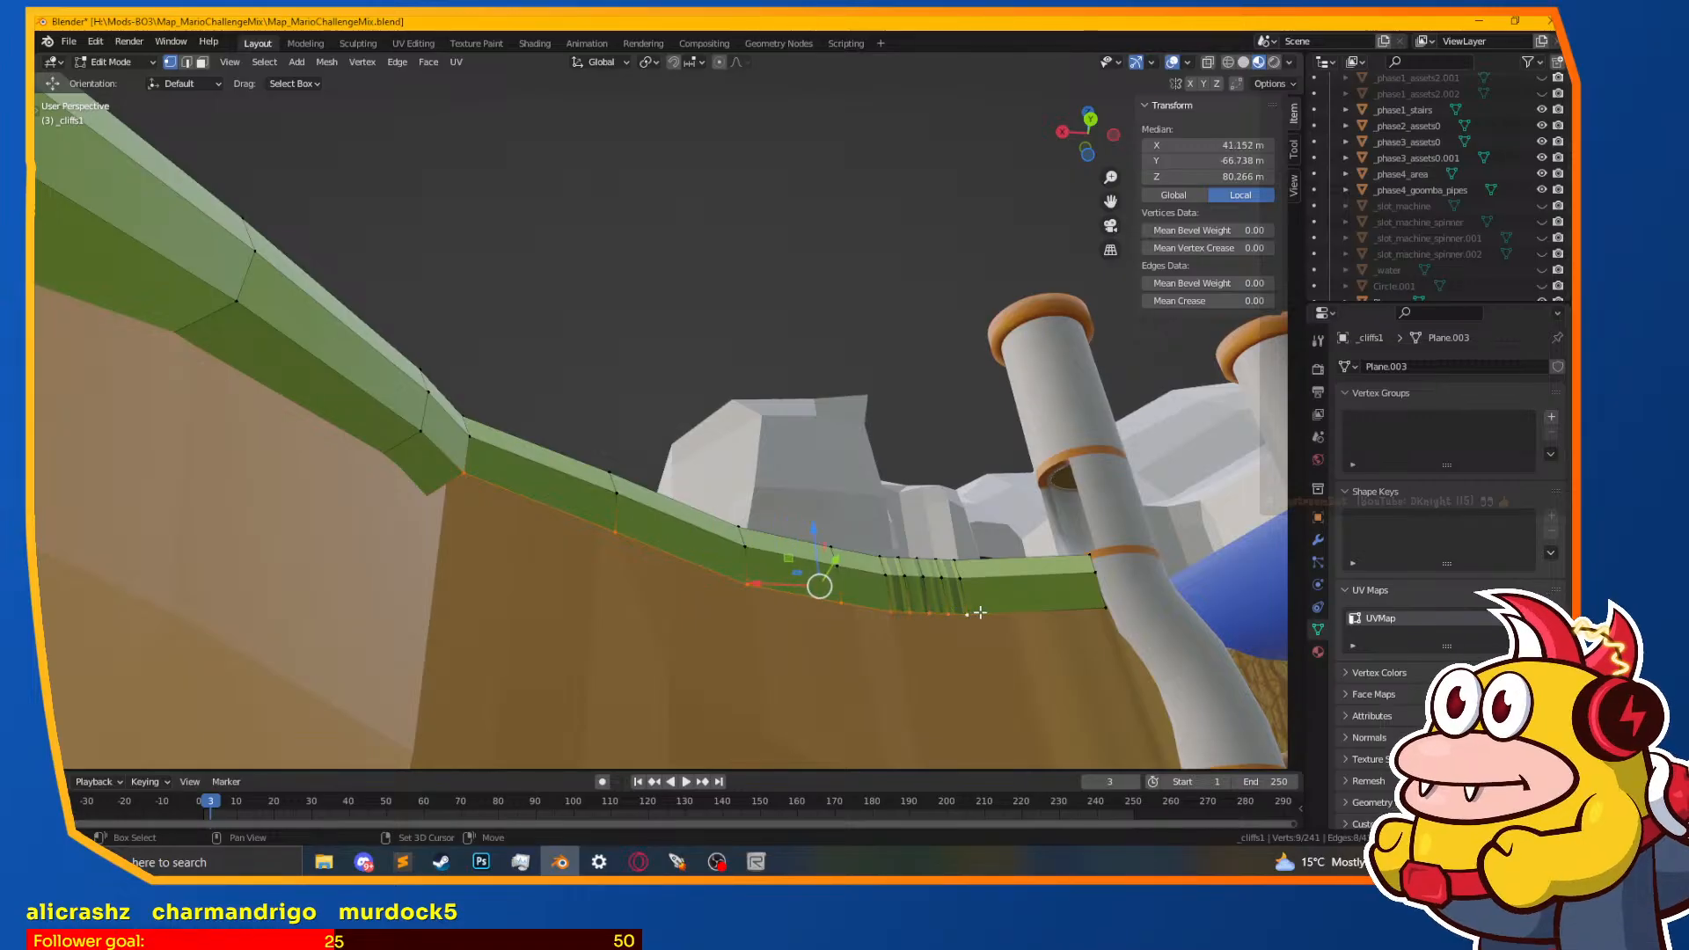
left_click(1105, 596, "shift")
middle_click_drag(1105, 596, 793, 463)
key("e")
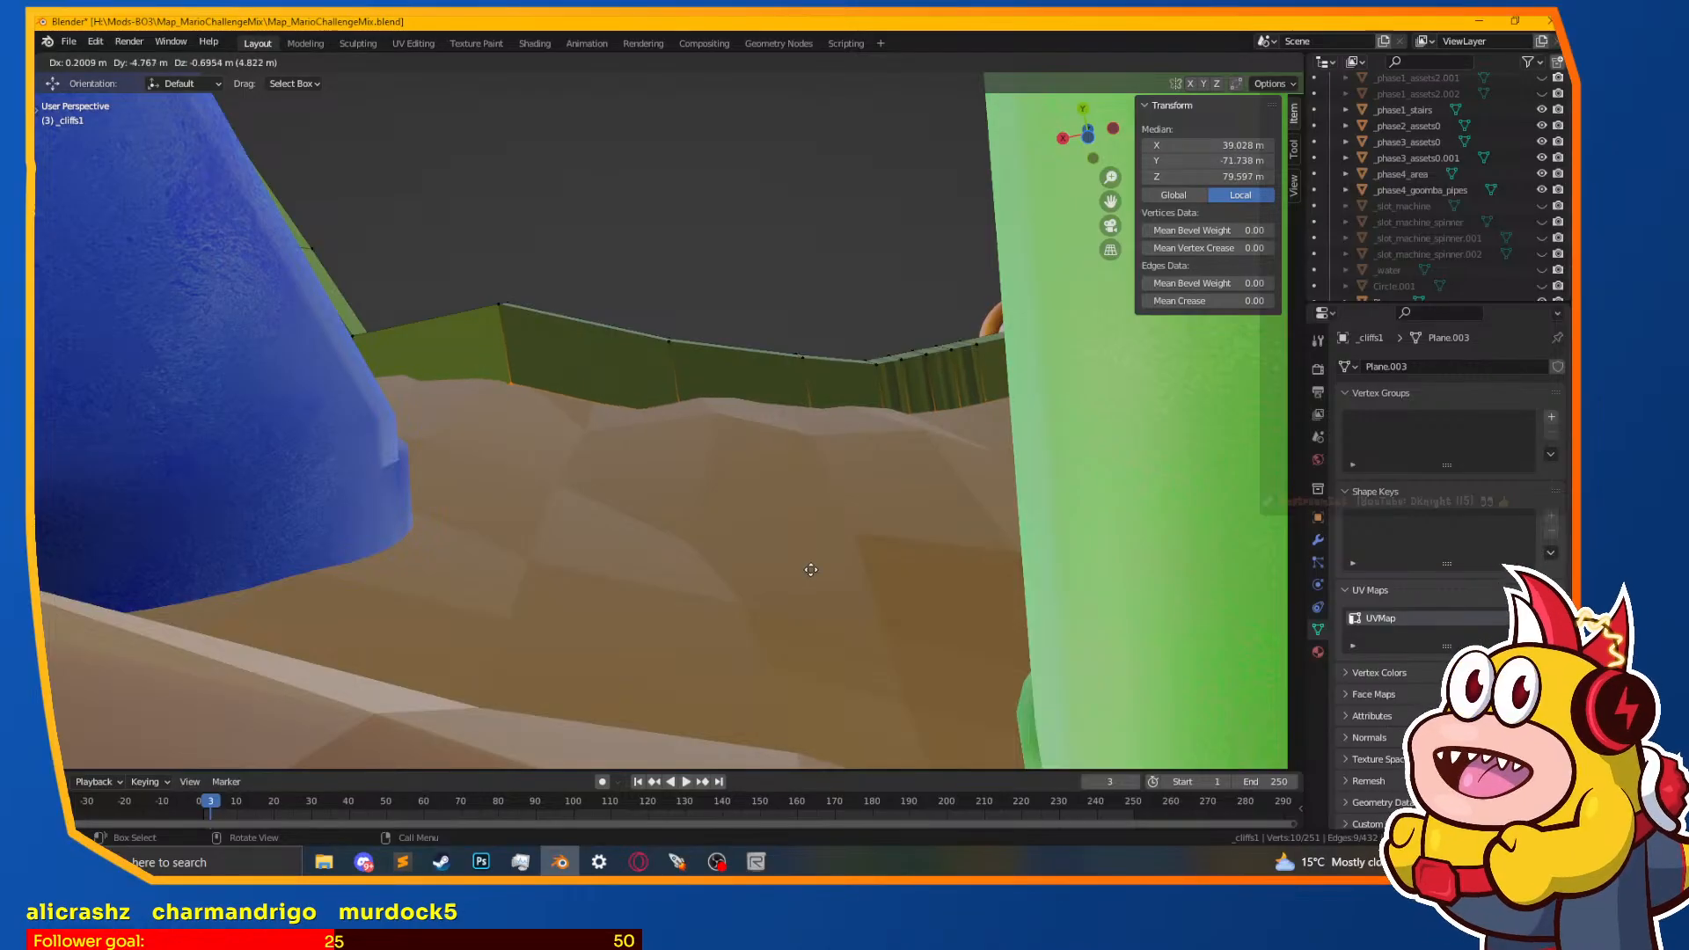
left_click(811, 569)
Step: Reposition the extruded row beside the white pipe so the overhang meets the cliff wall
mouse_move(819, 577)
middle_mouse_down()
mouse_move(817, 557)
mouse_move(822, 701)
mouse_move(848, 566)
mouse_move(968, 558)
middle_mouse_up()
key("g")
left_click(854, 593)
Step: Merge the two loose underside vertices at the rim's corner, using wireframe shading to select them
middle_click_drag(569, 467, 568, 409)
key("z")
left_click(440, 401)
left_click(426, 395)
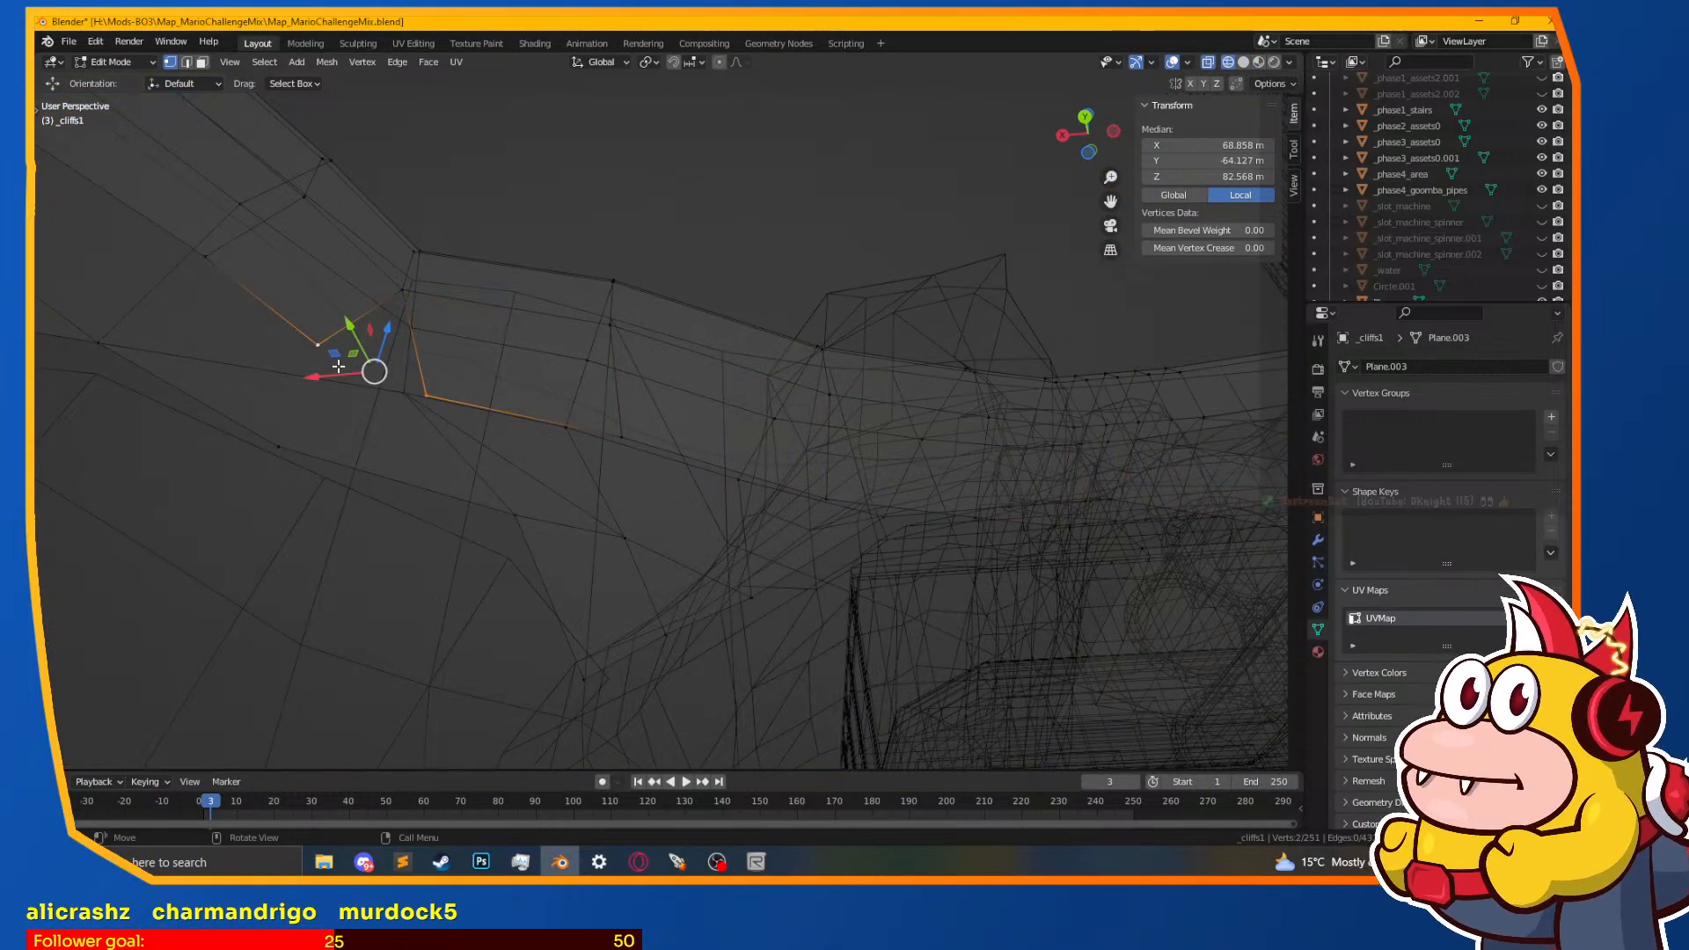
key("m")
left_click(350, 362)
key("shift+z")
Step: Move a vertex on the underside of the grass rim so the overhang follows the cliff, and clear the selection
mouse_move(615, 457)
middle_mouse_down()
mouse_move(633, 592)
mouse_move(460, 493)
mouse_move(603, 483)
mouse_move(671, 445)
mouse_move(666, 654)
mouse_move(652, 471)
mouse_move(658, 545)
mouse_move(663, 450)
mouse_move(739, 387)
mouse_move(693, 401)
middle_mouse_up()
left_click(743, 384)
key("g")
left_click(779, 395)
key("alt+a")
Step: Move the rim's outer end vertices against the white pipe to close the gap beside it
left_click(578, 563)
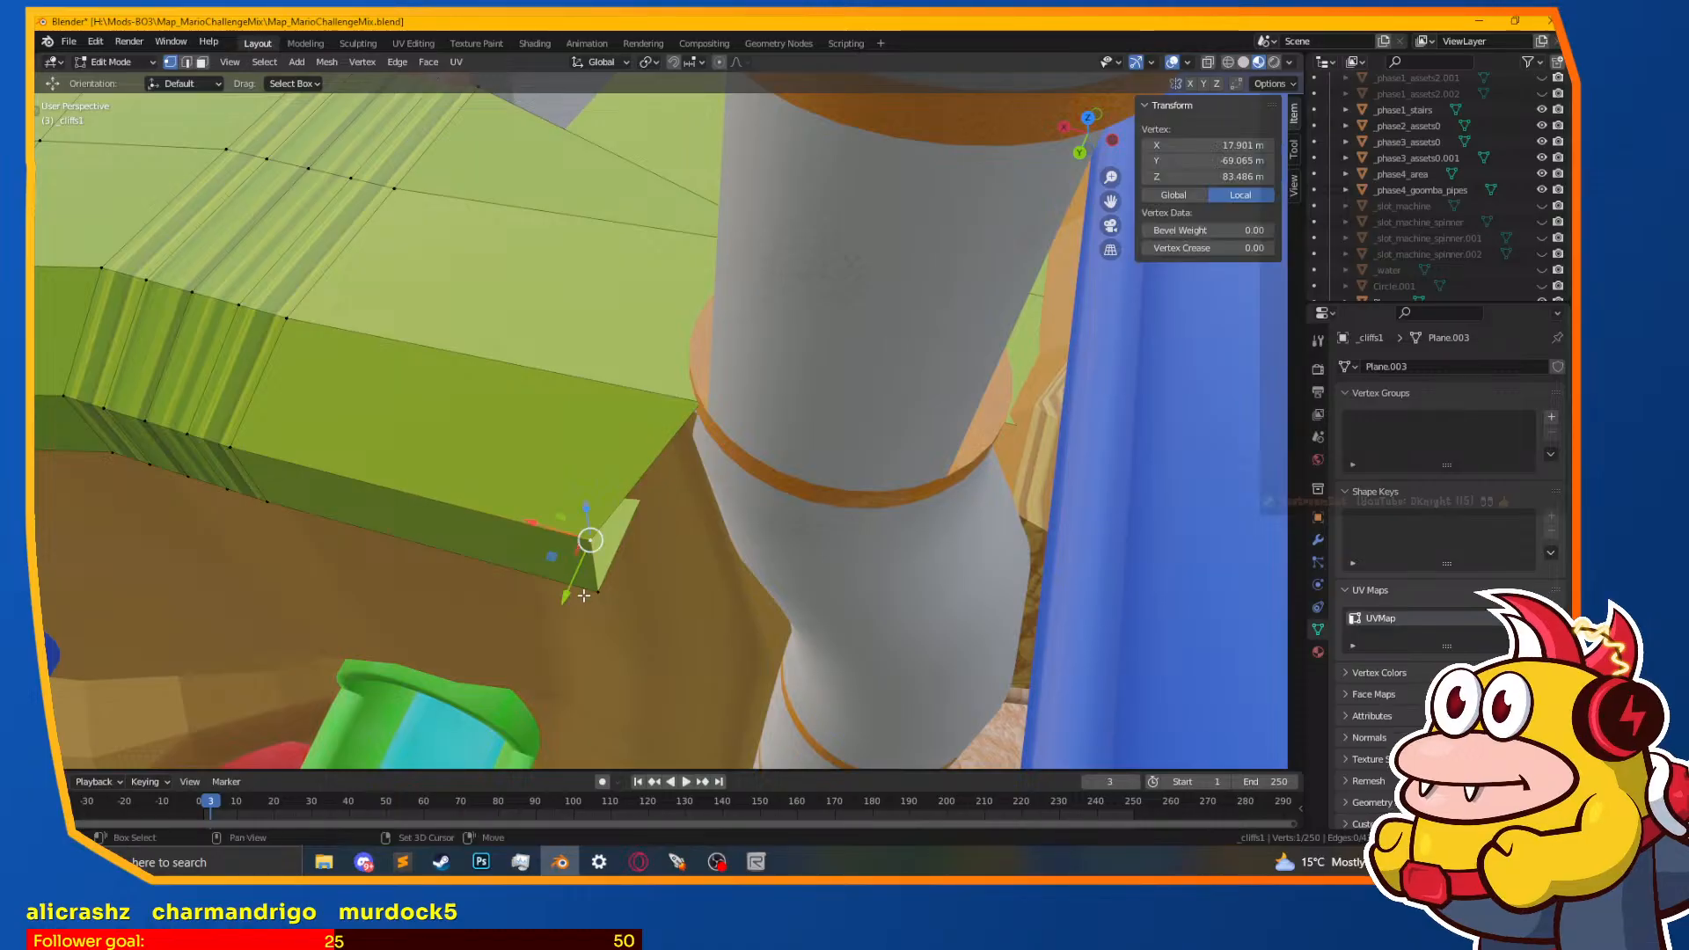
key("g")
left_click(774, 515)
middle_click_drag(773, 515, 535, 501)
scroll(536, 502, "up", 3)
middle_click_drag(702, 509, 663, 490)
key("g")
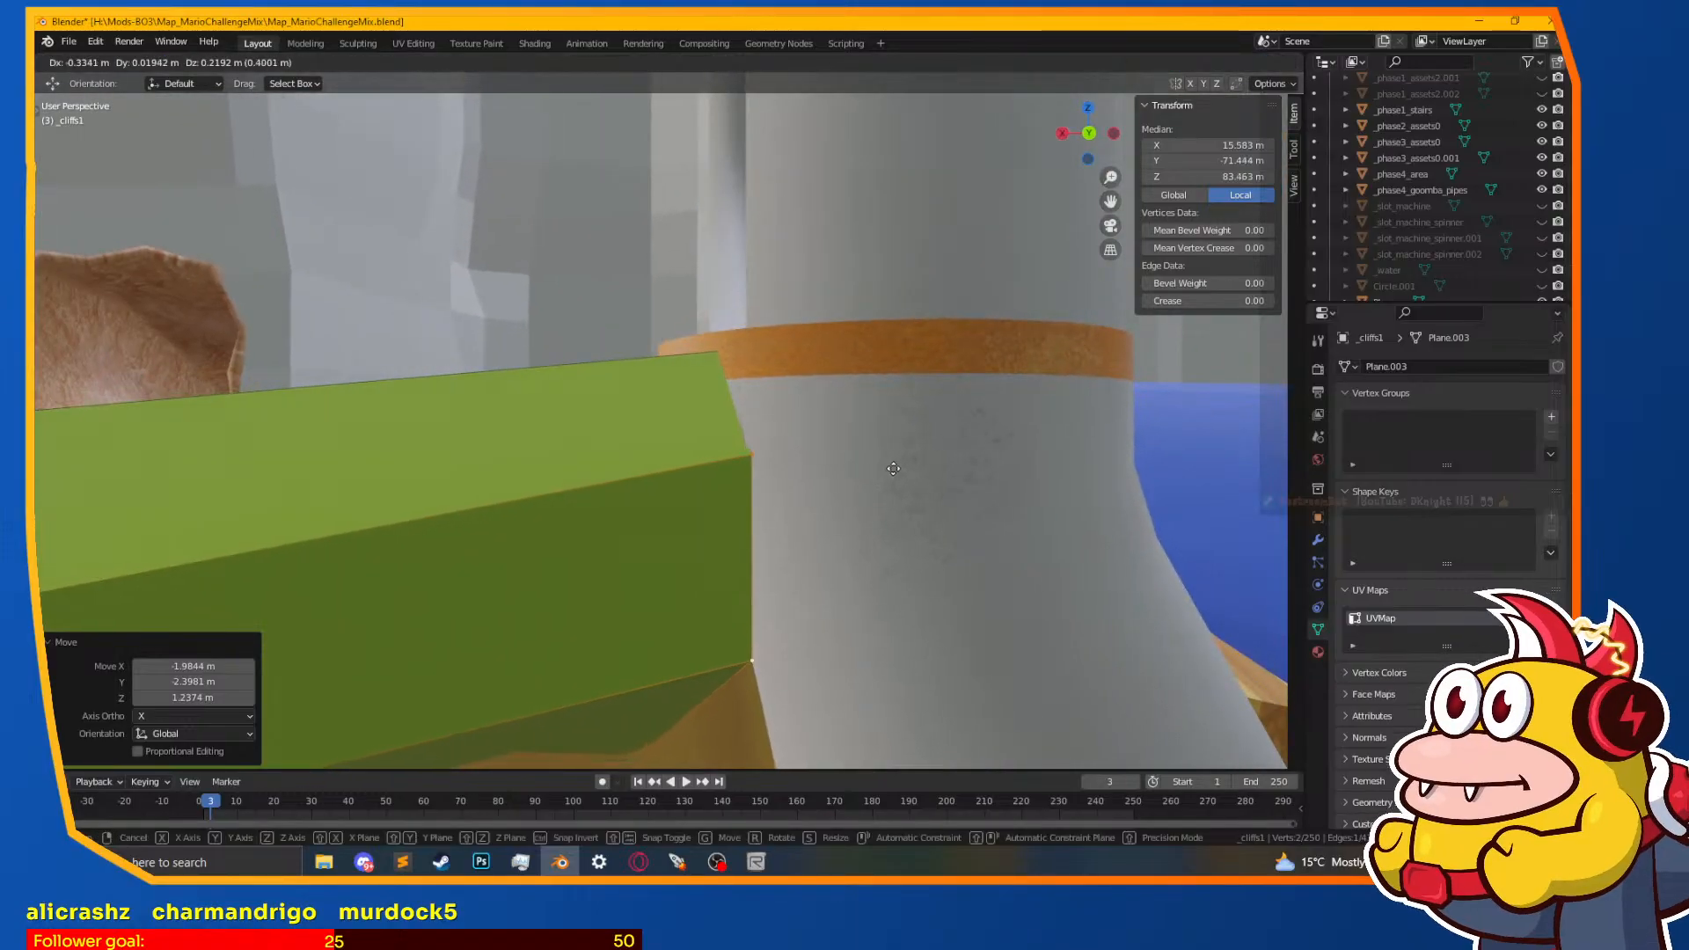
left_click(906, 468)
Step: Move the lower end vertex of the rim into the side of the white pipe
left_click(774, 662)
middle_click_drag(840, 687, 760, 548)
key("g")
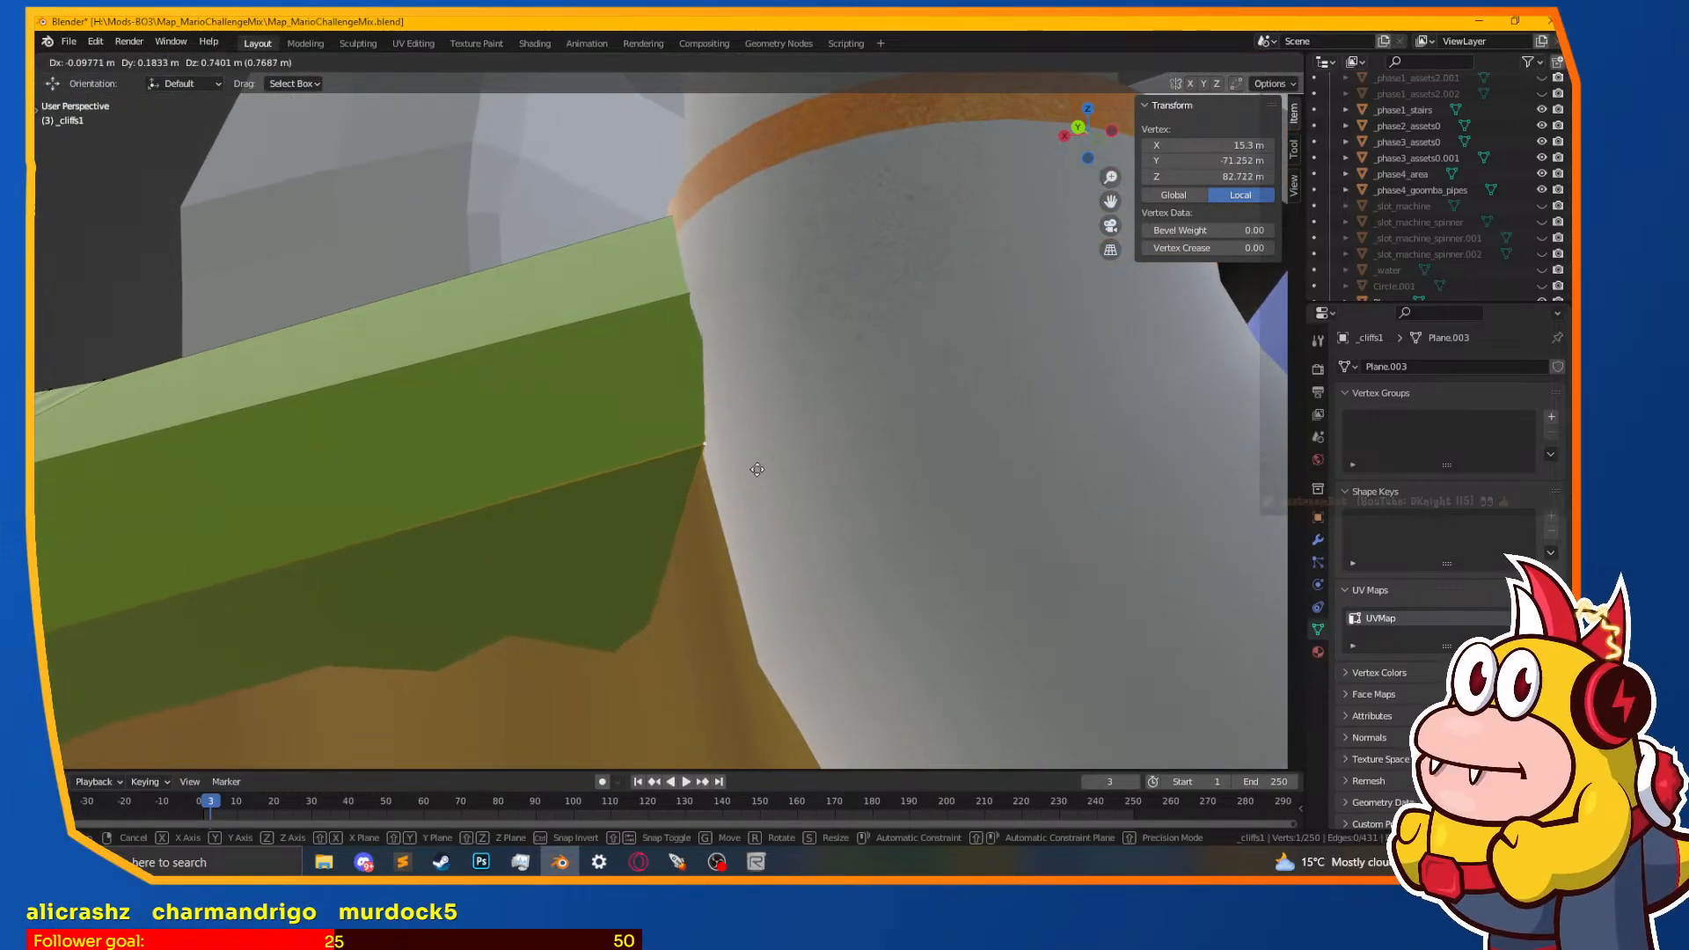
left_click(788, 456)
left_click(781, 456)
Step: Select the hidden underside end vertex in wireframe shading and move it toward the white pipe
left_click(632, 639)
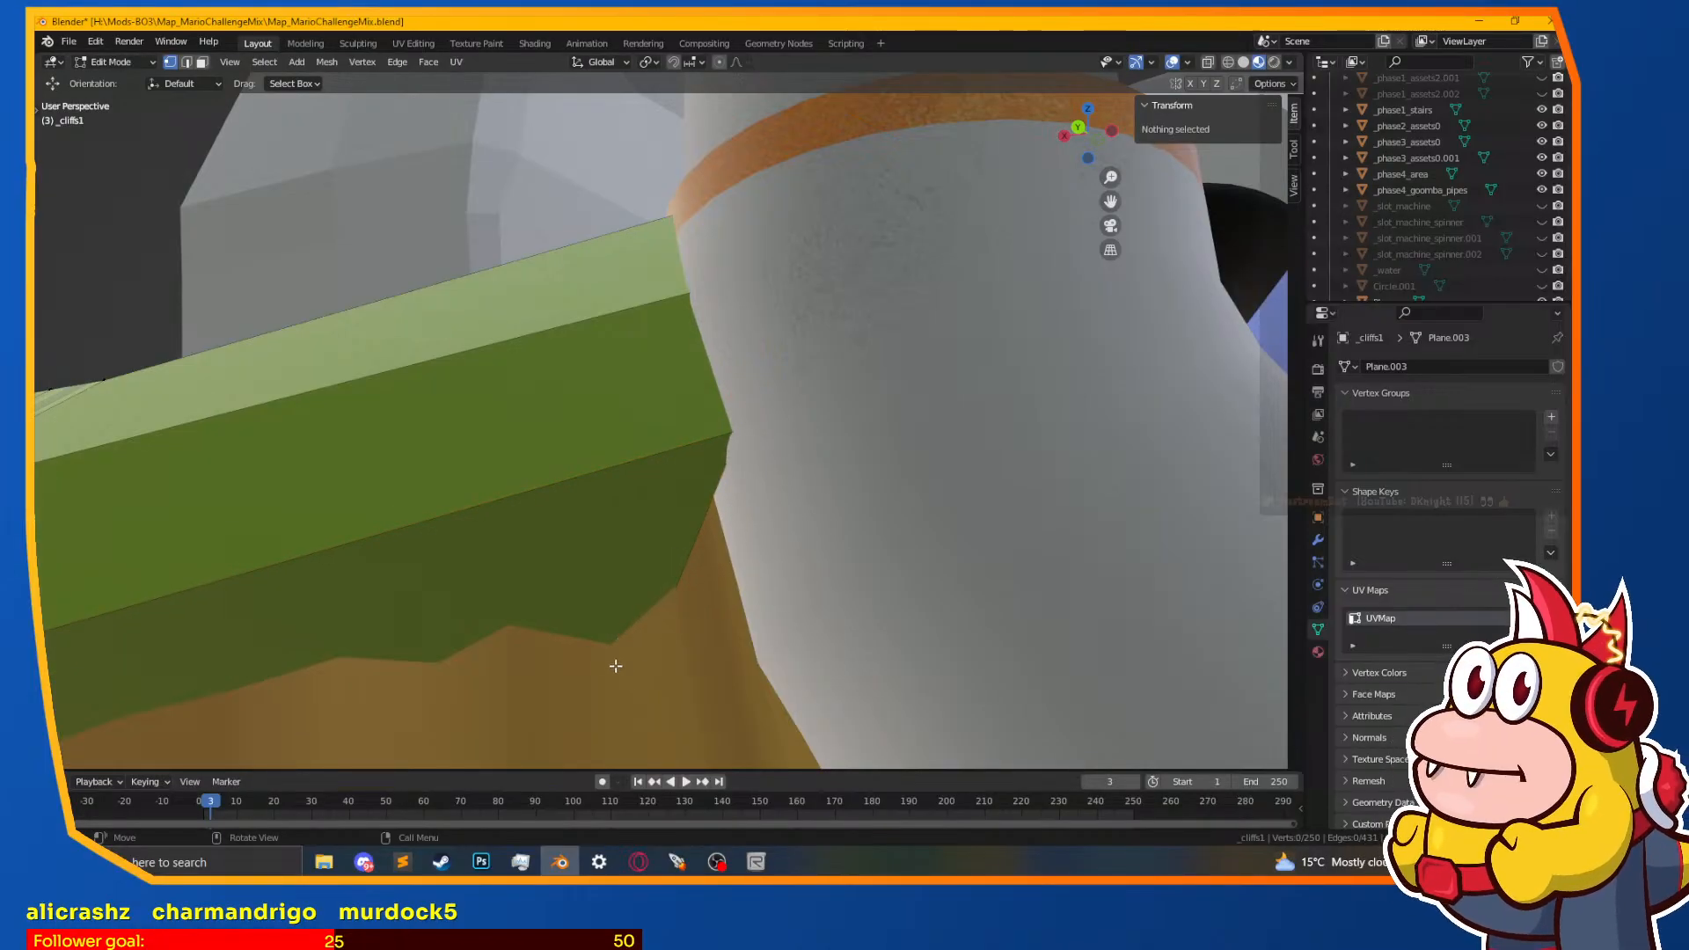
key("z")
left_click(499, 644)
key("a")
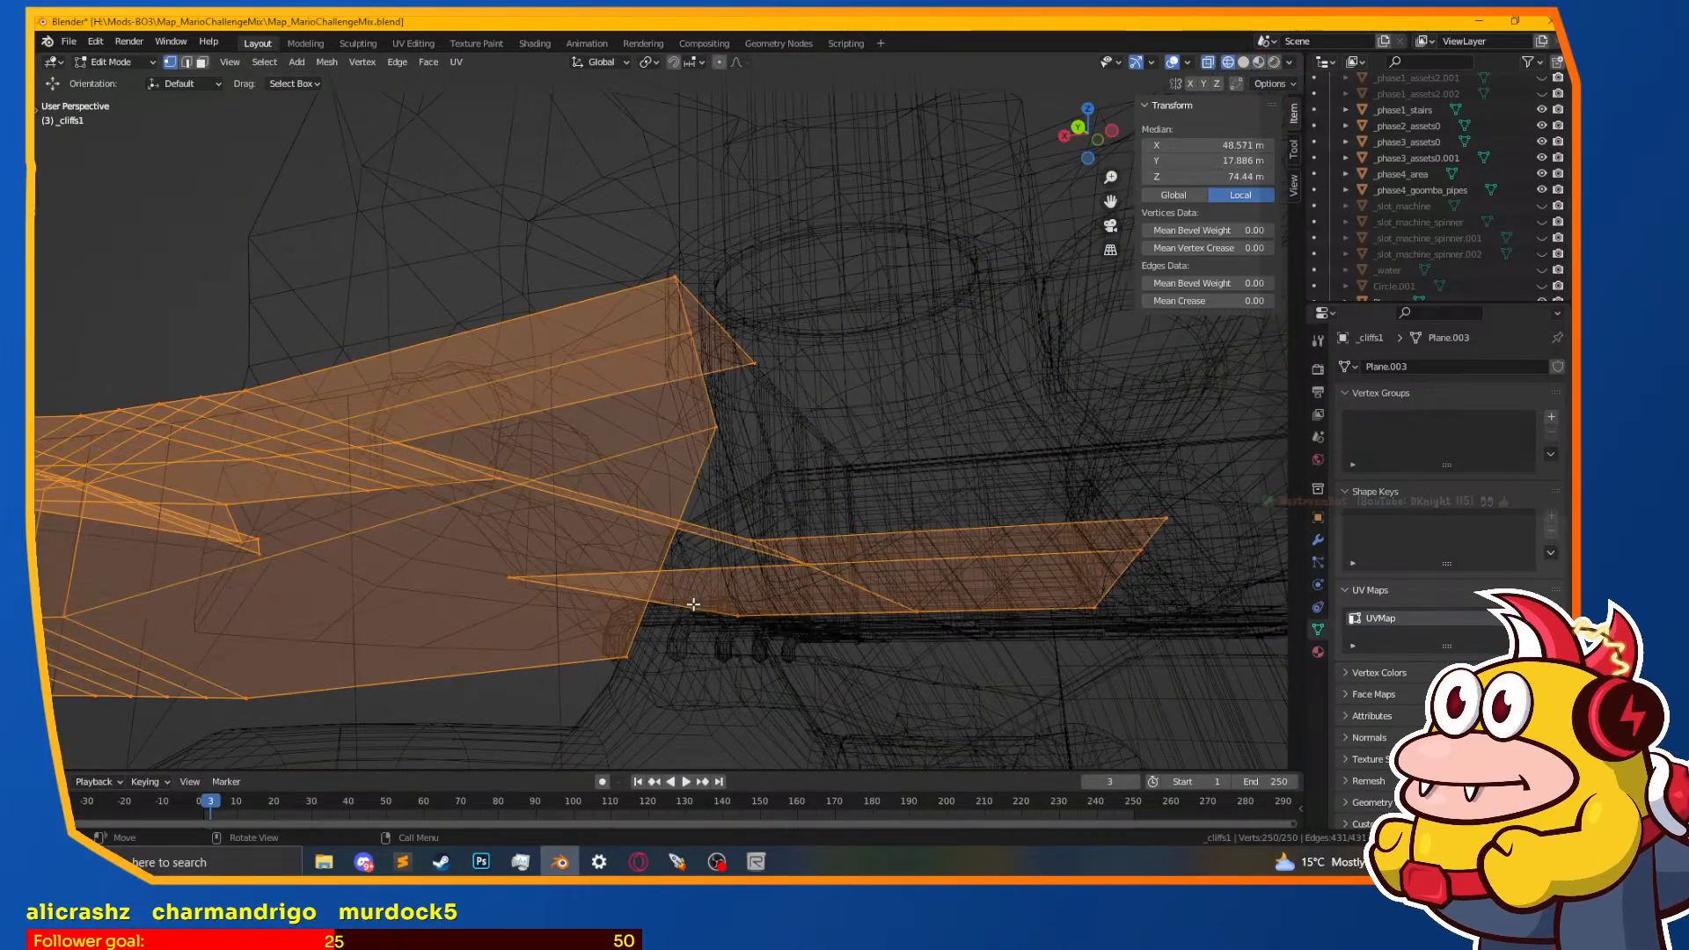
left_click(623, 635)
key("z")
left_click(614, 729)
middle_click_drag(634, 690, 709, 614)
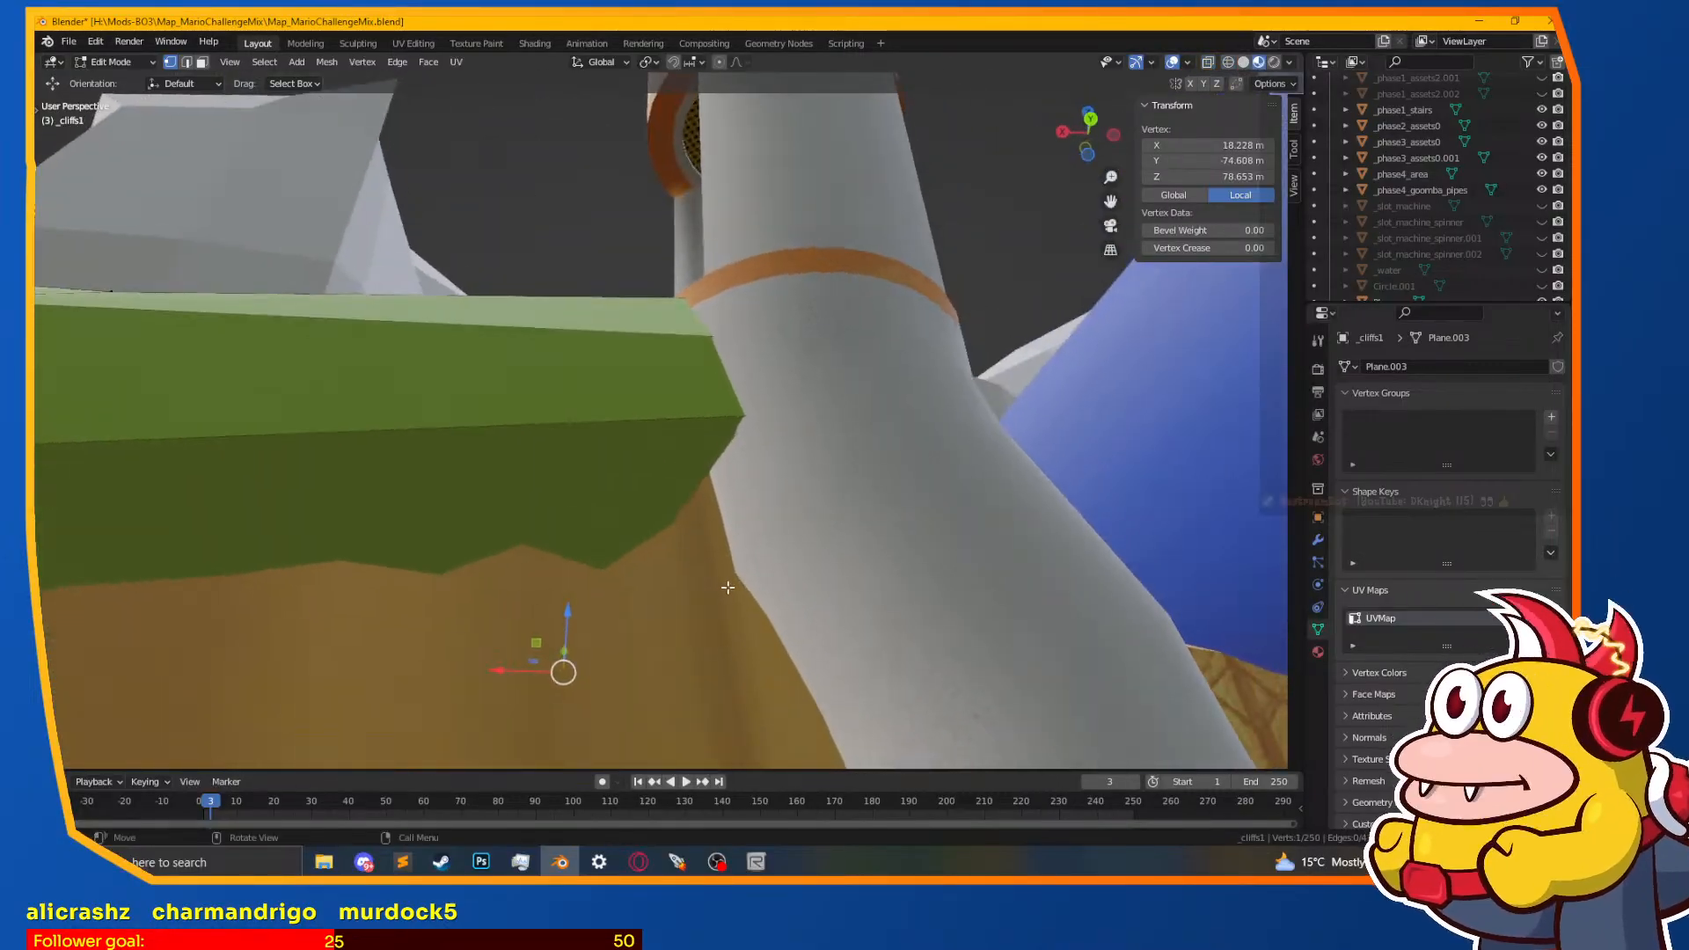
key("g")
left_click(889, 516)
Step: Readjust the underside end vertex where the grass rim meets the white pipe
mouse_move(779, 550)
middle_mouse_down()
mouse_move(730, 649)
mouse_move(774, 599)
mouse_move(690, 594)
mouse_move(595, 475)
mouse_move(571, 426)
mouse_move(576, 387)
mouse_move(581, 466)
mouse_move(493, 150)
mouse_move(673, 339)
mouse_move(678, 422)
mouse_move(692, 141)
middle_mouse_up()
key("g")
left_click(747, 655)
key("z")
left_click(682, 604)
left_click(824, 635)
Step: Select the grass edge that pokes into the white pipe's opening and subdivide it
key("Tab")
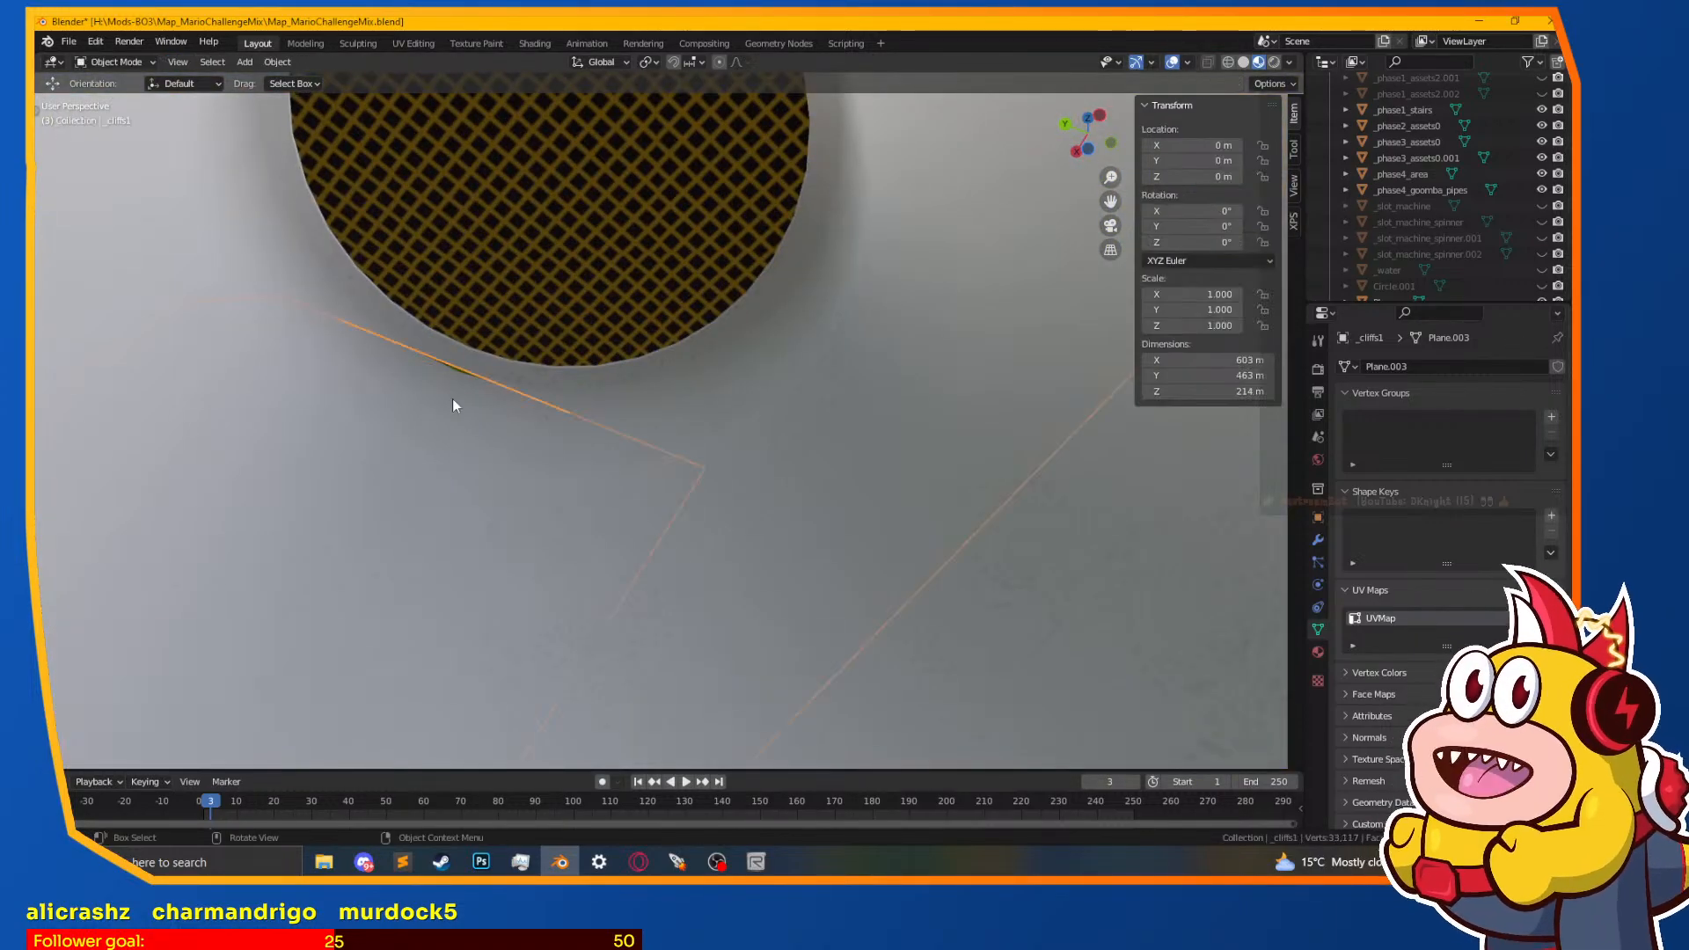
left_click(455, 373)
key("Tab")
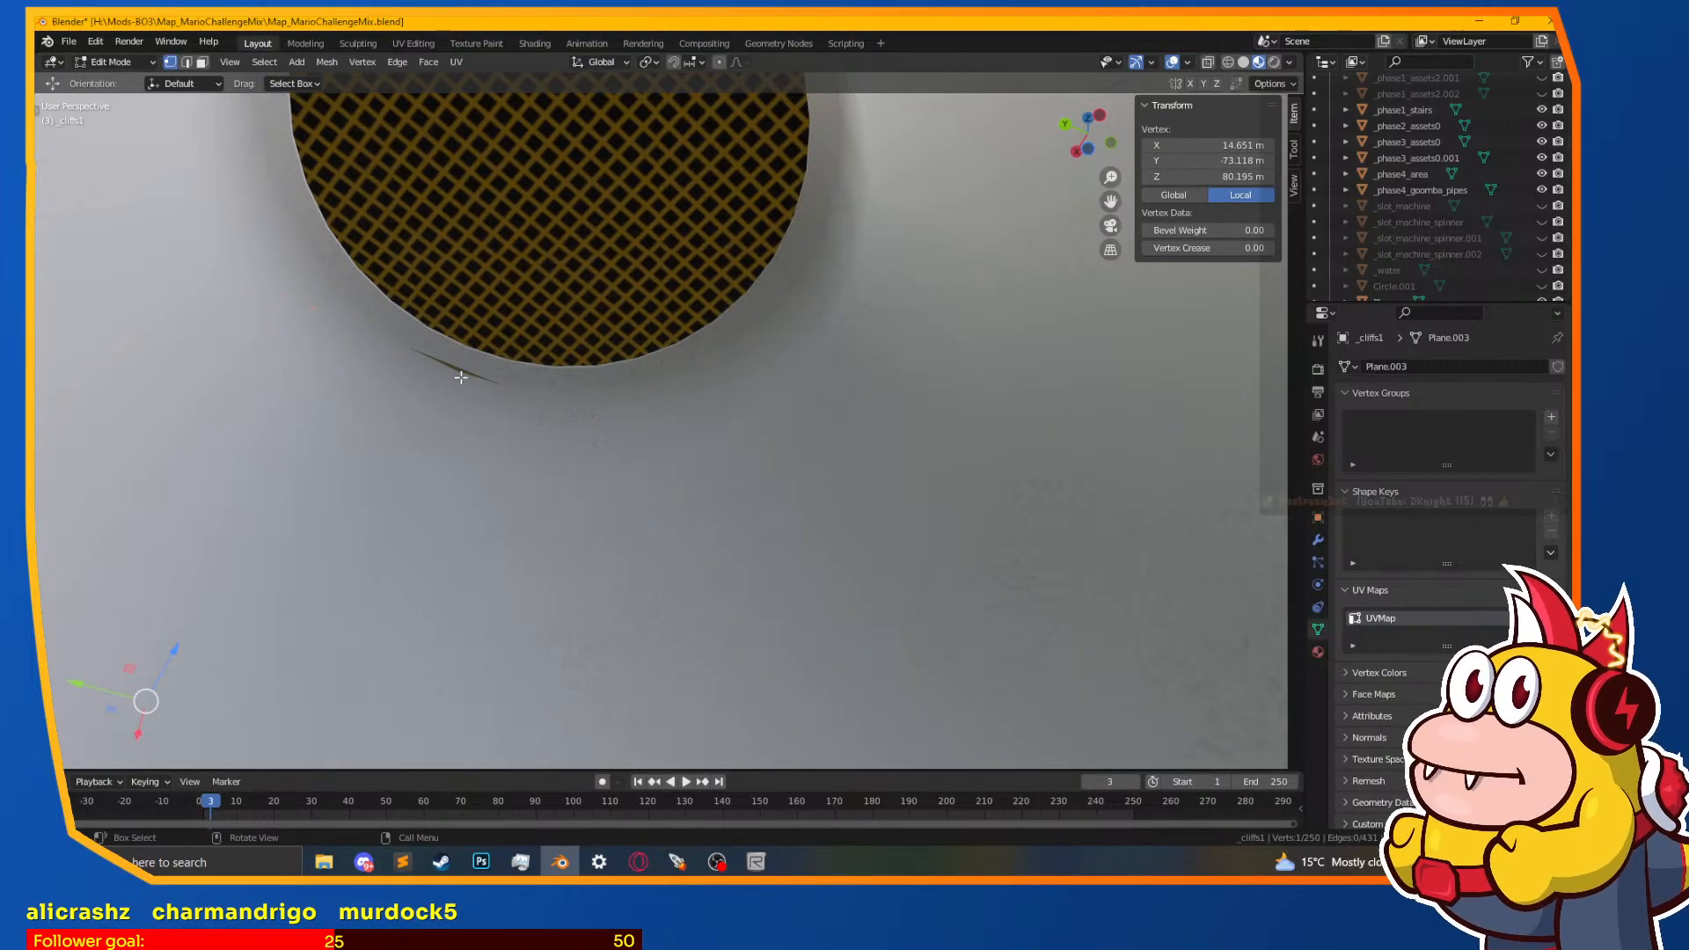
mouse_move(475, 370)
middle_mouse_down()
mouse_move(659, 494)
mouse_move(941, 584)
mouse_move(691, 559)
mouse_move(765, 625)
middle_mouse_up()
left_click(649, 566)
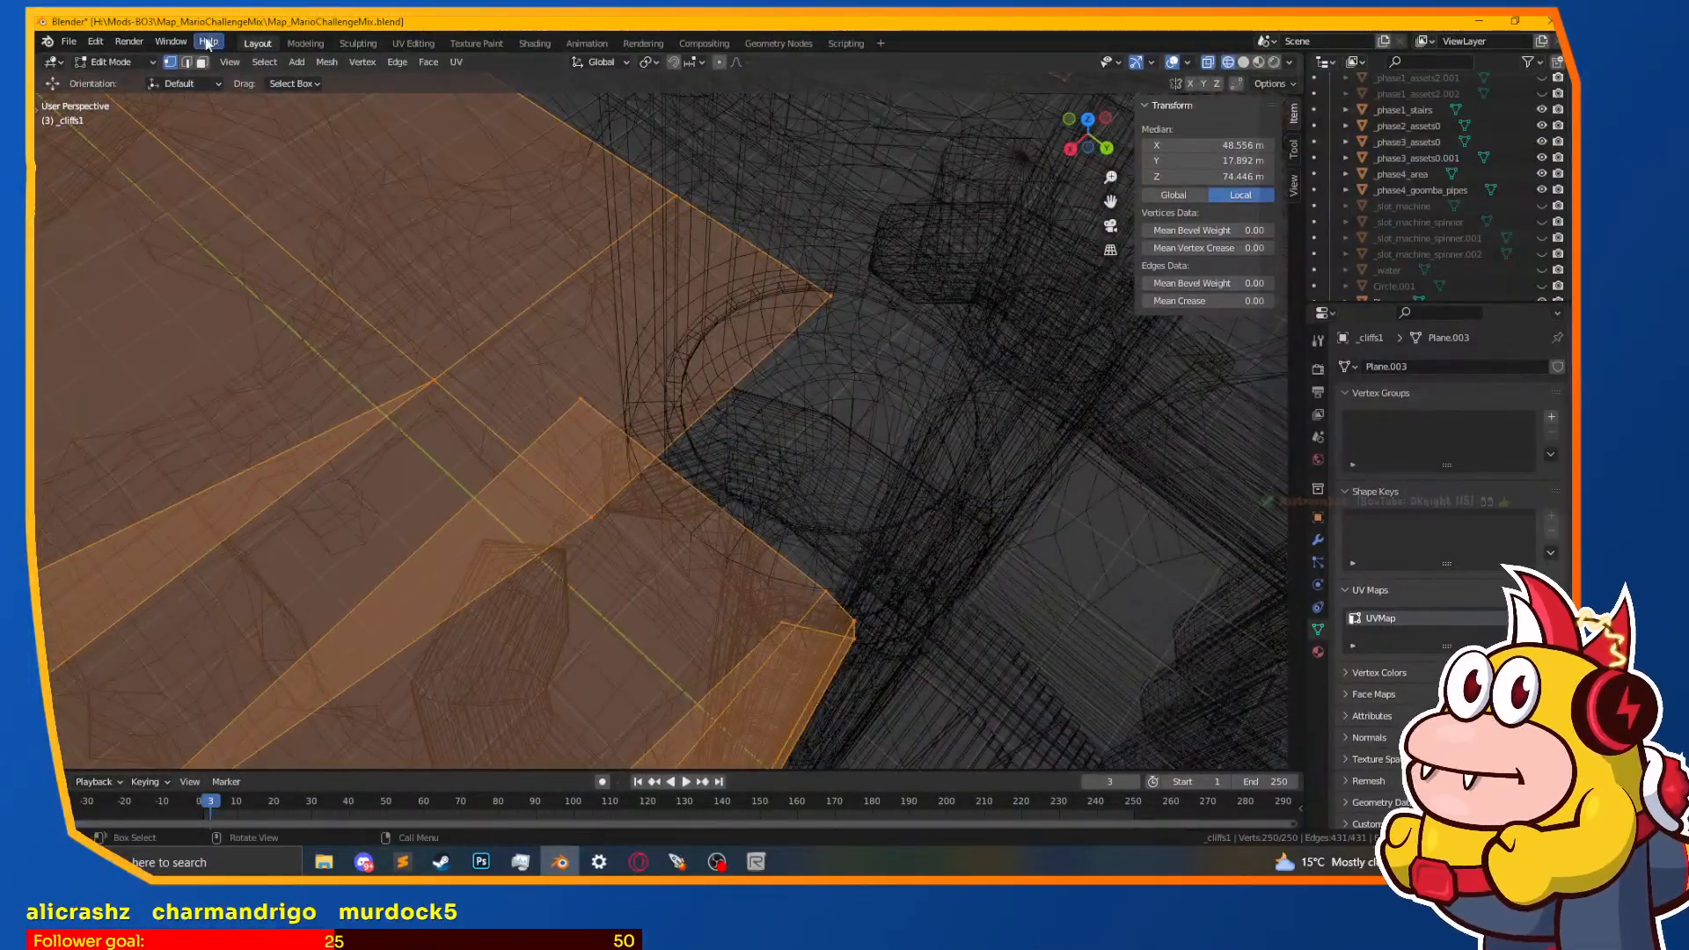
left_click(739, 513)
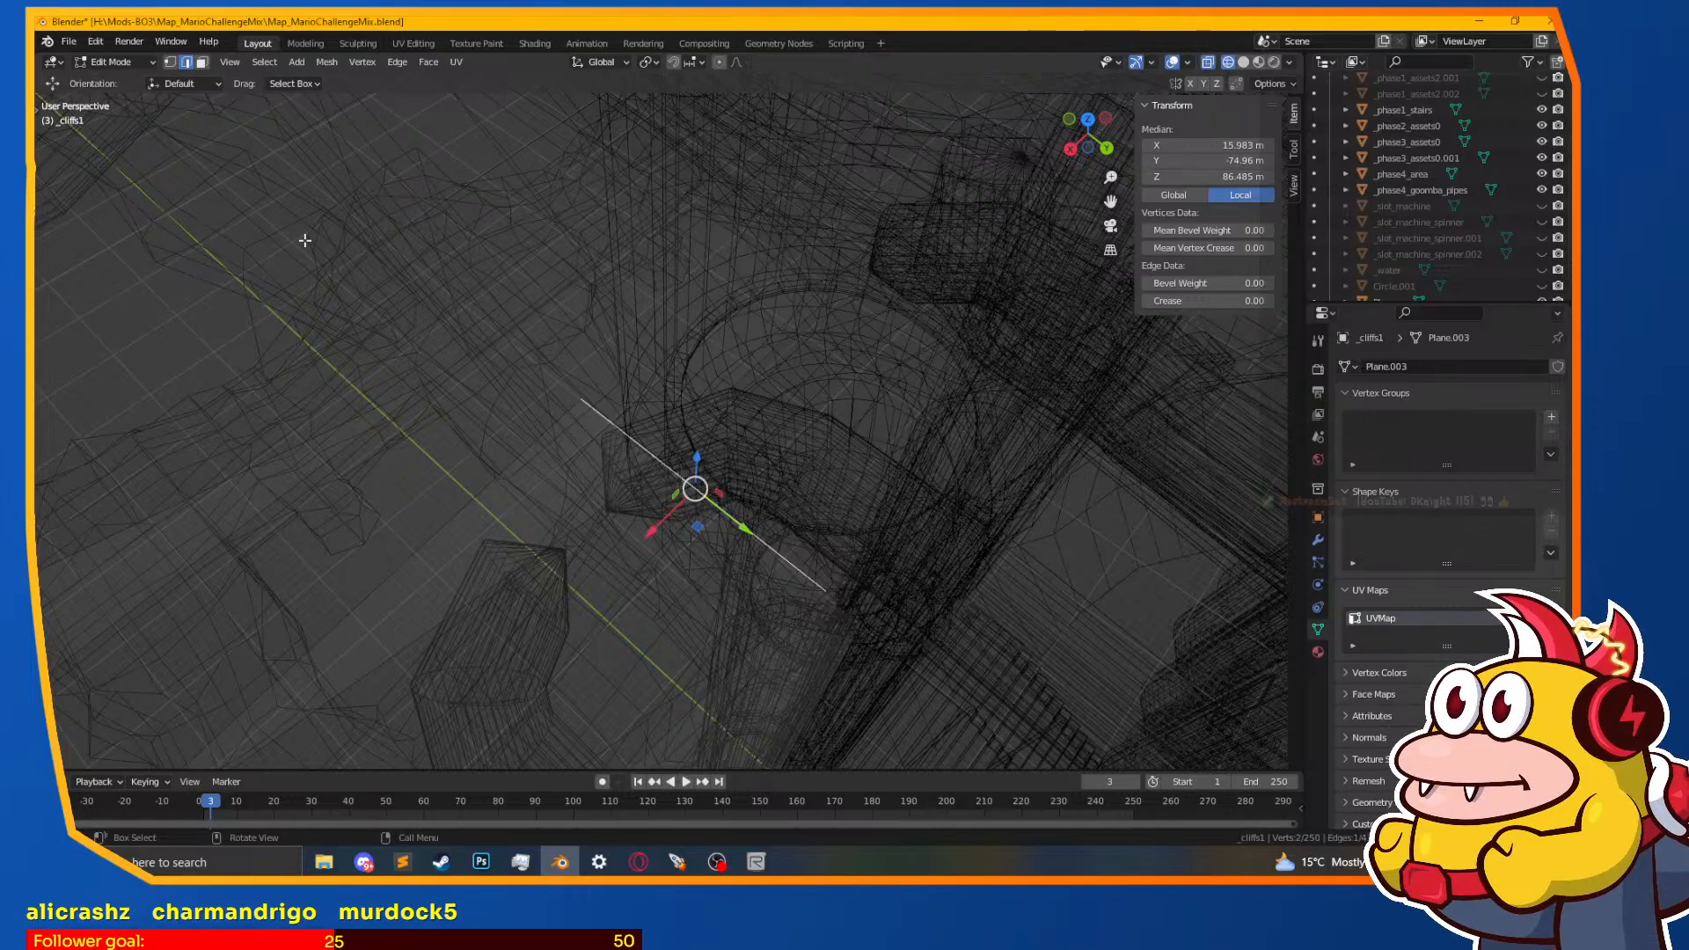
left_click(397, 61)
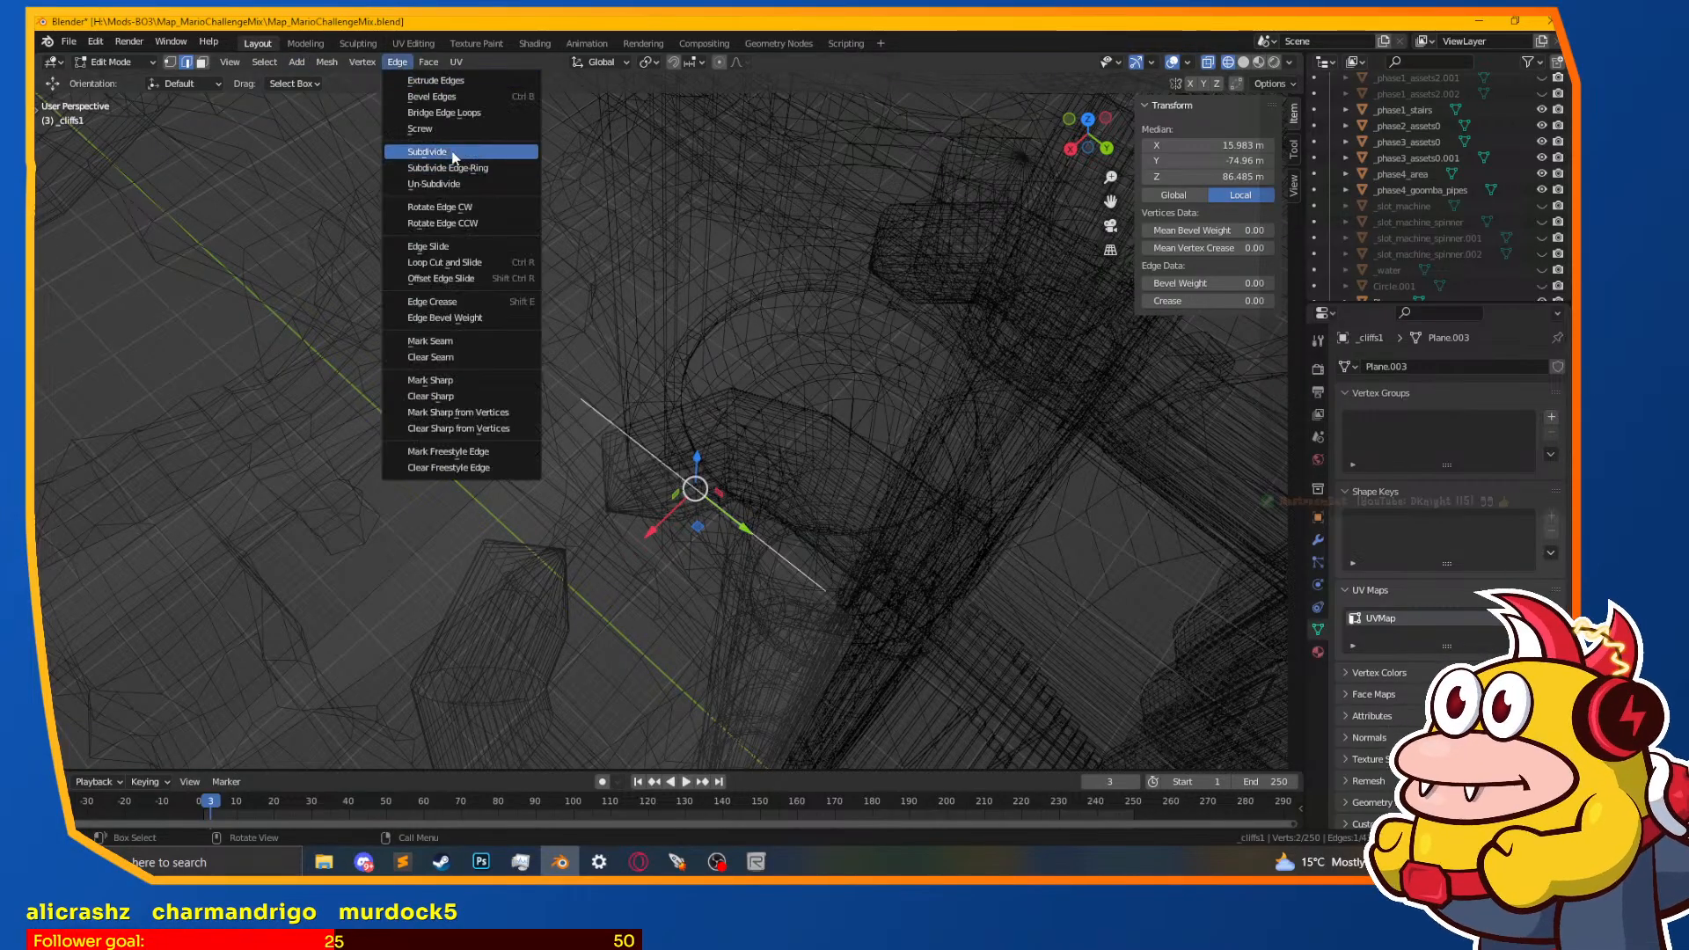
left_click(454, 153)
Step: Select the subdivided edge's middle vertex and move it along X to about 16.4 m, out of the pipe's opening
left_click(170, 63)
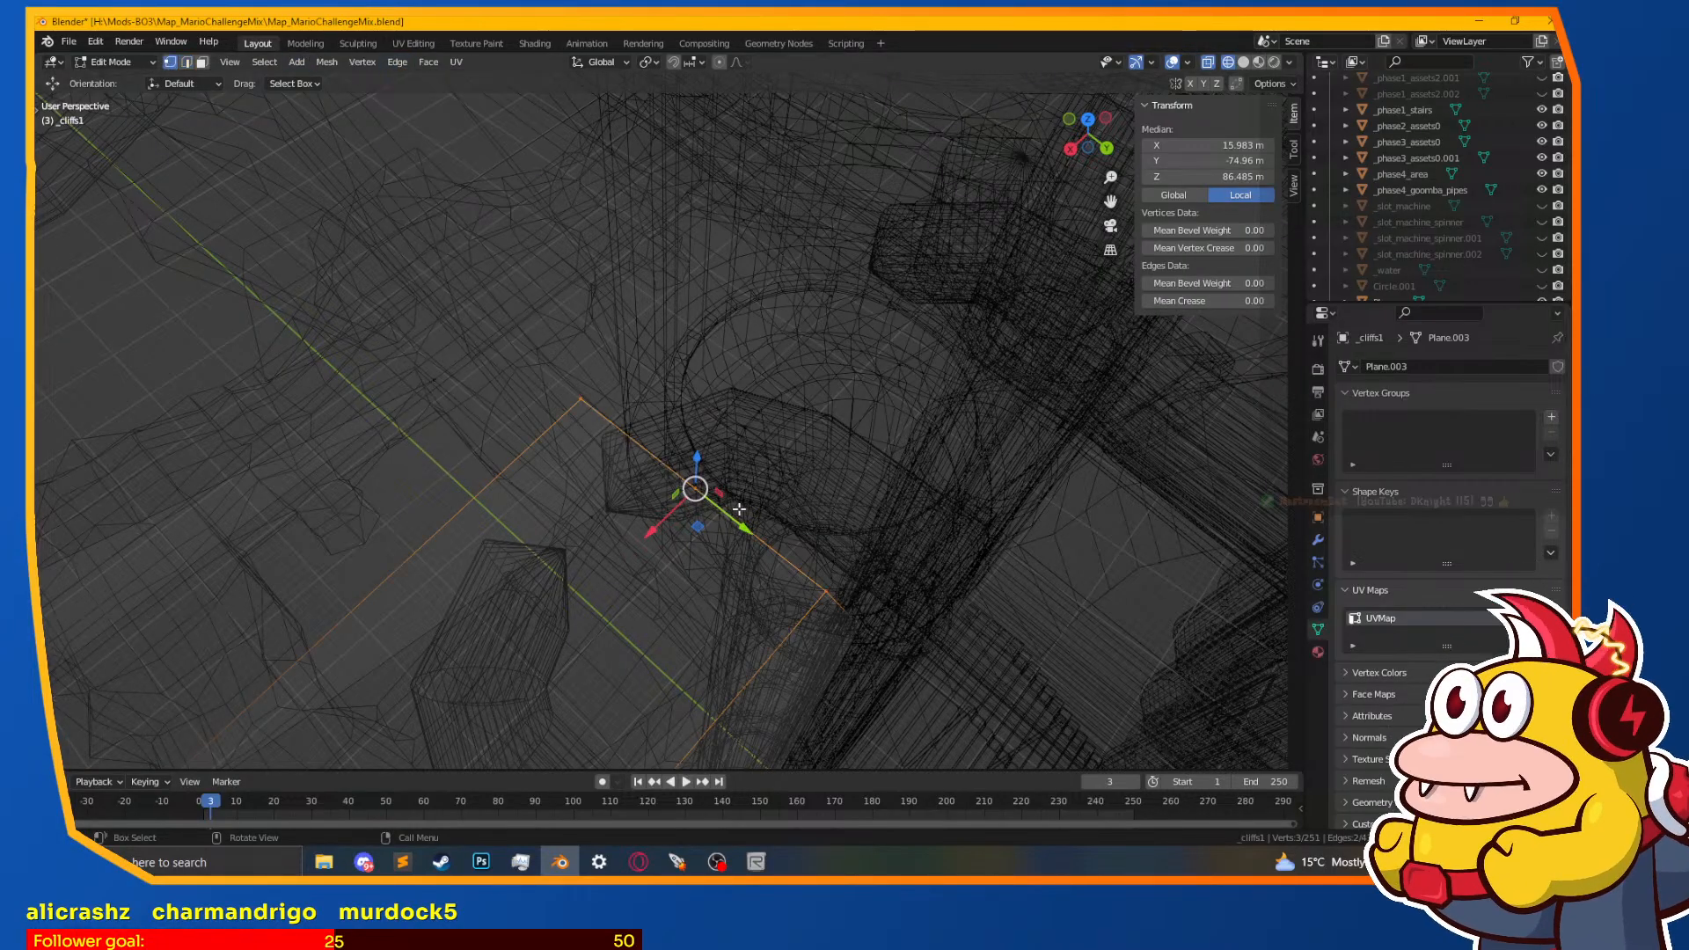
left_click(701, 490)
left_click(718, 549)
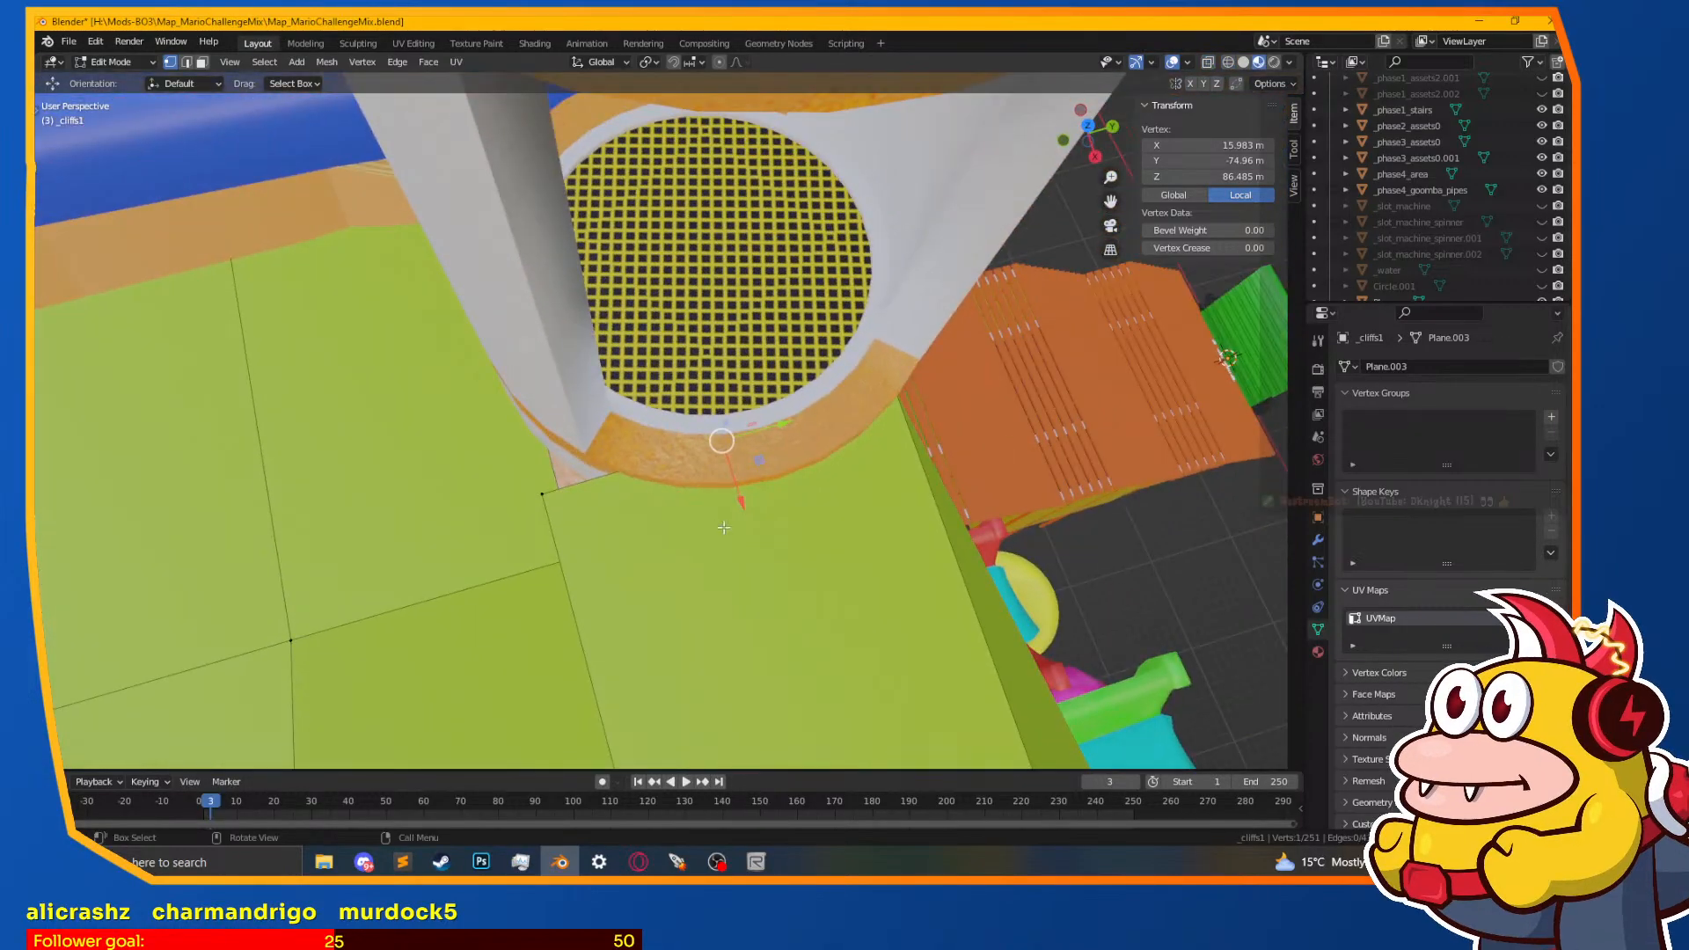
middle_click_drag(710, 504, 684, 494)
left_click_drag(732, 500, 746, 522)
middle_click_drag(725, 505, 669, 457)
scroll(616, 475, "down", 5)
key("Tab")
key("Tab")
Step: Save the map file
middle_click_drag(535, 488, 37, 50)
scroll(678, 475, "down", 3)
scroll(678, 475, "up", 2)
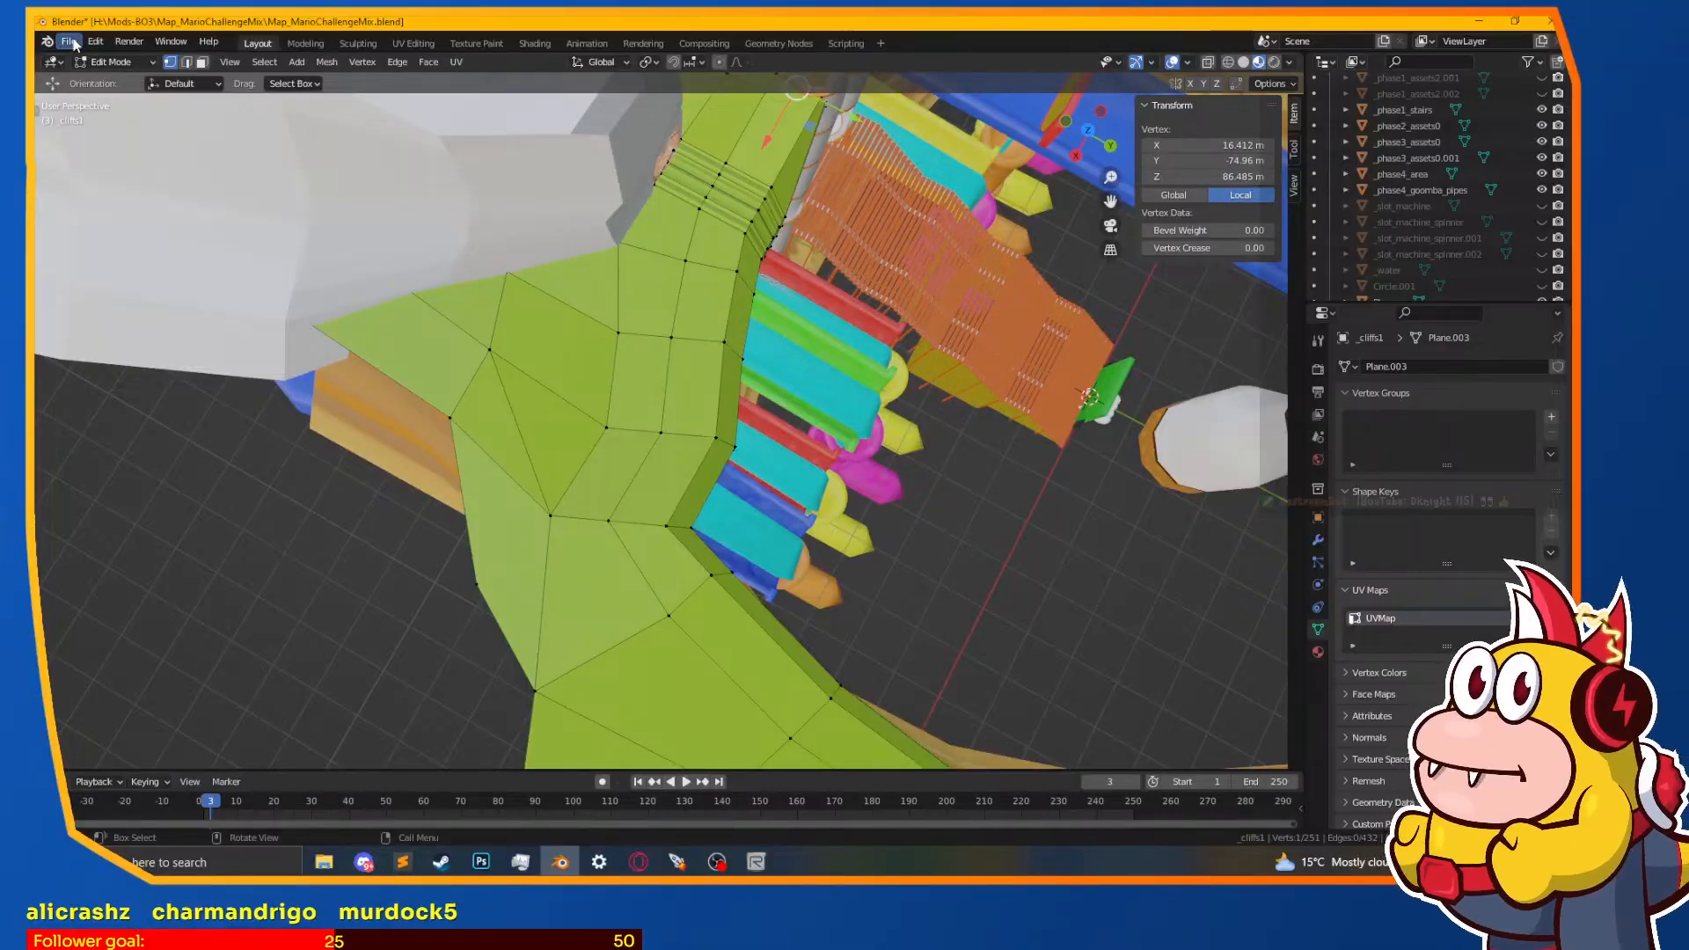
left_click(70, 42)
key("ctrl+s")
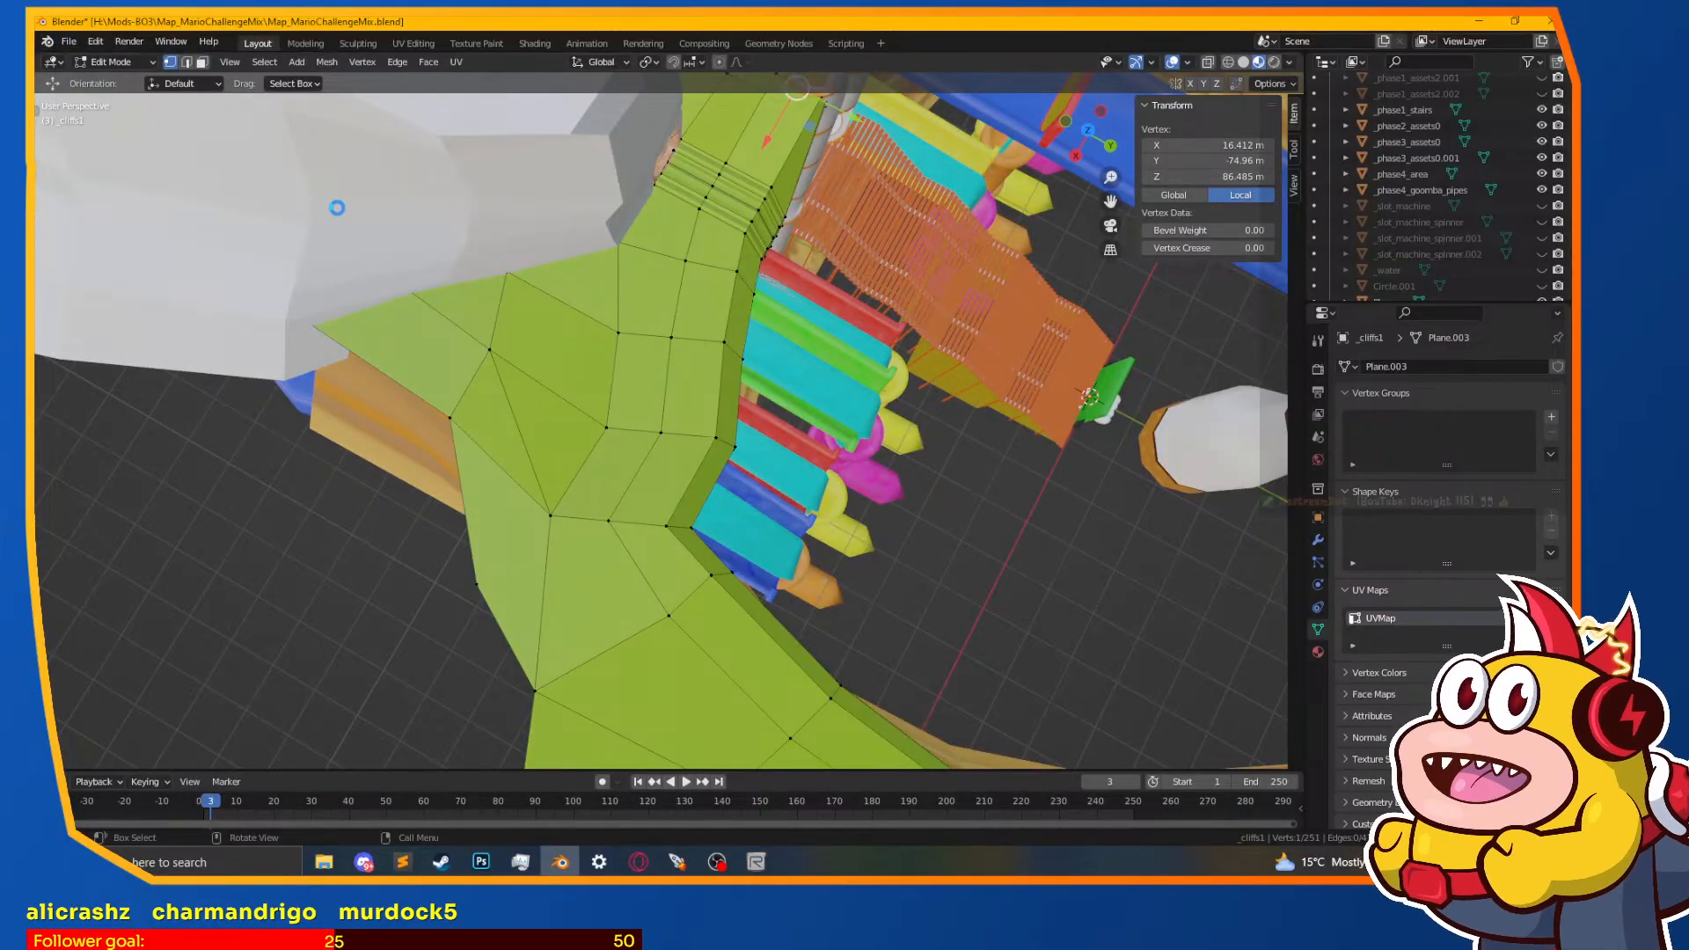
Step: Select the five rim vertices around the cliff's far end, extrude them outward and down, and reposition the new row
scroll(796, 580, "down", 4)
middle_click_drag(796, 599, 622, 393)
scroll(796, 560, "down", 2)
scroll(690, 416, "up", 2)
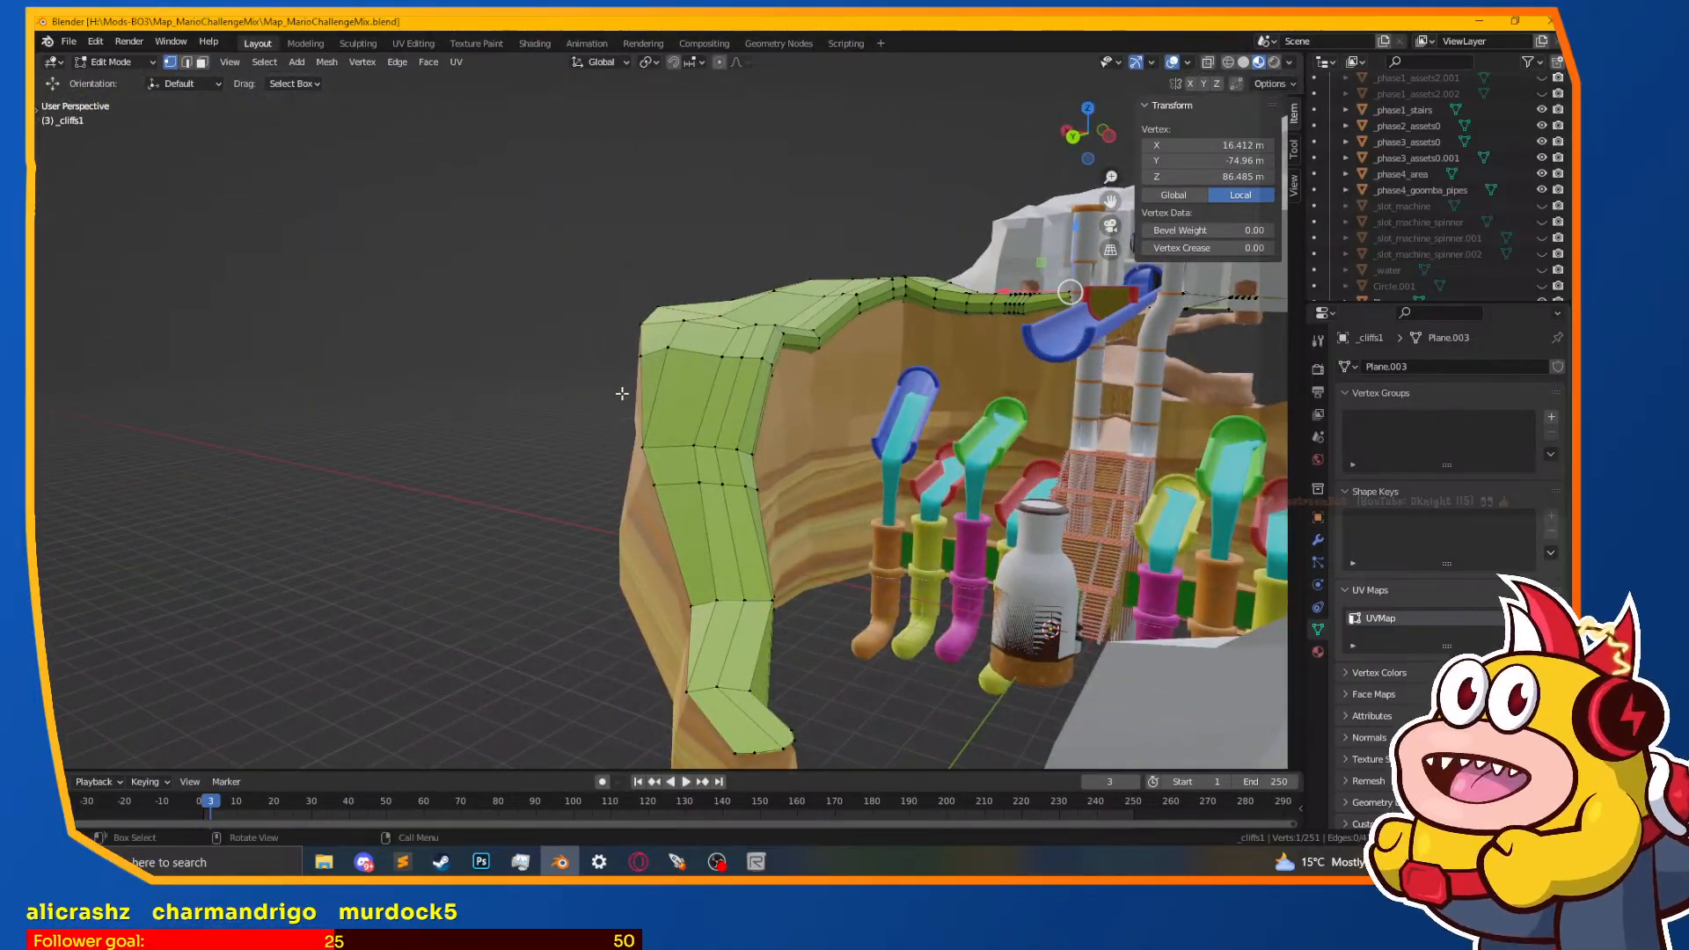
left_click(699, 582, "alt")
middle_click_drag(699, 582, 748, 530)
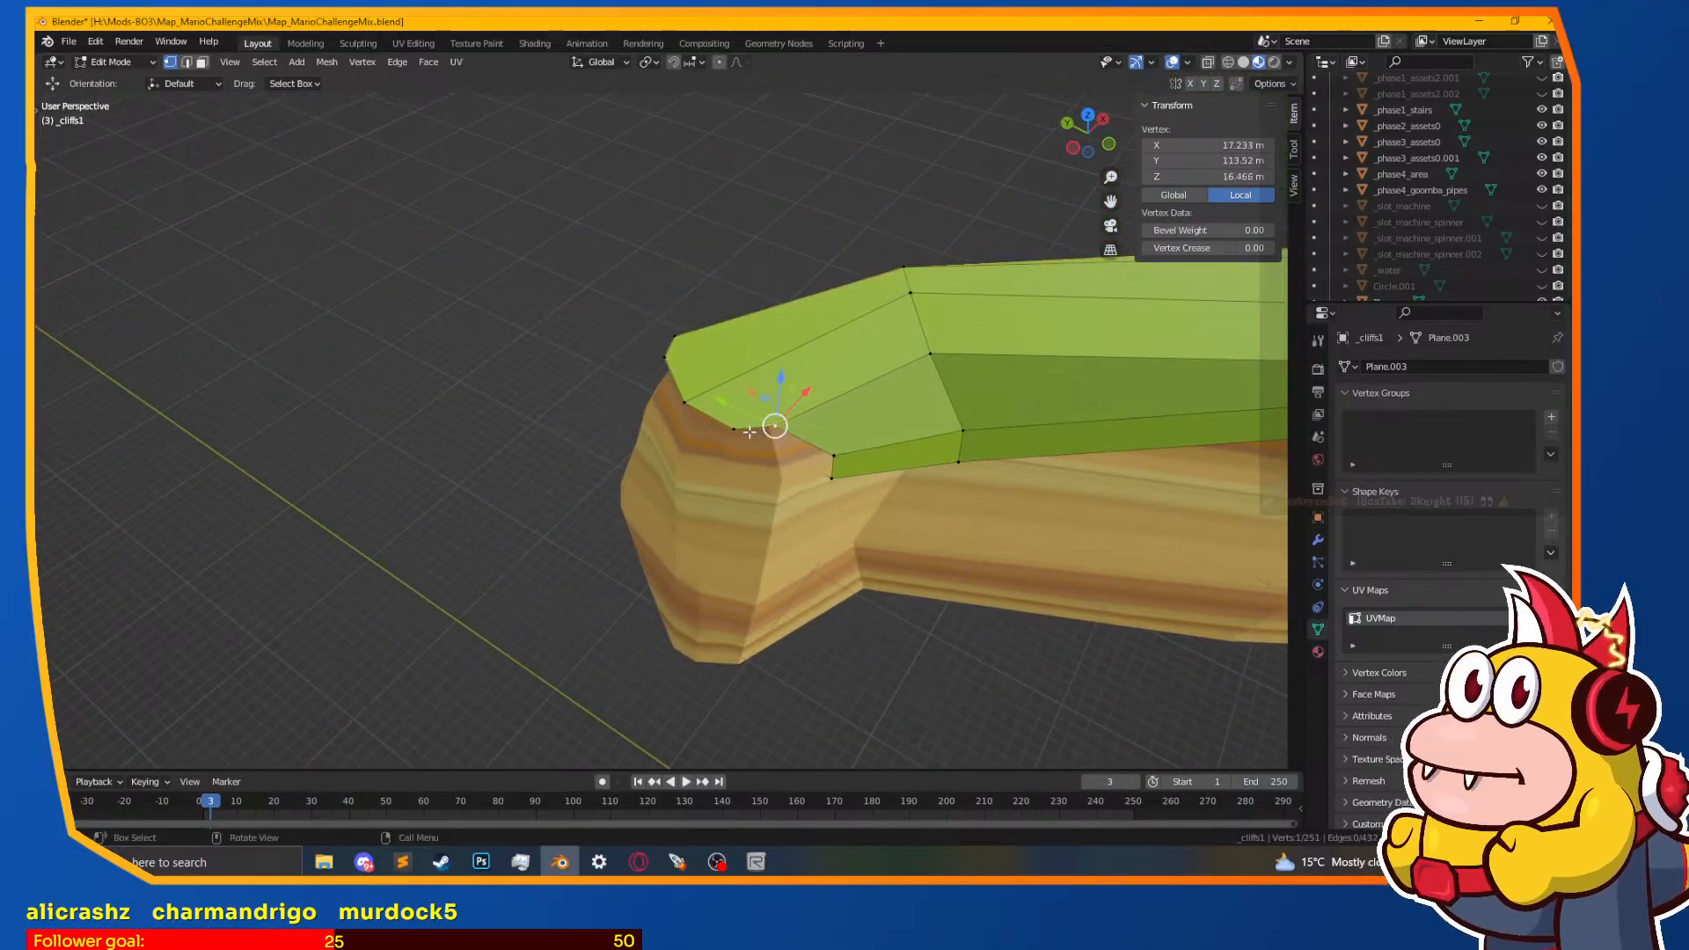
middle_click_drag(739, 437, 705, 515)
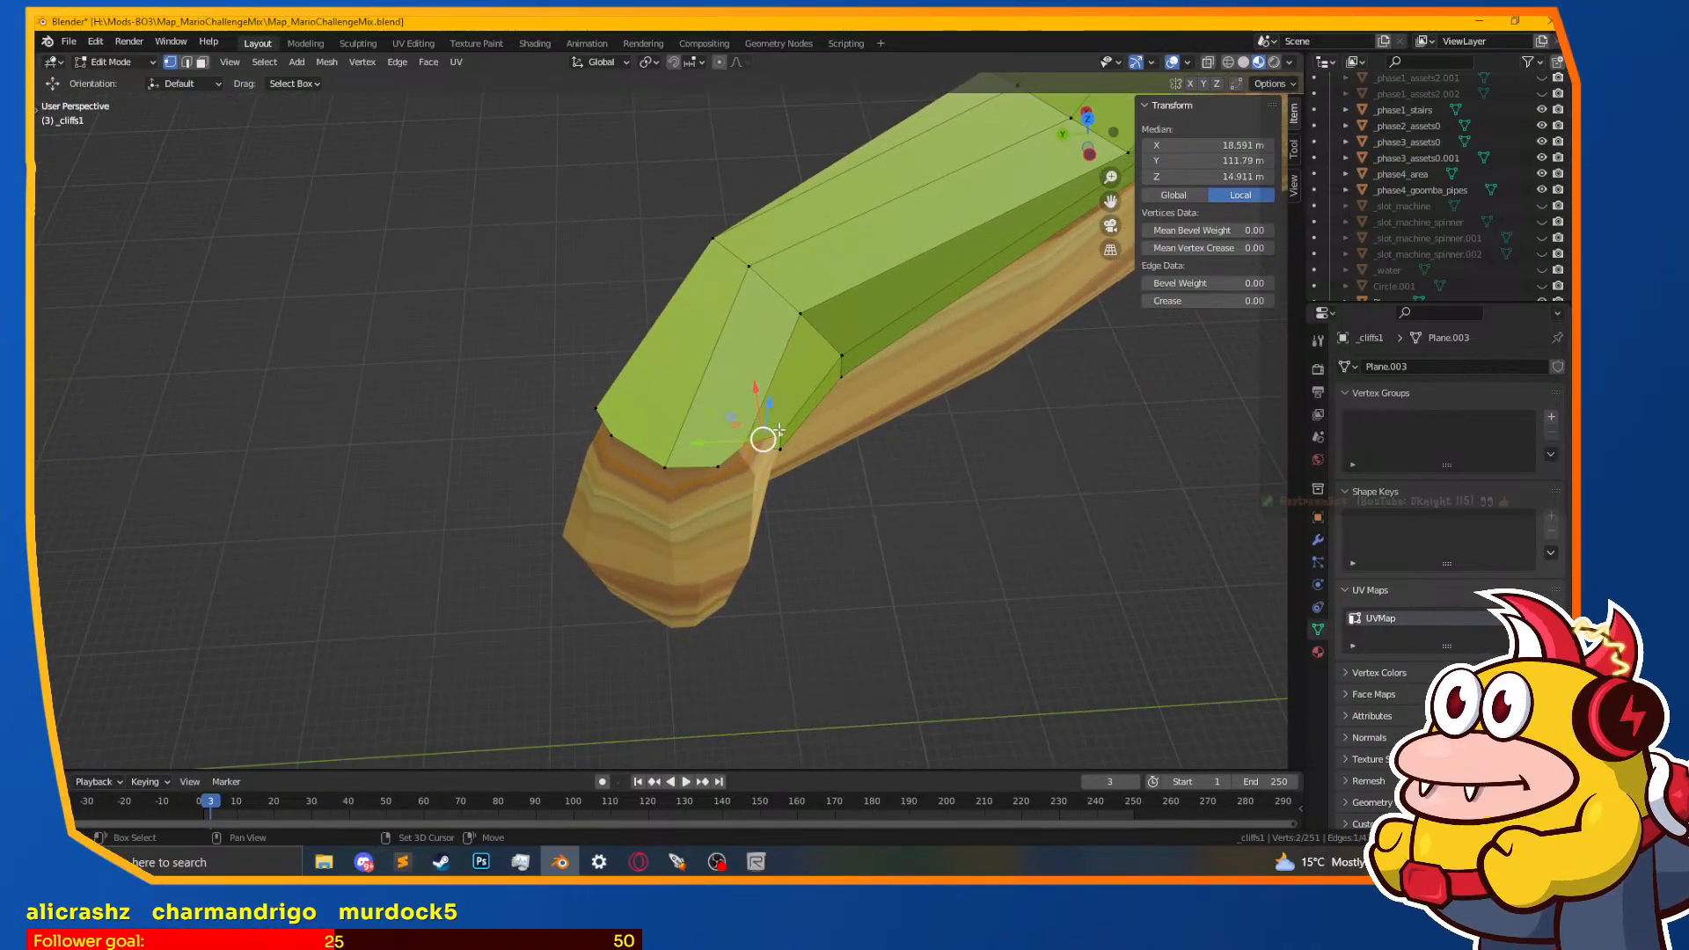
left_click(614, 441, "shift")
middle_click_drag(614, 442, 924, 291)
key("g")
left_click(840, 538)
key("g")
left_click(982, 502)
Step: Move the inner vertex at the far end's bend and merge the loose rim vertices there
left_click(926, 287)
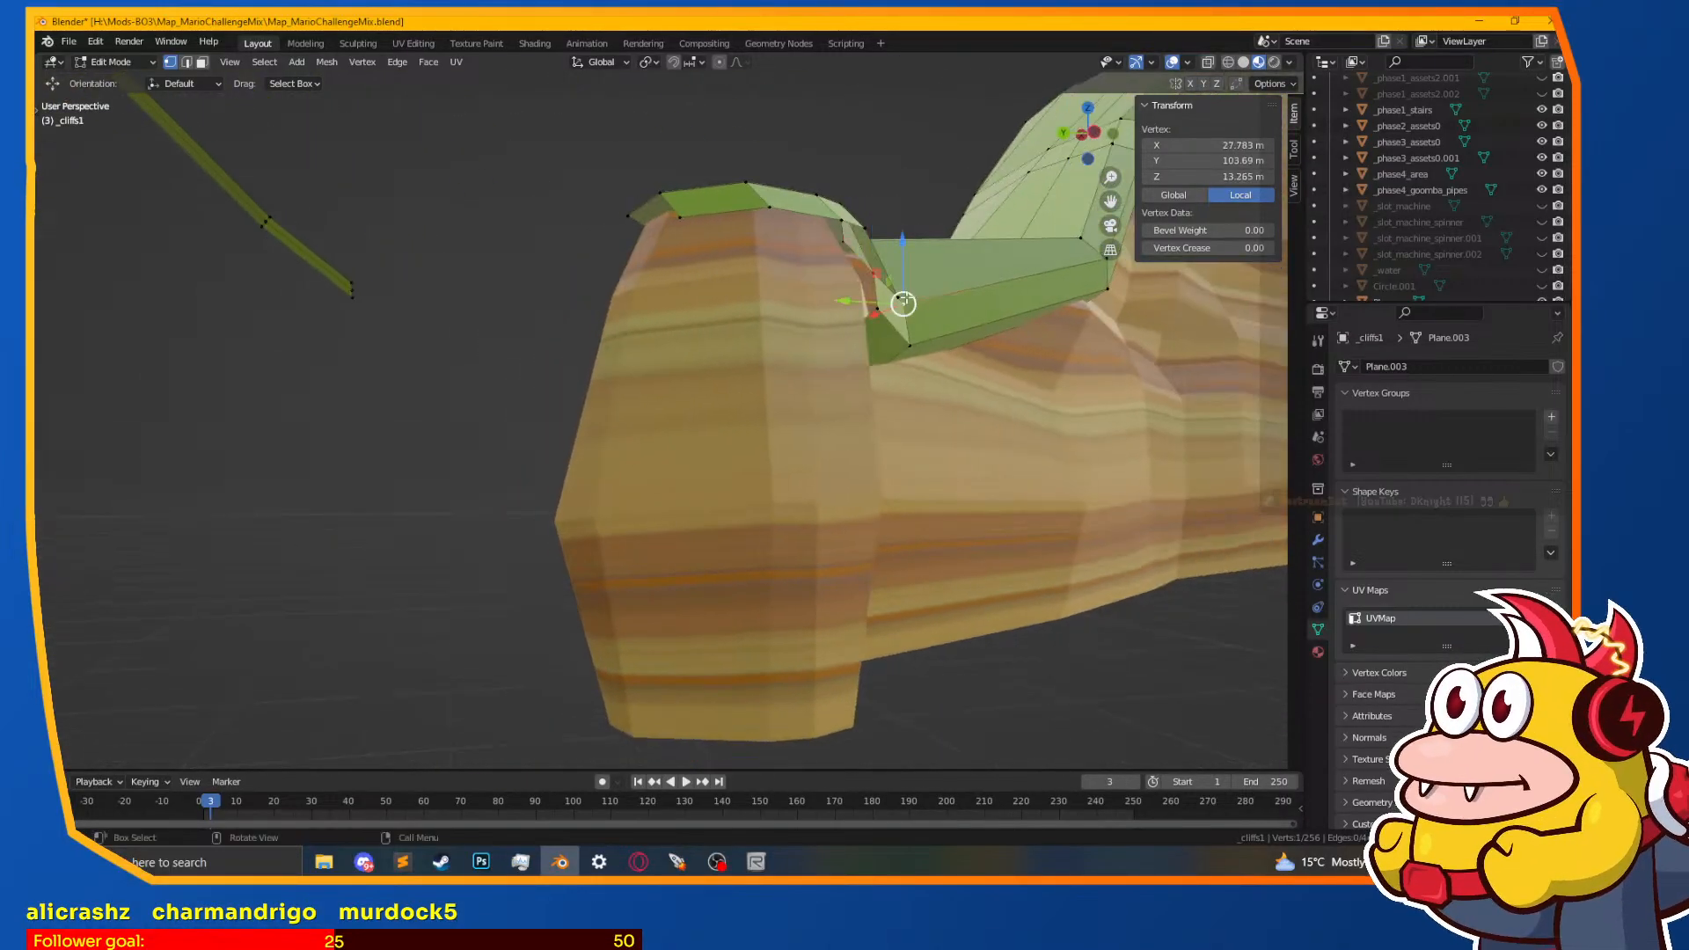
key("g")
left_click(906, 310)
middle_click_drag(907, 310, 679, 348)
middle_click_drag(485, 351, 679, 509)
left_click(455, 457, "shift")
key("m")
left_click(436, 442)
Step: Select the lower five vertices of the far end's rim and extrude them inward beneath the overhang
left_click(588, 337, "shift")
middle_click_drag(704, 565, 829, 483)
key("e")
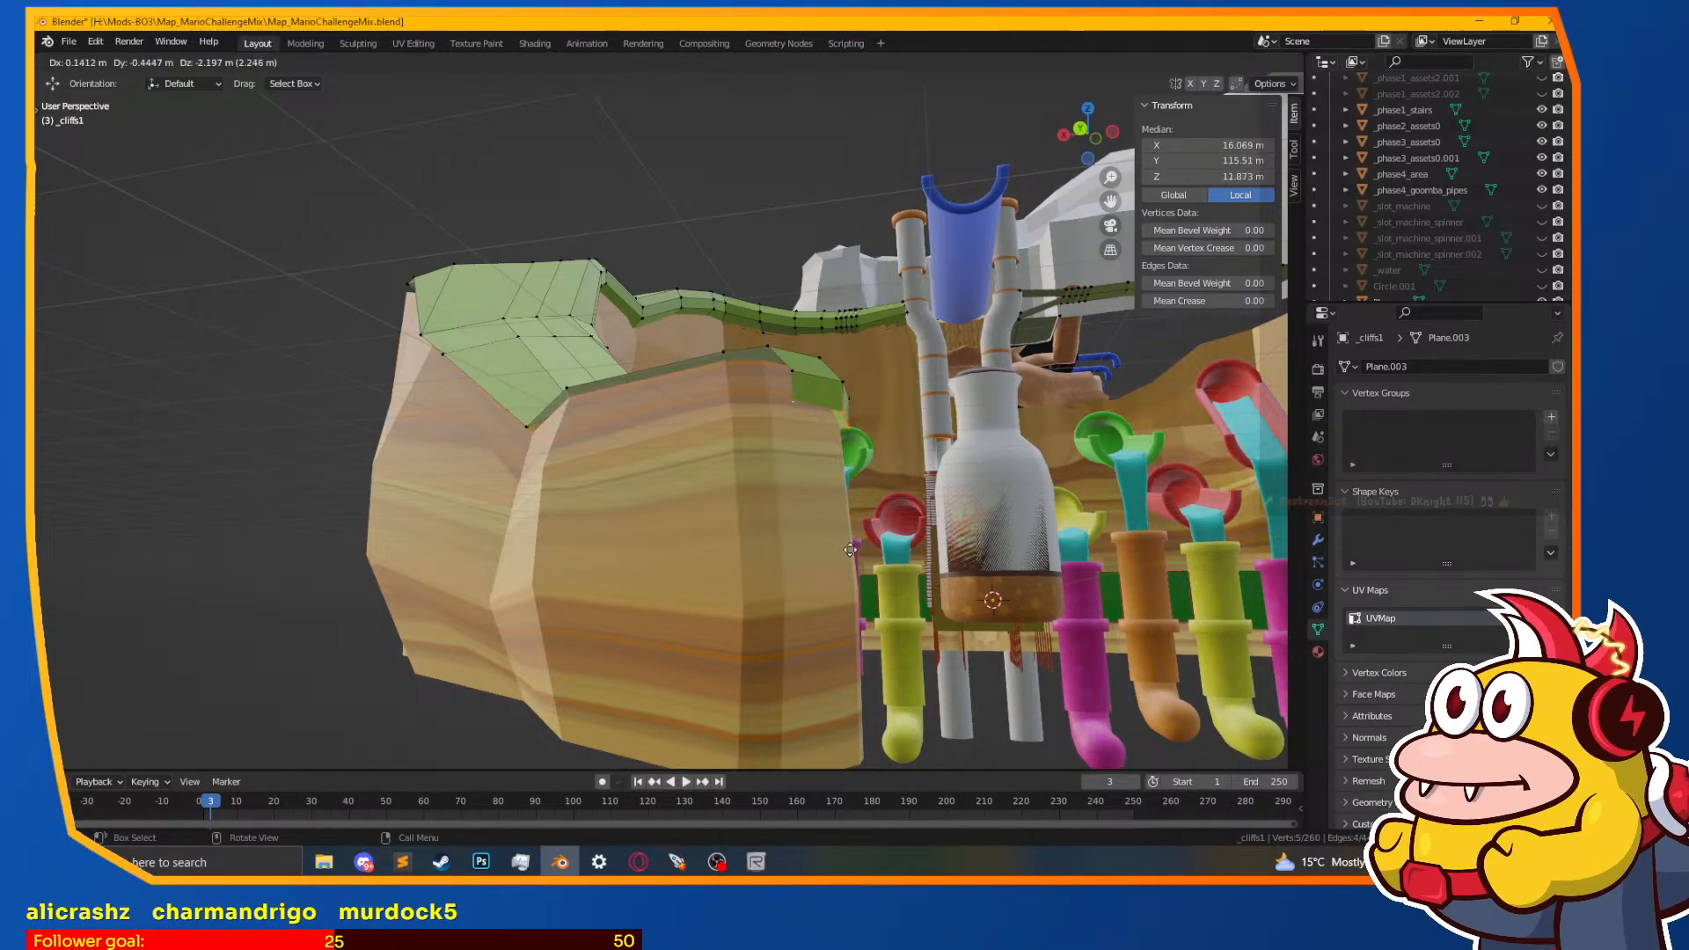
left_click(853, 546)
Step: Move the new underside vertex at the far end's inner bend by about -0.9 m in X, 1.2 m in Y and 0.3 m in Z
middle_click_drag(853, 546, 748, 400)
left_click(686, 414)
key("g")
left_click(739, 385)
Step: Select the three underside vertices at the far end's inner bend in wireframe display and close the gap between them
key("z")
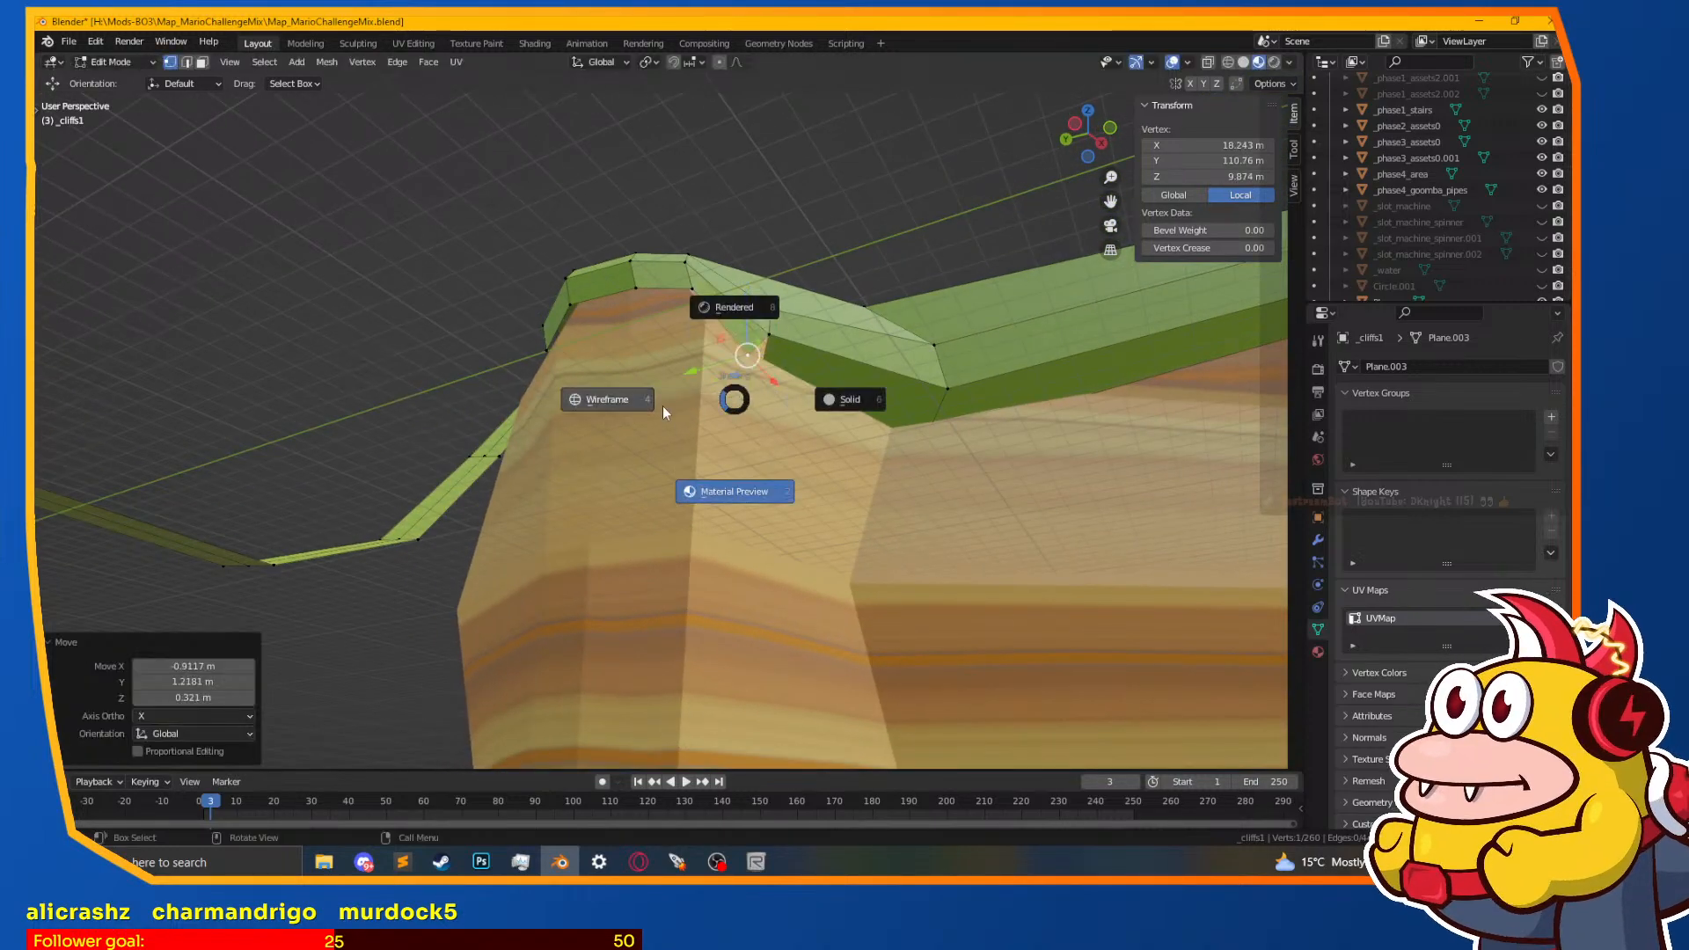
left_click(662, 405)
key("z")
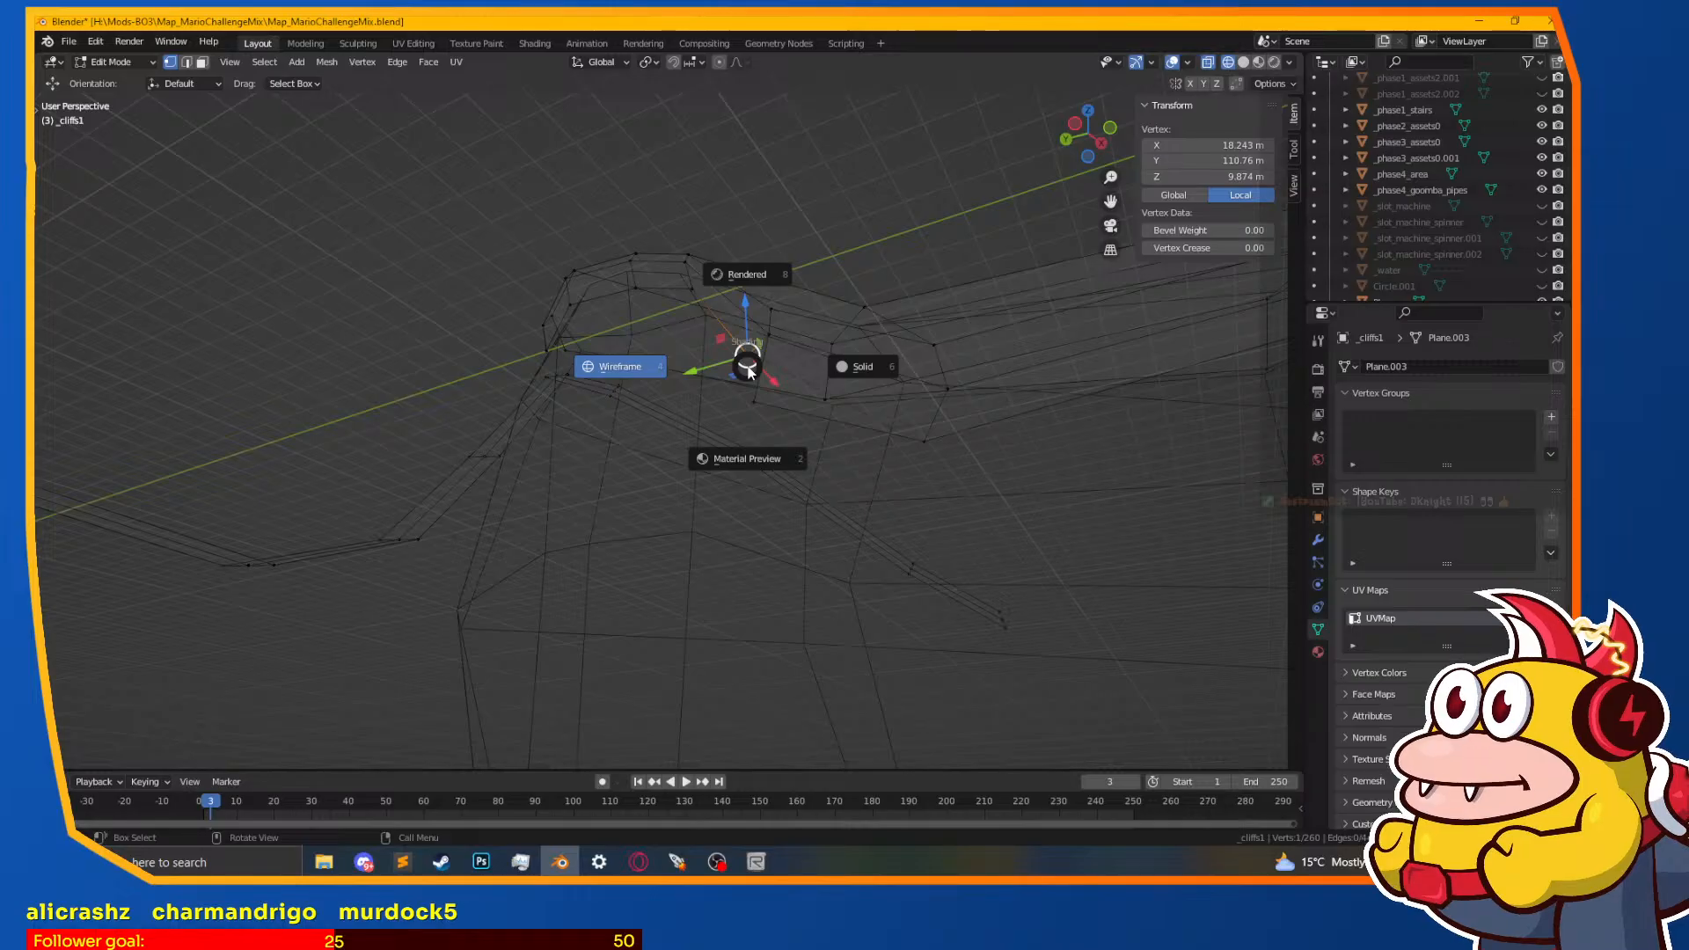
left_click(749, 422)
mouse_move(749, 423)
middle_mouse_down()
mouse_move(628, 465)
mouse_move(776, 487)
mouse_move(736, 417)
middle_mouse_up()
scroll(759, 493, "up", 2)
key("z")
left_click(672, 407)
left_click(636, 350, "shift")
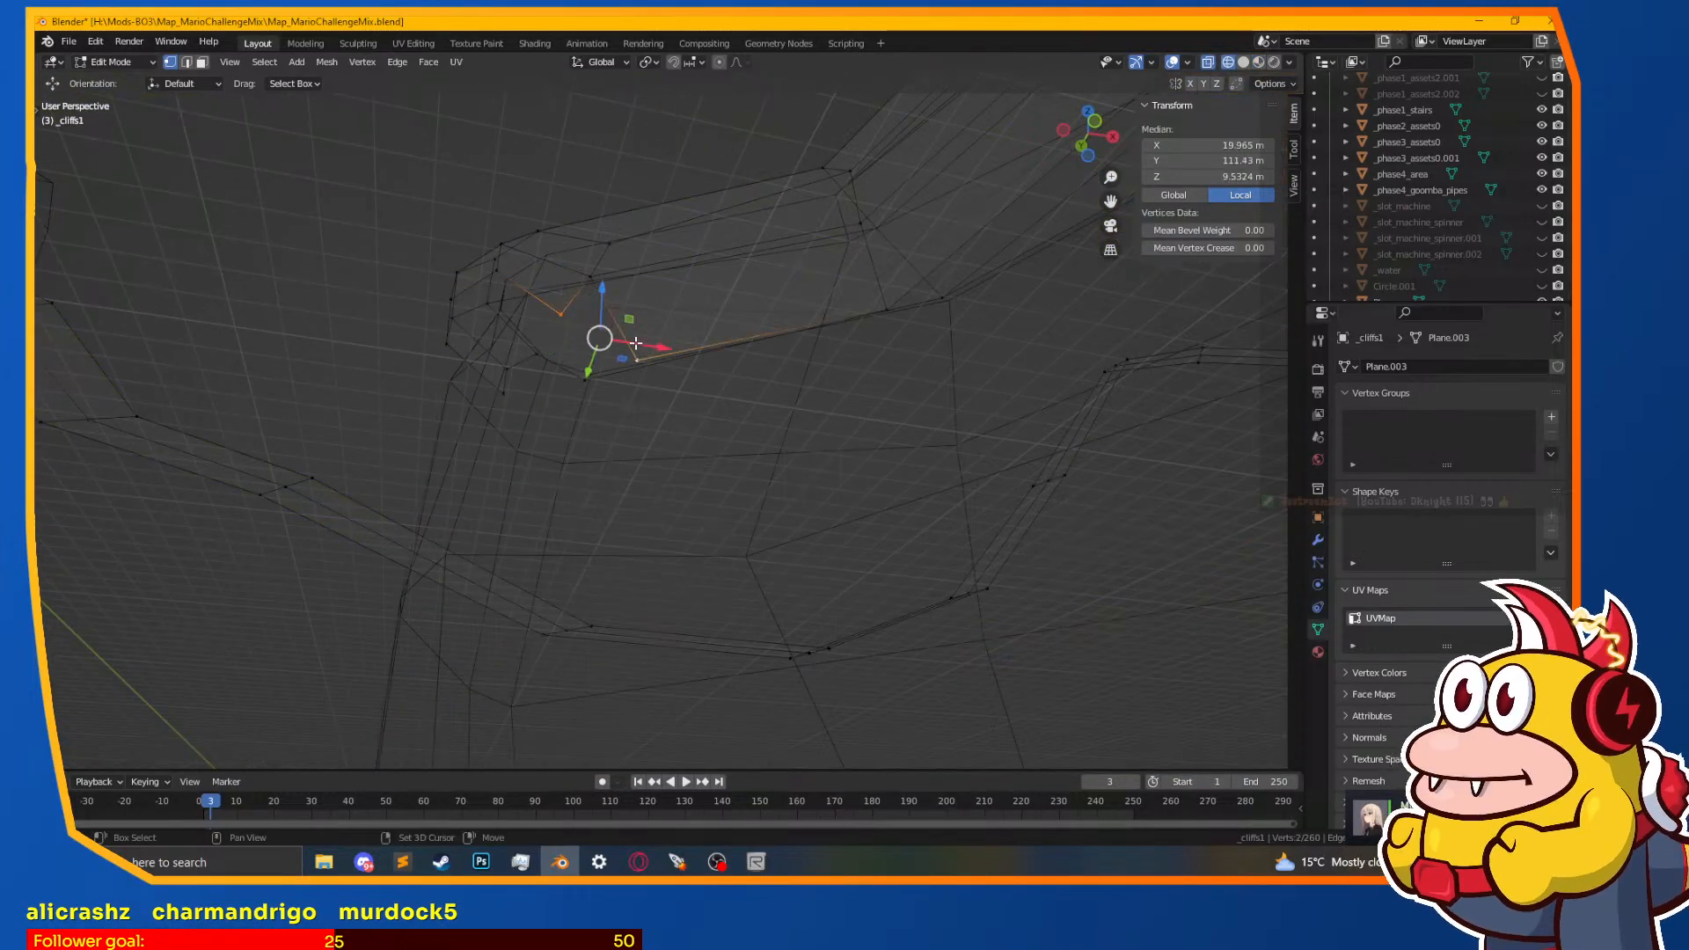
left_click(636, 343, "shift")
key("z")
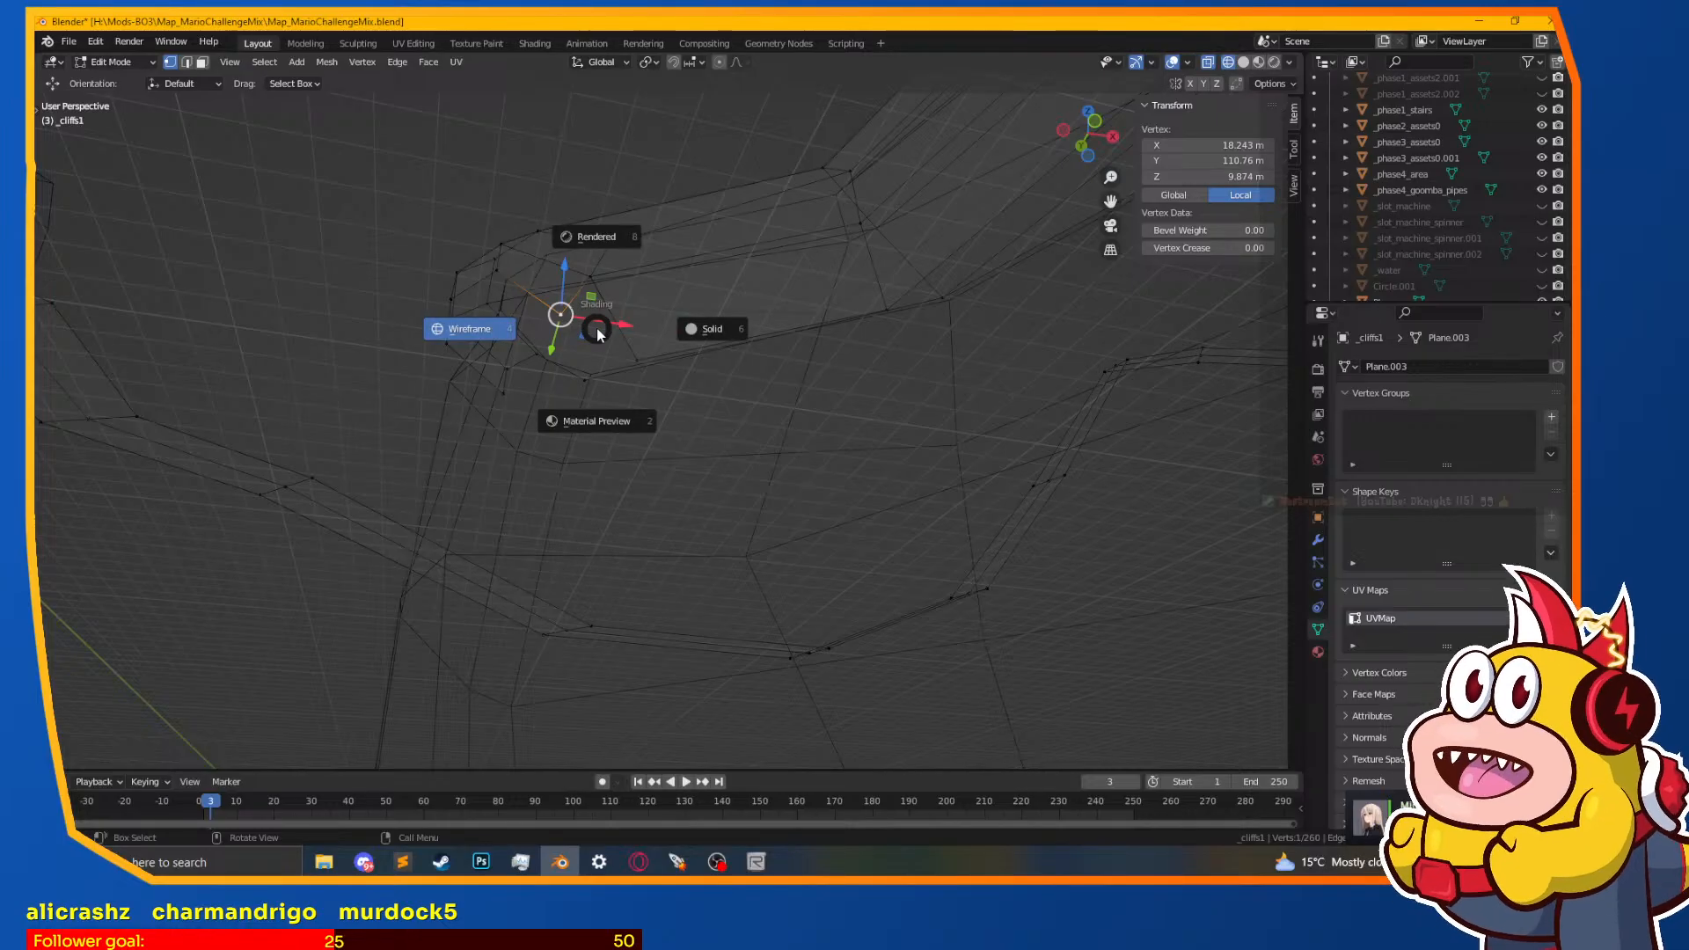
left_click(637, 359, "shift")
left_click(590, 277, "shift")
key("z")
left_click(587, 327)
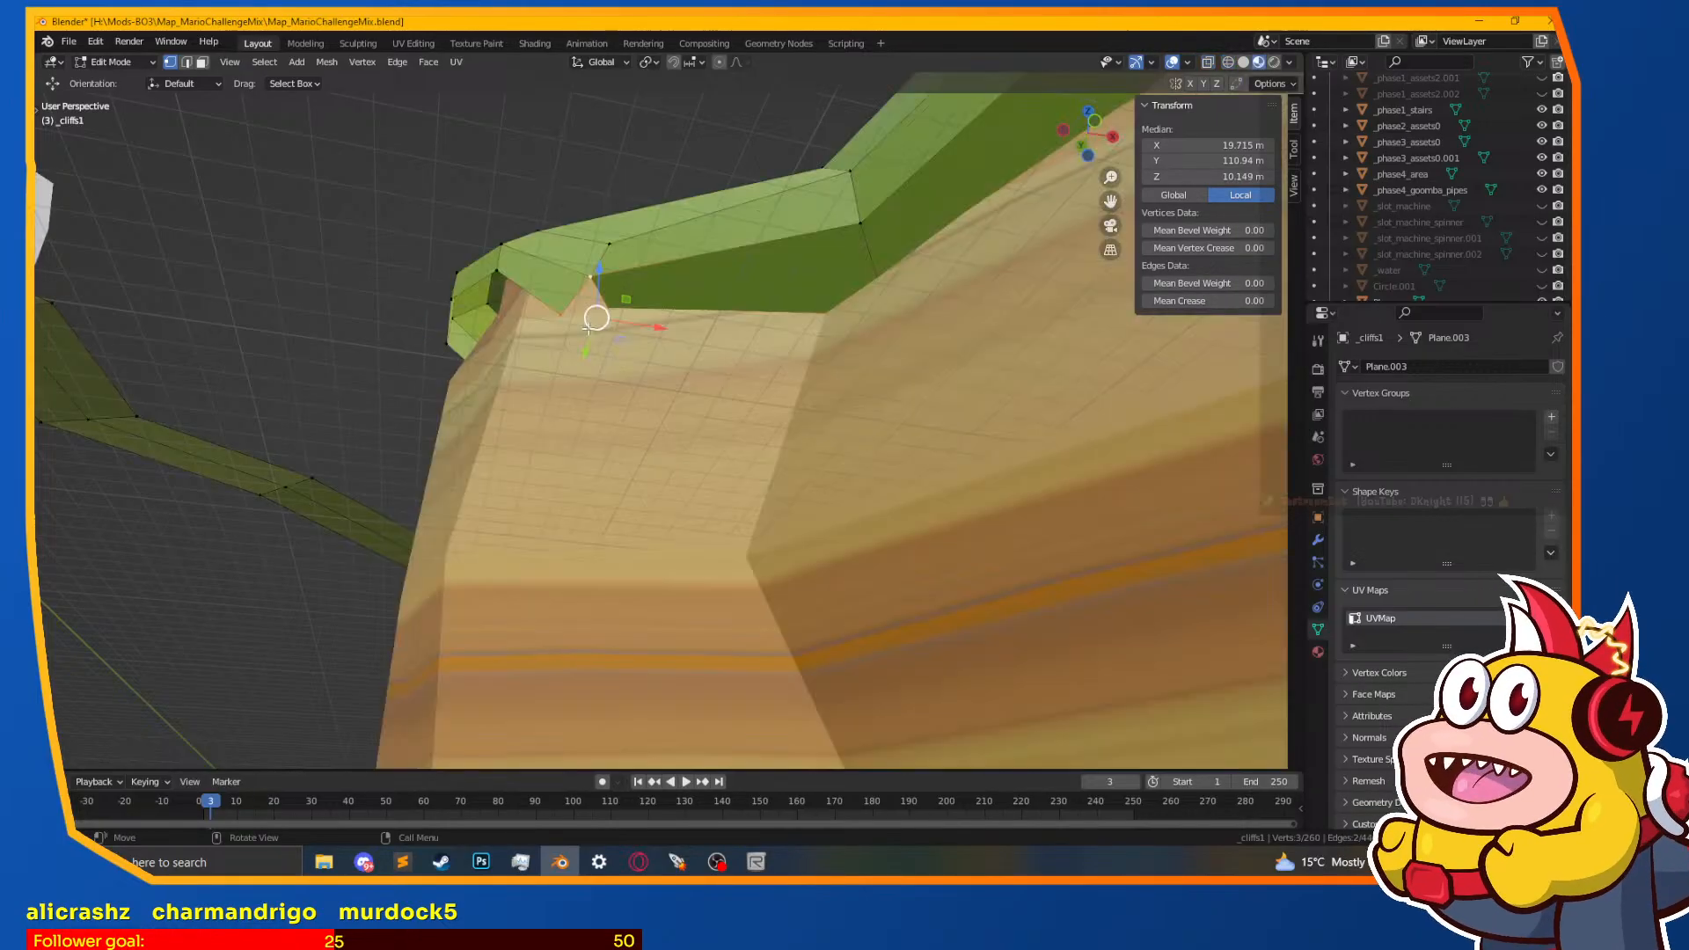
Step: Reposition the lower rim vertex at the inner bend of the cliff's far end
left_click(569, 320)
middle_click_drag(557, 309, 743, 452)
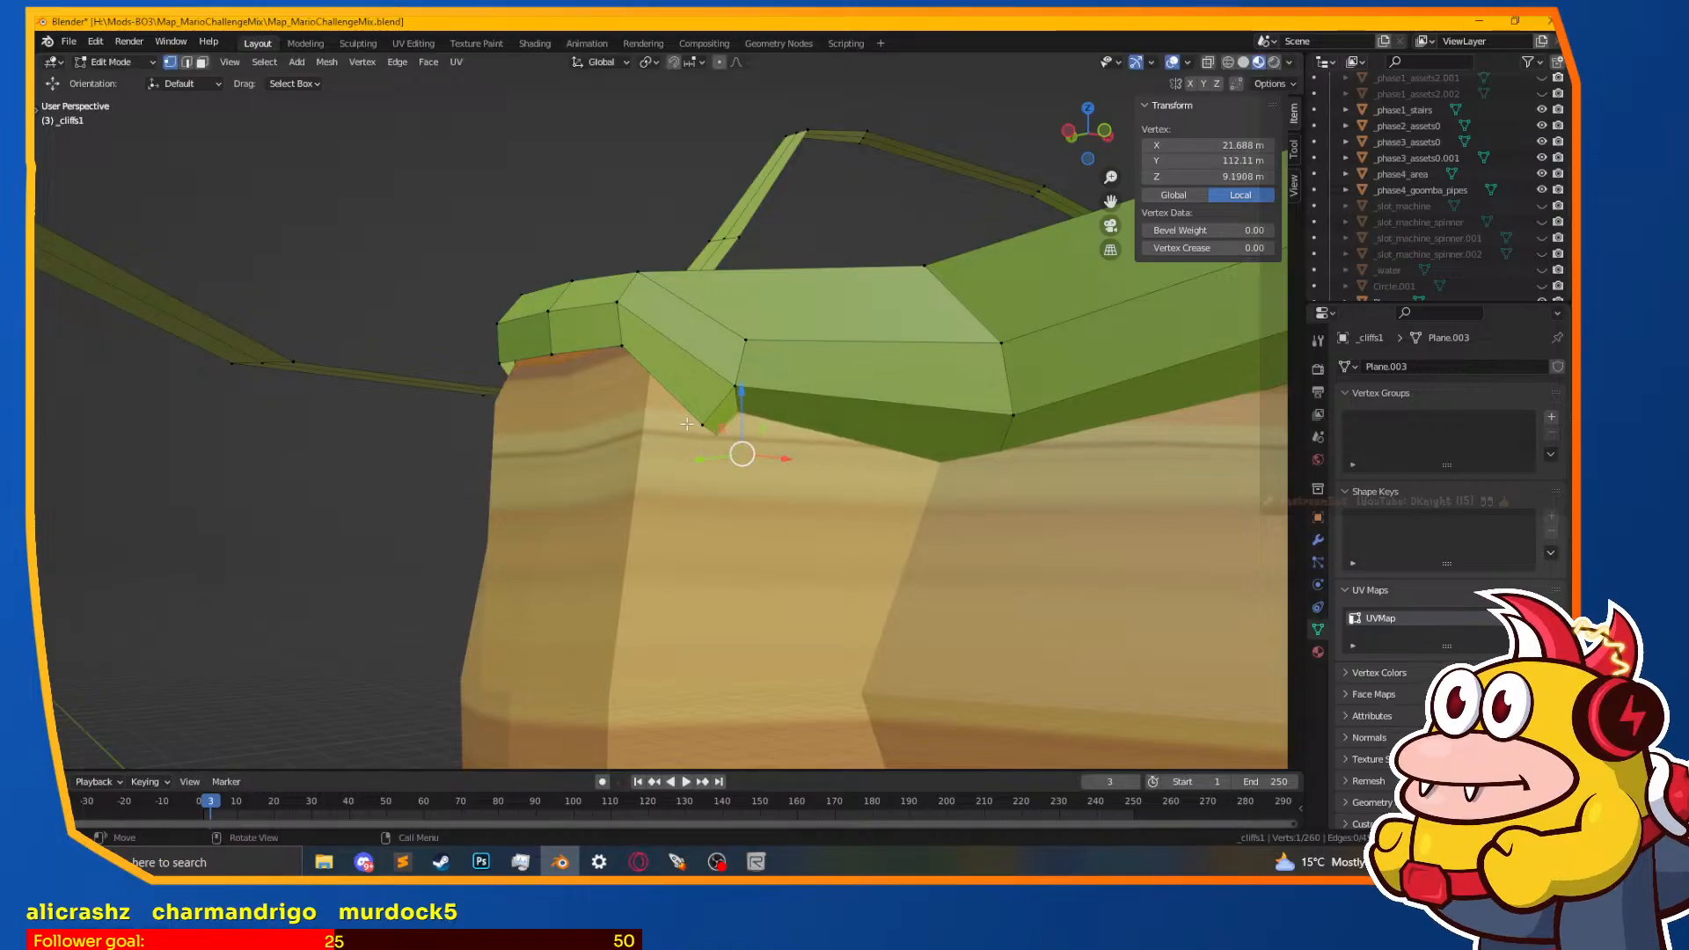
key("g")
left_click(679, 368)
middle_click_drag(679, 368, 640, 455)
key("g")
left_click(830, 387)
Step: Select the five lowest rim vertices around the far end and extrude another row down into the cliff
left_click_drag(606, 439, 741, 461)
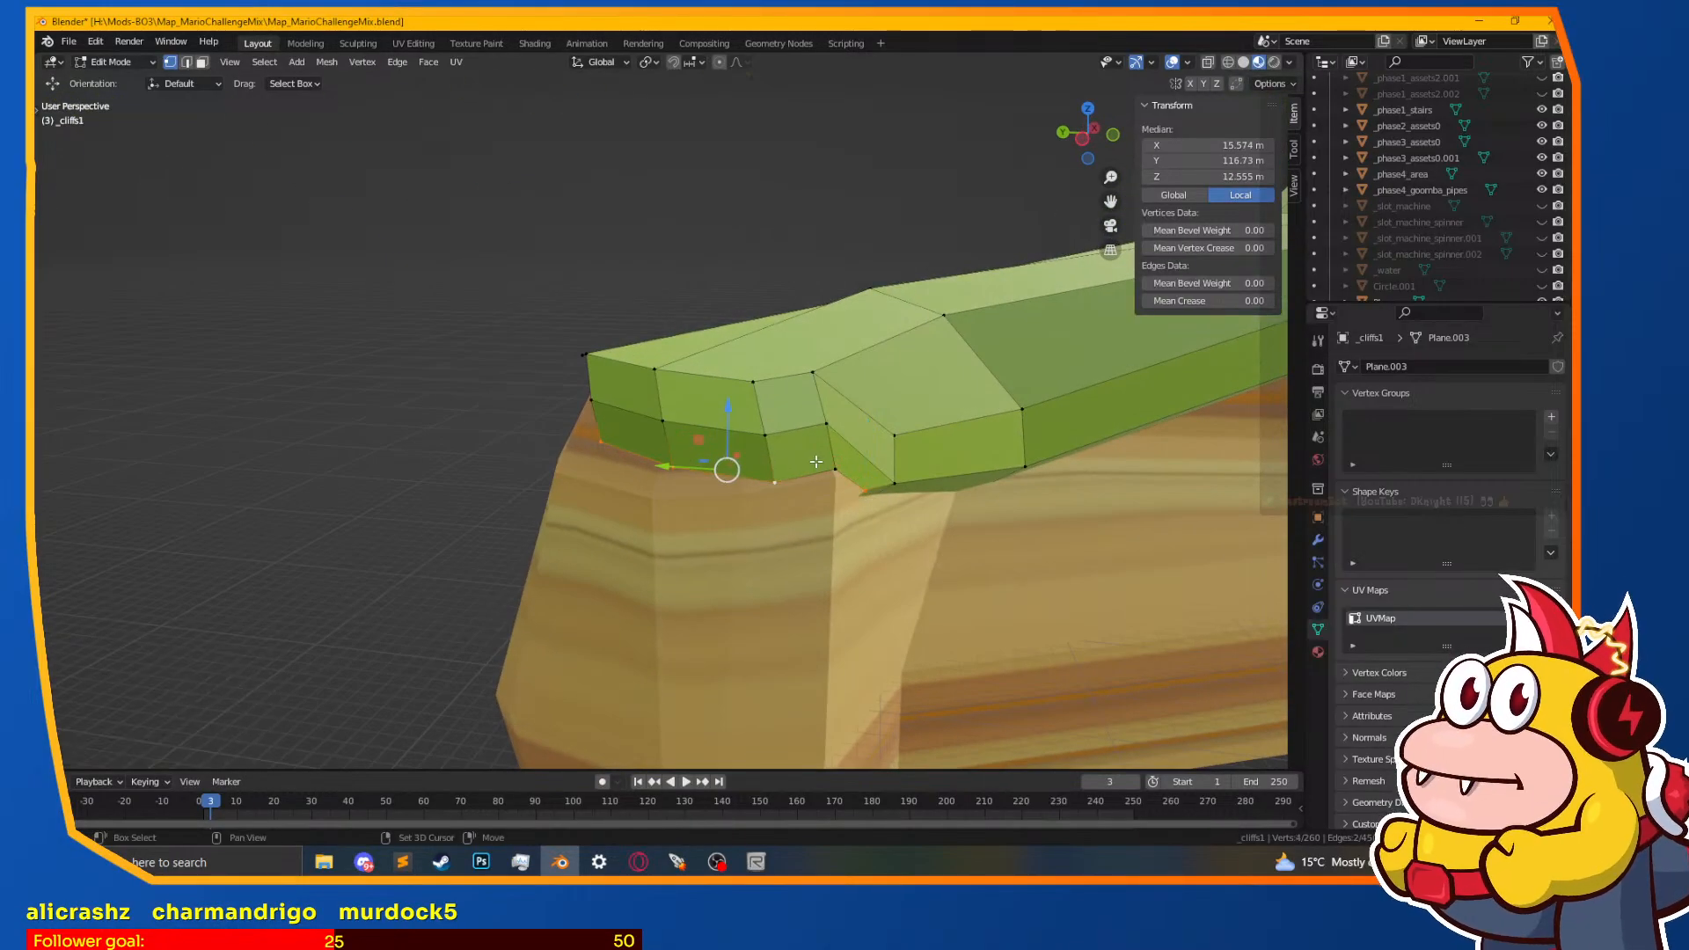
middle_click_drag(835, 532, 826, 415)
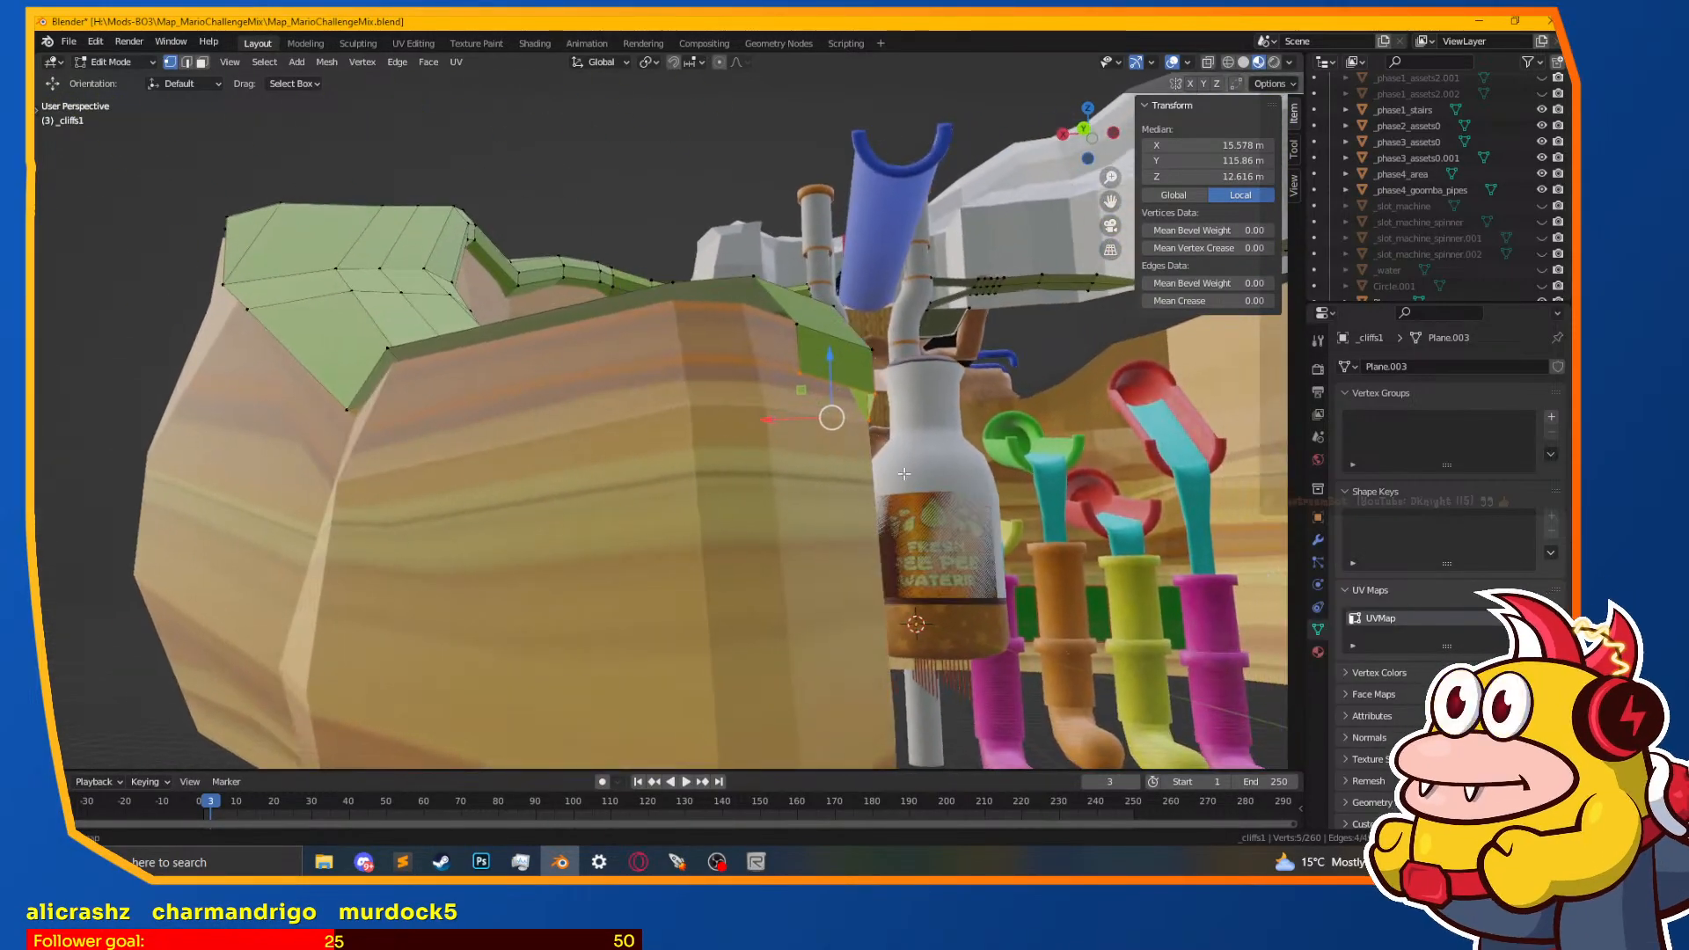
key("g")
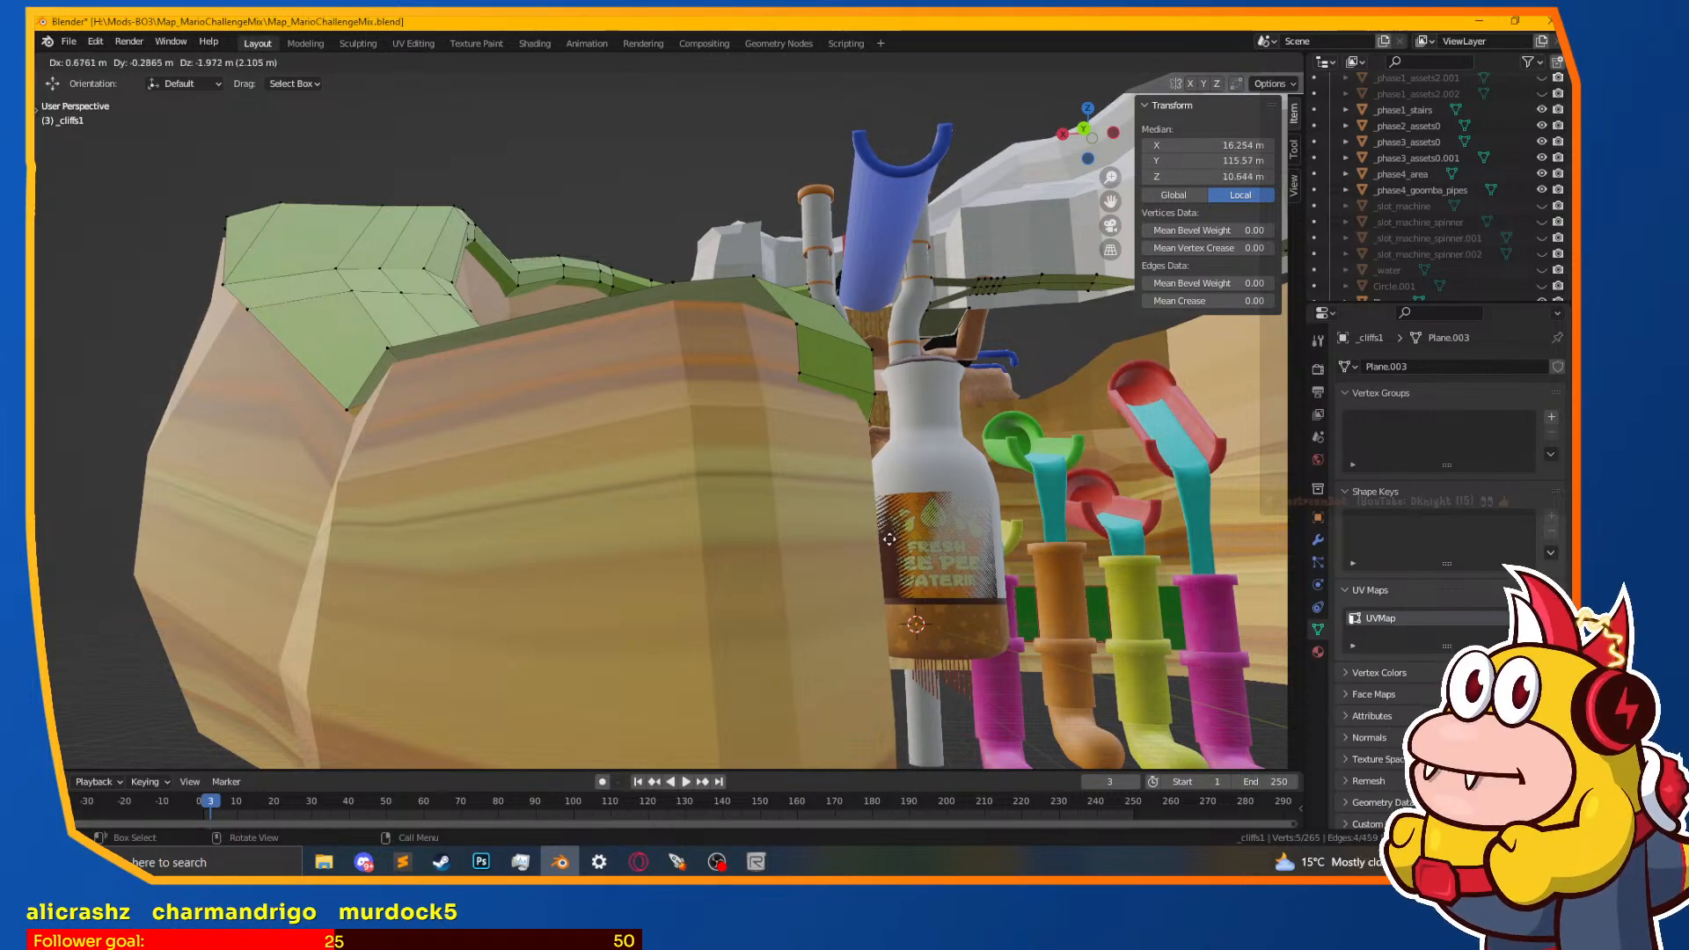
left_click(890, 508)
Step: Move individual vertices of the new underside row toward the inner bend so they tuck into the cliff wall
middle_click_drag(890, 508, 778, 303)
left_click(653, 377)
key("g")
left_click(757, 357)
key("g")
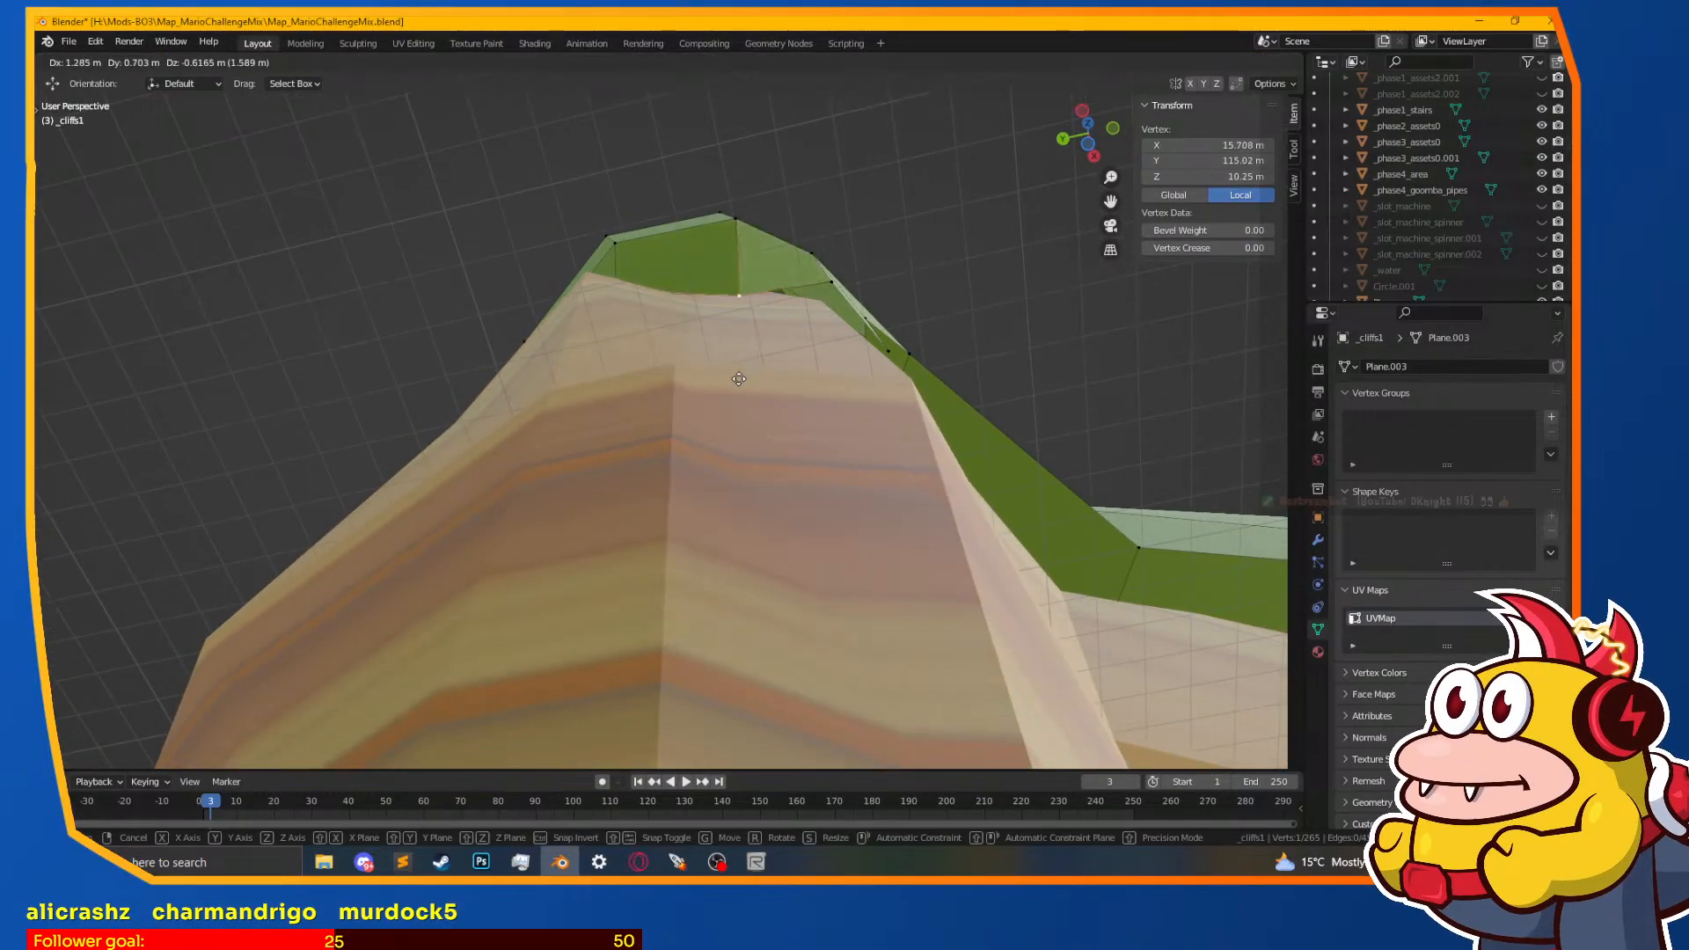
left_click(741, 391)
middle_click_drag(741, 390, 634, 320)
key("g")
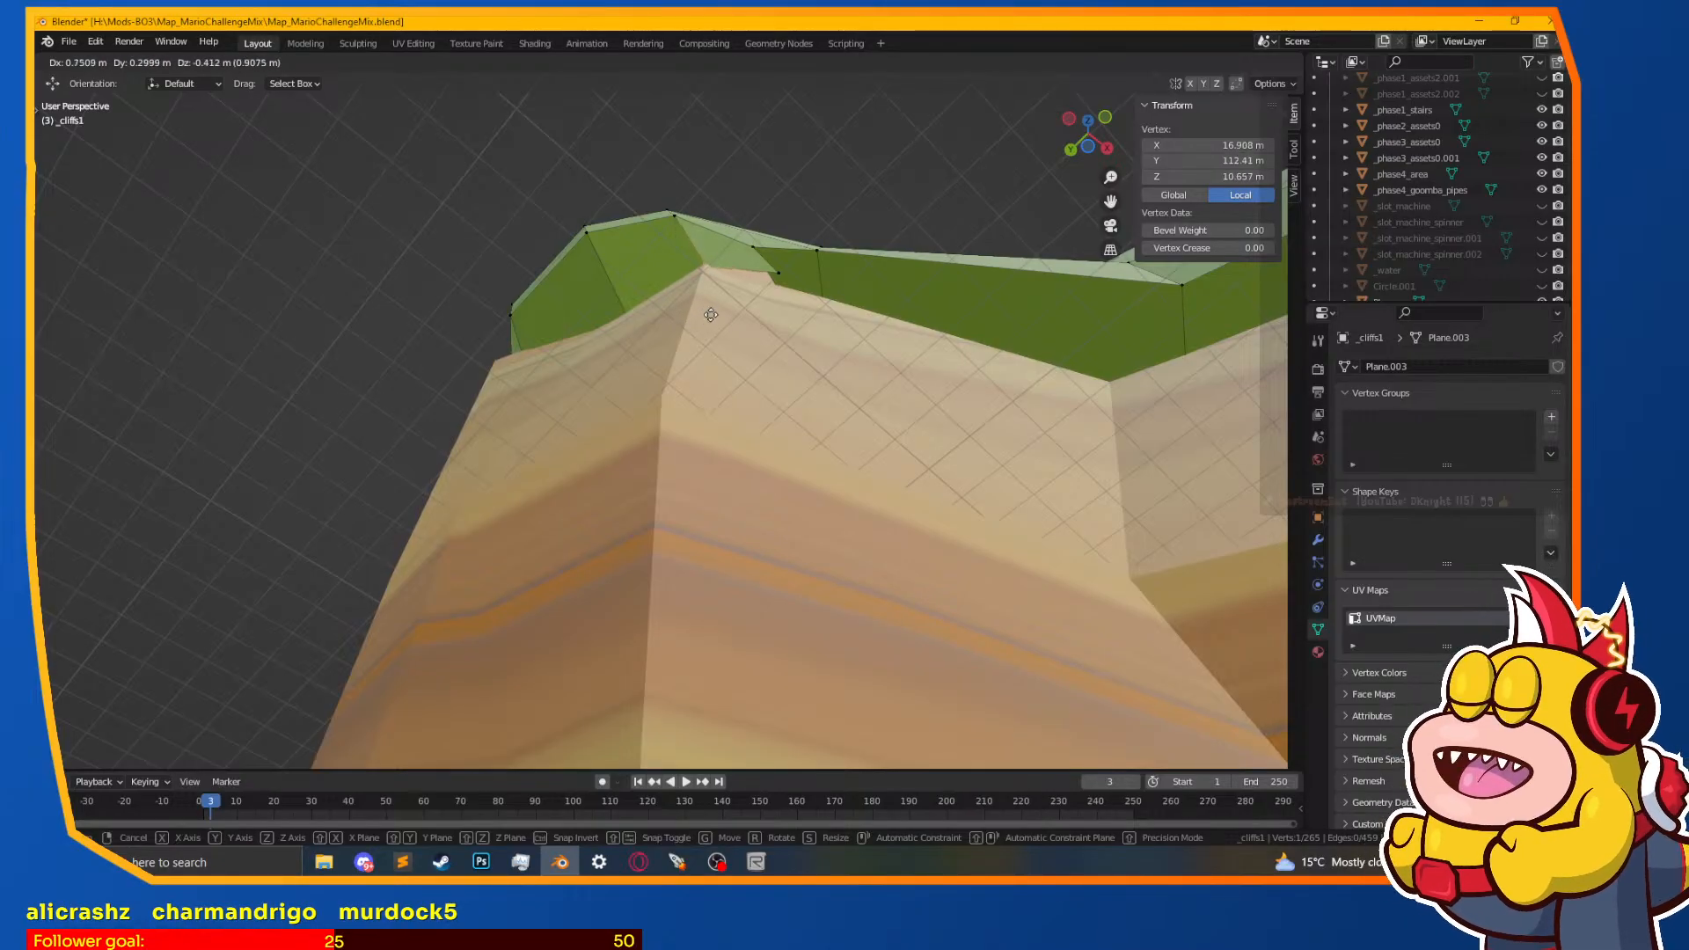
left_click(710, 268)
left_click(778, 273)
key("g")
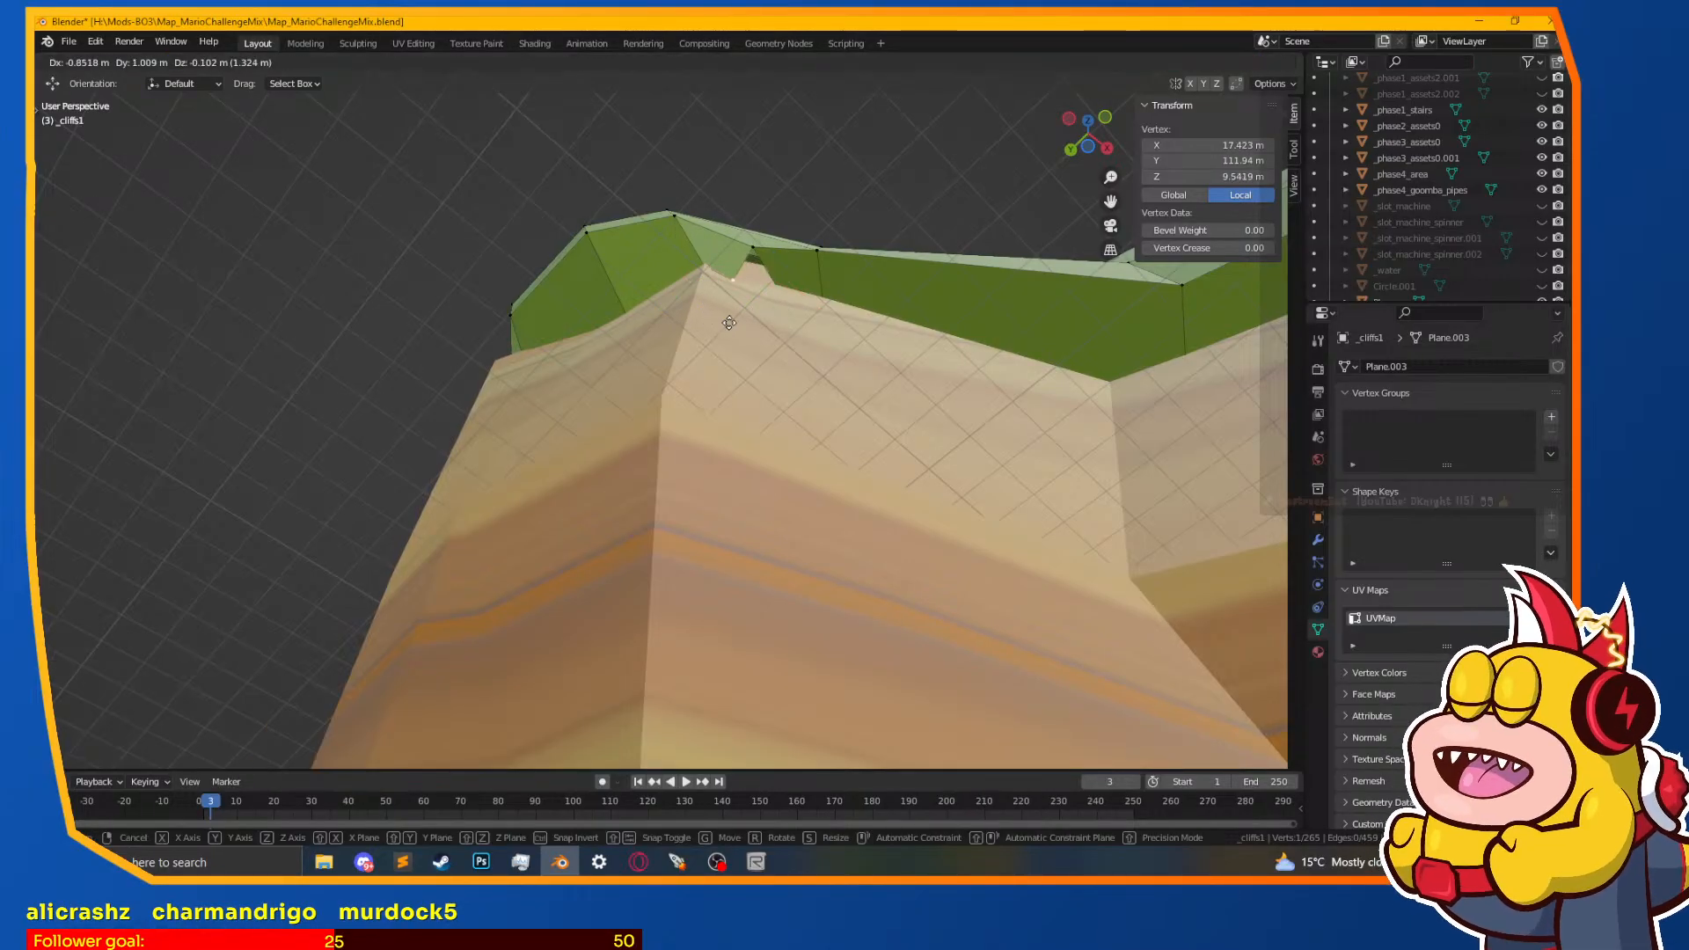
left_click(766, 335)
Step: Select the two loose underside vertices at the inner bend in wireframe display and merge them at last
key("z")
left_click(725, 332)
left_click(817, 355, "shift")
key("z")
left_click(817, 446)
key("alt+m")
left_click(778, 434)
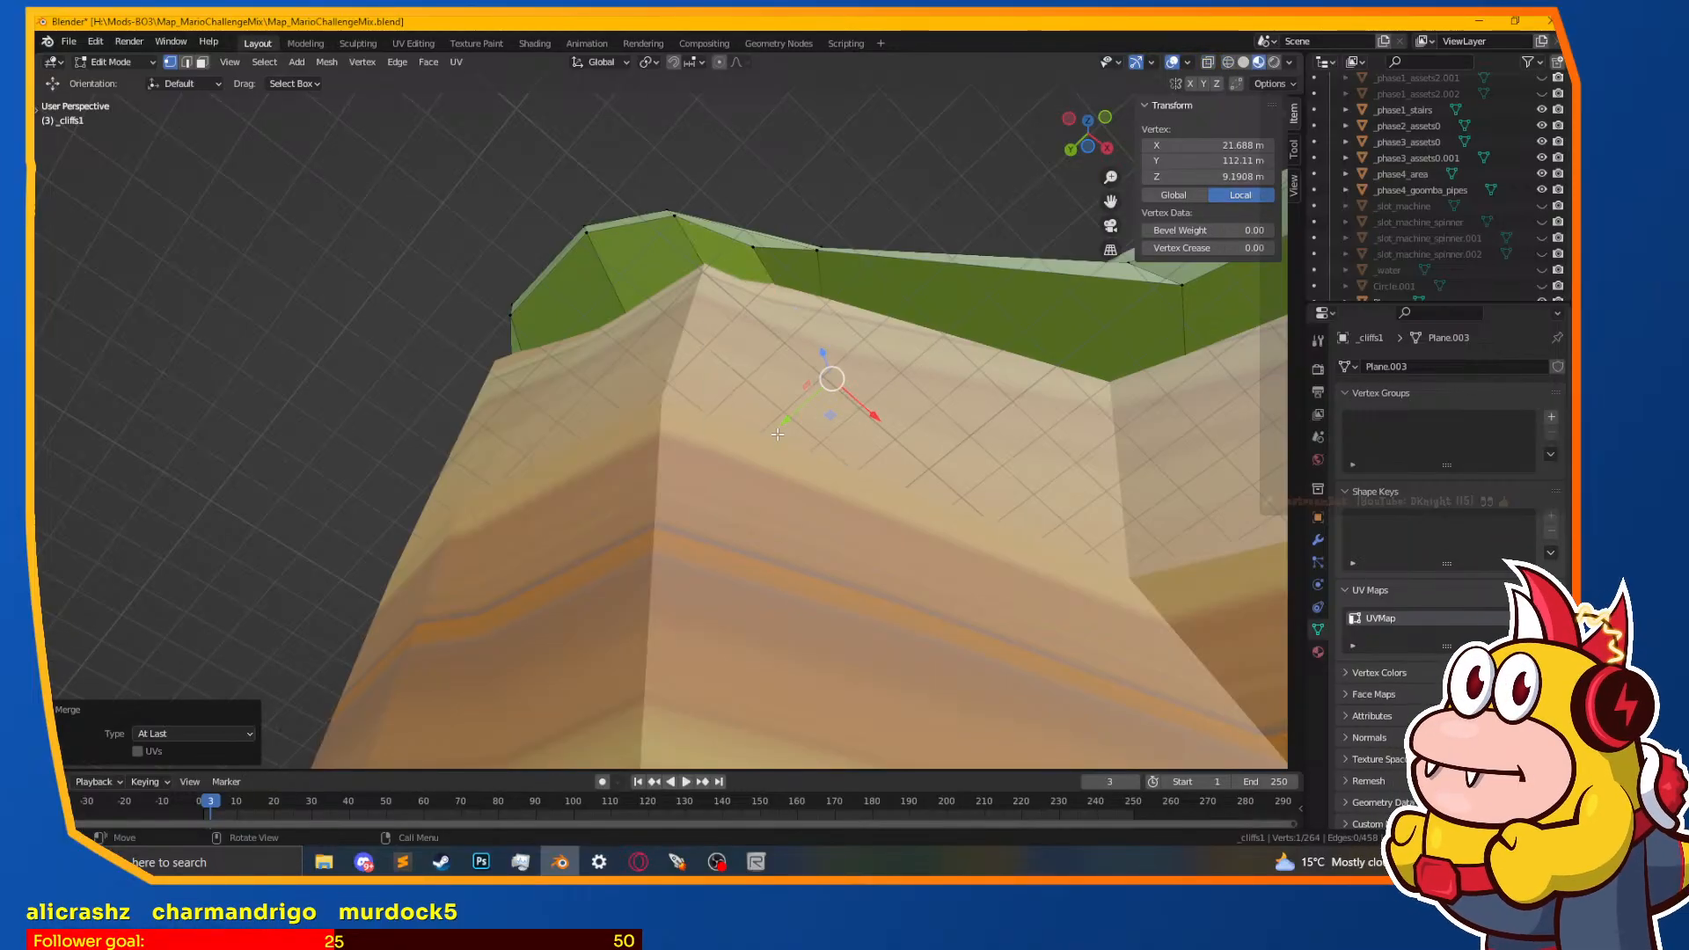
Step: Move three outer vertices of the far end's rim by about 0.42 m in X, 0.12 m in Y and 0.2 m in Z
middle_click_drag(783, 402, 849, 528)
left_click(675, 287, "shift")
left_click(671, 306, "shift")
middle_click_drag(671, 306, 611, 398)
key("g")
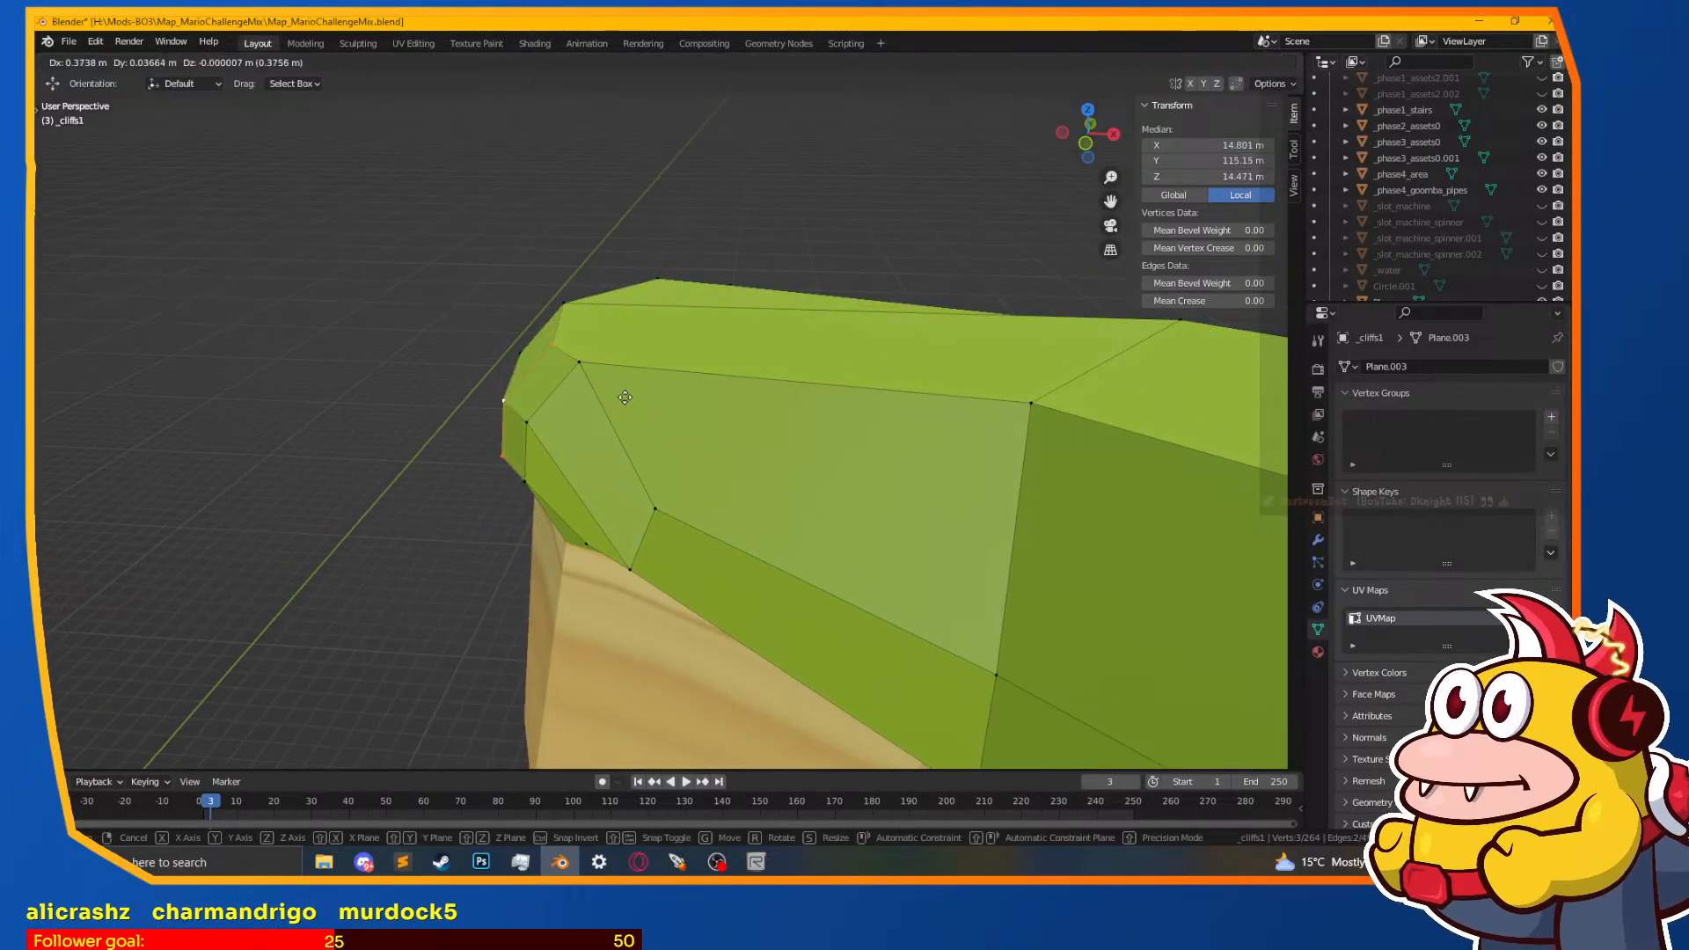
left_click(634, 394)
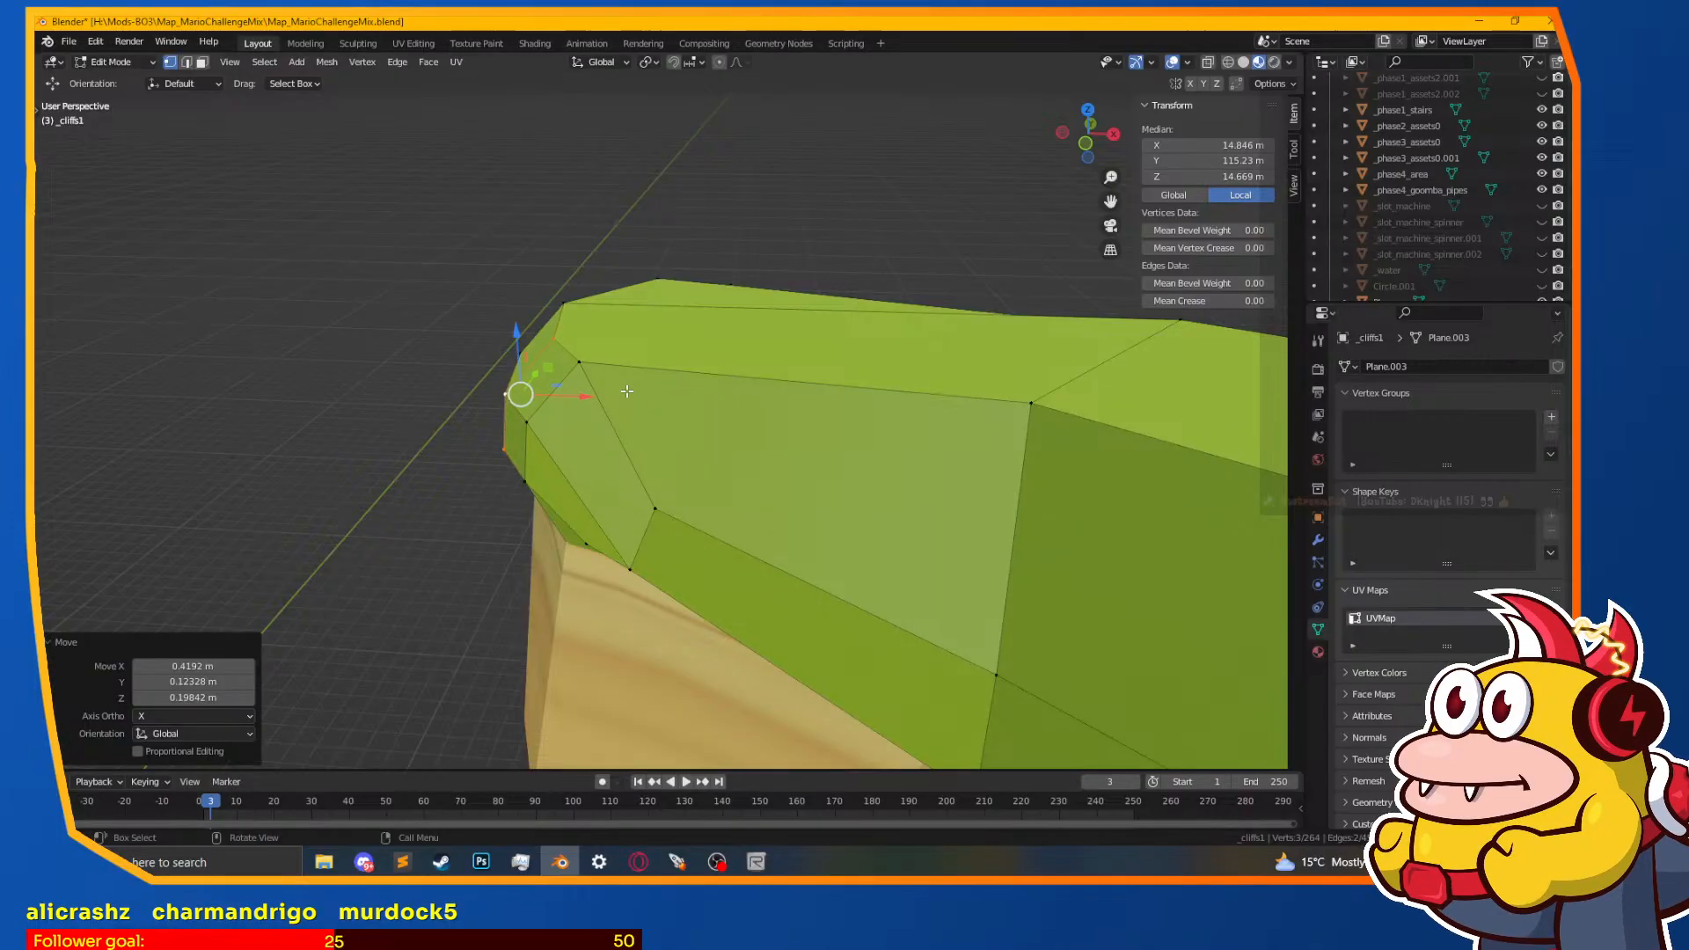
Step: Move the upper vertex of the far end's rim by about -0.3 m in X
left_click(556, 339)
key("g")
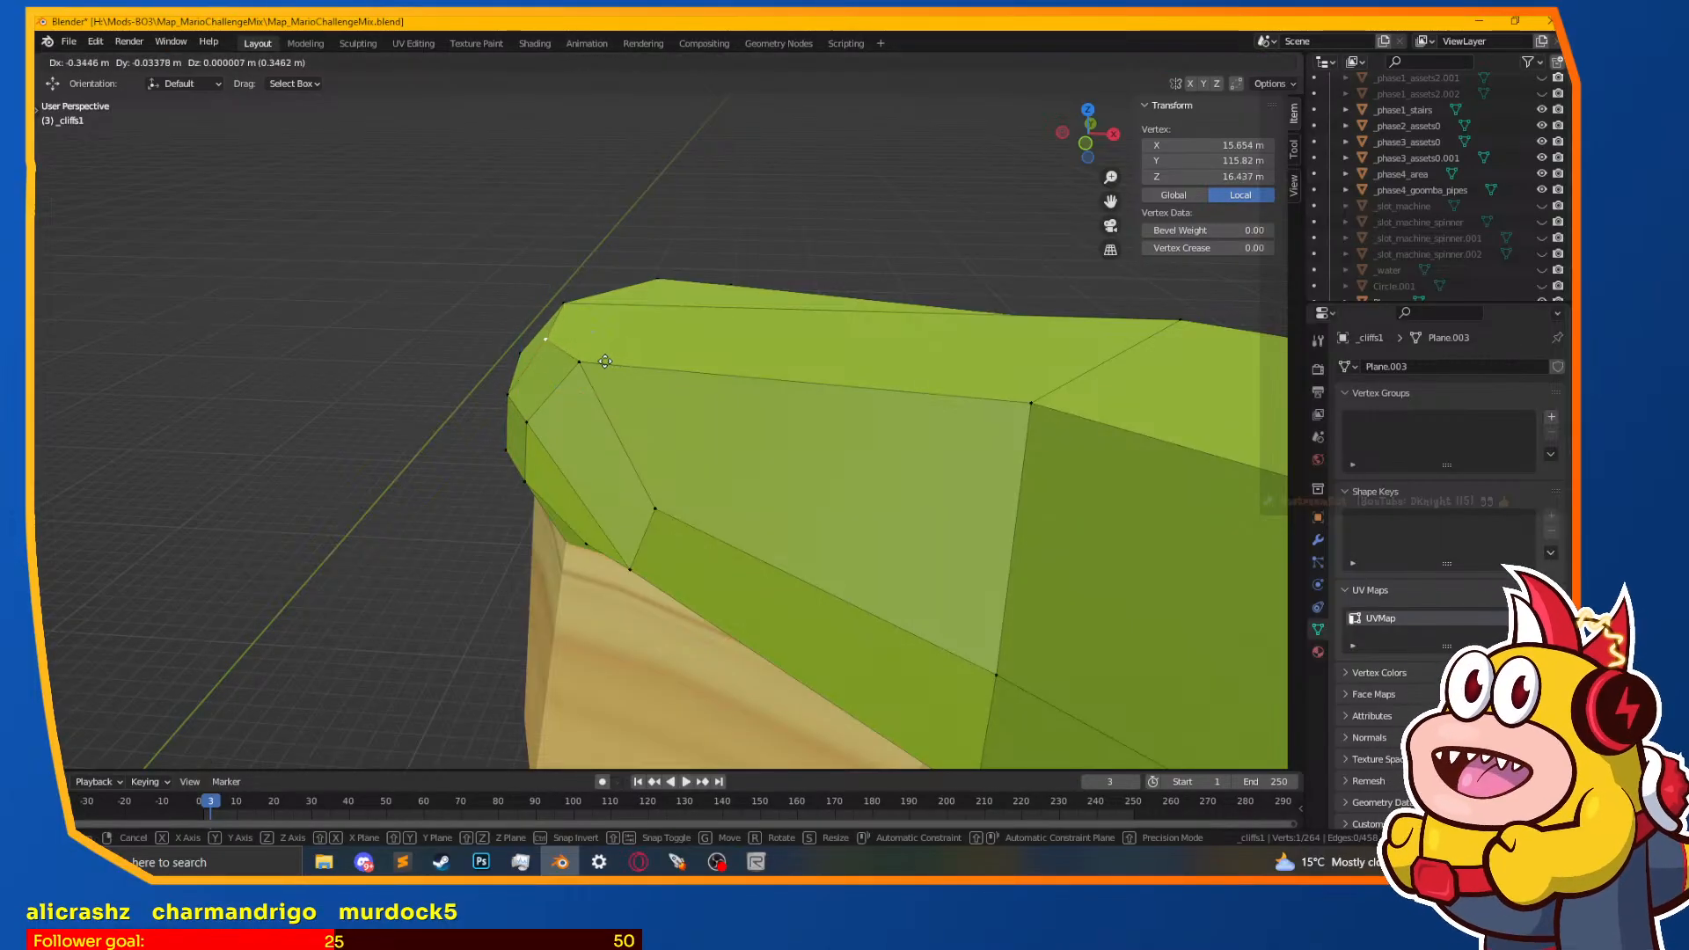
left_click(609, 360)
middle_click_drag(609, 361, 724, 497)
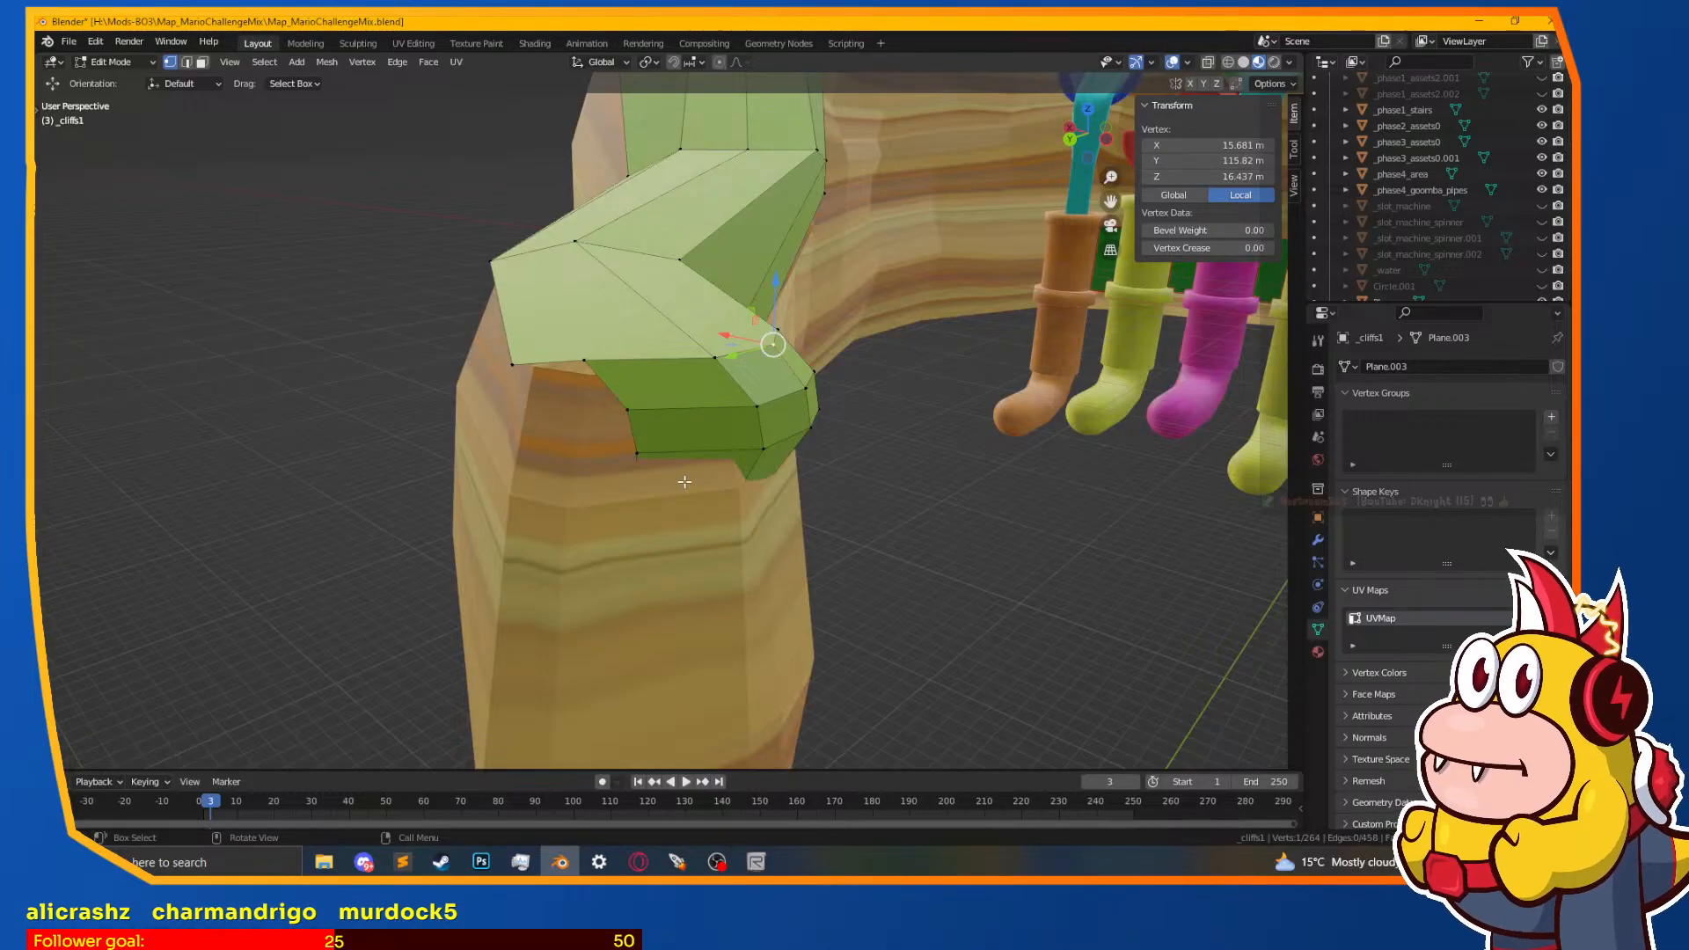
Step: Select the two top vertices of the open edge at the strip's end and extrude them downward as a rim face
middle_click_drag(473, 412, 742, 328)
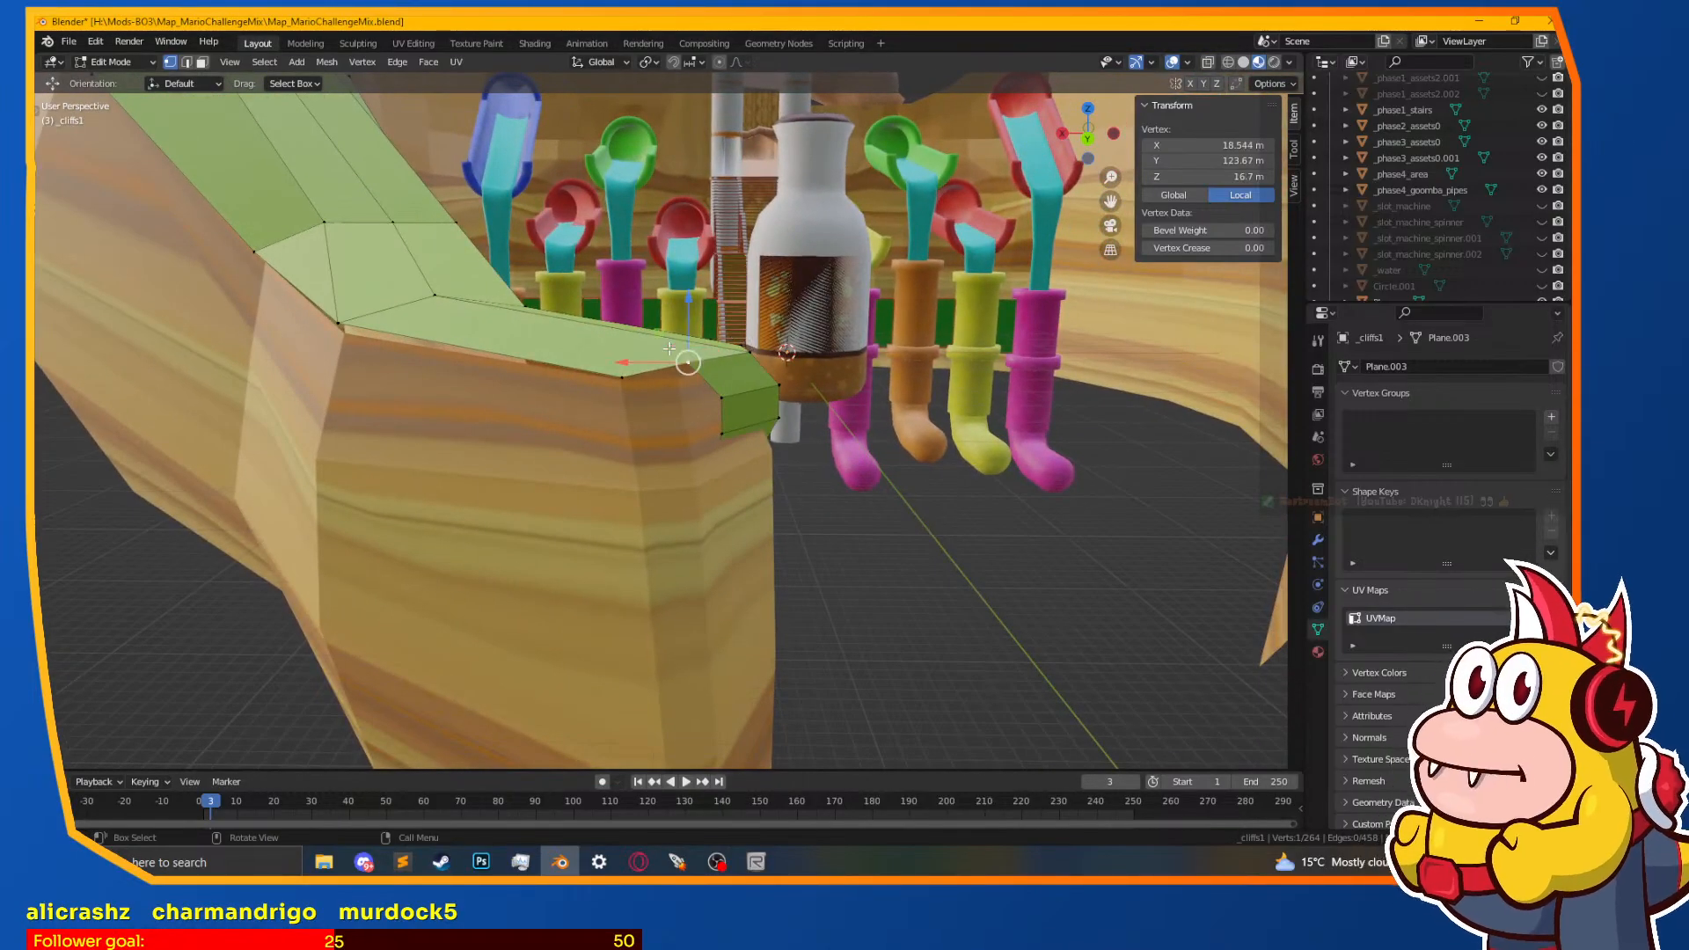
left_click(622, 377)
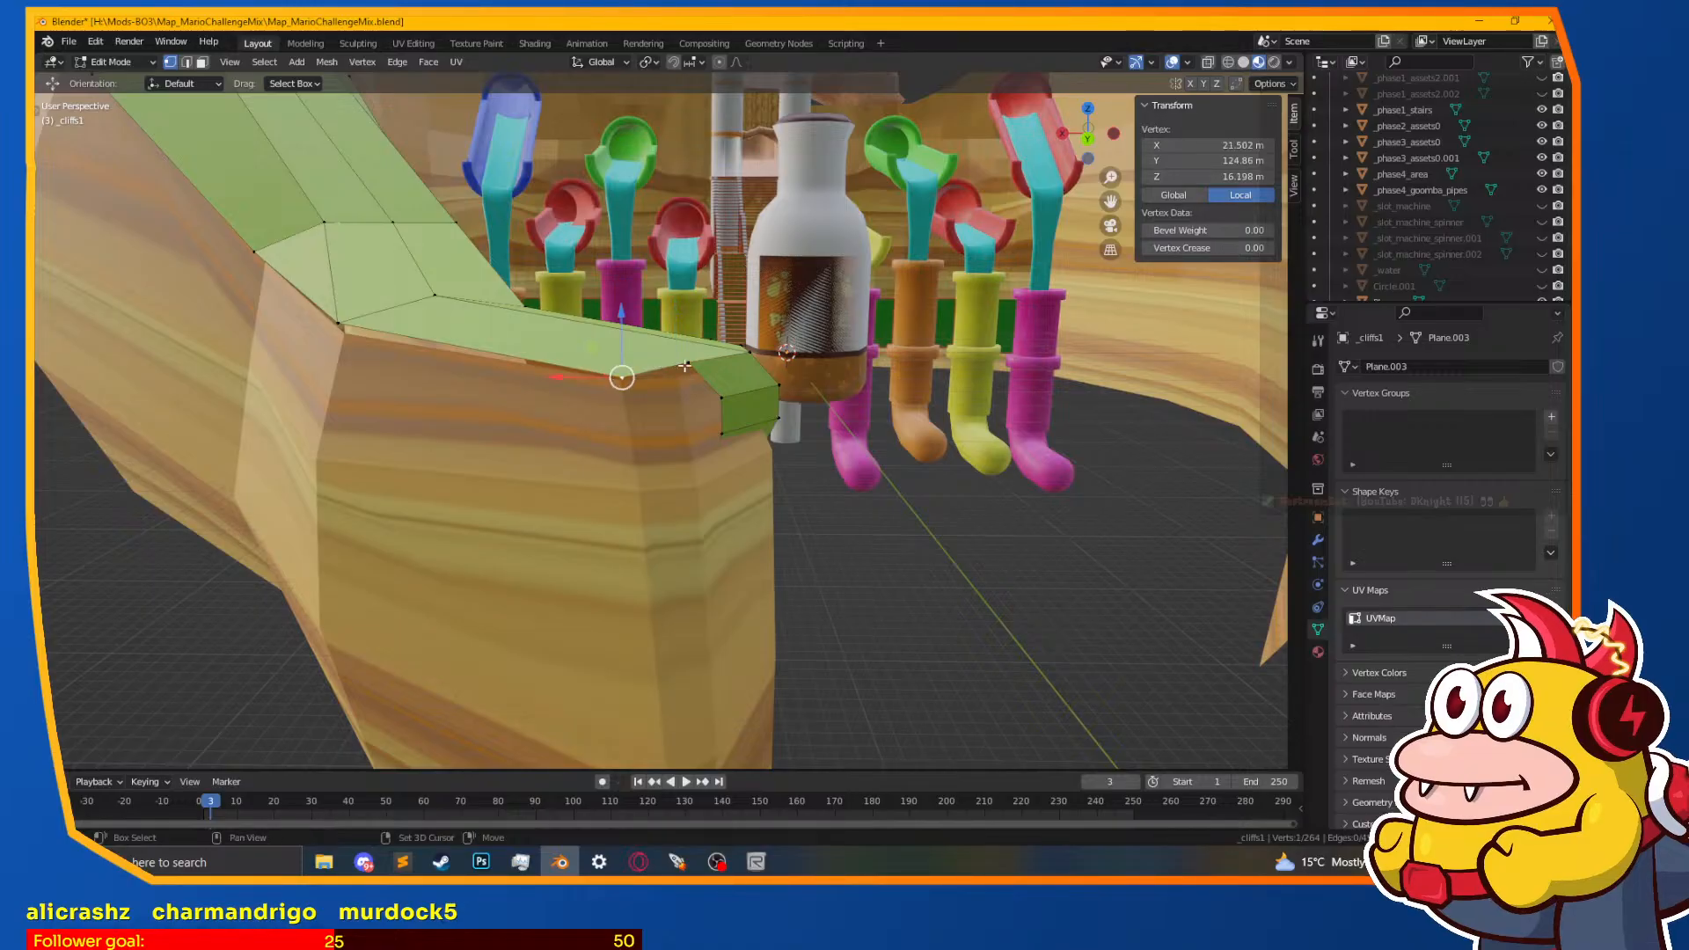
left_click(691, 362, "shift")
middle_click_drag(616, 462, 673, 480)
key("g")
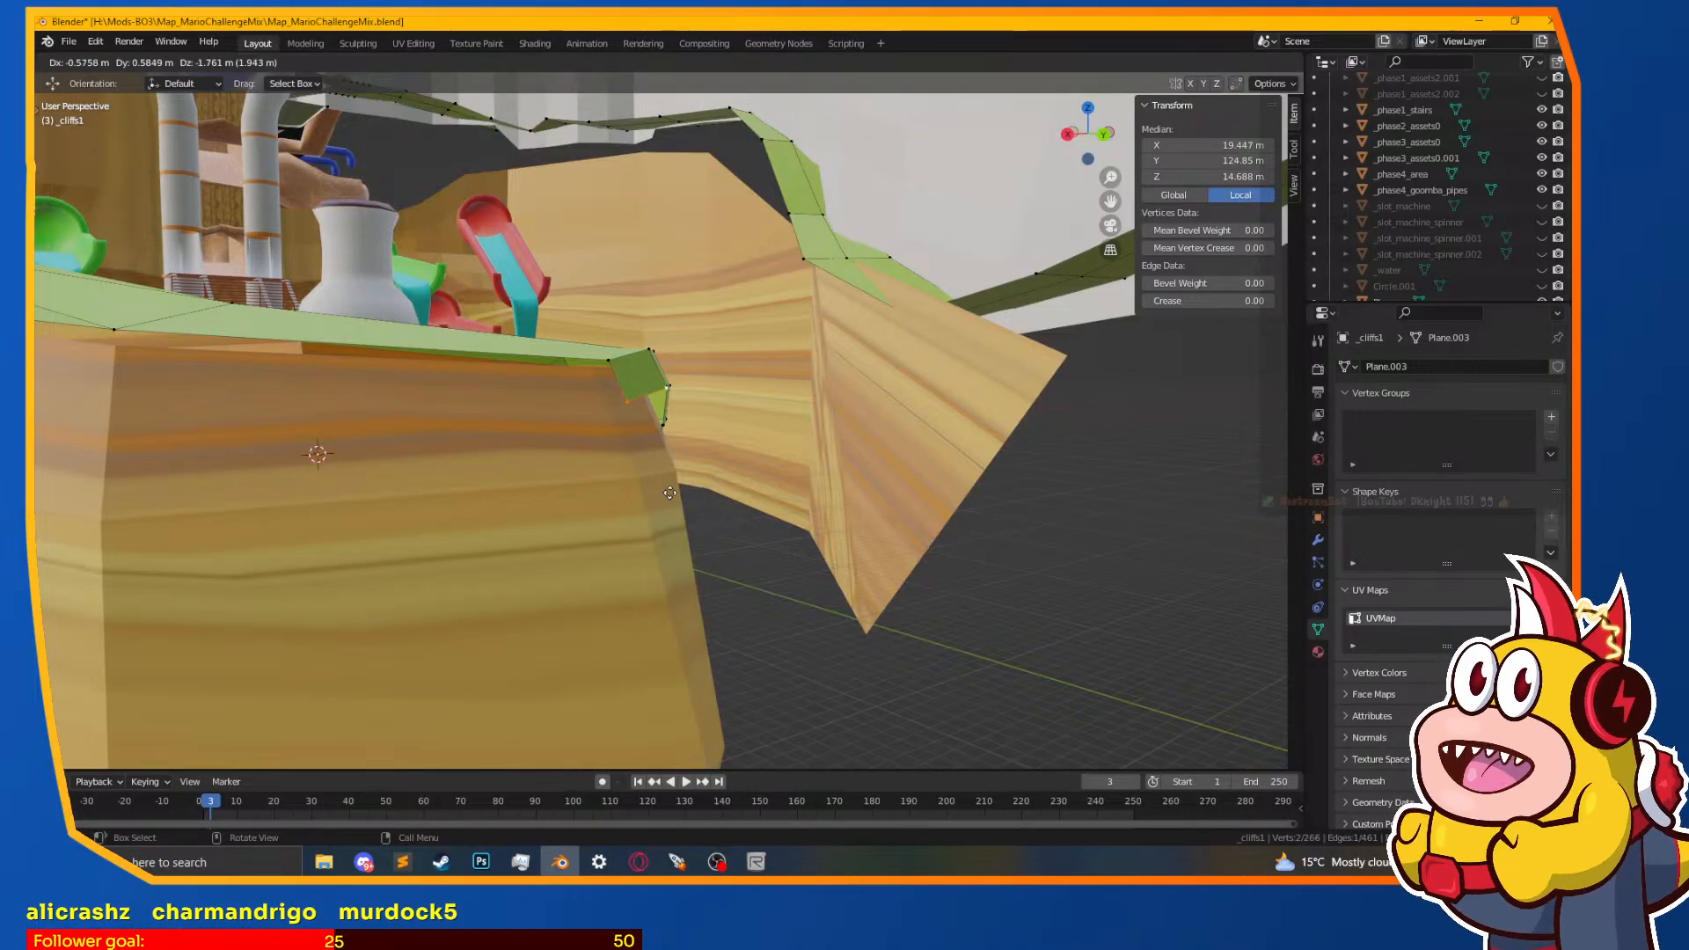
left_click(674, 511)
middle_click_drag(674, 512, 562, 509)
Step: Close the gap between the new end face and the adjoining rim
middle_click_drag(413, 168, 448, 369)
left_click(469, 450)
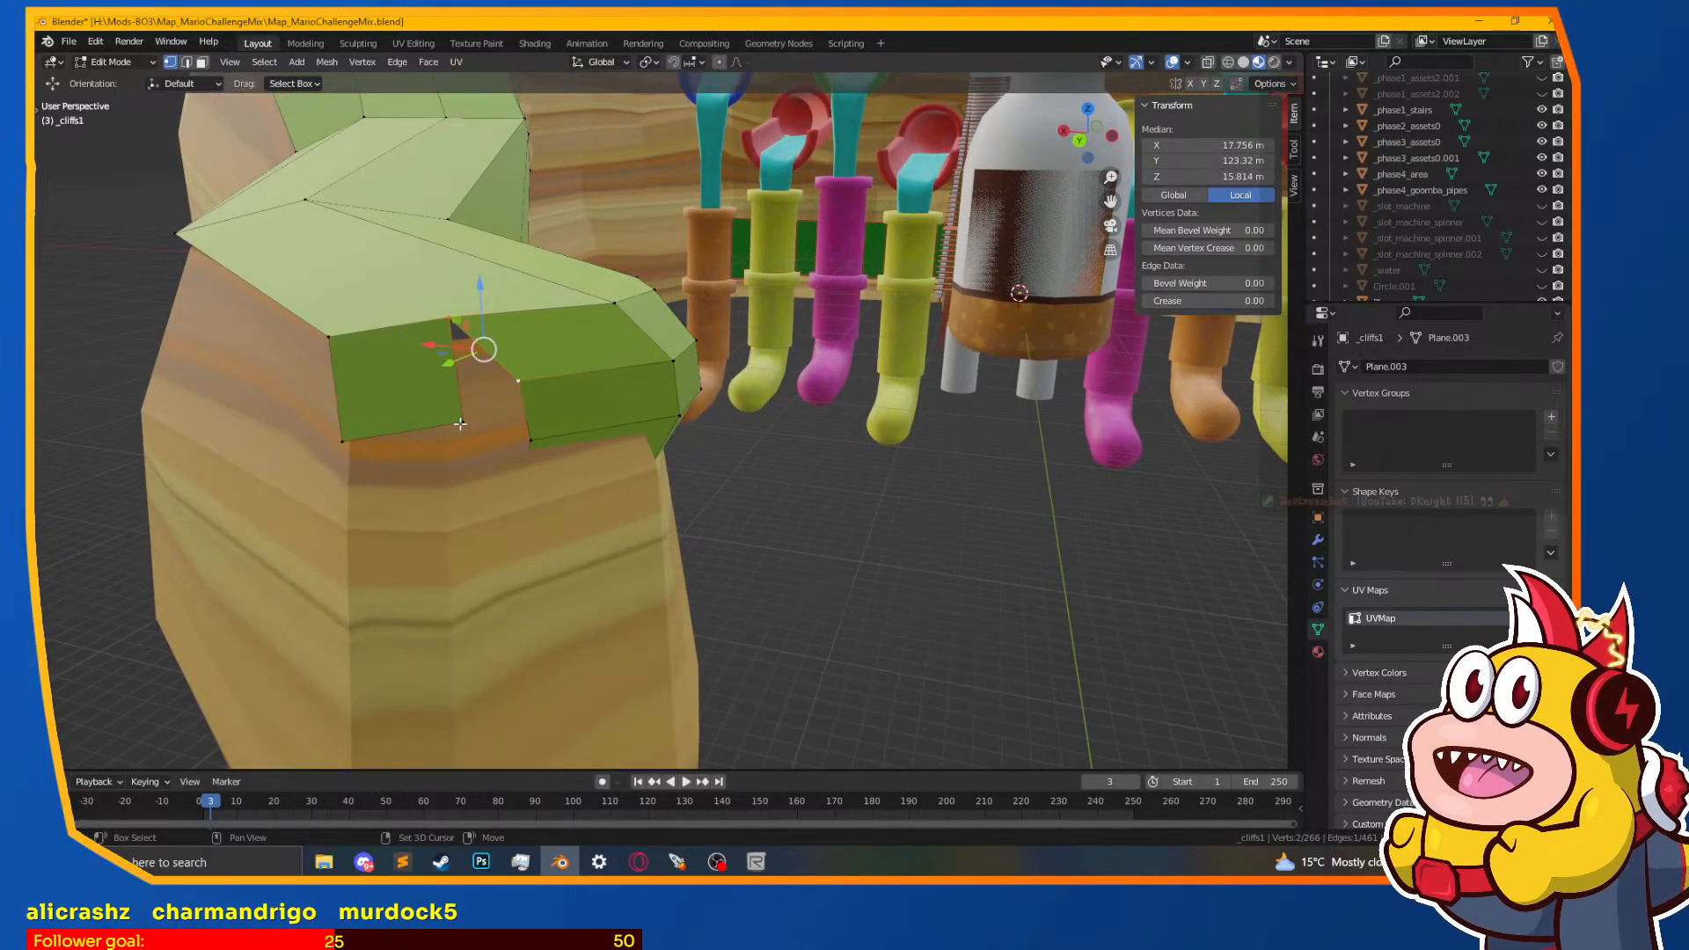
left_click(520, 428, "shift")
Step: Select the two lower vertices of the new end face and extrude them inward beneath the overhang
left_click(457, 421)
left_click(344, 441, "shift")
middle_click_drag(466, 402, 576, 396)
key("g")
left_click(572, 486)
Step: Select the underside vertices beside the end face and fill the remaining gap between them
middle_click_drag(571, 486, 519, 392)
left_click(544, 377, "shift")
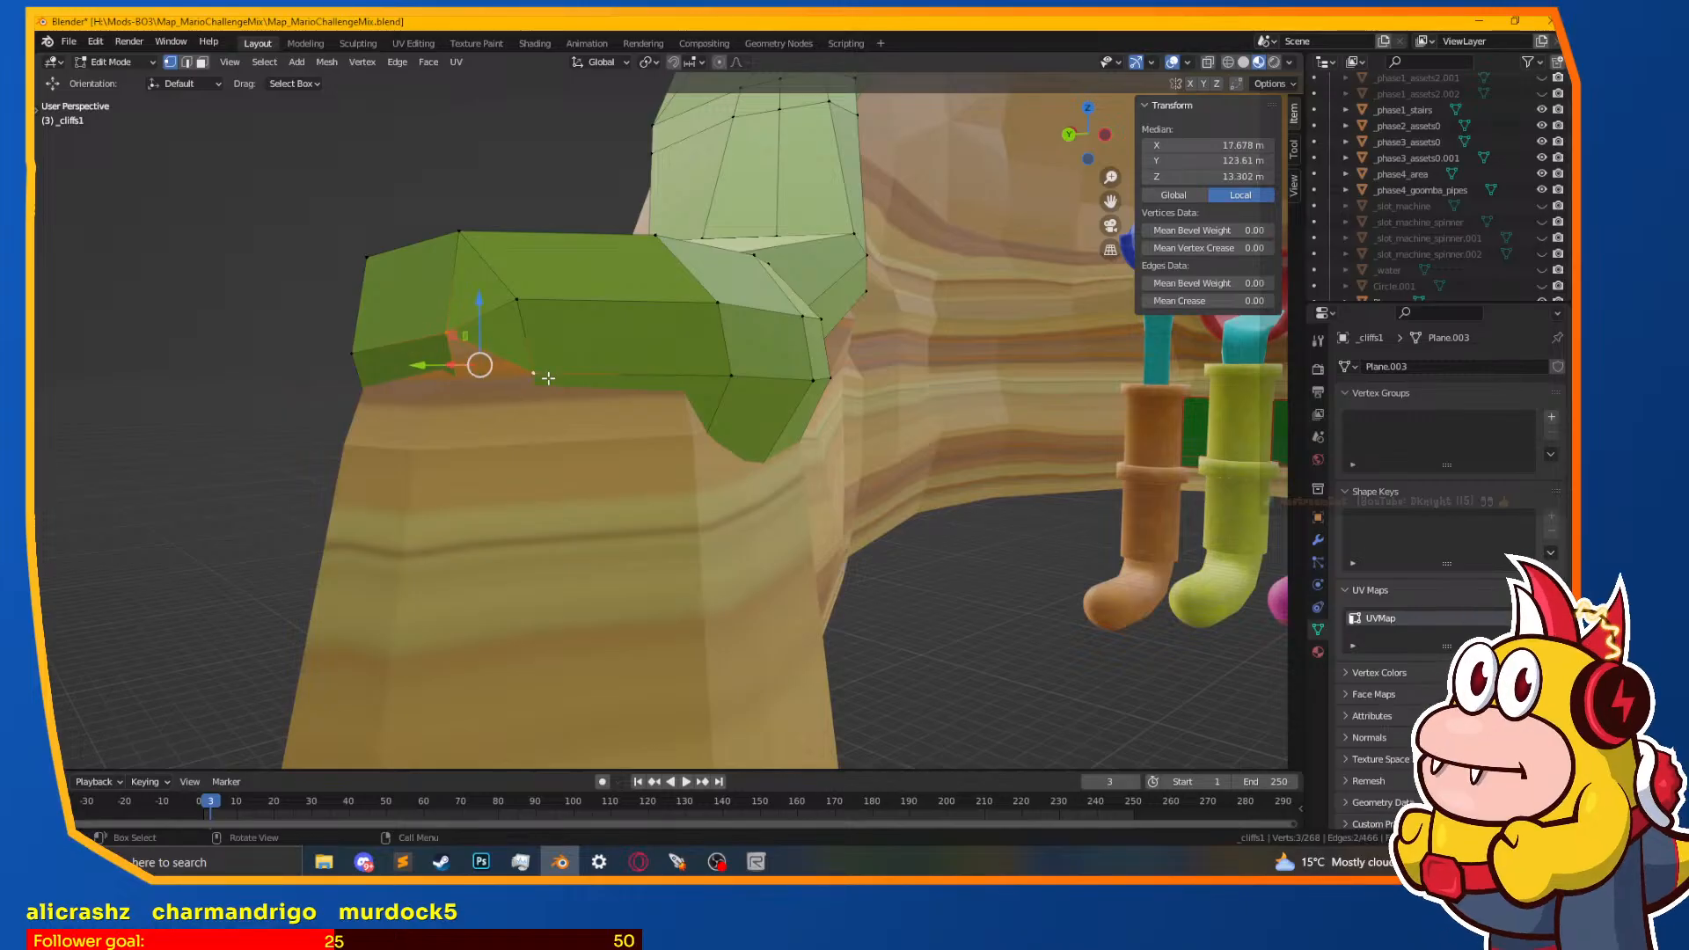
left_click(534, 374)
left_click(440, 395, "shift")
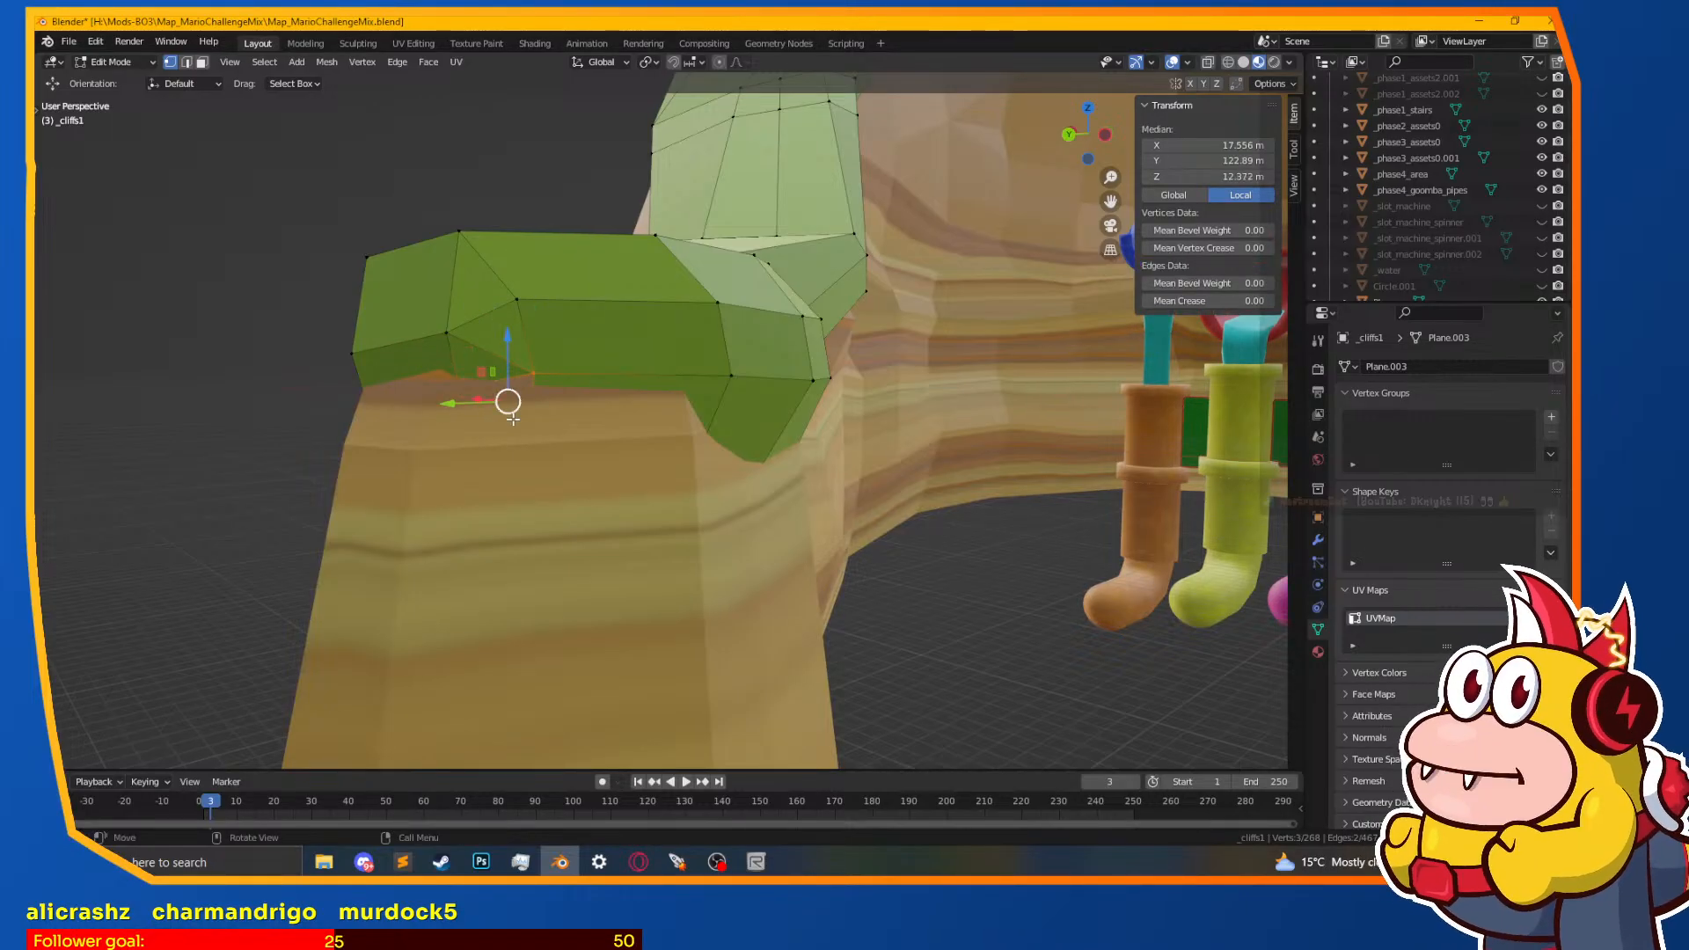
scroll(555, 431, "down", 3)
Step: Select the eight vertices along the strip's outer edge and extrude them about 3.2 m in X, 1.8 m in Y and -5.9 m in Z
middle_click_drag(508, 413, 739, 449)
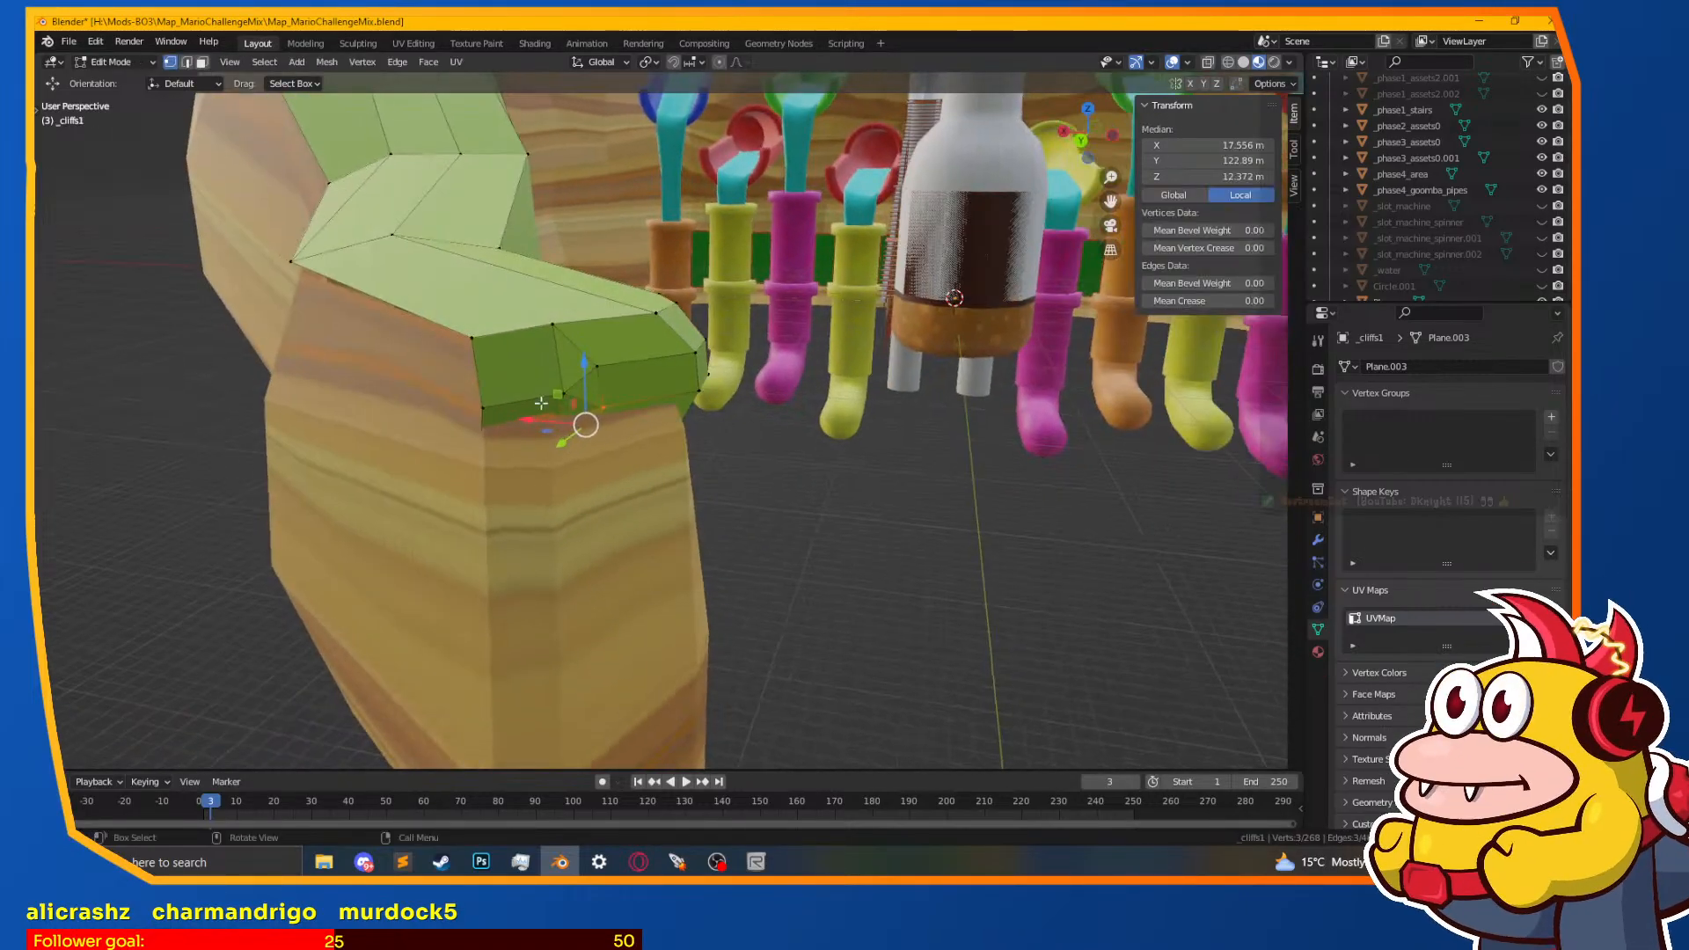
left_click(455, 320)
middle_click_drag(438, 380, 528, 471)
middle_click_drag(436, 512, 717, 544, "shift")
left_click(531, 485, "shift")
middle_click_drag(533, 552, 889, 647, "shift")
left_click(372, 360, "shift")
scroll(377, 423, "down", 4)
middle_click_drag(377, 422, 528, 452)
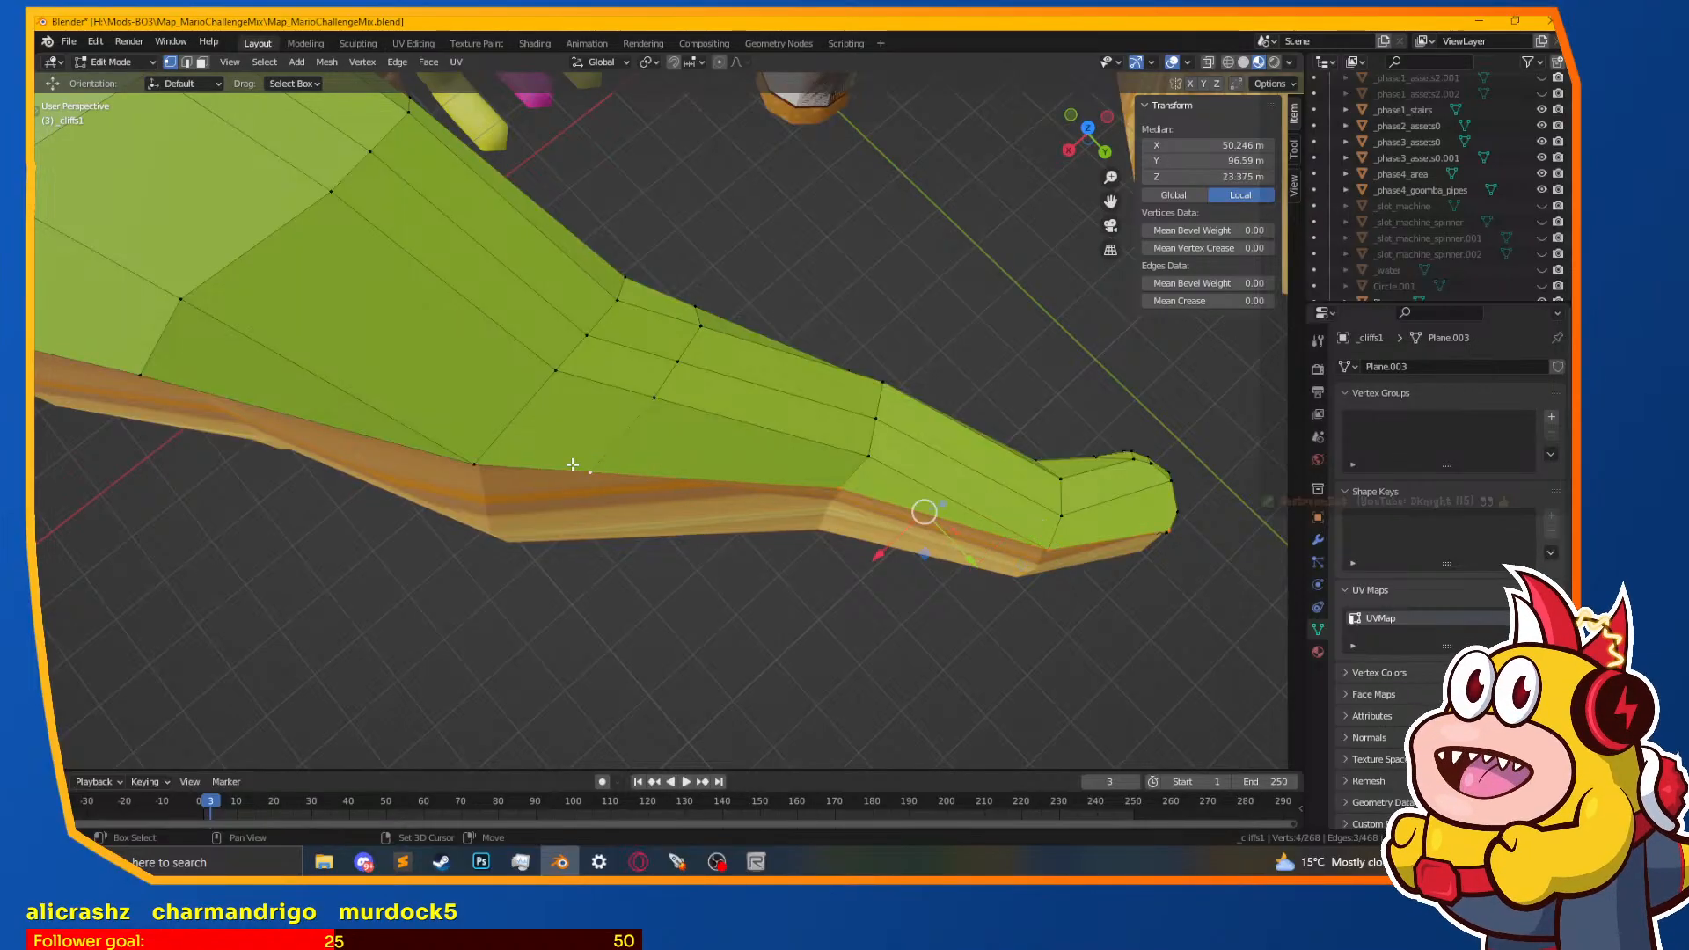
middle_click_drag(519, 567, 656, 668)
middle_click_drag(507, 467, 542, 586)
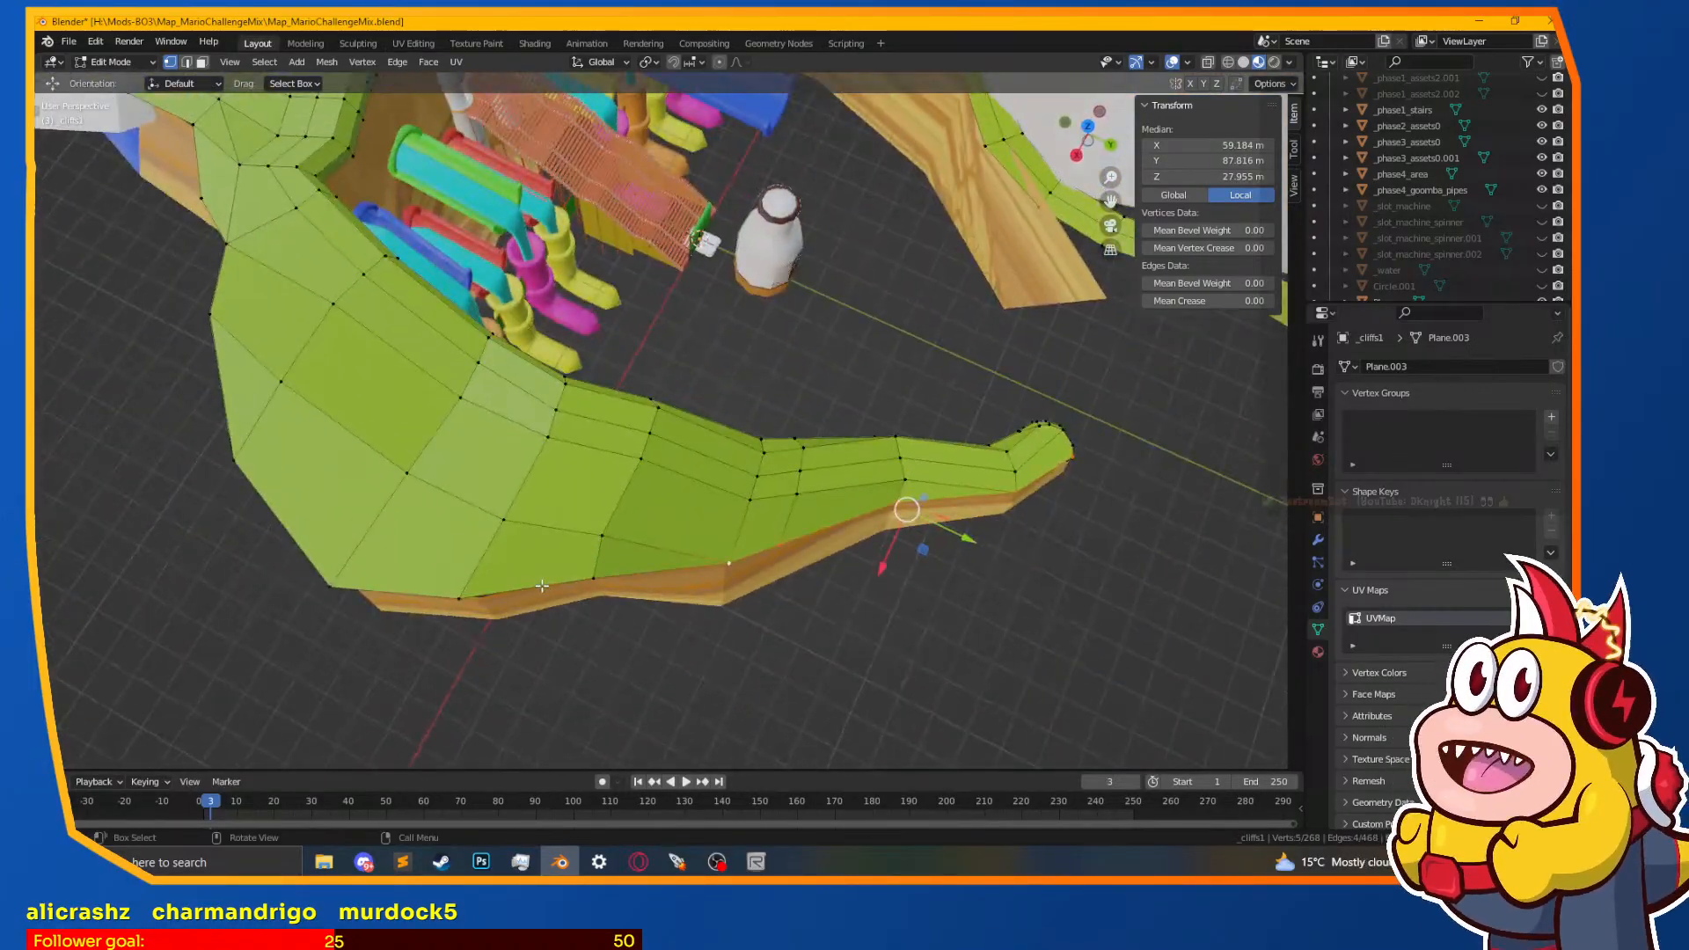
left_click(317, 594, "shift")
middle_click_drag(517, 664, 661, 463)
key("e")
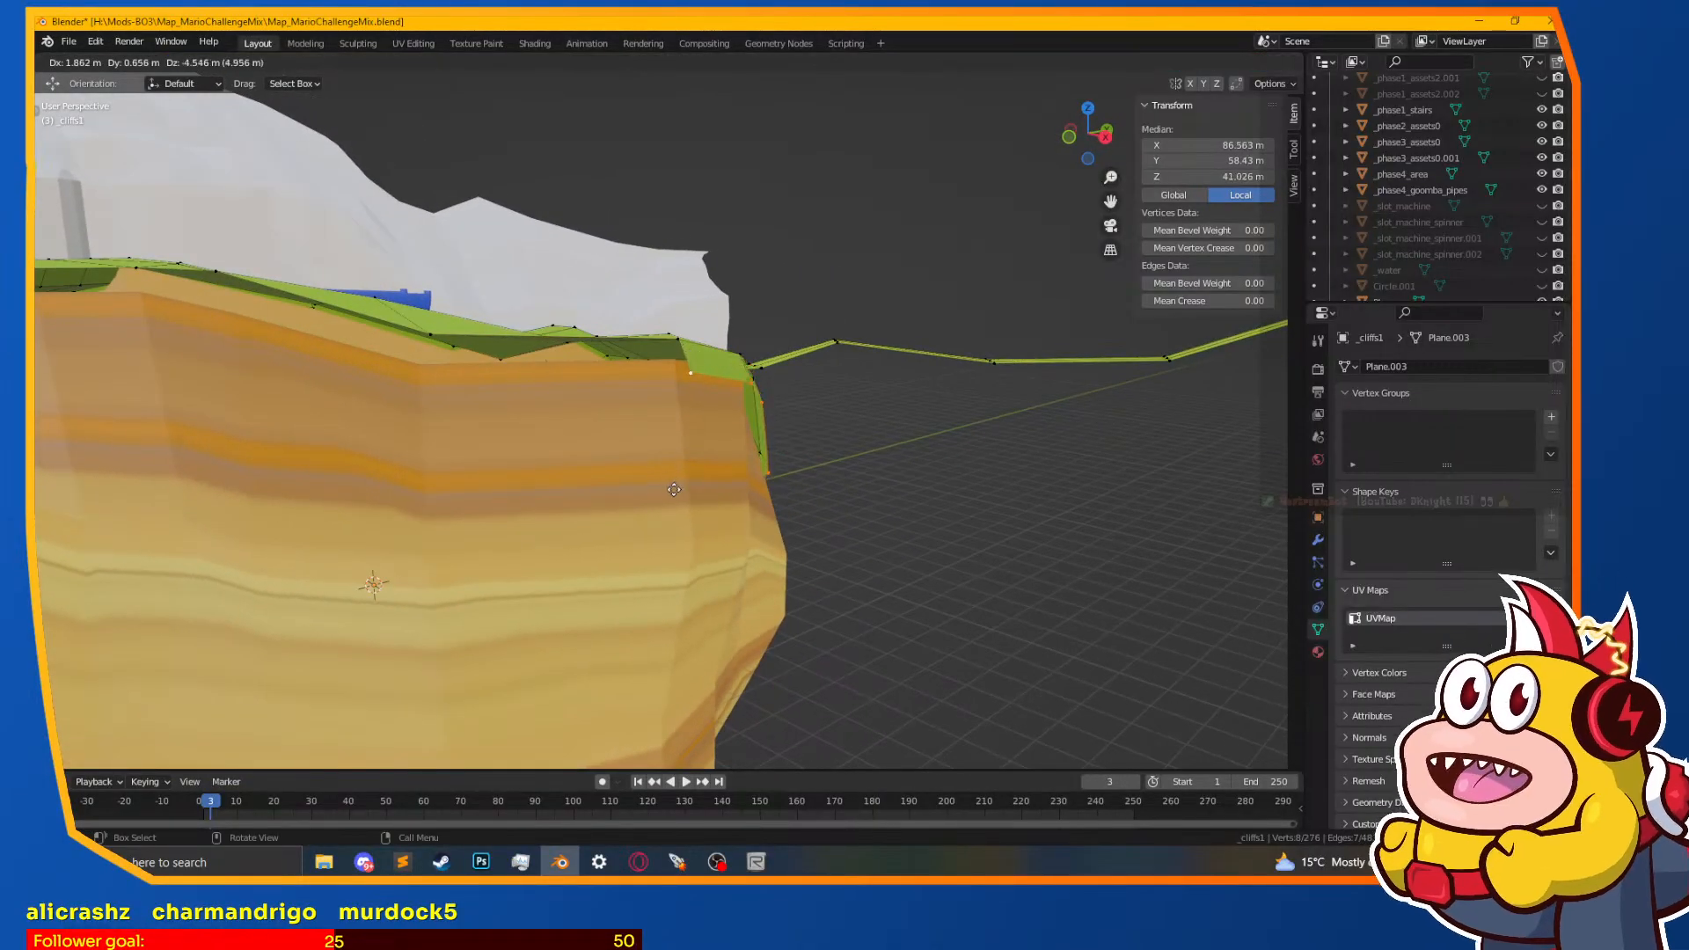
left_click(677, 491)
Step: Extrude the outer rim's lower row again, inward beneath the overhang, and reposition it
key("e")
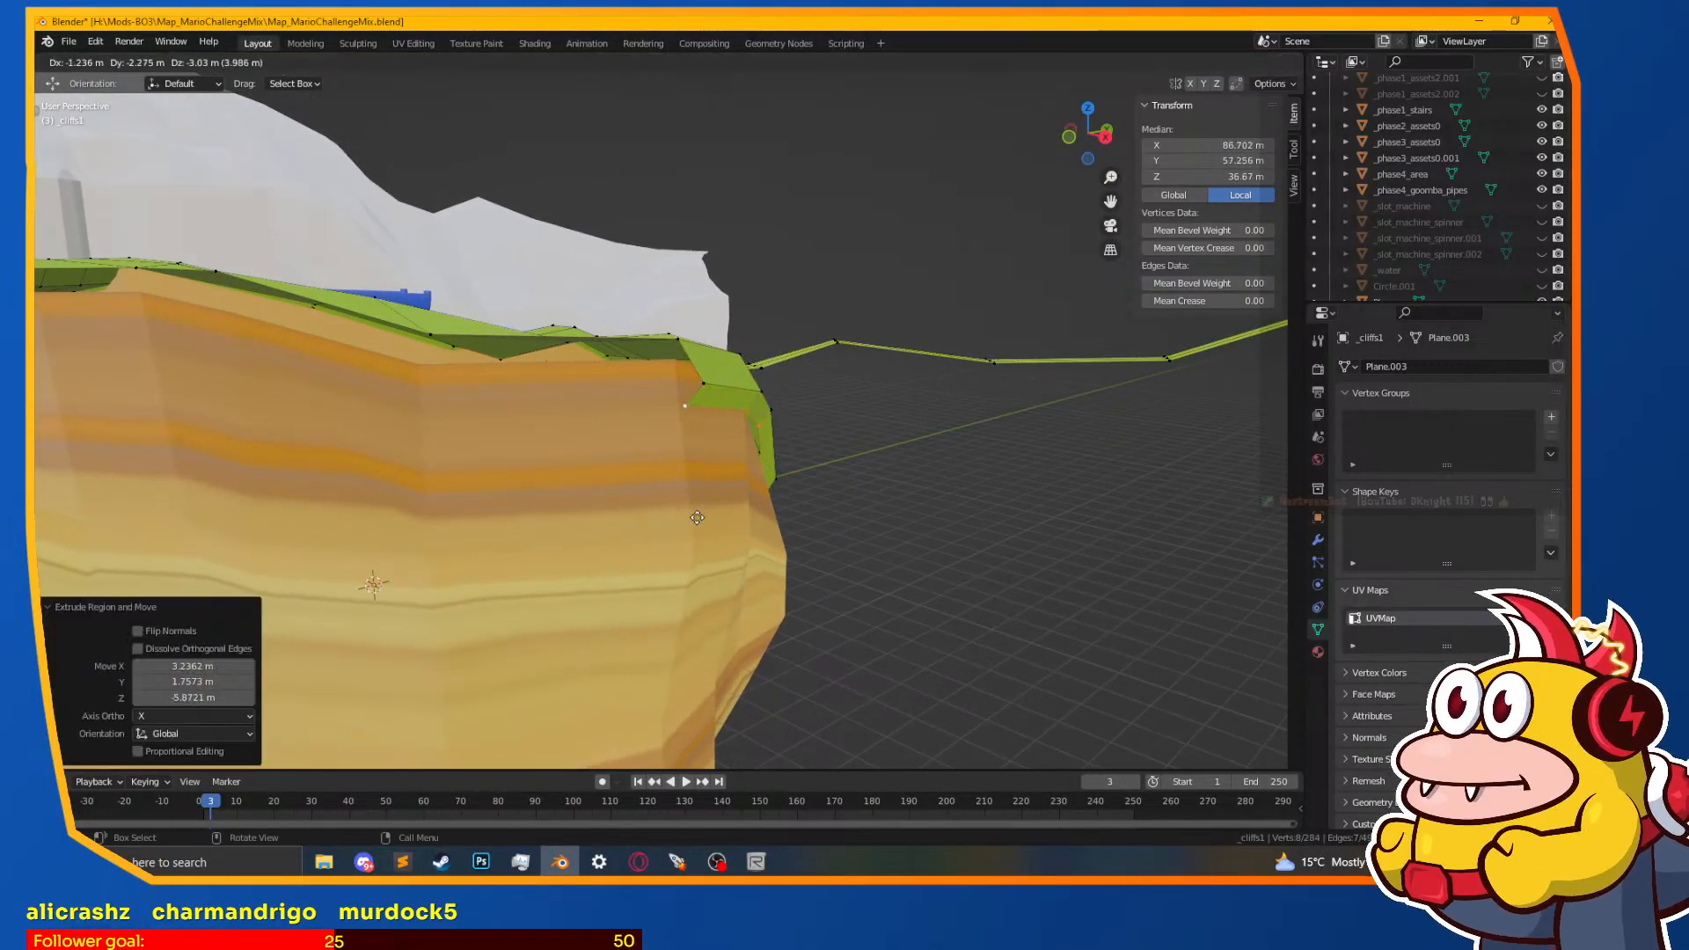
left_click(685, 531)
middle_click_drag(685, 531, 602, 467)
key("g")
left_click(513, 460)
Step: Move one vertex of the outer rim by about -0.7 m in X, -0.6 m in Y and -1.0 m in Z
left_click(546, 384)
key("g")
left_click(654, 396)
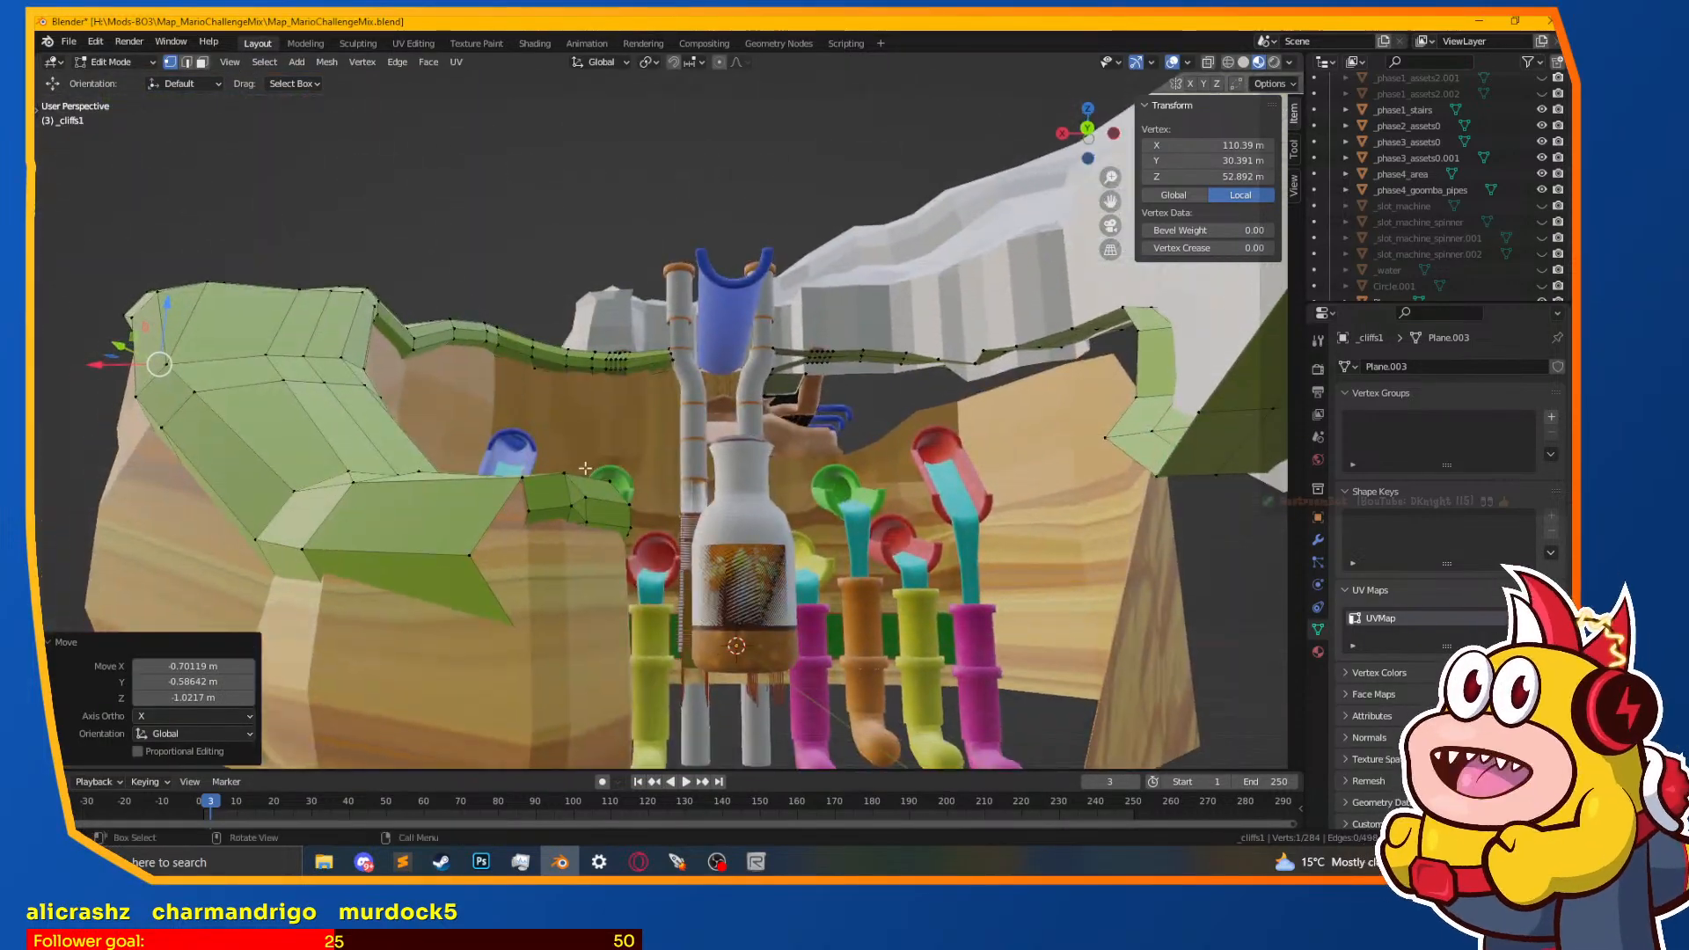
Step: Select the two underside vertices at the end face's outer corner in wireframe display and reposition them
middle_click_drag(500, 522, 550, 558)
middle_click_drag(606, 502, 672, 409)
key("z")
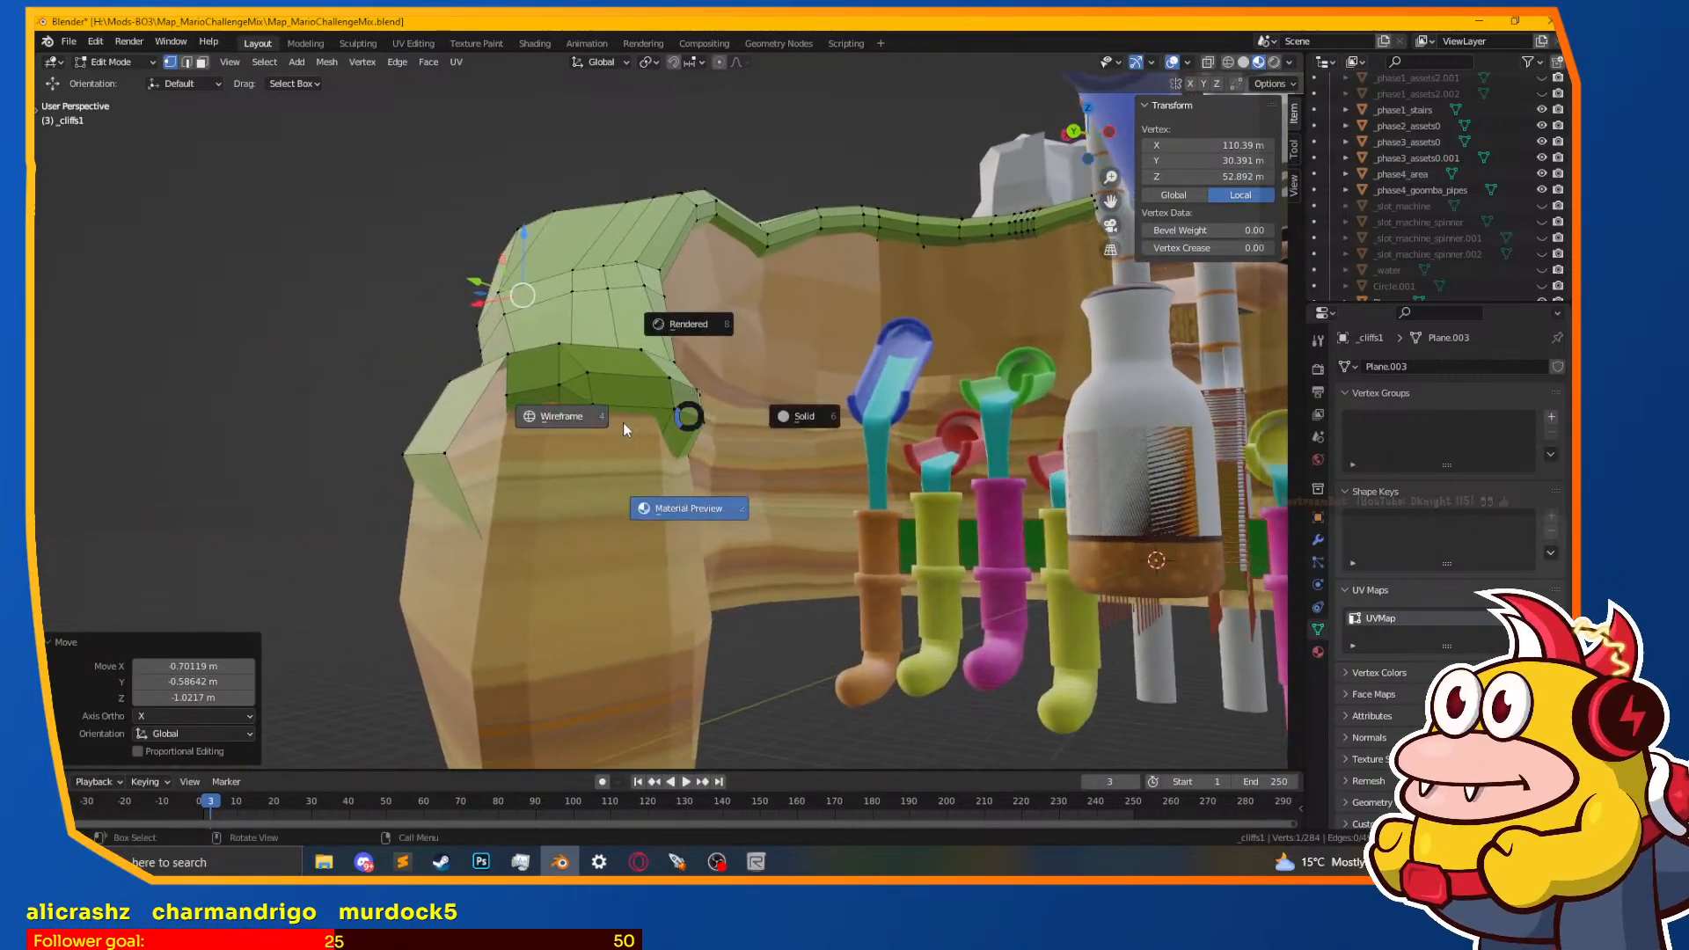
left_click(623, 422)
left_click(511, 417)
left_click(510, 396, "shift")
key("z")
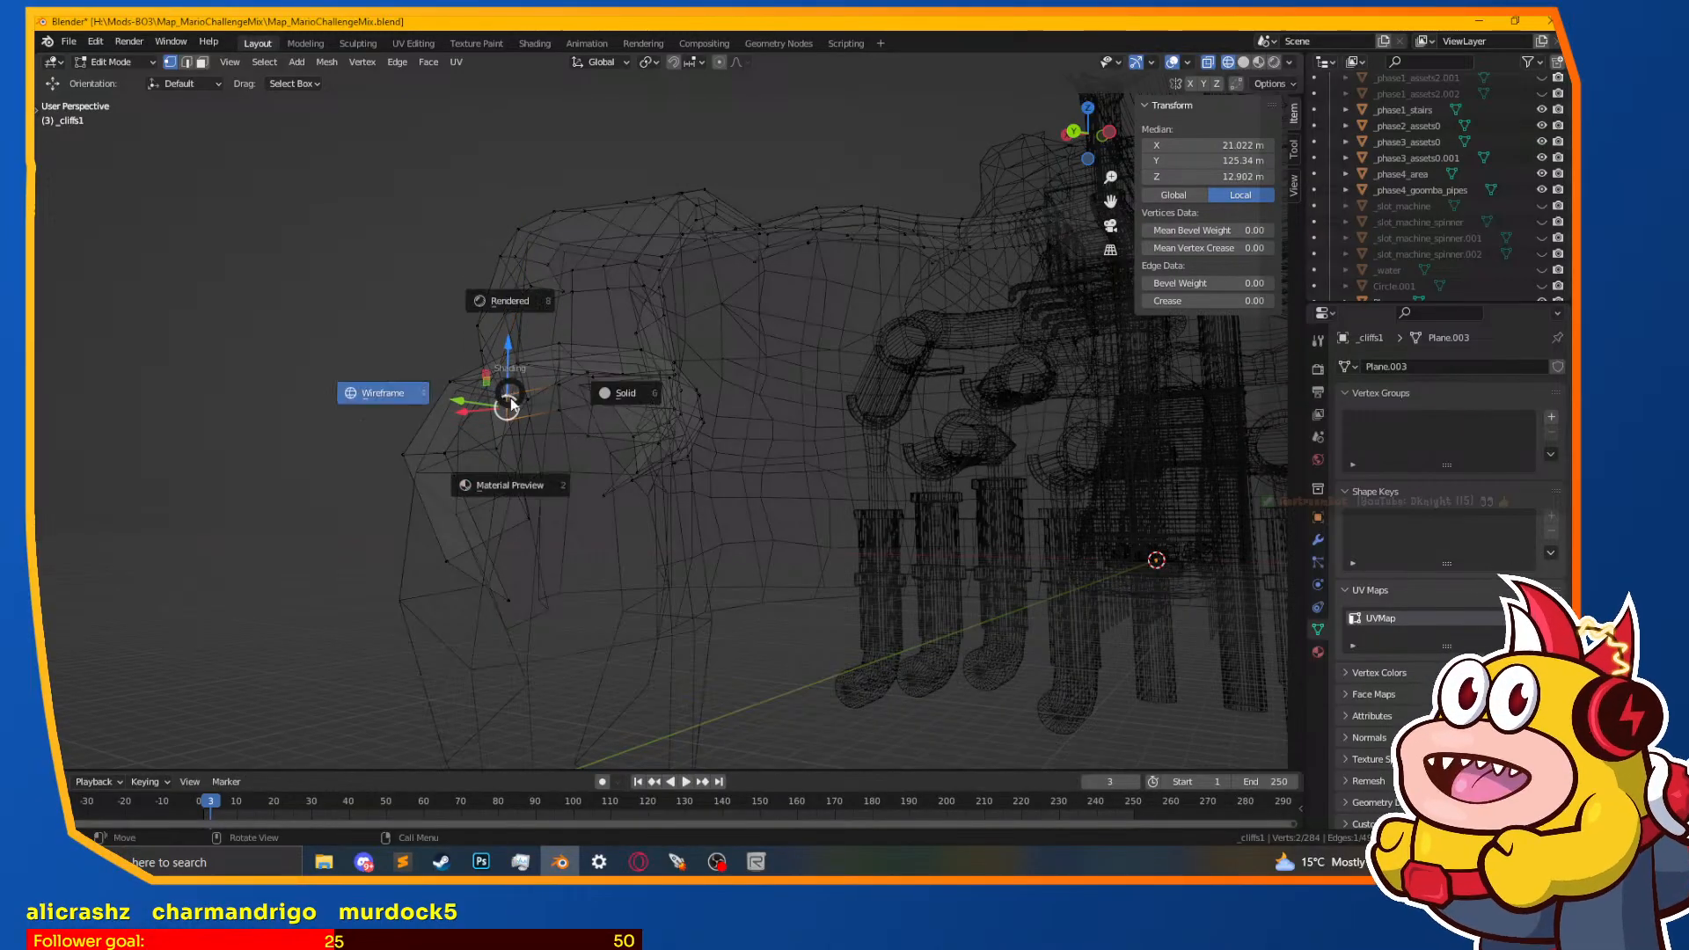
left_click(545, 489)
middle_click_drag(589, 506, 867, 563)
key("g")
left_click(707, 623)
middle_click_drag(867, 563, 803, 486, "shift")
scroll(803, 487, "up", 2)
key("g")
left_click(910, 457)
middle_click_drag(910, 456, 435, 534)
Step: Select the three vertices at the outer corner and fill the gap between the end face and the outer rim
left_click(463, 507)
left_click(375, 523, "shift")
left_click(445, 414, "shift")
left_click(454, 591)
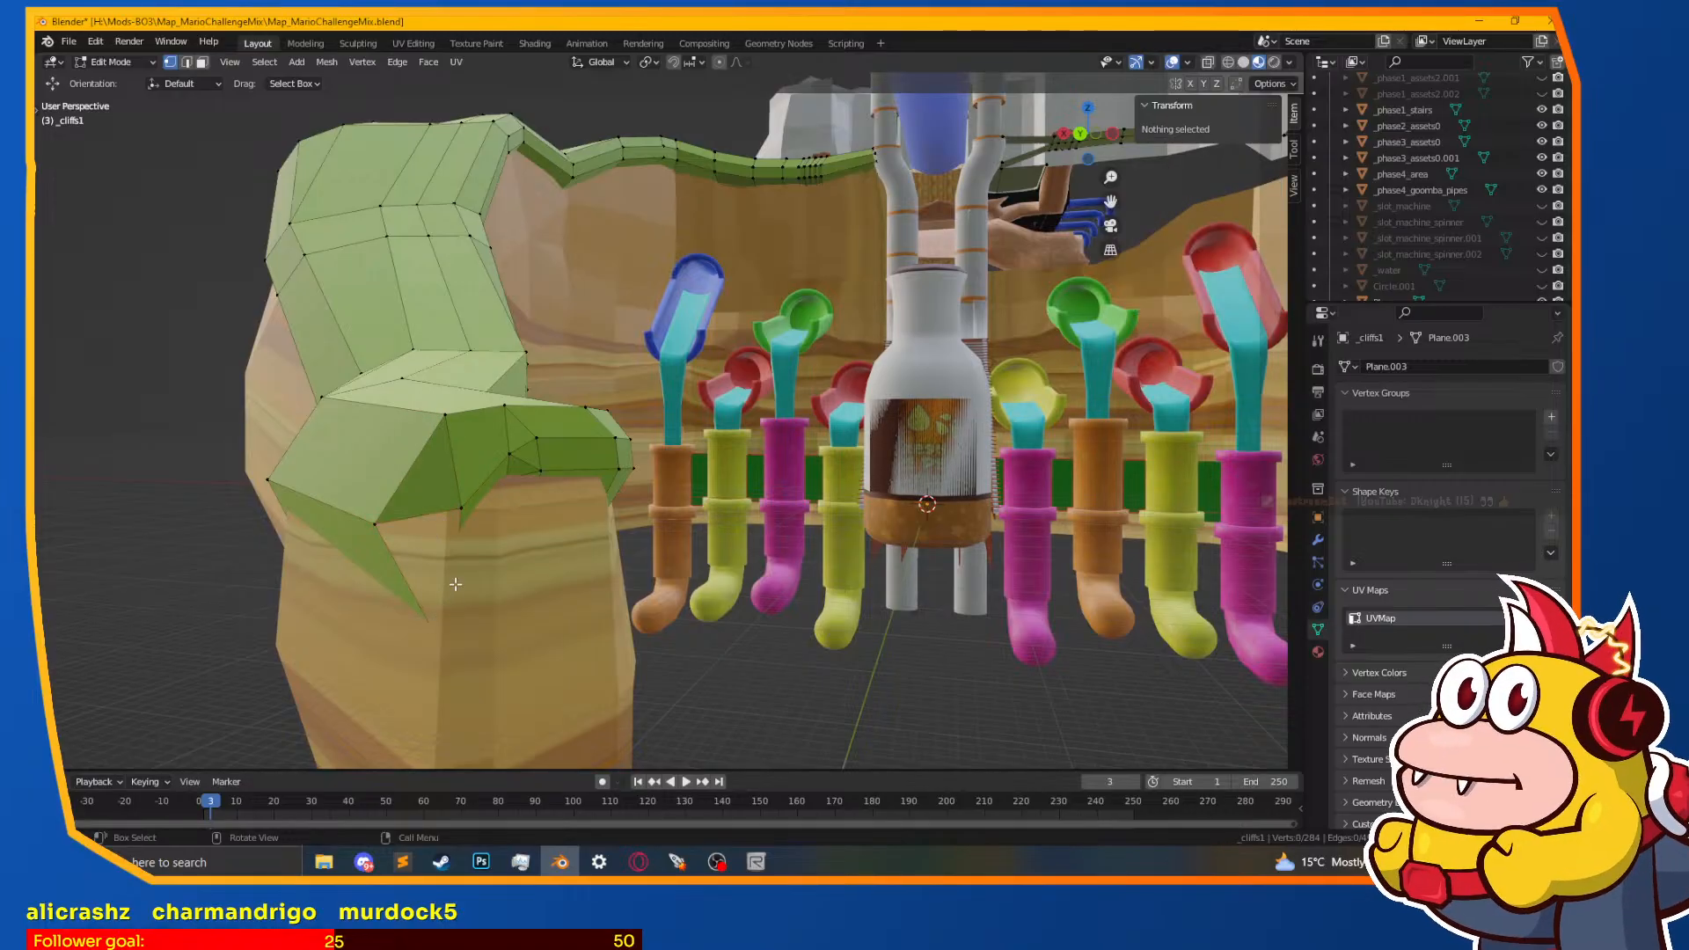
Step: Select the two loose underside vertices below the outer corner in wireframe display and merge them at center
key("z")
left_click(340, 639)
left_click(466, 688)
left_click(463, 511, "shift")
left_click_drag(463, 532, 466, 551)
key("z")
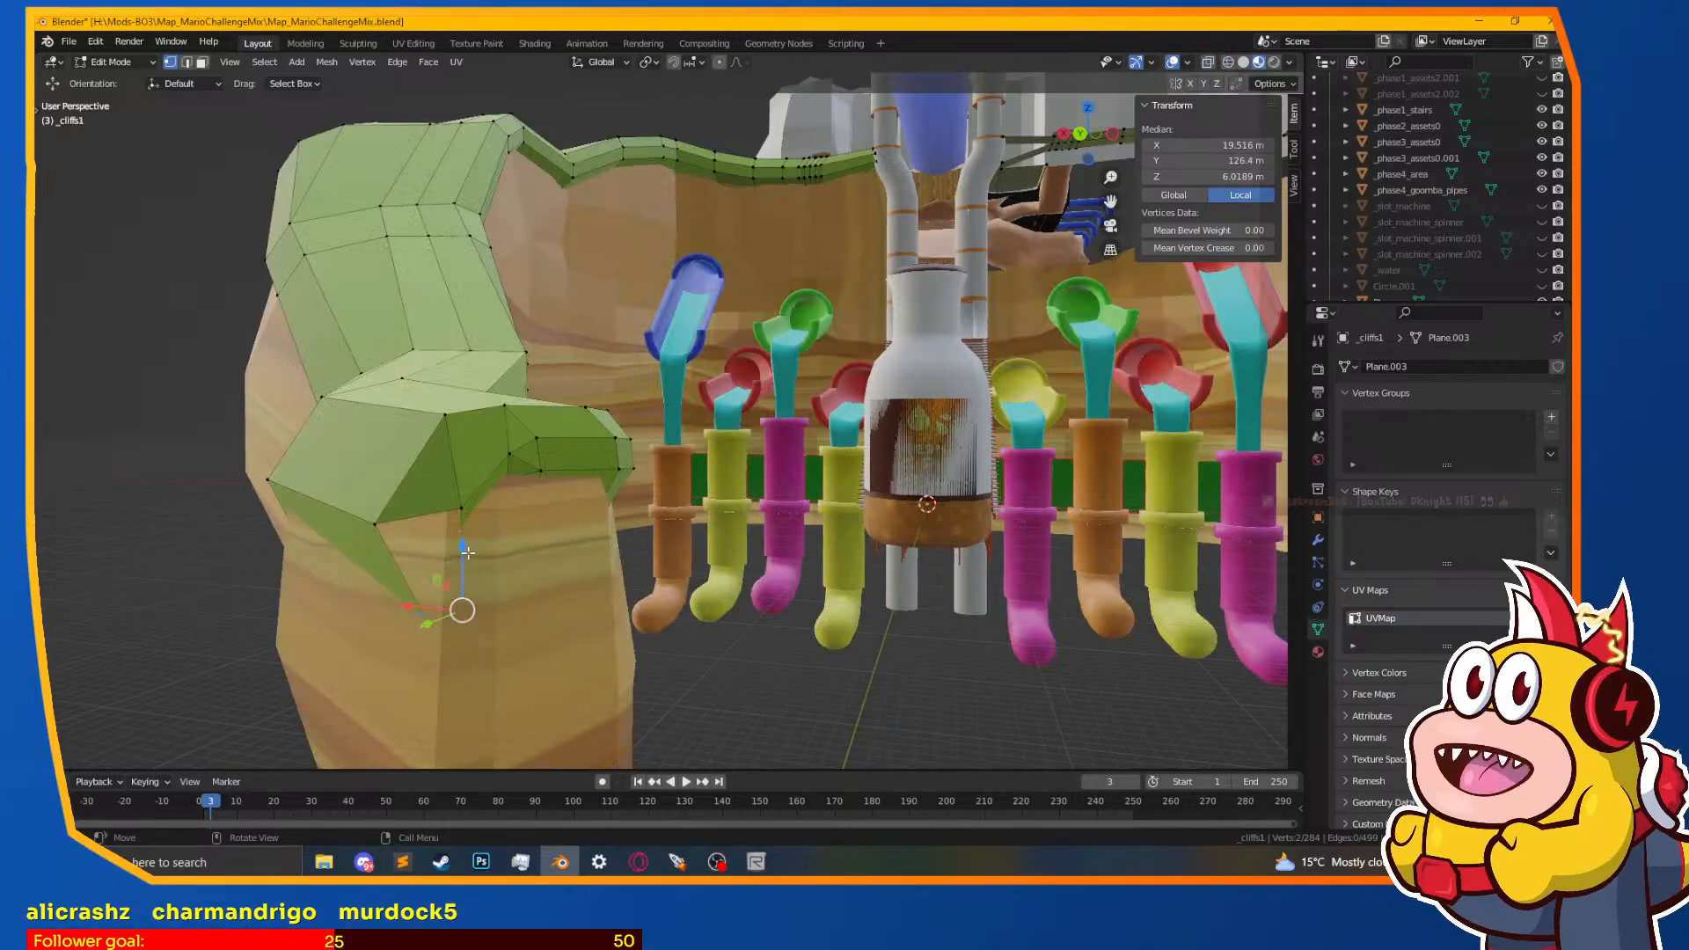
key("m")
left_click(444, 482)
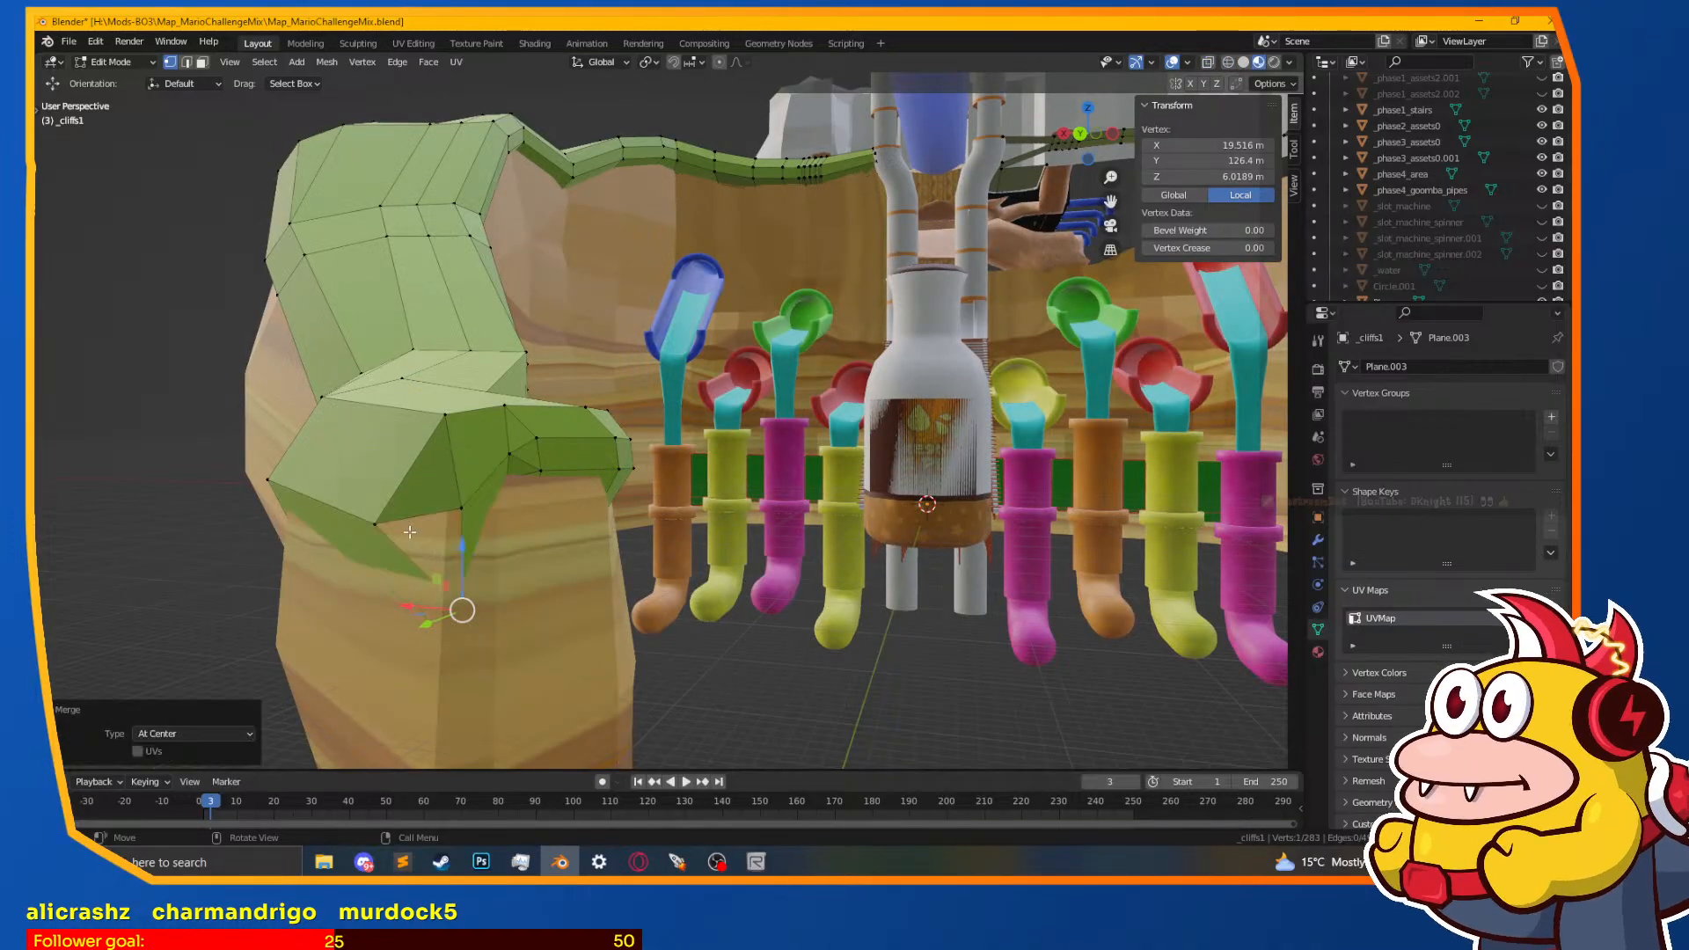
Step: Move the merged underside vertex below the outer corner by about 0.7 m in X, 0.8 m in Y and 0.4 m in Z
left_click(454, 511, "shift")
left_click(421, 544, "shift")
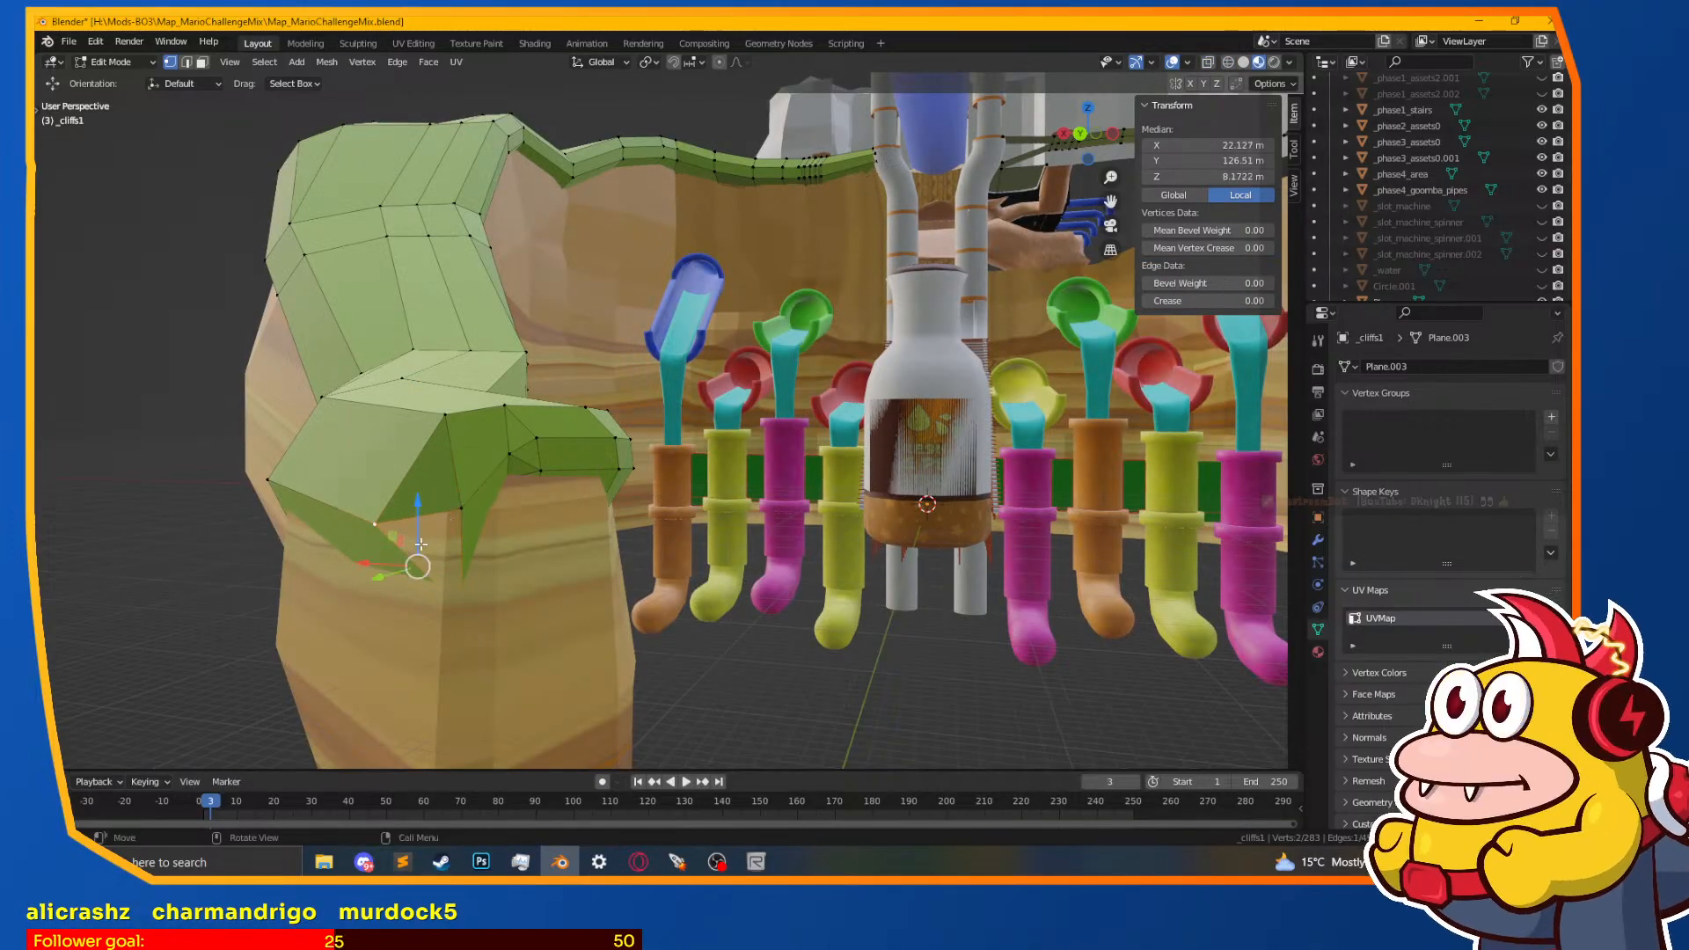
left_click(436, 534, "shift")
middle_click_drag(434, 541, 352, 492)
key("g")
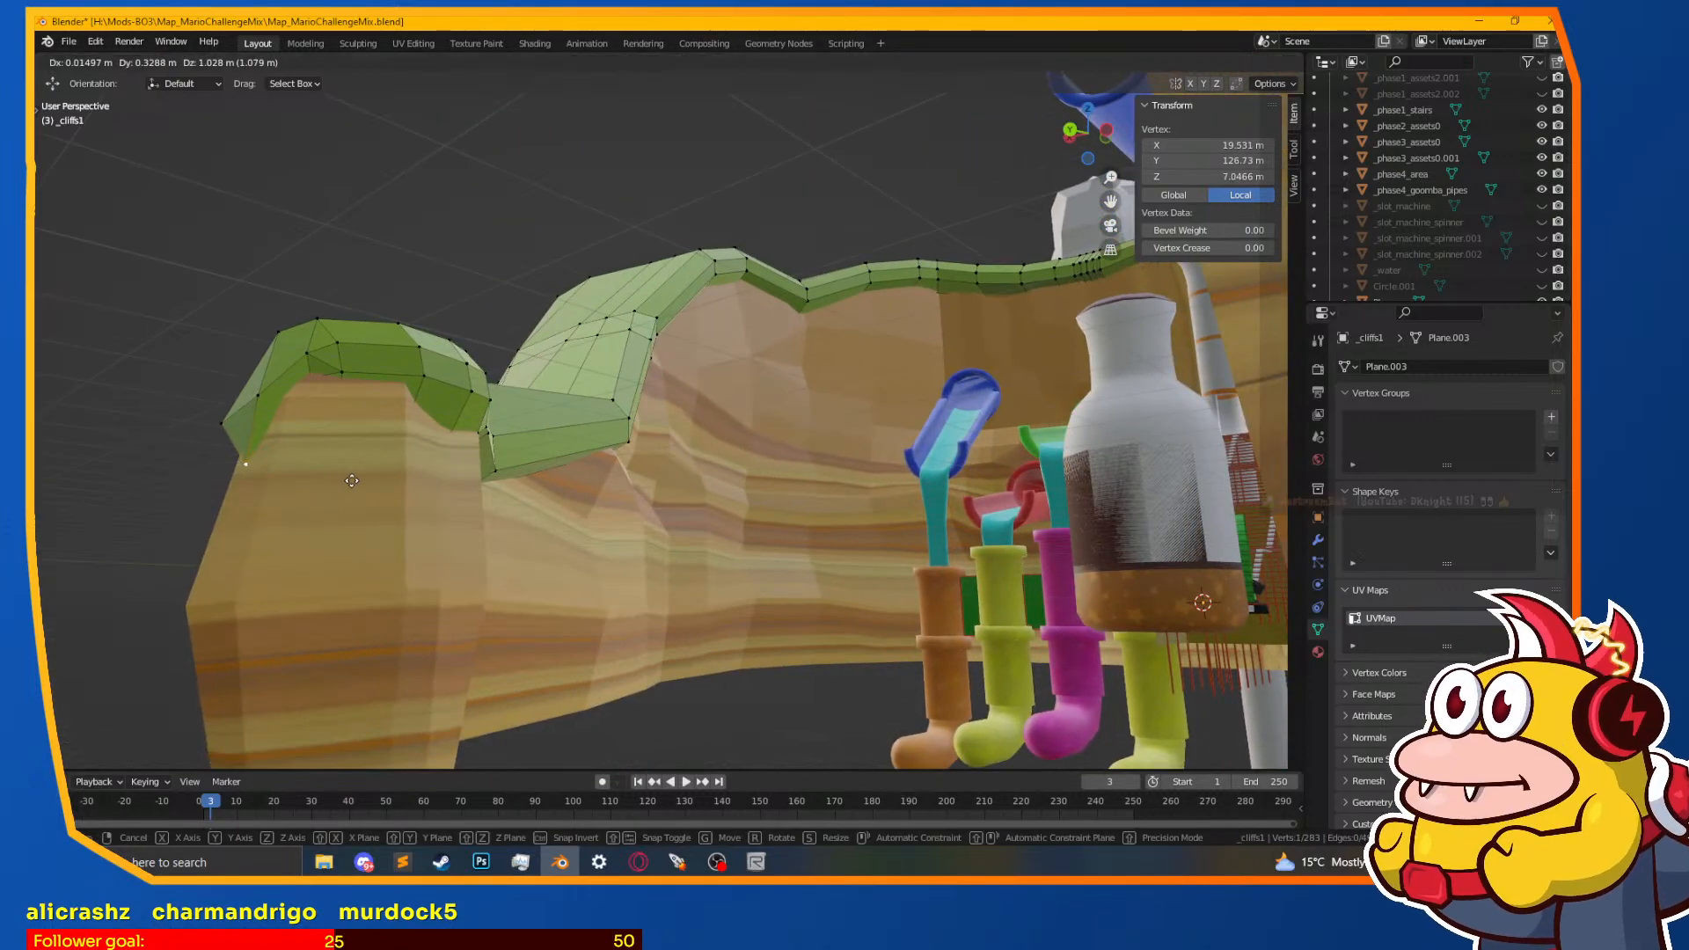
left_click(330, 510)
middle_click_drag(330, 510, 860, 410)
key("g")
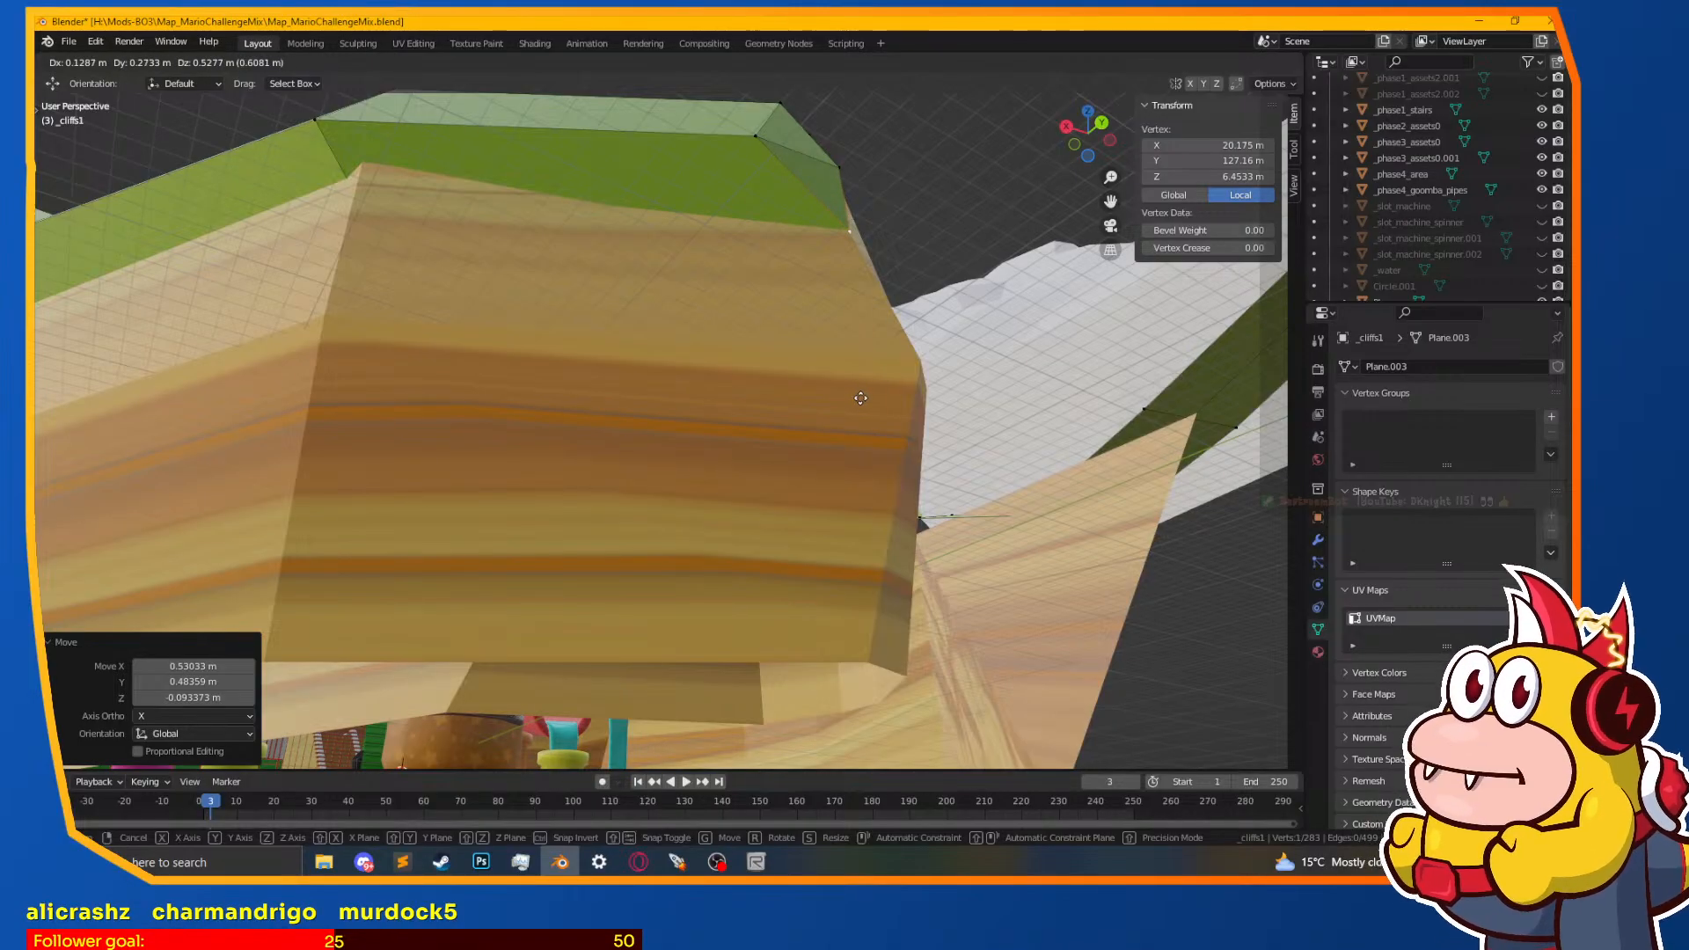
left_click(858, 398)
Step: Examine the closed far end of the grass rim and its outer edge in object mode
middle_click_drag(833, 400, 423, 476)
key("Tab")
key("Tab")
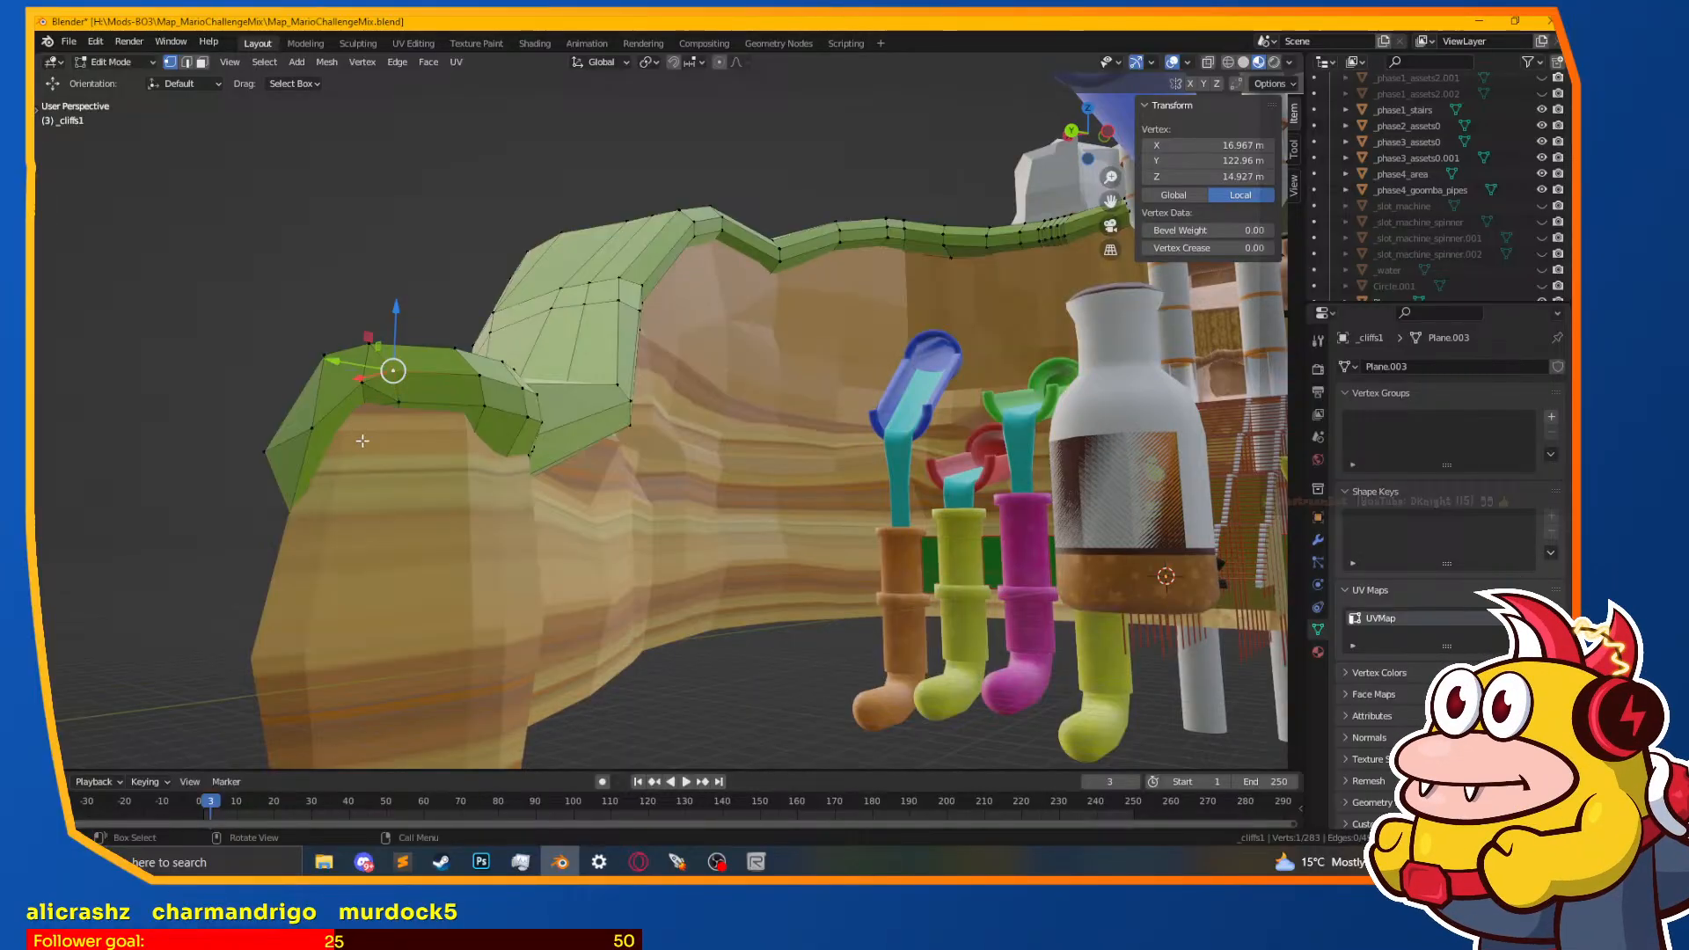
key("Tab")
middle_click_drag(362, 432, 317, 538)
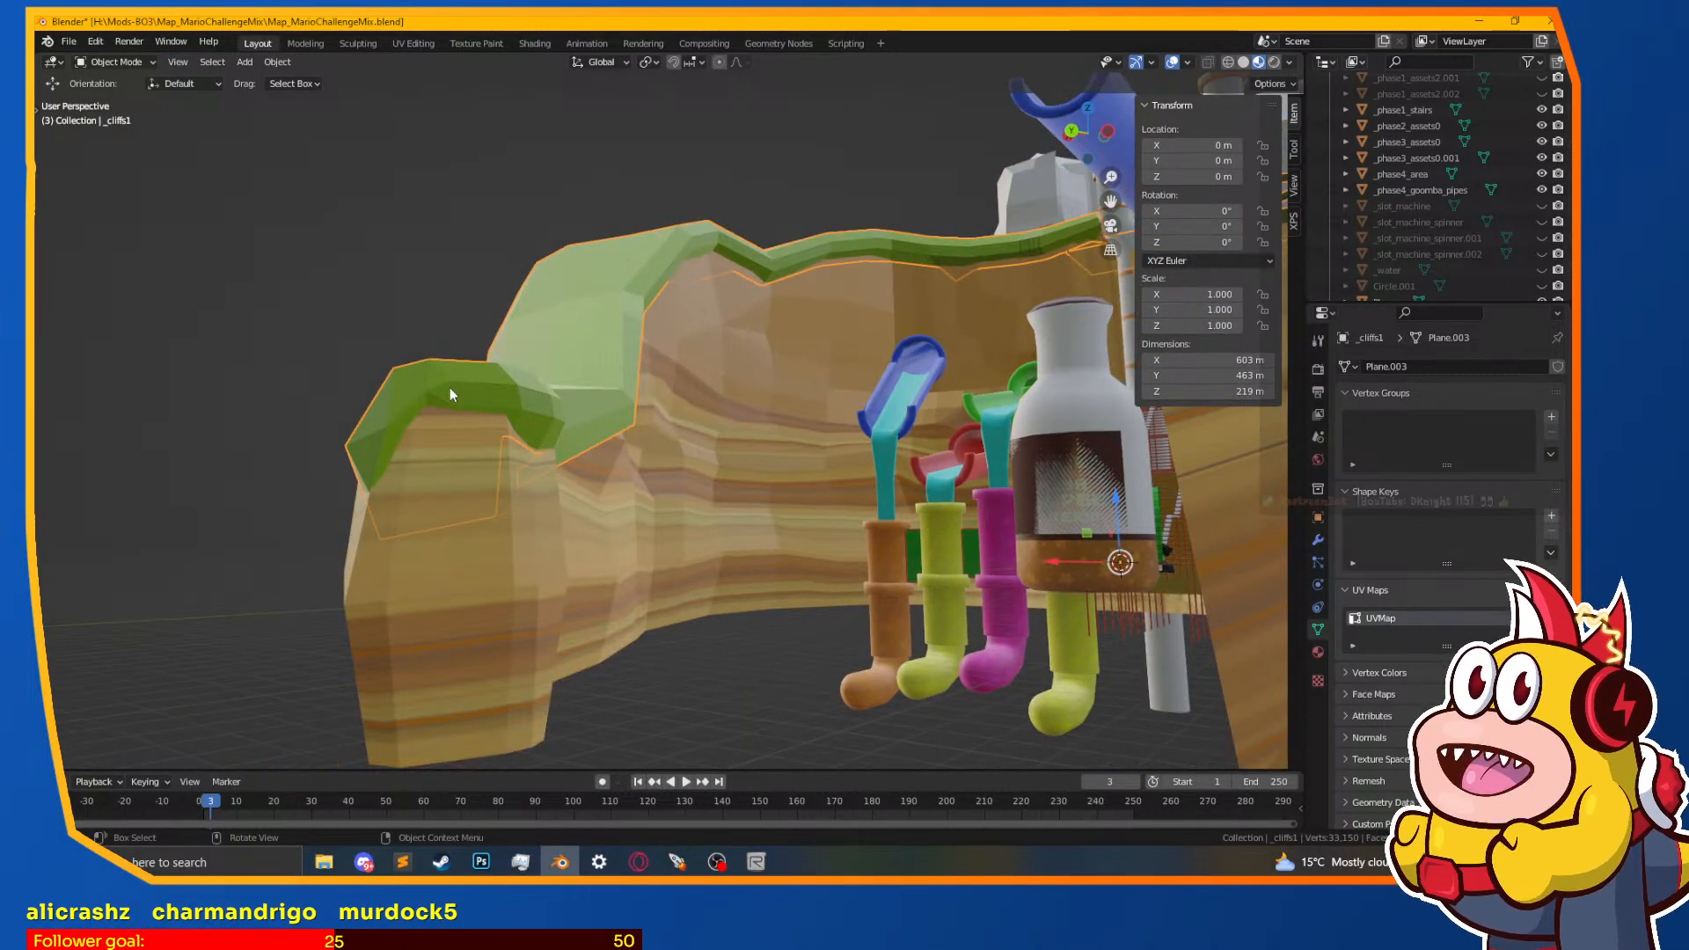
middle_click_drag(417, 419, 558, 563)
middle_click_drag(479, 599, 556, 576)
scroll(727, 593, "up", 5)
middle_click_drag(727, 593, 805, 572)
Step: Select the seven vertices along the grass's remaining outer edge and extrude them twice to form an overhanging rim
key("Tab")
middle_click_drag(659, 568, 736, 655)
left_click(762, 607, "shift")
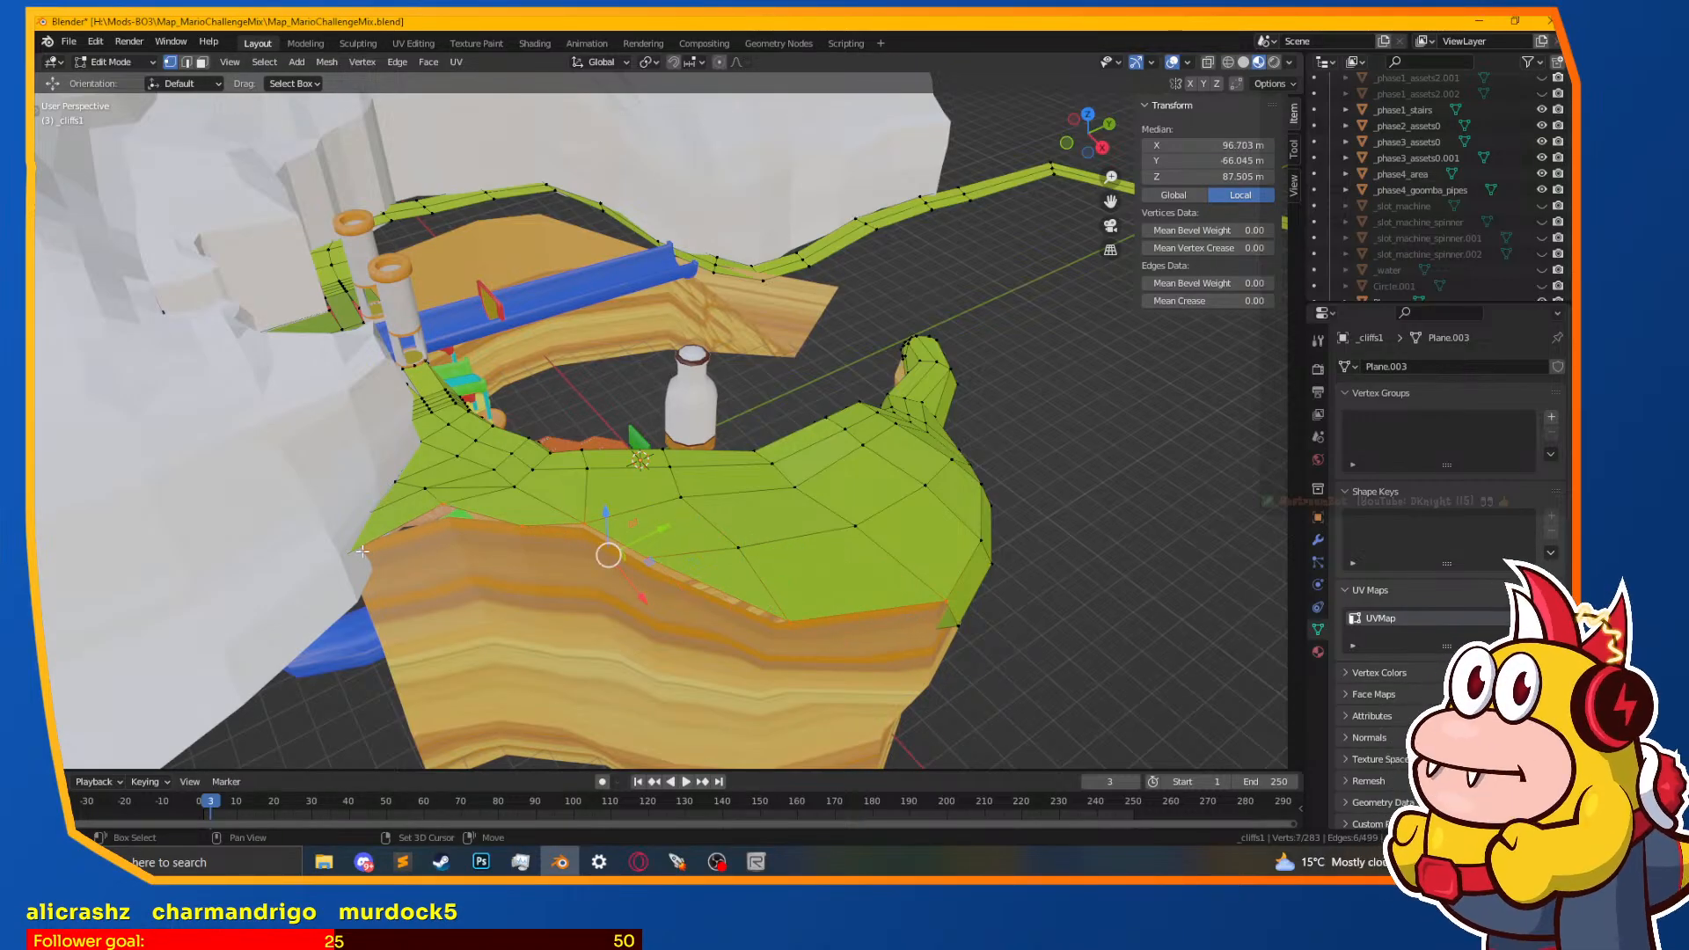
key("z")
left_click(387, 621)
key("z")
left_click(483, 685)
mouse_move(625, 647)
middle_mouse_down()
mouse_move(668, 576)
mouse_move(709, 562)
mouse_move(796, 602)
mouse_move(768, 577)
mouse_move(796, 585)
mouse_move(773, 592)
mouse_move(827, 576)
mouse_move(811, 575)
middle_mouse_up()
key("e")
left_click(818, 617)
key("e")
left_click(818, 598)
Step: Undo the third extrusion and move the new rim's edge vertices by about -2.5 m in X, 1.0 m in Y and -1.1 m in Z
key("e")
right_click(810, 583)
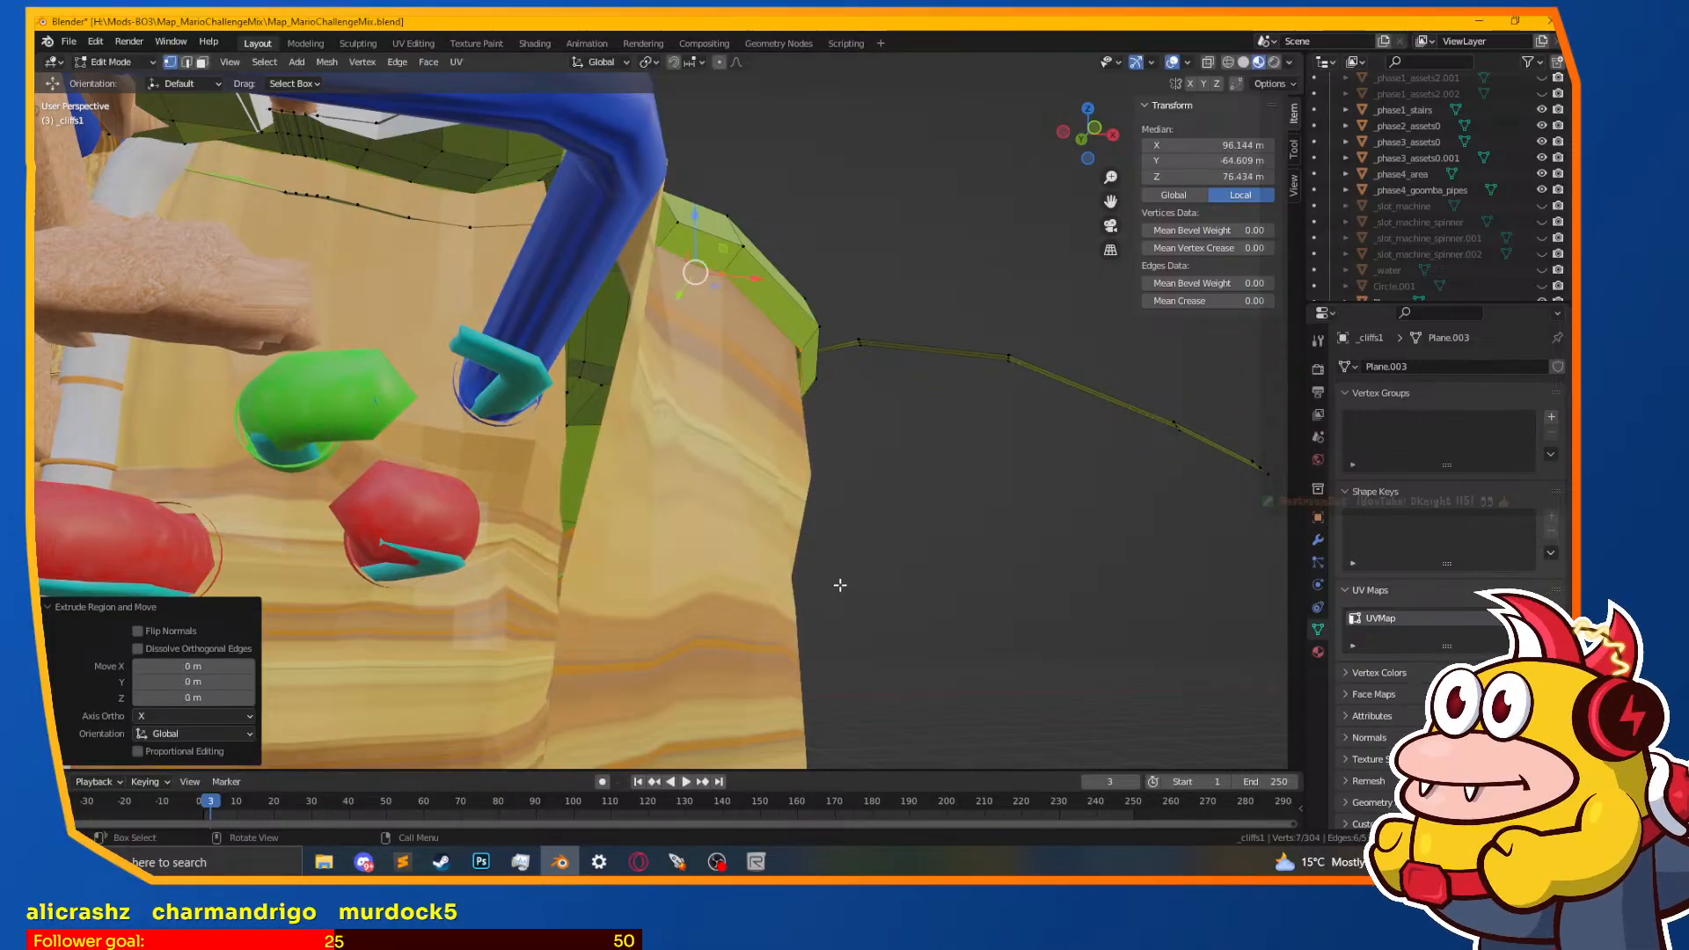
key("ctrl+z")
key("g")
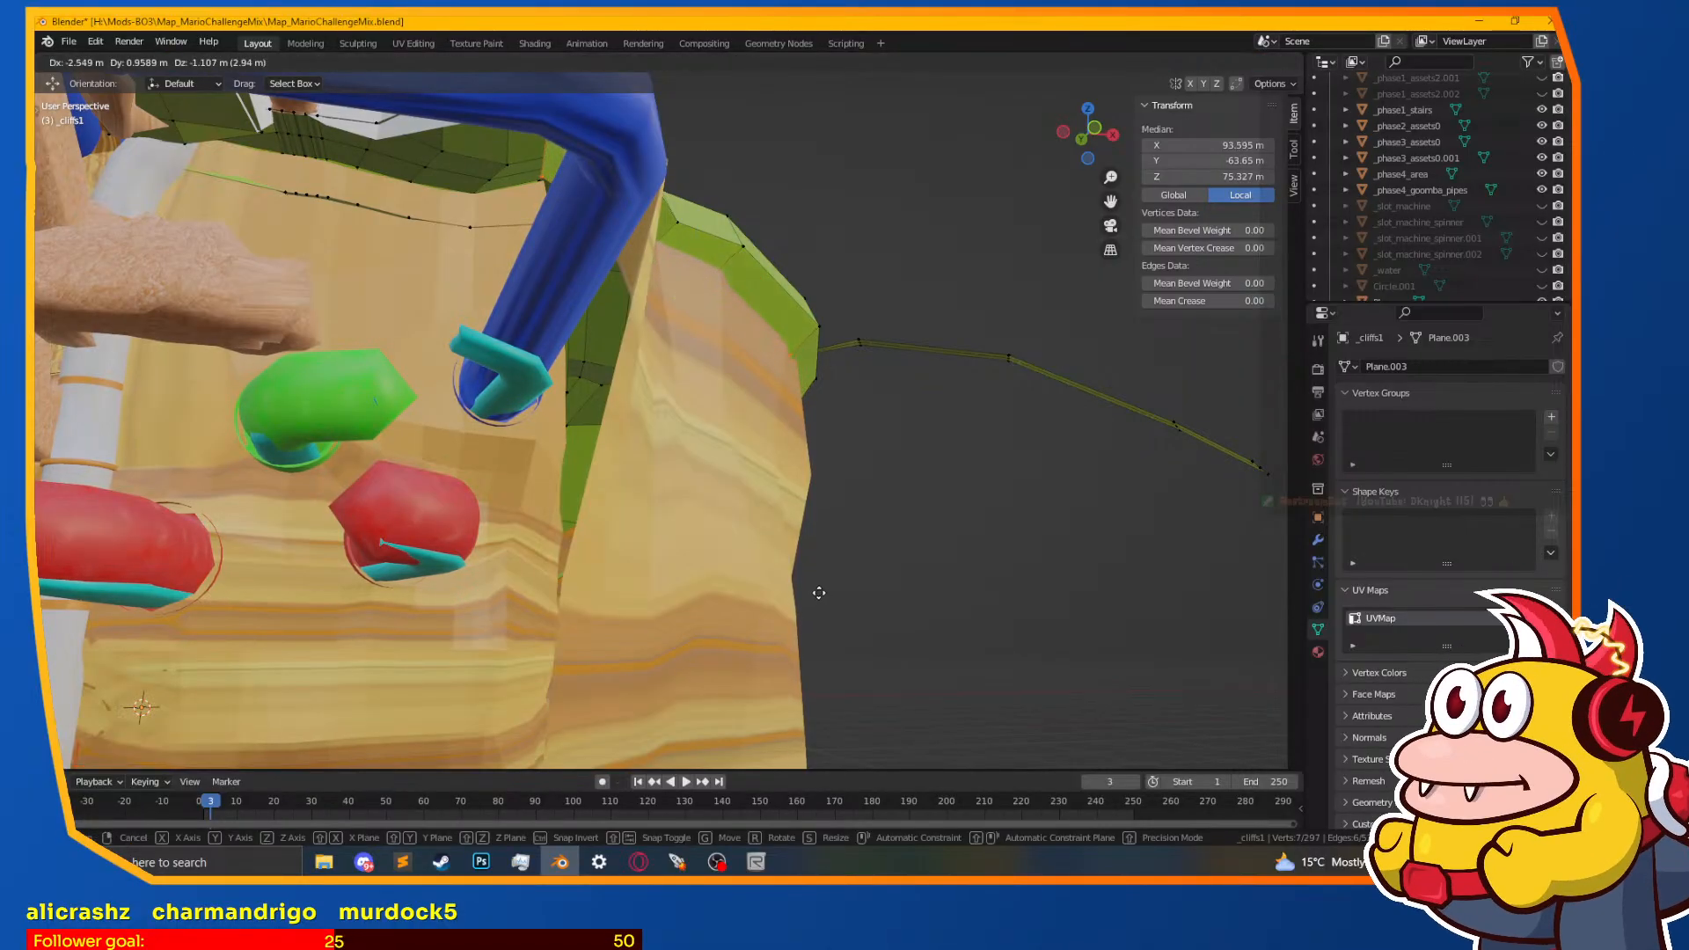
left_click(816, 593)
Step: Select the two outer vertices where the new rim meets the existing one and merge them at center
middle_click_drag(816, 593, 674, 620)
left_click(575, 378)
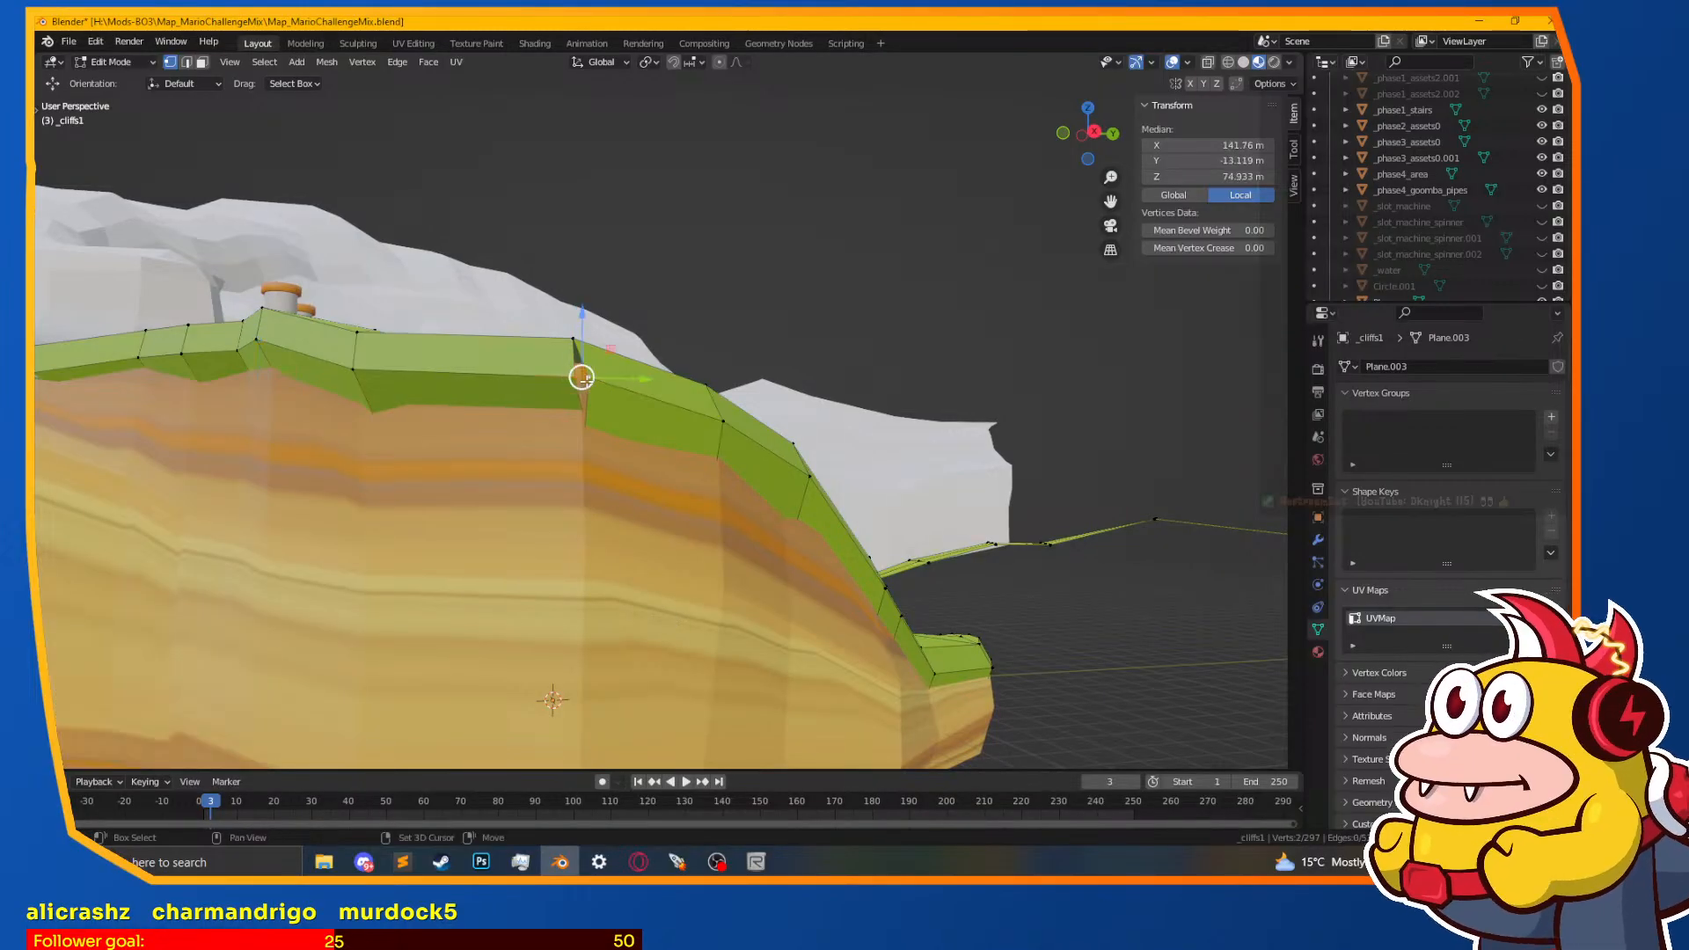
key("m")
left_click(580, 377)
scroll(581, 377, "up", 3)
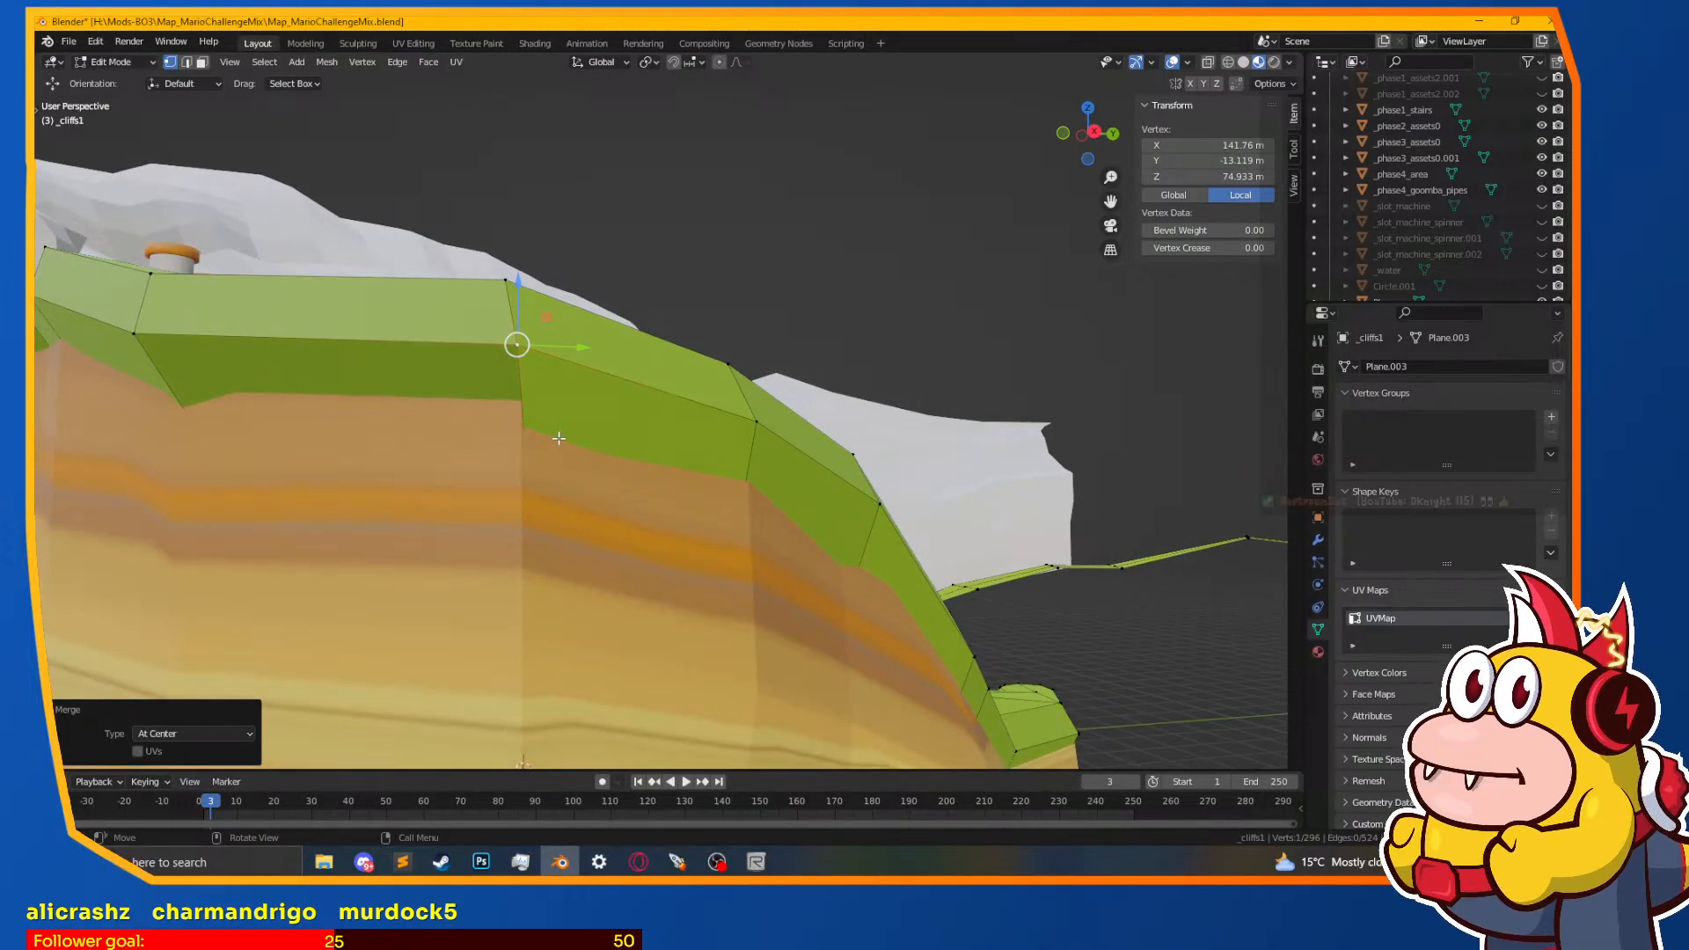
Step: Select the two loose underside vertices at the same rim joint in wireframe display and merge them at center
key("z")
left_click(524, 452)
key("a")
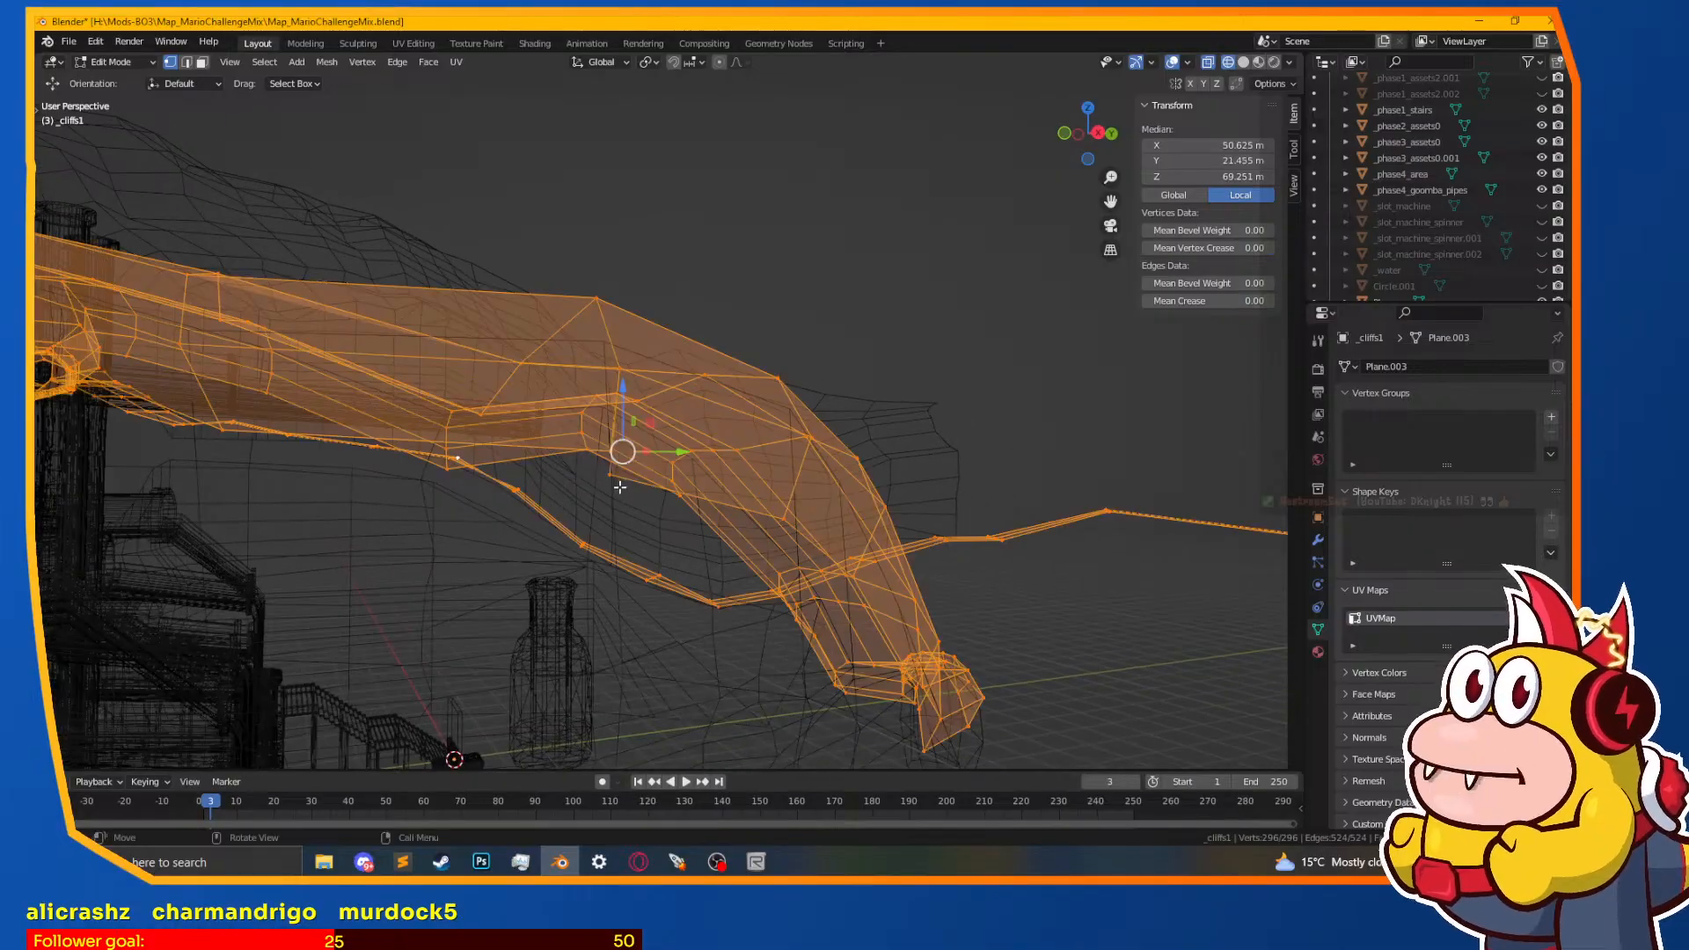
middle_click_drag(652, 497, 661, 502)
left_click(771, 500)
left_click(781, 525, "shift")
key("z")
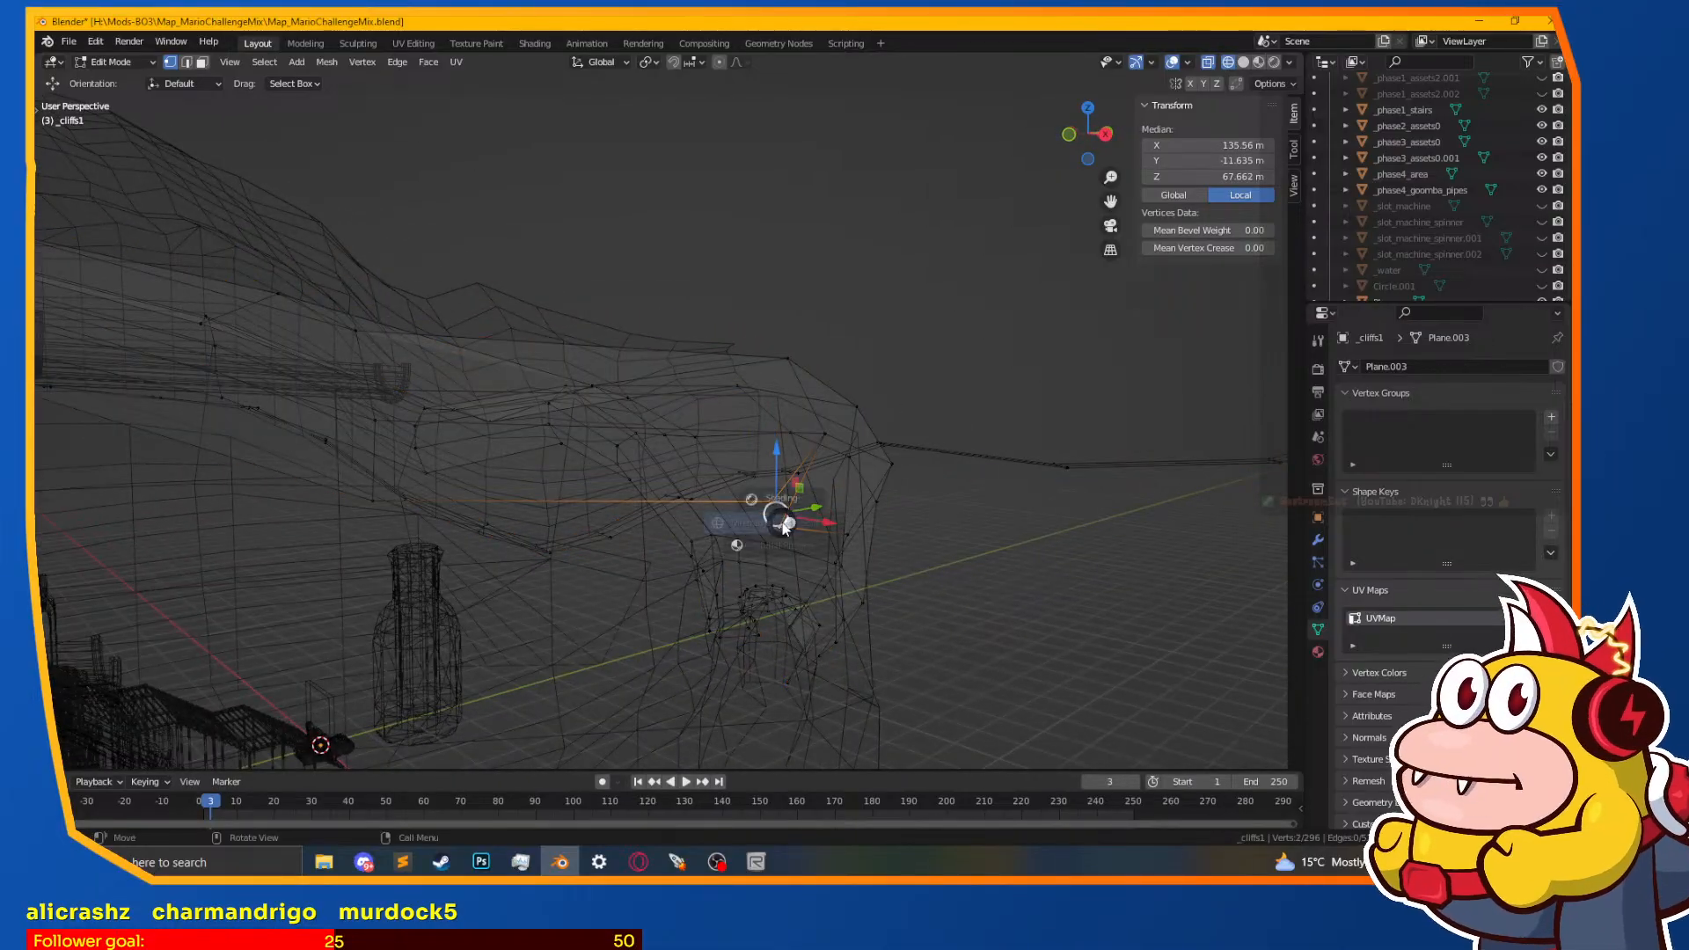
left_click(781, 607)
key("m")
left_click(781, 513)
scroll(704, 528, "down", 3)
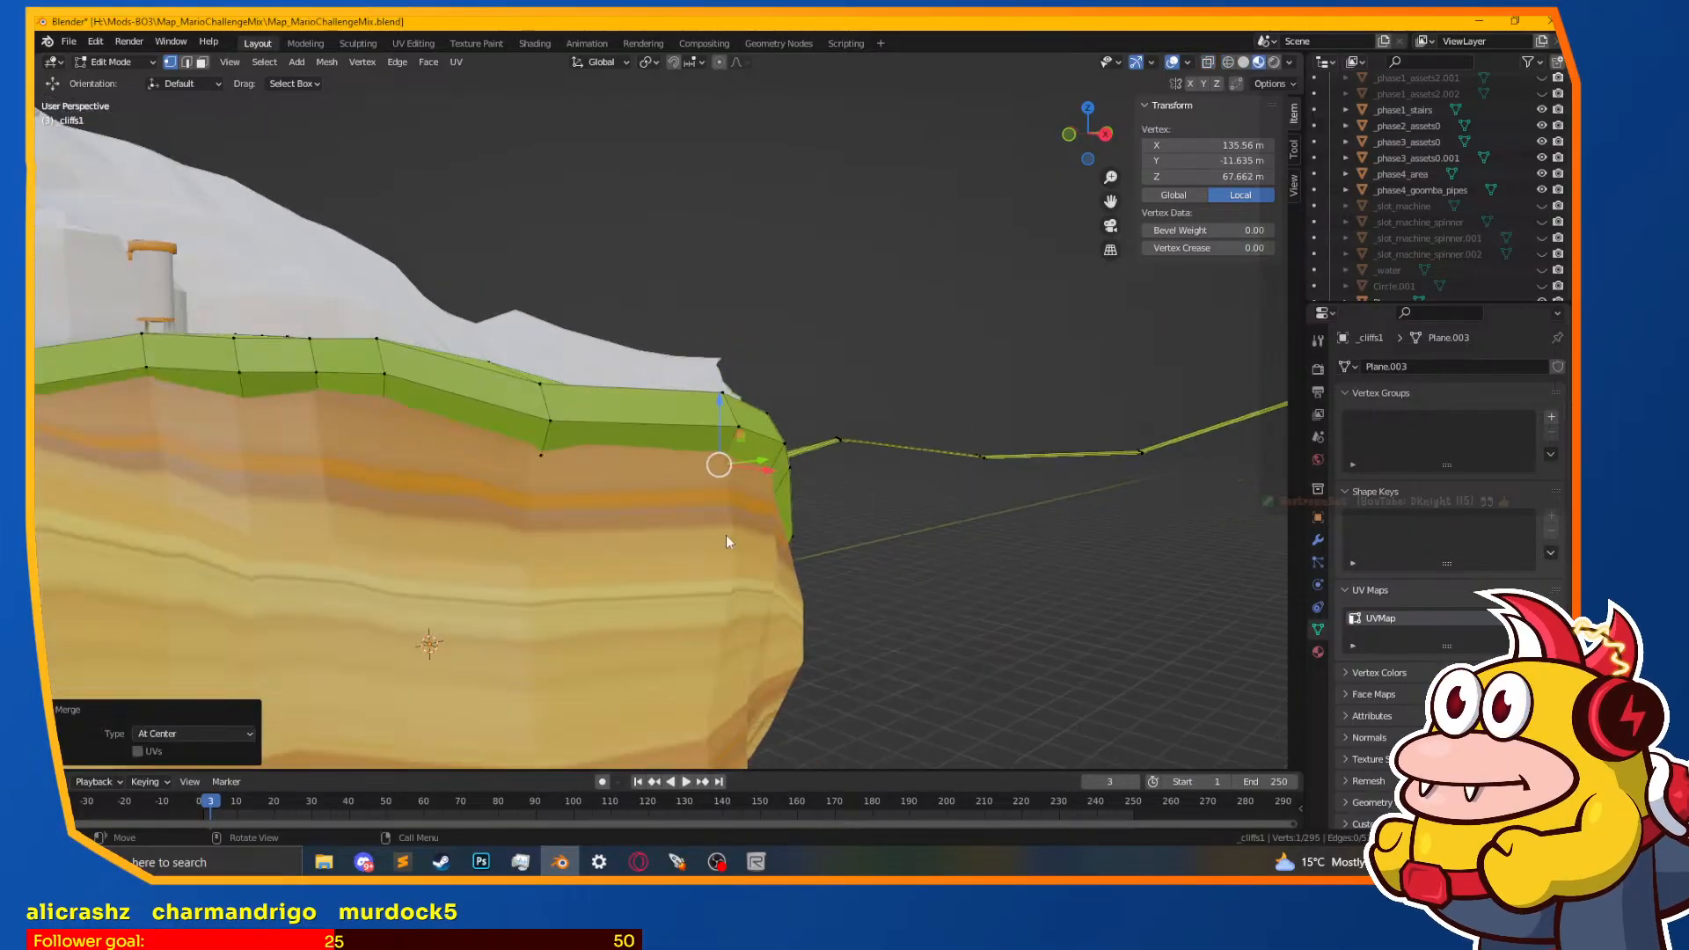
Step: Check the grass and cliff normals in object mode with the Face Orientation overlay, and switch the overlay off again
key("Tab")
scroll(635, 547, "down", 2)
key("a")
middle_click_drag(639, 552, 630, 509)
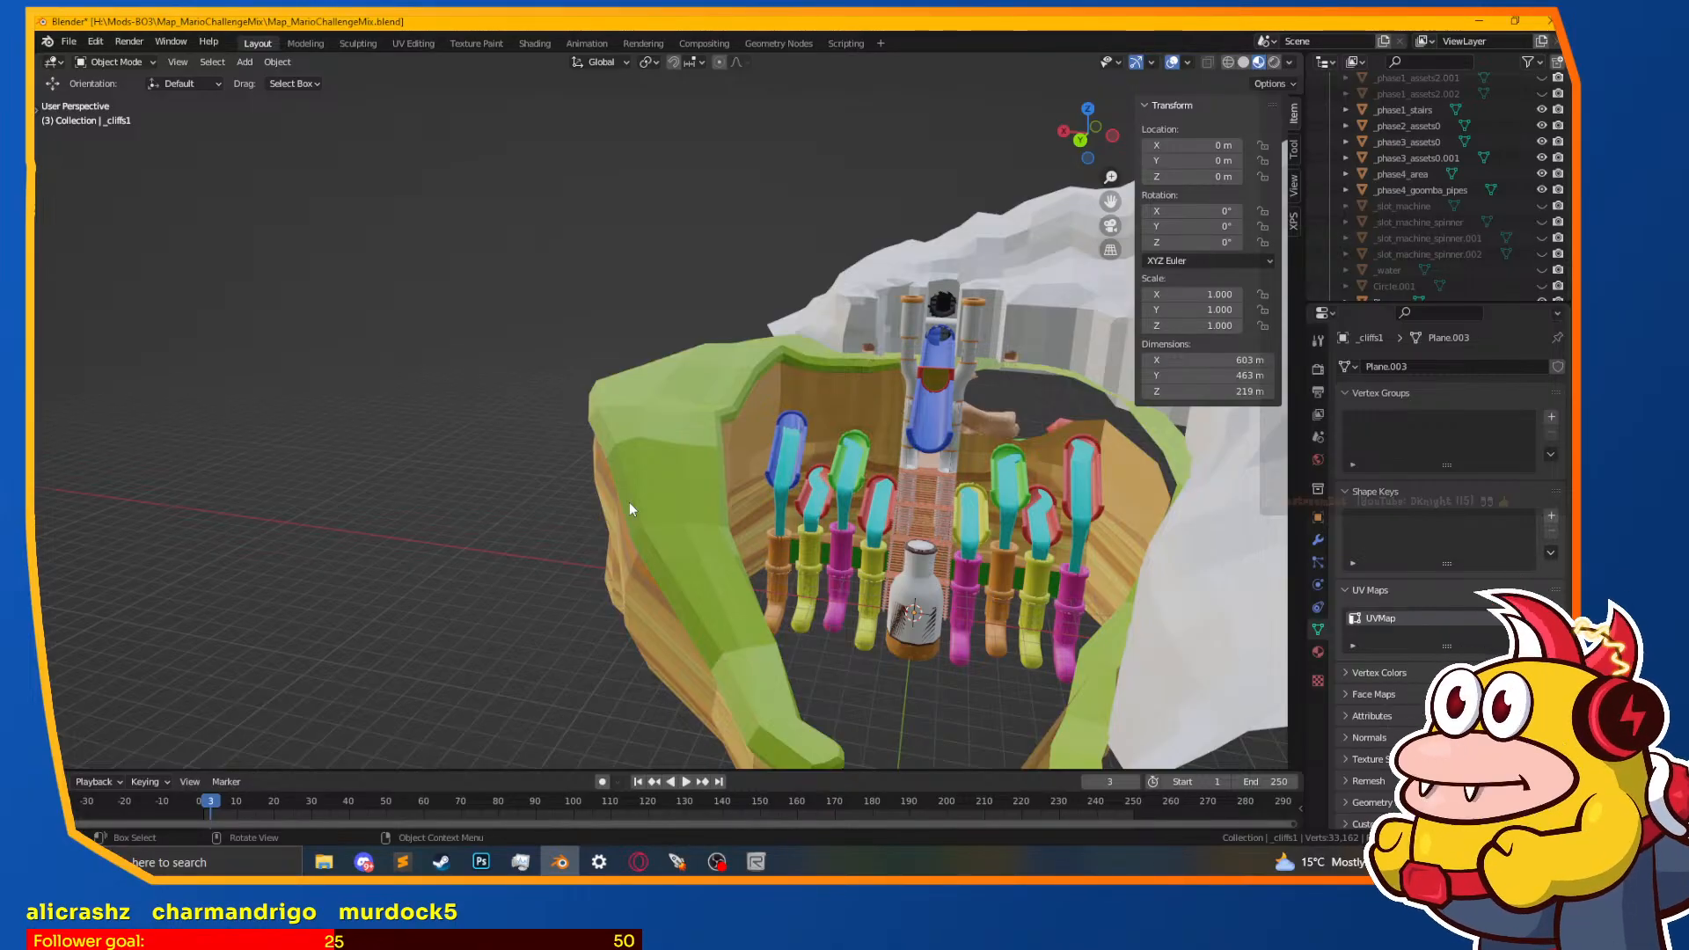
left_click(1188, 62)
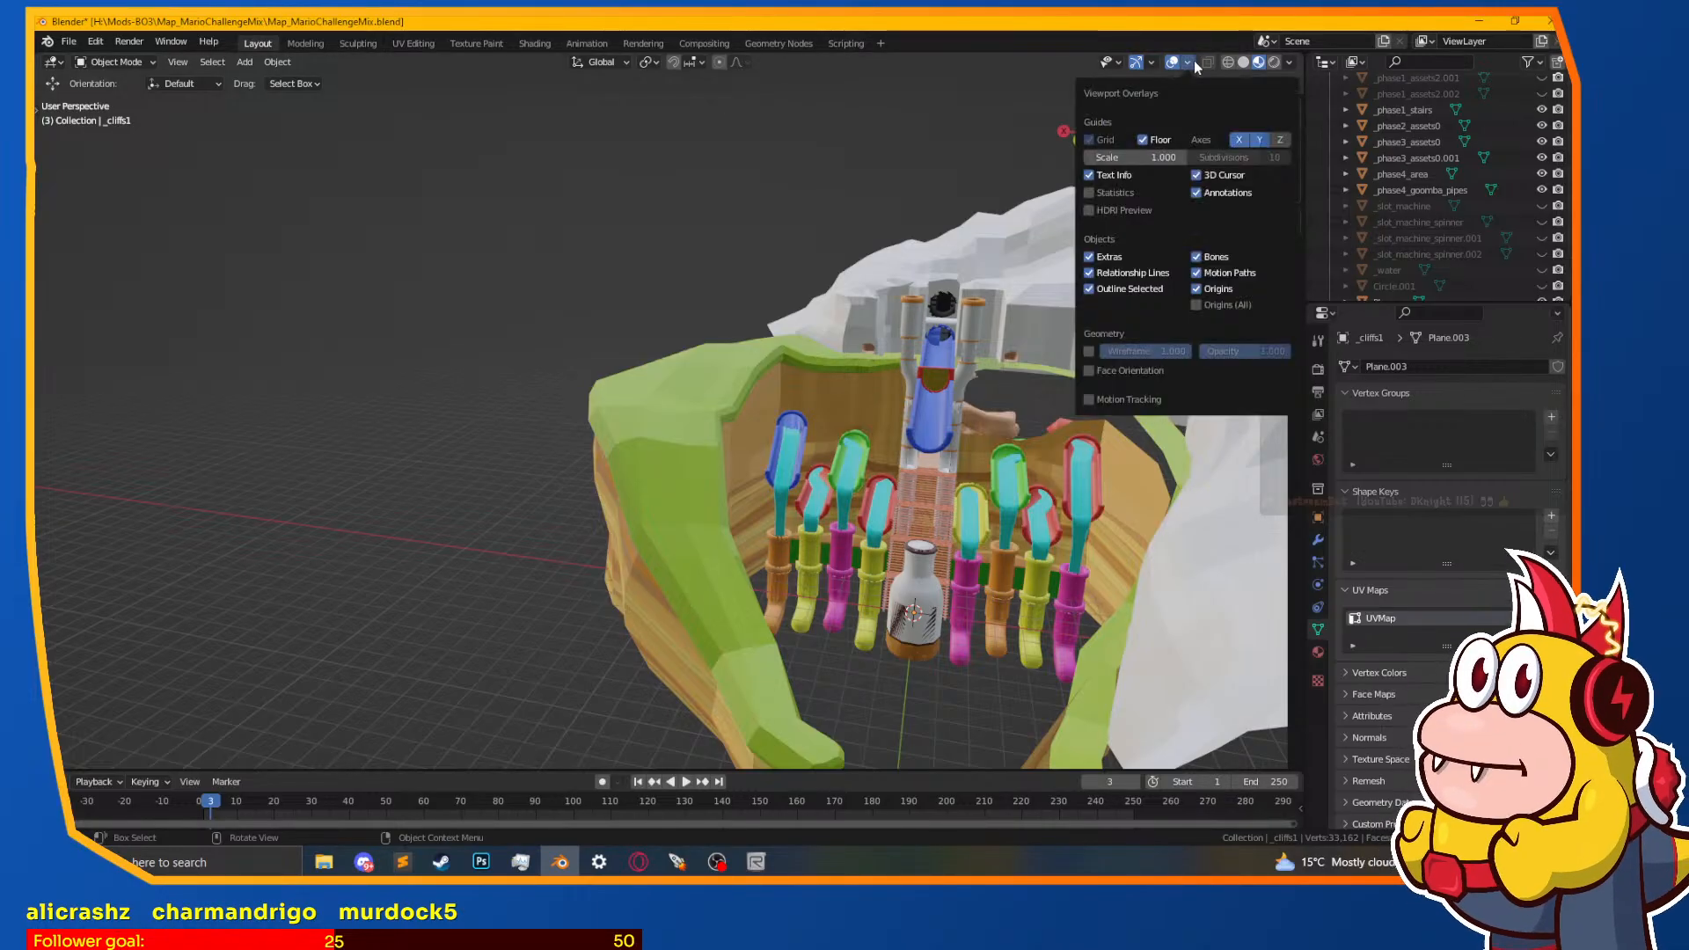
left_click(1089, 371)
middle_click_drag(1093, 367, 853, 406)
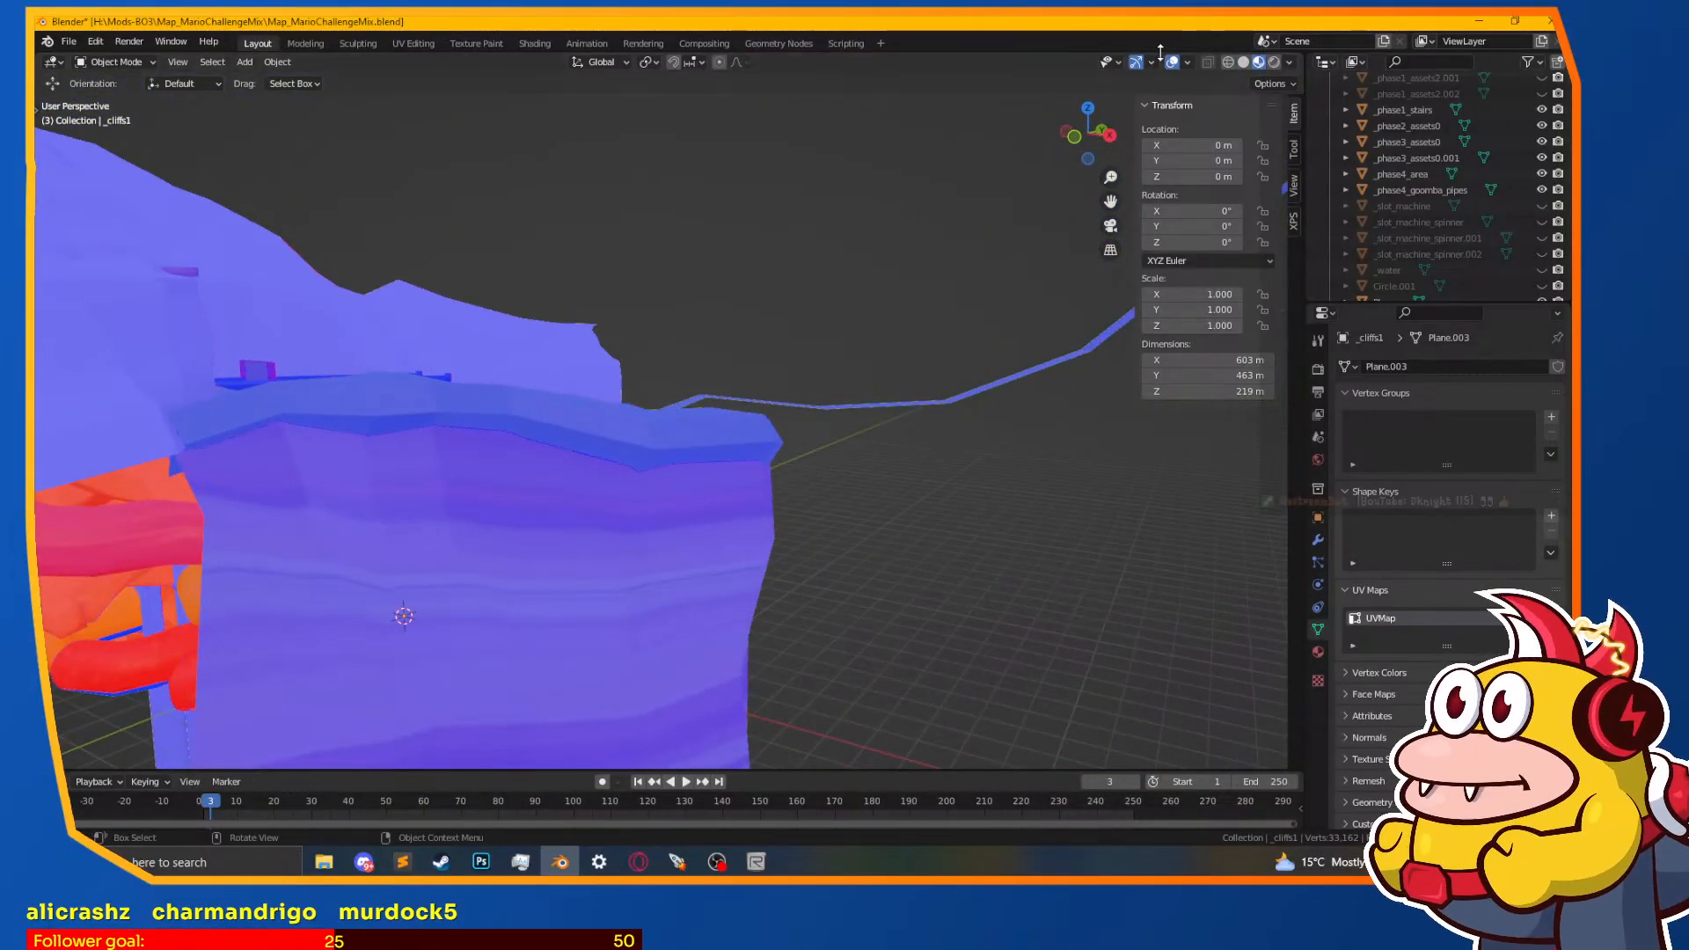
left_click(1189, 63)
left_click(1082, 372)
middle_click_drag(1080, 373, 760, 437)
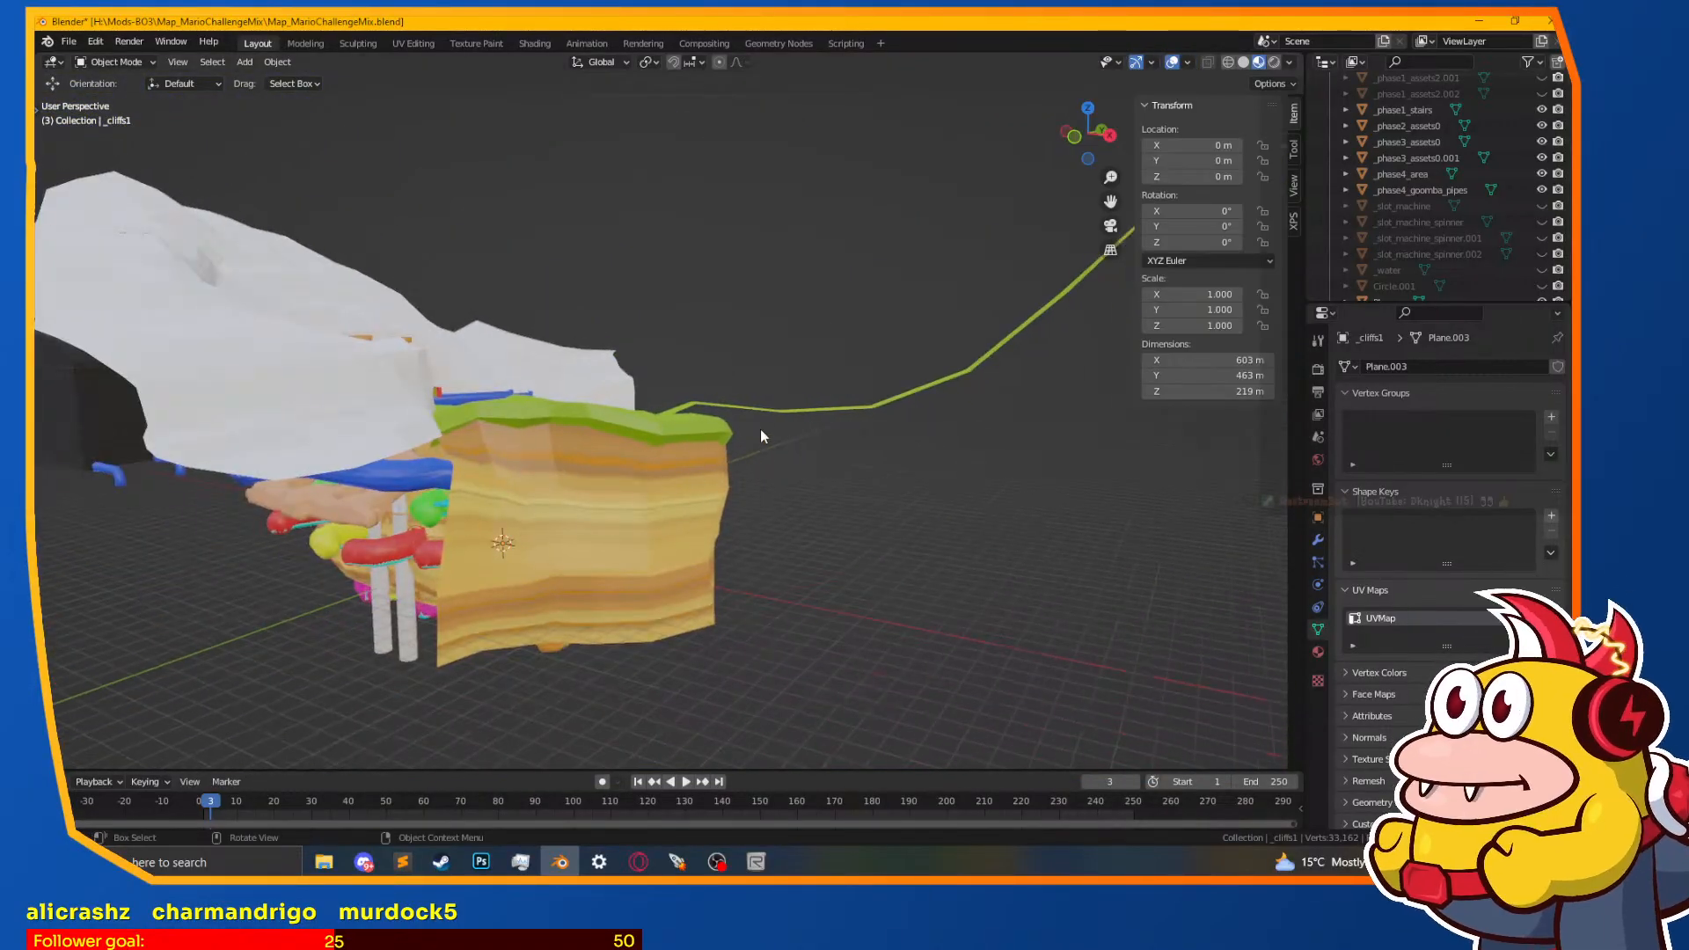
scroll(761, 436, "down", 2)
middle_click_drag(588, 518, 482, 486, "shift")
scroll(812, 430, "up", 4)
scroll(490, 489, "down", 3)
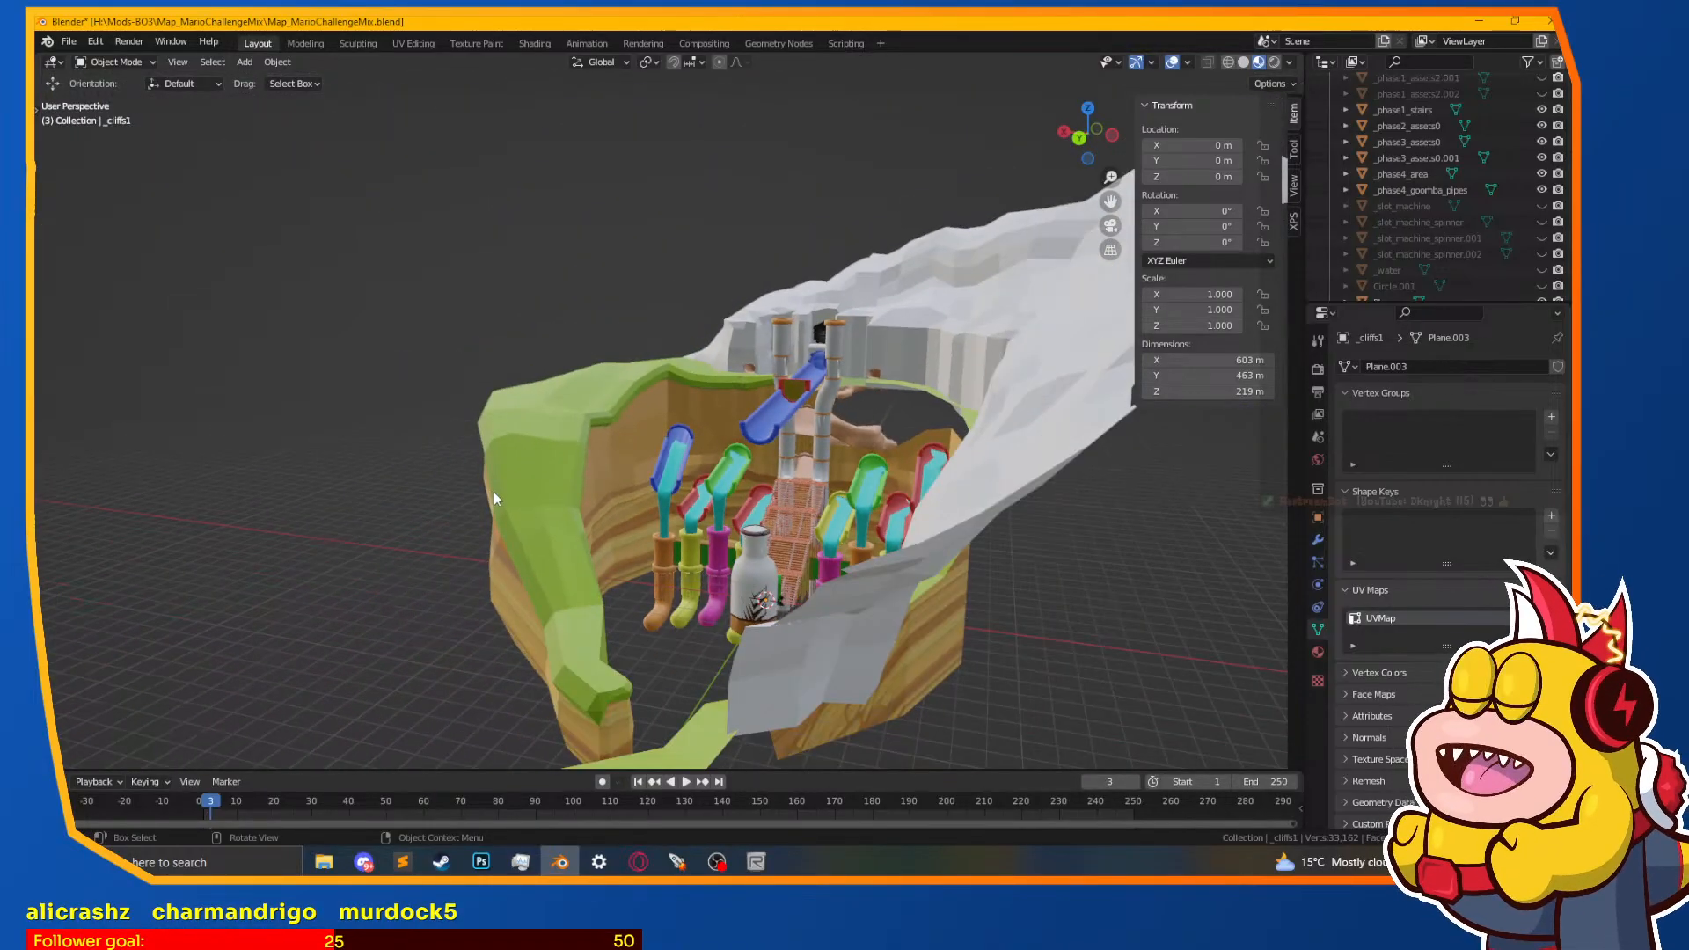
scroll(494, 499, "up", 5)
Step: Open the cliff wall mesh for editing and select all geometry using the mtd2_texture_3_dirt material
left_click(816, 411)
key("Tab")
scroll(787, 482, "down", 2)
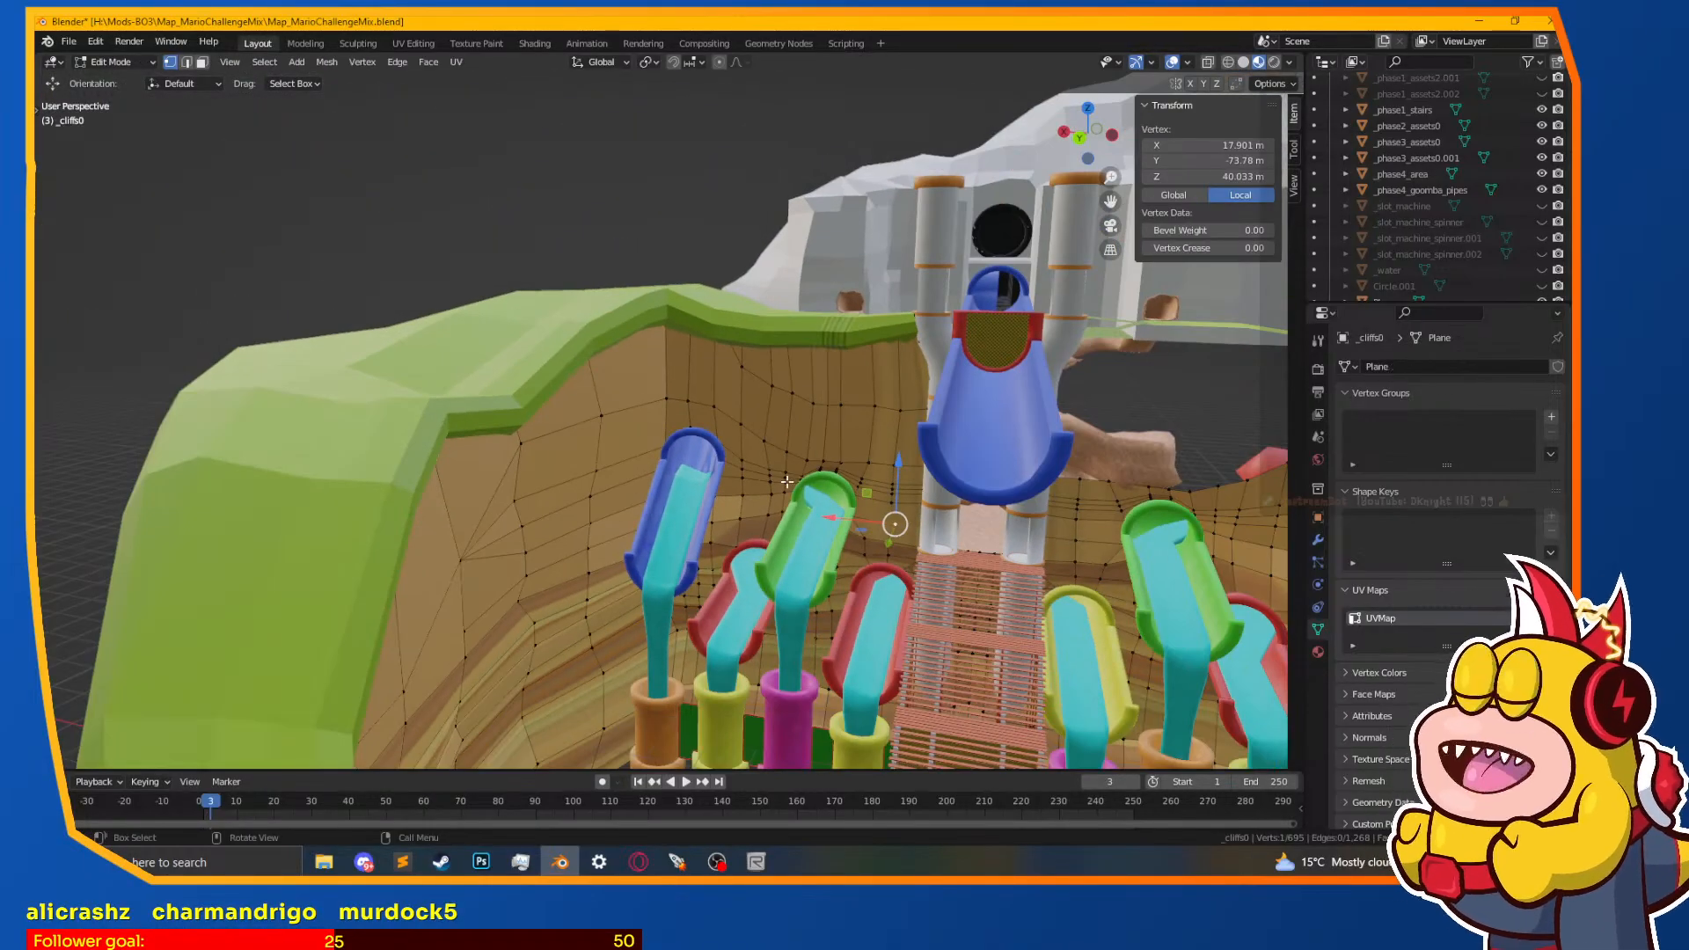
left_click(1317, 652)
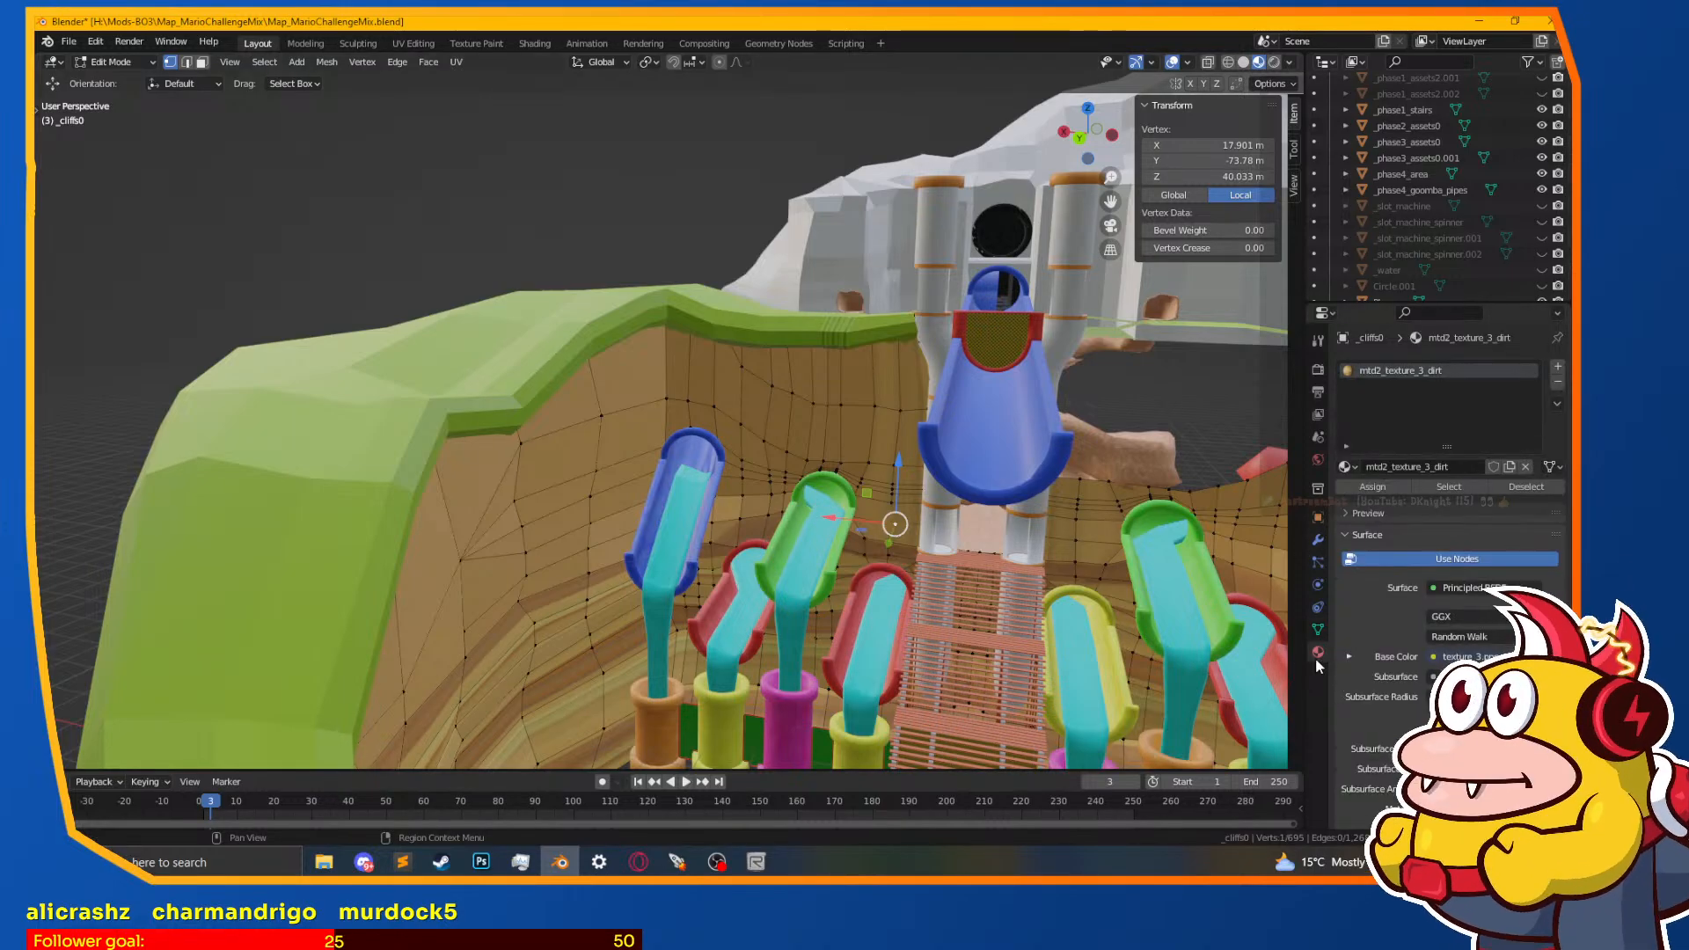
left_click(1450, 487)
scroll(919, 538, "down", 4)
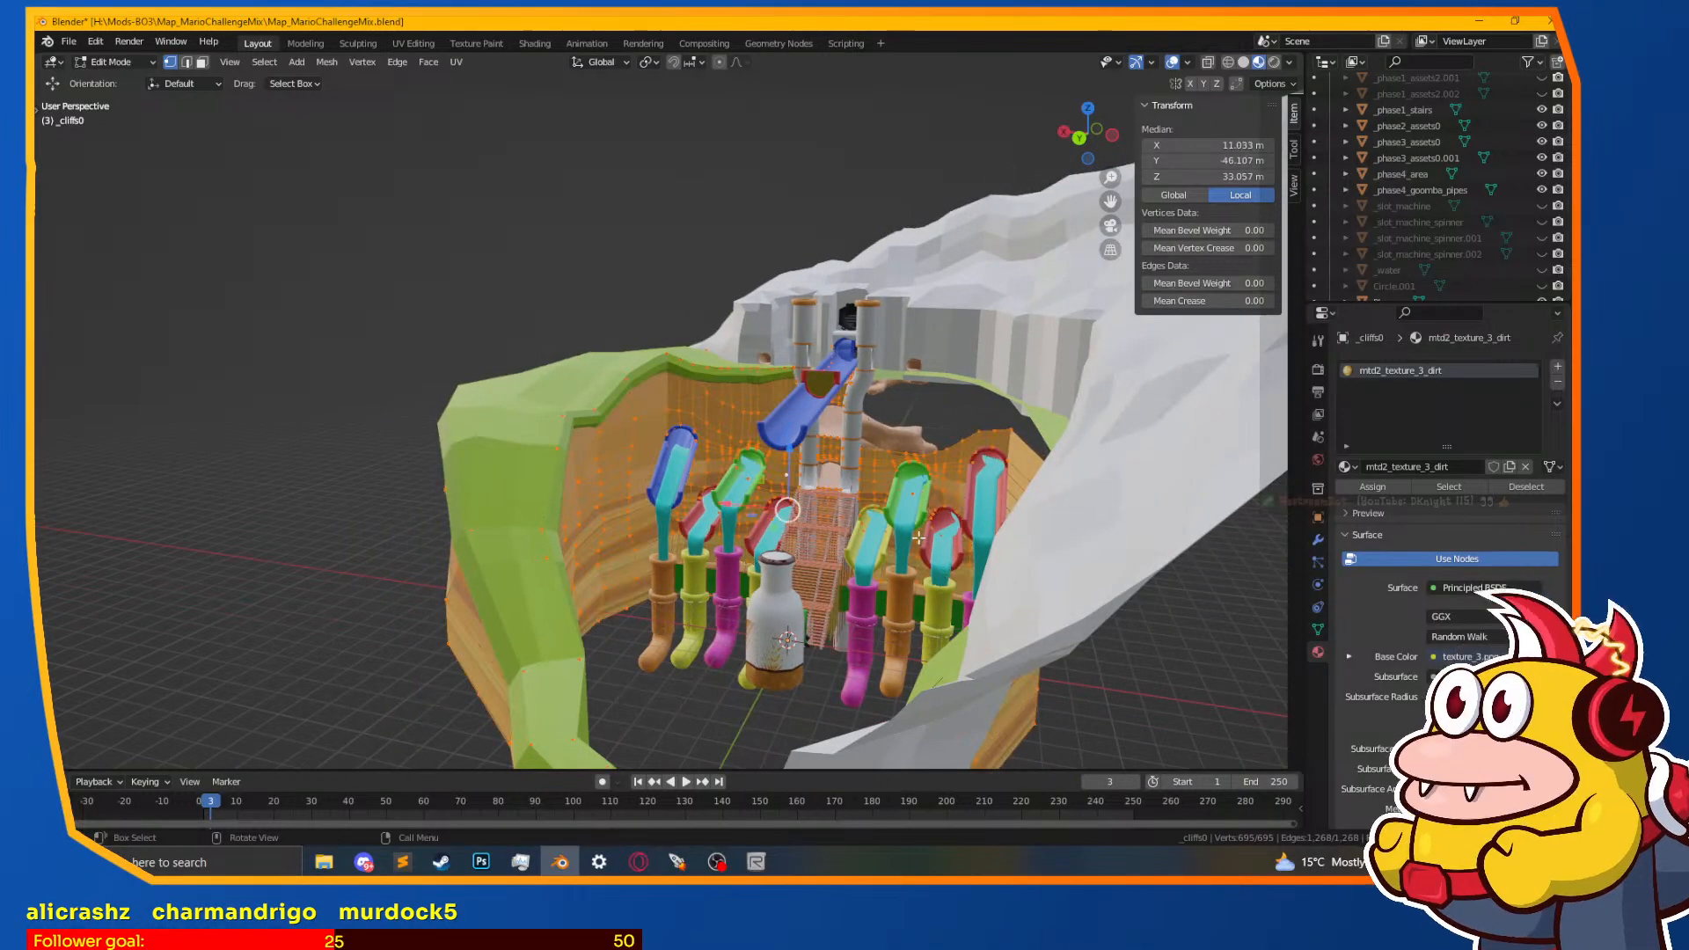
Step: Examine the cliff wall's mesh around the pipe openings in wireframe and material preview display
key("z")
left_click(754, 509)
middle_click_drag(766, 514, 845, 598)
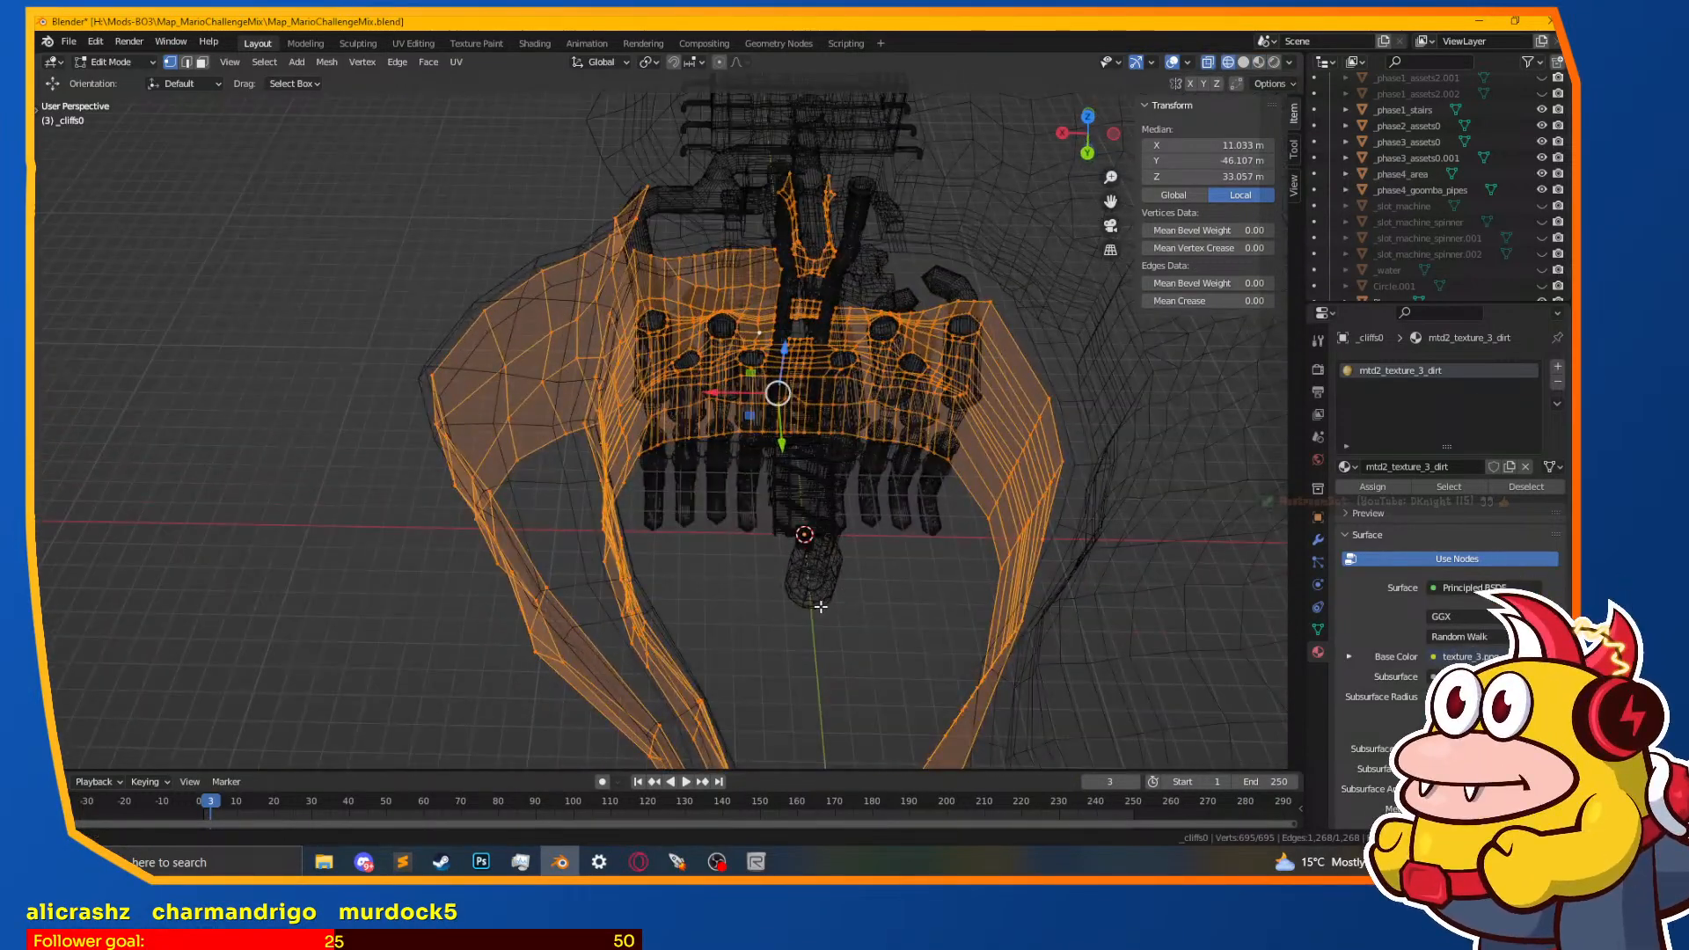
scroll(829, 601, "up", 6)
key("z")
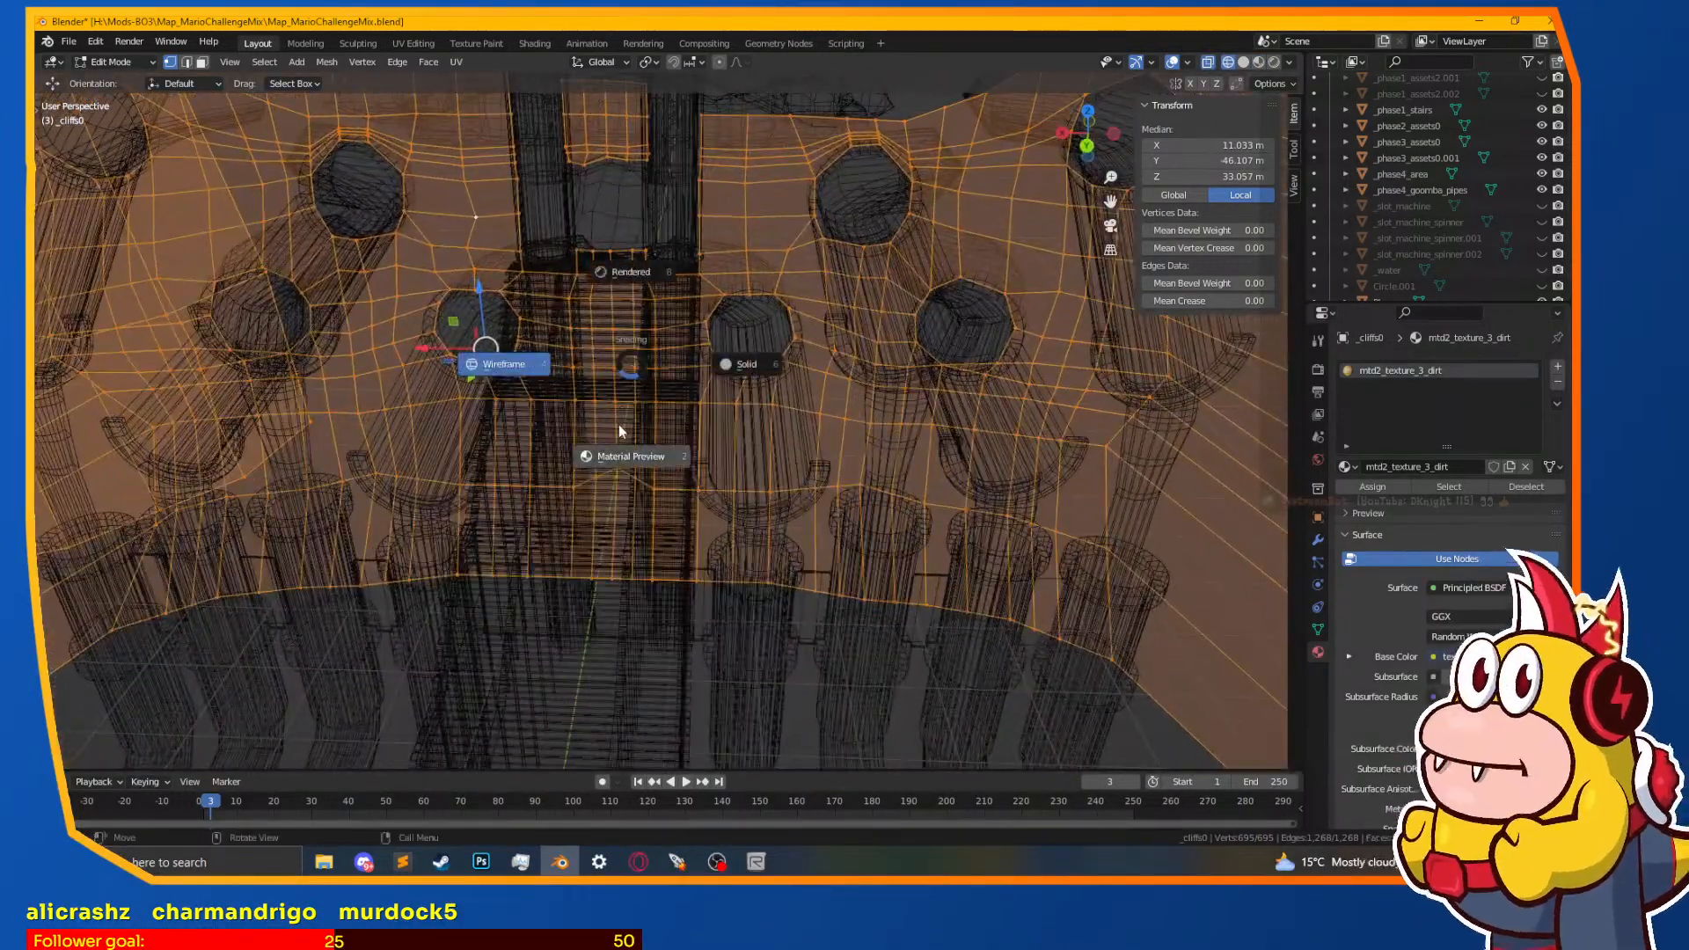
left_click(631, 456)
mouse_move(631, 456)
middle_mouse_down()
mouse_move(721, 607)
mouse_move(668, 537)
middle_mouse_up()
key("z")
left_click(440, 480)
mouse_move(875, 480)
middle_mouse_down()
mouse_move(756, 515)
mouse_move(820, 483)
mouse_move(765, 433)
mouse_move(873, 395)
middle_mouse_up()
scroll(764, 440, "down", 3)
scroll(874, 395, "down", 2)
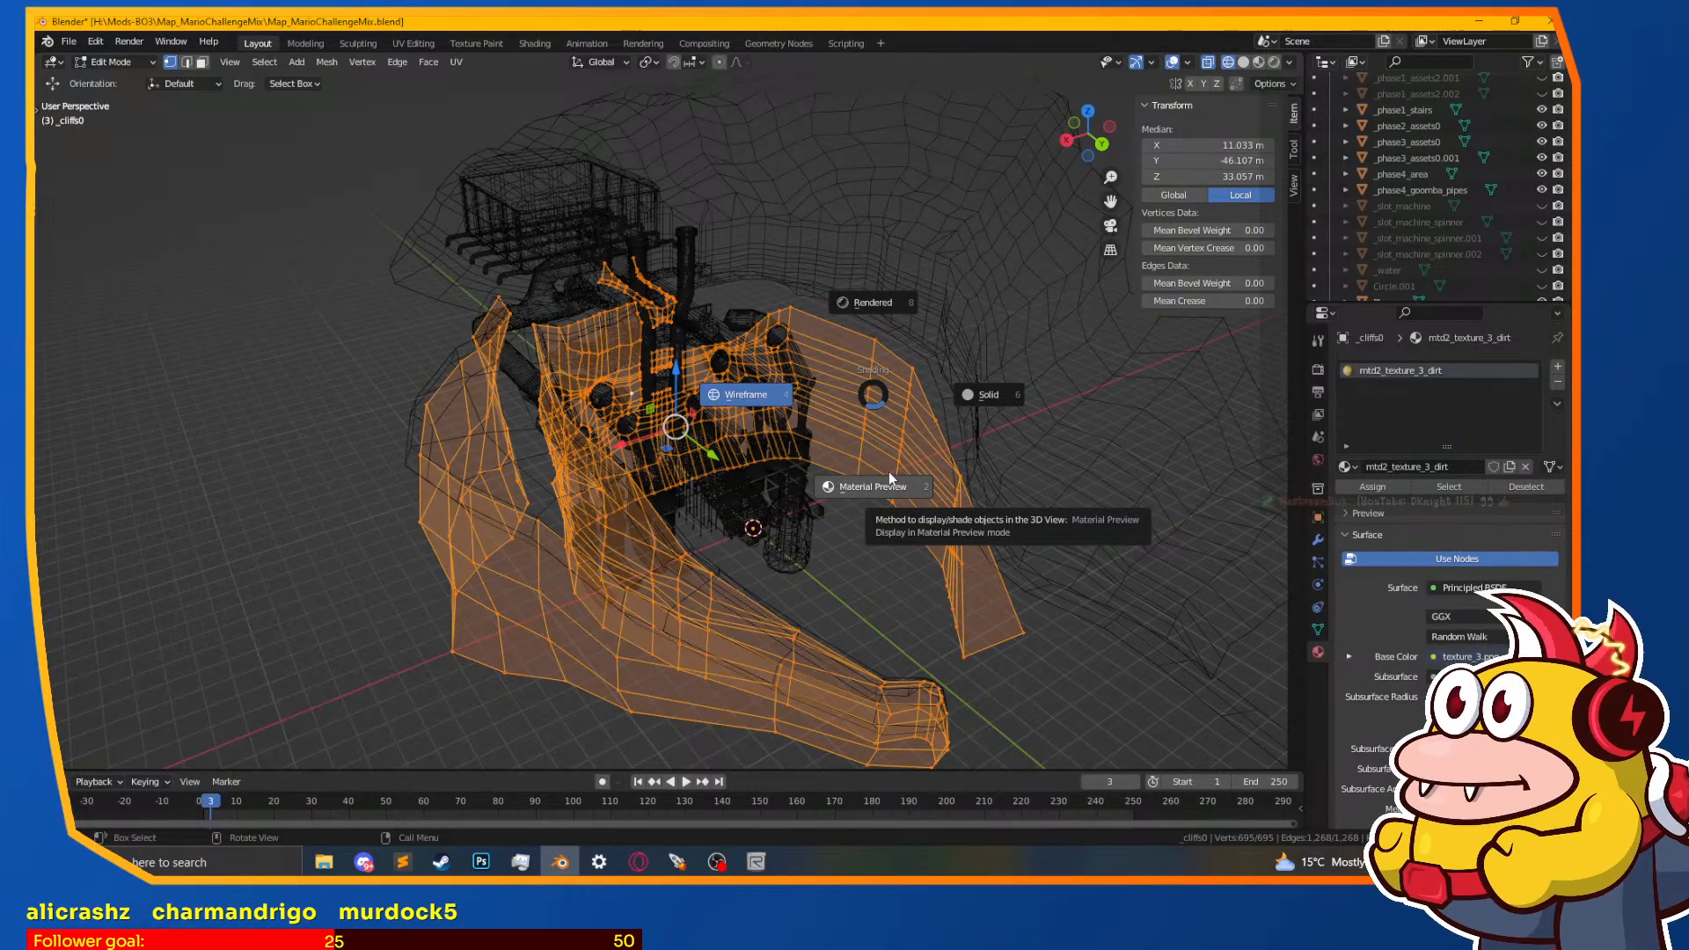
Step: Compare the two cliff arms and their open ends in wireframe and material preview from several sides
left_click(638, 469)
scroll(639, 470, "up", 3)
mouse_move(638, 470)
middle_mouse_down()
mouse_move(545, 432)
mouse_move(567, 390)
middle_mouse_up()
key("z")
left_click(581, 473)
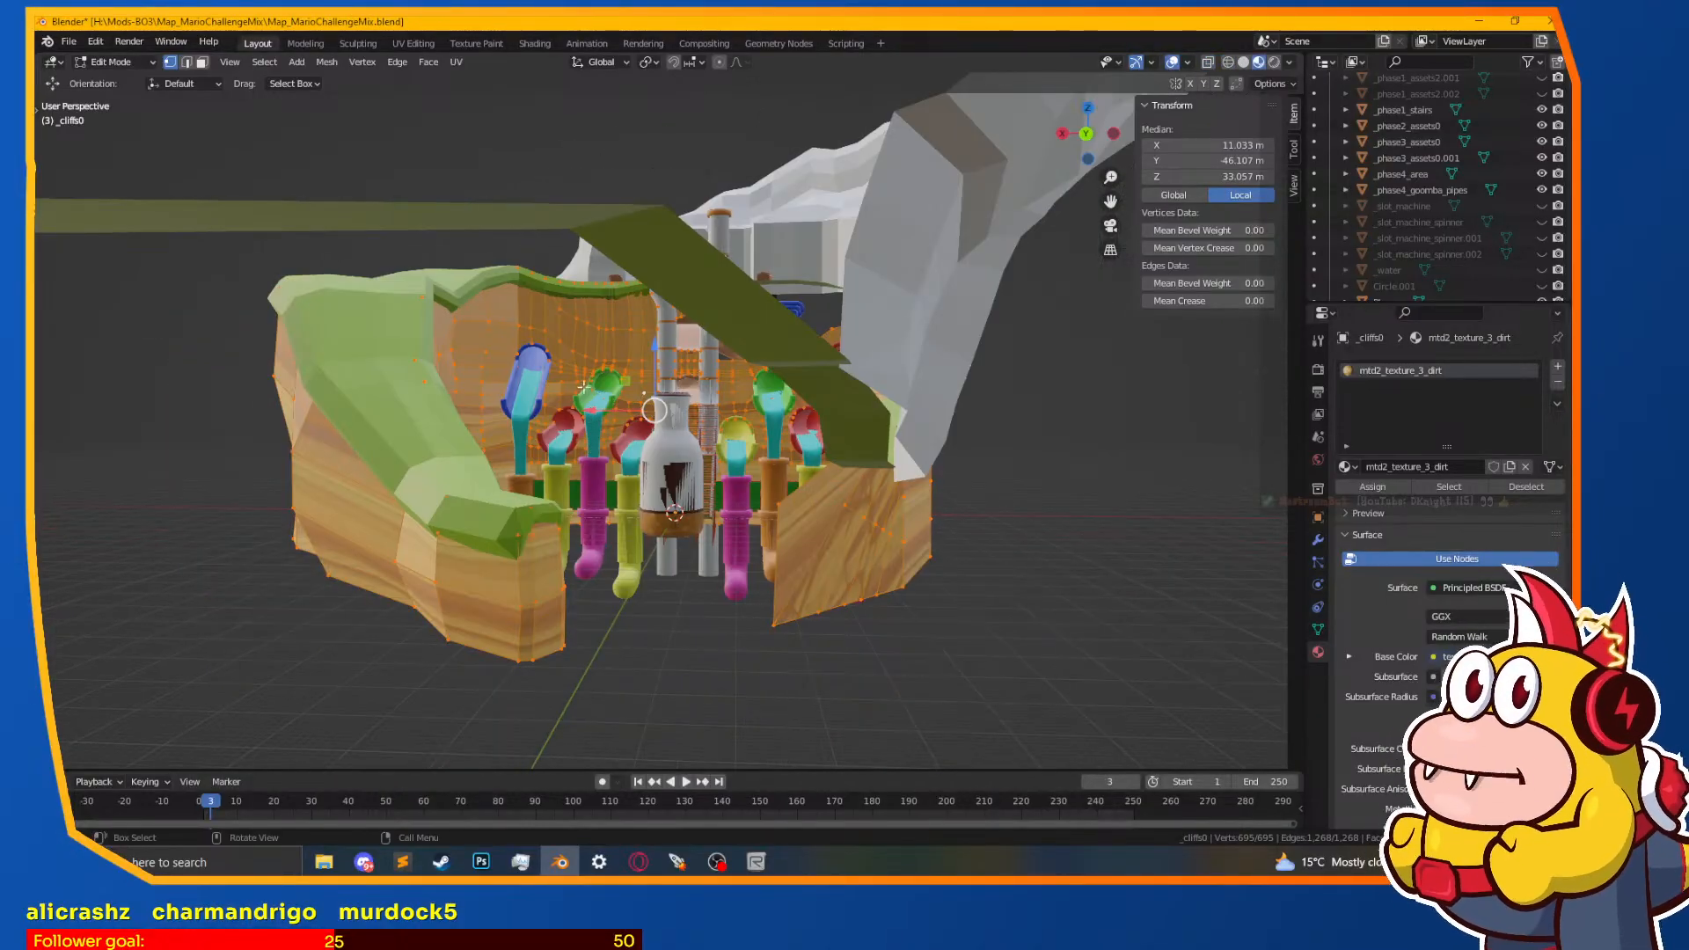
middle_click_drag(935, 556, 913, 576)
key("z")
left_click(757, 552)
middle_click_drag(757, 552, 841, 604)
scroll(797, 563, "up", 3)
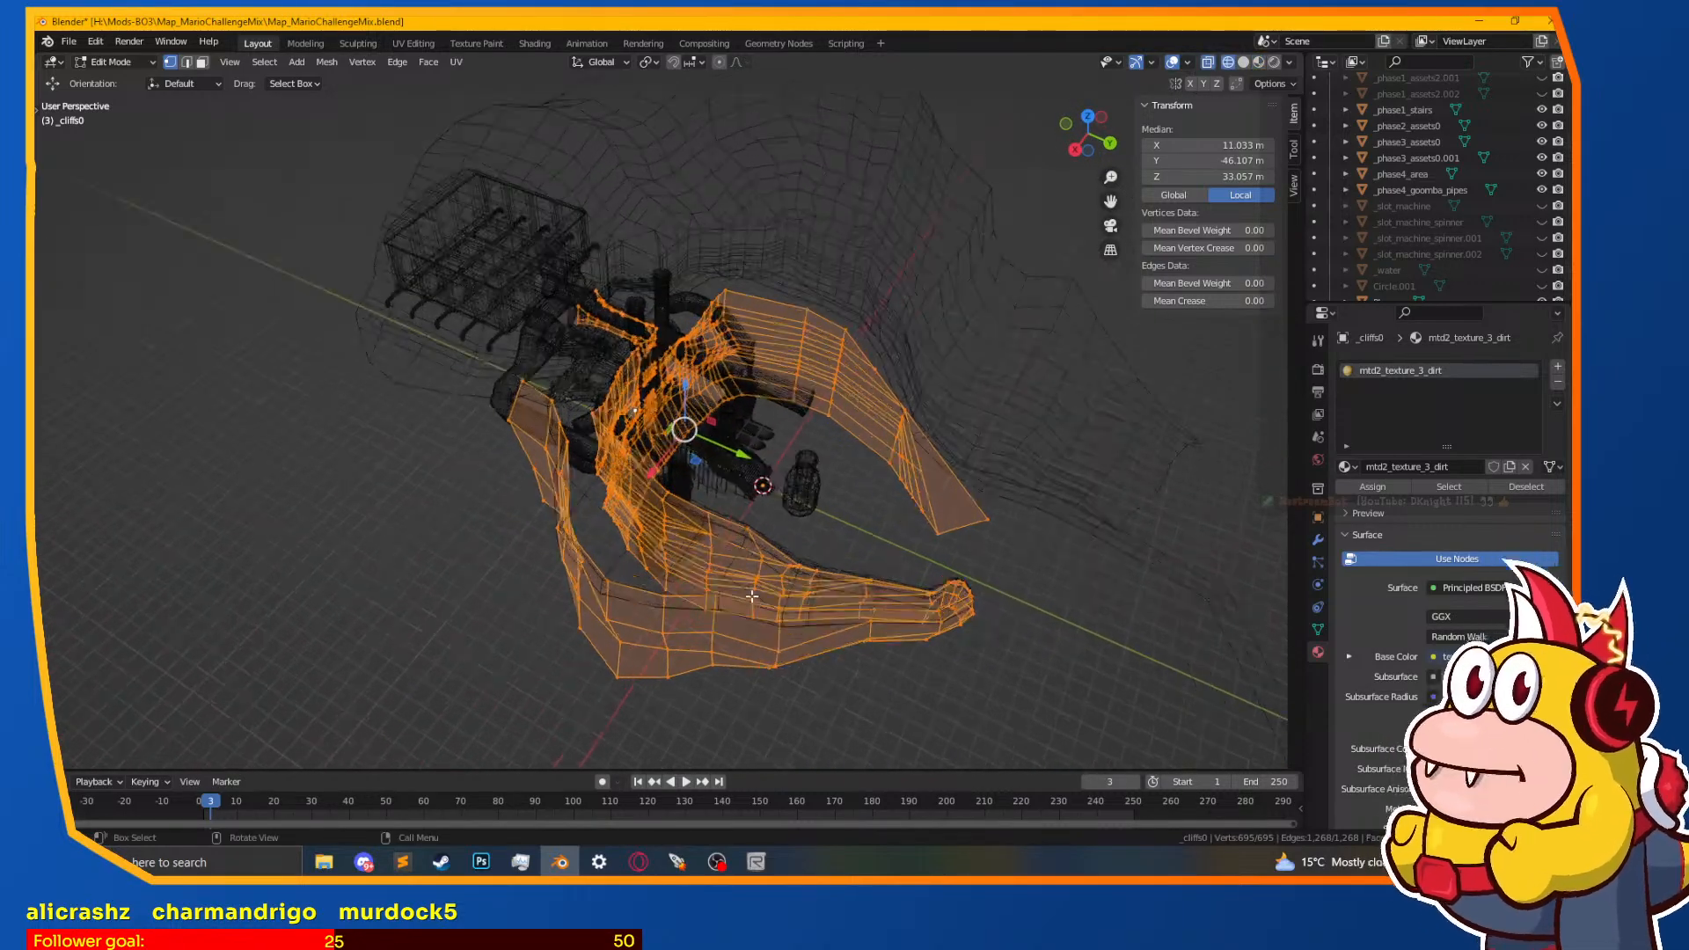
scroll(842, 538, "down", 2)
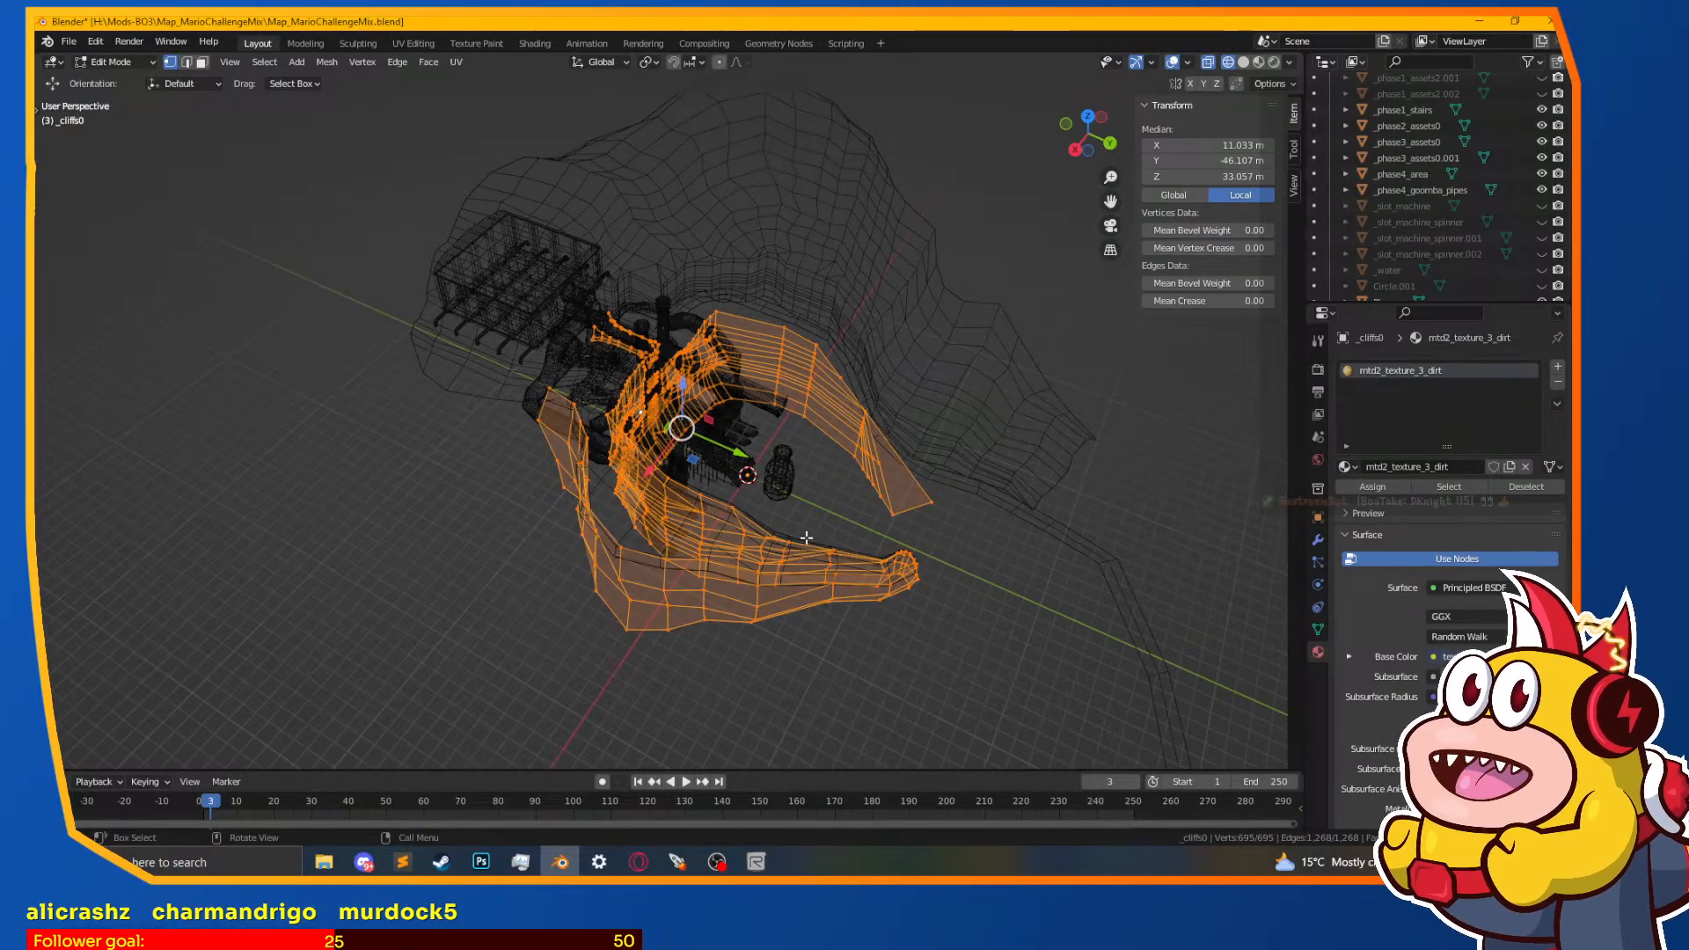
scroll(836, 528, "down", 2)
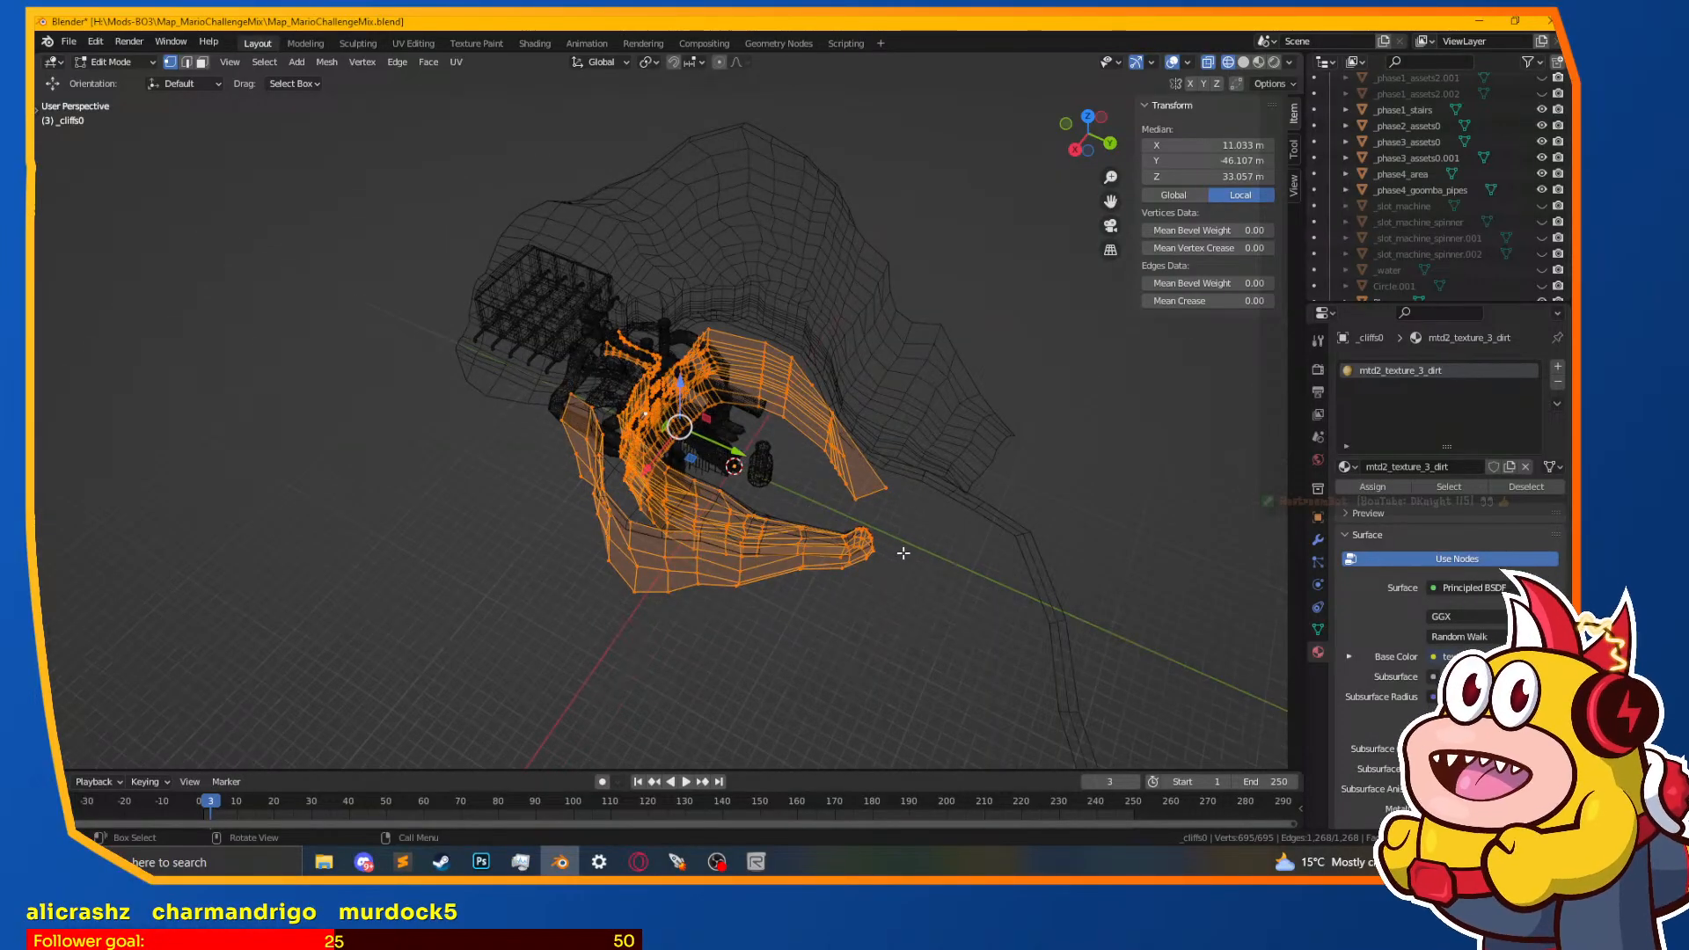
scroll(708, 483, "down", 2)
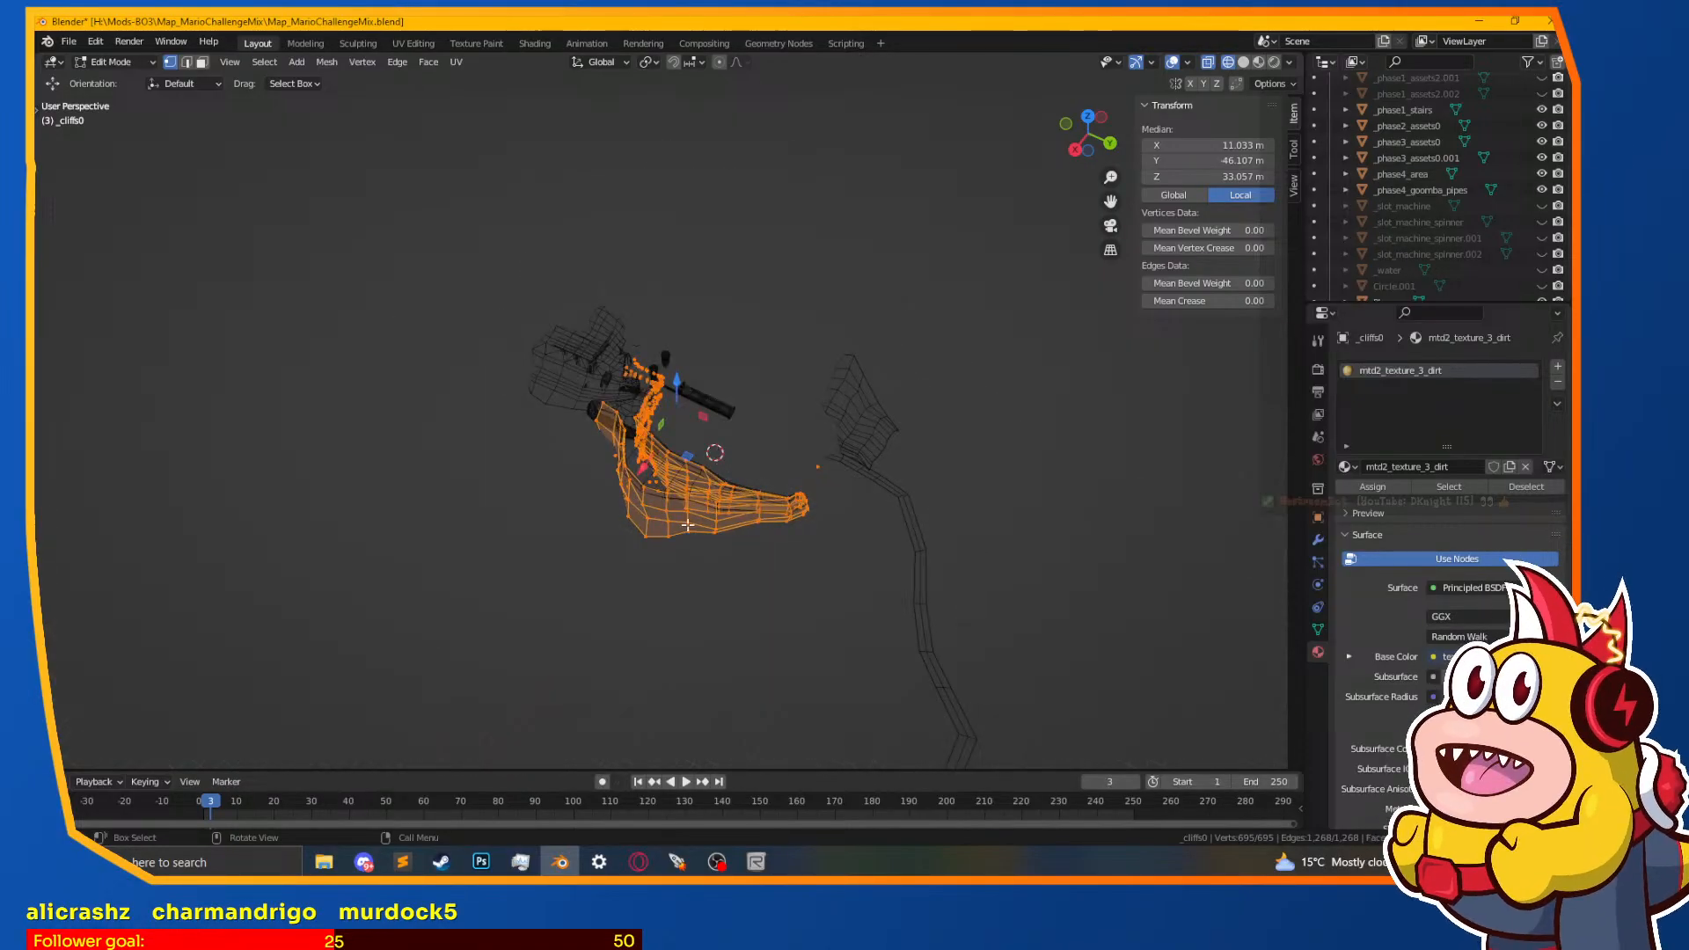
scroll(677, 520, "up", 7)
middle_click_drag(761, 606, 587, 520)
key("z")
left_click(657, 602)
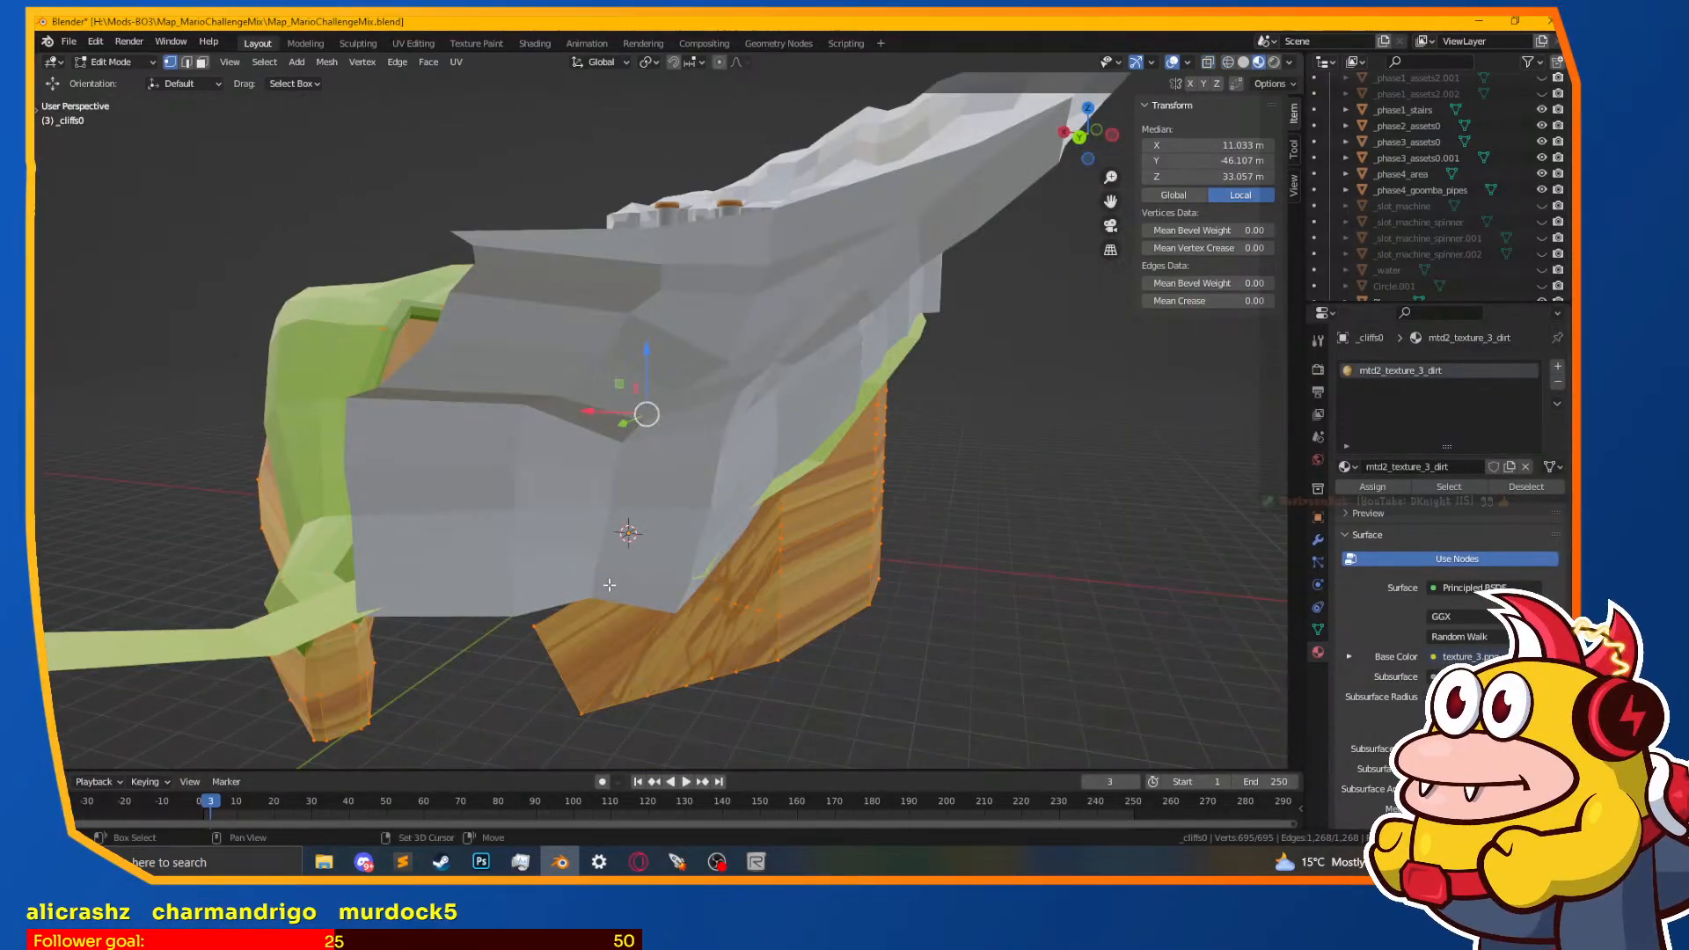
scroll(678, 459, "down", 4)
middle_click_drag(677, 459, 595, 478)
scroll(695, 526, "up", 3)
scroll(705, 558, "up", 4)
Step: Switch to editing the grass mesh, select all of it and view its full outline in wireframe display
key("Tab")
left_click(476, 355)
key("Tab")
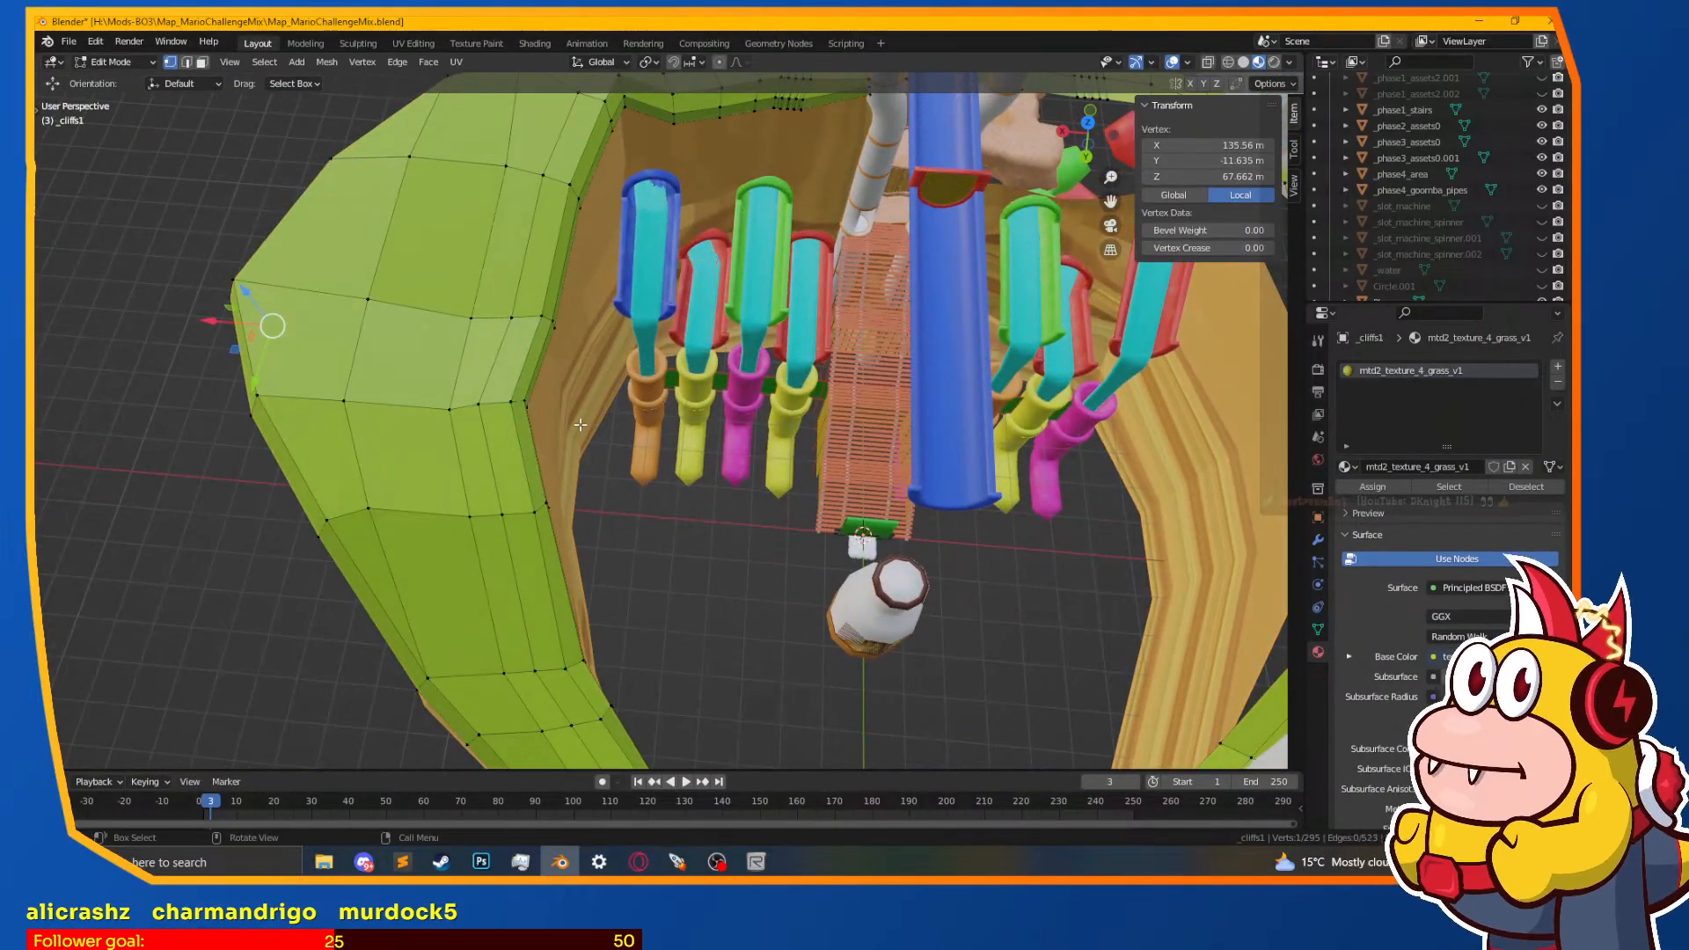
key("a")
key("z")
left_click(467, 419)
scroll(673, 445, "down", 5)
scroll(686, 498, "up", 1)
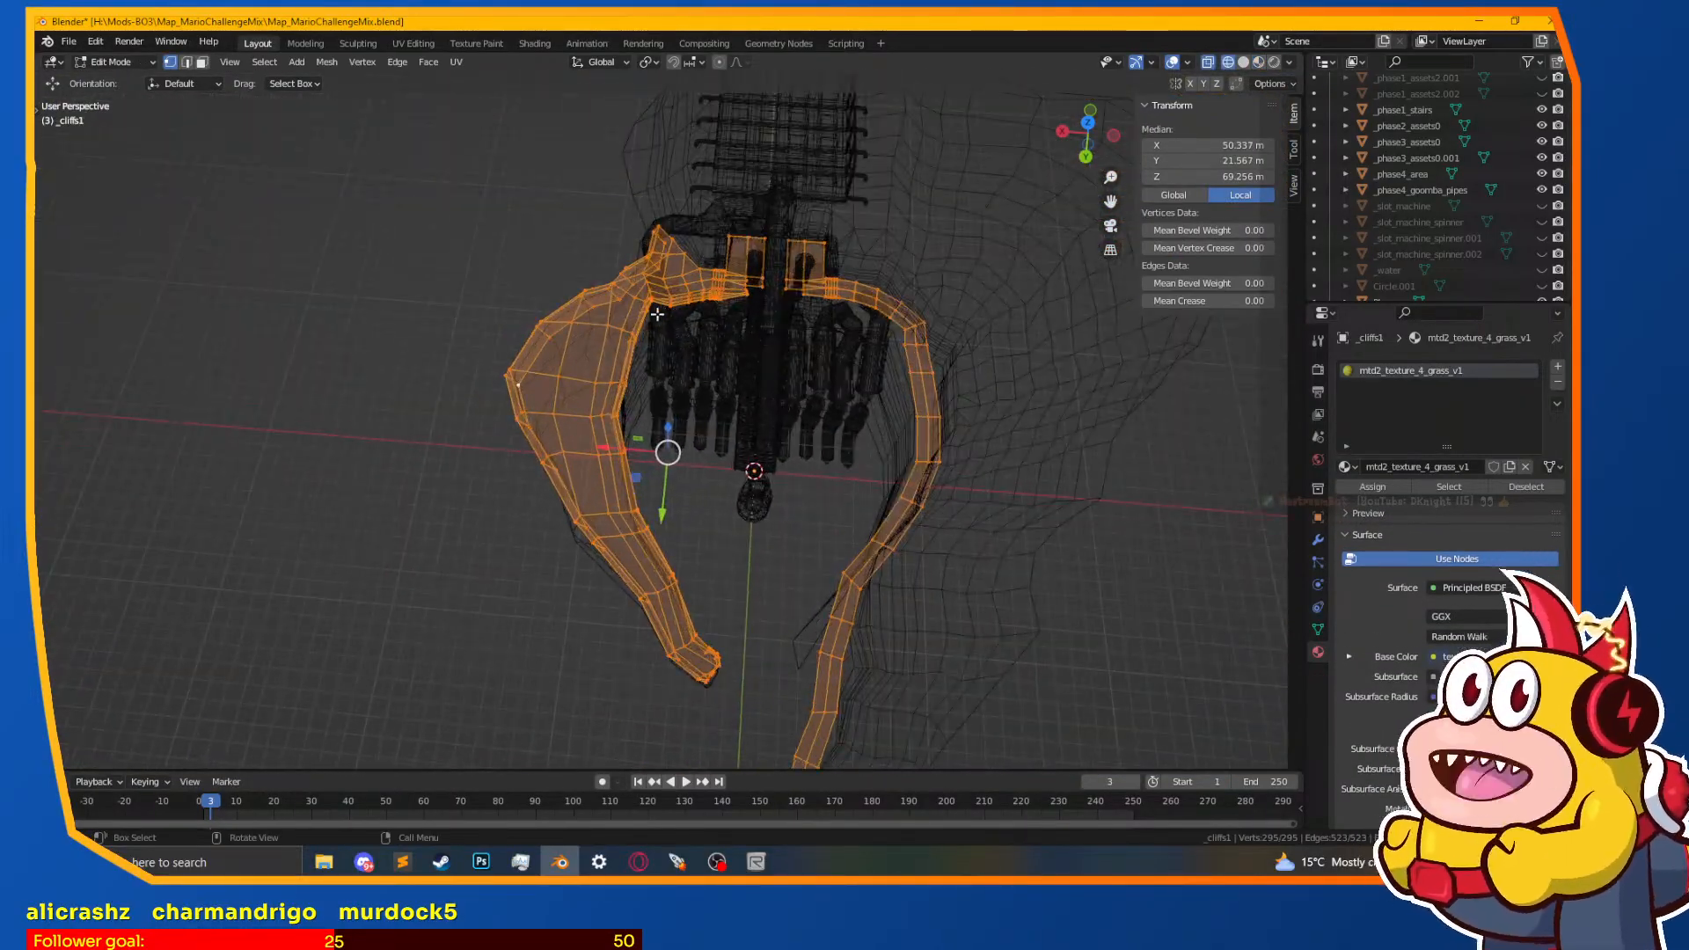
mouse_move(752, 609)
middle_mouse_down()
mouse_move(754, 540)
mouse_move(908, 404)
mouse_move(962, 383)
mouse_move(961, 452)
mouse_move(713, 444)
middle_mouse_up()
Step: Inspect the grass faces around the central pipes and slide for gaps in wireframe and material preview
key("z")
left_click(701, 453)
mouse_move(738, 324)
middle_mouse_down()
mouse_move(774, 310)
mouse_move(789, 330)
mouse_move(555, 622)
mouse_move(932, 426)
middle_mouse_up()
scroll(554, 622, "up", 4)
scroll(932, 426, "up", 3)
key("z")
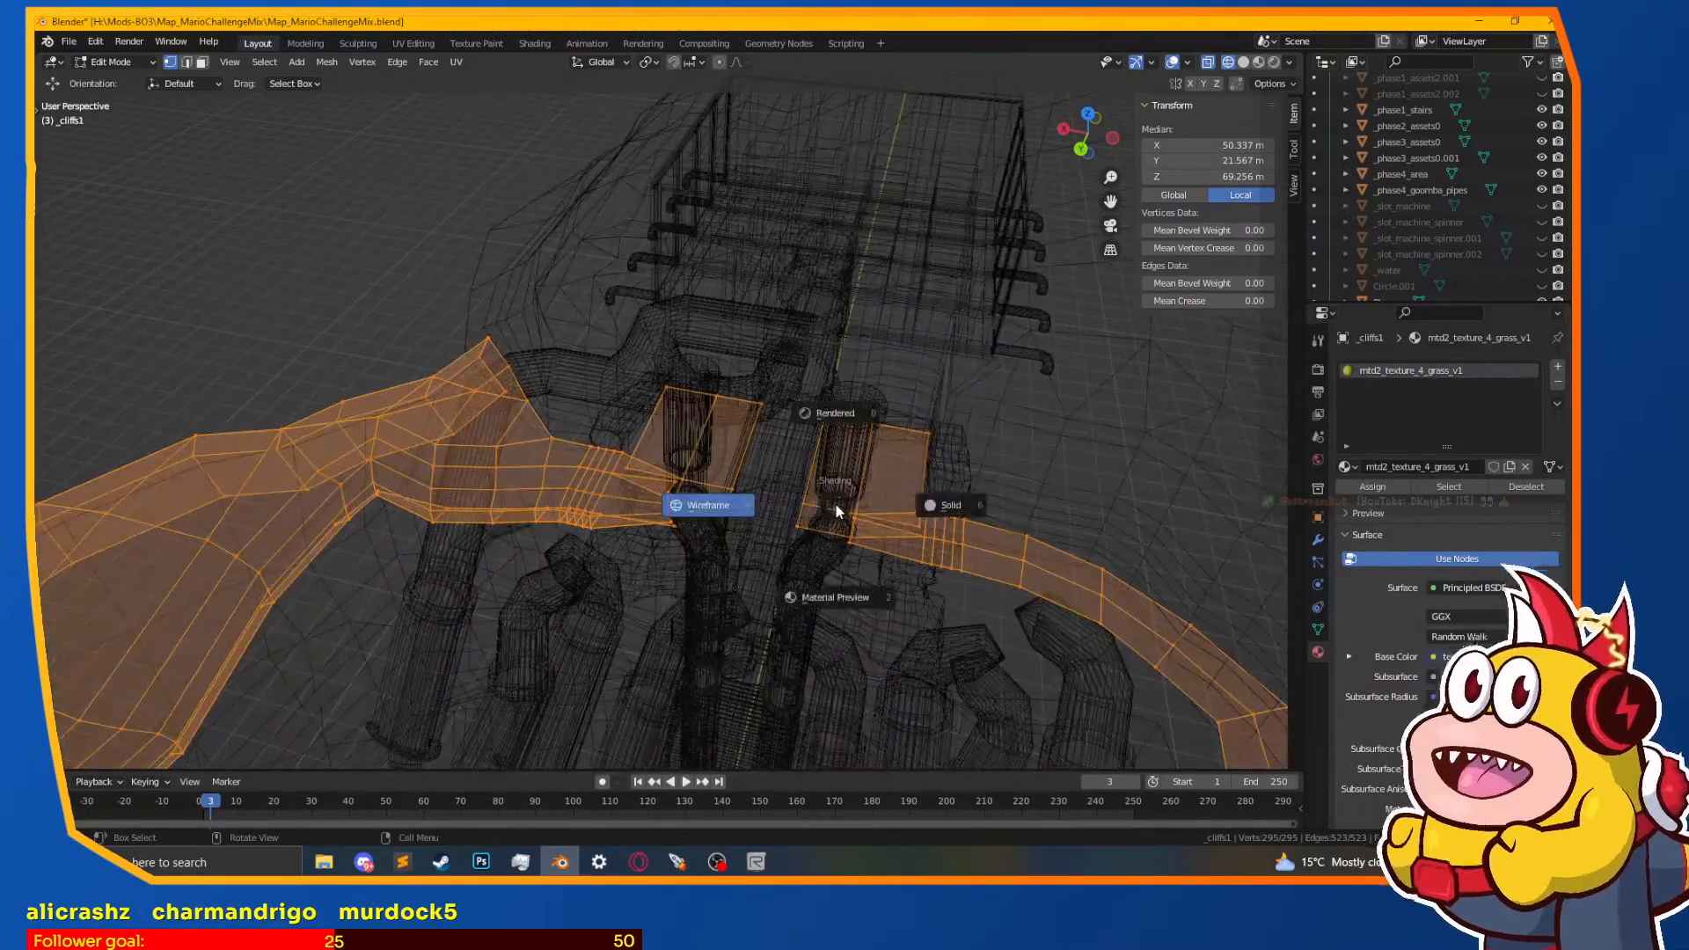
left_click(829, 595)
middle_click_drag(630, 586, 831, 536)
middle_click_drag(645, 634, 789, 499, "shift")
scroll(494, 561, "up", 1)
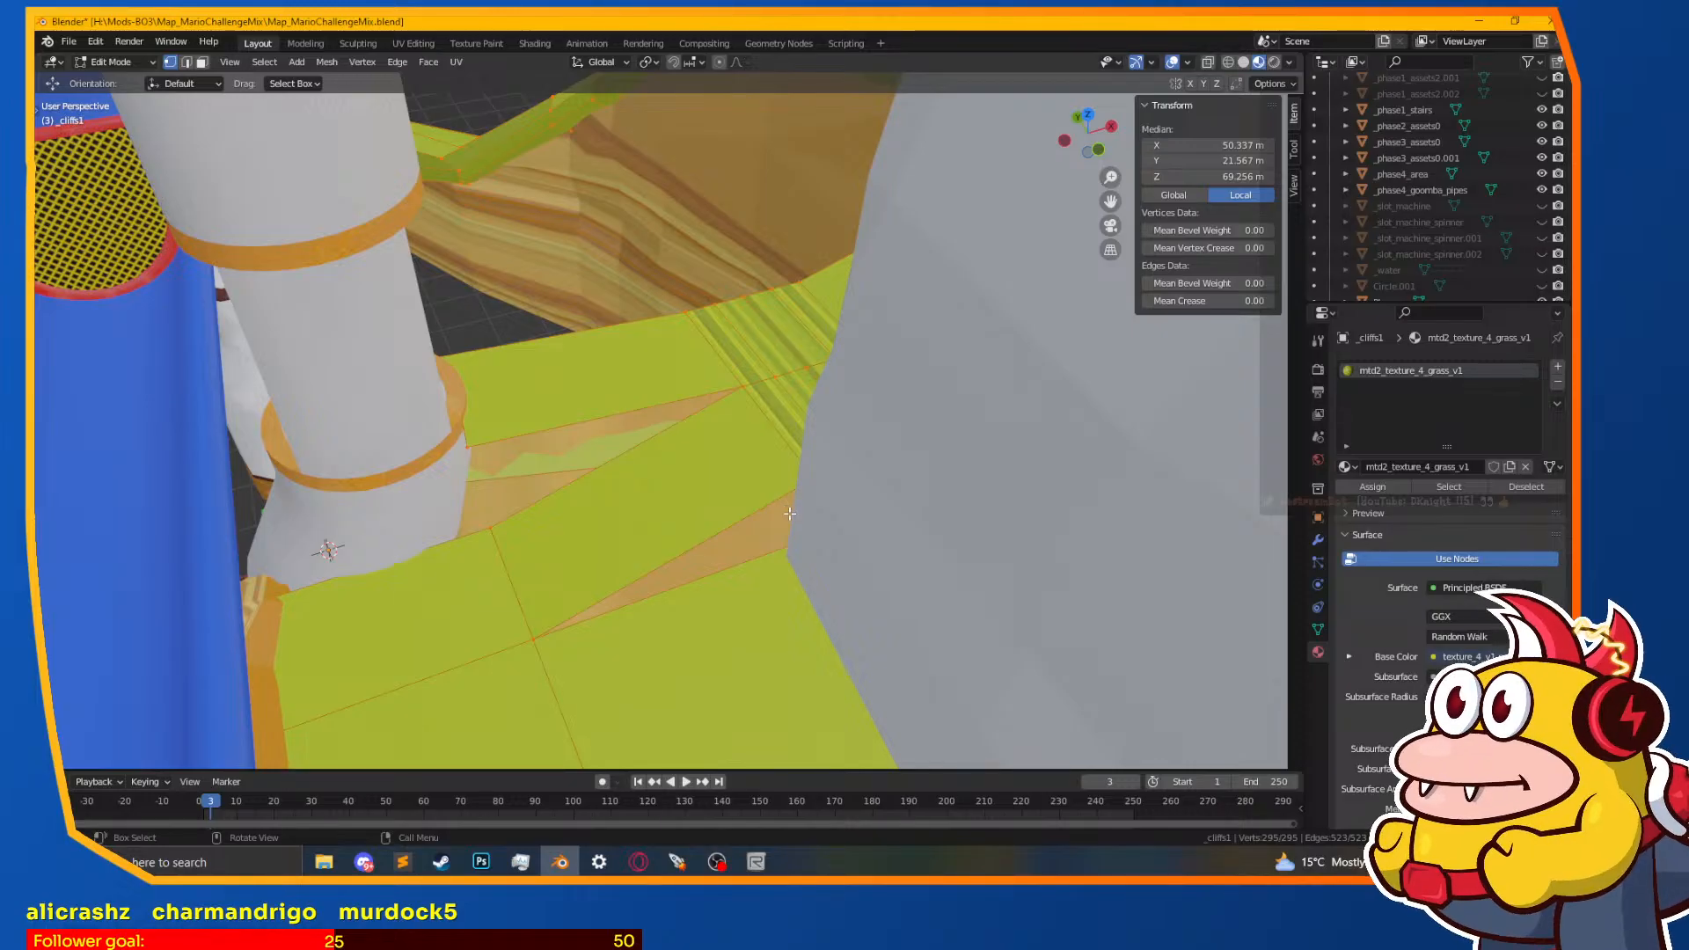
middle_click_drag(781, 536, 820, 556)
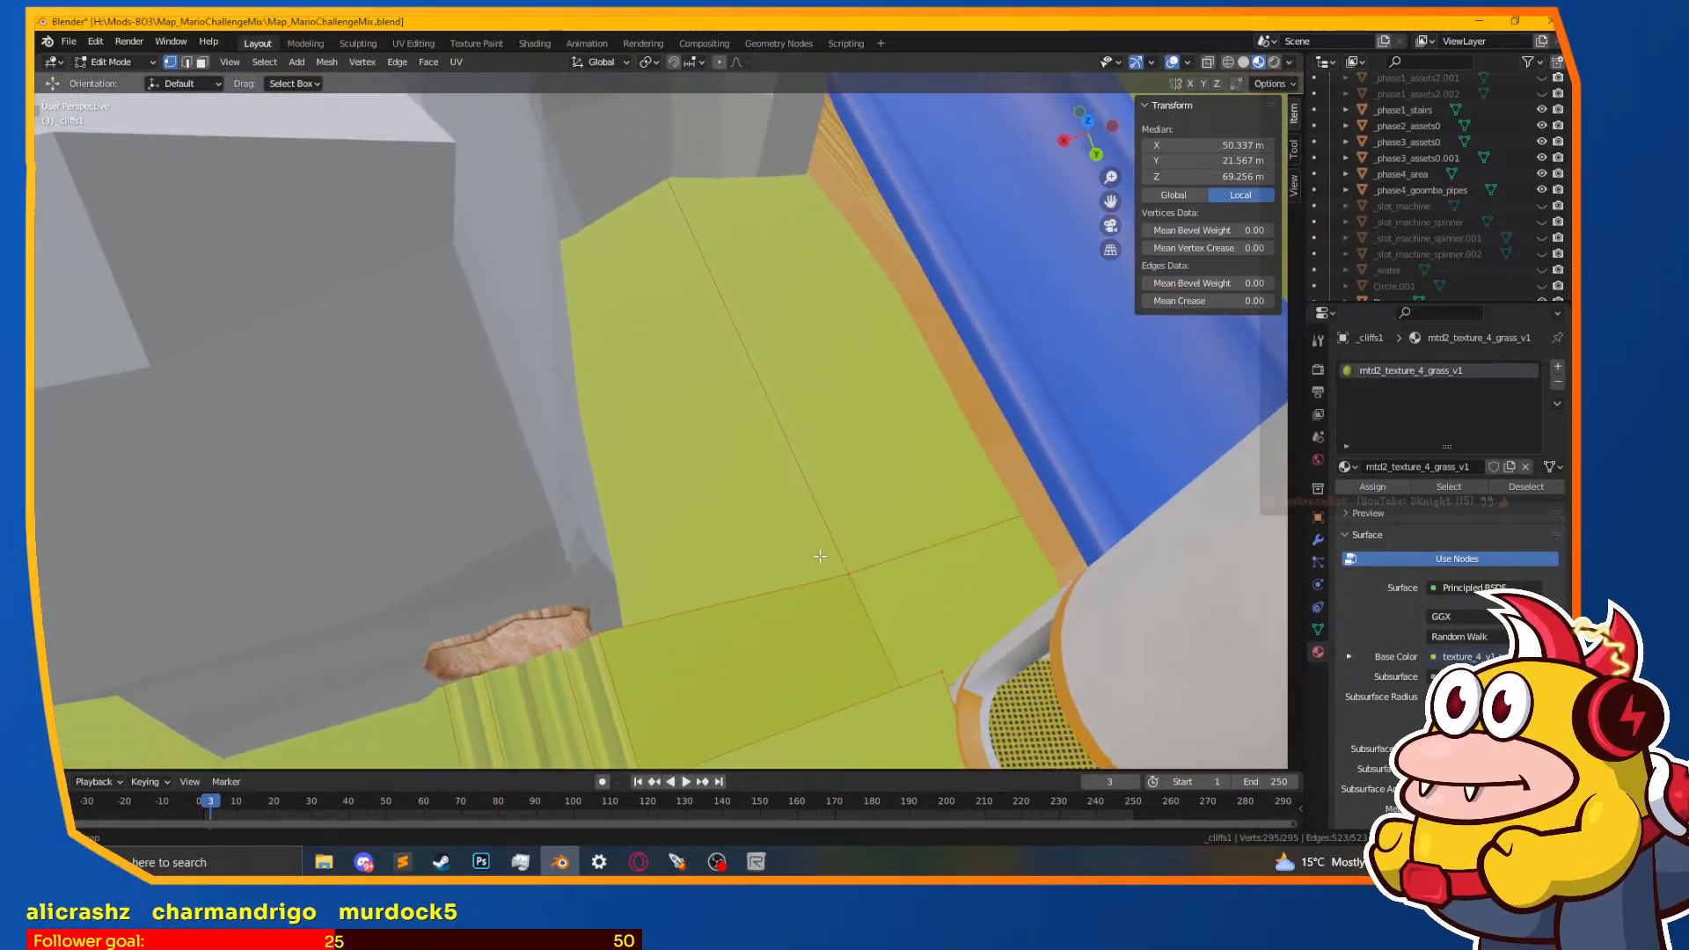
Step: Inspect the grass faces around the pipe bases, slide and stepped strip for gaps from several angles
scroll(880, 555, "down", 6)
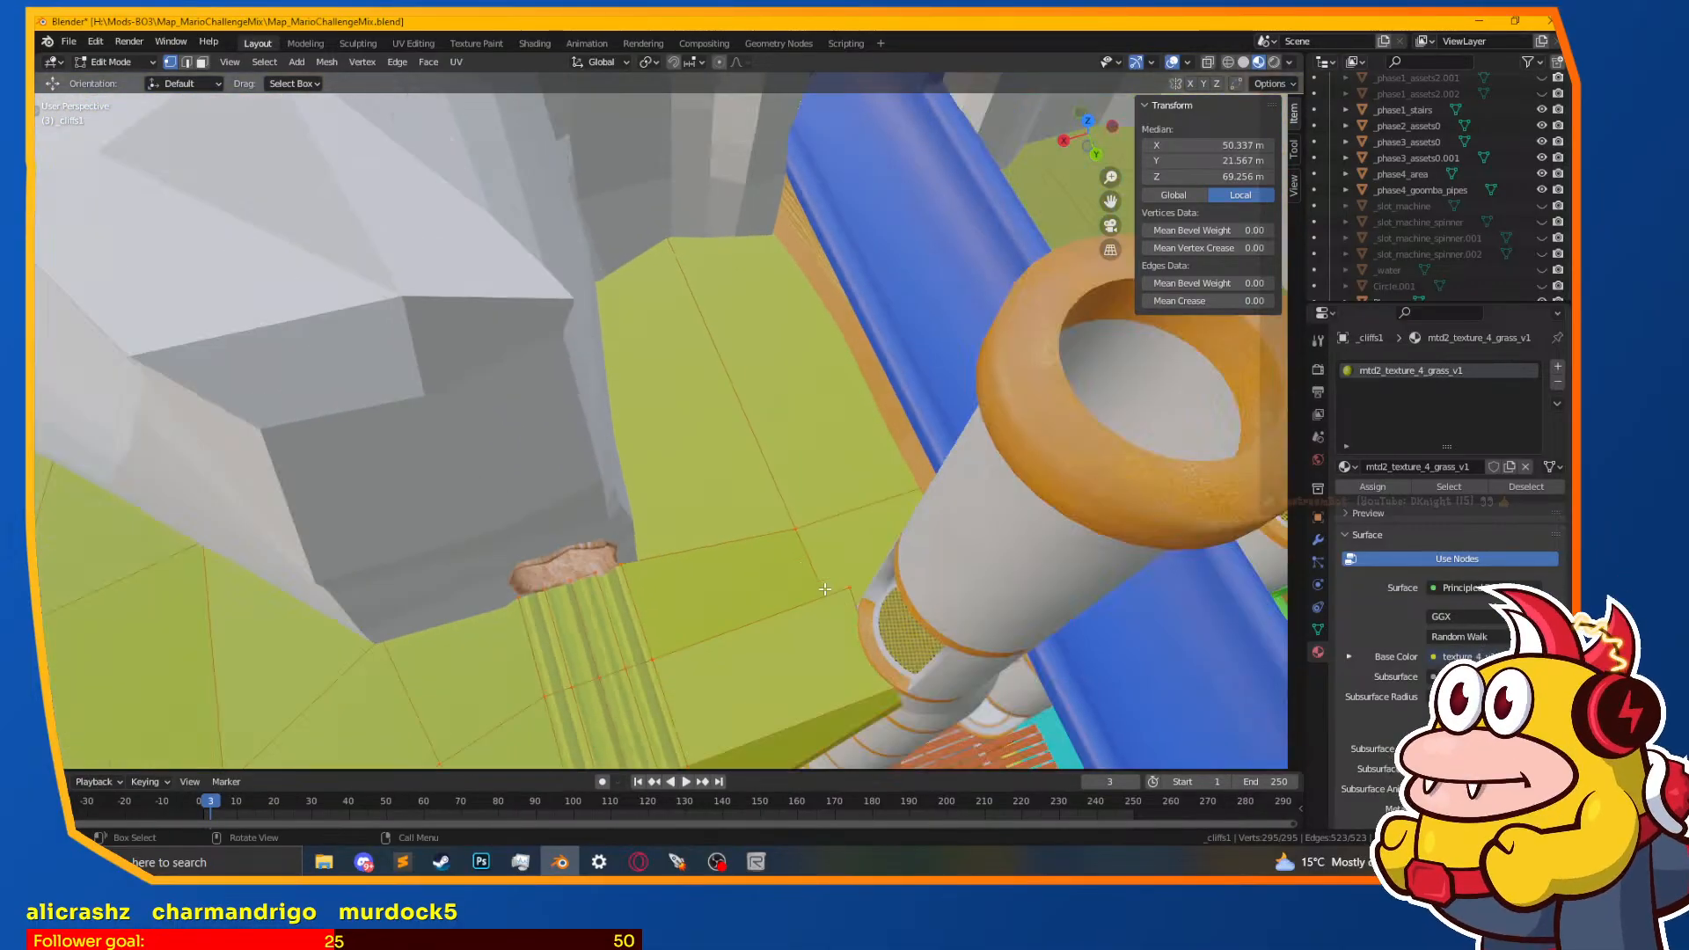
middle_click_drag(728, 596, 978, 601)
scroll(739, 564, "up", 3)
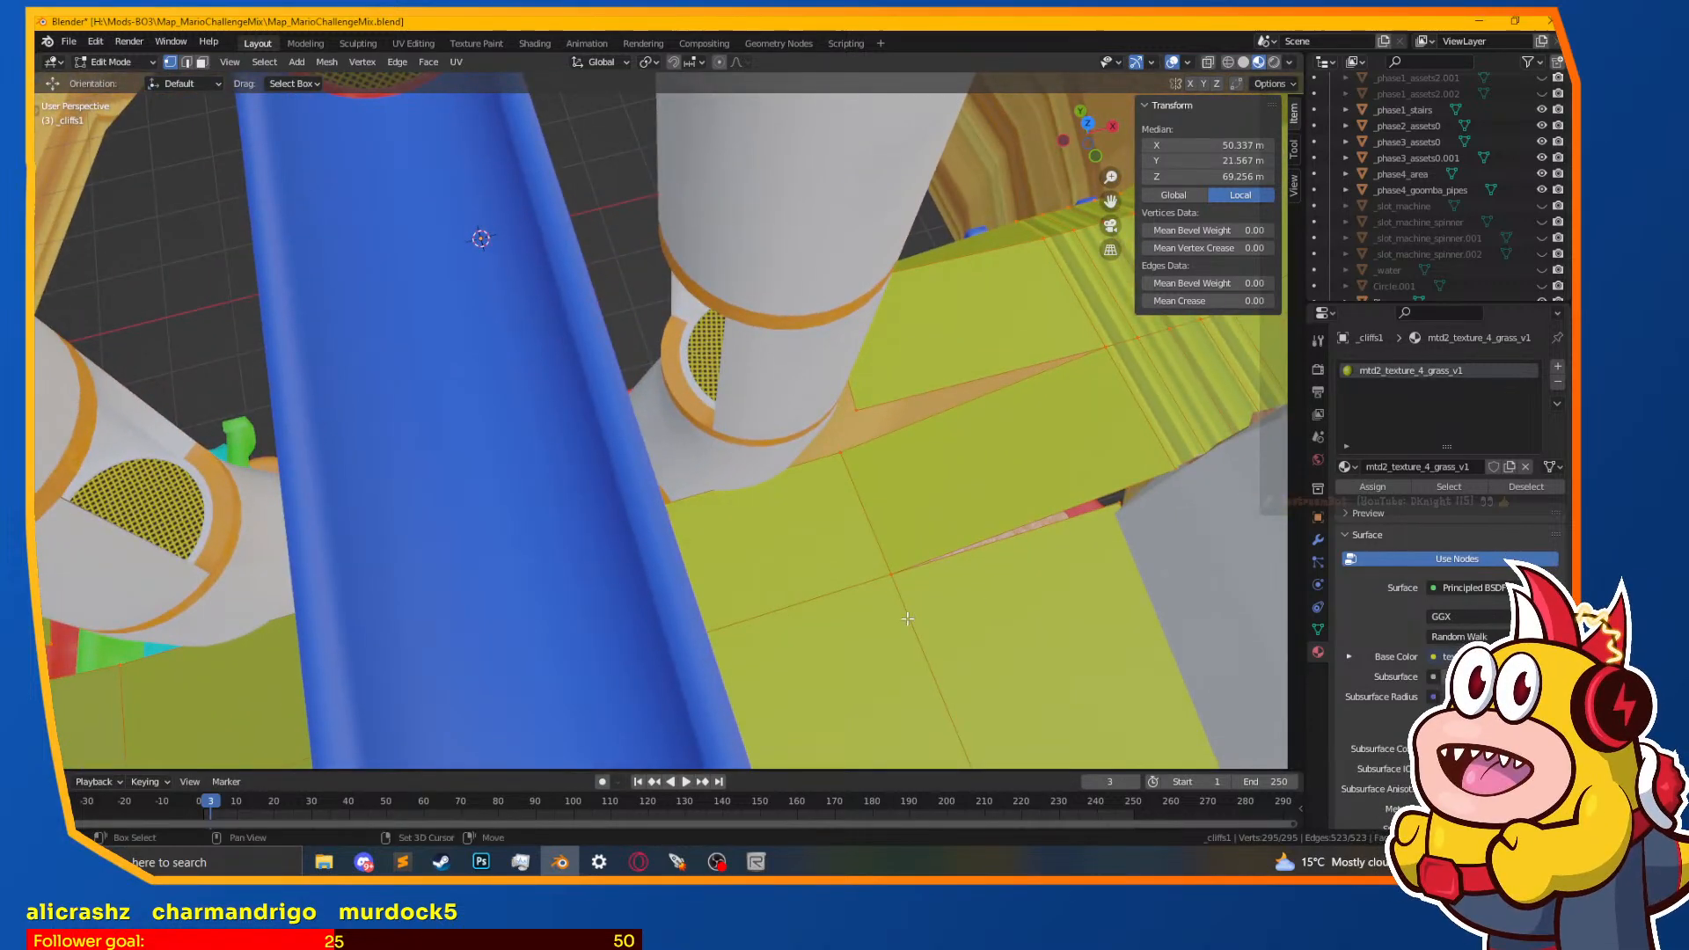
scroll(911, 618, "up", 5)
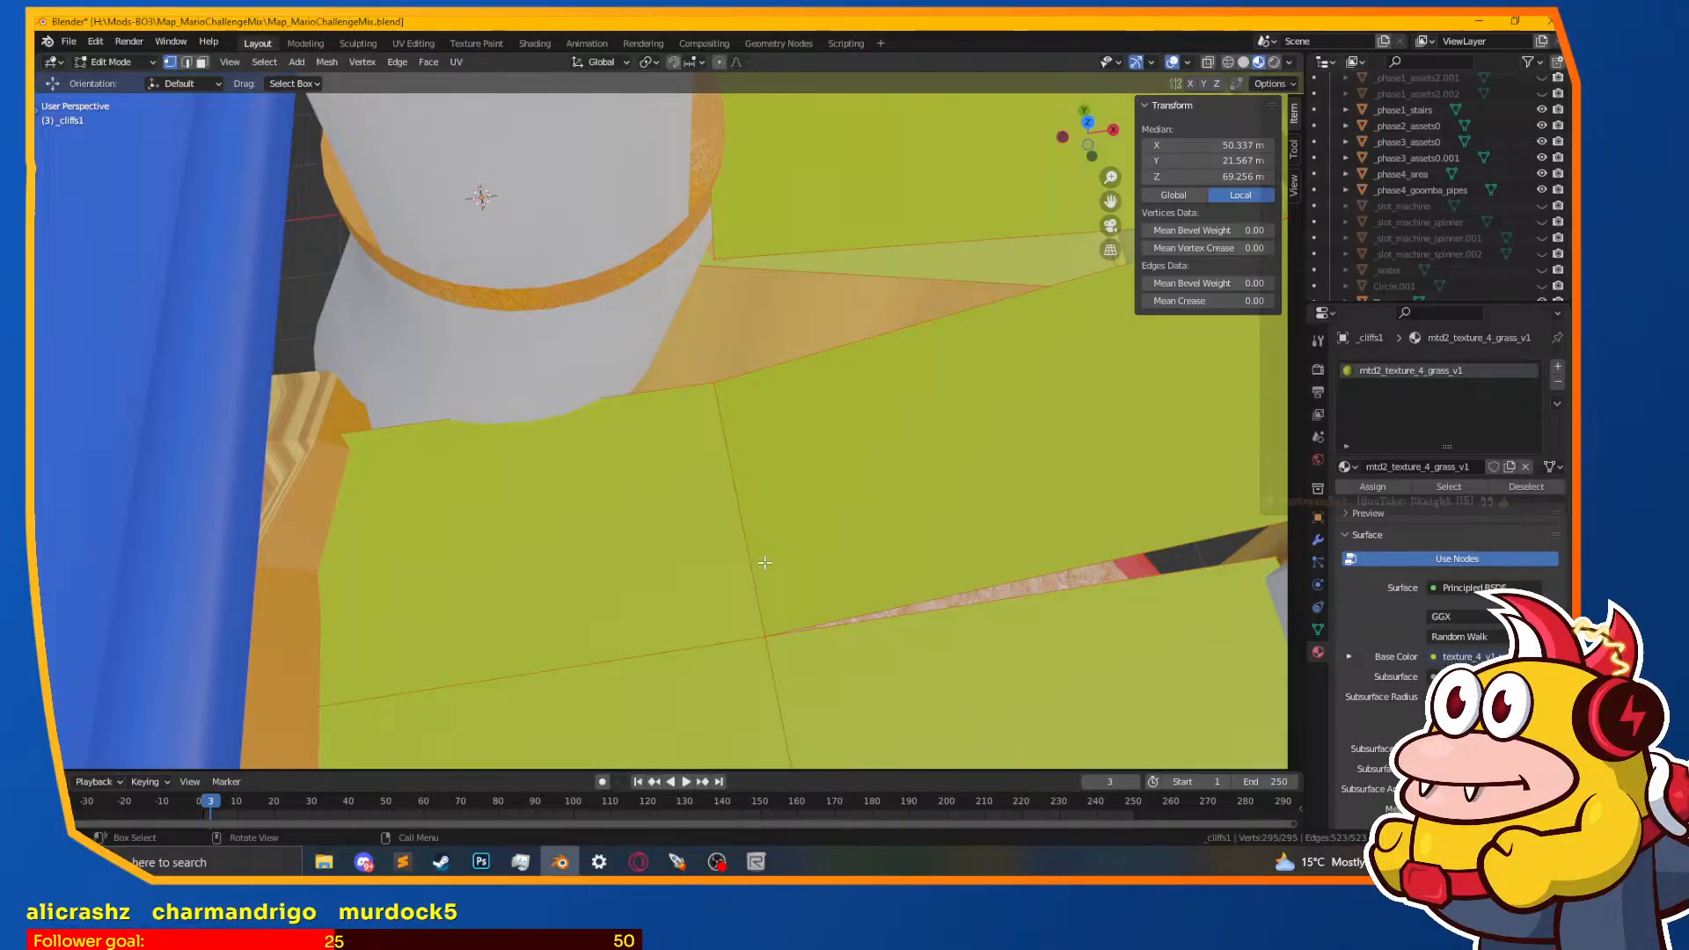
middle_click_drag(764, 564, 961, 526)
middle_click_drag(897, 415, 589, 467, "shift")
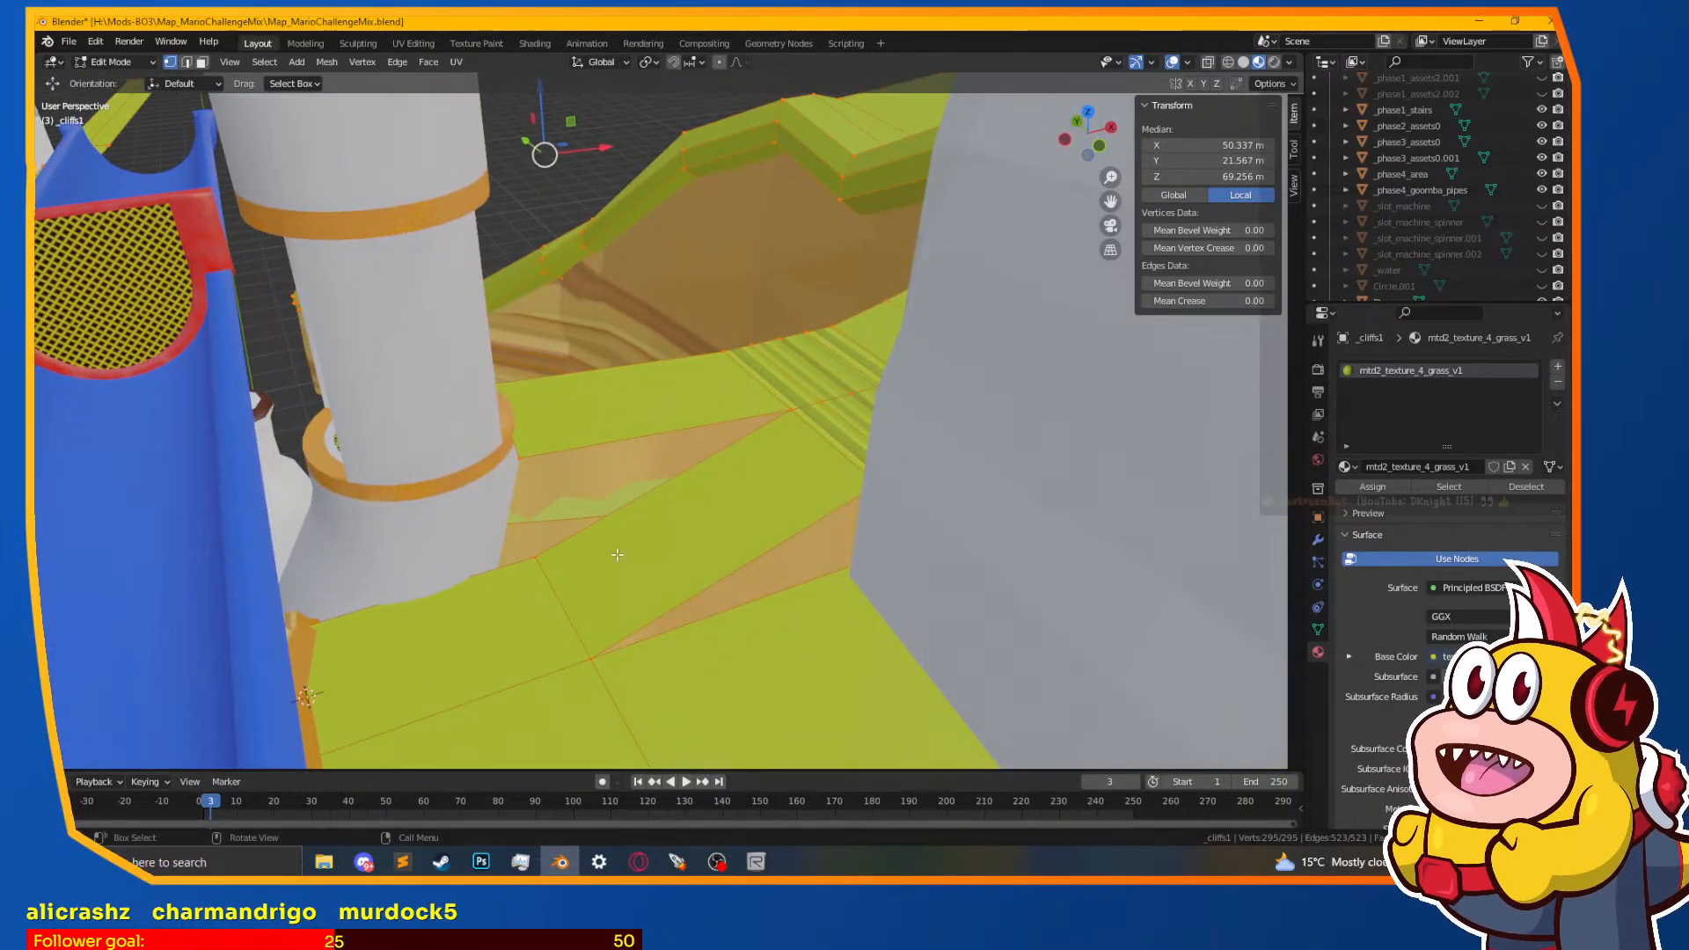
middle_click_drag(753, 554, 923, 618)
scroll(814, 556, "up", 4)
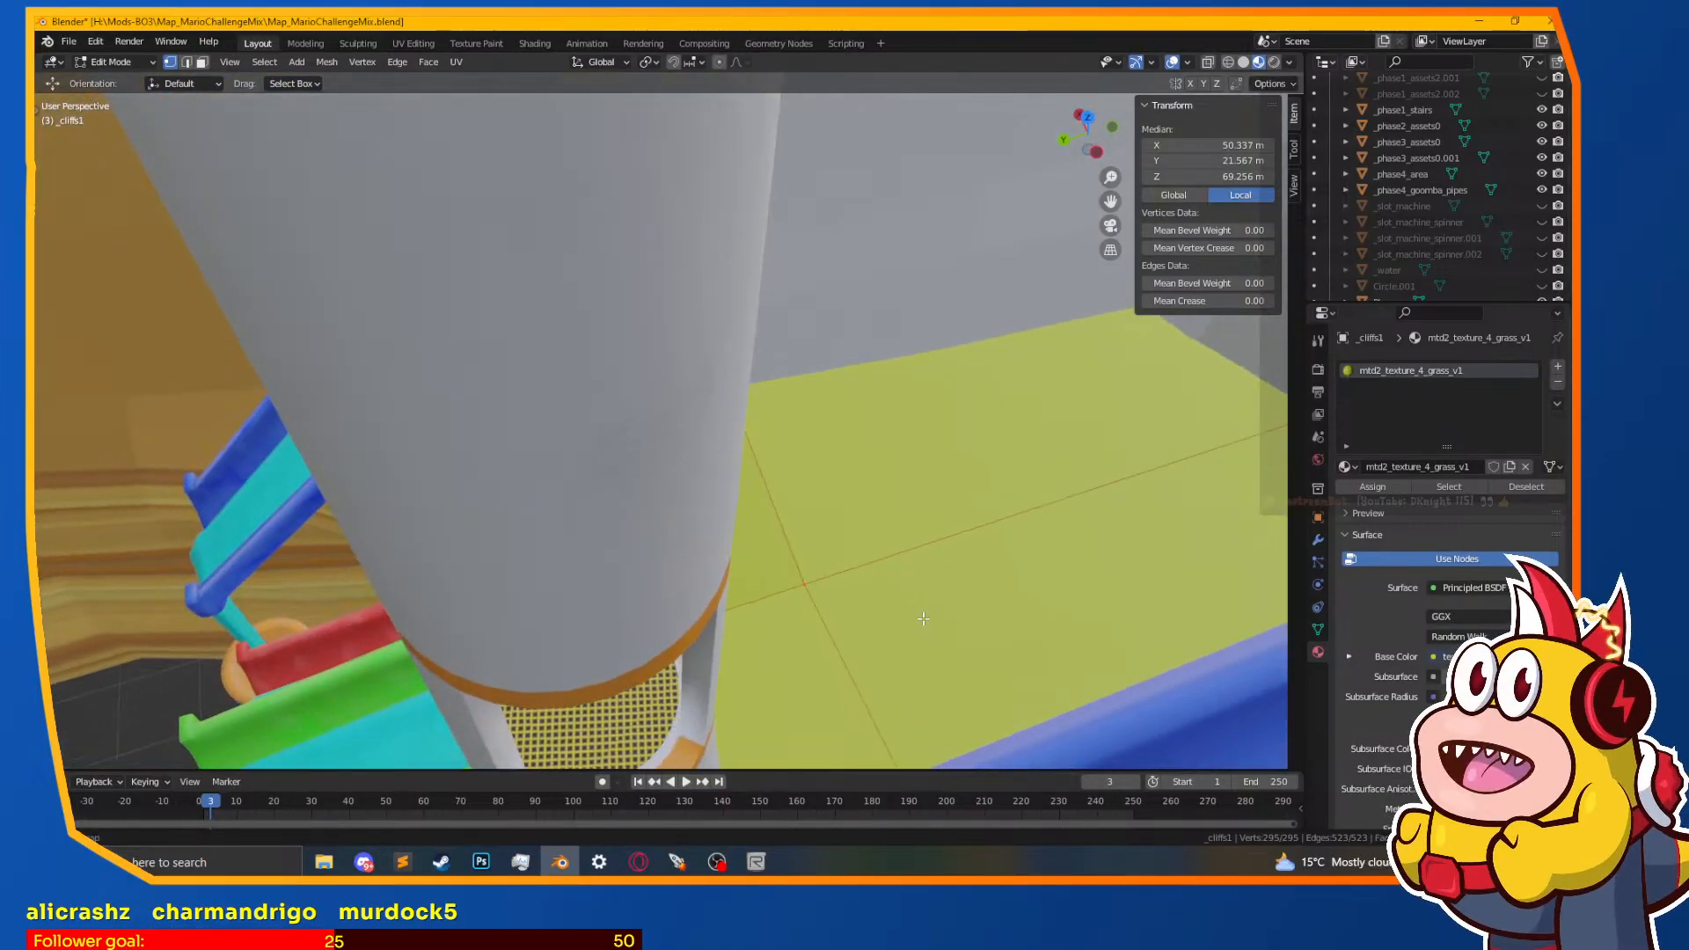
middle_click_drag(1001, 530, 718, 81)
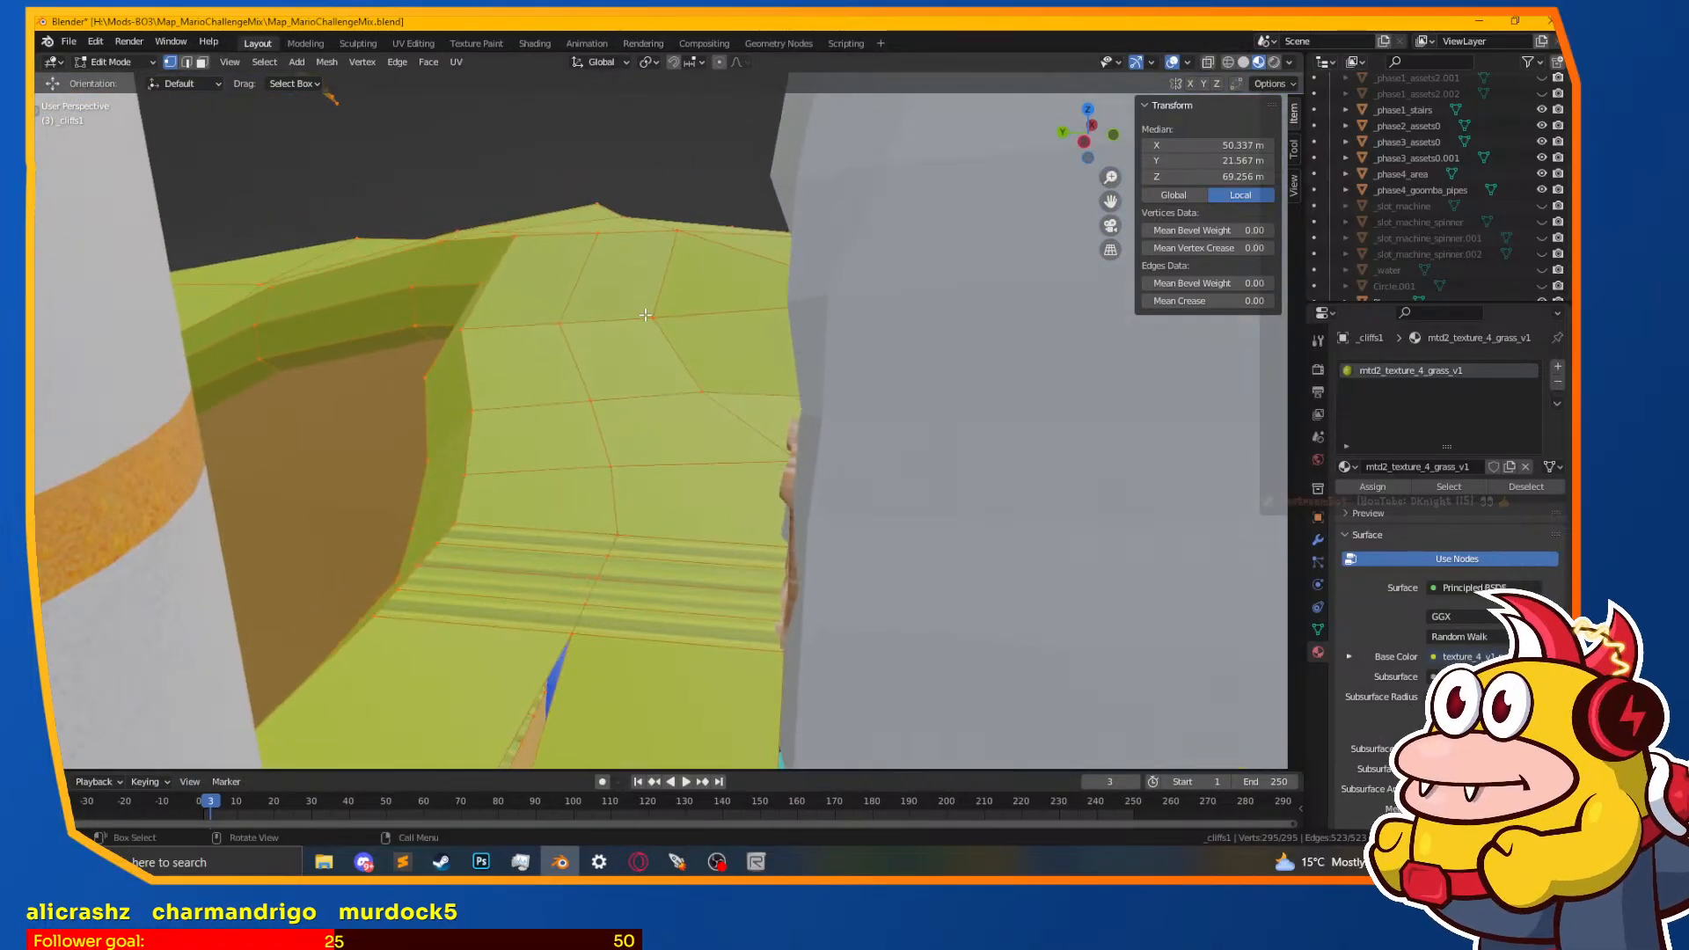
middle_click_drag(645, 315, 580, 223)
Step: Compare the grass mesh around the central pipes in wireframe and material preview display
middle_click_drag(593, 296, 791, 523)
left_click(588, 422)
left_click_drag(823, 554, 753, 556)
middle_click_drag(753, 556, 616, 590)
left_click_drag(586, 557, 535, 528)
key("z")
left_click(583, 531)
mouse_move(616, 537)
middle_mouse_down()
mouse_move(731, 577)
mouse_move(320, 419)
mouse_move(924, 422)
mouse_move(883, 564)
mouse_move(822, 369)
mouse_move(836, 320)
mouse_move(920, 366)
mouse_move(855, 376)
mouse_move(784, 603)
mouse_move(756, 576)
mouse_move(783, 471)
middle_mouse_up()
key("z")
left_click(731, 619)
scroll(789, 556, "up", 4)
middle_click_drag(698, 504, 489, 368)
Step: Switch to editing the cliff wall mesh and examine it between the central pipes in wireframe and material preview
key("Tab")
left_click(428, 331)
key("Tab")
middle_click_drag(554, 417, 502, 391)
key("z")
left_click(403, 393)
mouse_move(774, 519)
middle_mouse_down()
mouse_move(602, 495)
mouse_move(784, 604)
mouse_move(686, 546)
mouse_move(671, 437)
middle_mouse_up()
key("z")
left_click(604, 538)
scroll(605, 539, "up", 4)
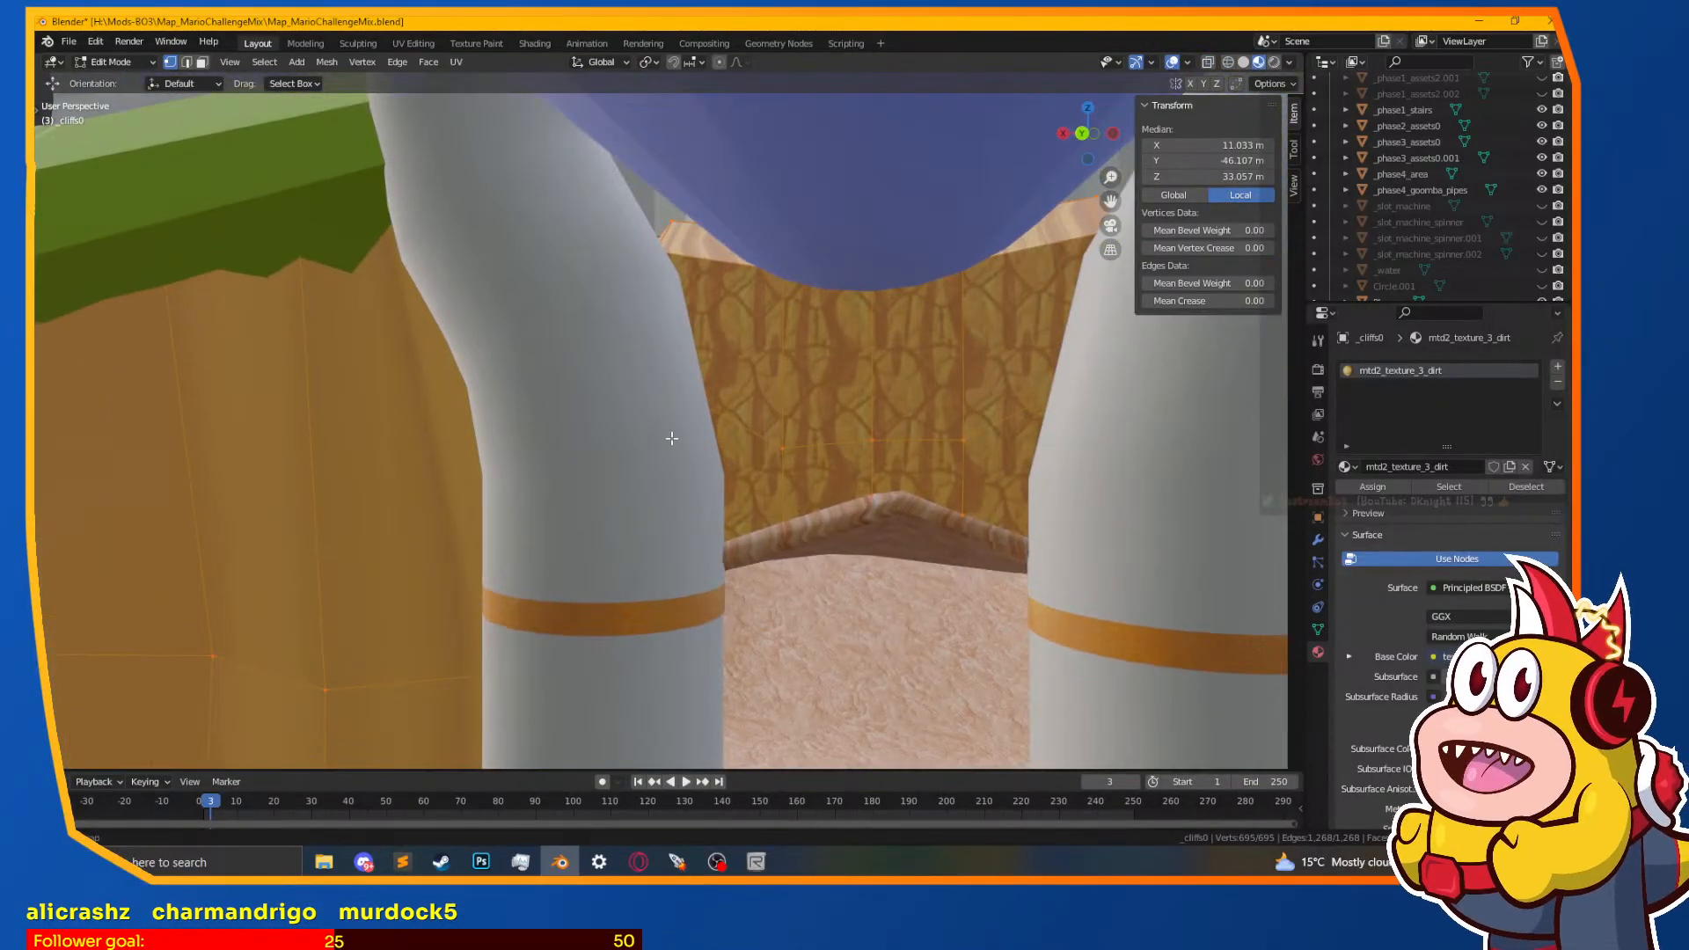
scroll(672, 438, "down", 5)
scroll(642, 419, "down", 1, "shift")
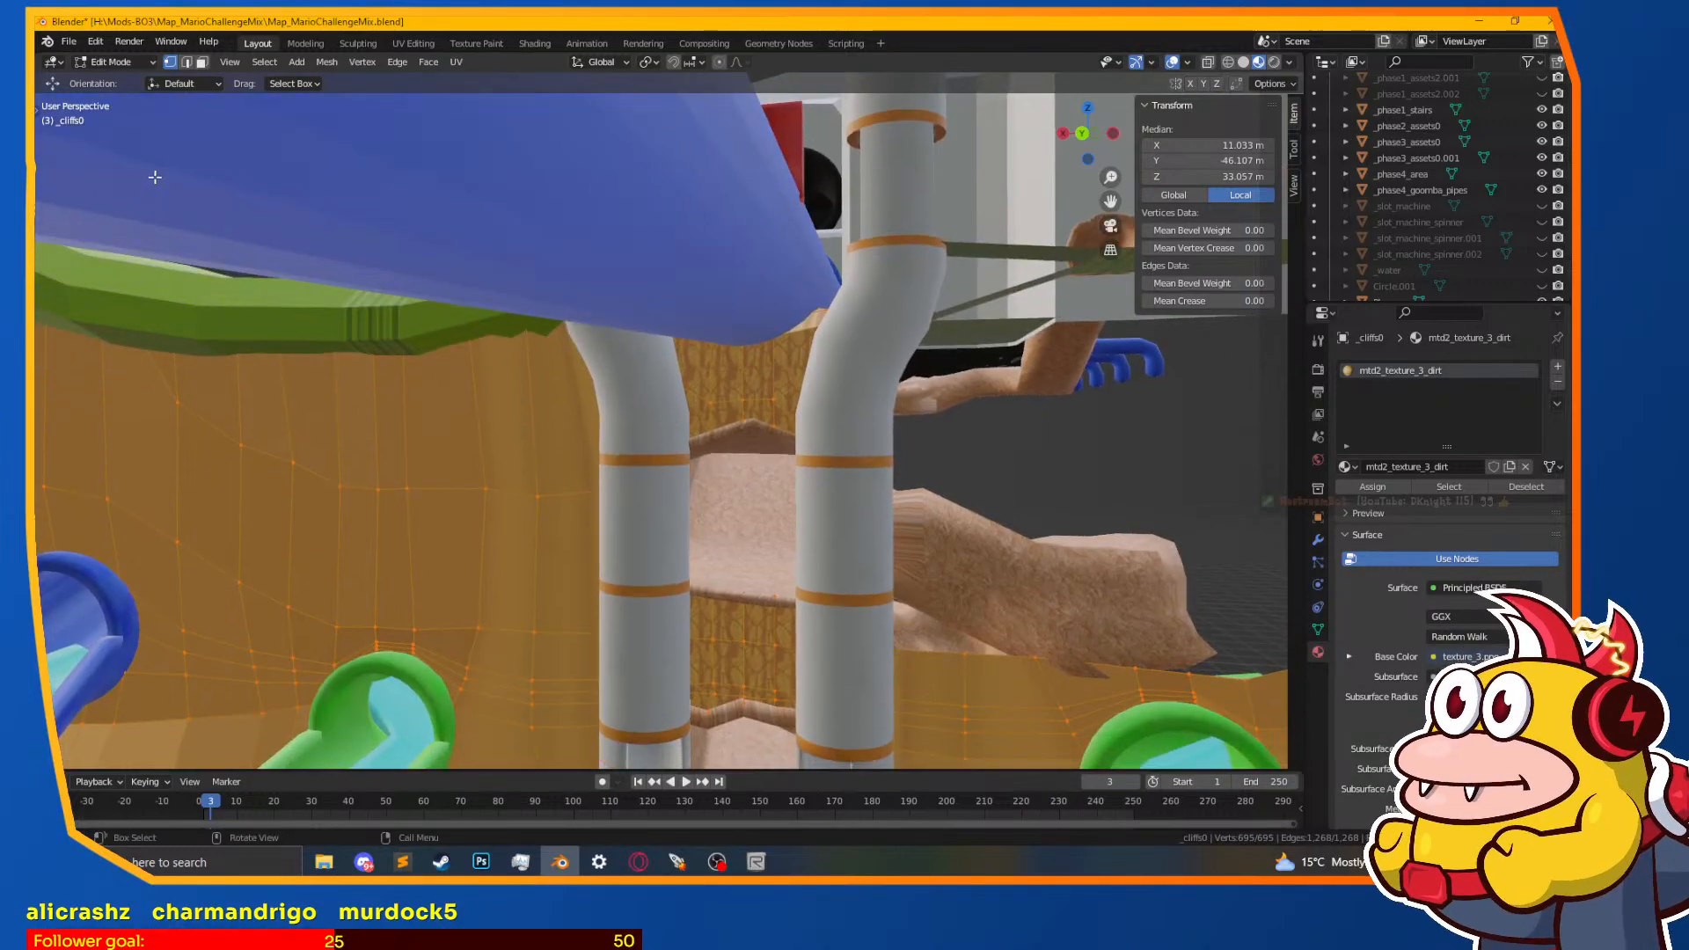
Step: Select only the upper cliff section between the two central pipes in wireframe and return to material preview
key("z")
left_click(467, 413)
middle_click_drag(599, 424, 649, 422)
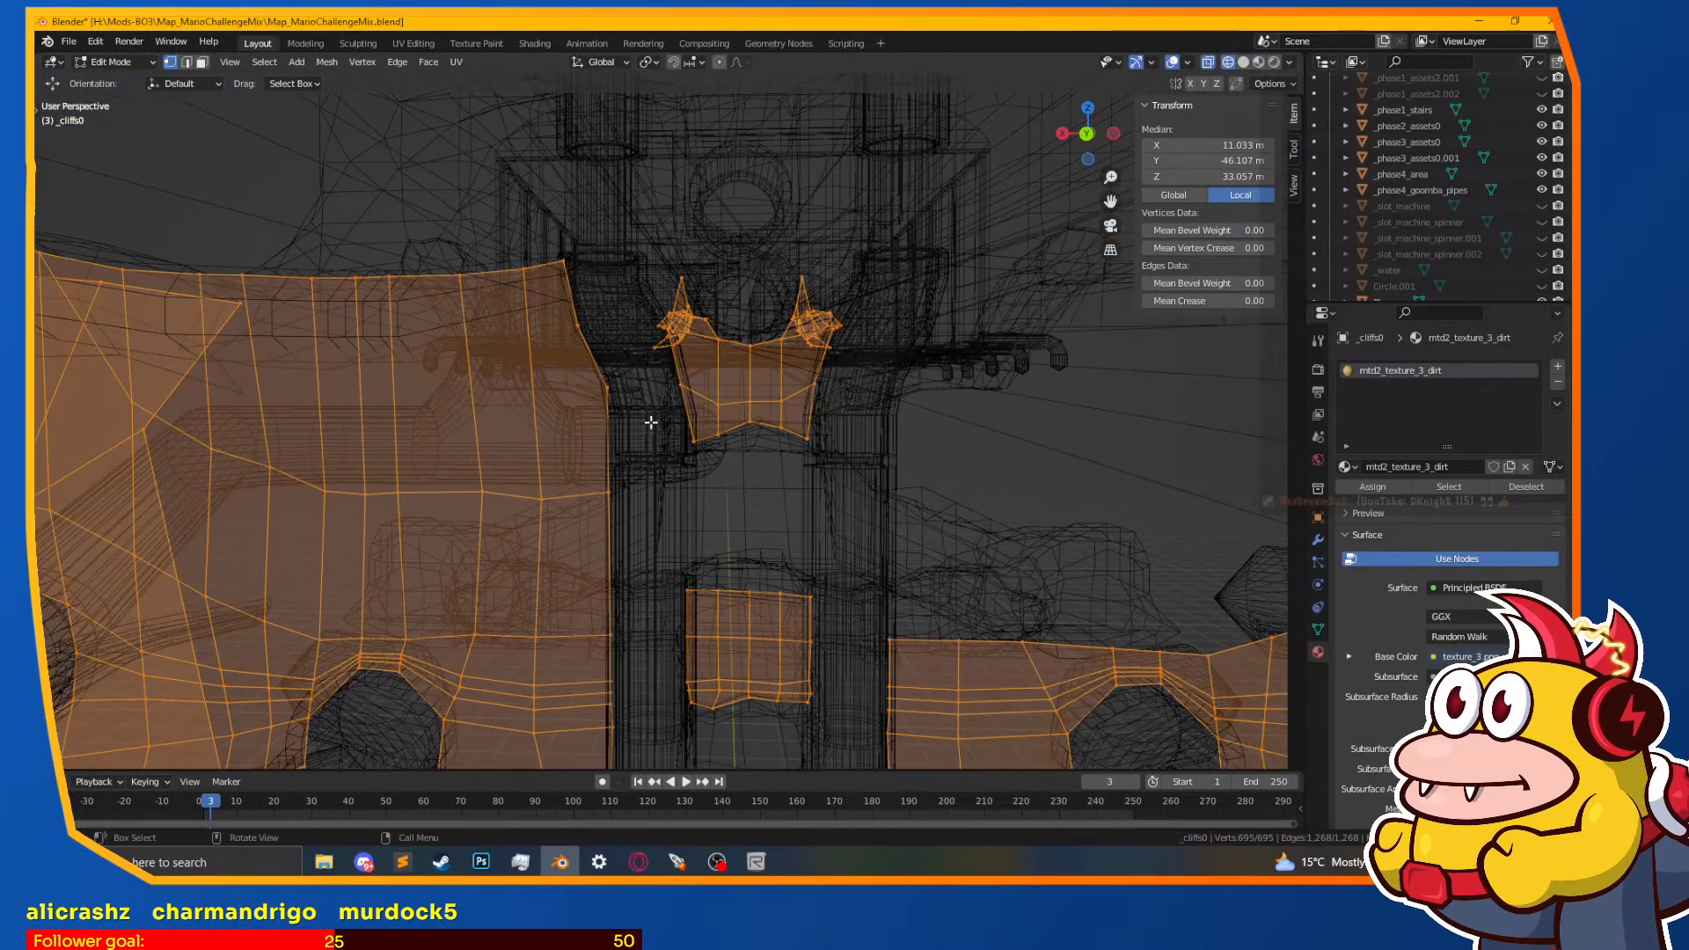
key("alt+a")
key("b")
mouse_move(944, 167)
left_mouse_down()
mouse_move(663, 478)
mouse_move(630, 482)
left_mouse_up()
mouse_move(629, 482)
middle_mouse_down()
mouse_move(705, 287)
mouse_move(792, 372)
middle_mouse_up()
key("z")
left_click(784, 420)
scroll(667, 409, "up", 1)
middle_click_drag(667, 409, 716, 584, "shift")
scroll(716, 584, "up", 3)
middle_click_drag(496, 471, 575, 490)
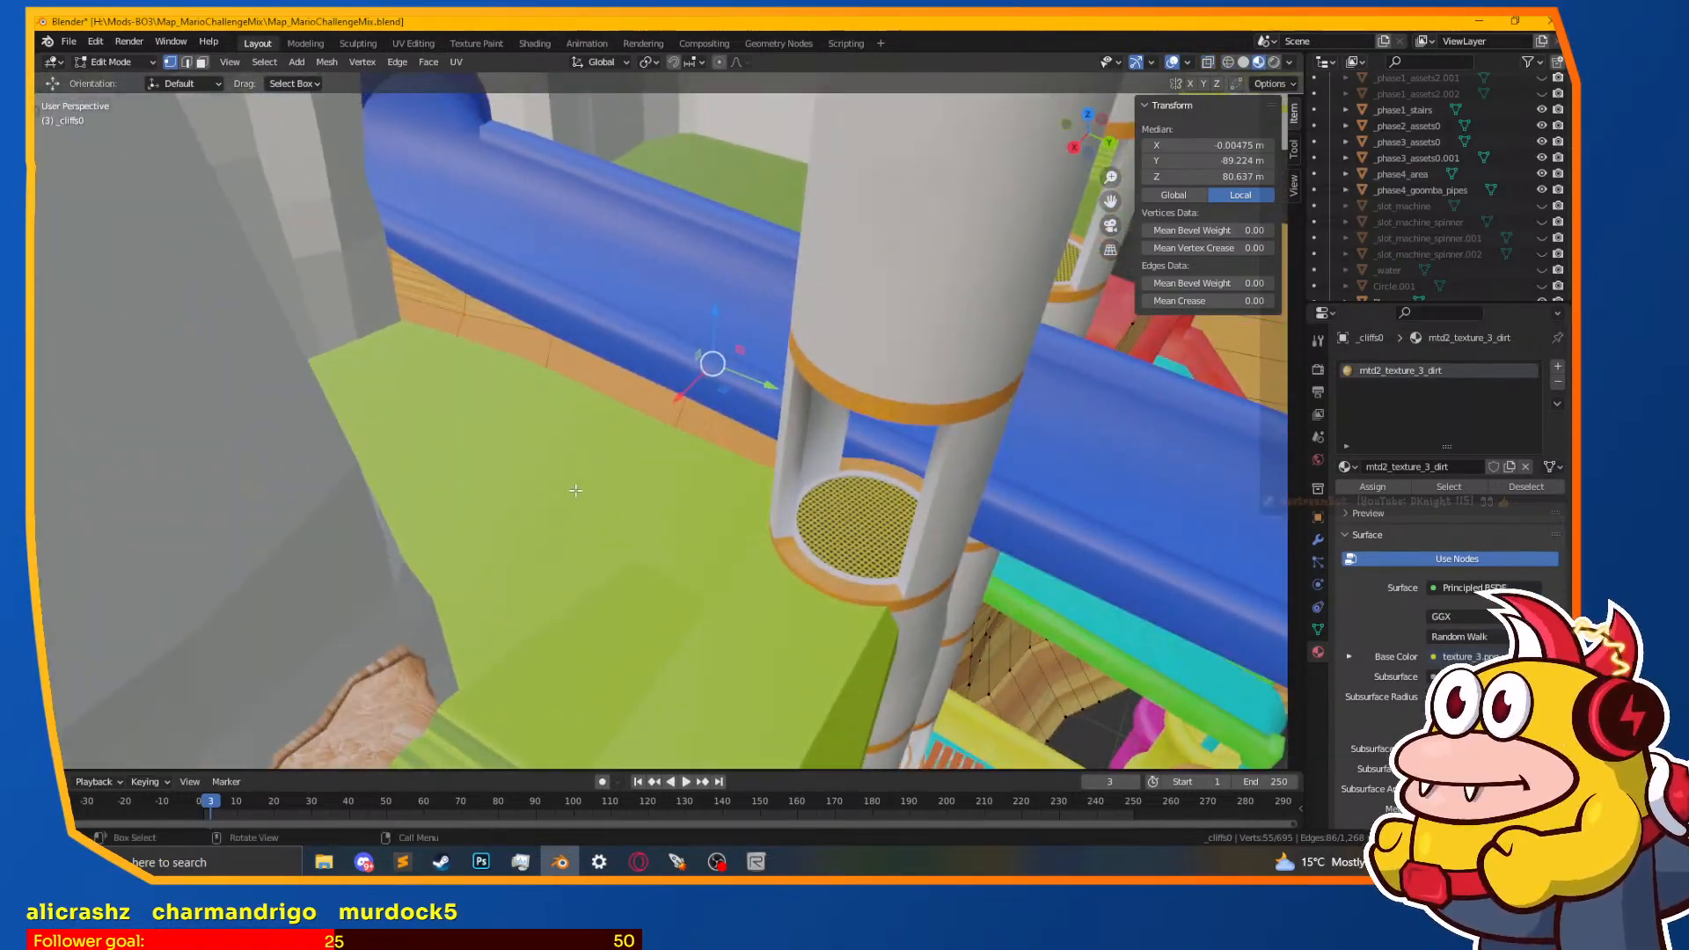
Step: Apply Smart UV Project to the selected cliff faces and replace that layout with a standard Unwrap
key("u")
left_click(576, 489)
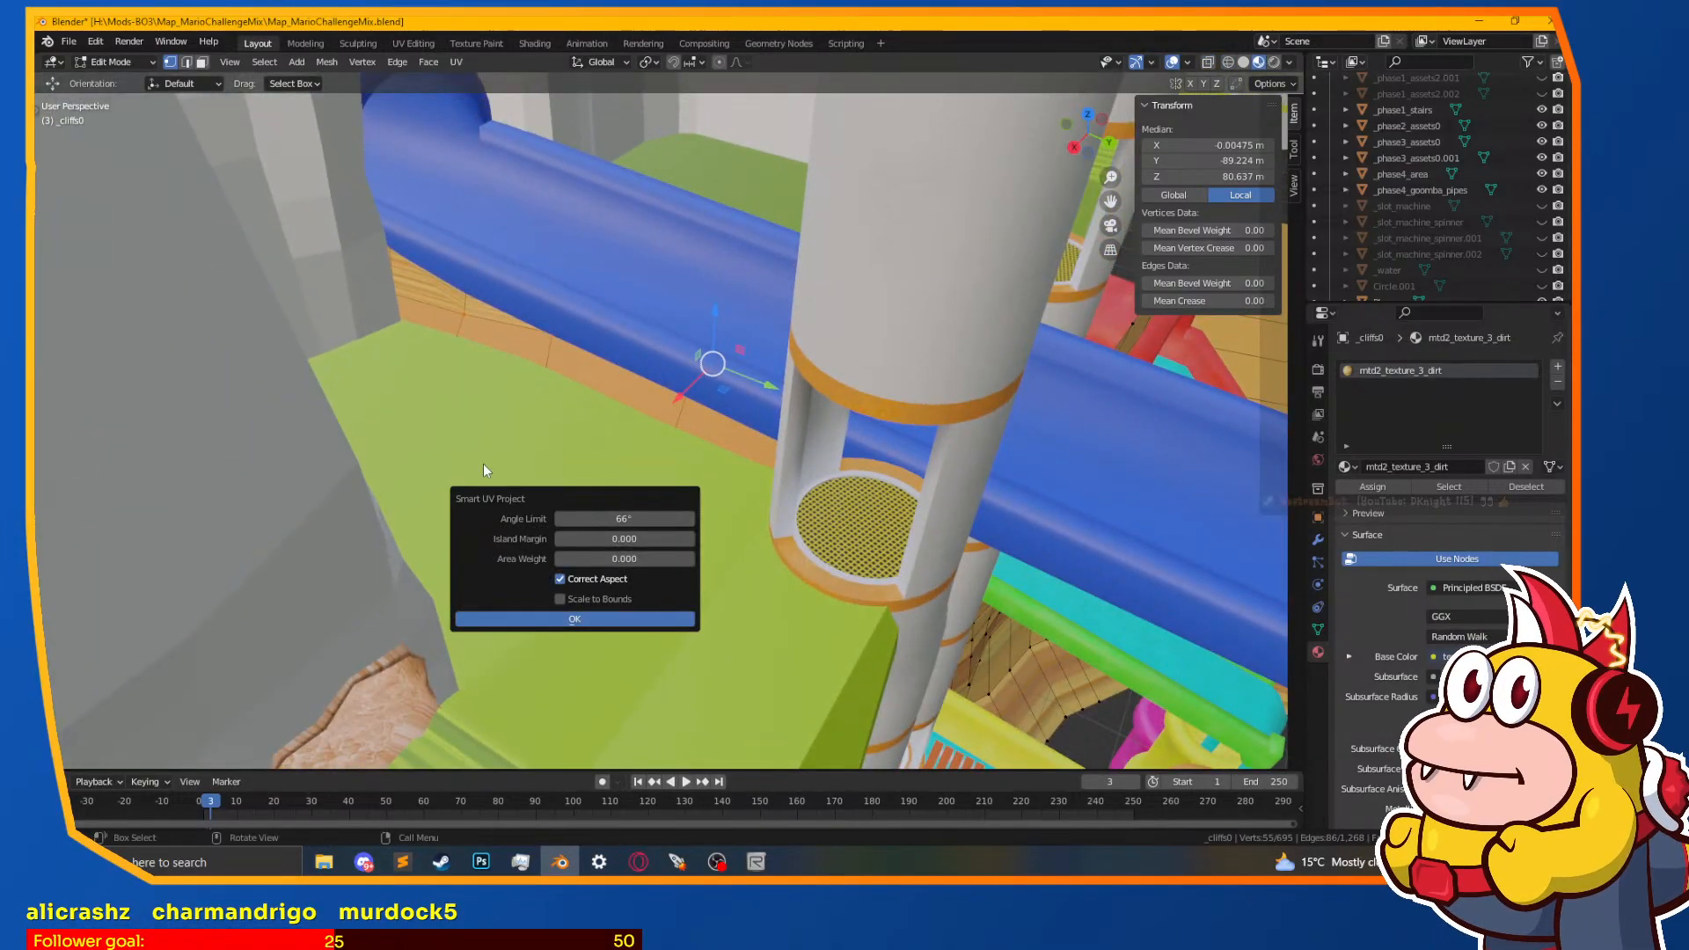
key("Return")
key("u")
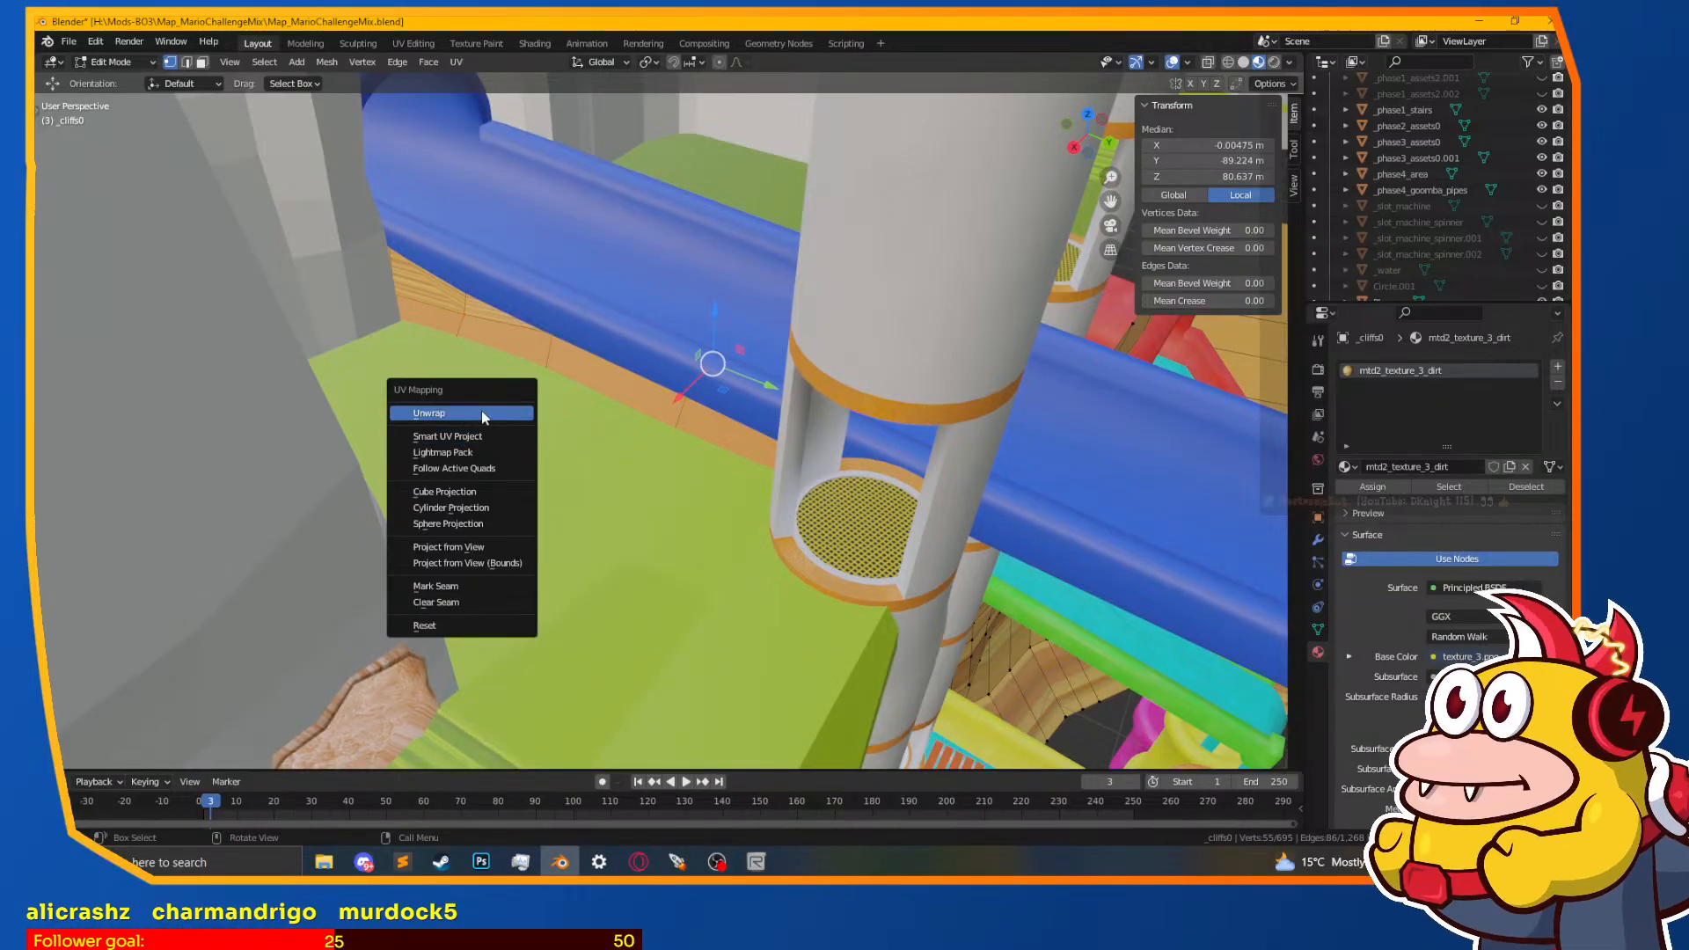
left_click(473, 412)
scroll(473, 412, "up", 4)
Step: Open the UV Editing workspace and scale the selected cliff faces' UVs up about 12 times over the dirt texture
left_click(413, 43)
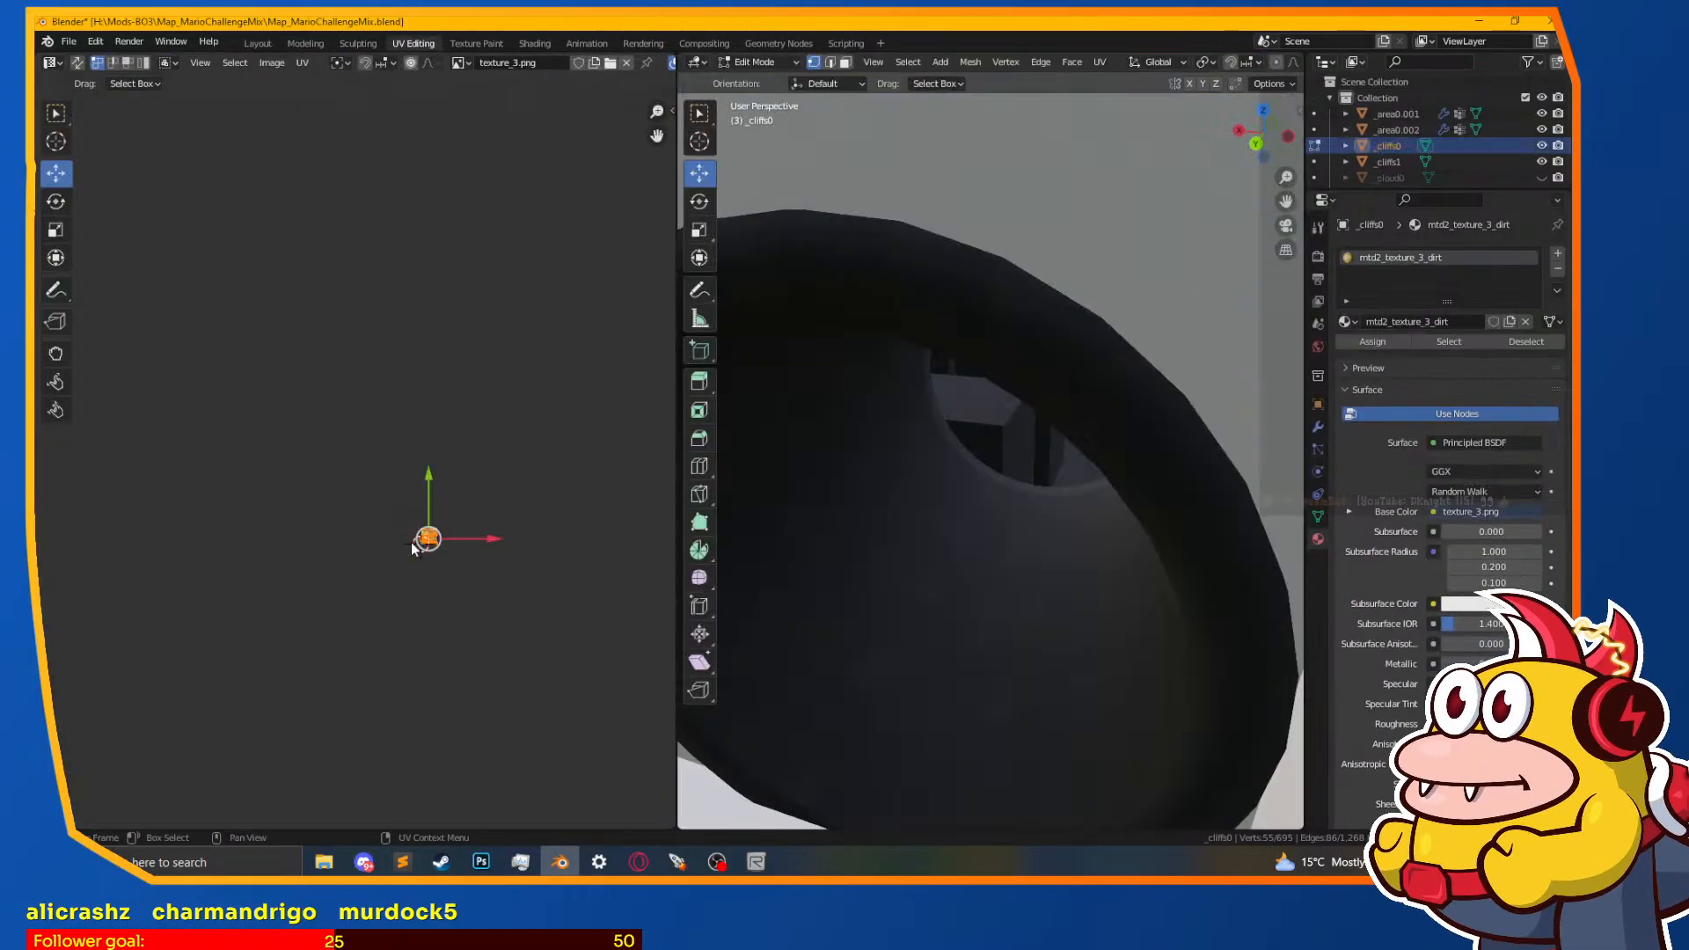
middle_click_drag(472, 561, 329, 403)
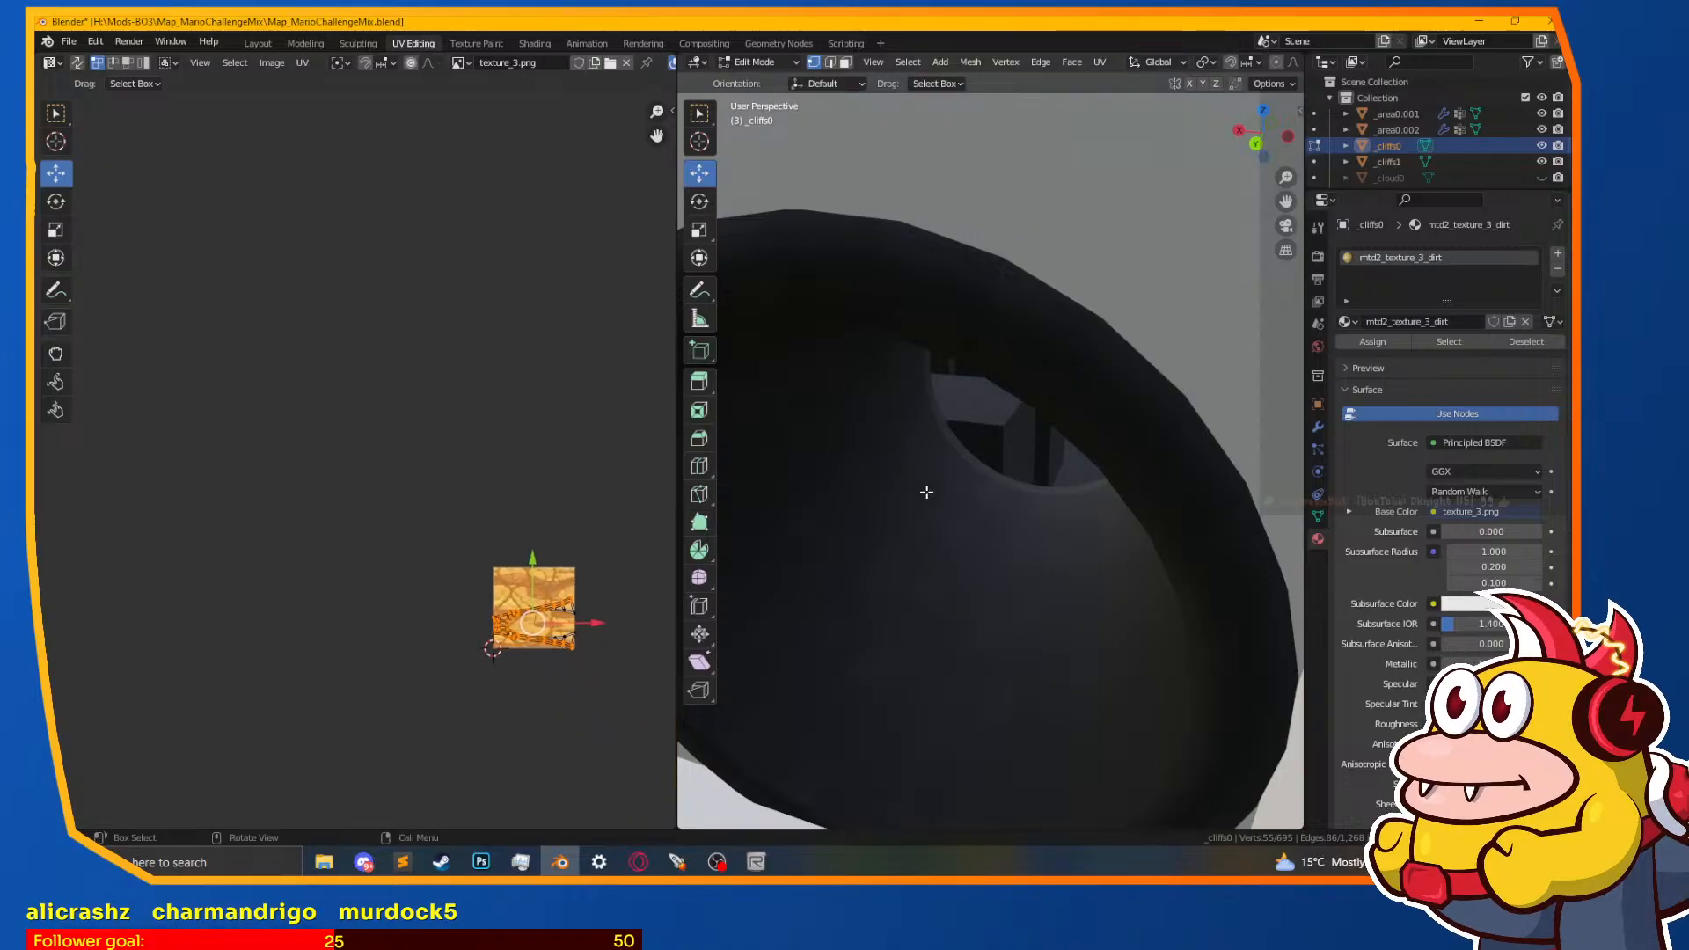
key("KP_Decimal")
middle_click_drag(1024, 458, 1226, 442)
scroll(569, 663, "up", 1)
middle_click_drag(1003, 620, 877, 551)
middle_click_drag(982, 662, 933, 646)
middle_click_drag(594, 623, 473, 568)
key("s")
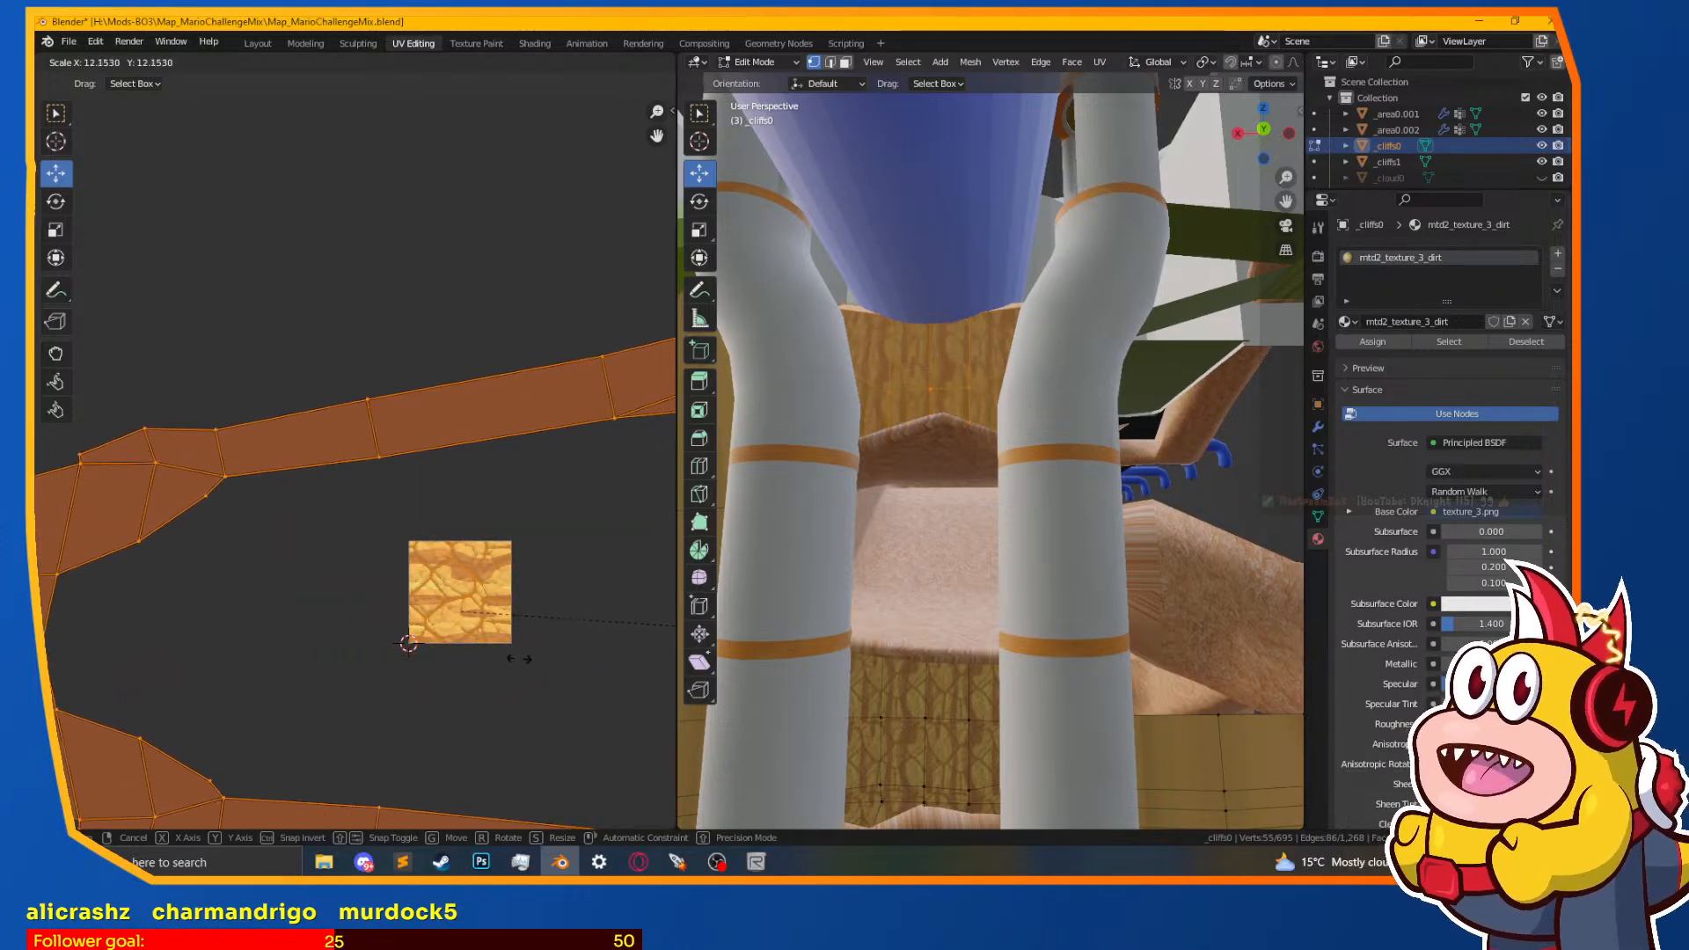
left_click(552, 647)
key("Tab")
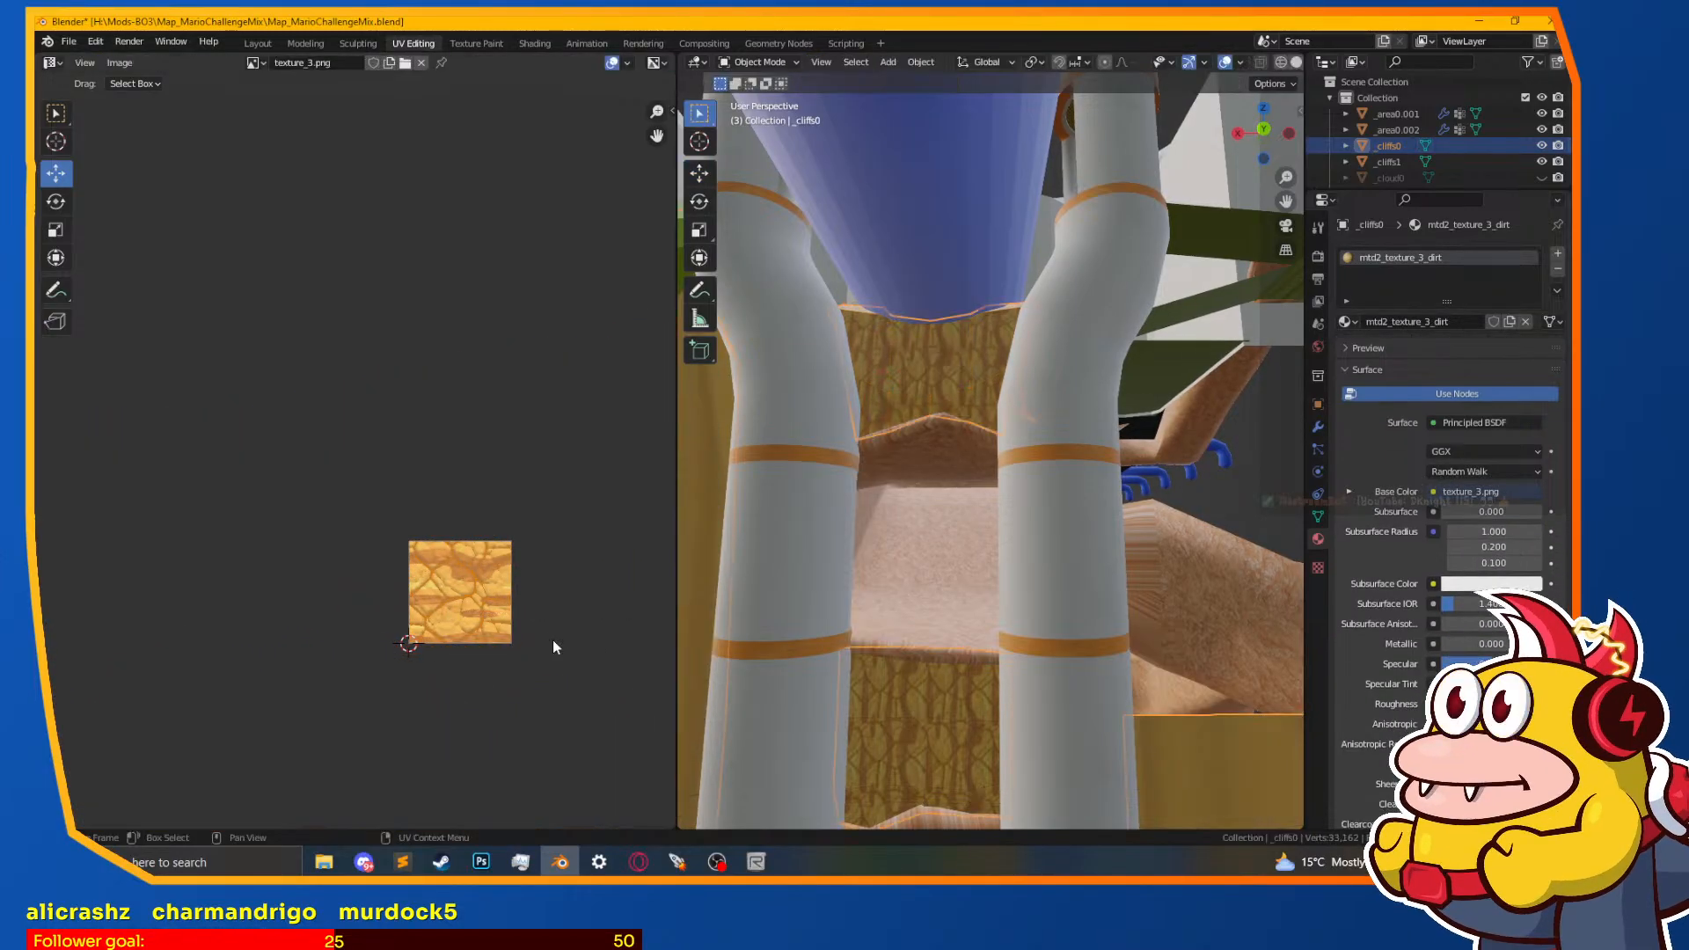
Step: Fine-tune the UV scale of the cliff section and check its dirt texture between the pipes
key("Tab")
key("s")
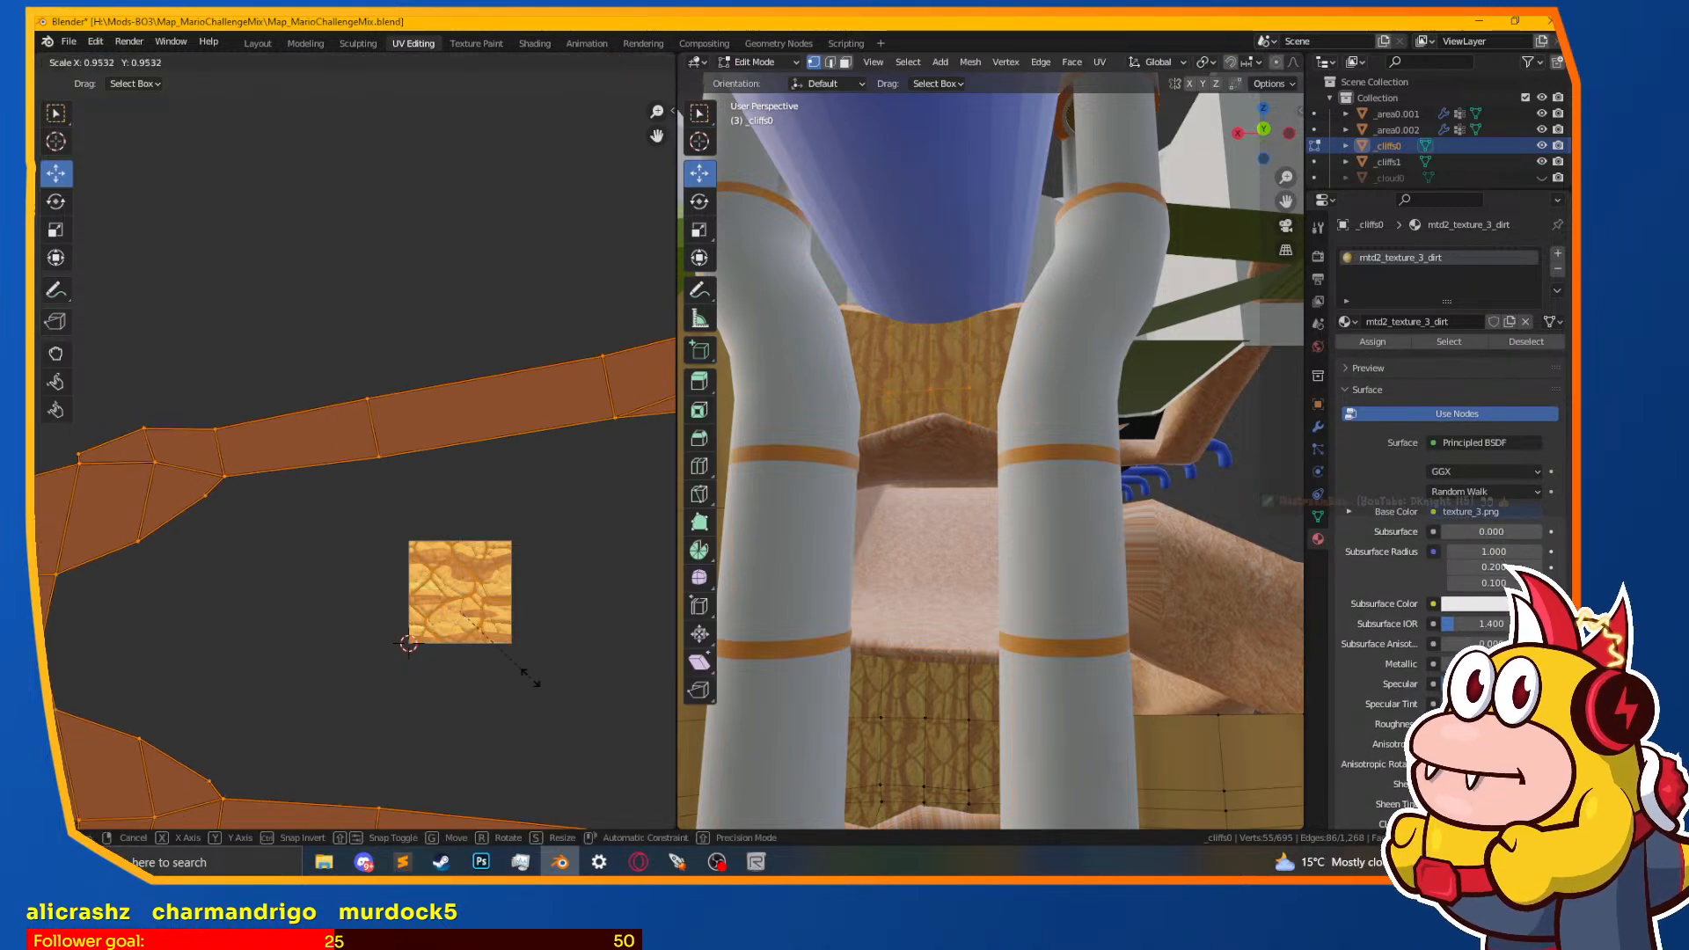
left_click(520, 677)
key("Tab")
middle_click_drag(875, 422, 920, 448)
Step: Return to the Layout workspace and examine the retextured cliff section beside the slide from several angles
left_click(263, 43)
middle_click_drag(789, 472, 499, 389)
scroll(691, 415, "up", 2)
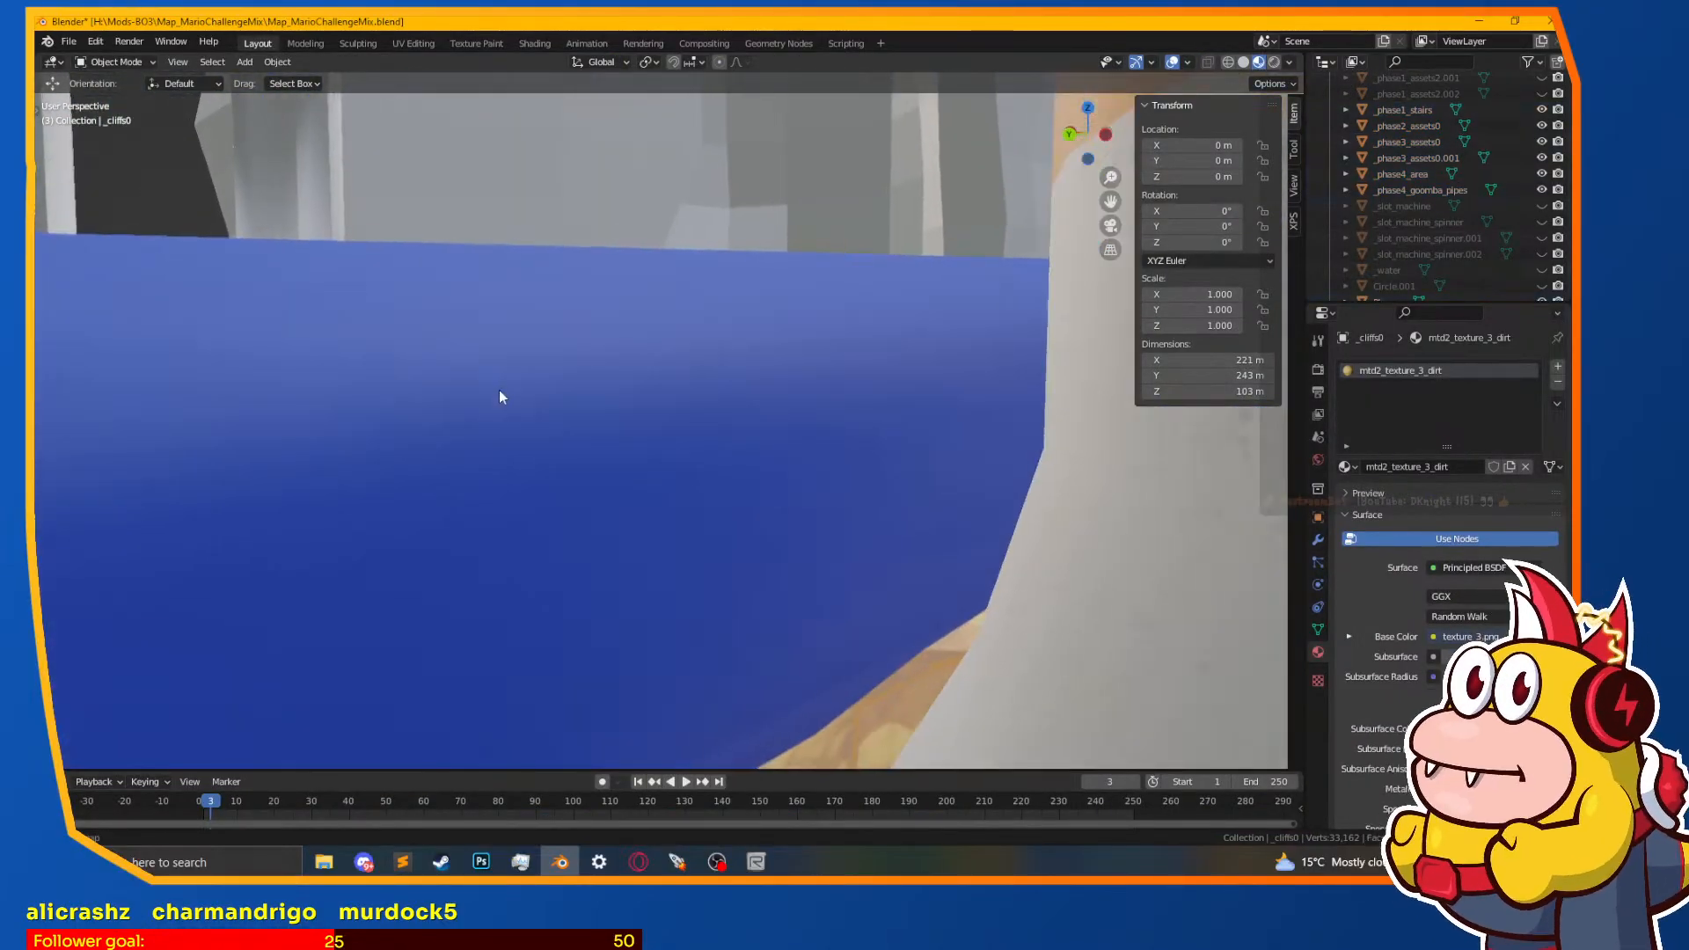
scroll(673, 477, "up", 3)
middle_click_drag(673, 477, 642, 437)
scroll(676, 514, "up", 3)
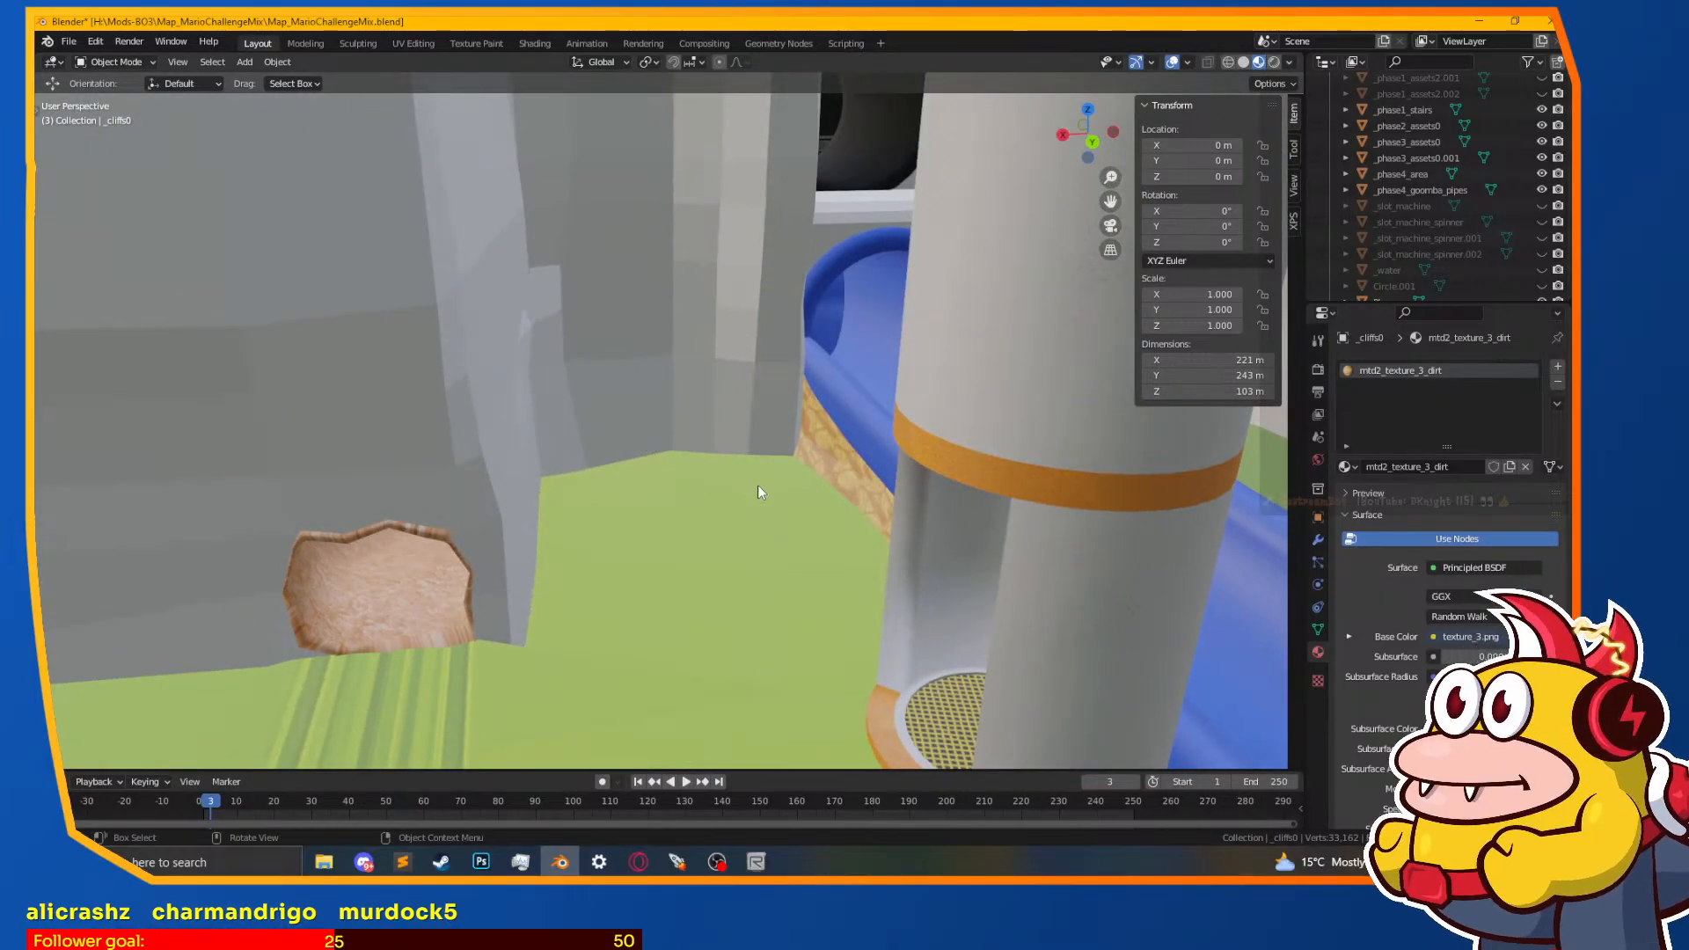
scroll(753, 484, "down", 2)
scroll(755, 485, "up", 2)
middle_click_drag(755, 486, 769, 512)
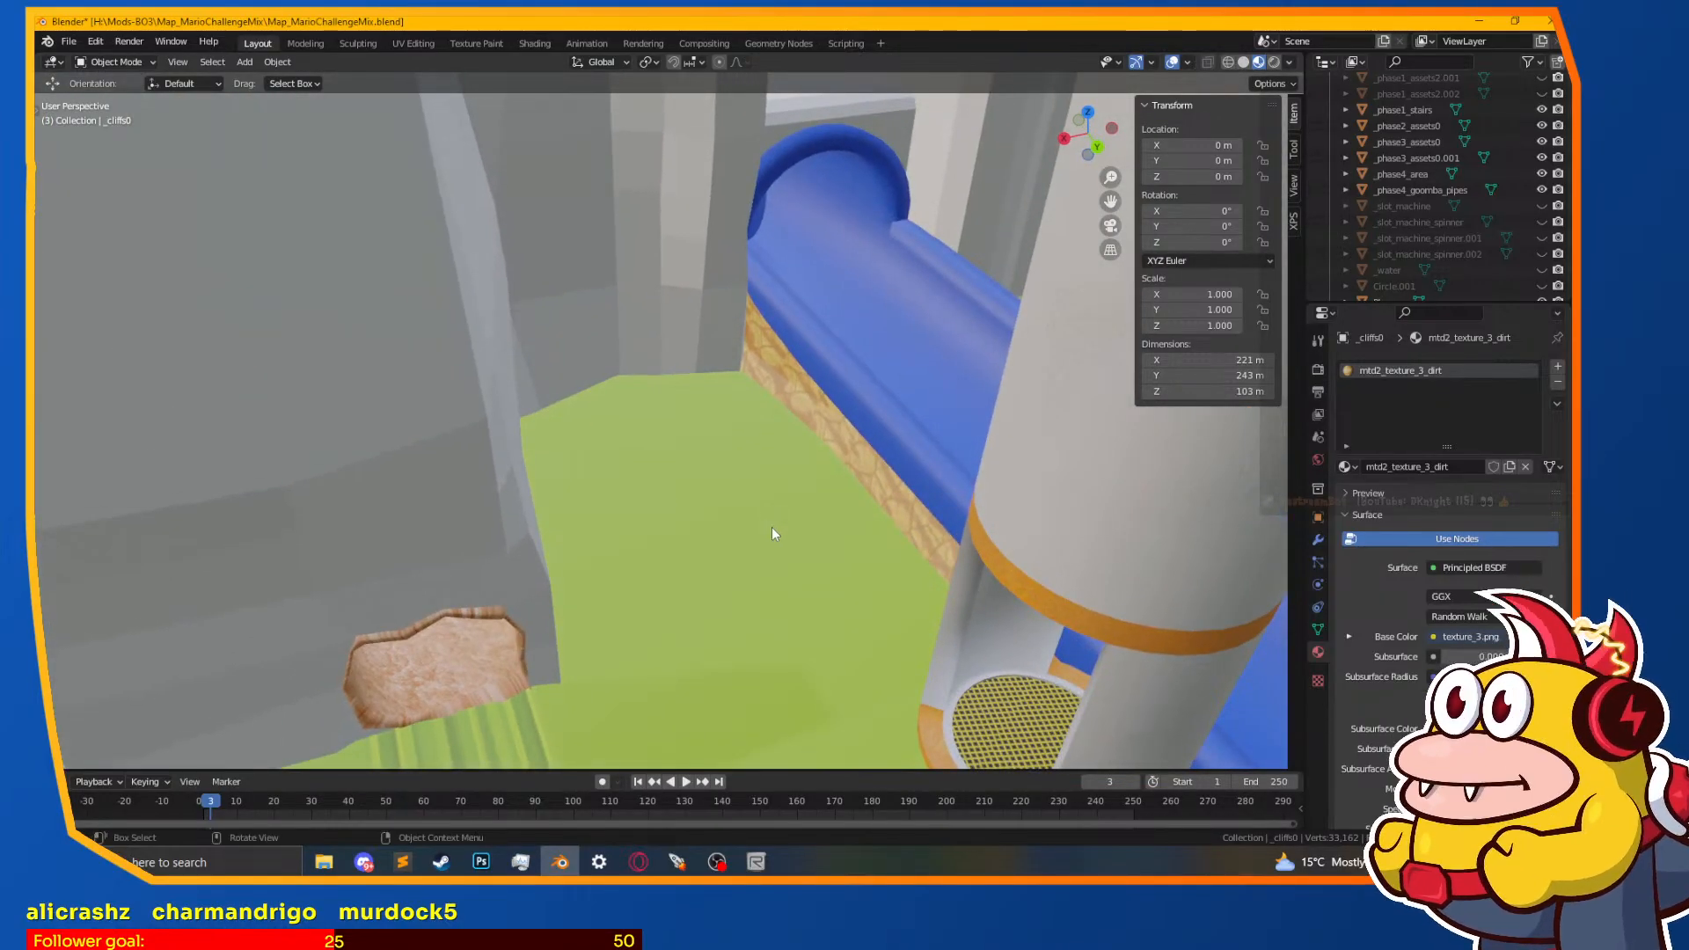
scroll(772, 526, "down", 1)
scroll(759, 627, "down", 5)
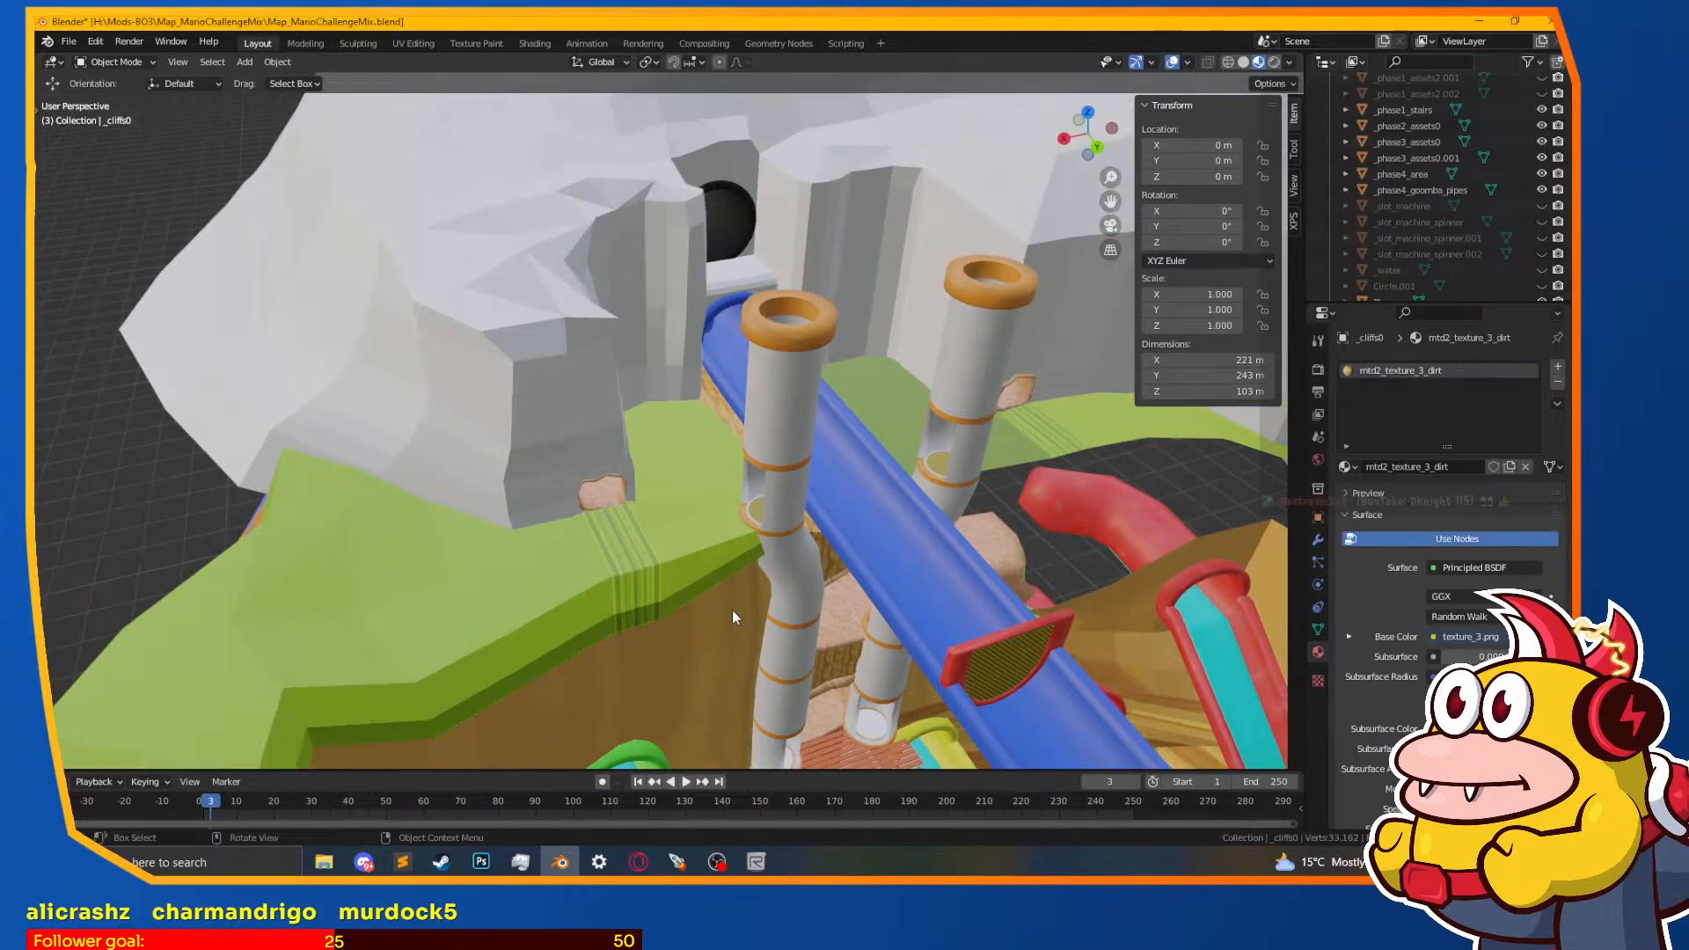
Step: Edit the grass mesh and fill the triangular gap beside the pipe base with a face between its three corner vertices
left_click(697, 557)
middle_click_drag(697, 557, 637, 485)
scroll(688, 505, "up", 3)
key("Tab")
scroll(614, 483, "up", 1)
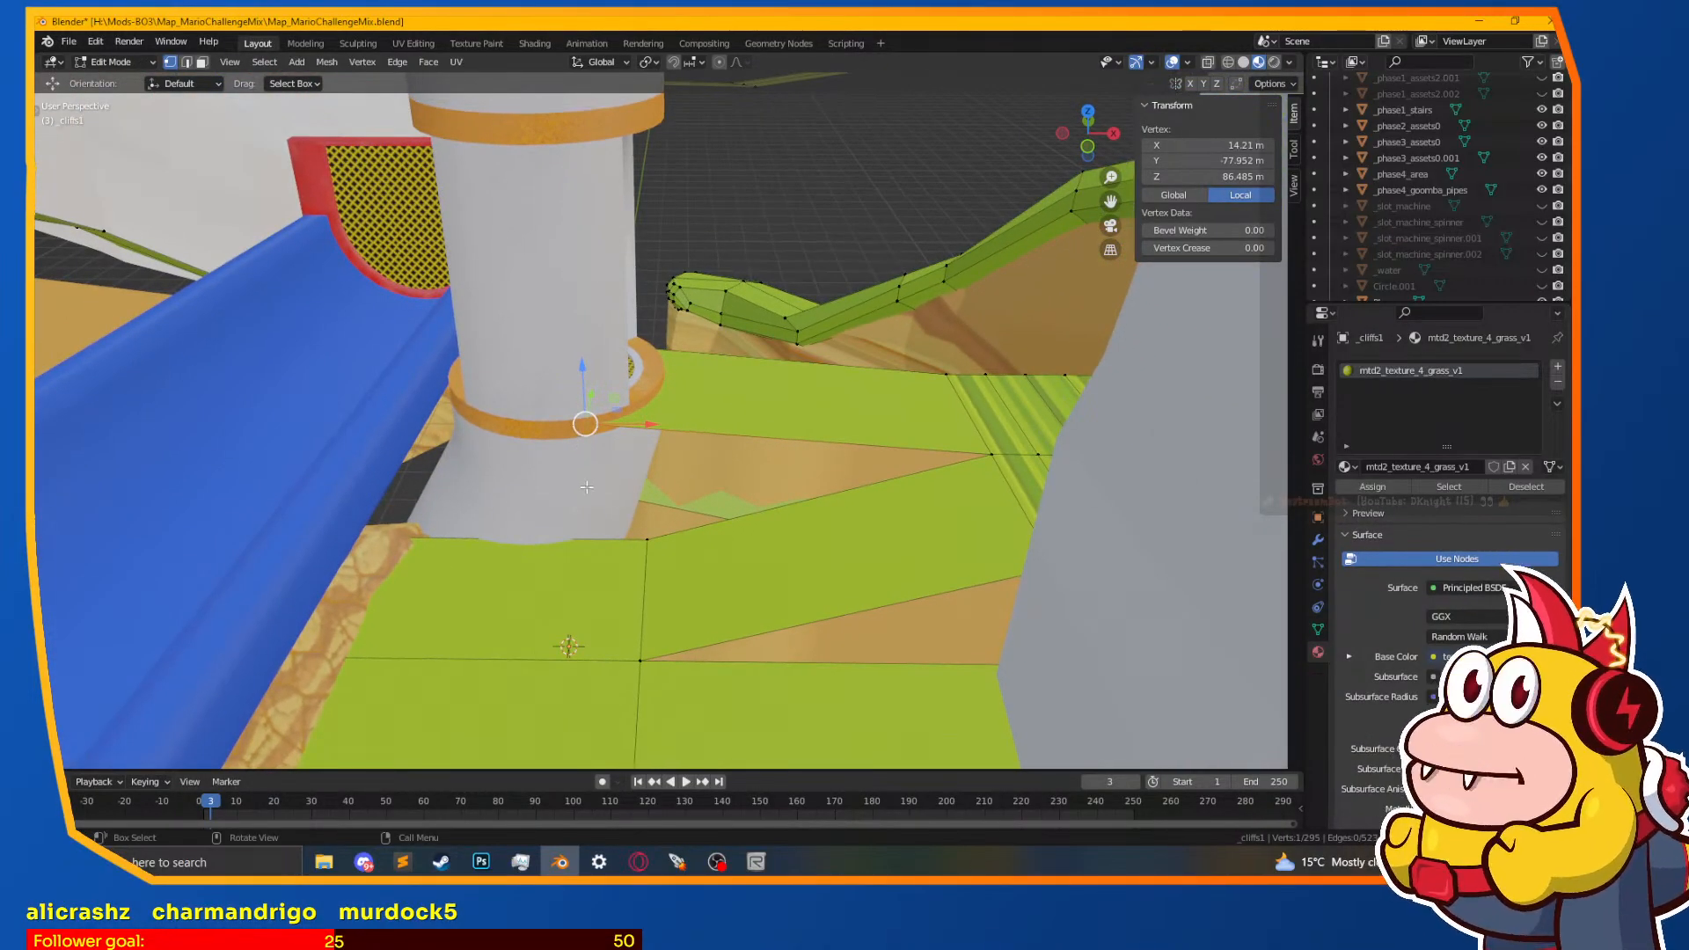
middle_click_drag(615, 395, 594, 408)
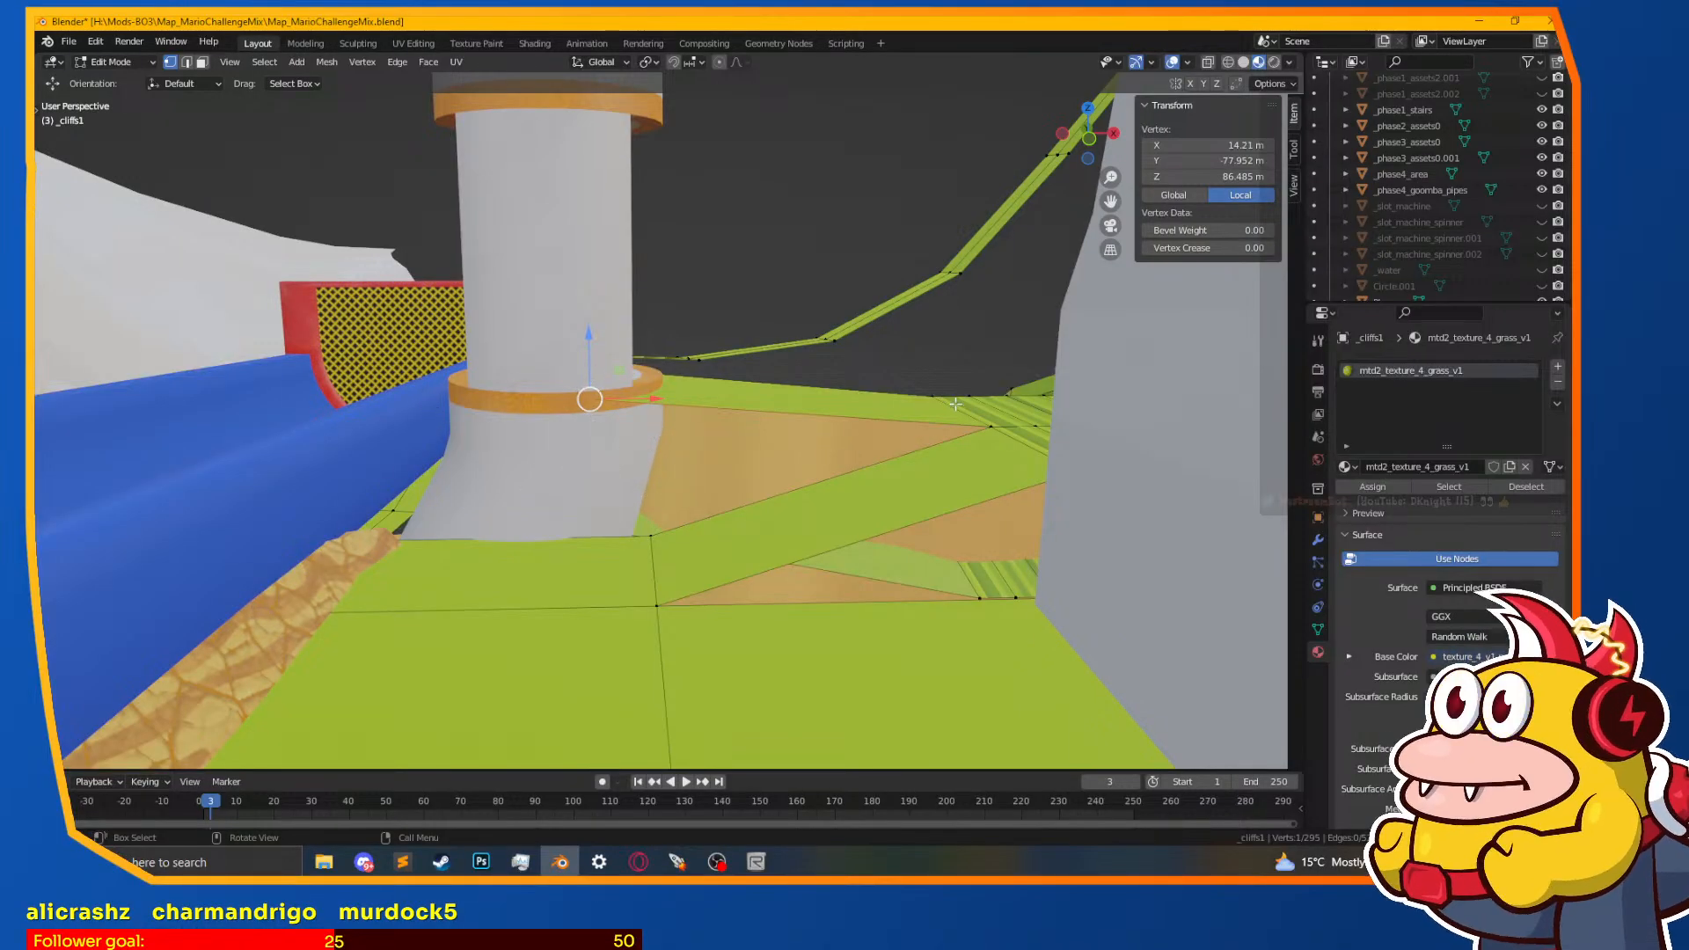
left_click(987, 430, "shift")
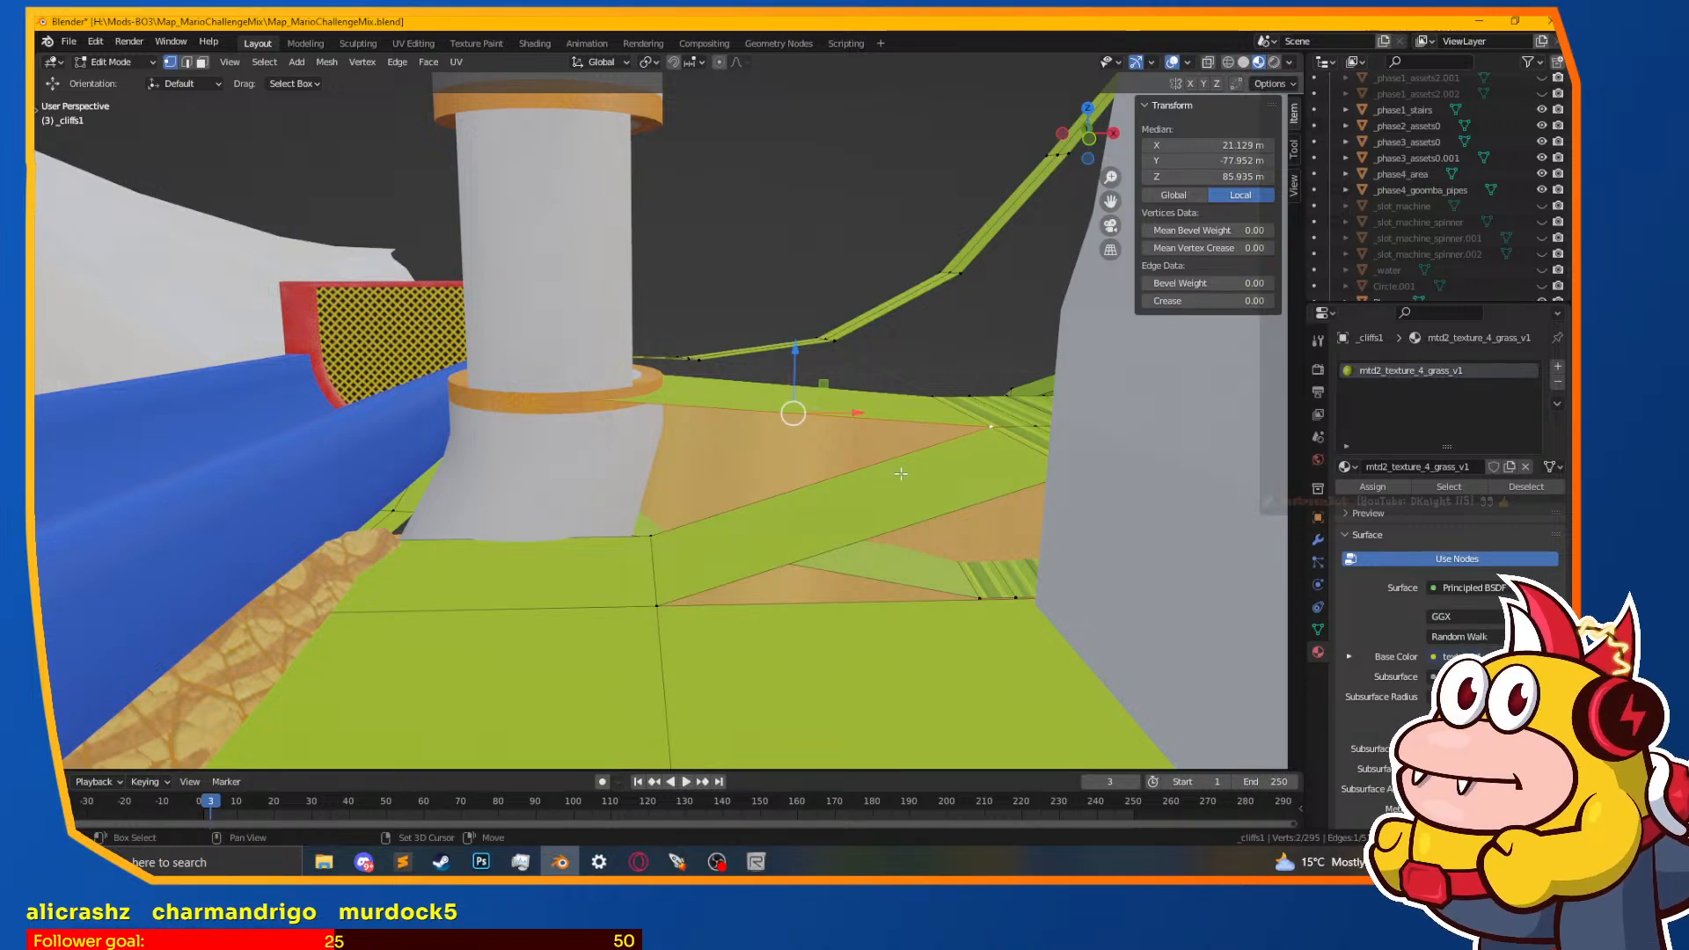
left_click(629, 544, "shift")
key("ctrl+z")
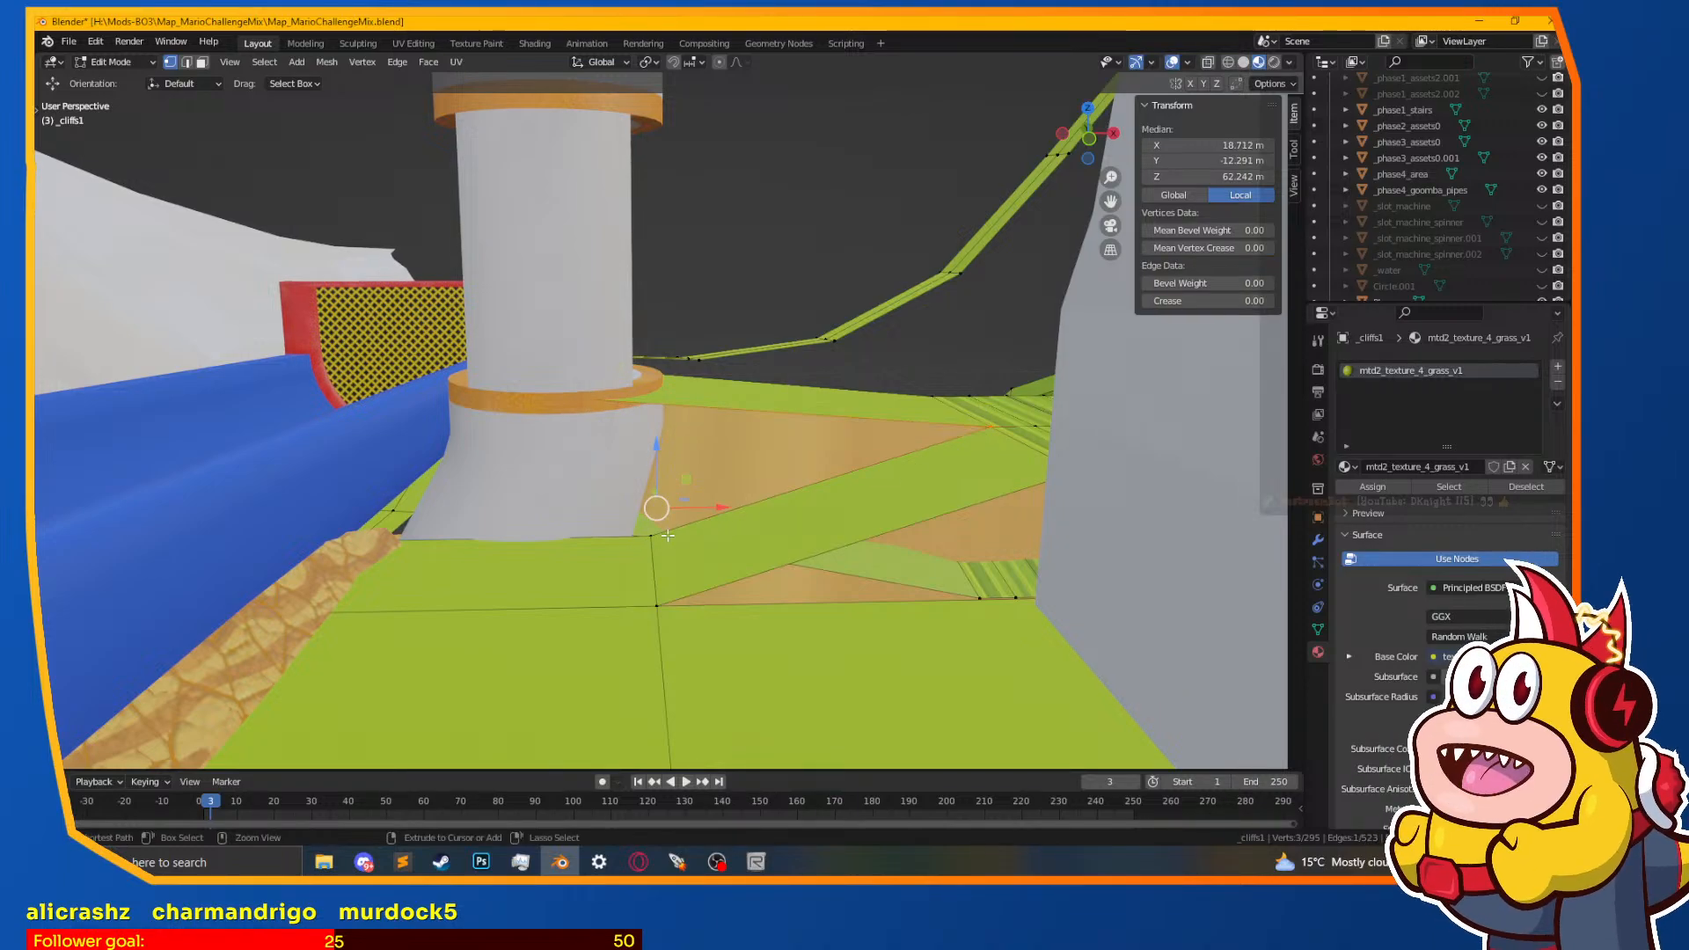
key("shift+z")
mouse_move(707, 511)
middle_mouse_down()
mouse_move(663, 558)
mouse_move(626, 533)
mouse_move(564, 537)
mouse_move(689, 576)
mouse_move(721, 634)
middle_mouse_up()
key("b")
key("z")
left_click(643, 616)
left_click(657, 538, "shift")
key("f")
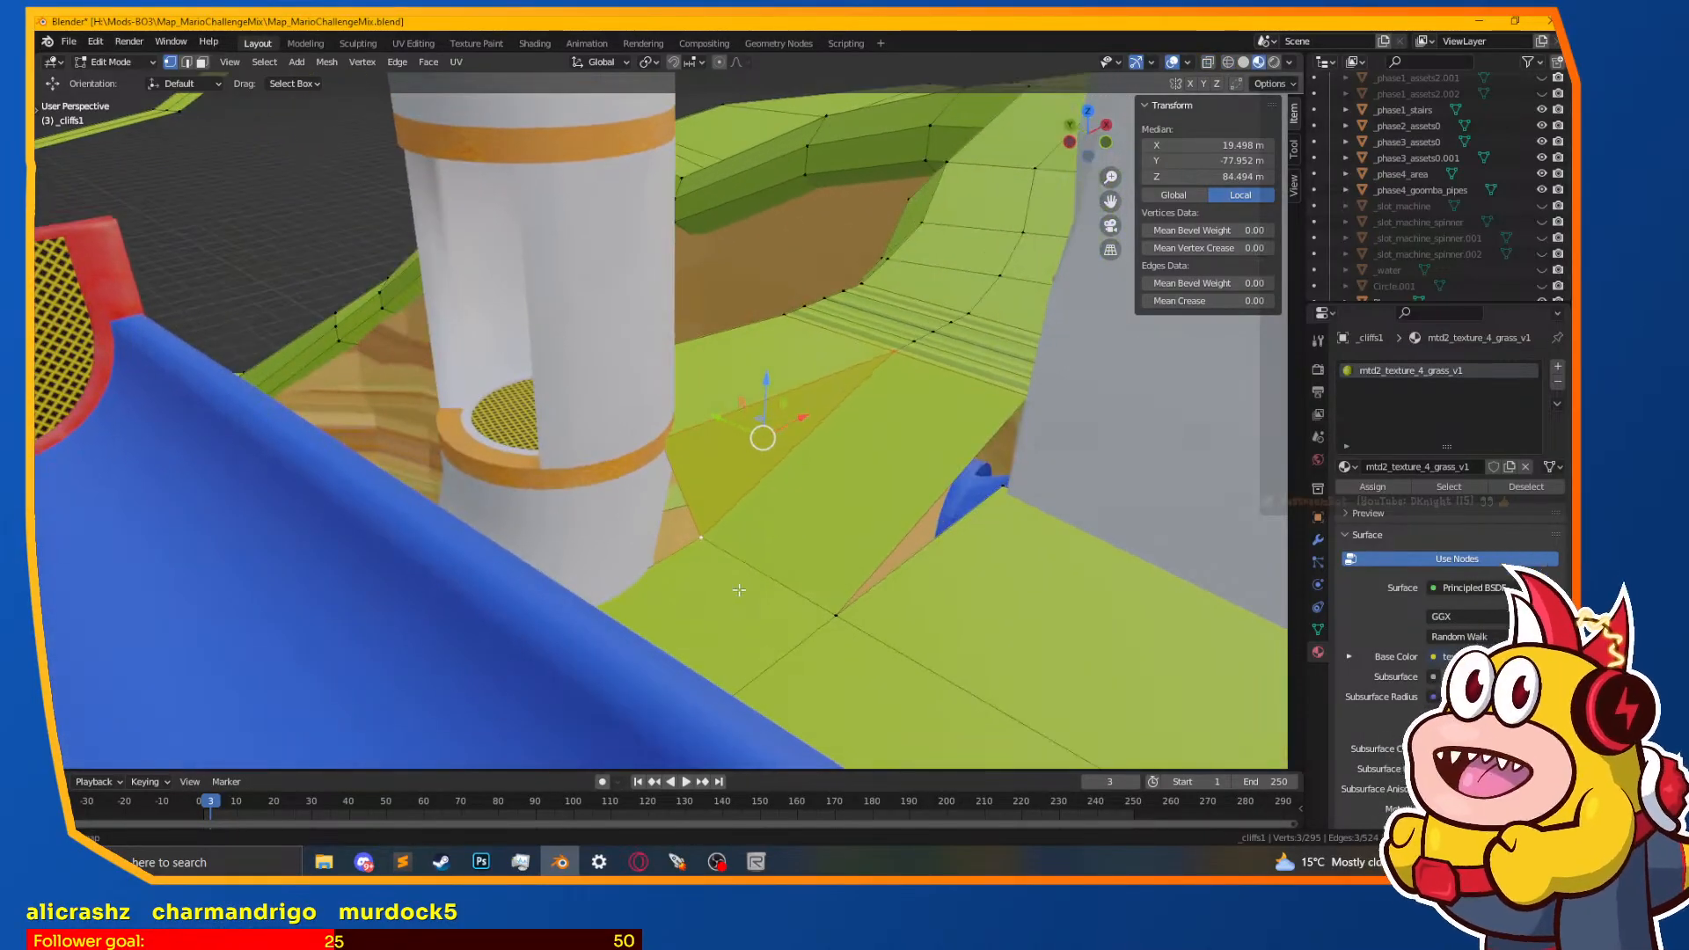
Step: Add a second material slot with mtd2_texture_3_dirt to the grass mesh and assign it to the new triangular face
left_click(1558, 365)
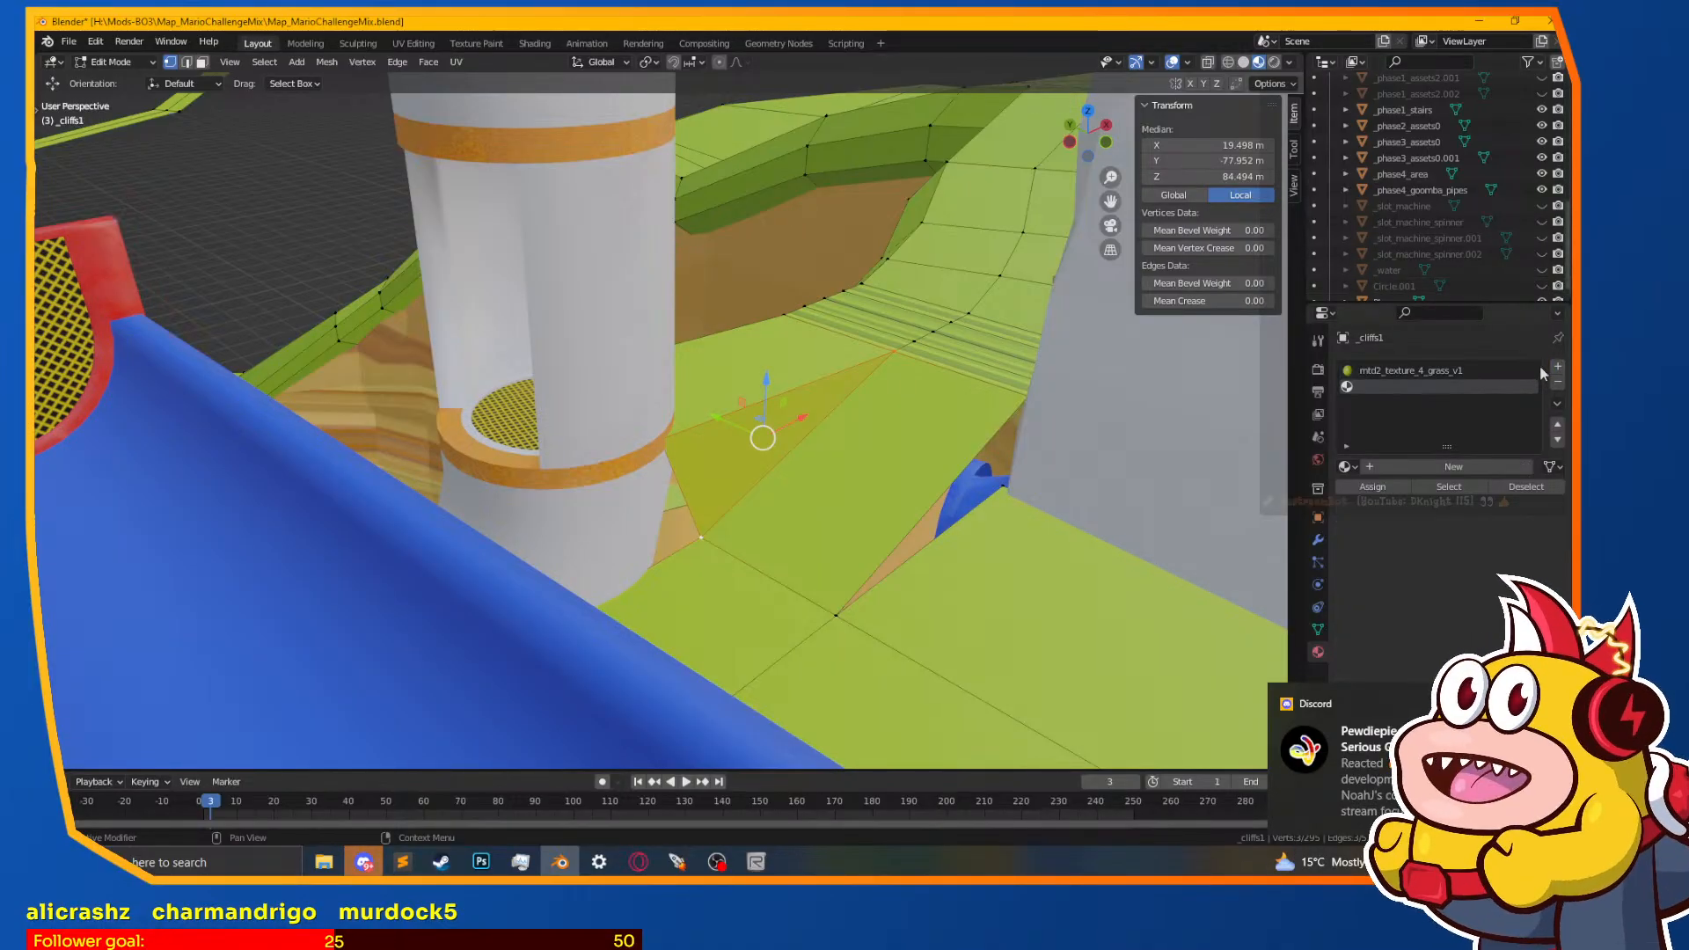
left_click(1347, 466)
type("dirt")
key("Return")
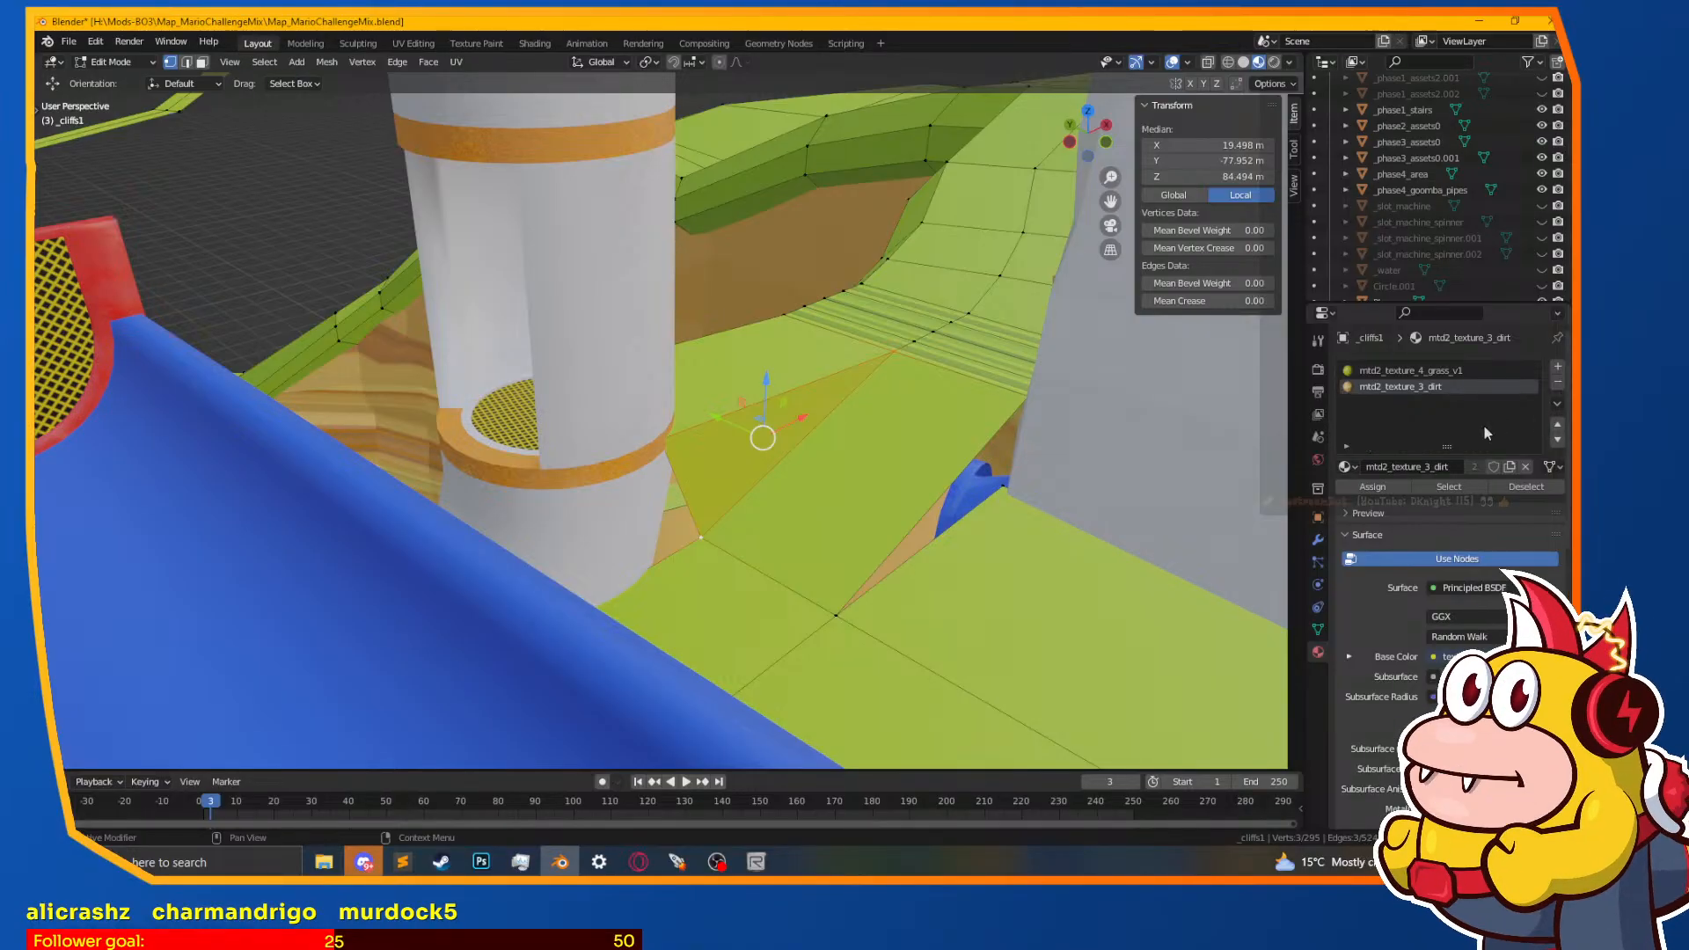
left_click(1372, 486)
Step: Subdivide the grass edge running along the pipe base with one cut
middle_click_drag(581, 413, 520, 432)
left_click(592, 427)
left_click(645, 528, "shift")
middle_click_drag(589, 571, 668, 450, "shift")
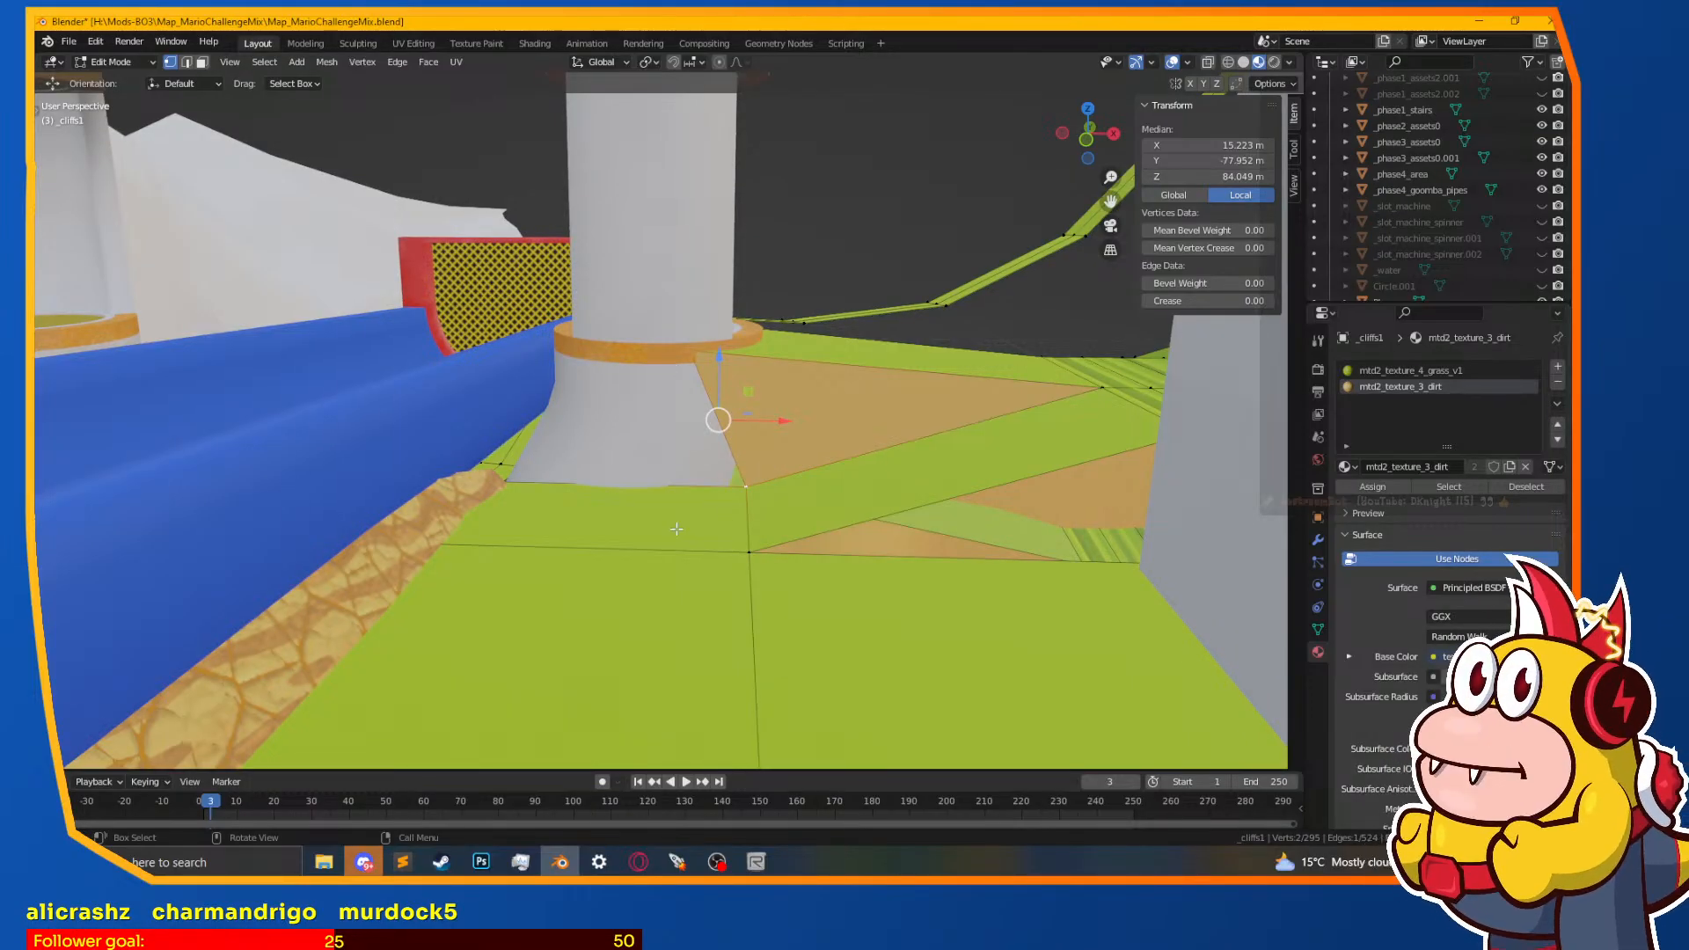
middle_click_drag(645, 520, 721, 584)
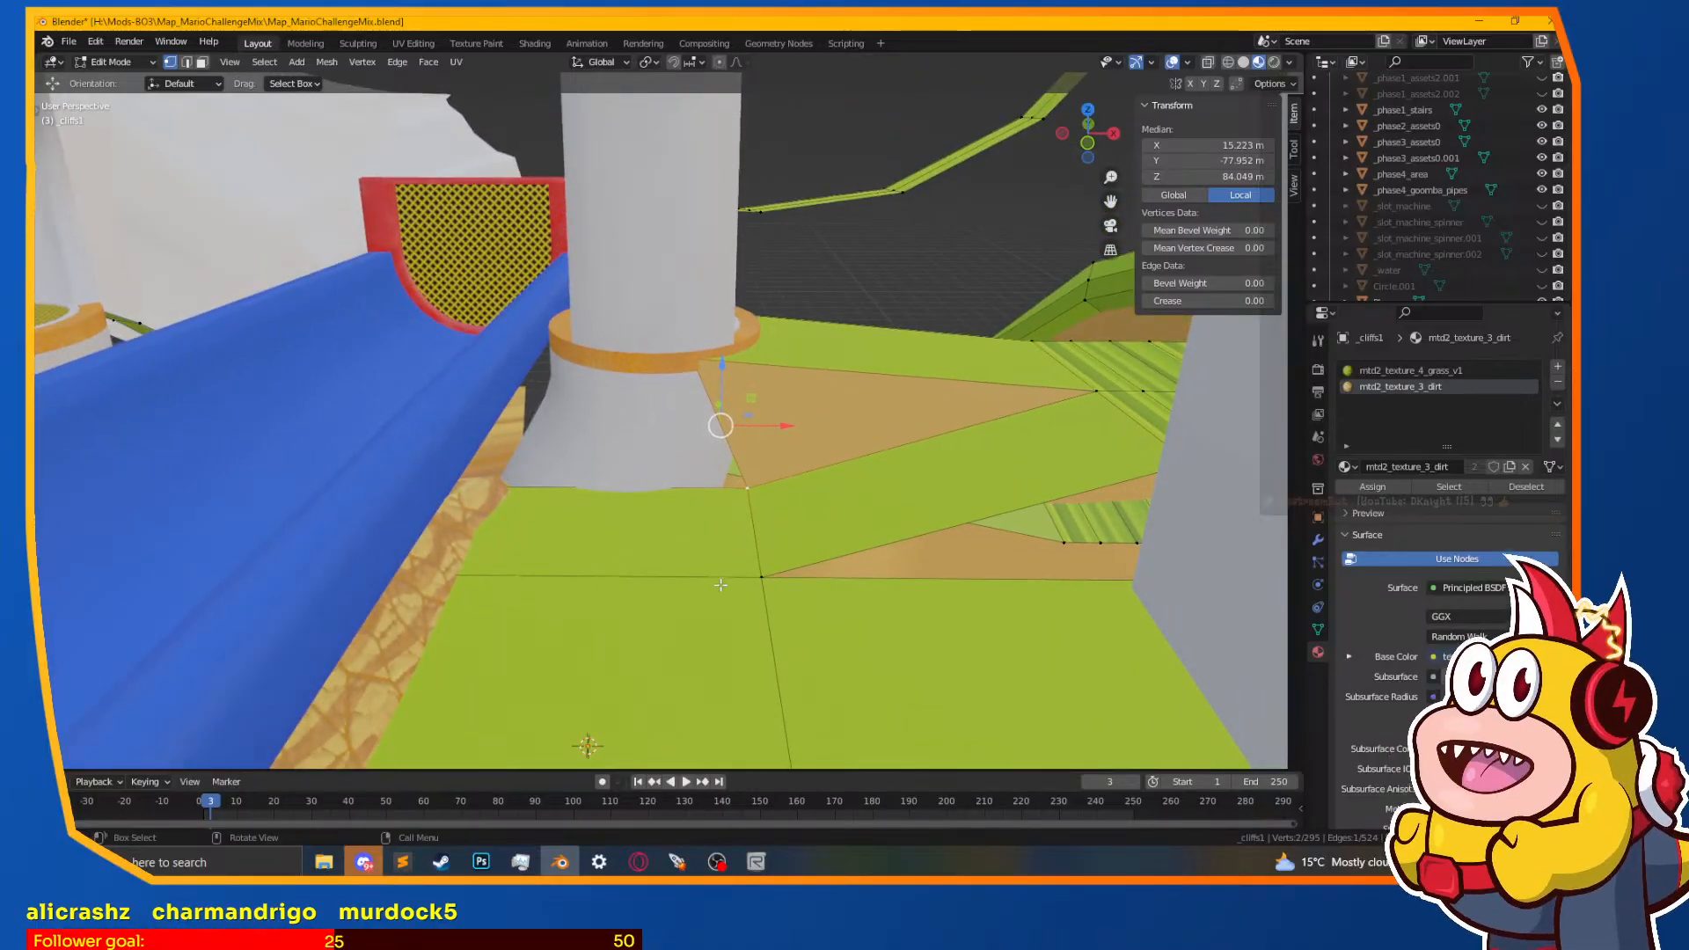
left_click(754, 478)
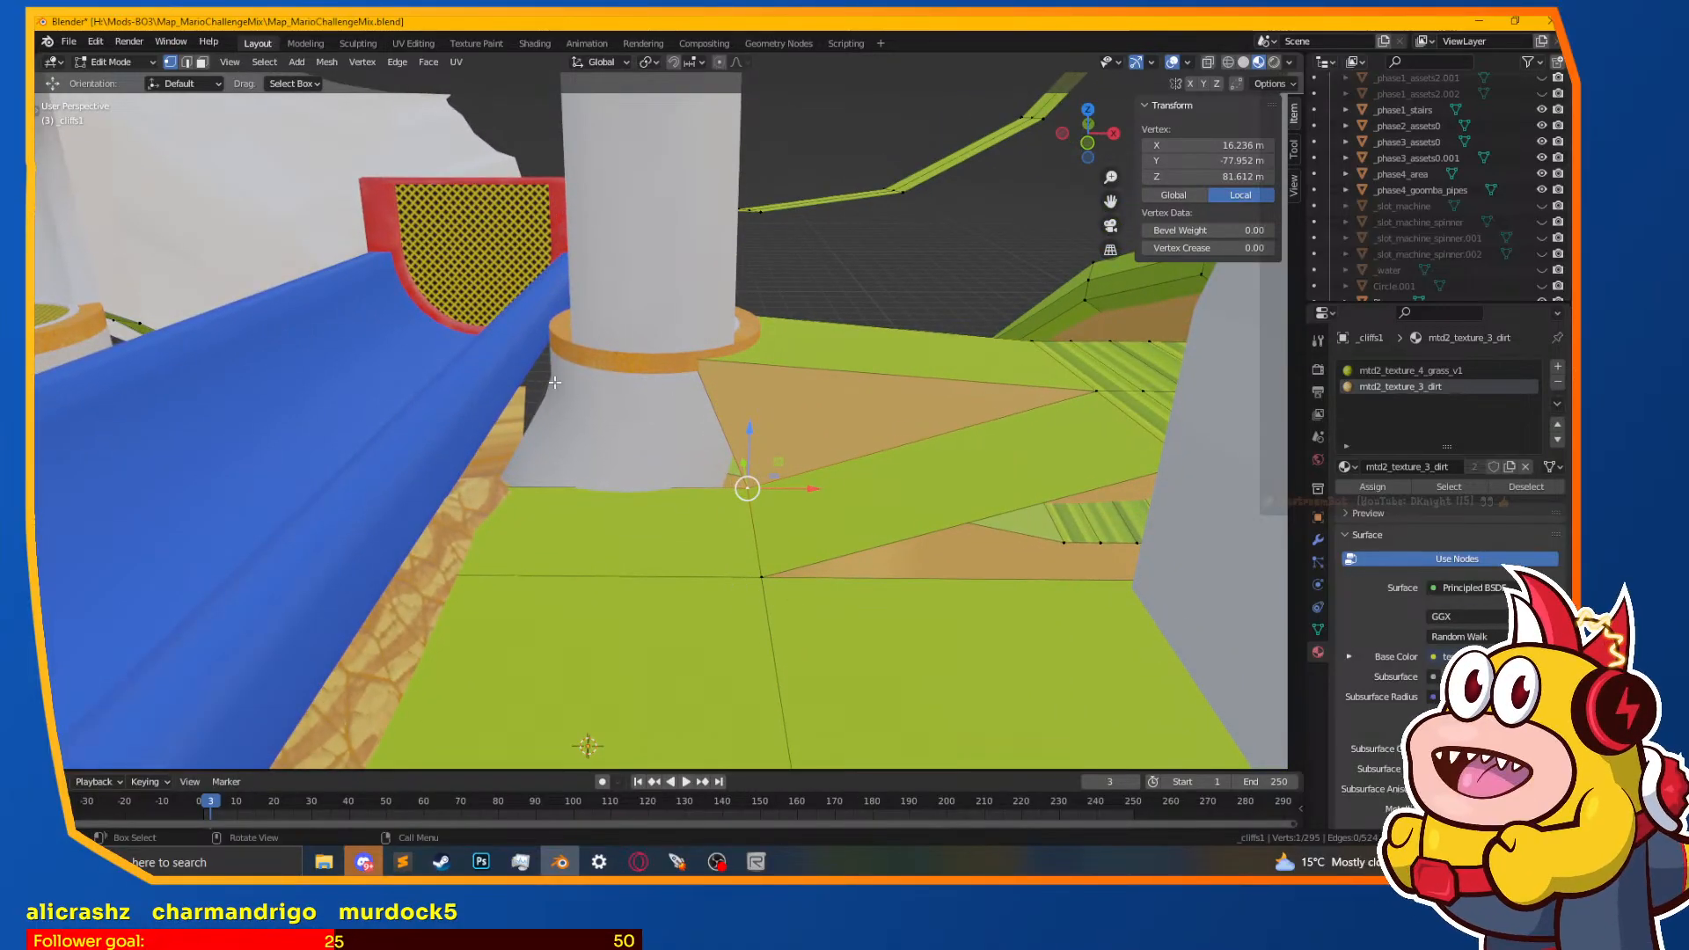
left_click(186, 62)
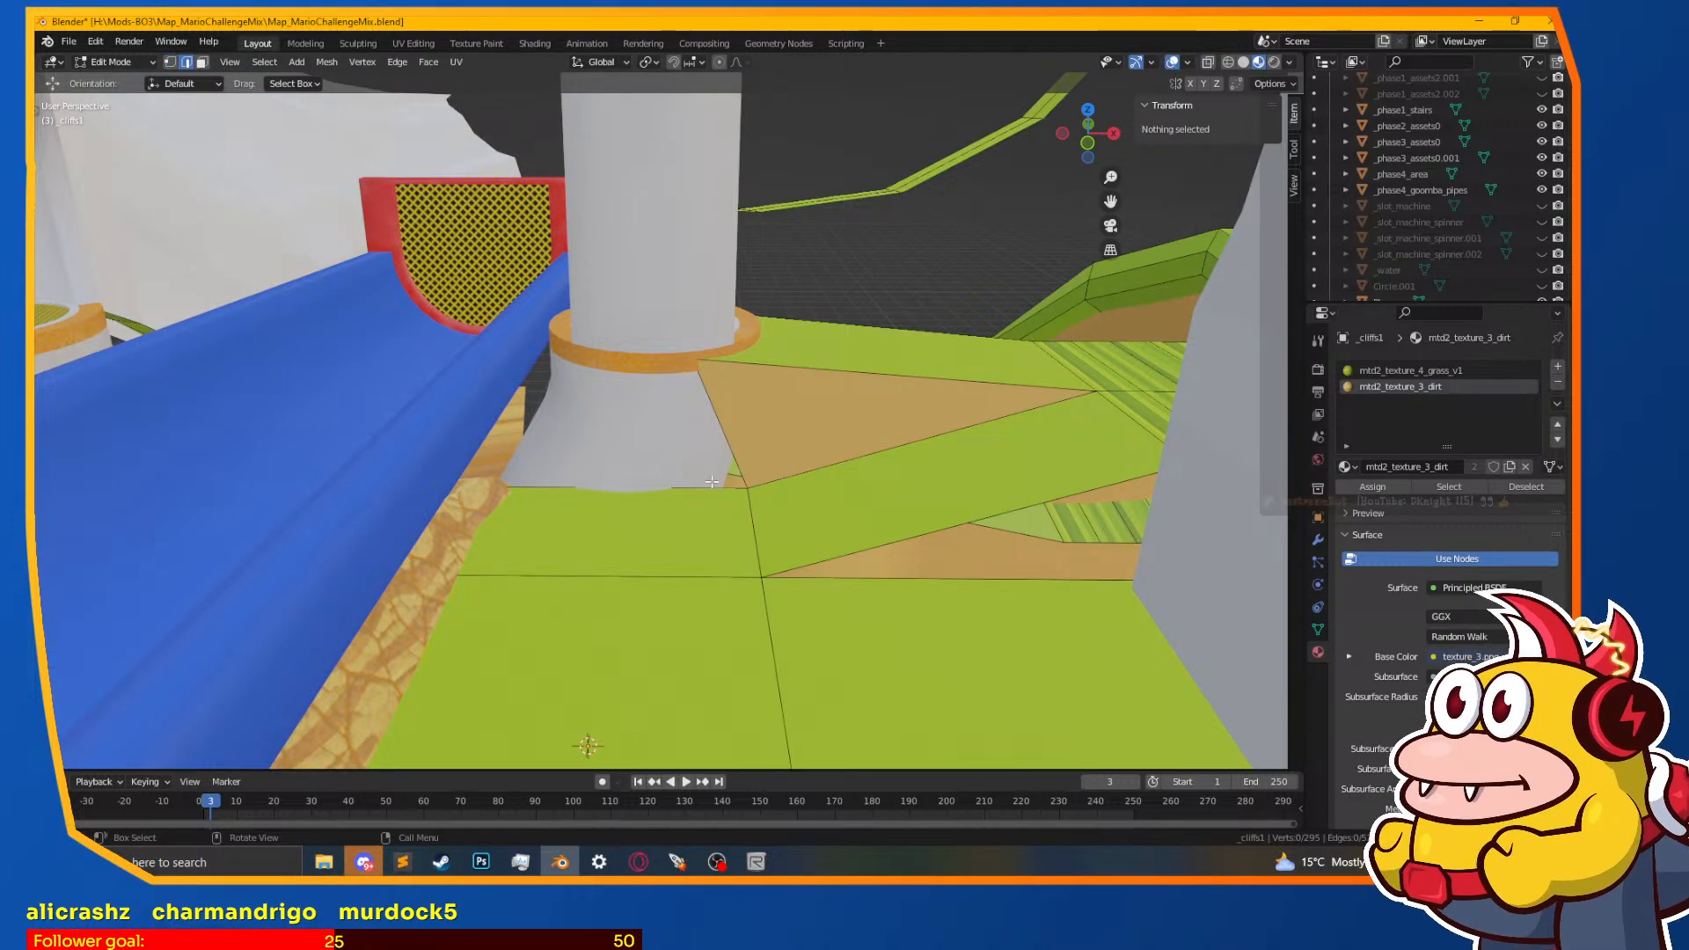
left_click(616, 487)
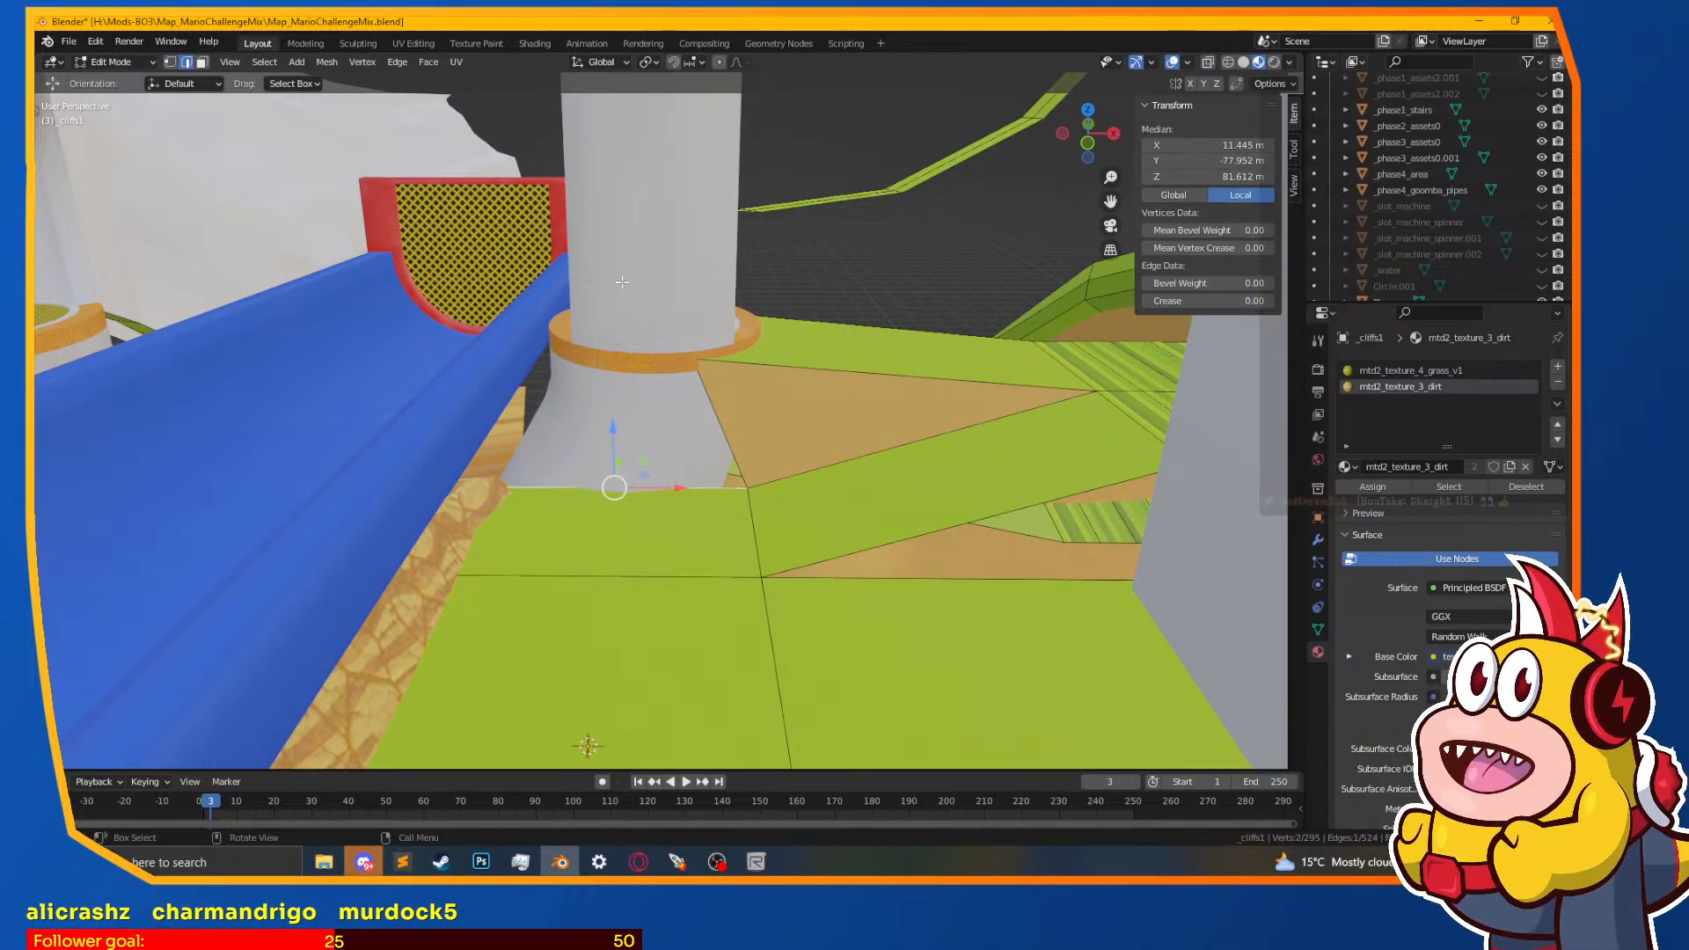
left_click(397, 62)
left_click(453, 153)
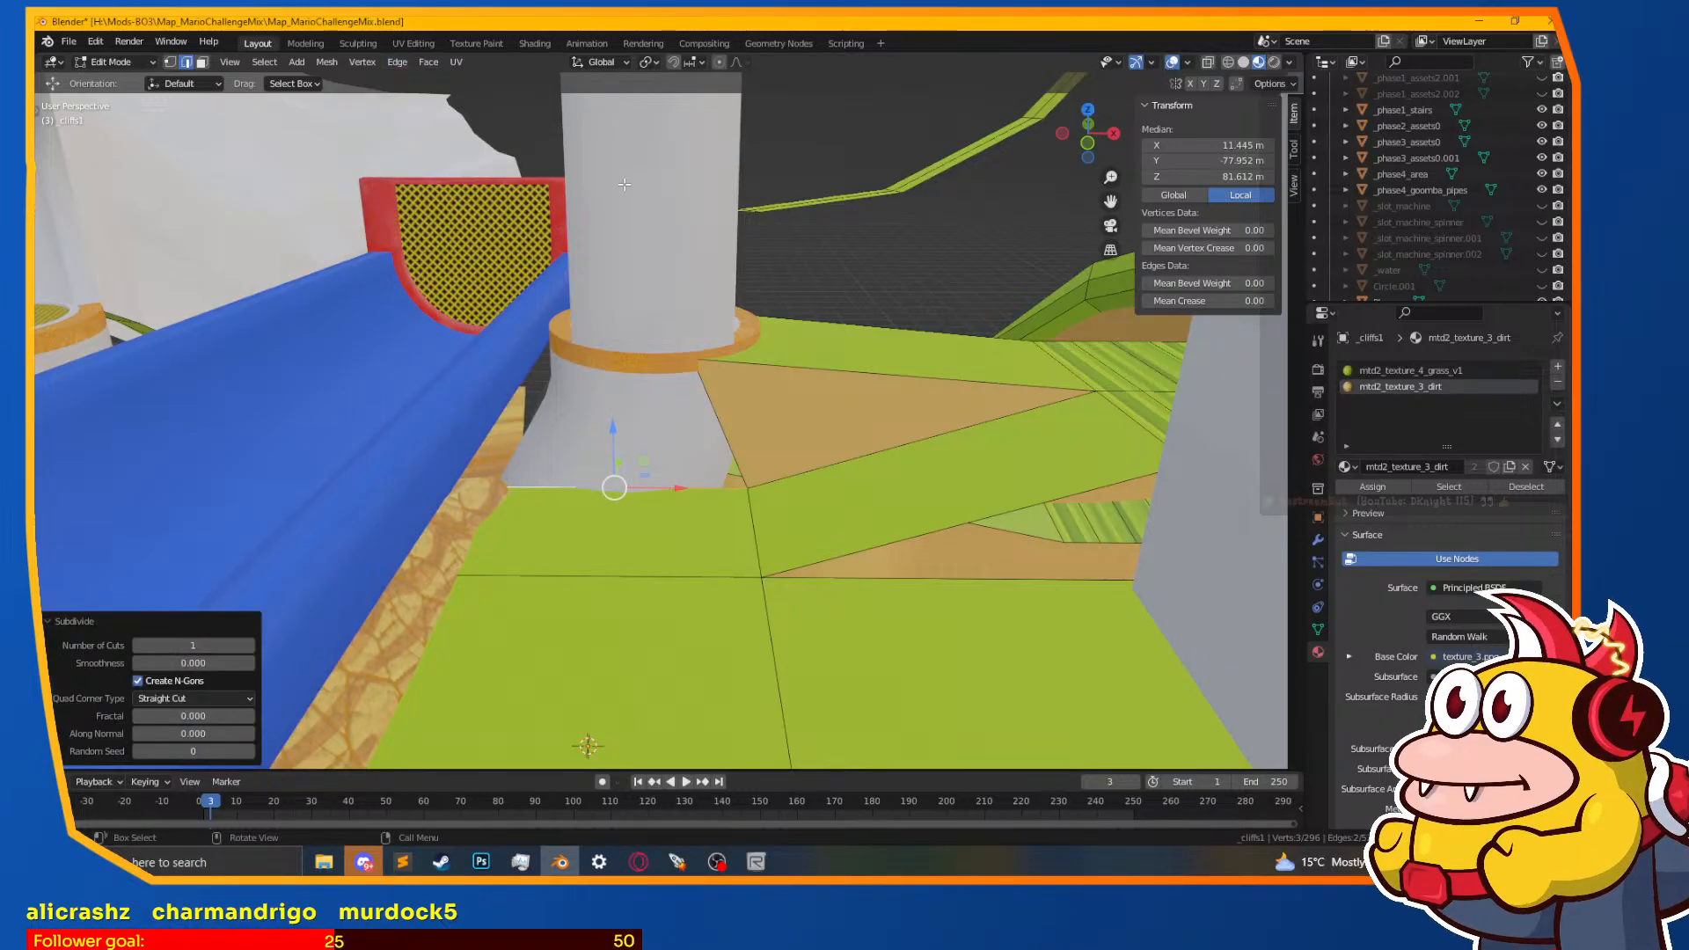
Step: Fill the remaining gap at the pipe base with a triangular face from the new midpoint vertex and the two adjacent corners
left_click(171, 62)
left_click(638, 485)
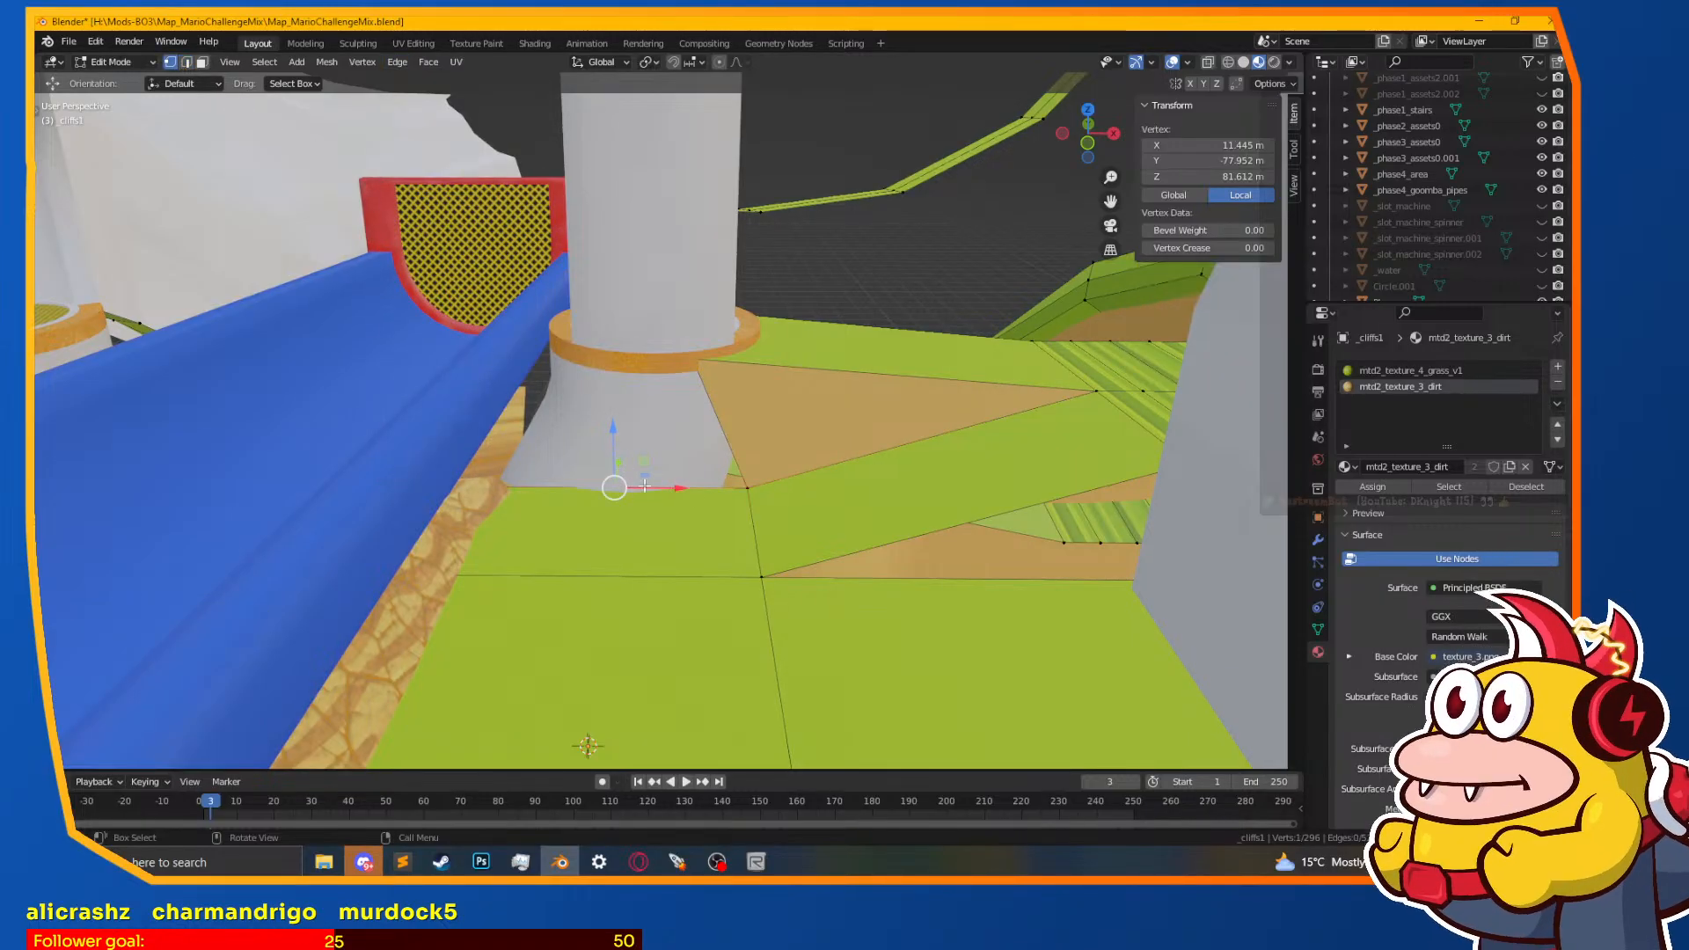
left_click(747, 486, "shift")
left_click(700, 362, "shift")
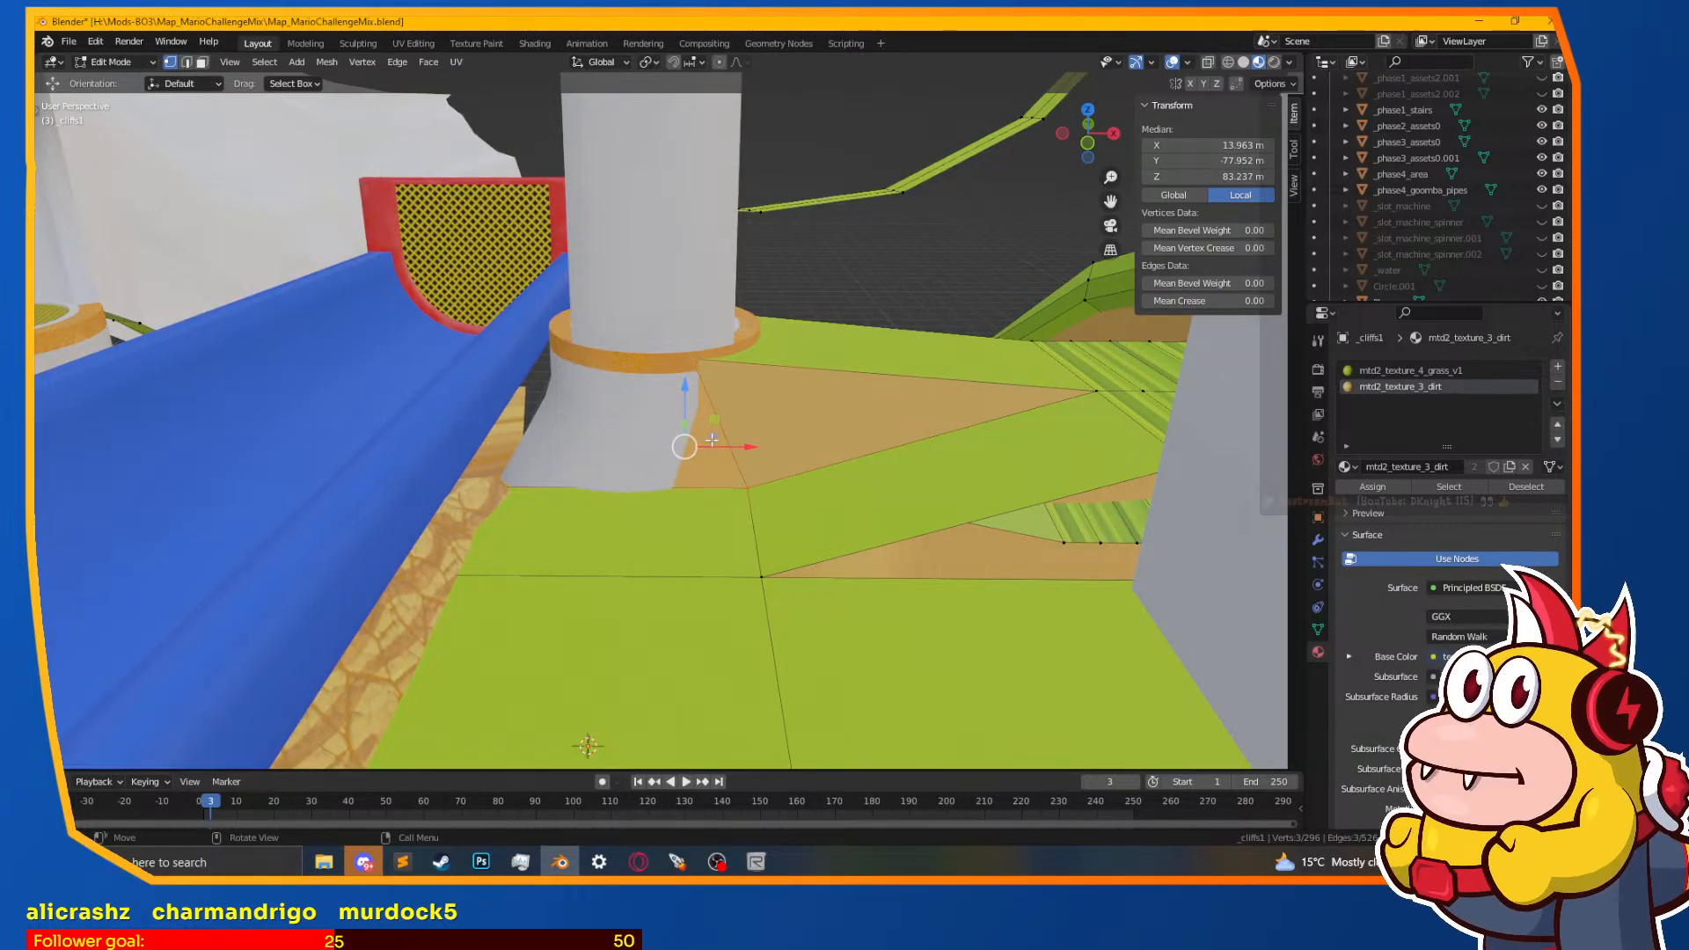
key("KP_Decimal")
scroll(755, 394, "down", 5)
key("Tab")
middle_click_drag(755, 396, 625, 457)
key("Tab")
key("Tab")
scroll(690, 460, "up", 2)
key("Tab")
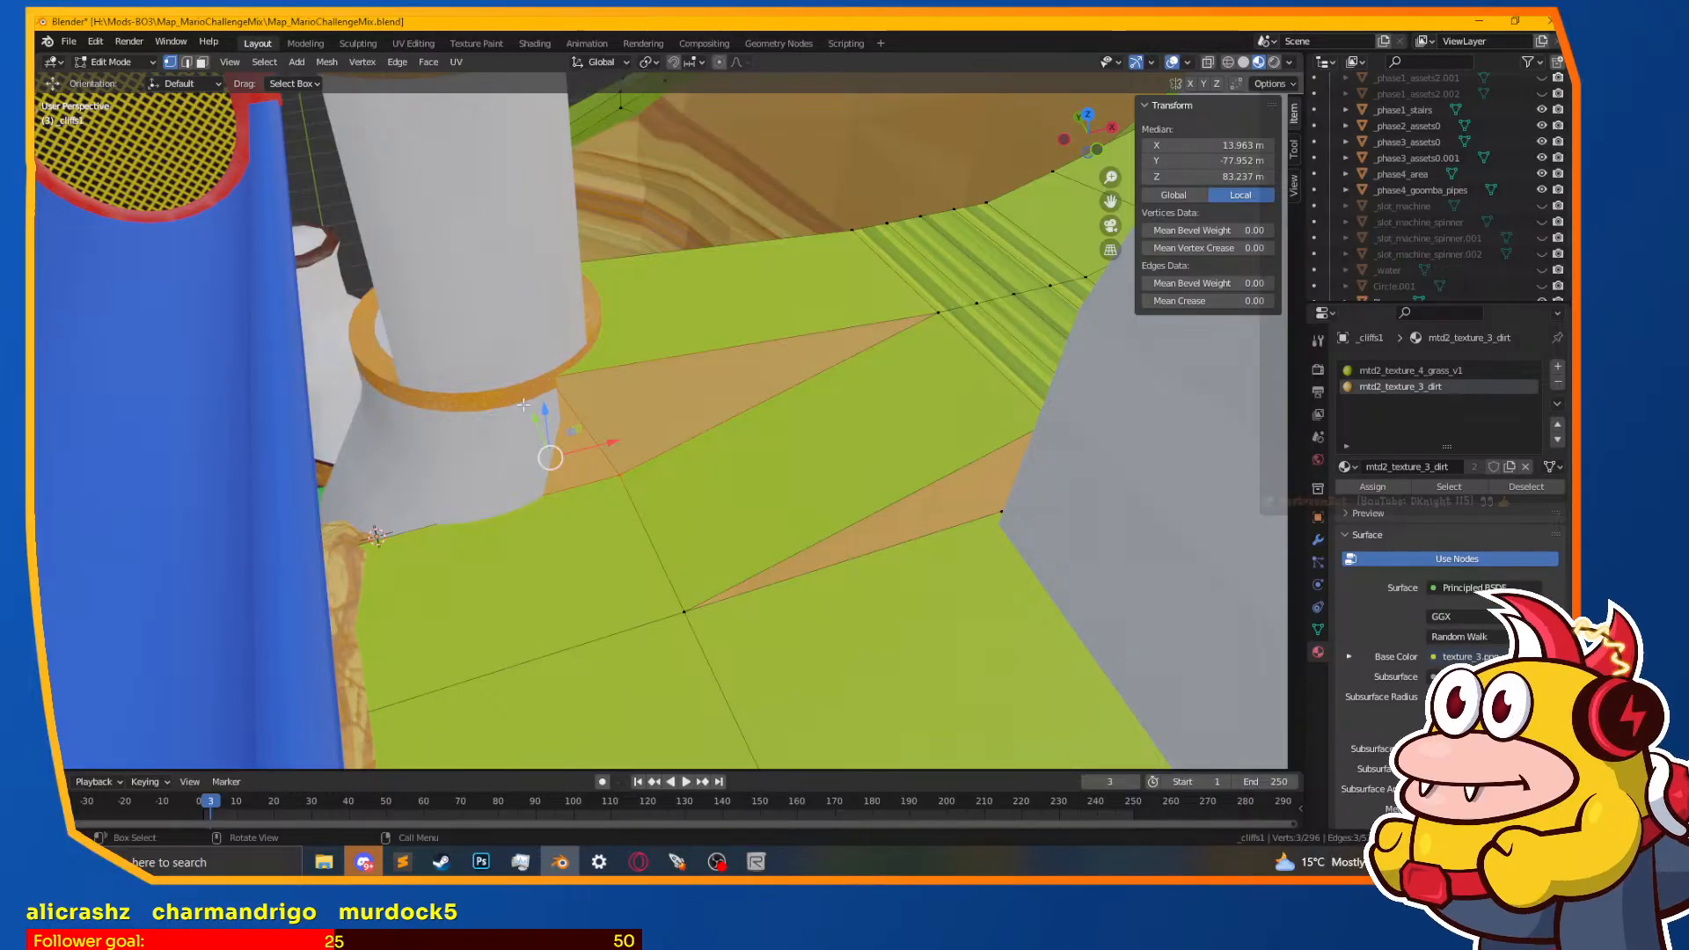
Step: Fill the lower triangular gap beside the grey wall with a face using the mtd2_texture_3_dirt material
middle_click_drag(689, 488, 1003, 391)
left_click(1014, 387)
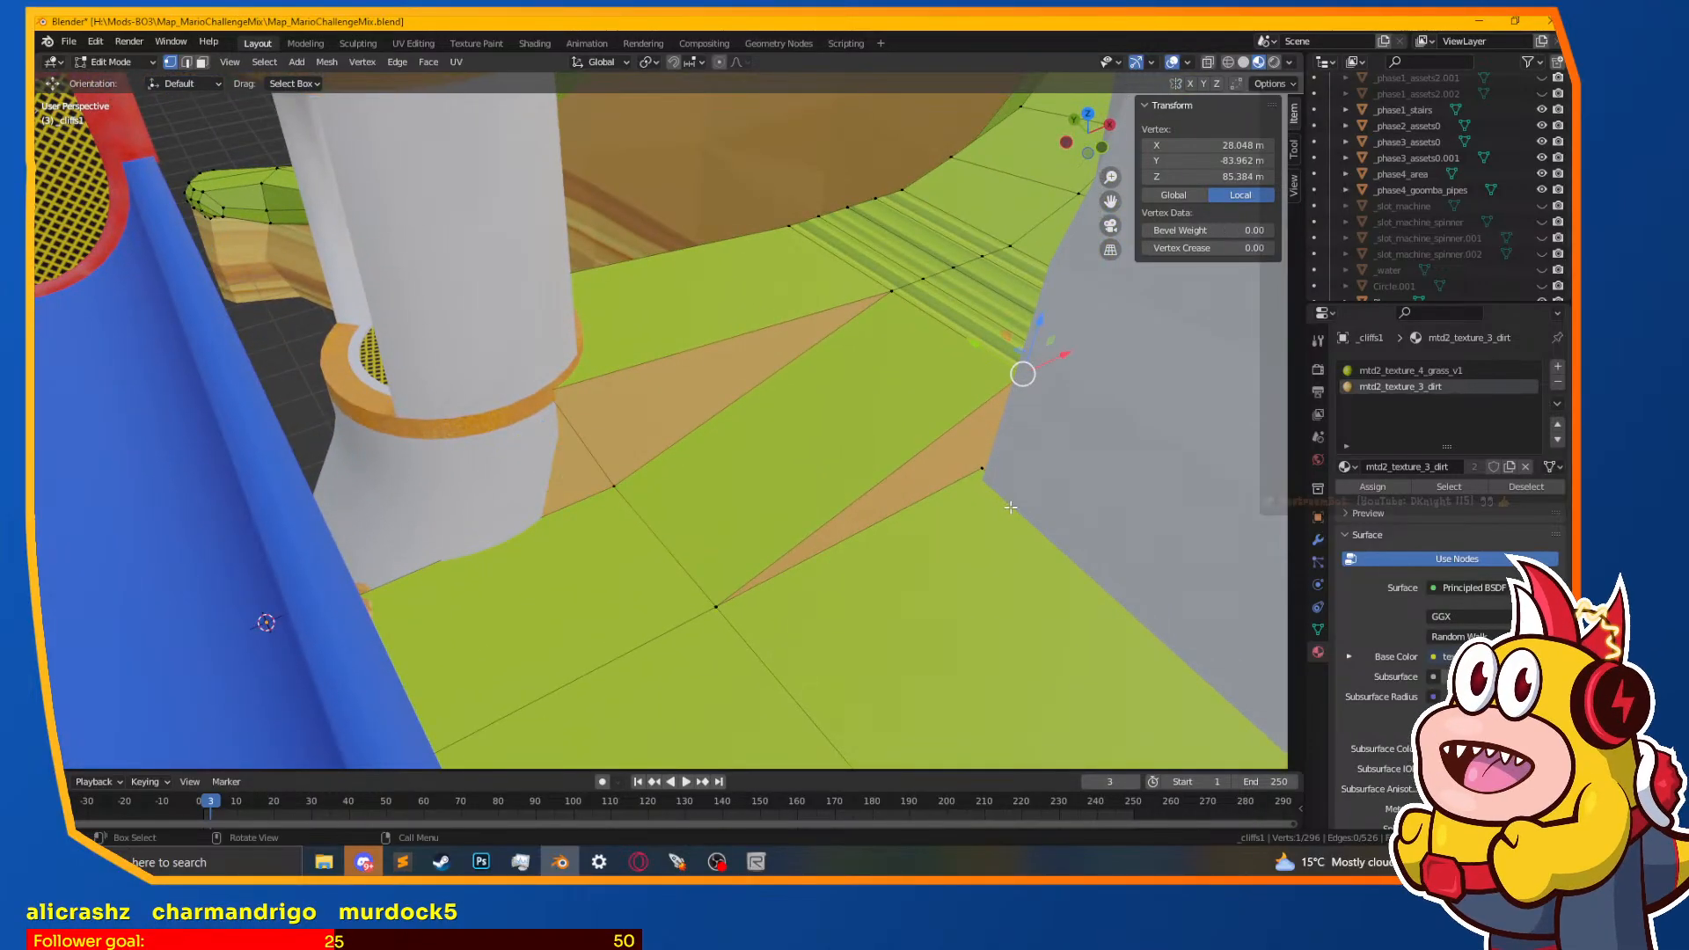
left_click(982, 473, "ctrl")
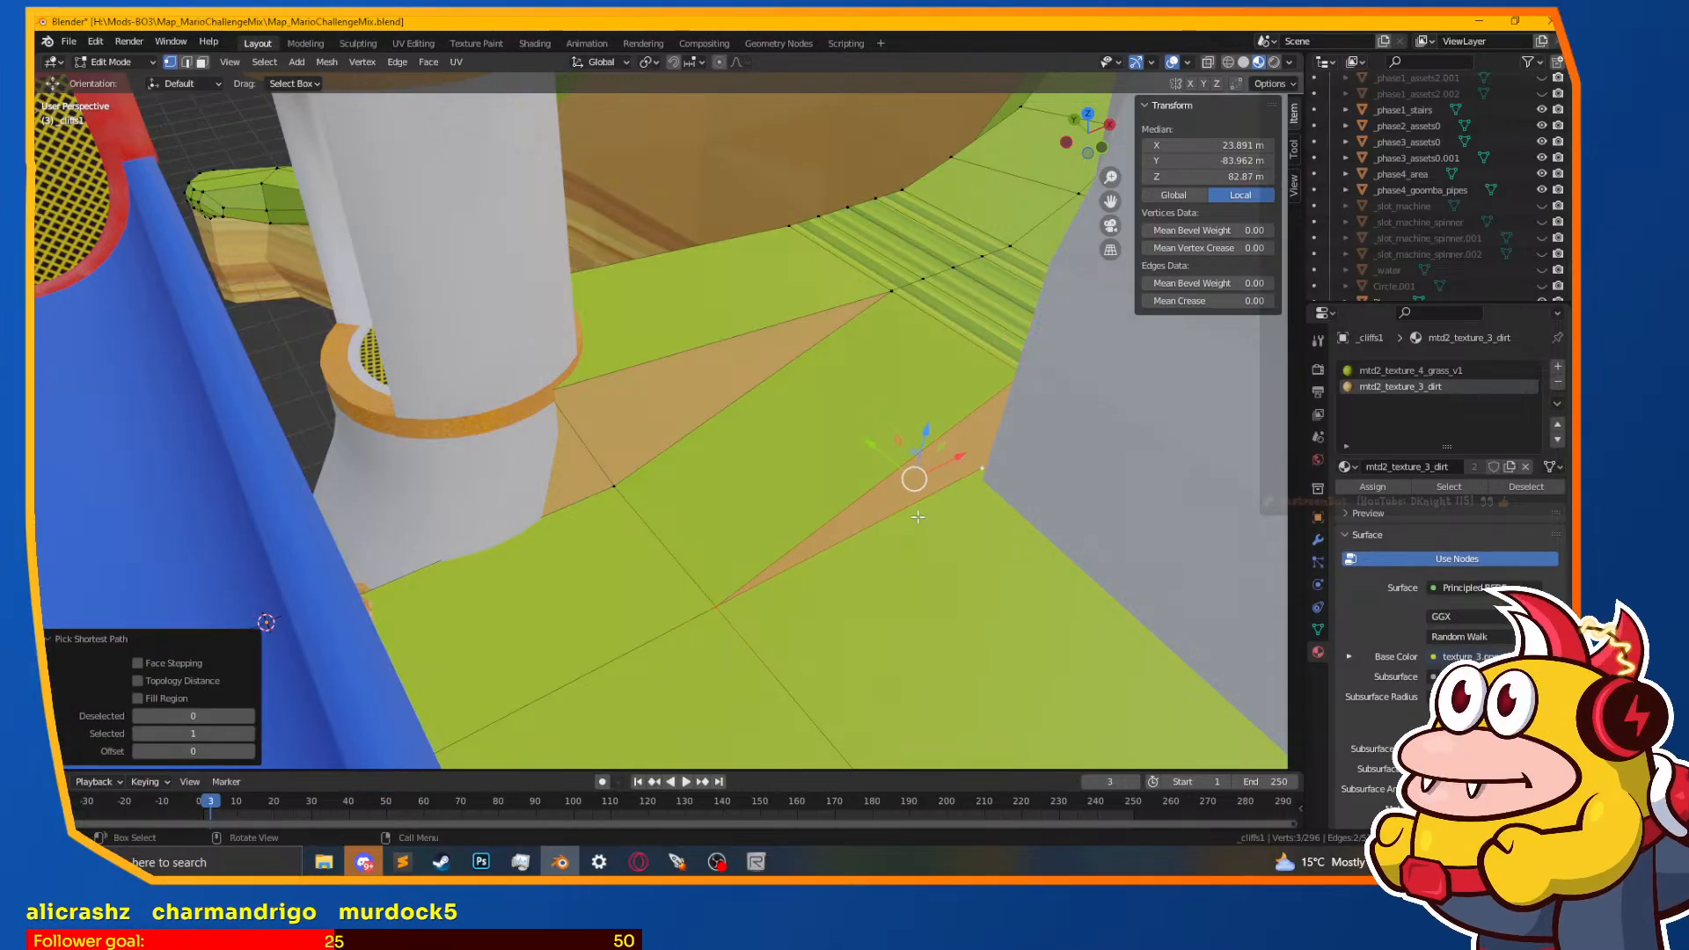
left_click(1004, 363)
left_click(746, 623, "shift")
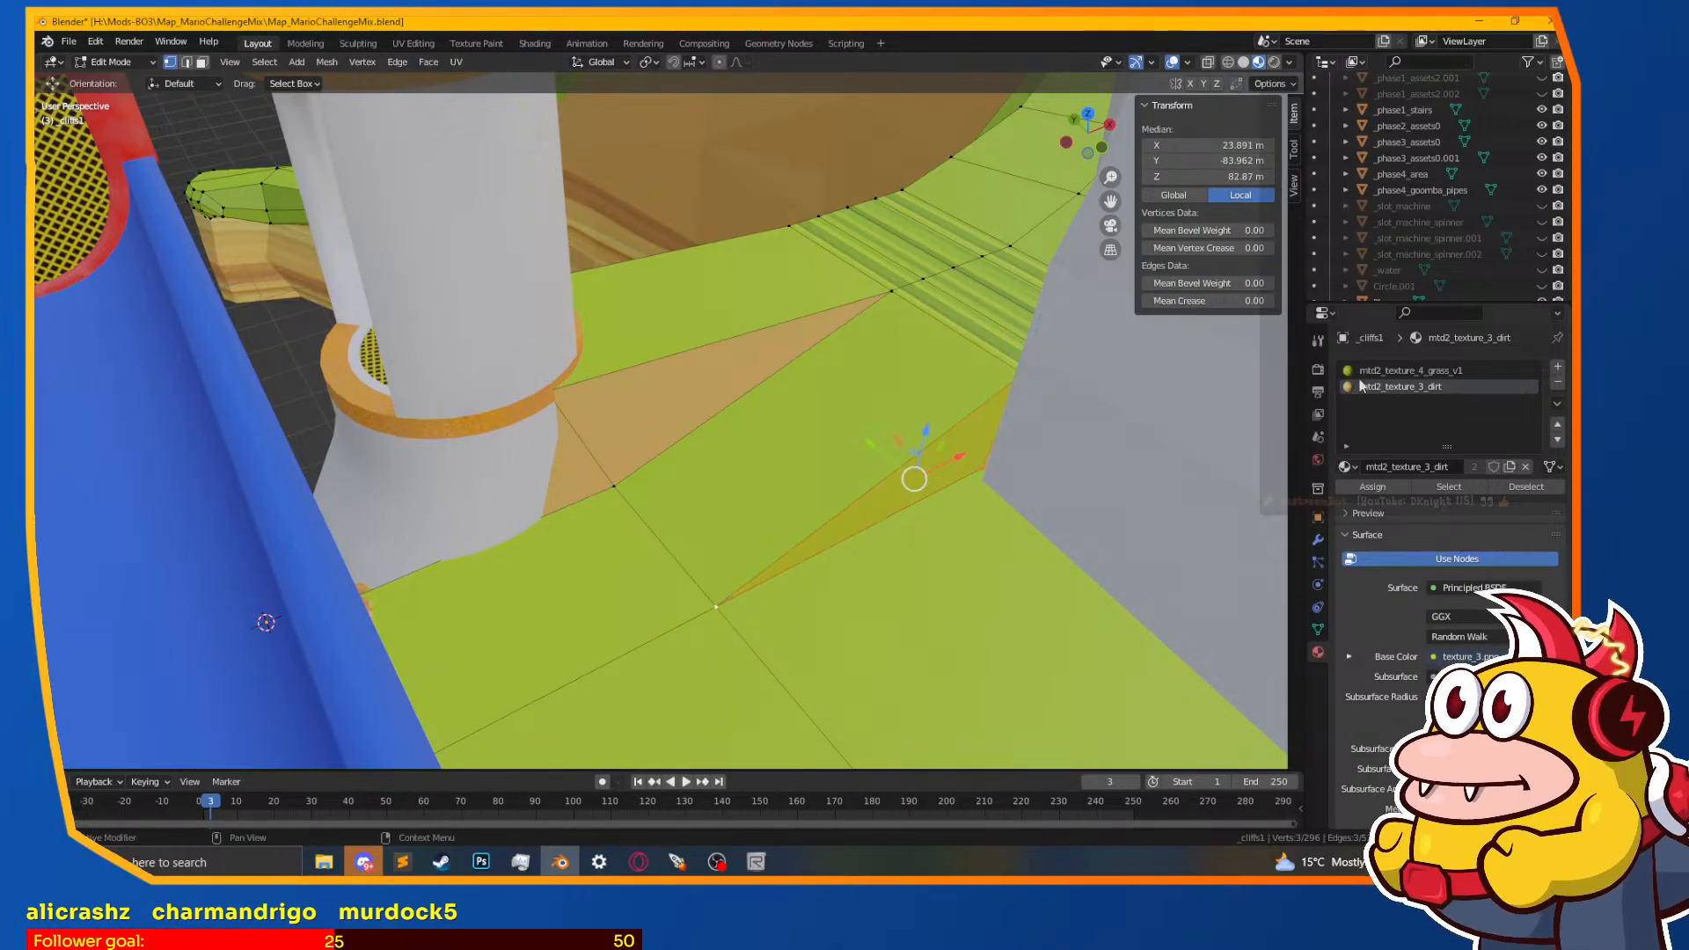
Step: Move the grey plane's lower corner vertex about 0.52 m so that the wall meets the edge of the dirt slope
middle_click_drag(999, 445, 629, 442, "shift")
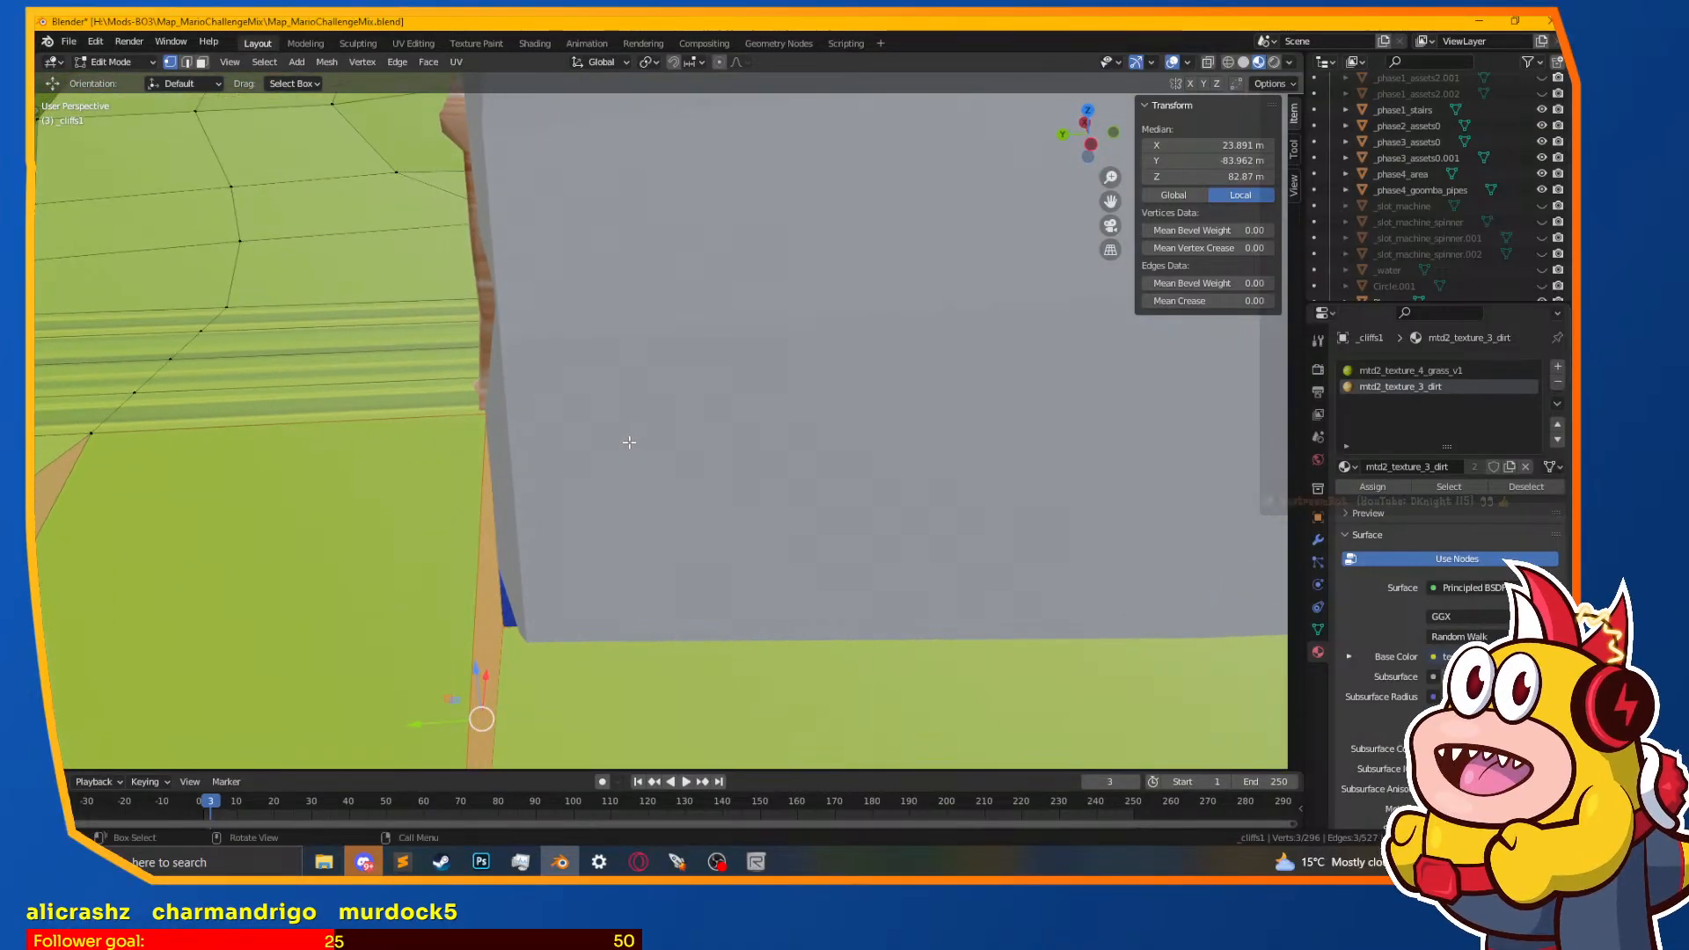
key("Tab")
left_click(578, 479)
key("Tab")
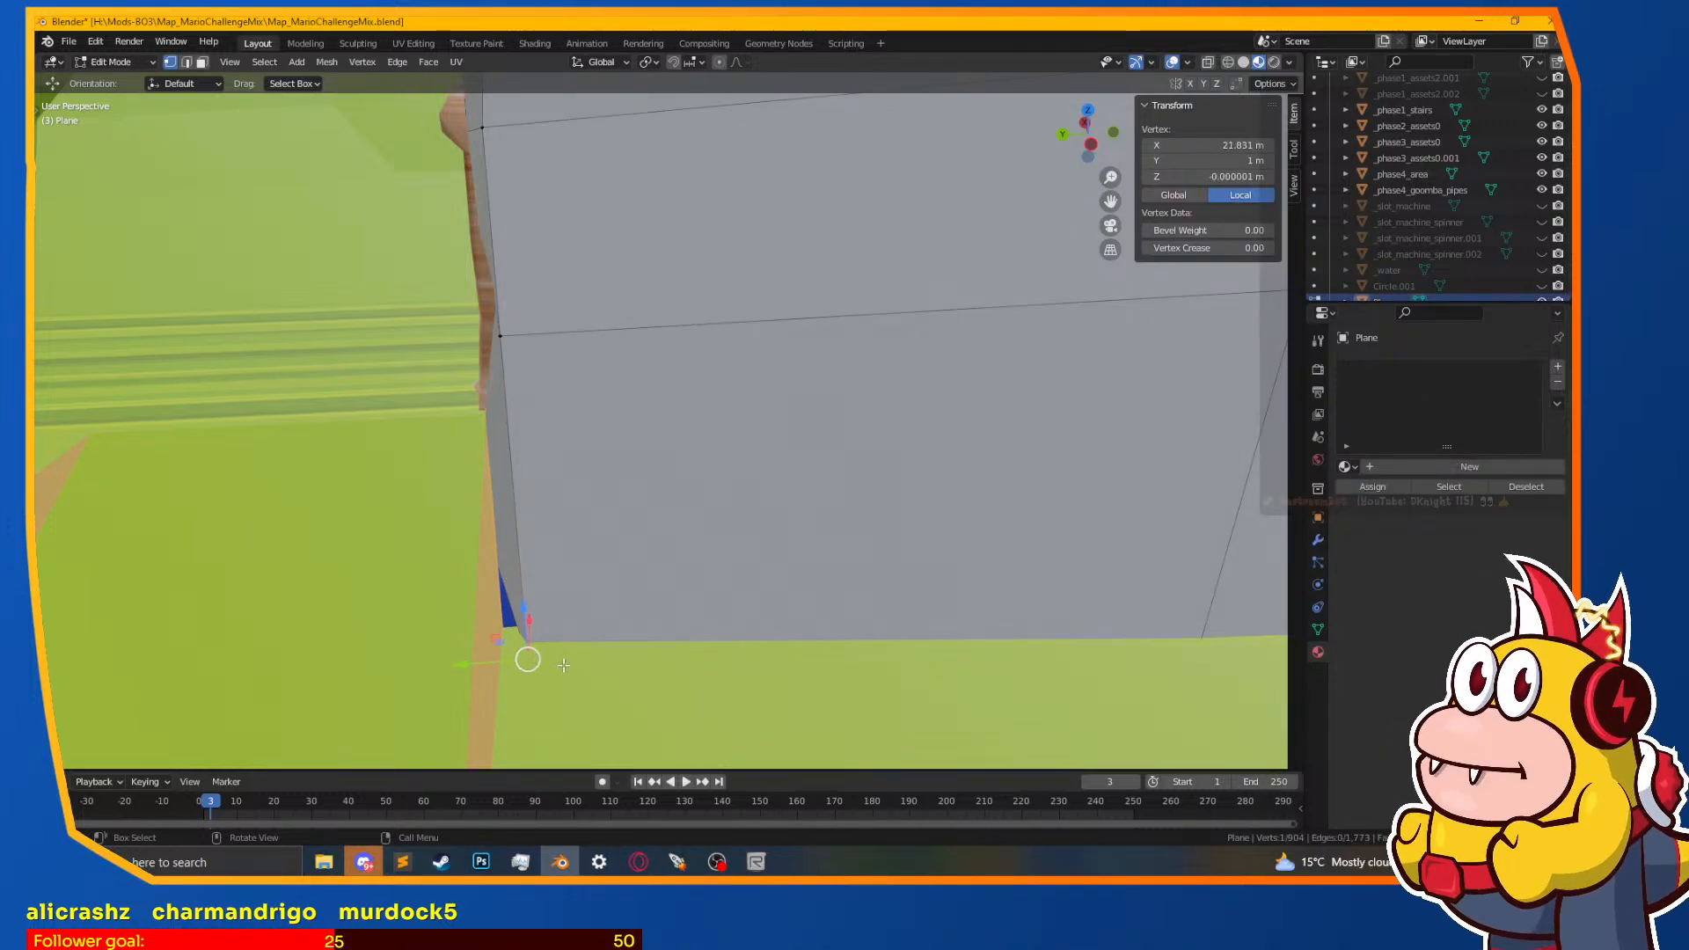
key("g")
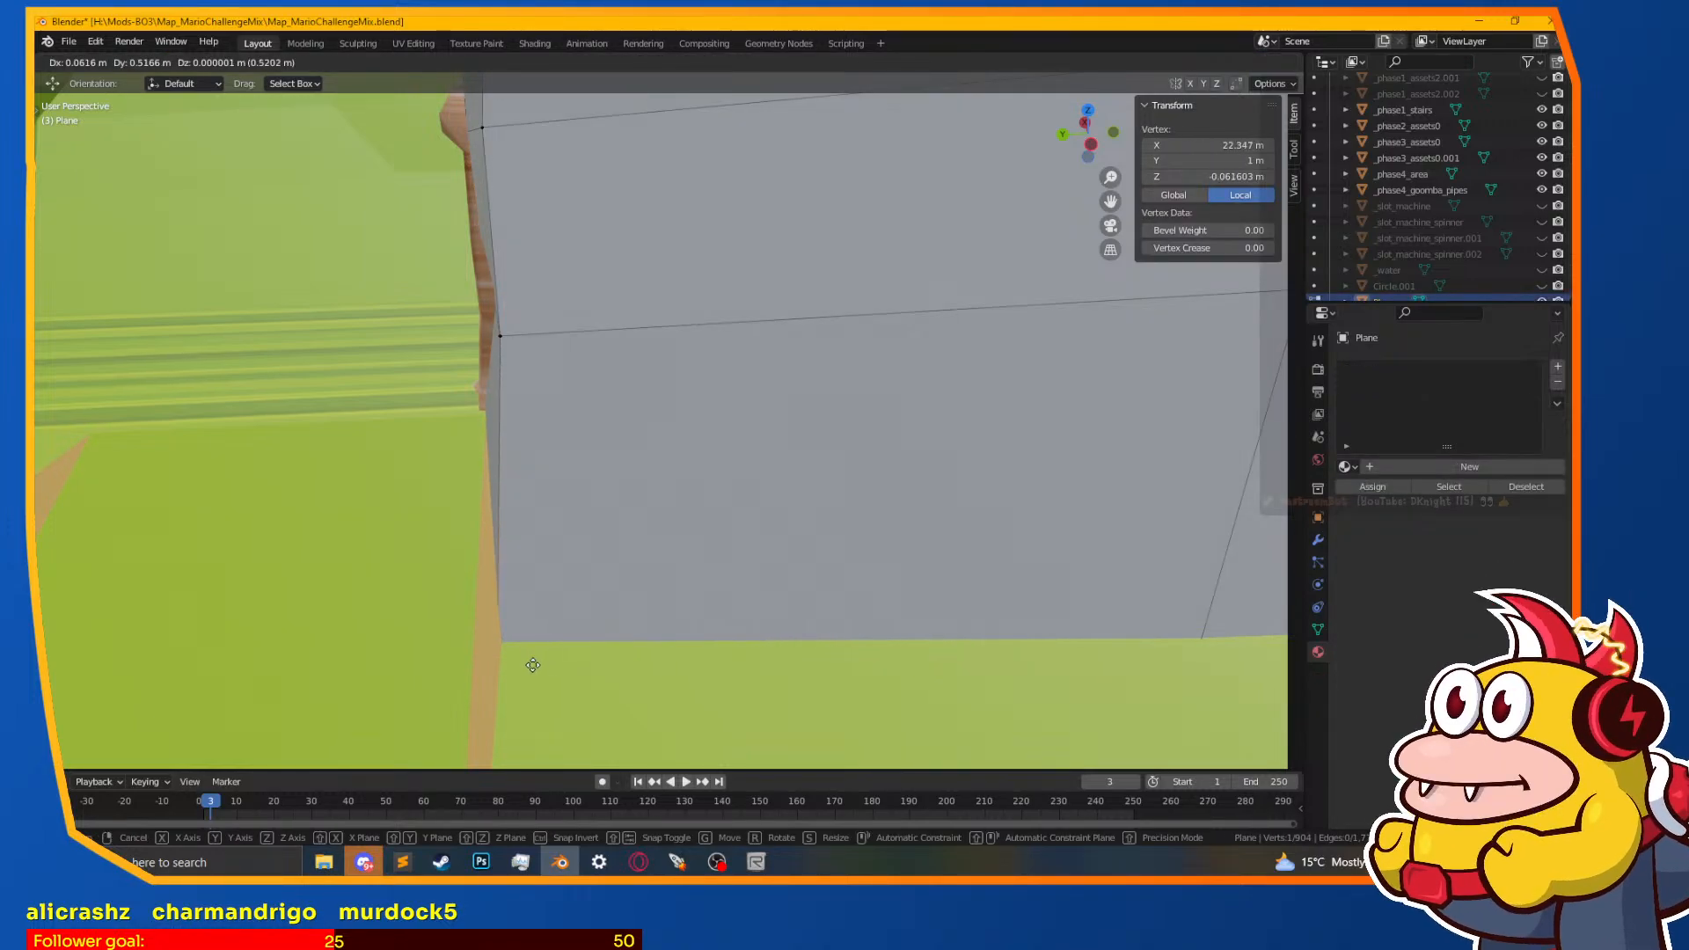
left_click(532, 665)
scroll(537, 661, "down", 2)
middle_click_drag(583, 643, 781, 646)
scroll(782, 646, "down", 3)
middle_click_drag(807, 585, 654, 586)
scroll(528, 566, "down", 3)
scroll(528, 567, "up", 3)
key("Tab")
key("Tab")
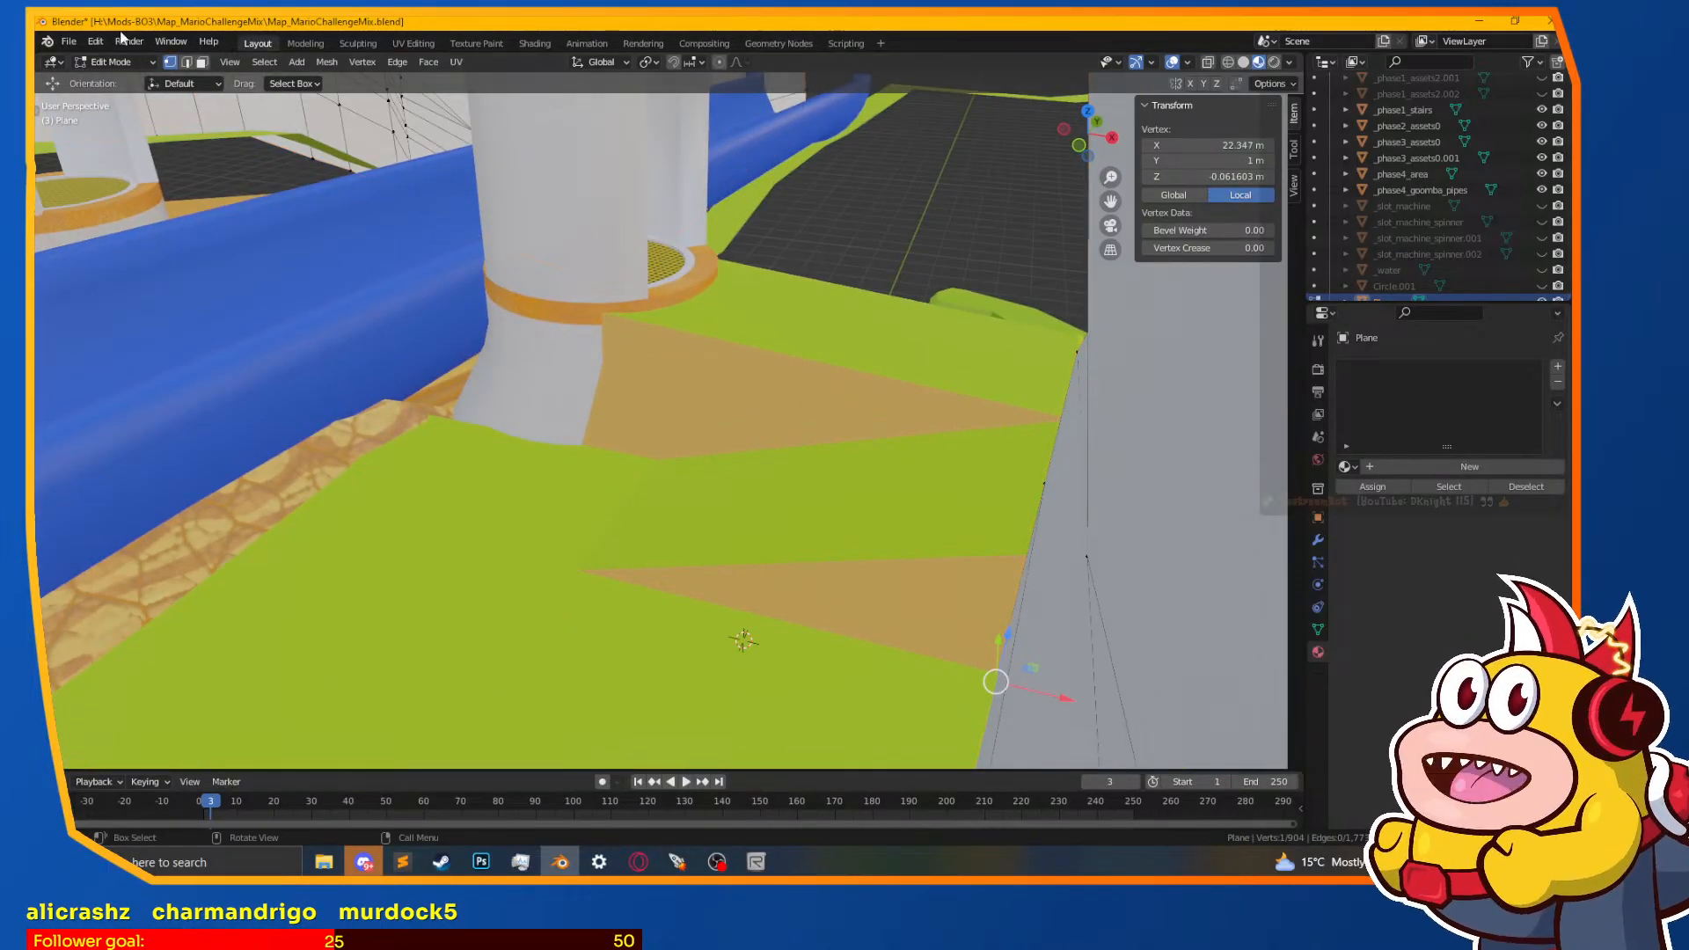
Step: Select the three dirt faces between the grass ledges on _cliffs1 and unwrap their UVs
key("a")
key("Tab")
left_click(701, 382)
key("Tab")
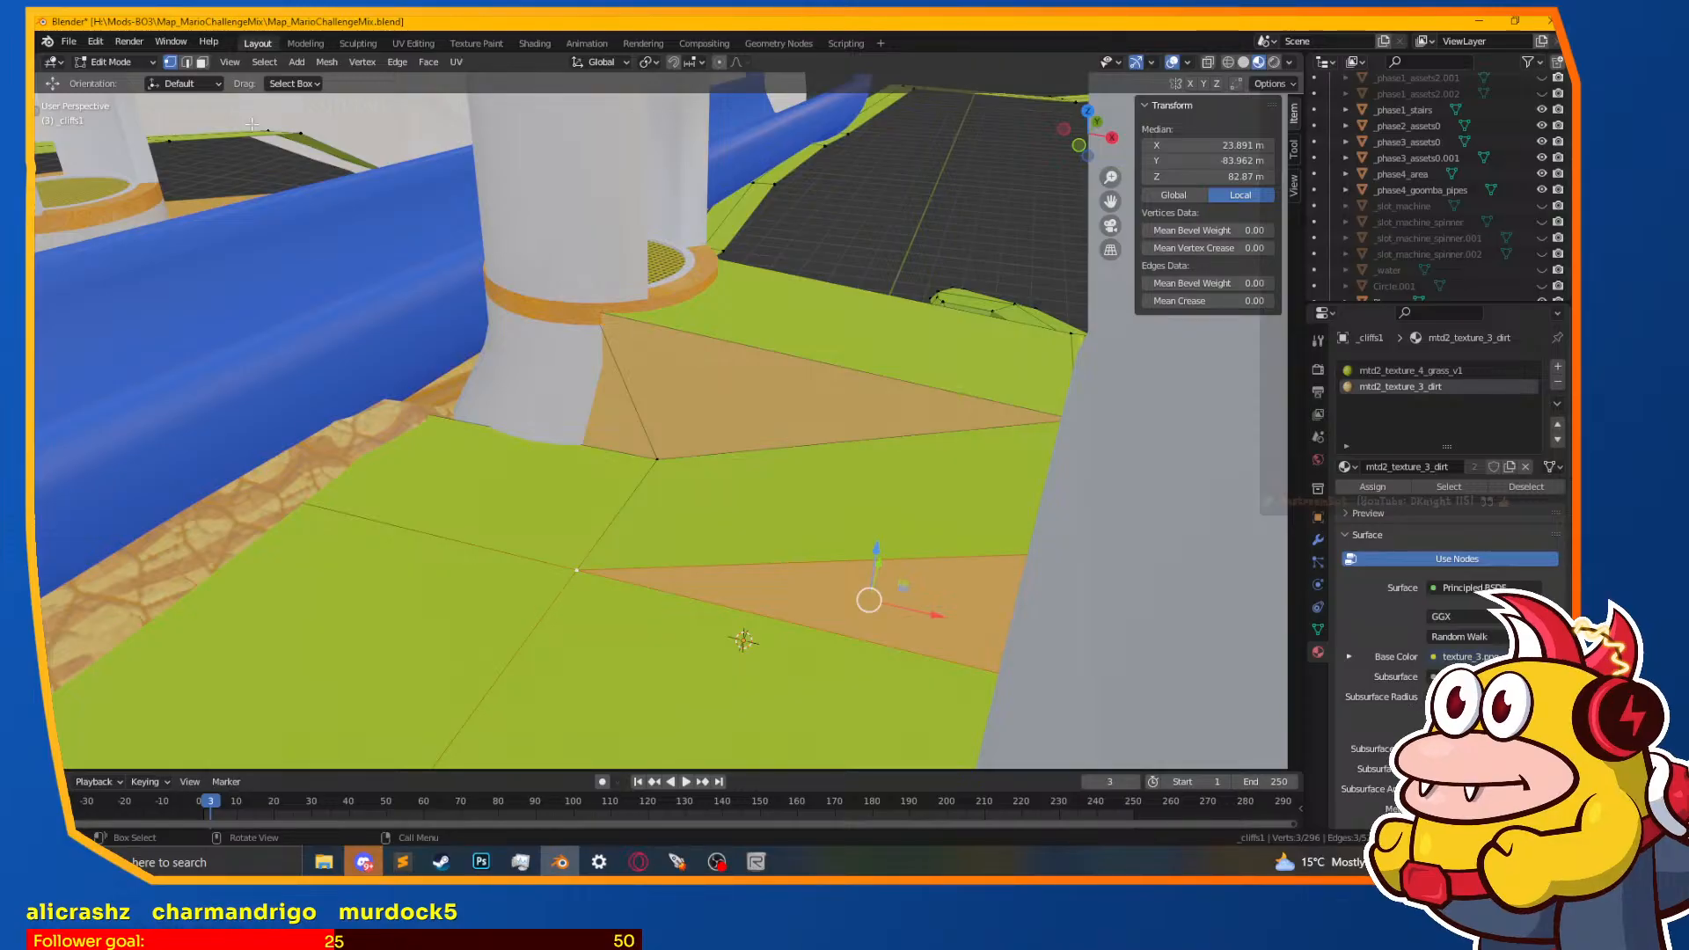
left_click(623, 386)
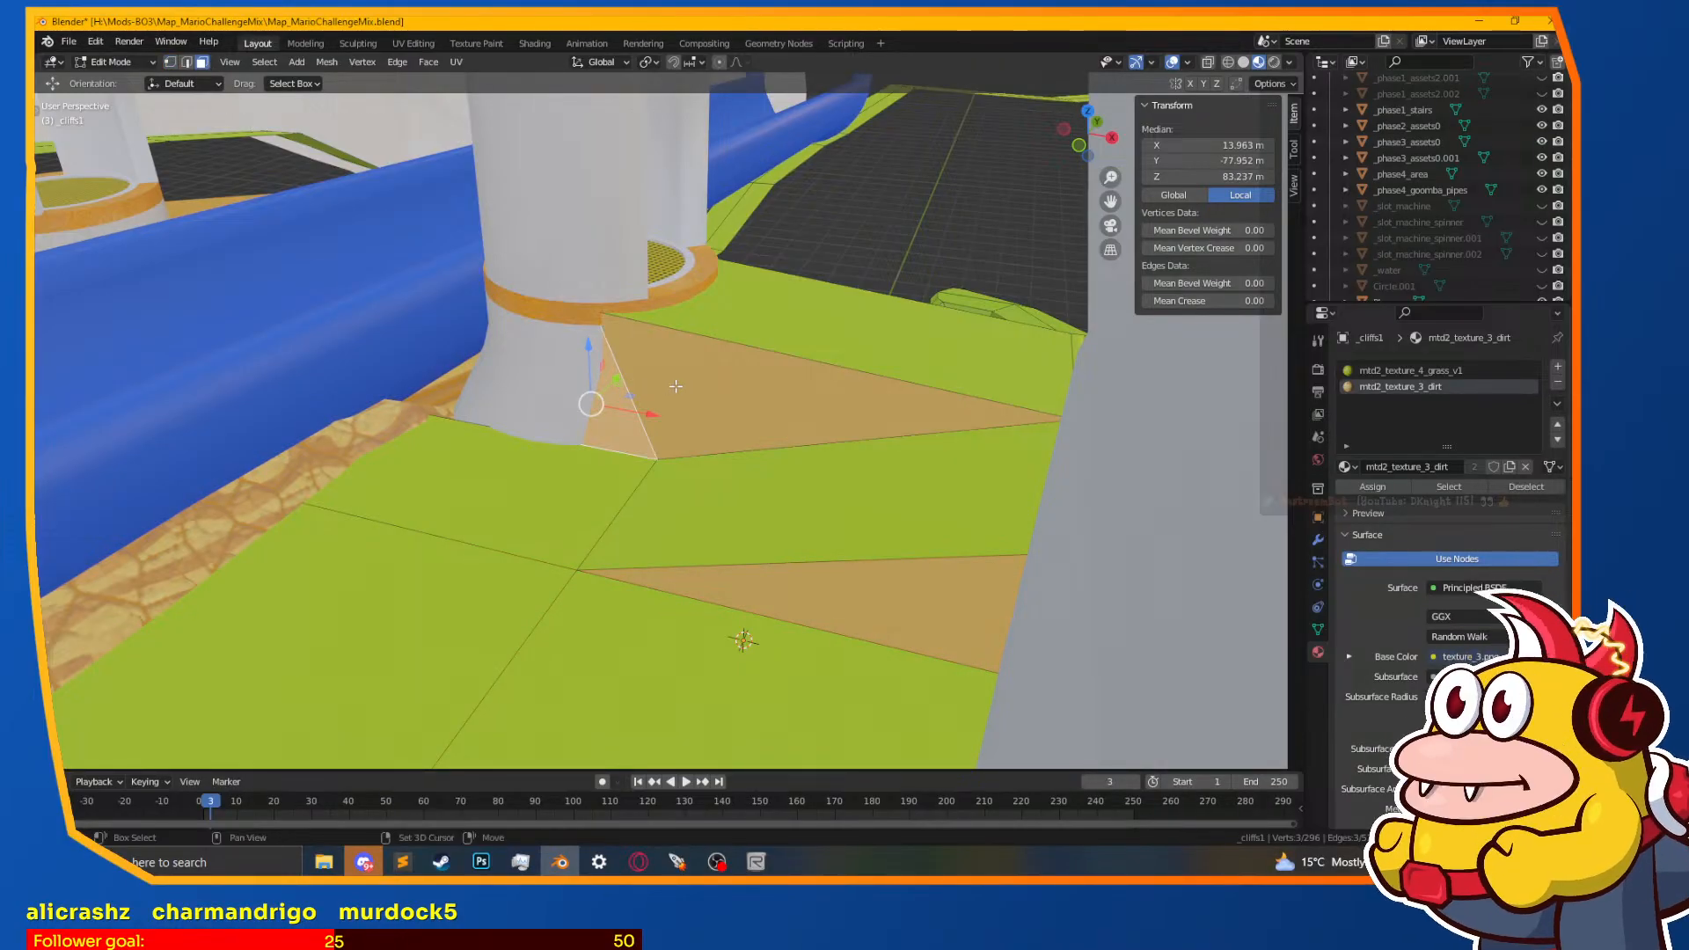
left_click(676, 387, "shift")
left_click(812, 612, "shift")
key("u")
left_click(616, 439)
middle_click_drag(616, 440, 490, 248)
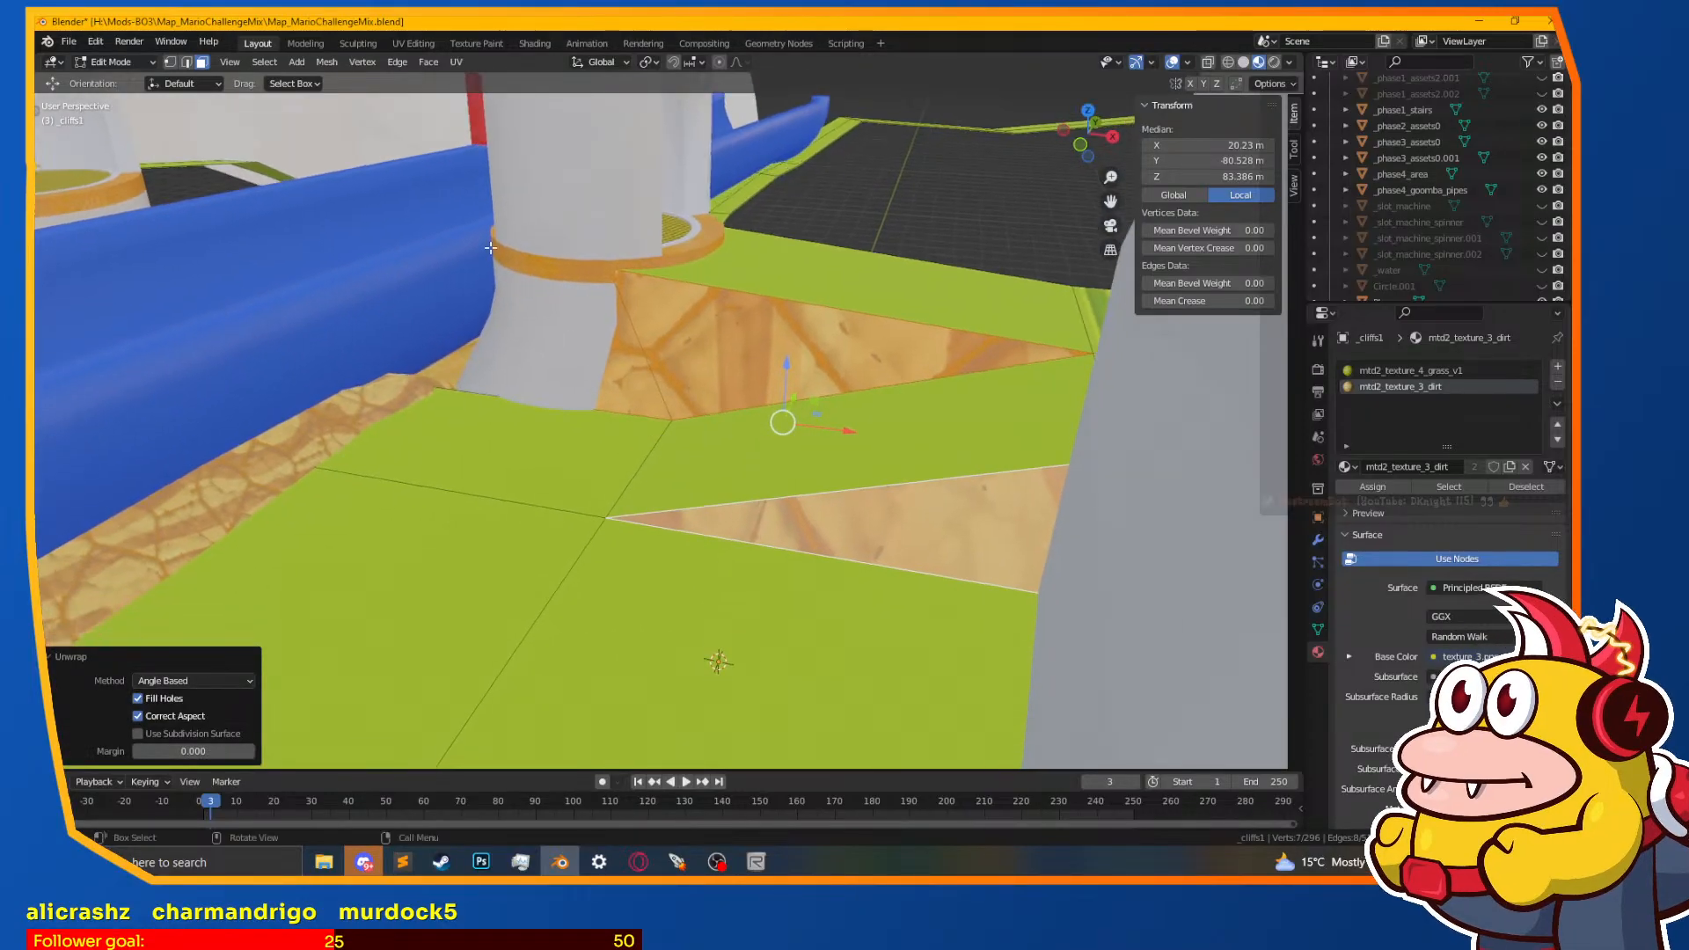
Step: Scale the UVs of the selected dirt faces up by about 5.19 in the UV Editing workspace and return to the Layout workspace
left_click(433, 43)
key("KP_Decimal")
middle_click_drag(779, 400, 1016, 412)
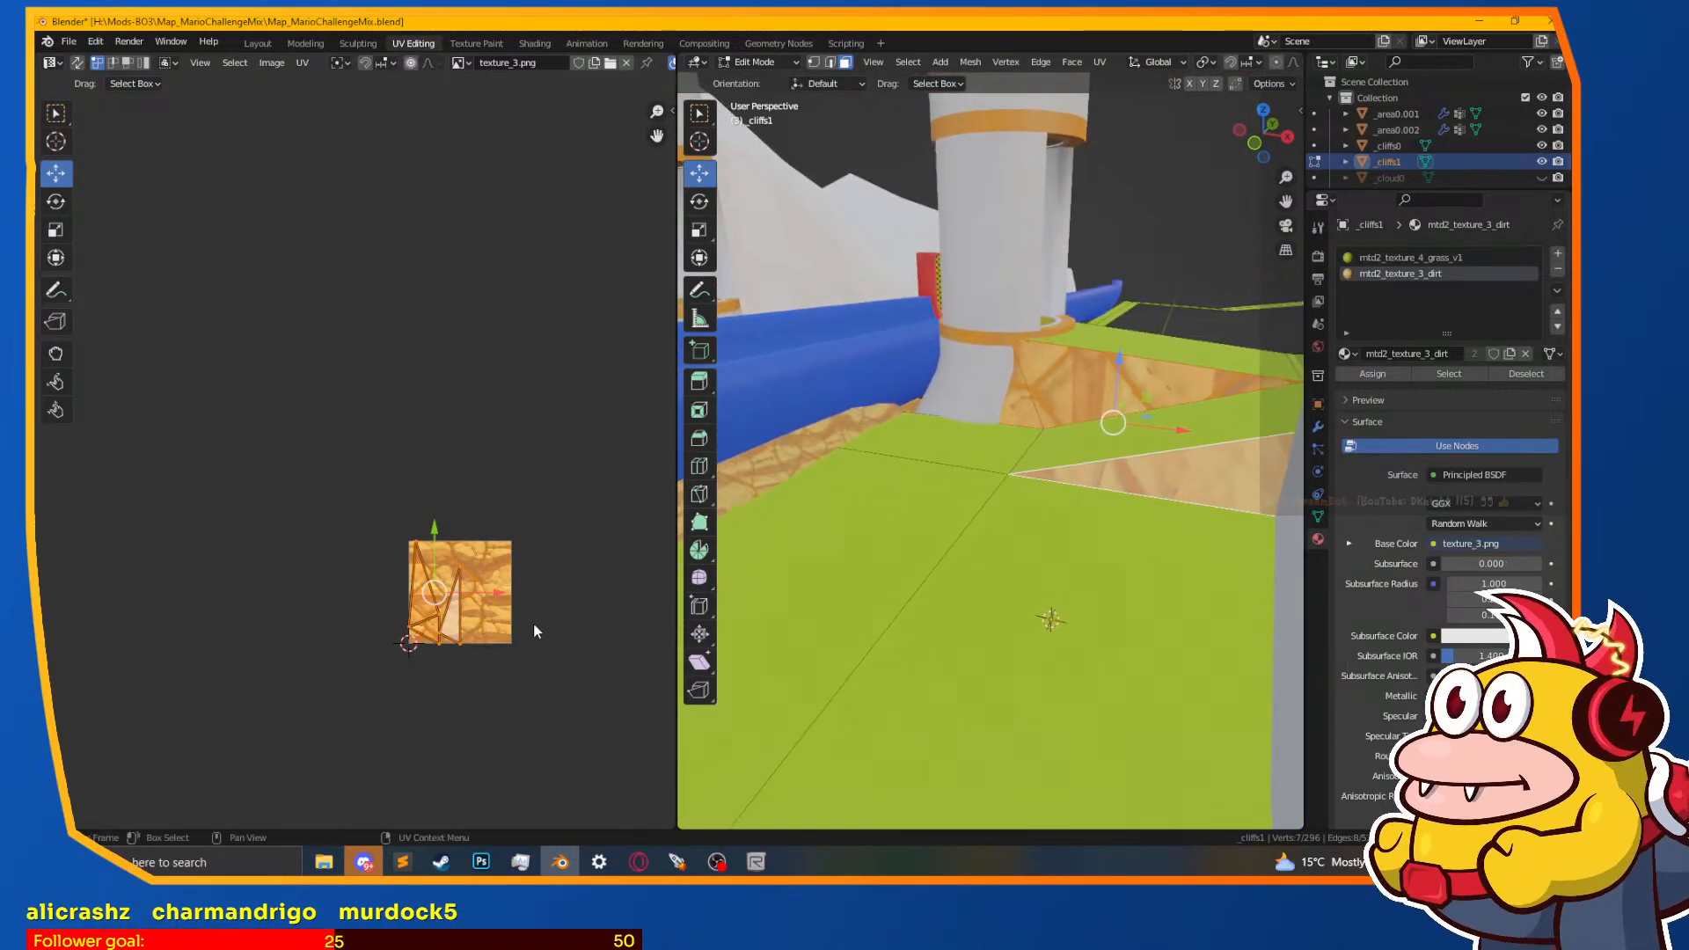
key("s")
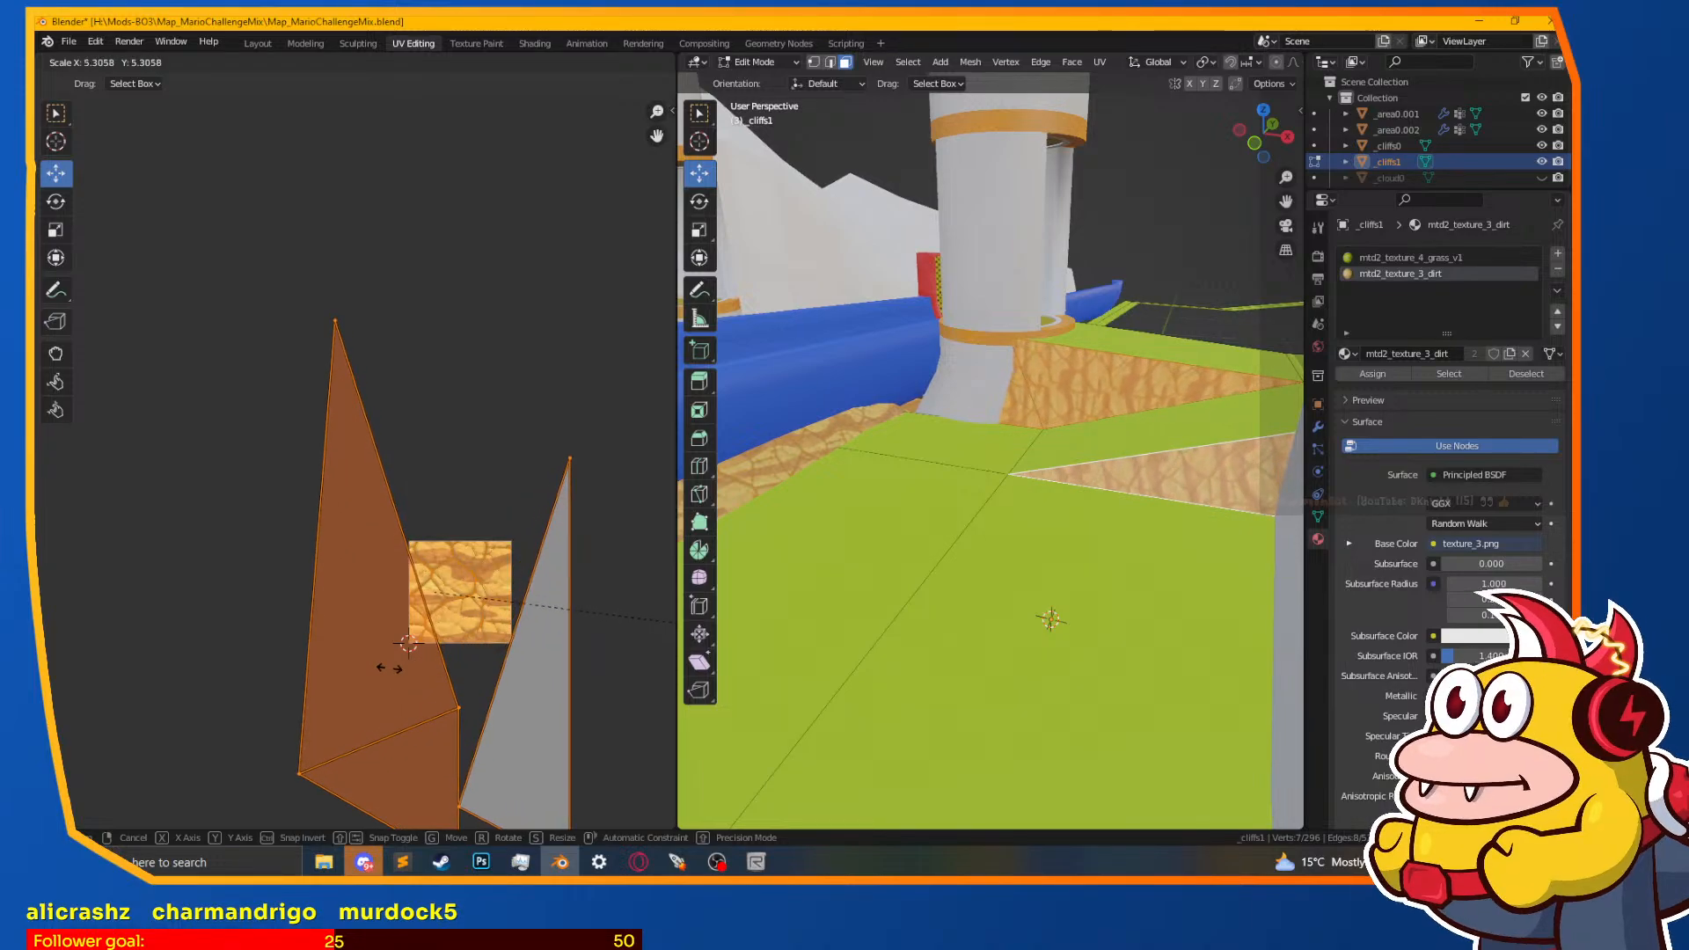
left_click(434, 663)
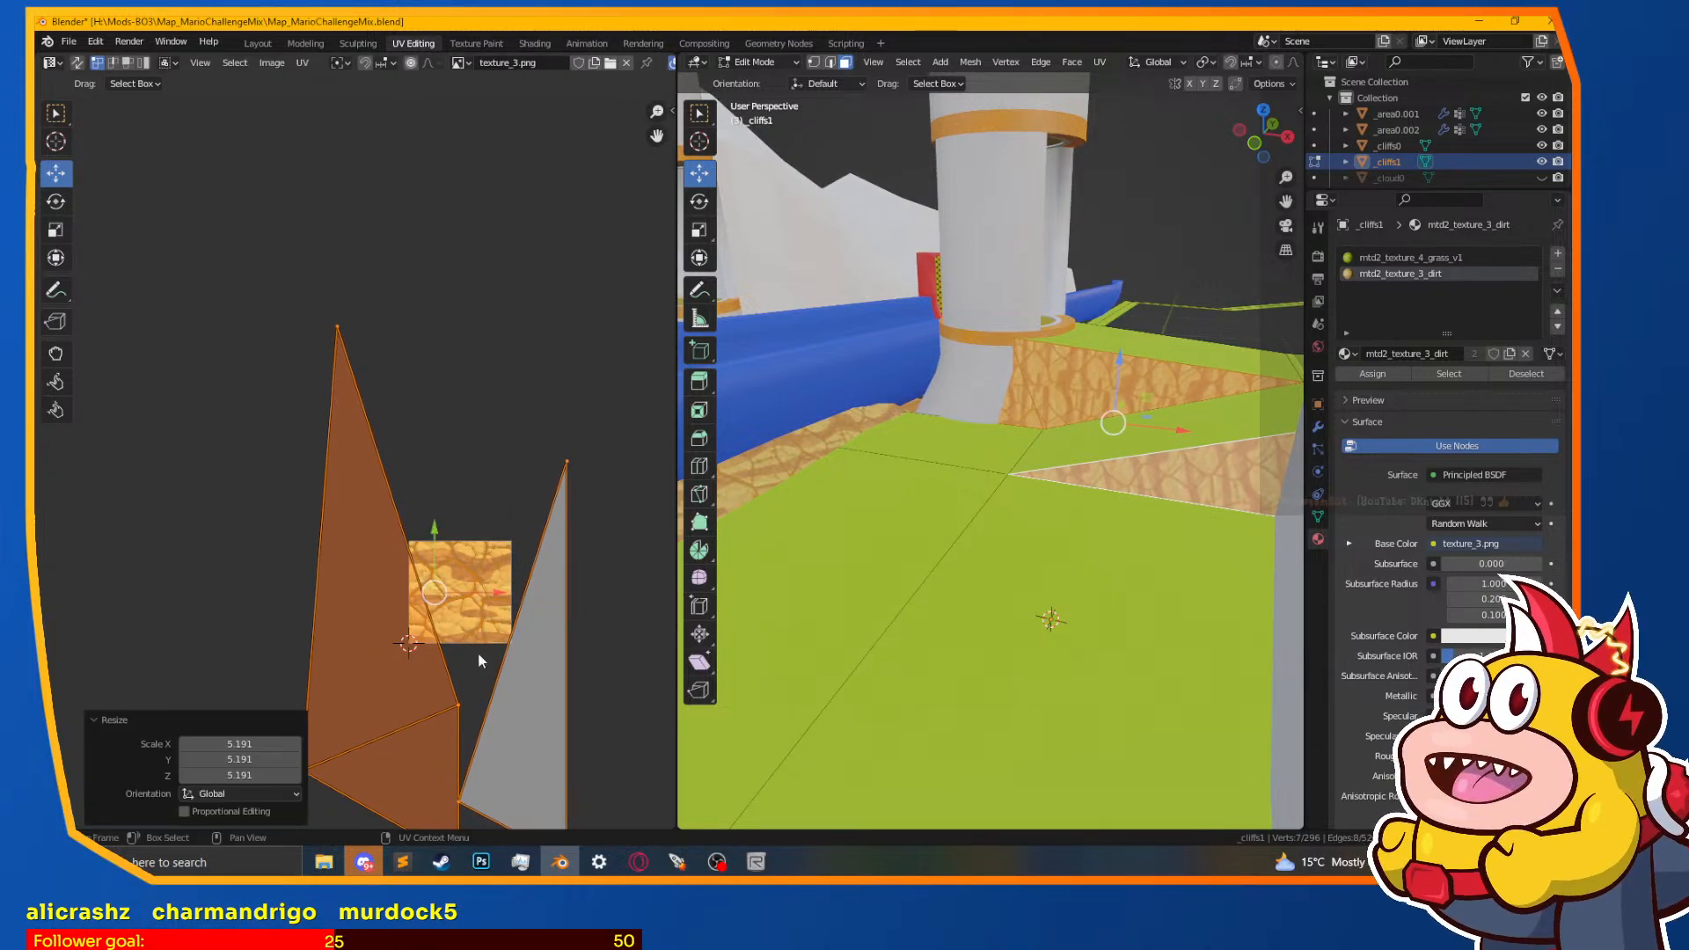
key("Tab")
left_click(258, 43)
Step: Separate the three selected dirt faces from _cliffs1 into their own object
key("Tab")
middle_click_drag(831, 486, 609, 314)
left_click(609, 314)
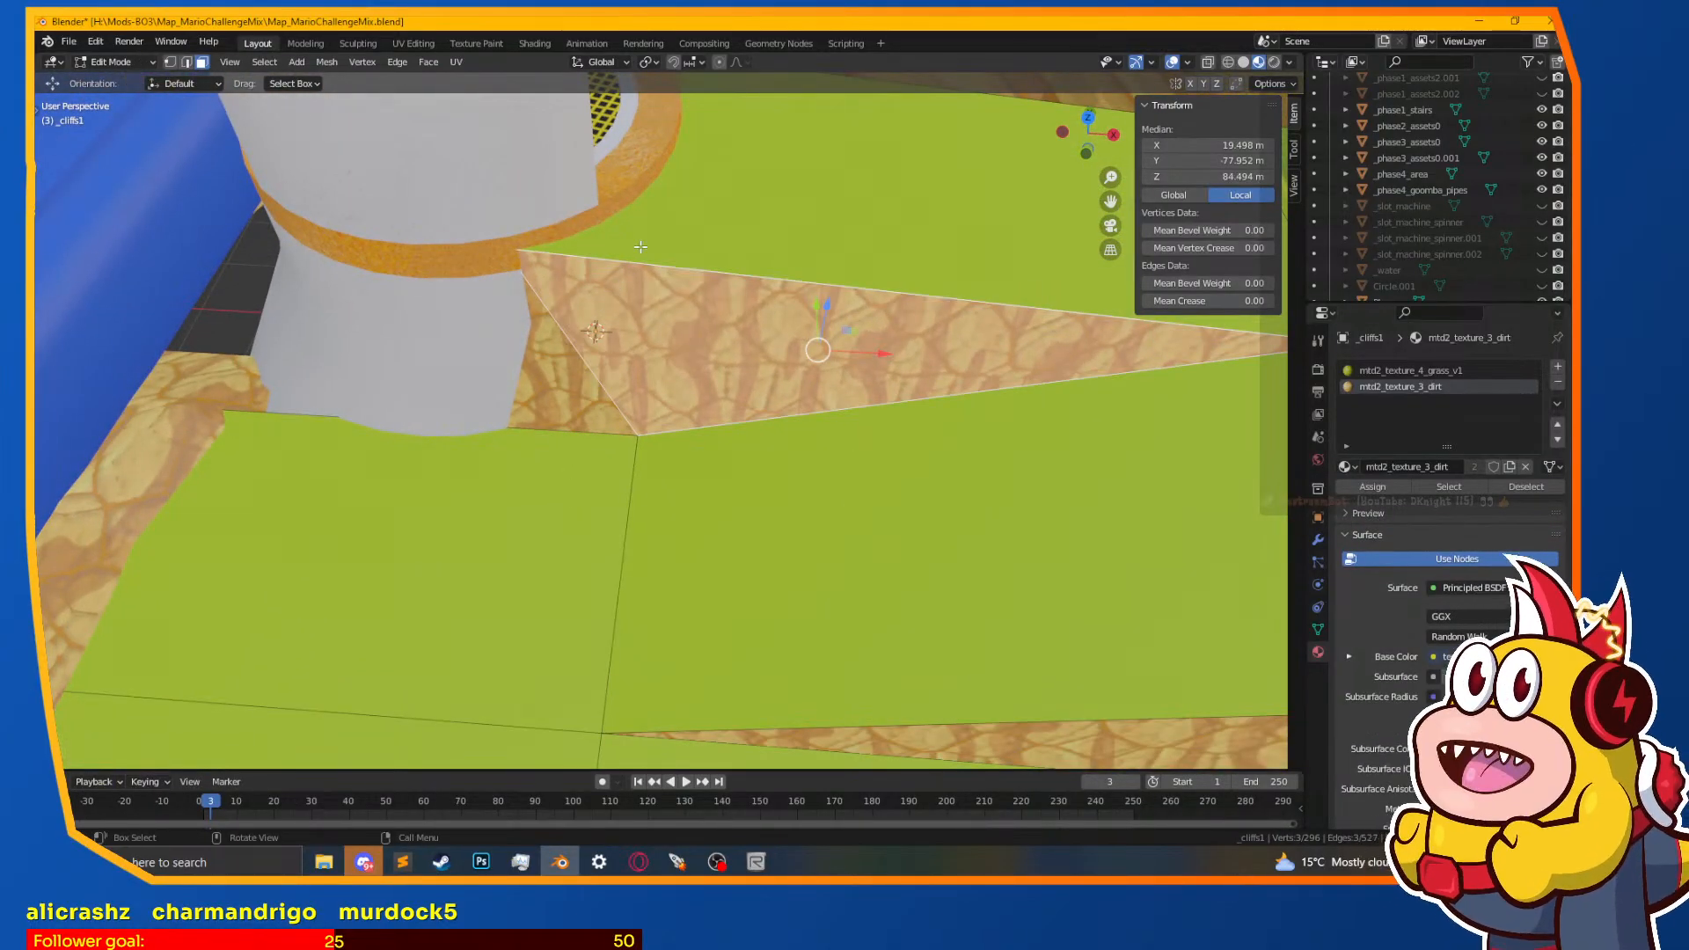
mouse_move(584, 368)
middle_mouse_down()
mouse_move(616, 357)
mouse_move(571, 349)
middle_mouse_up()
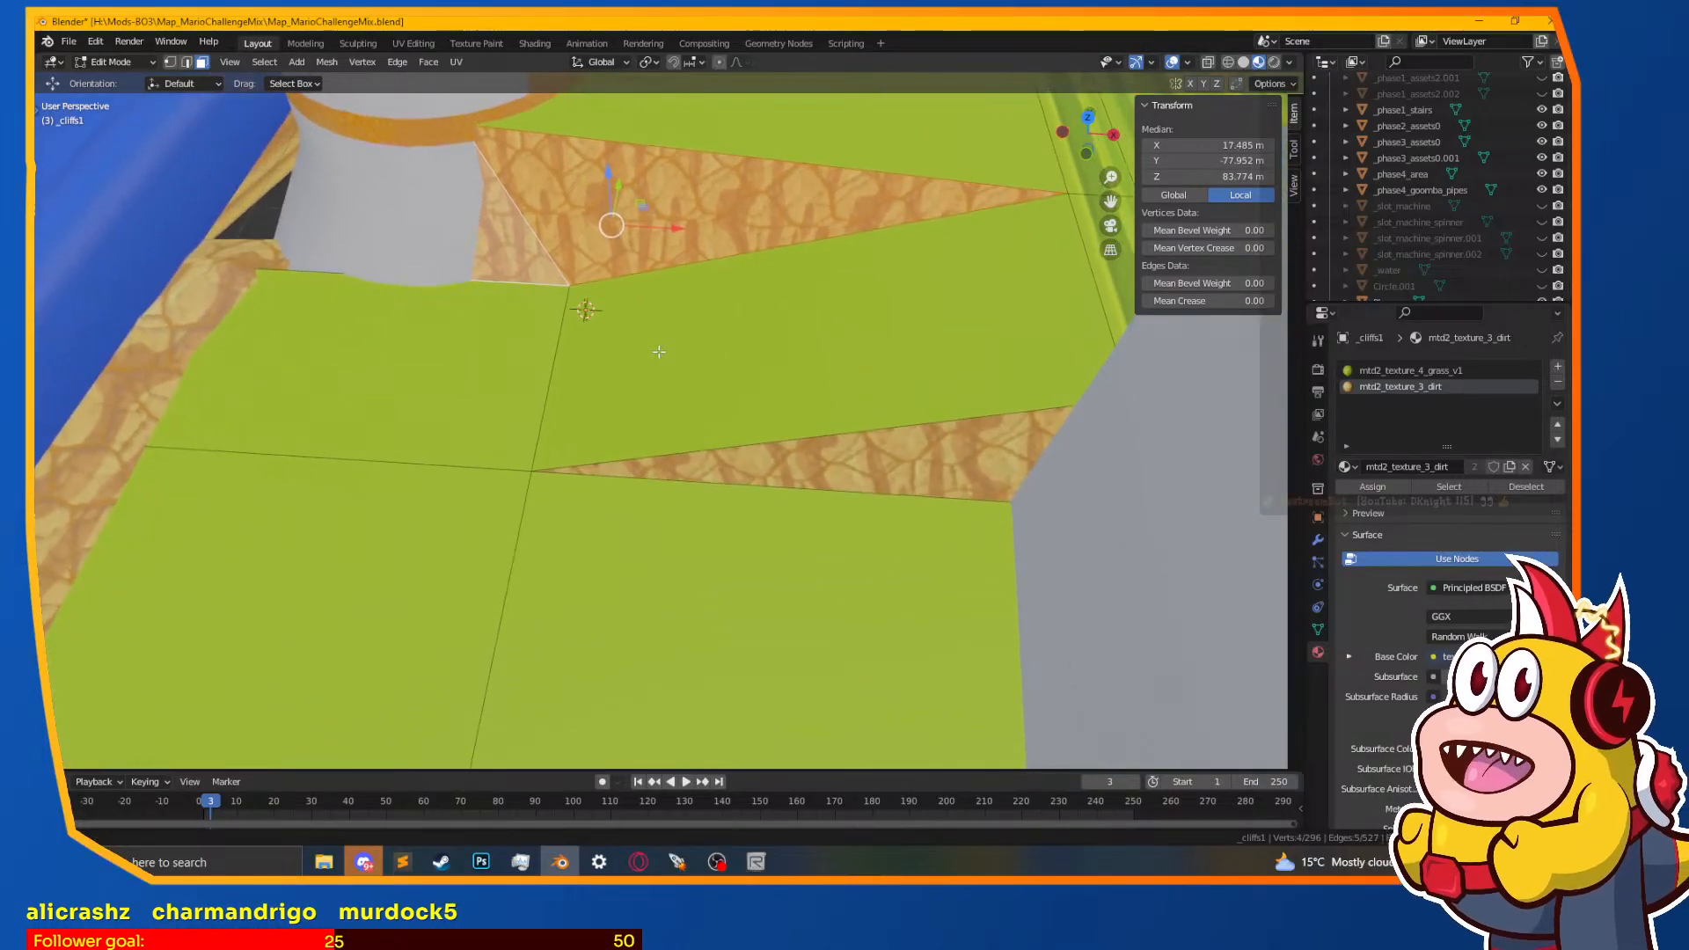
key("ctrl+z")
key("p")
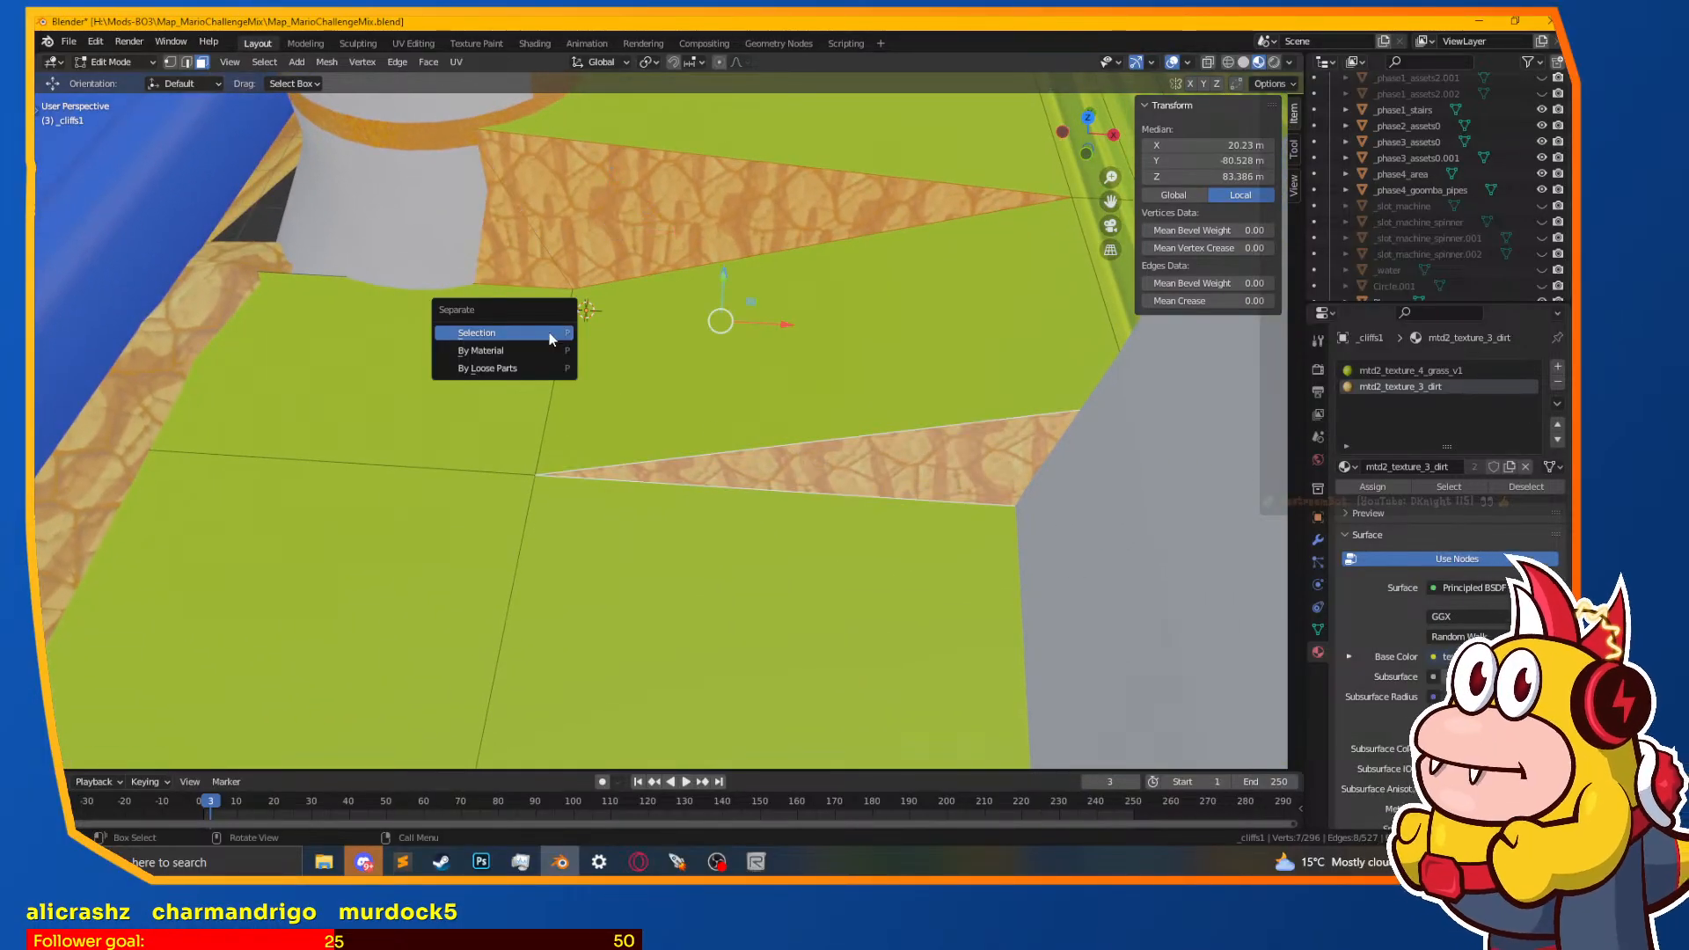
left_click(558, 337)
key("Tab")
Step: Extrude the upper grass ledge's front edge on _cliffs1 outward, down and back in to form a lip over the dirt
left_click(649, 147)
left_click(640, 139)
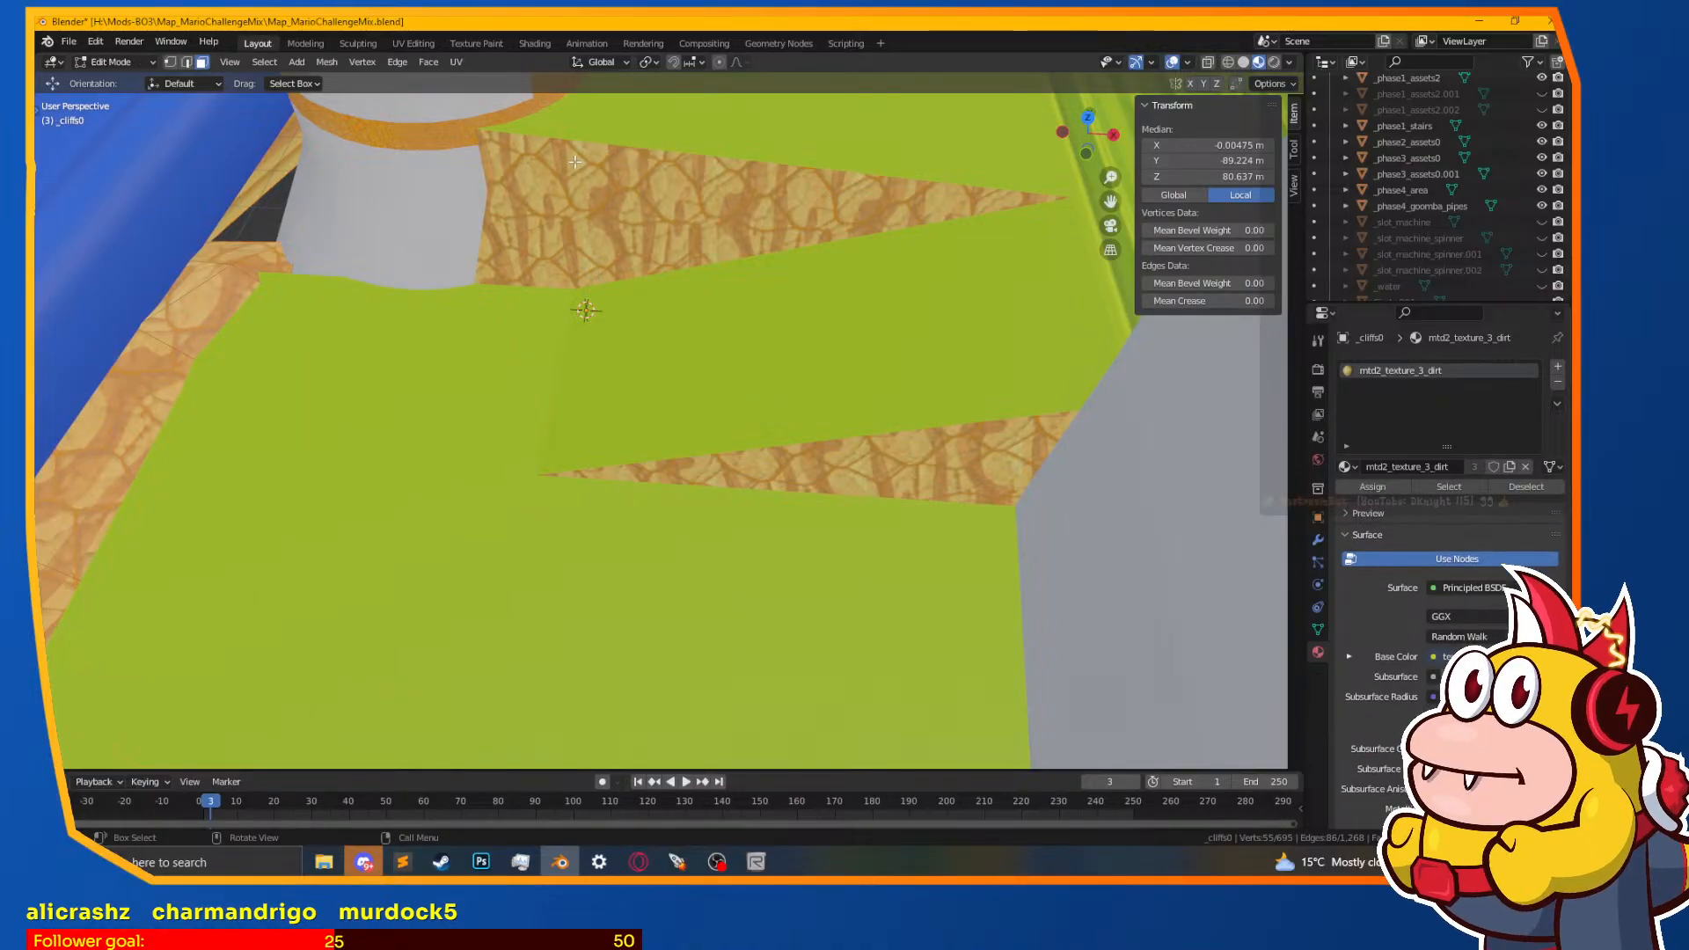
key("Tab")
middle_click_drag(633, 131, 139, 111)
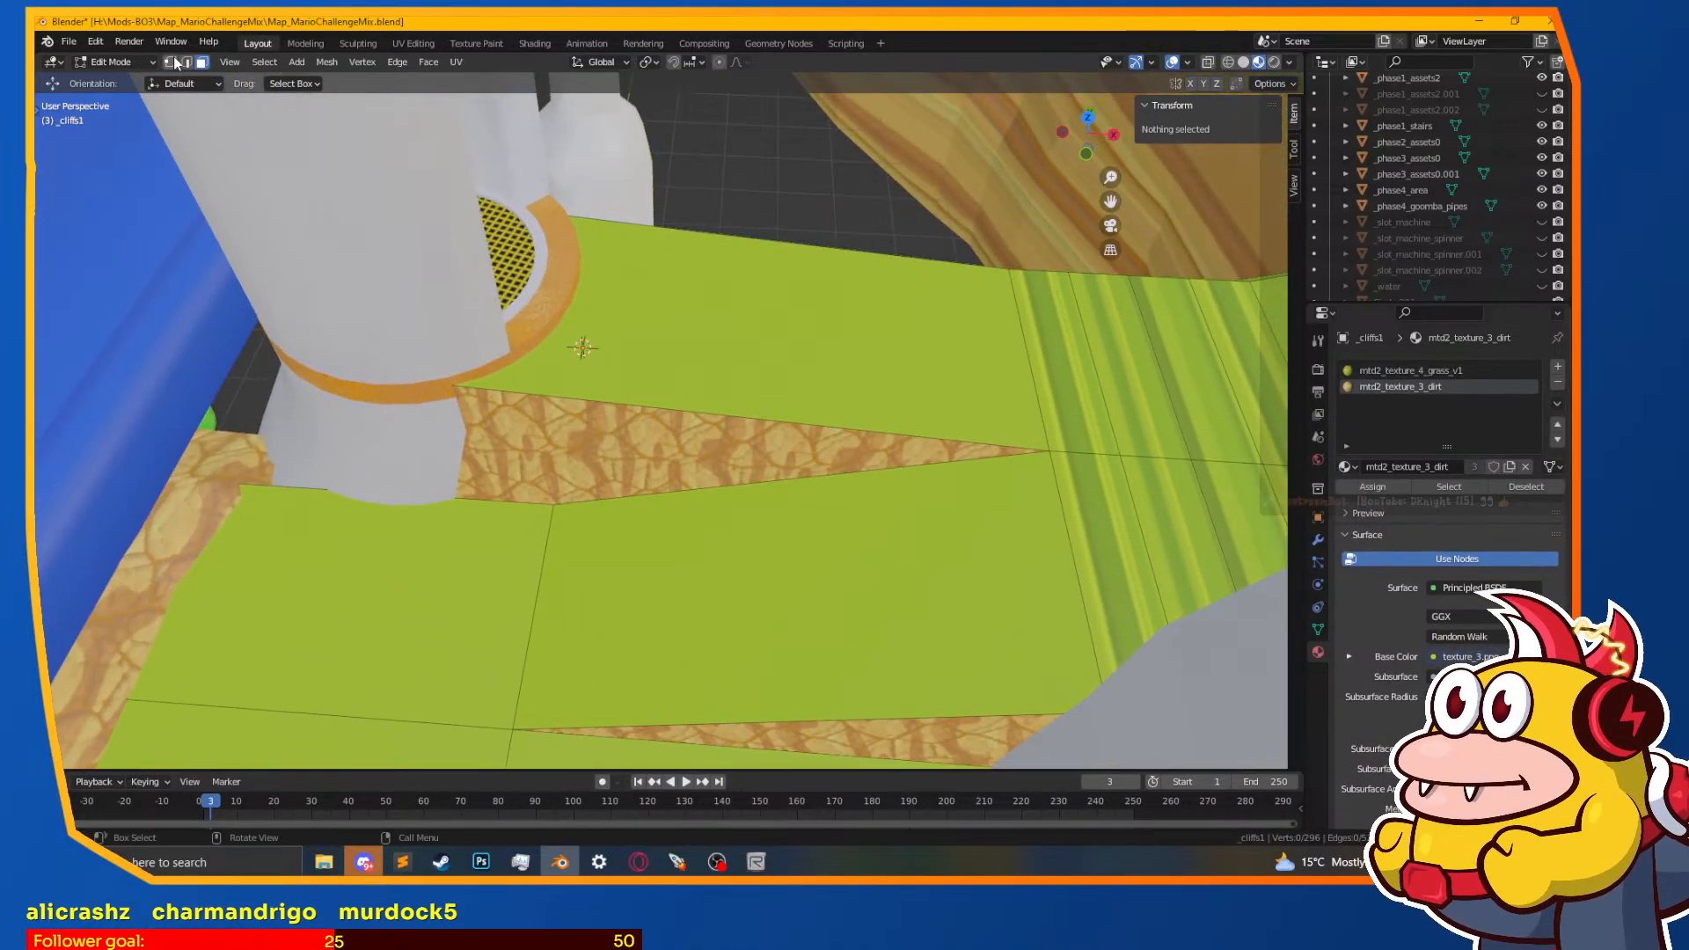
left_click(431, 390)
left_click(1050, 425, "shift")
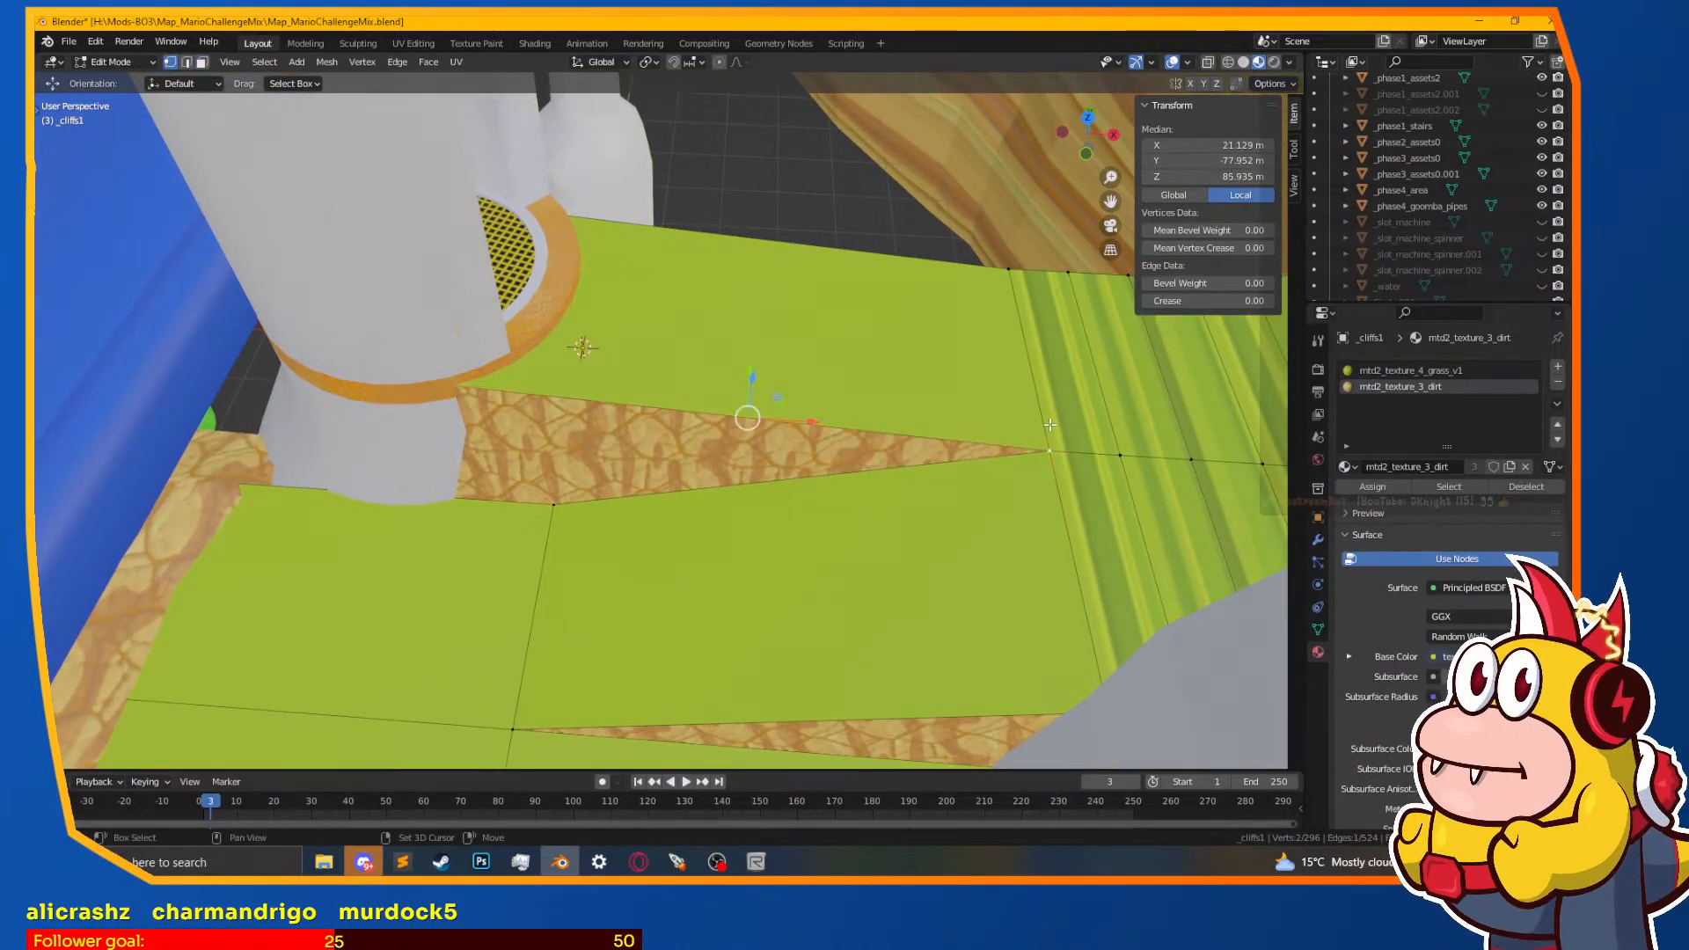
middle_click_drag(659, 522, 792, 416)
key("g")
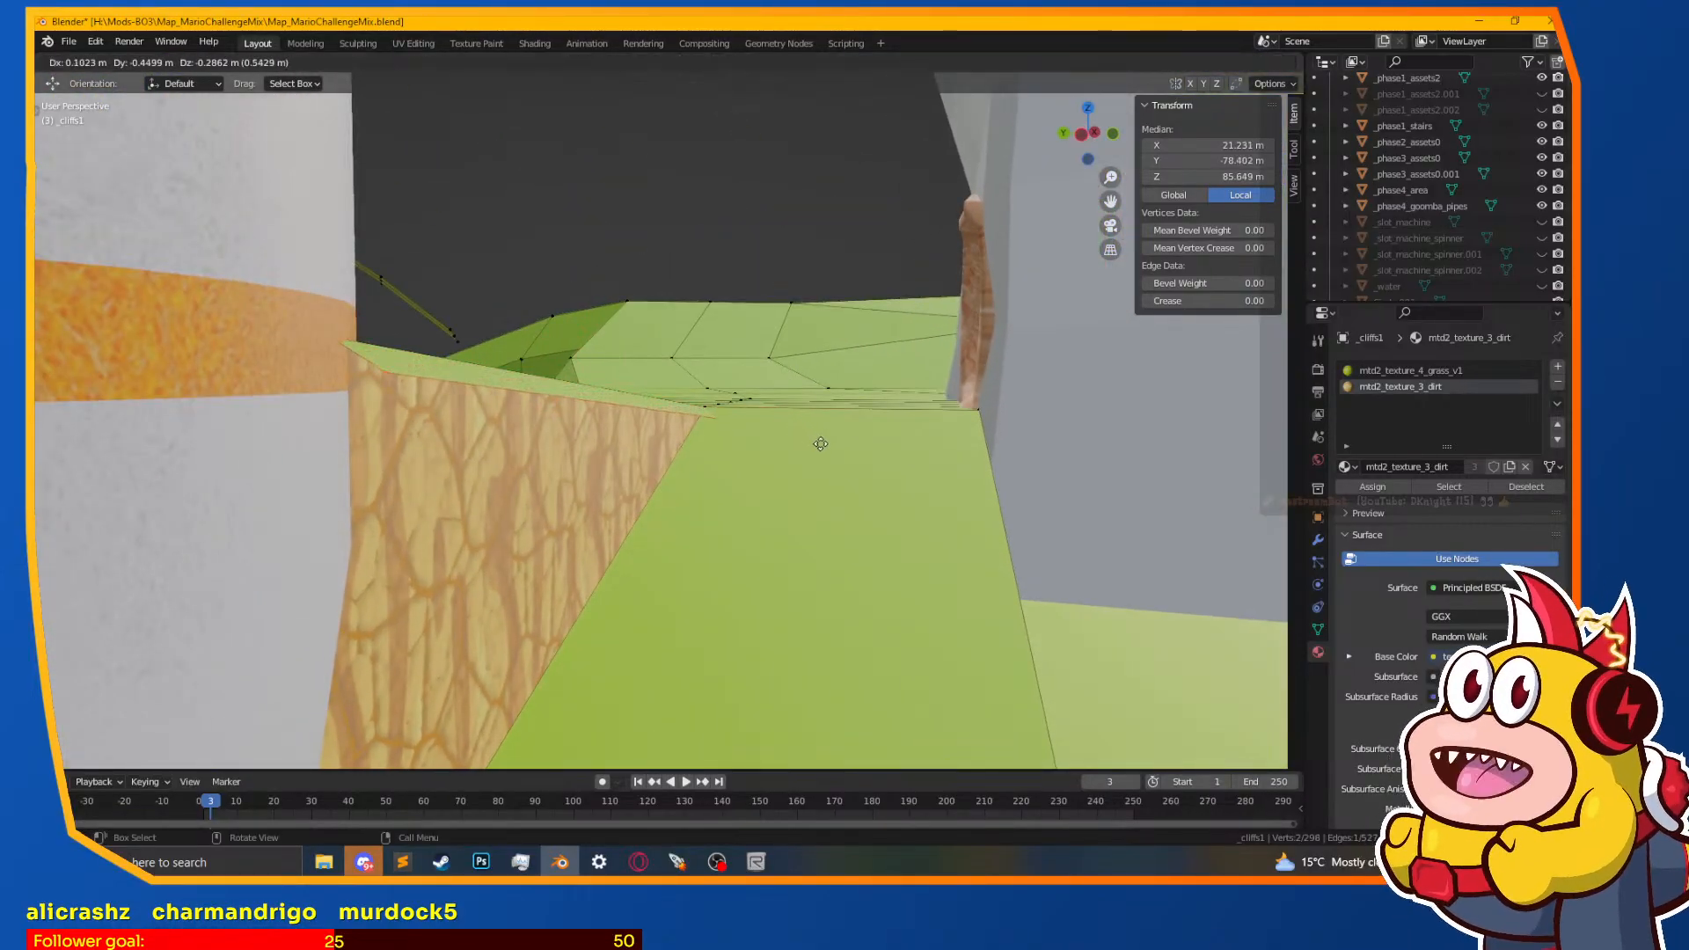
middle_click_drag(807, 448, 856, 488)
mouse_move(651, 523)
middle_mouse_down()
mouse_move(708, 562)
mouse_move(686, 508)
mouse_move(645, 502)
middle_mouse_up()
key("g")
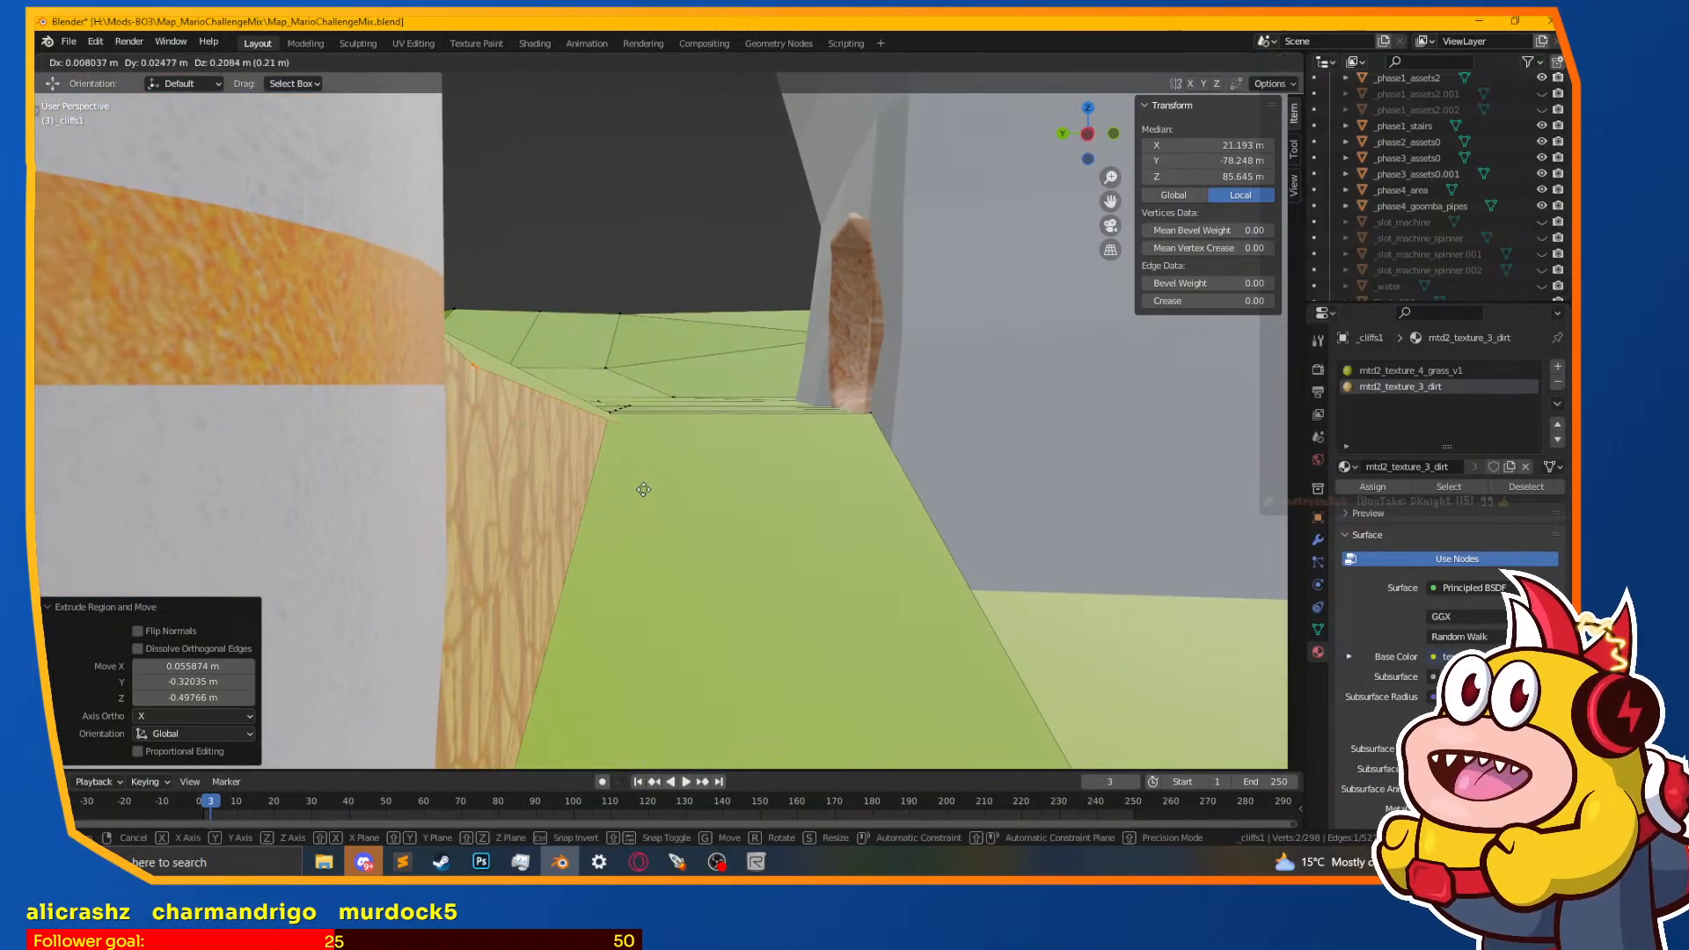
left_click(643, 491)
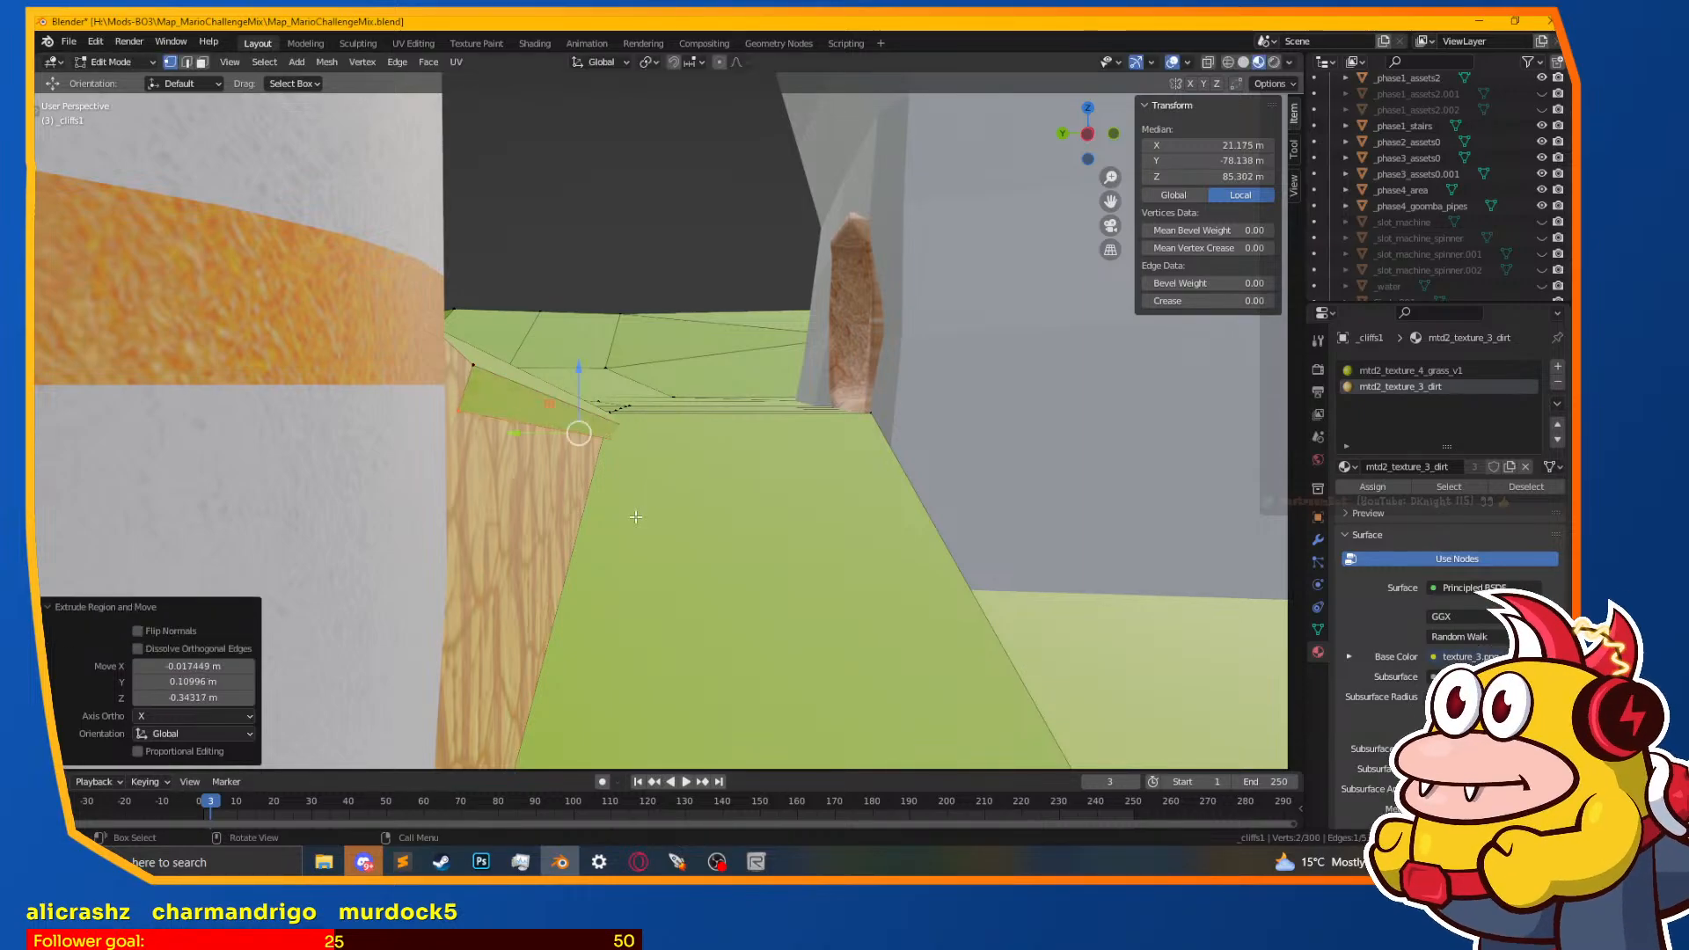
left_click(607, 539)
Step: Move the end vertices of the upper grass lip to fit against the white pipe
middle_click_drag(607, 539, 627, 469)
scroll(627, 469, "up", 3)
left_click(452, 413)
middle_click_drag(454, 415, 572, 402, "shift")
key("g")
left_click(513, 402)
key("g")
left_click(500, 423)
middle_click_drag(500, 423, 618, 458)
key("Tab")
key("Tab")
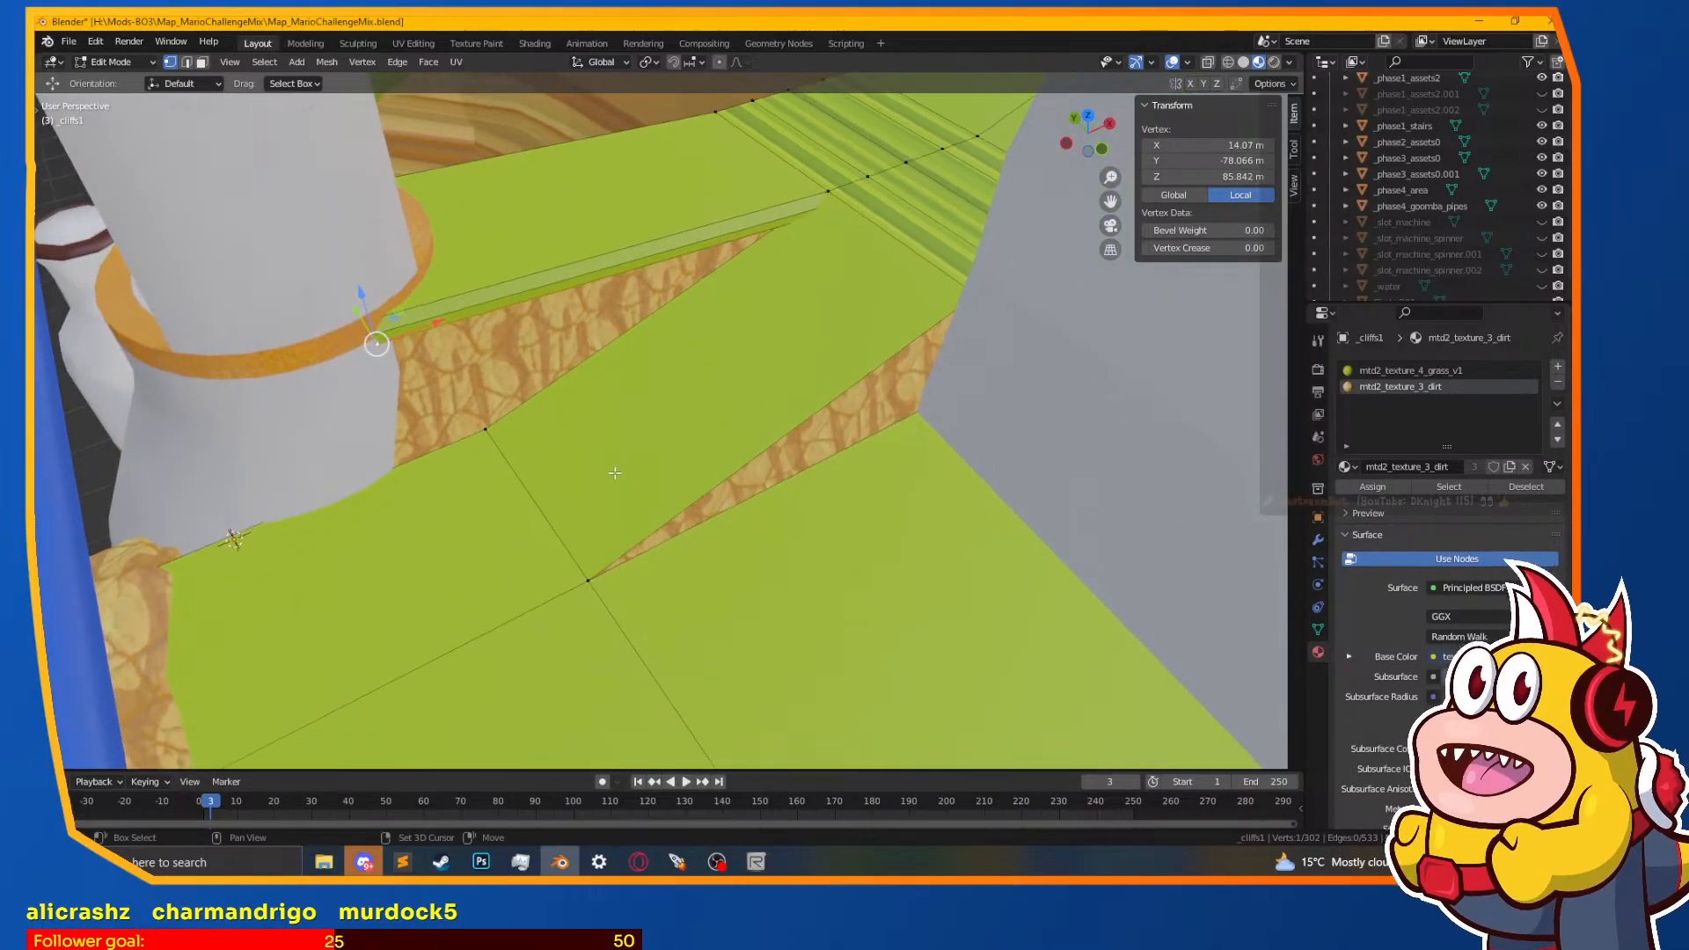
Step: Extrude the lower grass ledge's front edge in three short segments outward, down and back in to form a matching lip
middle_click_drag(876, 389, 759, 454)
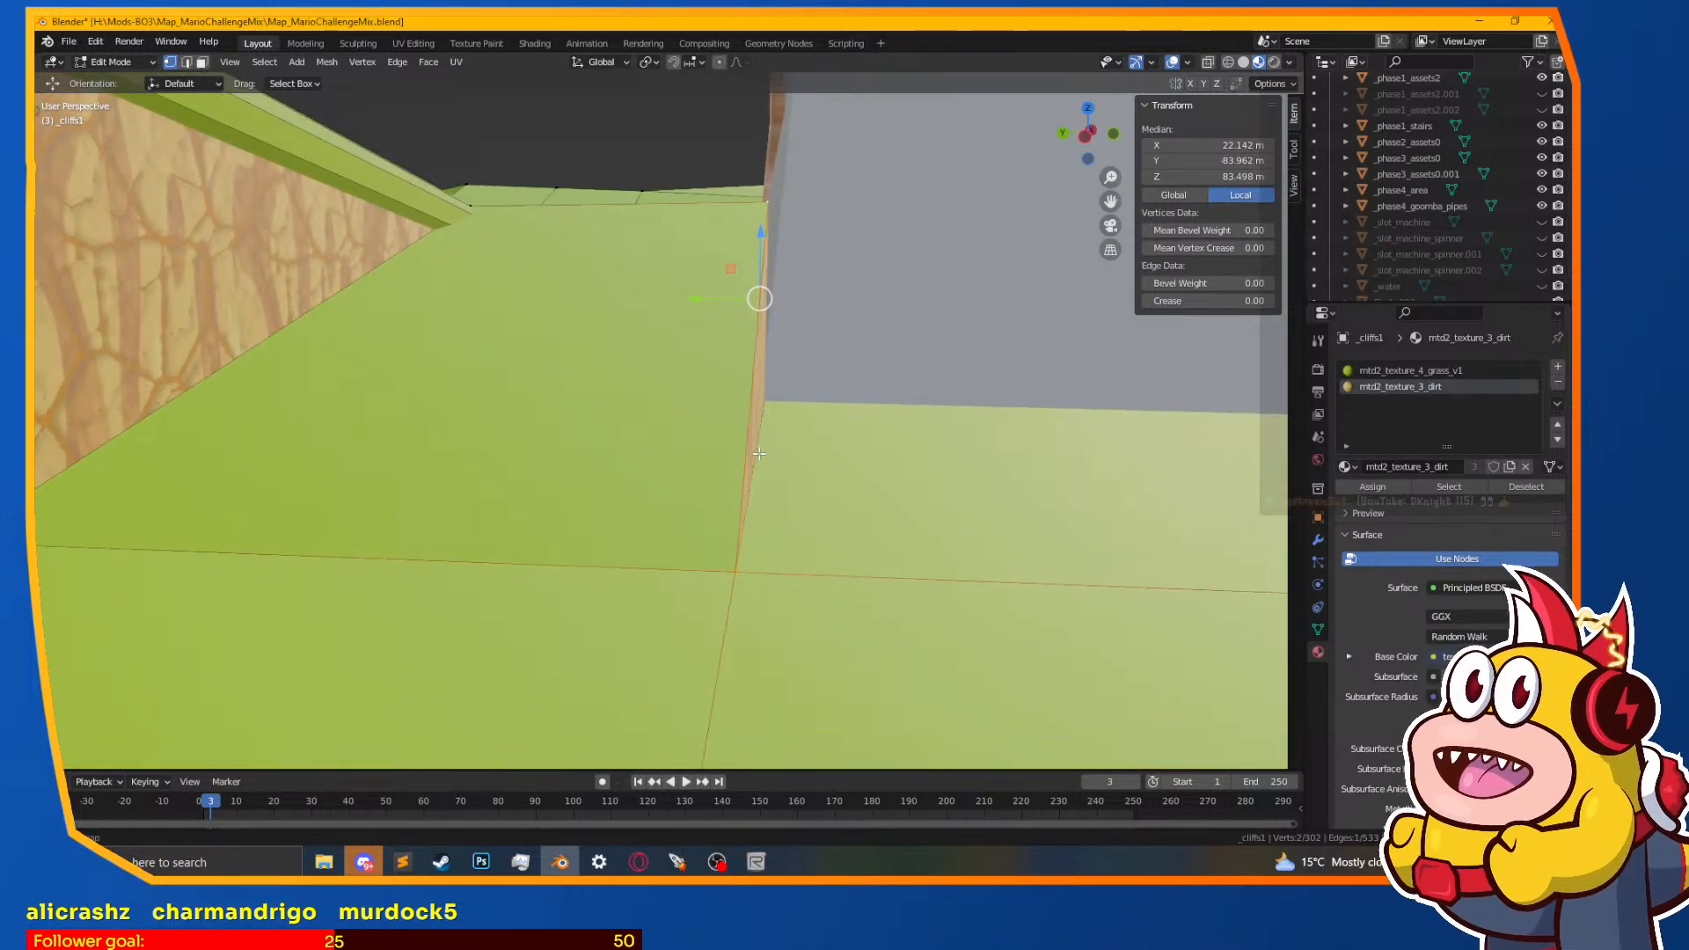
left_click(817, 455)
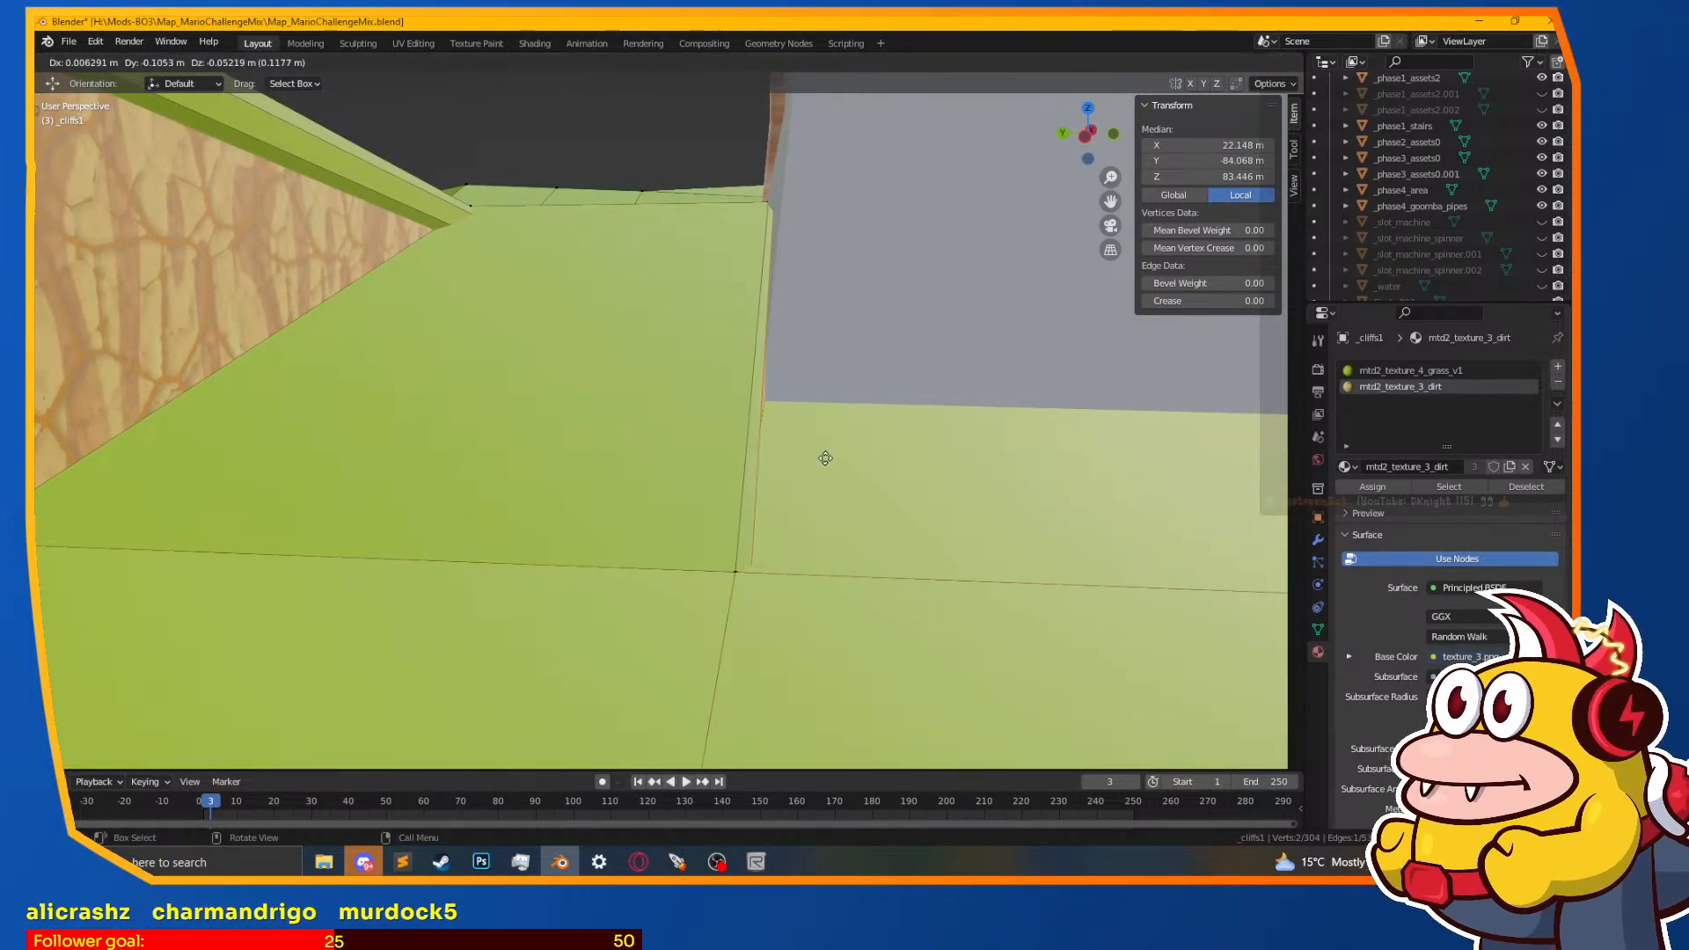
left_click(832, 461)
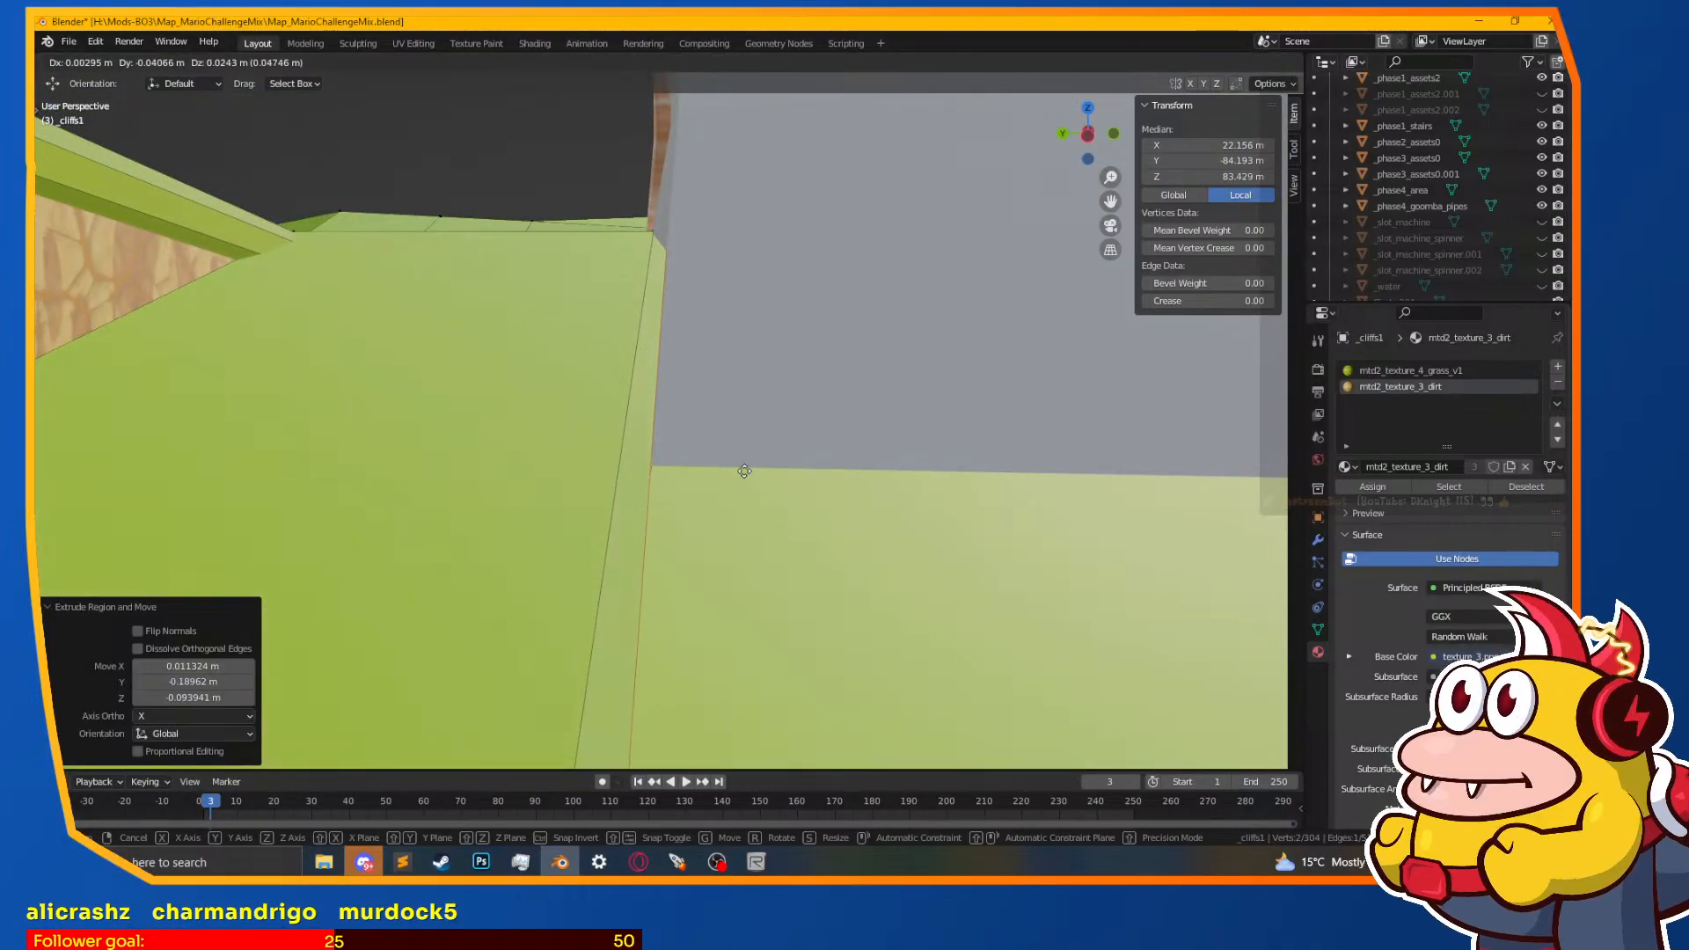
left_click(745, 473)
key("g")
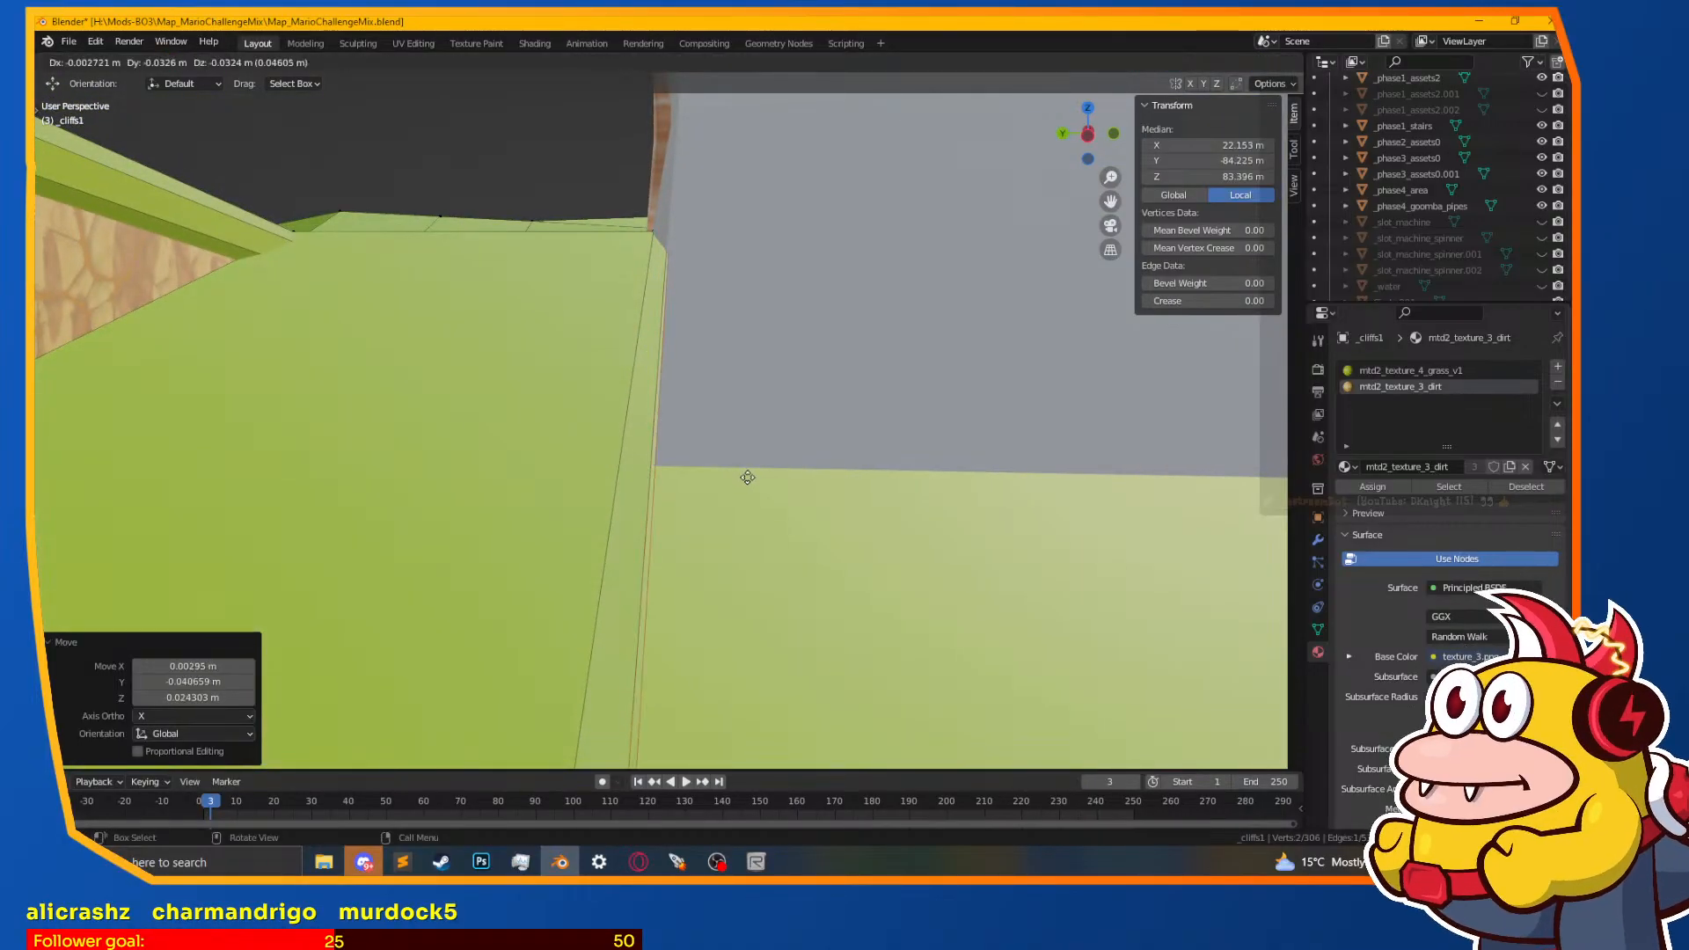
left_click(741, 494)
middle_click_drag(742, 494, 1199, 120)
key("g")
left_click(723, 463)
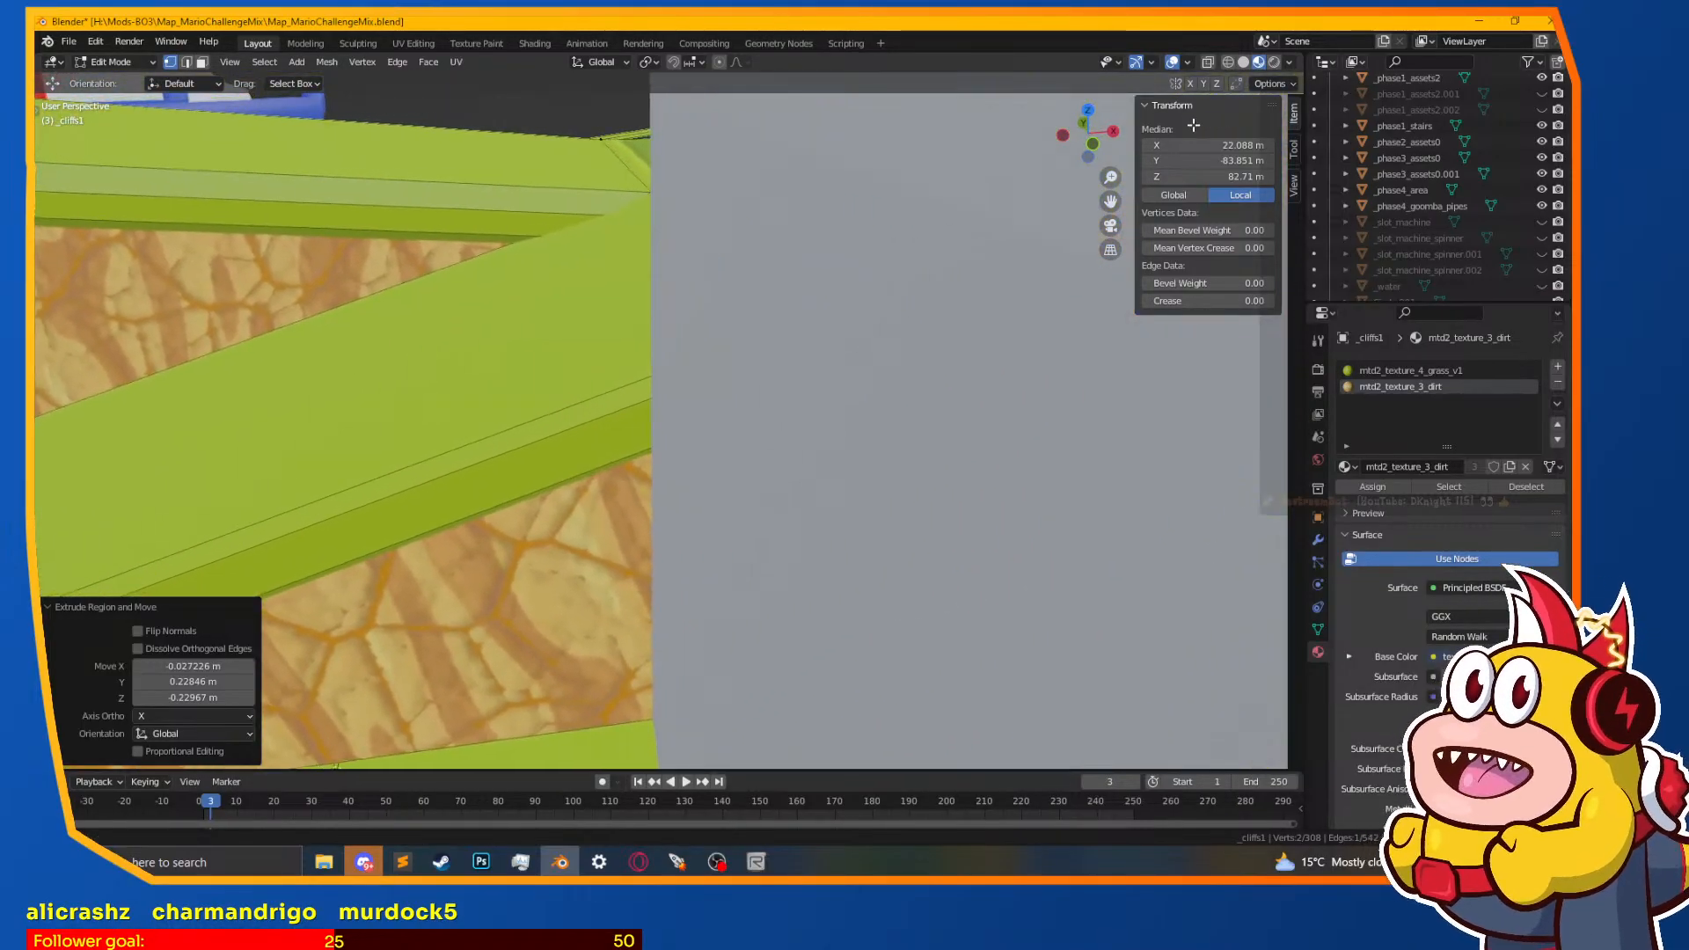
middle_click_drag(788, 404, 892, 554)
Step: Box-select a section of the _cliffs1 mesh in wireframe shading and separate it into its own object
key("Tab")
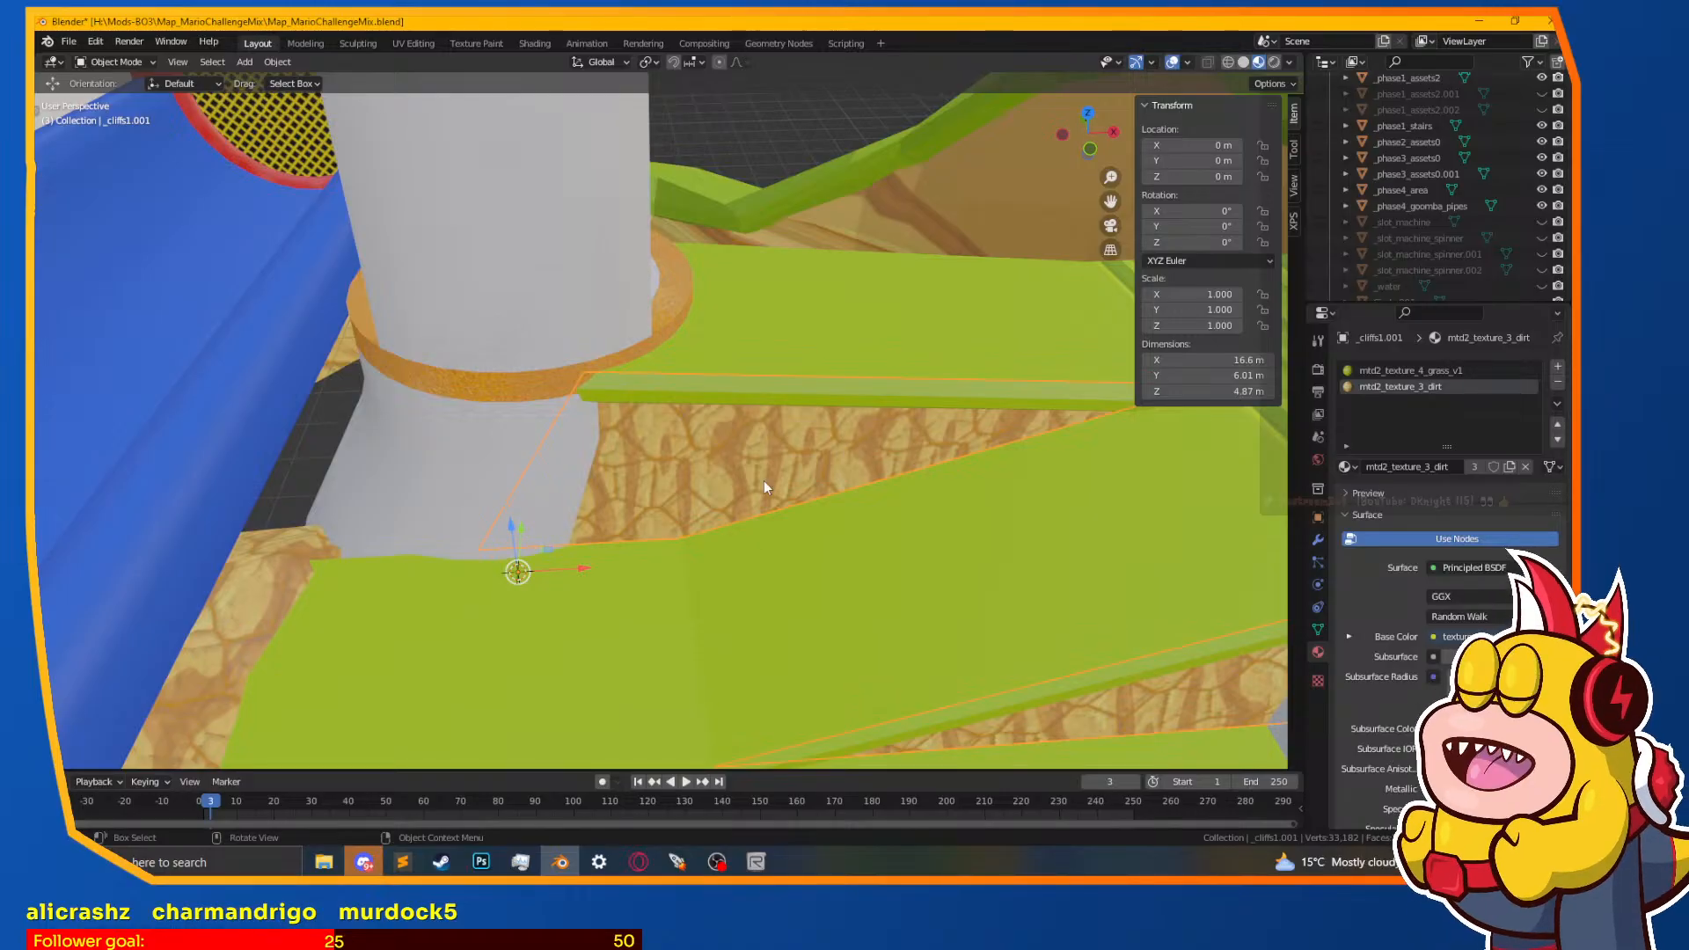
middle_click_drag(722, 491, 771, 342)
middle_click_drag(762, 421, 824, 486)
left_click(604, 424)
key("Tab")
key("z")
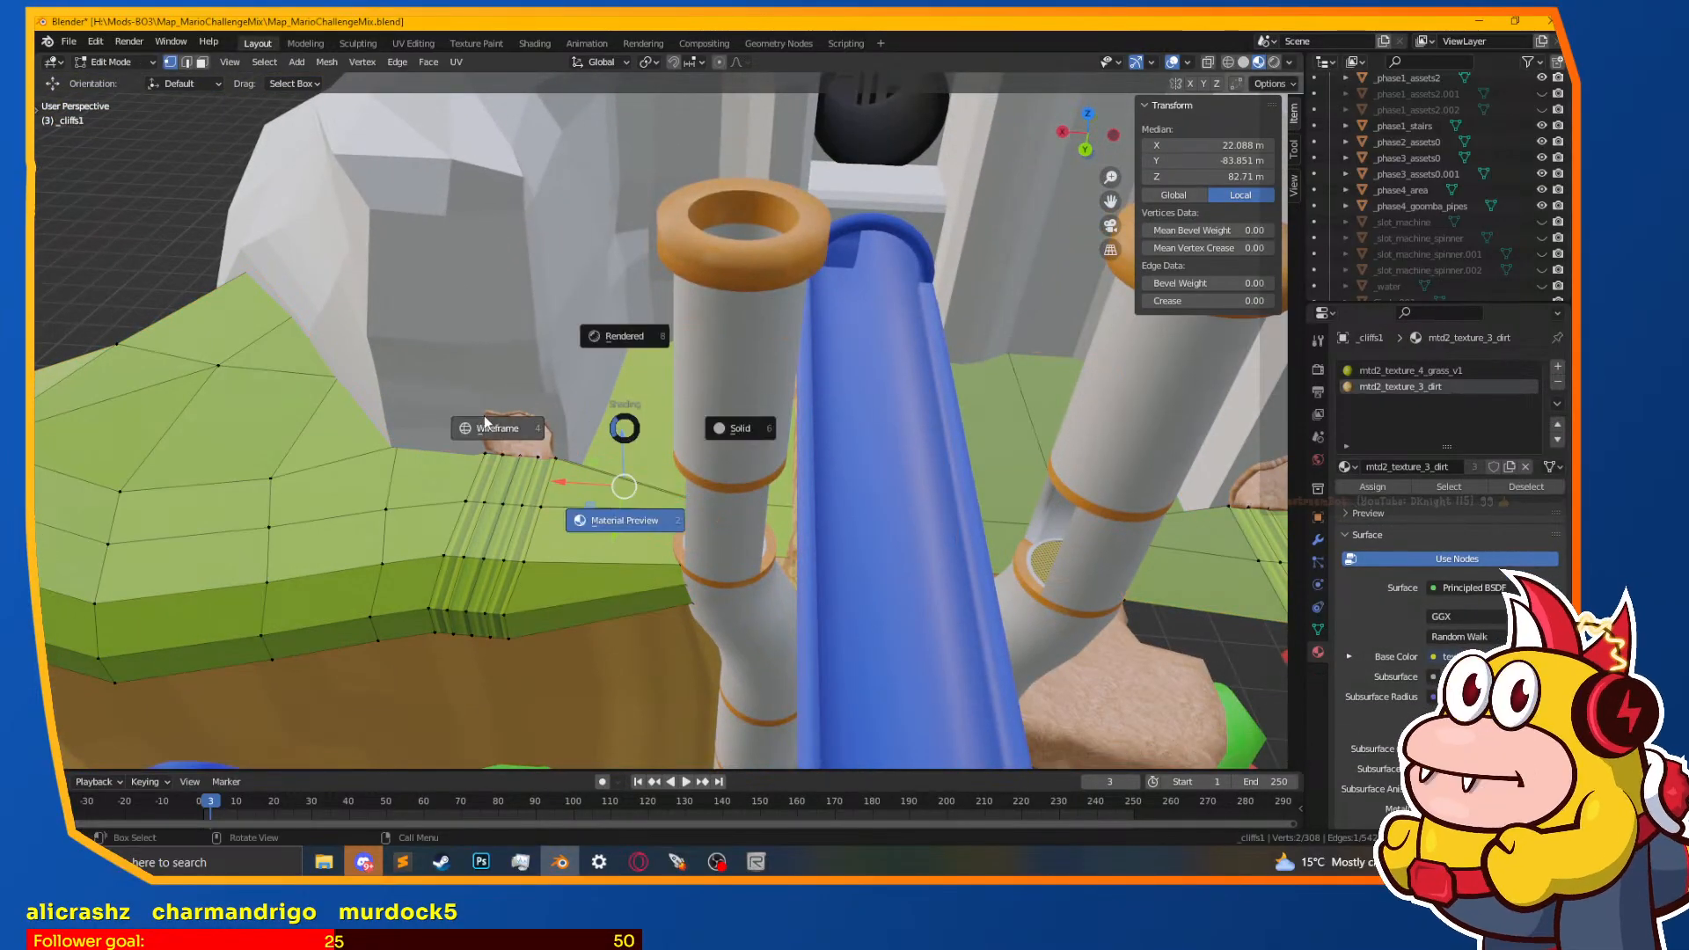
left_click(498, 422)
key("a")
scroll(518, 417, "down", 8)
scroll(515, 430, "down", 3)
middle_click_drag(515, 430, 440, 354)
key("alt+a")
left_click_drag(301, 221, 664, 610)
mouse_move(688, 588)
middle_mouse_down()
mouse_move(566, 553)
mouse_move(684, 302)
mouse_move(561, 552)
middle_mouse_up()
left_click(581, 607)
left_click(684, 301)
Step: Subdivide the flat grass area of _cliffs1.002 between the rock wall and blue slide with centred loop cuts
scroll(461, 384, "up", 4)
key("Tab")
left_click(461, 384)
middle_click_drag(579, 476, 639, 452)
key("Tab")
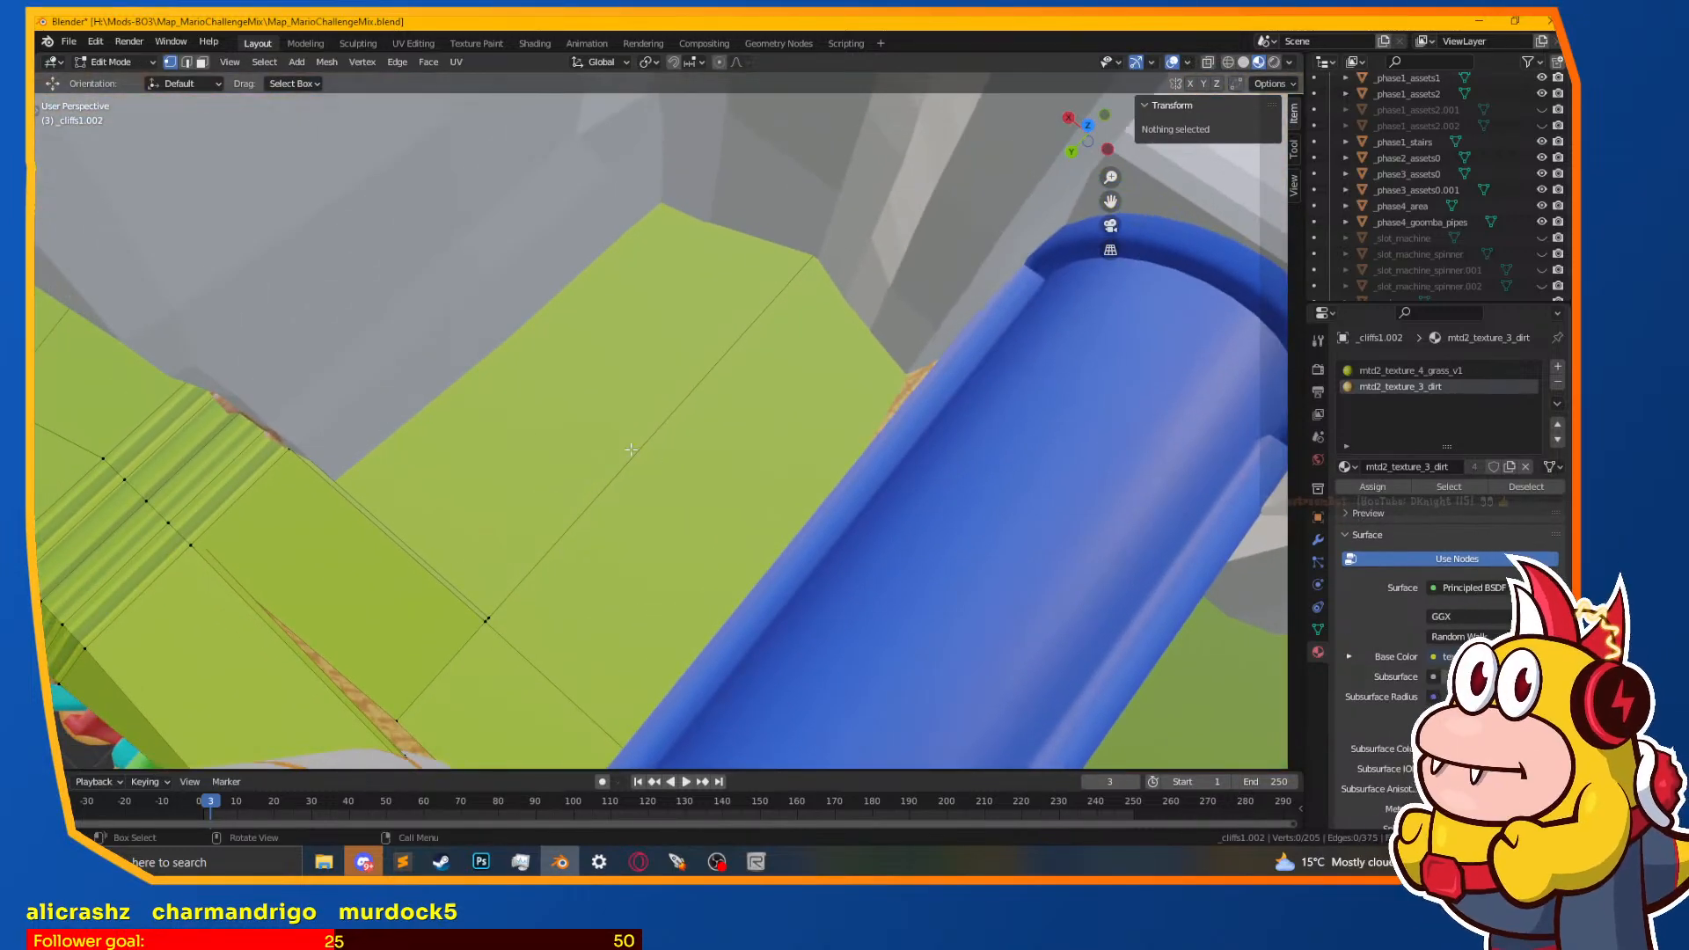
left_click(621, 444)
right_click(600, 487)
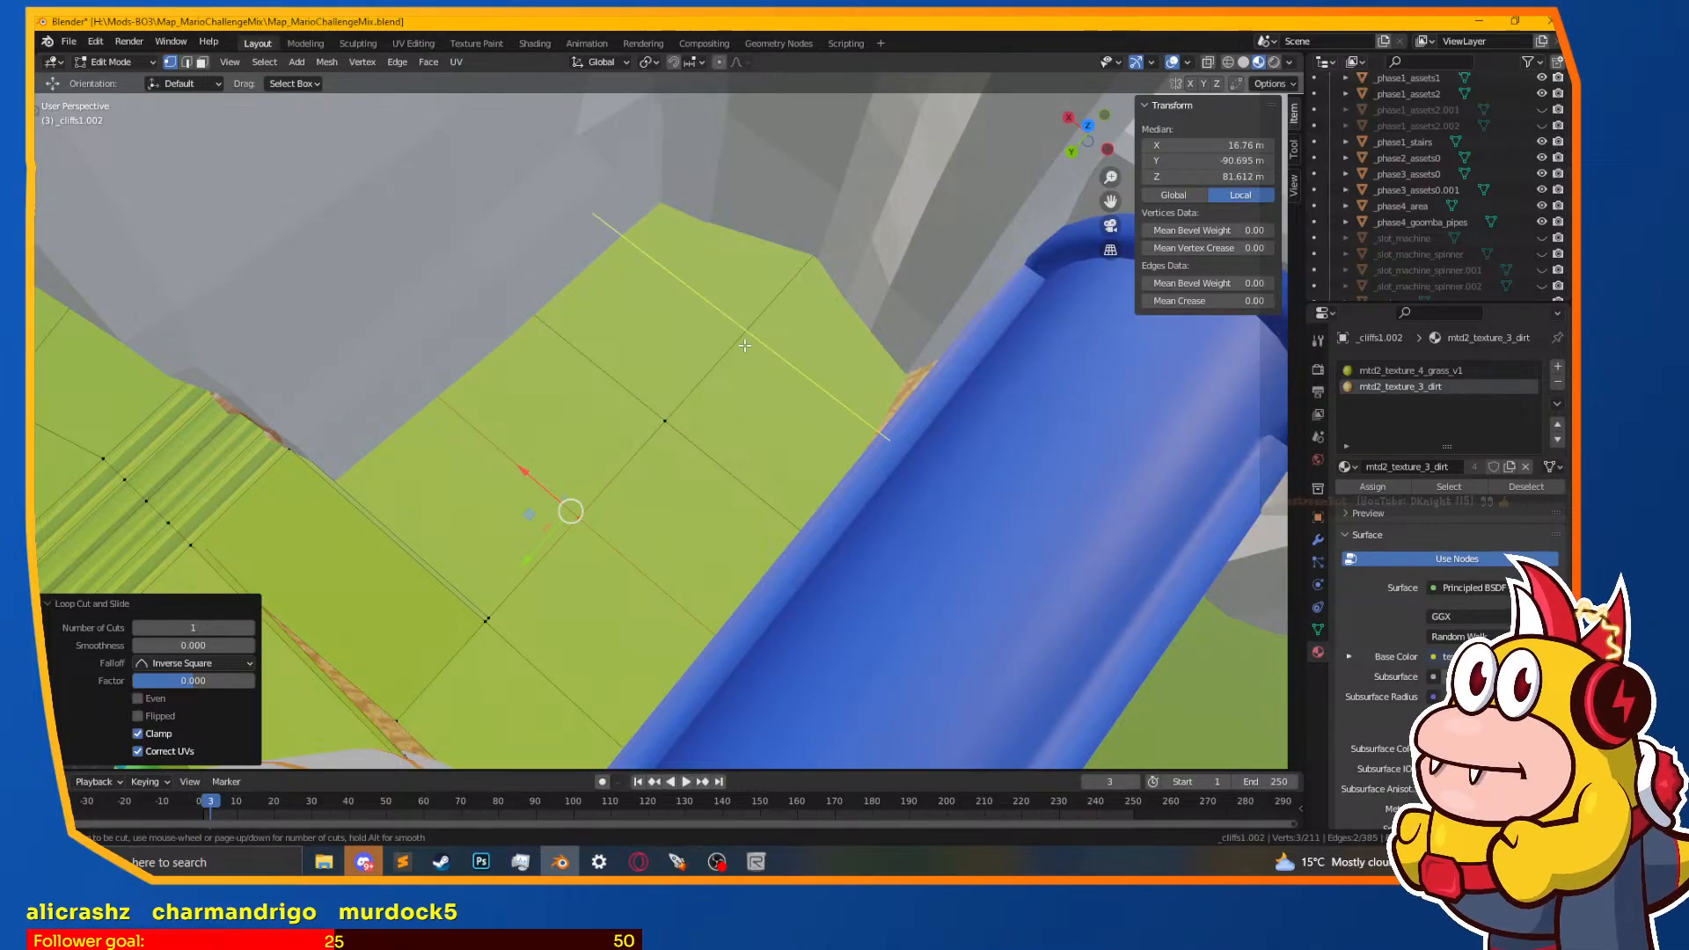
left_click(799, 530)
right_click(799, 531)
Step: Select the vertices across the back and sides of the new grass grid and lower them about 0.25 m
middle_click_drag(799, 530, 624, 447)
left_click(446, 317, "ctrl")
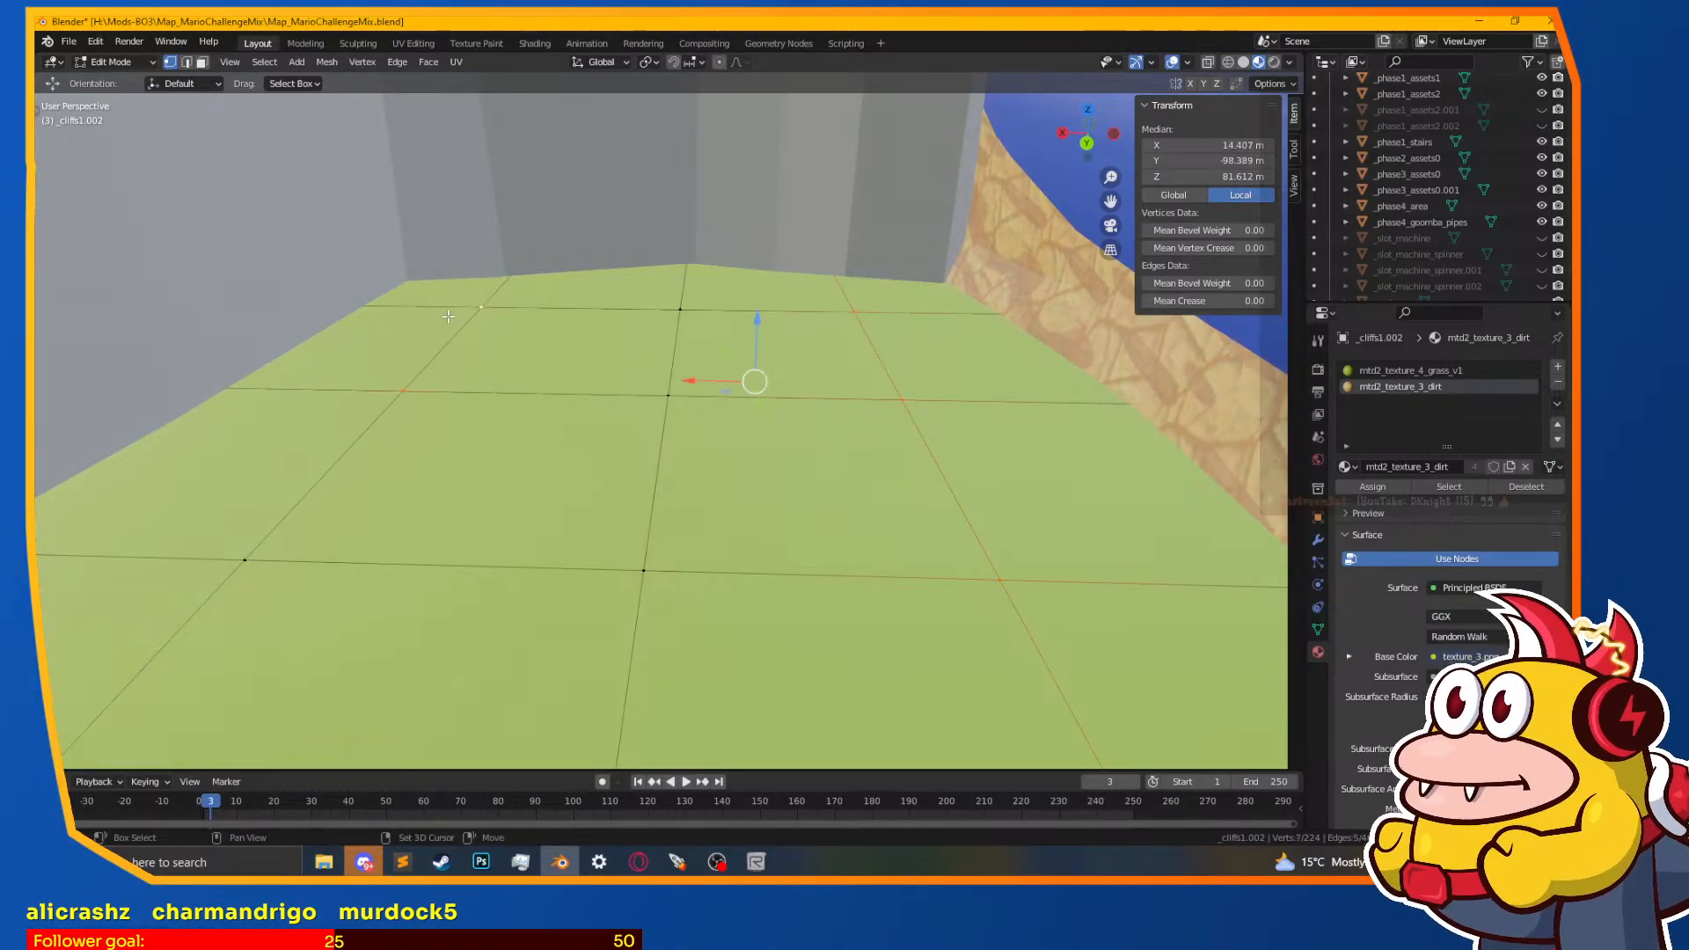
middle_click_drag(649, 341, 652, 309)
key("g")
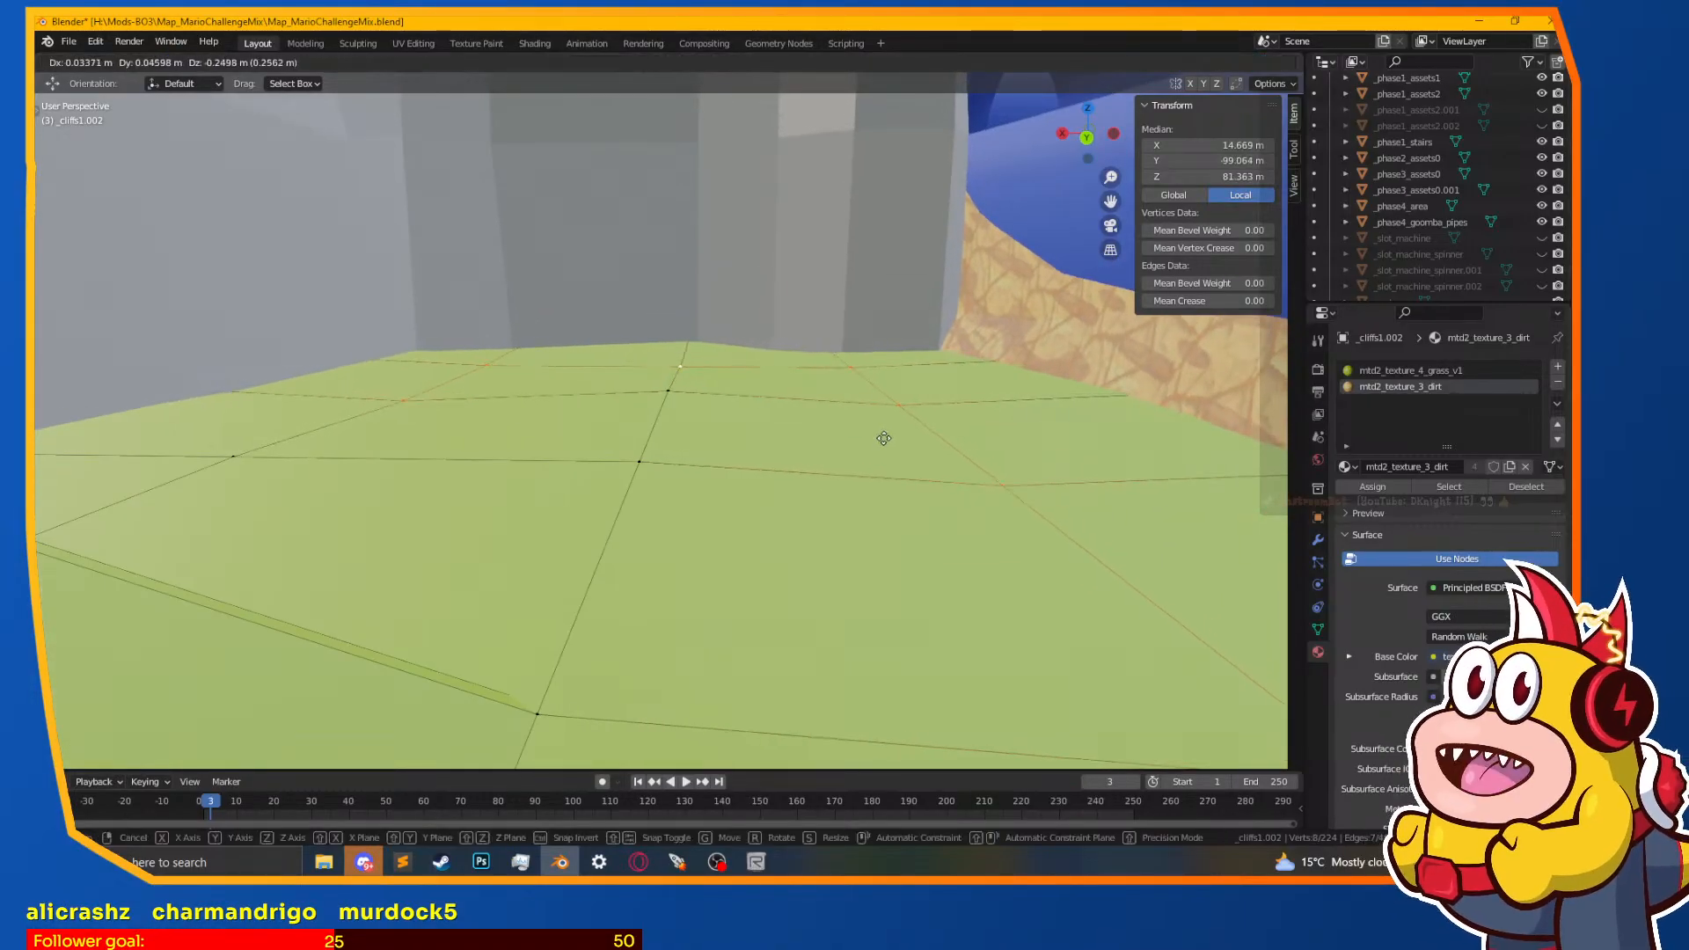
left_click(887, 438)
left_click(759, 453)
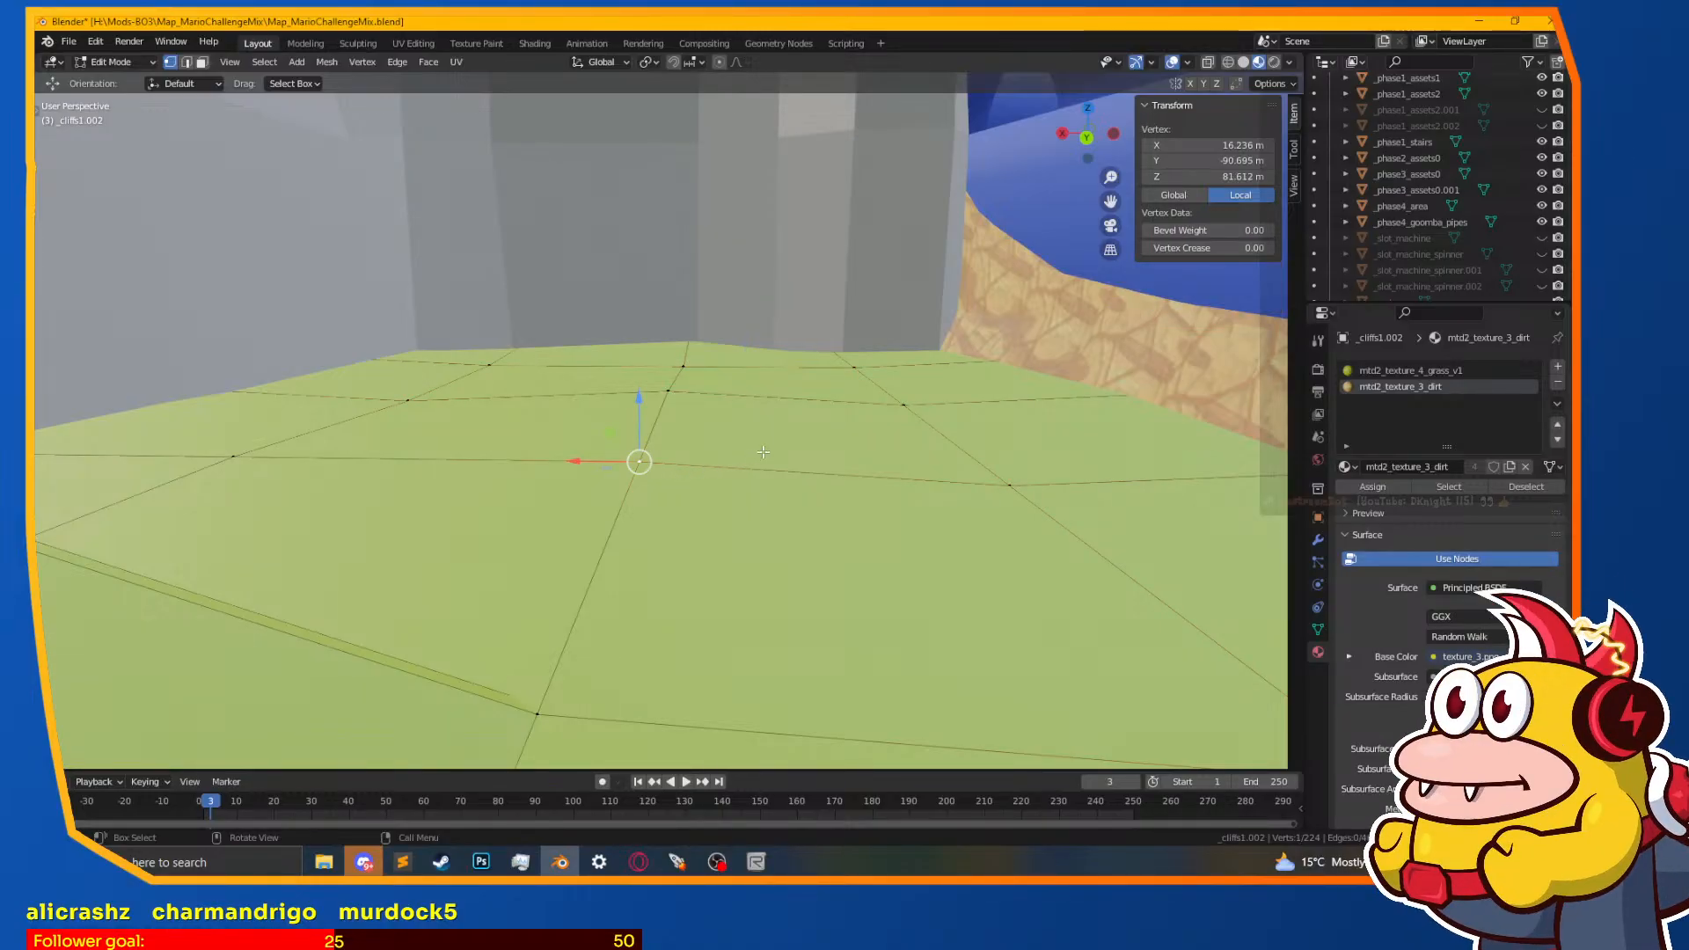
Step: Select the grass grid's edge vertices beside the blue slide, near the rock wall, and raise them about 0.44 m
left_click(761, 446)
middle_click_drag(761, 446, 827, 369)
left_click(820, 348)
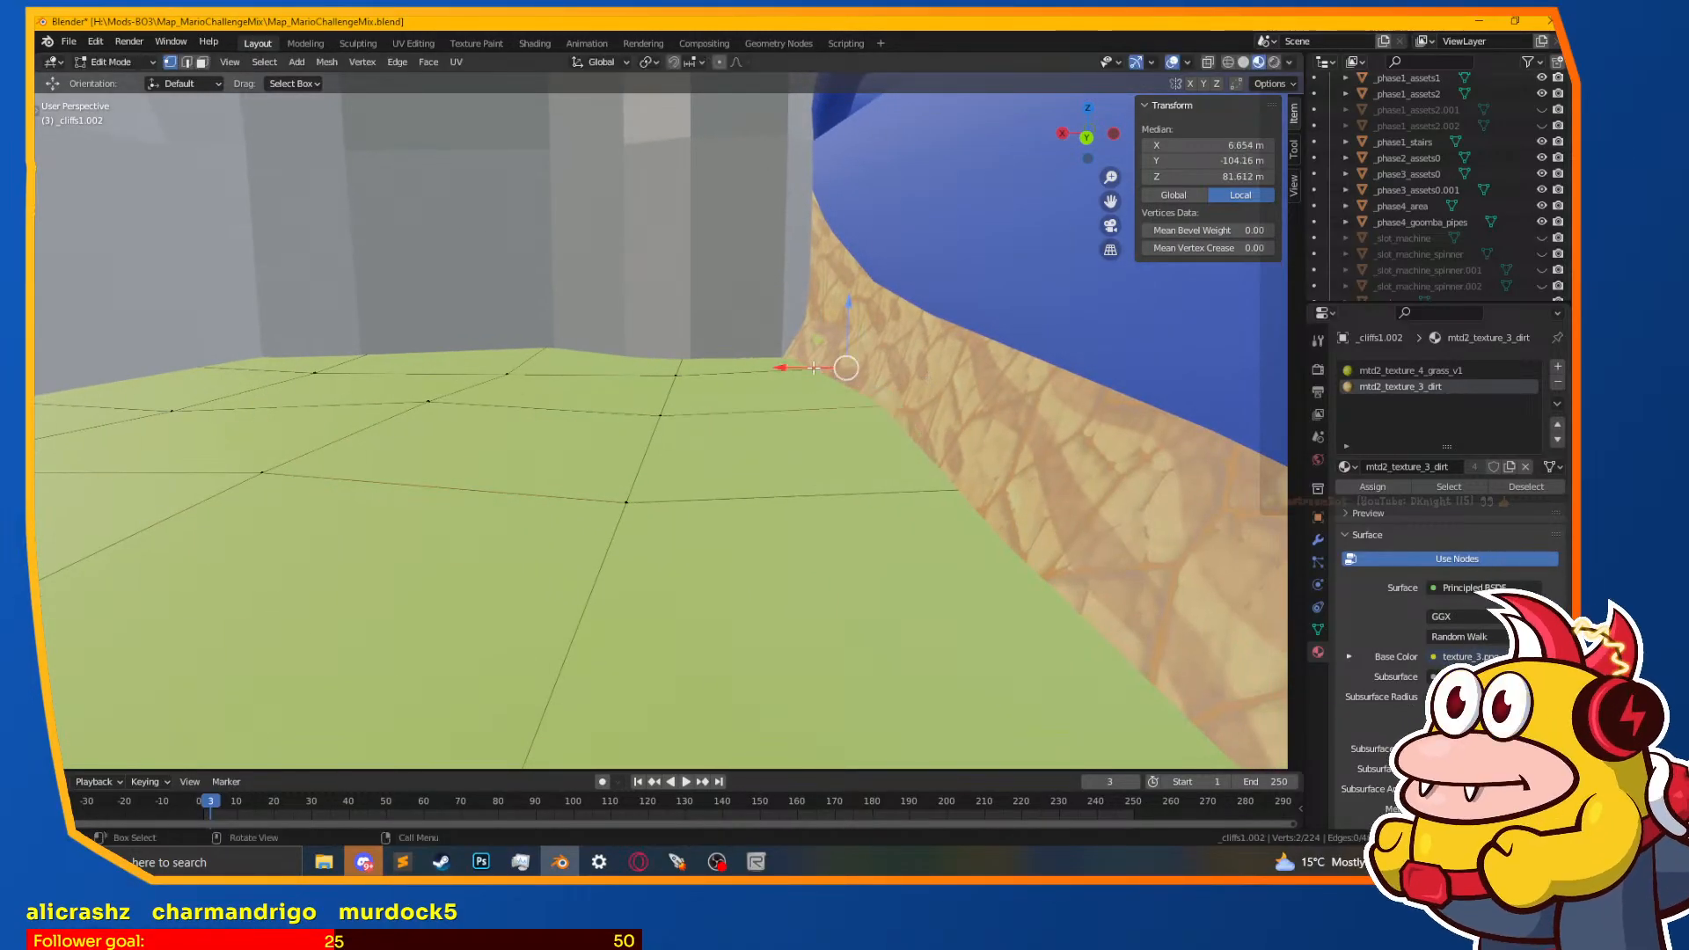
key("shift+z")
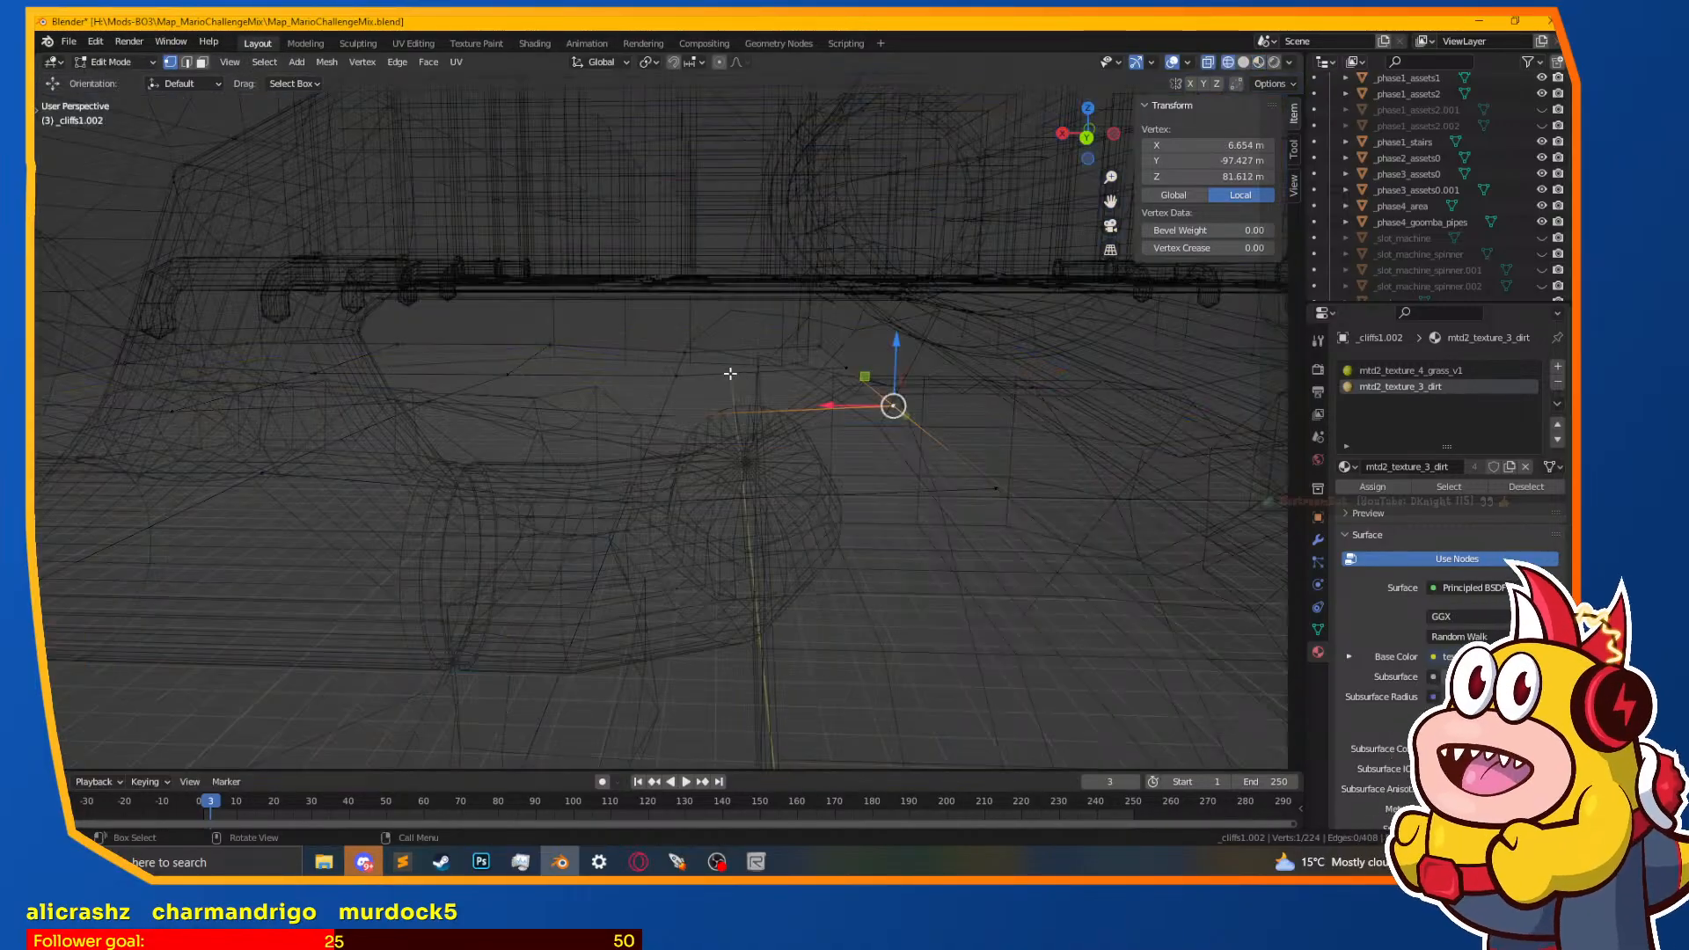
left_click(849, 353, "shift")
key("2")
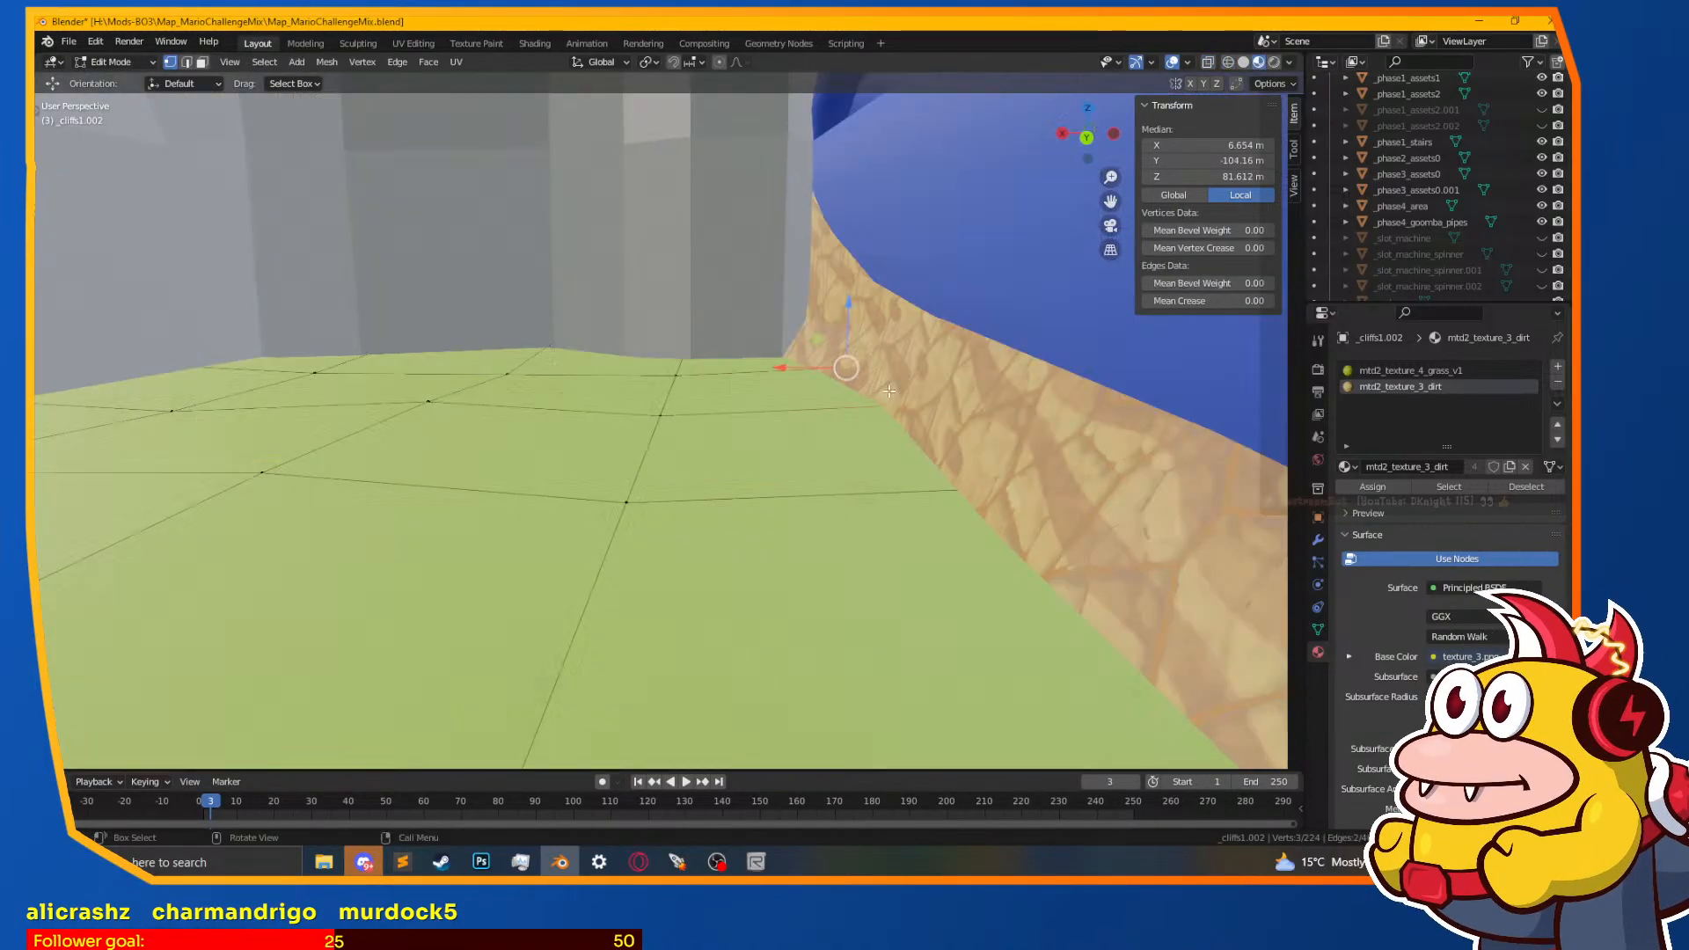
left_click_drag(848, 300, 847, 266)
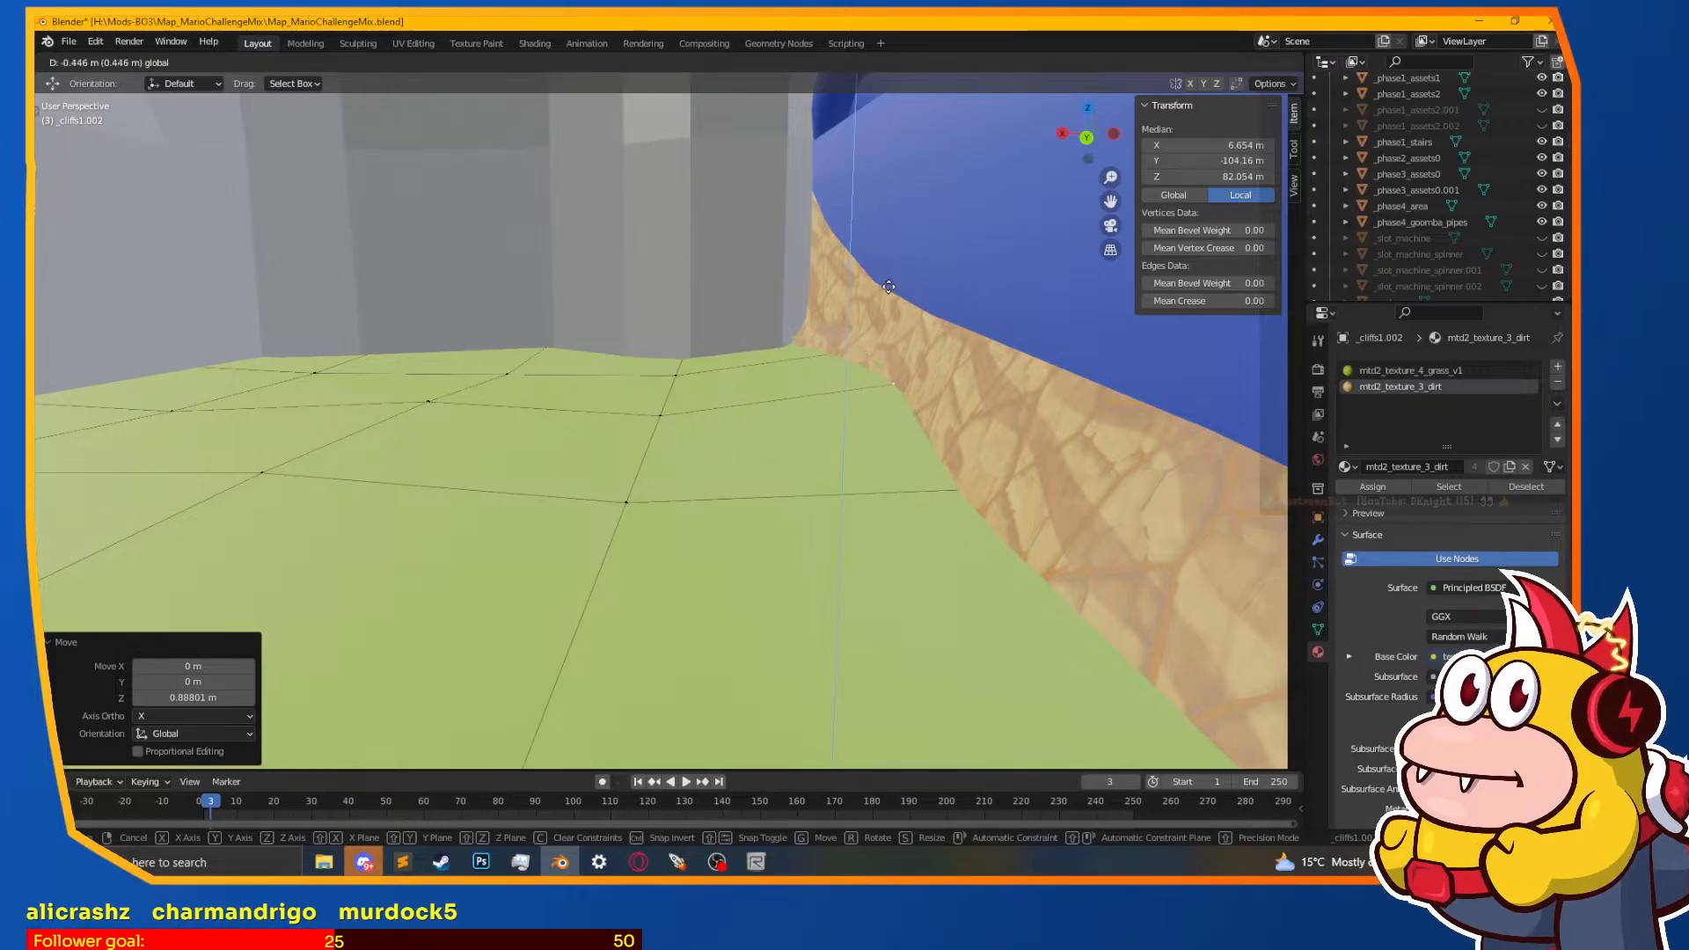
Step: Raise the next vertex along the grass edge beside the blue slide to follow the dirt bank
left_click(1000, 422)
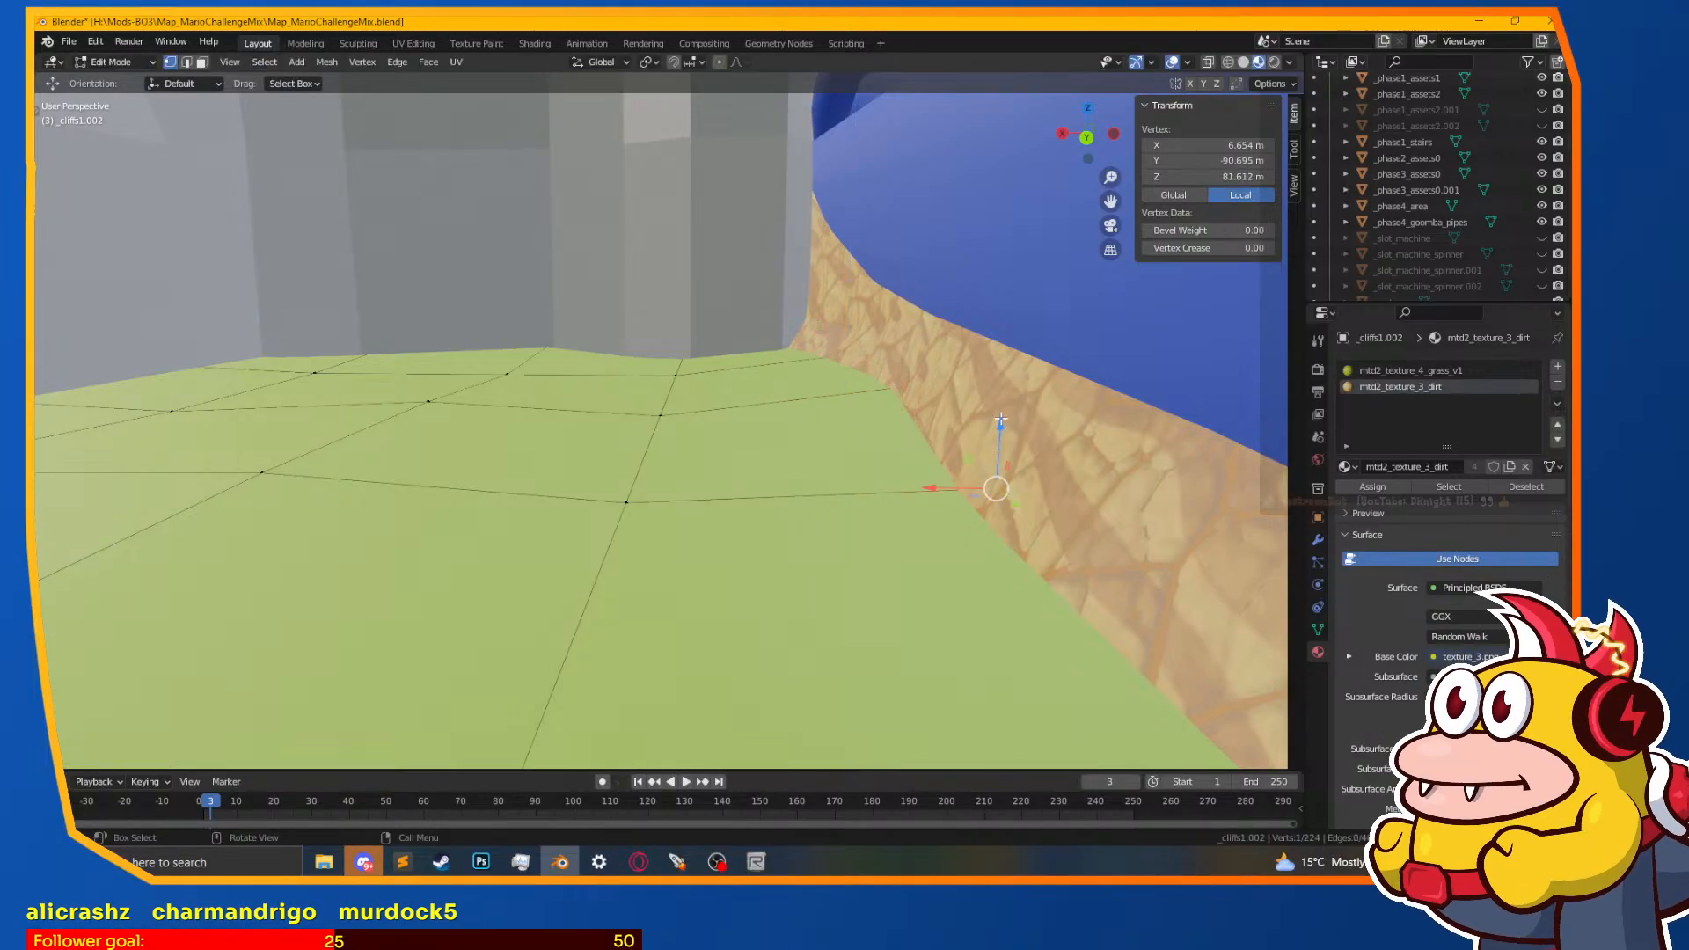
left_click(996, 421)
left_click(1014, 397)
middle_click_drag(1012, 400, 622, 388)
left_click(685, 418)
right_click(732, 457)
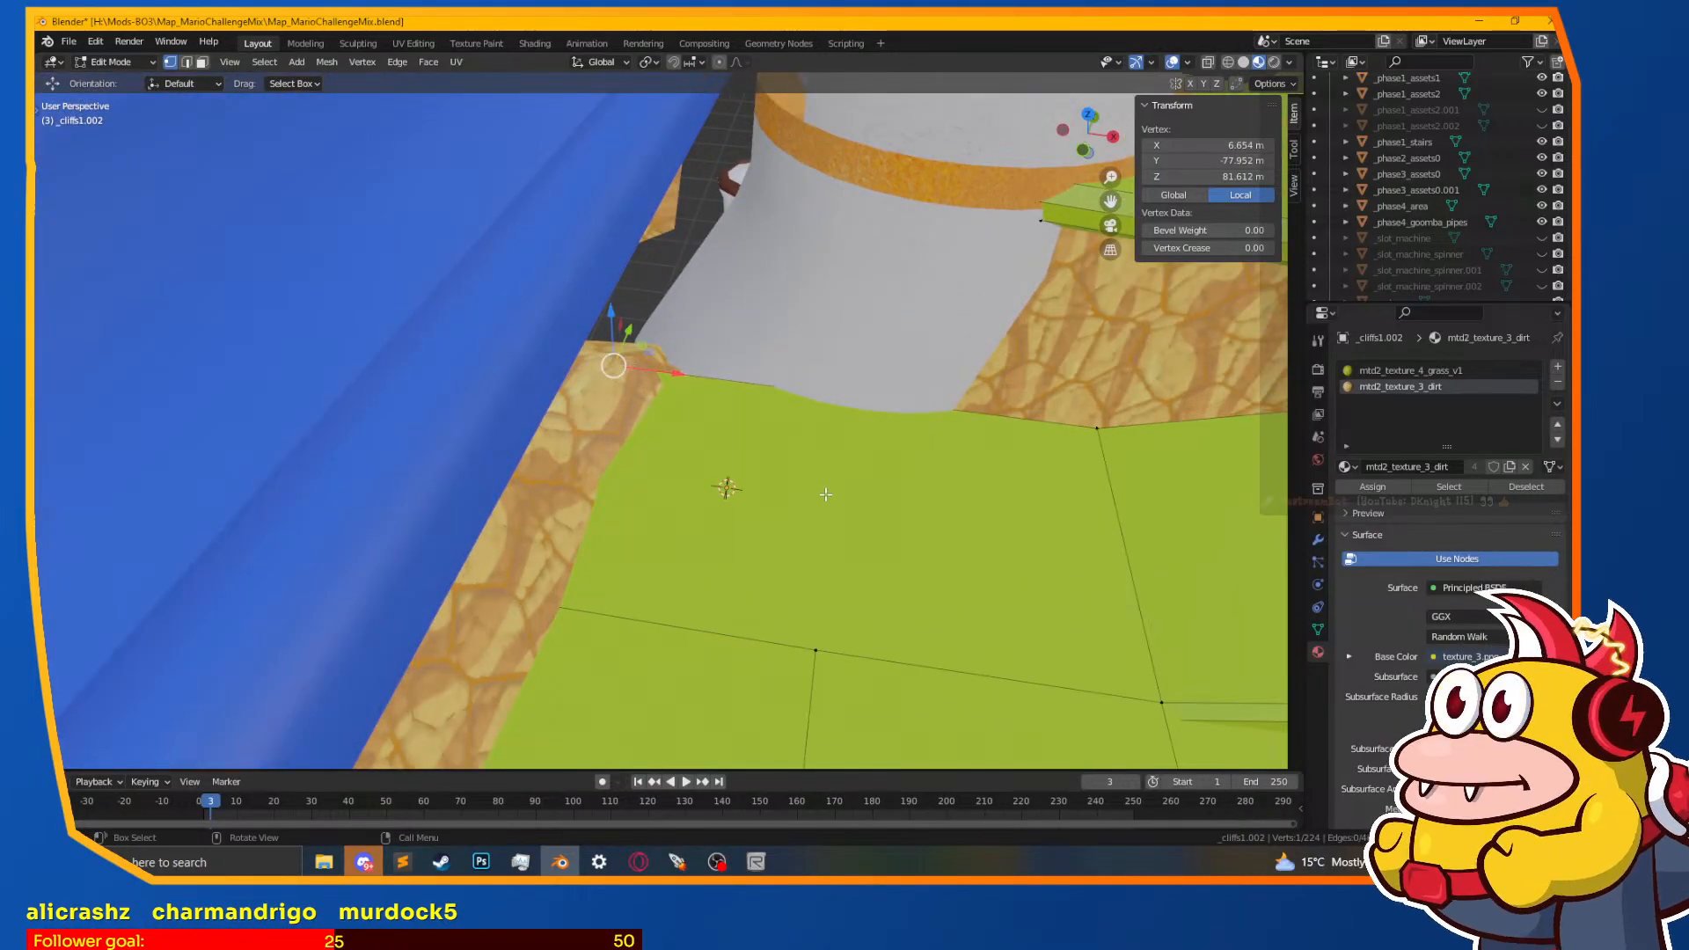
Step: Delete only the large grass face at the grey pipe's base and fill the opening with new faces joined to the neighbouring vertices
middle_click_drag(638, 390, 380, 195)
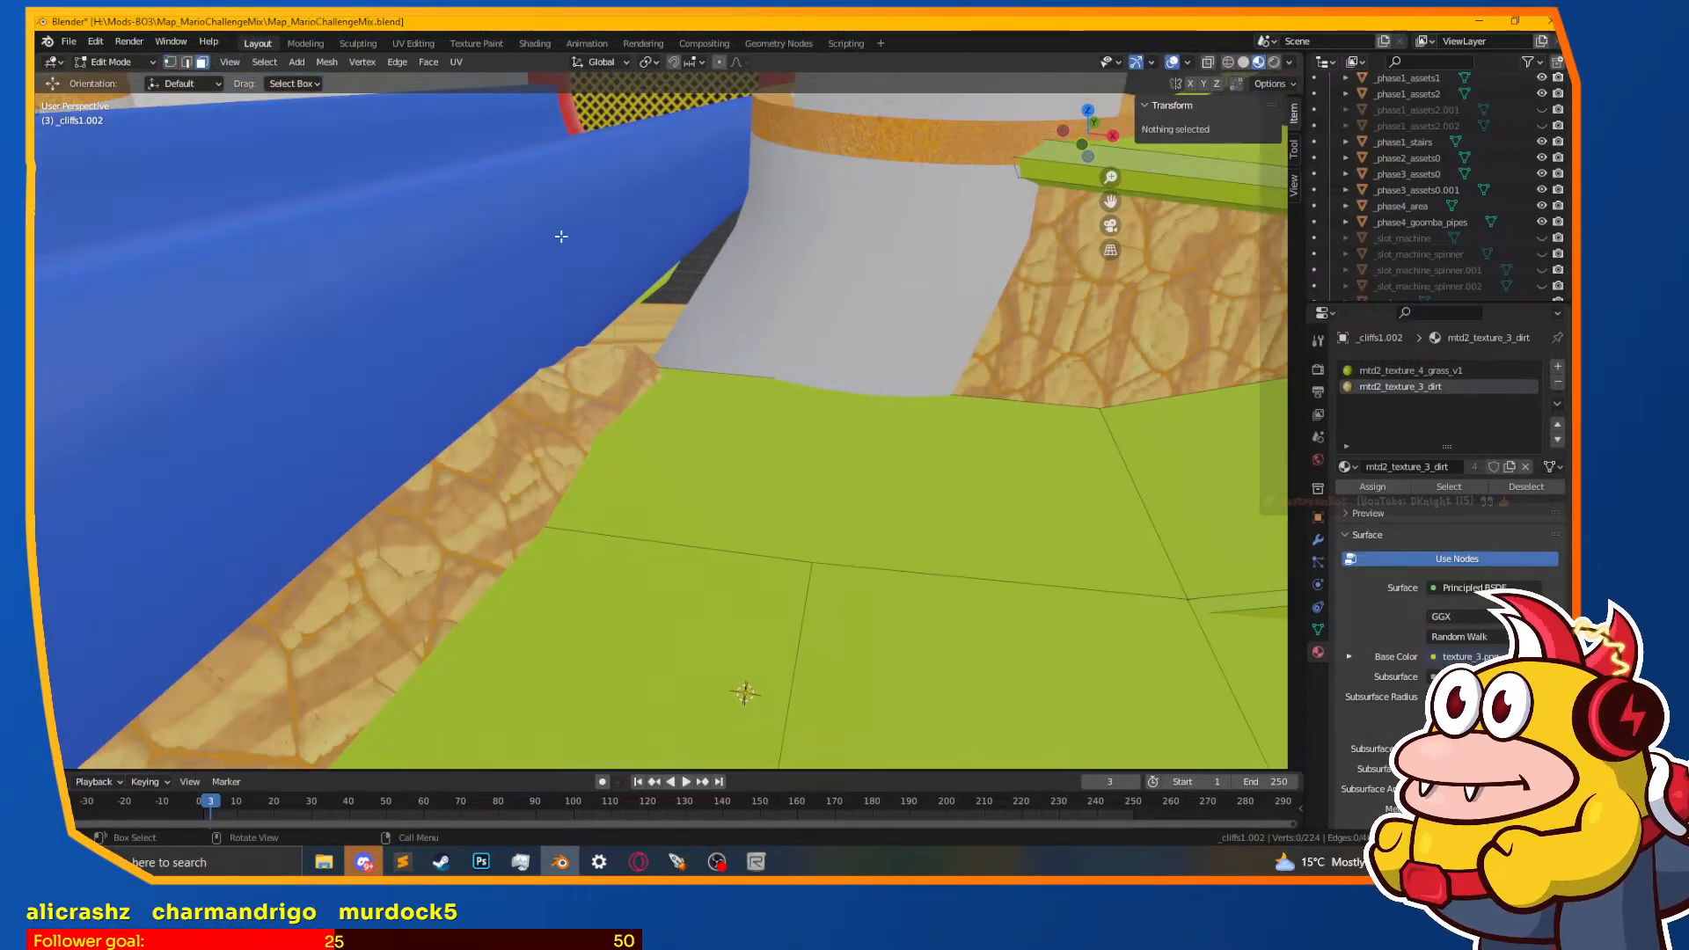
left_click(703, 411)
key("x")
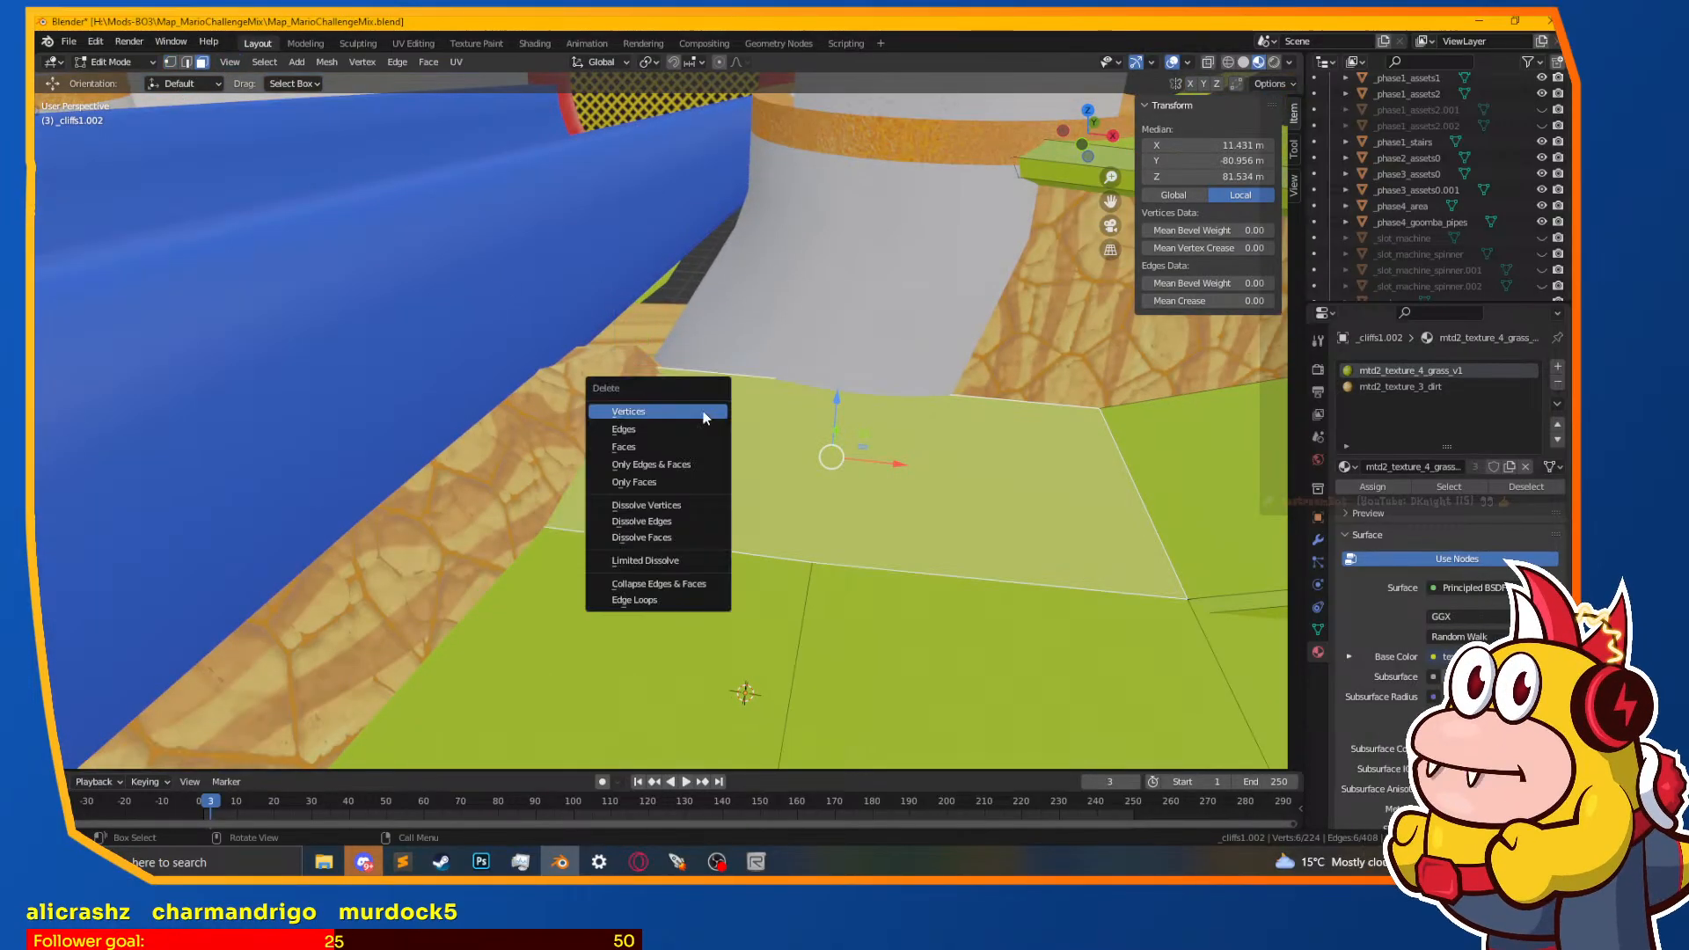
left_click(666, 483)
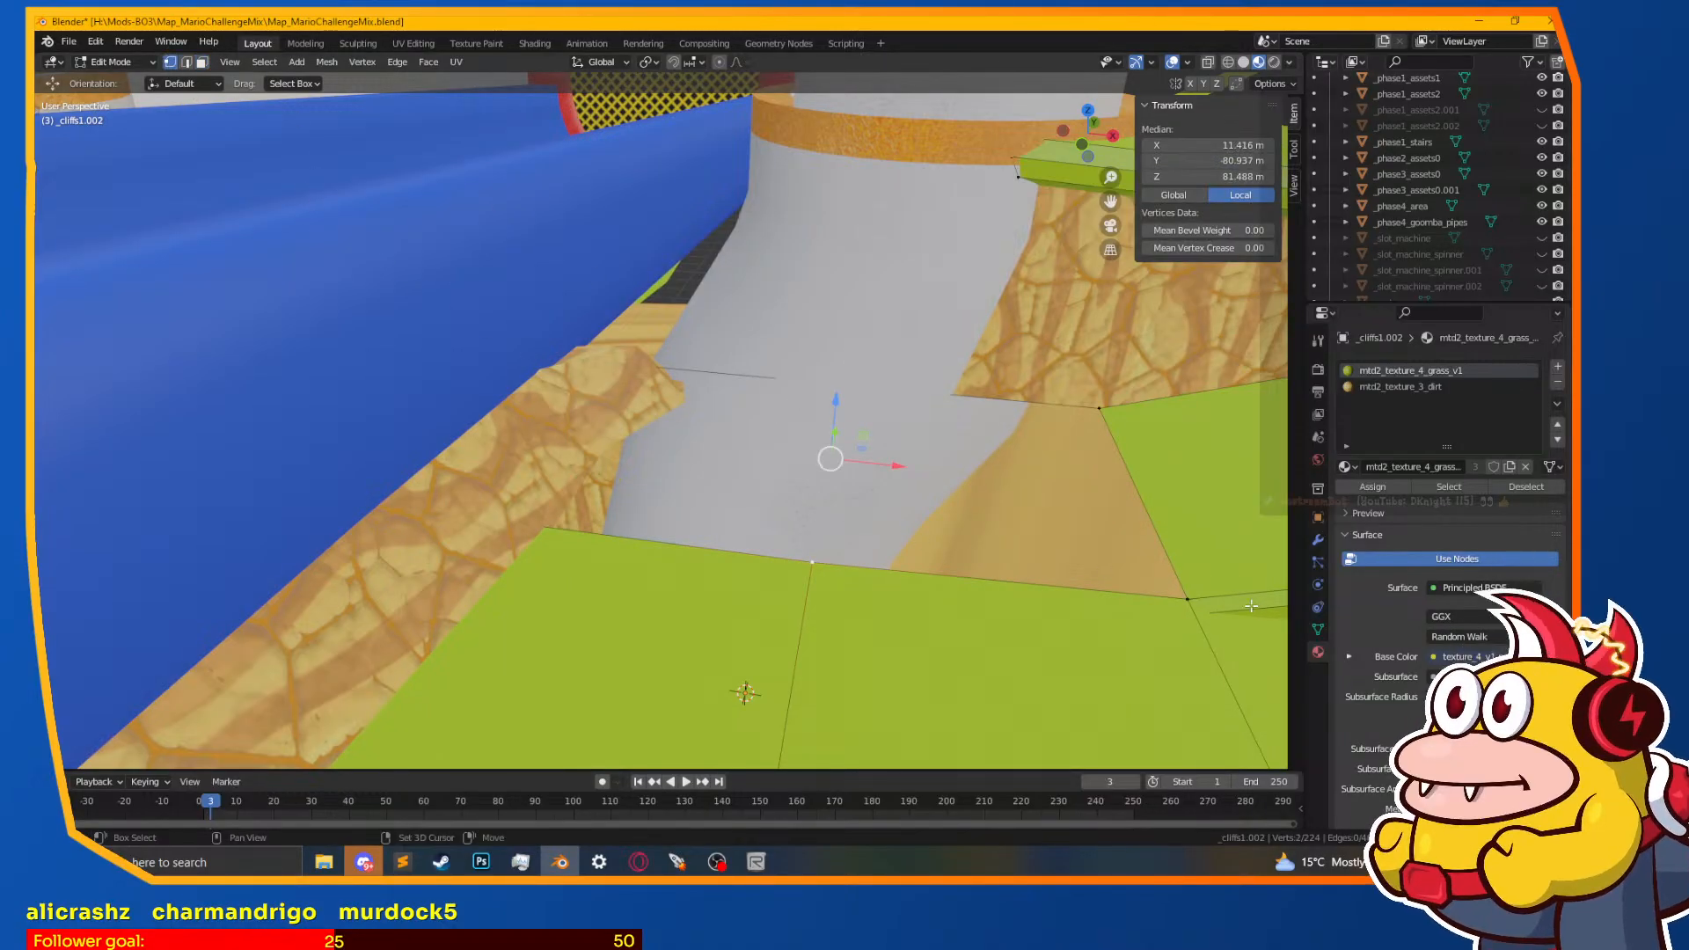
left_click(1104, 414, "shift")
key("f")
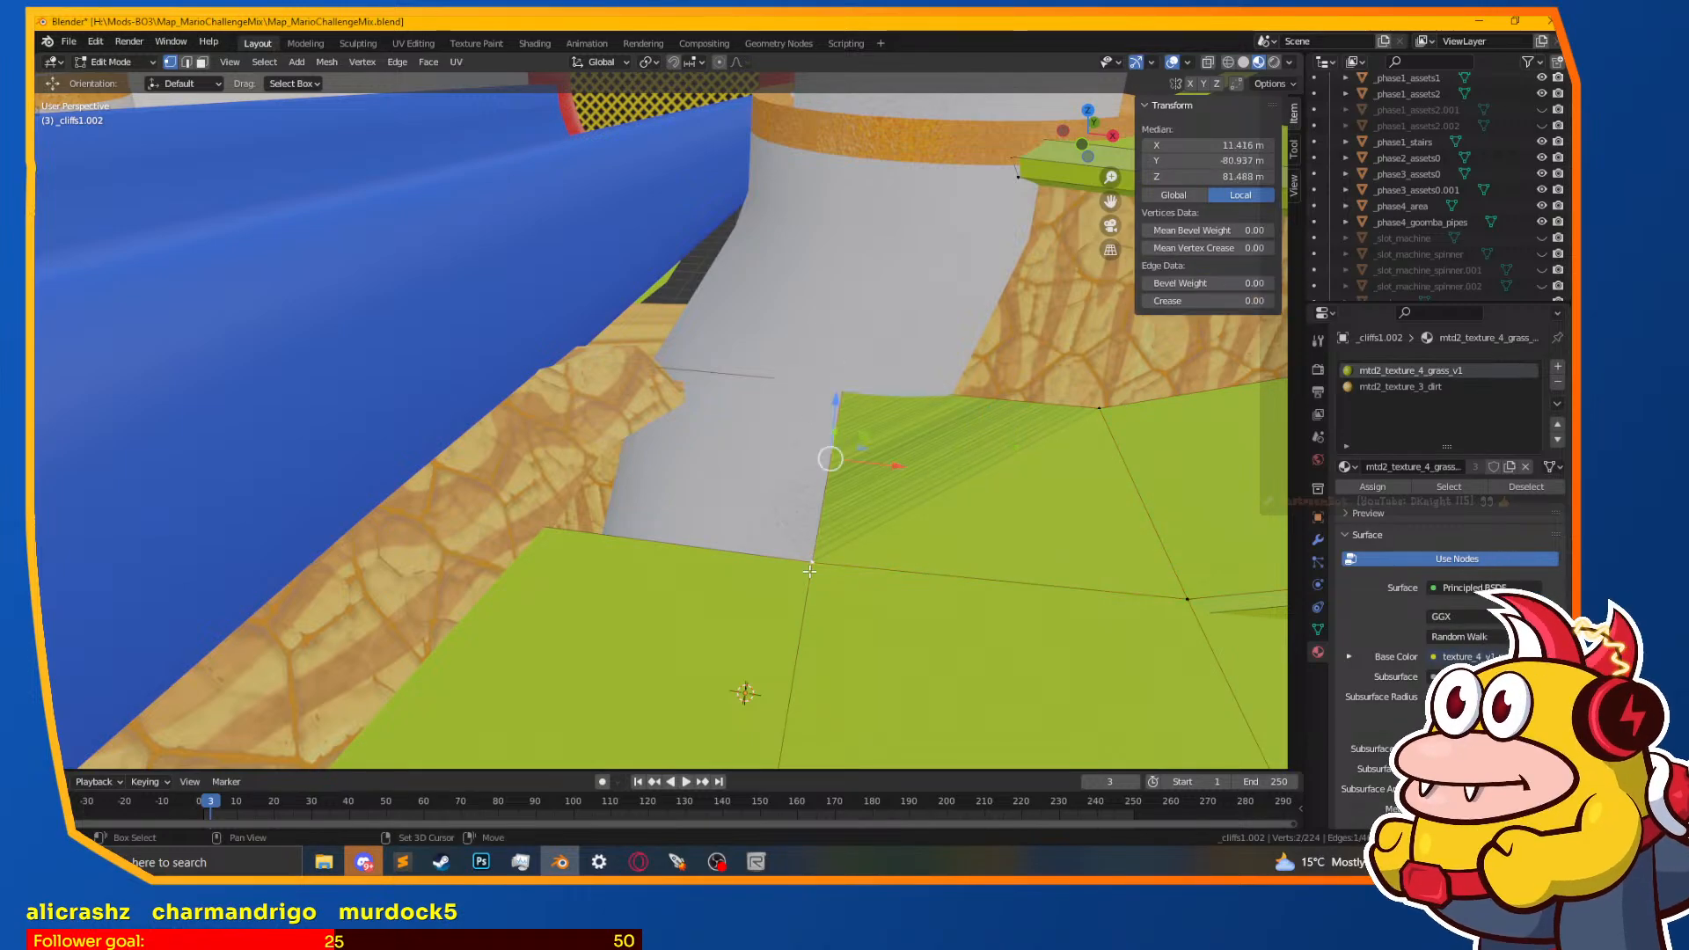
left_click(809, 567, "shift")
Step: Move the grass corner vertex between slide and pipe down about 0.78 m and slightly sideways into the dirt bank
middle_click_drag(809, 570, 508, 371)
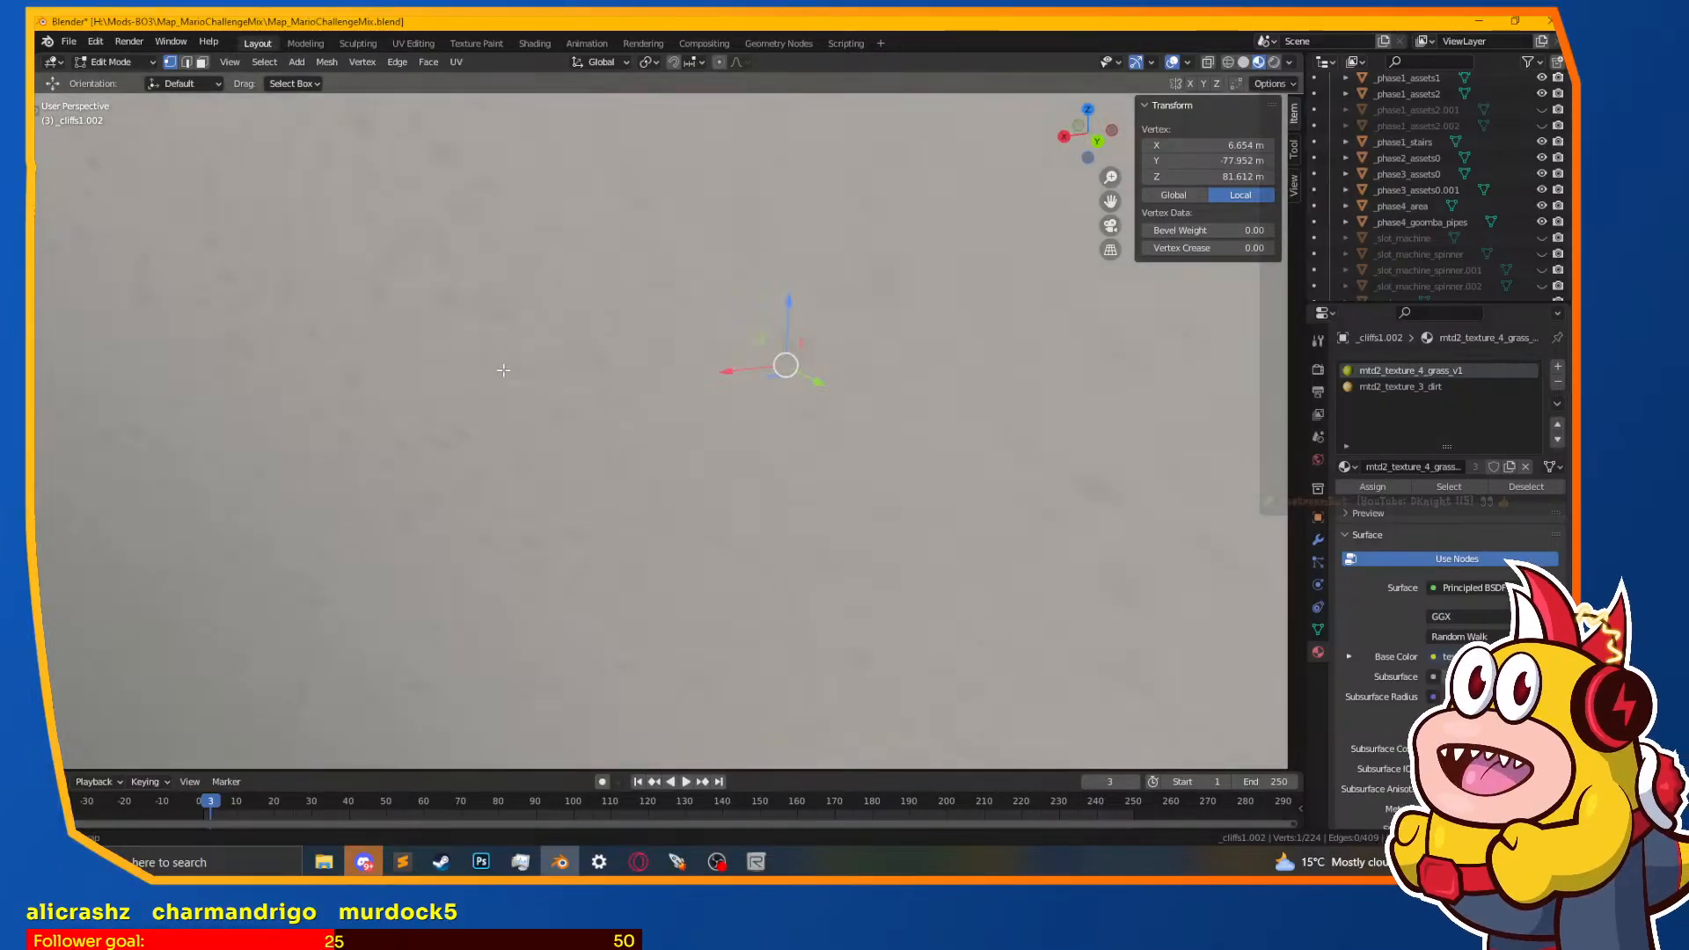
scroll(508, 371, "down", 5)
key("g")
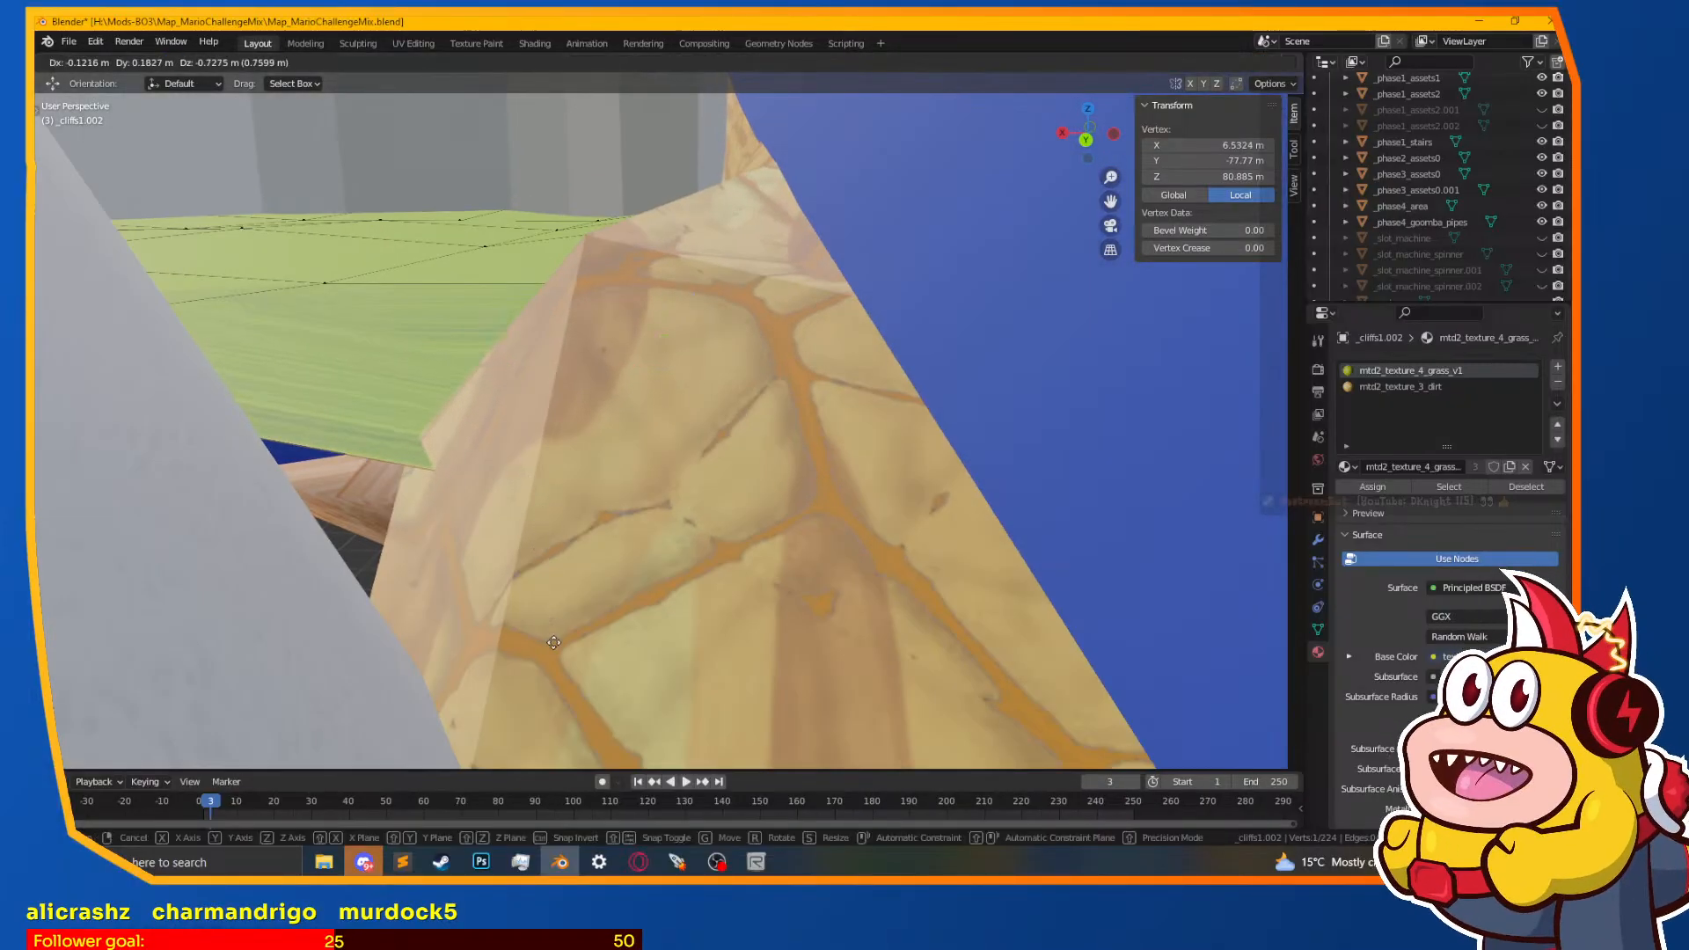
left_click(562, 651)
middle_click_drag(562, 650, 498, 676)
middle_click_drag(641, 570, 734, 459, "shift")
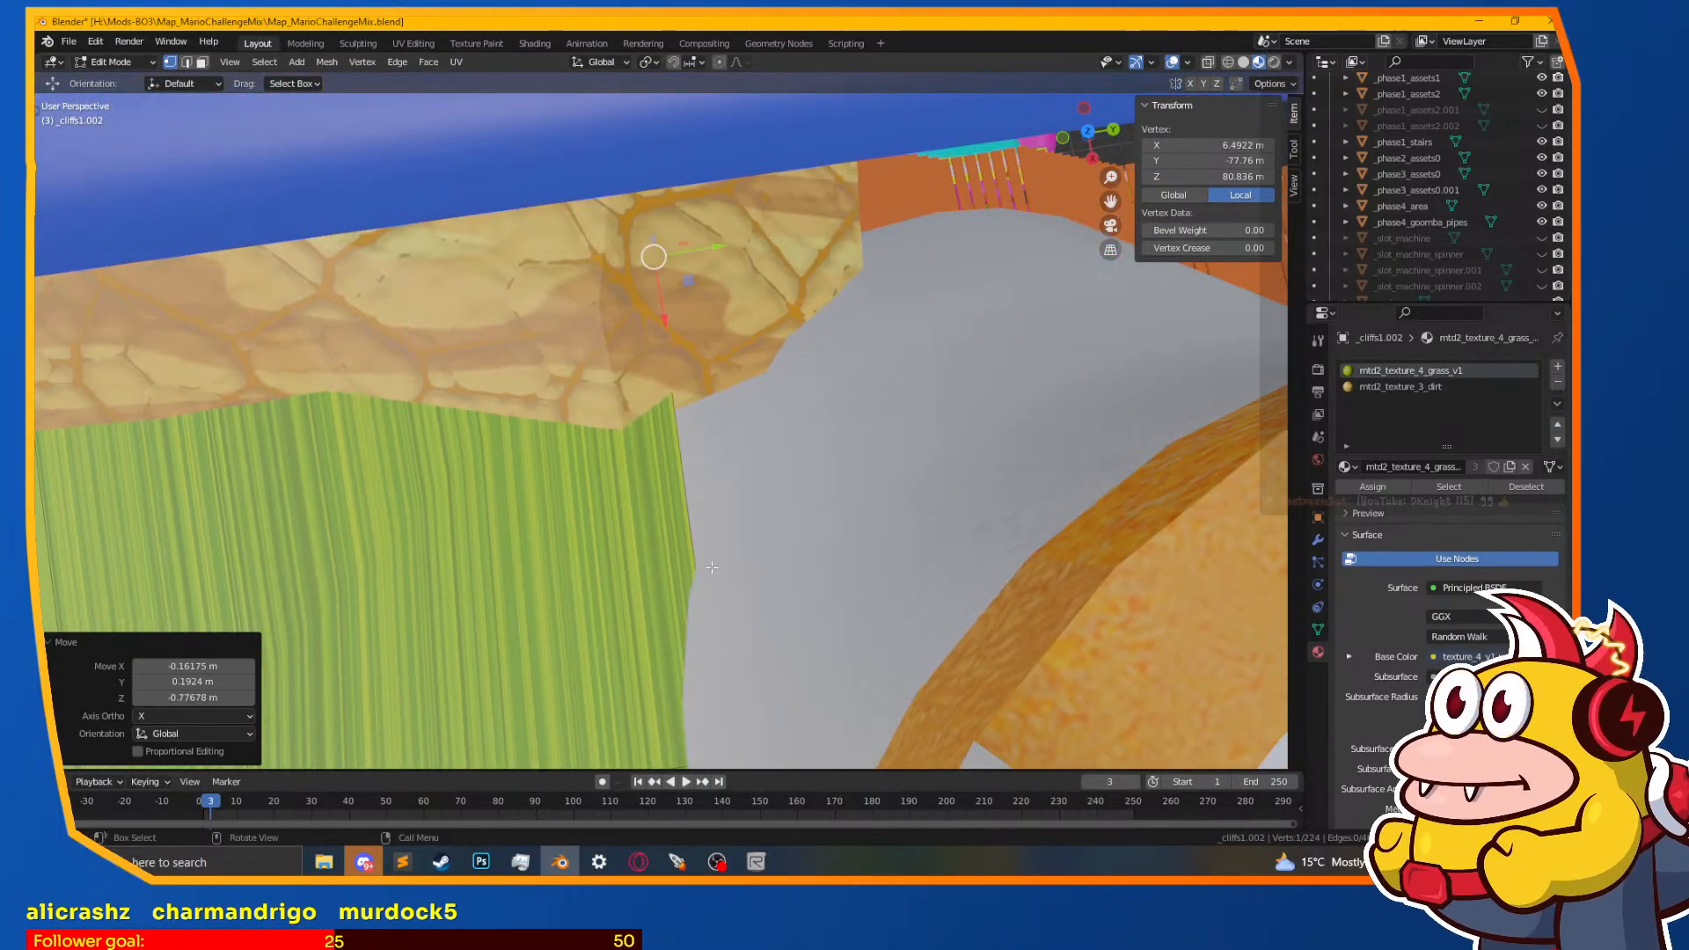
Step: Extrude the lowered corner vertex about 2.1 m along Y and 0.55 m along X, underneath the pipe's base
left_click(669, 565)
key("z")
left_click(697, 522)
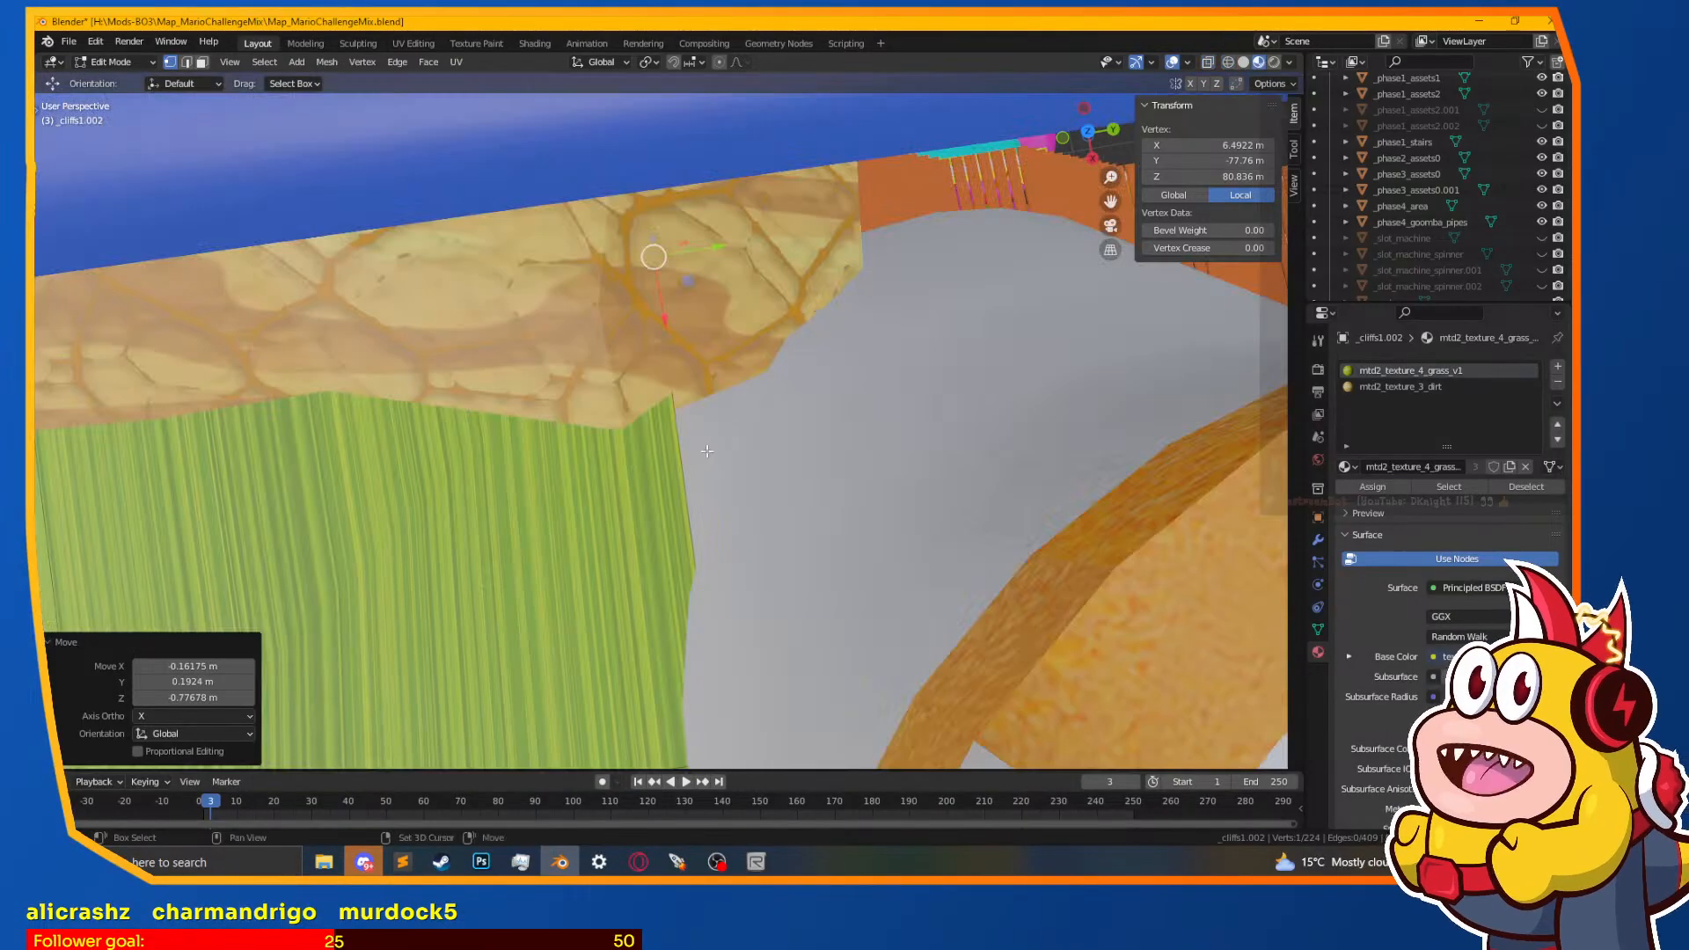
middle_click_drag(757, 428, 683, 457, "shift")
key("g")
right_click(809, 473)
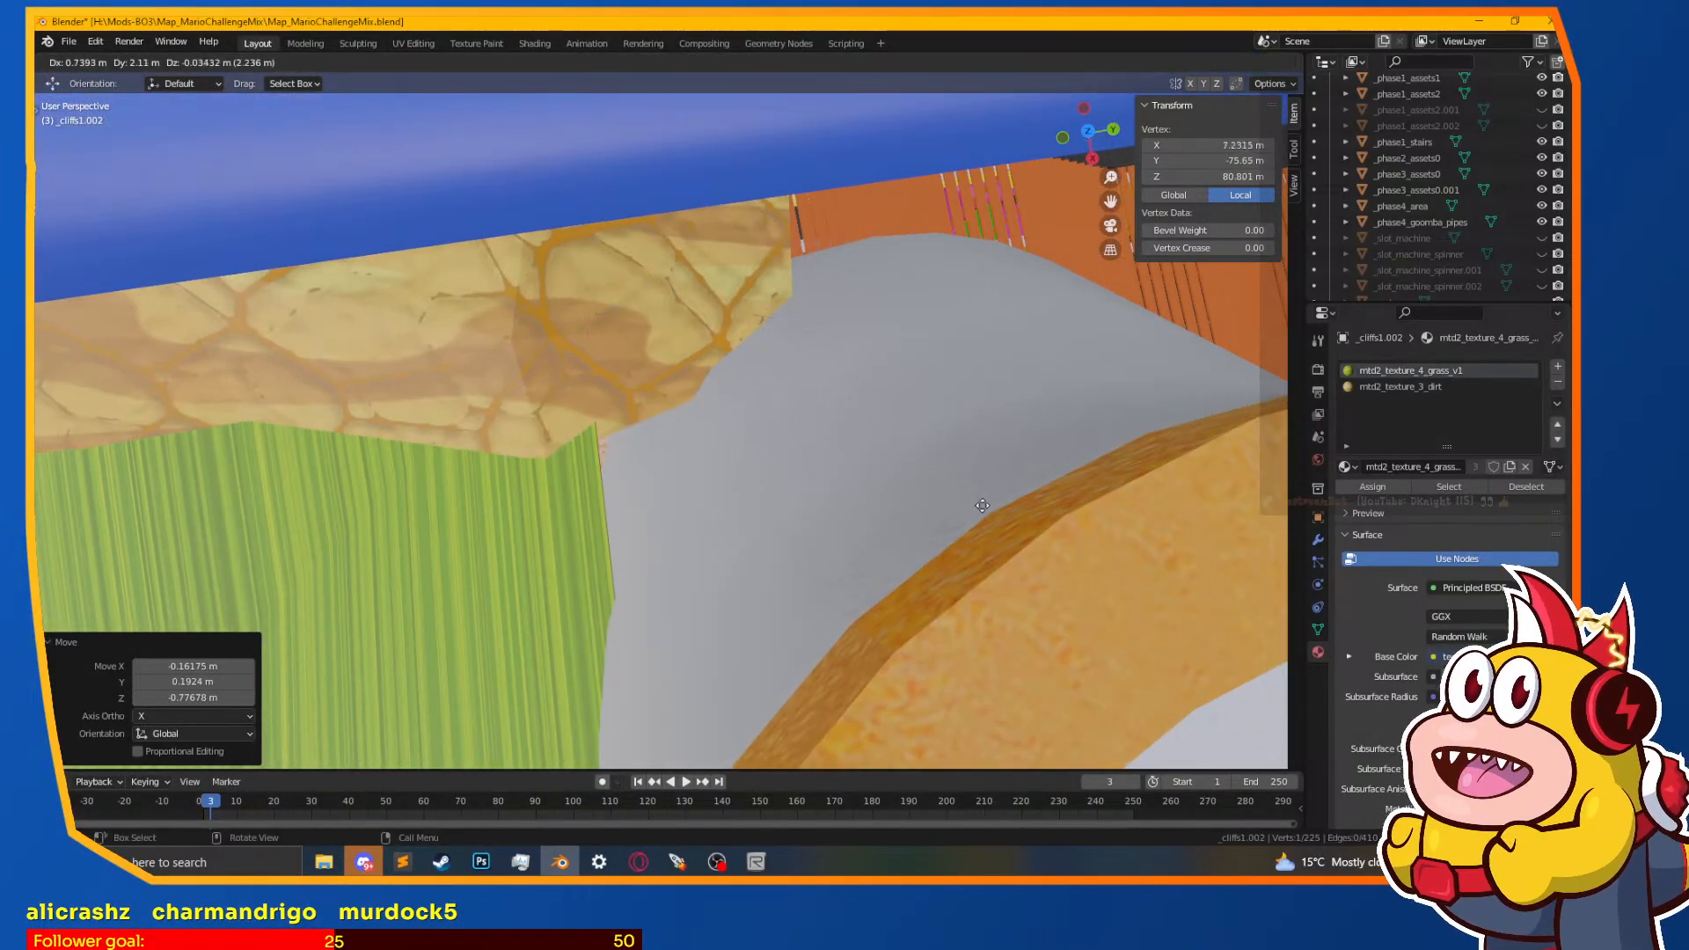
middle_click_drag(851, 512, 946, 410)
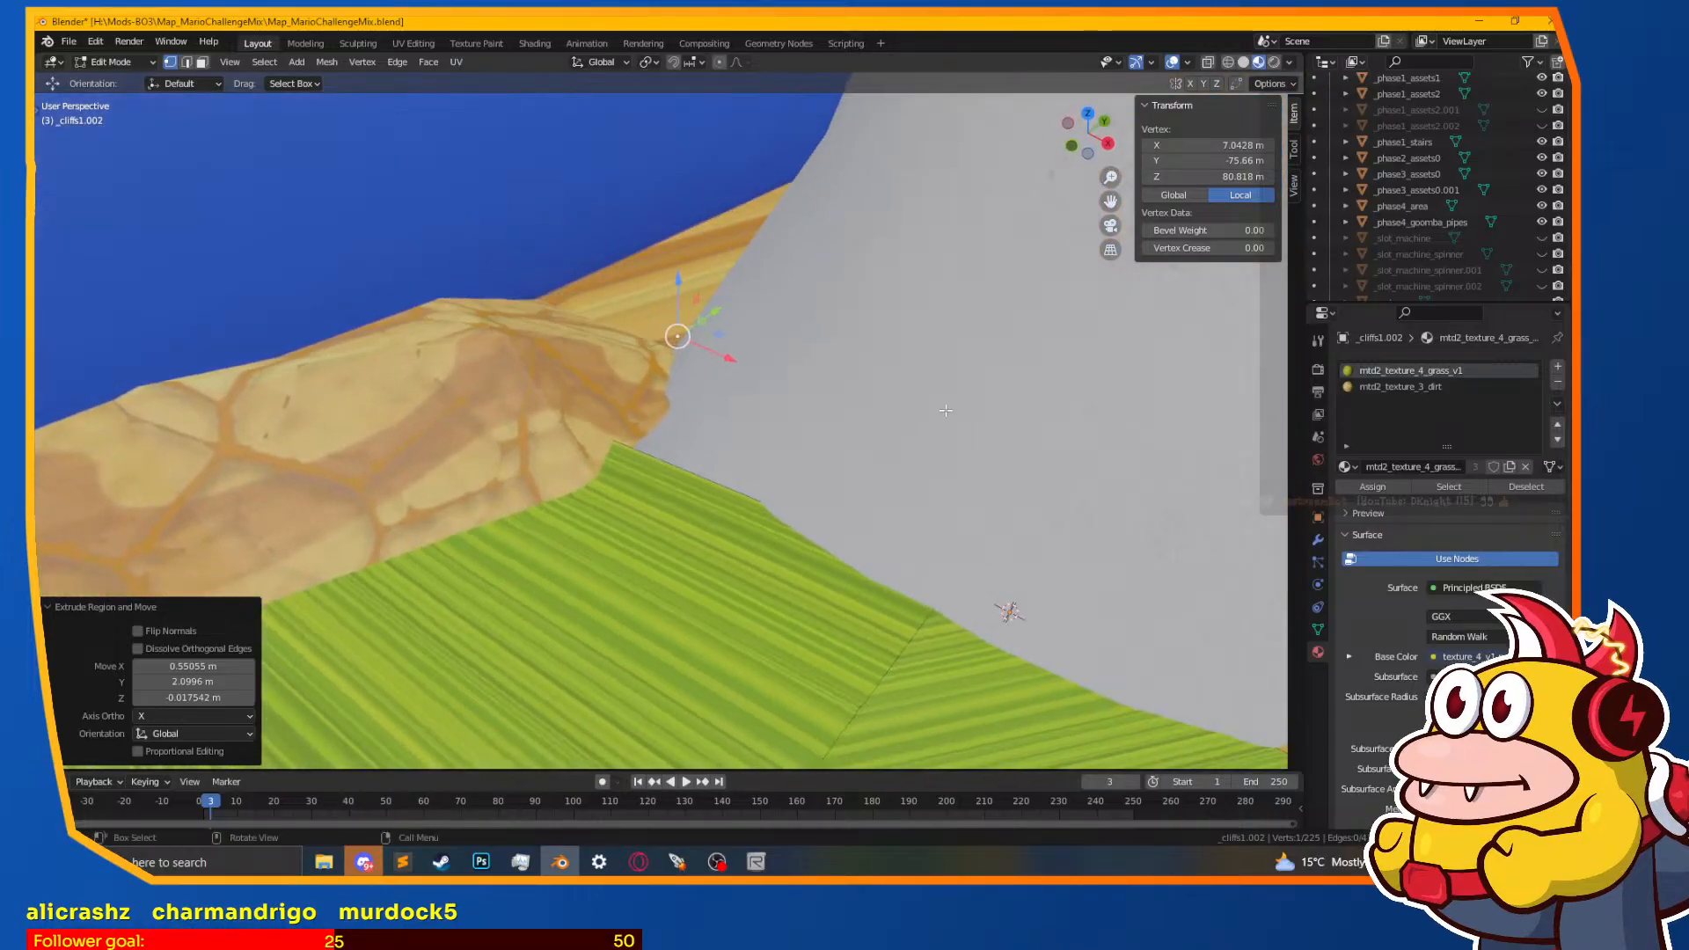
Step: Lower the extruded vertex about 0.24 m and fill a triangular face between it and the grass edge
left_click(935, 434)
key("z")
left_click(760, 499)
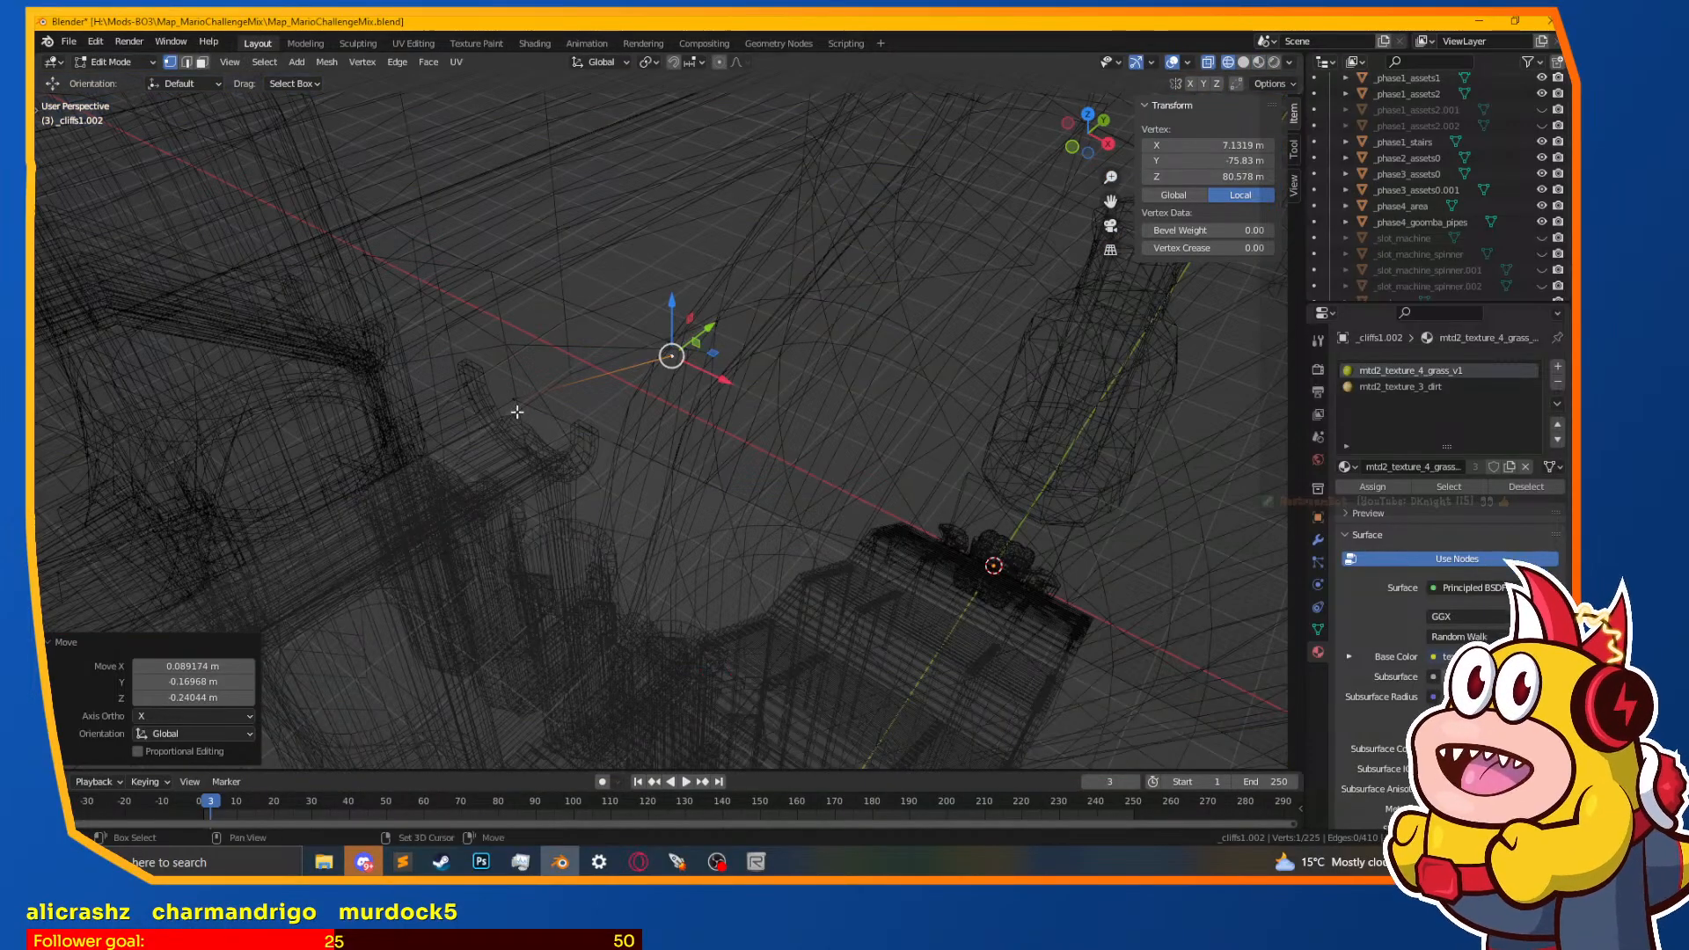
mouse_move(906, 576)
middle_mouse_down()
mouse_move(873, 585)
mouse_move(925, 568)
middle_mouse_up()
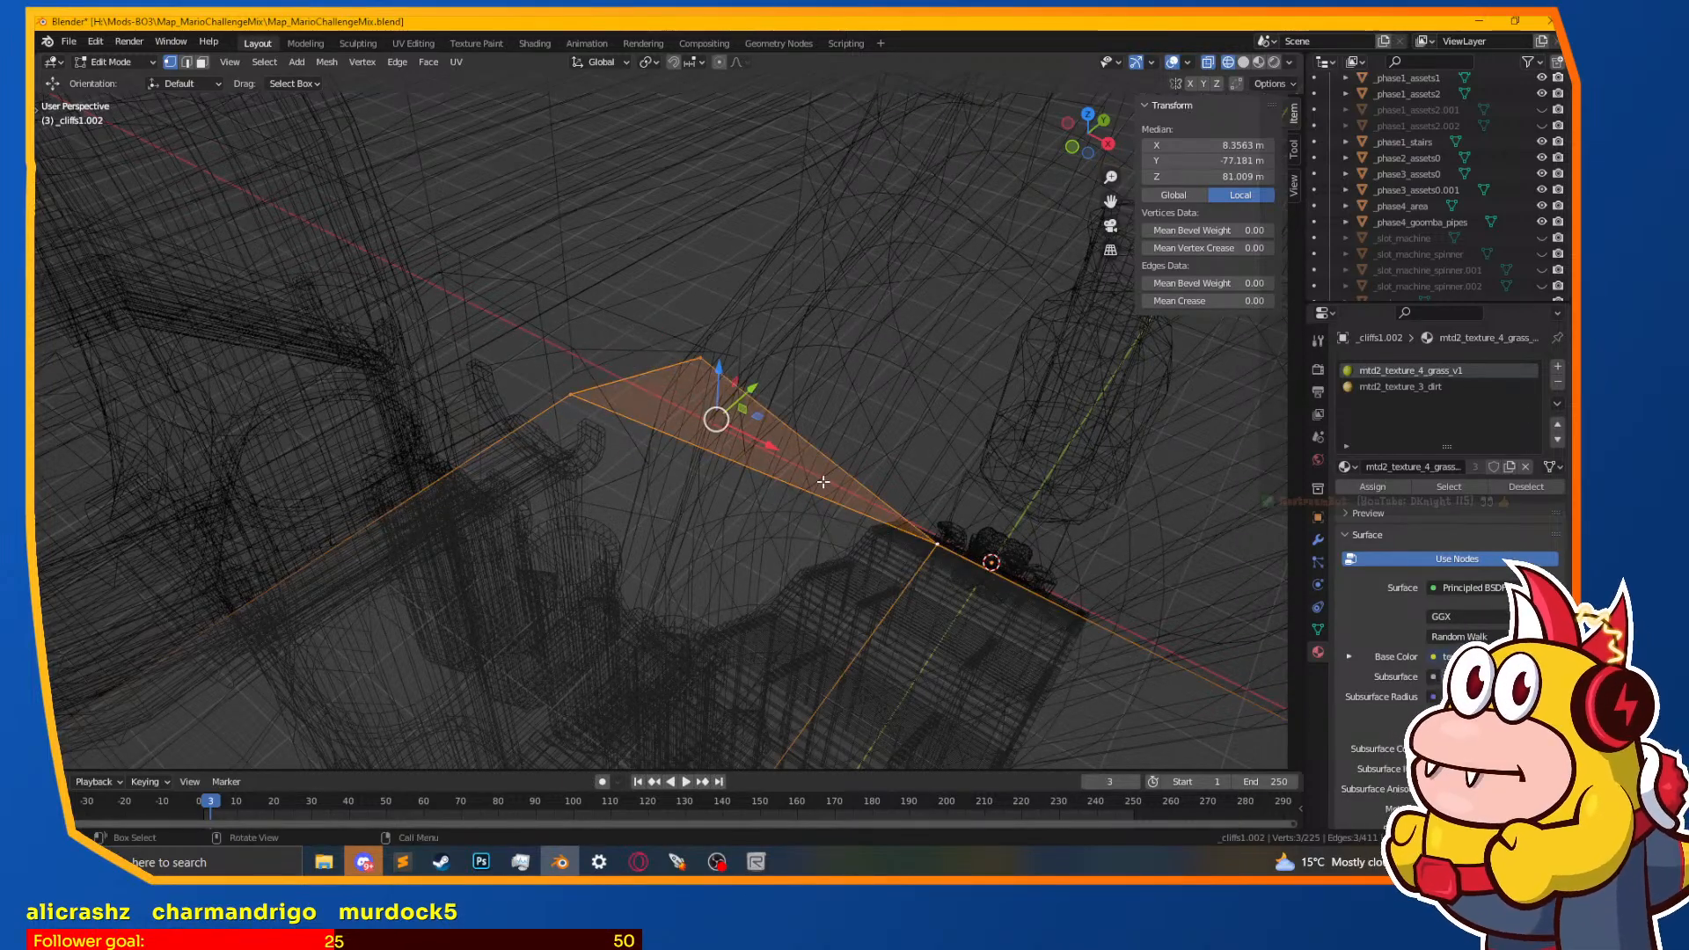
key("z")
left_click(824, 563)
mouse_move(836, 343)
middle_mouse_down()
mouse_move(859, 399)
mouse_move(775, 317)
middle_mouse_up()
mouse_move(766, 480)
middle_mouse_down()
mouse_move(867, 476)
mouse_move(871, 514)
mouse_move(754, 486)
mouse_move(764, 532)
mouse_move(771, 415)
mouse_move(704, 433)
mouse_move(668, 406)
mouse_move(678, 337)
mouse_move(514, 515)
mouse_move(557, 472)
middle_mouse_up()
key("Tab")
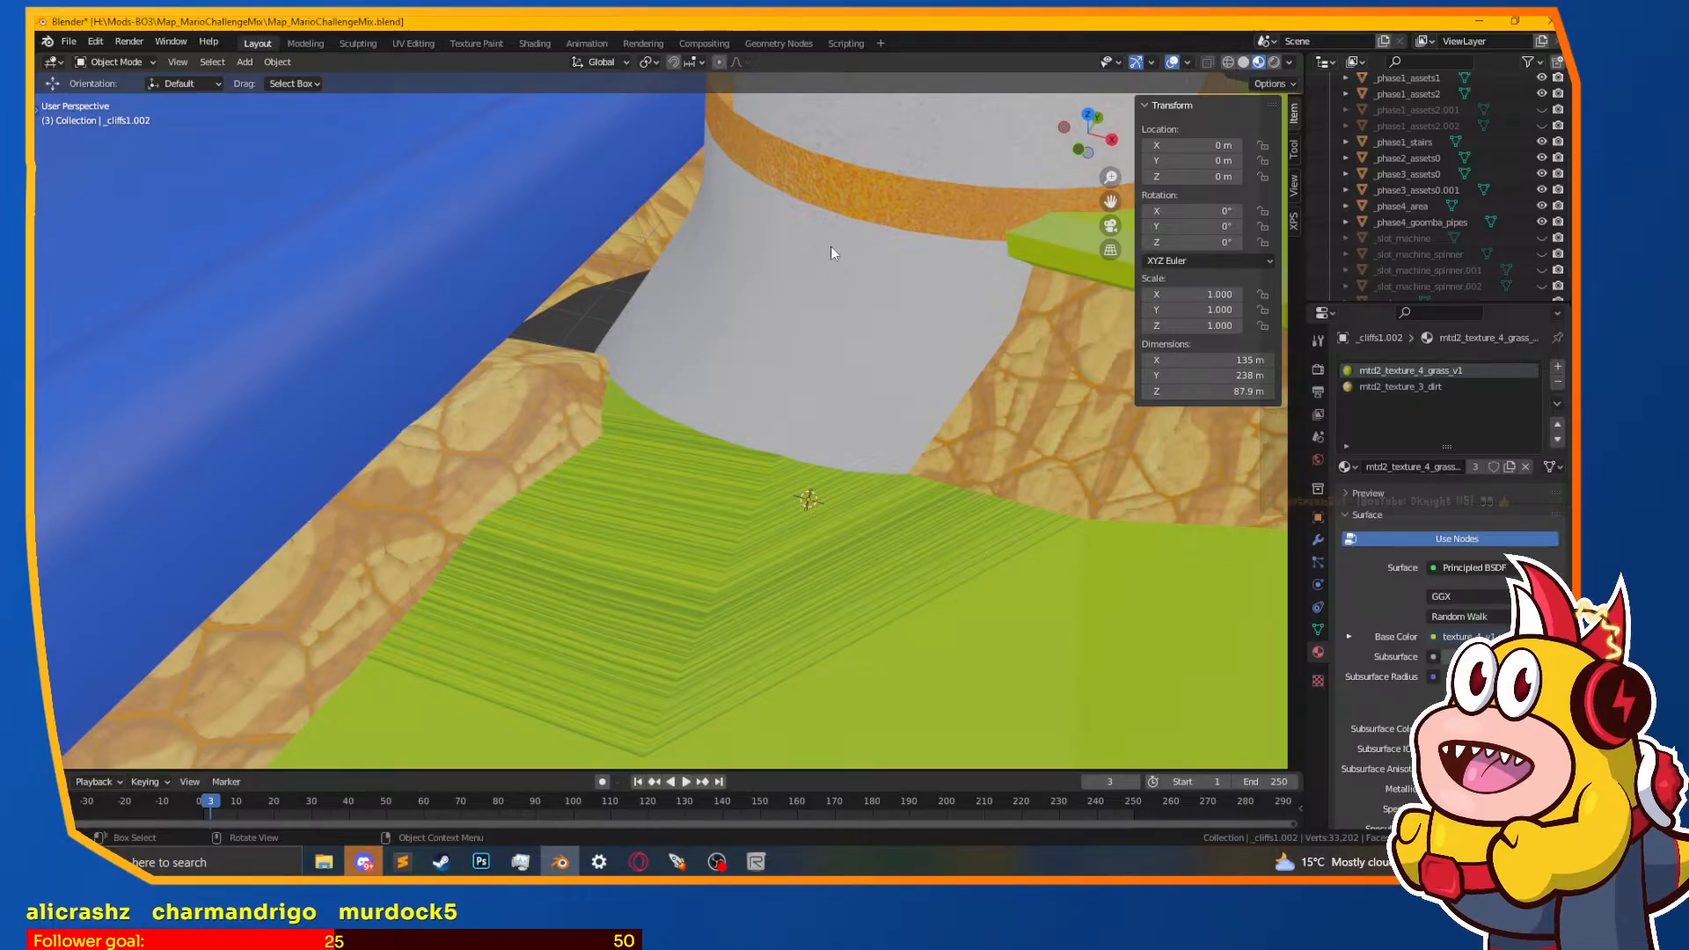
Step: Check the normals of the grass terrain around the slide and pipes with the Face Orientation overlay, leaving the overlay off
left_click(1185, 65)
left_click(1090, 371)
key("n")
scroll(829, 516, "up", 5)
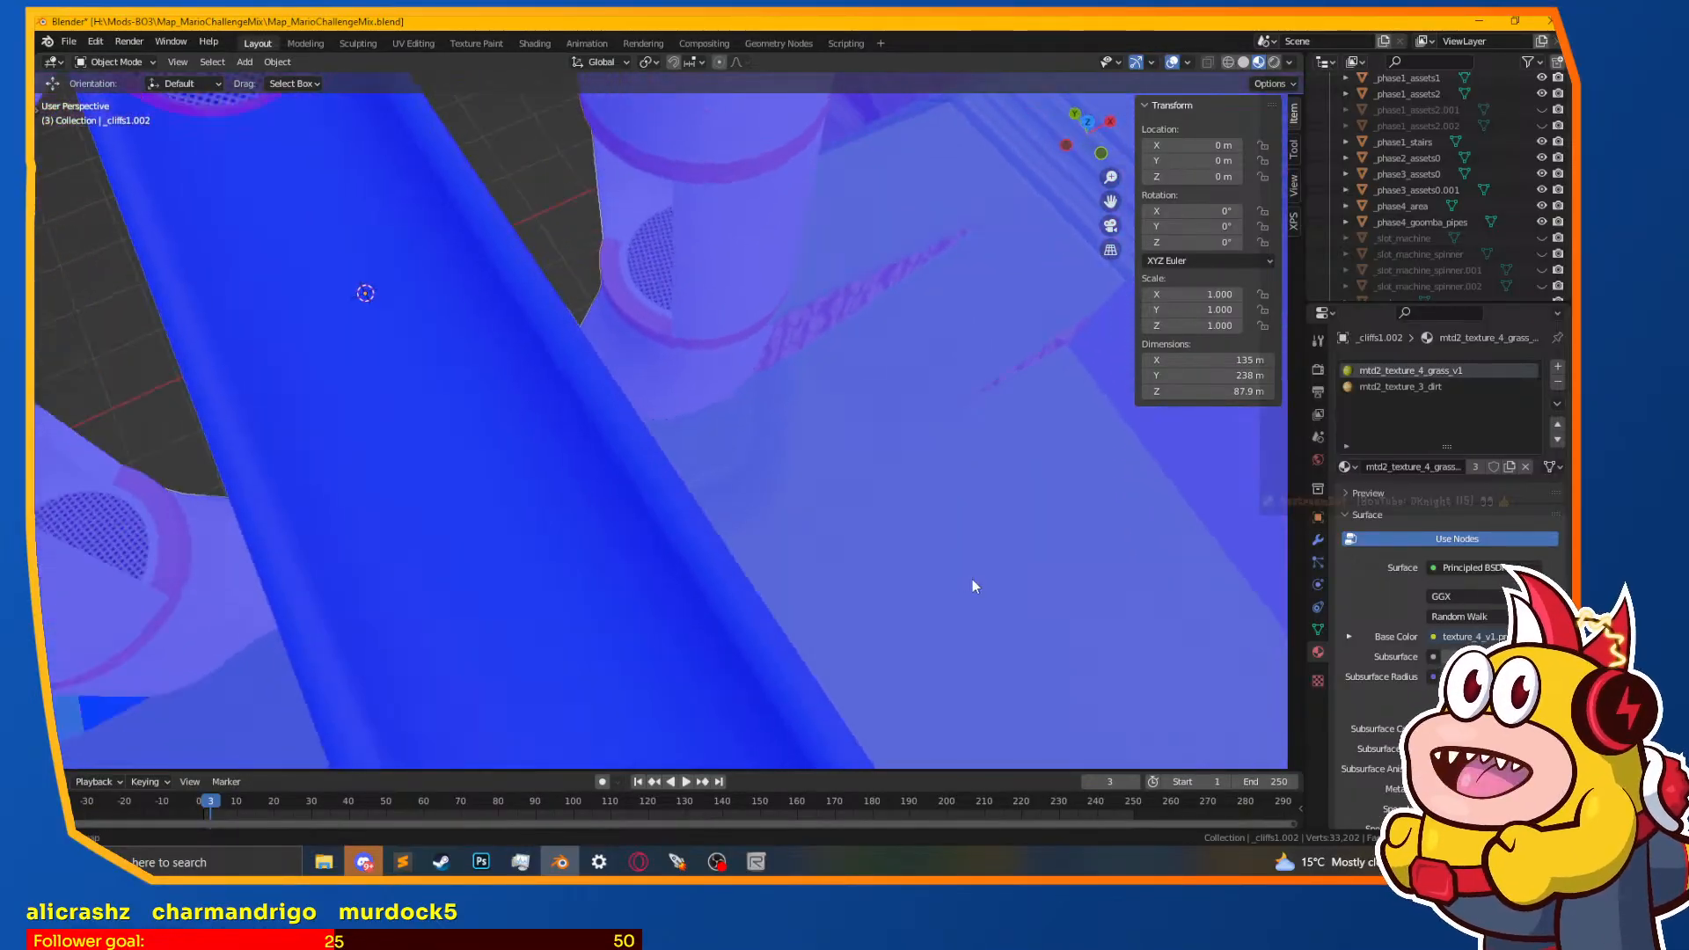
middle_click_drag(973, 579, 1016, 341)
left_click(1189, 64)
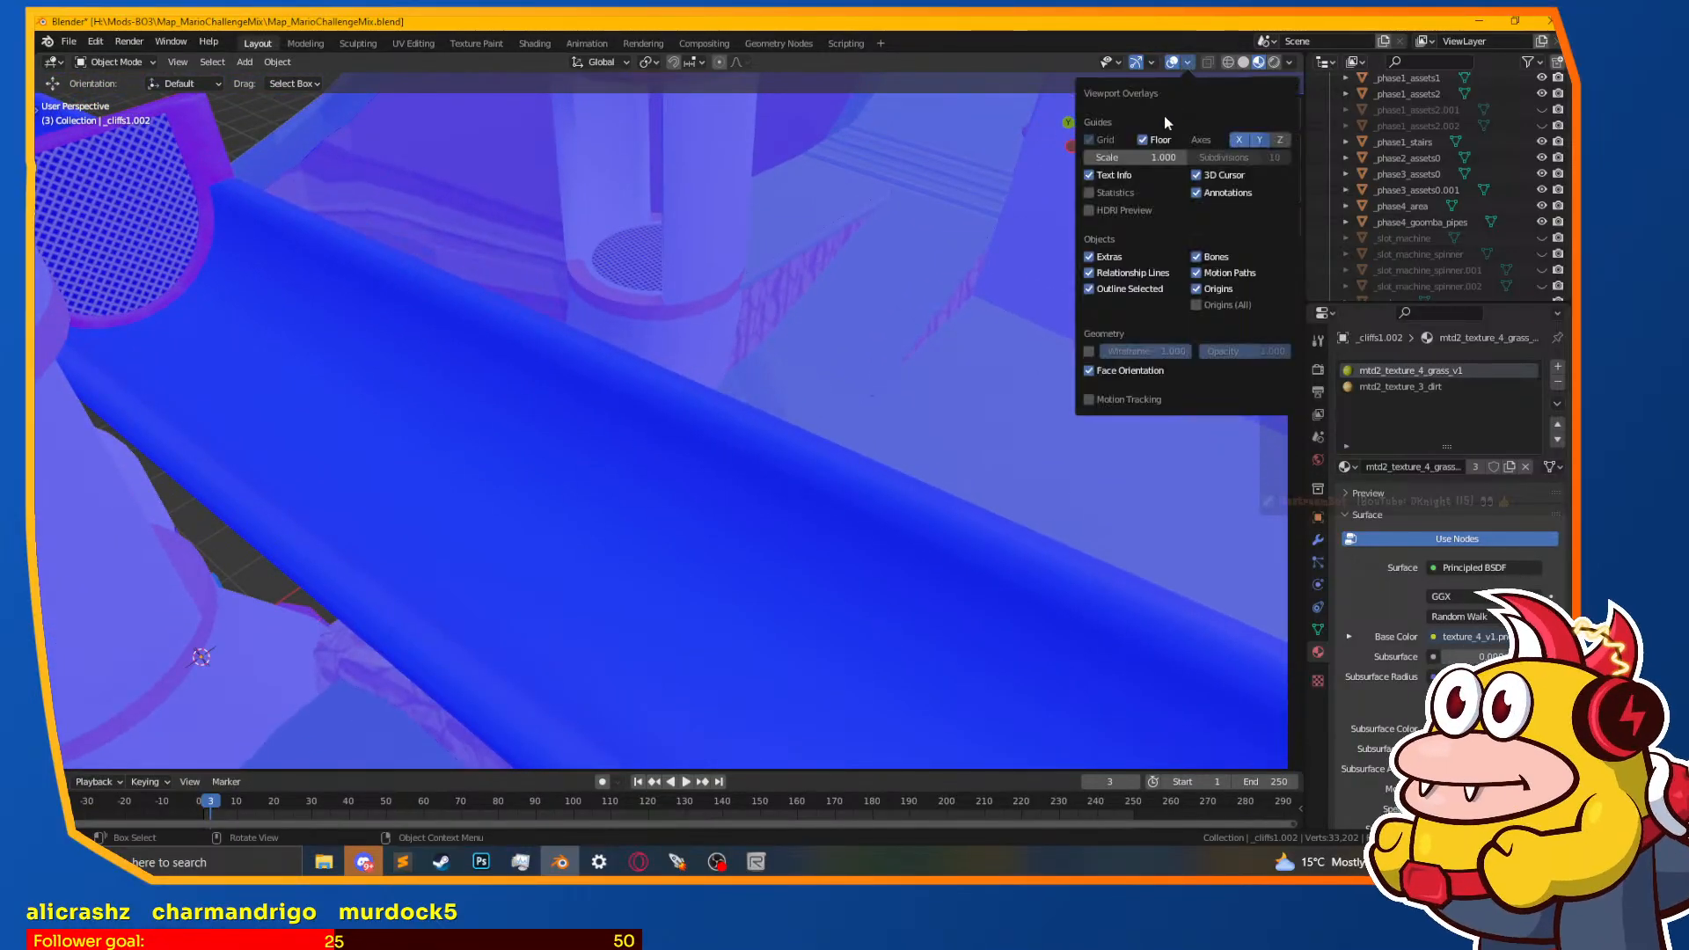
left_click(1090, 370)
Step: Raise the two neighbouring grass edge vertices along the grey wall beside the dirt ramp slightly
scroll(727, 429, "up", 3)
middle_click_drag(870, 385, 705, 502, "shift")
key("Tab")
left_click(659, 417)
middle_click_drag(659, 417, 687, 386)
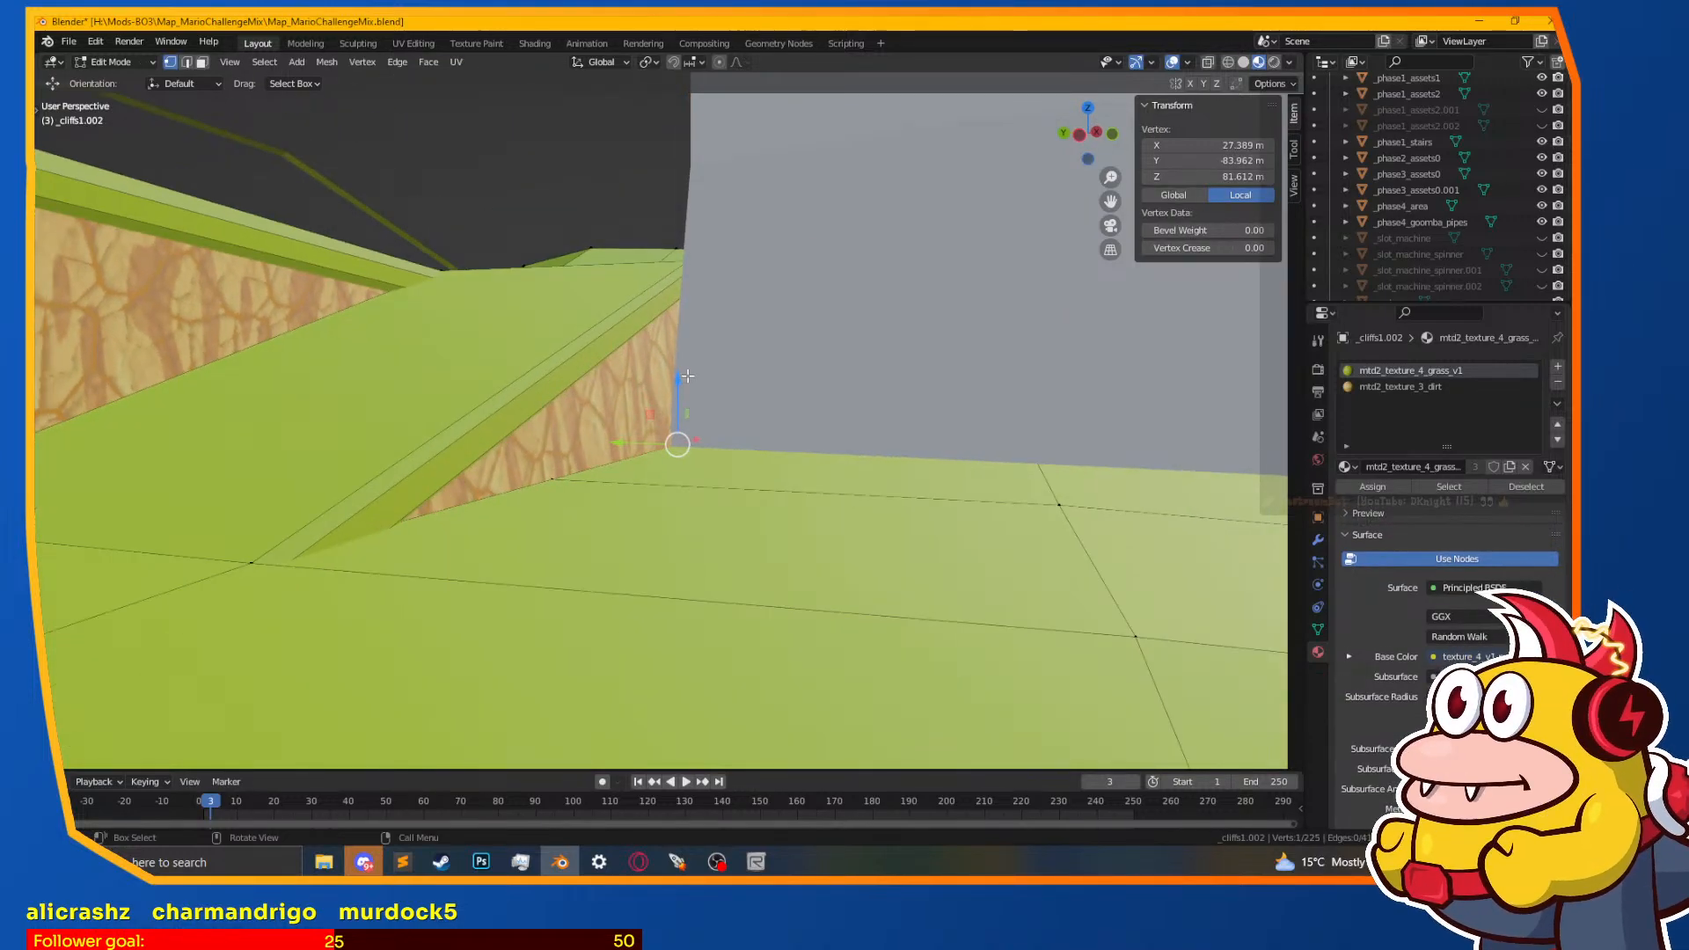
left_click(700, 356)
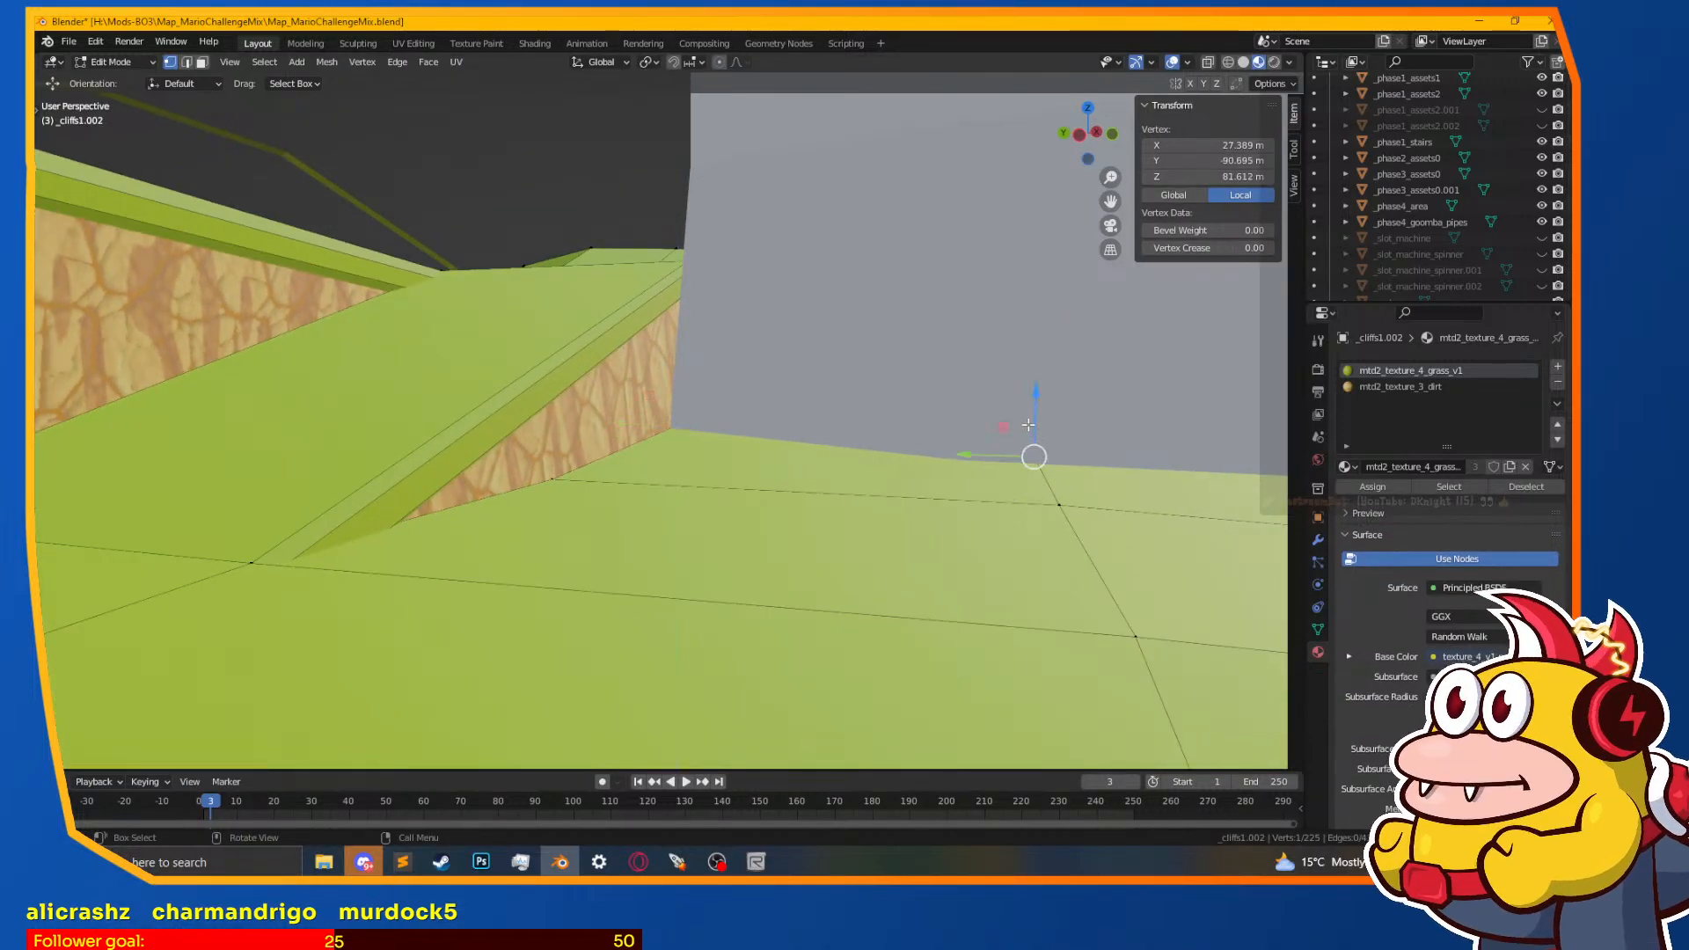
left_click_drag(1039, 392, 1038, 376)
middle_click_drag(1039, 377, 298, 445)
Step: Lower a back-edge grass vertex at the rock wall, and lower the back corner vertex about 0.055 m
left_click(896, 417)
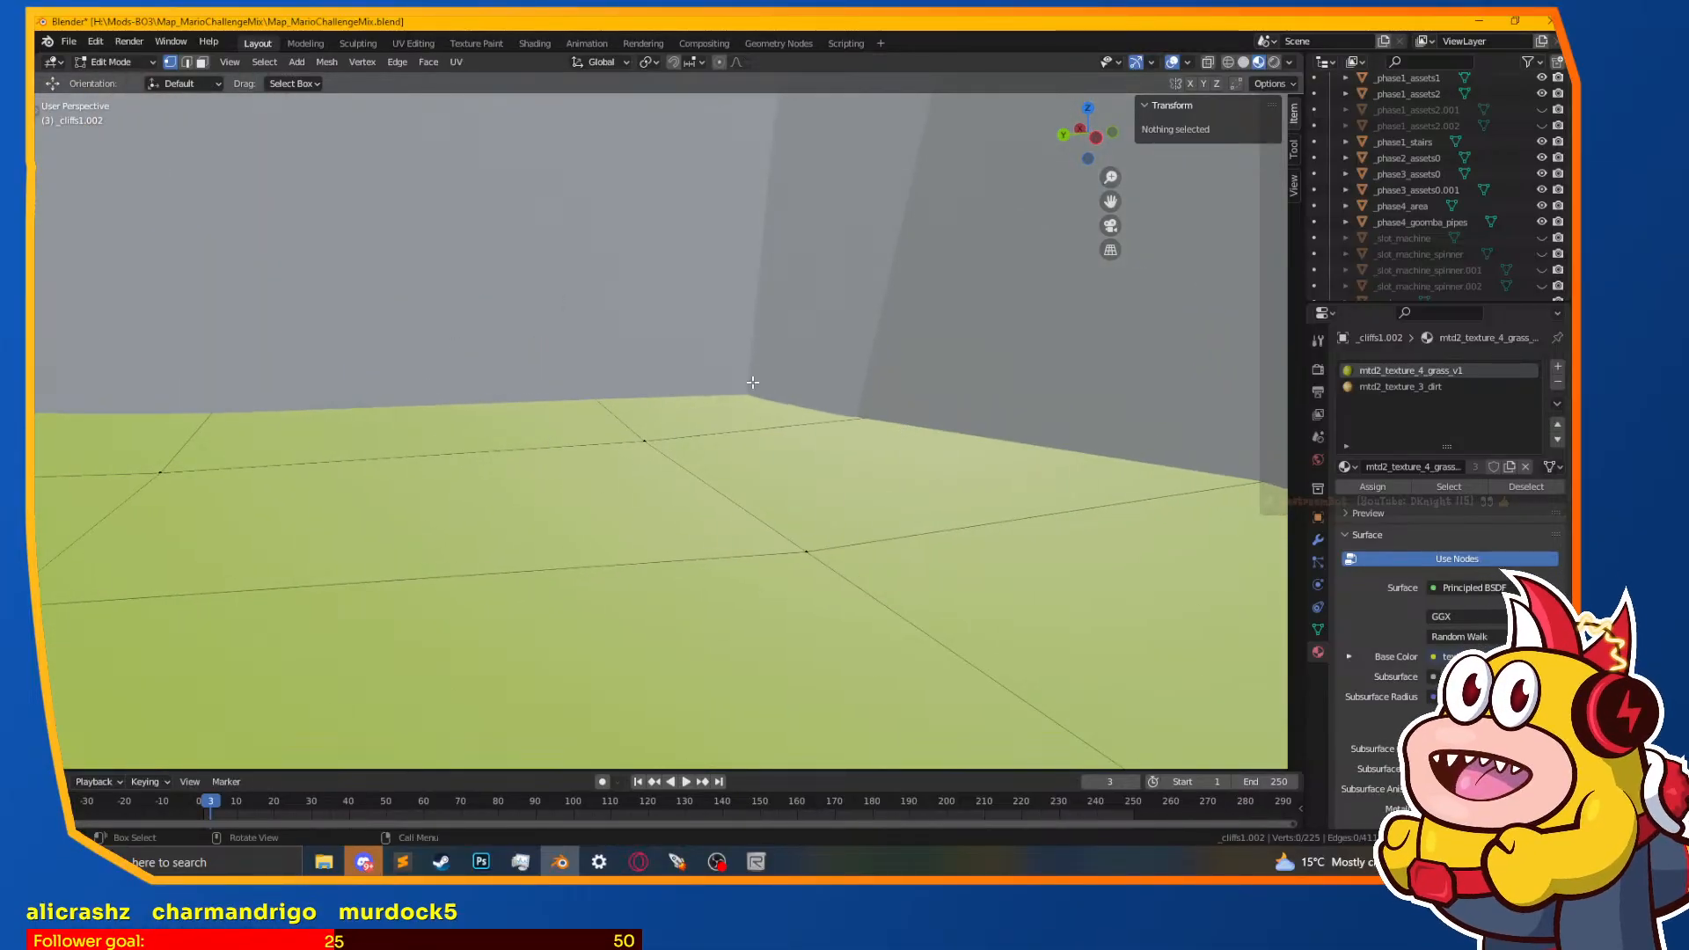
middle_click_drag(876, 424, 1025, 466)
left_click(819, 353)
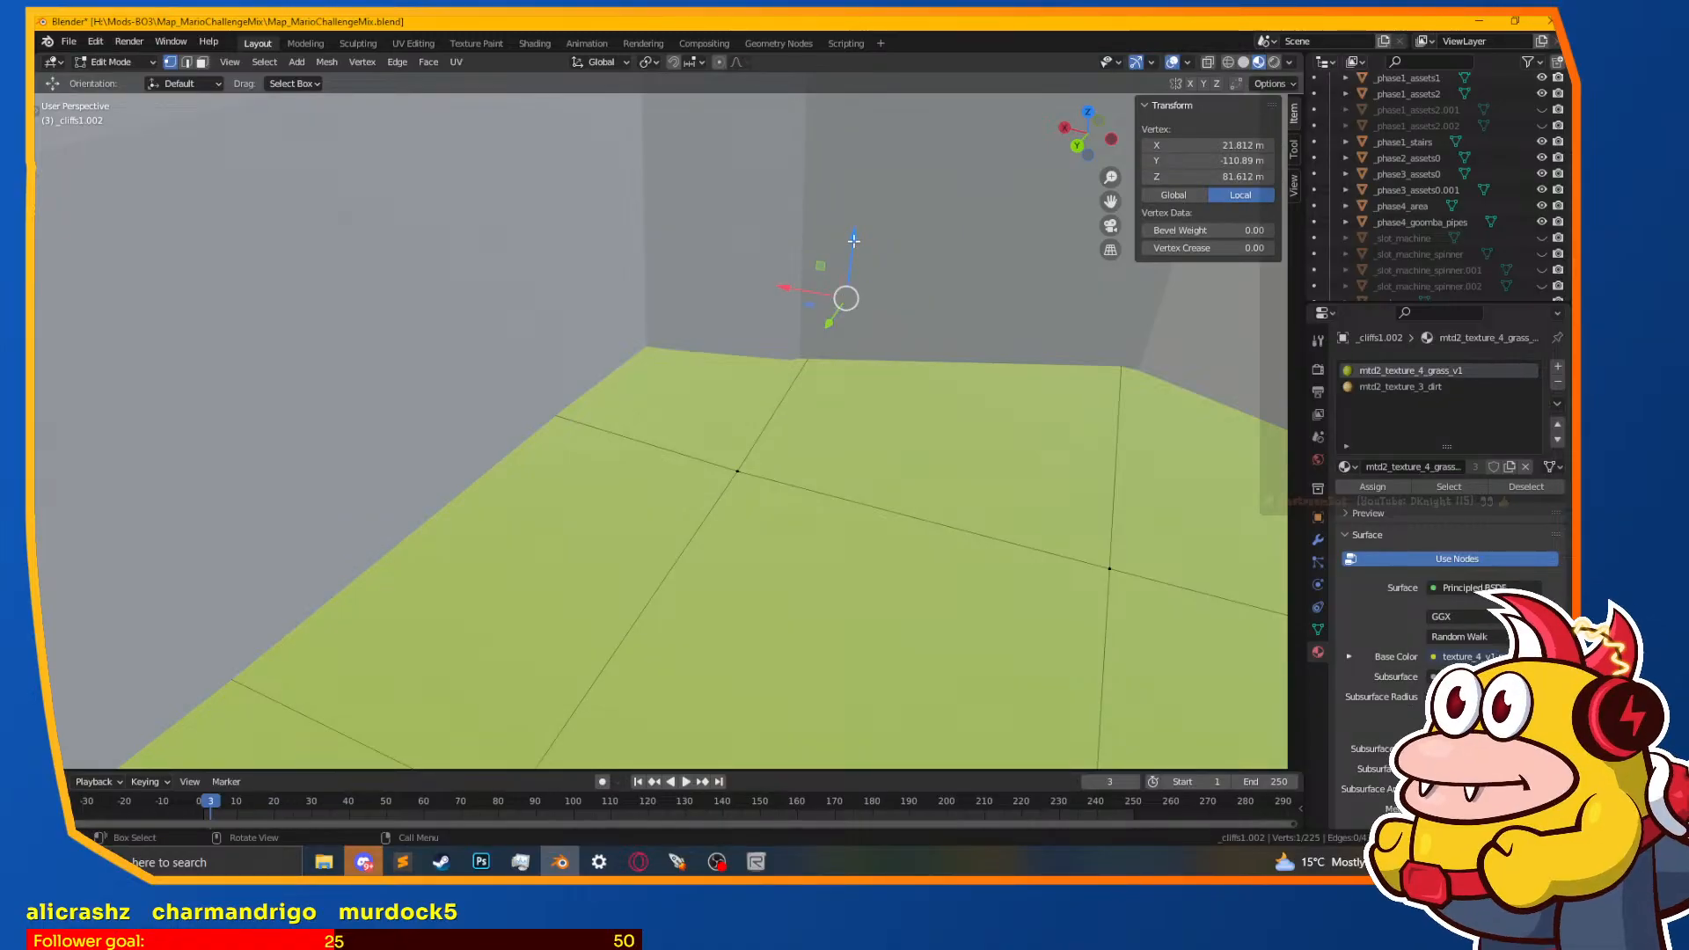
left_click(875, 262)
left_click(639, 287)
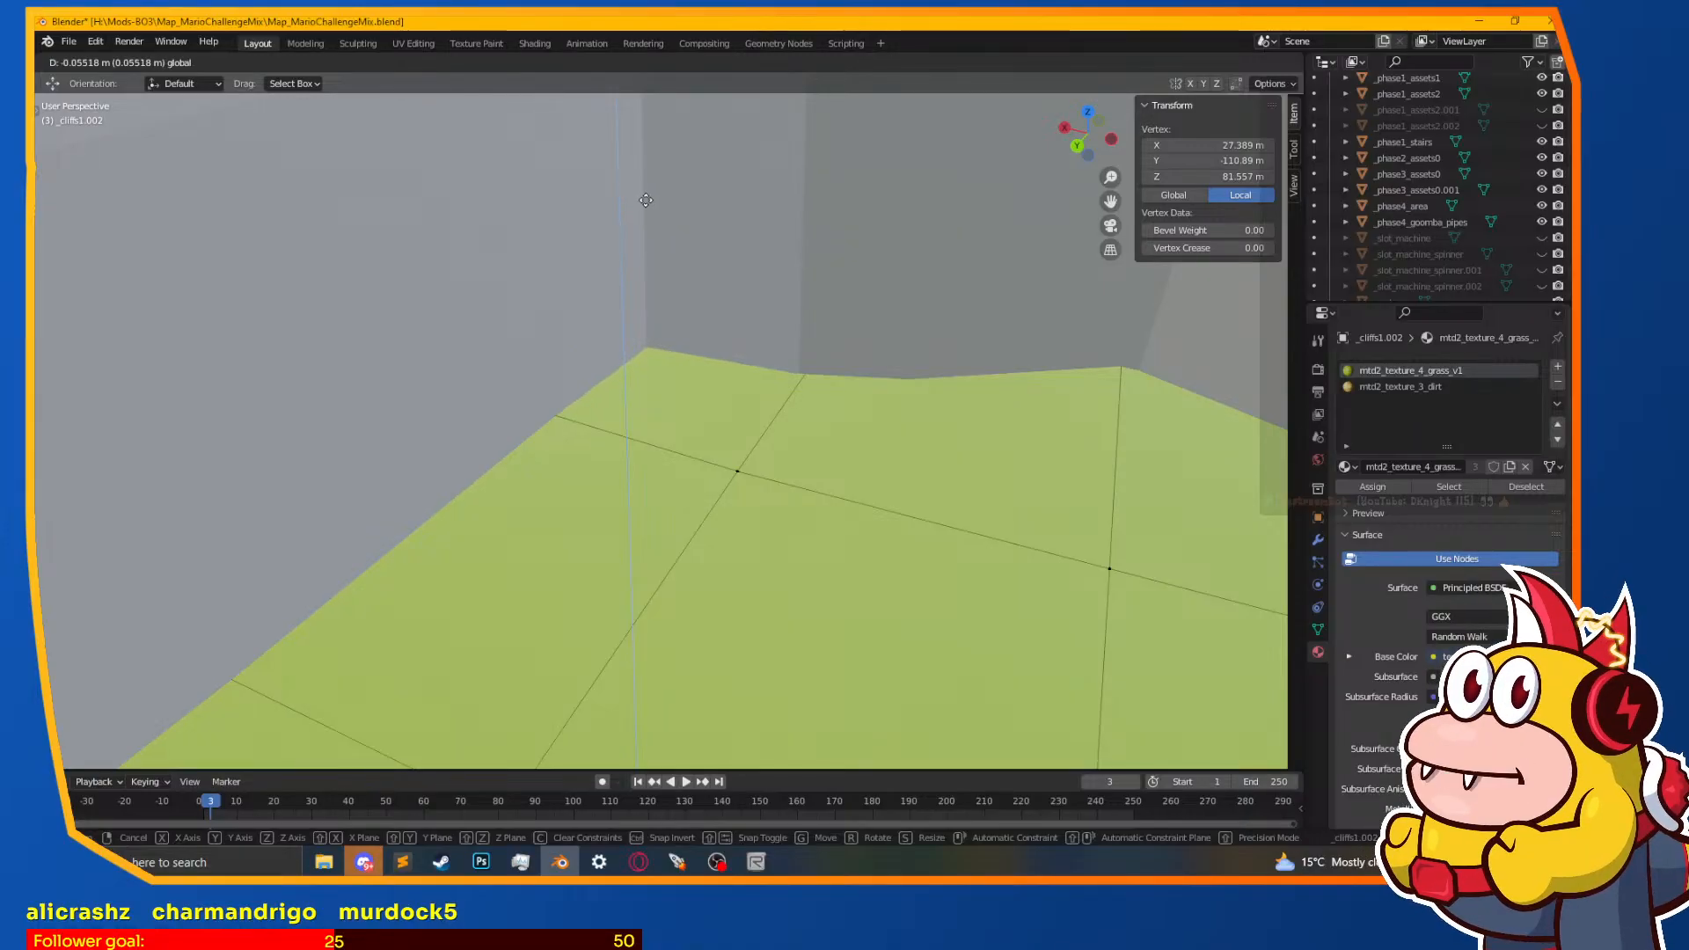
left_click_drag(646, 201, 646, 201)
mouse_move(711, 368)
middle_mouse_down()
mouse_move(748, 359)
mouse_move(746, 285)
mouse_move(707, 371)
middle_mouse_up()
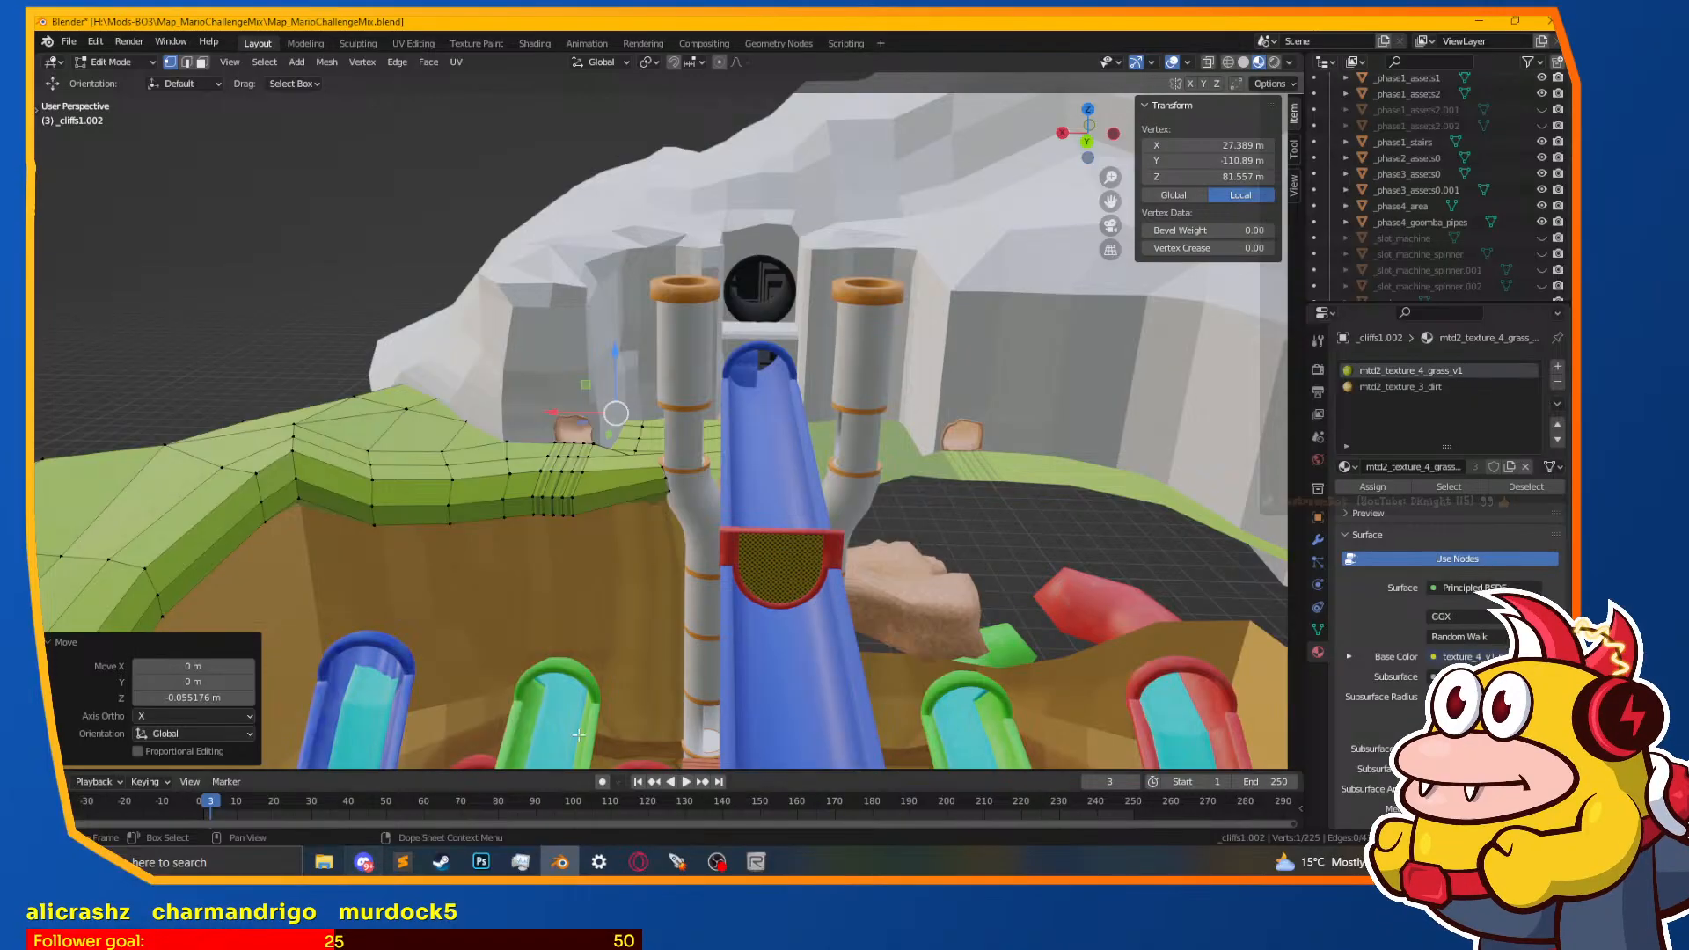
Step: Select the whole _cliffs1.002 mesh and unwrap it with the Angle Based method
middle_click_drag(614, 473, 585, 512)
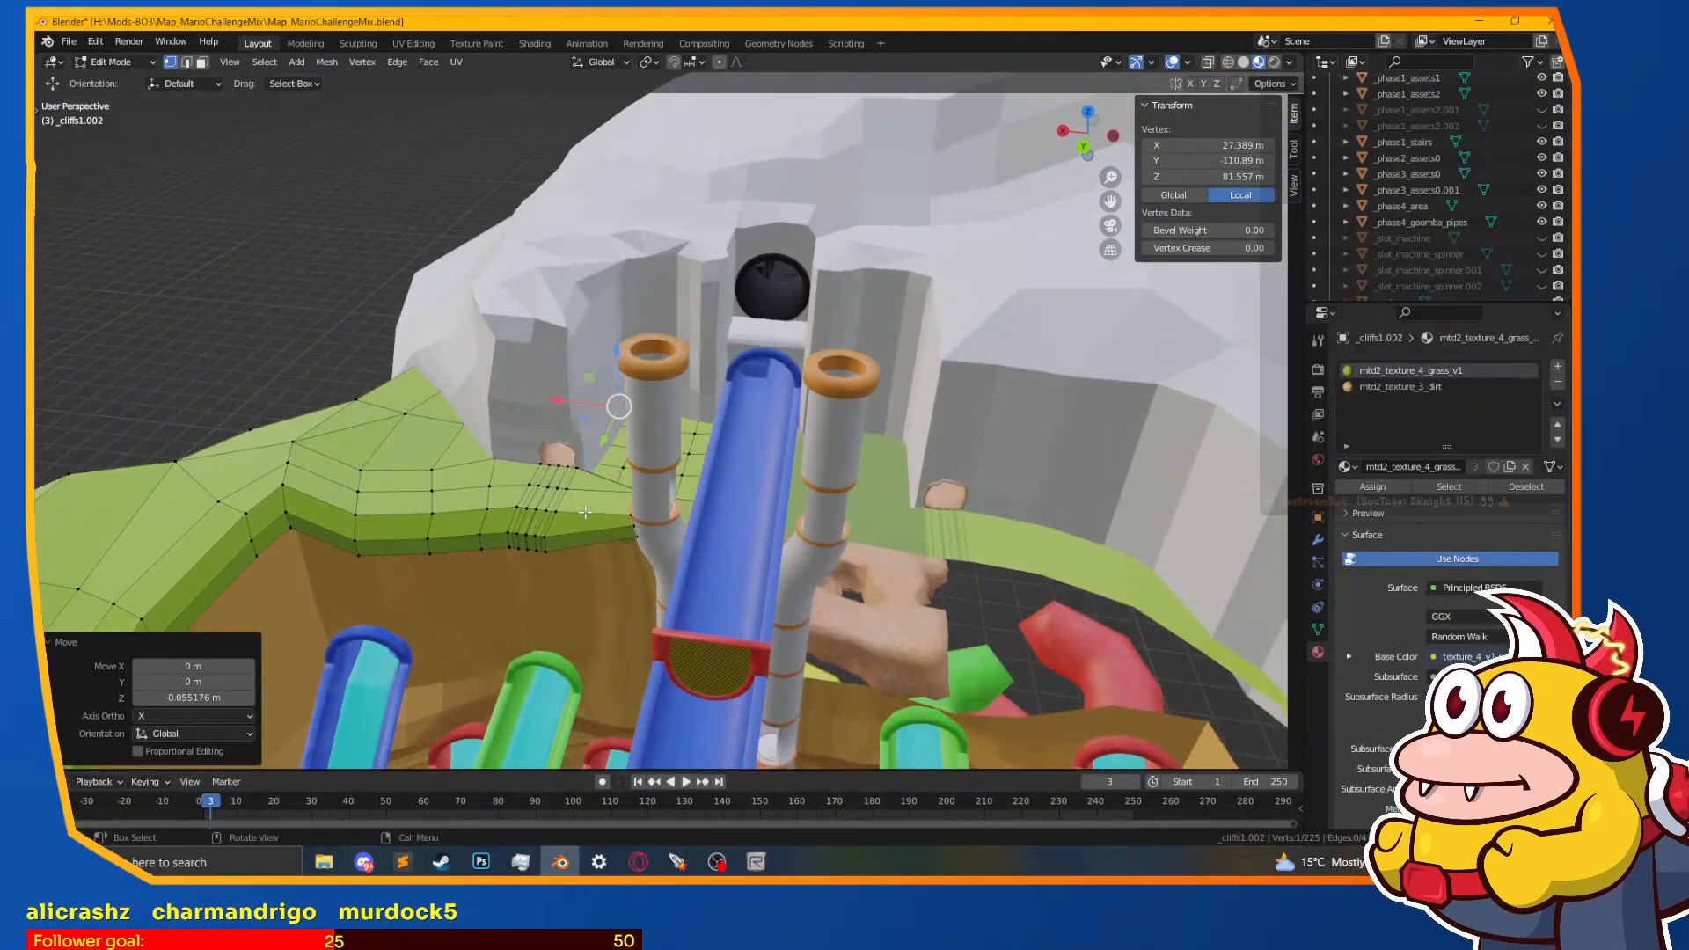
middle_click_drag(580, 592, 588, 548)
key("Tab")
scroll(520, 660, "up", 4)
key("Tab")
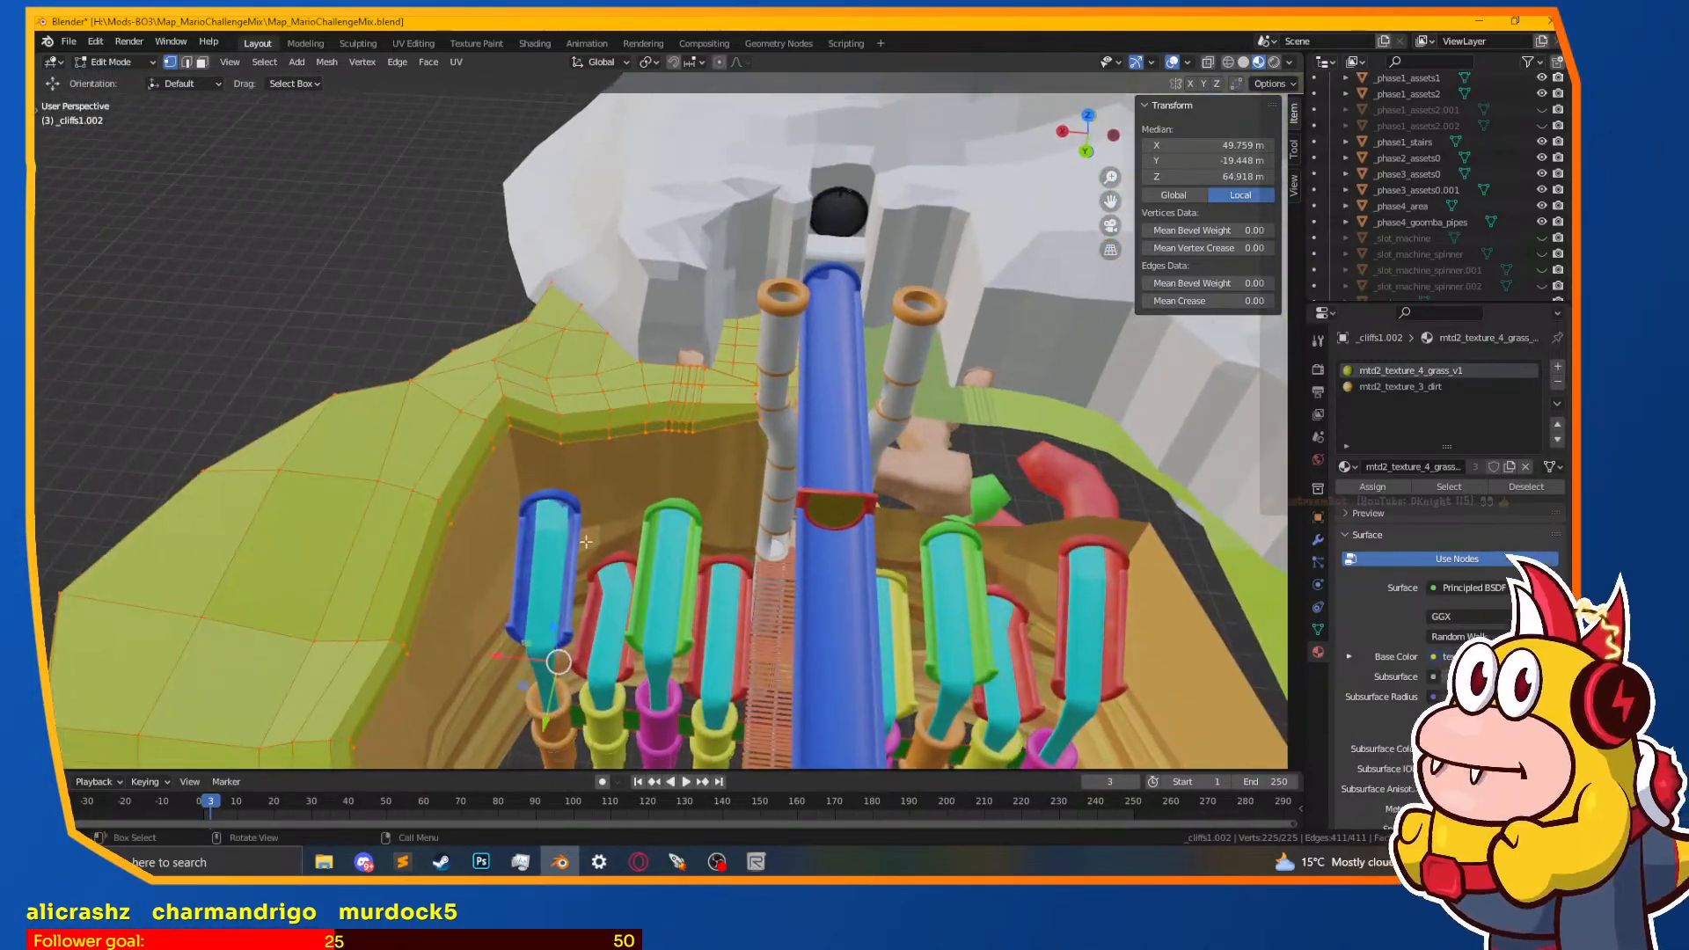
left_click(573, 489)
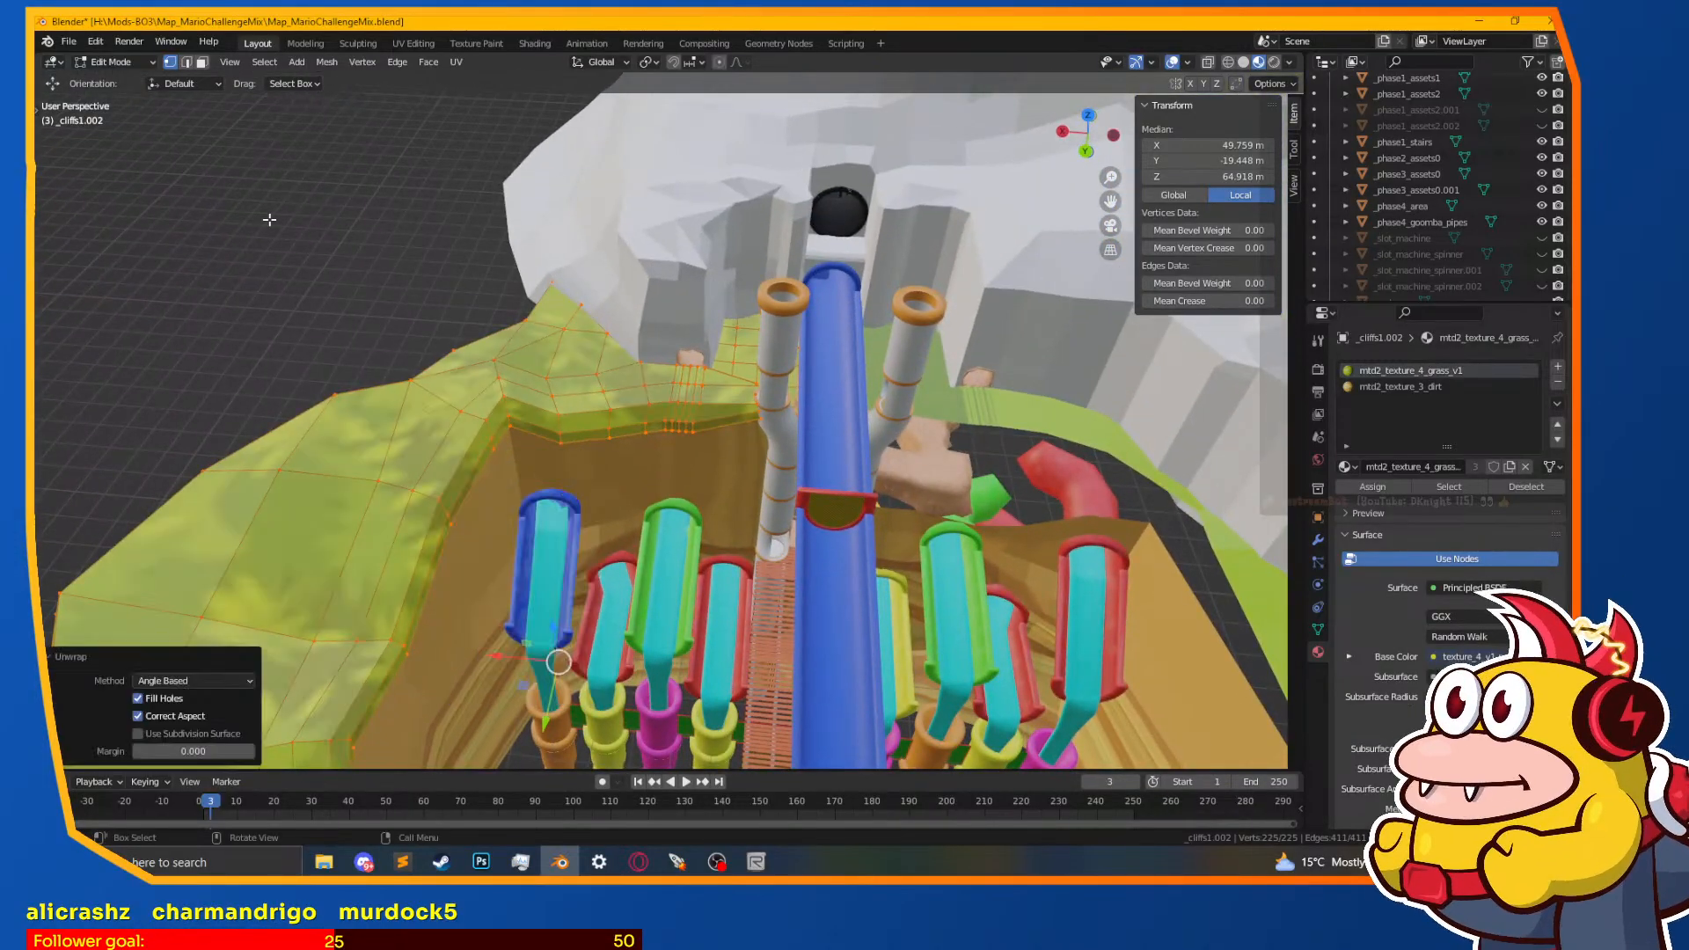
Step: Open the UV Editing workspace and scale all of the mesh's UVs up about 27 times over the grass texture
left_click(394, 46)
scroll(477, 690, "up", 8)
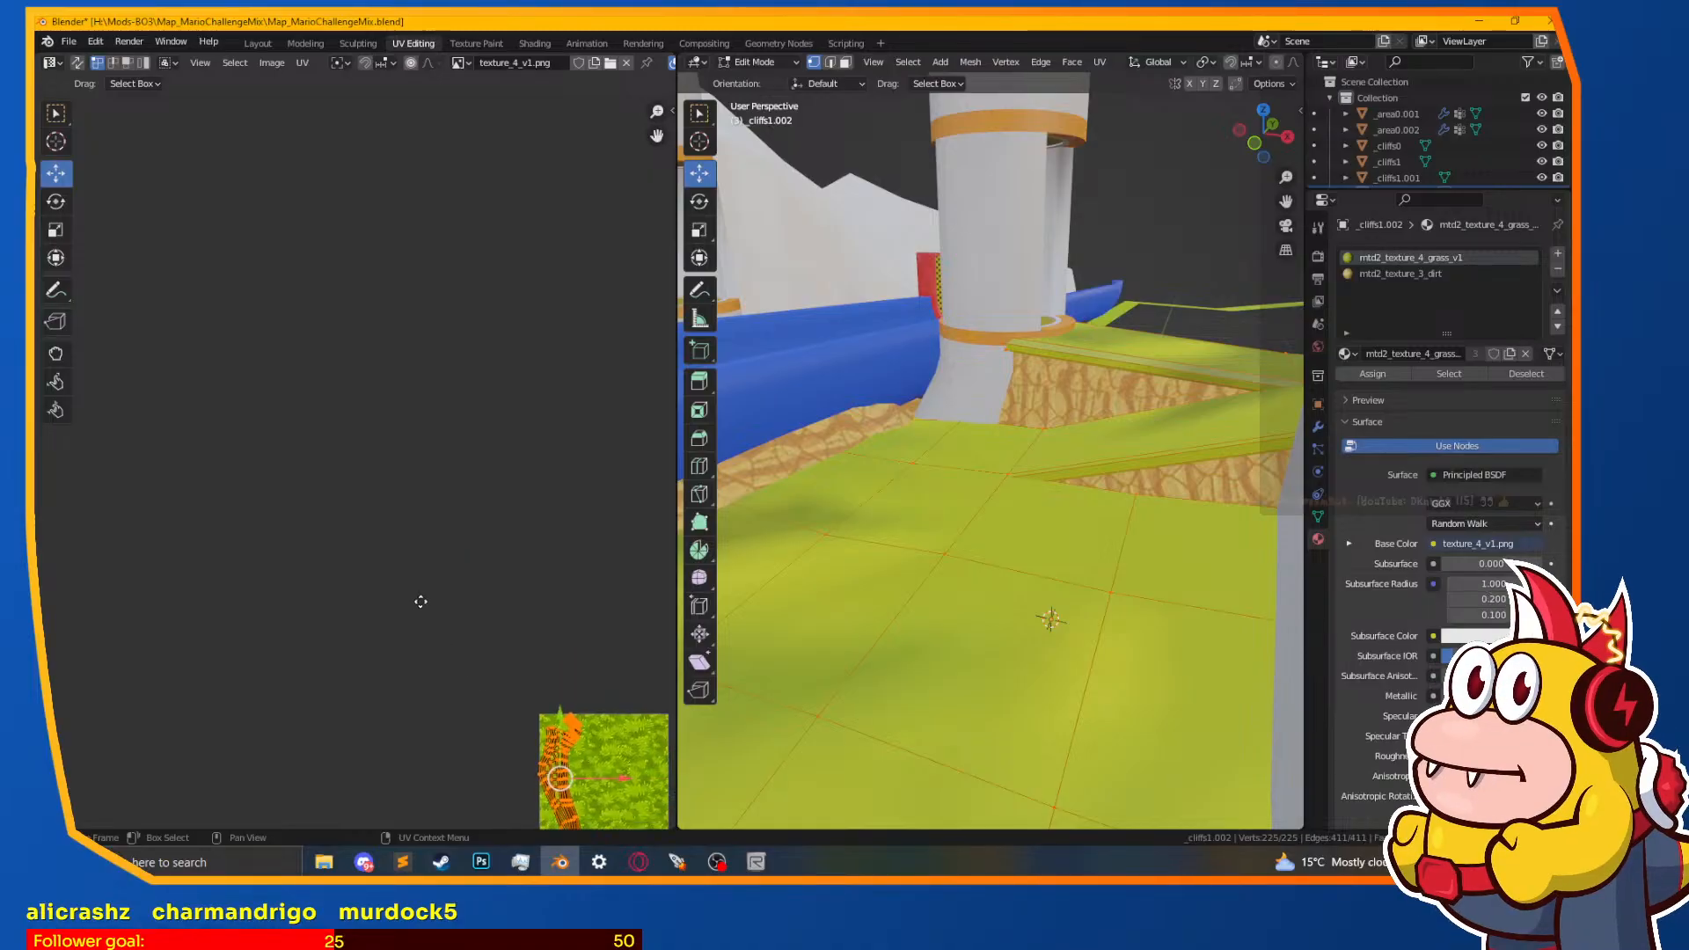
scroll(621, 573, "up", 2)
middle_click_drag(601, 562, 430, 450)
scroll(431, 453, "down", 4)
middle_click_drag(1001, 510, 995, 628)
key("s")
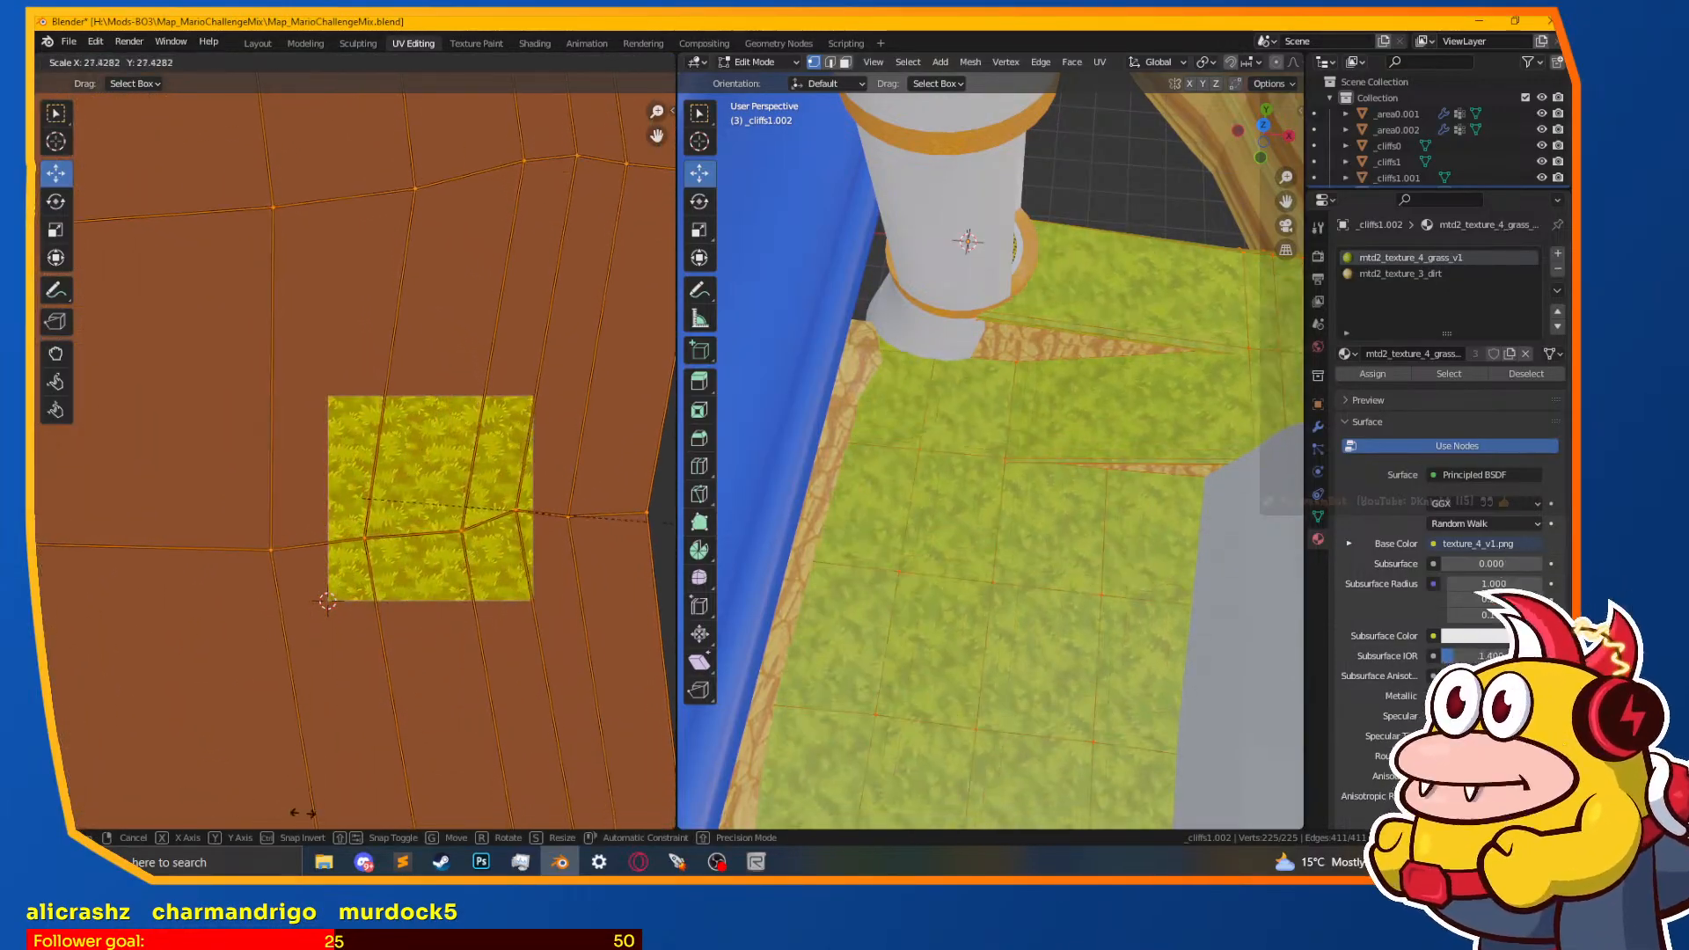
left_click(853, 71)
key("Tab")
Step: Enlarge the terrain's UVs a little more for finer grass tiling and return to the Layout workspace
middle_click_drag(1247, 173, 1018, 467)
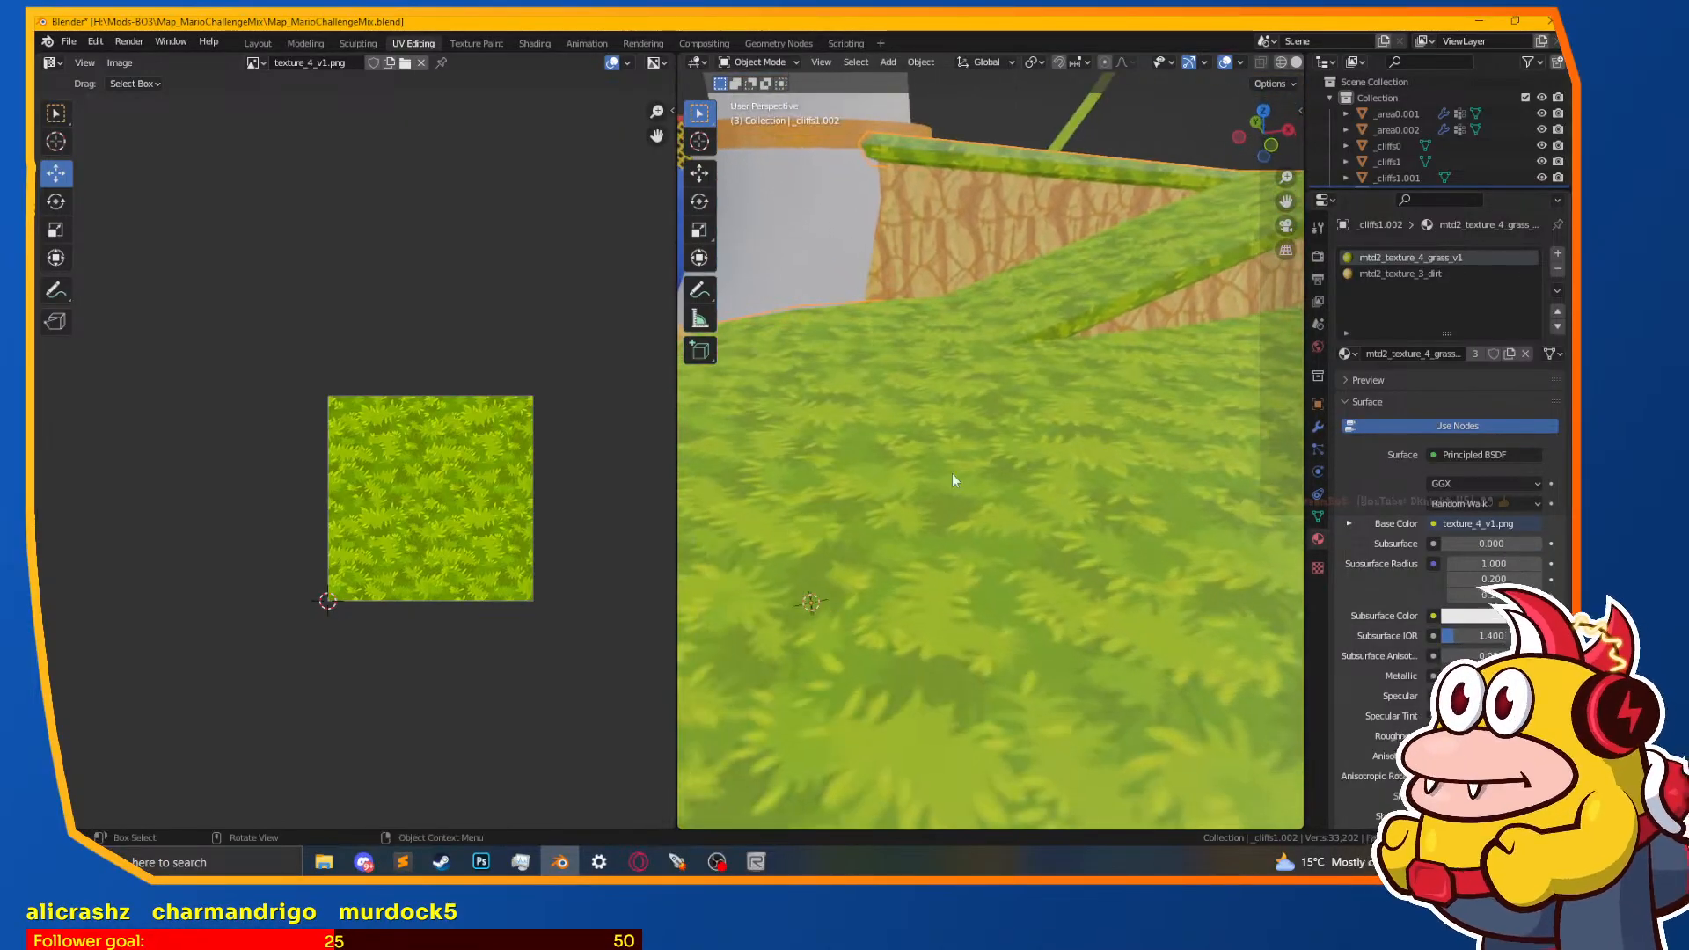
key("Tab")
key("s")
left_click(622, 585)
key("Tab")
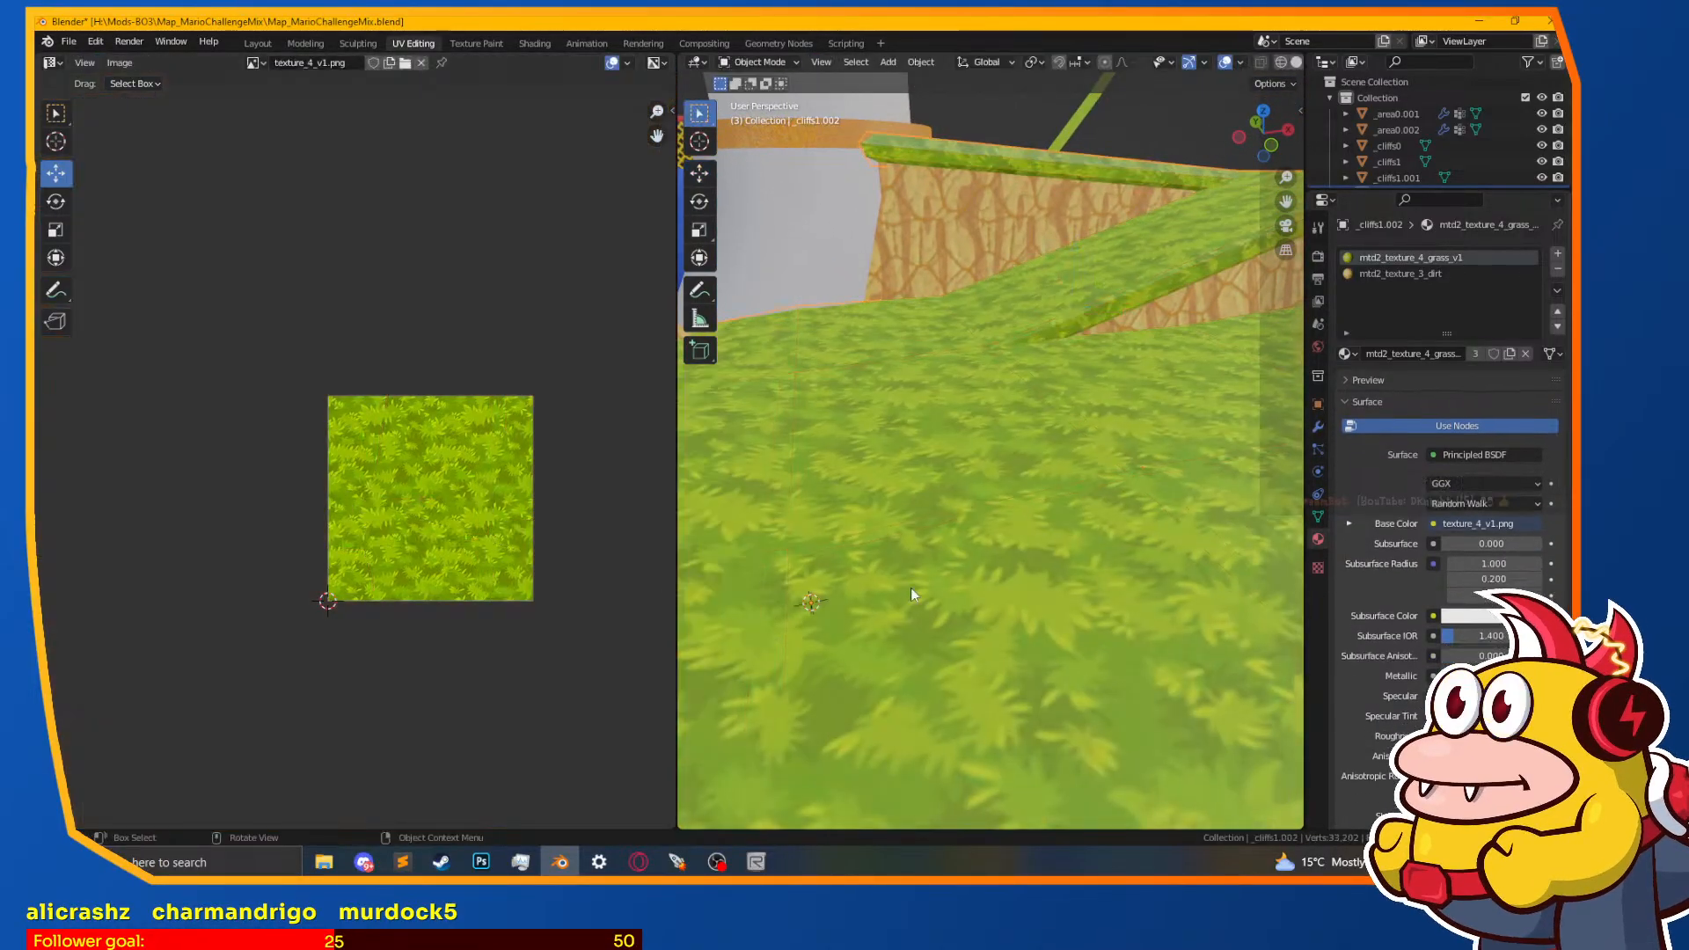
left_click(259, 43)
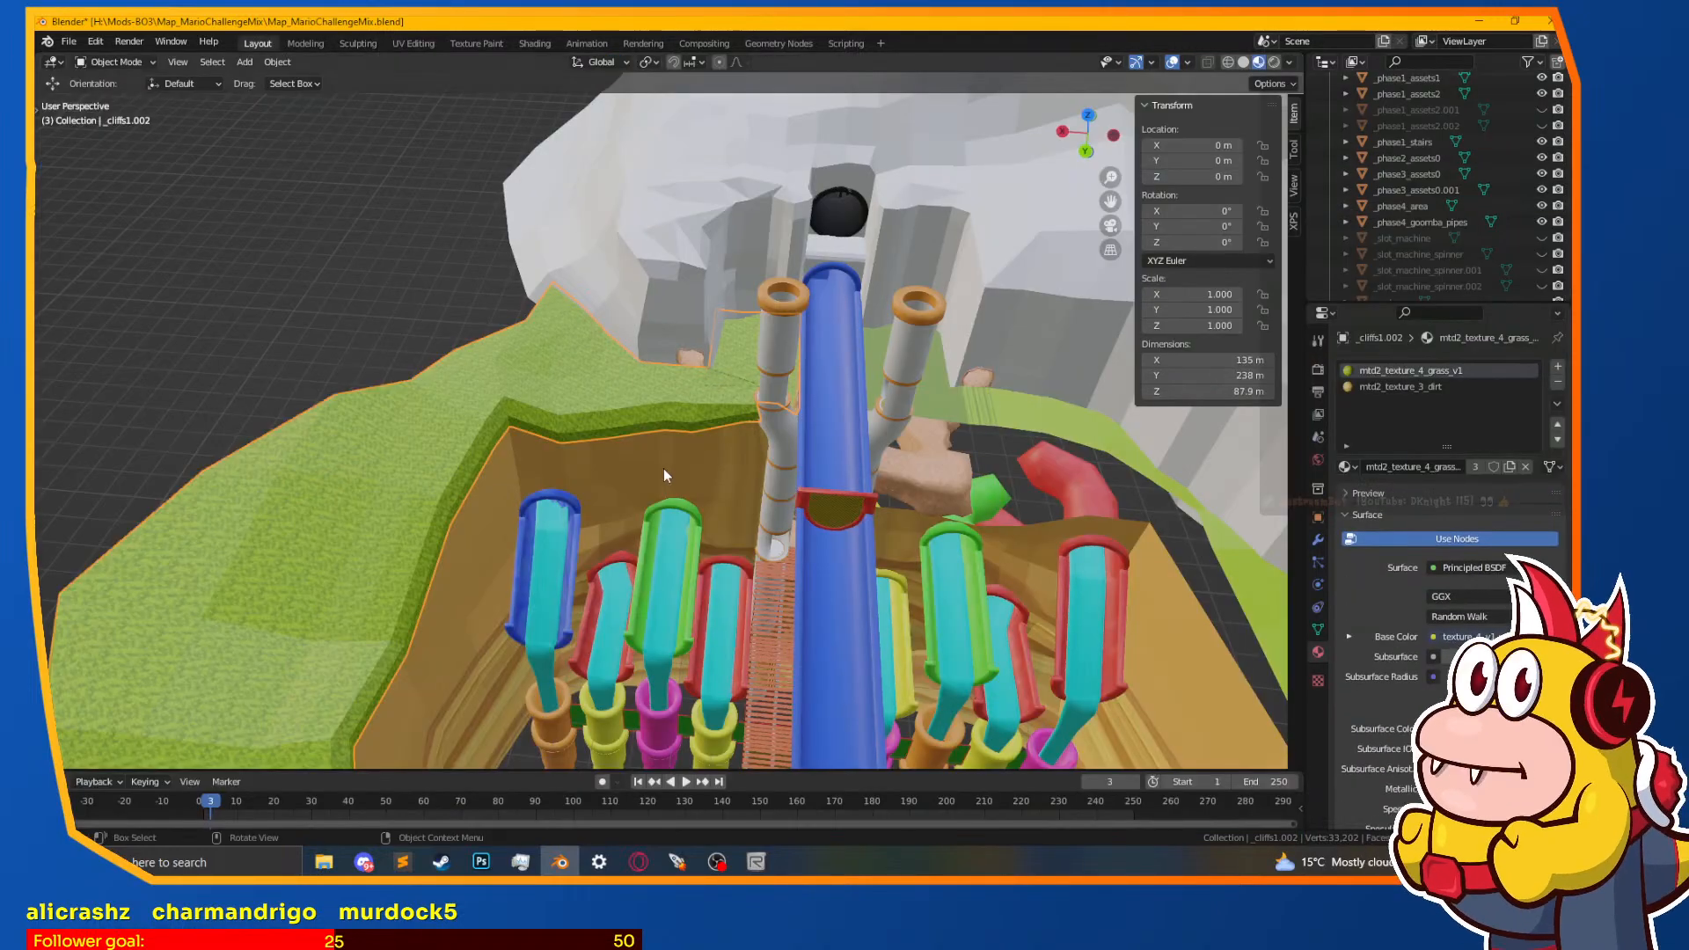
Step: Shade the _cliffs1.002 terrain smooth
middle_click_drag(632, 539, 942, 756, "shift")
scroll(877, 427, "up", 5)
right_click(662, 381)
left_click(662, 382)
middle_click_drag(662, 382, 557, 394)
scroll(790, 392, "down", 6)
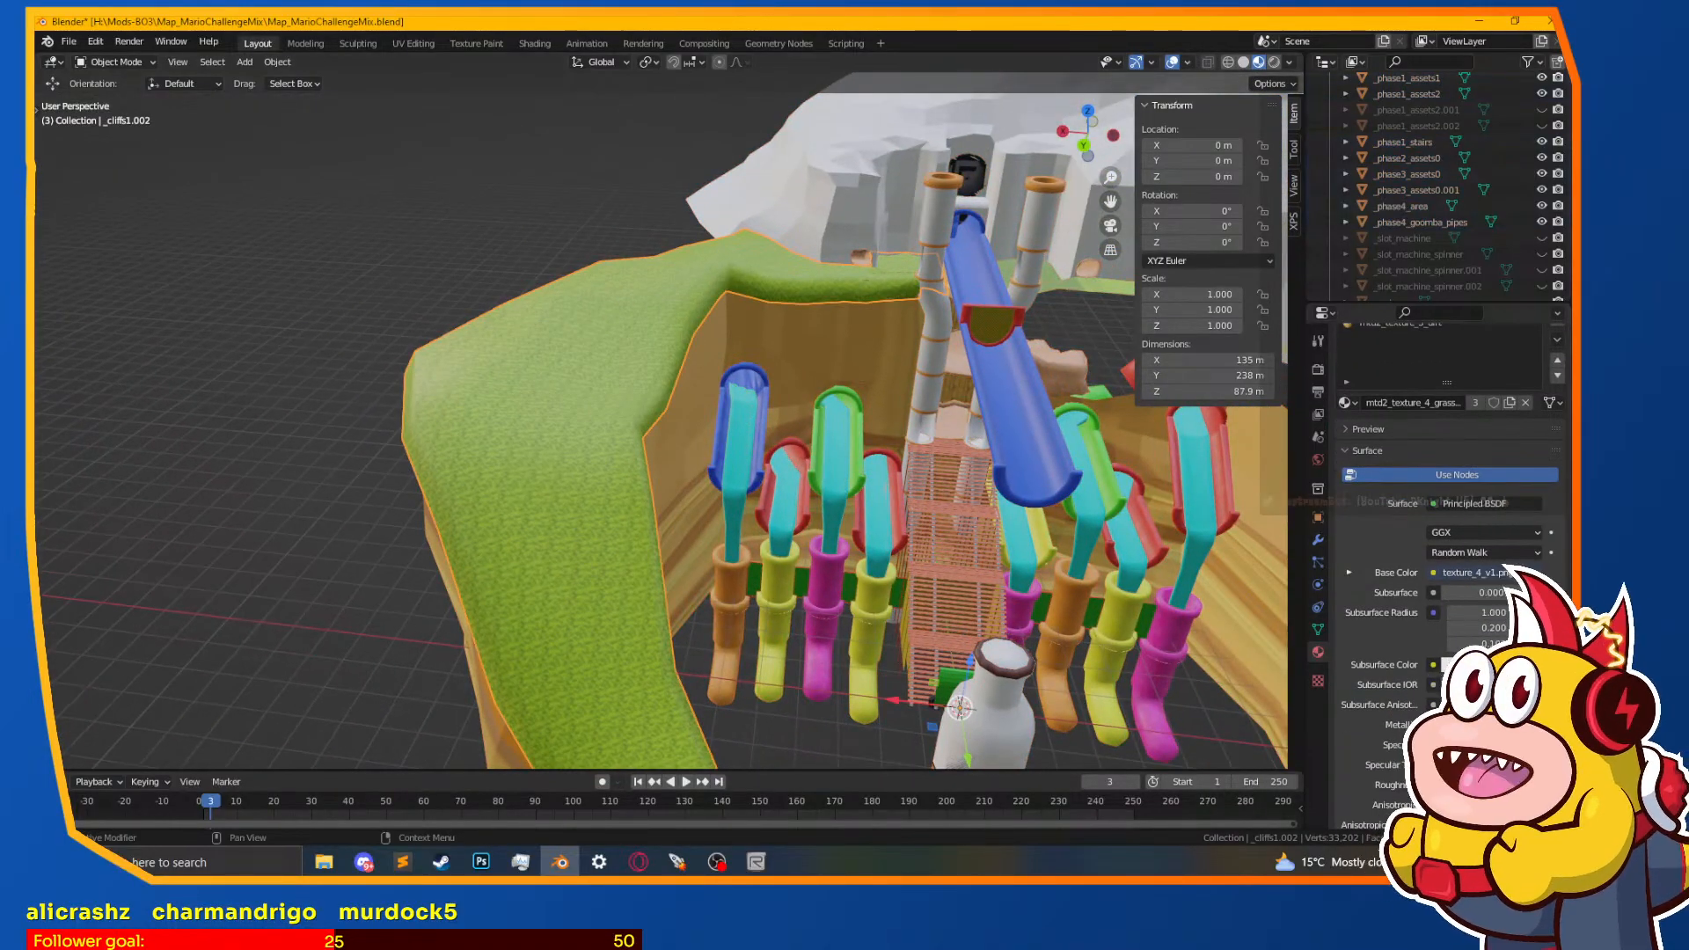
Step: Scale all of the terrain's UVs down to about 0.73 in the UV Editing workspace, and return to the Layout workspace
middle_click_drag(1117, 521, 682, 663)
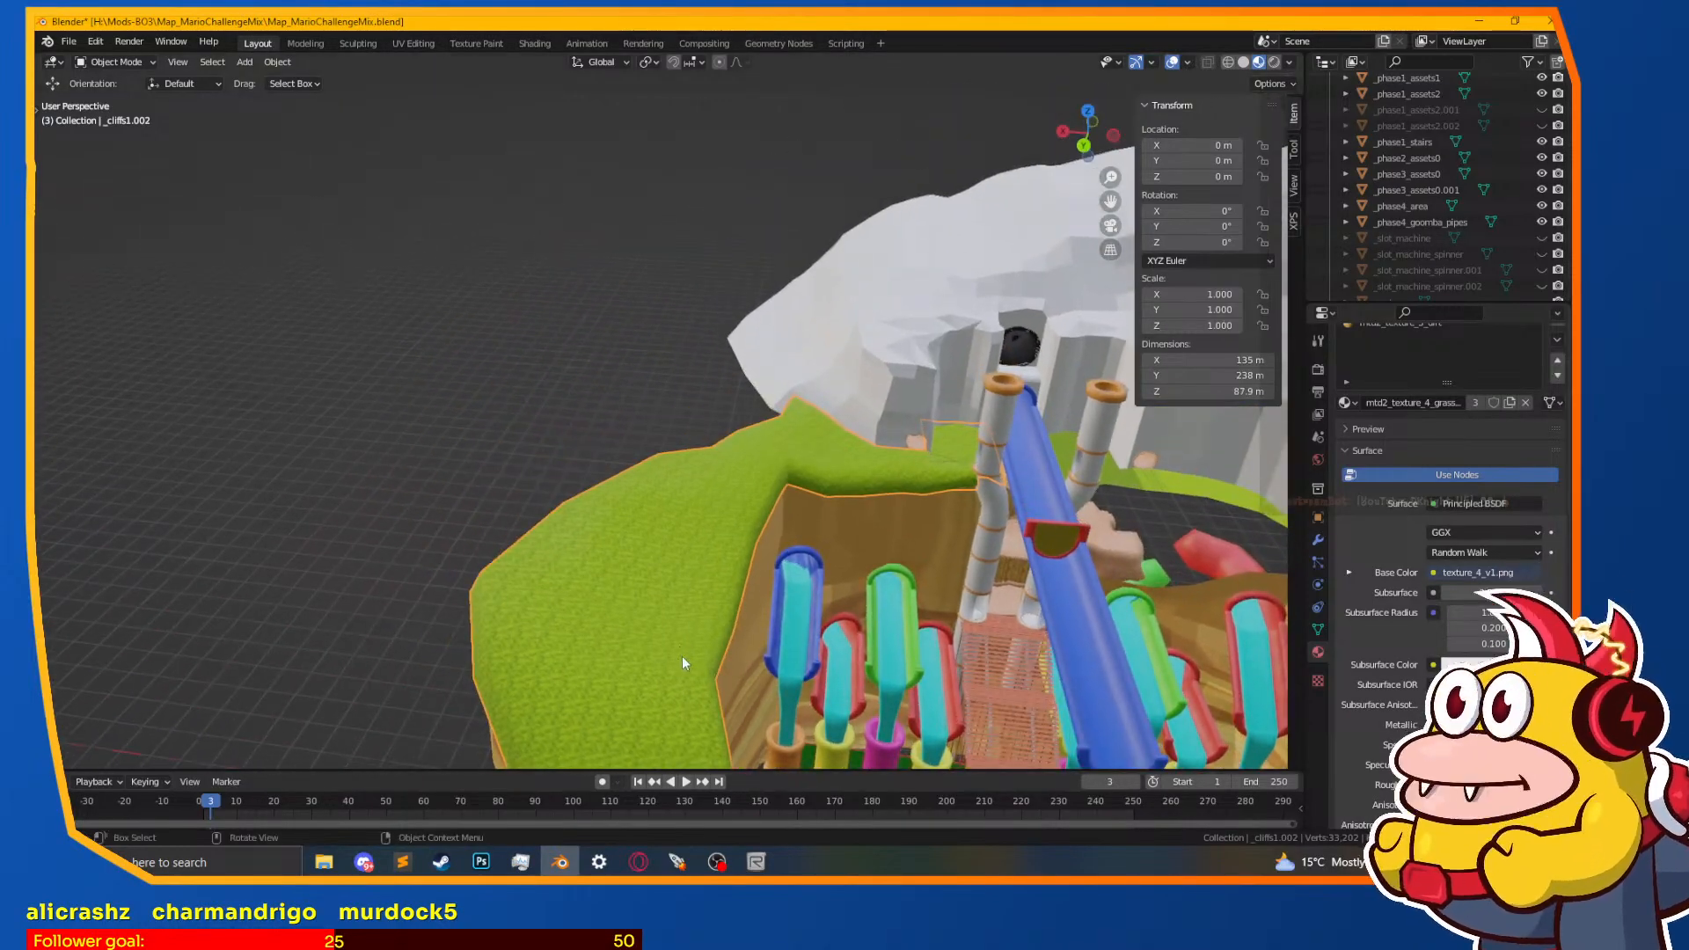
scroll(742, 580, "up", 8)
scroll(707, 464, "up", 2)
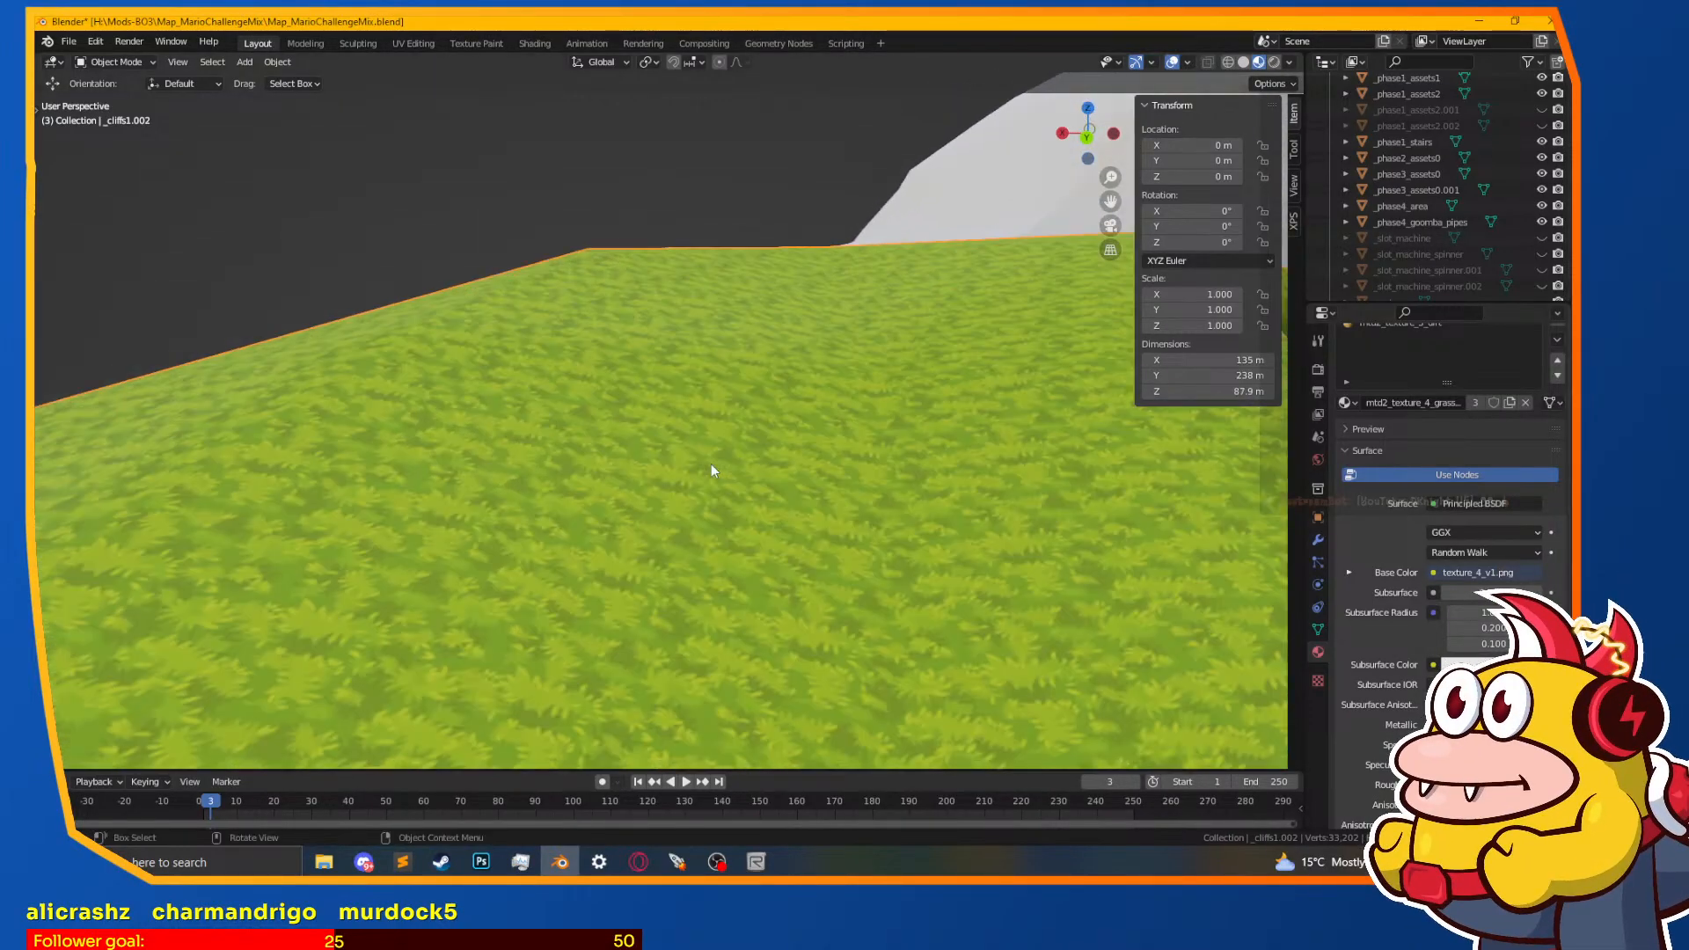
key("Tab")
scroll(711, 463, "down", 7)
middle_click_drag(711, 463, 691, 492)
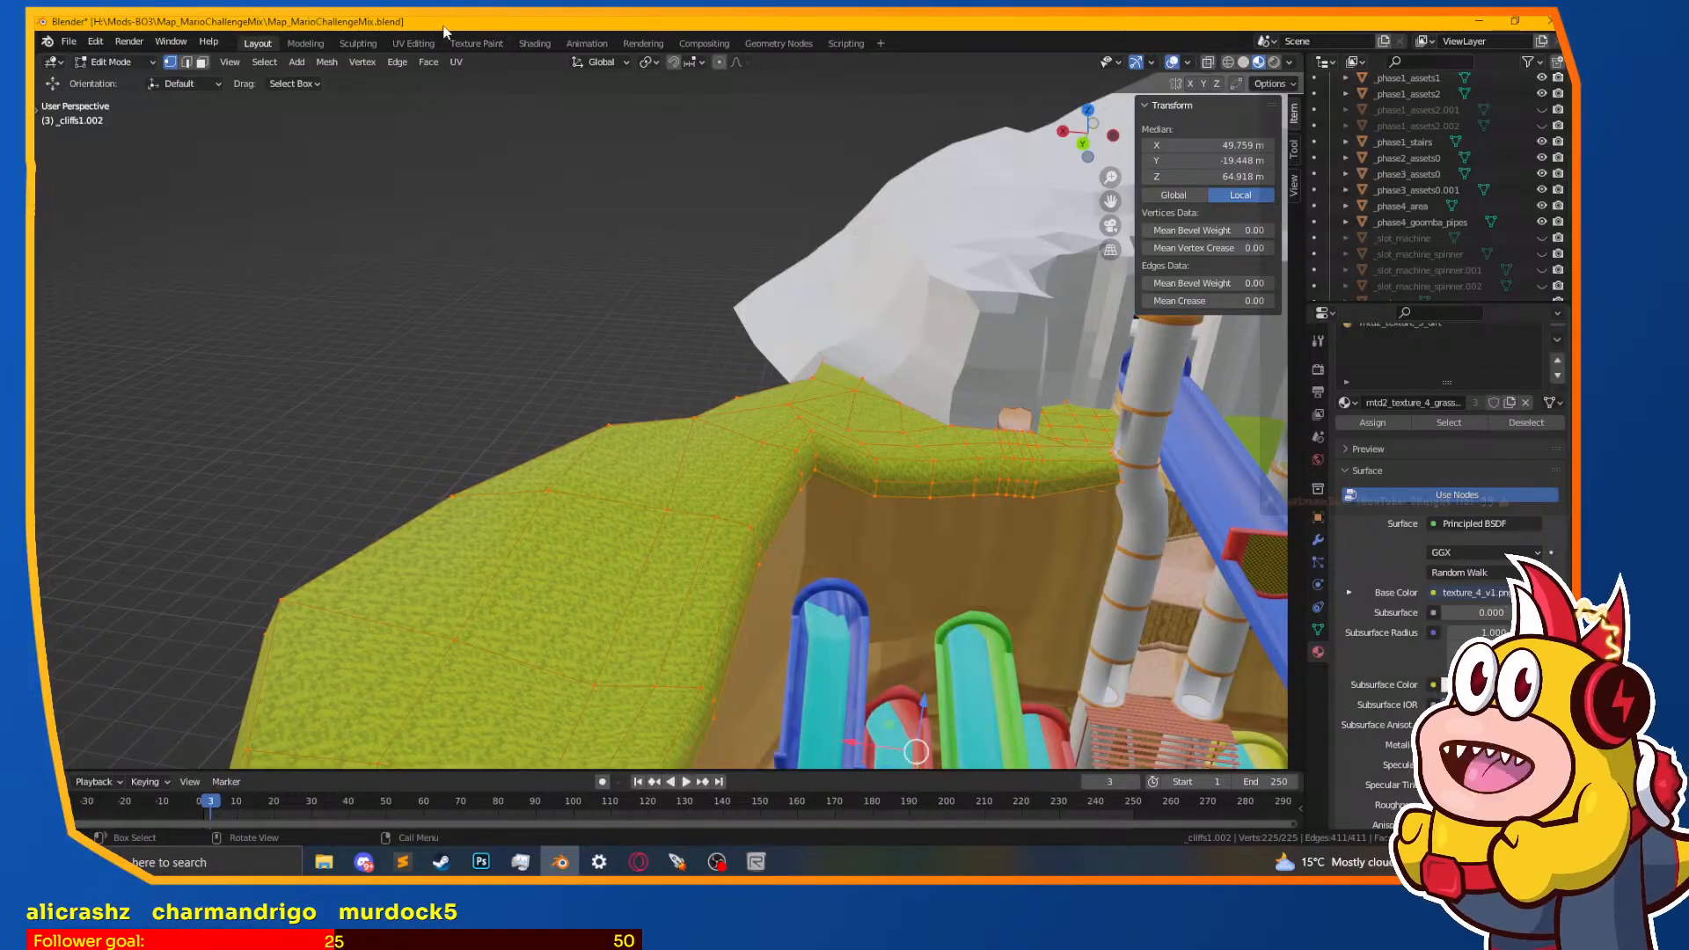
left_click(421, 42)
middle_click_drag(792, 440, 948, 482)
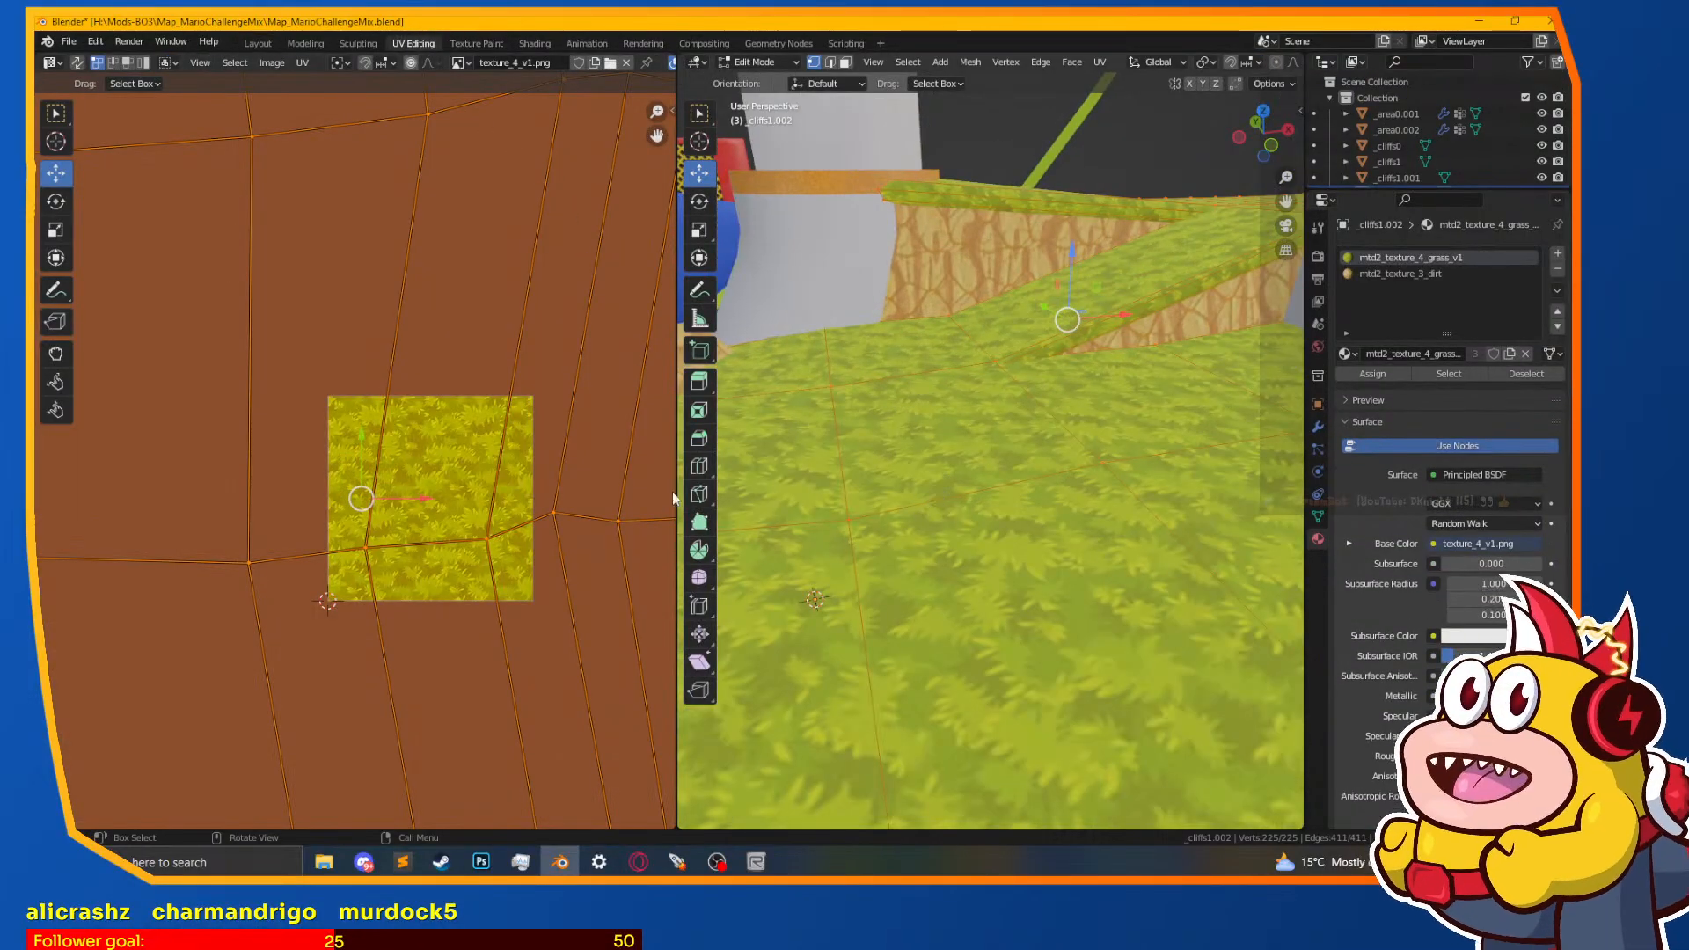
key("s")
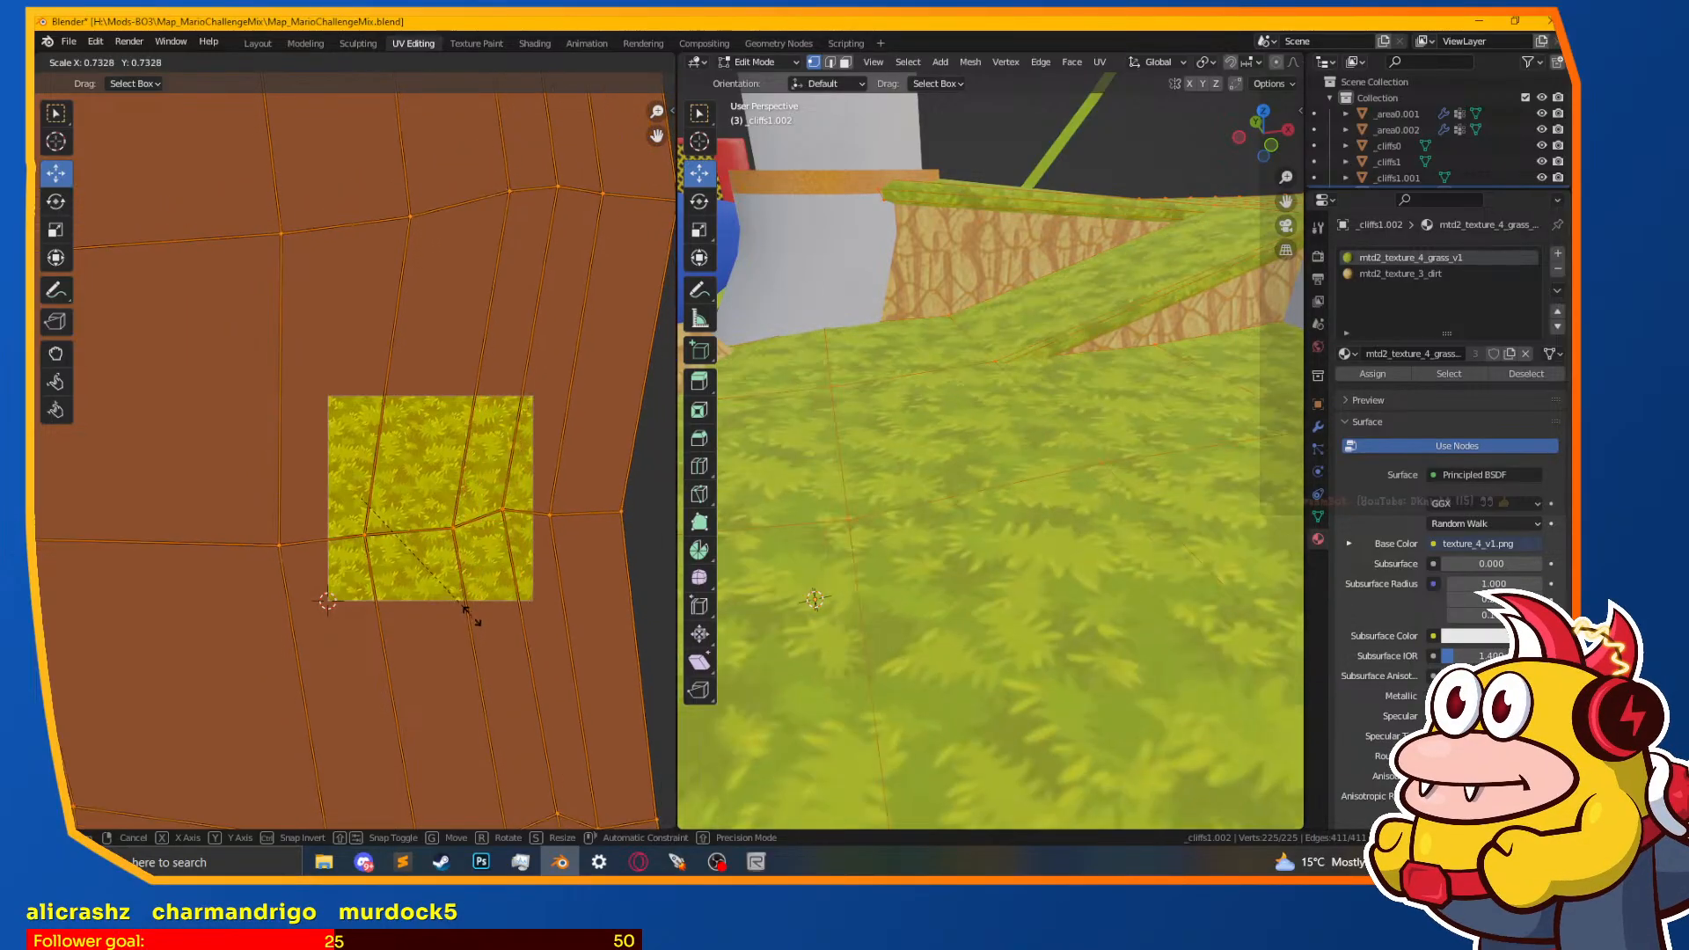
left_click(475, 612)
key("Tab")
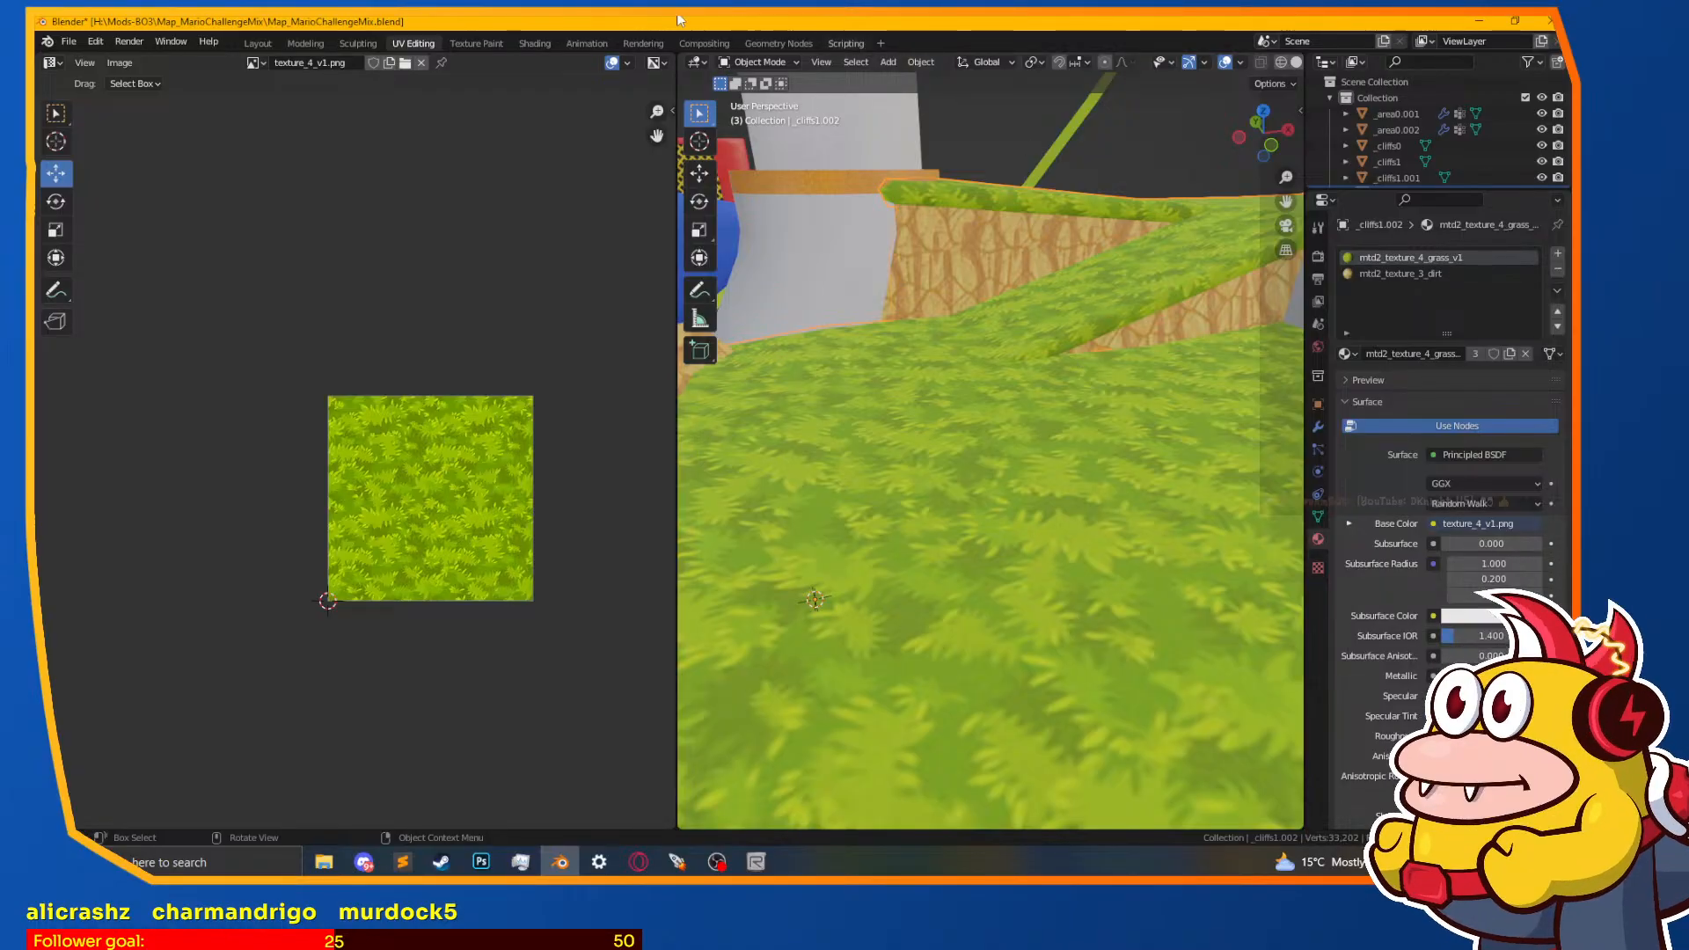
left_click(255, 44)
Step: Scale the terrain's UVs down further by 0.789 to enlarge the grass pattern, and return to the Layout workspace
middle_click_drag(802, 557, 887, 644)
scroll(644, 574, "up", 2)
scroll(744, 529, "down", 2)
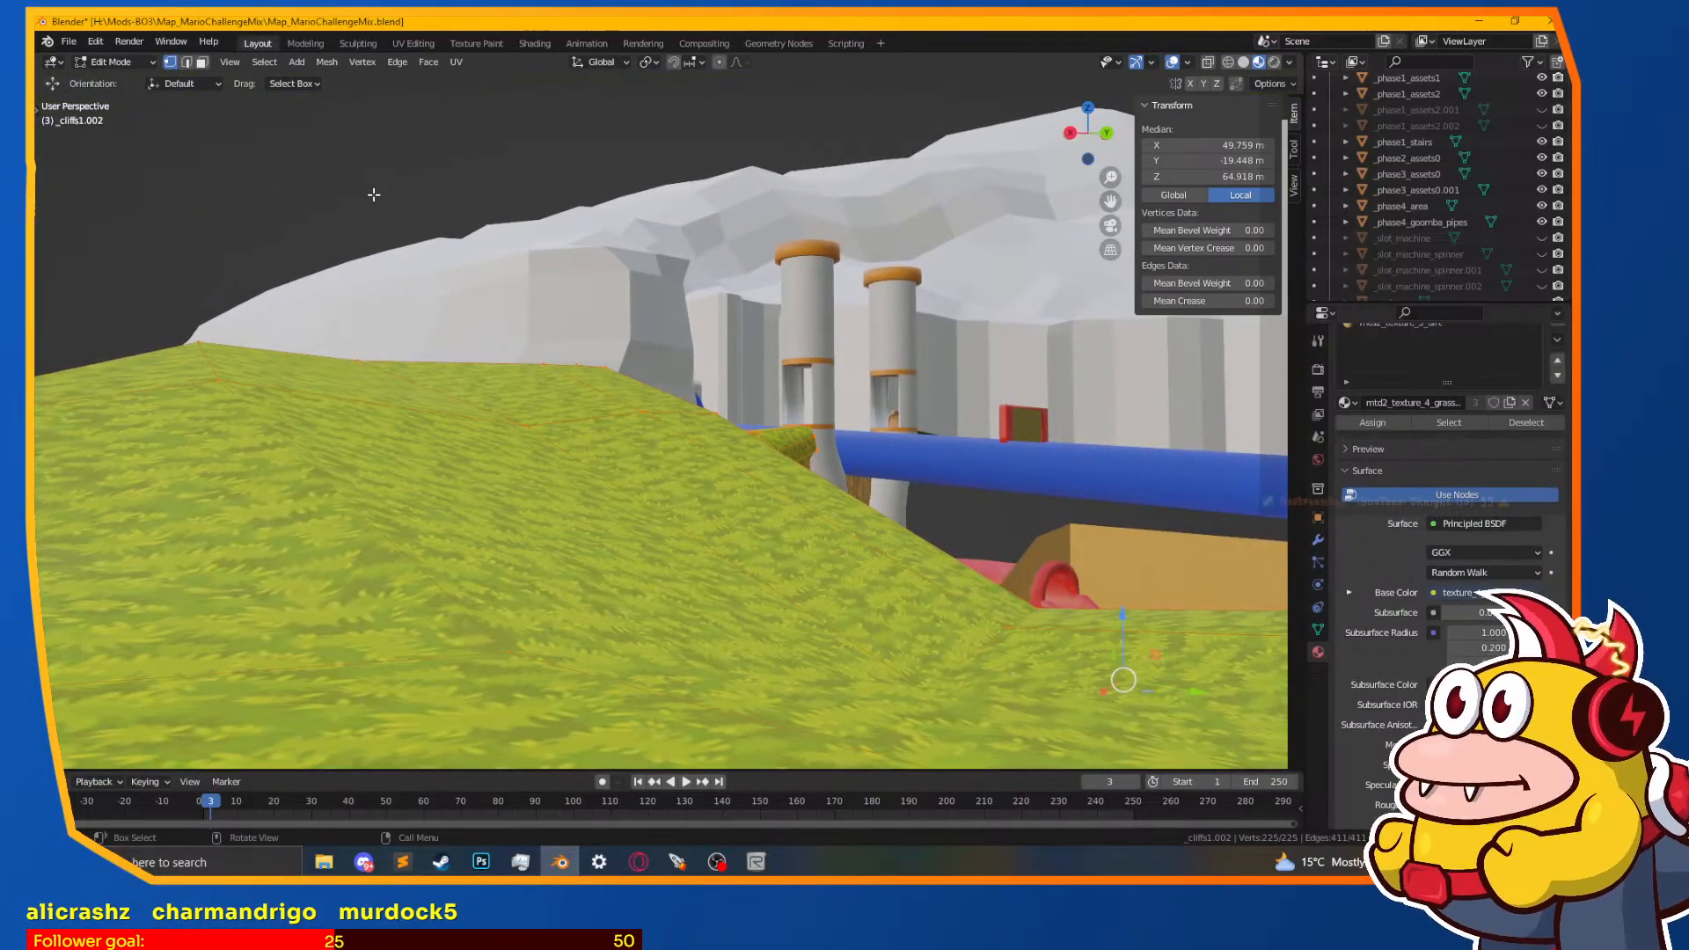
left_click(410, 43)
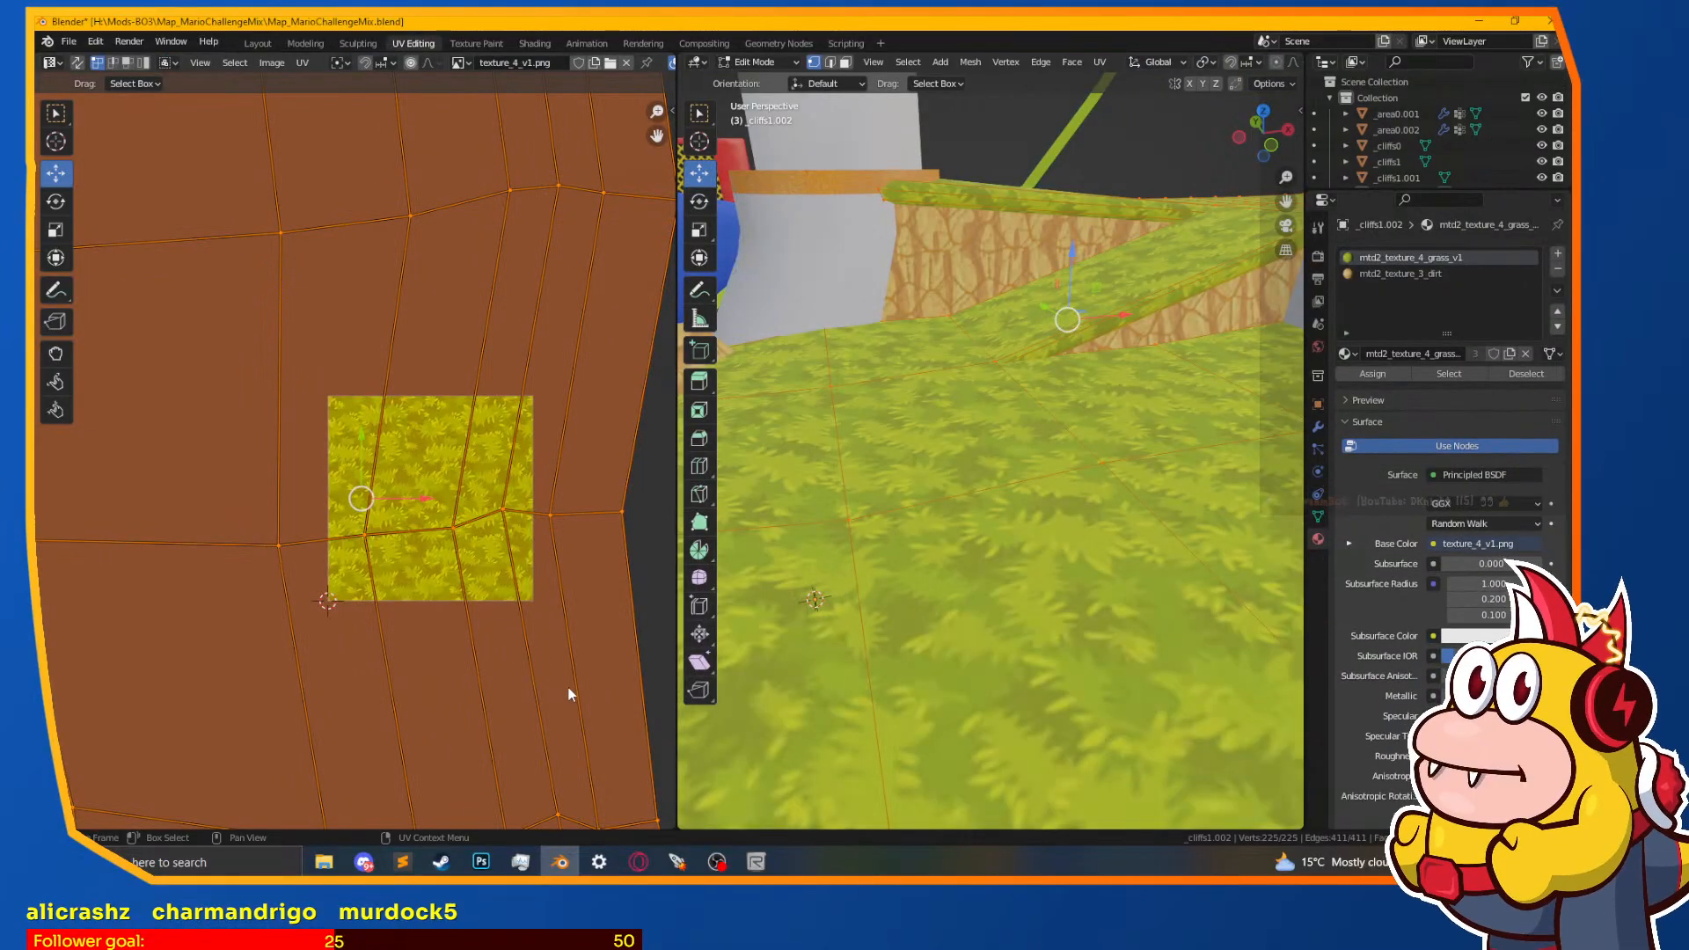
left_click(496, 676)
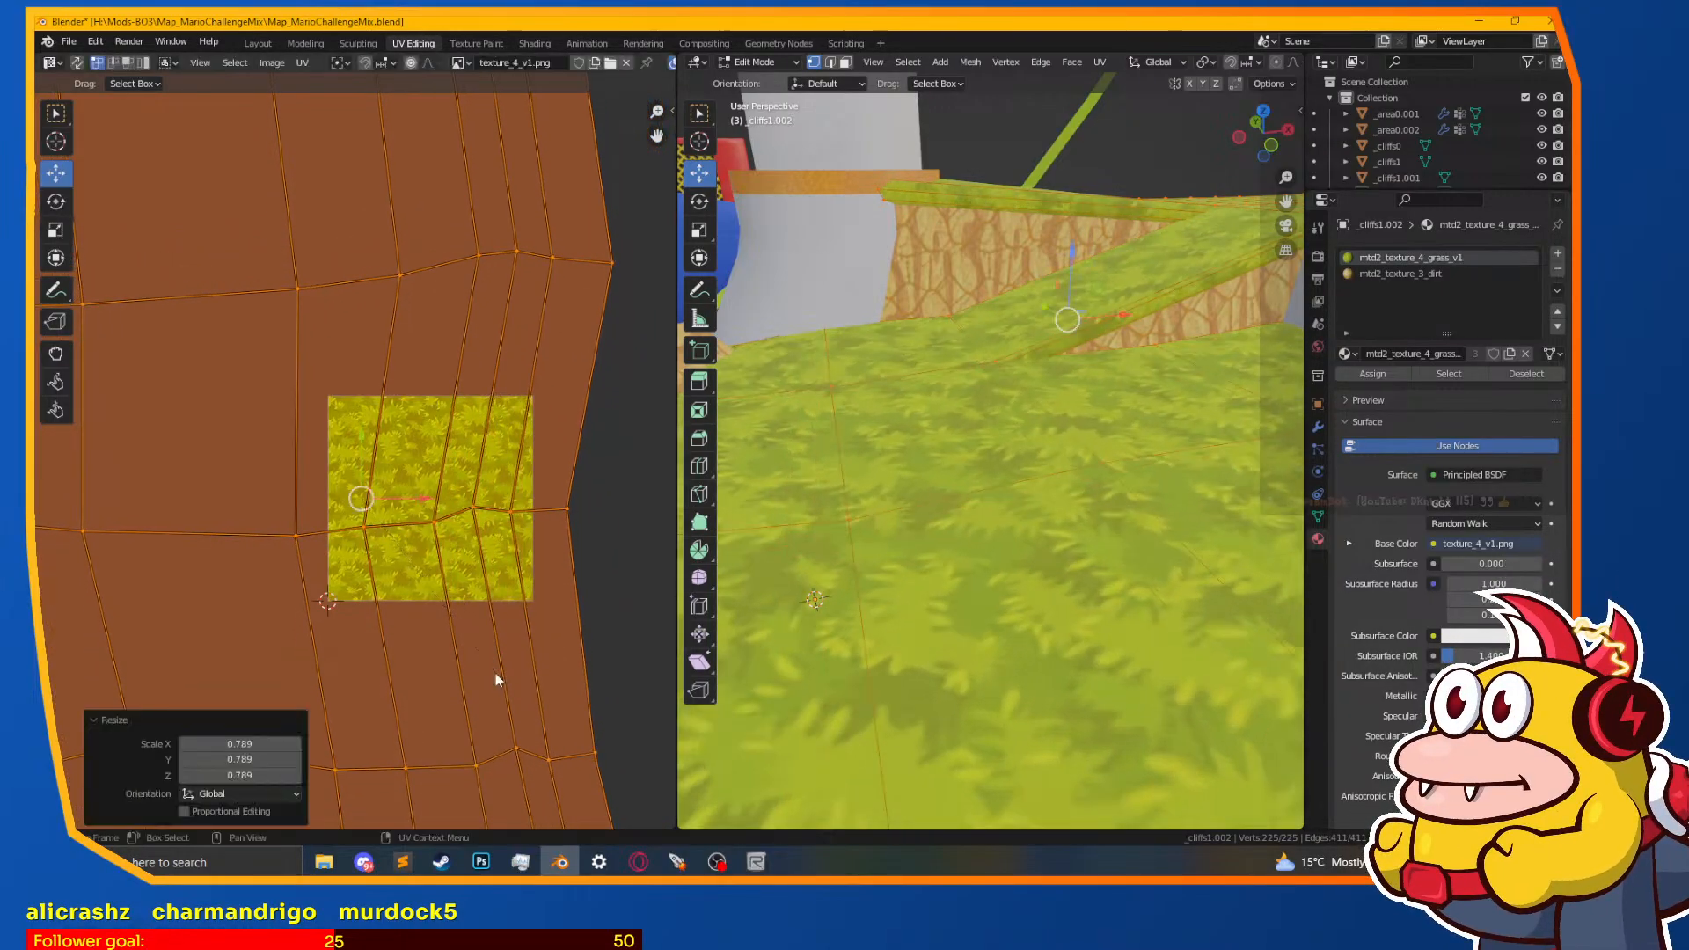
left_click(271, 44)
Step: Inspect the grass around the rock wall, then scale its UVs up slightly and return to the Layout workspace
middle_click_drag(569, 440, 373, 557)
middle_click_drag(615, 475, 309, 516, "shift")
scroll(674, 534, "up", 6)
middle_click_drag(706, 541, 678, 766)
mouse_move(707, 345)
middle_mouse_down()
mouse_move(715, 417)
mouse_move(701, 268)
mouse_move(695, 358)
mouse_move(776, 429)
mouse_move(758, 210)
mouse_move(702, 422)
mouse_move(732, 359)
middle_mouse_up()
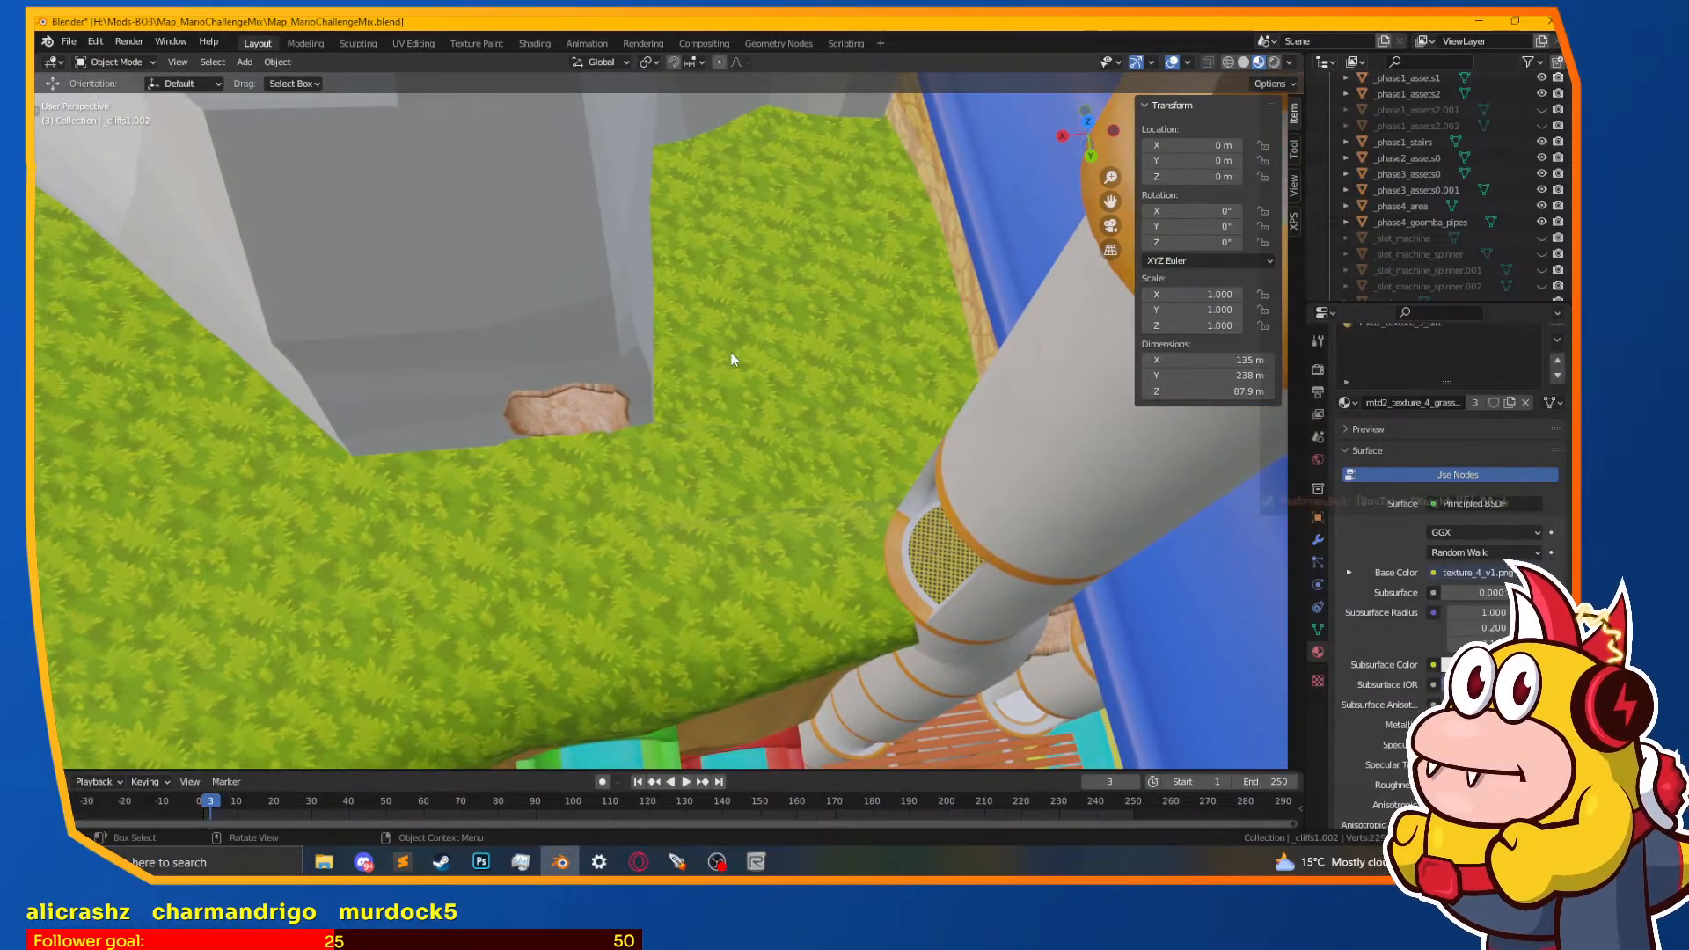
left_click(411, 44)
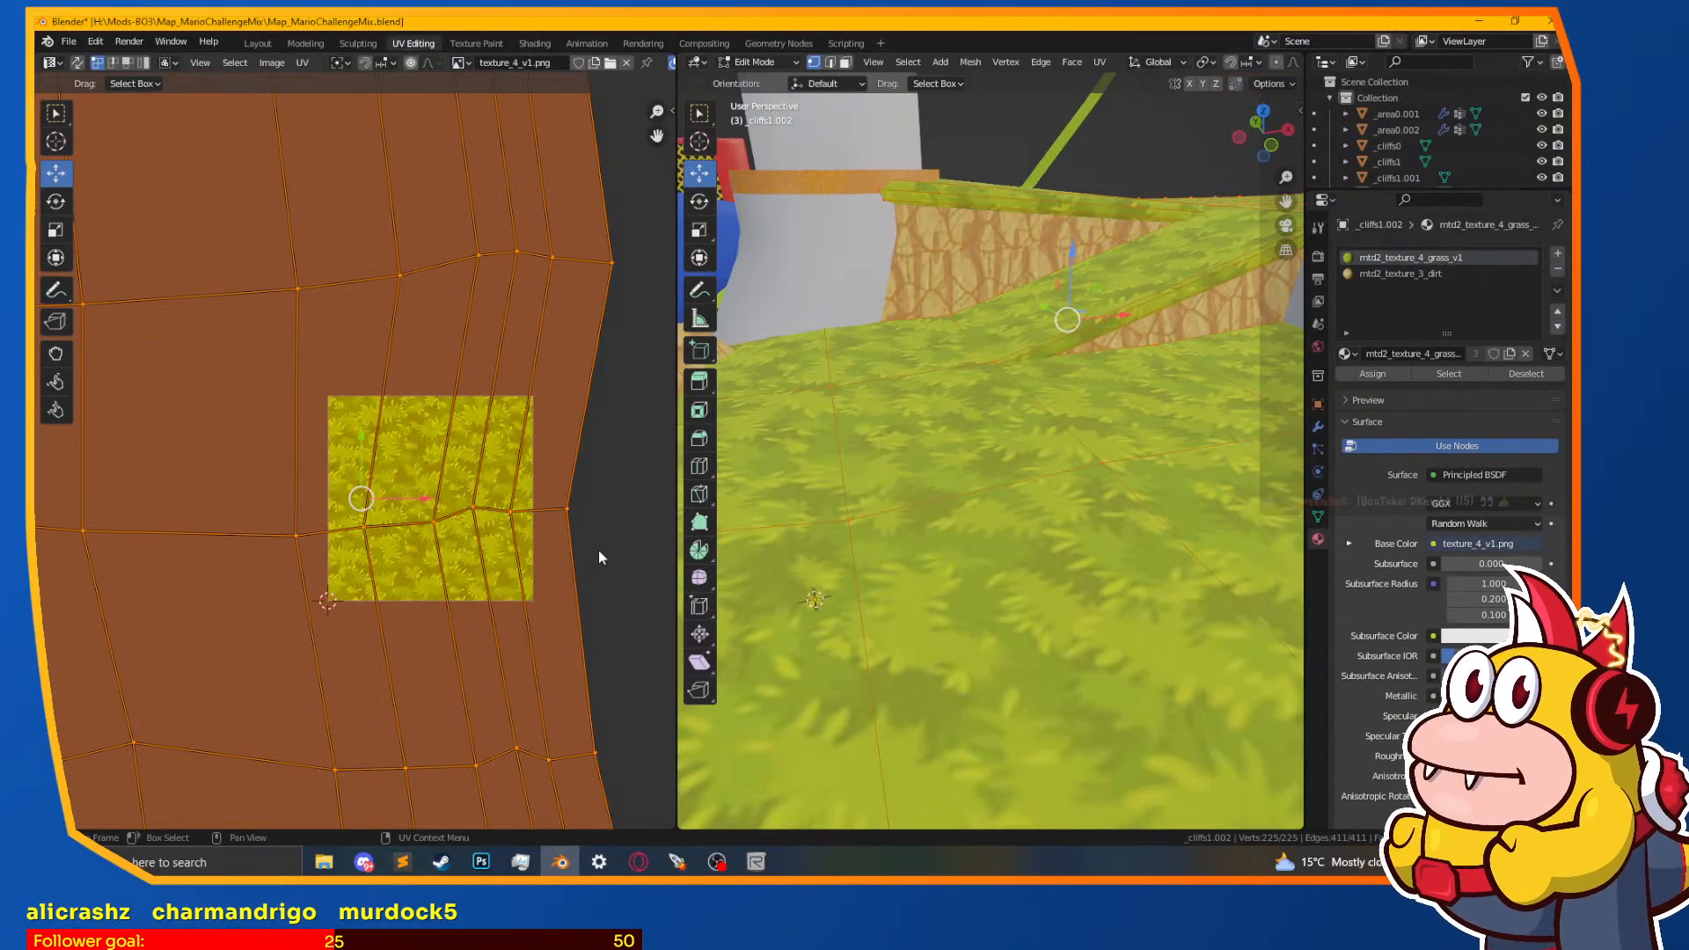
key("s")
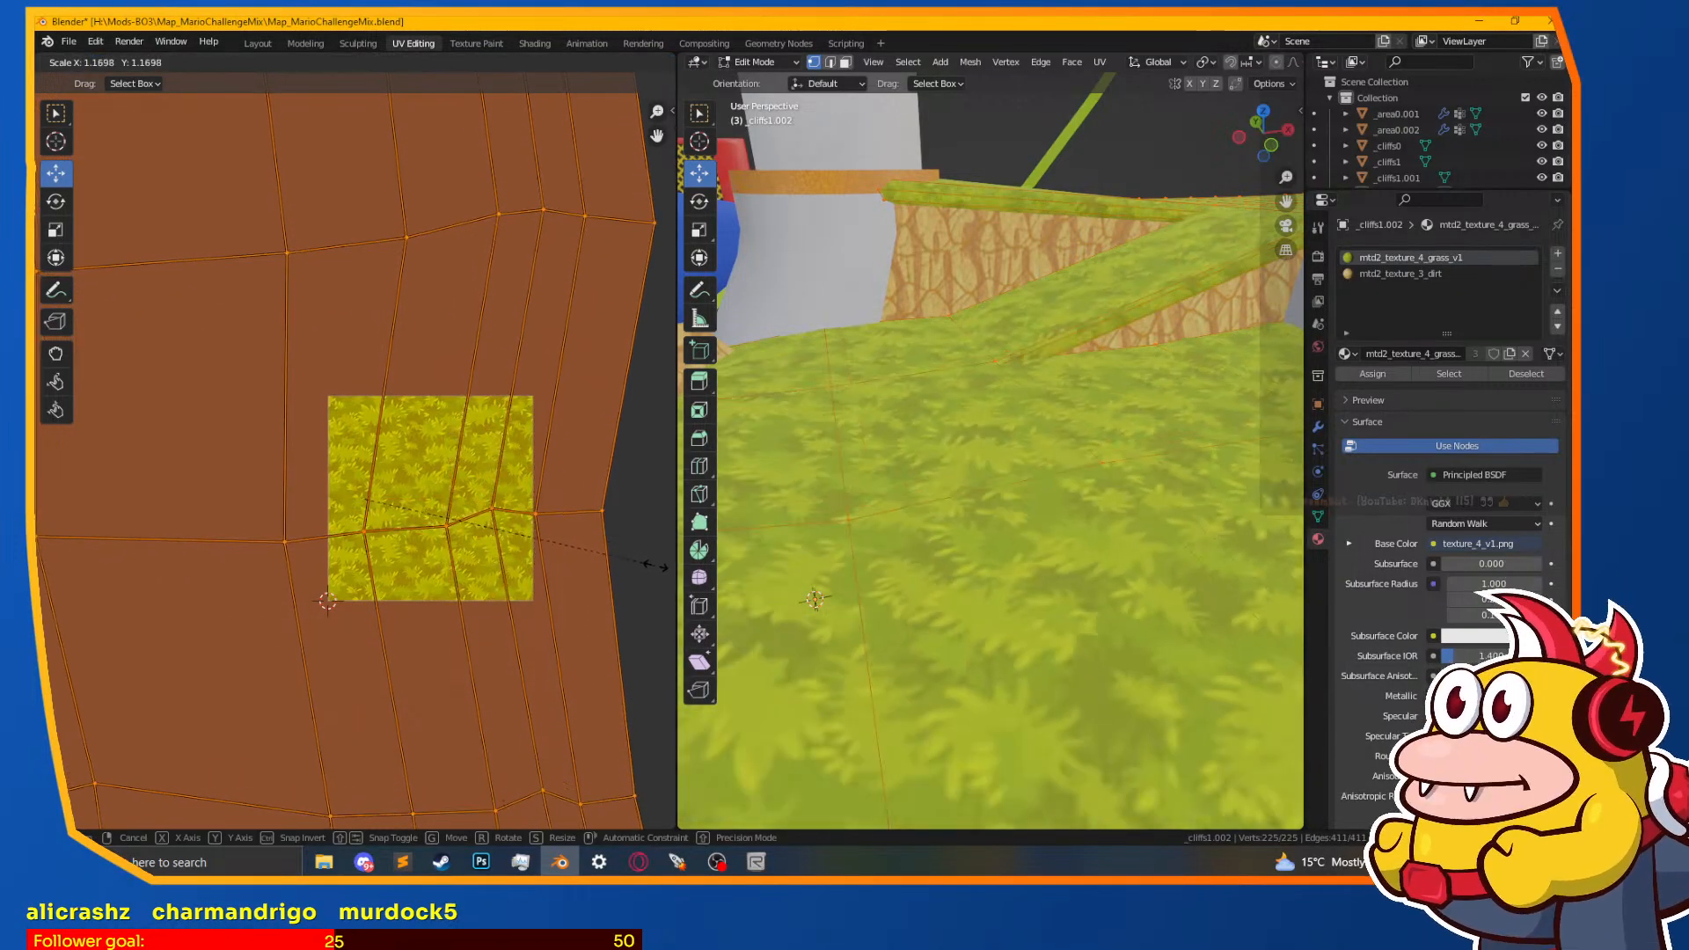
left_click(637, 524)
left_click(257, 43)
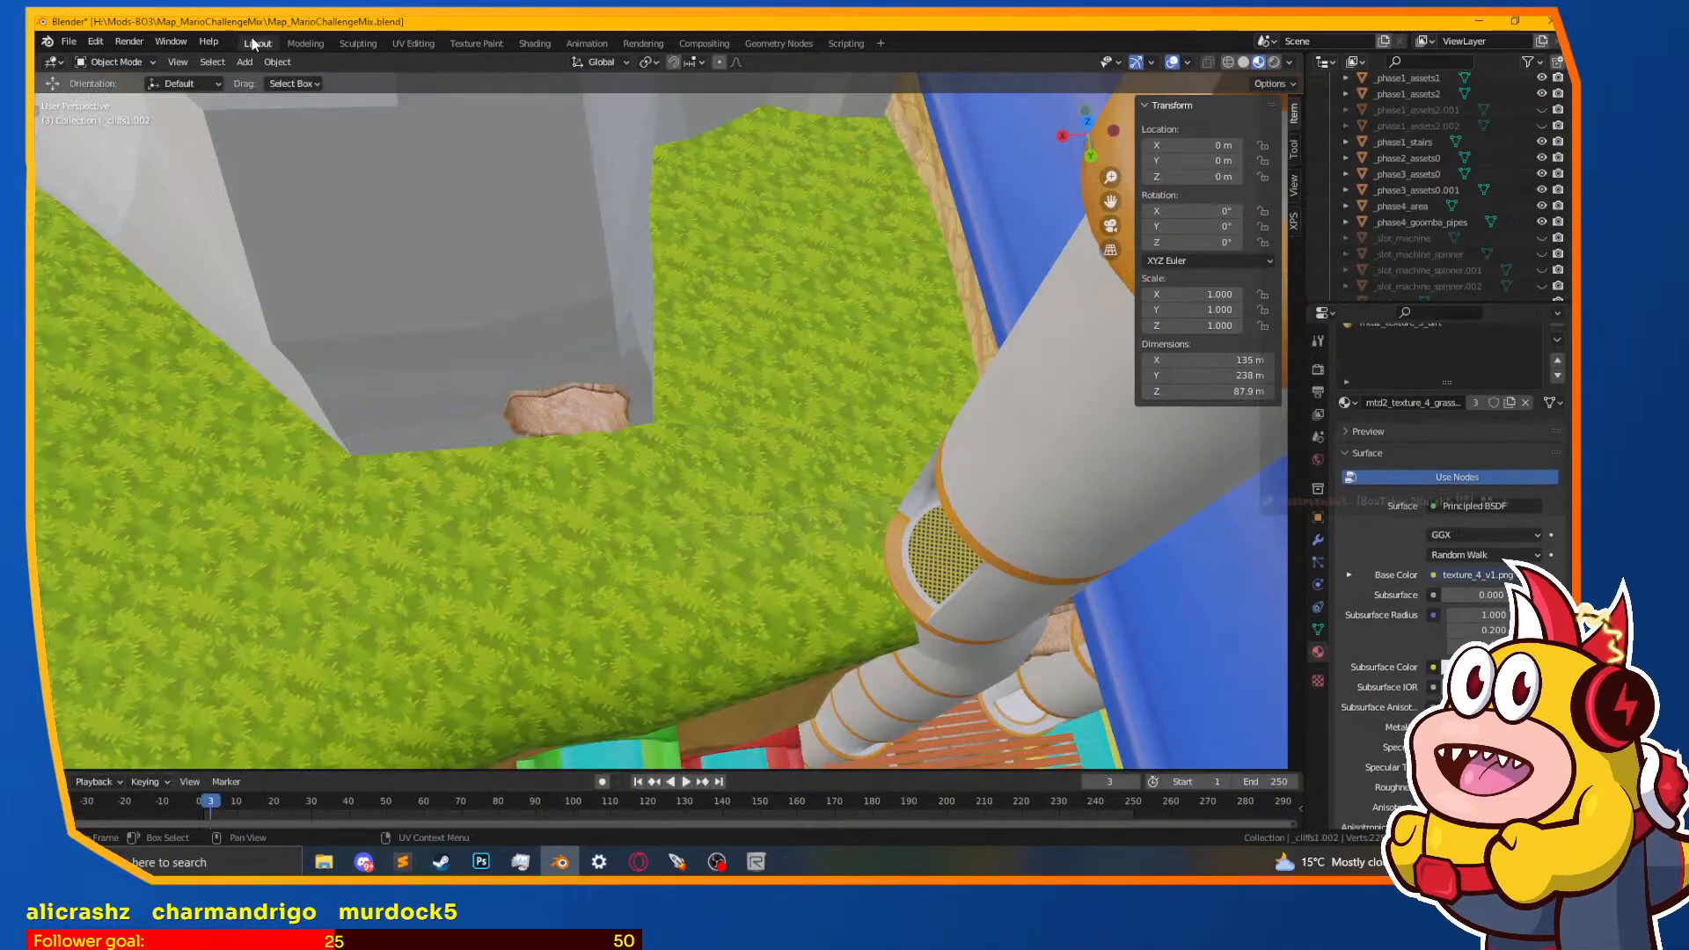
Step: Examine the textured cliffs, slides and pipes of the map from close up and from a distance
middle_click_drag(508, 420, 822, 396)
scroll(760, 445, "down", 3)
scroll(631, 483, "down", 5)
scroll(822, 396, "up", 8)
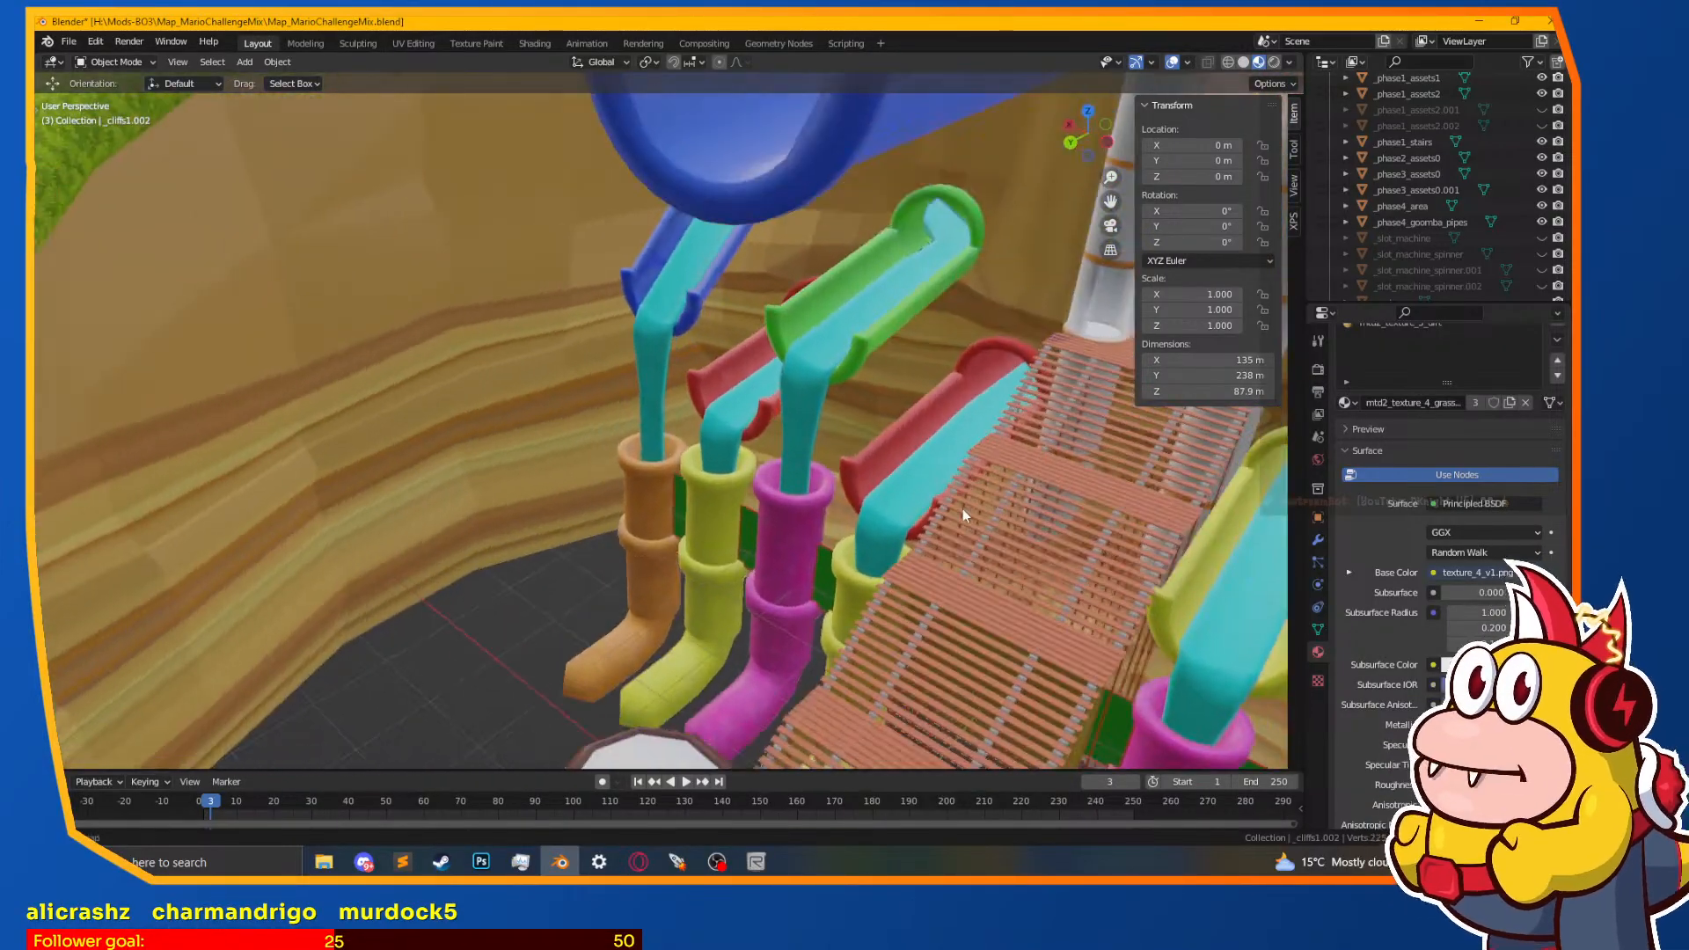
middle_click_drag(962, 508, 1042, 487)
scroll(1042, 488, "up", 2)
scroll(1019, 483, "down", 8)
middle_click_drag(1012, 549, 917, 508)
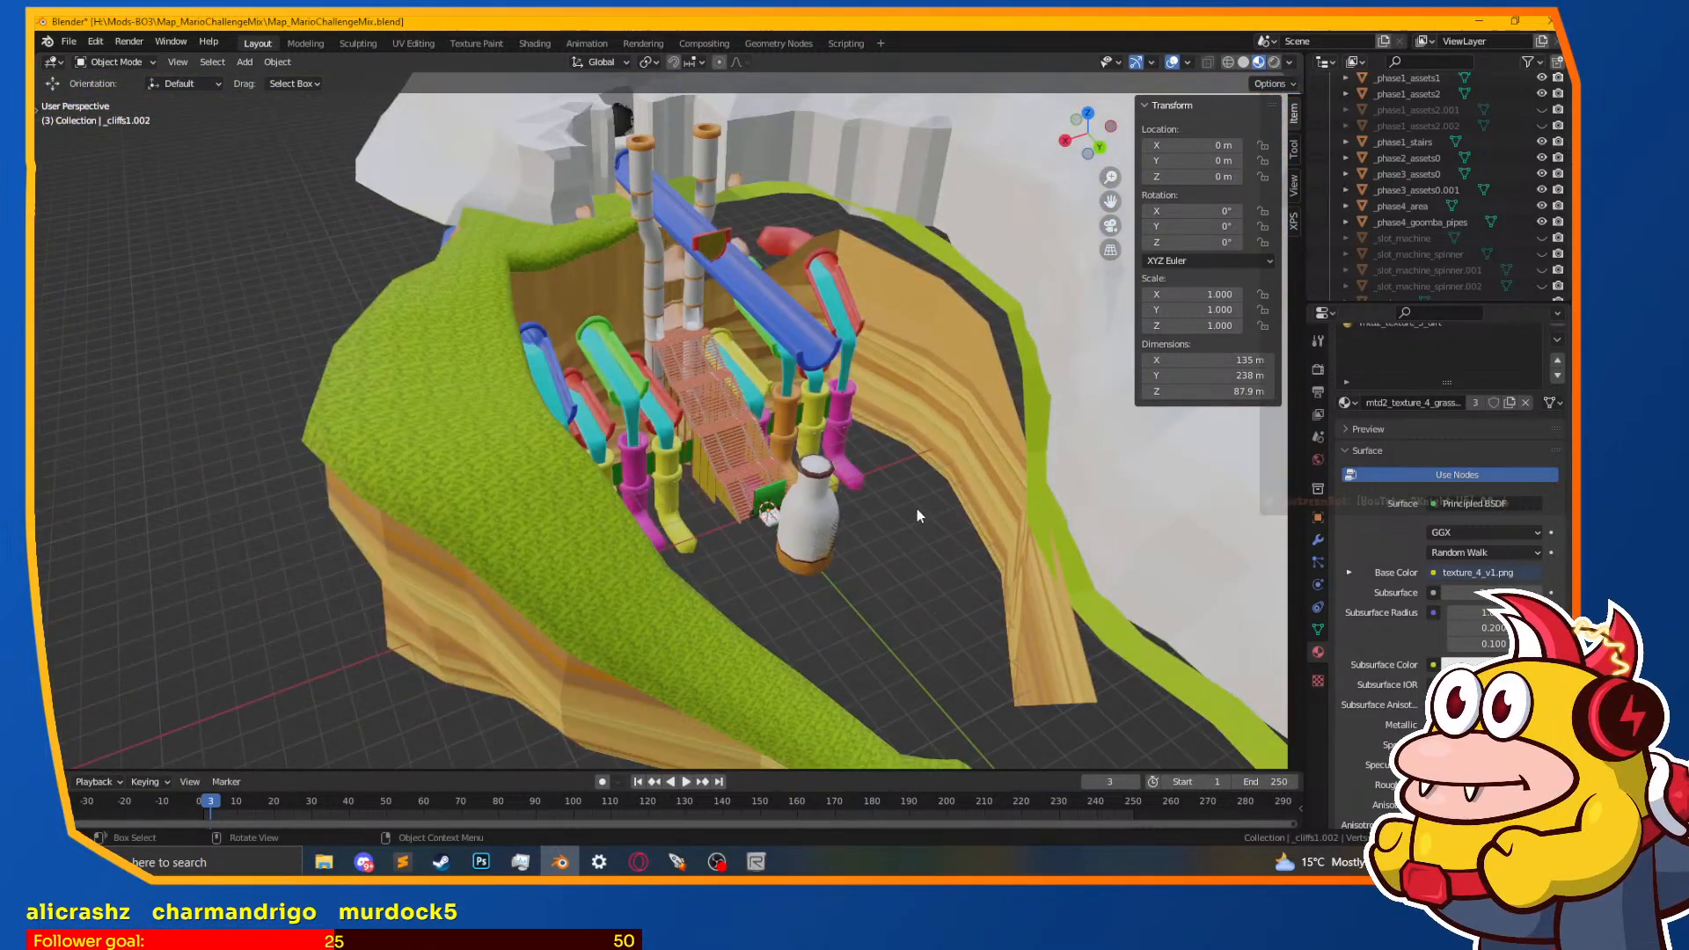
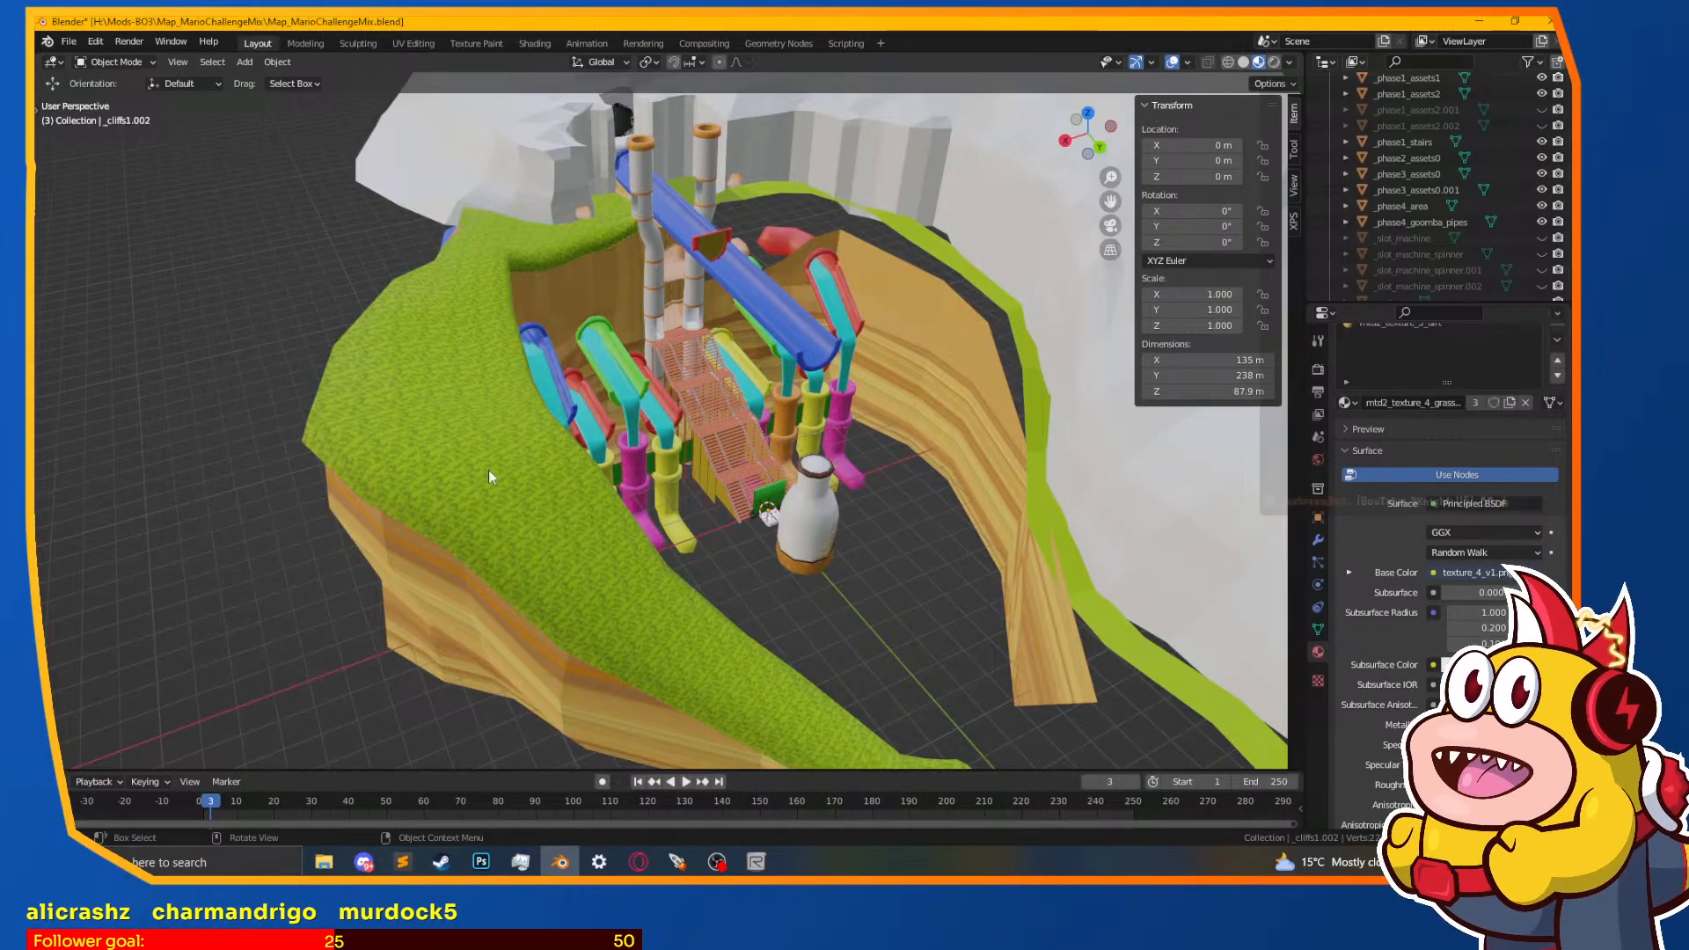
Step: Enter Edit Mode on the _cliffs1.002 mesh and frame its selected vertex beside the rock wall
middle_click_drag(505, 452, 591, 646)
scroll(591, 646, "up", 5)
middle_click_drag(626, 586, 676, 636)
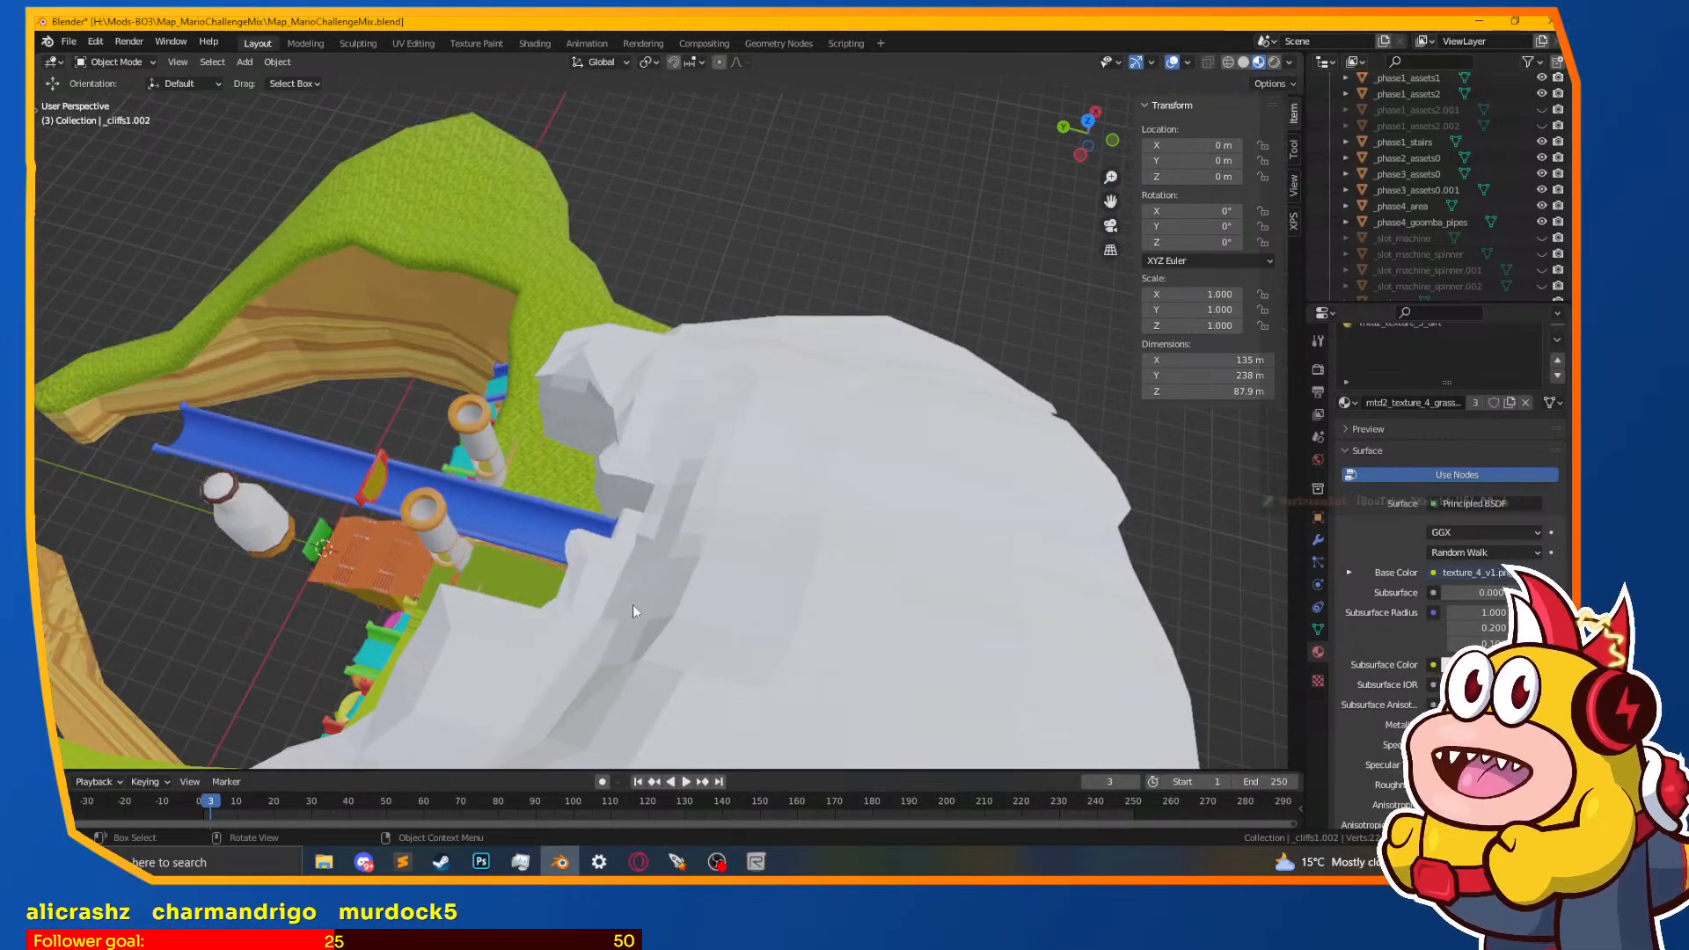
scroll(572, 494, "up", 3)
middle_click_drag(572, 494, 668, 346)
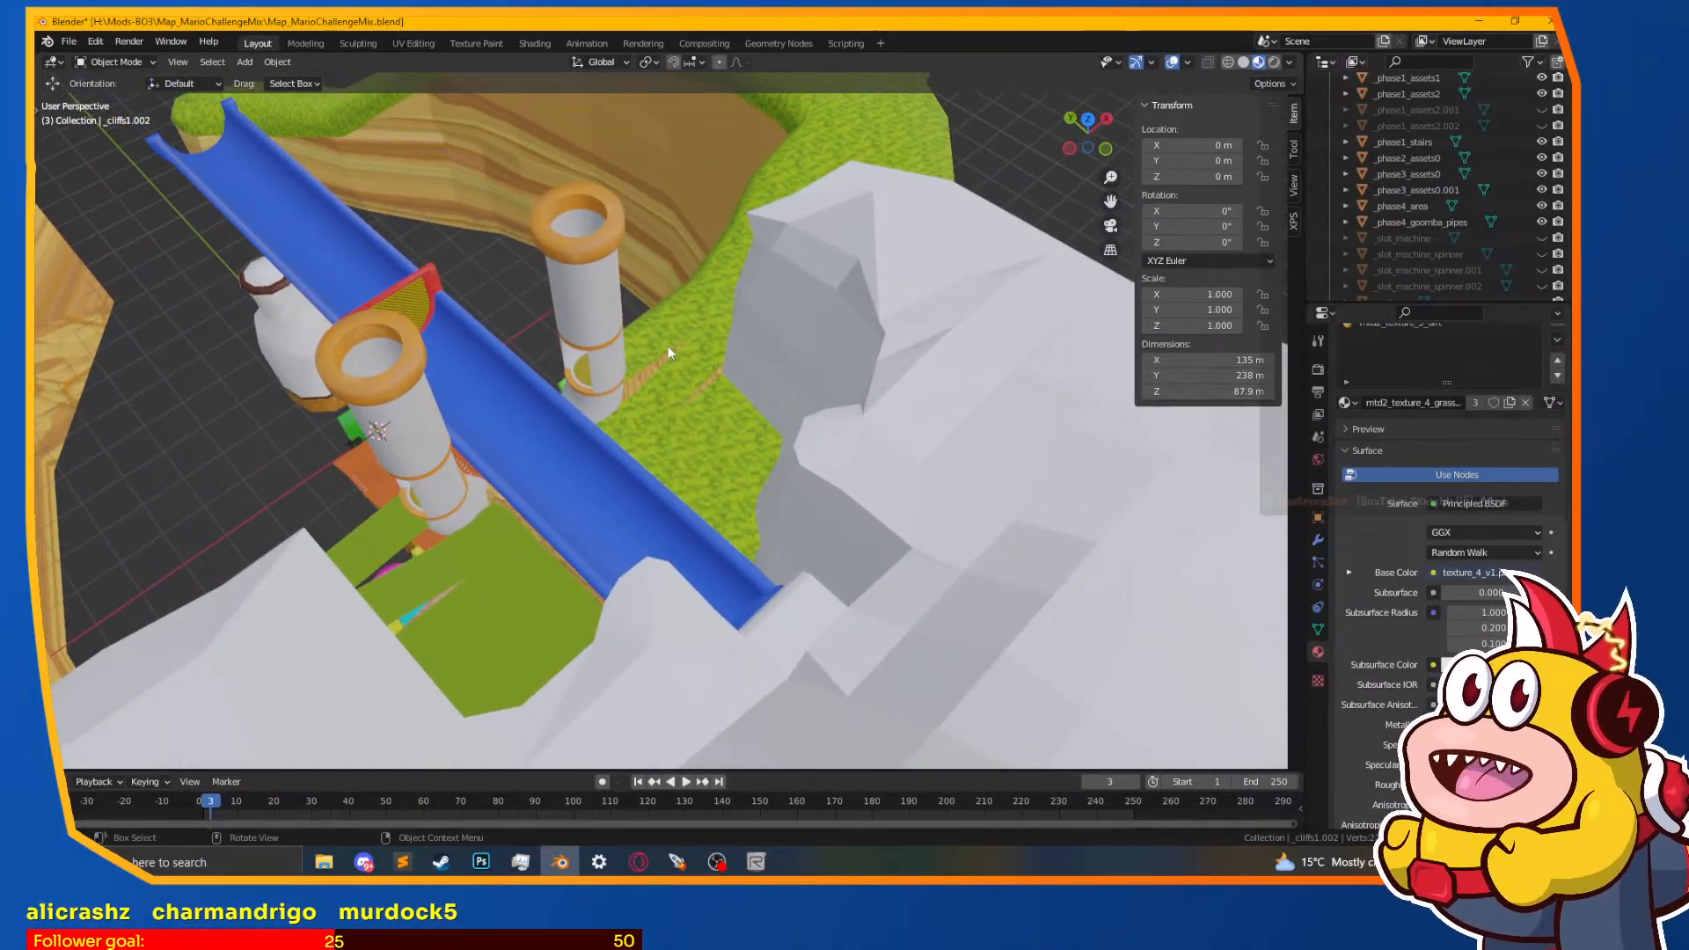
key("Tab")
key("KP_Decimal")
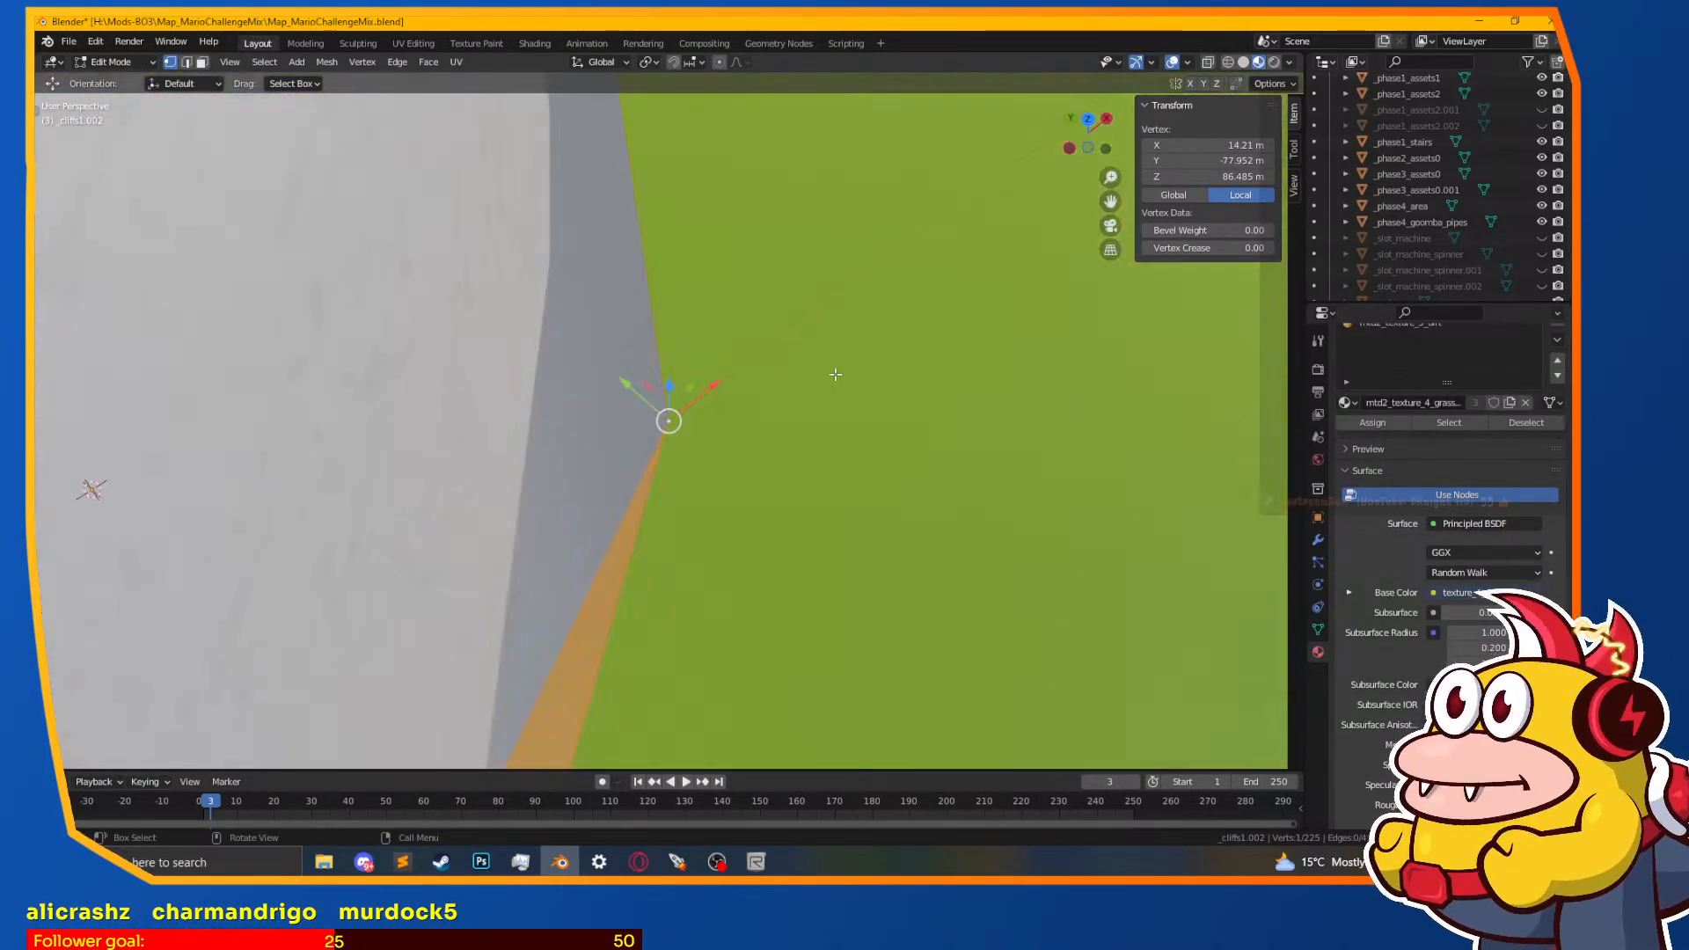
Step: Select the two end vertices of the grass overhang's lower edge above the stone wall, using wireframe shading for access
middle_click_drag(755, 304, 802, 434)
key("Tab")
key("Tab")
scroll(660, 479, "down", 1)
left_click(563, 464)
middle_click_drag(496, 437, 641, 411, "shift")
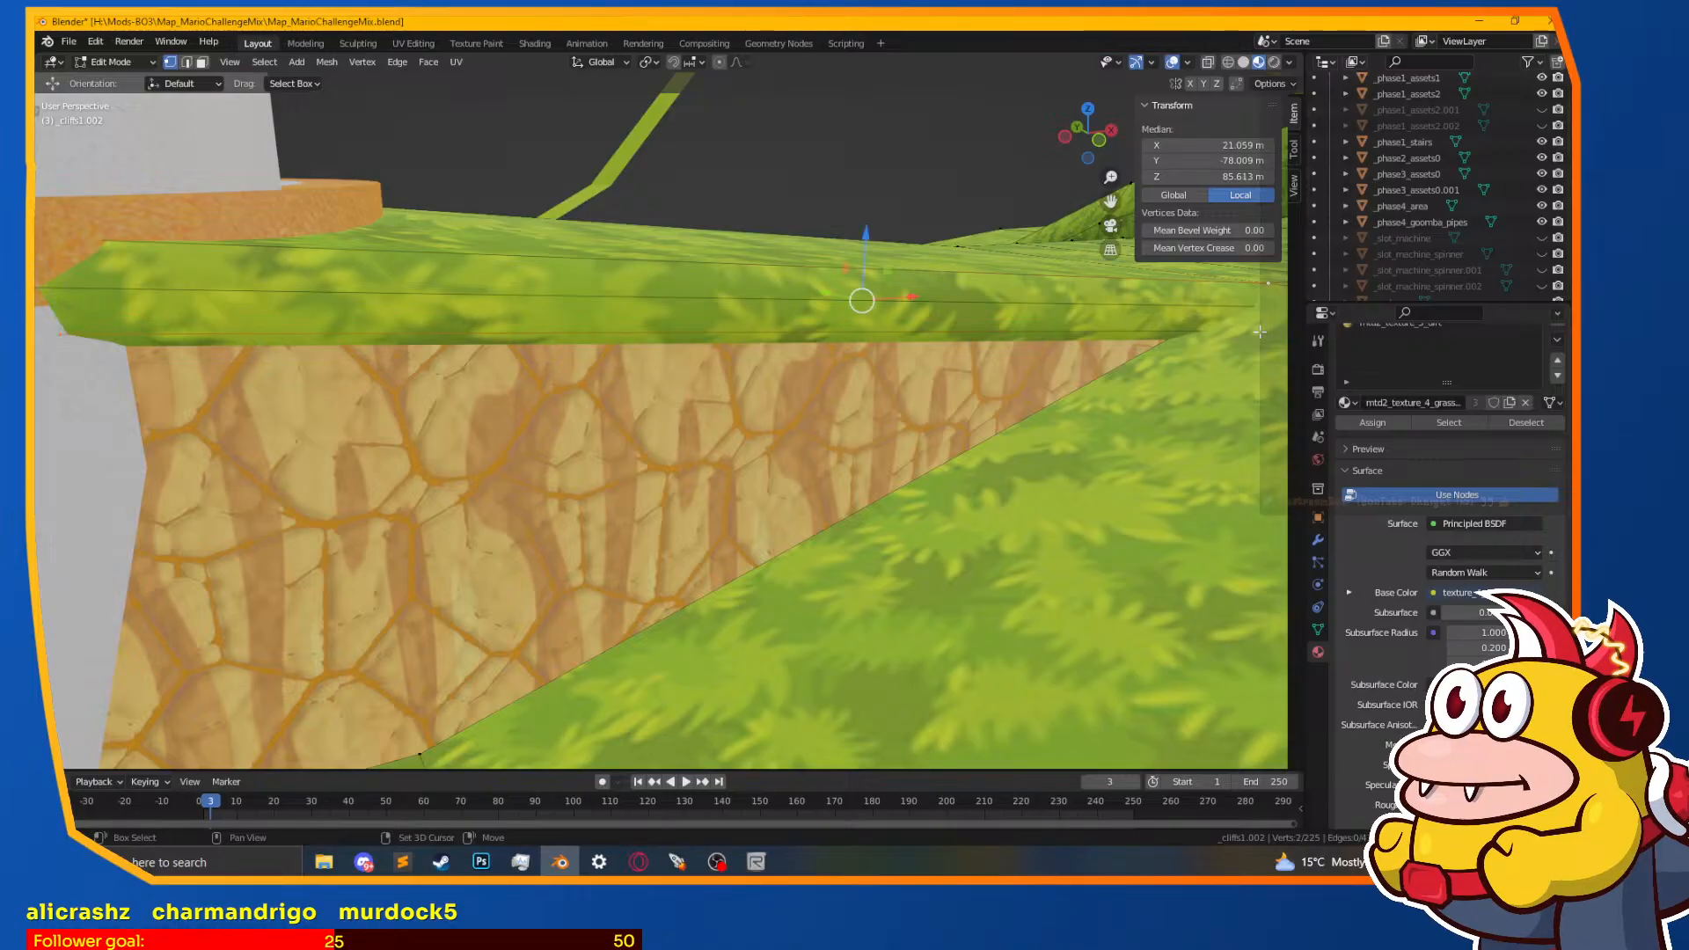
key("ctrl+z")
scroll(1045, 351, "down", 3)
key("z")
left_click(868, 377)
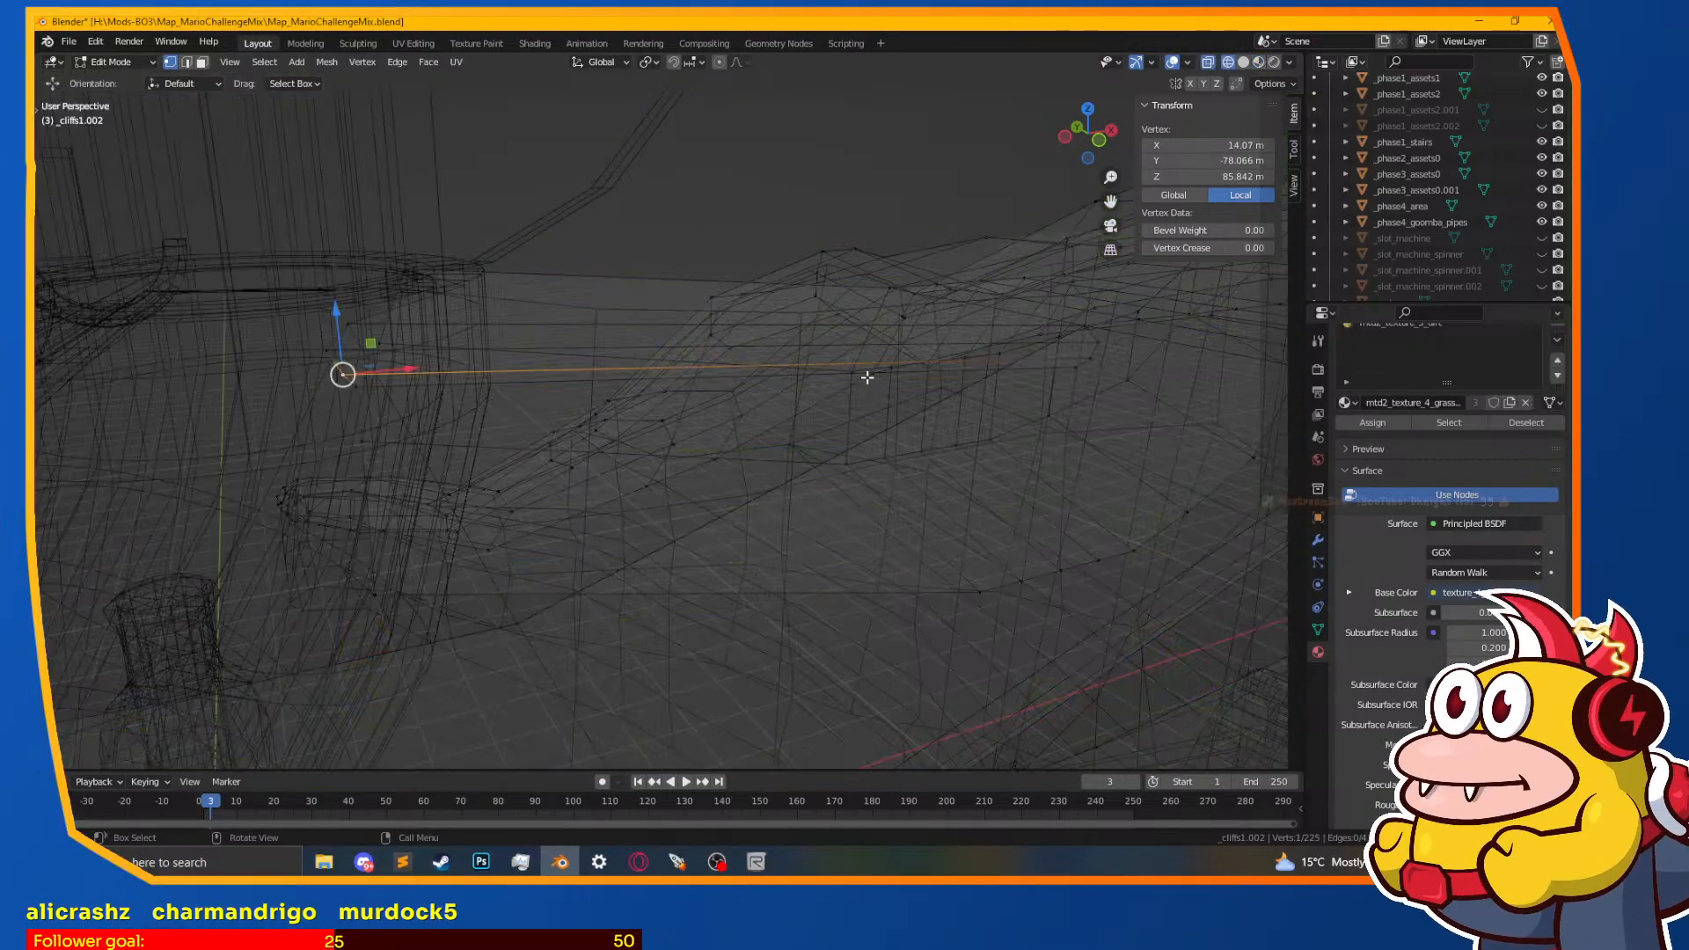
left_click(1090, 447)
mouse_move(689, 452)
middle_mouse_down()
mouse_move(752, 438)
mouse_move(798, 399)
middle_mouse_up()
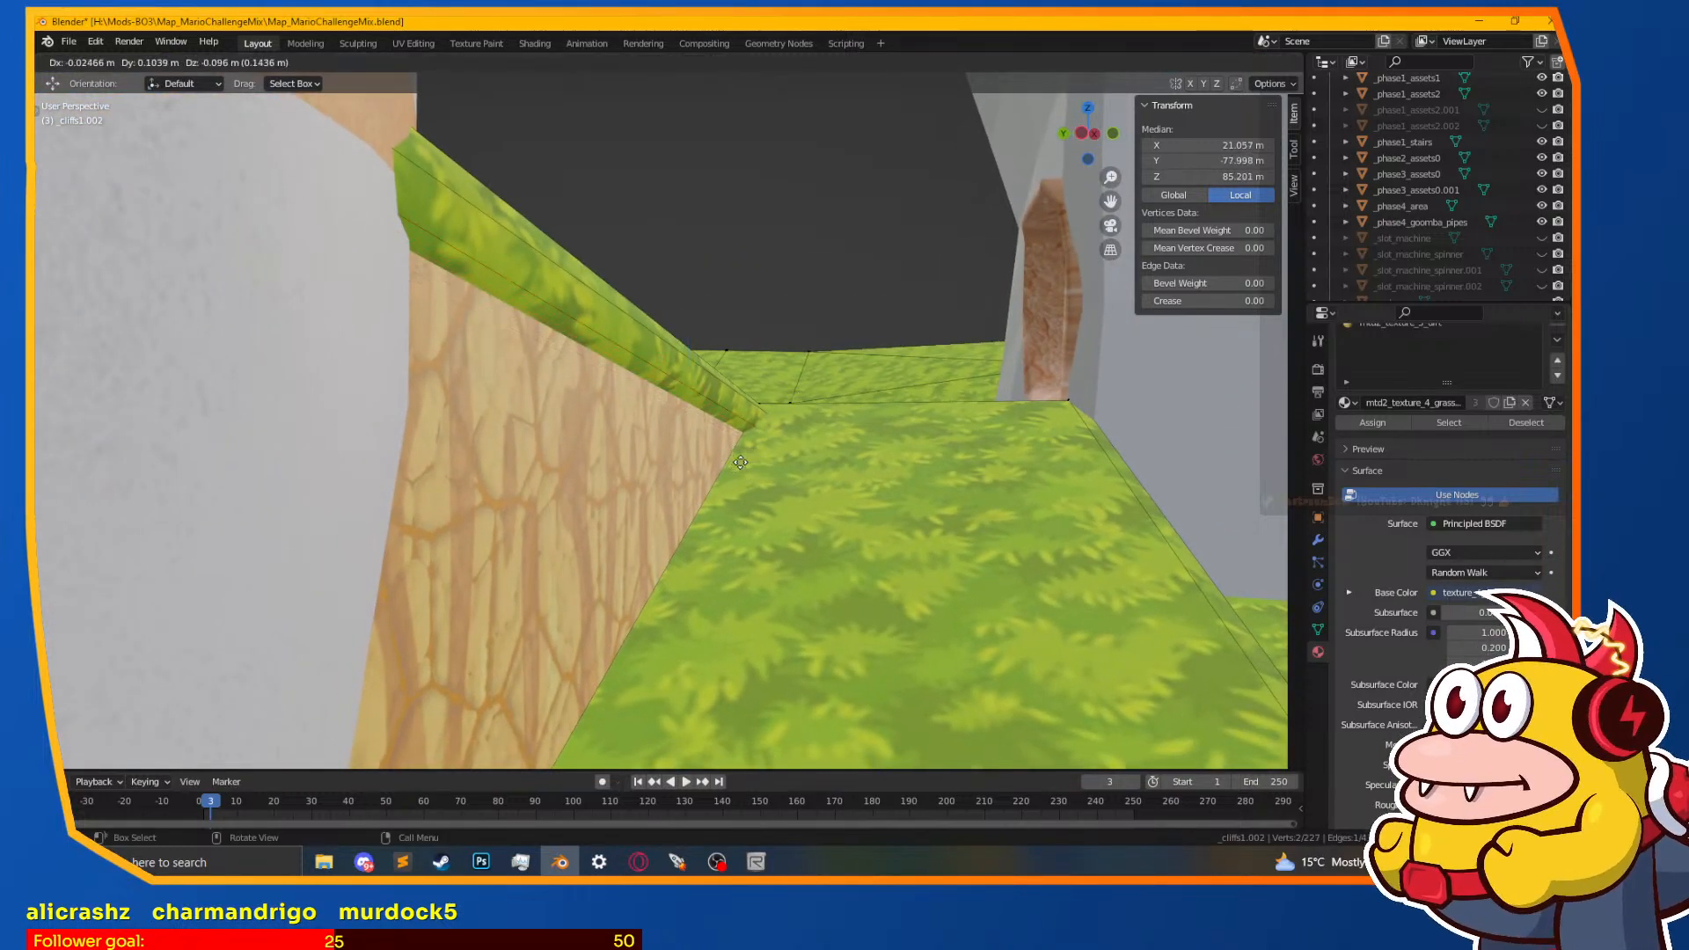
Step: Duplicate the overhang's lower edge and extrude the copy downward about 0.59 m as a strip over the stone wall
left_click(739, 454)
key("shift+d")
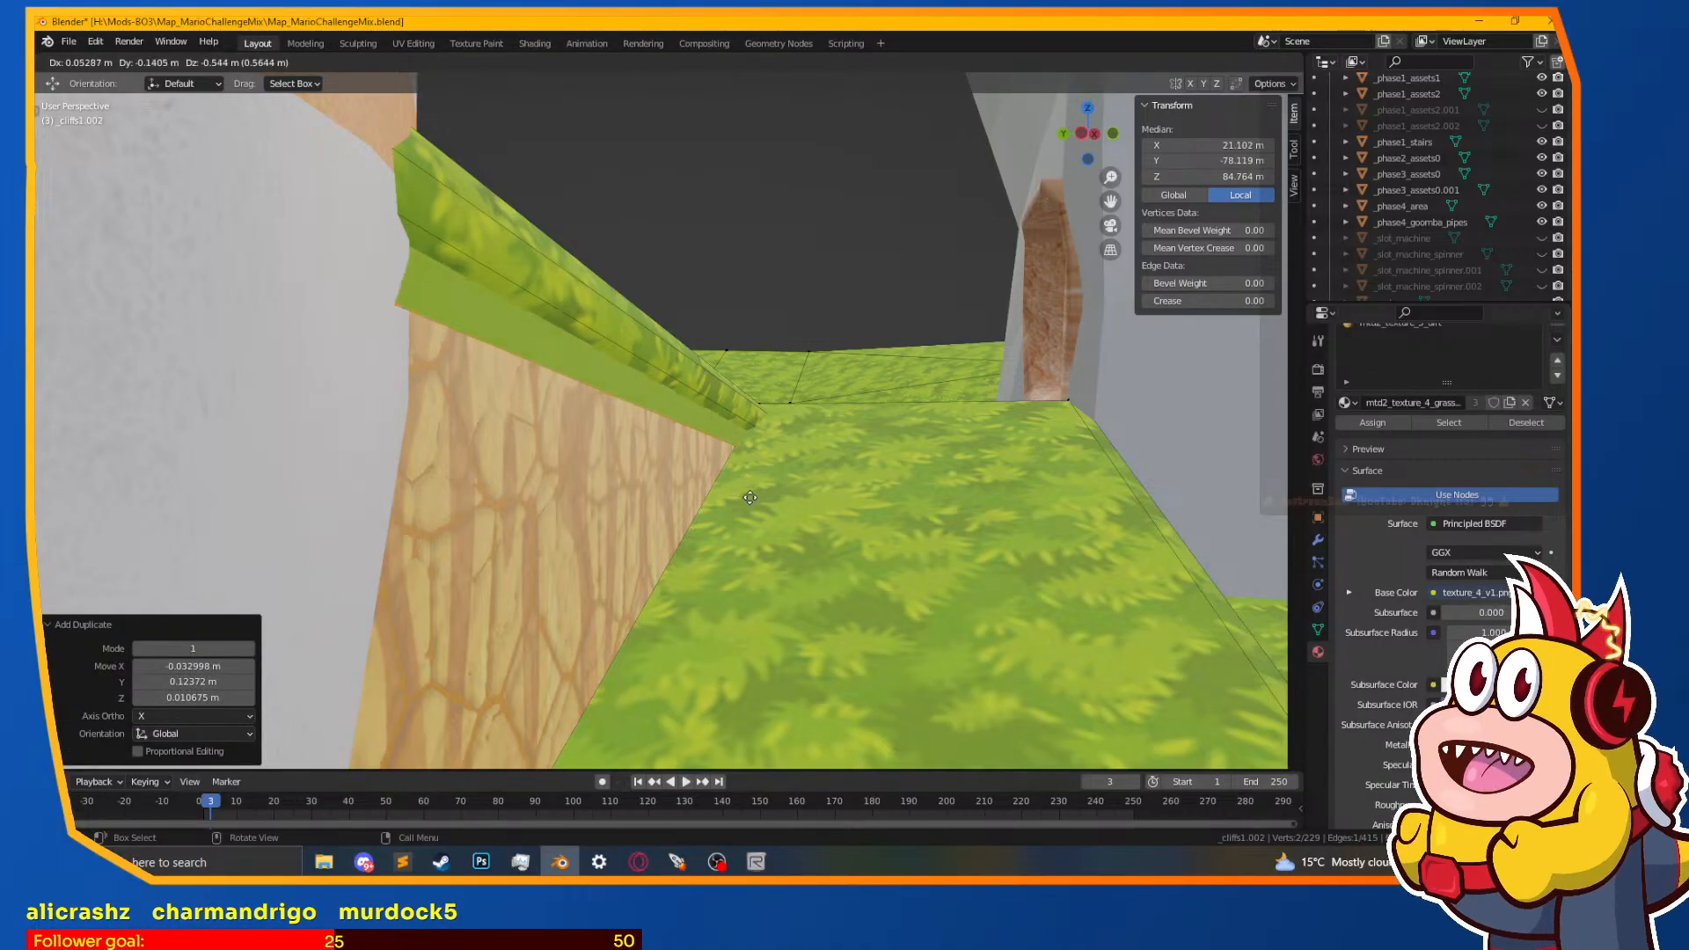
left_click(744, 501)
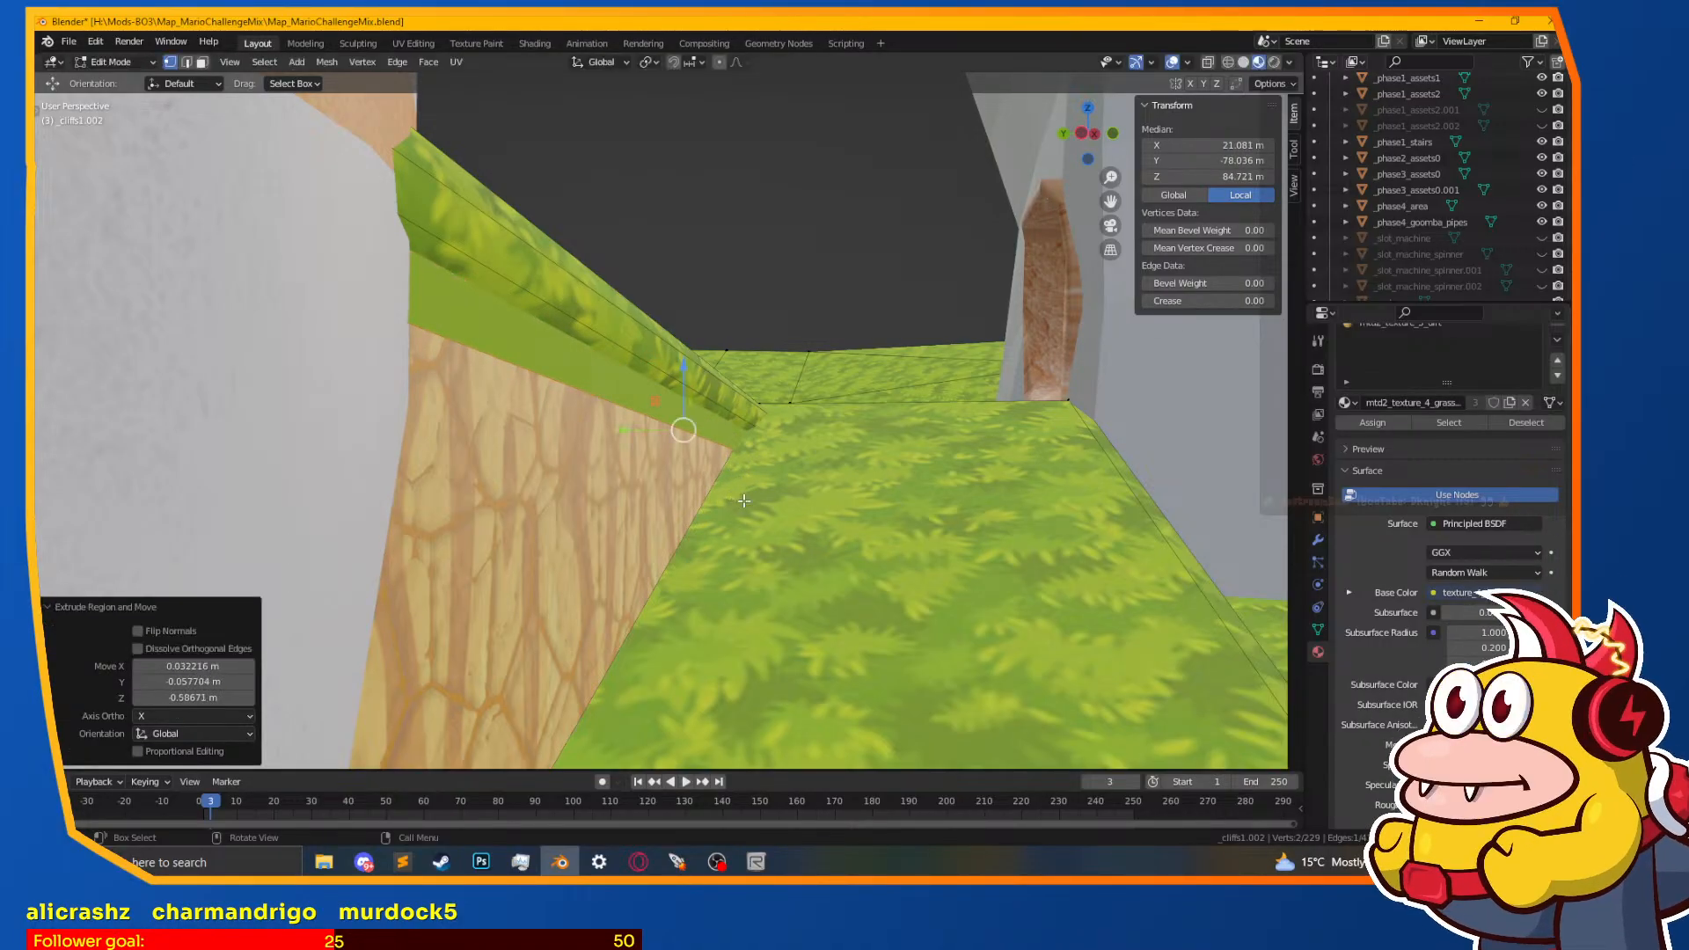
Step: Select the hidden vertex at the strip's far end through X-ray, and move it about 0.09 m down and sideways
left_click(722, 462)
scroll(722, 449, "up", 2)
left_click(750, 436, "shift")
left_click(756, 435, "shift")
middle_click_drag(755, 435, 769, 447)
key("alt+a")
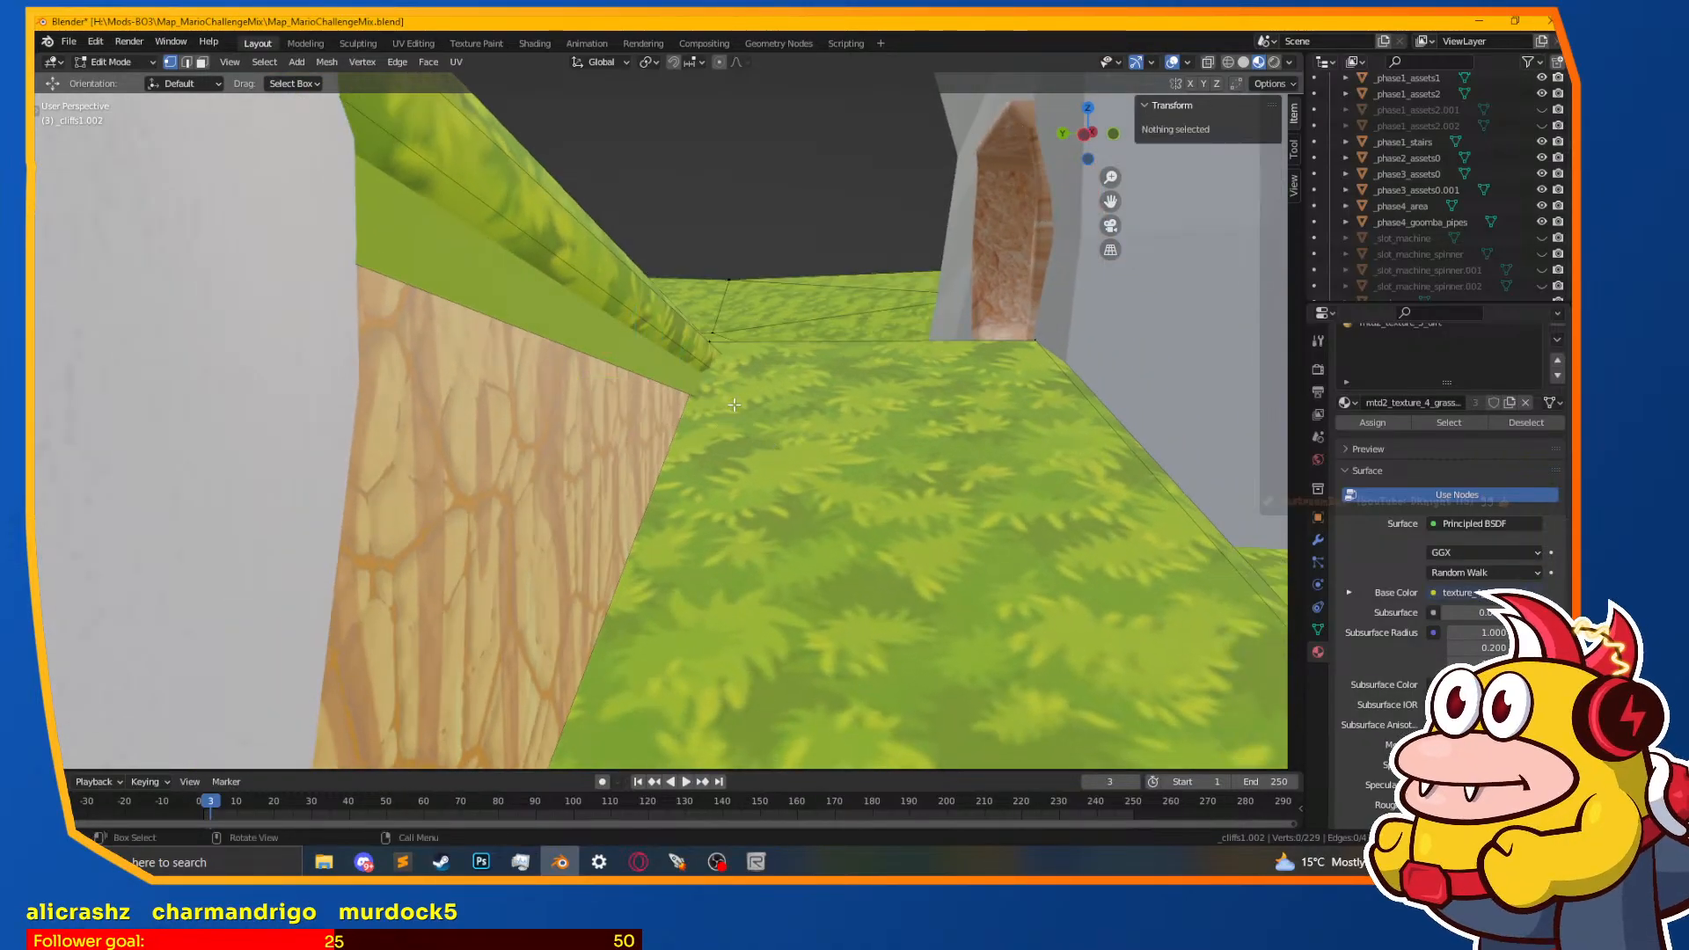
key("alt+z")
left_click(713, 403)
key("alt+z")
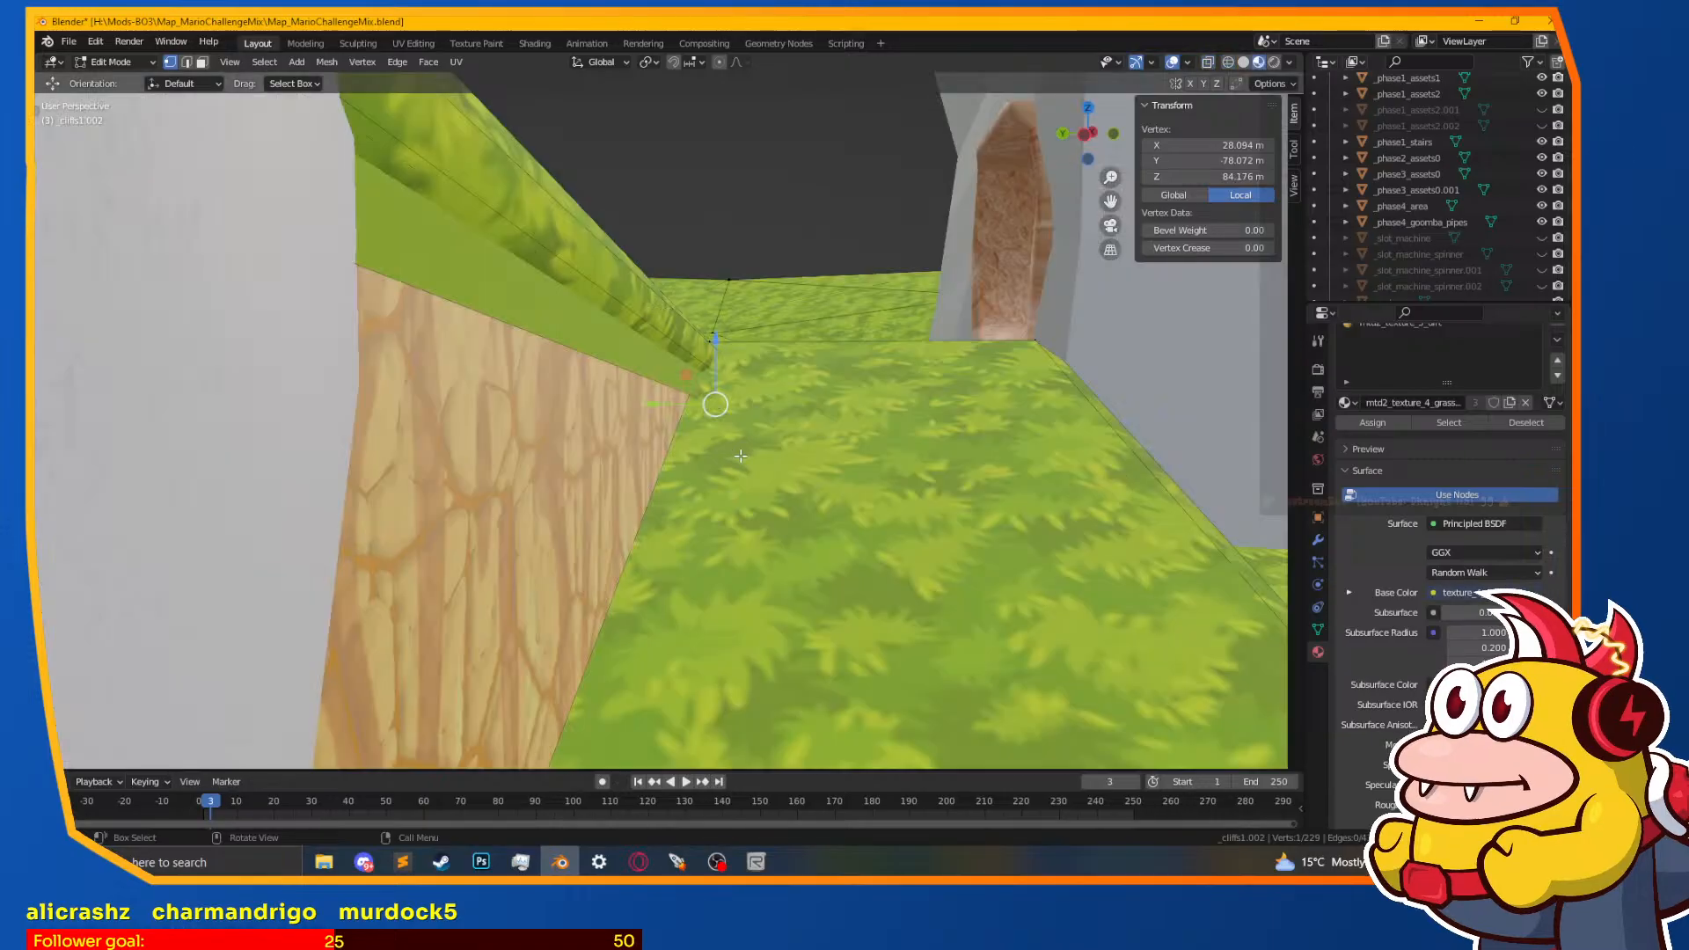
key("g")
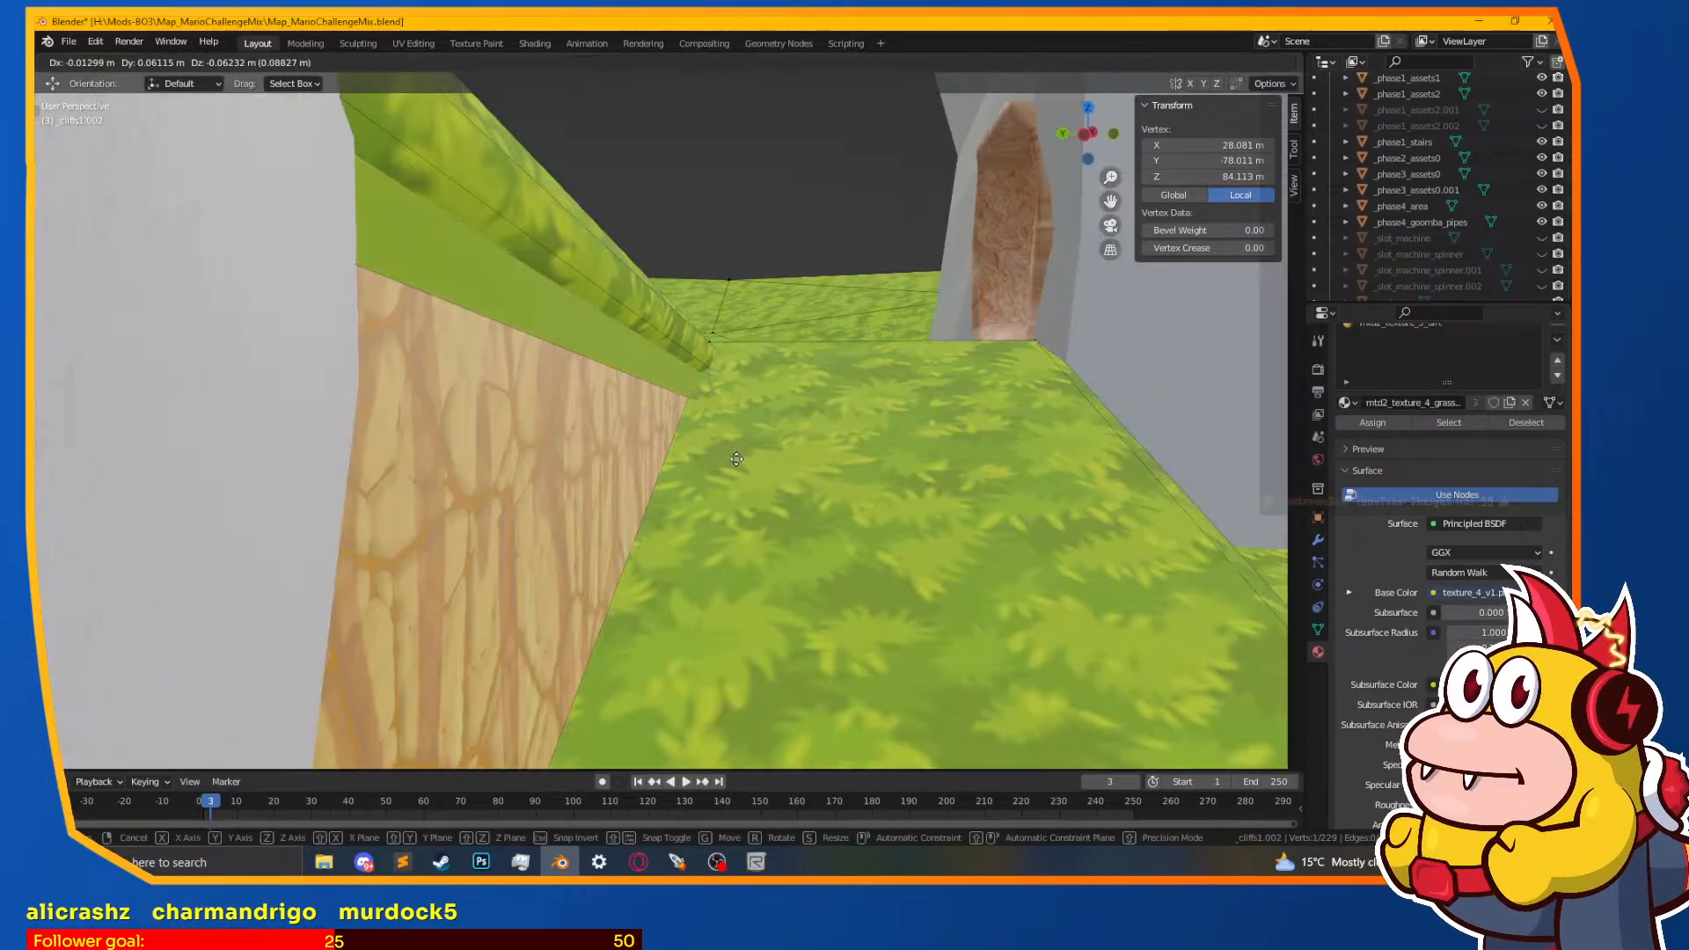
left_click(736, 458)
middle_click_drag(737, 458, 699, 435)
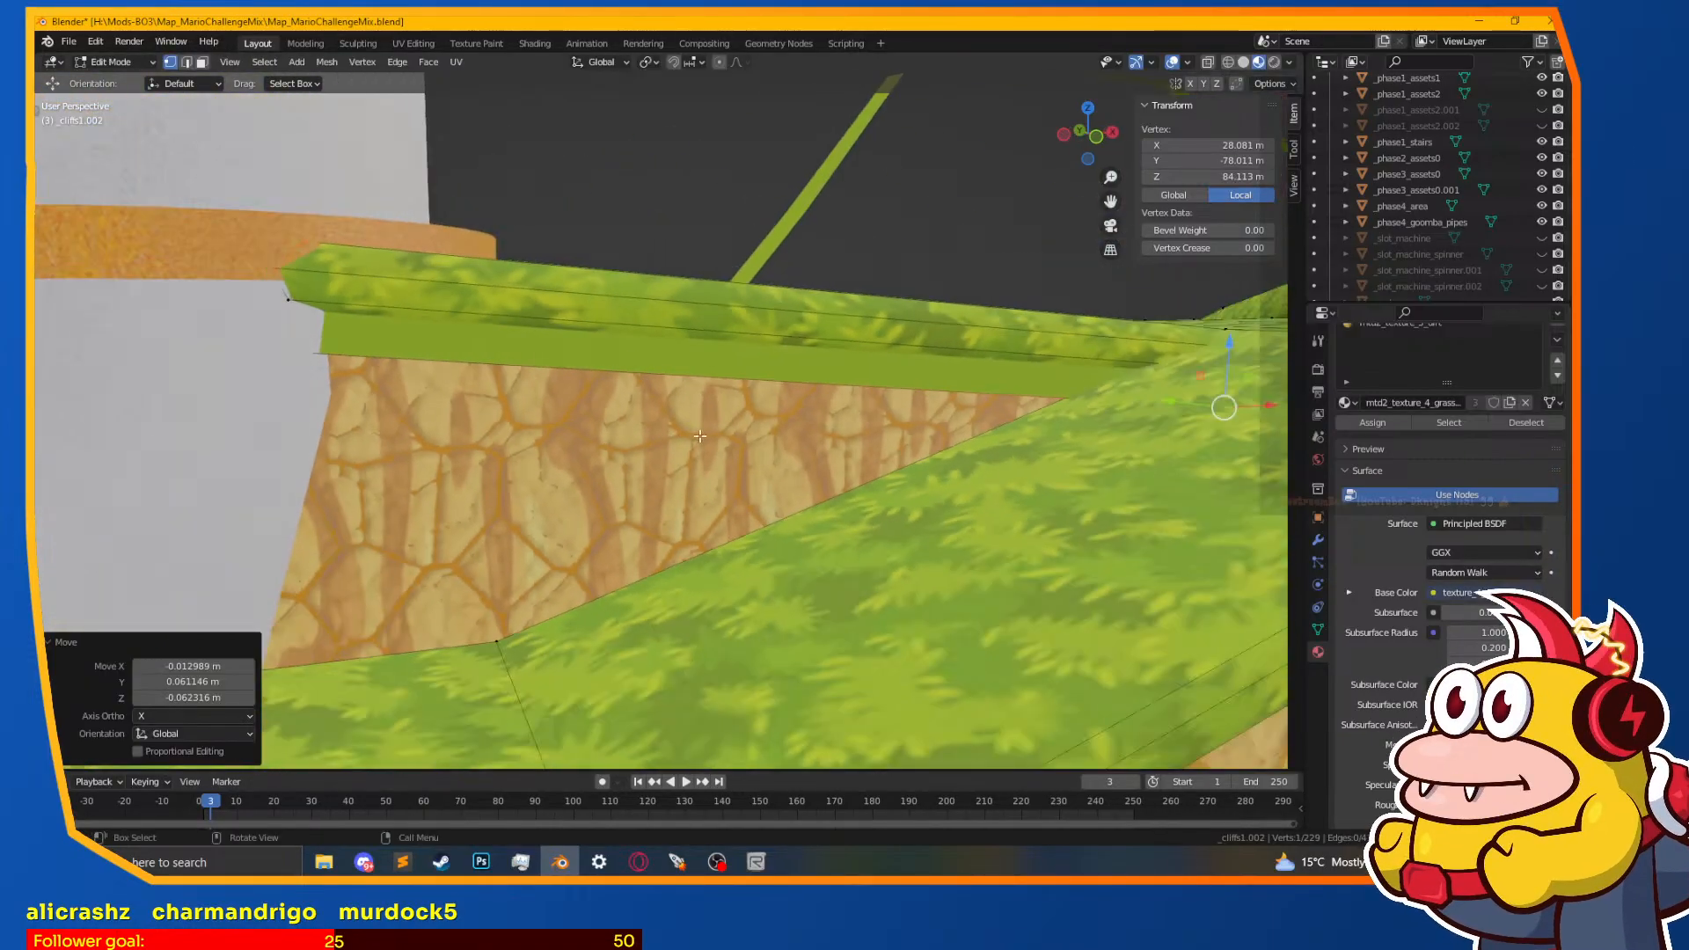
Step: Check the mesh's face orientation with the viewport overlay, and turn the overlay off again
left_click(1187, 63)
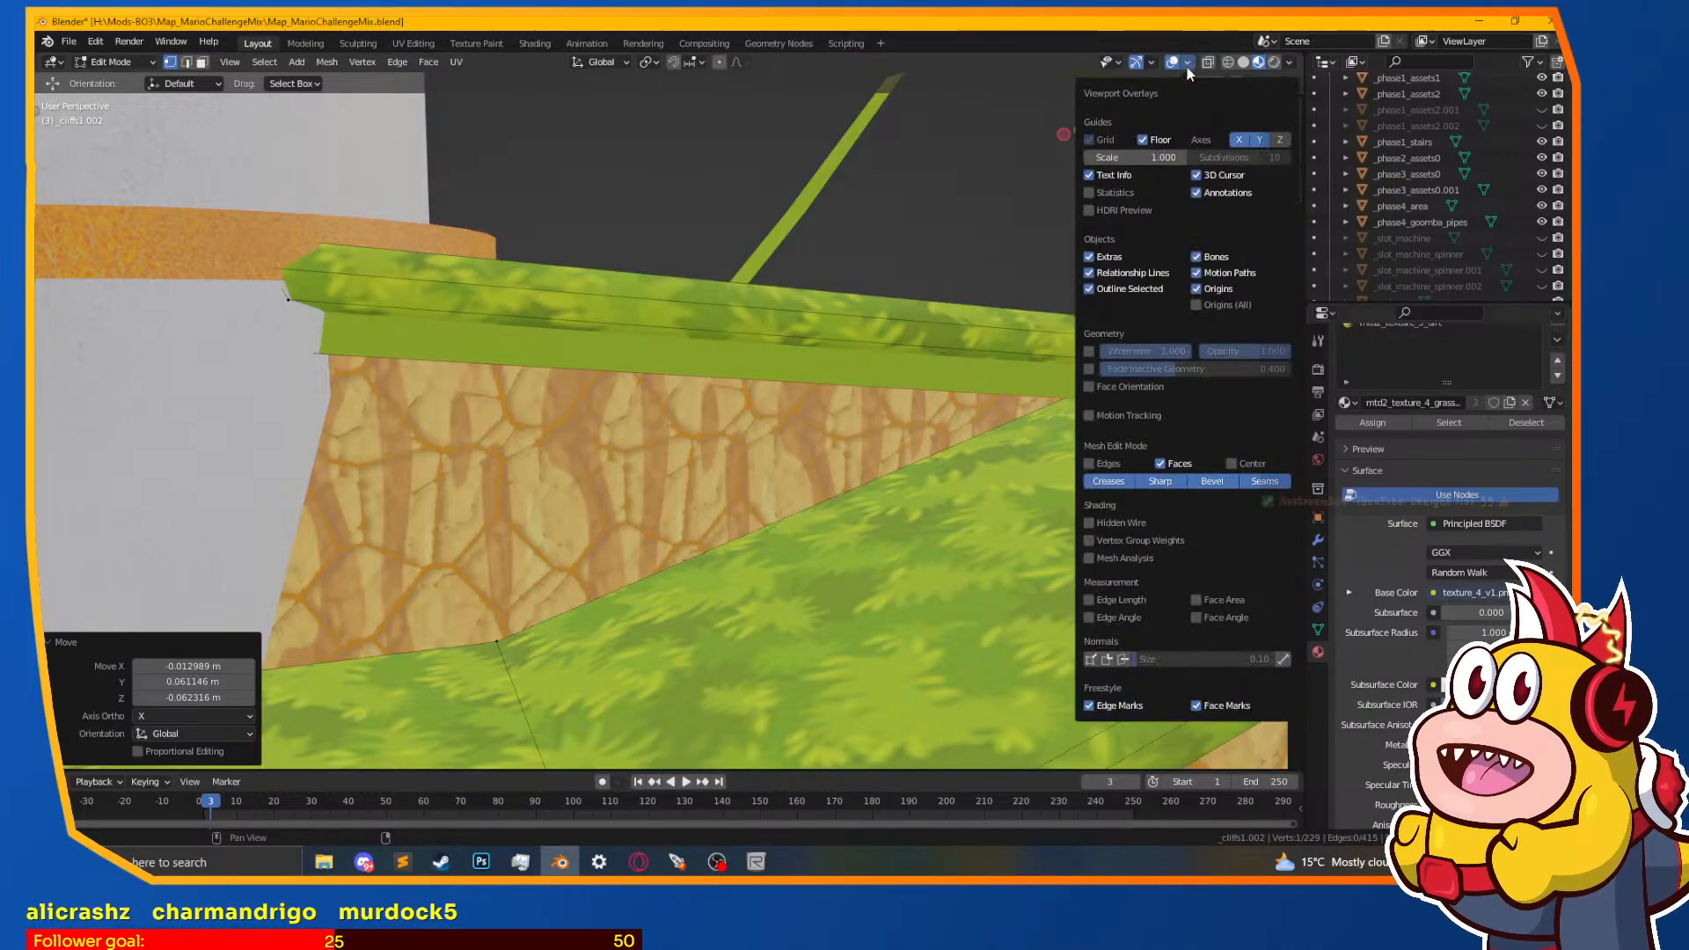
left_click(1095, 380)
left_click(1097, 378)
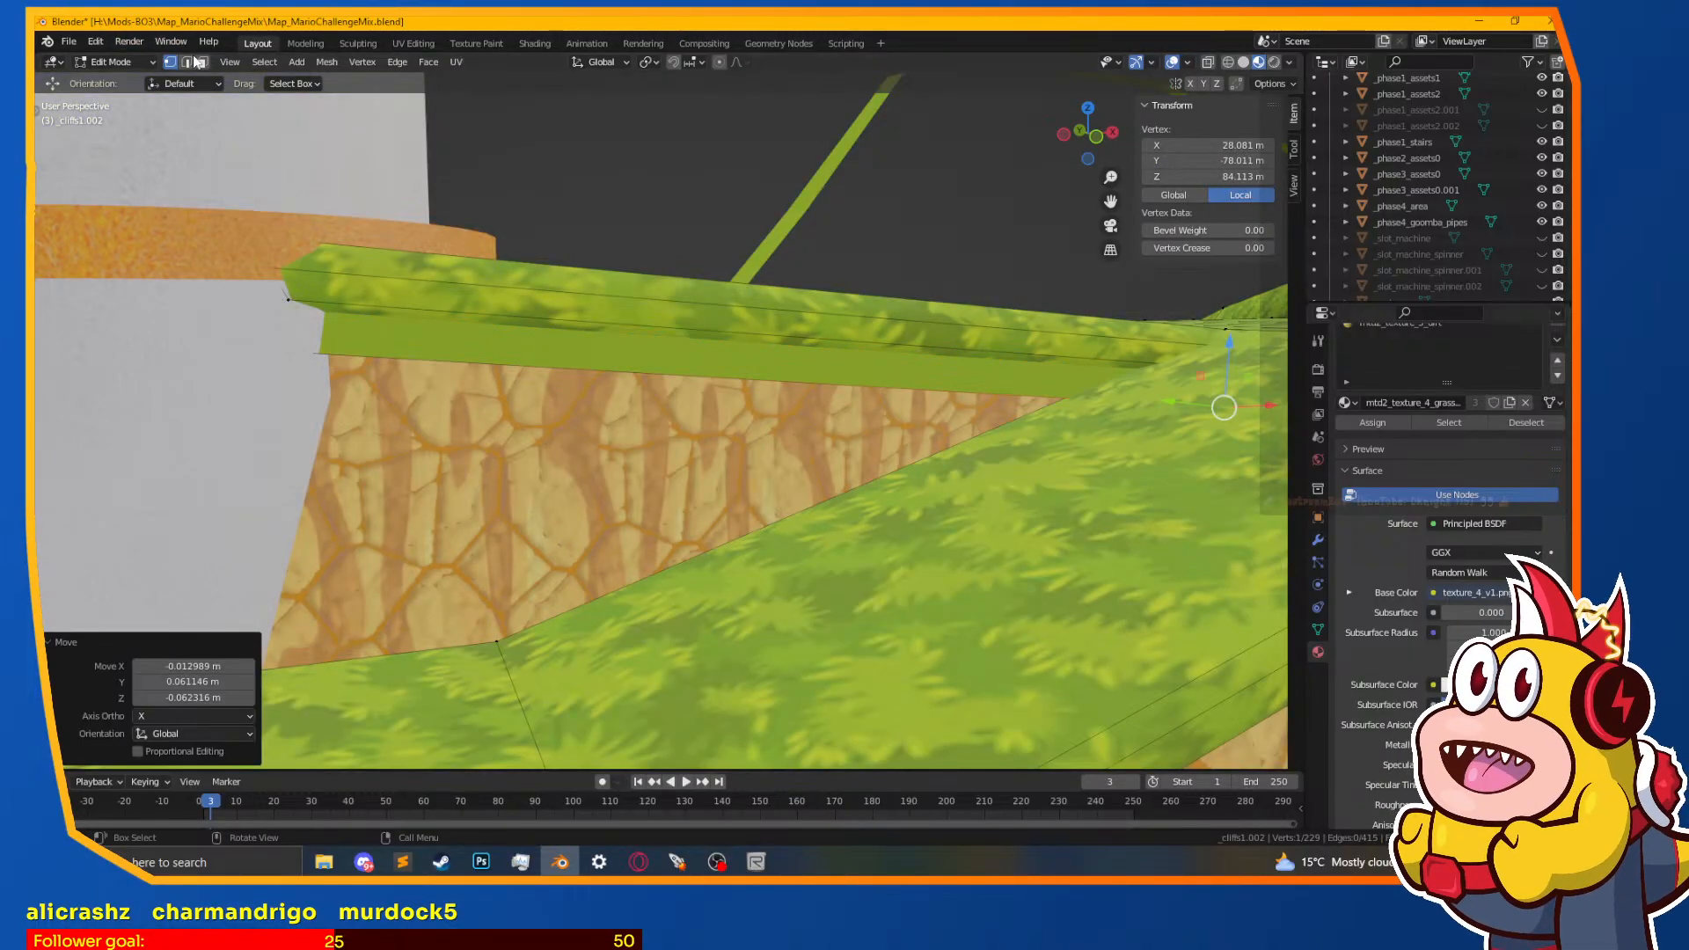
Step: Select the new strip face below the grass overhang in face mode and flip its normals
left_click(202, 63)
left_click(396, 314)
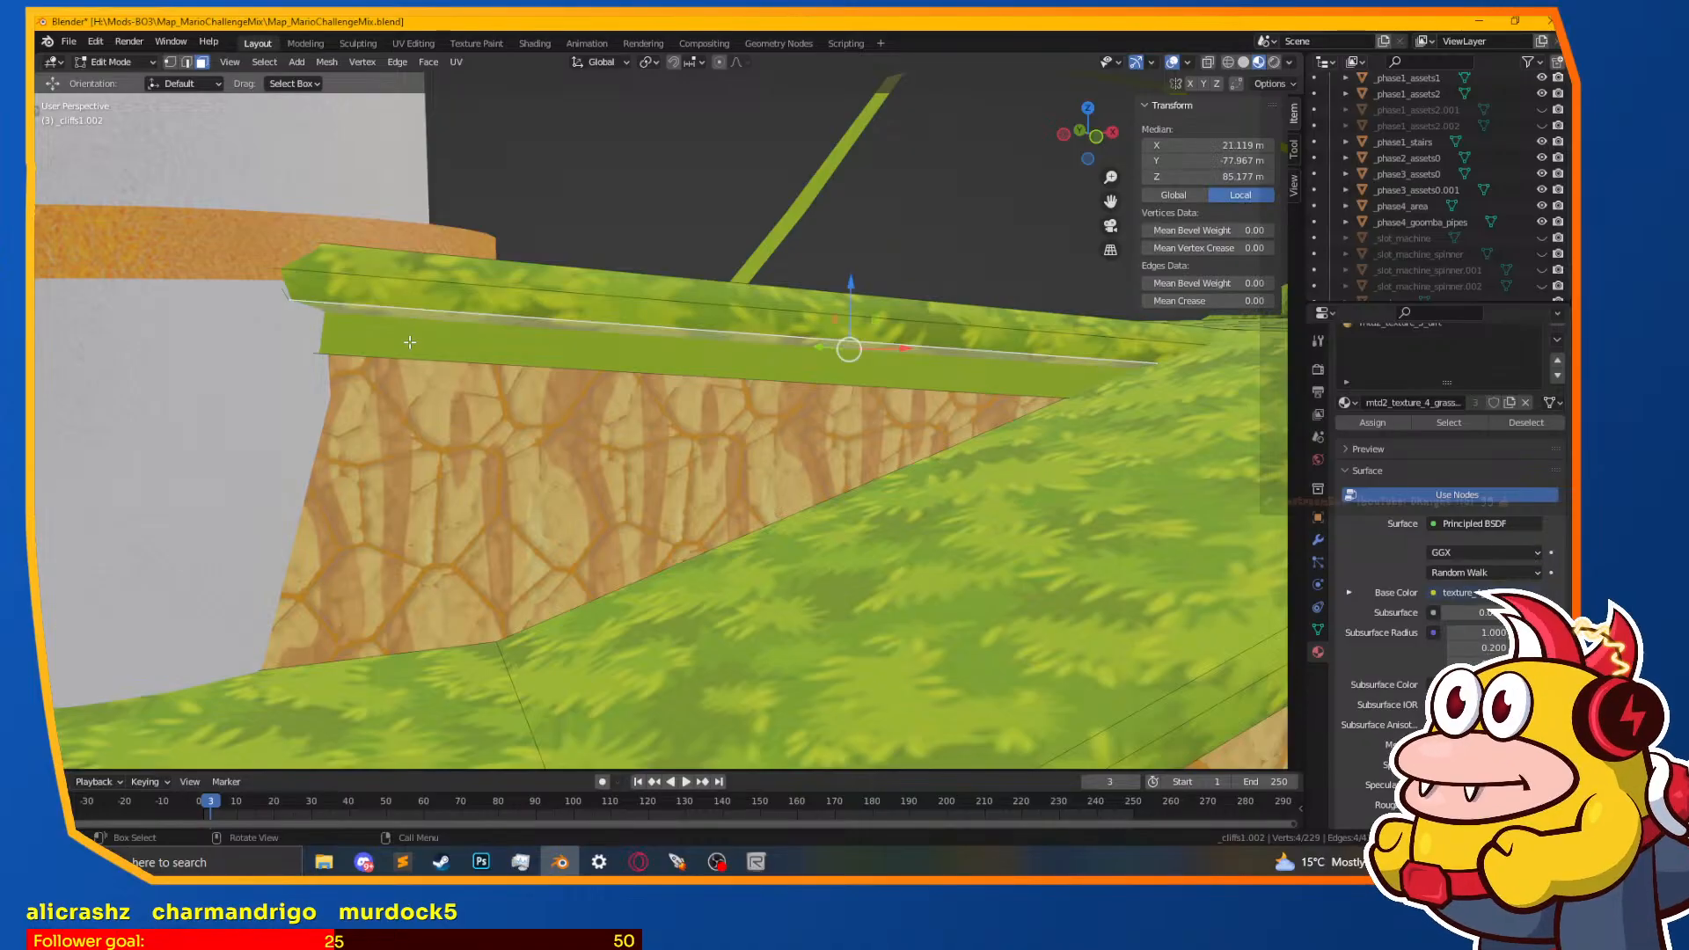
left_click(326, 61)
mouse_move(359, 324)
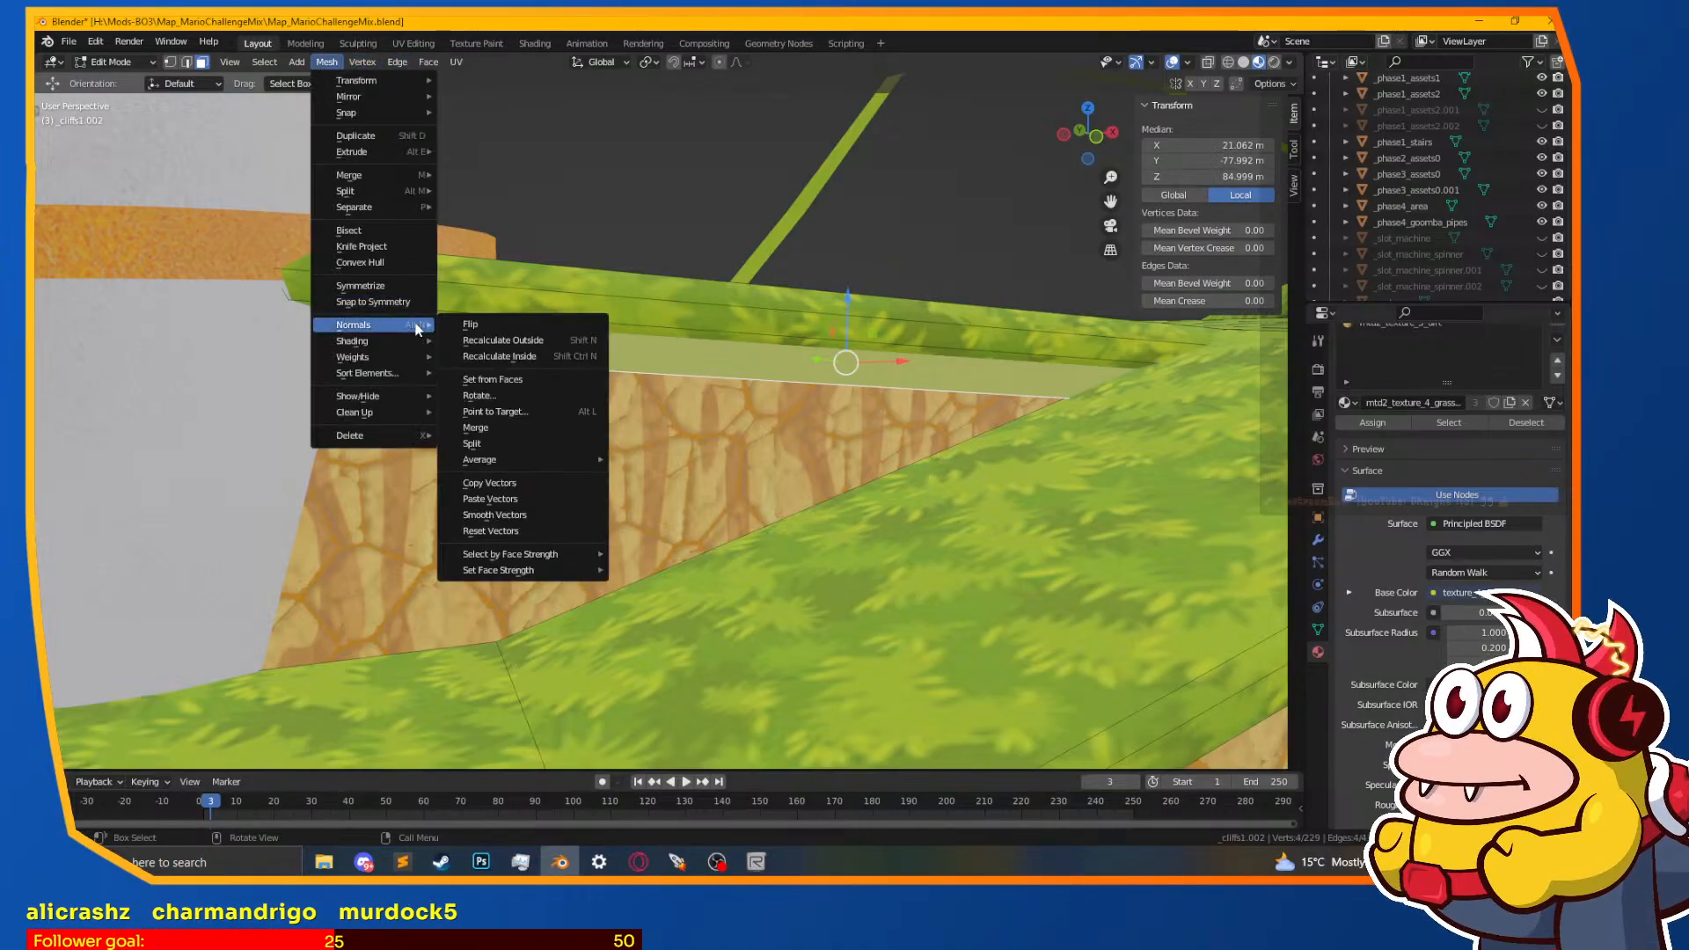
left_click(475, 324)
Step: Add a third material slot to the cliff object with a new material named mtd2_texture_4_grass_v2
middle_click_drag(475, 323, 677, 352)
scroll(1417, 433, "up", 2)
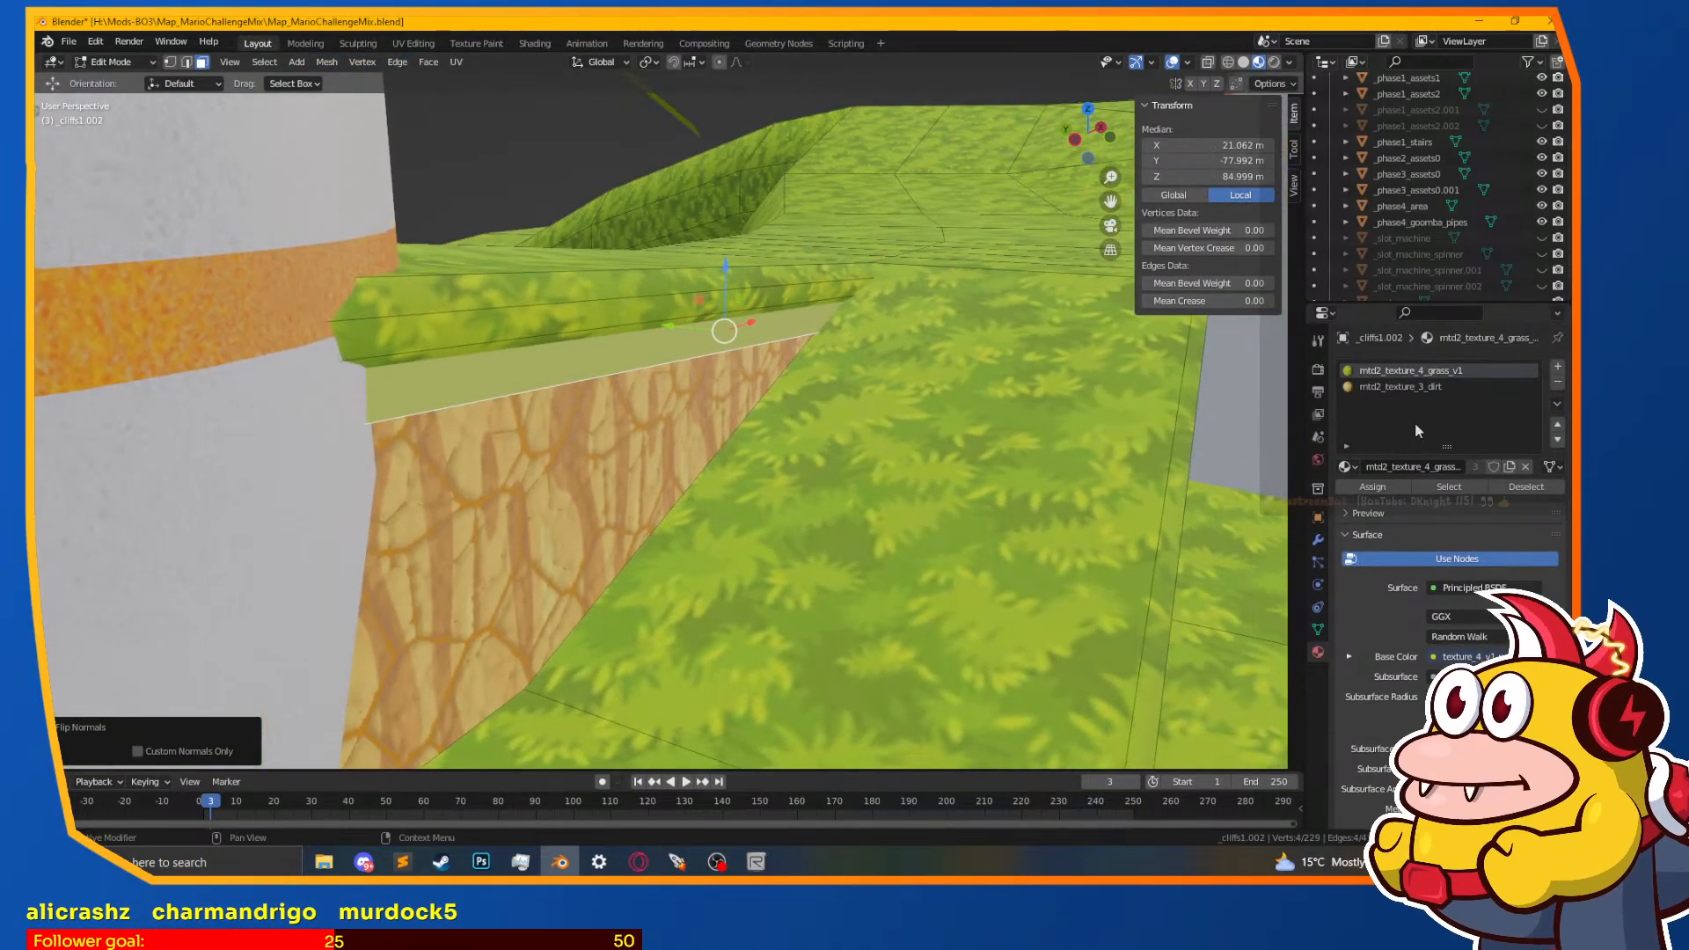
left_click(1559, 367)
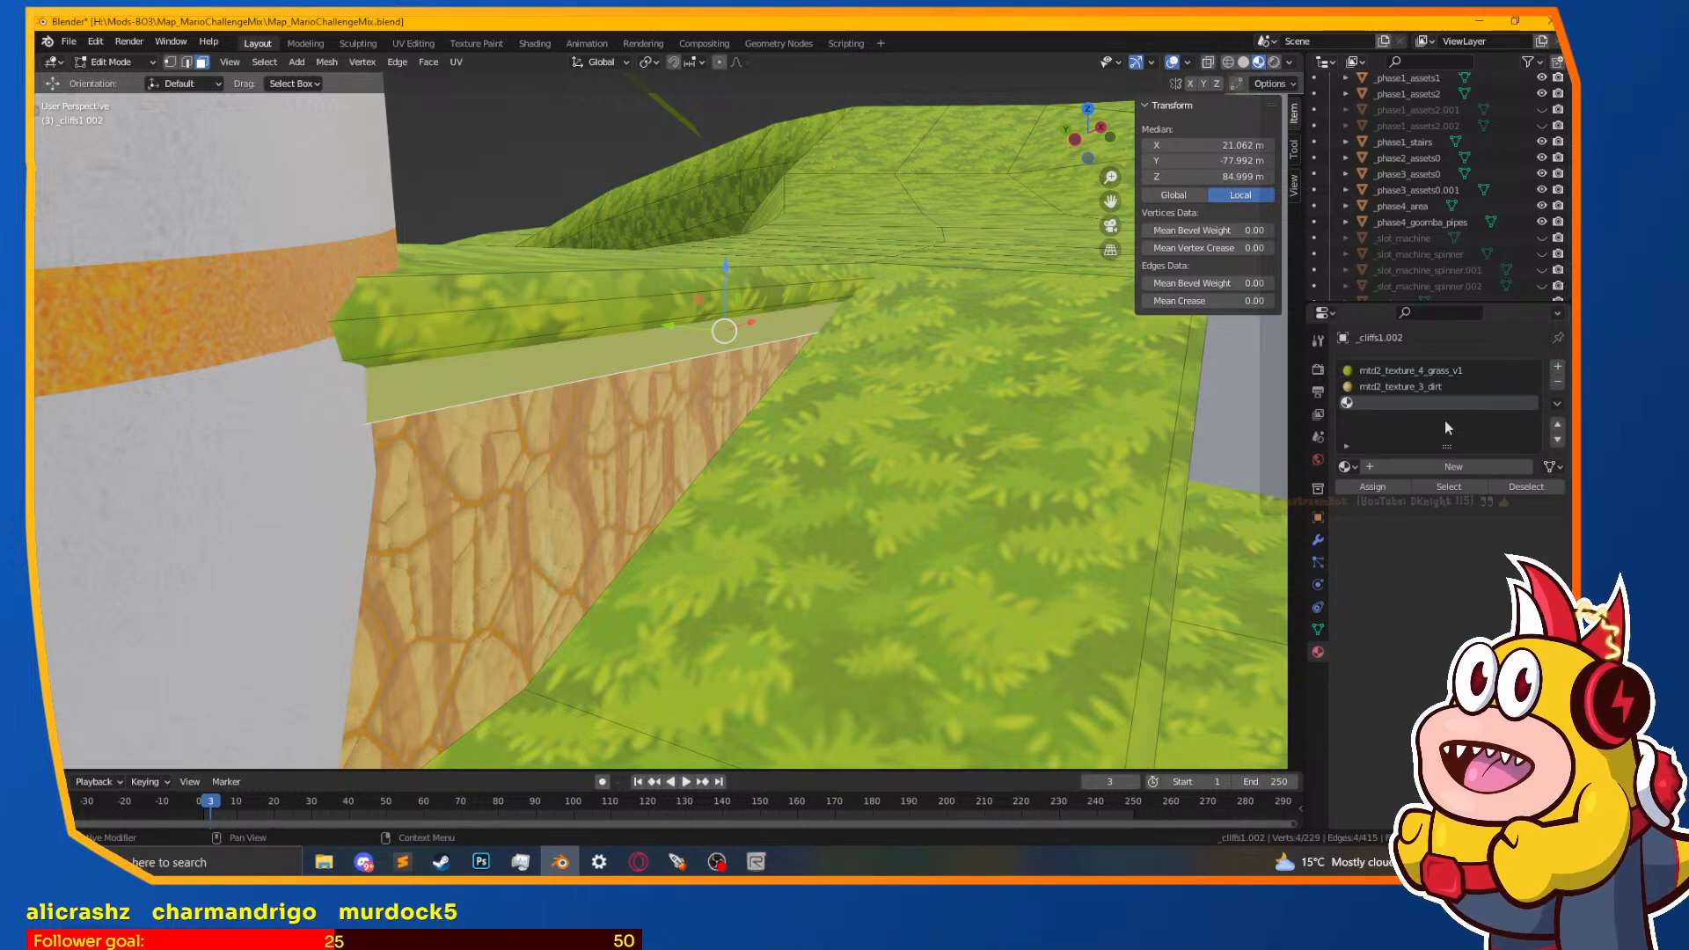
left_click(1345, 467)
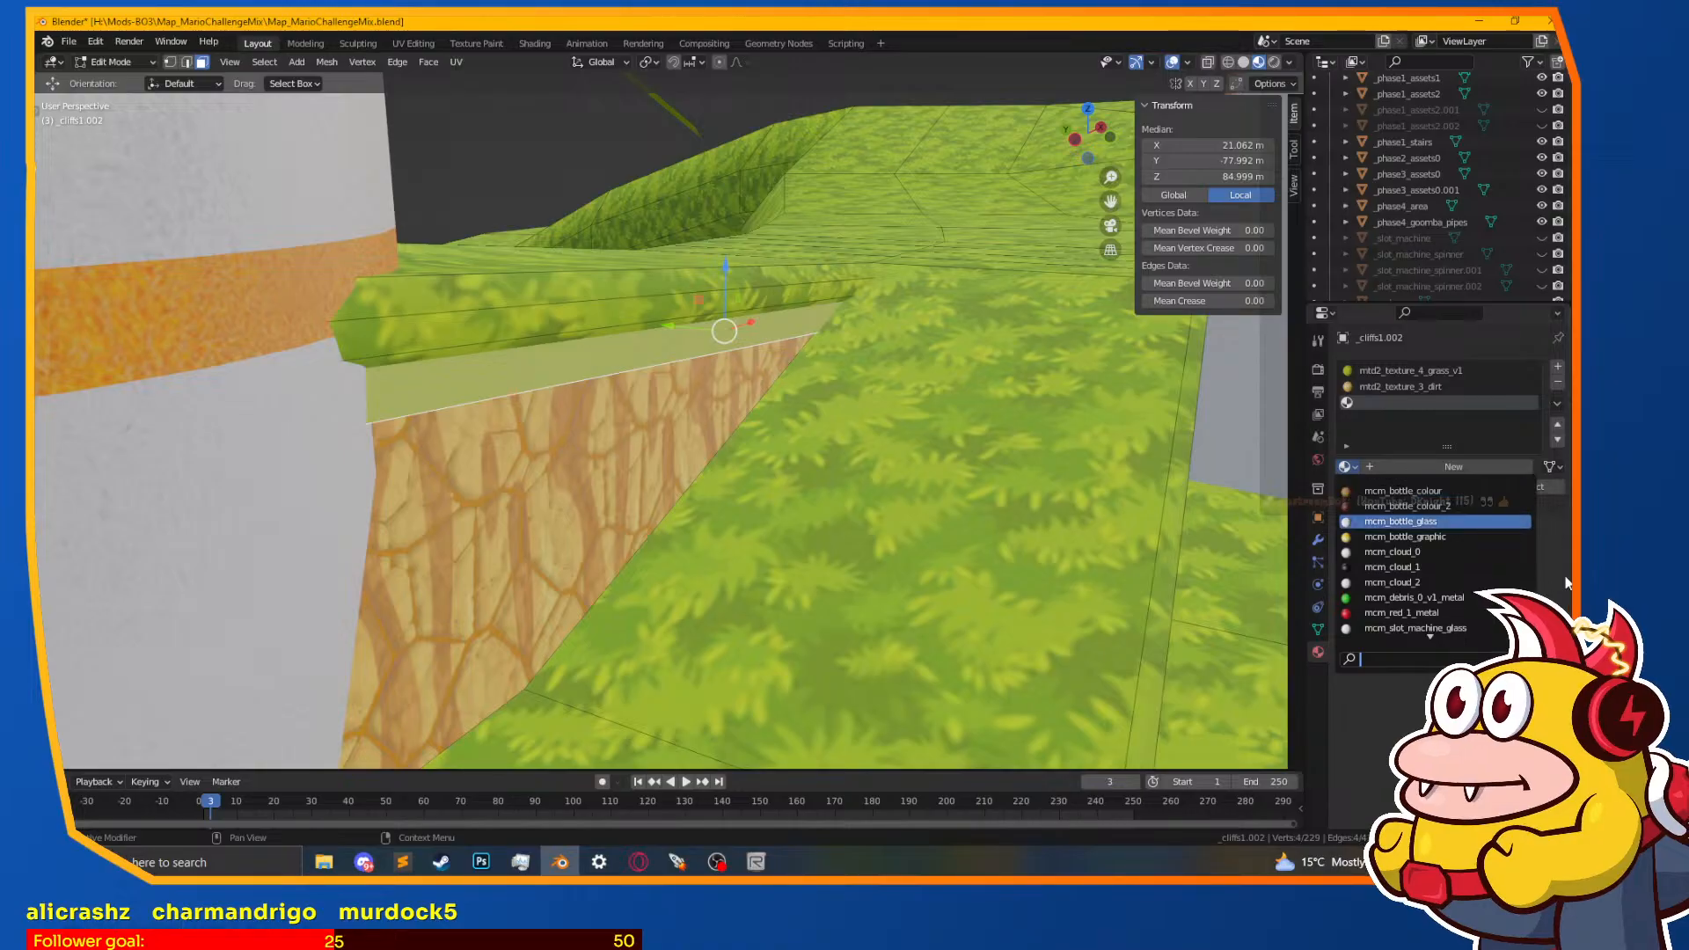
scroll(1446, 630, "down", 8)
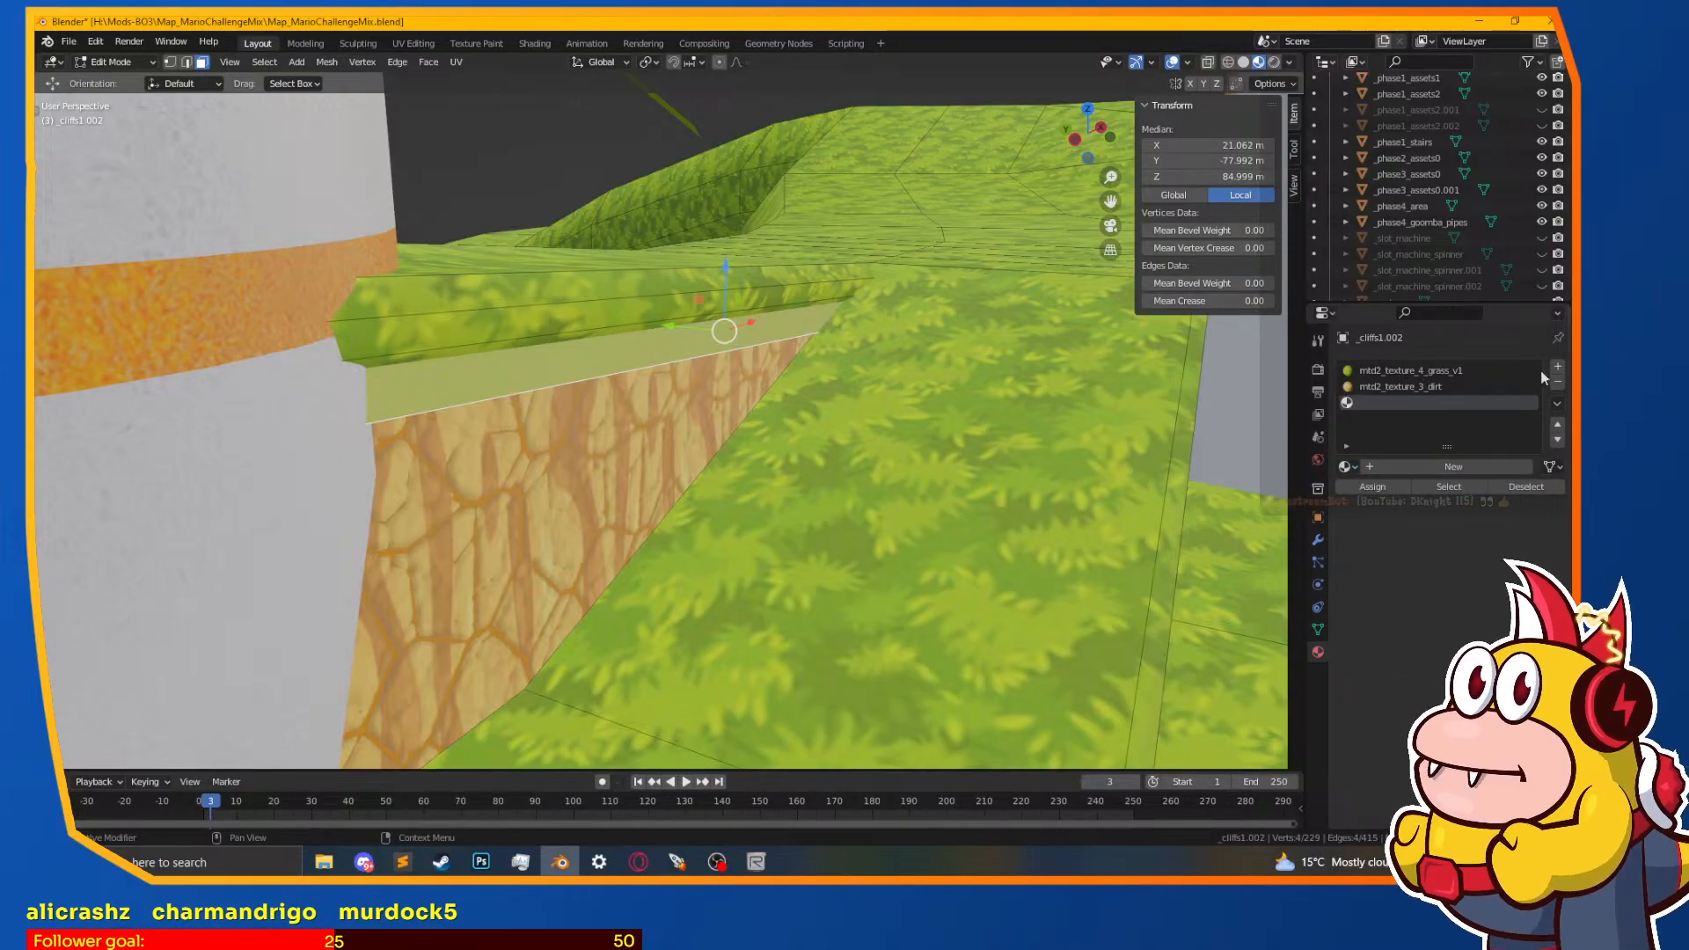
left_click(1414, 470)
left_click(1454, 372)
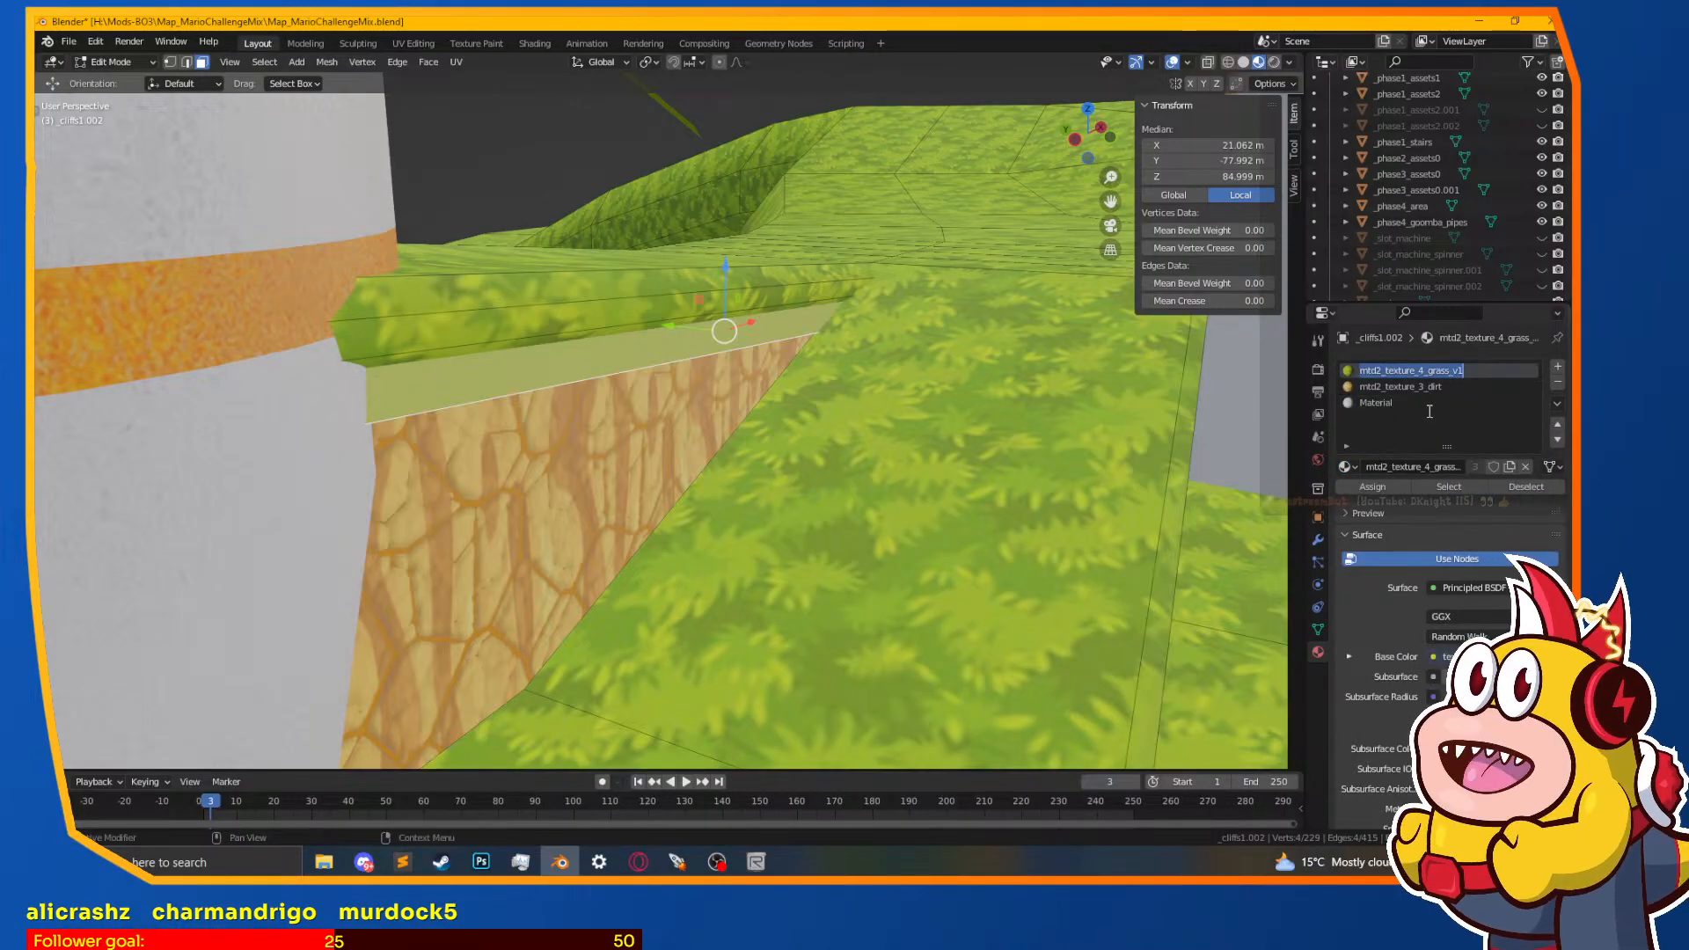
left_click(1429, 390)
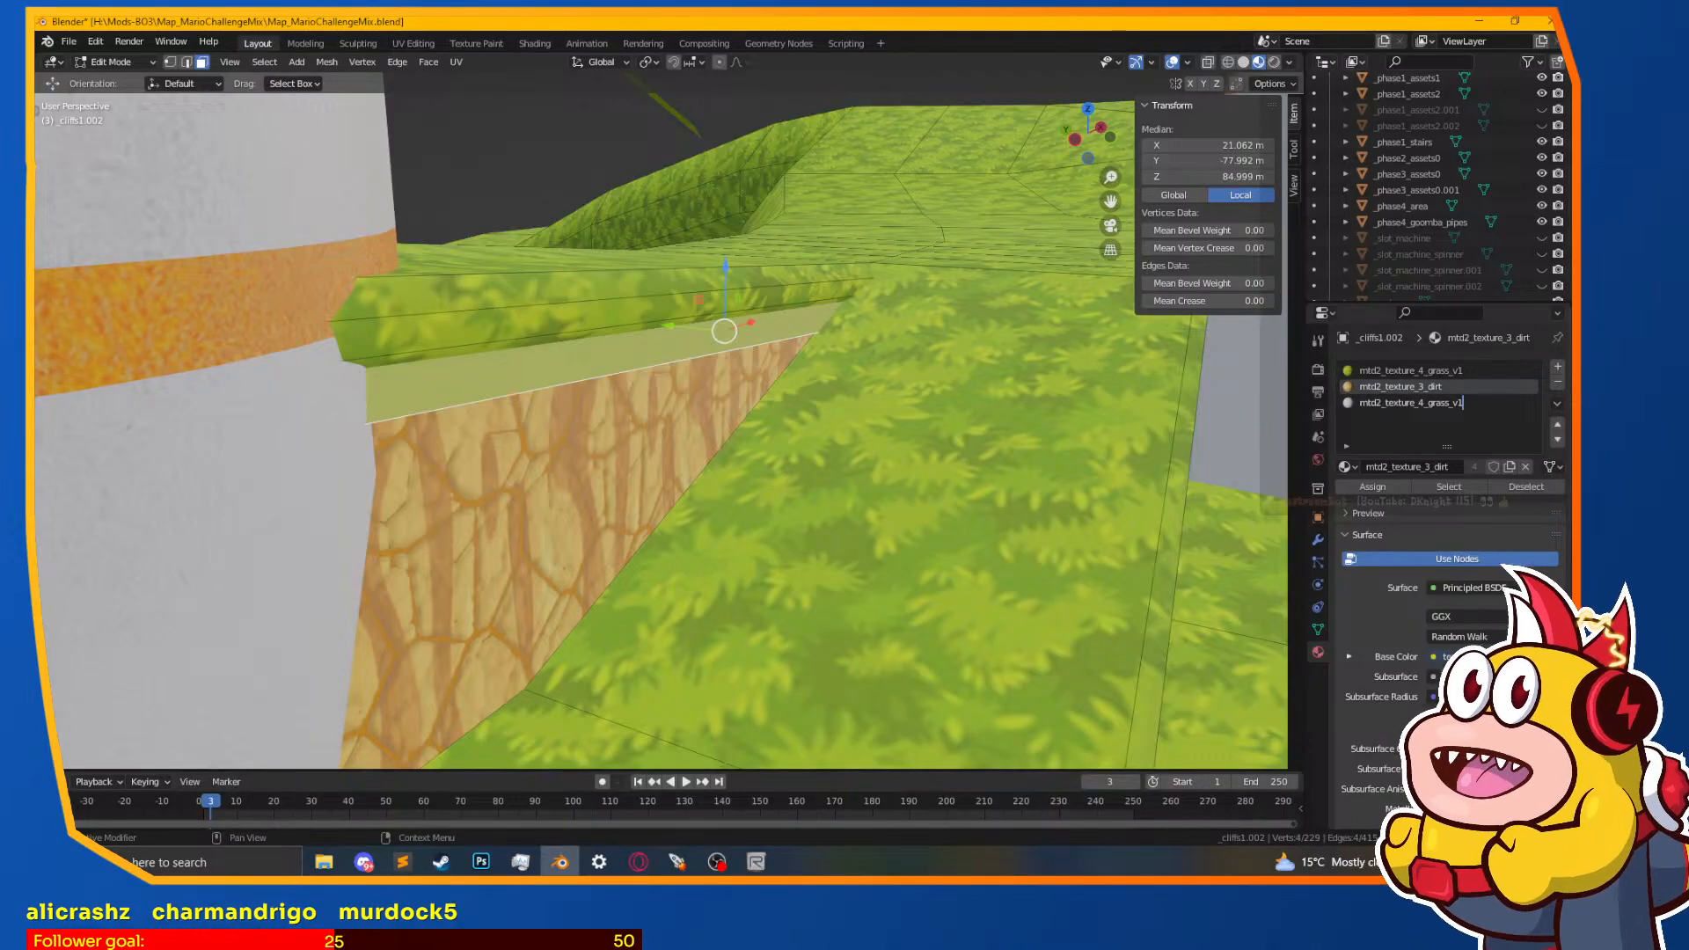
left_click(1399, 406)
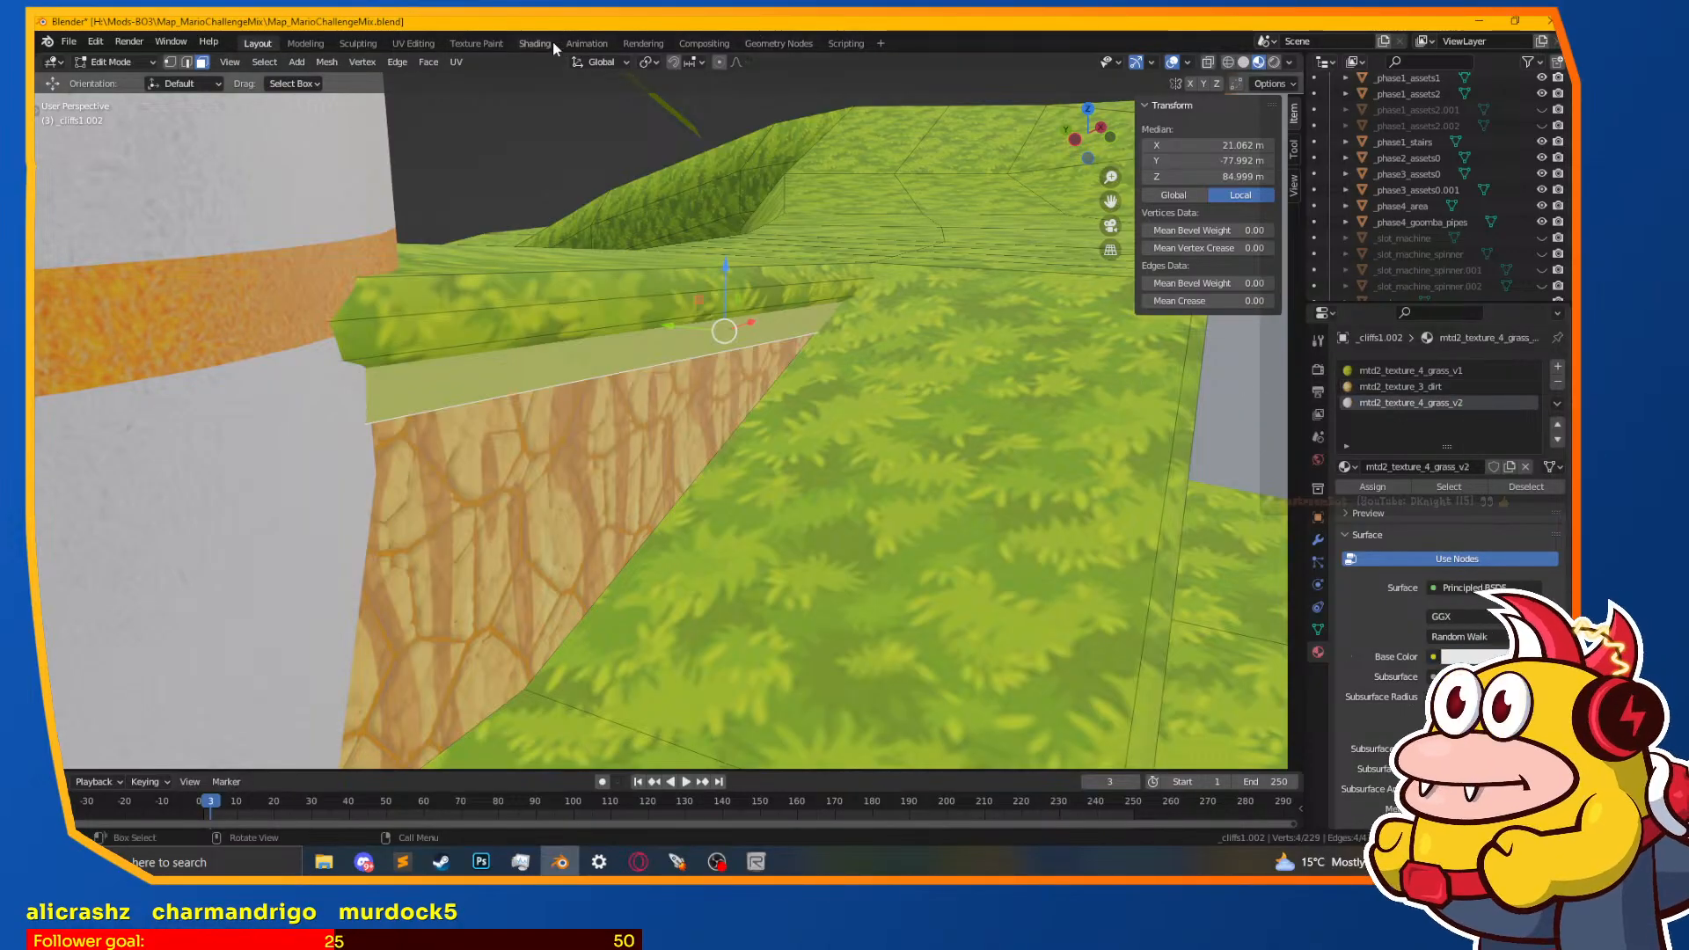
Step: Copy the mtd2_texture_4_grass_v1 material settings and paste them onto mtd2_texture_4_grass_v2
left_click(1556, 403)
left_click(1450, 422)
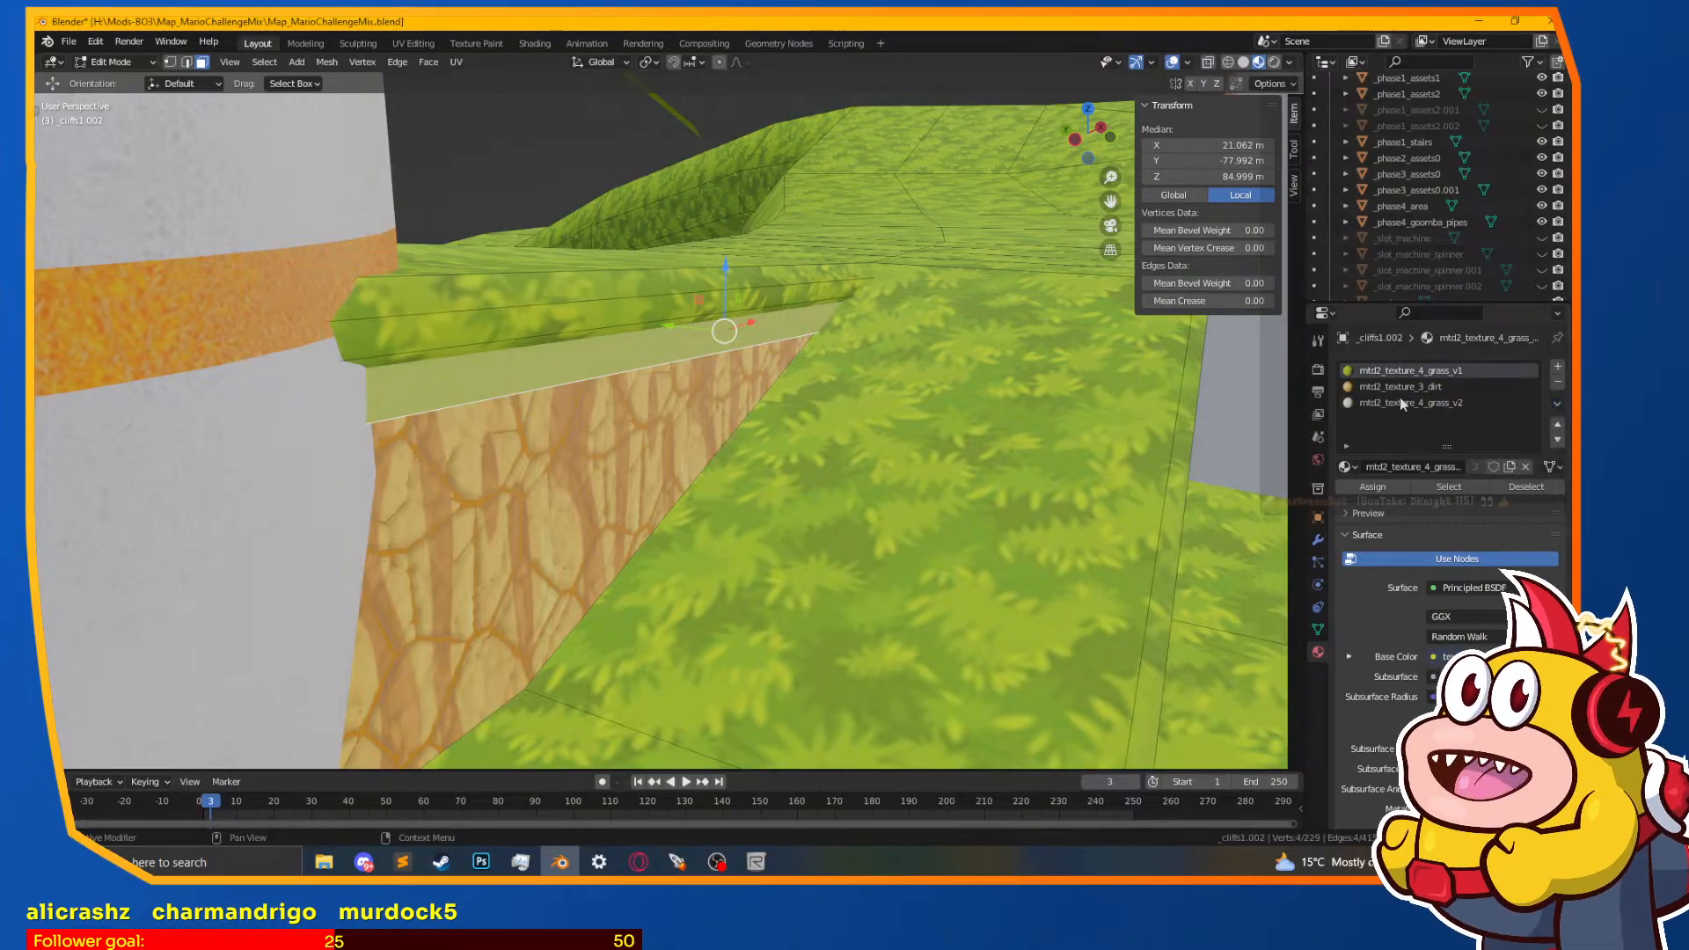
left_click(1556, 403)
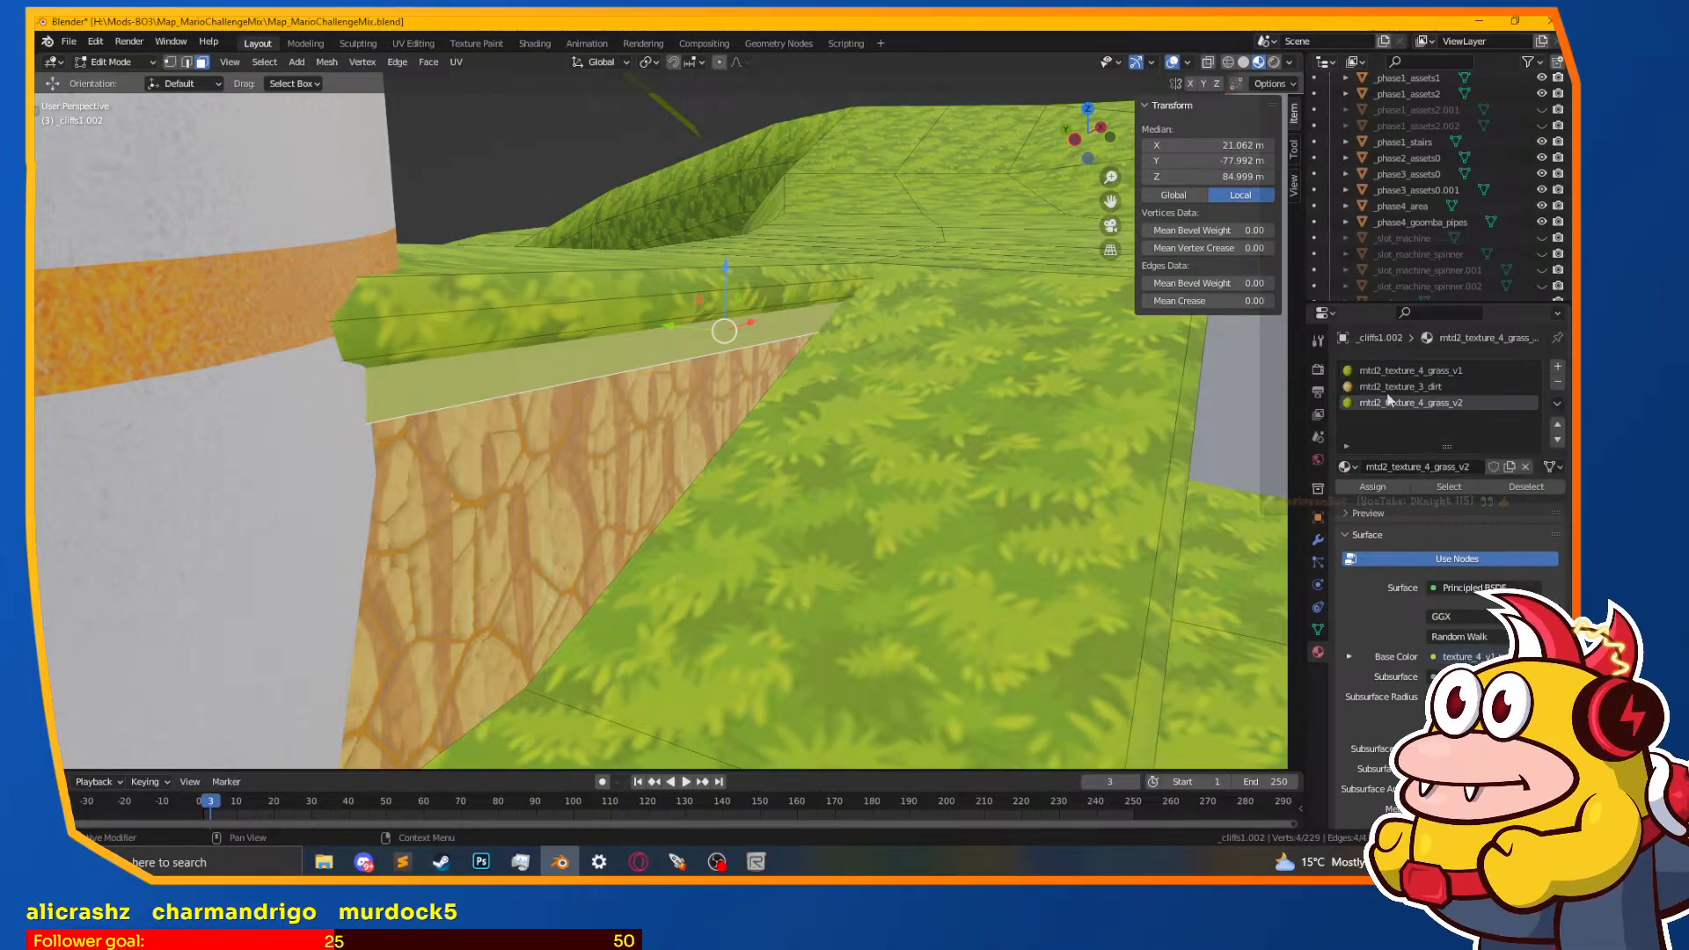
Step: Replace the image in mtd2_texture_4_grass_v2's texture node with texture_4_v2.png in the Shading workspace
left_click(534, 44)
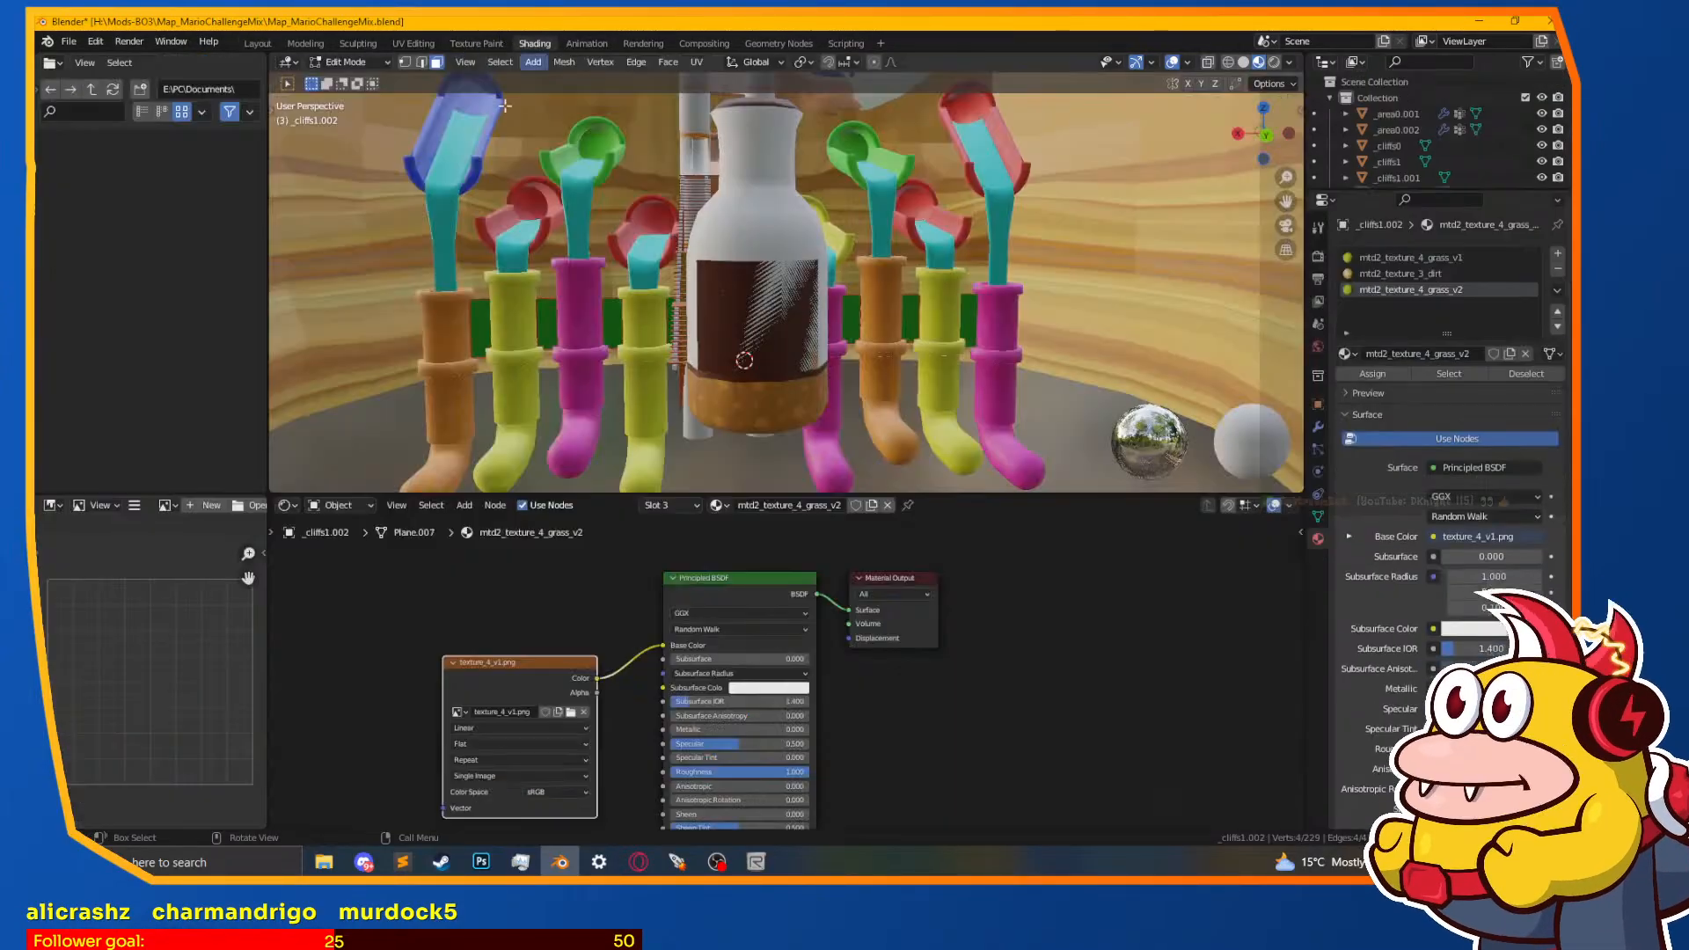
left_click(571, 712)
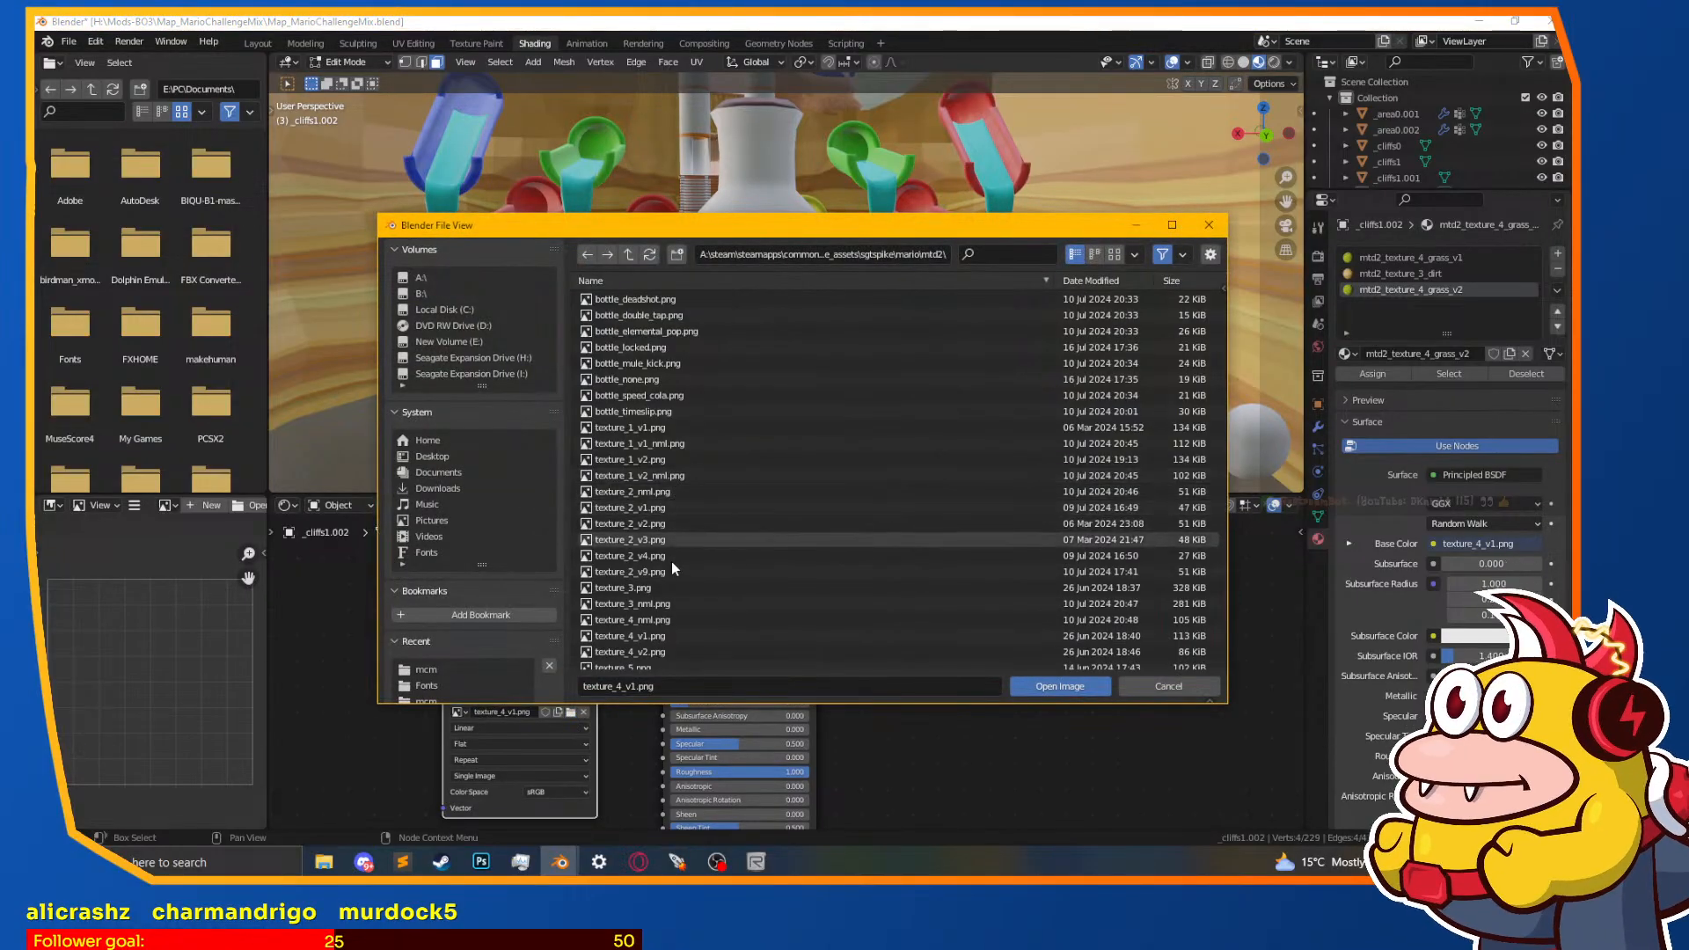
double_click(663, 651)
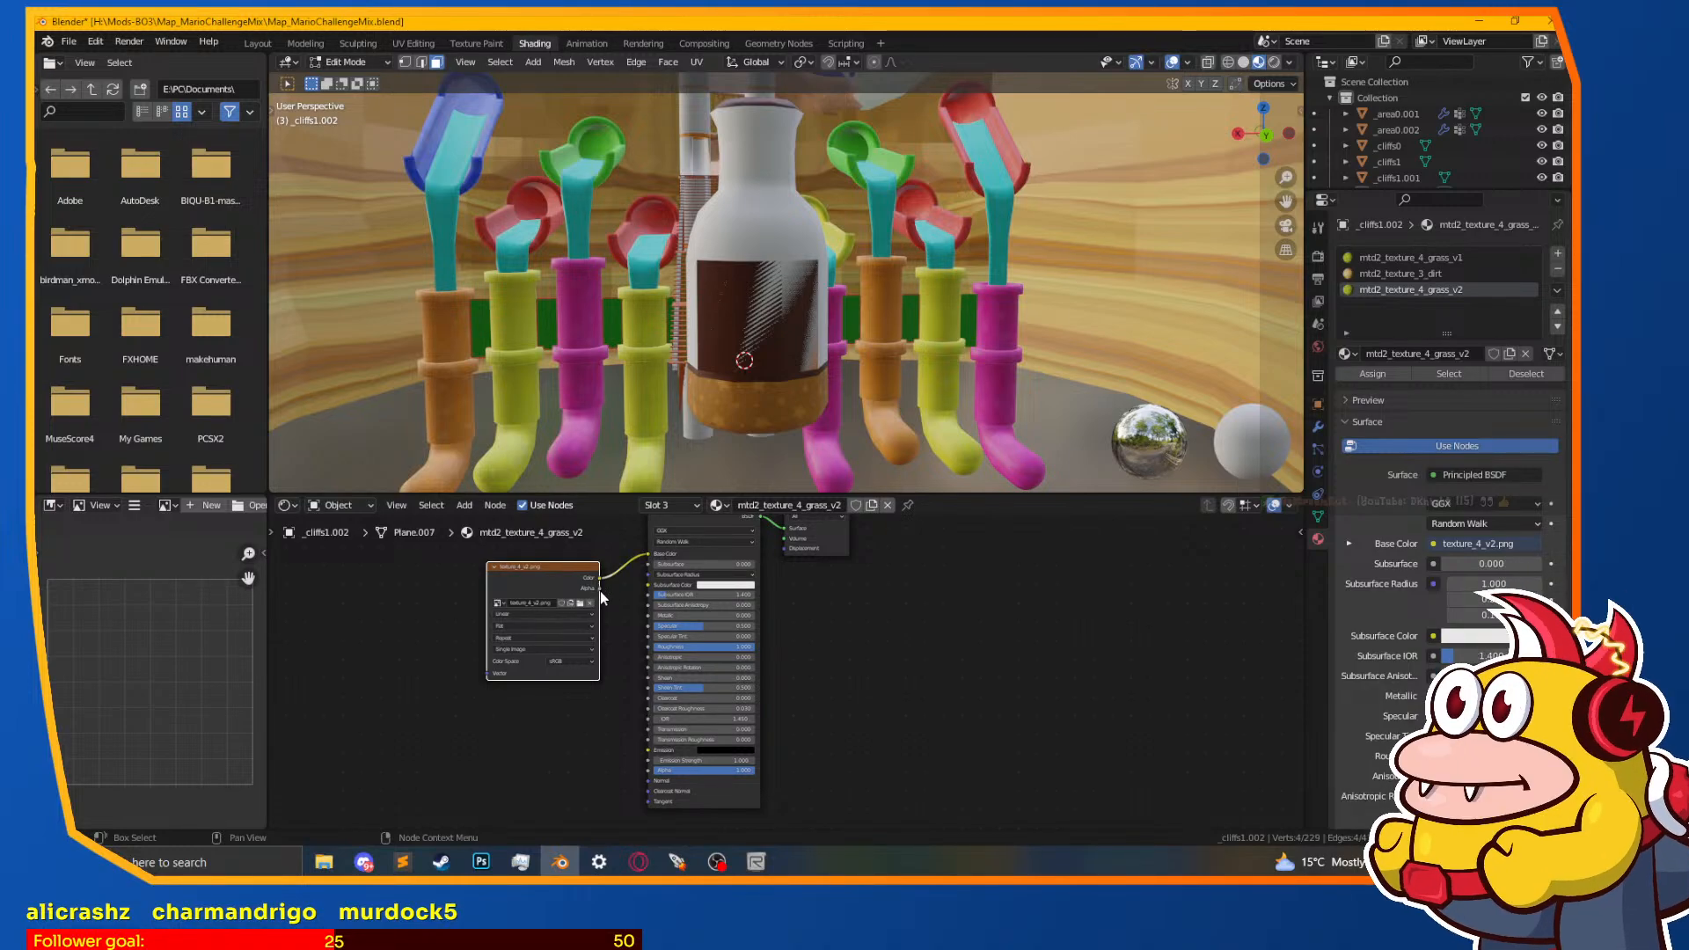
Step: Connect the image texture's Alpha output to the Principled BSDF's Alpha input
left_click_drag(602, 591, 657, 776)
left_click(604, 631)
left_click_drag(601, 590, 652, 770)
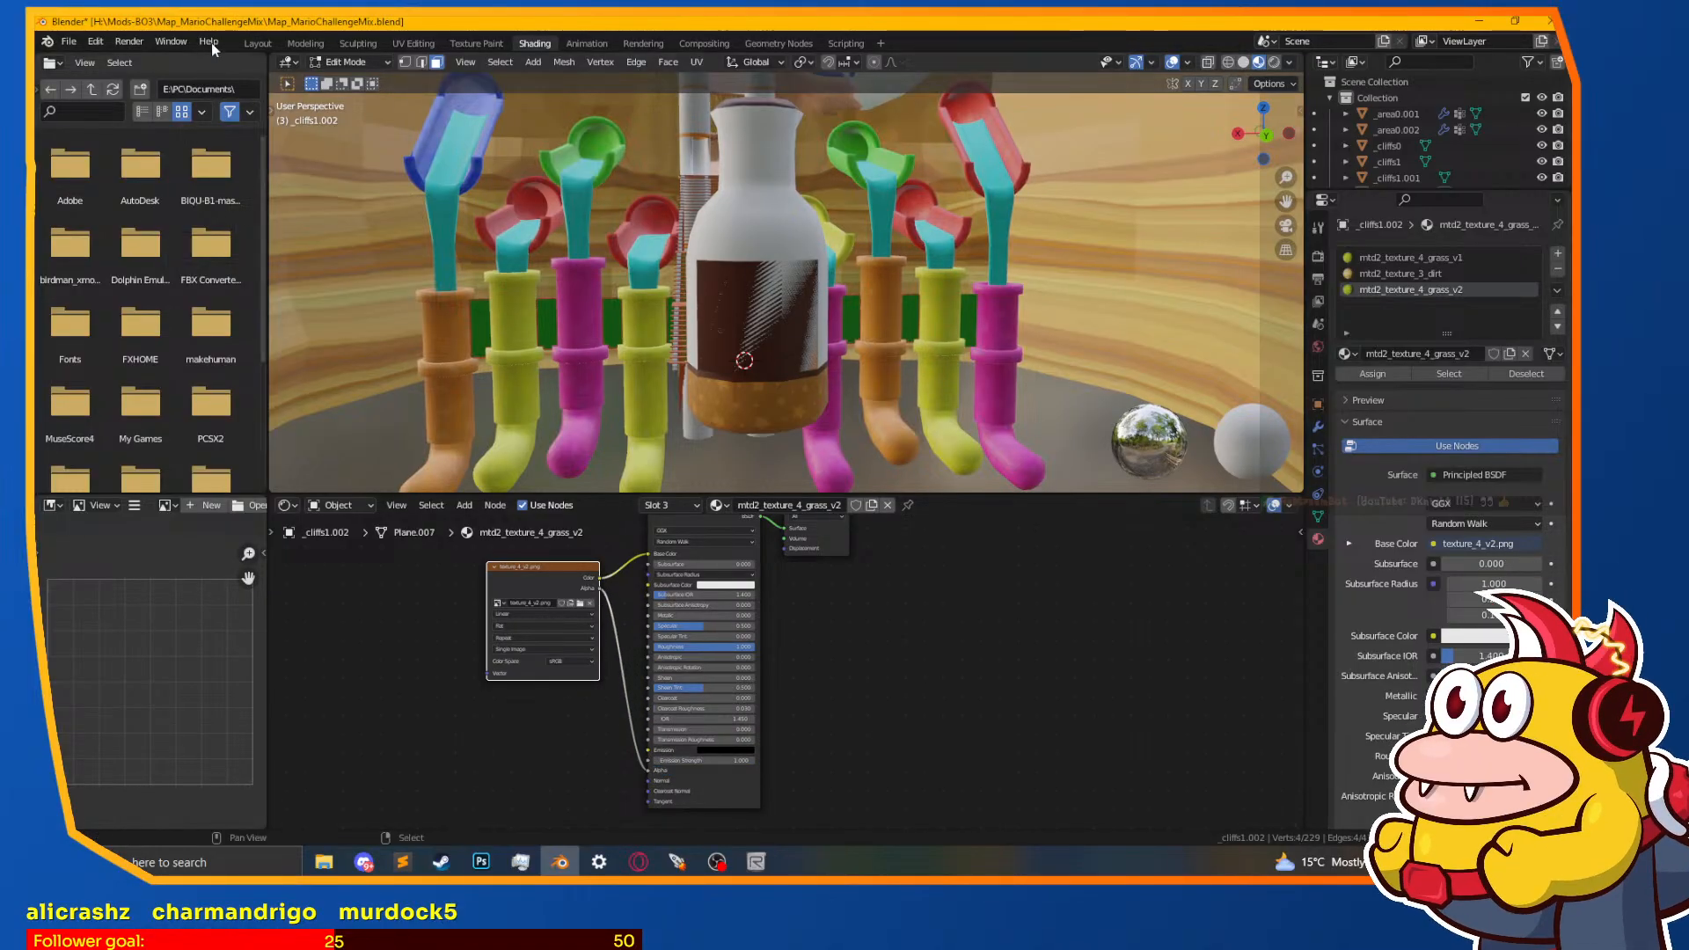
Step: Return to the Layout workspace and enable transparency in mtd2_texture_4_grass_v2's blend settings
left_click(258, 42)
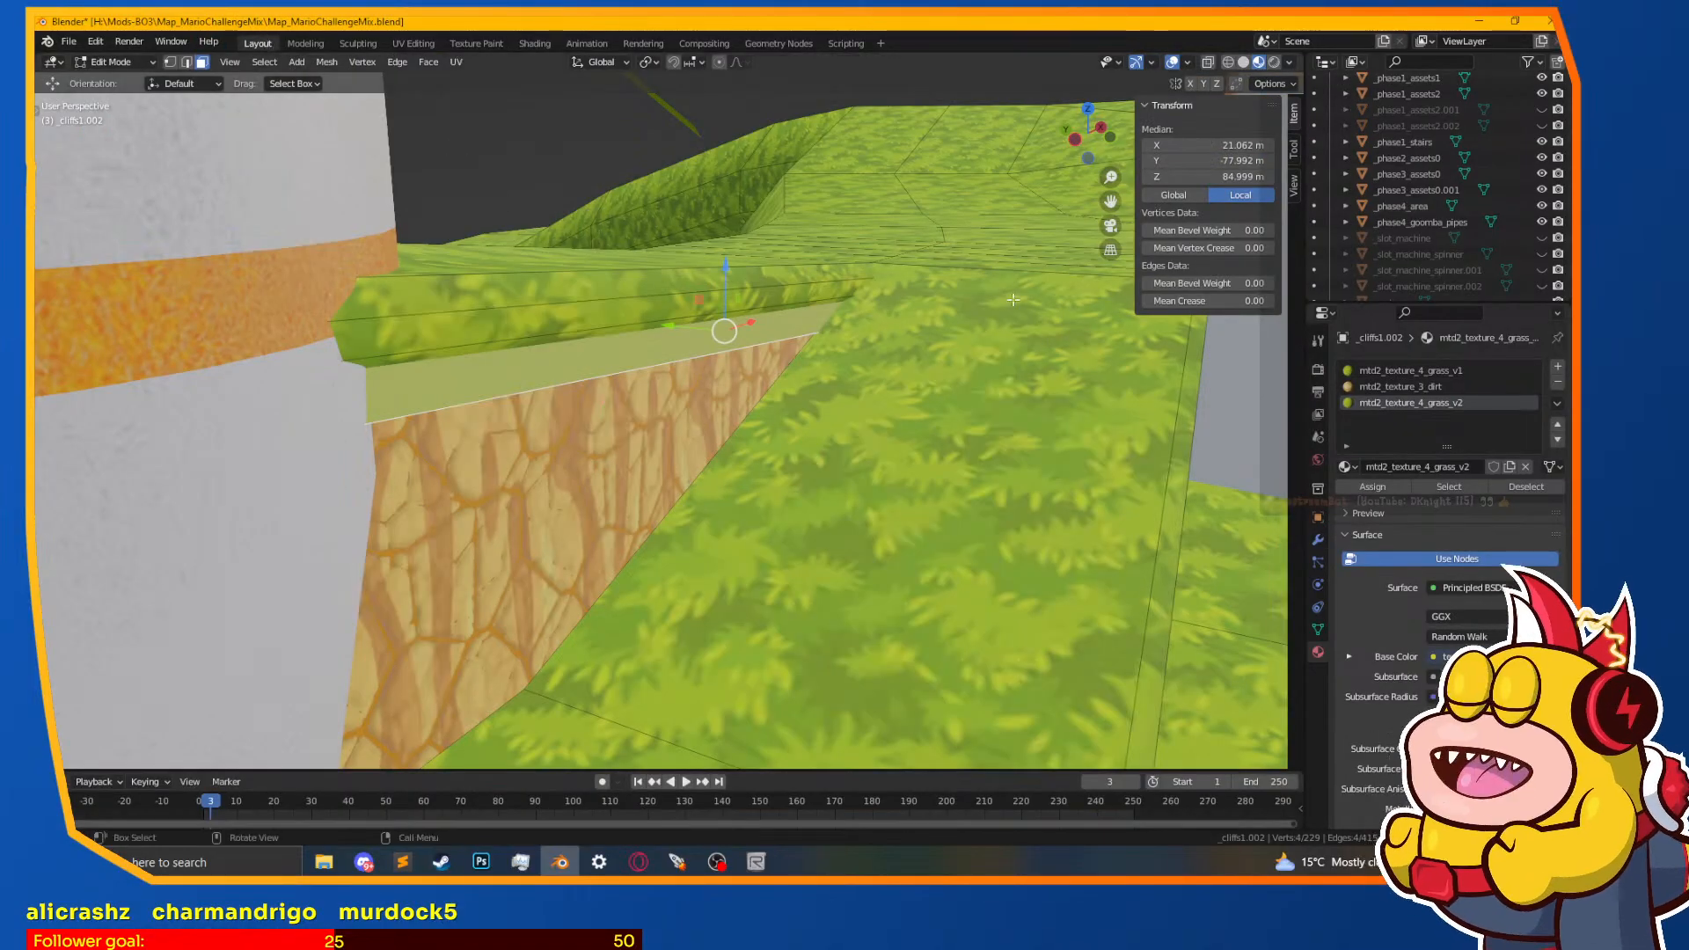
scroll(1354, 495, "down", 12)
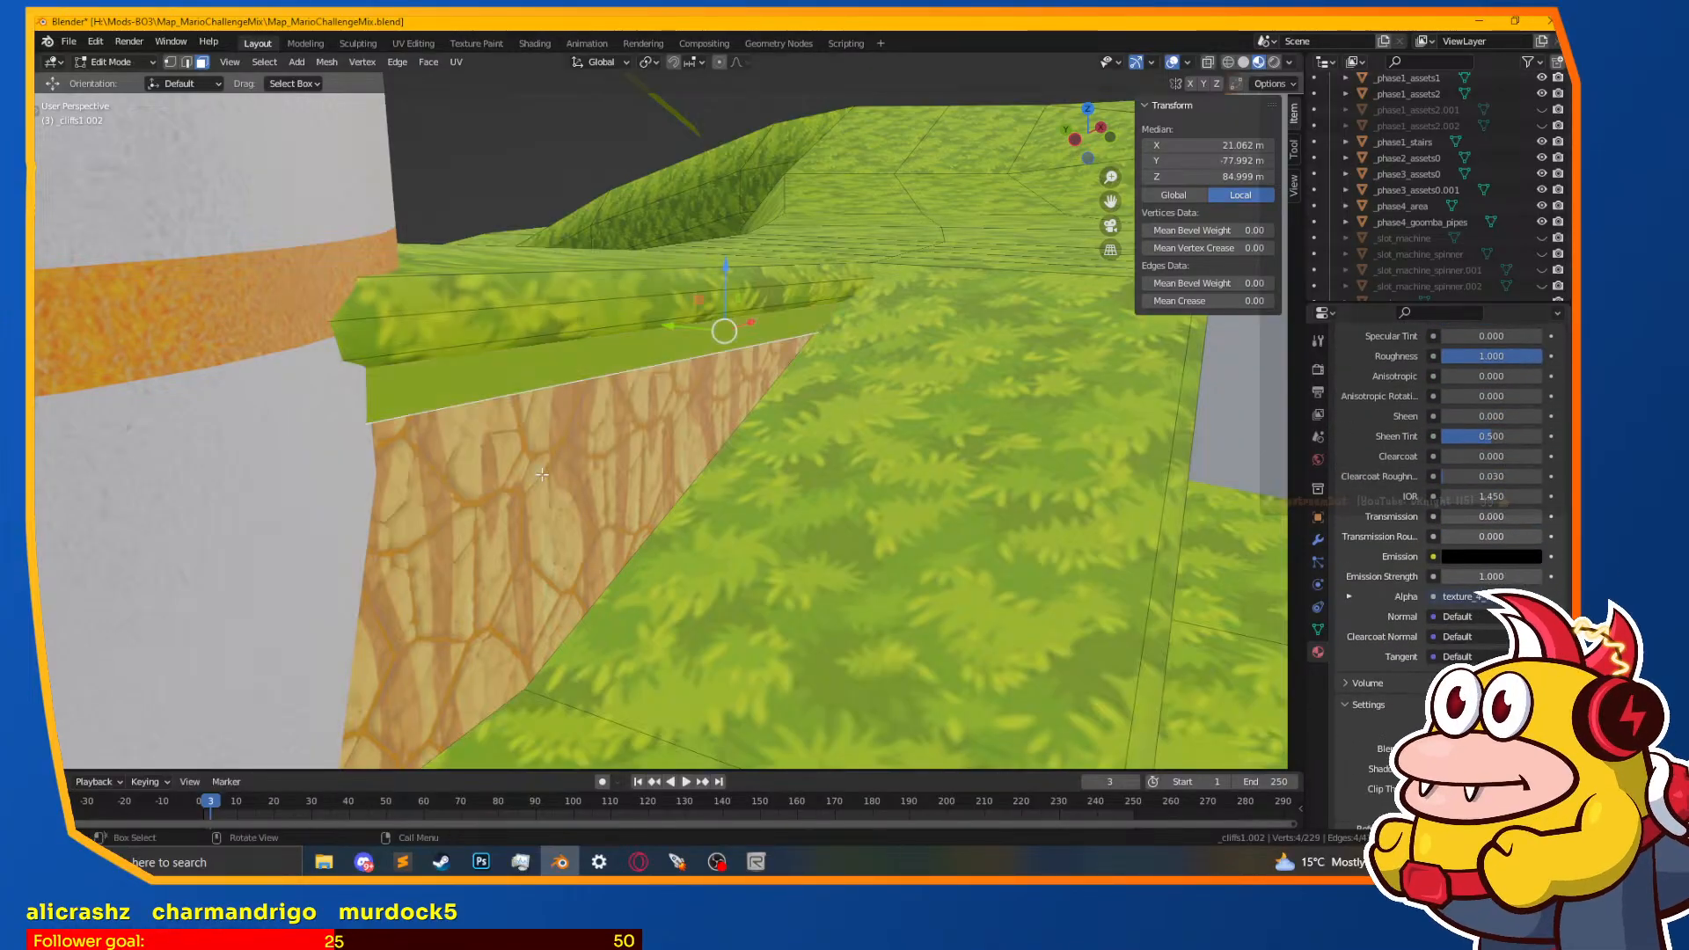
scroll(584, 434, "up", 2)
scroll(1397, 396, "up", 12)
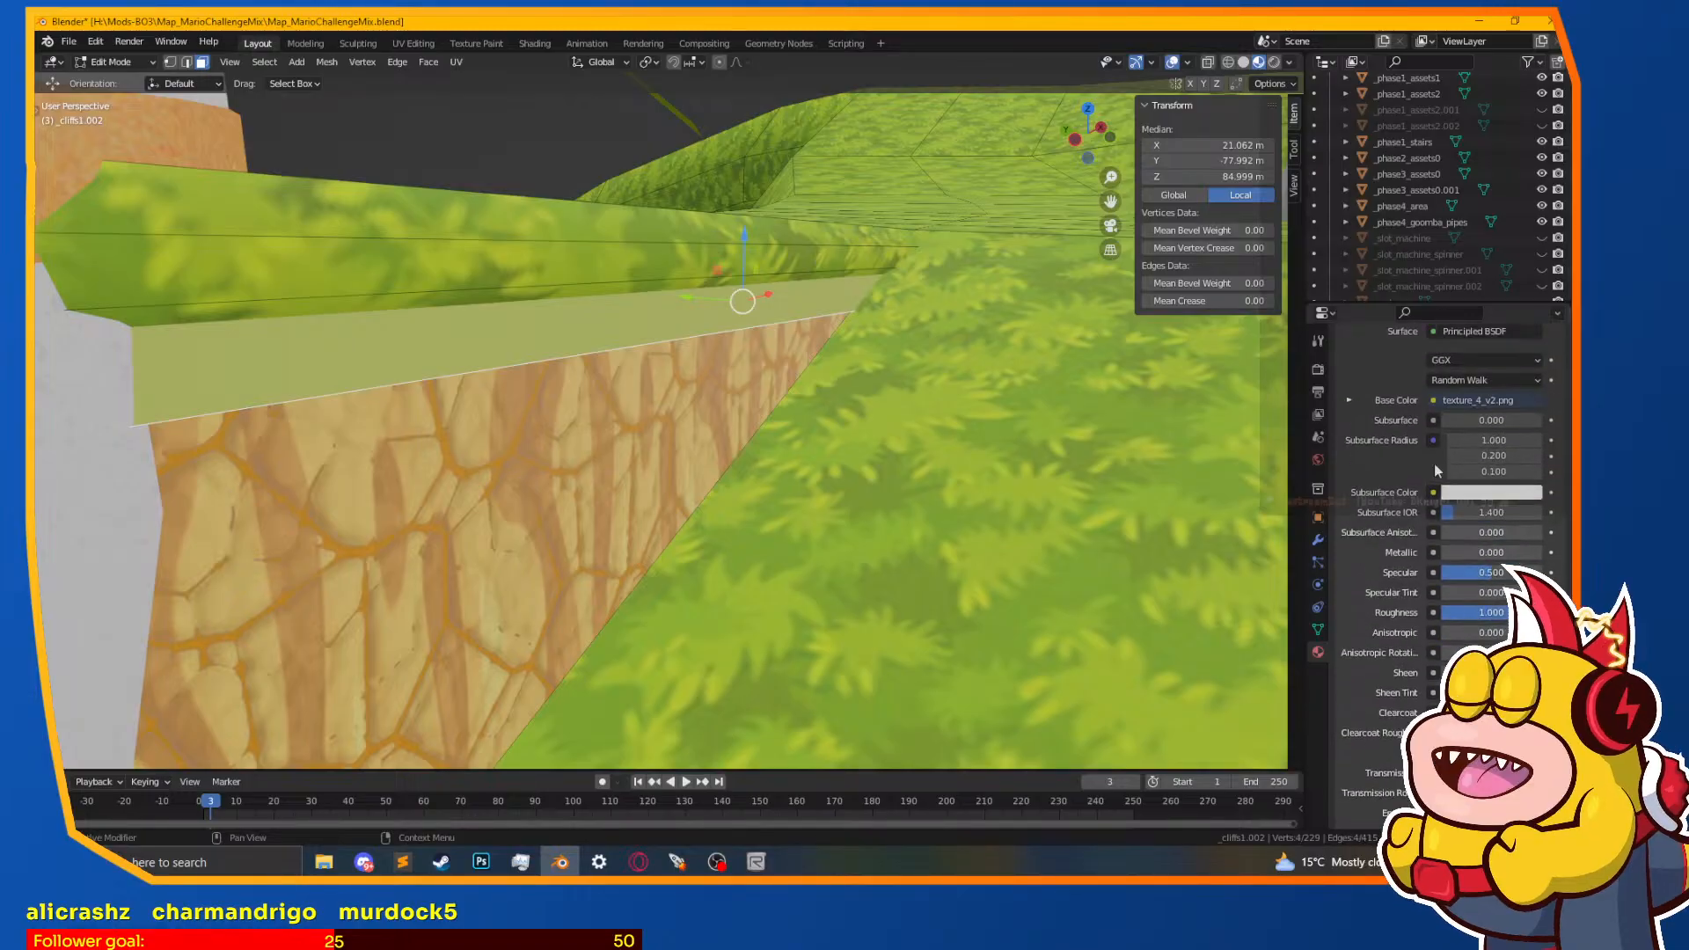
Step: Apply mtd2_texture_4_grass_v2 to the strip face below the overhang and unwrap its UVs
key("ctrl+z")
middle_click_drag(846, 477, 813, 493)
key("u")
left_click(893, 486)
key("Tab")
key("Tab")
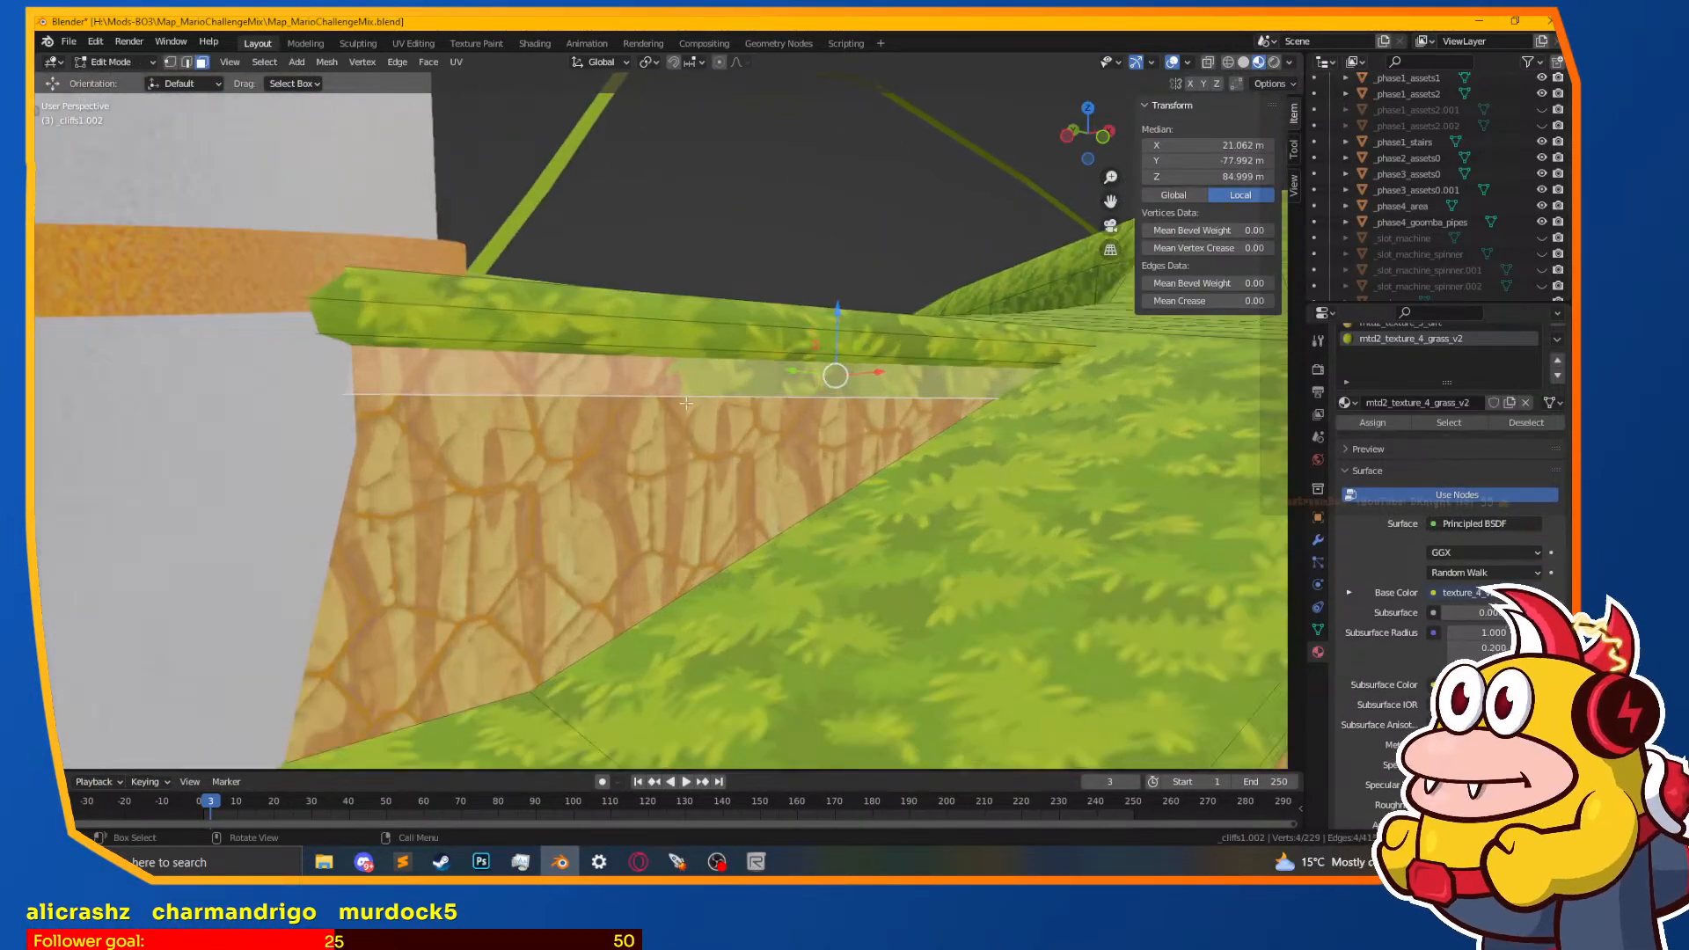
Step: Rotate the strip's UV island about 89.3° and move it about 0.43 m across and 0.18 m down onto the leaf edge
left_click(412, 43)
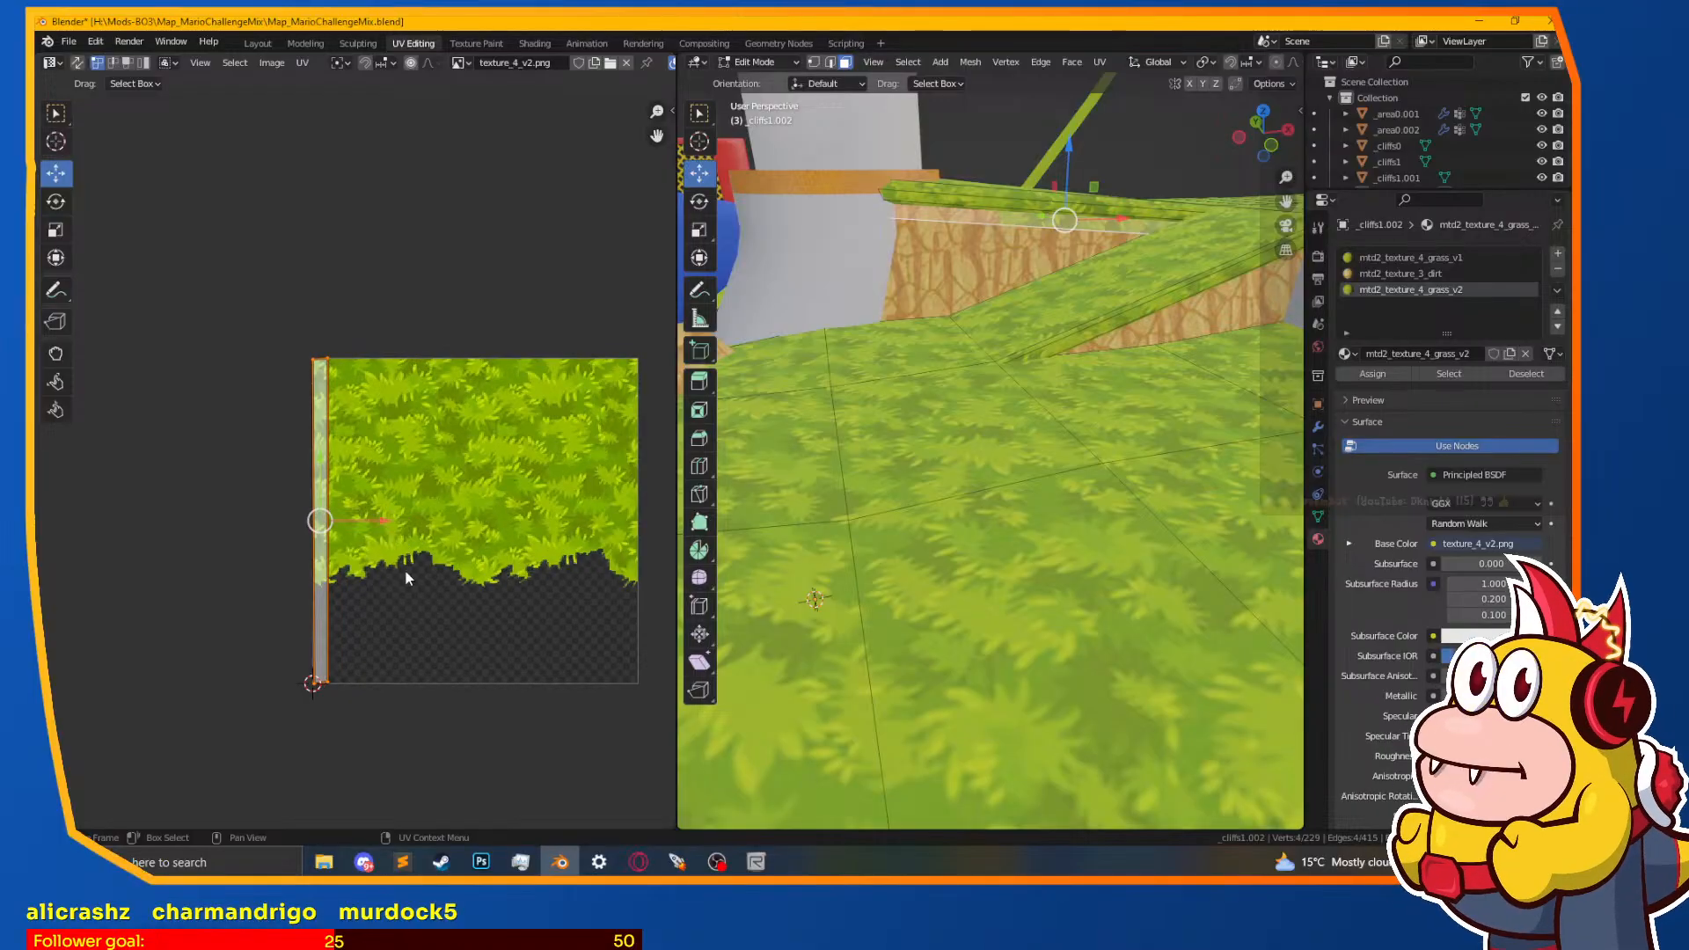
key("r")
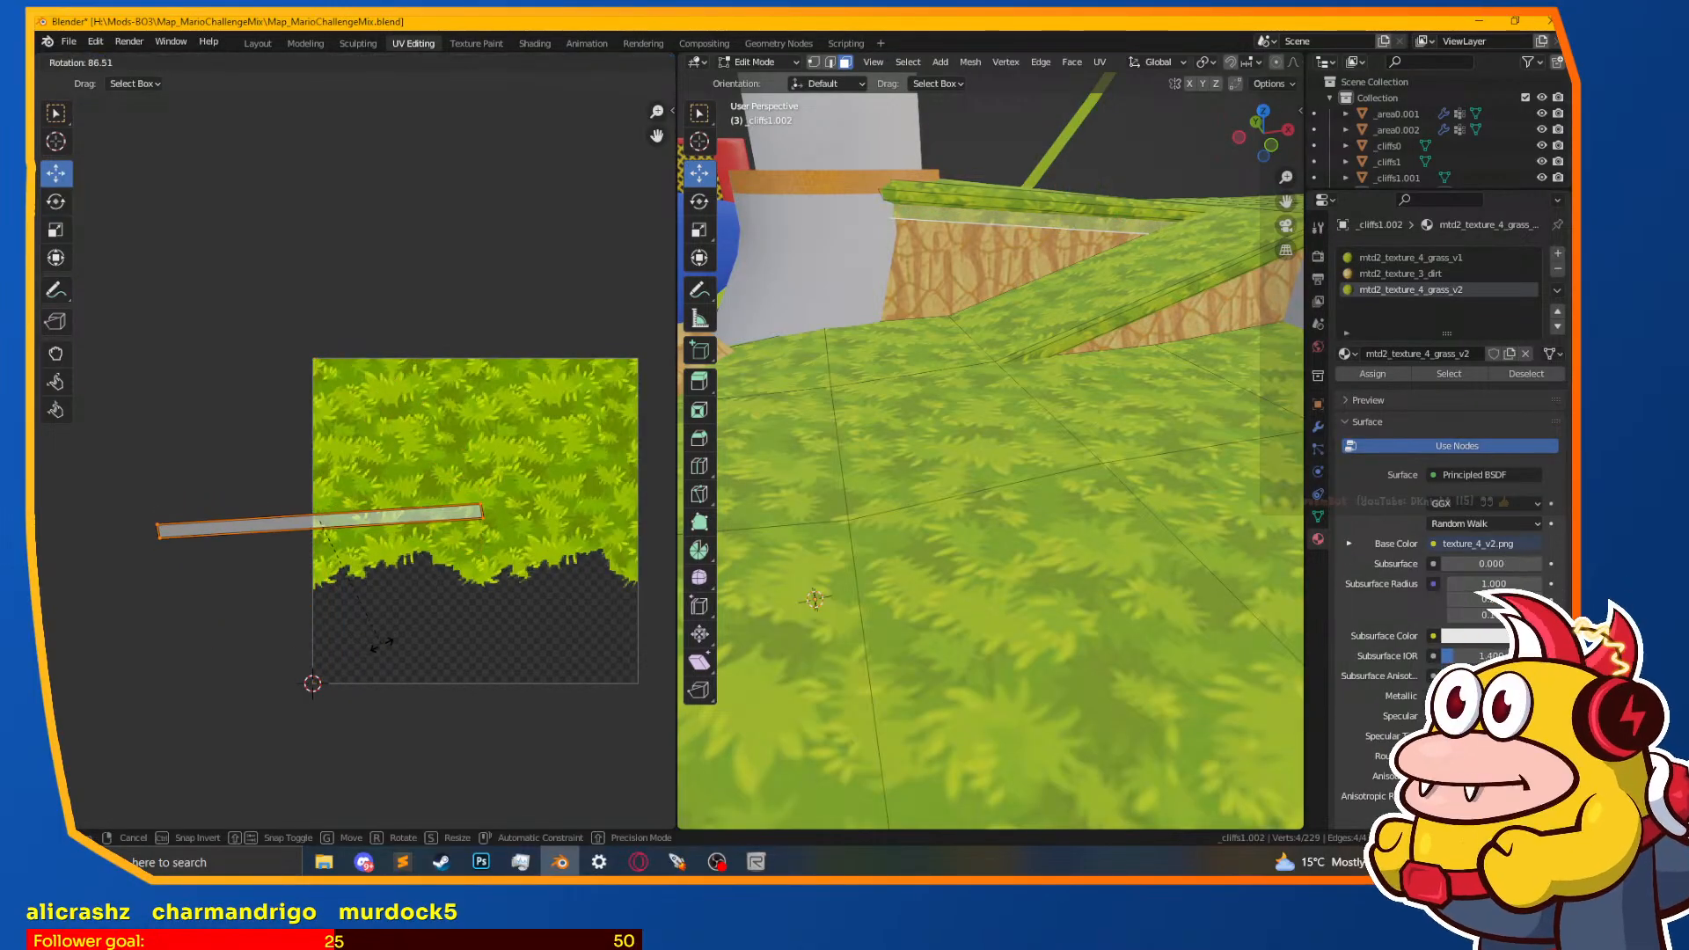
left_click(376, 650)
middle_click_drag(448, 598, 297, 577)
key("g")
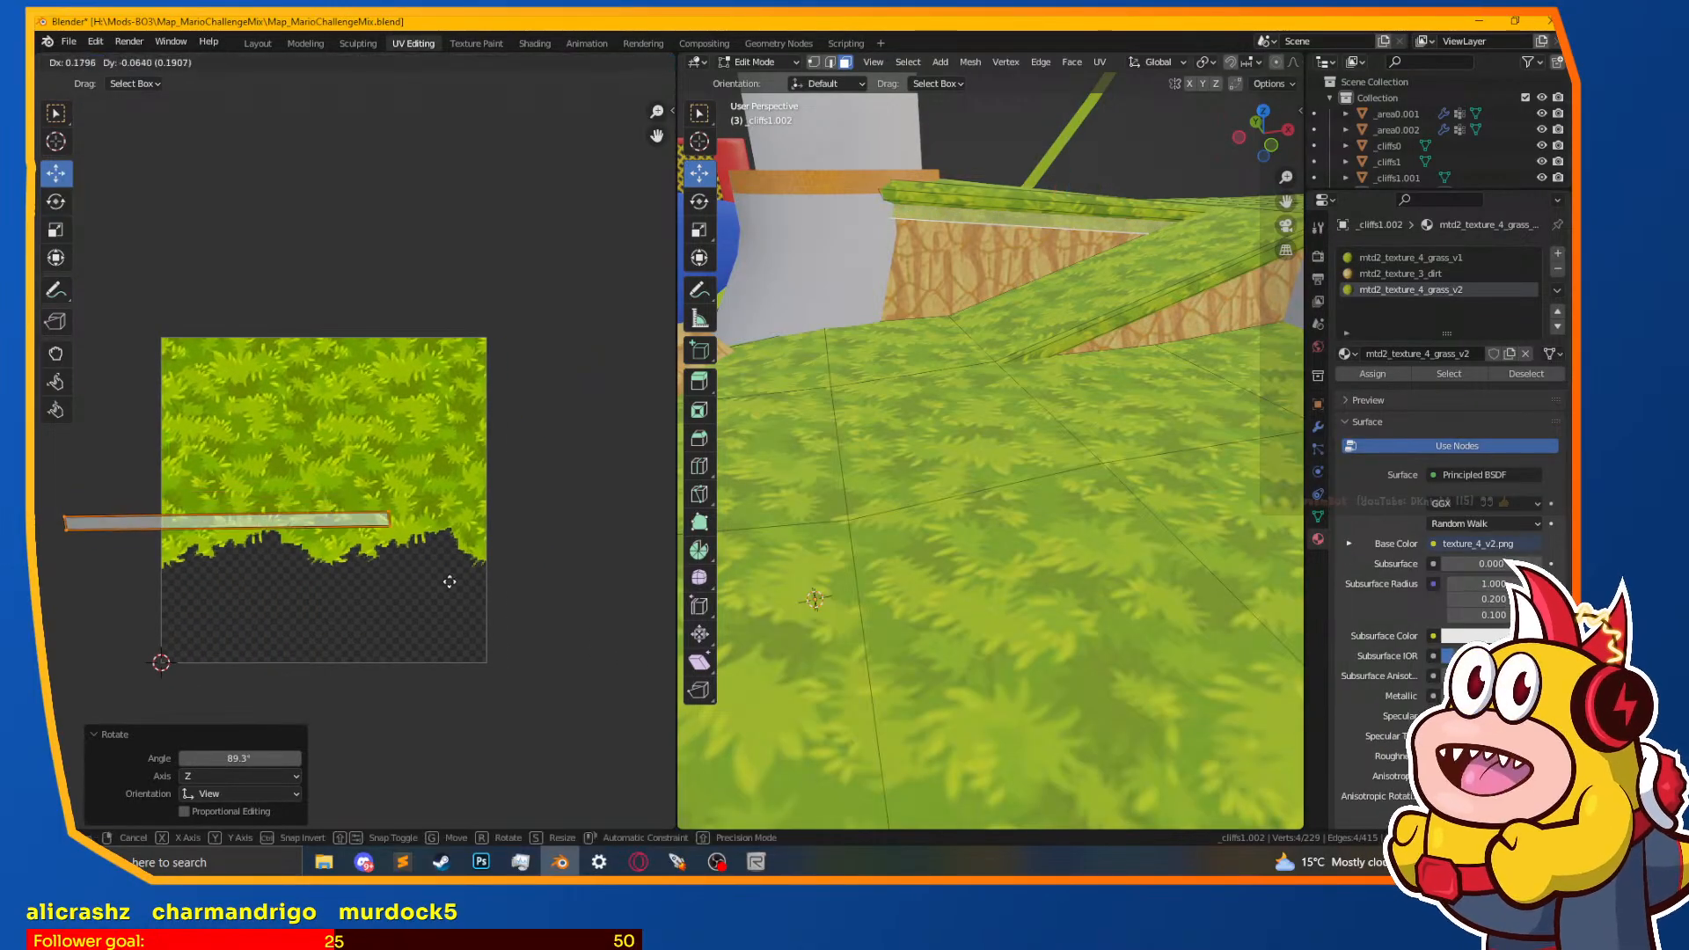
left_click(528, 613)
Step: Scale the strip's UV island by about 2.29 and shift it about 0.044 m in X and Y
key("s")
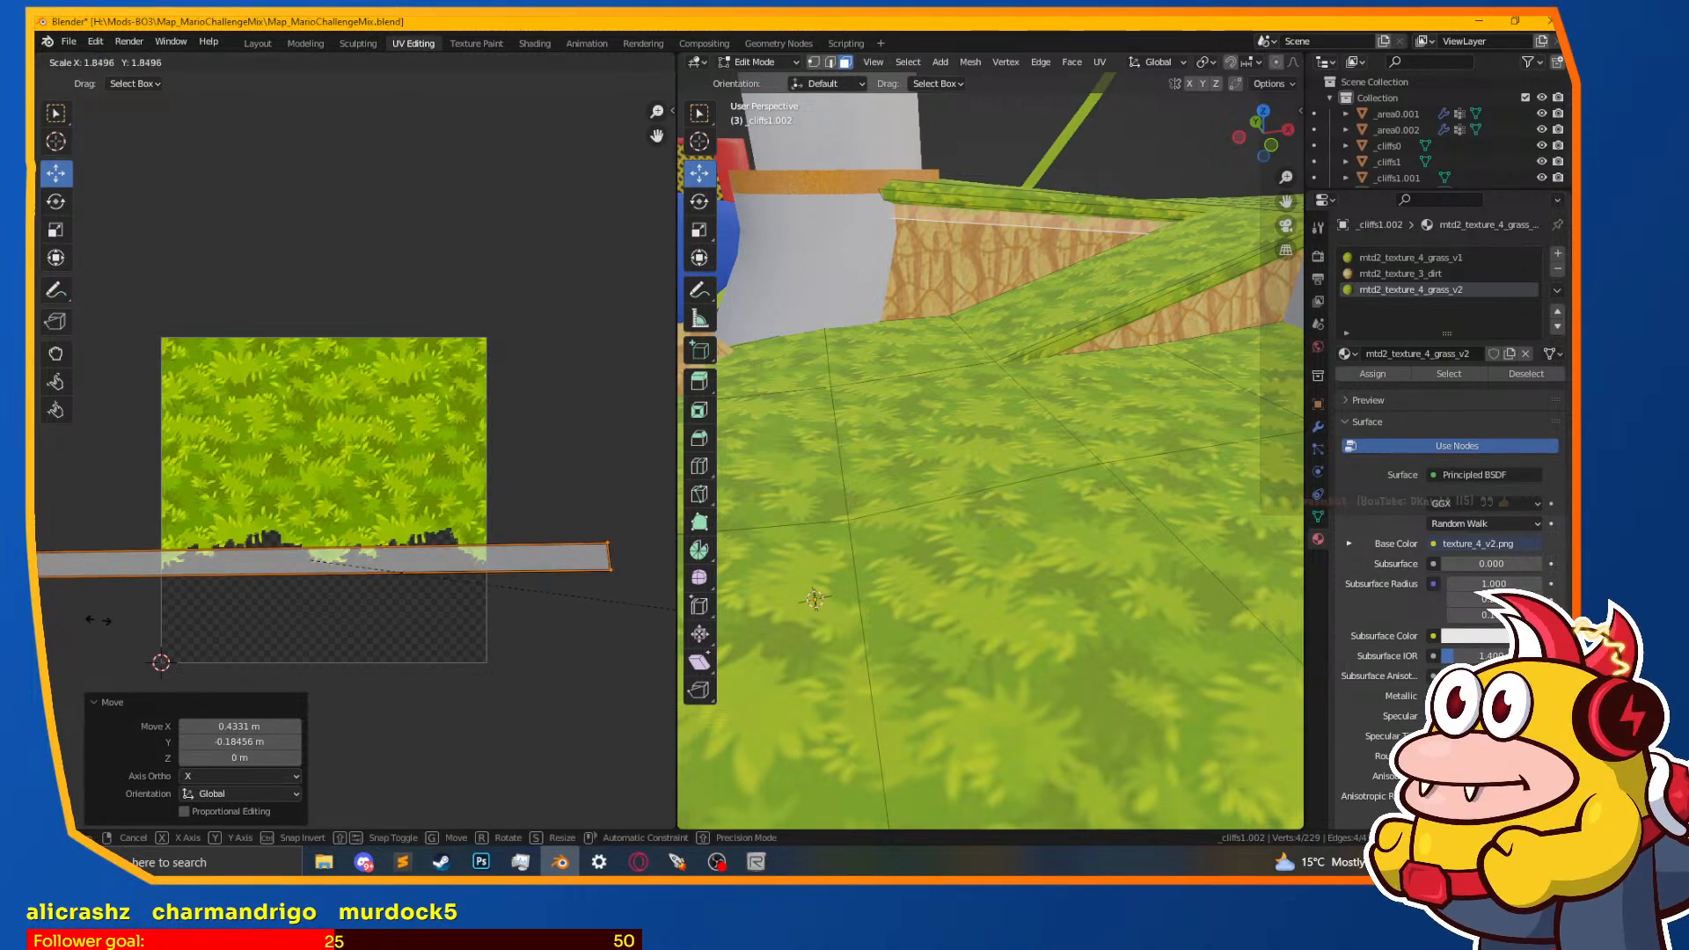
left_click(202, 646)
key("g")
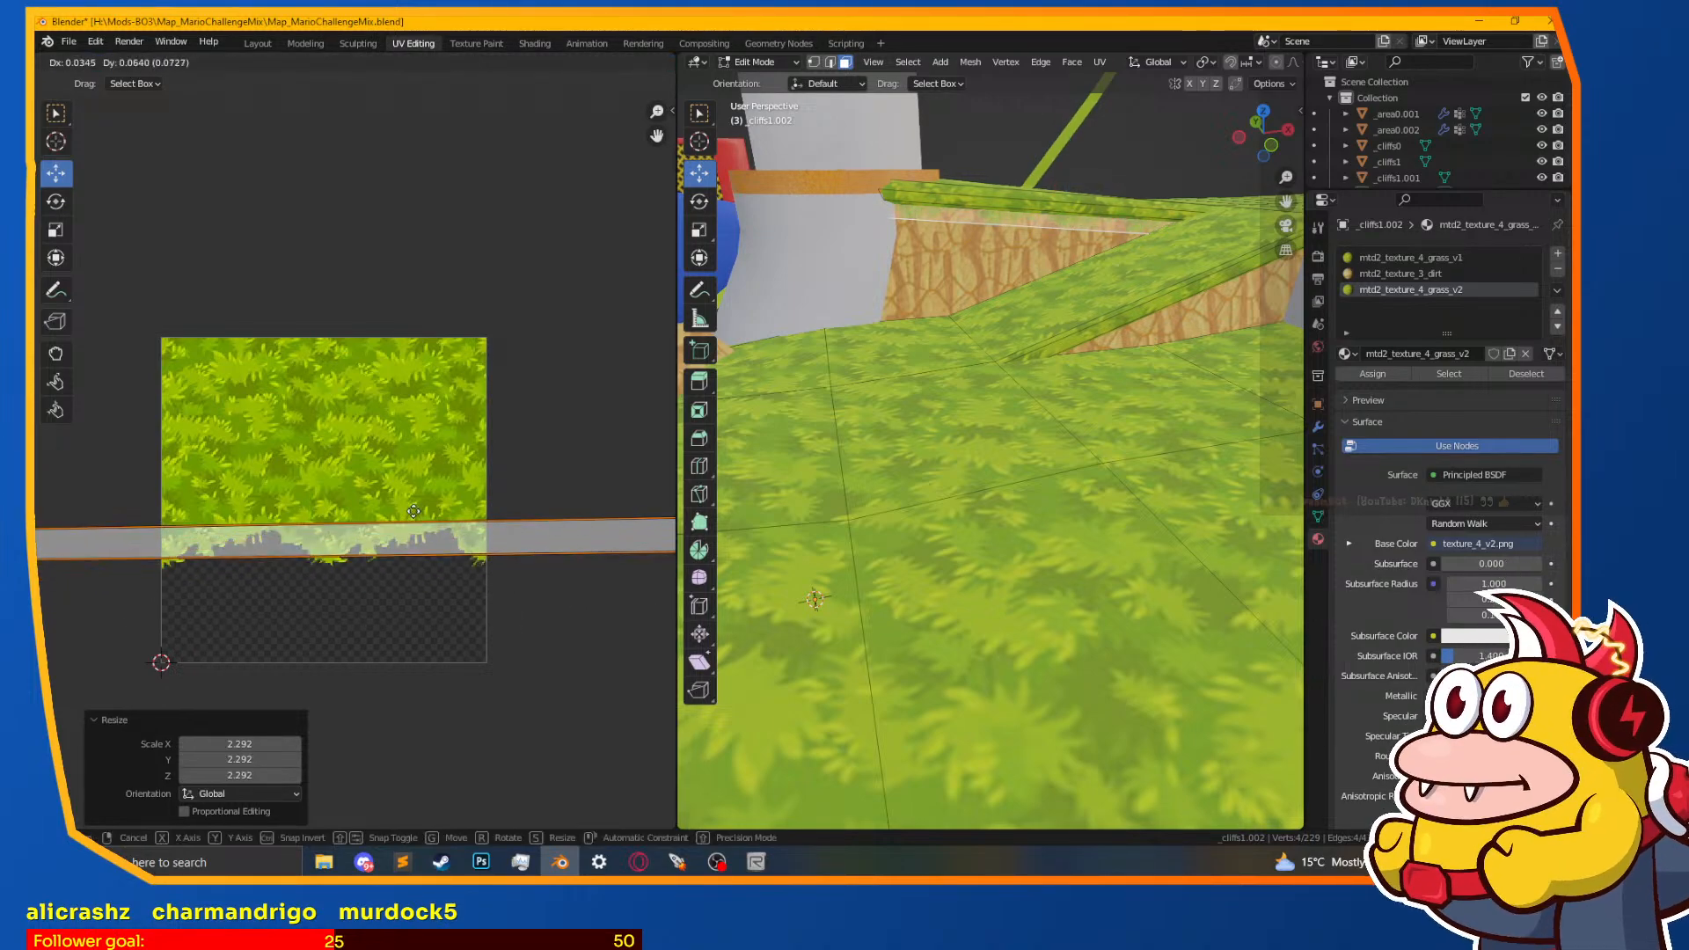
left_click(417, 518)
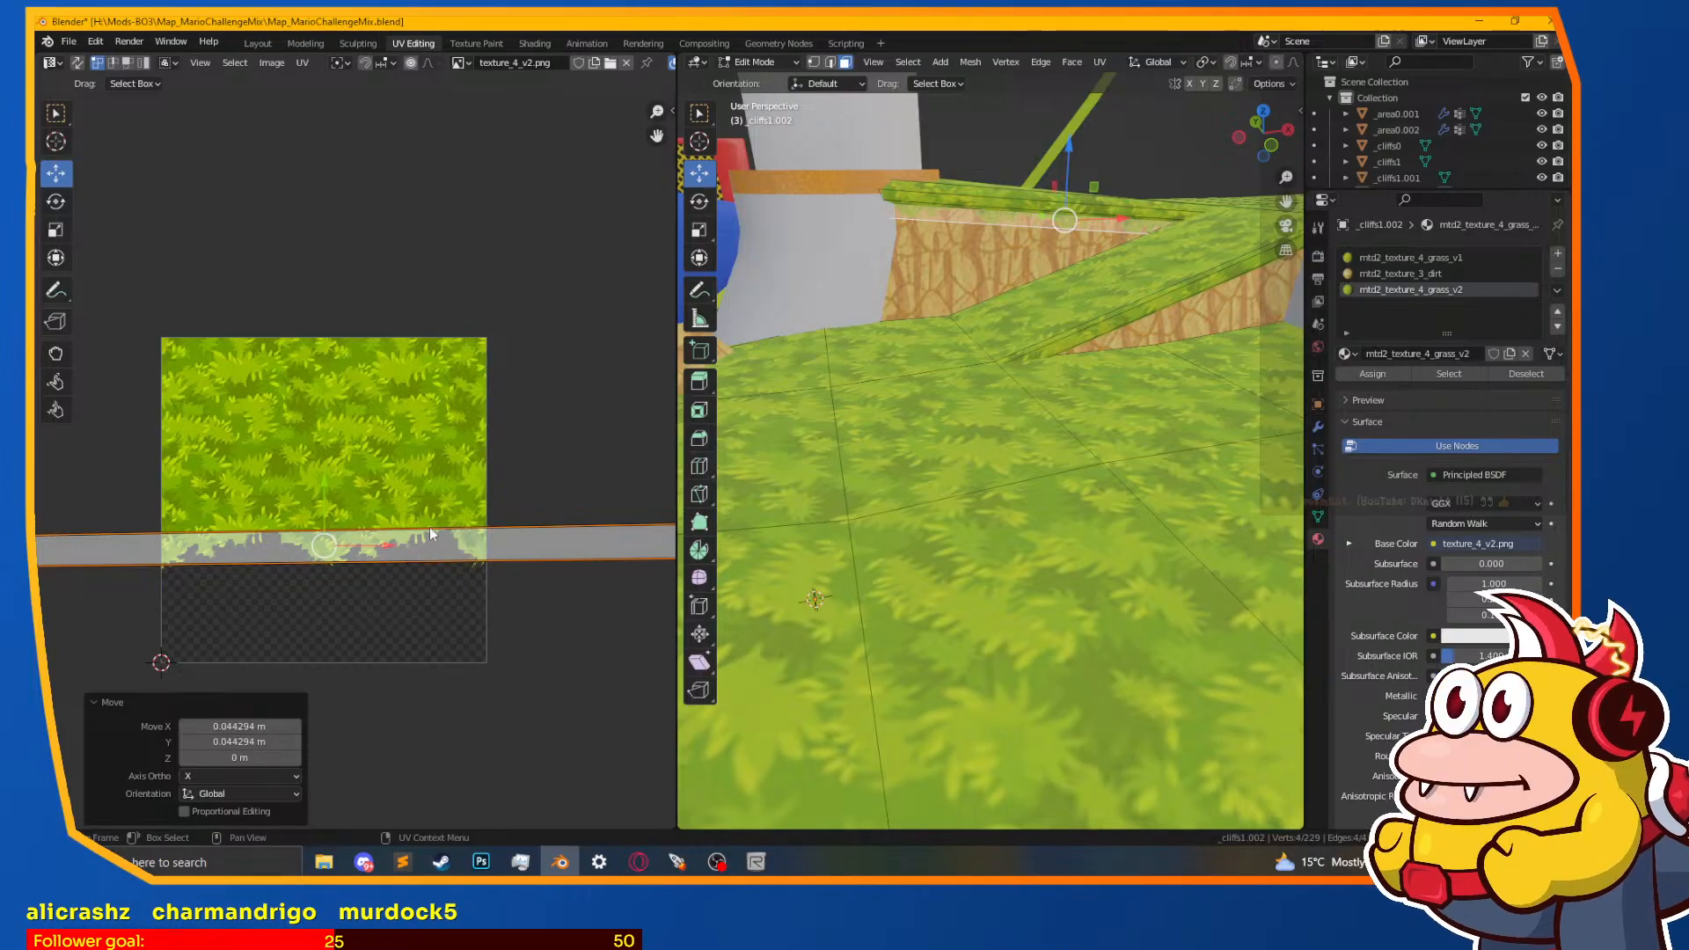
Step: Scale the strip's UV island by about 2.09 along Y and inspect the leaf fringe on the cliff in Layout
key("s")
key("y")
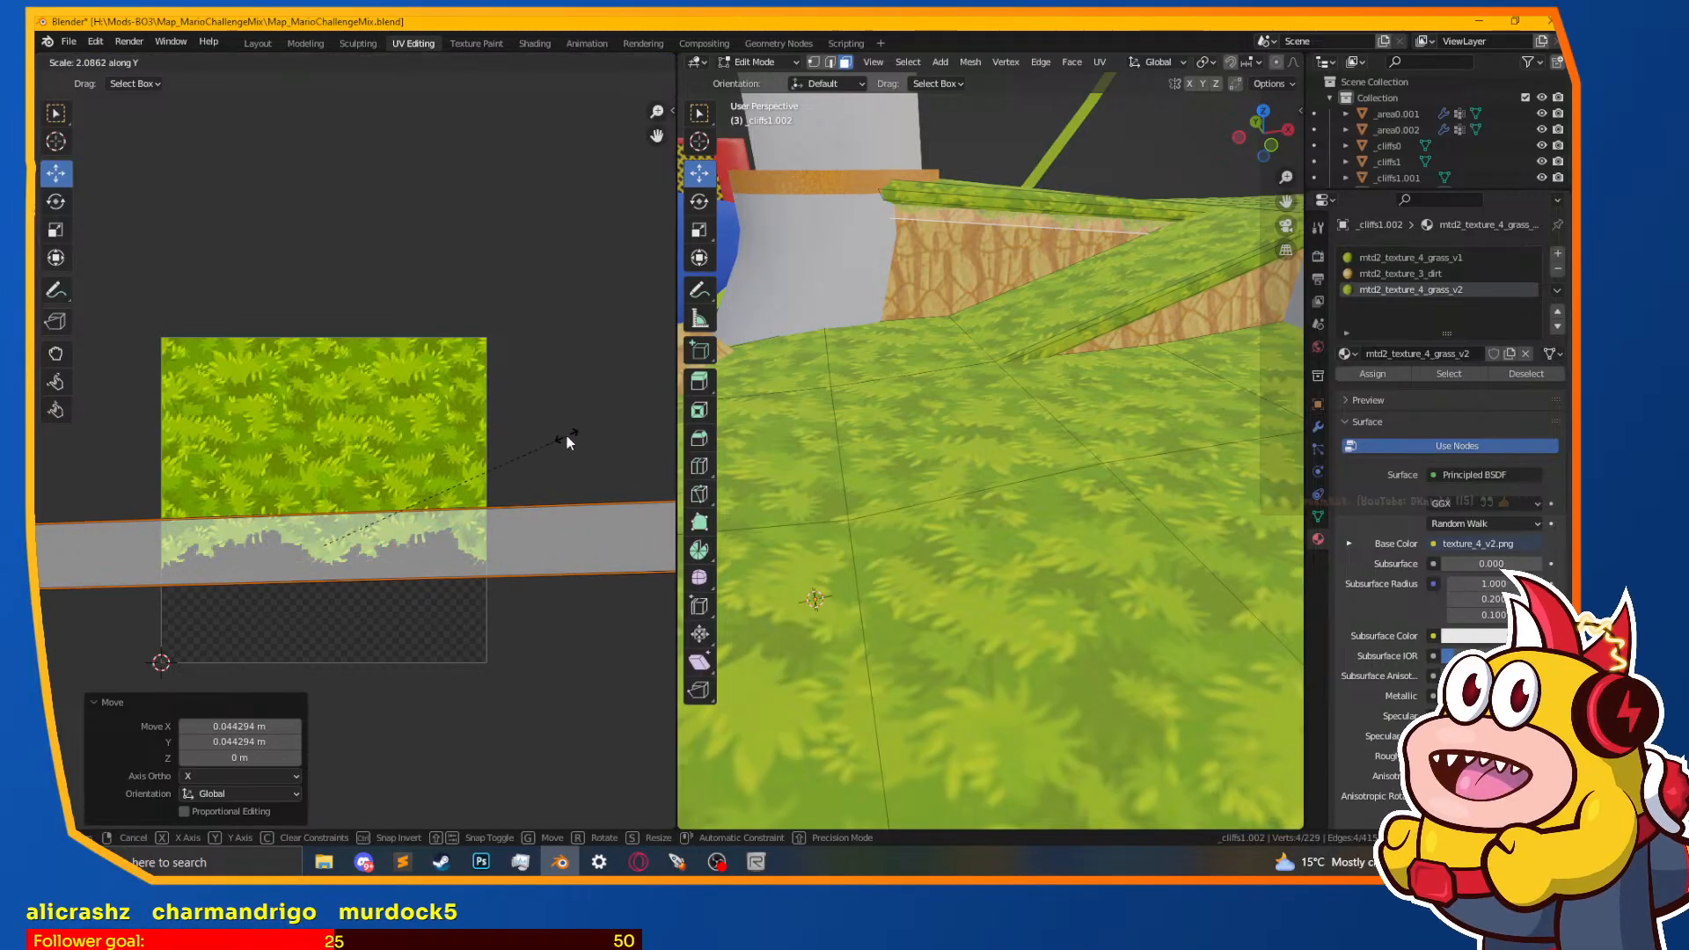
left_click(566, 433)
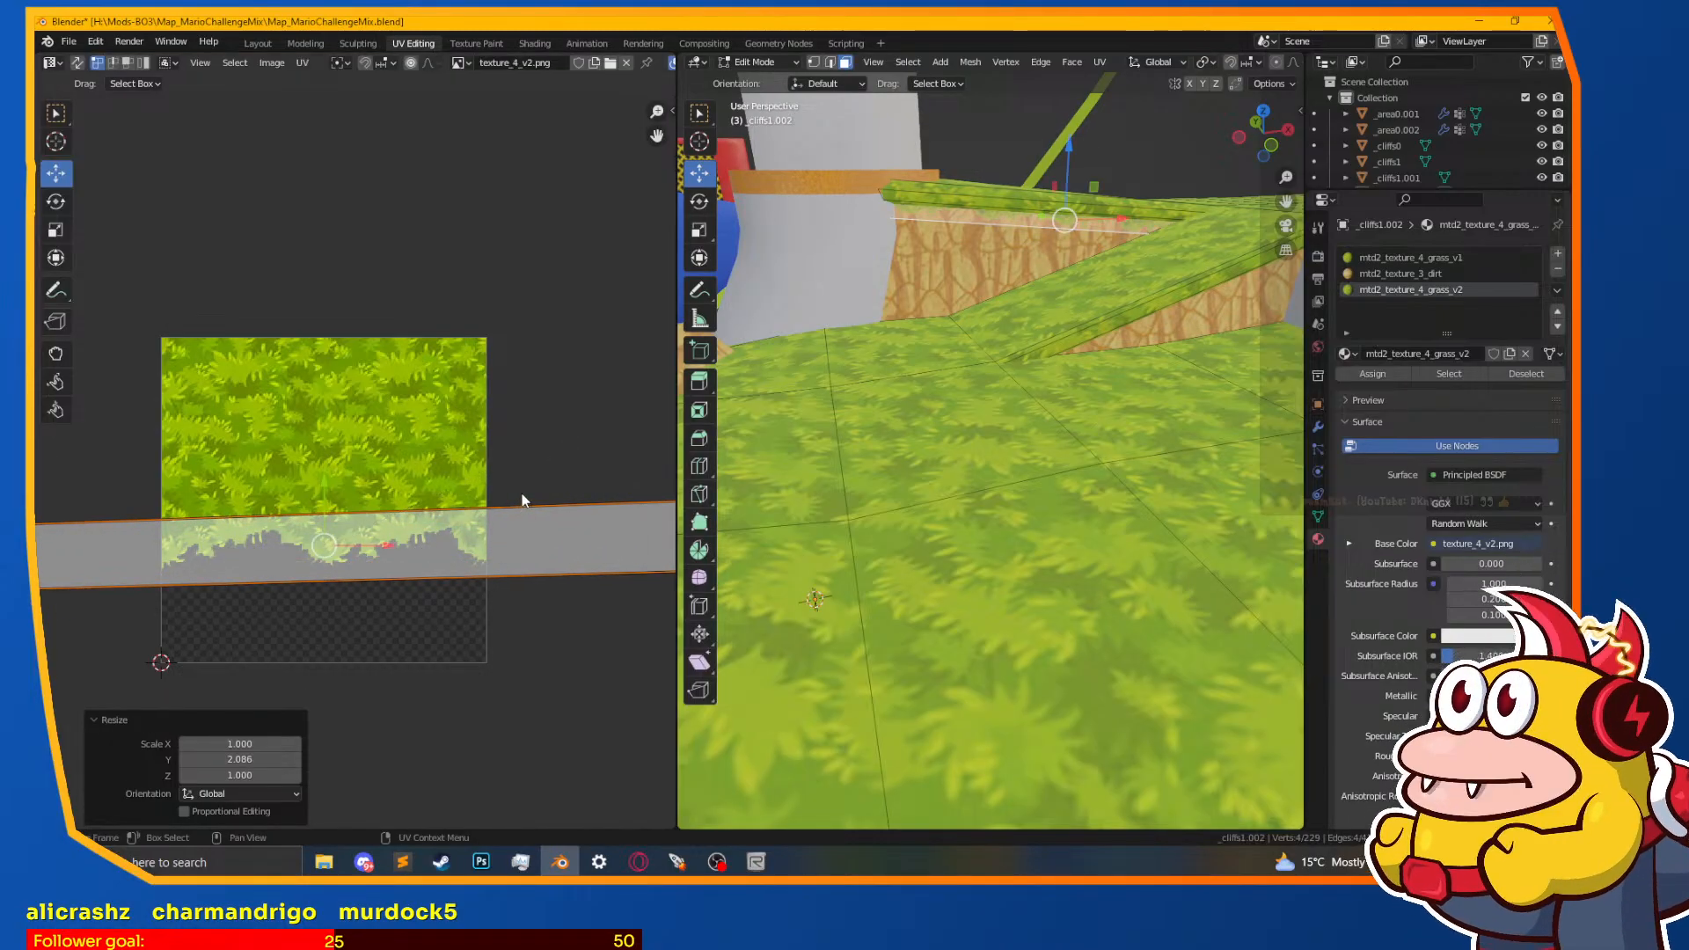
left_click(267, 43)
mouse_move(494, 443)
middle_mouse_down()
mouse_move(294, 442)
mouse_move(521, 461)
mouse_move(470, 436)
middle_mouse_up()
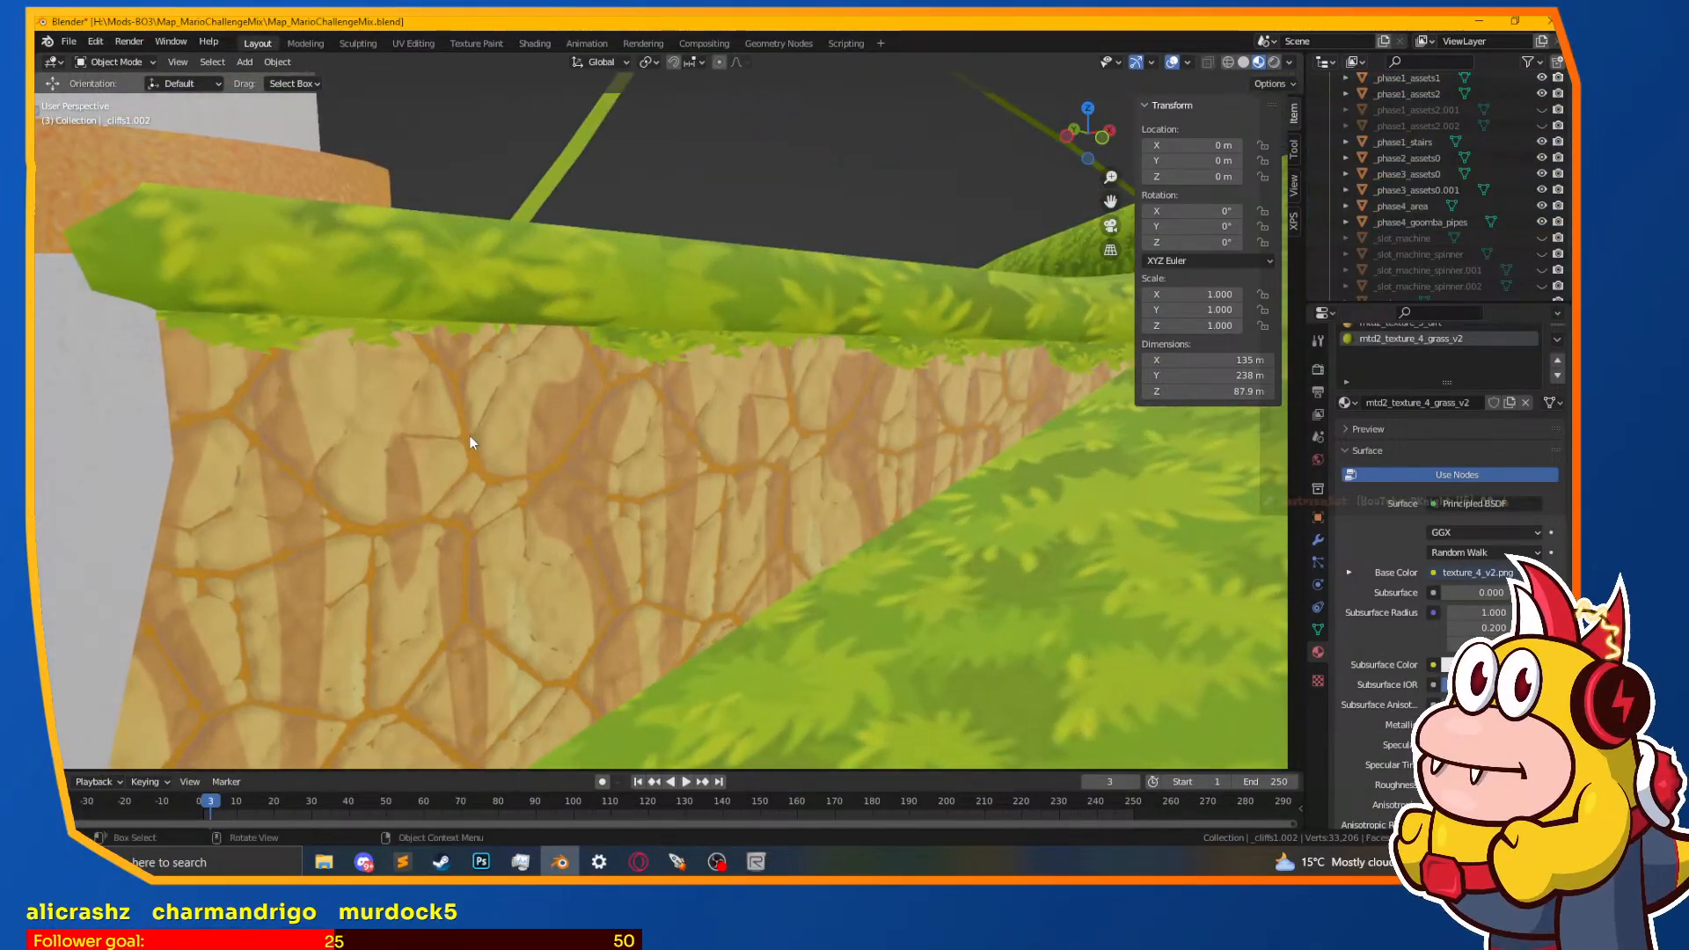
scroll(470, 435, "down", 4)
mouse_move(649, 380)
middle_mouse_down()
mouse_move(705, 351)
mouse_move(728, 381)
mouse_move(699, 392)
mouse_move(656, 371)
middle_mouse_up()
Step: Scale the strip's UV island by about 1.75 along Y, raise it about 0.086 m, and check the fringe in Layout
key("Tab")
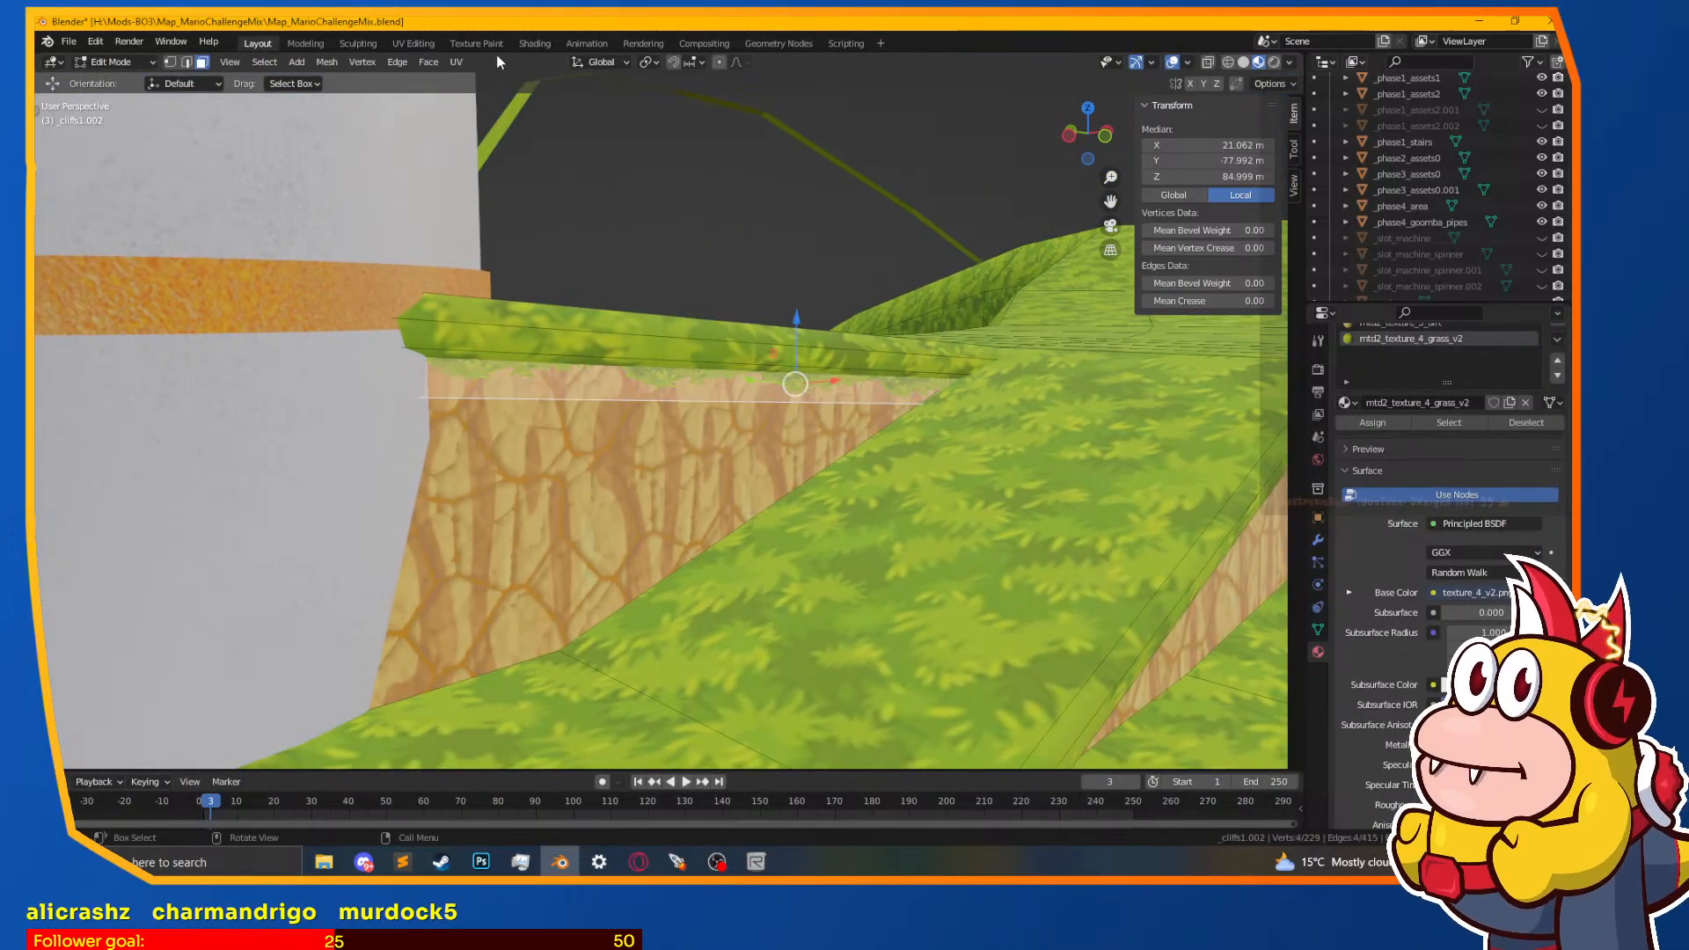
left_click(417, 43)
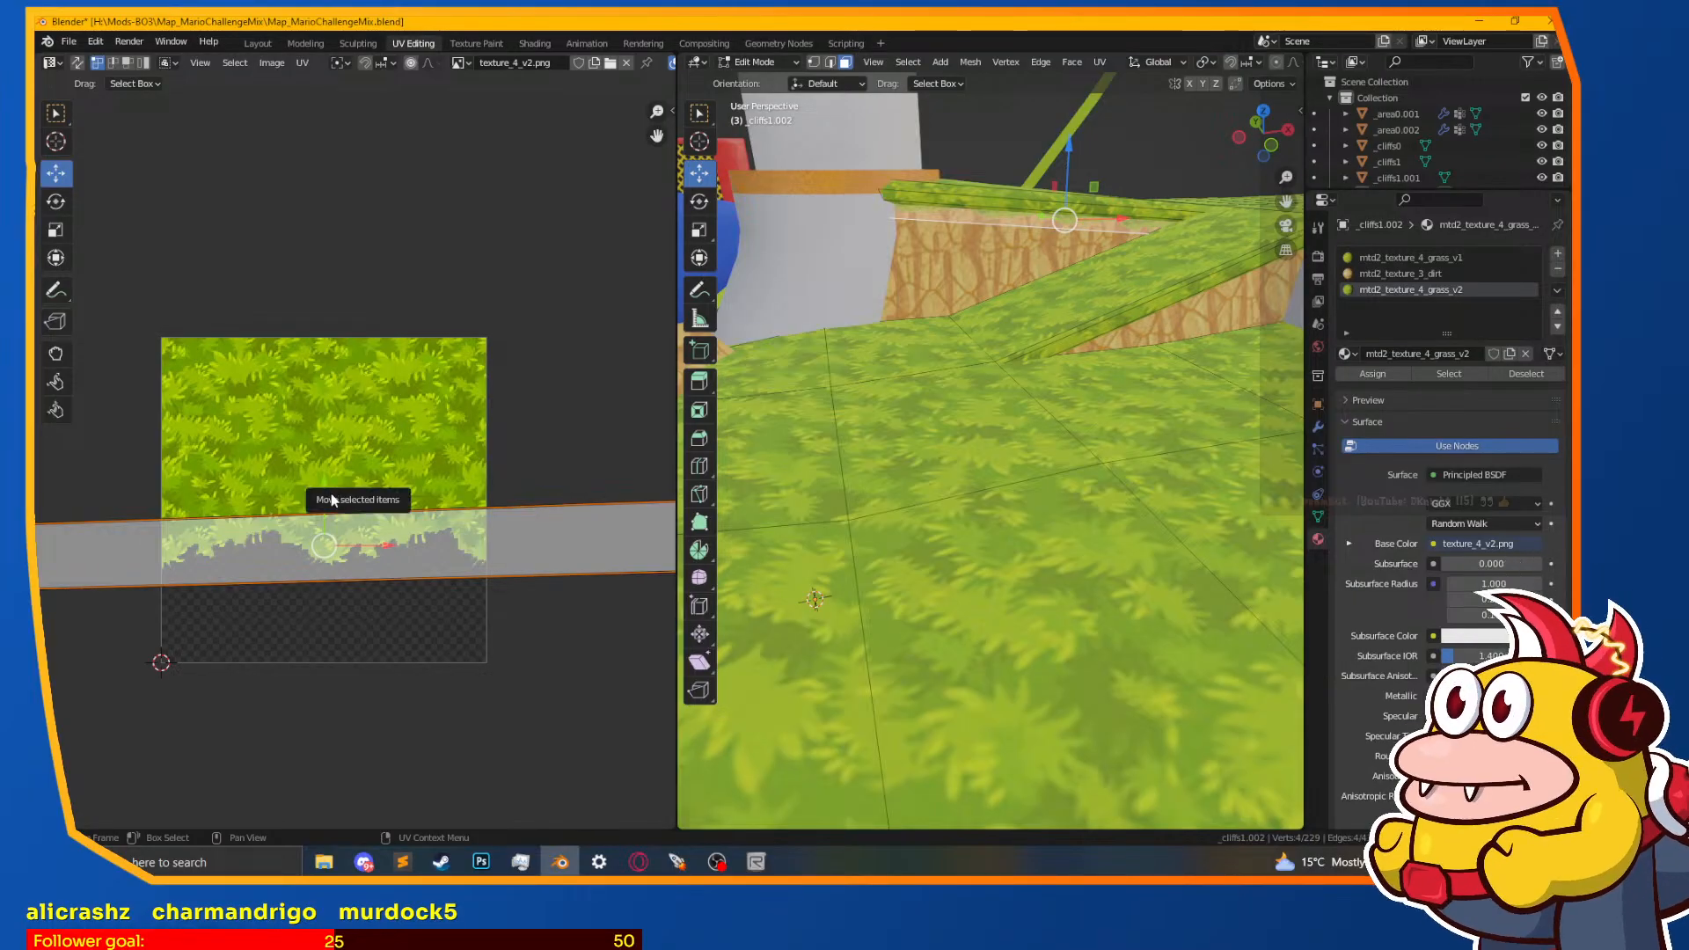
key("g")
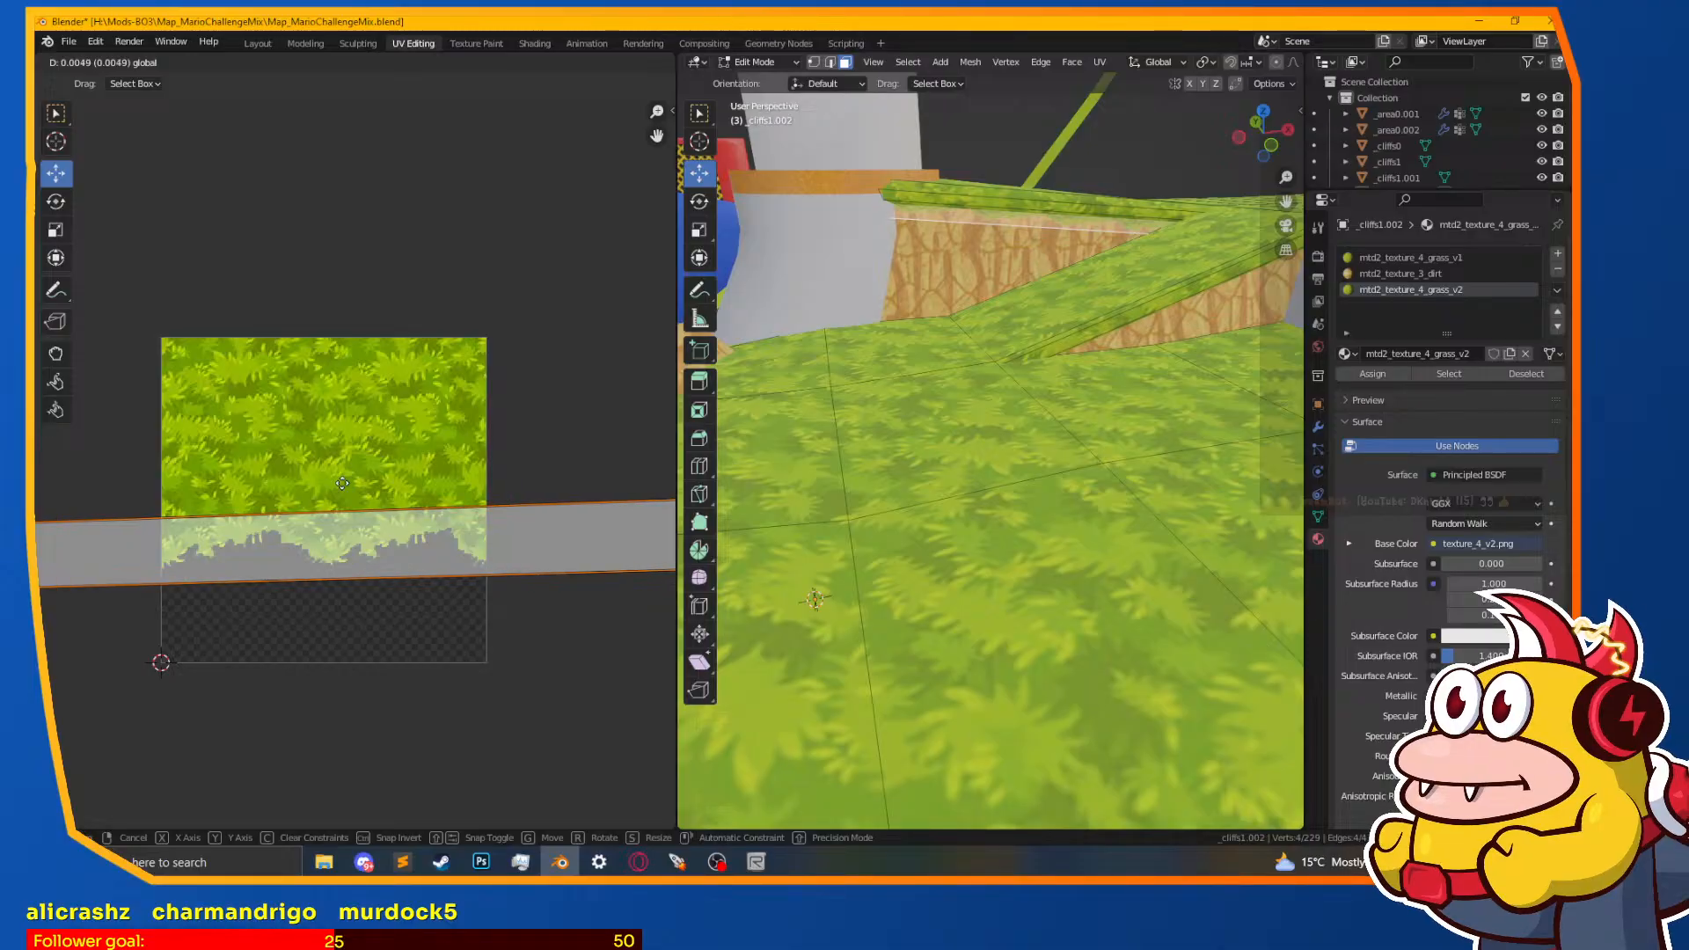
left_click(343, 483)
key("s")
key("y")
left_click(342, 477)
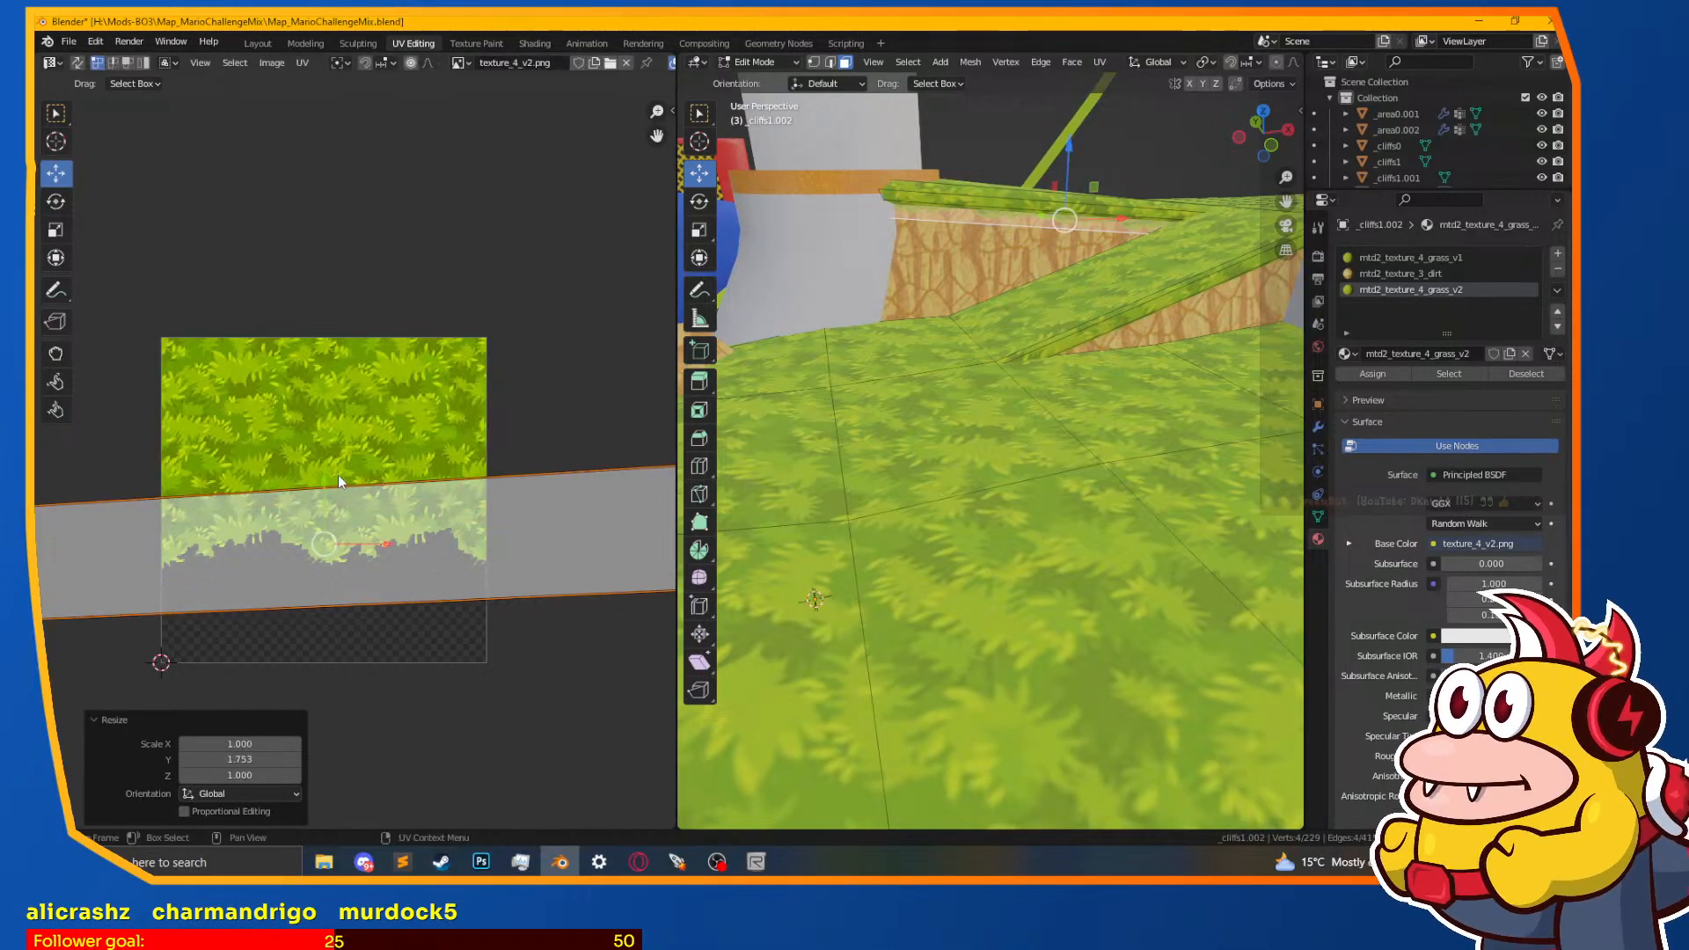
key("g")
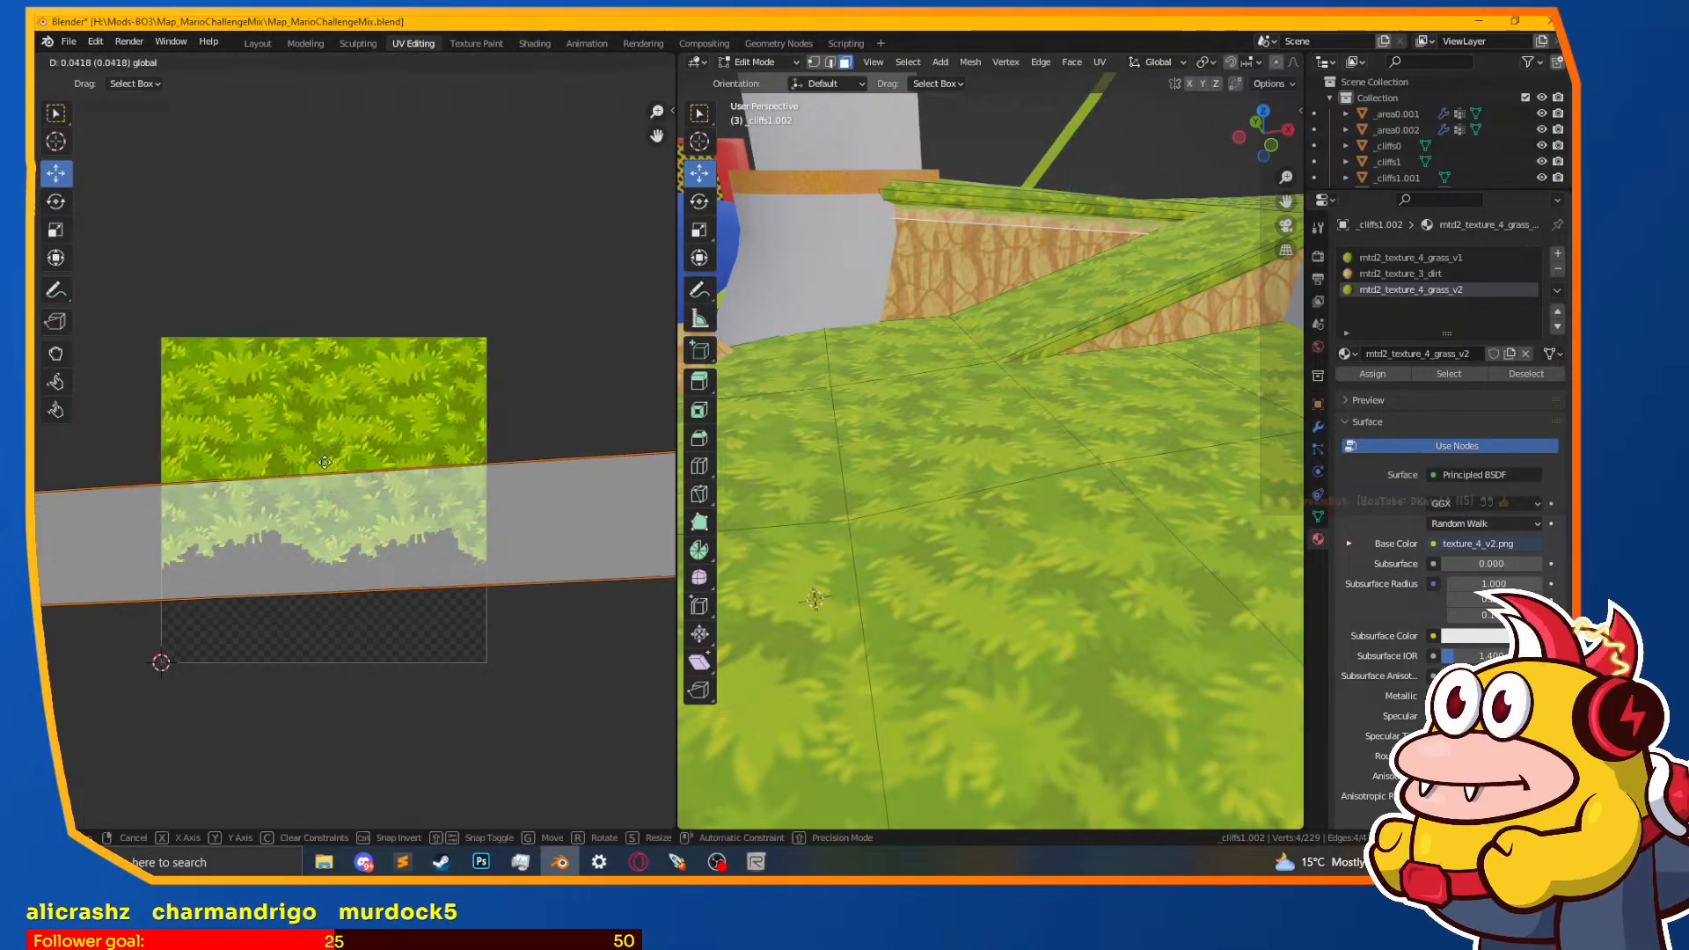
left_click(333, 447)
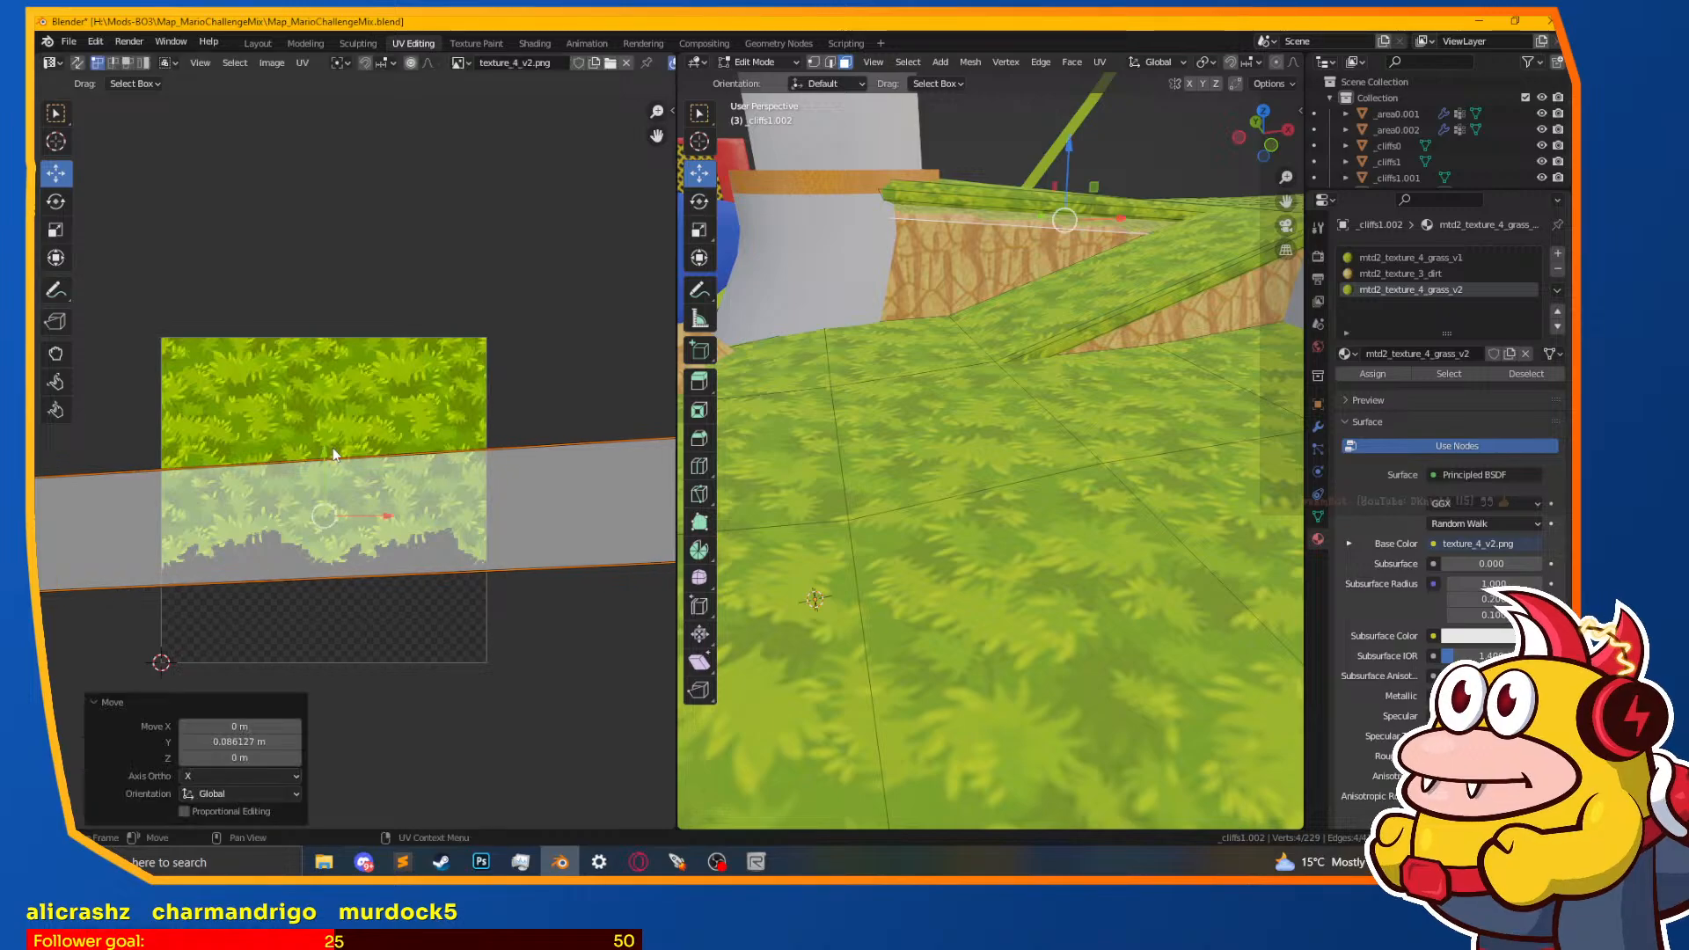
left_click(258, 44)
scroll(533, 449, "up", 3)
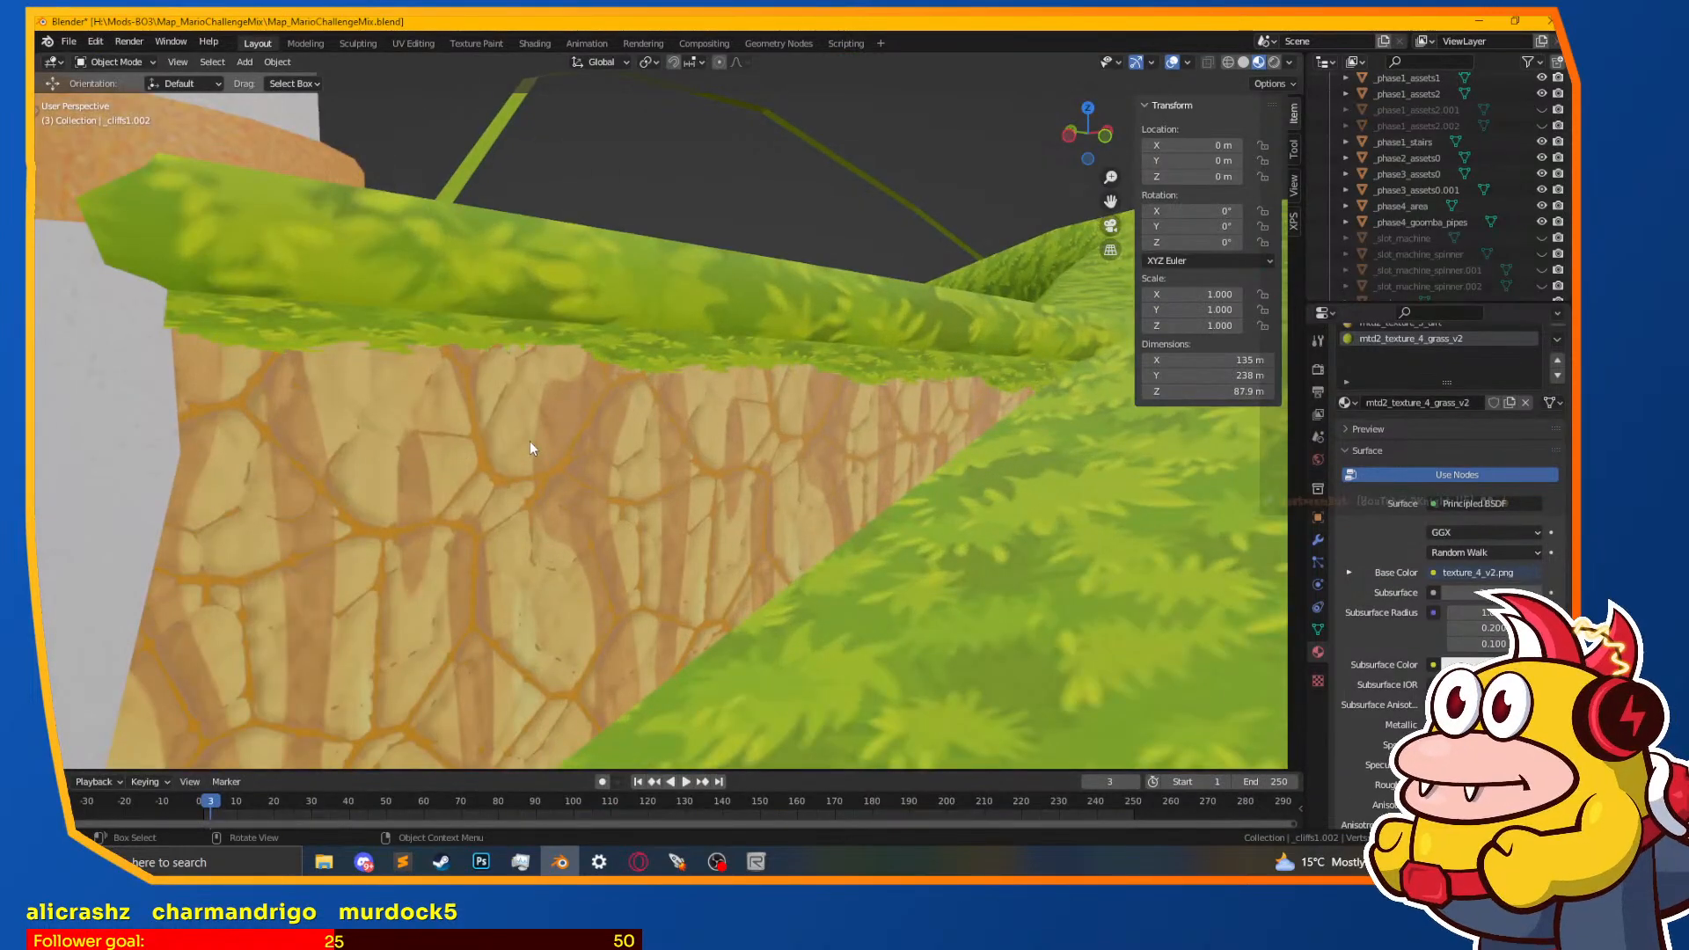
Step: In the UV Editing workspace, scale the fringe strip's UV island by about 2.33 along X and check the cliff edge in Object Mode
left_click(413, 43)
scroll(436, 546, "down", 3)
scroll(483, 490, "up", 1)
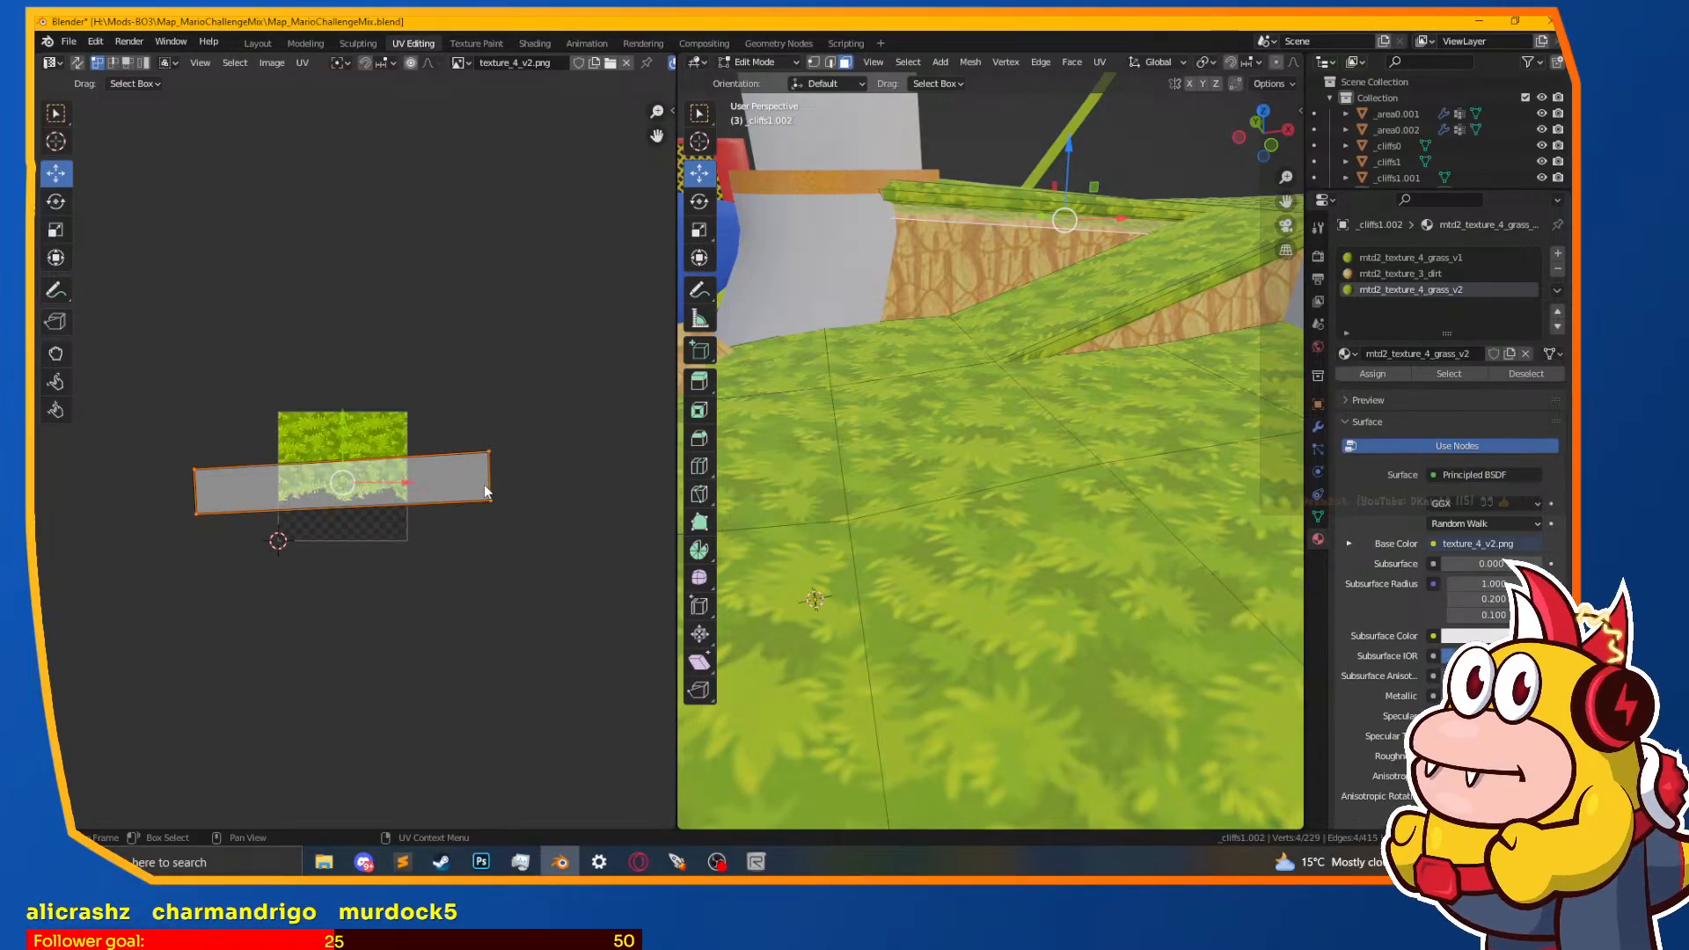
key("s")
key("x")
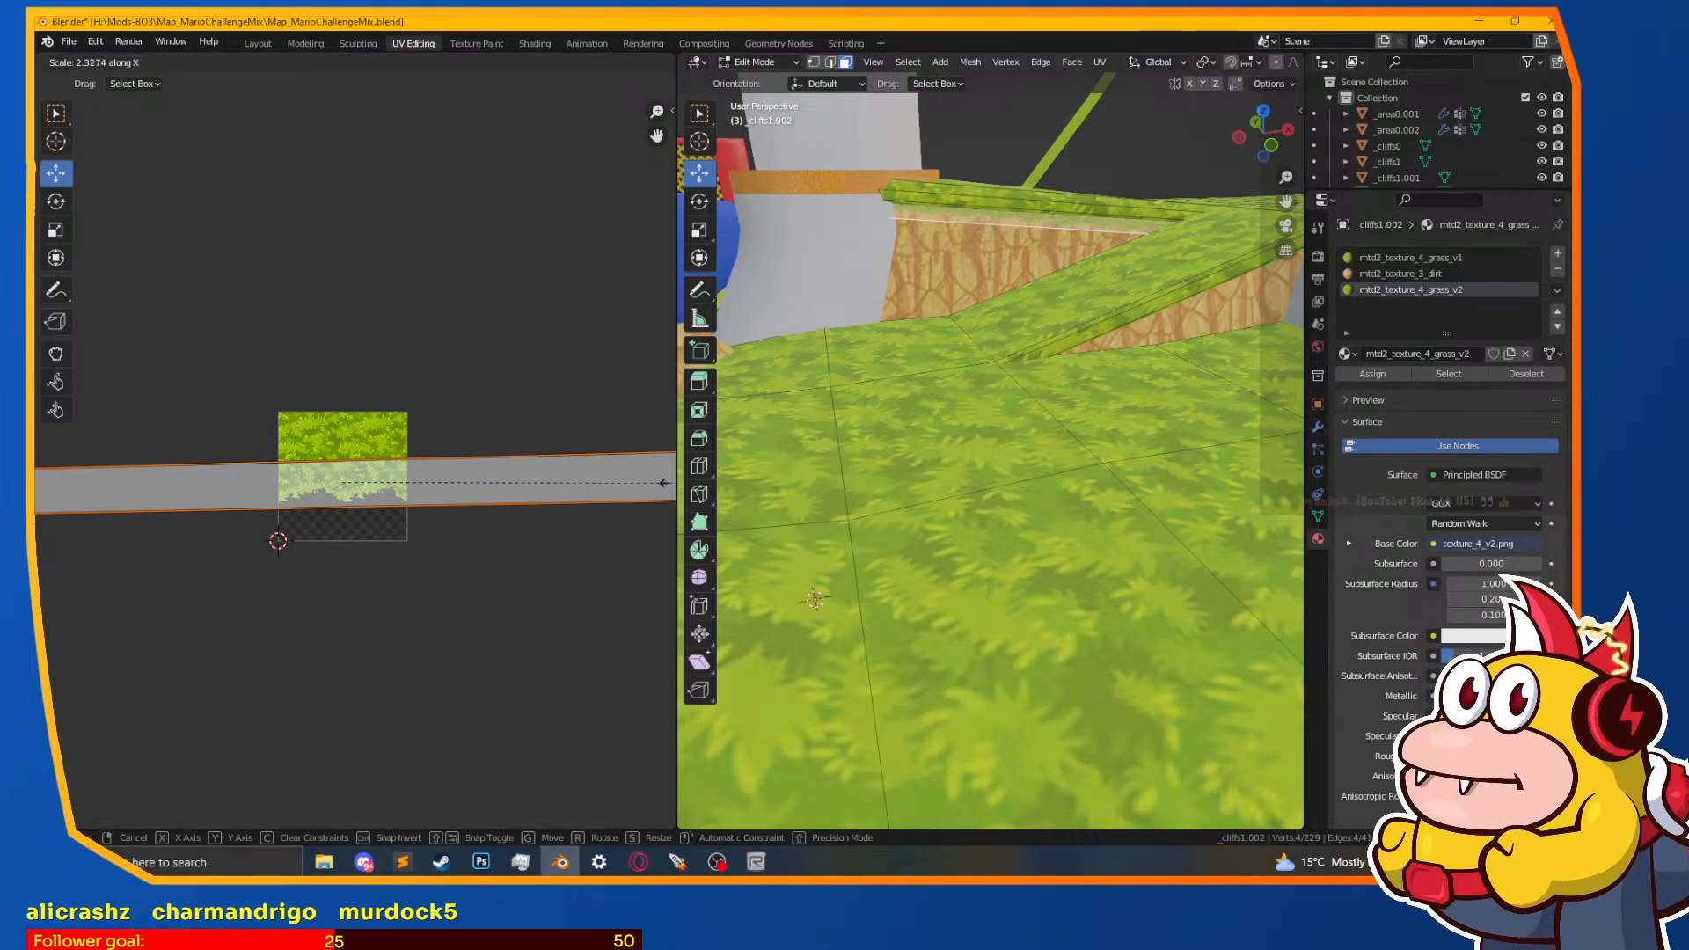
left_click(667, 483)
middle_click_drag(1096, 343, 972, 686, "shift")
scroll(1218, 451, "up", 3)
key("Tab")
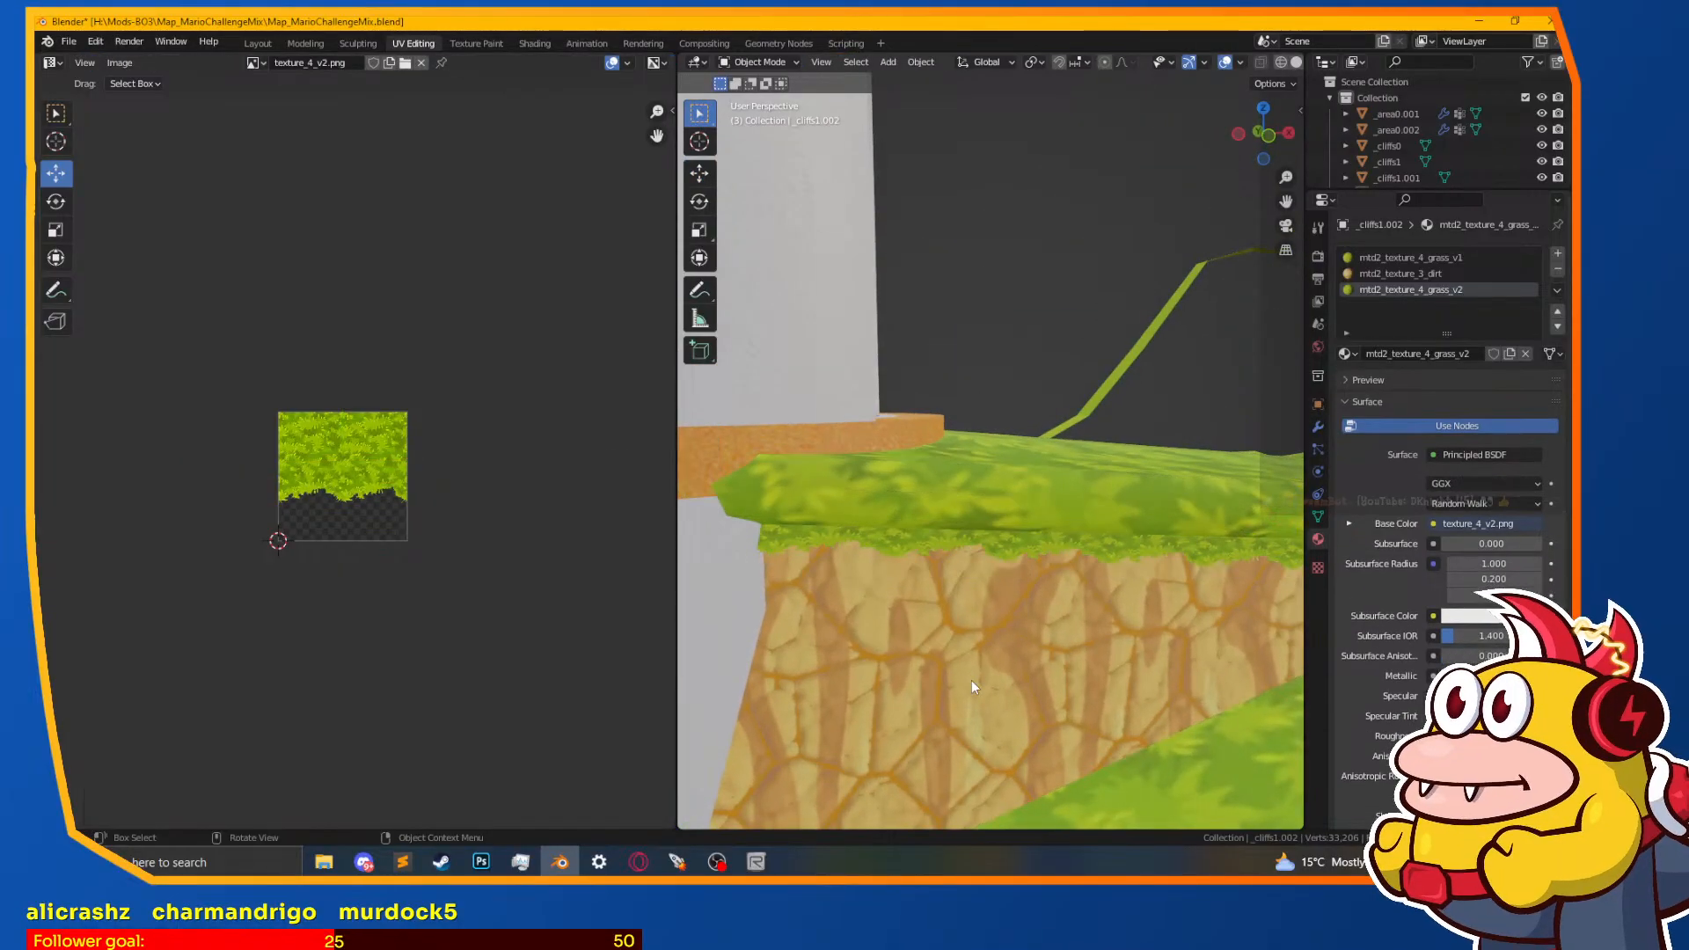
Step: Scale the strip's UV island uniformly by about 0.804
key("Tab")
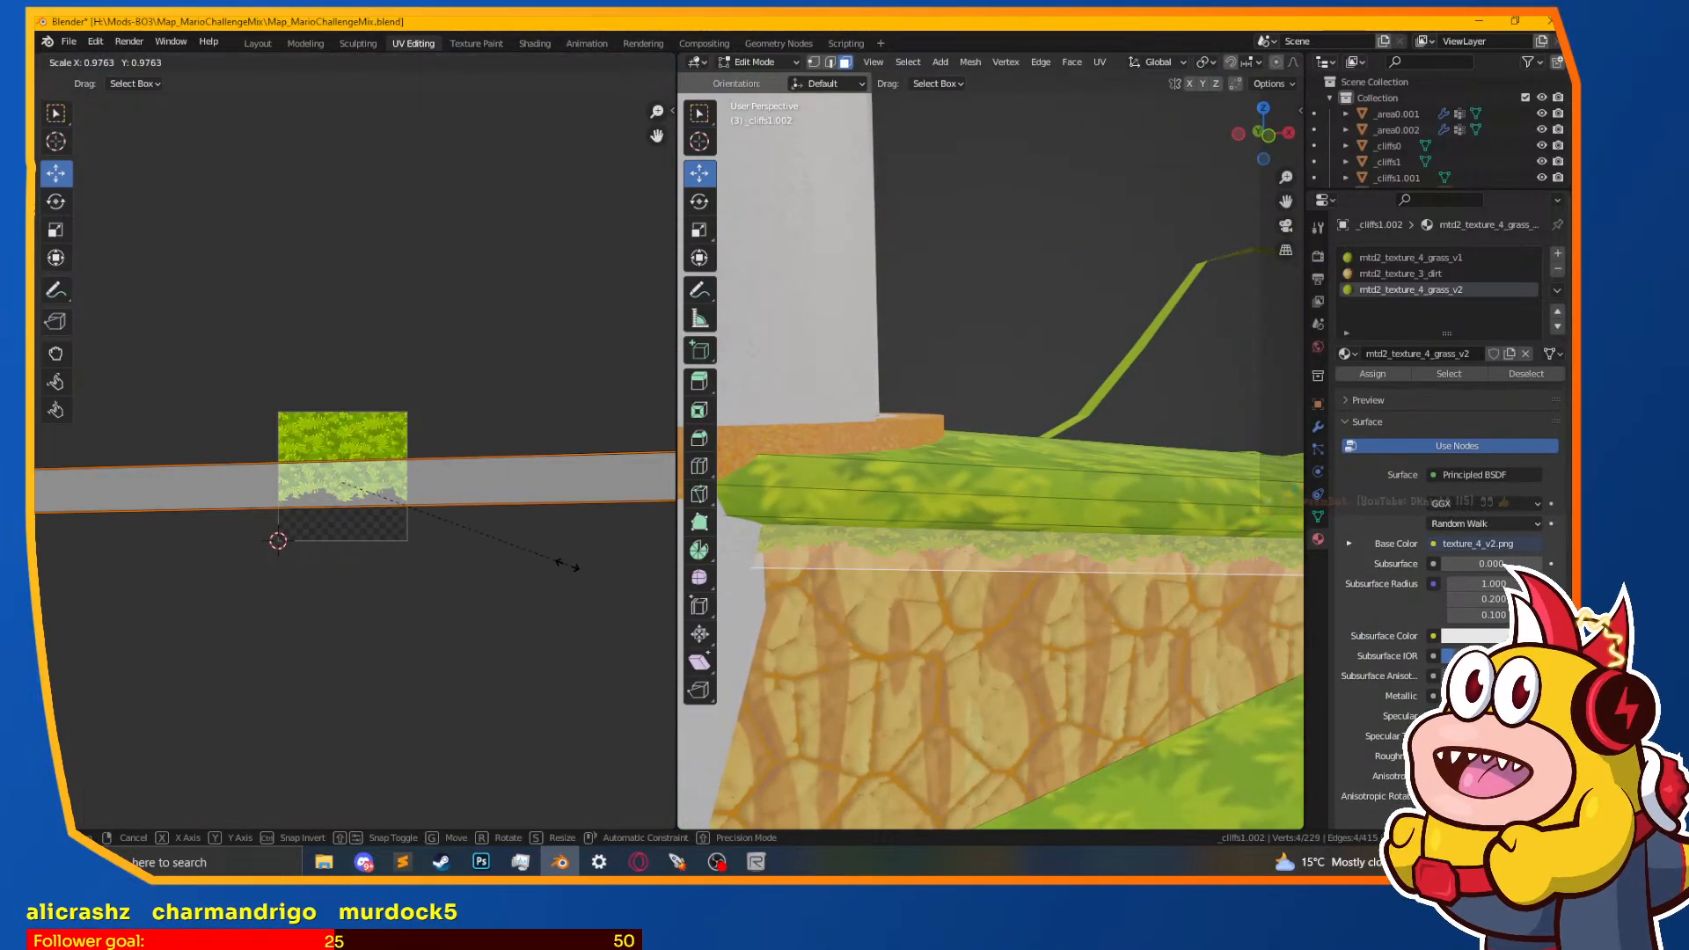
key("s")
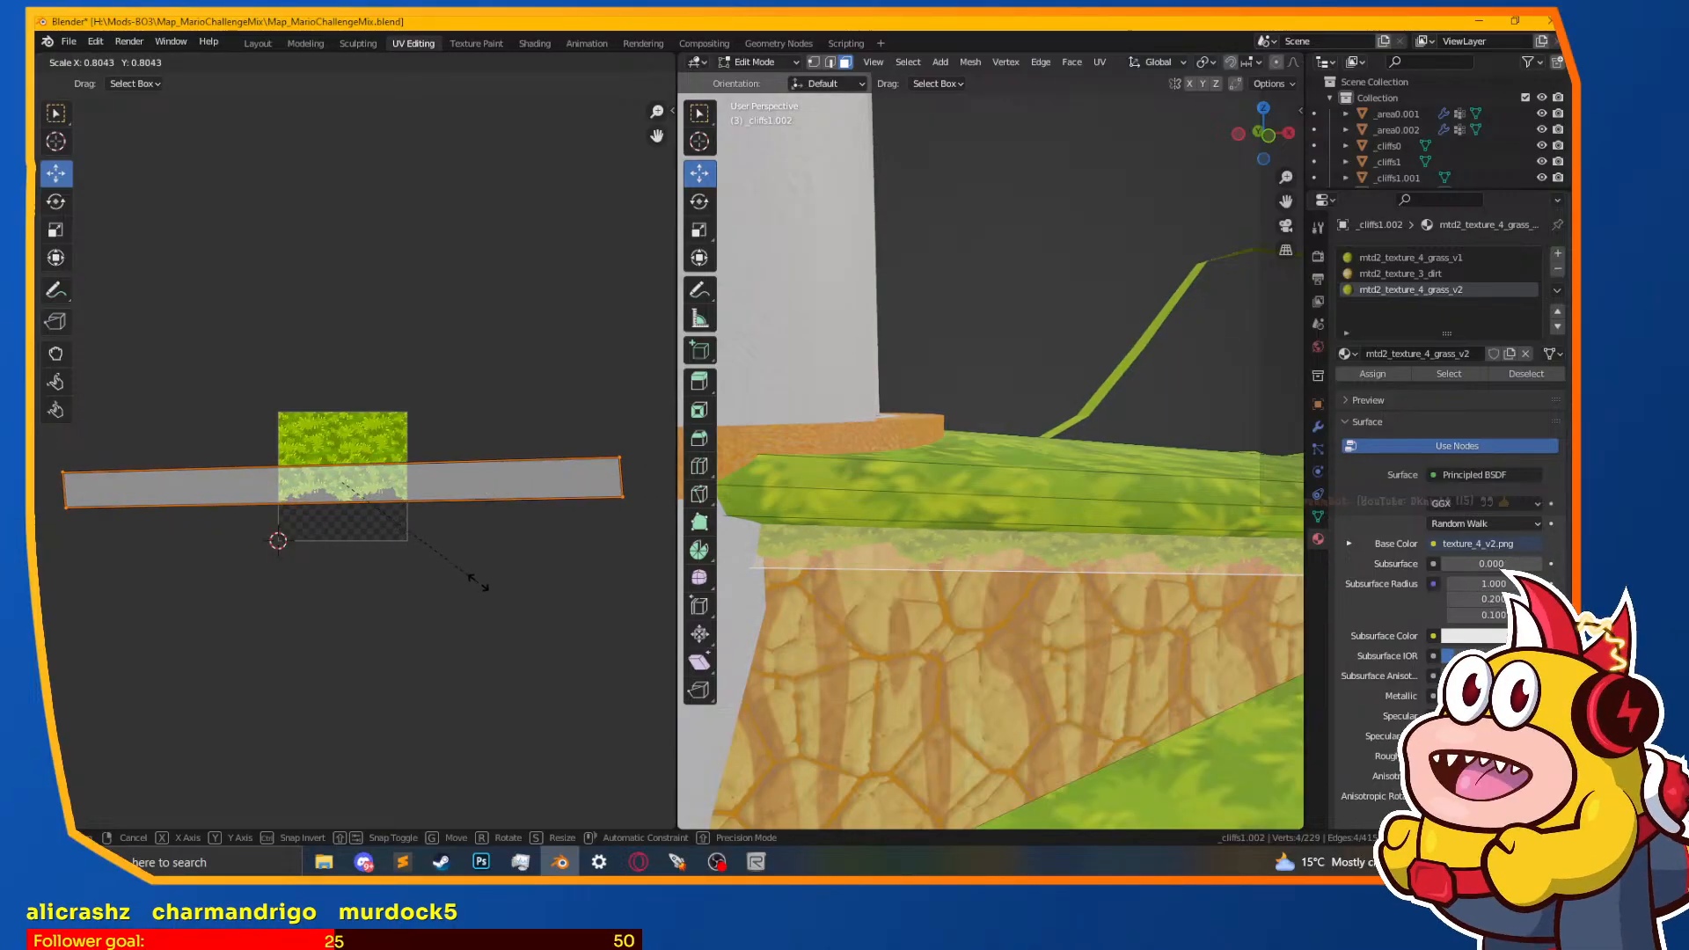
left_click(480, 583)
scroll(448, 574, "up", 6)
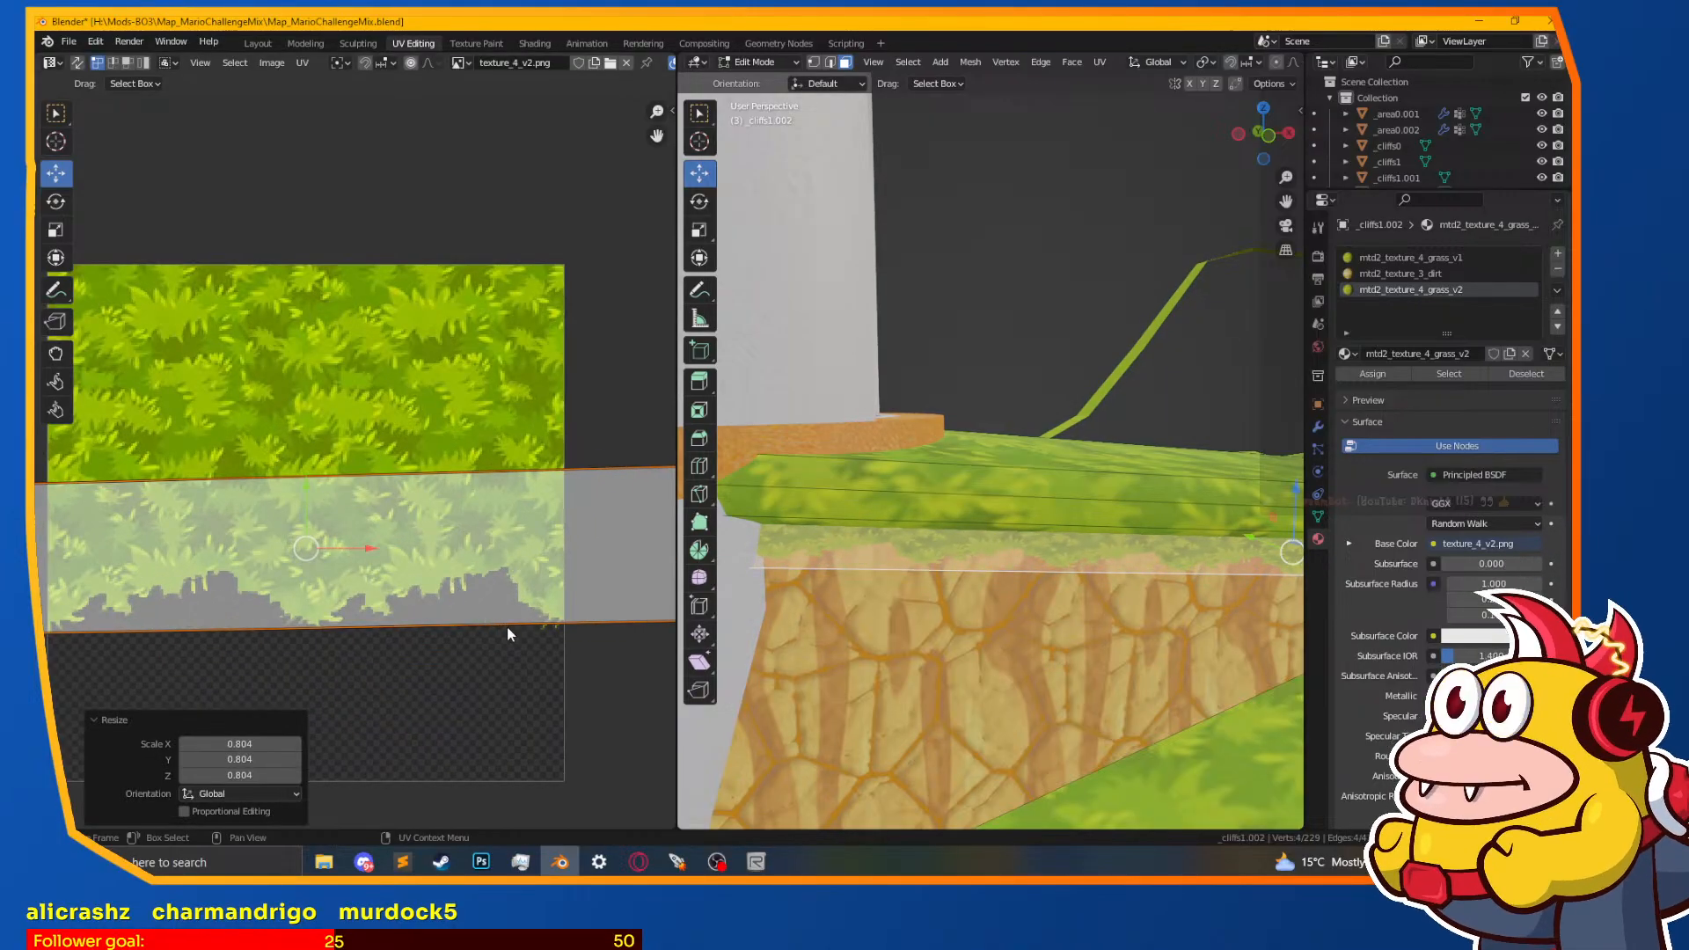
Step: Rotate the strip's UV island about 1.32° to level it and shift it about 0.008 m in X and 0.017 m down
key("r")
left_click(556, 630)
key("g")
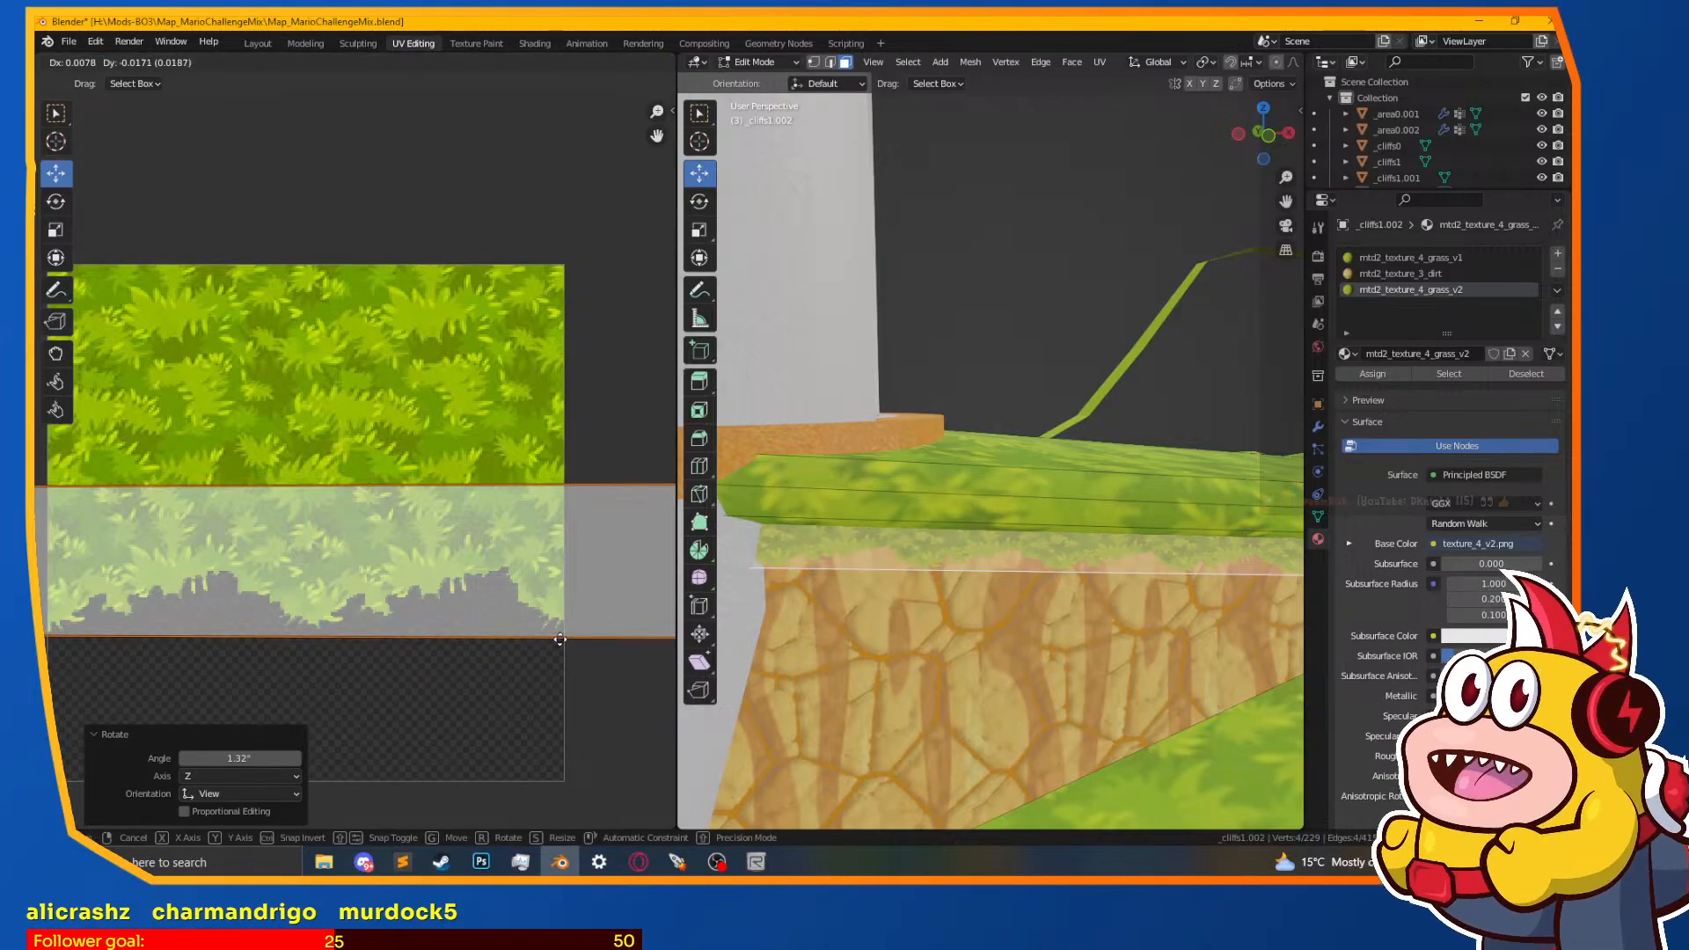
left_click(564, 642)
Step: Scale the strip's UV island by about 0.797, lower it onto the leaf edge, and check the fringe in Object Mode
key("s")
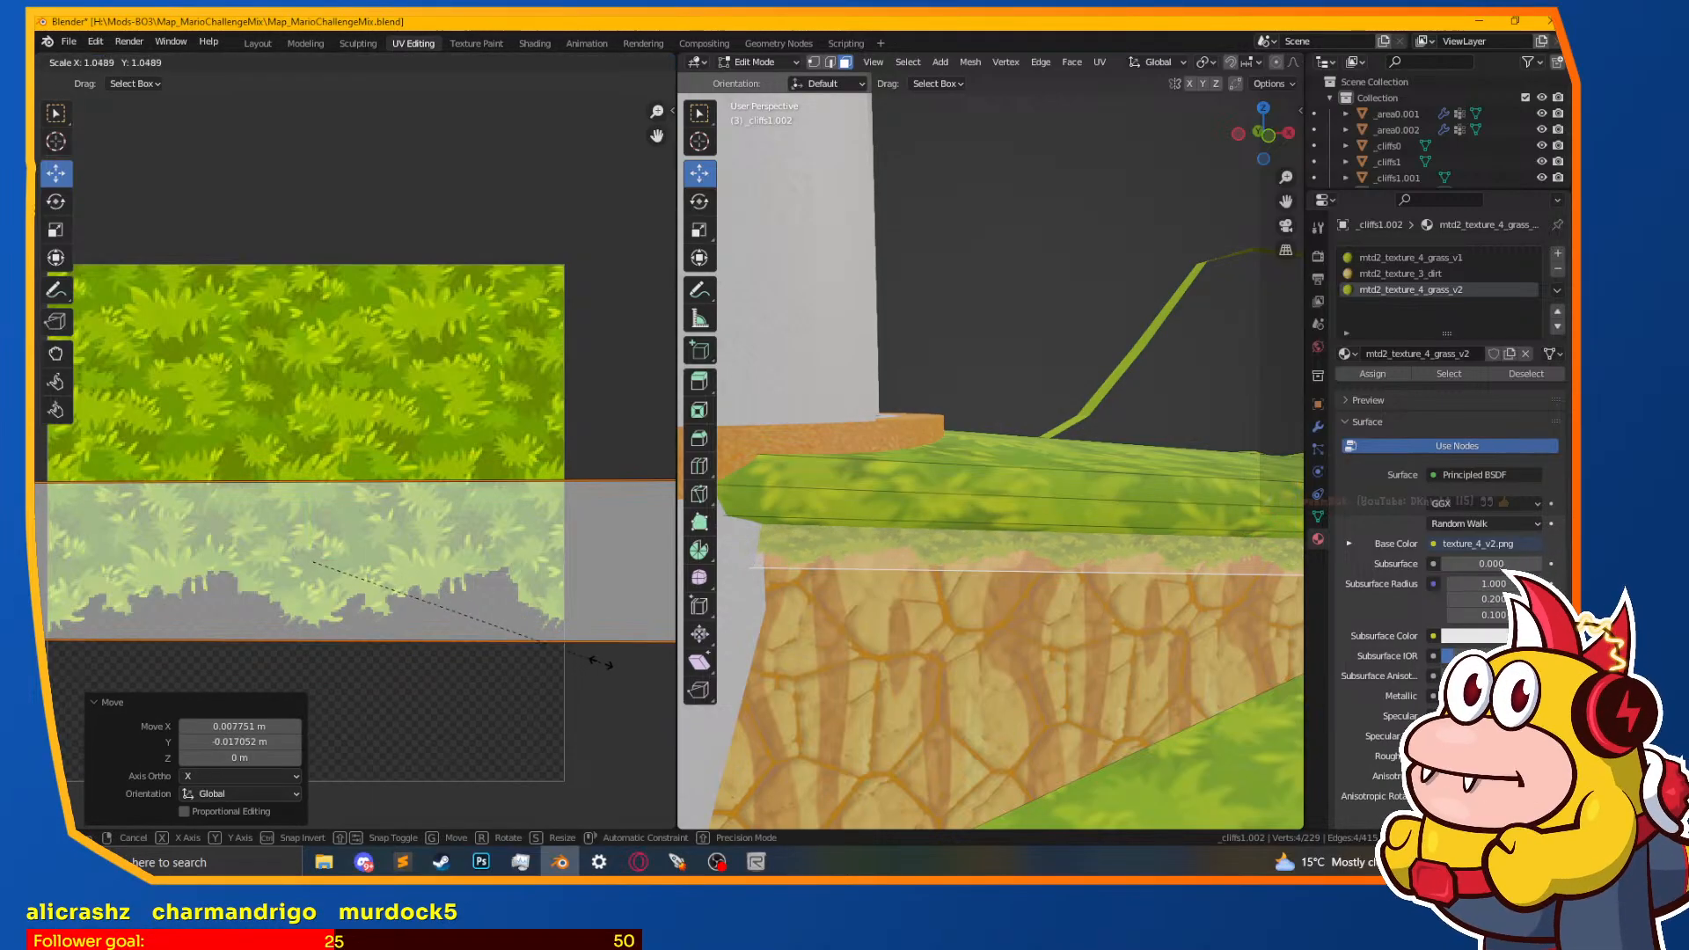
left_click(529, 639)
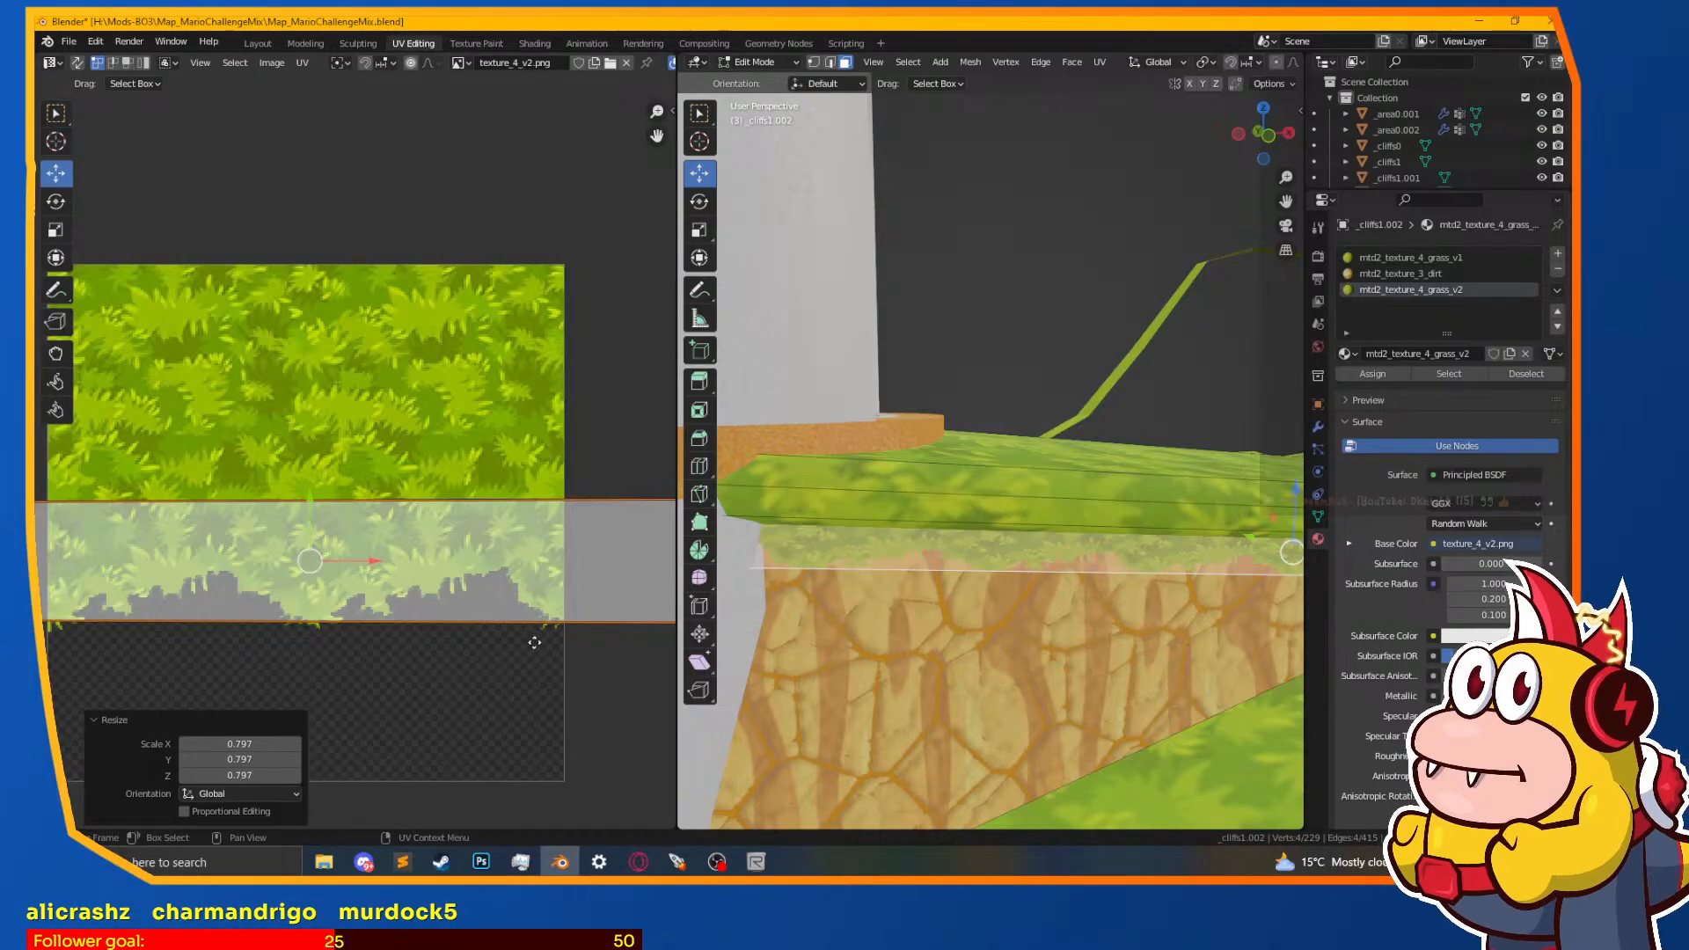
key("g")
left_click(534, 654)
key("Tab")
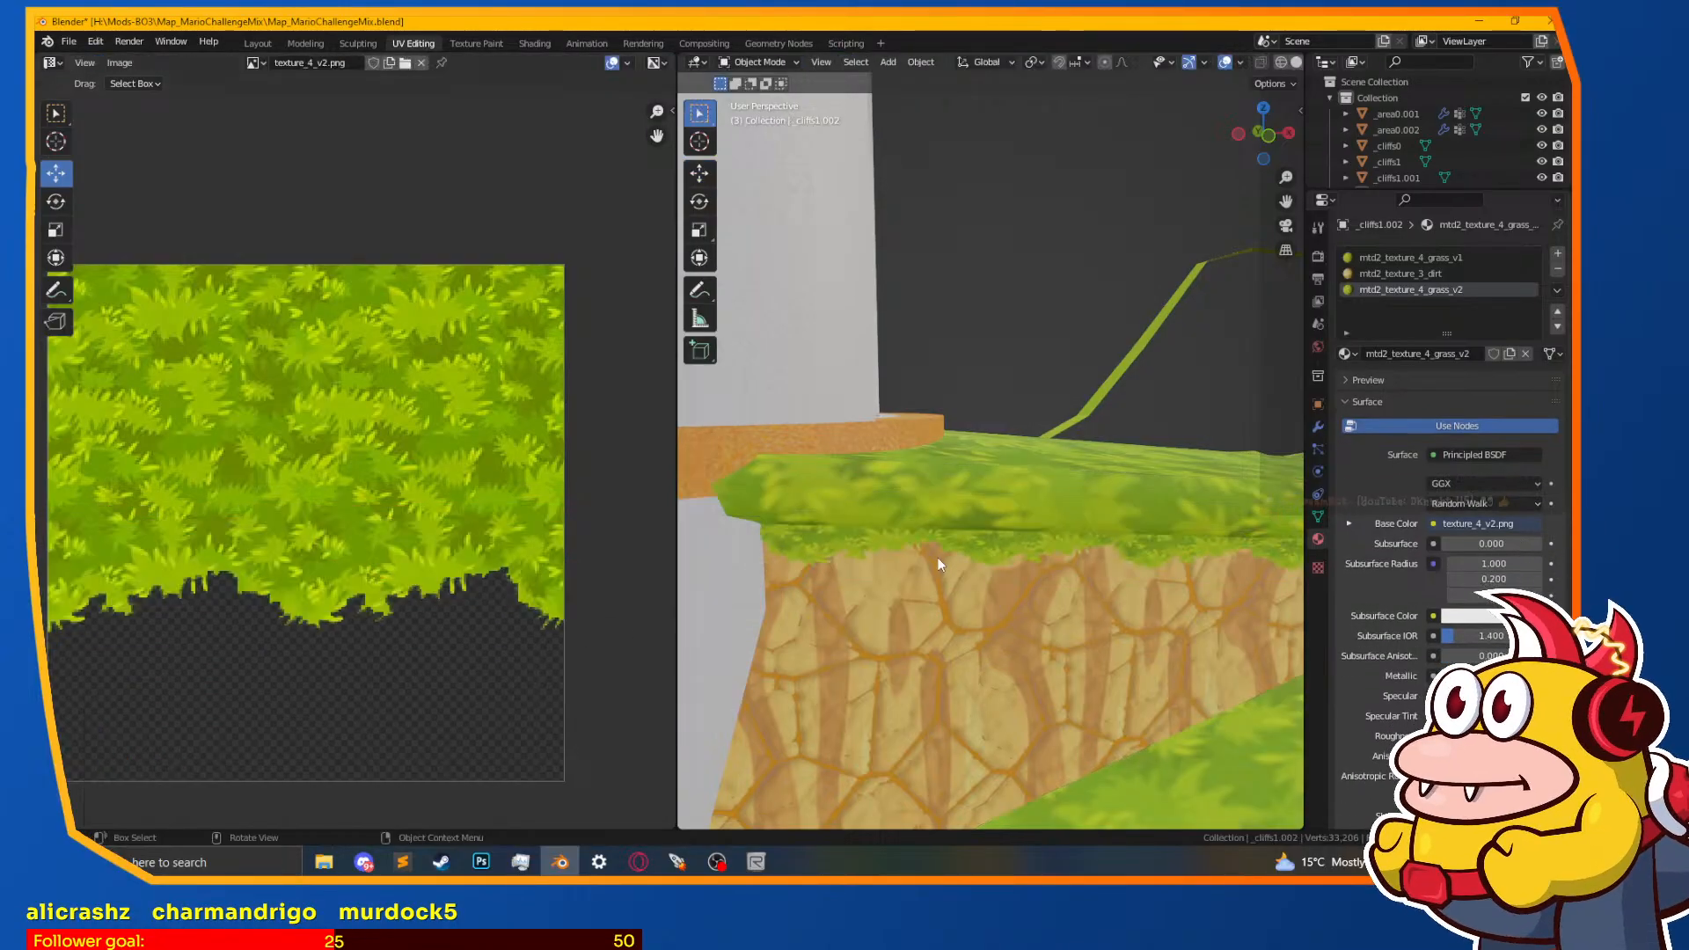
scroll(938, 557, "down", 3)
scroll(902, 583, "up", 3)
key("Tab")
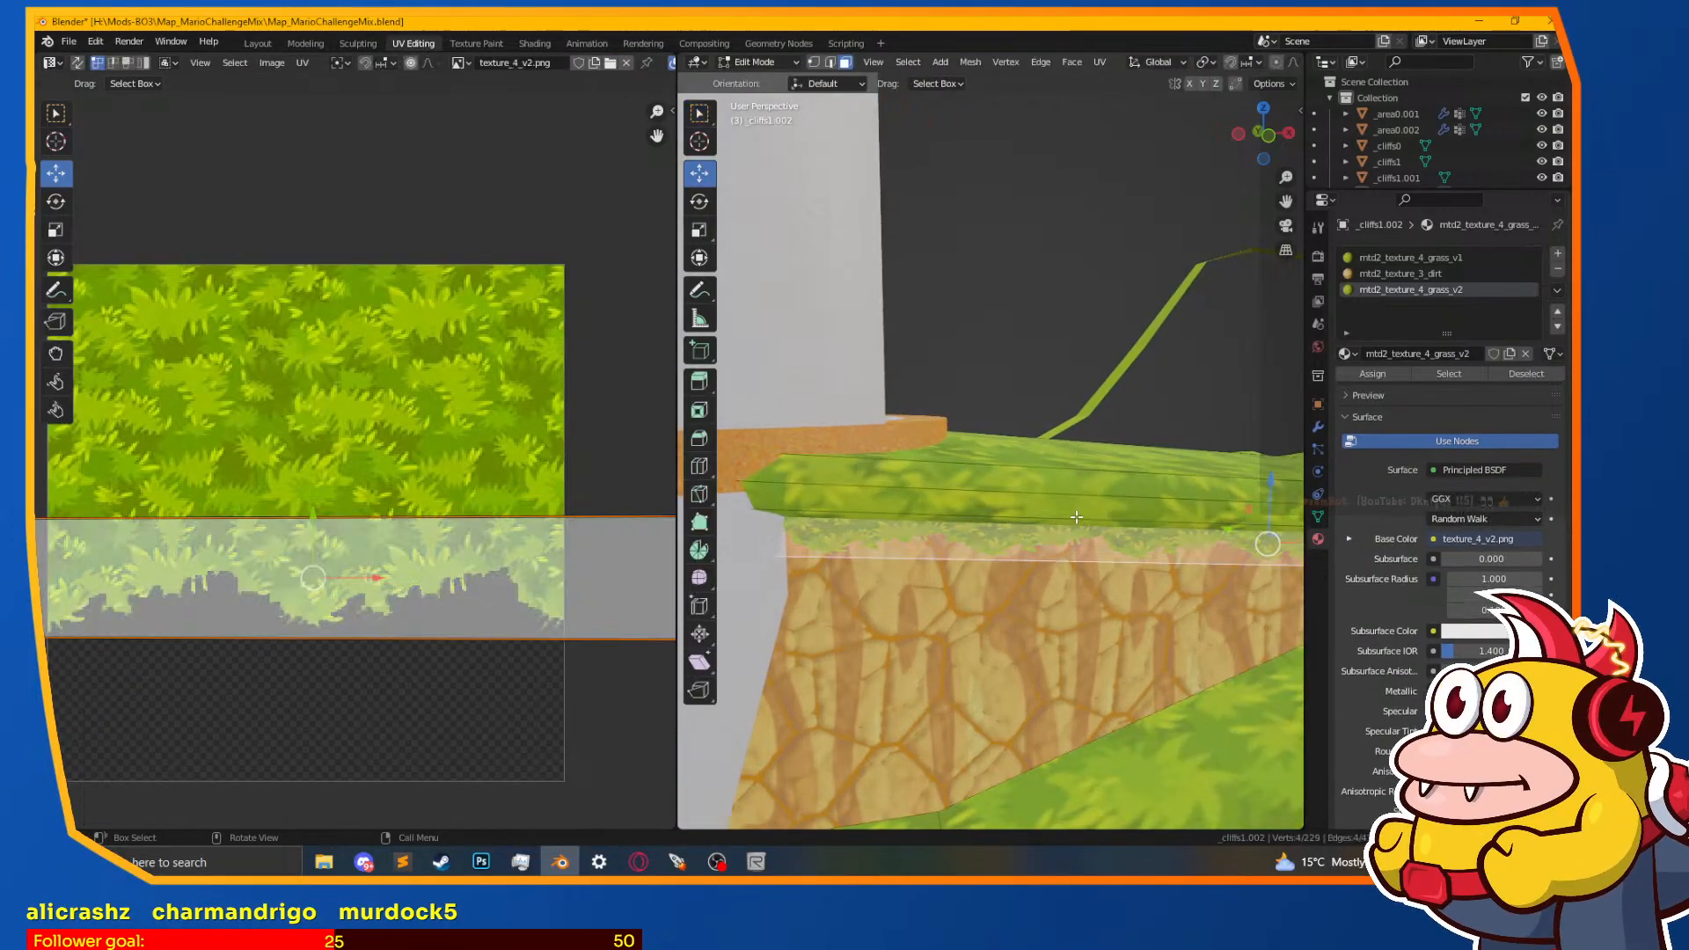
Step: Select all faces using the mtd2_texture_4_grass_v1 material, enlarge their UVs uniformly, and inspect the grass on the map
key("alt+a")
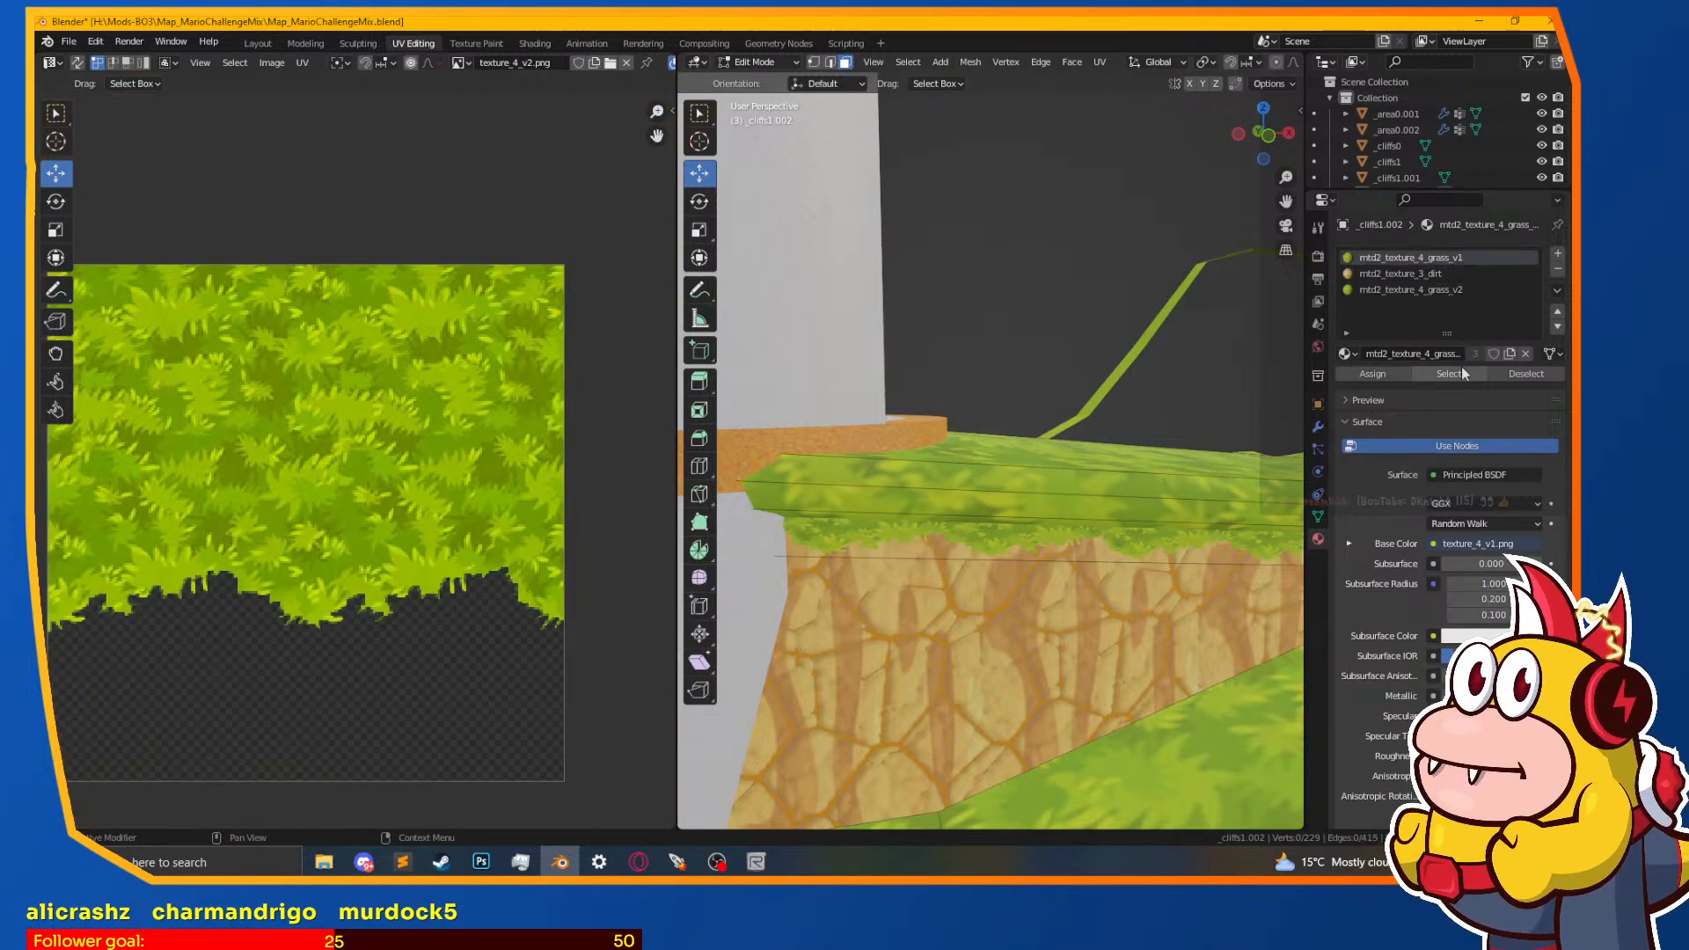
left_click(1461, 370)
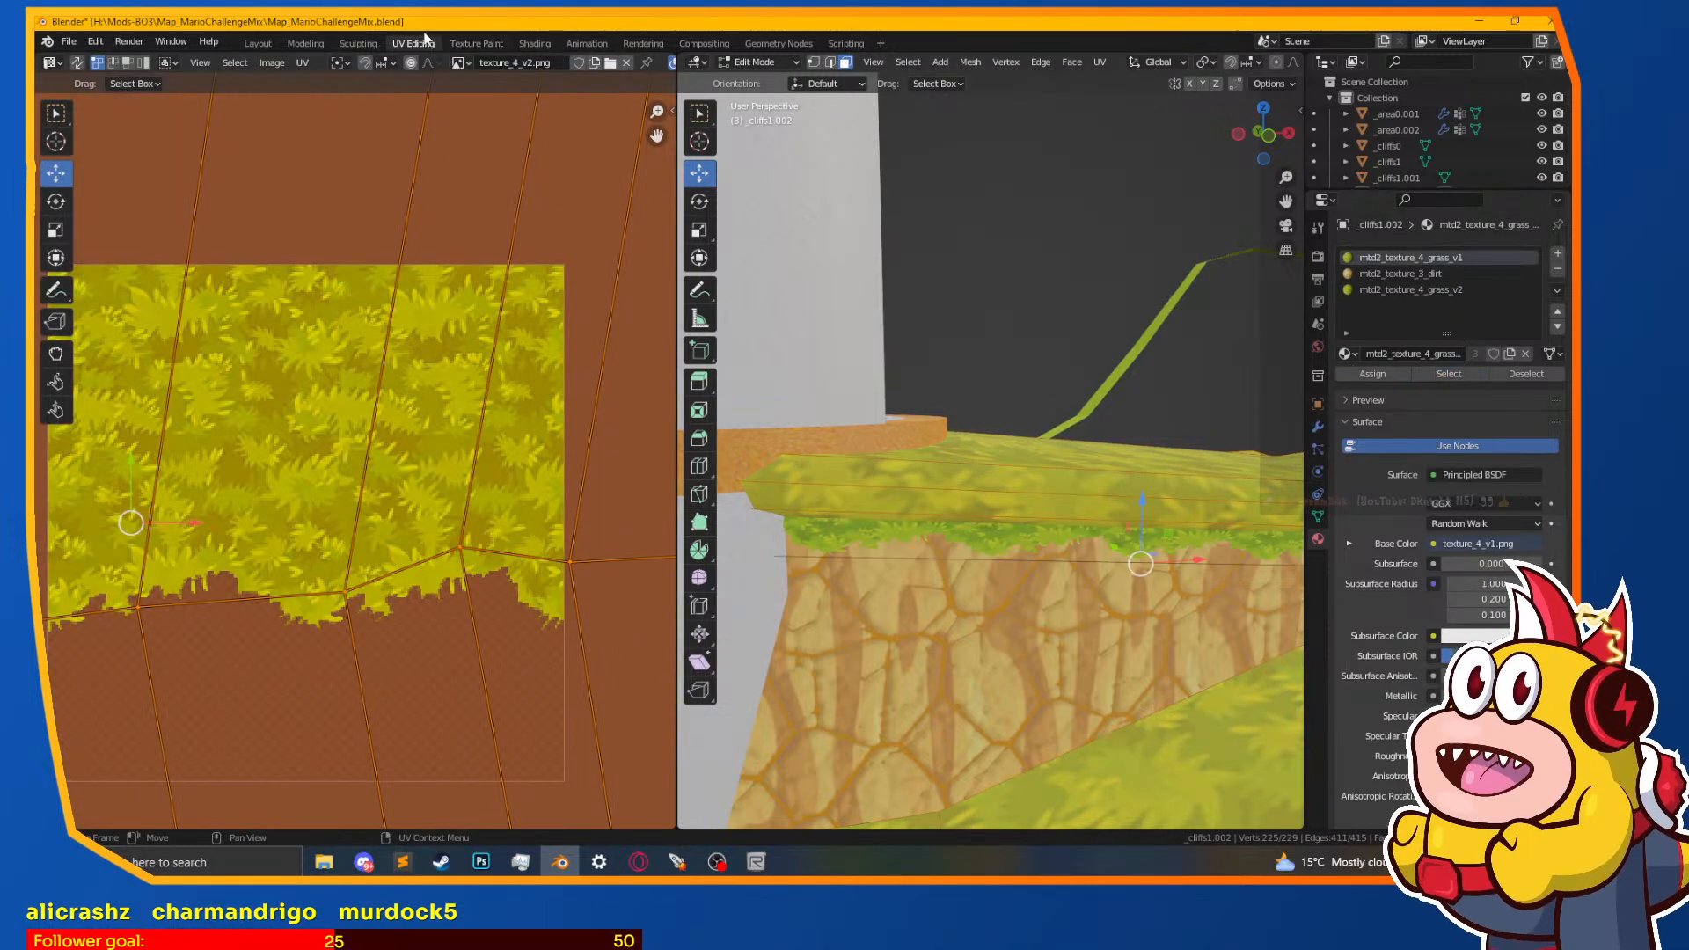
key("s")
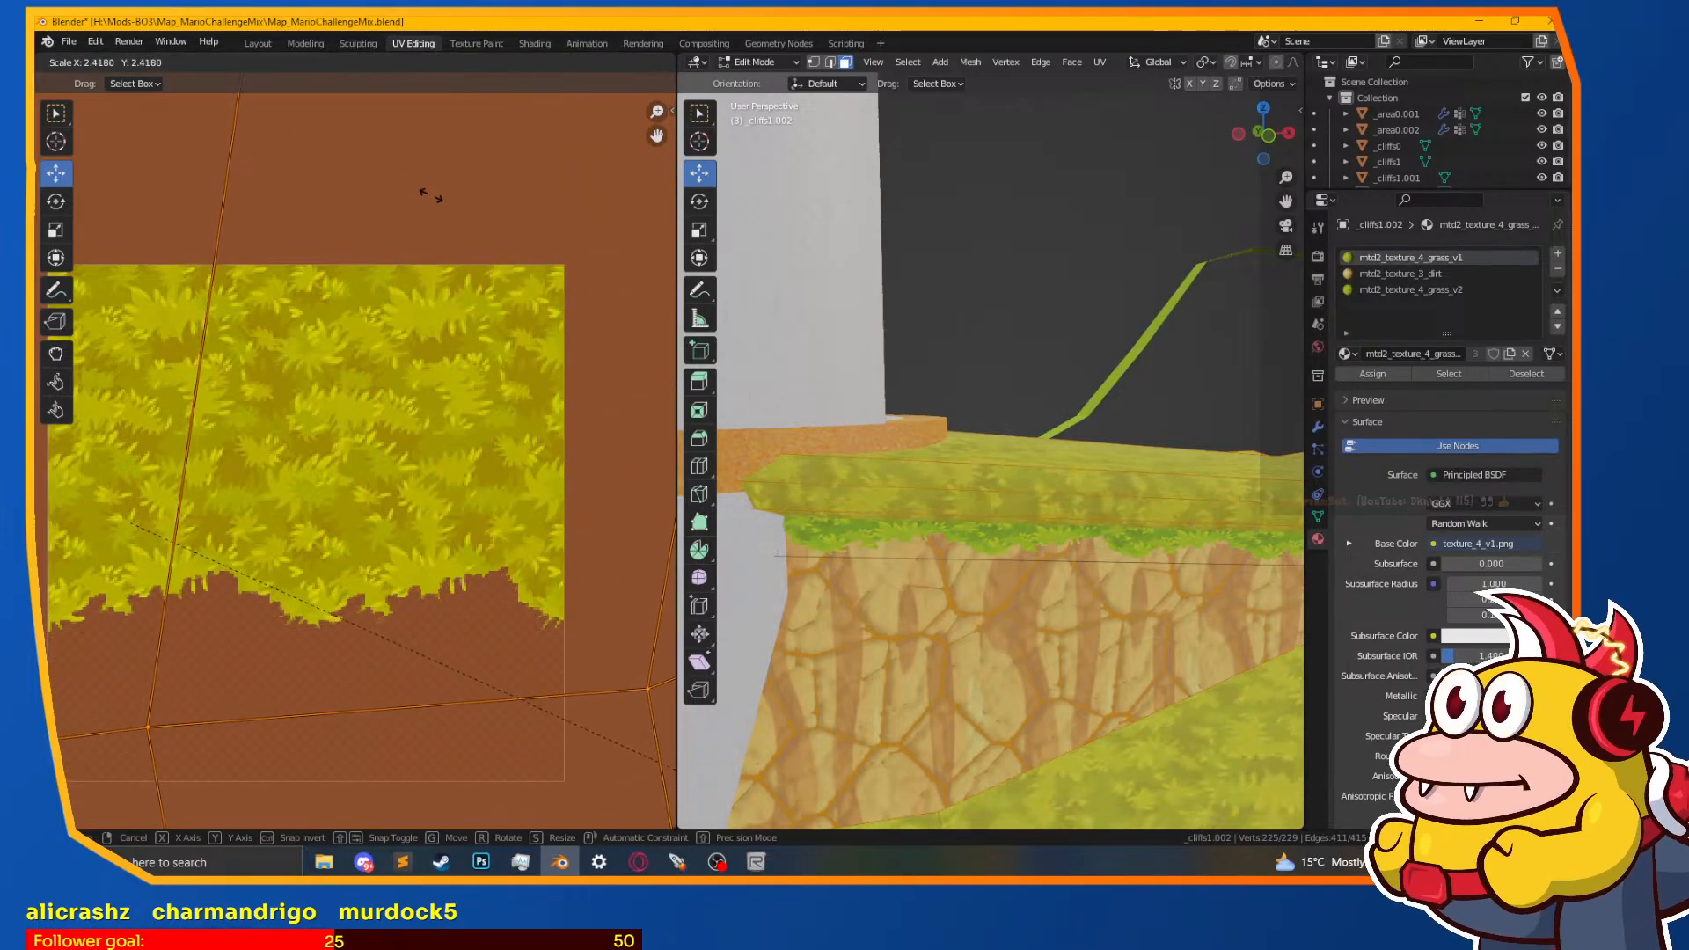
left_click(537, 286)
key("Tab")
mouse_move(1074, 447)
middle_mouse_down()
mouse_move(1170, 522)
mouse_move(1136, 545)
mouse_move(1065, 473)
middle_mouse_up()
middle_click_drag(947, 493, 938, 386)
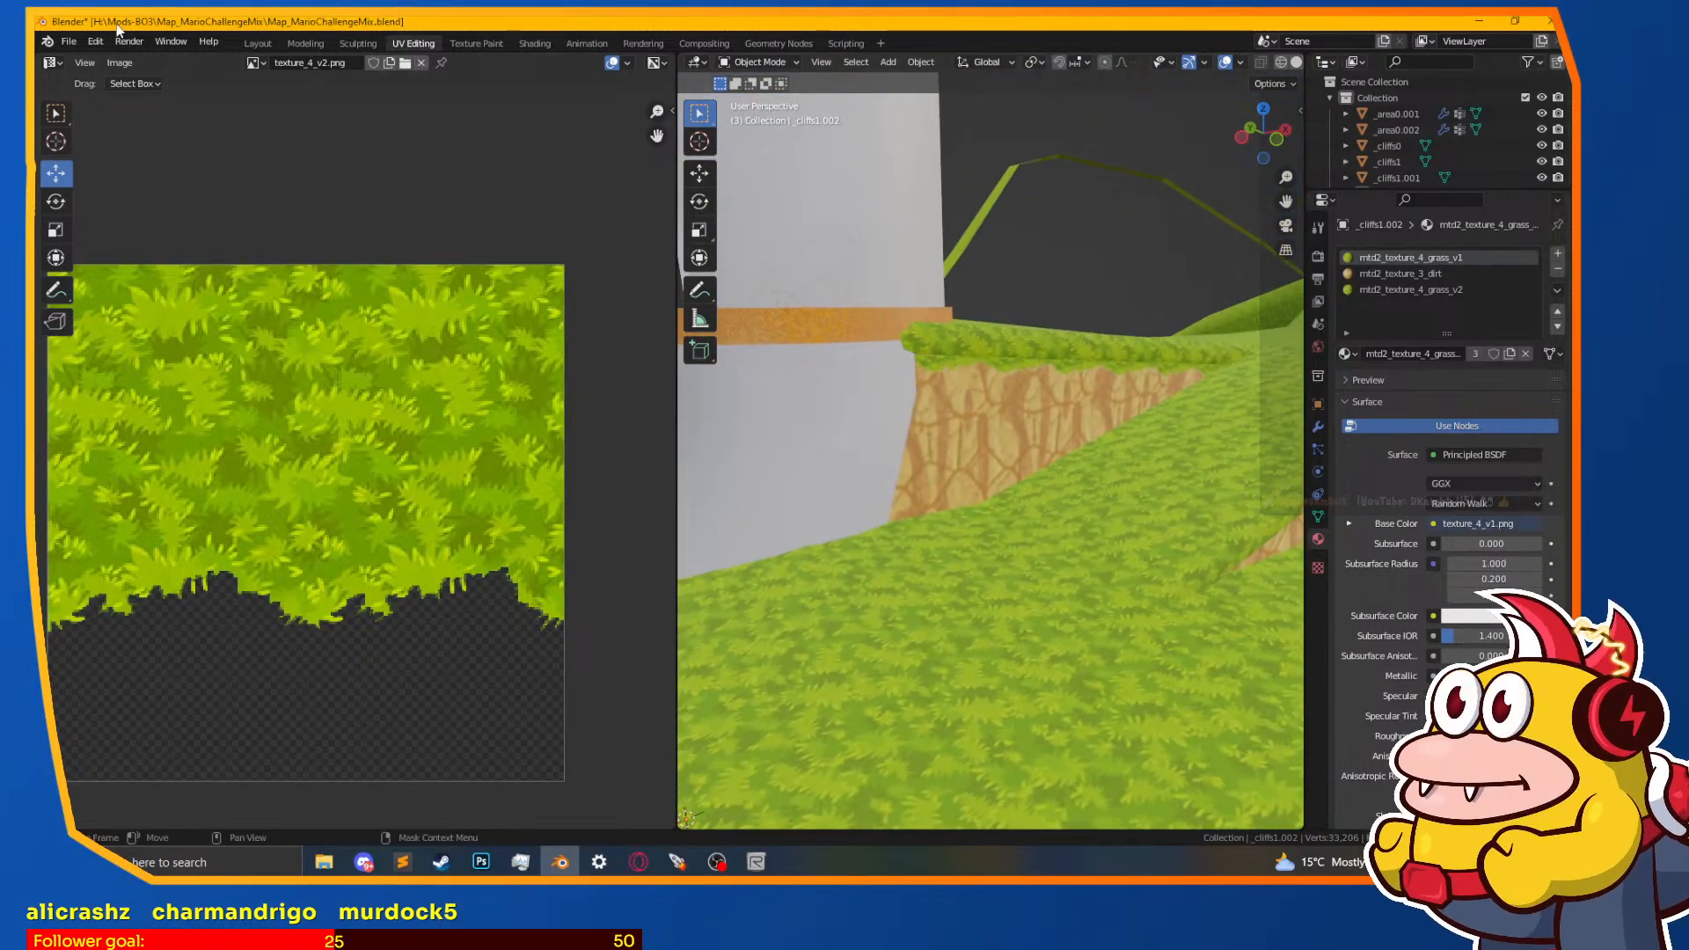
Step: Divide the leaf-fringe strip with centred vertical loop cuts in the Layout workspace
left_click(257, 44)
scroll(775, 396, "up", 10)
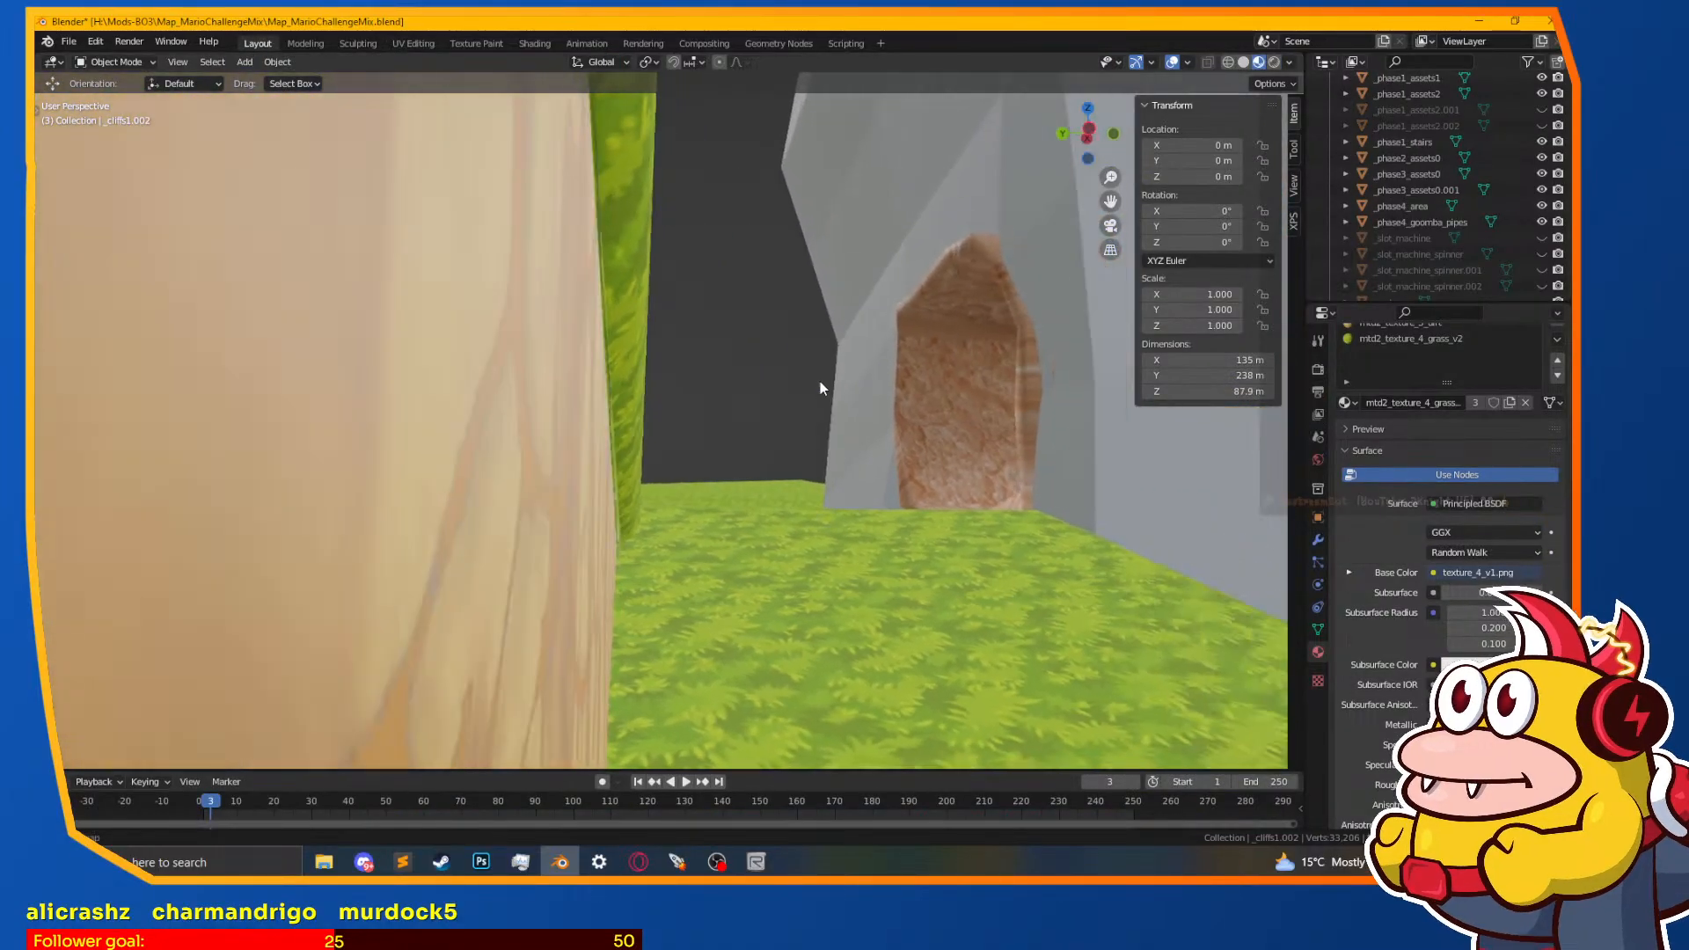
middle_click_drag(820, 382, 146, 20)
key("Tab")
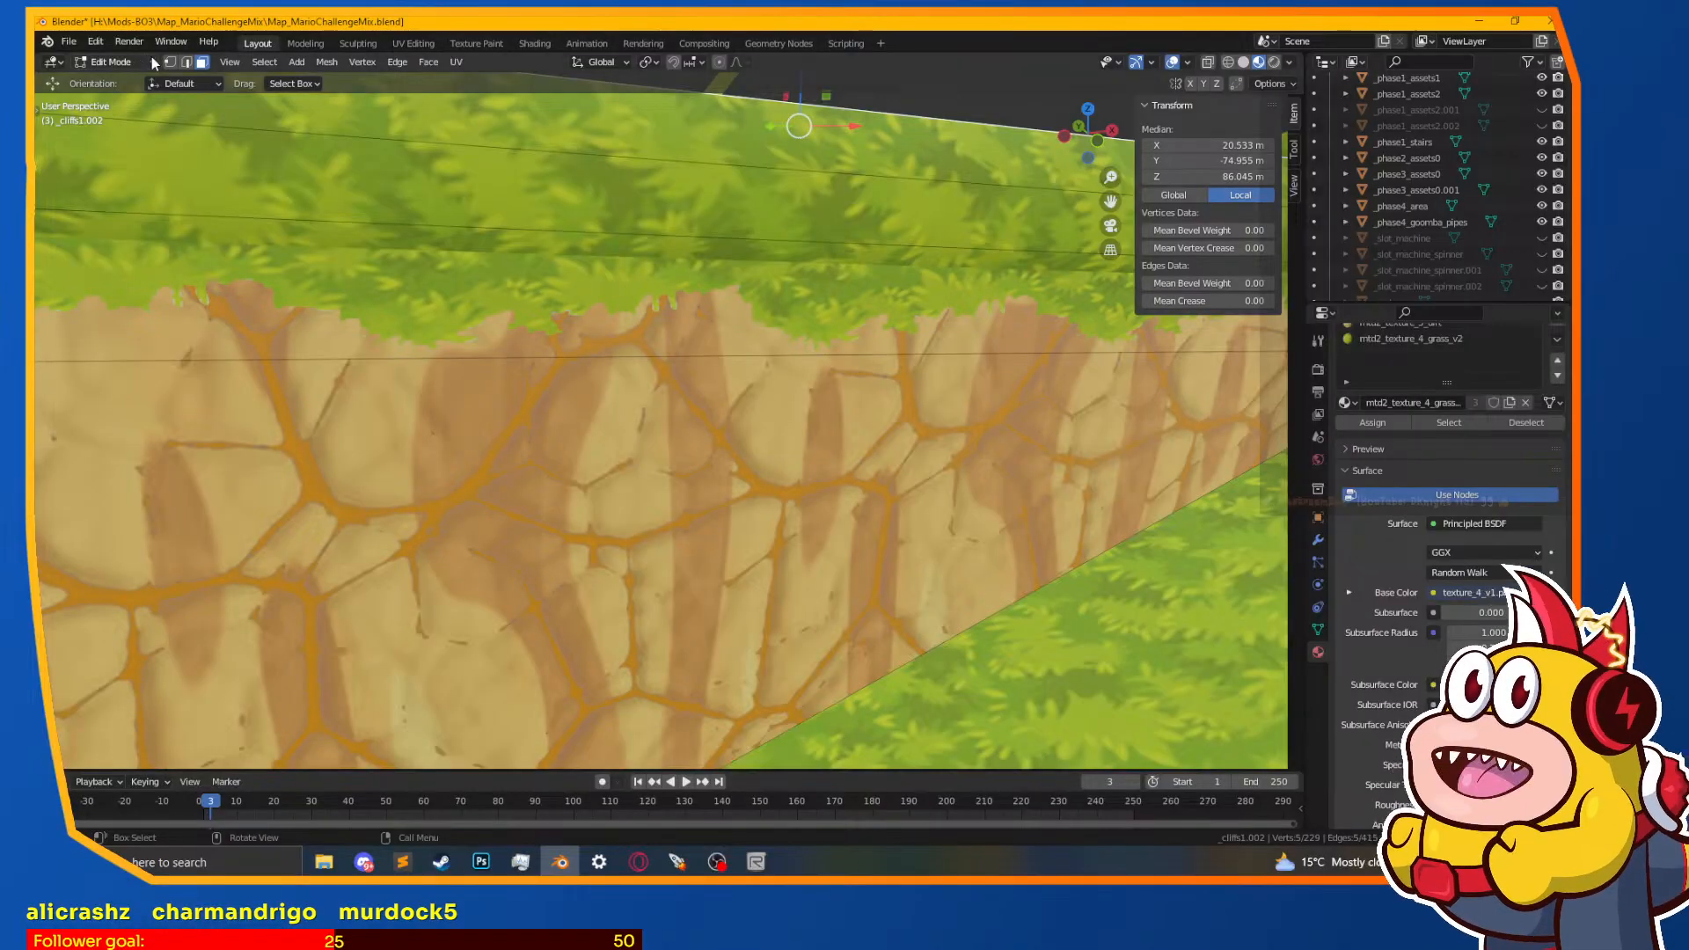
left_click(681, 339)
right_click(682, 338)
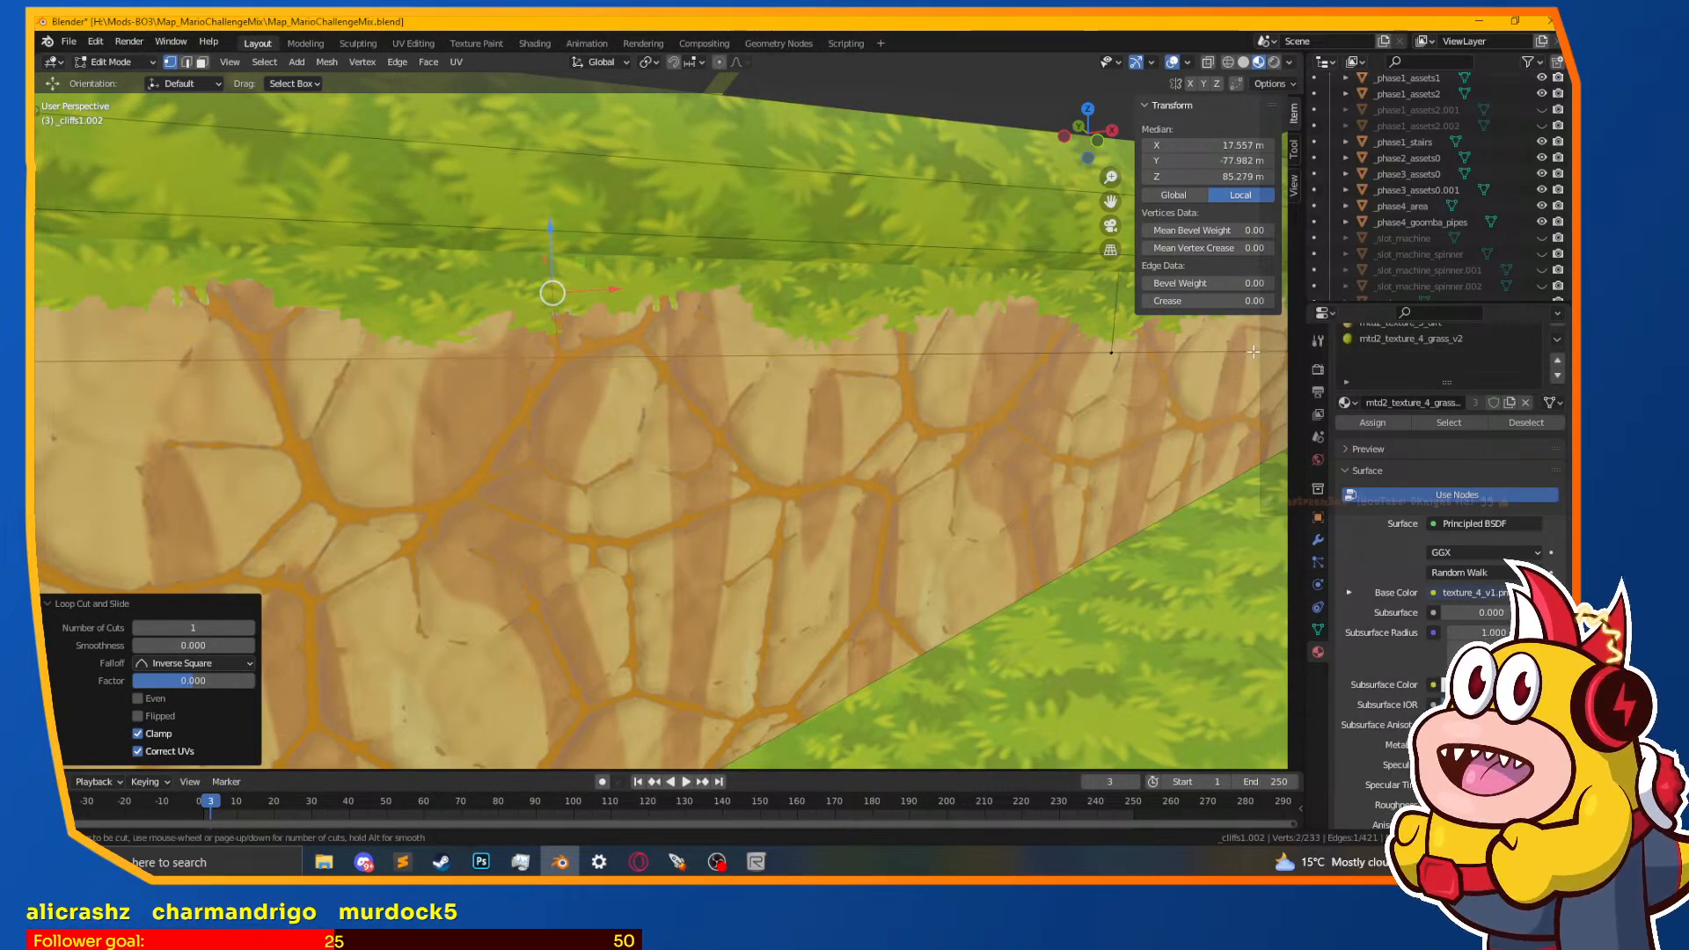
middle_click_drag(1253, 352, 791, 451)
middle_click_drag(644, 355, 876, 442)
Step: Move the first cut's lower vertex about 0.031 m along Y and adjust the strip's outer lower corner along Y
left_click(466, 243)
scroll(647, 333, "down", 3)
key("g")
key("y")
left_click(605, 385)
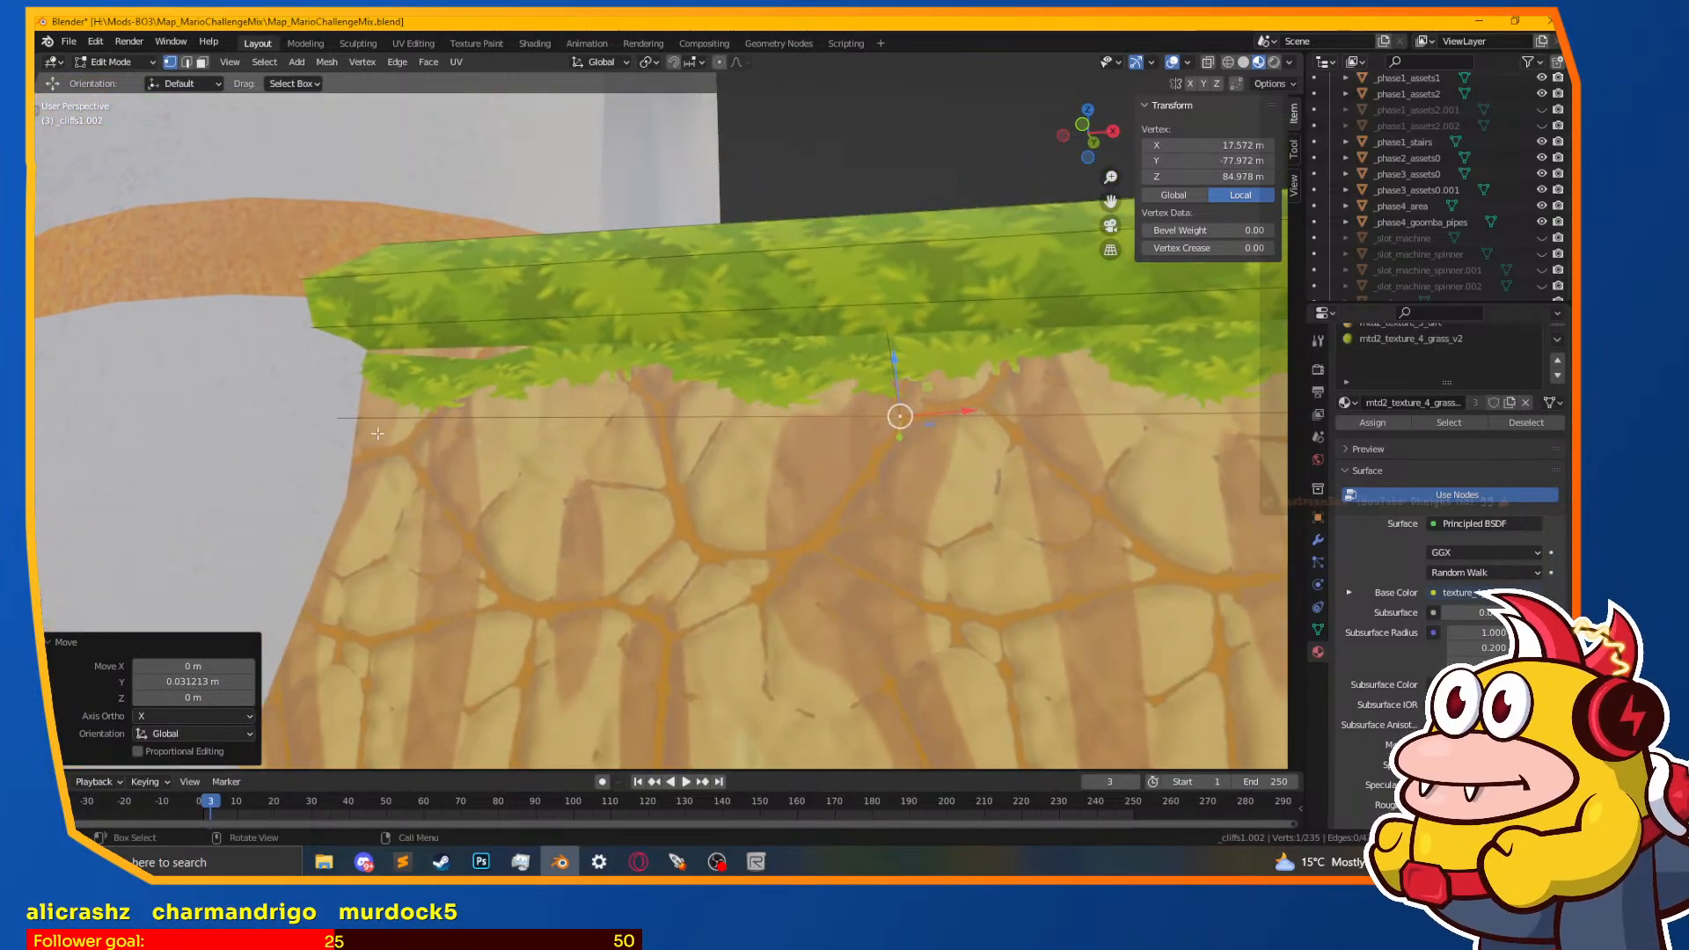
left_click(324, 434)
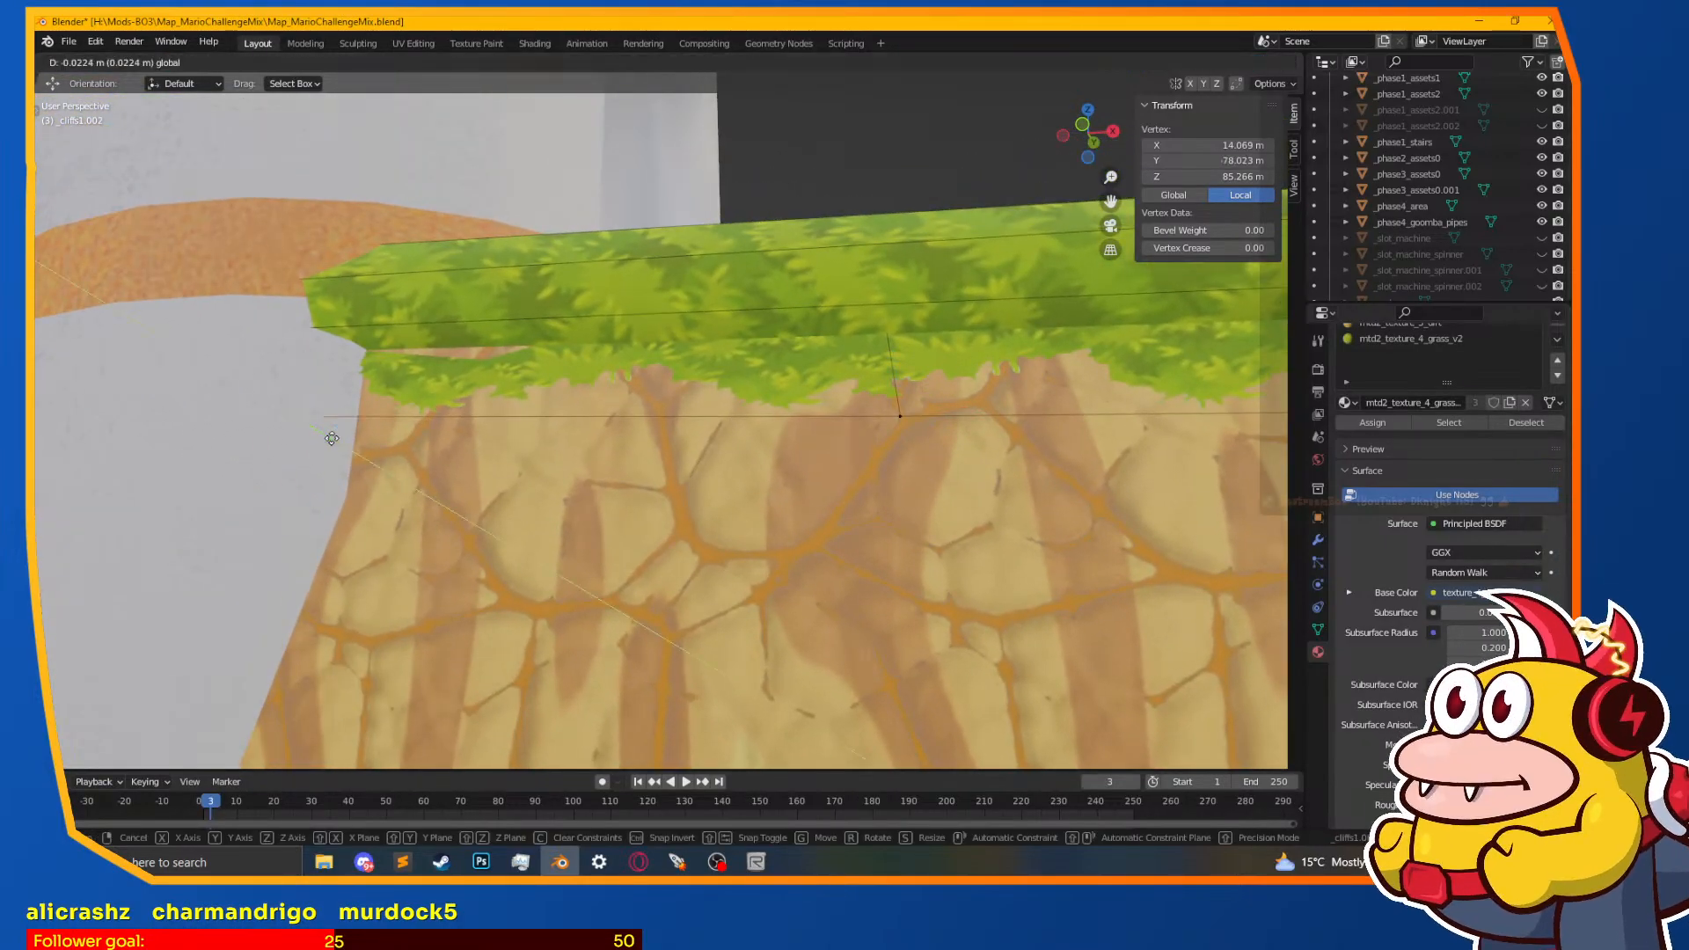
left_click(853, 468)
Step: Move the middle cut's lower vertex about 0.053 m along Y toward the cliff face
middle_click_drag(937, 440, 527, 414, "shift")
middle_click_drag(836, 493, 907, 484)
key("alt+a")
left_click(1140, 466)
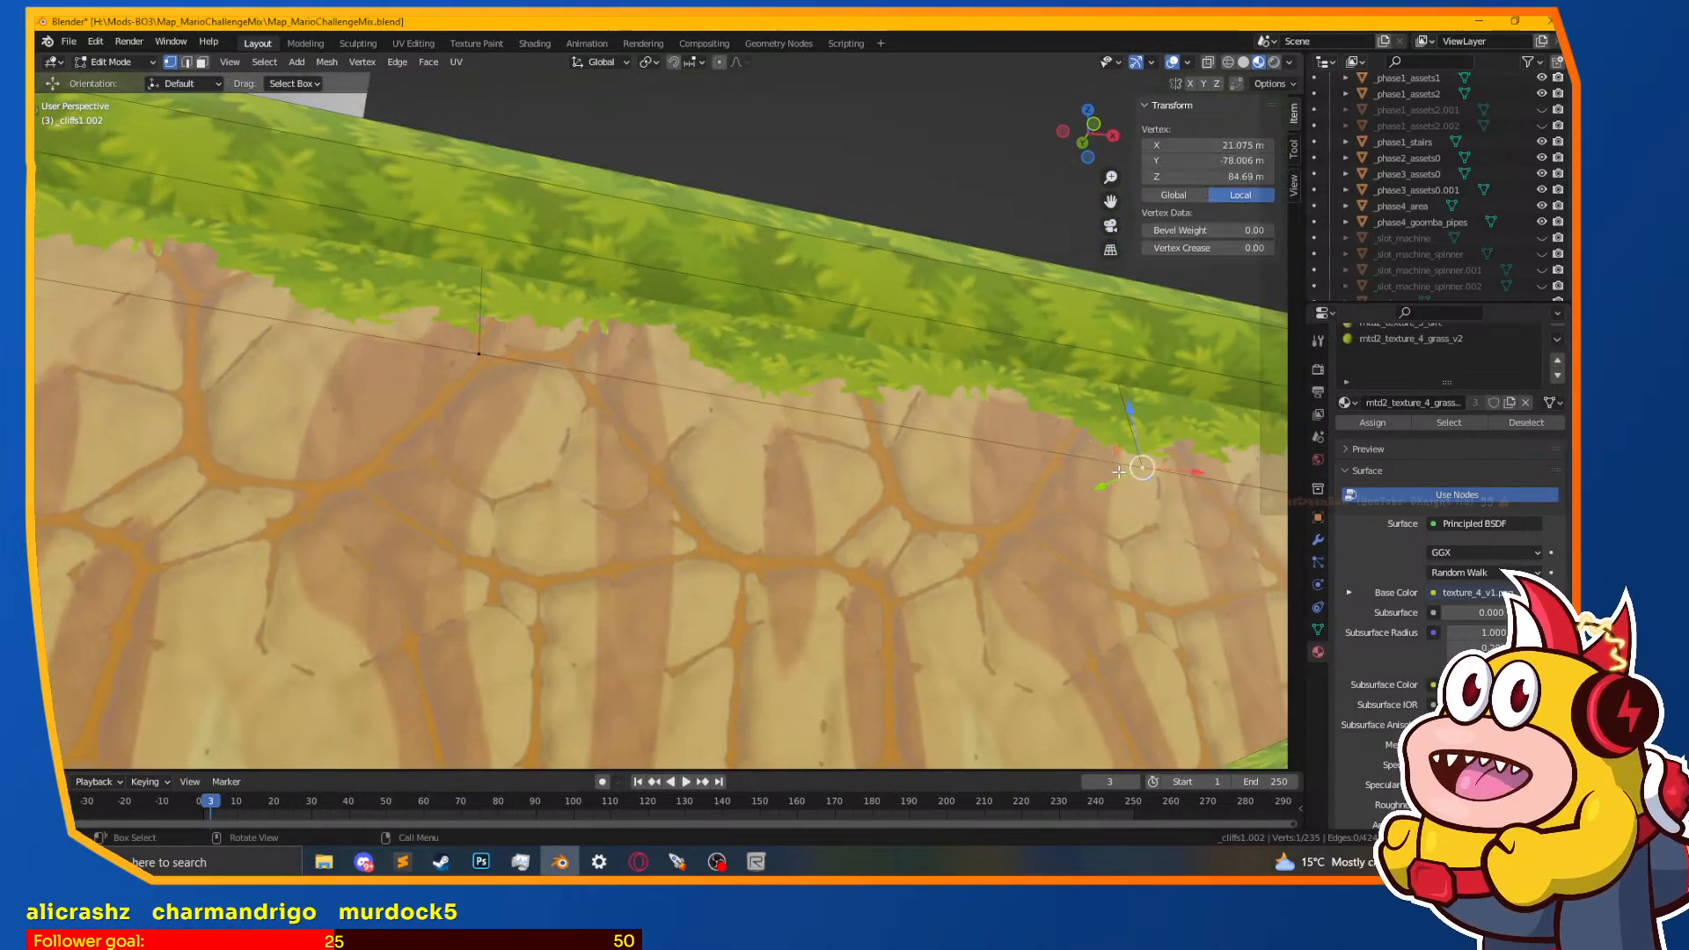
key("g")
key("y")
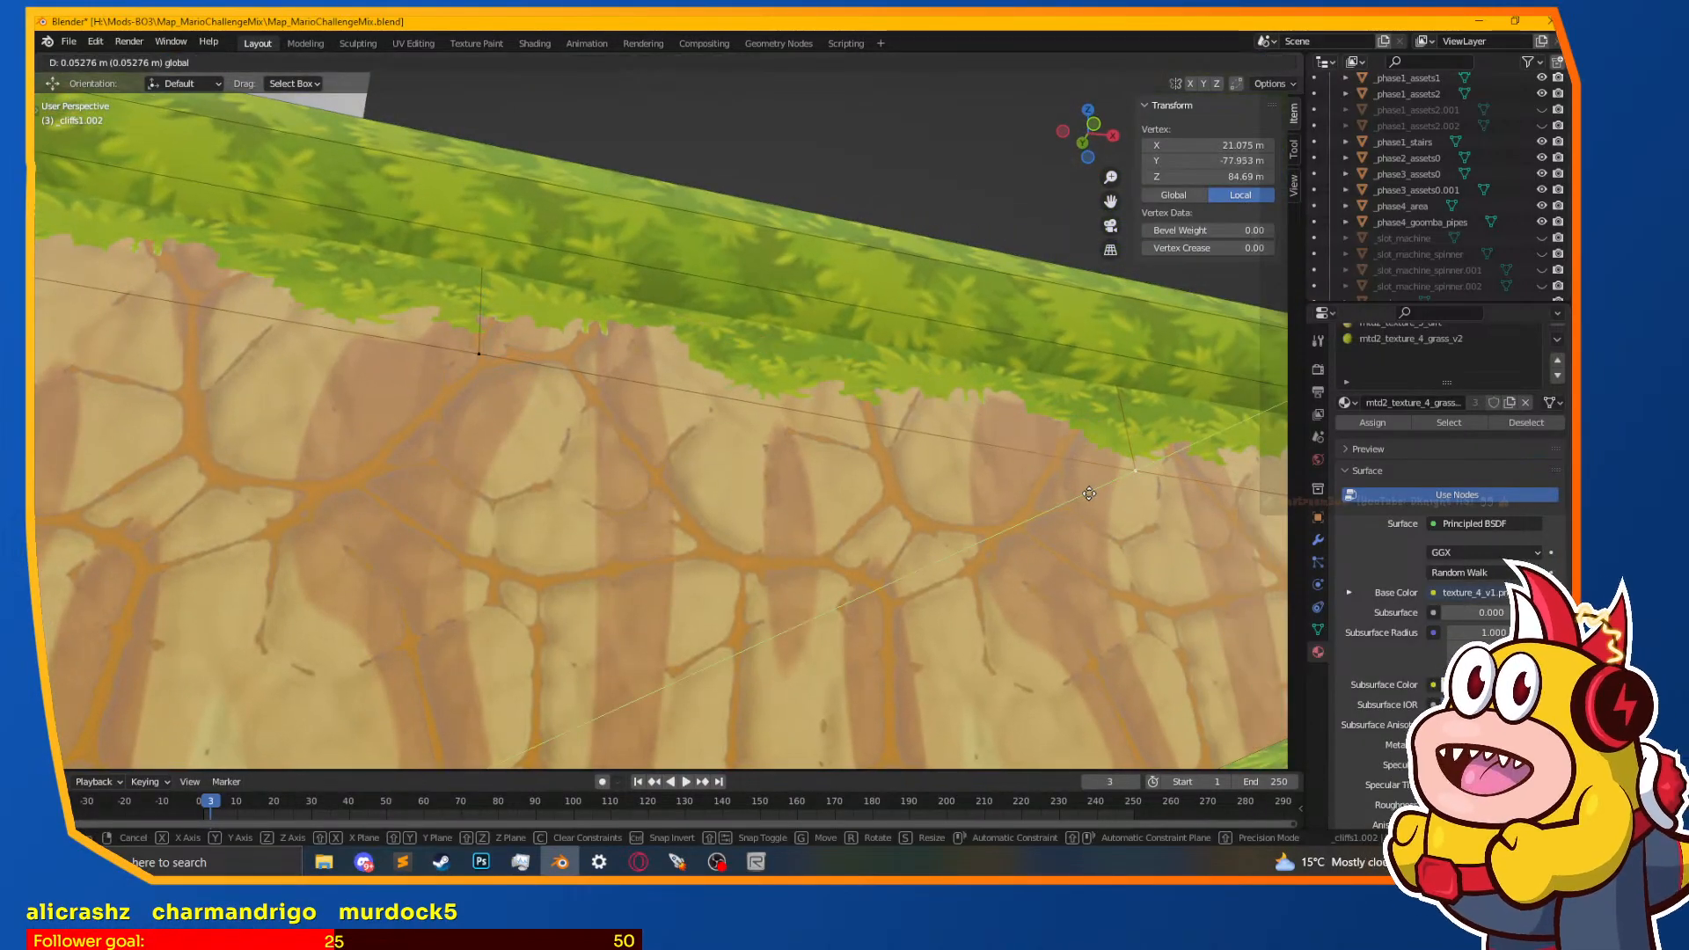
left_click(1089, 494)
Step: Move the last cut's lower vertex about 0.072 m along Y and review the finished fringe in Object Mode
middle_click_drag(1132, 471, 528, 461)
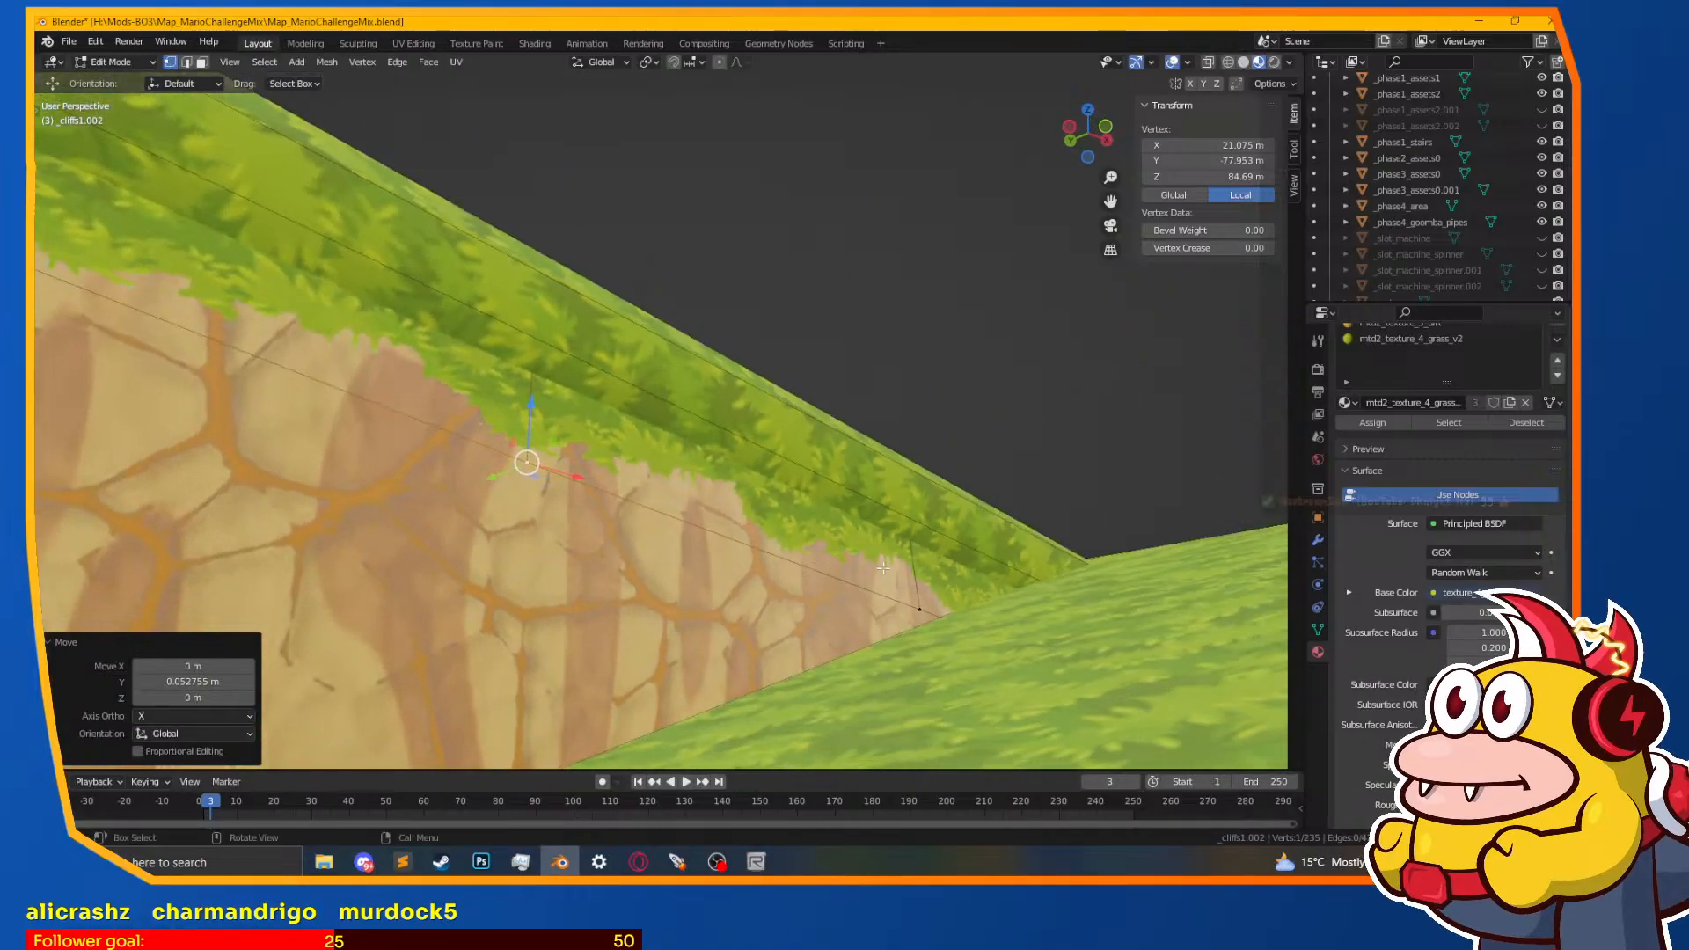
key("g")
key("y")
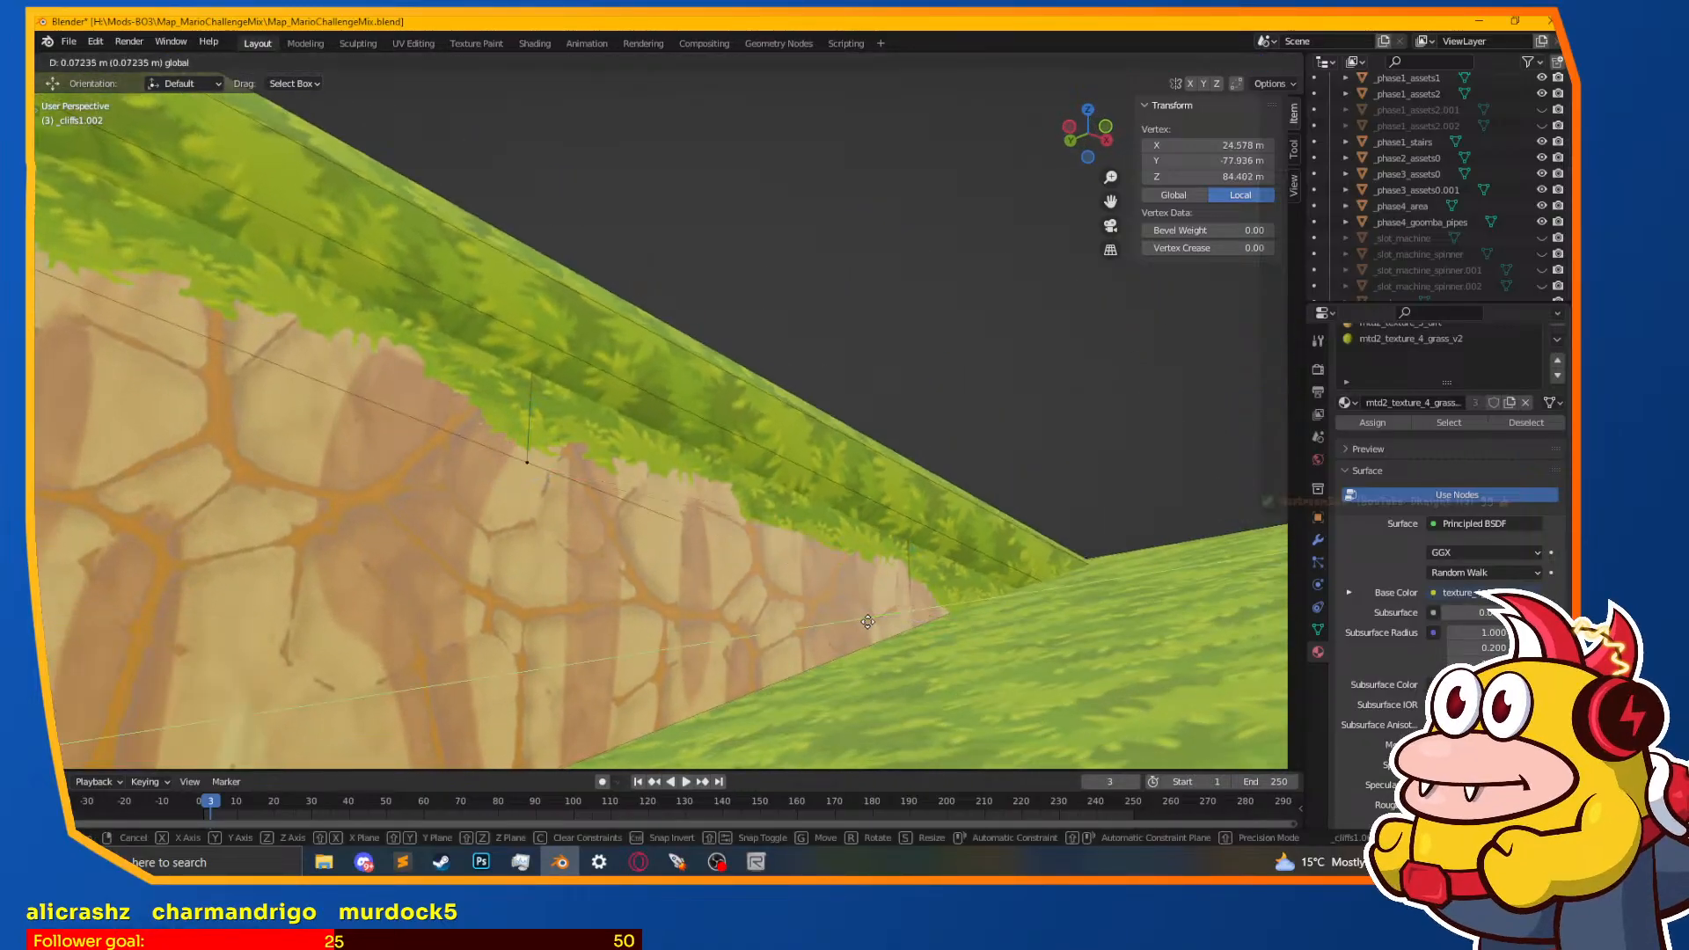
scroll(810, 603, "down", 1)
key("Tab")
middle_click_drag(837, 599, 778, 599)
scroll(805, 556, "down", 3)
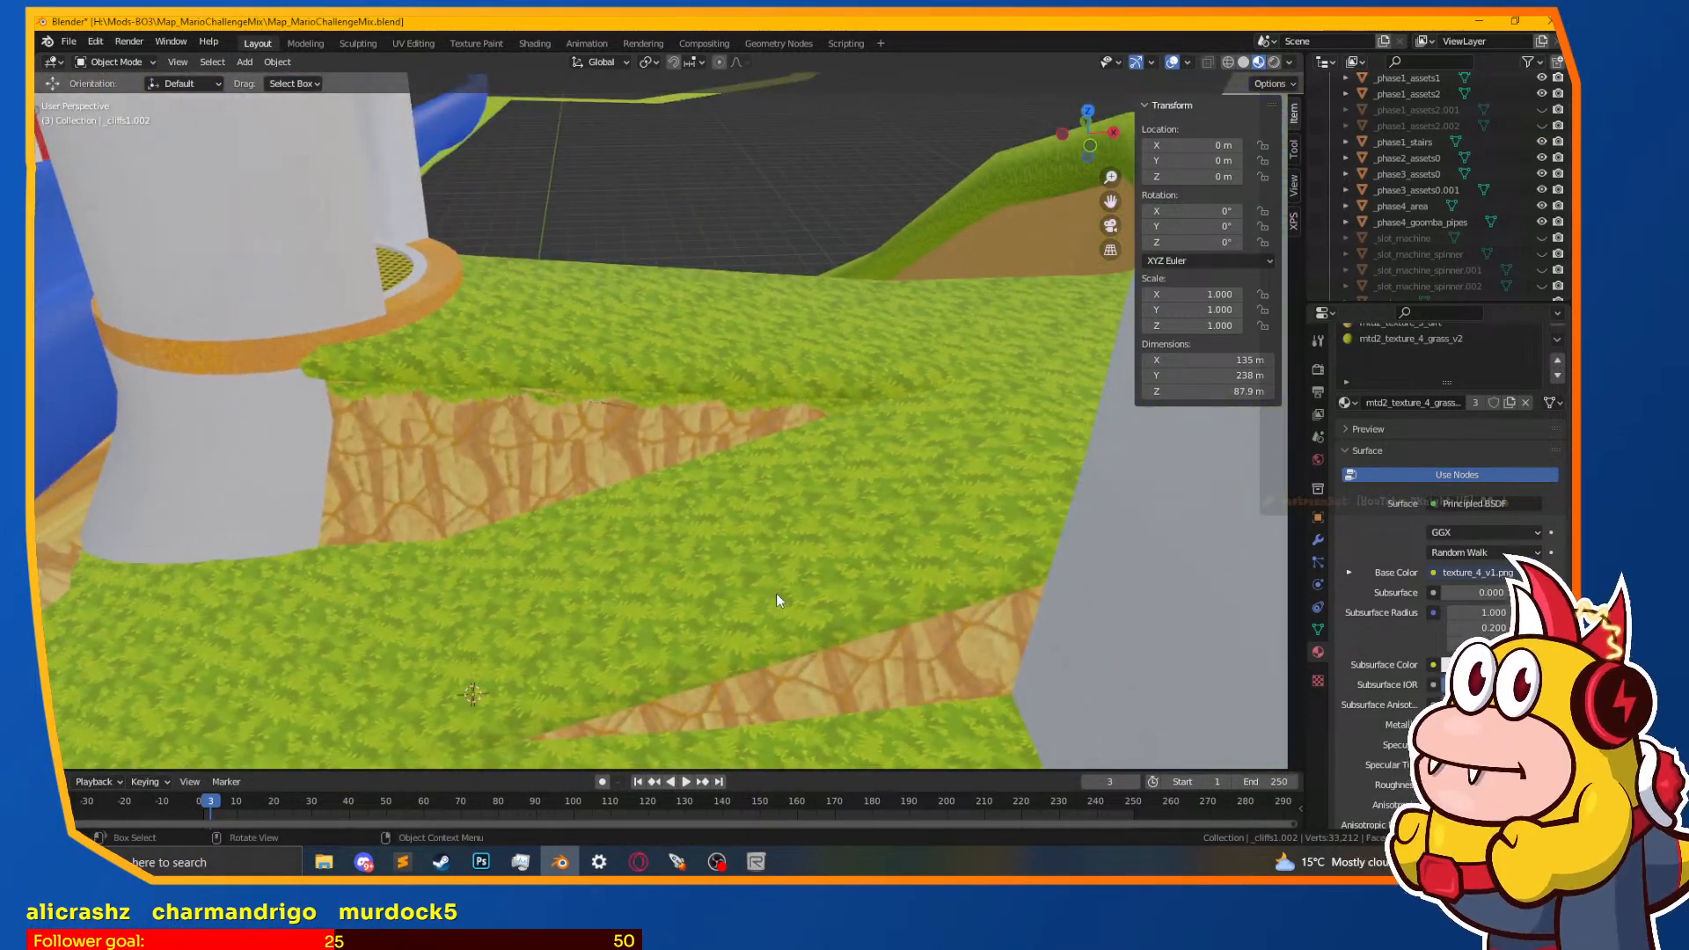
left_click(838, 655)
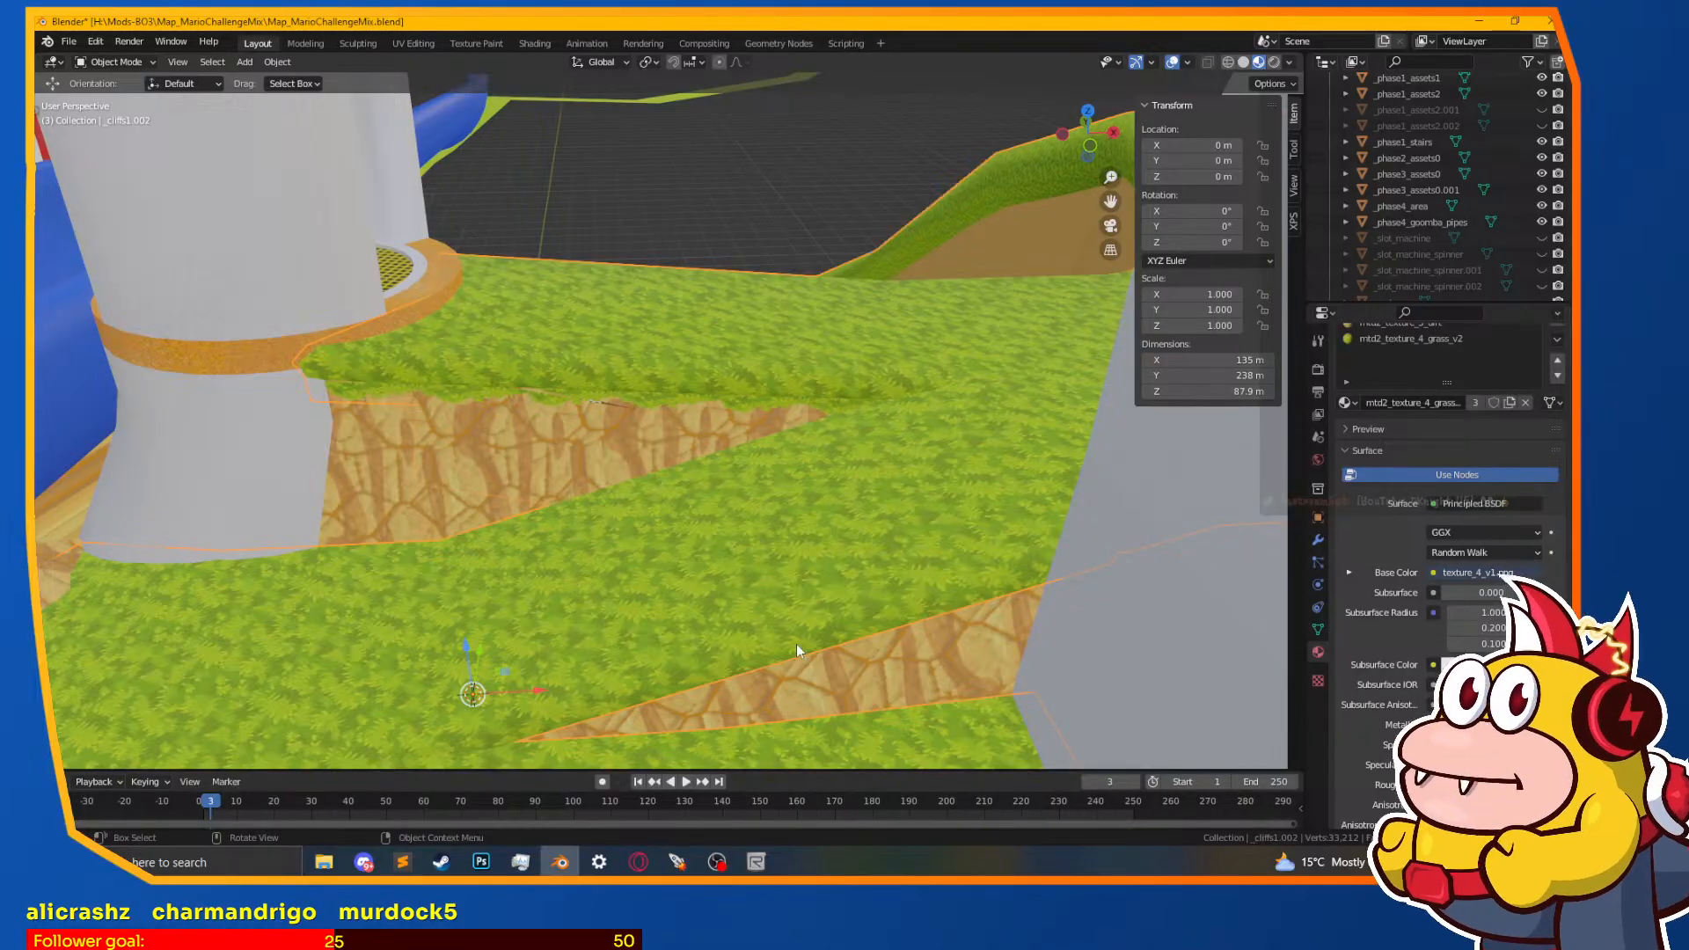
key("Tab")
middle_click_drag(795, 644, 750, 434)
left_click(471, 430)
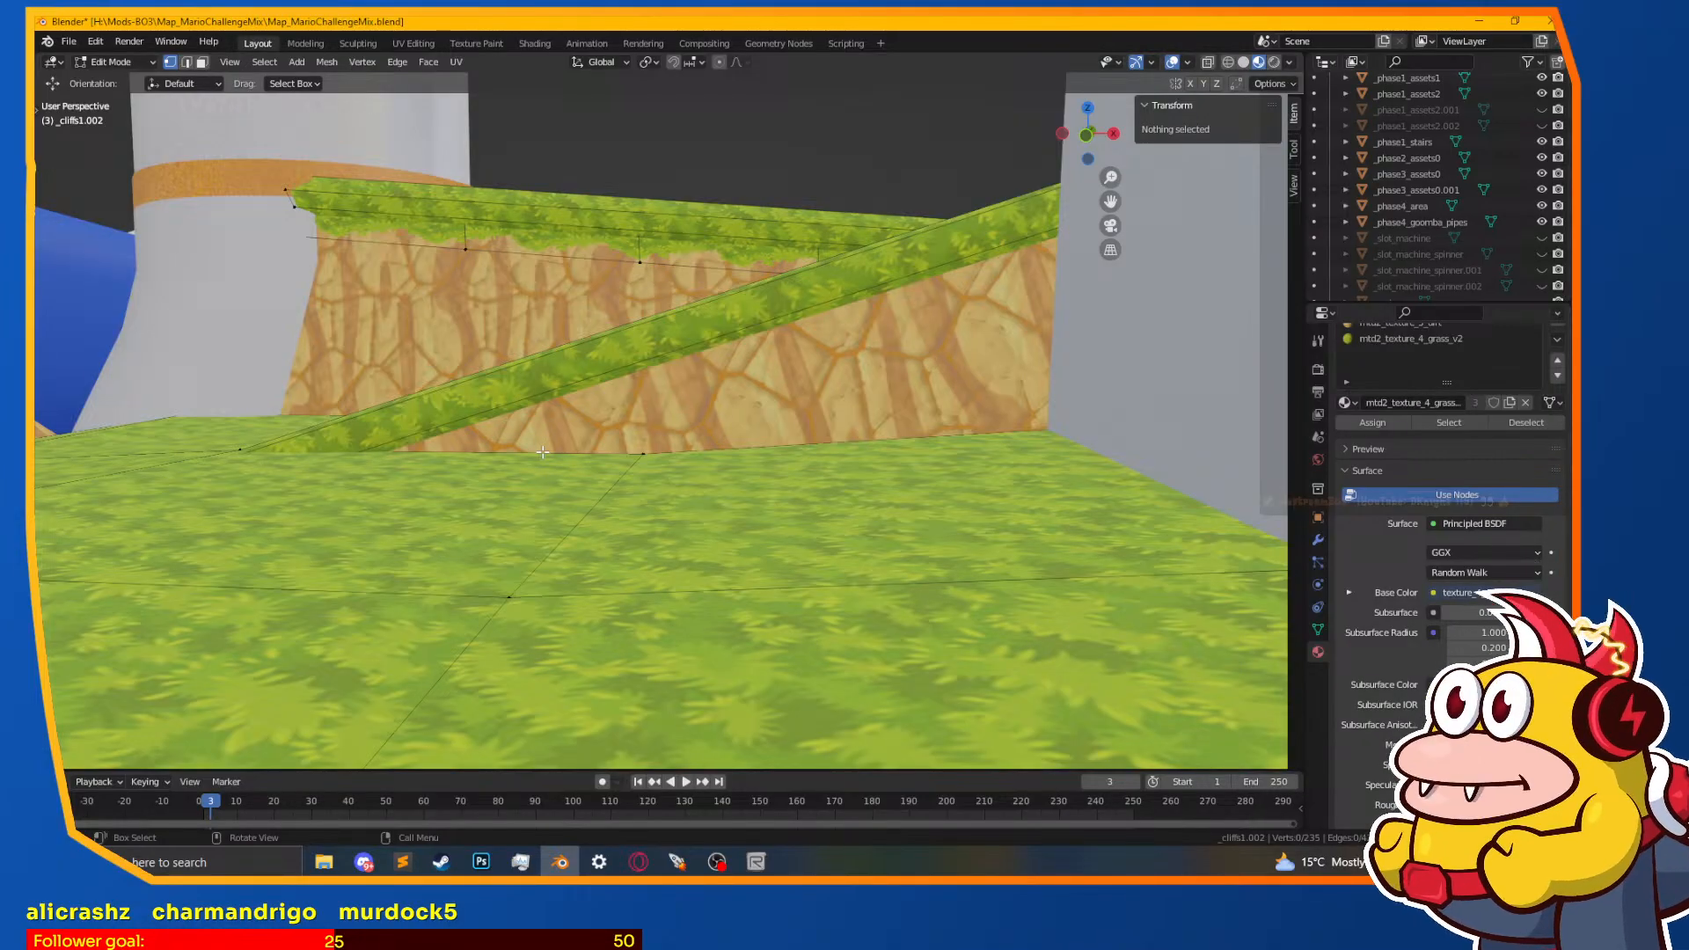
key("Tab")
Step: Edit the _cliffs1.001 dirt wall and select the two end vertices of its sloping upper edge, using wireframe shading to reach them
left_click(669, 403)
key("Tab")
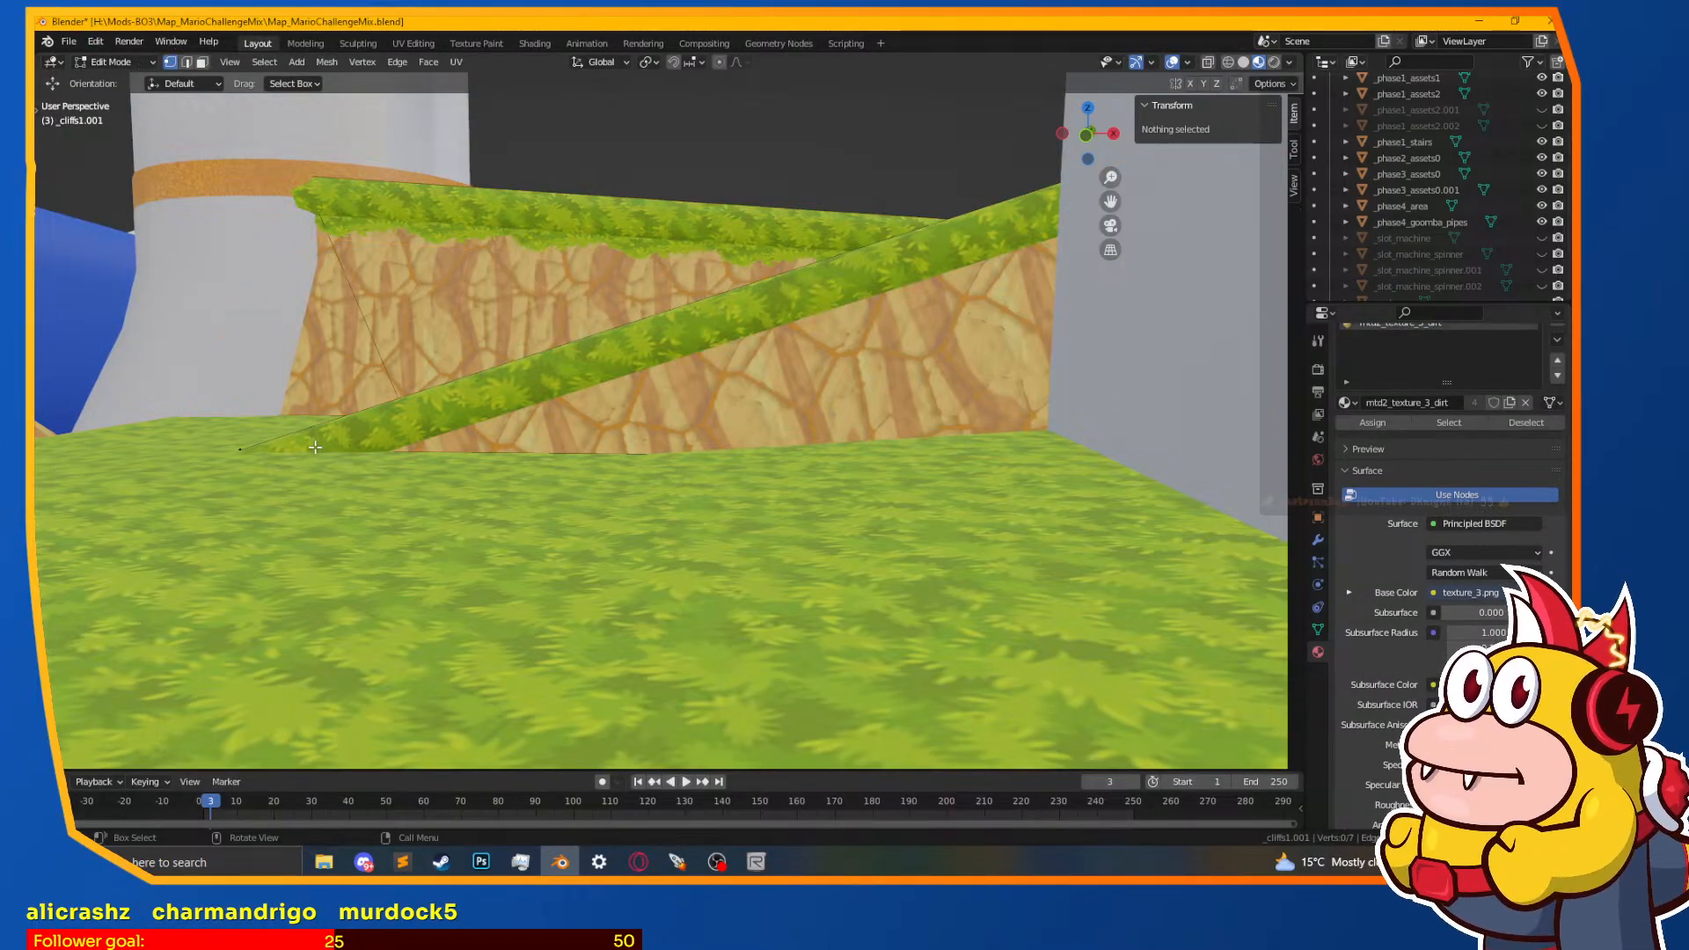
left_click(239, 449)
key("a")
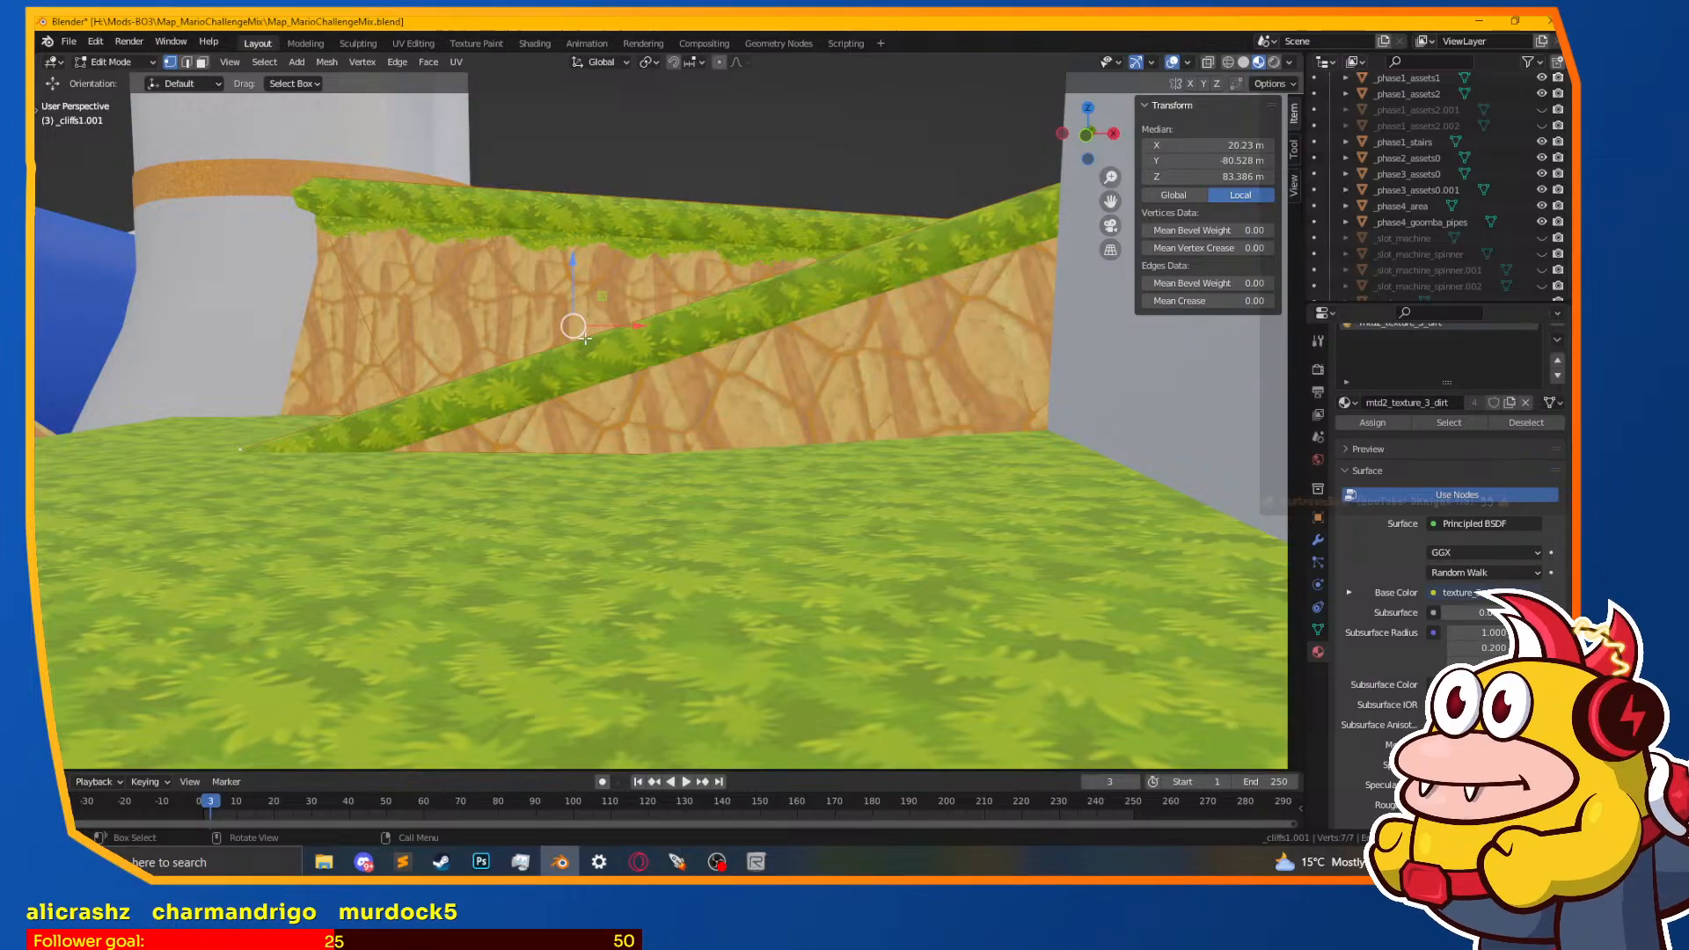
key("z")
left_click(360, 467)
middle_click_drag(493, 500, 568, 545)
left_click(1038, 246)
left_click(468, 578, "shift")
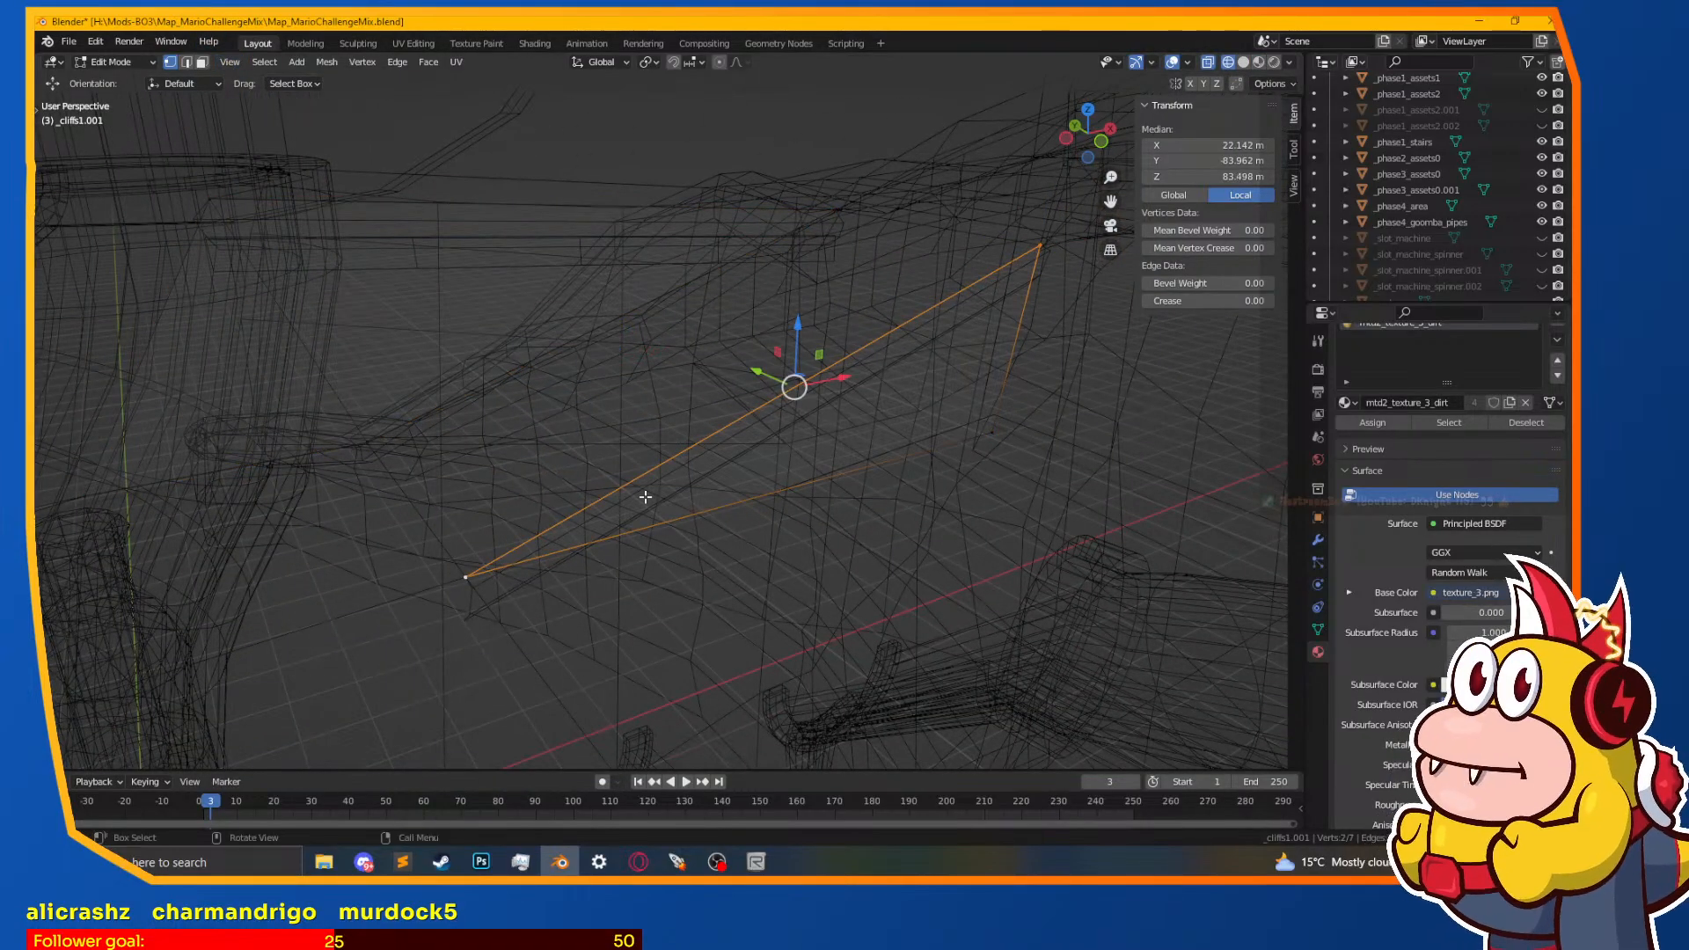
key("z")
left_click(645, 576)
mouse_move(827, 549)
middle_mouse_down("shift")
mouse_move(567, 512)
mouse_move(744, 445)
middle_mouse_up("shift")
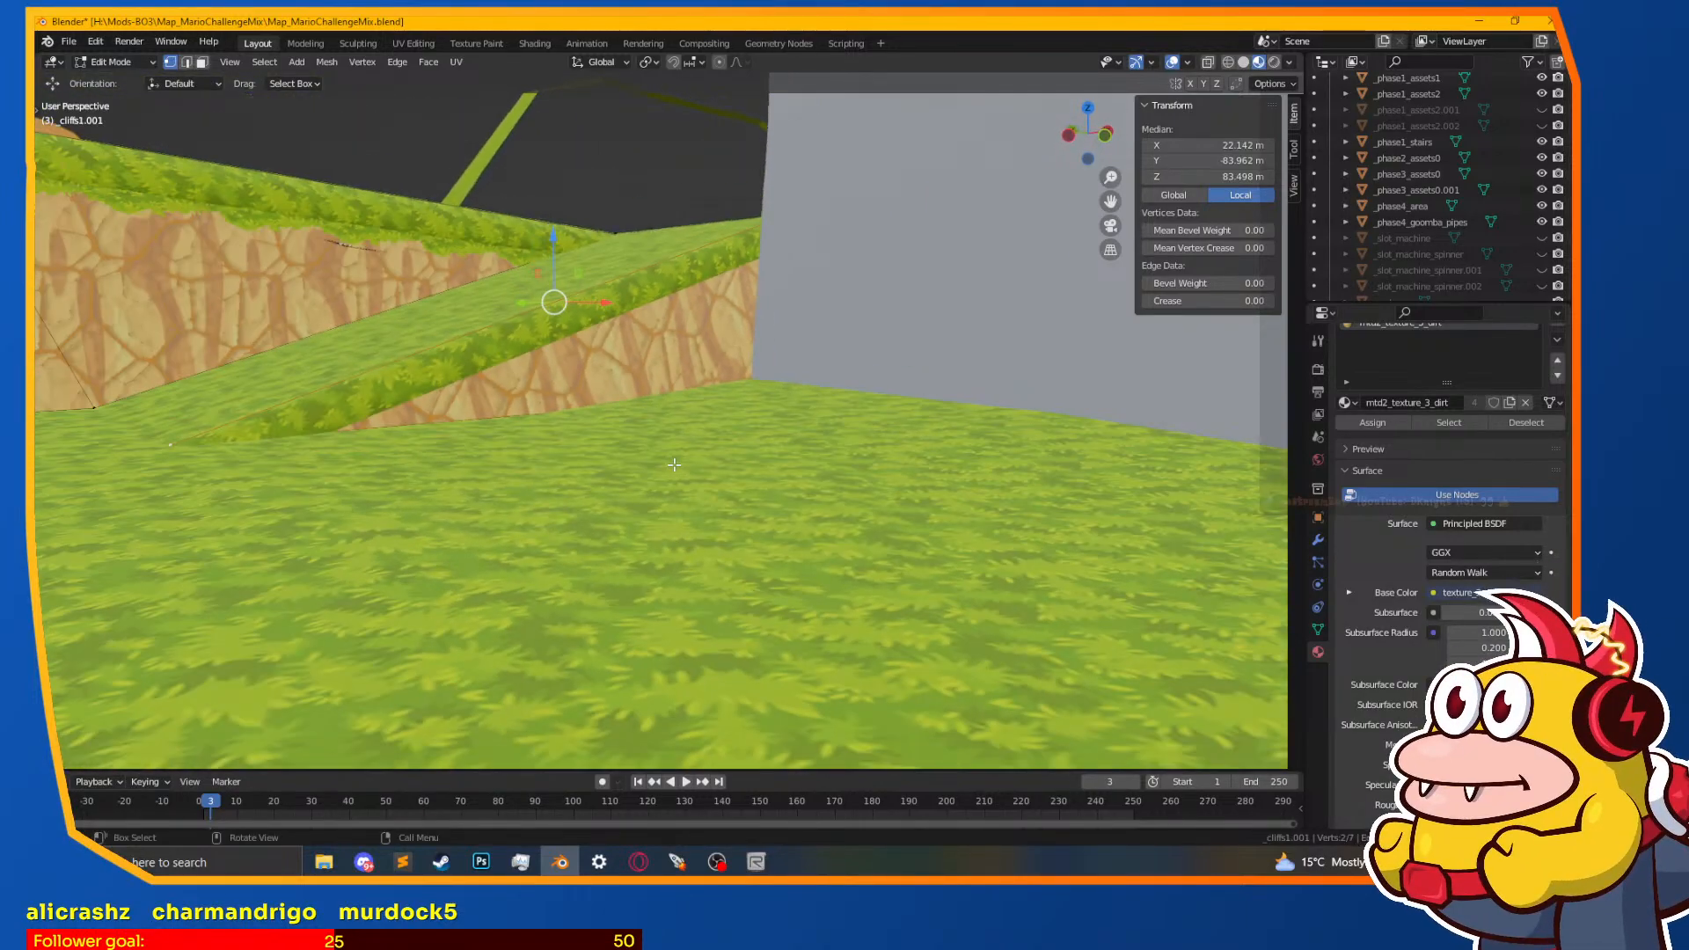
key("z")
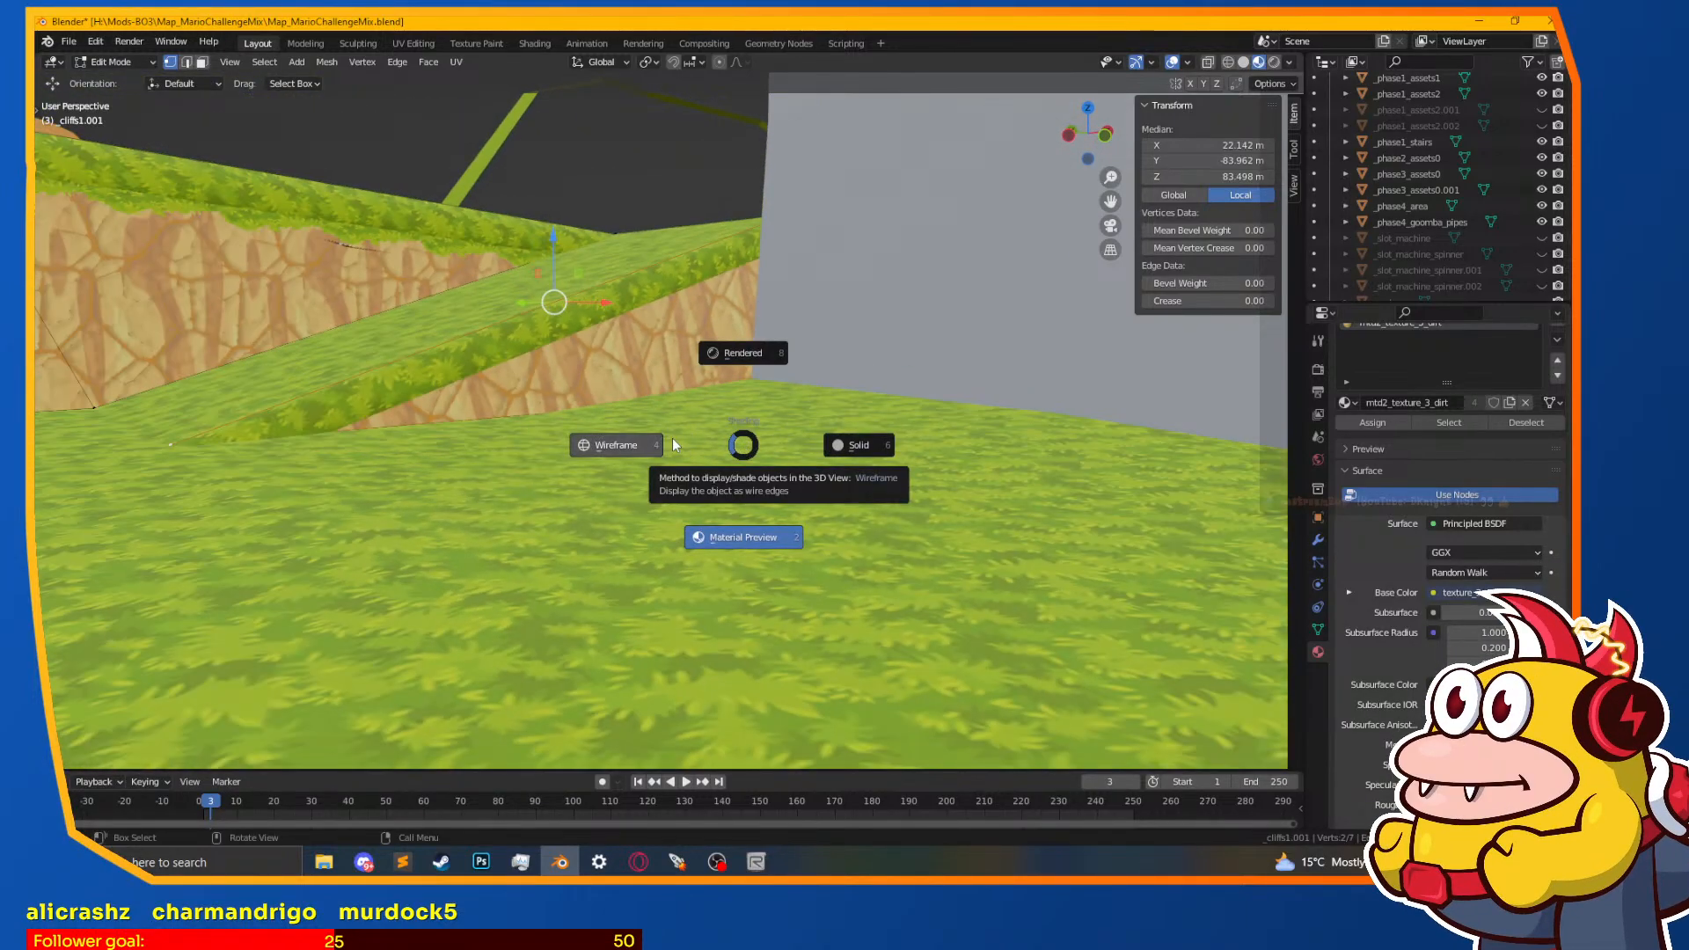
key("Escape")
Step: Duplicate the selected sloping edge in place and extrude the copy about 0.46 m down along Z
middle_click_drag(591, 380, 691, 413)
key("shift+d")
key("Escape")
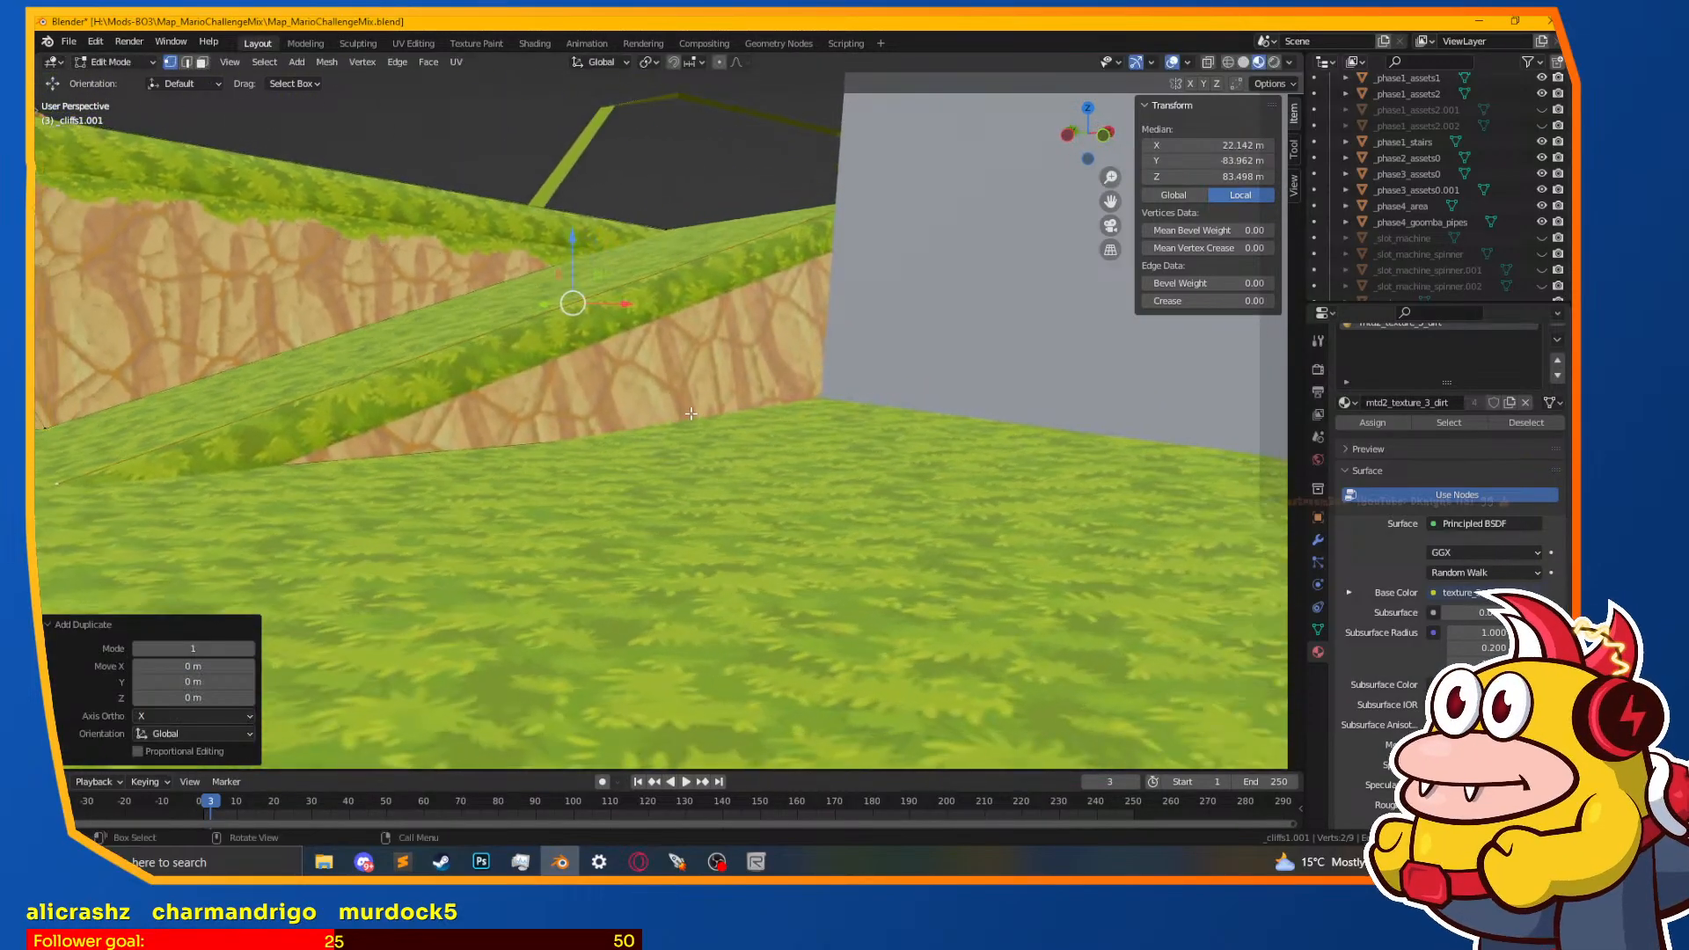
key("e")
key("z")
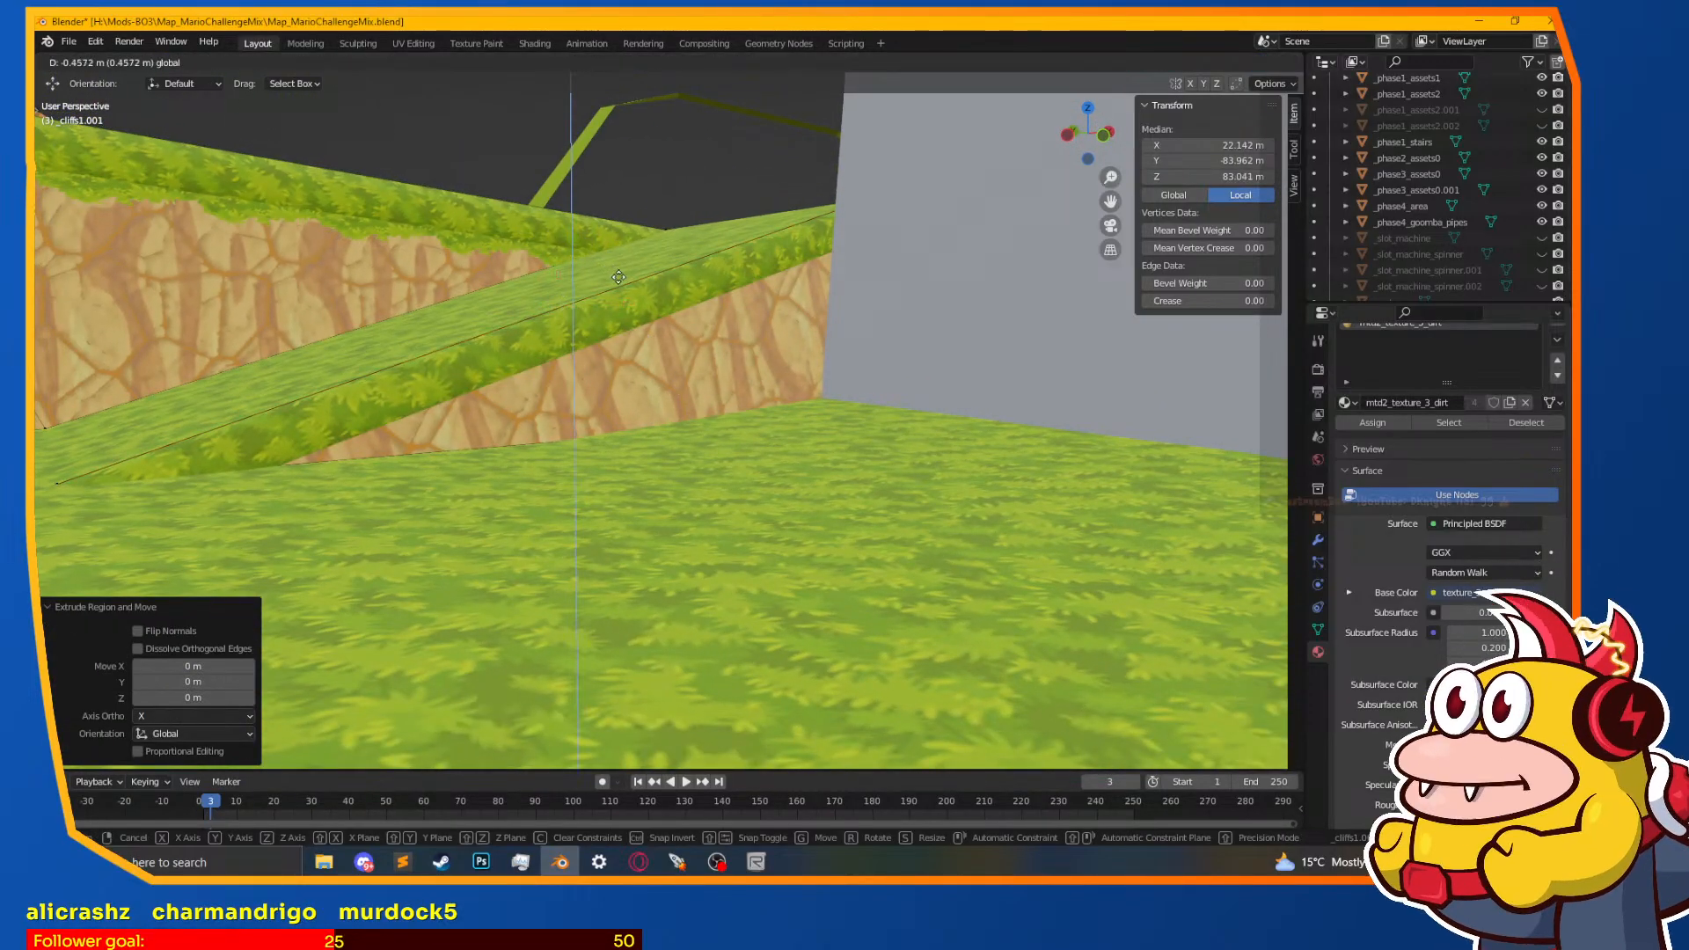
left_click(619, 277)
Step: Offset the extruded edge about 0.27 m along X and lower it about 0.77 m beneath the grass overhang
middle_click_drag(619, 277, 570, 342)
left_click_drag(560, 348, 518, 333)
scroll(706, 426, "up", 1)
middle_click_drag(706, 426, 718, 396)
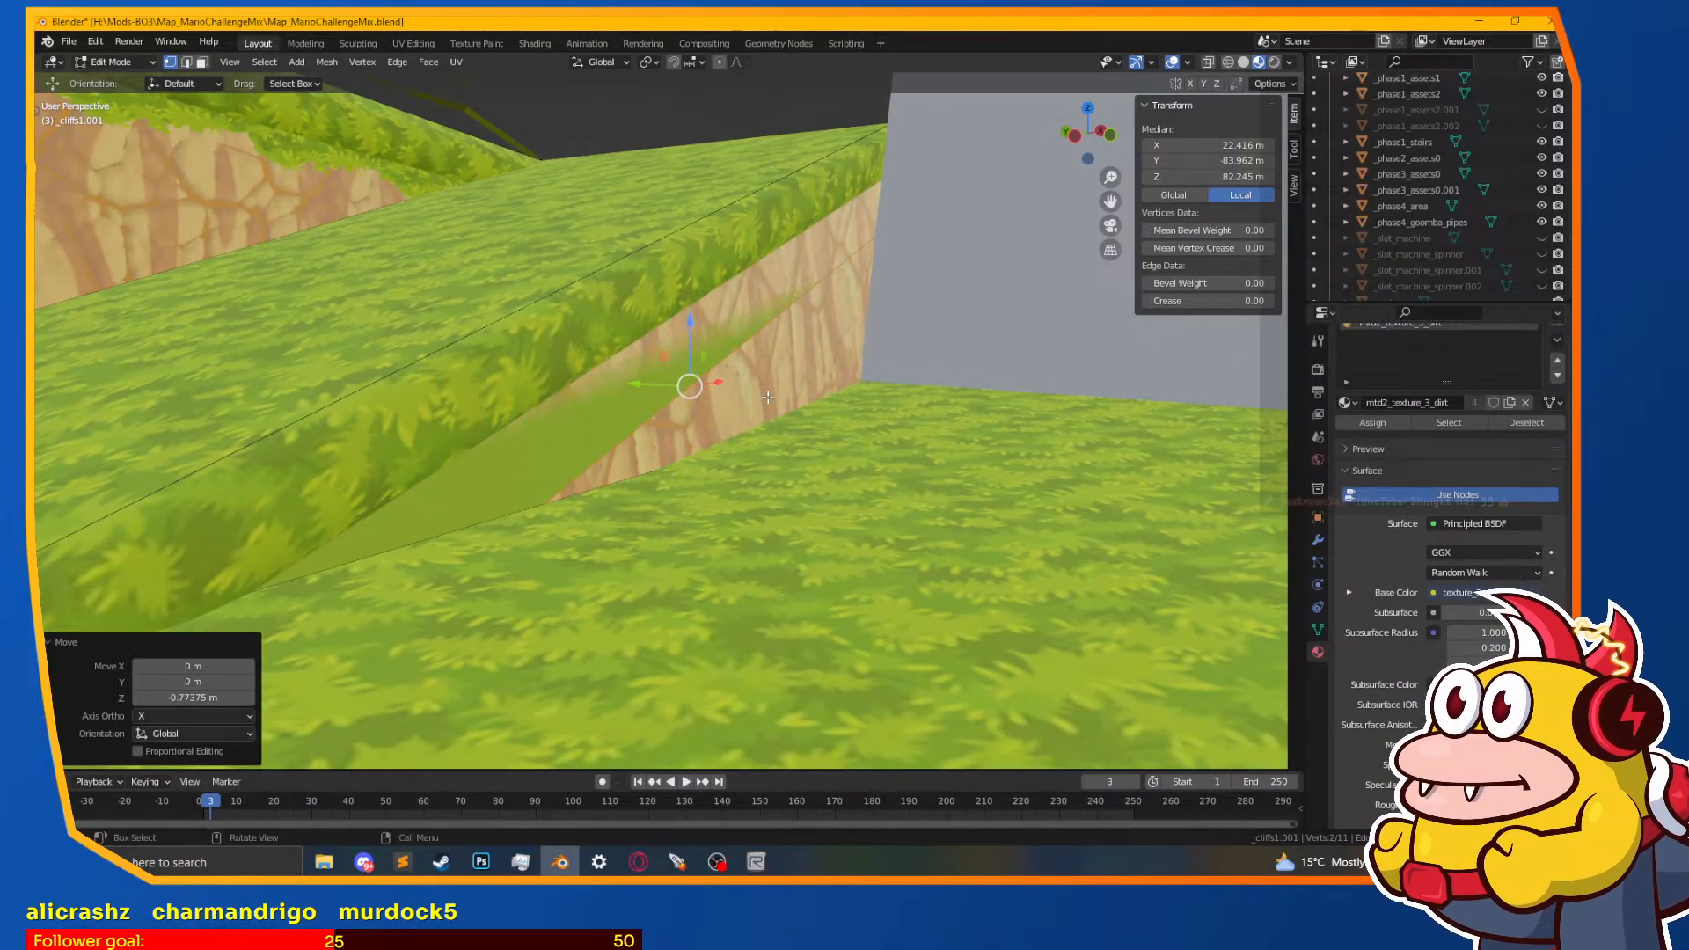
Step: Select all four vertices of the duplicated strip in wireframe and separate them from the cliff wall into their own object for editing
key("shift+z")
scroll(719, 391, "down", 3)
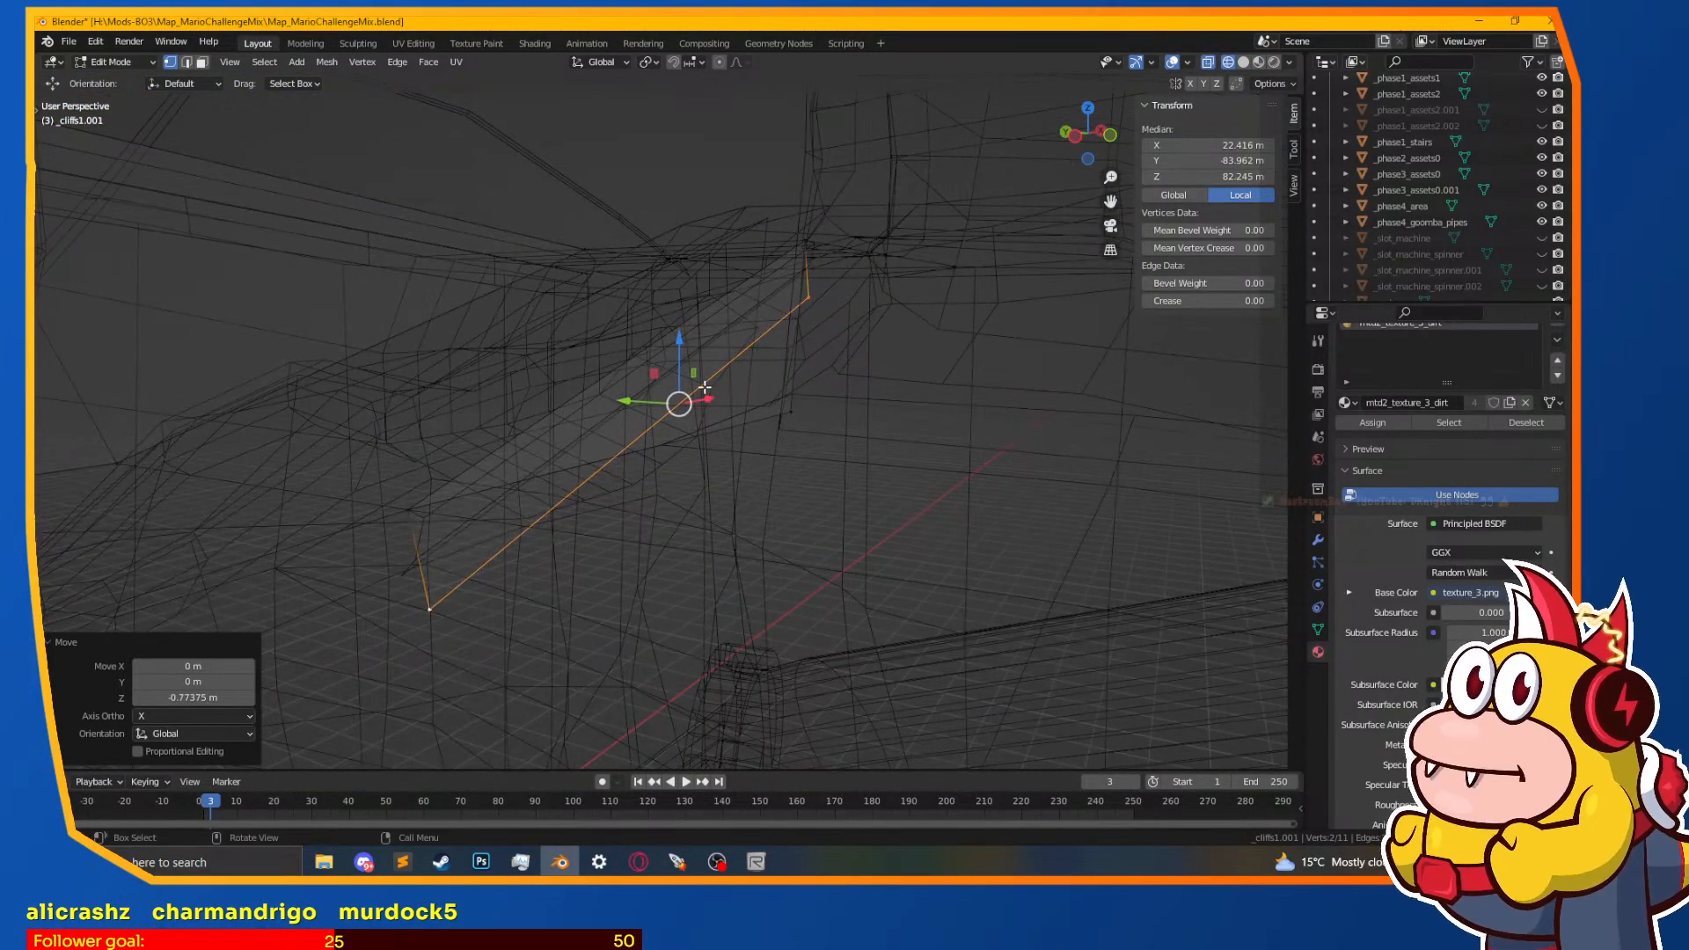
key("a")
key("ctrl+z")
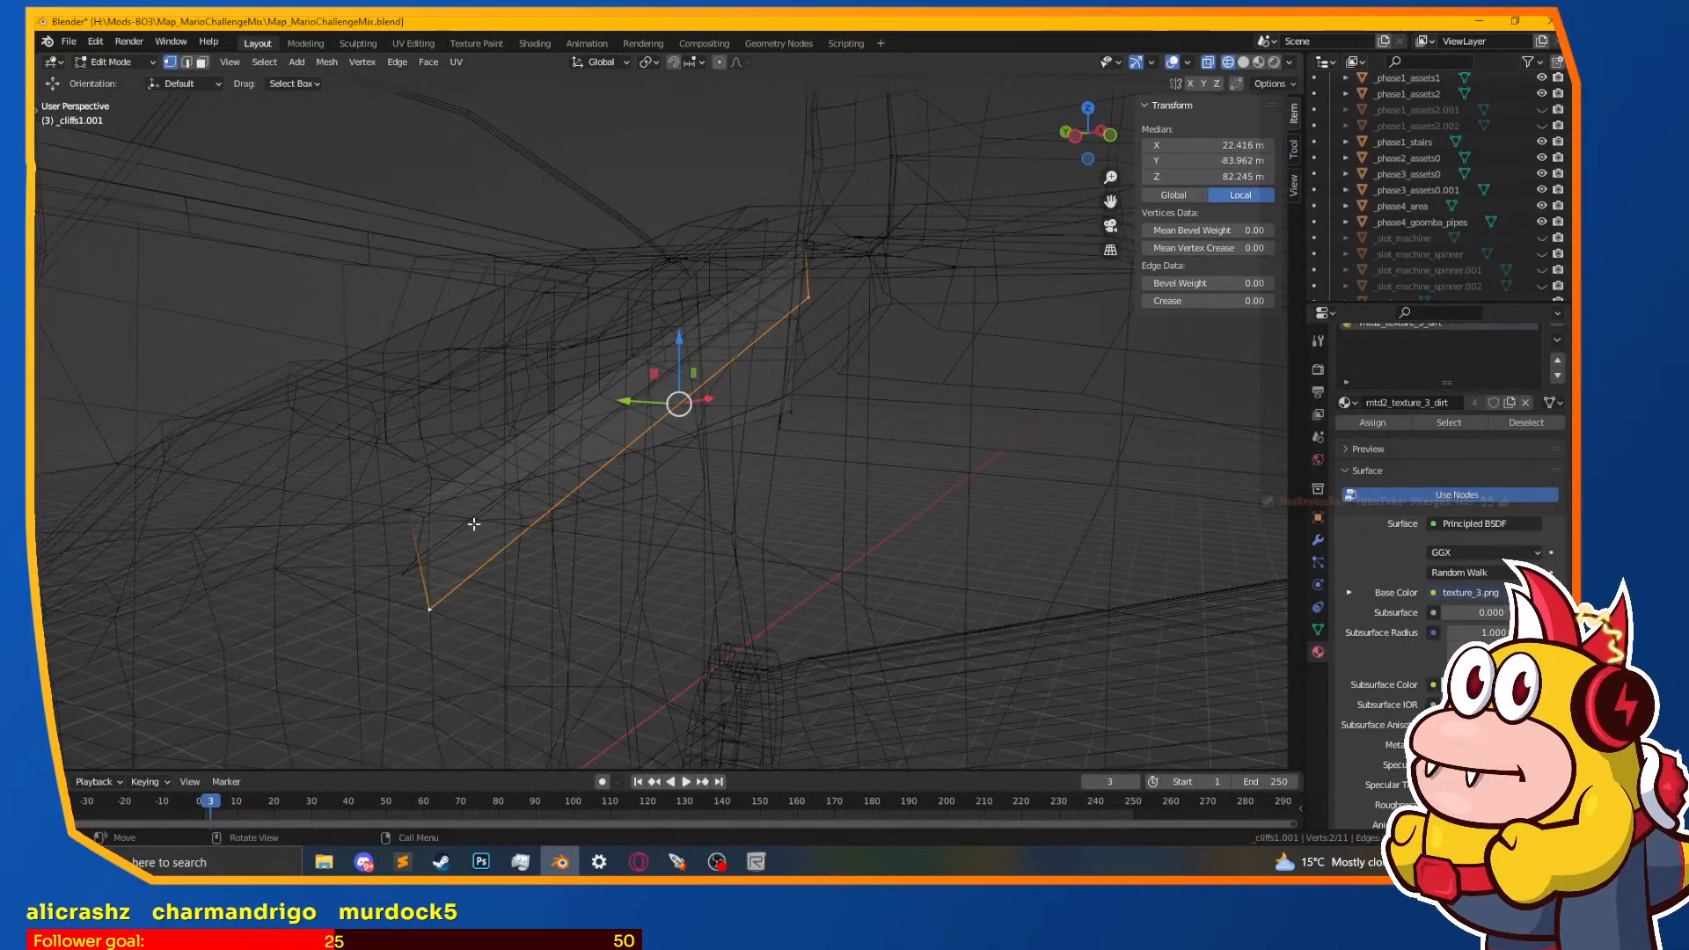
left_click(444, 559, "shift")
left_click(815, 297, "shift")
key("z")
left_click(804, 373)
key("p")
left_click(607, 339)
middle_click_drag(607, 339, 689, 445)
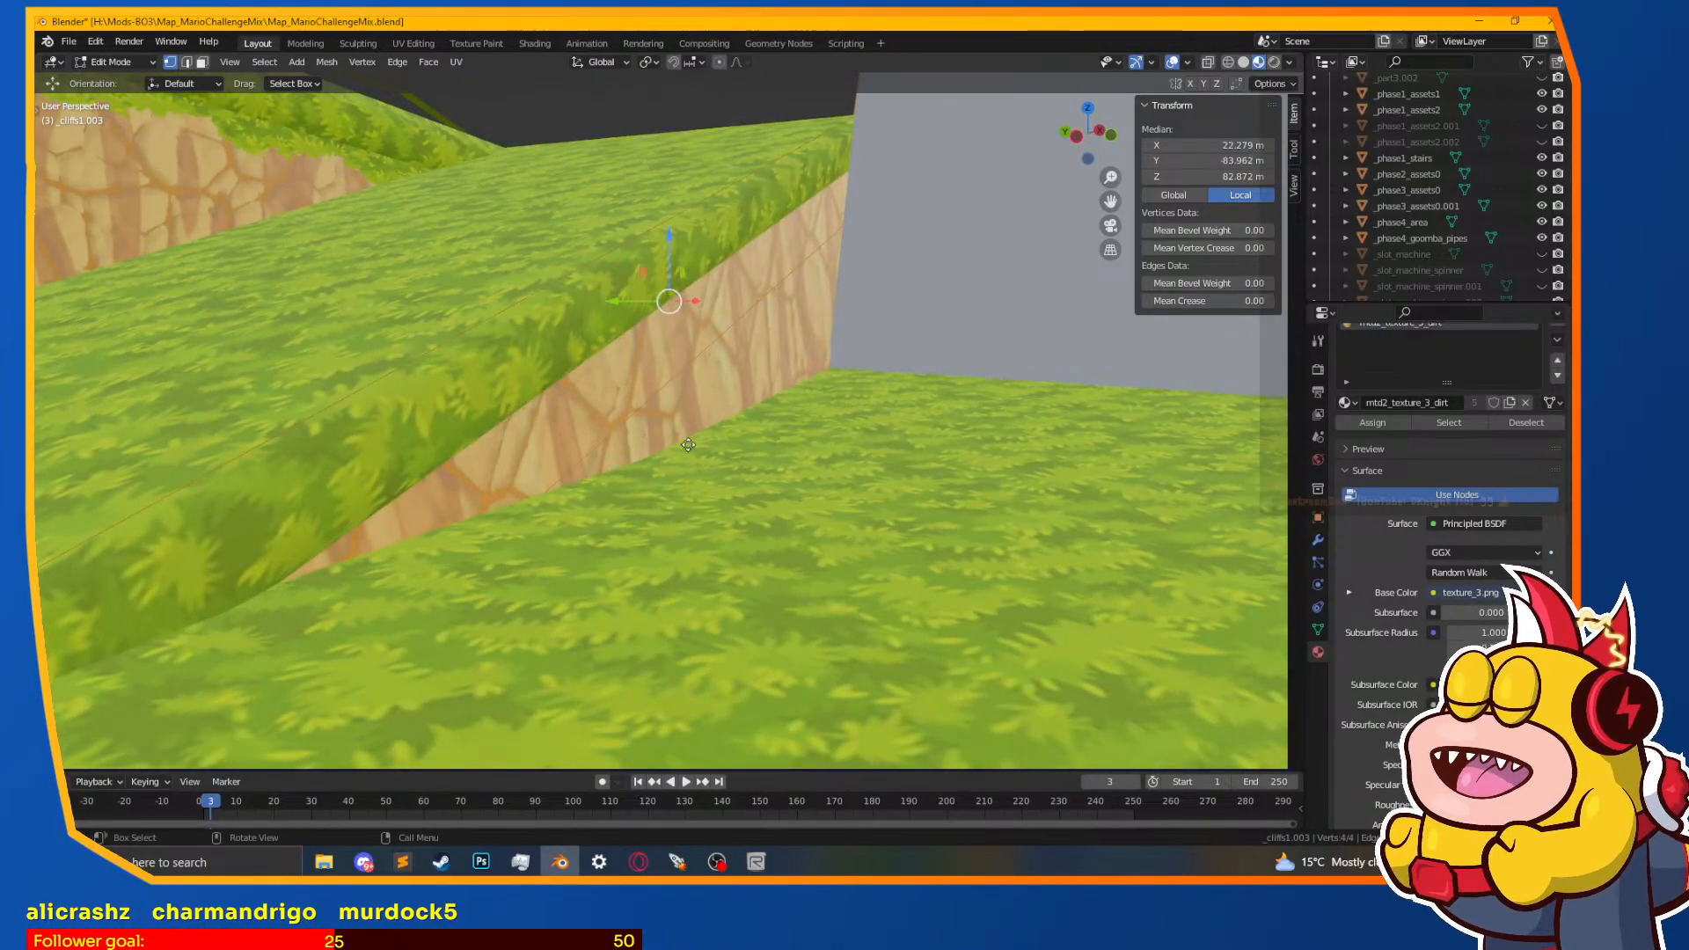
Step: Nudge the separated strip along Y by about -0.001 m and a further -0.003 m, clear of the dirt wall
key("g")
key("y")
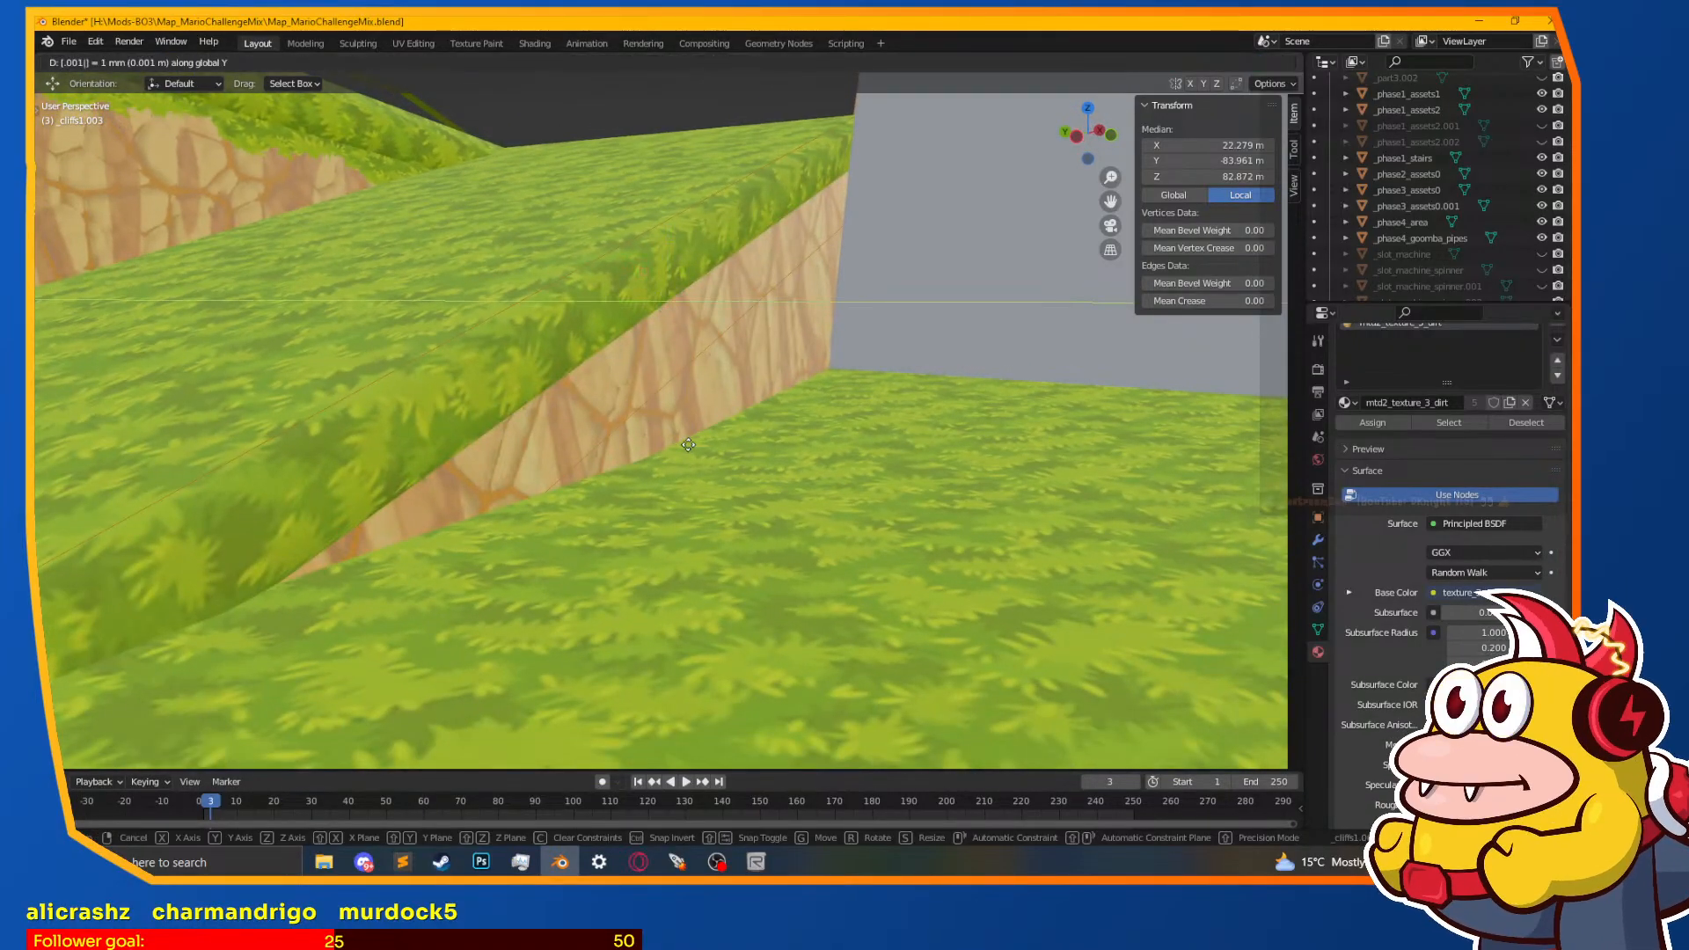
left_click(688, 444)
middle_click_drag(688, 445, 731, 458)
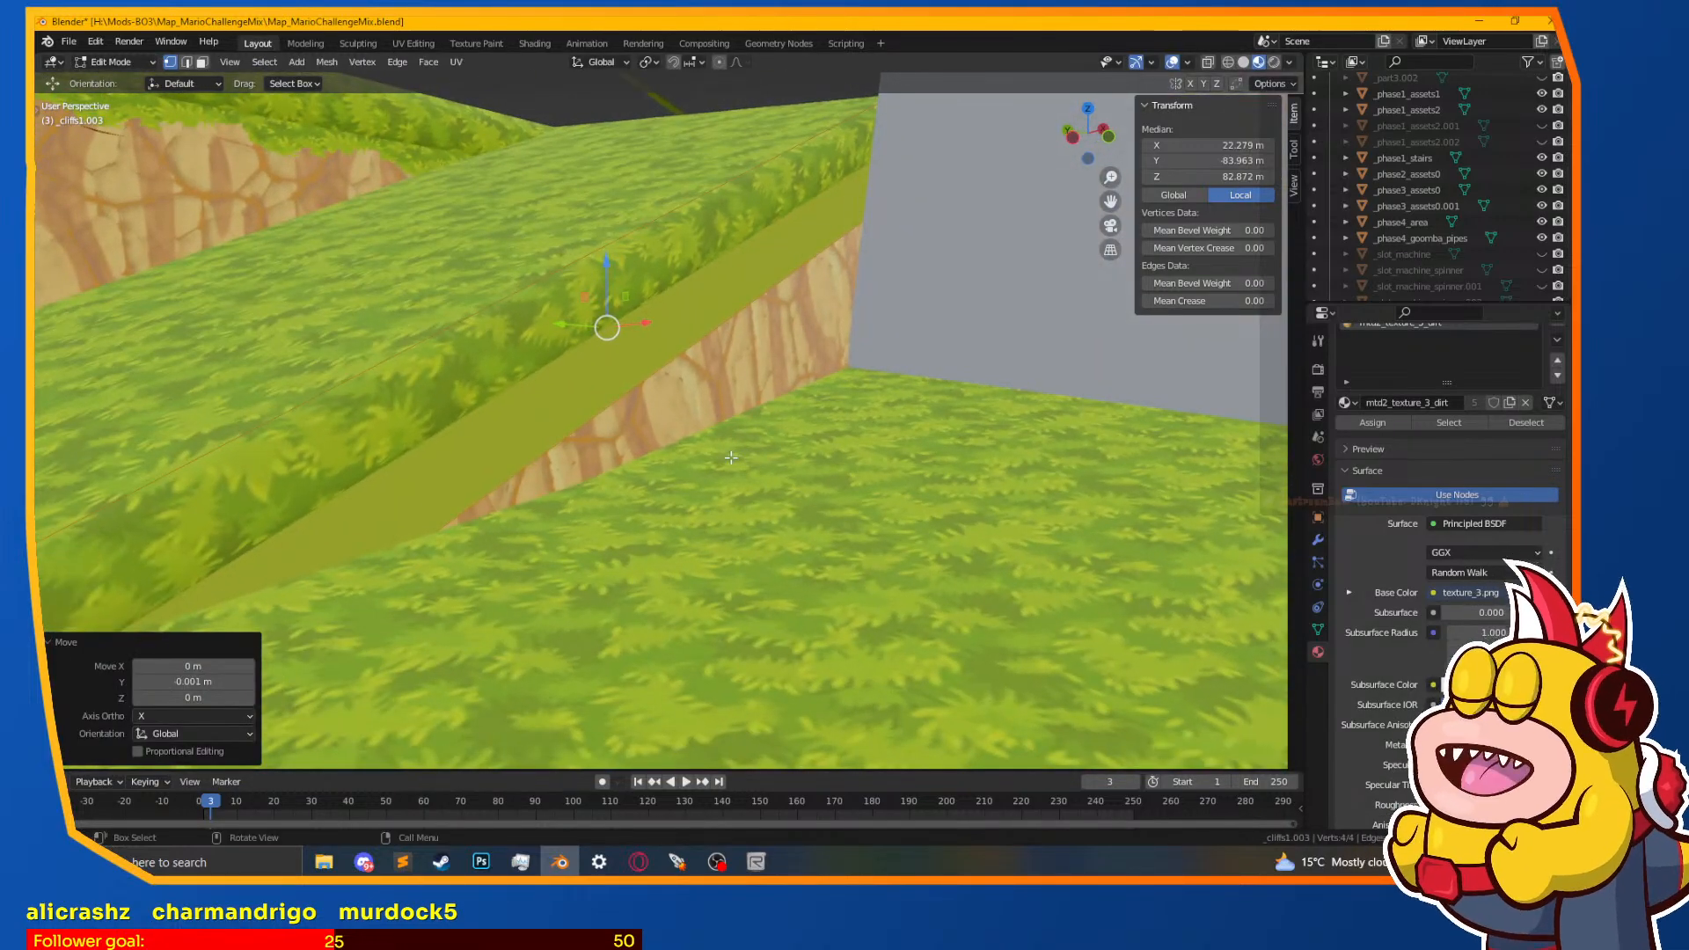
key("g")
key("y")
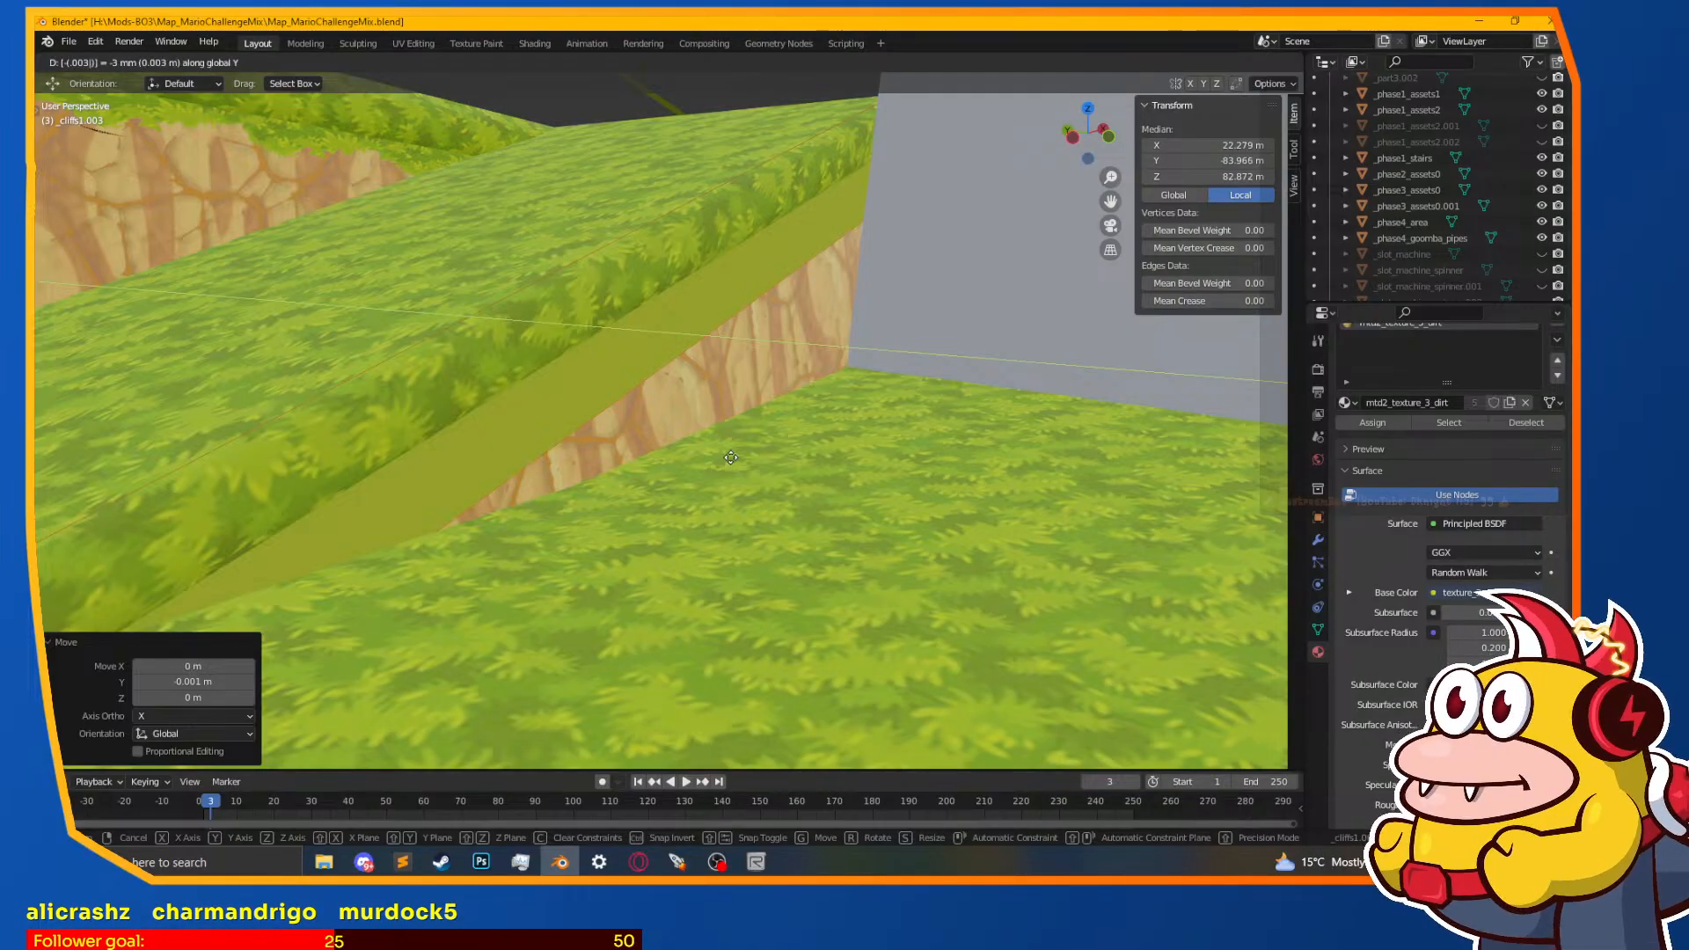
left_click(731, 457)
middle_click_drag(731, 458, 706, 427)
Step: Check the strip with the Face Orientation overlay and flip its normals to face outward
key("Tab")
scroll(1454, 560, "up", 2)
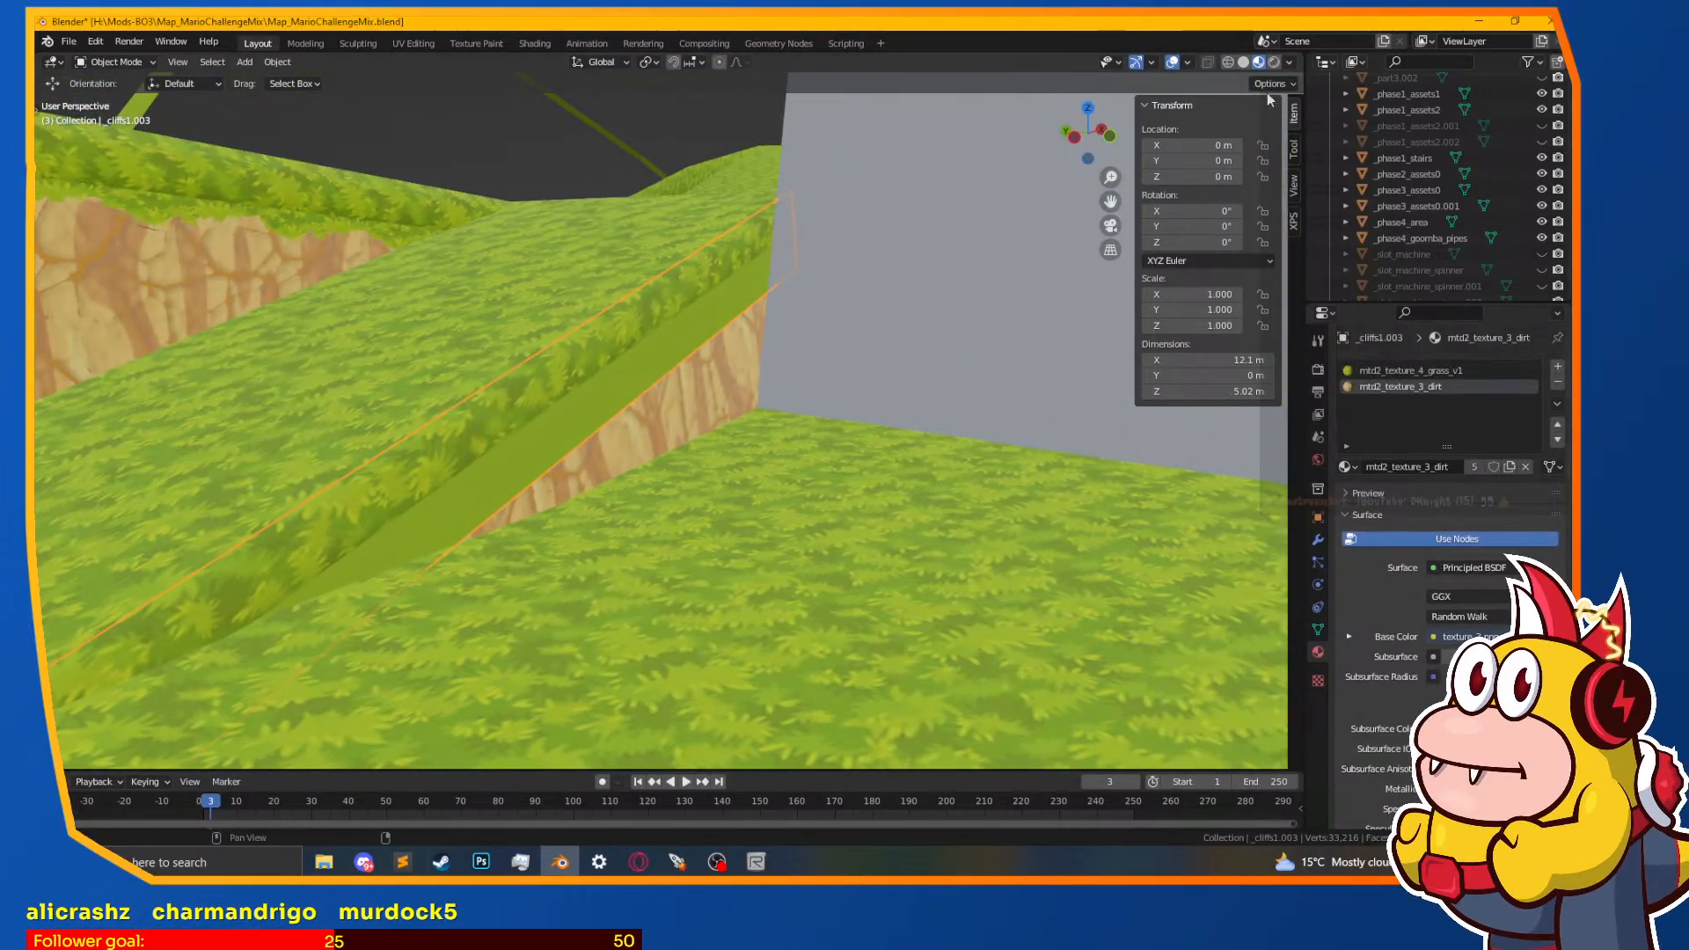
left_click(1187, 62)
left_click(1089, 371)
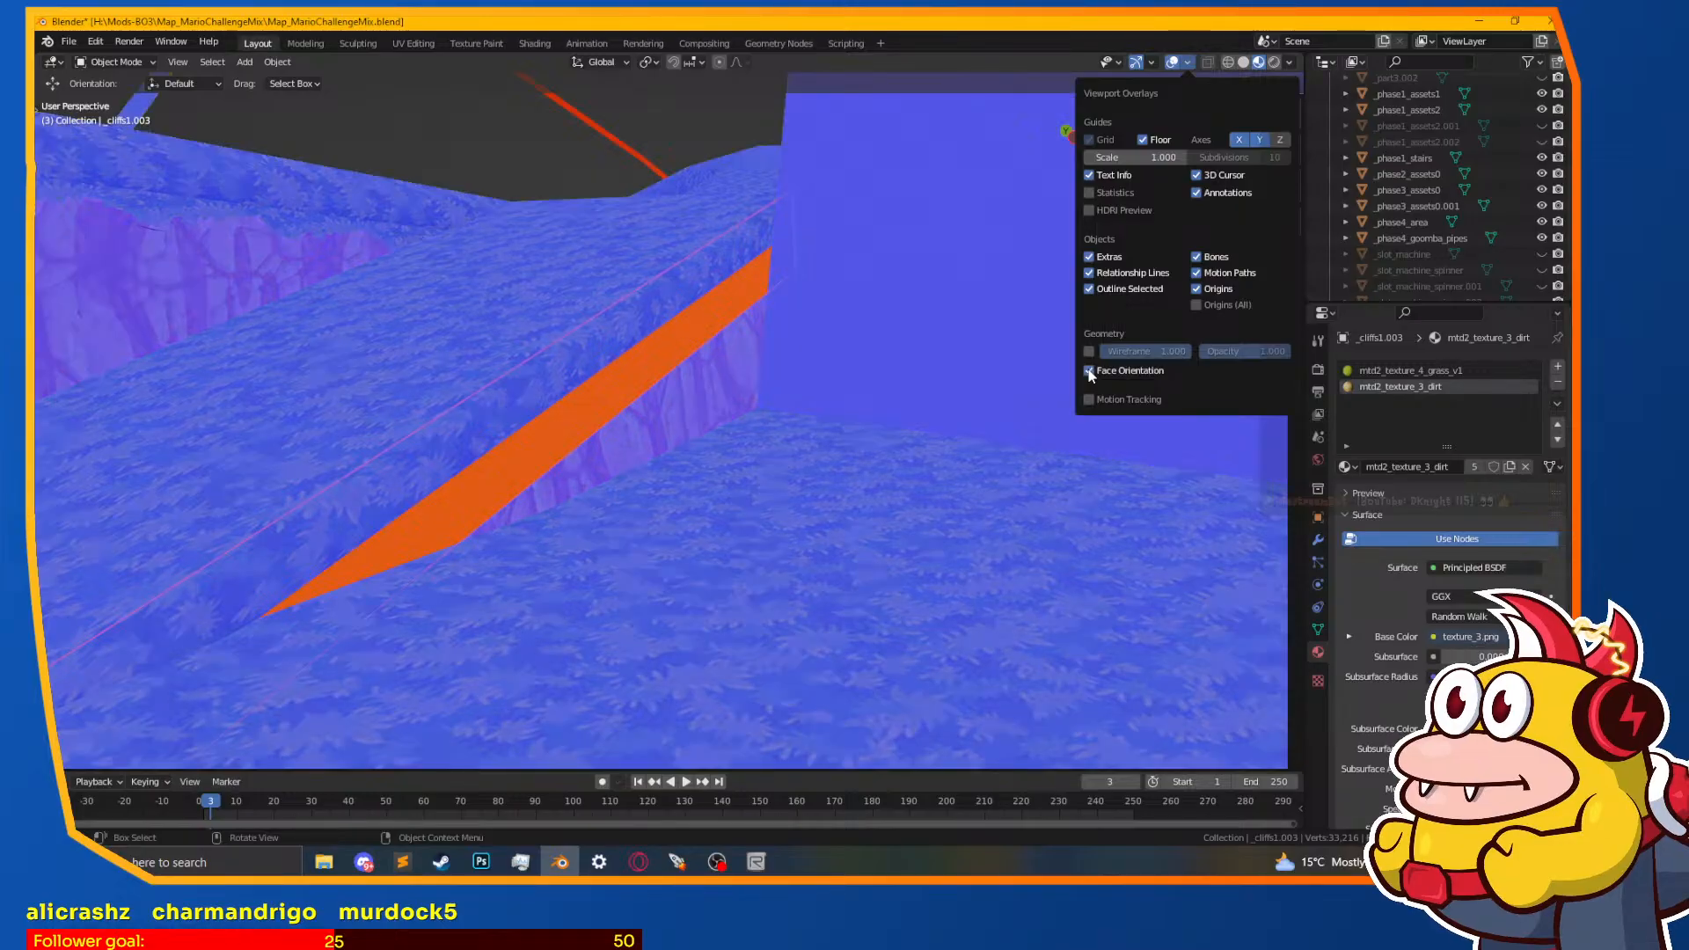
left_click(1089, 372)
key("Tab")
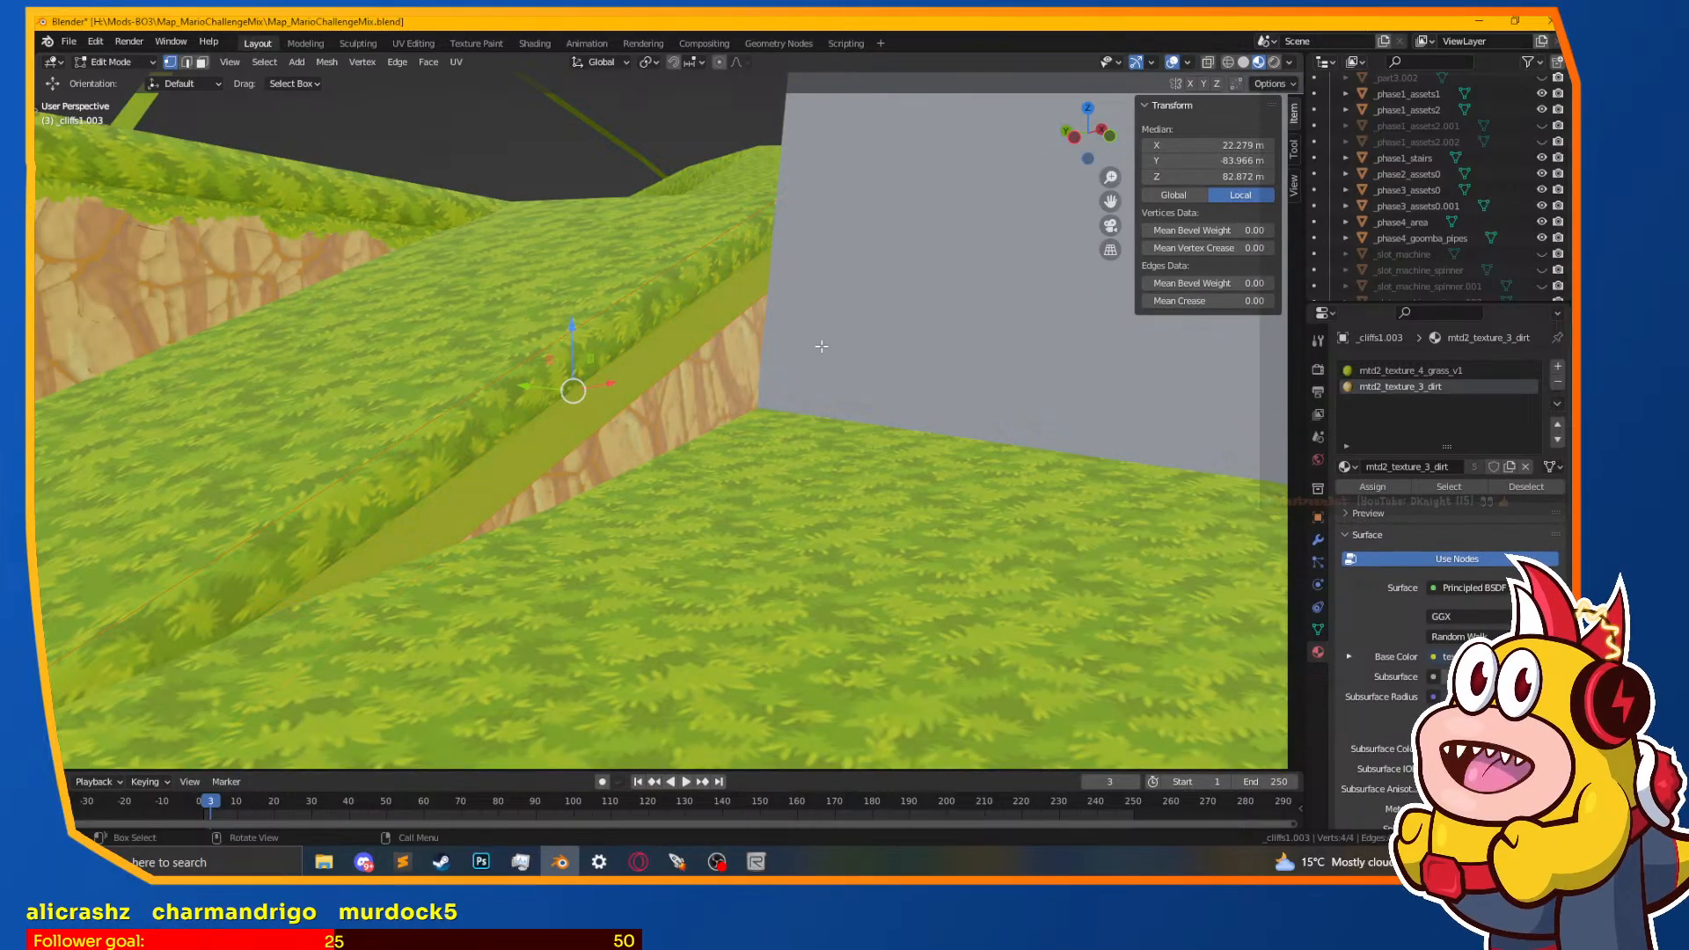
left_click(327, 62)
mouse_move(378, 325)
left_click(520, 328)
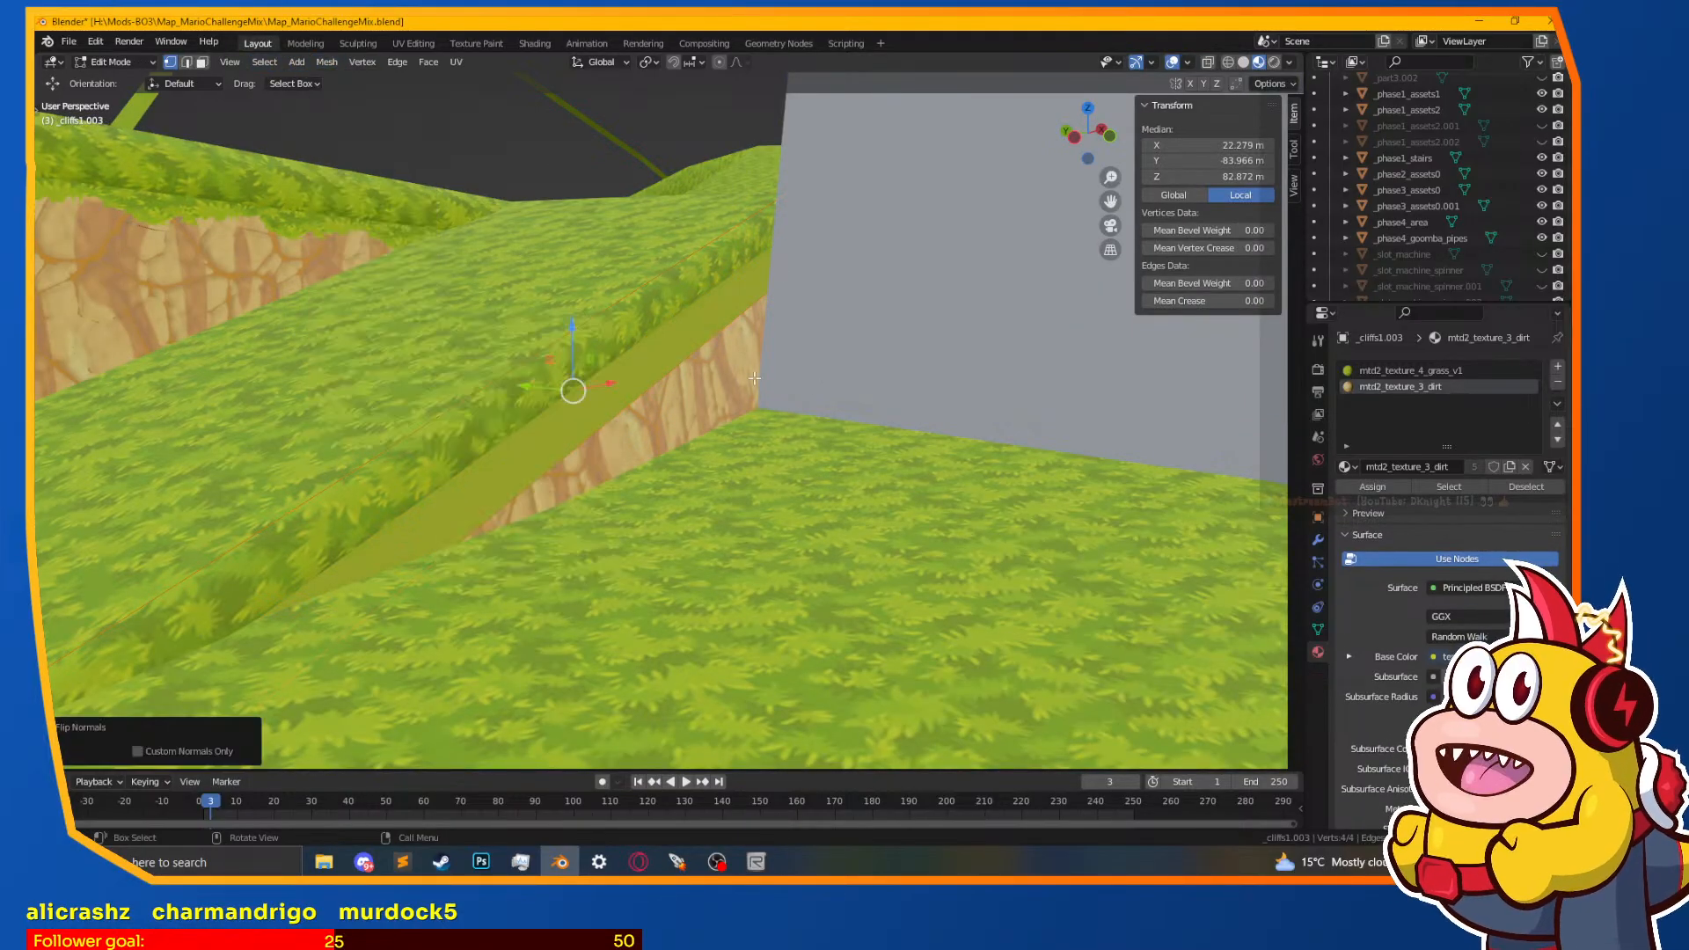
key("Tab")
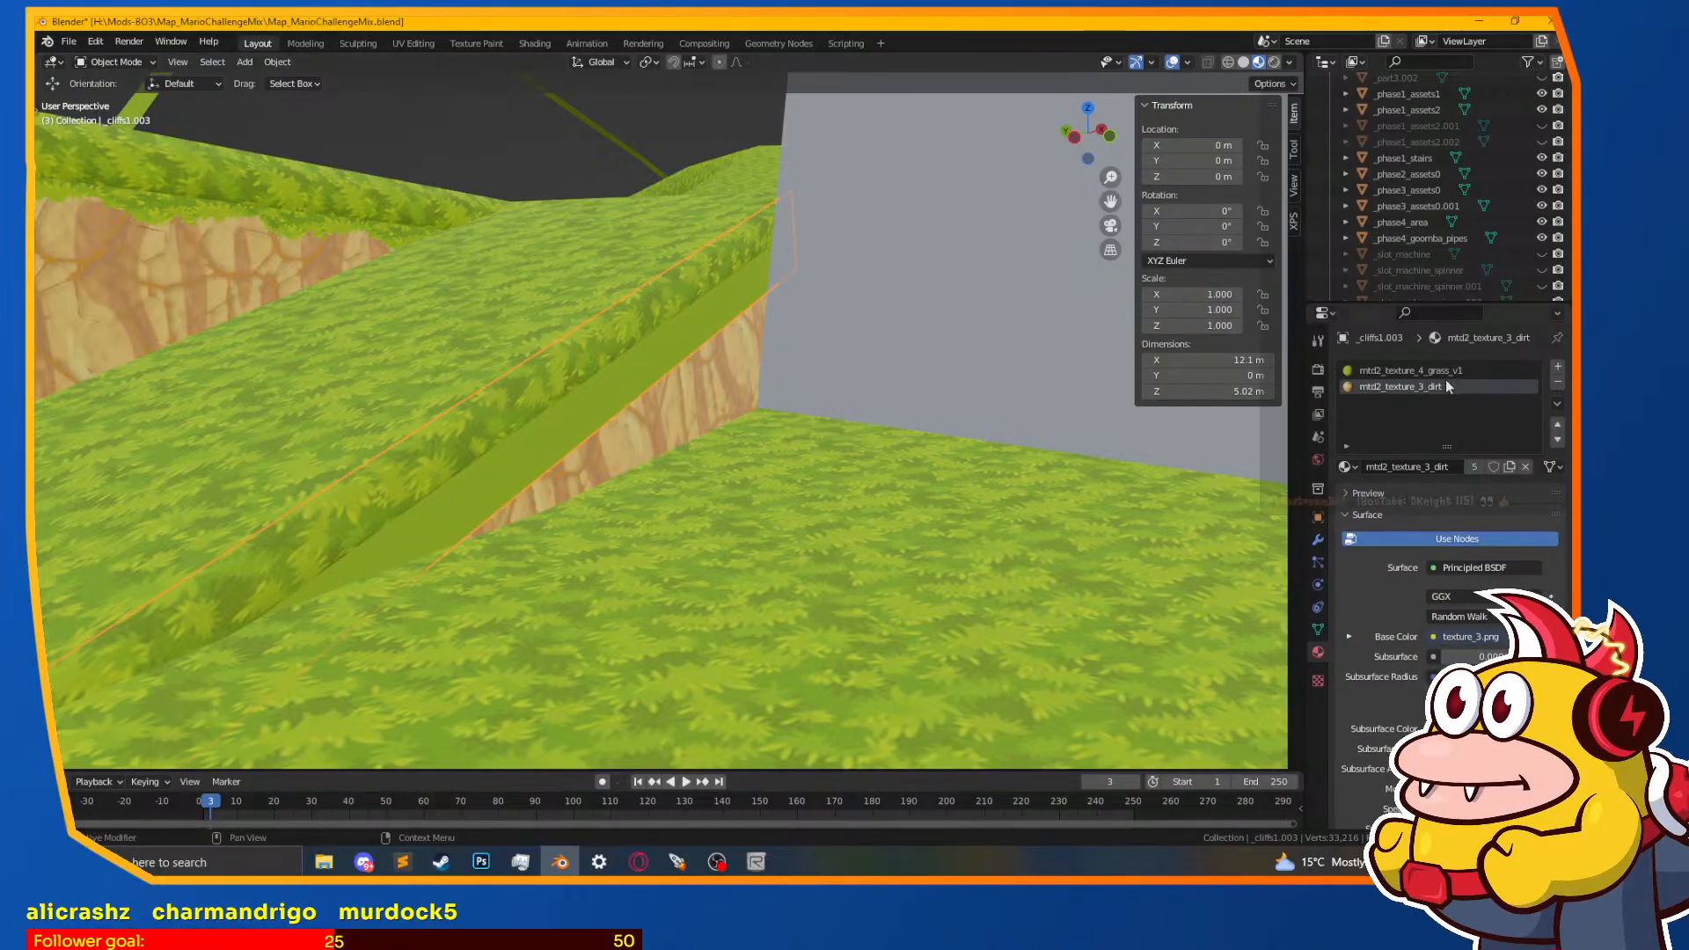
Step: Add a material slot with mtd2_texture_4_grass_v2 to the strip and assign it to the whole mesh
left_click(1558, 366)
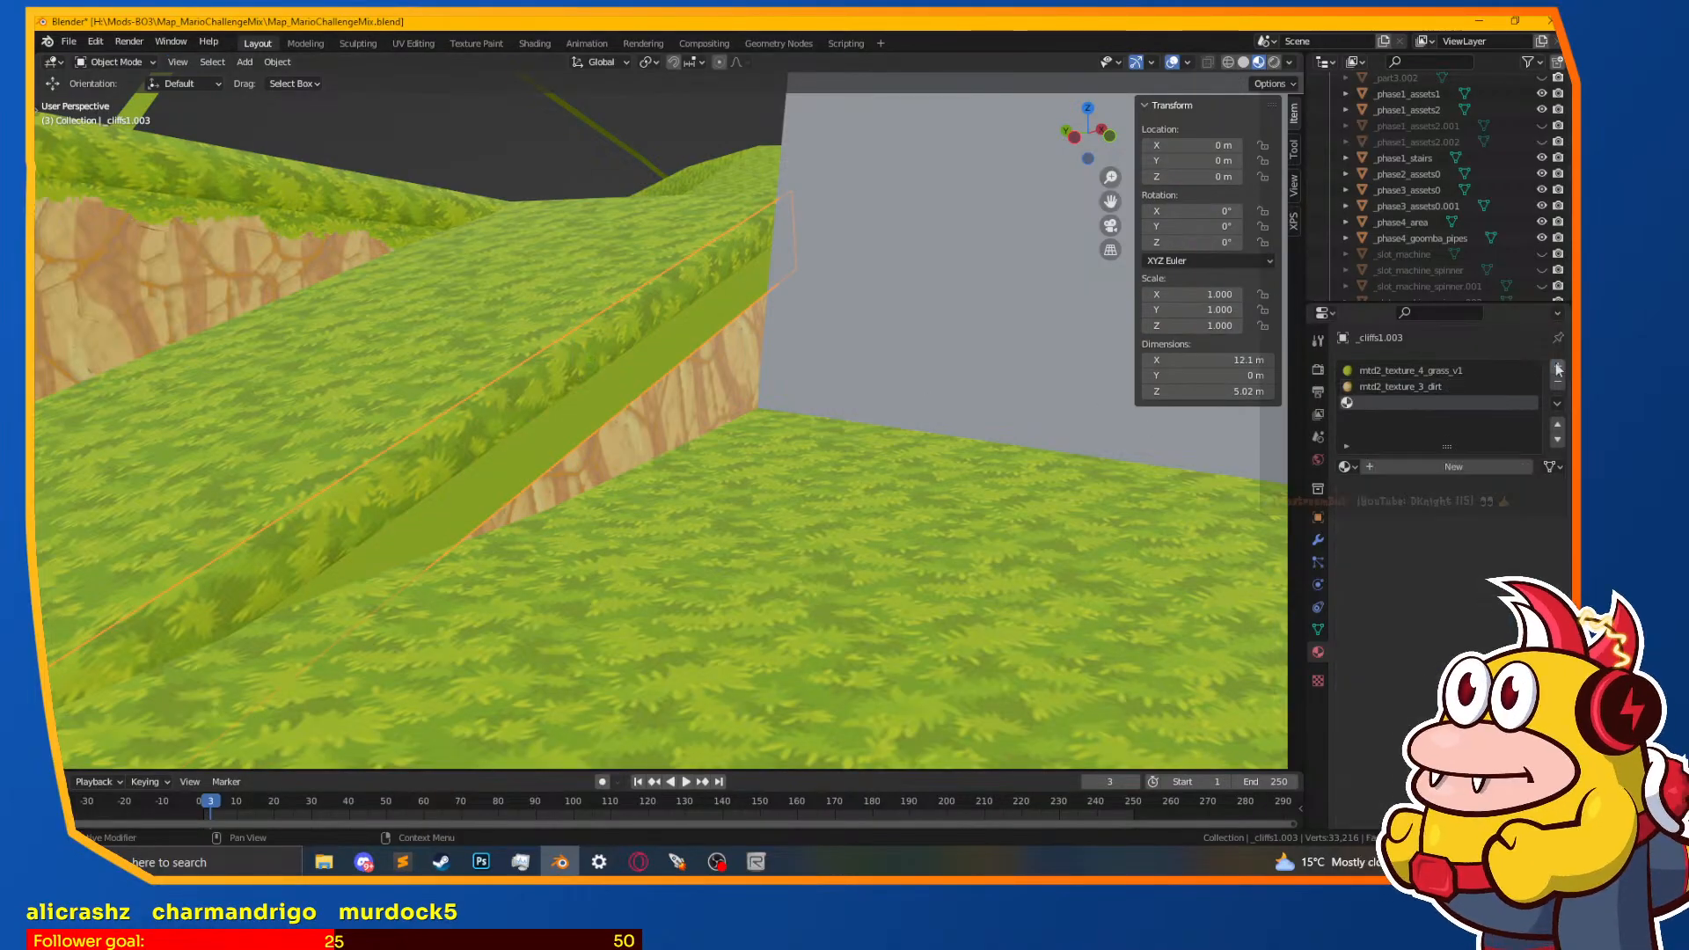
left_click(1346, 467)
scroll(1400, 647, "down", 10)
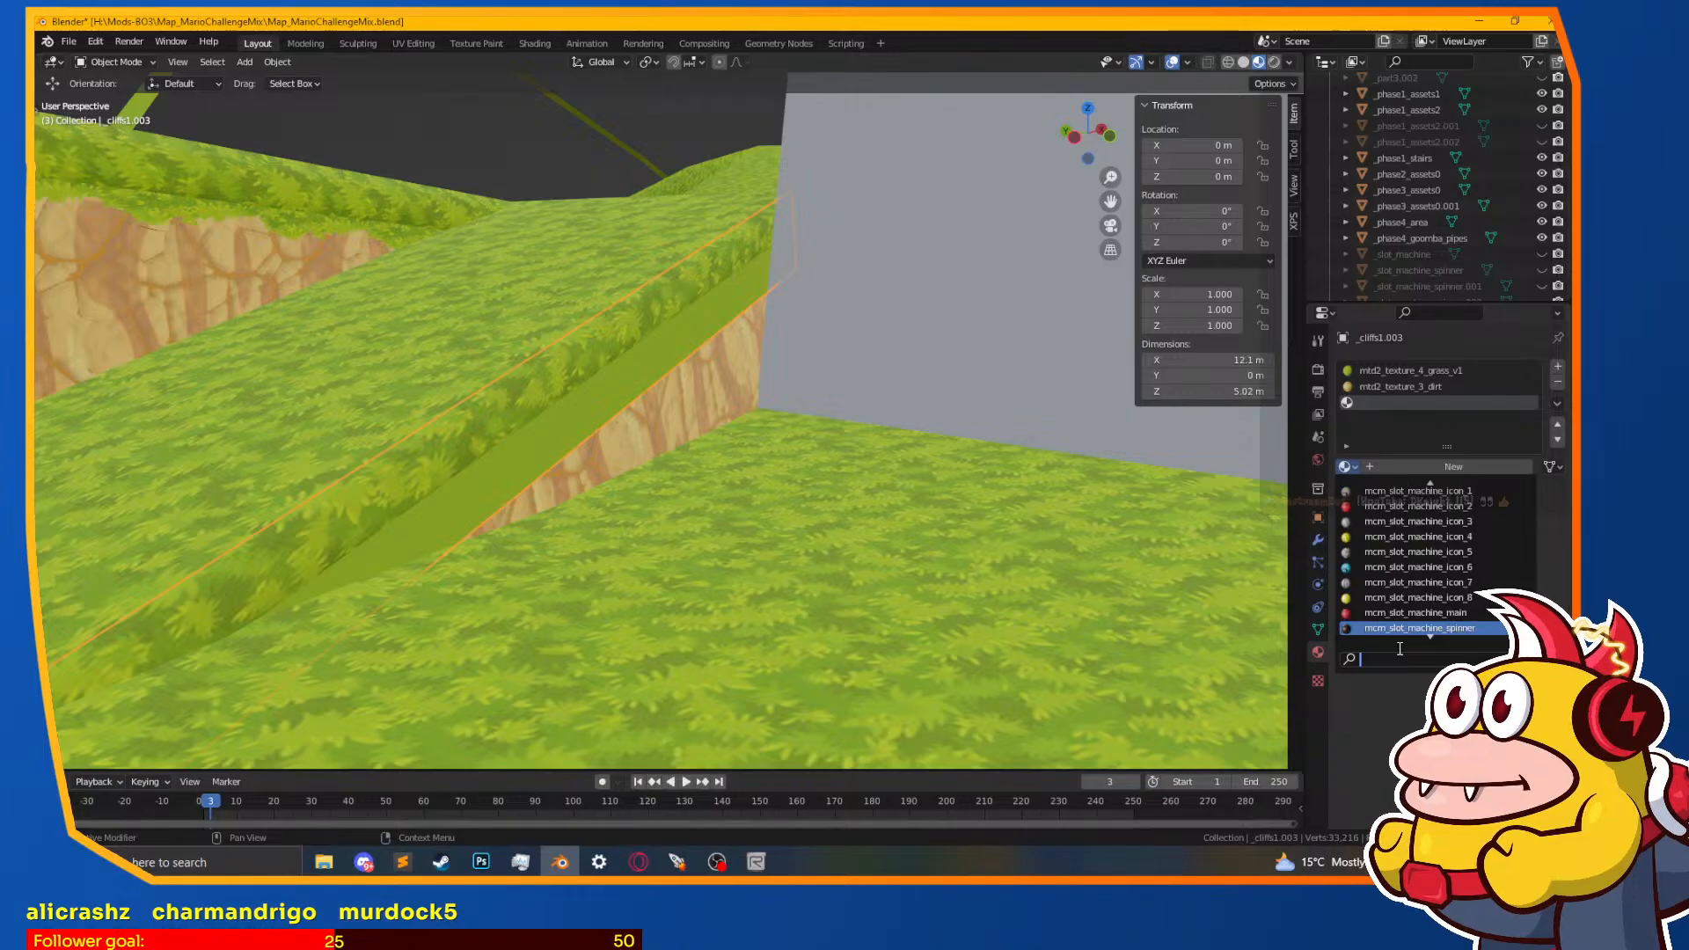
scroll(1398, 633, "down", 5)
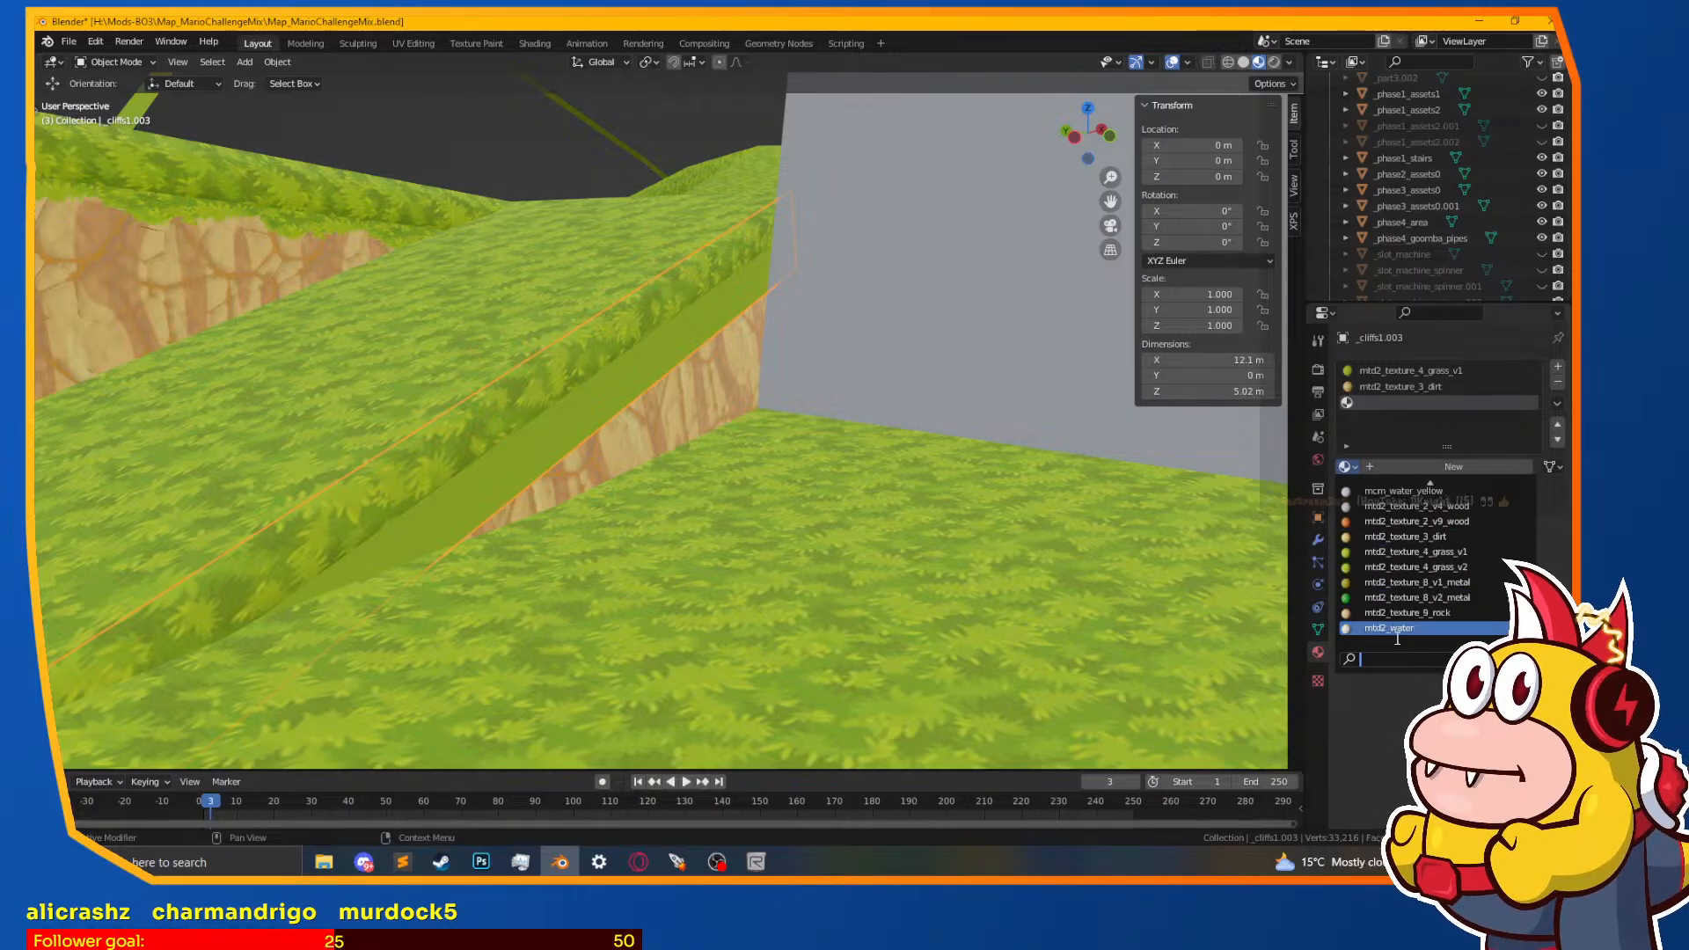
left_click(1423, 567)
key("Tab")
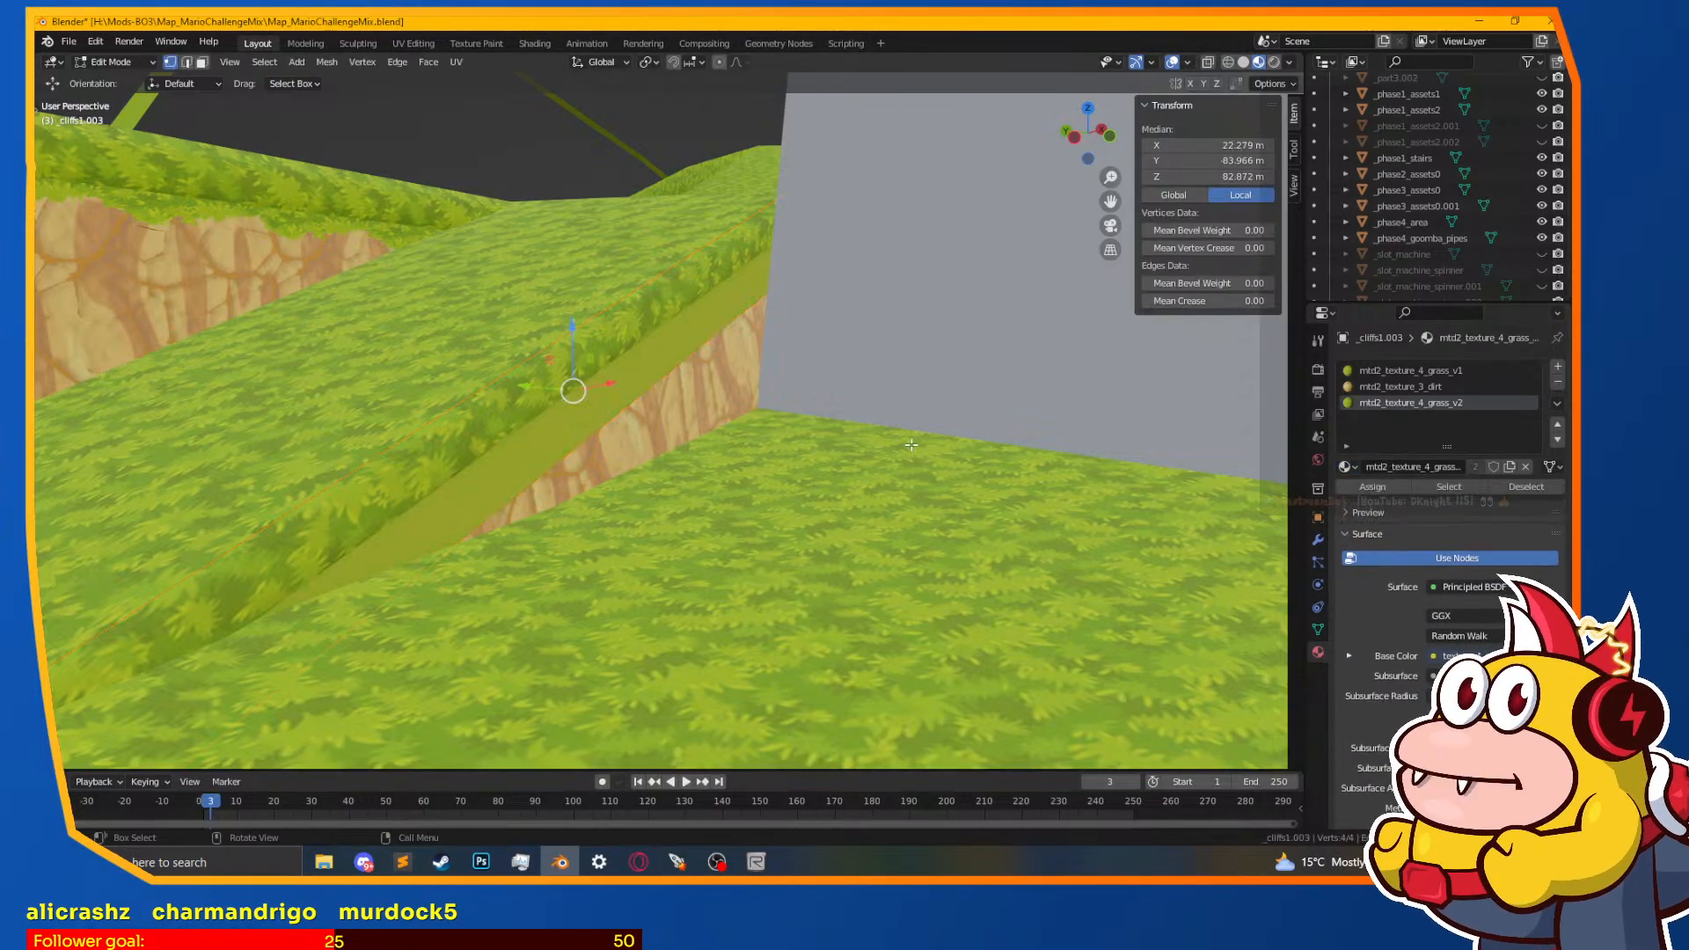
key("a")
middle_click_drag(1049, 483, 890, 475)
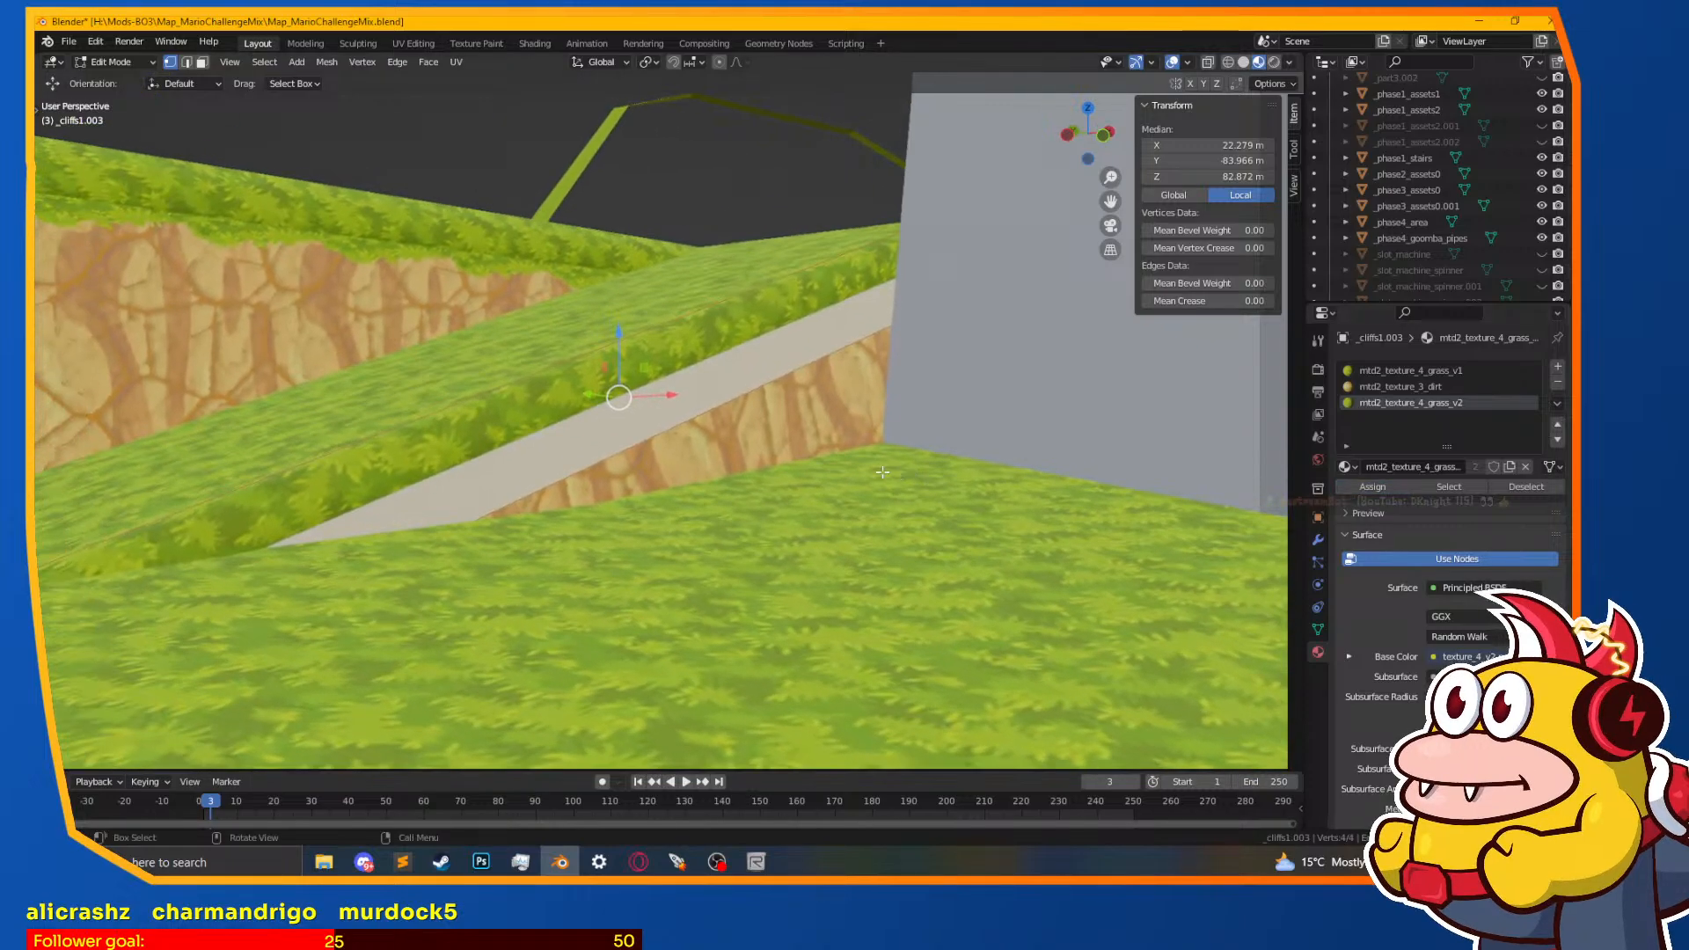
Step: Unwrap the strip and rotate its UV island about -91° so it lies horizontally
key("u")
left_click(873, 461)
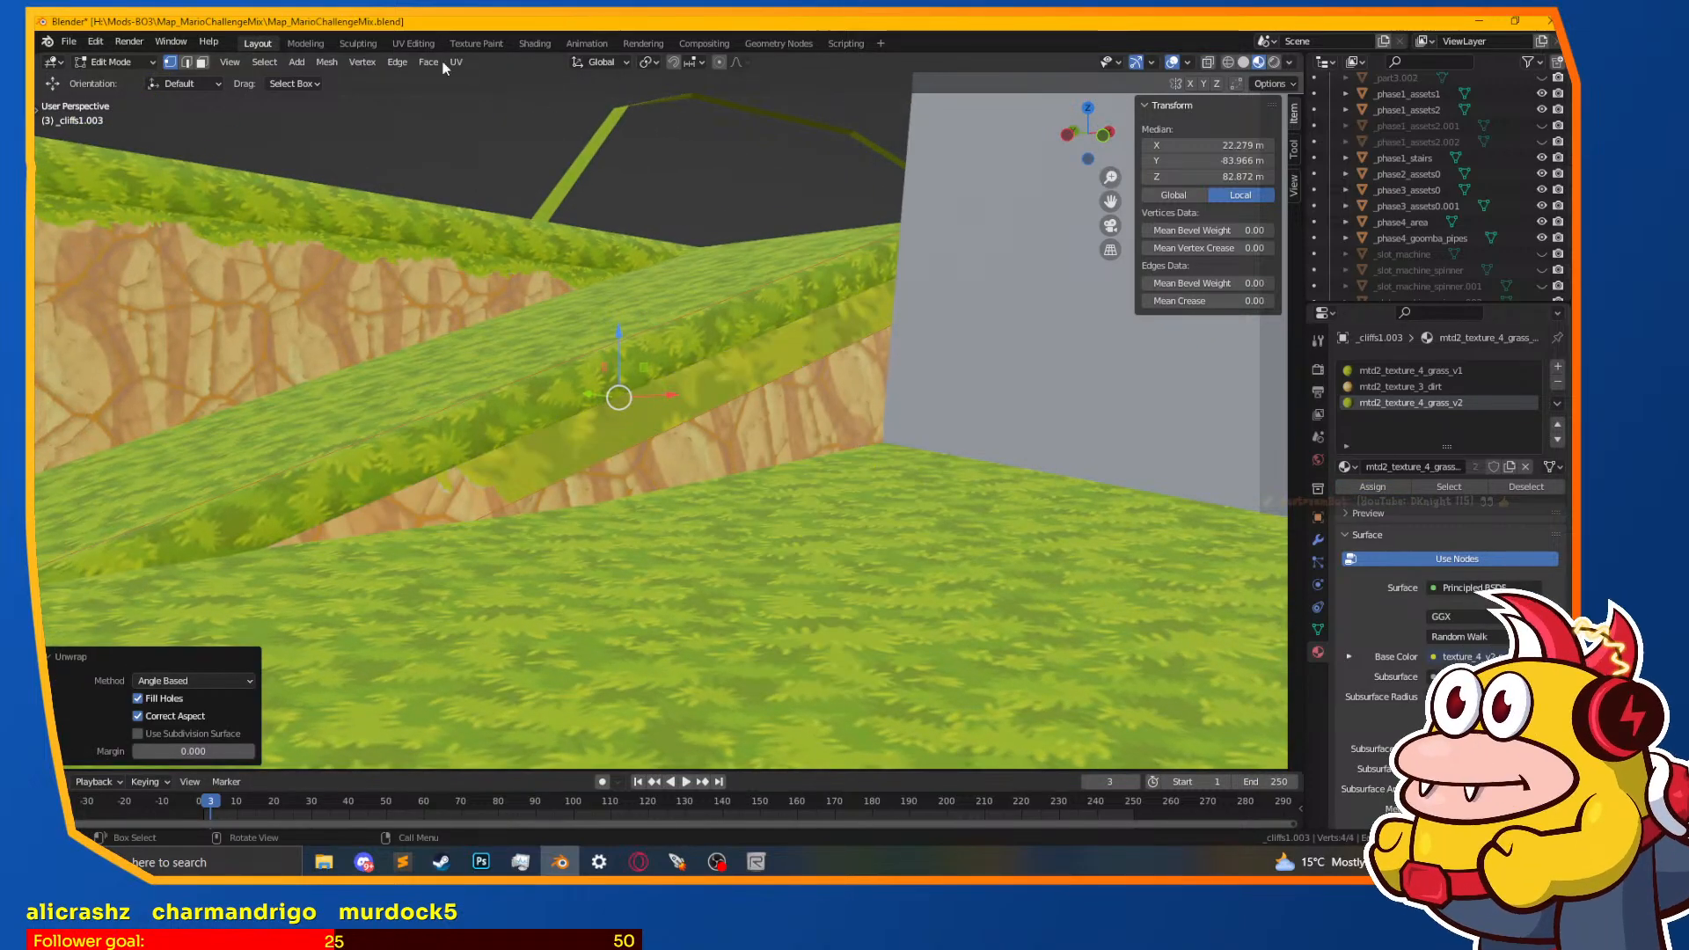
left_click(412, 44)
scroll(304, 501, "down", 2)
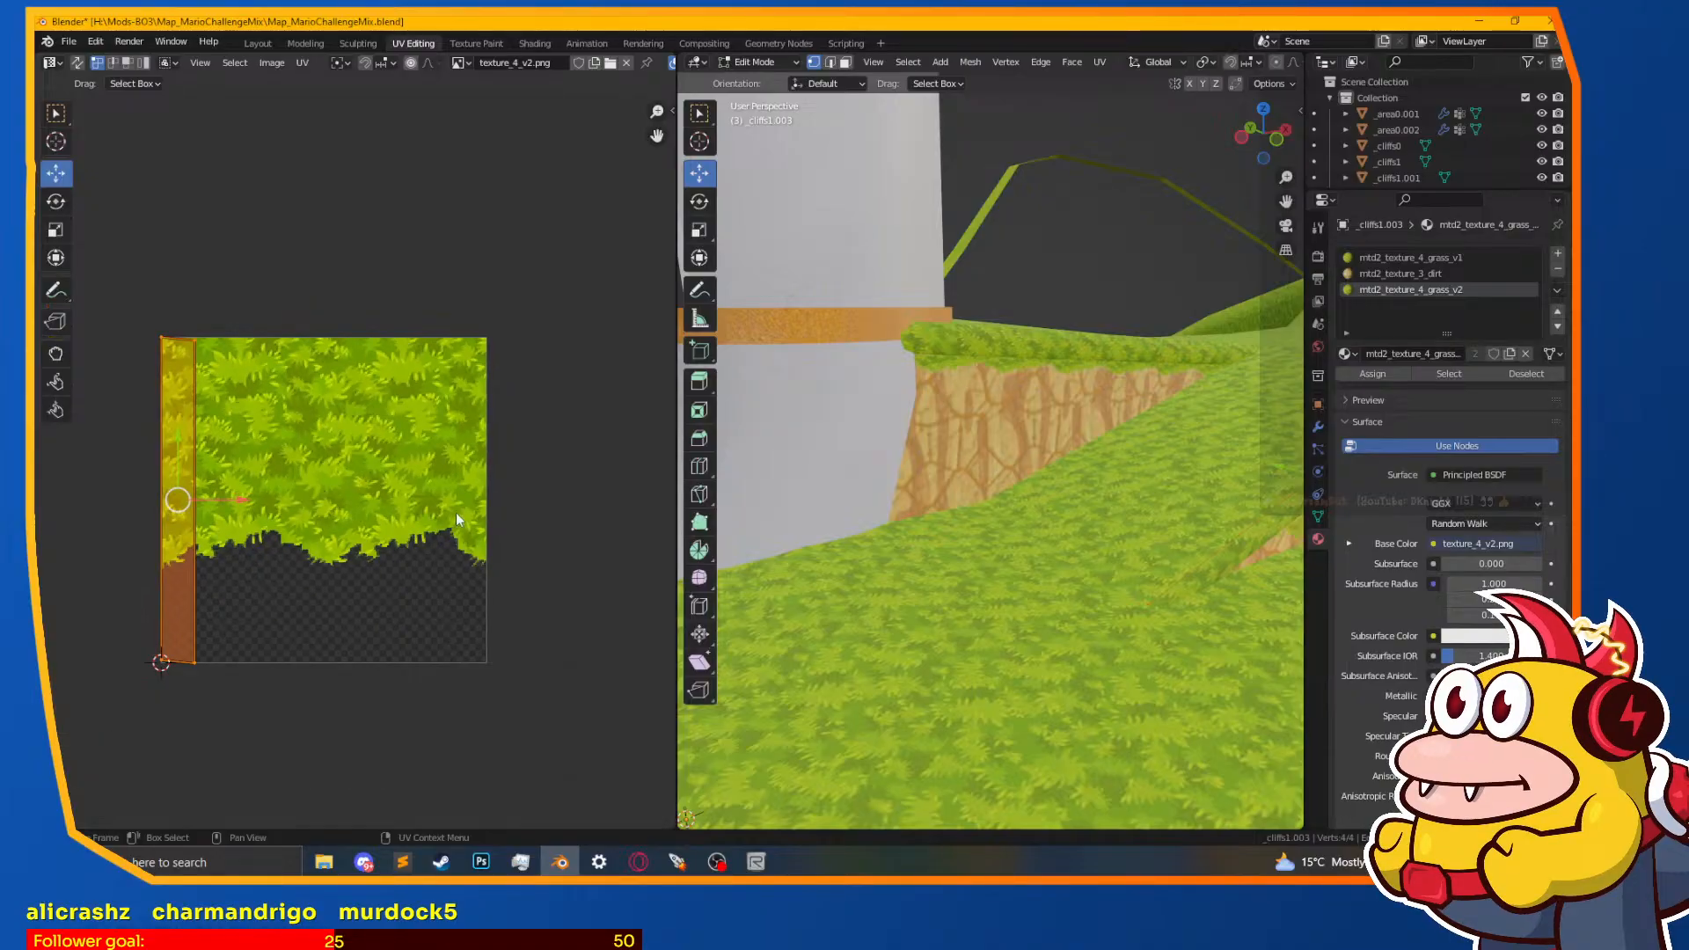
key("r")
left_click(272, 481)
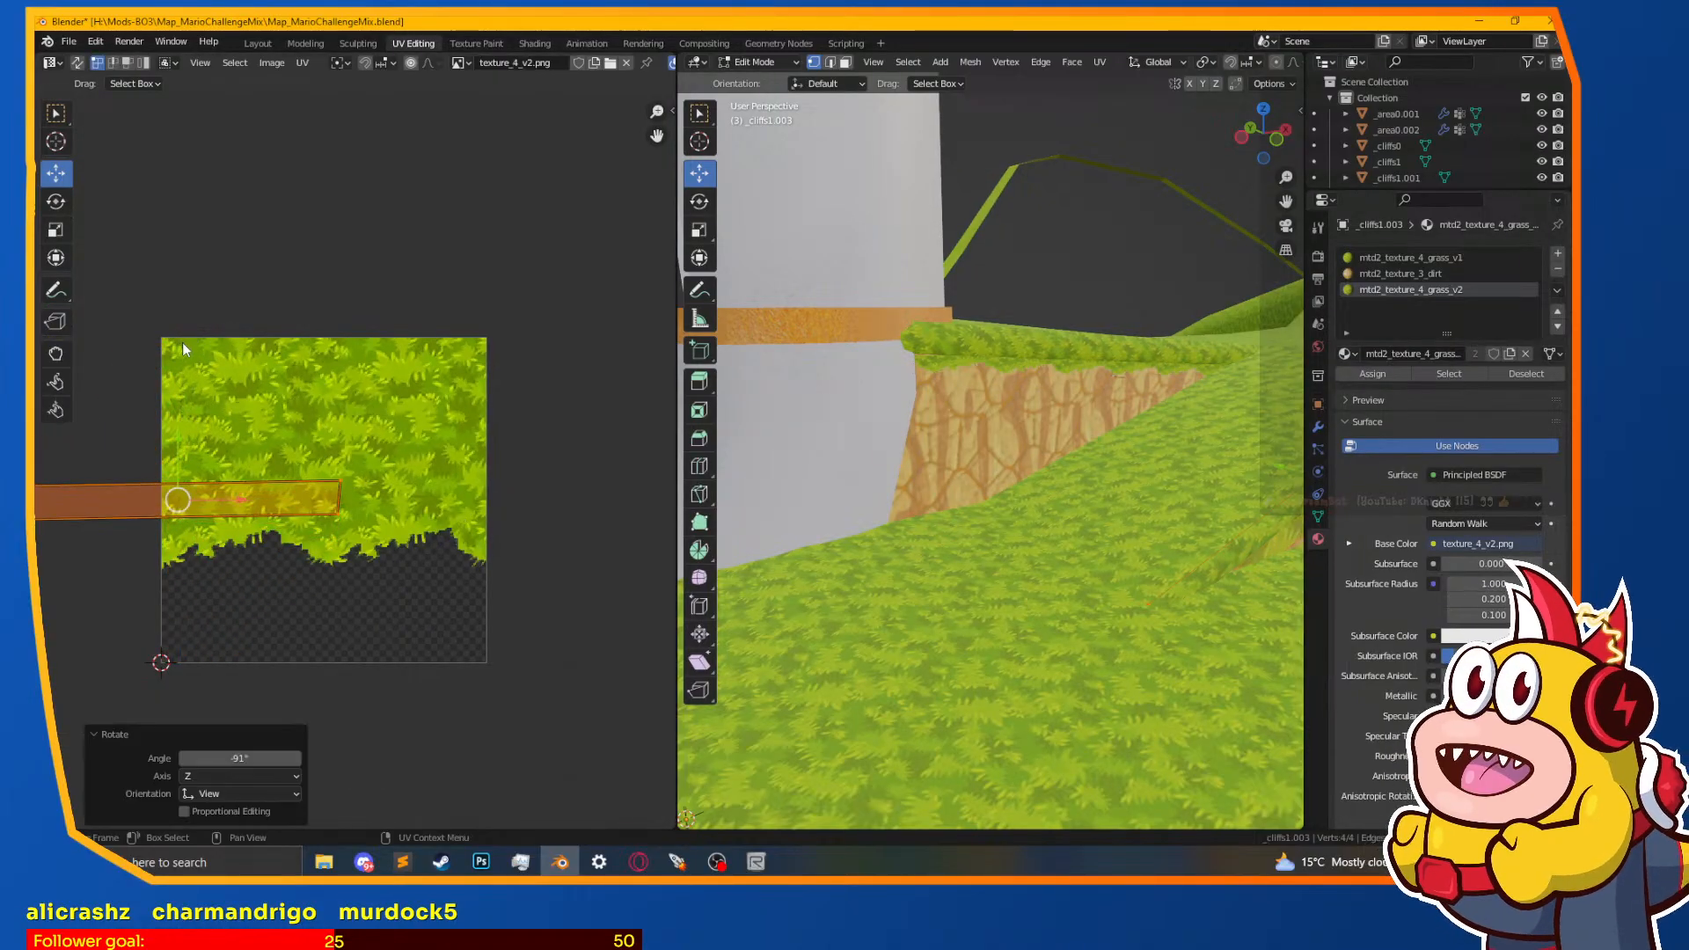
Step: Scale the strip's UV island by about 2.265 and position it across the leaf fringe of texture_4_v2.png
key("g")
left_click(398, 544)
key("s")
left_click(660, 565)
key("g")
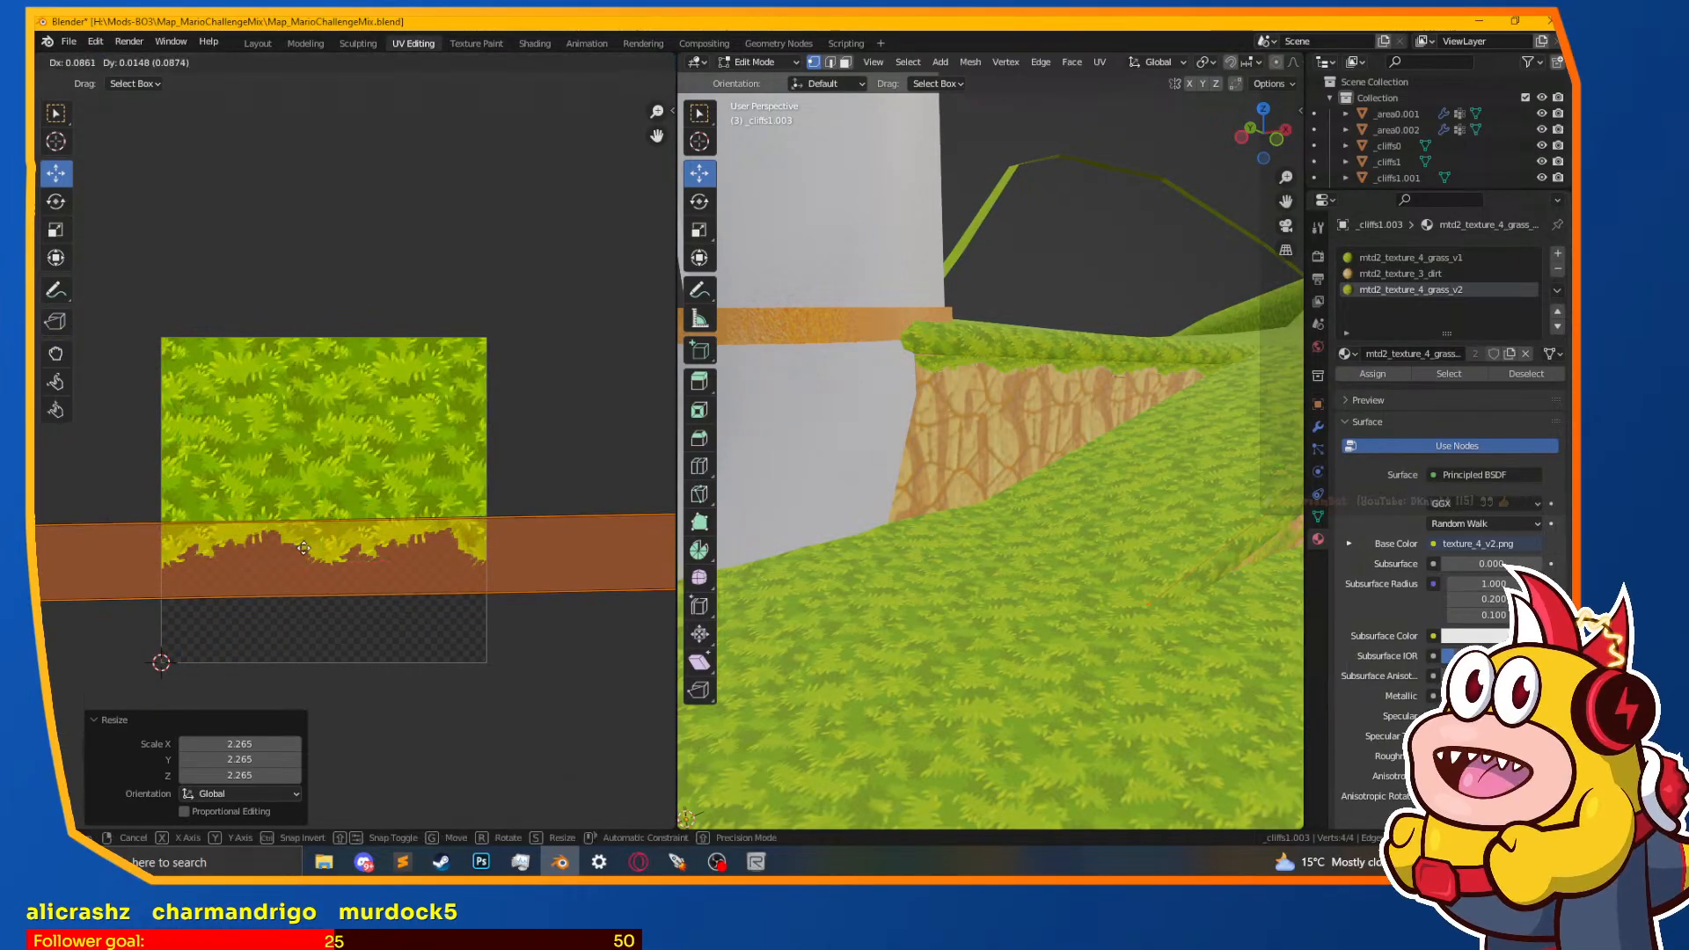
left_click(310, 528)
Step: Rotate the strip's UV island 180° so the leaves hang downward from the grass overhang
middle_click_drag(1249, 493, 1012, 493)
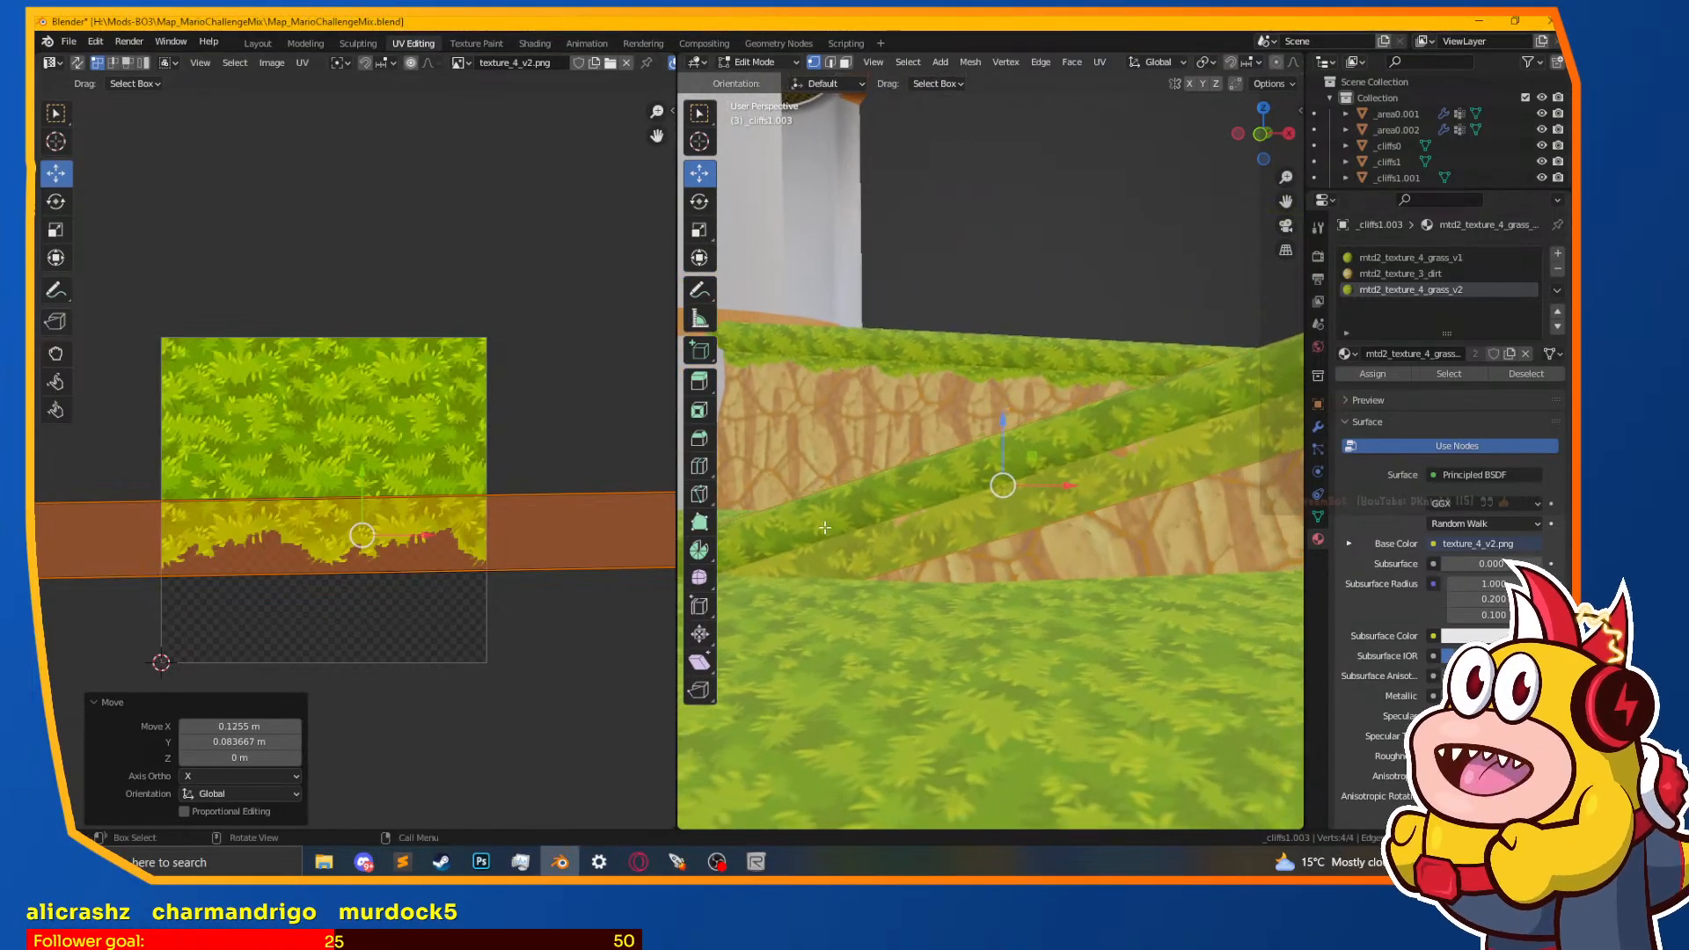
scroll(393, 482, "down", 1)
type("r180")
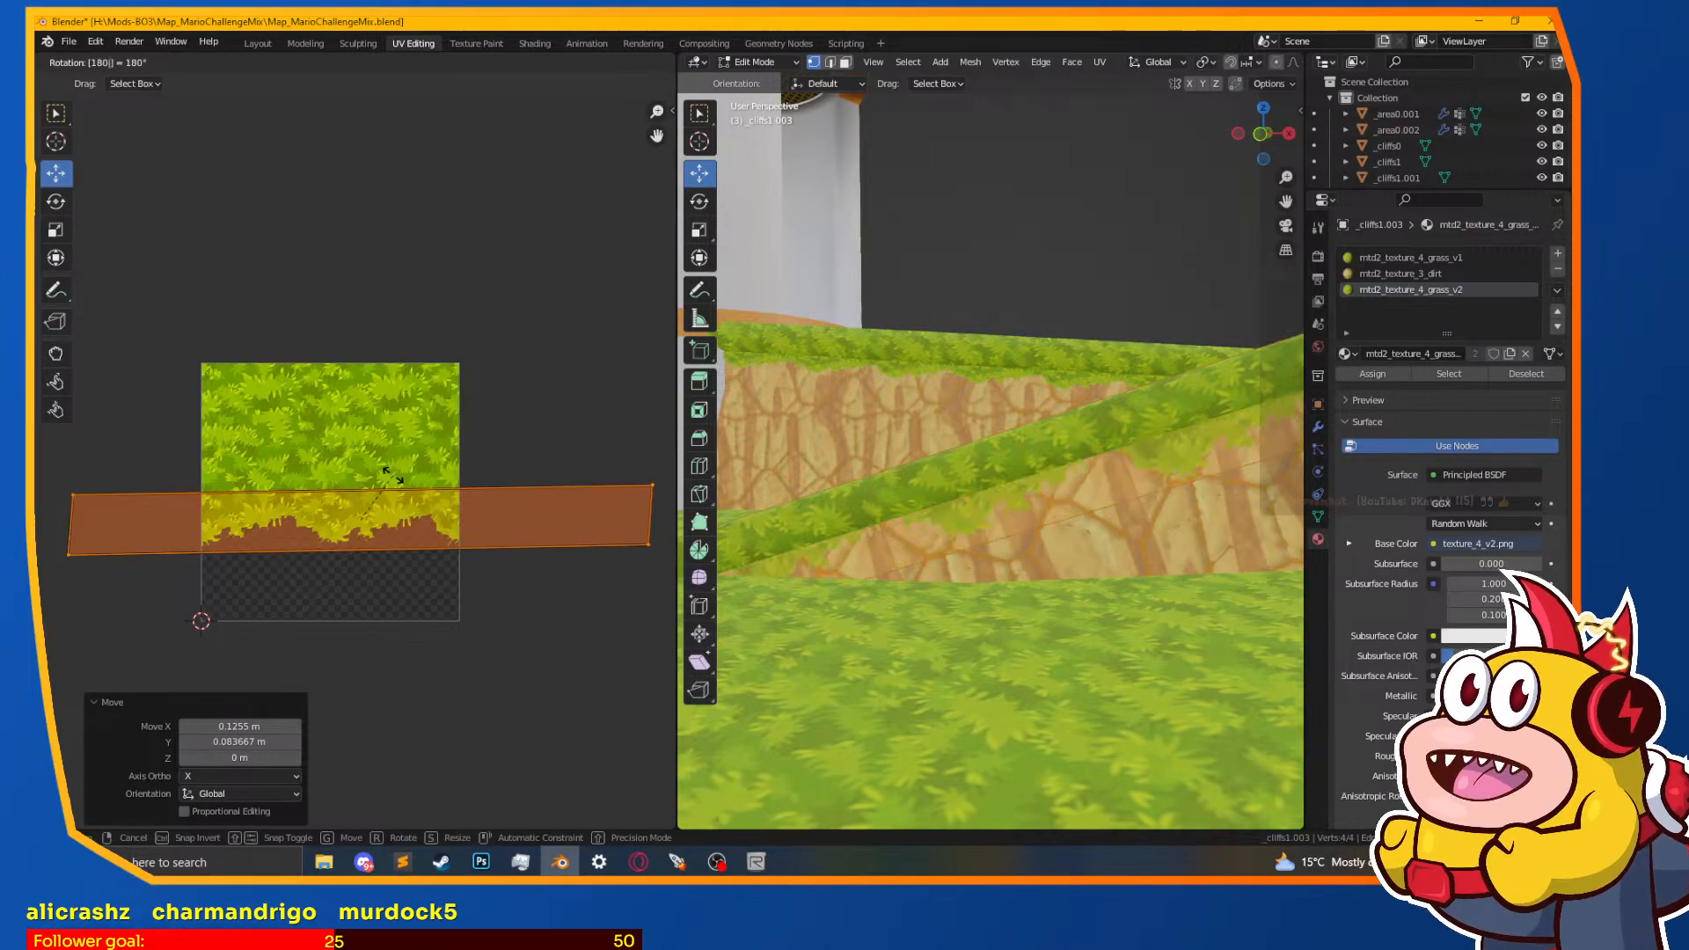
key("Return")
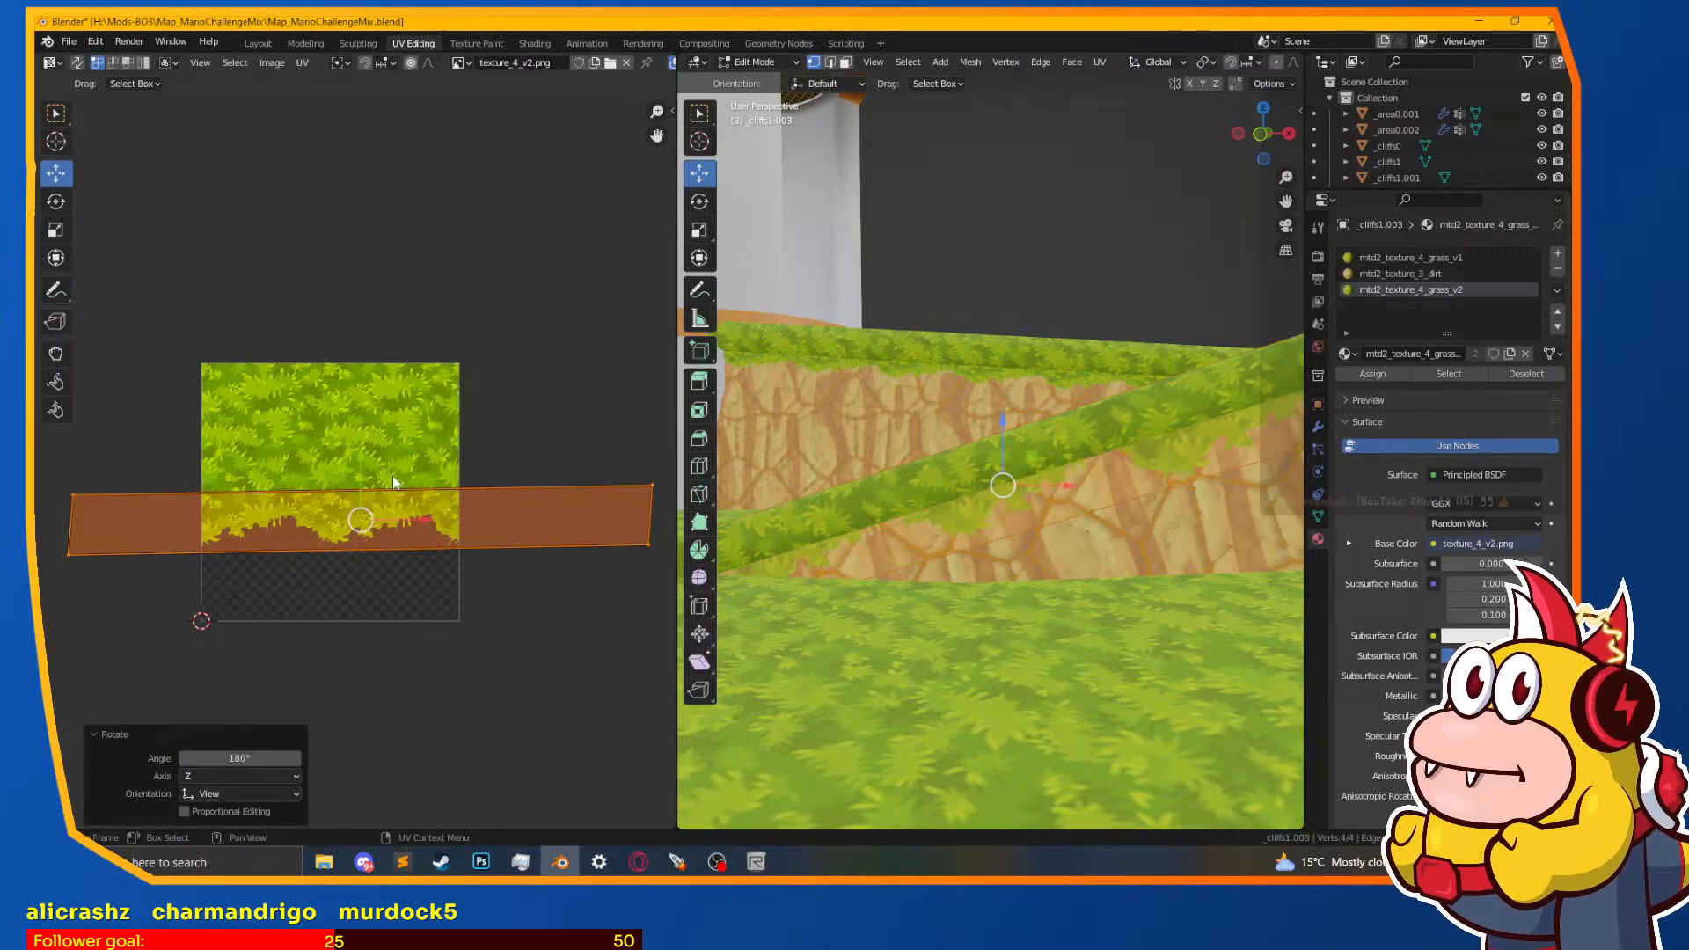
Step: Enlarge the UV island by about 1.716, shrink it slightly, and lower it about 0.043 m to fit the leaf fringe
key("g")
left_click(461, 569)
key("s")
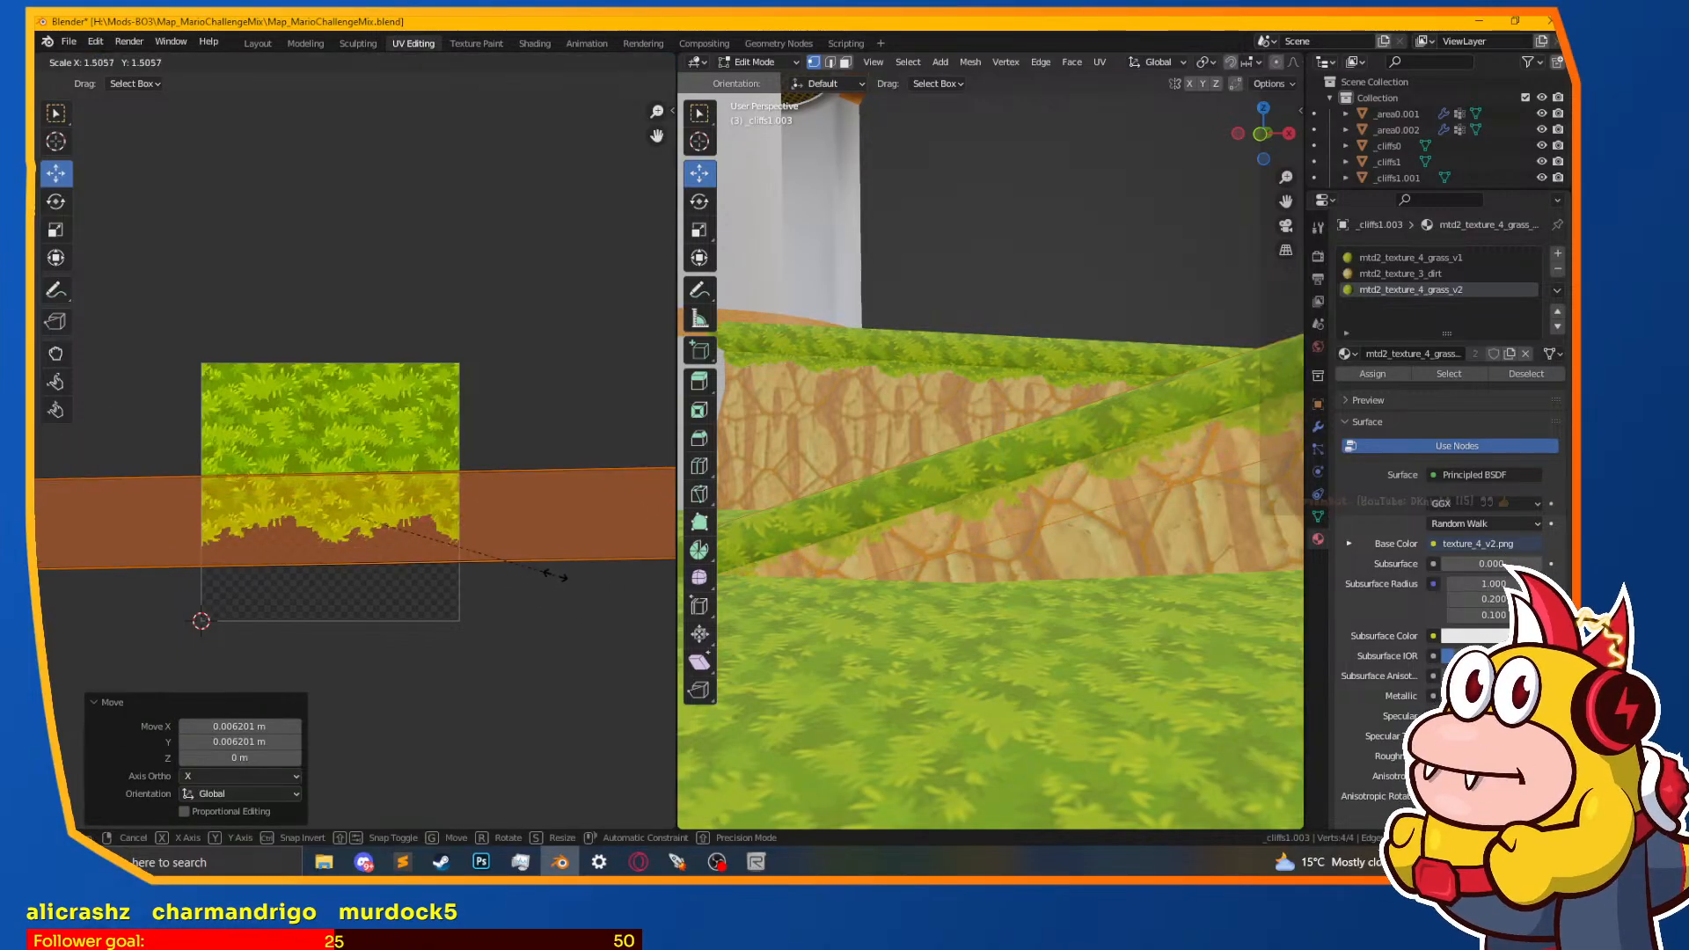
left_click(567, 589)
key("g")
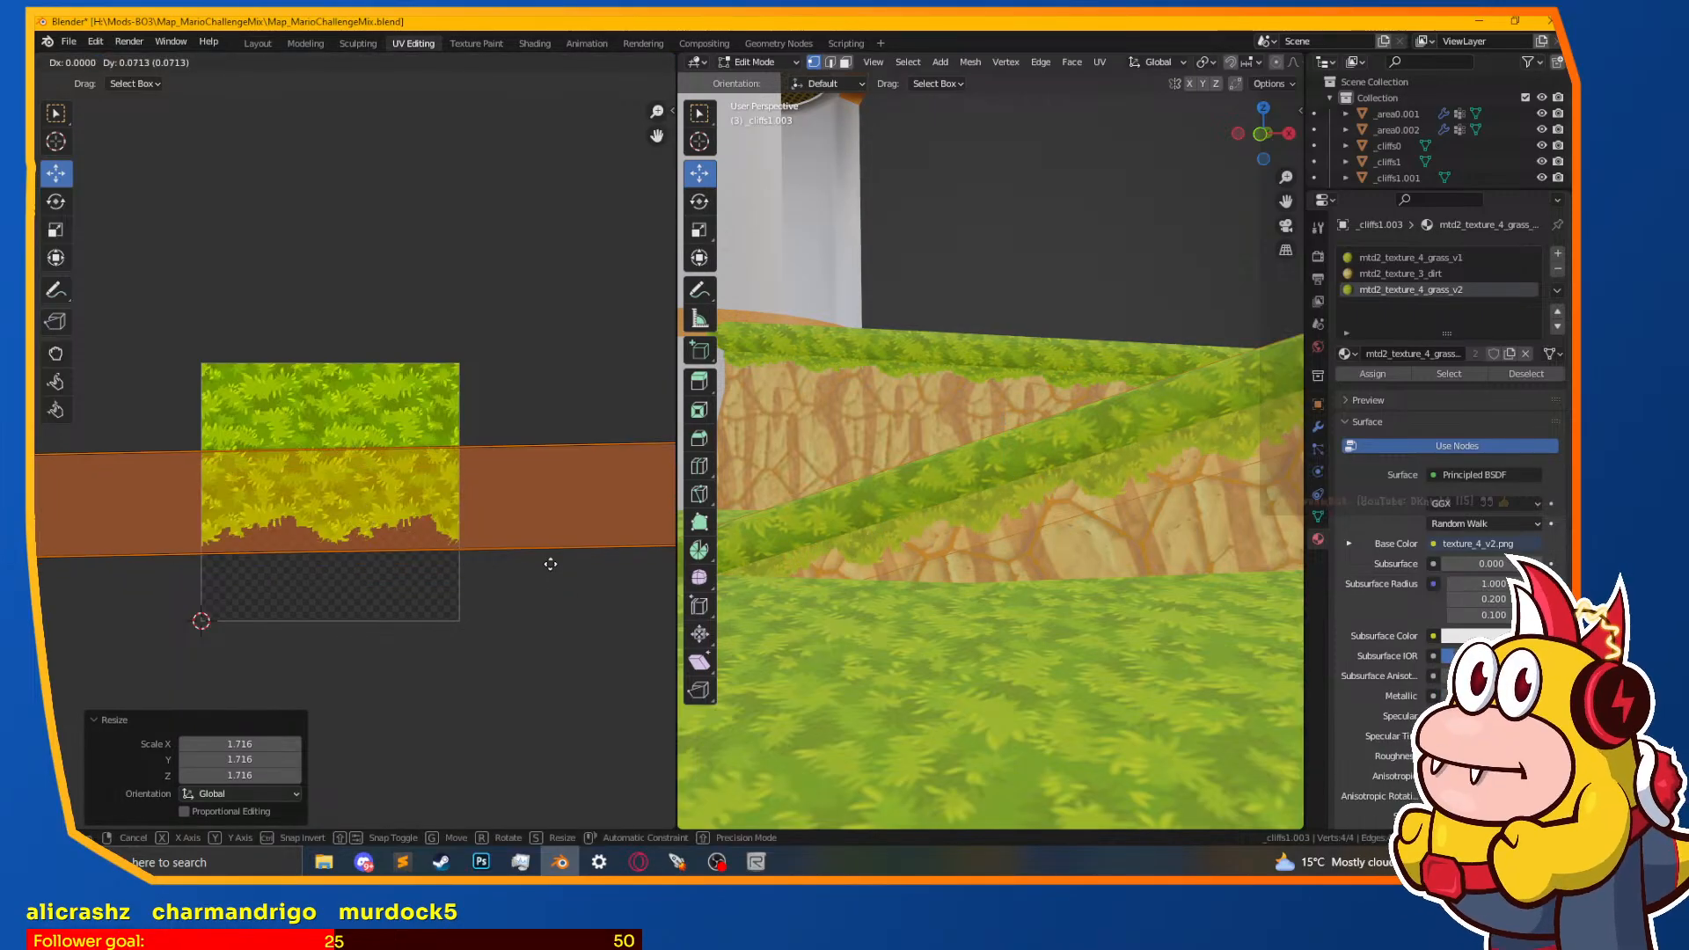
left_click(554, 573)
key("s")
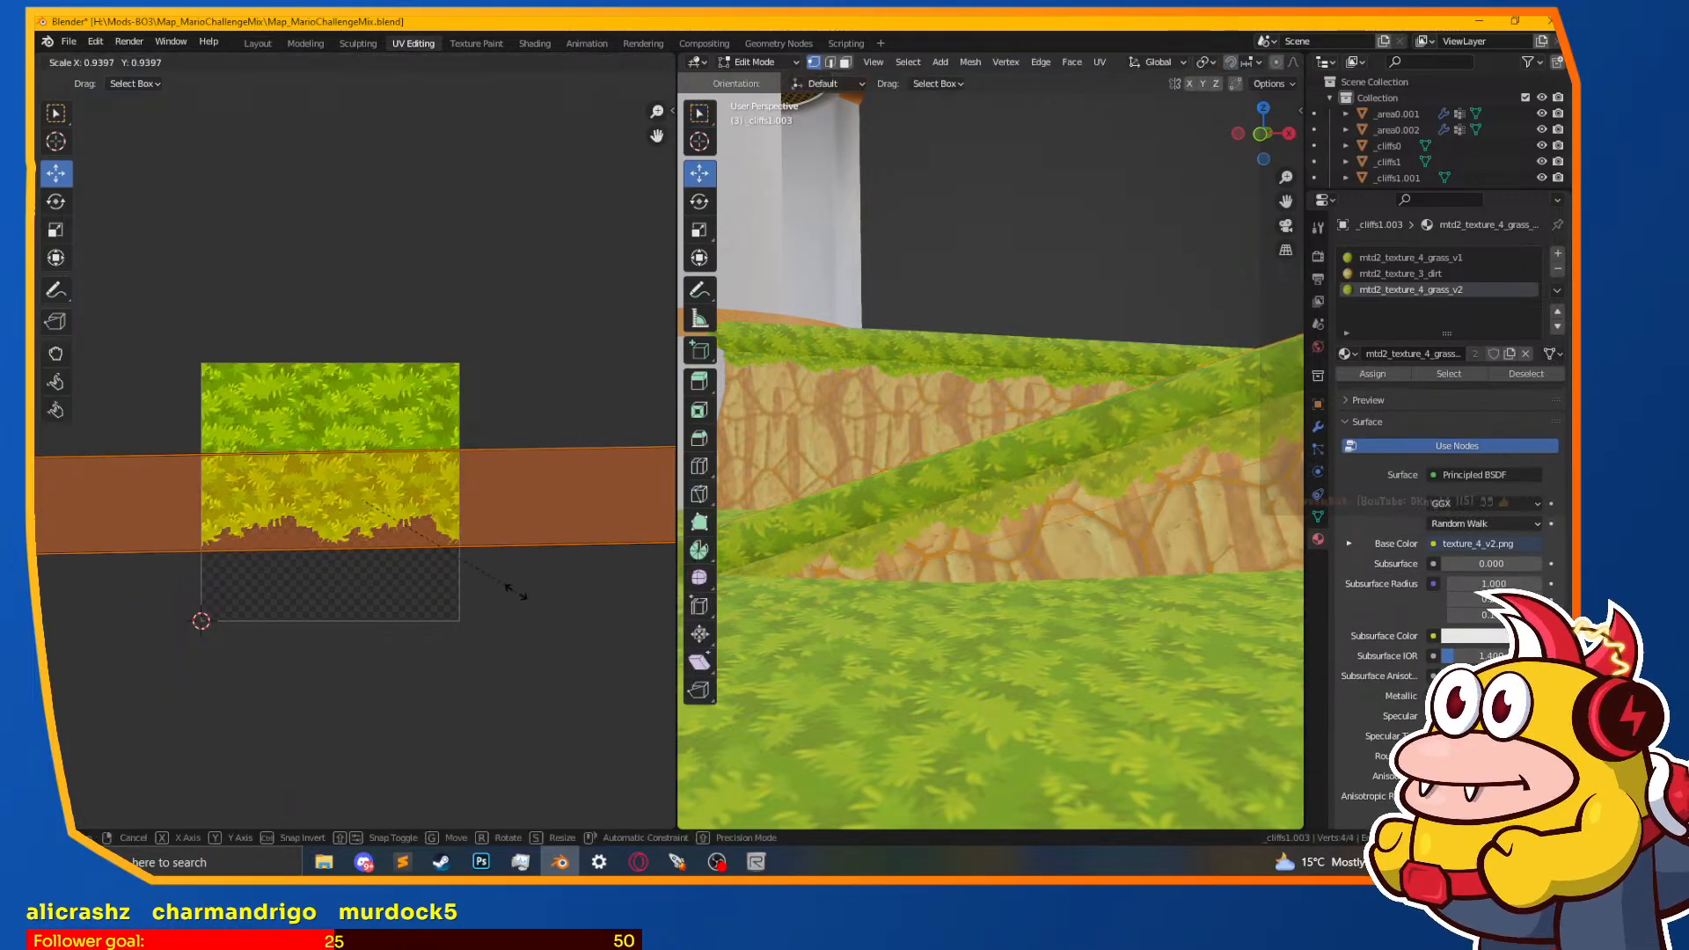
left_click(499, 583)
key("g")
left_click(501, 597)
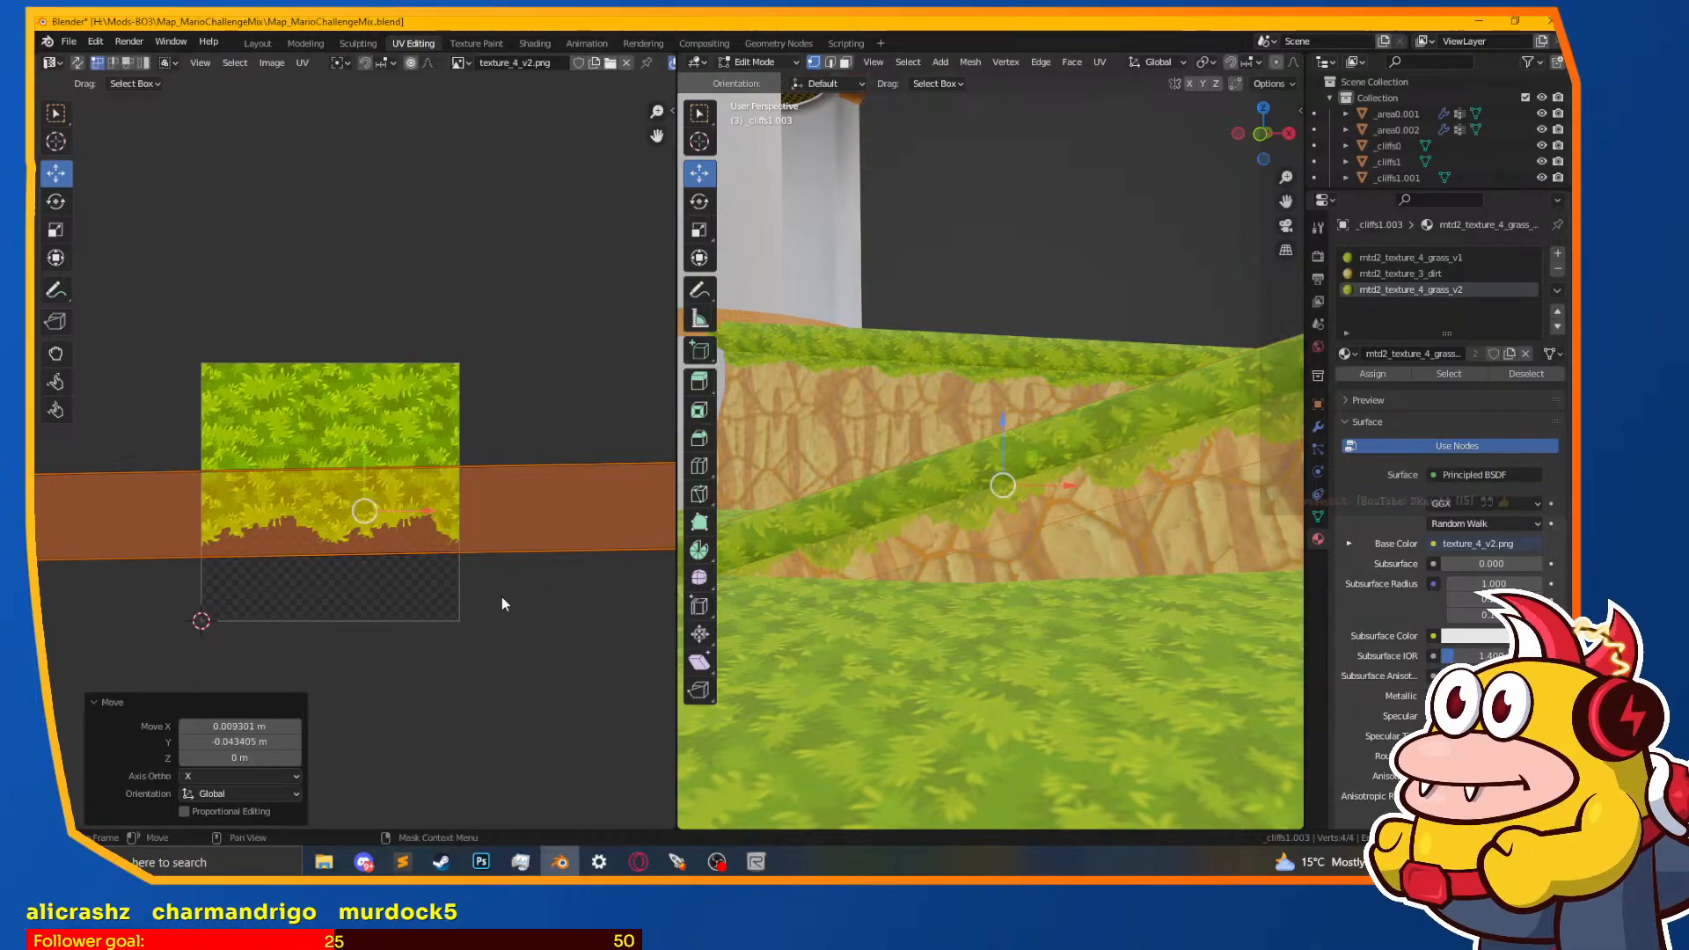
Step: Return to the Layout workspace, nudge the fringe strip slightly along Y, and finish editing it
left_click(257, 43)
mouse_move(705, 455)
middle_mouse_down()
mouse_move(679, 445)
mouse_move(732, 461)
mouse_move(721, 431)
middle_mouse_up()
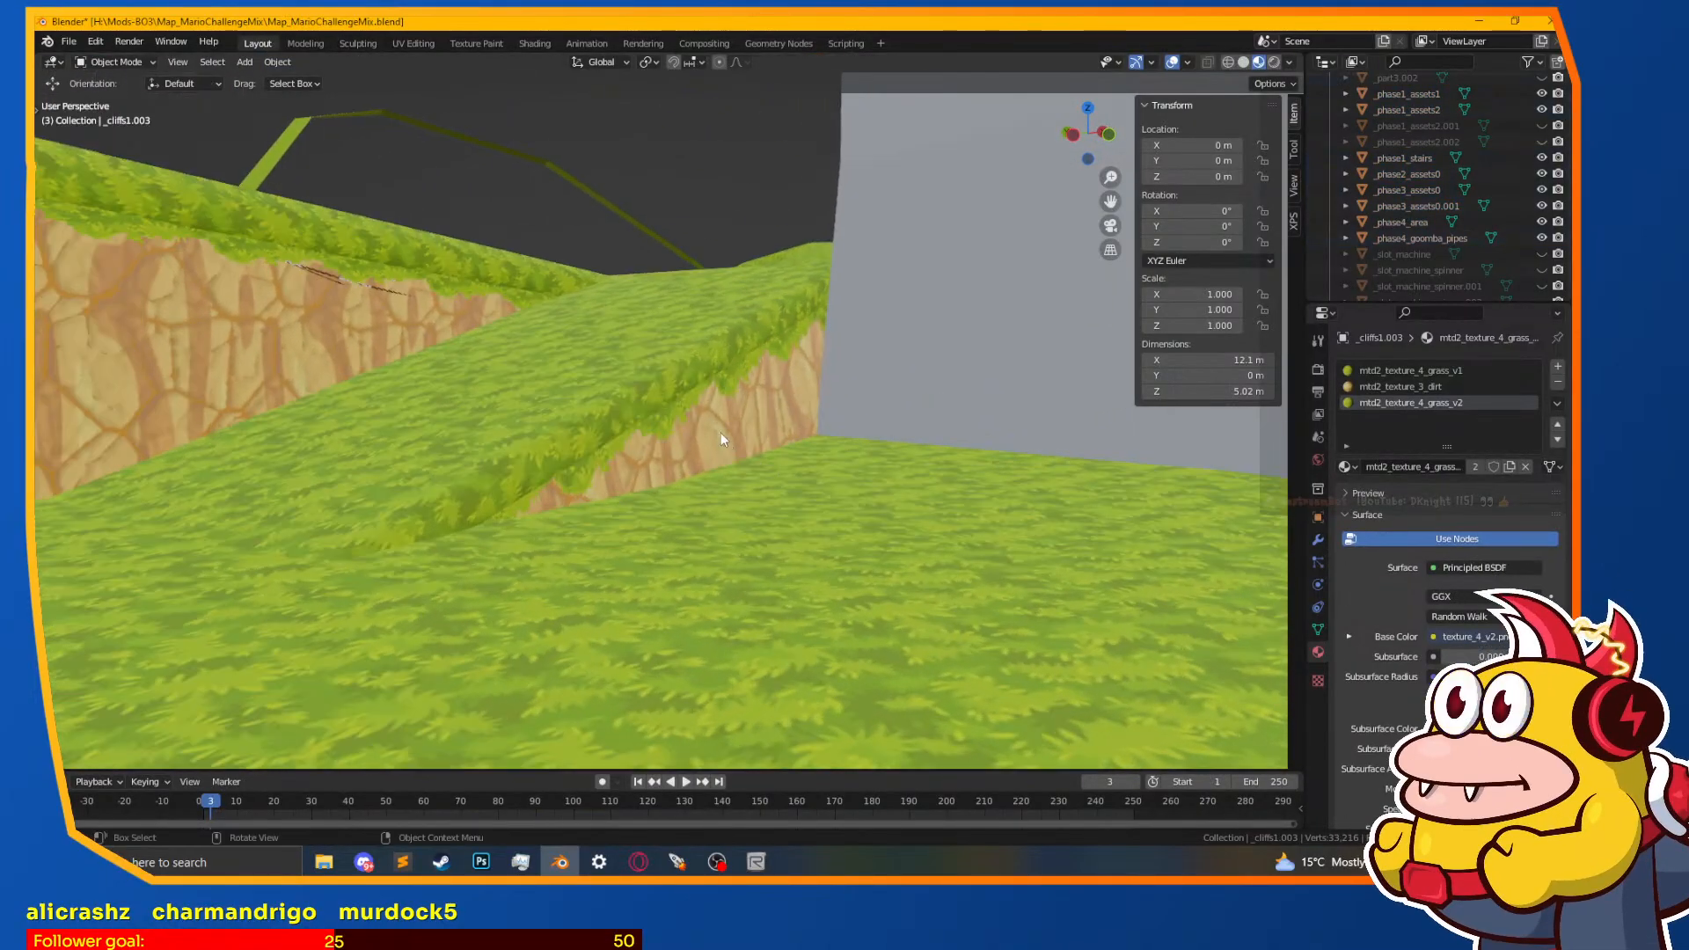
key("Tab")
middle_click_drag(737, 510, 751, 524)
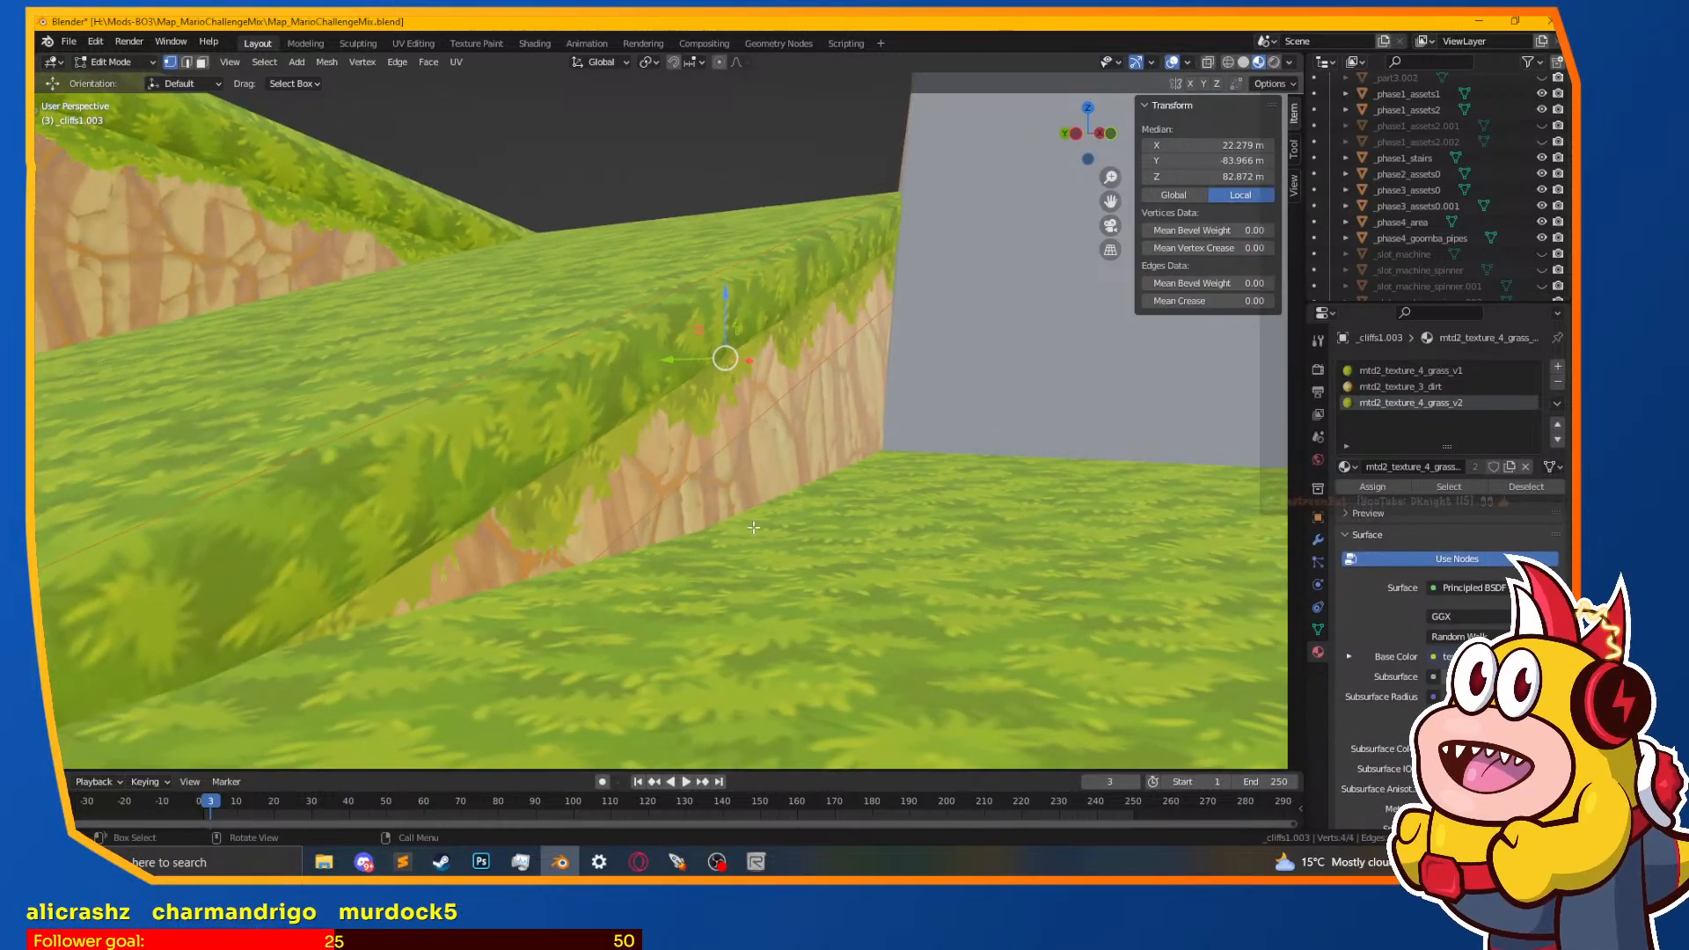
key("g")
key("y")
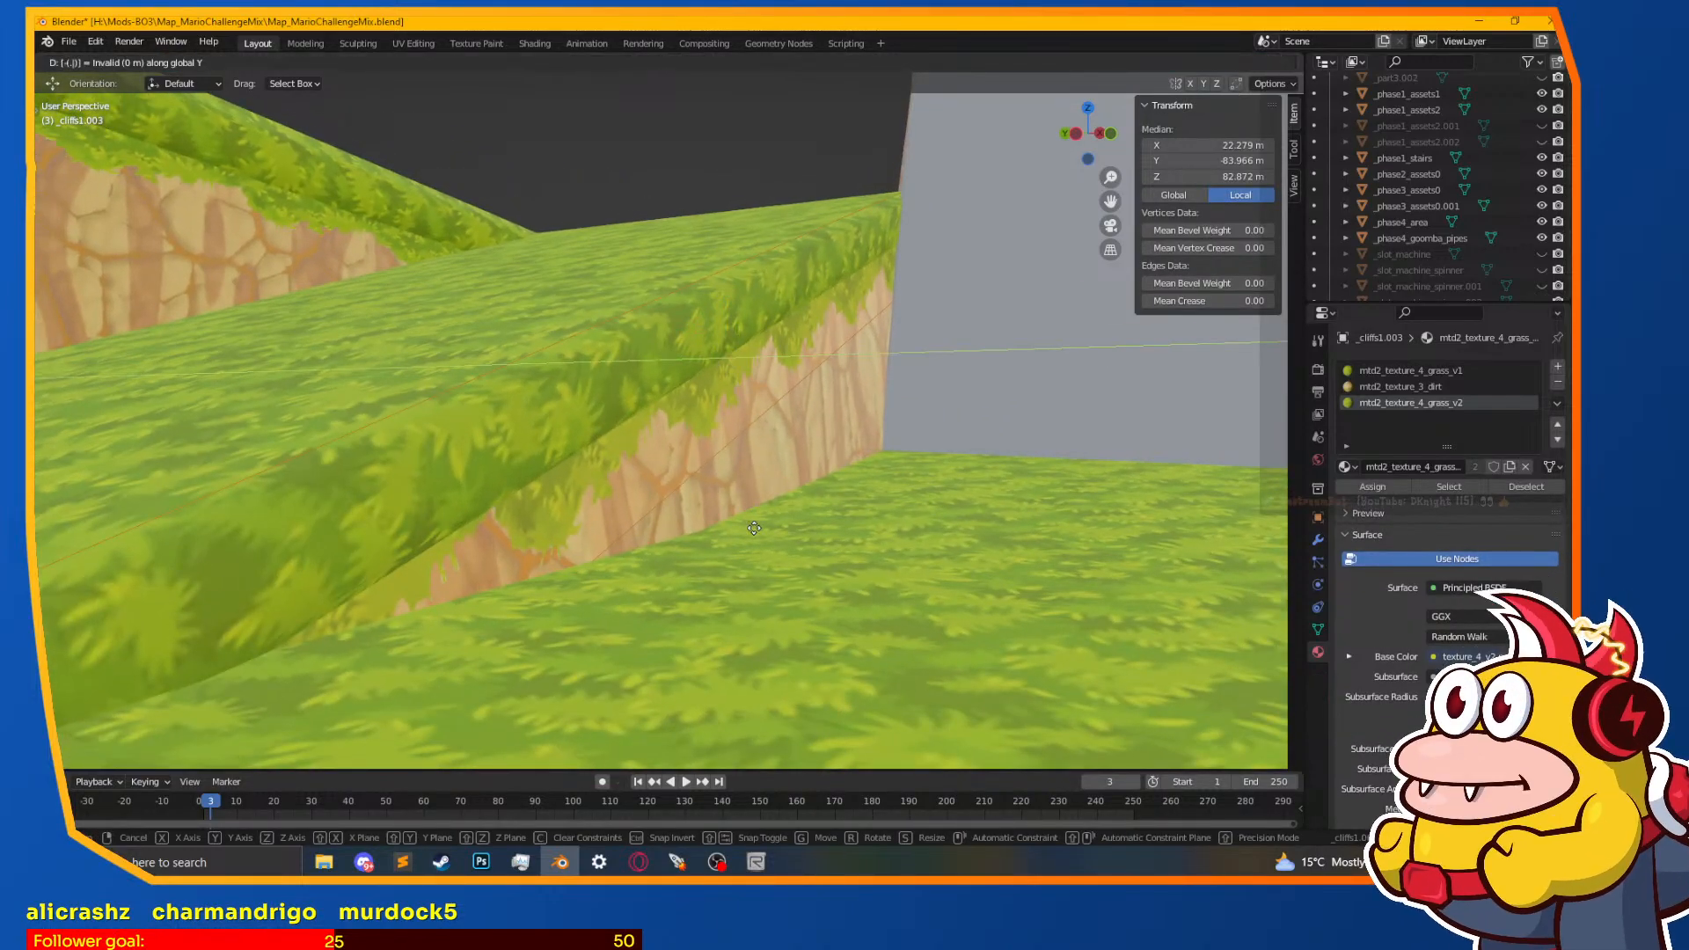
left_click(754, 528)
key("Tab")
Step: Open the large _cliffs0 dirt wall beside the grey pipe for mesh editing in wireframe shading
middle_click_drag(883, 577, 813, 616)
scroll(835, 598, "down", 3)
key("alt+a")
scroll(813, 620, "down", 3)
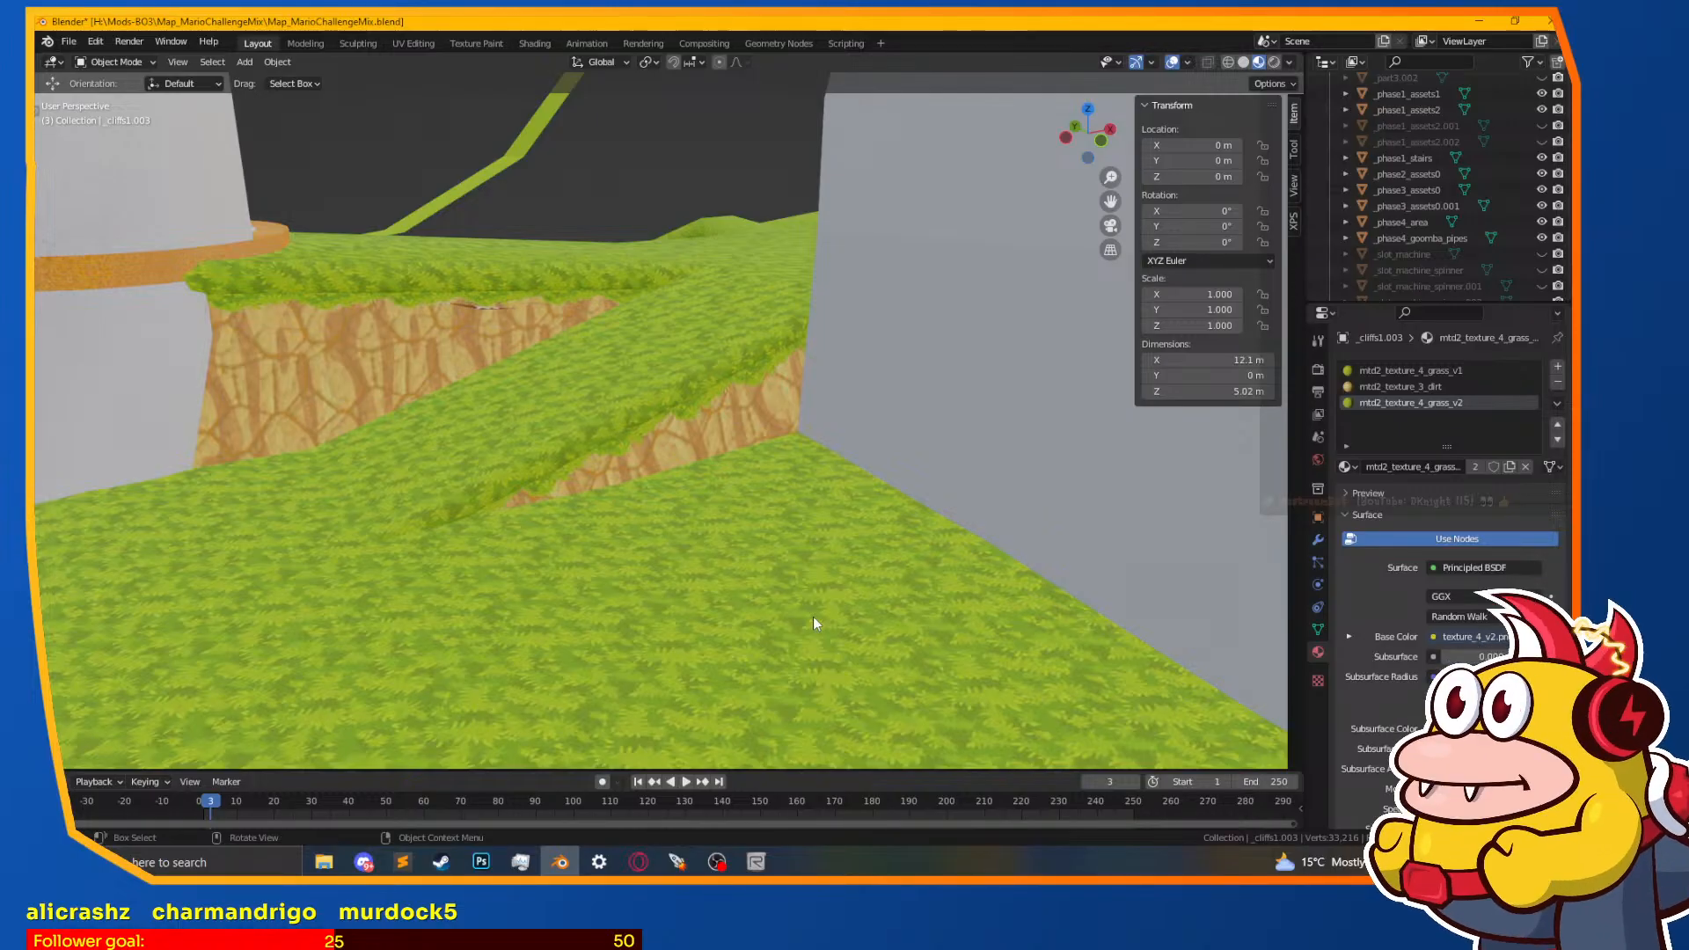
scroll(813, 616, "up", 4)
middle_click_drag(345, 139, 774, 668, "shift")
middle_click_drag(647, 565, 477, 495)
scroll(565, 525, "down", 3)
middle_click_drag(565, 525, 727, 551)
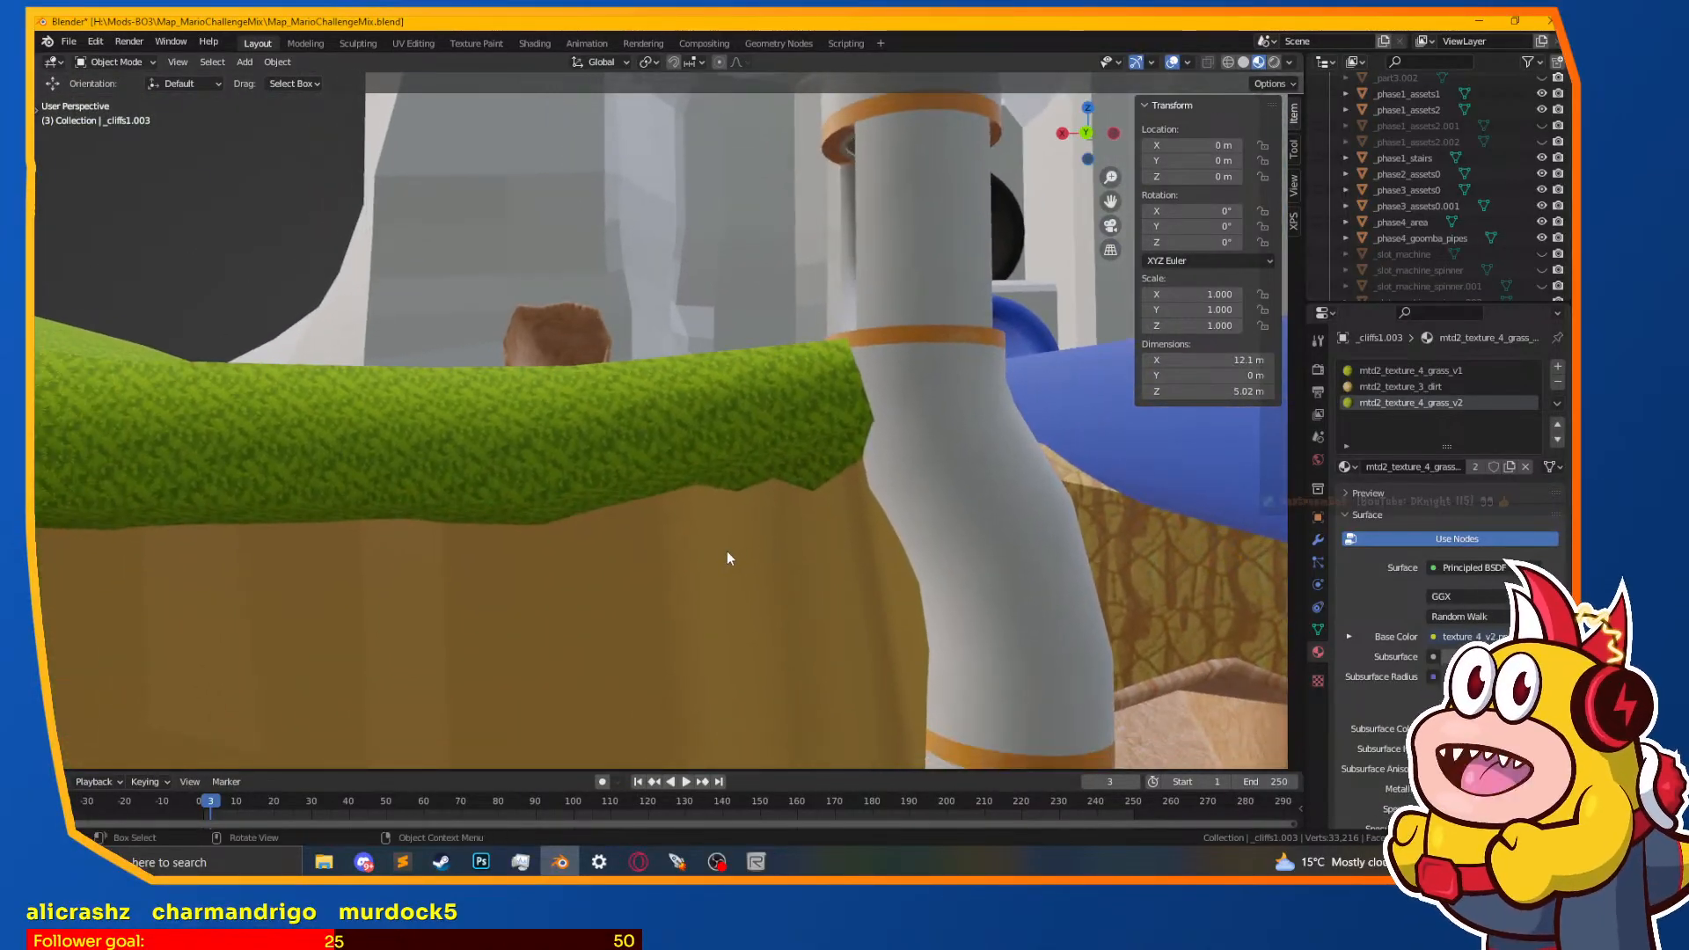
left_click(725, 546)
key("Tab")
scroll(725, 546, "down", 2)
mouse_move(563, 472)
middle_mouse_down("shift")
mouse_move(743, 457)
mouse_move(704, 449)
middle_mouse_up("shift")
key("z")
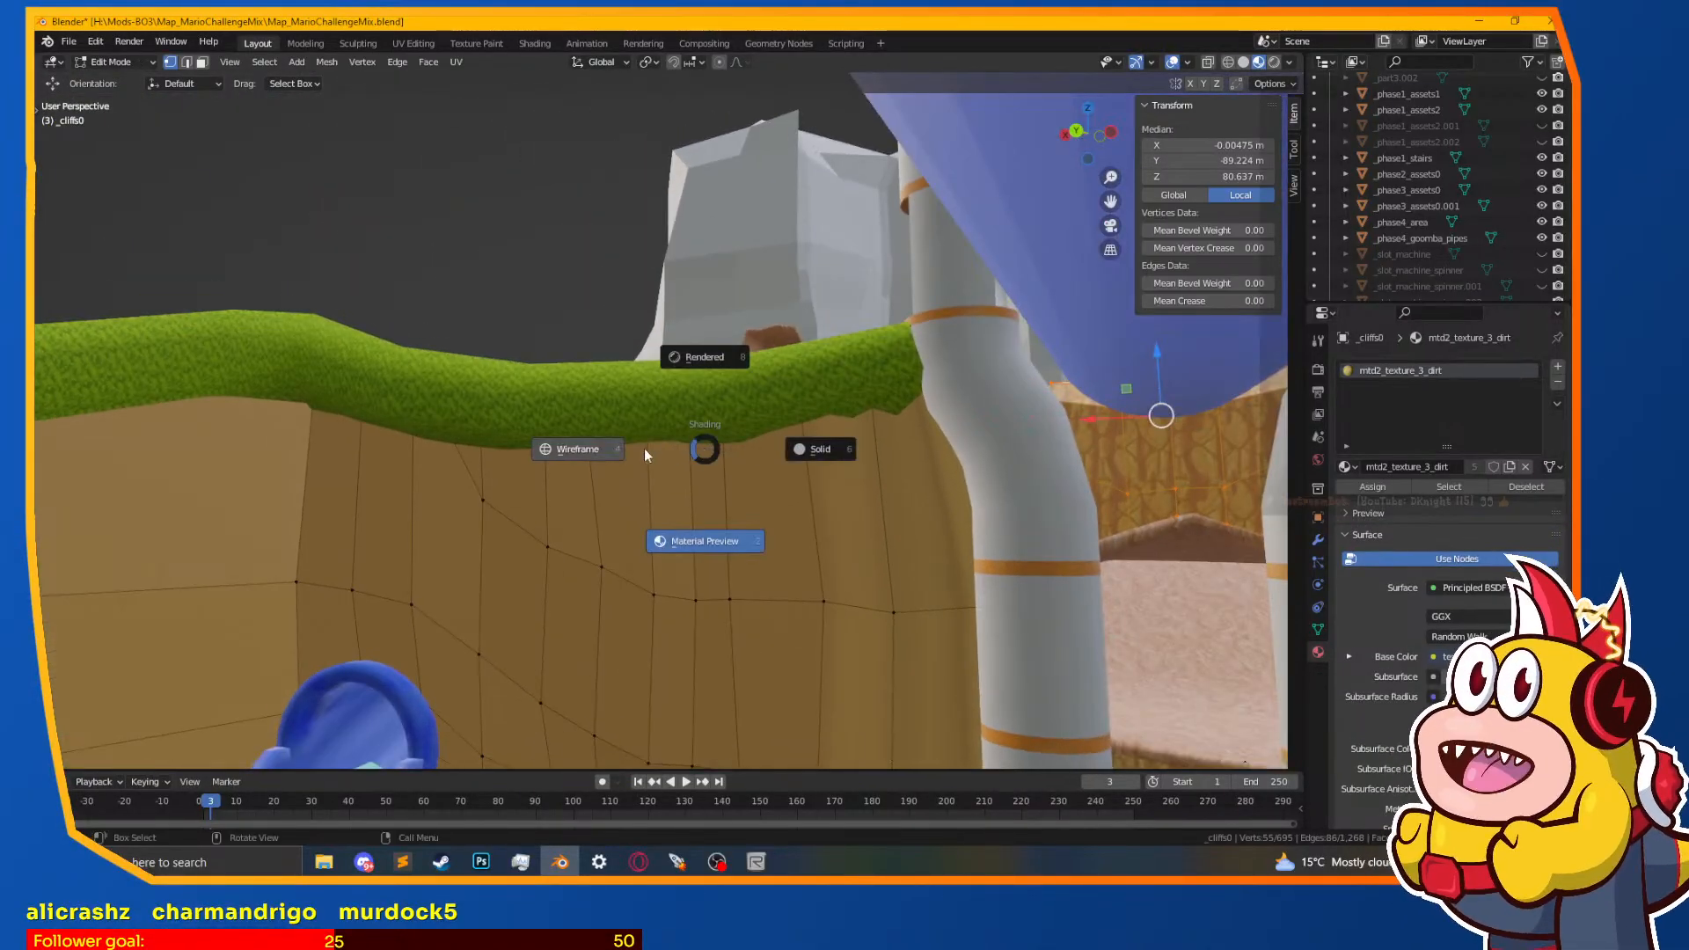
left_click(598, 452)
Step: Clear the existing selection and select an edge loop at the upper rim of the _cliffs0 wall
key("a")
key("alt+a")
mouse_move(483, 446)
middle_mouse_down()
mouse_move(540, 502)
mouse_move(534, 475)
middle_mouse_up()
key("a")
left_click(566, 409, "alt")
mouse_move(546, 399)
middle_mouse_down()
mouse_move(573, 440)
mouse_move(894, 388)
mouse_move(613, 469)
mouse_move(508, 446)
middle_mouse_up()
Step: Inspect the rim in material preview and add another edge loop beneath the grass overhang to the selection
key("z")
left_click(507, 537)
mouse_move(507, 528)
middle_mouse_down()
mouse_move(483, 461)
mouse_move(592, 472)
mouse_move(667, 561)
mouse_move(631, 534)
mouse_move(760, 528)
middle_mouse_up()
scroll(704, 530, "up", 4)
key("z")
left_click(677, 510)
key("z")
left_click(778, 588)
left_click(765, 500, "alt+shift")
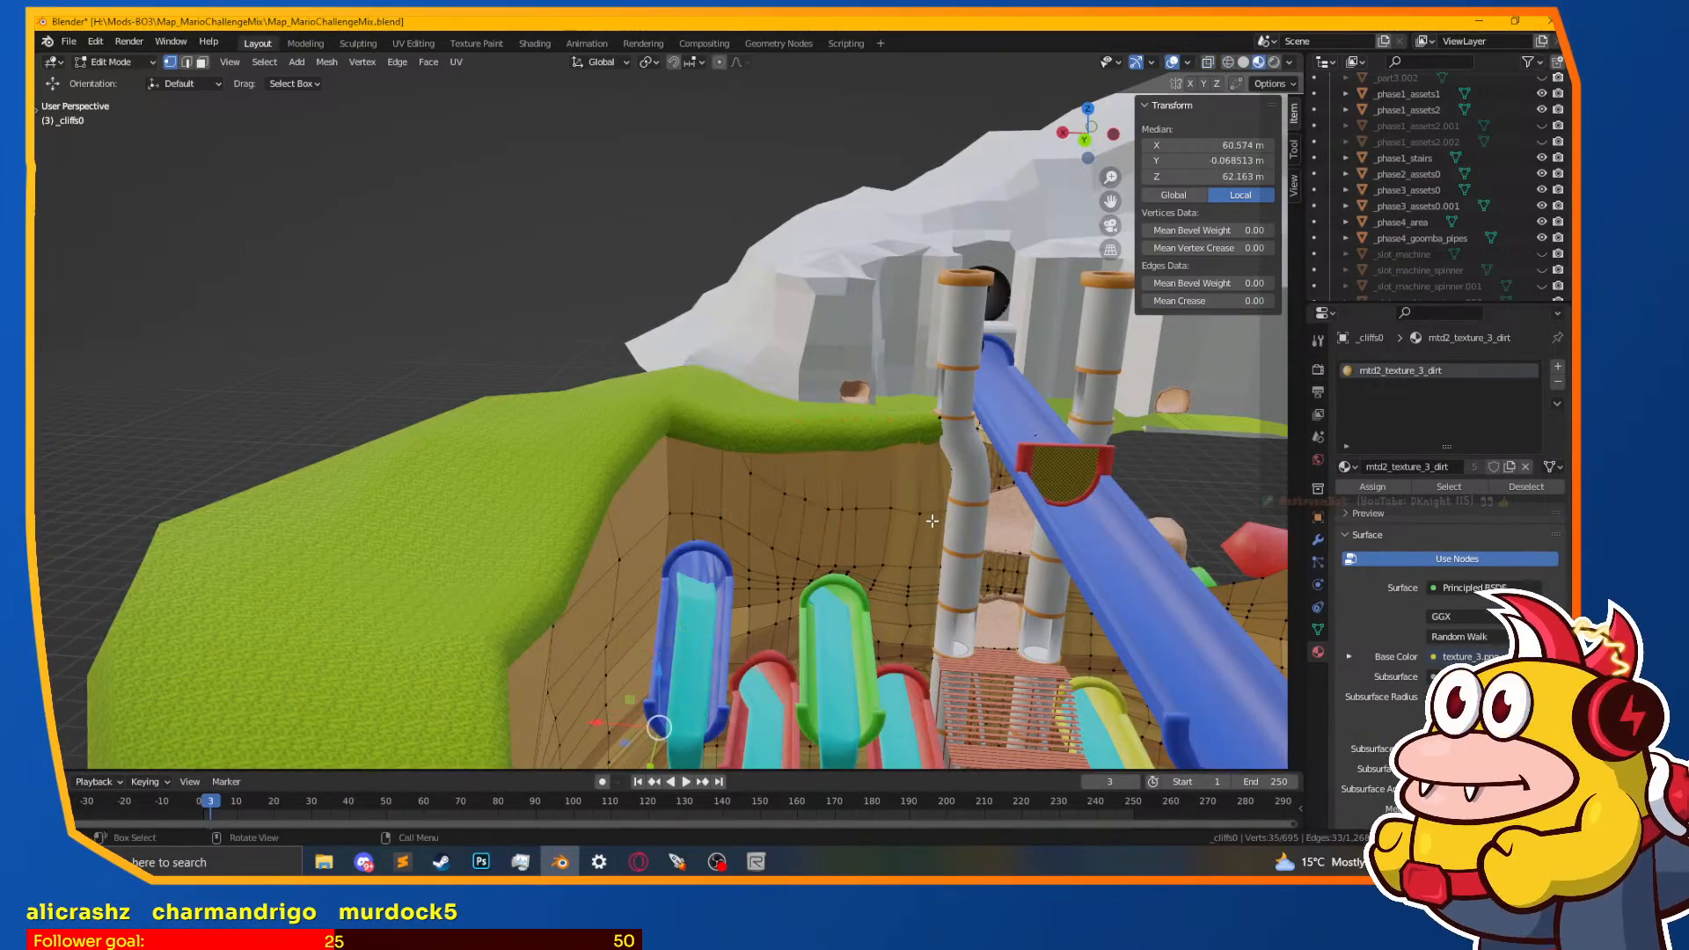
Step: Add further edge loops along the upper and middle _cliffs0 wall to the selection in wireframe and check them in material preview
key("z")
left_click(820, 526)
left_click(749, 526, "alt+shift")
middle_click_drag(750, 526, 590, 419)
left_click(441, 465, "alt+shift")
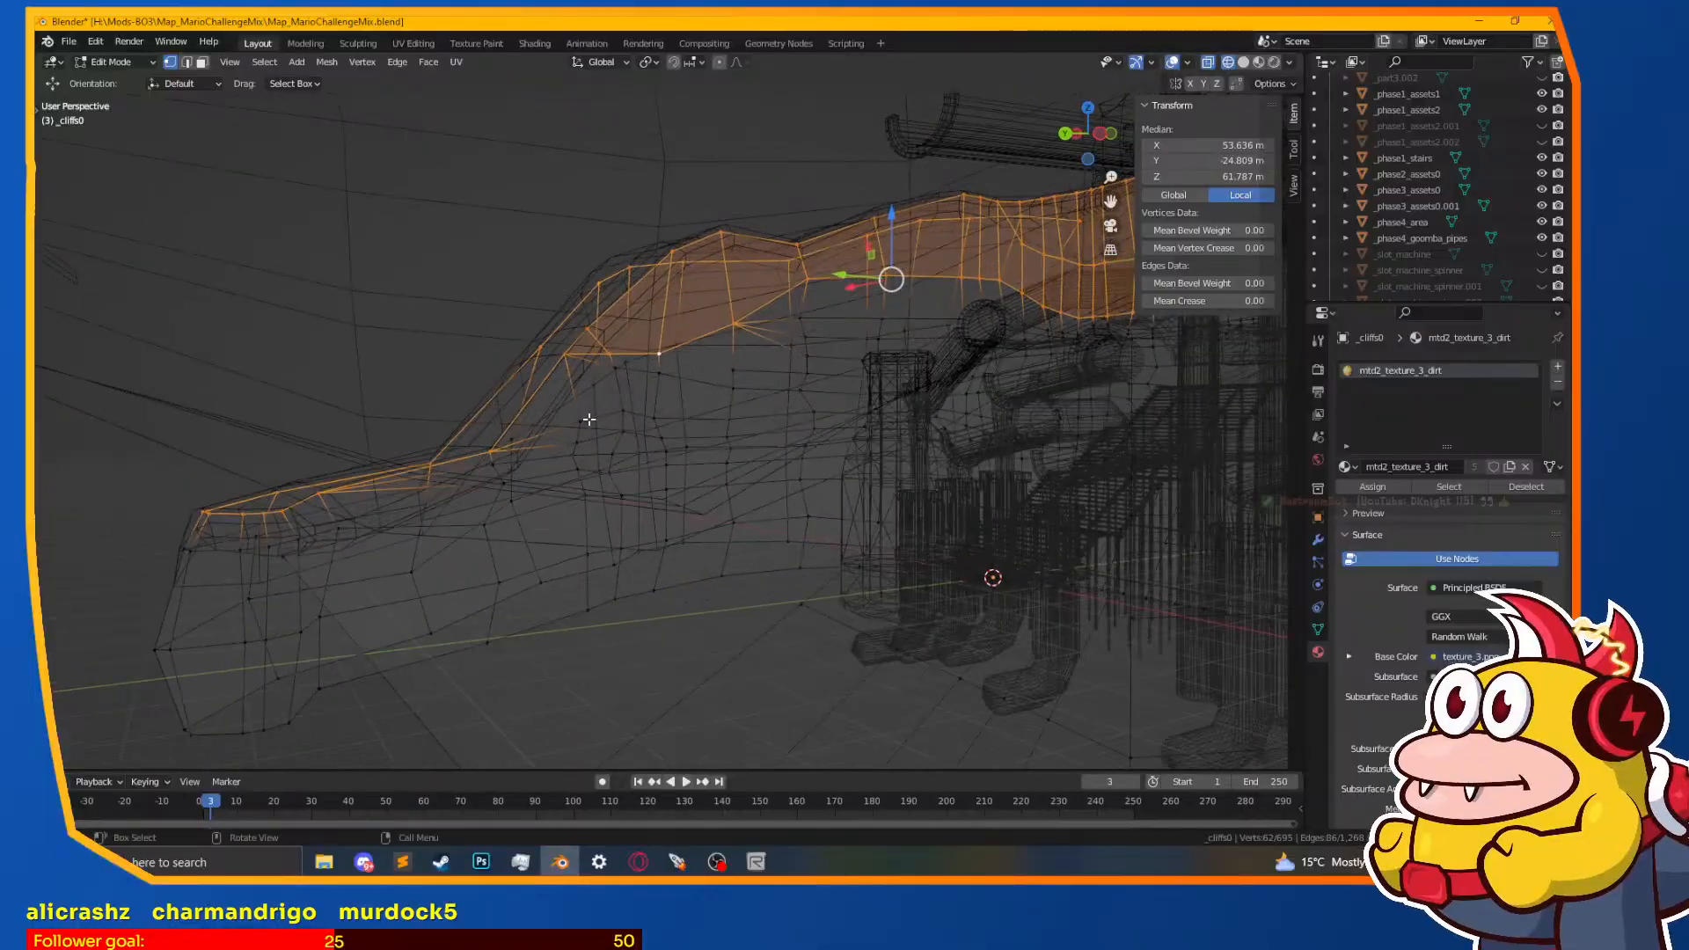
left_click(287, 548, "alt+shift")
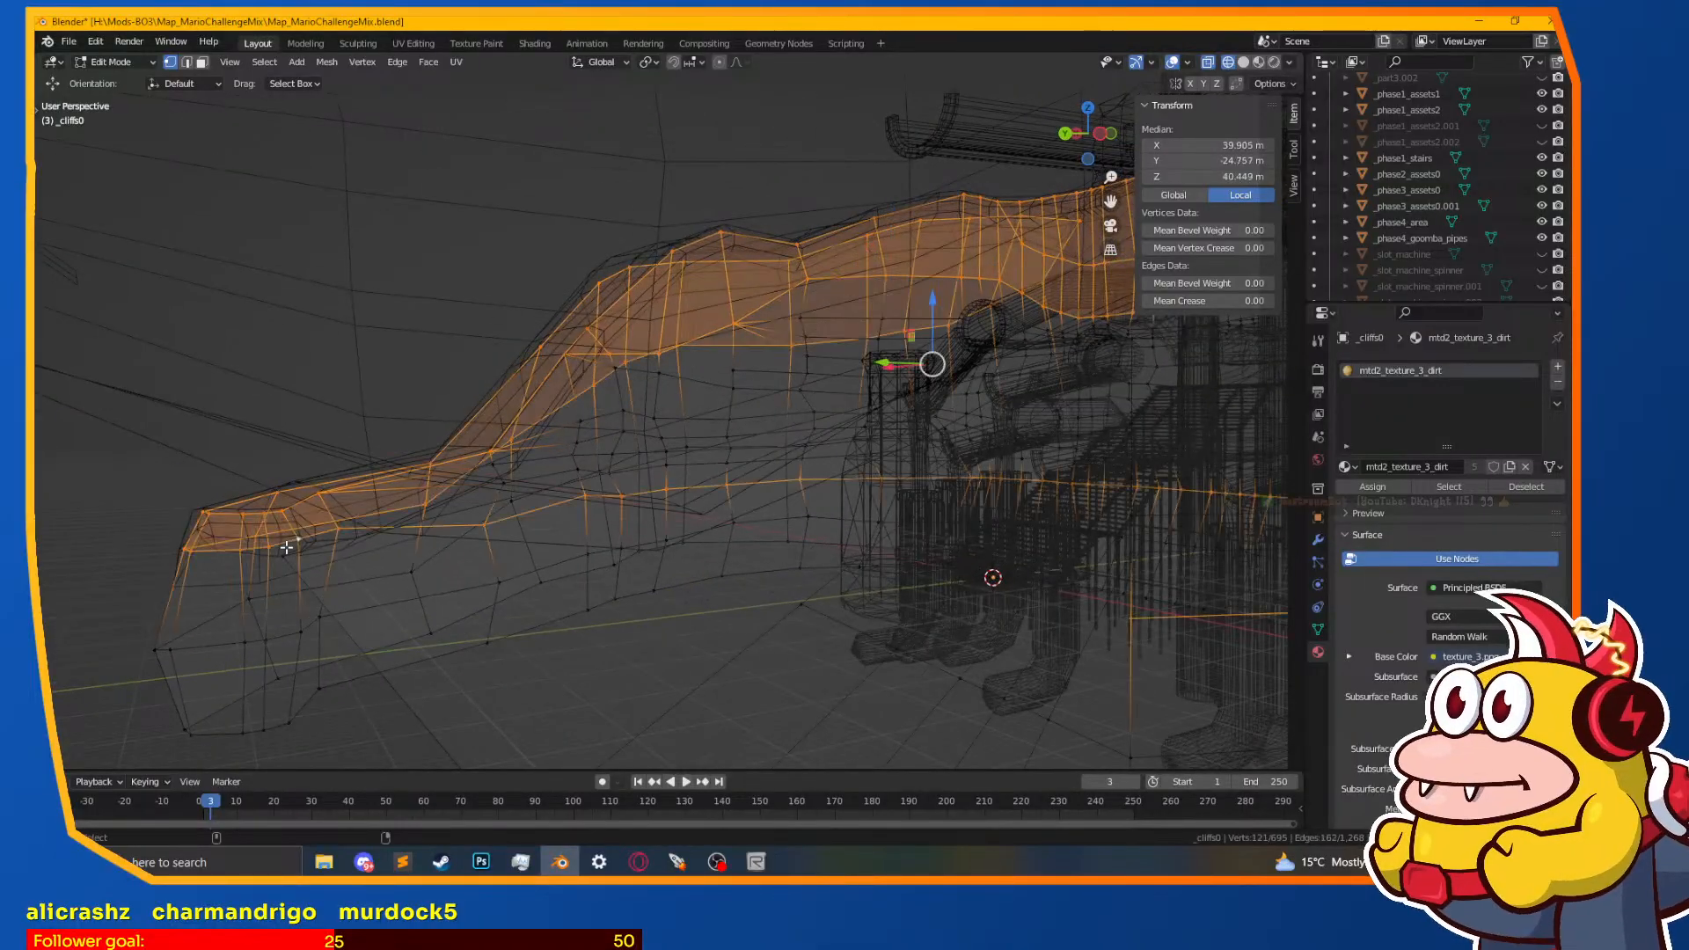
mouse_move(277, 539)
middle_mouse_down()
mouse_move(598, 493)
mouse_move(735, 452)
mouse_move(636, 382)
middle_mouse_up()
key("shift+z")
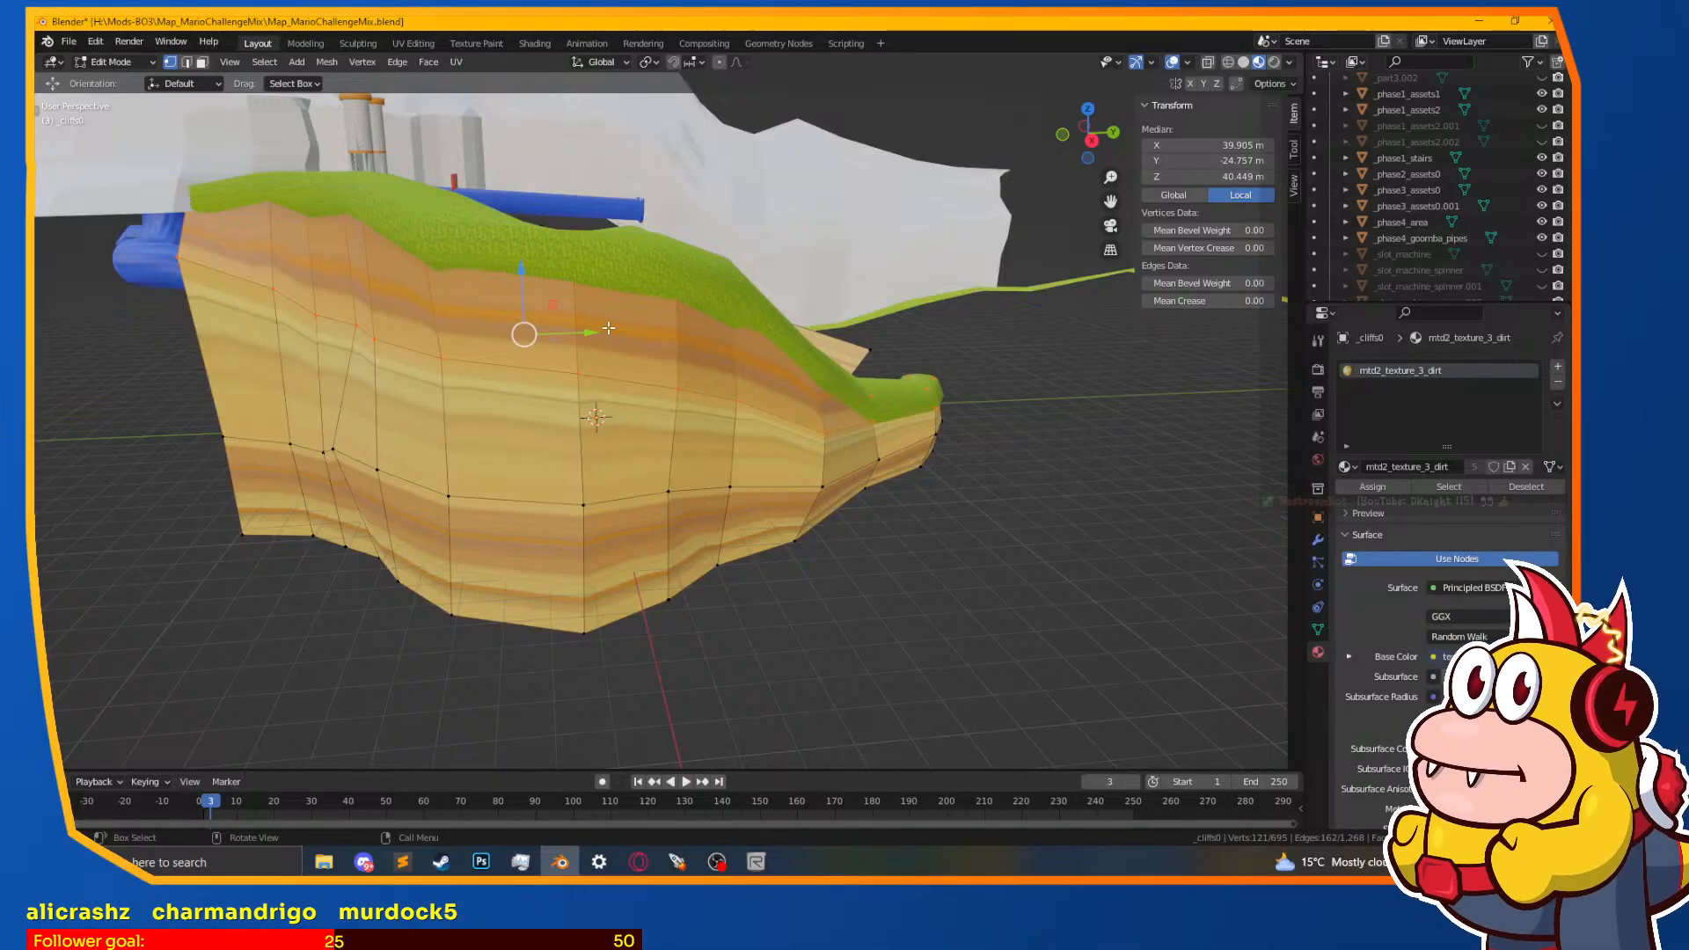
Step: Switch to face selection and select the dirt faces directly beneath the grass at the cliff's front tip
scroll(821, 435, "up", 3)
middle_click_drag(821, 435, 703, 407)
scroll(724, 504, "up", 1)
middle_click_drag(878, 630, 583, 570)
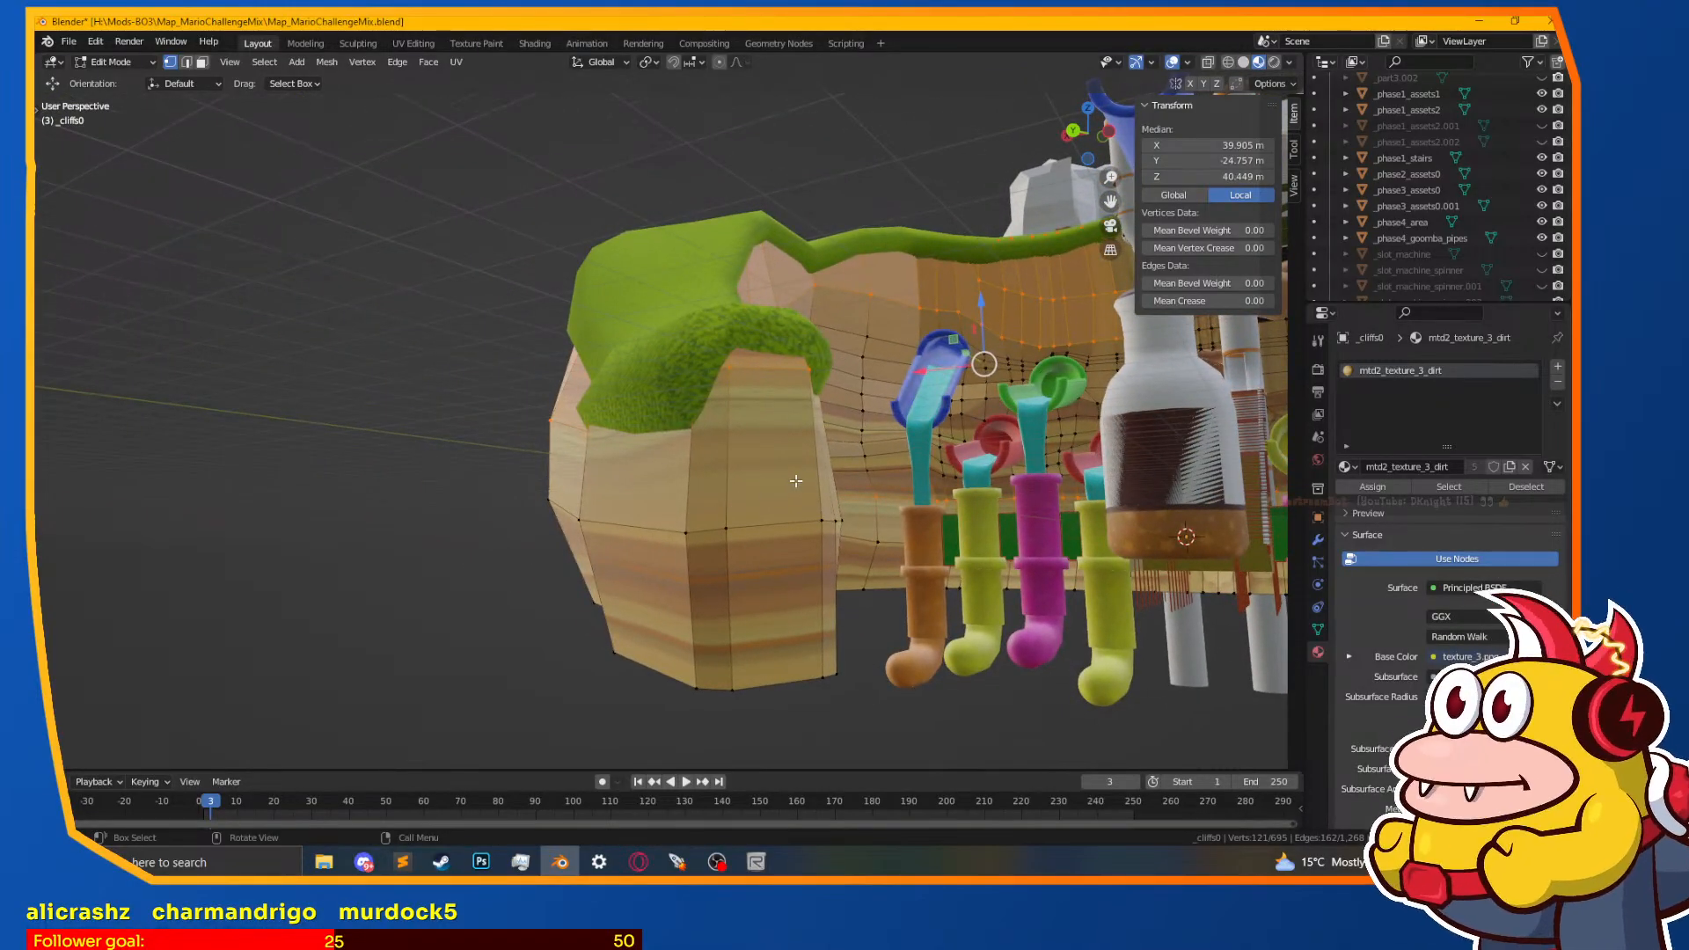
scroll(795, 481, "up", 5)
middle_click_drag(769, 483, 755, 587)
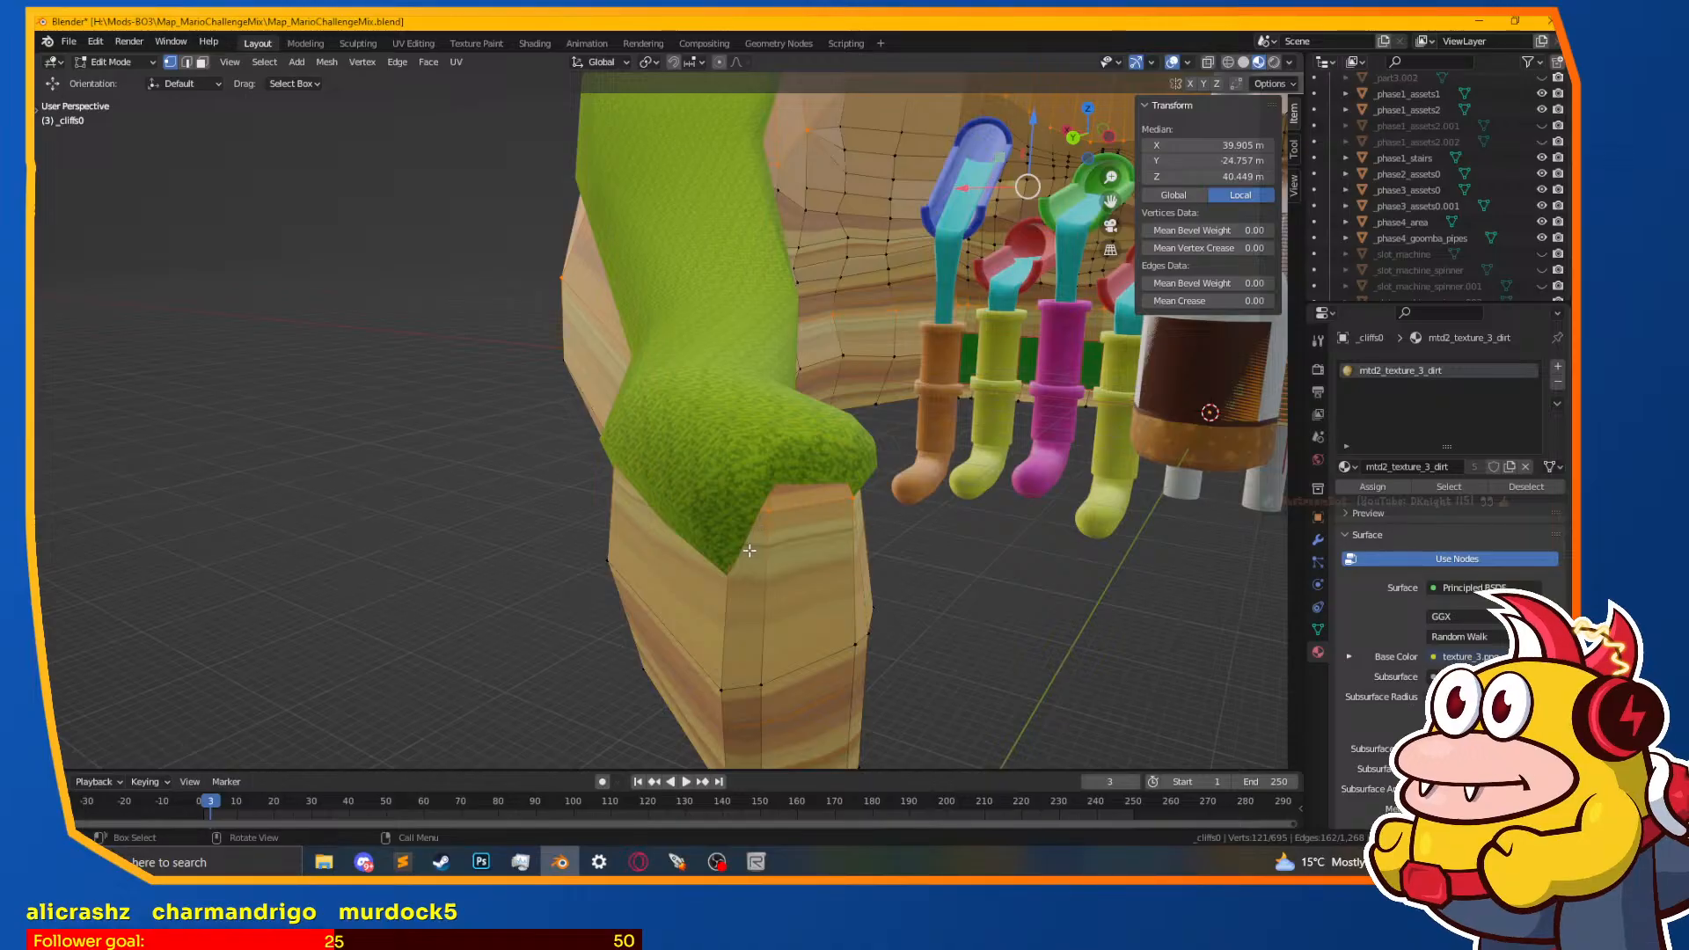
left_click(201, 61)
left_click(756, 571)
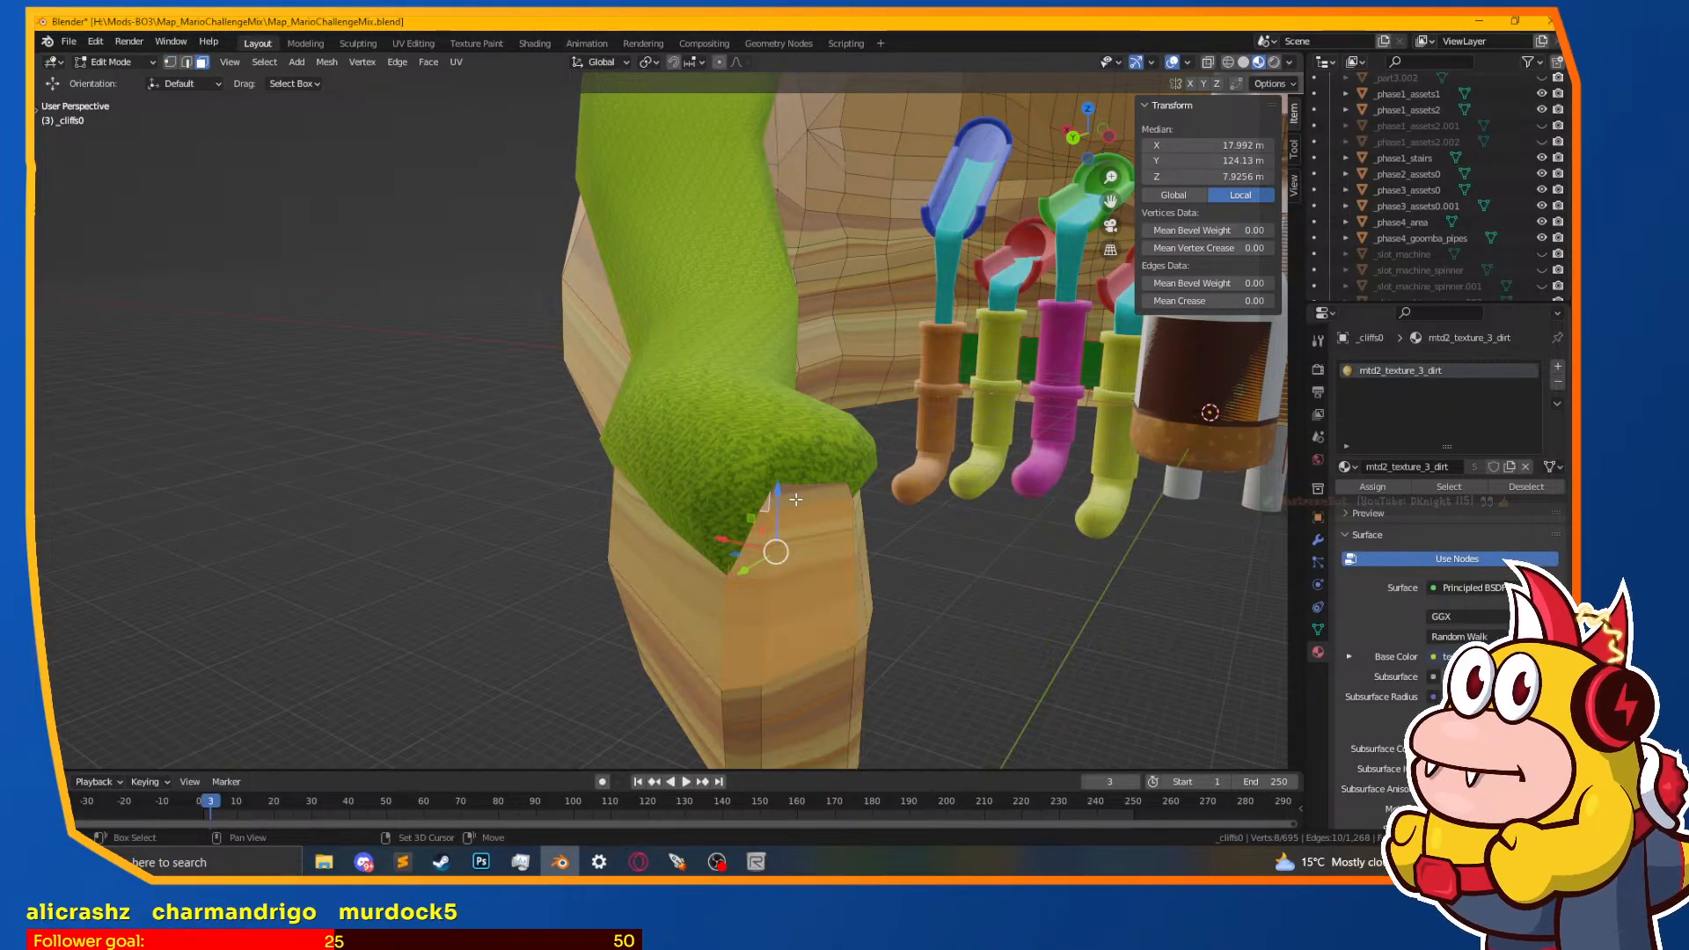
left_click(858, 540, "shift")
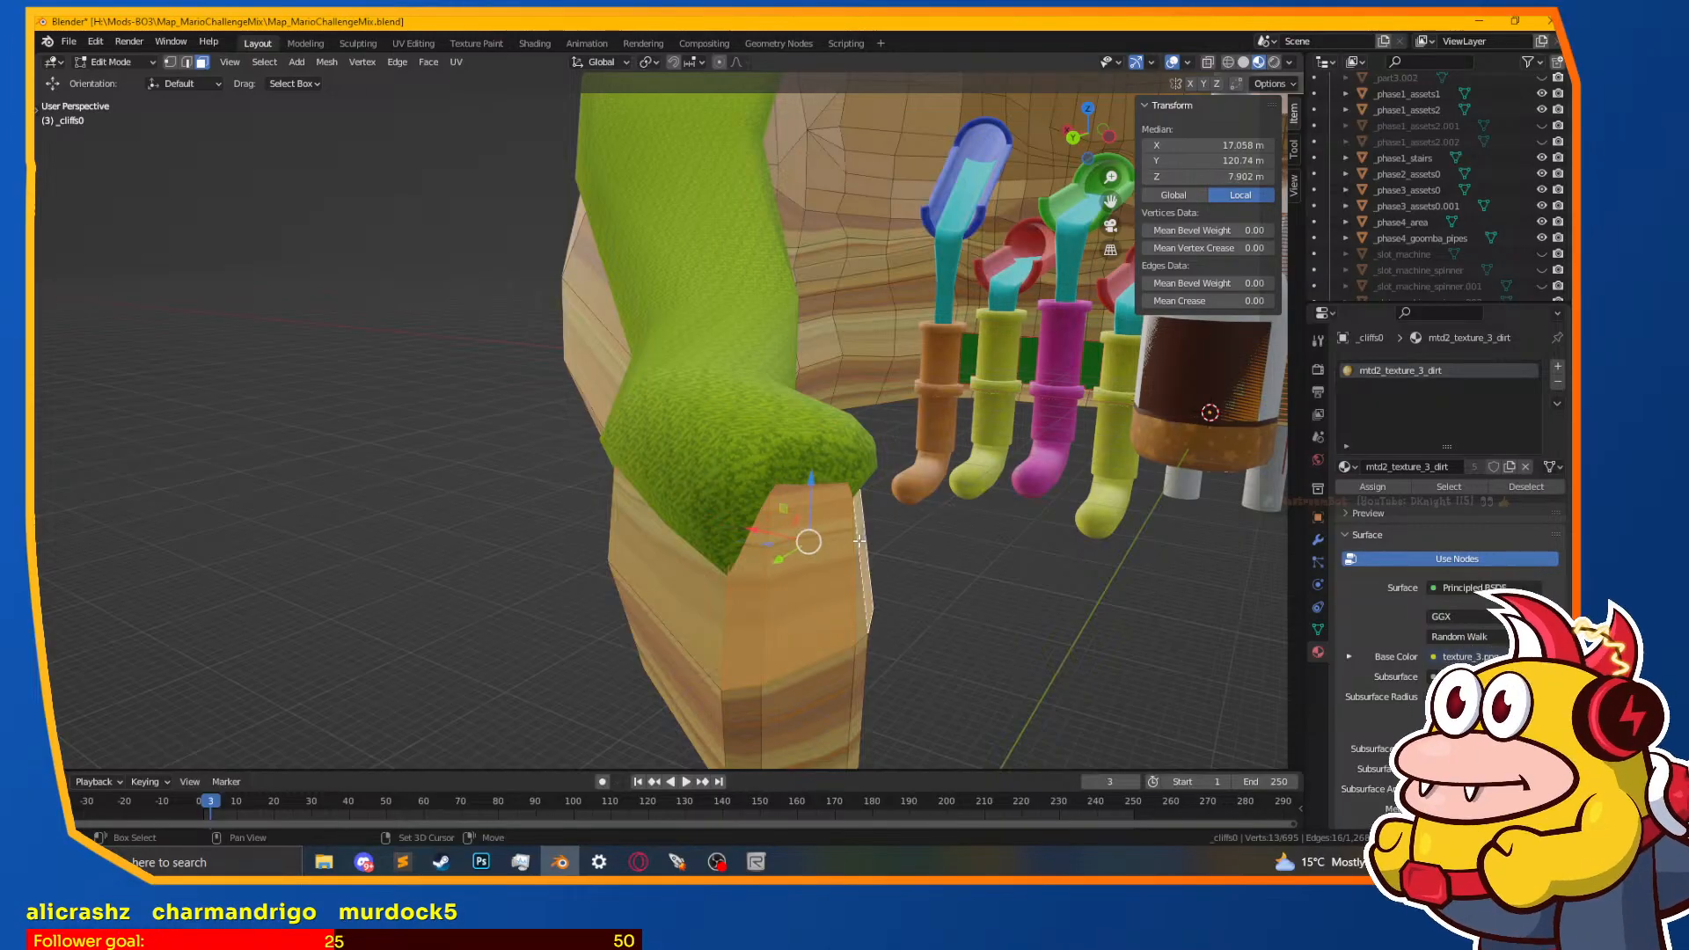
Step: Add the dirt faces around the corner from the tip, along the lower inner wall beneath the overhang, to the selection
middle_click_drag(846, 540, 563, 554)
left_click(414, 580, "shift")
left_click(668, 547, "shift")
left_click(985, 572, "shift")
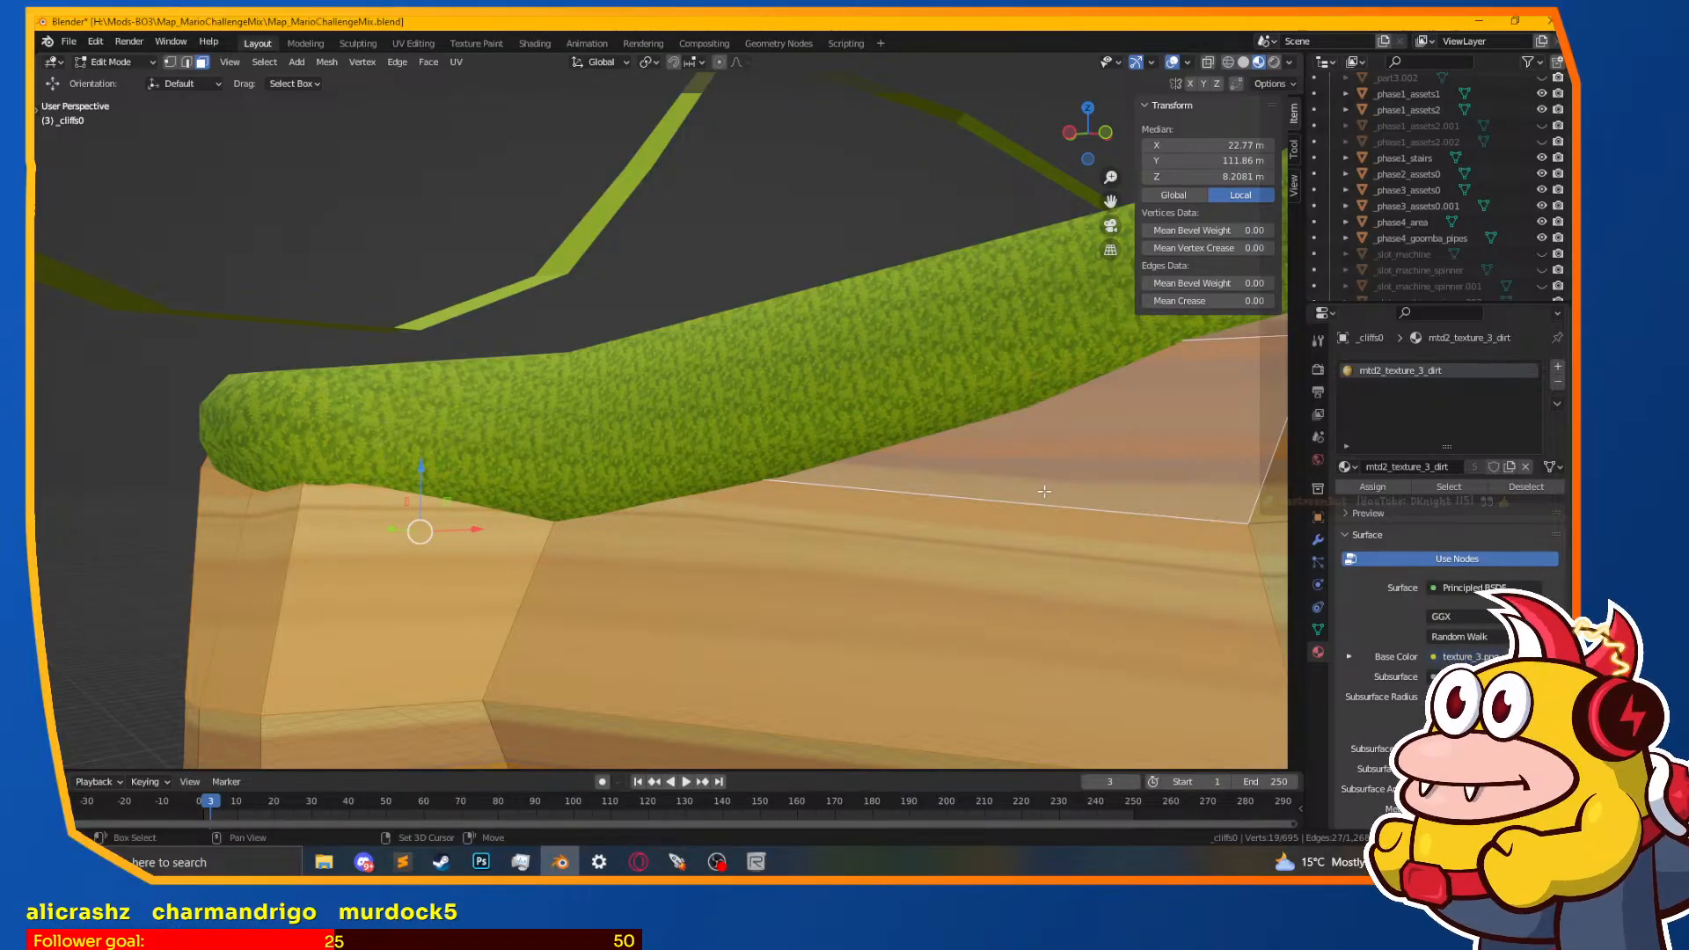
middle_click_drag(985, 572, 1027, 596)
left_click(792, 422, "shift")
left_click(863, 426, "shift")
middle_click_drag(1056, 422, 799, 532, "shift")
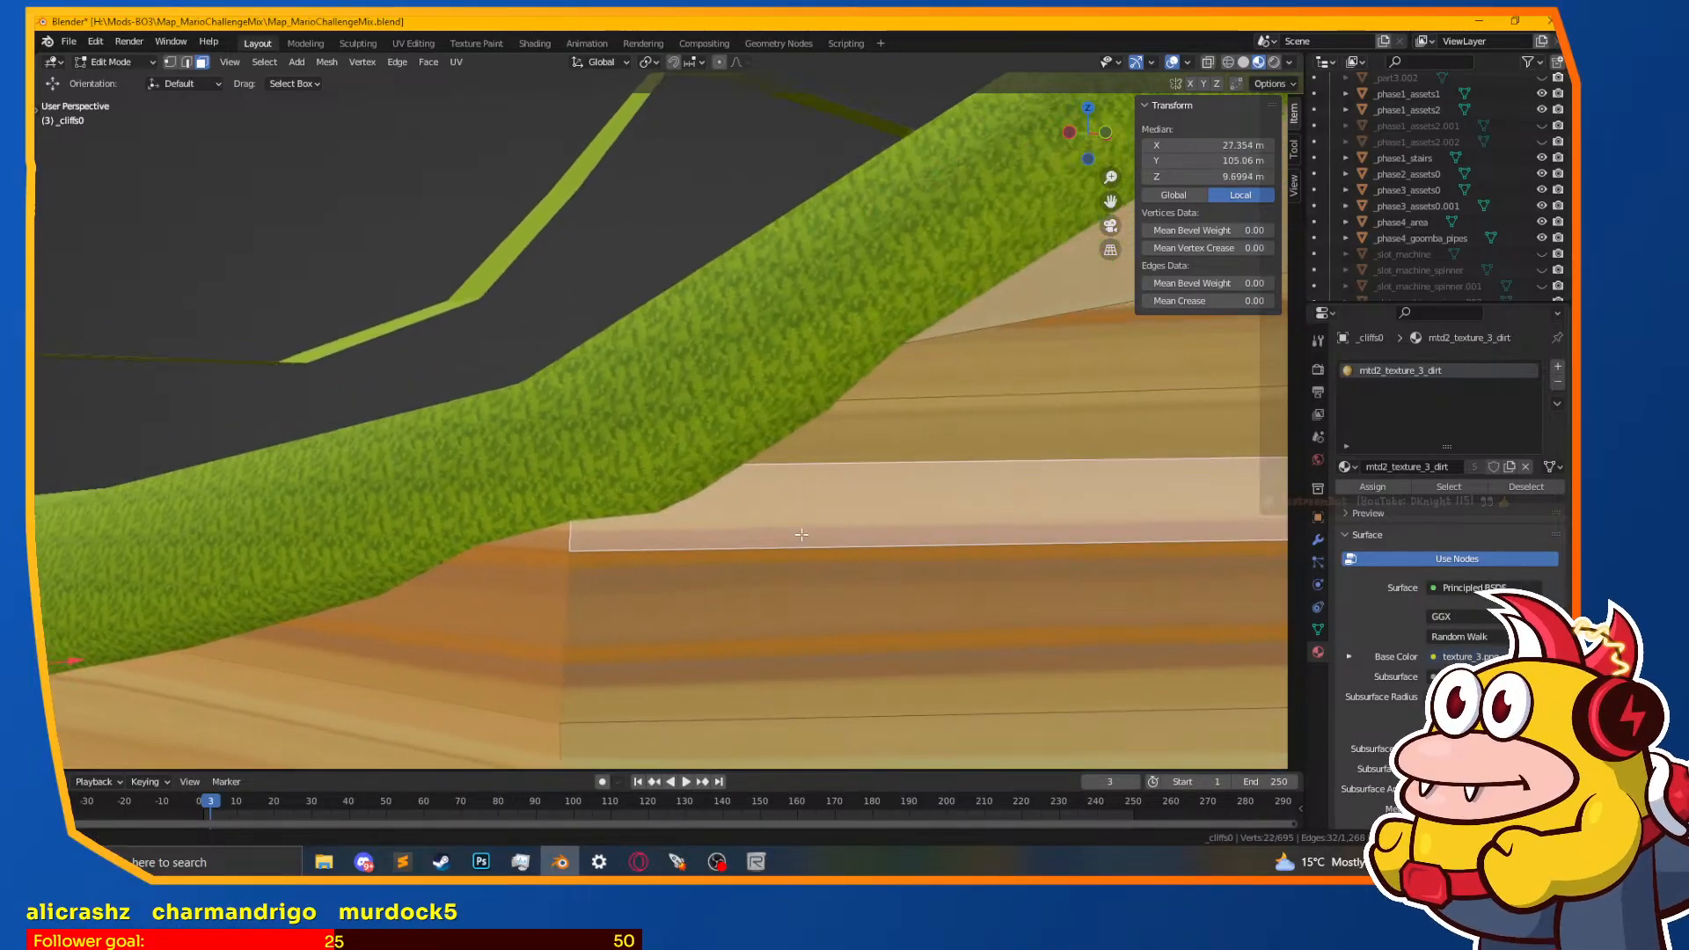
Step: Extend the face selection up the rising stretch of the wall, including the small faces touching the grass edge
left_click(906, 380, "shift")
middle_click_drag(896, 456, 656, 506)
left_click(982, 414, "shift")
left_click(777, 330, "shift")
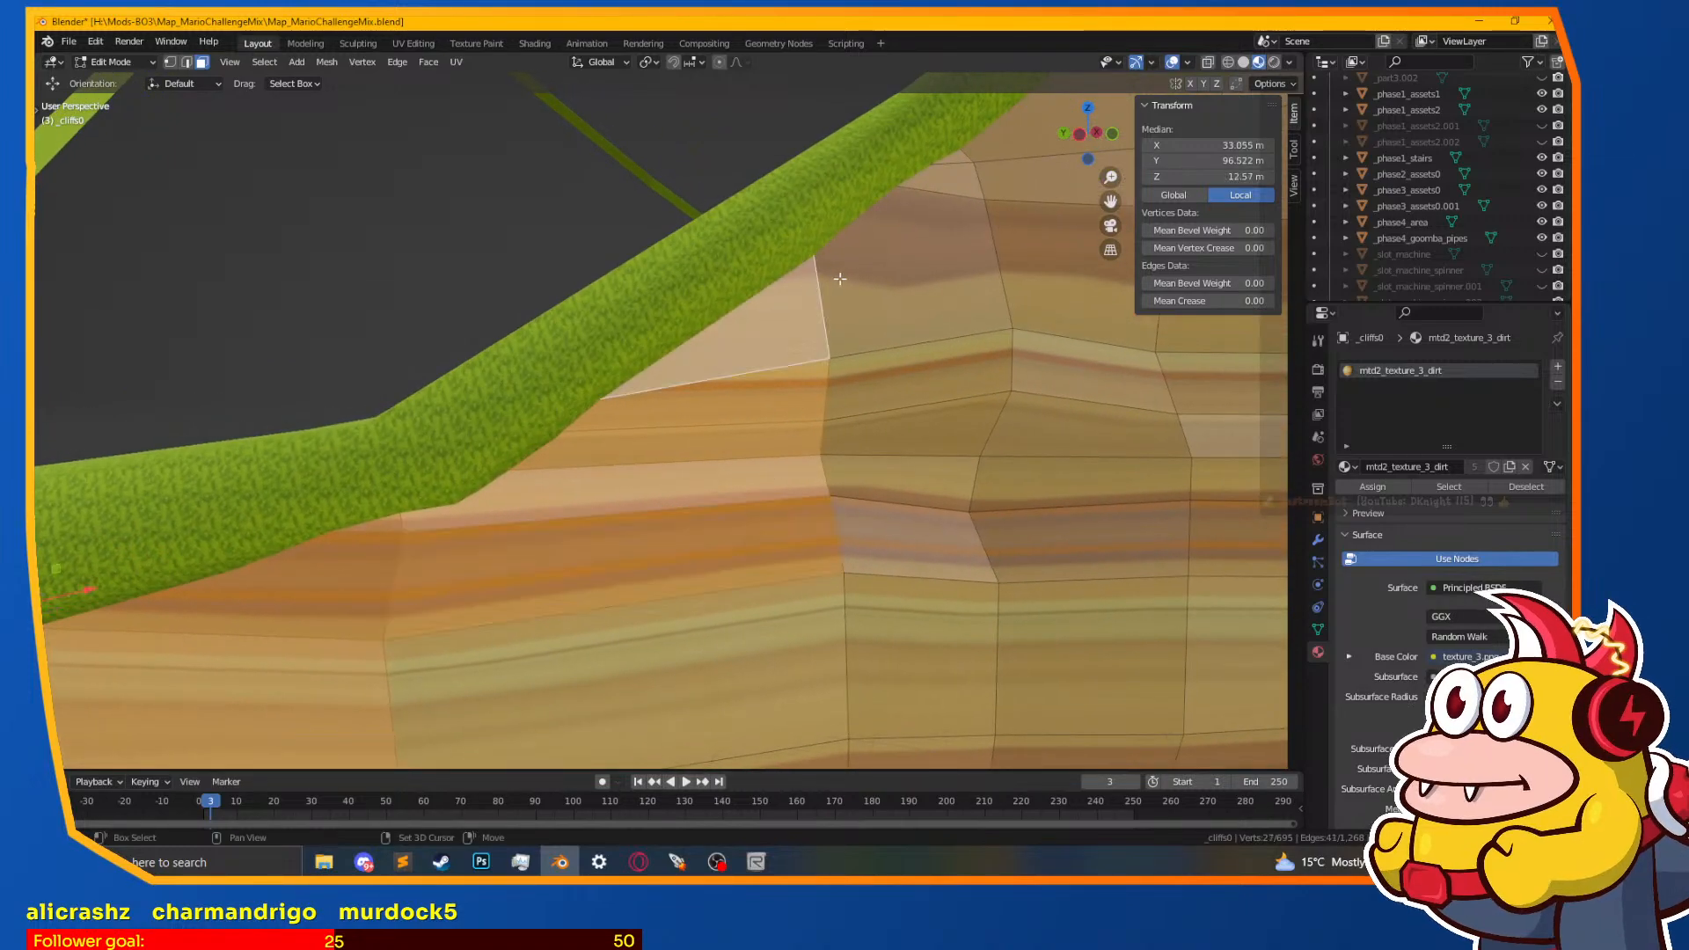
left_click(871, 264, "shift")
left_click(985, 176, "shift")
left_click(957, 171, "shift")
left_click(964, 158, "shift")
left_click(991, 145, "shift")
Step: Add the upper wall faces below the overhang up to the bend near the blue slide to the selection
middle_click_drag(990, 144, 413, 484, "shift")
middle_click_drag(609, 462, 651, 457)
left_click(815, 388, "shift")
left_click(1056, 276, "shift")
middle_click_drag(1056, 275, 600, 465, "shift")
left_click(899, 385, "shift")
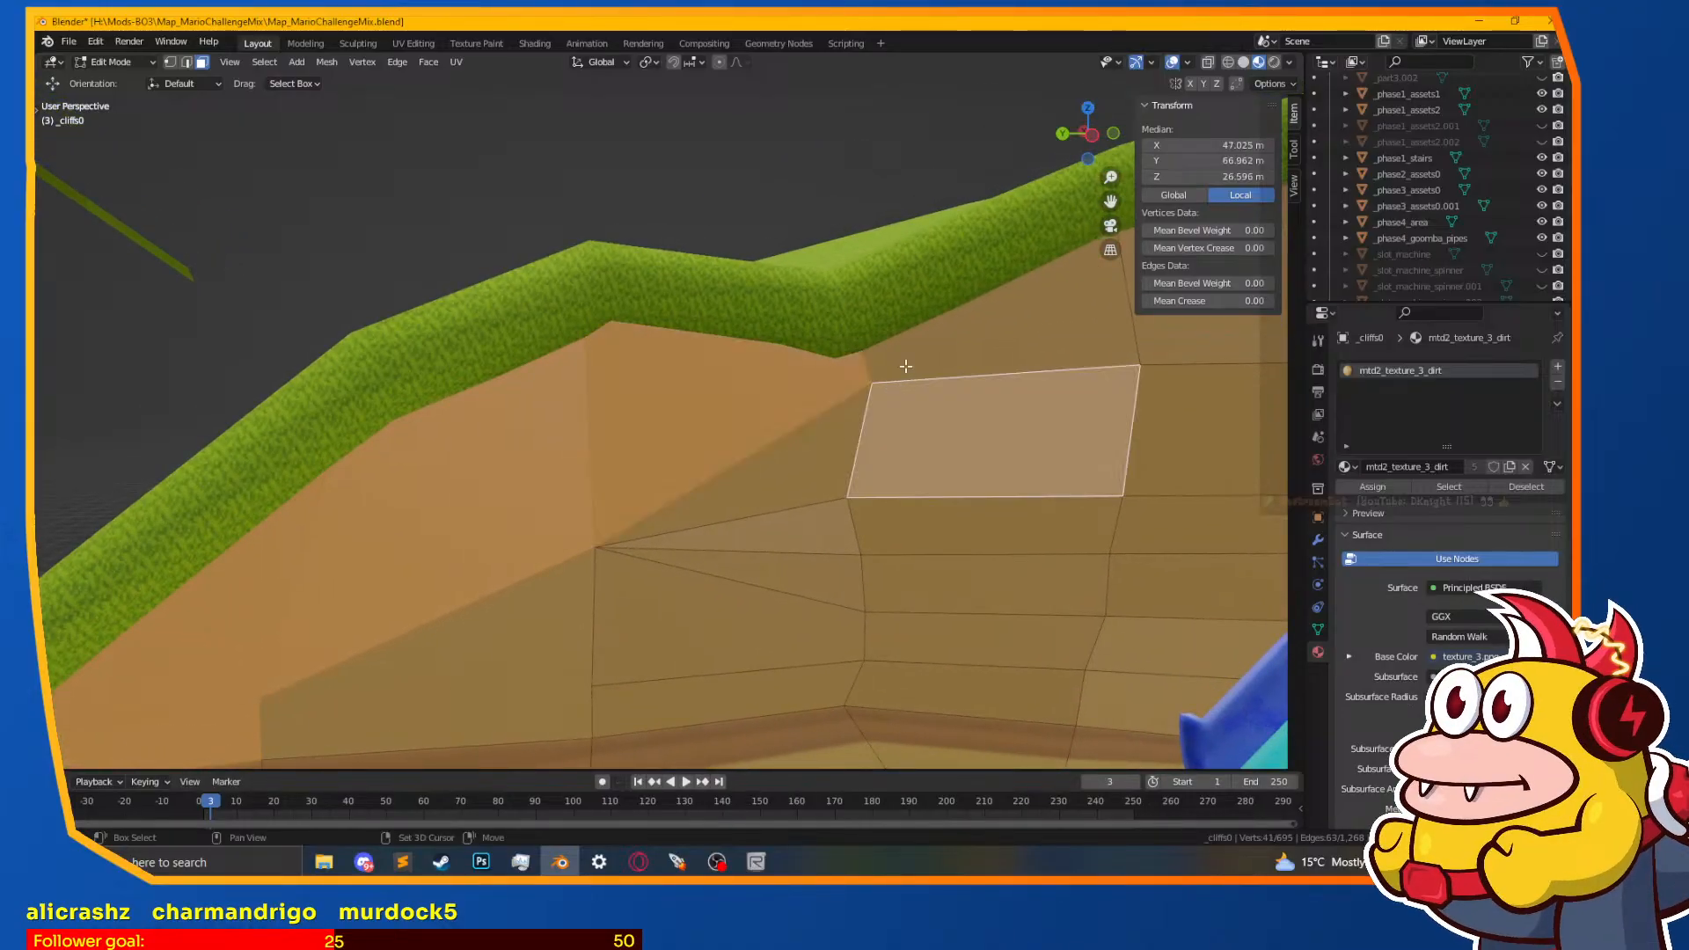
left_click(905, 366, "shift")
left_click(885, 410, "shift")
scroll(845, 472, "down", 1)
Step: Continue the face selection past the bend with the narrow wall faces beneath the grass
middle_click_drag(1081, 366, 820, 483, "shift")
scroll(849, 409, "down", 2)
scroll(720, 532, "up", 3)
left_click(843, 372, "shift")
left_click(922, 366, "shift")
left_click(977, 387, "shift")
left_click(1009, 348, "shift")
left_click(1036, 341, "shift")
Step: Complete the selected band with the remaining wall faces beneath the overhang up to the grey pipe
middle_click_drag(1171, 350, 756, 447, "shift")
left_click(715, 462, "shift")
left_click(767, 466, "shift")
left_click(823, 462, "shift")
left_click(871, 456, "shift")
left_click(937, 447, "shift")
left_click(1142, 446, "shift")
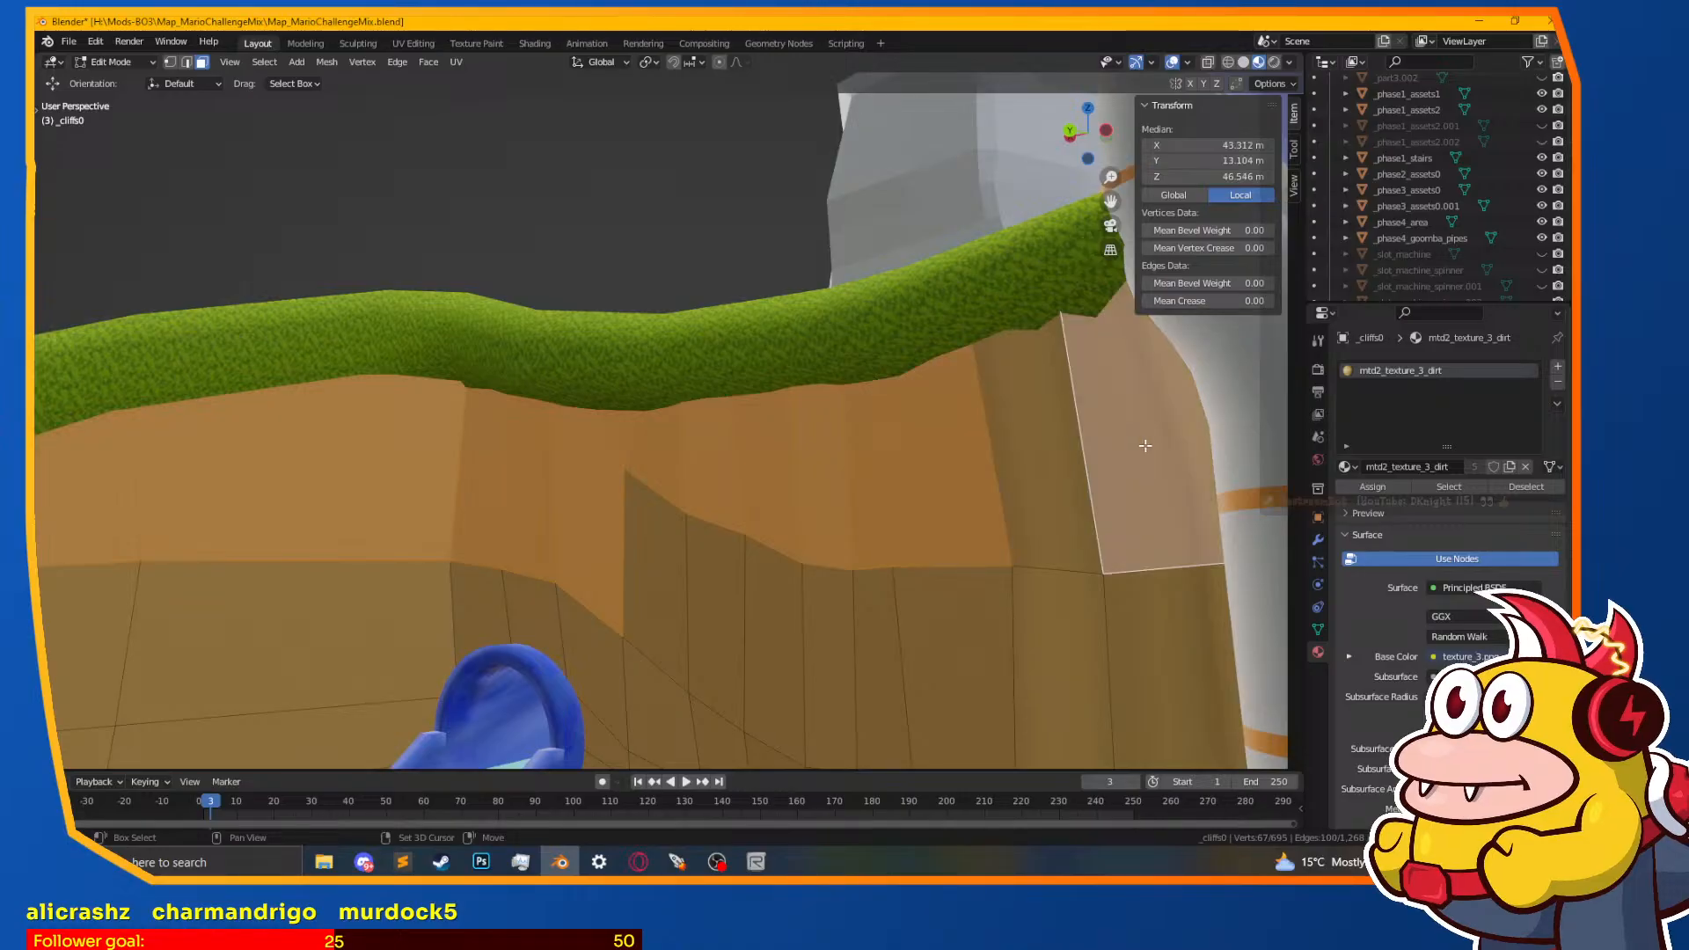
left_click(1068, 452, "shift")
Step: Duplicate the selected faces in place and separate the copy into its own object
scroll(893, 531, "down", 4)
middle_click_drag(893, 532, 894, 493)
scroll(825, 510, "down", 2)
mouse_move(752, 528)
middle_mouse_down()
mouse_move(691, 541)
mouse_move(740, 538)
middle_mouse_up()
middle_click_drag(741, 538, 783, 573, "shift")
scroll(750, 388, "up", 3)
key("g")
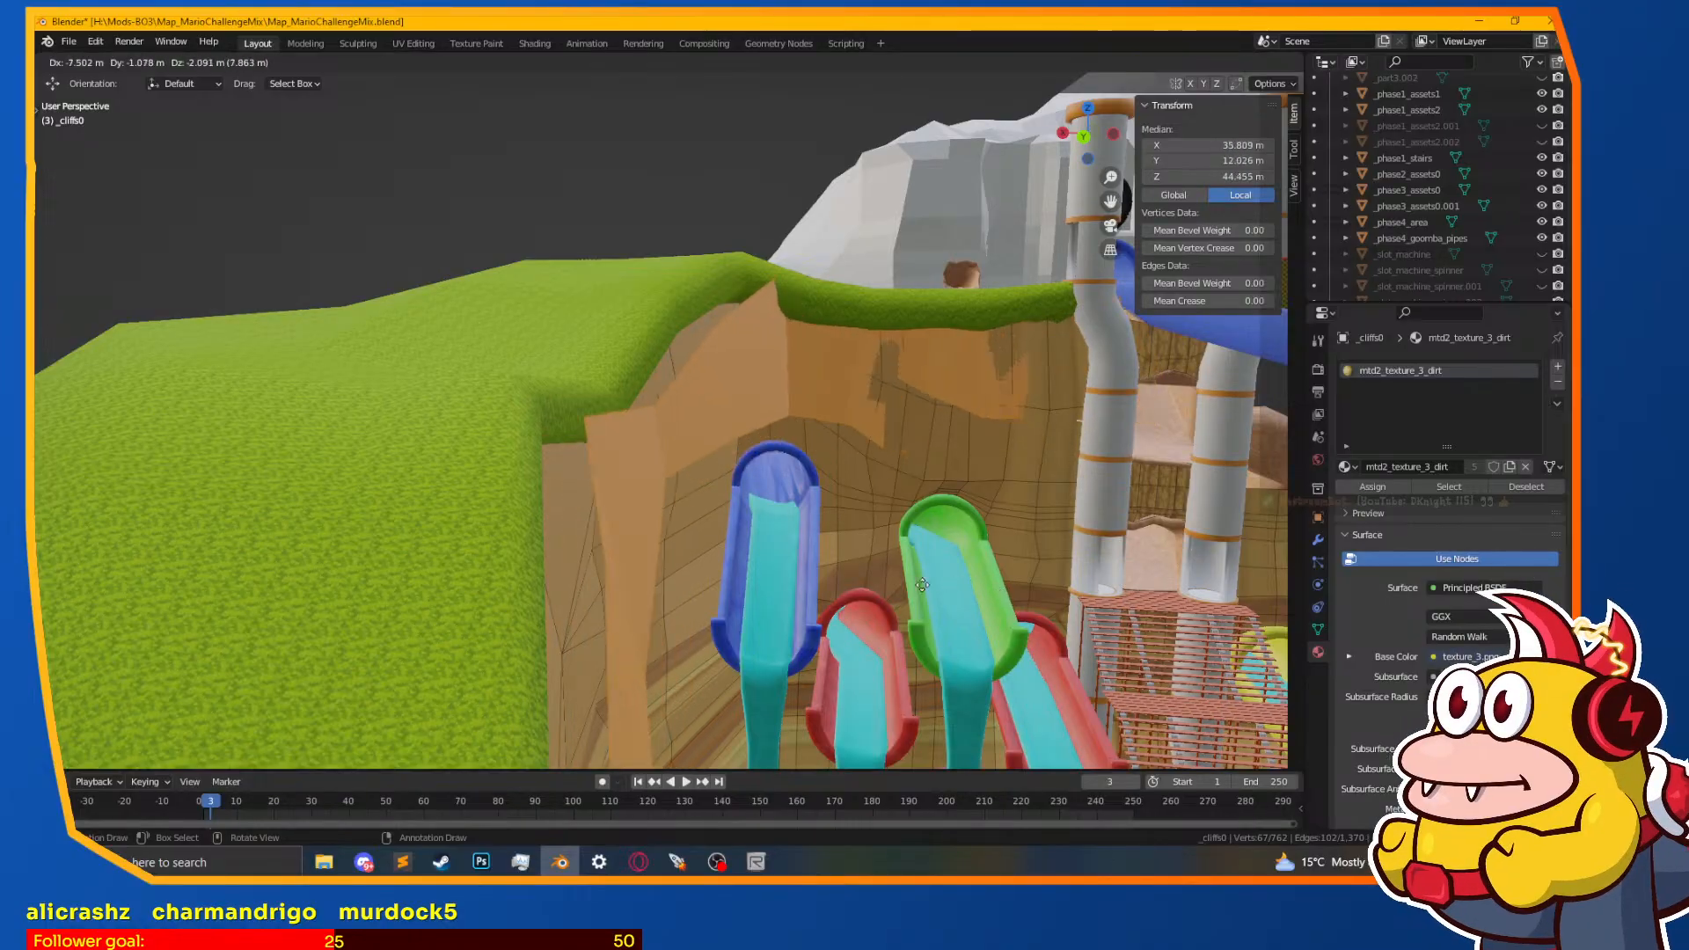
key("Escape")
key("p")
left_click(893, 431)
Step: Make the separated strip the active object and assign it the material mtd2_texture_4_grass_v2
key("Tab")
left_click(789, 382)
key("Tab")
key("a")
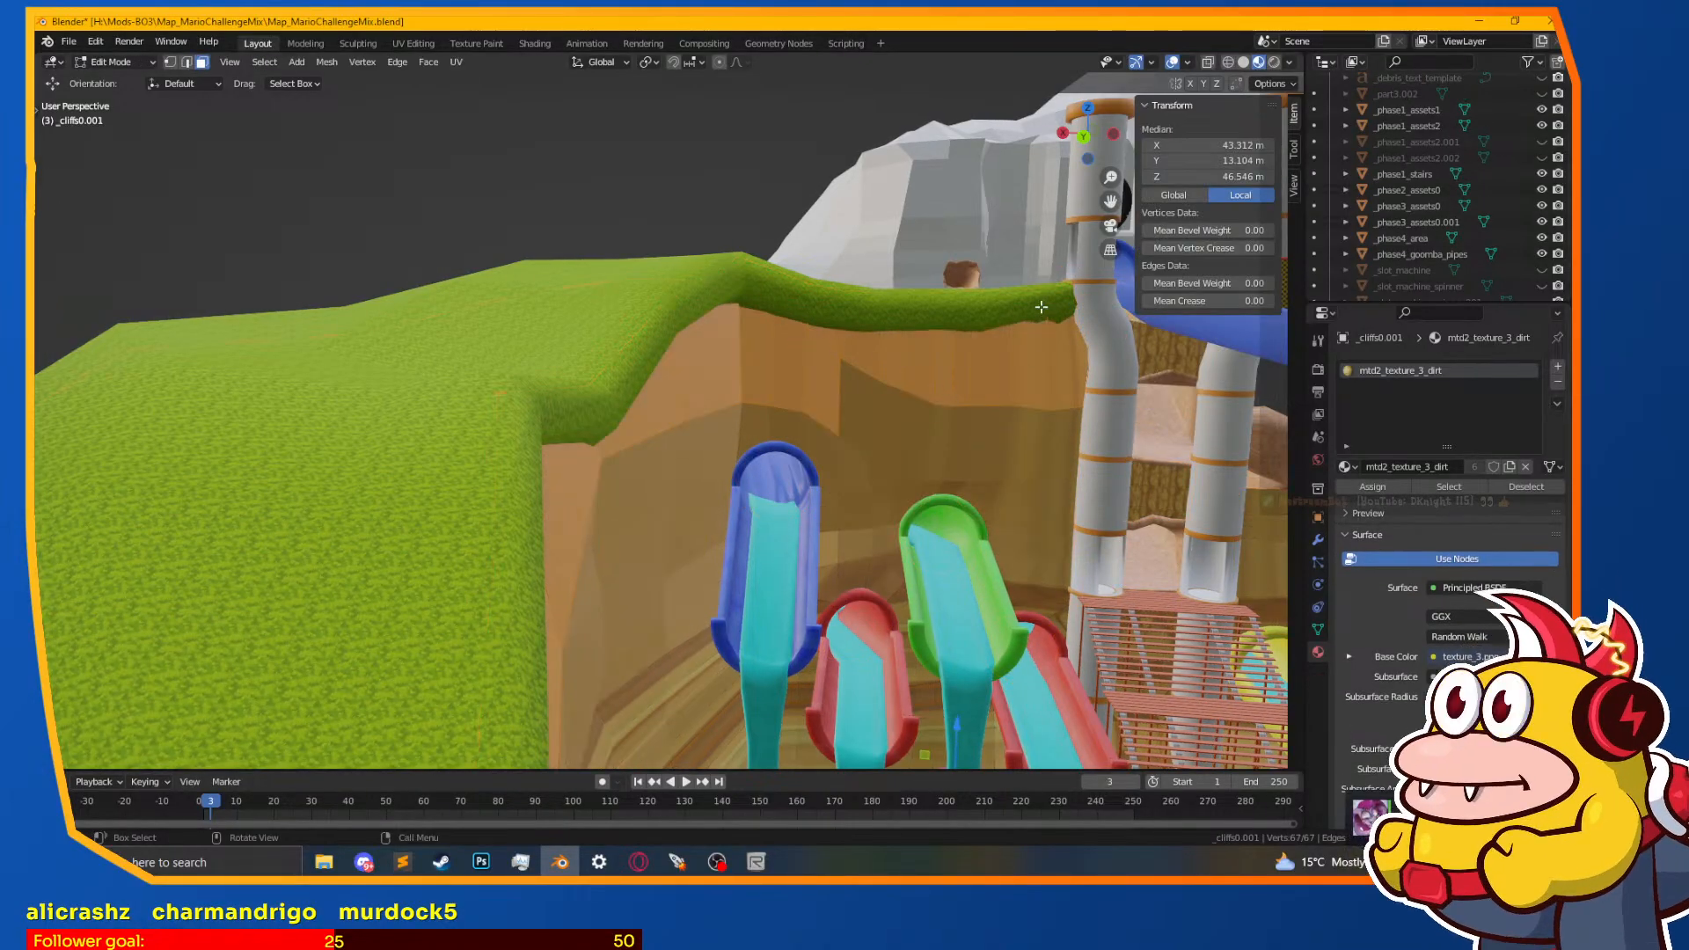
key("Tab")
left_click(1346, 466)
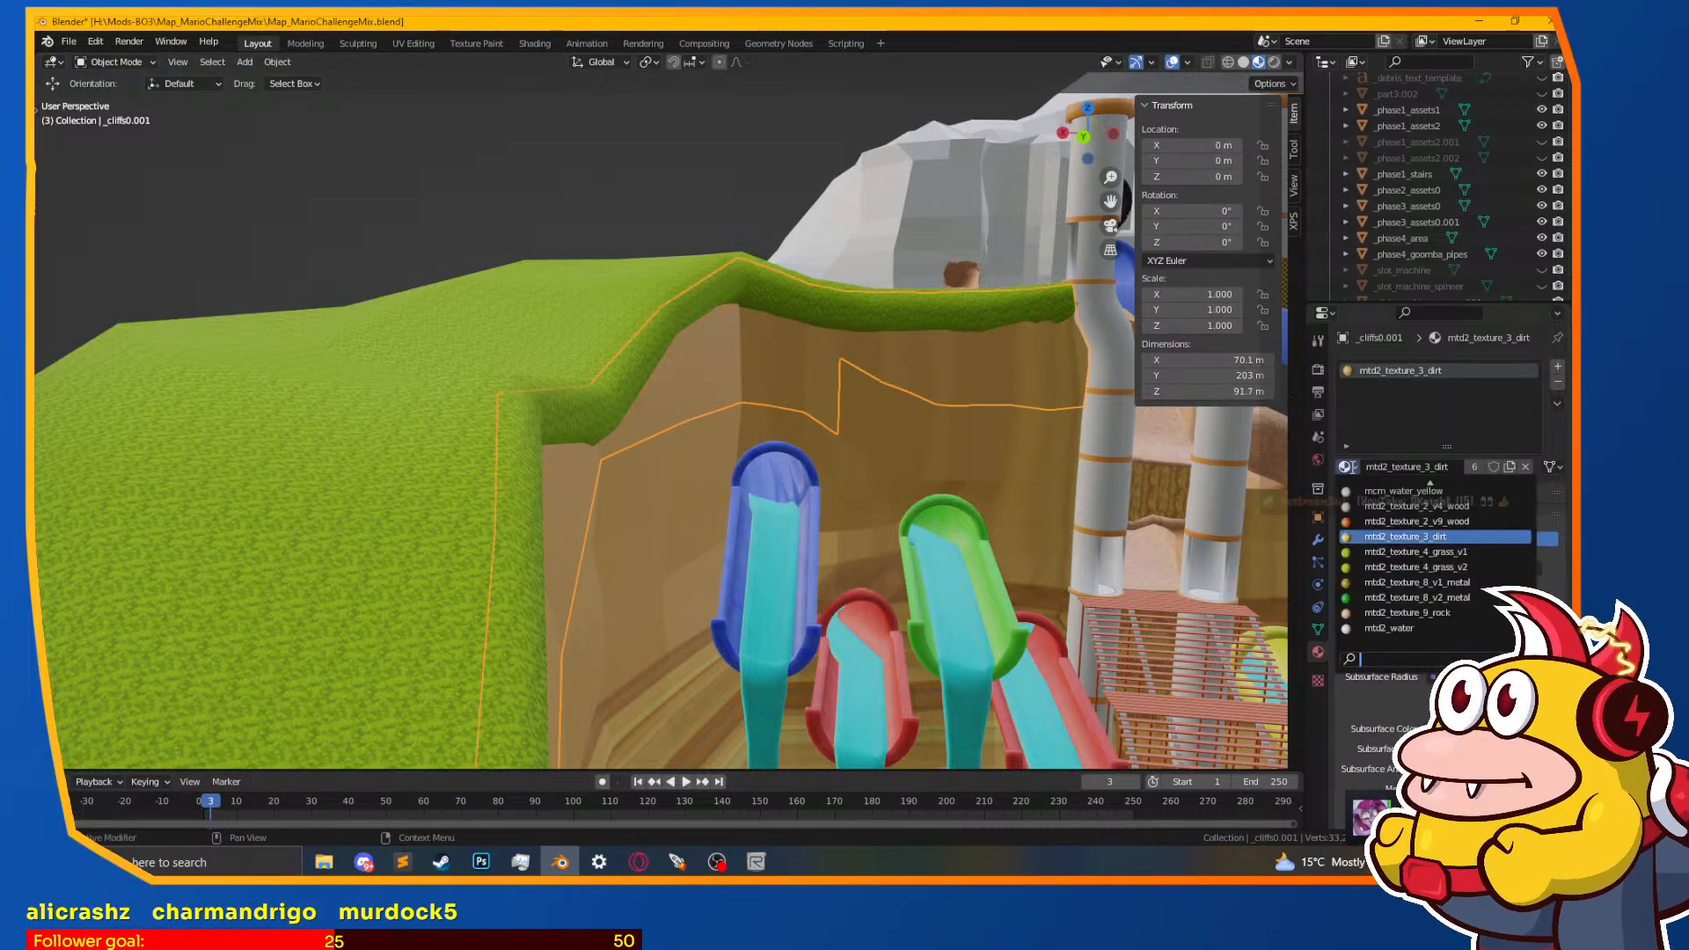
left_click(1388, 563)
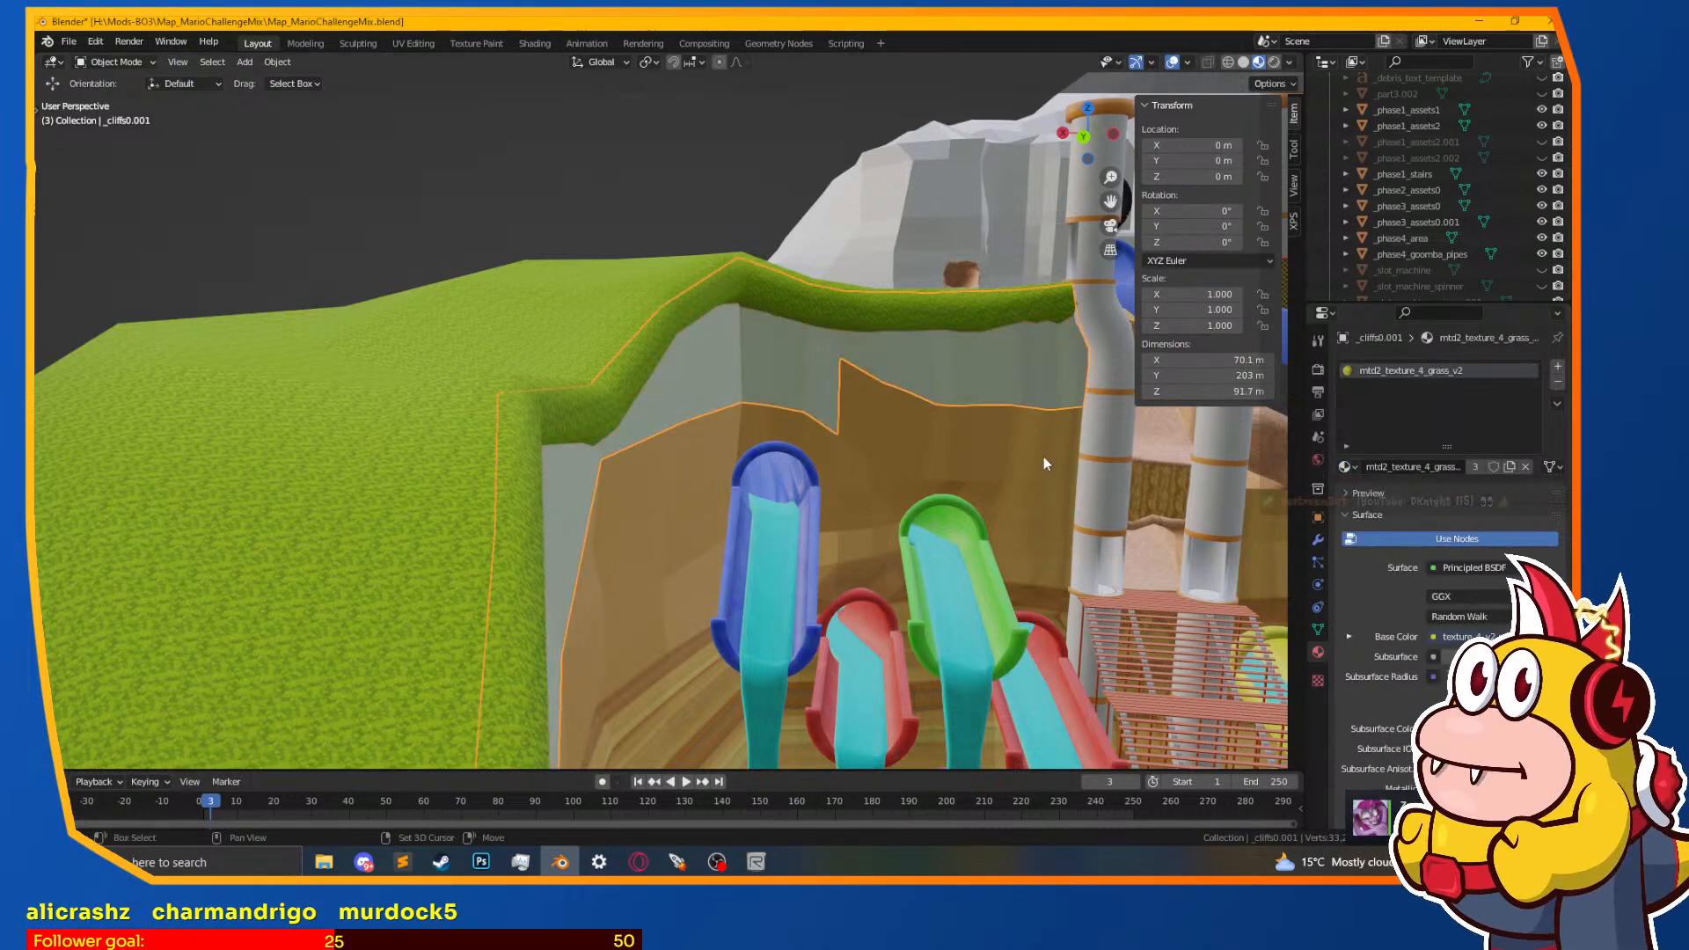
Step: Open the _cliffs0.001 strip for mesh editing and select two adjoining faces where its lower edge steps up beneath the overhang
middle_click_drag(1050, 456, 859, 491, "shift")
scroll(859, 491, "up", 3)
key("Tab")
middle_click_drag(950, 459, 704, 492)
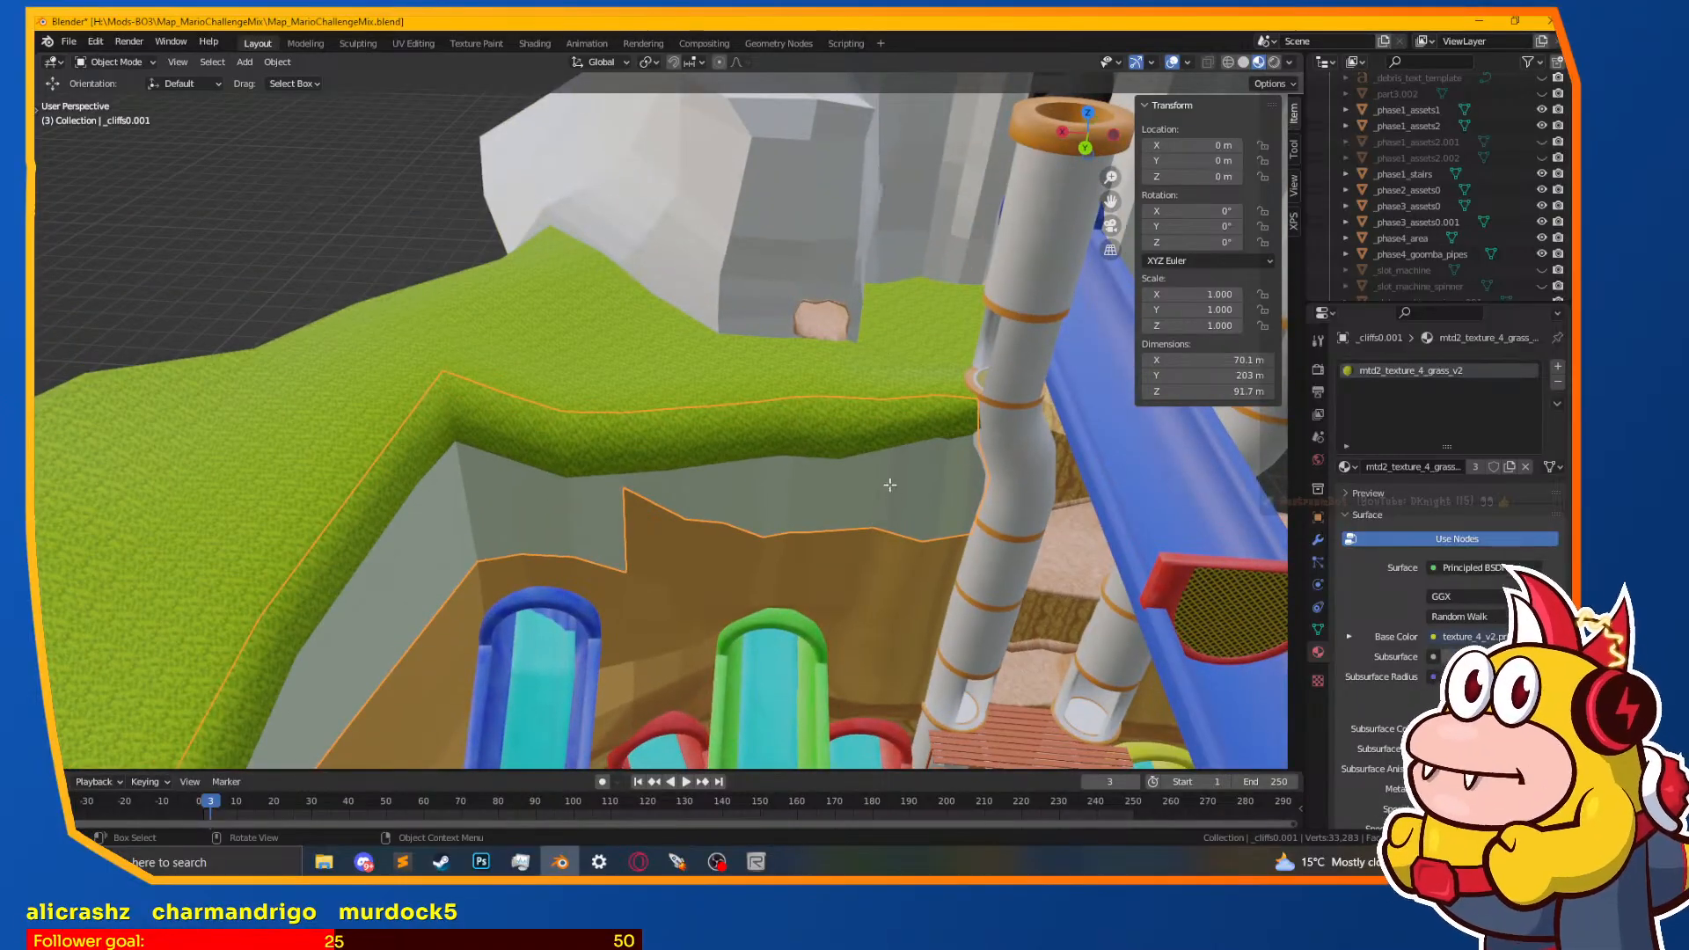
left_click(668, 497)
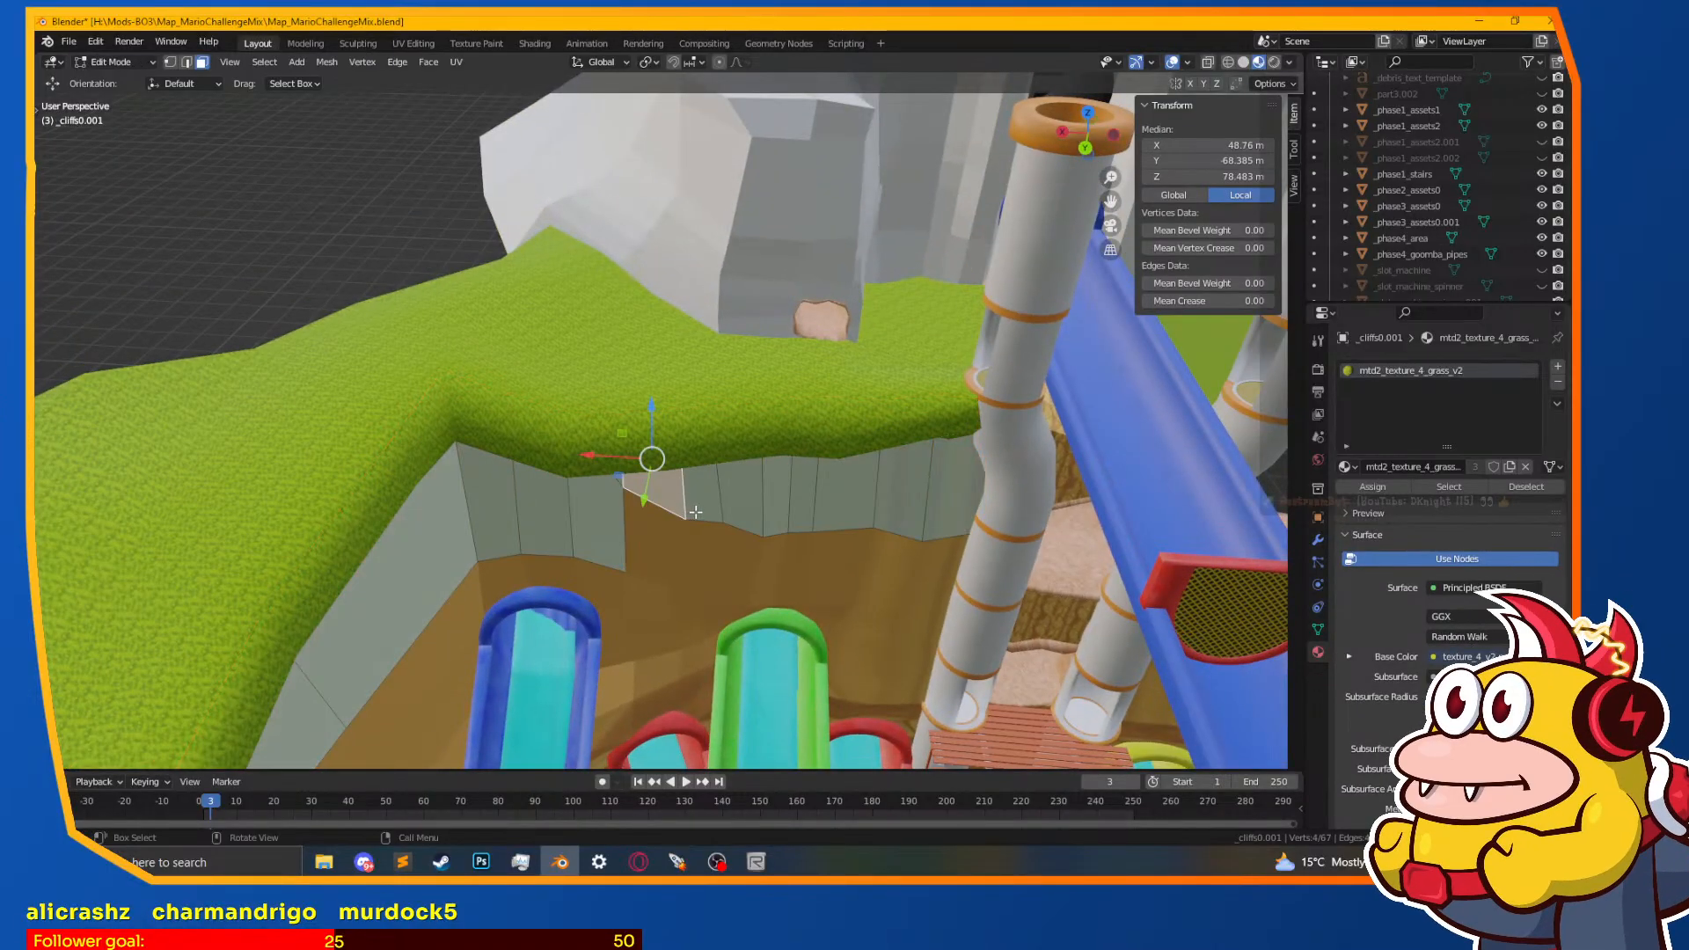
scroll(695, 512, "up", 2)
left_click(717, 528, "shift")
middle_click_drag(883, 552, 717, 411, "shift")
scroll(740, 450, "down", 1)
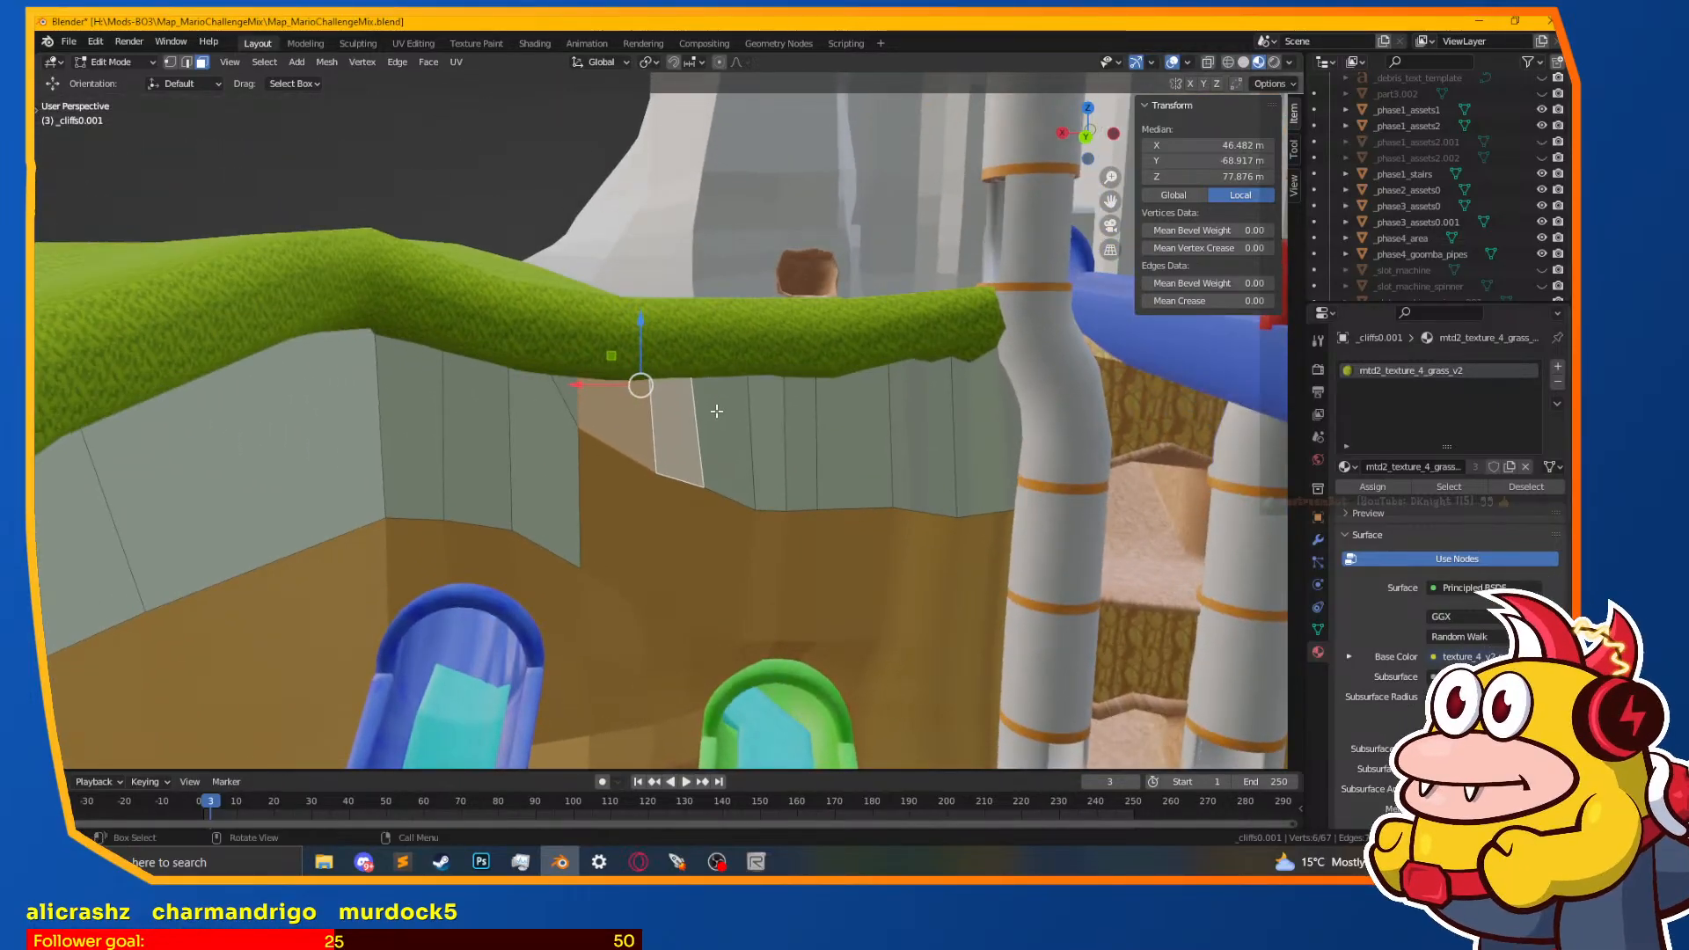
Step: Switch to vertex selection and raise the strip's lower-edge vertices between the step and the grey pipe toward the grass
left_click(170, 62)
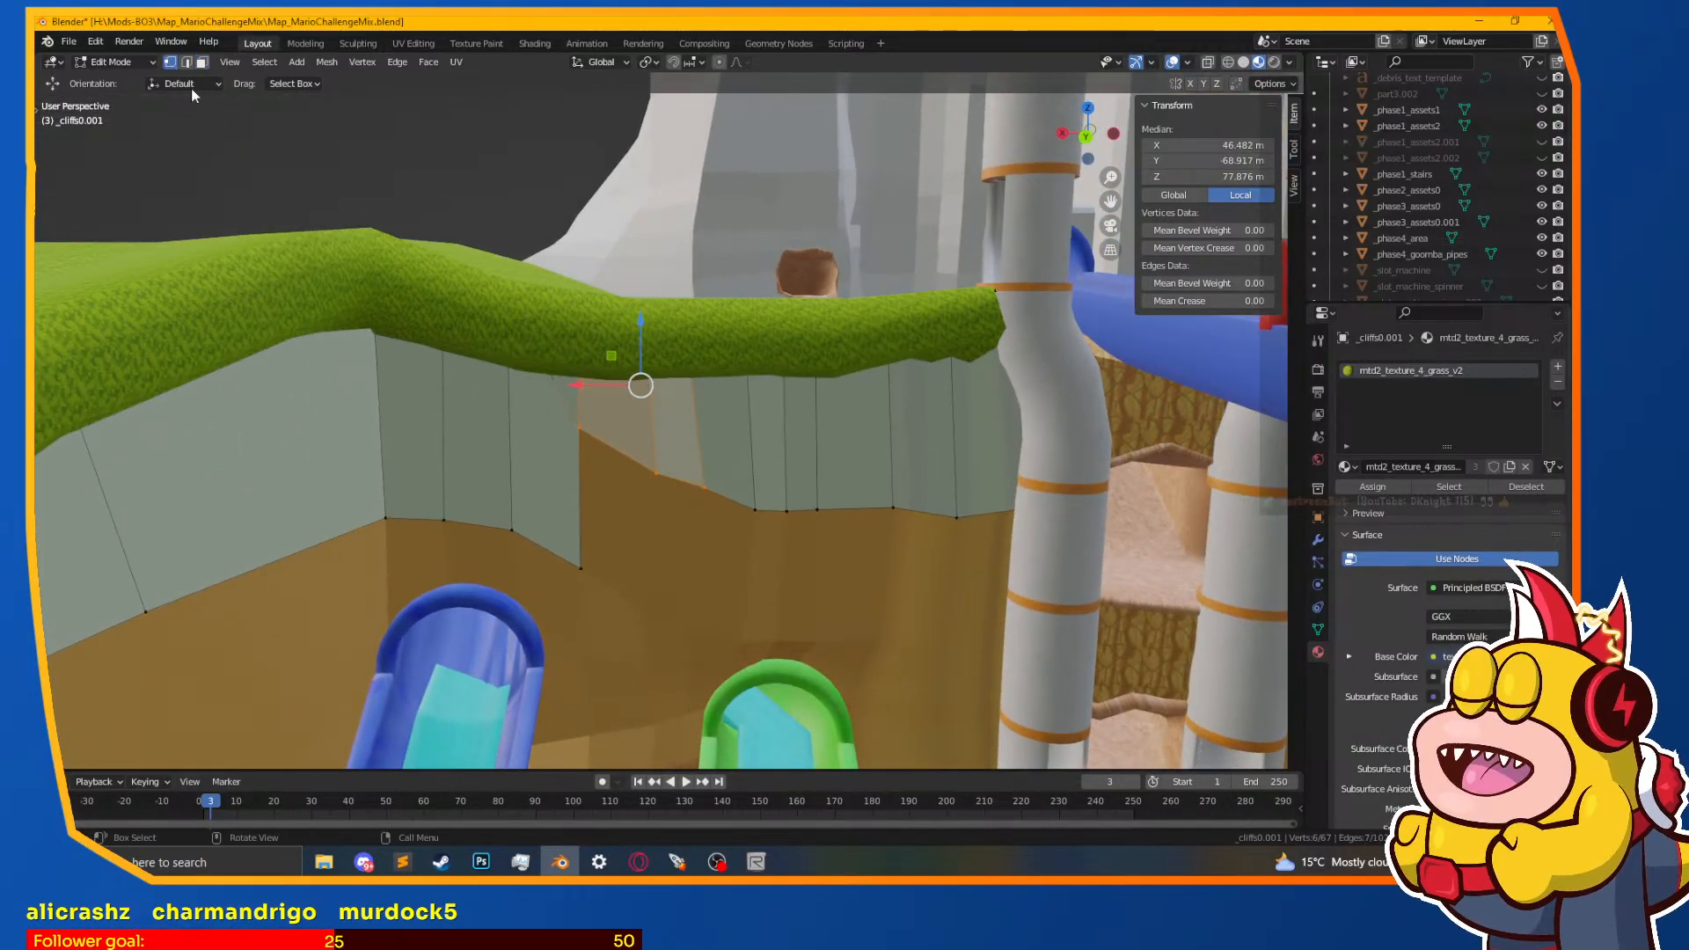
left_click(656, 474)
left_click(703, 489, "shift")
left_click(755, 510, "shift")
left_click(787, 512, "shift")
left_click(817, 510, "shift")
left_click(884, 507, "shift")
left_click(959, 521, "shift")
left_click(1039, 513, "shift")
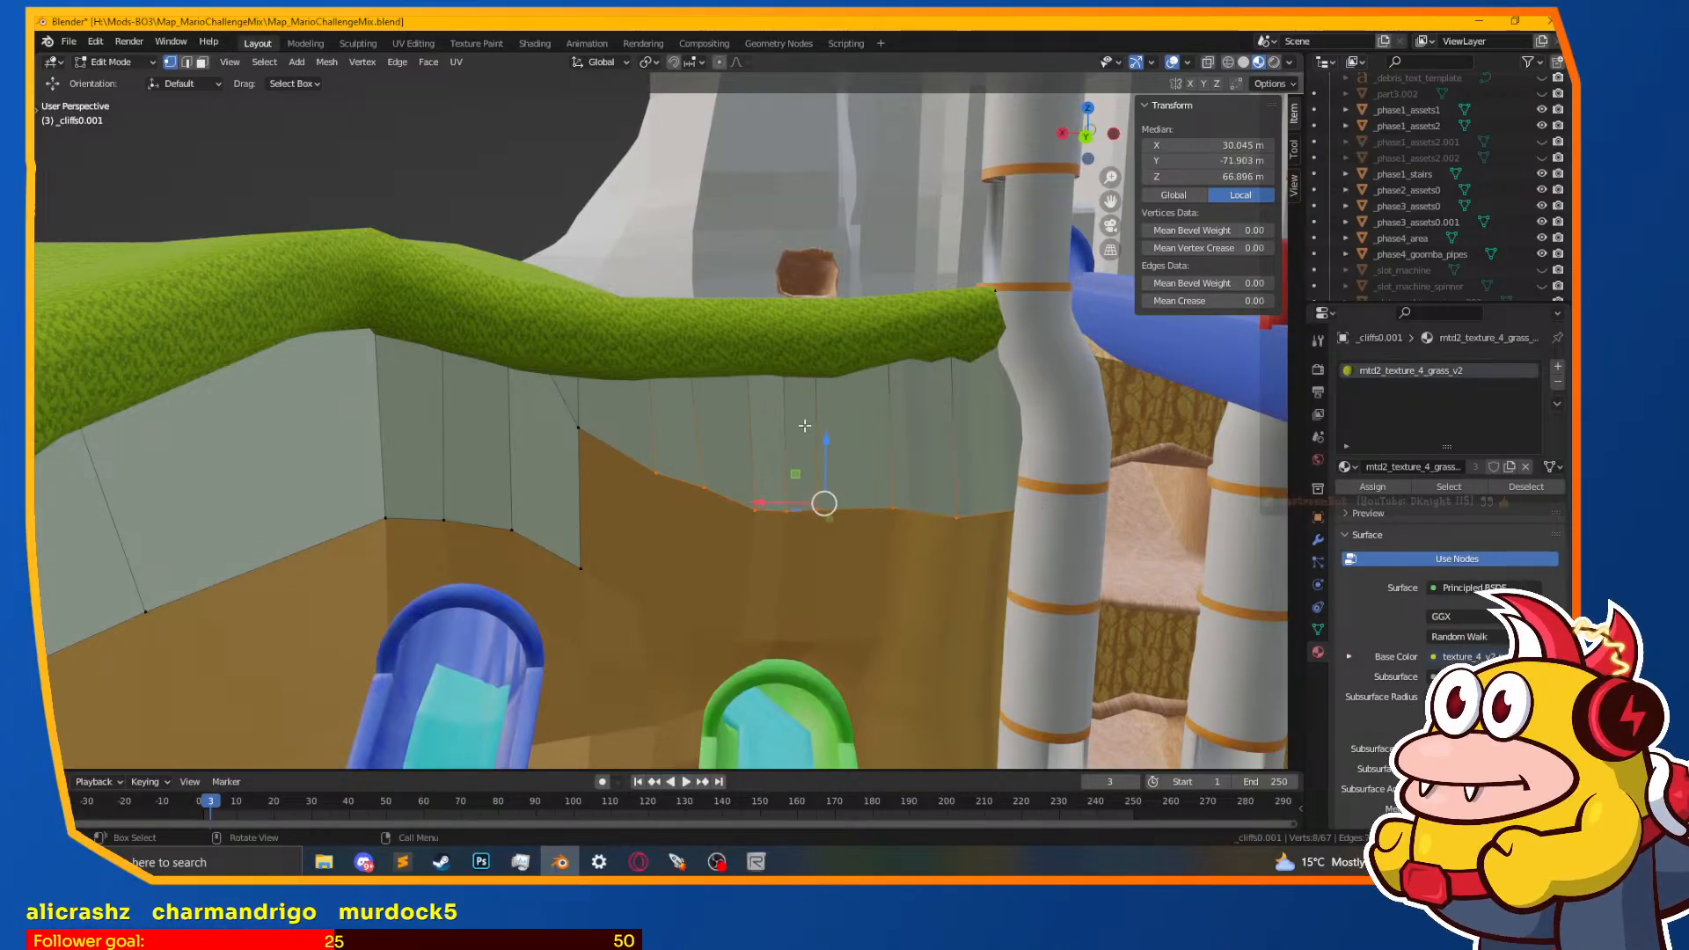
left_click_drag(821, 432, 872, 380)
Step: Nudge the first lower-edge vertices of the raised section along Y to bring them out of the dirt wall
middle_click_drag(822, 396, 749, 387)
scroll(871, 331, "up", 2)
left_click(717, 407)
left_click_drag(727, 349, 752, 325)
left_click(752, 326)
middle_click_drag(753, 326, 712, 359)
left_click(651, 509)
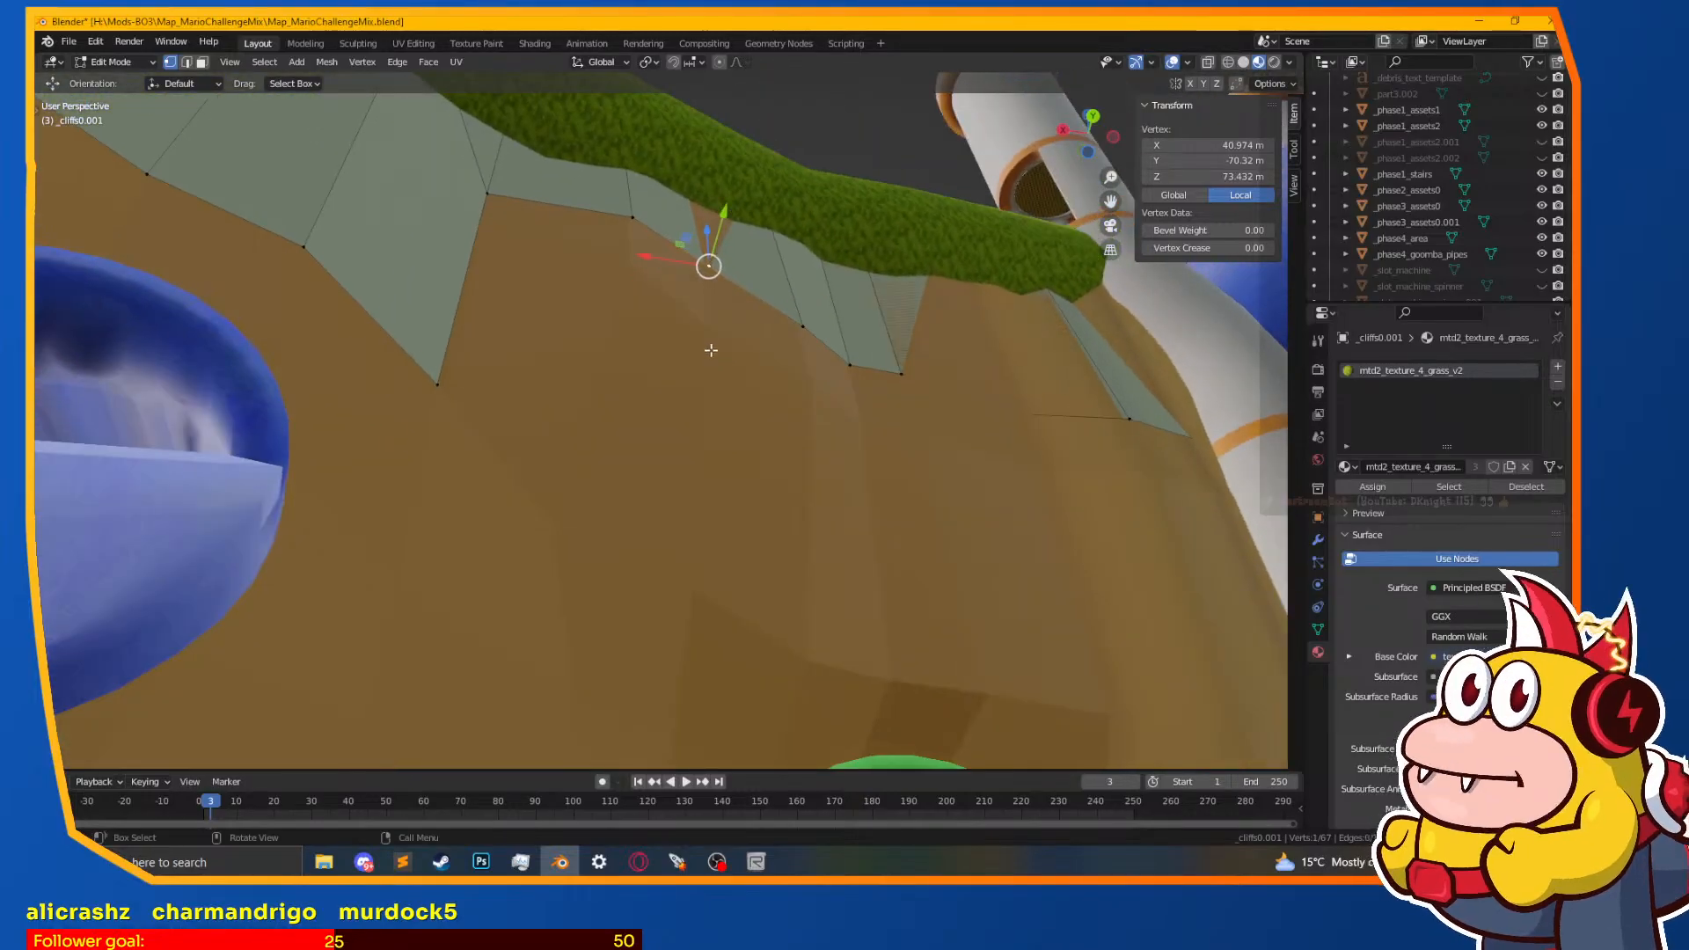
left_click_drag(730, 216, 739, 216)
Step: Adjust the next lower-edge vertices toward the pipe one by one, including a neighbouring pair moved together
left_click(809, 318)
middle_click_drag(827, 320, 741, 443)
left_click_drag(633, 484, 686, 420)
left_click(696, 561)
left_click(754, 565, "shift")
left_click_drag(725, 490, 770, 420)
middle_click_drag(770, 420, 729, 351)
left_click(730, 431)
left_click_drag(734, 286, 731, 279)
Step: Select the last three lower-edge vertices beside the grey pipe in wireframe and raise them along Z in material preview
middle_click_drag(849, 321, 854, 454)
key("a")
key("a")
key("z")
left_click(774, 624)
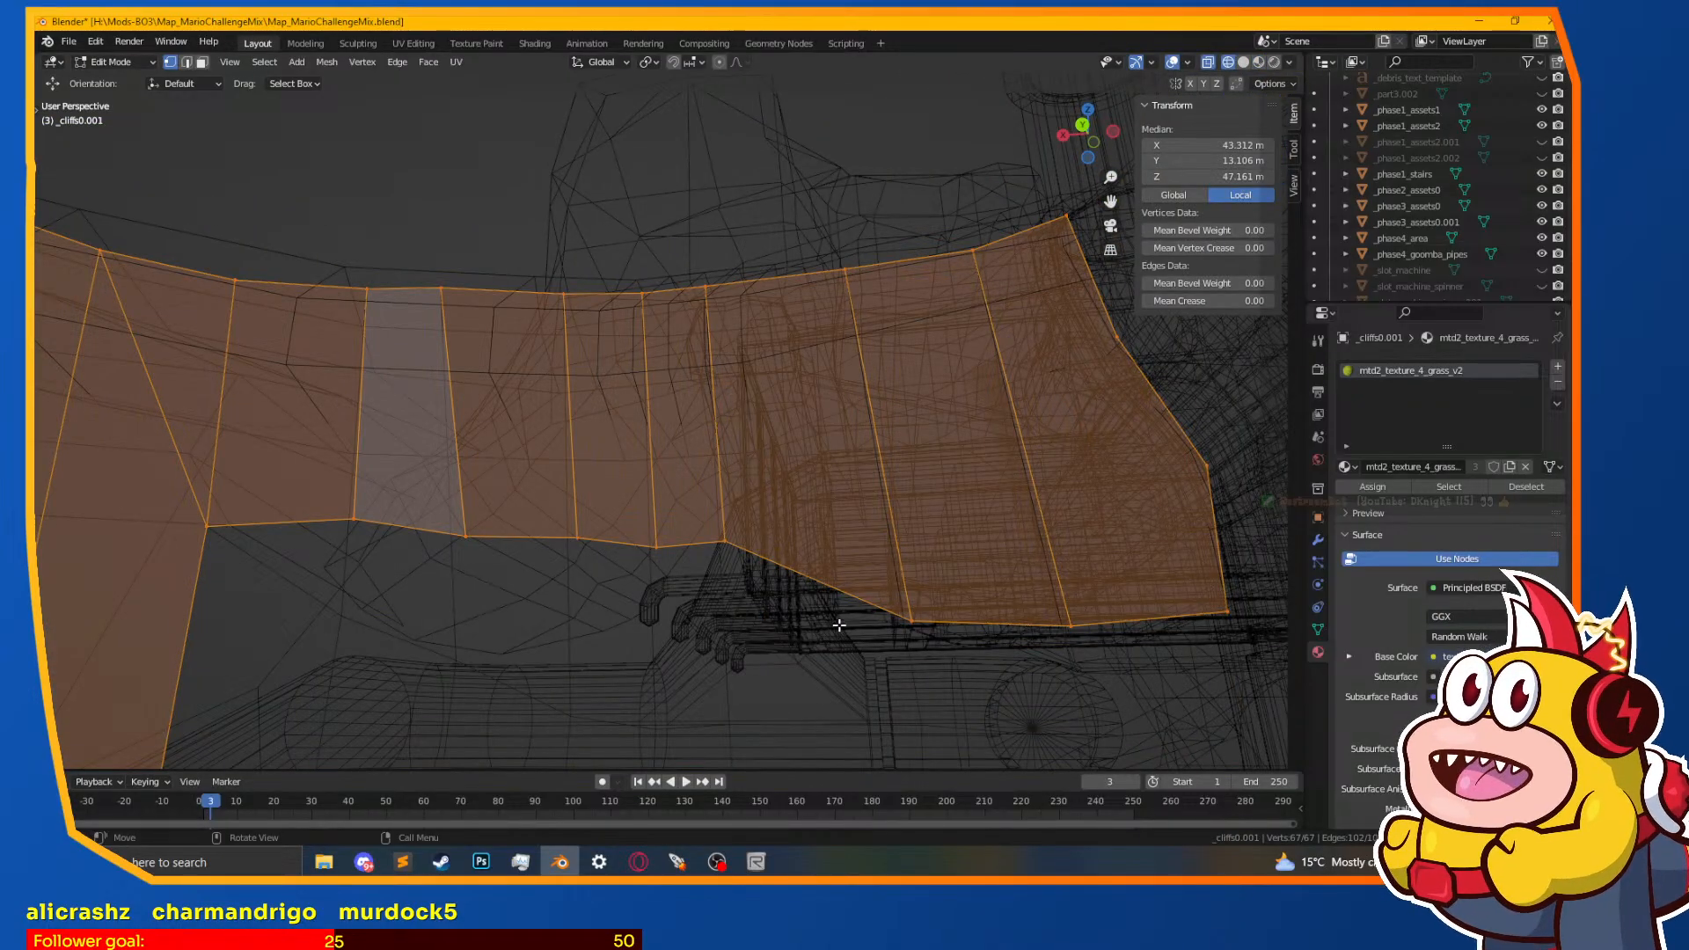
left_click(911, 622)
left_click(1070, 626, "shift")
left_click(1226, 615, "shift")
key("z")
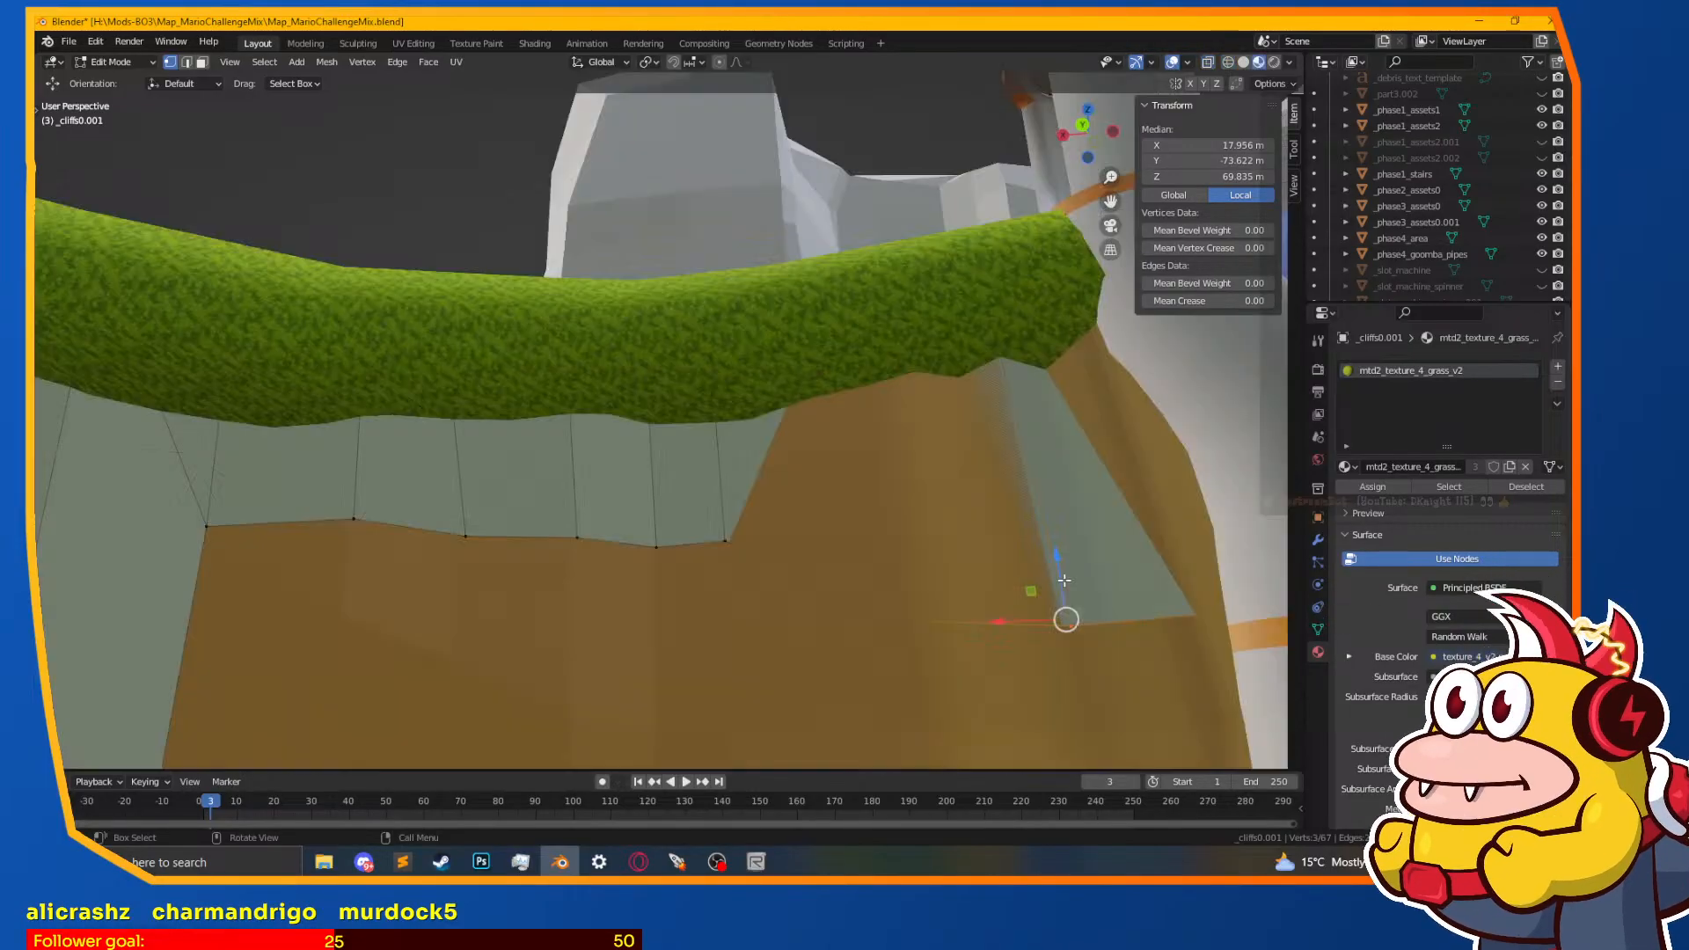
left_click_drag(1057, 556, 1045, 465)
Step: Undo the last change and shift the hidden lower vertices near the pipe along Y out of the wall
middle_click_drag(1060, 519, 931, 425)
left_click(822, 420)
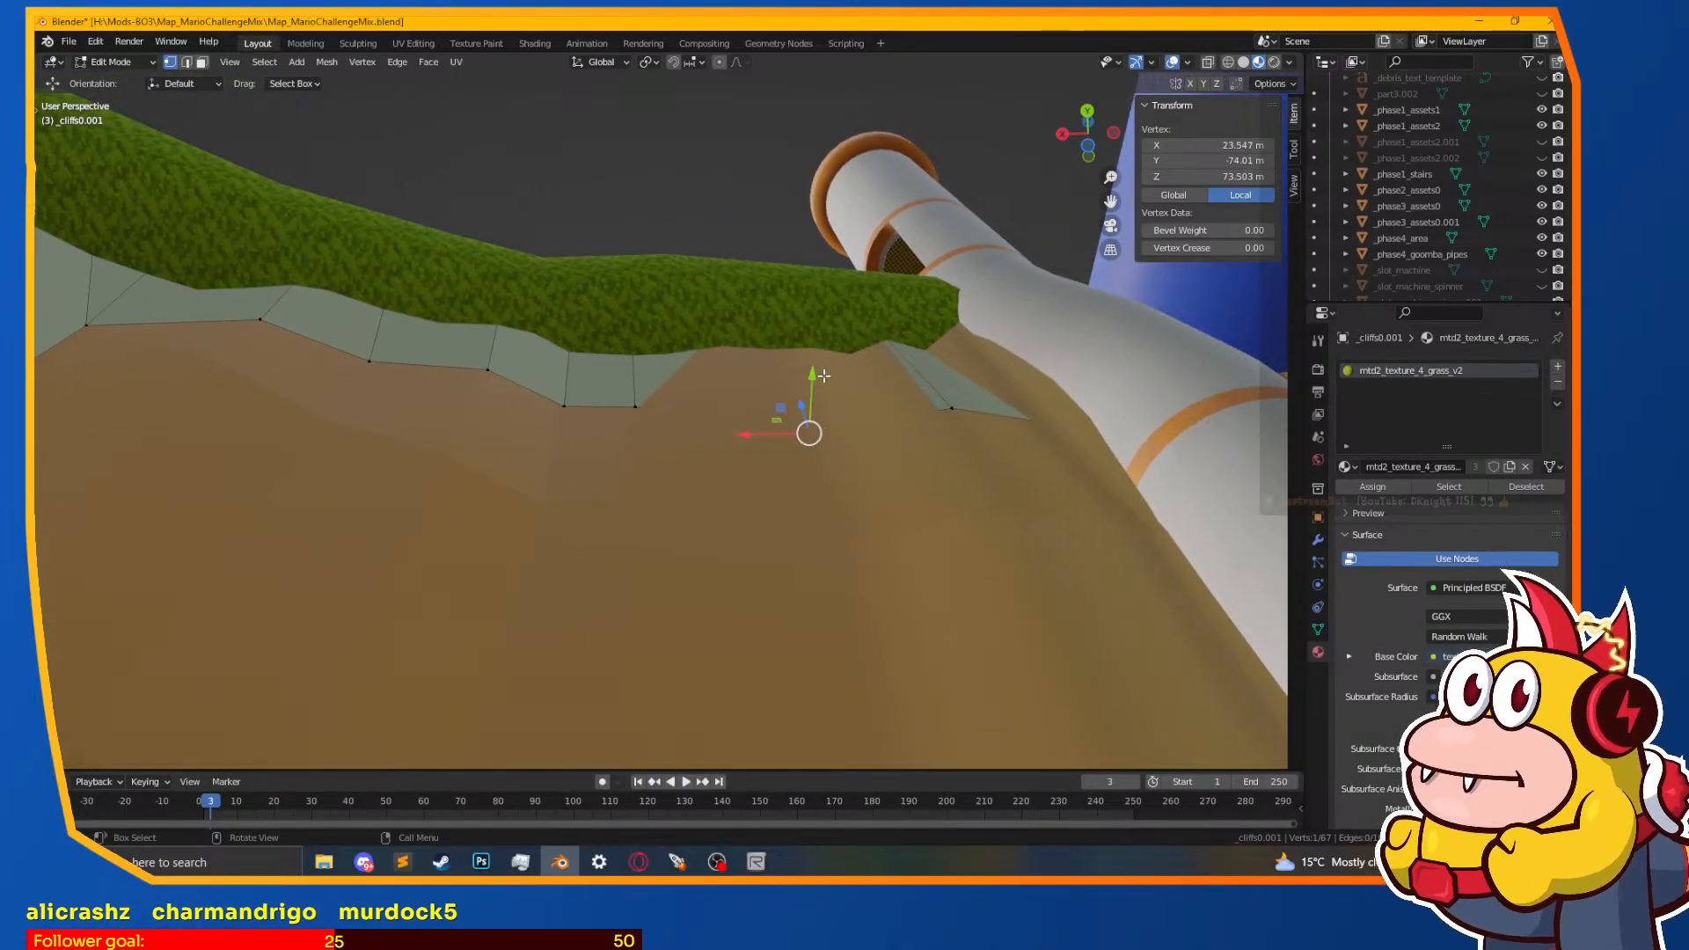
key("ctrl+z")
left_click_drag(837, 366, 886, 363)
mouse_move(742, 401)
middle_mouse_down()
mouse_move(739, 419)
mouse_move(718, 407)
middle_mouse_up()
Step: Add a loop cut across the buried strip section near the pipe and move its lower vertex about 0.23 m along Y
key("ctrl+r")
left_click(698, 440)
right_click(720, 454)
left_click(720, 454)
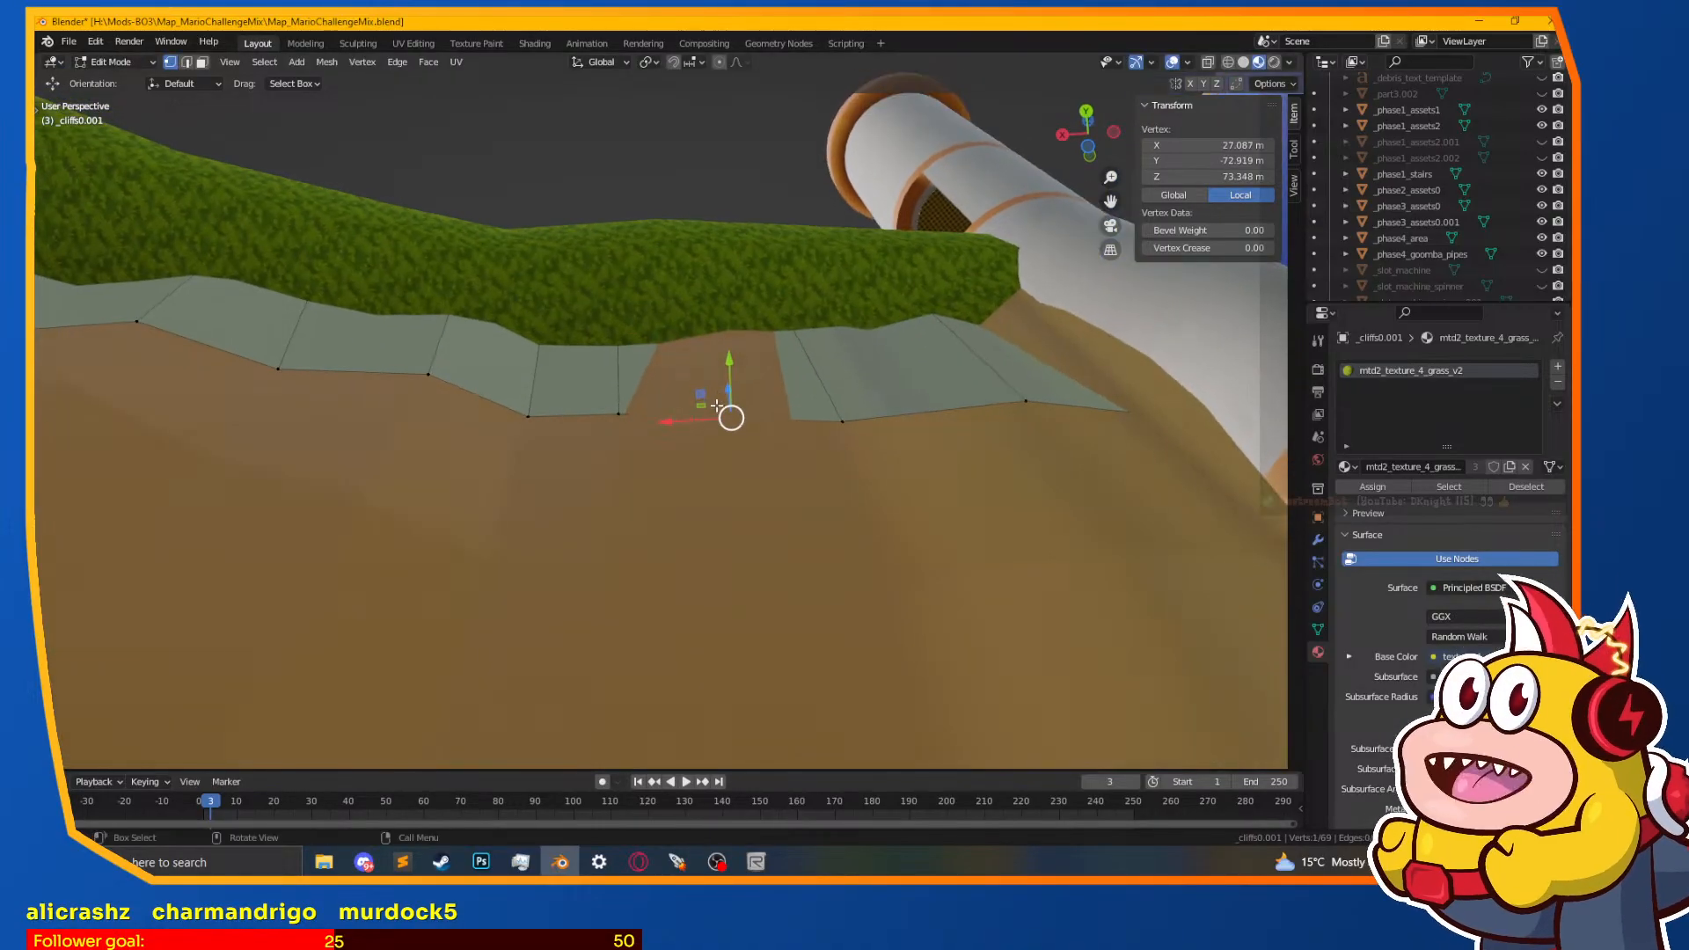
left_click_drag(731, 356, 760, 345)
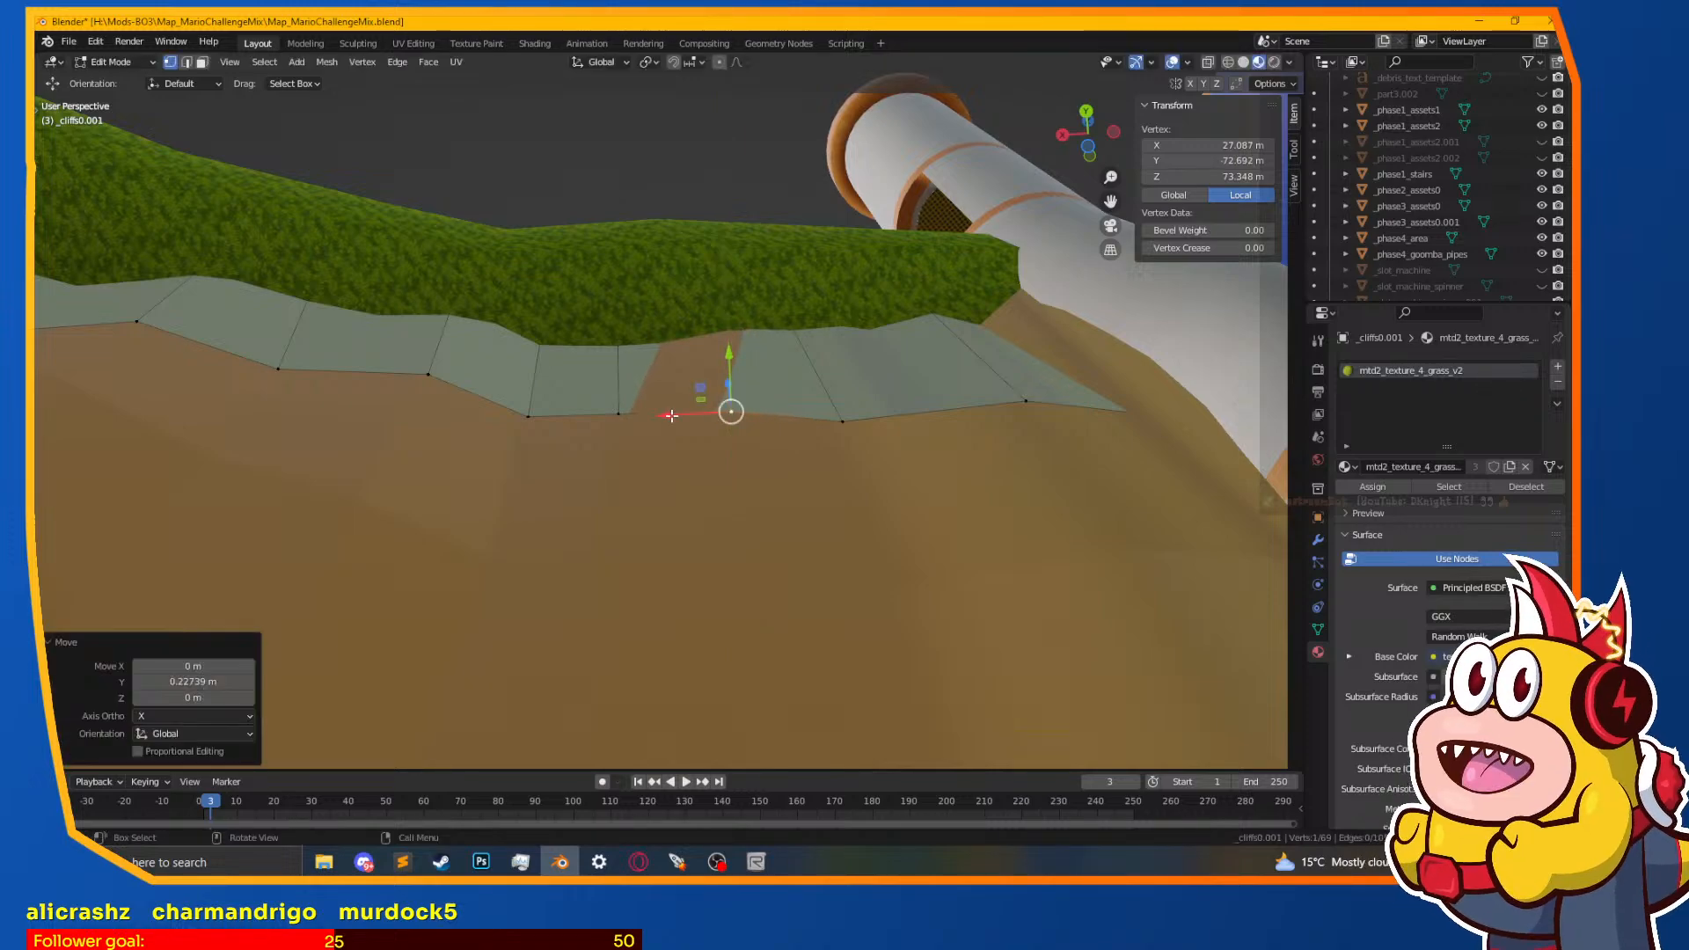
Step: Try moving the neighbouring lower-edge vertex about 0.27 m along Y and undo the move
scroll(755, 350, "up", 1)
middle_click_drag(660, 405, 633, 373)
left_click(591, 364)
left_click_drag(566, 304, 564, 279)
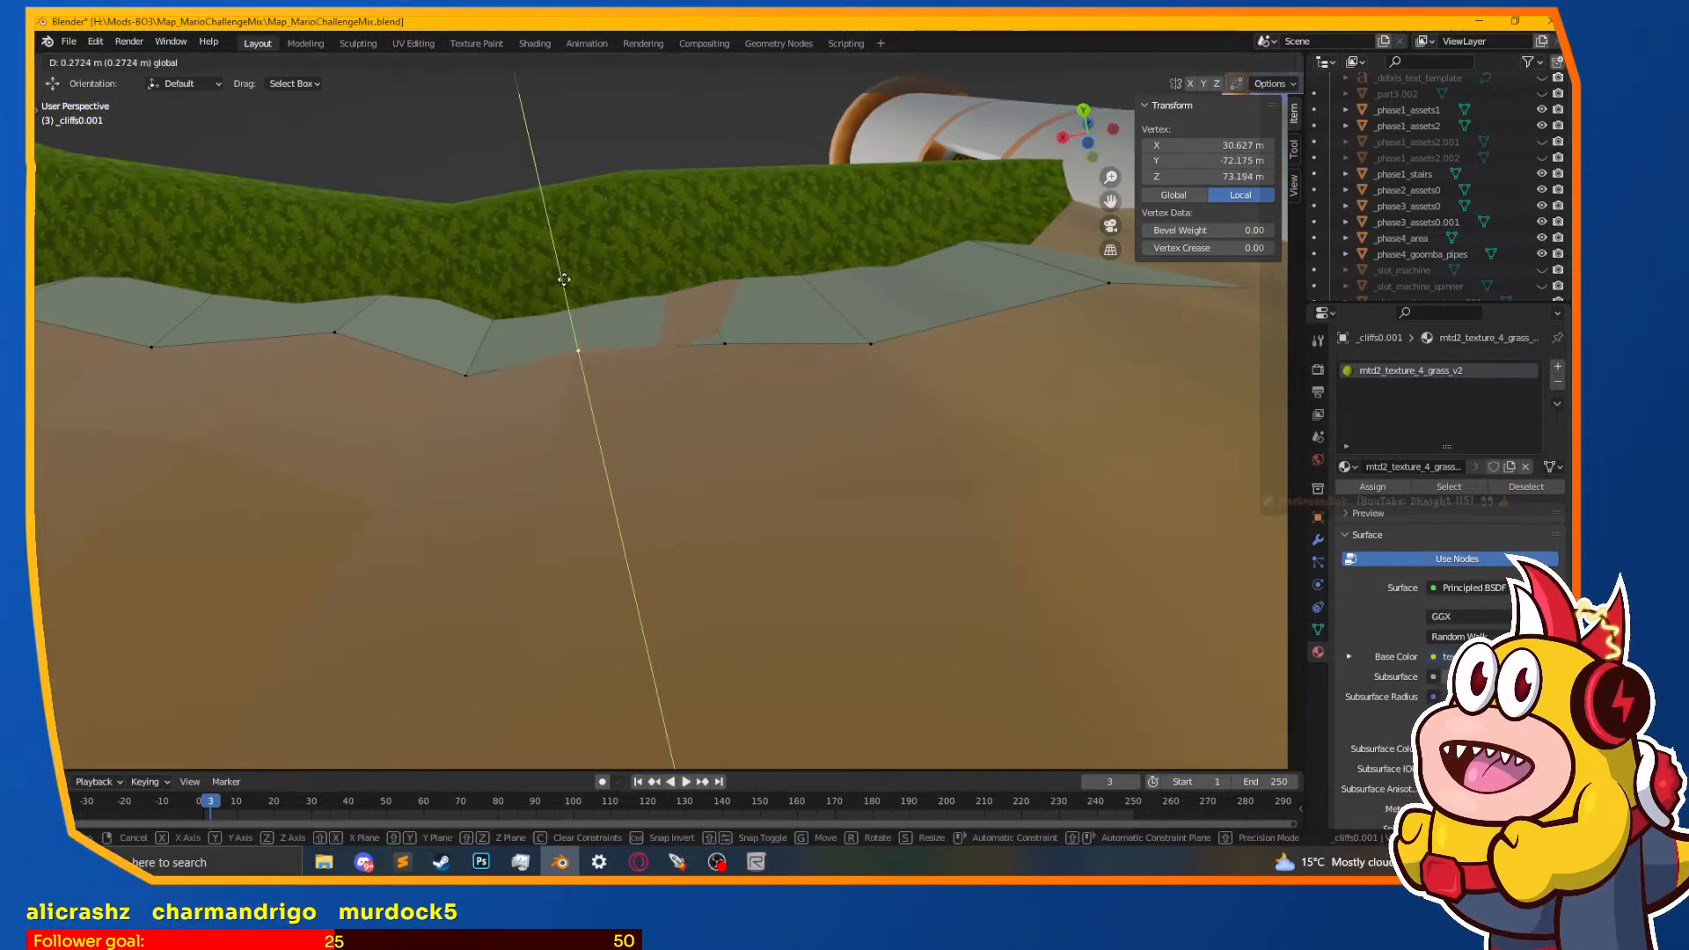
left_click(581, 264)
key("ctrl+z")
Step: Add another loop cut in the still-buried section beside it and nudge the new lower vertex along Y
key("ctrl+r")
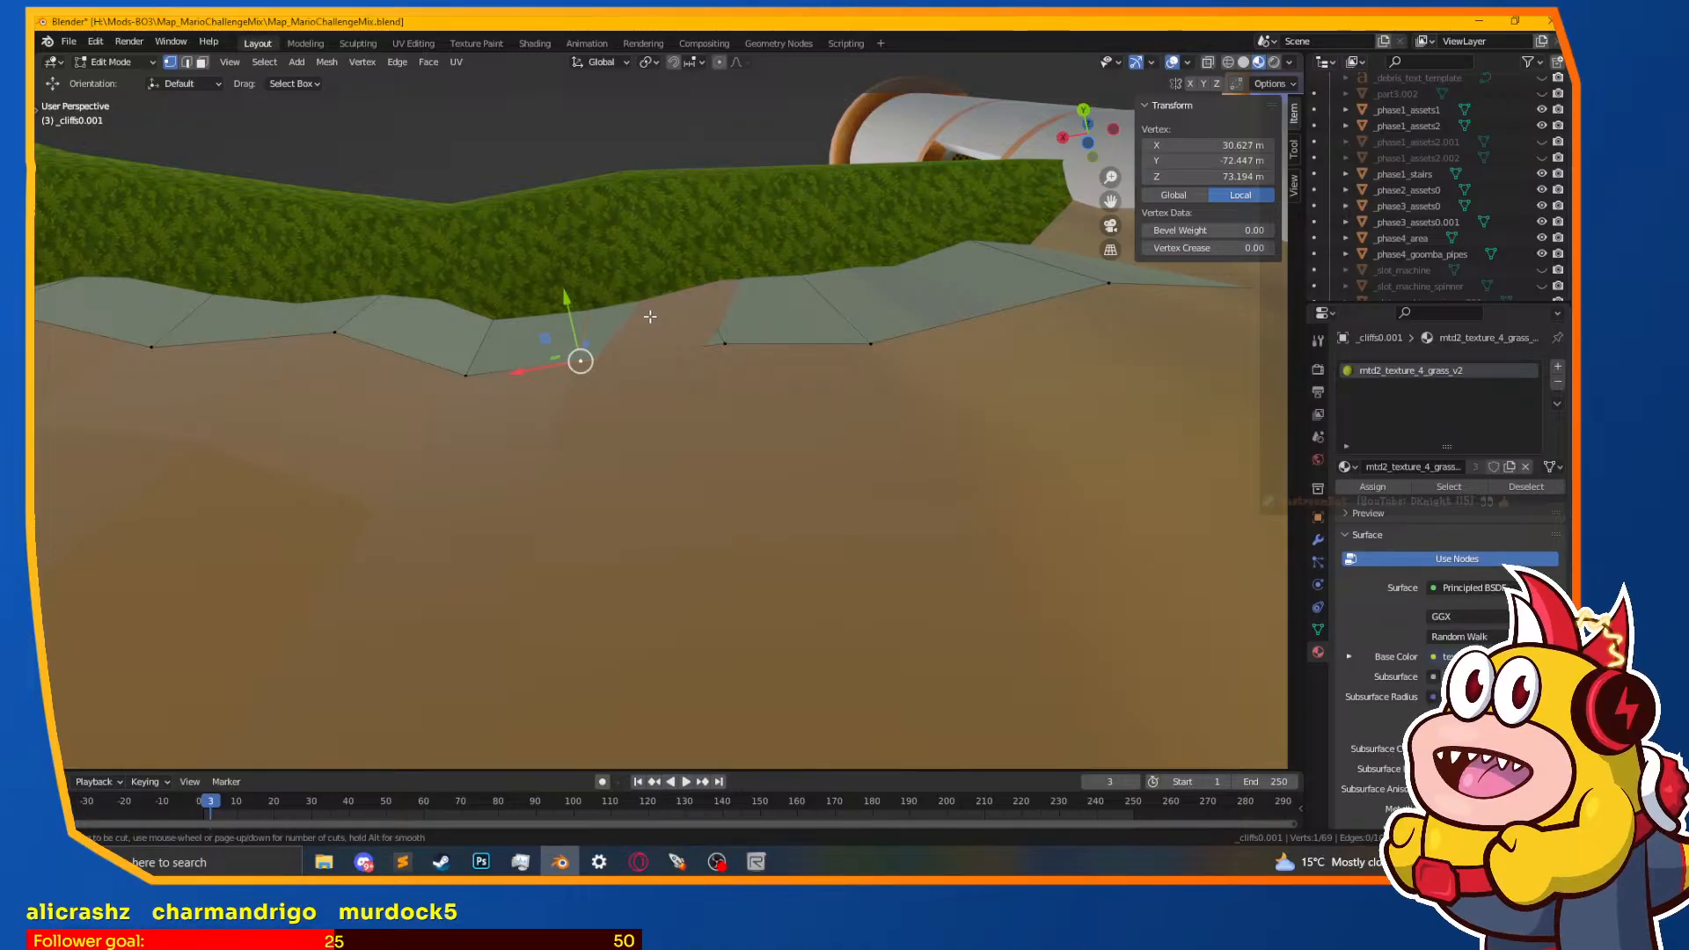
key("Escape")
left_click_drag(662, 188, 666, 180)
key("ctrl+z")
left_click(651, 352)
left_click_drag(638, 287, 708, 262)
Step: Fine-tune the following lower-edge vertices toward the grey pipe with small moves along Y
left_click(724, 343)
middle_click_drag(707, 262, 815, 411)
middle_click_drag(1056, 563, 808, 240, "shift")
left_click(747, 449)
left_click_drag(786, 234, 798, 231)
Step: Try moving the strip's end vertex beside the grey pipe and undo the move
left_click(922, 340)
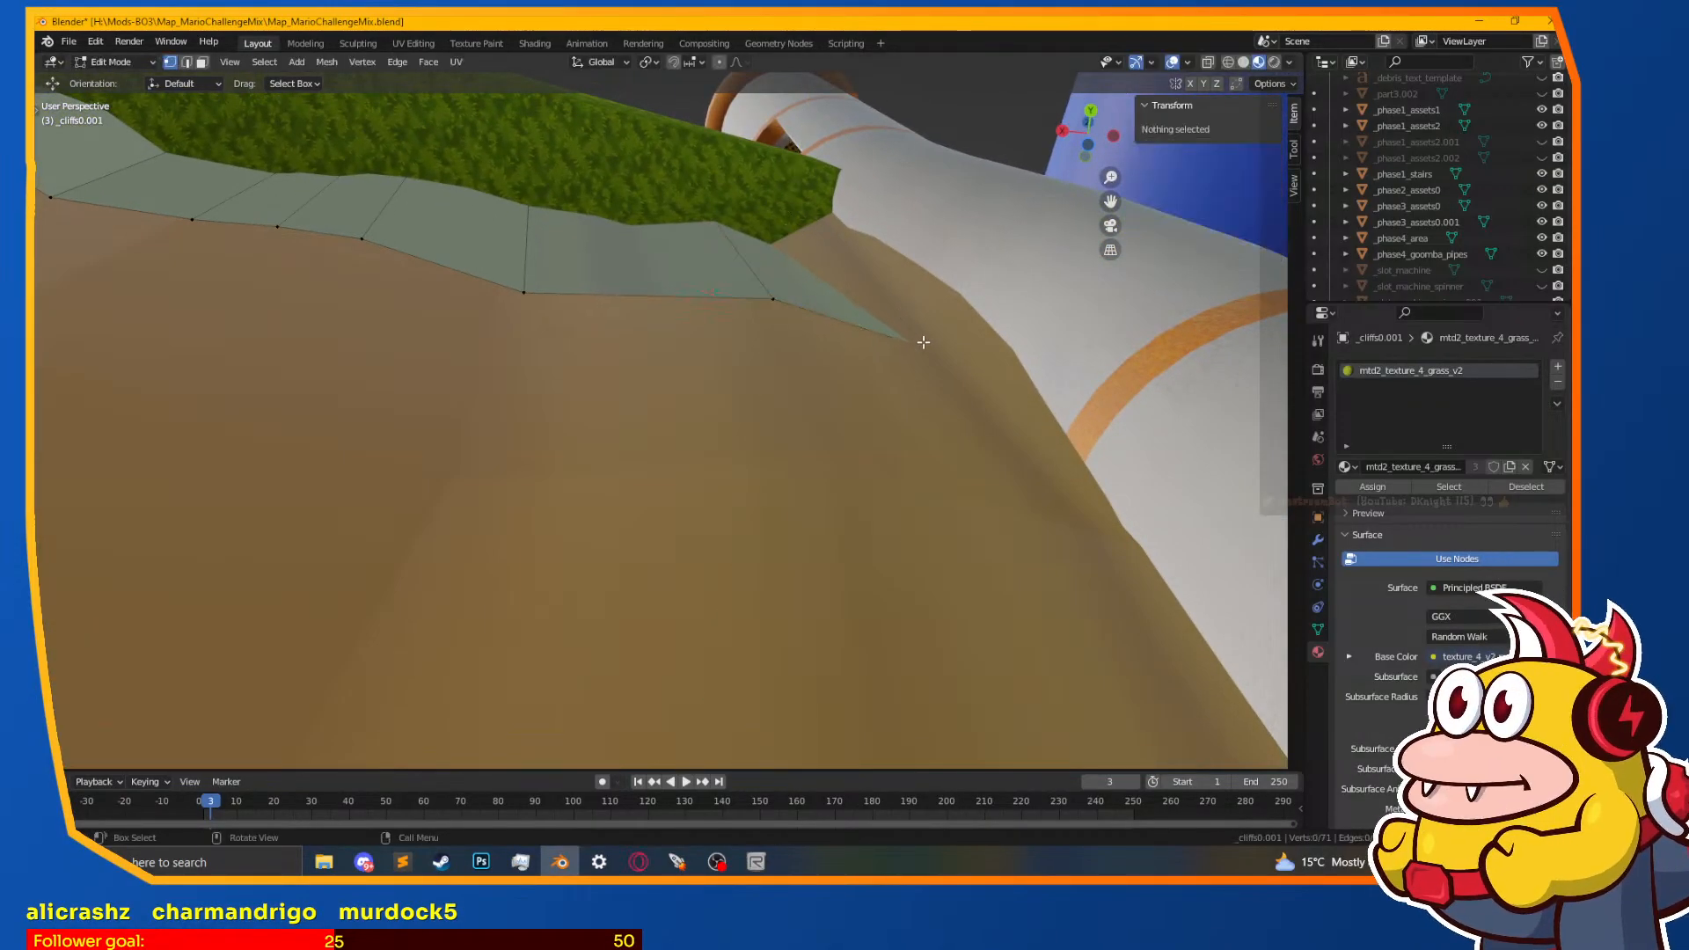
middle_click_drag(894, 328, 843, 116)
left_click(829, 255)
left_click_drag(830, 103, 826, 51)
key("ctrl+z")
Step: Examine the strip's end edge beside the grey pipe in wireframe and material preview, picking its middle vertex
mouse_move(882, 532)
middle_mouse_down()
mouse_move(850, 484)
mouse_move(819, 351)
mouse_move(822, 388)
middle_mouse_up()
key("z")
left_click(765, 457)
key("a")
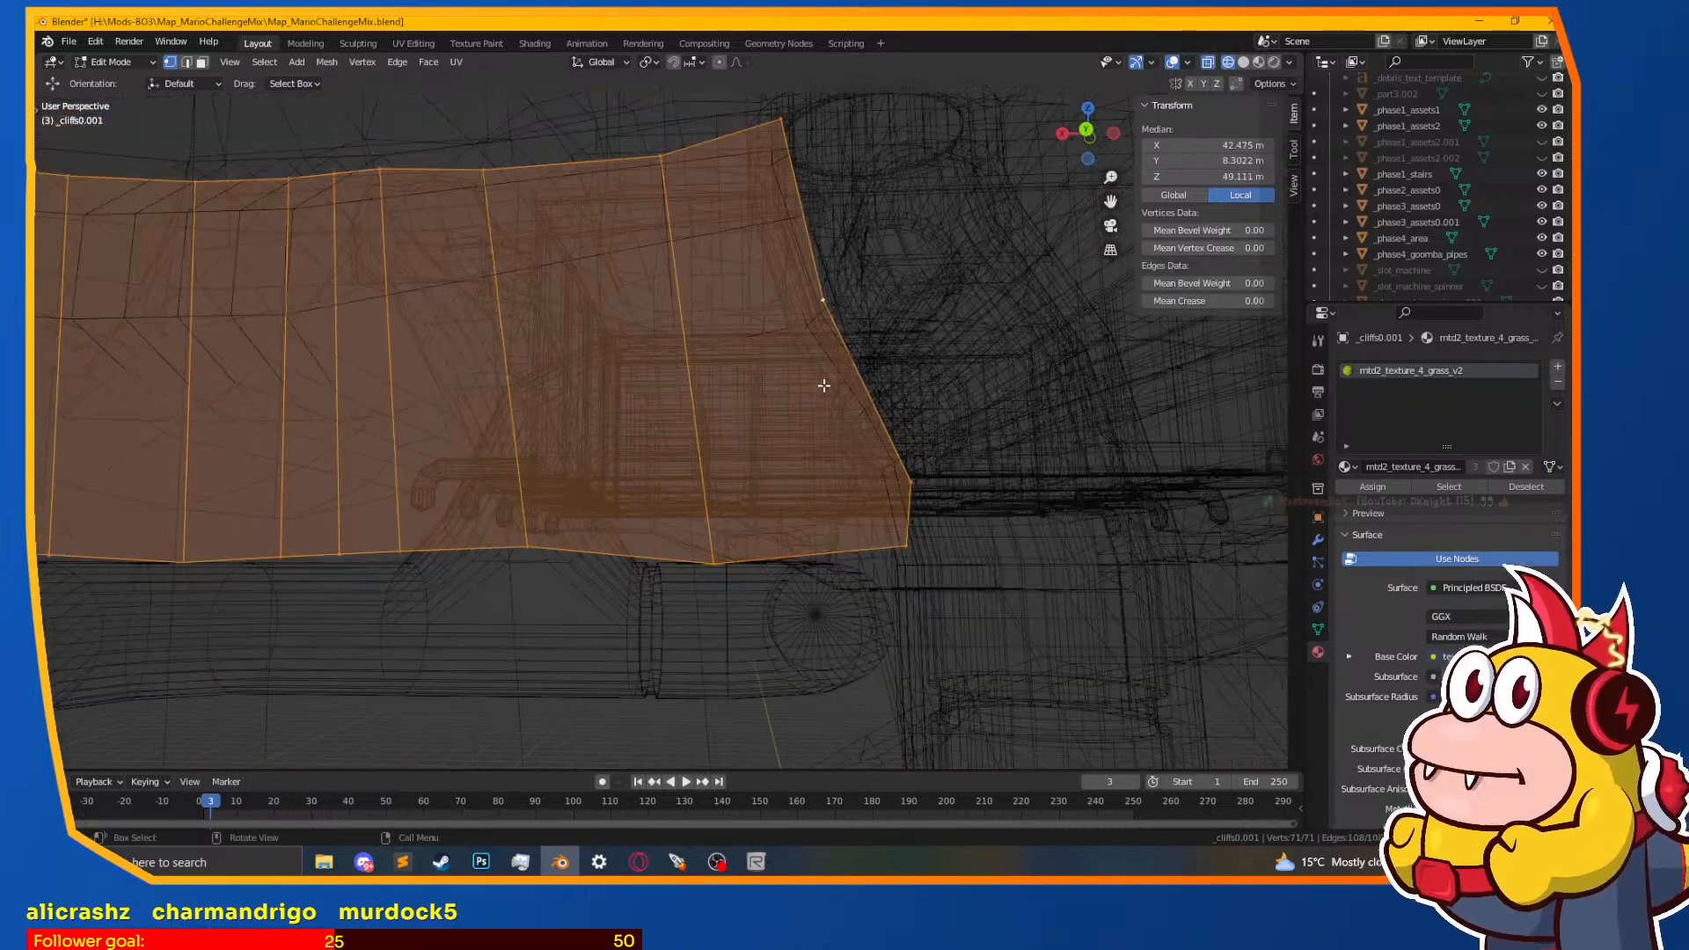
left_click(821, 294)
key("z")
left_click(848, 376)
middle_click_drag(849, 325, 797, 213)
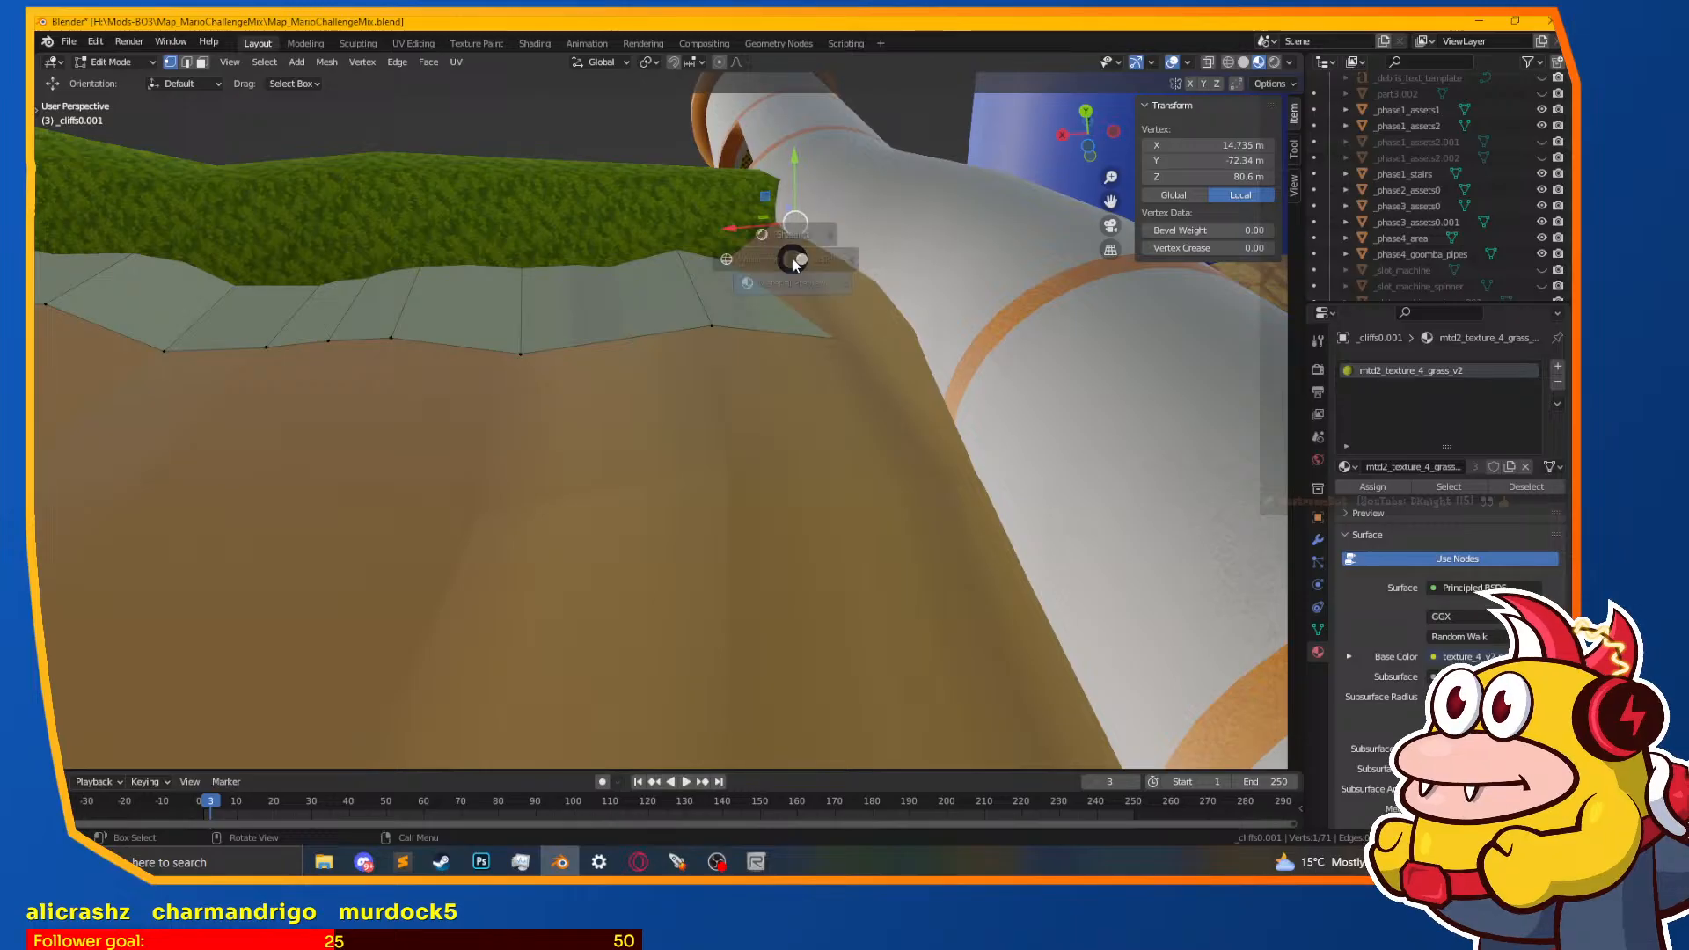
Step: Dissolve the two extra vertices along the strip's end edge beside the grey pipe
left_click(739, 290)
key("a")
mouse_move(739, 298)
middle_mouse_down()
mouse_move(780, 404)
mouse_move(773, 433)
mouse_move(792, 395)
middle_mouse_up()
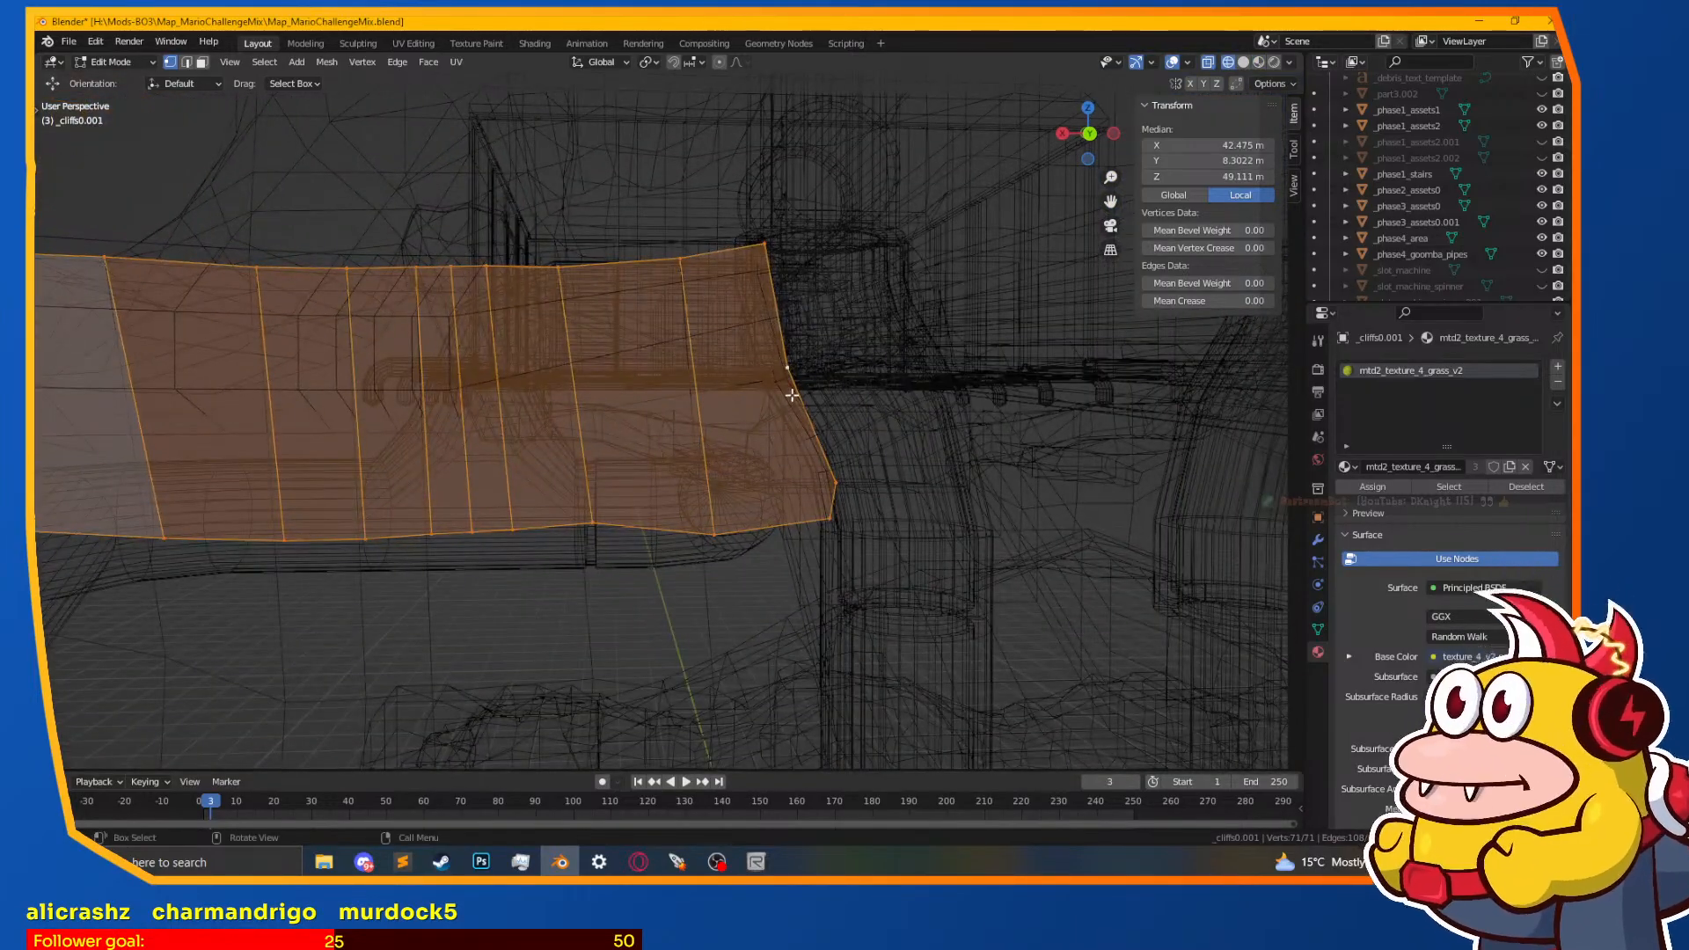
left_click(792, 395)
left_click(846, 481, "shift")
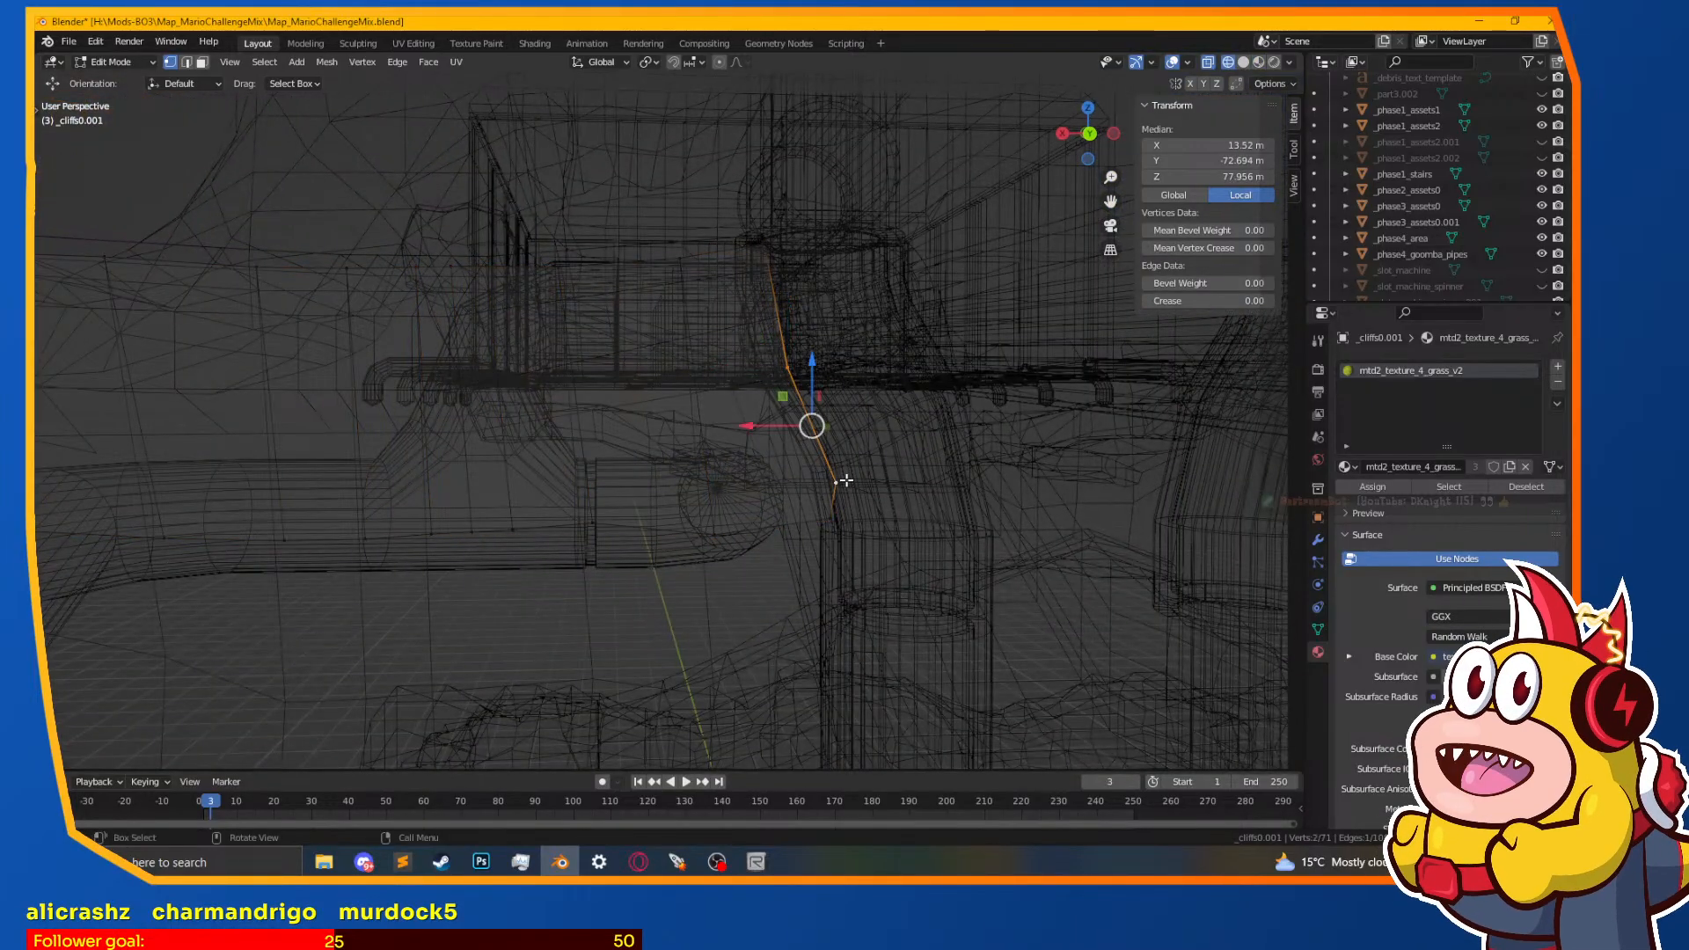
key("x")
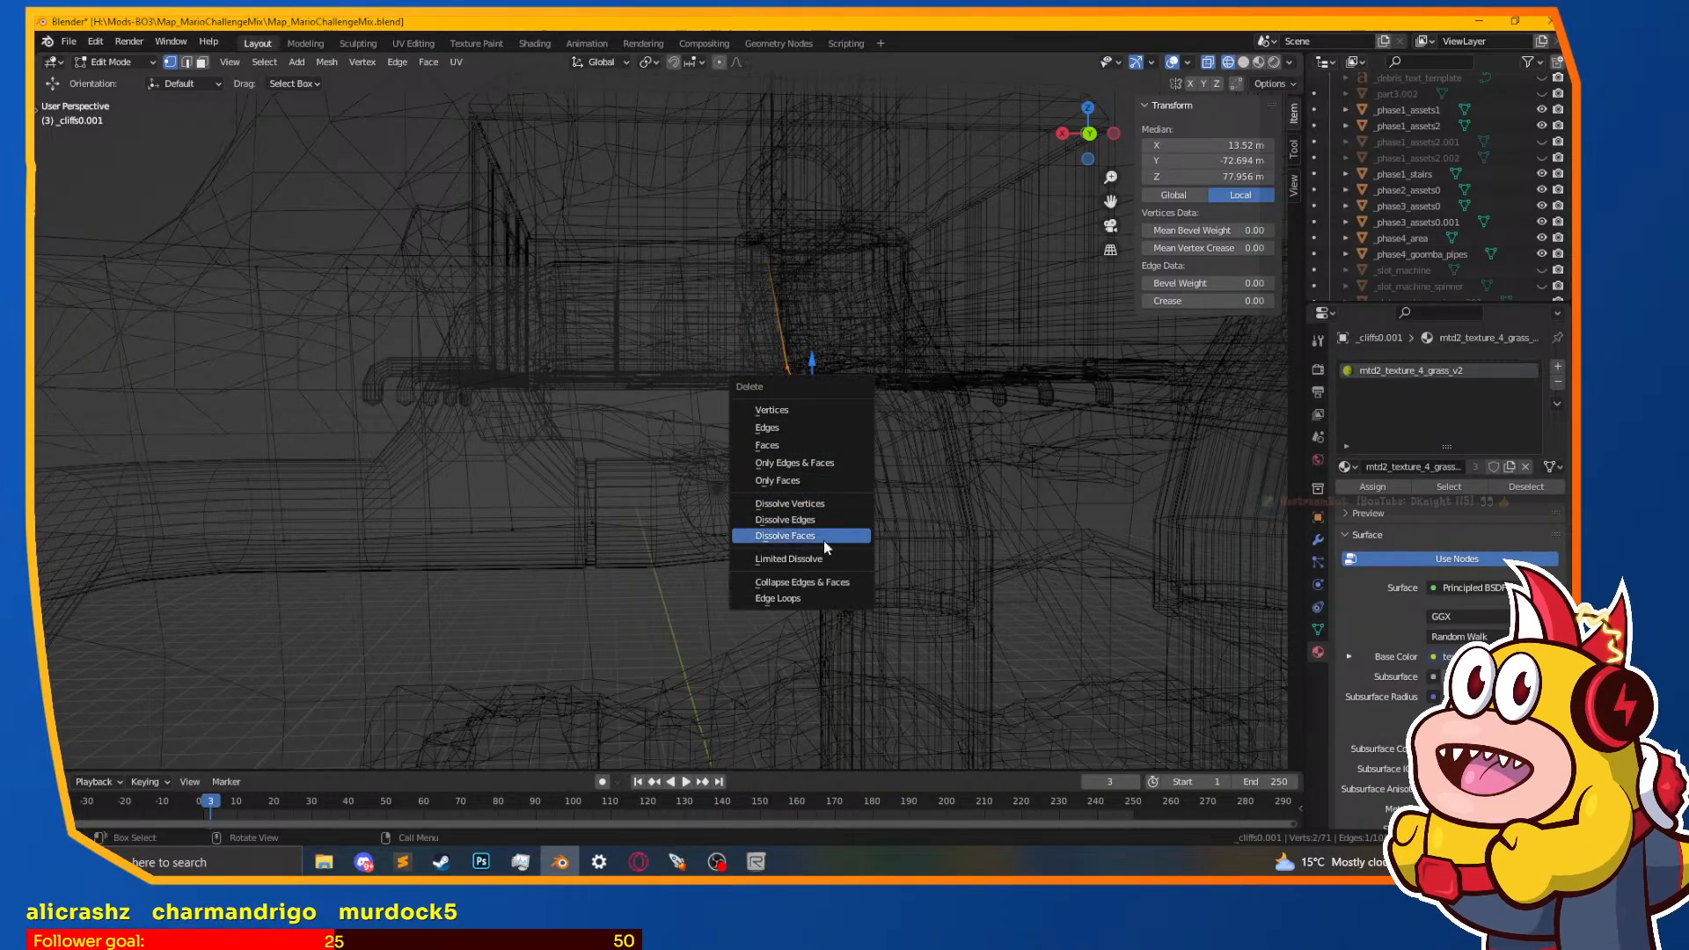
left_click(816, 503)
key("a")
key("shift+z")
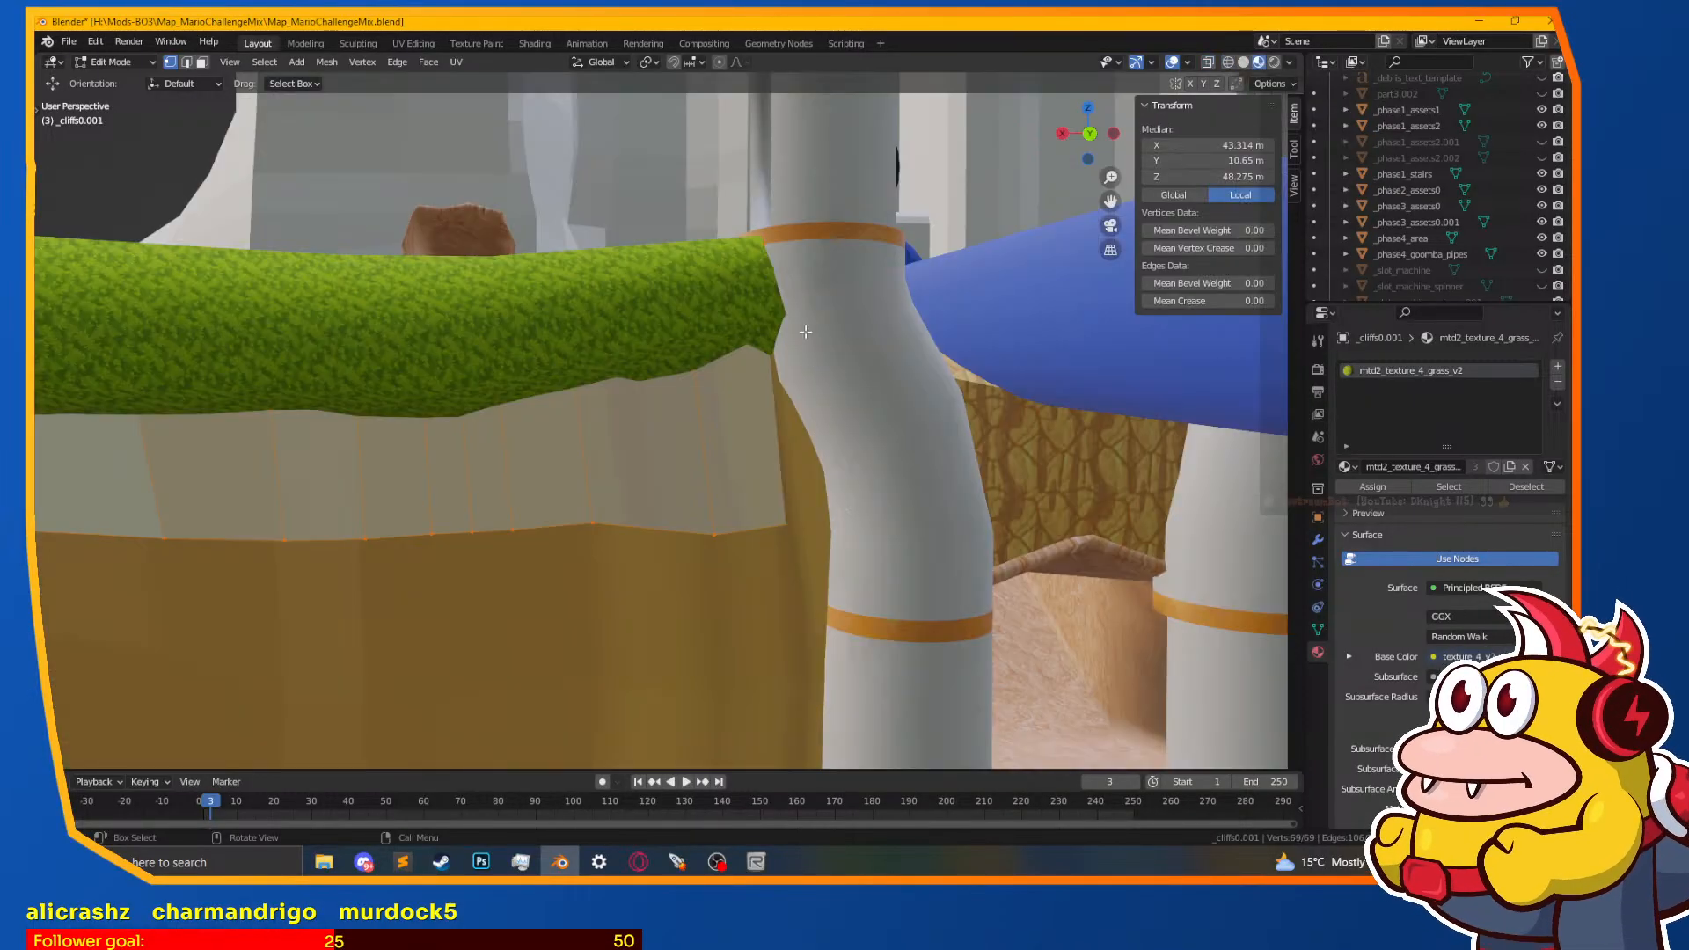
middle_click_drag(806, 332, 778, 284)
Step: Lower the strip's row of upper-edge vertices behind the grass overhang by about 4.45 m along Z
left_click(721, 261)
scroll(640, 435, "down", 5)
mouse_move(596, 422)
middle_mouse_down("shift")
mouse_move(751, 410)
mouse_move(724, 441)
mouse_move(710, 437)
mouse_move(882, 374)
middle_mouse_up("shift")
scroll(748, 445, "up", 2)
key("z")
left_click(693, 408)
key("a")
scroll(692, 408, "down", 1)
scroll(693, 408, "down", 1)
left_click_drag(990, 212, 510, 396)
key("z")
left_click(536, 433)
key("z")
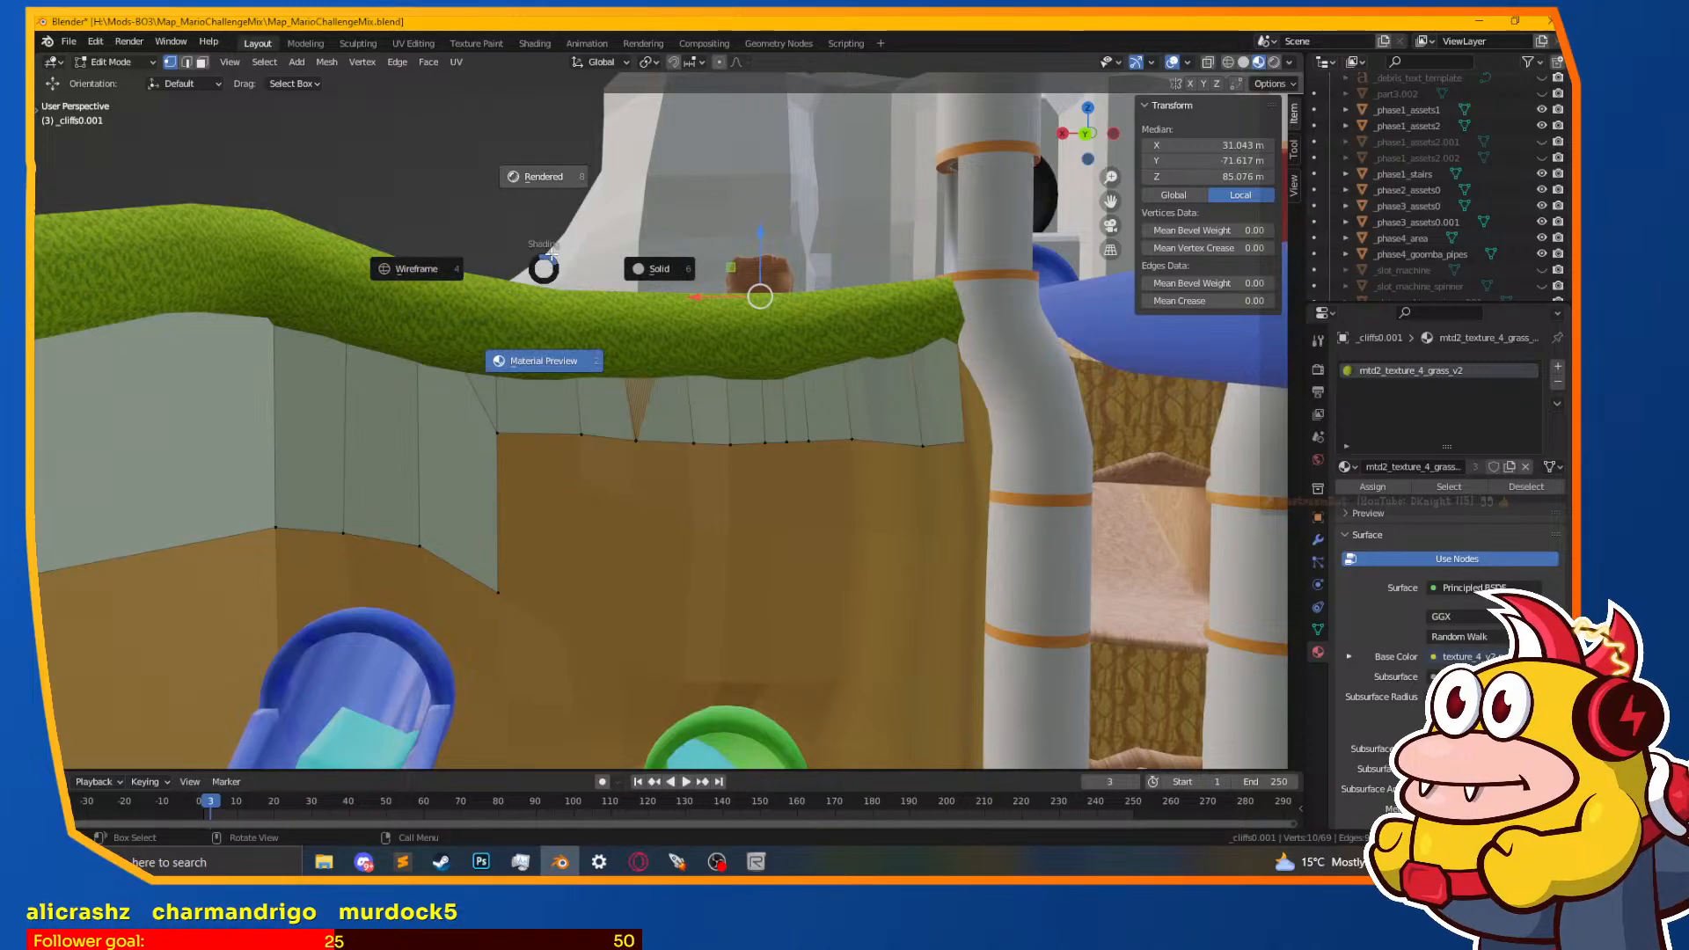
left_click(535, 180)
key("z")
left_click(338, 346)
left_click(502, 302, "shift")
key("z")
left_click(558, 383)
key("g")
key("z")
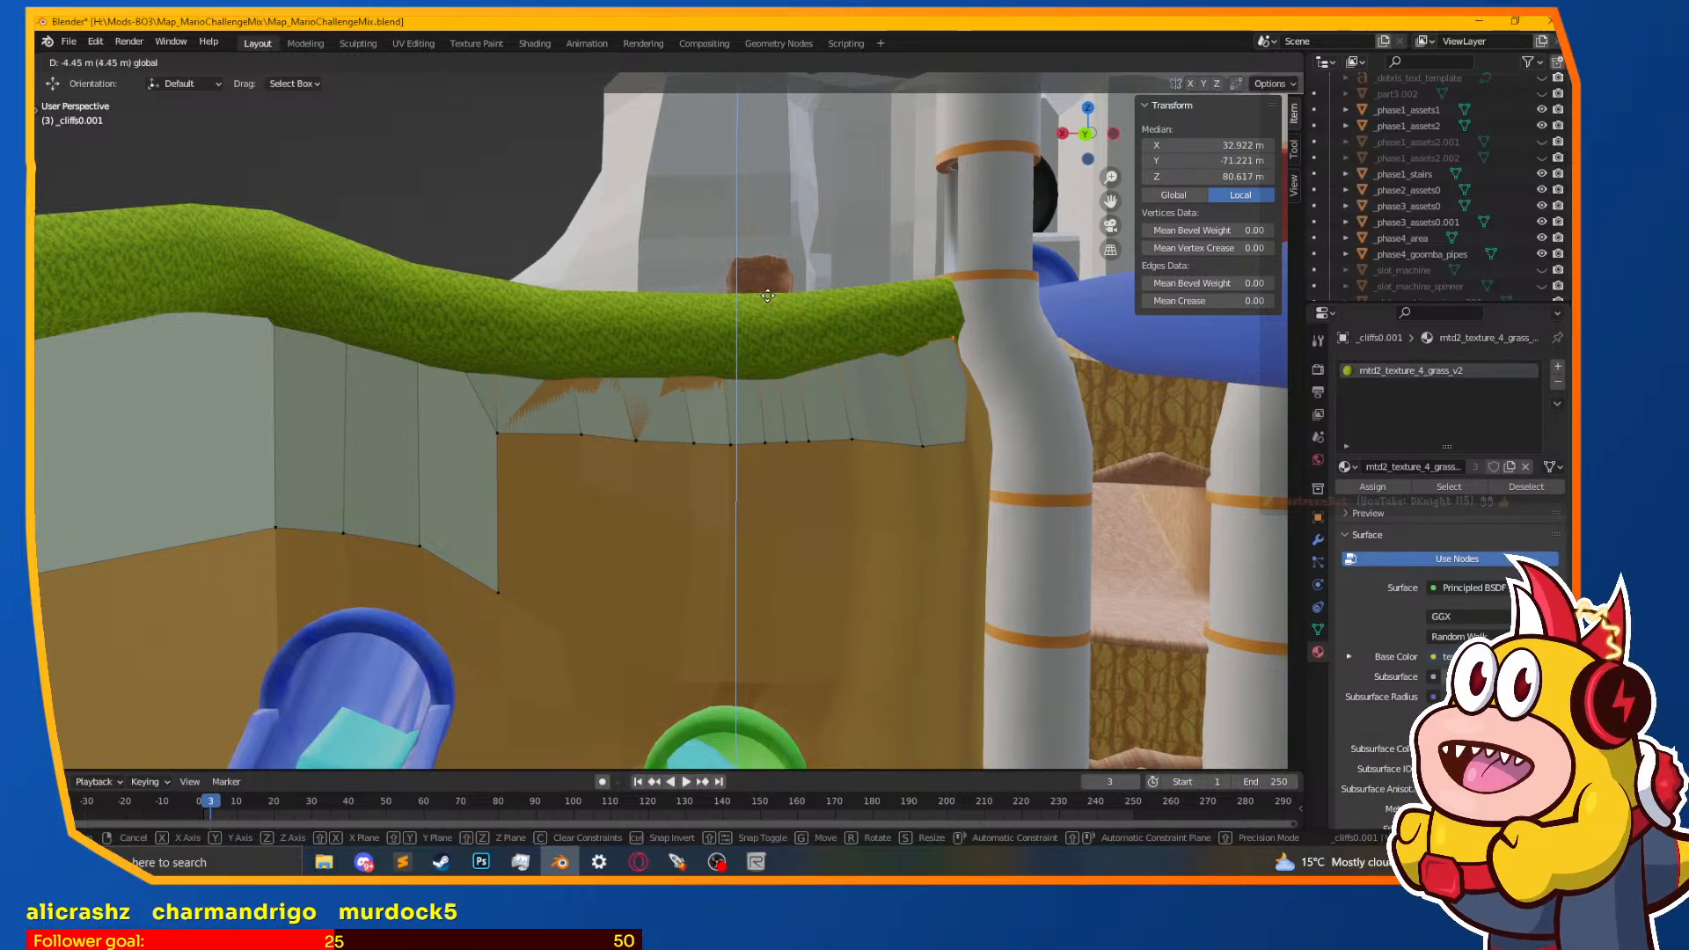
left_click(765, 296)
scroll(955, 405, "up", 4)
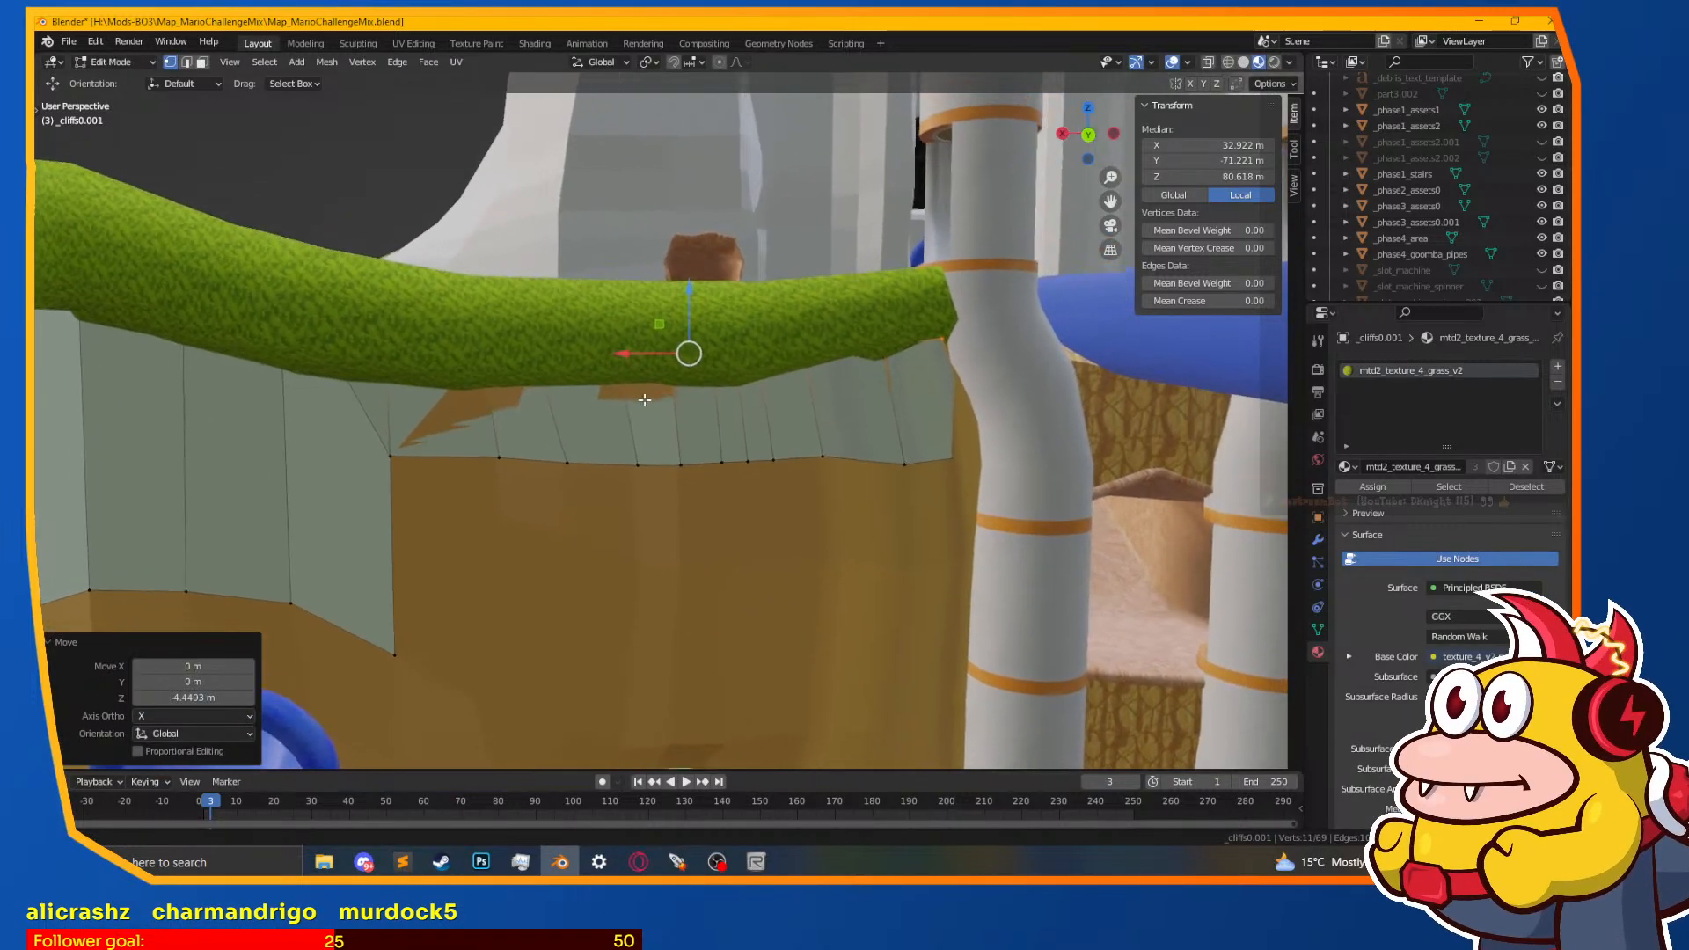
Step: Raise the upper corner vertex beside the grey pipe by about 0.49 m along Z and adjust it along Y
middle_click_drag(955, 405, 918, 392)
left_click(919, 391)
left_click_drag(913, 359, 911, 342)
middle_click_drag(912, 341, 878, 243)
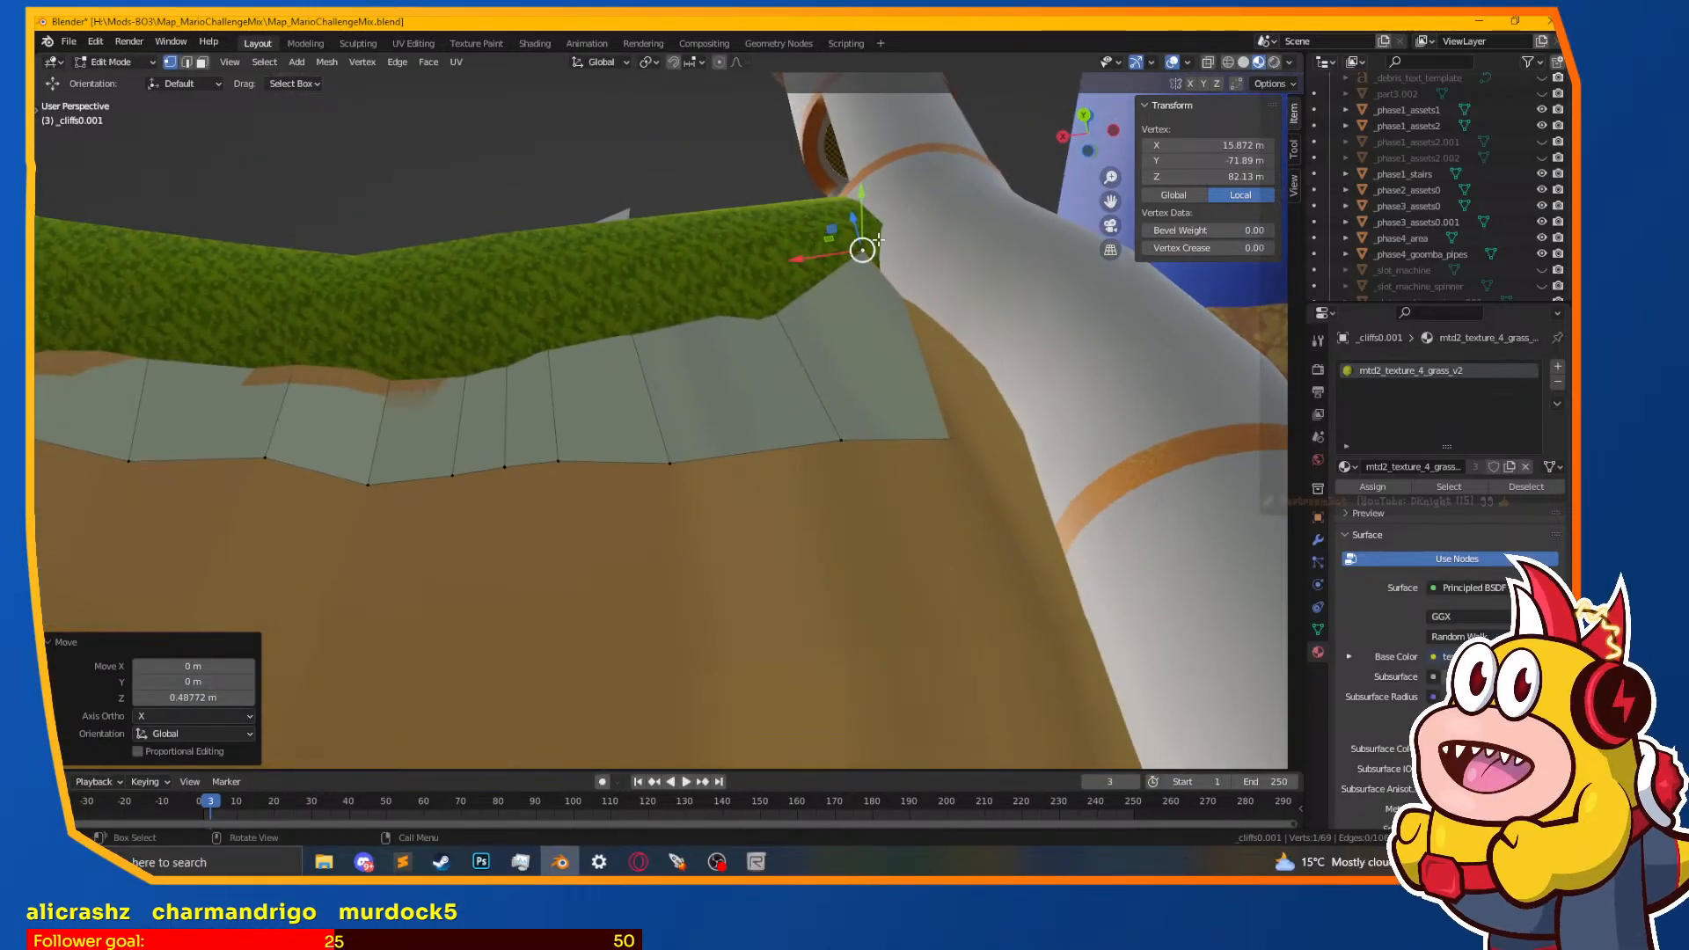
left_click_drag(863, 192, 893, 211)
left_click_drag(811, 290, 893, 216)
Step: Nudge the neighbouring upper-edge vertices along Y, by about 0.03 m near the pipe and 0.12 m farther along
left_click(771, 300)
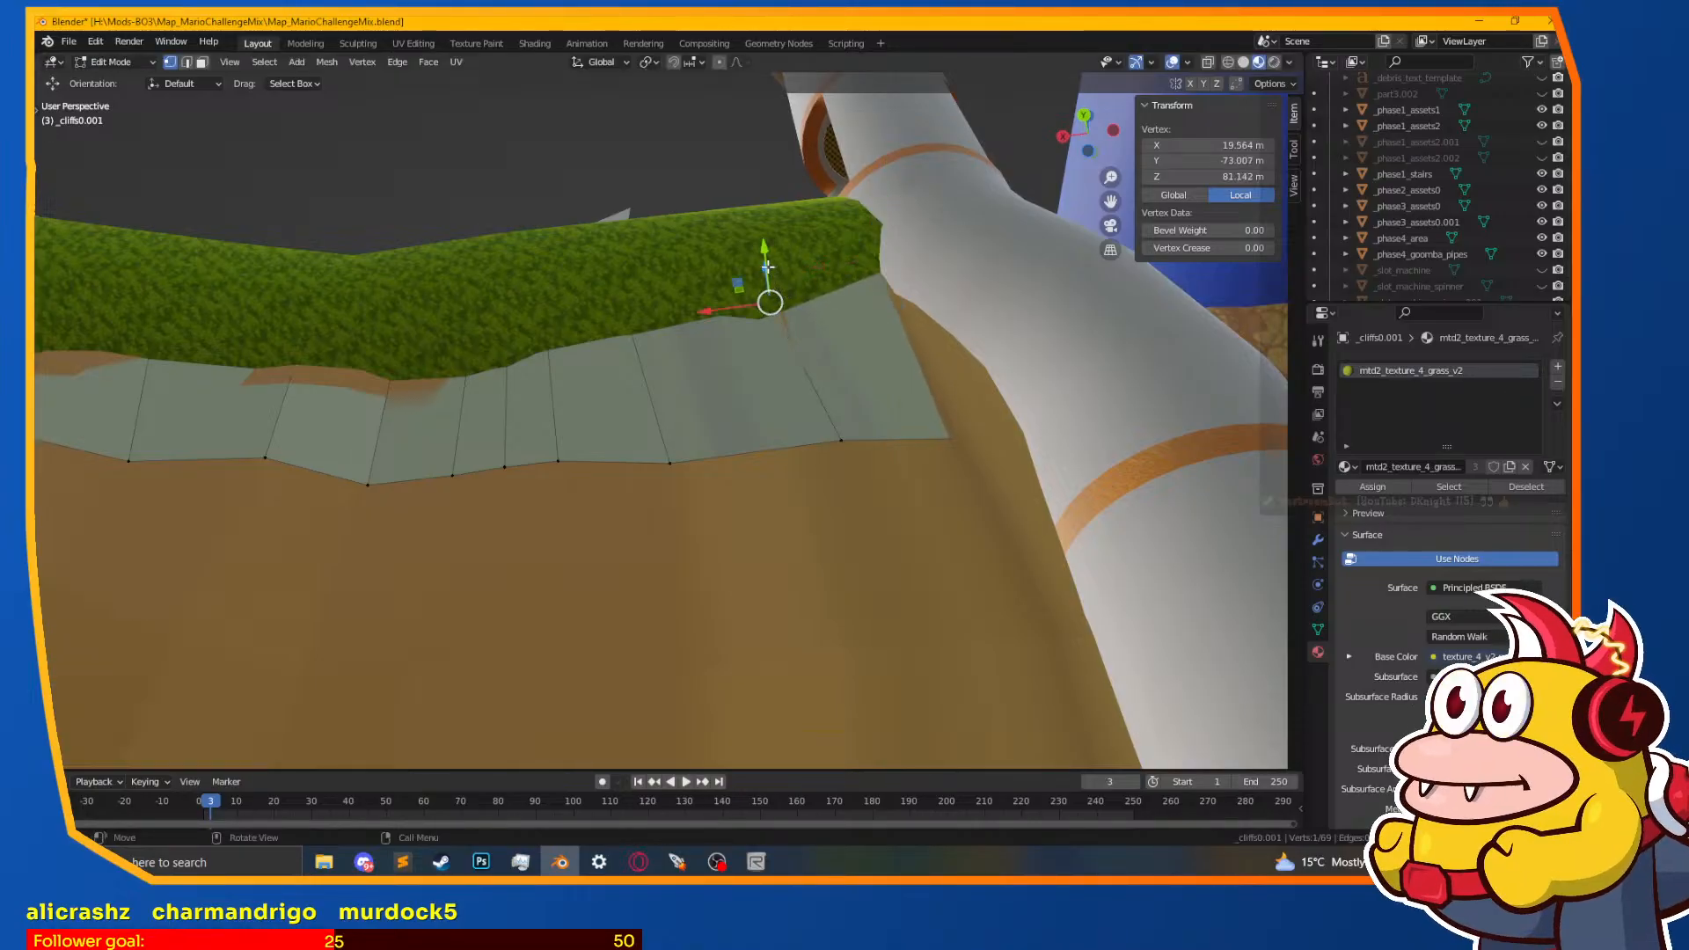
left_click_drag(764, 246, 769, 264)
middle_click_drag(769, 283, 784, 526)
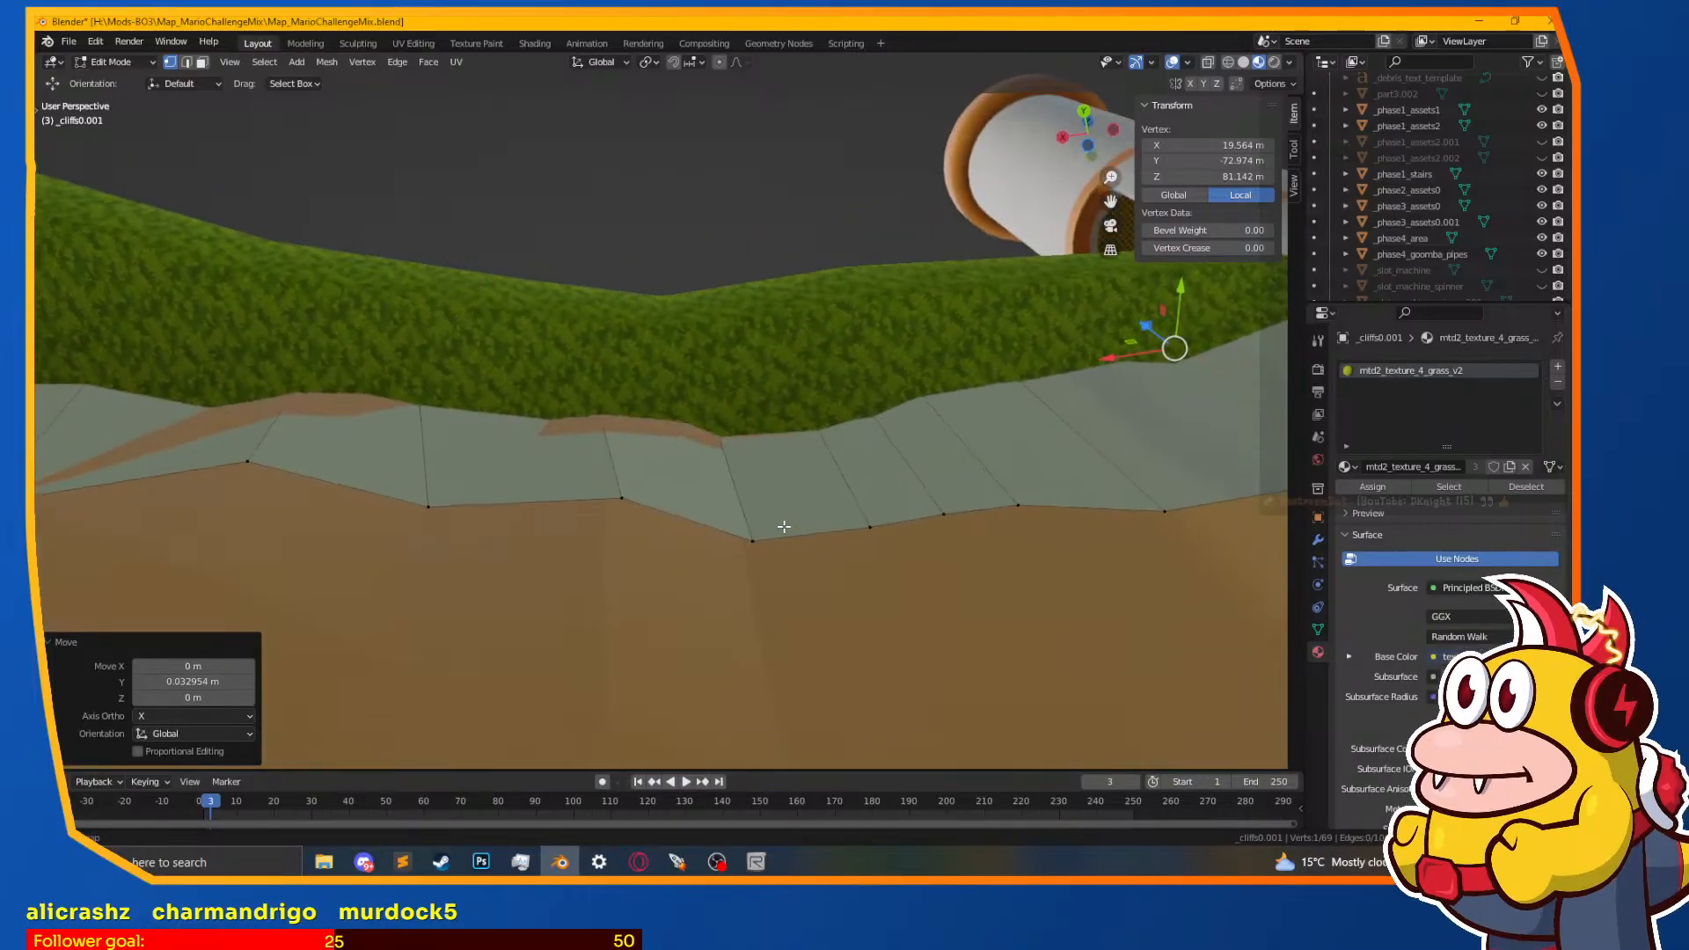
left_click(708, 411)
left_click(635, 415, "shift")
left_click_drag(642, 357, 779, 349)
left_click(714, 416)
left_click(788, 351)
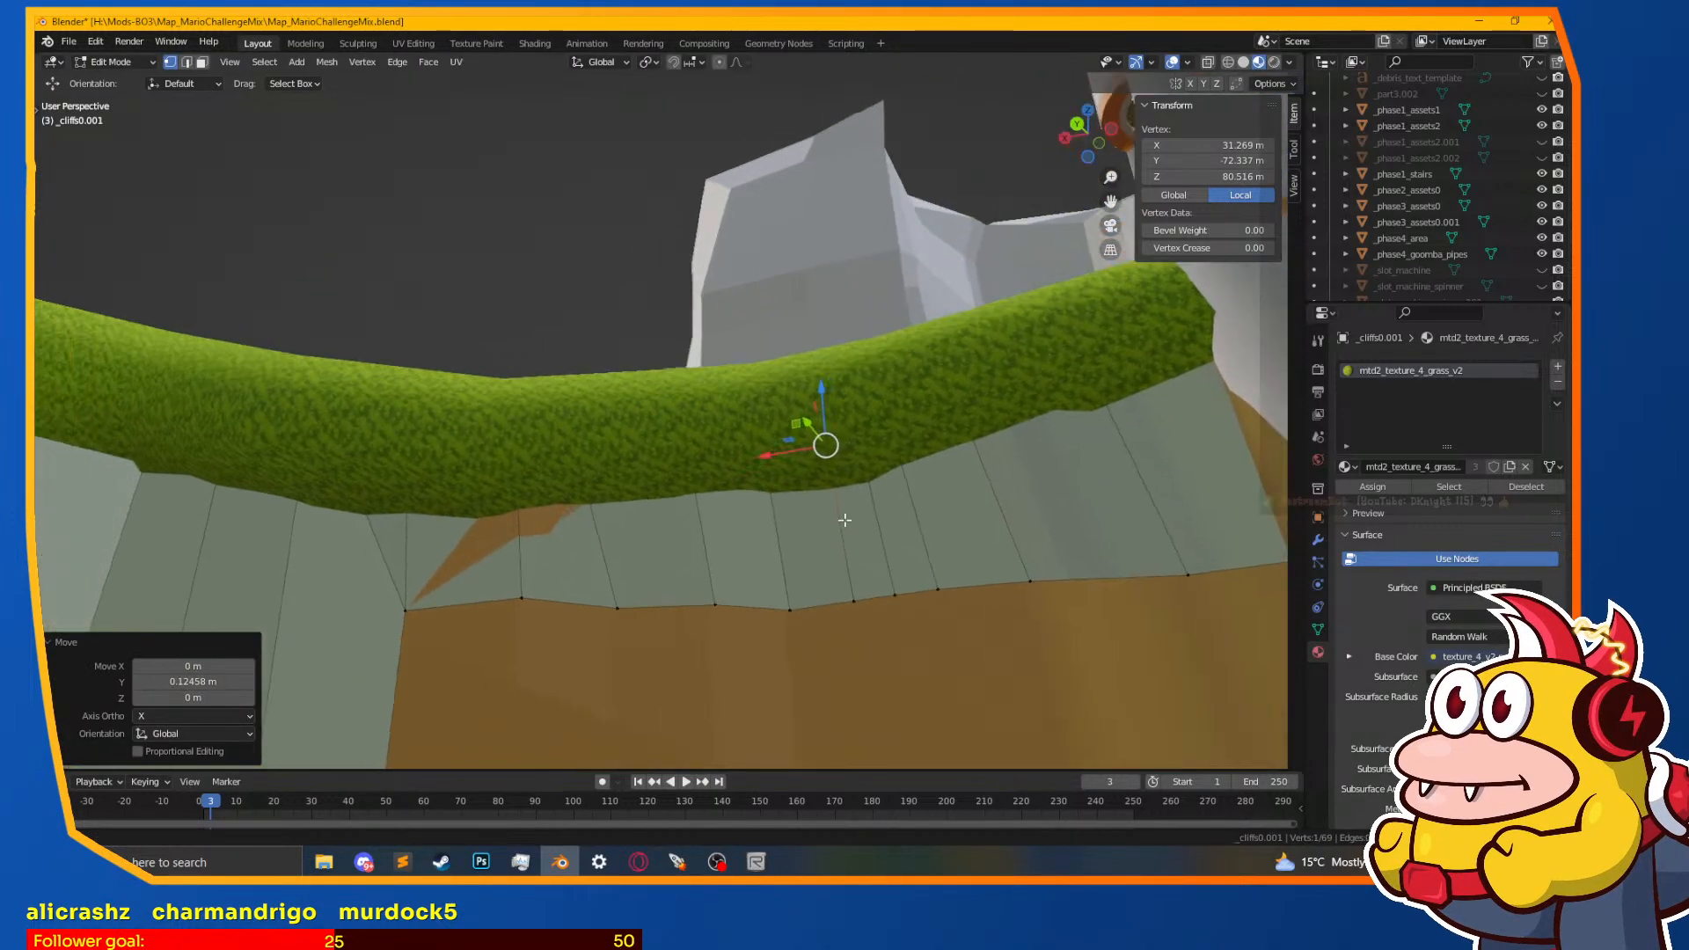
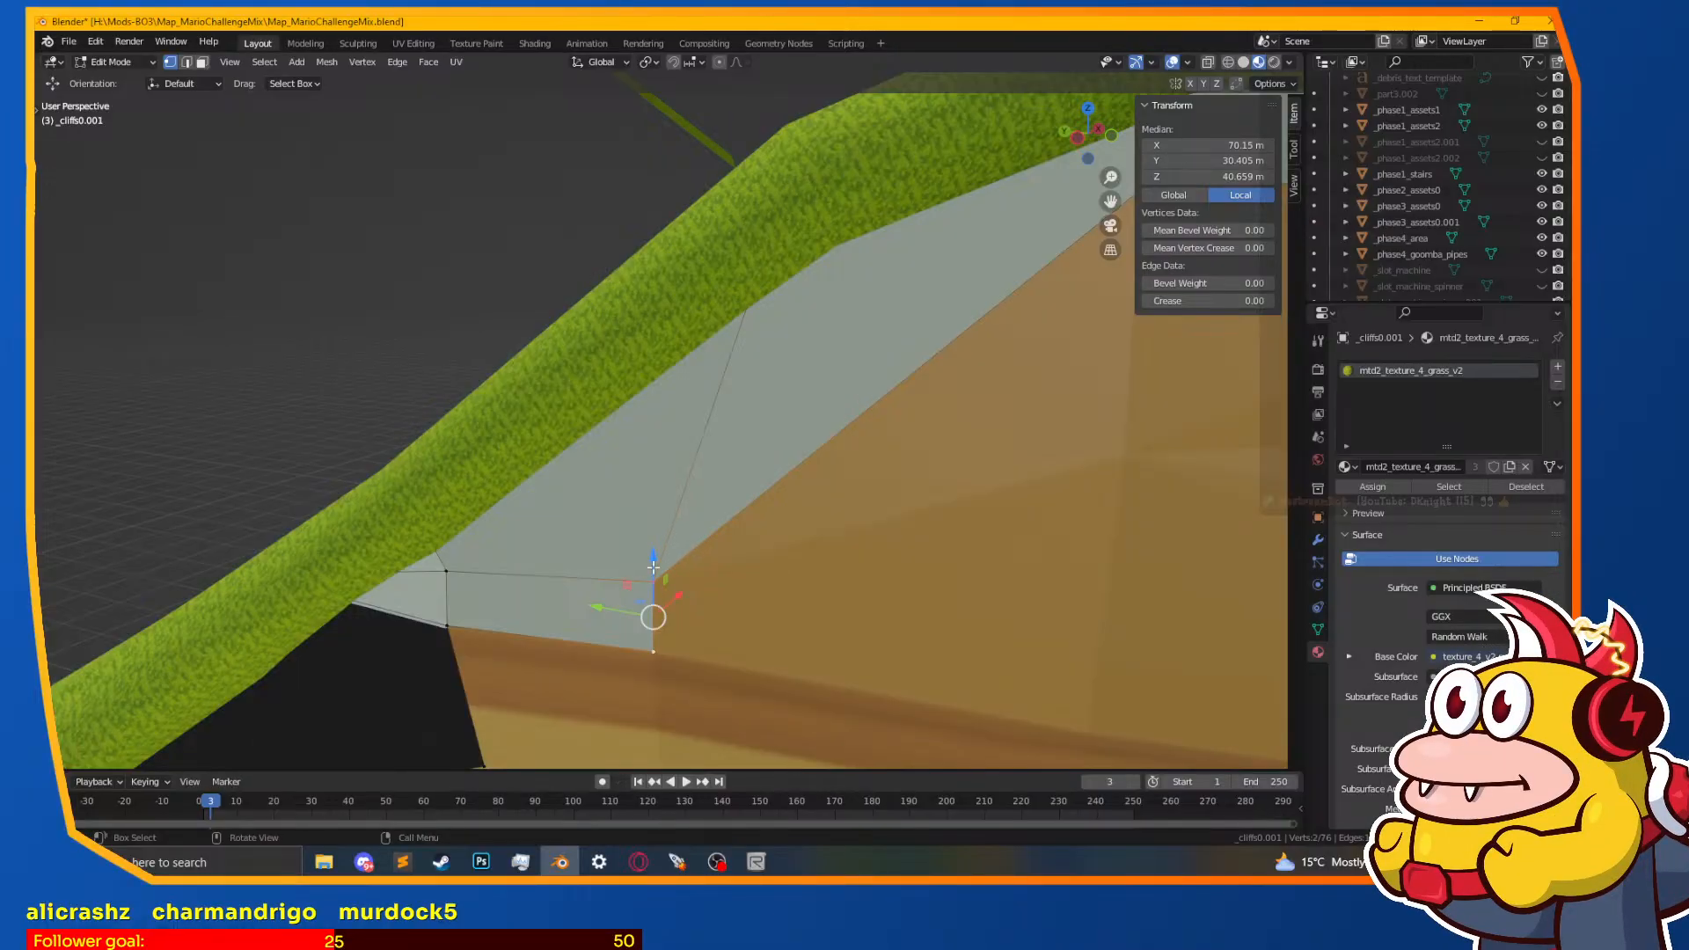
Step: Move the protruding vertex on the strip's sloping section about -0.87 m along X, closer to the cliff face
middle_click_drag(739, 466, 616, 478, "shift")
left_click_drag(466, 456, 515, 475)
middle_click_drag(514, 475, 617, 505)
left_click_drag(608, 495, 646, 551)
left_click(647, 553)
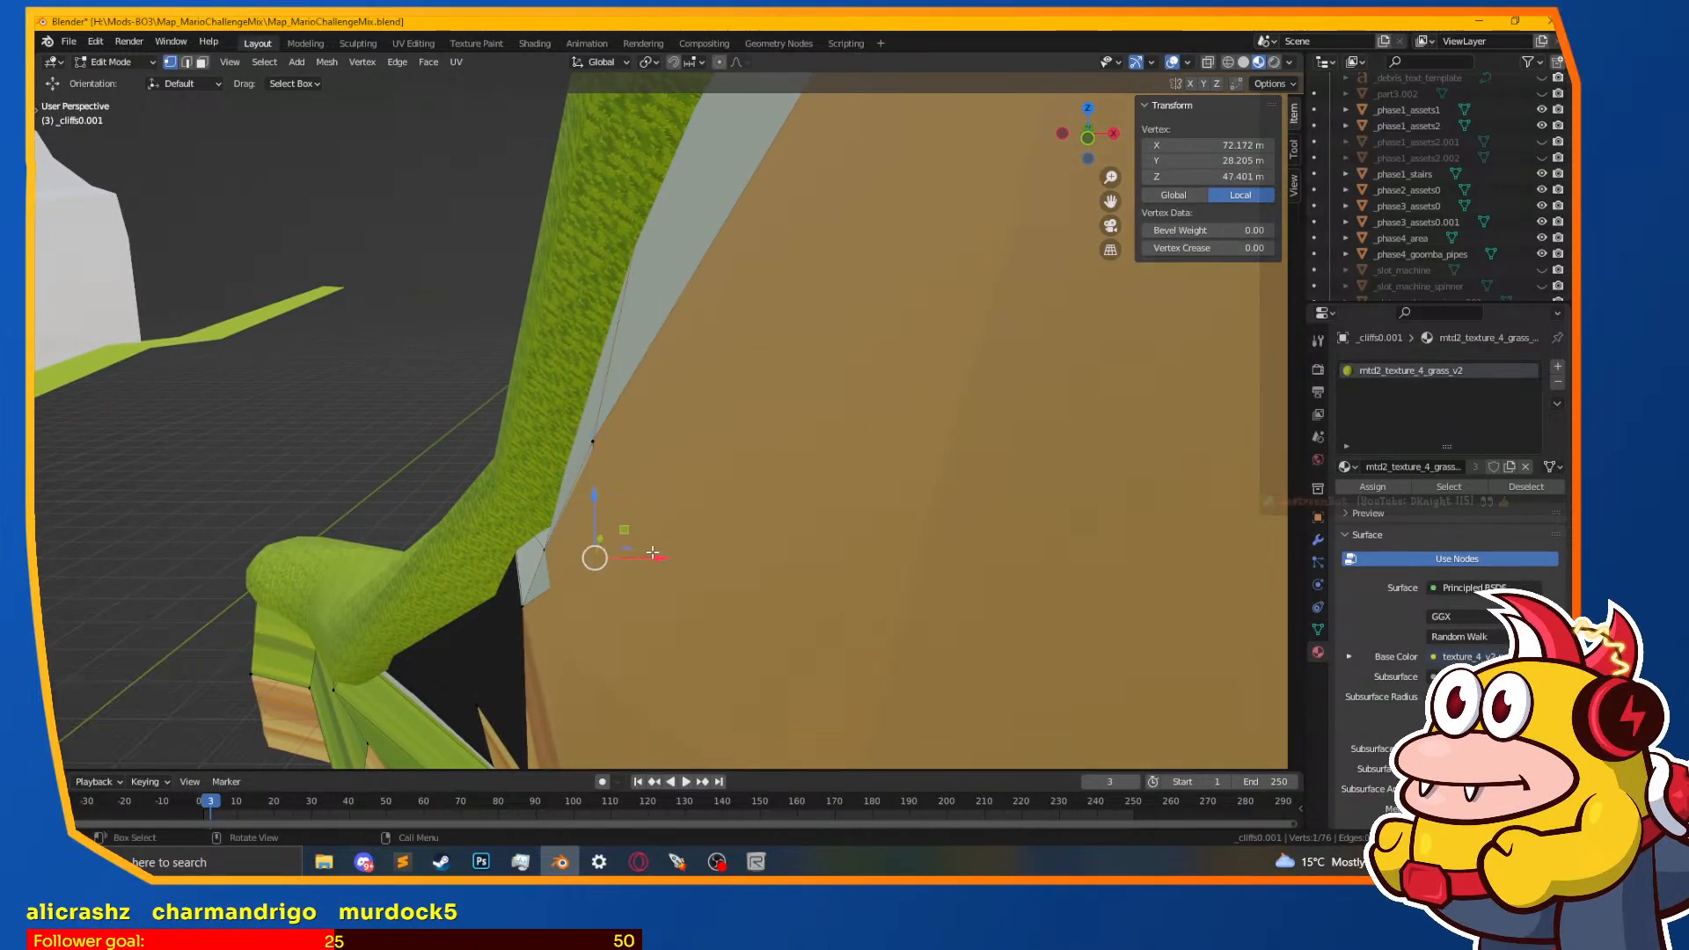
key("g")
key("x")
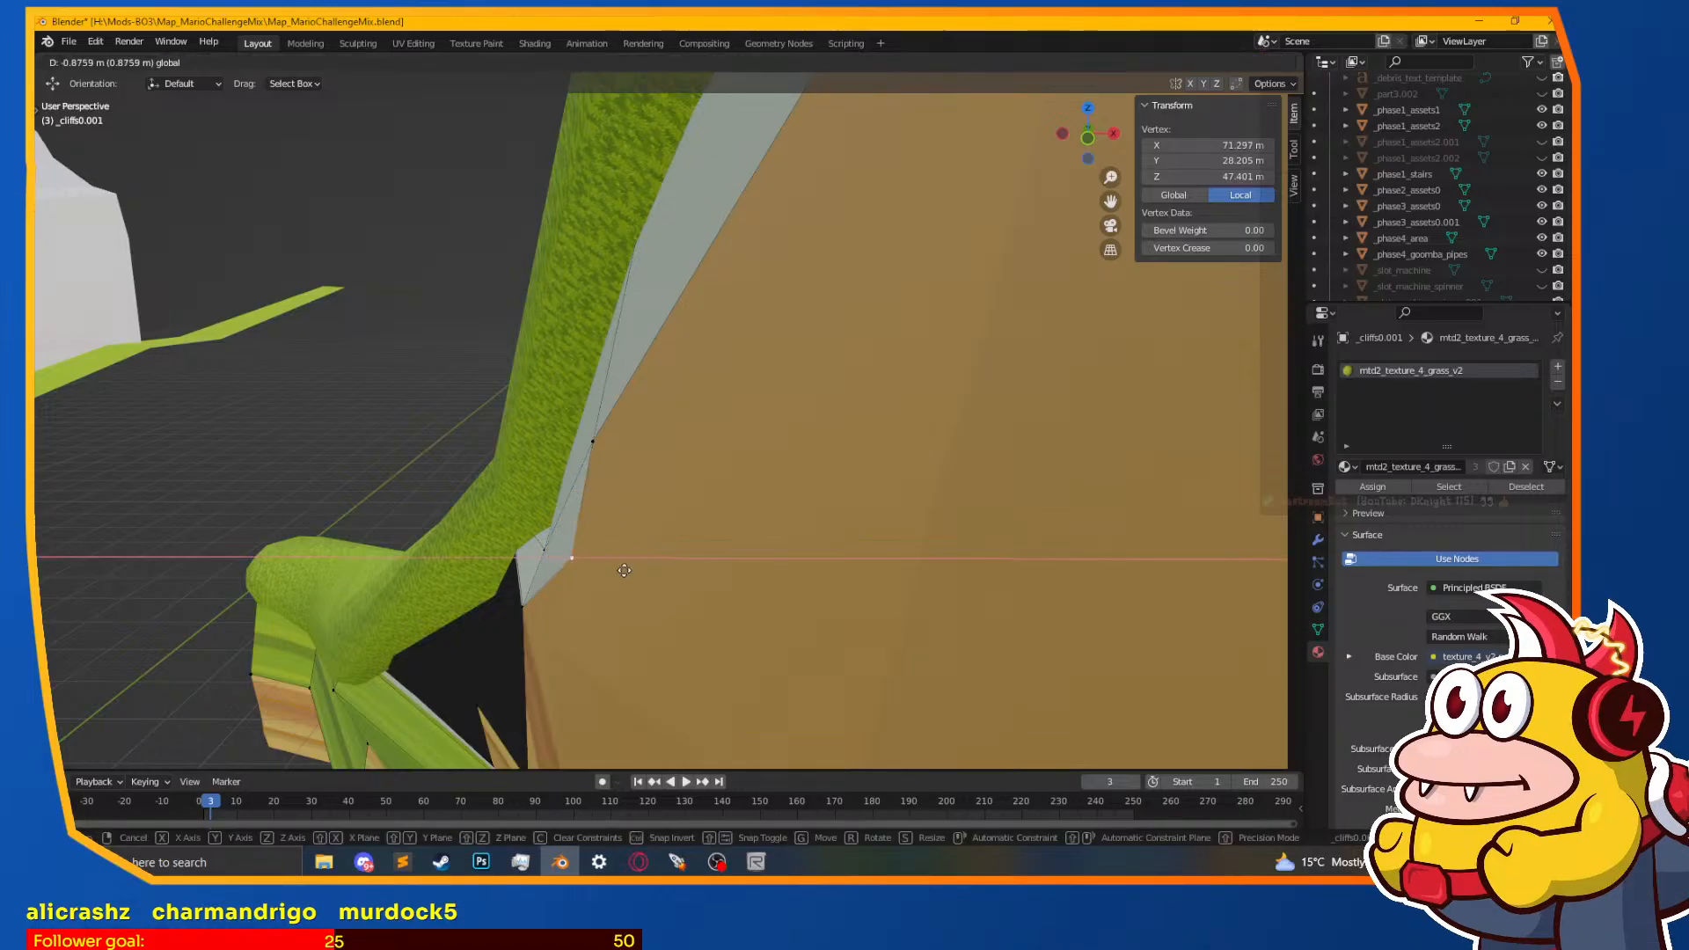
left_click(625, 574)
middle_click_drag(566, 558, 654, 533)
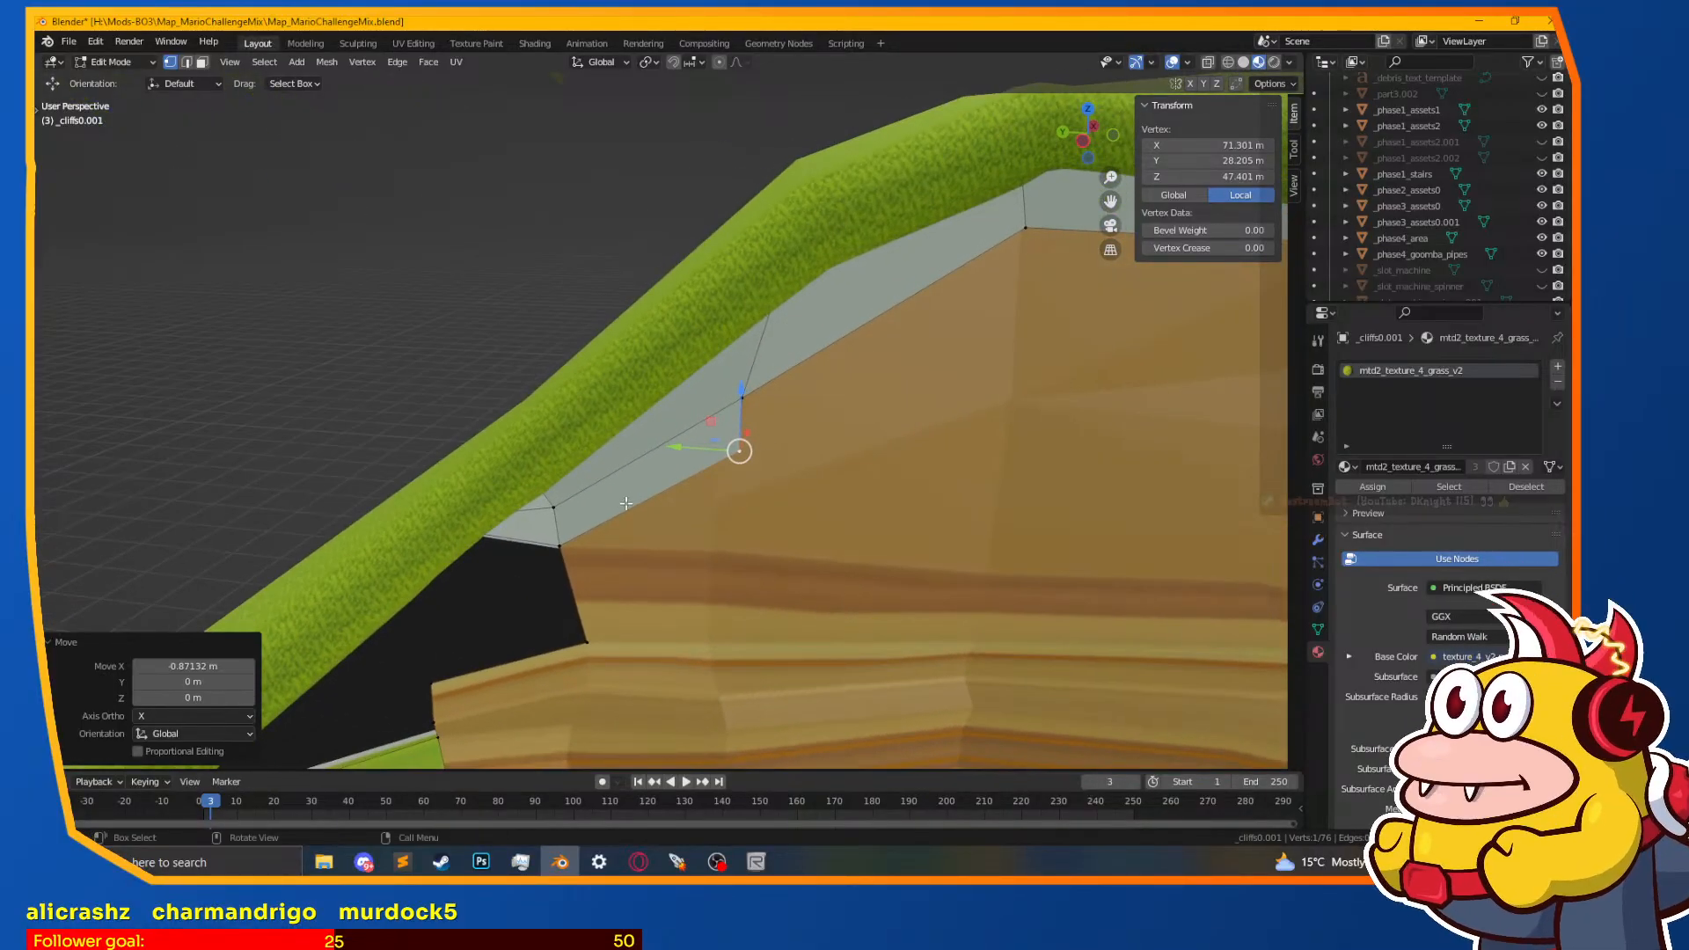
Step: Merge that vertex with the one directly above it on the sloping section at their center
right_click(600, 507)
key("Escape")
mouse_move(600, 508)
middle_mouse_down()
mouse_move(616, 492)
mouse_move(576, 488)
middle_mouse_up()
middle_click_drag(703, 535, 754, 538)
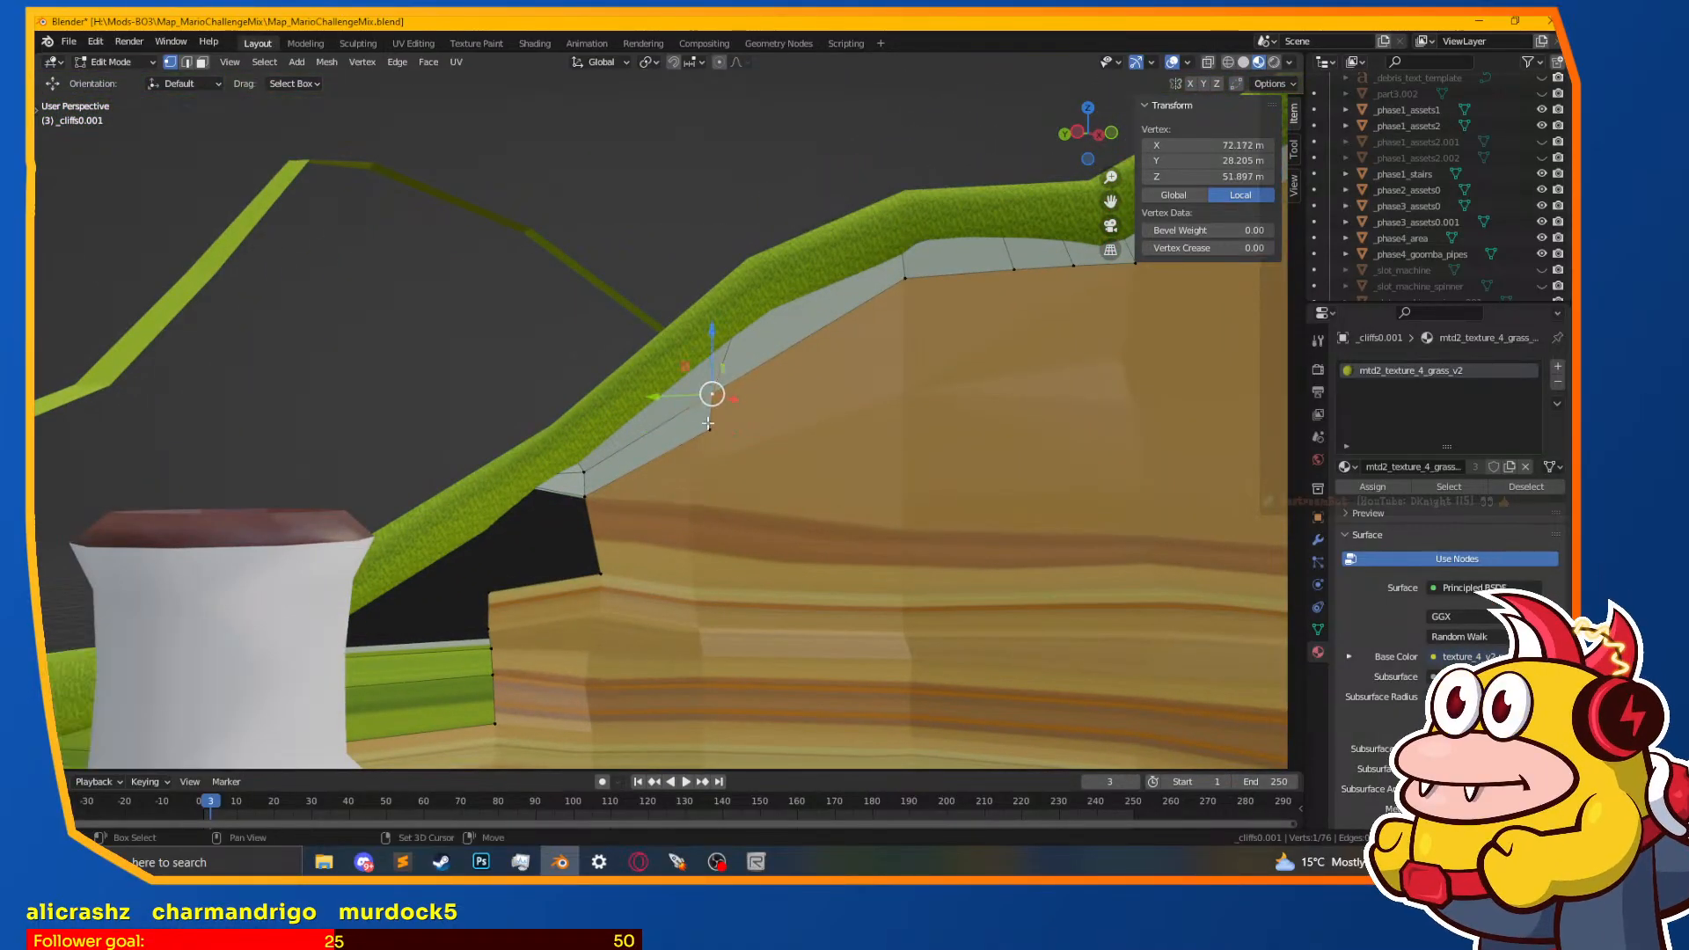
left_click(709, 422, "shift")
key("m")
left_click(643, 351)
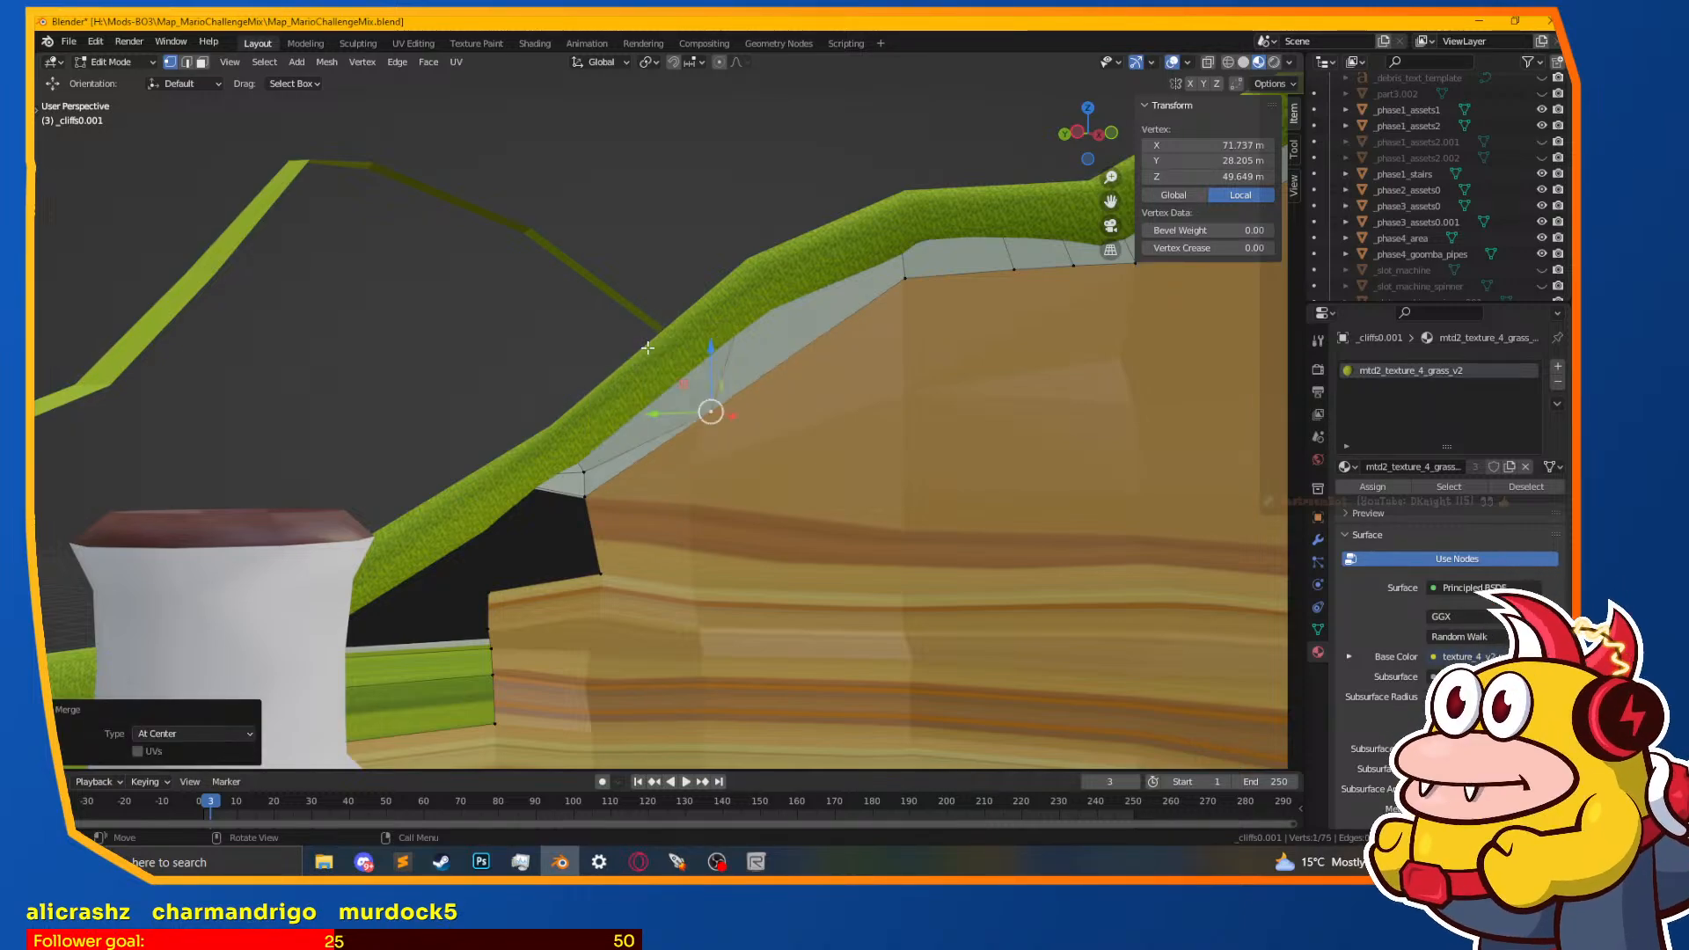
middle_click_drag(714, 429, 664, 464)
Step: Merge the doubled vertices at the slope's lower corner beside the dark gap at their center
key("a")
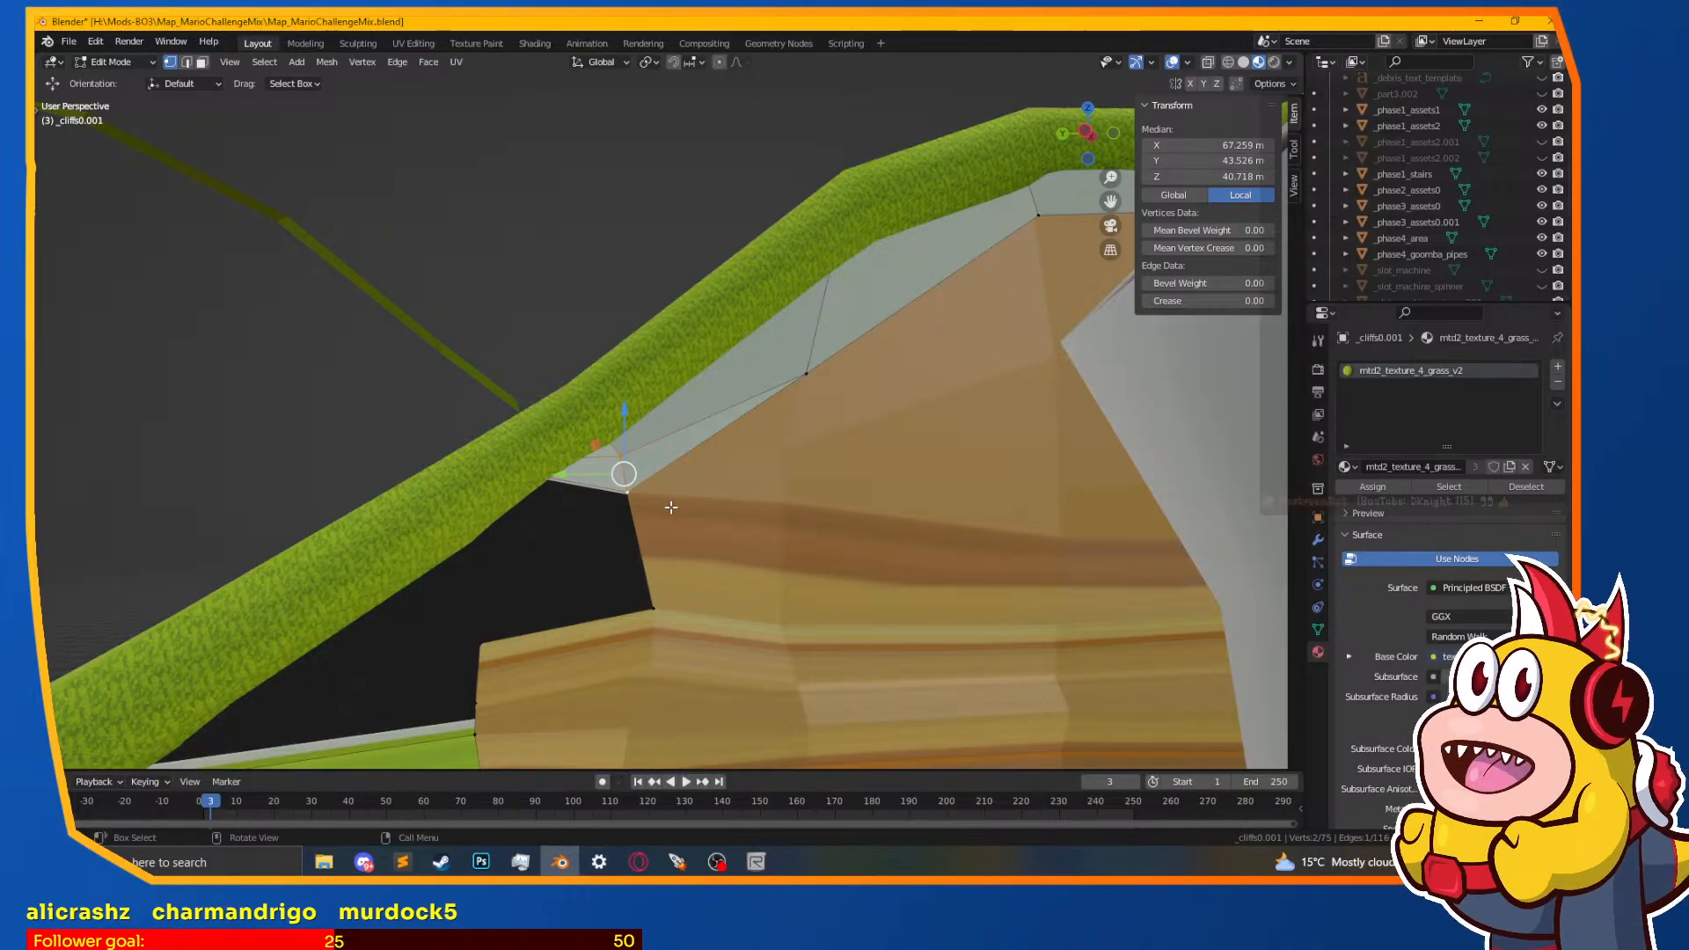
scroll(633, 484, "up", 3)
key("alt+z")
middle_click_drag(642, 503, 705, 566)
left_click(697, 563)
left_click(684, 493, "shift")
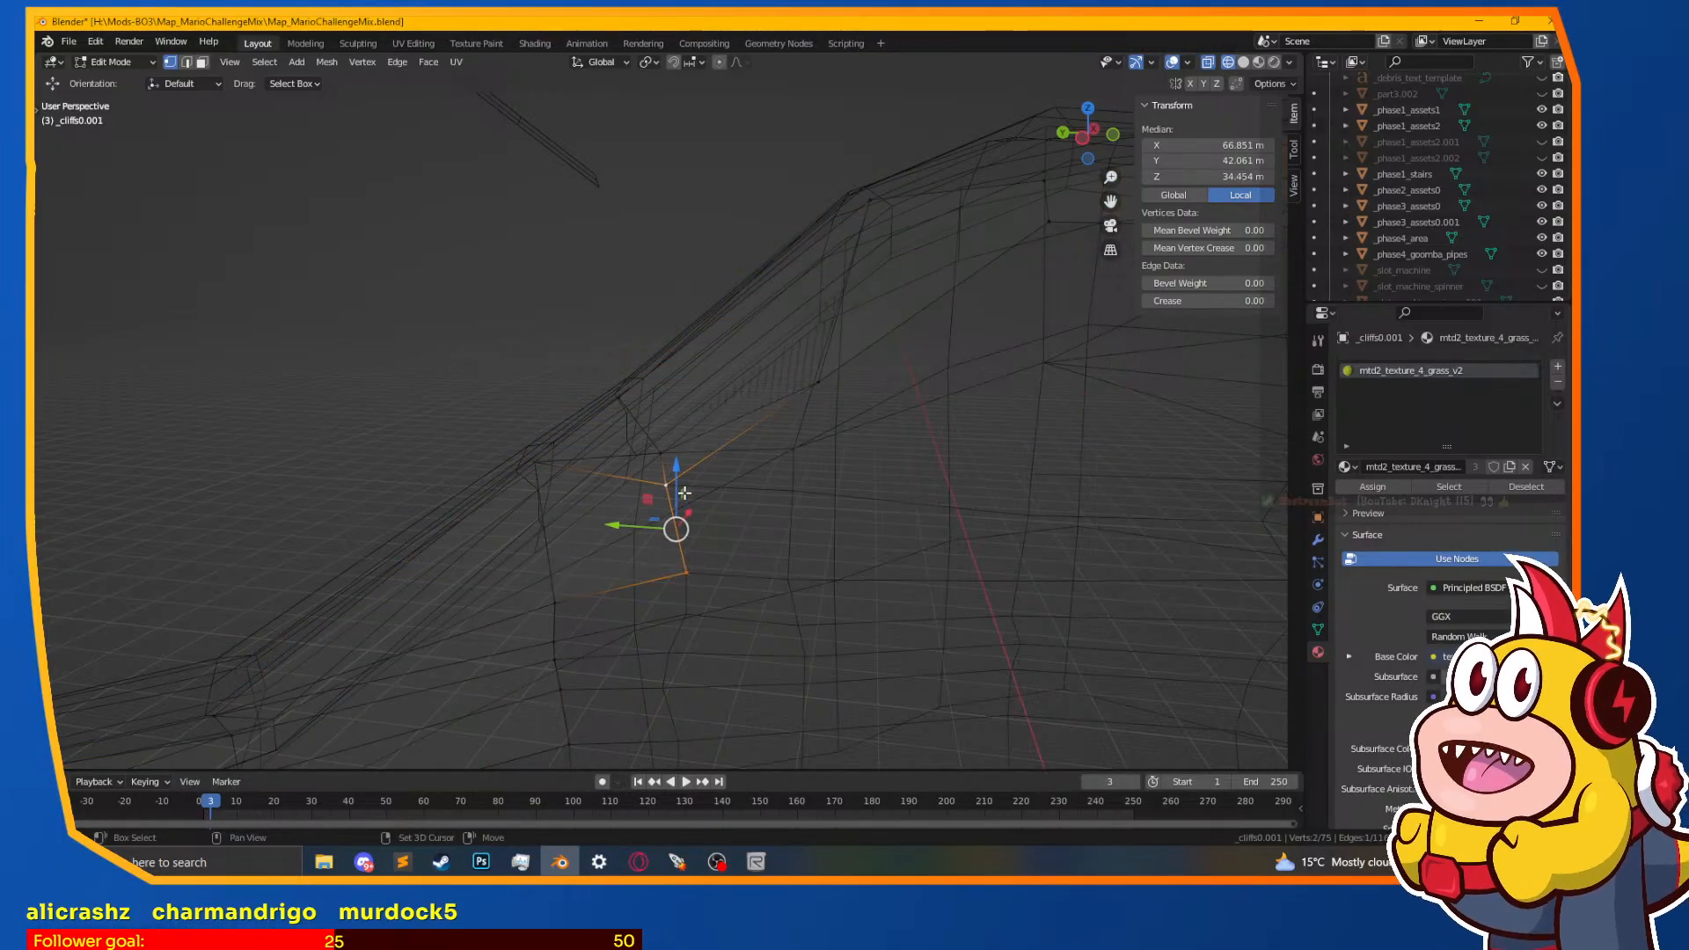
key("m")
left_click(737, 515)
Step: Move the merged corner vertex about -1.2 m in X, 0.09 m in Y and 1 m in Z, toward the grass overhang
key("z")
left_click(746, 546)
middle_click_drag(749, 517, 731, 450)
key("g")
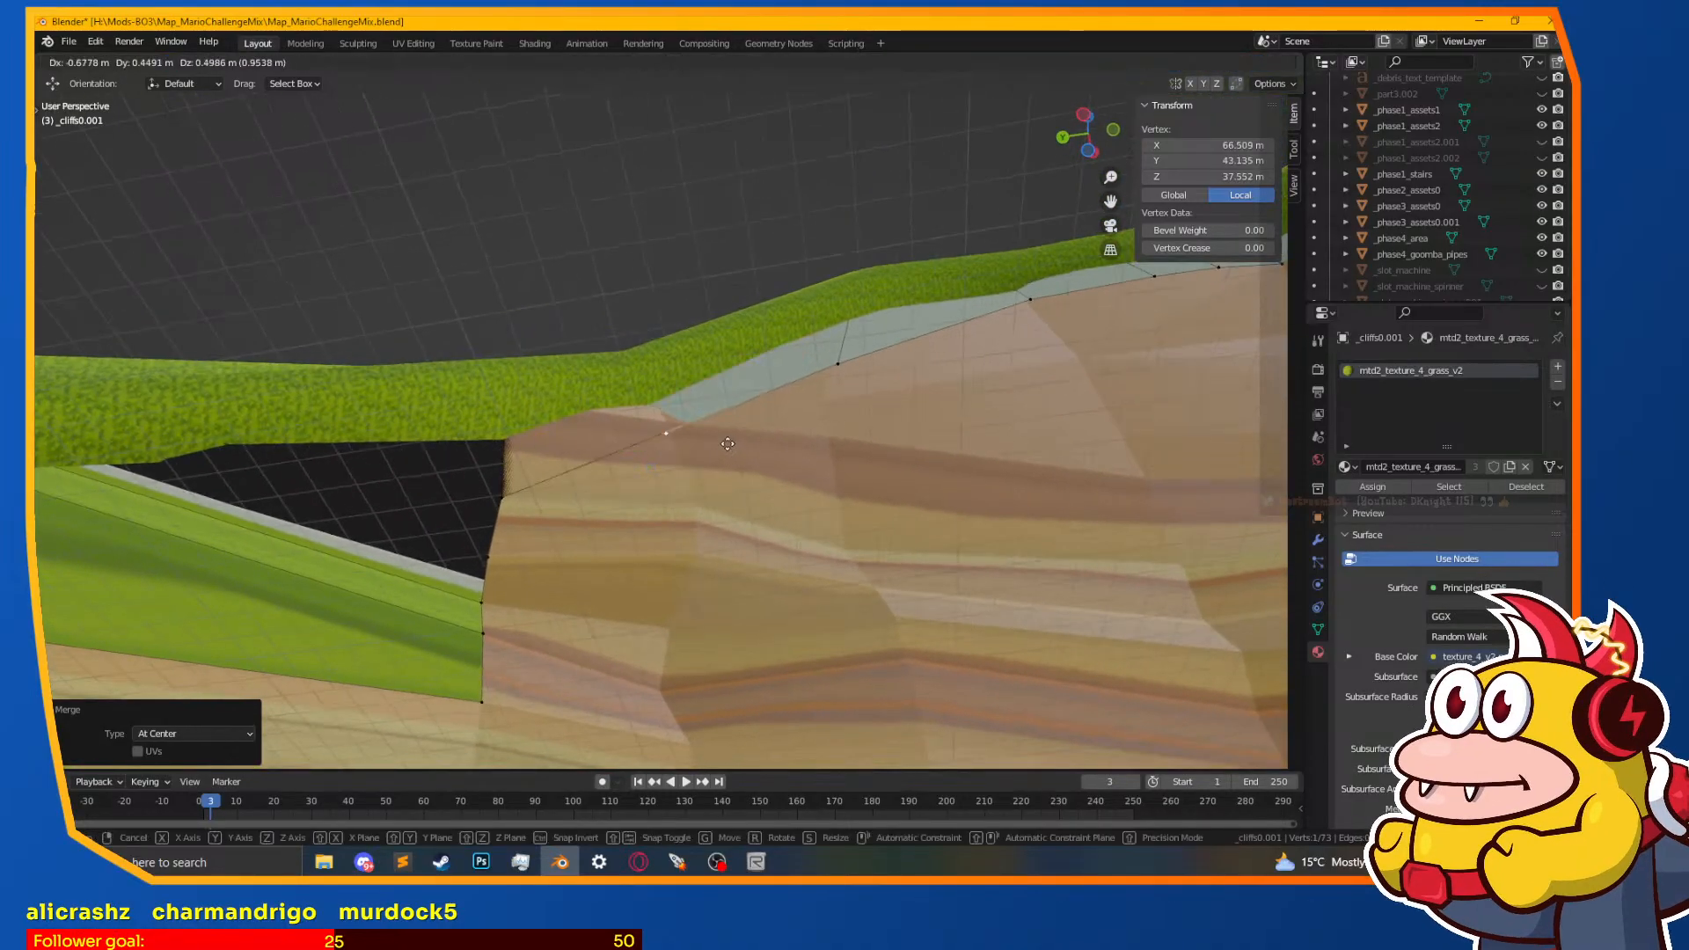
left_click(730, 433)
middle_click_drag(730, 434, 684, 496)
Step: Lower the slope's upper-edge vertex about 5.34 m in Z and shift it about -1.11 m in X and -0.87 m in Z
key("z")
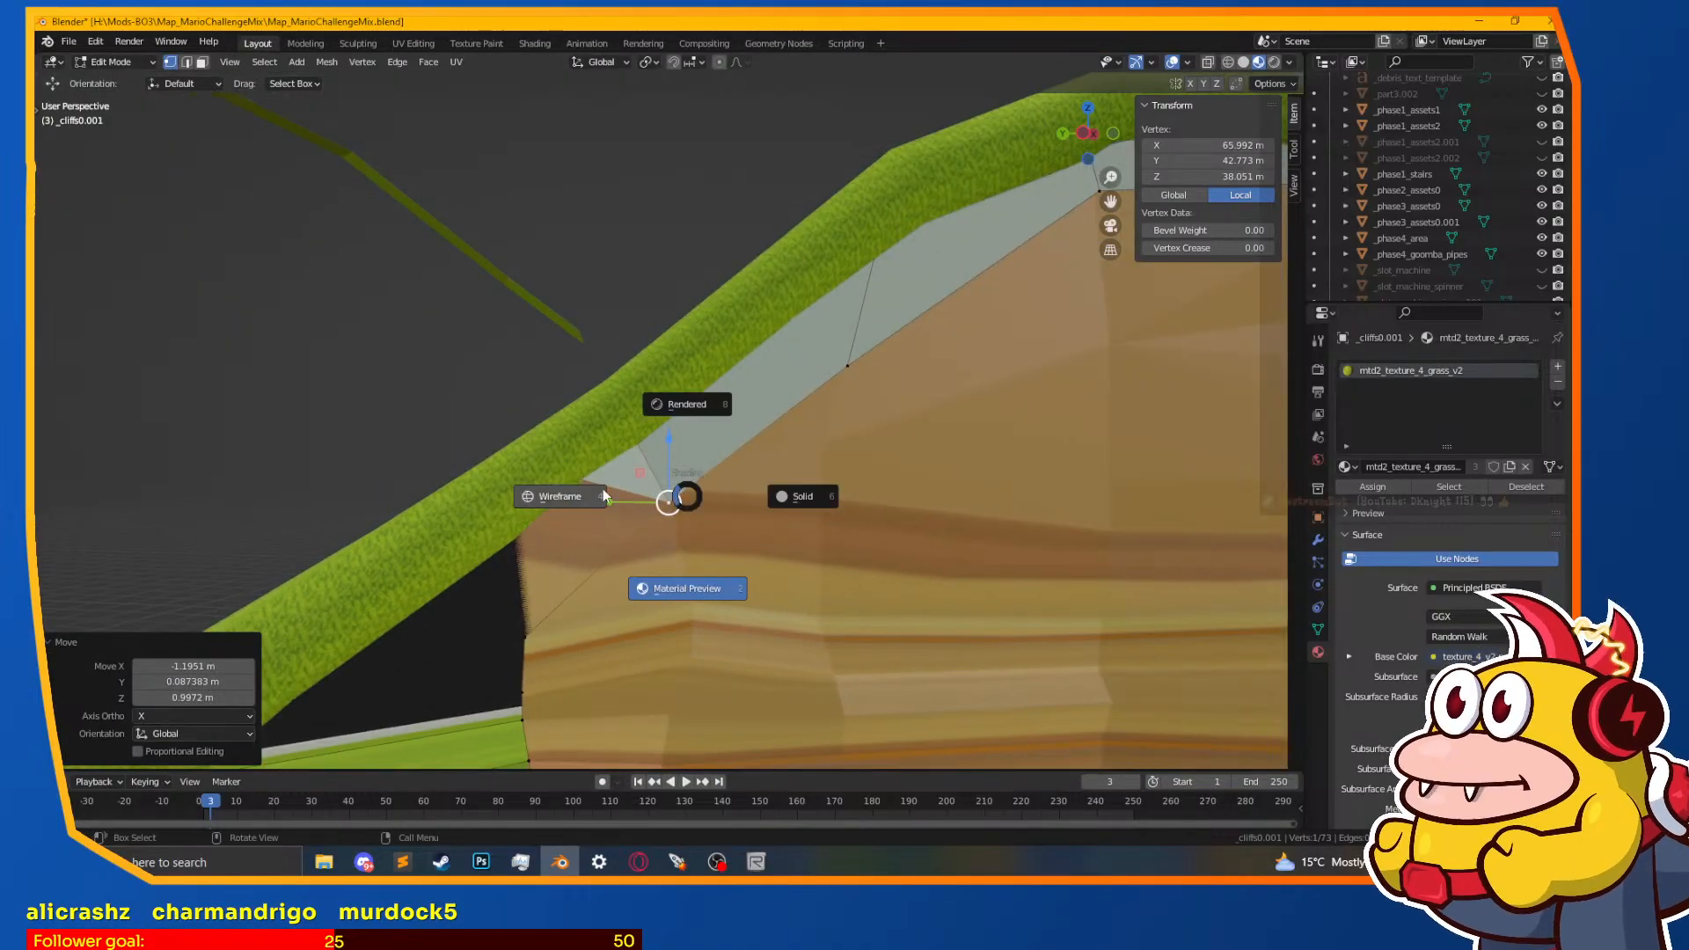
left_click(595, 489)
left_click(623, 403)
key("a")
left_click(921, 193)
middle_click_drag(921, 193, 769, 357, "shift")
key("z")
left_click_drag(747, 245, 746, 300)
middle_click_drag(746, 300, 773, 437)
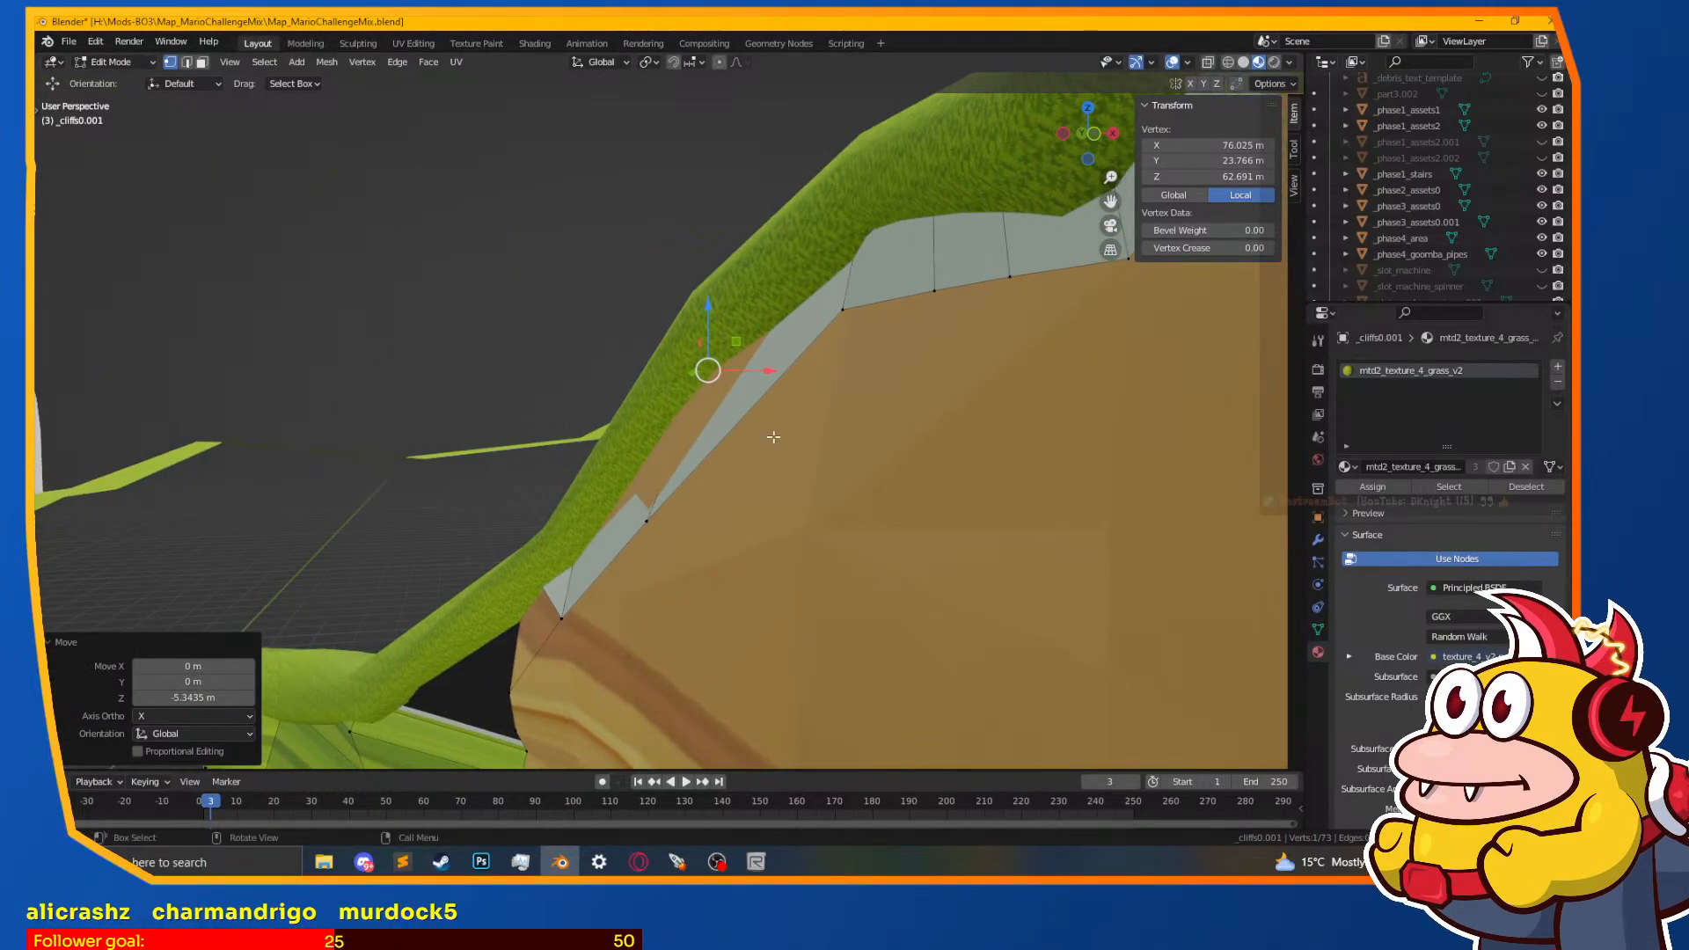
key("g")
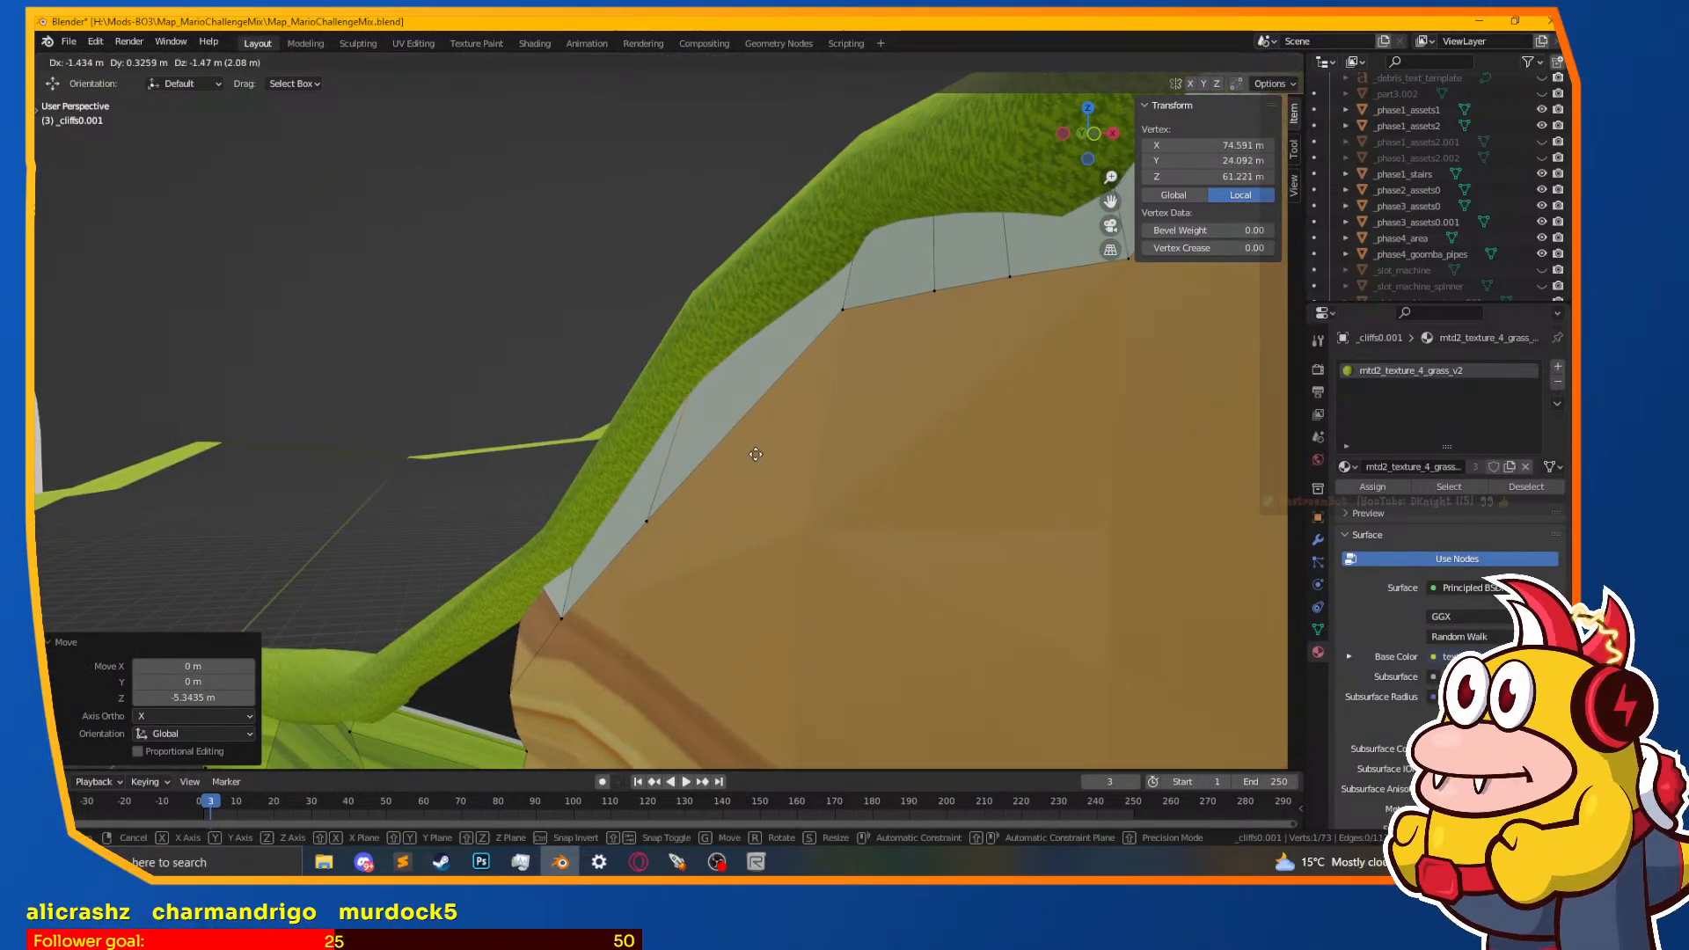
left_click(759, 447)
middle_click_drag(760, 447, 897, 437)
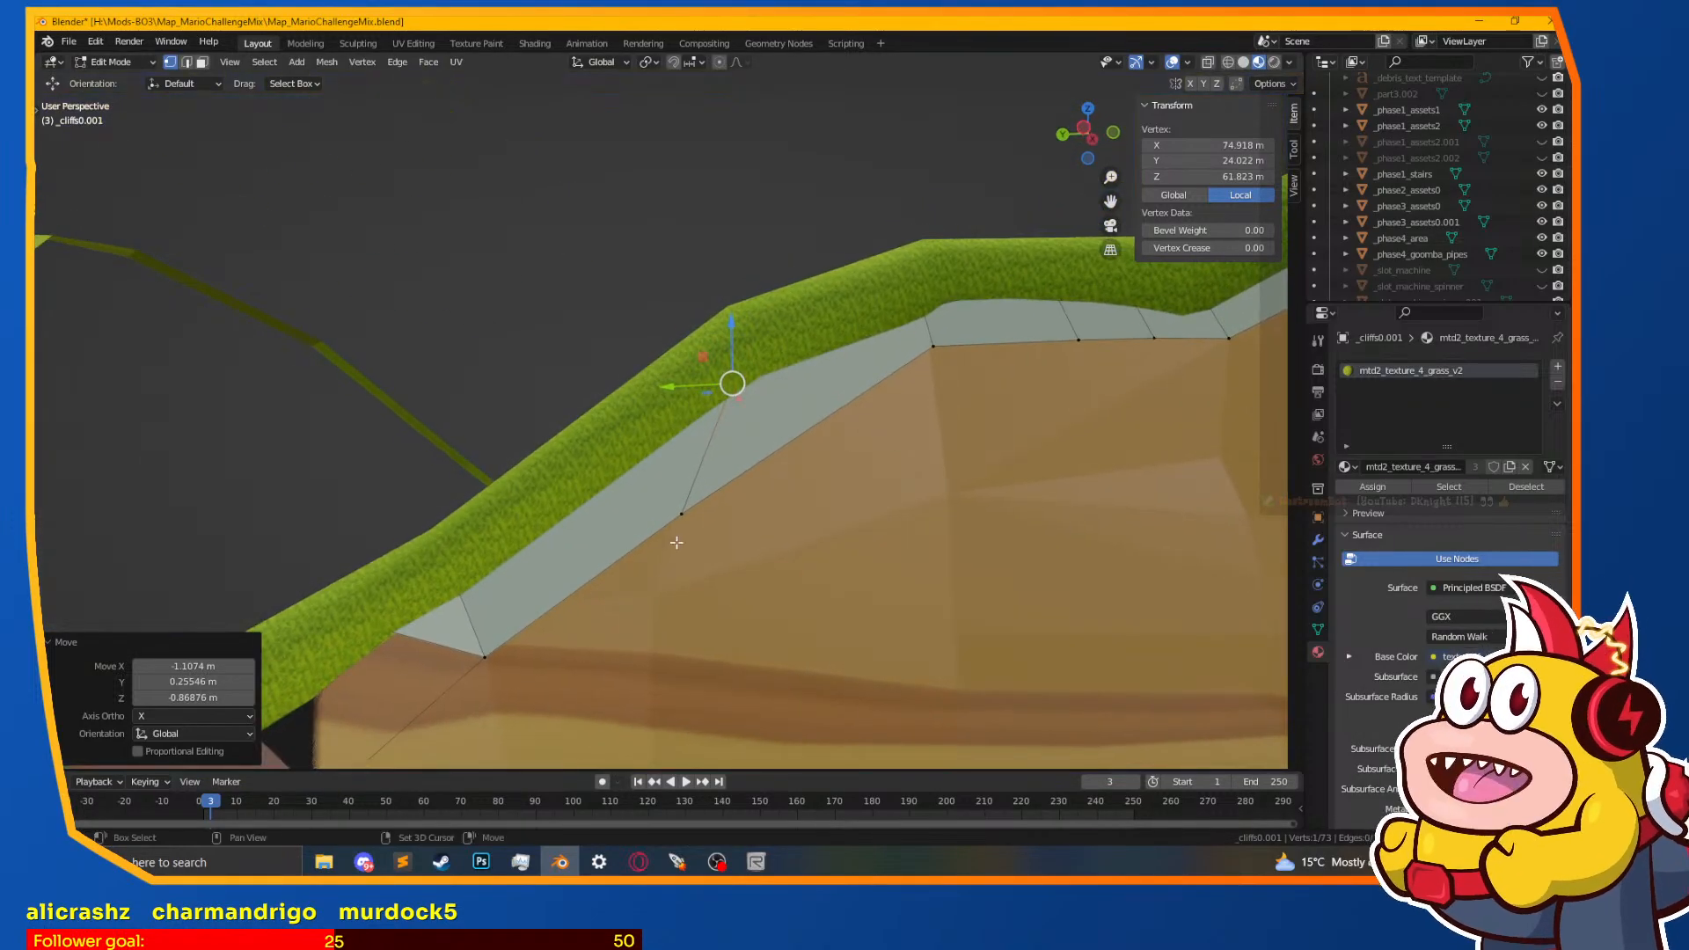
Step: Pull the next upper-edge vertex down the slope to just beneath the grass overhang with two free moves
middle_click_drag(676, 543, 931, 433, "shift")
scroll(931, 434, "up", 1)
left_click(739, 458)
left_click(714, 426)
middle_click_drag(716, 429, 747, 483)
key("g")
left_click(772, 525)
middle_click_drag(818, 570, 756, 576)
key("g")
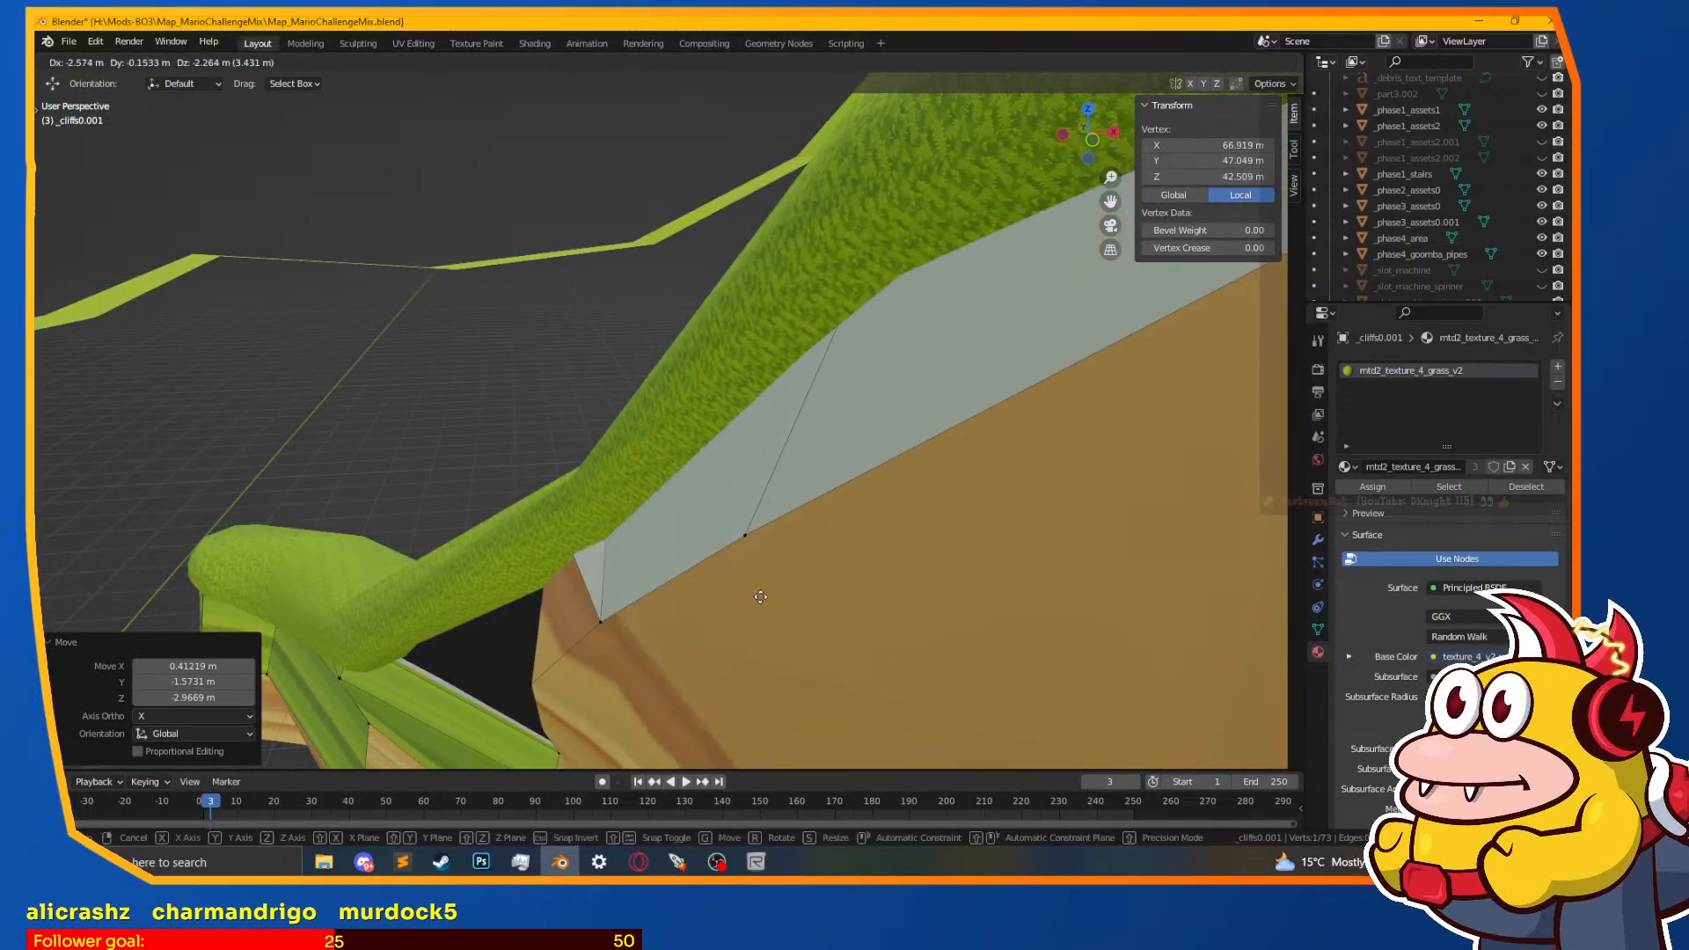
left_click(758, 609)
Step: Reposition the upper-edge vertex near the slope's lower corner so the strip tucks under the grass
mouse_move(596, 539)
middle_mouse_down()
mouse_move(834, 578)
mouse_move(775, 560)
mouse_move(605, 571)
mouse_move(687, 460)
mouse_move(626, 569)
mouse_move(614, 554)
middle_mouse_up()
key("g")
left_click(853, 555)
left_click(607, 572)
left_click(679, 411, "shift")
scroll(651, 491, "up", 2)
left_click(615, 554)
key("g")
left_click(756, 545)
Step: Move the upper vertex beside the dark gap down under the grass and fine-tune it about -0.41 m in X
middle_click_drag(757, 546, 651, 380)
key("alt+a")
left_click(654, 415)
key("g")
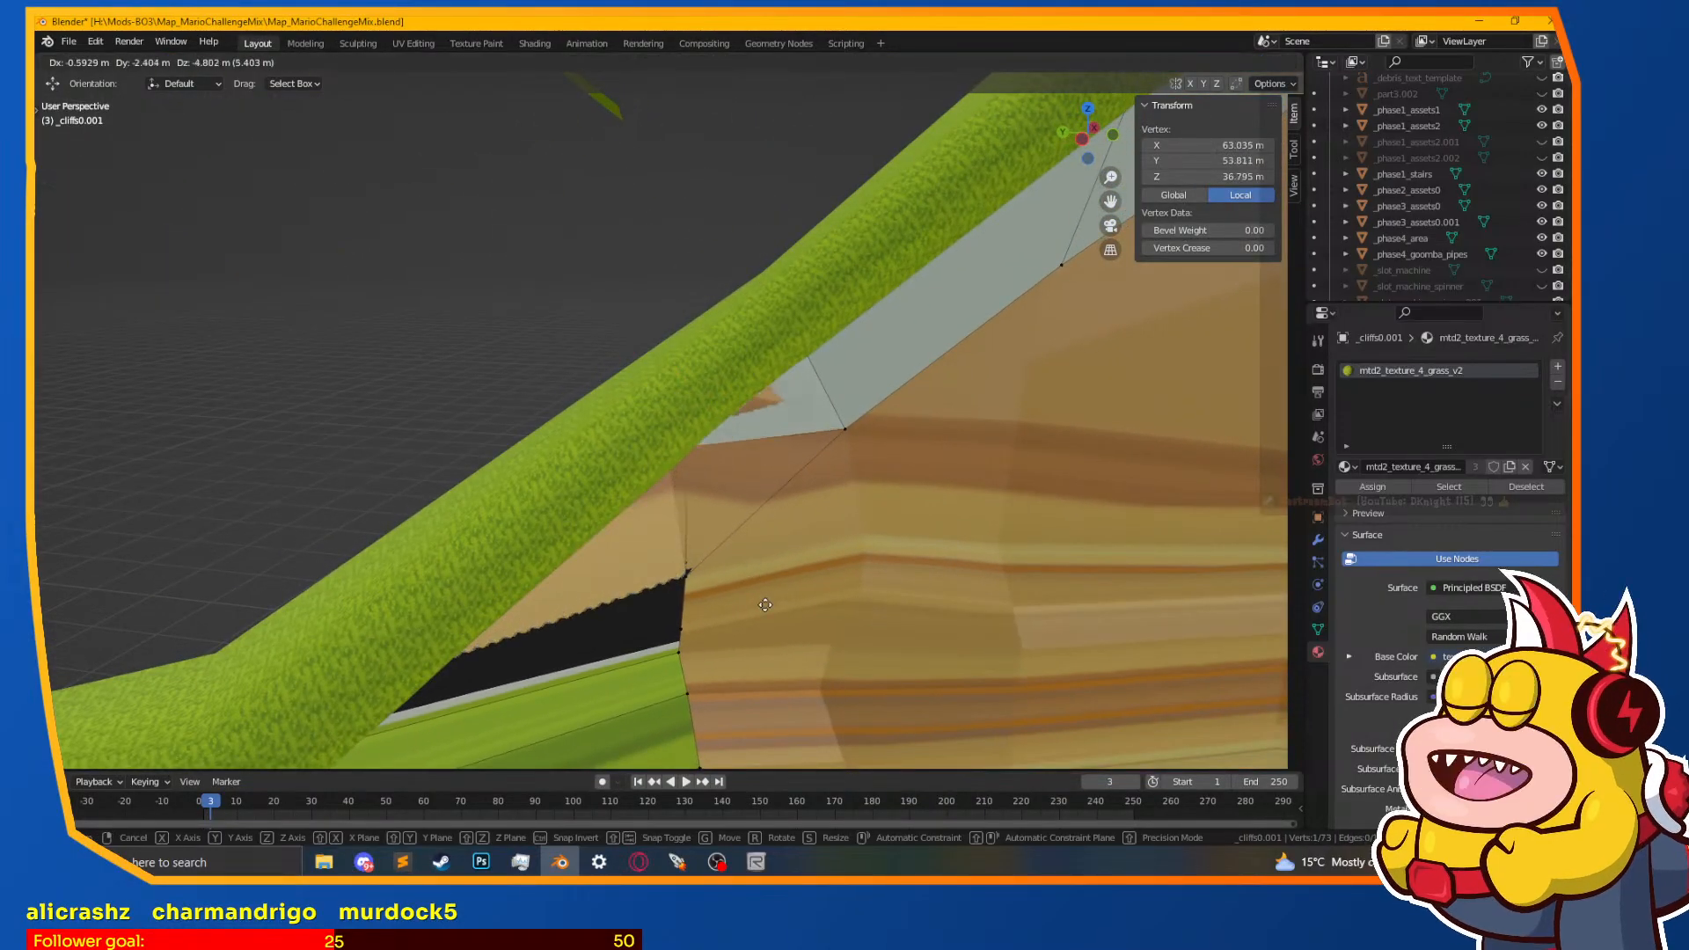
left_click(760, 601)
middle_click_drag(759, 601, 845, 598)
key("g")
left_click(750, 443)
key("g")
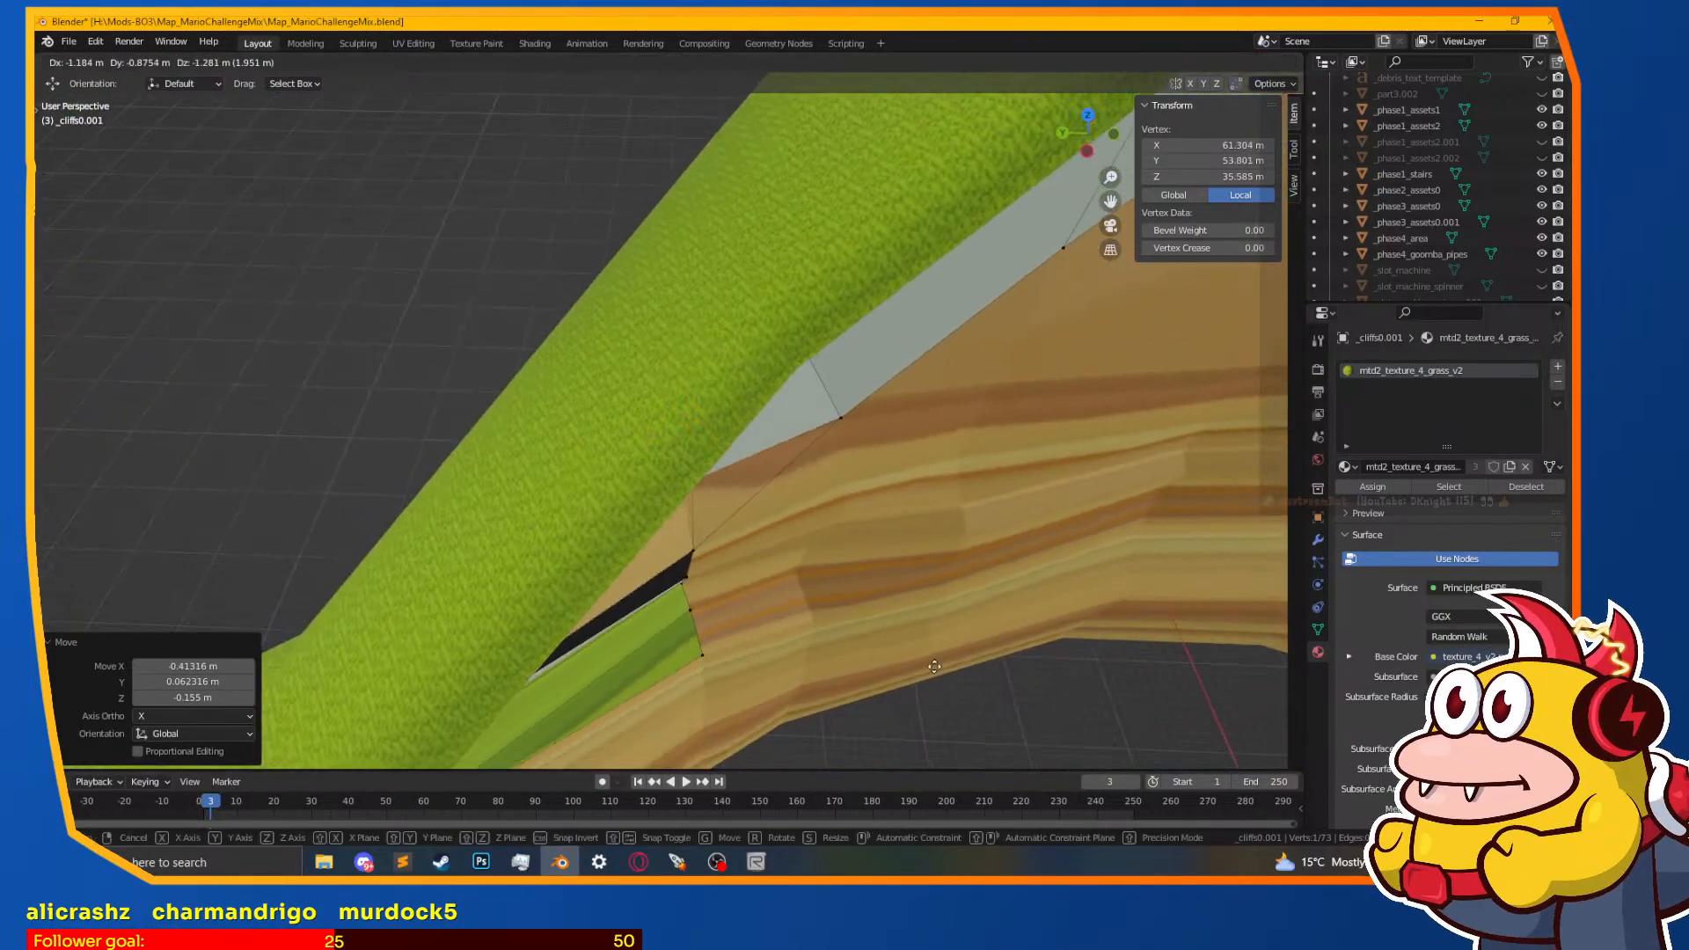
right_click(921, 637)
Step: Change the strip's material to mtd2_texture_4_grass_v1 and readjust the upper vertex beside the dark gap
left_click(1346, 466)
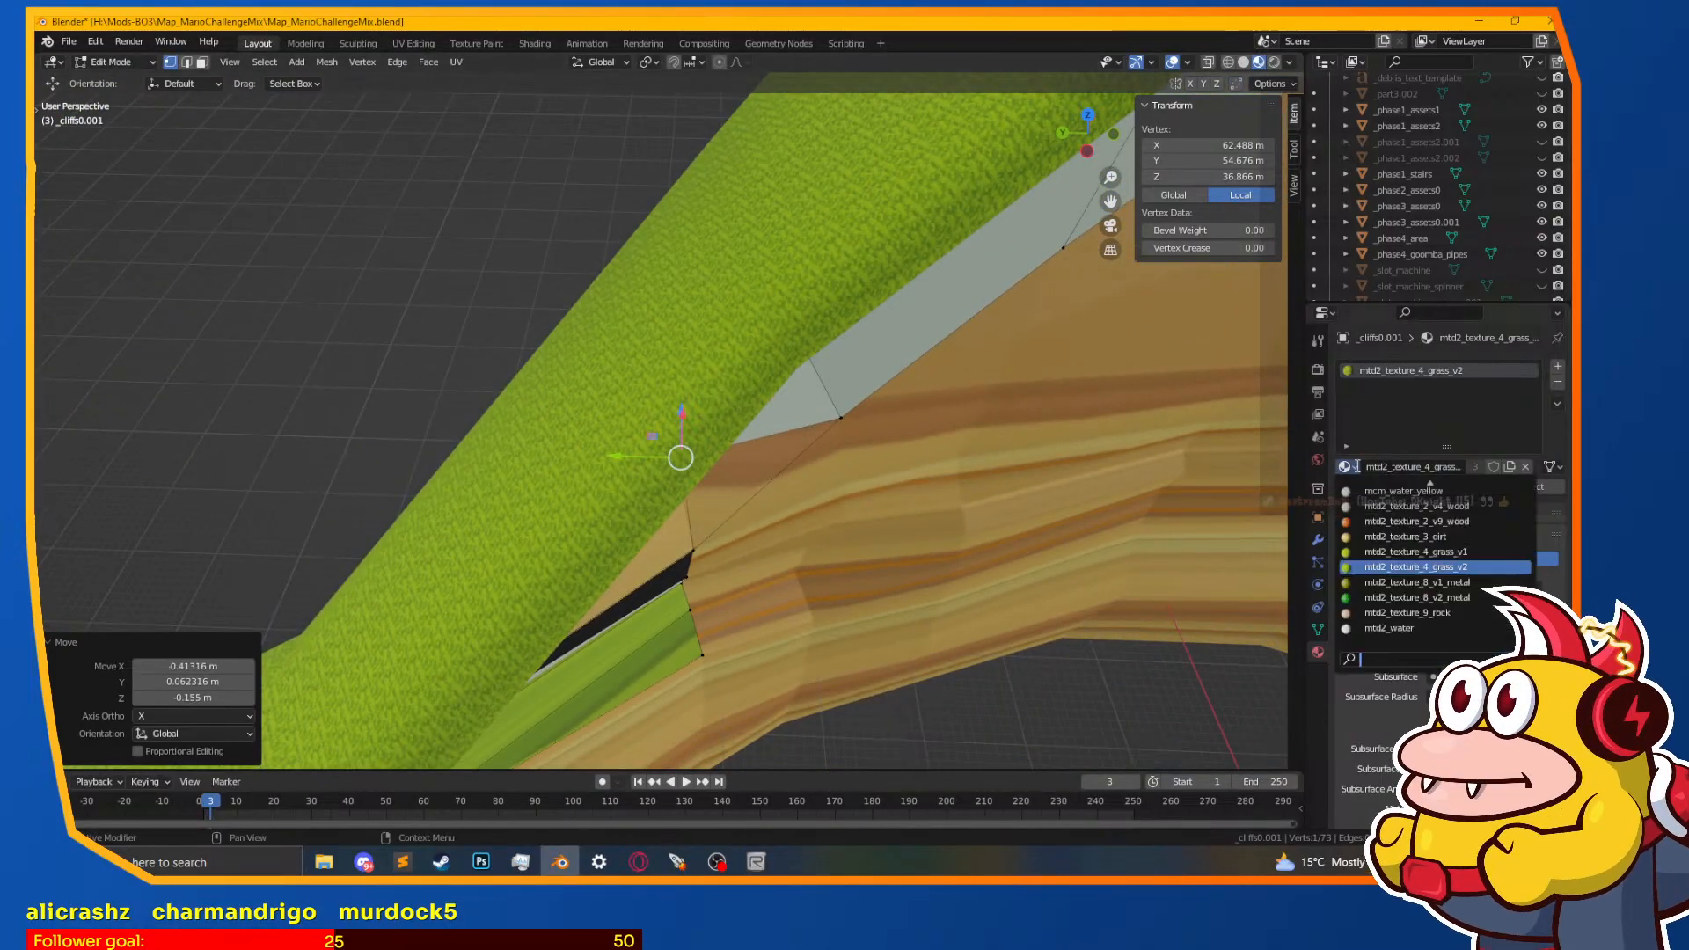
left_click(1379, 558)
mouse_move(774, 493)
middle_mouse_down()
mouse_move(704, 458)
mouse_move(760, 414)
mouse_move(686, 484)
mouse_move(769, 550)
middle_mouse_up()
key("g")
left_click(759, 423)
Step: Merge the four stacked vertices below the slope's lower corner into the vertex above them using At Last
left_click(686, 483)
key("a")
key("z")
left_click(635, 553)
scroll(627, 558, "down", 3)
middle_click_drag(632, 565, 772, 540, "shift")
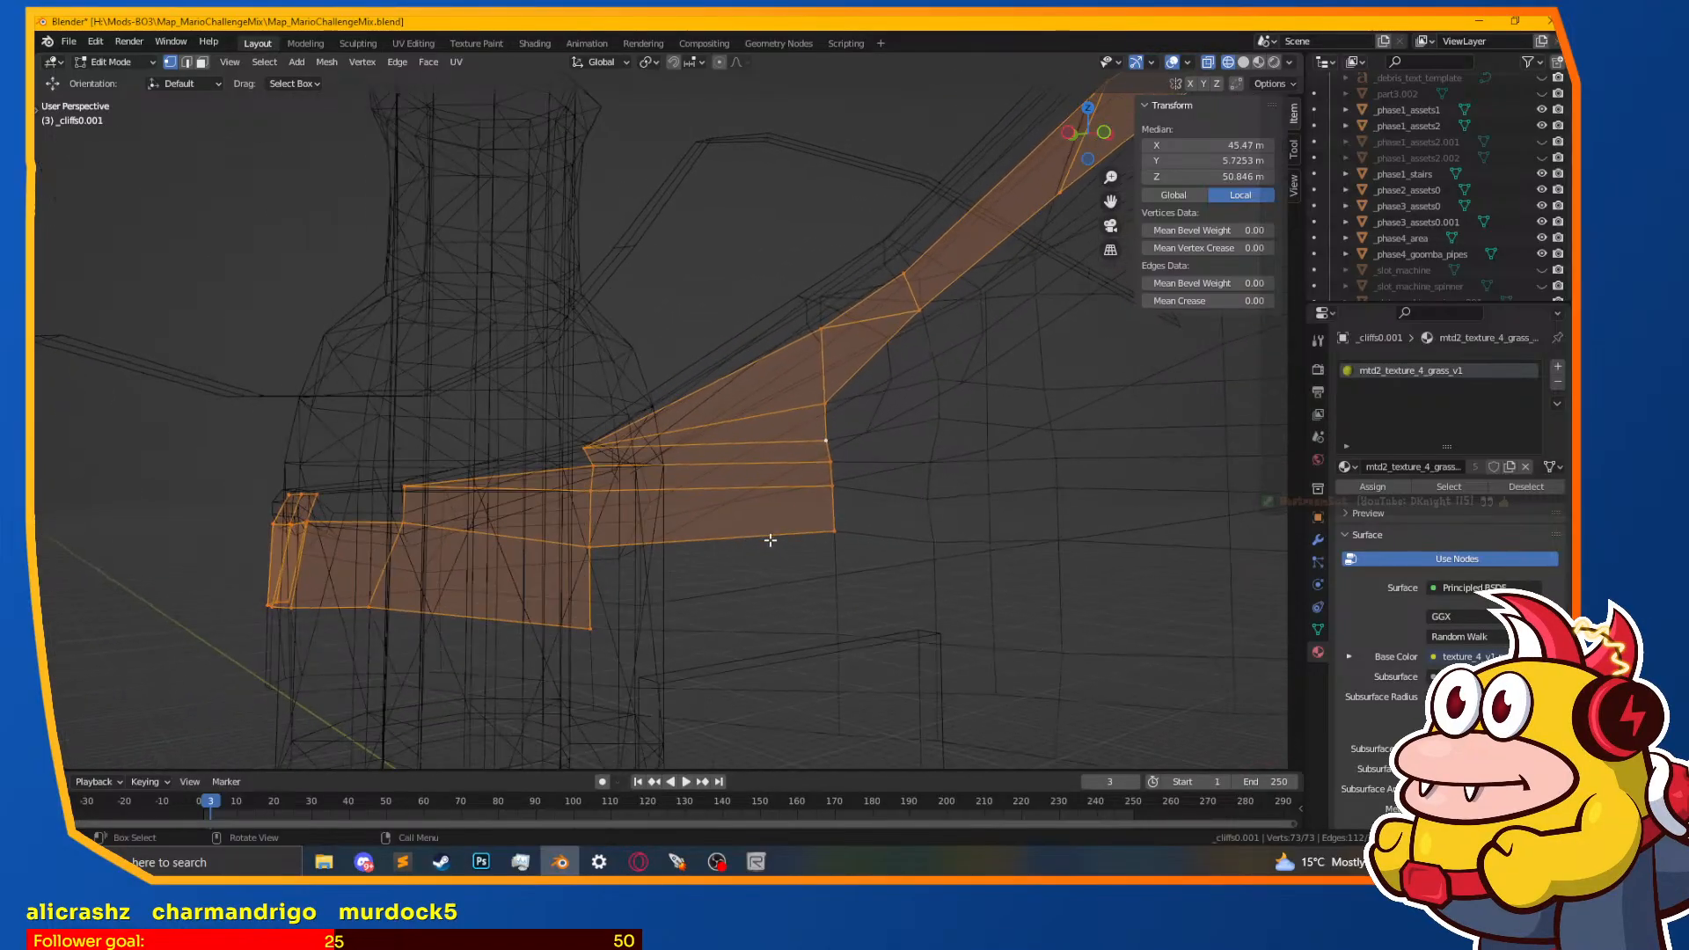
middle_click_drag(682, 509, 660, 538)
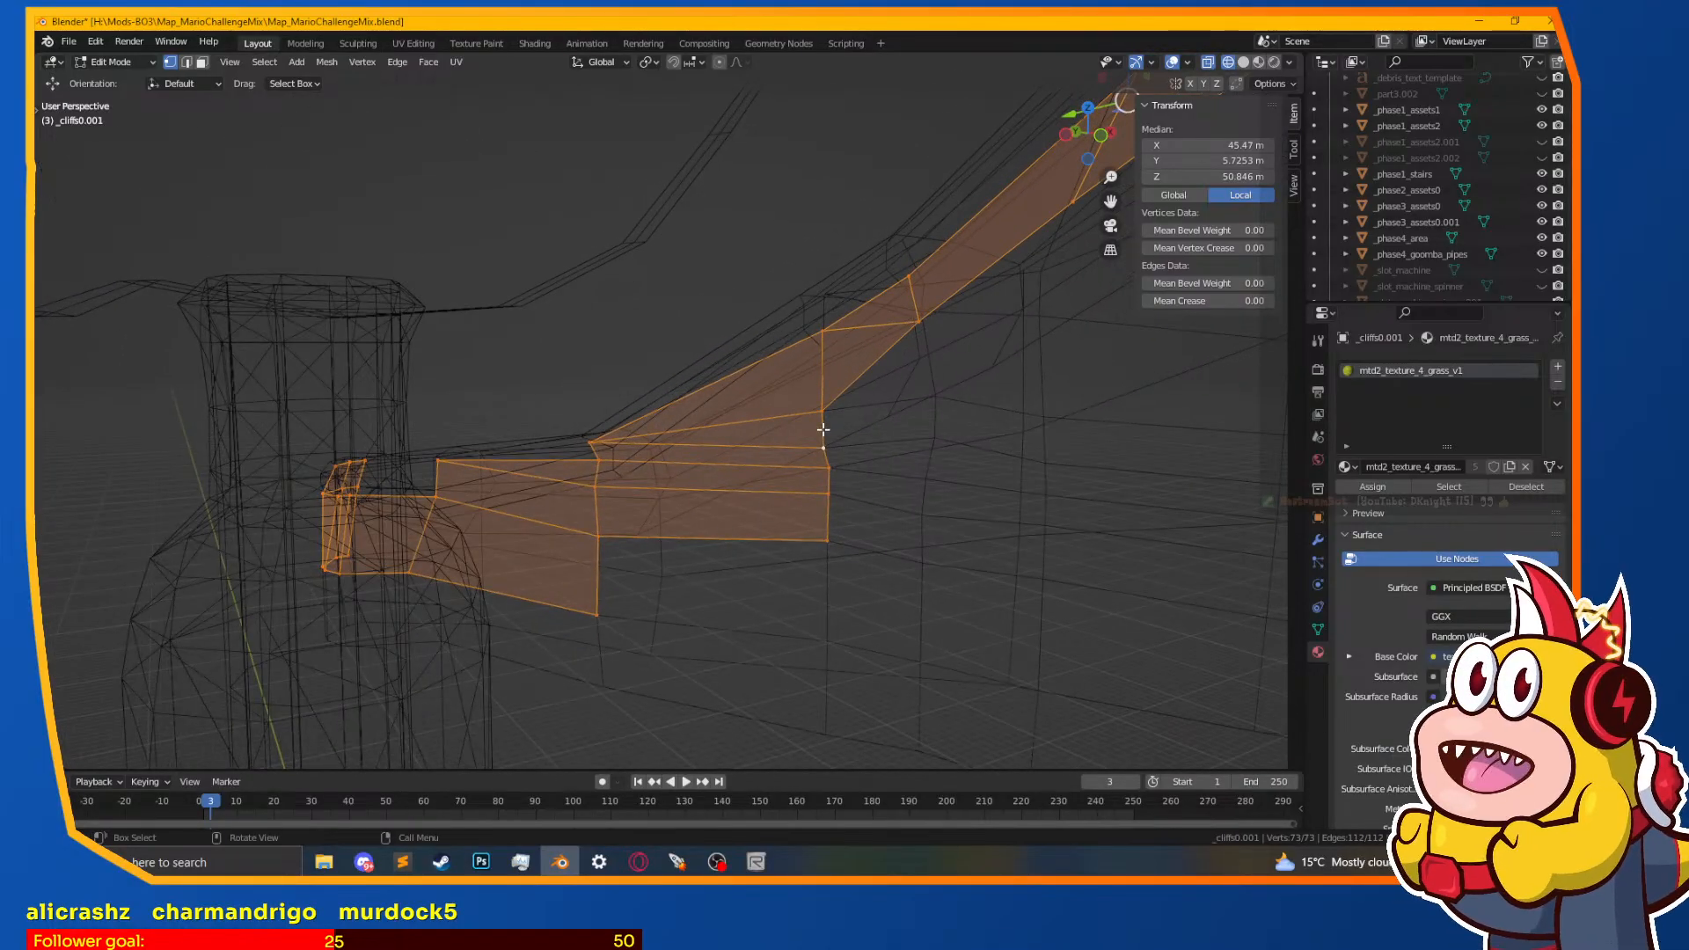
key("alt+a")
key("b")
left_click_drag(848, 431, 726, 597)
middle_click_drag(531, 528, 568, 537)
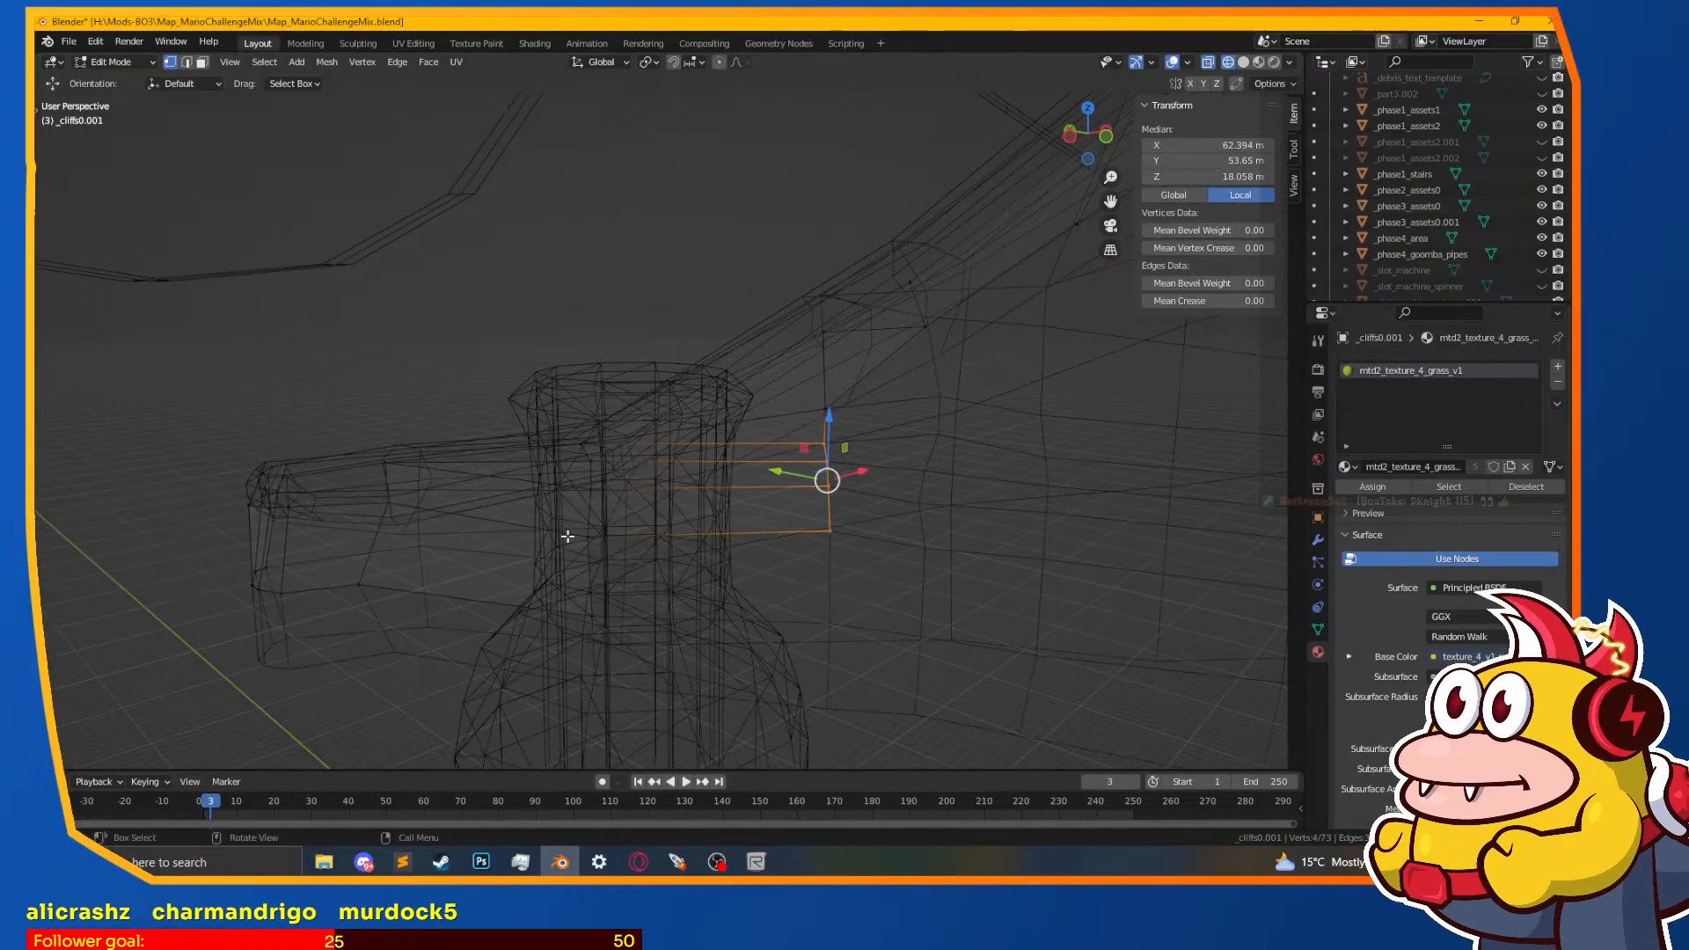
scroll(695, 545, "up", 3)
left_click(951, 401, "shift")
key("m")
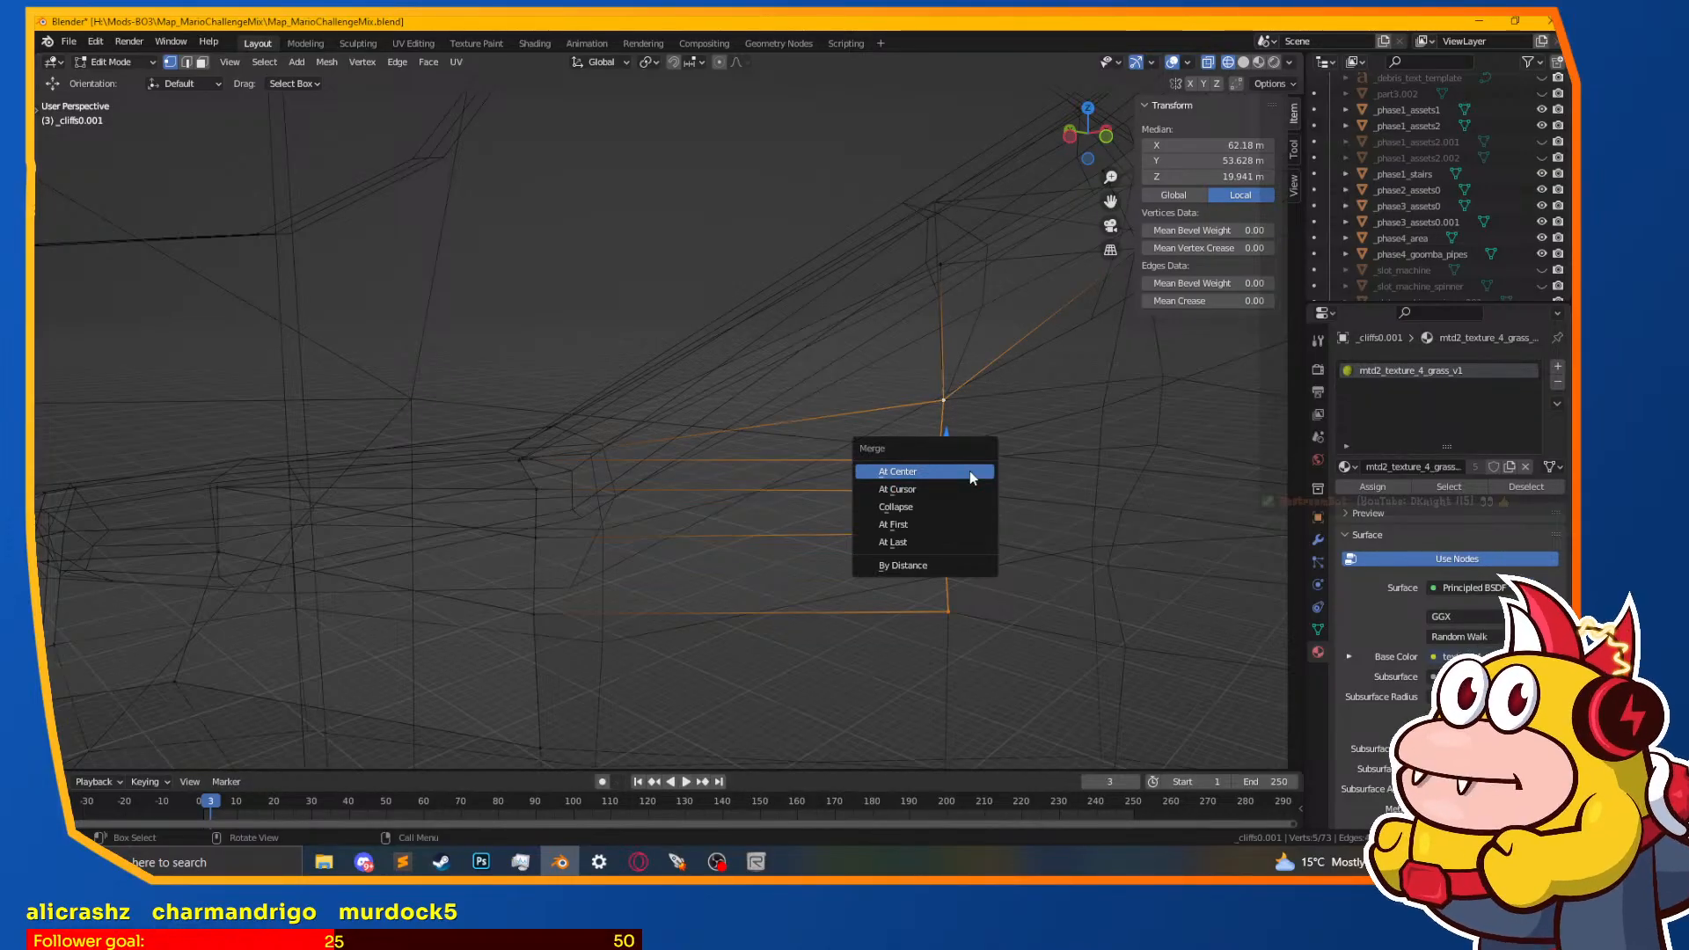
left_click(893, 542)
key("z")
left_click(822, 642)
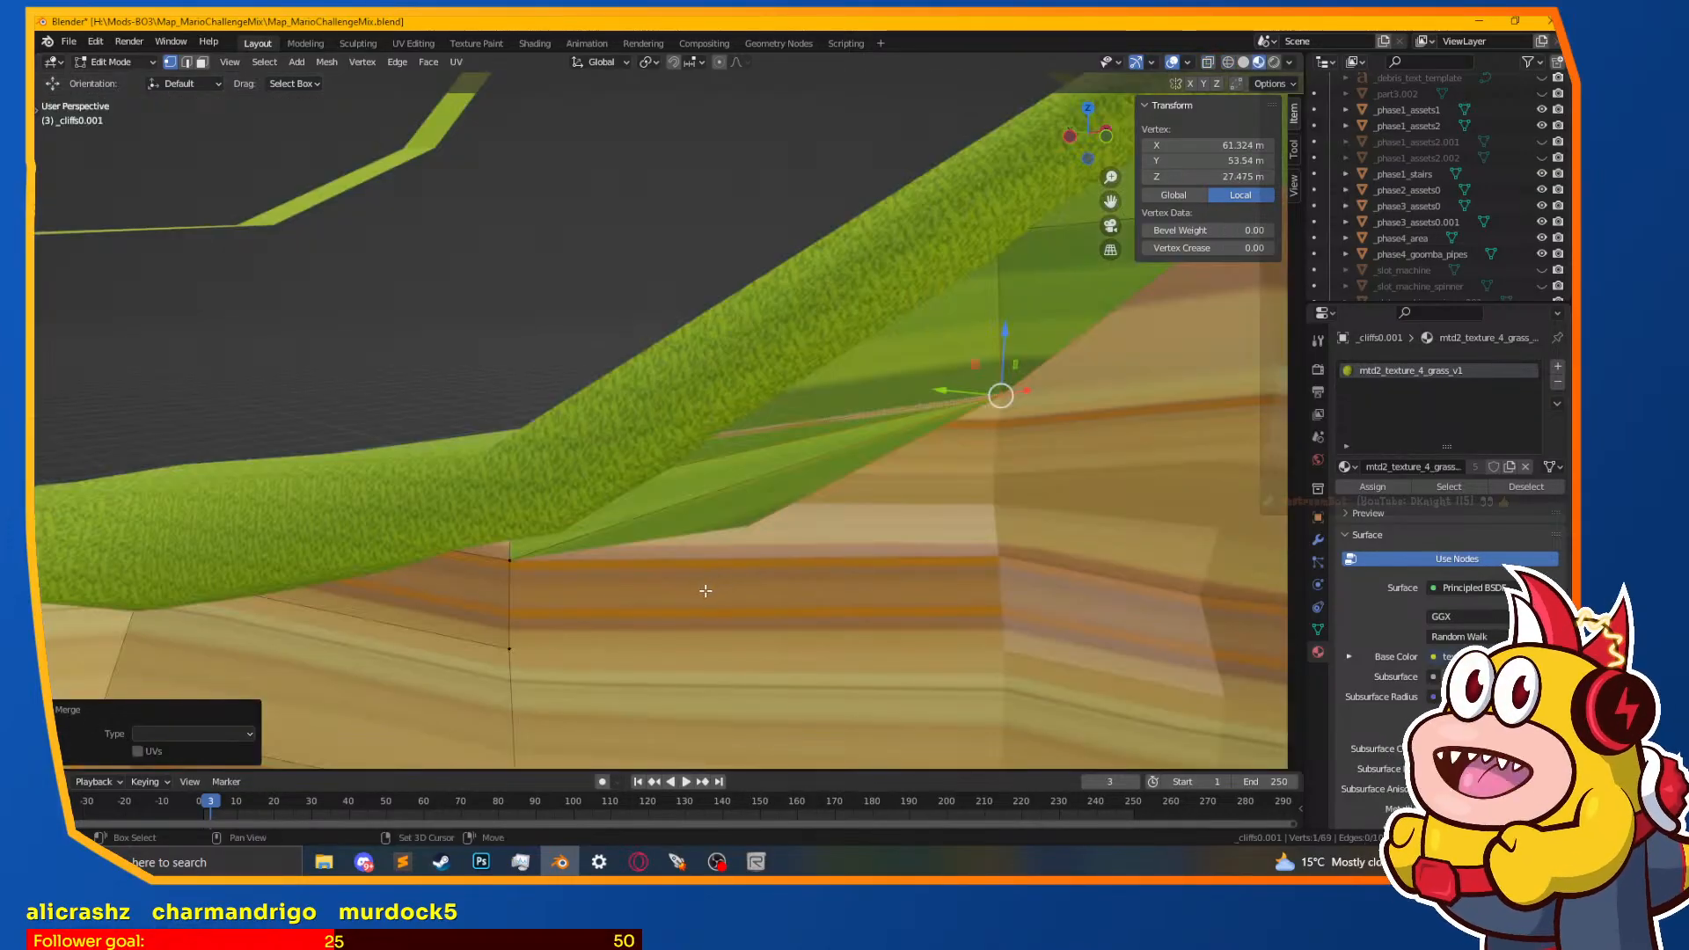
Step: Merge the three remaining vertices at the slope's lower corner into one using At Last
middle_click_drag(704, 591, 822, 531, "shift")
left_click(827, 503)
left_click(607, 514)
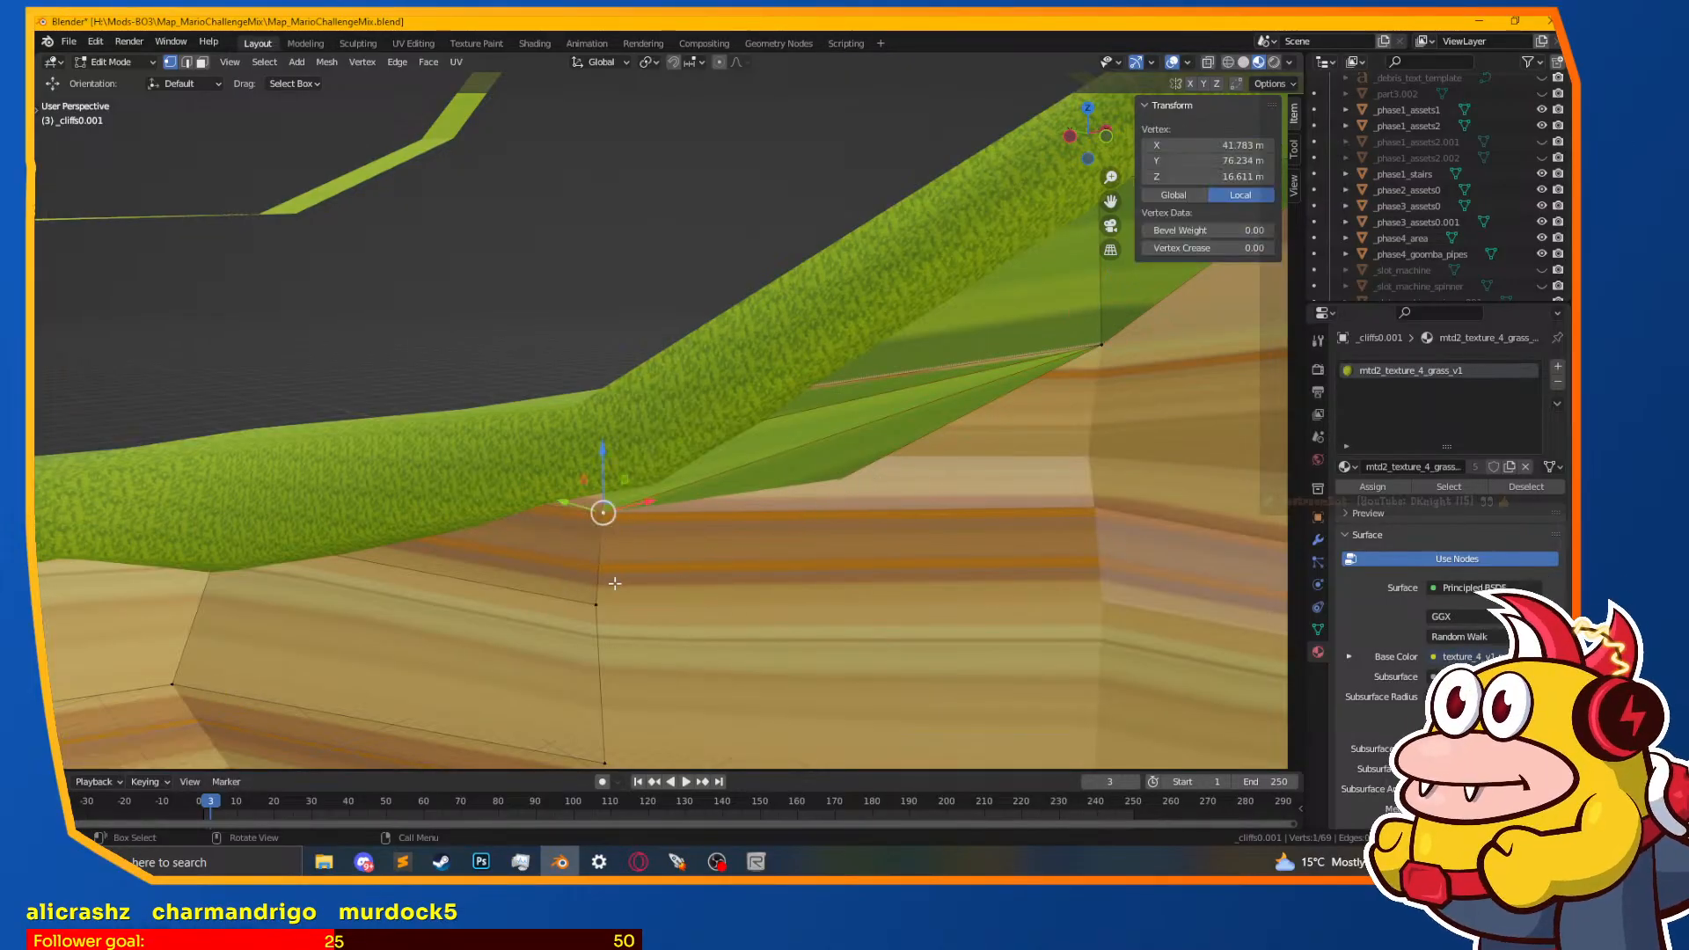
key("z")
left_click(521, 584)
mouse_move(599, 694)
middle_mouse_down()
mouse_move(698, 593)
mouse_move(666, 437)
middle_mouse_up()
key("a")
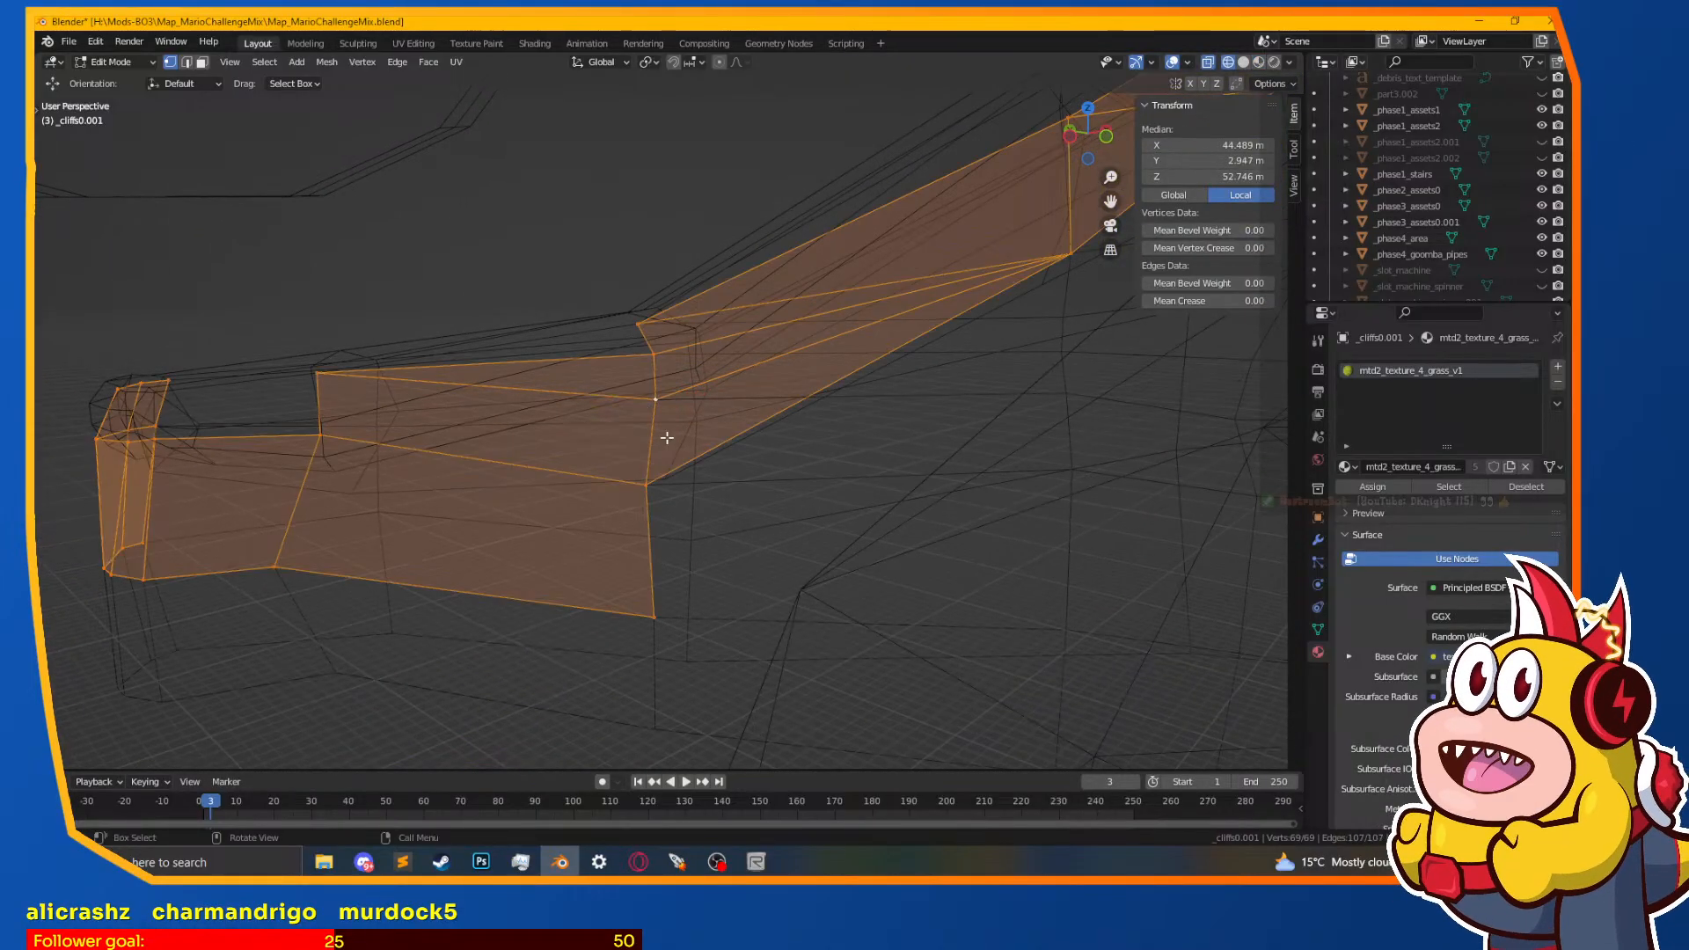
left_click(665, 641)
left_click_drag(676, 606, 592, 427)
key("z")
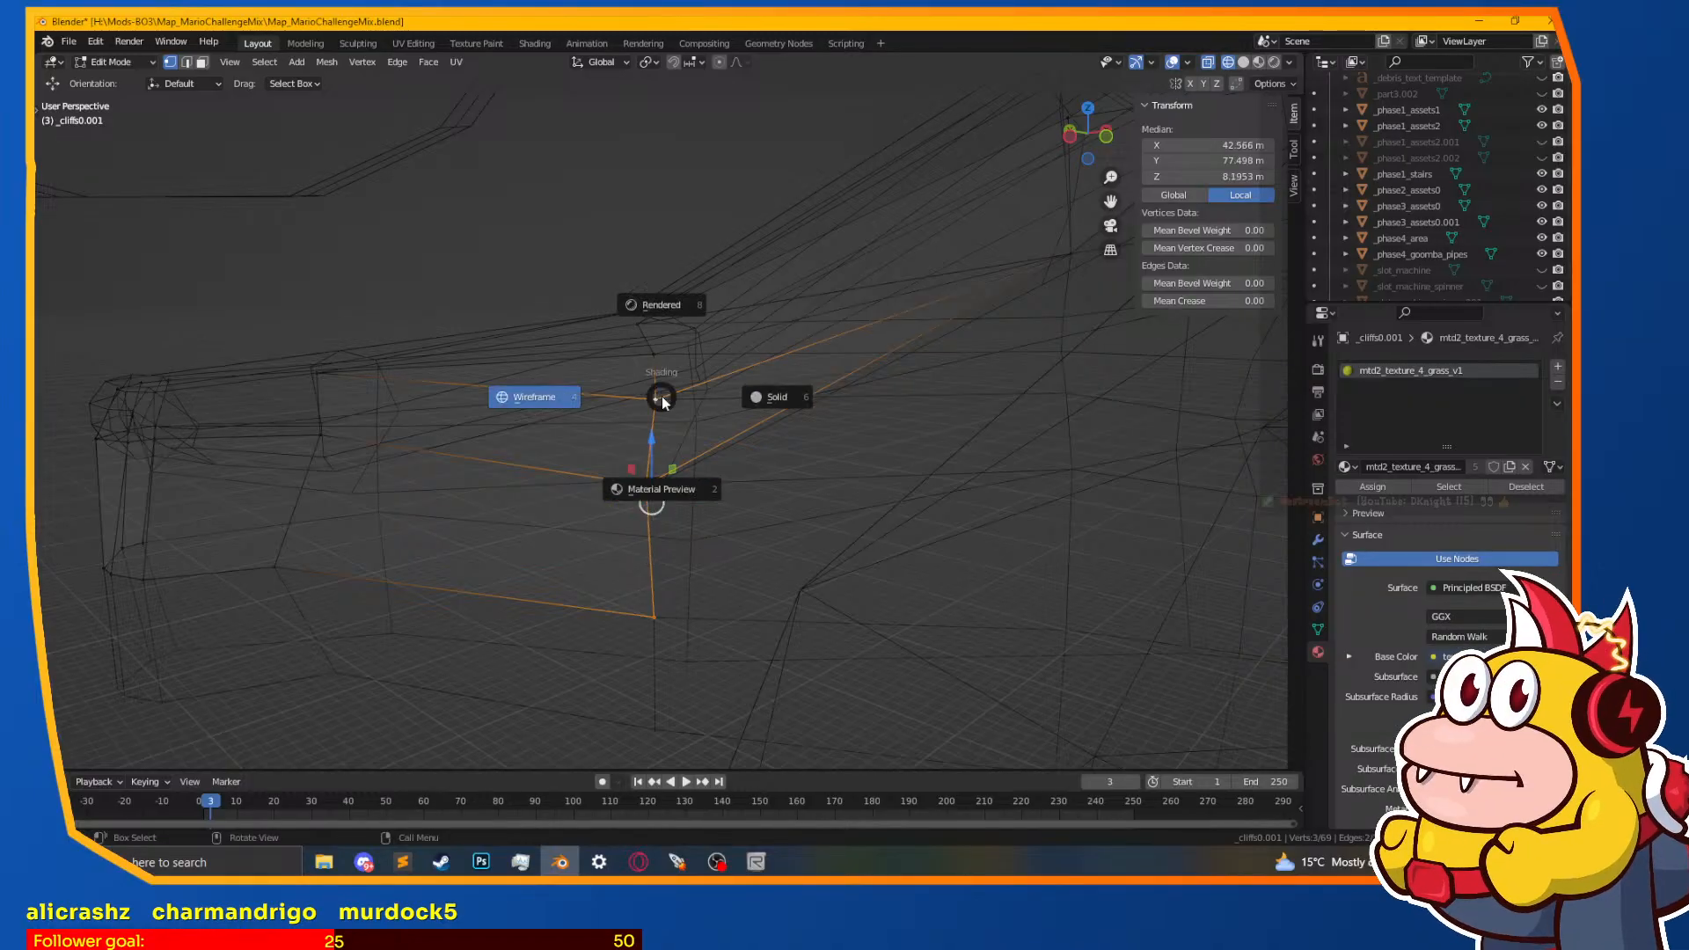
left_click(665, 490)
key("m")
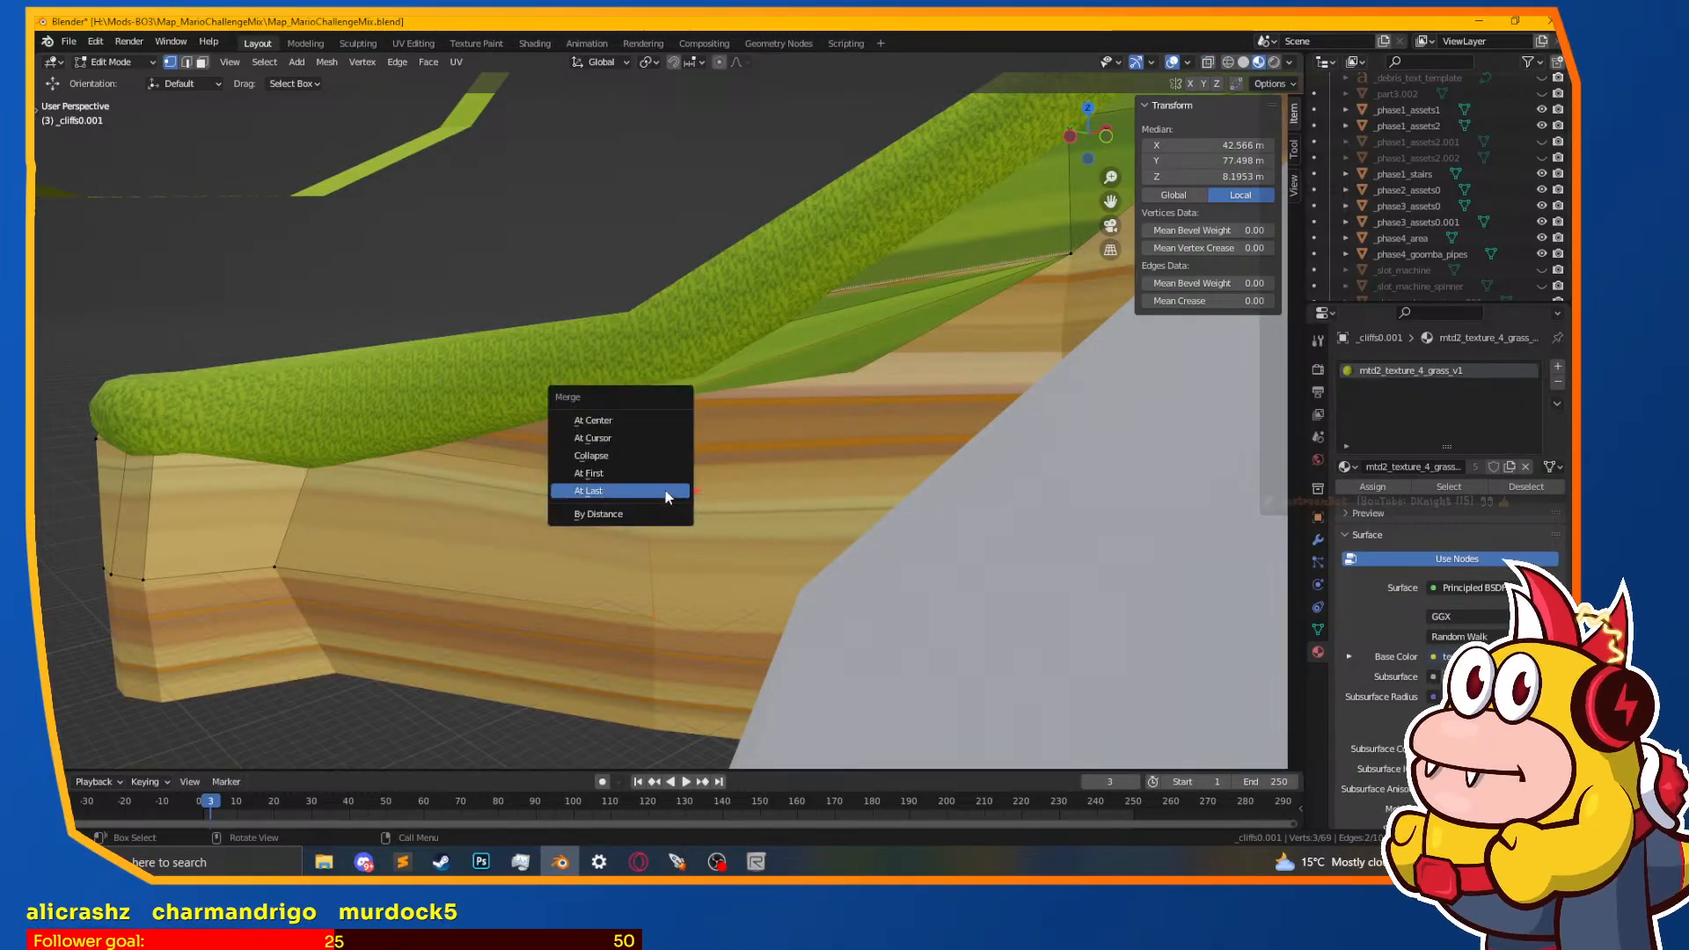
left_click(625, 495)
Step: Move the merged corner vertex about -0.15 m in X, -0.23 m in Y and -0.14 m in Z against the cliff
key("z")
left_click(662, 540)
mouse_move(660, 533)
middle_mouse_down()
mouse_move(652, 516)
mouse_move(811, 486)
mouse_move(784, 487)
middle_mouse_up()
key("z")
left_click(781, 574)
middle_click_drag(775, 572, 715, 565)
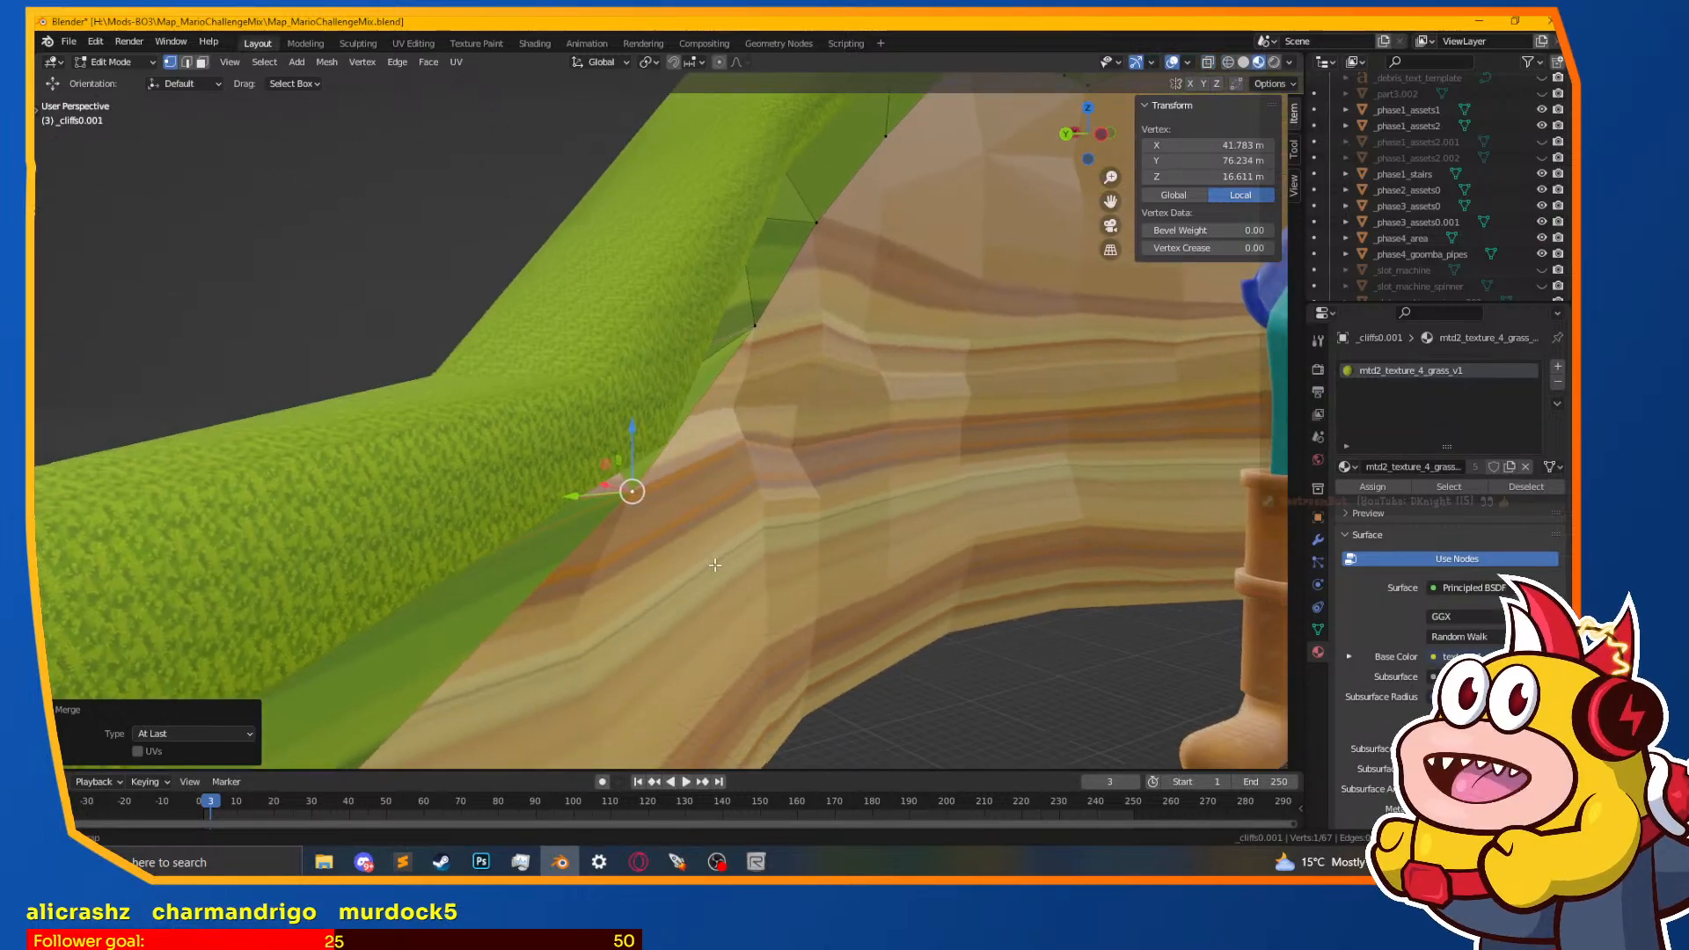
key("g")
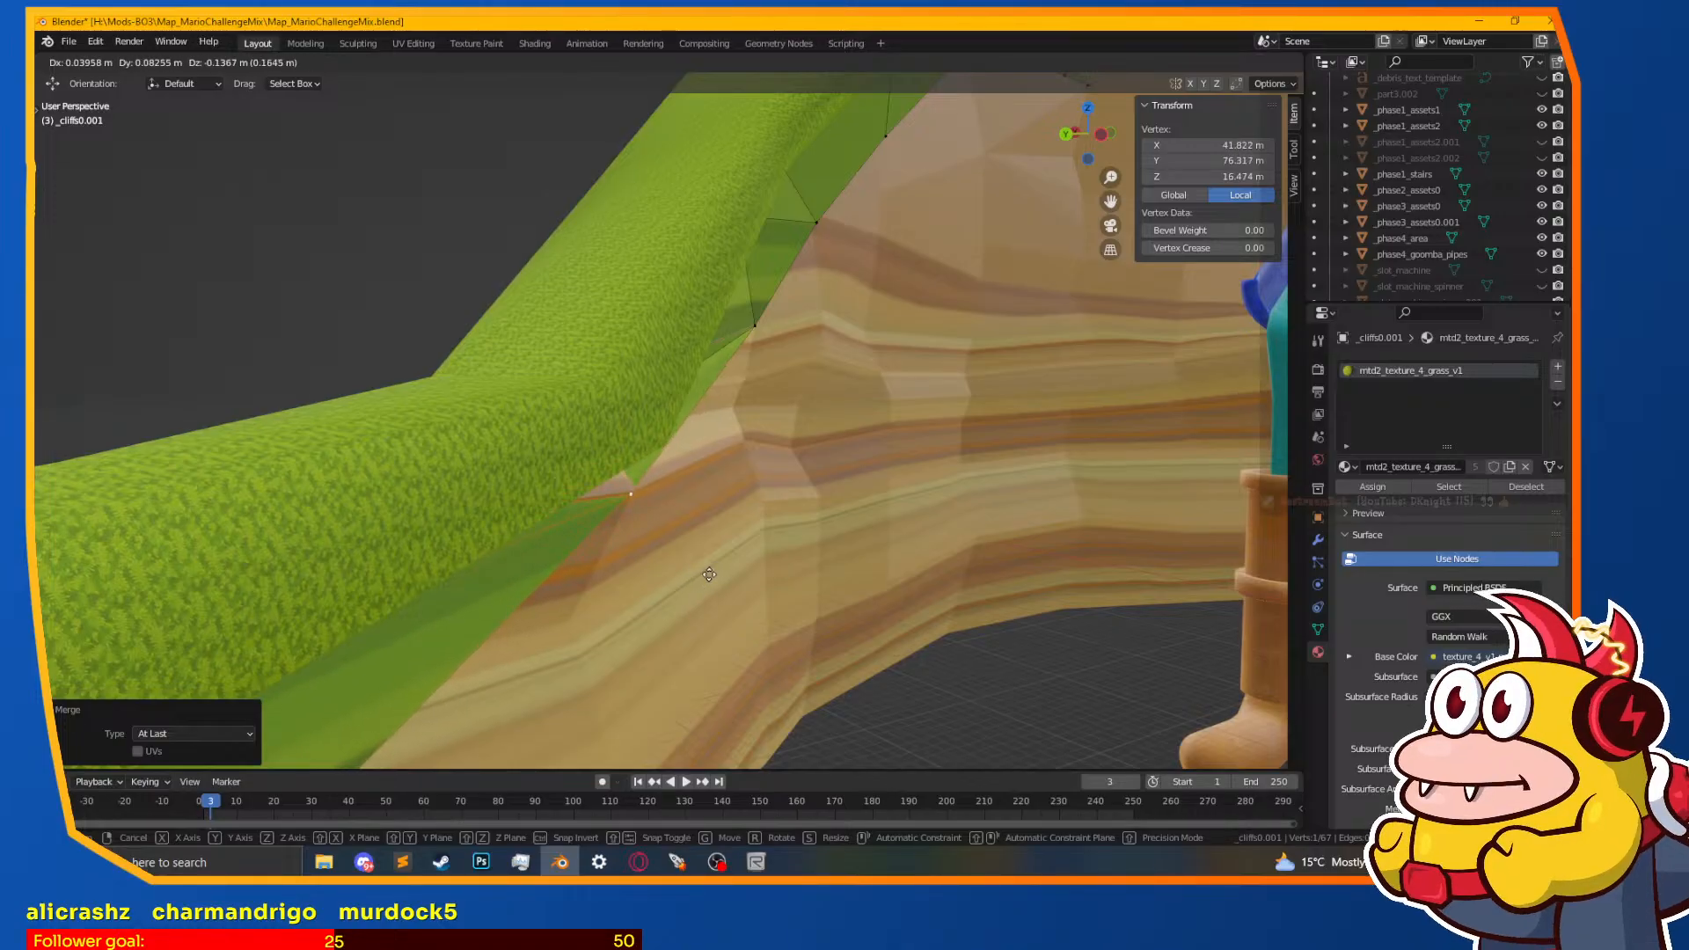
left_click(716, 575)
middle_click_drag(715, 574, 724, 538)
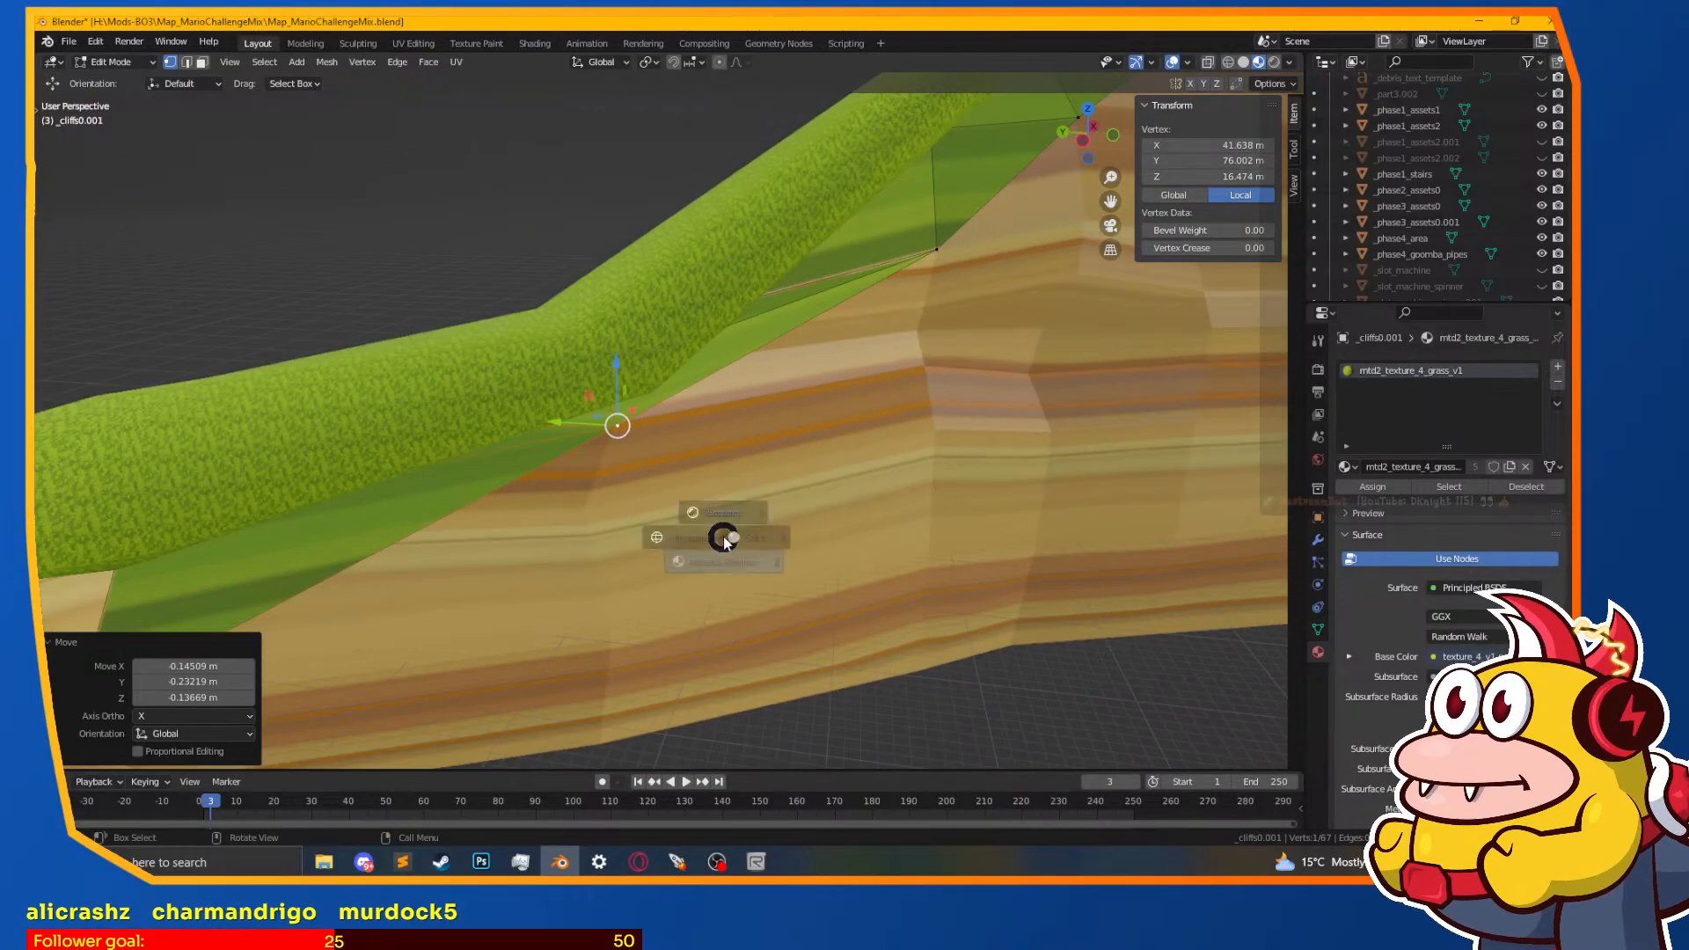
Step: Merge the upper-edge vertex at the slope's lower corner into the vertex beneath it using At Last
left_click(637, 528)
key("a")
middle_click_drag(637, 505, 604, 484)
left_click(591, 332)
mouse_move(663, 358)
middle_mouse_down("shift")
mouse_move(611, 474)
mouse_move(576, 476)
middle_mouse_up("shift")
left_click(570, 476, "shift")
key("m")
left_click(568, 475)
key("shift+z")
Step: Move the upper corner vertex about -0.58, -1.41, -0.89 m under the grass, and nudge it about -0.03, -0.24, -0.33 m more
middle_click_drag(575, 499, 616, 435)
key("g")
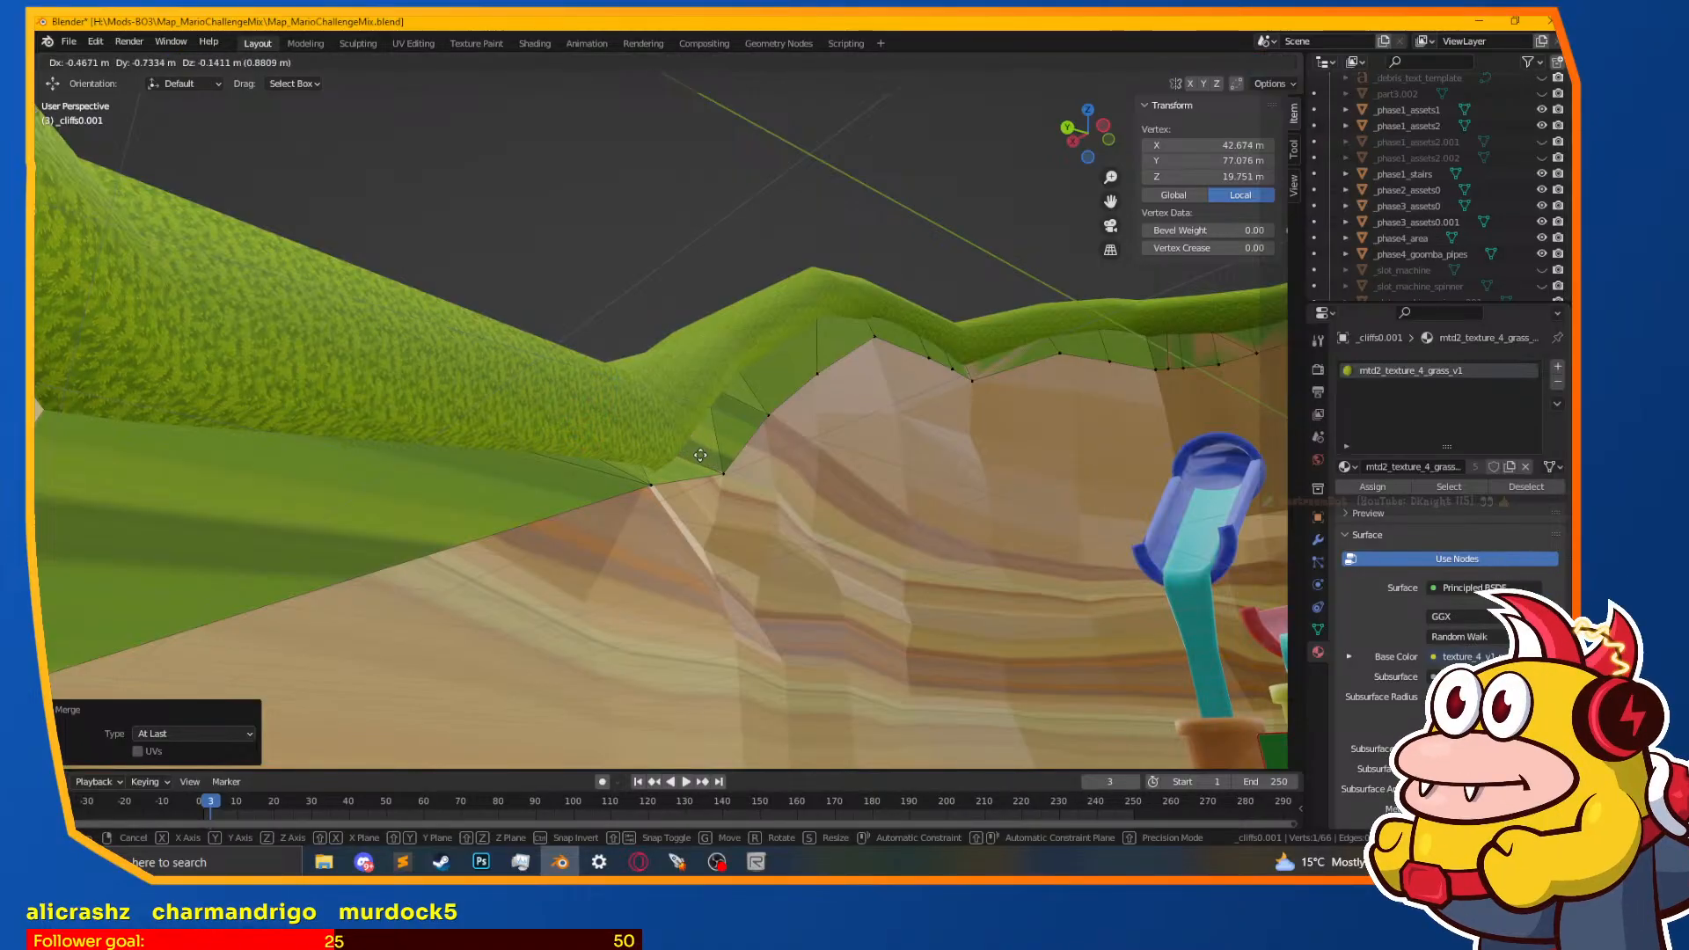
left_click(710, 468)
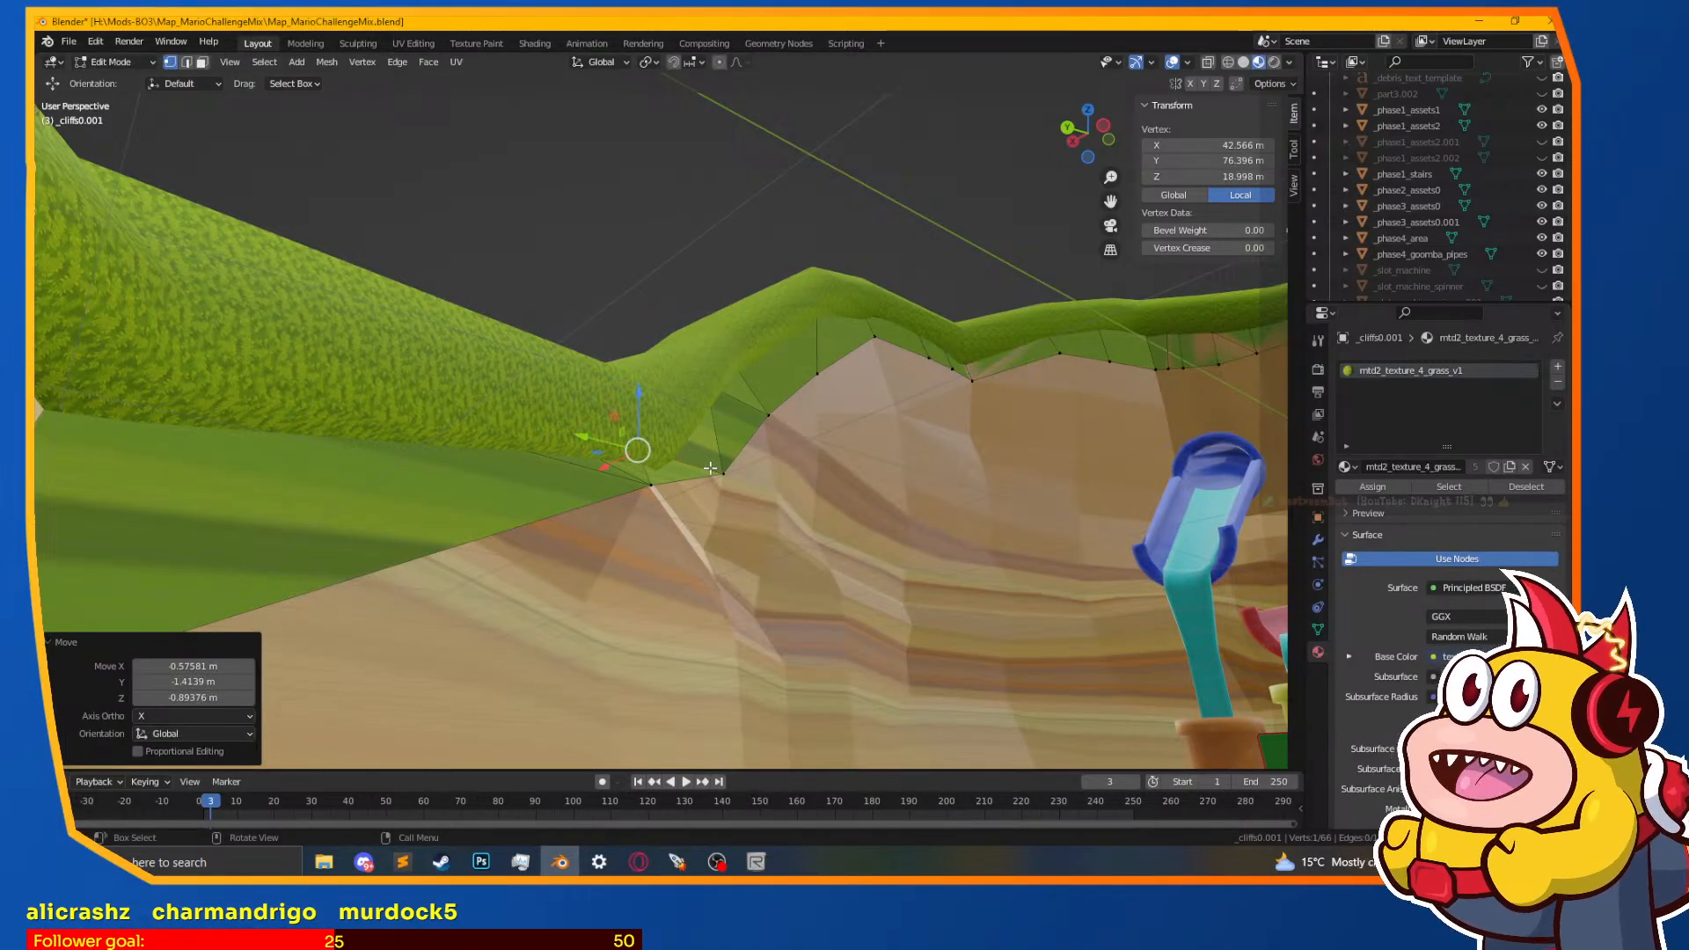
key("z")
left_click(633, 448)
key("z")
left_click(683, 519)
key("g")
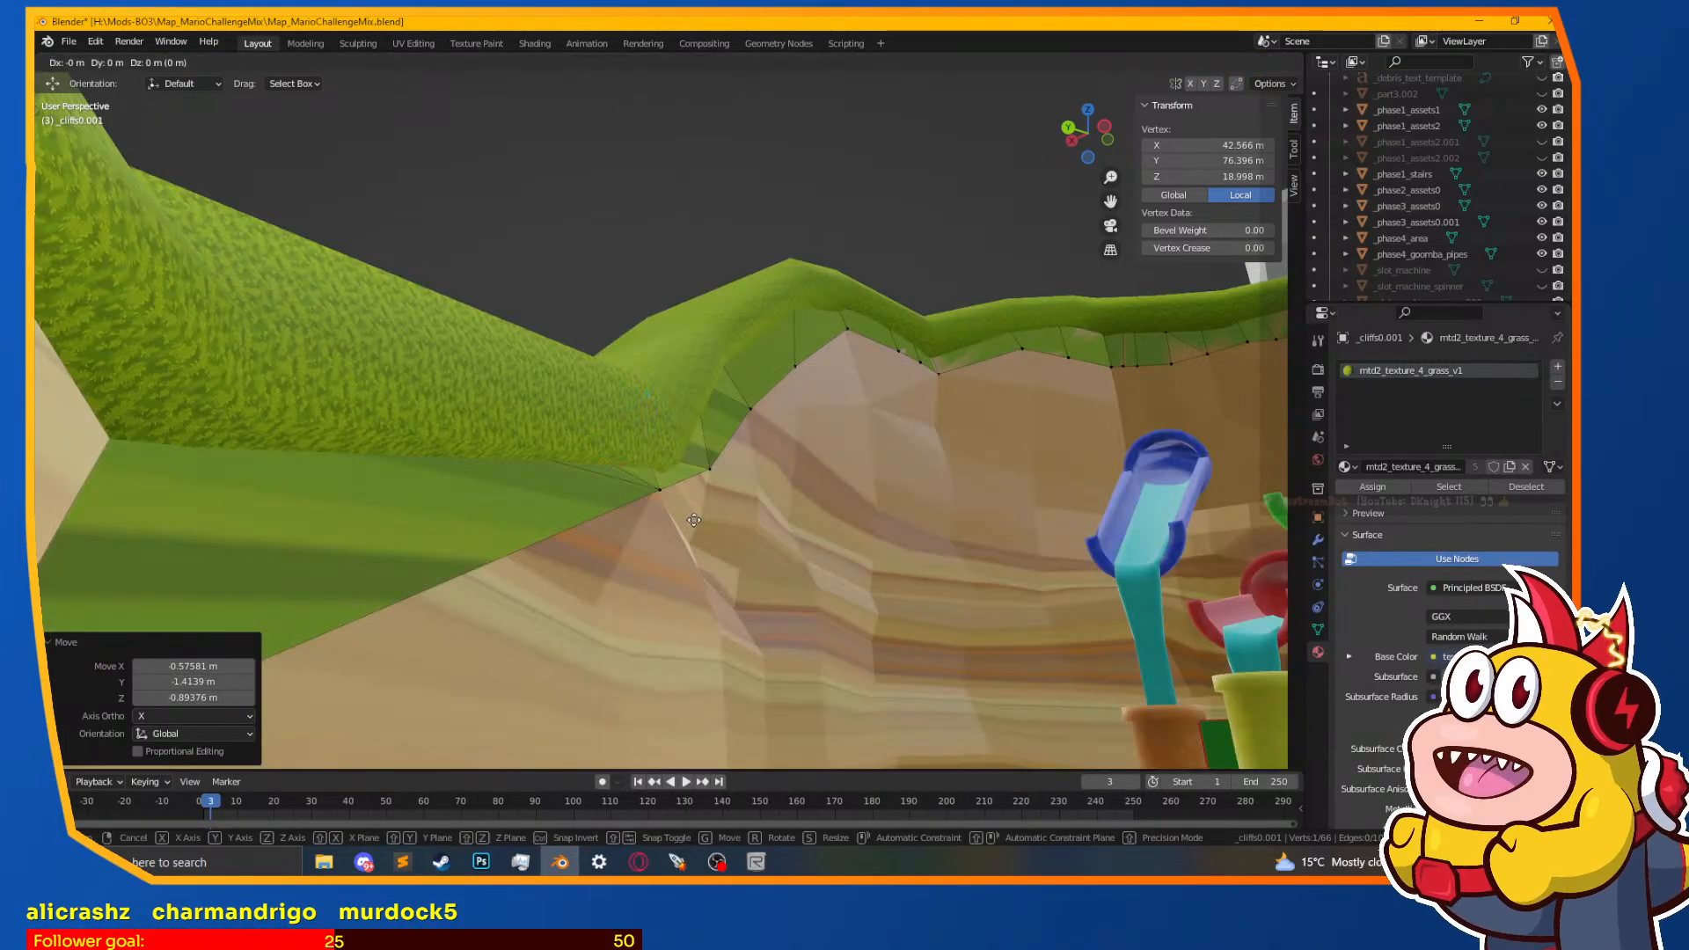
left_click(697, 525)
middle_click_drag(697, 526, 449, 475)
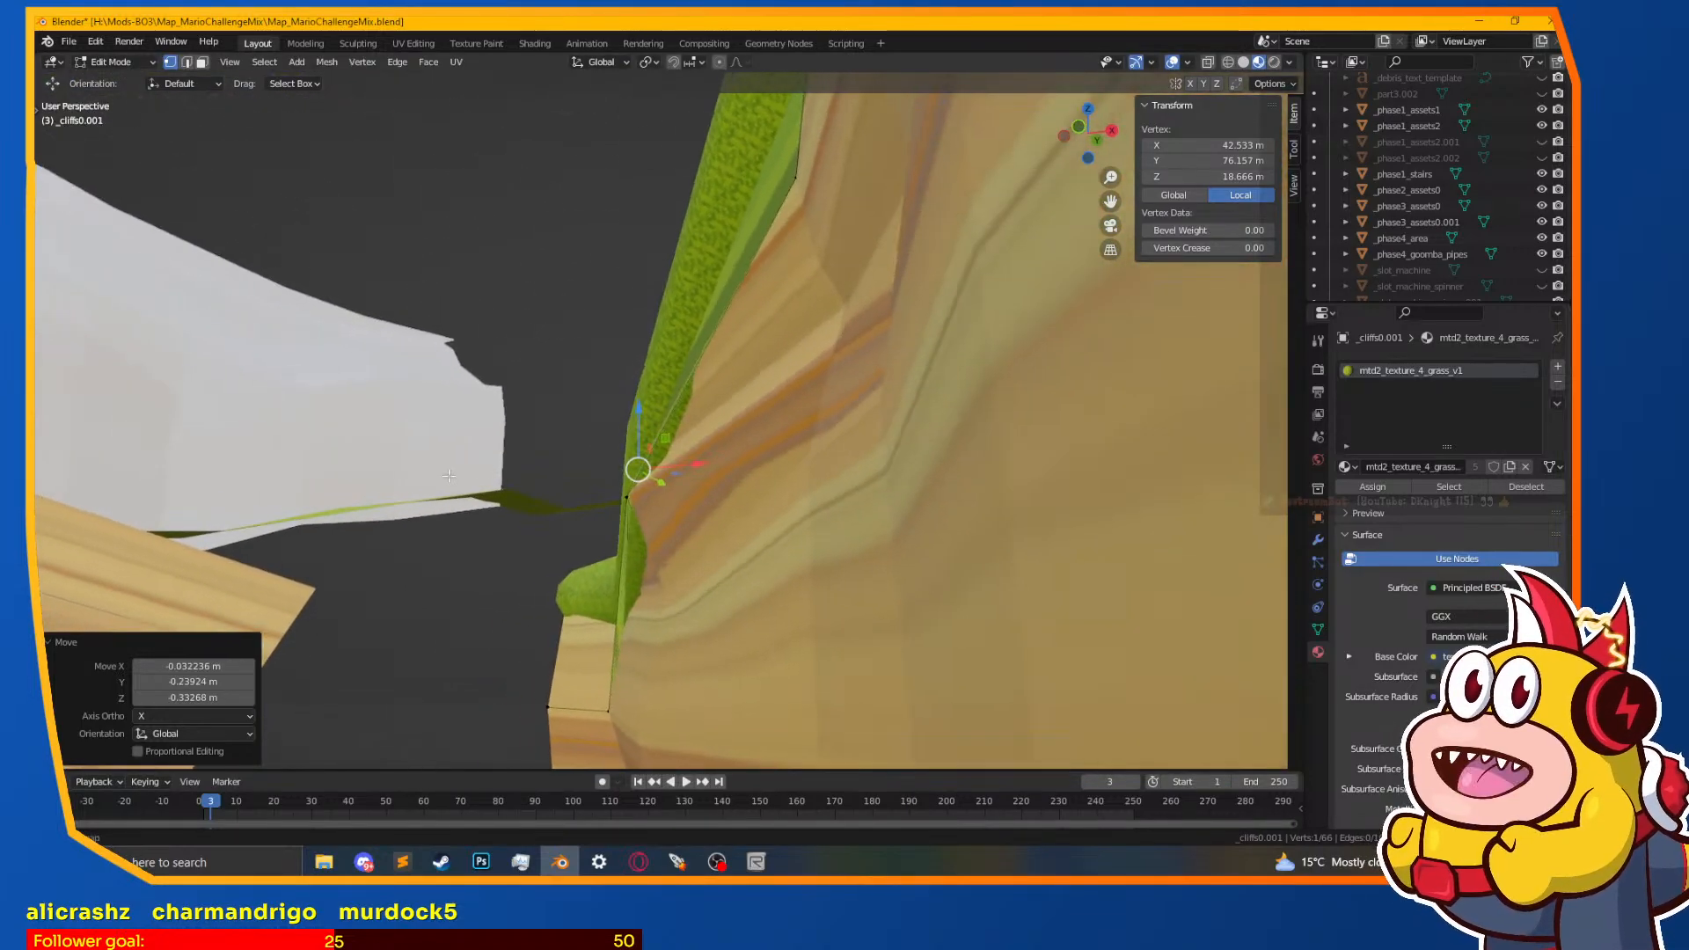
Step: Try to add a single loop cut across the strip section along the slope
middle_click_drag(670, 481, 586, 458)
key("ctrl+r")
left_click(742, 389)
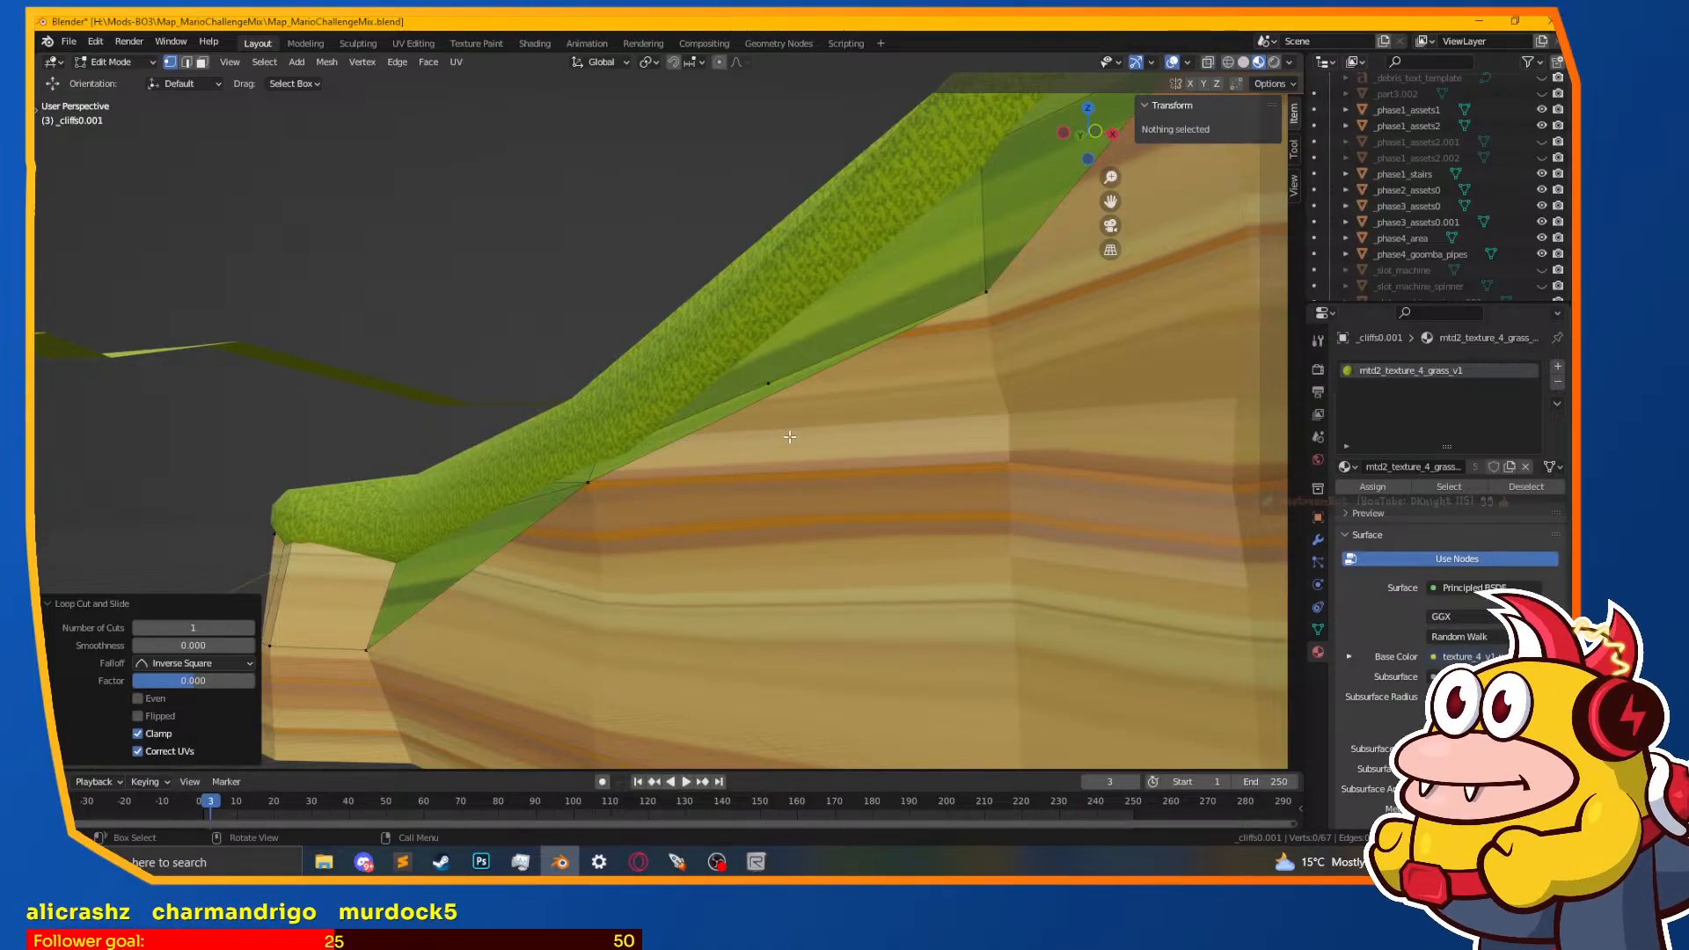
key("ctrl+z")
Step: Subdivide the three lengthwise edges of the strip section along the slope with one cut
key("z")
left_click(744, 387)
key("a")
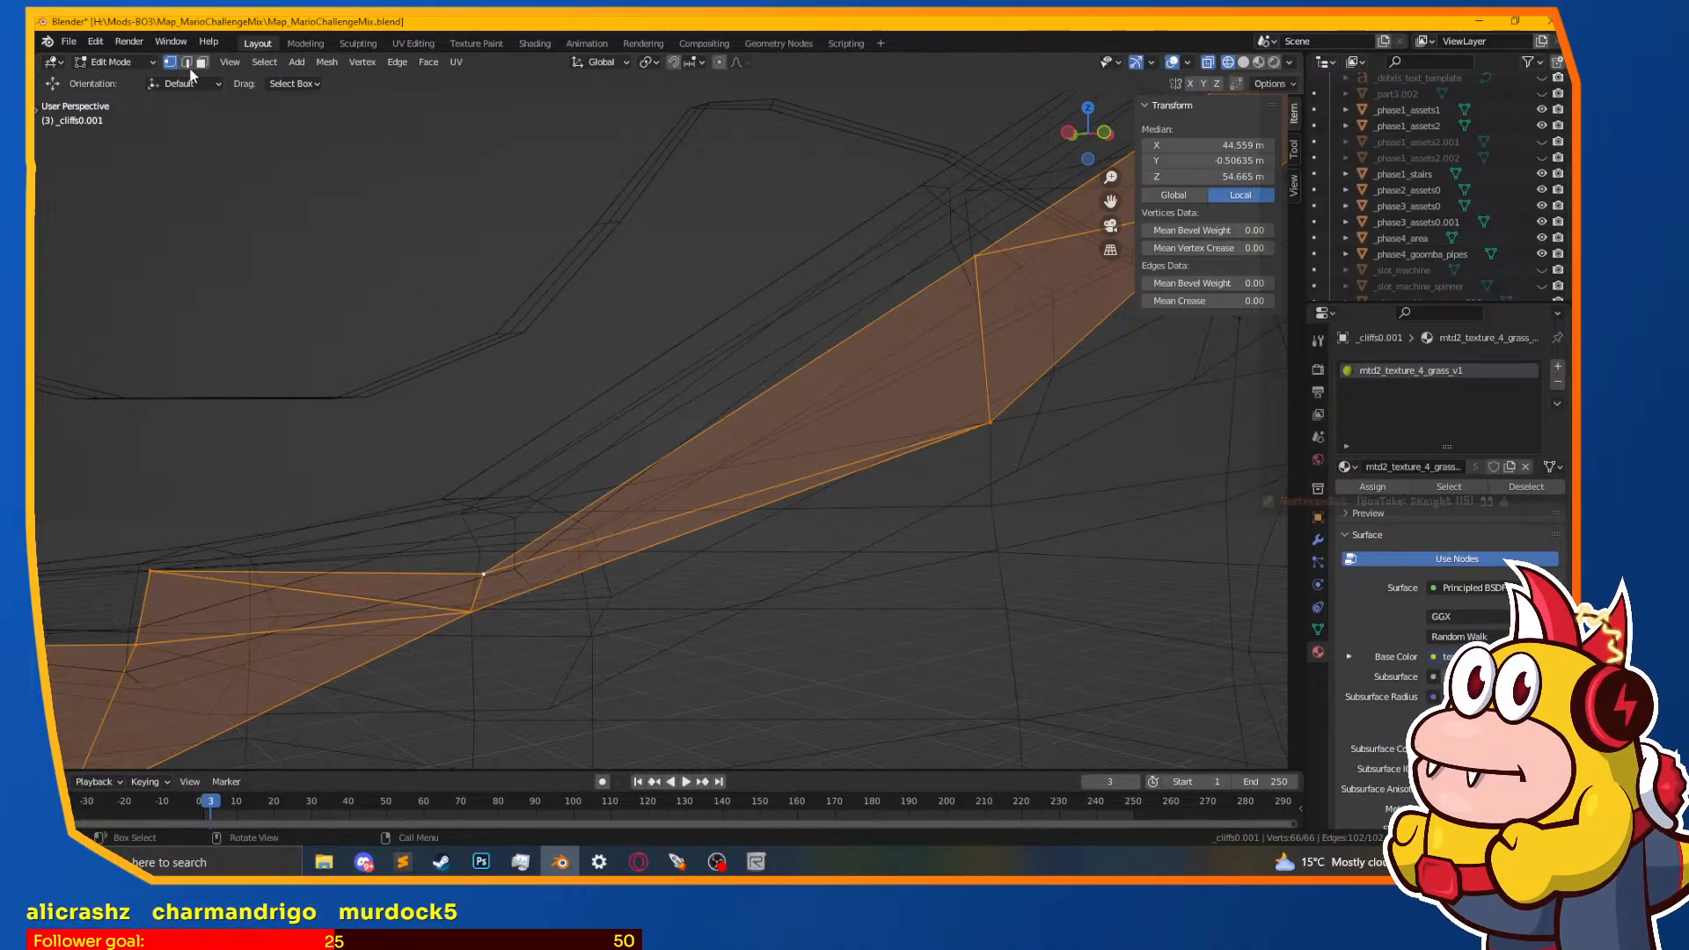
key("alt+a")
left_click_drag(771, 344, 755, 526)
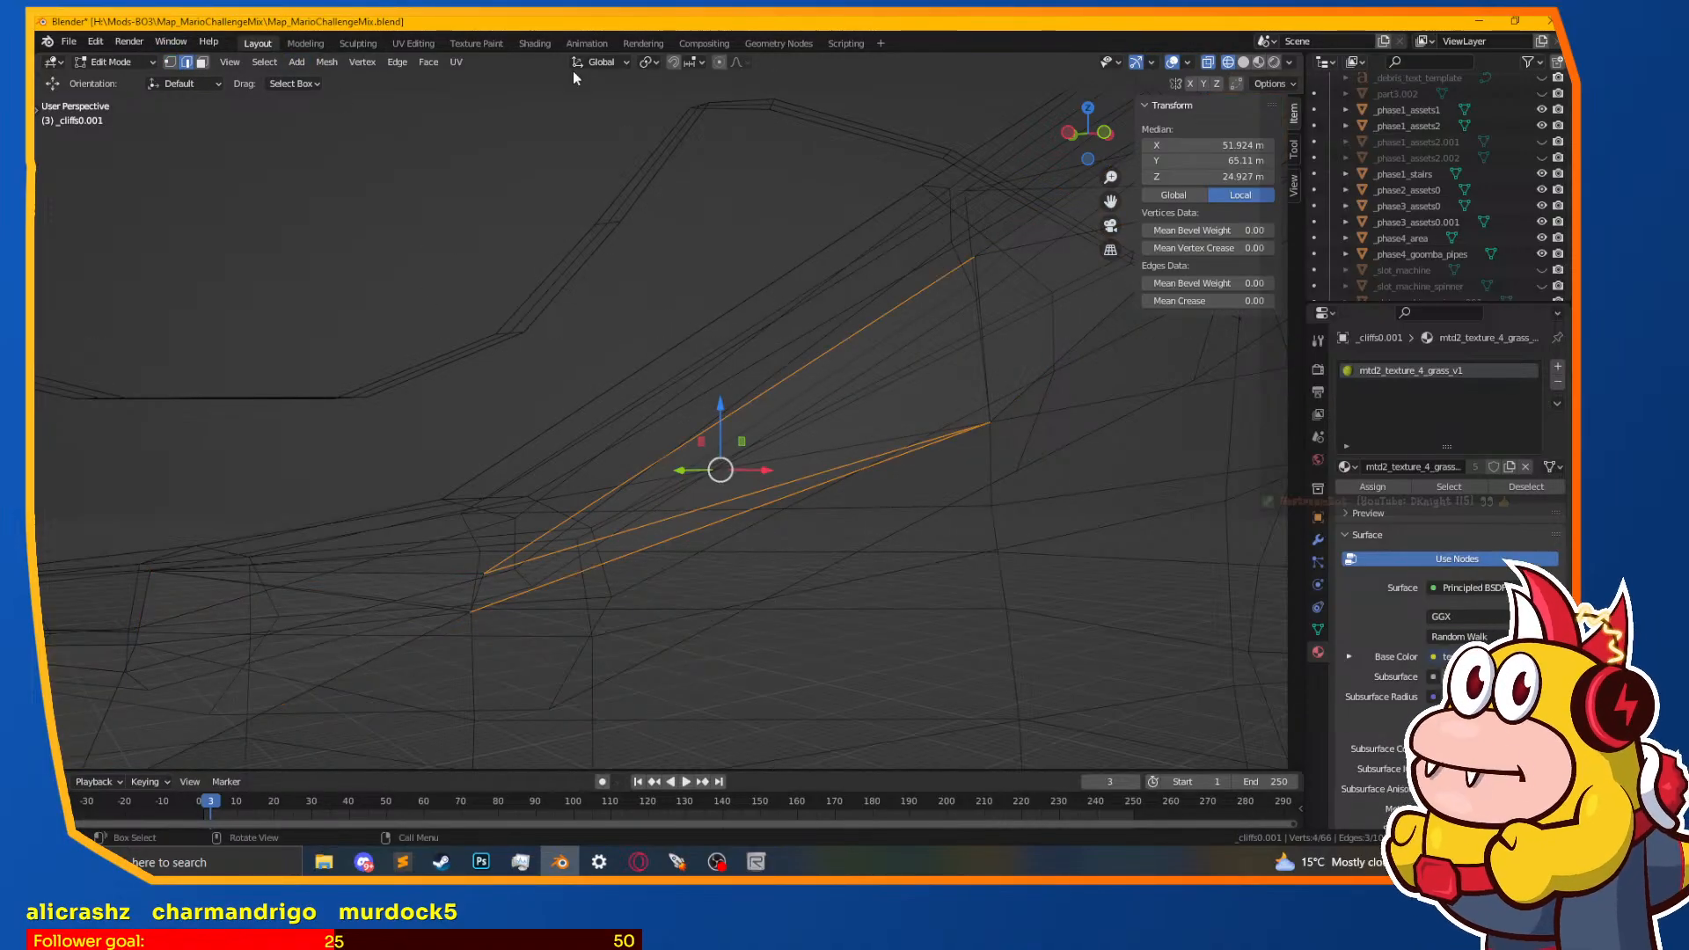
left_click(401, 61)
left_click(427, 152)
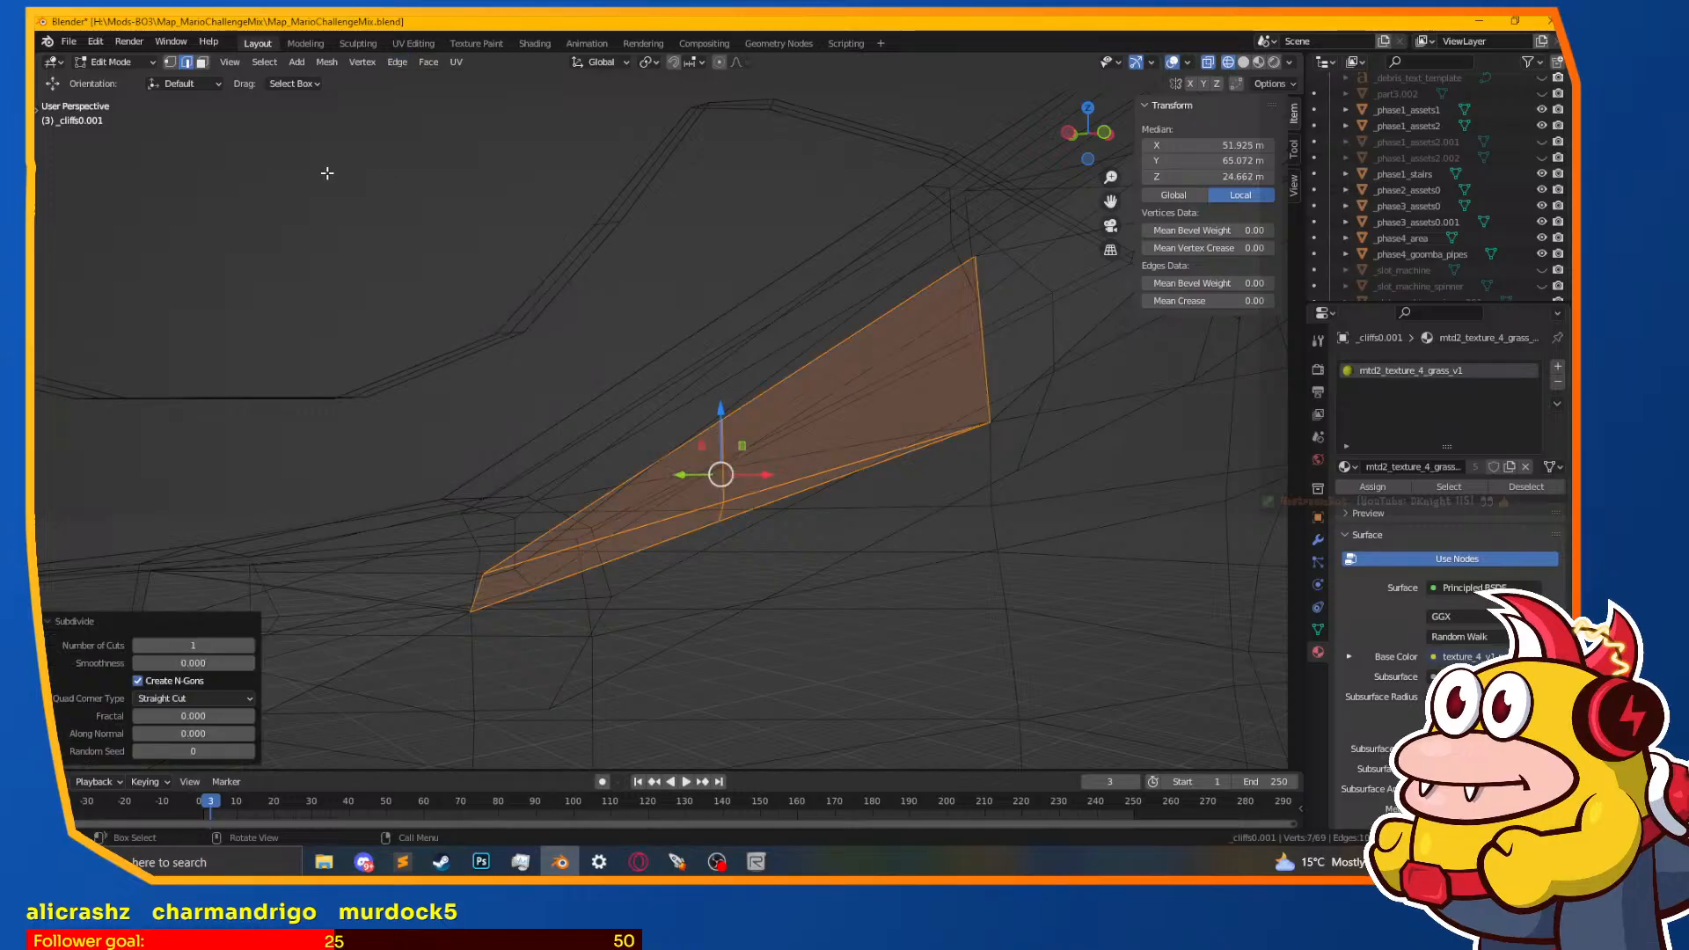
Step: Slide the new midpoint vertex on the strip's lower edge slightly and move it down so the strip shows below the grass
left_click(171, 62)
key("z")
left_click(716, 471)
left_click(720, 512)
mouse_move(764, 530)
middle_mouse_down()
mouse_move(727, 491)
mouse_move(746, 404)
middle_mouse_up()
key("shift+v")
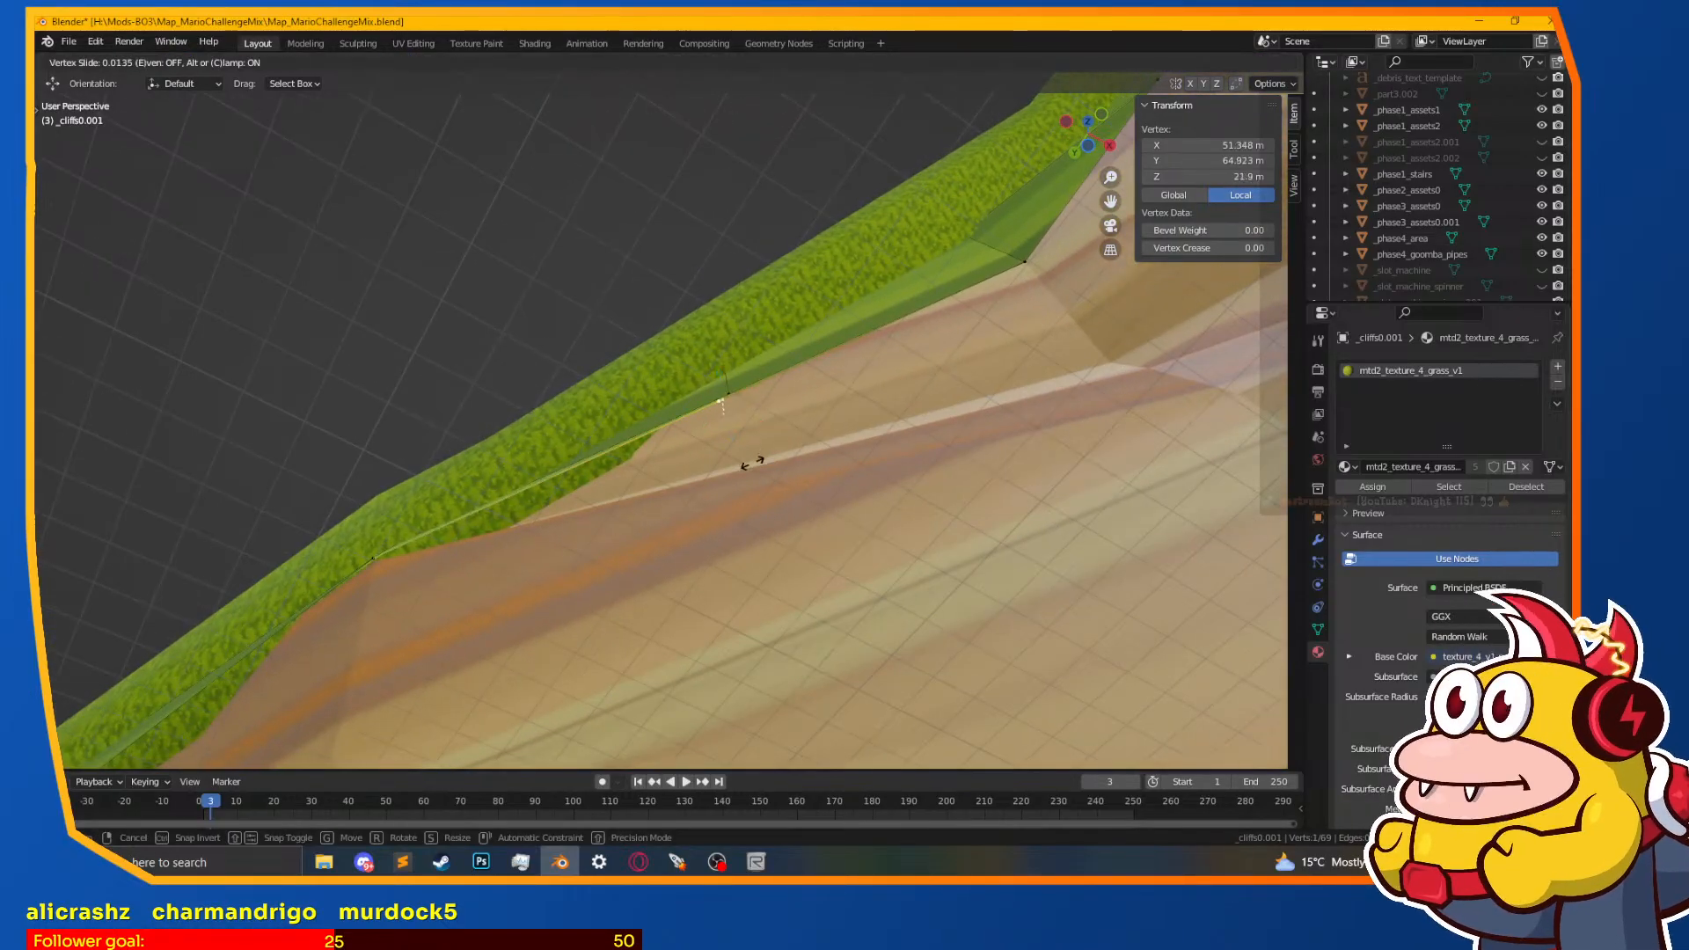
left_click(749, 452)
key("g")
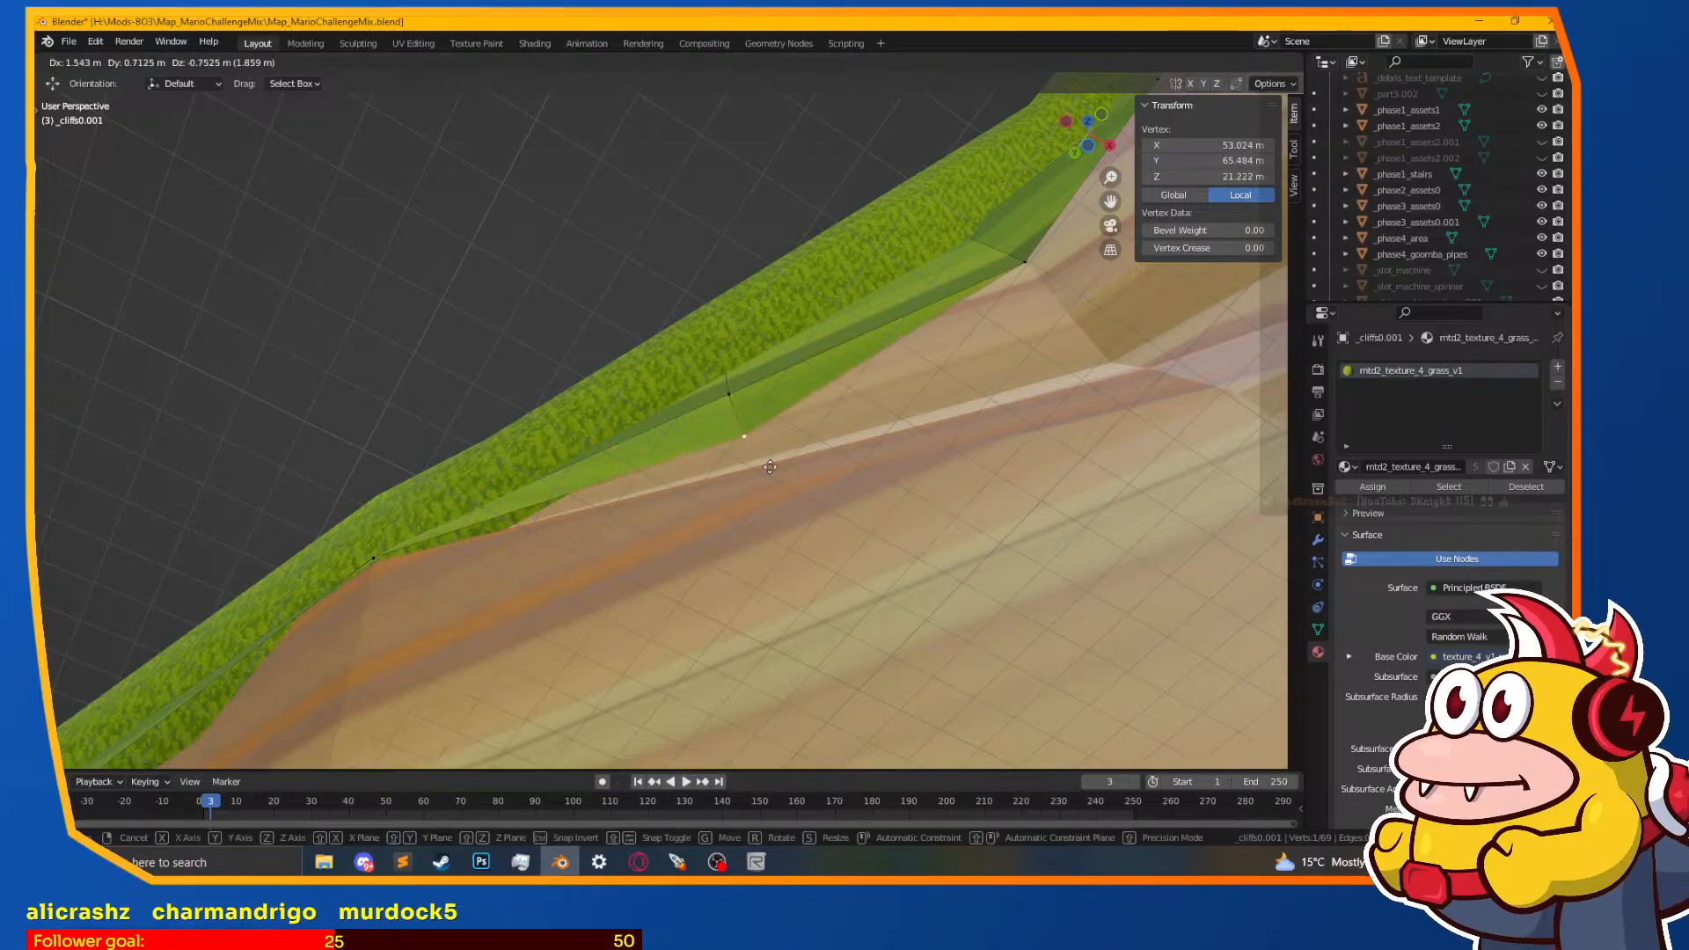
left_click(789, 480)
Step: Slide the lower vertex at the cliff's inner corner up toward the grass by a factor of about 0.43
middle_click_drag(789, 479, 632, 510)
left_click(754, 522)
left_click(616, 484)
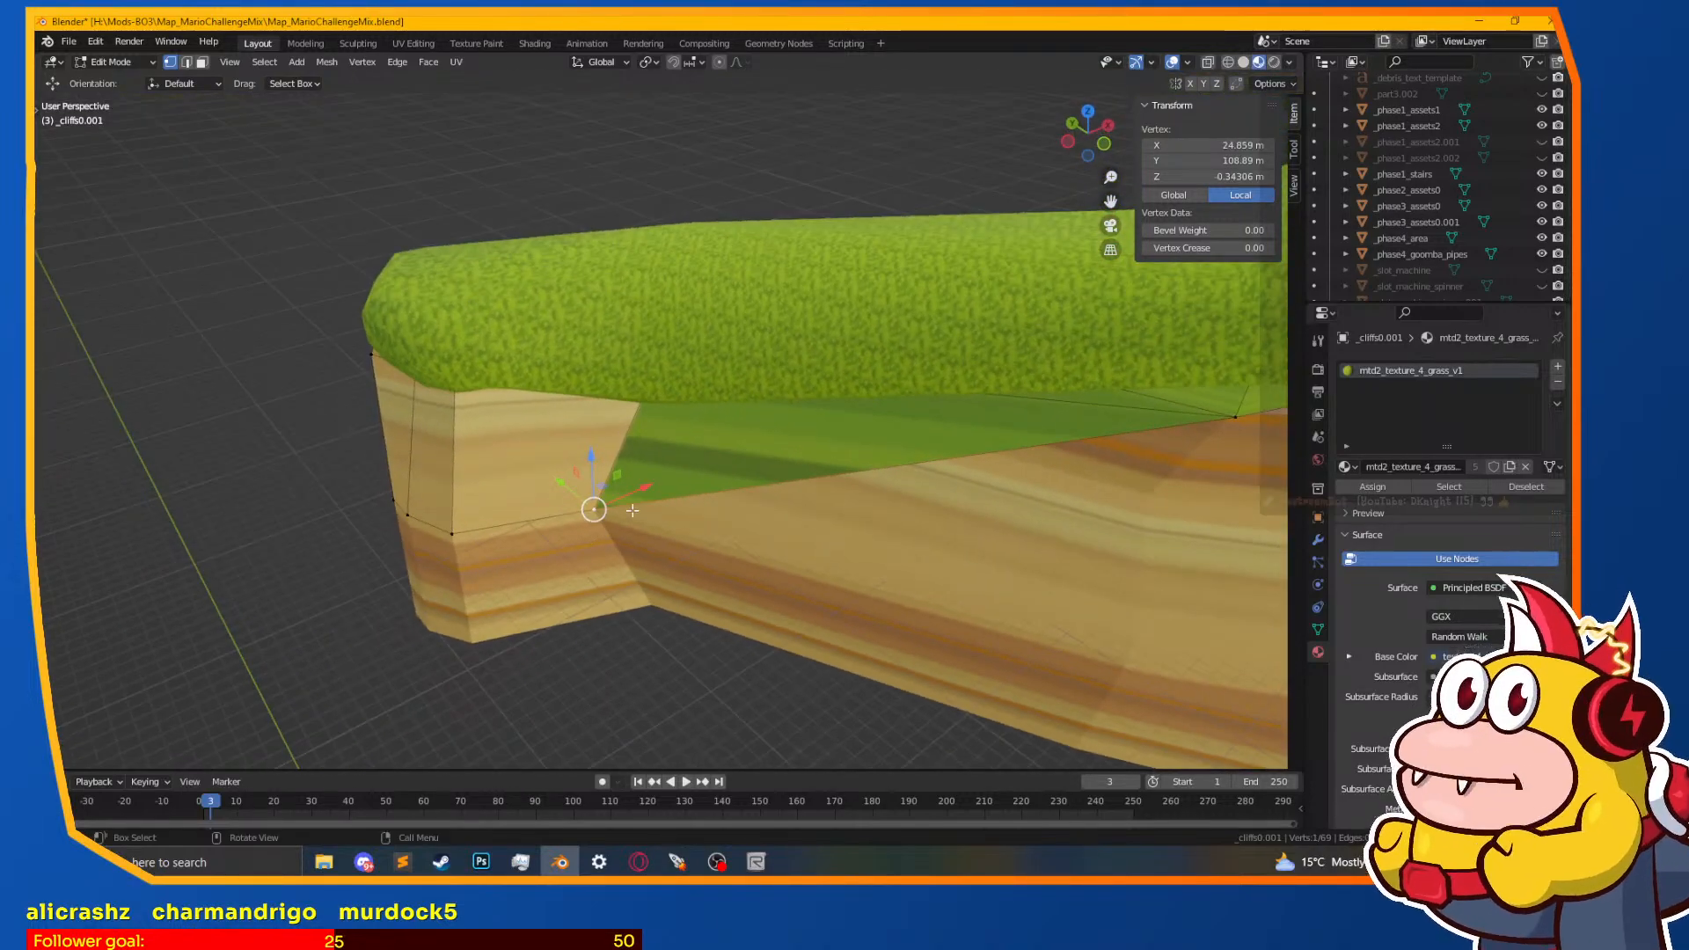
key("shift+v")
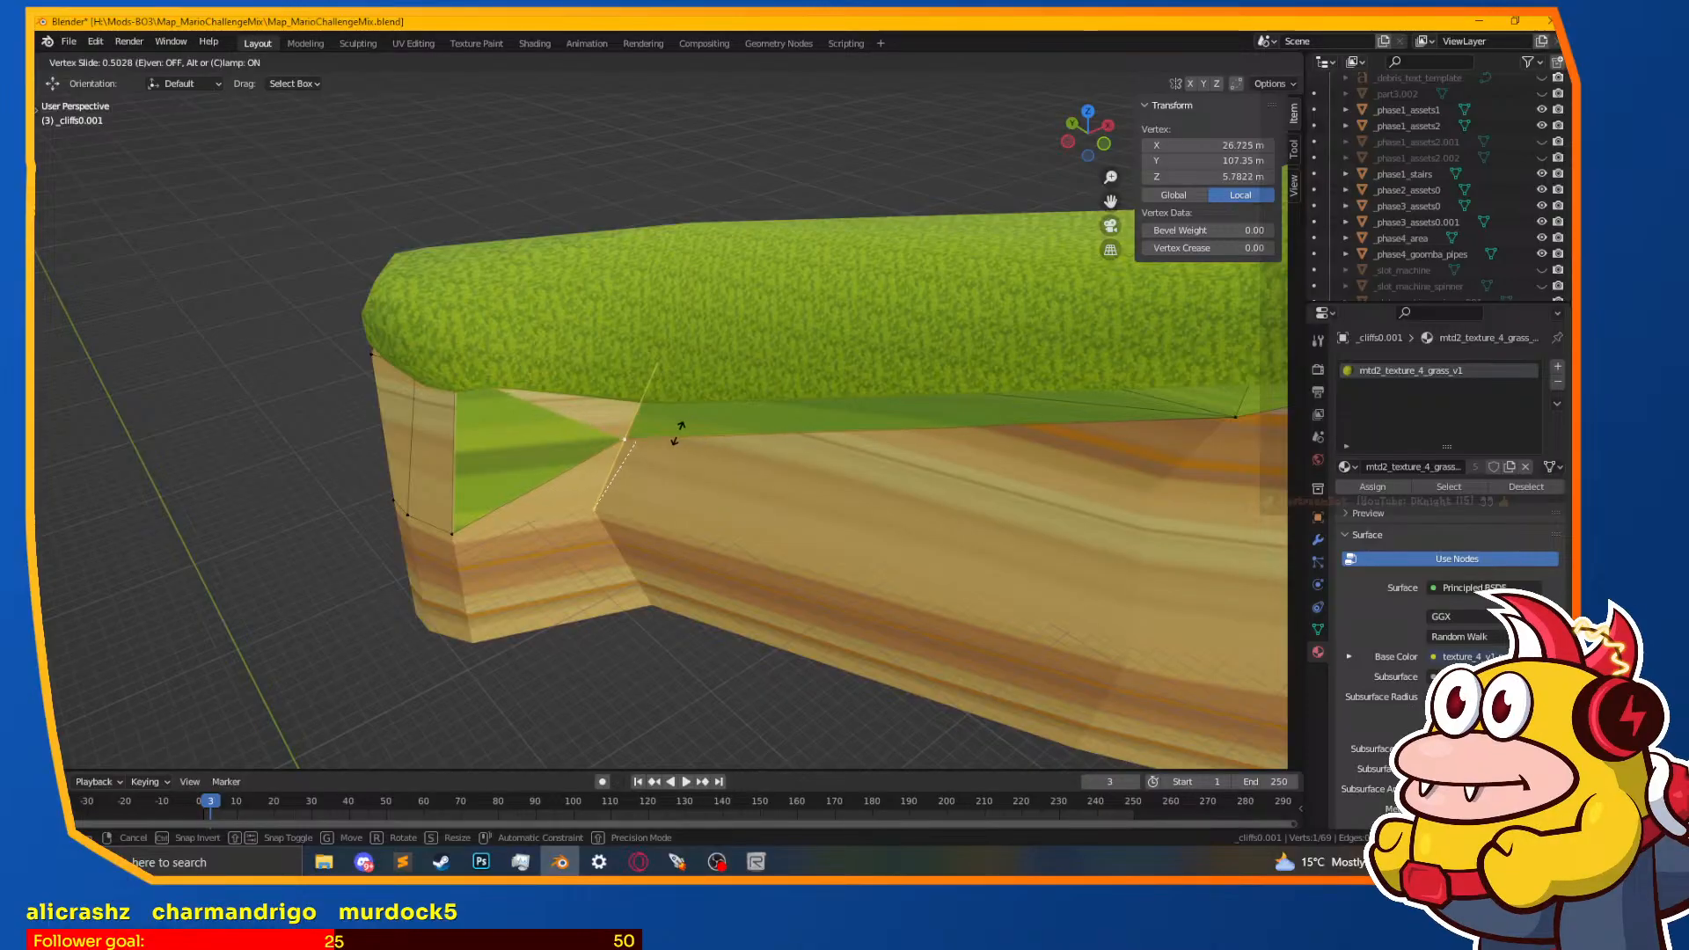
left_click(622, 445)
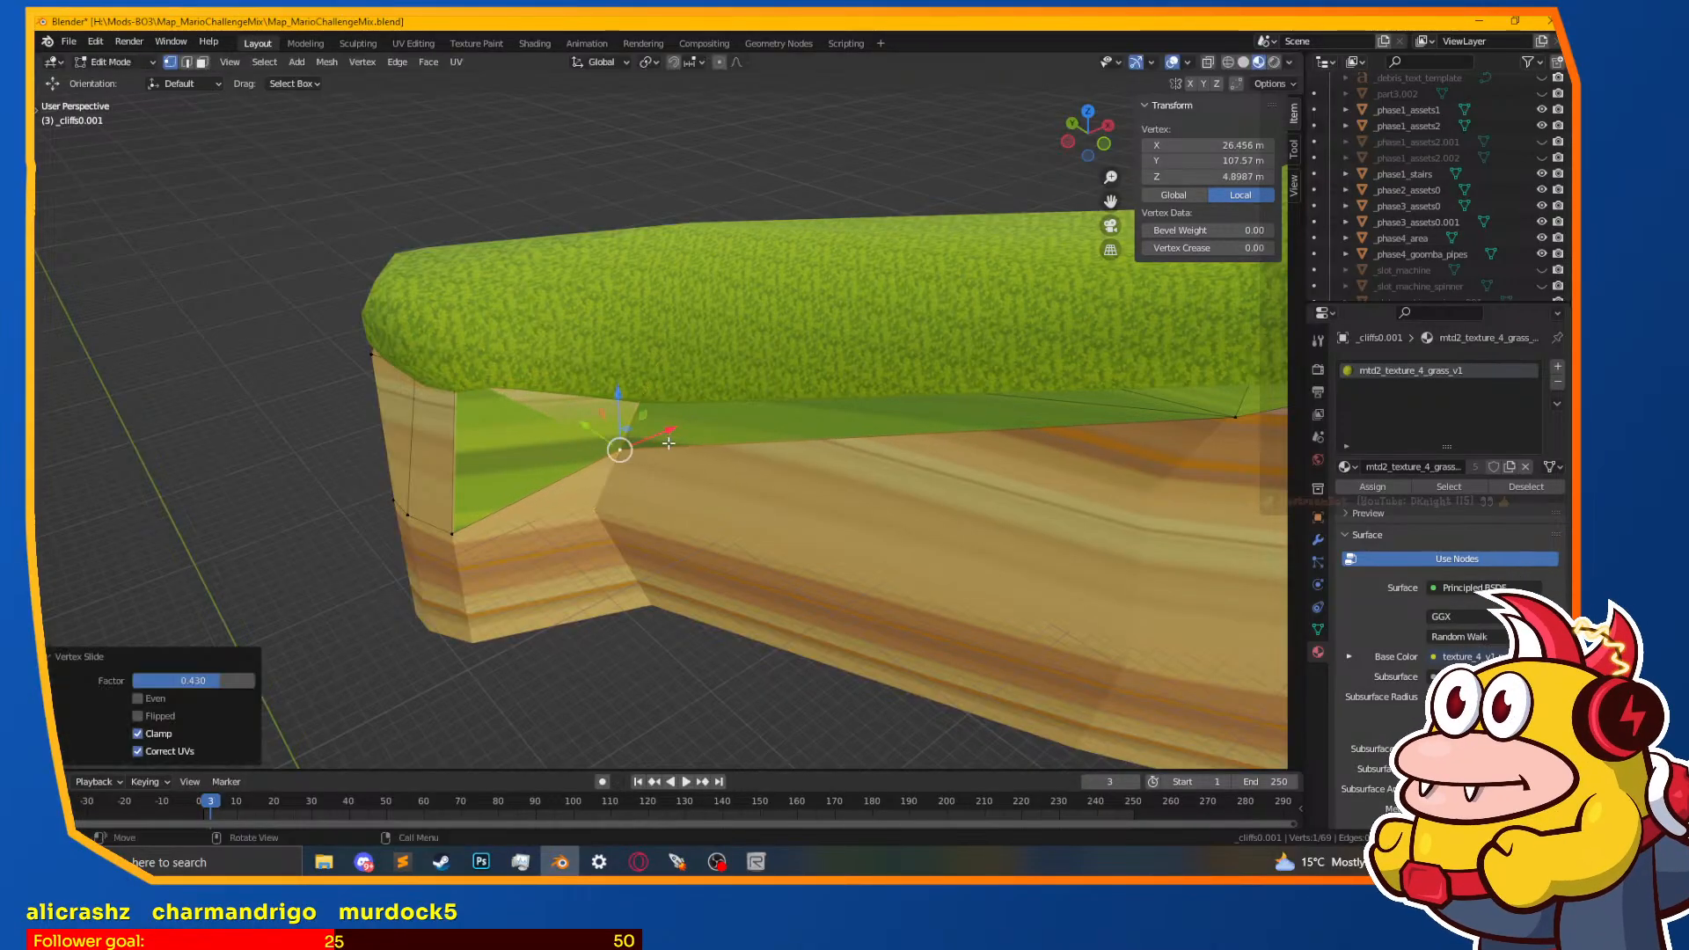
Step: Merge the top vertex at the inner corner into the vertex beneath it using At Last
left_click(660, 348)
key("shift+z")
middle_click_drag(659, 374, 717, 406)
key("z")
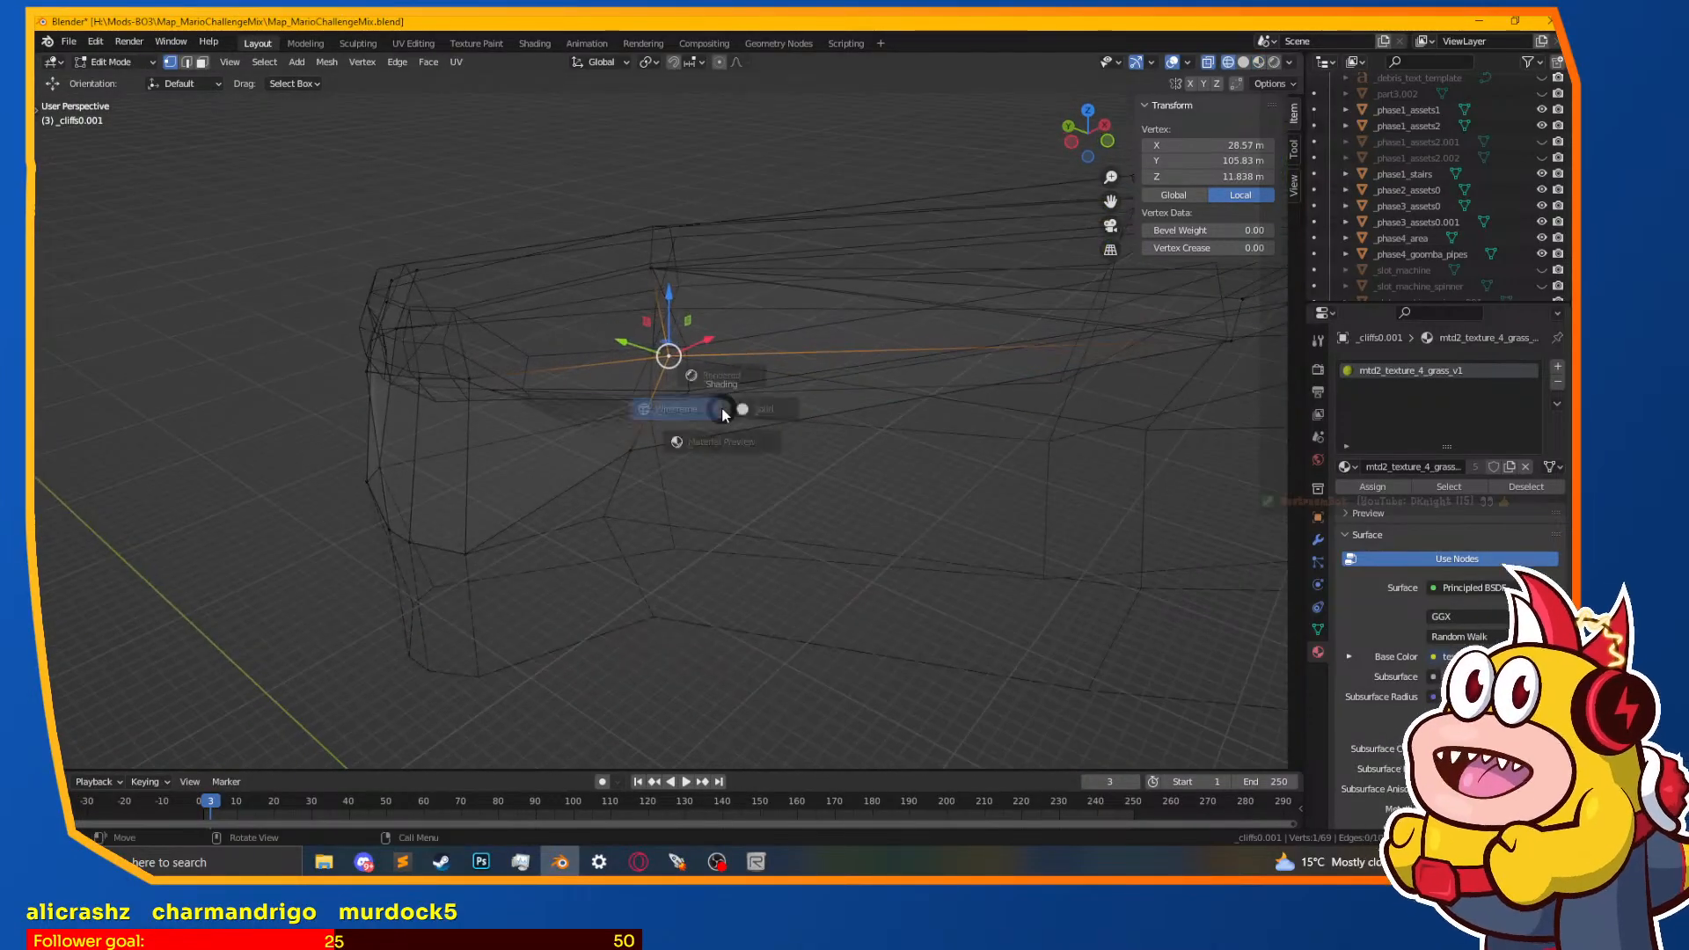
right_click(812, 286)
key("l")
scroll(792, 286, "down", 2)
middle_click_drag(755, 336, 765, 320)
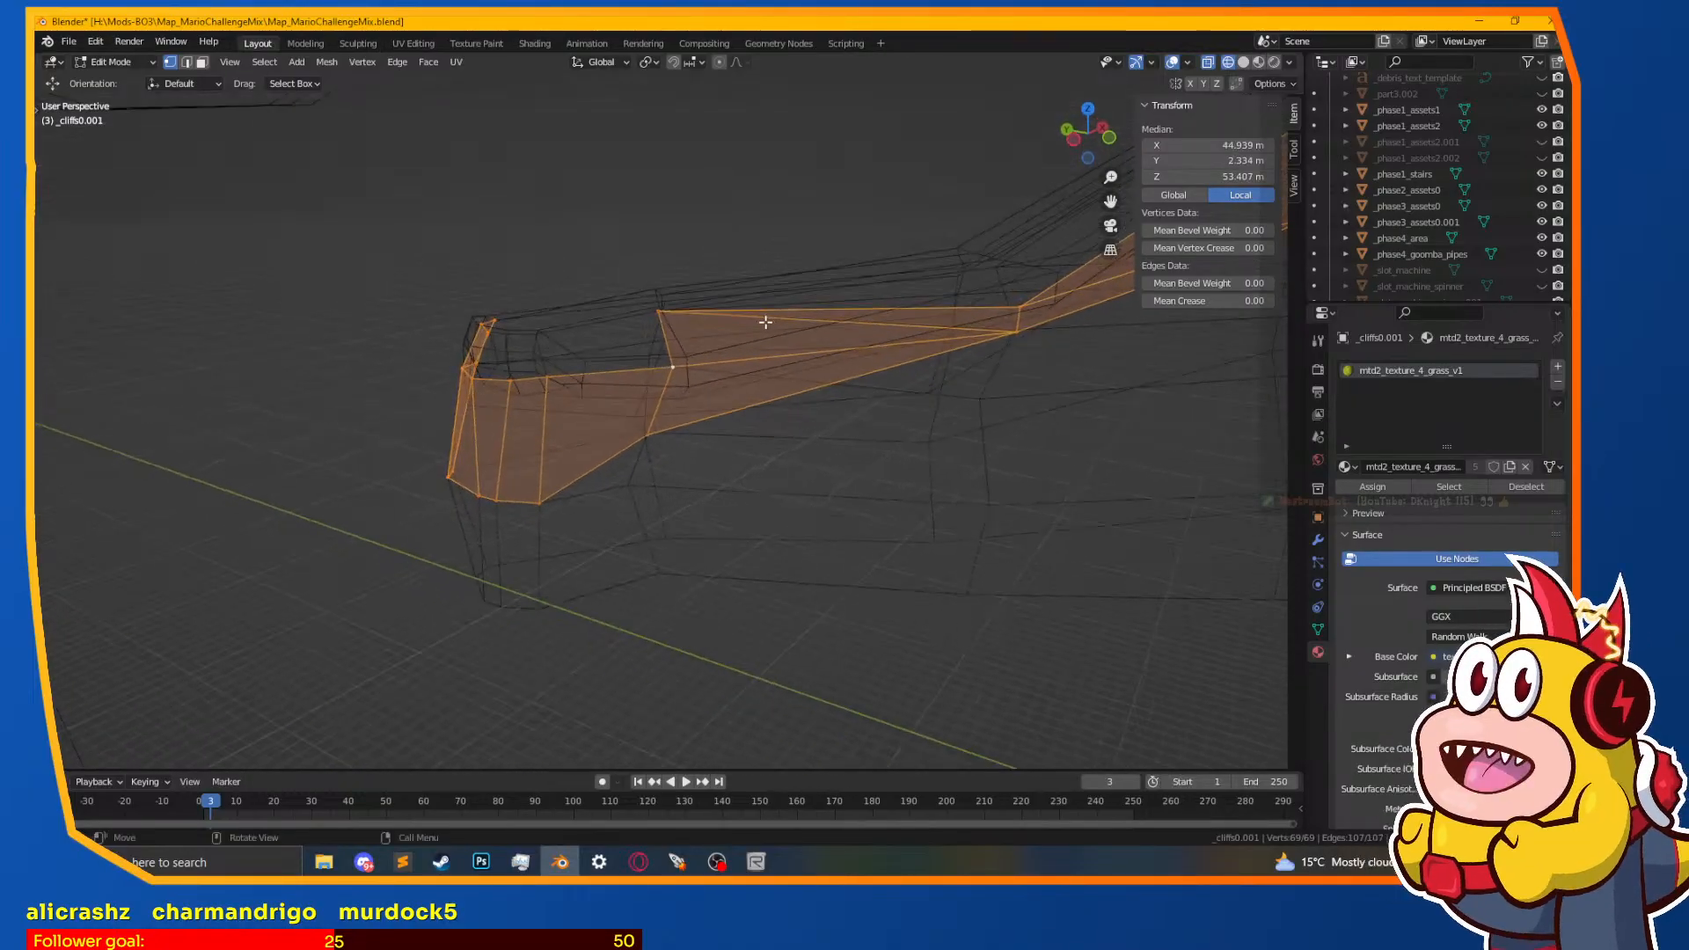
left_click(652, 311)
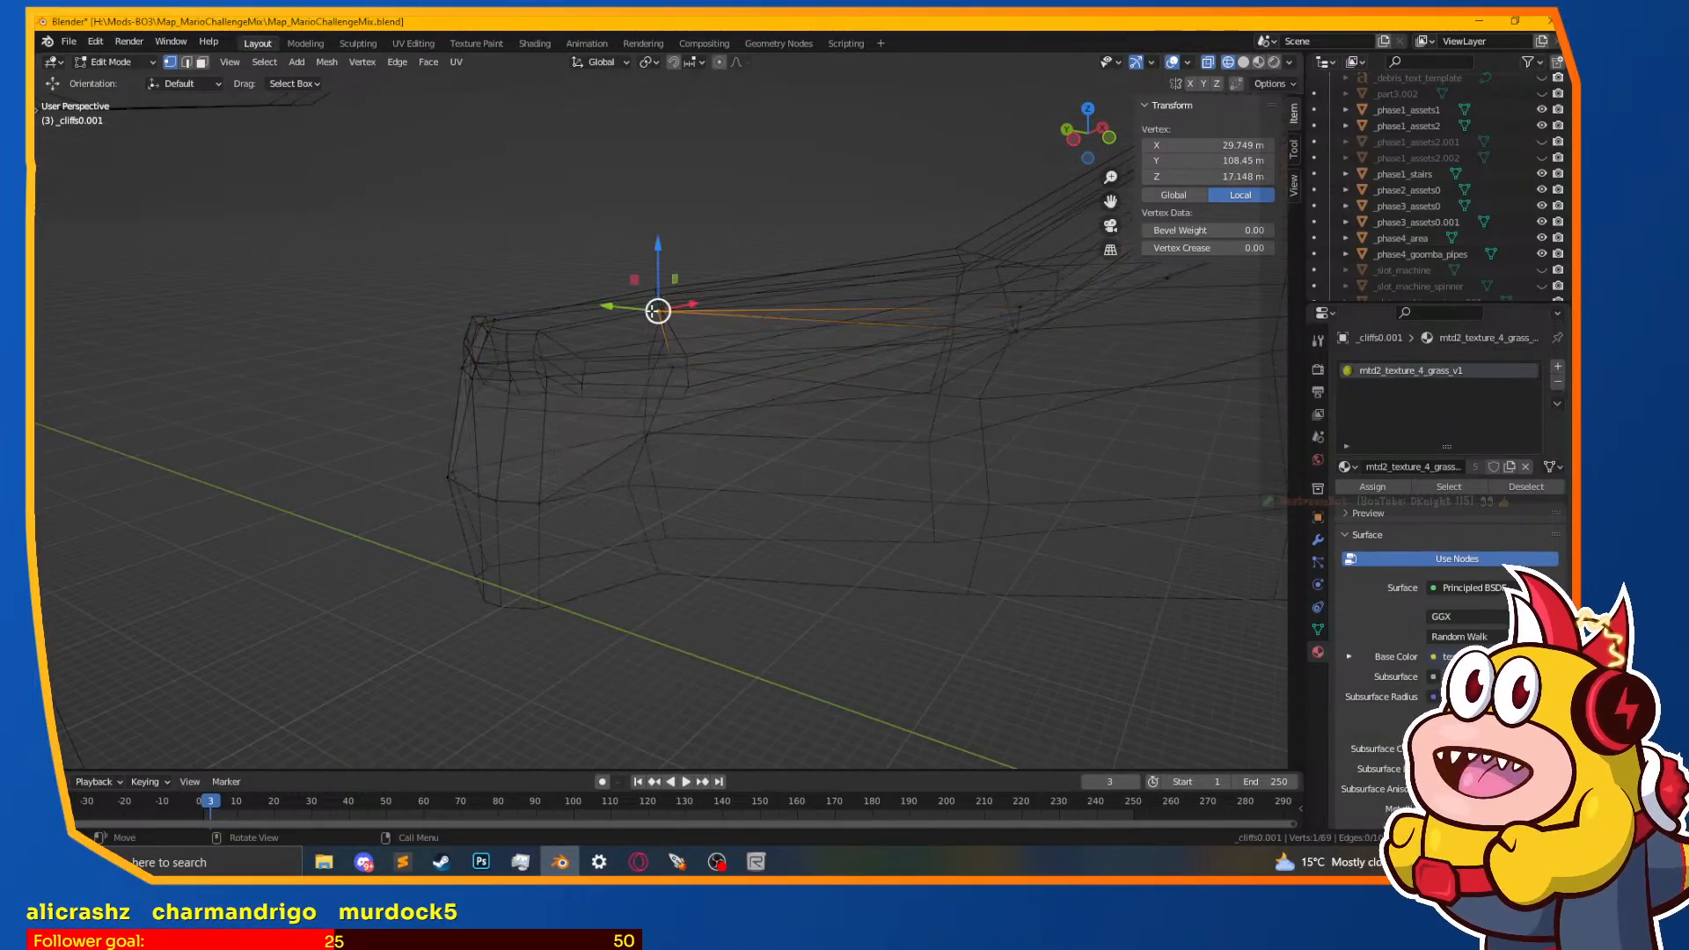
left_click(683, 374, "shift")
key("m")
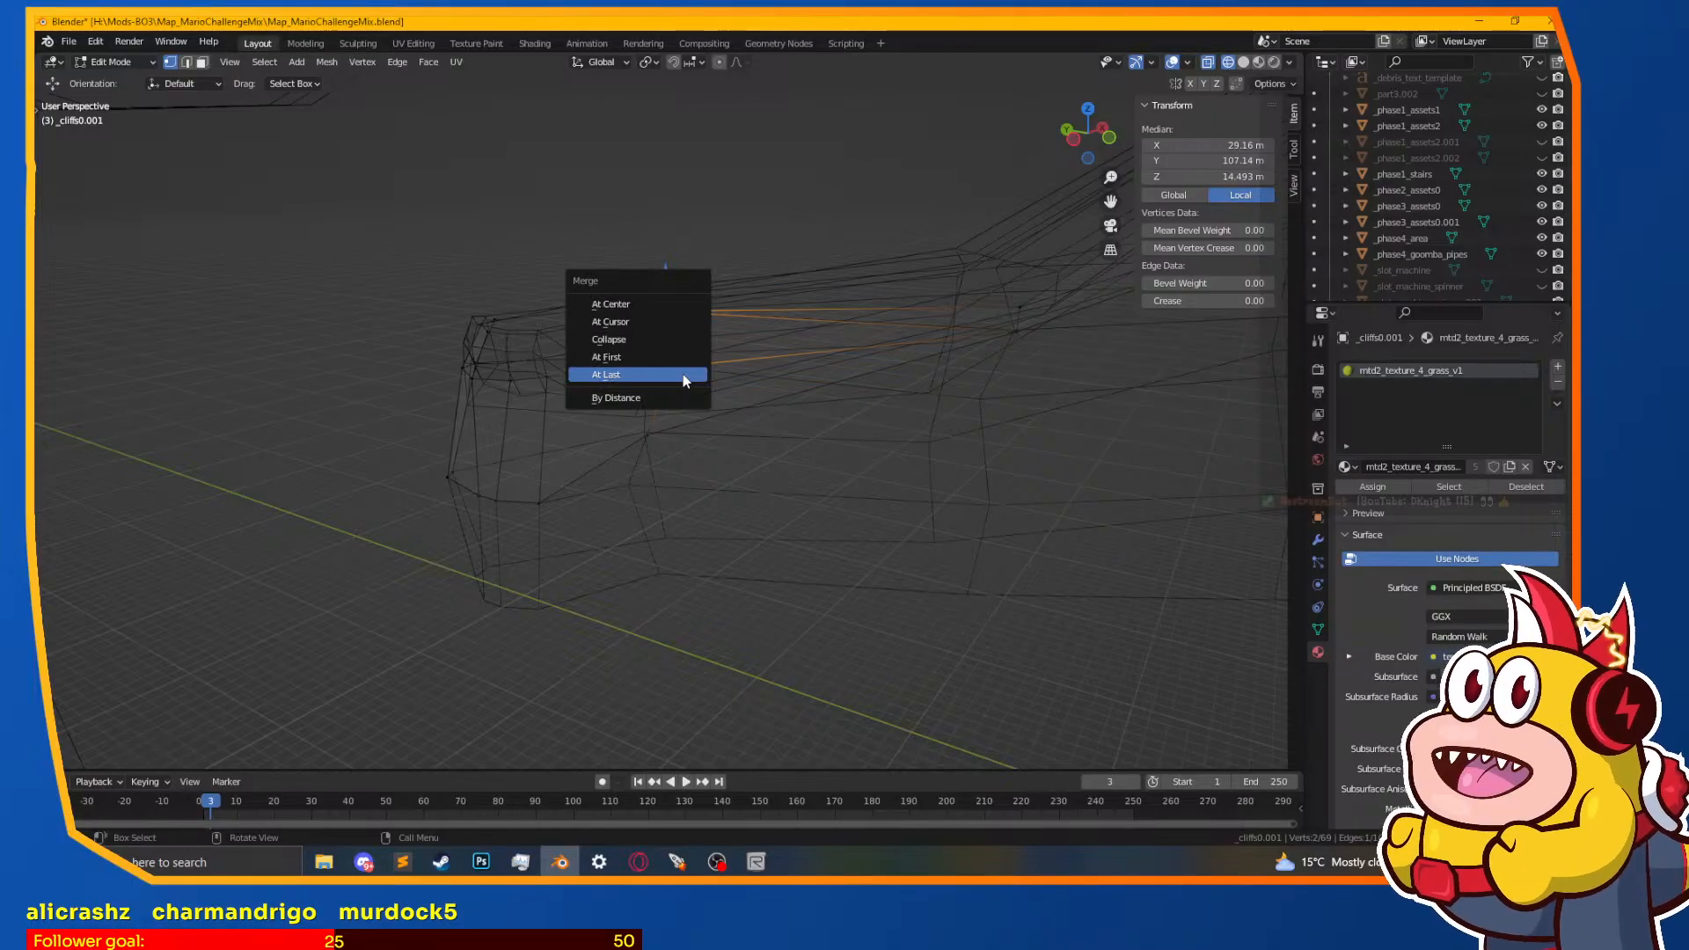
left_click(683, 375)
key("z")
left_click(683, 403)
Step: Slide the inner corner's upper vertex down along its edge and reposition the lower vertex against the cliff
scroll(710, 389, "up", 2)
middle_click_drag(709, 389, 653, 431)
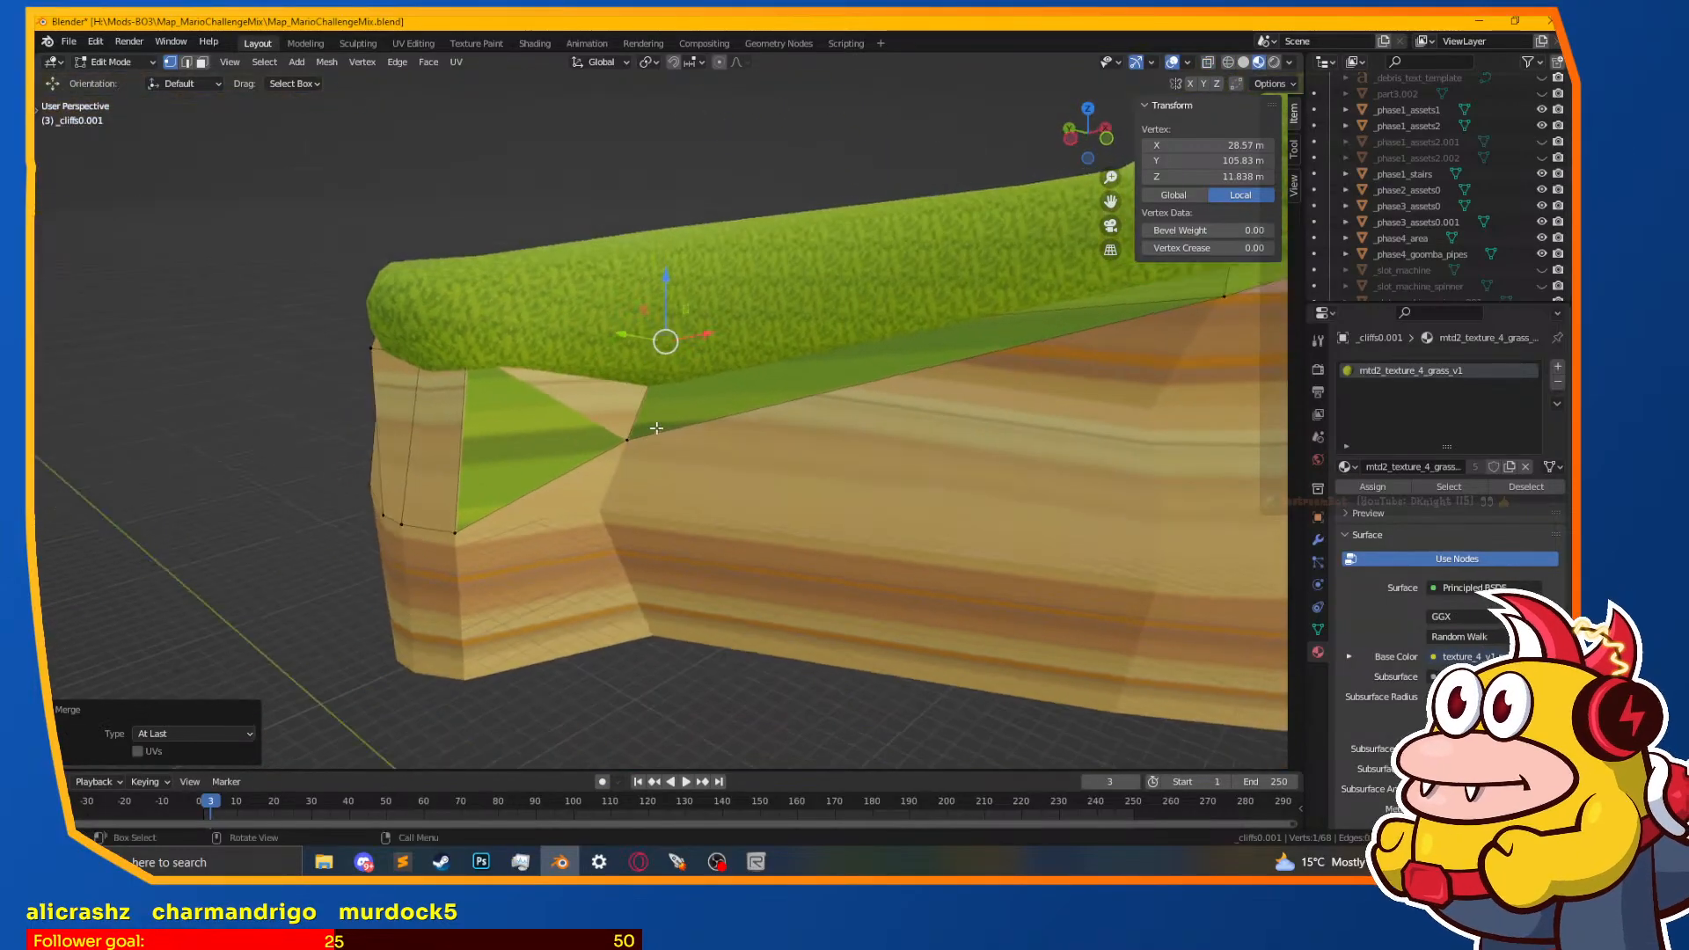
key("shift+v")
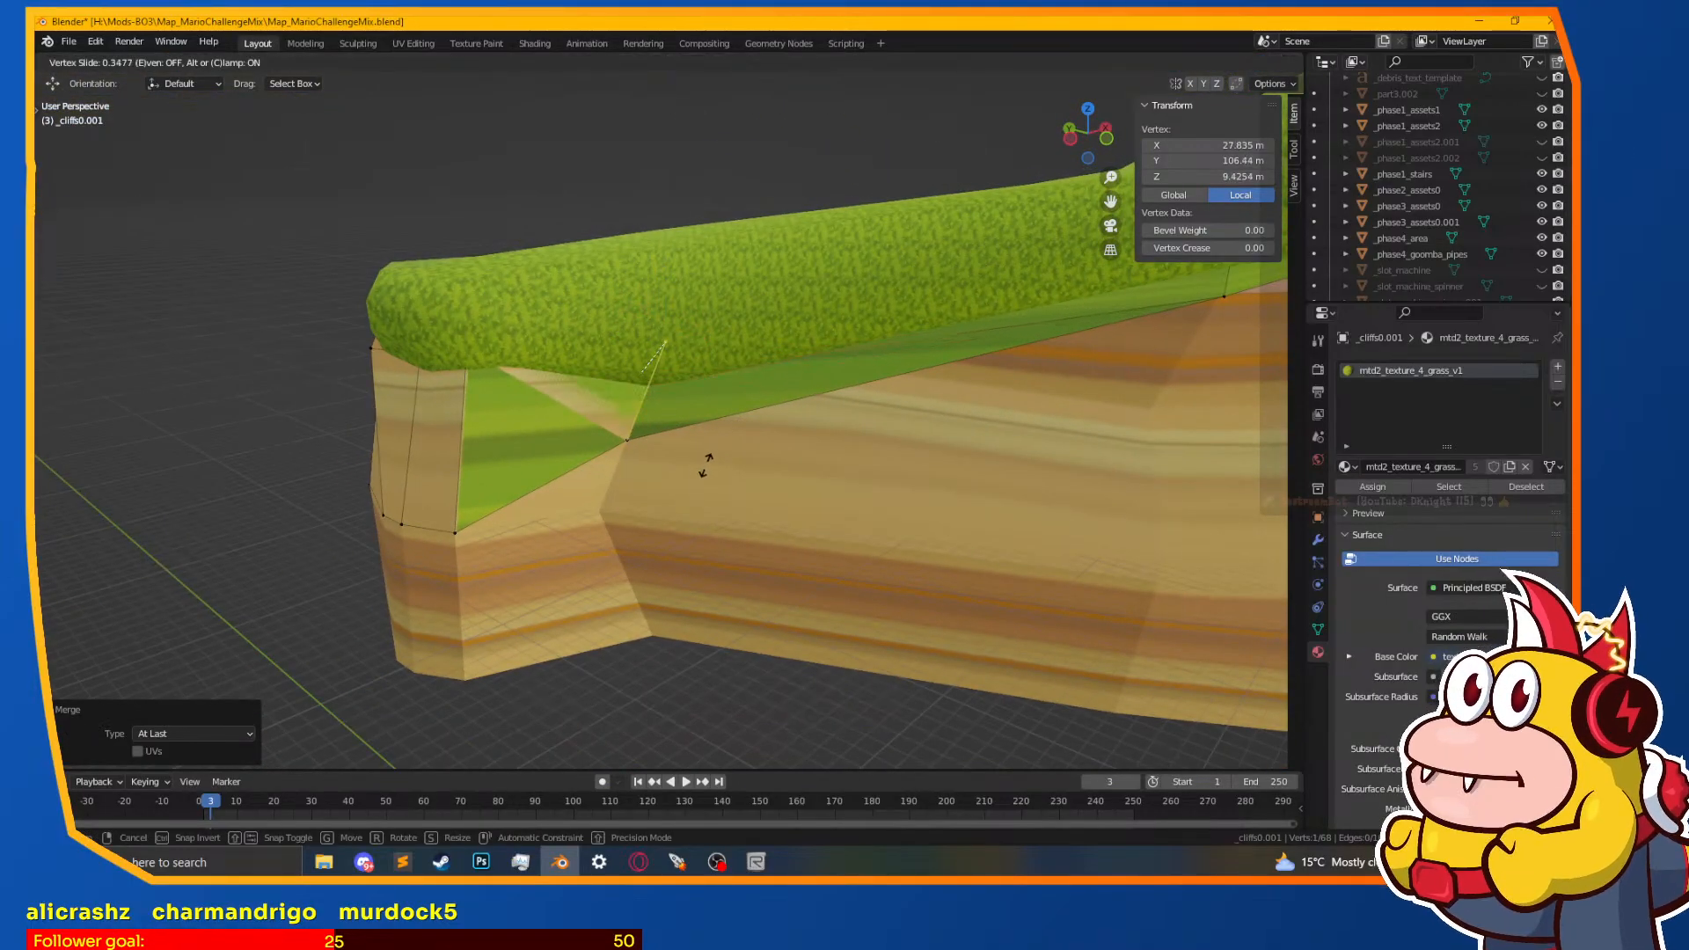
left_click(709, 462)
middle_click_drag(698, 377, 677, 407)
middle_click_drag(804, 375, 832, 330)
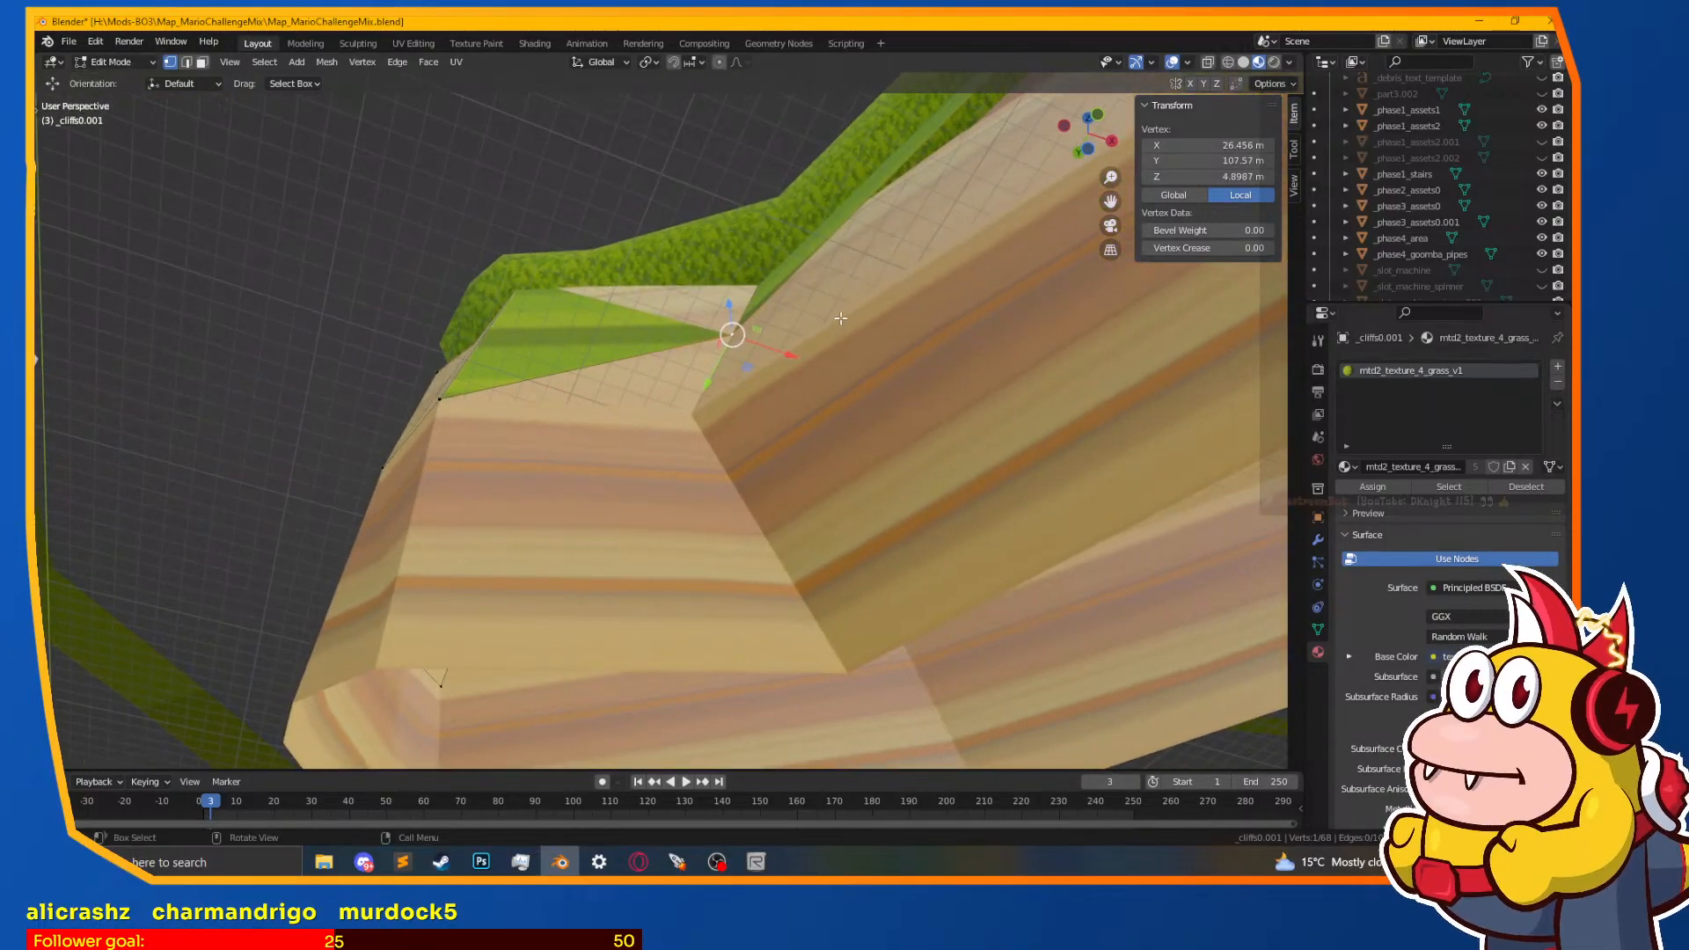
key("g")
left_click(839, 317)
Step: Reposition the strip's upper vertex beside the inner corner so the leaf strip fills the gap beneath the grass
middle_click_drag(839, 317, 783, 374)
left_click(482, 315)
middle_click_drag(484, 319, 642, 501)
key("g")
left_click(585, 425)
Step: Slide the lower vertex at the cliff end's outer corner up along its edge toward the grass
left_click(619, 479)
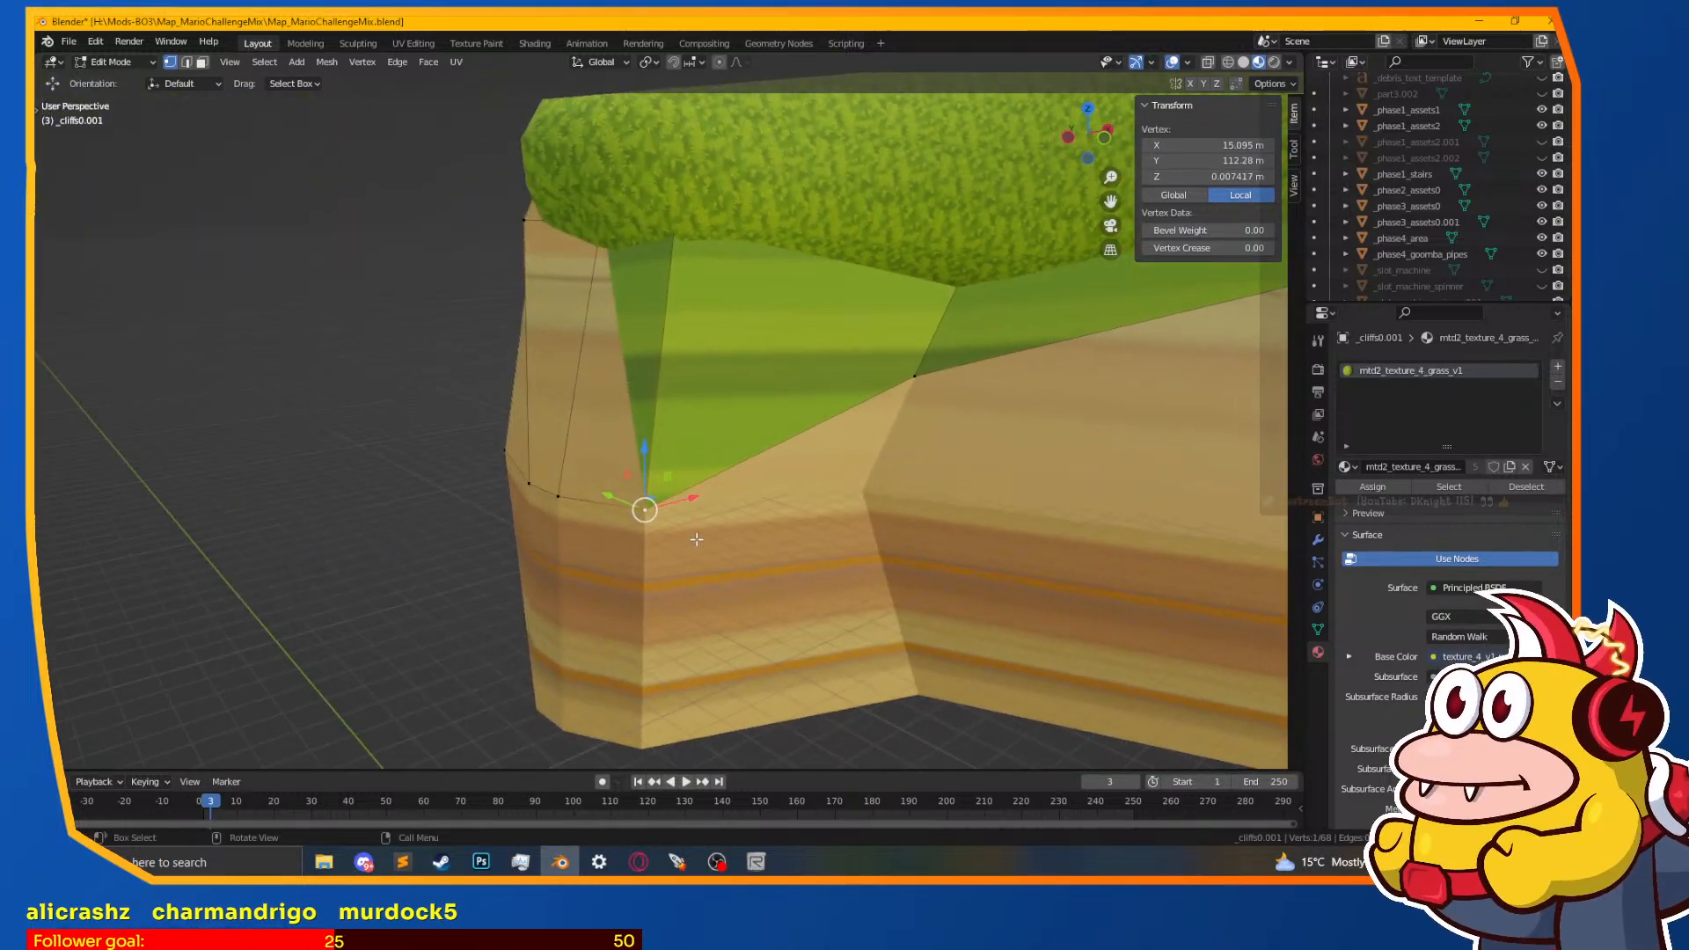
key("g")
key("g")
left_click(745, 322)
Step: Slide the two lower vertices on the rounded cliff end up along their edges by a factor of about 0.72
key("z")
left_click(563, 310)
key("a")
key("z")
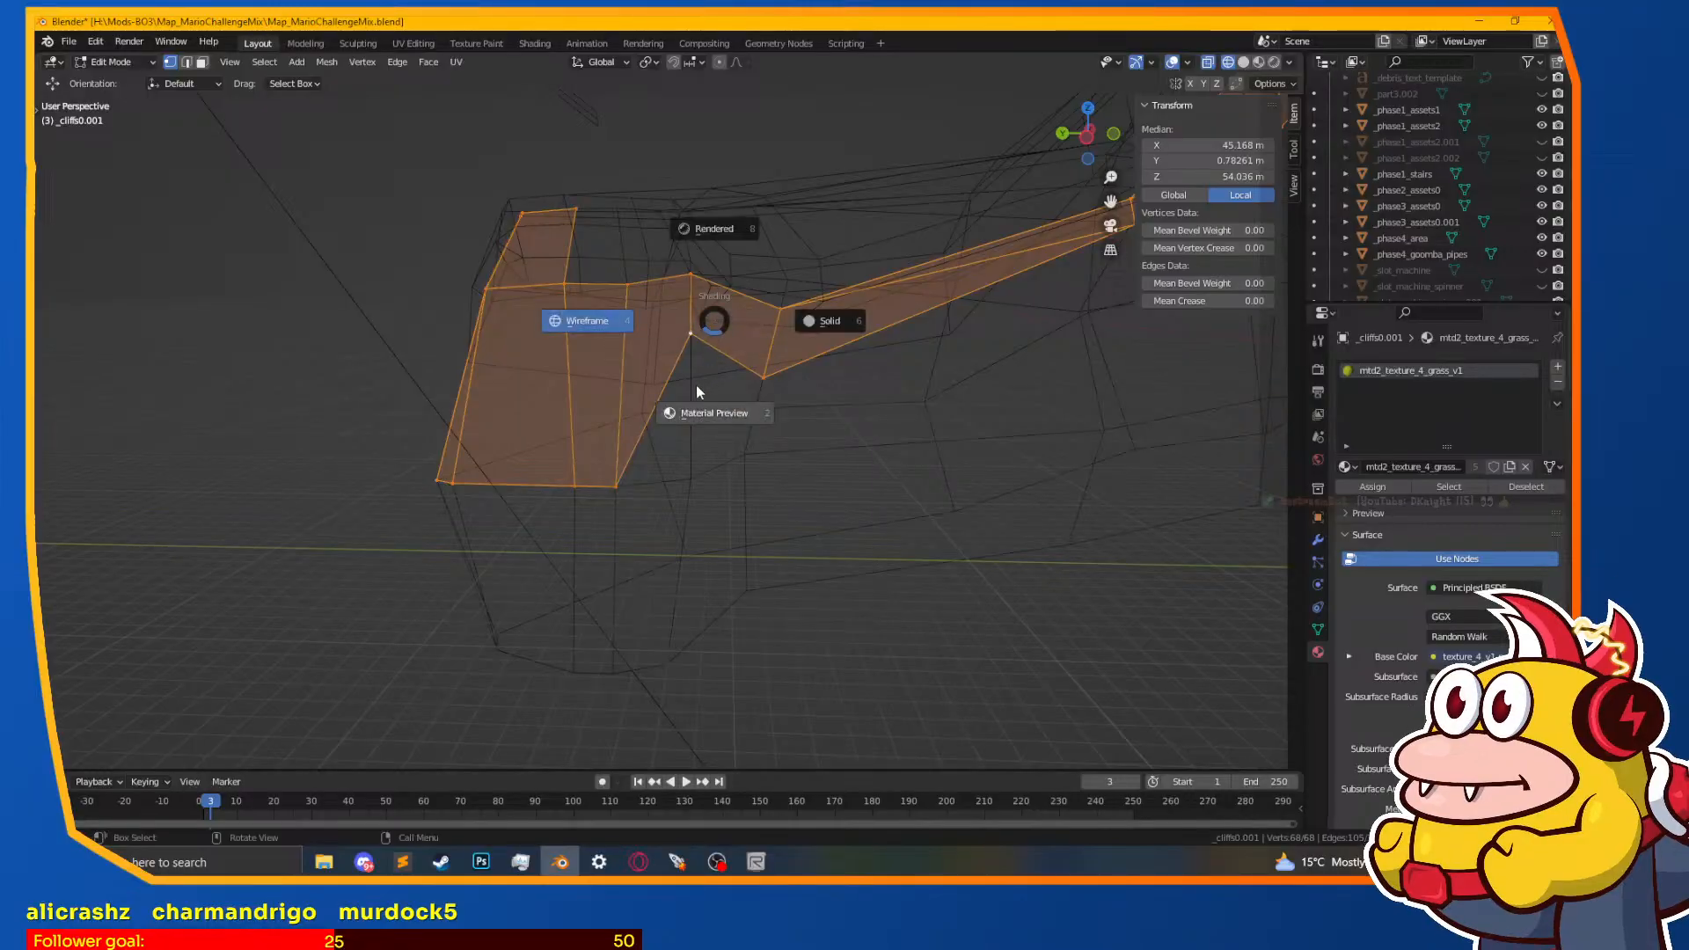
left_click(706, 403)
left_click(585, 502)
left_click(585, 288, "shift")
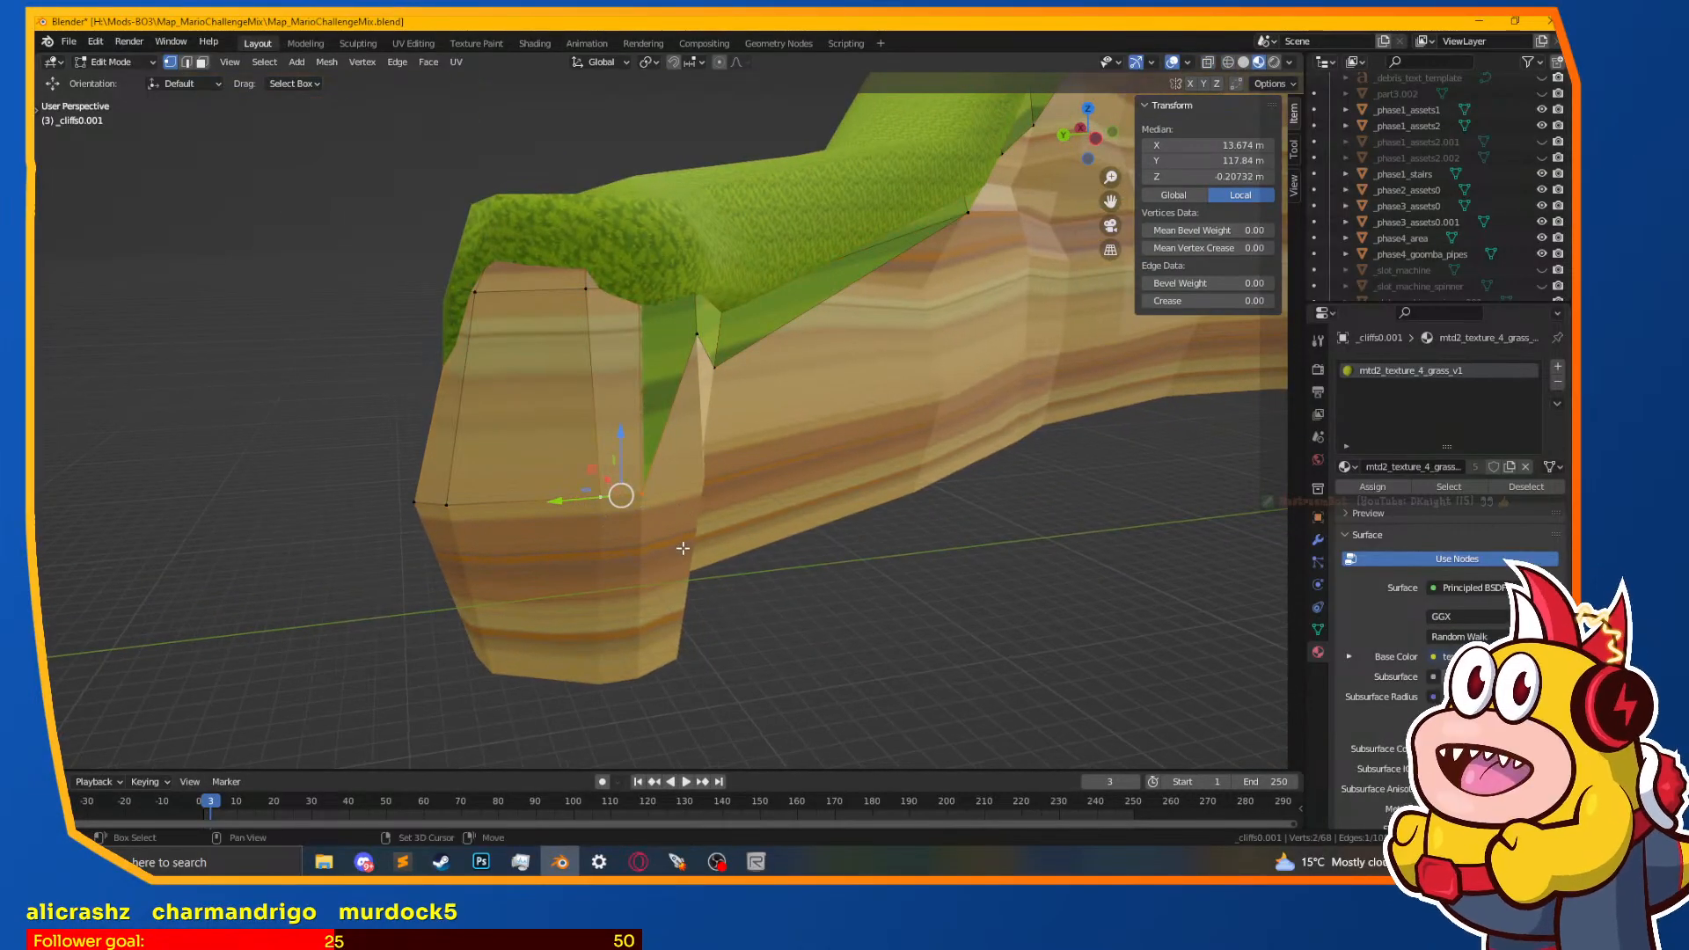
key("g")
key("g")
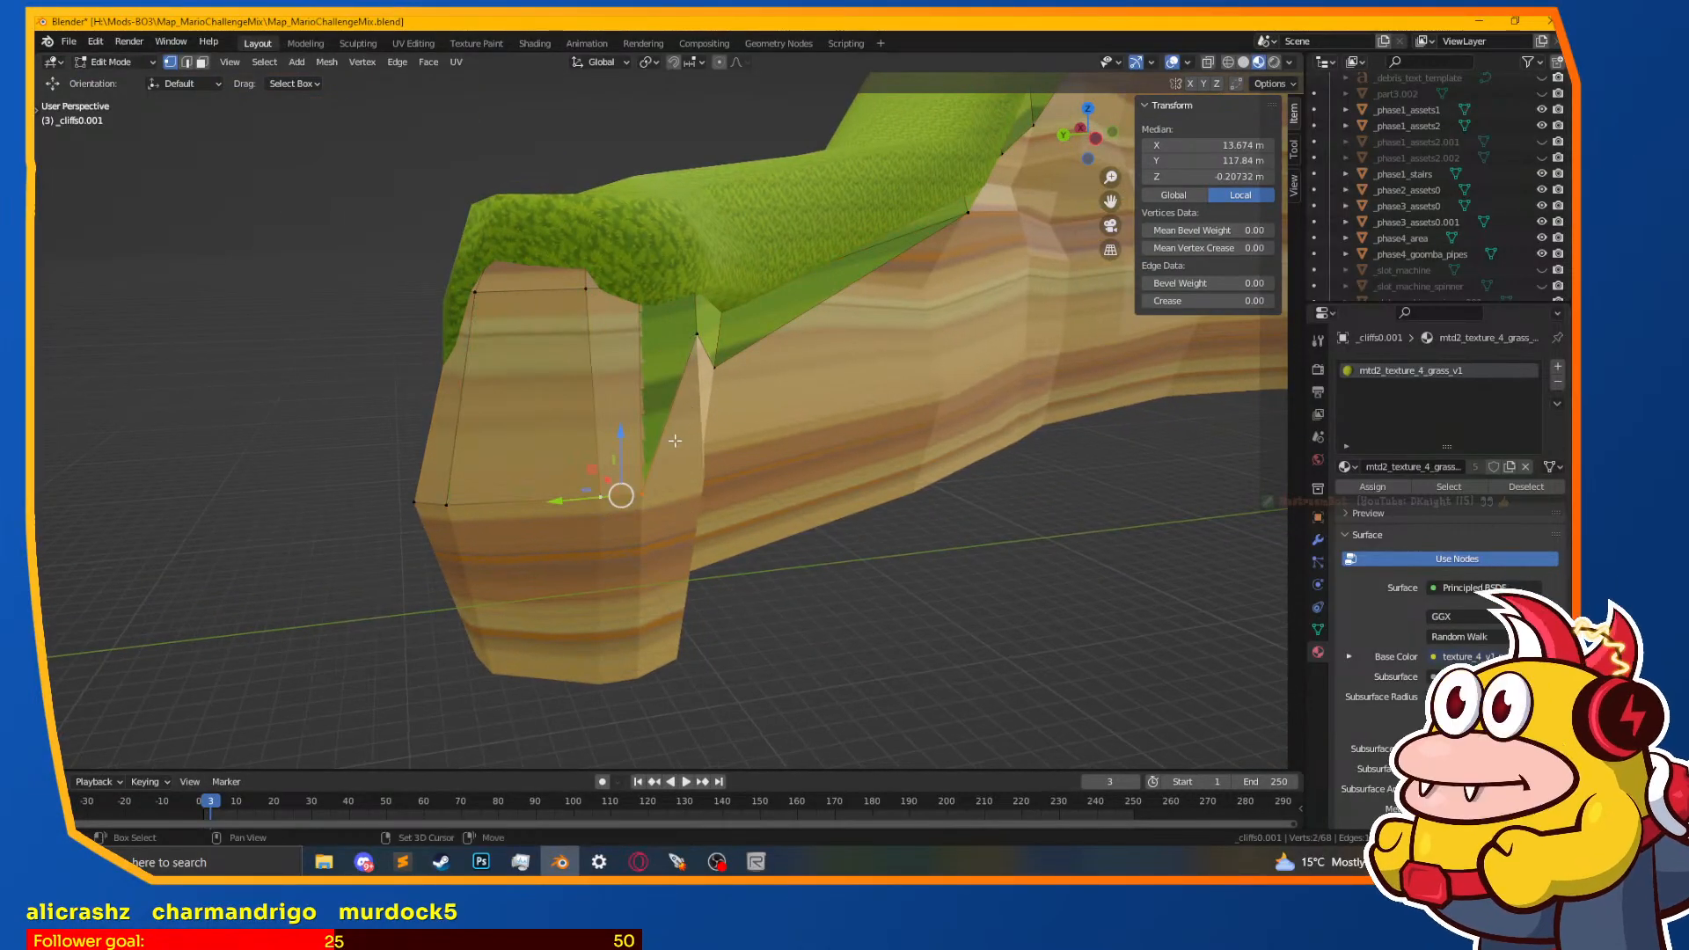
left_click(653, 292)
Step: Move the two slid vertices about -0.24, -0.08, 0.22 m and fine-tune them against the cliff face
middle_click_drag(681, 372, 673, 504)
scroll(655, 482, "up", 3)
key("g")
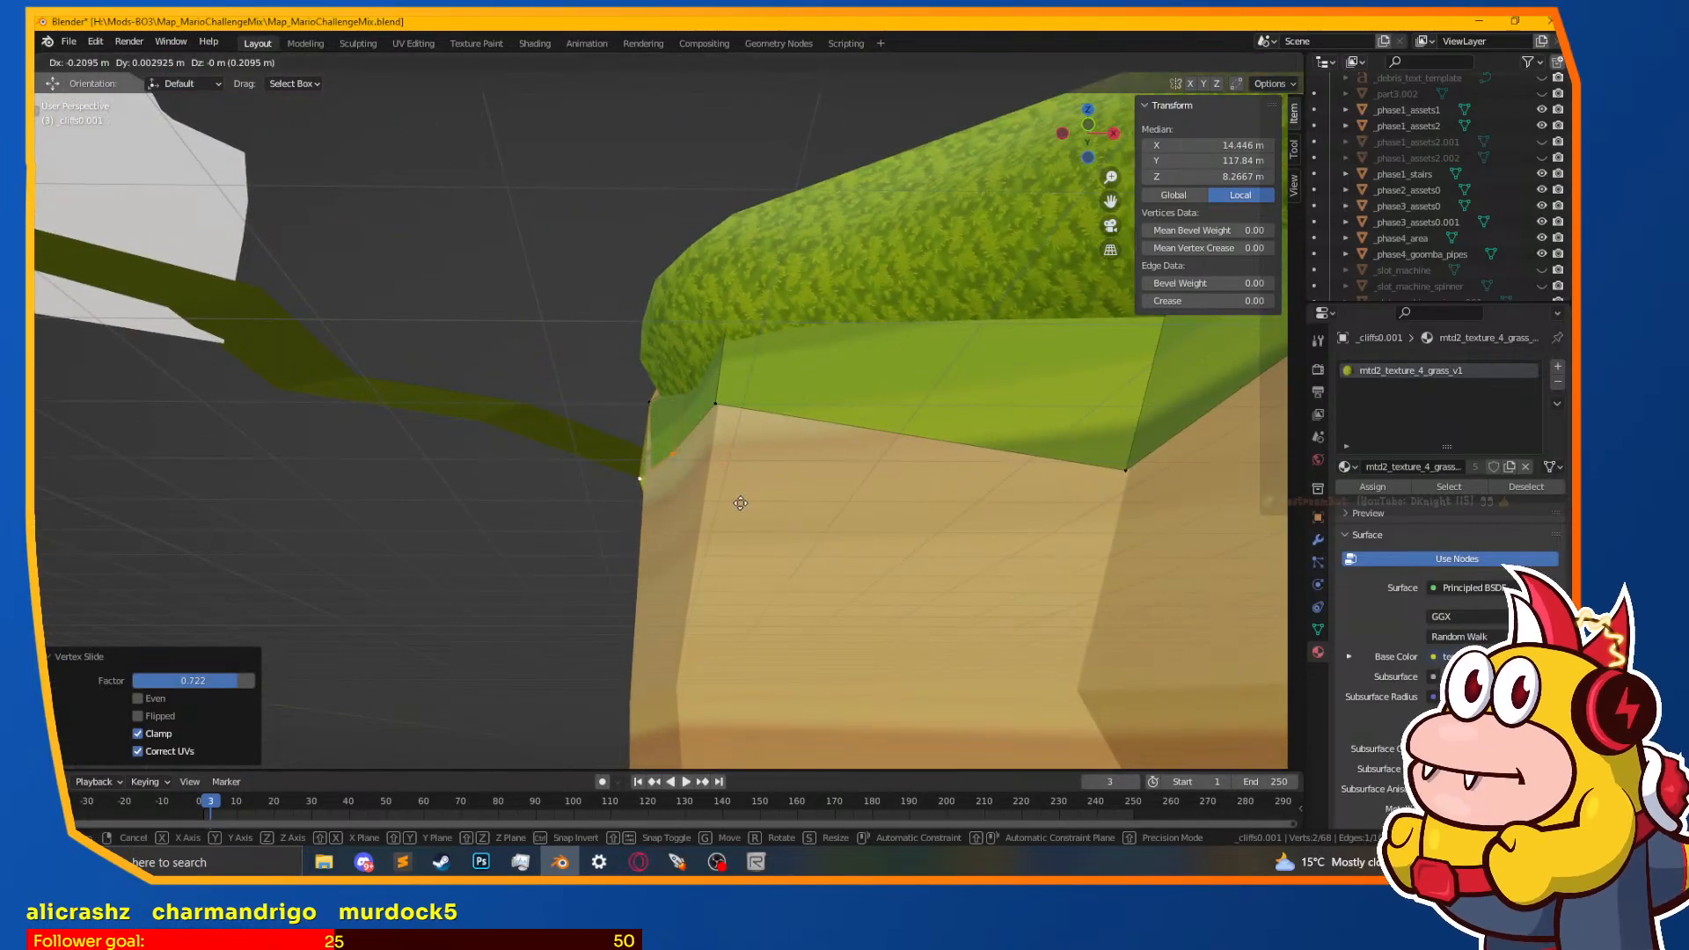
left_click(692, 494)
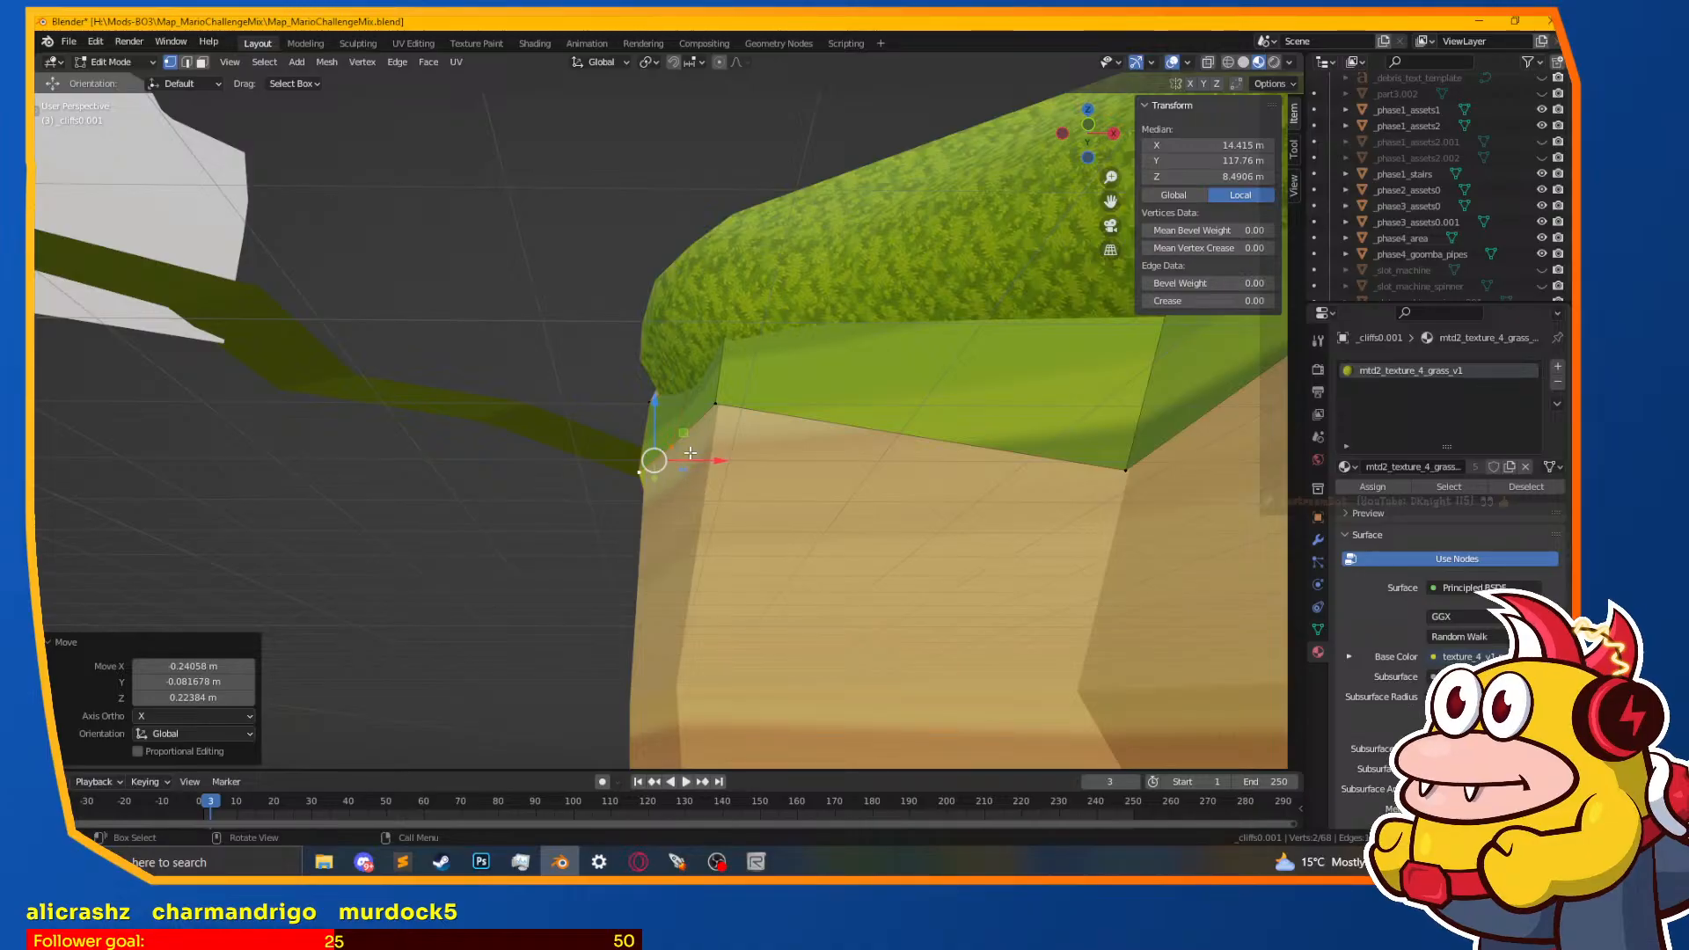
left_click(691, 452)
key("g")
left_click(785, 476)
Step: Move the upper vertex at the cliff end's outer edge slightly so the strip sits closer beneath the grass
middle_click_drag(785, 476, 946, 528)
left_click(641, 415)
middle_click_drag(708, 509, 633, 403)
key("g")
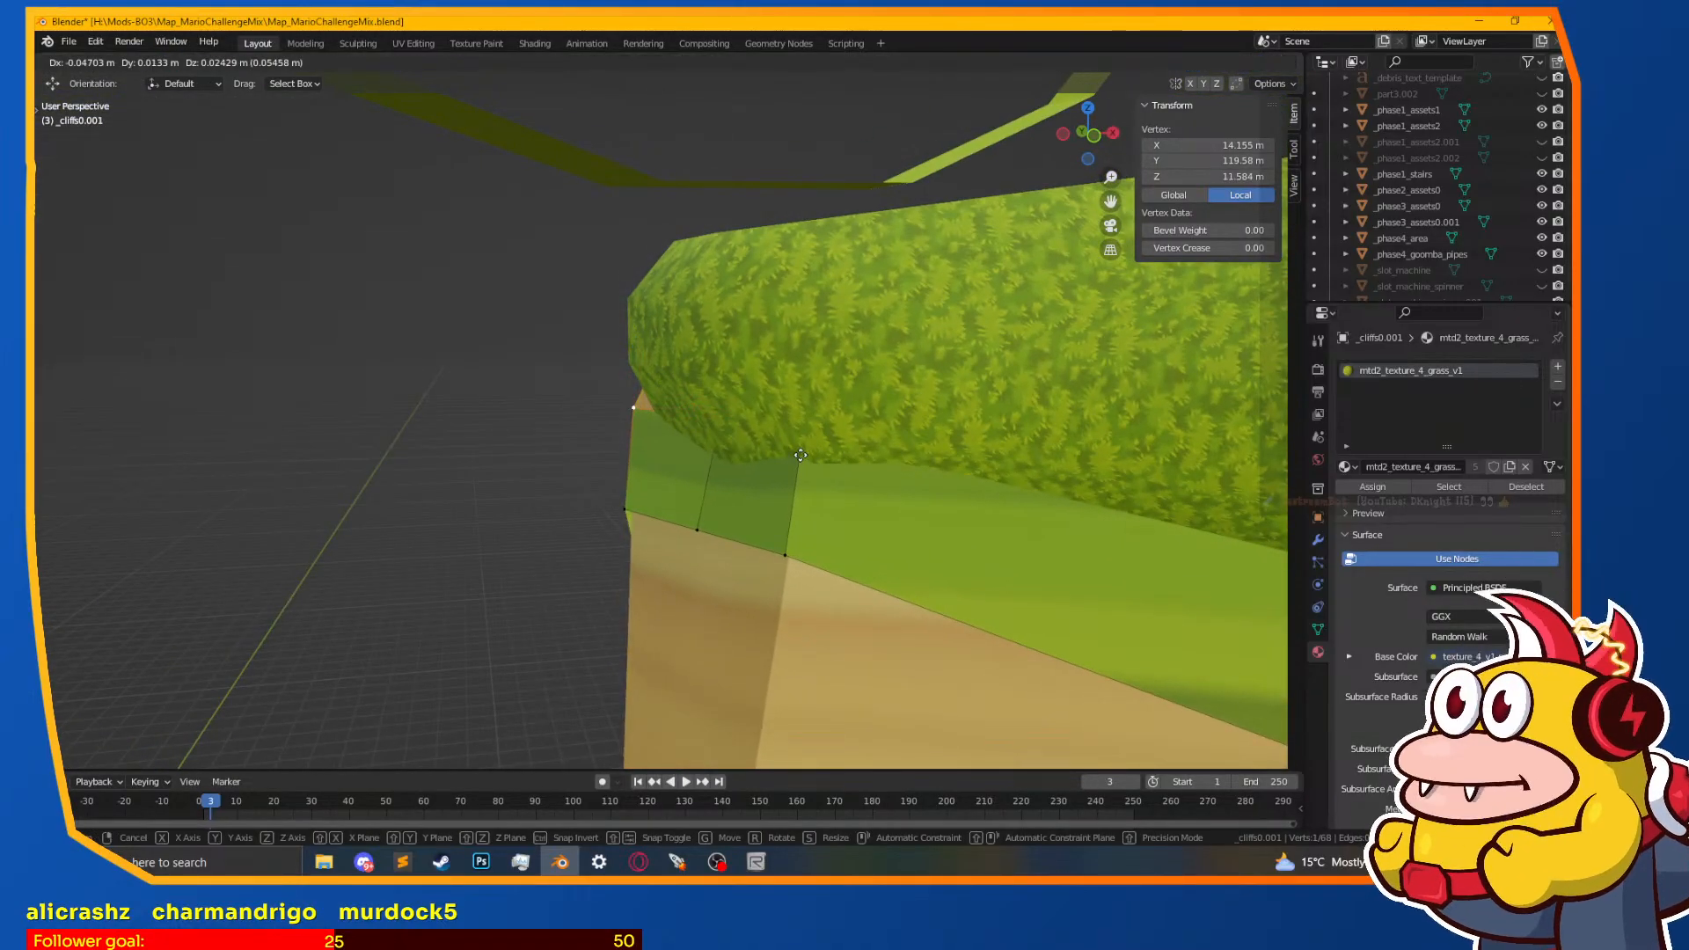
left_click(802, 455)
Step: Examine the strip's whole mesh in wireframe around the cliff end to locate its hidden upper vertices
middle_click_drag(698, 472, 847, 471)
left_click(615, 339)
left_click(653, 359)
key("z")
left_click(525, 359)
key("a")
scroll(564, 343, "down", 1)
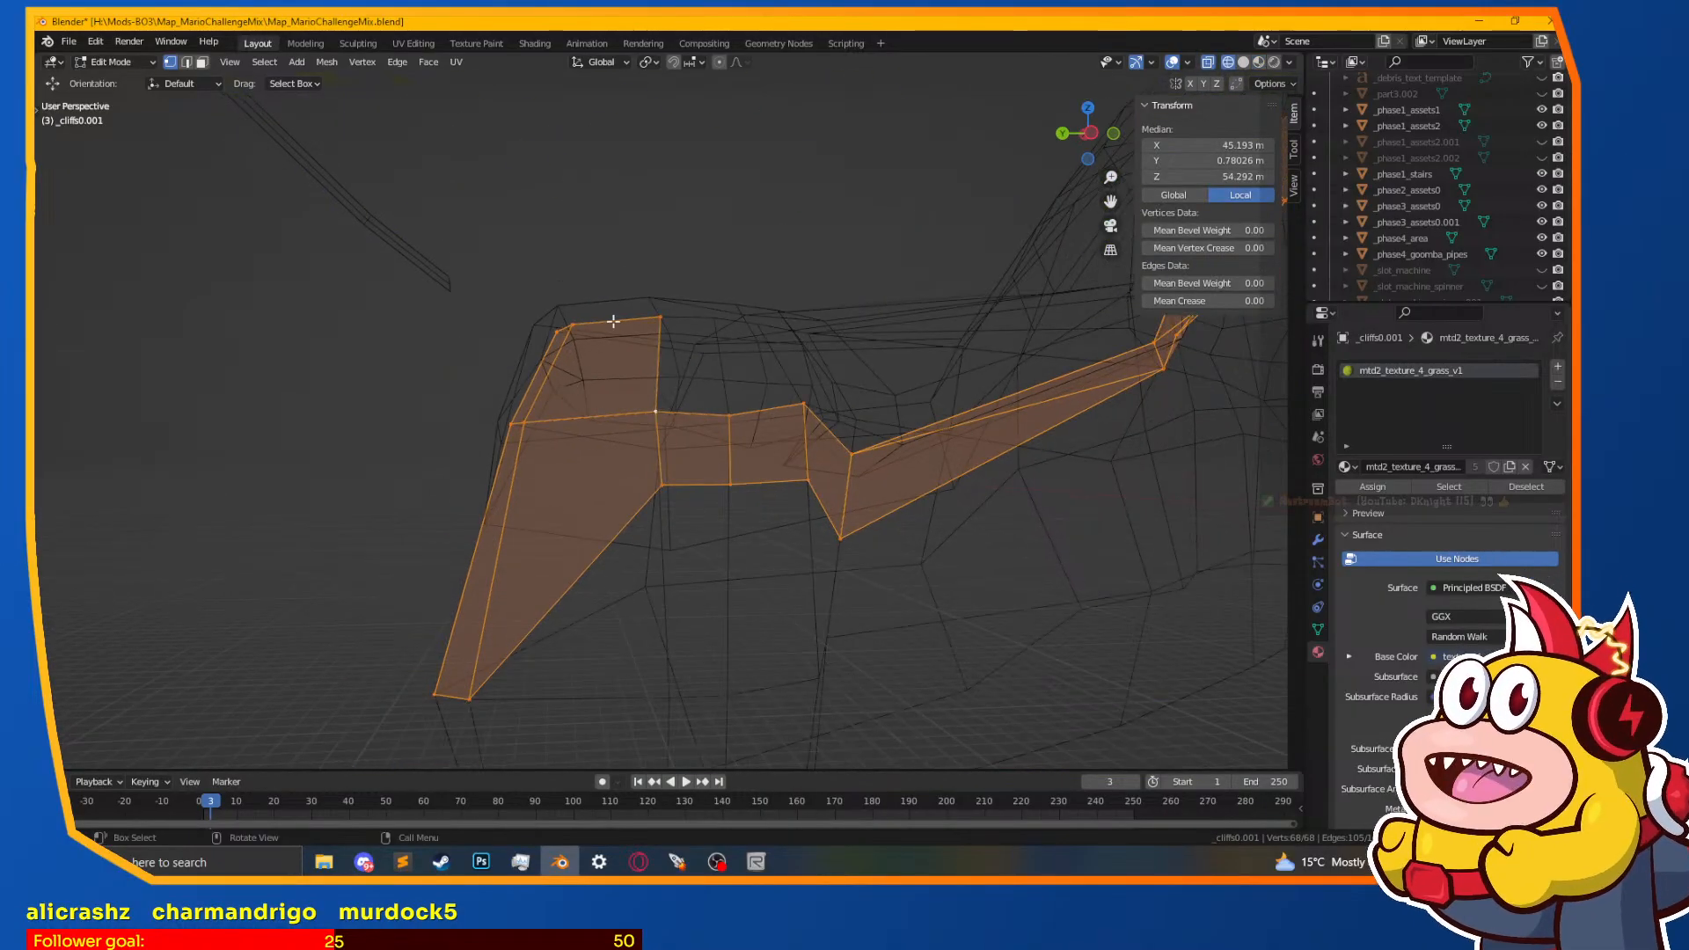
Step: Slide the three upper vertices at the cliff's rounded end down along their edges by a factor of about 0.61
left_click(590, 323)
middle_click_drag(590, 323, 674, 380)
left_click(651, 330, "shift")
left_click(500, 325, "shift")
key("z")
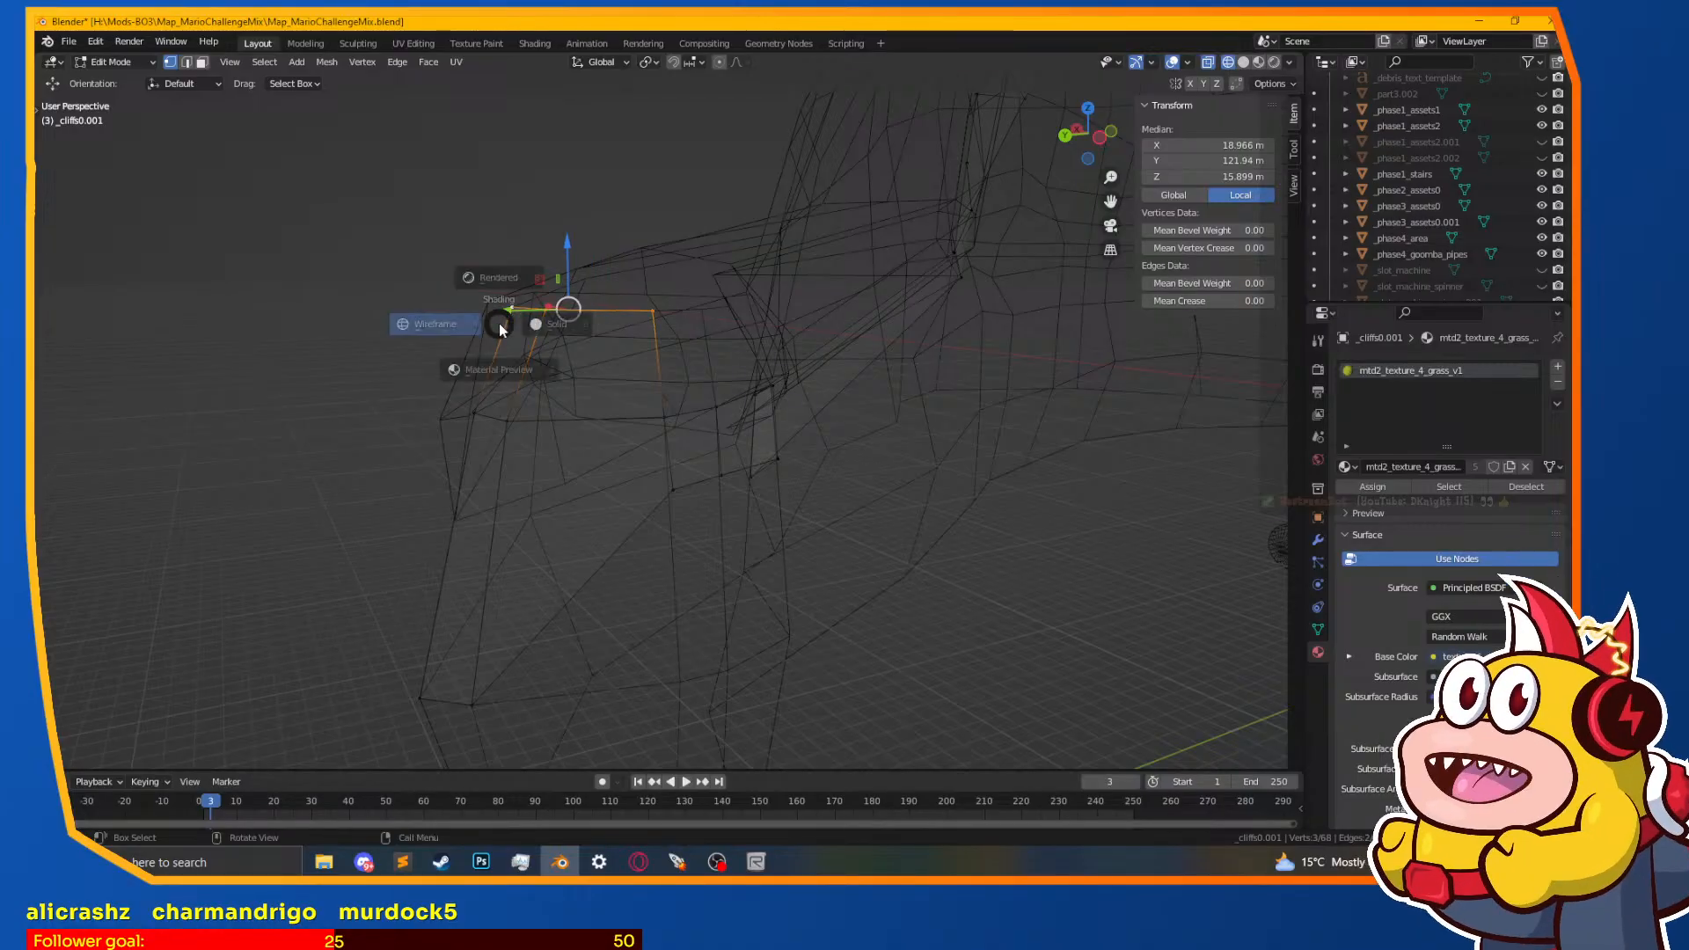
left_click(499, 405)
mouse_move(500, 405)
middle_mouse_down()
mouse_move(574, 403)
mouse_move(607, 422)
mouse_move(648, 520)
middle_mouse_up()
key("shift+v")
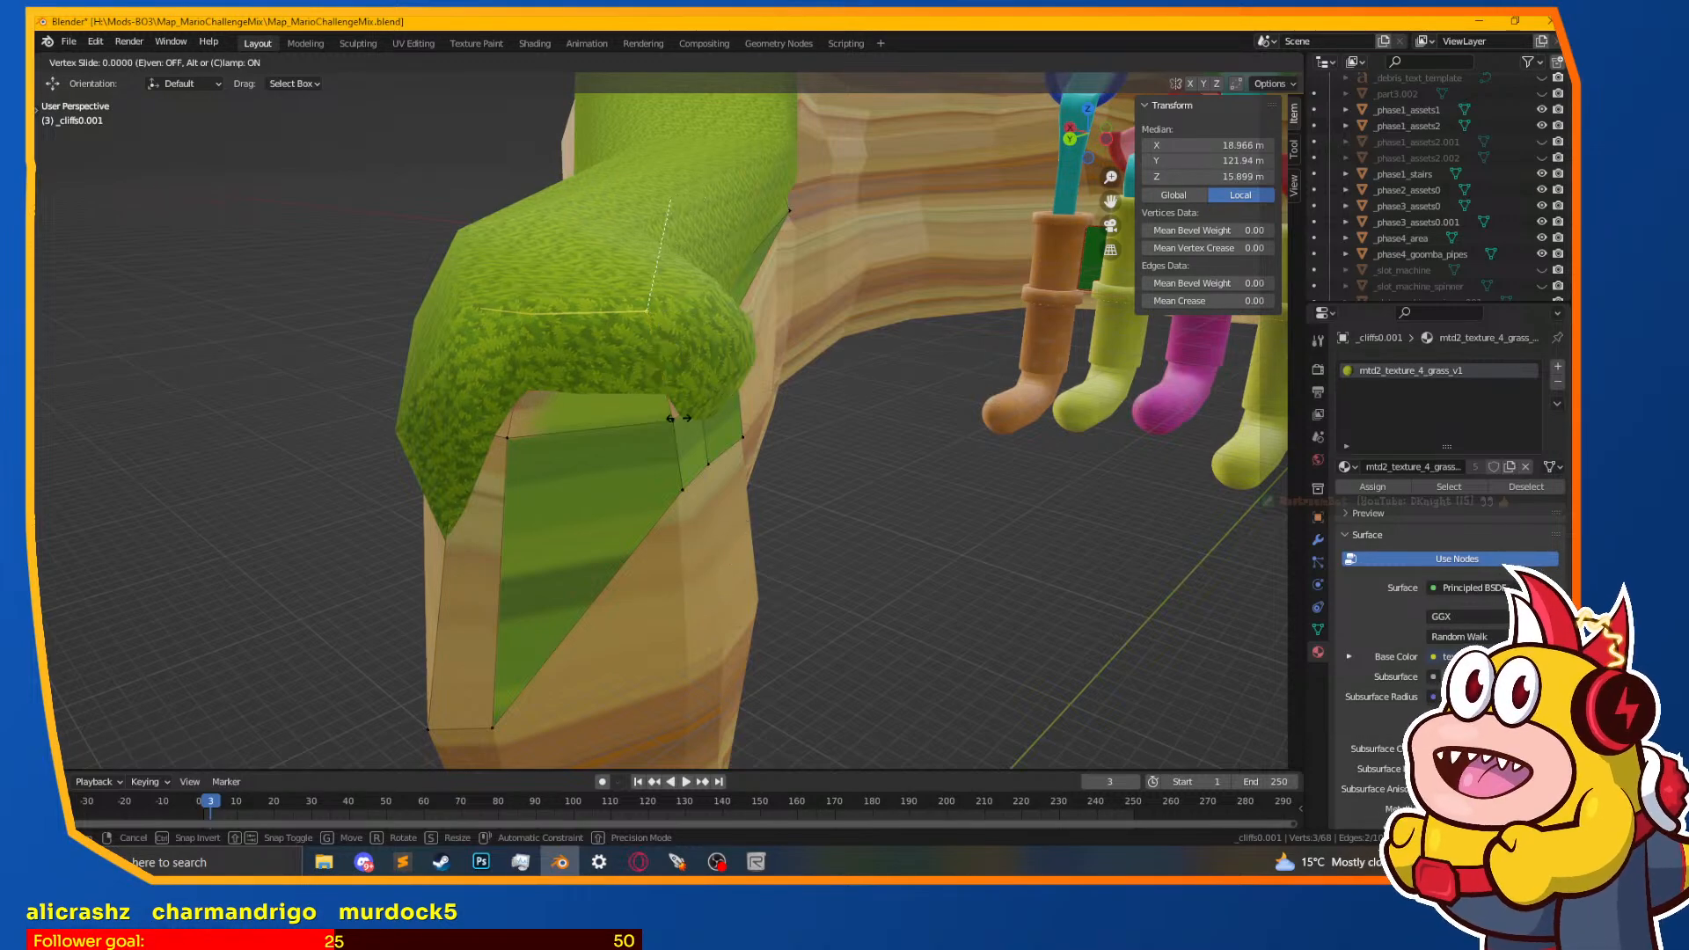
key("shift+z")
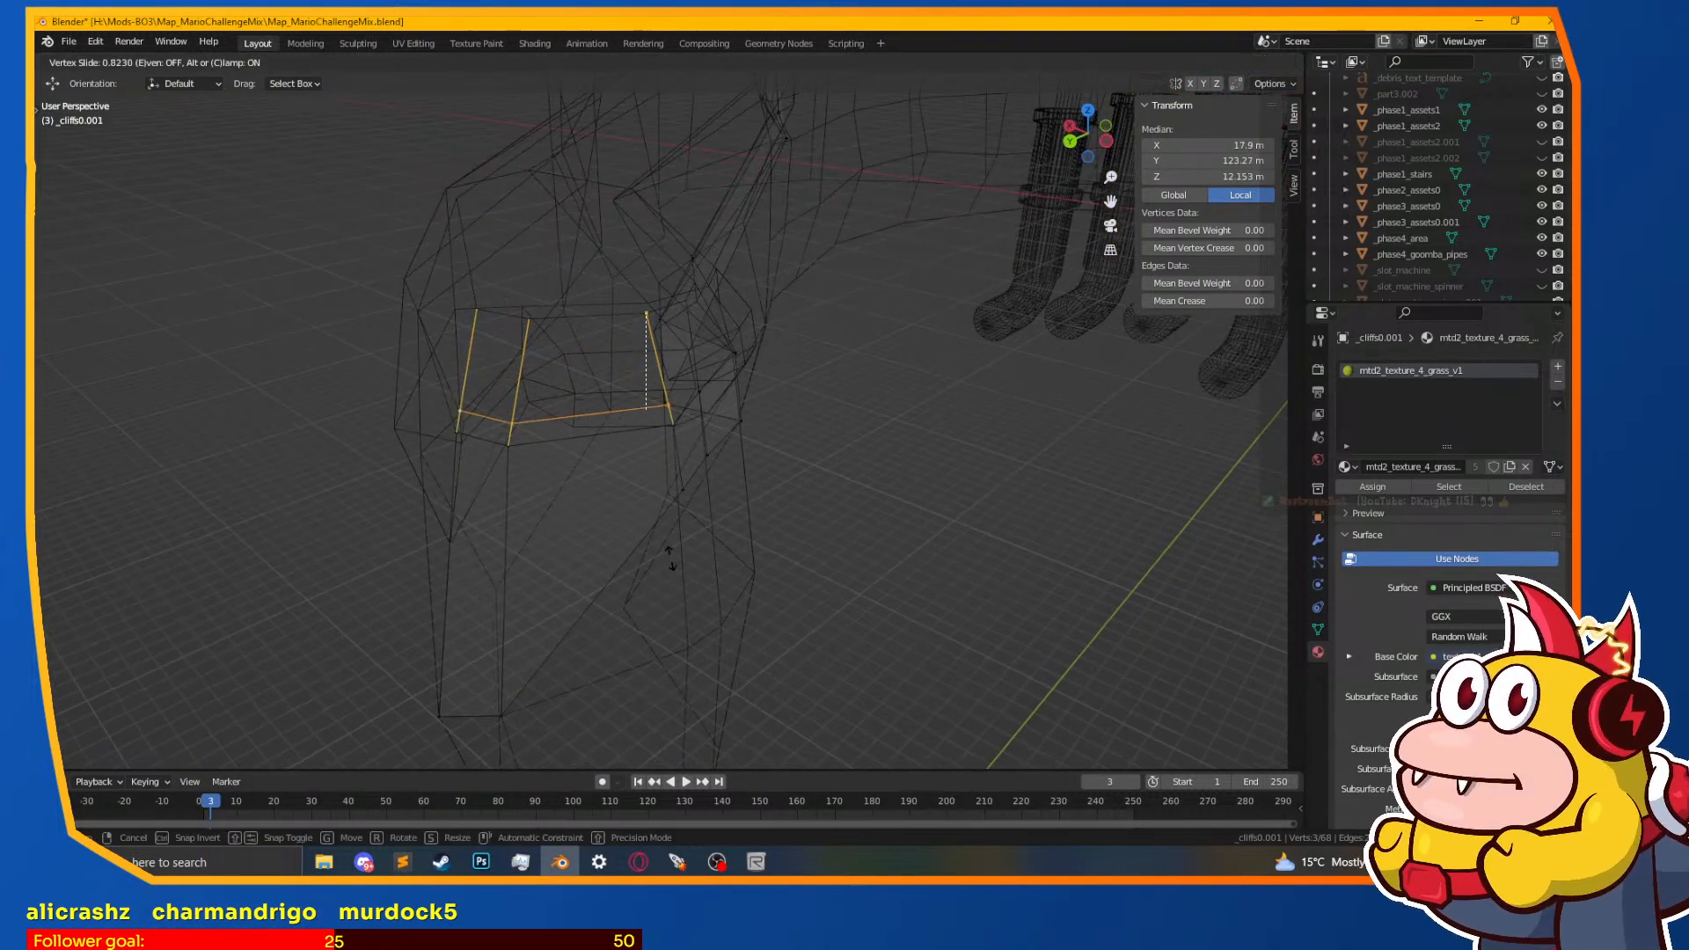
left_click(678, 532)
key("z")
left_click(676, 621)
mouse_move(678, 563)
middle_mouse_down()
mouse_move(656, 528)
mouse_move(598, 515)
mouse_move(592, 426)
mouse_move(782, 478)
middle_mouse_up()
Step: Merge the two neighbouring upper vertices at the cliff end's corner into the last selected one
key("z")
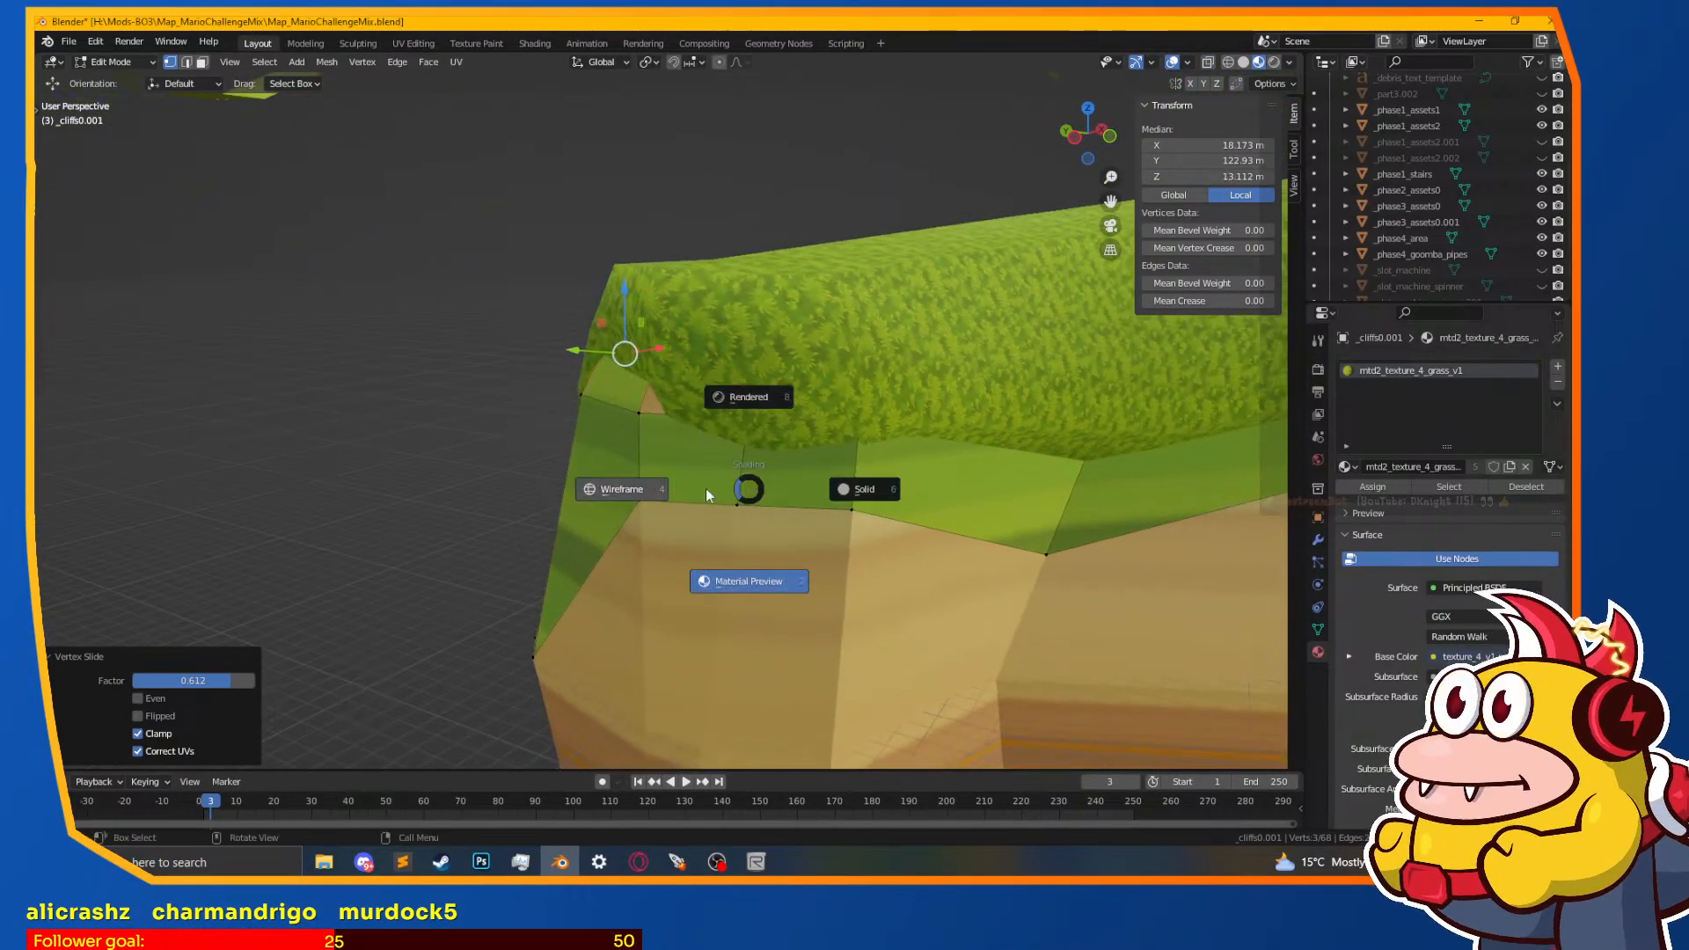
left_click(664, 490)
key("a")
left_click(640, 414)
left_click(657, 366, "shift")
key("m")
left_click(664, 368)
key("z")
left_click(651, 560)
middle_click_drag(713, 515, 622, 513)
Step: Move the merged vertex about -0.58, 0.12, 0.23 m and raise it a further 1.1 m or so into the grass overhang
key("g")
right_click(792, 488)
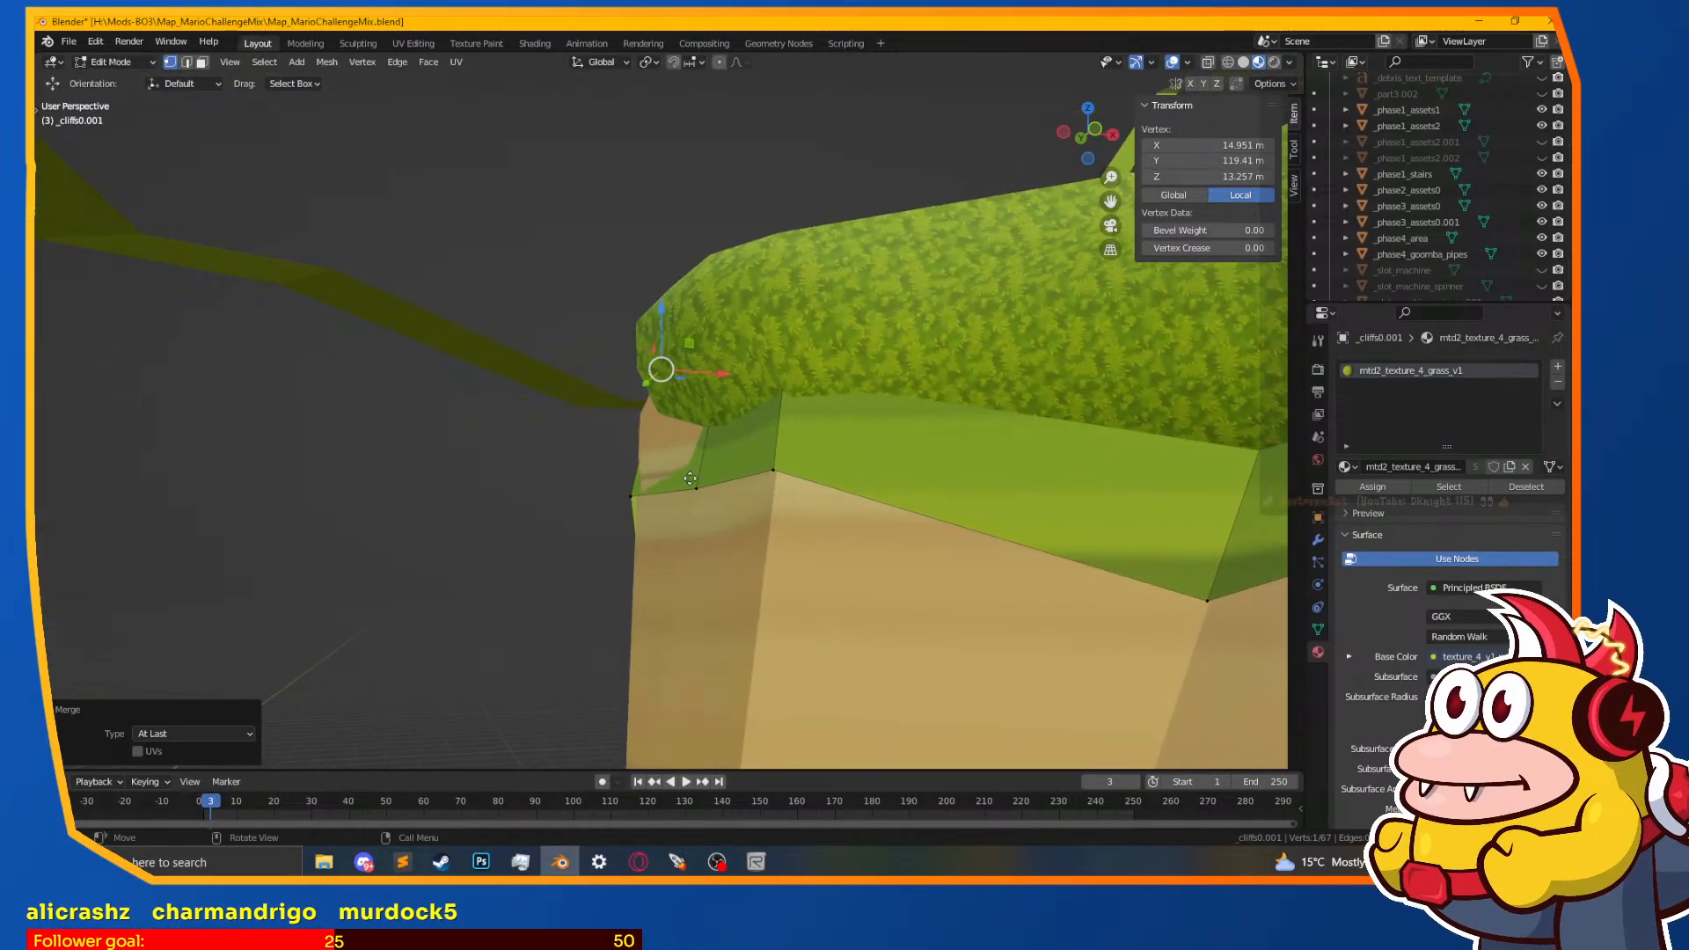
key("g")
left_click(678, 458)
middle_click_drag(678, 458, 791, 514)
key("g")
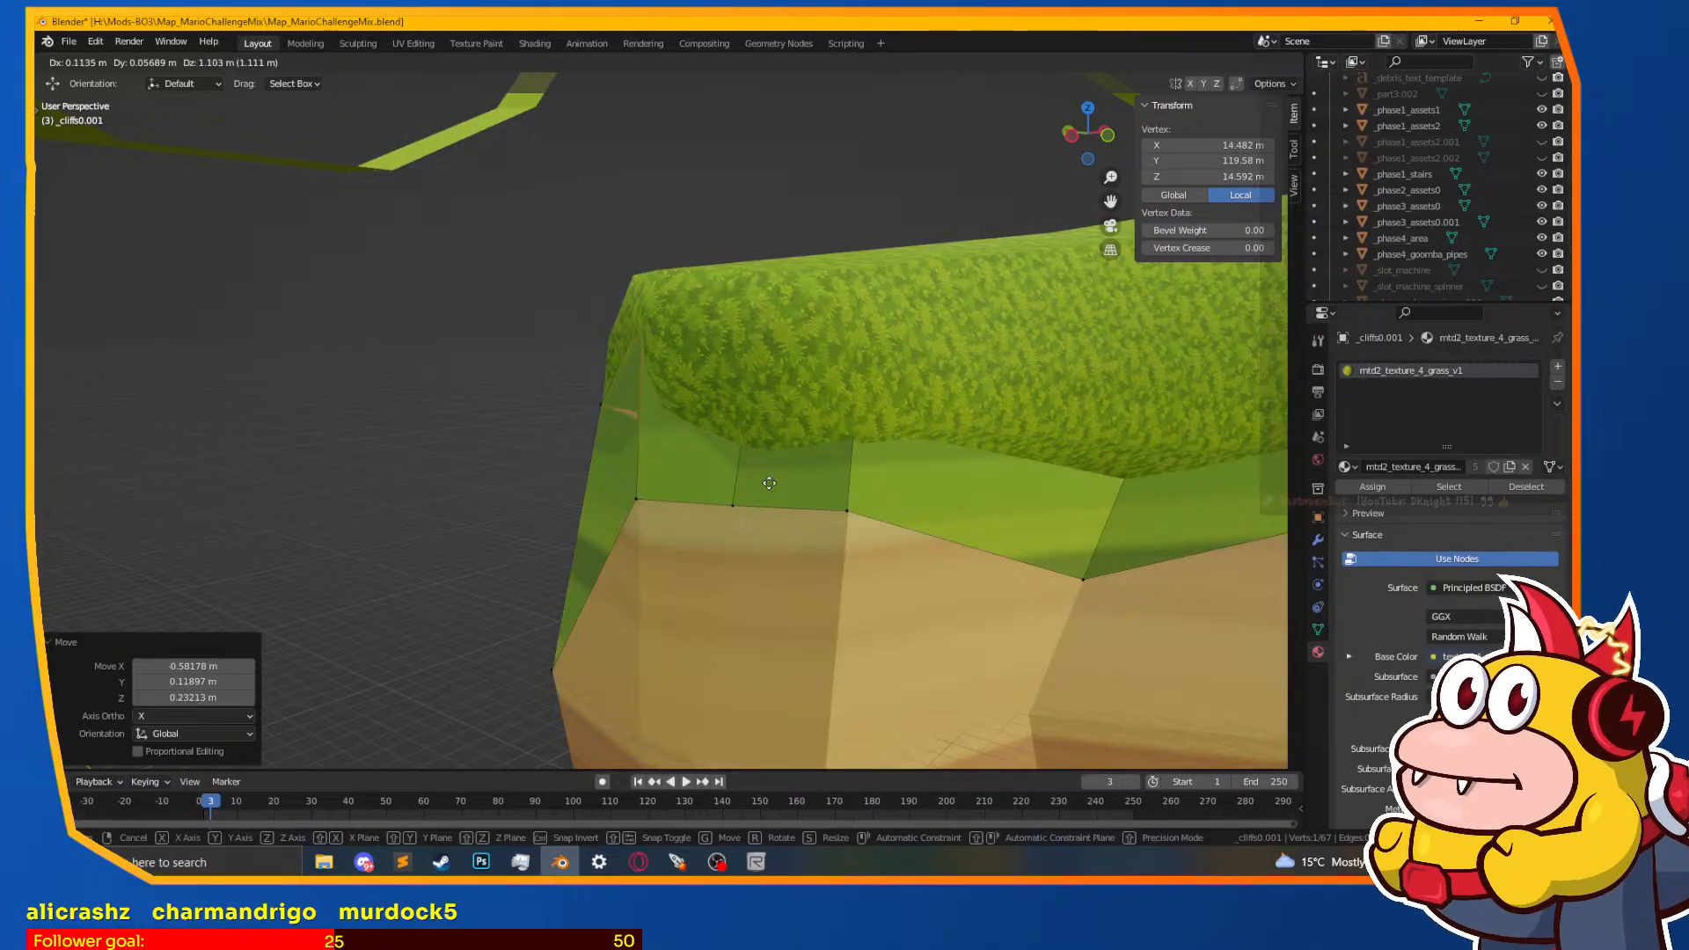
left_click(769, 483)
Step: Move the neighbouring upper vertex at the cliff end's outer side slightly so the strip hugs the grass
mouse_move(563, 409)
middle_mouse_down()
mouse_move(599, 434)
mouse_move(558, 437)
middle_mouse_up()
left_click(599, 435)
left_click(548, 404)
key("g")
left_click(637, 430)
middle_click_drag(716, 509, 871, 462)
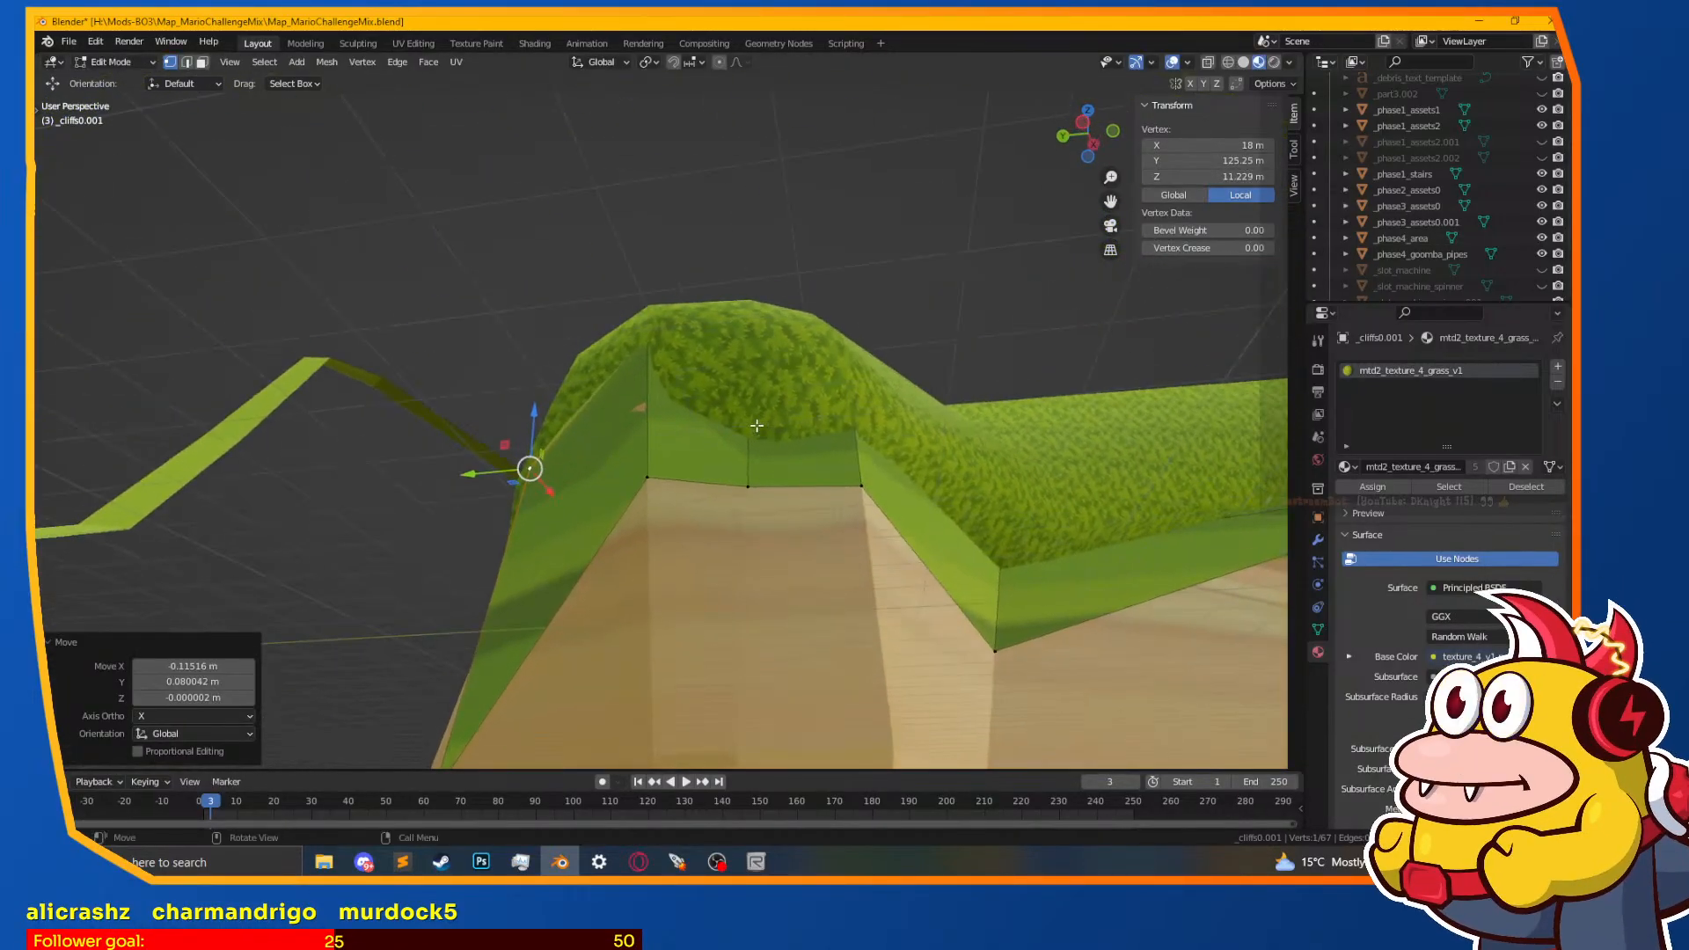
Step: Nudge the strip's lower vertex at the cliff end's corner slightly against the cliff face
left_click(660, 498)
middle_click_drag(660, 498, 686, 512)
left_click(651, 471)
key("g")
left_click(659, 464)
Step: Slide the low-hanging vertex on the cliff end's front face up along its edge by a factor of 0.814
middle_click_drag(577, 440, 756, 585)
left_click(655, 567)
key("g")
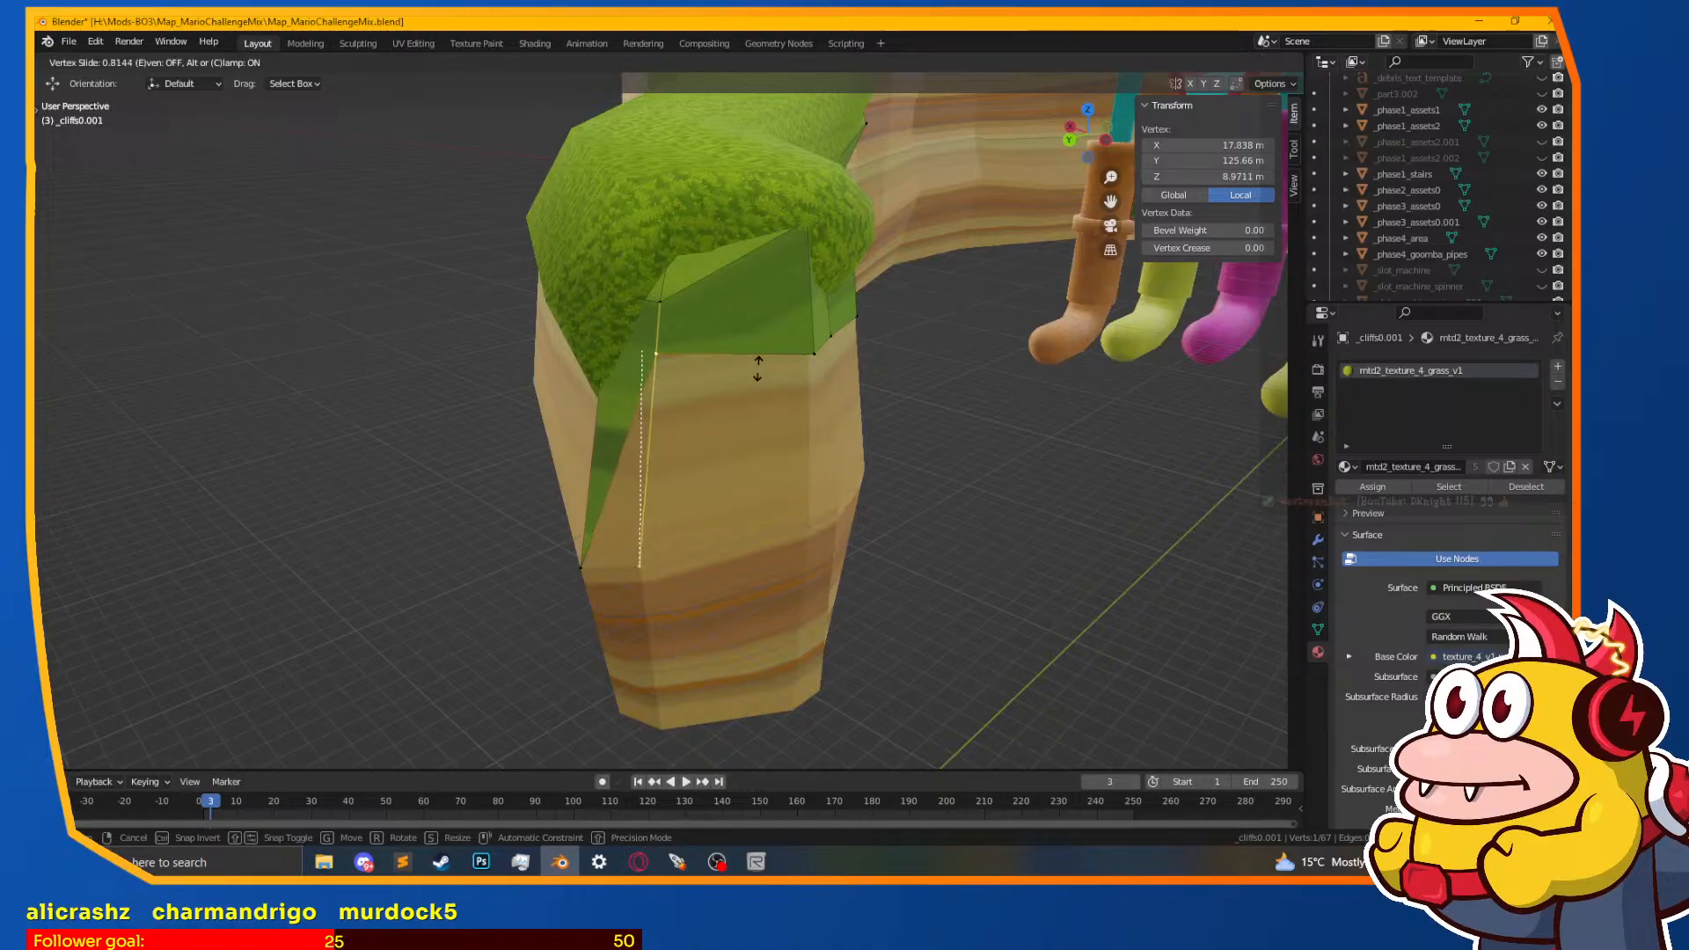
left_click(757, 368)
key("z")
left_click(651, 413)
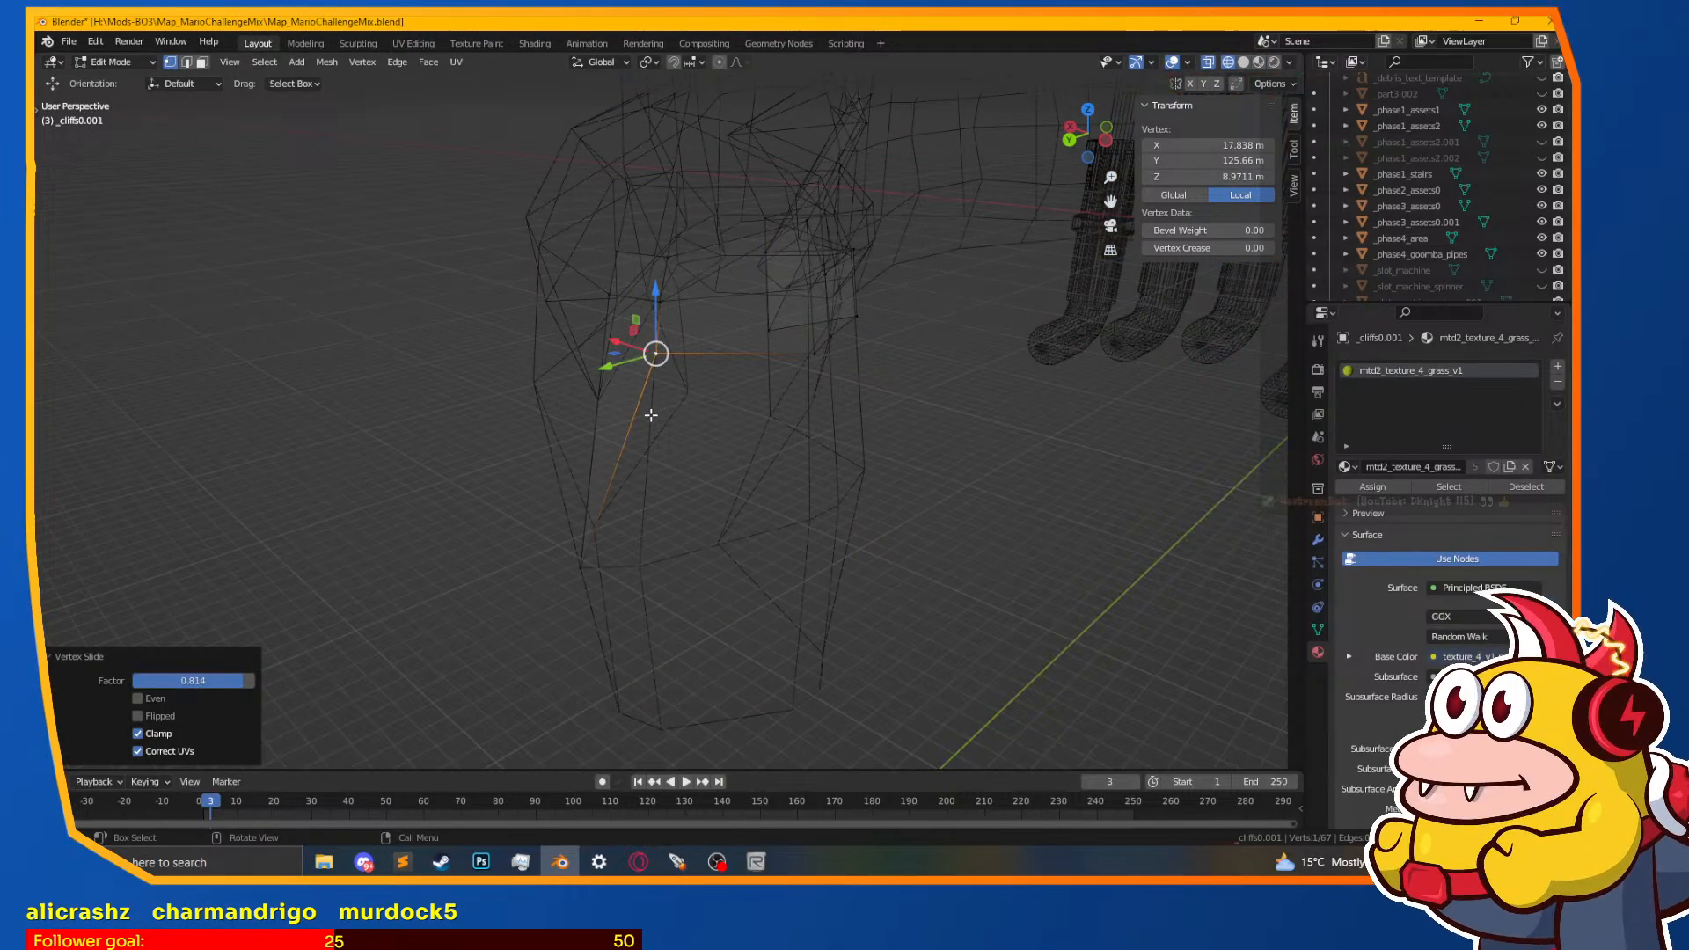
key("z")
left_click(651, 486)
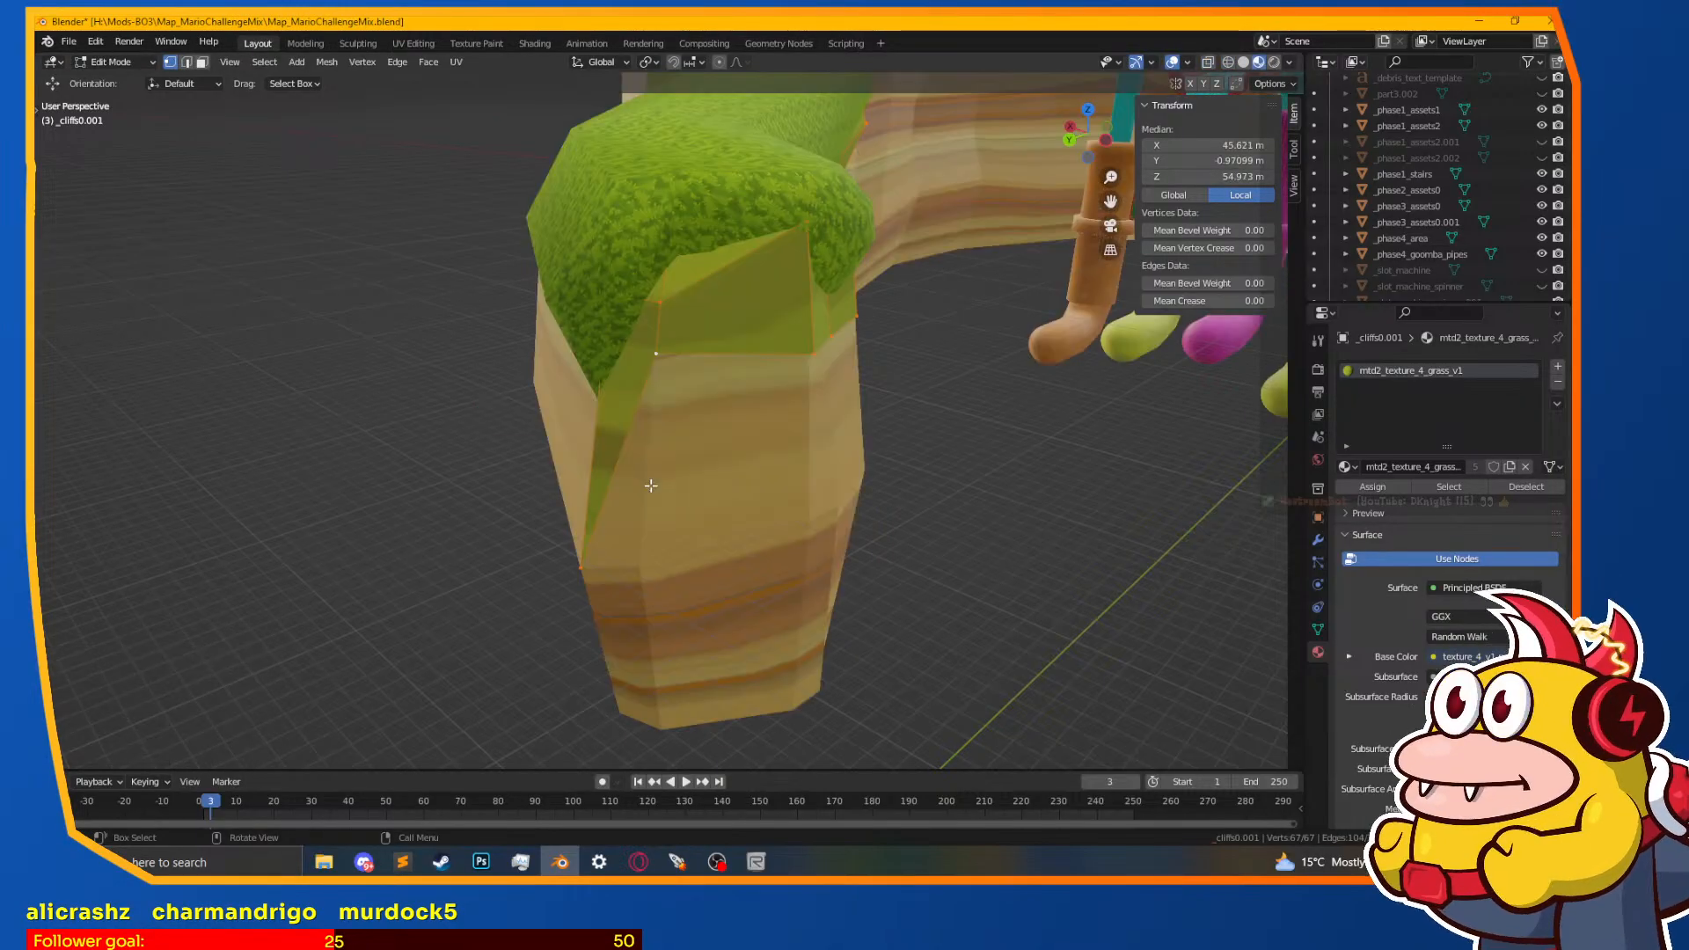
Step: Slide the remaining low vertex at the strip's outer end up along its edge by a factor of 0.759
left_click(574, 560)
middle_click_drag(575, 560, 652, 562)
key("g")
key("g")
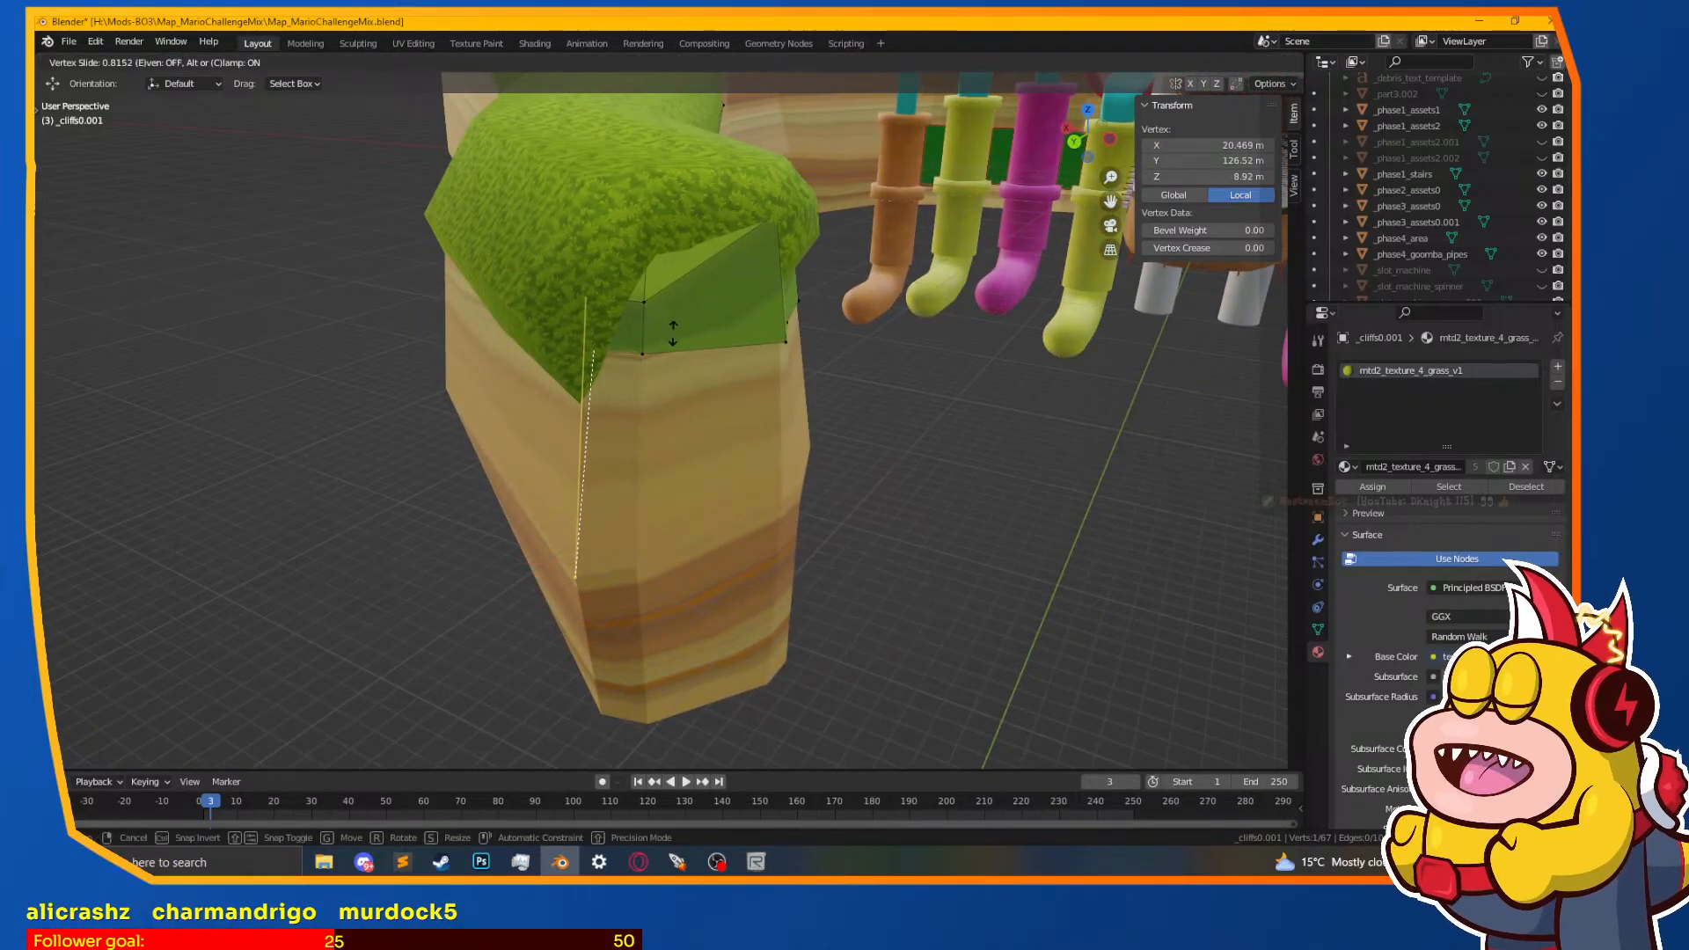
left_click(681, 346)
scroll(671, 423, "down", 3)
middle_click_drag(660, 434, 885, 464)
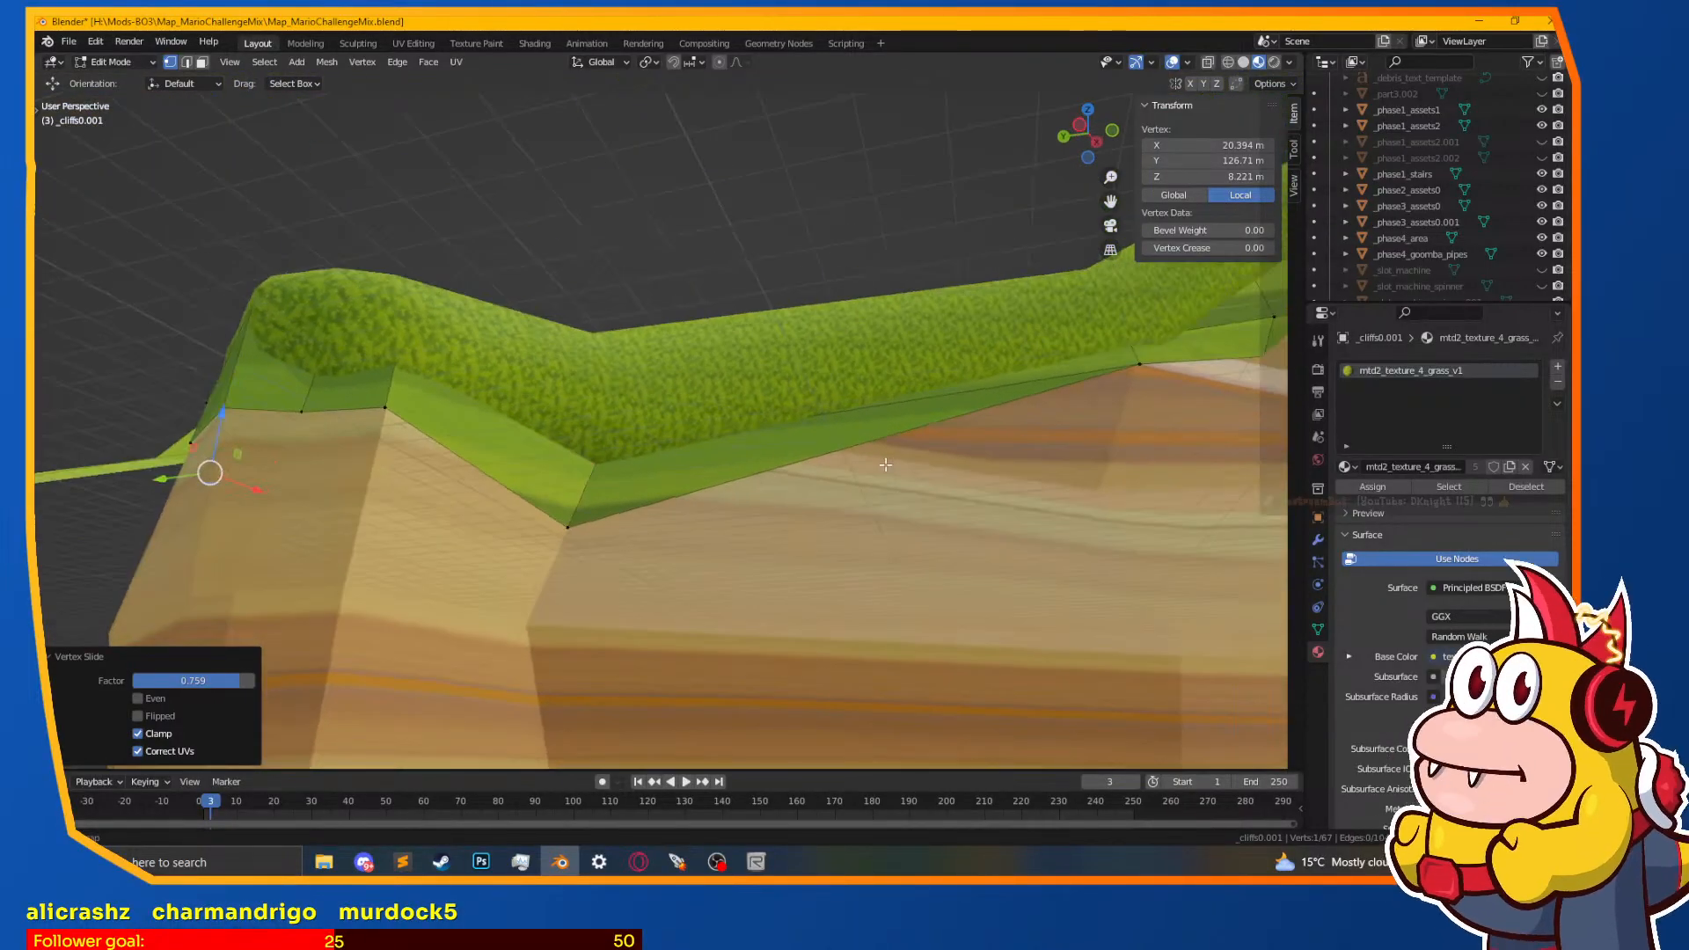
Step: Examine the strip's fit along the slope and the cliff above the pipes in Object Mode
middle_click_drag(912, 553, 1101, 396)
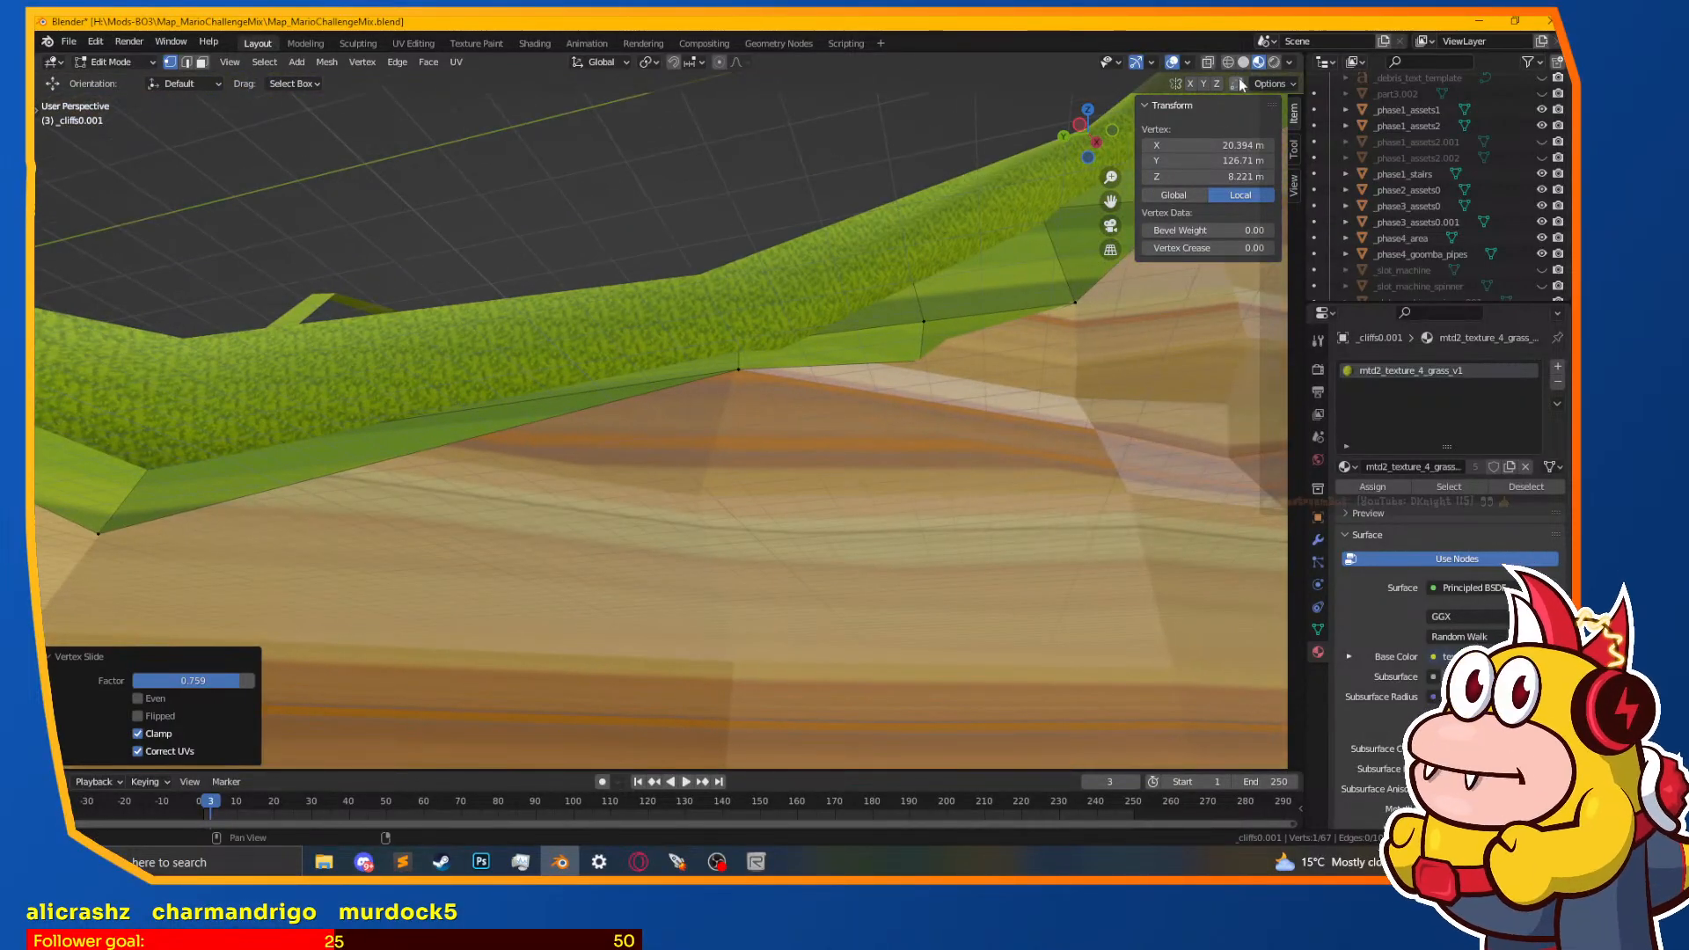
left_click(1193, 59)
left_click(1090, 386)
left_click(1090, 386)
middle_click_drag(682, 467, 801, 458)
key("a")
key("Tab")
scroll(799, 579, "up", 4)
scroll(784, 695, "down", 2)
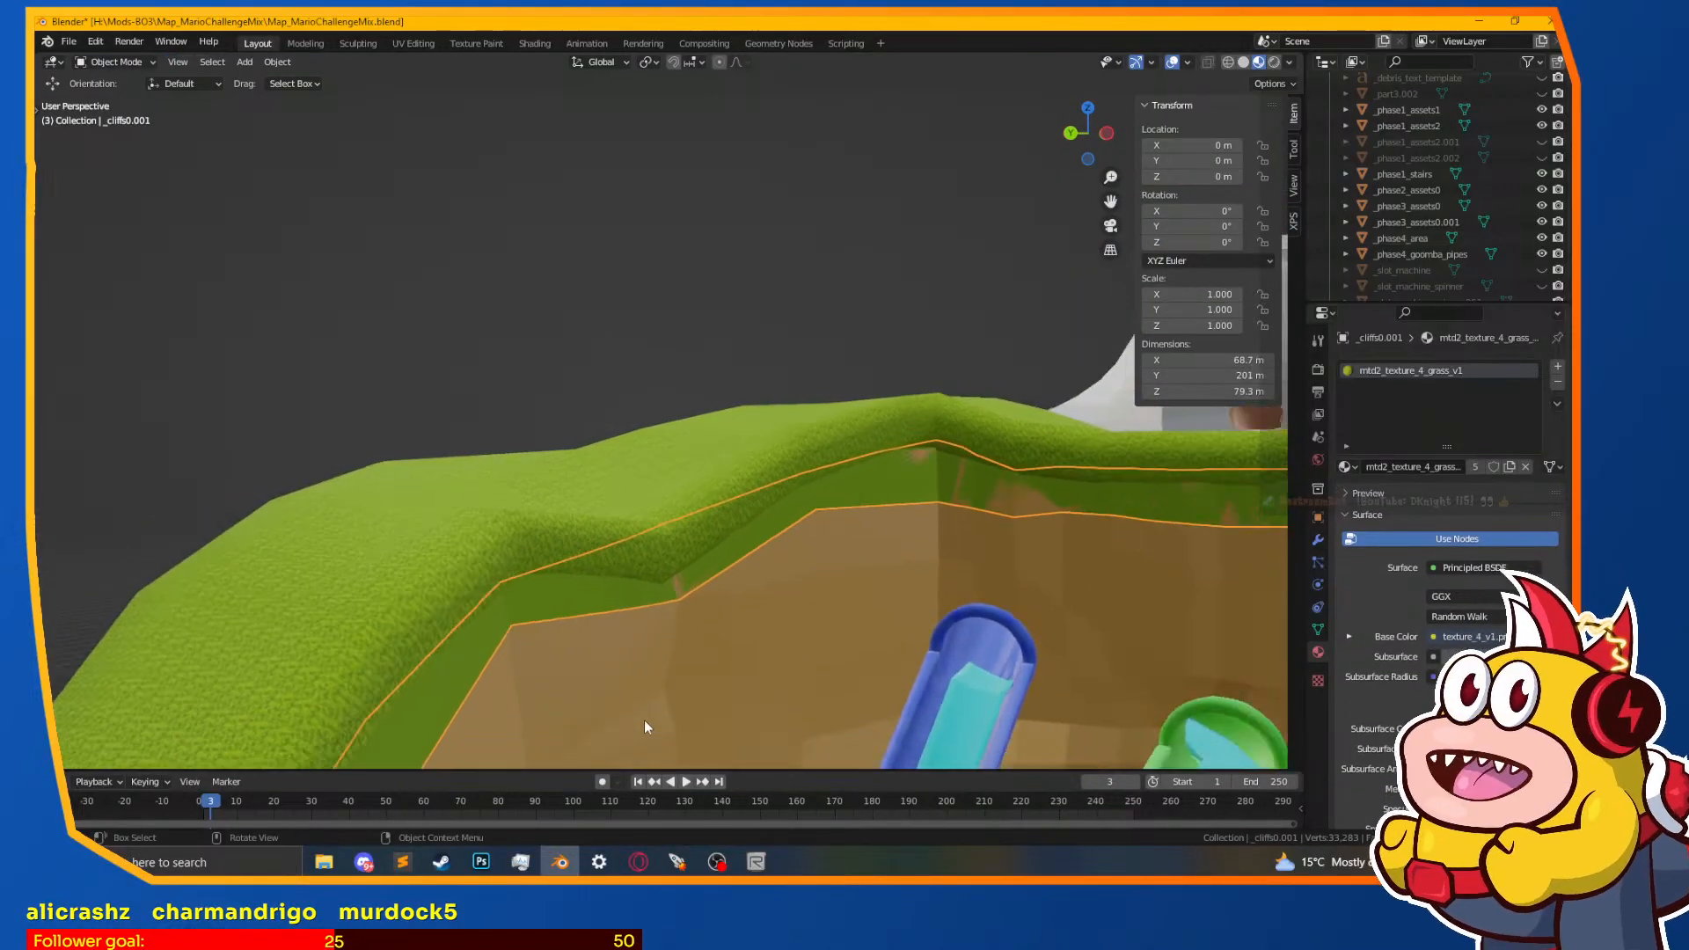
scroll(967, 546, "down", 2)
middle_click_drag(1037, 503, 784, 505)
scroll(784, 505, "up", 1)
Step: Move the strip's lower vertex at the dip beside the blue pipe slightly and return to Object Mode
key("Tab")
left_click(345, 498)
middle_click_drag(390, 484, 861, 589)
key("g")
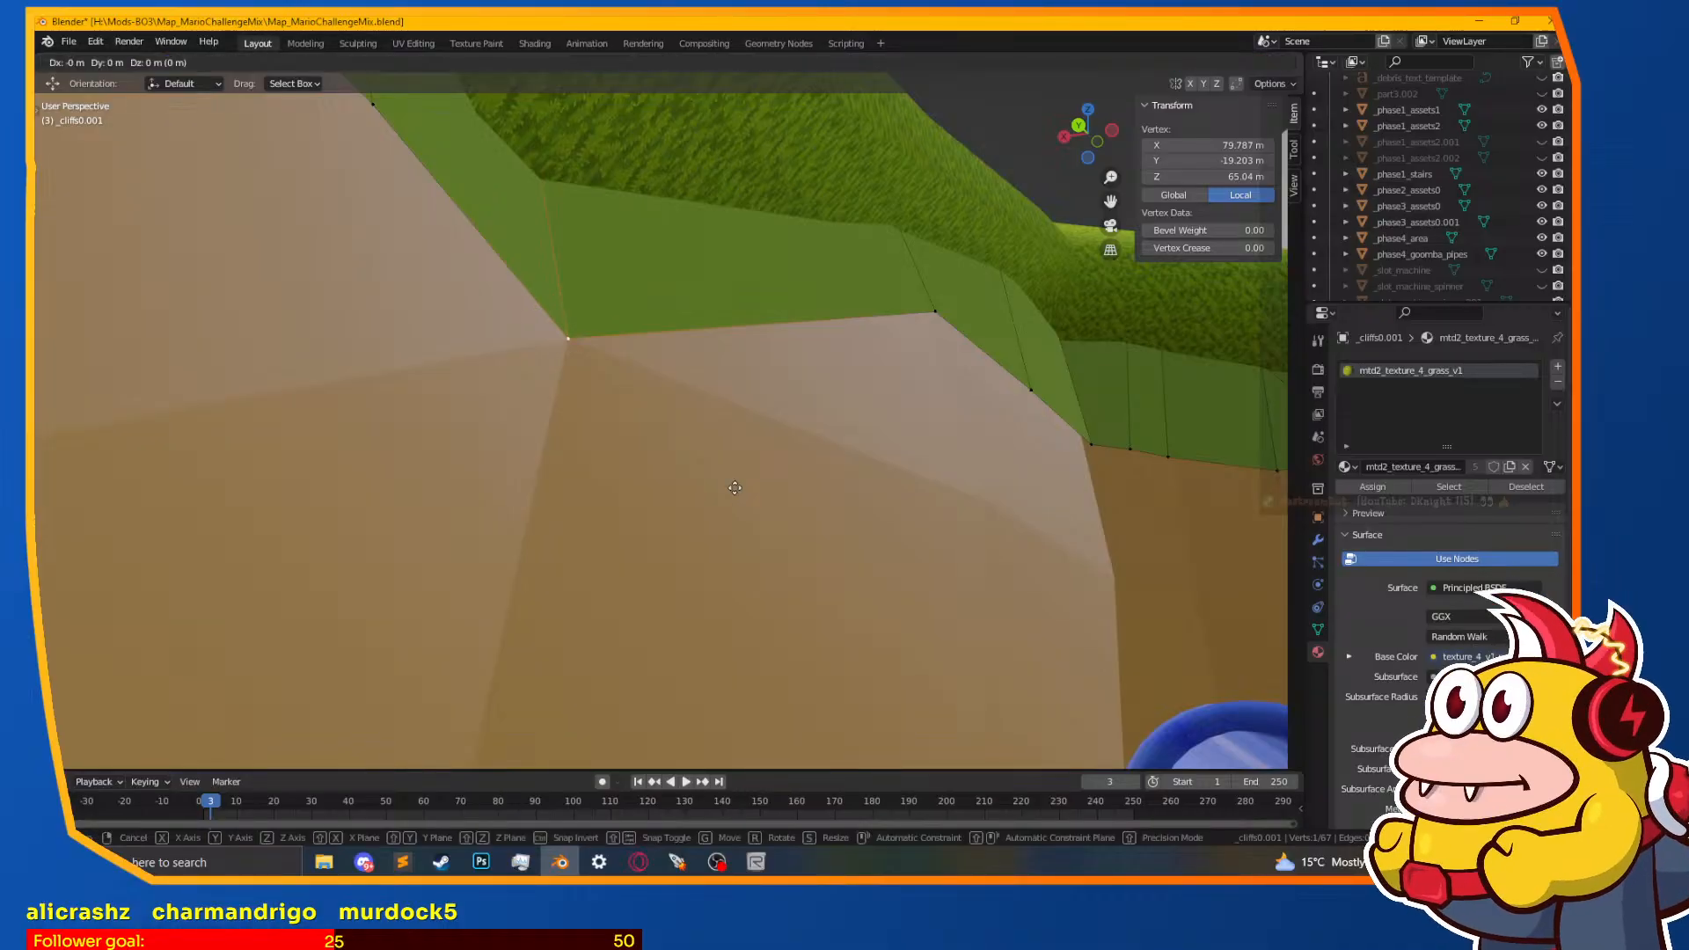
left_click(743, 471)
key("Tab")
Step: Check the strip and its lower vertices around the cliff's inner corner above the blue pipe
middle_click_drag(746, 464, 795, 551)
scroll(922, 519, "down", 4)
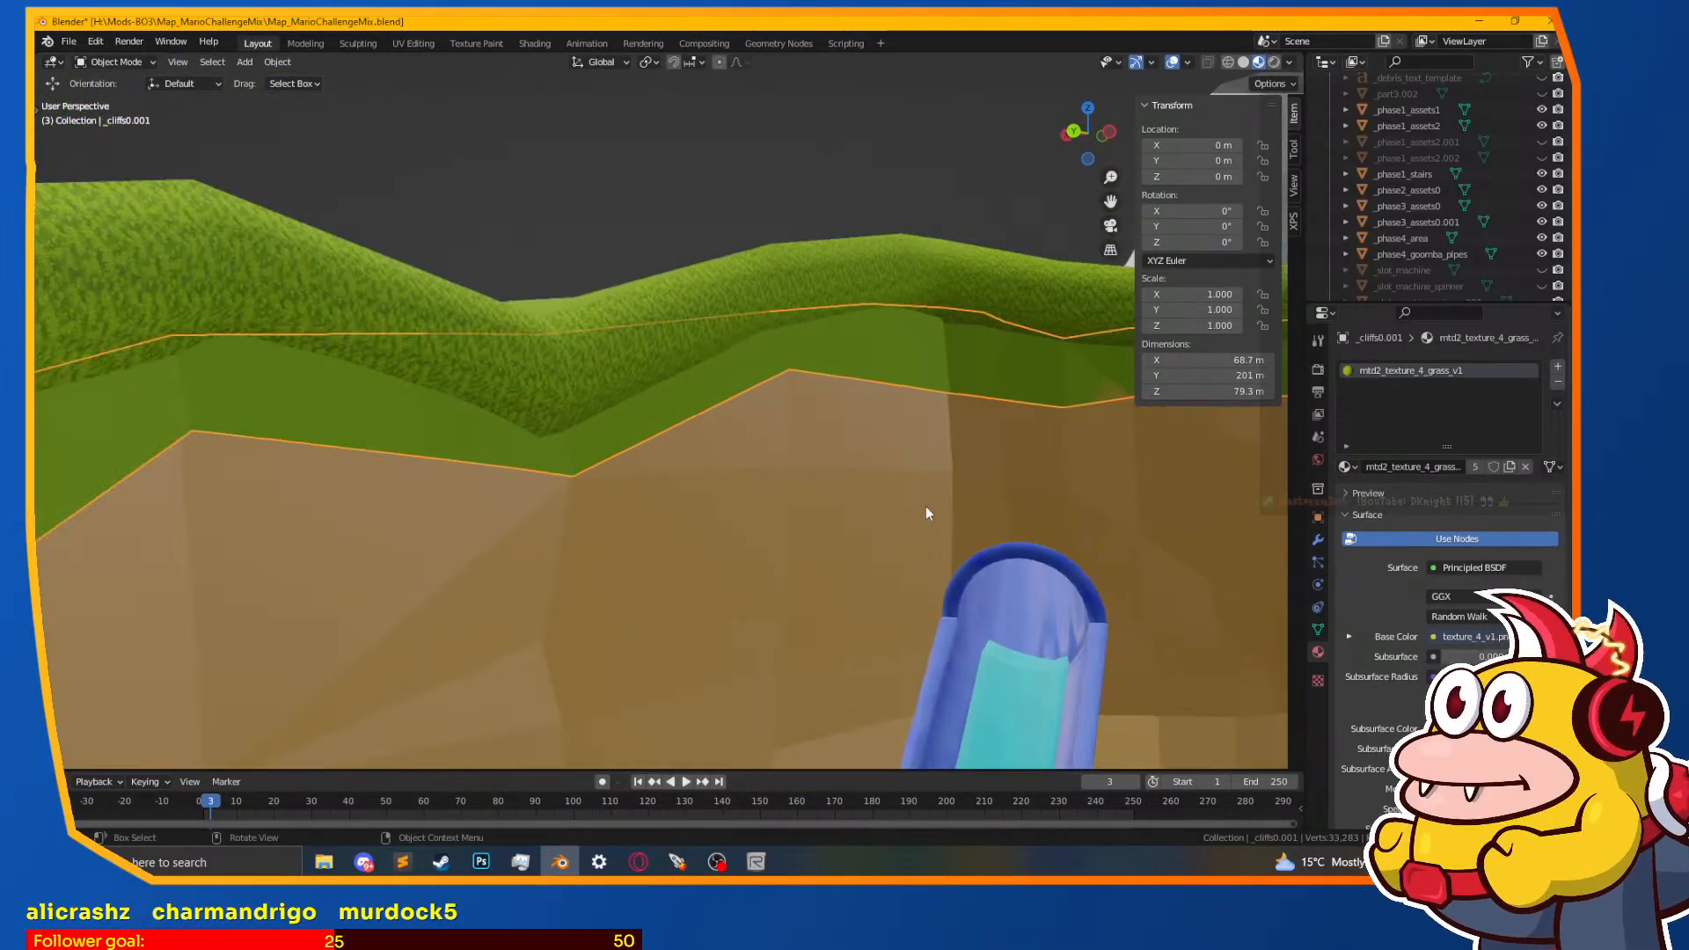
scroll(951, 448, "down", 5)
middle_click_drag(944, 484, 959, 558)
scroll(959, 558, "down", 3)
scroll(959, 557, "up", 12)
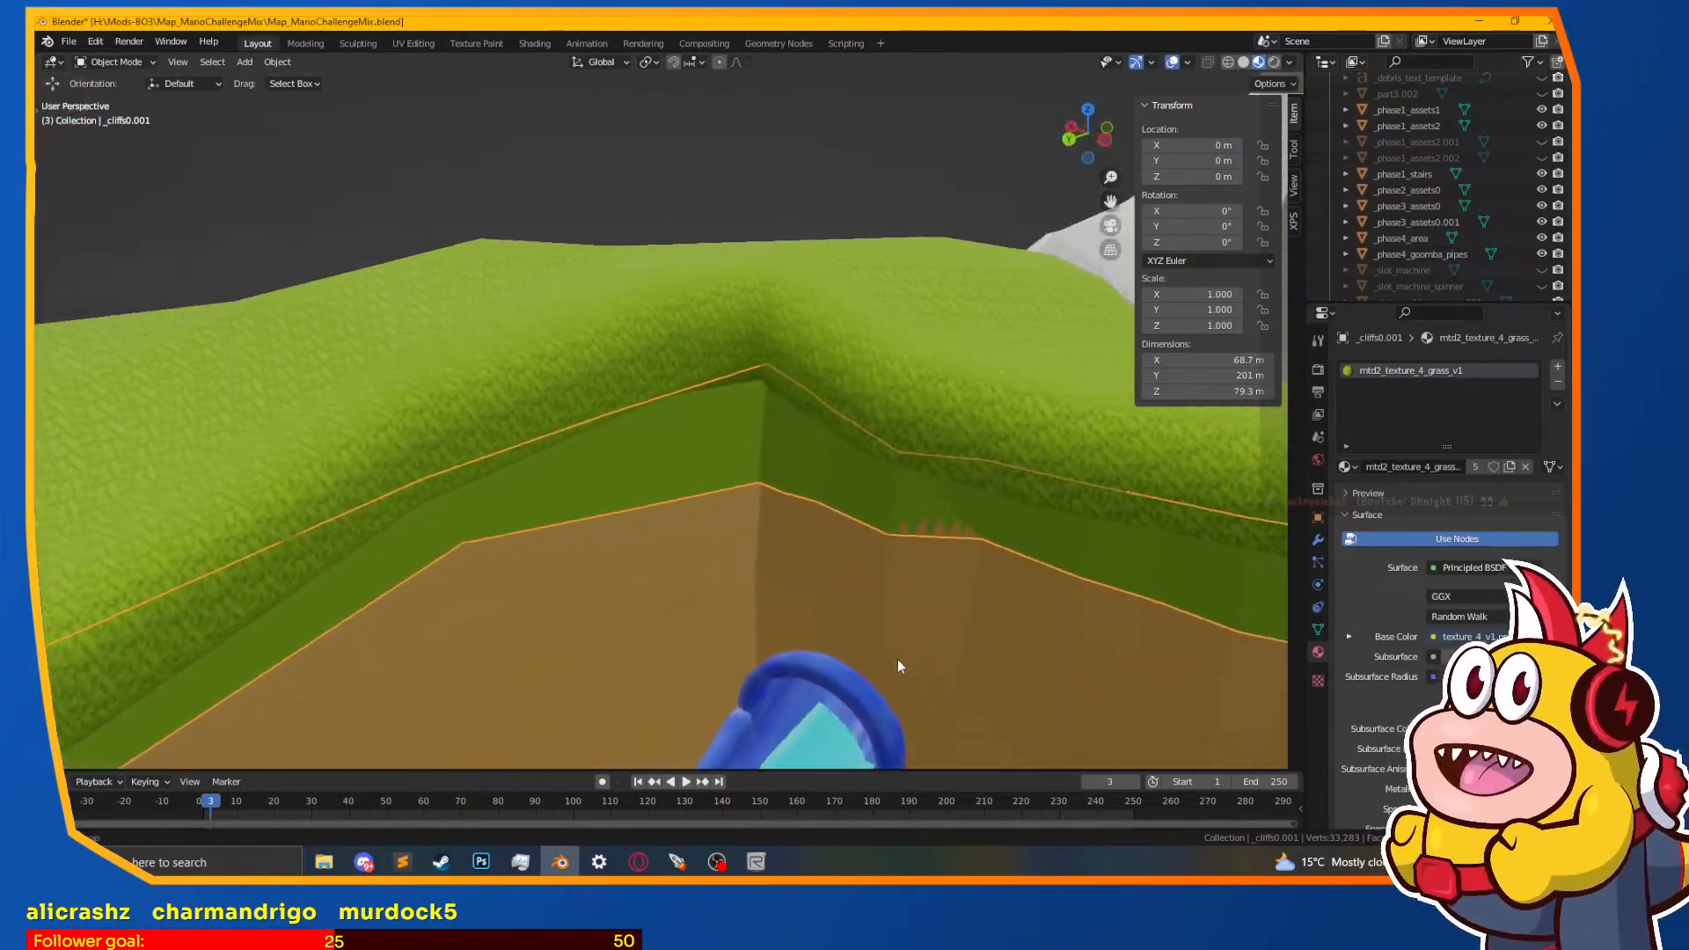
middle_click_drag(898, 661, 673, 545, "shift")
key("Tab")
left_click(667, 510)
left_click(641, 472)
left_click_drag(673, 600, 680, 608)
key("Tab")
scroll(525, 649, "down", 7)
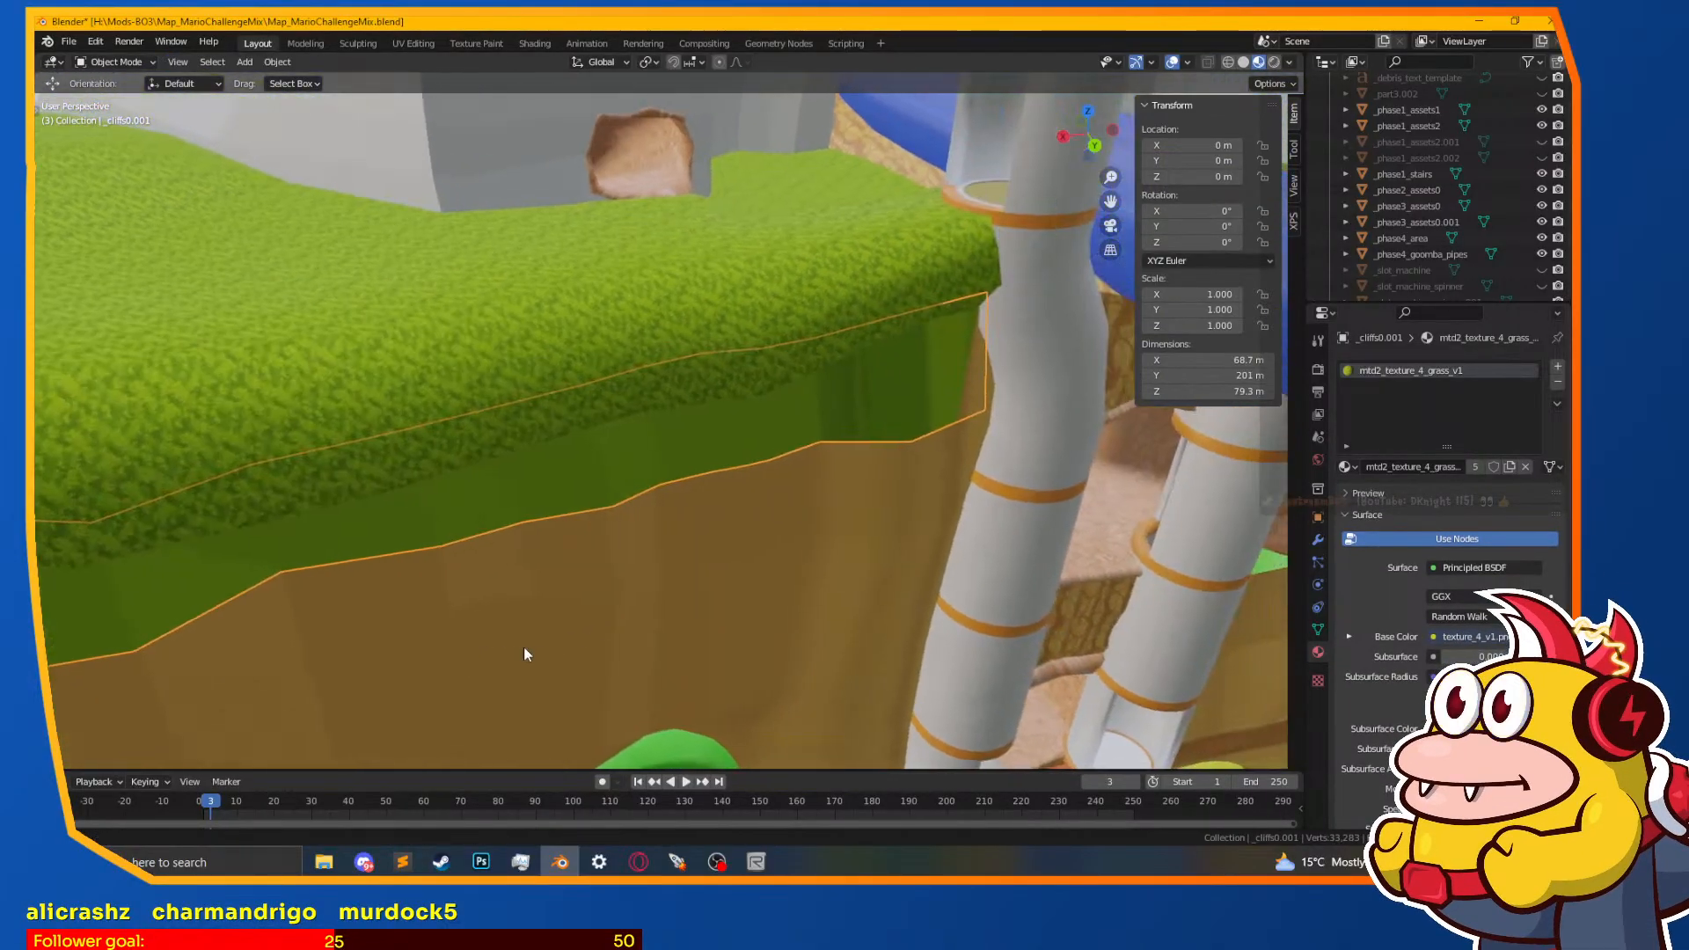
Step: Change the _cliffs0.001 strip's material to mtd2_texture_4_grass_v2
middle_click_drag(700, 651, 639, 578)
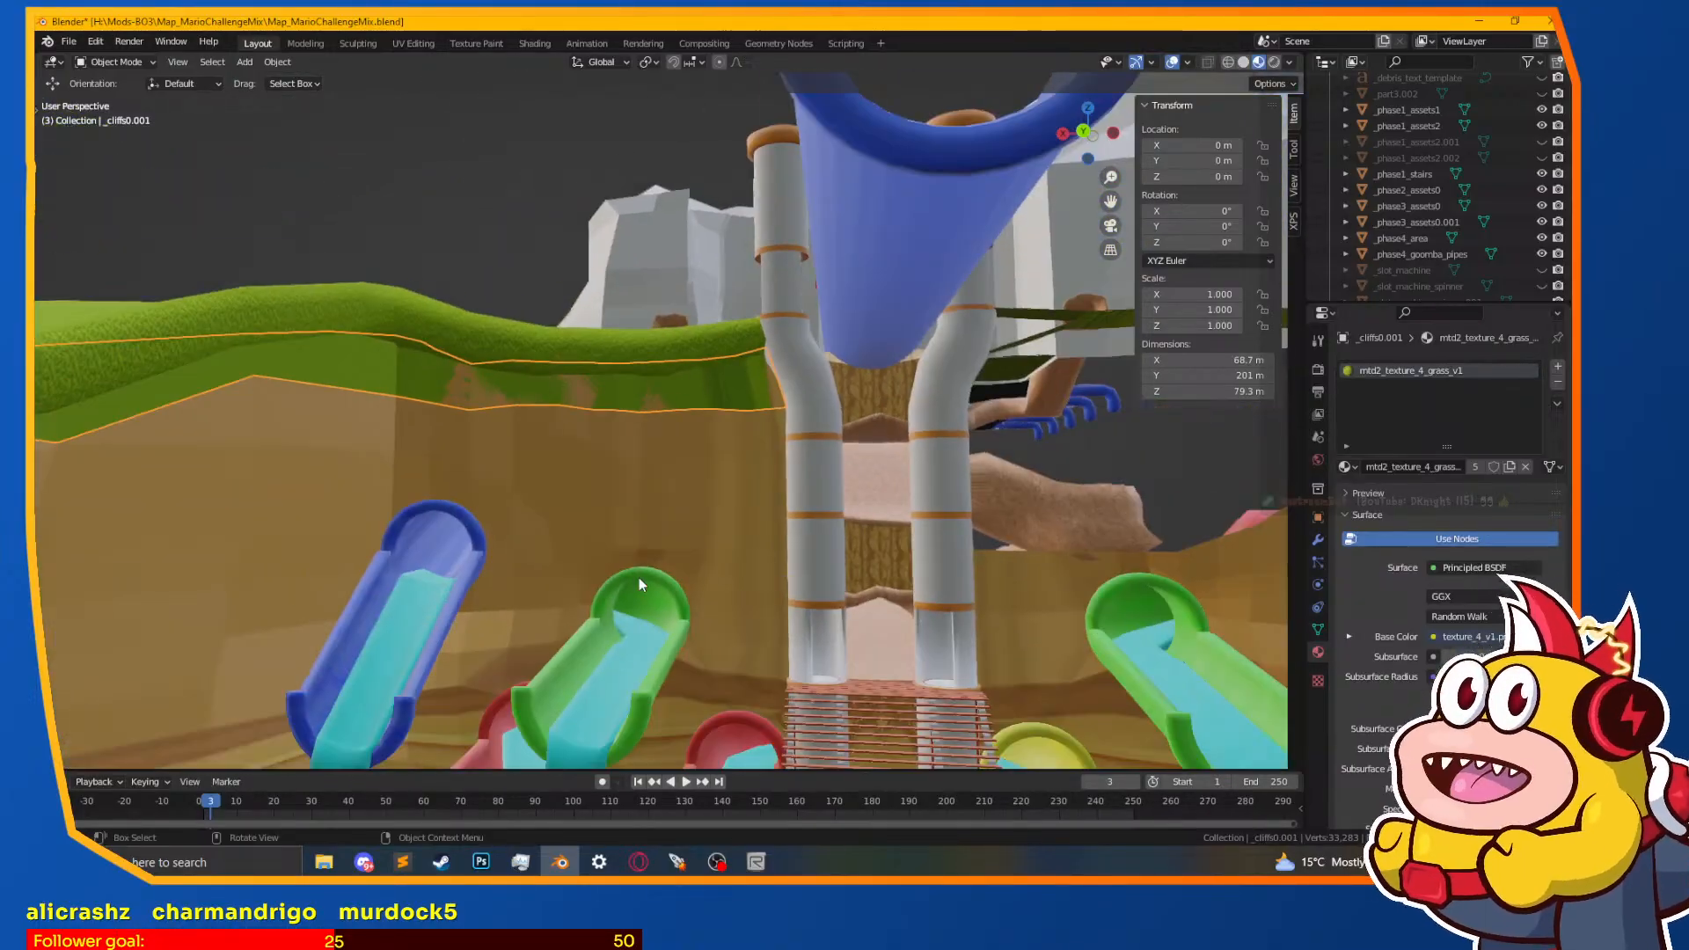
scroll(639, 578, "down", 2)
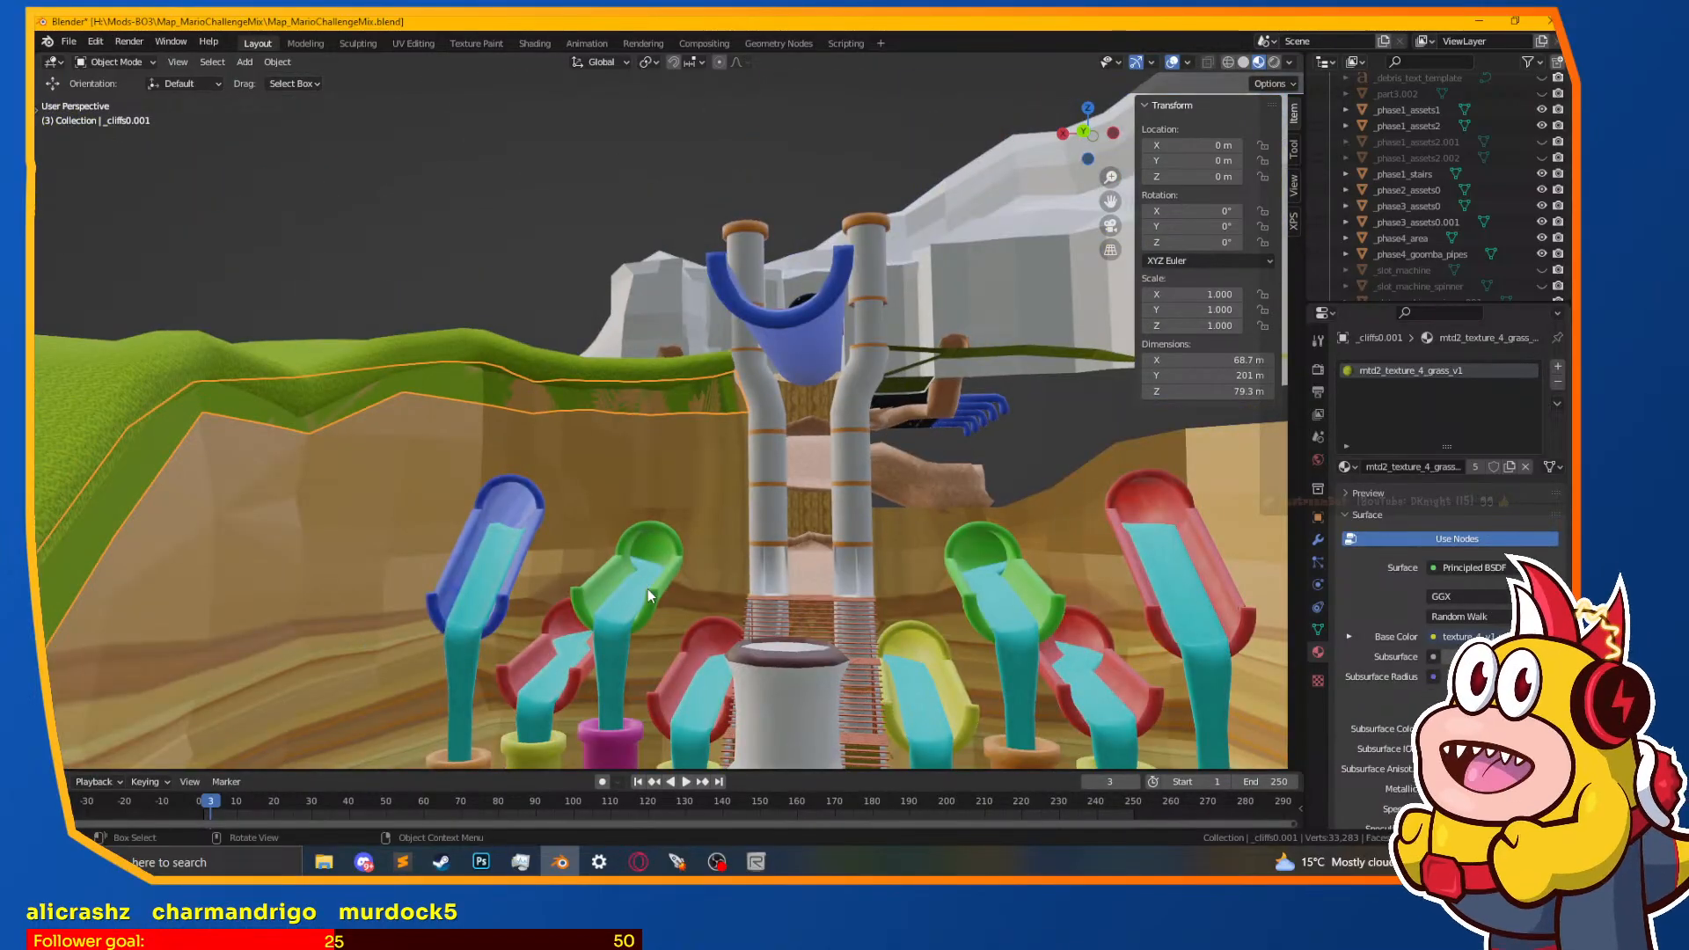
scroll(665, 590, "down", 1)
middle_click_drag(683, 590, 727, 651)
scroll(727, 651, "up", 3)
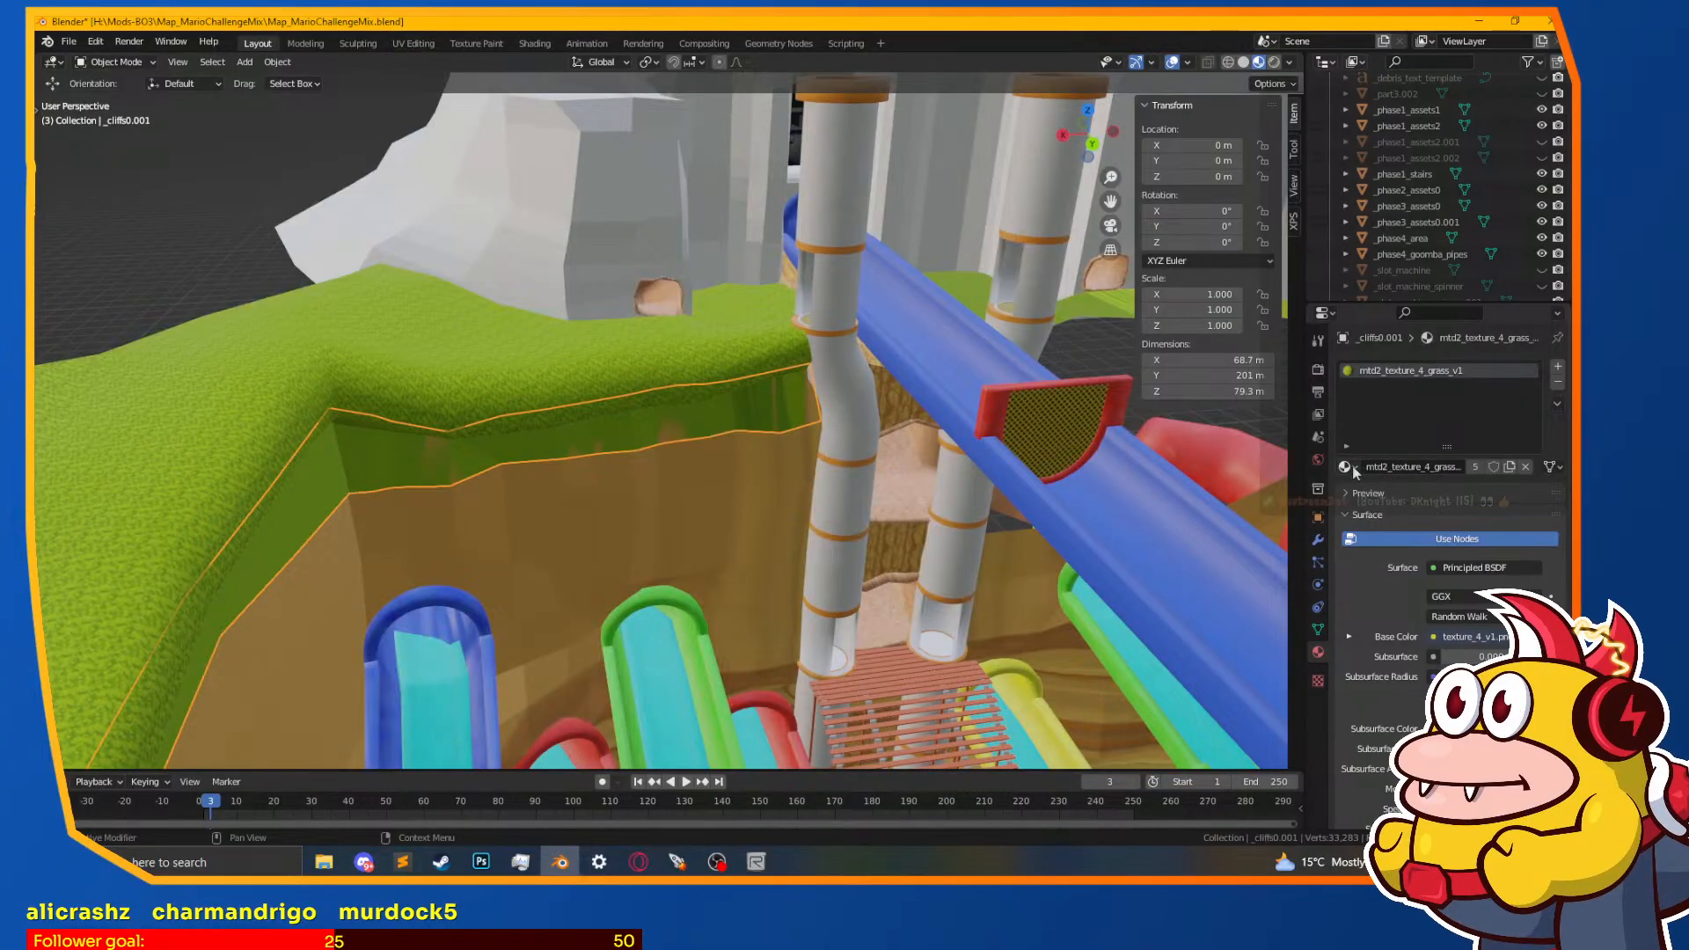
left_click(1348, 467)
left_click(1381, 568)
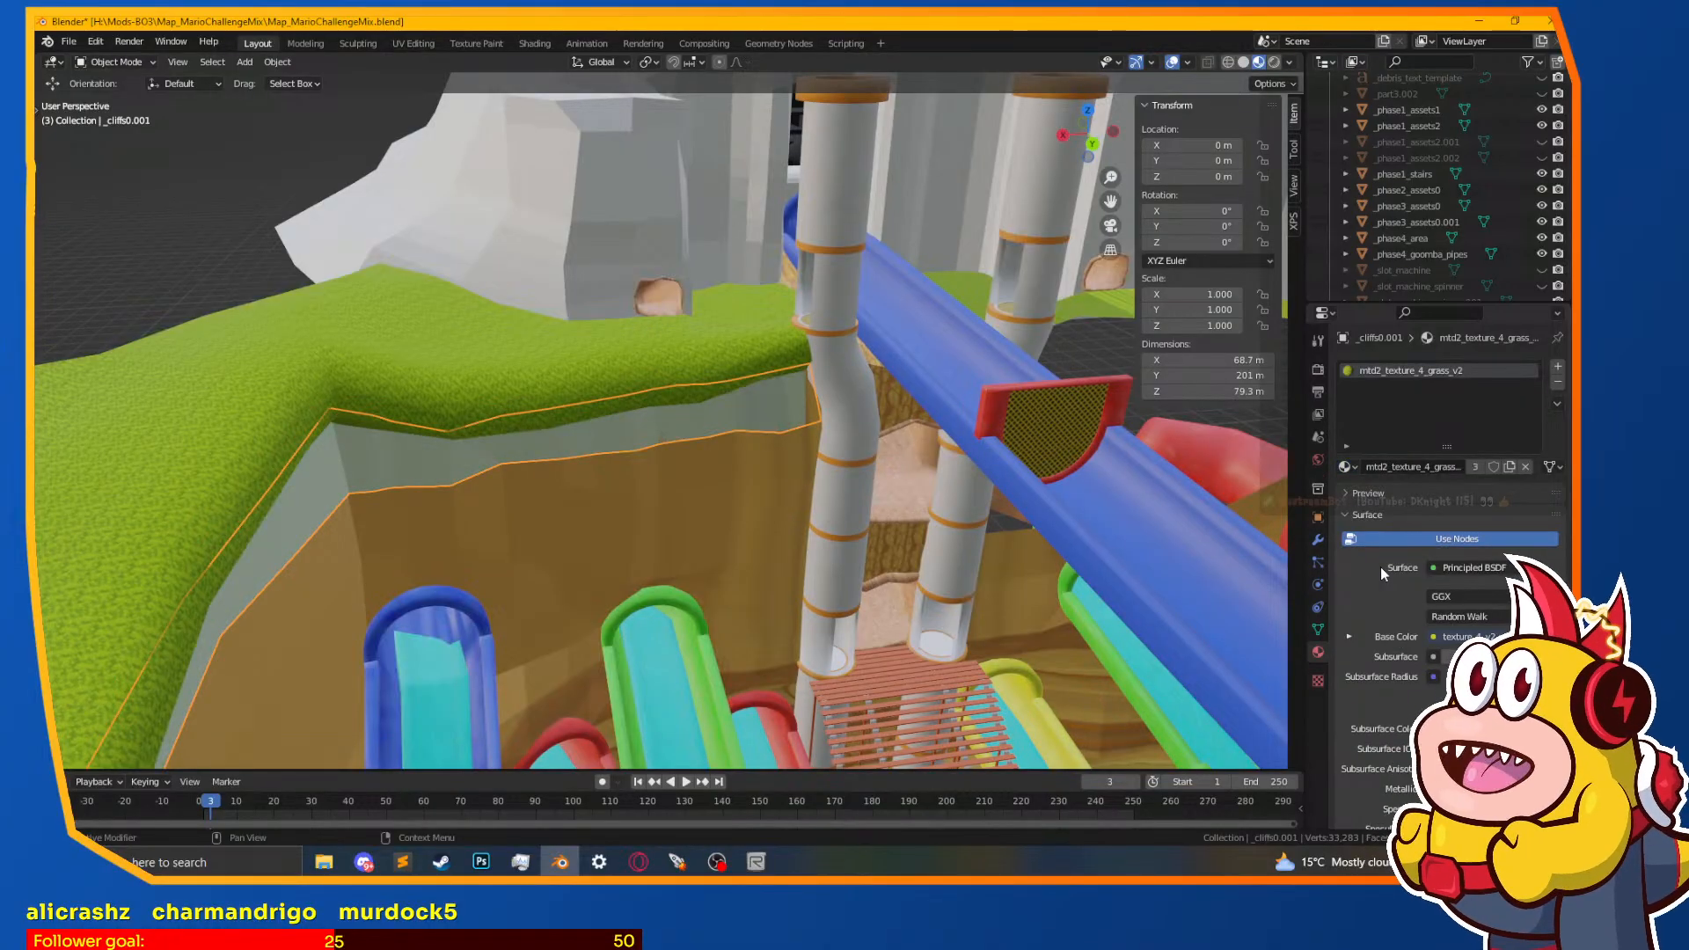
Step: Unwrap the whole _cliffs0.001 strip with the Angle Based method
key("Tab")
key("u")
left_click(606, 473)
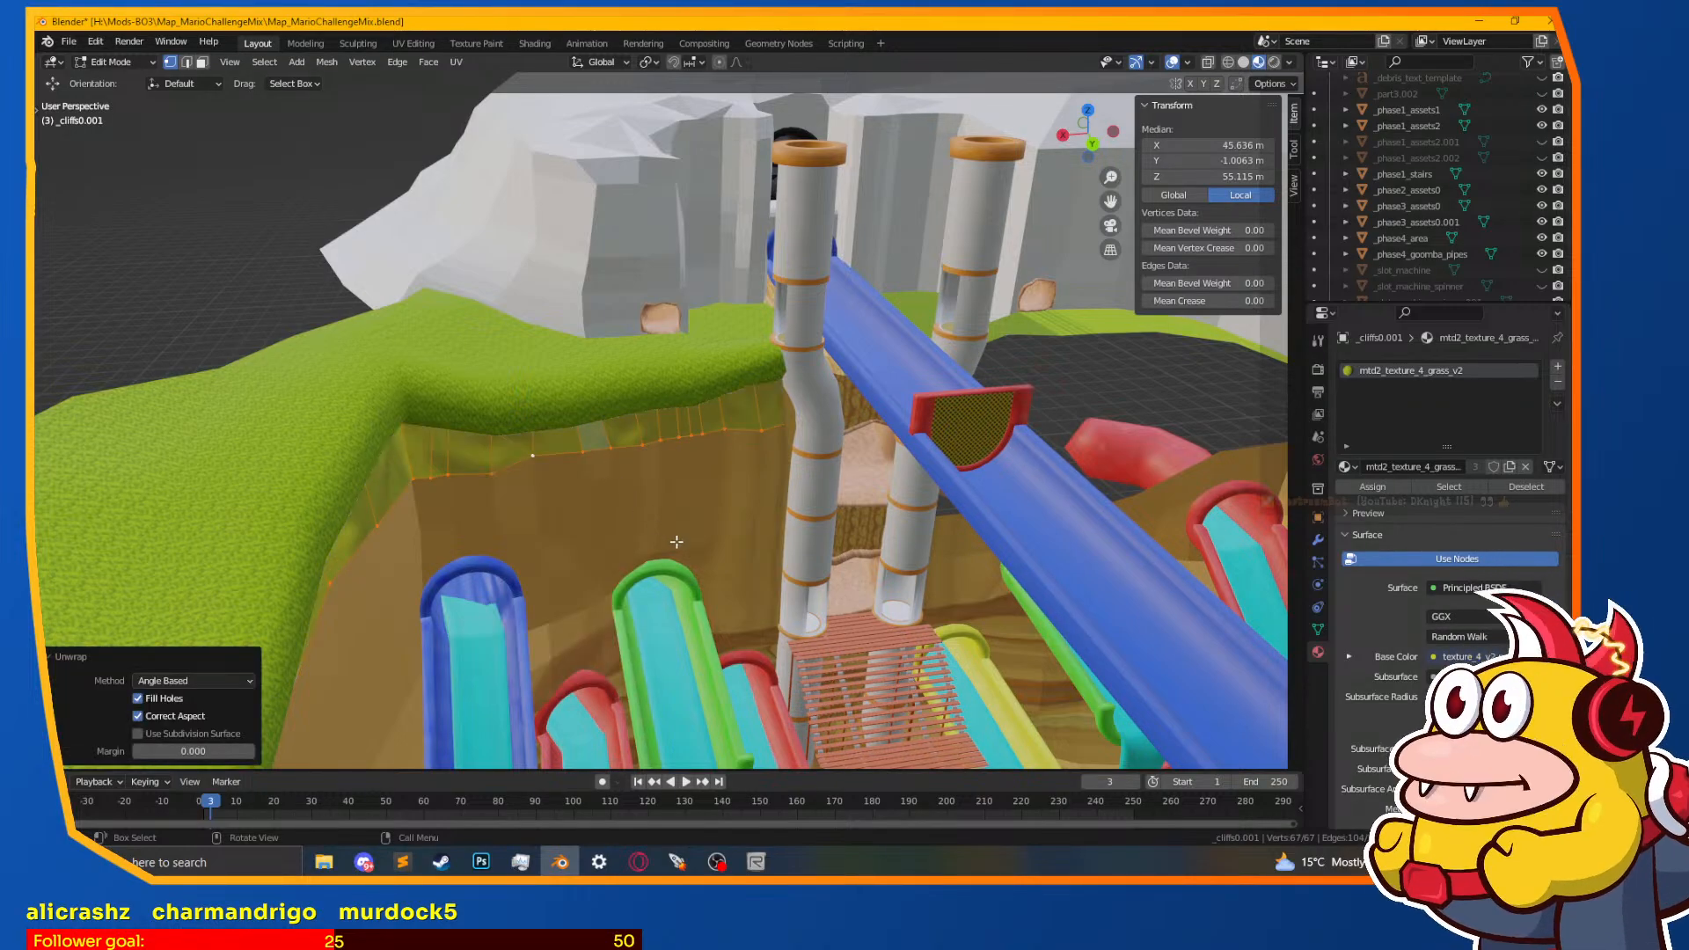
middle_click_drag(676, 541, 617, 510)
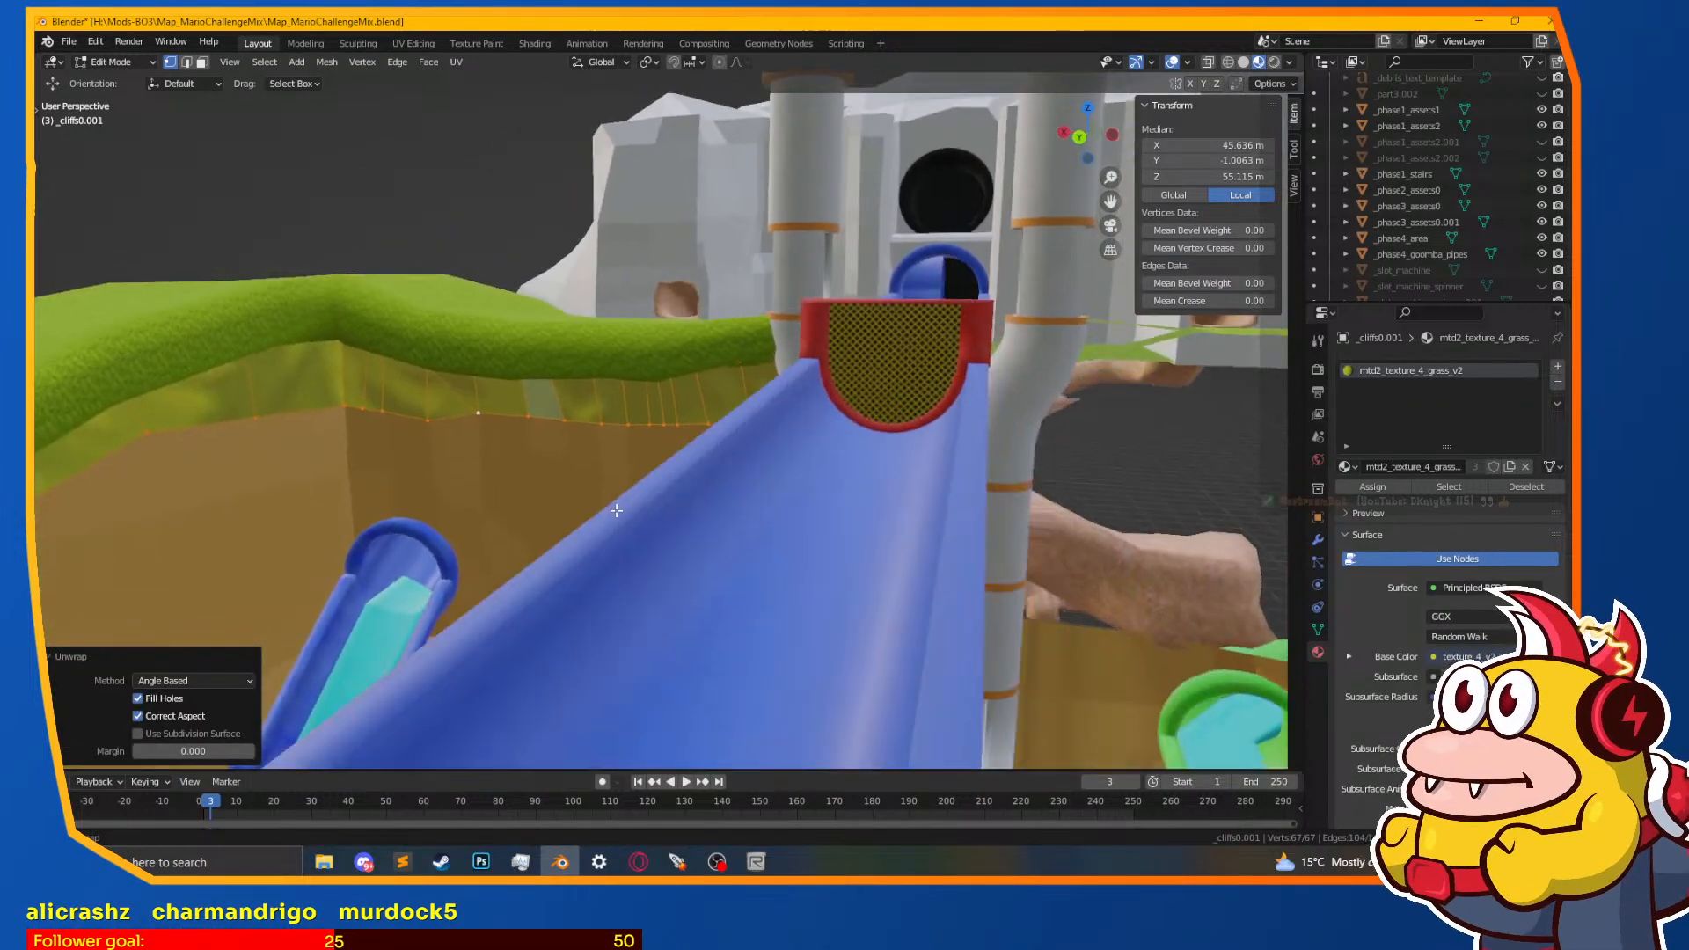
Step: In the UV Editing workspace, move the strip's UVs about 0.38, -0.21 and rotate them about -90° to run horizontally
left_click(410, 35)
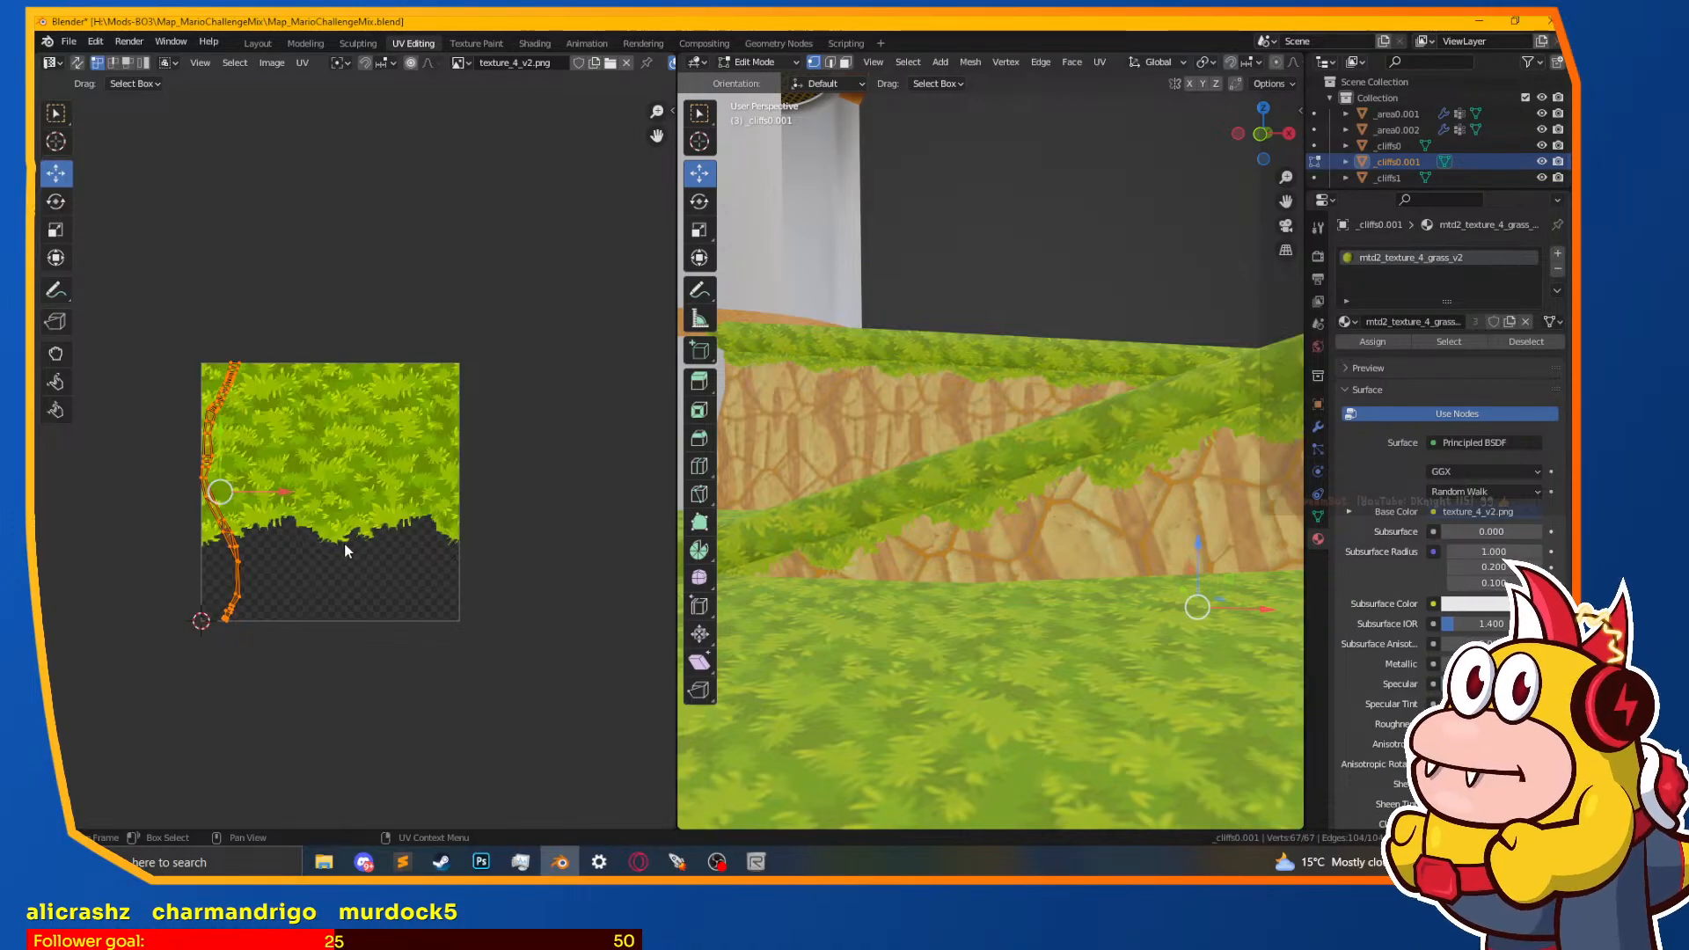
key("g")
left_click(387, 599)
key("r")
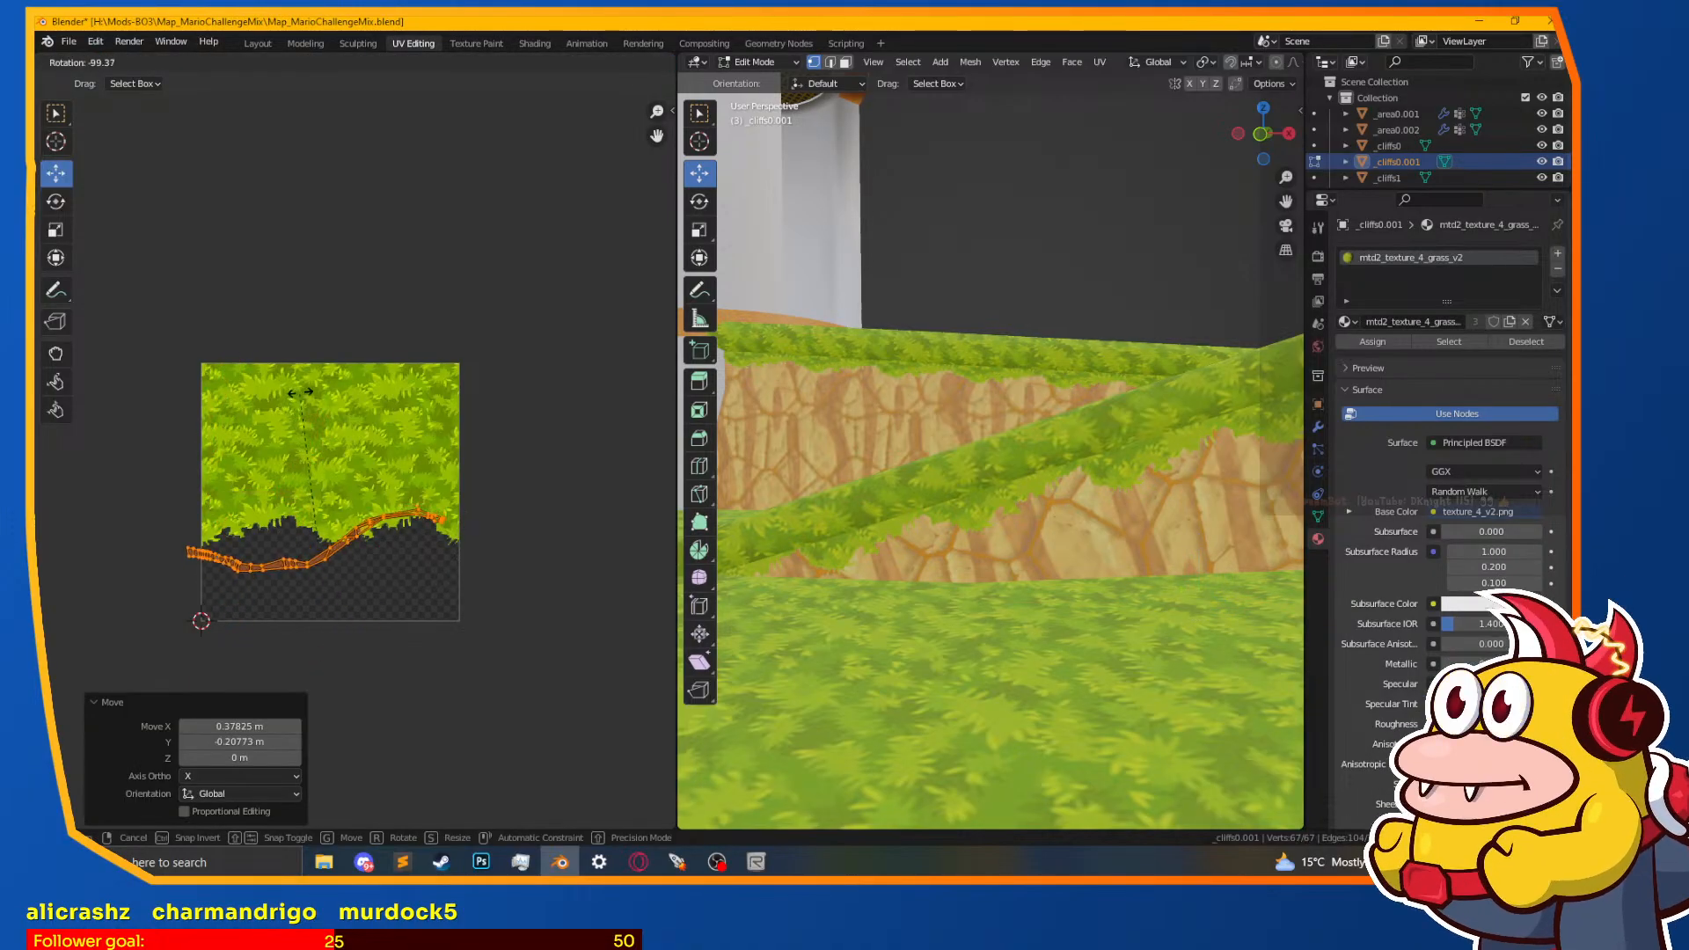
left_click(316, 401)
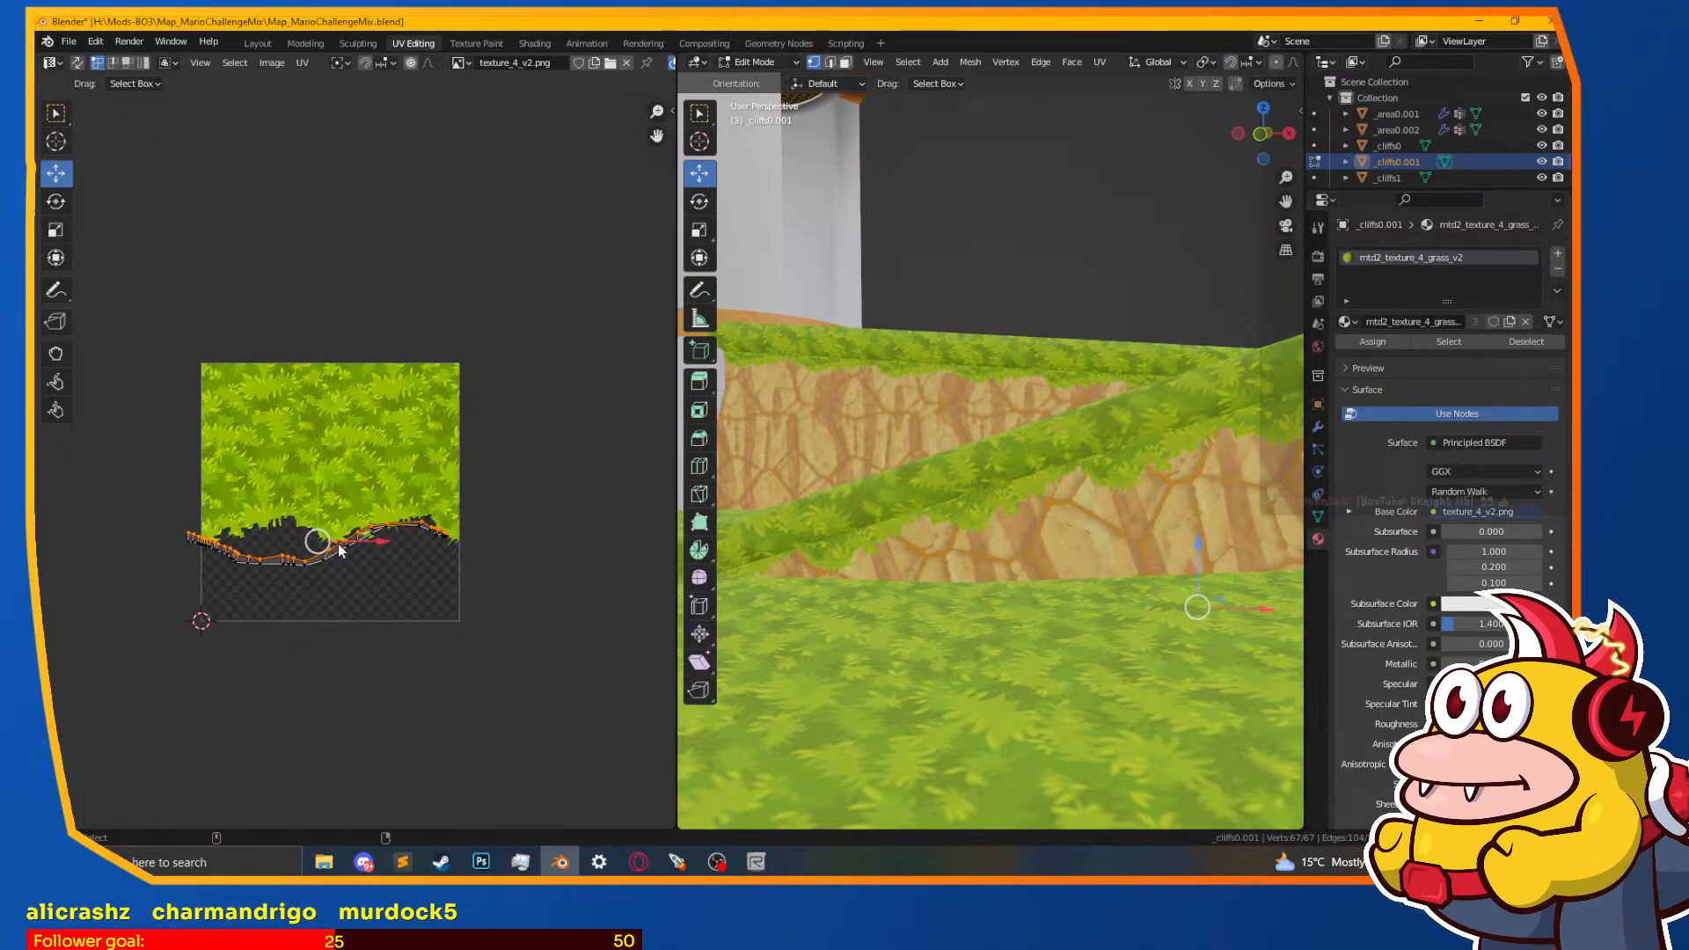
Step: Raise the UV strip's upper edge about 0.158 into the grass texture and flatten it with a Y scale of 0
scroll(338, 544, "up", 2)
key("g")
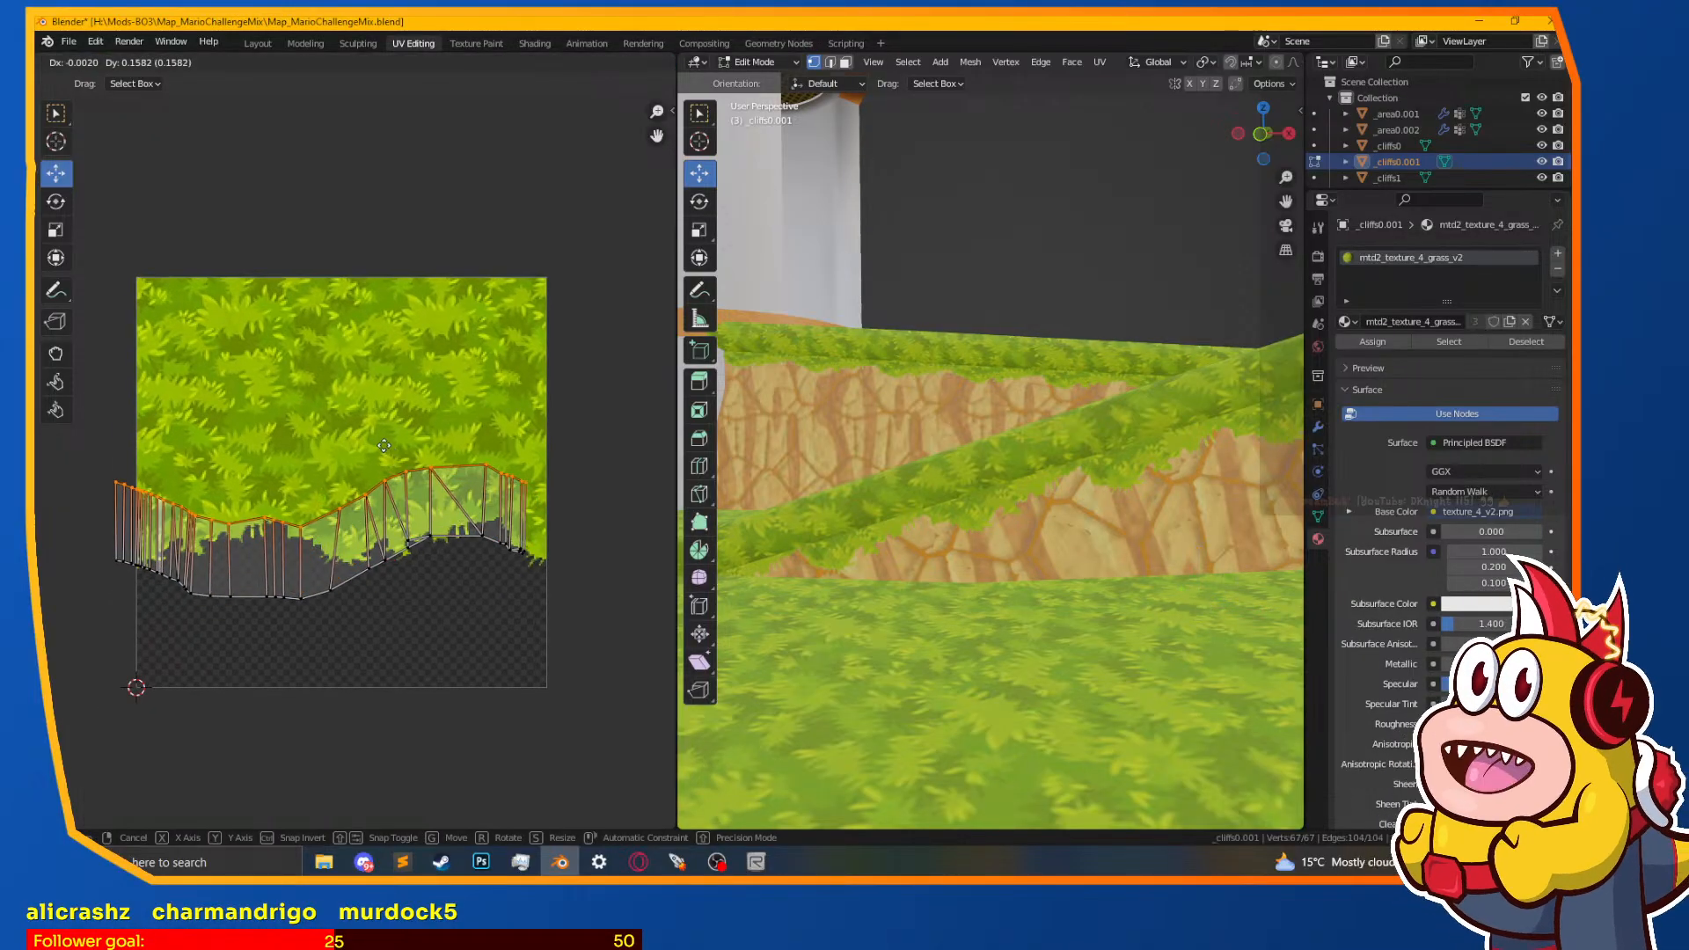
left_click(423, 496)
key("s")
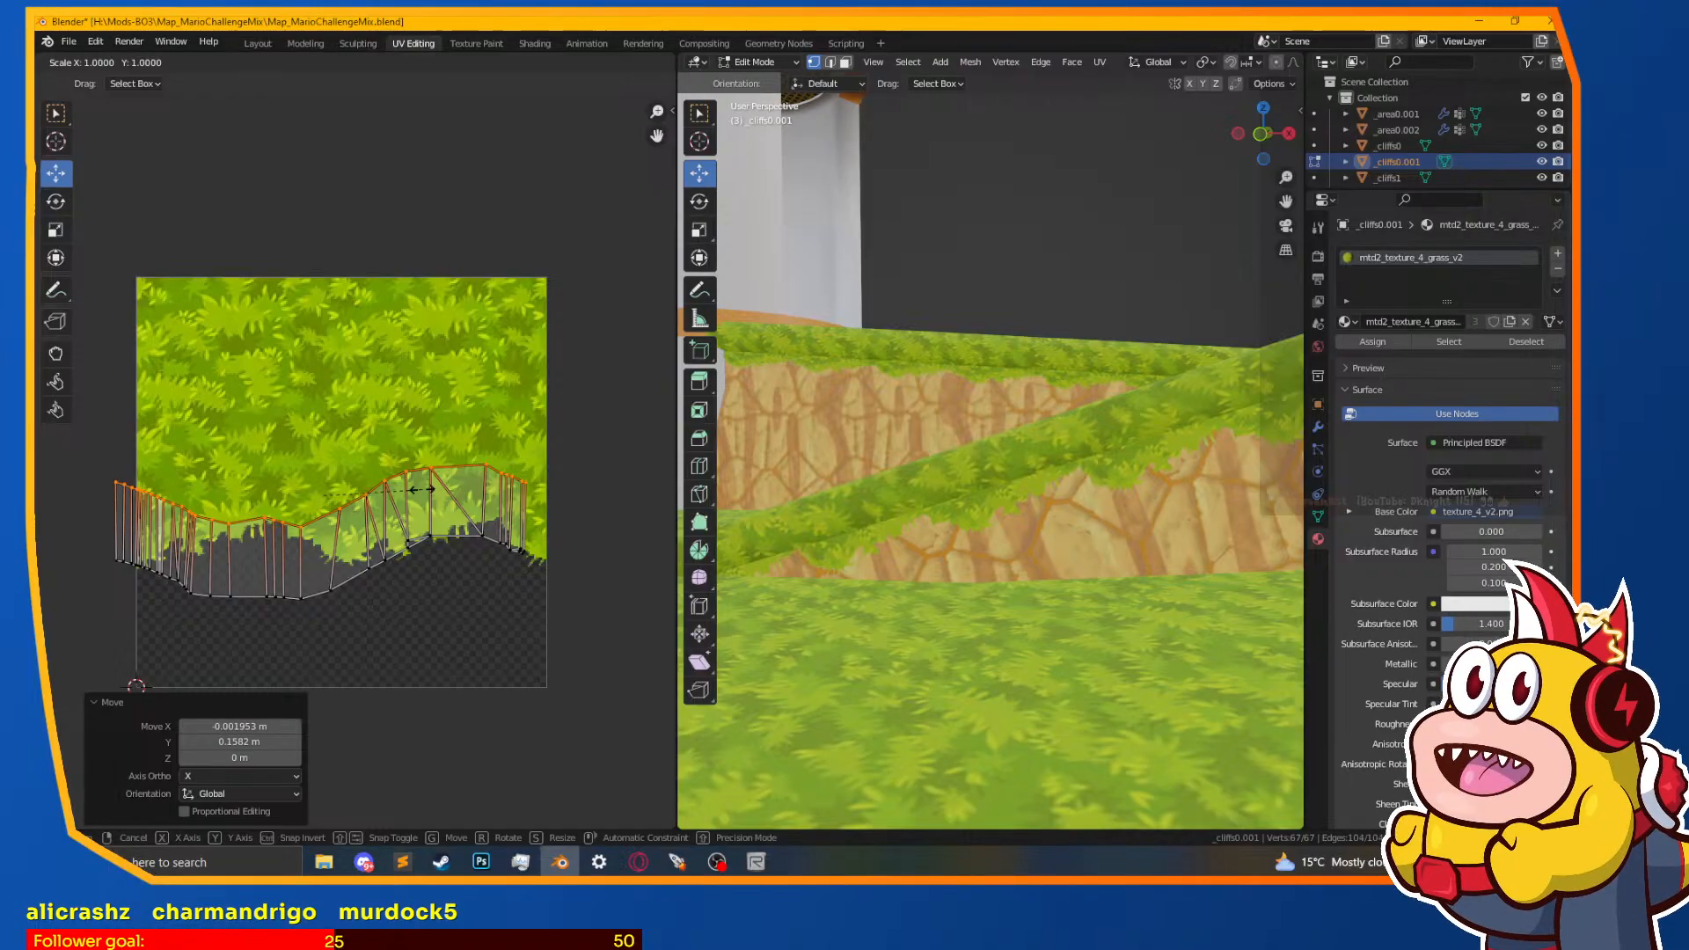
key("y")
key("0")
key("Return")
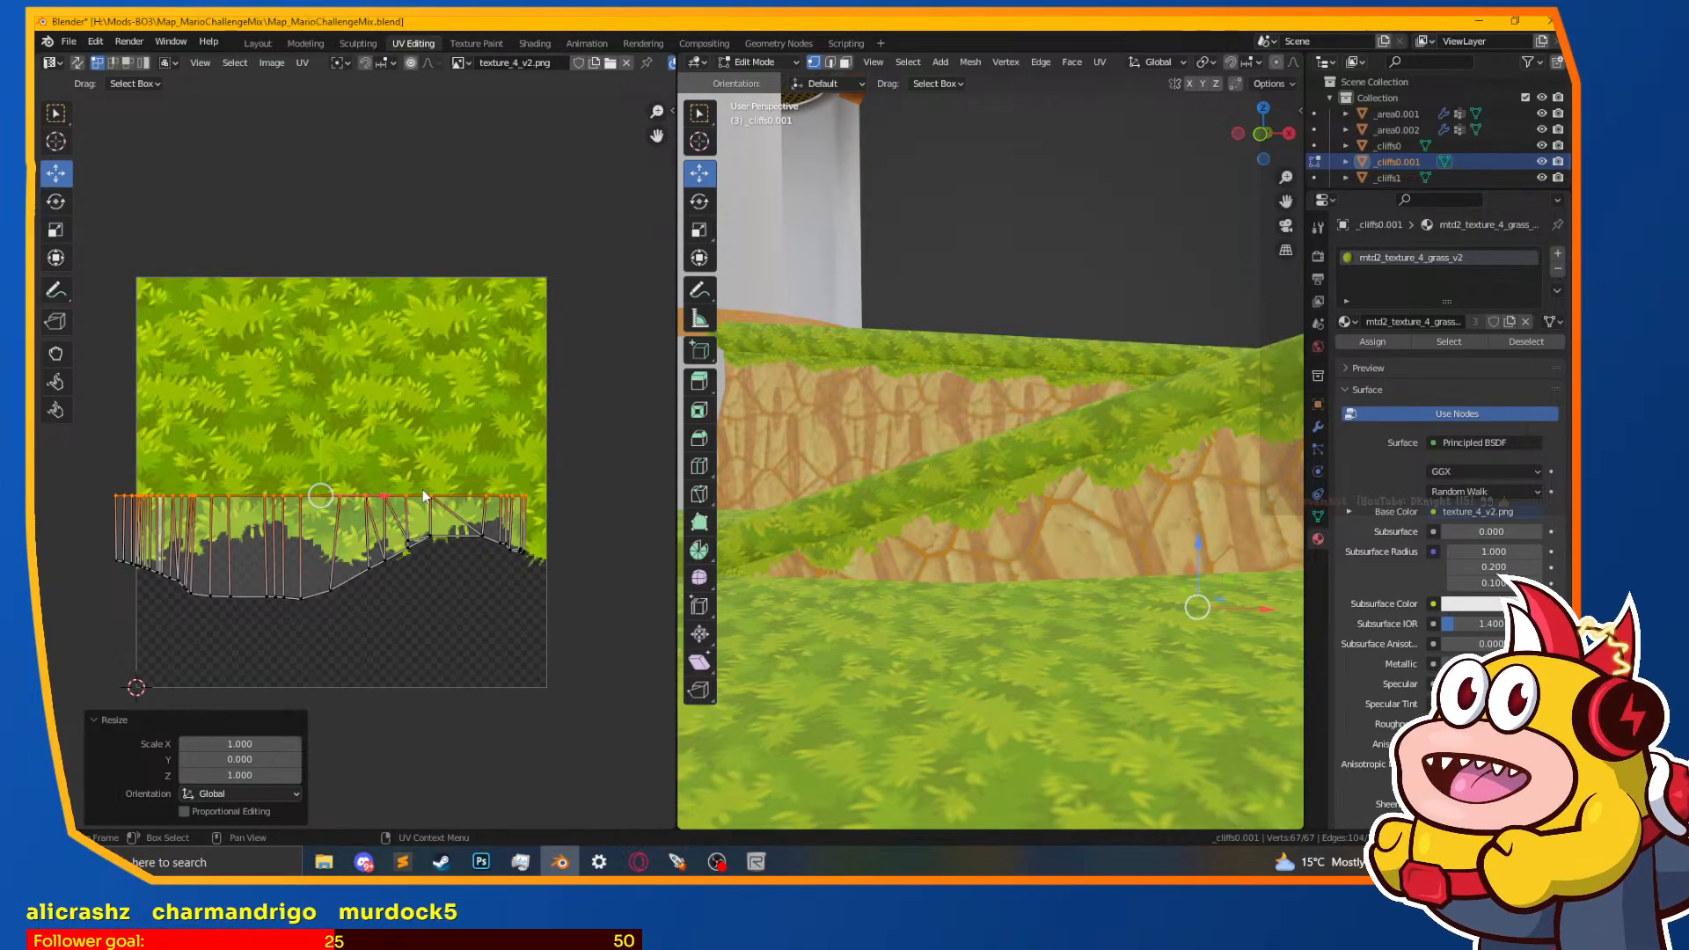
Step: Select the UV strip's lower edge loop, flatten it with a Y scale of 0, and deselect it
left_click(449, 547, "alt")
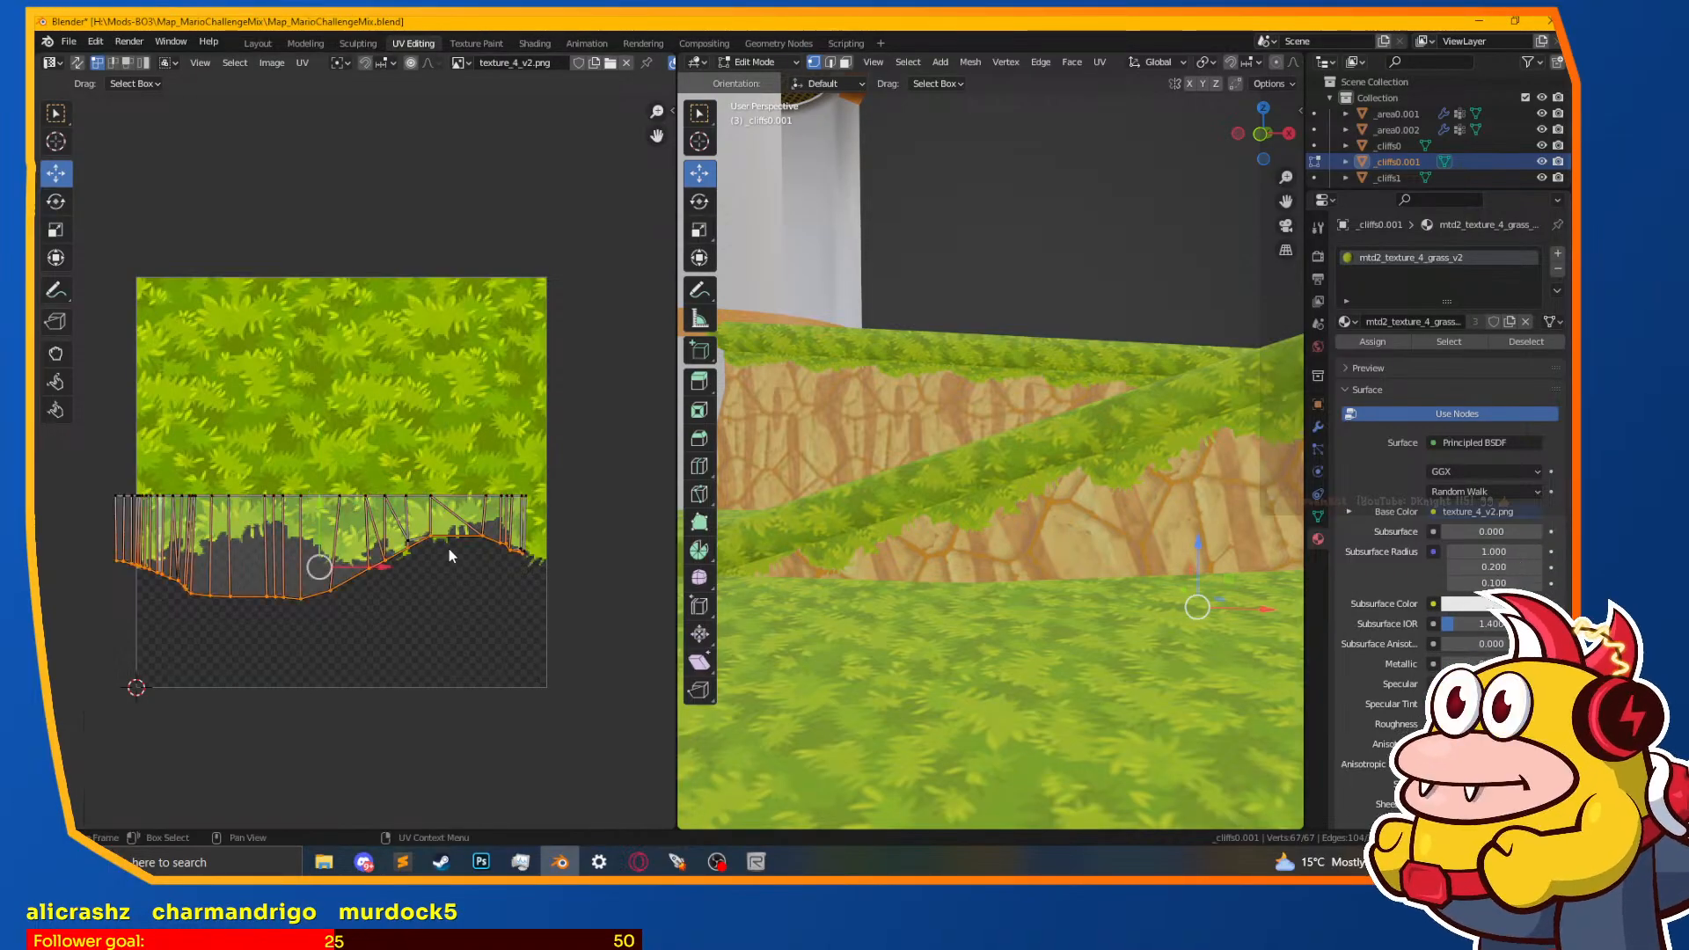
key("s")
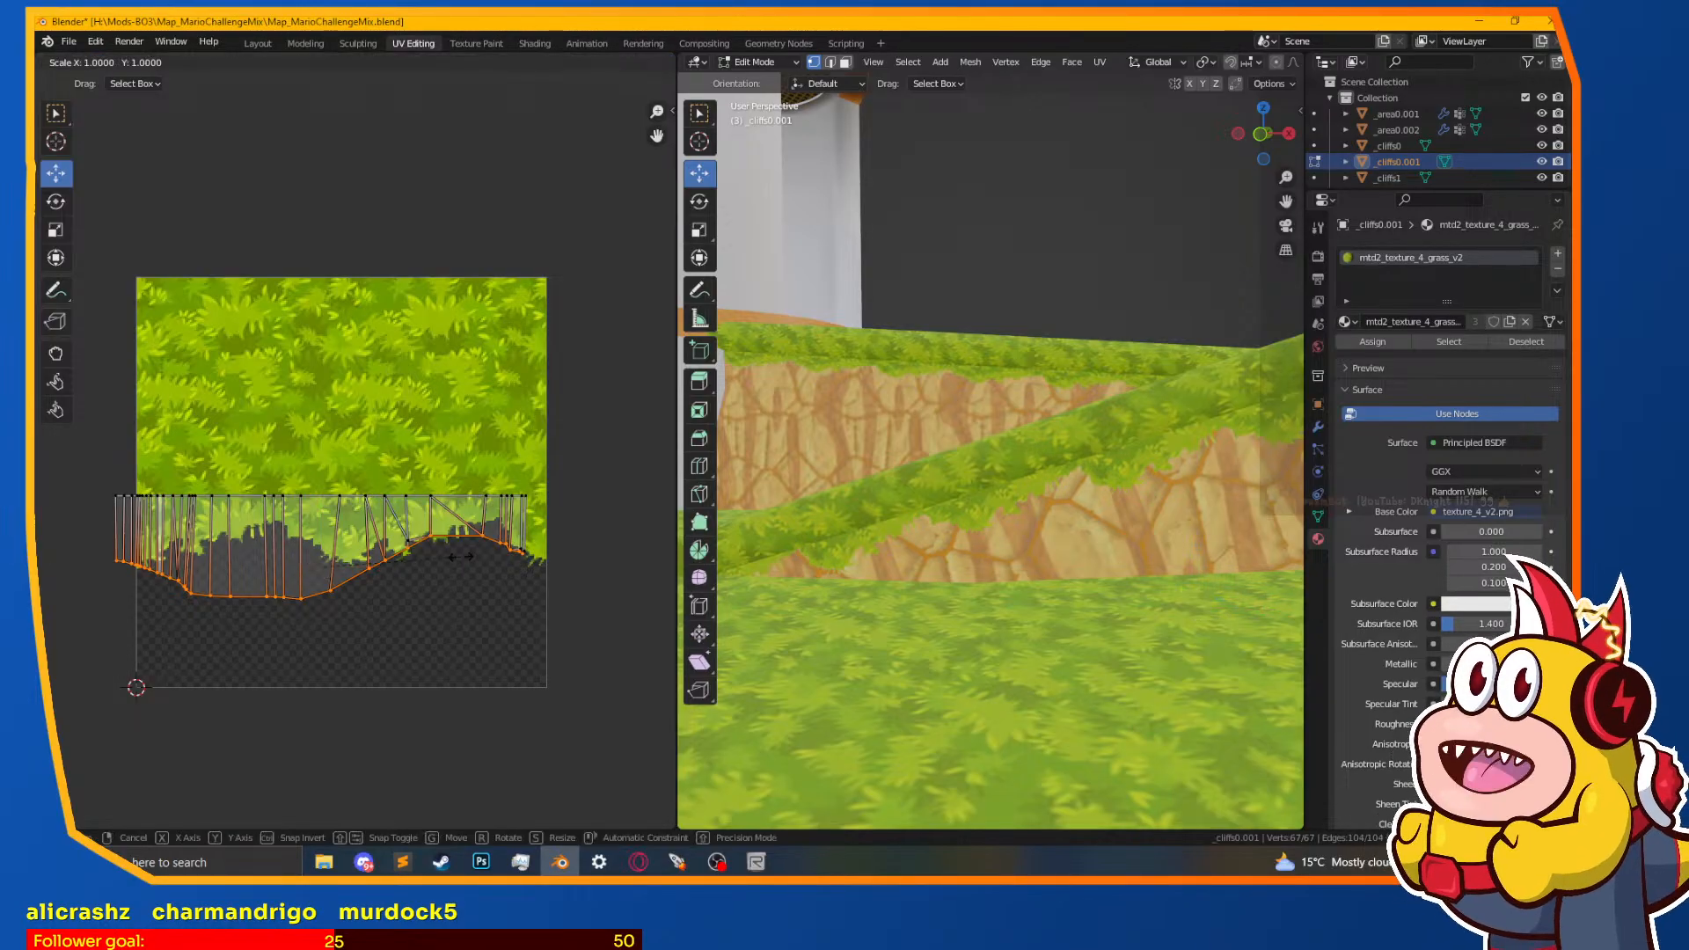
key("y")
key("0")
key("Return")
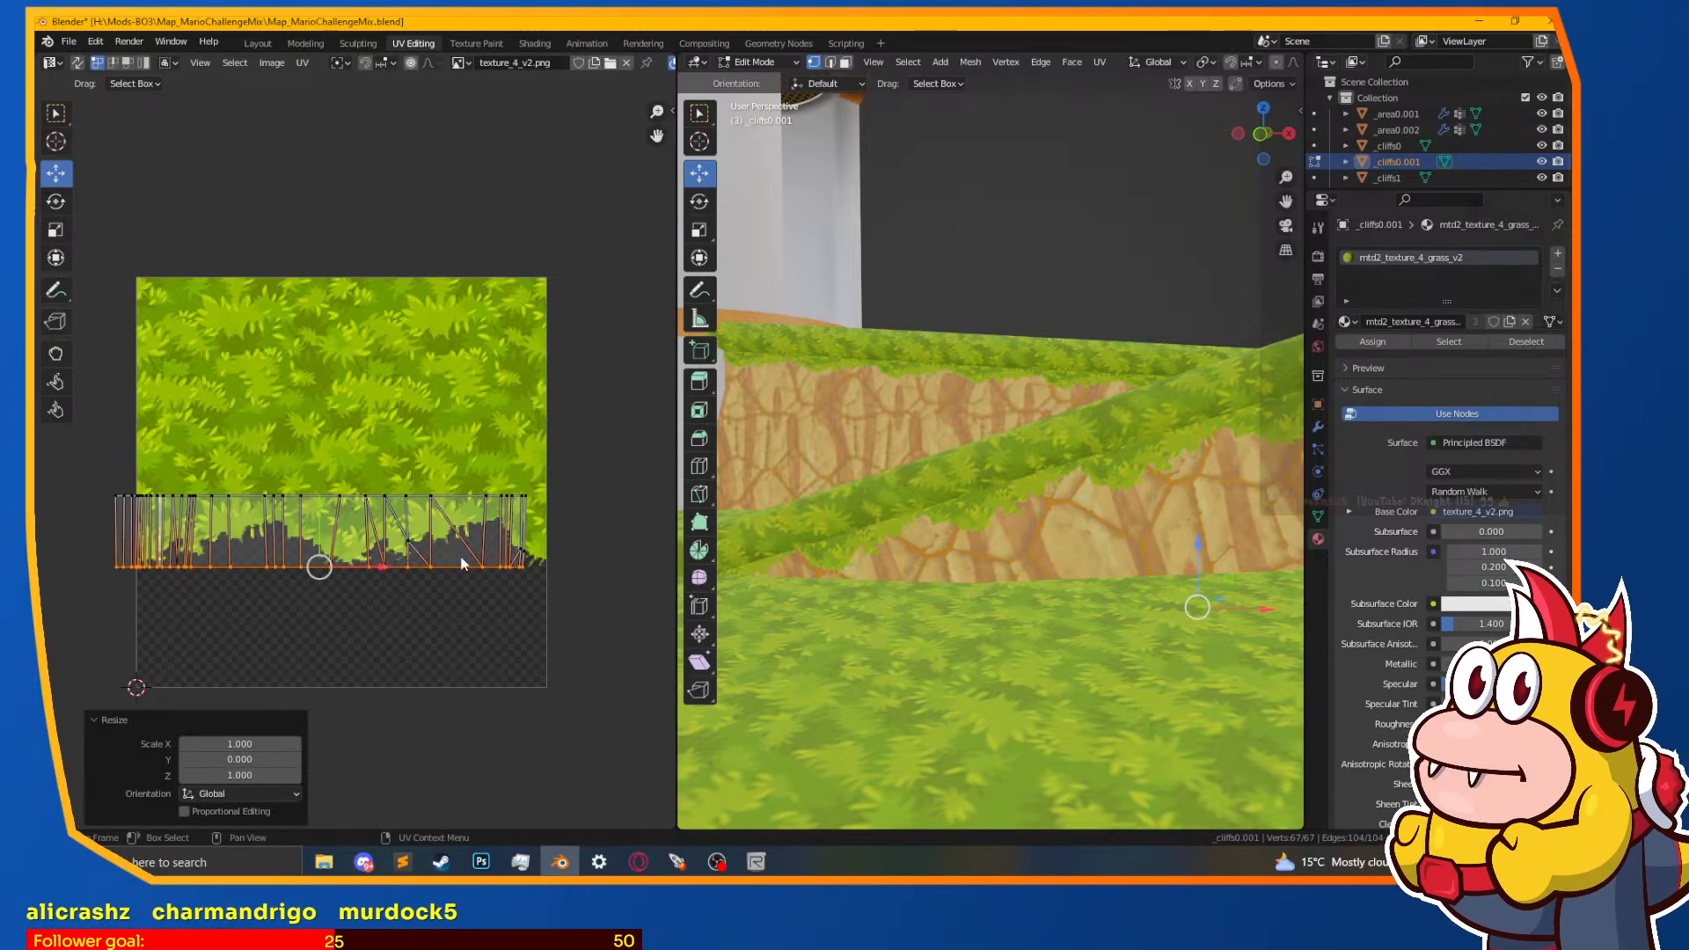
left_click(475, 637)
scroll(447, 509, "down", 1)
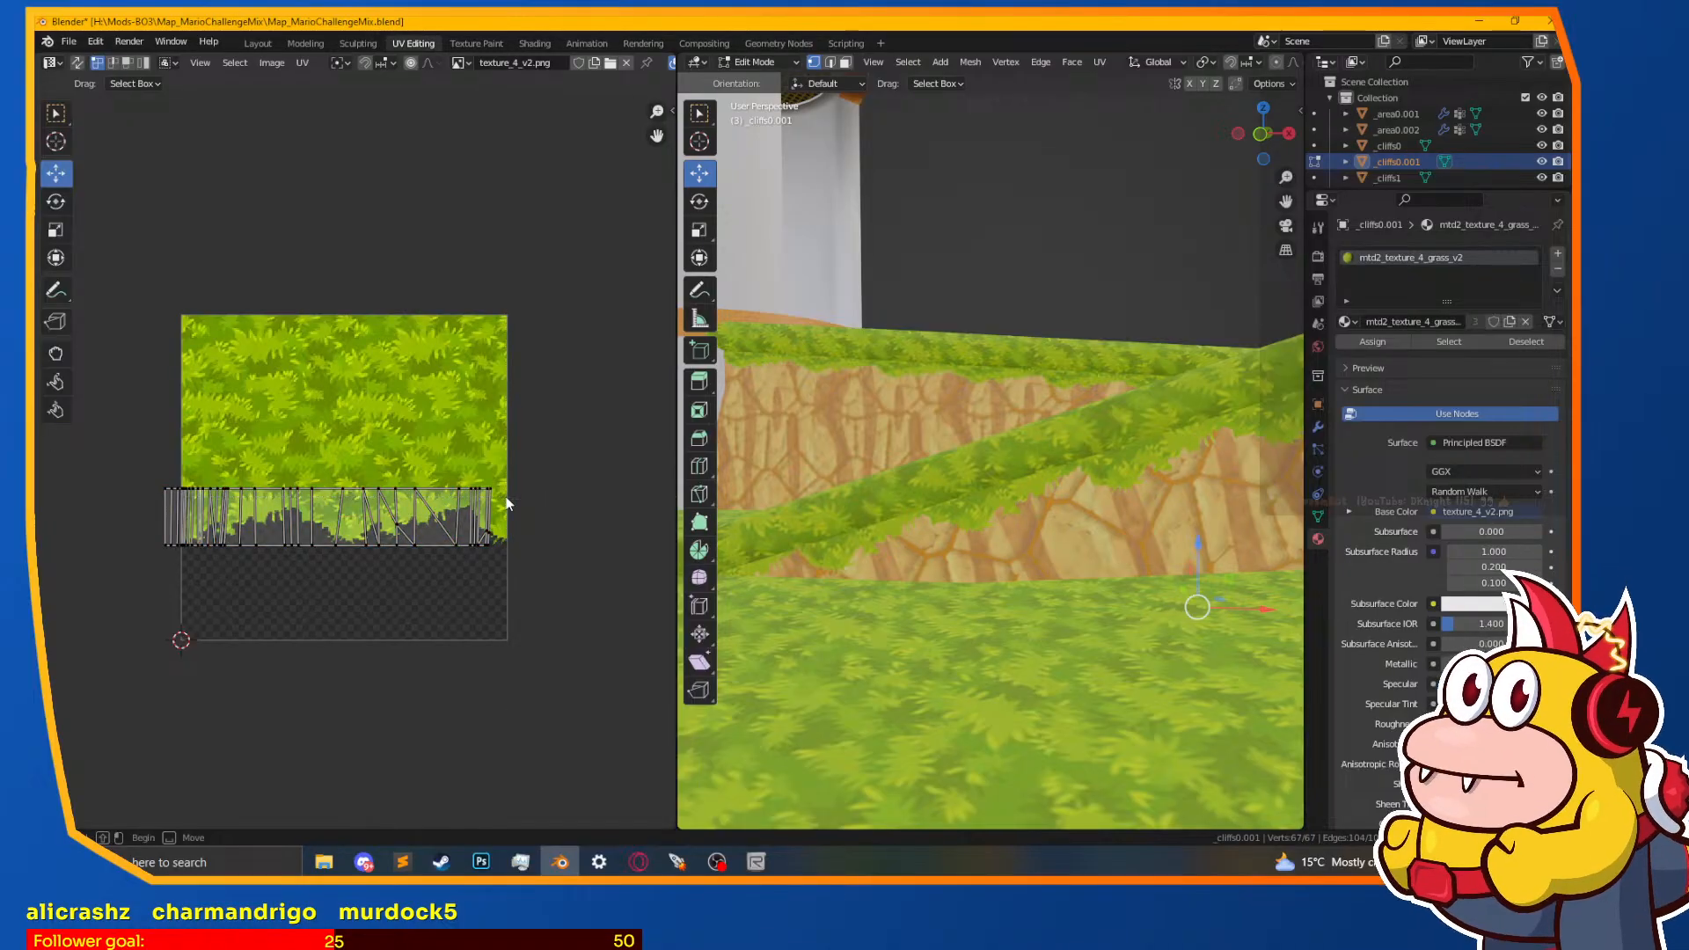
Step: Flatten the stray UV vertices between the strip's upper and lower edges with a Y scale of 0
scroll(398, 545, "up", 1)
key("b")
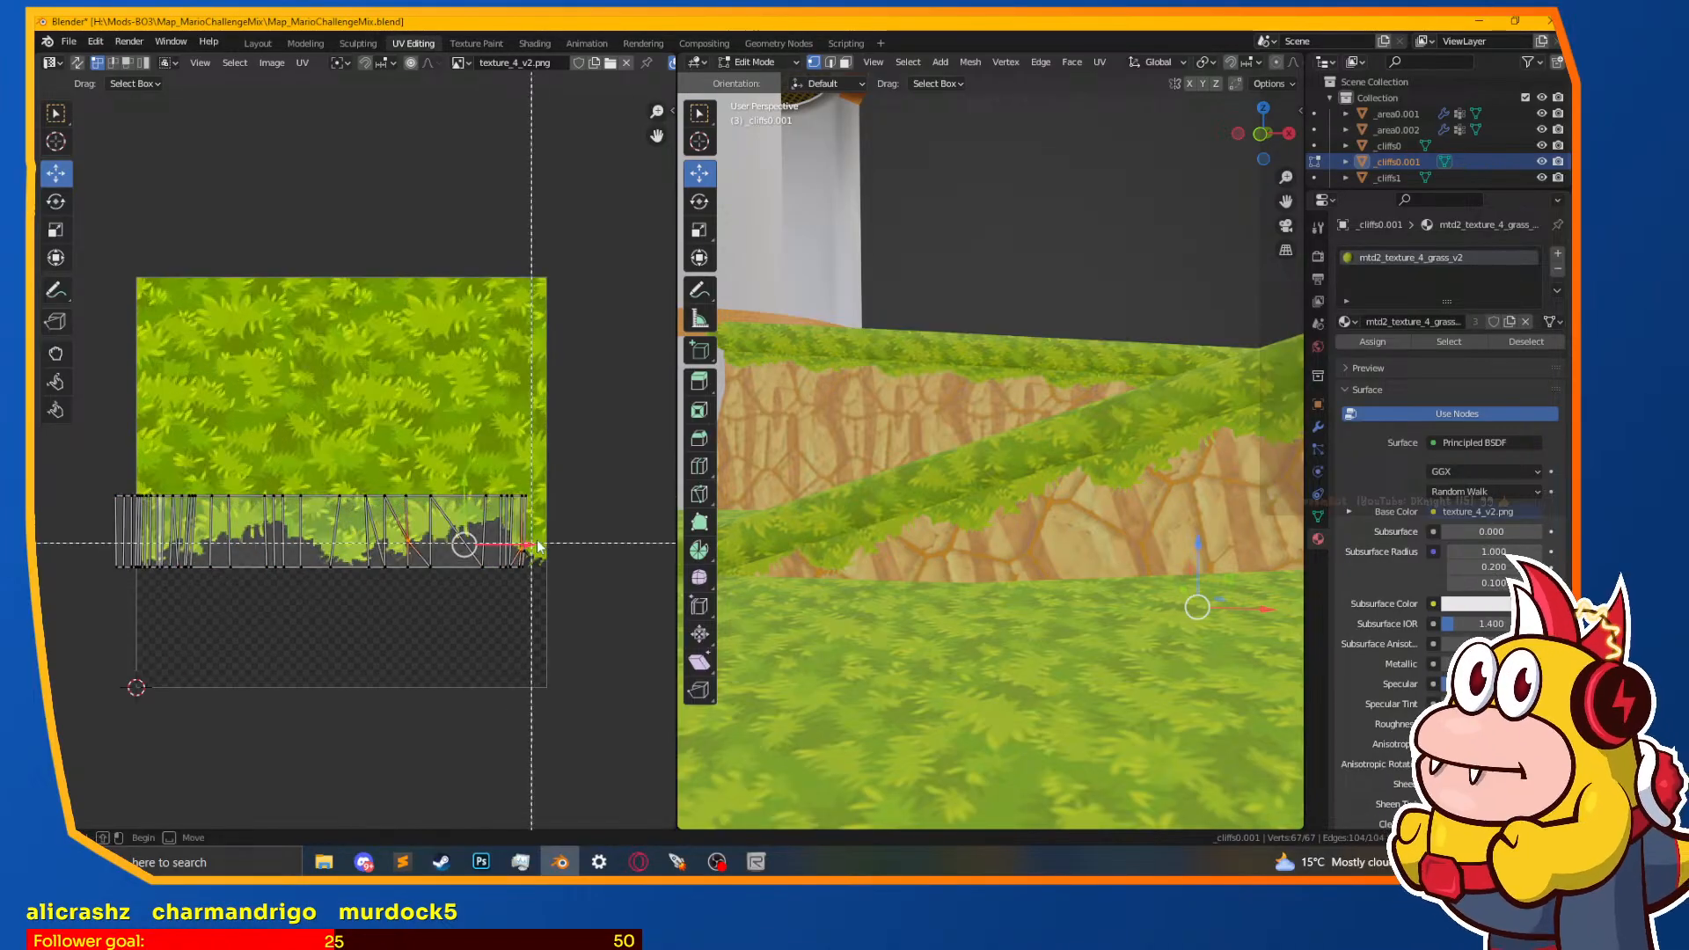
key("s")
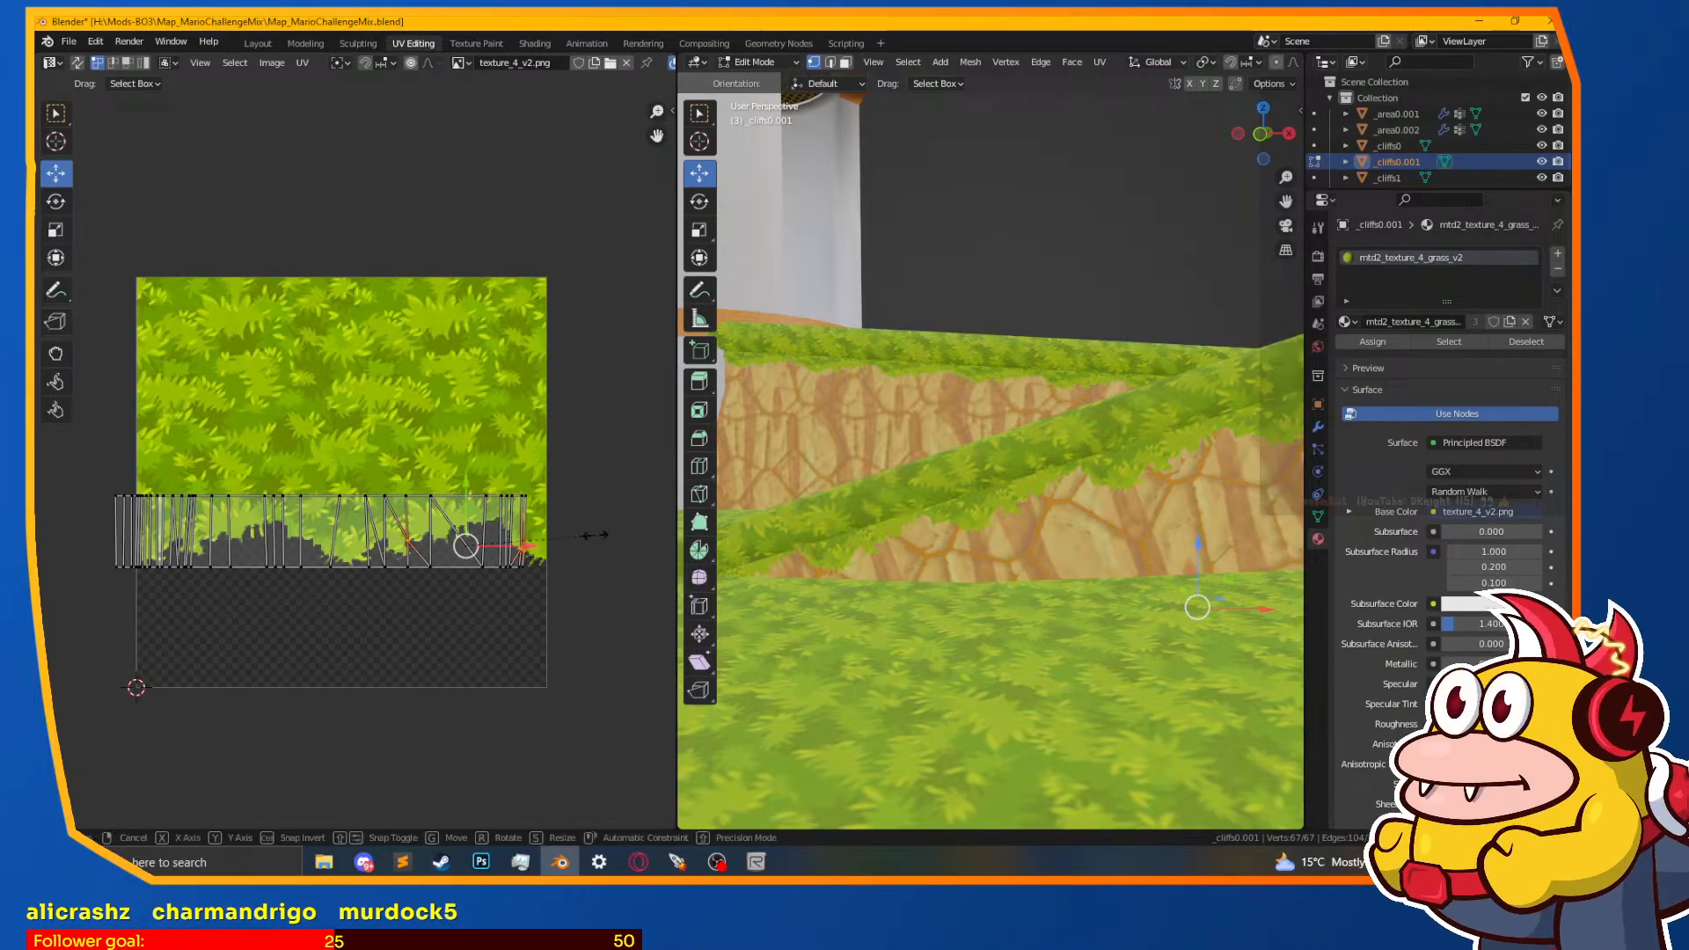
key("y")
key("Return")
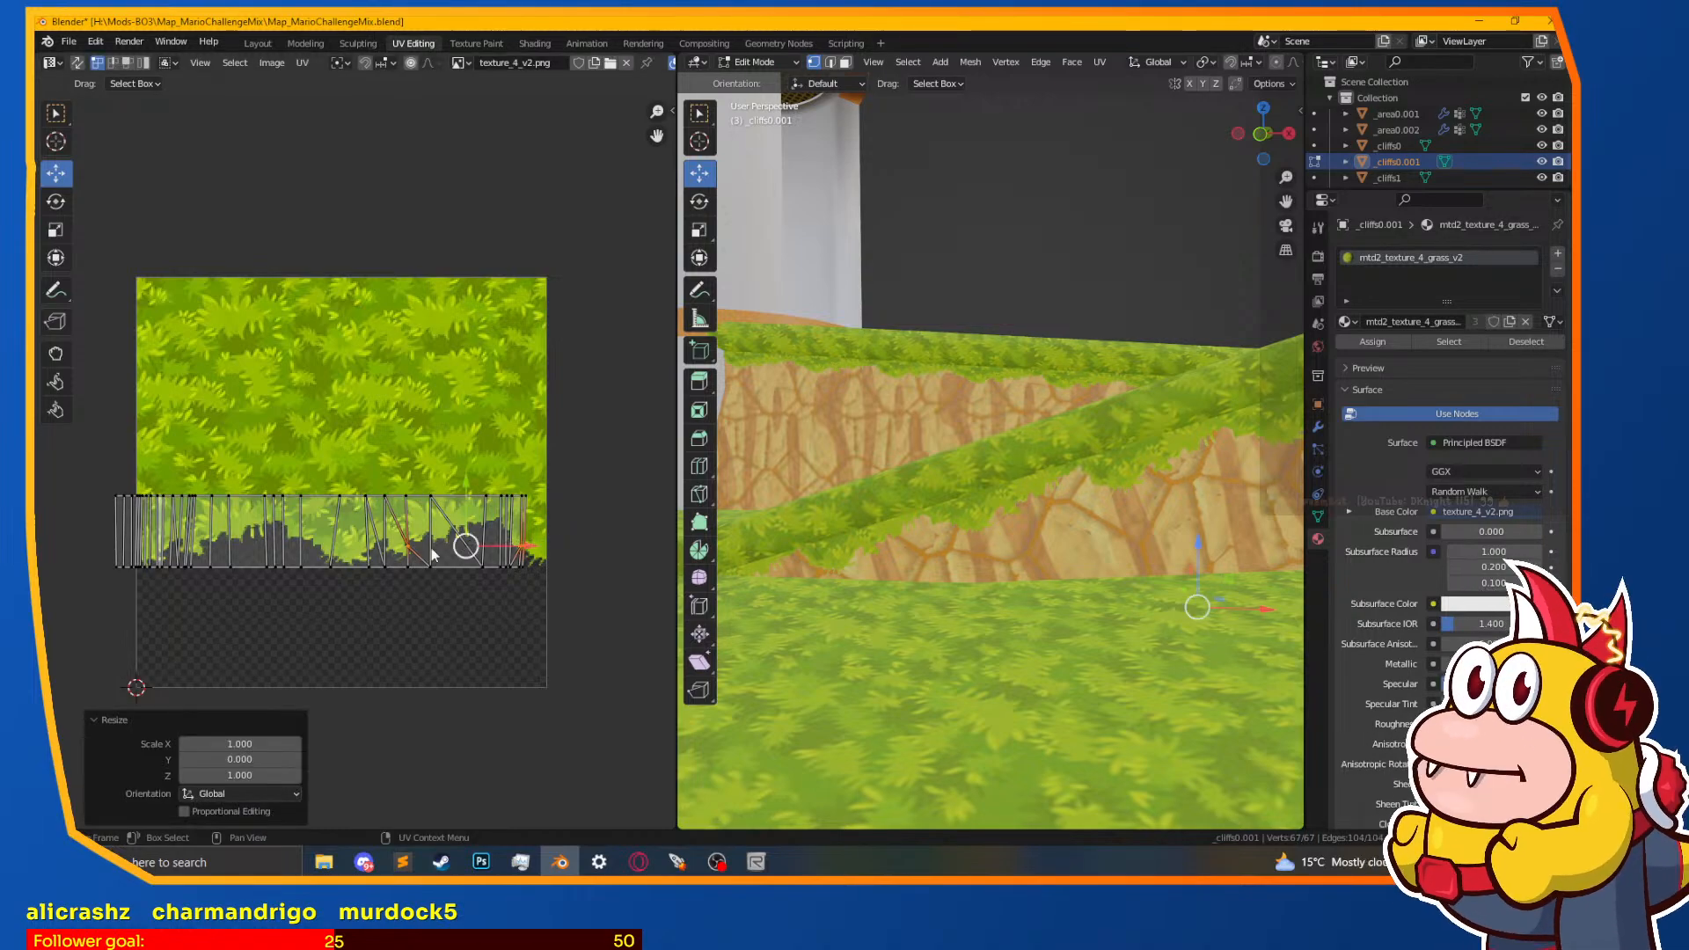
Step: Enlarge the whole UV strip across the grass texture, refining its size with a 0.853 scale
key("s")
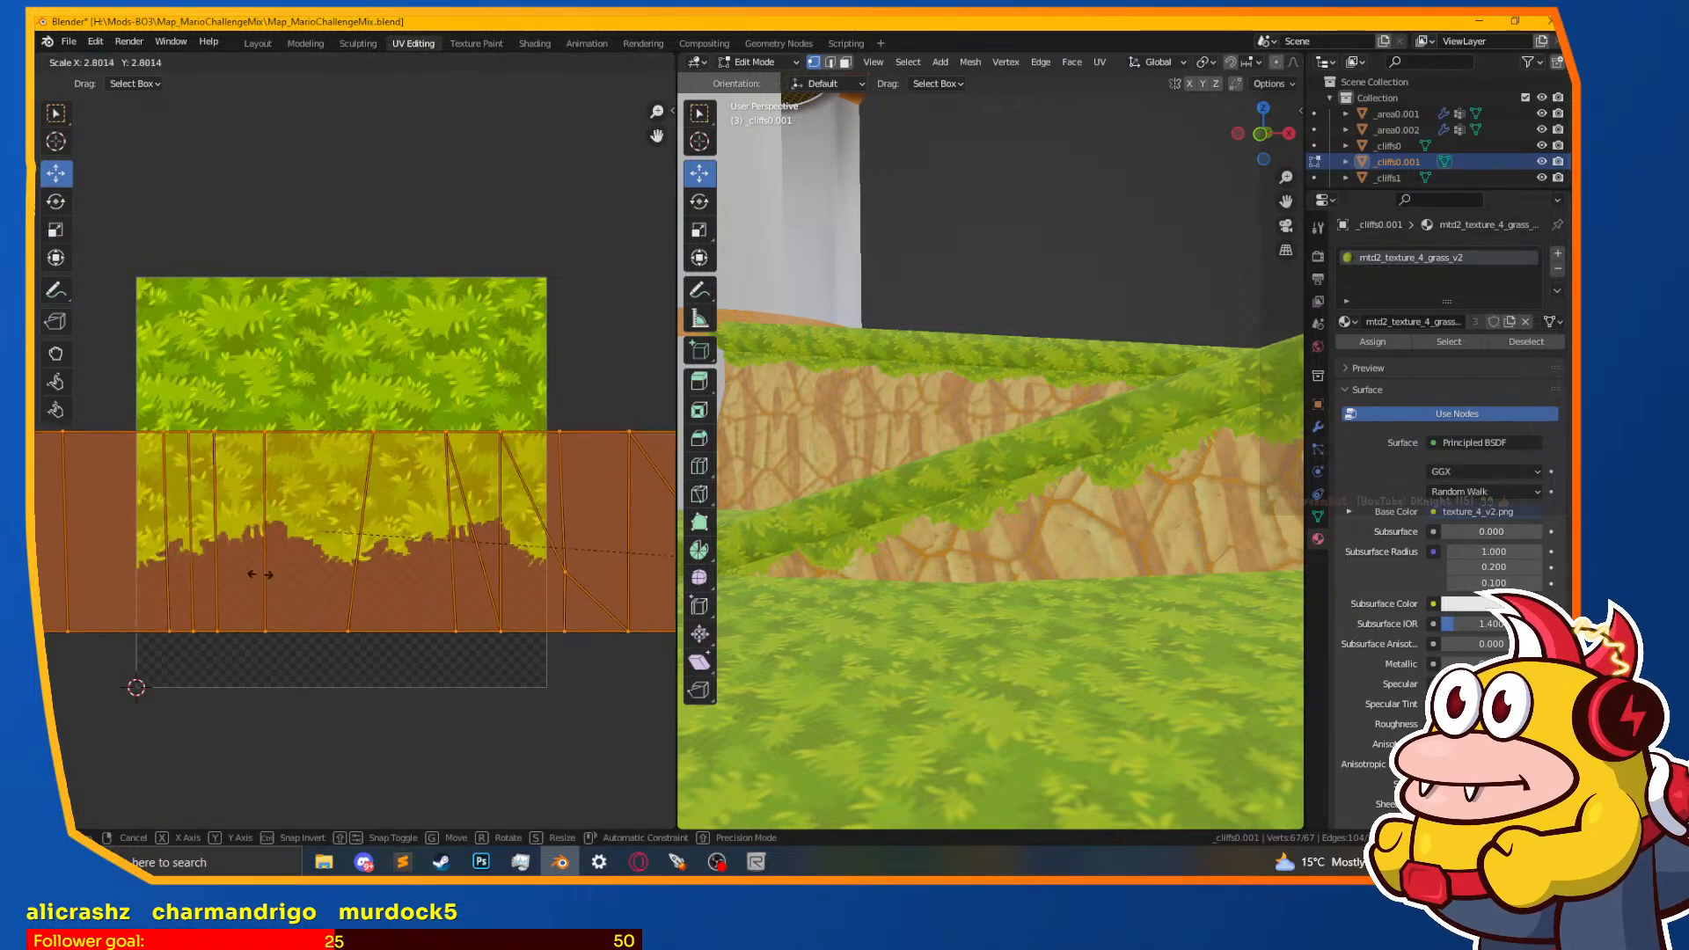
left_click(450, 494)
key("s")
left_click(482, 604)
scroll(1038, 565, "down", 2)
scroll(1038, 565, "down", 6)
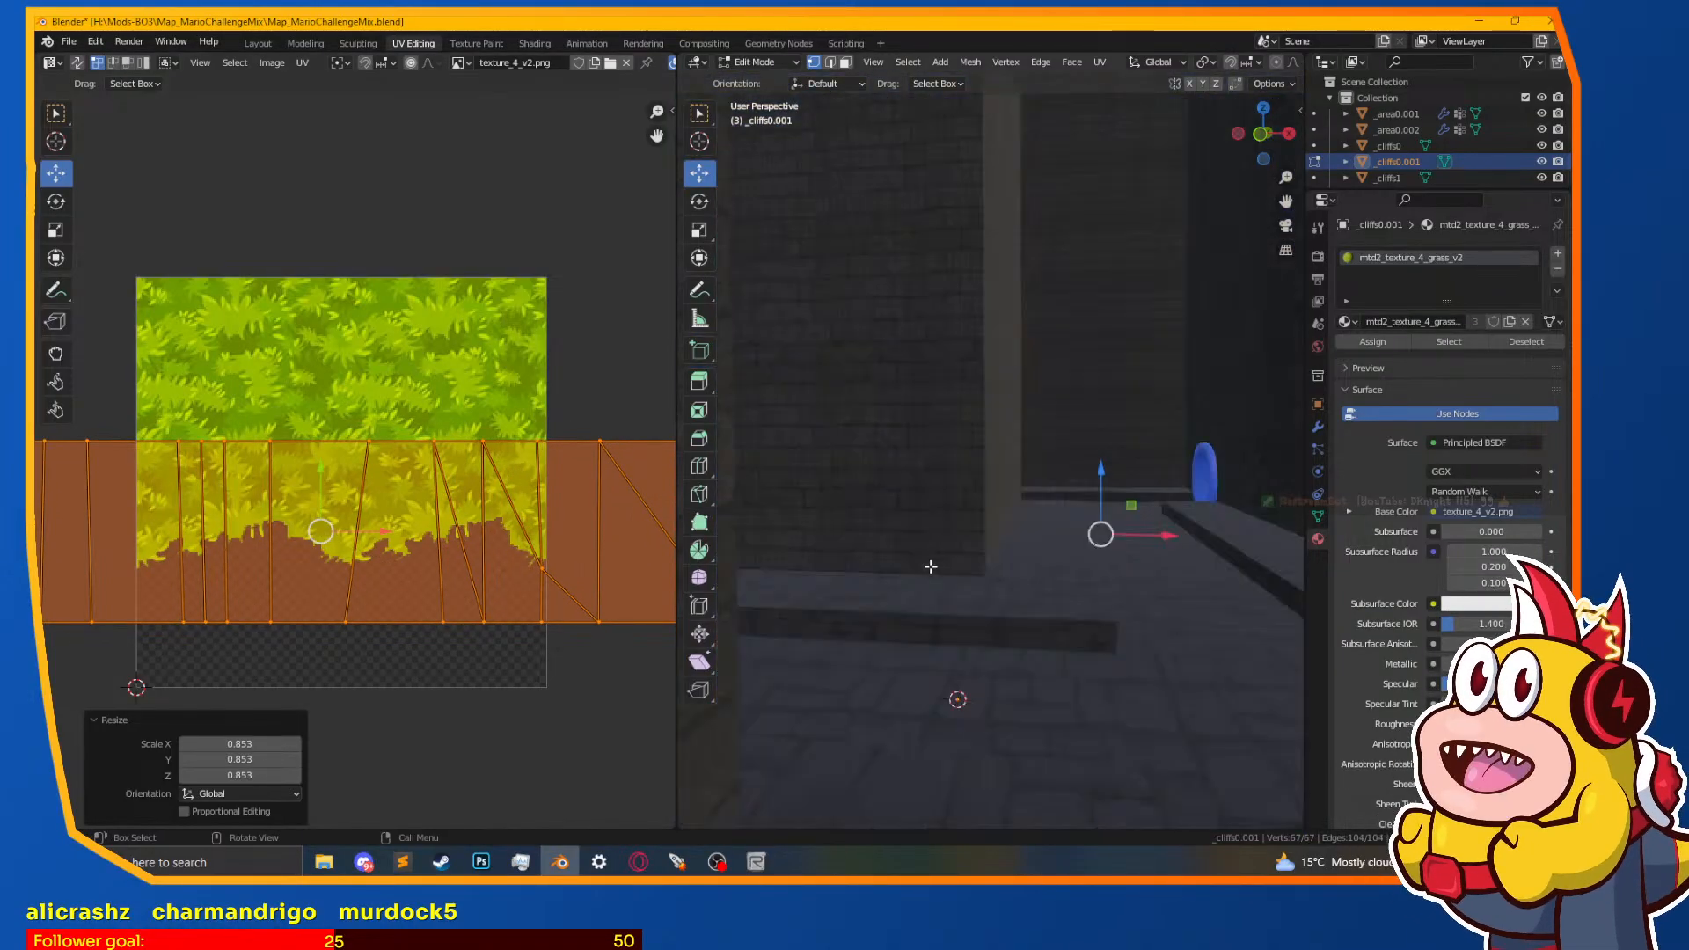
scroll(918, 561, "up", 8)
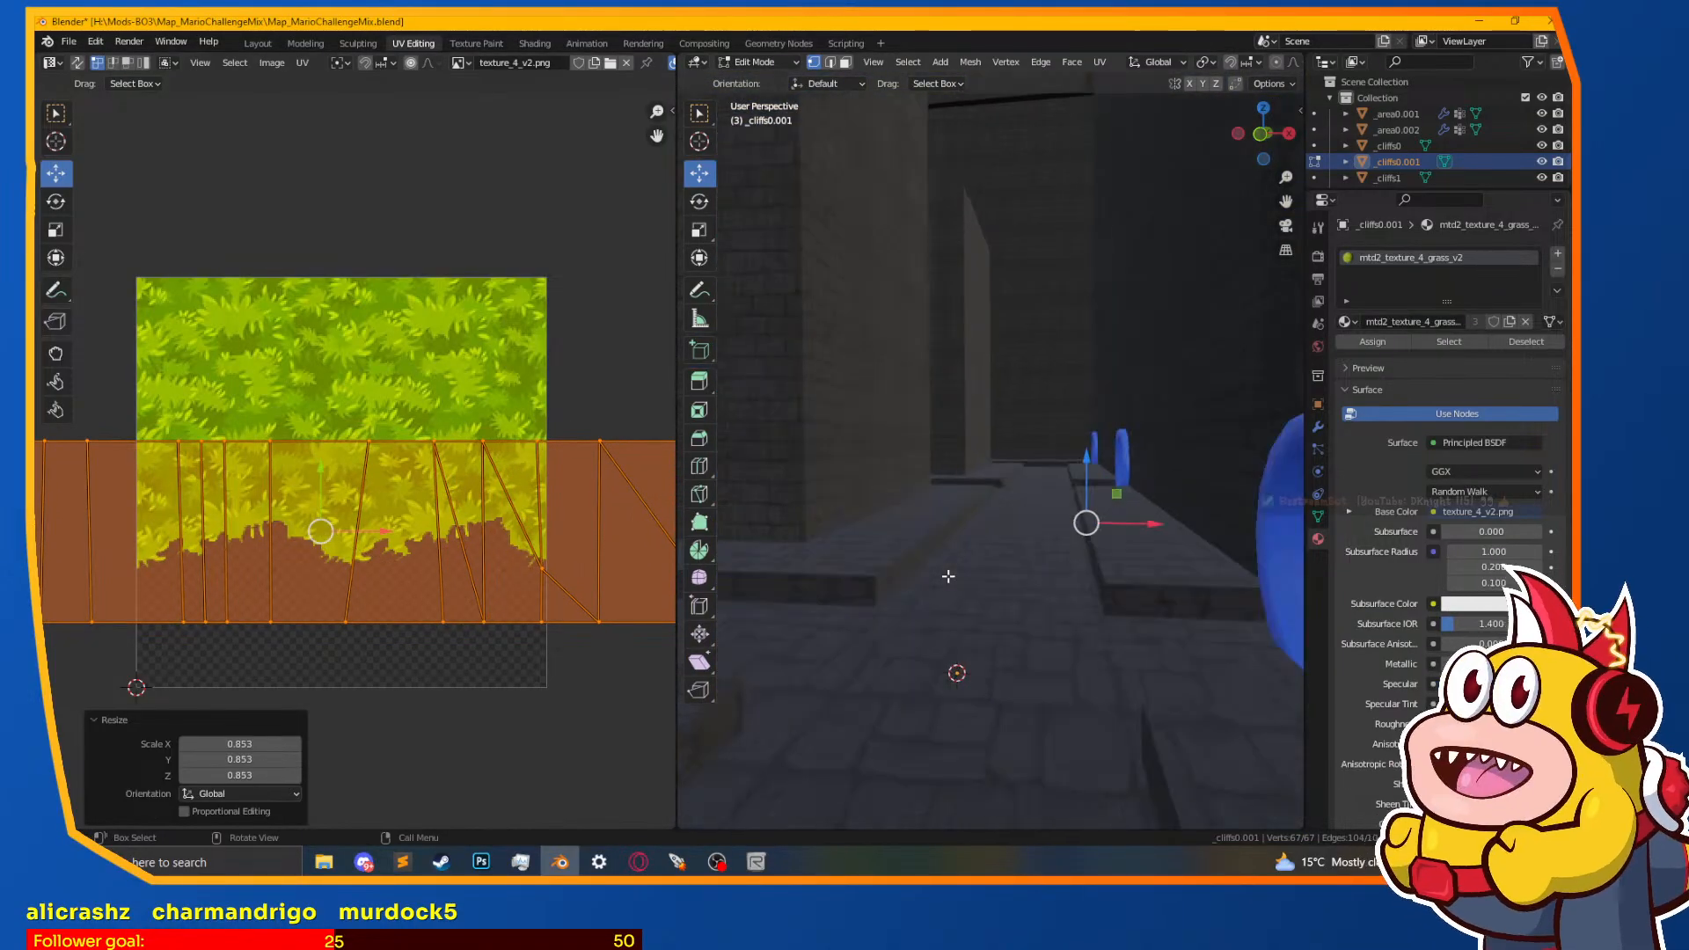
middle_click_drag(1062, 596, 987, 597)
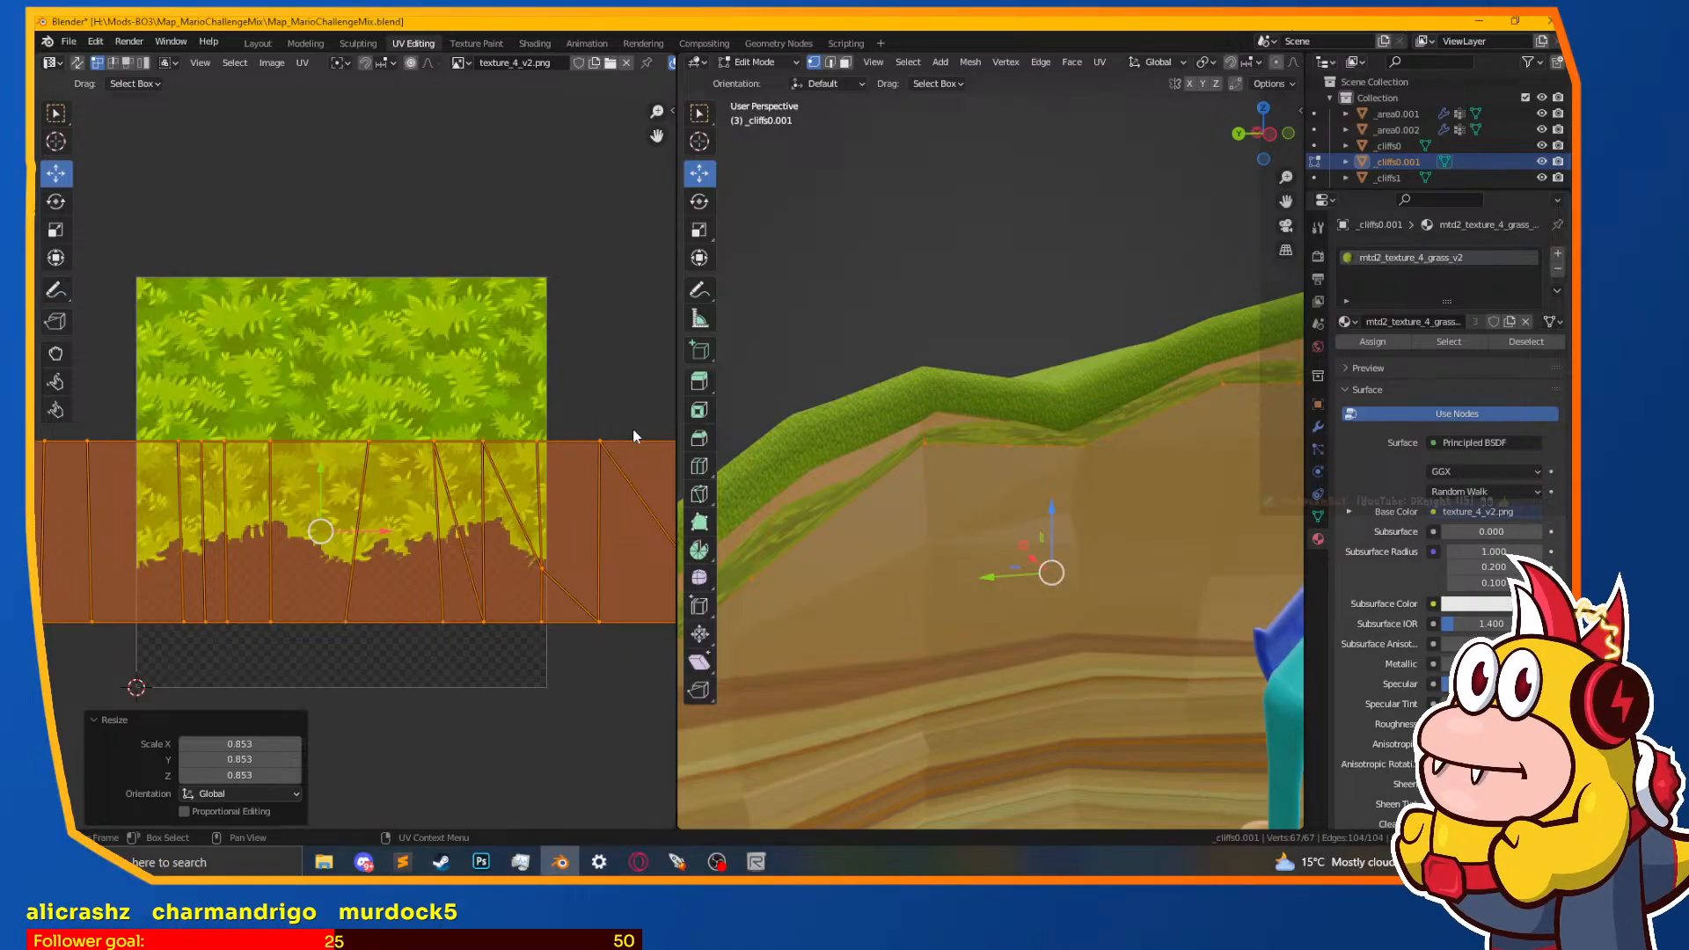
Step: Rotate the whole UV strip 180° so the leaf fringe hangs downward on the cliff
type("r180")
key("Return")
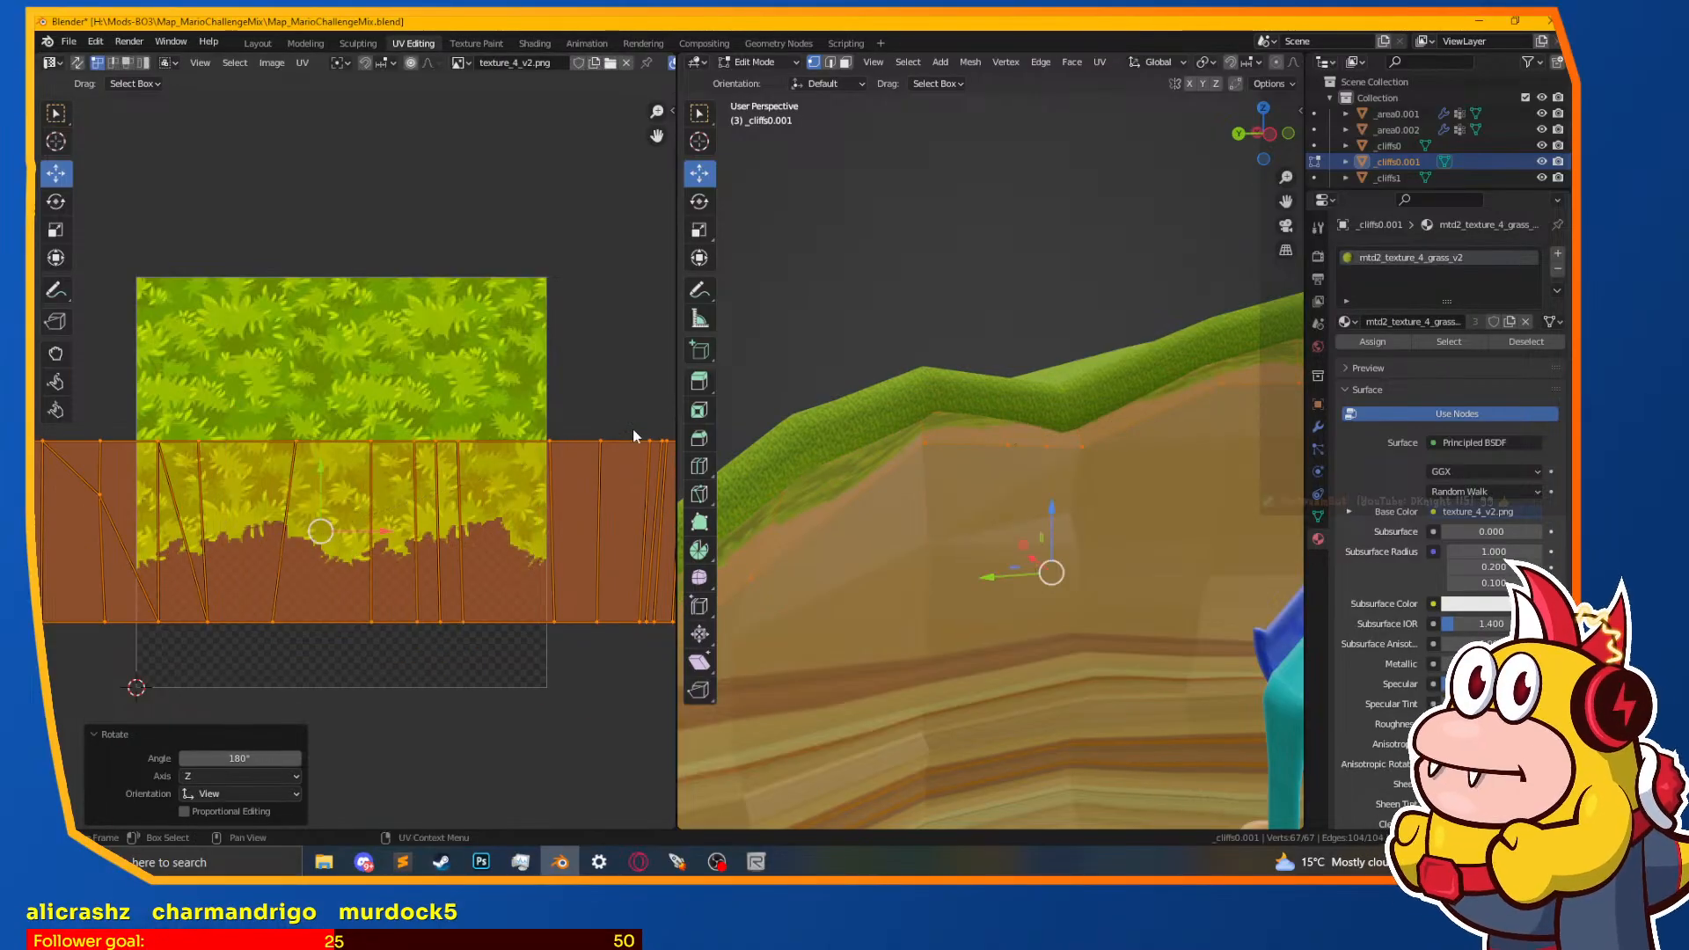
scroll(871, 420, "up", 2)
scroll(872, 420, "up", 2)
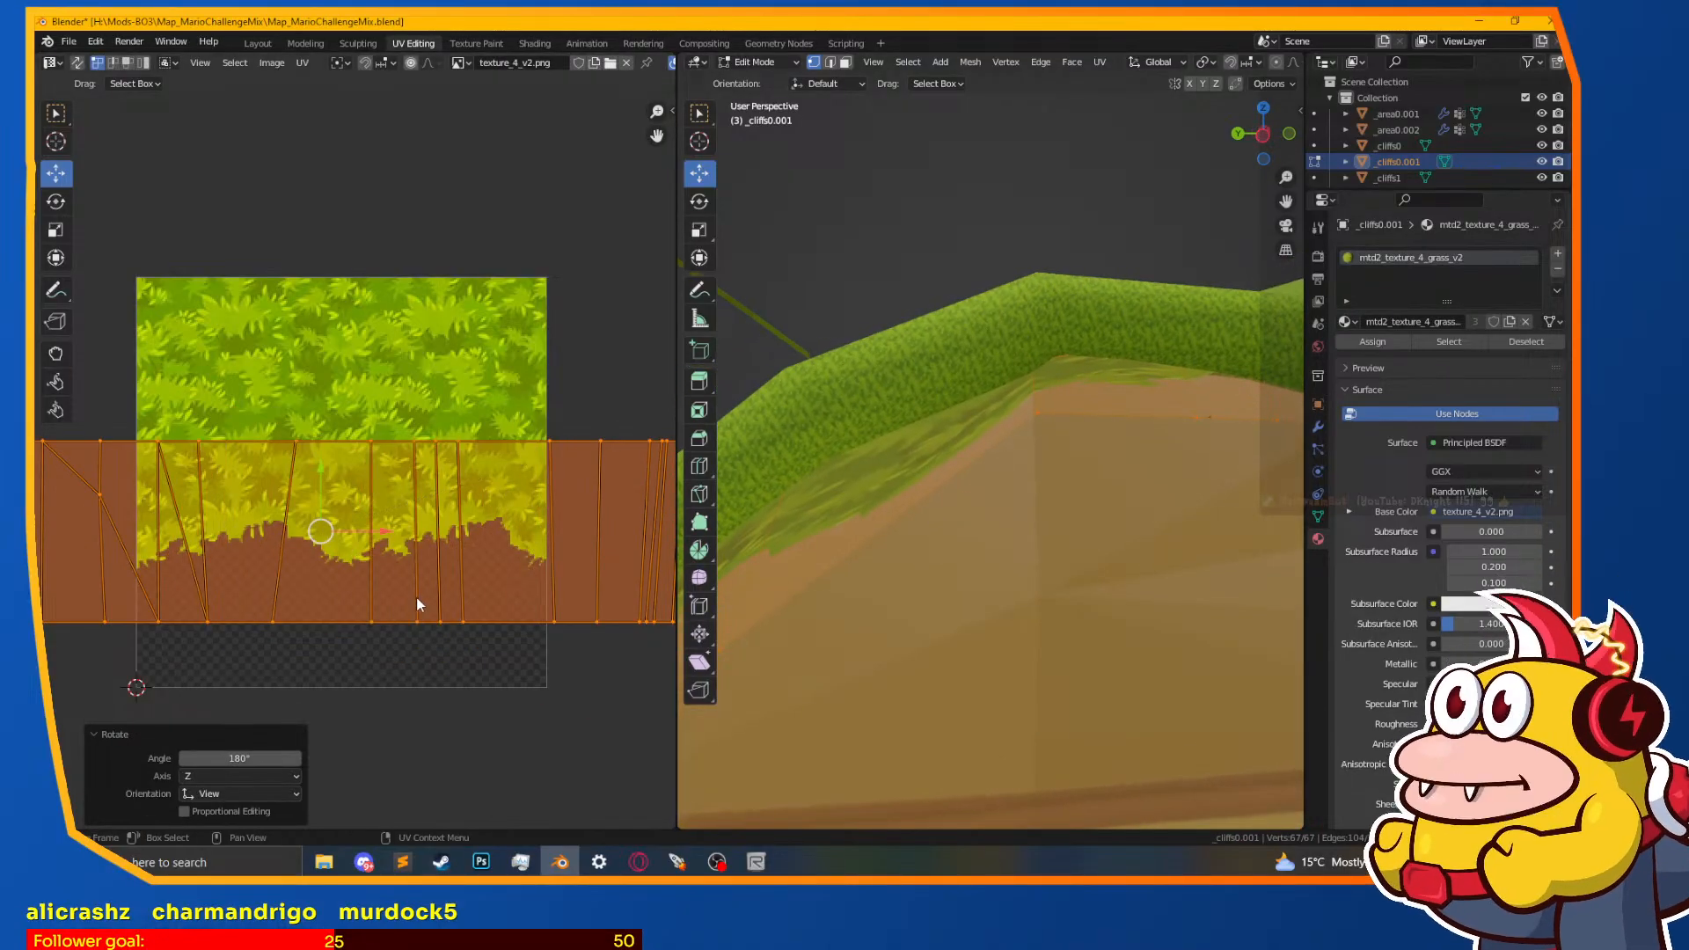
Step: Stretch the UV strip along X by about 7.53 and scale it uniformly by about 2.04
scroll(425, 587, "down", 4)
scroll(456, 538, "up", 1)
key("s")
key("x")
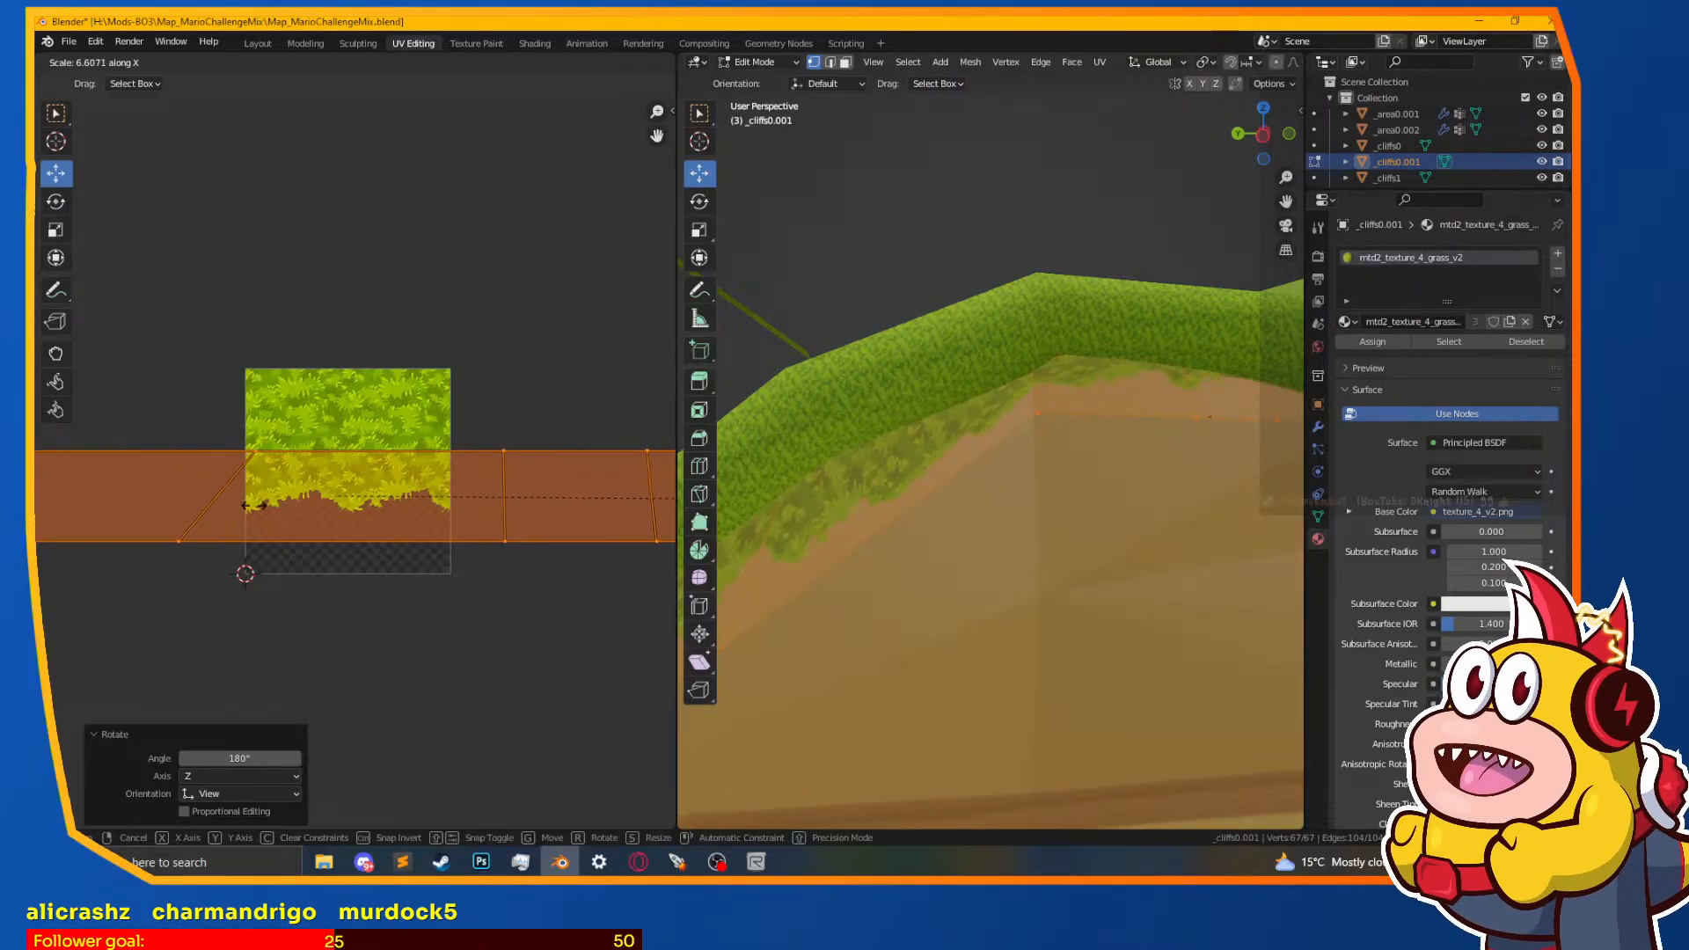
left_click(422, 534)
key("s")
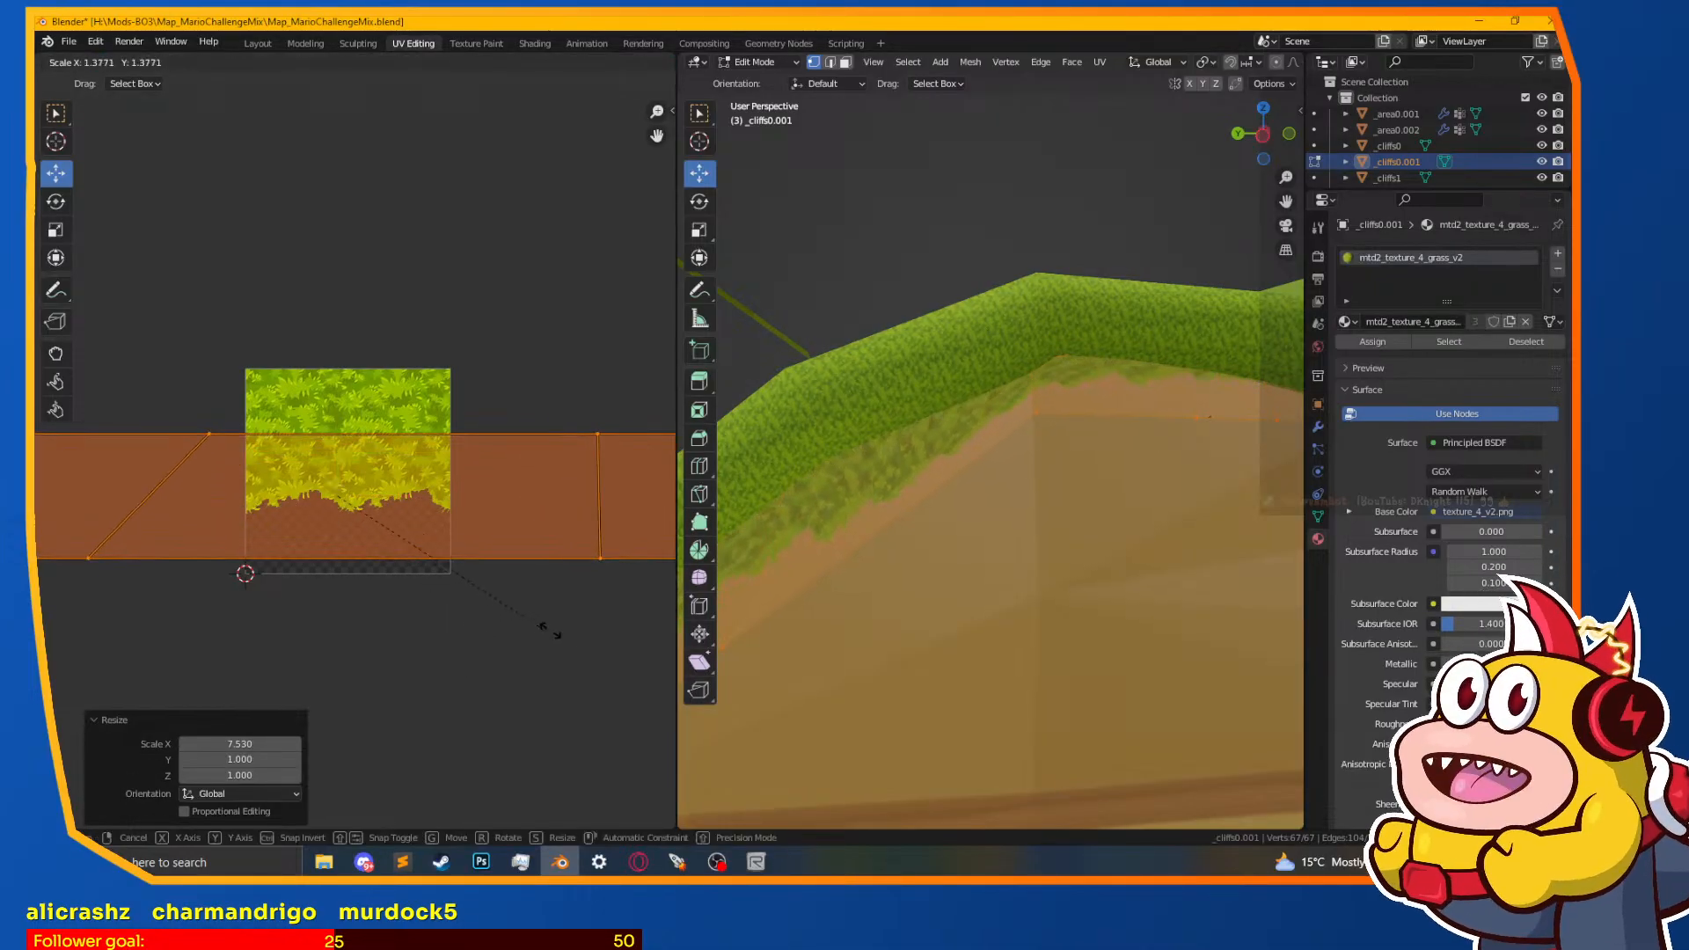
left_click(656, 678)
Step: Move the UV strip up about 0.09 on the grass texture, leave Edit Mode and deselect the strip
middle_click_drag(930, 583, 879, 564)
scroll(461, 556, "up", 3)
key("g")
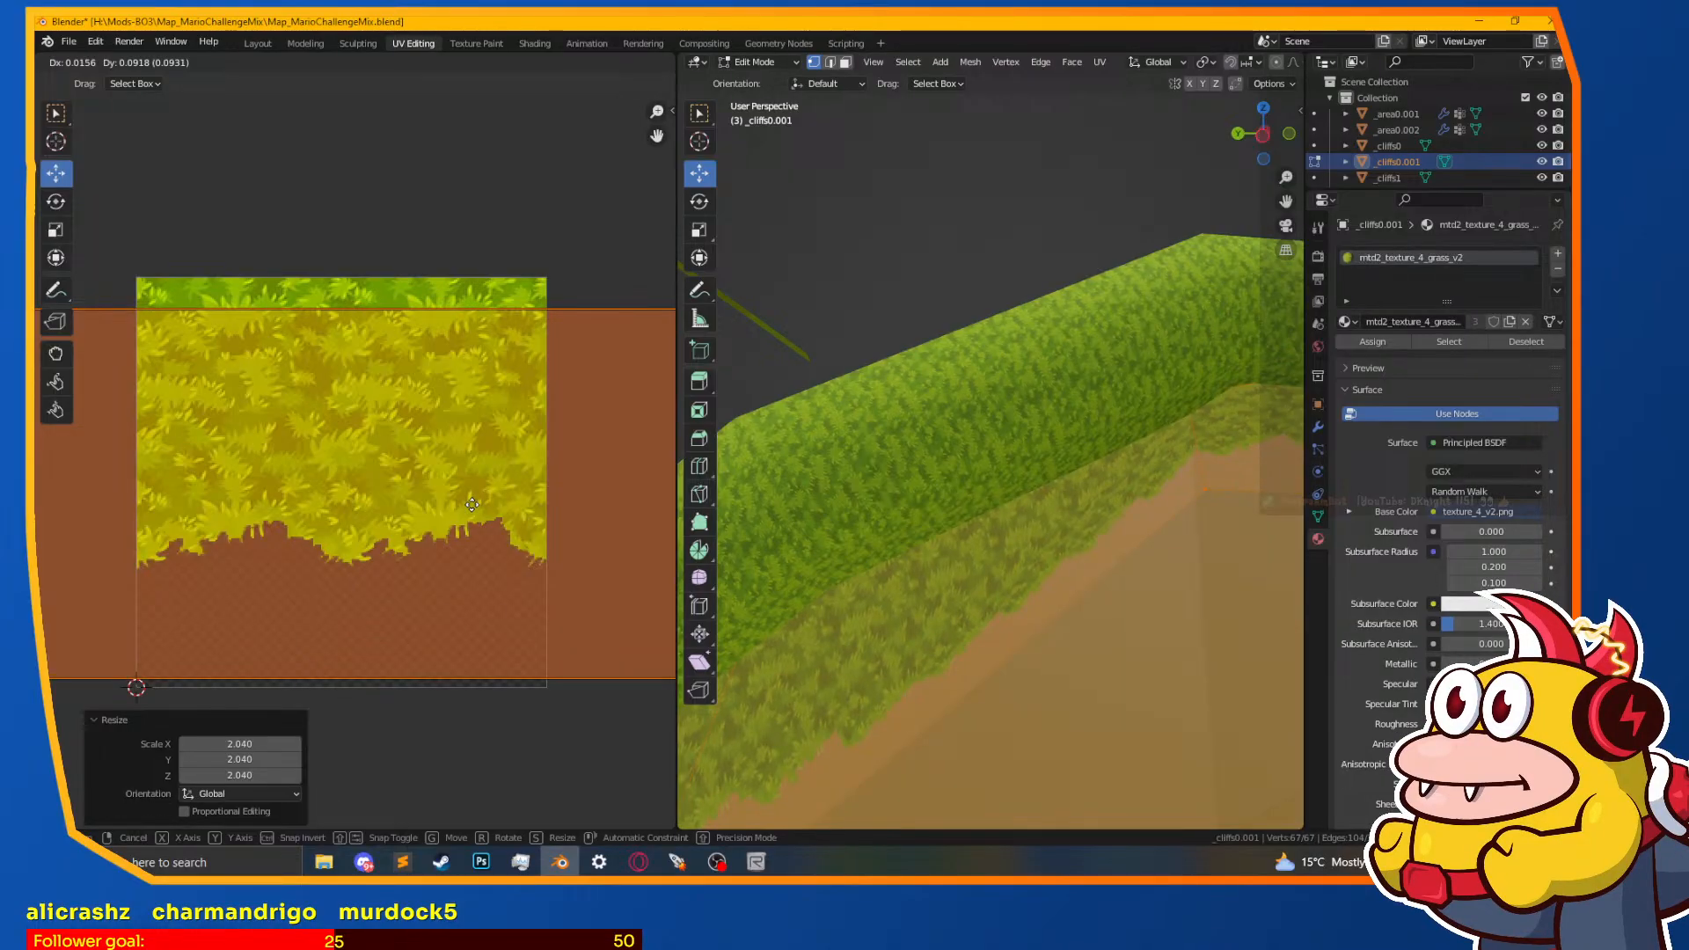
left_click(471, 502)
scroll(471, 504, "down", 4)
key("Tab")
scroll(1026, 691, "down", 3)
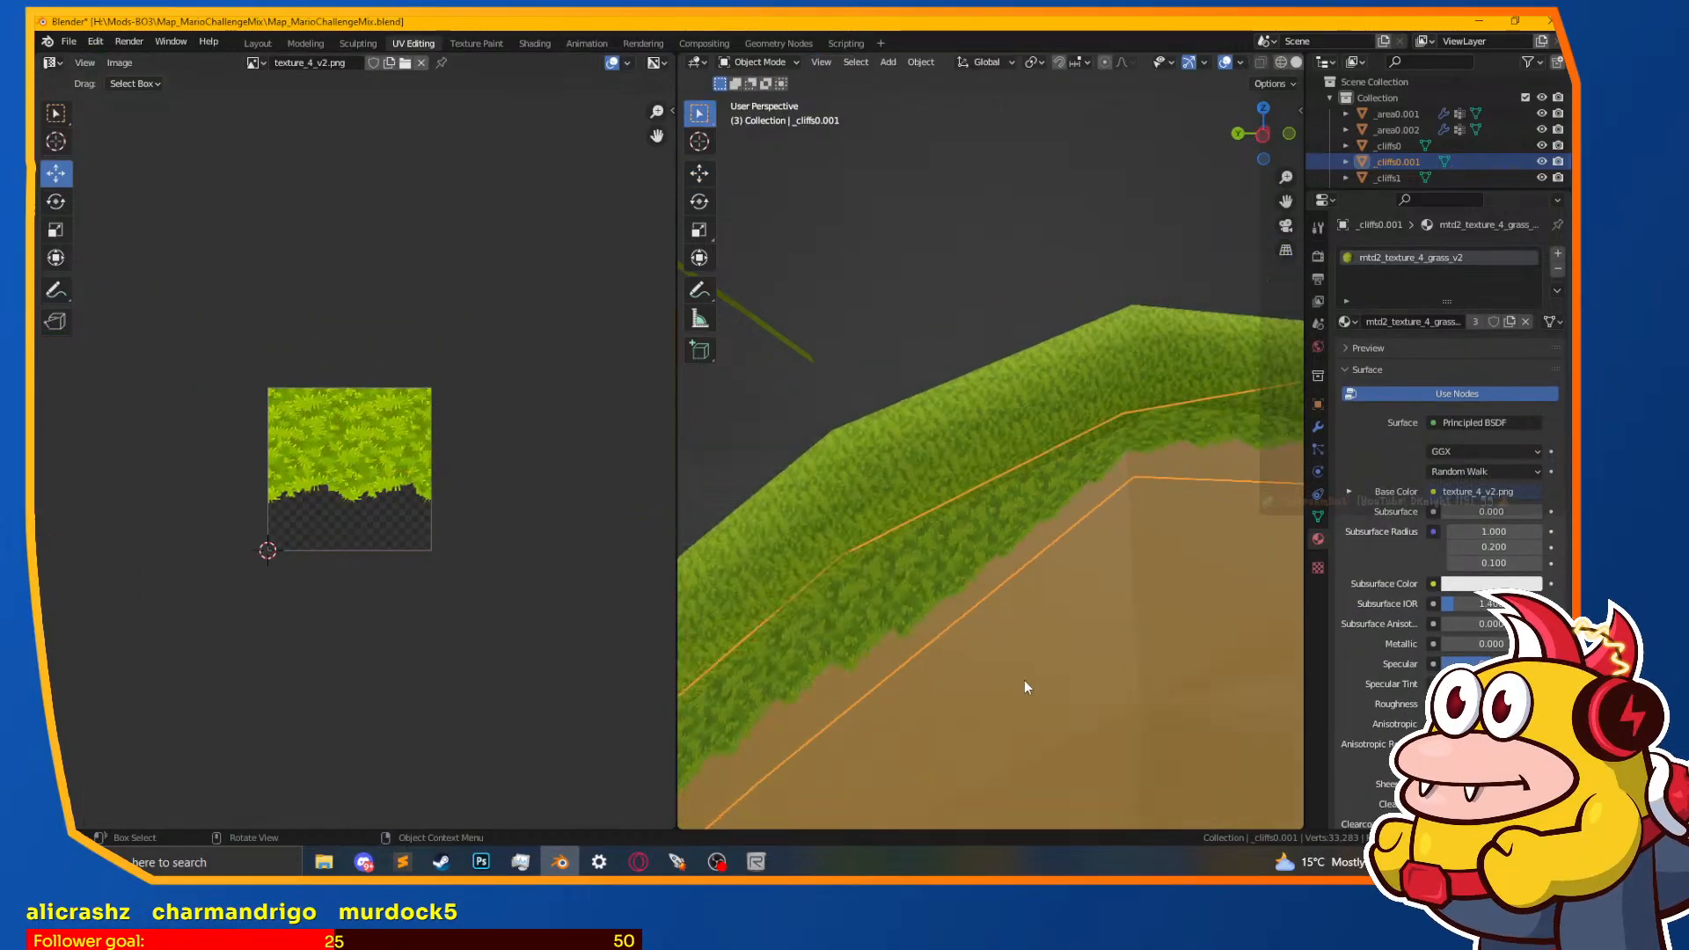
key("alt+a")
Step: Move the strip's lower vertex at the cliff's inward bend about -0.32, 0.22, 0.30 m
middle_click_drag(1036, 640, 933, 546)
key("Tab")
left_click(999, 497)
key("g")
left_click(970, 607)
middle_click_drag(970, 608, 1114, 521)
key("g")
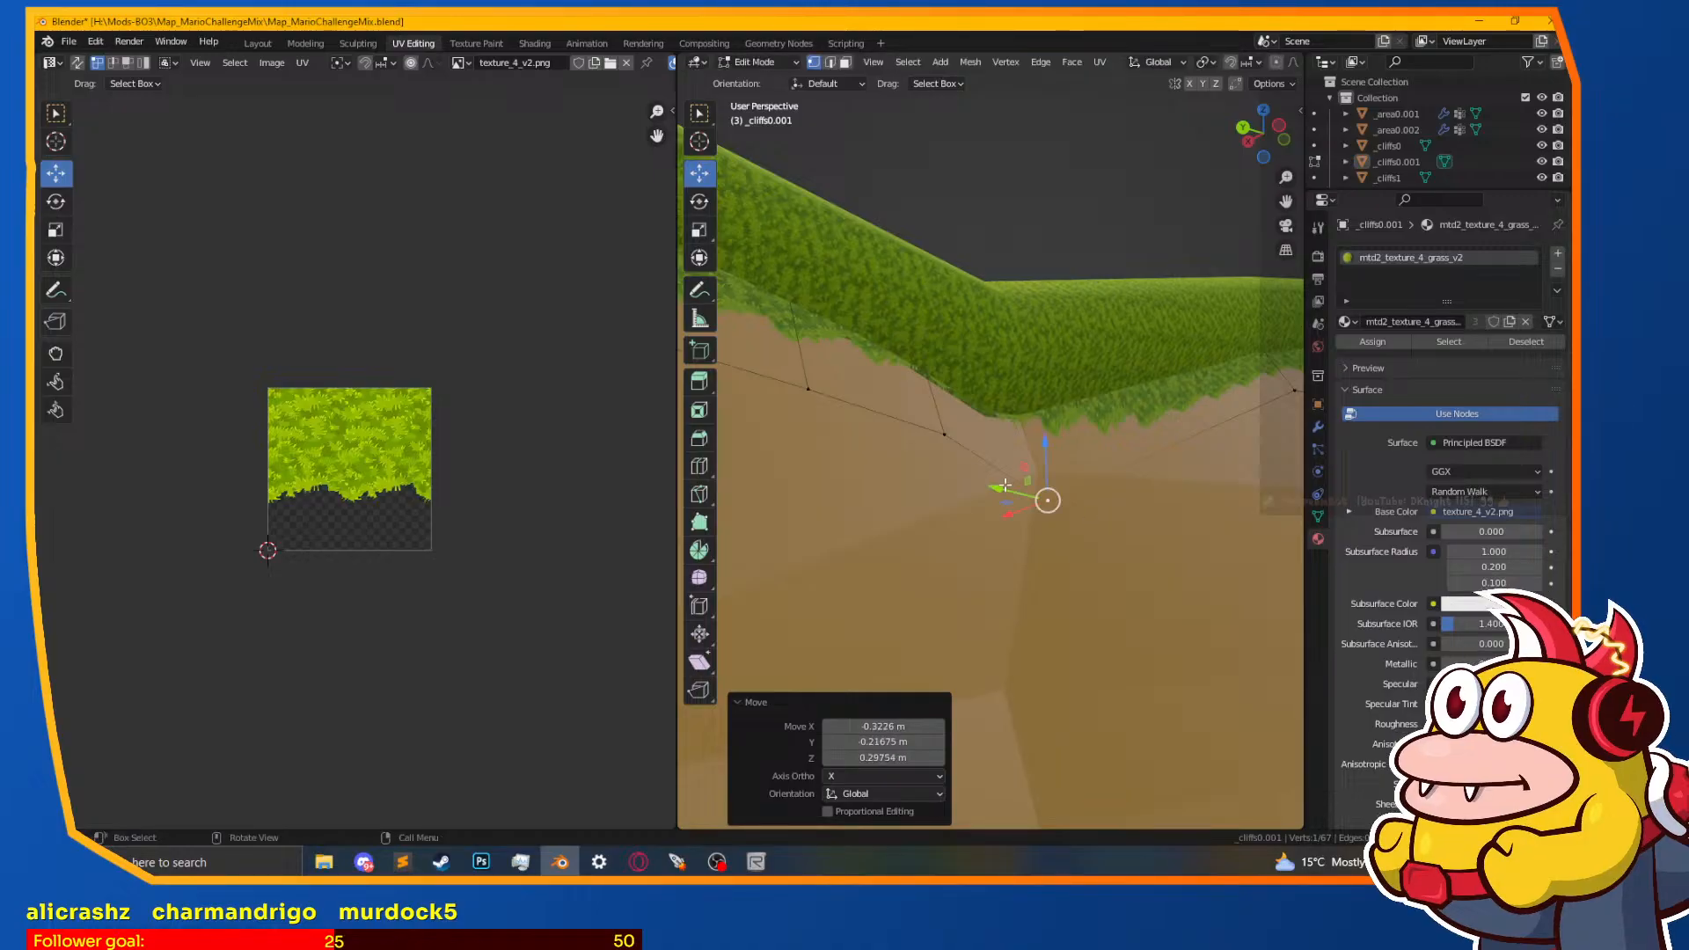
right_click(967, 515)
Step: Further adjust the position of the lower vertex at the inward bend and return to Object Mode
middle_click_drag(969, 514, 823, 450)
key("g")
left_click(946, 617)
key("g")
left_click(1026, 512)
key("q")
key("Tab")
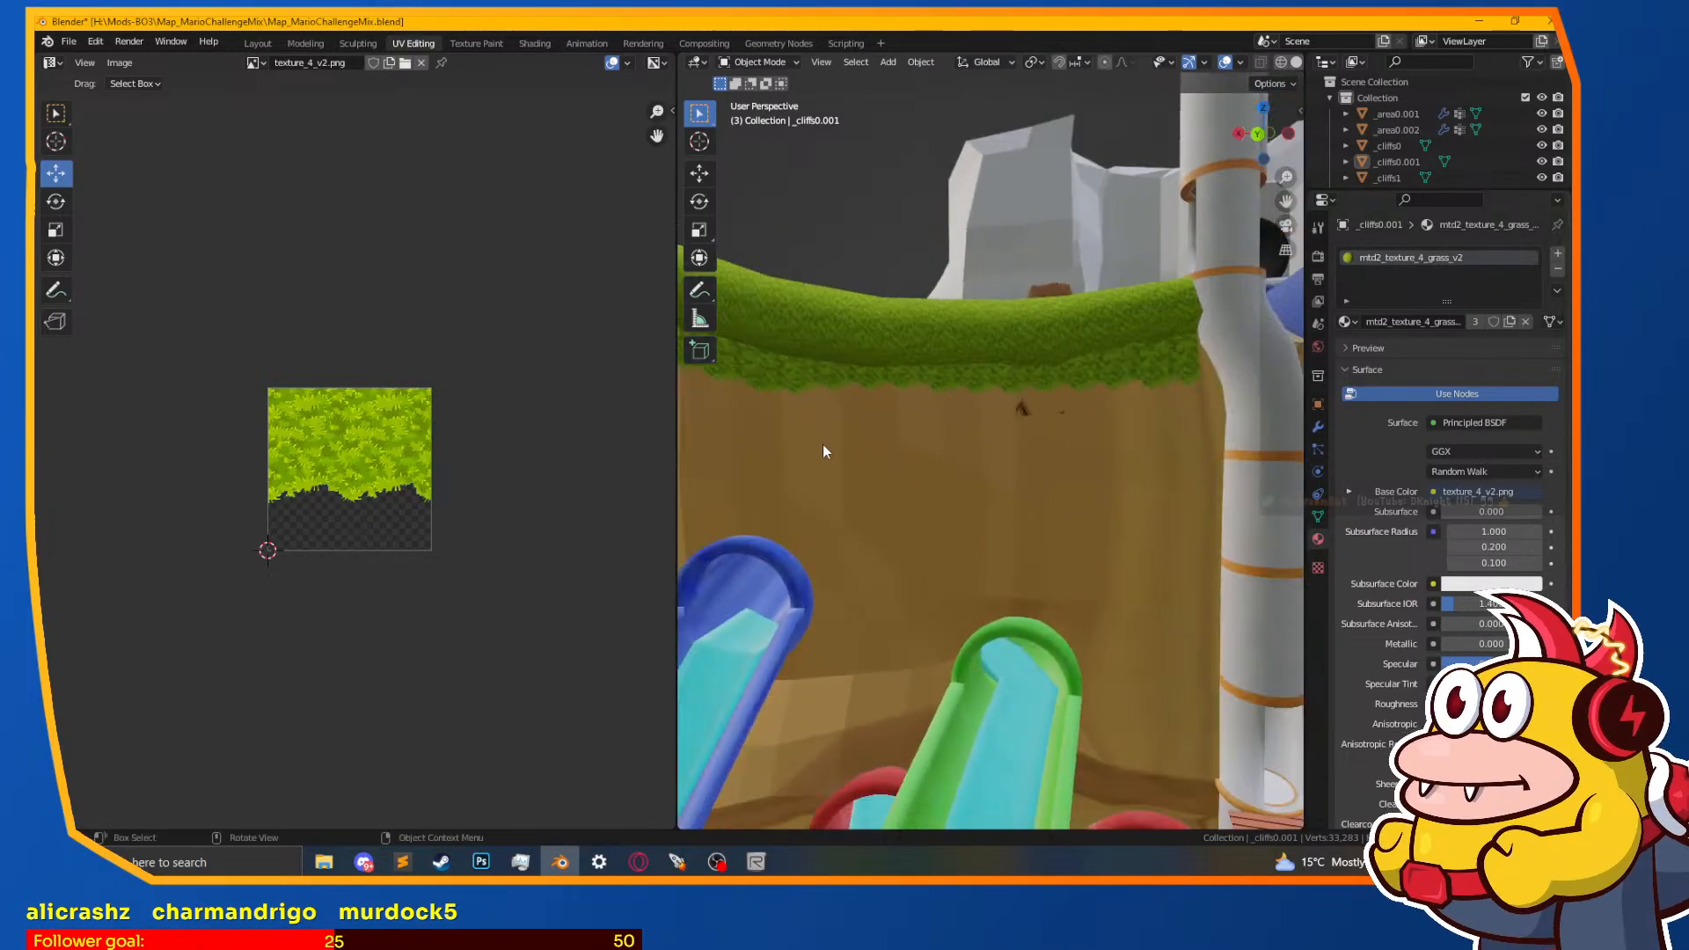
Step: Select the strip's lower end vertex beside the white pipe and move it about -0.72, 1.26, 0.38 m
middle_click_drag(1083, 436, 1101, 410)
key("Tab")
scroll(1029, 517, "up", 6)
middle_click_drag(1029, 516, 1065, 421)
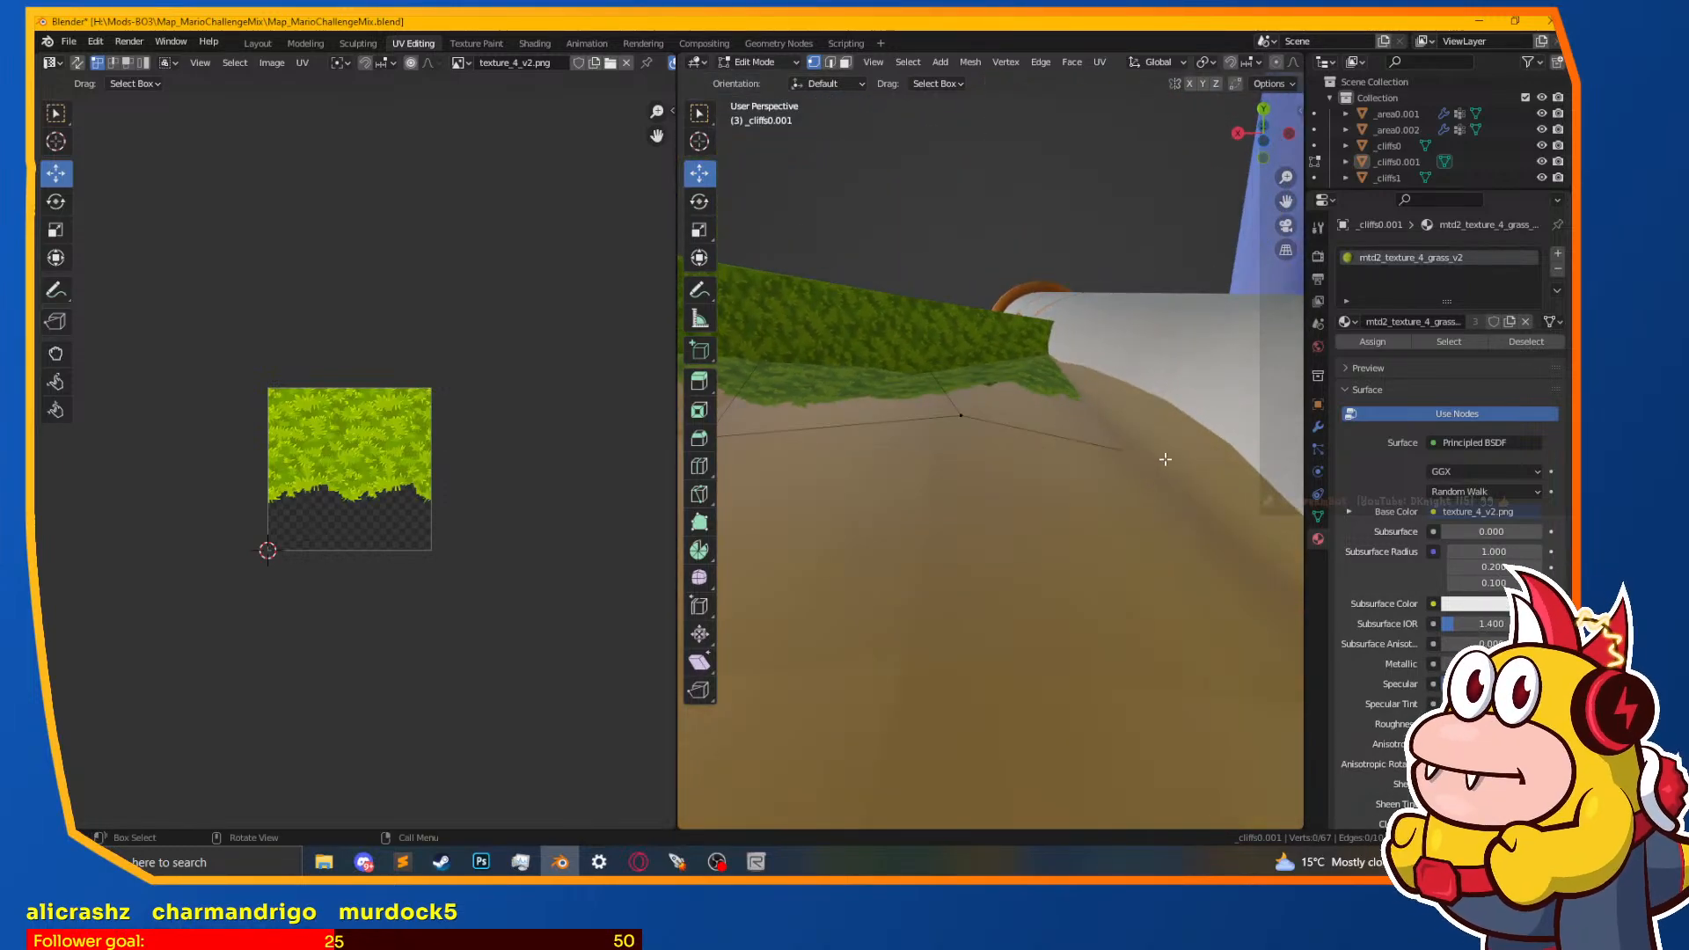
key("z")
left_click(1053, 475)
key("a")
left_click(1214, 472)
key("z")
left_click(1216, 548)
middle_click_drag(1197, 532, 1144, 502)
key("g")
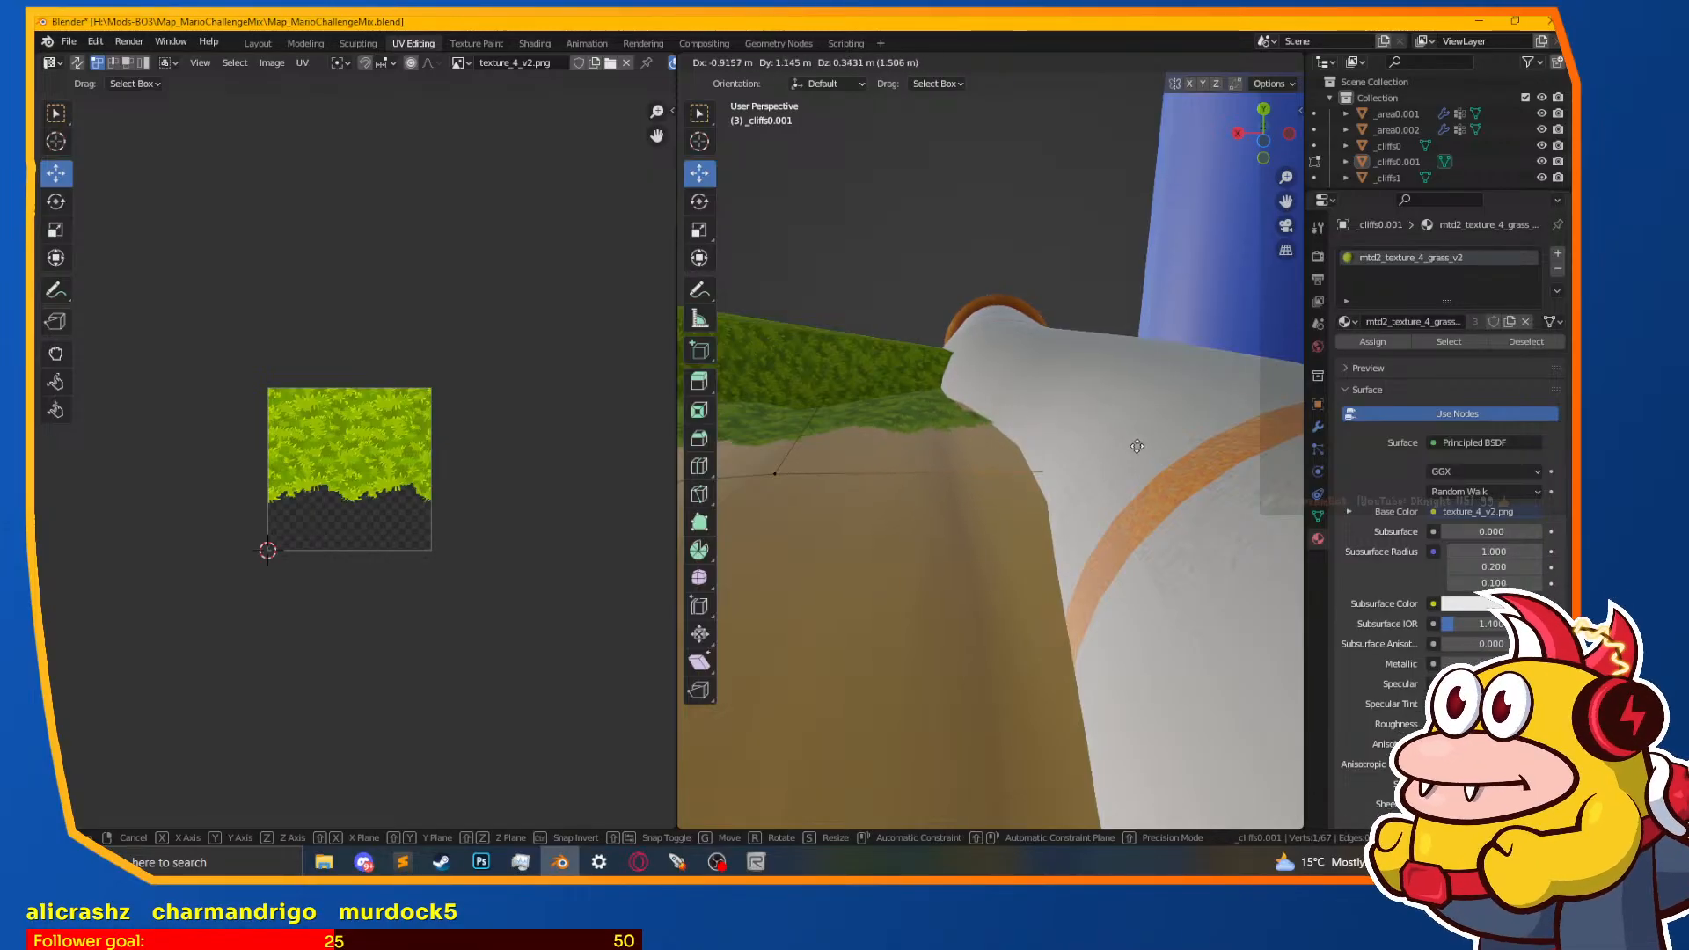
left_click(1129, 439)
middle_click_drag(1109, 475, 1081, 575)
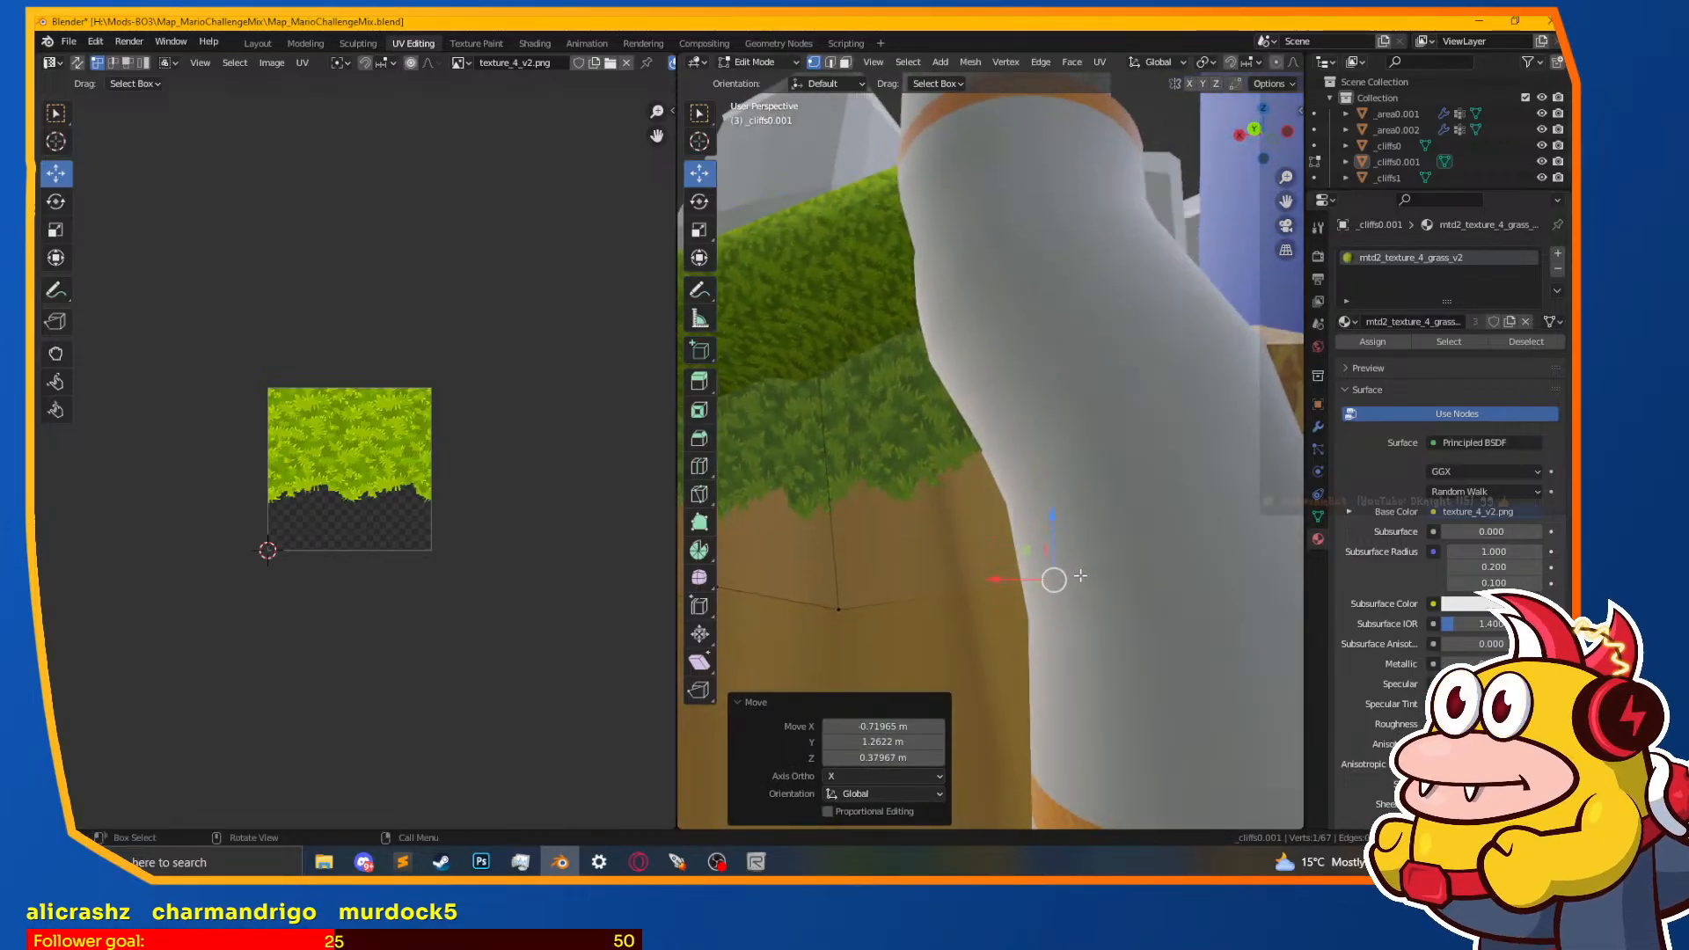
Step: Examine the leaf strip's end at the white pipe and its fit along the cliff in Object Mode
scroll(1018, 467, "up", 7)
middle_click_drag(903, 423, 924, 424)
scroll(998, 448, "down", 6)
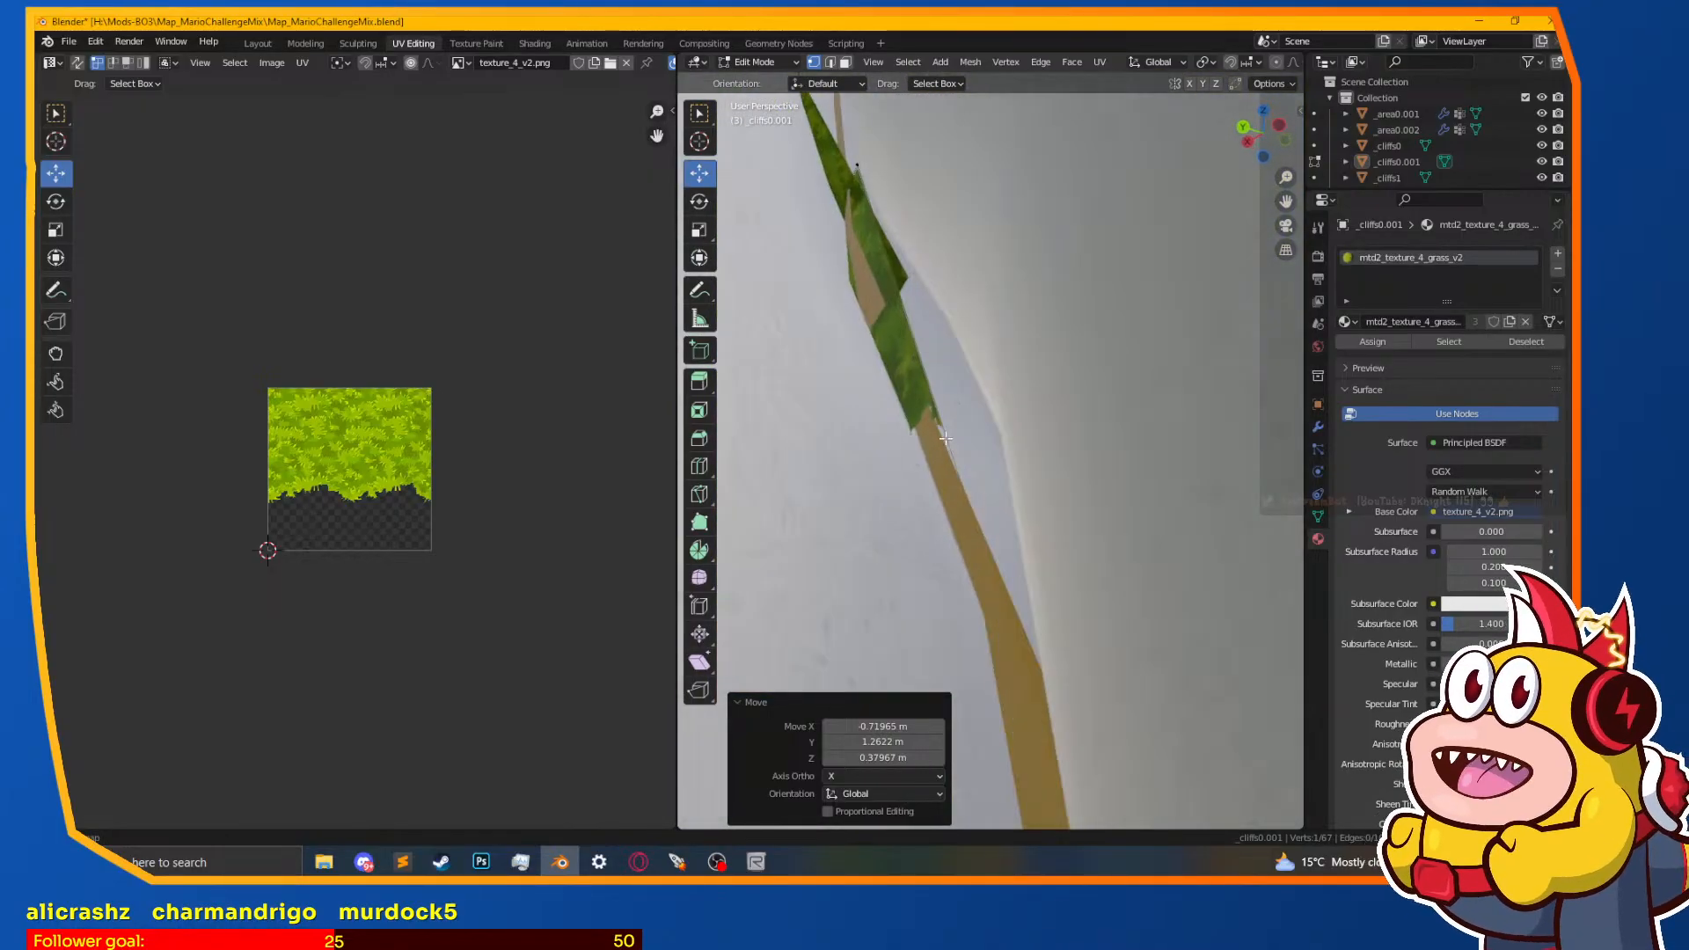
scroll(998, 448, "down", 6)
key("Tab")
middle_click_drag(1014, 498, 560, 447)
middle_click_drag(720, 406, 1091, 475)
scroll(757, 405, "down", 3)
middle_click_drag(704, 537, 880, 532)
Step: In the strip's UV layout, move the inner vertex on the sloped cliff section about 0.06, -0.29
key("Tab")
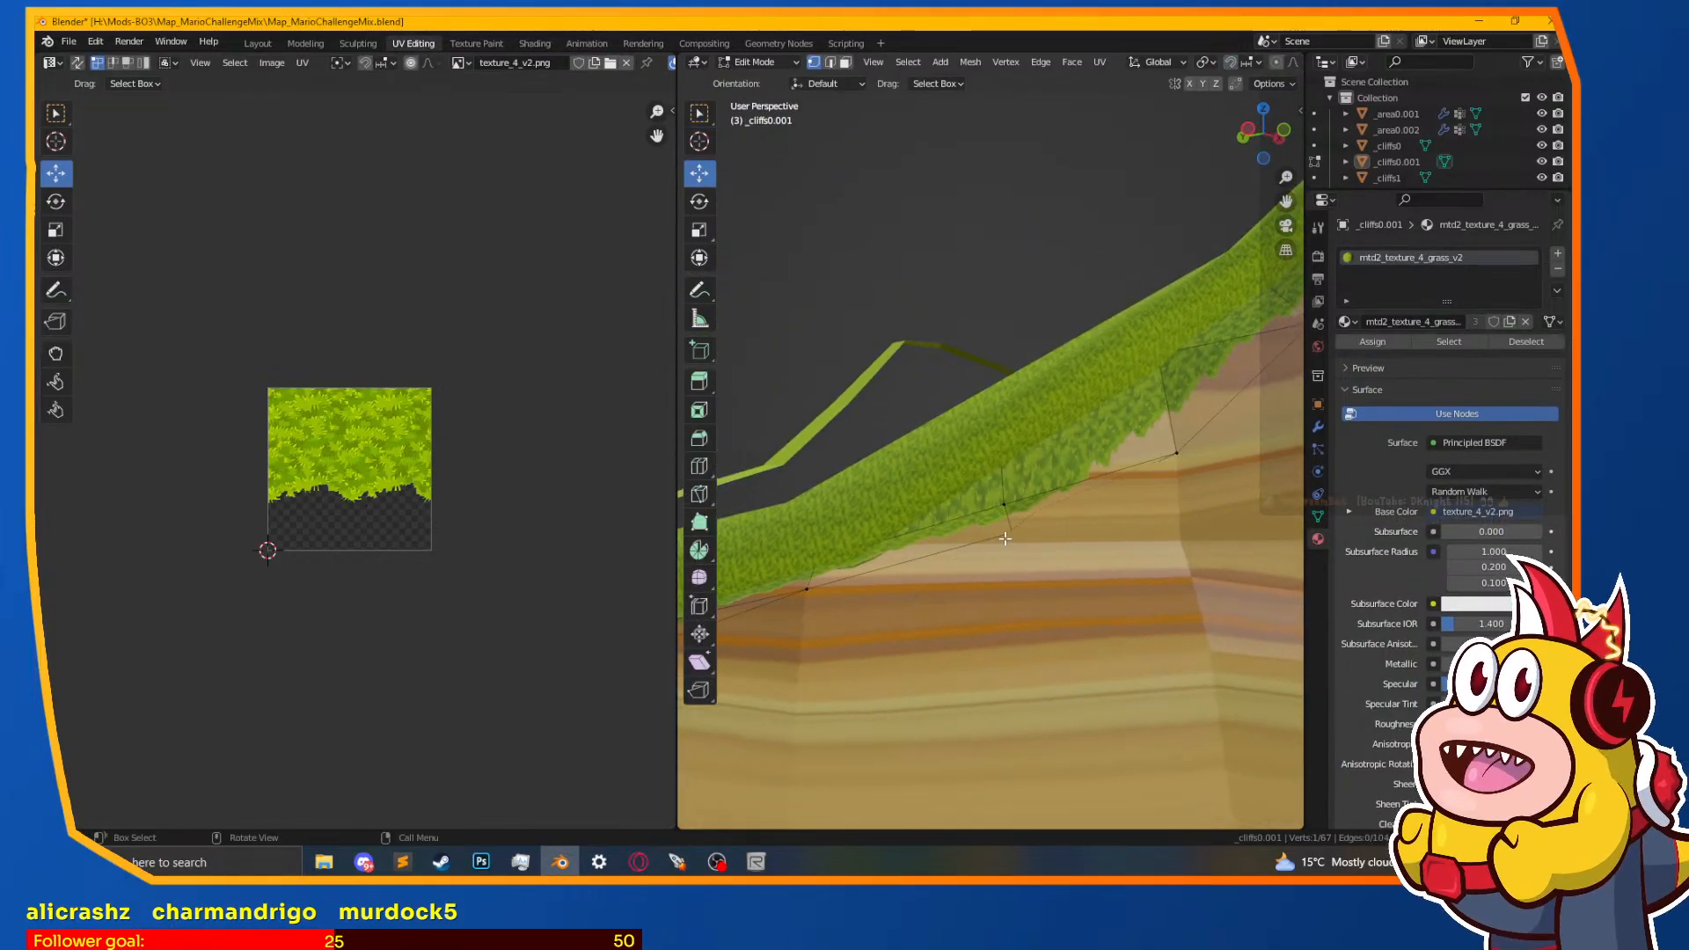
middle_click_drag(841, 596, 900, 577)
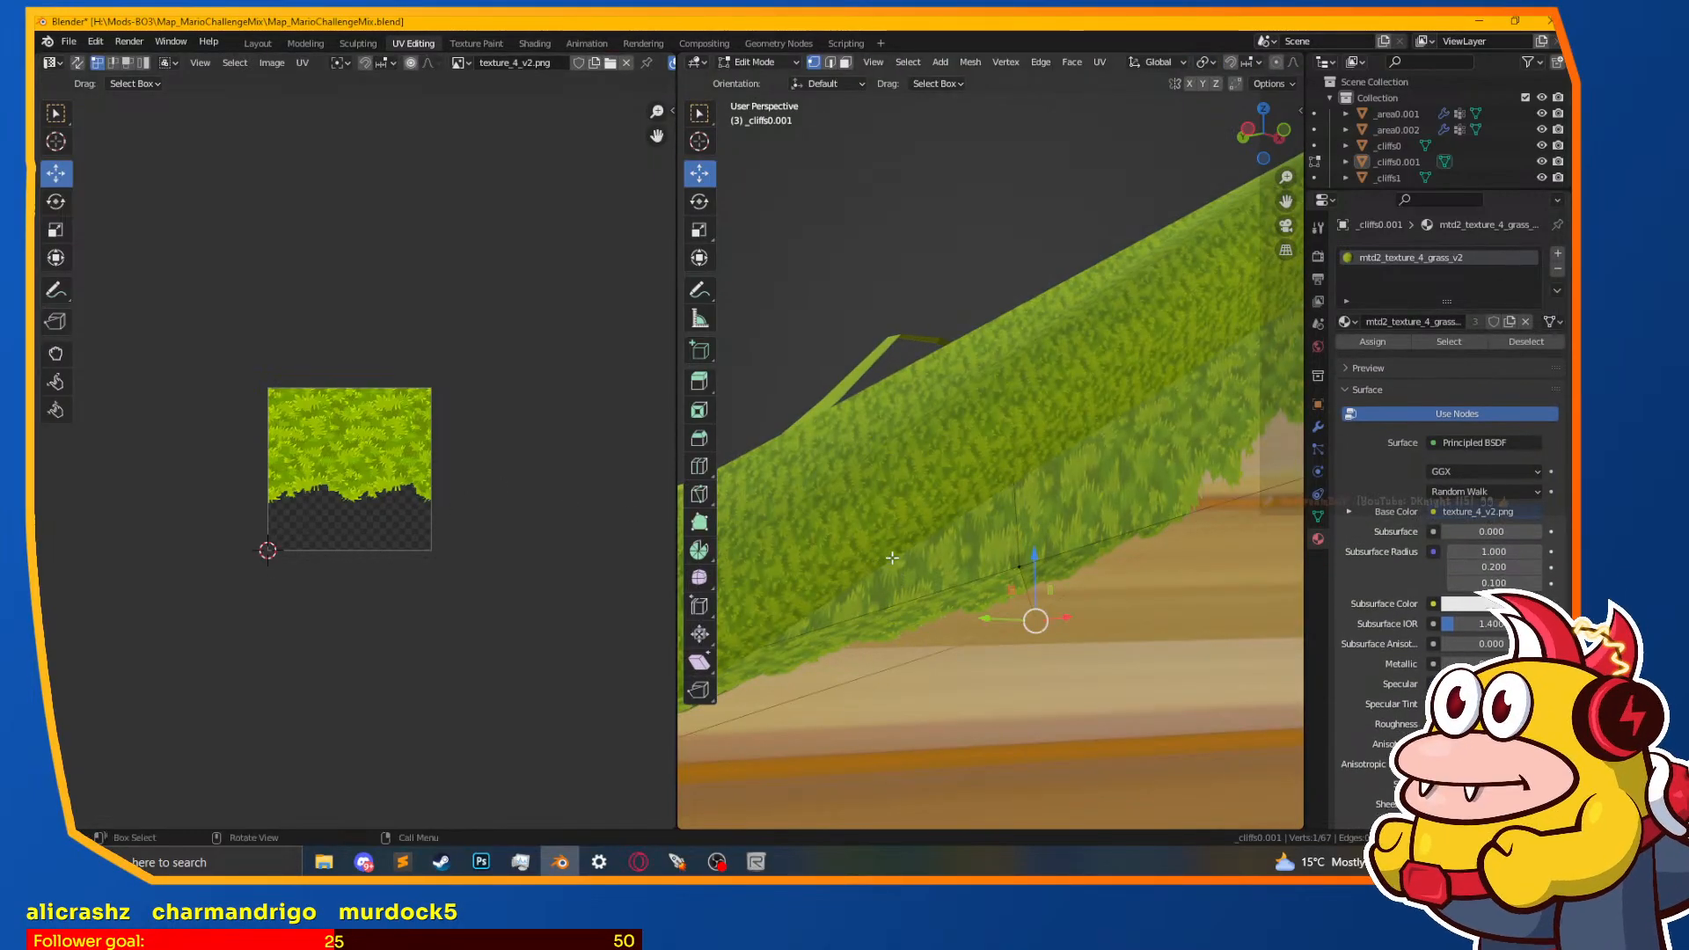
key("a")
scroll(255, 553, "down", 10)
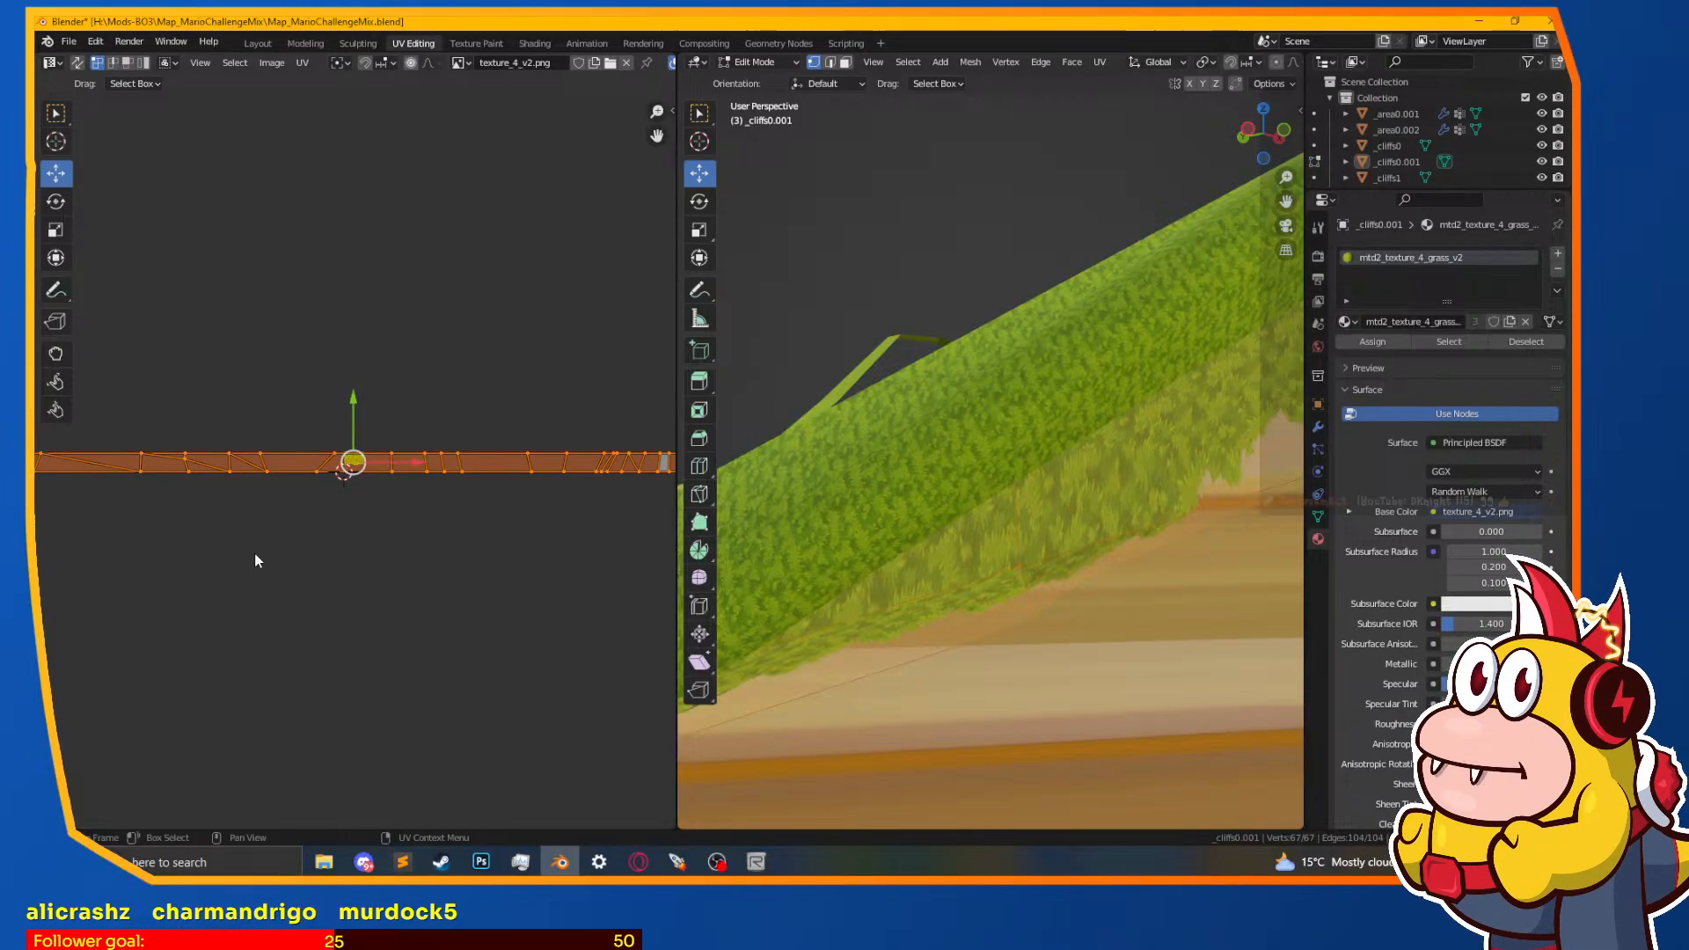
scroll(233, 503, "up", 8)
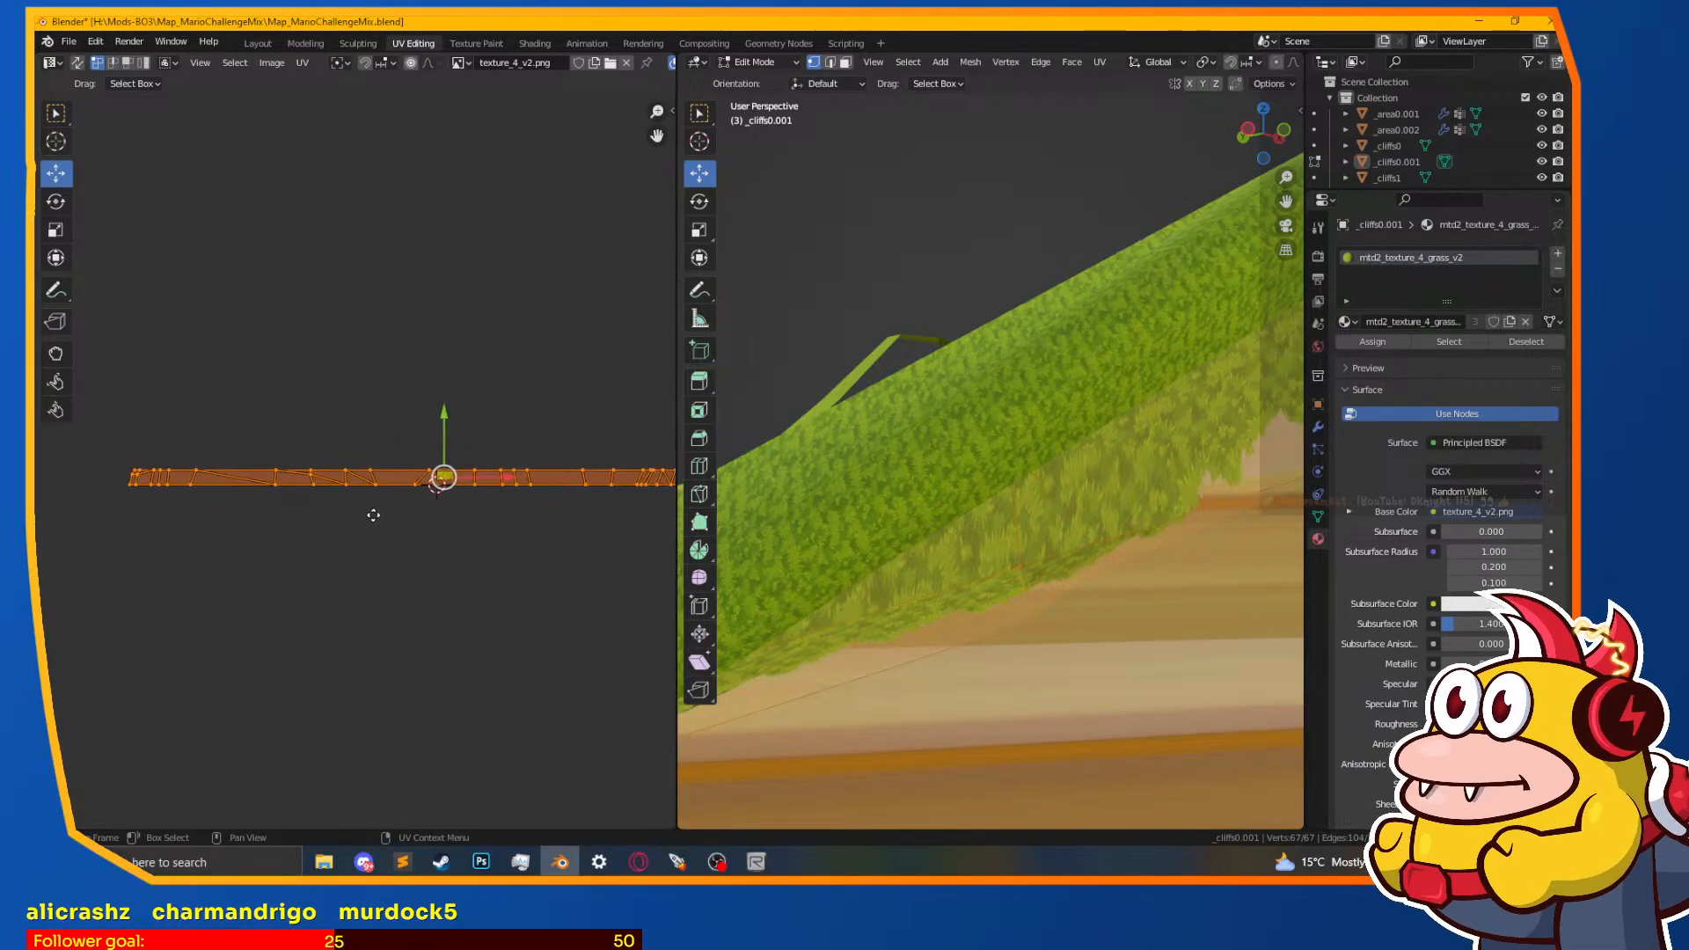
left_click(335, 528)
scroll(351, 541, "up", 4)
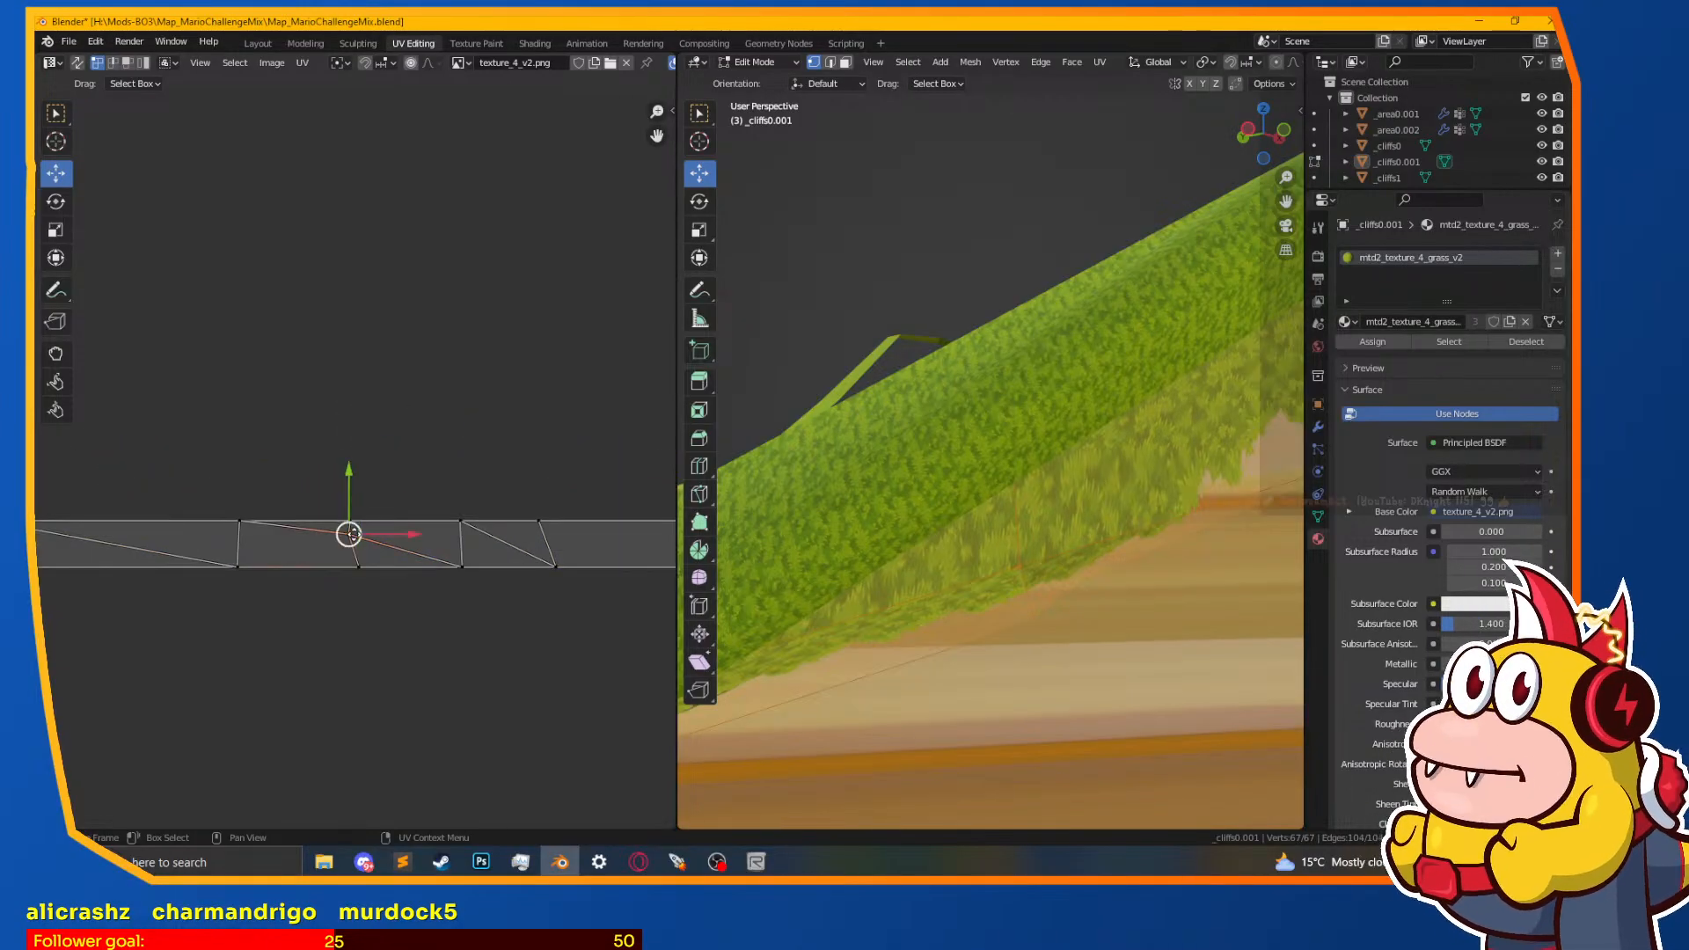
key("g")
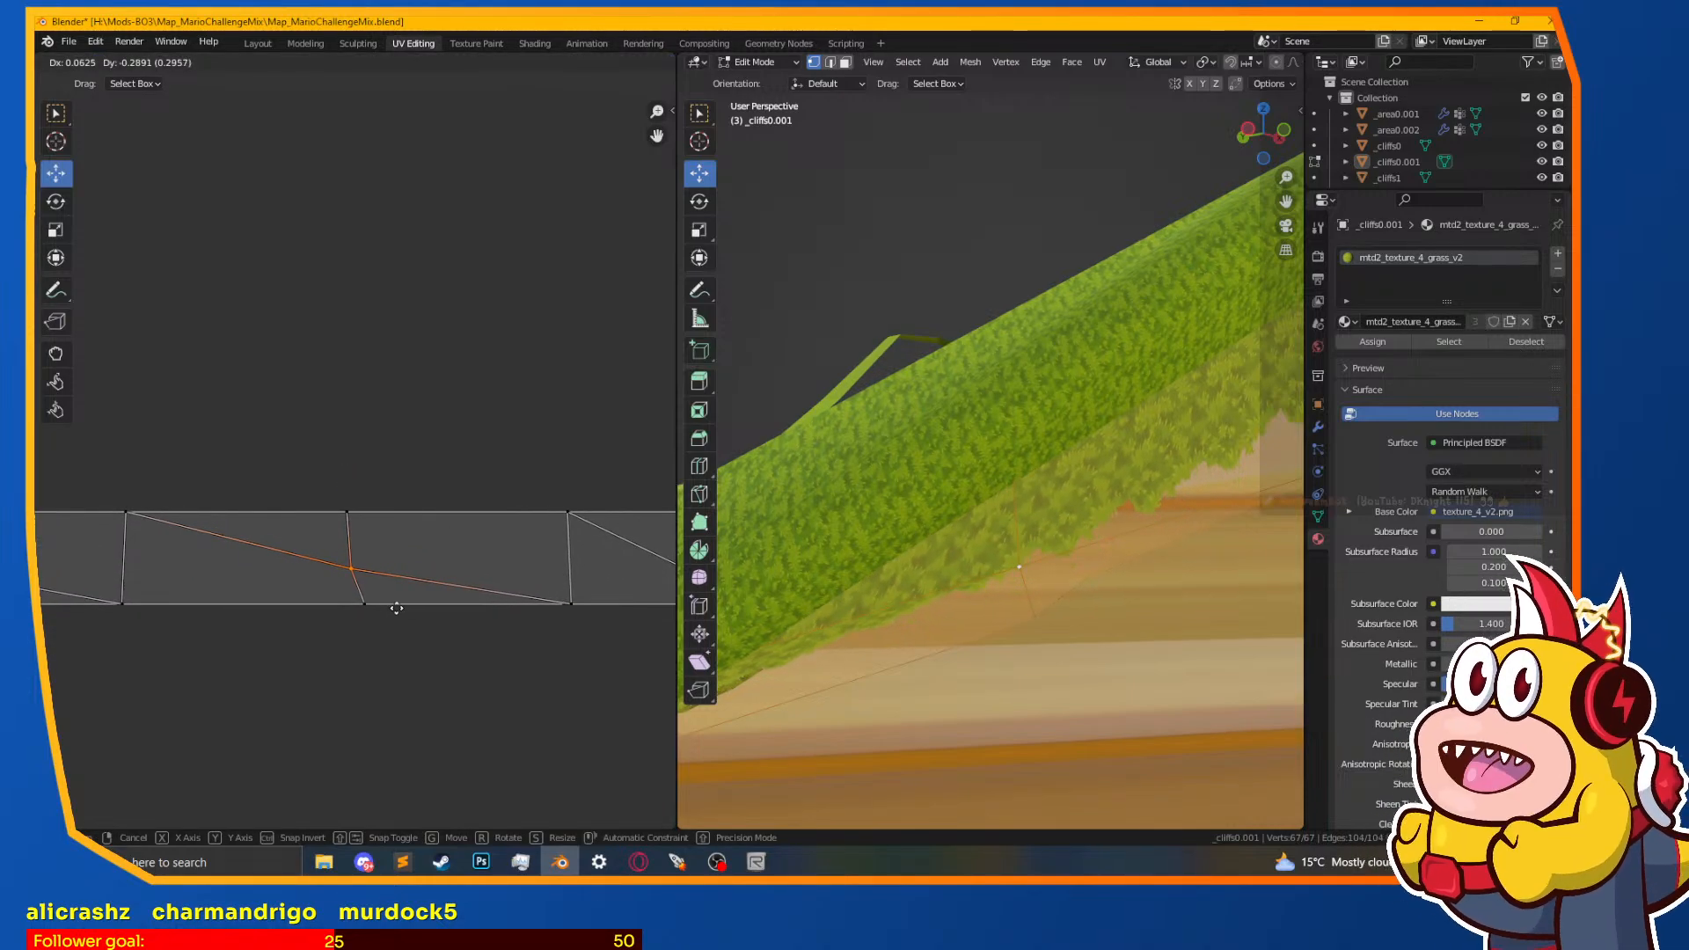
left_click(397, 608)
Step: Move the inner UV vertex near the UV strip's left end about 0.18, -0.06
middle_click_drag(909, 656, 1008, 663)
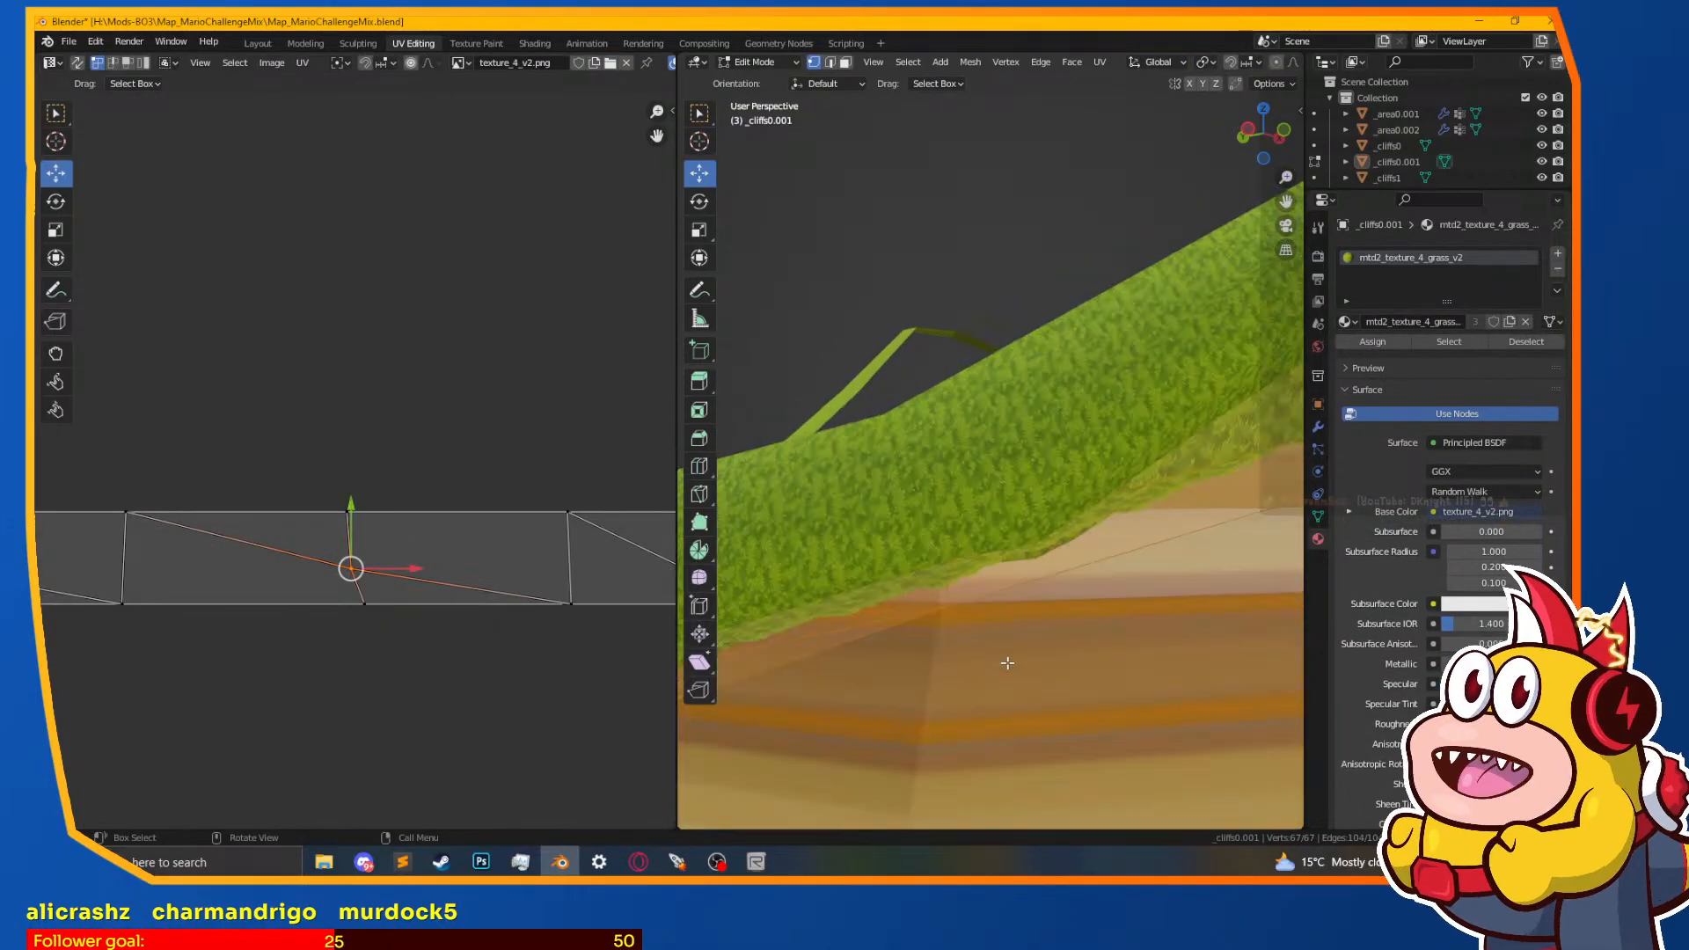
middle_click_drag(899, 705, 1011, 580)
key("Tab")
key("Tab")
key("Tab")
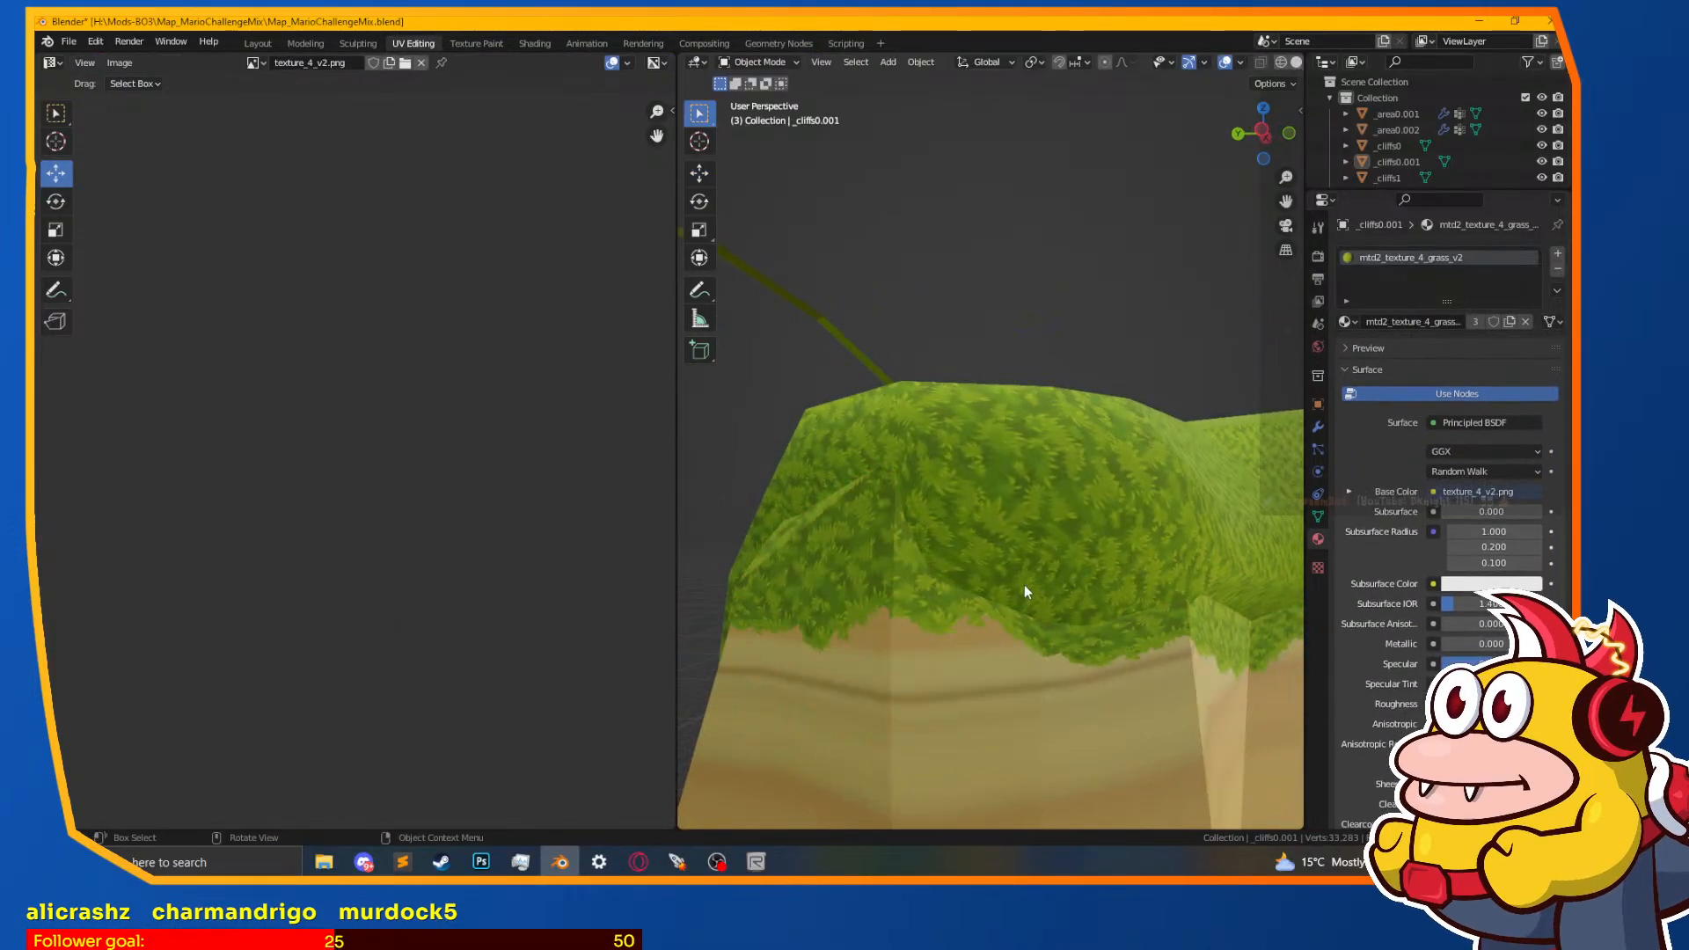
key("Tab")
scroll(586, 561, "down", 4)
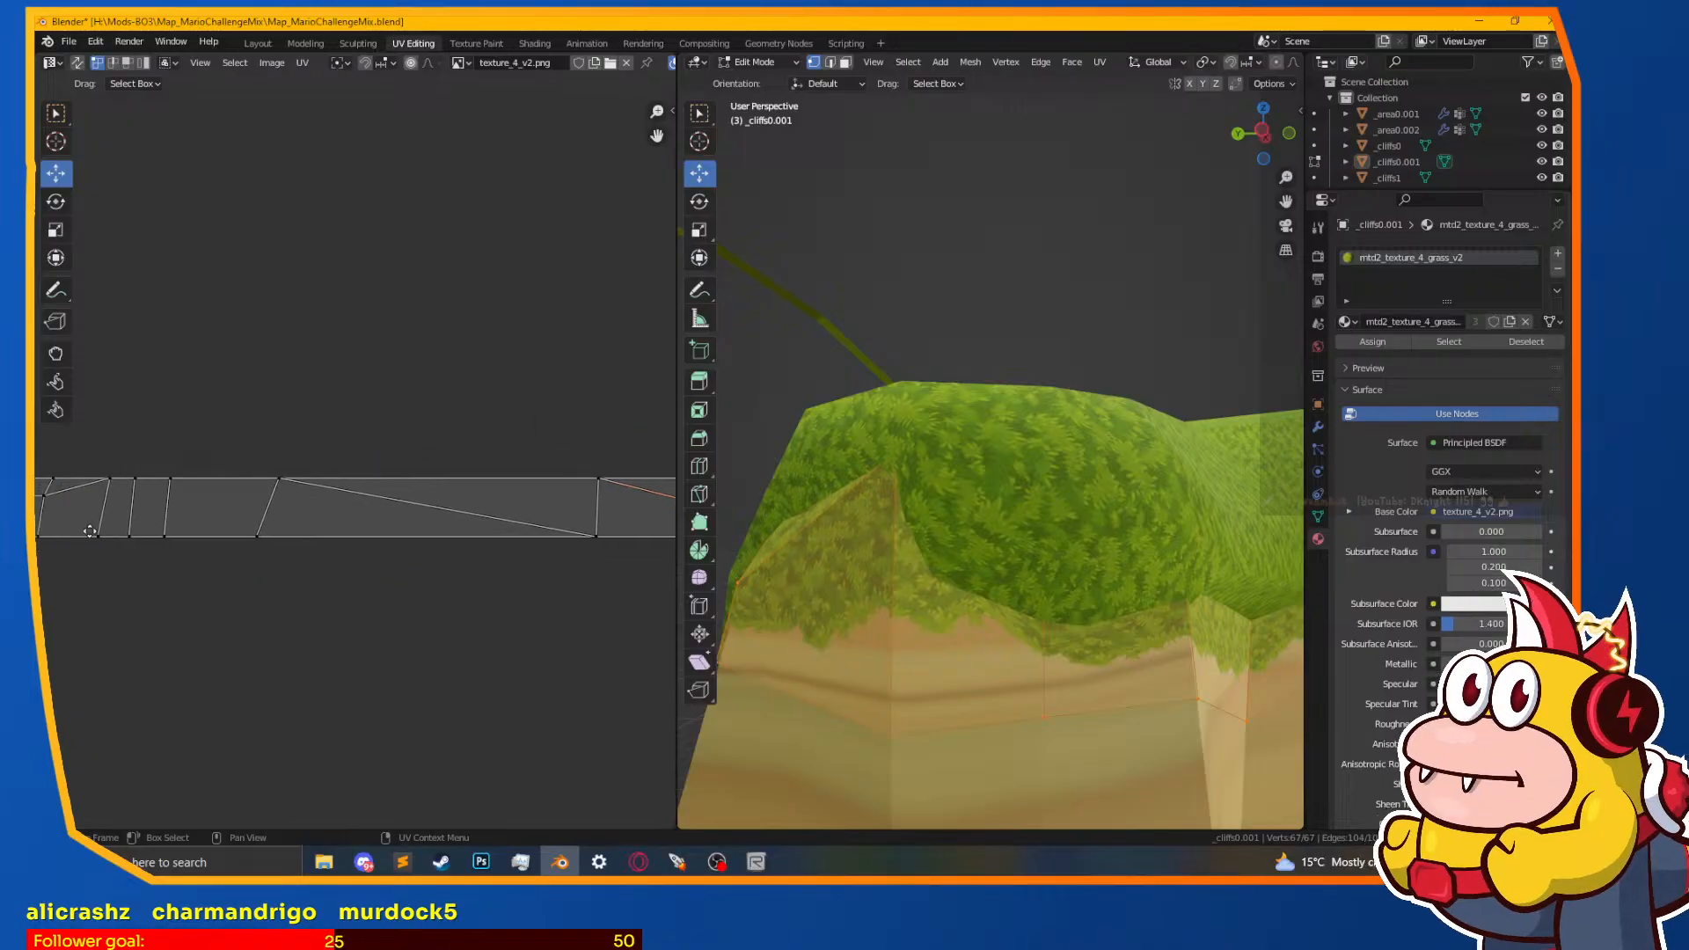
middle_click_drag(585, 562, 466, 556)
scroll(466, 556, "up", 2)
middle_click_drag(530, 607, 346, 566)
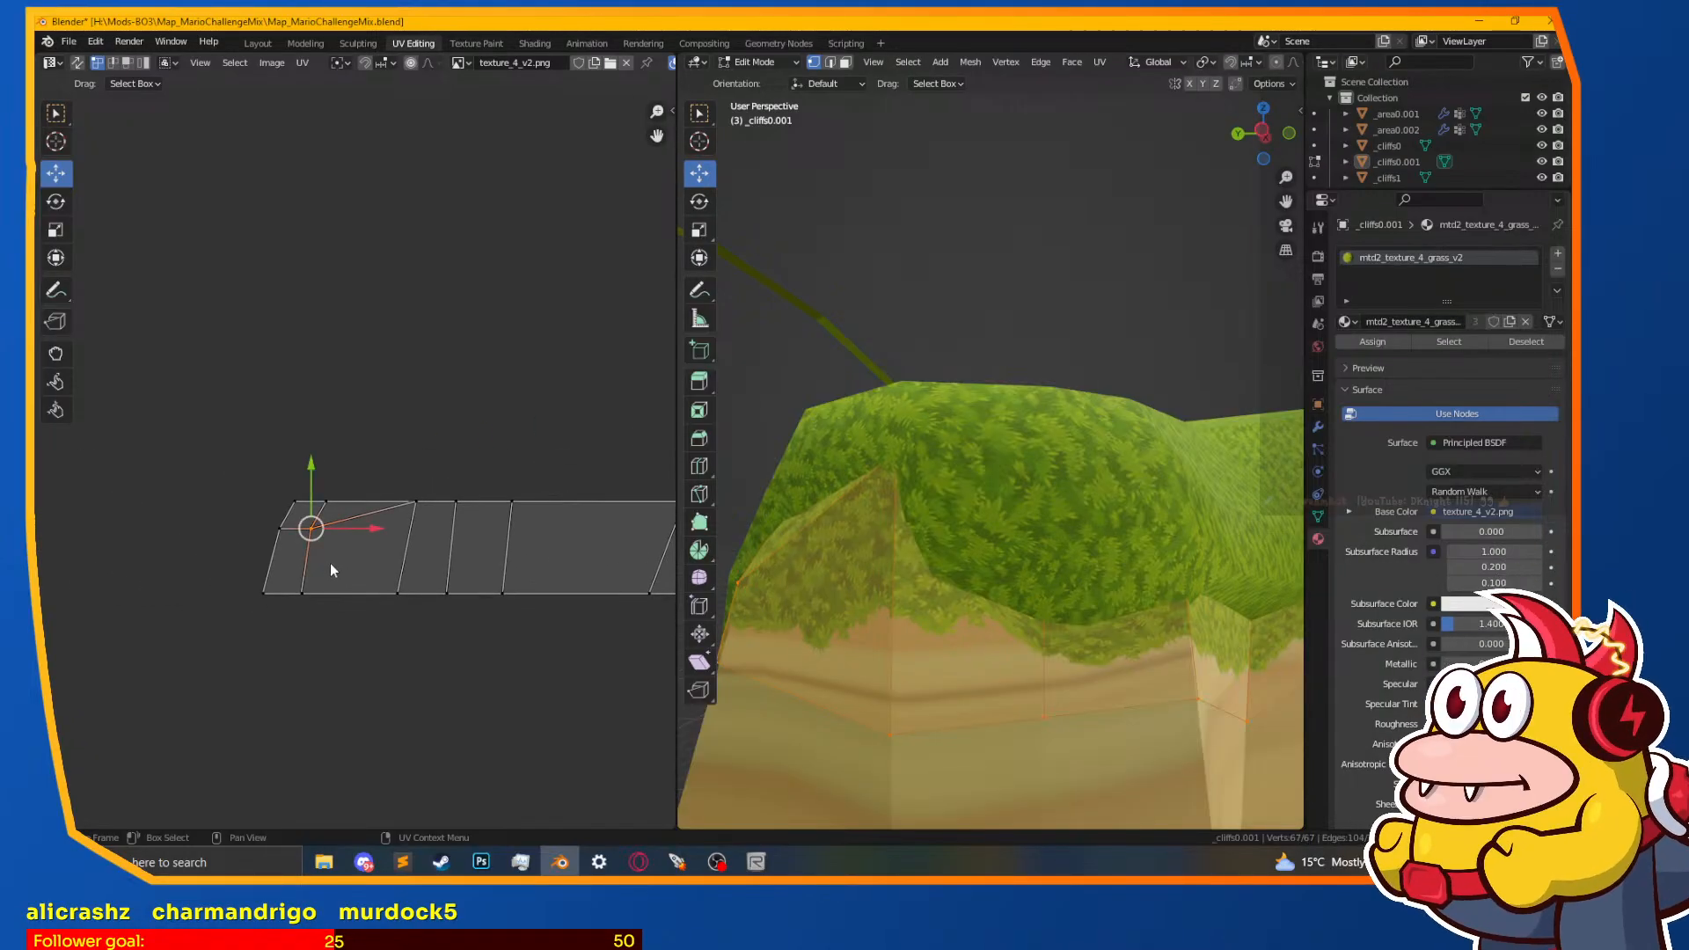
key("g")
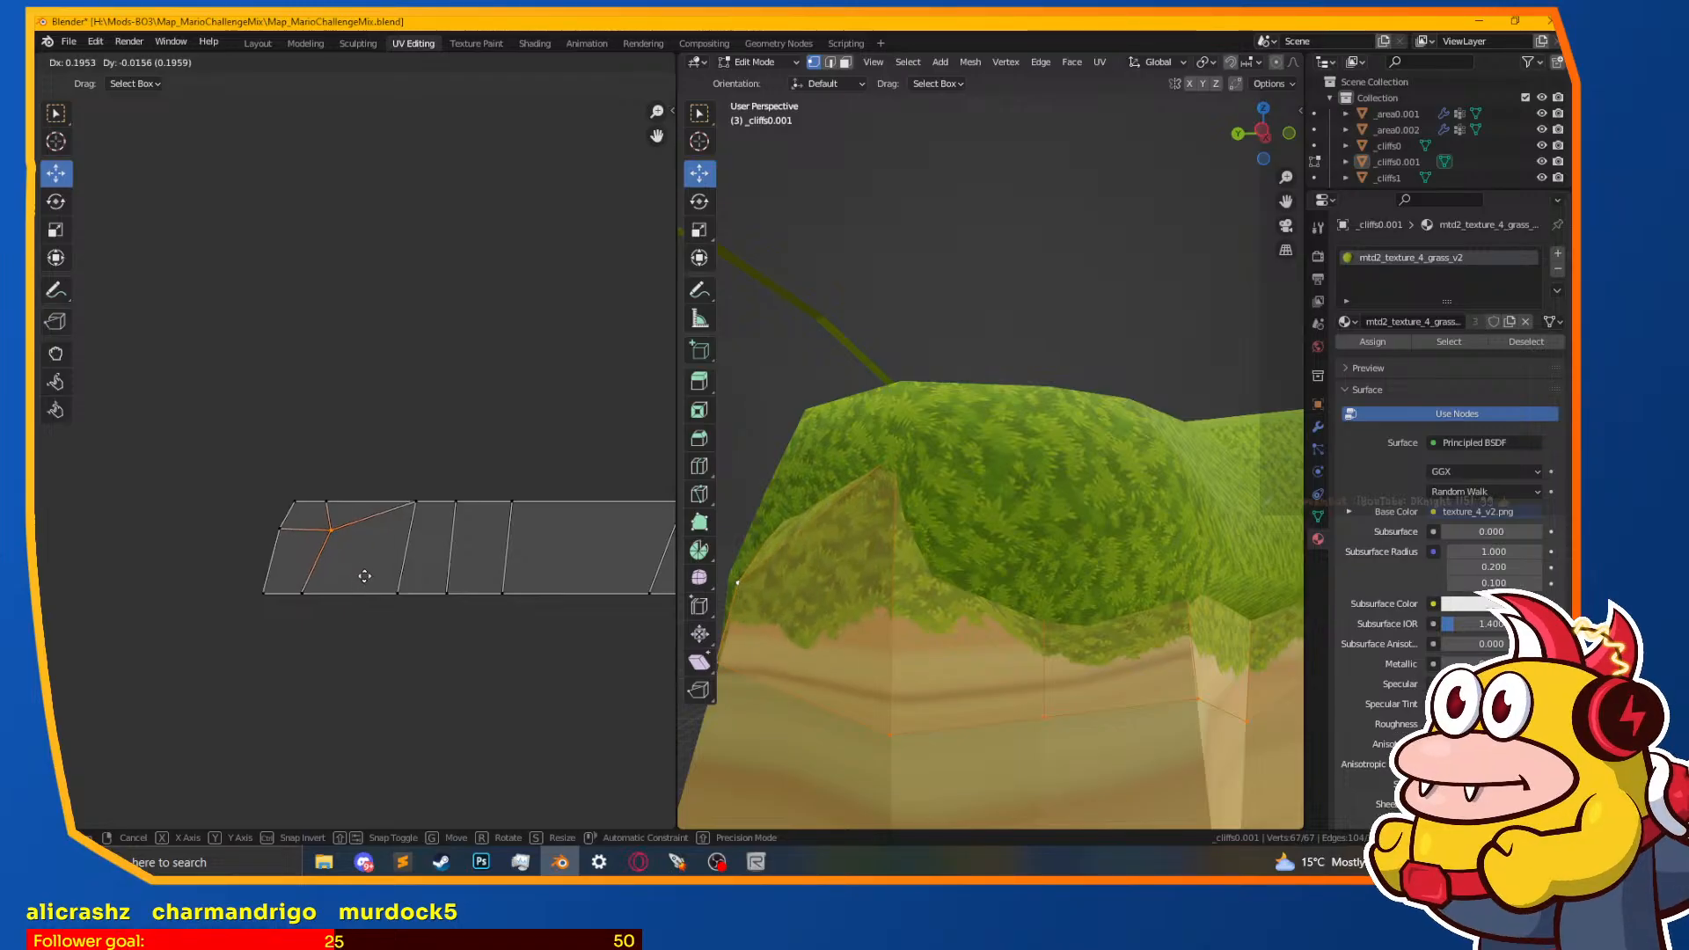
left_click(360, 579)
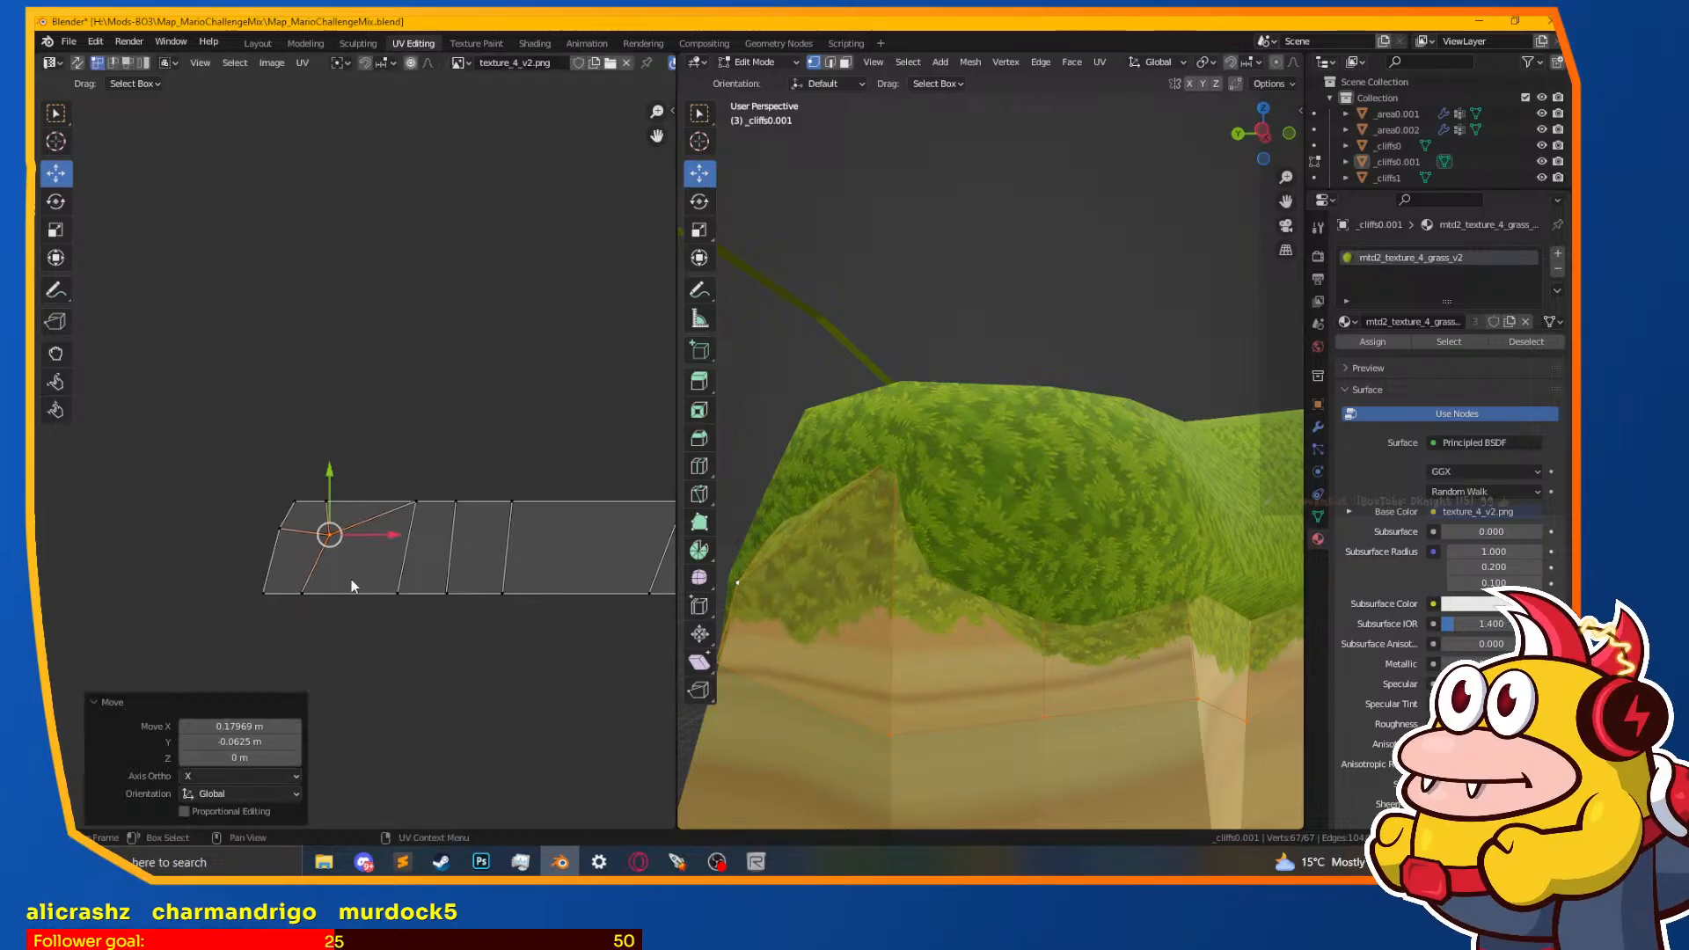
left_click(281, 530)
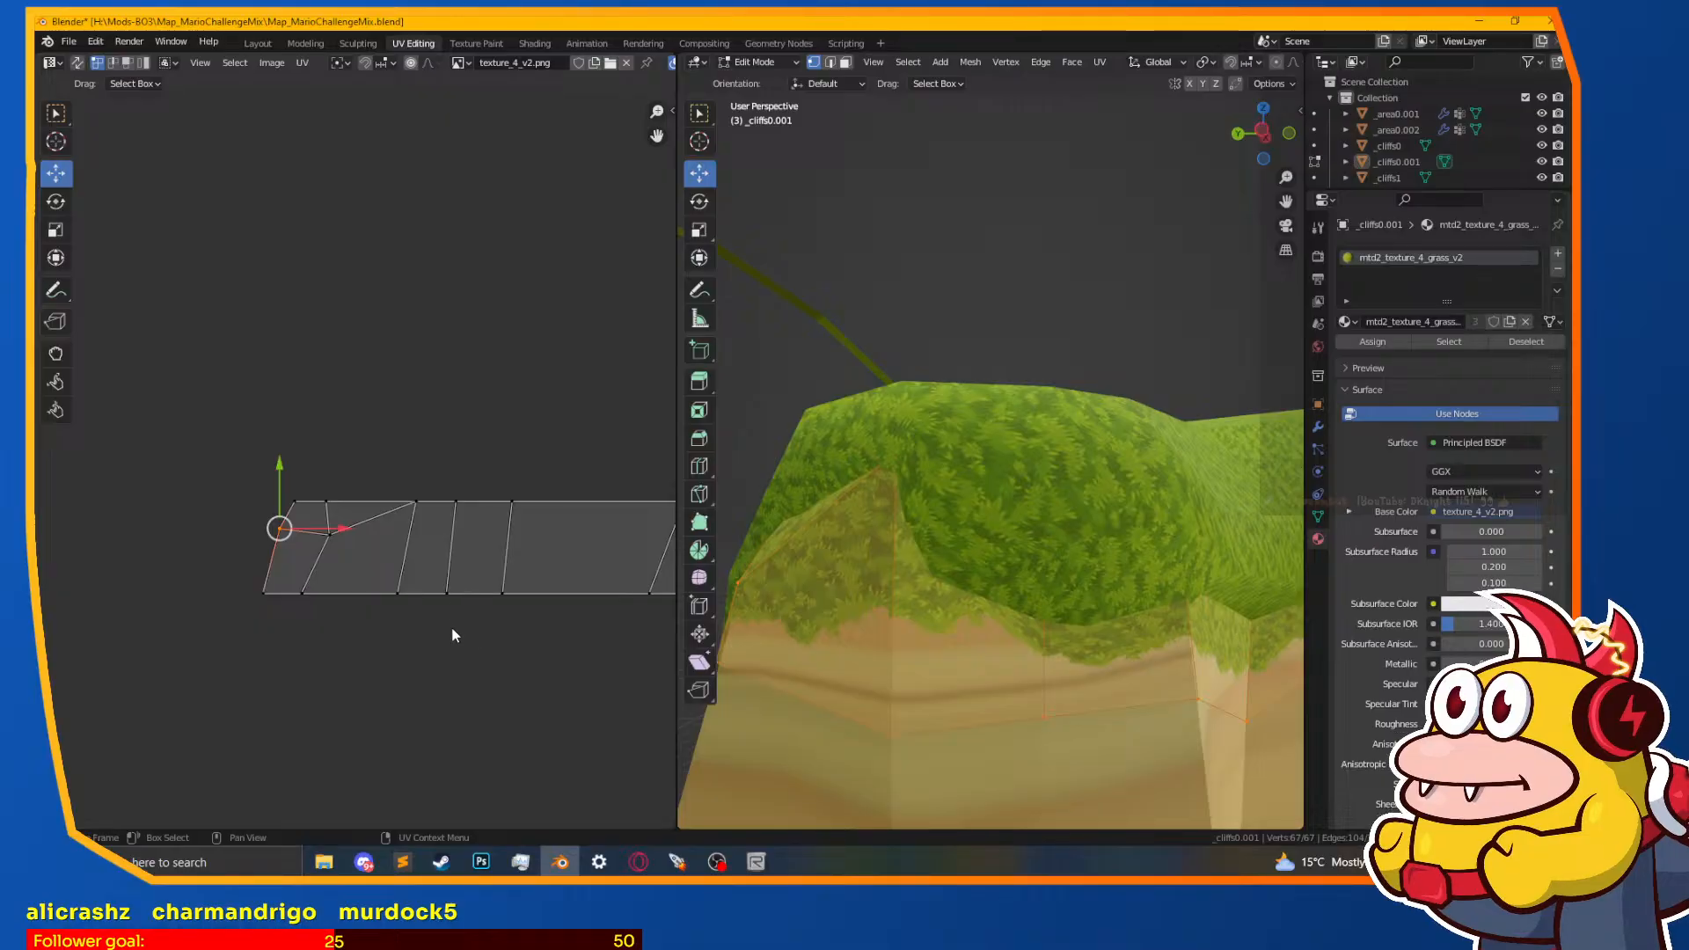
scroll(454, 635, "down", 2)
key("Tab")
key("Tab")
middle_click_drag(408, 642, 146, 640)
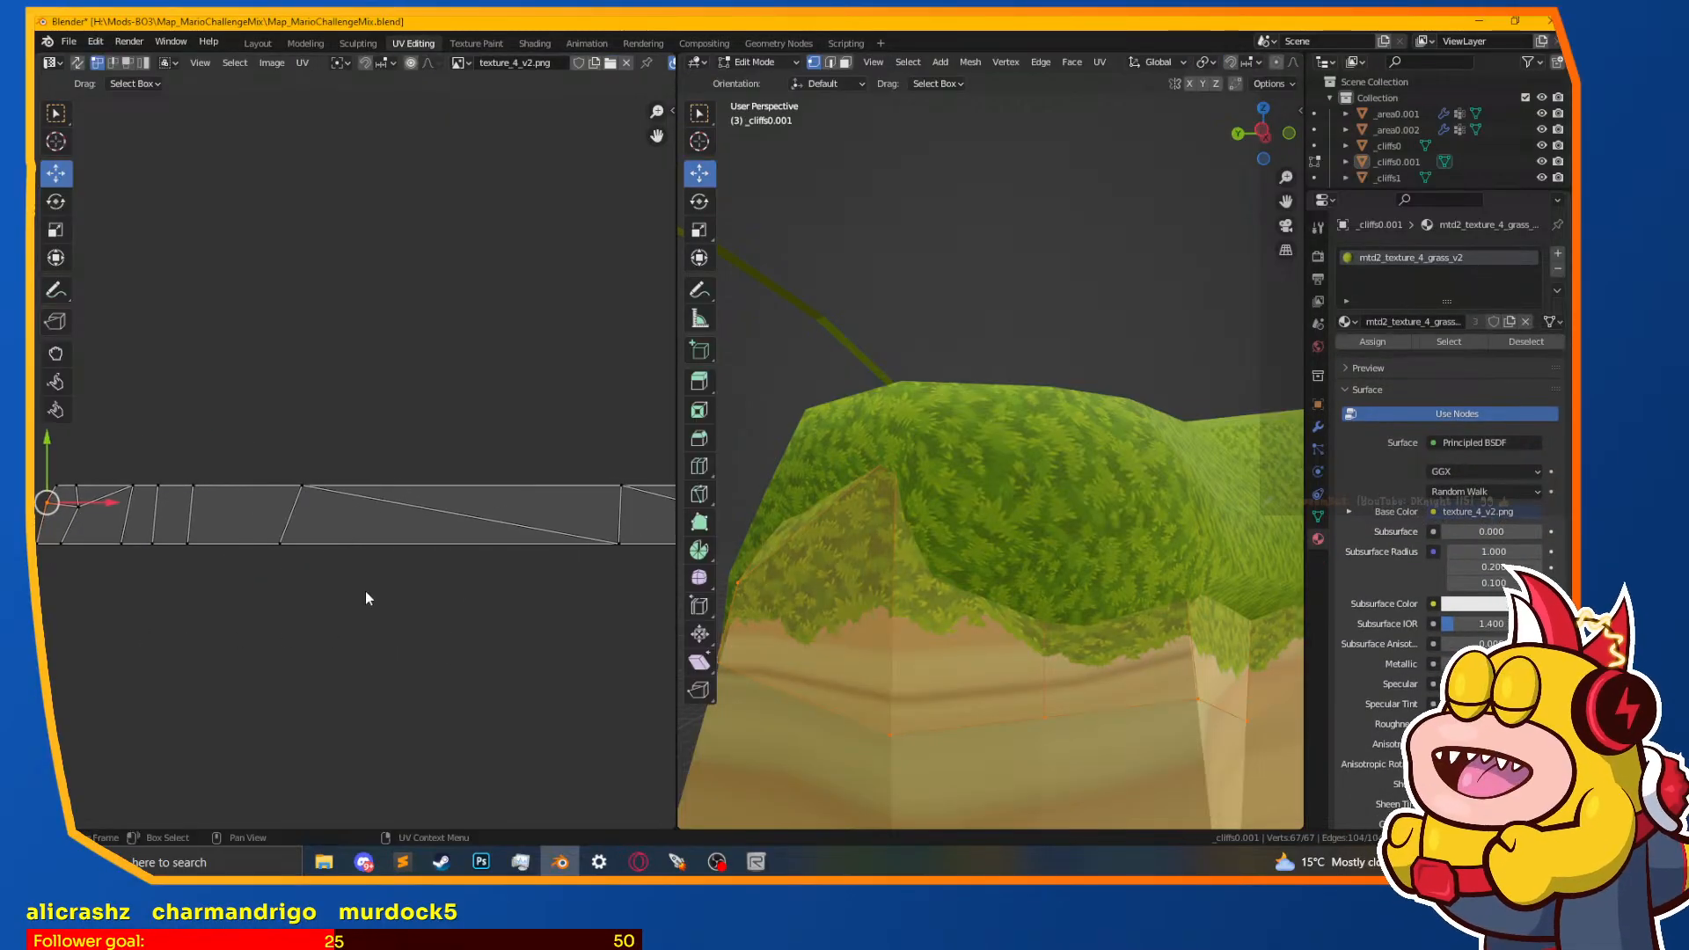
left_click(308, 496)
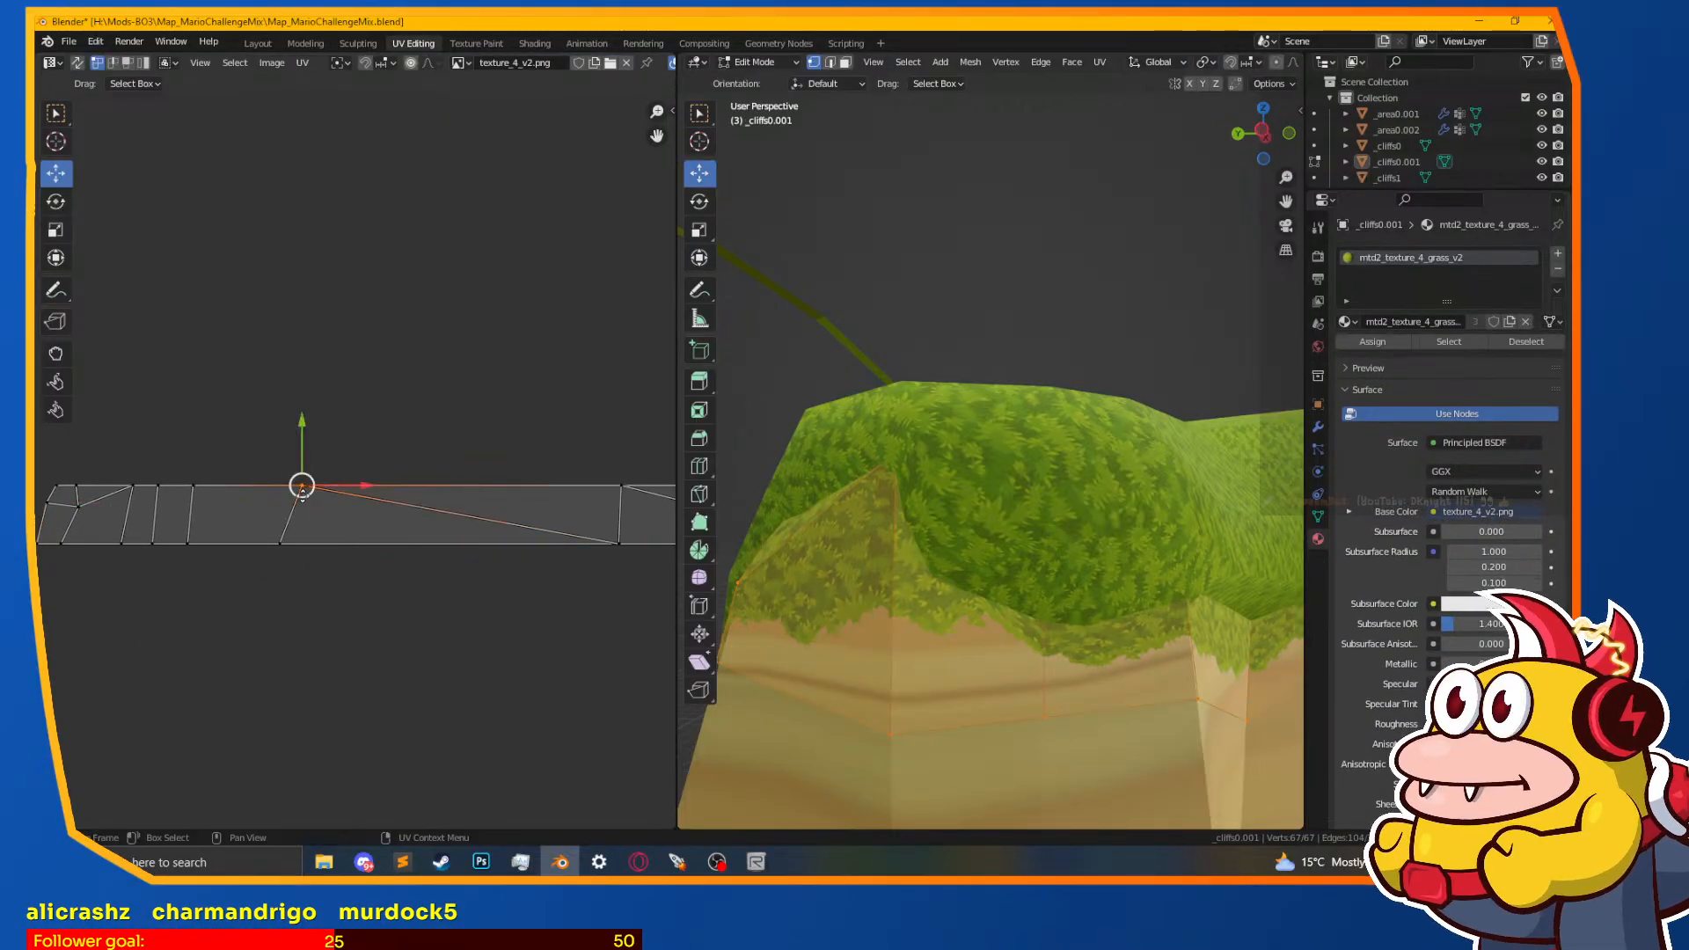
key("g")
right_click(302, 495)
Step: In the strip's UV layout, move the upper-edge vertex near the left end about 0.20, -0.30
left_click(159, 486)
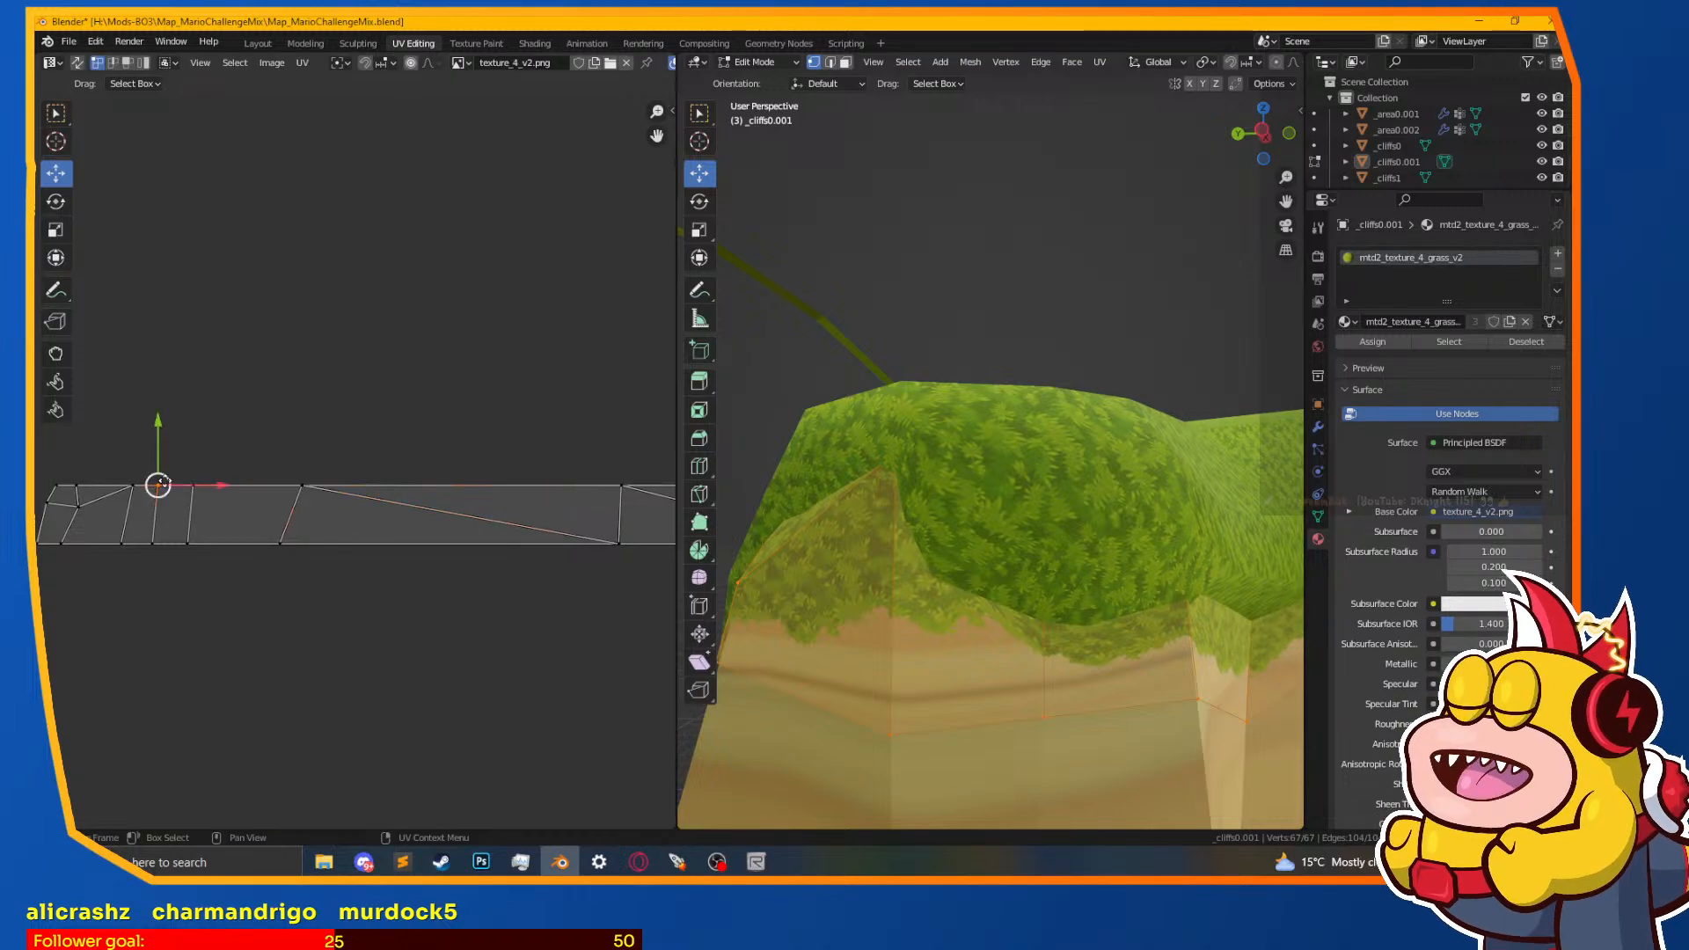
key("g")
right_click(172, 486)
key("g")
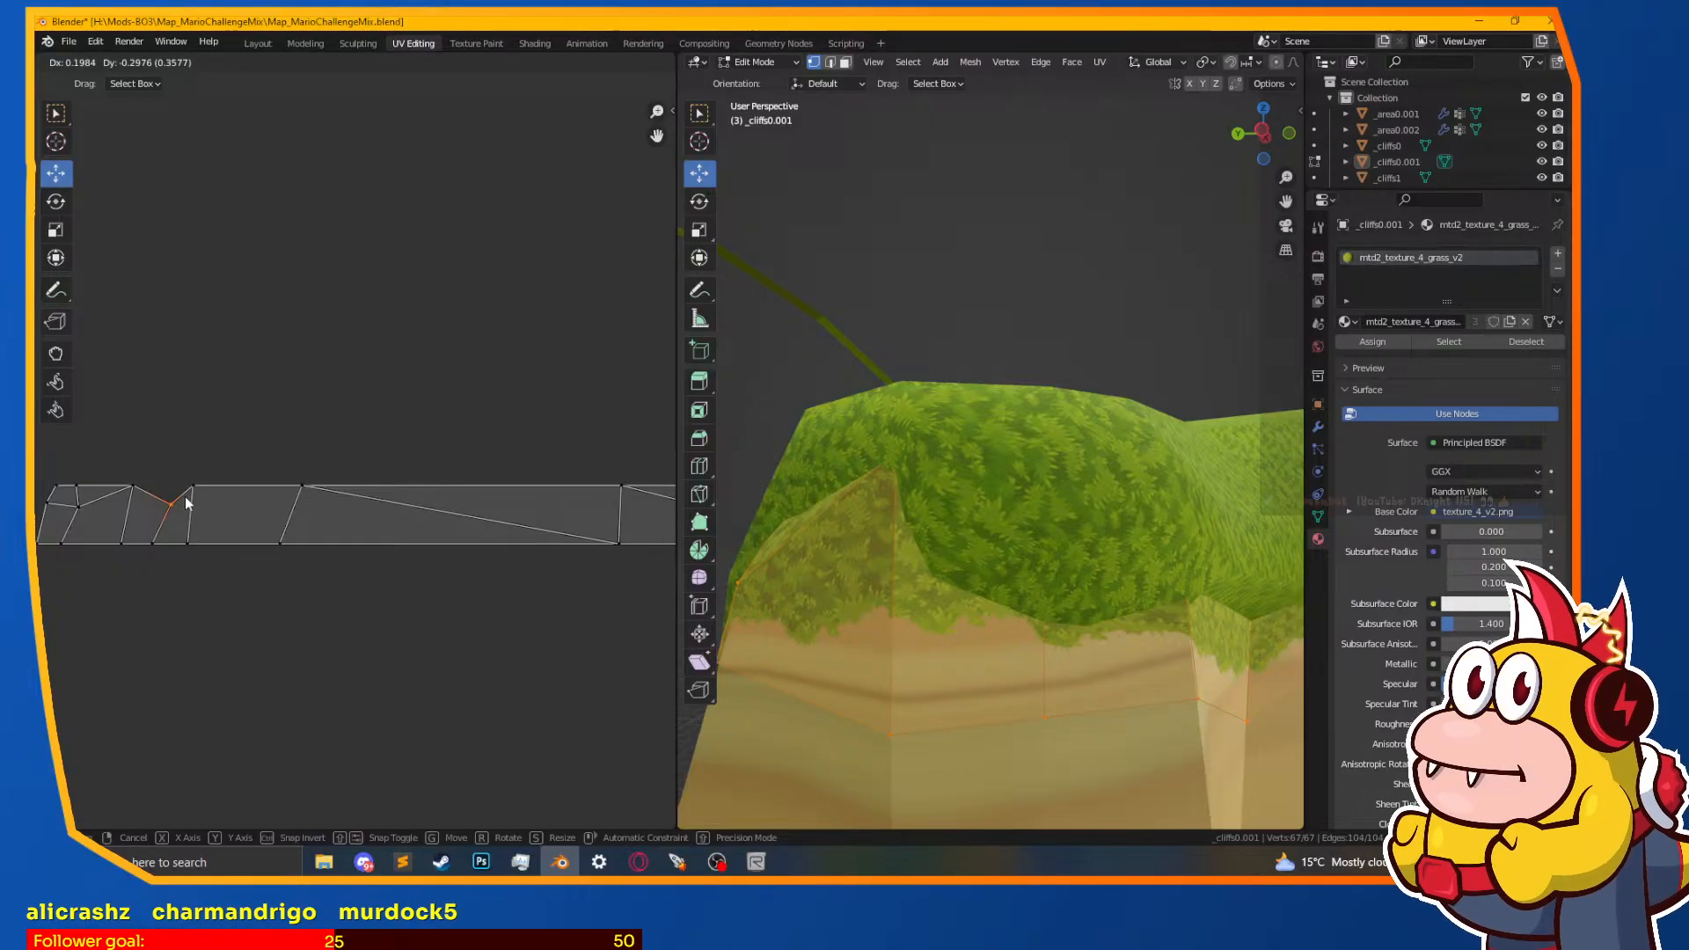
left_click(185, 497)
Step: Leave Edit Mode, switch to the Layout workspace, and examine the grass-topped cliffs around the pipes from several angles
key("Tab")
middle_click_drag(885, 714, 836, 773)
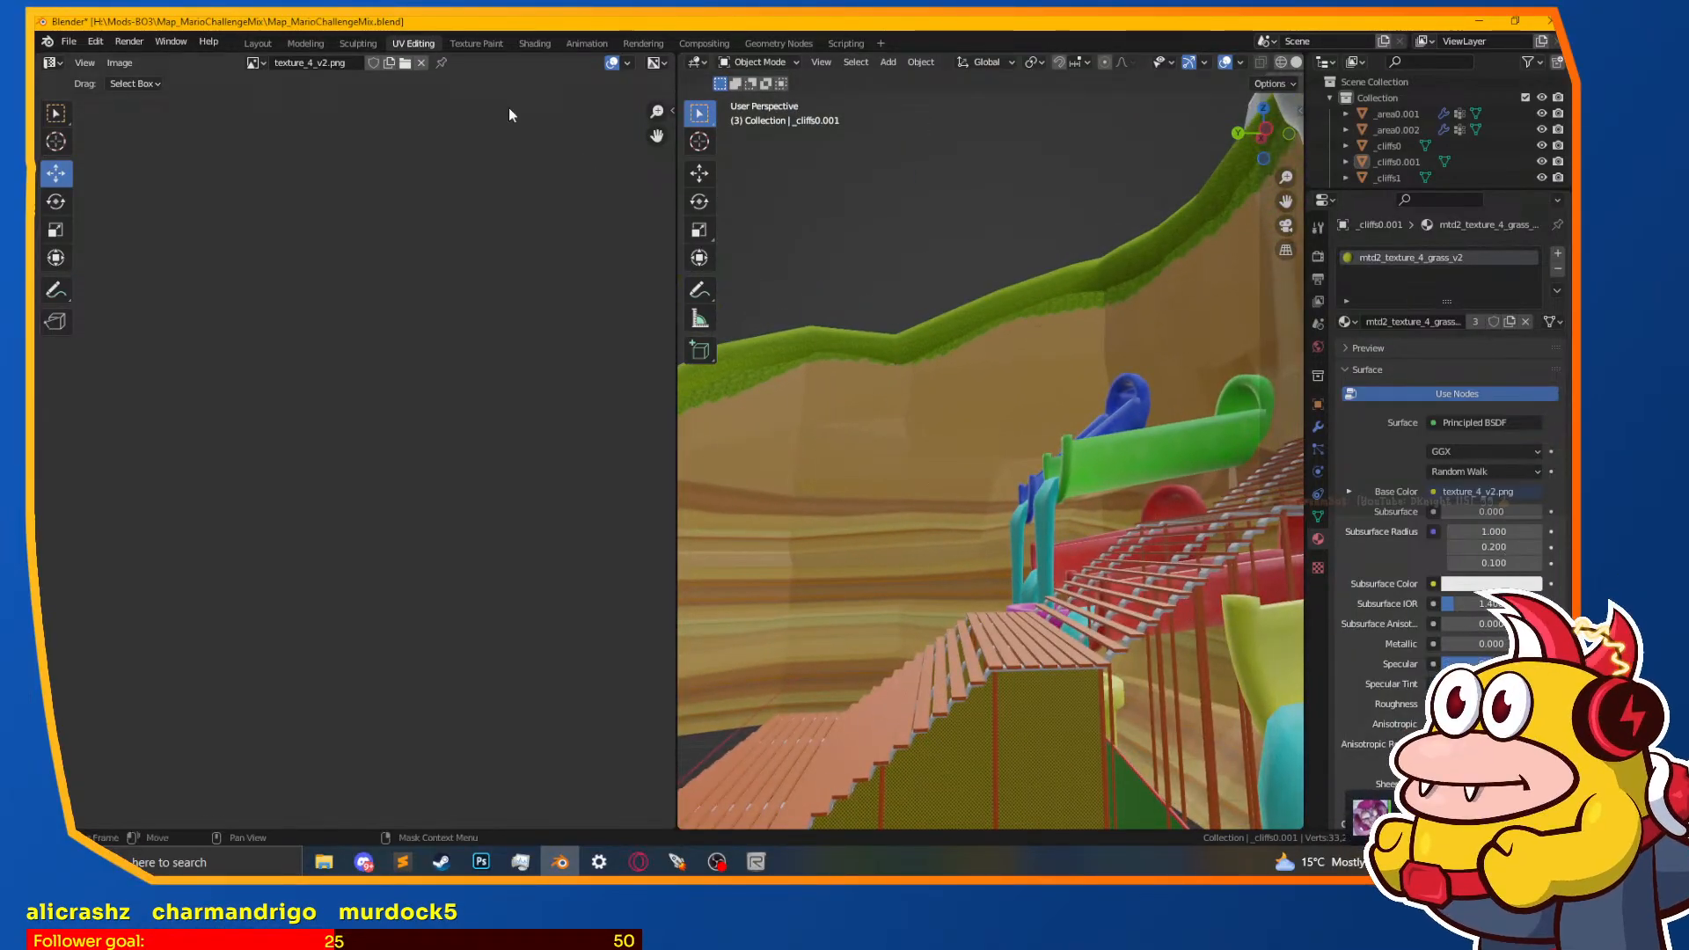
left_click(258, 44)
middle_click_drag(425, 277, 821, 526)
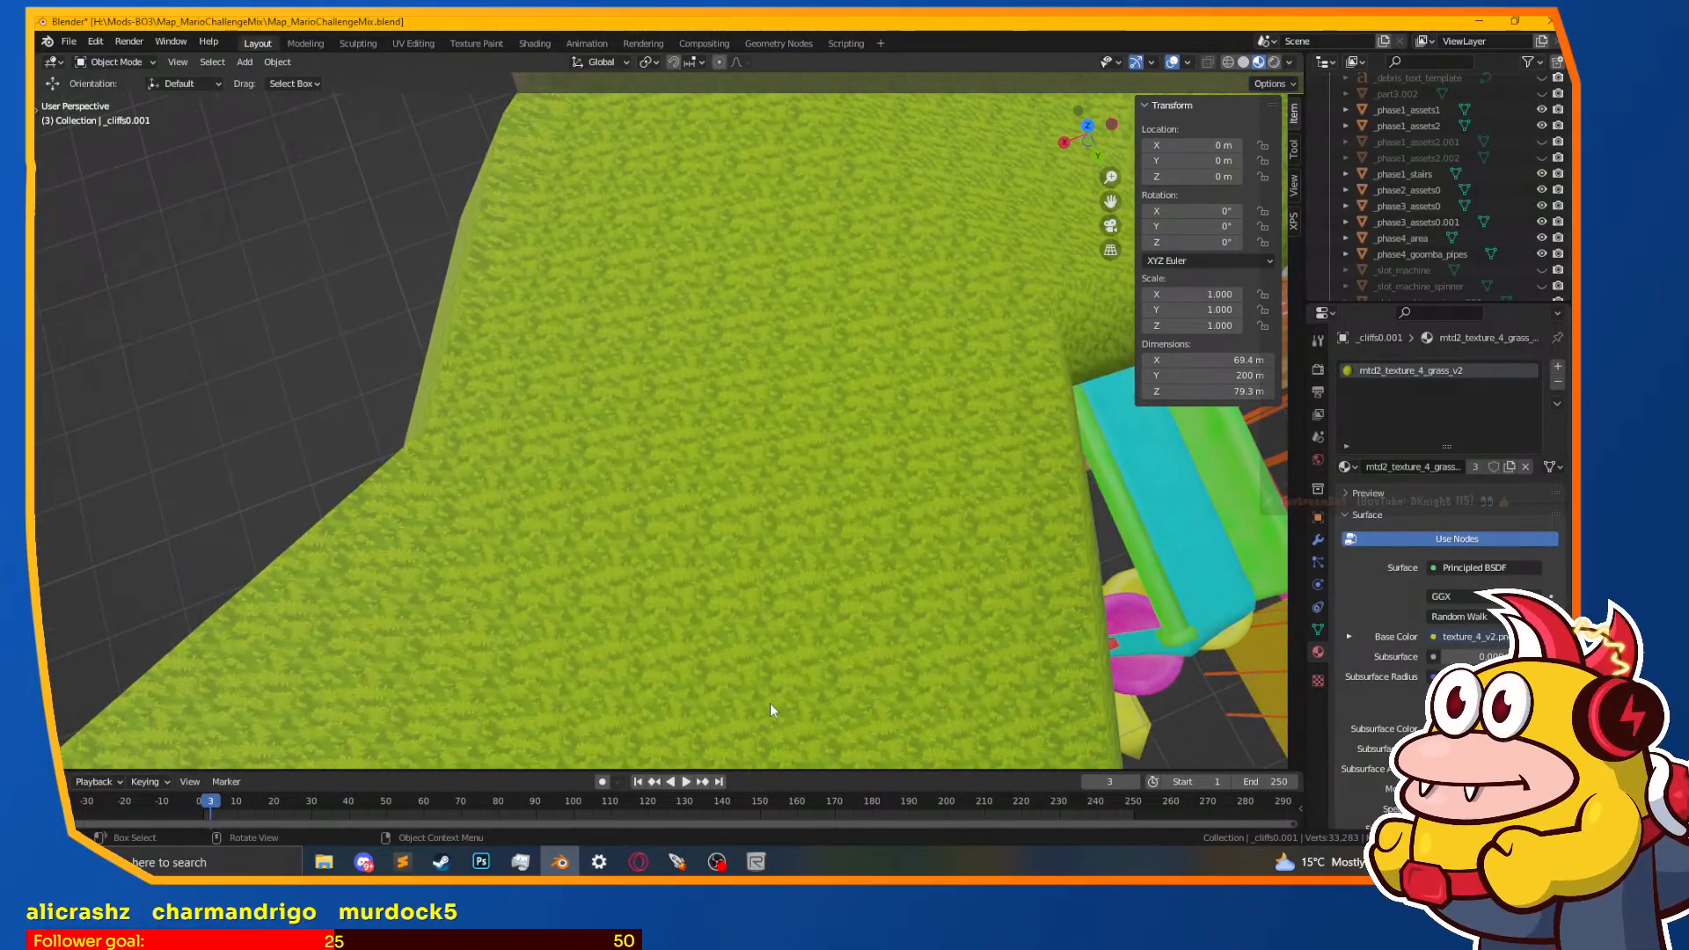
middle_click_drag(892, 652, 750, 415, "shift")
middle_click_drag(766, 505, 806, 627)
scroll(768, 640, "up", 3)
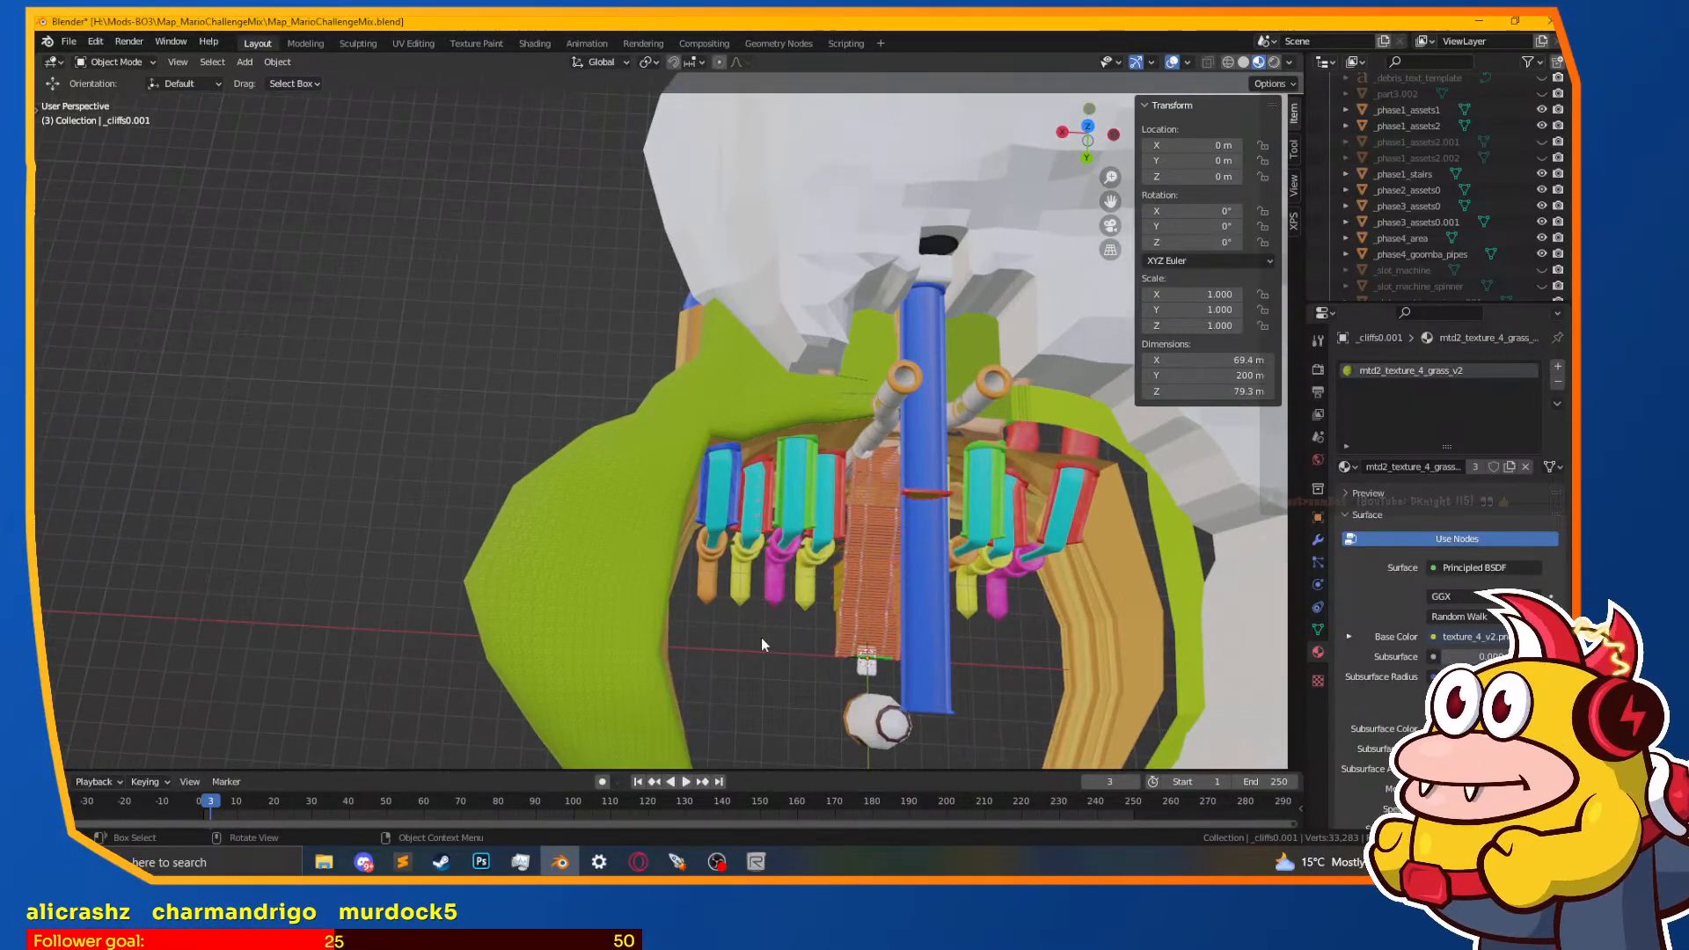
scroll(752, 695, "up", 3)
middle_click_drag(748, 707, 738, 609)
middle_click_drag(709, 667, 572, 607)
scroll(572, 607, "down", 10)
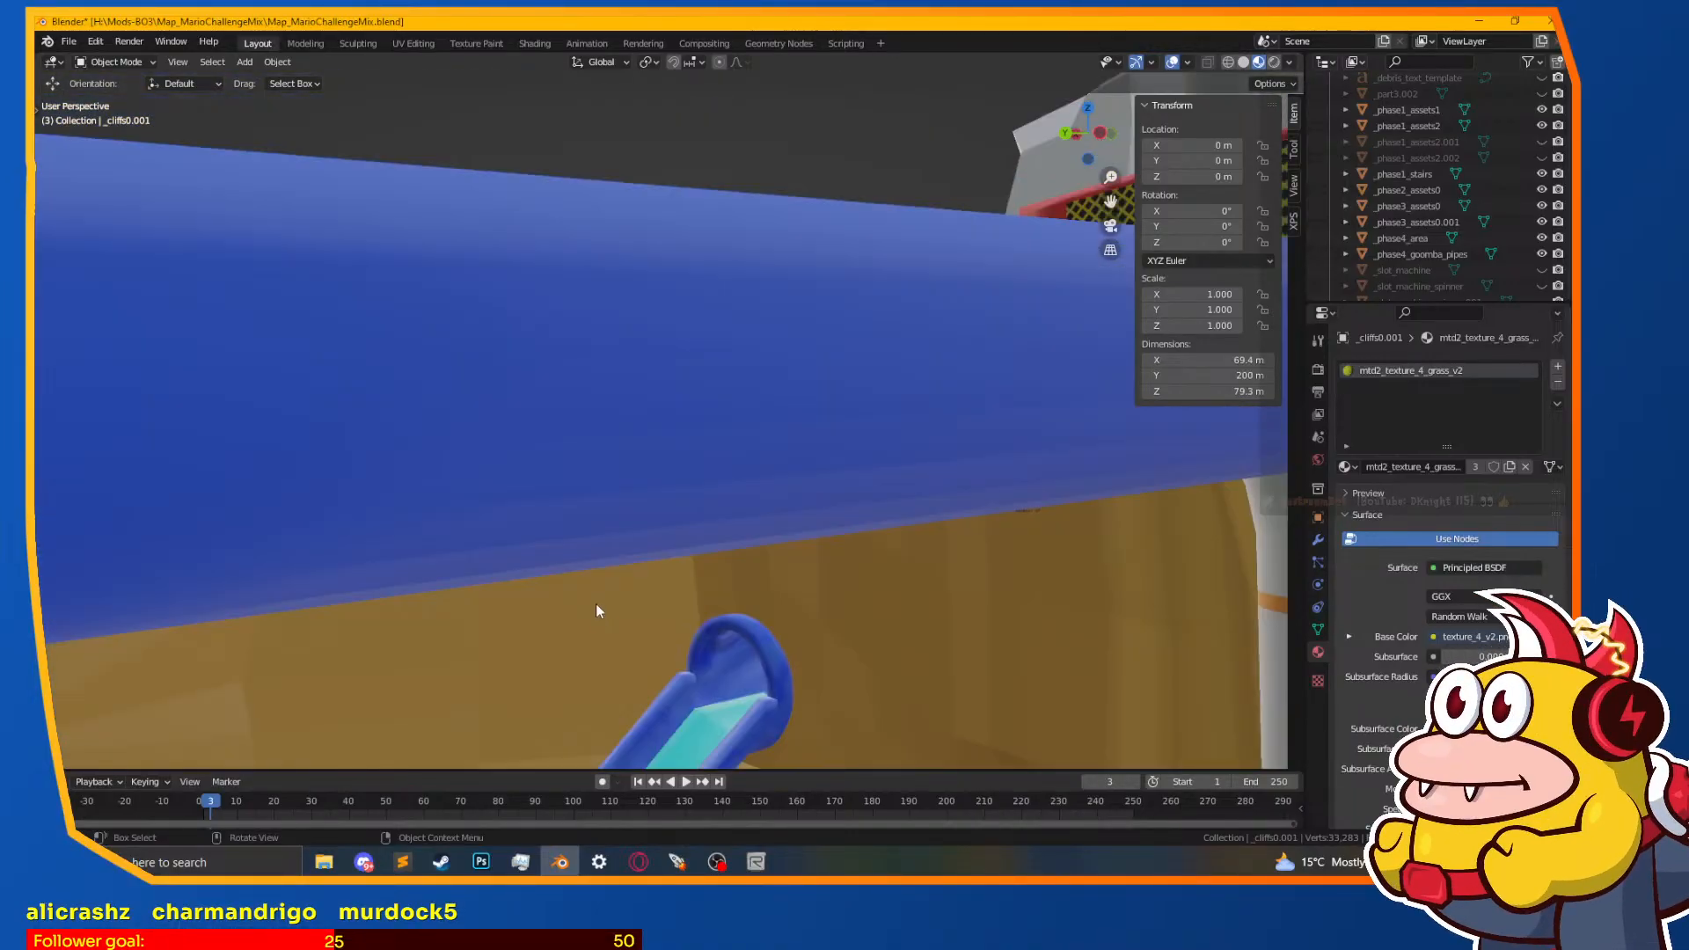
scroll(598, 596, "down", 4)
middle_click_drag(599, 595, 725, 706)
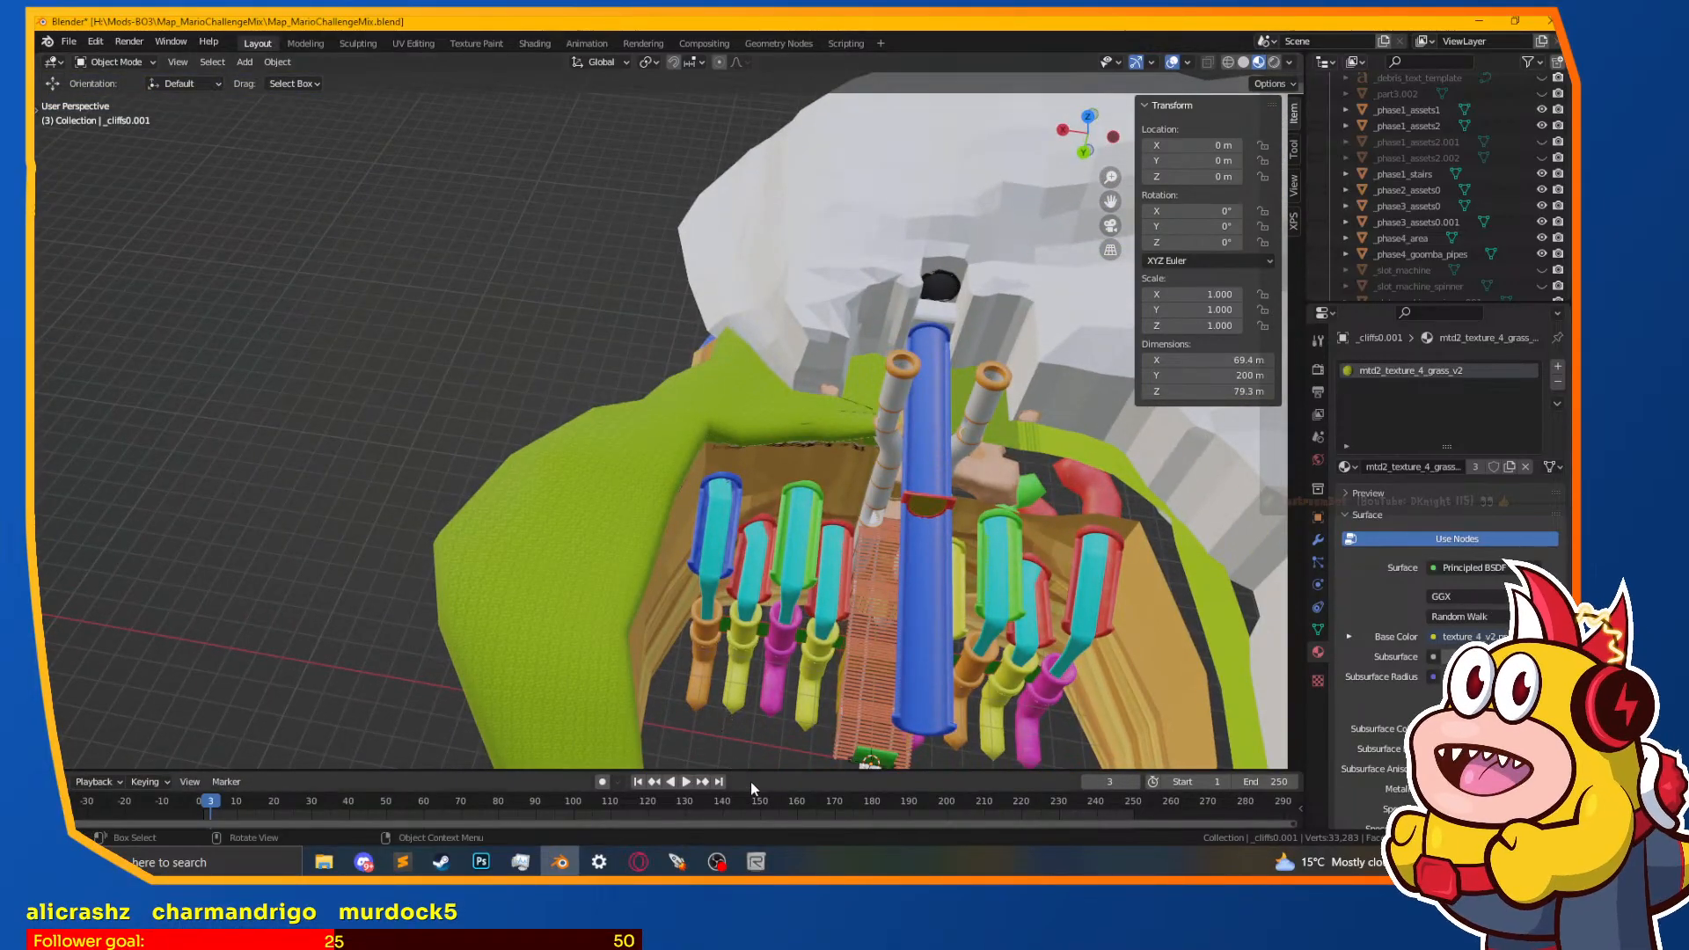
Step: Examine the leaf fringe beneath the grass overhang on the inner cliff wall near the white pipes
scroll(801, 639, "up", 7)
middle_click_drag(878, 627, 952, 497)
middle_click_drag(924, 182, 867, 411)
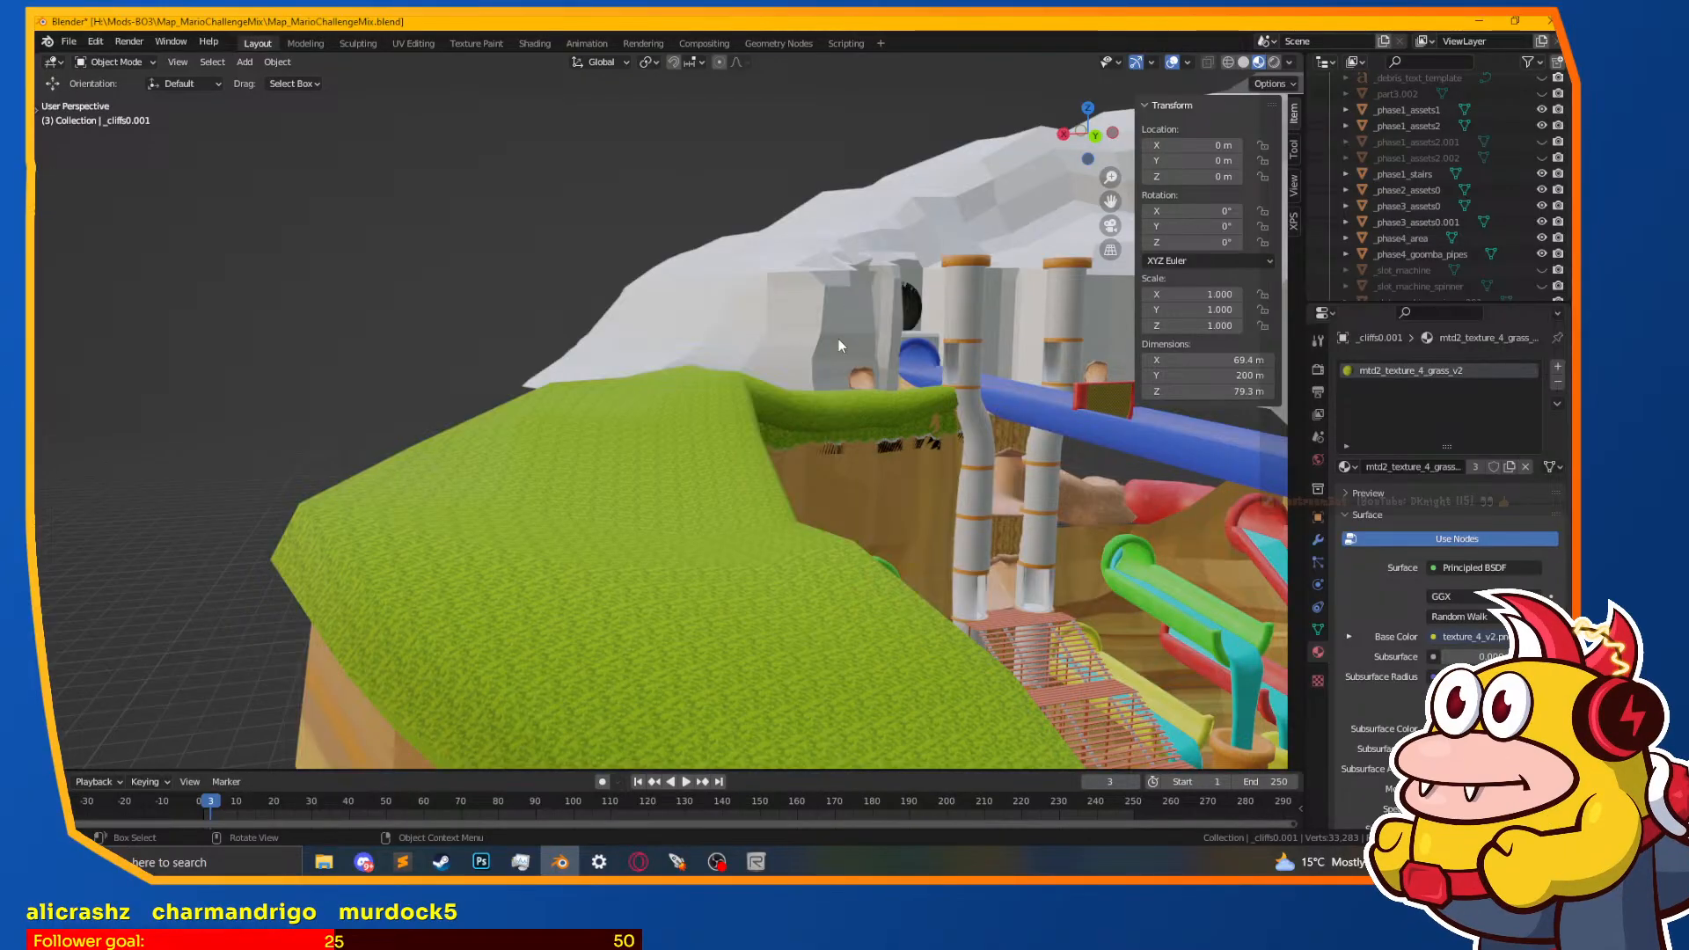
scroll(842, 502, "up", 3)
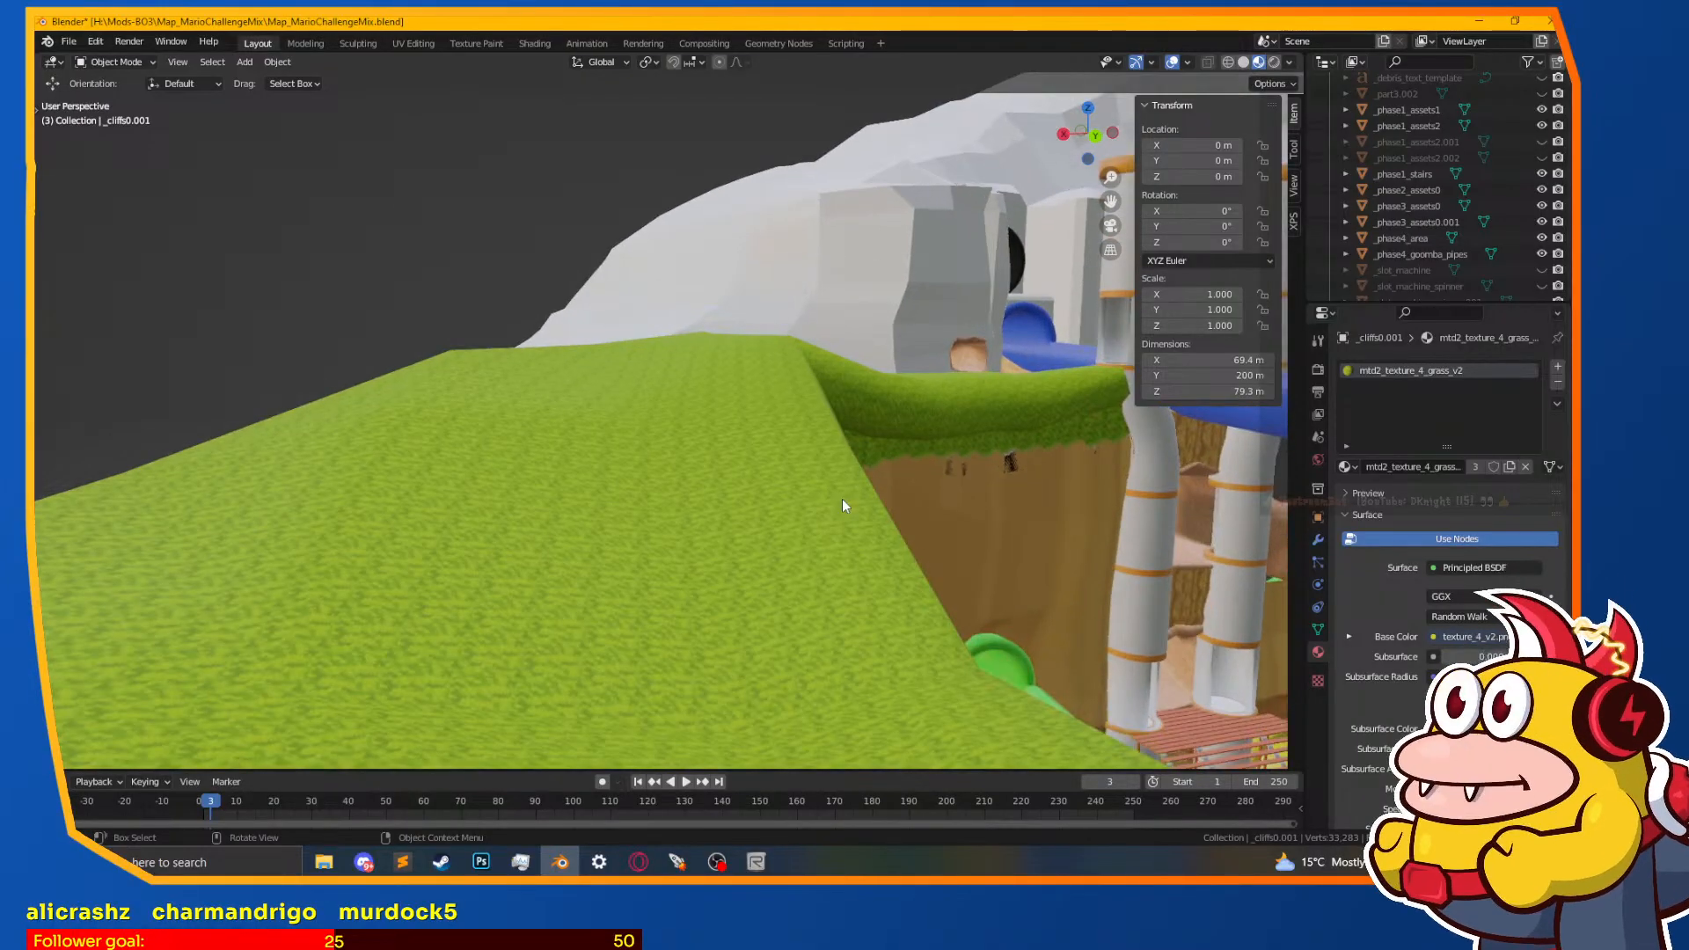
scroll(842, 499, "down", 1)
middle_click_drag(842, 499, 761, 480)
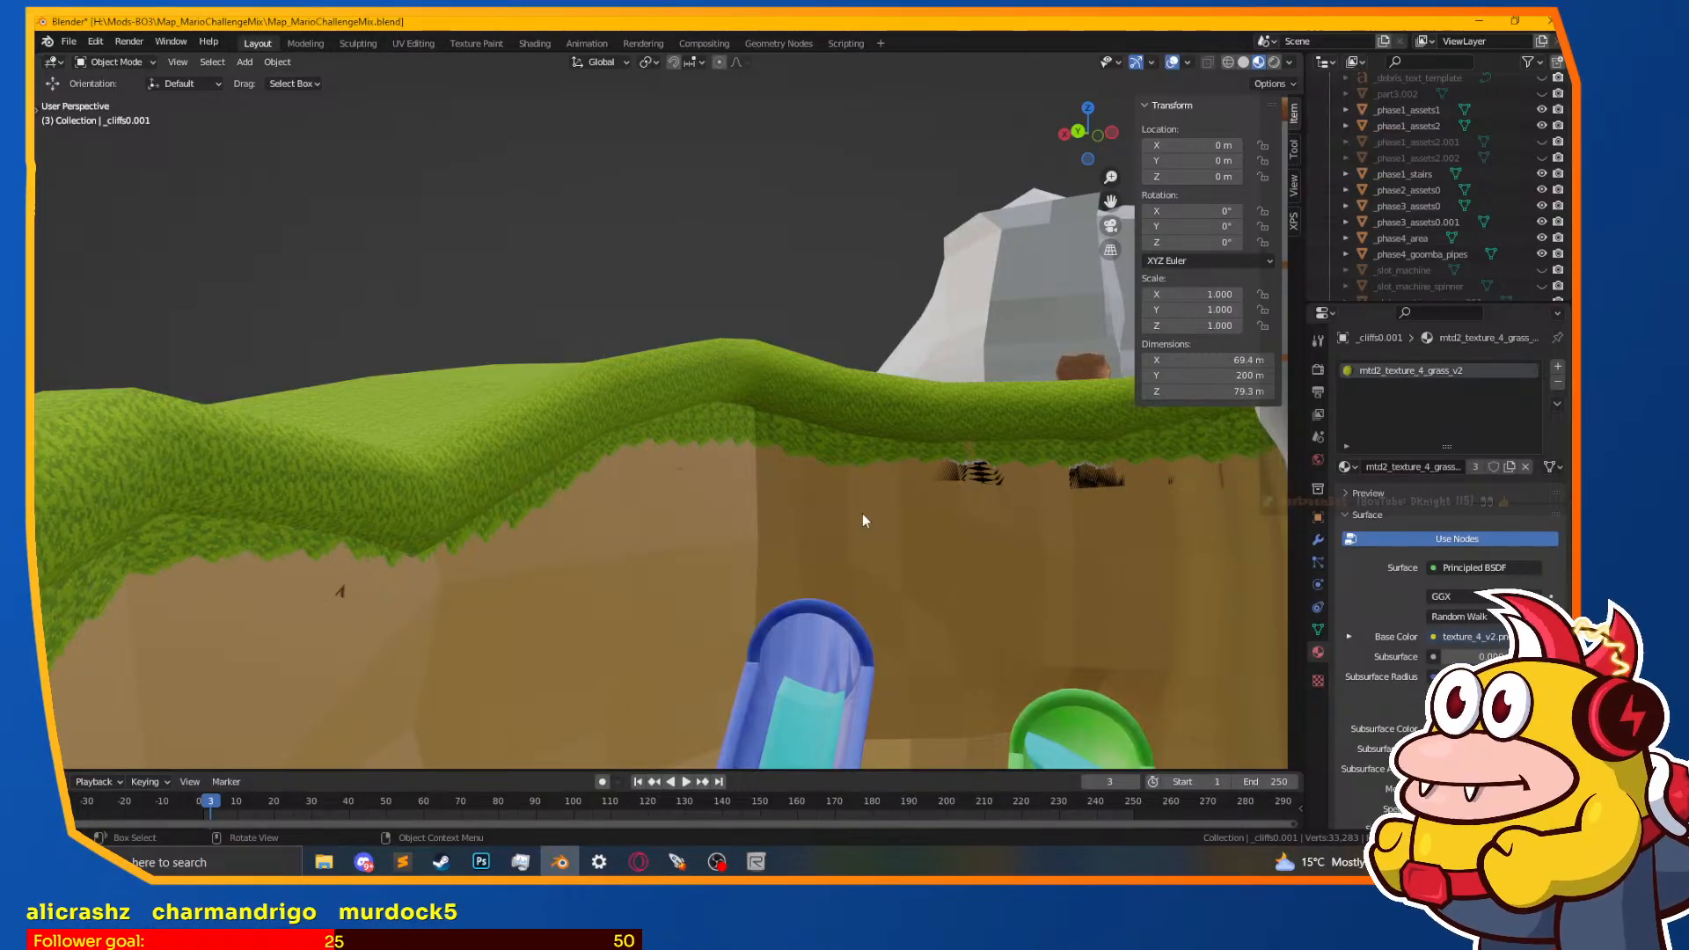
scroll(845, 520, "down", 5)
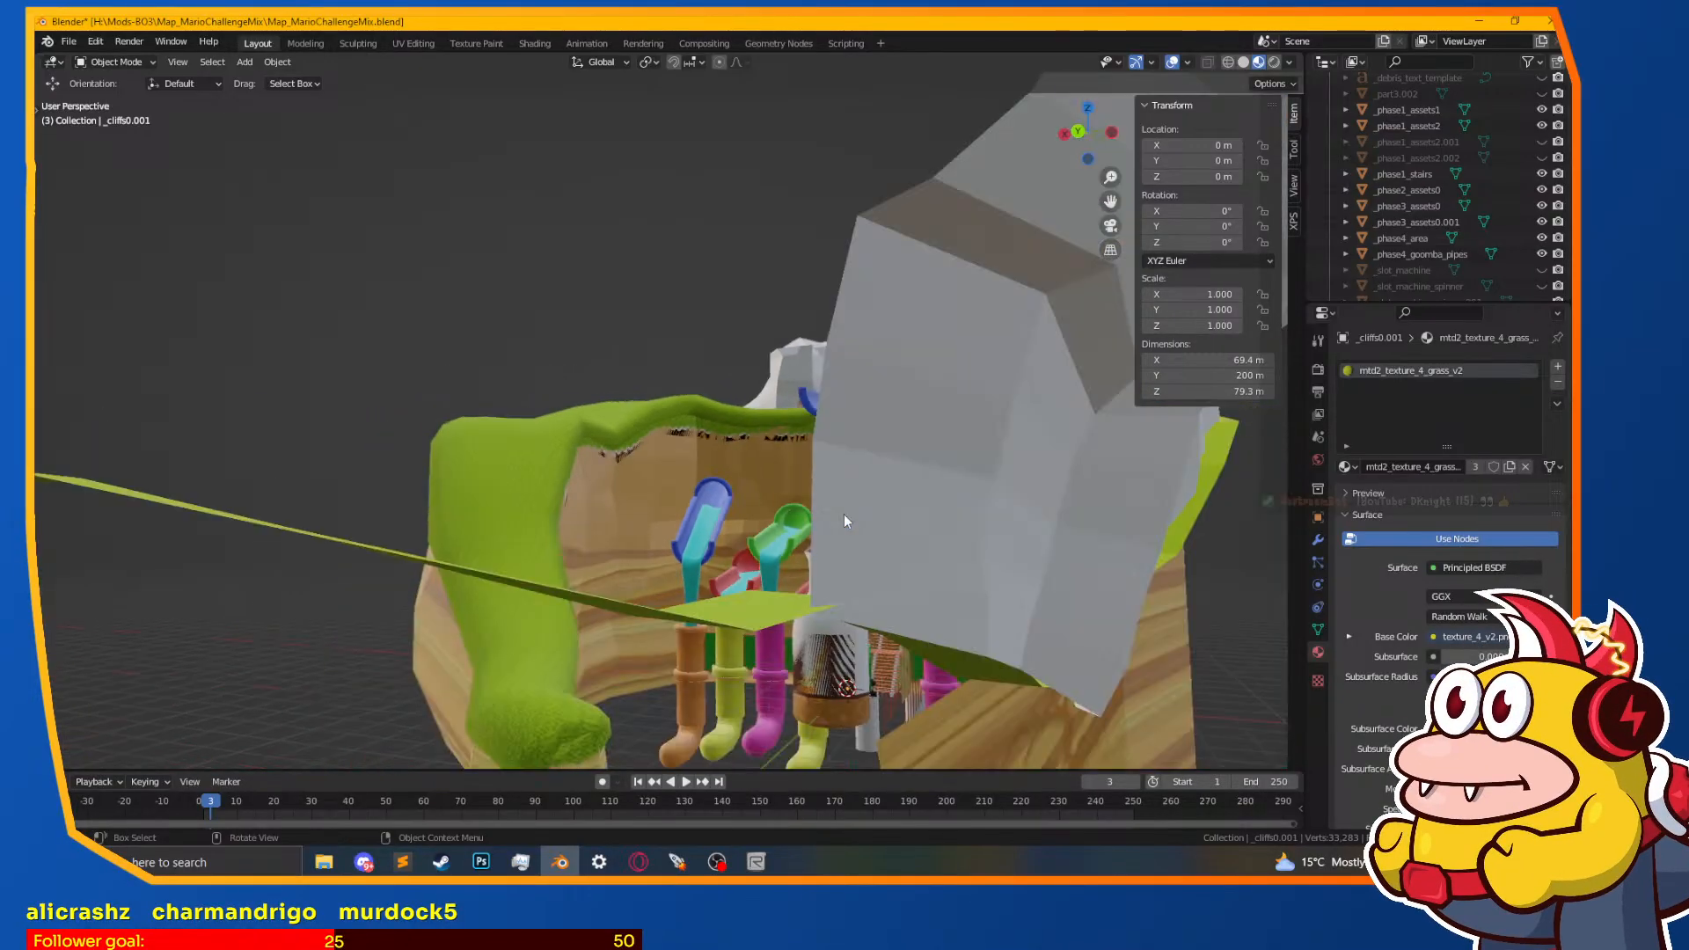
Step: Examine the overall map layout, comparing the grassy cliff with the opposite cliff and the snowy mountain
middle_click_drag(841, 512, 861, 675)
scroll(831, 651, "up", 5)
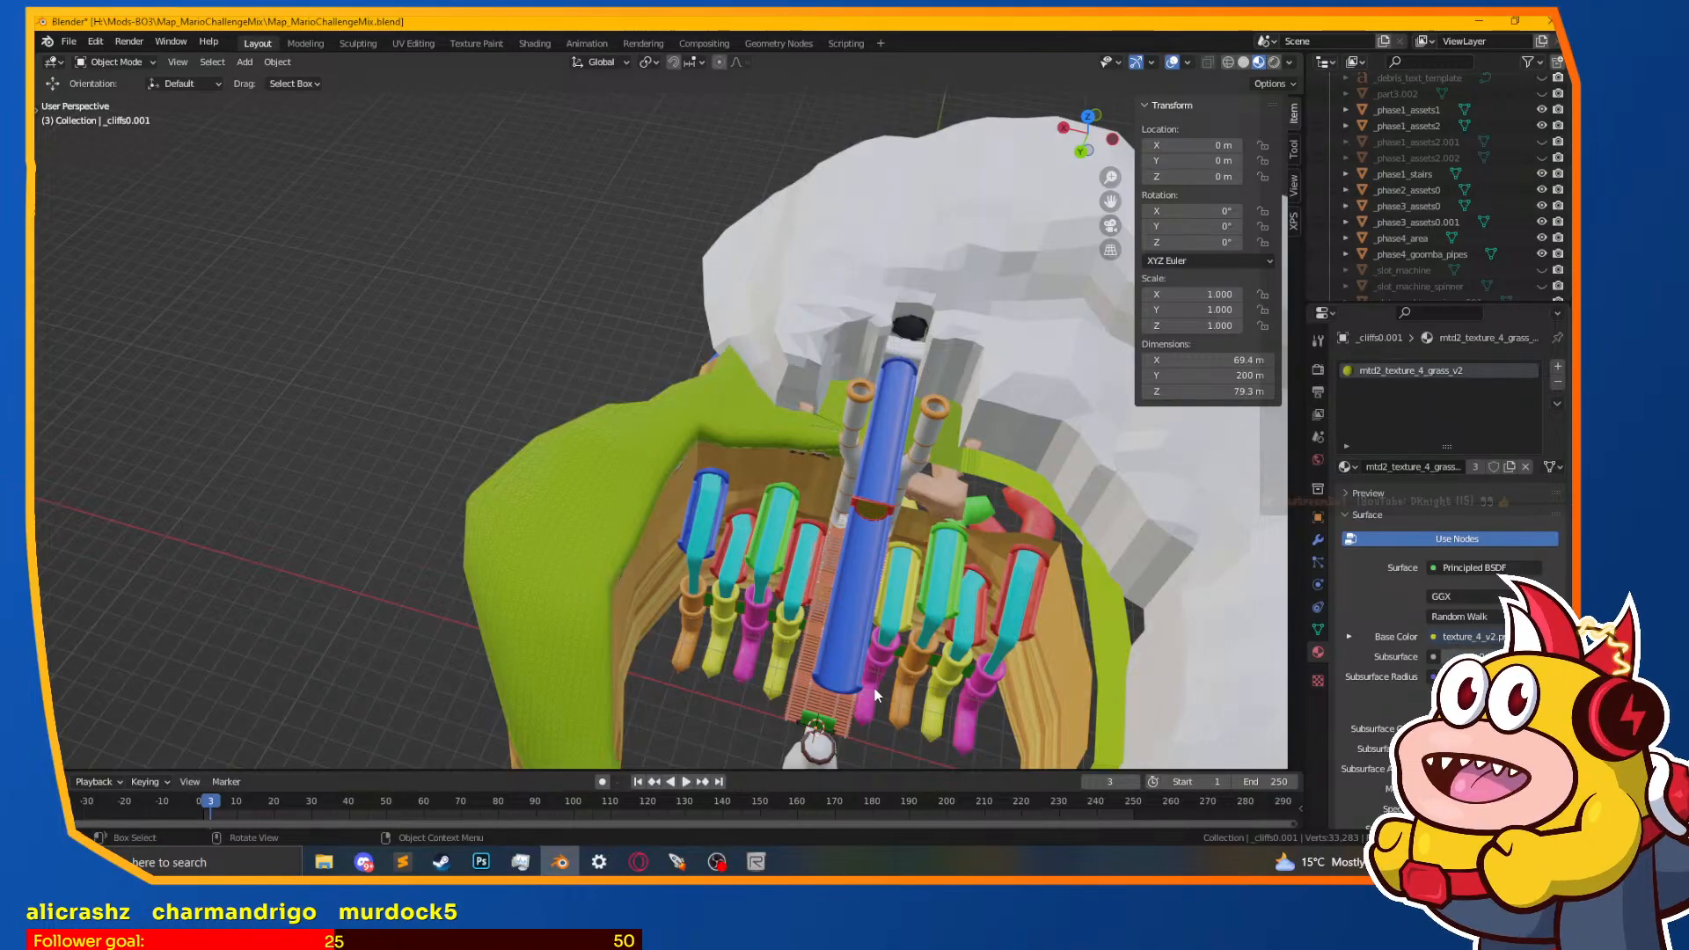
scroll(874, 683, "down", 3)
middle_click_drag(804, 678, 841, 620)
scroll(841, 620, "up", 4)
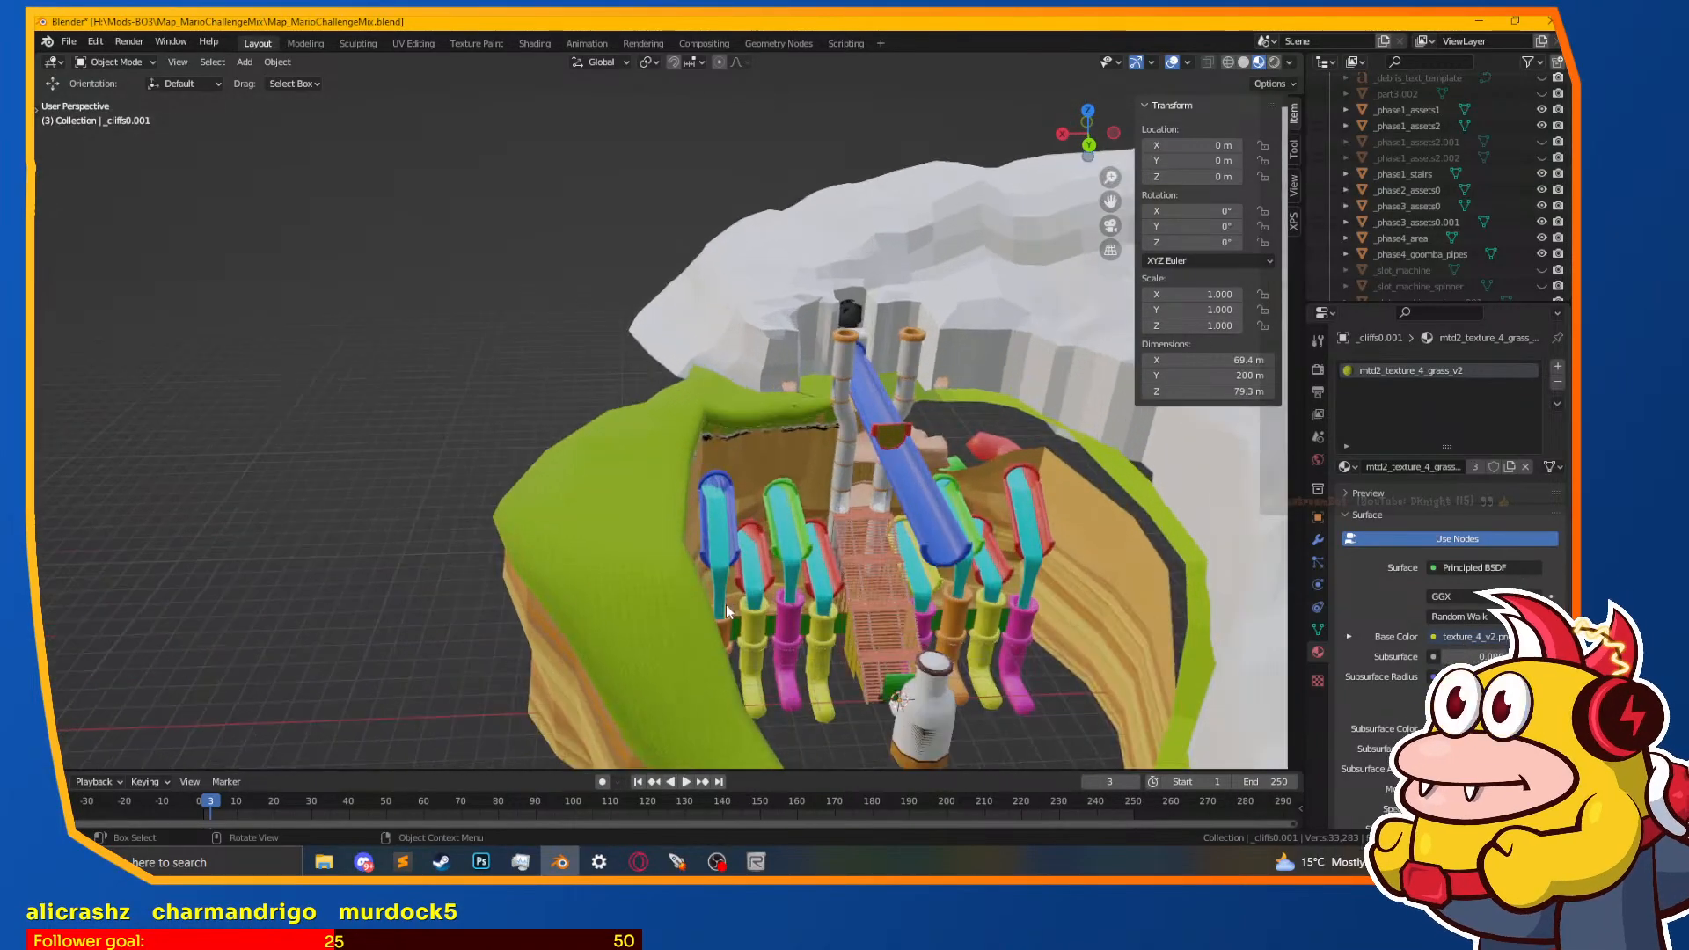
scroll(726, 604, "up", 4)
middle_click_drag(696, 573, 665, 507)
scroll(652, 589, "down", 3)
middle_click_drag(813, 585, 572, 613)
scroll(609, 603, "up", 3)
scroll(660, 575, "down", 3)
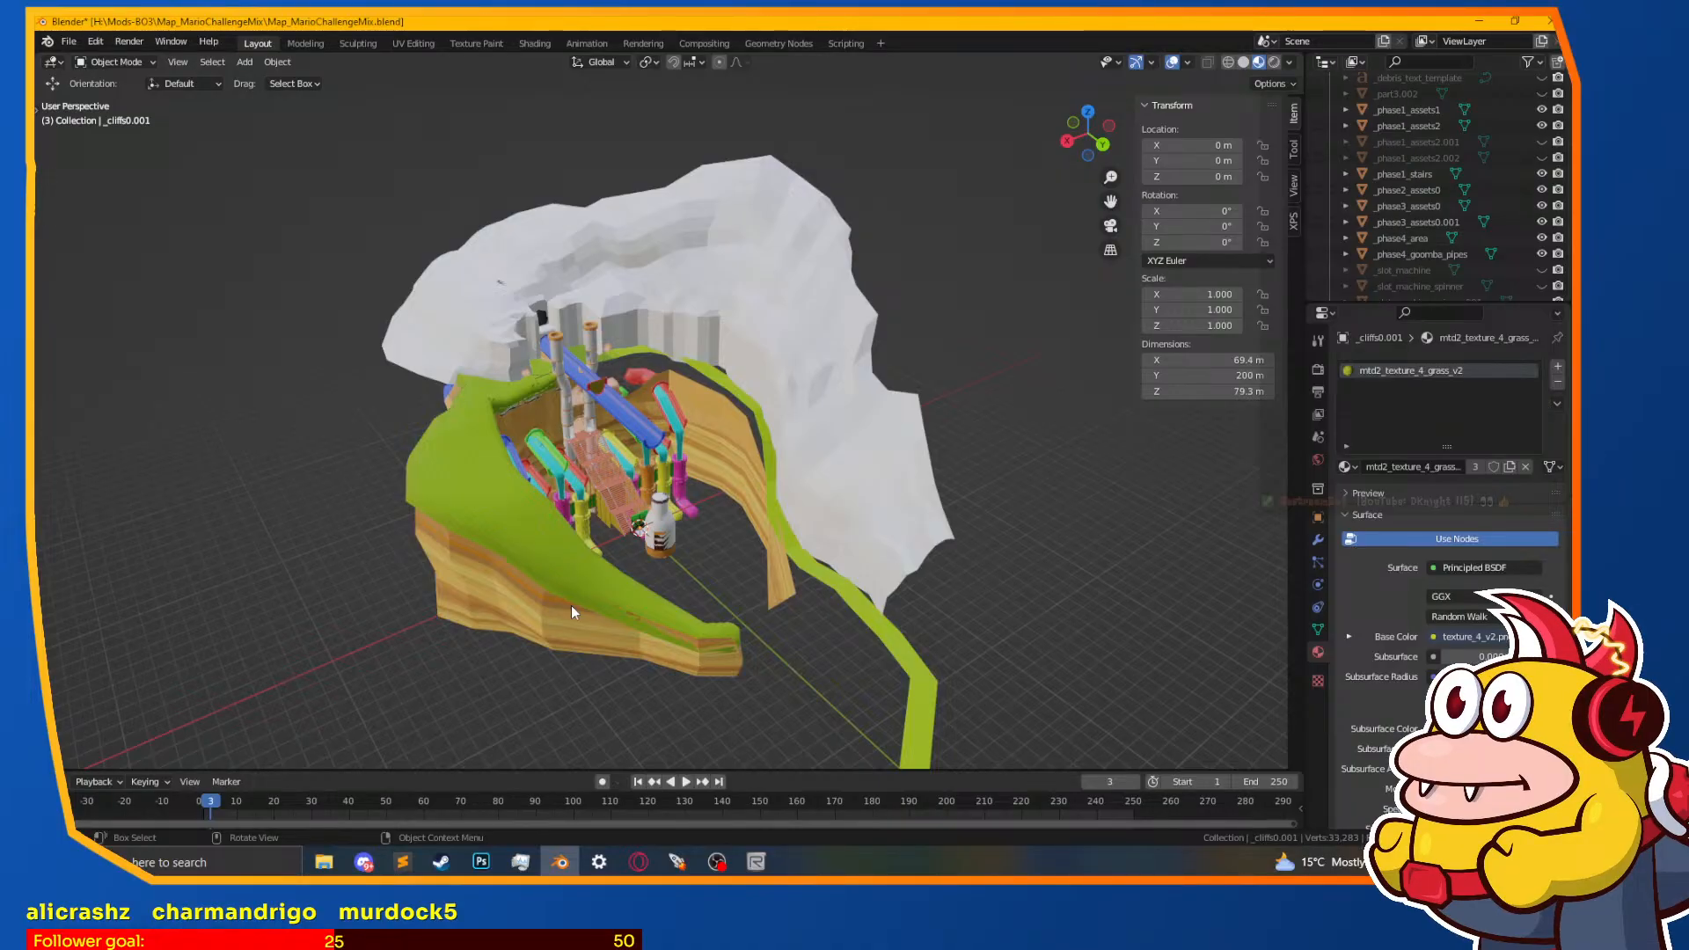
Step: Examine the long green grass strip that extends beyond the cliffs and its relation to the rest of the map
scroll(572, 605, "up", 2)
middle_click_drag(620, 568, 479, 504)
scroll(563, 409, "down", 3)
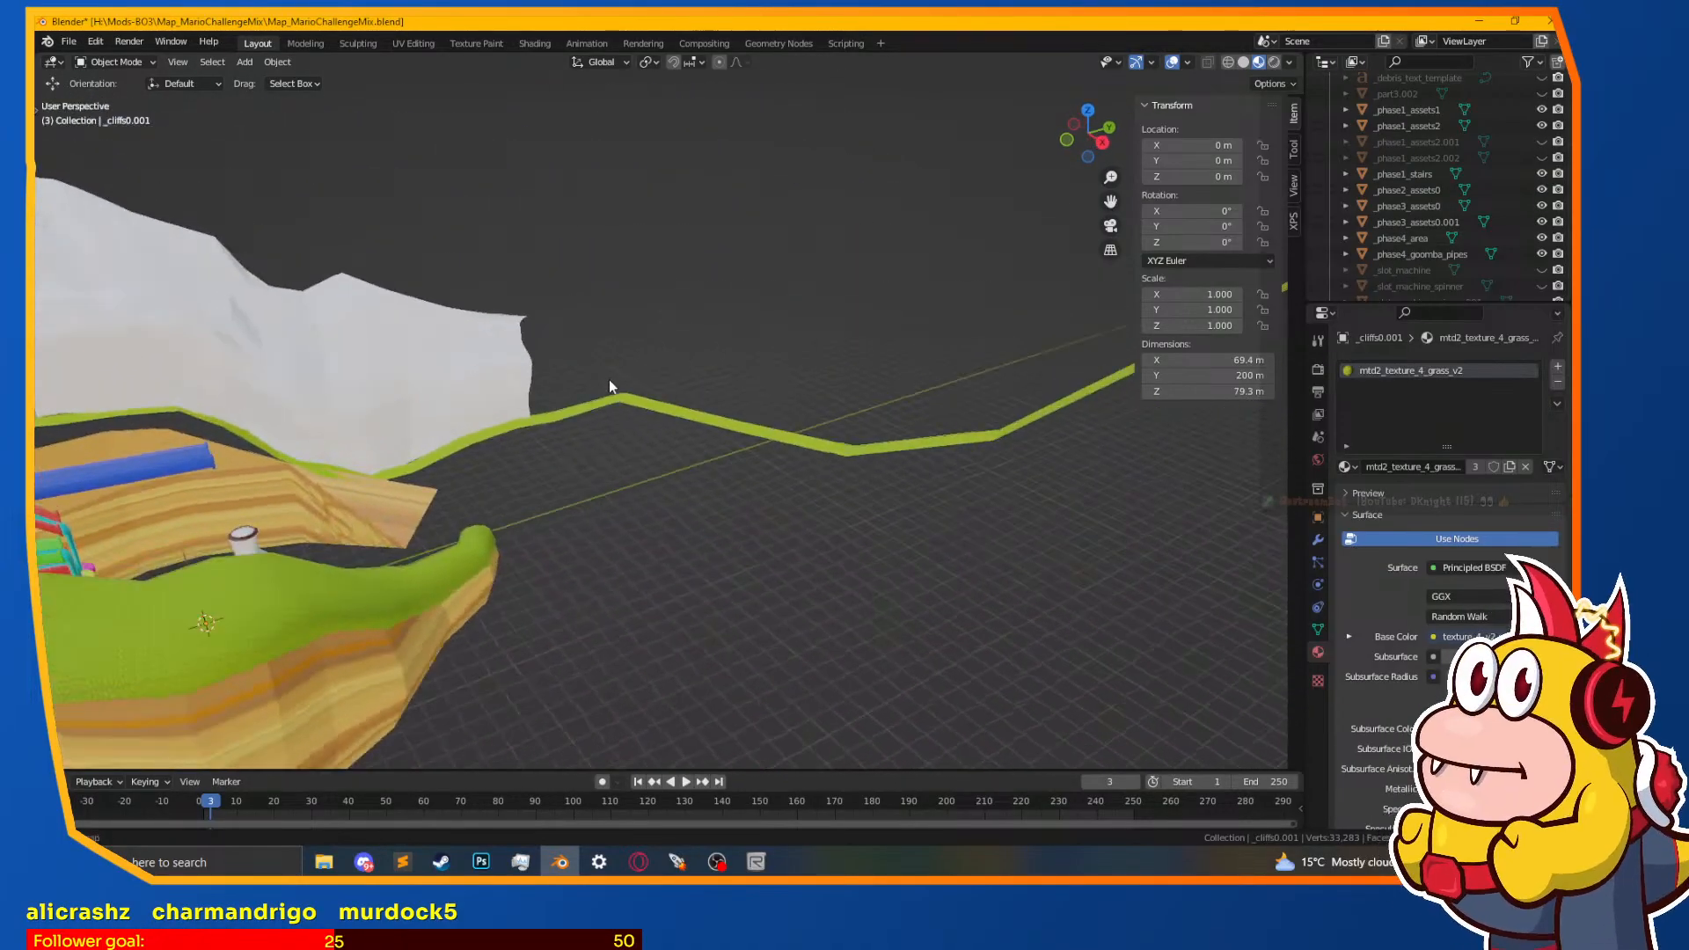
middle_click_drag(607, 380, 671, 400)
scroll(730, 404, "down", 3)
scroll(874, 347, "up", 1)
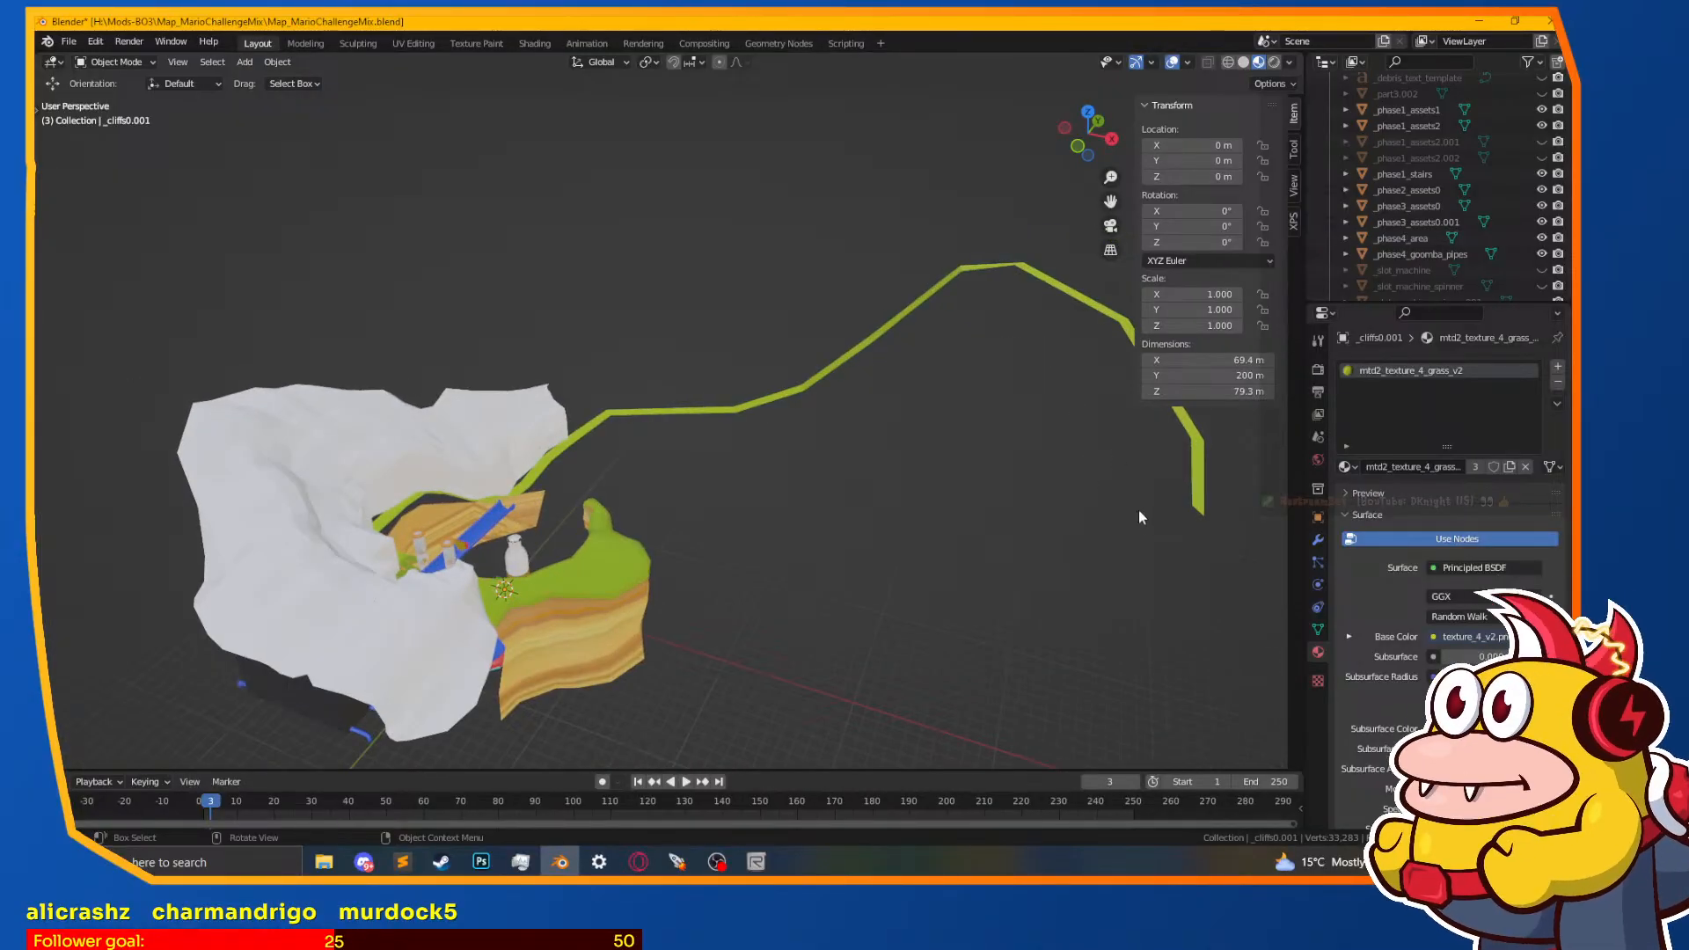
middle_click_drag(694, 652, 477, 372)
Step: Examine the pipe area and its surrounding cliffs up close and from above, and switch to the browser
scroll(662, 540, "up", 3)
scroll(610, 415, "up", 3)
scroll(616, 584, "up", 2)
scroll(556, 557, "up", 2)
scroll(616, 714, "up", 5)
scroll(516, 387, "down", 2)
scroll(690, 610, "down", 2)
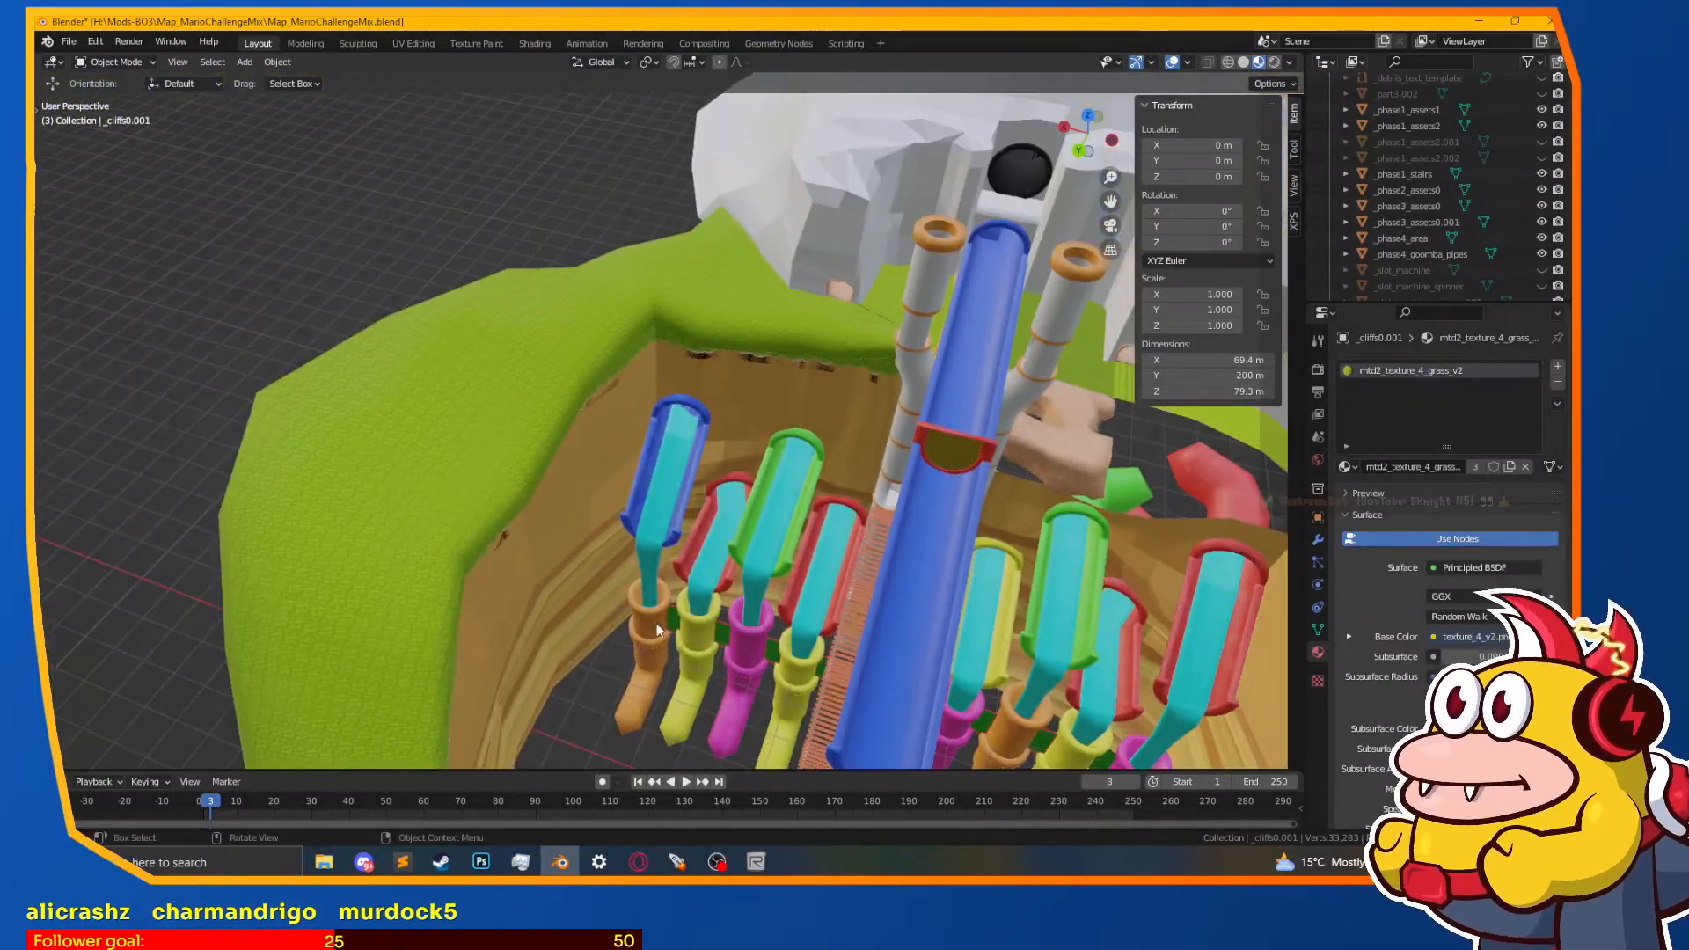
middle_click_drag(741, 479, 903, 451)
scroll(903, 452, "down", 4)
scroll(903, 452, "up", 2)
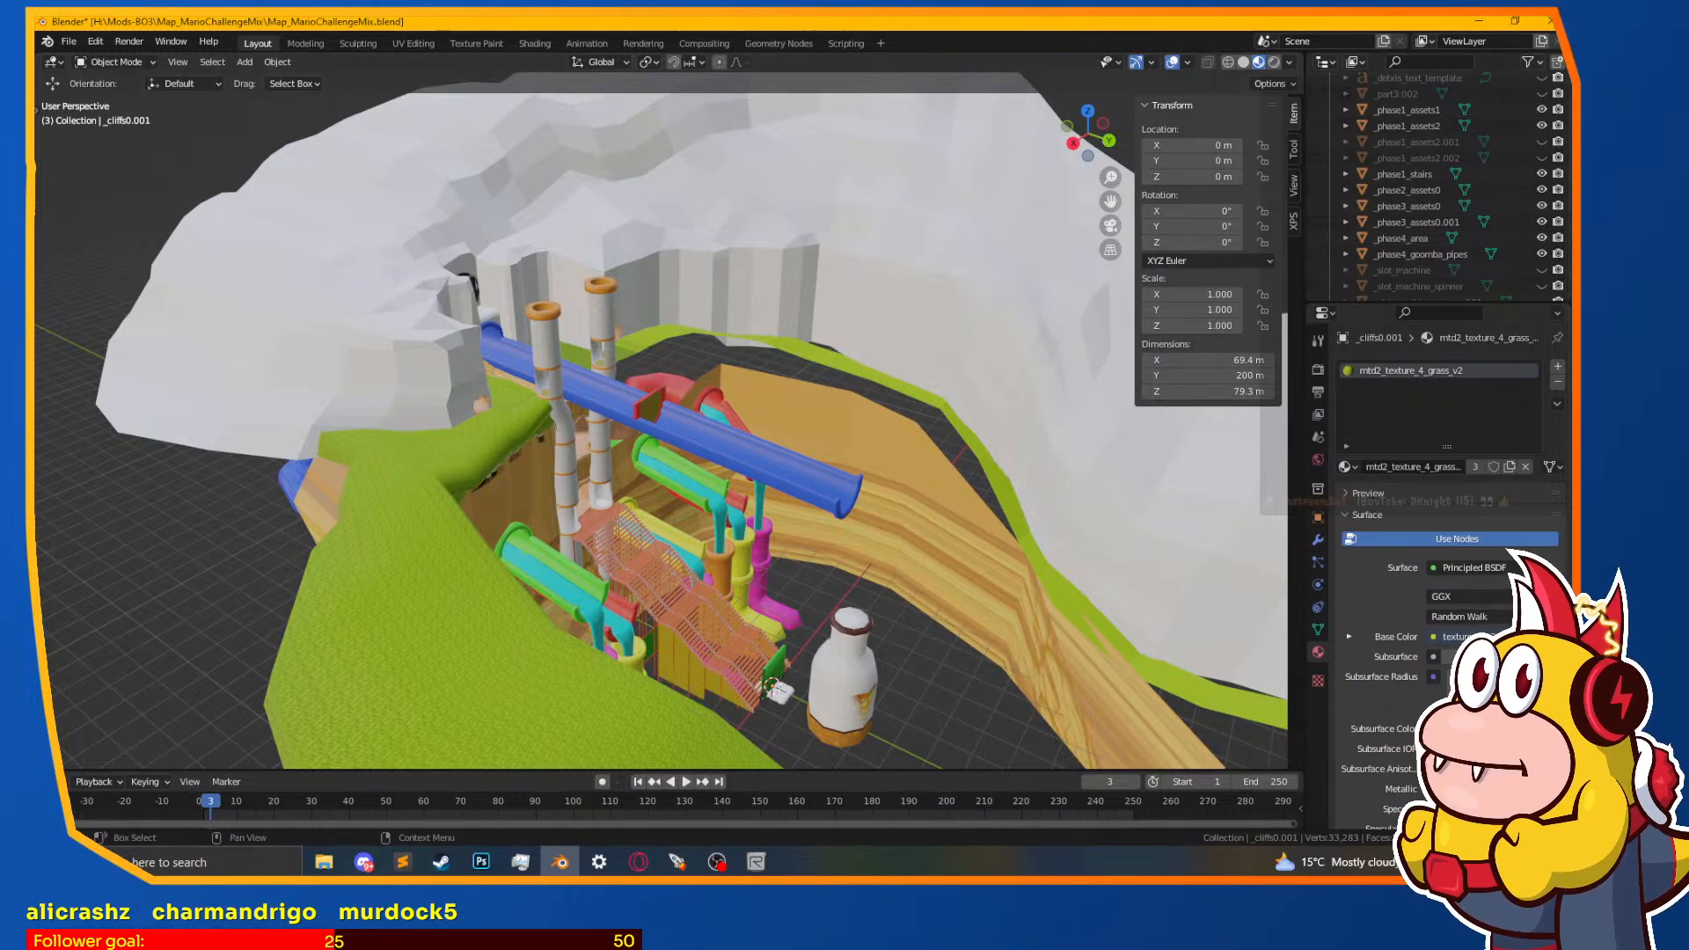
key("alt+Tab")
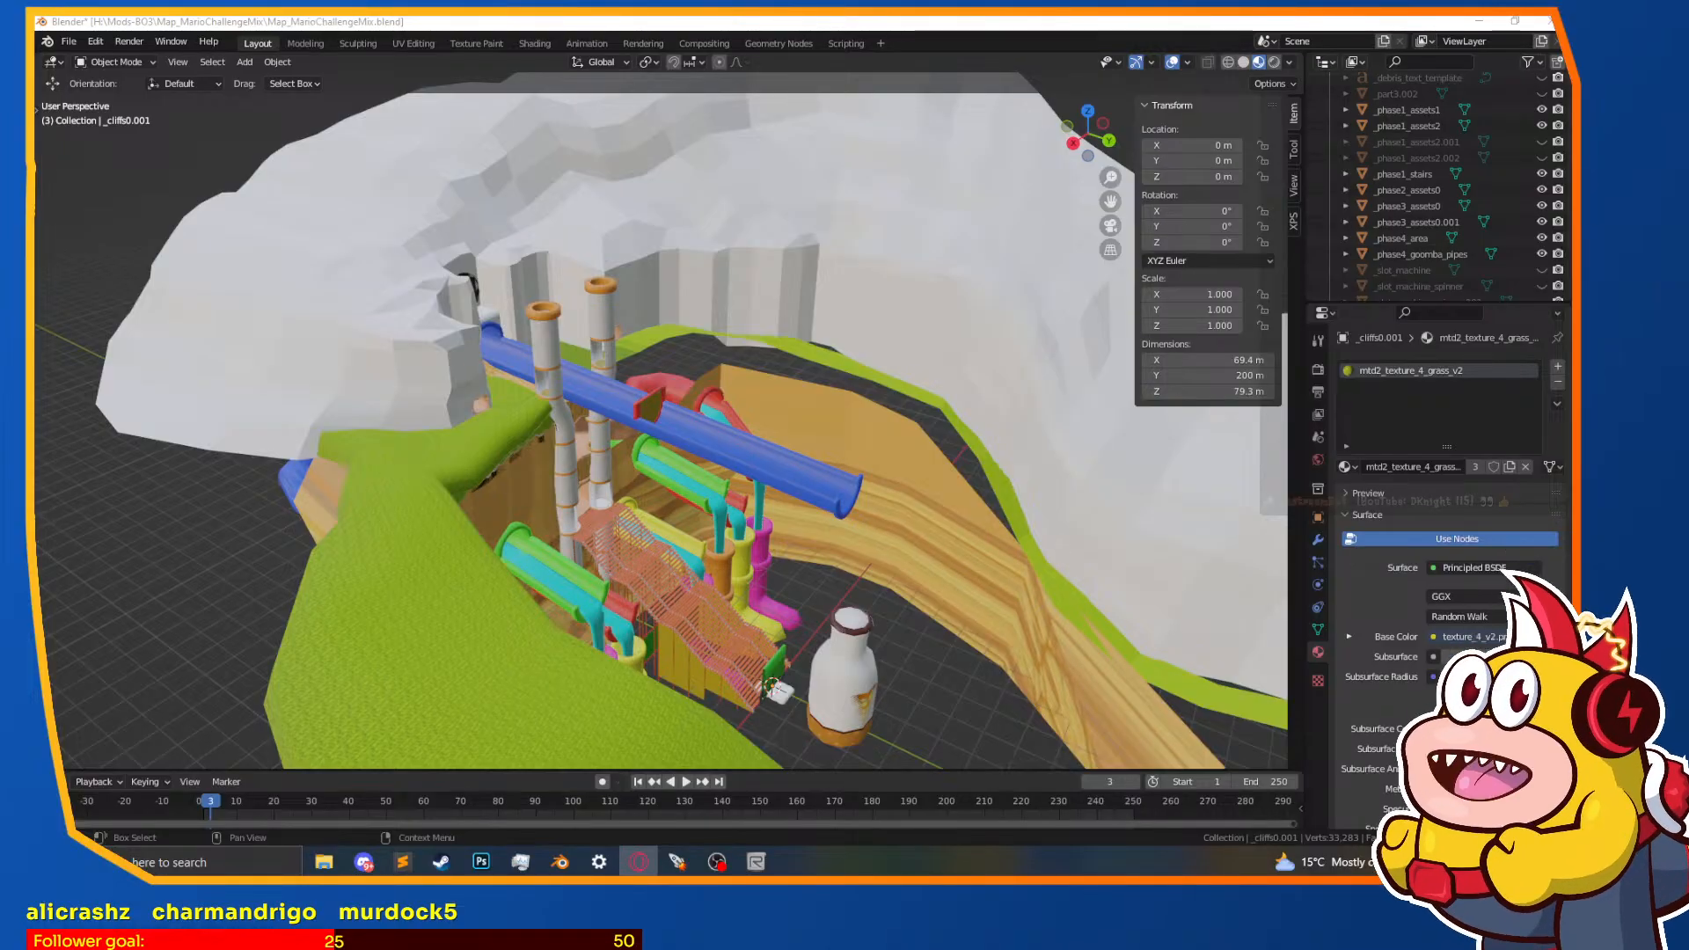